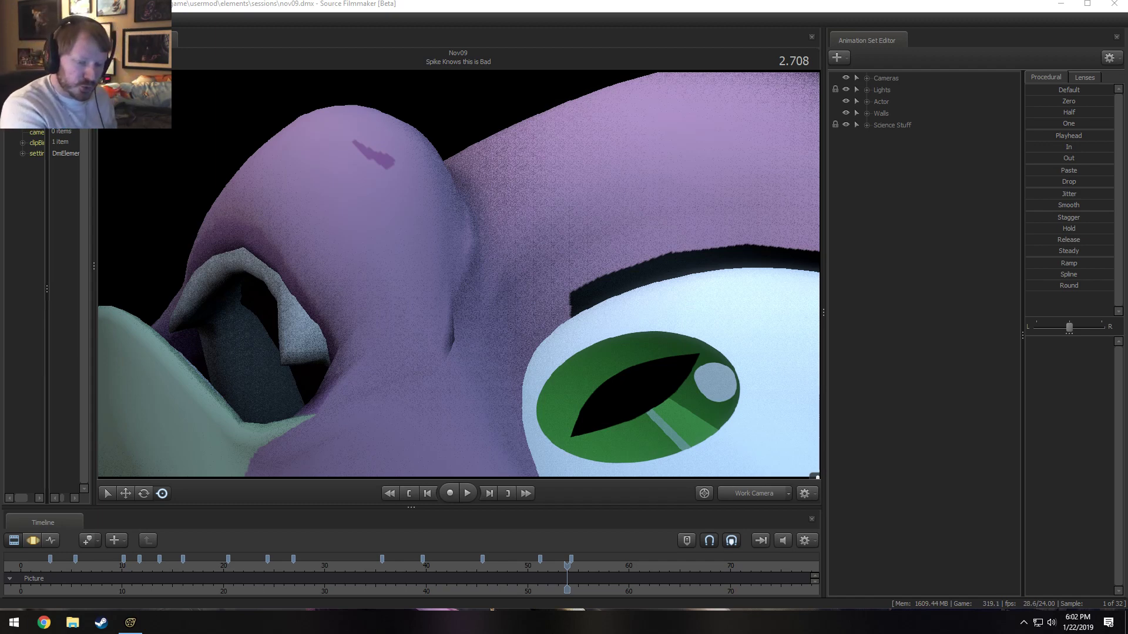
- Enlarge the timeline area and select the "Spike Knows this is Bad" film clip
left_click(1051, 623)
left_click(964, 631)
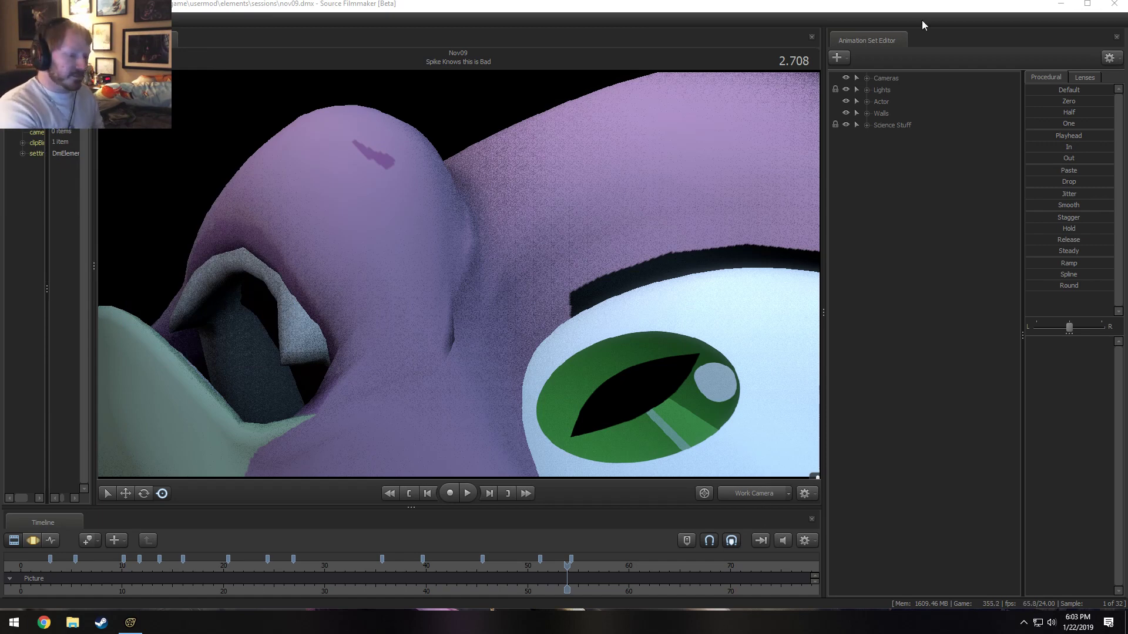
left_click(739, 495)
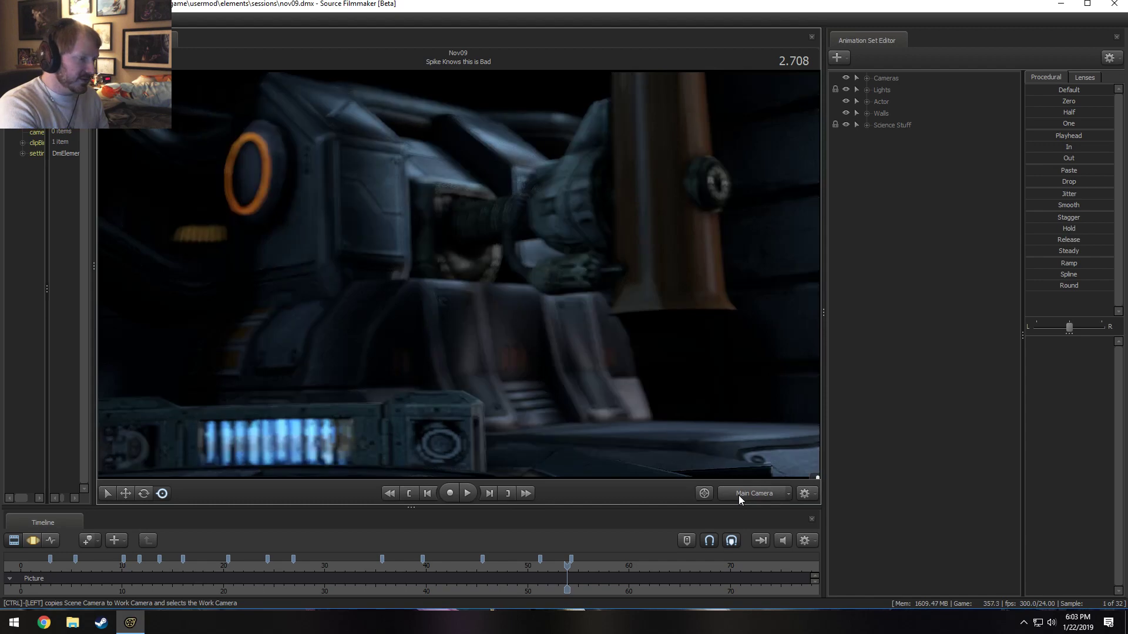
left_click(538, 556)
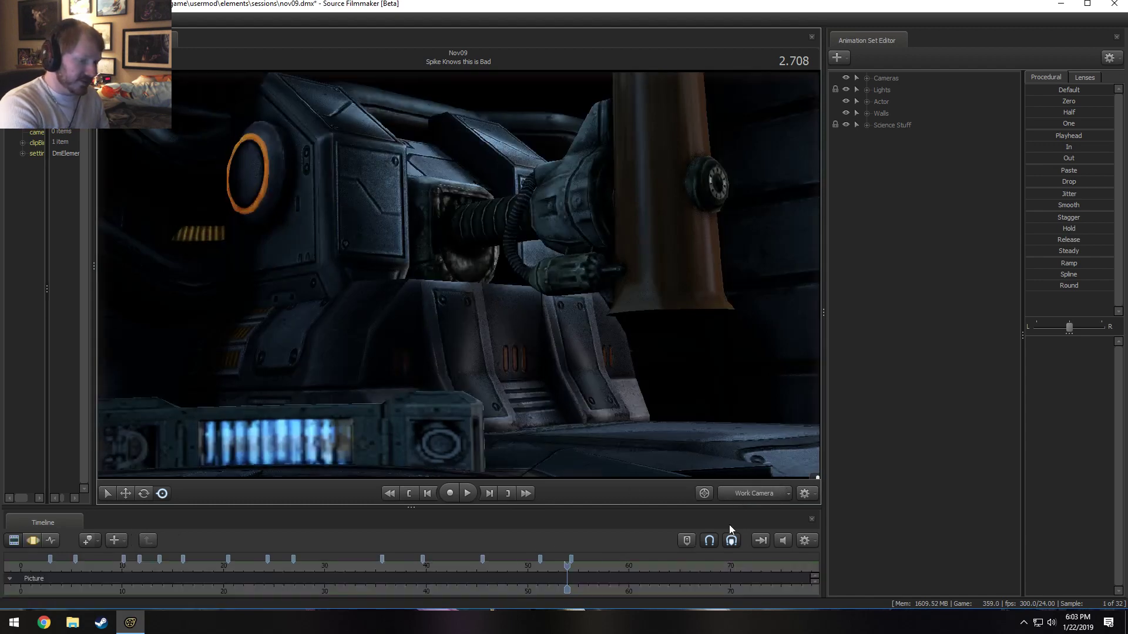
left_click_drag(676, 507, 684, 390)
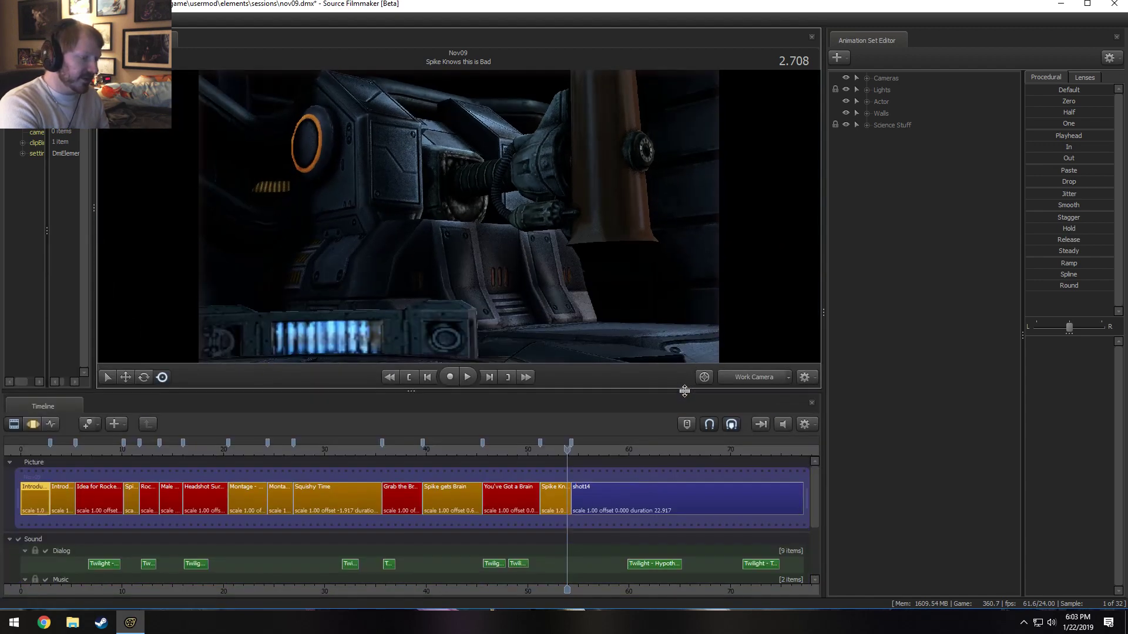
left_click(562, 499)
scroll(563, 505, "up", 5)
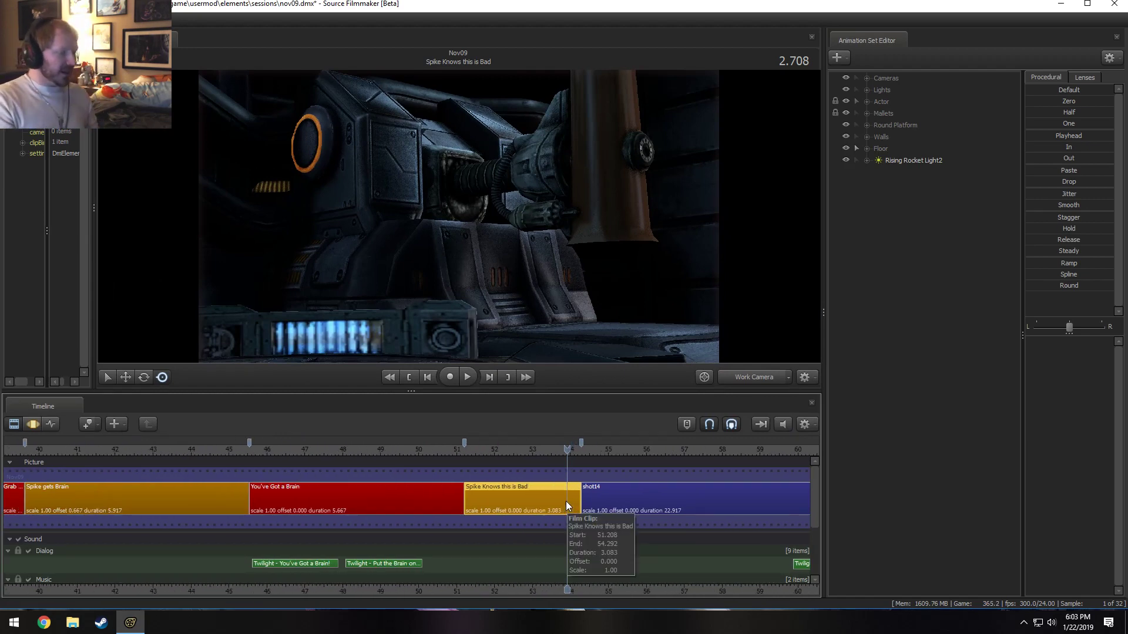
- Play the "Spike Knows this is Bad" shot from its start through the work camera
left_click(450, 448)
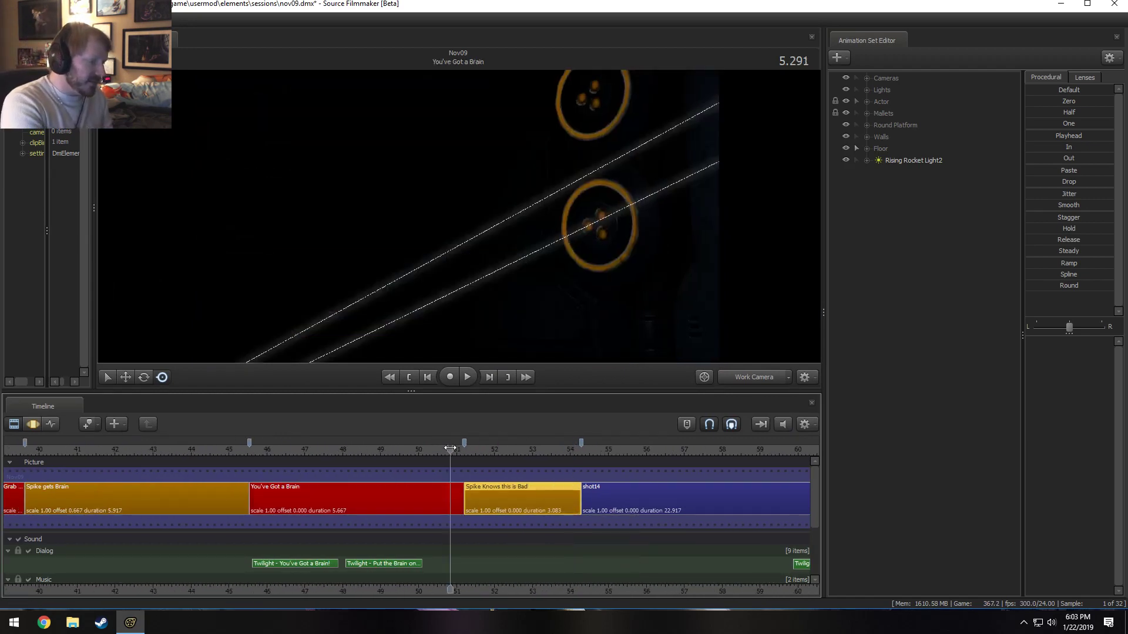
mouse_move(450, 448)
left_mouse_down()
mouse_move(474, 449)
mouse_move(467, 456)
left_mouse_up()
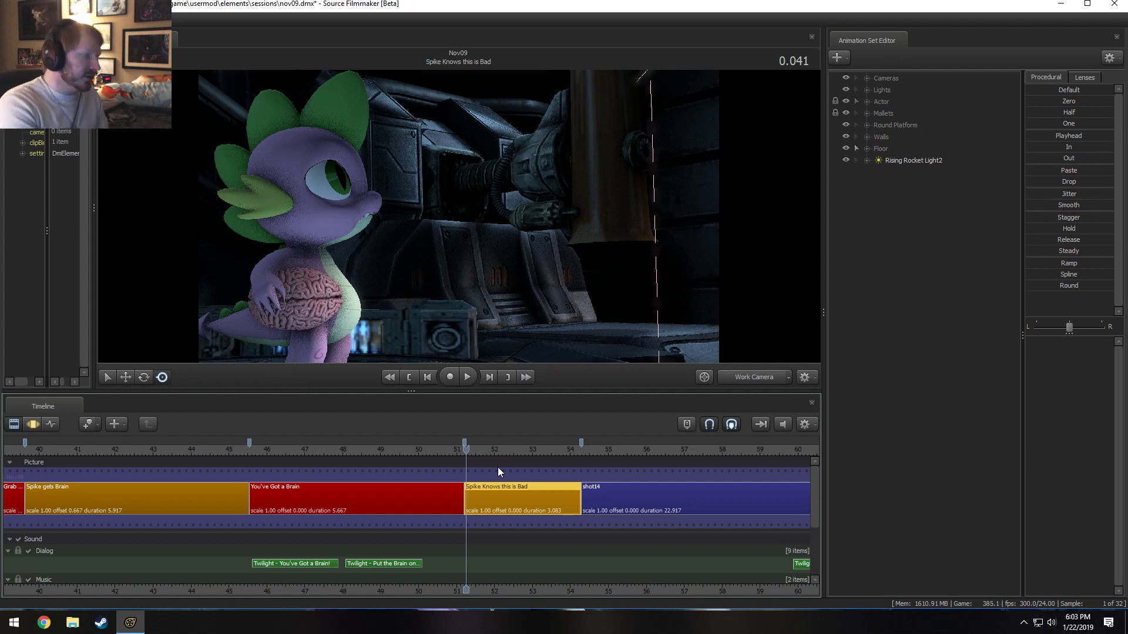
scroll(492, 503, "up", 4)
middle_click_drag(509, 587, 307, 475)
key("space")
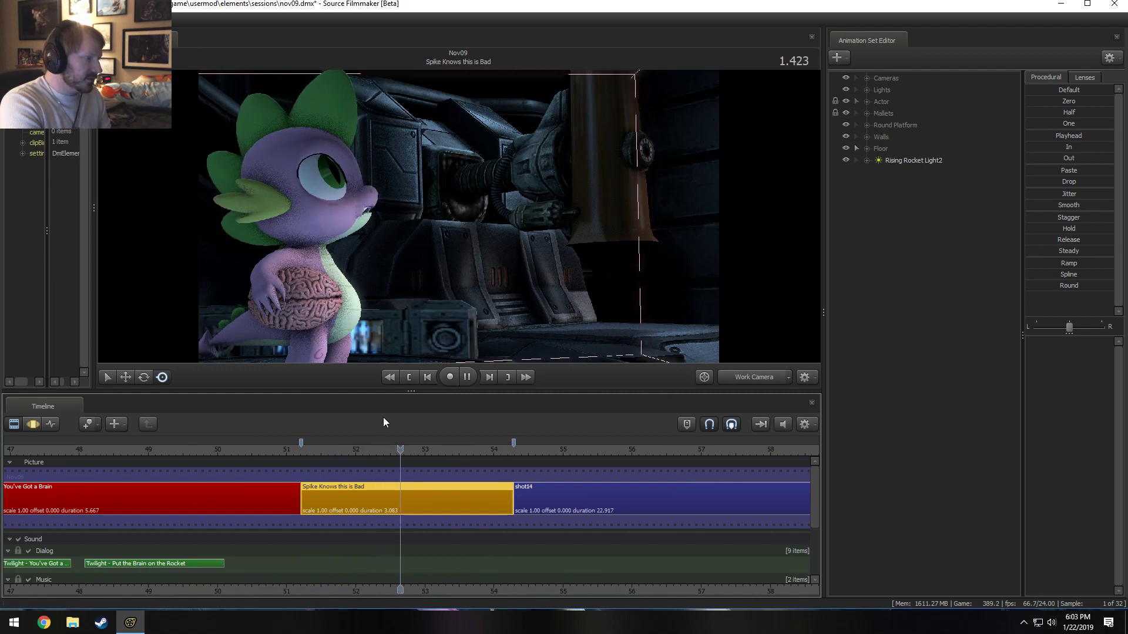
key("space")
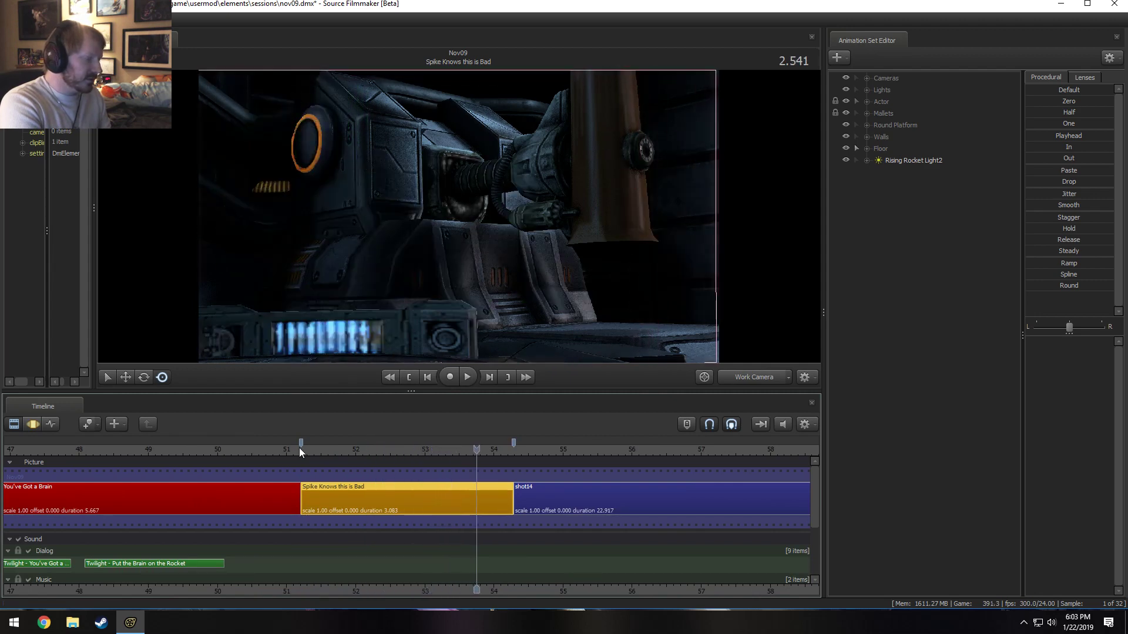
- Replay the shot through the main camera and scrub to Spike's dash out of frame
left_click(302, 449)
left_click(764, 382)
key("space")
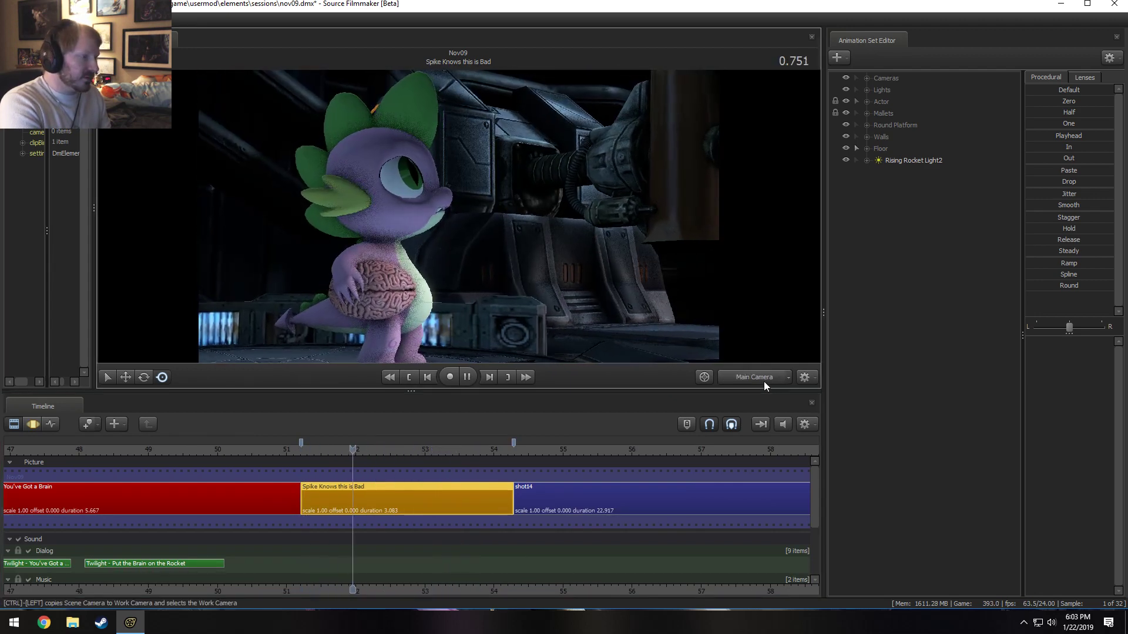
key("space")
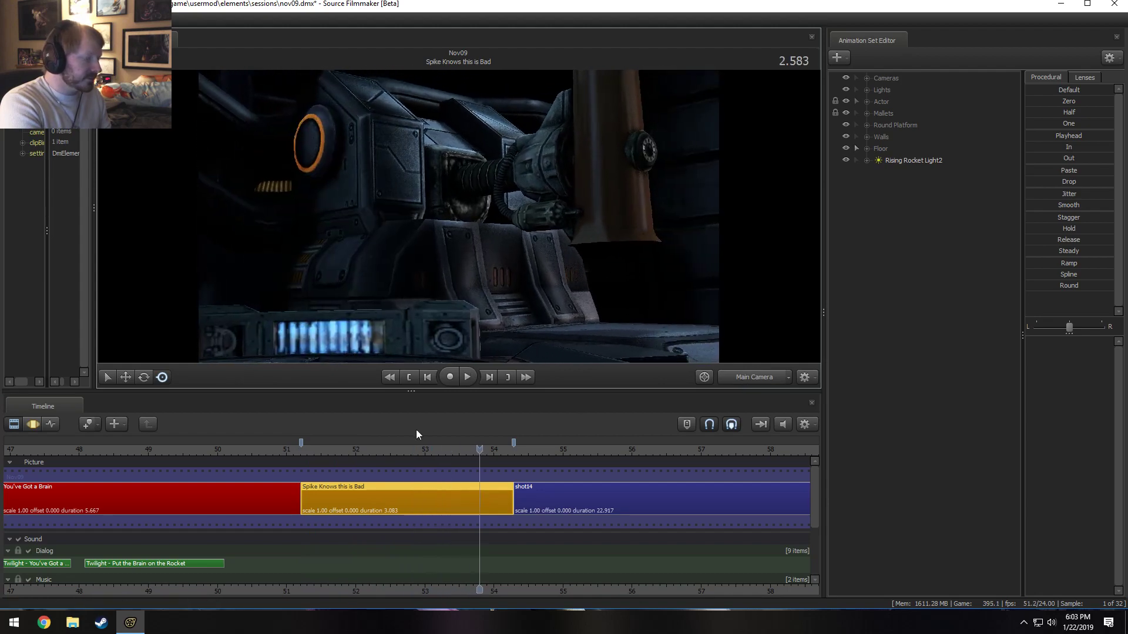
left_click(497, 451)
left_click_drag(496, 457, 448, 449)
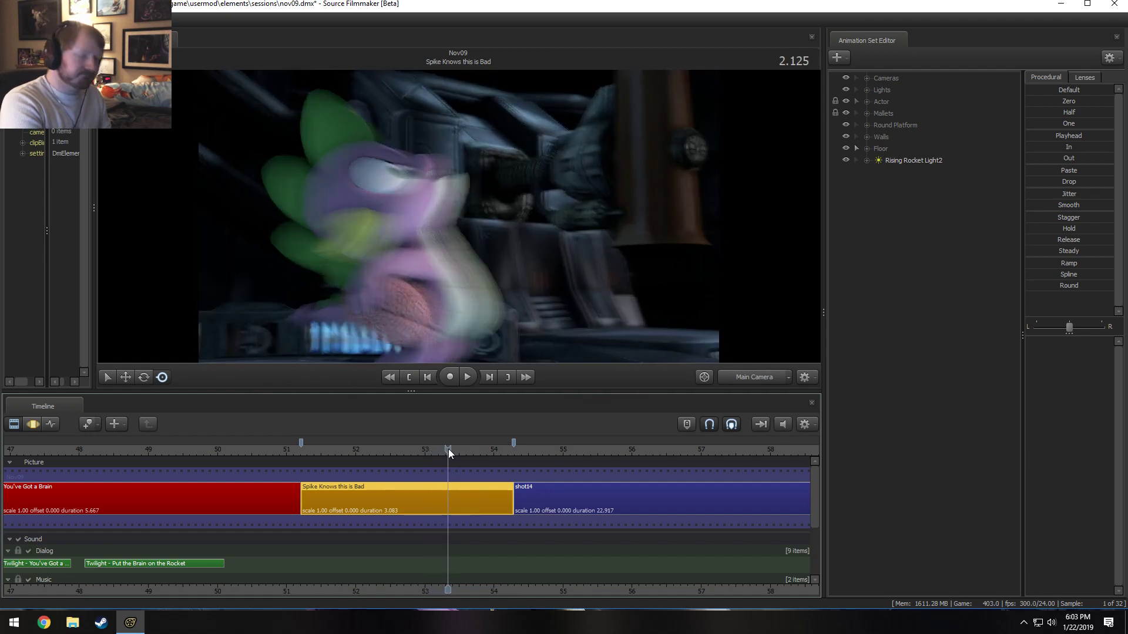
- In the Motion Editor, set a time selection from Spike's dash onward with a short lead-in falloff, and place the playhead at 2.208
key("F3")
scroll(460, 528, "up", 1)
key("shift")
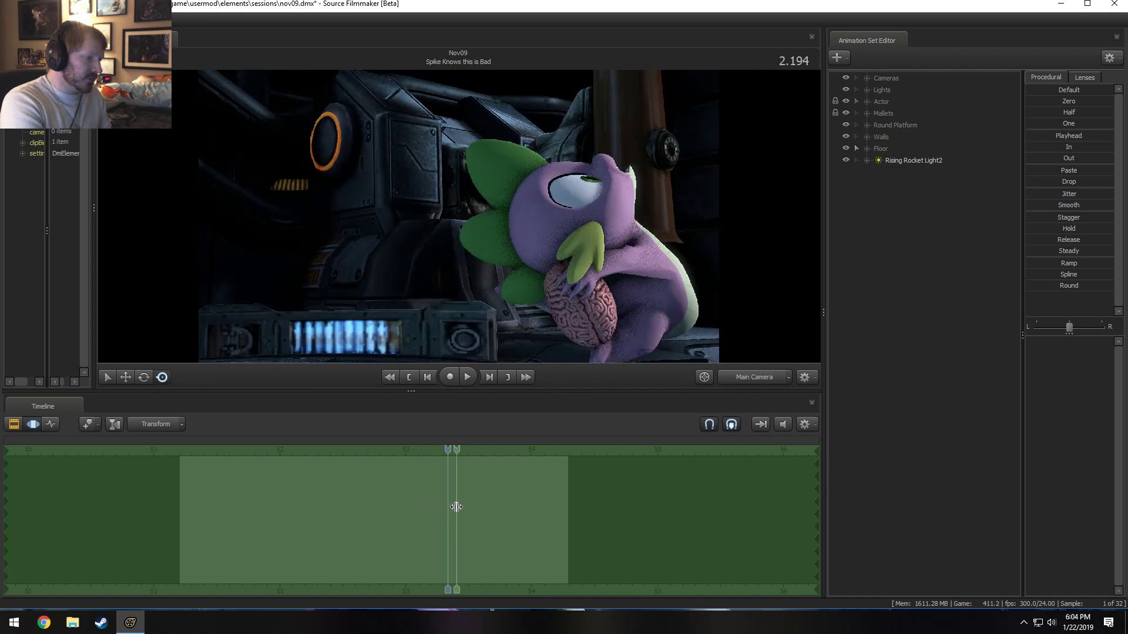
left_click(436, 496, "shift")
key("space")
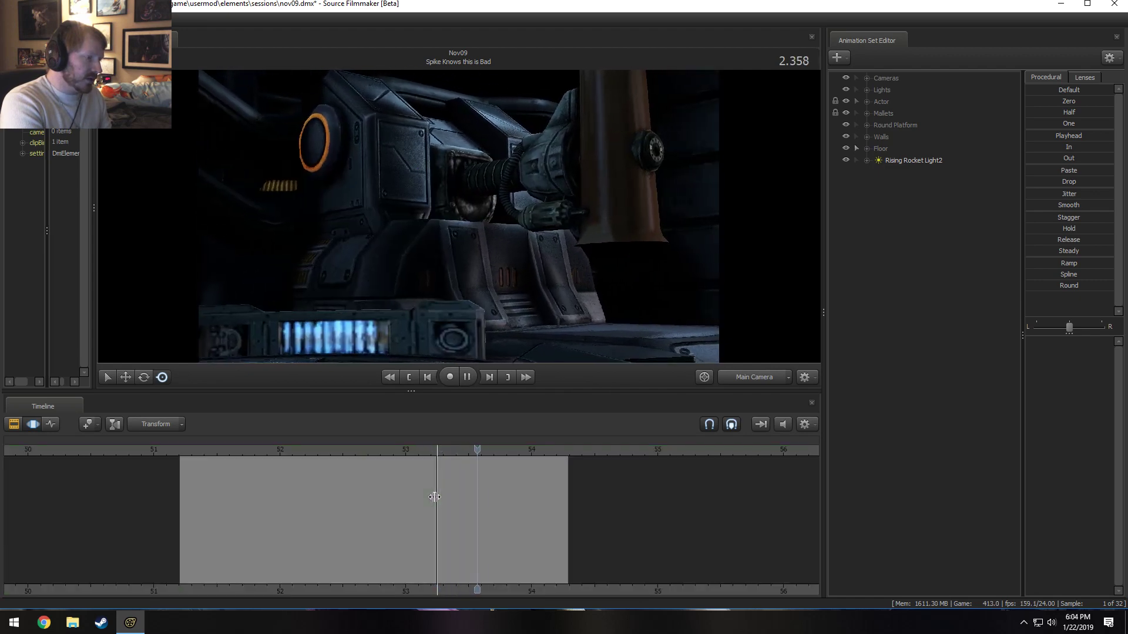
key("space")
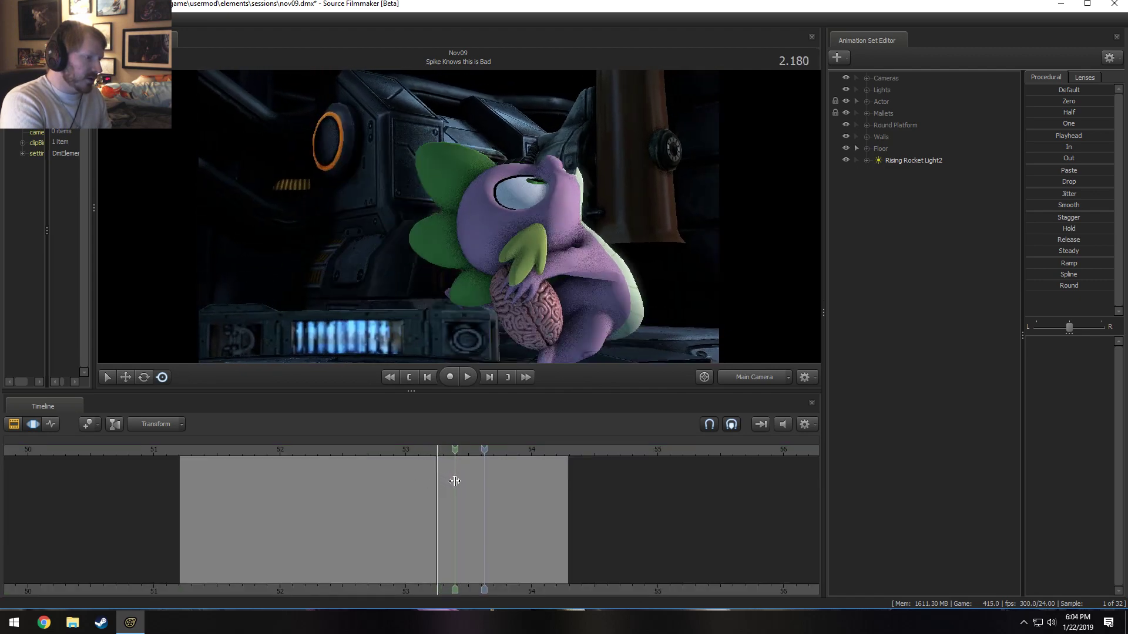
left_click_drag(453, 478, 730, 478, "shift")
scroll(470, 486, "up", 3, "shift")
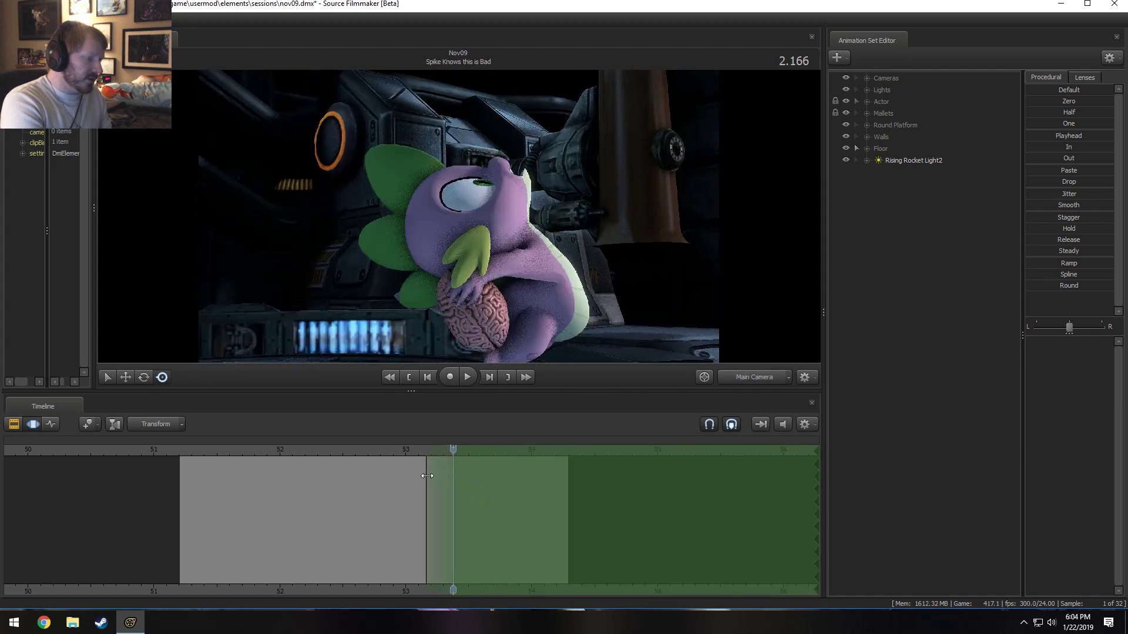
left_click_drag(421, 454, 455, 457)
left_click(458, 450)
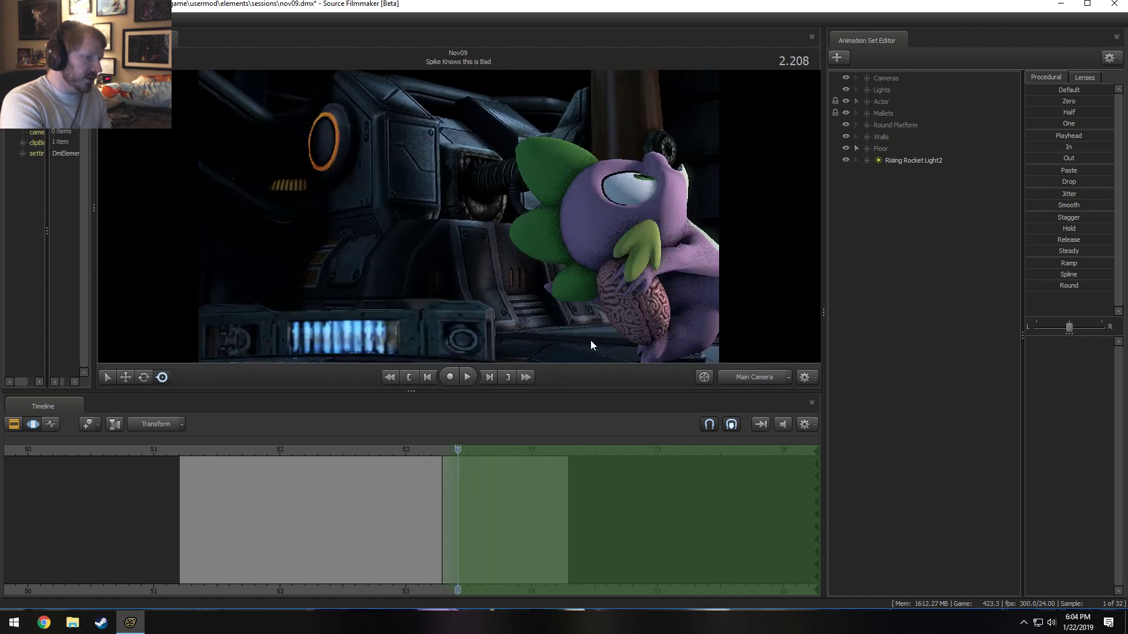
- Move Spike's RightShoulder and RightArm controls backward so the right arm trails behind him at 2.208
left_click(684, 253)
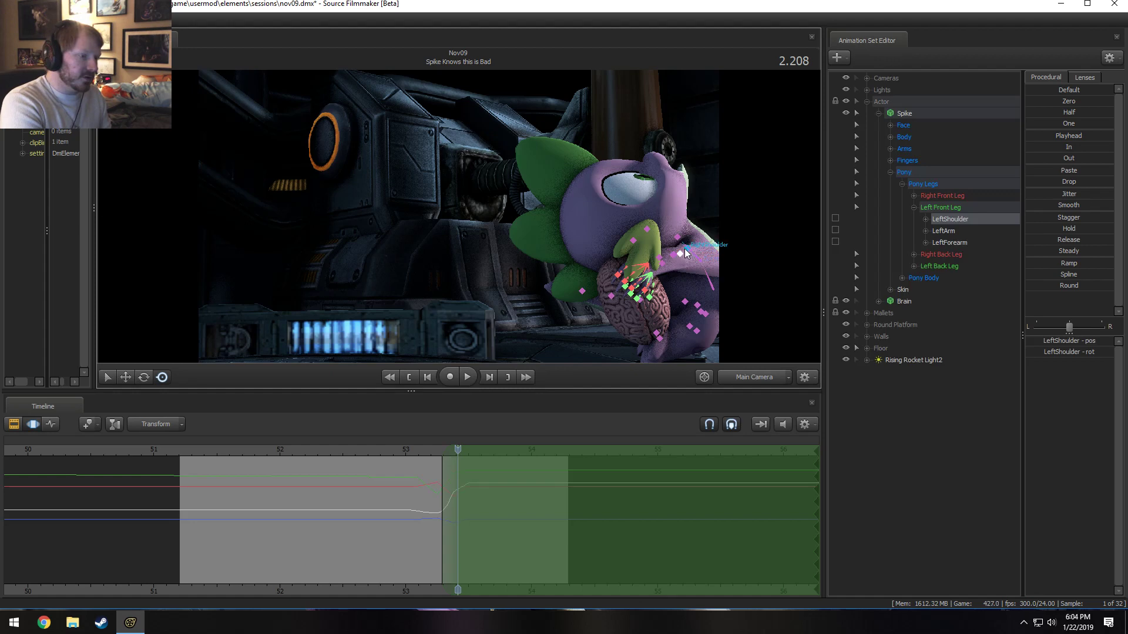
left_click(683, 252)
left_click_drag(663, 249, 645, 246)
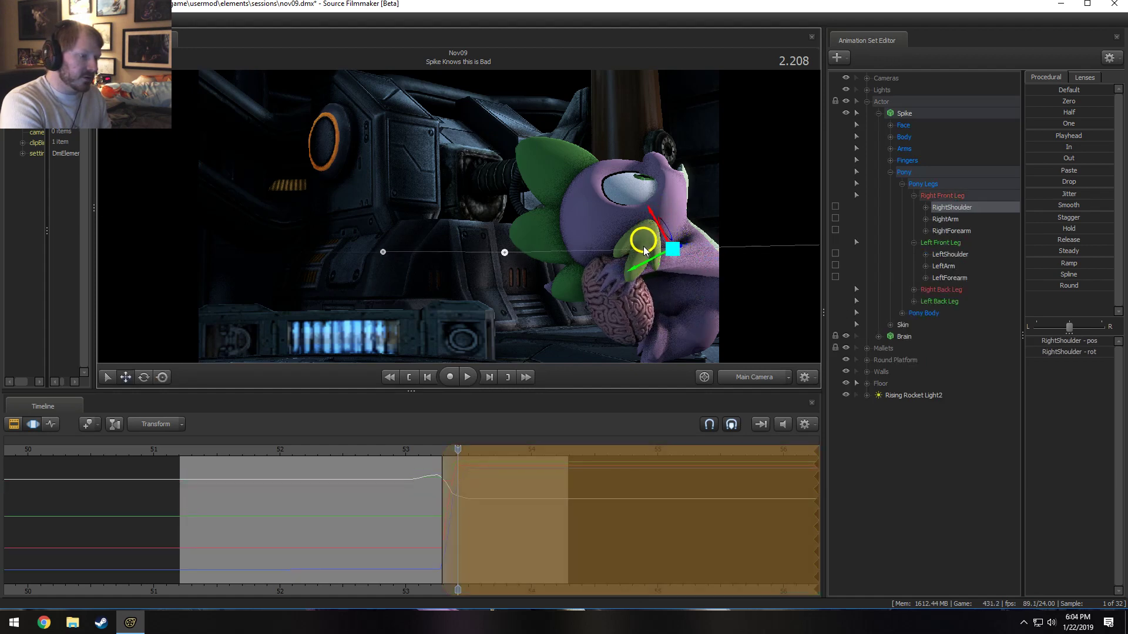
key("ctrl")
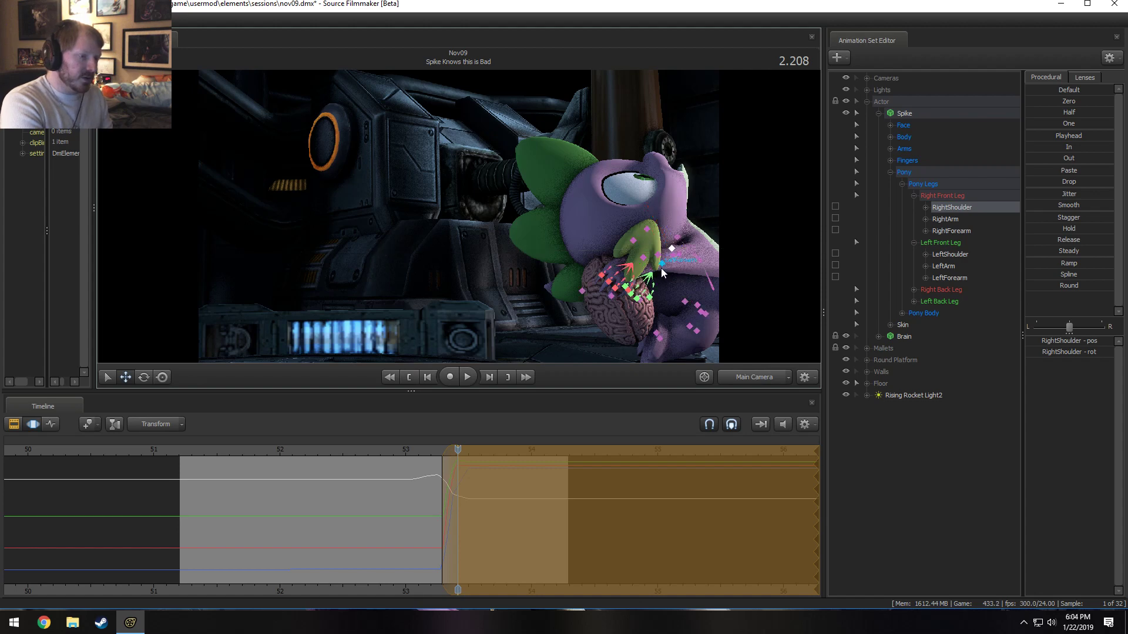
left_click(661, 262, "ctrl")
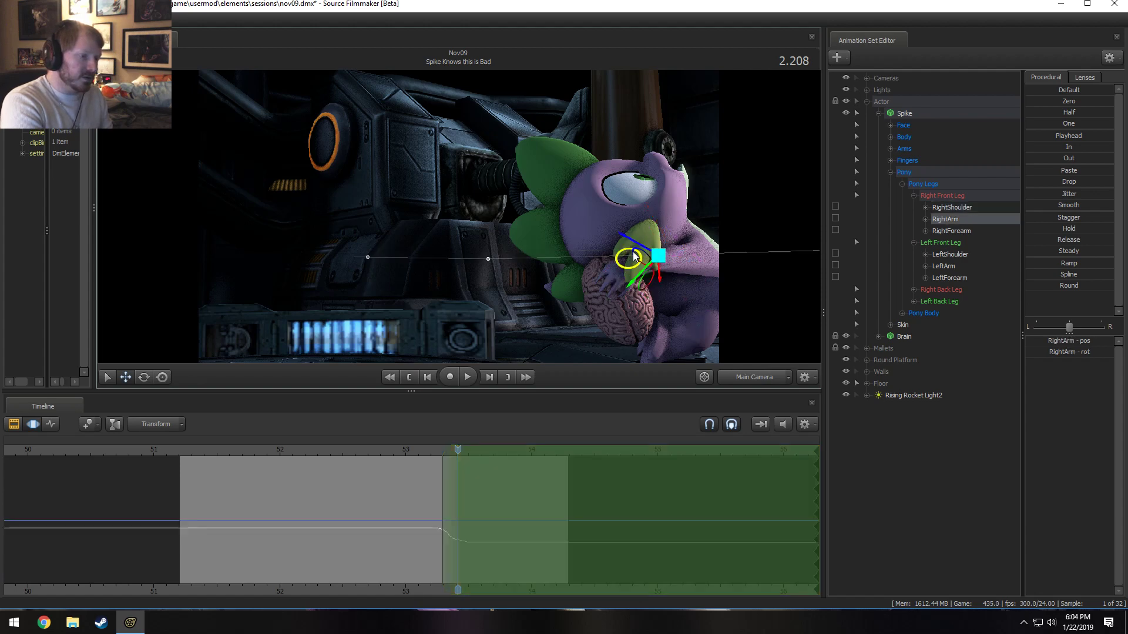
left_click_drag(623, 256, 608, 269)
- Scrub and step frame by frame around the start of the dash to examine the new arm pose
key("shift")
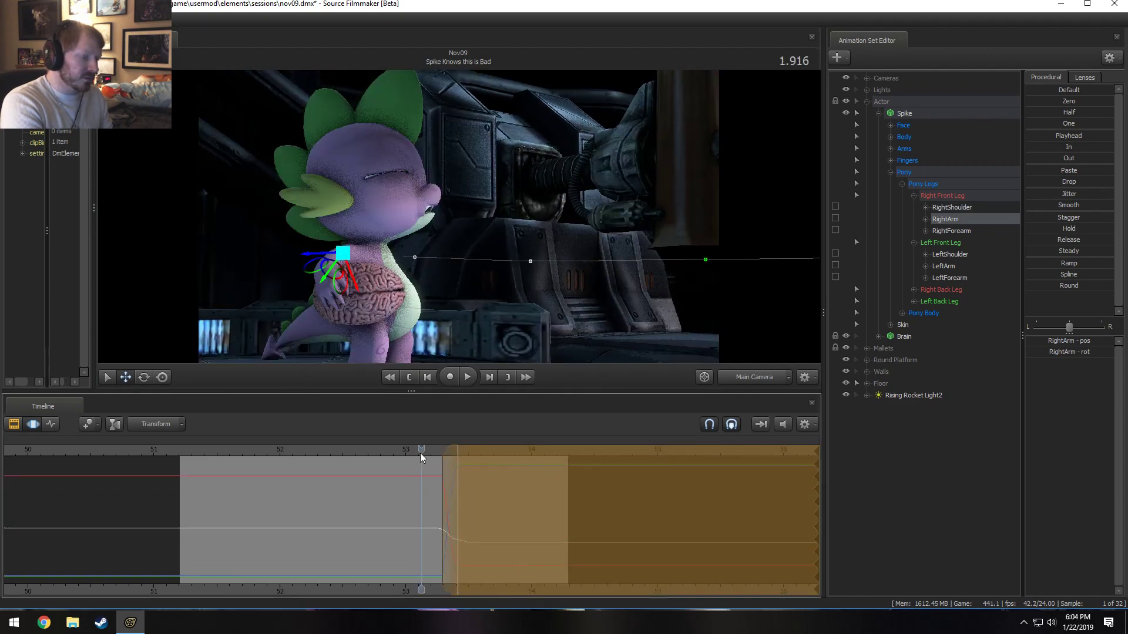
key("space")
left_click_drag(407, 458, 437, 456)
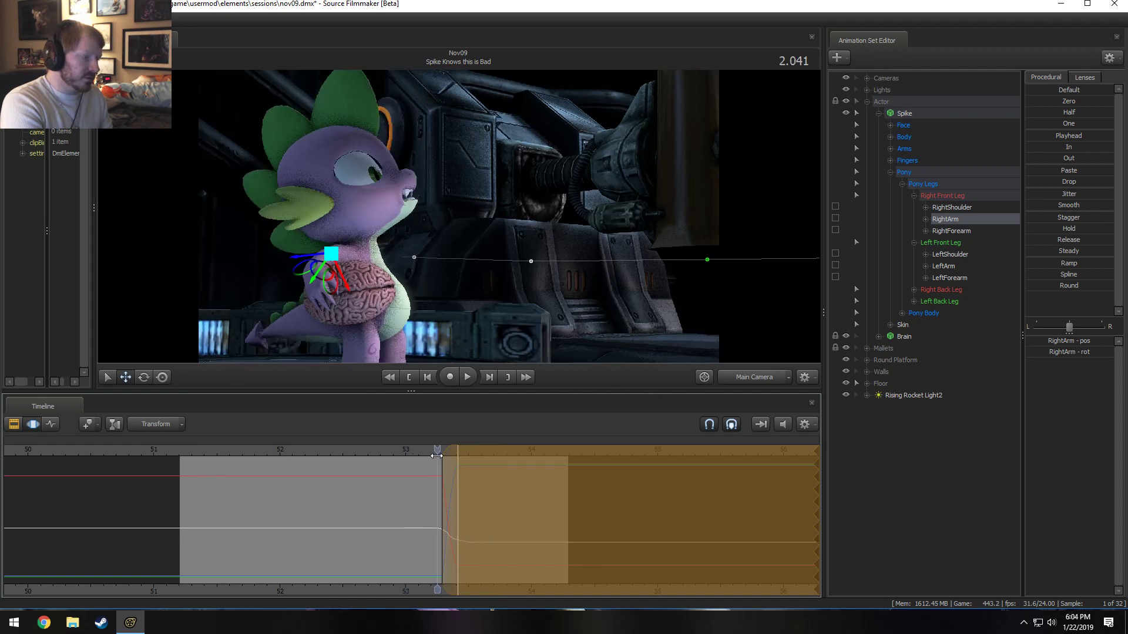
key("Right")
key("Right")
key("Right")
key("Right")
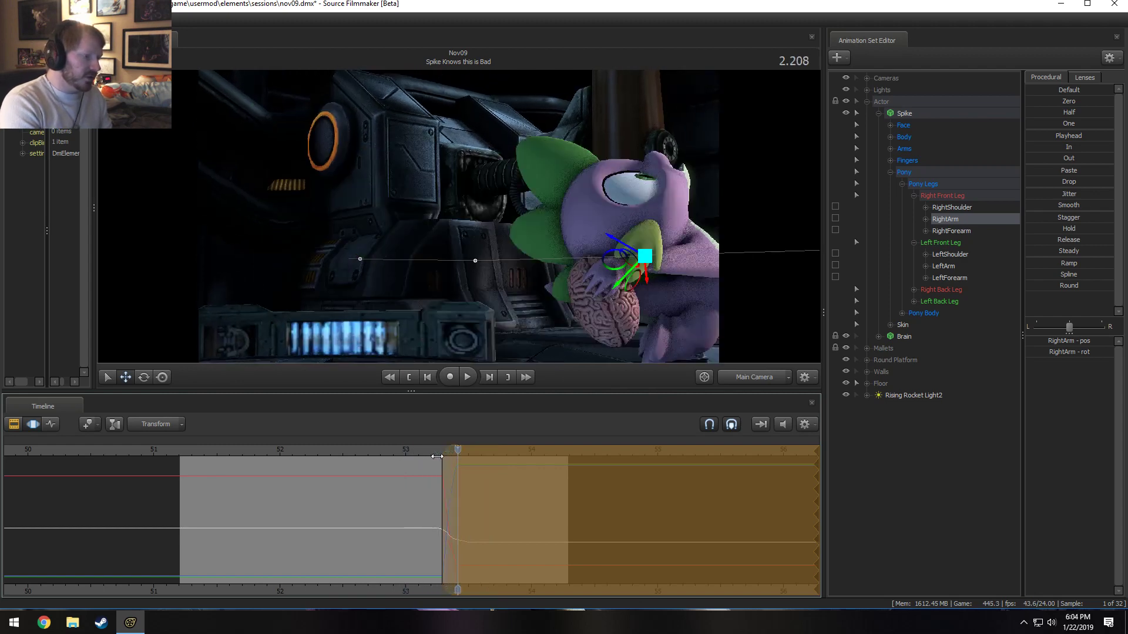
key("Left")
key("Left")
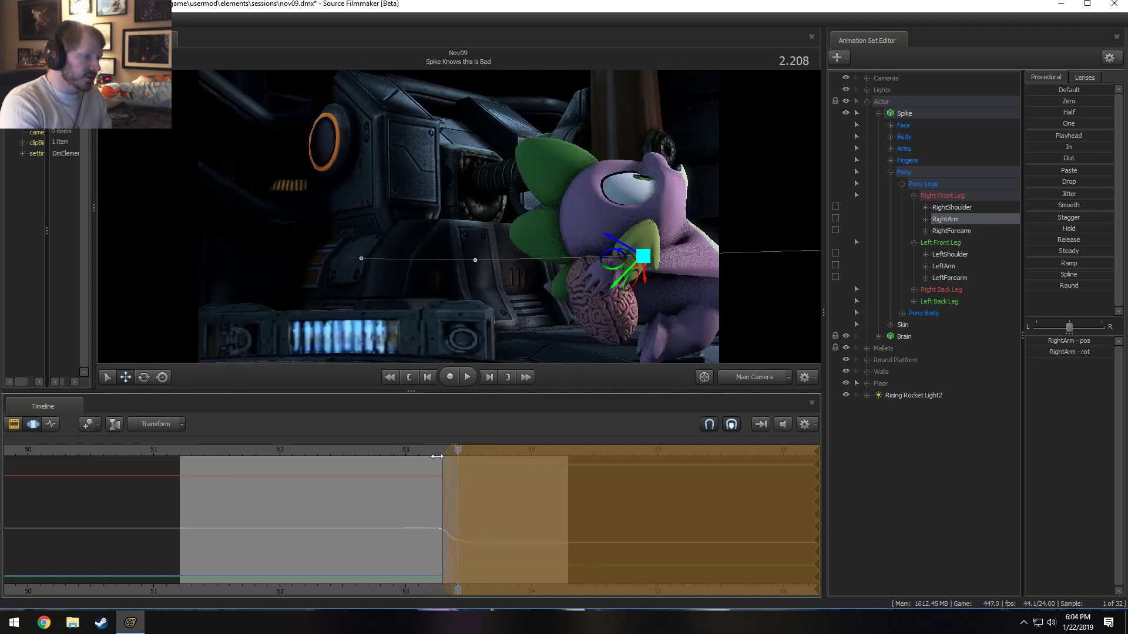
key("Right")
key("Right")
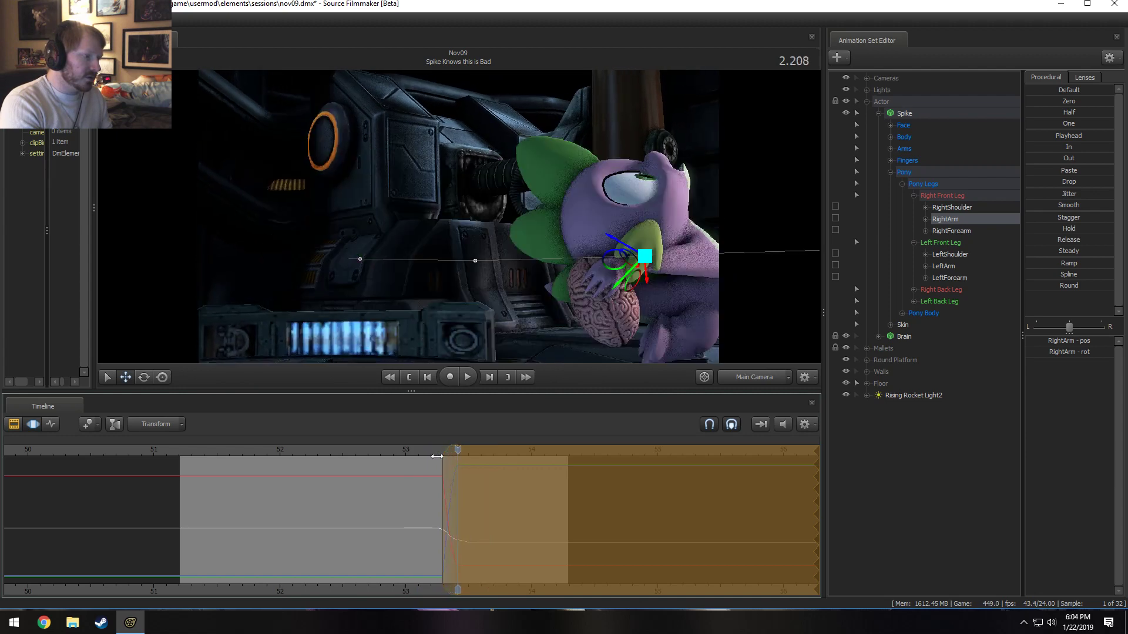
key("Left")
key("Left")
key("Left")
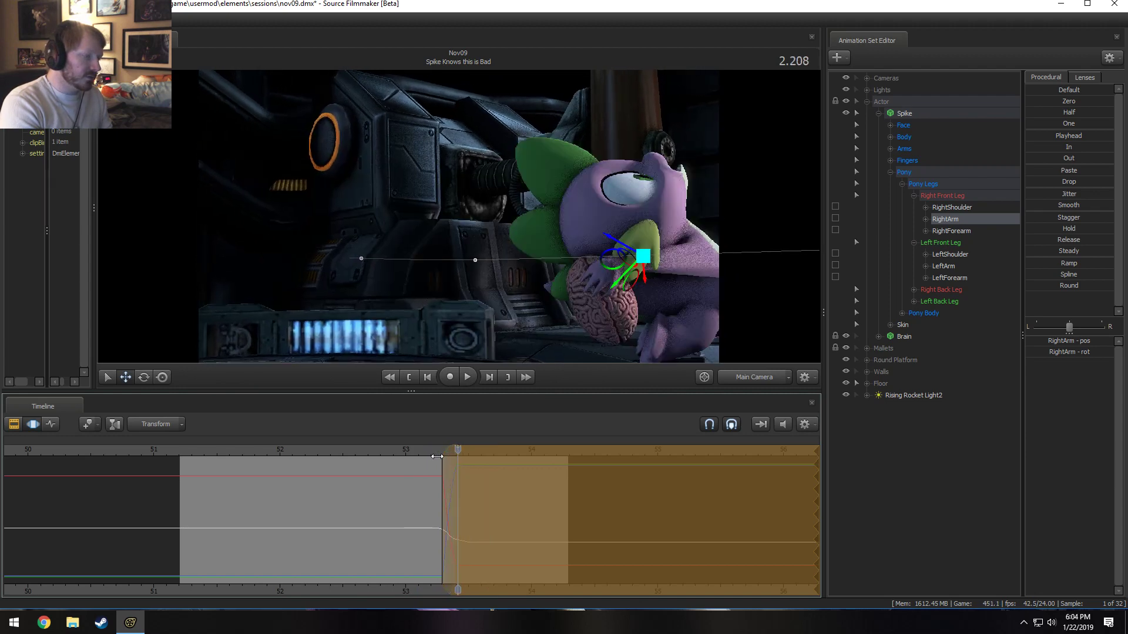
- Play the dash in the Clip Editor to check the arm motion, and return to 2.208 in the Motion Editor
key("F2")
left_click(395, 454)
key("space")
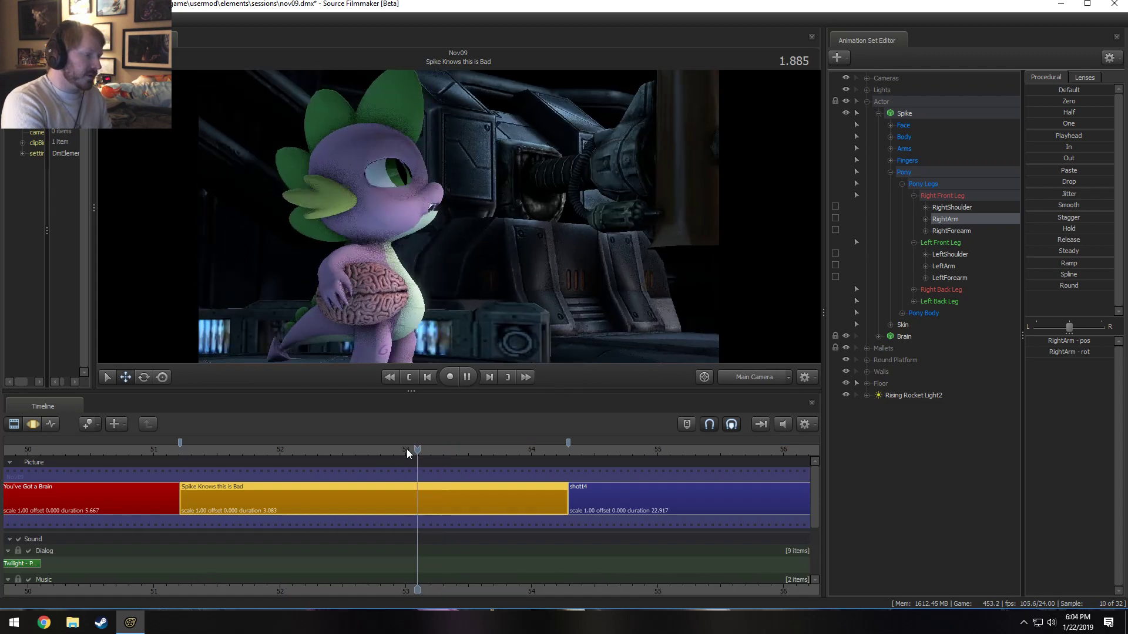
key("space")
left_click_drag(422, 454, 459, 457)
key("F3")
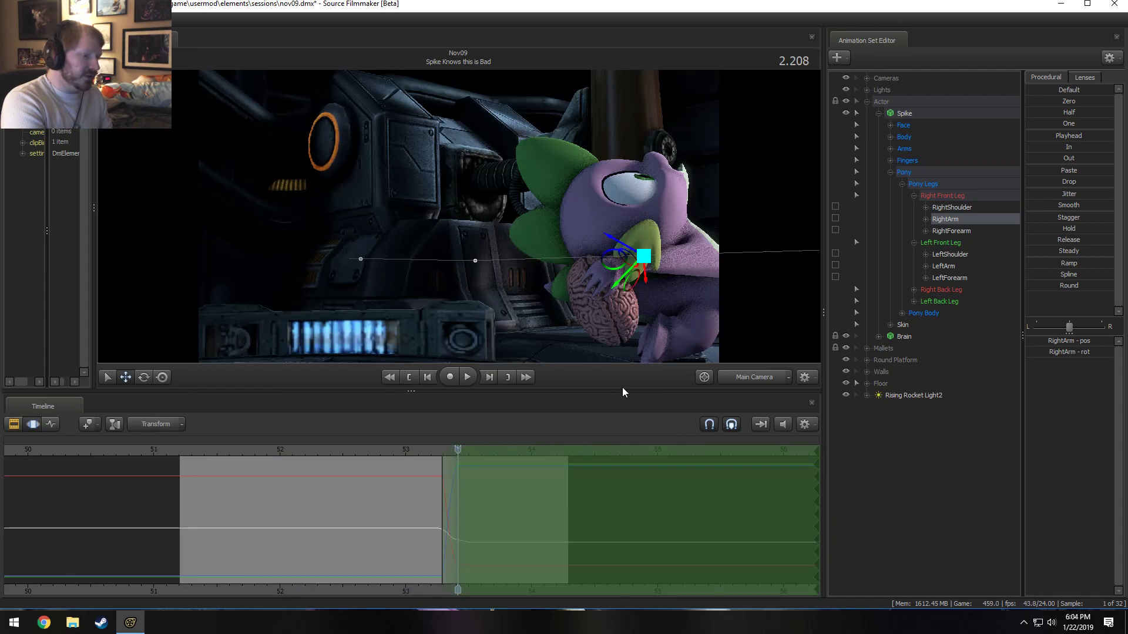
- Select Spike's LeftLeg1 and RightLeg1 controls and reposition both lower legs together using the work camera
left_click(703, 313)
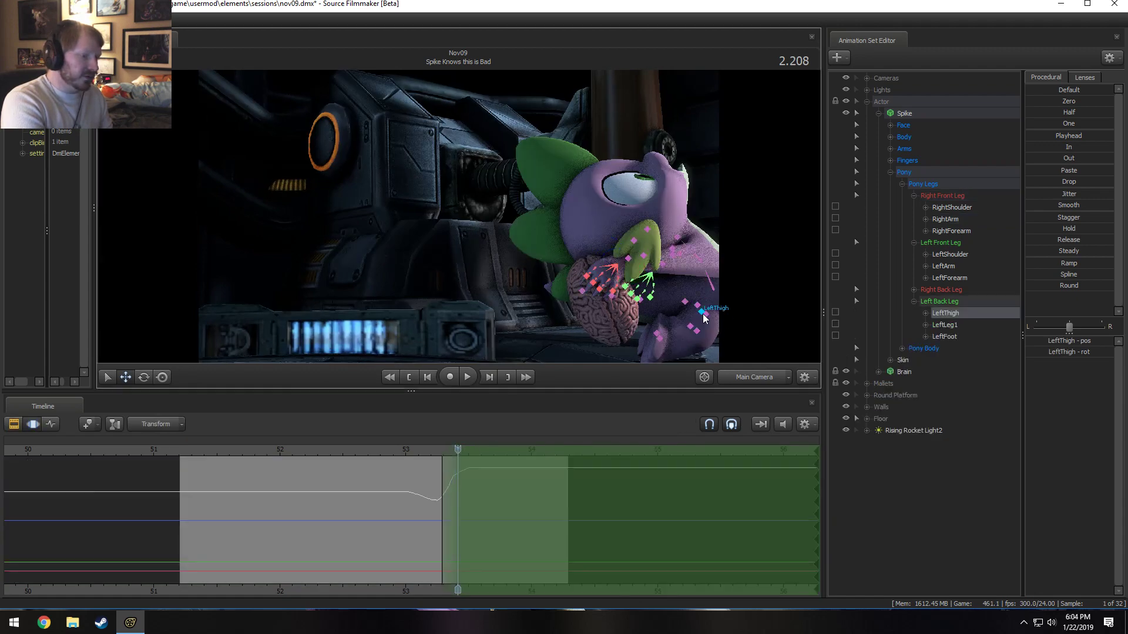
left_click(698, 332, "ctrl")
left_click(691, 327, "ctrl+shift")
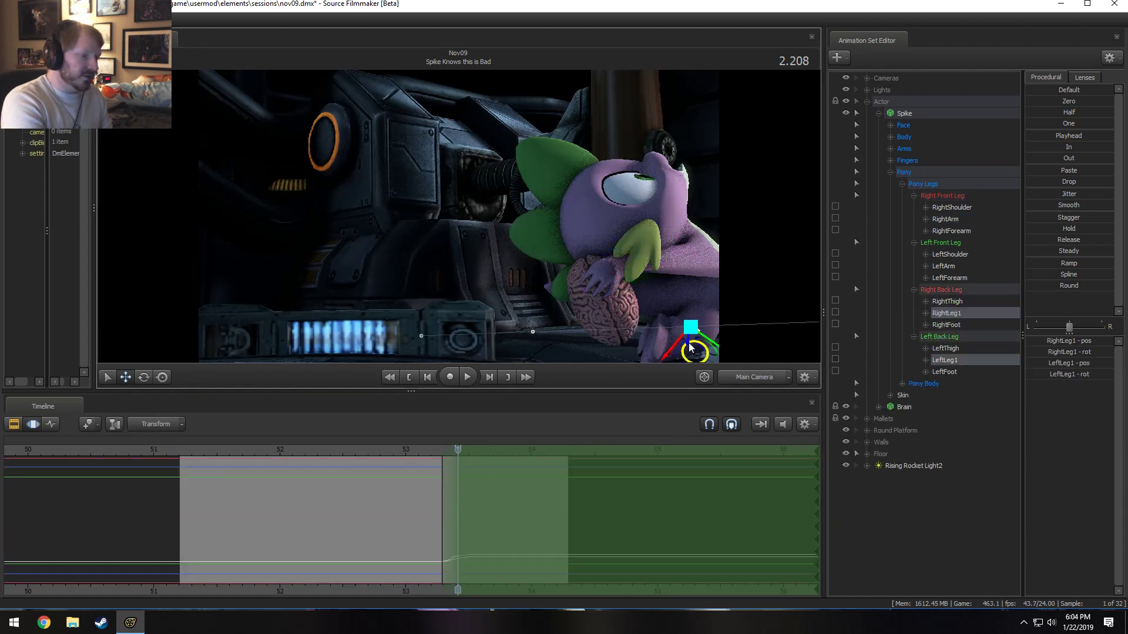
left_click(745, 376)
left_click_drag(699, 294, 714, 323)
key("s")
left_click_drag(470, 217, 459, 217)
left_click_drag(664, 293, 650, 293)
- Shift Spike's LeftFoot and RightFoot controls together and switch back to the main camera
key("ctrl")
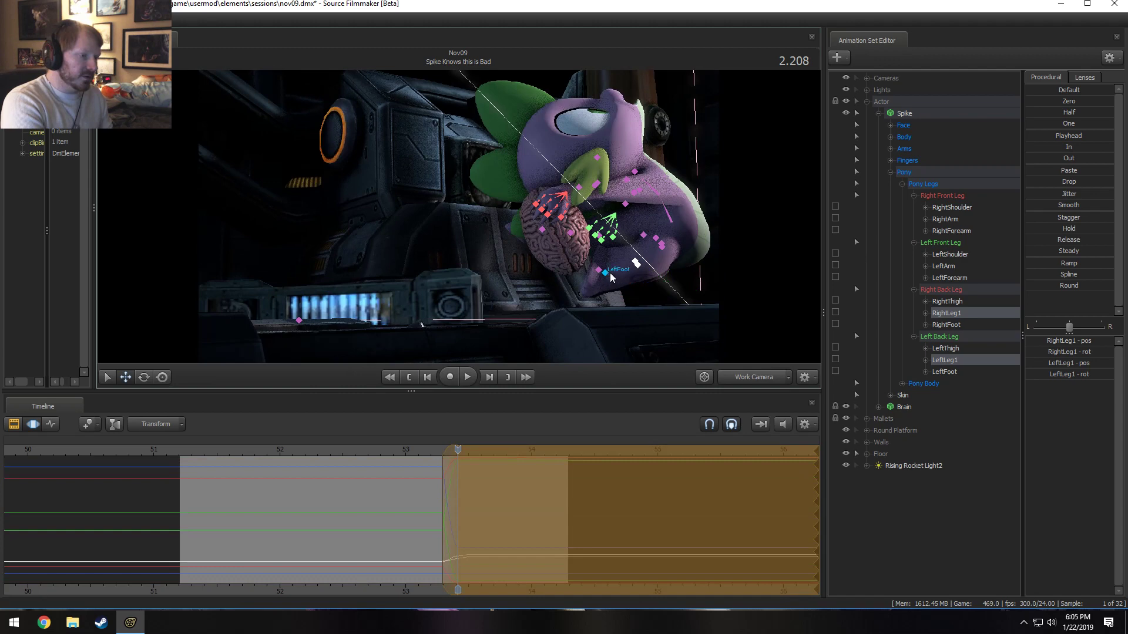
left_click(610, 274, "ctrl")
left_click(599, 271, "ctrl+shift")
mouse_move(600, 272)
left_mouse_down("alt")
mouse_move(605, 306)
mouse_move(594, 270)
left_mouse_up("alt")
left_click(744, 377)
- Play the dash from 1.708 to review the adjusted leg and foot motion
key("shift")
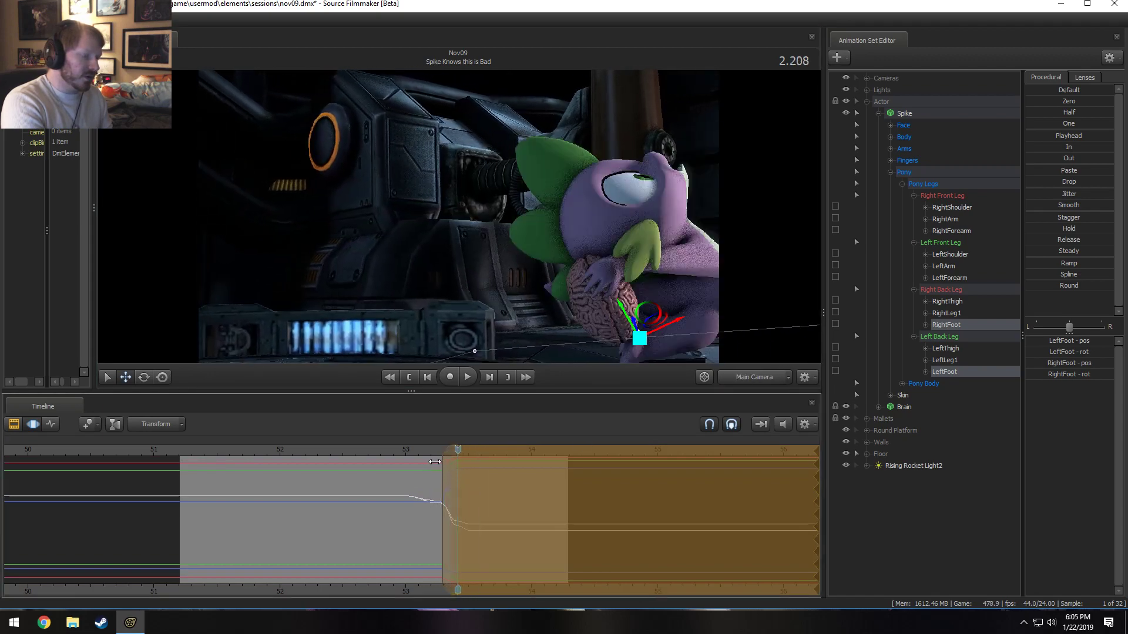
left_click_drag(434, 451, 395, 452)
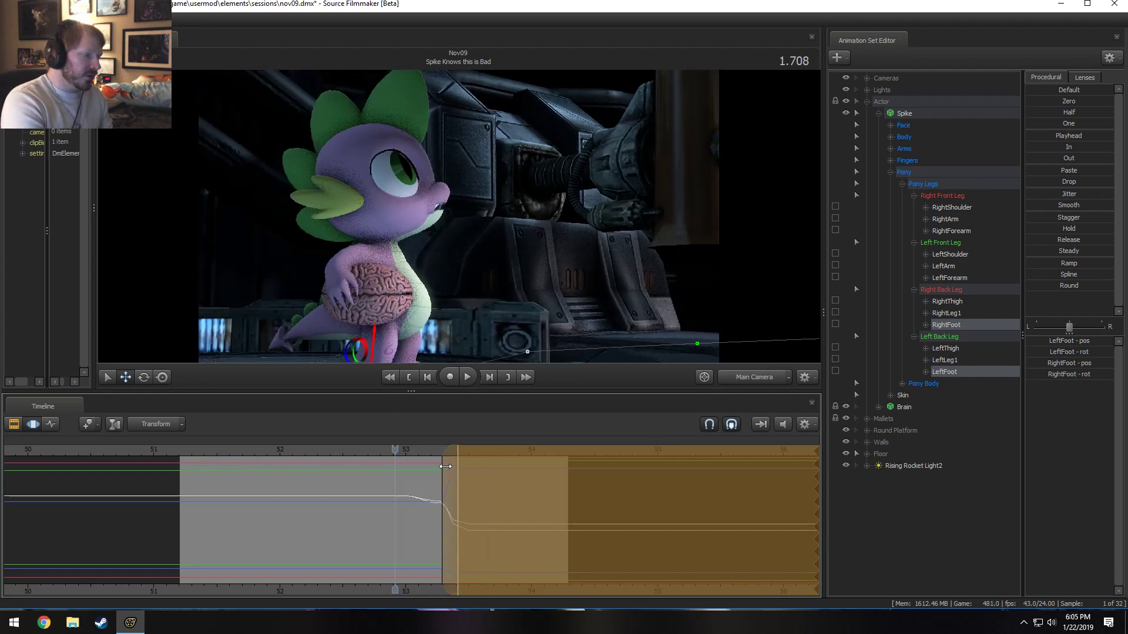
key("space")
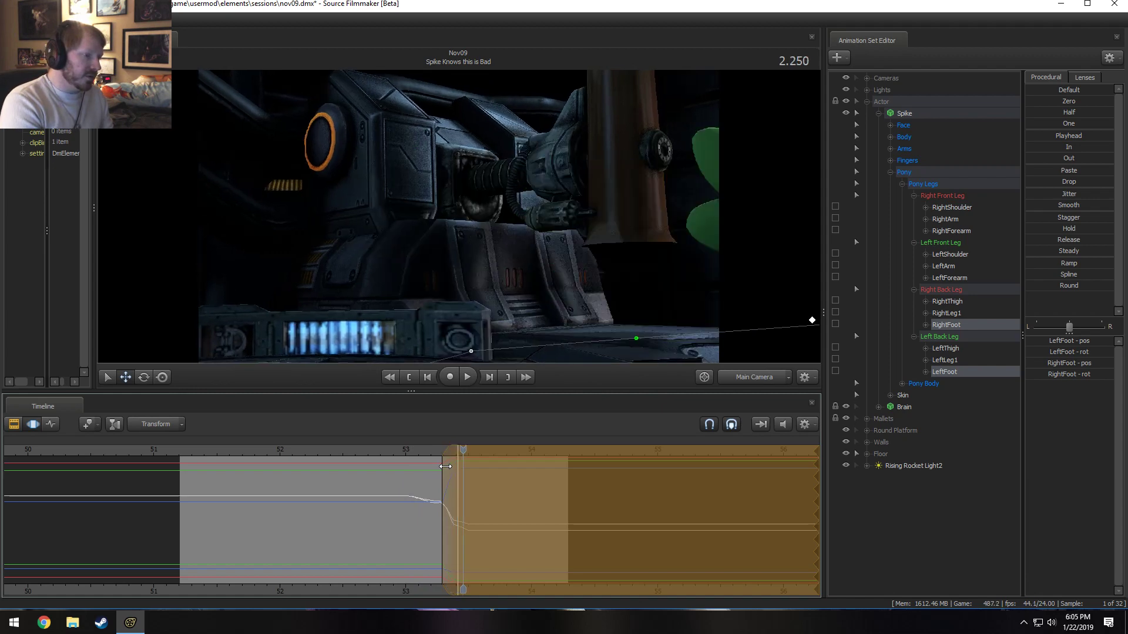
- Collapse the time selection at 2.208 and step back and forth through the neighbouring frames to compare Spike's dash poses
key("Left")
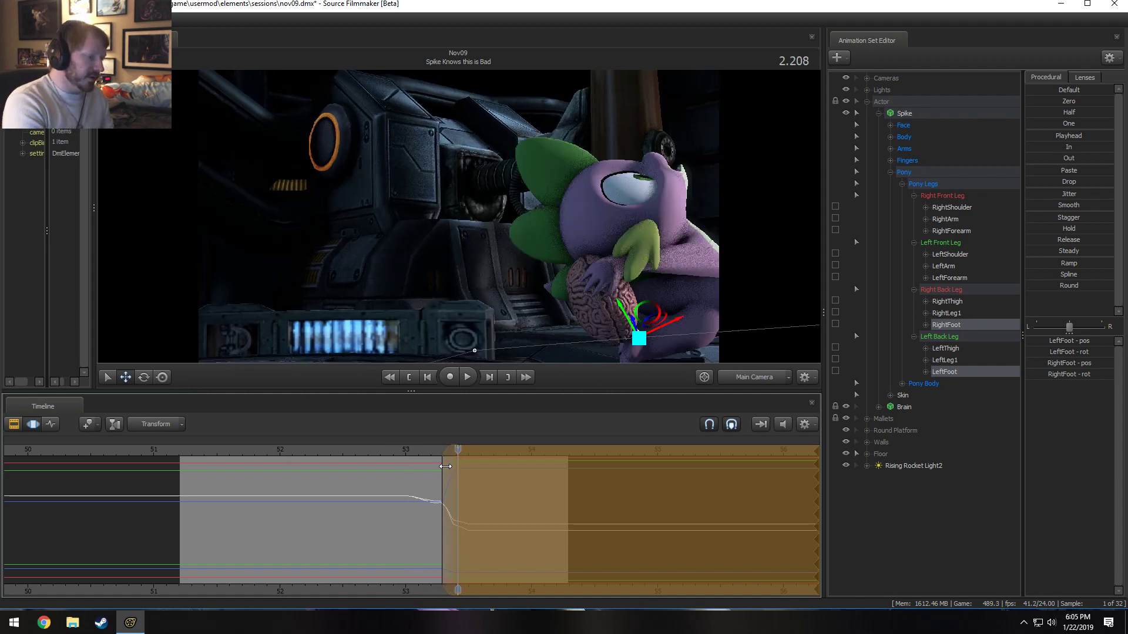
left_click_drag(457, 466, 458, 465)
key("Left")
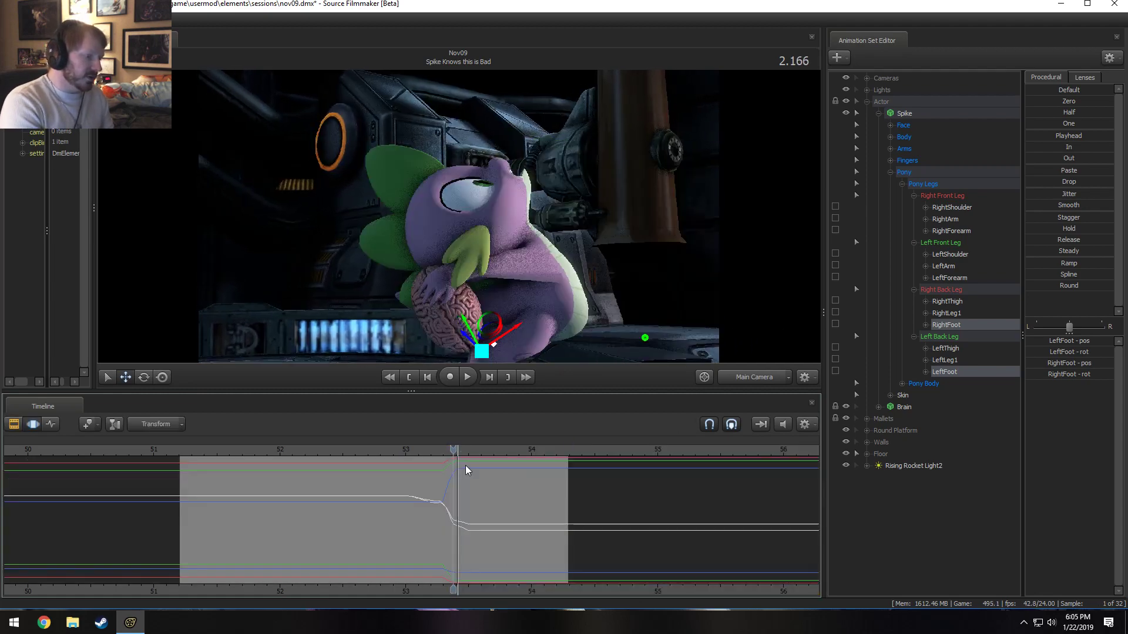
key("Left")
key("Right")
key("Right")
key("Left")
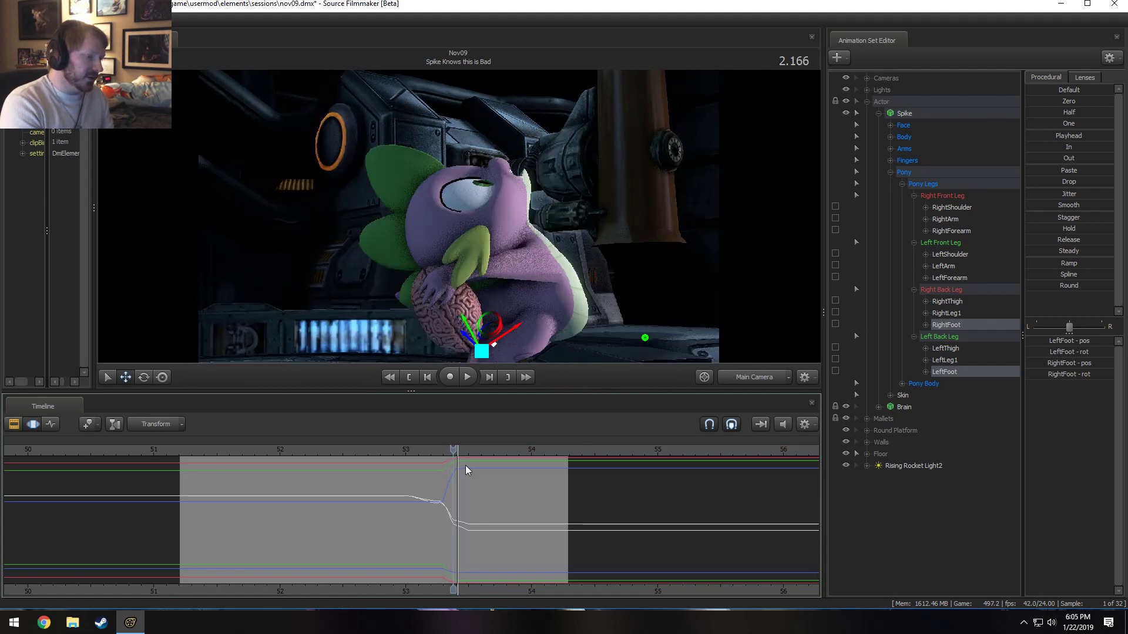
key("Right")
key("Right")
key("Left")
key("Left")
key("Right")
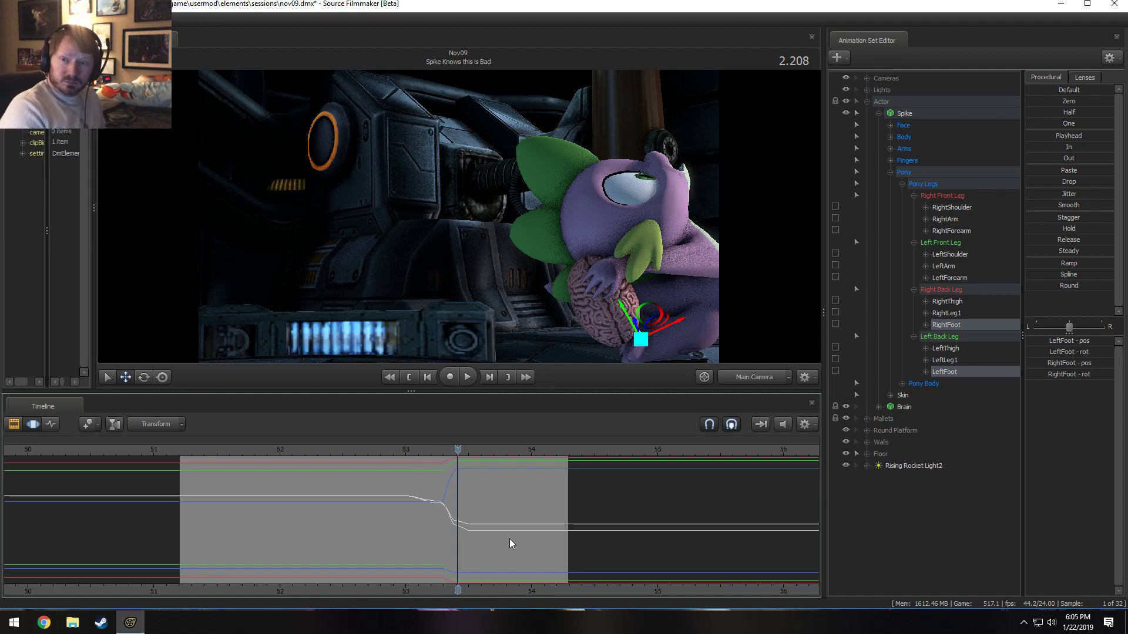
- Play the dash from 1.833 and again from nearer the shot's start, then return the playhead to 0.250
left_click(408, 450)
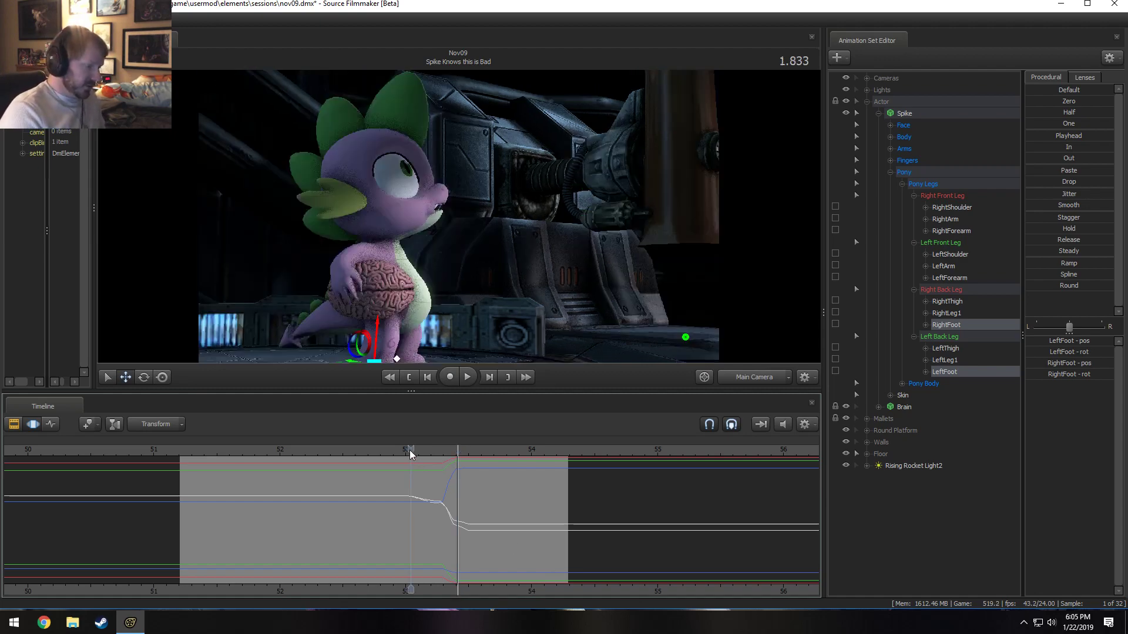
key("space")
key("space")
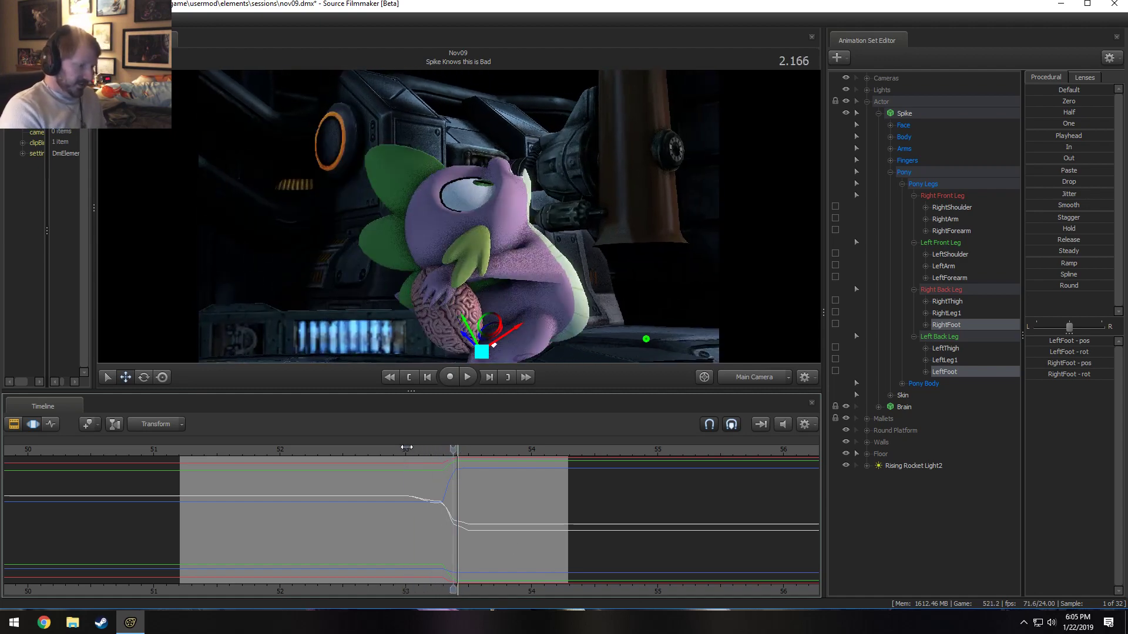
left_click(407, 448)
key("space")
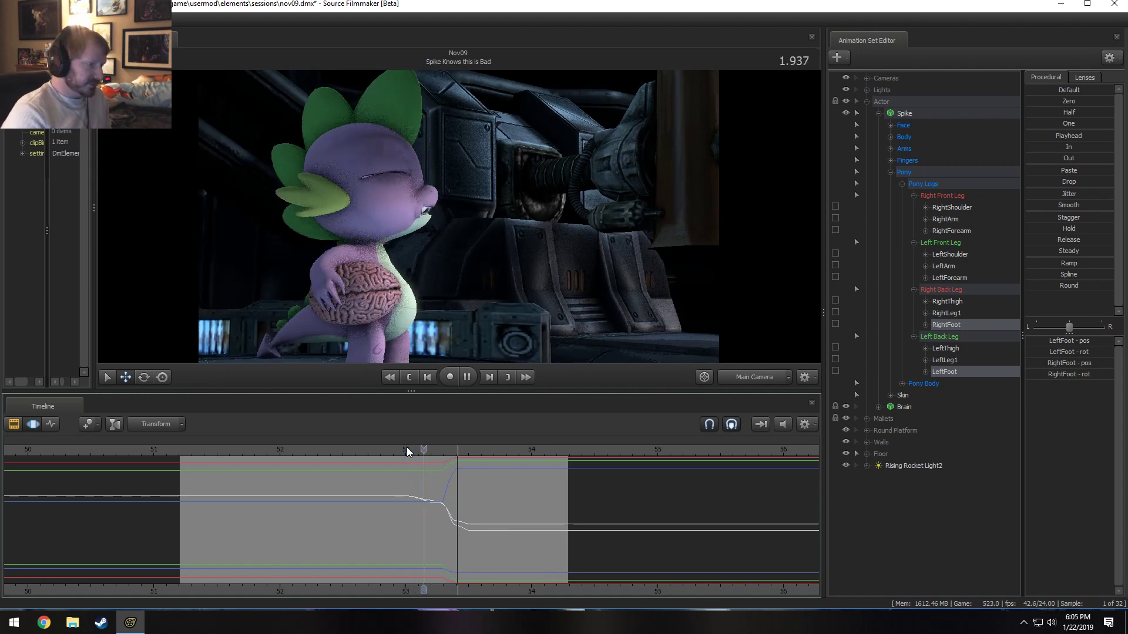
left_click(238, 450)
key("space")
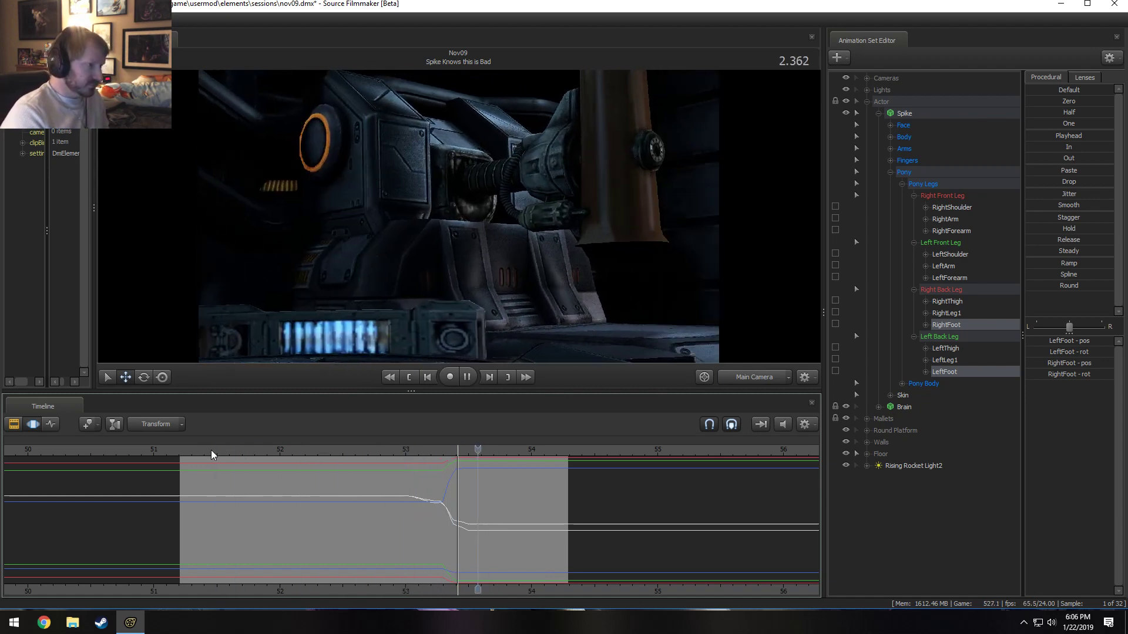
key("space")
left_click(211, 450)
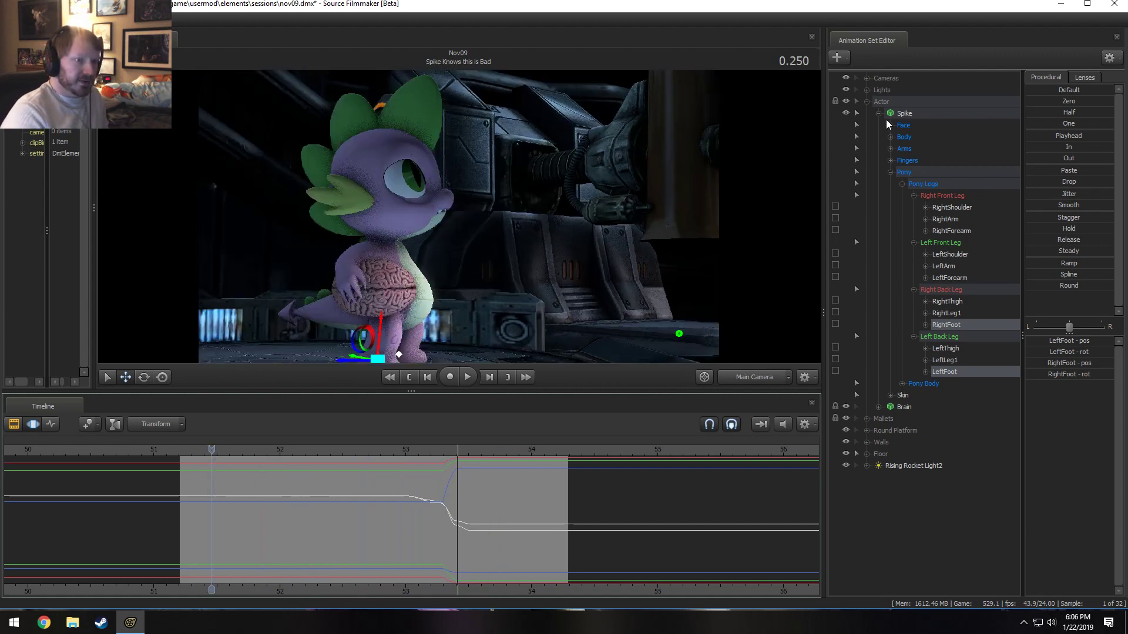
- Collapse the Spike and Actor entries in the animation set list and expand the Lights group
left_click(879, 115)
left_click(867, 101)
left_click(868, 90)
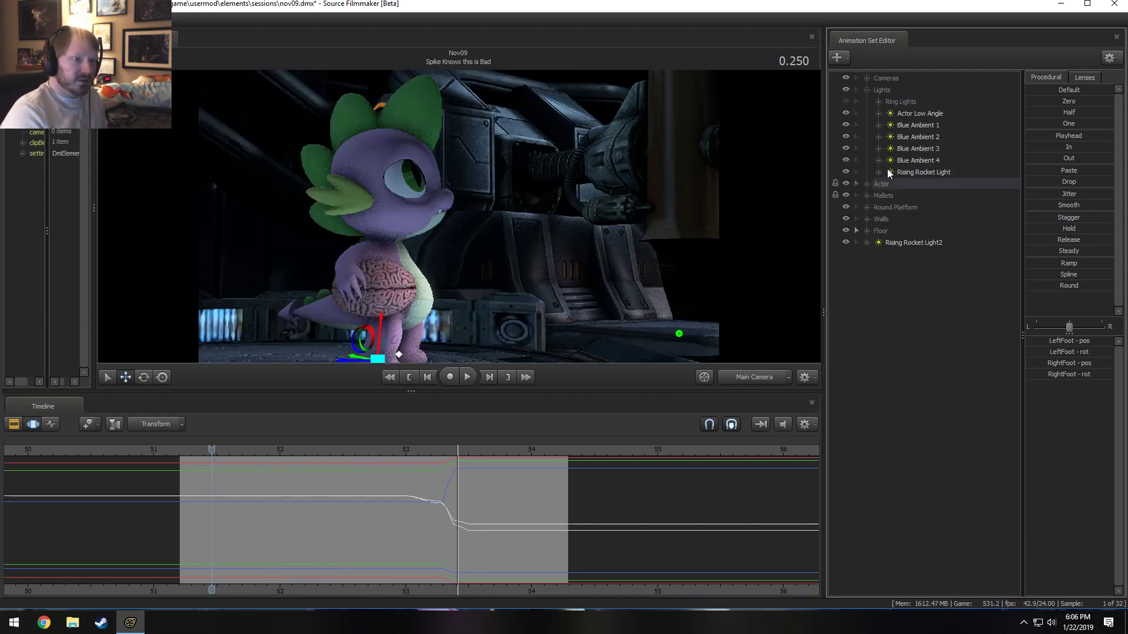
- Switch to the Clip Editor and place the playhead in the earlier "Spike Gives No Fuks" shot
key("F2")
scroll(297, 591, "down", 5)
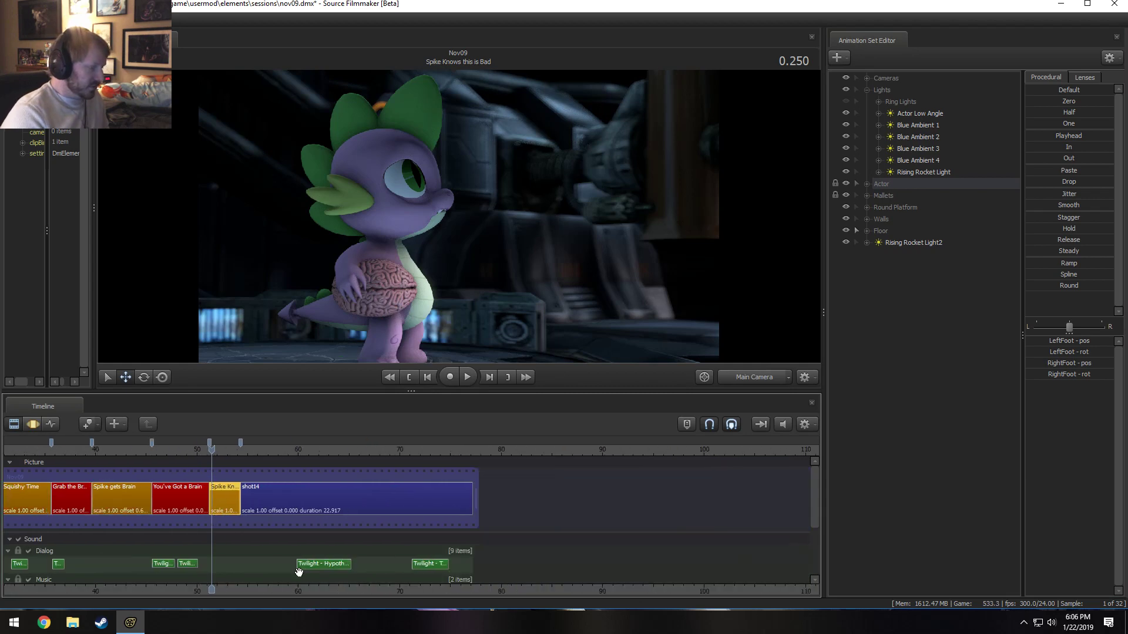
key("slash")
scroll(77, 493, "up", 2)
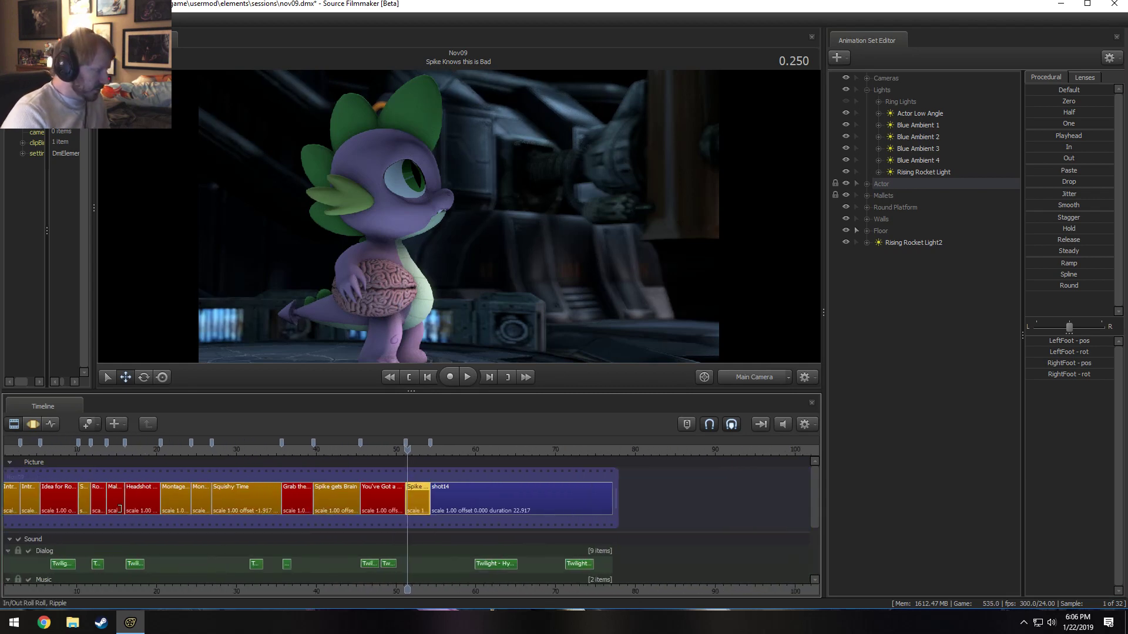
scroll(75, 492, "down", 1)
left_click(122, 493)
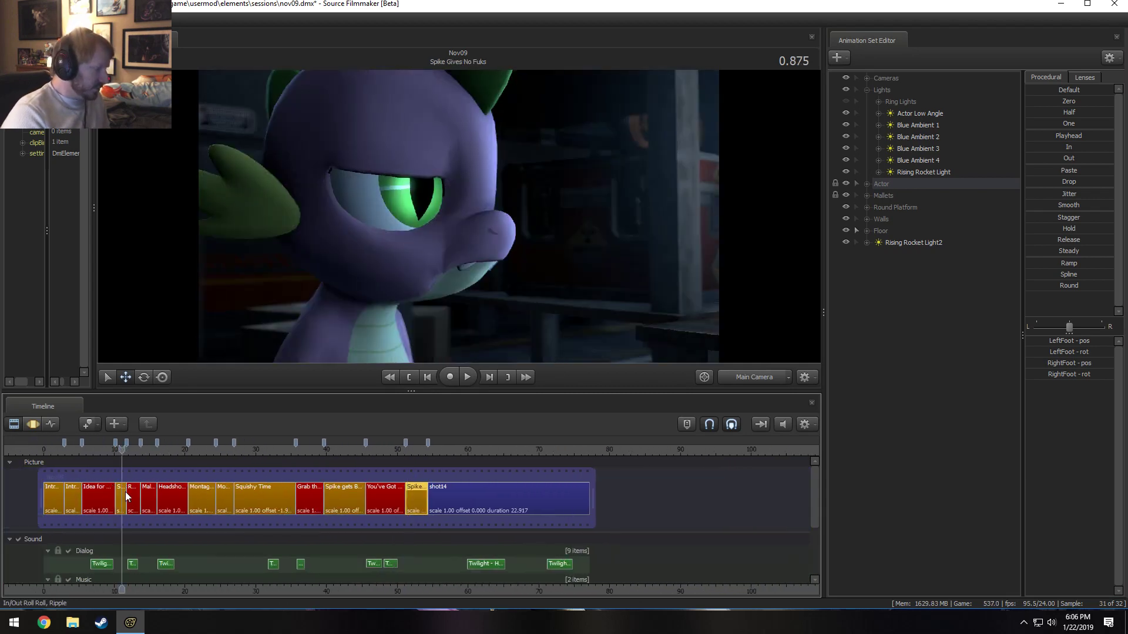
- Copy the Spike Eye Light (Main), (Right Large) and (Right Small) animation sets together, accepting the locked-controls warning
left_click(928, 219)
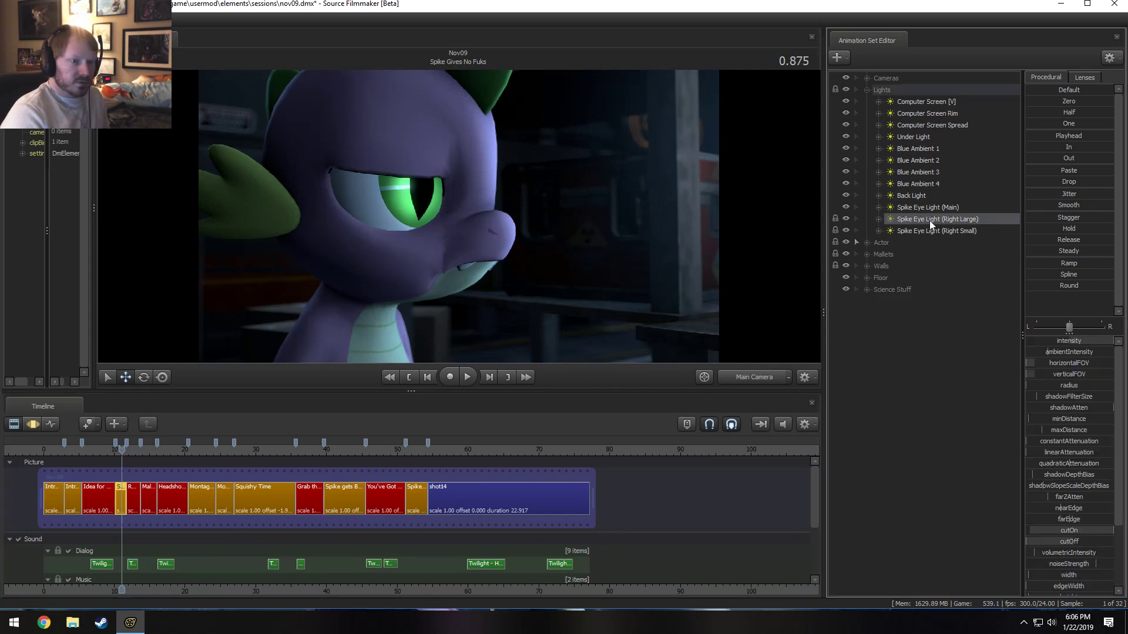
left_click(930, 228, "ctrl")
left_click(930, 213, "ctrl")
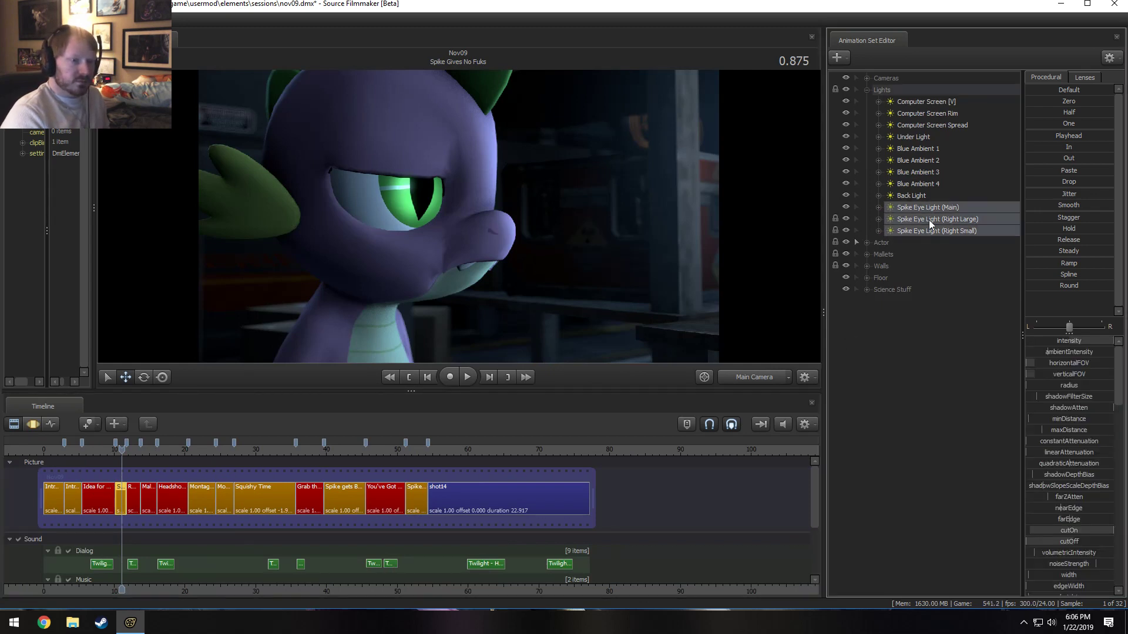
right_click(929, 219)
left_click(941, 237)
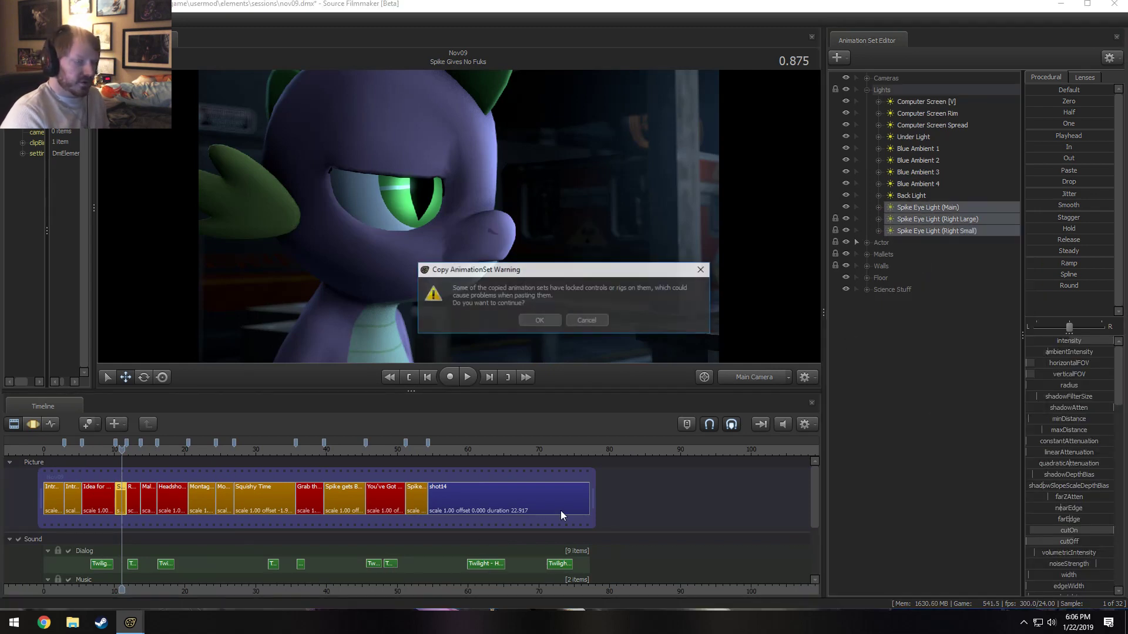
left_click(551, 320)
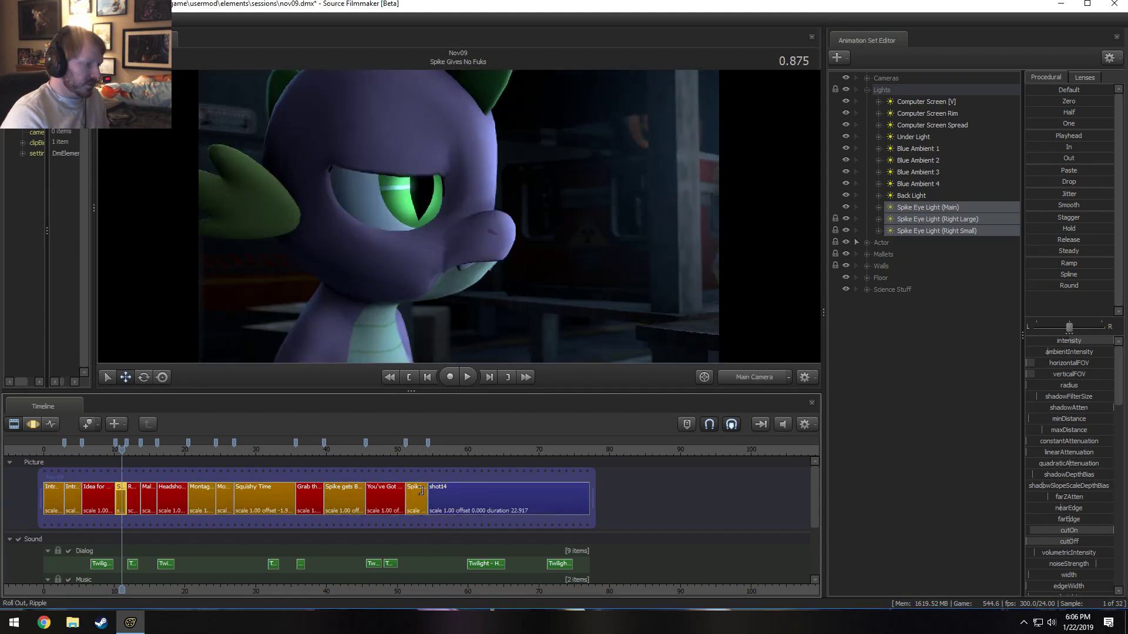
- Return to the "Spike Knows this is Bad" shot and place the playhead at 1.000
left_click(422, 451)
scroll(421, 463, "up", 6)
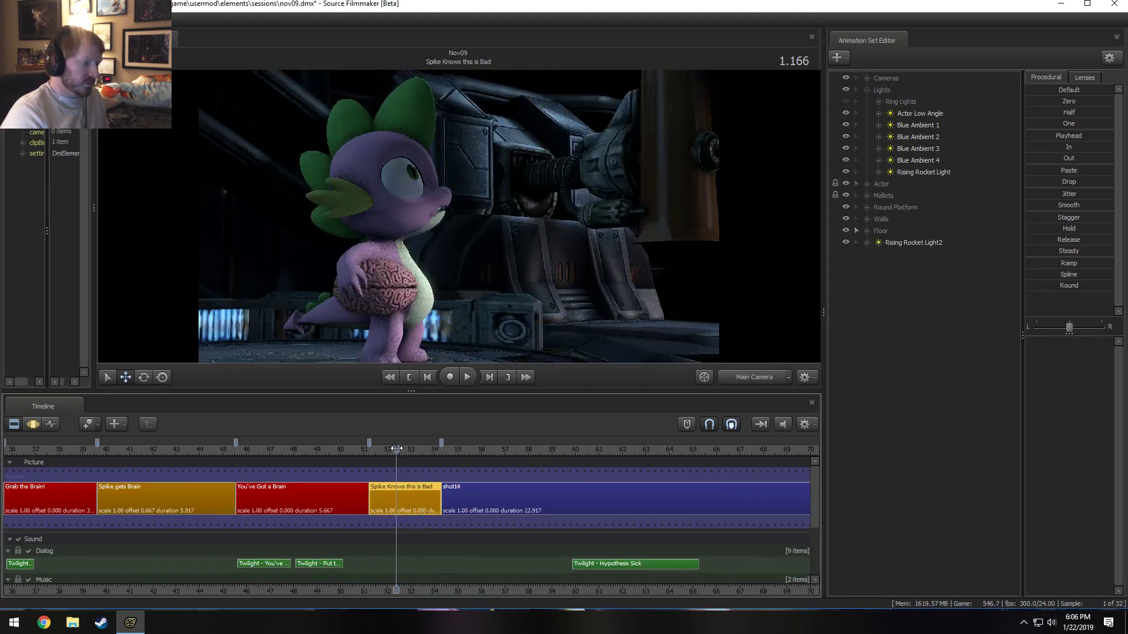
left_click_drag(396, 449, 392, 449)
- Move Rising Rocket Light2 into the Lights group and make the Ring Lights group visible
right_click(896, 322)
left_click(931, 241)
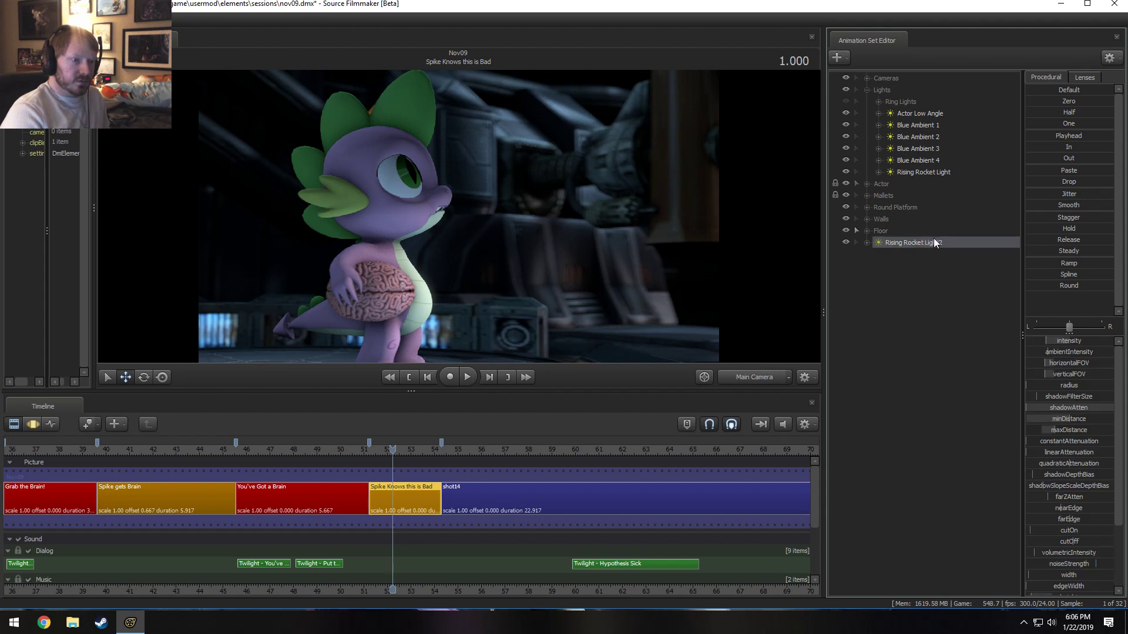
left_click_drag(933, 241, 899, 90)
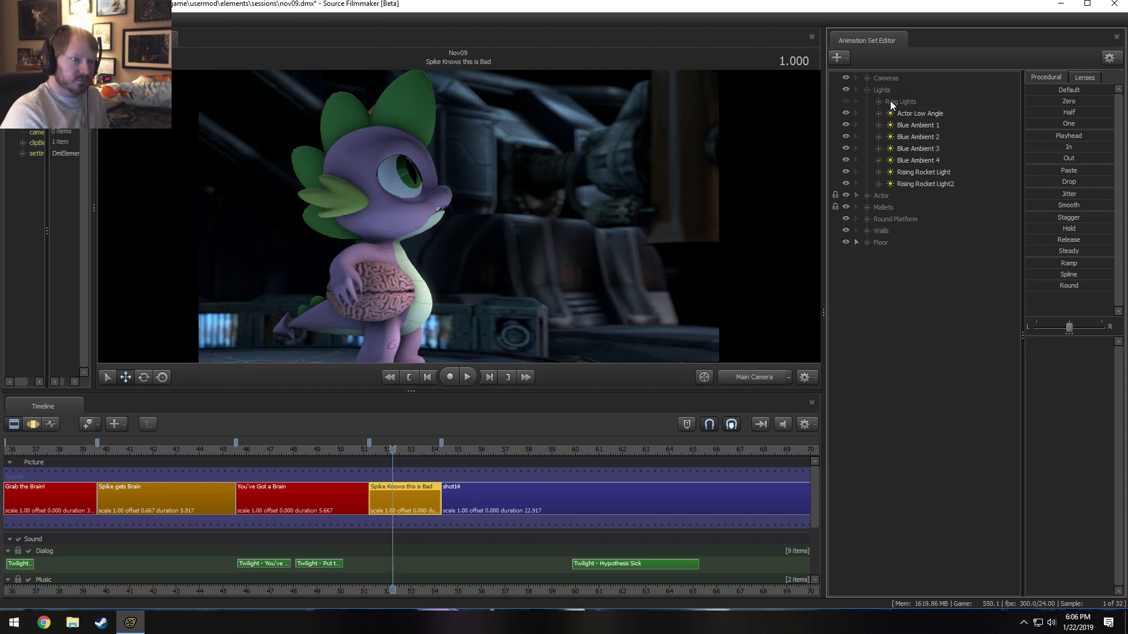
left_click(847, 101)
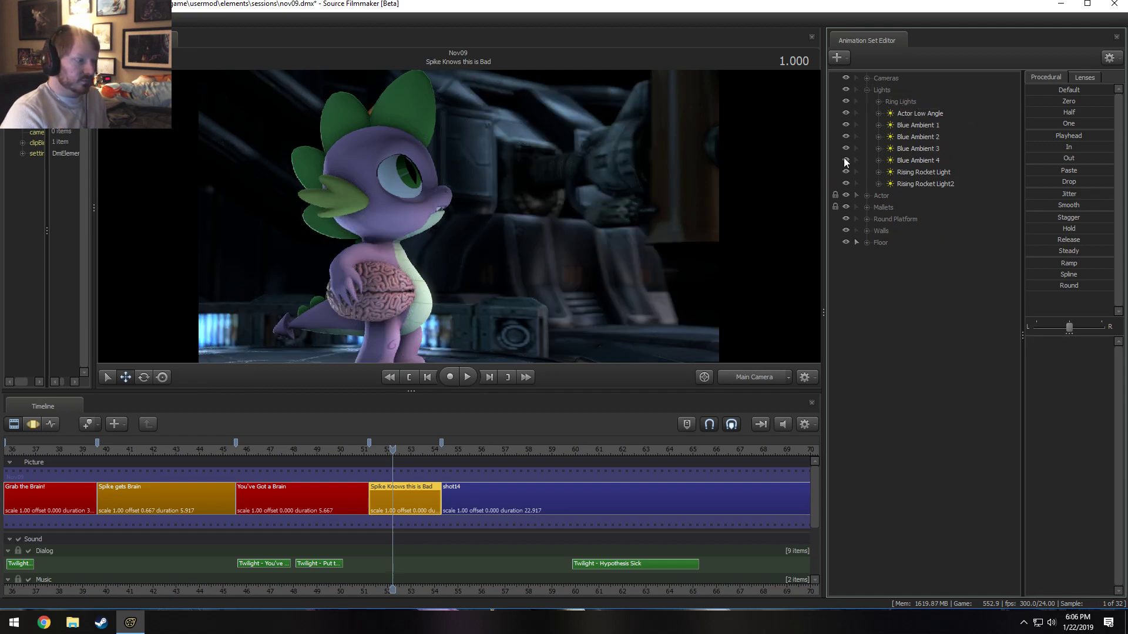
- Paste the three copied Spike Eye Light animation sets into this shot and reorder them as Main, Right Large, Right Small
right_click(949, 312)
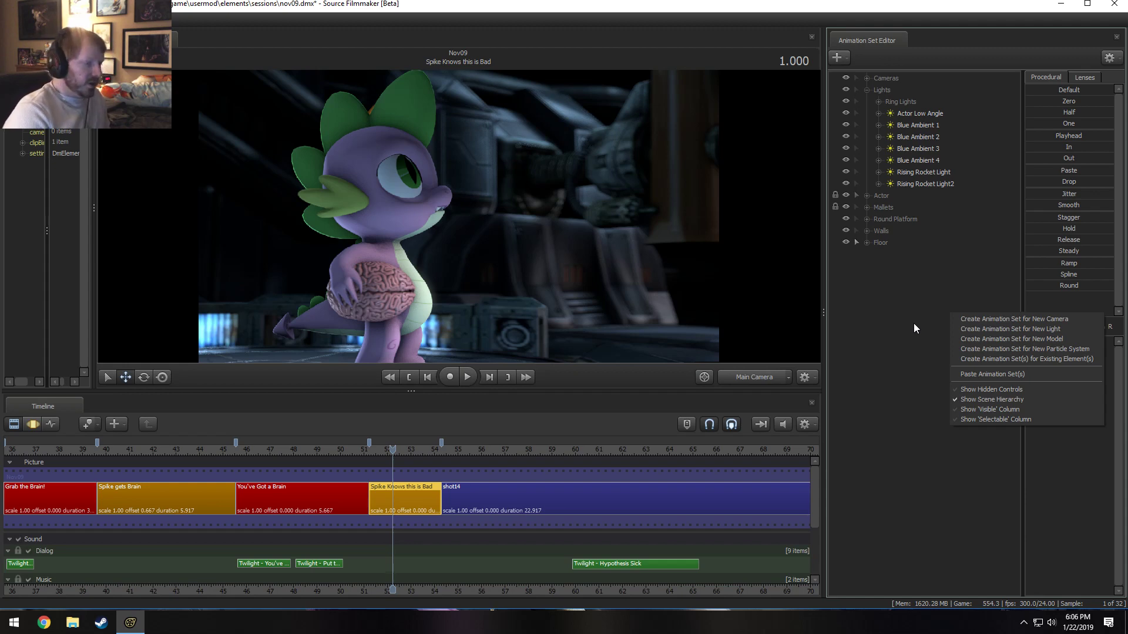
left_click(977, 374)
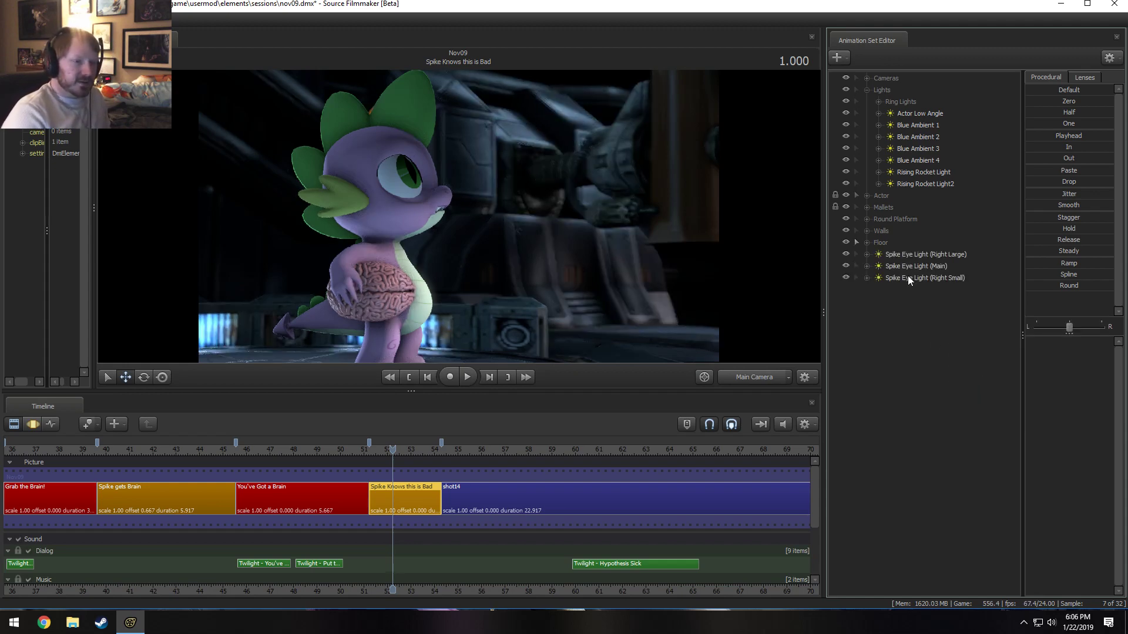
left_click(900, 255)
left_click(904, 274)
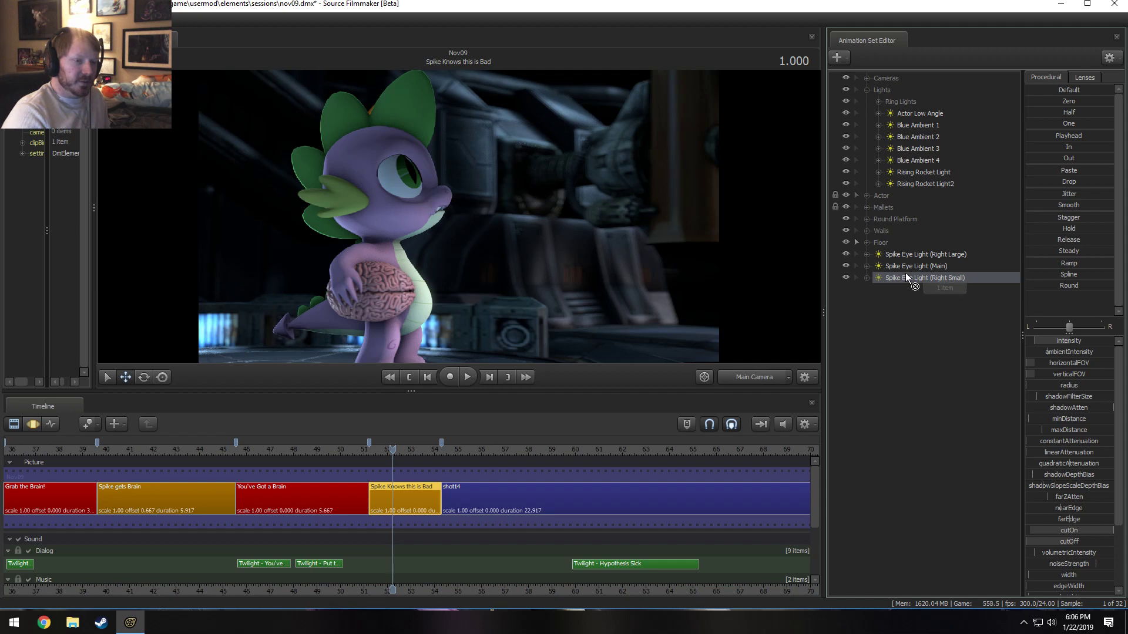
left_click_drag(911, 254, 917, 272)
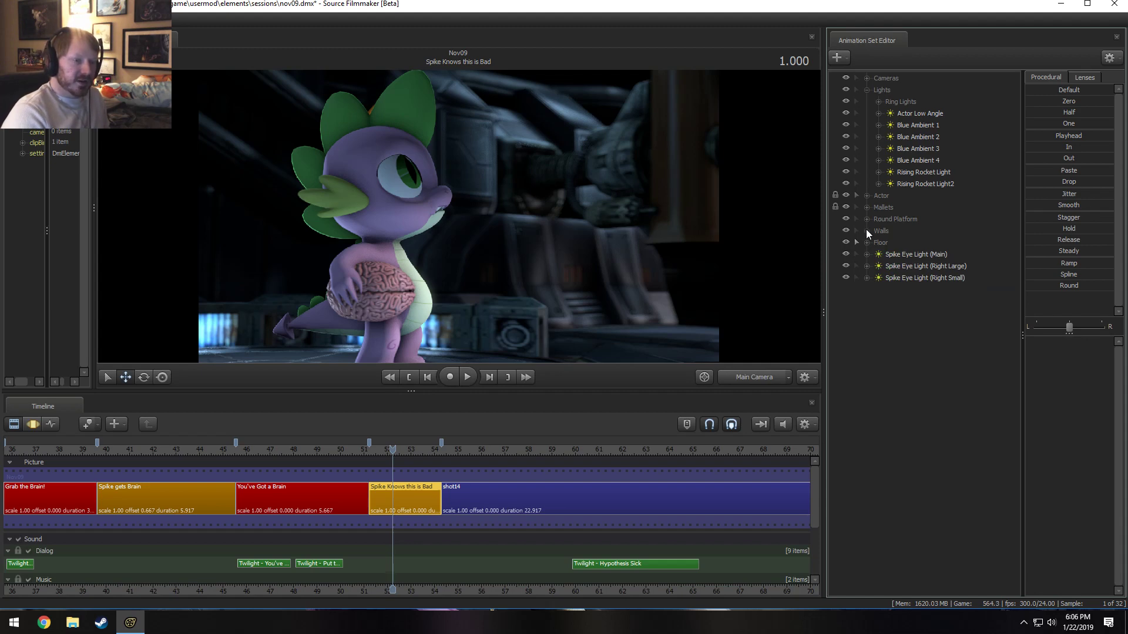
- Expand Spike's Body controls and the three eye lights' control groups, and switch to the Motion Editor
left_click(866, 195)
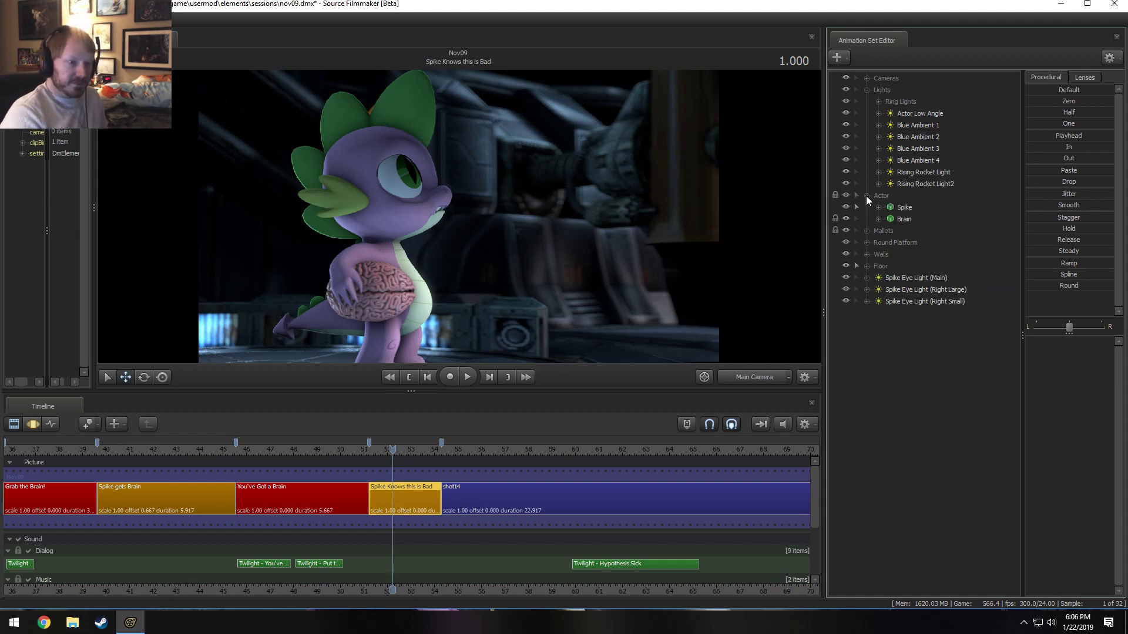
left_click(879, 207)
left_click(891, 231)
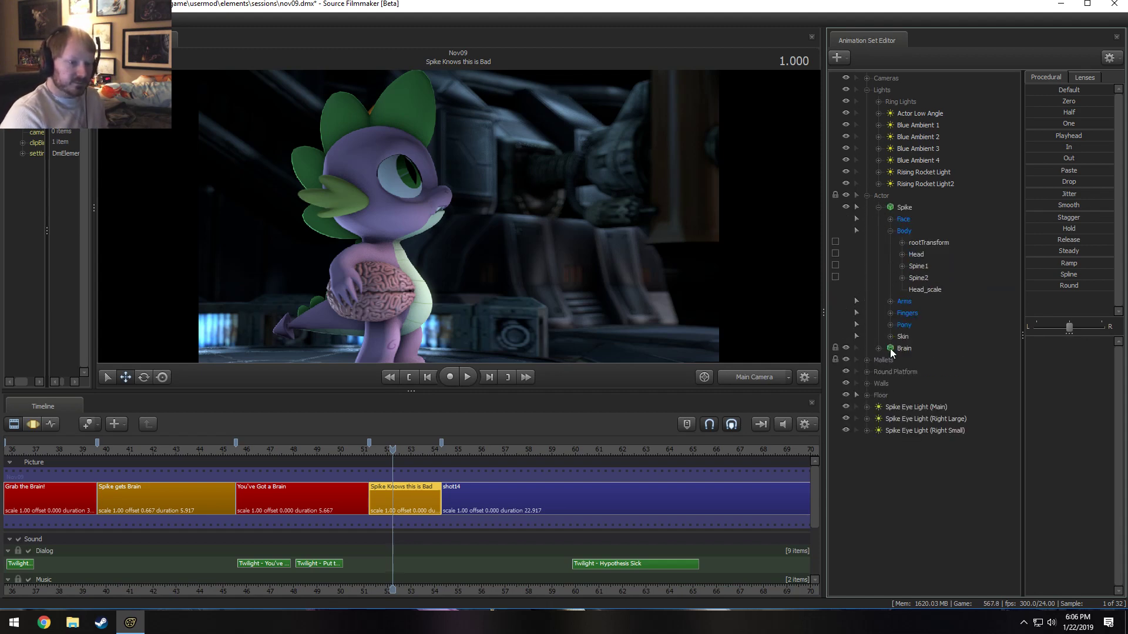
left_click(866, 407)
left_click(867, 430)
left_click(879, 443)
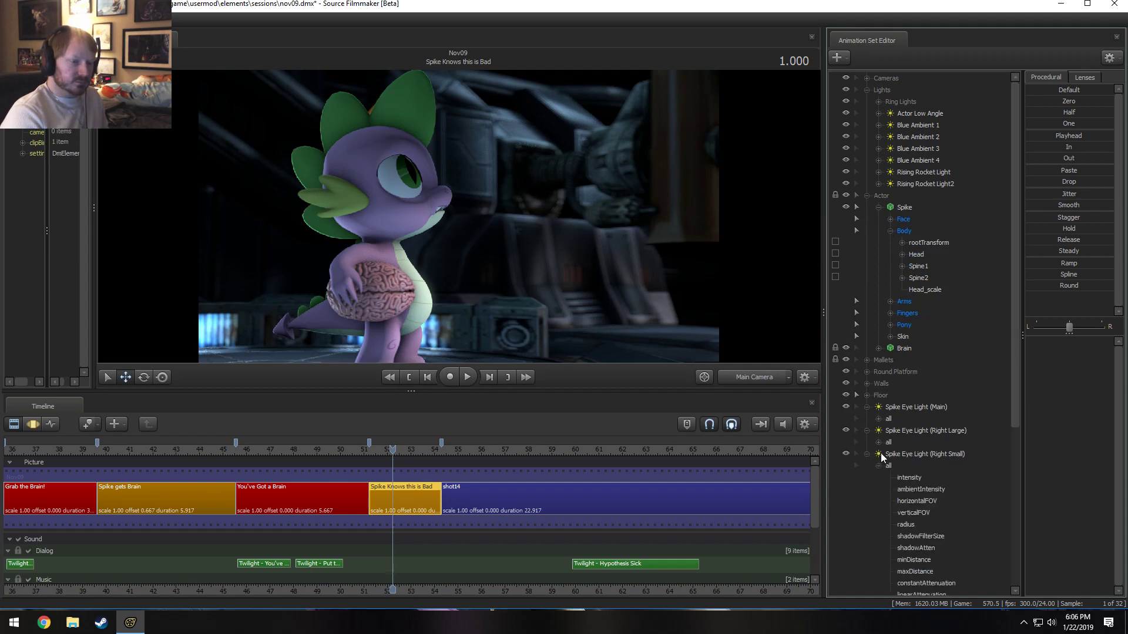
left_click(878, 419)
key("F3")
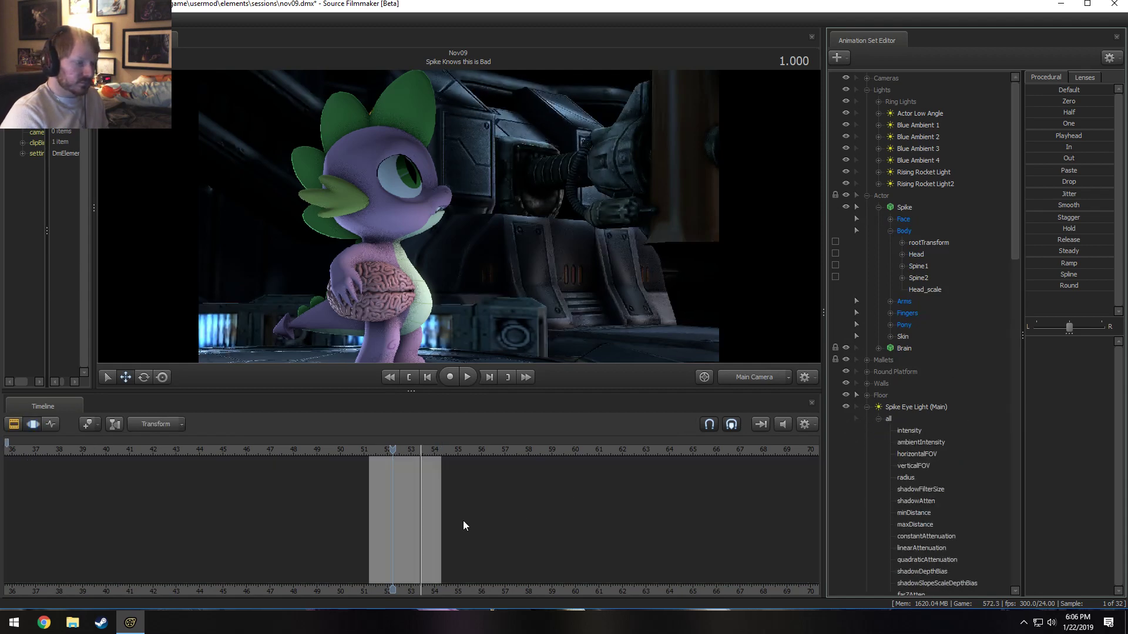
- Try locking the transform of Spike Eye Light (Main) to Spike's Head control, and undo the lock
scroll(453, 526, "up", 2)
left_click_drag(917, 254, 915, 582)
key("ctrl+z")
- Lock the transforms of Spike Eye Light (Right Large) and (Right Small) to Spike's Head control, and collapse the eye lights' entries
left_click(867, 219)
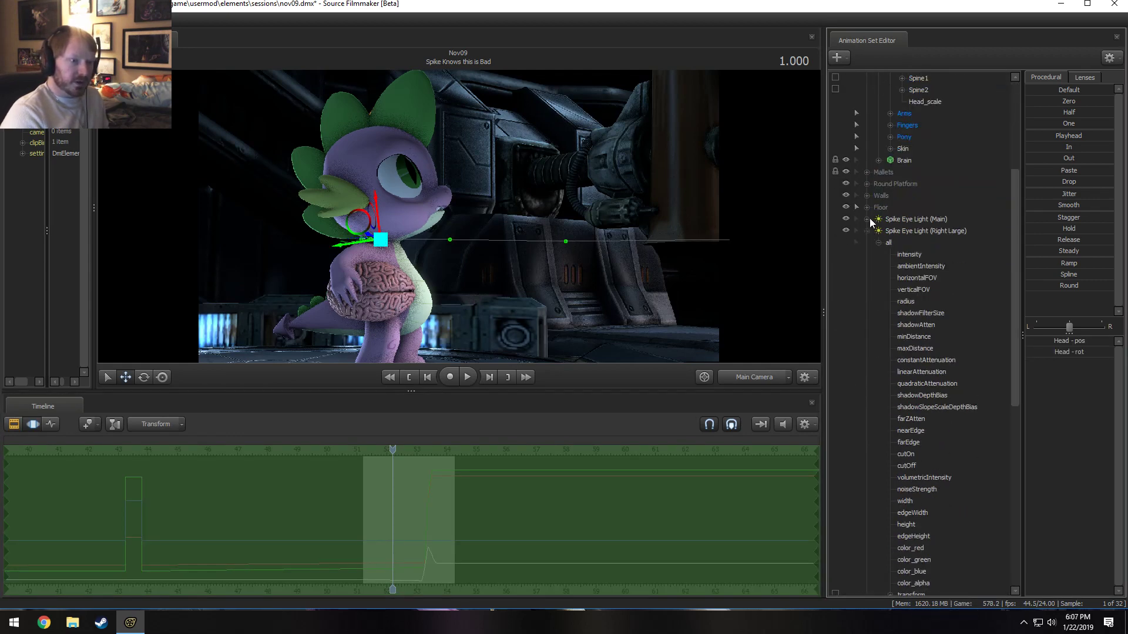
scroll(904, 176, "up", 1)
left_click_drag(928, 103, 914, 517)
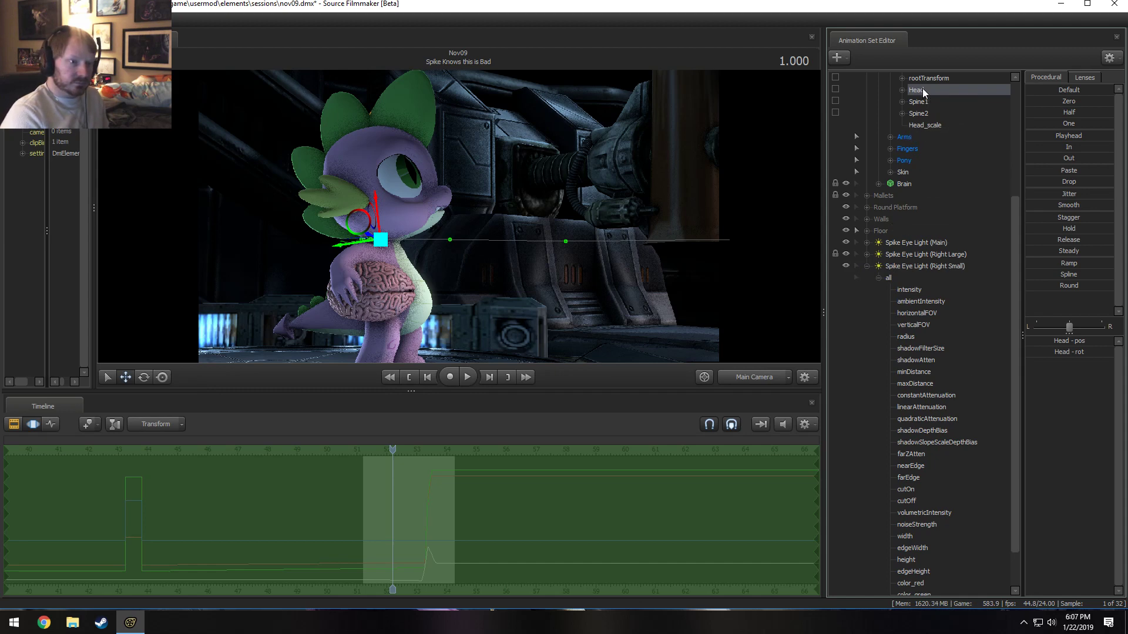
scroll(912, 587, "down", 2)
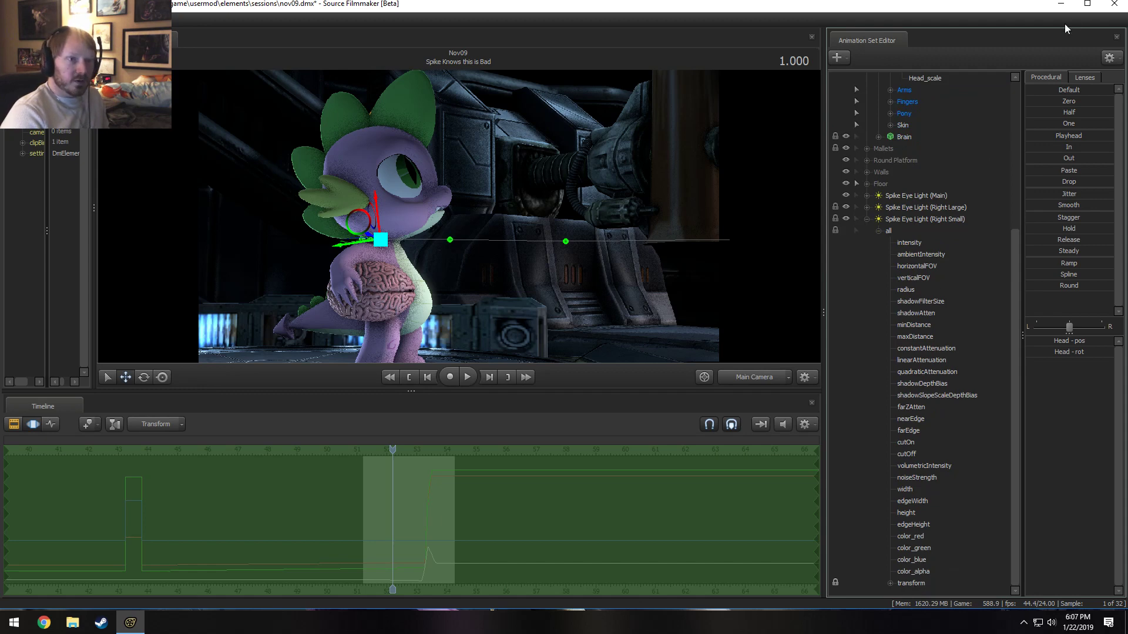
left_click(1086, 4)
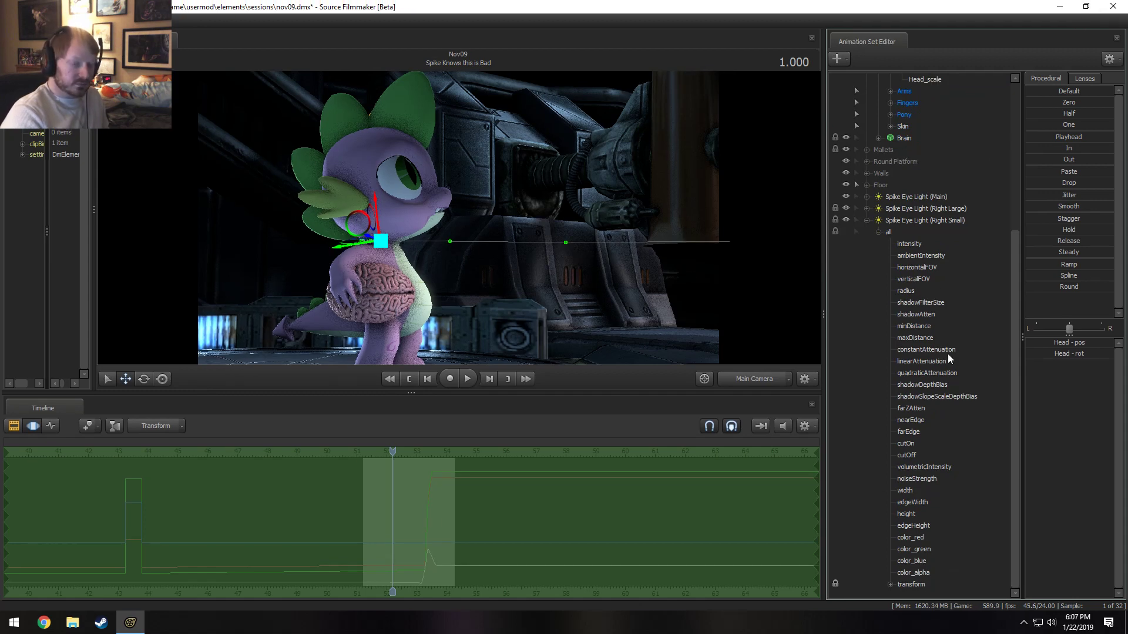
left_click(868, 221)
- View the scene through Spike Eye Light (Right Large), add (Right Small) to the selection and apply the Playhead preset to both
left_click_drag(932, 421, 615, 312)
left_click(986, 432, "ctrl")
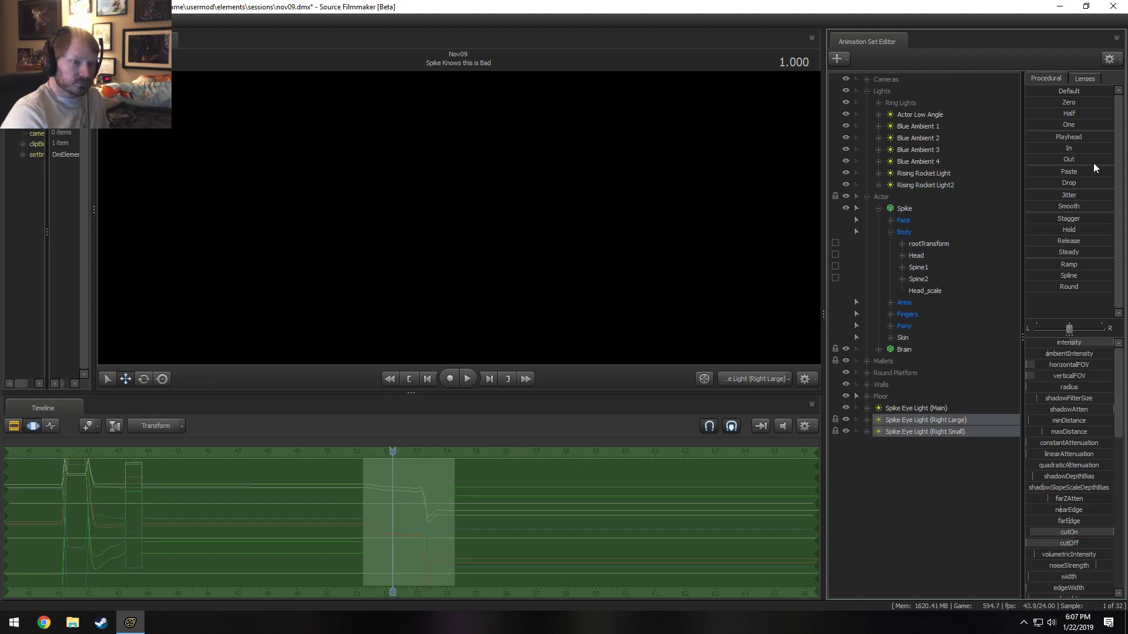
left_click(1062, 135)
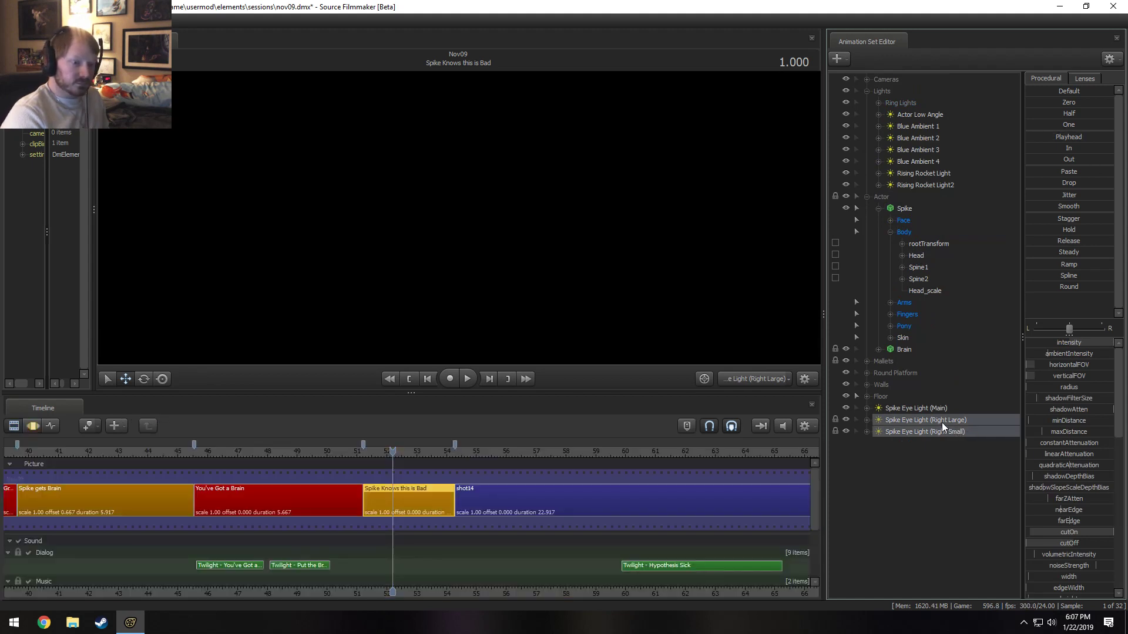
- View the scene through Spike Eye Light (Right Large) with lighting disabled, make the viewport taller and widen the element viewer
left_click_drag(938, 422, 527, 273)
right_click(534, 251)
left_click(546, 283)
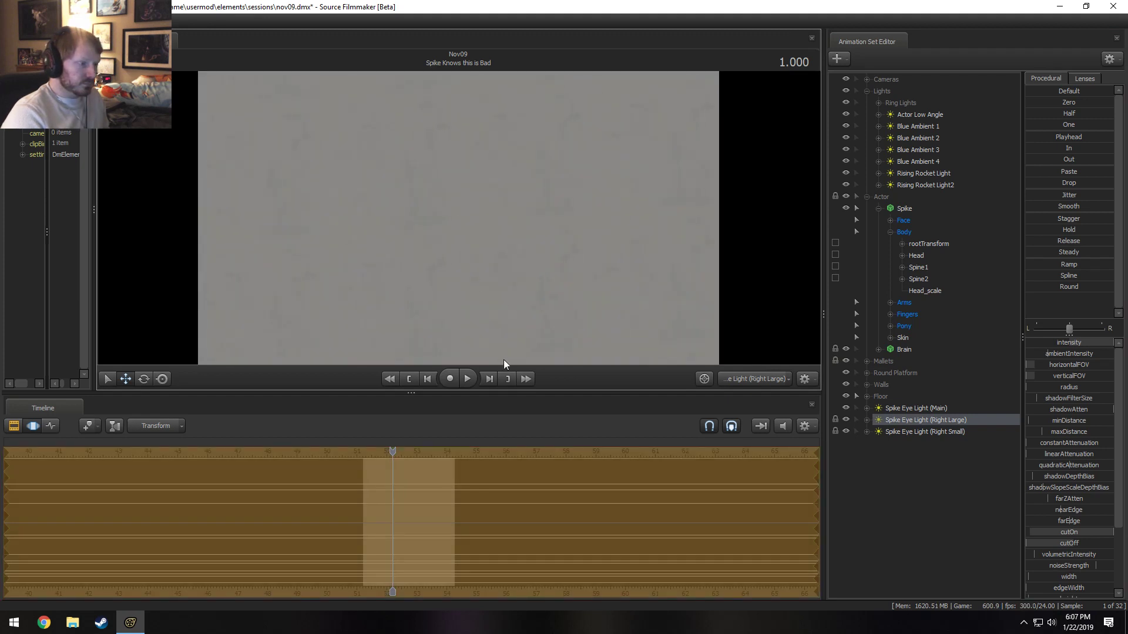
left_click_drag(517, 392, 581, 468)
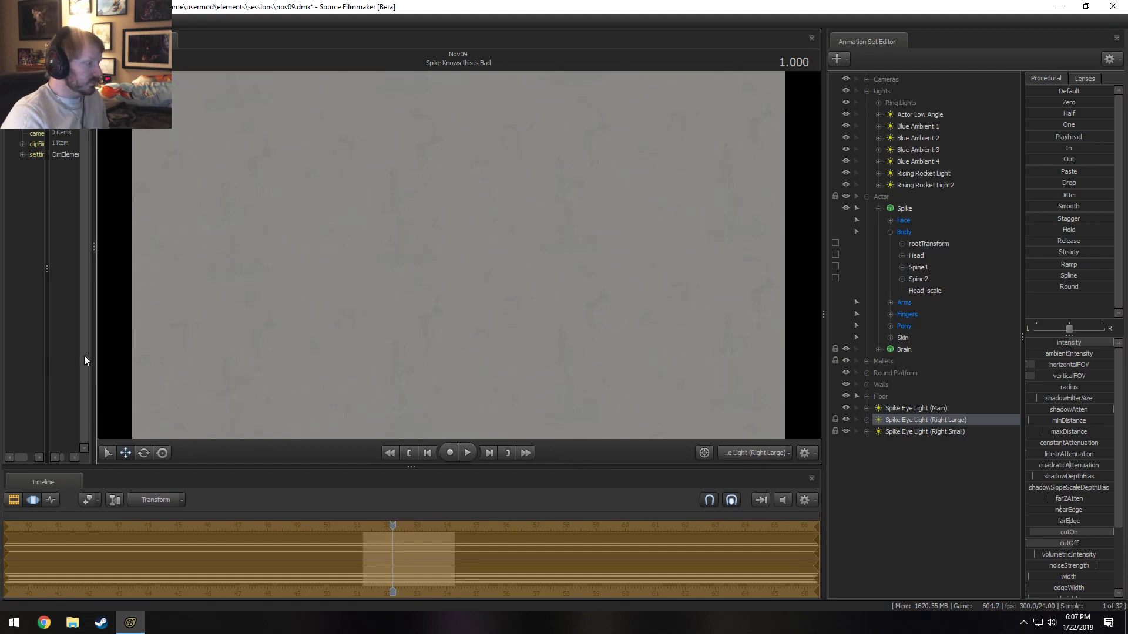
left_click_drag(85, 360, 154, 384)
- Aim Spike Eye Light (Right Large) closely at the iris of Spike's right eye from the light's own view and re-enable lighting
left_click(752, 457)
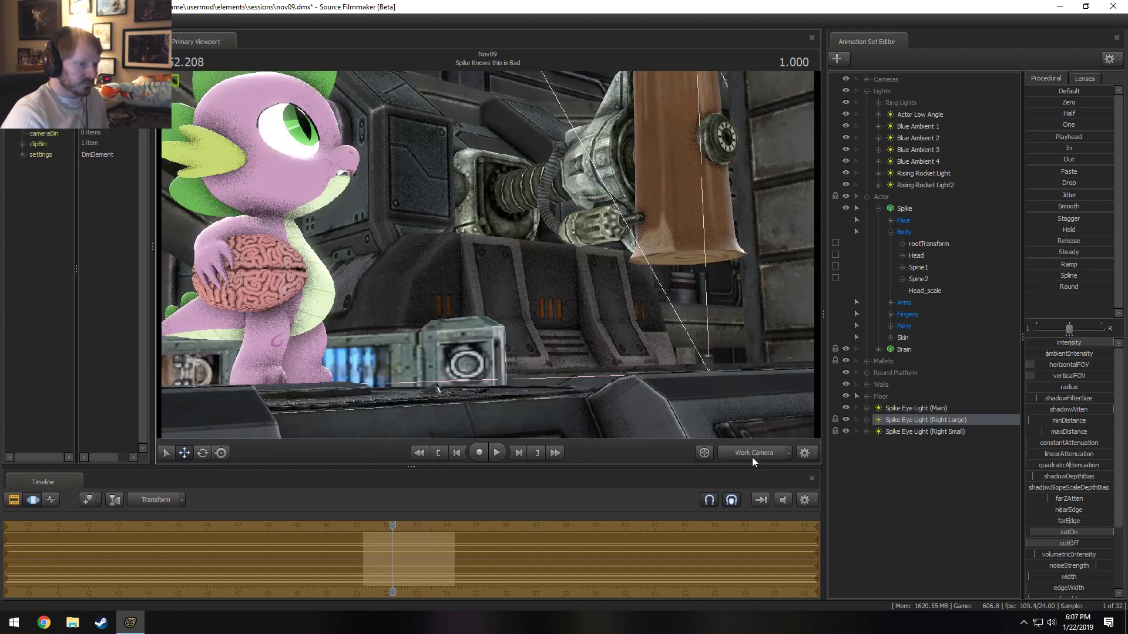
left_click(752, 453)
left_click(752, 453)
left_click(752, 453)
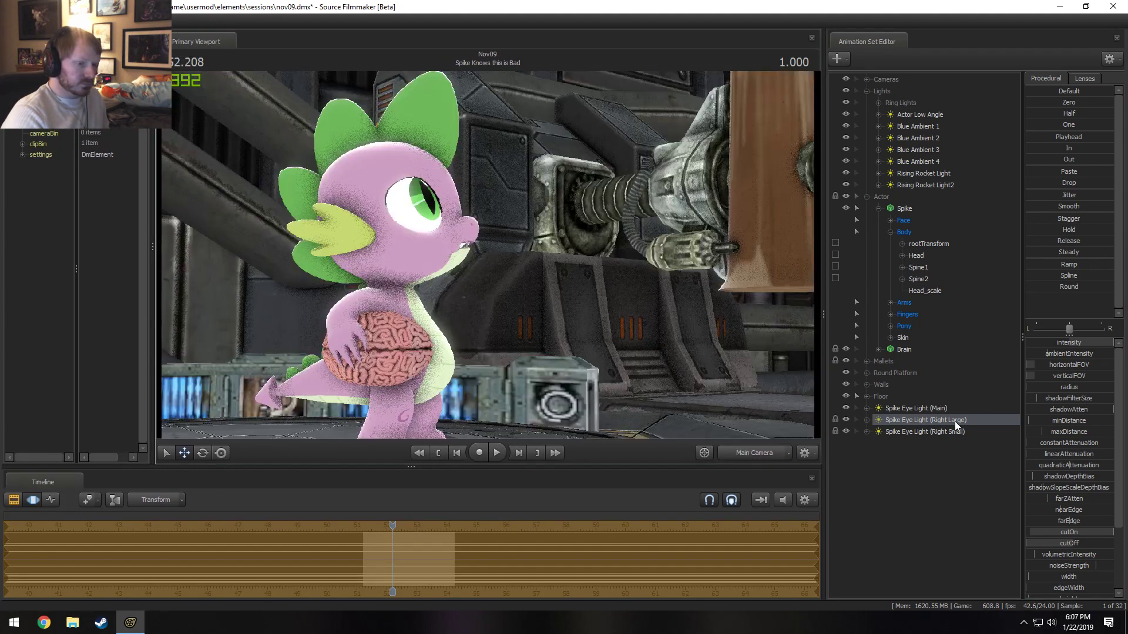
left_click_drag(955, 425, 787, 317)
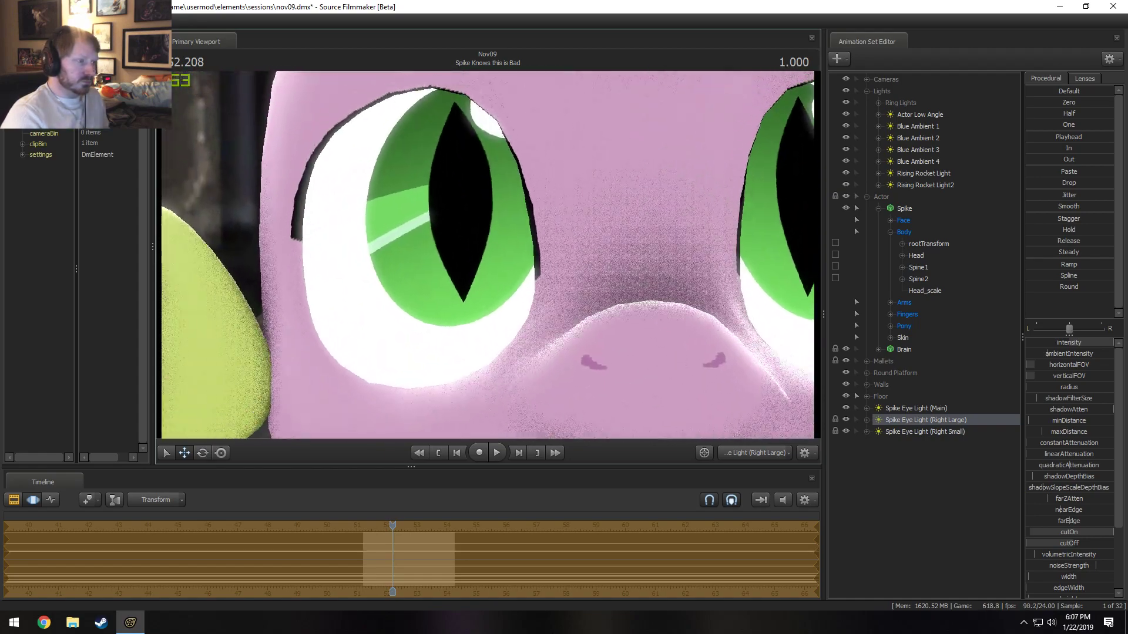
left_click_drag(487, 255, 509, 274)
right_click(490, 254)
left_click(519, 286)
key("w")
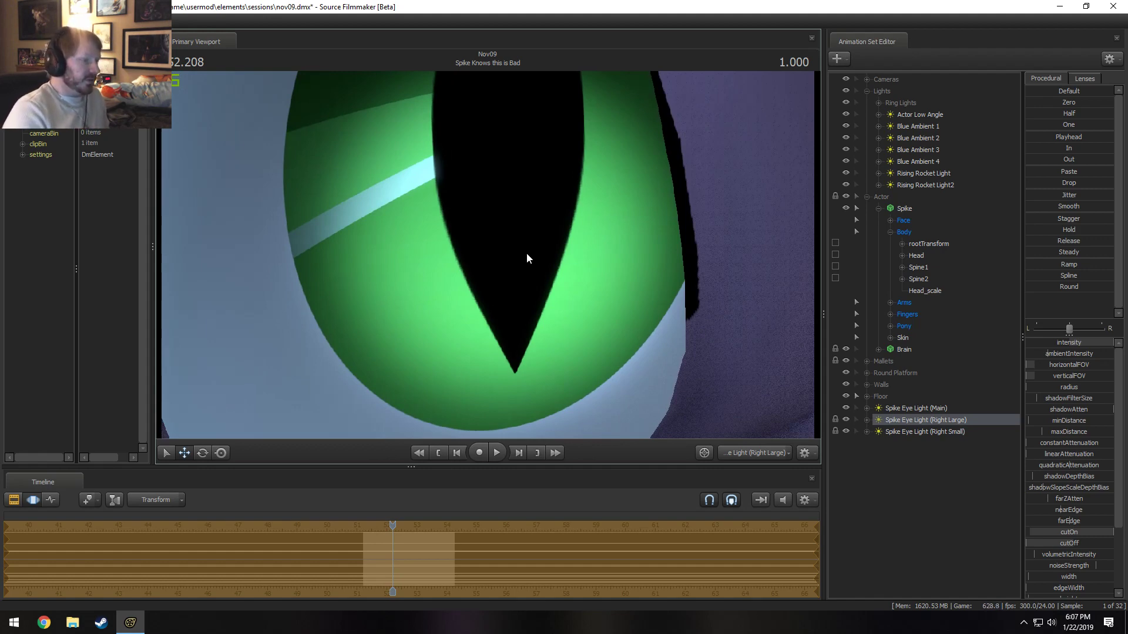
- View the scene through Spike Eye Light (Right Small), disable lighting and bring the light around to face Spike
left_click(907, 432)
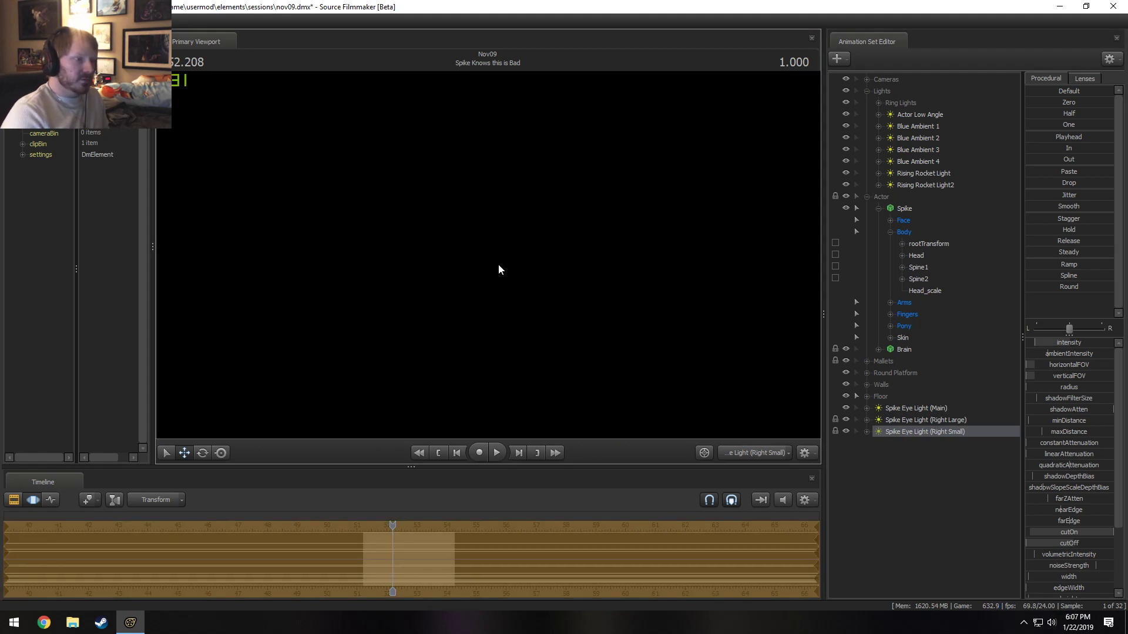
right_click(567, 287)
left_click(581, 318)
left_click_drag(556, 318, 489, 256)
key("s")
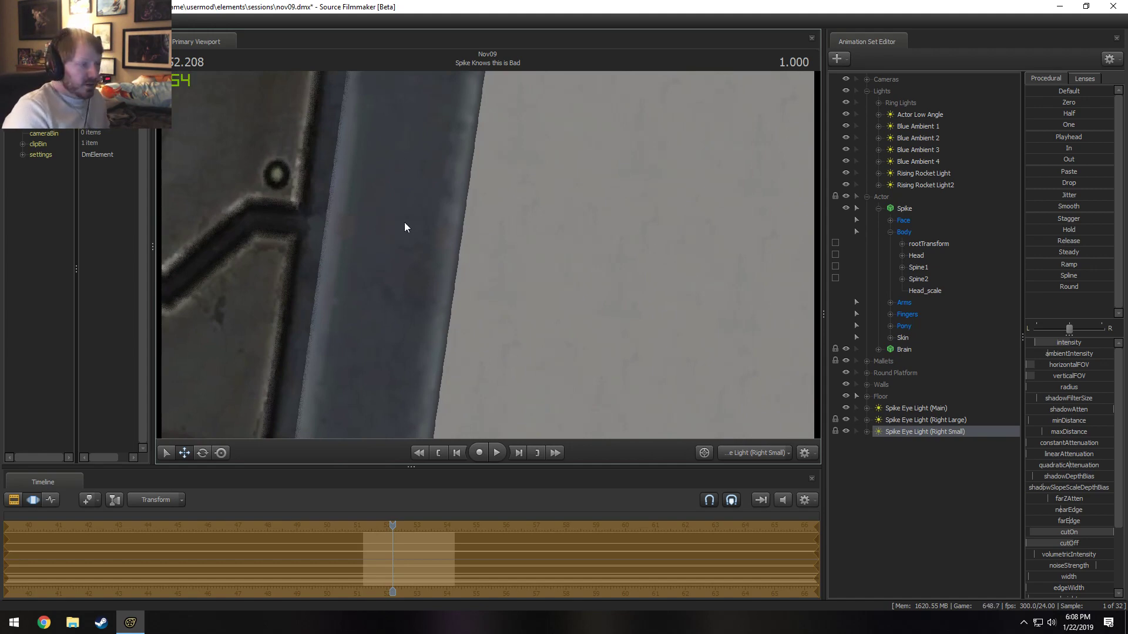
left_click_drag(404, 227, 494, 260)
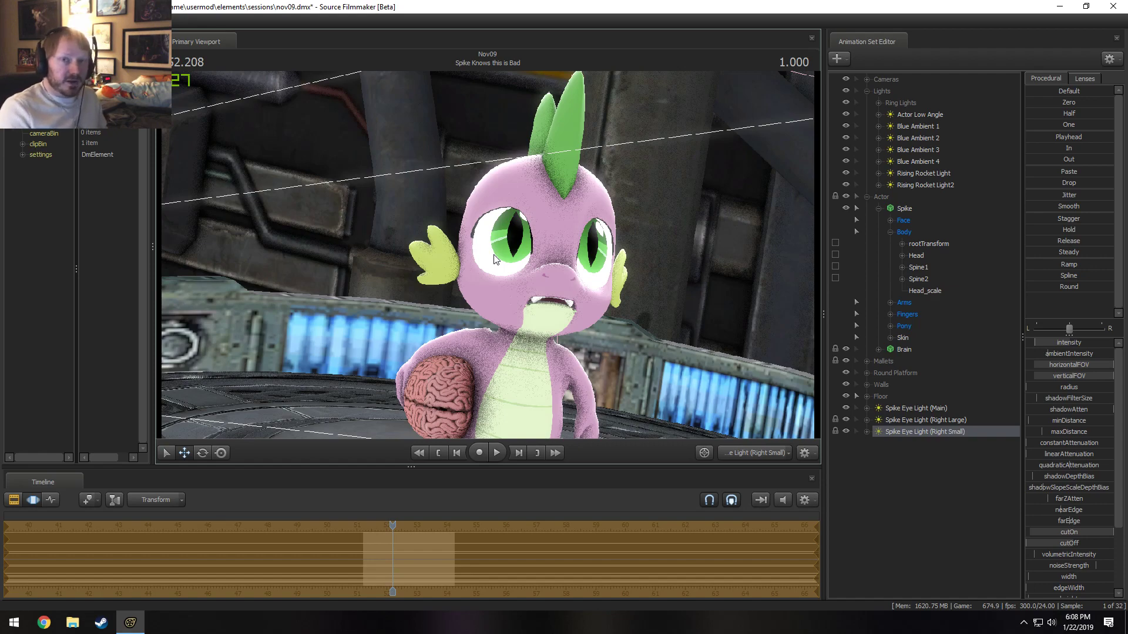
- Move Spike Eye Light (Right Small) in close to Spike's right eye and re-enable lighting
left_click_drag(509, 299, 534, 291)
key("w")
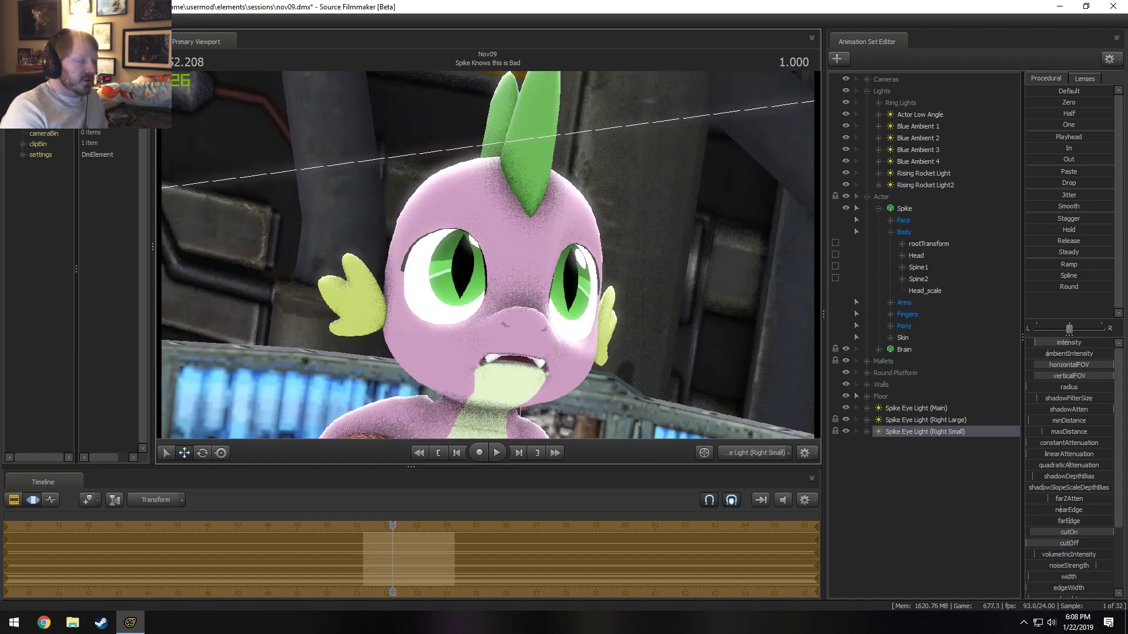
key("w")
left_click_drag(407, 230, 520, 273)
right_click(497, 250)
left_click(519, 278)
- Narrow the field of view of Spike Eye Light (Right Small), center it on the right iris and check the eye from the Work Camera
scroll(520, 274, "up", 5)
scroll(537, 232, "up", 5)
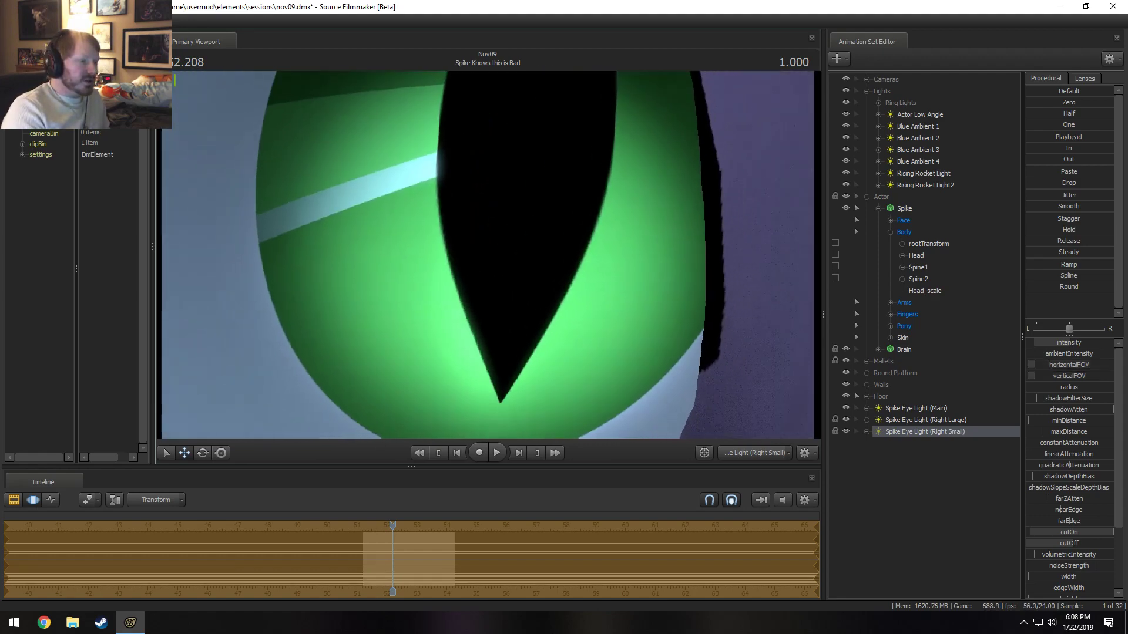
left_click_drag(537, 232, 491, 206)
key("s")
key("w")
left_click_drag(485, 252, 488, 254)
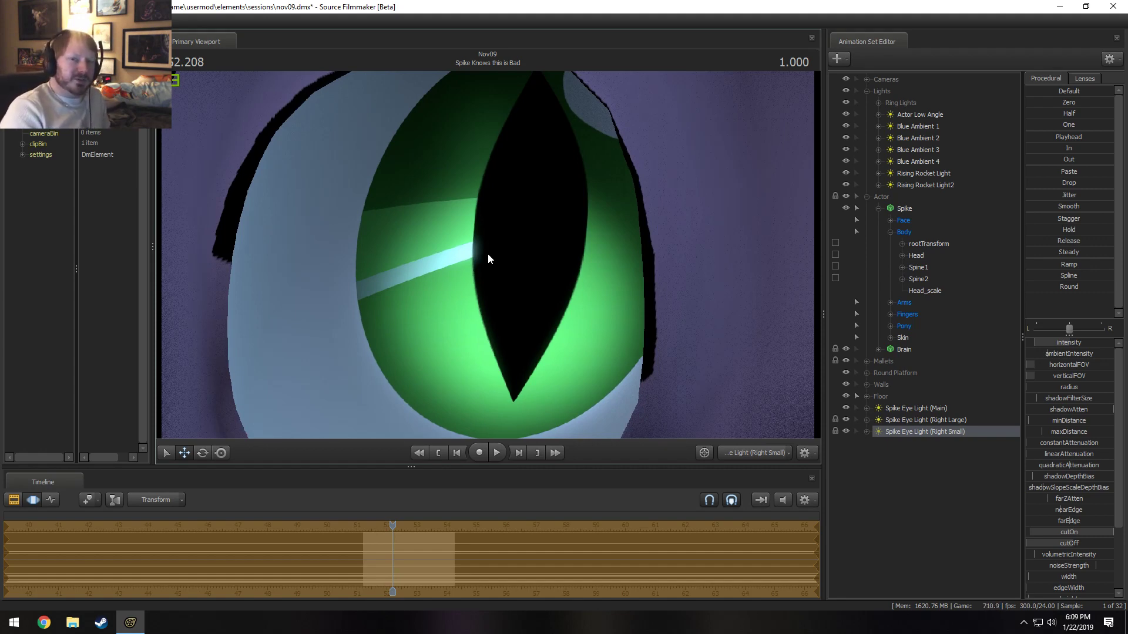
left_click(769, 447)
left_click(769, 448)
left_click_drag(705, 382, 694, 335)
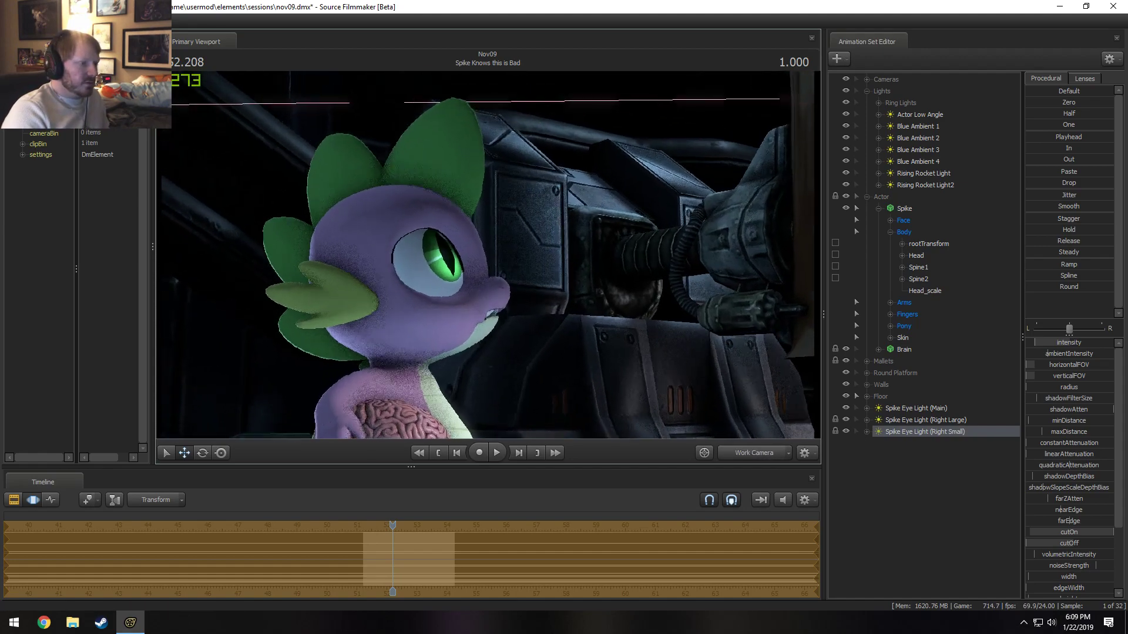
left_click_drag(539, 325, 539, 324)
key("w")
- View through Spike Eye Light (Main), turn lighting off to position the light in front of Spike's face, and re-enable lighting
double_click(921, 407)
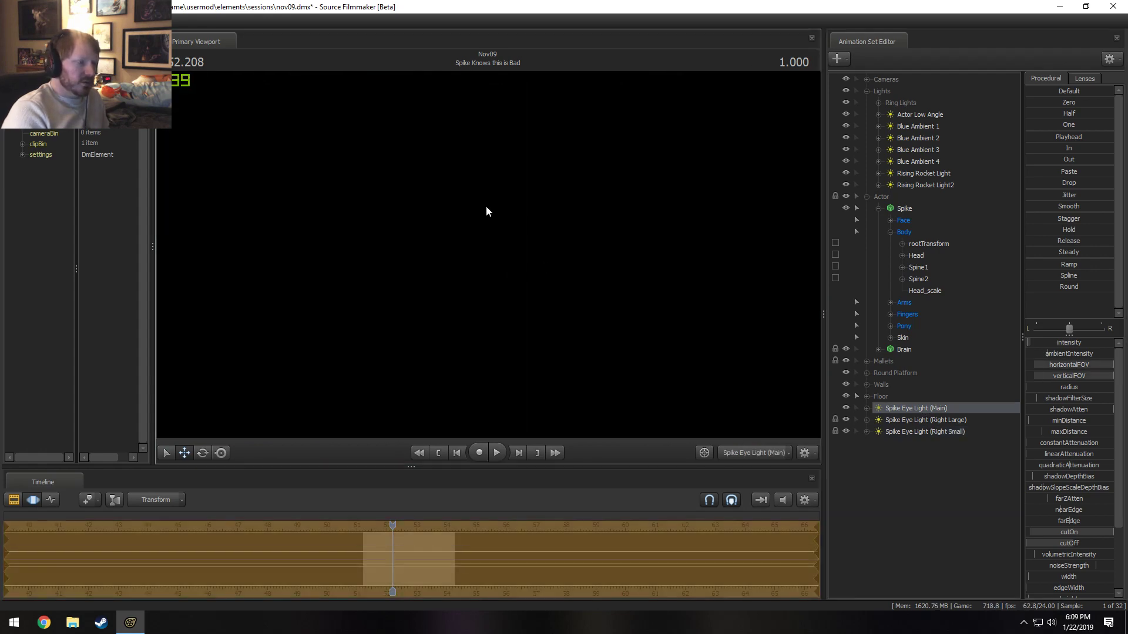
right_click(512, 233)
left_click(528, 267)
right_click(530, 262)
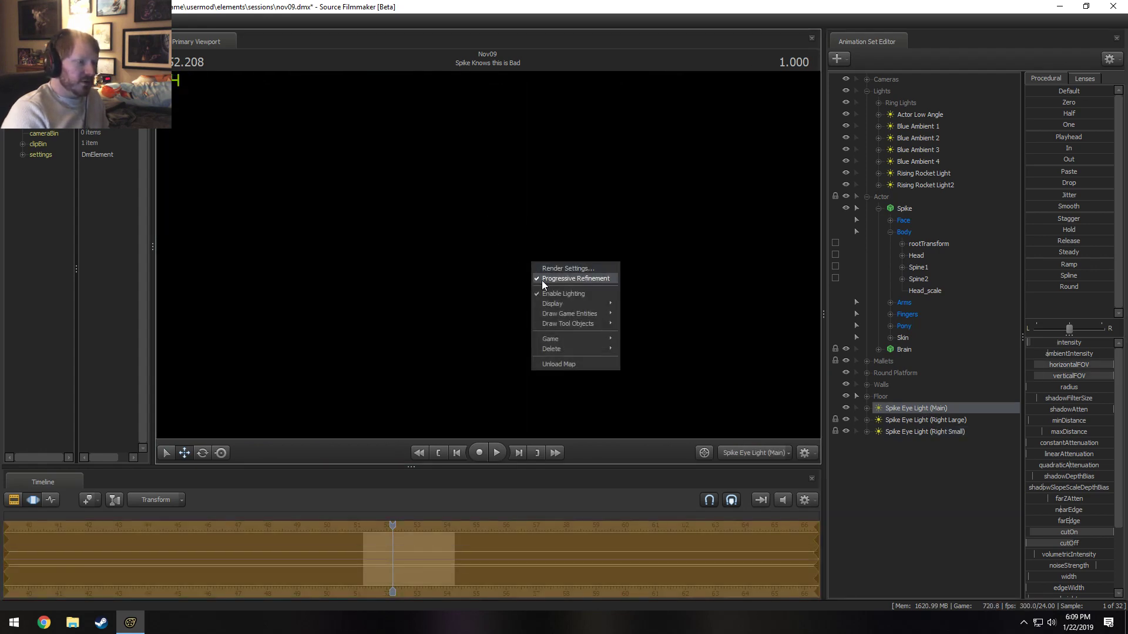
left_click(542, 292)
mouse_move(542, 292)
left_mouse_down()
mouse_move(492, 248)
mouse_move(525, 279)
left_mouse_up()
right_click(492, 248)
left_click(525, 278)
key("w")
- Return to the Main Camera and adjust the intensity of Spike Eye Light (Main) while comparing it in the rendered view
left_click(752, 455)
left_click(753, 454)
key("F2")
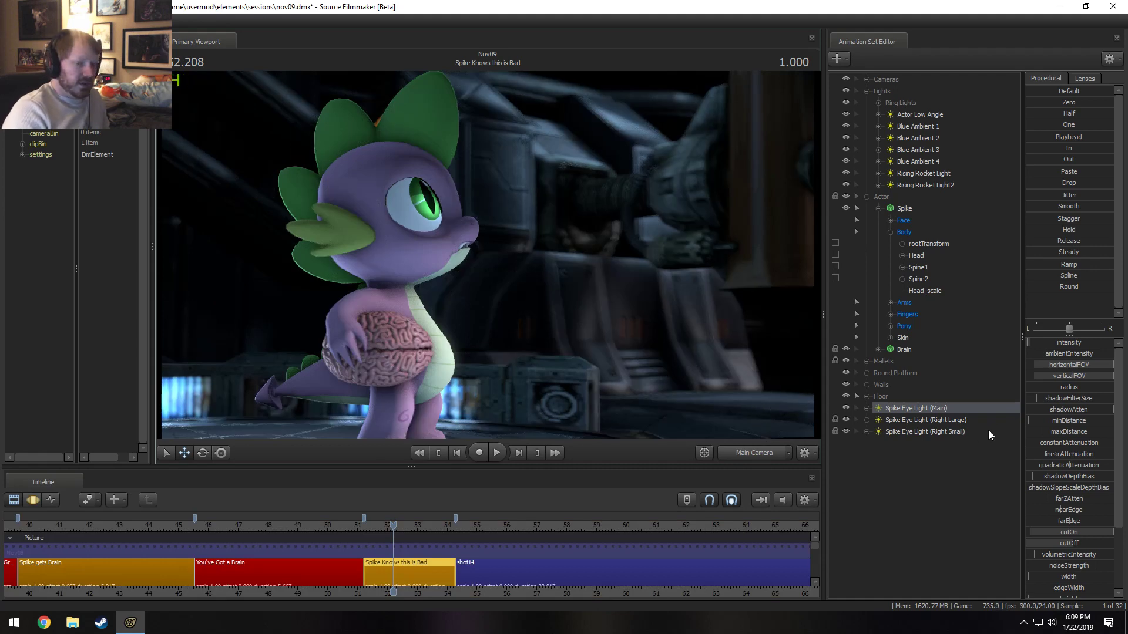
left_click(1079, 359)
left_click(547, 334)
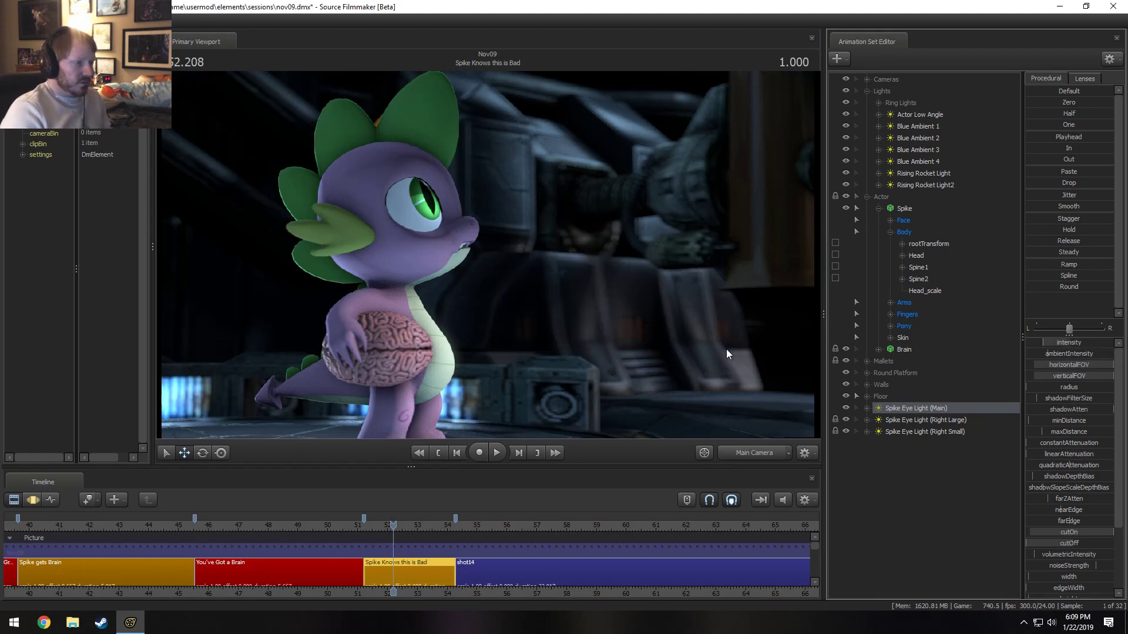
key("F3")
left_click_drag(1080, 343, 1065, 343)
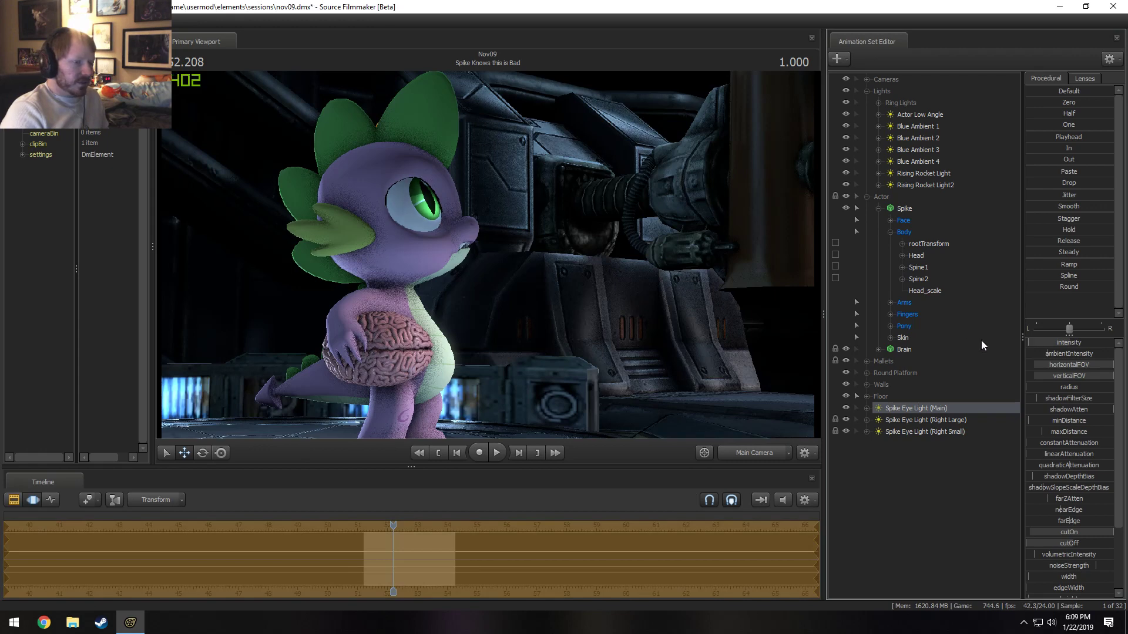
- Lower Spike Eye Light (Main) so it points up at Spike's face from below, and check it from the Main Camera
double_click(916, 408)
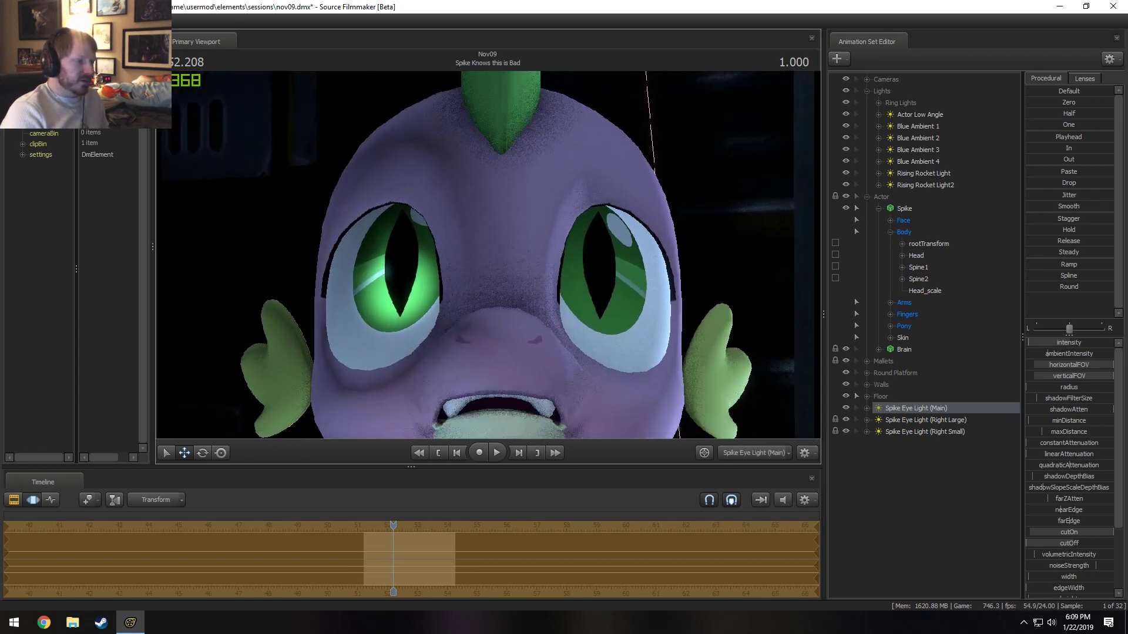
mouse_move(487, 255)
left_mouse_down()
mouse_move(470, 294)
mouse_move(475, 235)
mouse_move(473, 267)
left_mouse_up()
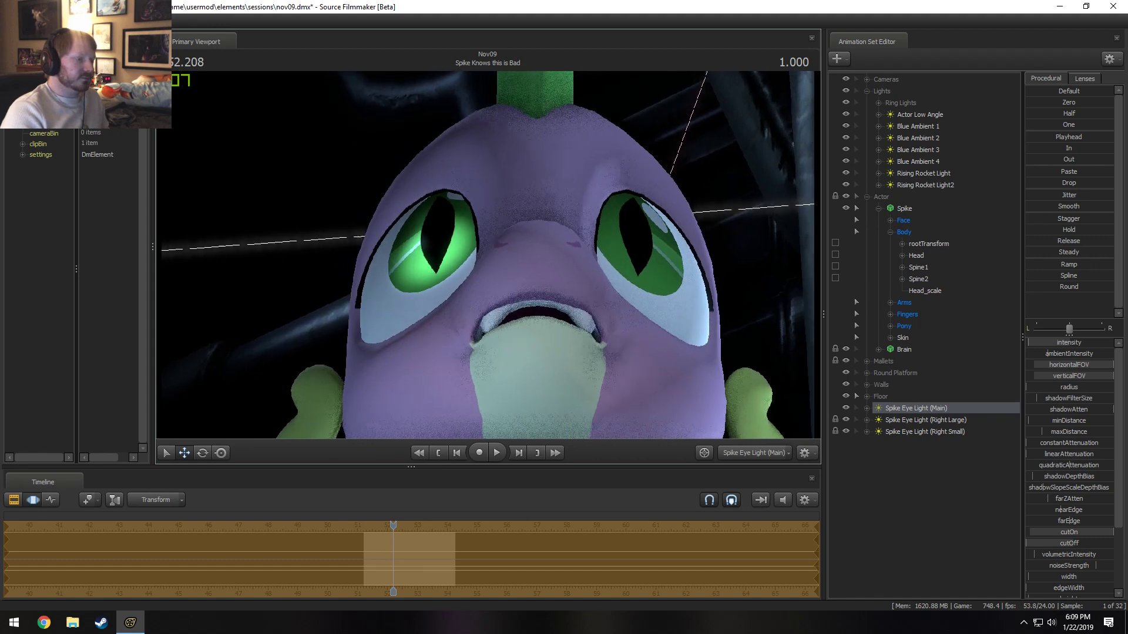
left_click_drag(547, 364, 567, 390)
left_click(733, 456)
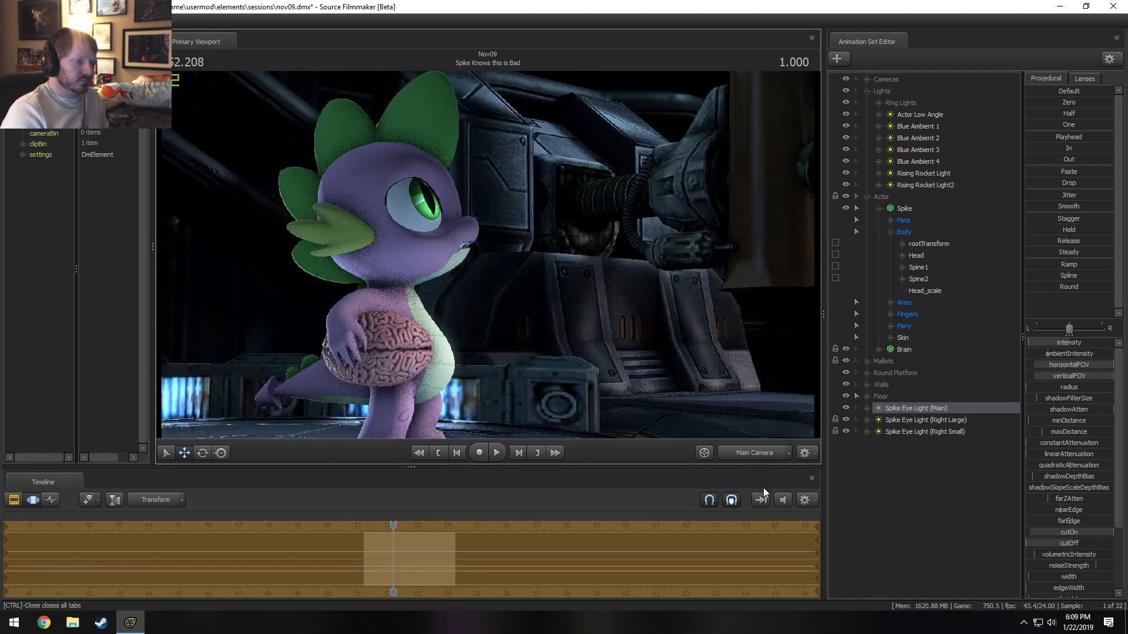
key("F2")
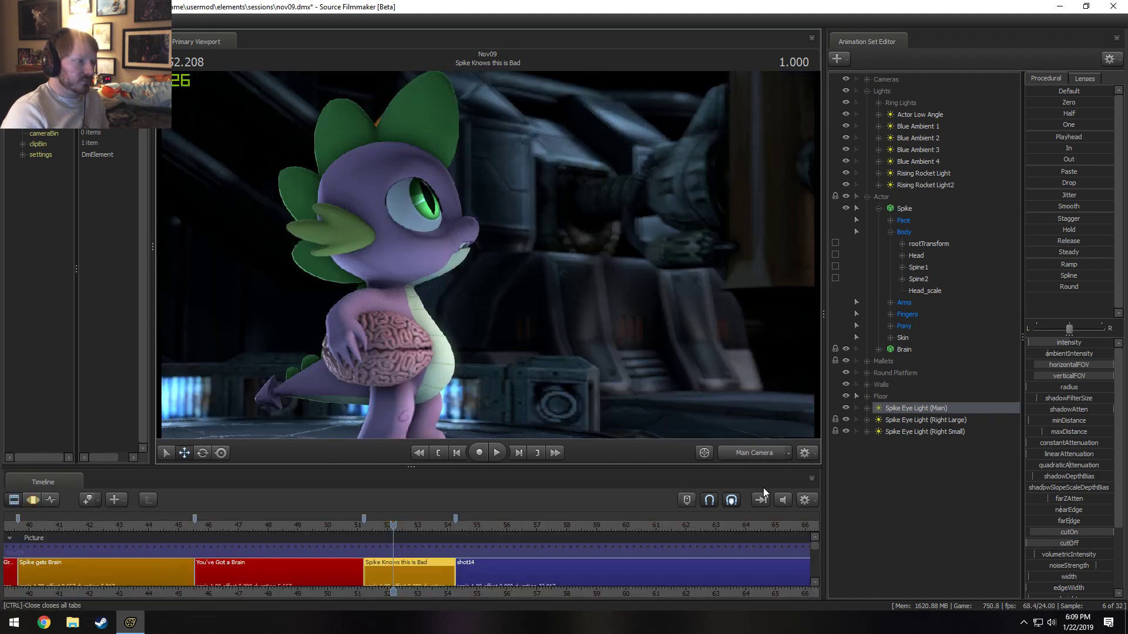
- Adjust the intensities of Spike Eye Light (Right Large) and Spike Eye Light (Right Small)
left_click(939, 420)
left_click_drag(1084, 341, 1041, 342)
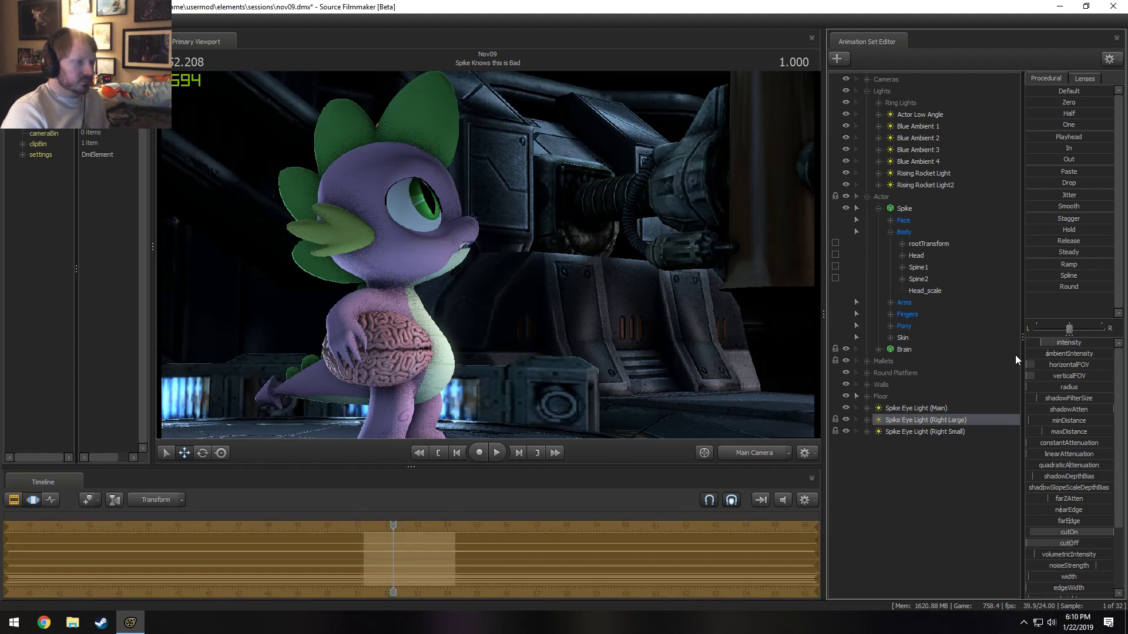
left_click(1015, 431)
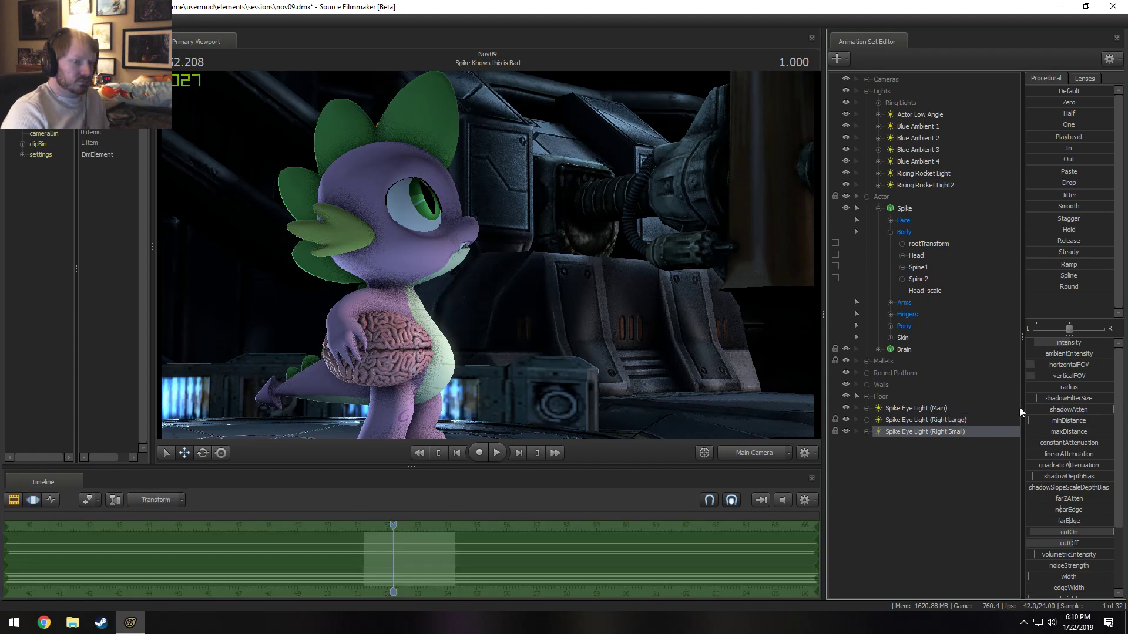
left_click_drag(1048, 343, 1049, 343)
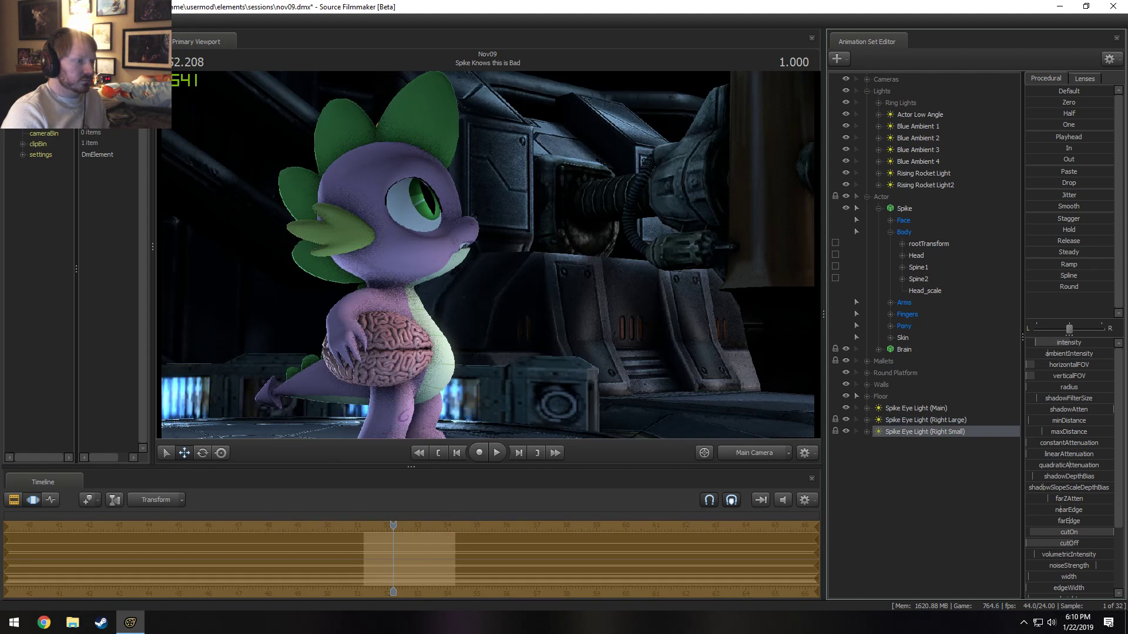
- Play the "Spike Knows this is Bad" shot from near its start in the Clip Editor and stop during the dash
key("F2")
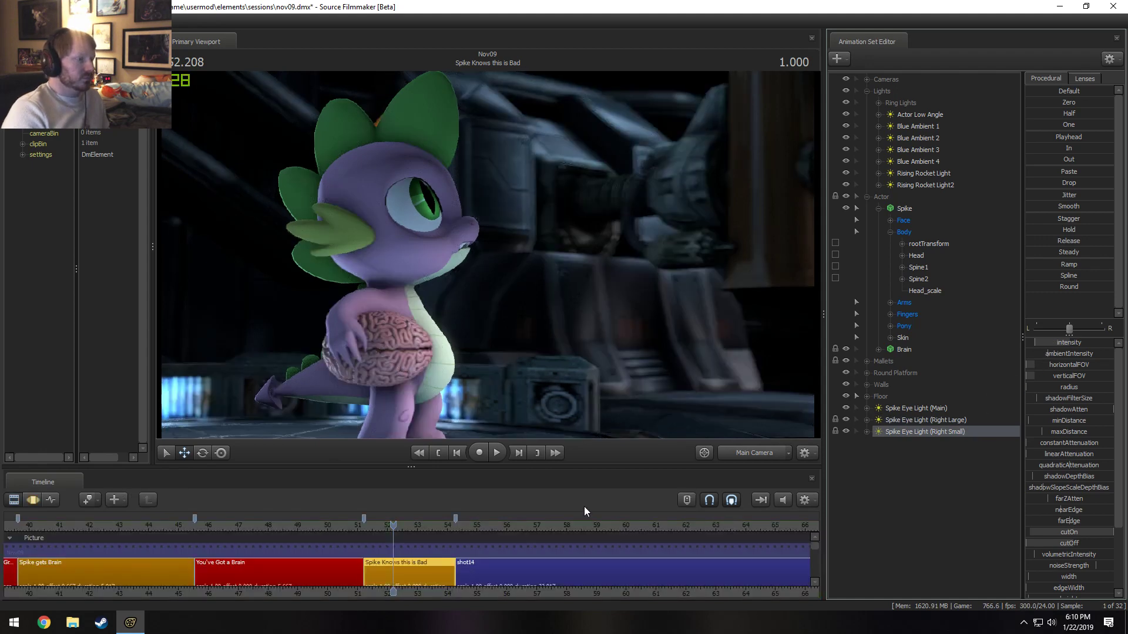
left_click(369, 526)
key("space")
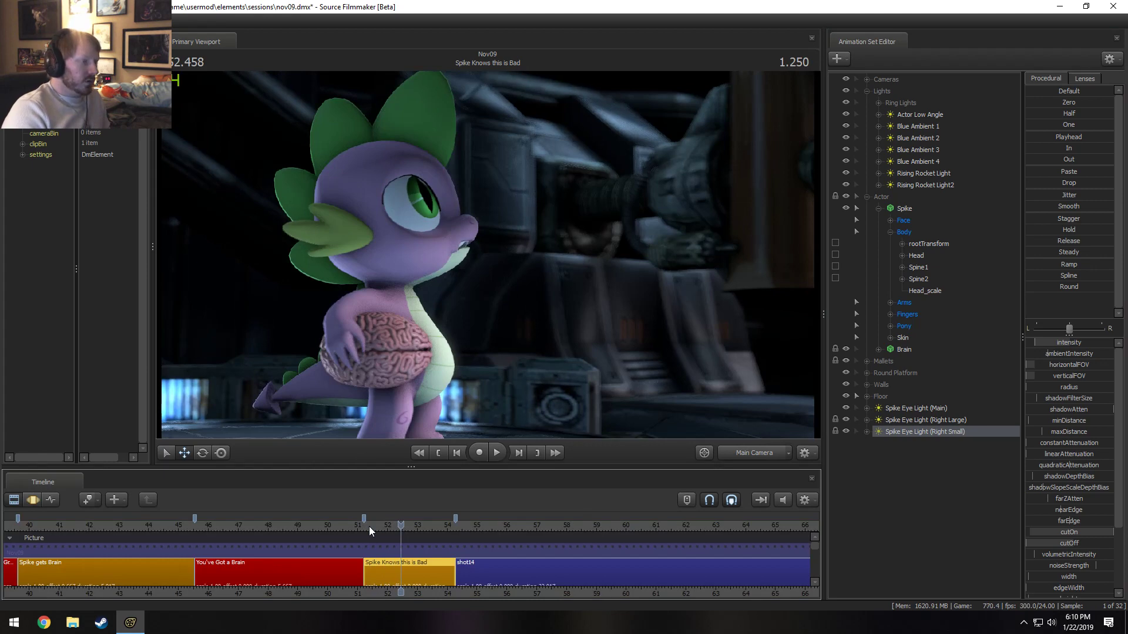
key("space")
key("space")
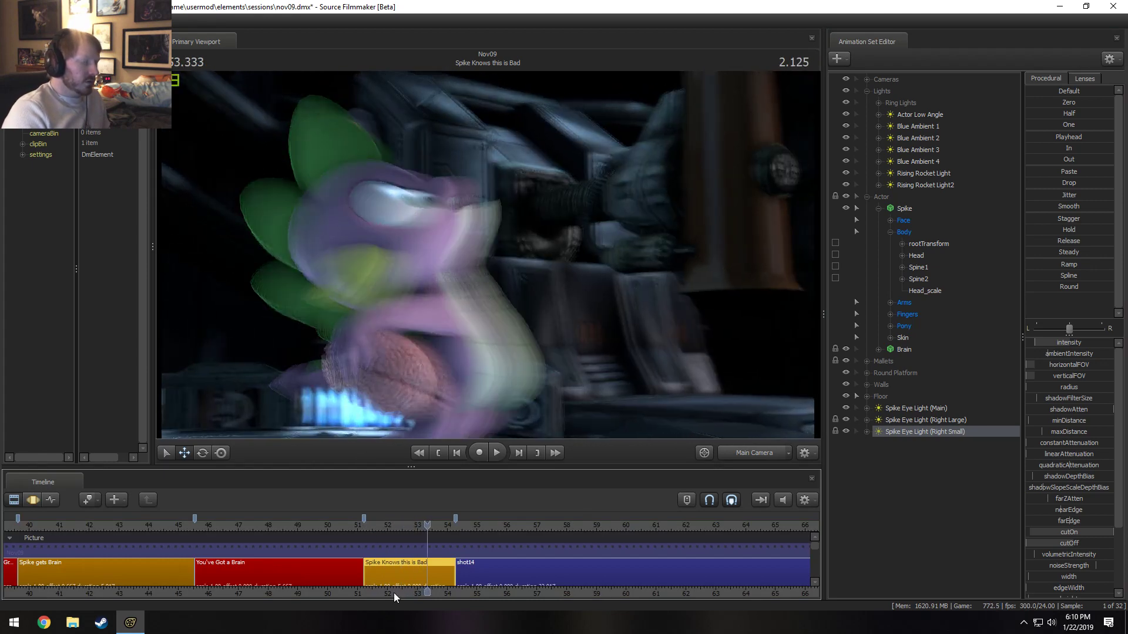
- In the Motion Editor, start the time selection at shot time 2.000, where Spike's eyes are closed, and extend it to the end
key("F3")
scroll(403, 556, "up", 3)
key("shift")
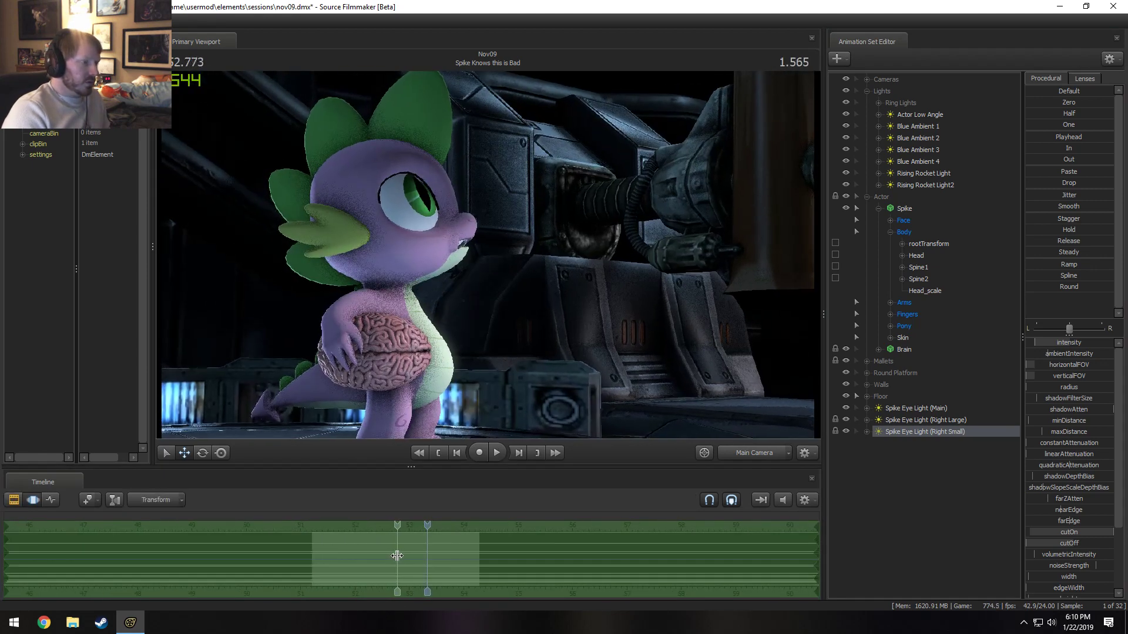
left_click(419, 559, "shift")
left_click_drag(418, 559, 712, 469, "shift")
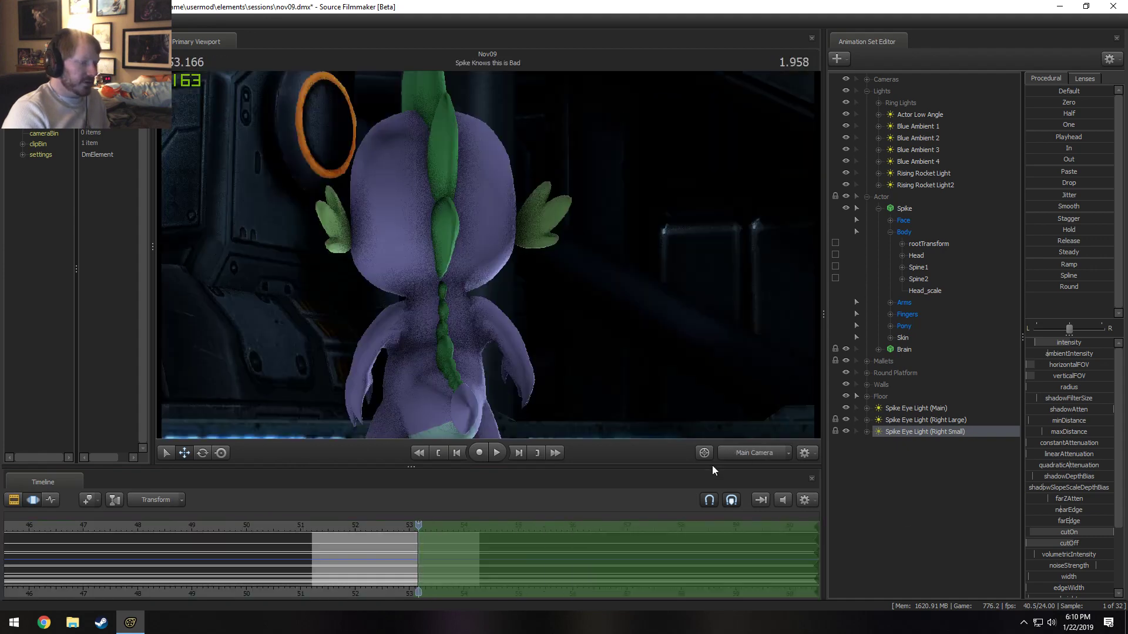
scroll(413, 542, "up", 3)
key("shift")
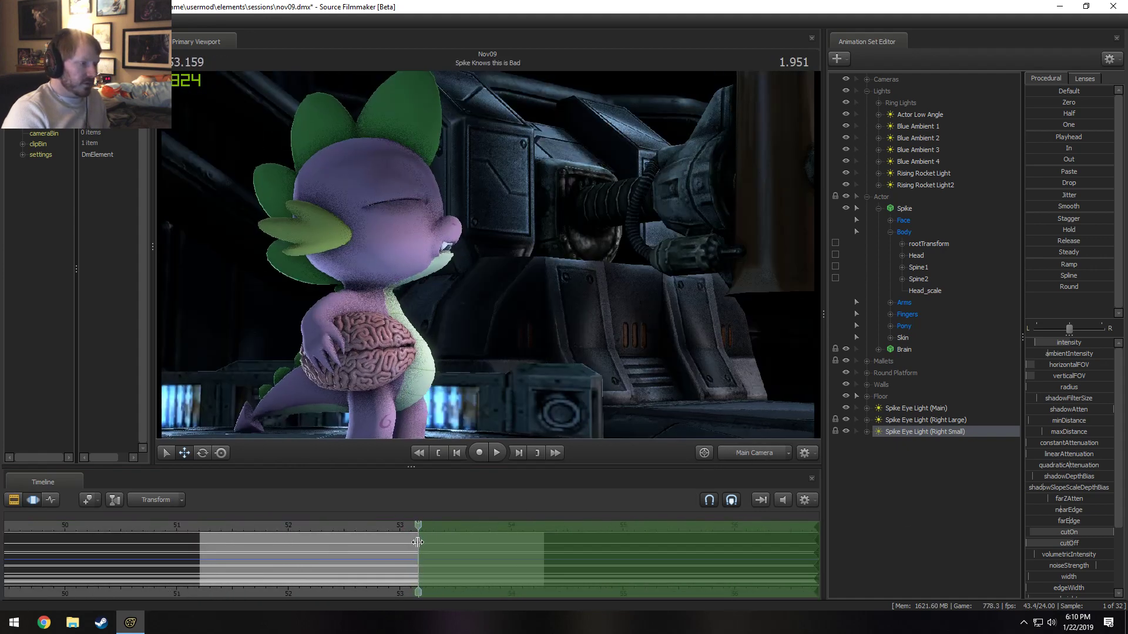
left_click_drag(419, 541, 423, 529)
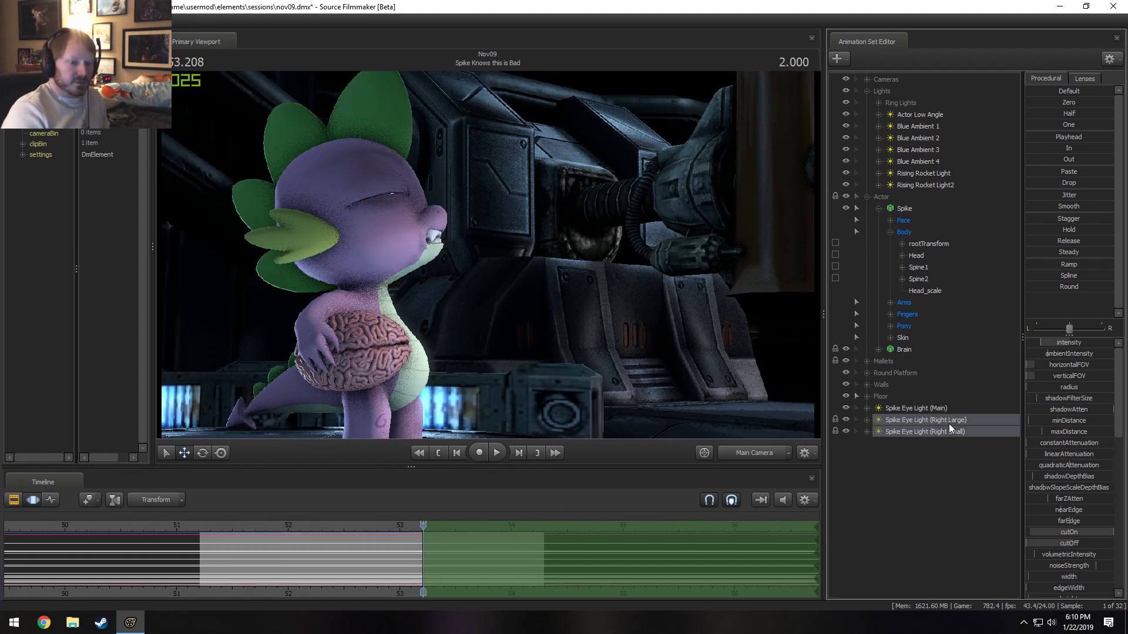
- Lower the Right Large and Right Small eye lights' intensities to zero over the selection, and switch the time selection to the part before it
left_click(887, 421)
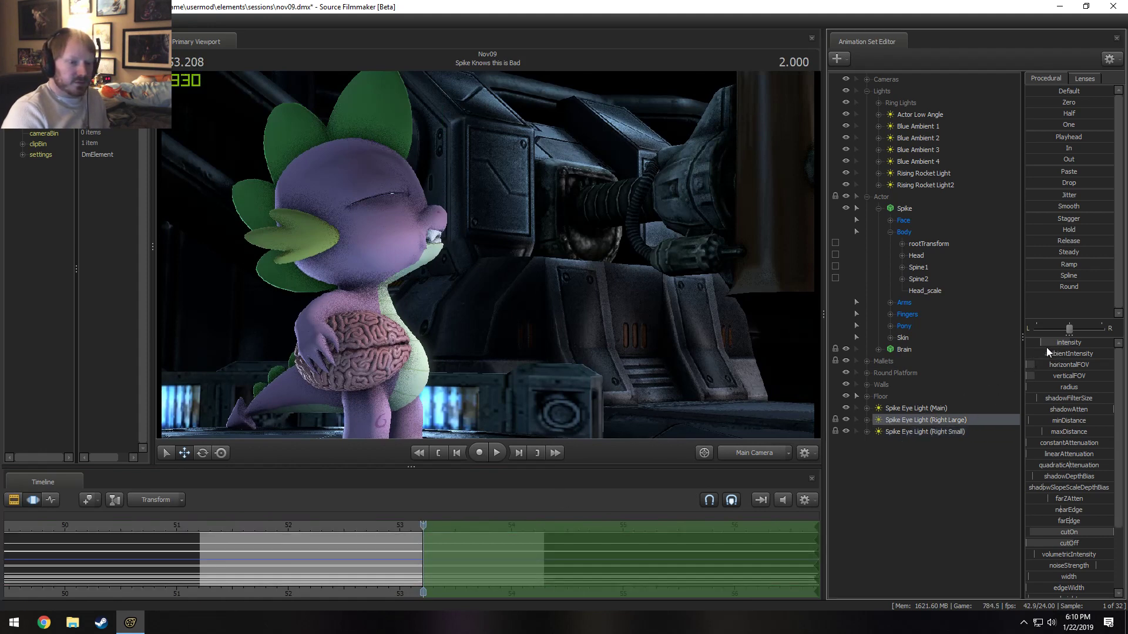
left_click_drag(1045, 344, 1020, 347)
left_click(962, 431)
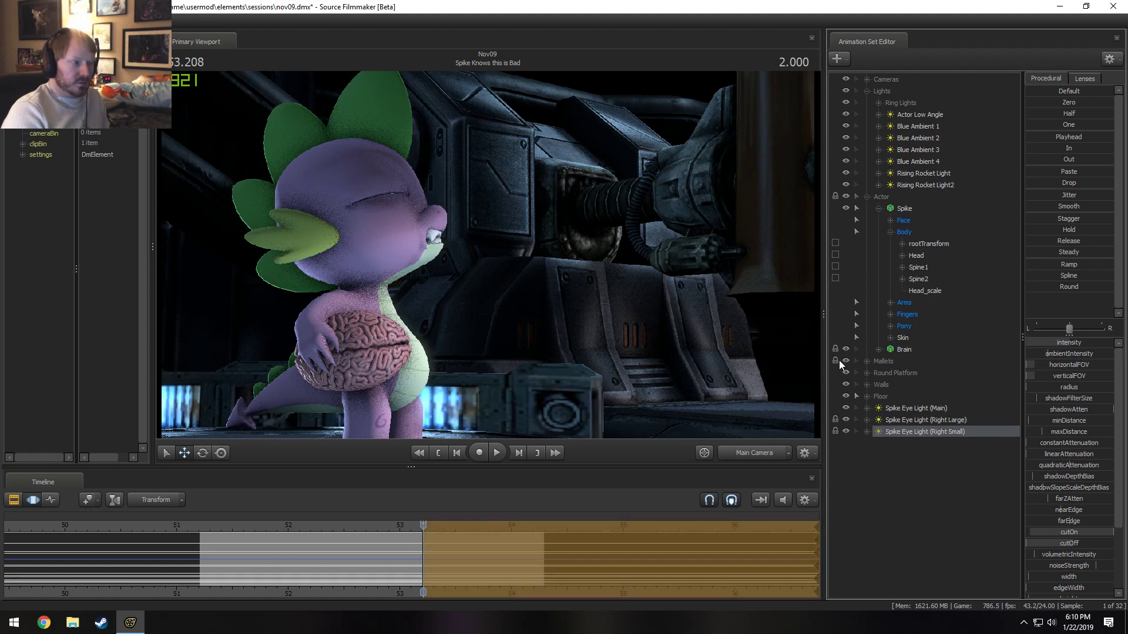
left_click_drag(423, 553, 416, 576)
key("Up")
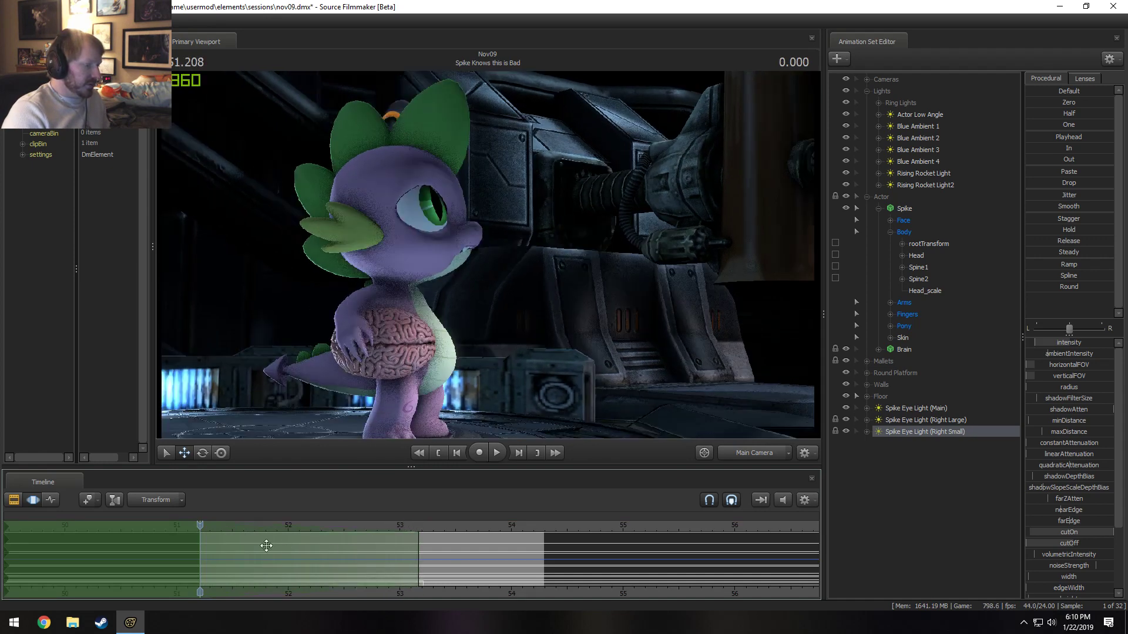
- With the playhead at shot time 0.041, blend the Right Large and Right Small eye lights' intensities toward zero over the time selection
left_click_drag(201, 528, 206, 538)
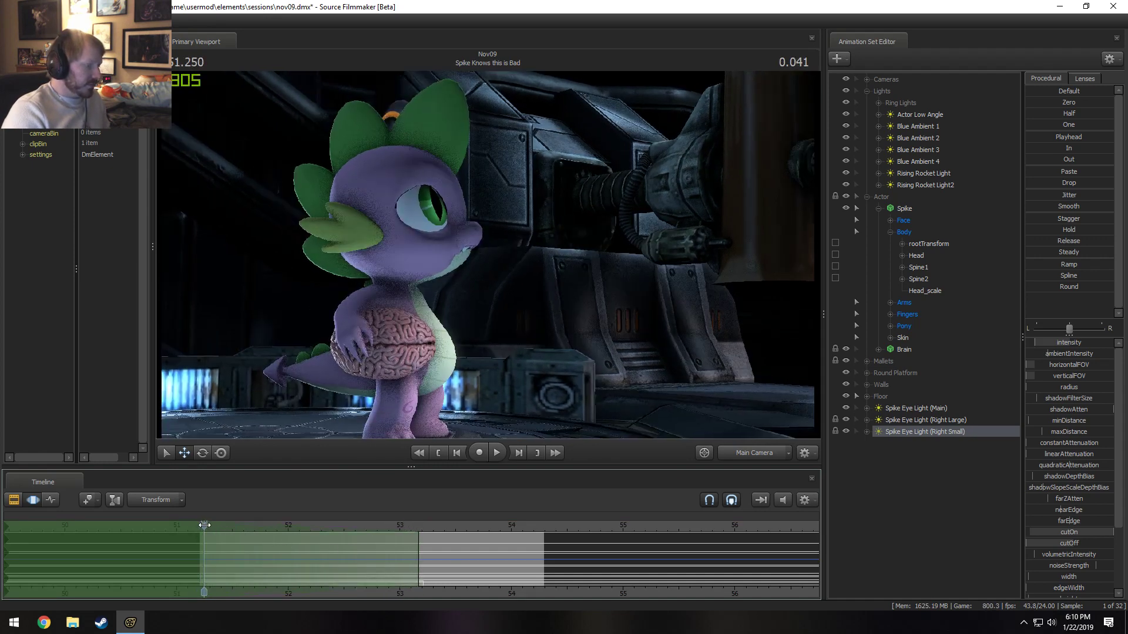
left_click(867, 432)
left_click(878, 443)
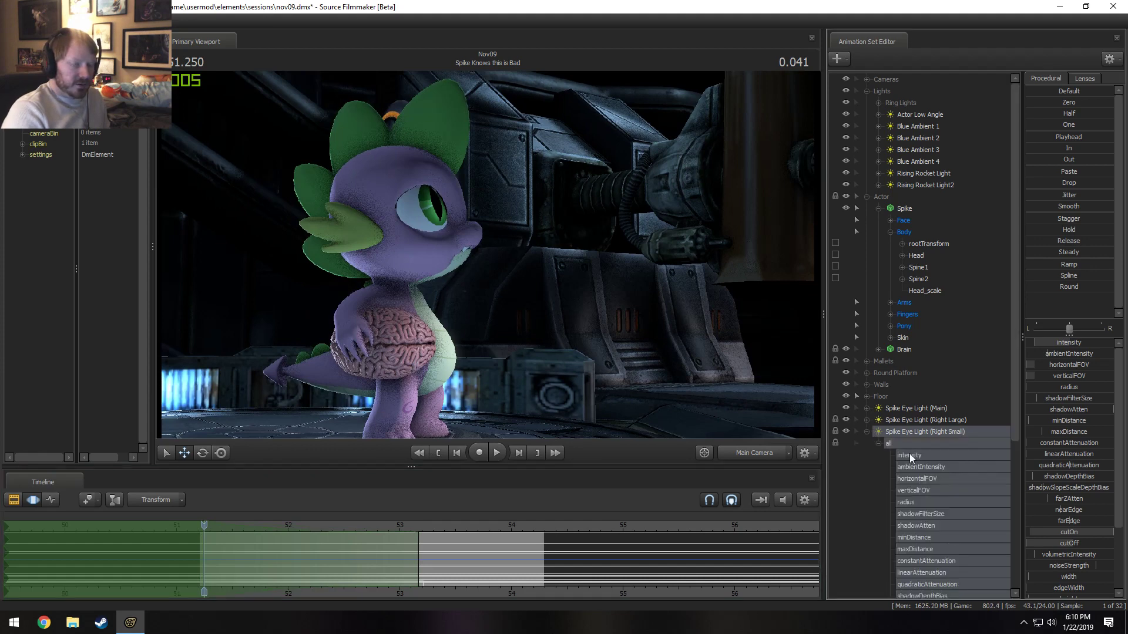
left_click(909, 454)
left_click(868, 420)
left_click(879, 432)
left_click(901, 442, "ctrl")
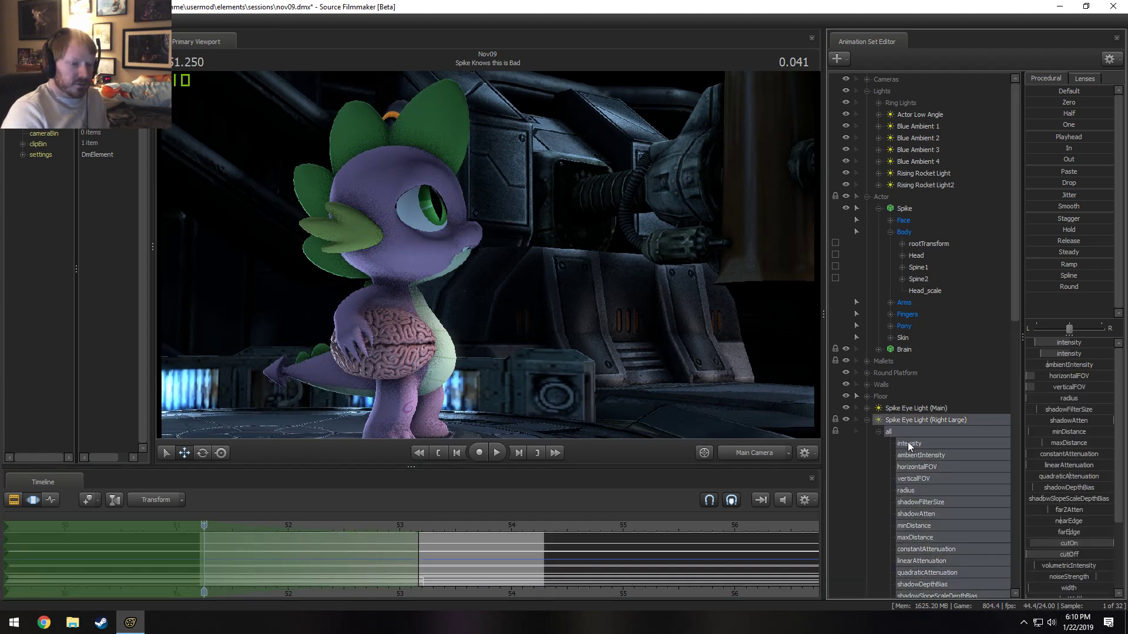
left_click(911, 444)
left_click_drag(1048, 104, 1091, 104)
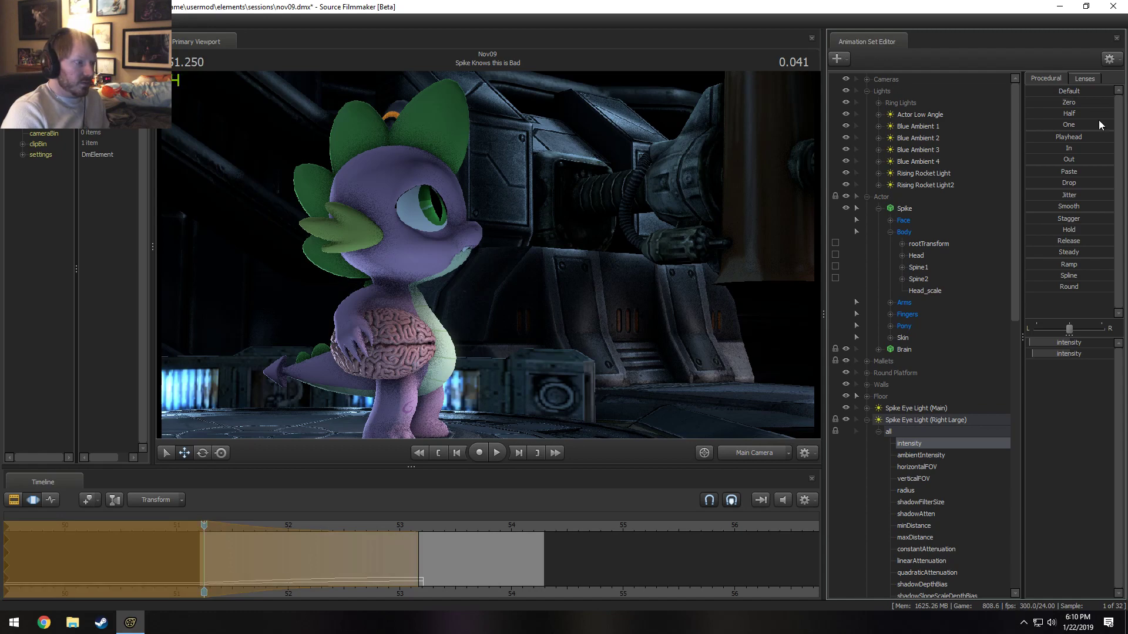
- Play the shot in the Clip Editor, then make a short time selection around shot time 1.875 in the Motion Editor
key("F2")
key("space")
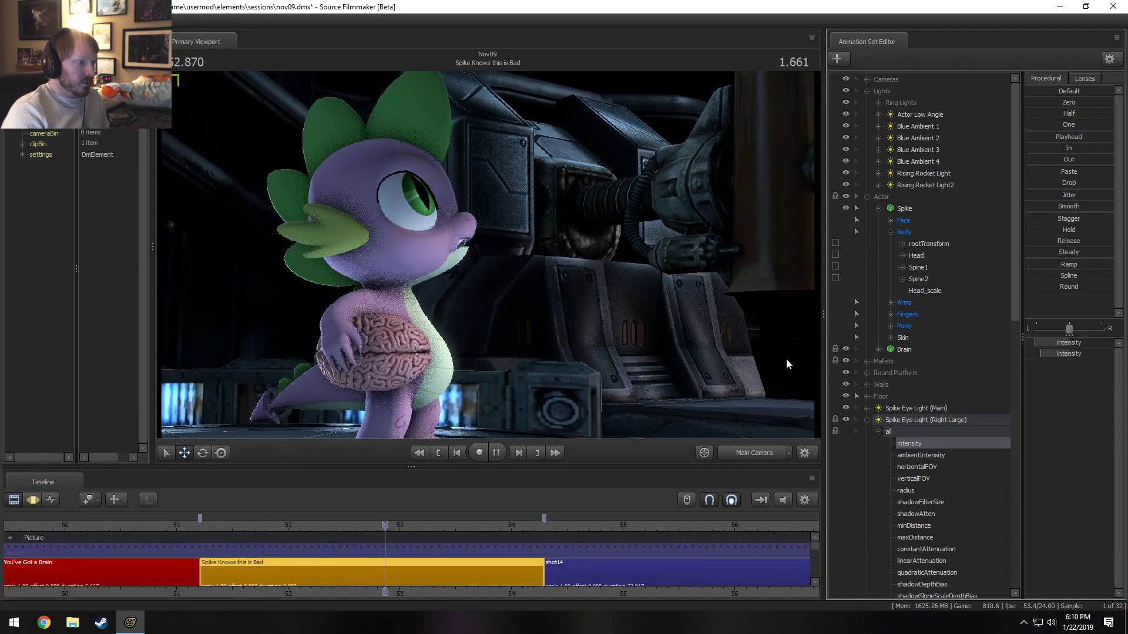
key("space")
key("F3")
mouse_move(386, 559)
left_mouse_down()
mouse_move(421, 565)
mouse_move(386, 558)
mouse_move(410, 526)
left_mouse_up()
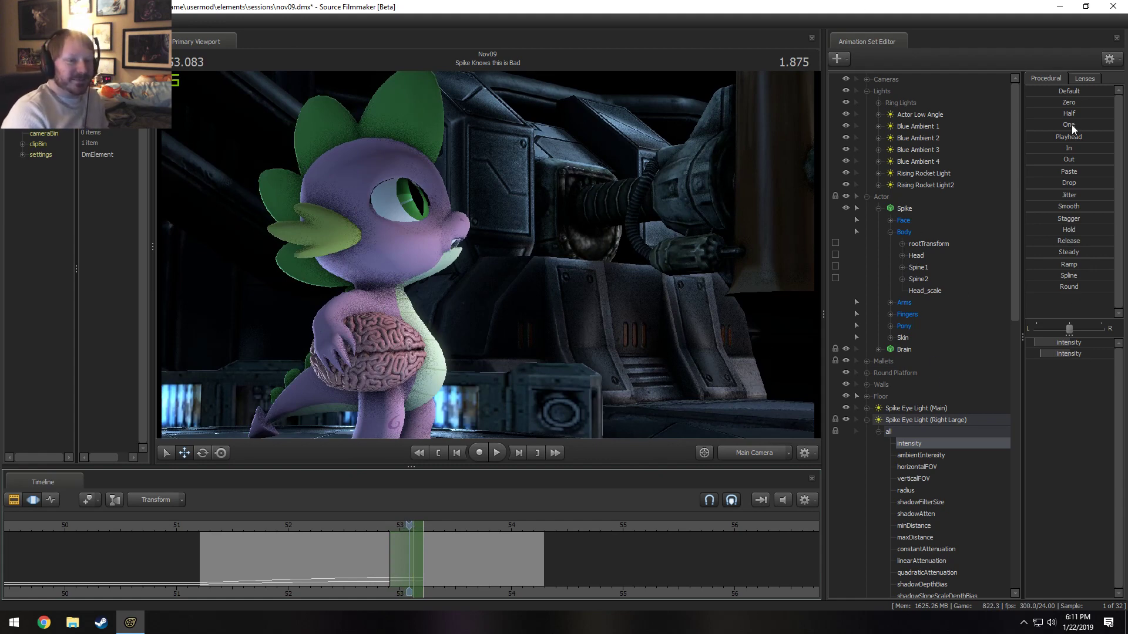
left_click_drag(1072, 125, 1080, 125)
mouse_move(409, 547)
left_mouse_down()
mouse_move(372, 547)
mouse_move(423, 550)
mouse_move(390, 556)
mouse_move(400, 559)
left_mouse_up()
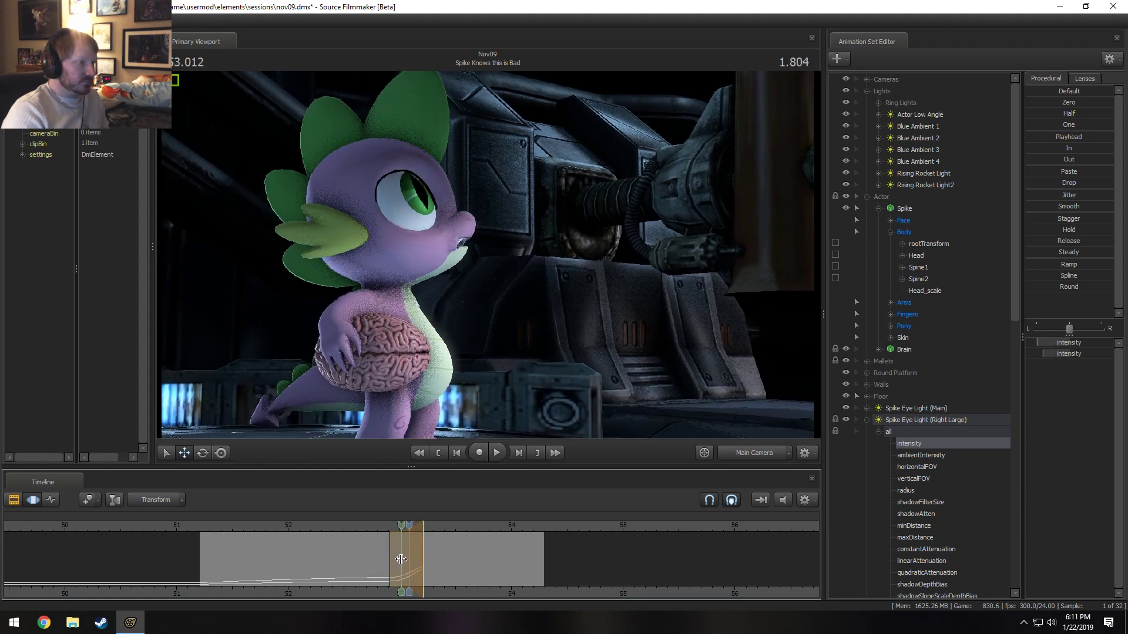
key("ctrl+z")
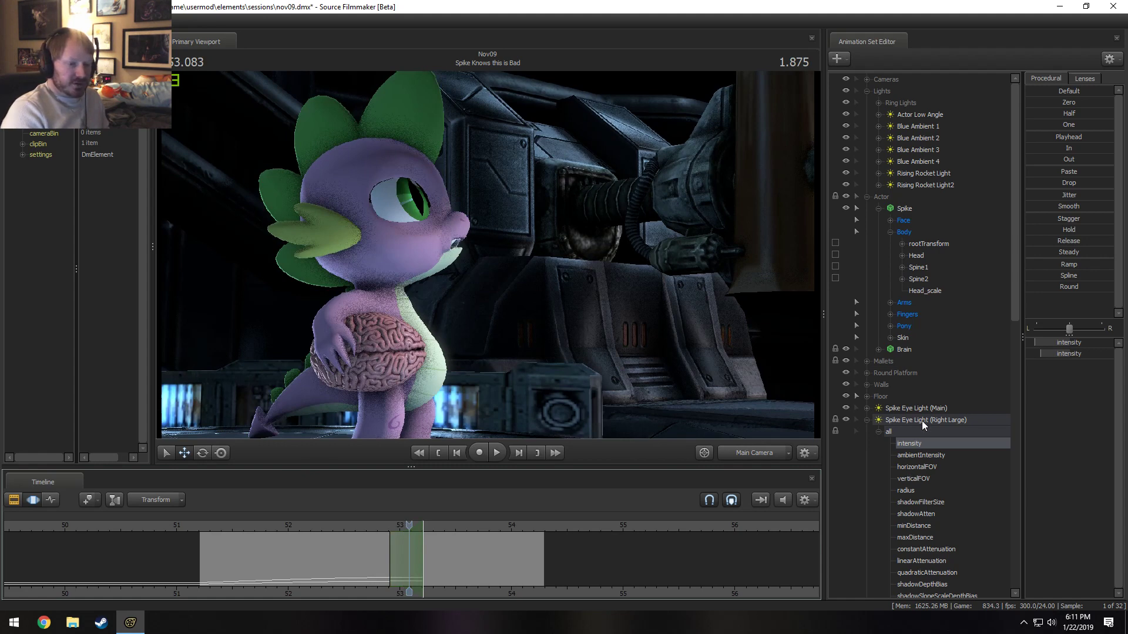
- Raise only Spike Eye Light (Right Large)'s intensity over the short selection, and play the shot from near its start in the Clip Editor
left_click(918, 447)
left_click_drag(1060, 343, 1074, 343)
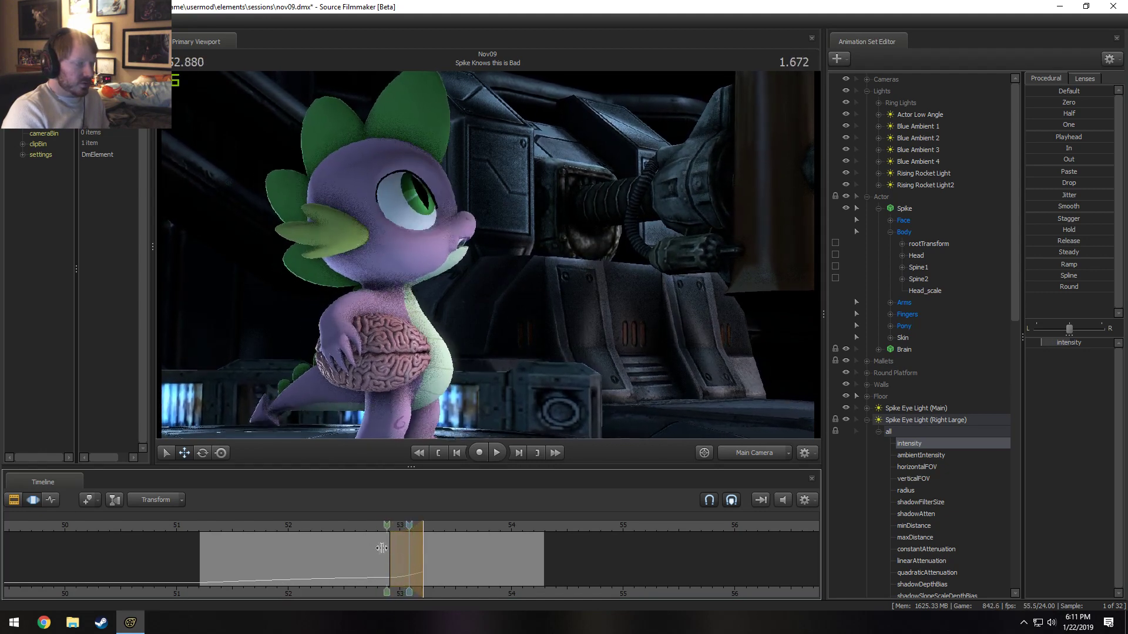
left_click(211, 528)
key("F2")
key("space")
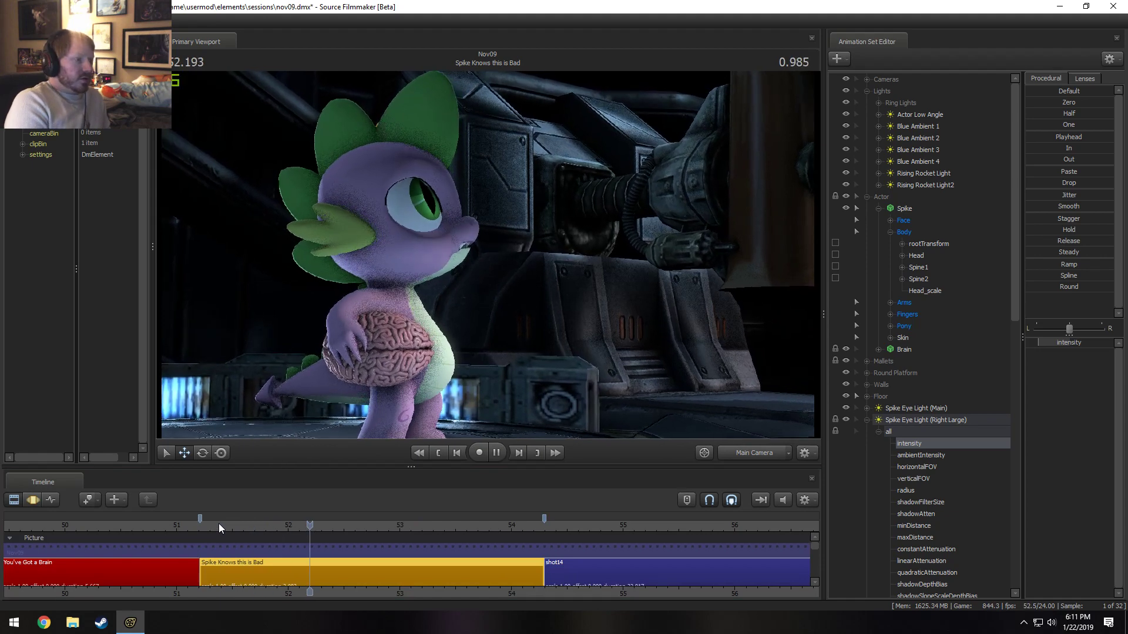
key("space")
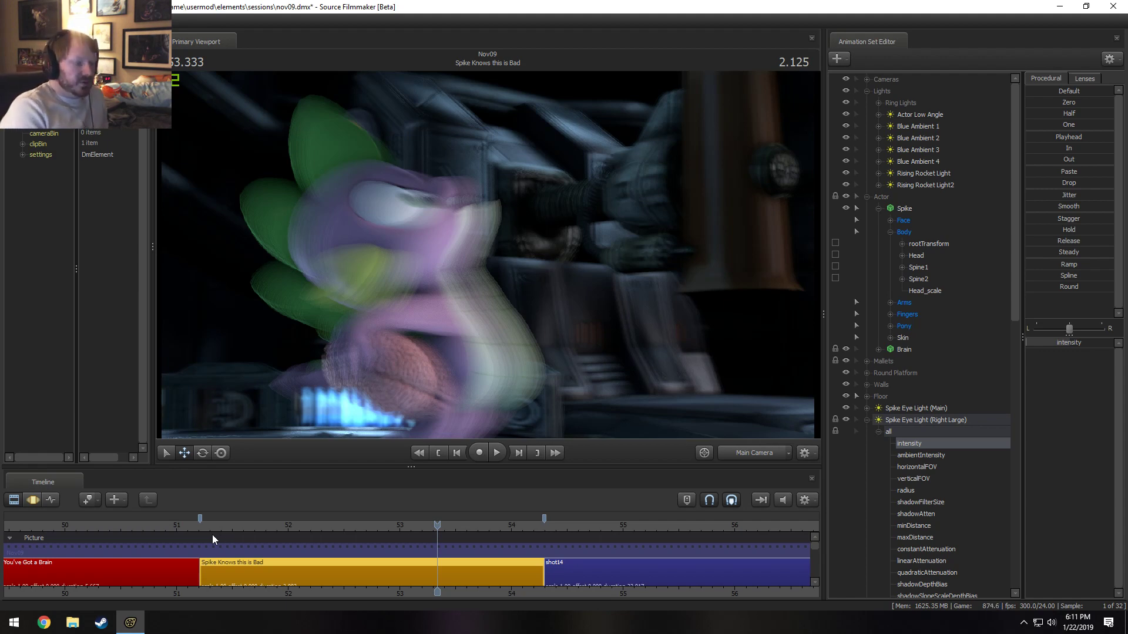
- Examine Spike's eye highlights in the shot at shot times 1.291, 0.291, 0.000 and 0.041
left_click_drag(353, 525, 341, 531)
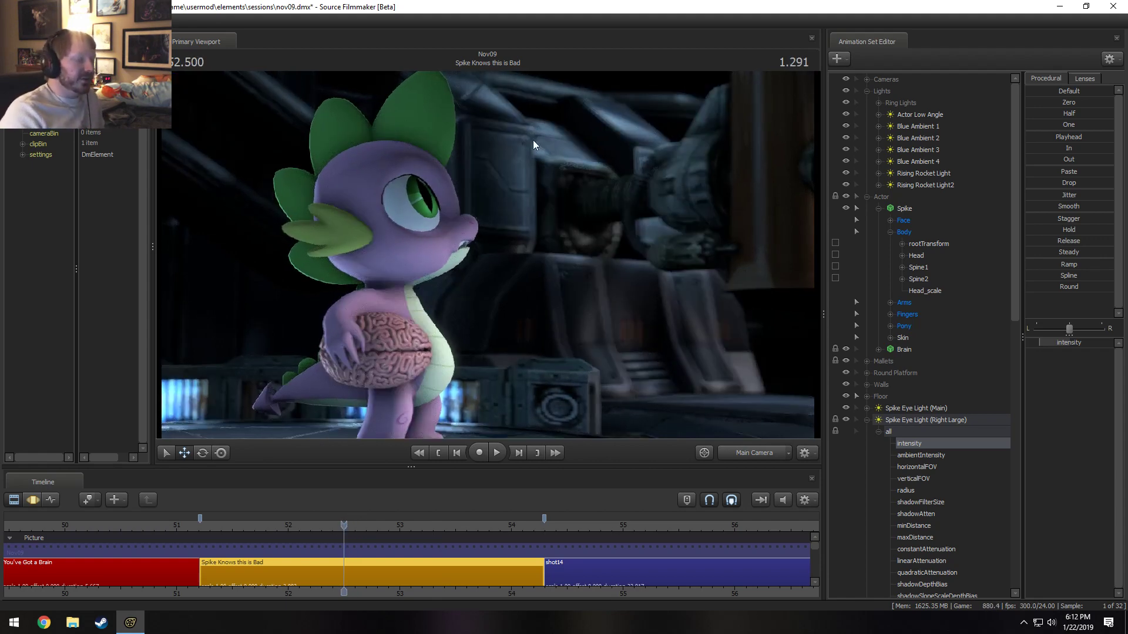
left_click_drag(341, 527, 234, 537)
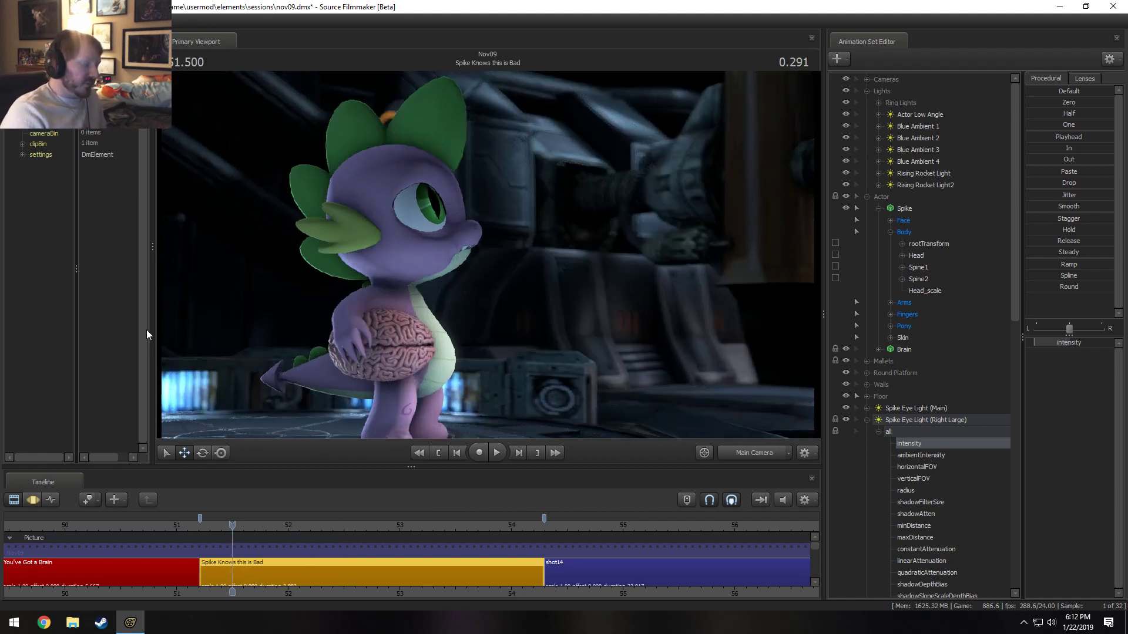
left_click_drag(210, 526, 210, 562)
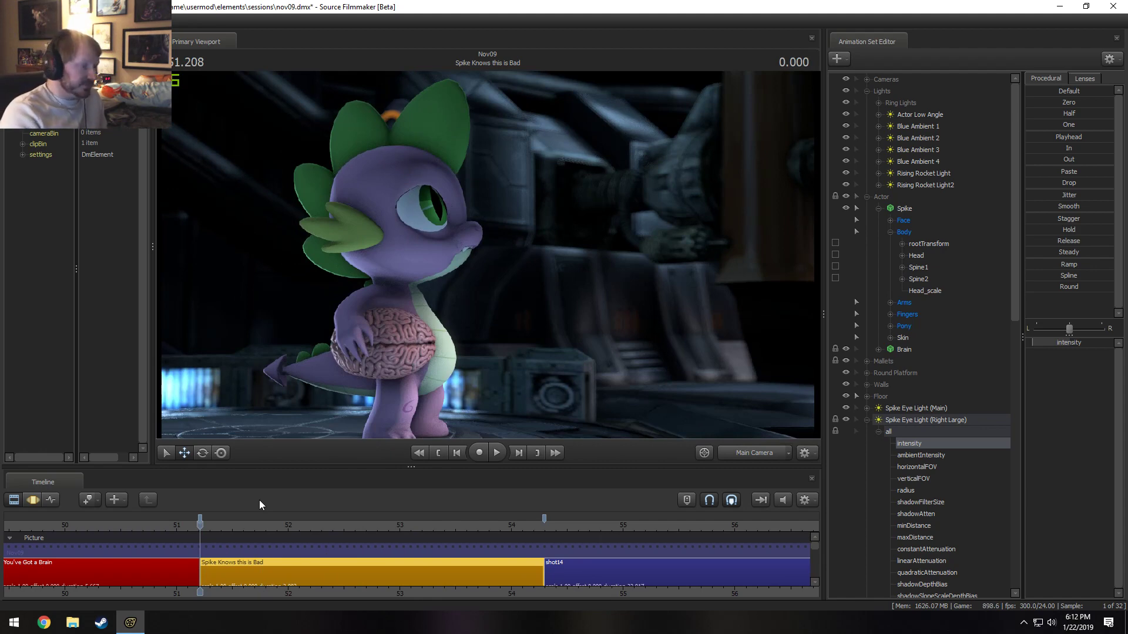
left_click_drag(203, 527, 206, 529)
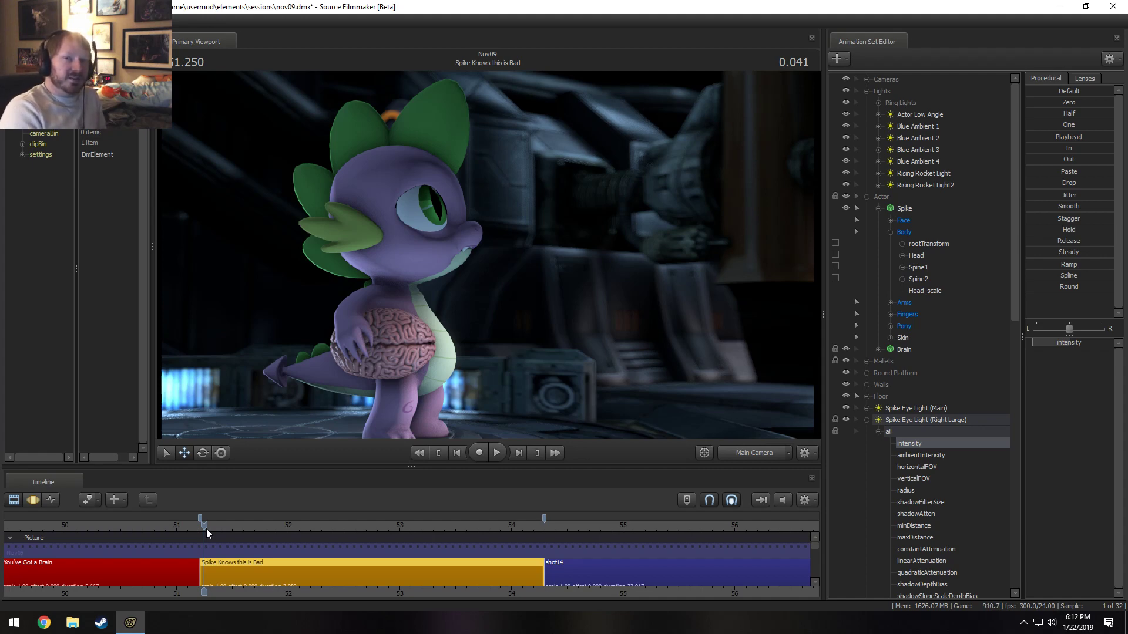
- Move the three Spike eye lights into the Lights group and collapse the Actor and Lights groups
left_click(866, 420)
left_click(925, 420)
left_click(907, 434)
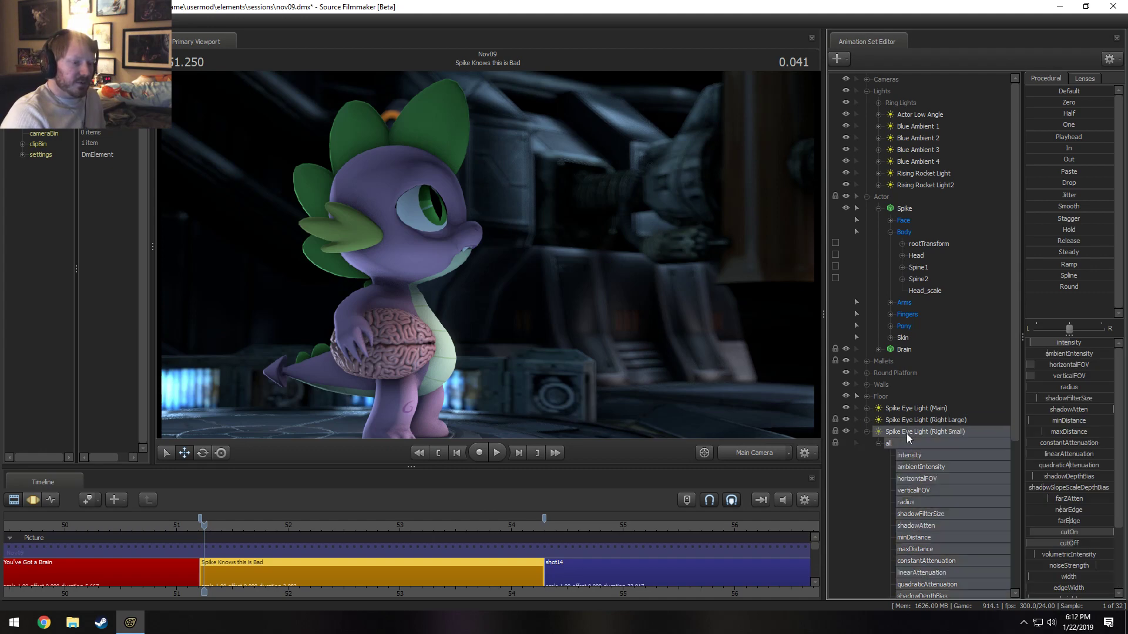
left_click(872, 432)
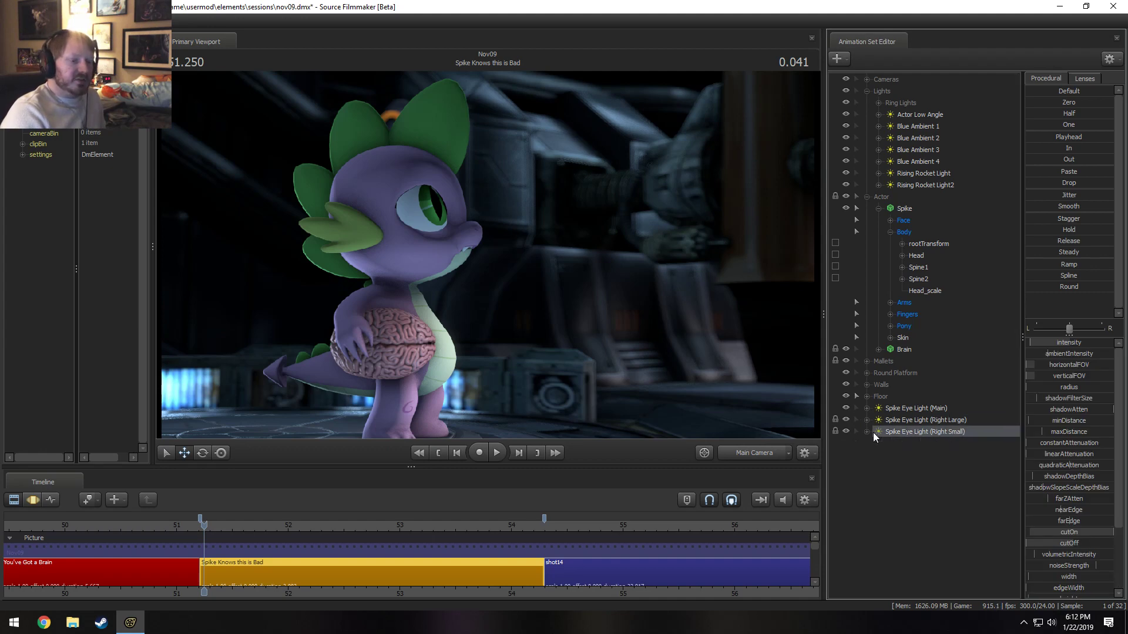
left_click(914, 410, "shift")
left_click_drag(911, 421, 928, 189)
left_click(866, 233)
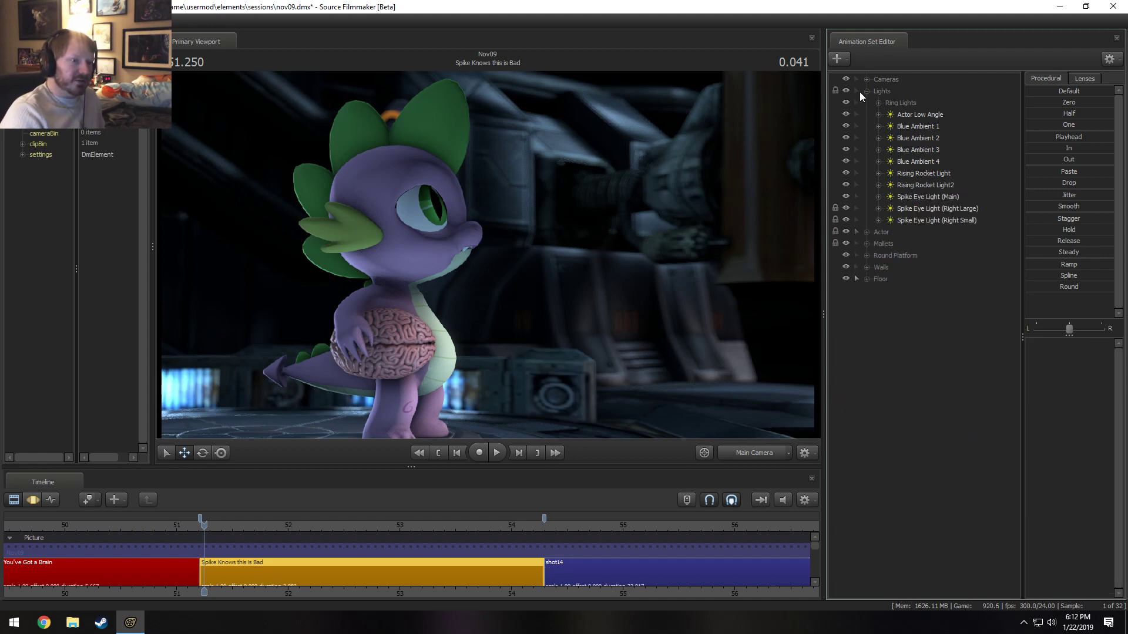
left_click(861, 91)
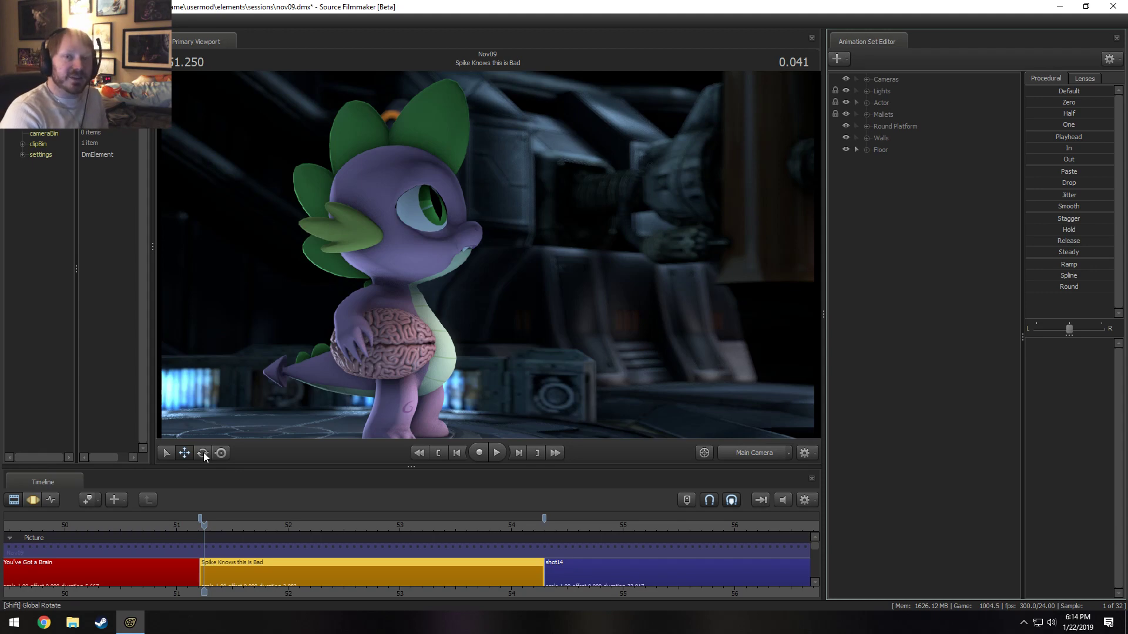
- Review the "Spike Knows this is Bad" shot from its start and play it through the dash, stopping at shot time 2.833
left_click(199, 526)
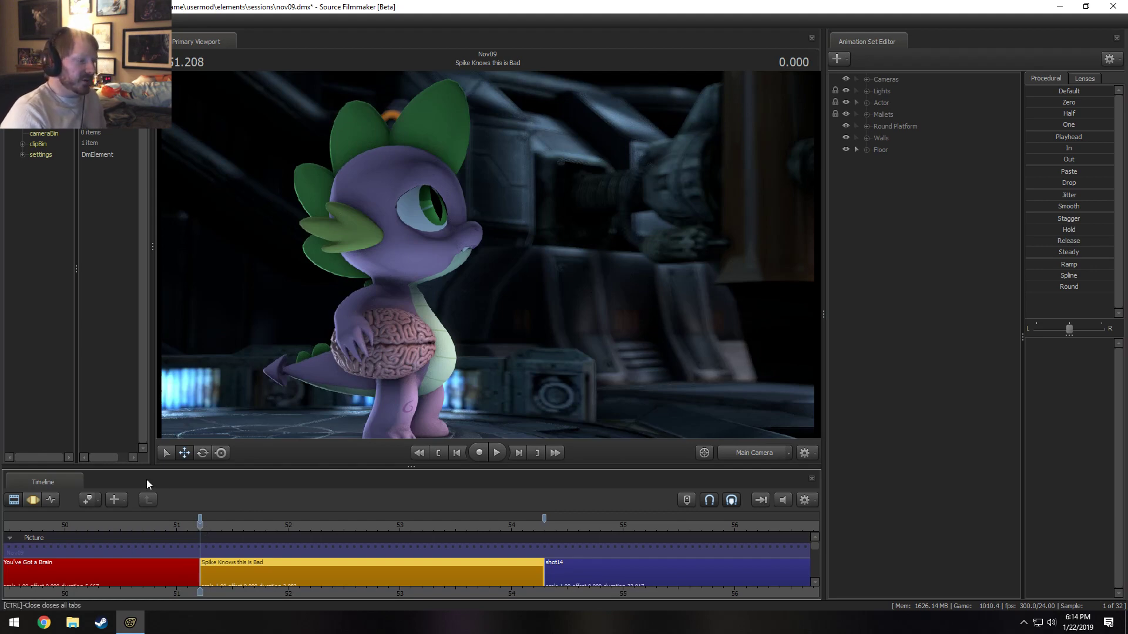
scroll(291, 580, "up", 2)
scroll(294, 571, "down", 5)
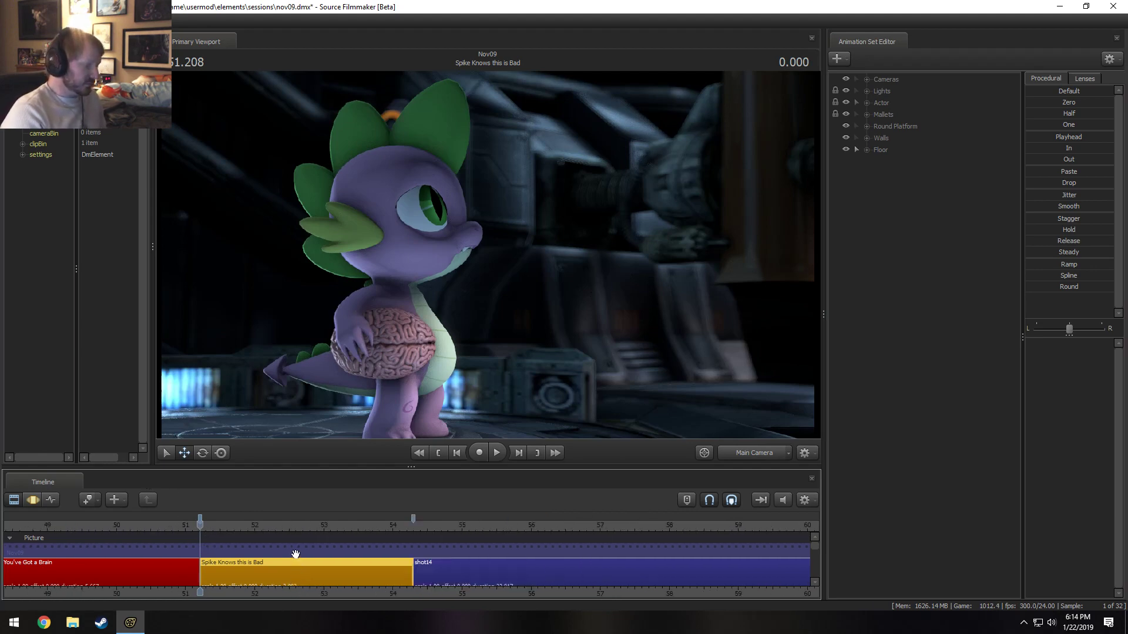
scroll(289, 547, "down", 1)
mouse_move(227, 527)
left_mouse_down()
mouse_move(237, 524)
mouse_move(215, 525)
mouse_move(241, 526)
left_mouse_up()
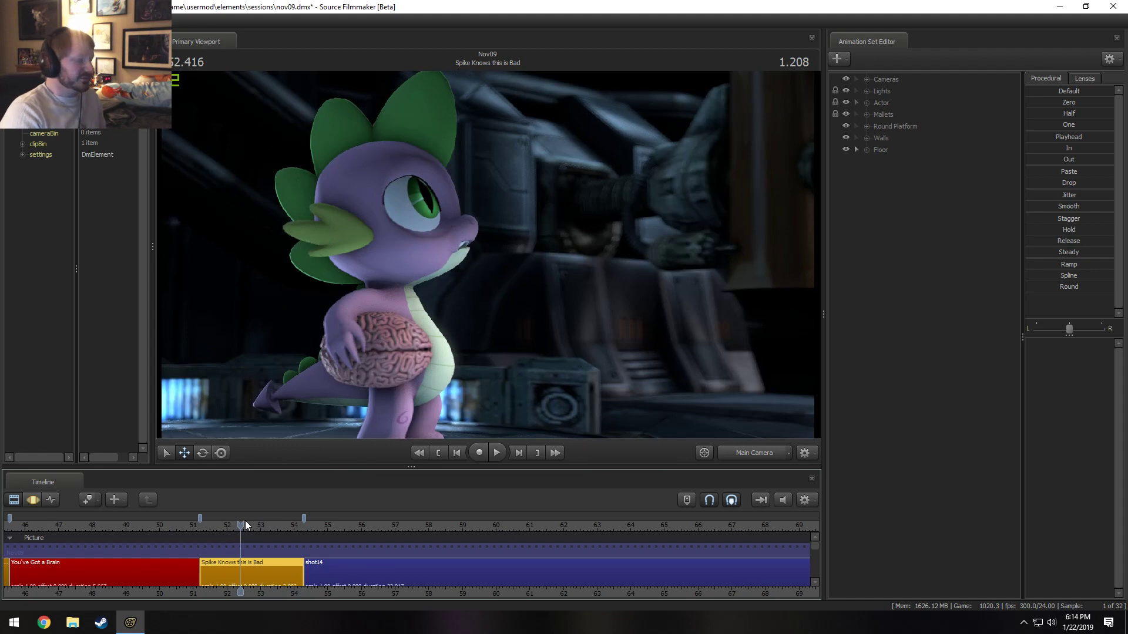
mouse_move(245, 525)
left_mouse_down()
mouse_move(50, 528)
mouse_move(246, 532)
left_mouse_up()
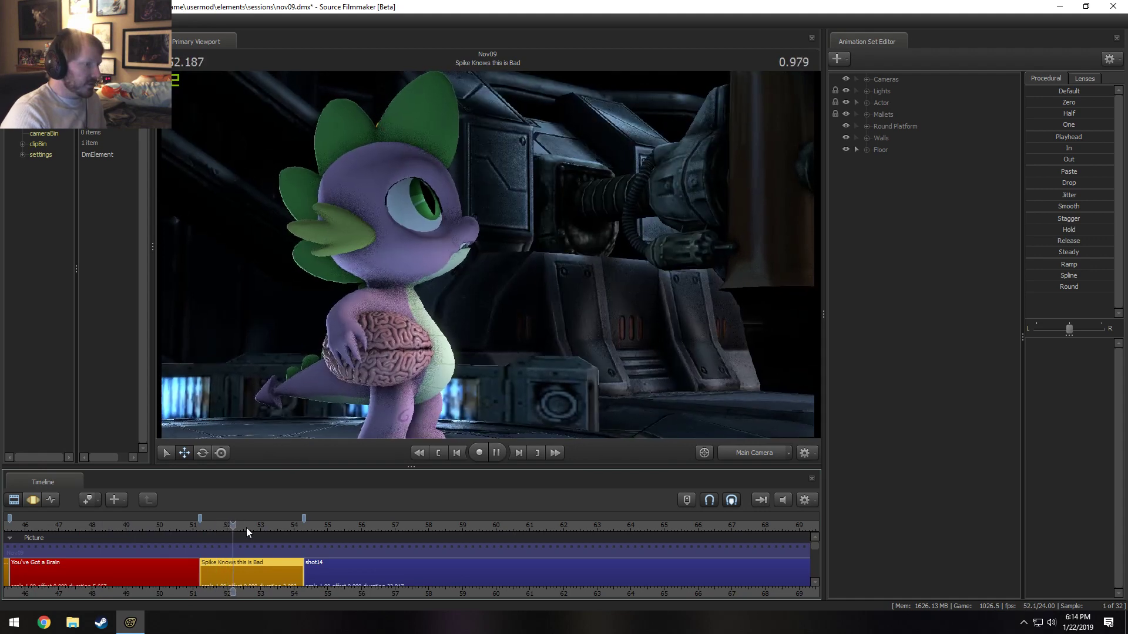
key("space")
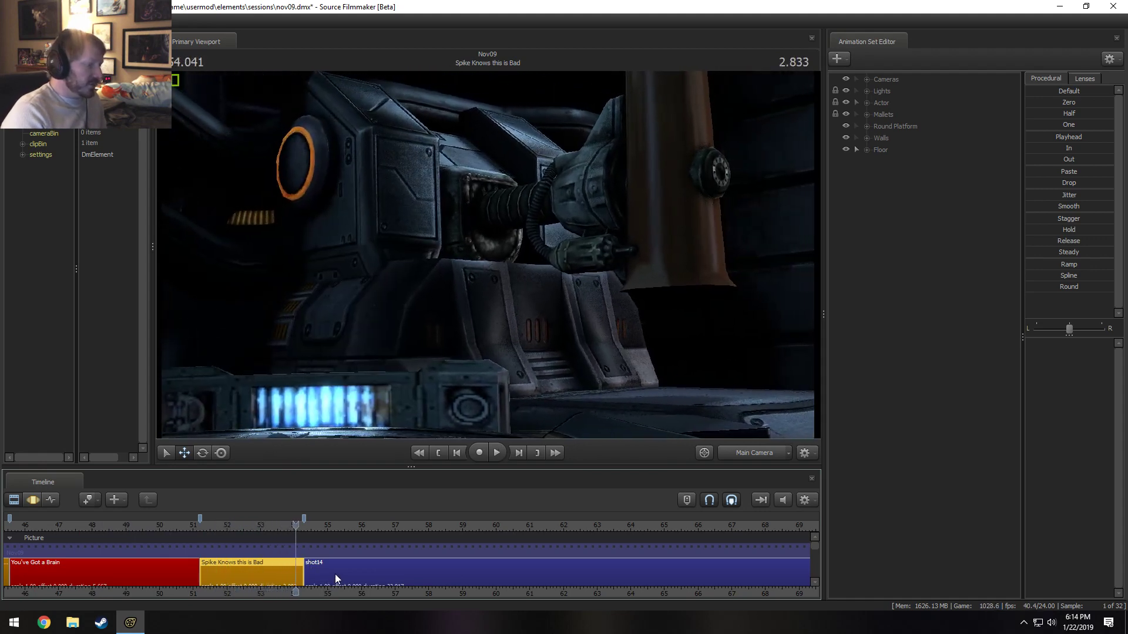
- Select shot14 at shot time 0.166 and save the session
left_click(334, 573)
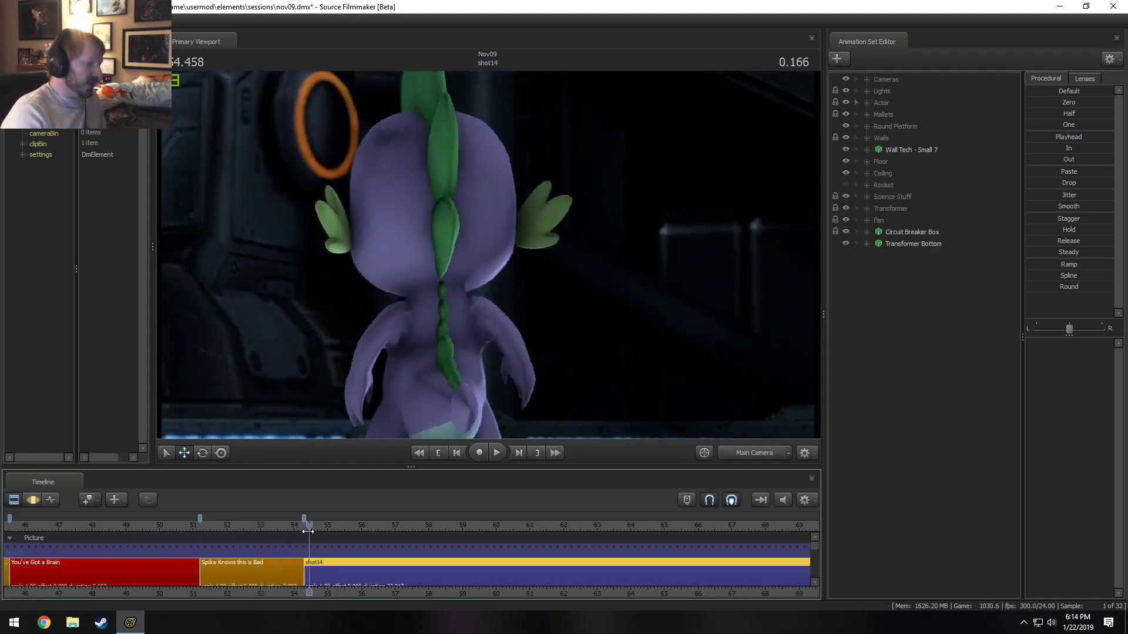
scroll(309, 552, "down", 10)
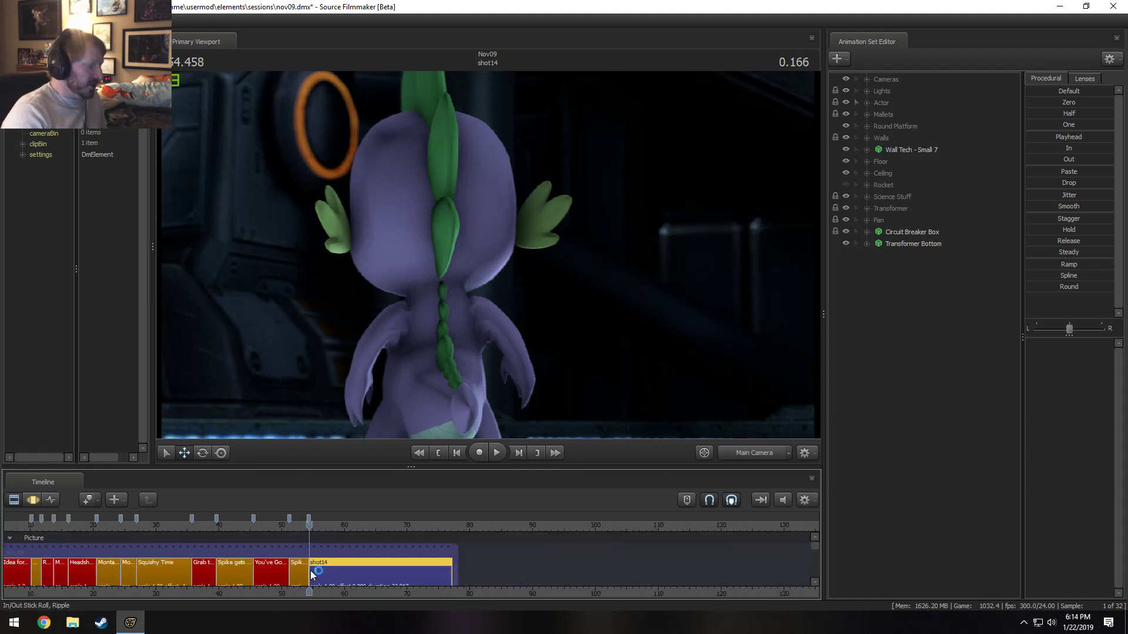
middle_click_drag(326, 591, 498, 583)
scroll(457, 566, "down", 1)
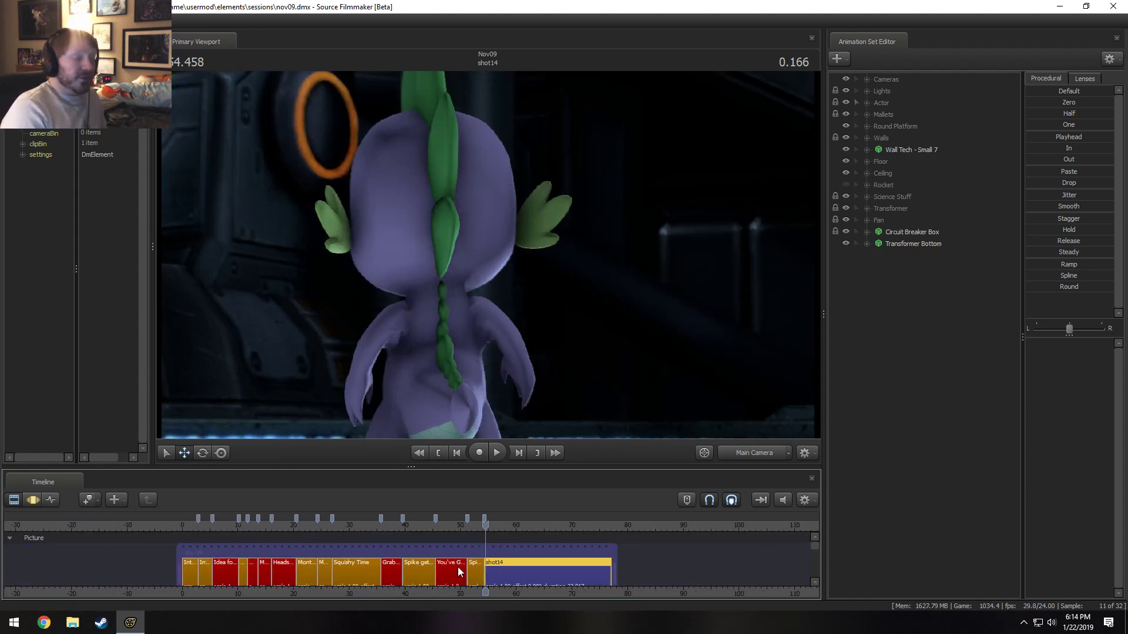
scroll(457, 566, "up", 3)
middle_click_drag(370, 587, 470, 580)
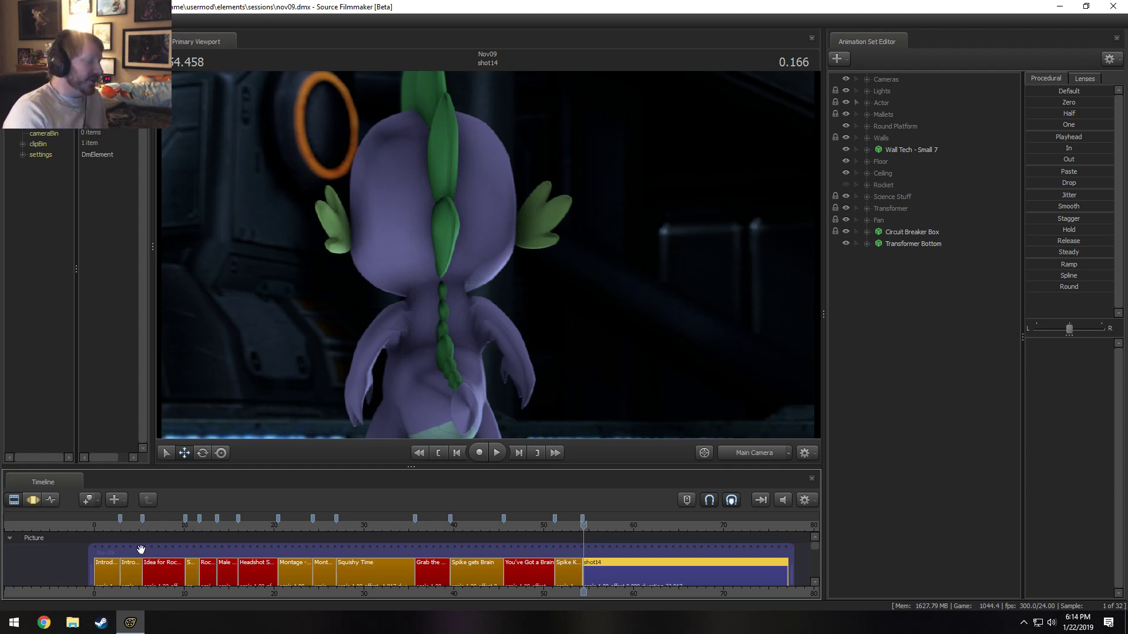
- Play the introduction shots from the beginning of the film, then play the "Squishy Time" shot and stop at shot time 1.625
left_click(167, 580)
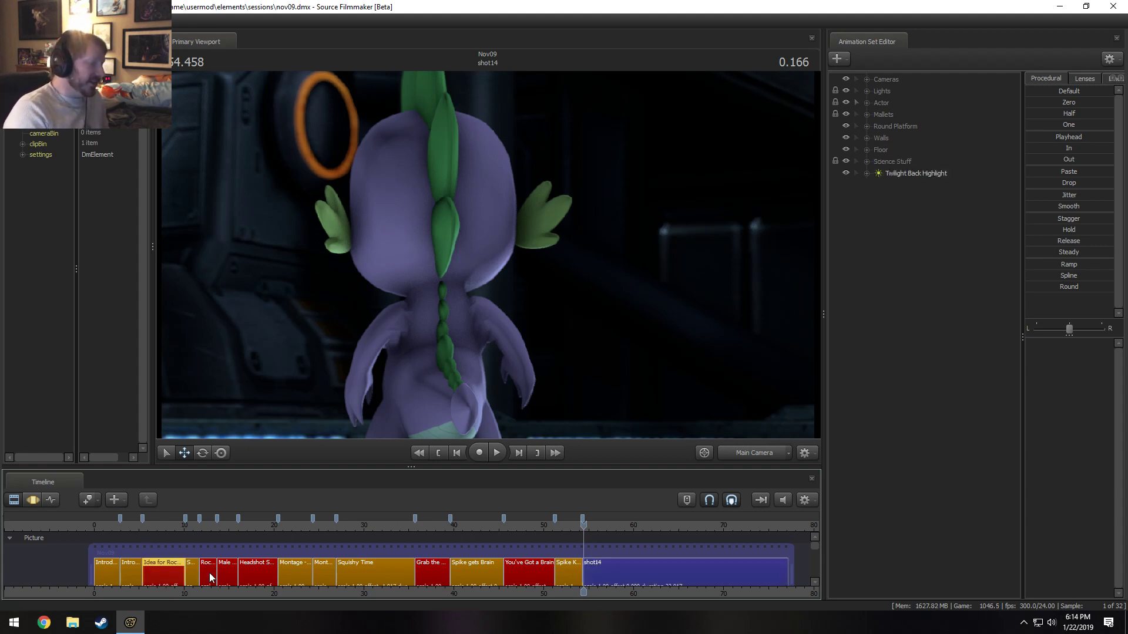
left_click(97, 524)
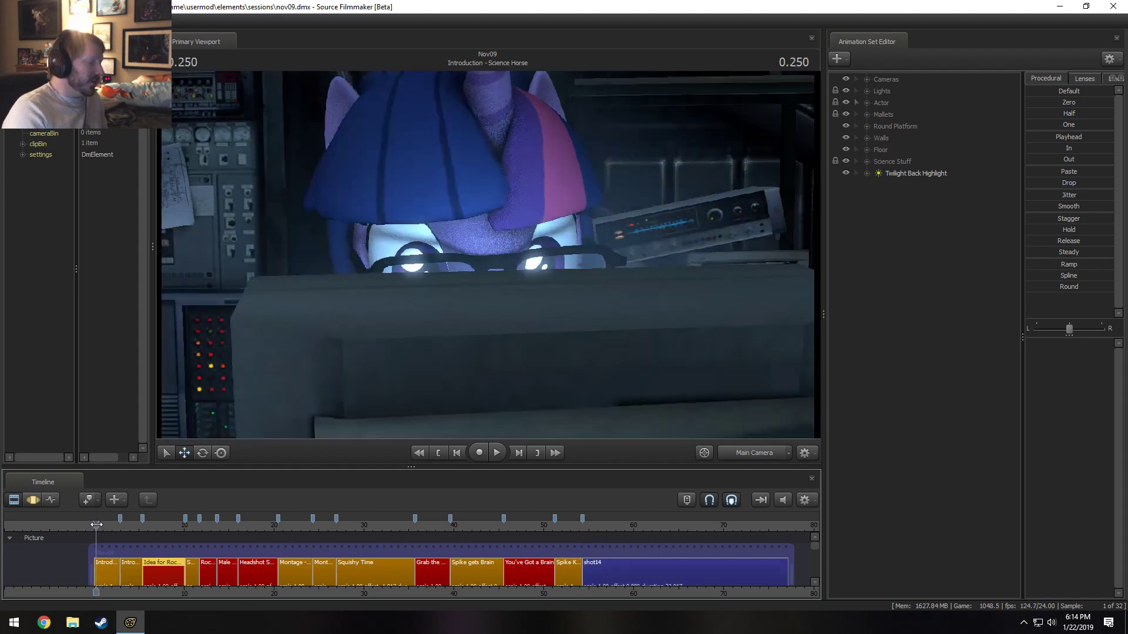
key("space")
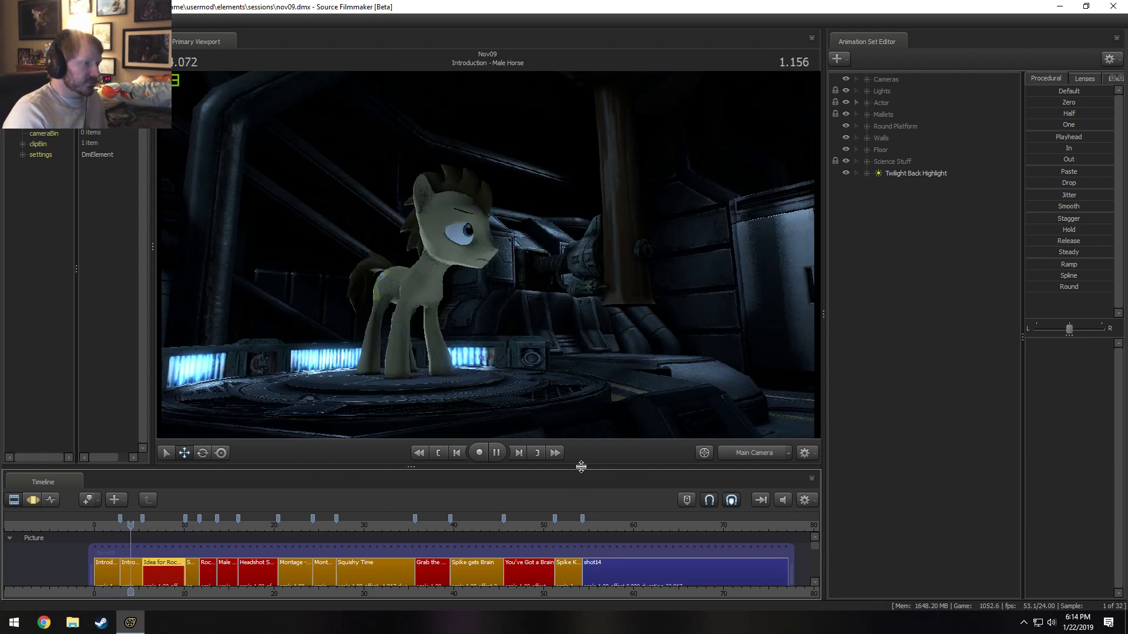
key("space")
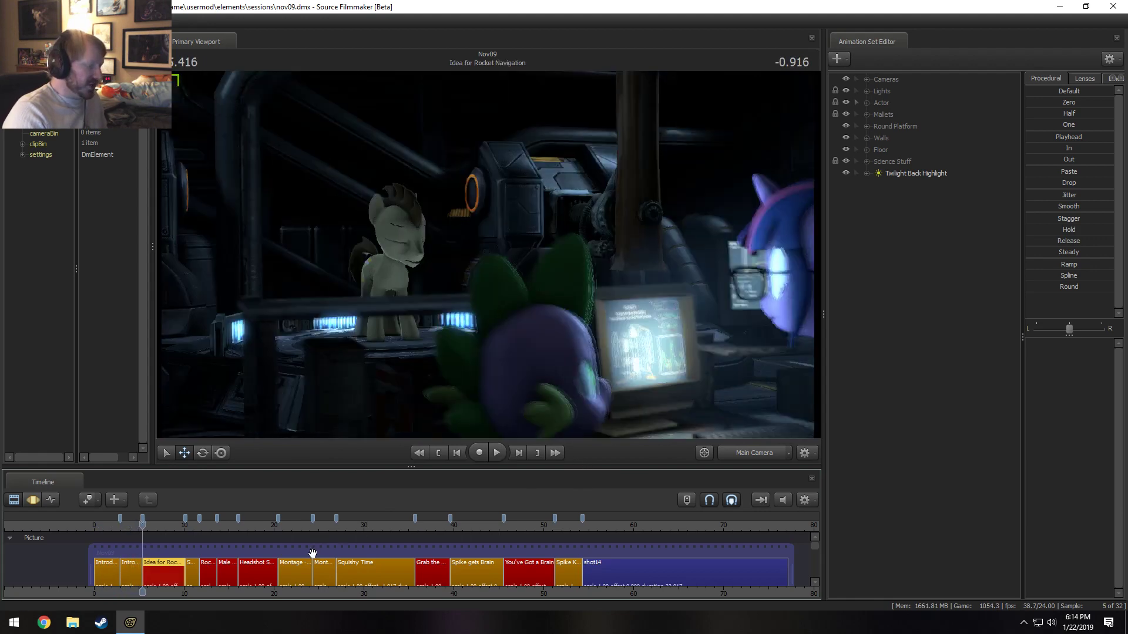
scroll(312, 554, "up", 2)
left_click(459, 525)
key("space")
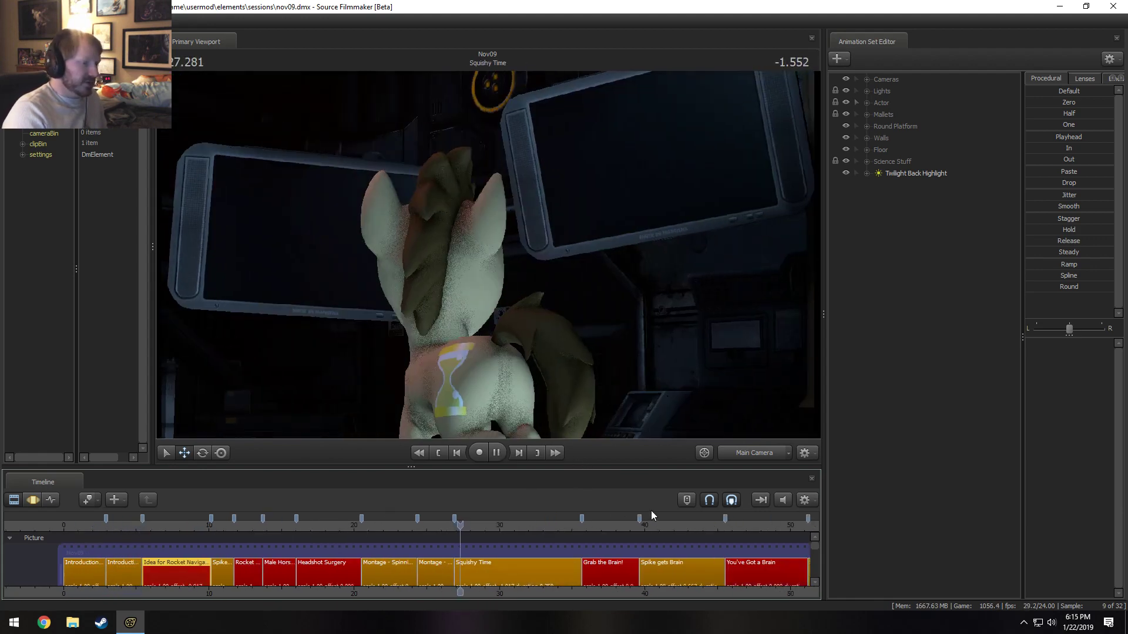
left_click(495, 452)
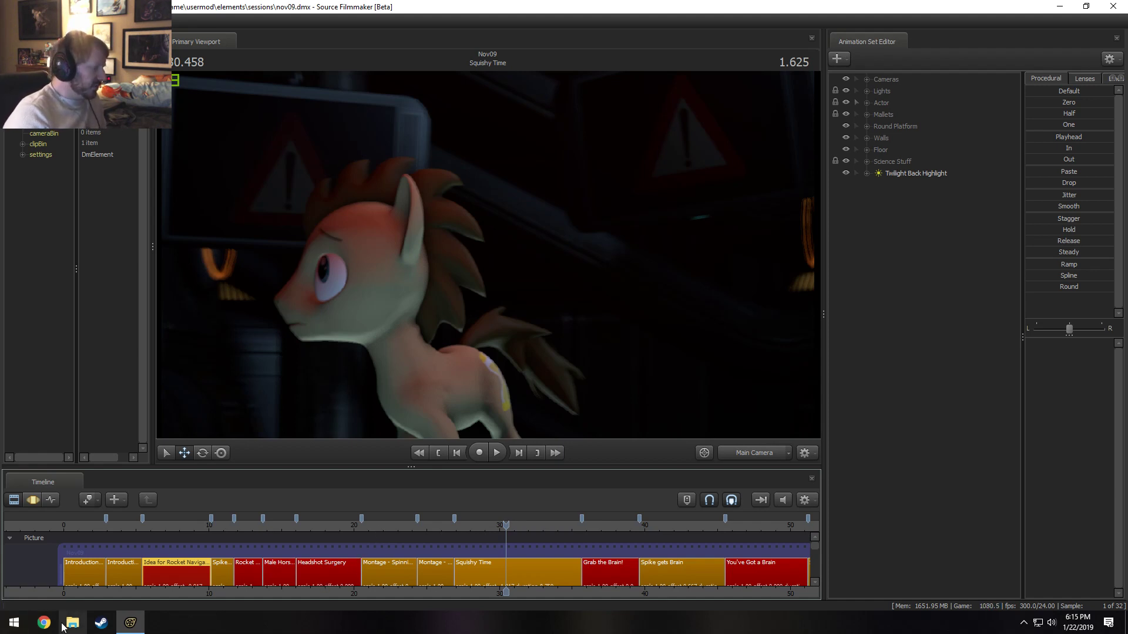
- Switch to Blender and open the recent file Rathalos.blend, viewing the dragon model from several sides
right_click(101, 622)
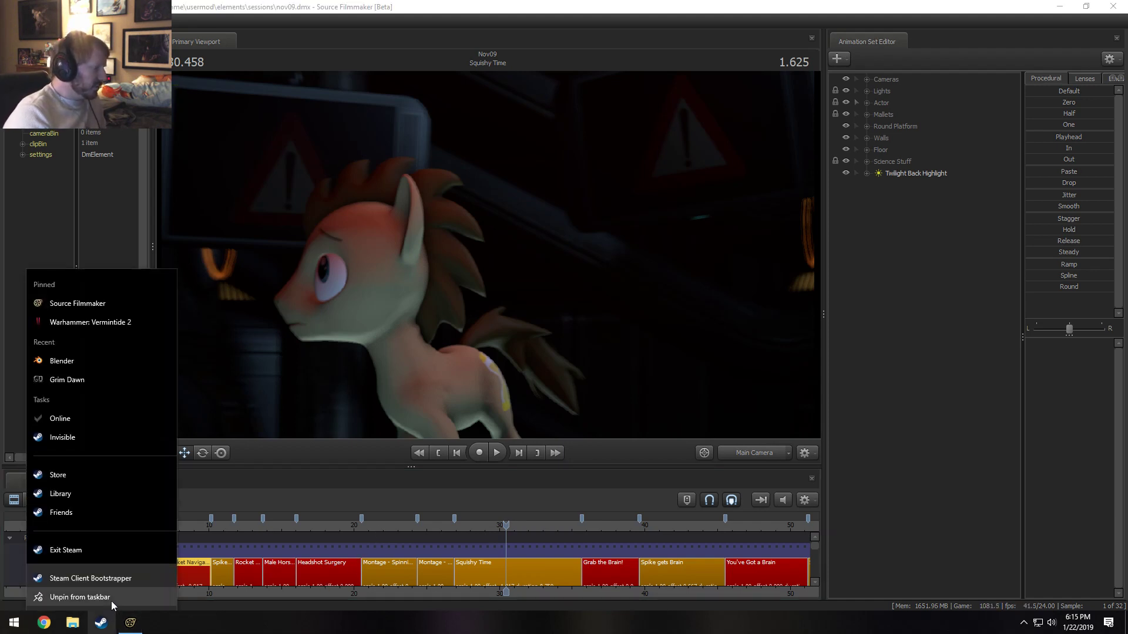
left_click(62, 361)
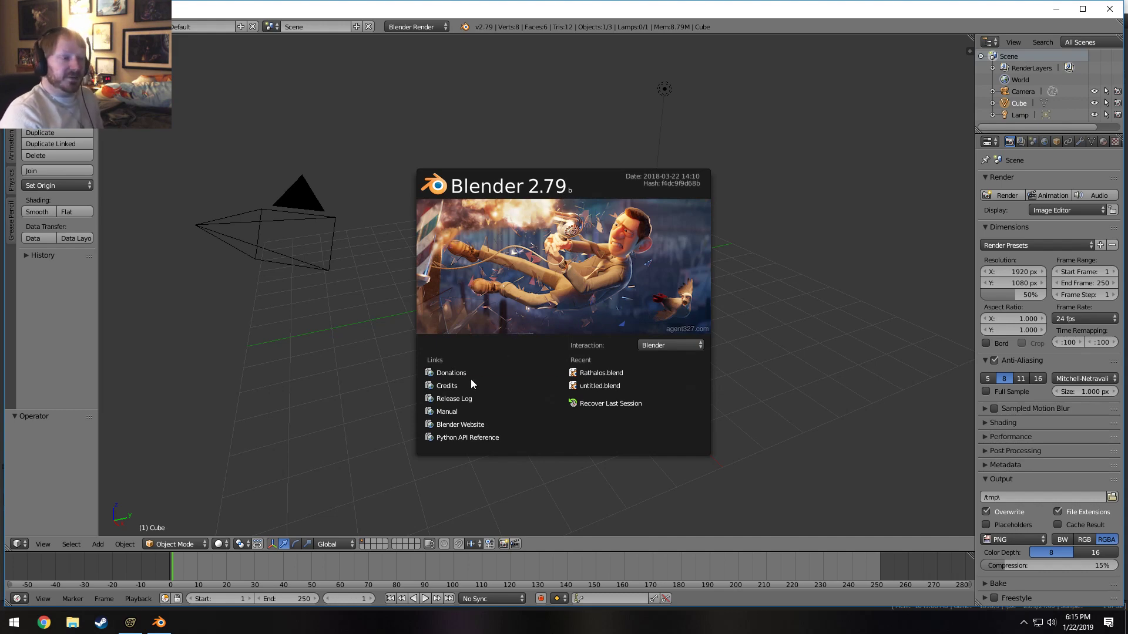
left_click(602, 373)
middle_click_drag(540, 351, 475, 330)
middle_click_drag(341, 380, 478, 225)
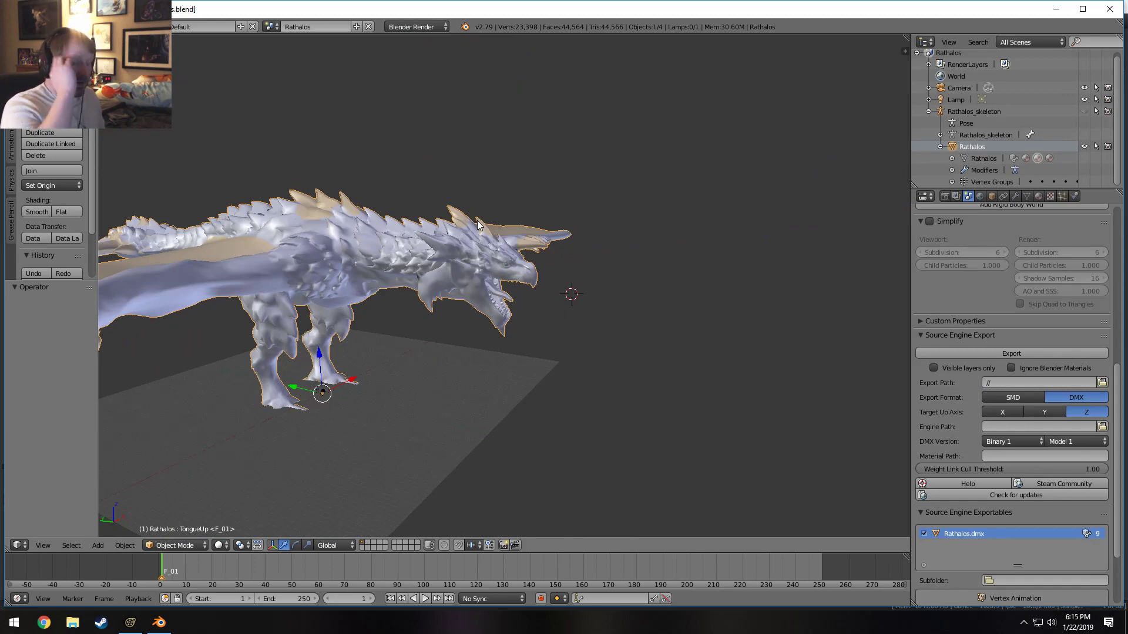
middle_click_drag(521, 188, 503, 280)
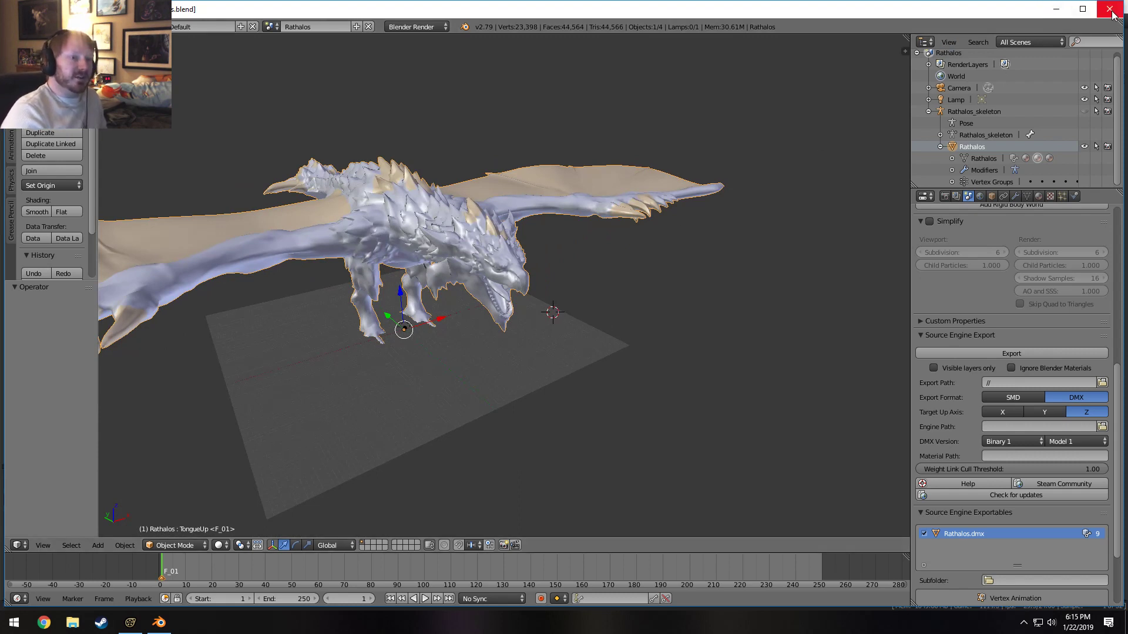
- Expand Rathalos_skeleton in the scene hierarchy and look through its bones from the root to the fingers and thighs
left_click(940, 135)
scroll(946, 140, "down", 3)
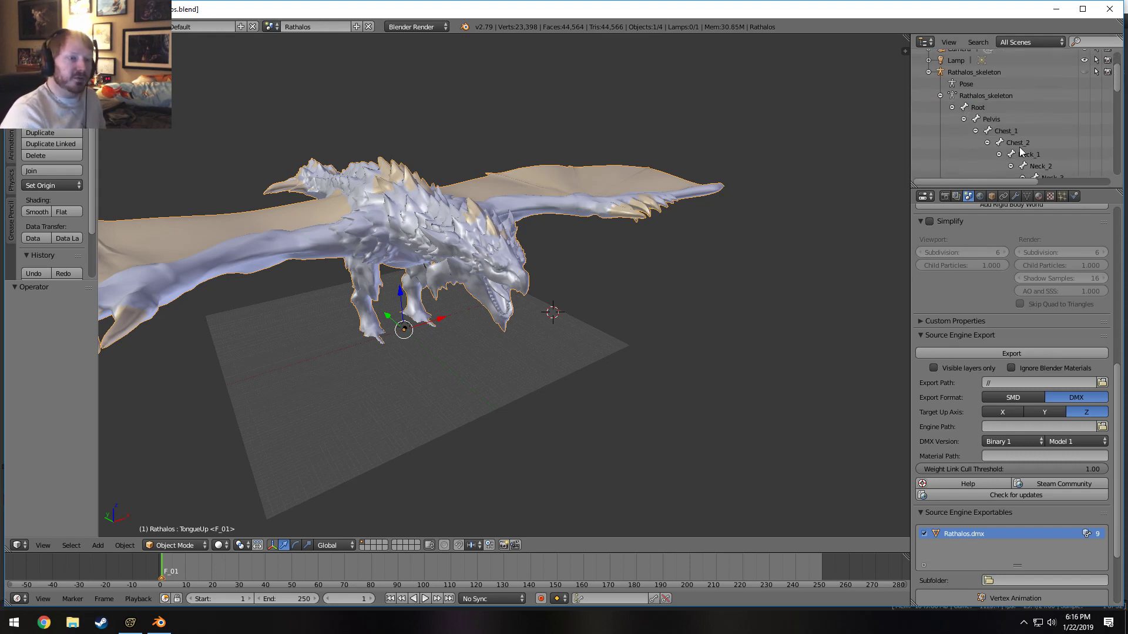
scroll(968, 111, "down", 3)
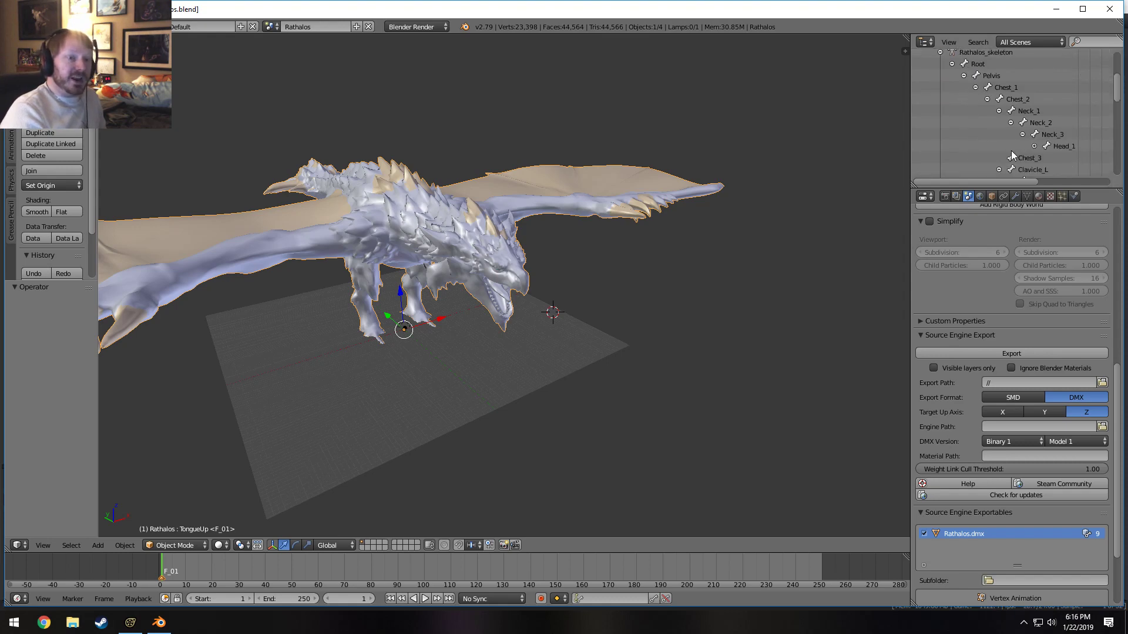
scroll(1012, 155, "down", 3)
scroll(1077, 144, "down", 4)
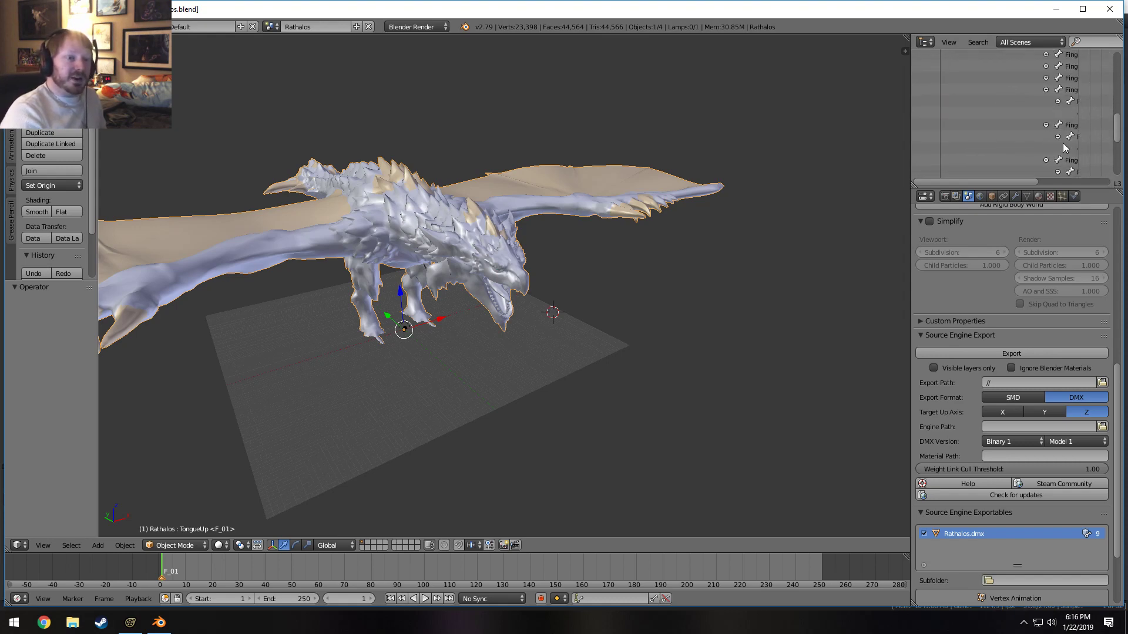
scroll(1047, 129, "down", 3)
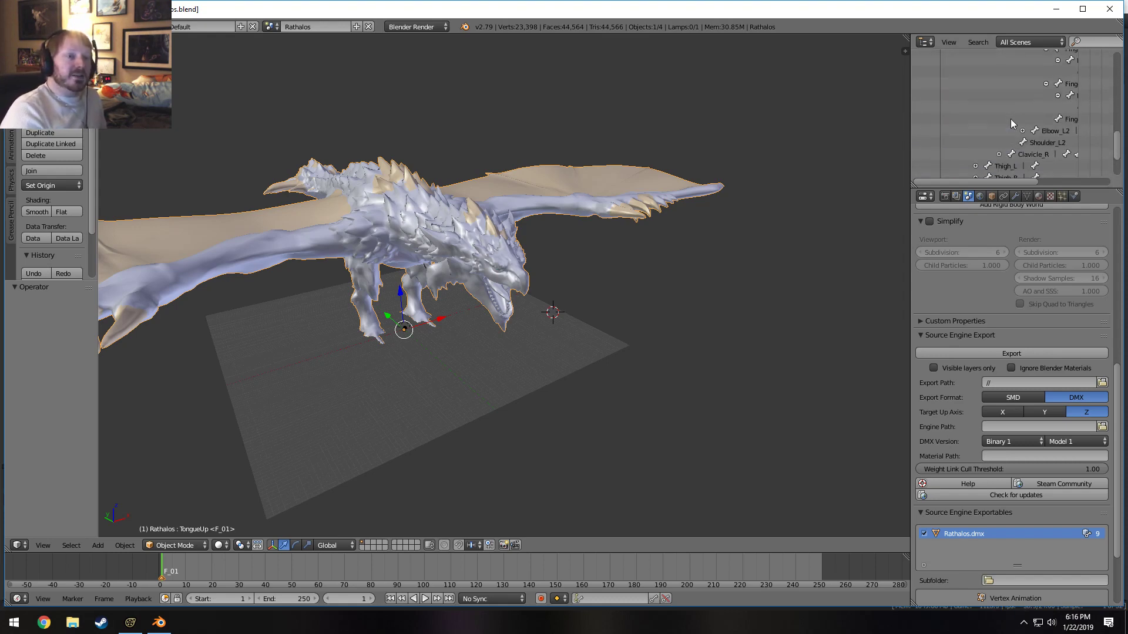
scroll(1011, 117, "up", 15)
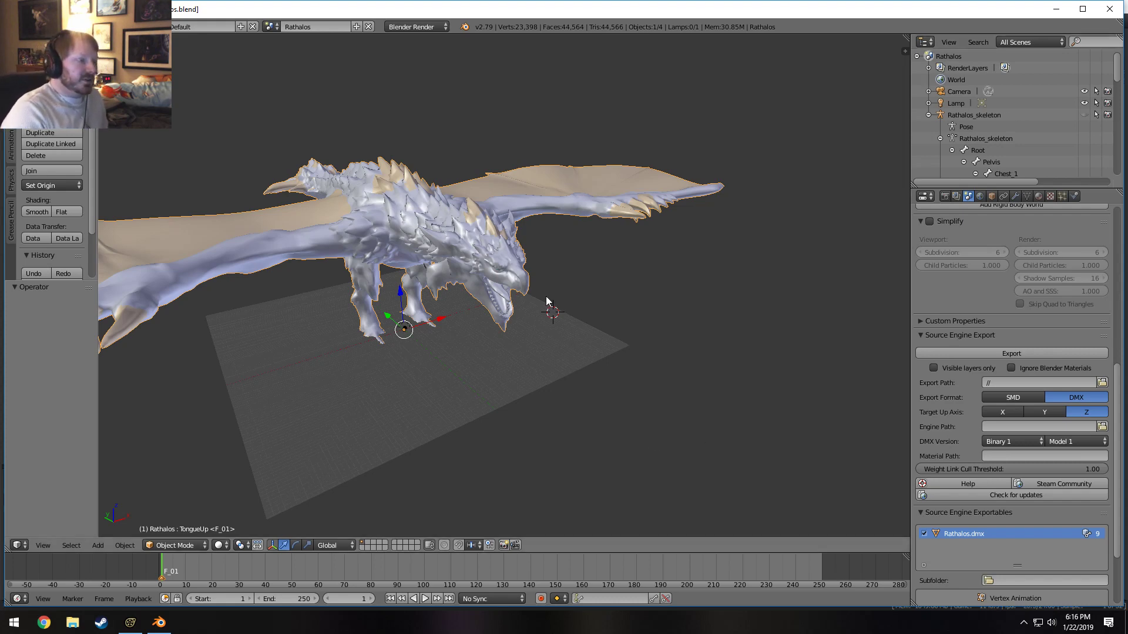
- Examine the Rathalos model's head, spikes, eye and open mouth up close from several angles
middle_click_drag(546, 302, 525, 341)
scroll(498, 235, "up", 6)
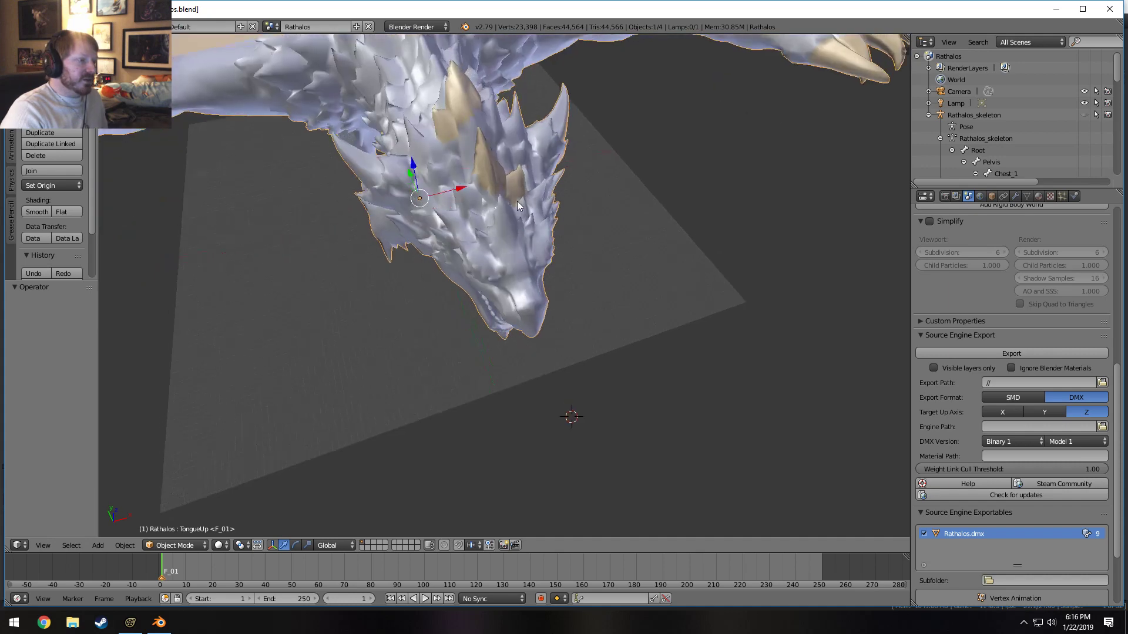
middle_click_drag(482, 94, 453, 108)
middle_click_drag(492, 238, 576, 150)
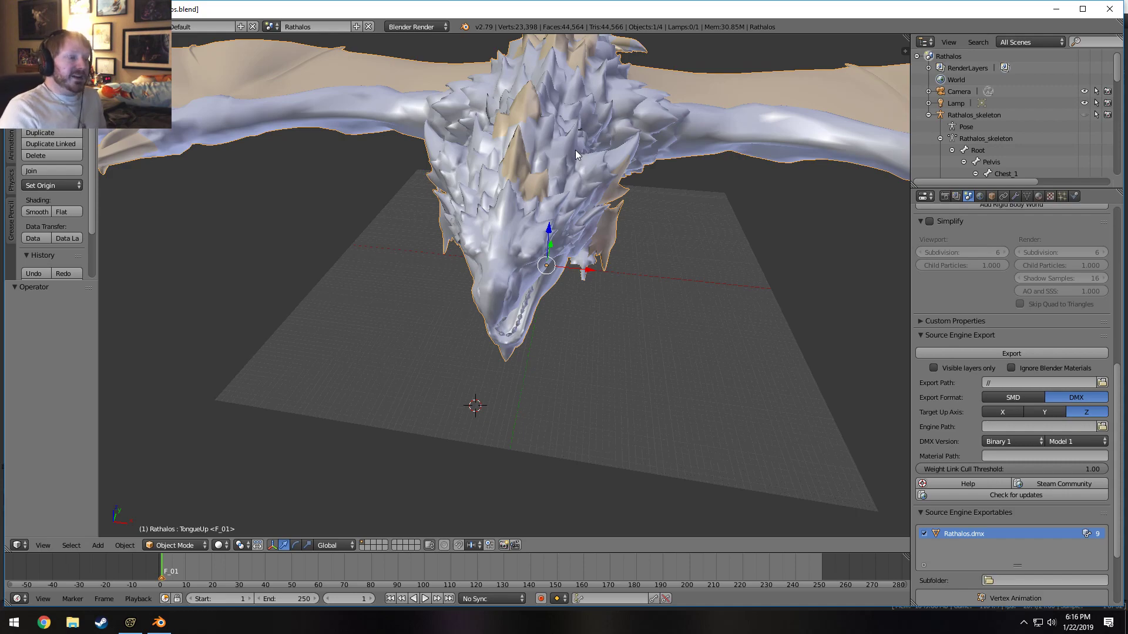
middle_click_drag(476, 176, 525, 160)
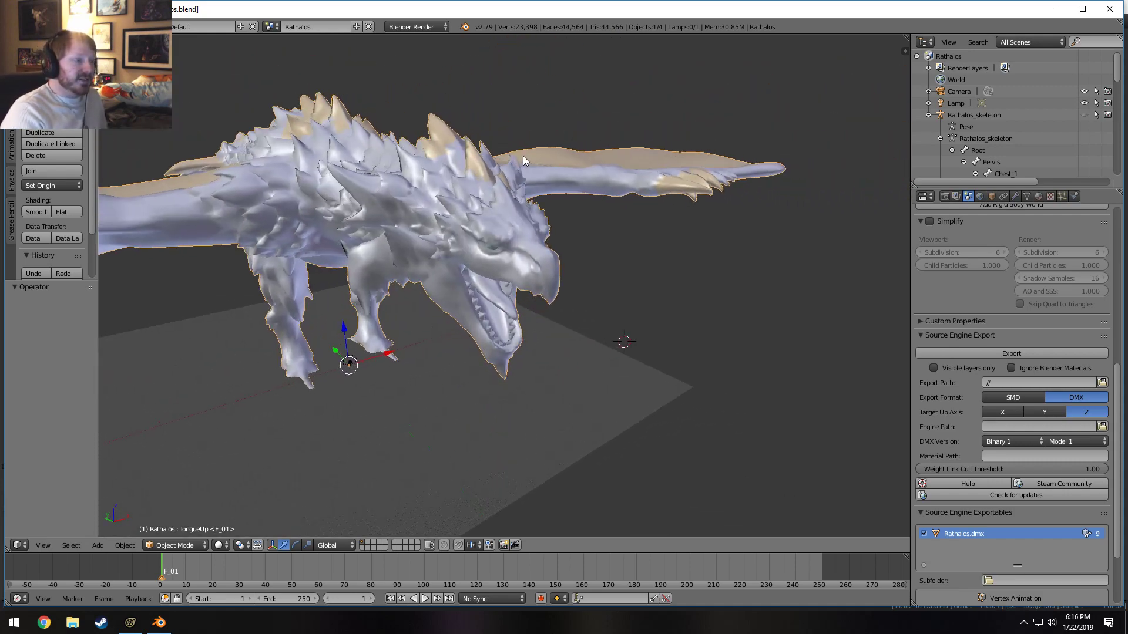
scroll(529, 164, "up", 4)
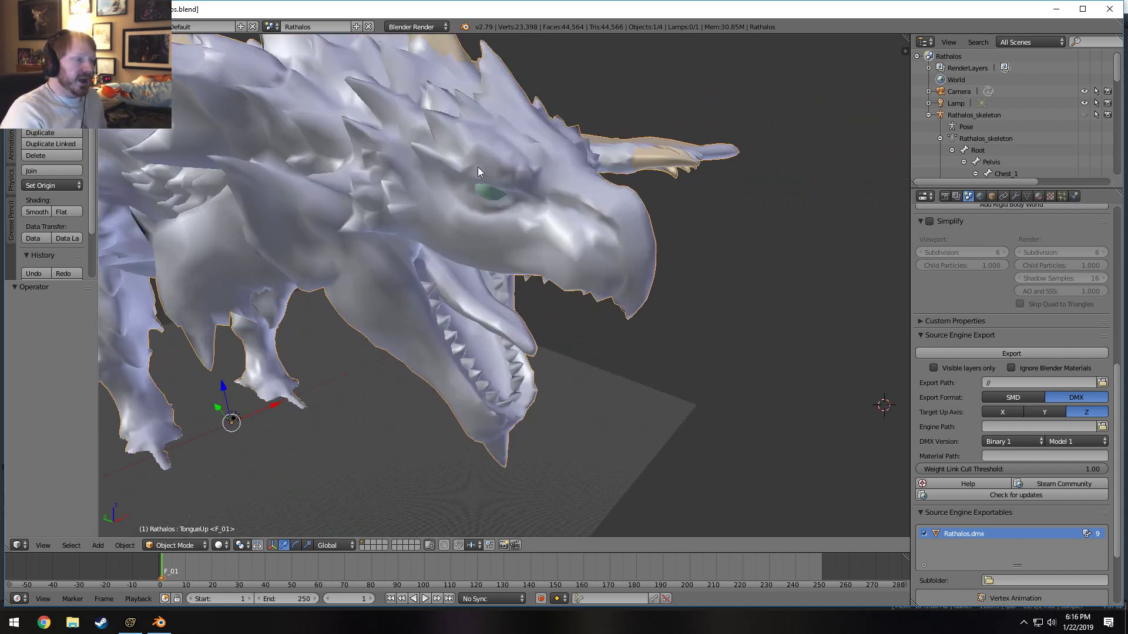
middle_click_drag(490, 169, 590, 208)
scroll(570, 233, "down", 5)
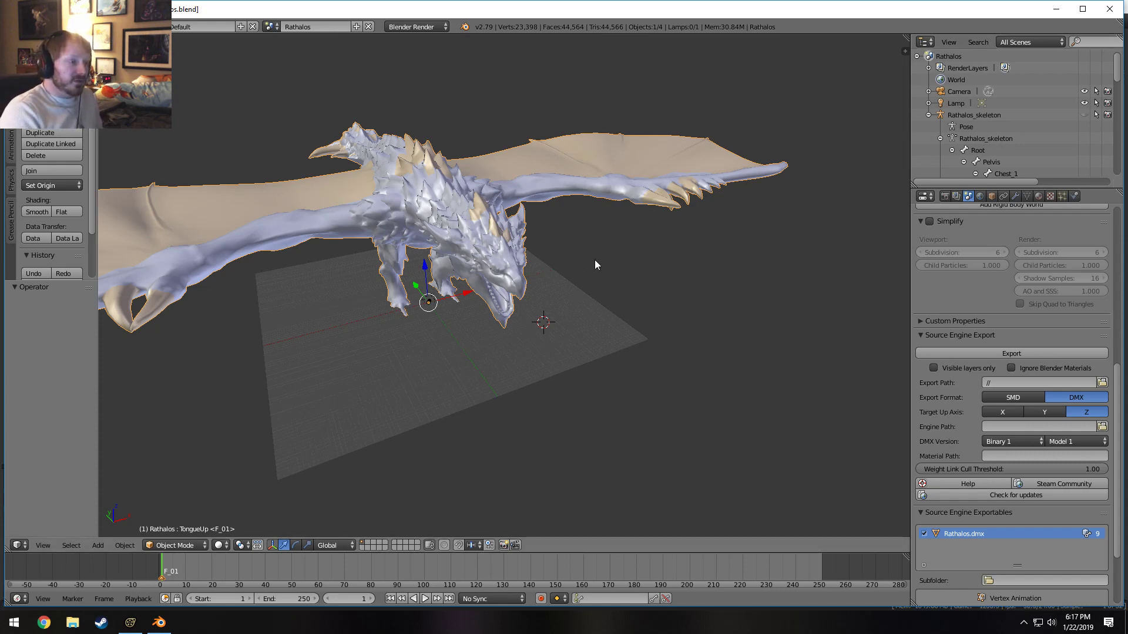
- Make Rathalos_skeleton visible and examine the bone layout in the wing, fingers and head
left_click(1084, 115)
middle_click_drag(671, 230, 362, 273)
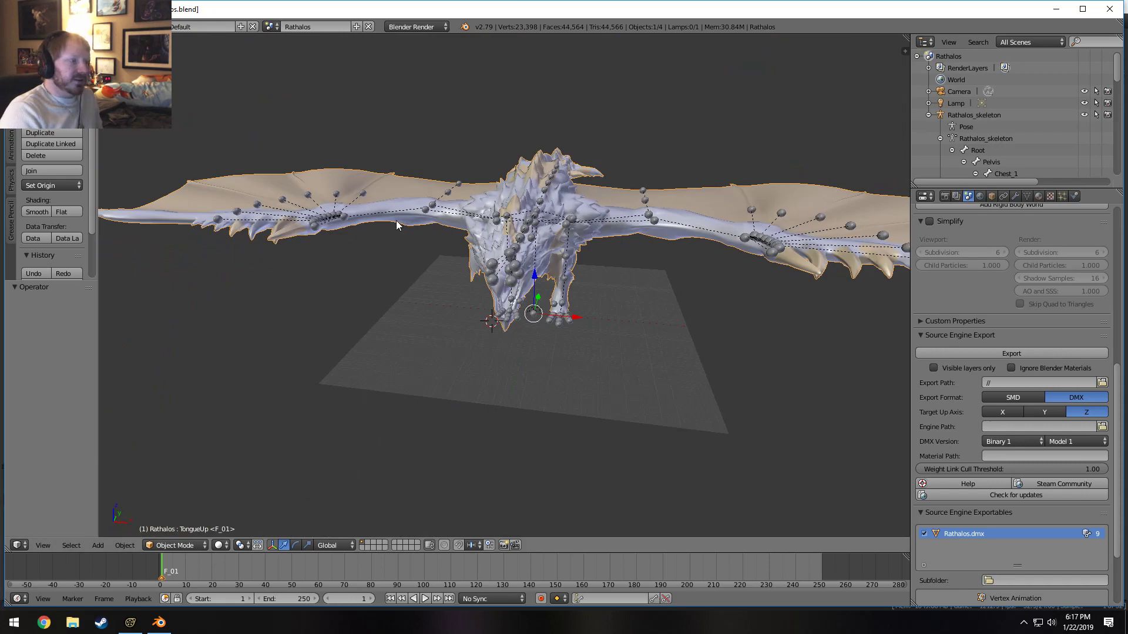
middle_click_drag(396, 222, 380, 246)
middle_click_drag(367, 129, 493, 187)
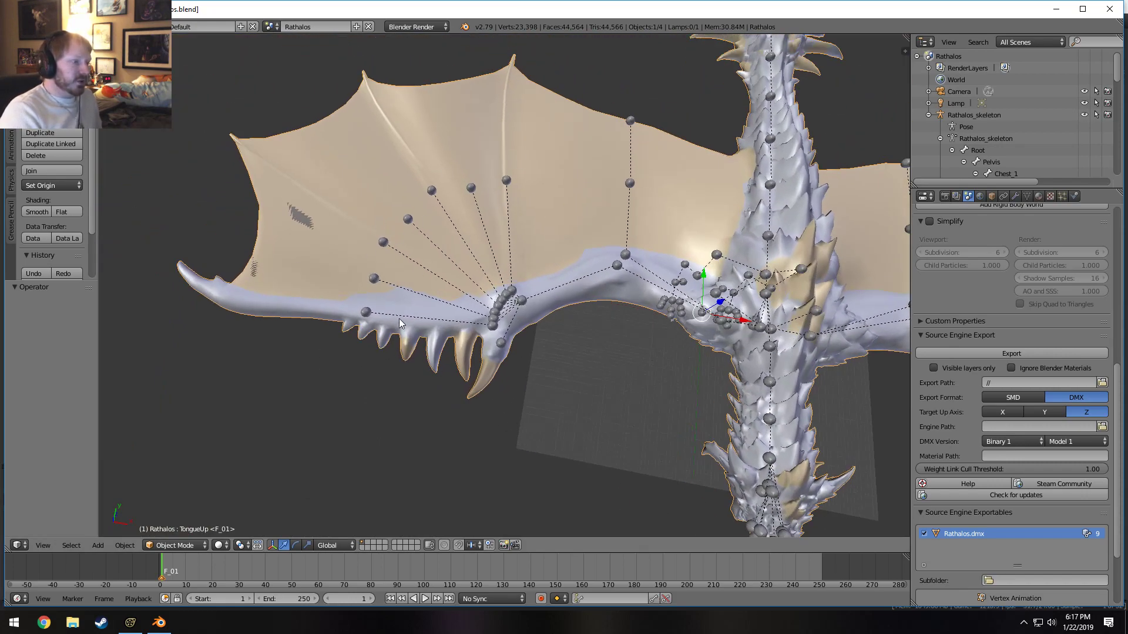
middle_click_drag(403, 323, 452, 235)
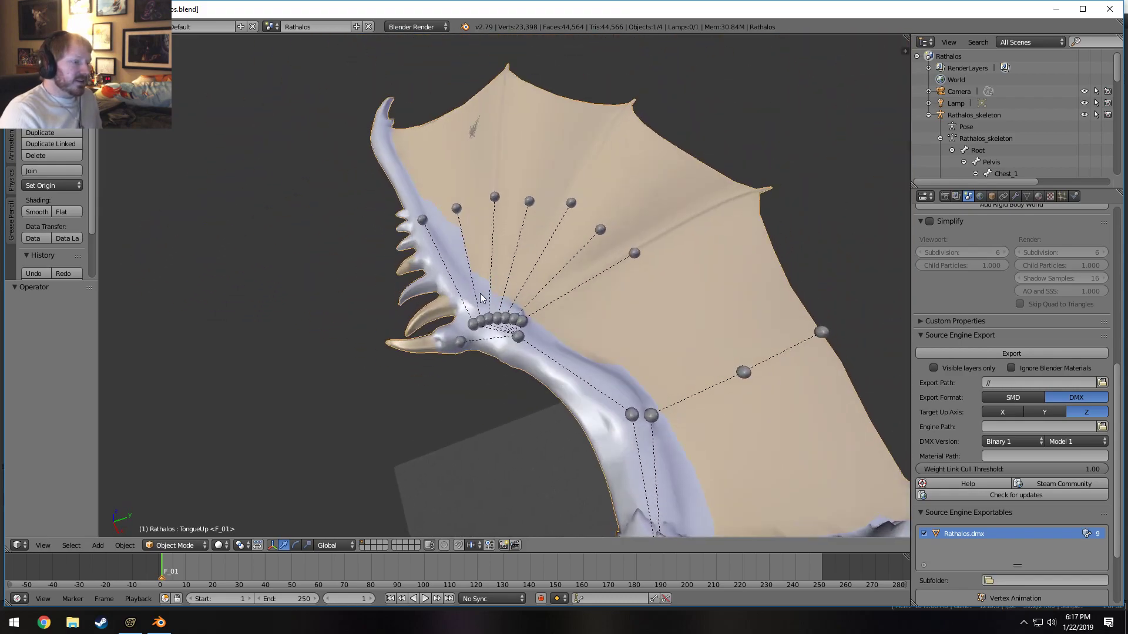
middle_click_drag(530, 257, 548, 122)
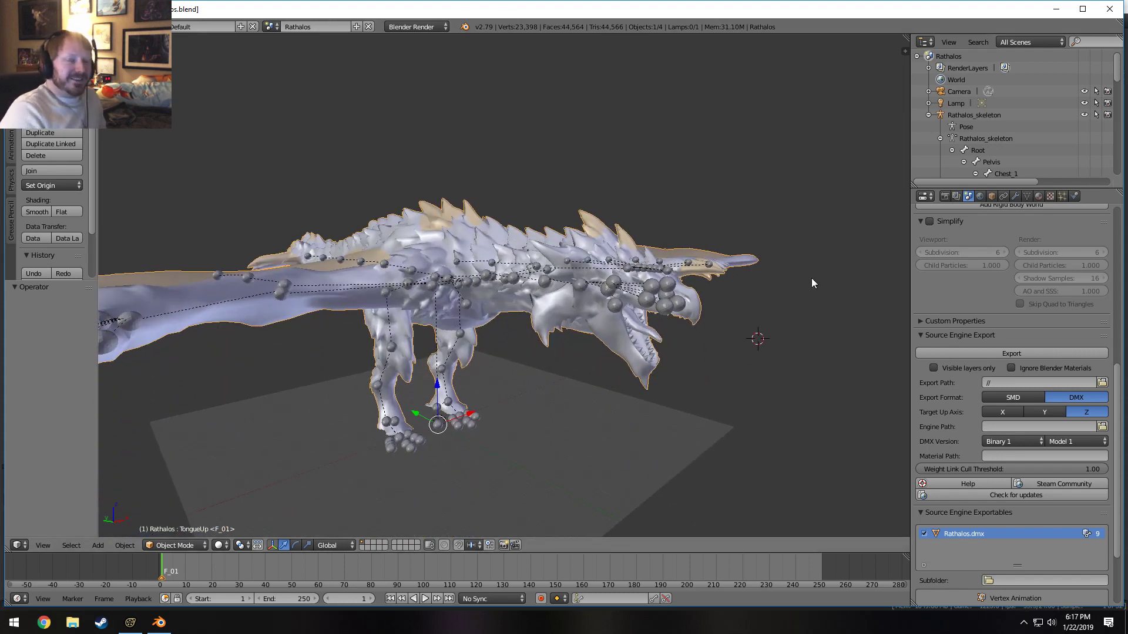
scroll(708, 336, "up", 4)
middle_click_drag(672, 354, 532, 332, "shift")
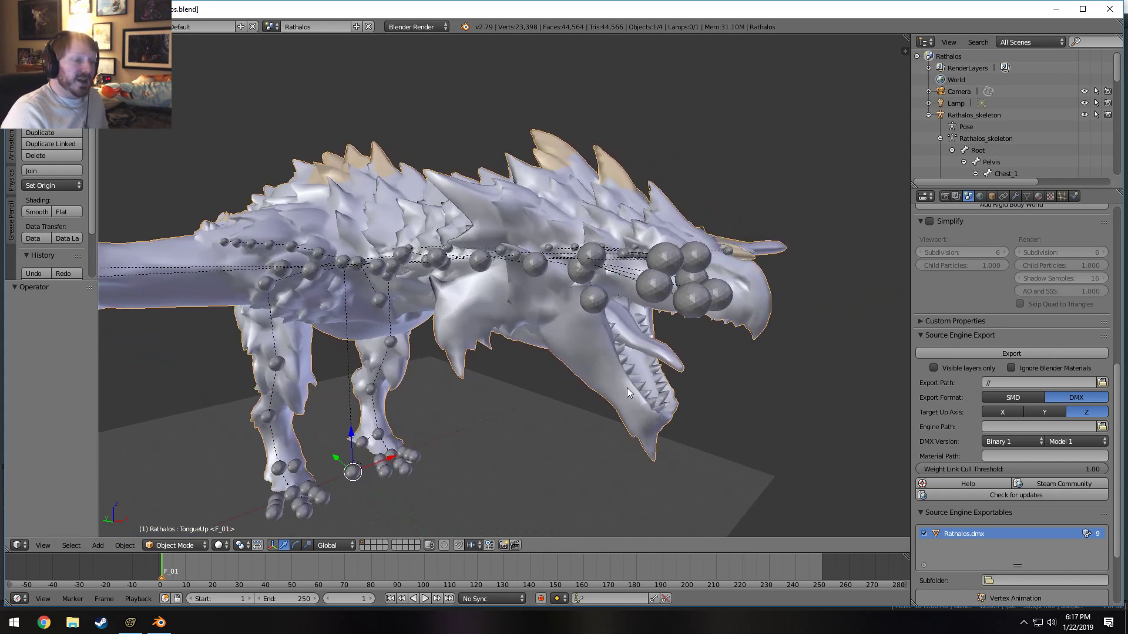
- Hide the skeleton and preview the Rathalos mesh's EyeClose shape key on the head, returning its value to 0
left_click(1006, 196)
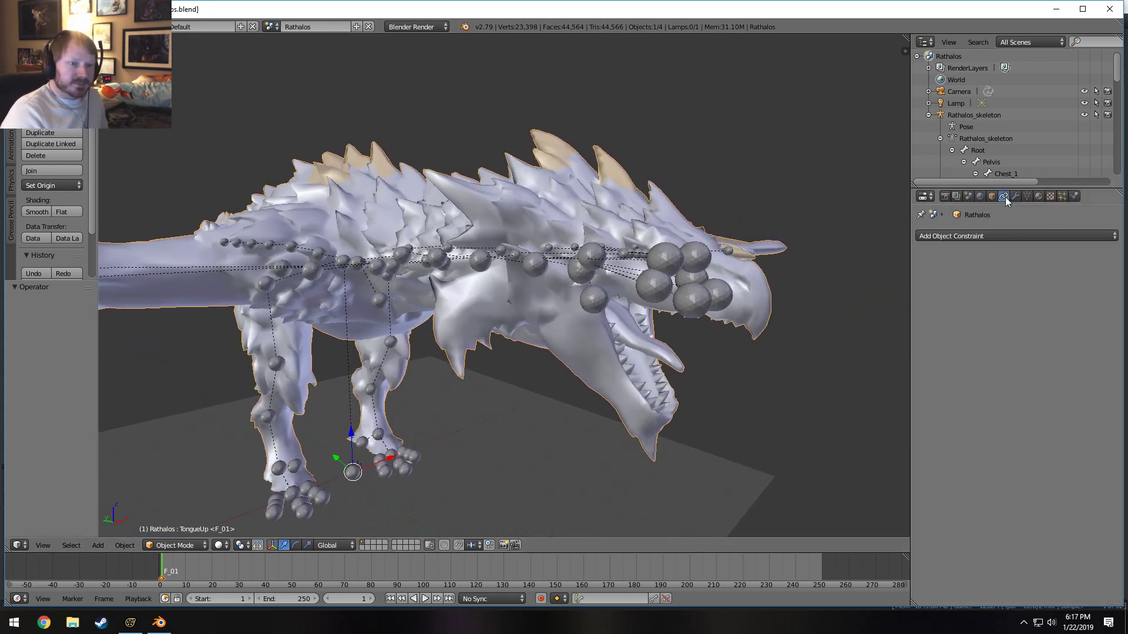
left_click(1015, 196)
left_click(1027, 197)
left_click(950, 433)
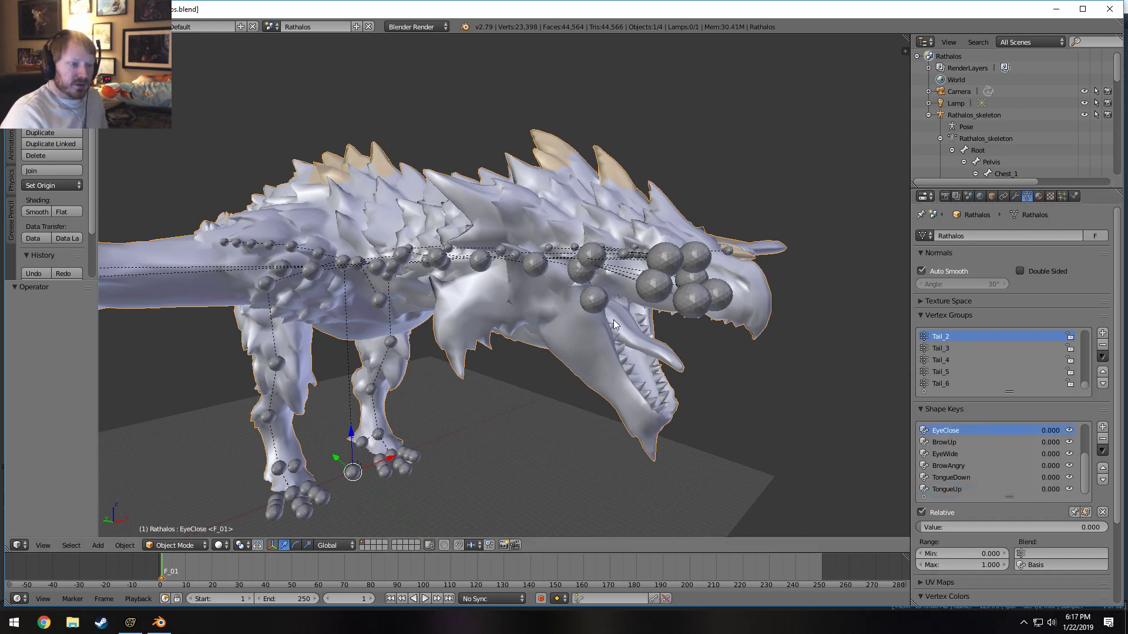
scroll(614, 321, "up", 5)
left_click(1083, 115)
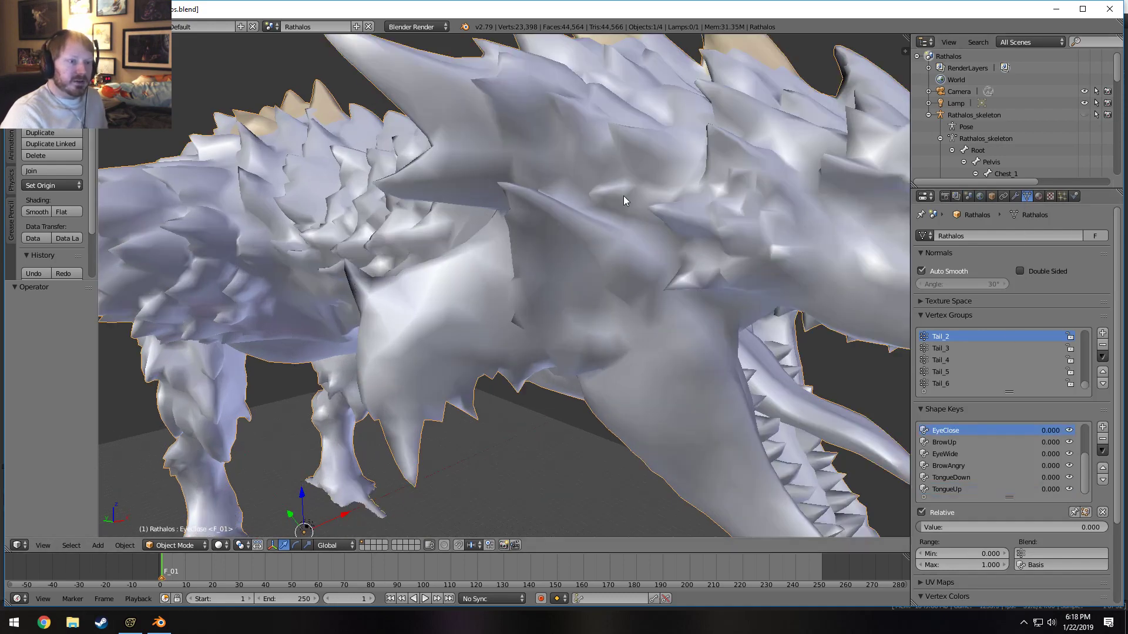
middle_click_drag(608, 232, 403, 184, "shift")
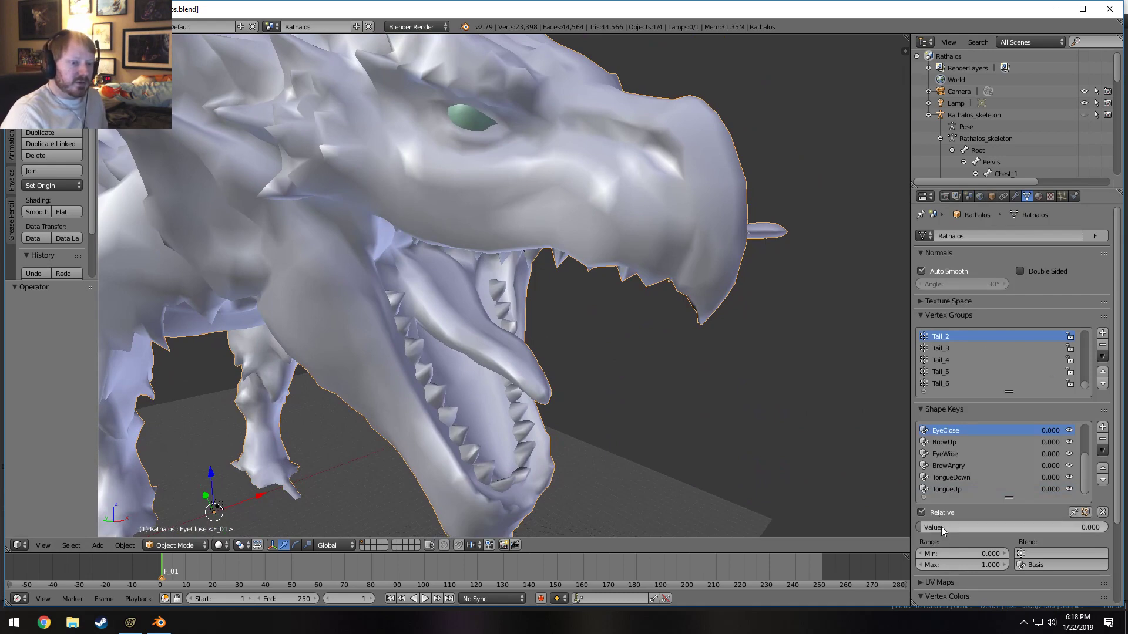
mouse_move(941, 527)
left_mouse_down()
mouse_move(1107, 527)
mouse_move(929, 527)
left_mouse_up()
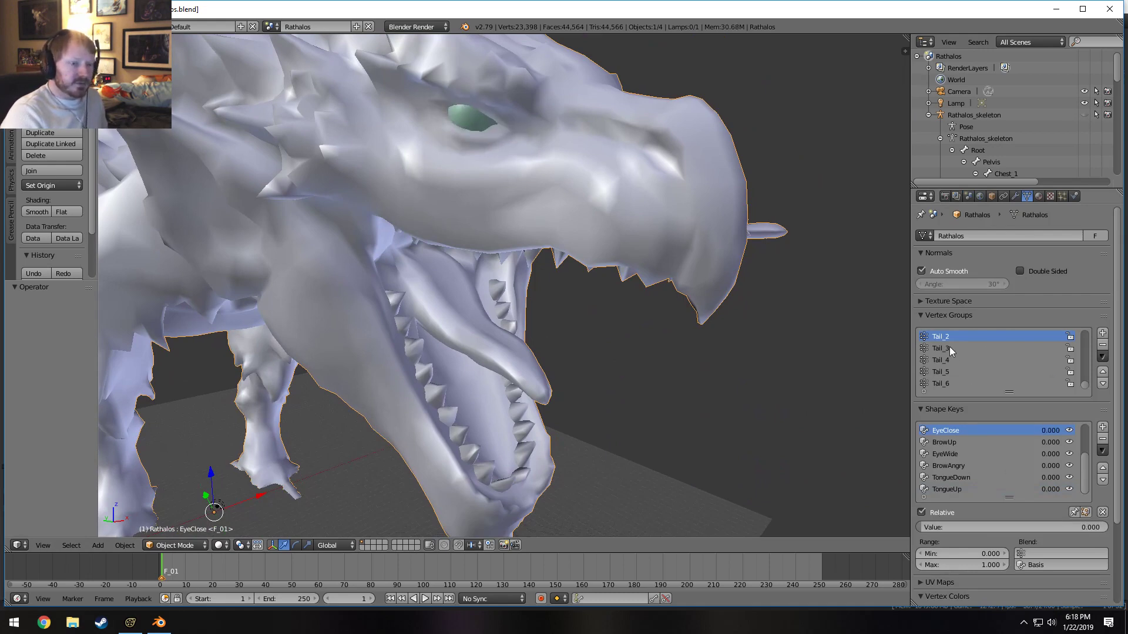
- Preview the BrowUp, EyeWide, BrowAngry and TongueDown shape keys on the dragon's face, leaving their values at 0
left_click(946, 445)
middle_click_drag(775, 353, 727, 375)
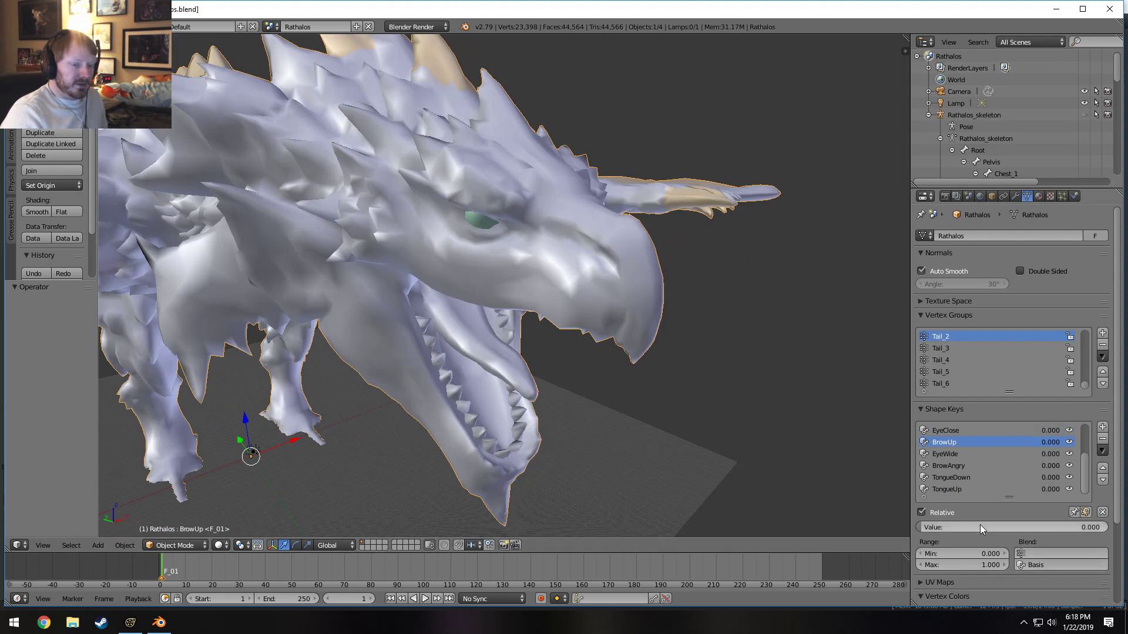
left_click_drag(969, 529, 920, 527)
left_click(961, 455)
left_click(967, 466)
left_click(943, 478)
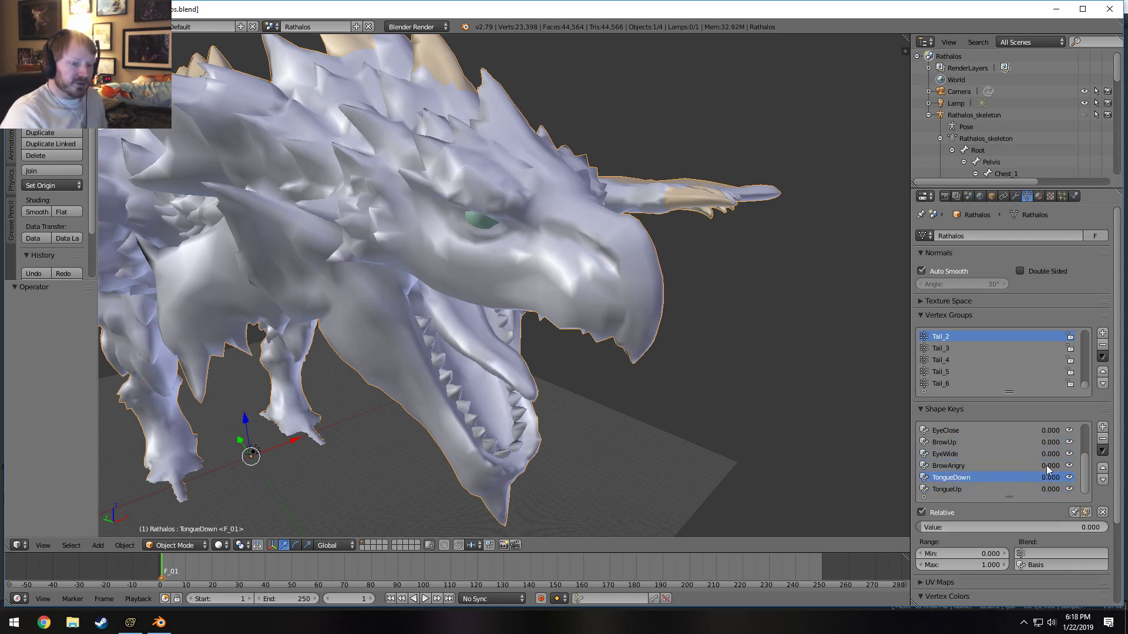
- Preview the LowerLipFront, LowerLipBack and LipBite shape keys from the start of the list, then select EyeClose
left_click_drag(1088, 471, 1090, 436)
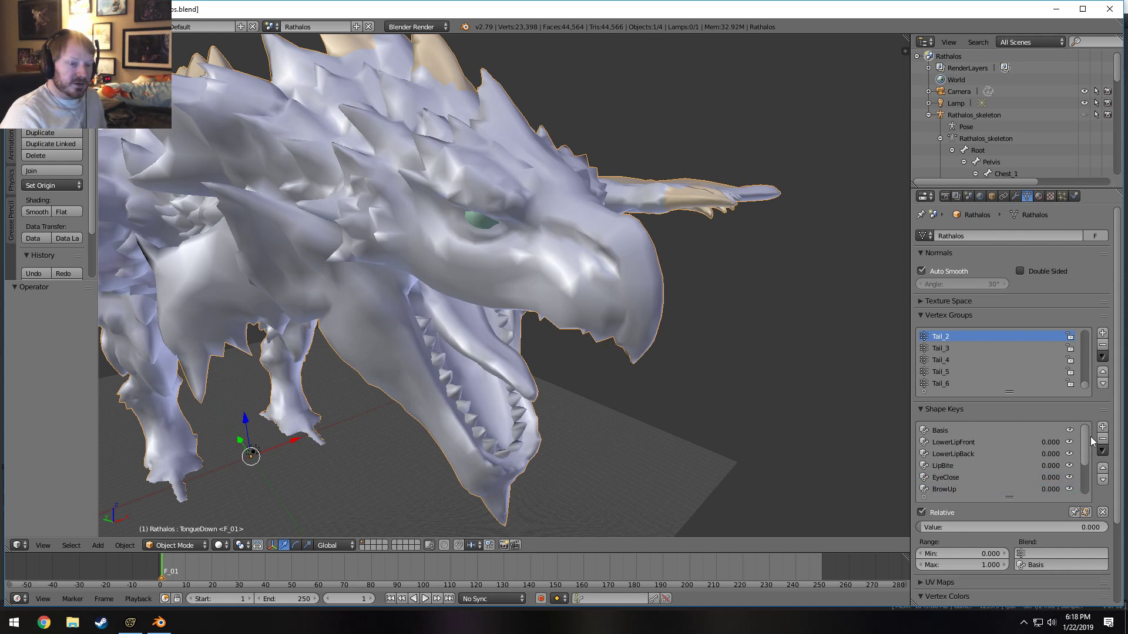
left_click(959, 443)
mouse_move(947, 527)
left_mouse_down()
mouse_move(1016, 527)
mouse_move(934, 527)
mouse_move(1106, 527)
mouse_move(928, 527)
left_mouse_up()
left_click(969, 454)
left_click(963, 464)
left_click(950, 480)
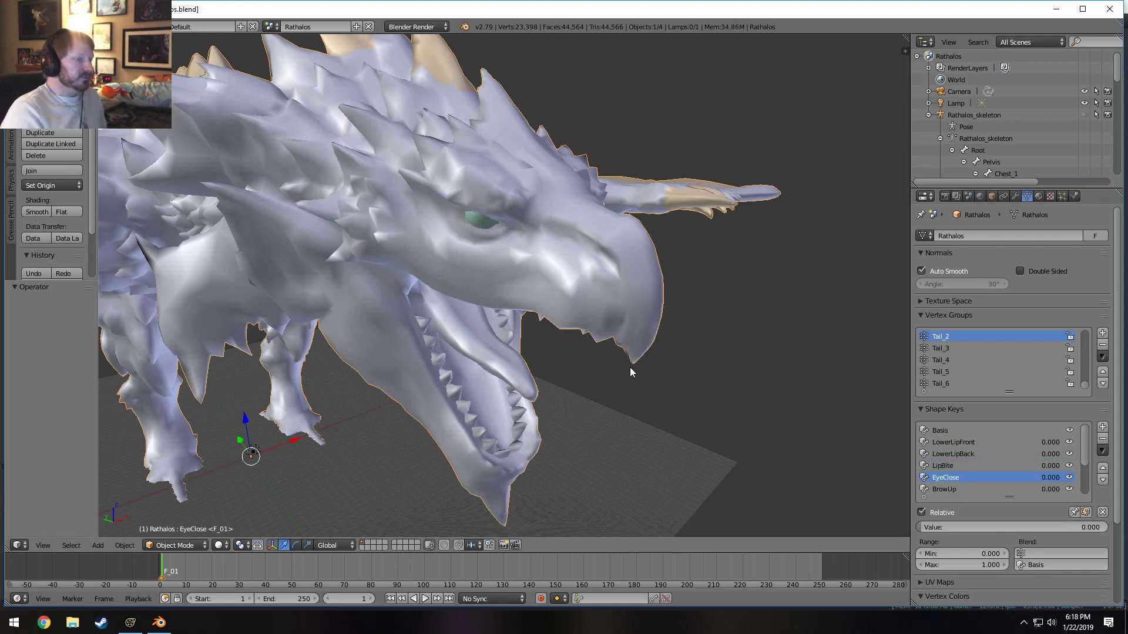
- View the dragon's jaw and teeth from the side, then quit Blender without saving
middle_click_drag(506, 362, 604, 265)
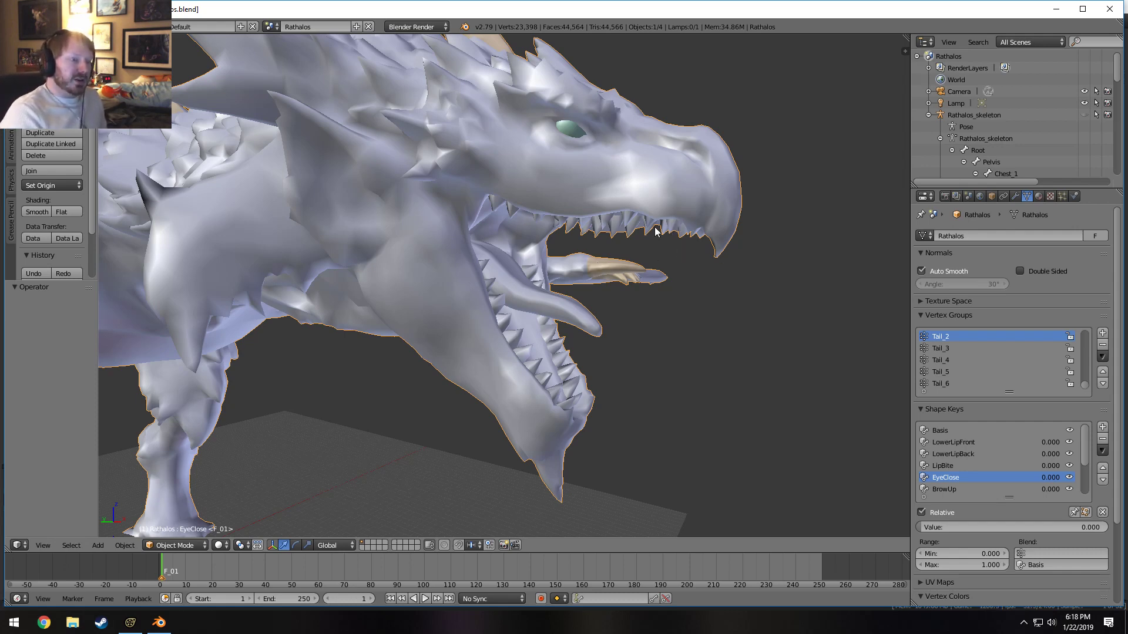
middle_click_drag(642, 256, 642, 286)
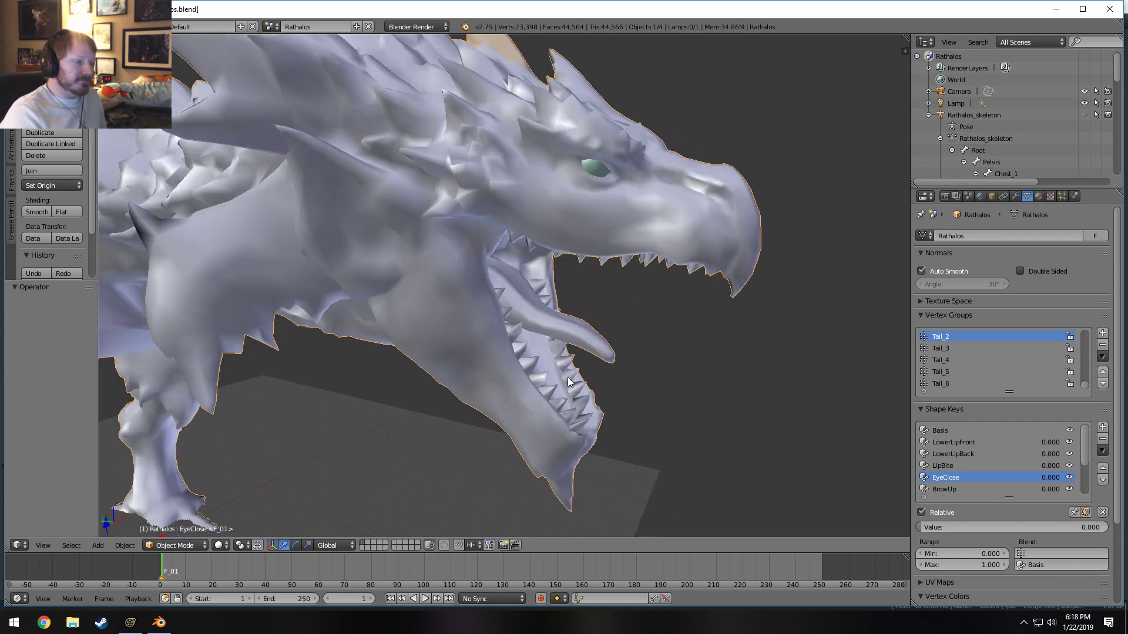
middle_click_drag(479, 234, 548, 194)
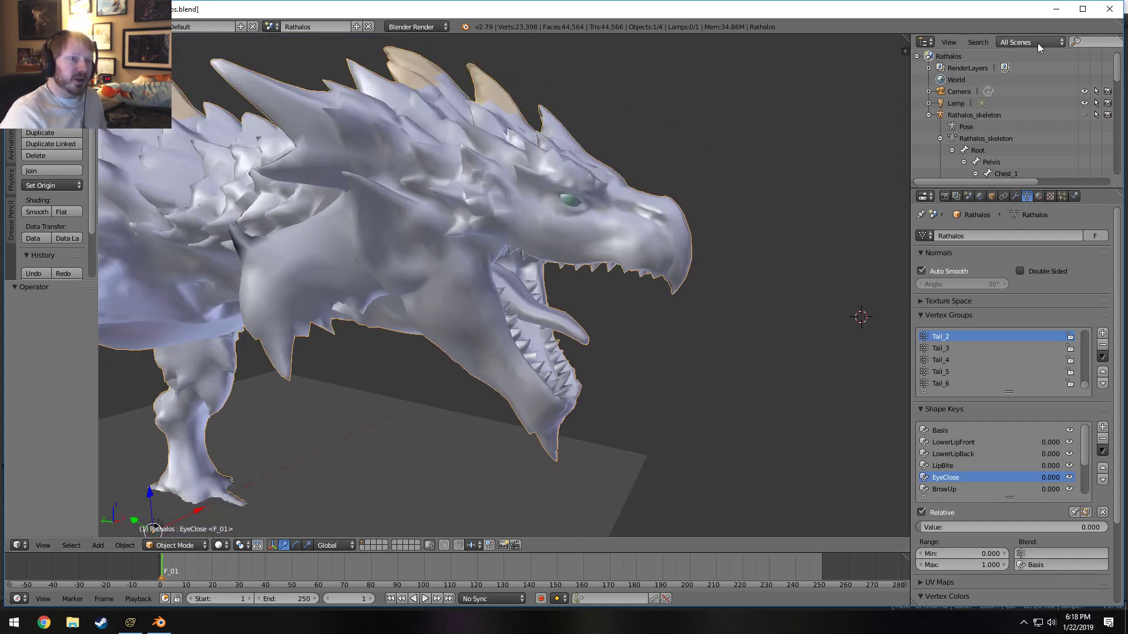
left_click(1109, 9)
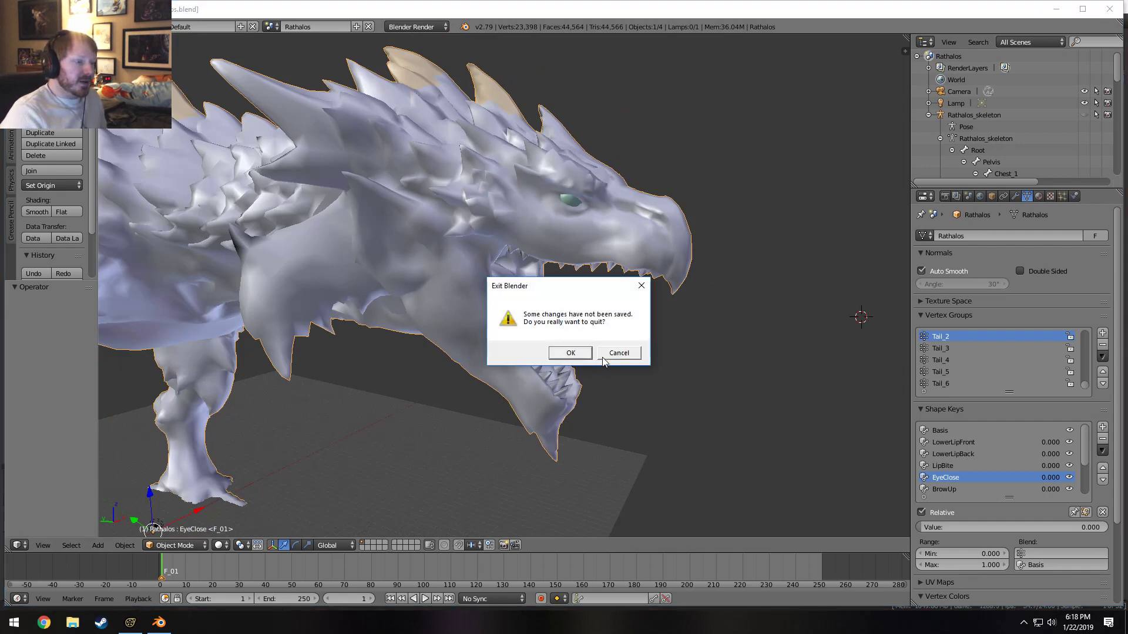
left_click(570, 353)
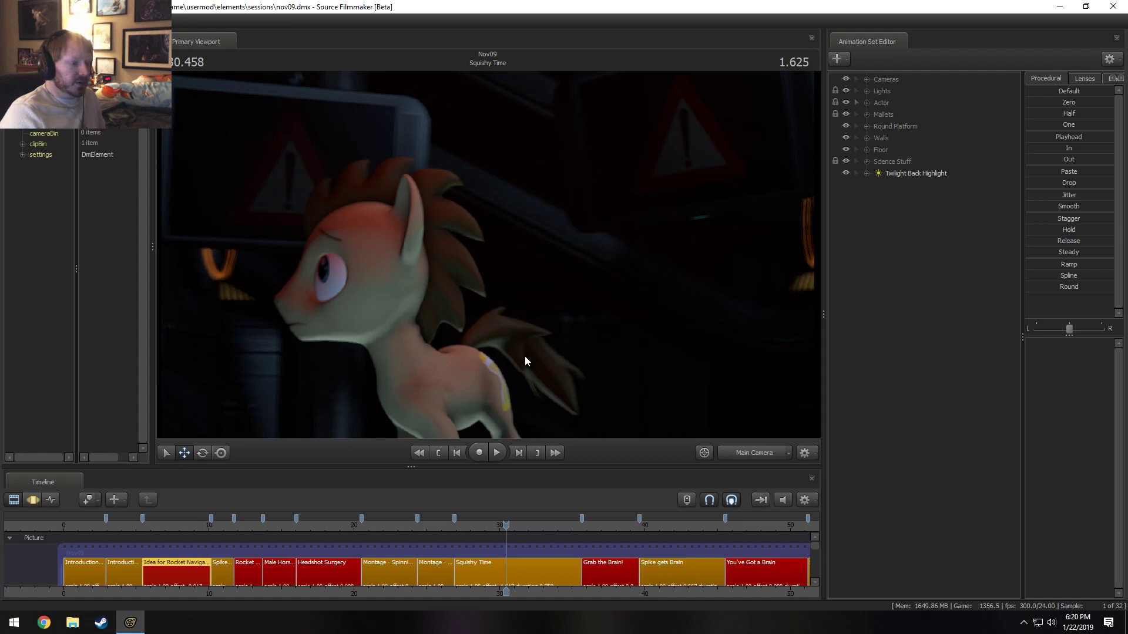
- In Source Filmmaker, scrub back through the "Squishy Time" shot and move the playhead to the "Idea for Rocket Navigation" shot
left_click_drag(505, 525, 496, 525)
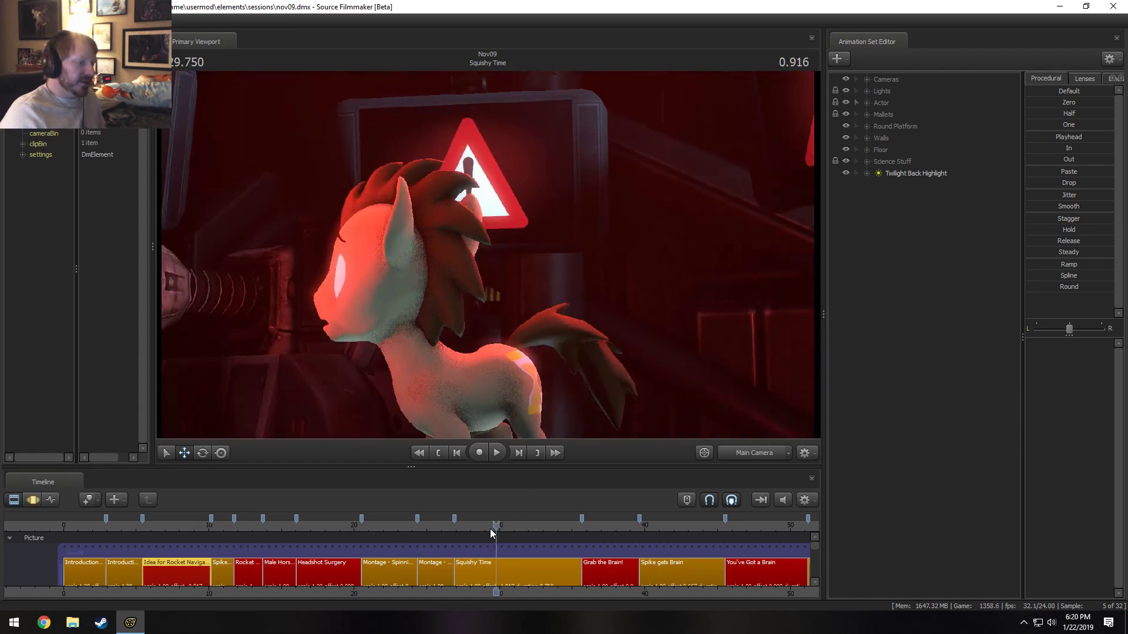
left_click_drag(157, 524, 154, 525)
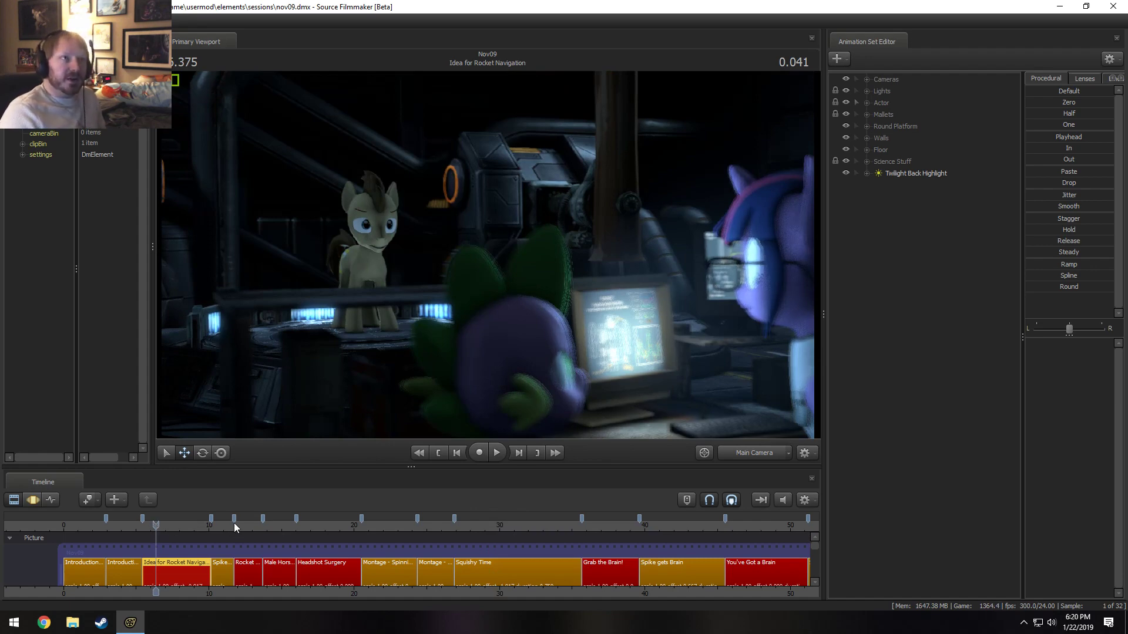
- Move the playhead to the start of the "Idea for Rocket Navigation" shot and play its opening
scroll(318, 563, "up", 2)
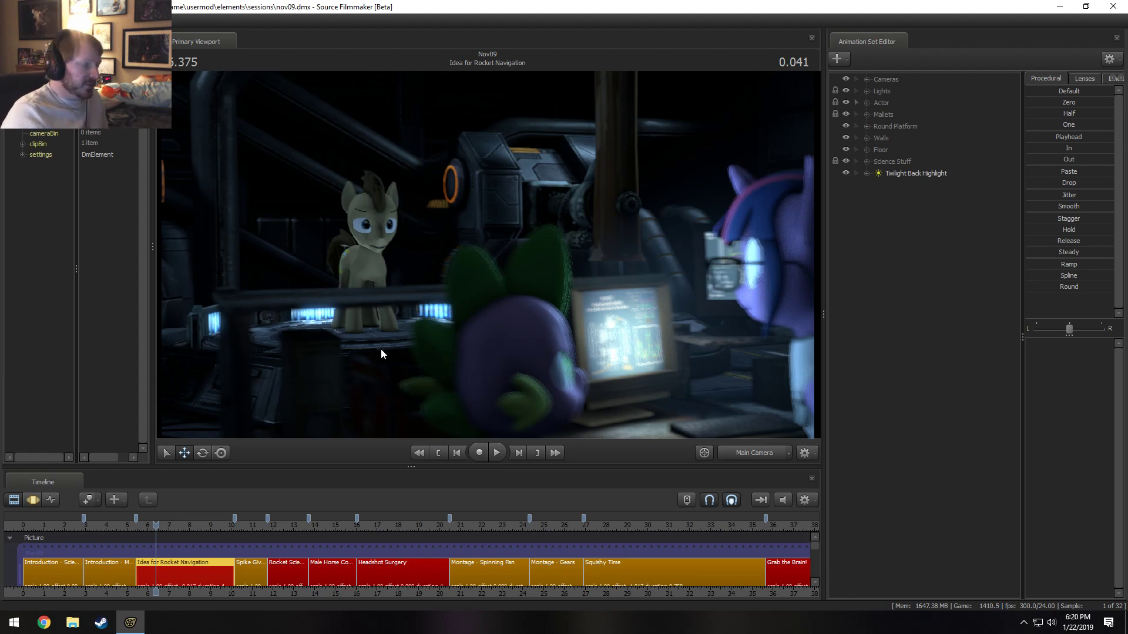
scroll(182, 578, "up", 2)
scroll(189, 570, "up", 2)
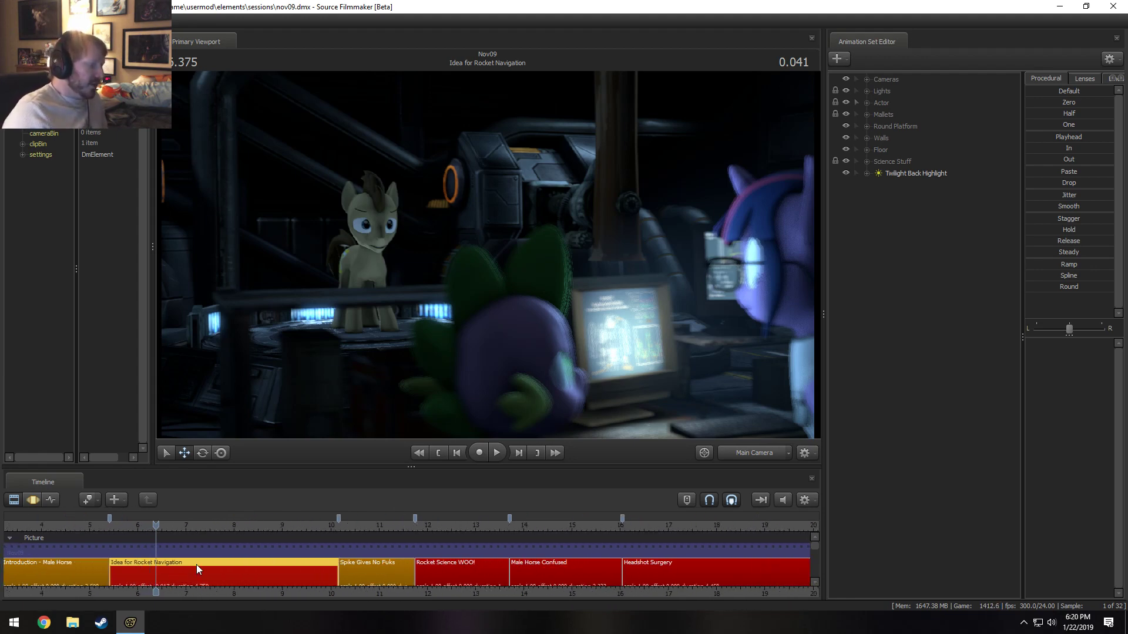
left_click(111, 525)
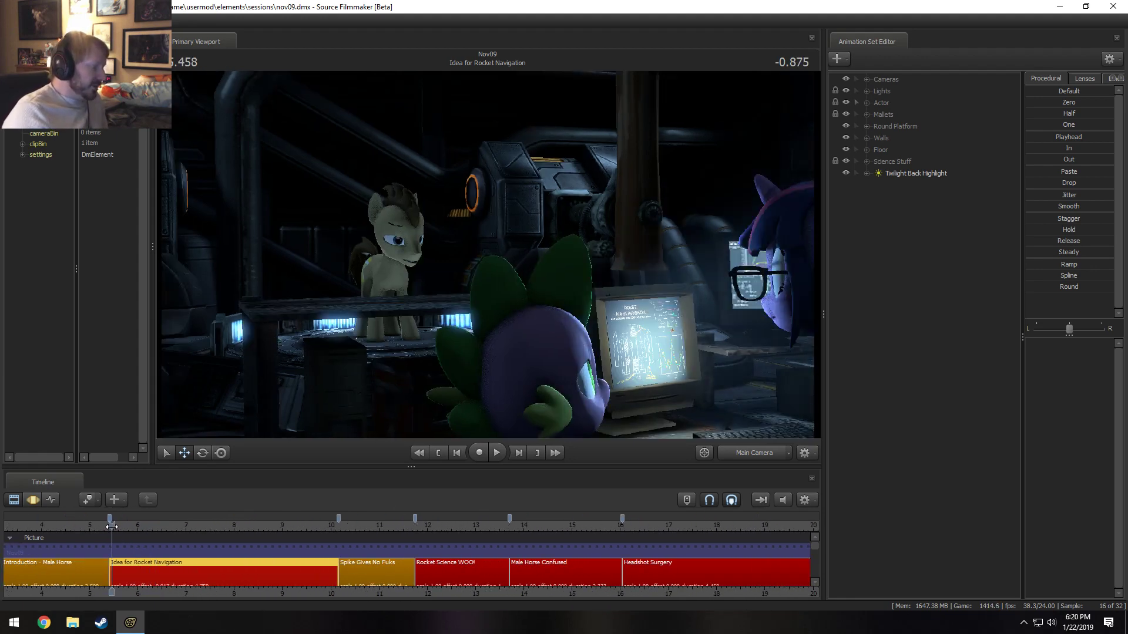
left_click_drag(112, 527, 109, 527)
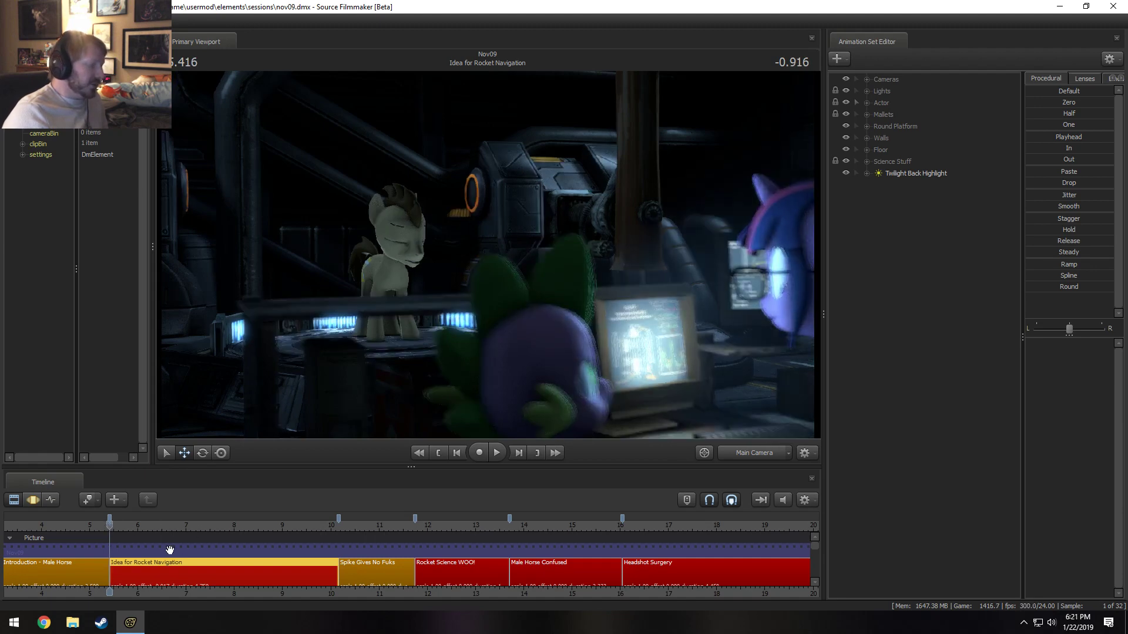
key("space")
key("space")
- Replay the "Idea for Rocket Navigation" shot from its middle and again from near its start
scroll(400, 546, "down", 2)
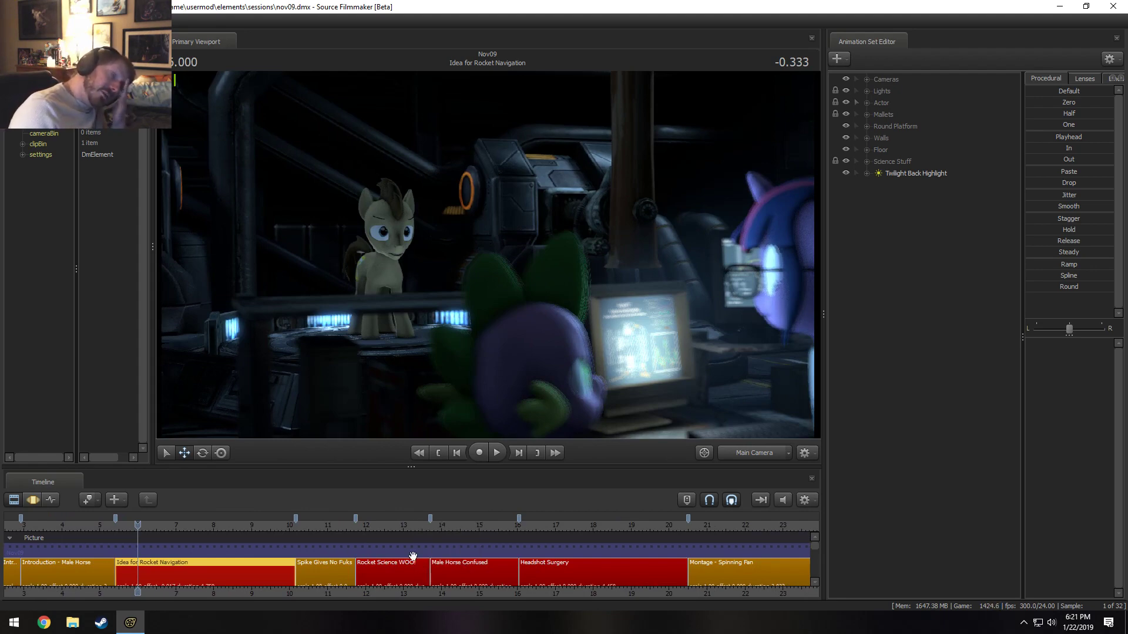
scroll(412, 556, "down", 1)
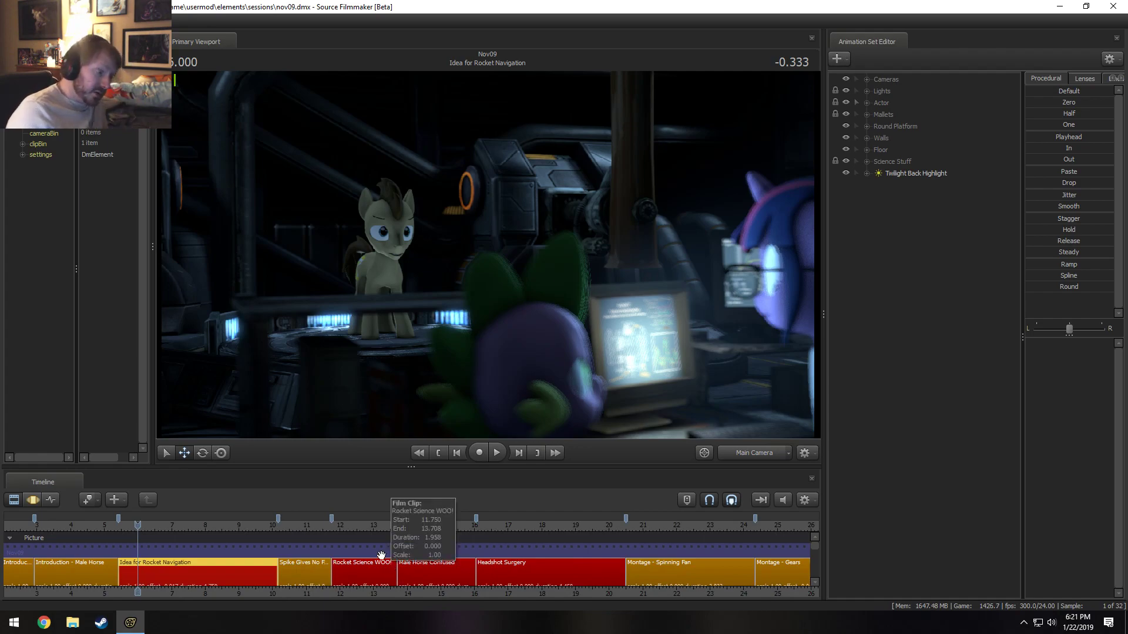
scroll(352, 565, "down", 5)
scroll(341, 579, "down", 1)
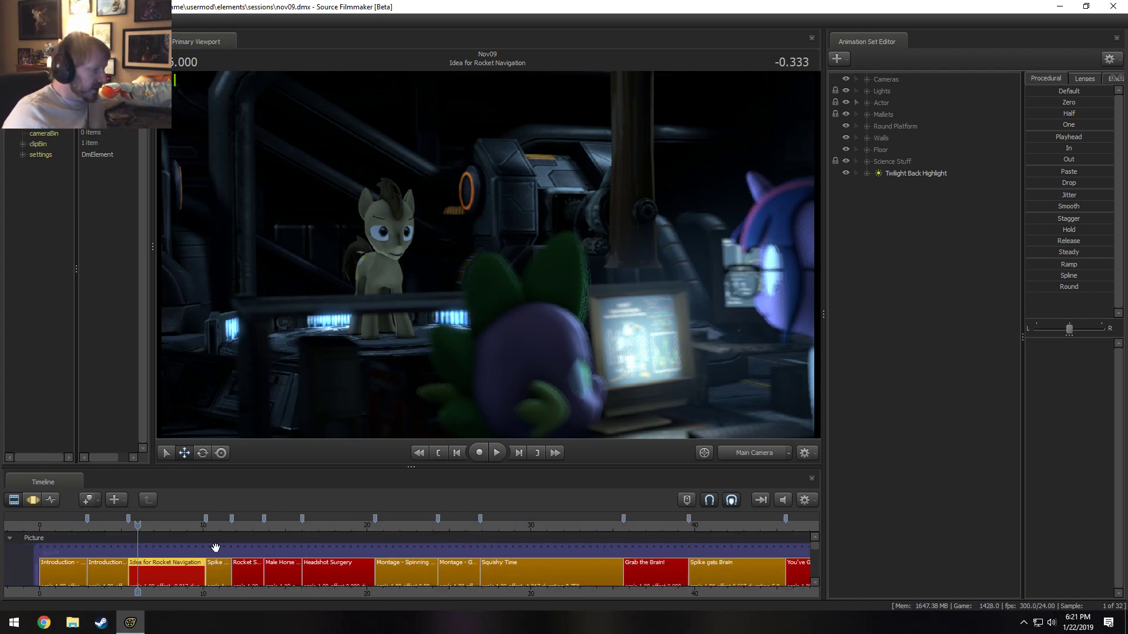
left_click(164, 525)
key("space")
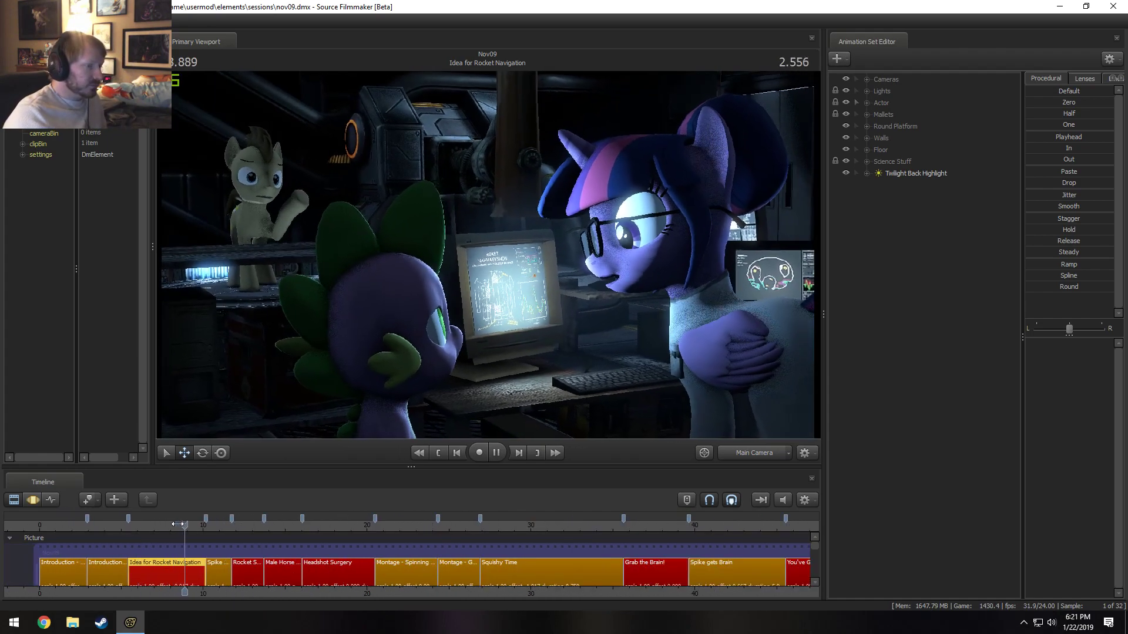
left_click(136, 526)
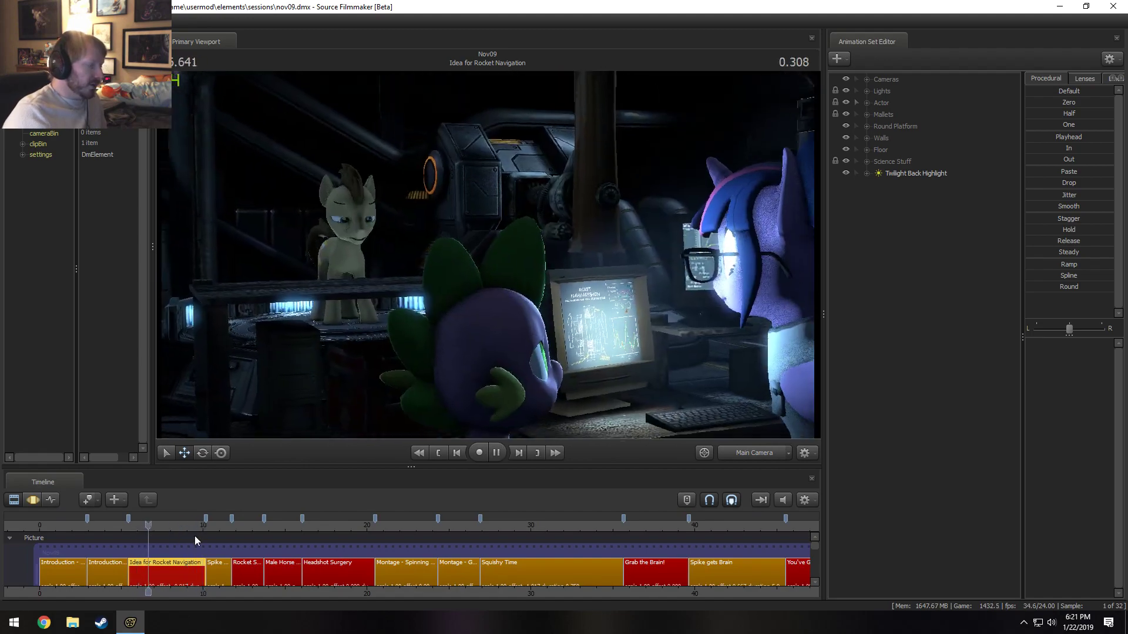
key("space")
- Play the "Rocket Science WOO!" shot from its beginning, then return the playhead to its first frames
scroll(183, 549, "up", 2)
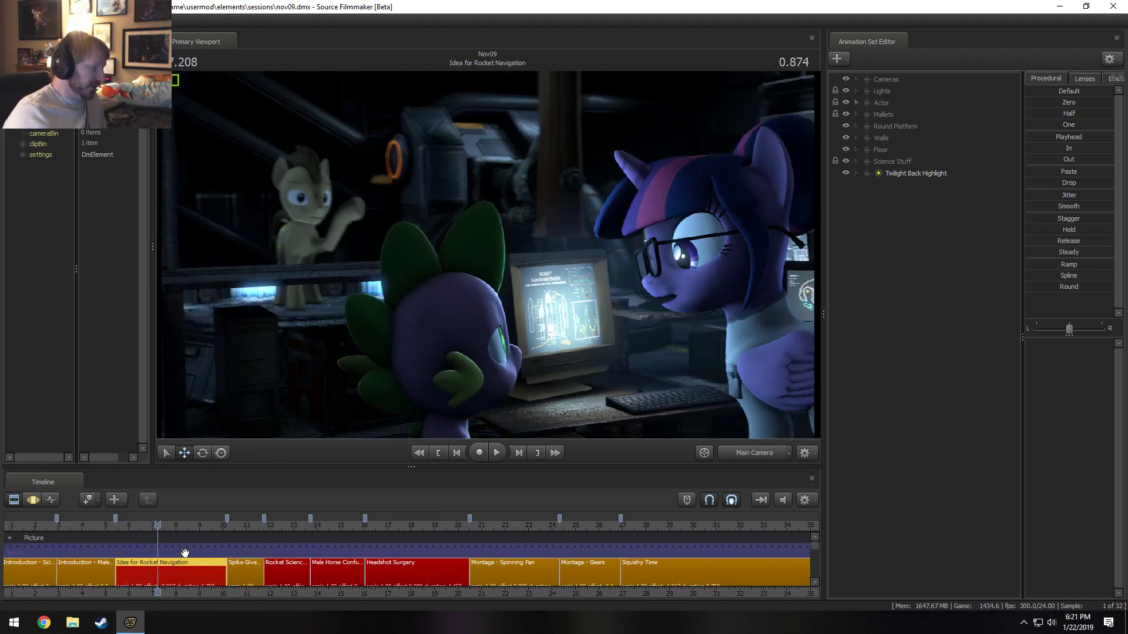
left_click(267, 527)
key("space")
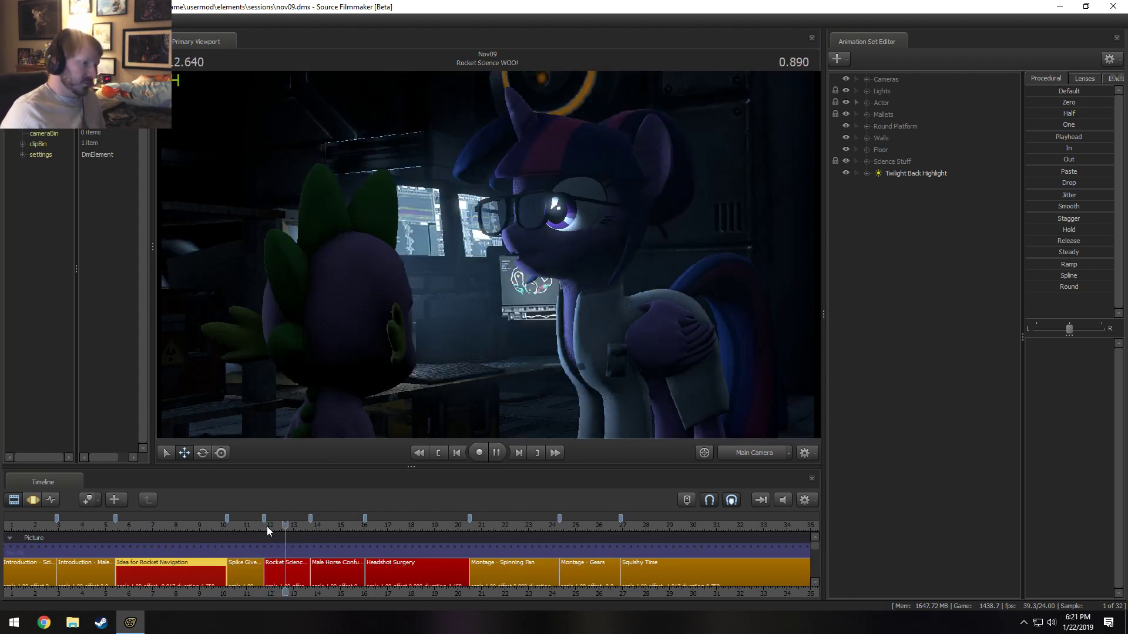
key("space")
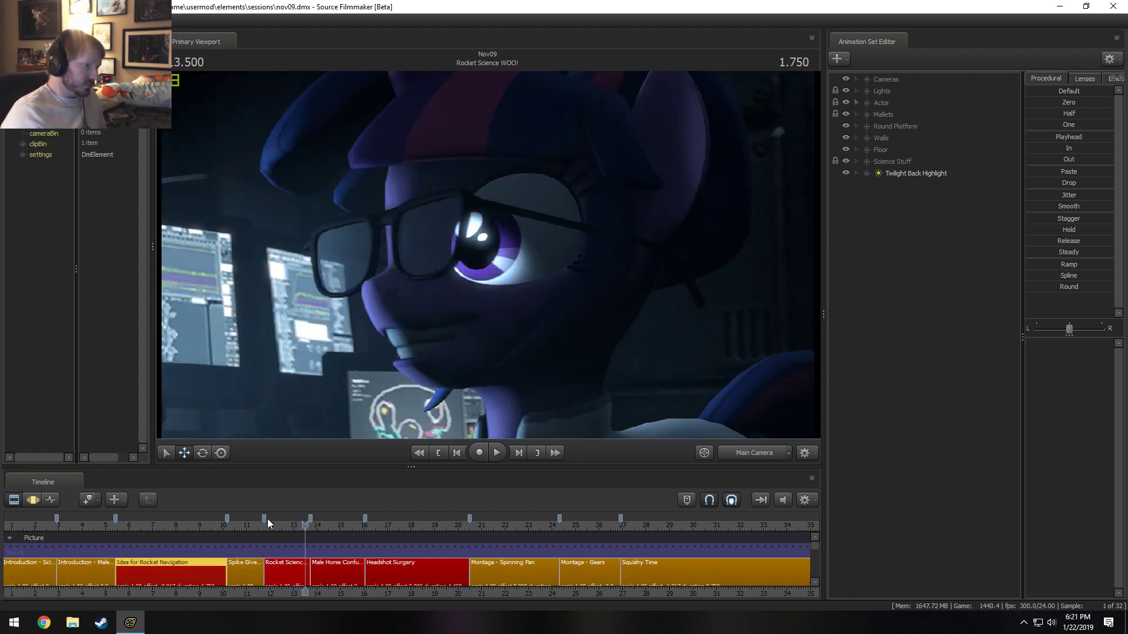
left_click(266, 526)
left_click_drag(268, 529, 266, 528)
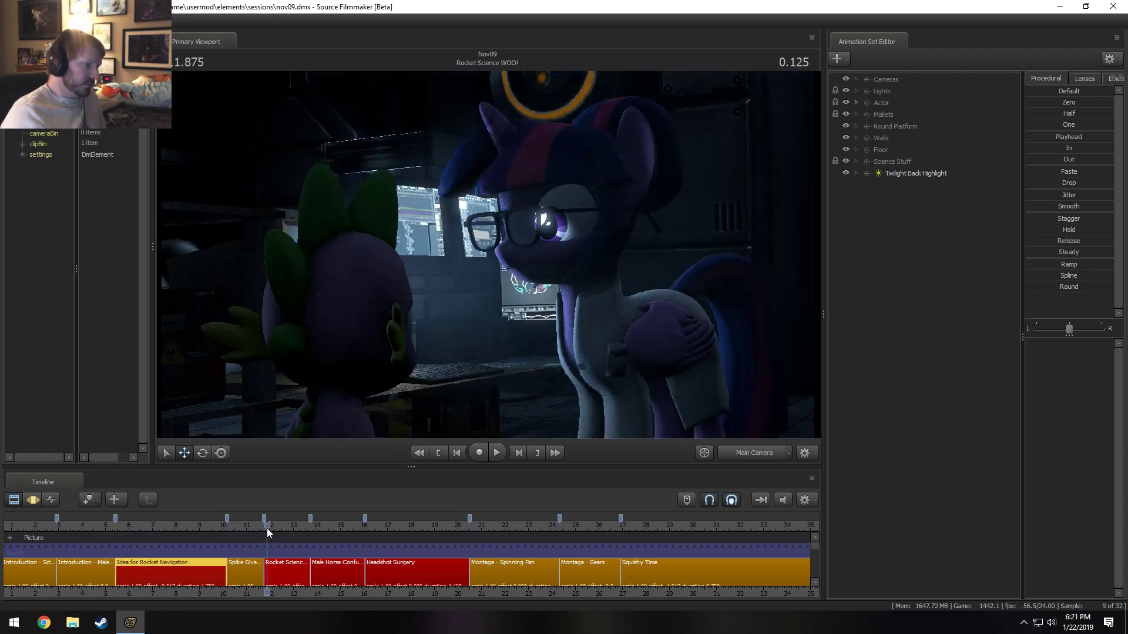
- Select the "Rocket Science WOO!" shot, scrub into it from "Idea for Rocket Navigation" and replay its opening
left_click(285, 567)
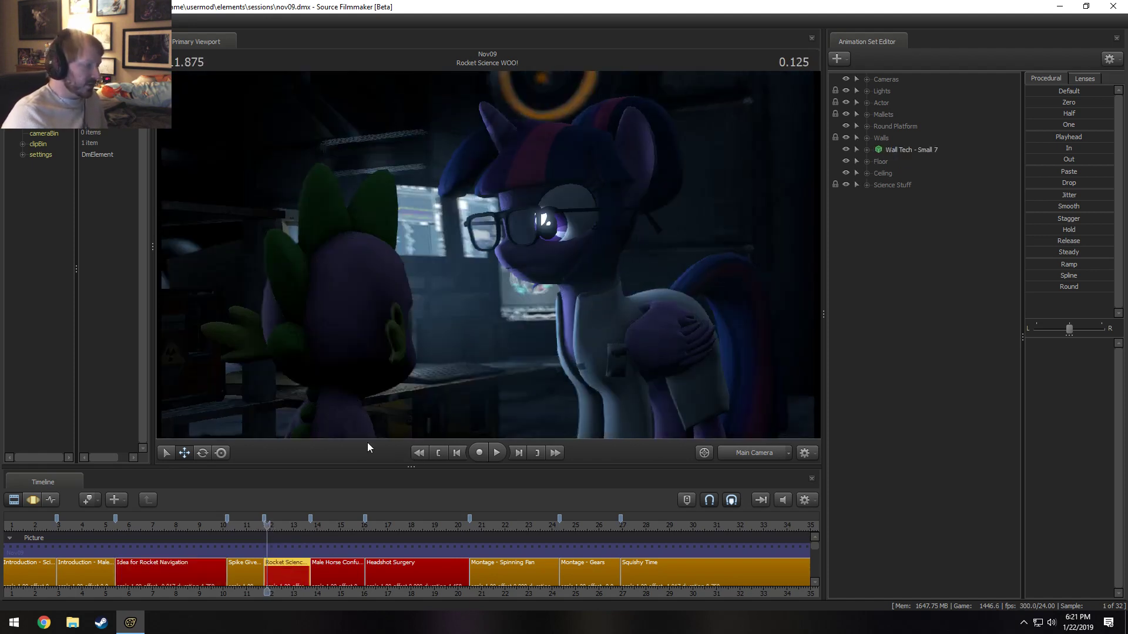
left_click_drag(183, 526, 269, 526)
left_click(268, 525)
key("space")
key("space")
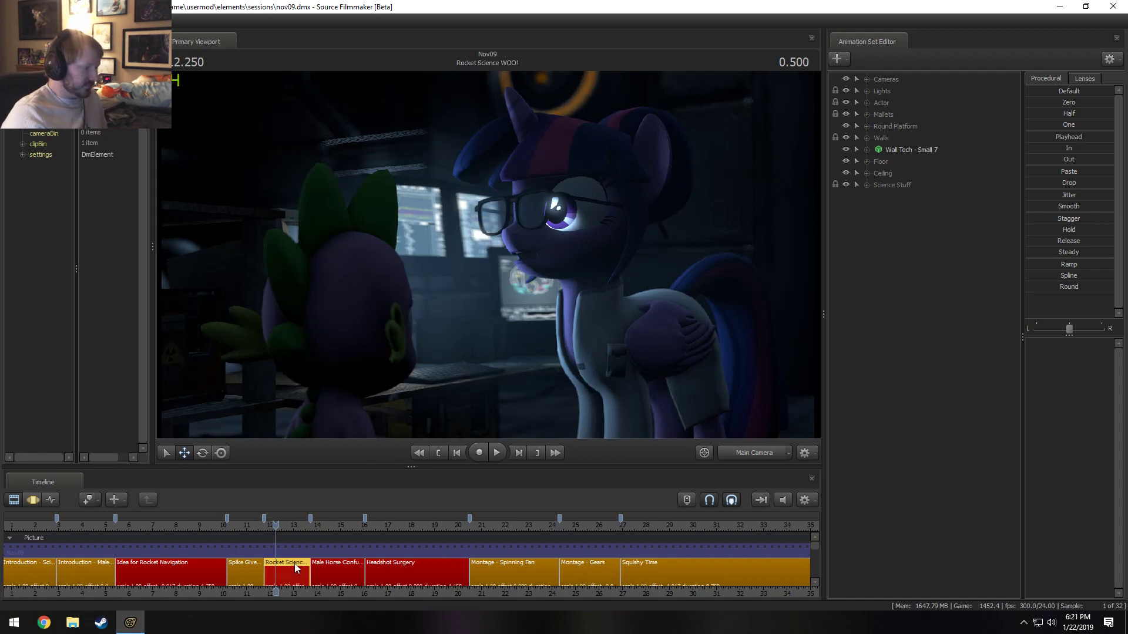
- Inspect the opening frames of "Rocket Science WOO!" through the Work Camera, then return to the Main Camera
scroll(262, 532, "up", 2)
left_click(256, 523)
left_click_drag(256, 523, 259, 524)
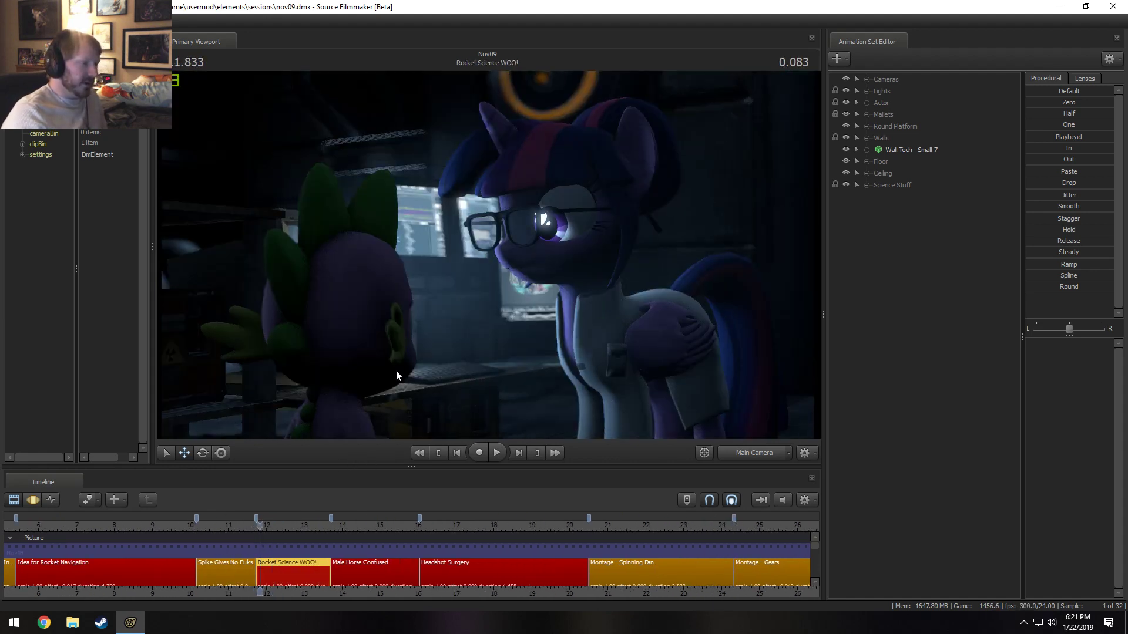
left_click(744, 452)
mouse_move(488, 255)
left_mouse_down()
mouse_move(505, 255)
mouse_move(478, 247)
mouse_move(499, 257)
left_mouse_up()
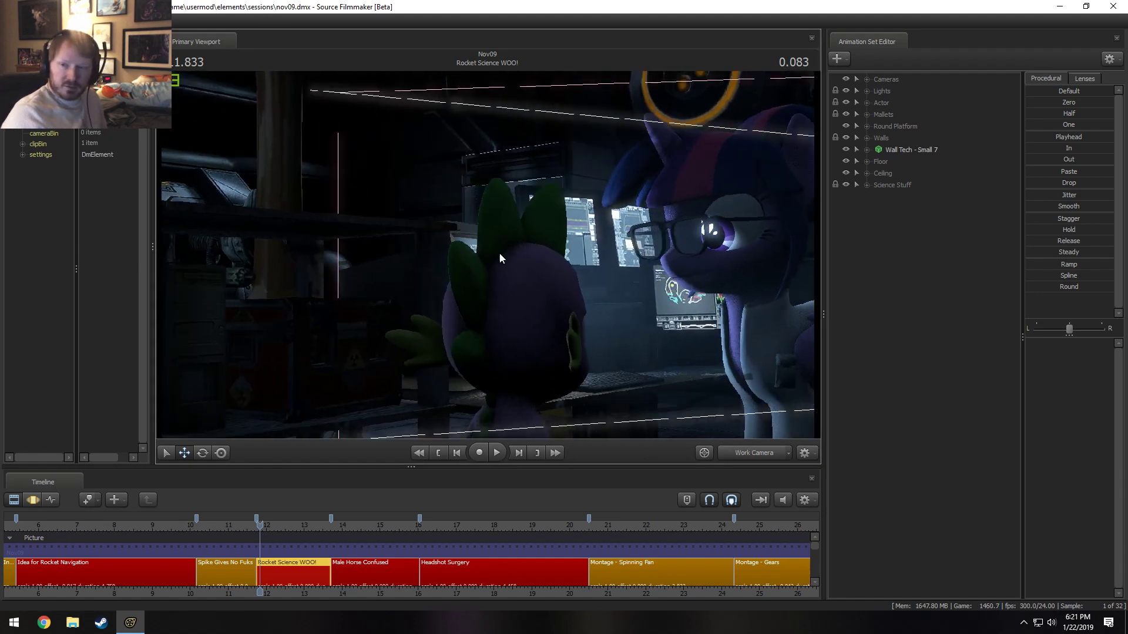
left_click(728, 456)
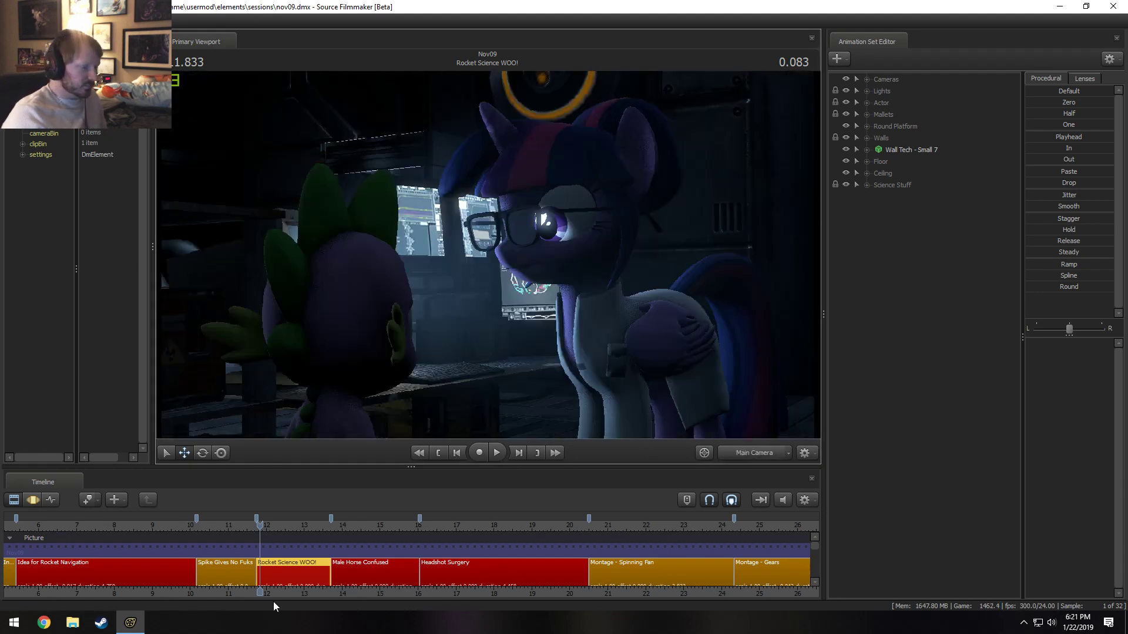
- In the "Idea for Rocket Navigation" shot, move Twilight Back Highlight into the Lights group below Spike Back Highlight
left_click_drag(244, 550, 174, 526)
left_click(171, 569)
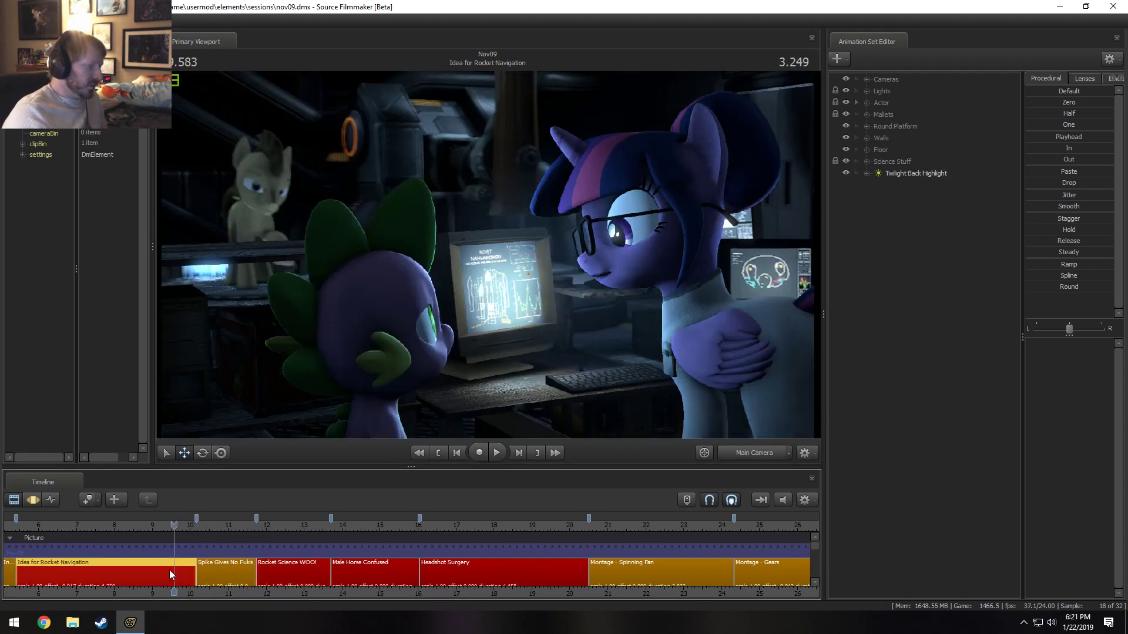
left_click(867, 102)
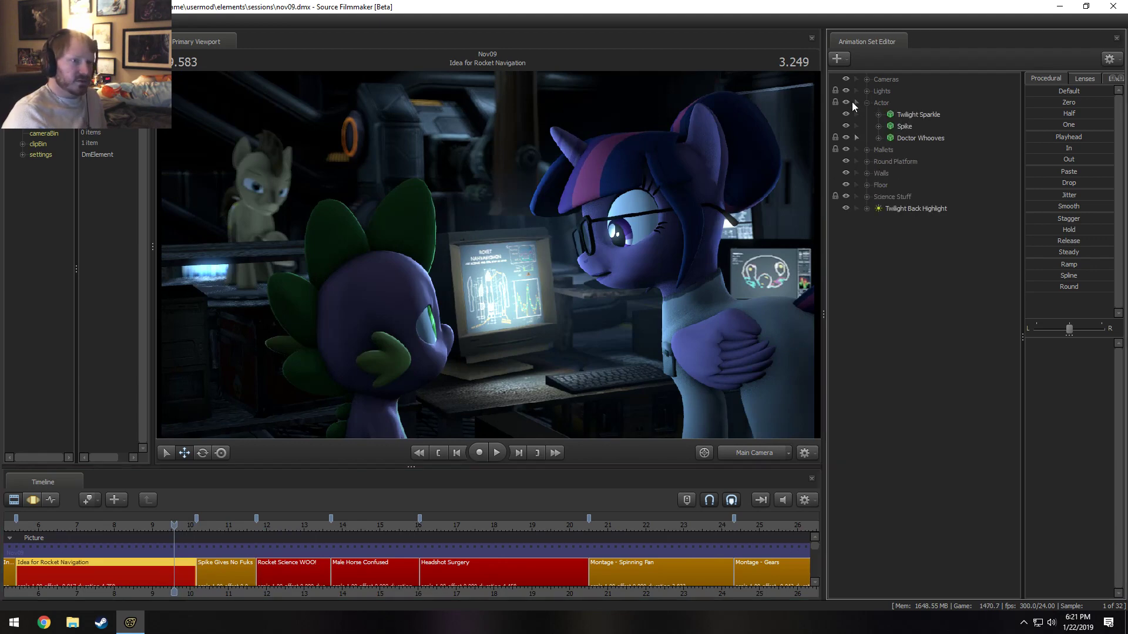
left_click(867, 102)
left_click(867, 91)
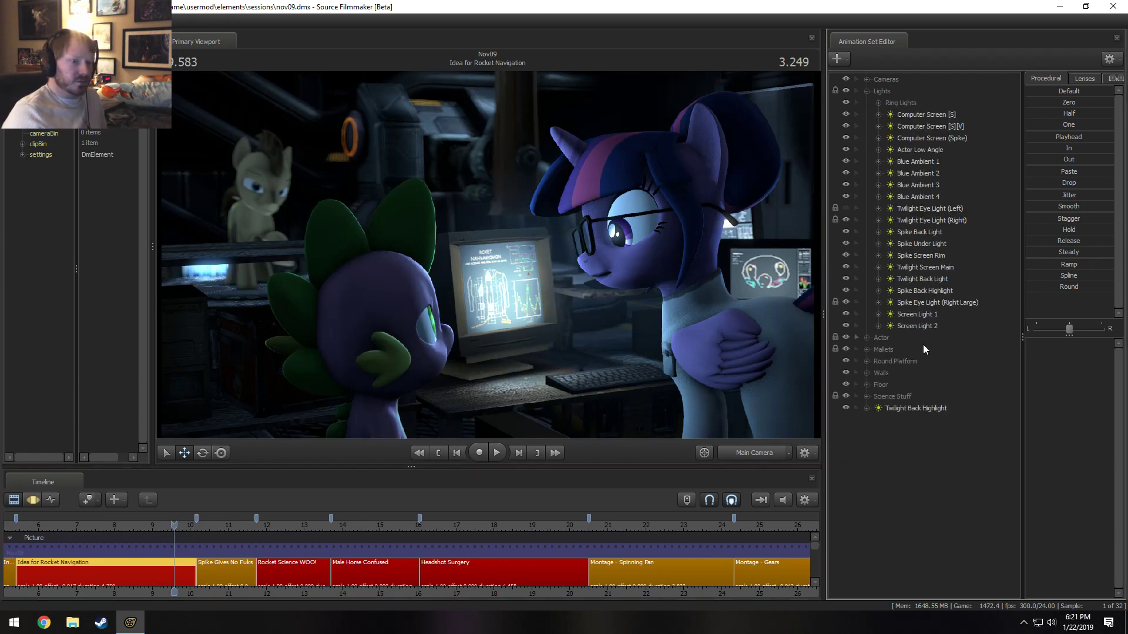
left_click_drag(918, 407, 942, 295)
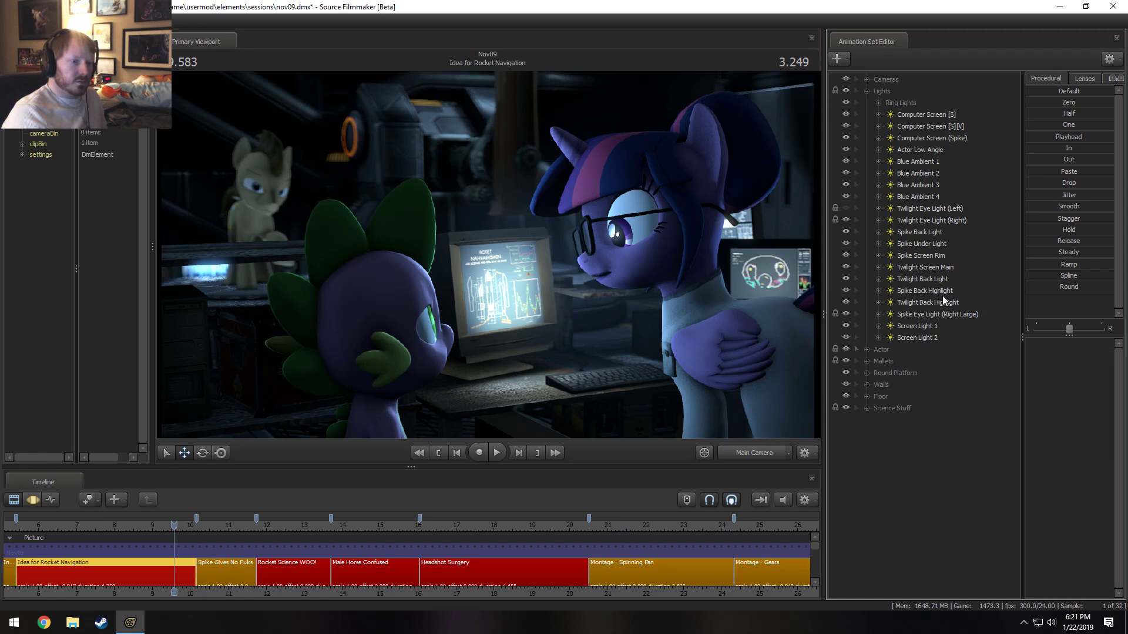
- Copy all individual lights in the Lights group except both Twilight Eye Lights and Spike Eye Light (Right Large)
left_click(912, 339)
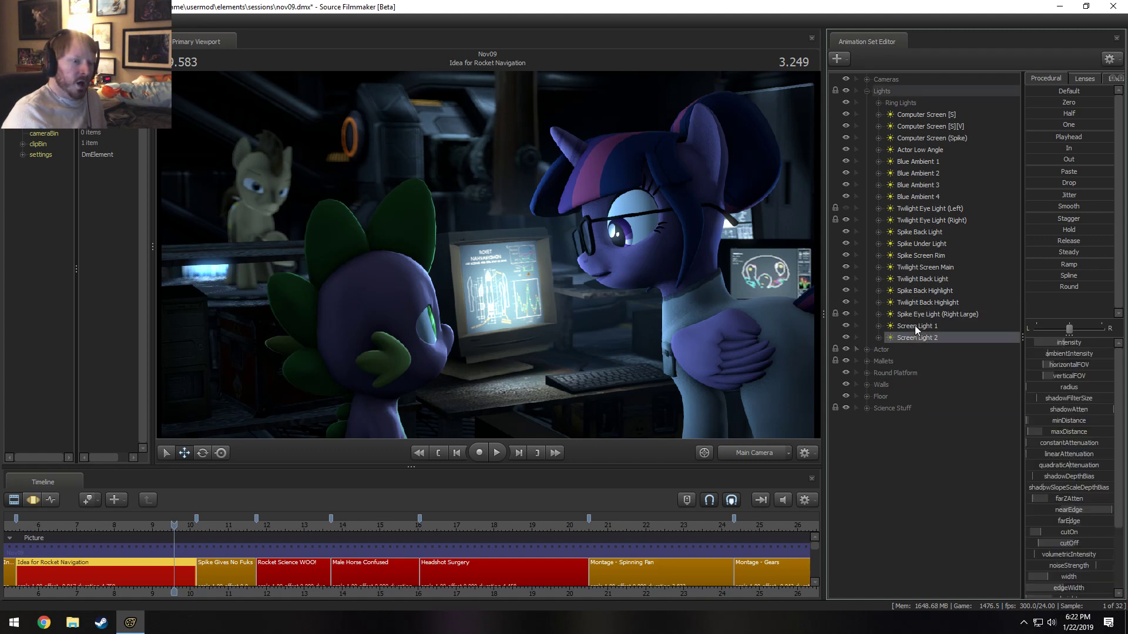
left_click(921, 116, "shift")
left_click(918, 209, "ctrl")
left_click(919, 219, "ctrl")
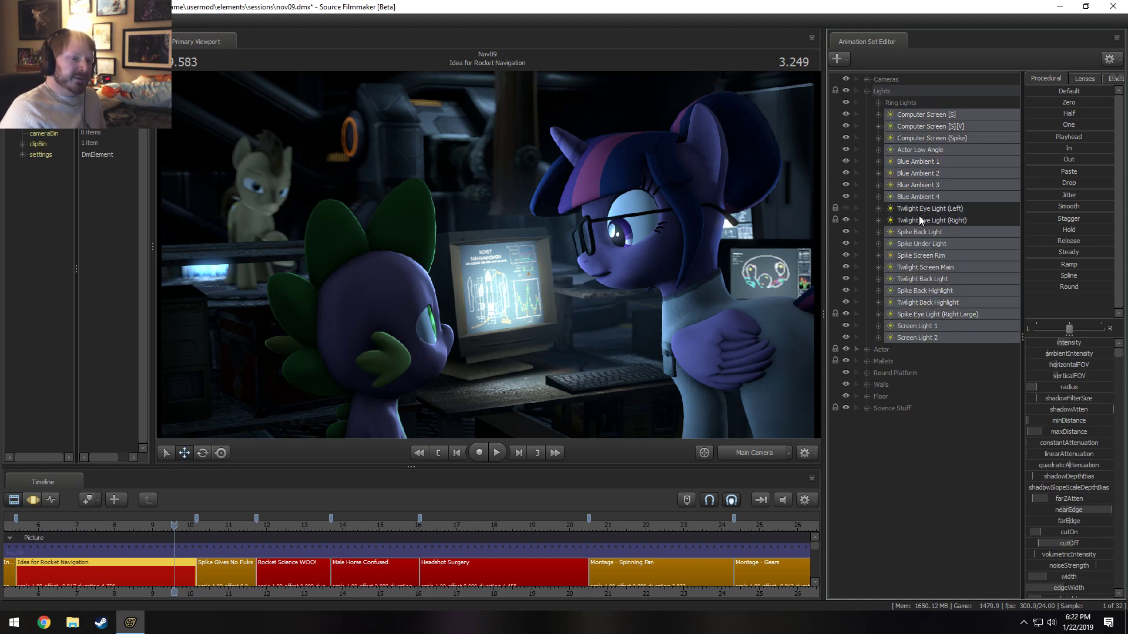
right_click(923, 164)
left_click(936, 176)
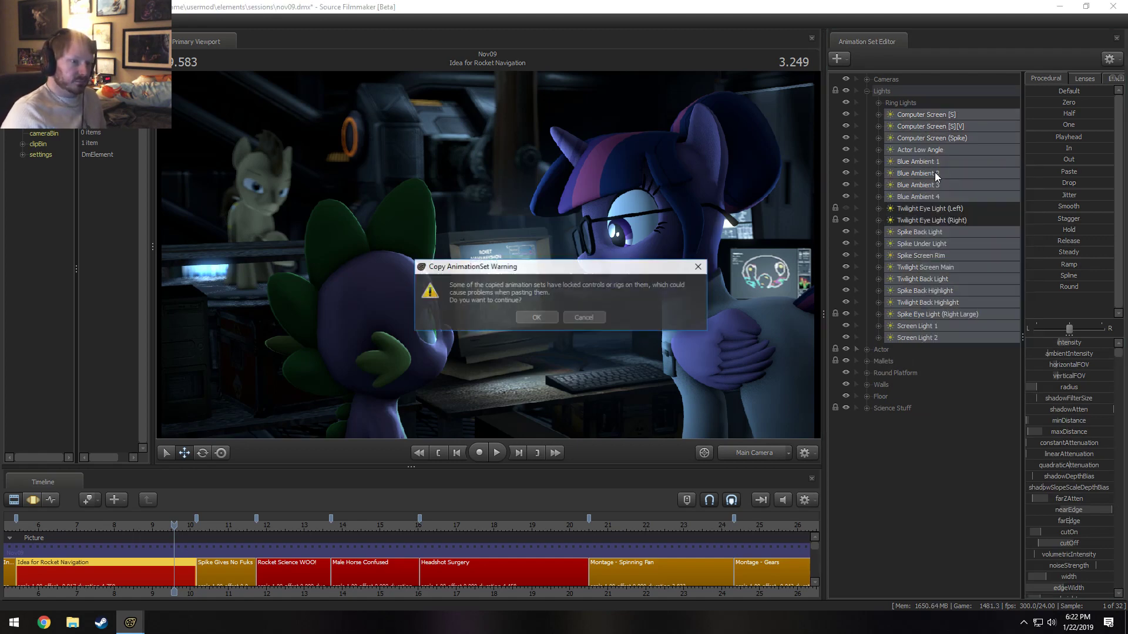
left_click(530, 318)
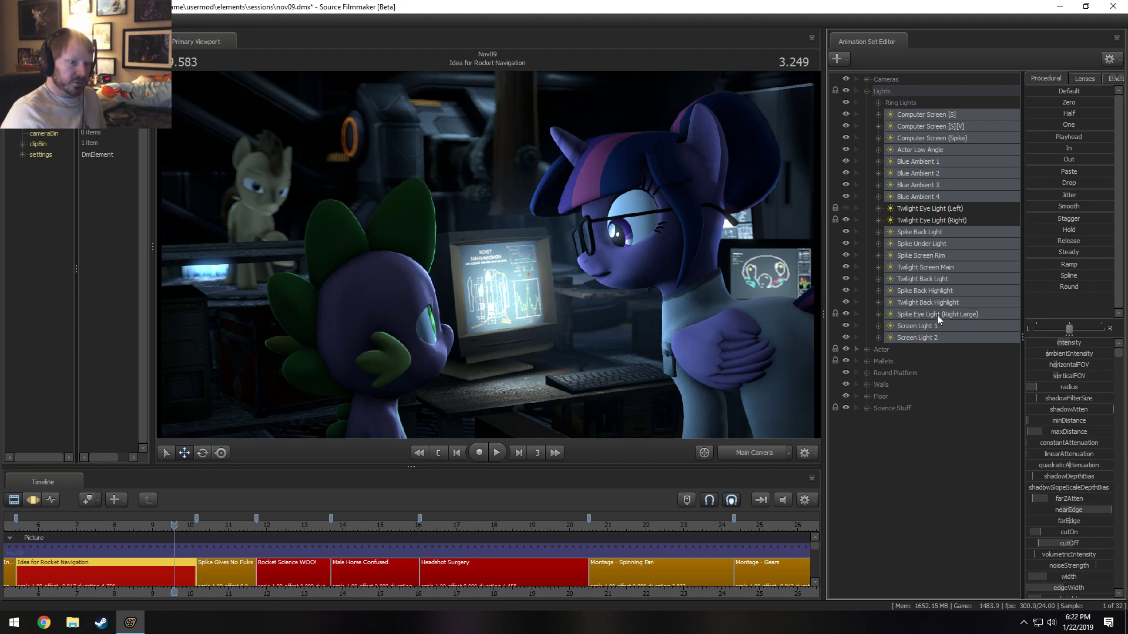
right_click(936, 297)
left_click(951, 308)
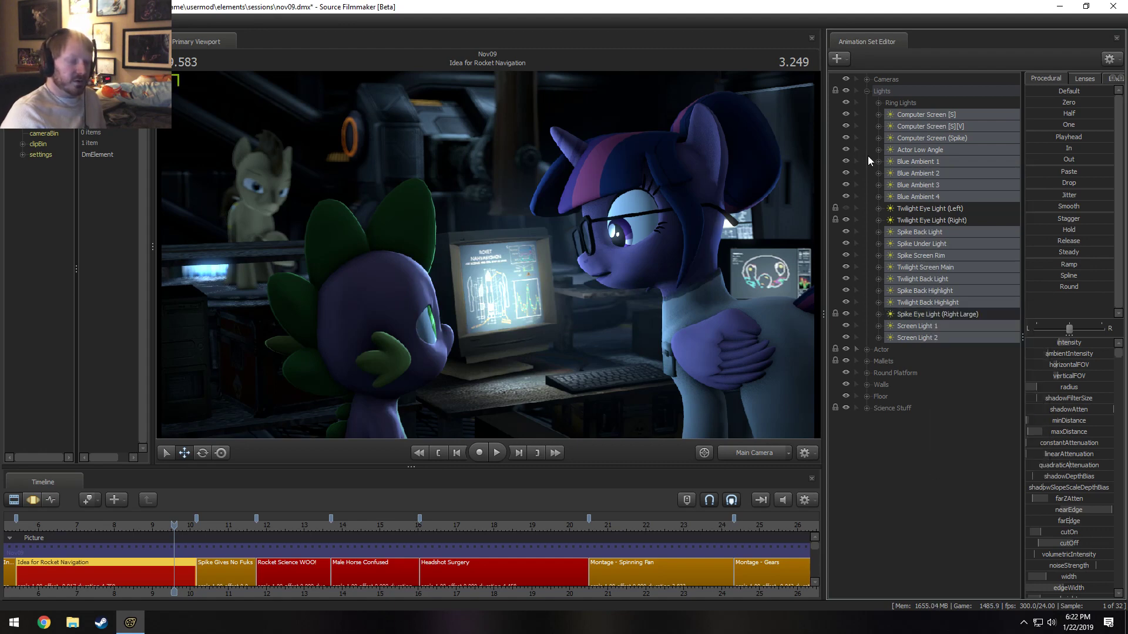
- In the "Rocket Science WOO!" shot, delete the lights from Computer Screen [S] through Twilight Eye Light (Right)
left_click(287, 567)
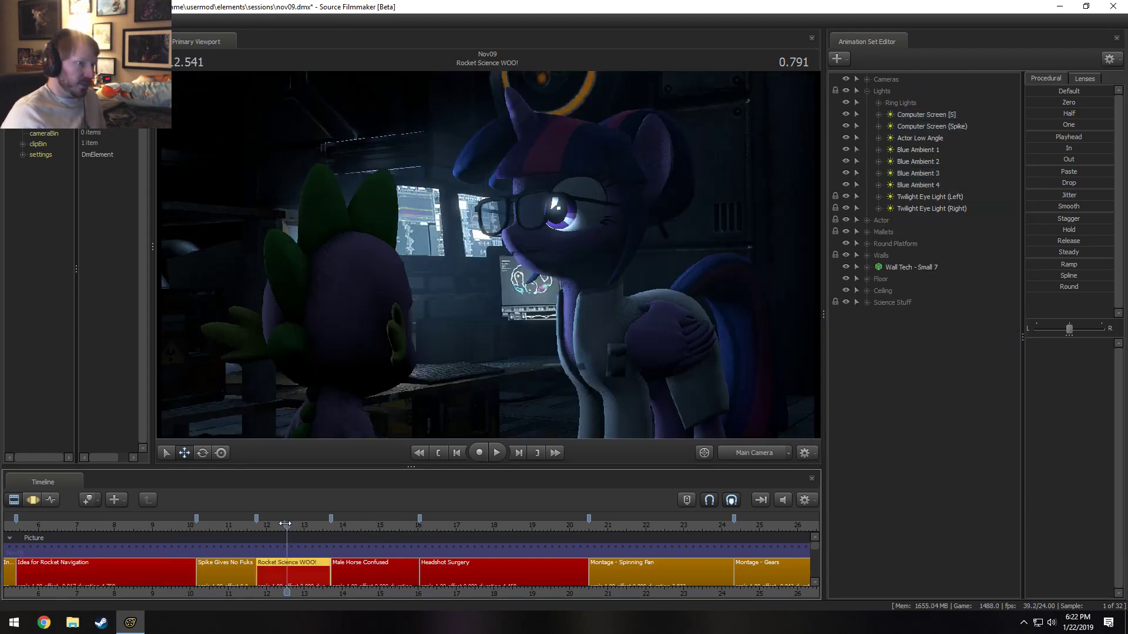
left_click(918, 206)
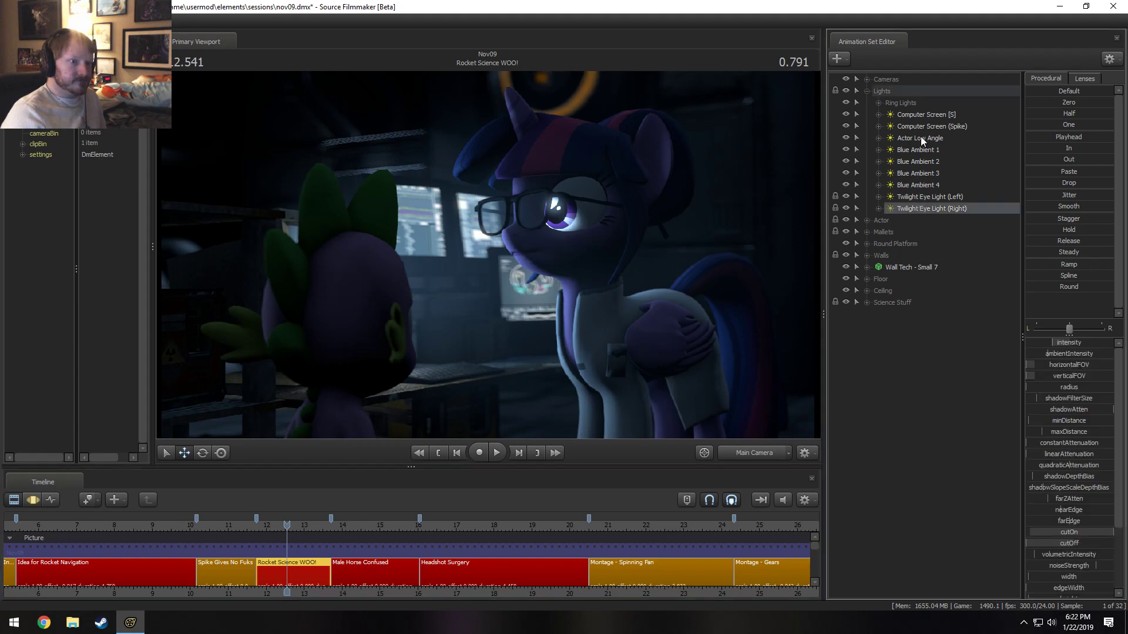
left_click(917, 115, "shift")
right_click(916, 114)
left_click(926, 141)
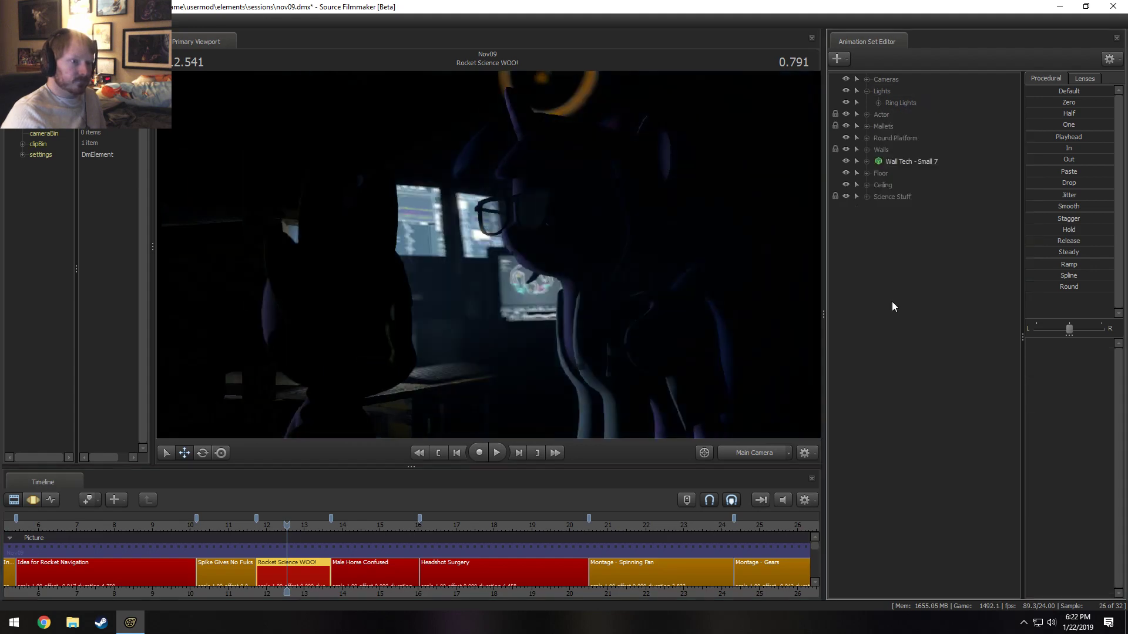
- Paste the copied lights into the "Rocket Science WOO!" shot and move them all into the Lights group
right_click(892, 301)
left_click(918, 361)
key("ctrl+z")
left_click(899, 210)
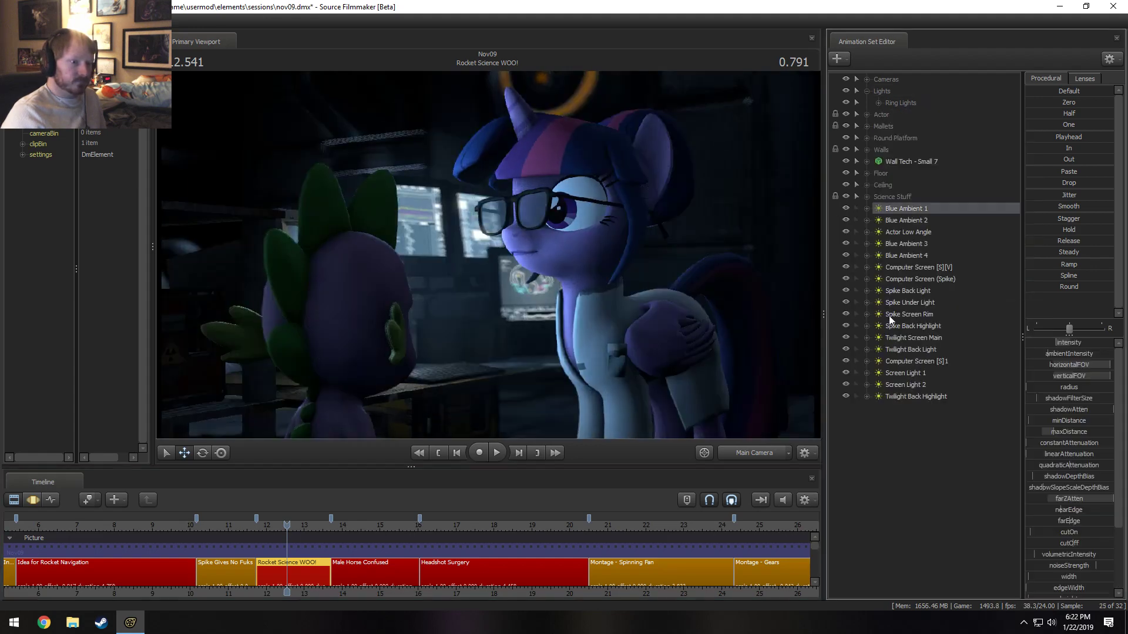
left_click(908, 394, "shift")
left_click_drag(908, 393, 893, 104)
- Remove the contents of the Ring Lights group inside the "Rocket Science WOO!" shot's Lights group
left_click(894, 108)
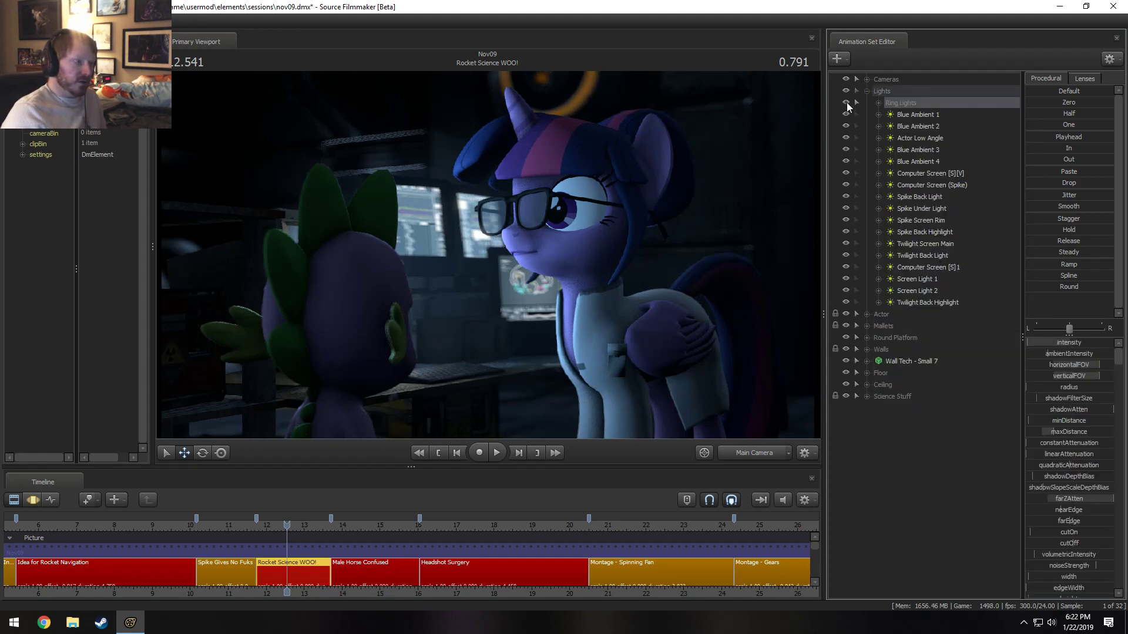
left_click(878, 103)
right_click(918, 115)
left_click(949, 143)
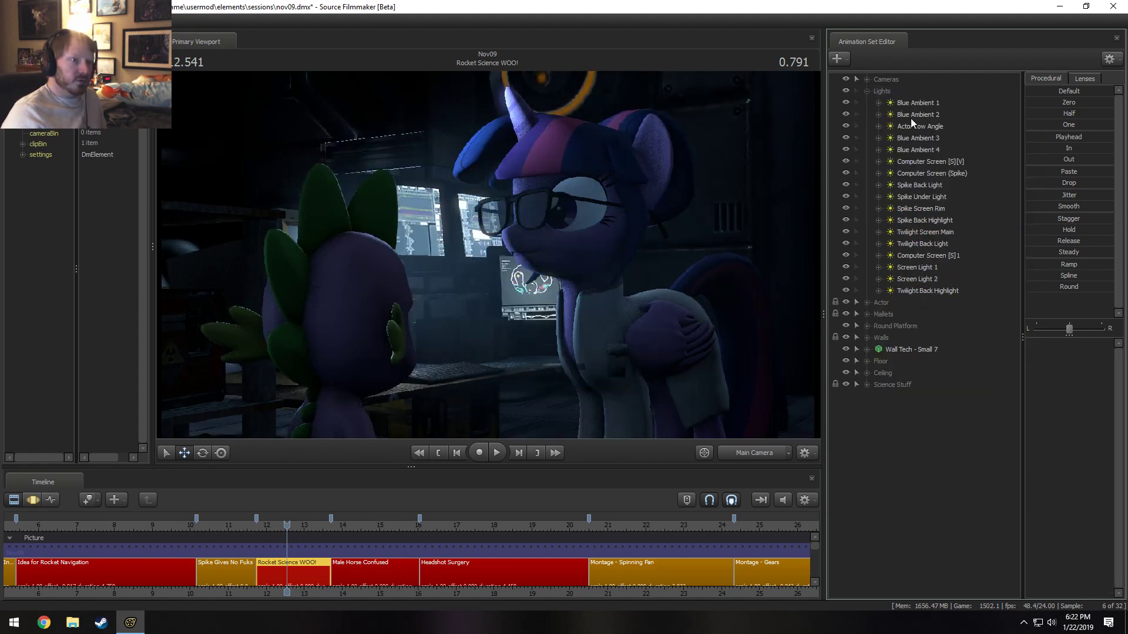
- Delete the emptied Ring Lights group from the Lights group of the "Rocket Science WOO!" shot
right_click(926, 482)
left_click(945, 543)
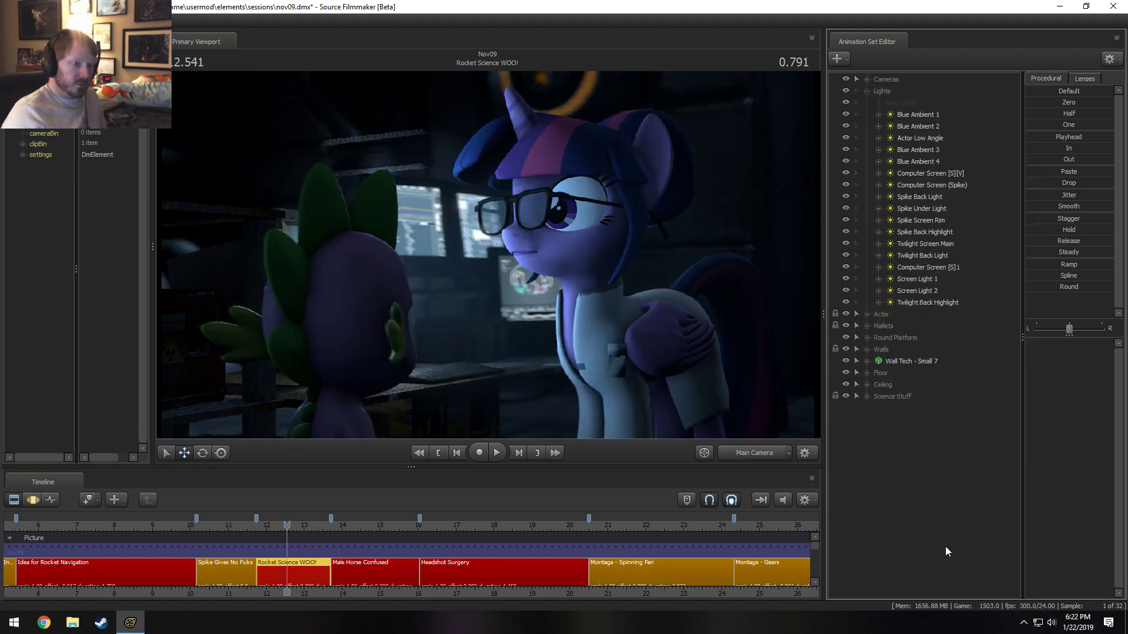
right_click(901, 103)
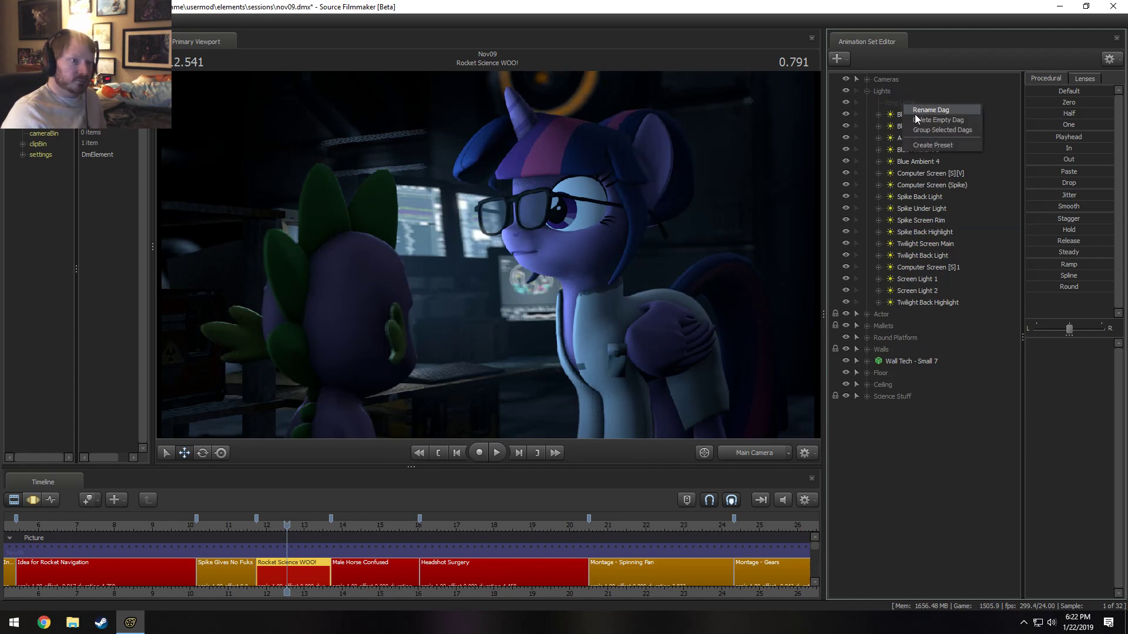
left_click(921, 146)
- Delete all animation sets in the Mallet 2 group along with the emptied group itself
left_click(869, 314)
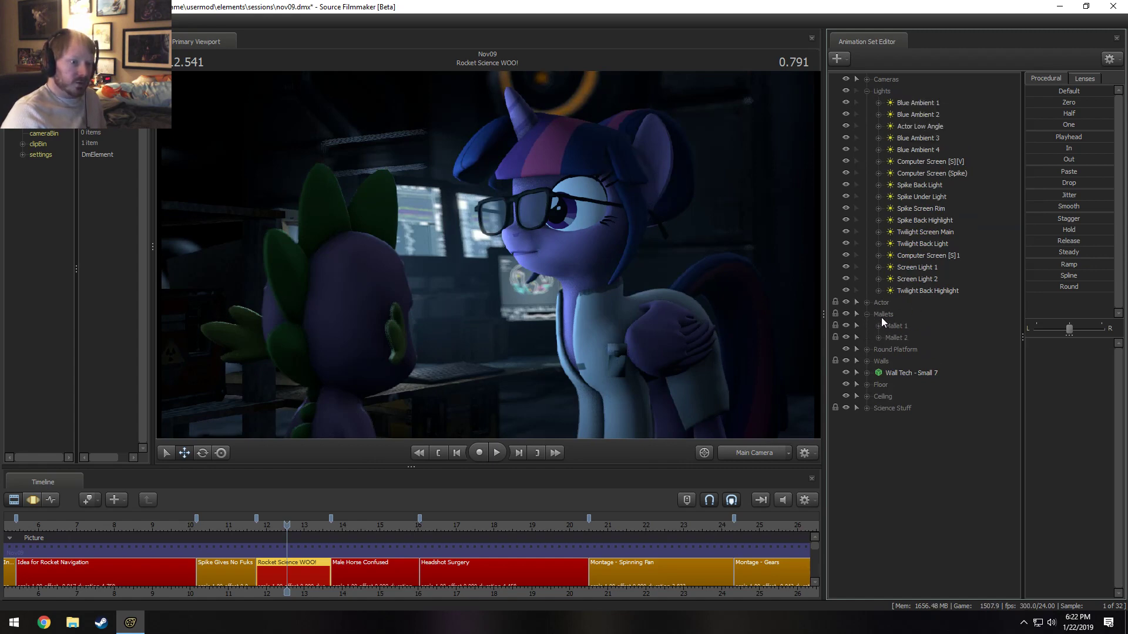
left_click(886, 337)
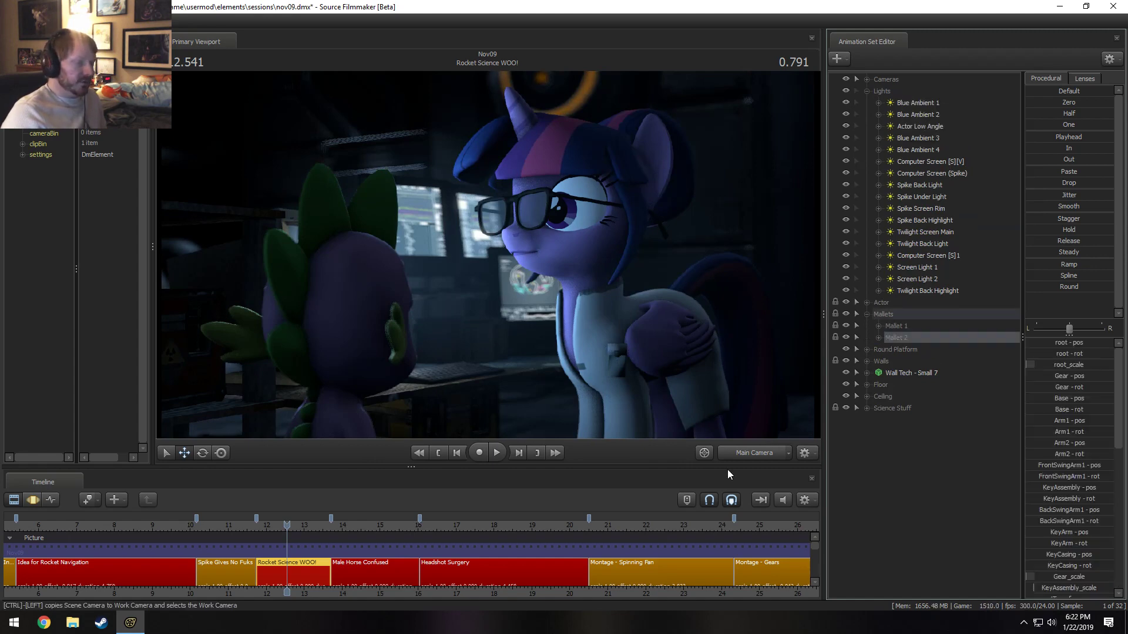
left_click(730, 453)
left_click_drag(488, 255, 489, 250)
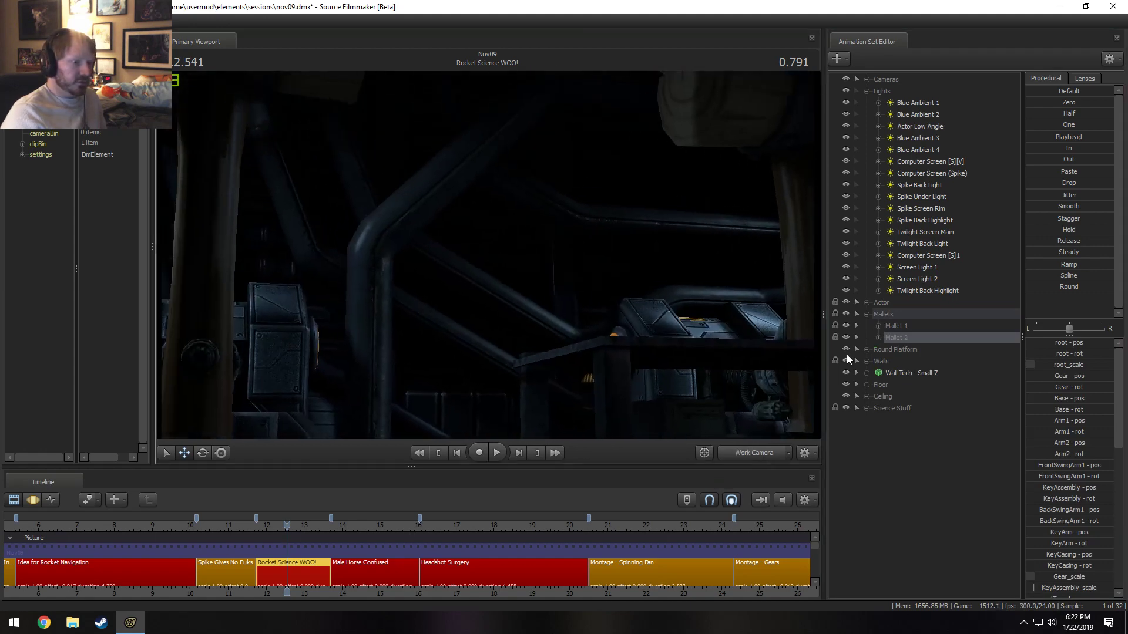
left_click(844, 336)
left_click(844, 336)
right_click(917, 341)
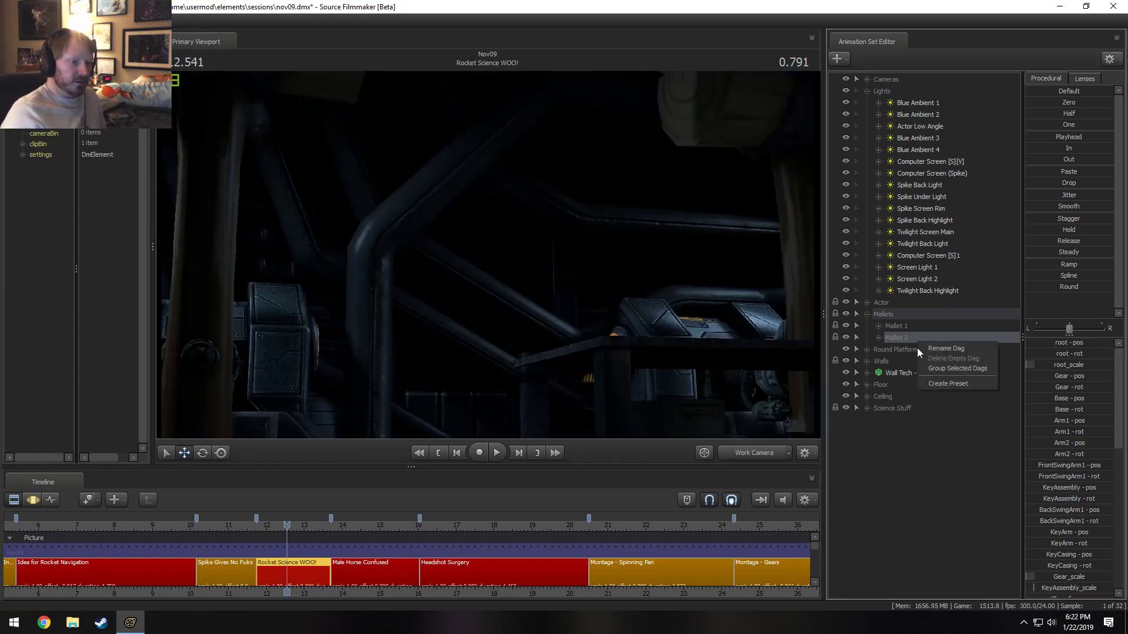
left_click(879, 336)
right_click(905, 348)
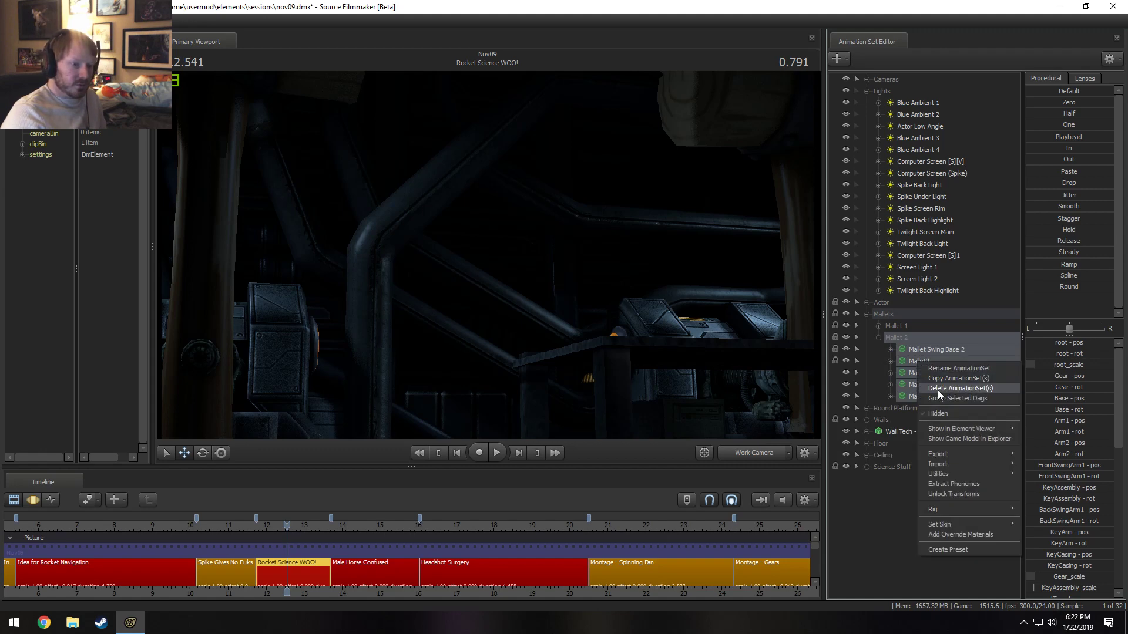
left_click(938, 390)
right_click(905, 343)
left_click(913, 354)
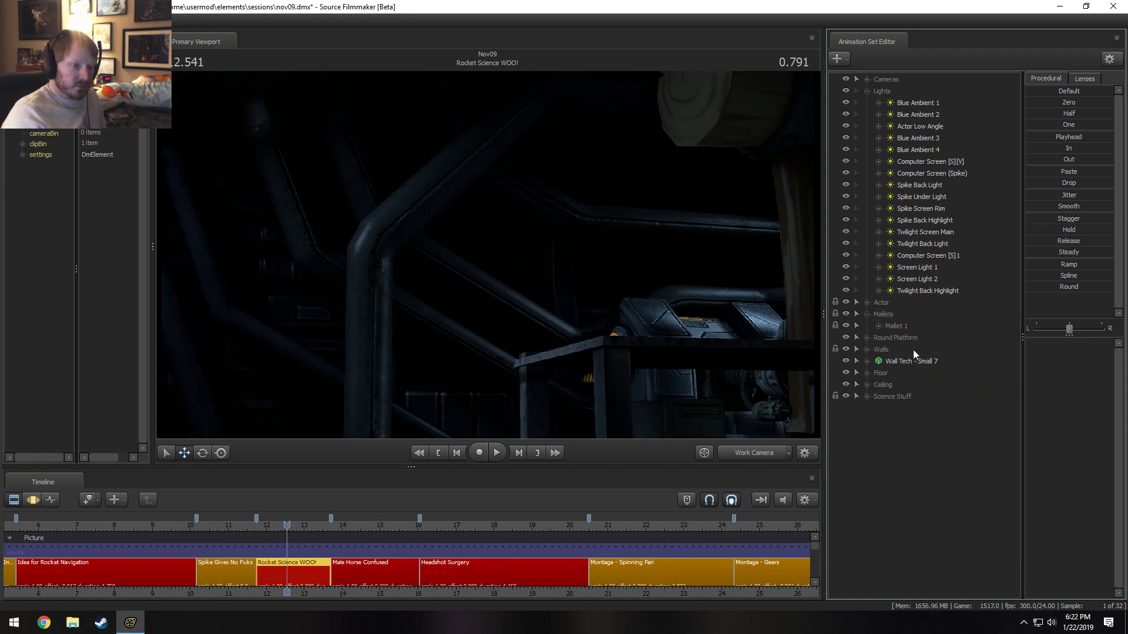
left_click(867, 315)
- Examine where the Round Platform models stand in the set, comparing the main camera's view with the work camera's
left_click(867, 303)
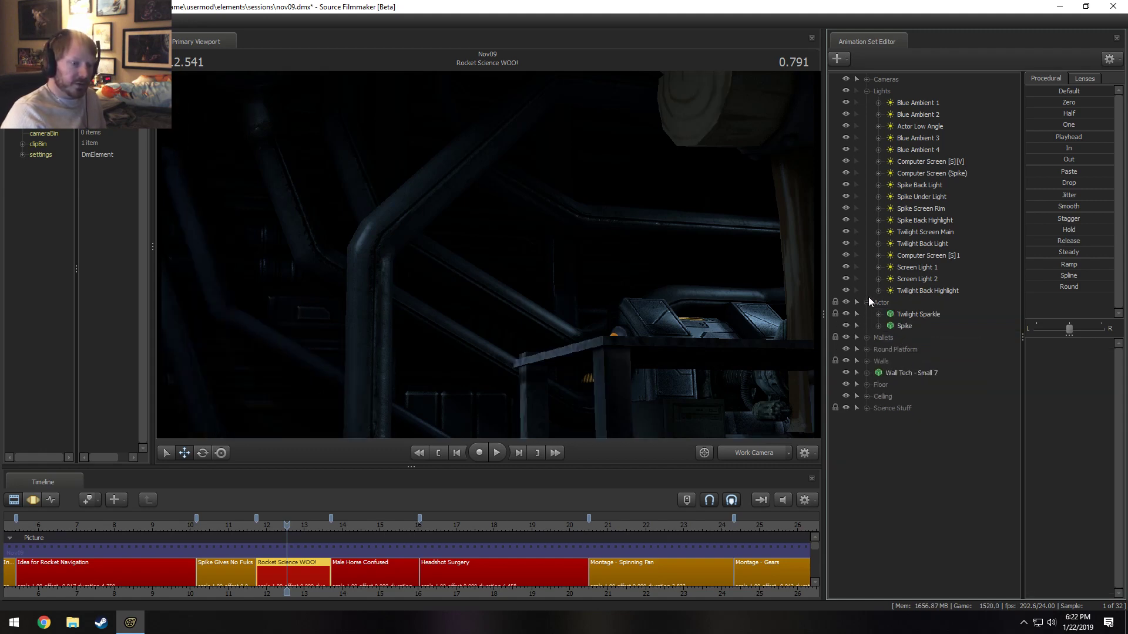
left_click(867, 303)
left_click(867, 326)
left_click(872, 327)
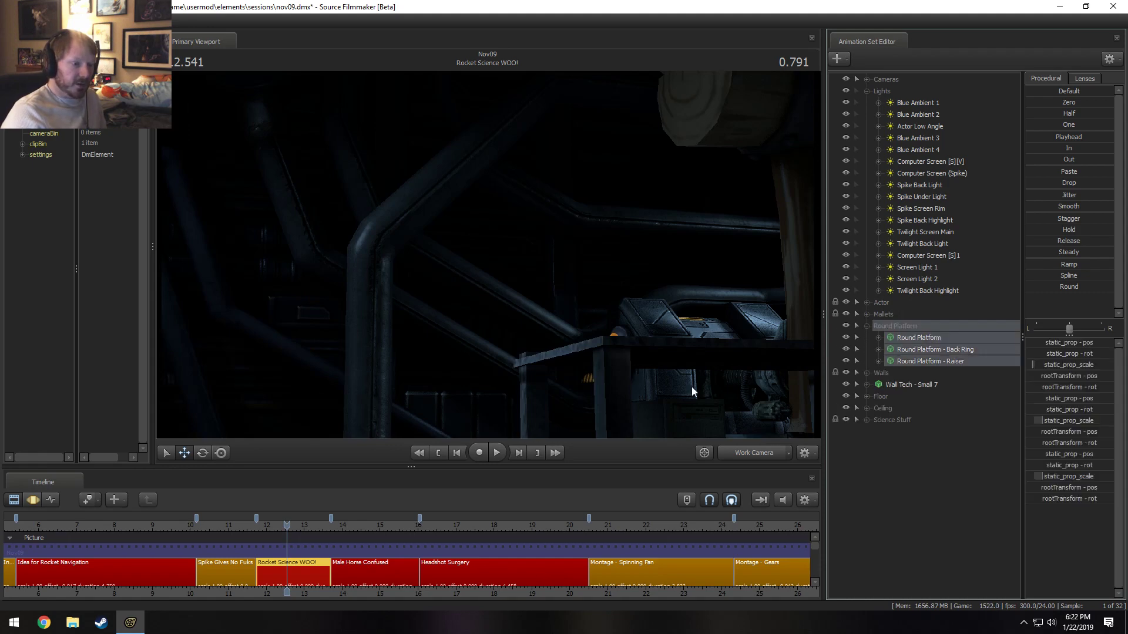
left_click(742, 451)
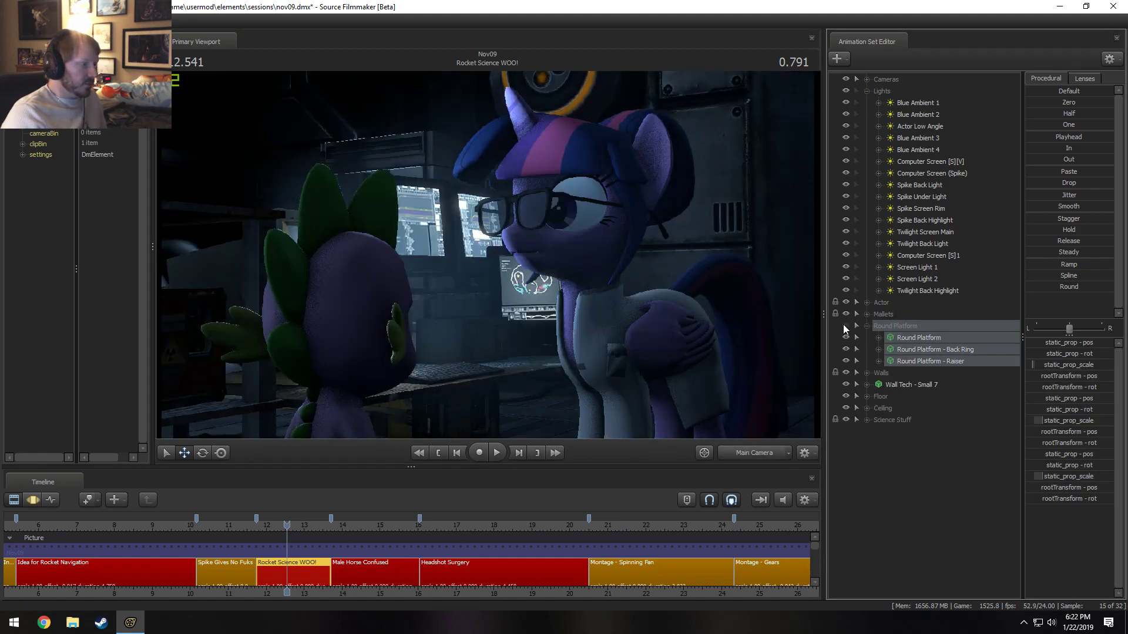
left_click(741, 453)
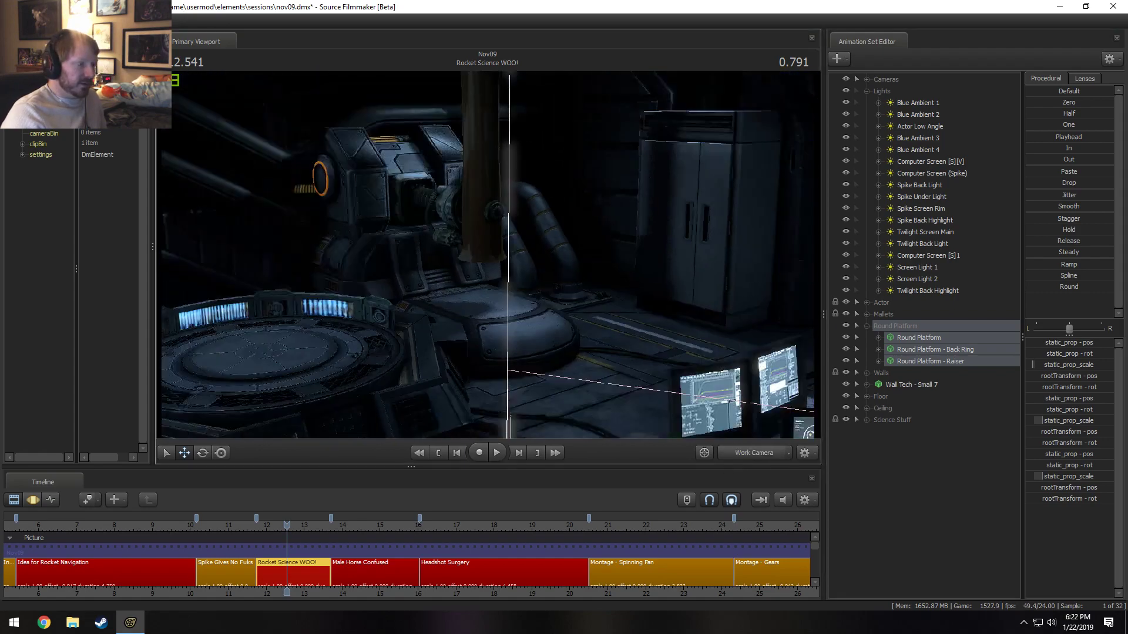
left_click_drag(646, 329, 634, 338)
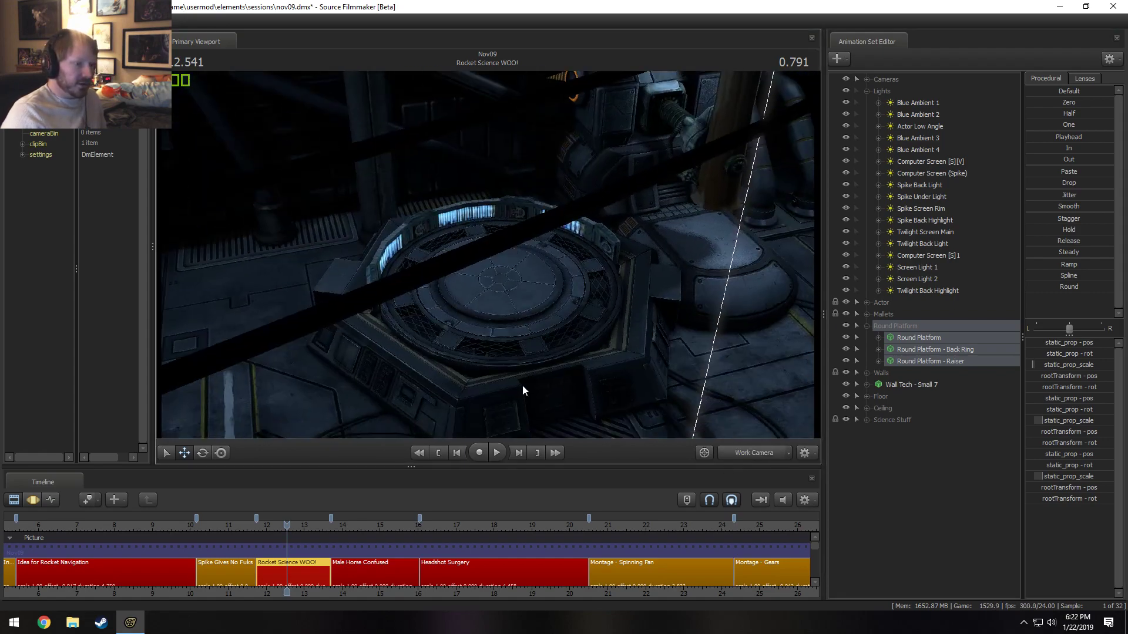
- Delete Round Platform and Round Platform - Back Ring, keeping Round Platform - Raiser
left_click(847, 349)
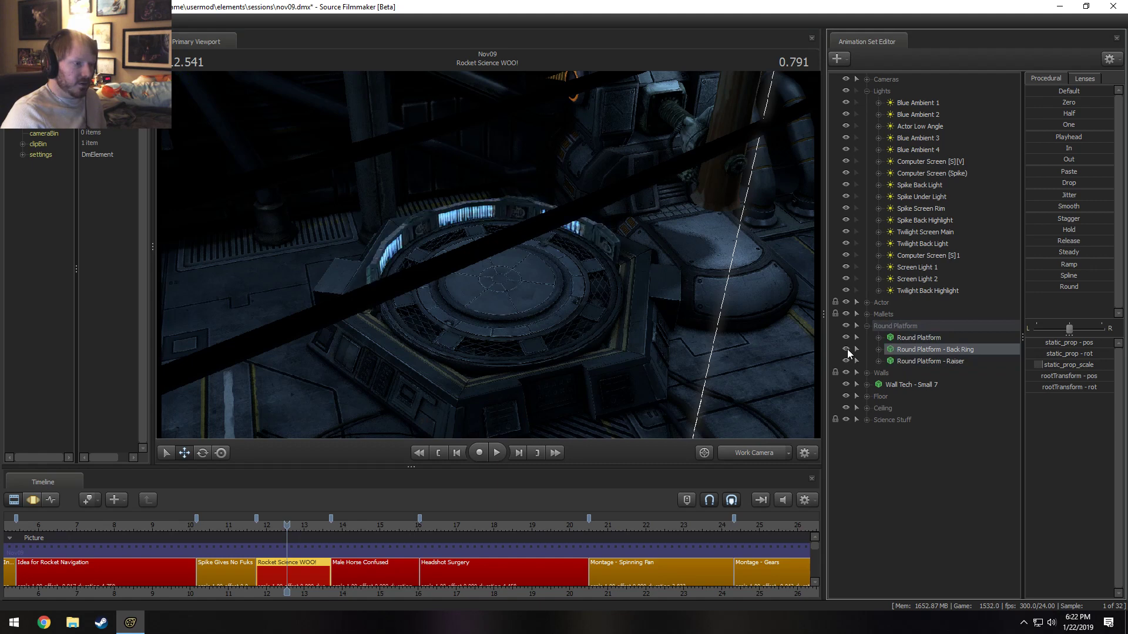
left_click(848, 349)
left_click(847, 360)
left_click(847, 359)
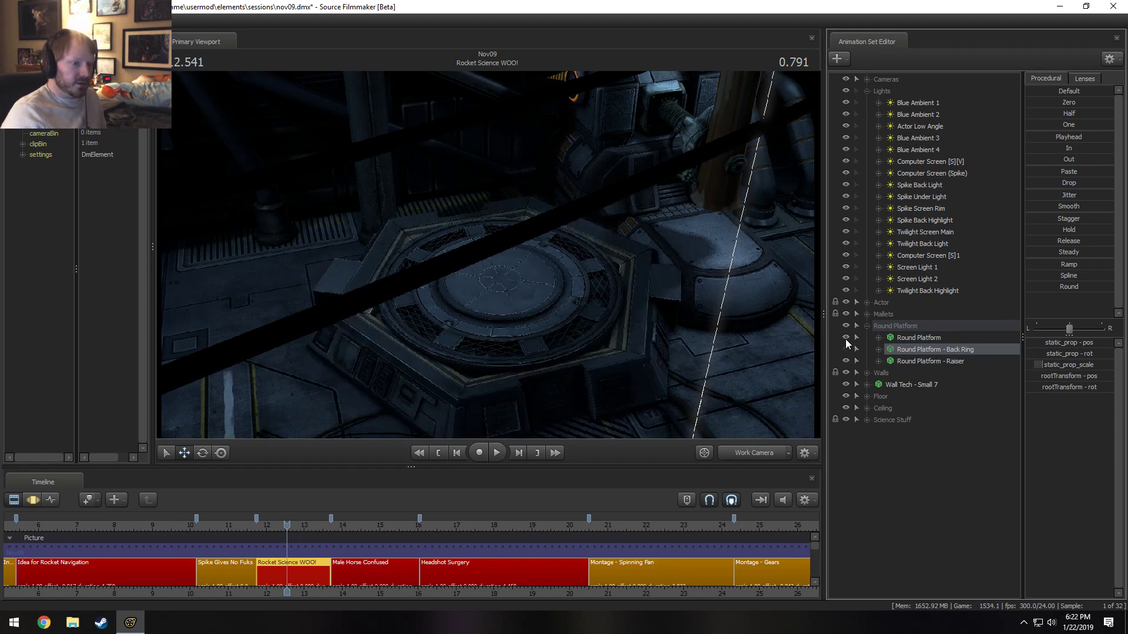
left_click(846, 348)
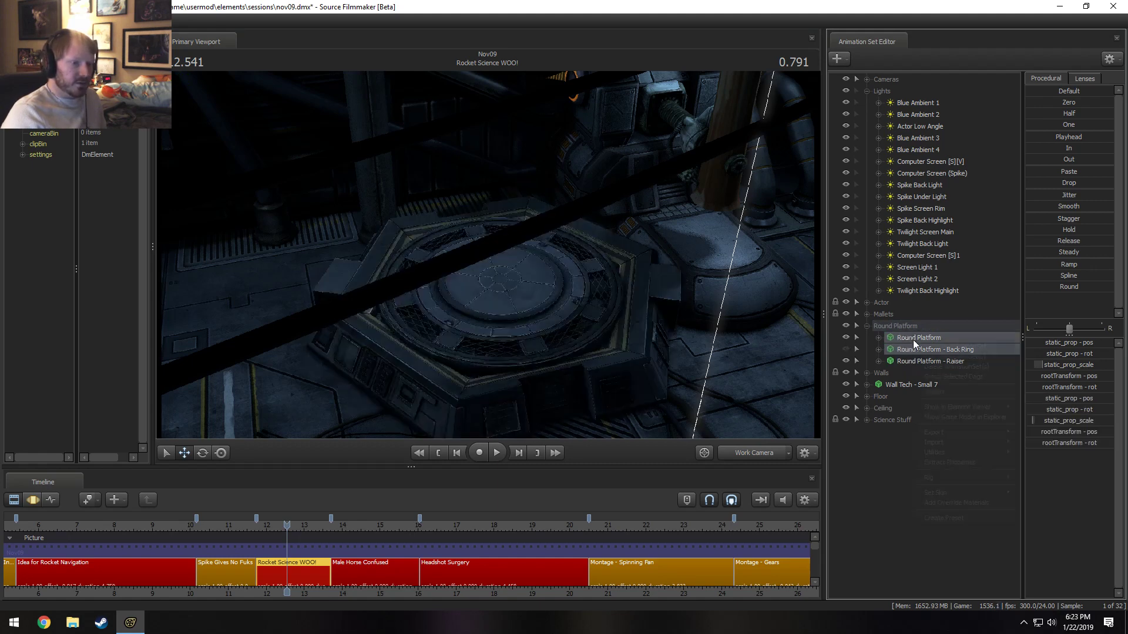
right_click(912, 340)
left_click(935, 362)
- Delete Doorway, Door and Wall Tech 3 from the Walls group
left_click(865, 339)
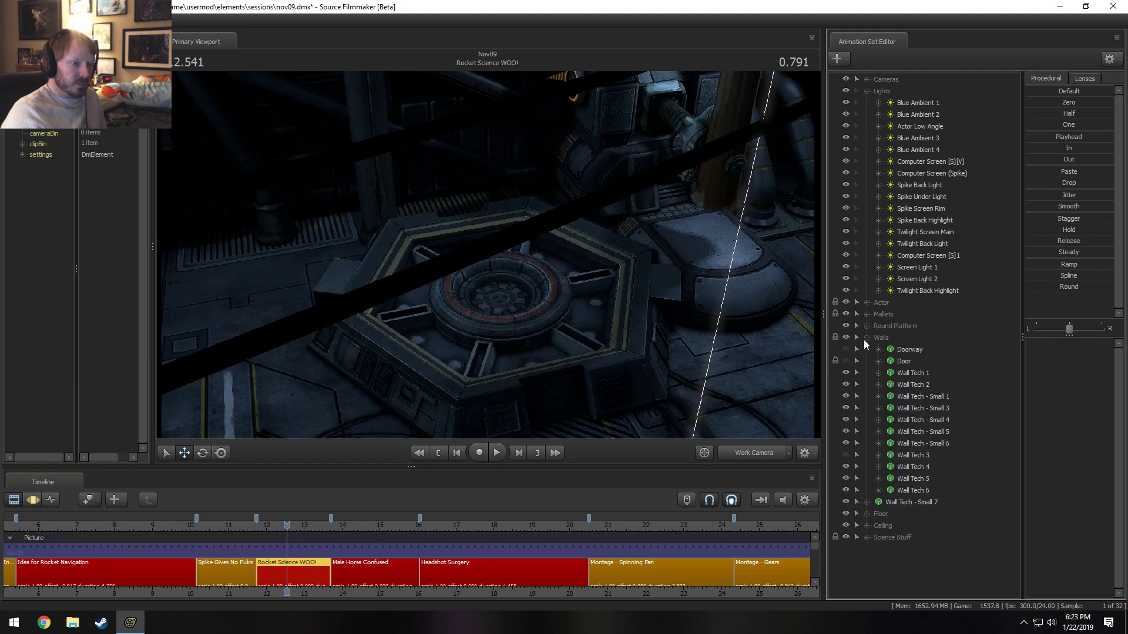
left_click(883, 339)
left_click(906, 359)
left_click(906, 352, "ctrl")
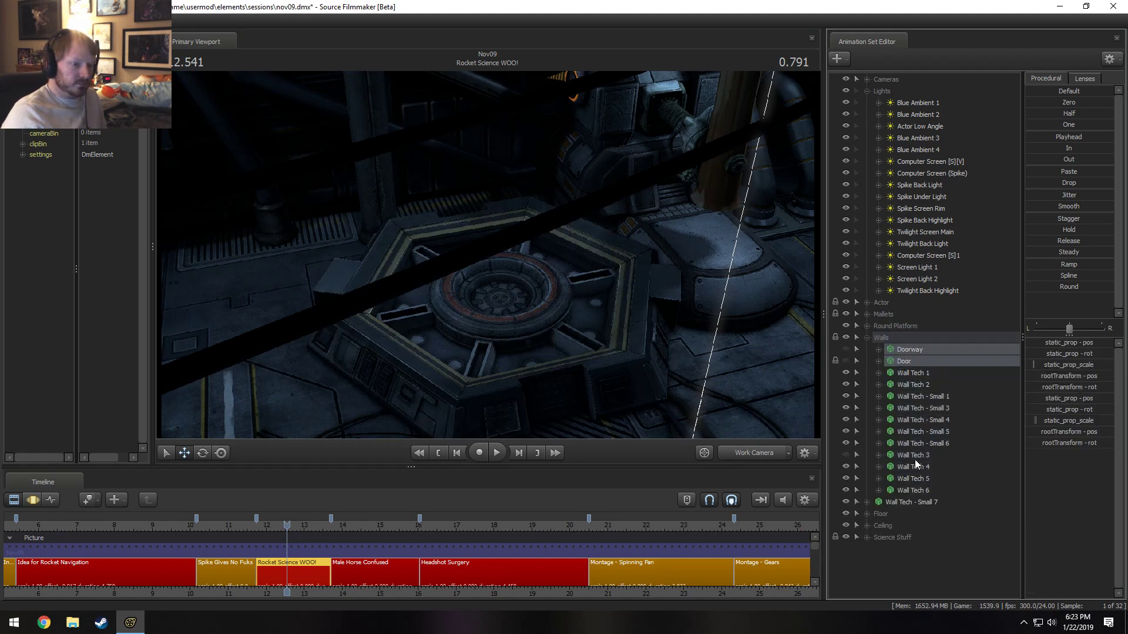
right_click(916, 457)
left_click(934, 484)
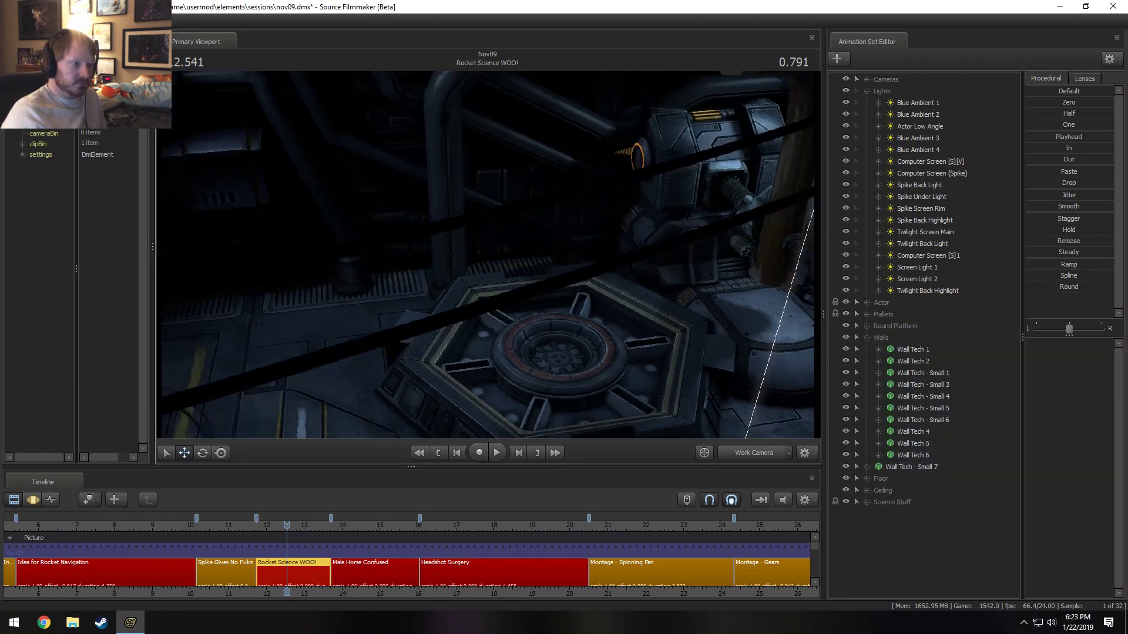
- Delete every animation set in the Ceiling group and remove the emptied group
left_click_drag(488, 255, 500, 256)
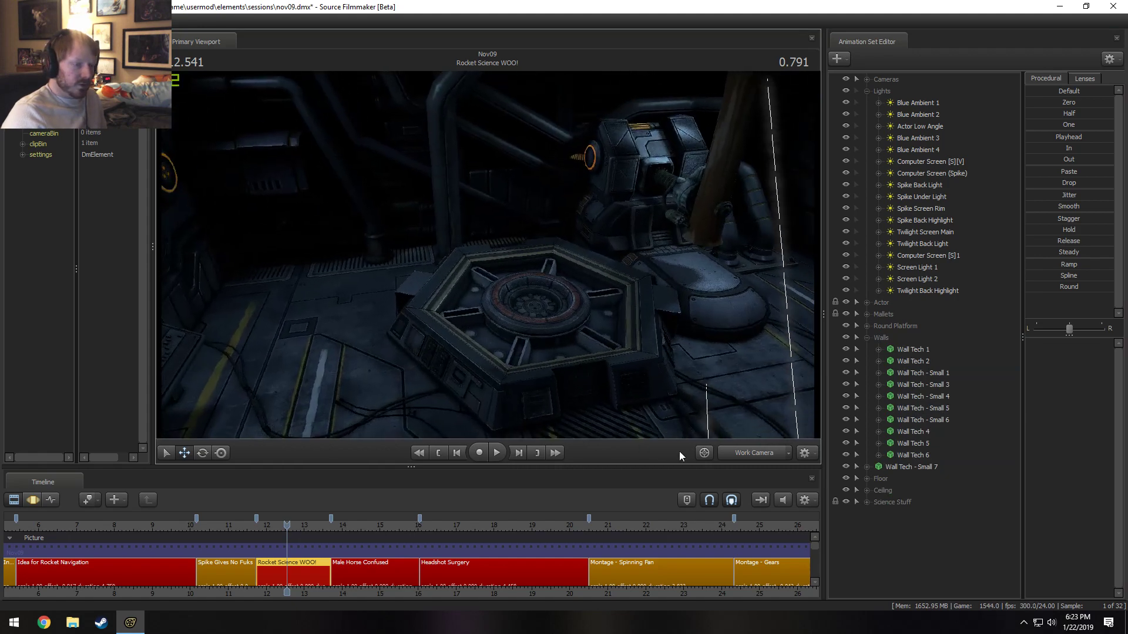
left_click(746, 452)
left_click(746, 451)
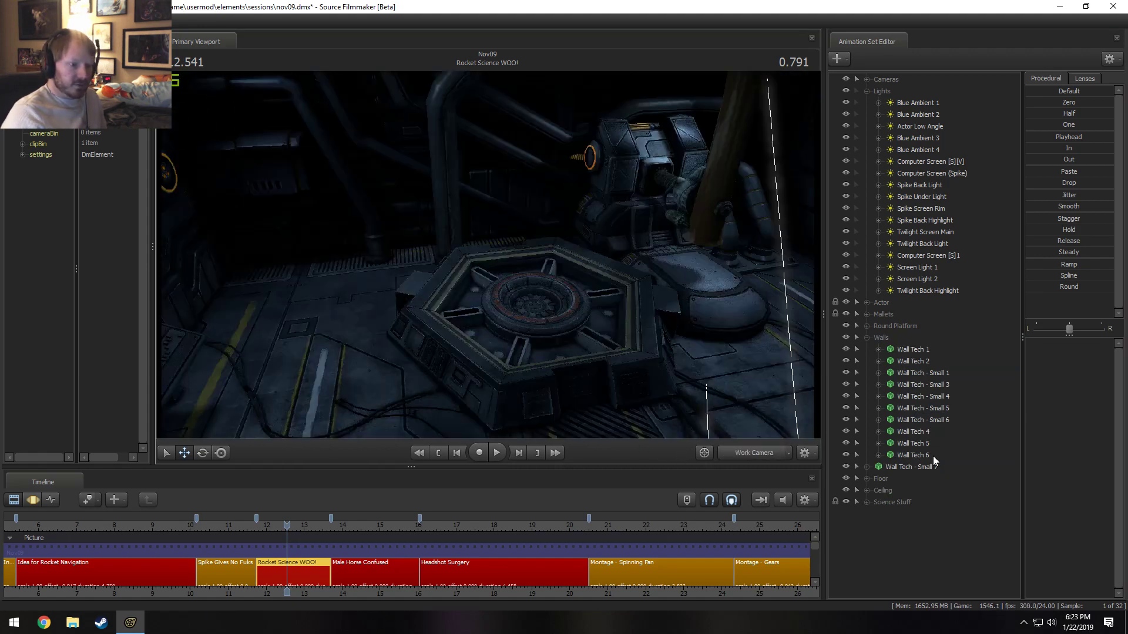
left_click(879, 491)
left_click(867, 491)
right_click(930, 513)
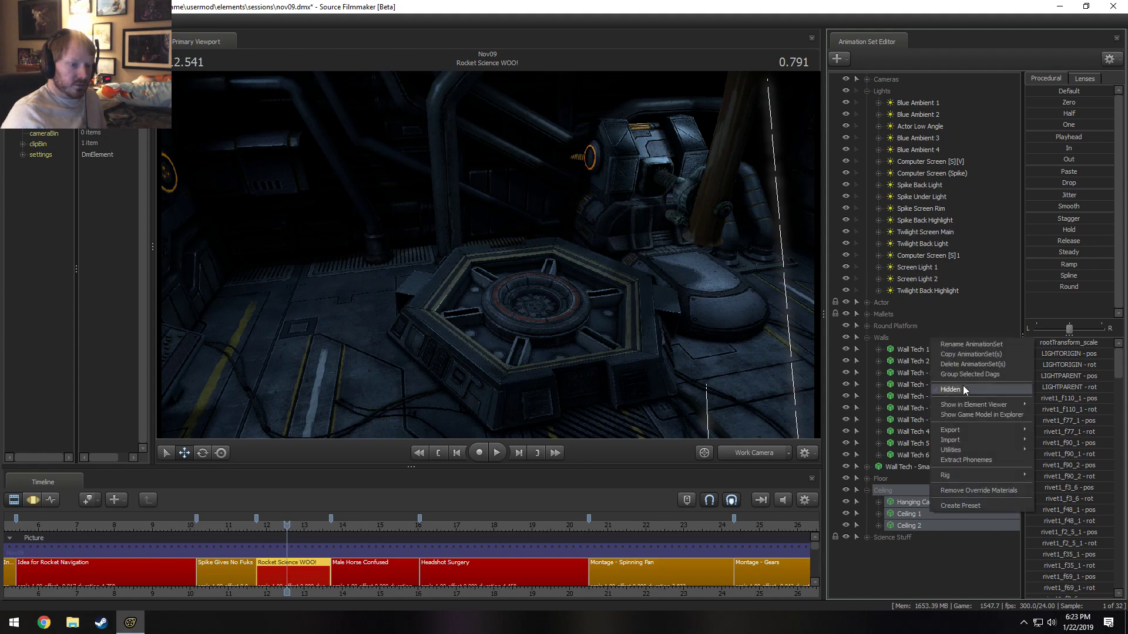
left_click(955, 364)
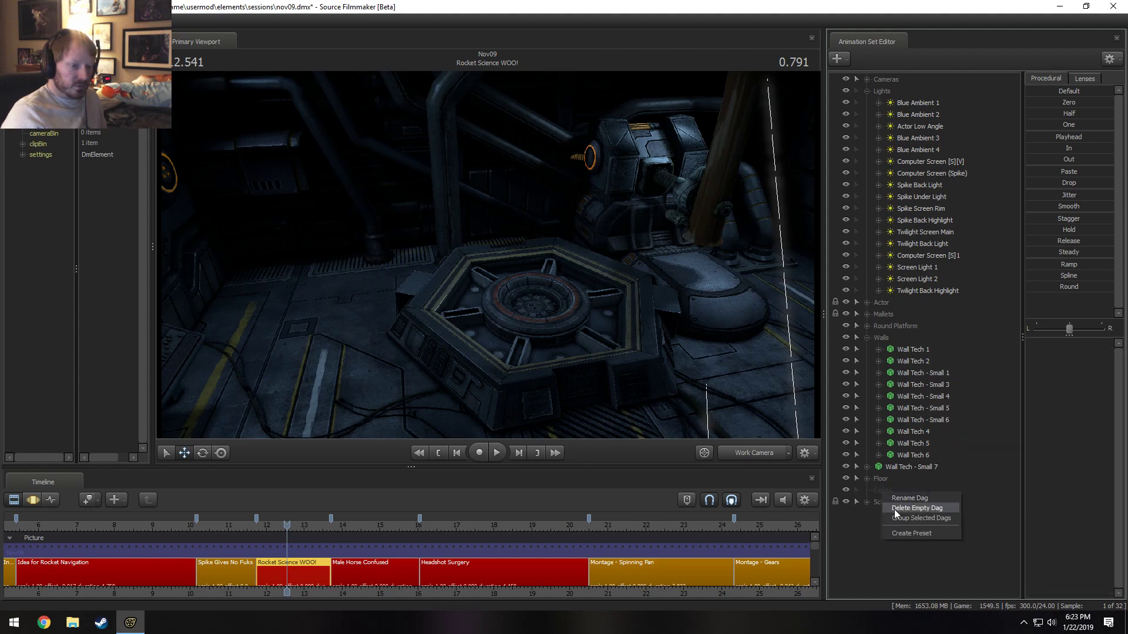
left_click(881, 491)
- Find the computer cart in the scene and delete it from the Science Stuff group
left_click(863, 491)
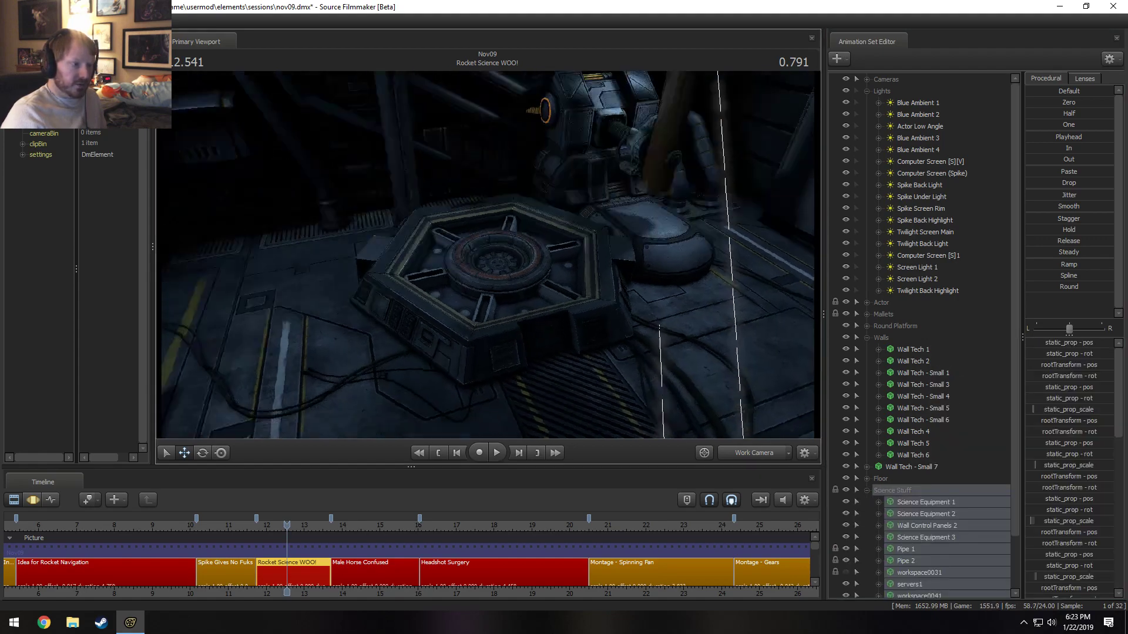
mouse_move(502, 255)
left_mouse_down()
mouse_move(483, 252)
mouse_move(501, 255)
left_mouse_up()
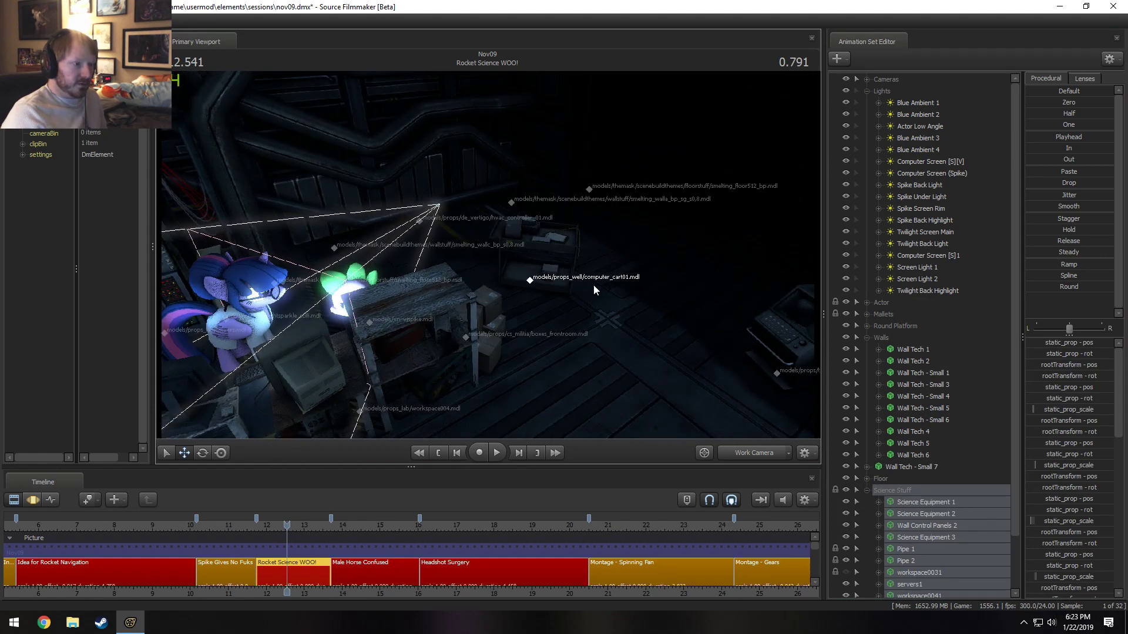
scroll(928, 517, "down", 2)
right_click(928, 563)
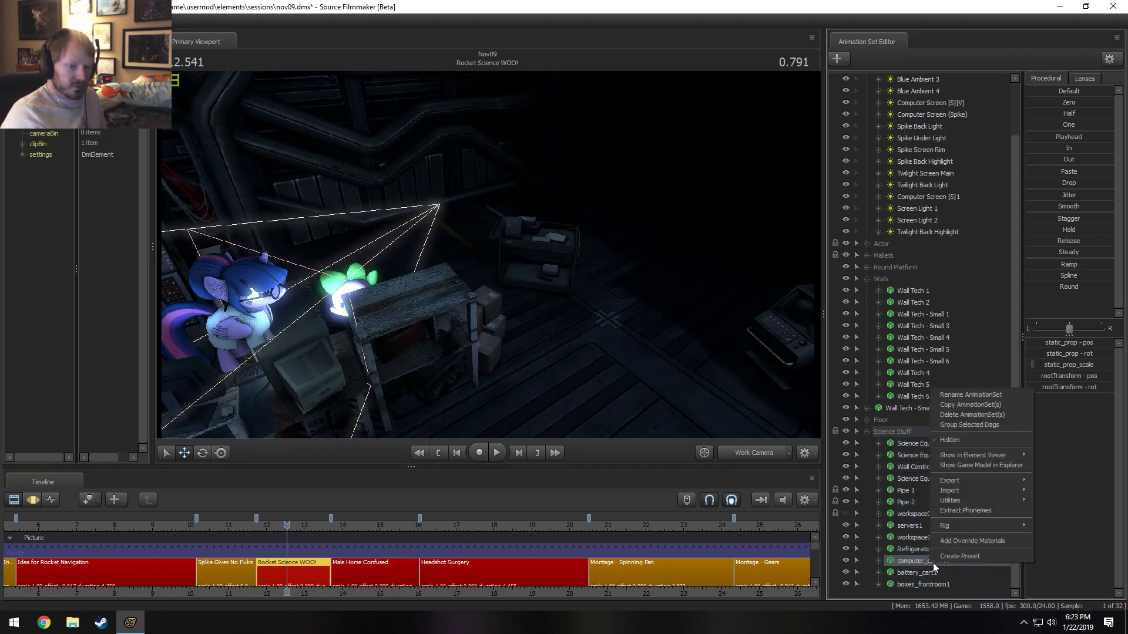
left_click(947, 426)
- Delete battery_cart1 from the Science Stuff group
left_click_drag(750, 340, 611, 288)
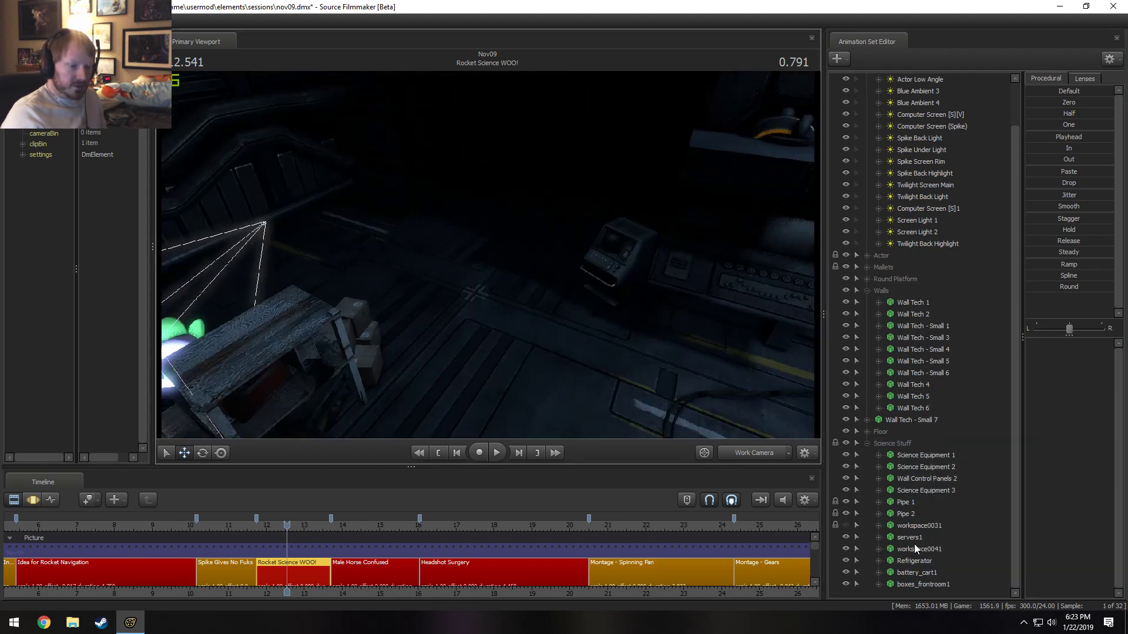
right_click(926, 587)
right_click(906, 515)
right_click(915, 570)
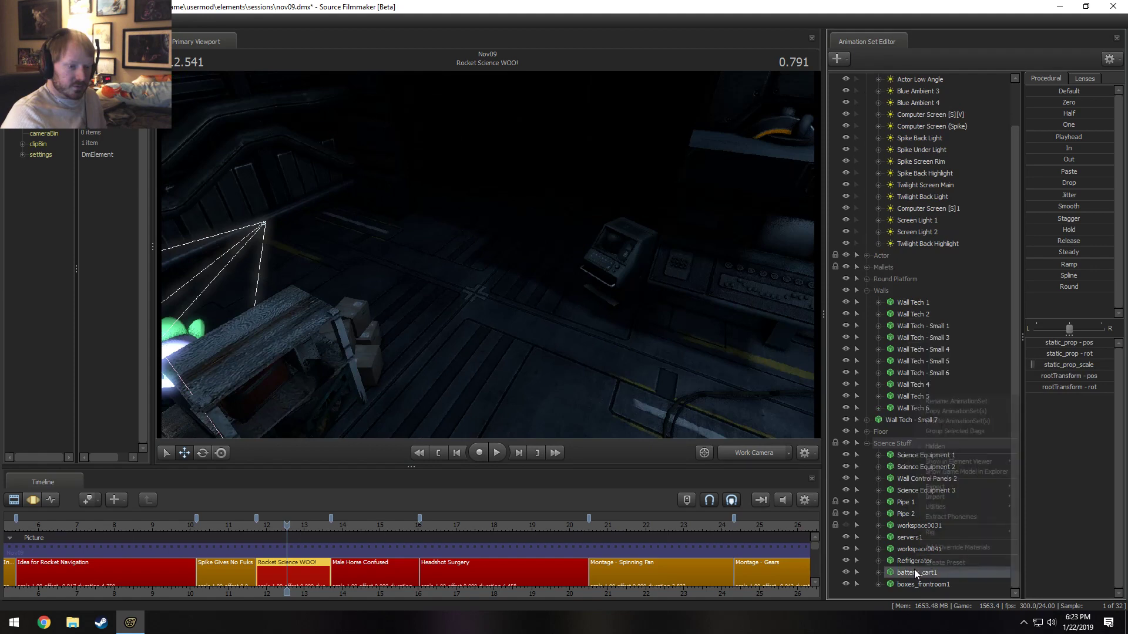
left_click(930, 423)
- Switch to the Motion Editor and select the remaining Science Stuff props one by one to identify them in the viewport
left_click_drag(551, 264, 658, 241)
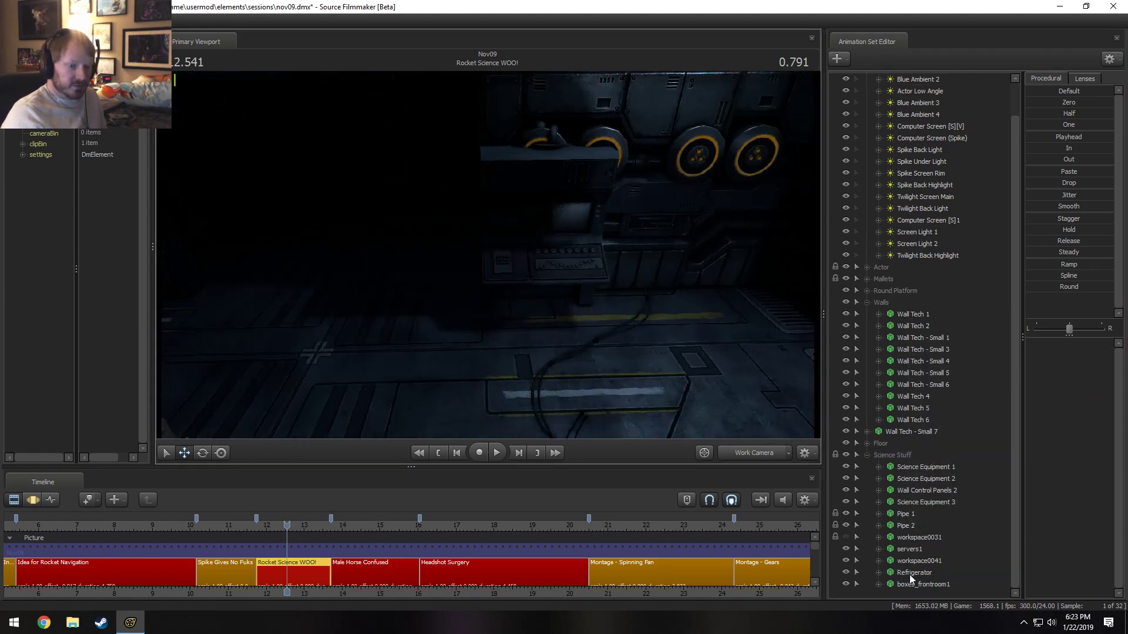
left_click(930, 491)
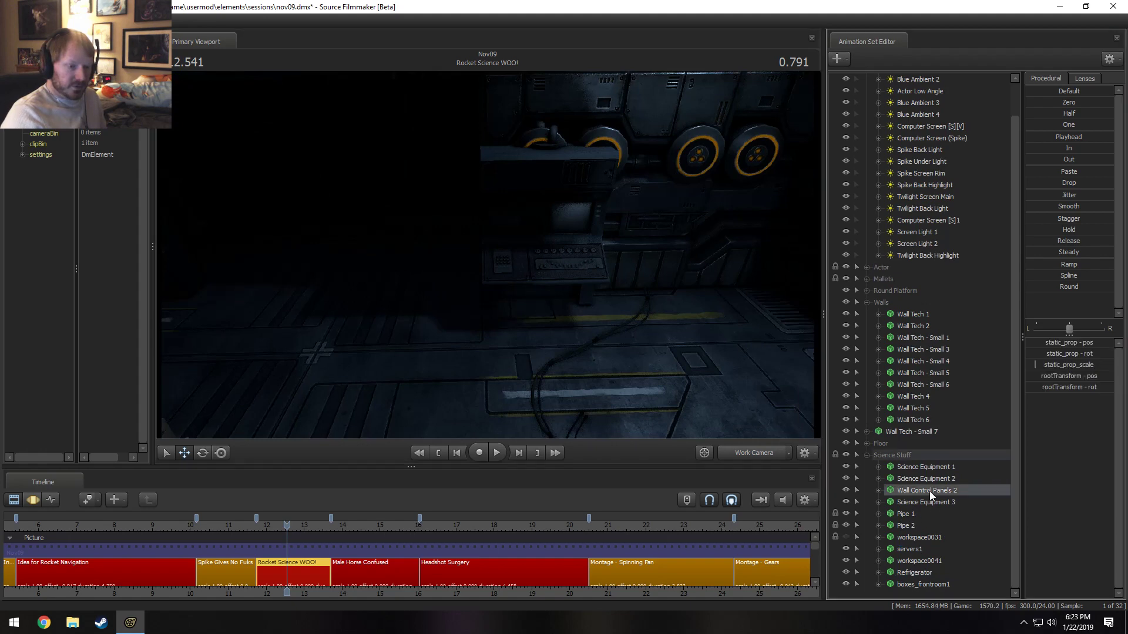
left_click(919, 505)
left_click(917, 512)
key("F3")
left_click(912, 523)
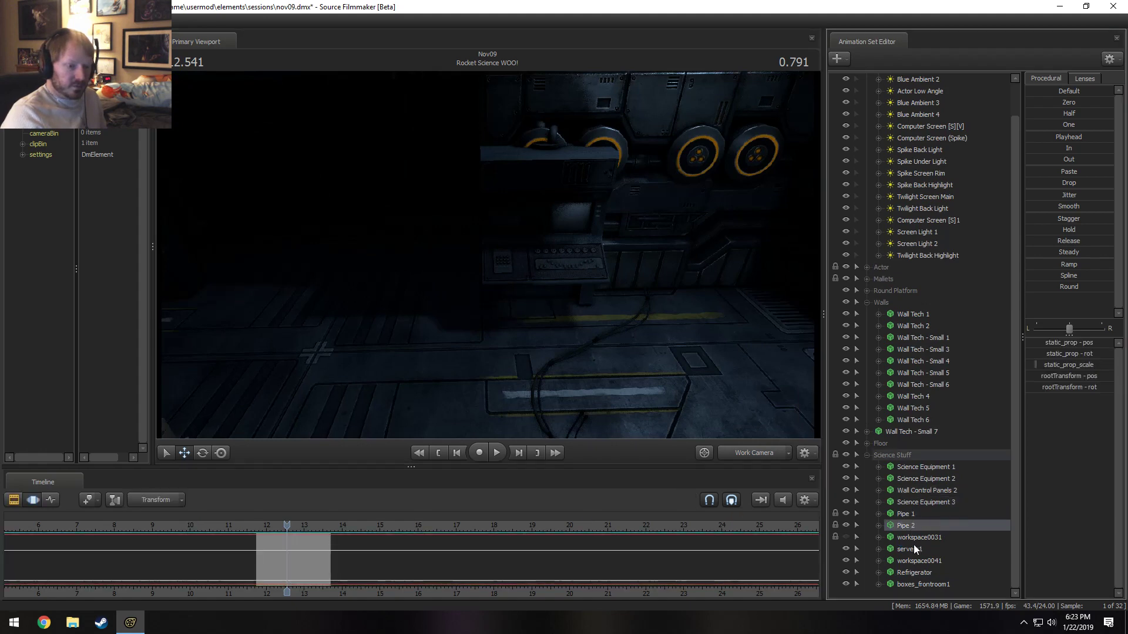
left_click(914, 545)
left_click(906, 541)
left_click(927, 563)
left_click(924, 573)
left_click(923, 583)
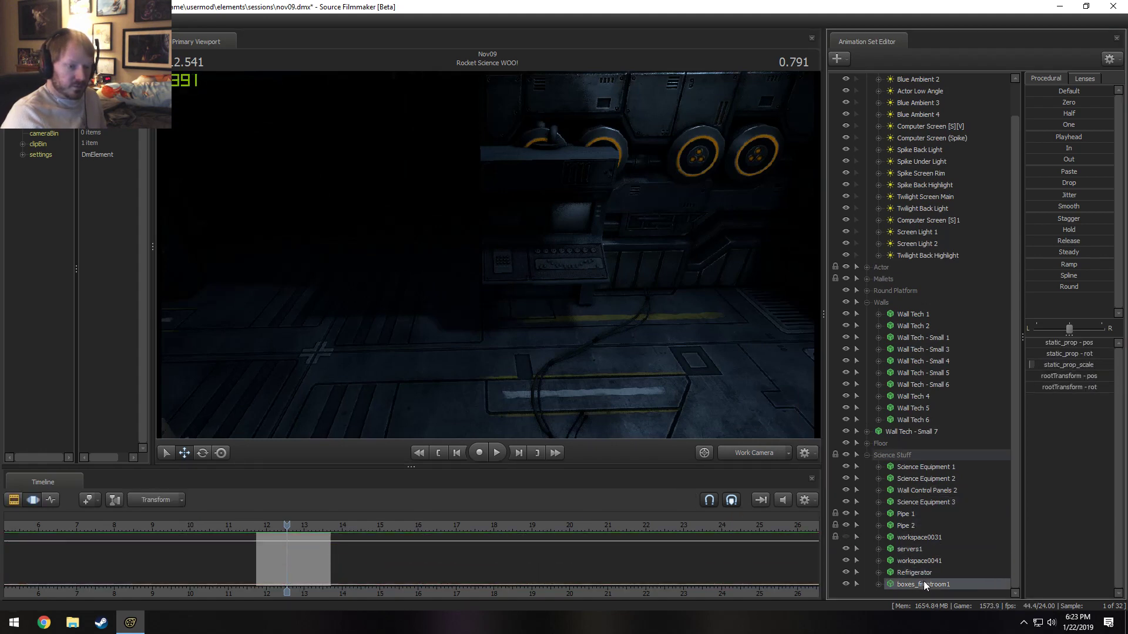
- Identify Wall Control Panels 2 in the viewport and delete it from the Science Stuff group
key("F2")
key("F3")
left_click(599, 573)
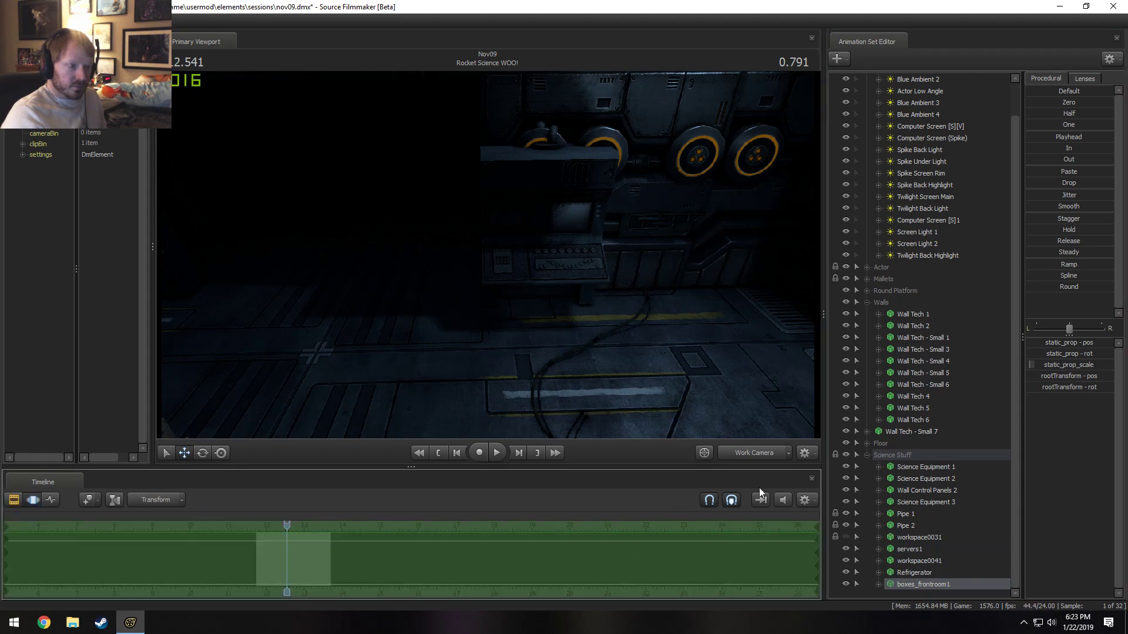
left_click(915, 468)
left_click(914, 491)
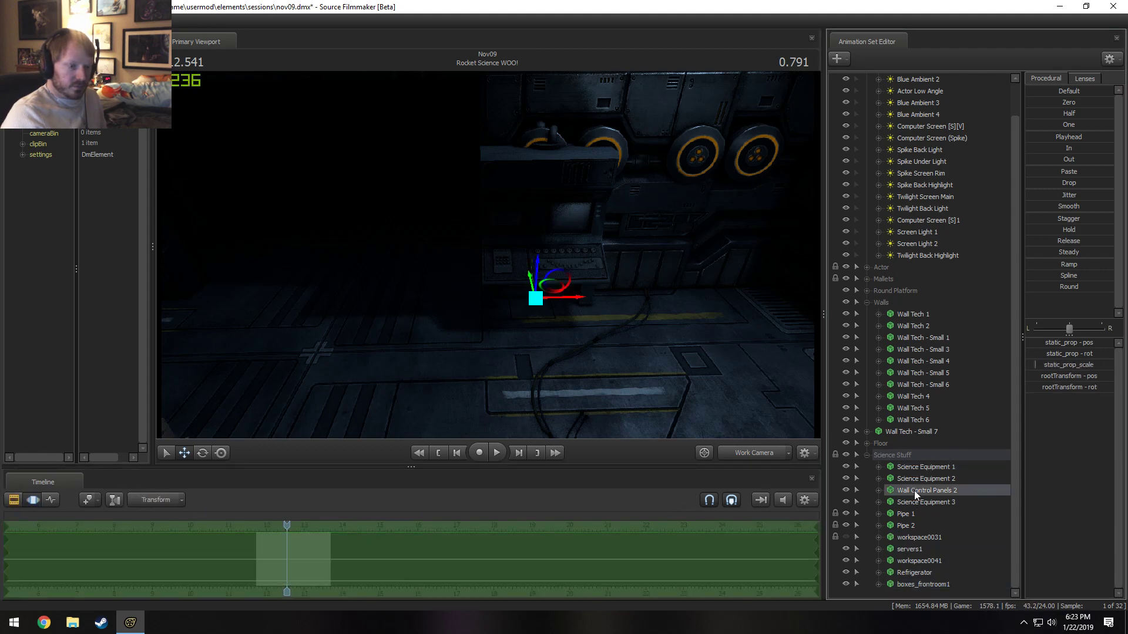
right_click(914, 491)
left_click(931, 333)
- Turn off the viewport lighting and delete Science Equipment 1 and Science Equipment 2 from the Science Stuff group
left_click(910, 479)
left_click(909, 487, "ctrl")
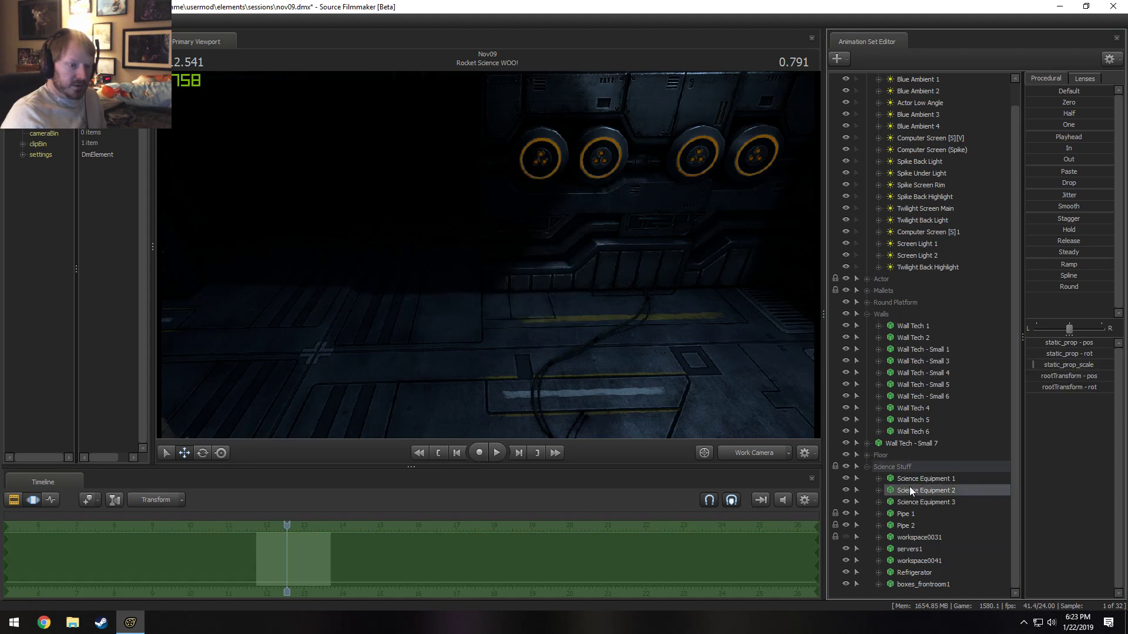
left_click_drag(612, 372, 540, 317)
key("F2")
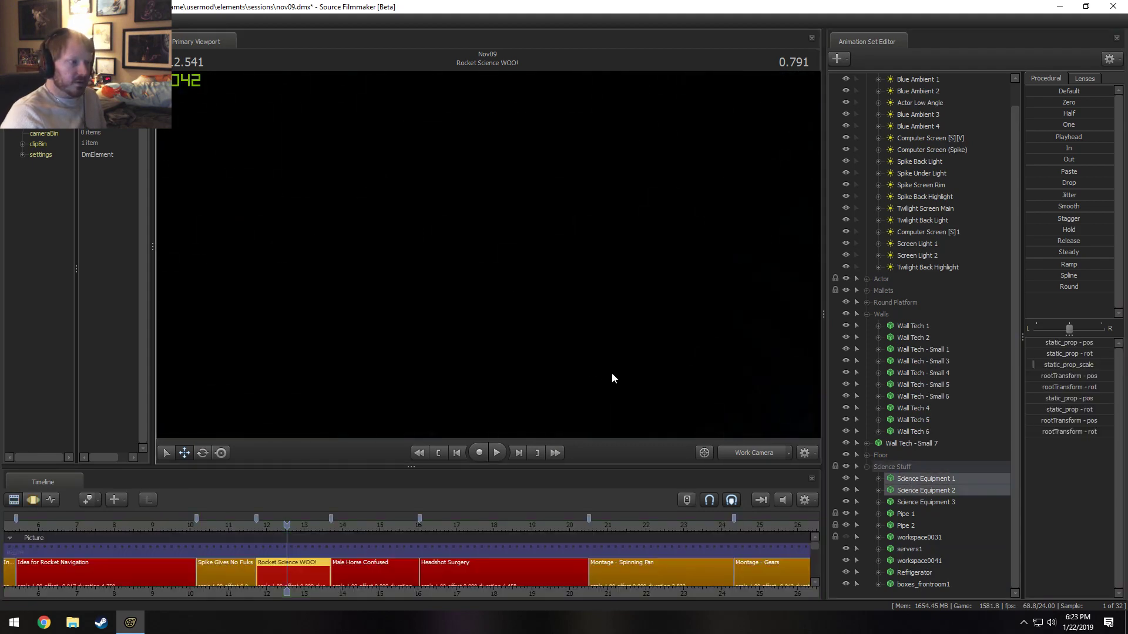
left_click_drag(612, 372, 611, 405)
left_click_drag(590, 305, 590, 334)
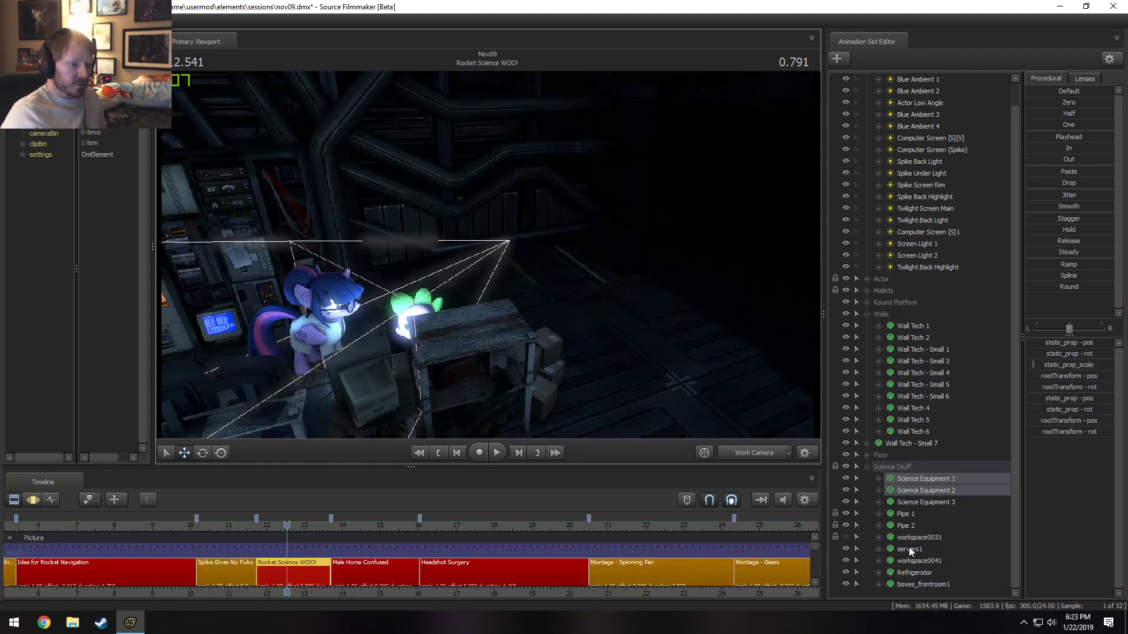
right_click(701, 371)
left_click(731, 402)
left_click_drag(731, 402, 811, 329)
left_click_drag(505, 347, 555, 351)
right_click(943, 493)
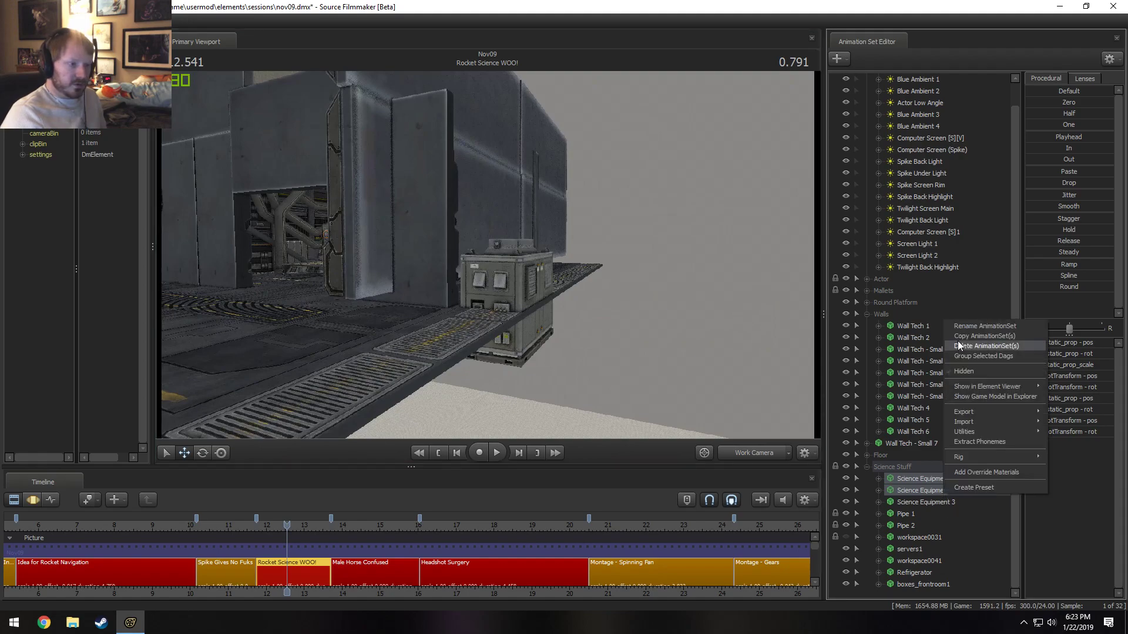
left_click(958, 343)
- Expand the Floor group, pick the floor piece in the far corner of the set, and delete Floor 5
key("w")
left_click_drag(488, 265, 387, 261)
key("d")
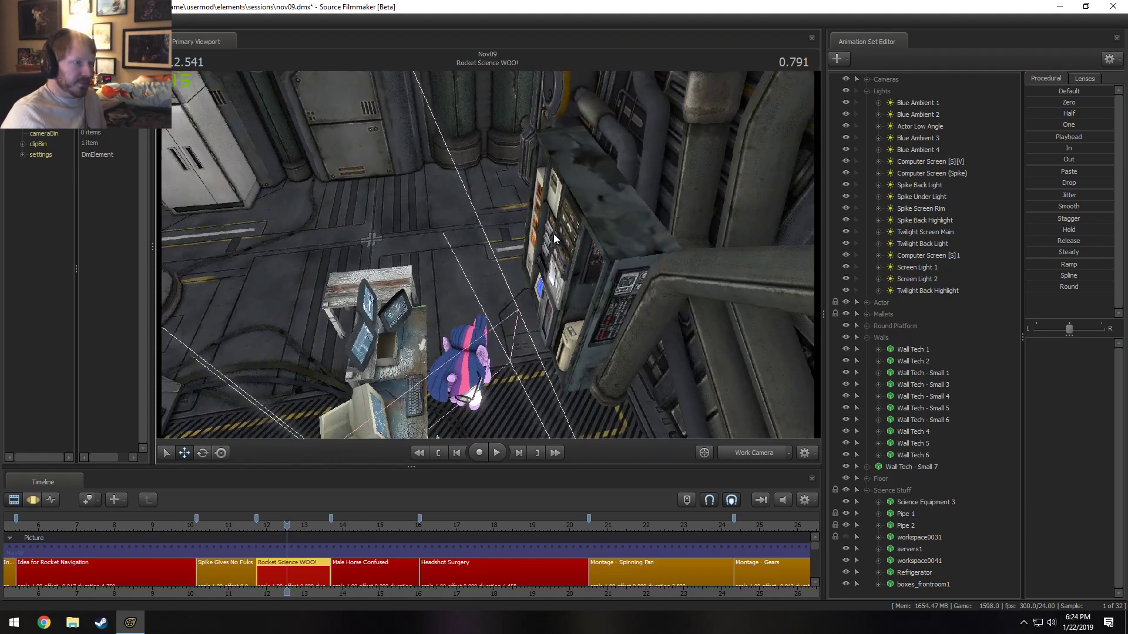
left_click_drag(573, 239, 588, 229)
key("a")
left_click_drag(455, 242, 553, 212)
key("F3")
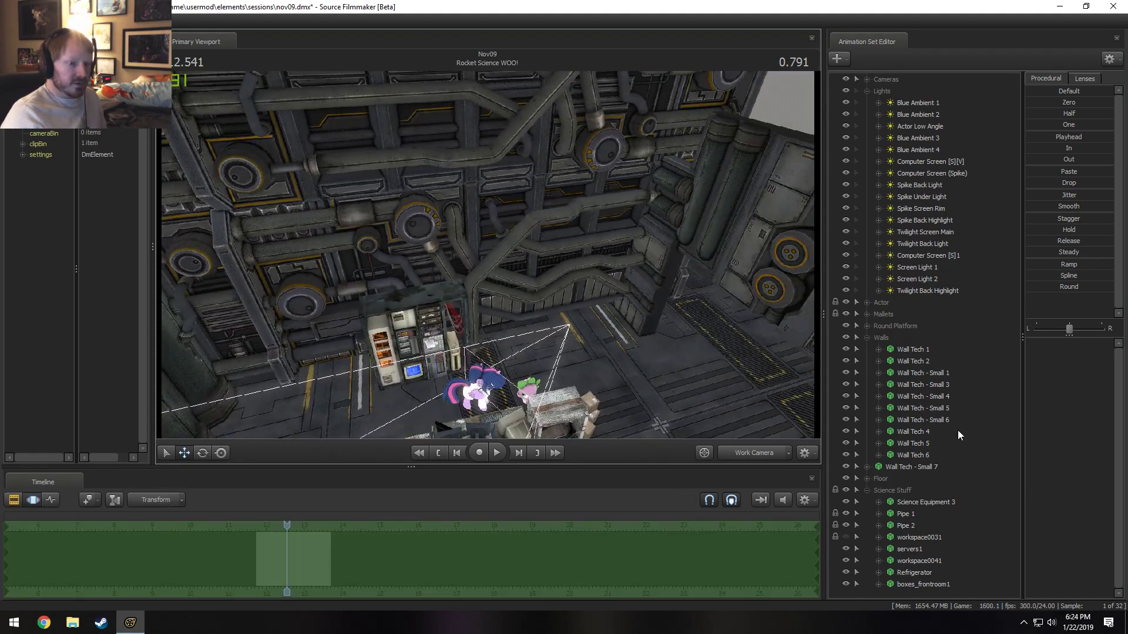
key("F2")
left_click(867, 479)
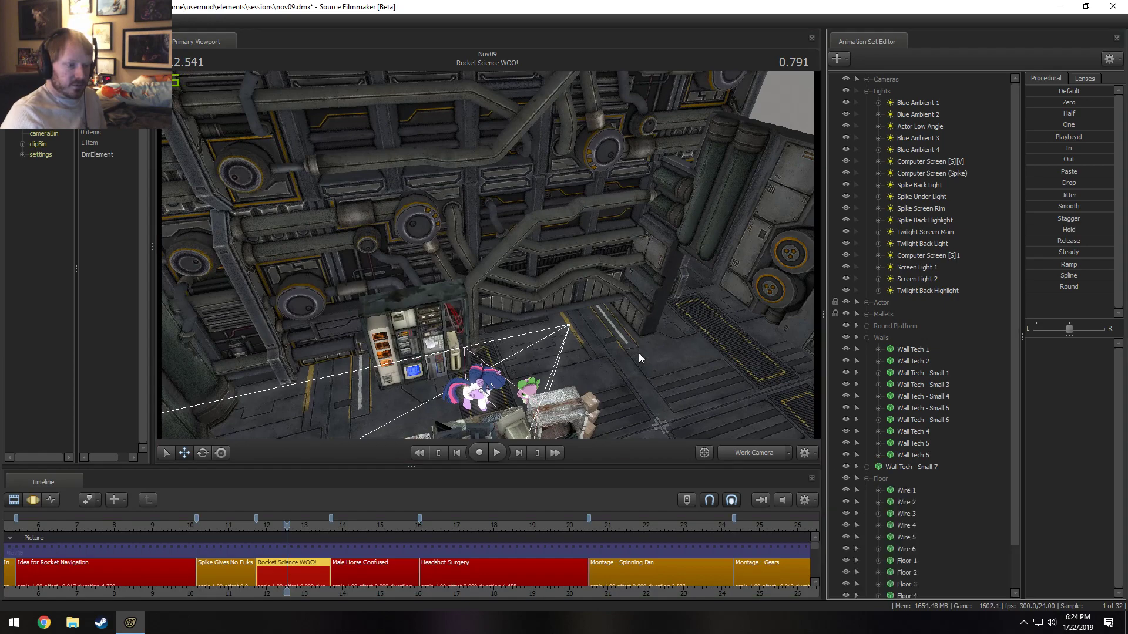
left_click_drag(639, 354, 491, 253)
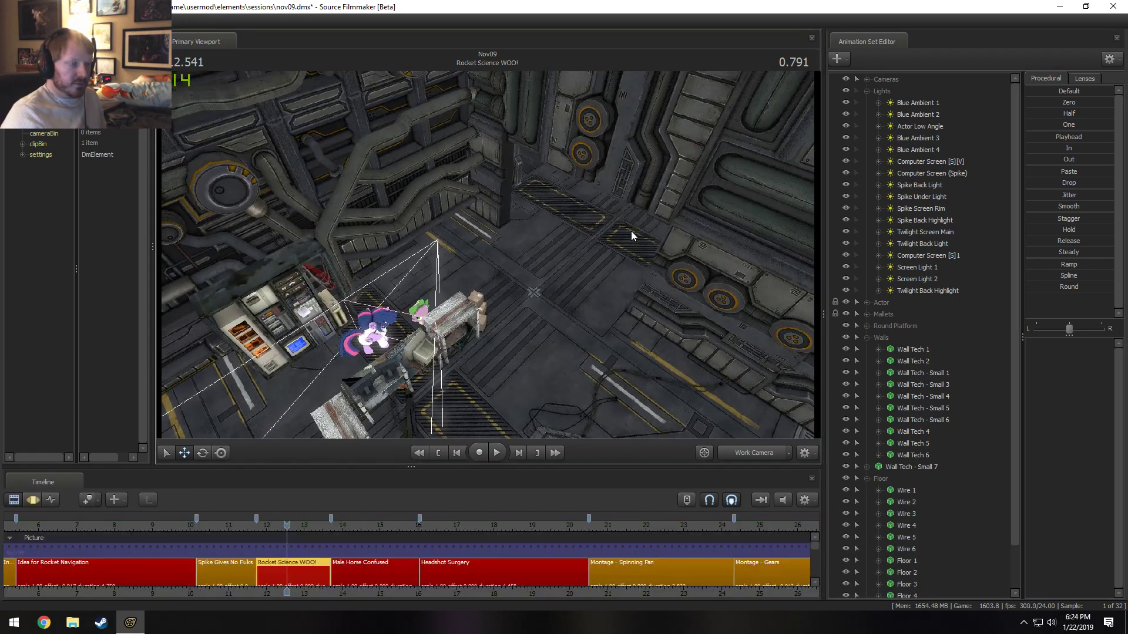
key("F3")
left_click(520, 183)
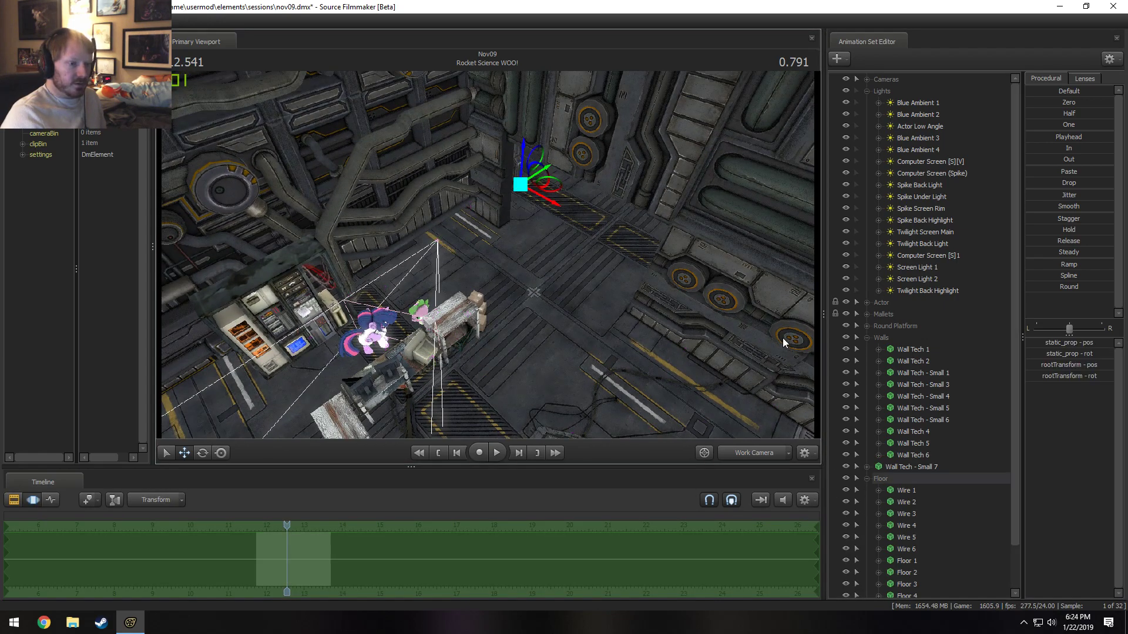
scroll(900, 495, "down", 1)
right_click(925, 562)
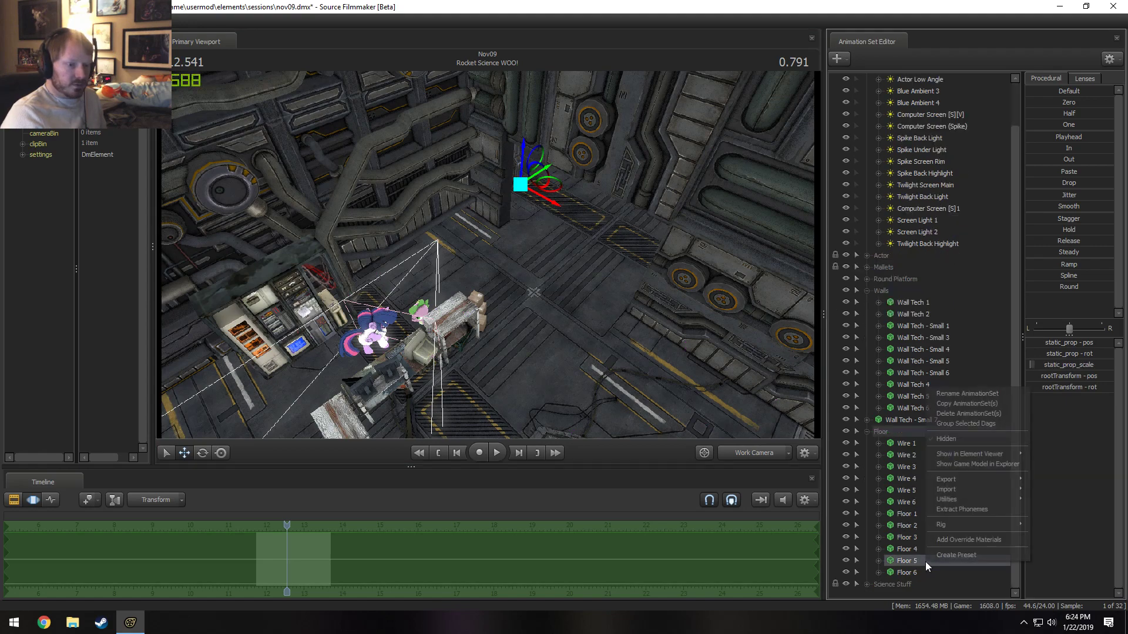
left_click(947, 419)
- Delete Floor 2 from the Floor group and collapse the Walls and Floor groups
left_click_drag(661, 390, 734, 411)
left_click_drag(507, 202, 663, 192, "ctrl")
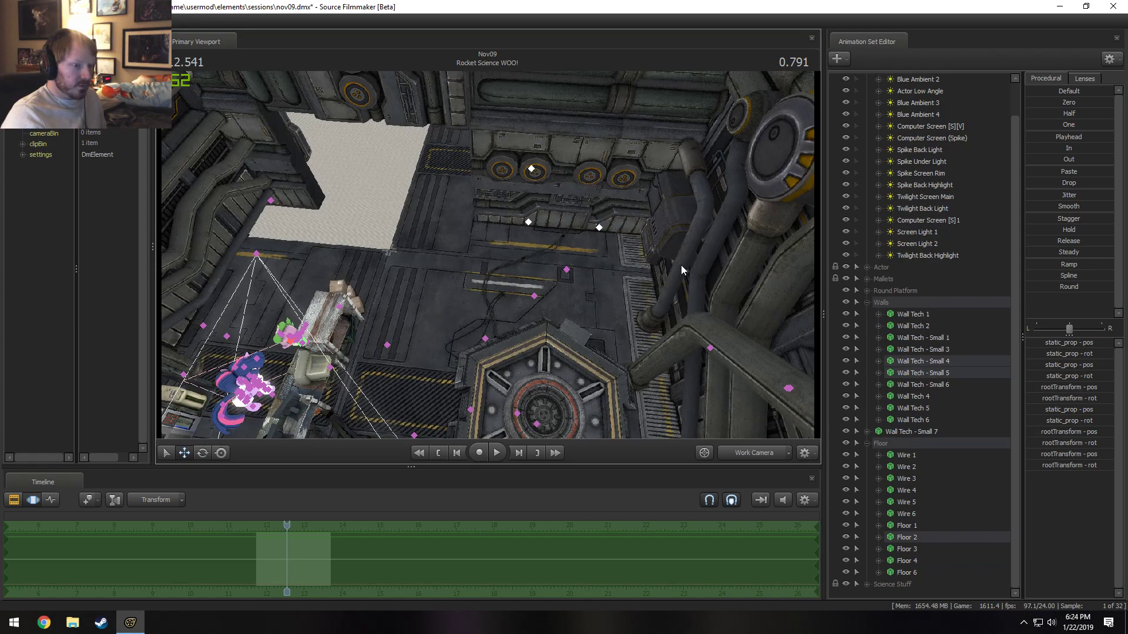
right_click(908, 537)
left_click(924, 391)
left_click_drag(439, 289, 482, 247)
left_click(867, 314)
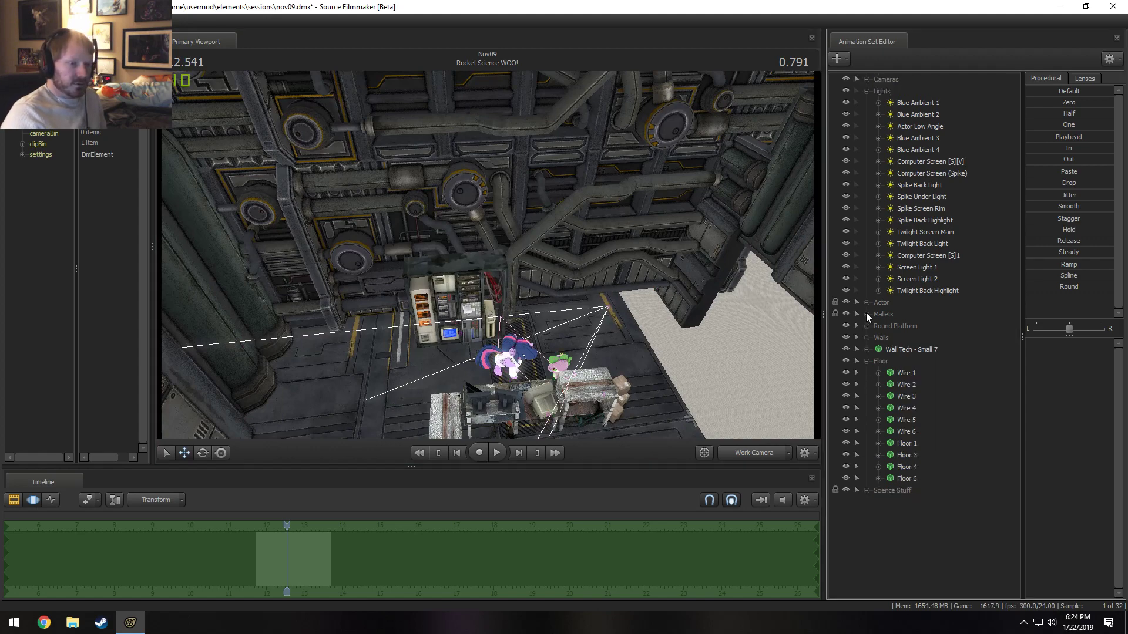
left_click(867, 361)
- Leave only the Walls set pieces selectable in the viewport and move Wall Tech - Small 7 into the Walls group
left_click_drag(612, 249, 513, 333)
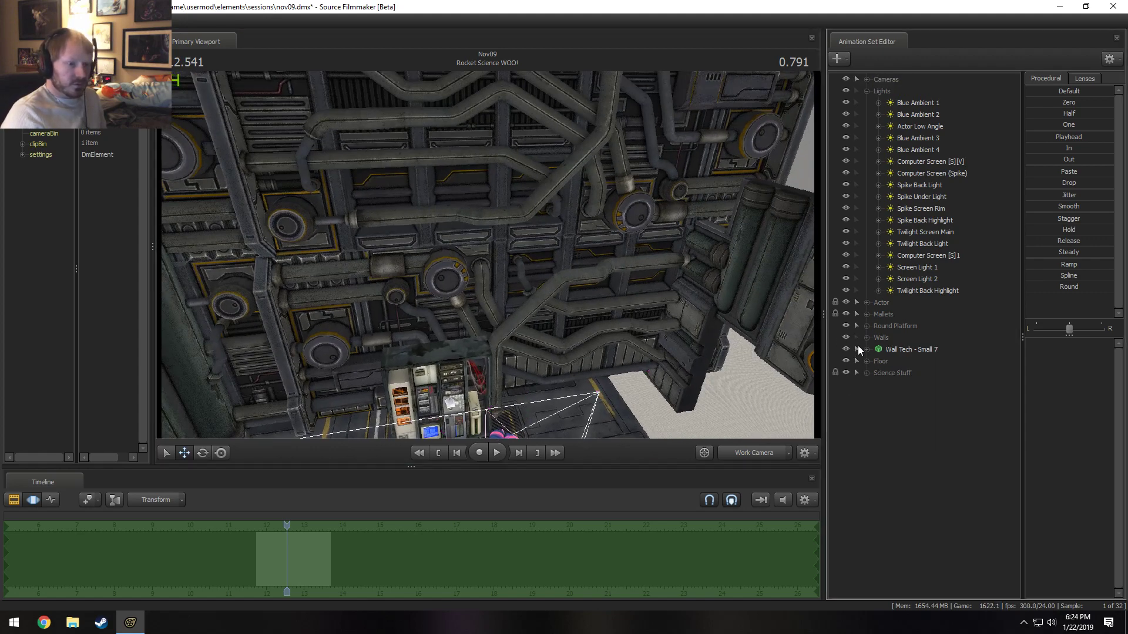
left_click(856, 361)
left_click(855, 372)
key("s")
left_click_drag(791, 377, 792, 375)
left_click_drag(887, 352, 883, 338)
left_click_drag(500, 253, 495, 248)
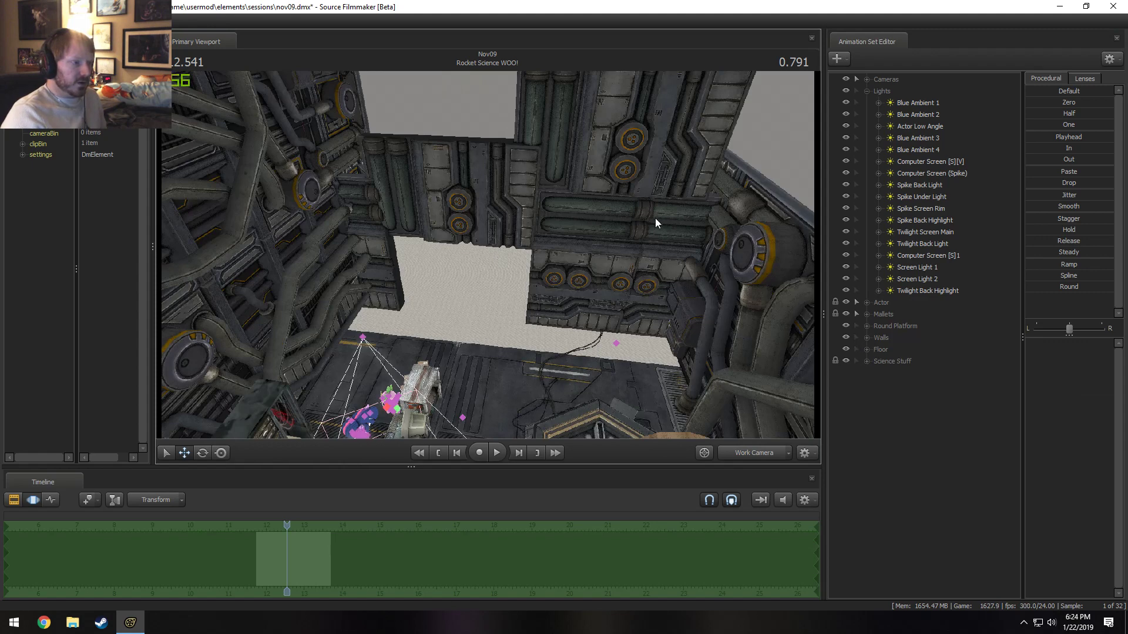
left_click(857, 337)
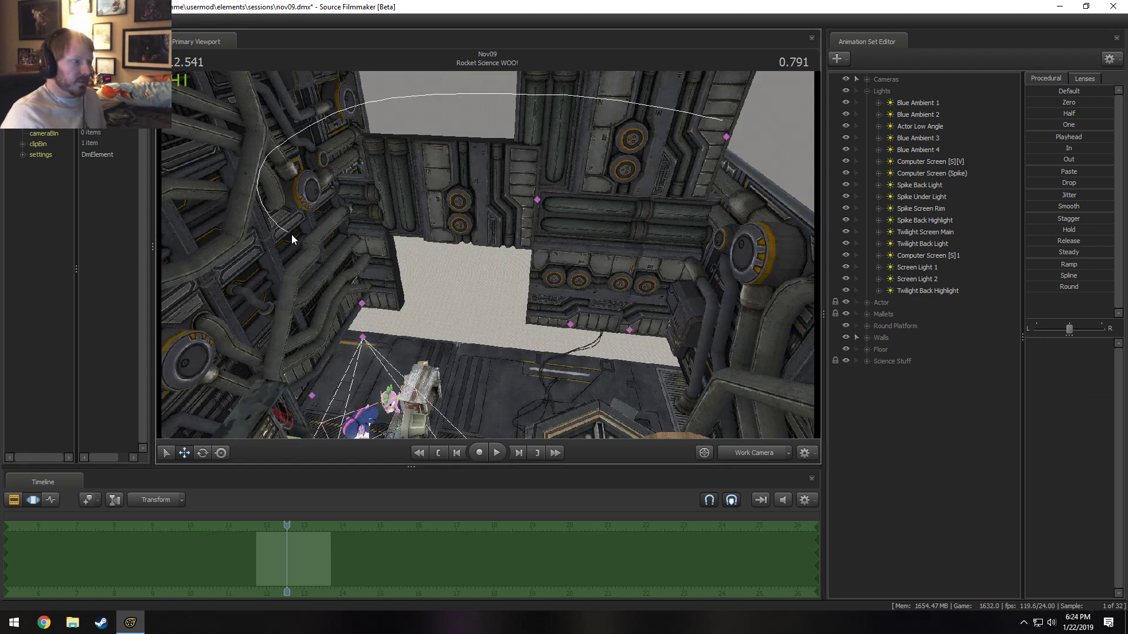
- Select the small wall panels behind the characters and delete Wall Tech - Small 3 through Small 7
mouse_move(348, 306)
left_mouse_down("ctrl")
mouse_move(584, 337)
mouse_move(658, 111)
left_mouse_up("ctrl")
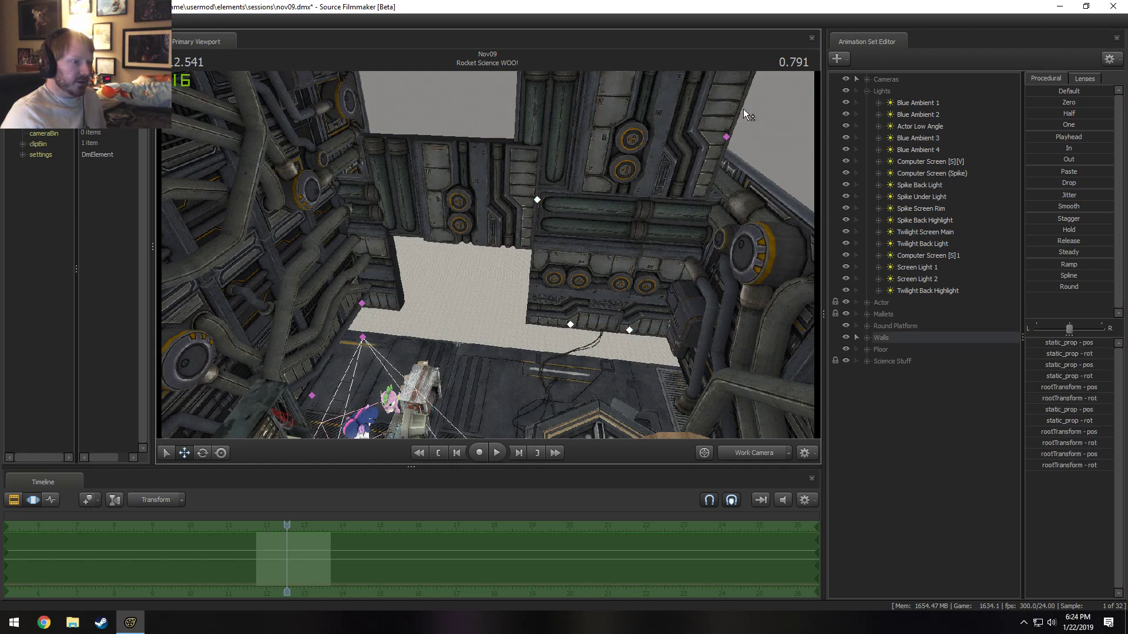
left_click_drag(742, 108, 742, 154, "ctrl+shift")
left_click(362, 303)
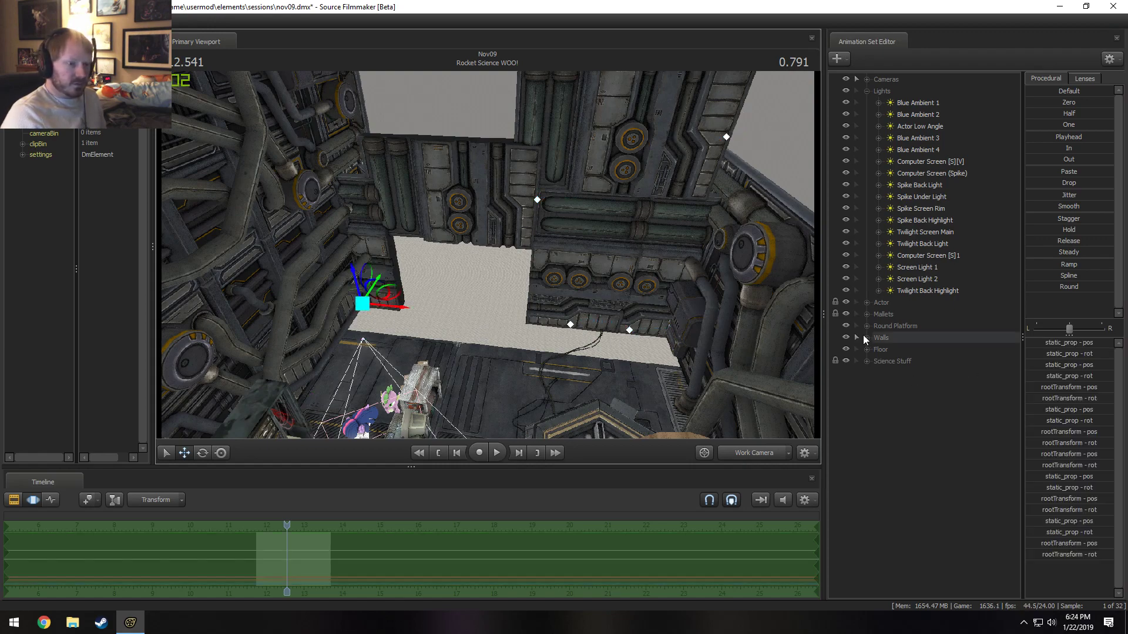
left_click(867, 338)
left_click(935, 386)
left_click(939, 420, "shift")
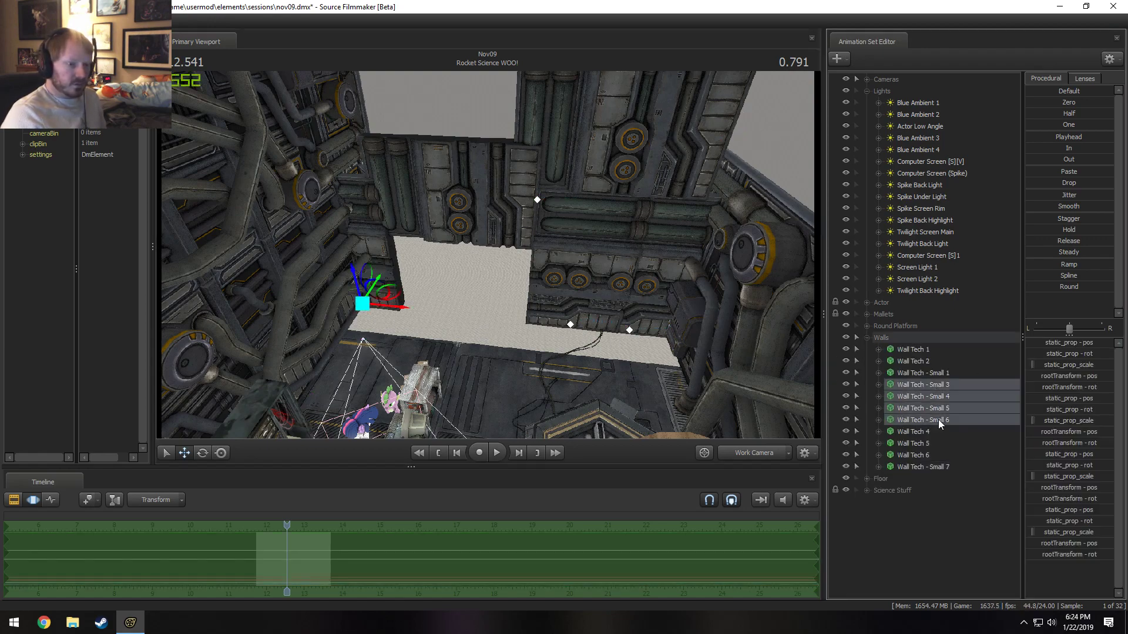
right_click(938, 468)
left_click(967, 307)
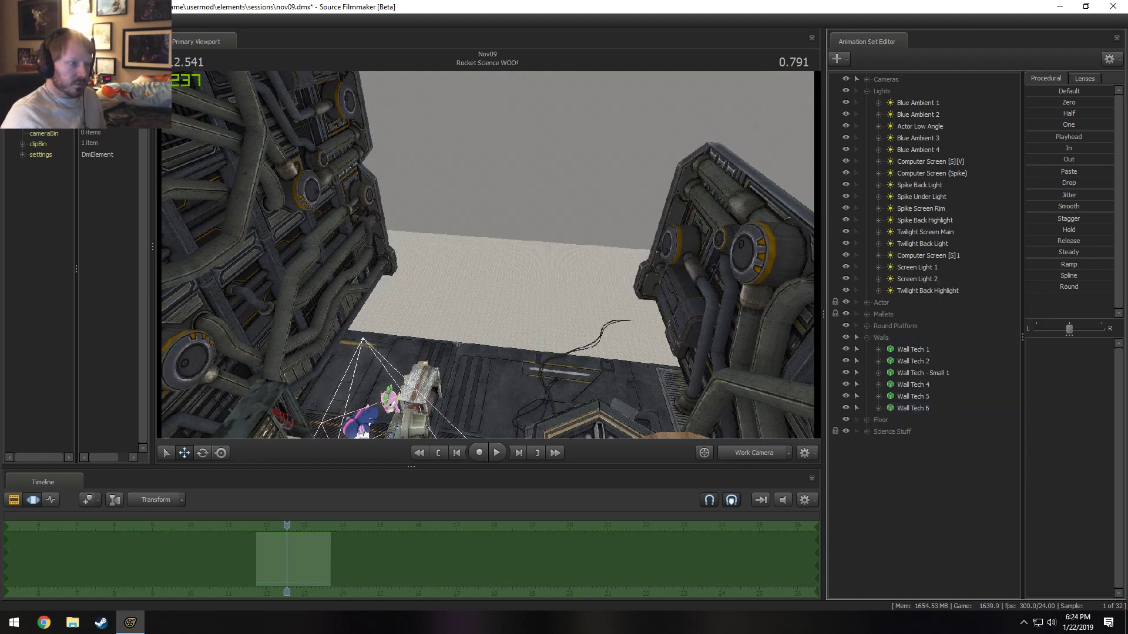
- Select the two upper wall pieces above the computer wall and delete Wall Tech 5 and Wall Tech 6
left_click_drag(682, 192, 499, 188)
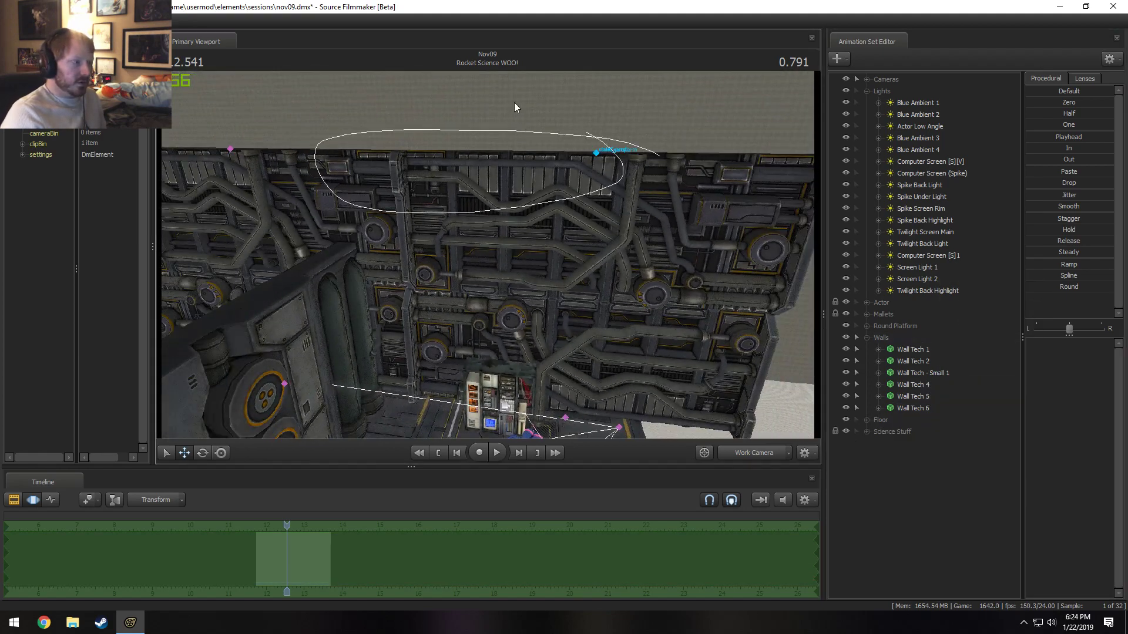
left_click(912, 396)
left_click(918, 409, "shift")
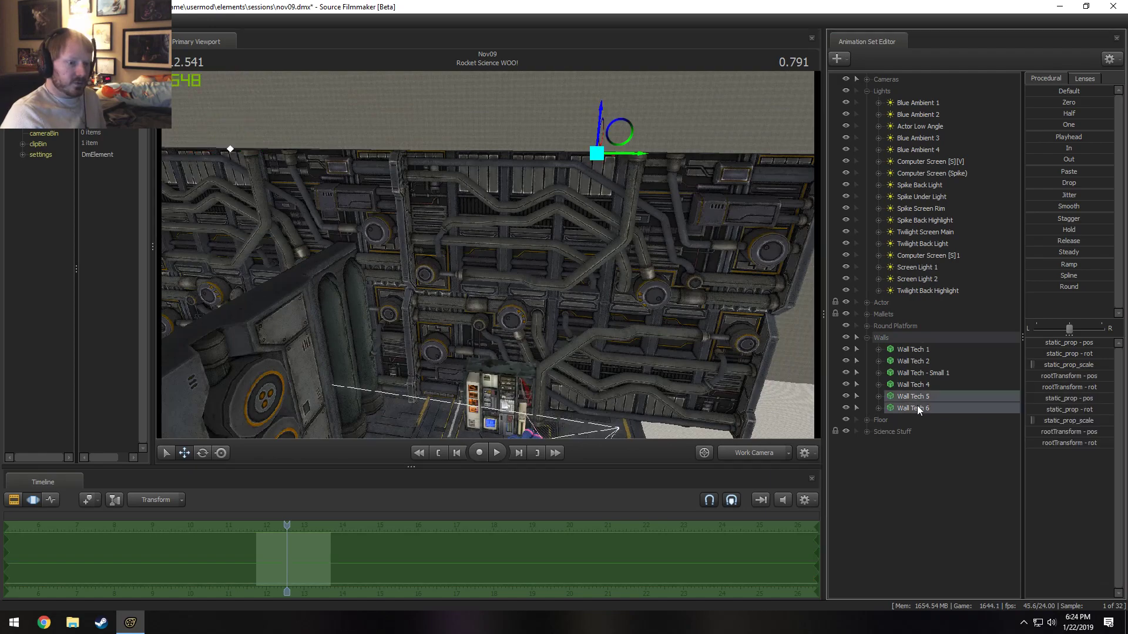
right_click(918, 409)
left_click(941, 430)
- Collapse the Walls group, expand the Floor group, and delete Wire 1 and Wire 2
left_click_drag(663, 253, 476, 282)
left_click_drag(378, 99, 414, 254)
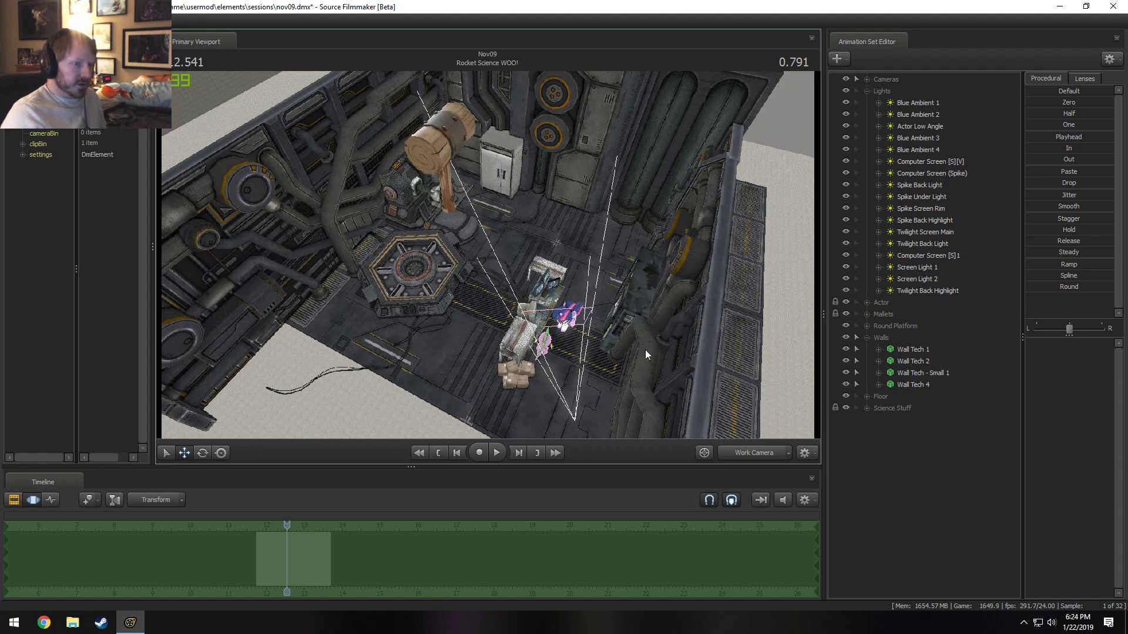
left_click(867, 337)
left_click(866, 349)
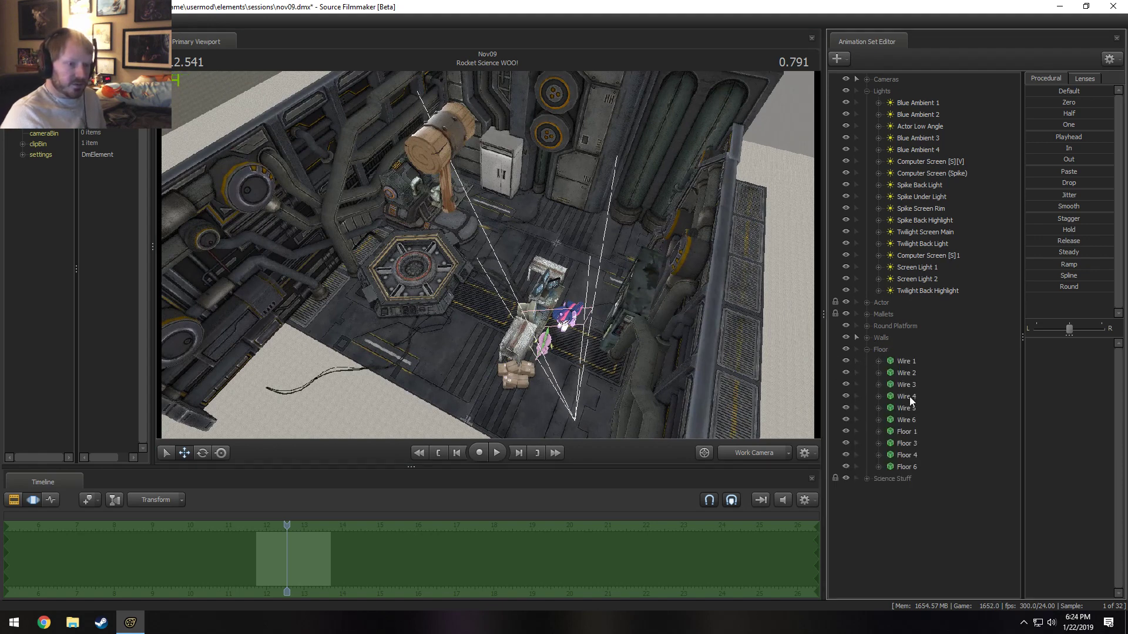
left_click(888, 419)
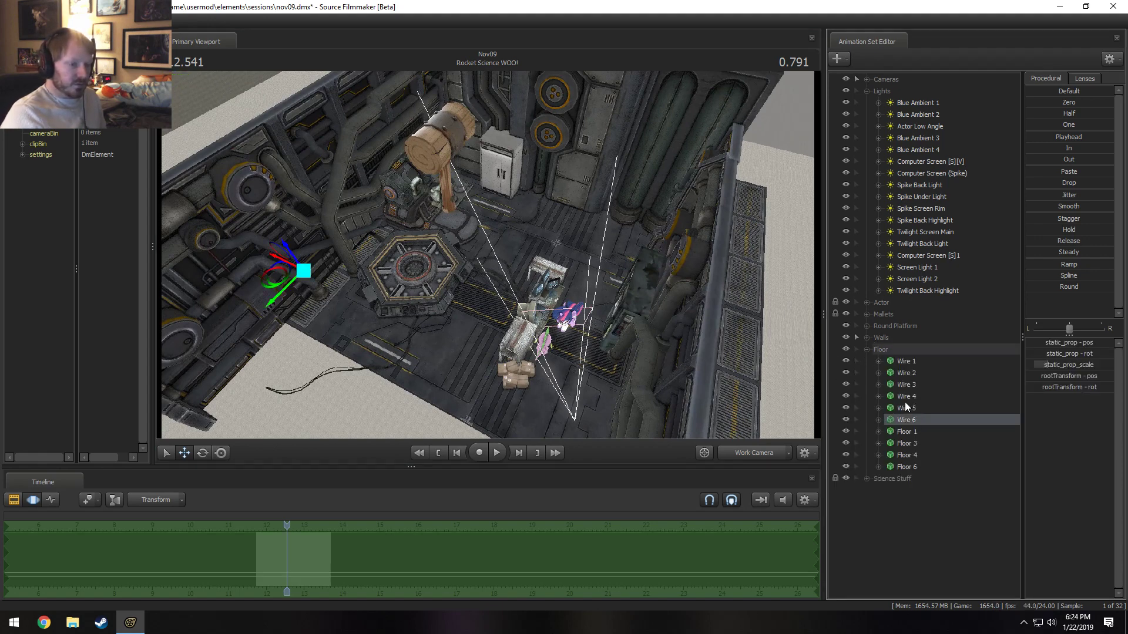
left_click(844, 383)
left_click_drag(924, 372, 918, 364)
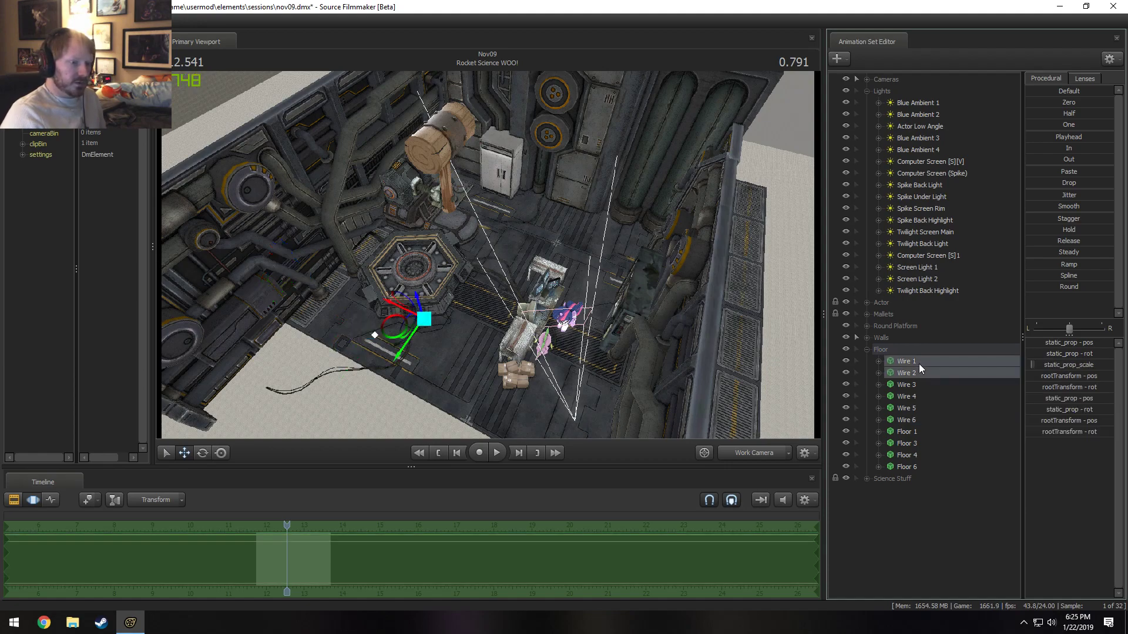
right_click(919, 364)
left_click(933, 390)
- Find Wall Tech 4 behind the pipe wall in the scene and delete it from the Walls group
left_click_drag(788, 373, 833, 394)
key("s")
key("w")
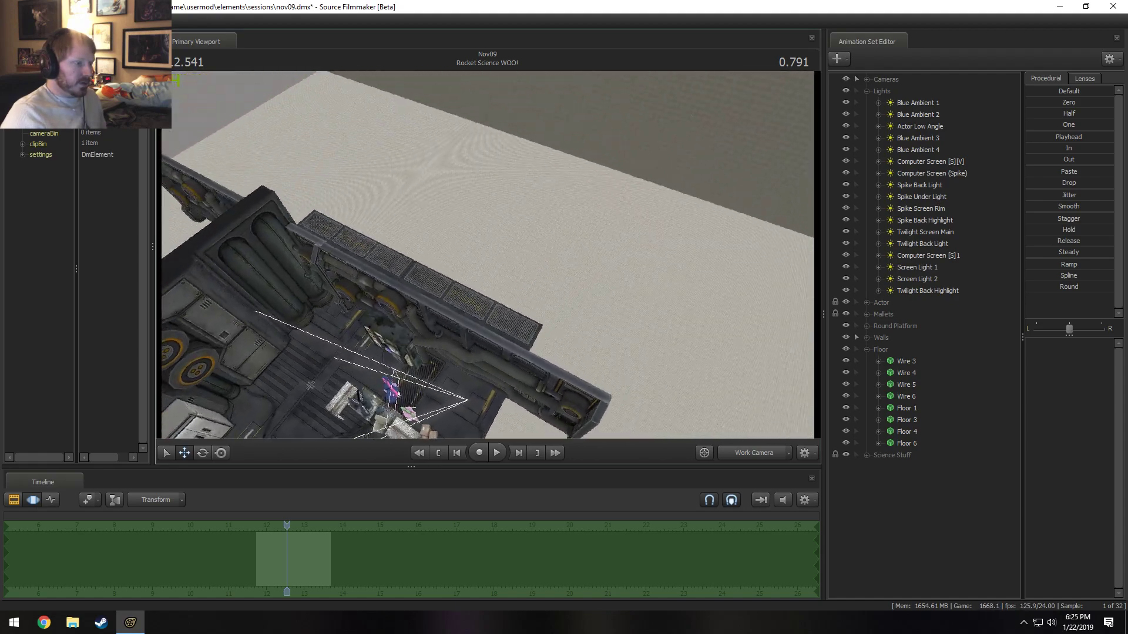
key("x")
key("a")
left_click_drag(524, 274, 529, 267)
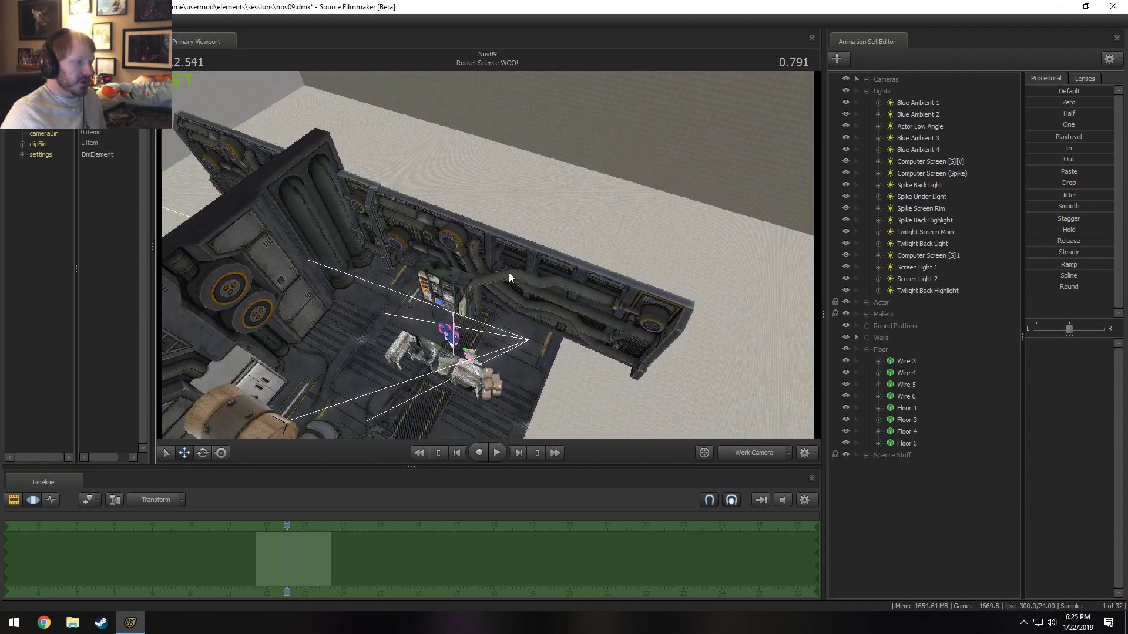
left_click(280, 203)
left_click(866, 337)
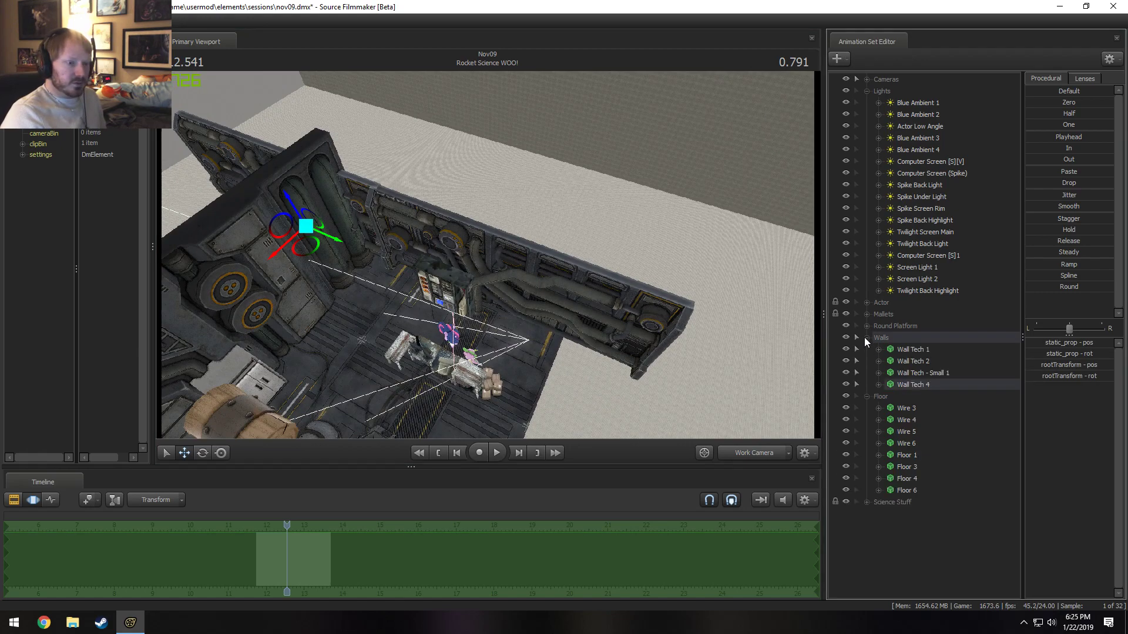
right_click(922, 383)
left_click(949, 406)
- Slide Wall Tech 2 along its green axis to close the gap left by the deleted Wall Tech 4
left_click(910, 361)
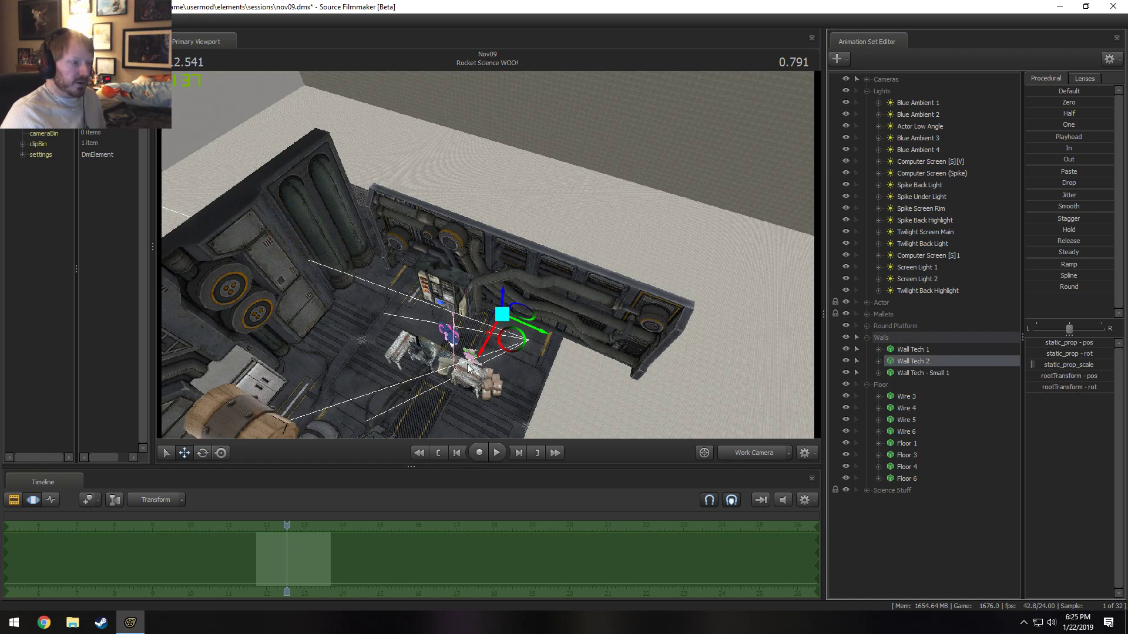
left_click_drag(539, 336, 481, 324)
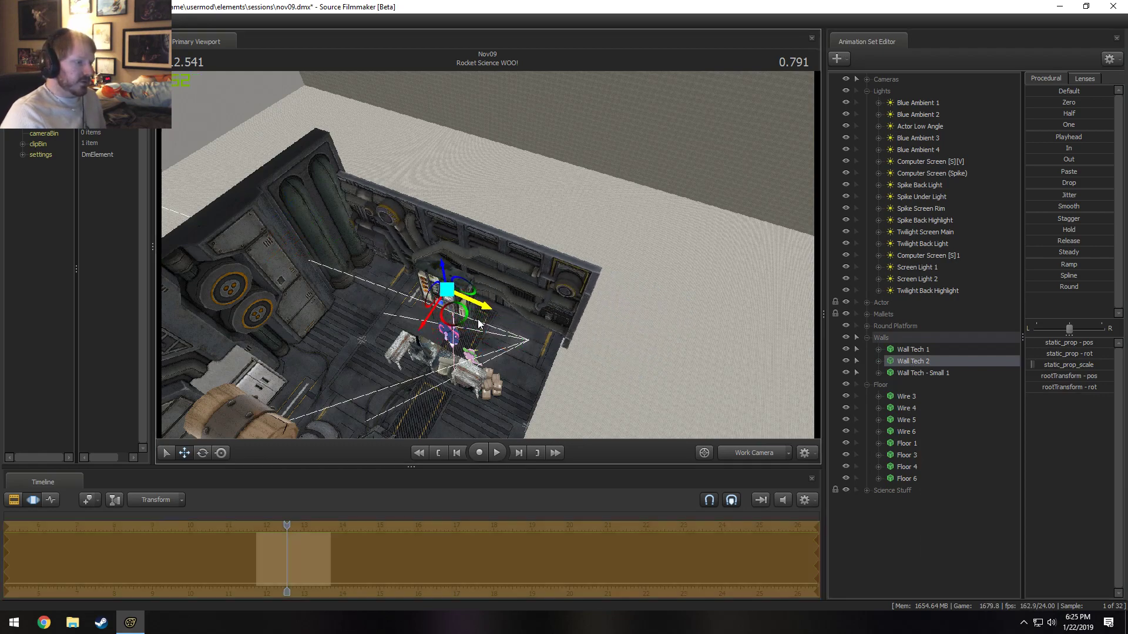
left_click_drag(630, 258, 462, 235)
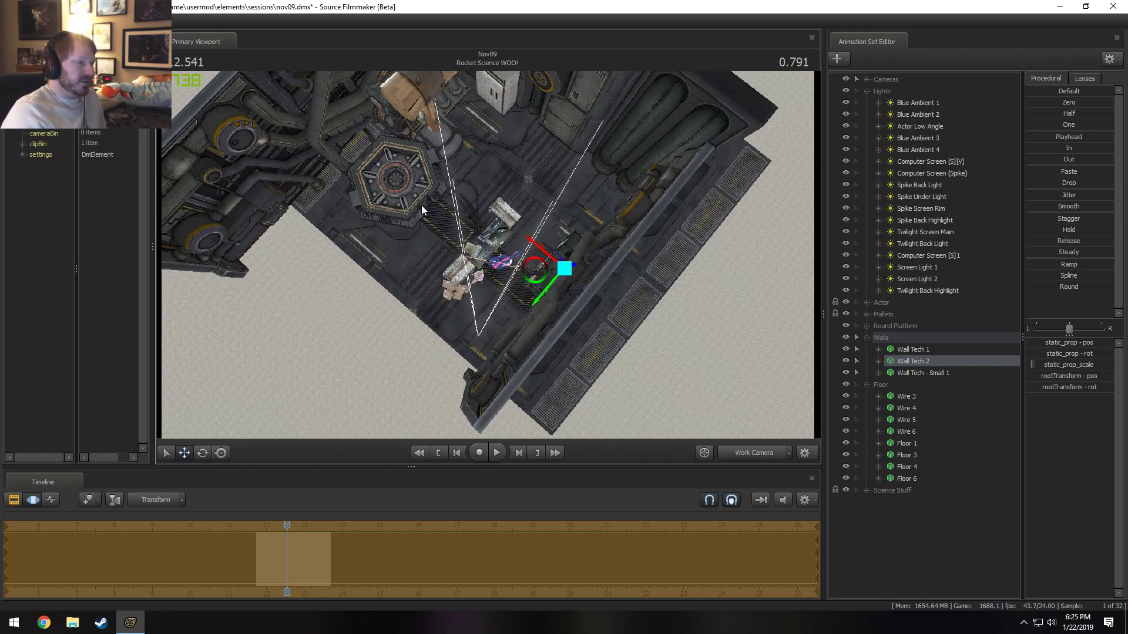
- Inspect the reduced set around the characters for other pieces the shot does not need
left_click_drag(422, 205, 382, 182)
key("w")
key("s")
mouse_move(494, 213)
left_mouse_down()
mouse_move(505, 208)
mouse_move(493, 213)
left_mouse_up()
key("w")
key("s")
left_click_drag(421, 235, 341, 221)
key("a")
key("w")
key("d")
left_click_drag(575, 242, 575, 242)
- Switch the viewport to the Main Camera and turn the lighting back on
left_click(760, 452)
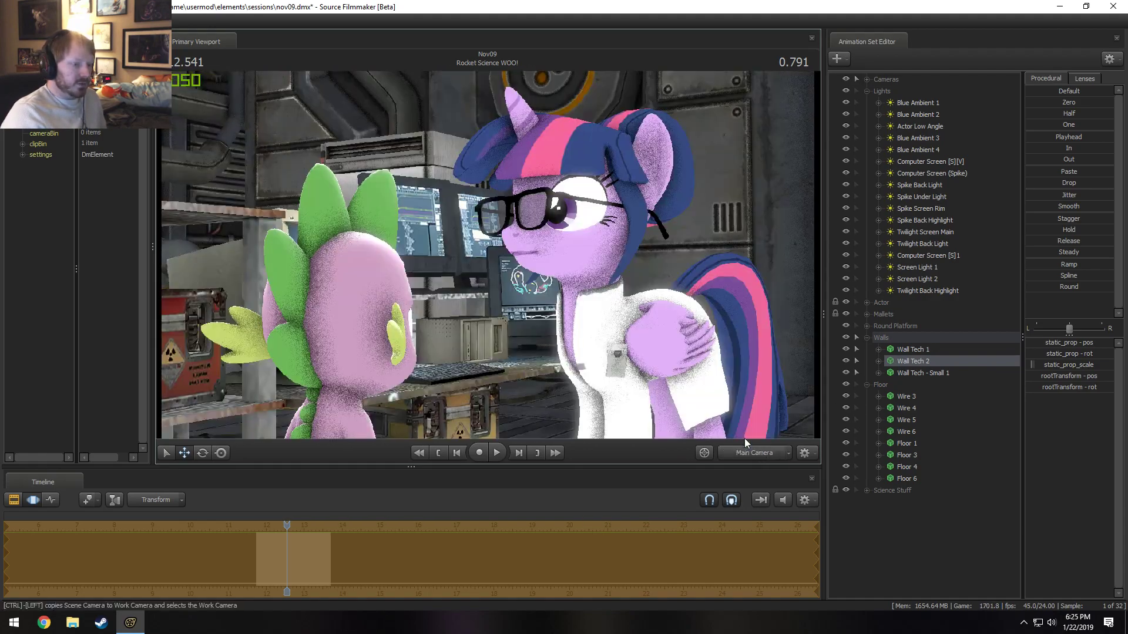
key("F3")
key("F2")
right_click(509, 297)
left_click(530, 329)
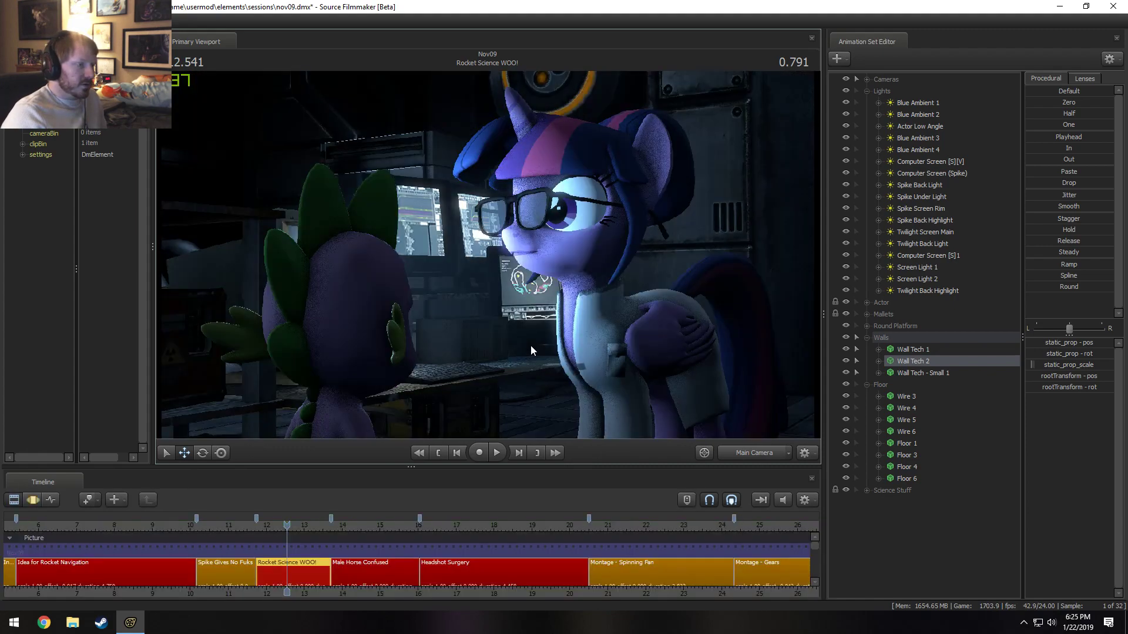
- Play the "Rocket Science WOO!" shot from its start to check the framing and lighting
key("F3")
mouse_move(256, 526)
left_mouse_down()
mouse_move(280, 527)
mouse_move(256, 529)
left_mouse_up()
key("space")
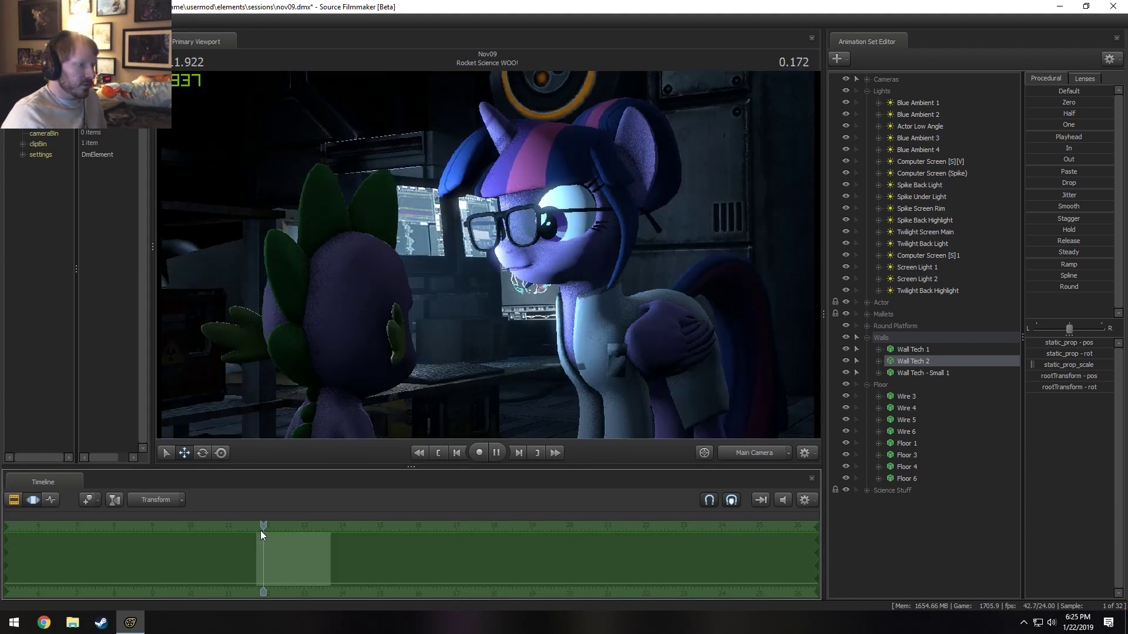
key("space")
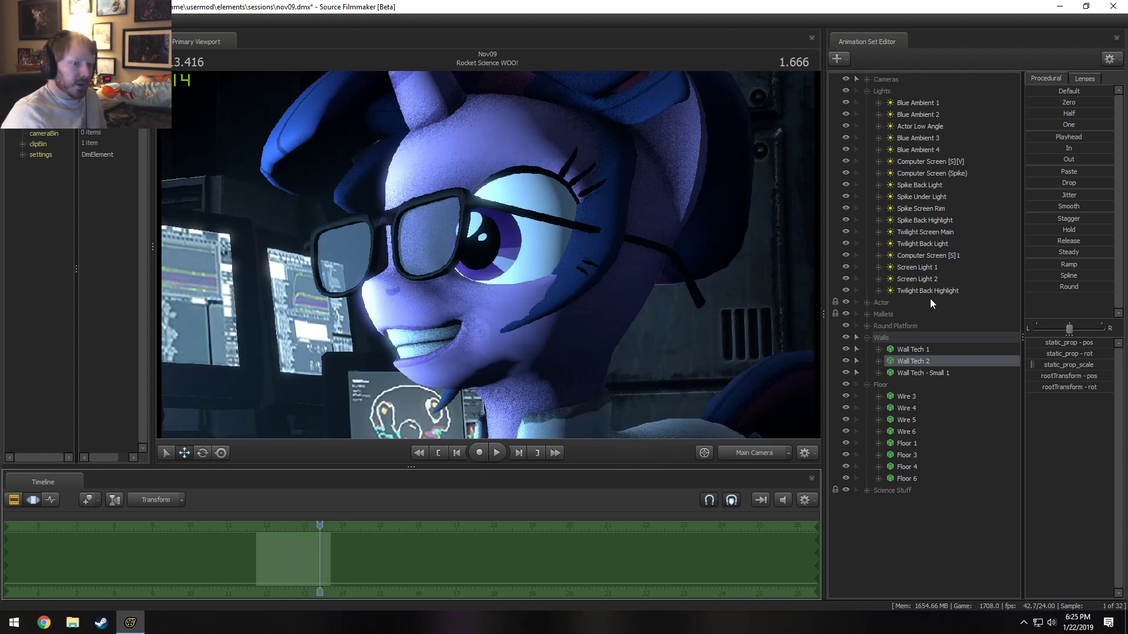
- Collapse the Walls and Floor groups and view the set through the Work Camera, pulled back behind Spike
left_click(867, 338)
left_click(866, 350)
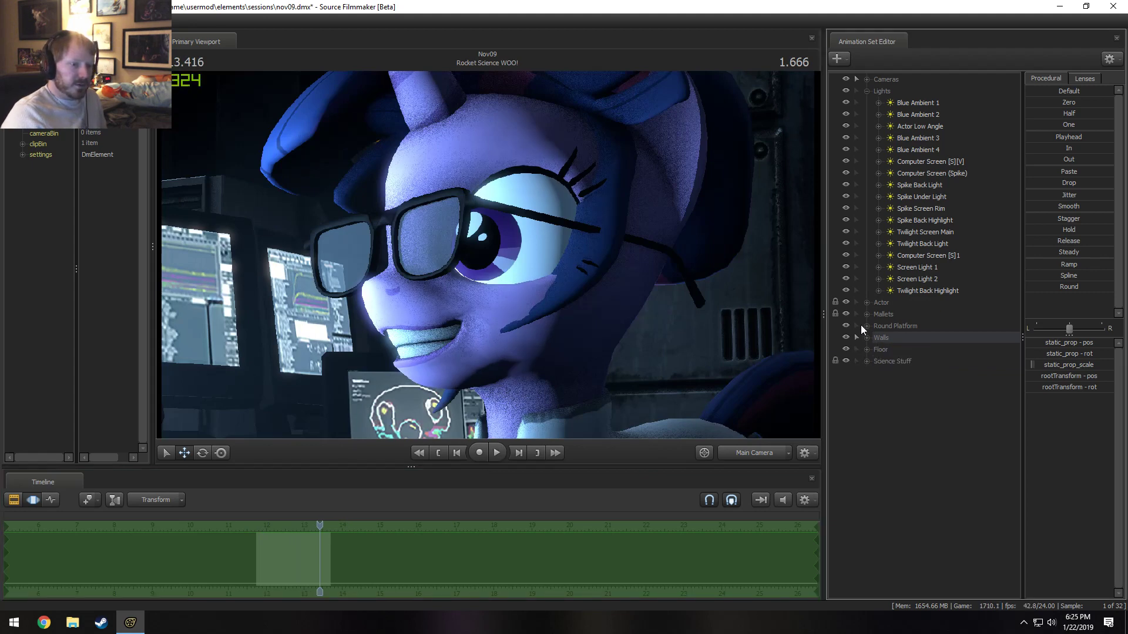
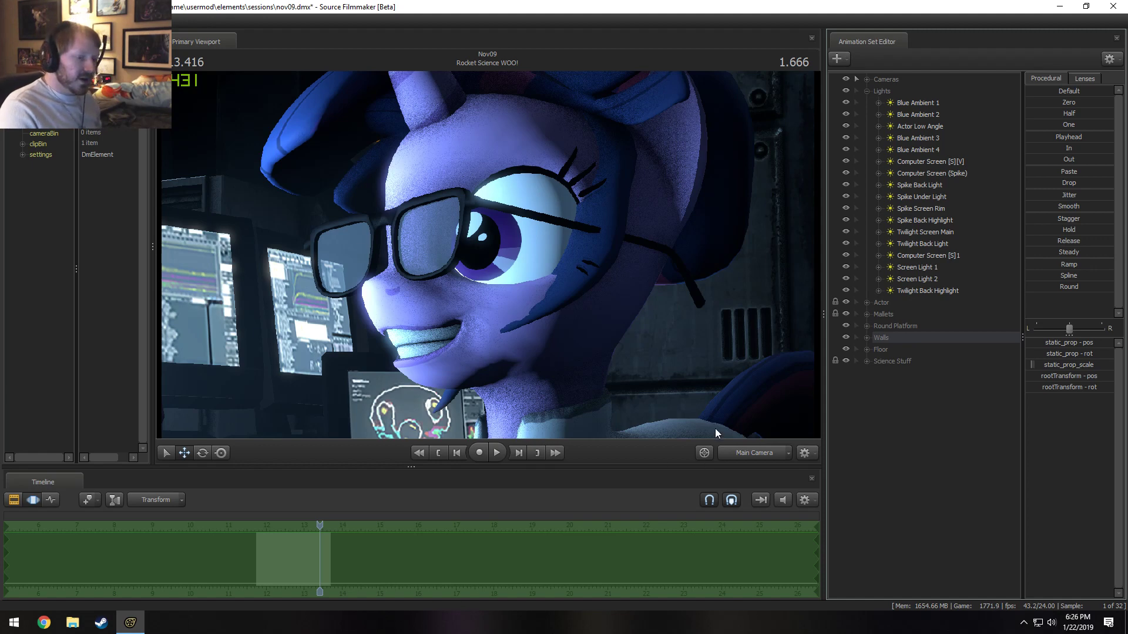
left_click(749, 455)
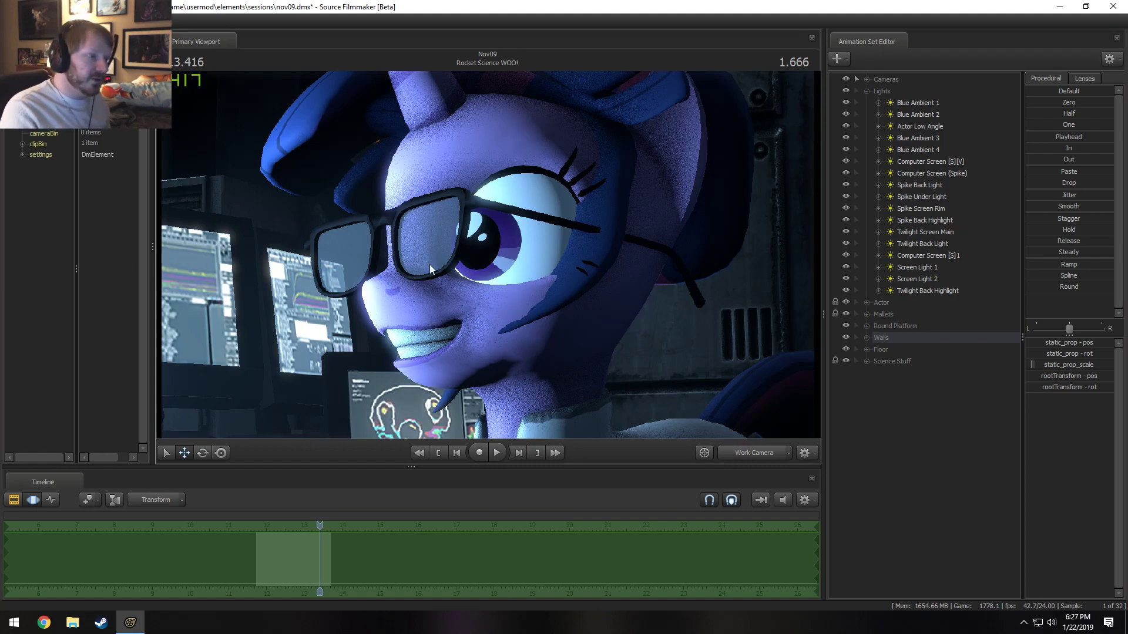
left_click_drag(429, 265, 486, 255)
key("s")
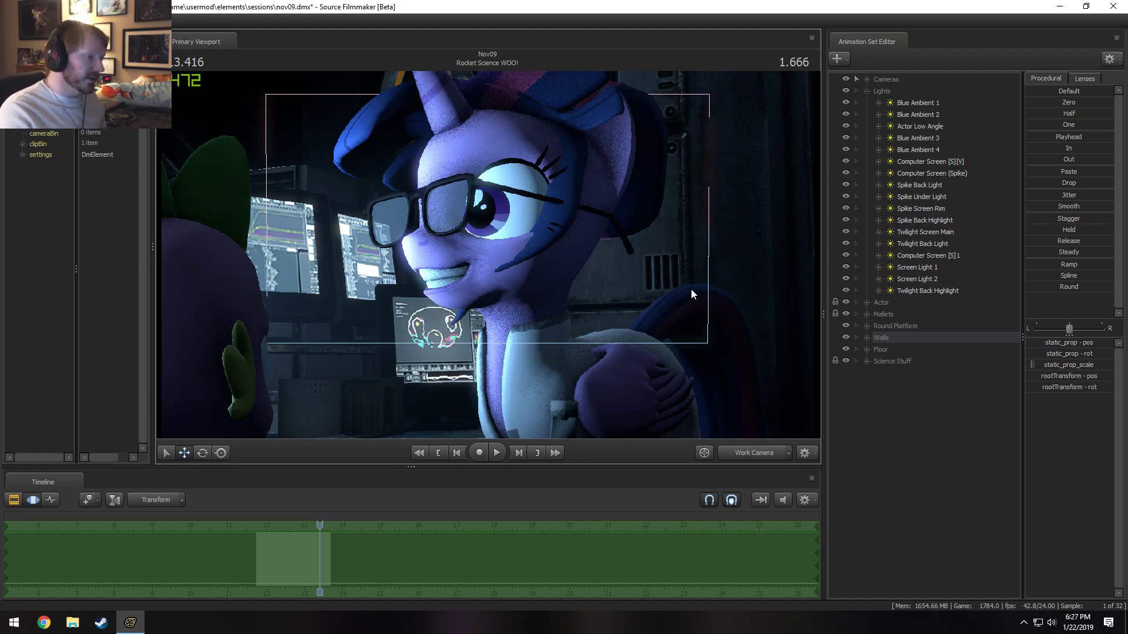
key("s")
left_click_drag(688, 380, 675, 380)
key("w")
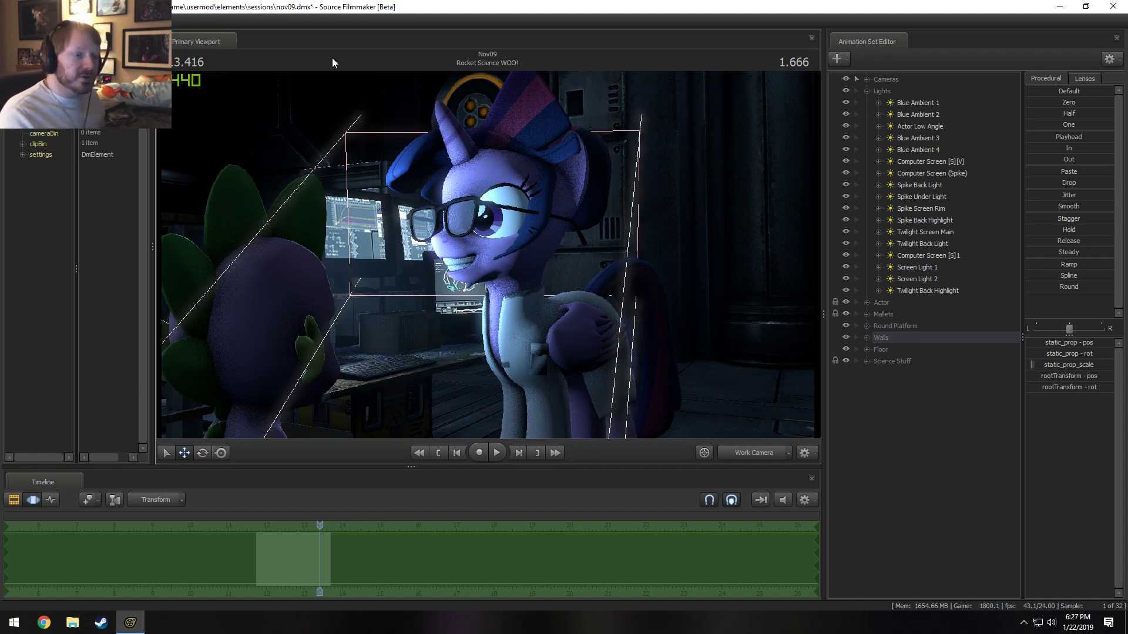
- Collapse the Lights group and clear the animation set selection
left_click(868, 91)
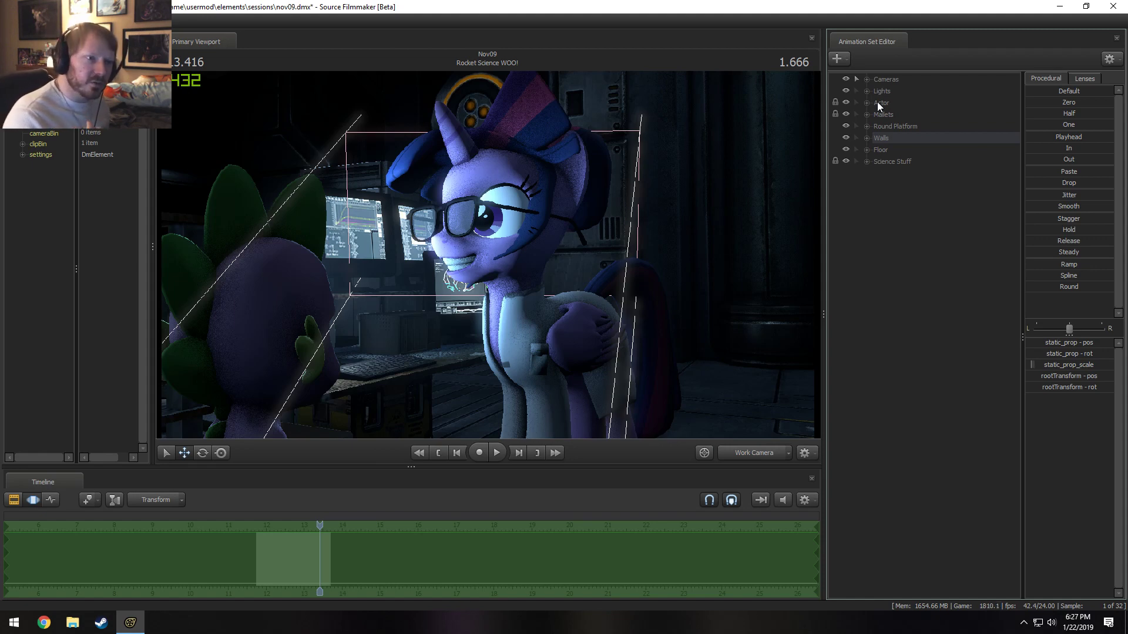
left_click(889, 195)
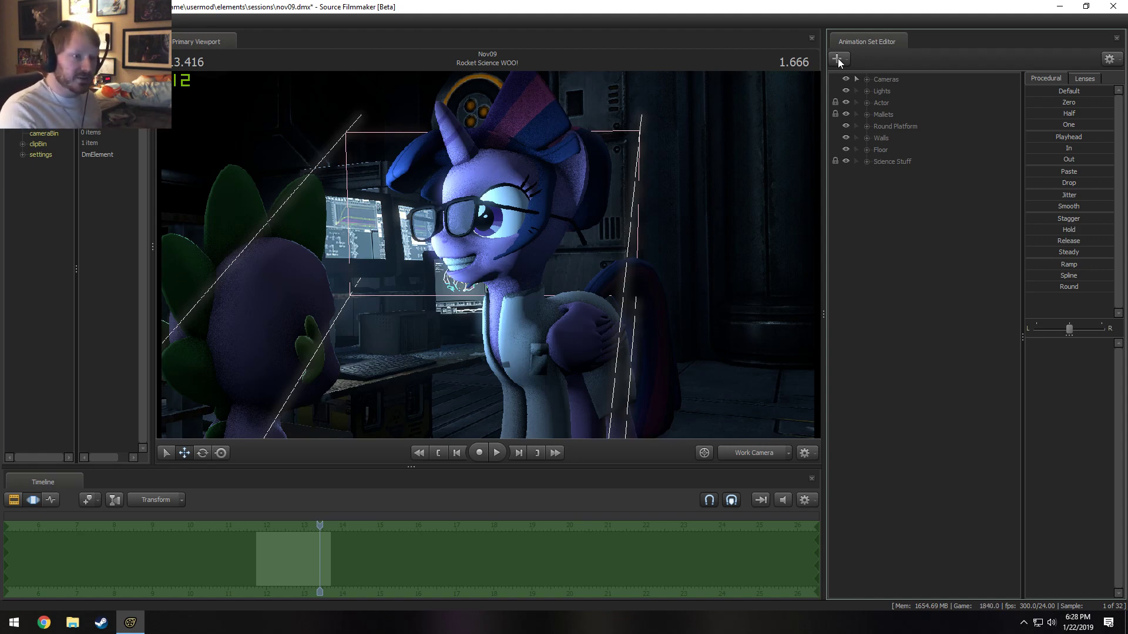
- Turn off the scene hierarchy to review all animation sets as one flat list, and turn the hierarchy back on
right_click(915, 324)
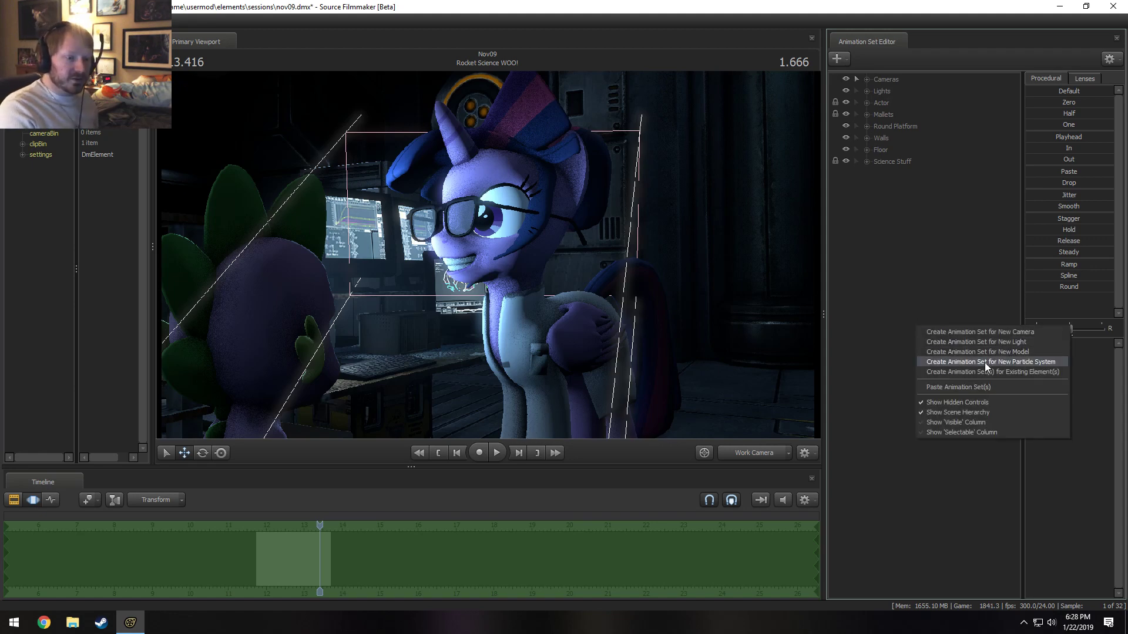
left_click(988, 407)
scroll(940, 268, "down", 1)
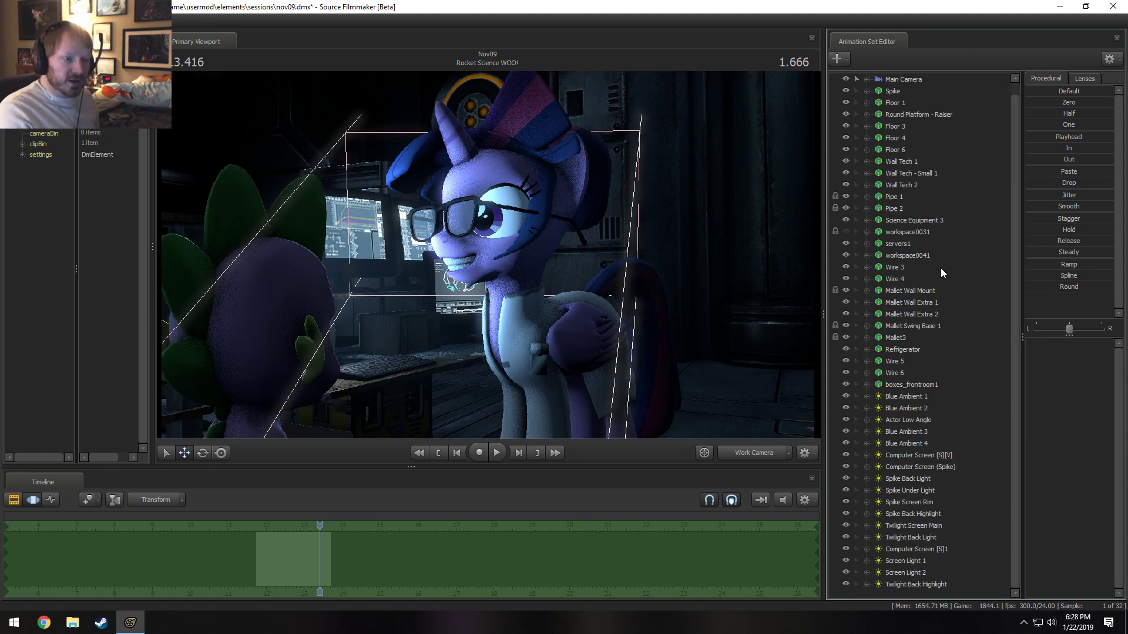
scroll(929, 271, "up", 1)
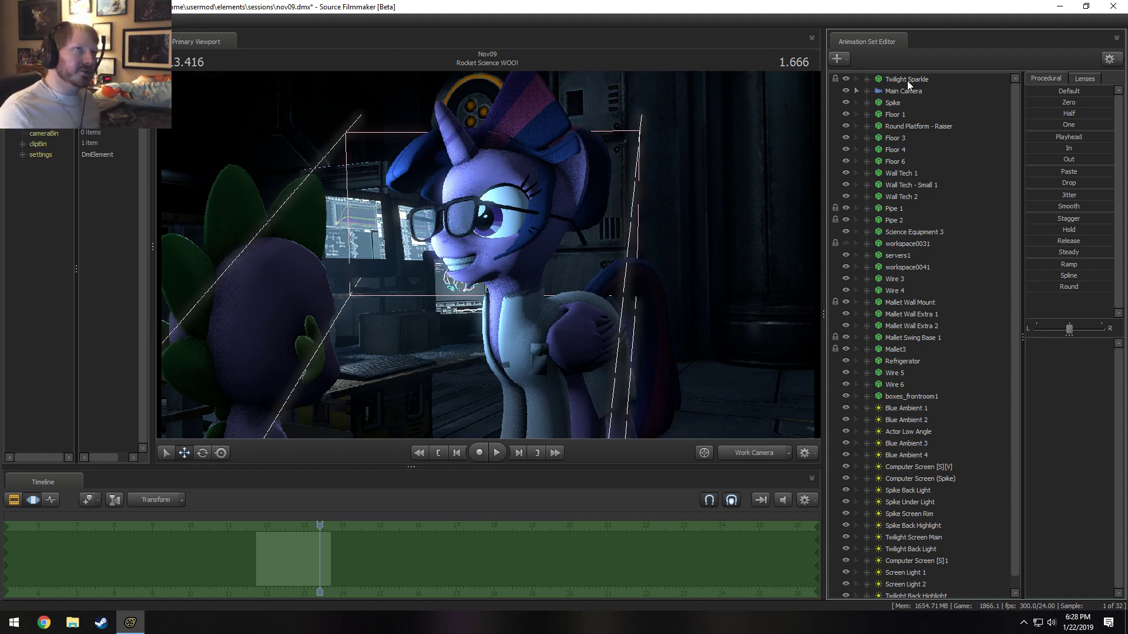
right_click(1003, 266)
scroll(921, 587, "down", 1)
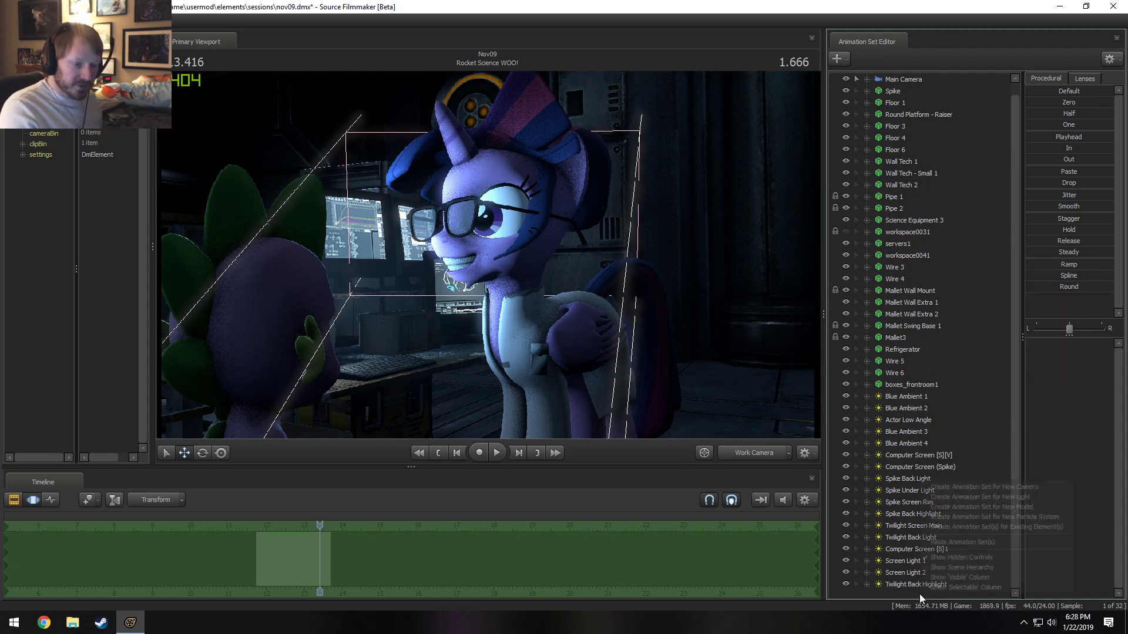
right_click(919, 594)
left_click(962, 567)
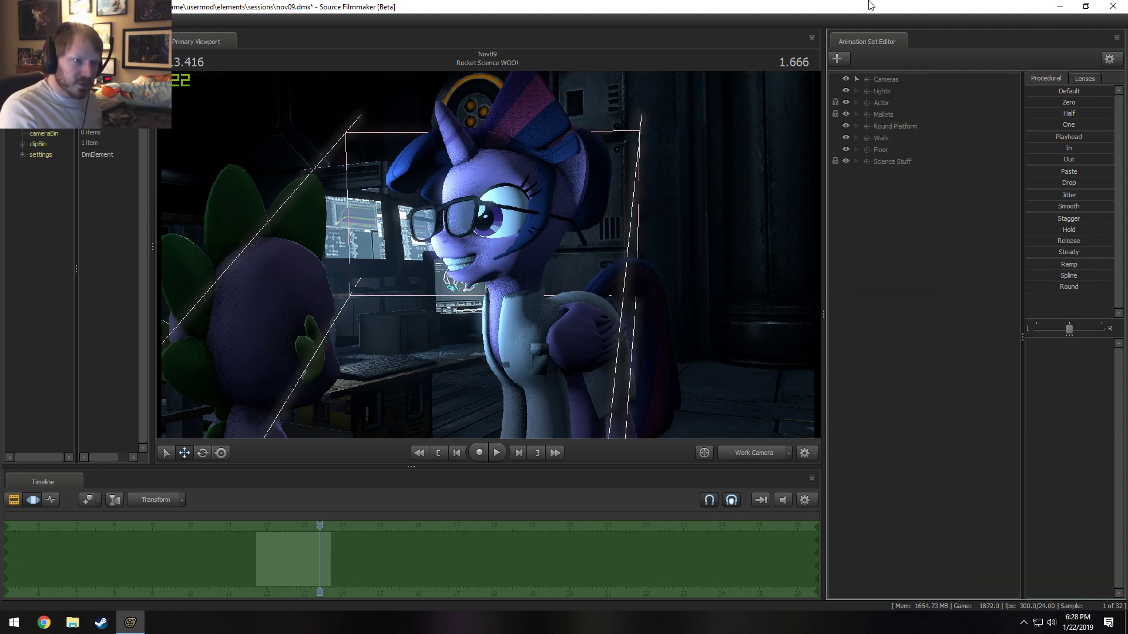
- Create a new camera animation set from the Work Camera's position in the Motion Editor and look through it in the viewport
left_click(920, 92)
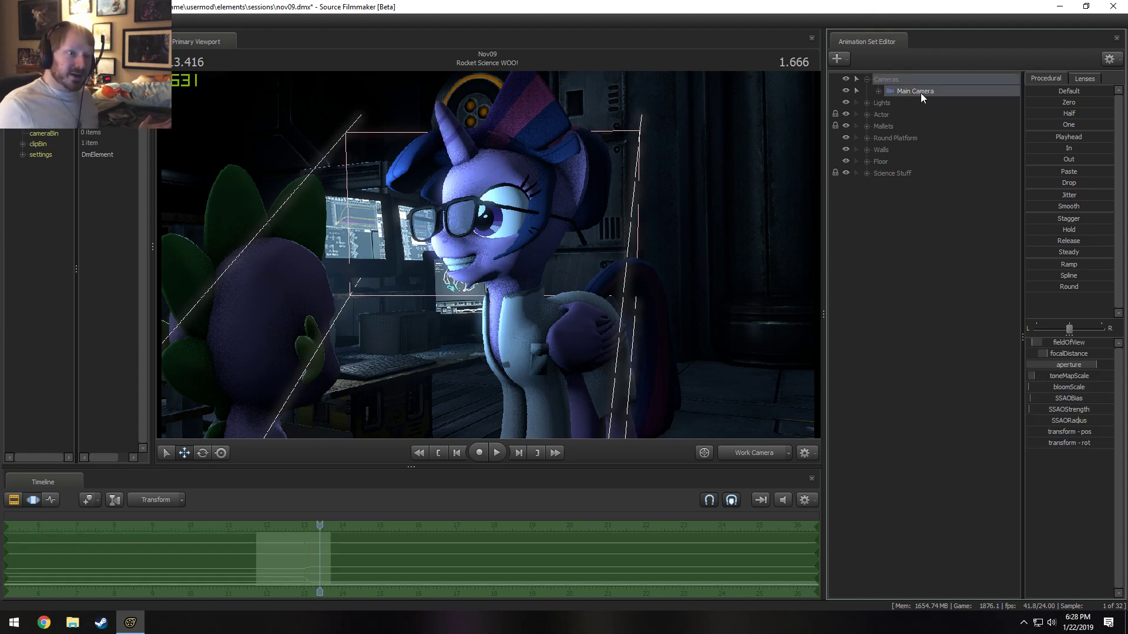
left_click(487, 255)
key("F2")
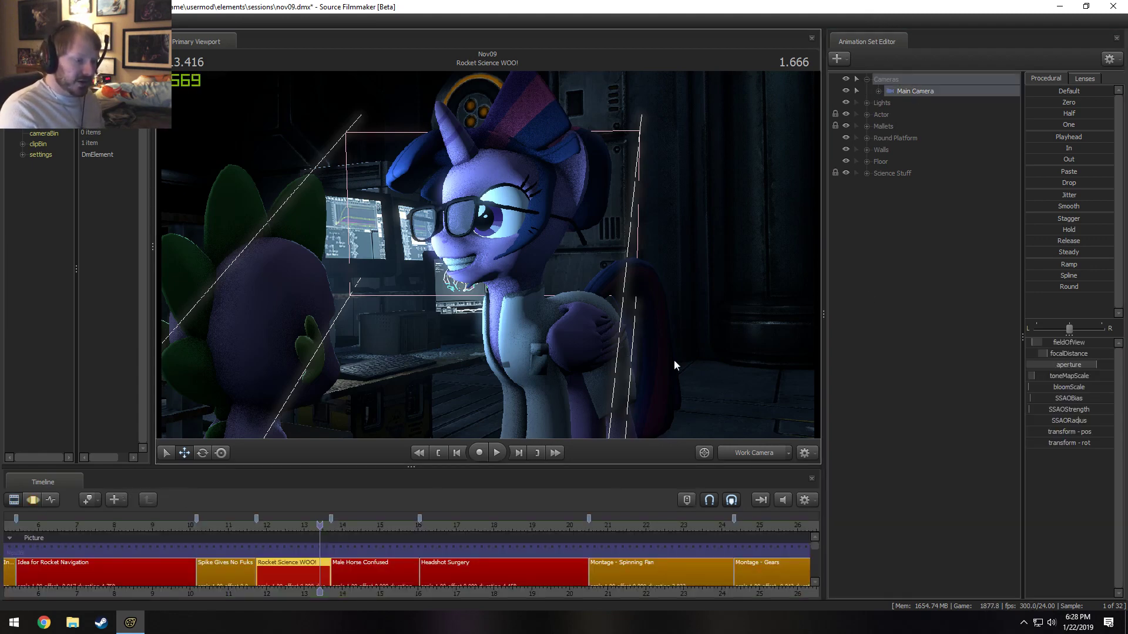
key("F3")
left_click_drag(801, 428, 761, 439)
right_click(943, 109)
right_click(887, 217)
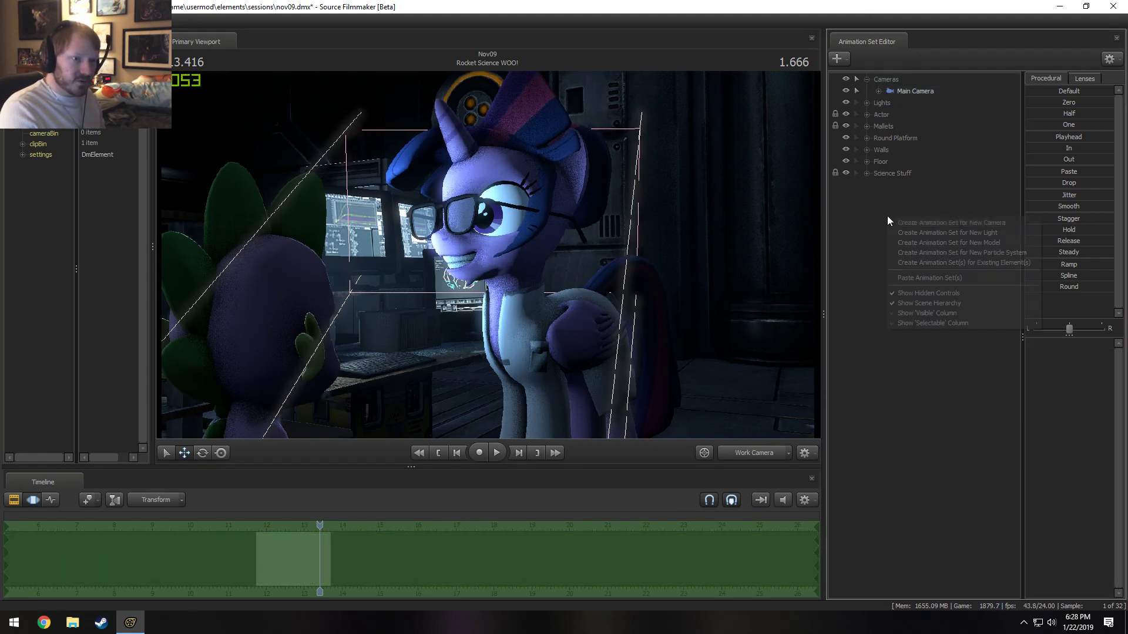
left_click(941, 226)
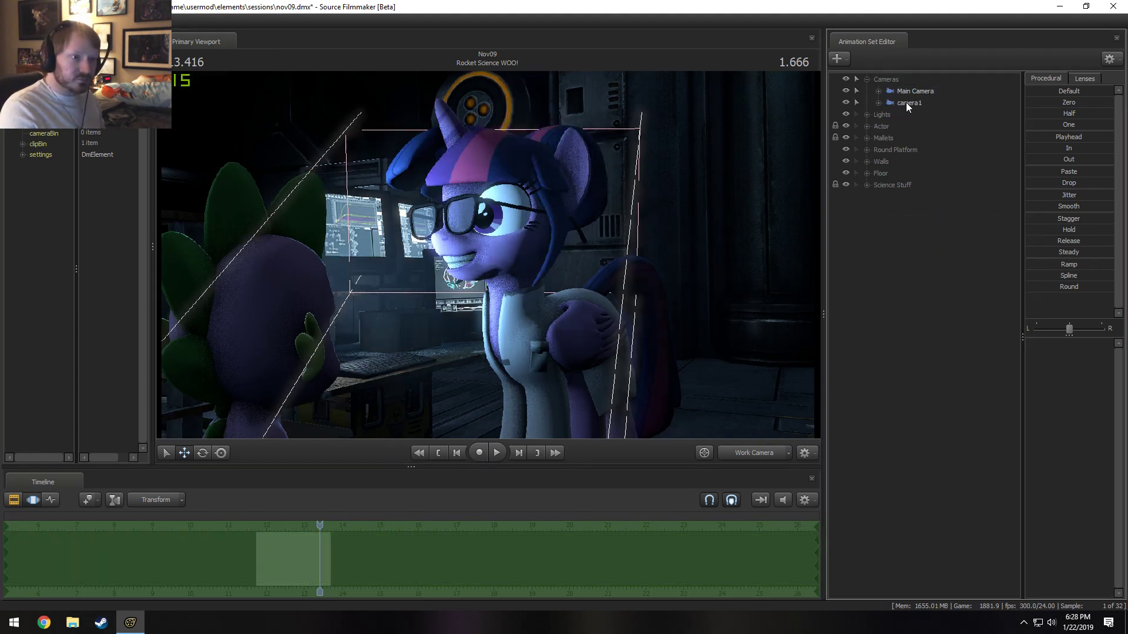
left_click(905, 102)
left_click_drag(907, 104, 634, 329)
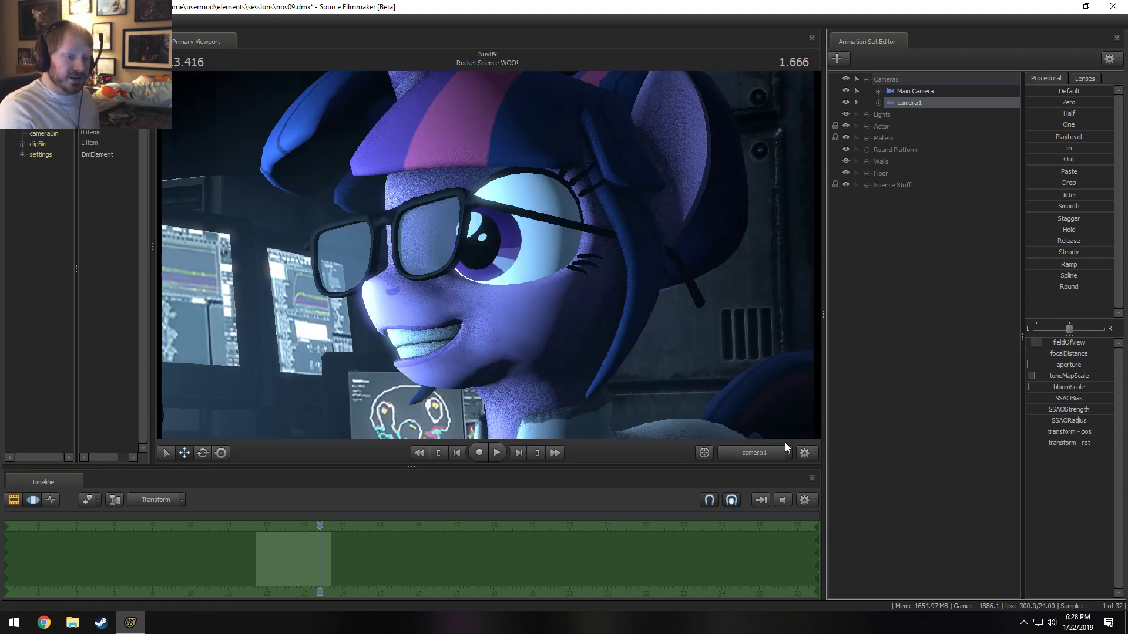
- Rename the new camera's animation set to Special Camera
right_click(914, 104)
left_click(926, 106)
type("B")
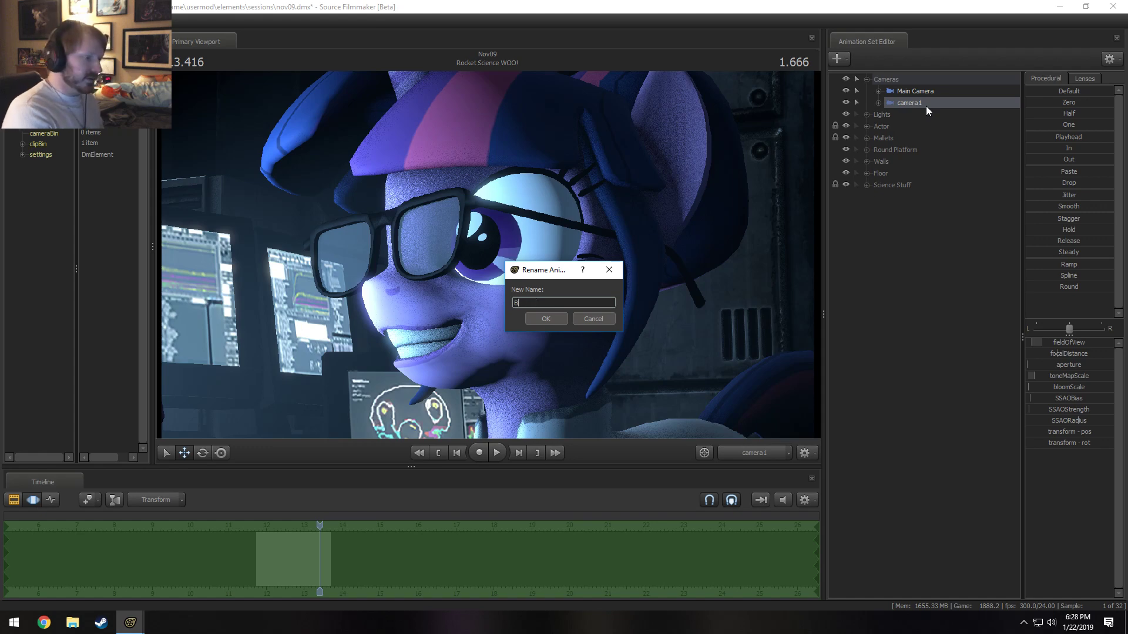
type("ig")
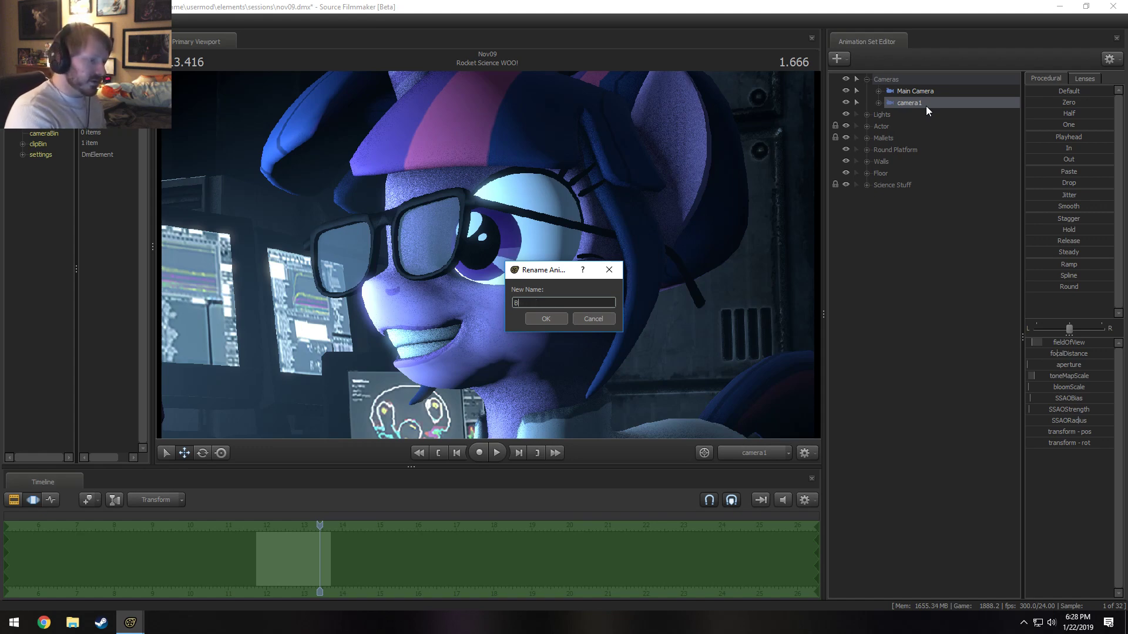
key("BackSpace")
type("Spec")
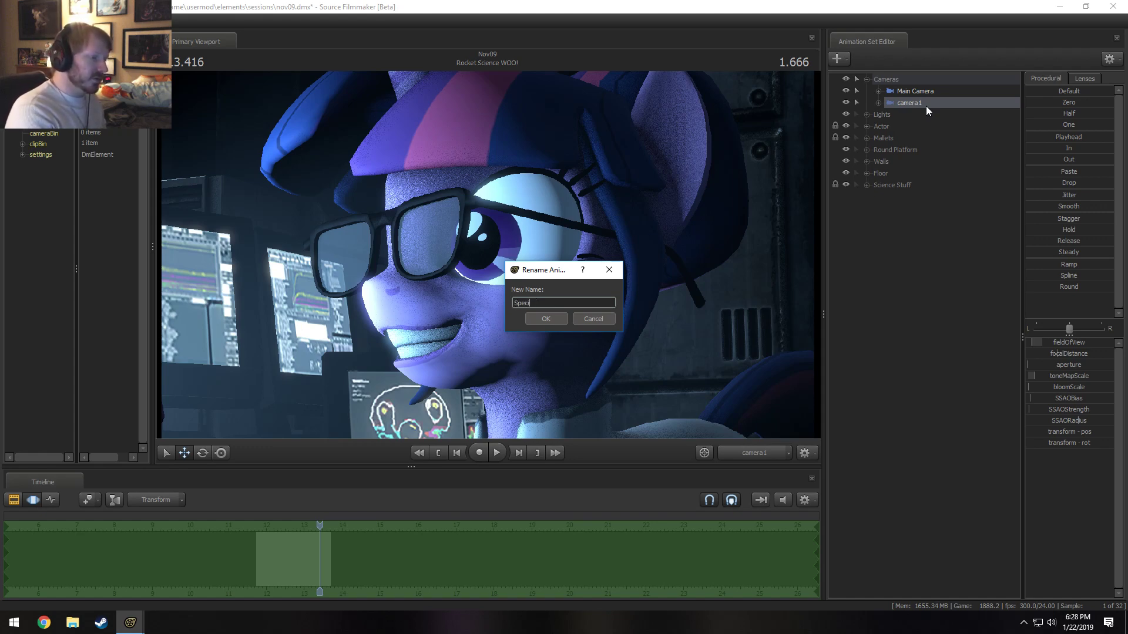
type("ial Camera")
key("Return")
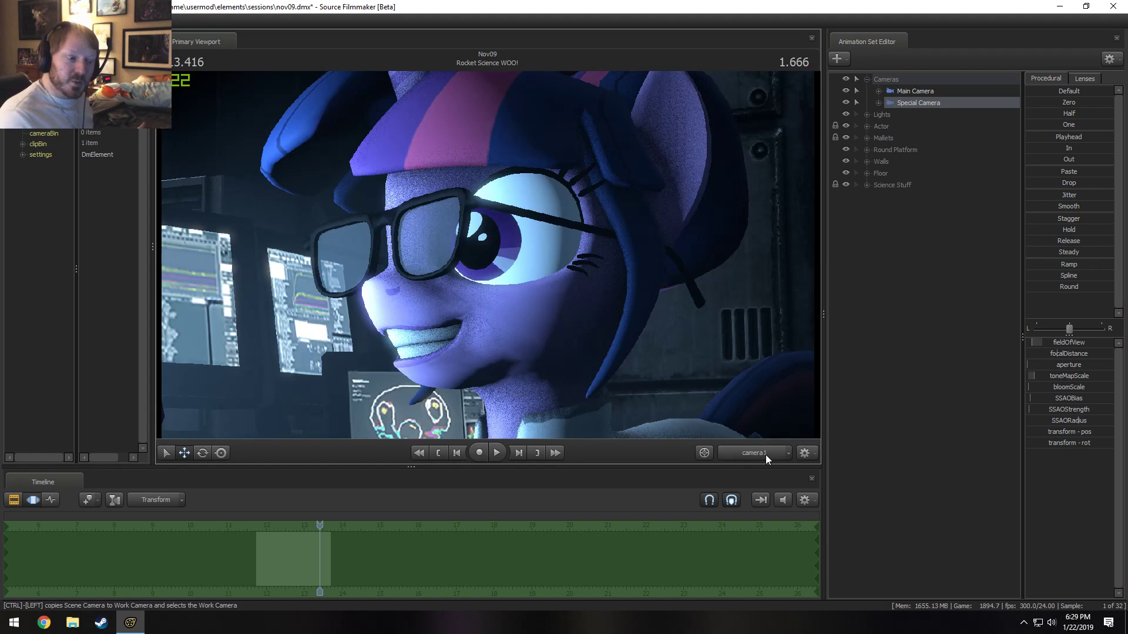
- Alternate the viewport between the Work Camera and the renamed camera to compare their views and displayed names
left_click(766, 455)
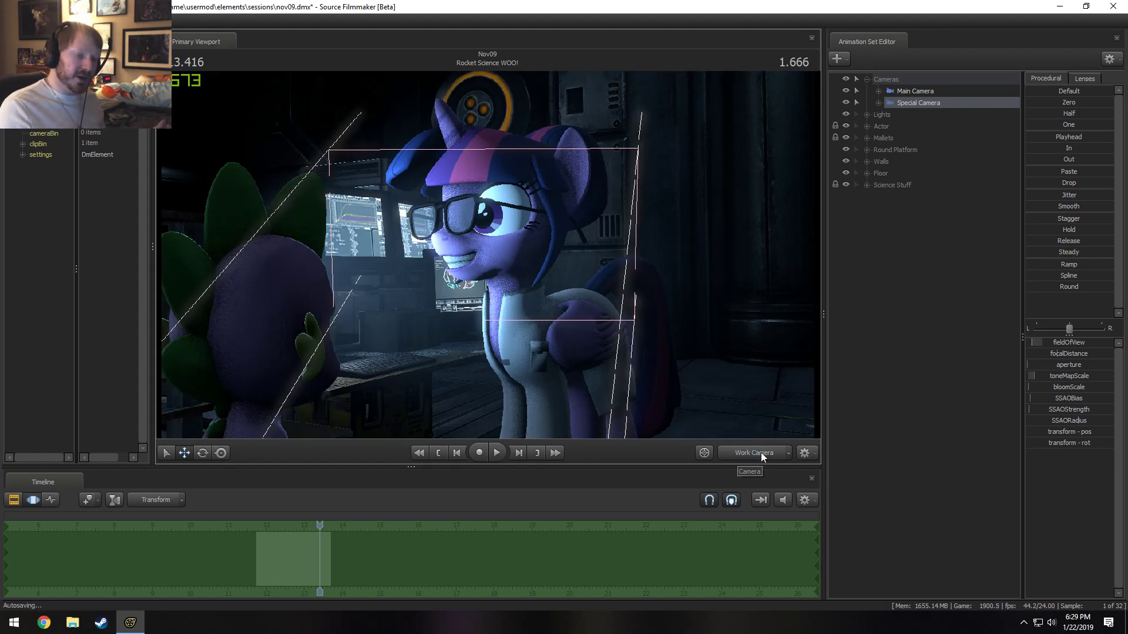
left_click(760, 452)
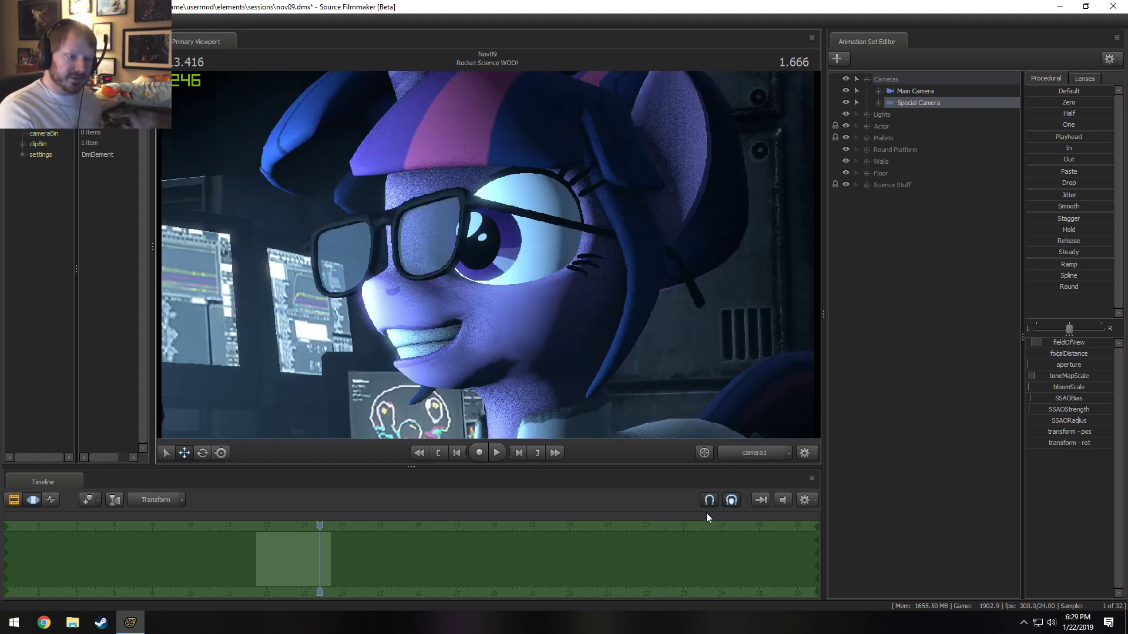
left_click(740, 456)
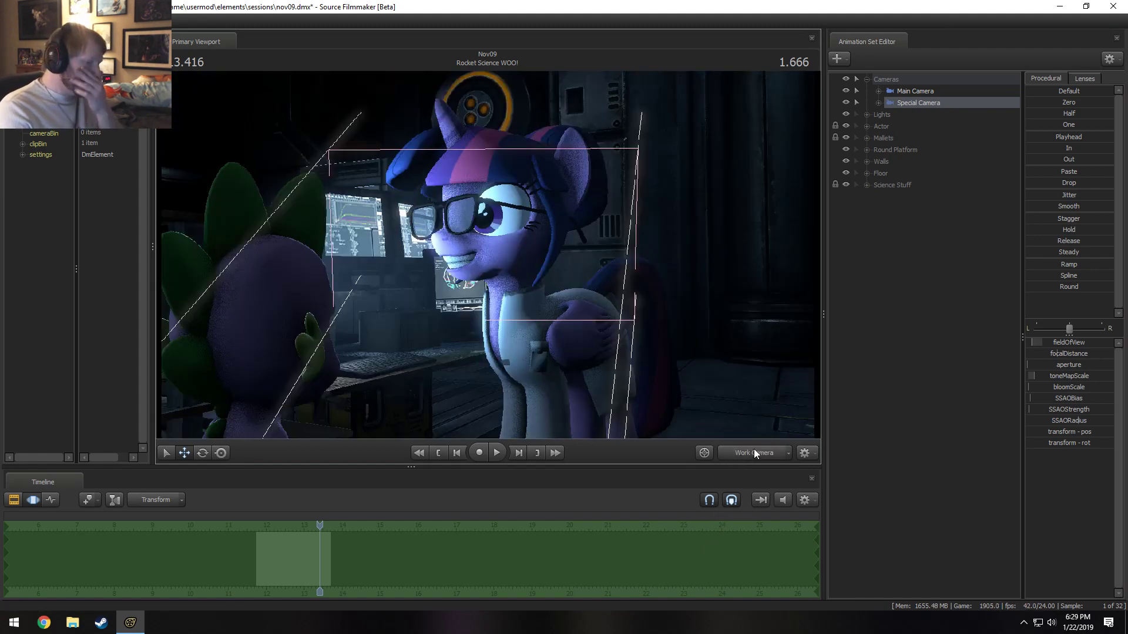
left_click(759, 452)
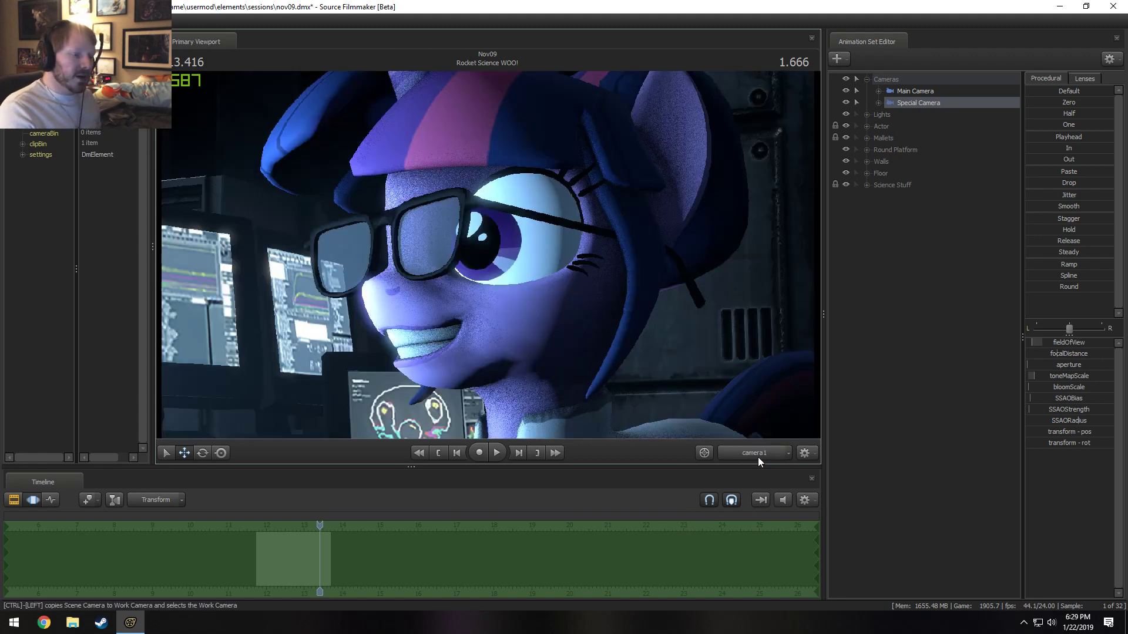
- Show the Special Camera's Camera element in the Element Viewer and load the Special Camera into the viewport
right_click(927, 103)
mouse_move(993, 171)
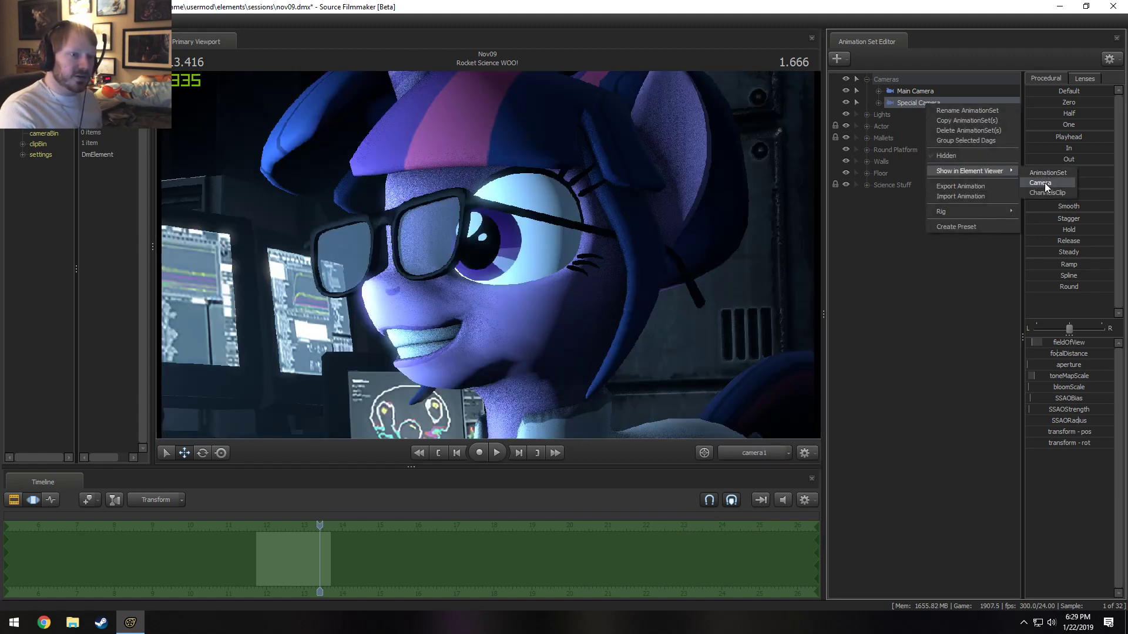
left_click(1055, 183)
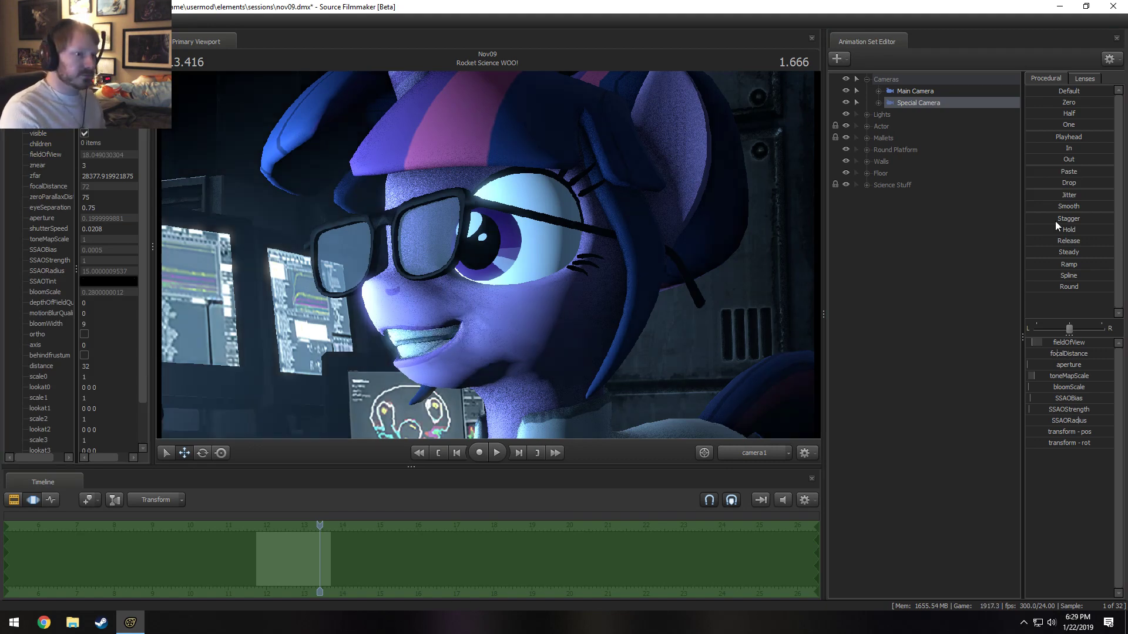
left_click_drag(924, 105, 635, 264)
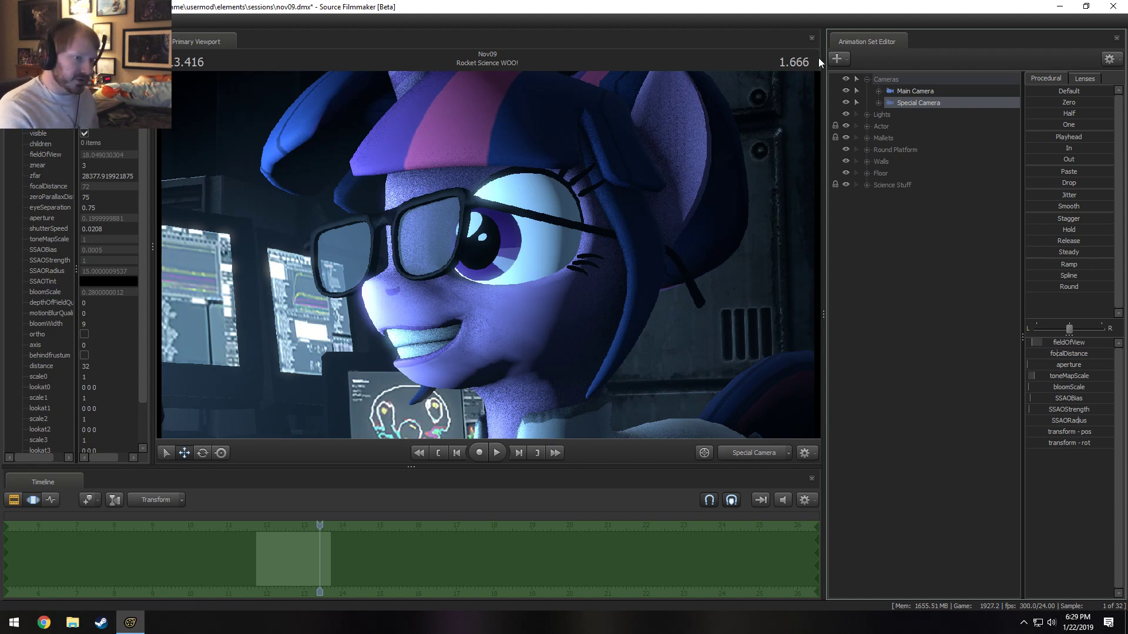
- Switch the viewport back to the Main Camera and delete the Special Camera animation set
right_click(901, 104)
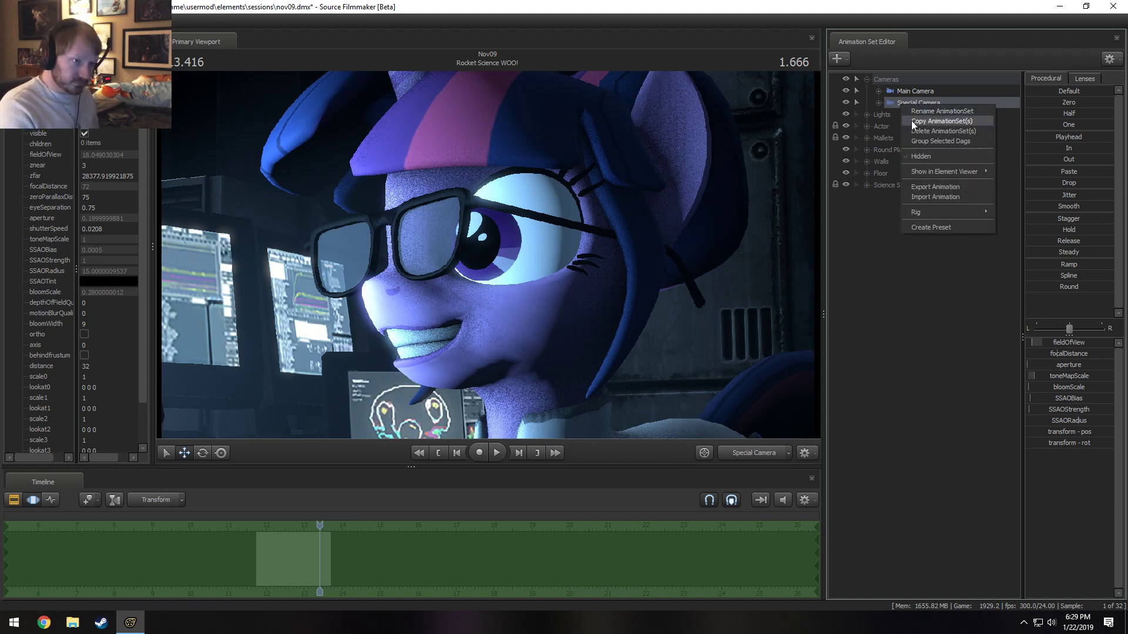
left_click(916, 130)
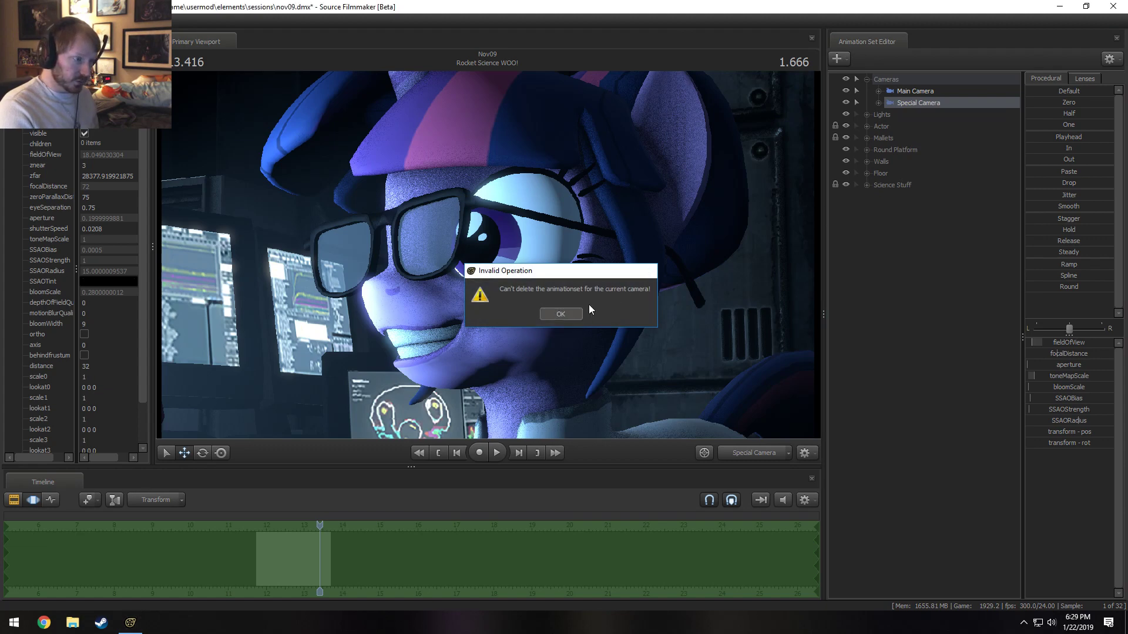
left_click(561, 314)
double_click(908, 90)
right_click(911, 101)
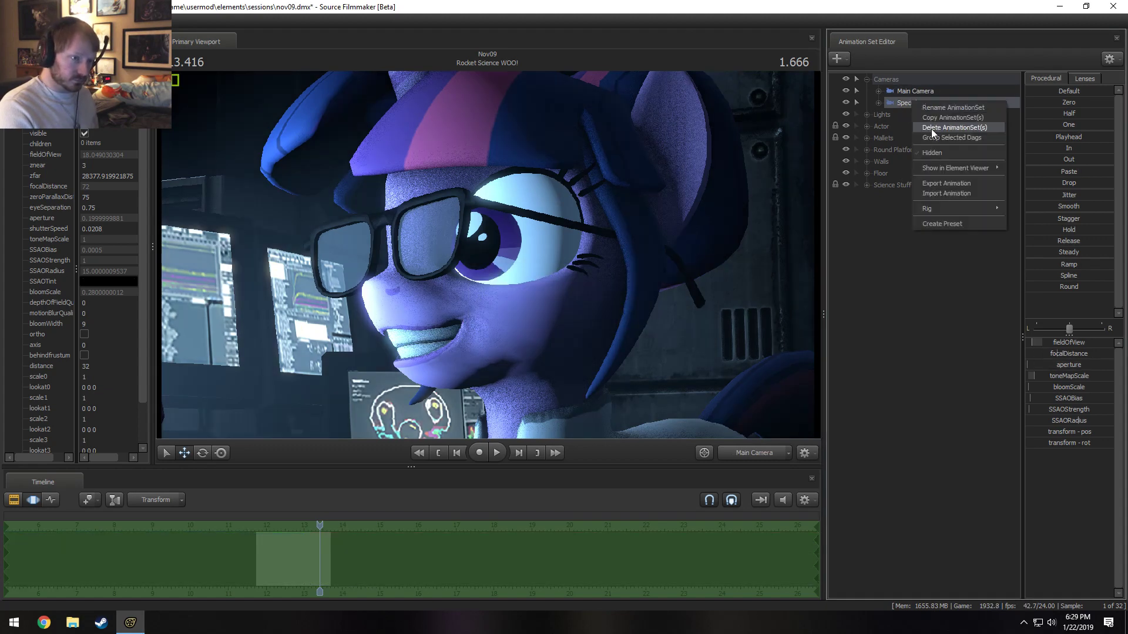
left_click(932, 128)
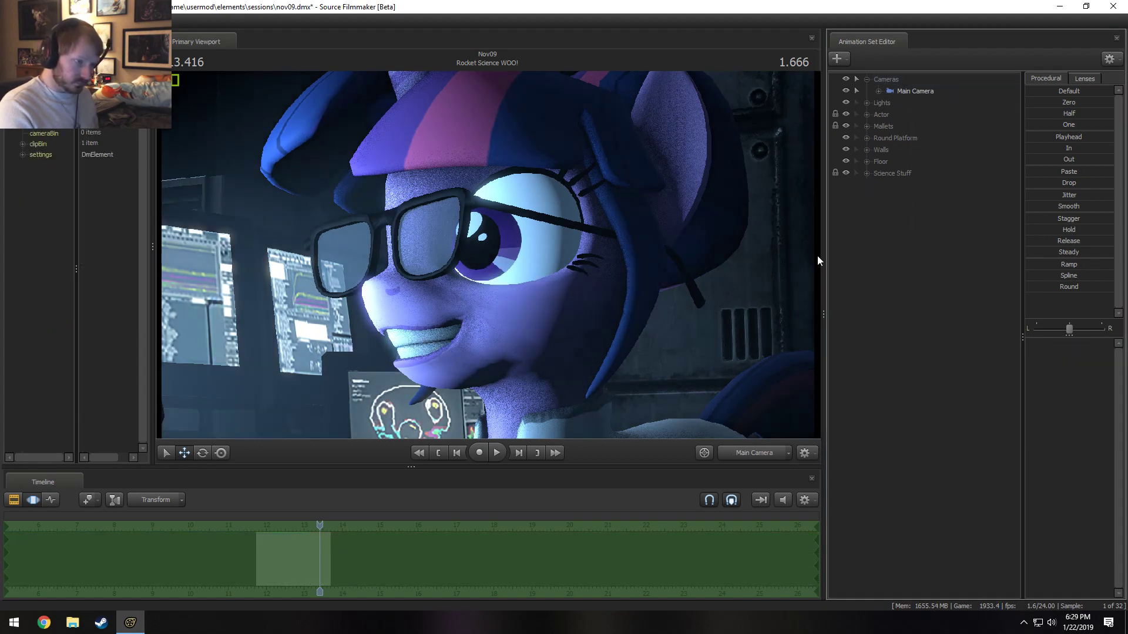
- Show the model data of Science Equipment 3 from the Science Stuff group in the Element Viewer and widen that pane
left_click(866, 173)
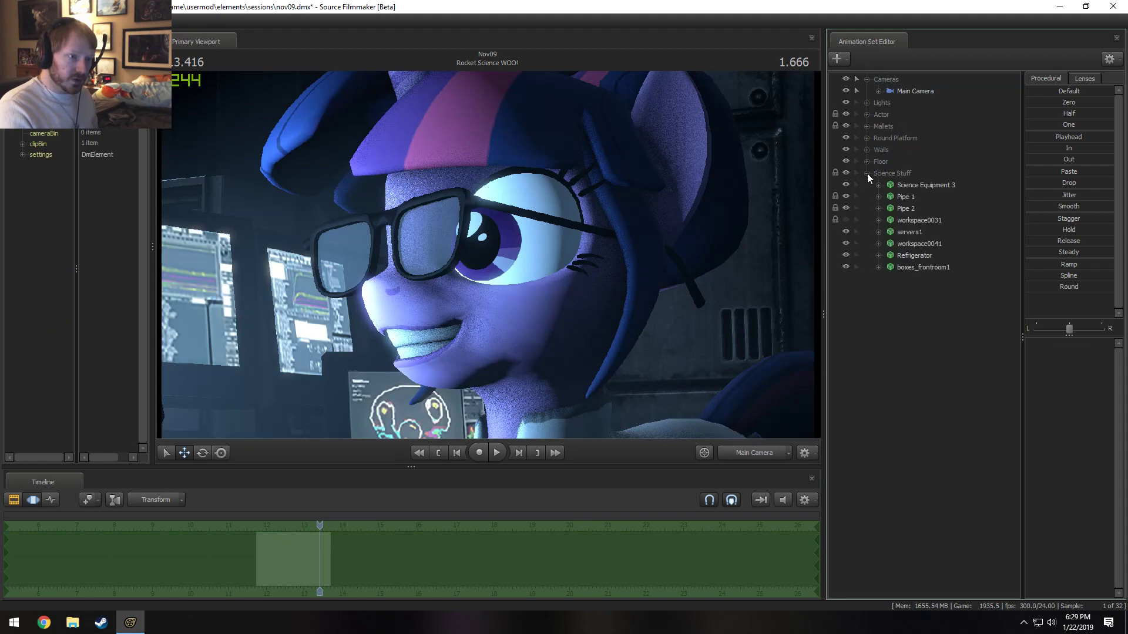
right_click(904, 186)
left_click(1024, 265)
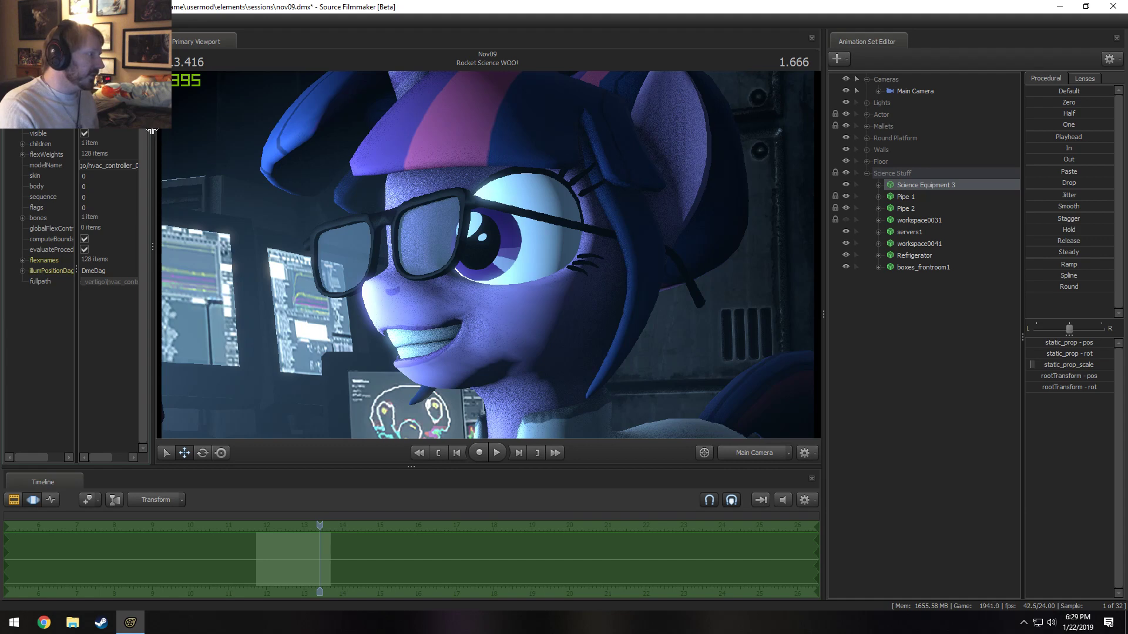
left_click_drag(152, 130, 160, 130)
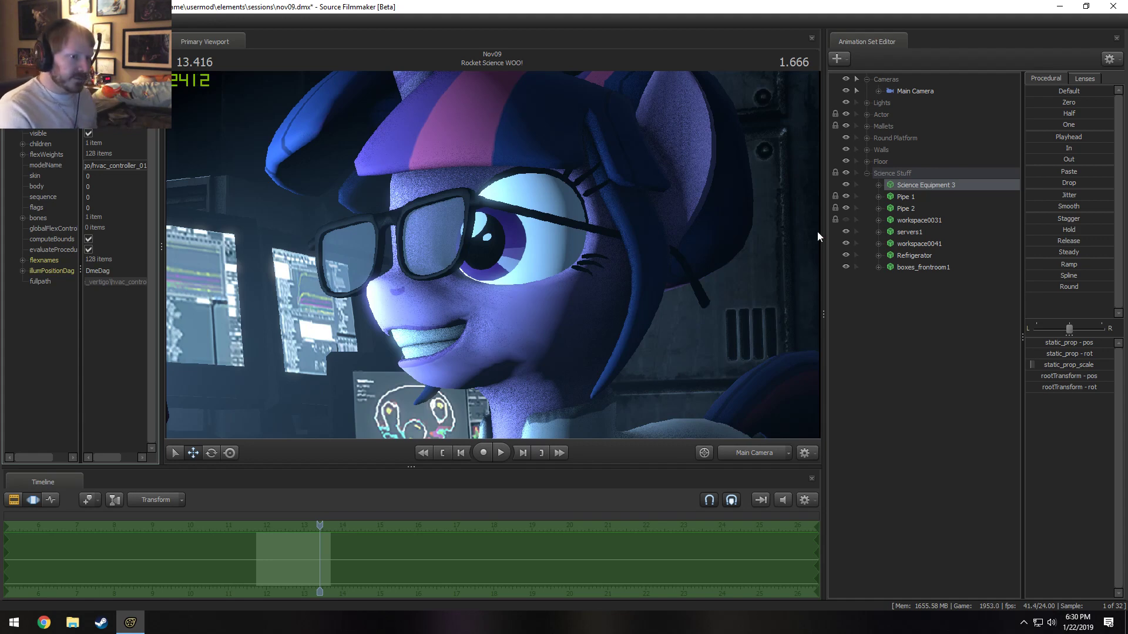
- Look through the Actor Low Angle light from the Lights group, then return the viewport to the Main Camera
left_click(867, 173)
left_click(867, 103)
double_click(911, 138)
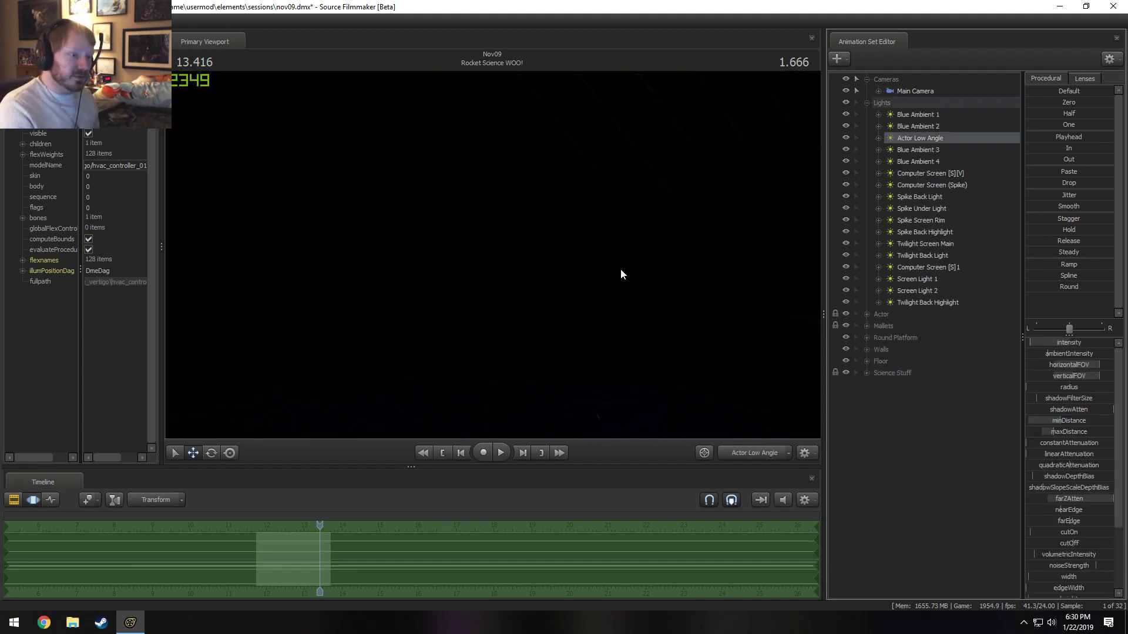
left_click(766, 452)
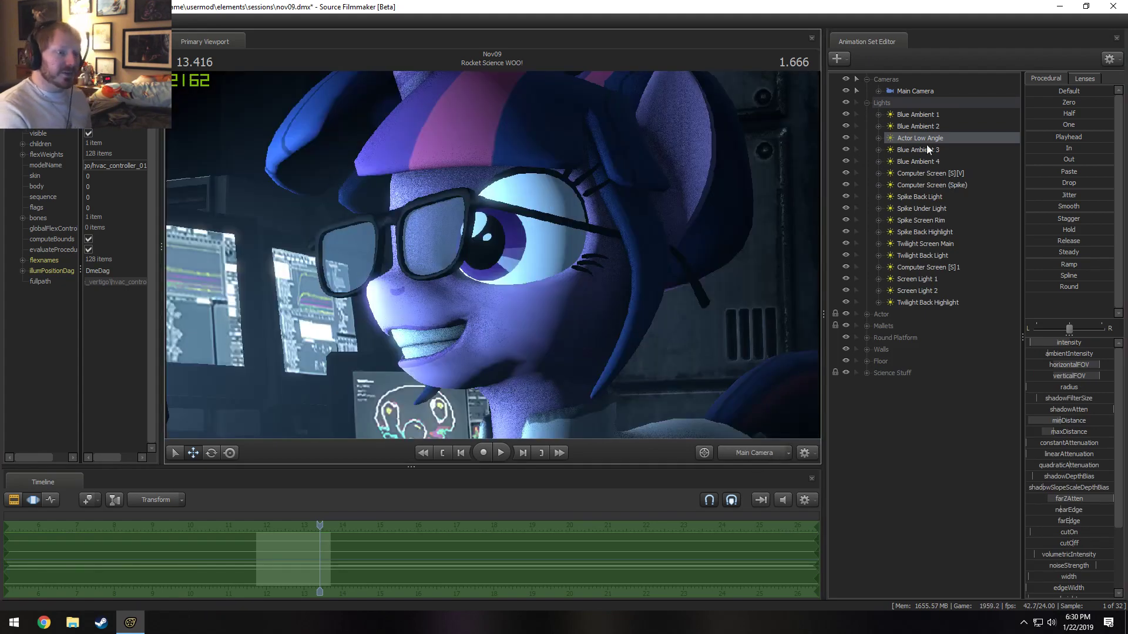
left_click(866, 103)
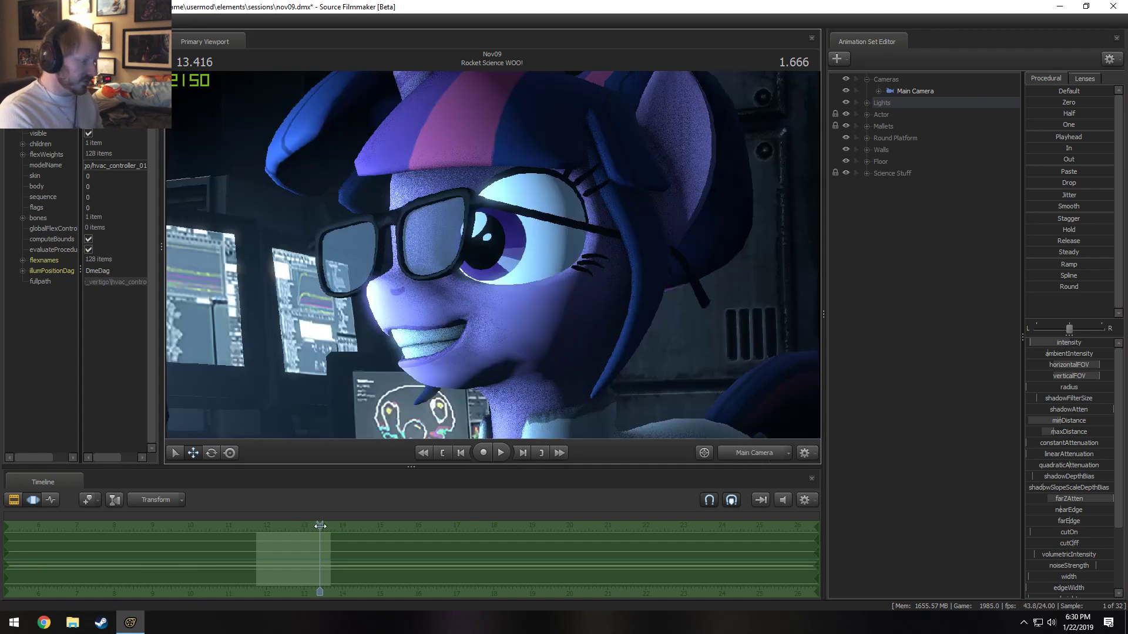
- Play a moment of the close-up shot and scrub back to 13.166
key("space")
key("space")
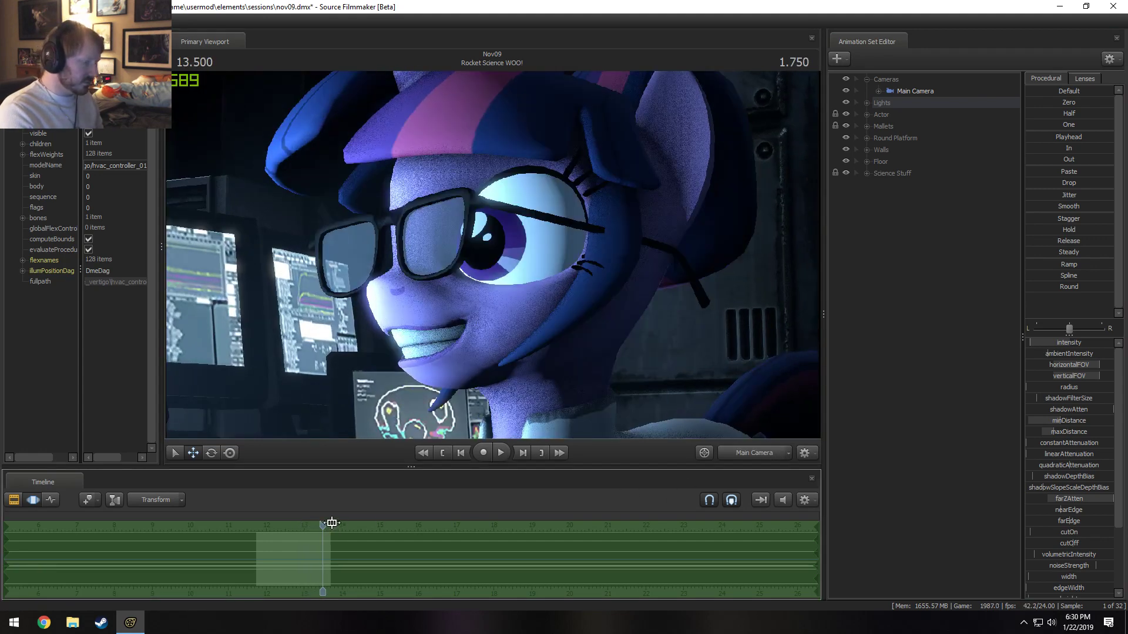
left_click_drag(332, 523, 312, 558)
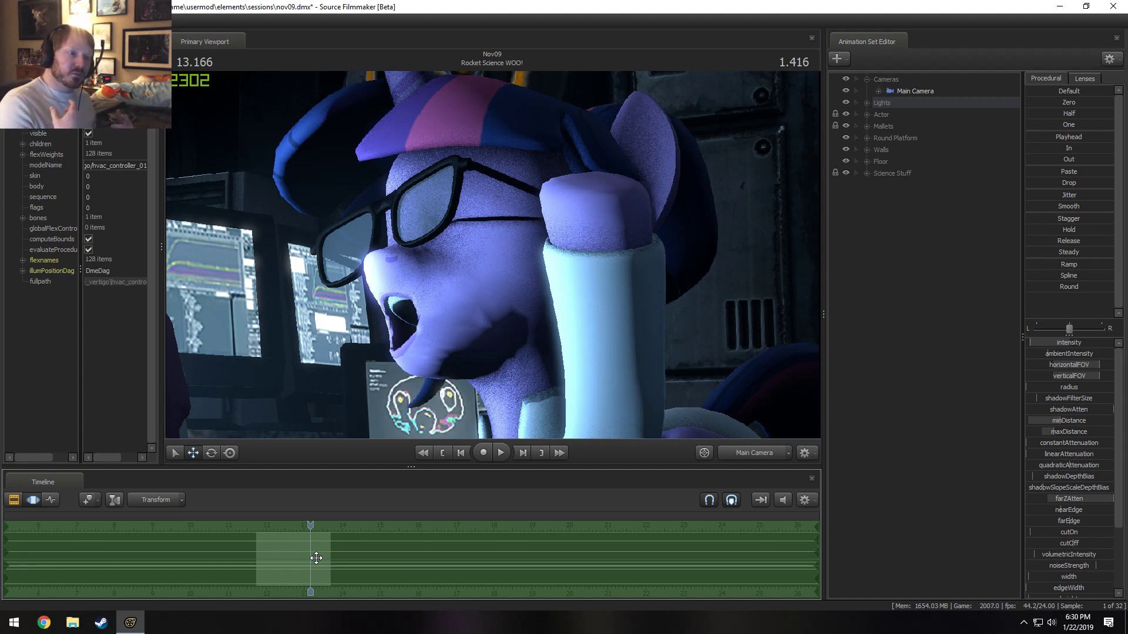
- Create an animation set for a new camera and load that camera into the primary viewport
right_click(902, 285)
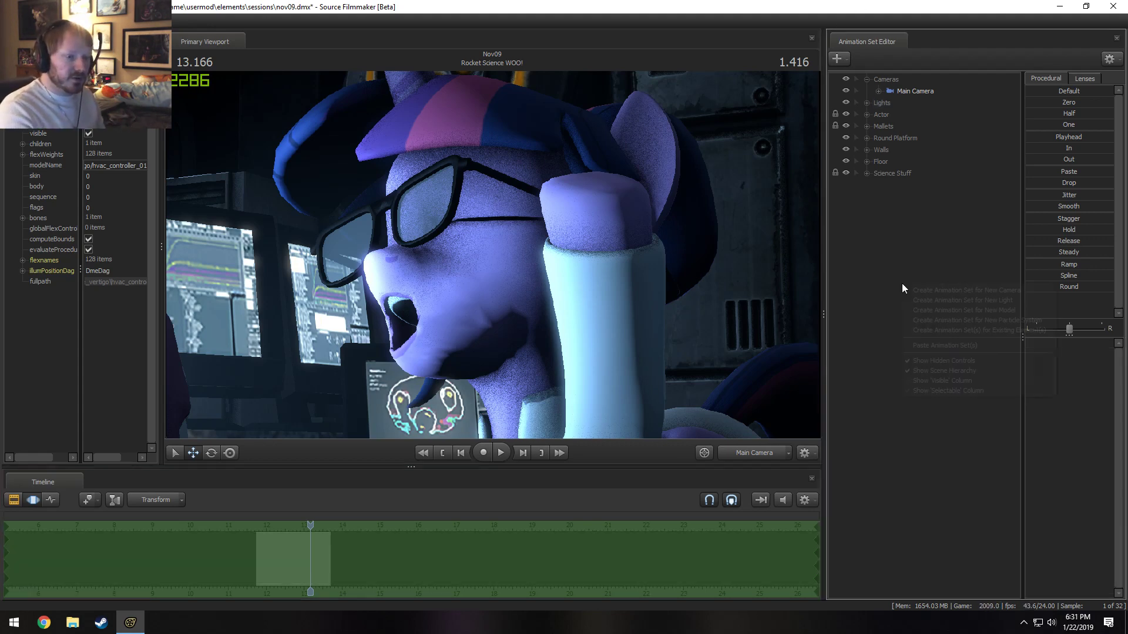
left_click(954, 290)
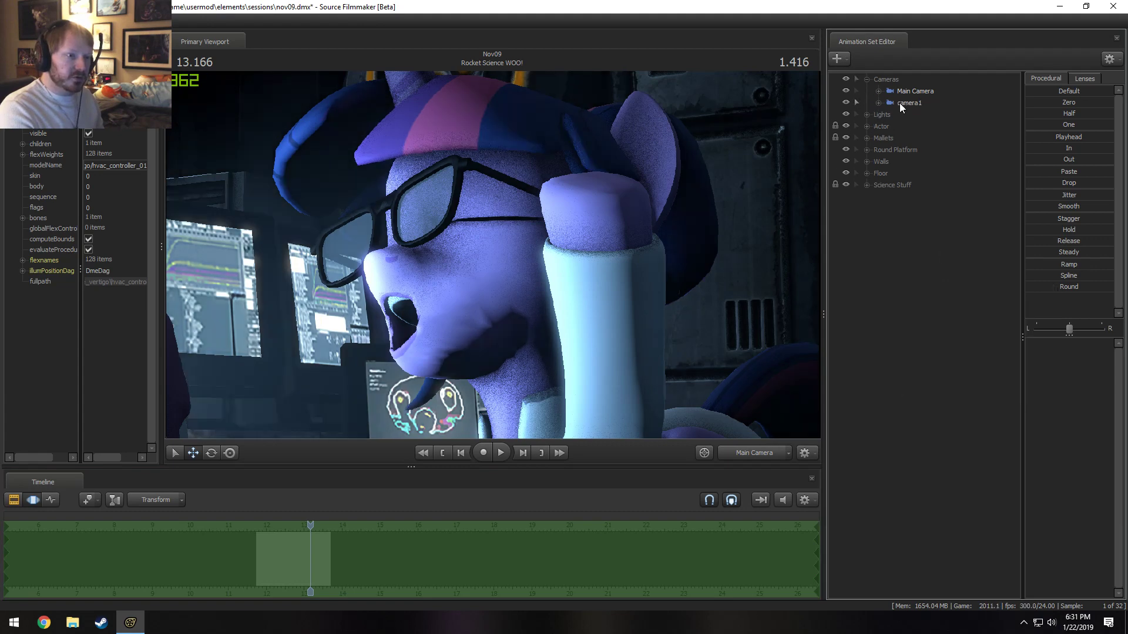
left_click_drag(900, 104, 534, 228)
- Try to manipulate the new camera through the viewport in the Clip Editor, and return to the Motion Editor
key("F2")
left_click(677, 385)
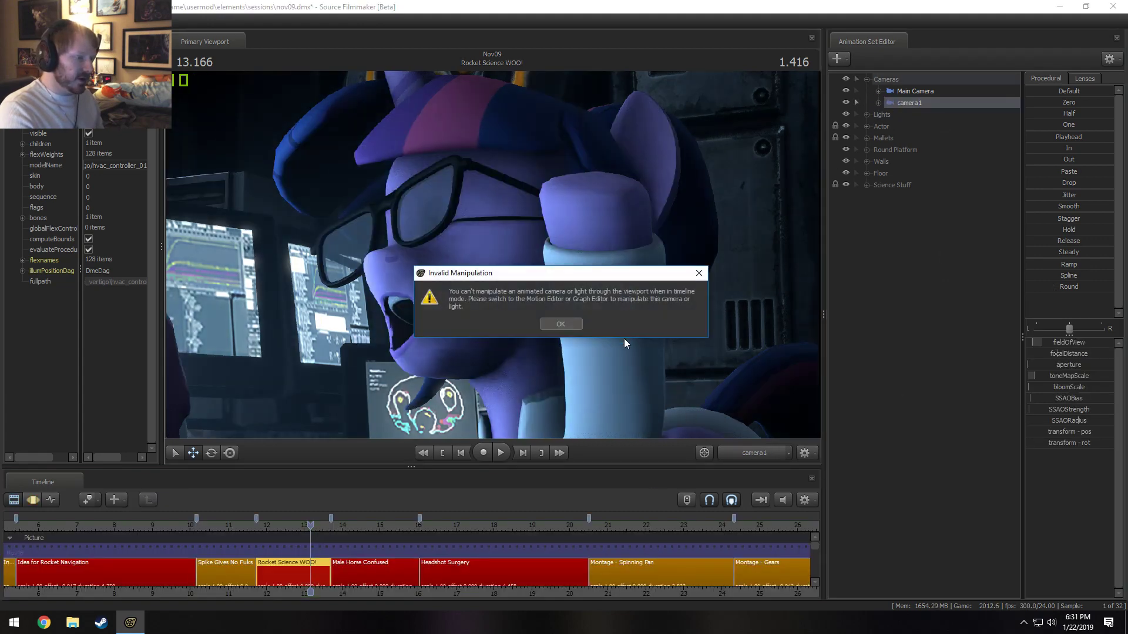
left_click(560, 323)
key("F3")
- Reframe the new camera with a 50 mm lens as a wider view over Spike's shoulder and go to the shot's start
left_click(271, 528)
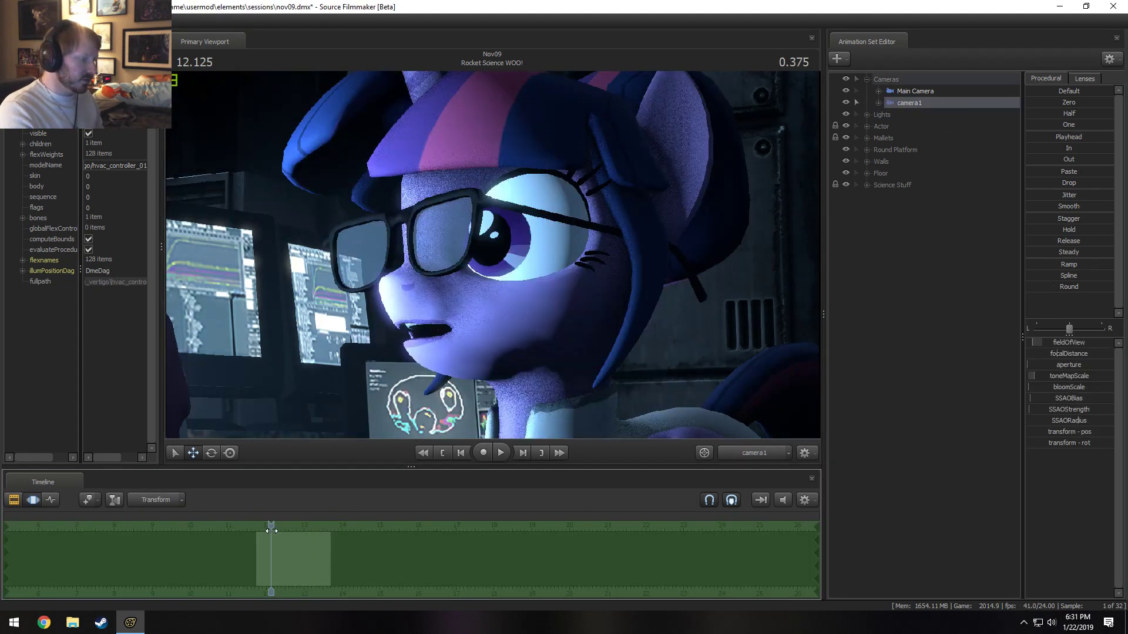
key("s")
mouse_move(492, 255)
left_mouse_down()
mouse_move(483, 279)
mouse_move(491, 262)
mouse_move(471, 259)
left_mouse_up()
scroll(487, 255, "down", 2)
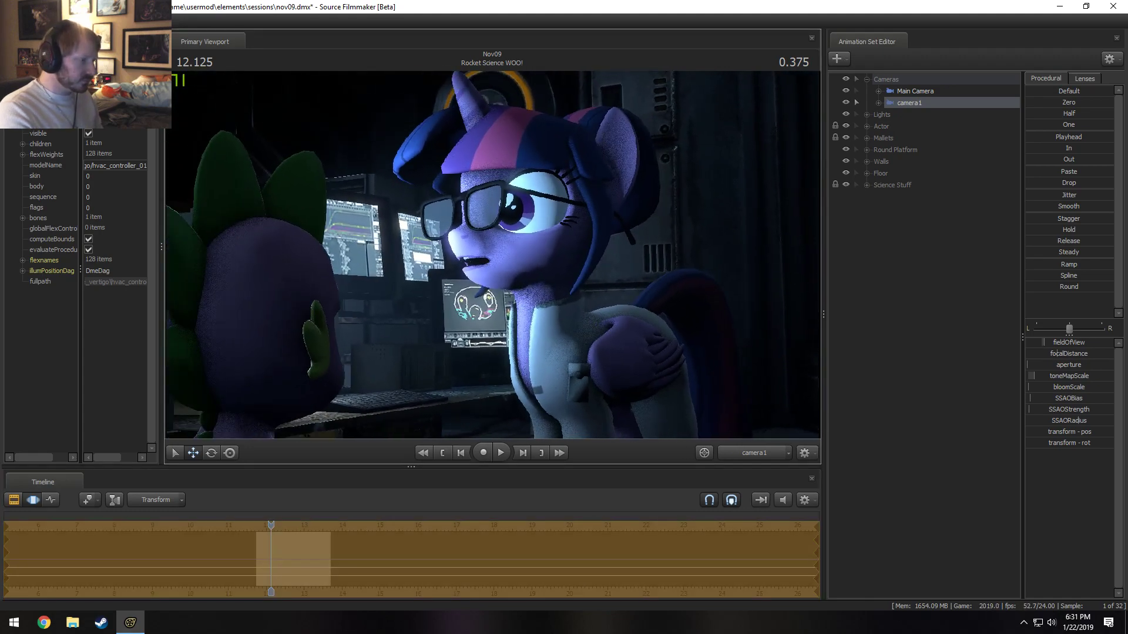
left_click(1091, 79)
left_click(1069, 158)
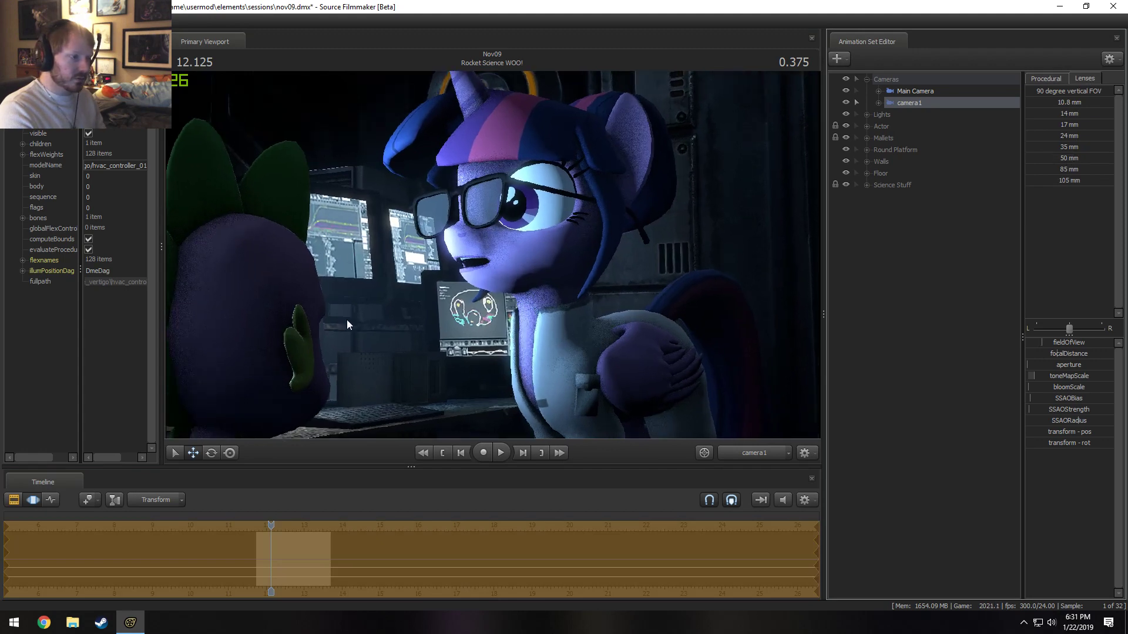
key("Escape")
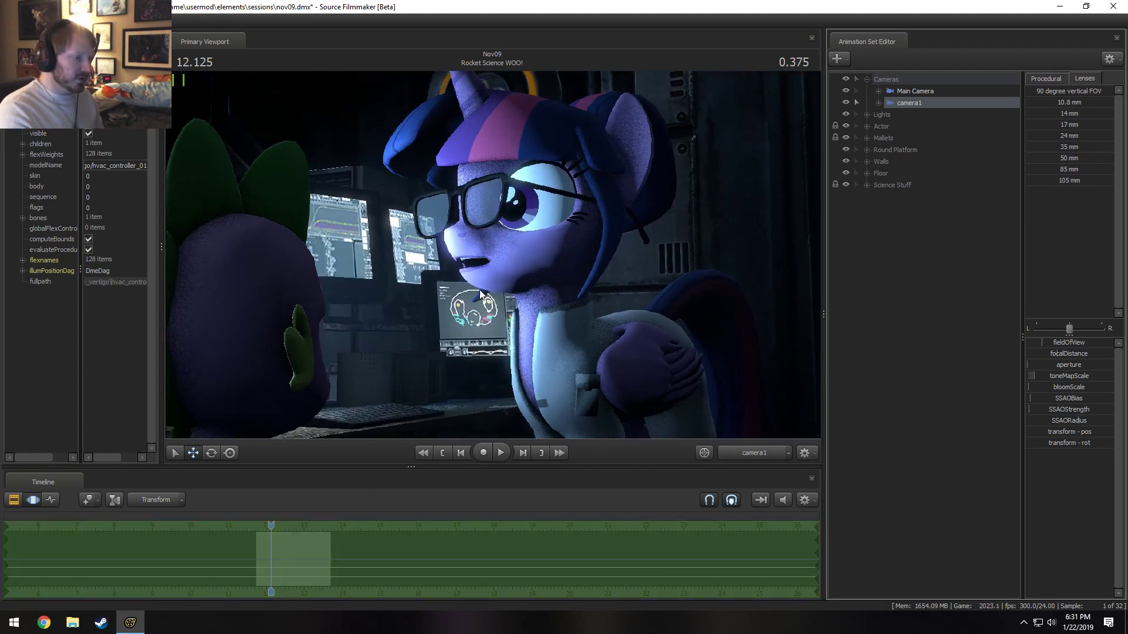
left_click_drag(480, 290, 492, 255)
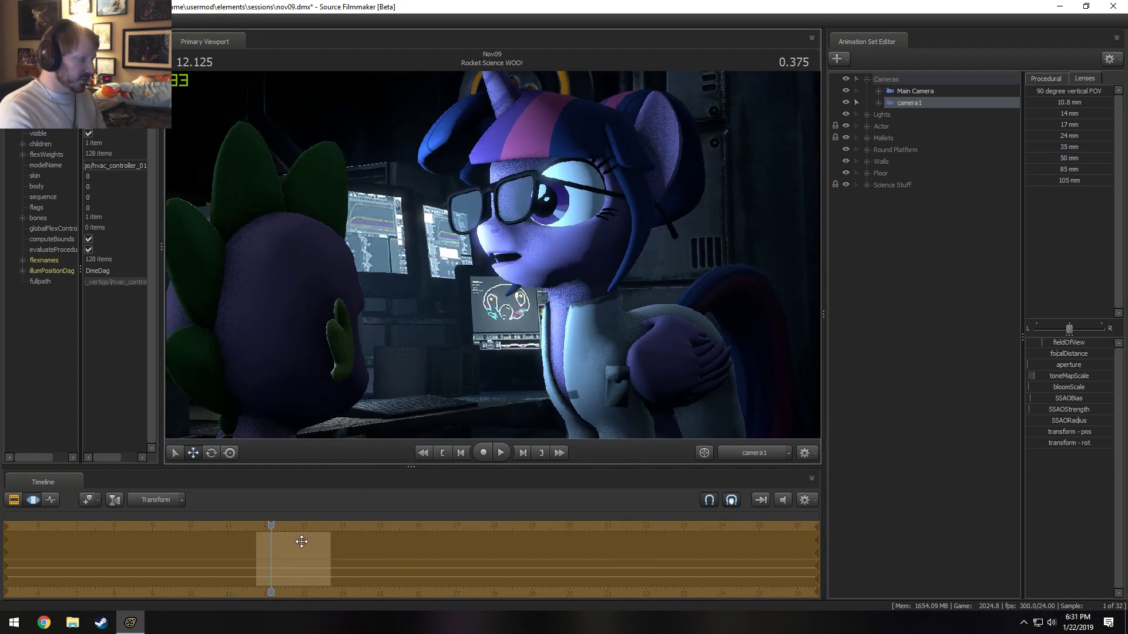
left_click_drag(271, 526, 256, 527)
key("Escape")
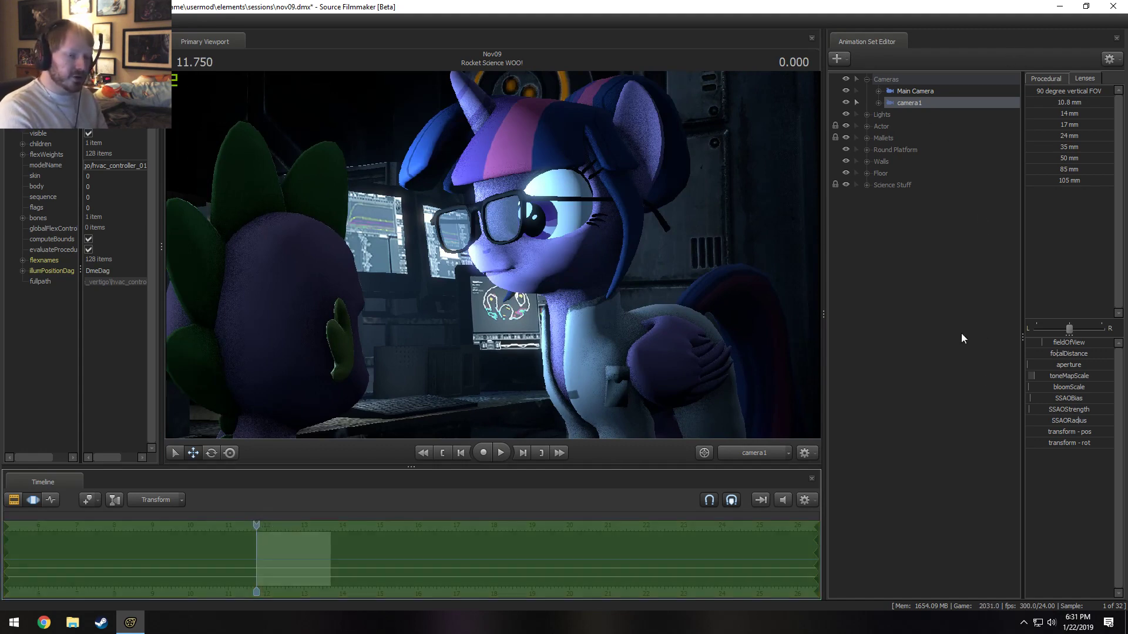
- Try out handheld movement of the new camera, both on the shot's first frame and during playback
left_click_drag(386, 296, 406, 315)
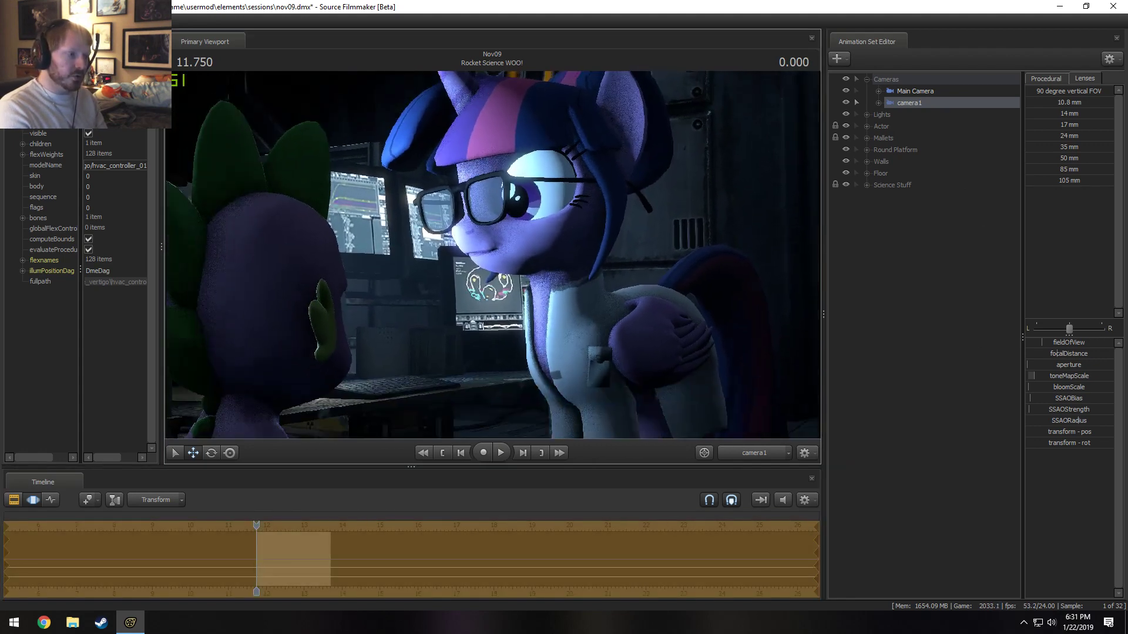
left_click_drag(493, 255, 475, 274)
key("ctrl+z")
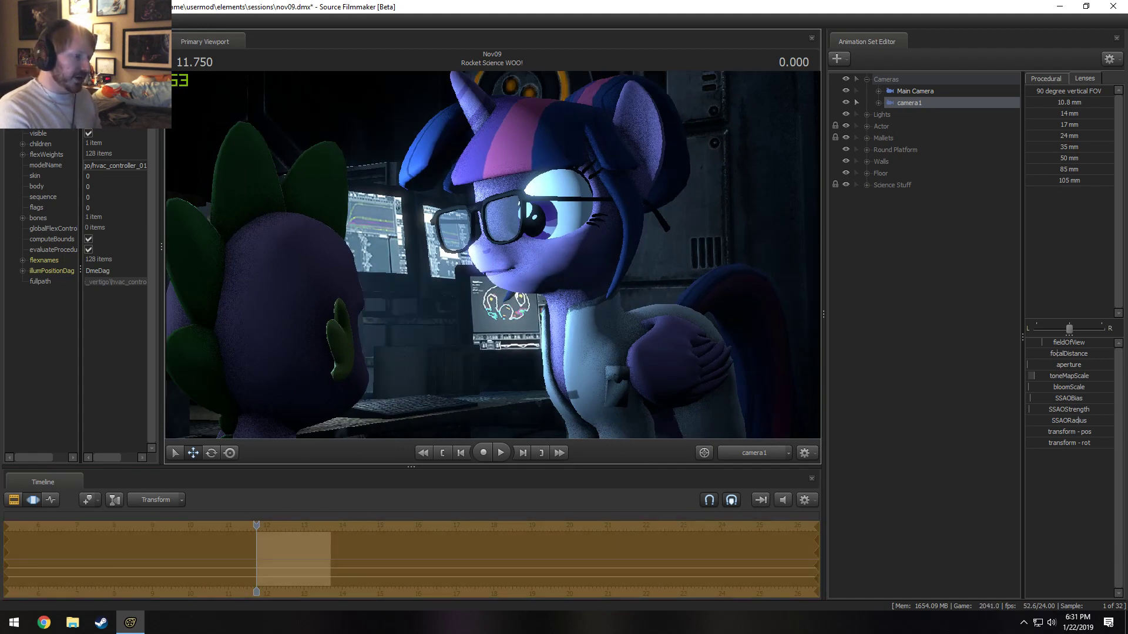
key("space")
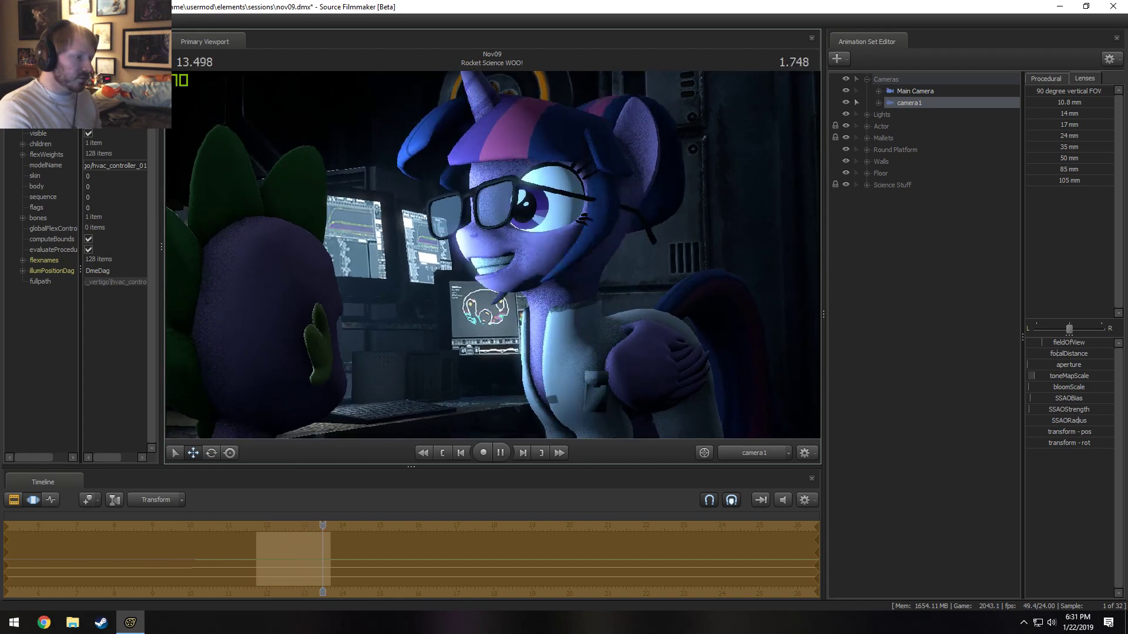
key("space")
left_click_drag(353, 531, 294, 535)
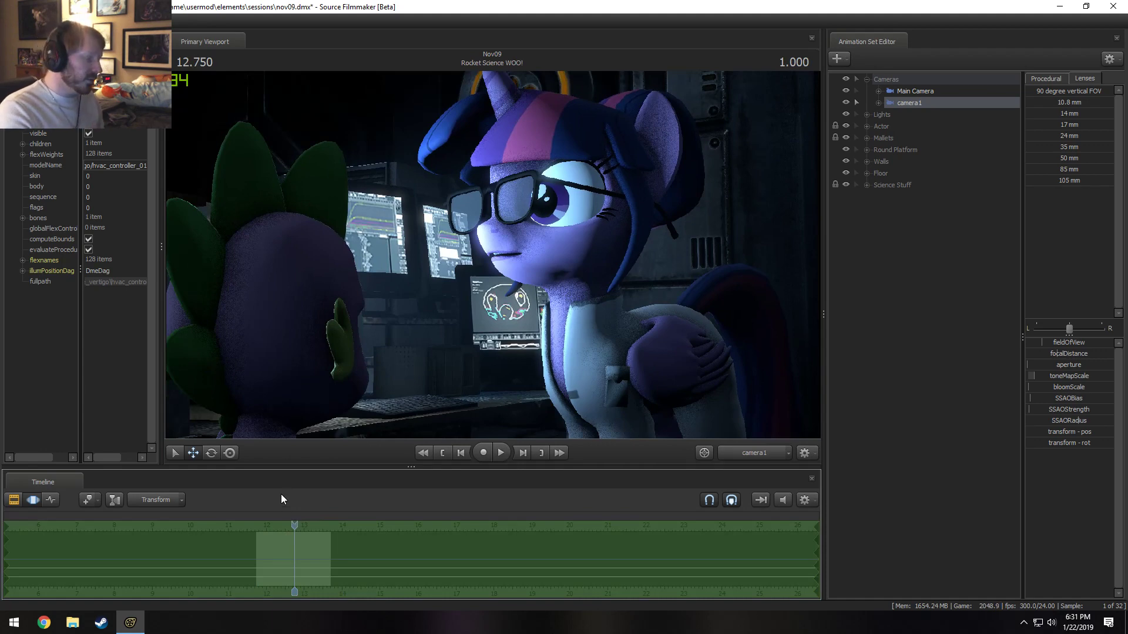
- Record a handheld move with the new camera while the shot plays from 11.833, and replay the take
left_click_drag(293, 527, 260, 540)
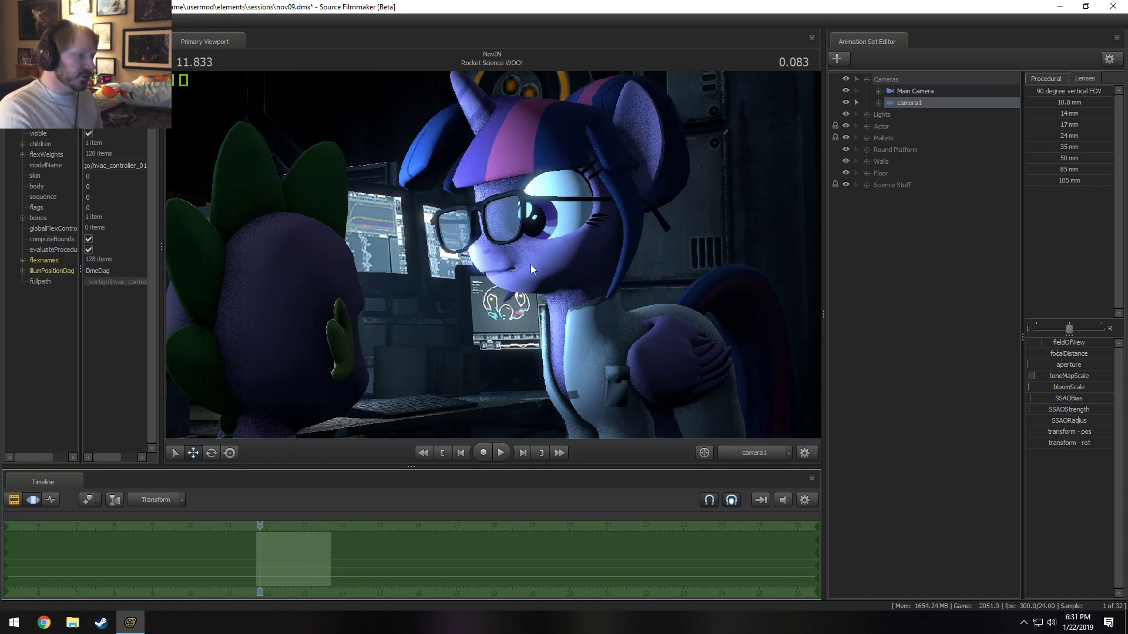
key("space")
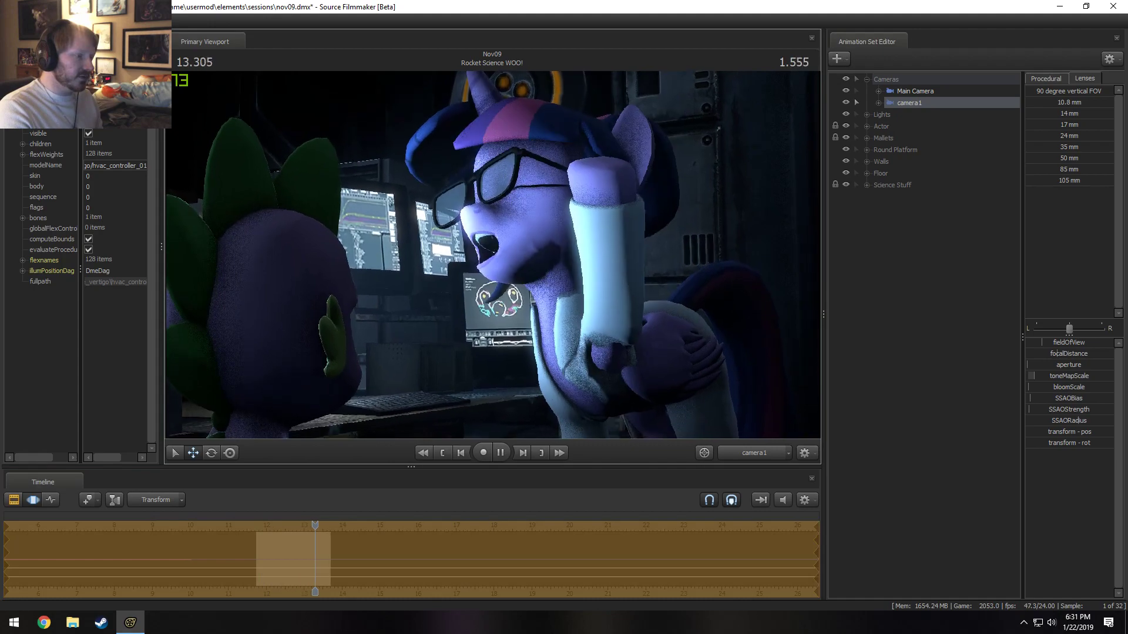
key("space")
left_click_drag(342, 523, 256, 528)
key("space")
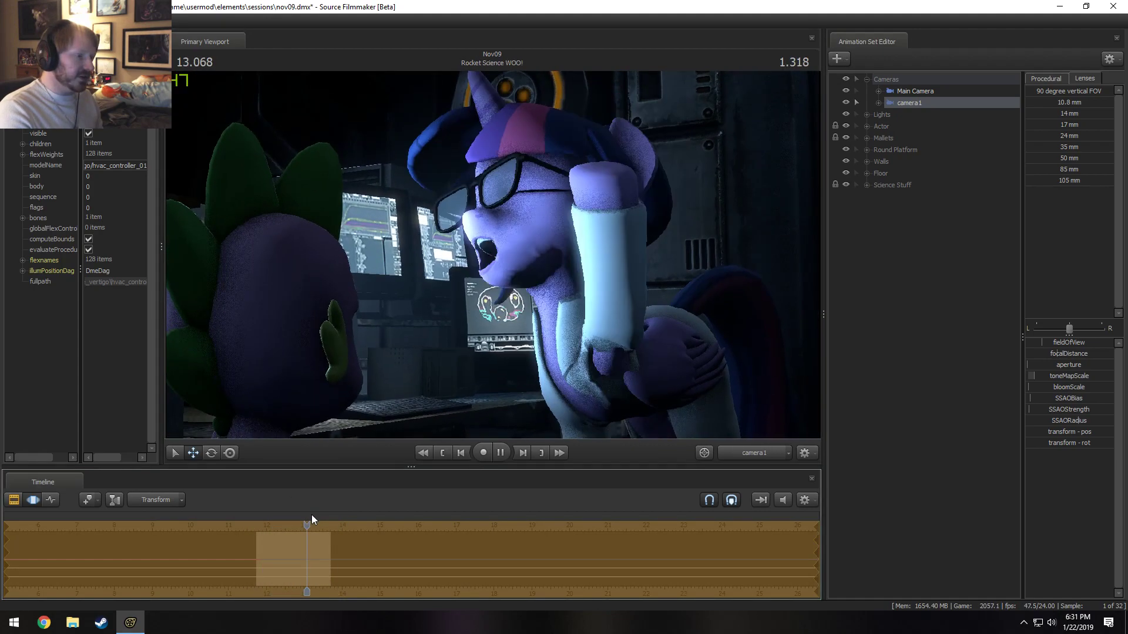
key("space")
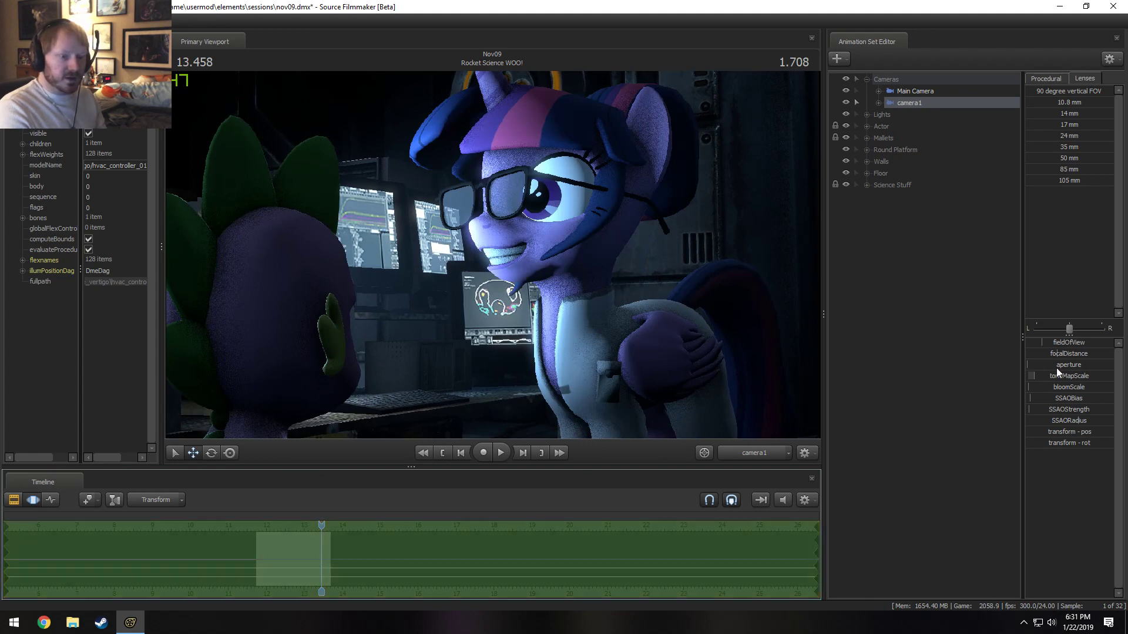
- Apply the Smooth preset at full strength to the recorded camera motion and replay the shot
left_click(1045, 79)
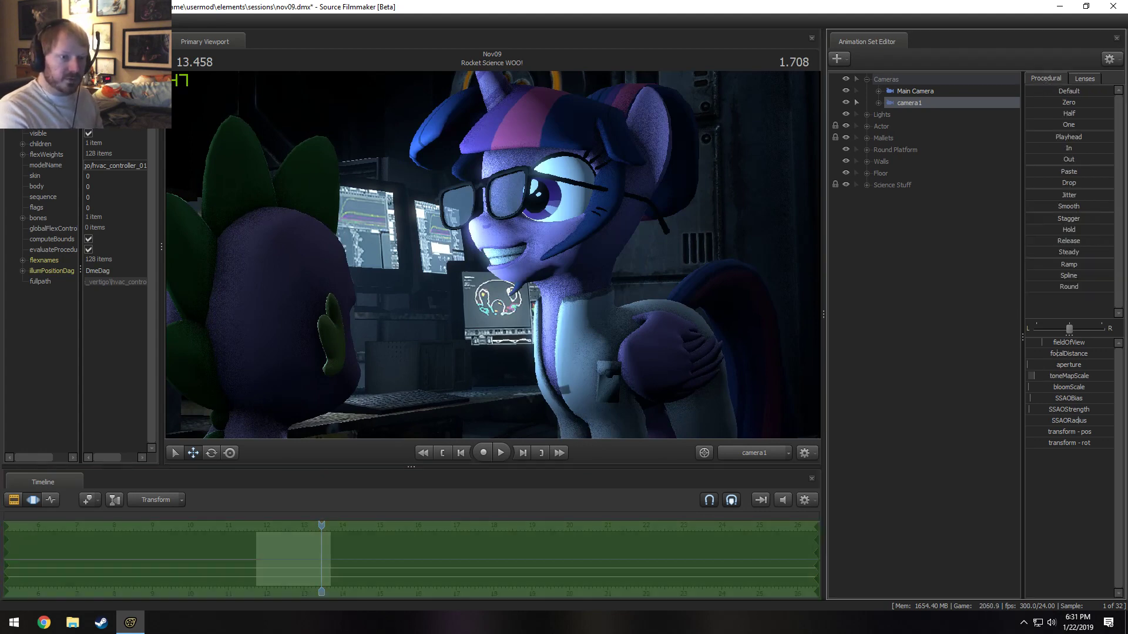
left_click_drag(1048, 206, 1114, 206)
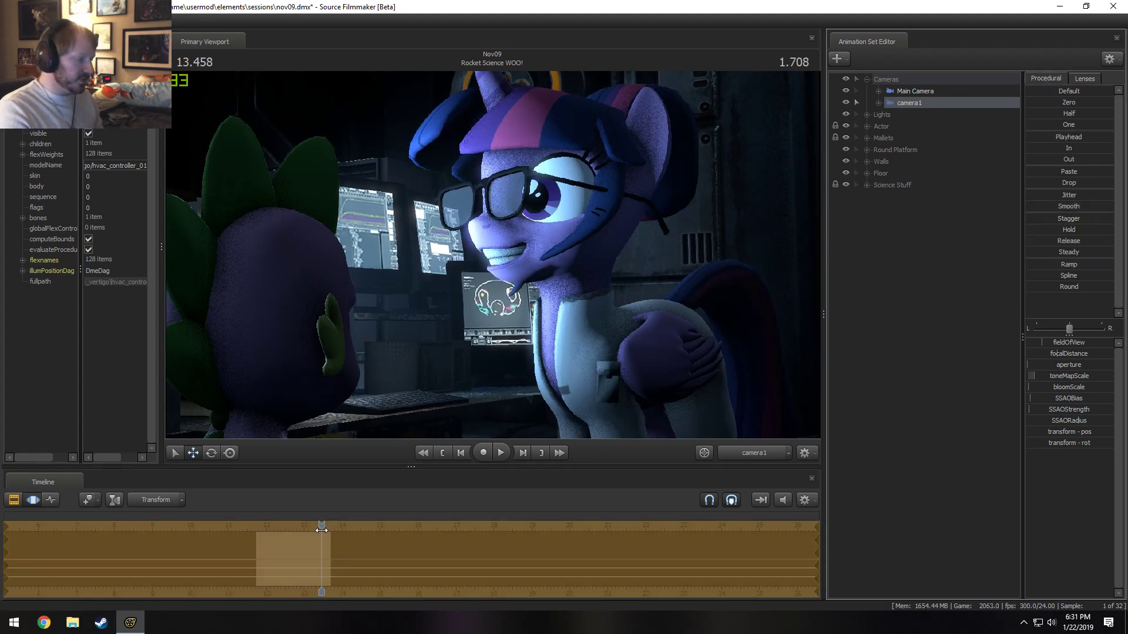
left_click_drag(321, 530, 265, 528)
key("space")
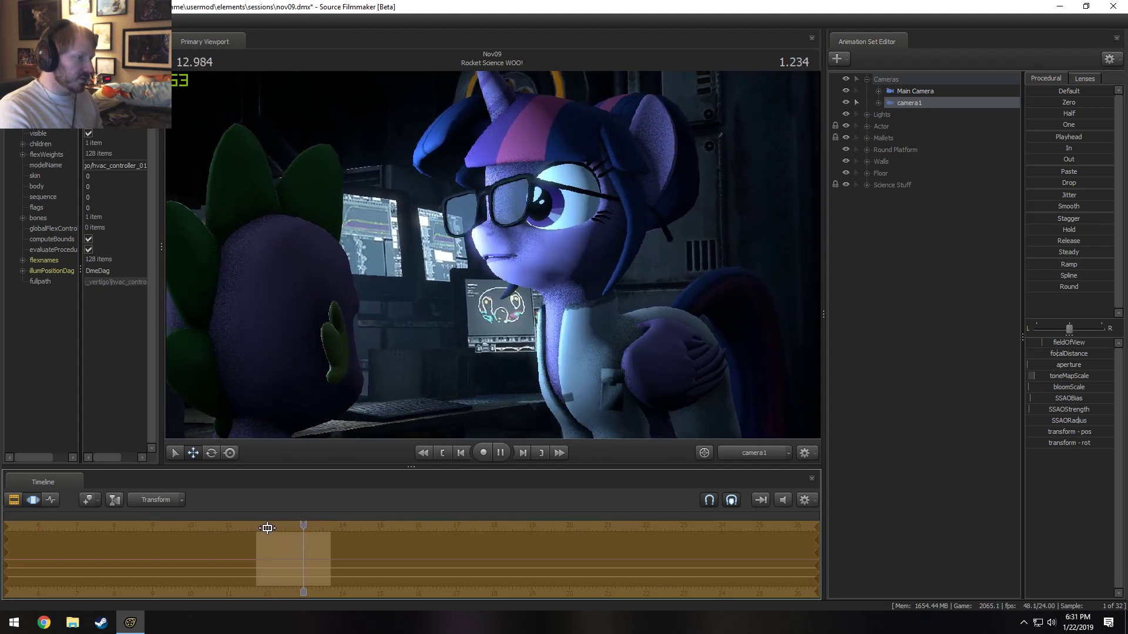
key("space")
- Compare how the shot displays at 11.916 in the Clip Editor and the Motion Editor
key("F2")
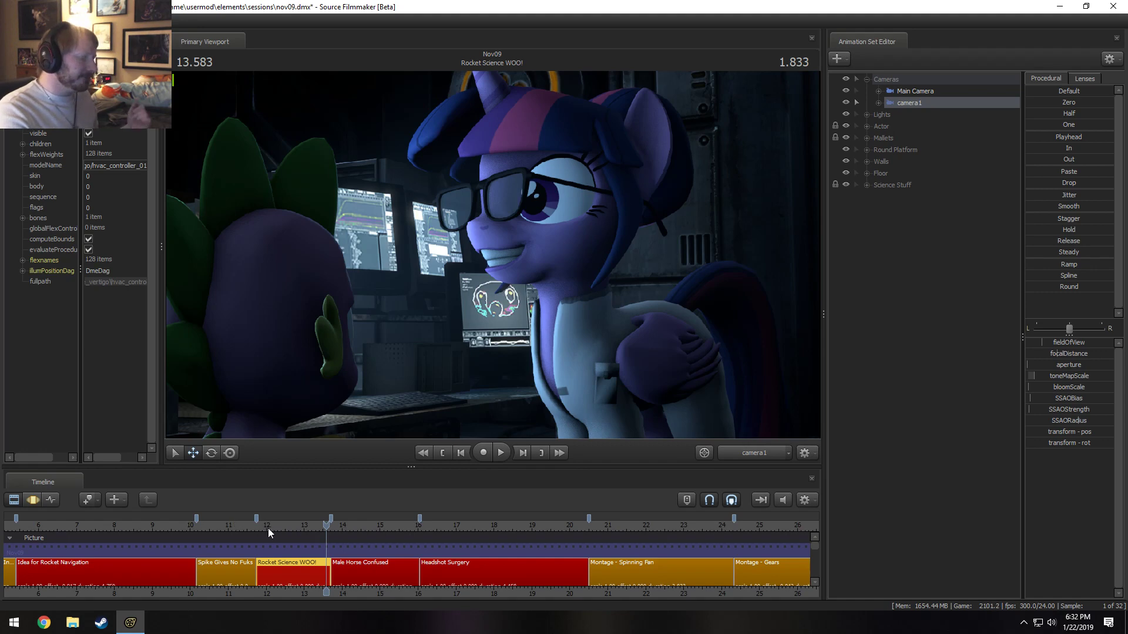
left_click(264, 528)
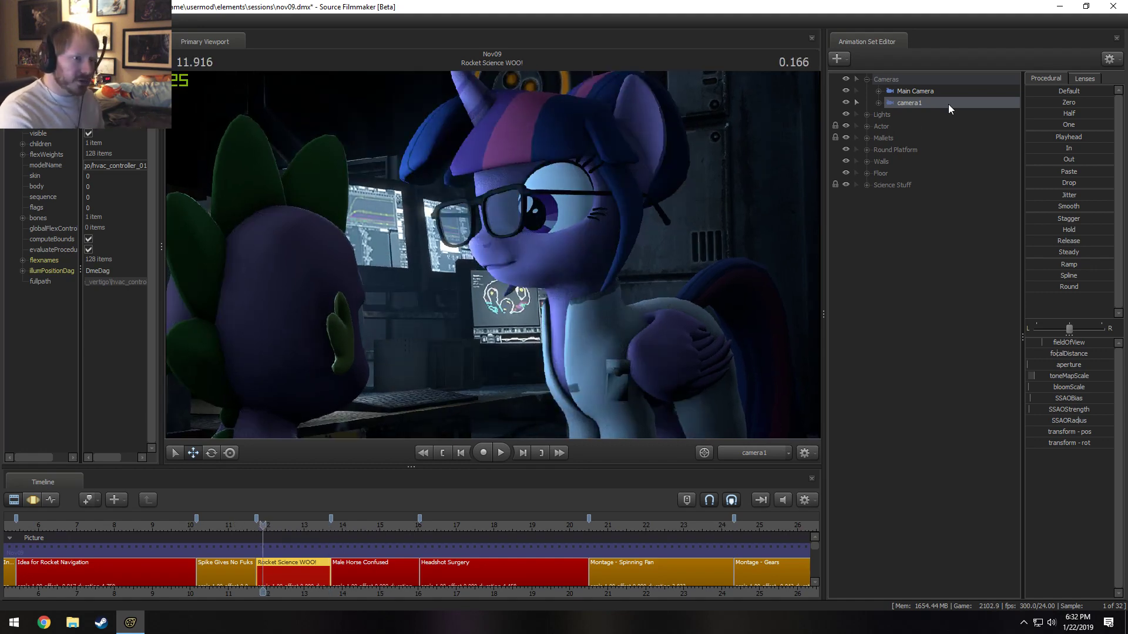
left_click(909, 104)
key("F3")
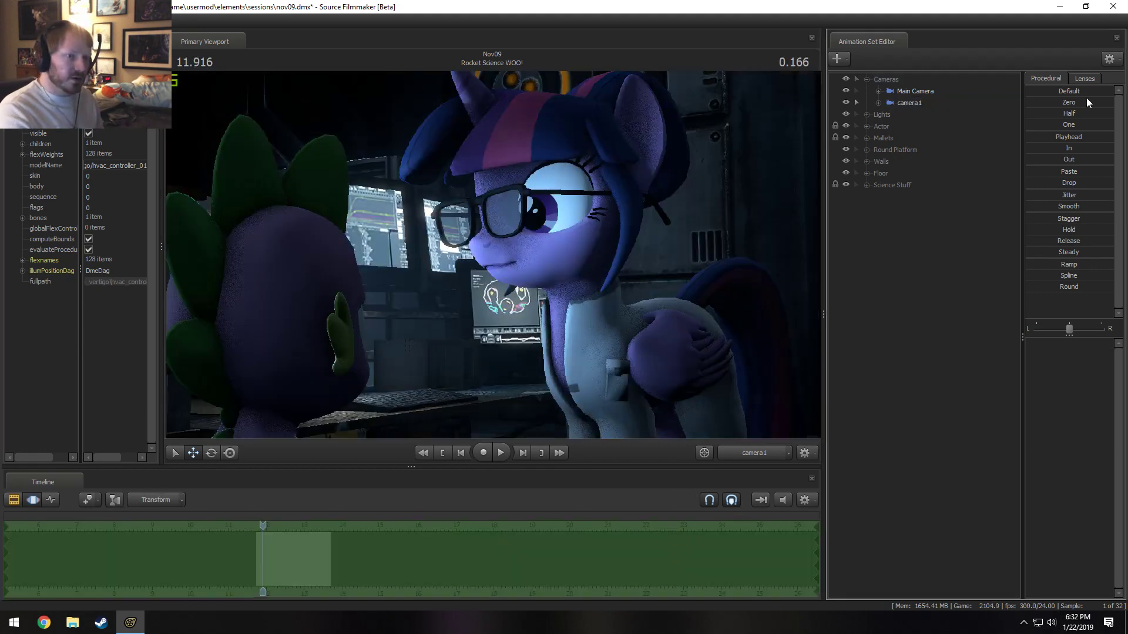
double_click(1048, 137)
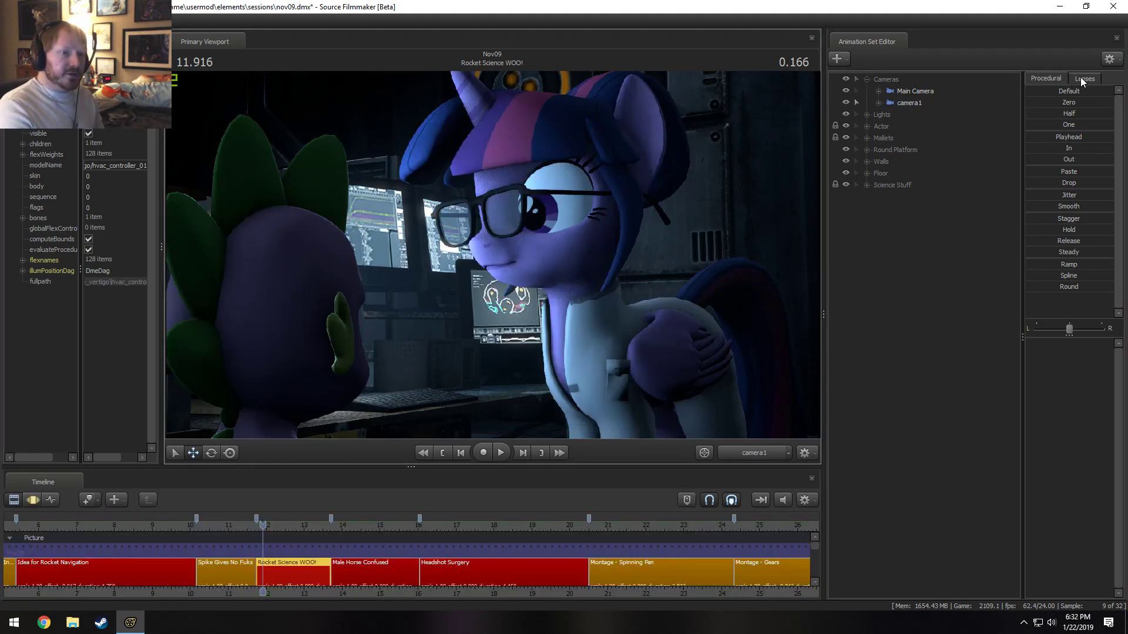
- Select the new camera in the Motion Editor and apply the 50 mm and 85 mm lens presets in turn
left_click(1082, 78)
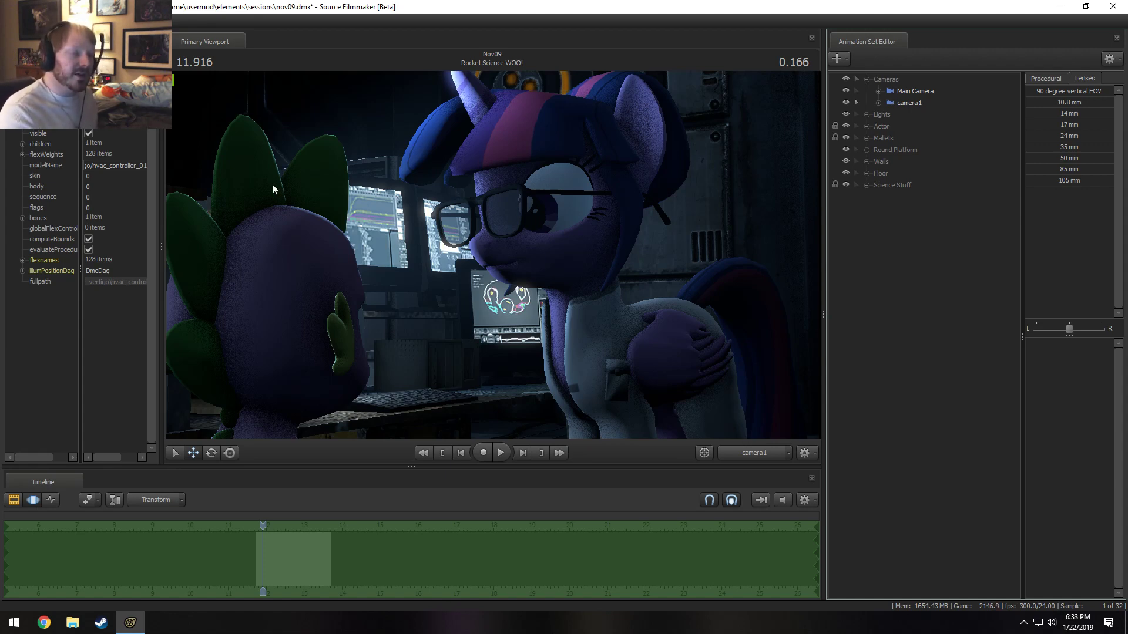
left_click(909, 104)
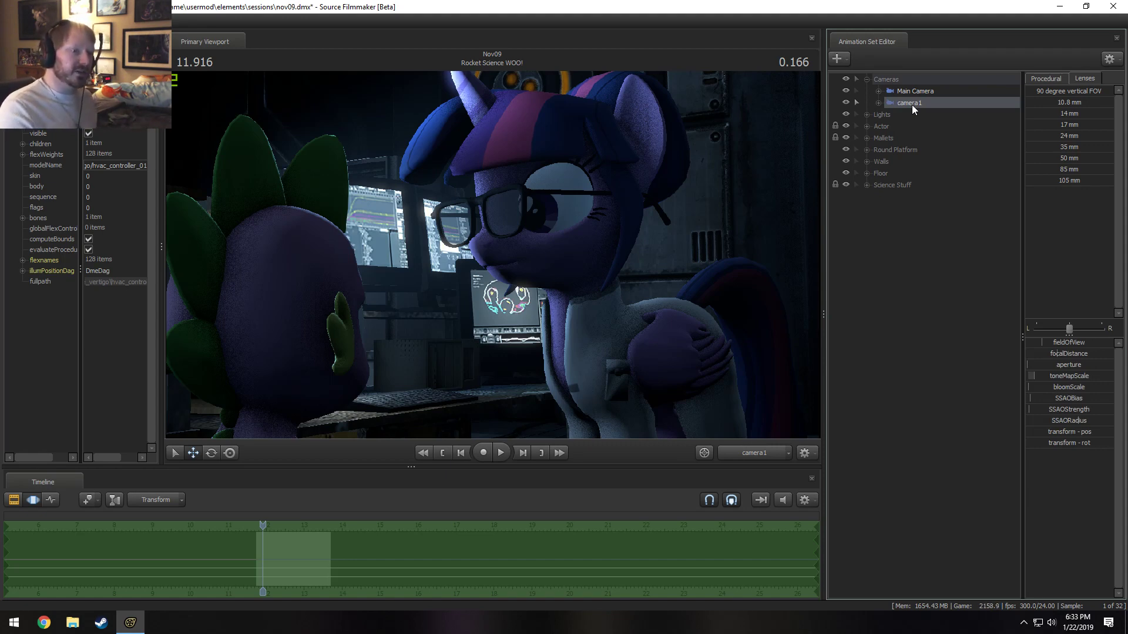
left_click(1063, 102)
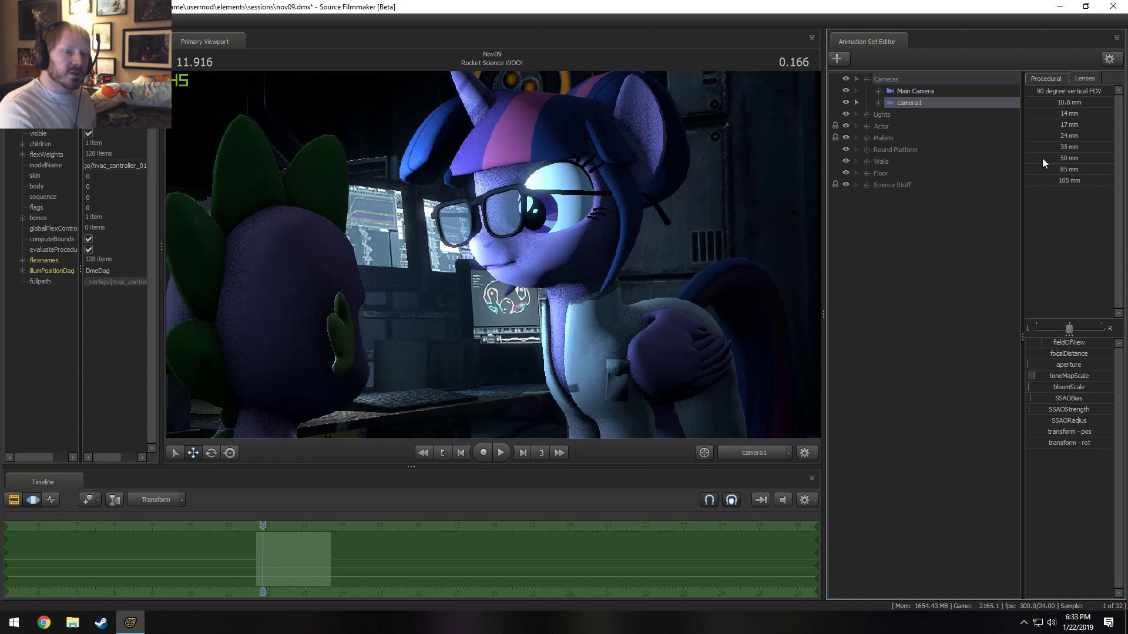
left_click(1041, 158)
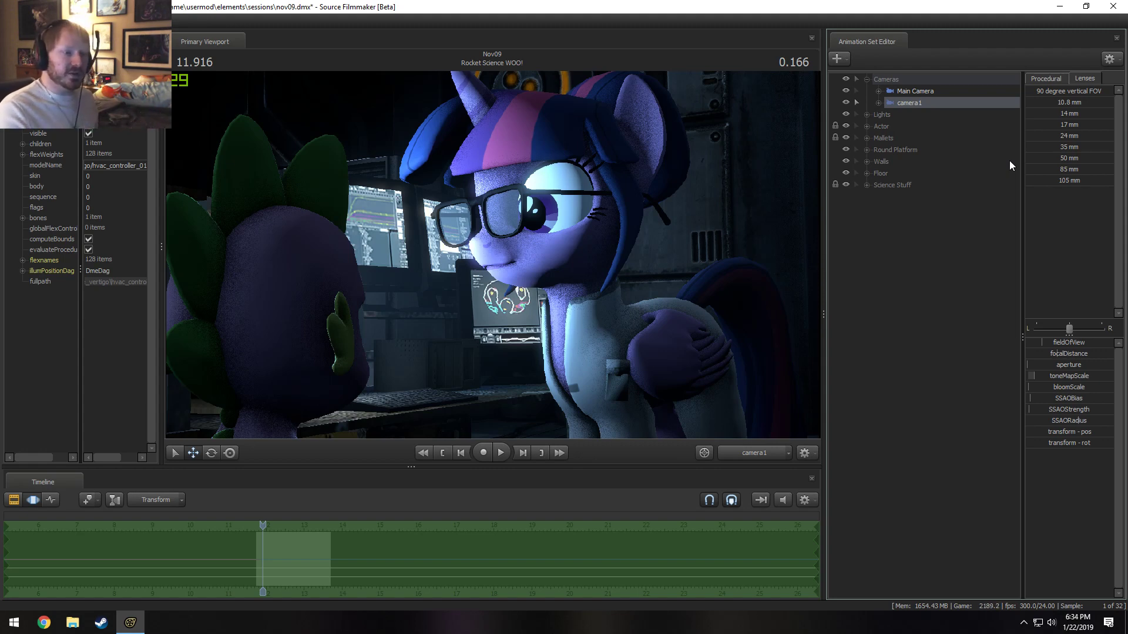
left_click_drag(1049, 158, 1104, 158)
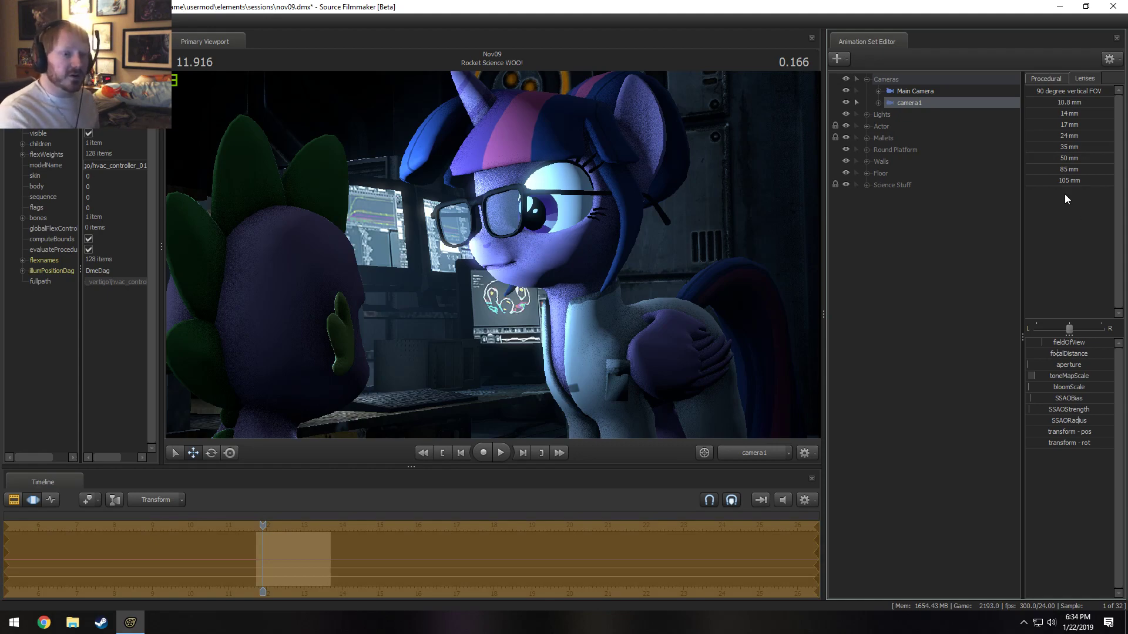
left_click_drag(1036, 170, 1113, 170)
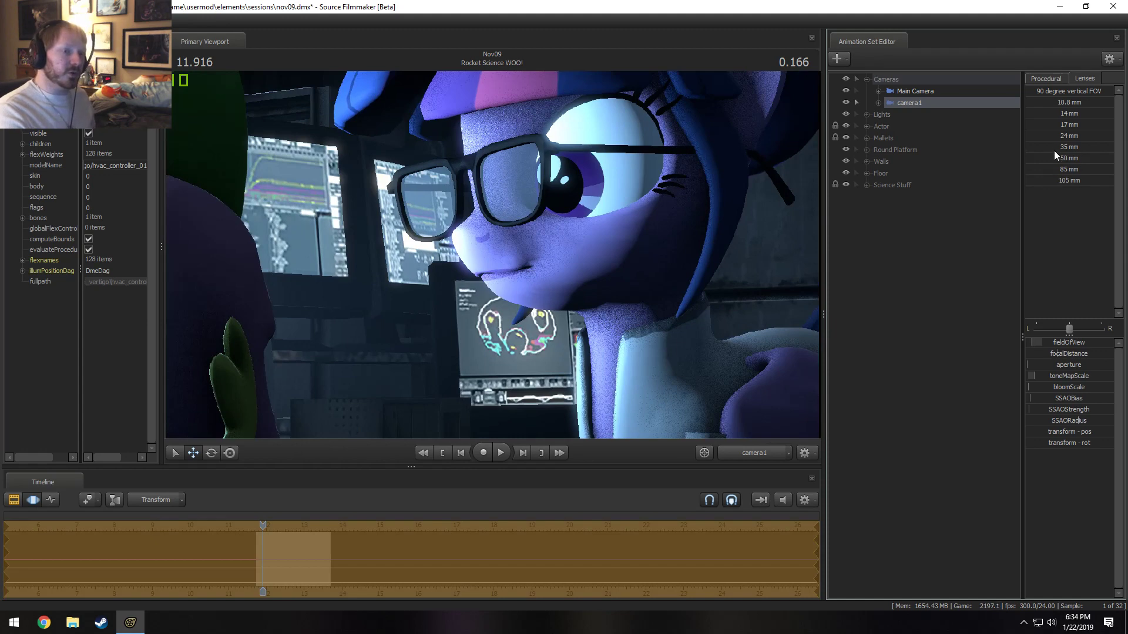
- Try the 35 mm, 105 mm and 24 mm lens presets in turn on the new camera
left_click_drag(1049, 147, 1114, 147)
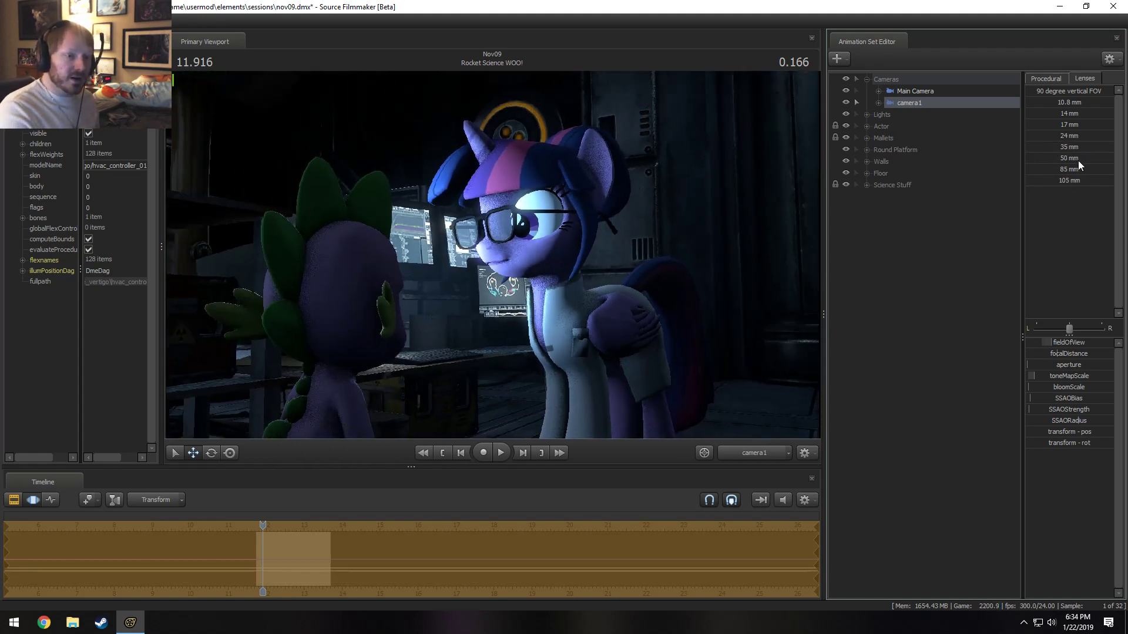
left_click_drag(1040, 180, 1111, 180)
left_click_drag(695, 271, 695, 277)
scroll(694, 270, "up", 4)
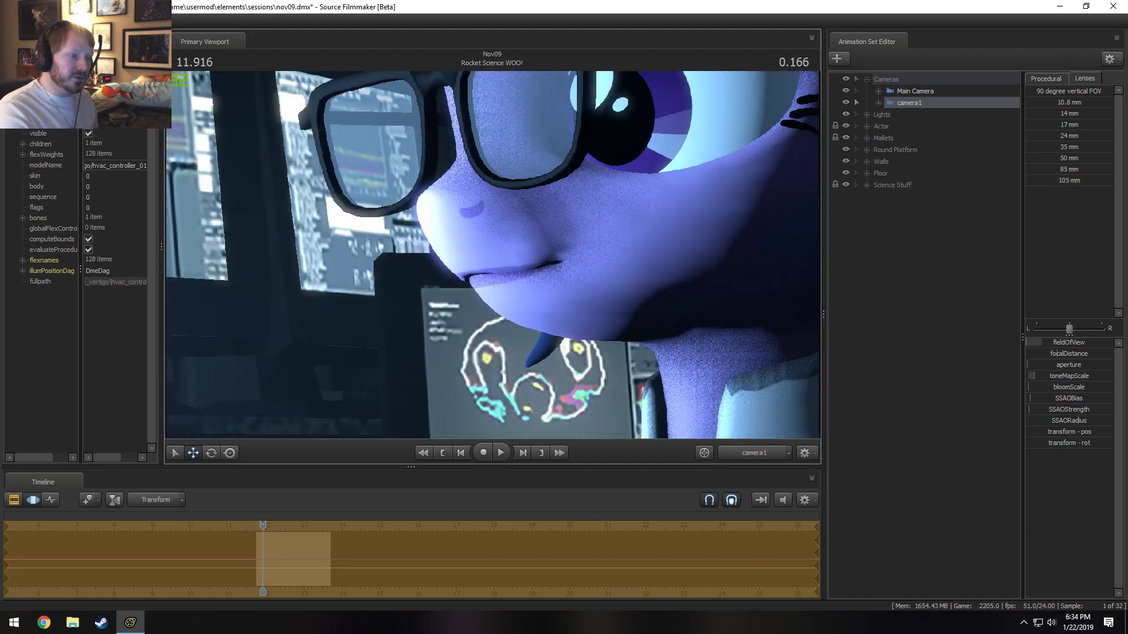
left_click(1056, 137)
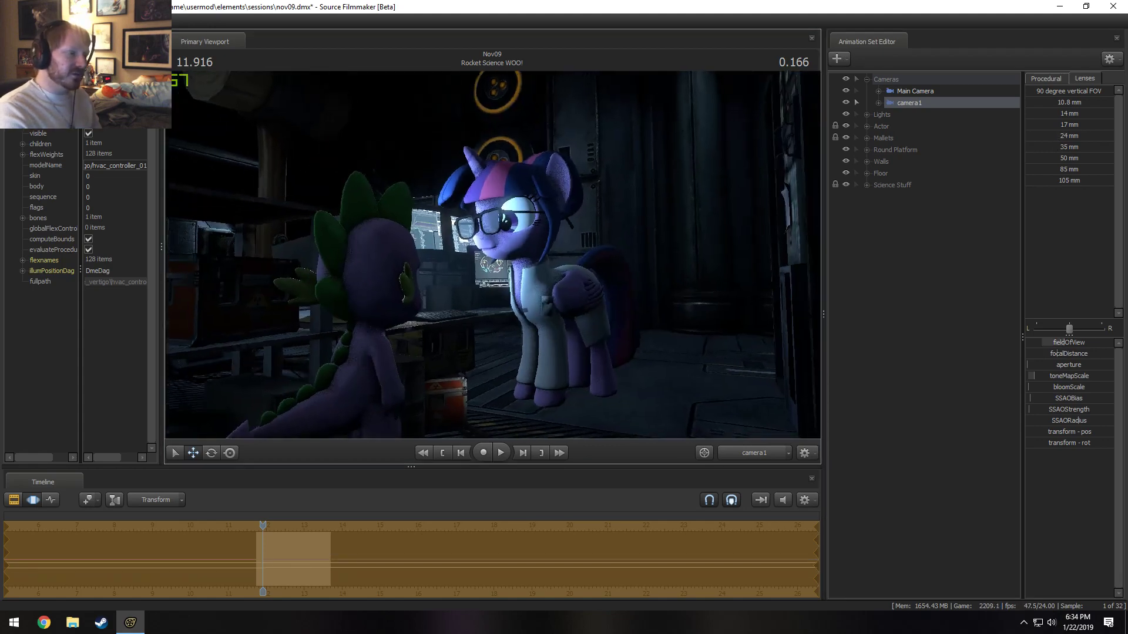
- Fly the 24 mm camera closer to the two characters and adjust its angle on them
key("w")
mouse_move(493, 255)
left_mouse_down()
mouse_move(482, 261)
mouse_move(493, 255)
left_mouse_up()
key("s")
key("w")
key("s")
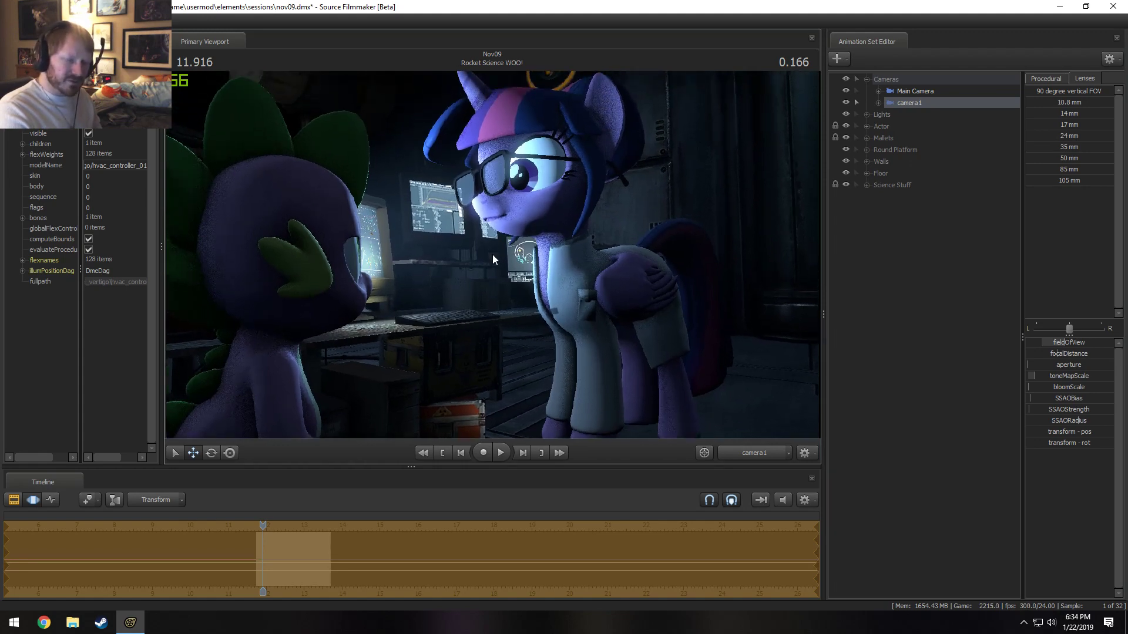
key("d")
left_click_drag(534, 264, 567, 246)
- Try the 17 mm lens preset with the camera moved in beside the dragon, and return to the 50 mm preset
double_click(1069, 126)
key("w")
key("w")
key("a")
key("d")
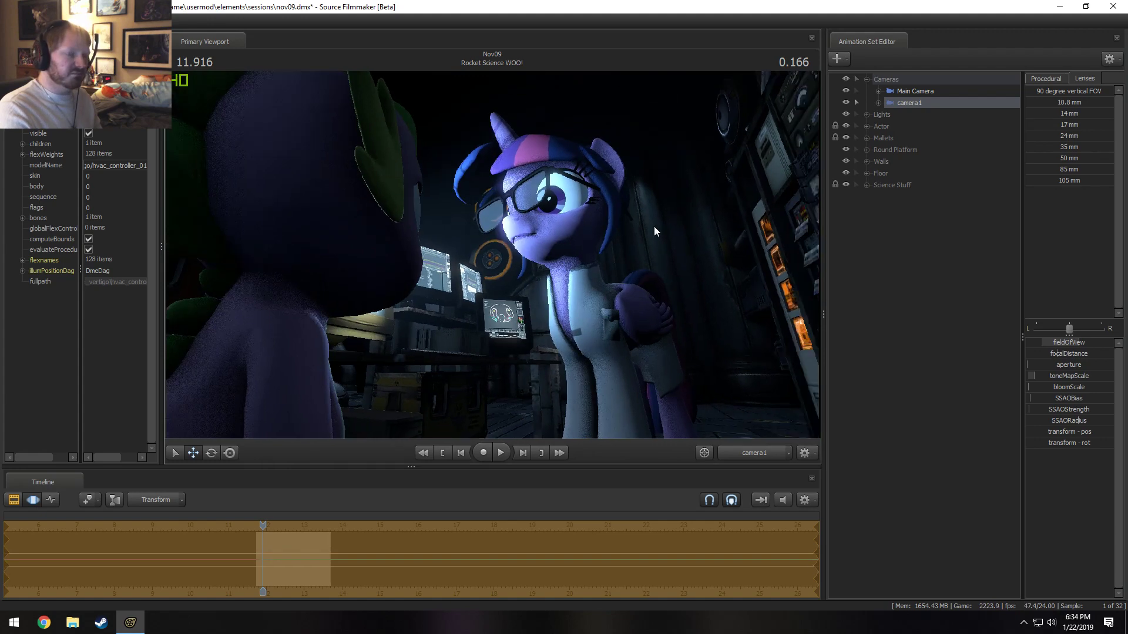
left_click(1078, 156)
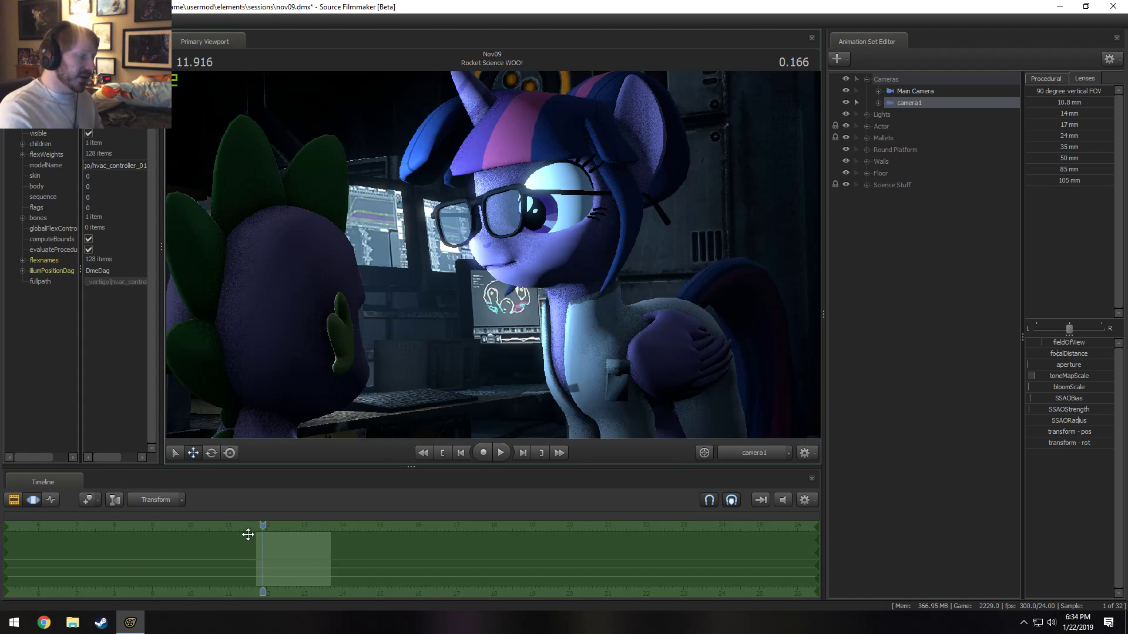
- Adjust the new camera's framing at 11.916 and move the playhead to 13.666 near the end of the shot
scroll(263, 553, "up", 5)
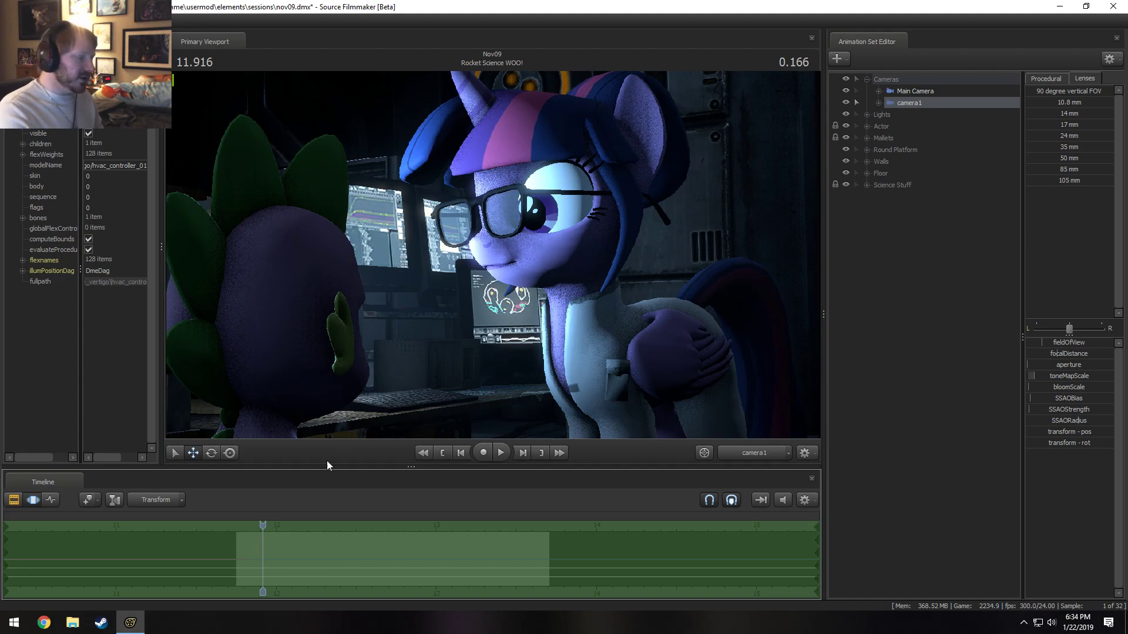
key("a")
mouse_move(411, 352)
left_mouse_down()
mouse_move(449, 337)
mouse_move(418, 354)
left_mouse_up()
key("a")
key("shift")
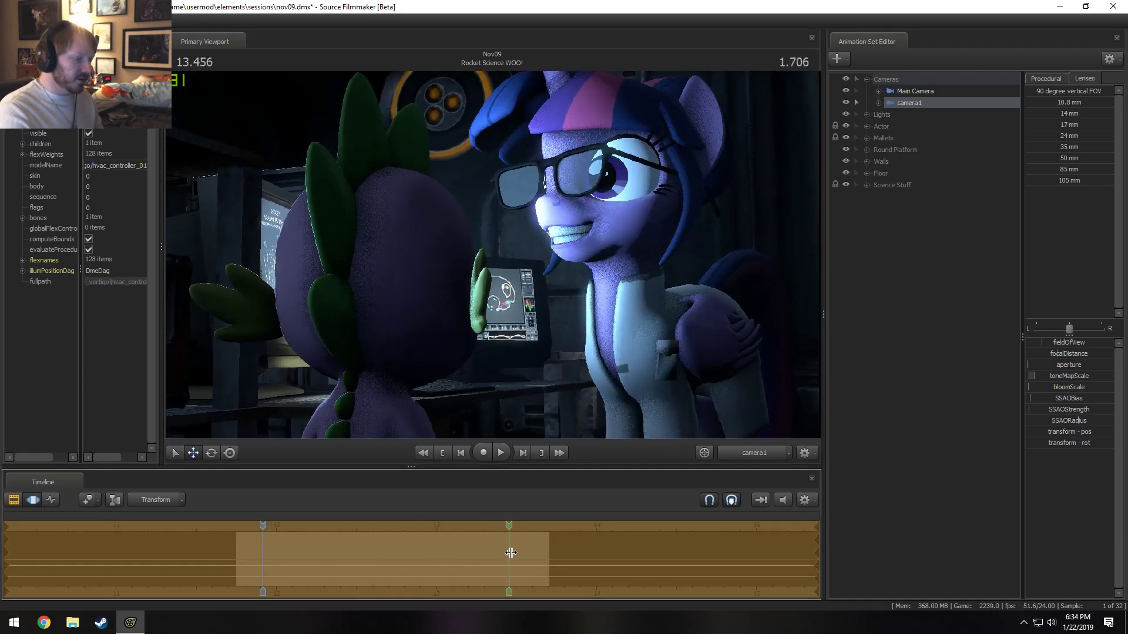
left_click(543, 550)
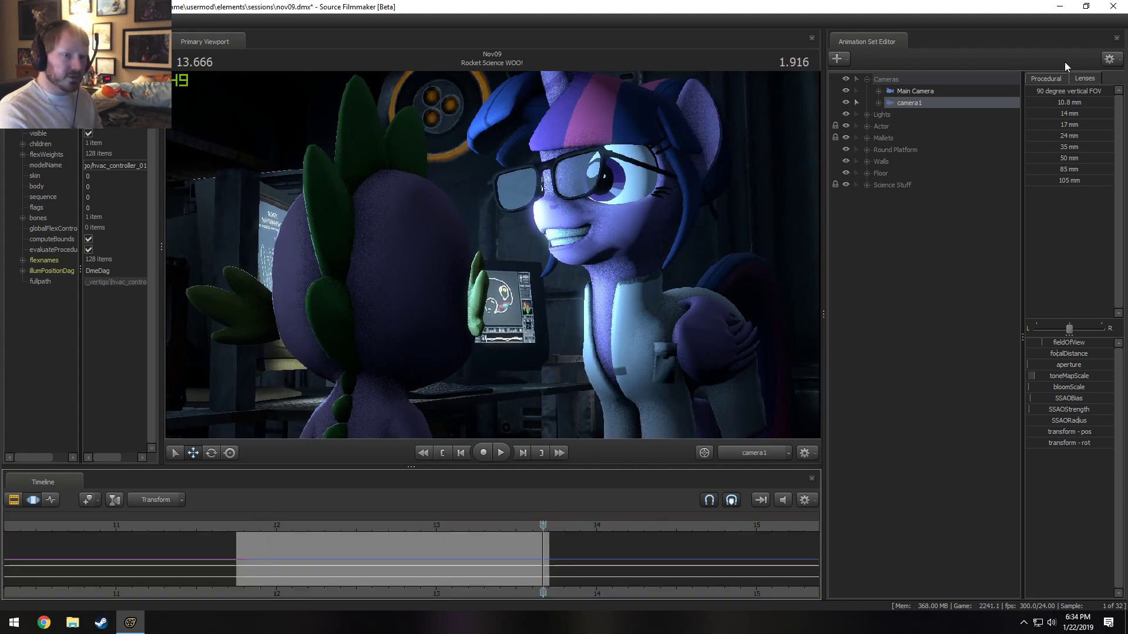
- Show the procedural presets, mute the timeline sound and ramp the time selection in across the shot up to about 13.67
left_click(1049, 80)
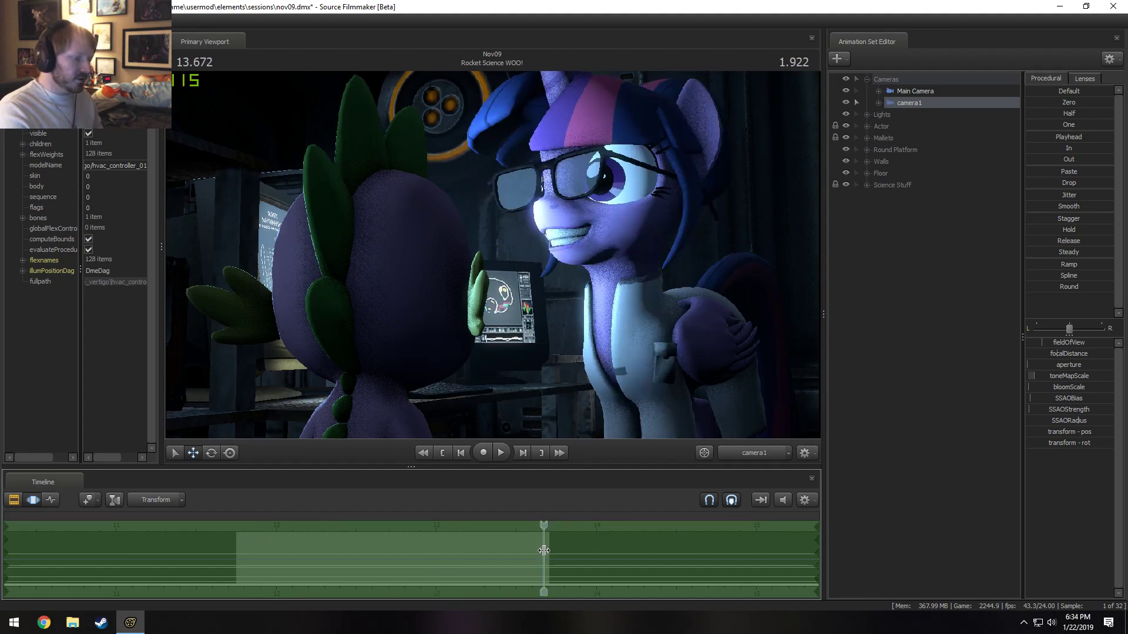
left_click(783, 500)
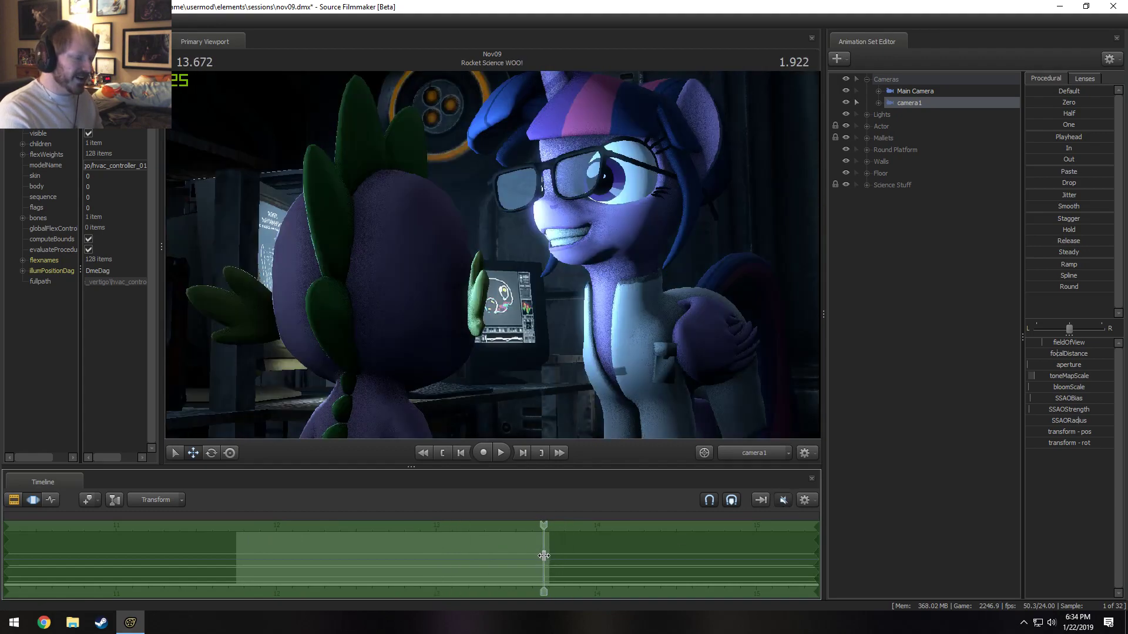
mouse_move(544, 558)
left_mouse_down("shift")
mouse_move(819, 560)
mouse_move(222, 586)
left_mouse_up("shift")
- Try offsetting the camera at the ramp's end, shift the time selection to the shot's boundaries and play the shot
key("d")
left_click_drag(535, 318, 499, 317)
left_click_drag(492, 255, 492, 255)
left_click_drag(480, 566, 485, 567)
left_click(235, 526)
key("space")
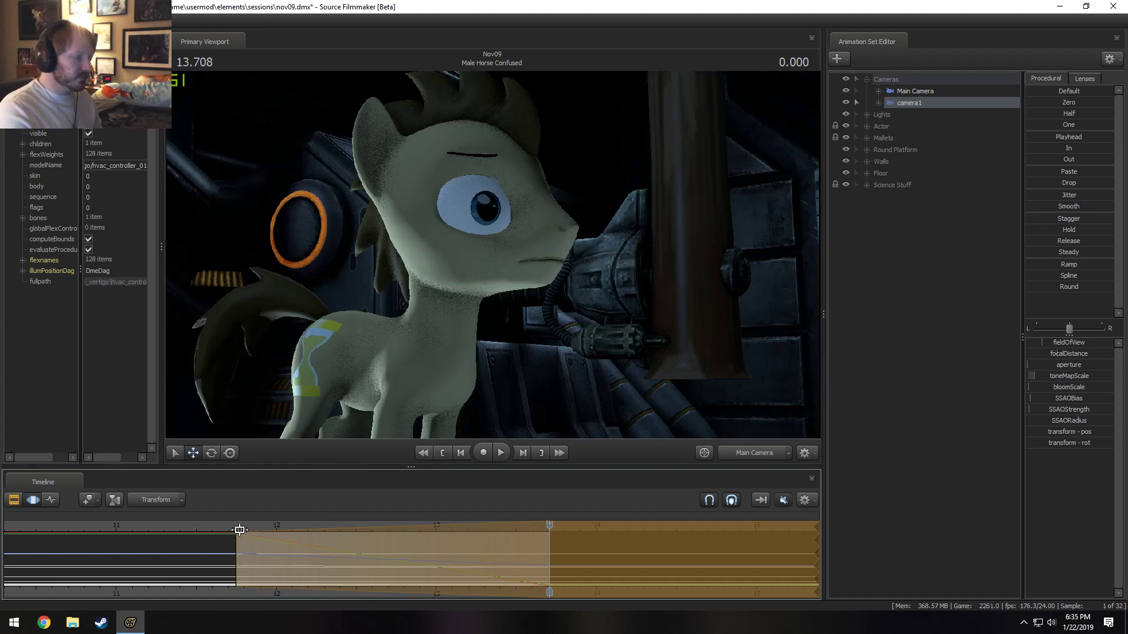
- Shift the time selection slightly earlier and return the playhead to 13.666 in the shot
key("Escape")
left_click_drag(478, 545, 469, 544)
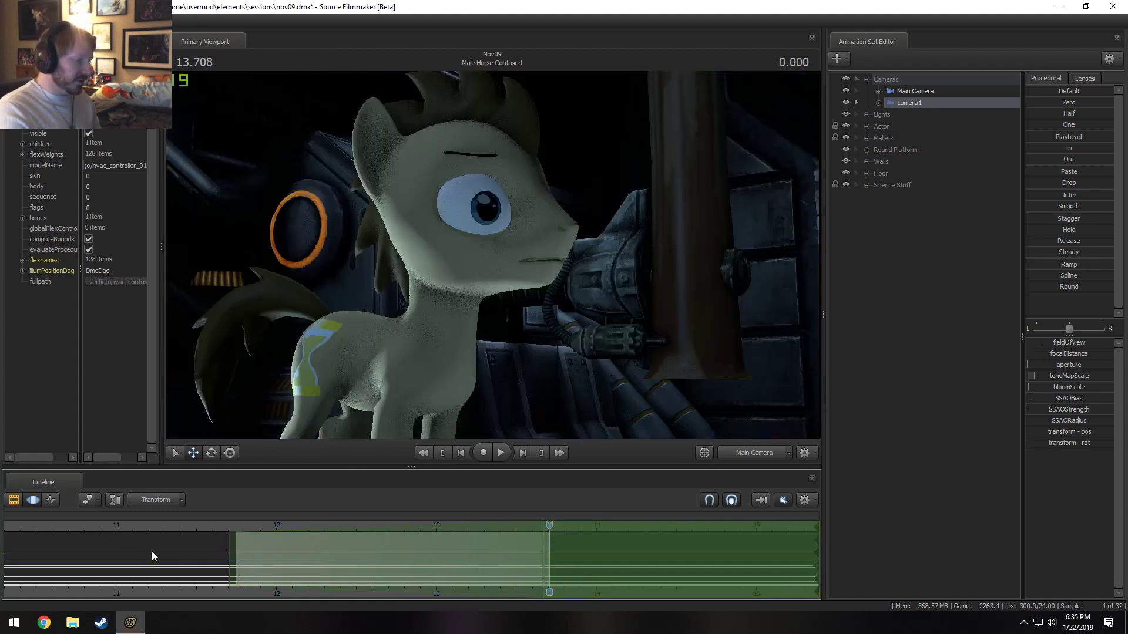
left_click(544, 527)
left_click_drag(544, 527, 549, 543)
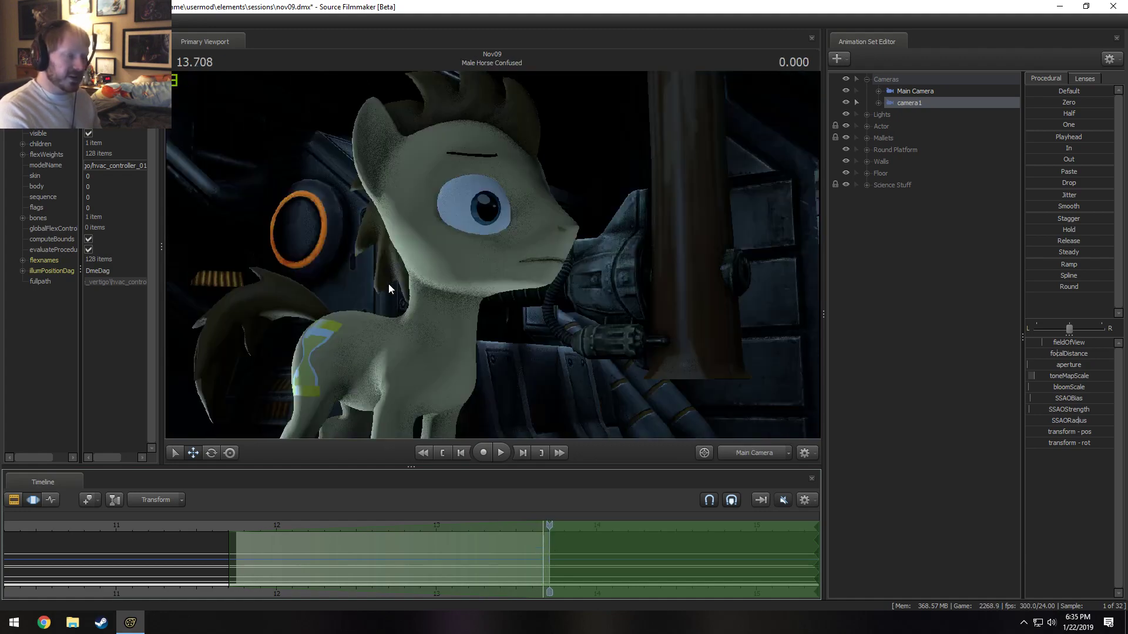
left_click(534, 320)
left_click(556, 317)
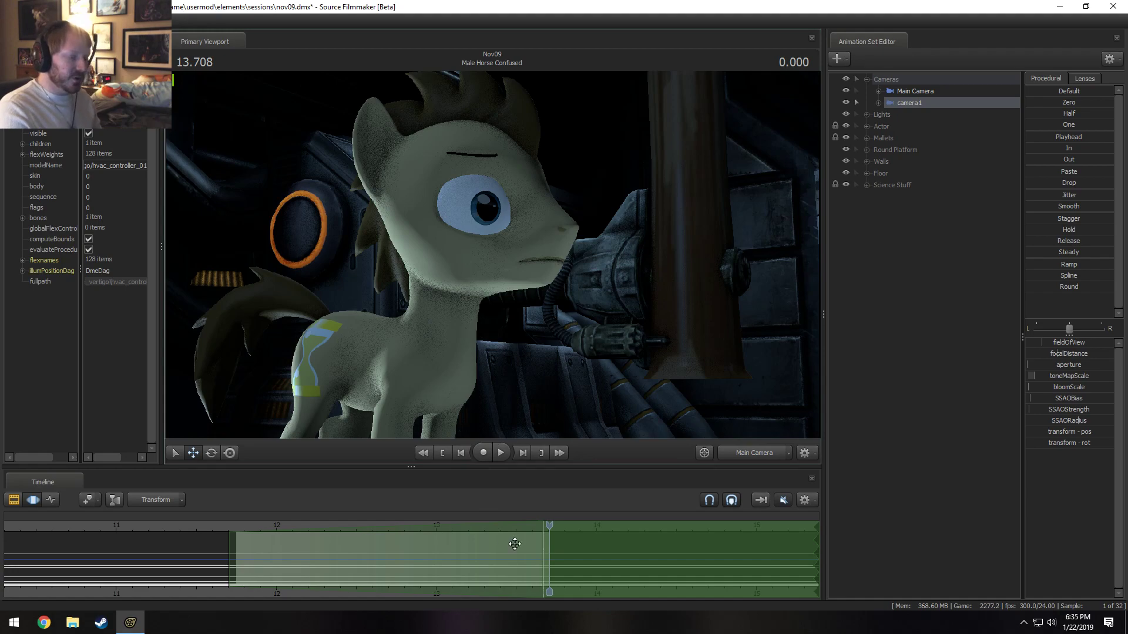
left_click_drag(550, 525, 543, 525)
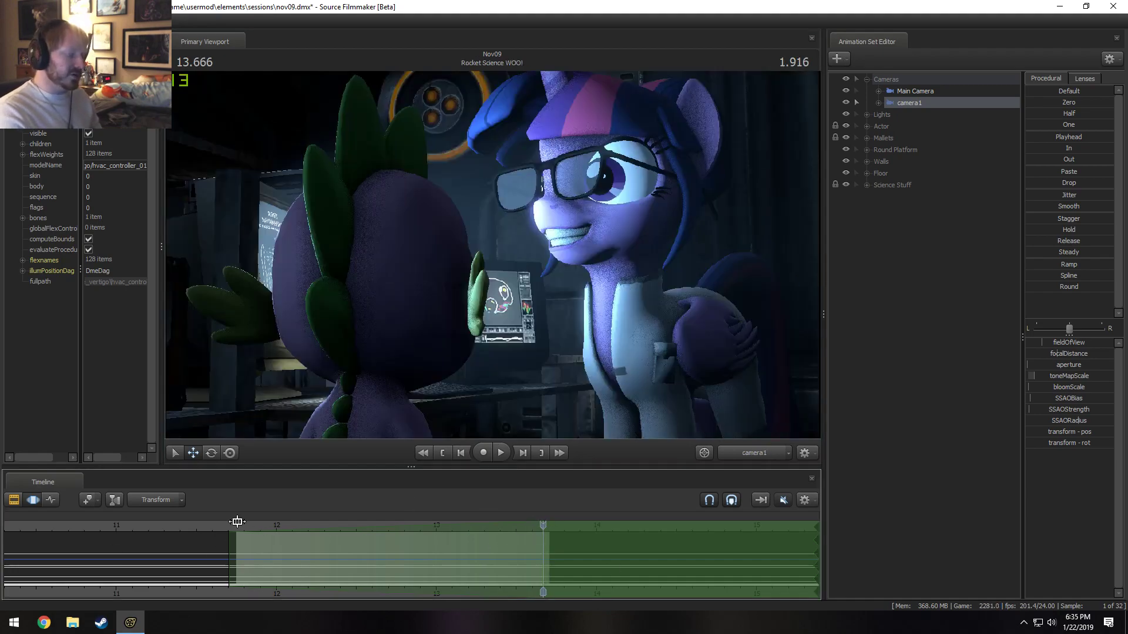
- Reframe the new camera at 13.666, align the time selection with the shot's end and replay from 11.458
left_click_drag(492, 255, 505, 226)
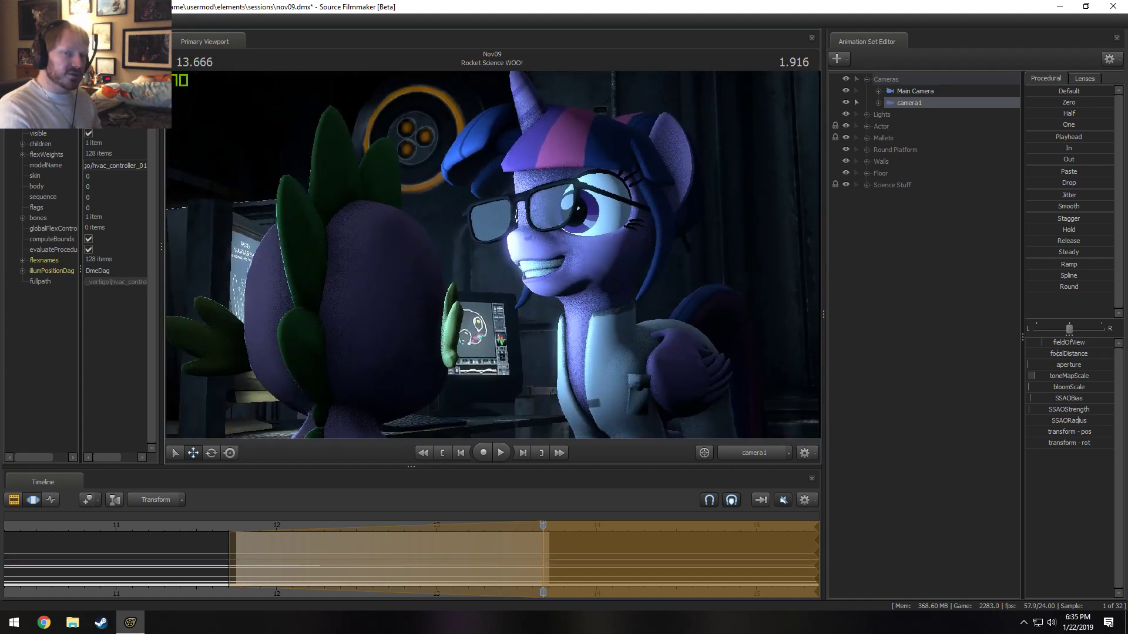
left_click_drag(437, 579, 444, 575)
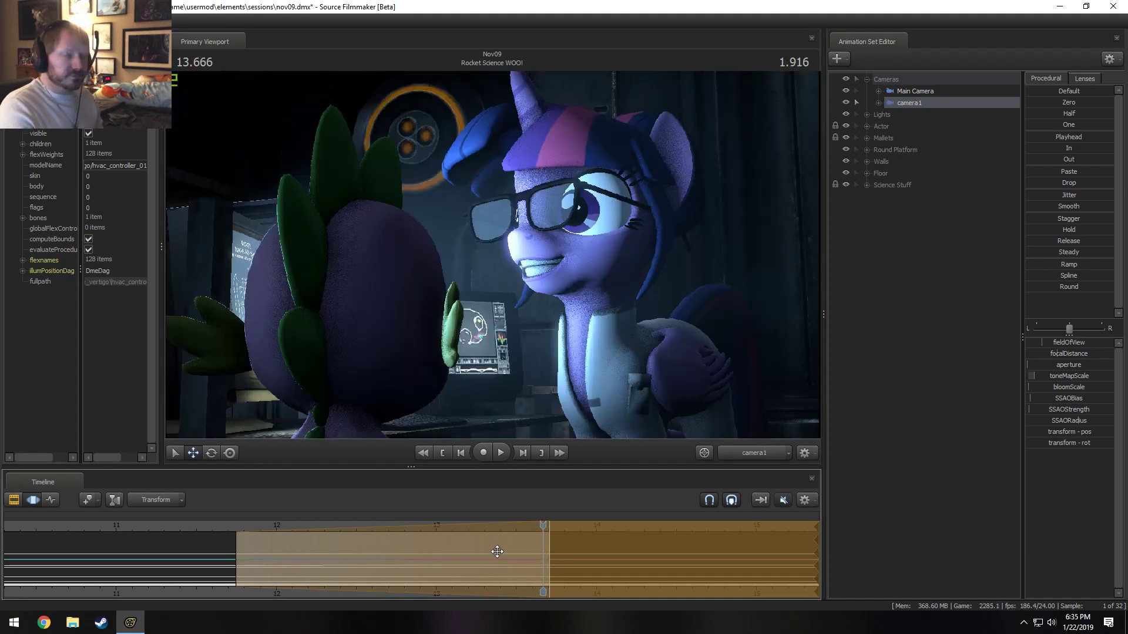
left_click_drag(541, 529, 191, 560)
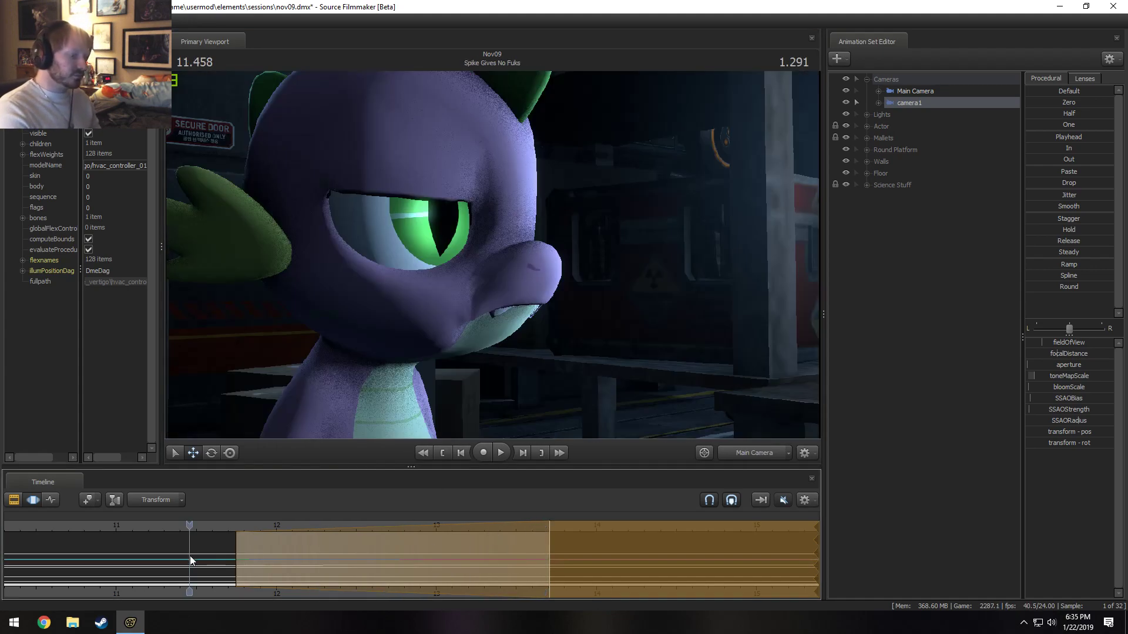
key("space")
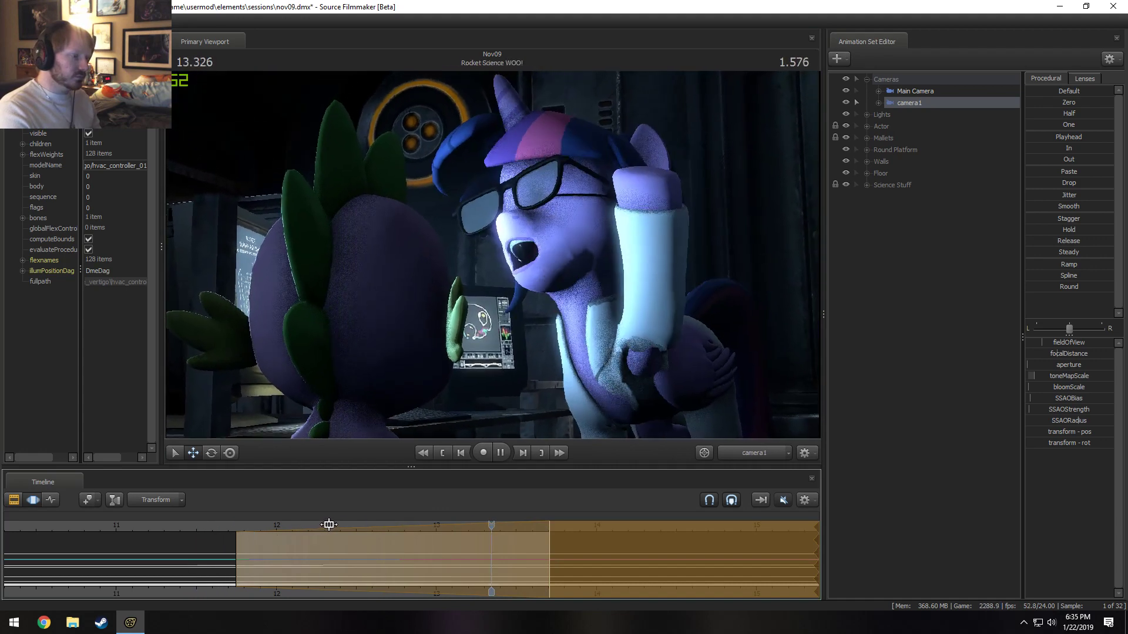
key("space")
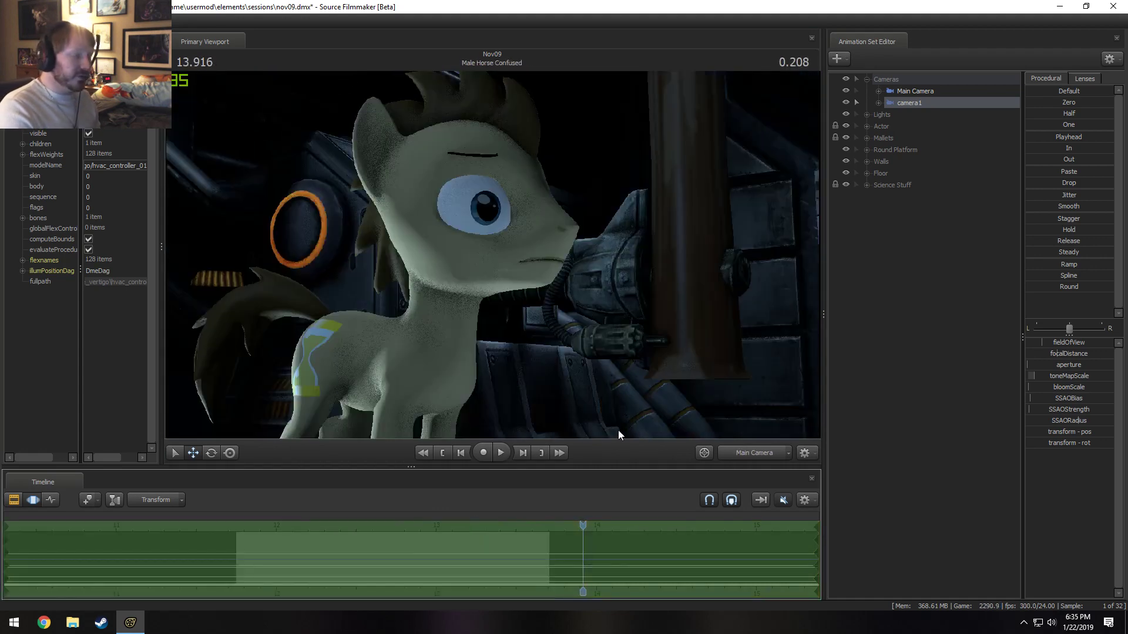
- Delete the camera1 animation set from the Cameras group
left_click_drag(915, 91, 757, 132)
right_click(900, 102)
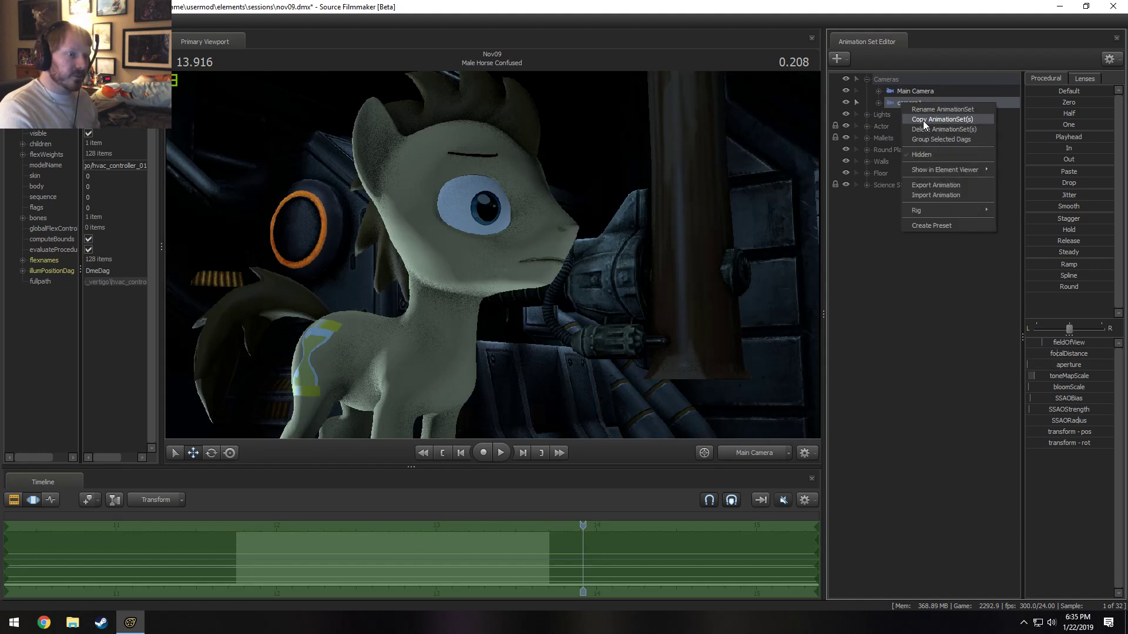
left_click(929, 128)
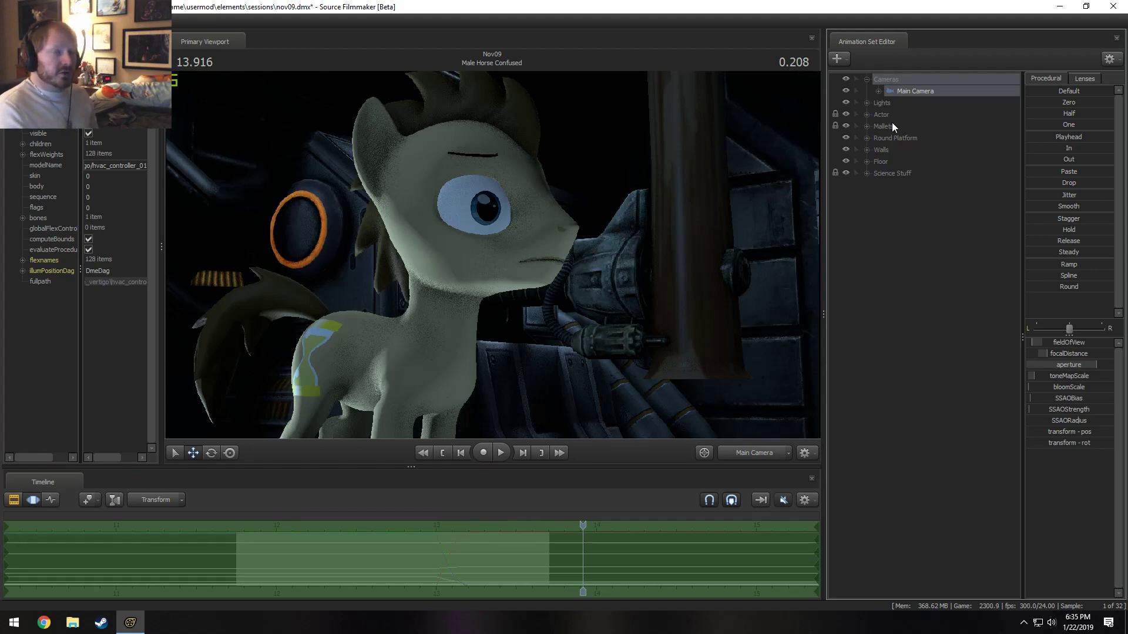
- Switch to File Explorer, open the Videos folder inside Pony SFM and look through the finished videos
left_click(72, 622)
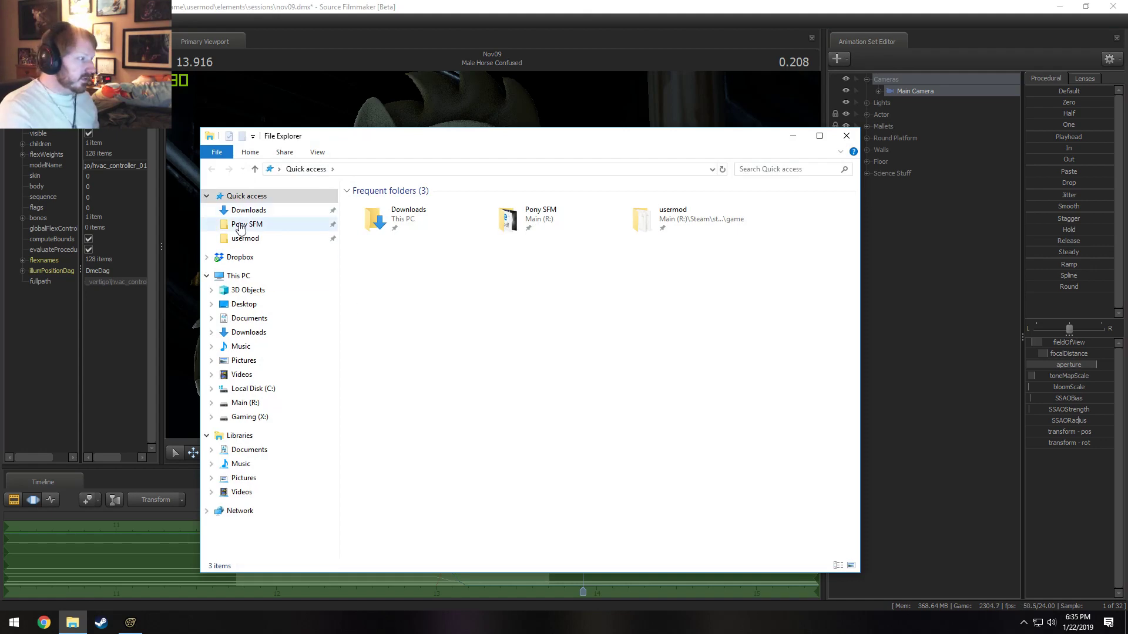
left_click(261, 225)
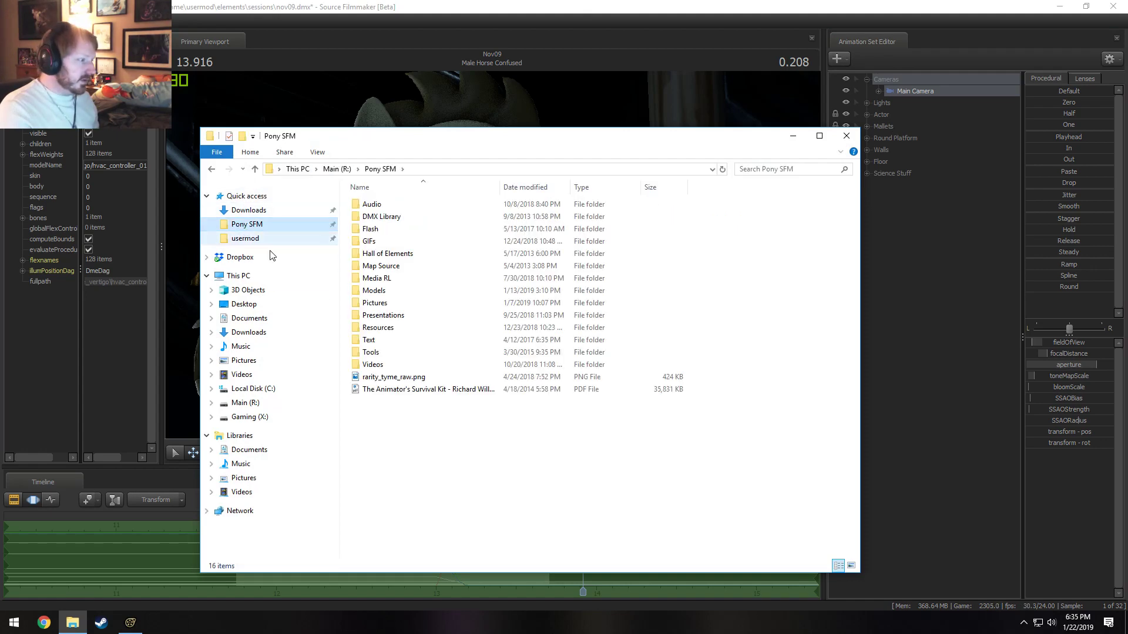
double_click(373, 364)
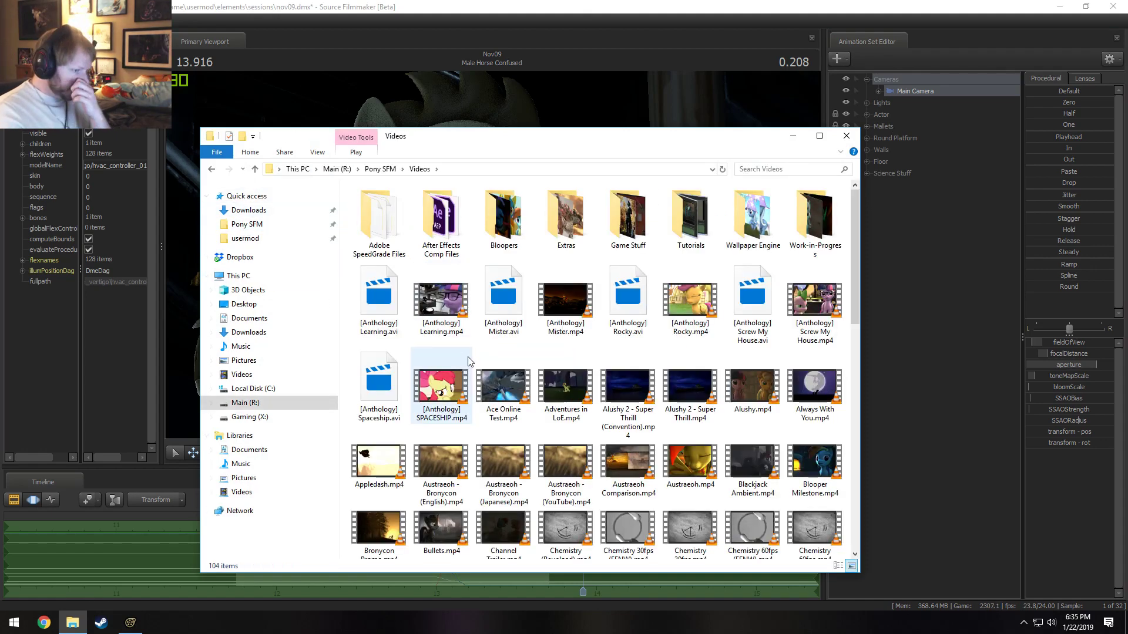
scroll(585, 355, "down", 5)
scroll(585, 354, "up", 5)
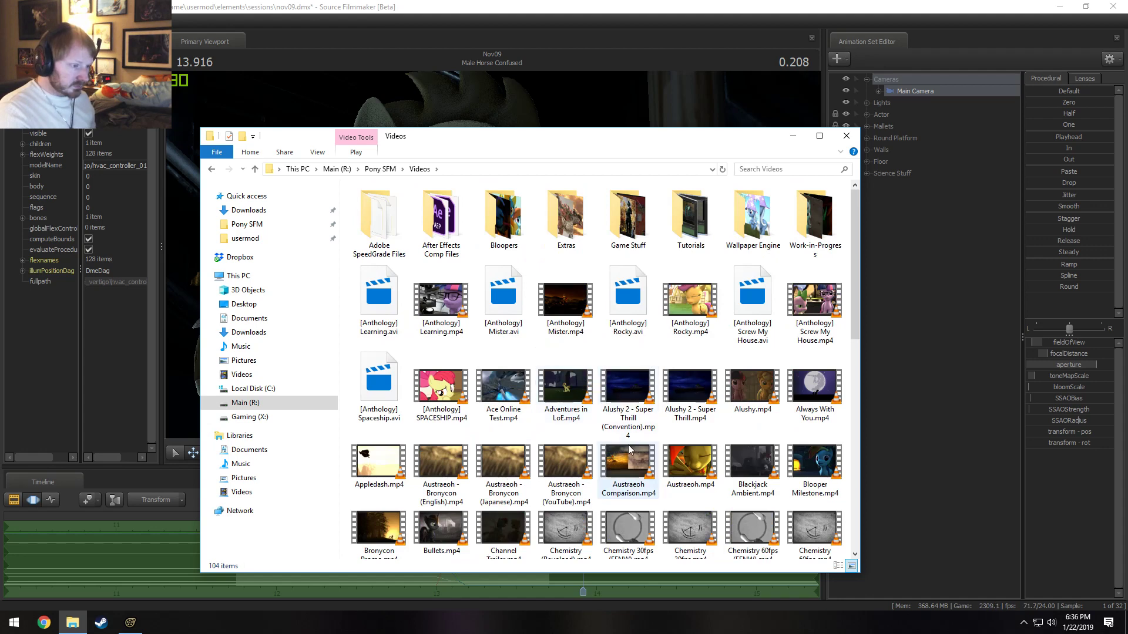
scroll(586, 521, "down", 5)
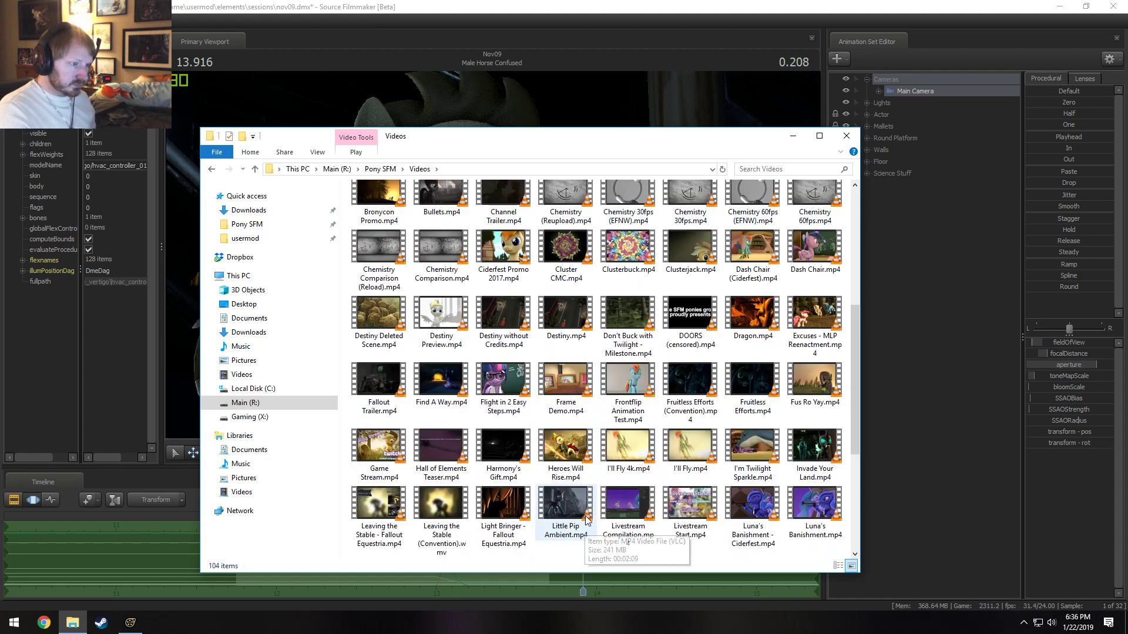
scroll(586, 521, "up", 3)
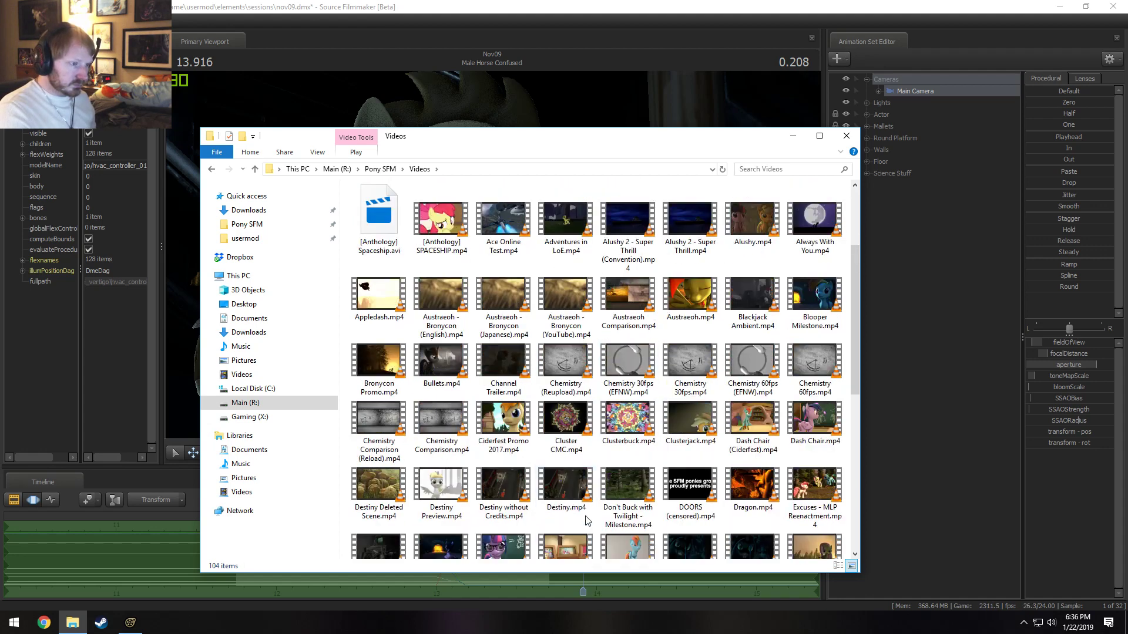
- Play Chemistry 30fps (EFNW).mp4 muted in VLC, skip through its last seconds and close the player
double_click(609, 369)
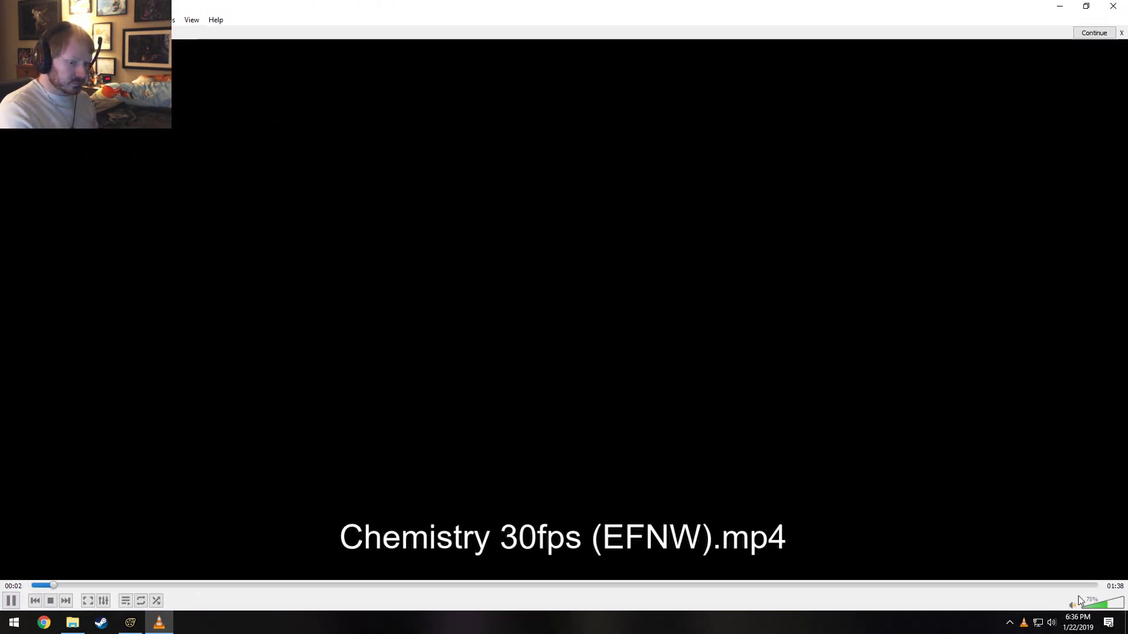
left_click(1072, 605)
left_click(1001, 586)
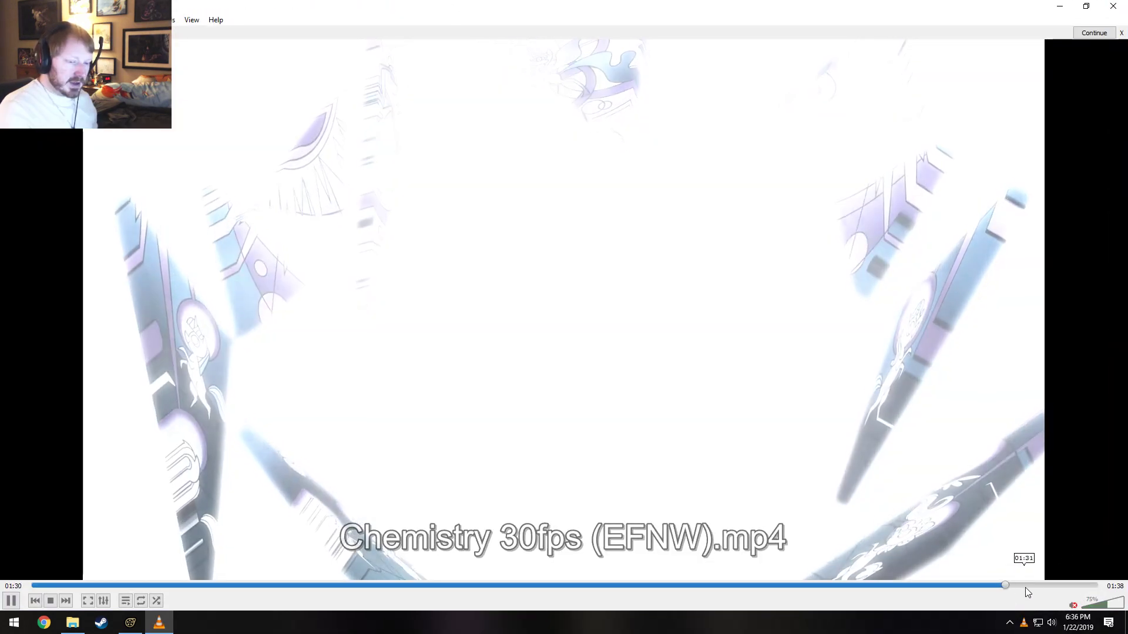
left_click(1037, 586)
left_click(1062, 586)
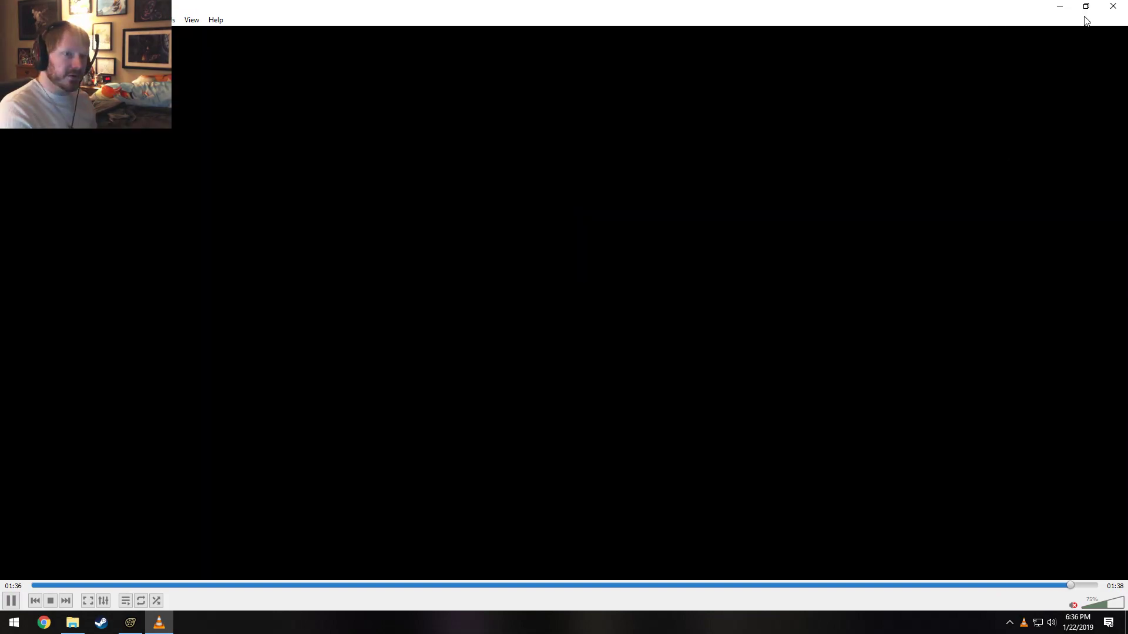
left_click(1113, 6)
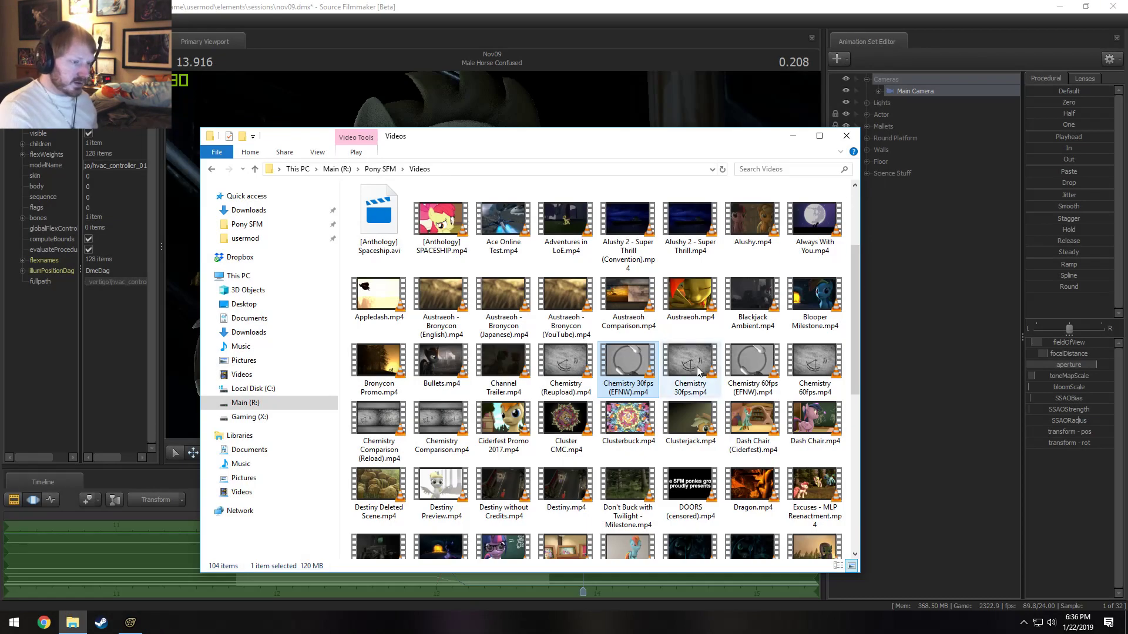
- Play Chemistry 30fps.mp4 and skip ahead to its closing scene
double_click(698, 369)
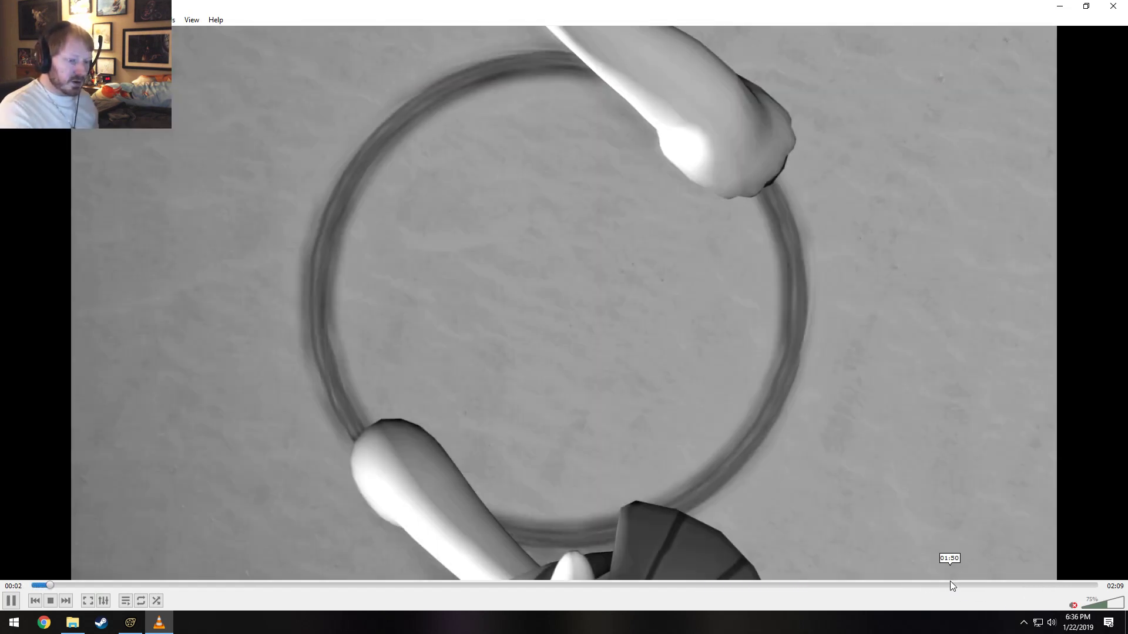
left_click_drag(950, 583, 991, 583)
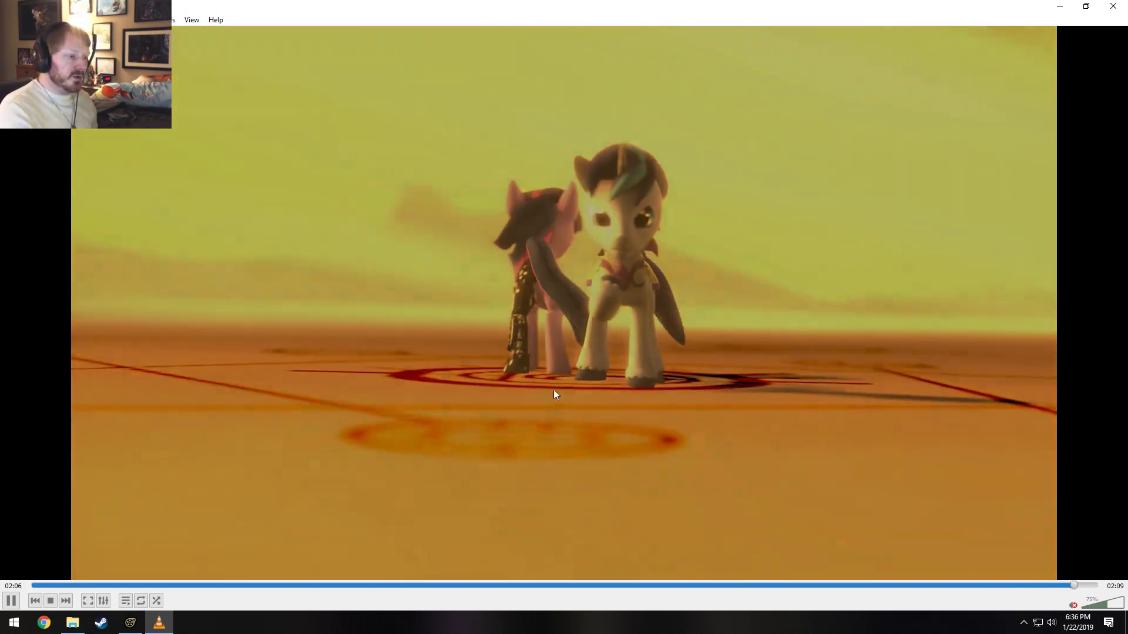
- Pause on the closing scene of the two ponies, replay its last few seconds and pause again at the fade-out
key("space")
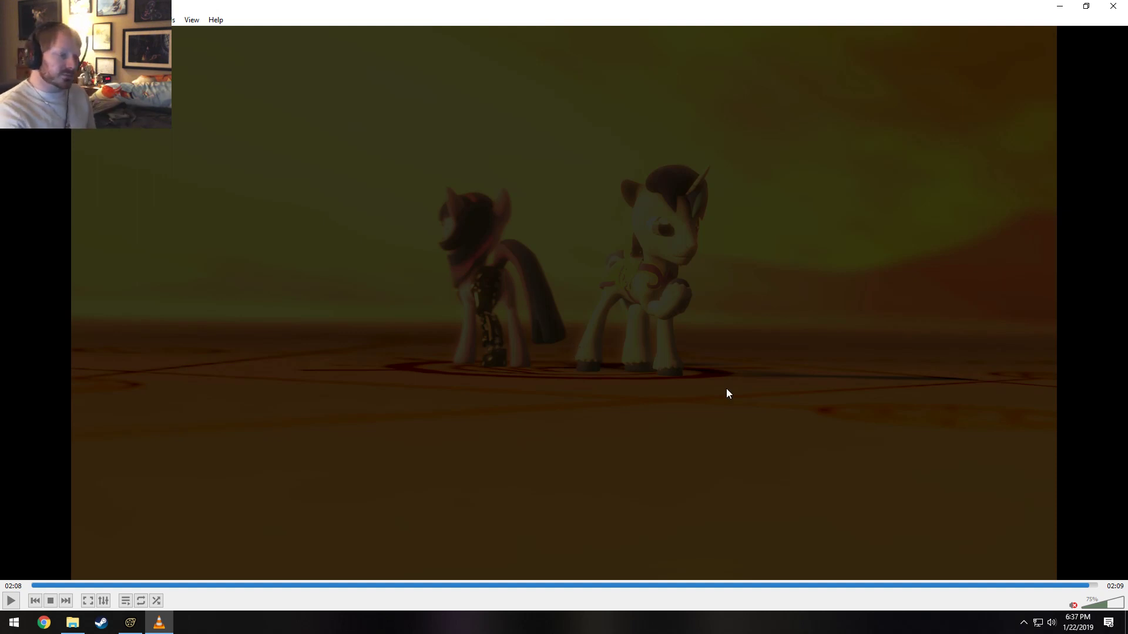
left_click(1049, 586)
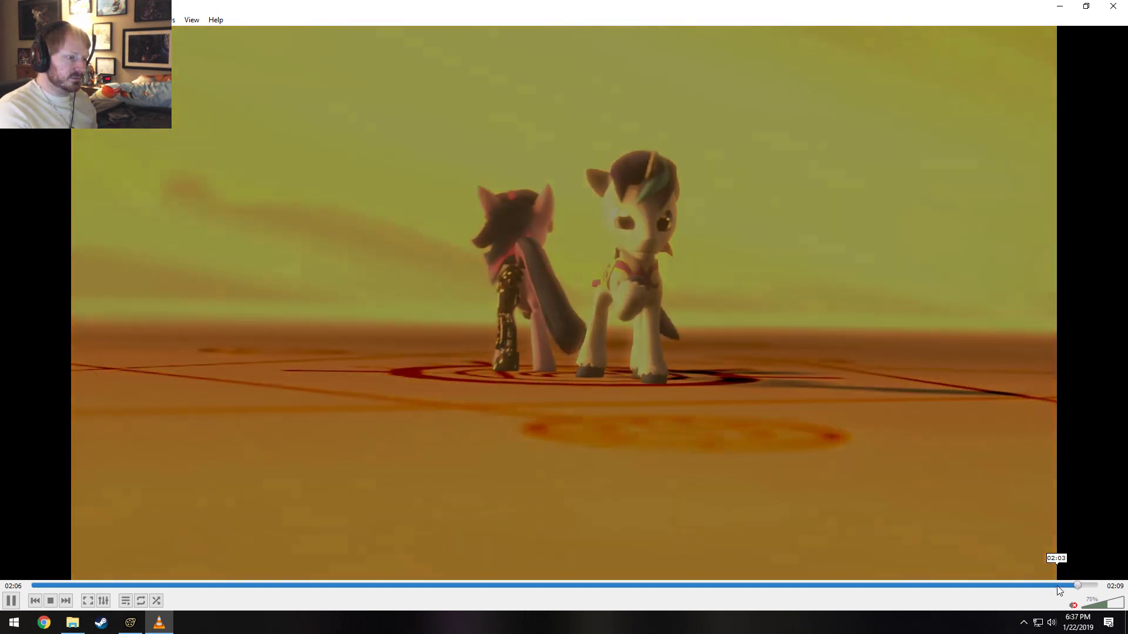
key("space")
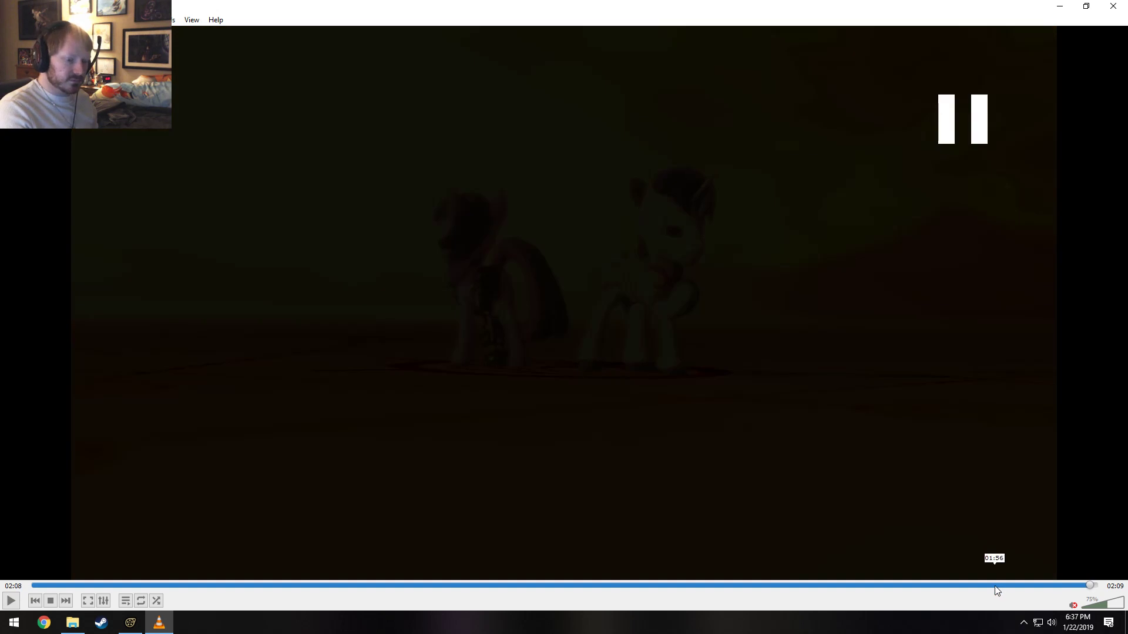
- Rewind the video to the Fullmetal Pony title at 01:33, pause there briefly and resume playback
left_click(996, 584)
key("space")
left_click_drag(996, 584, 806, 615)
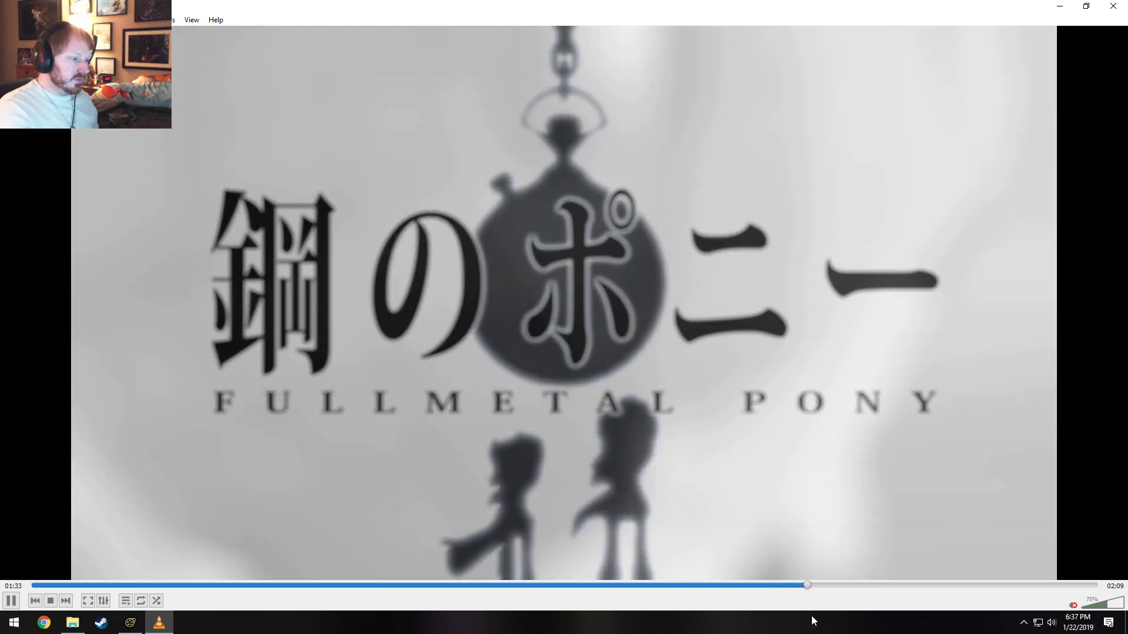
key("space")
key("space")
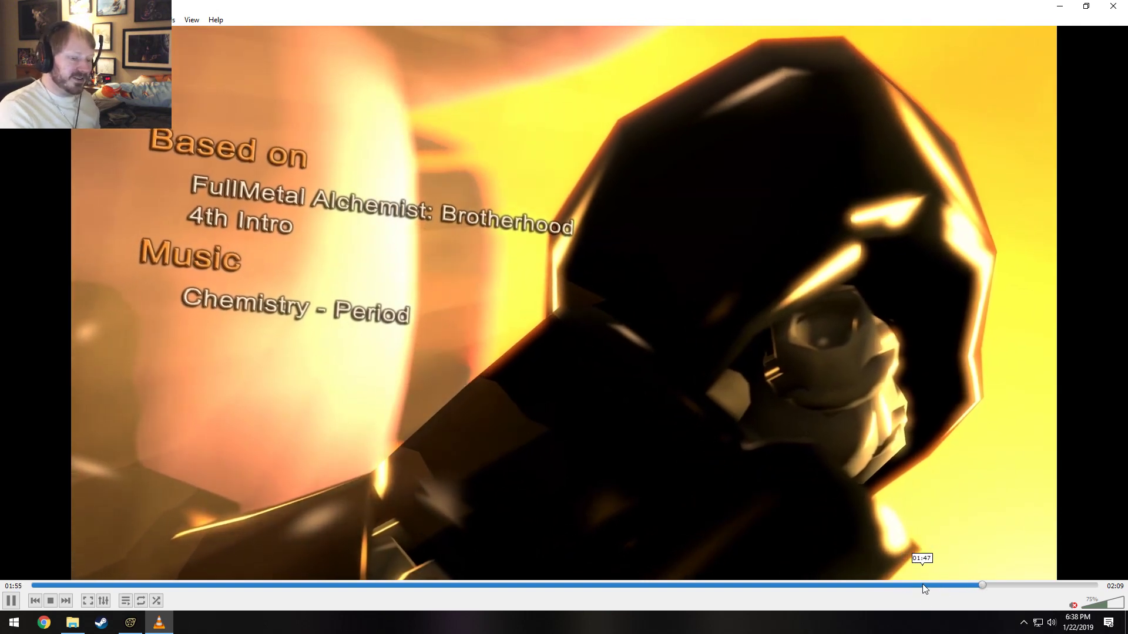
- Pause on the music credits, continue playing to 02:02, and jump back to the paused Comparison Video shot at 02:00
left_click(360, 385)
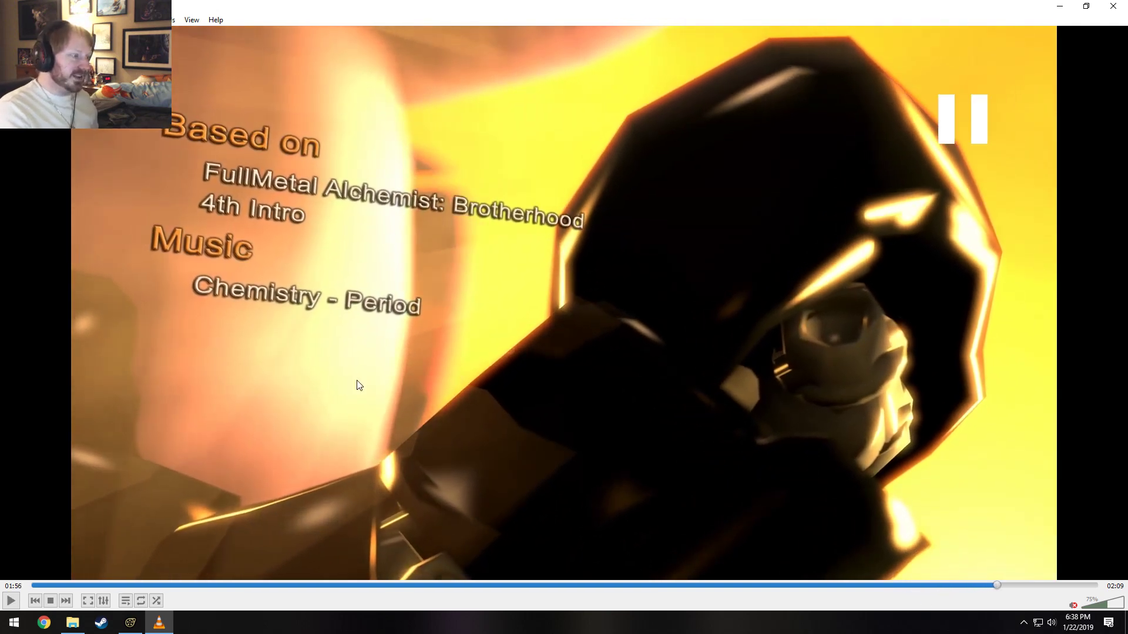
left_click(526, 300)
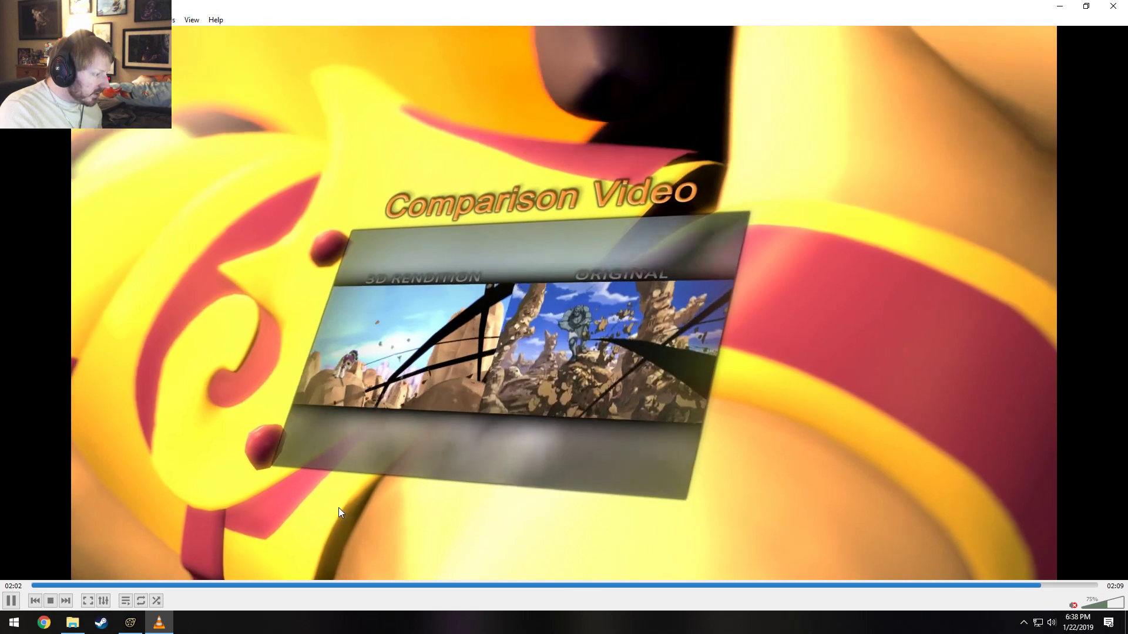
key("space")
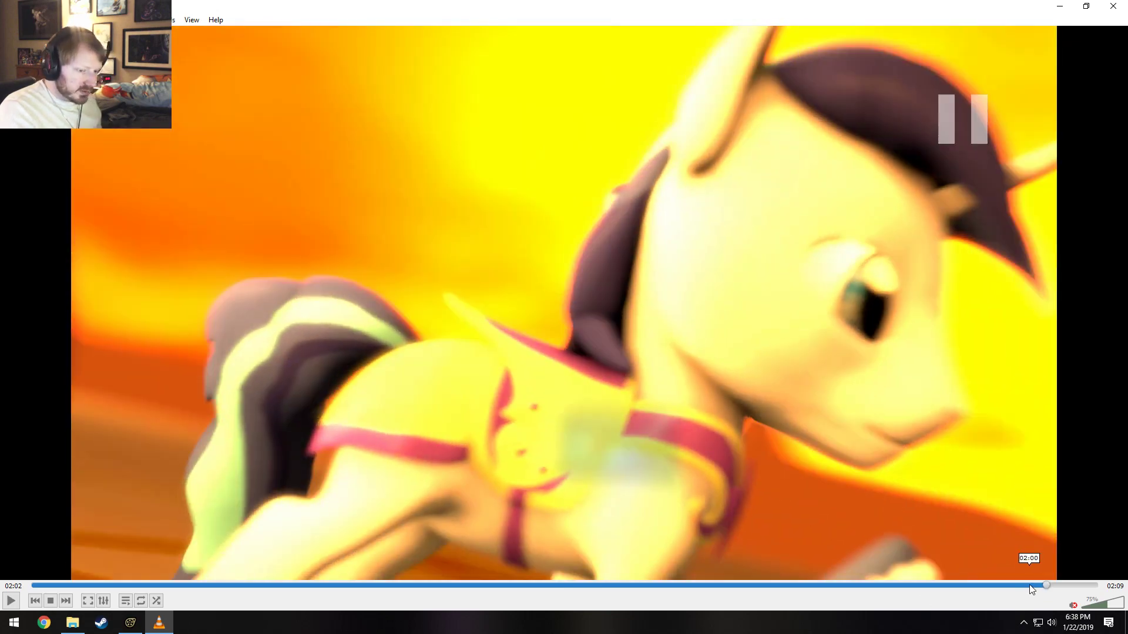
left_click(1027, 586)
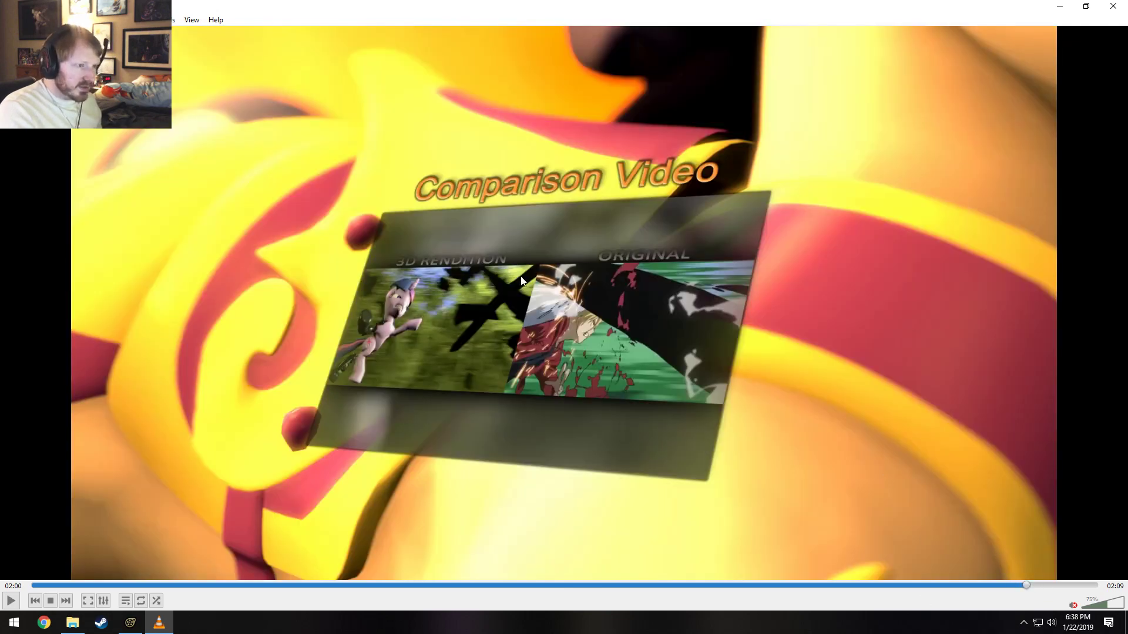
- Replay the comparison video around 01:58 to 02:01 and pause it to examine the side-by-side footage
key("space")
key("space")
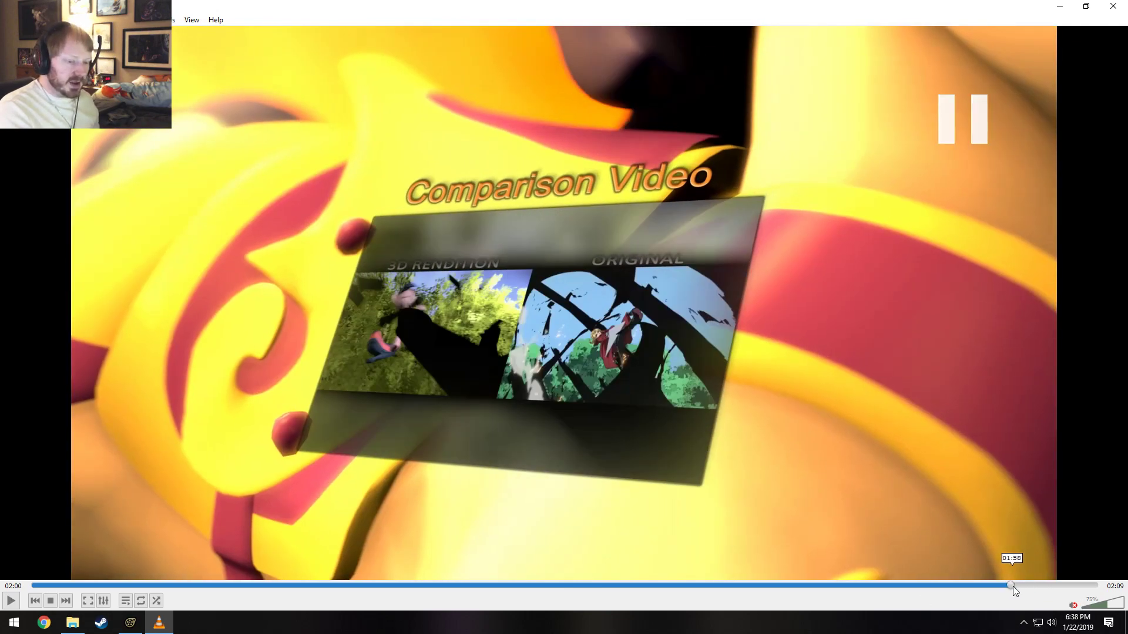
left_click(1015, 586)
key("space")
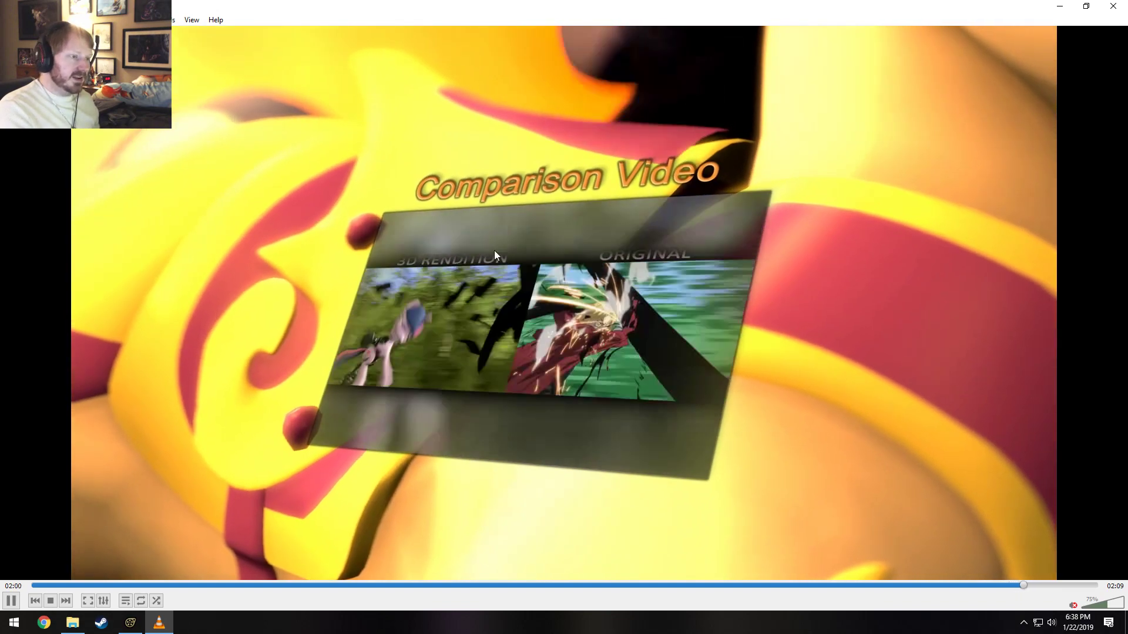
key("space")
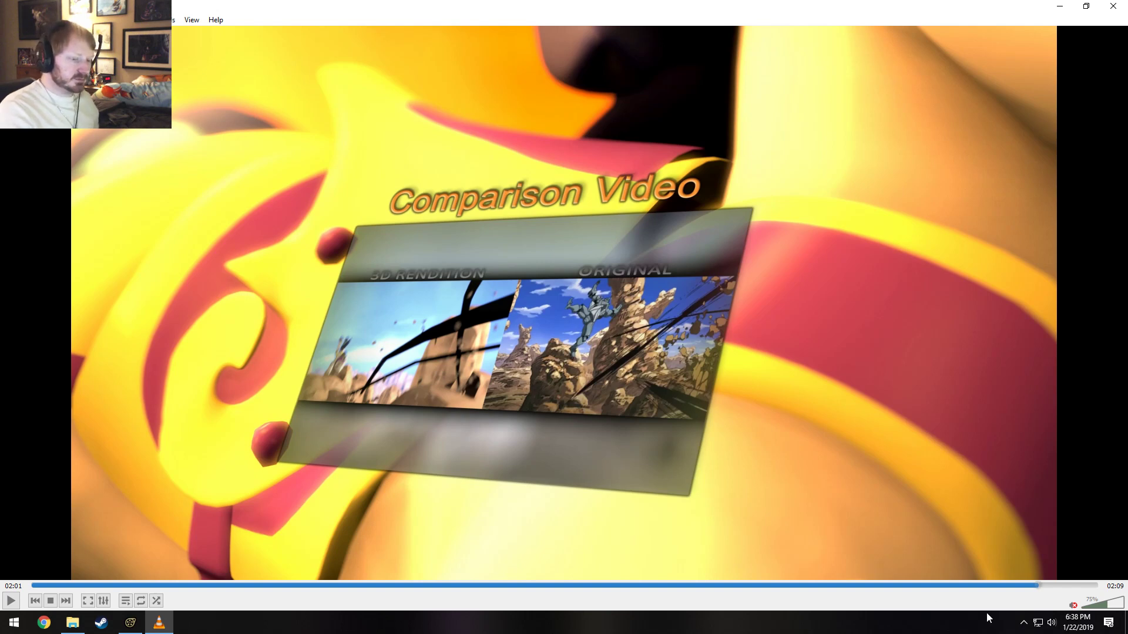
mouse_move(1036, 587)
left_mouse_down()
mouse_move(1016, 583)
mouse_move(1031, 585)
left_mouse_up()
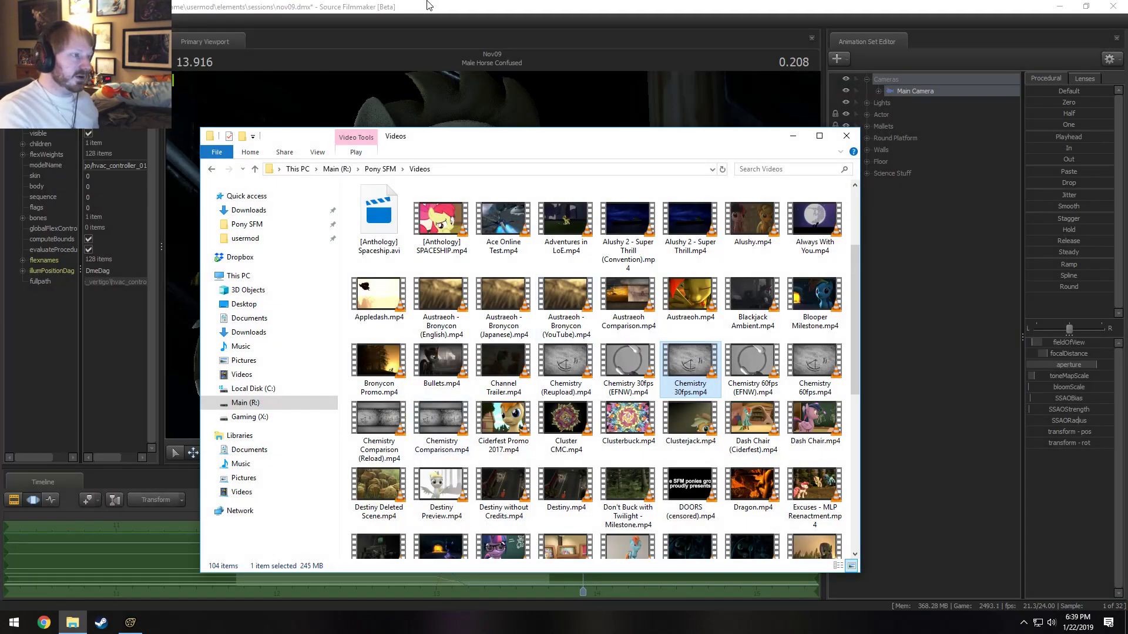
- Switch to Source Filmmaker and scrub between the Rocket Science WOO! and Male Horse Confused shots to review the cut
key("alt+Tab")
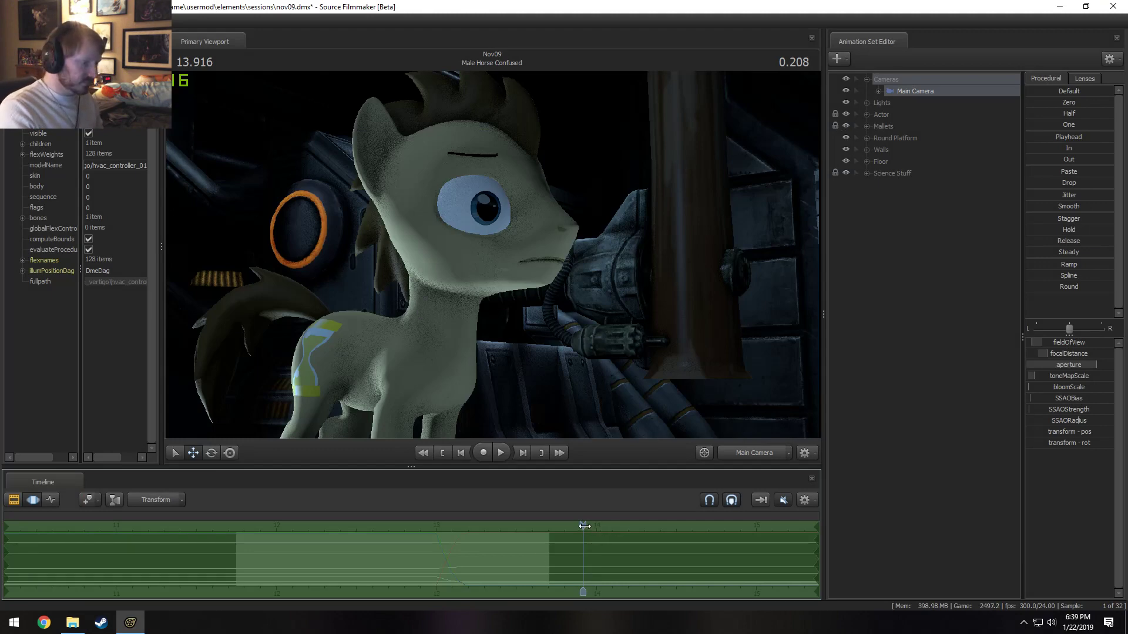
left_click(421, 541)
key("space")
key("space")
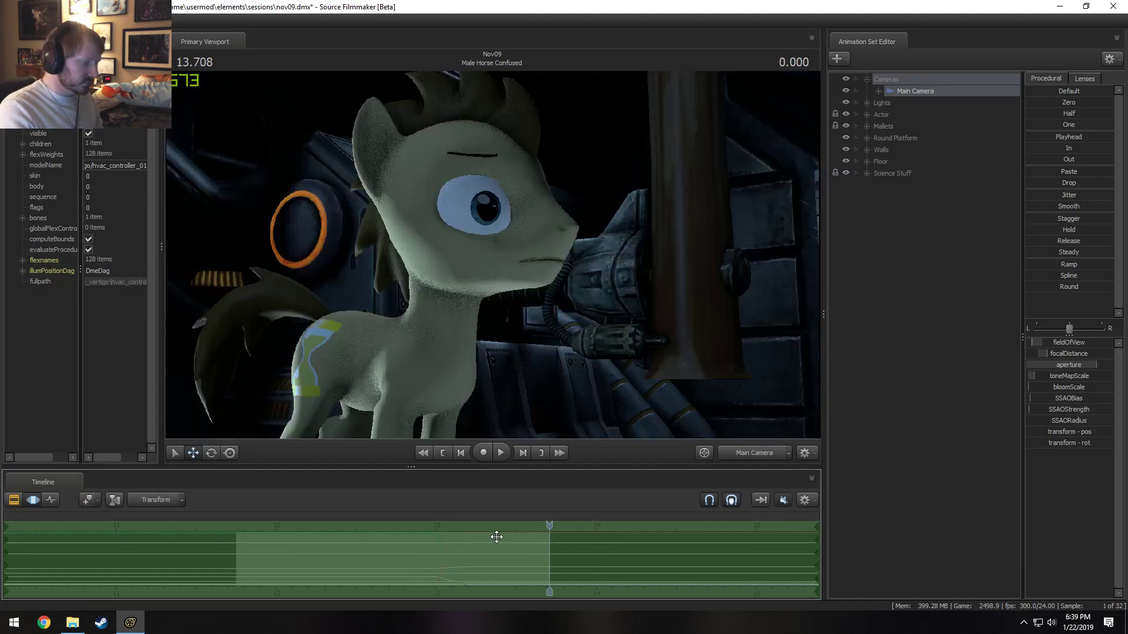
left_click_drag(548, 526, 276, 553)
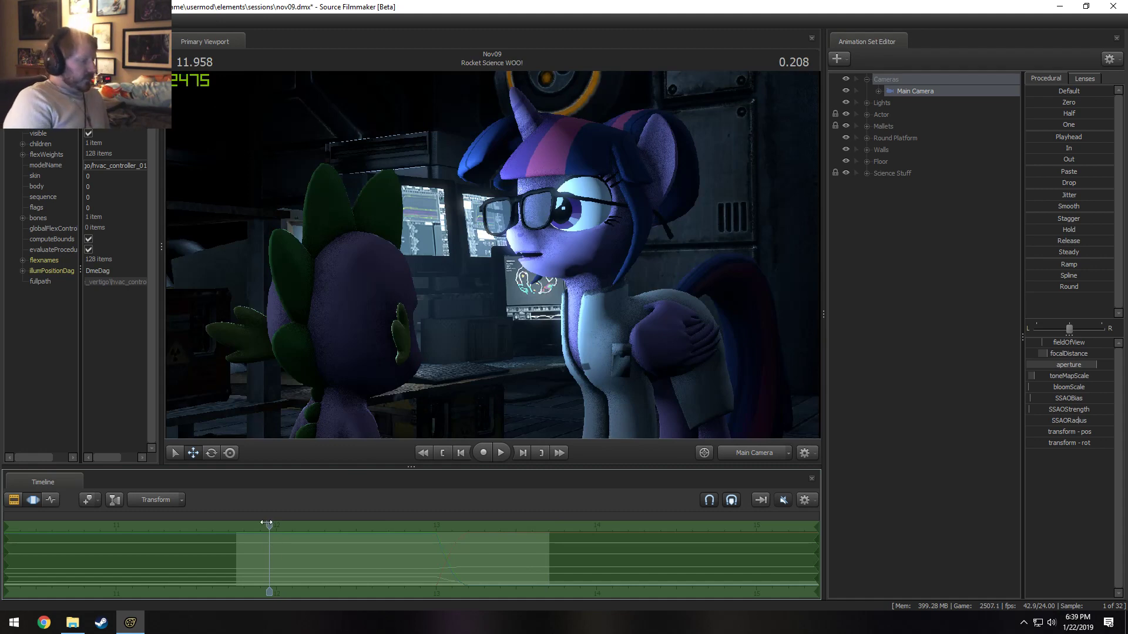
left_click_drag(274, 522, 541, 546)
- Switch the timeline to the Clip Editor and select the Male Horse Confused shot
key("F3")
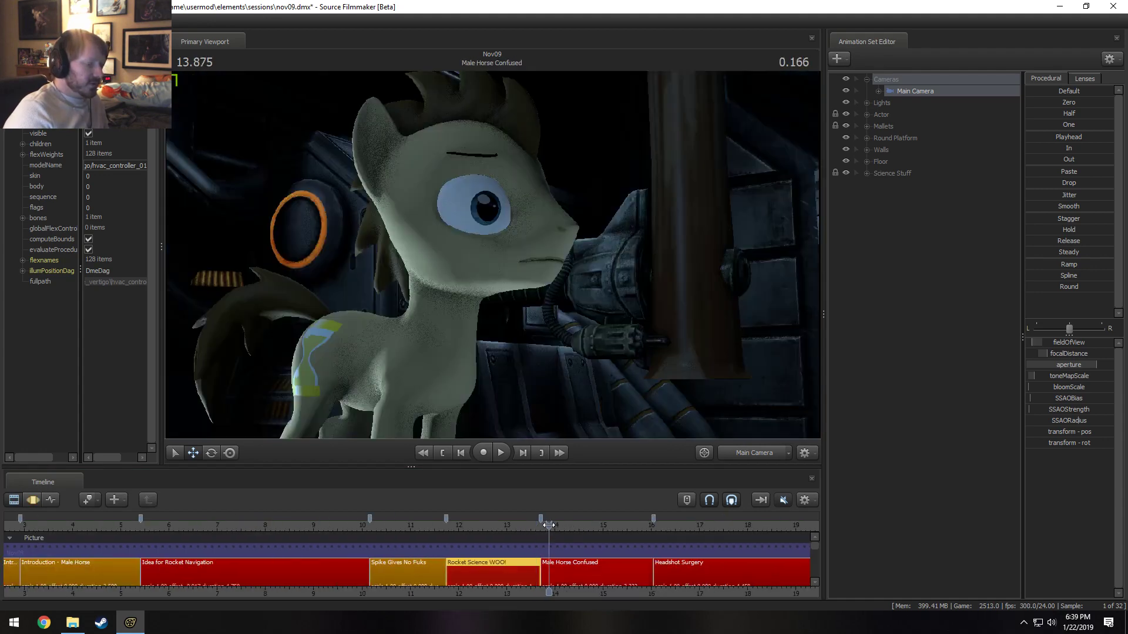
left_click(564, 574)
middle_click_drag(564, 575, 340, 534)
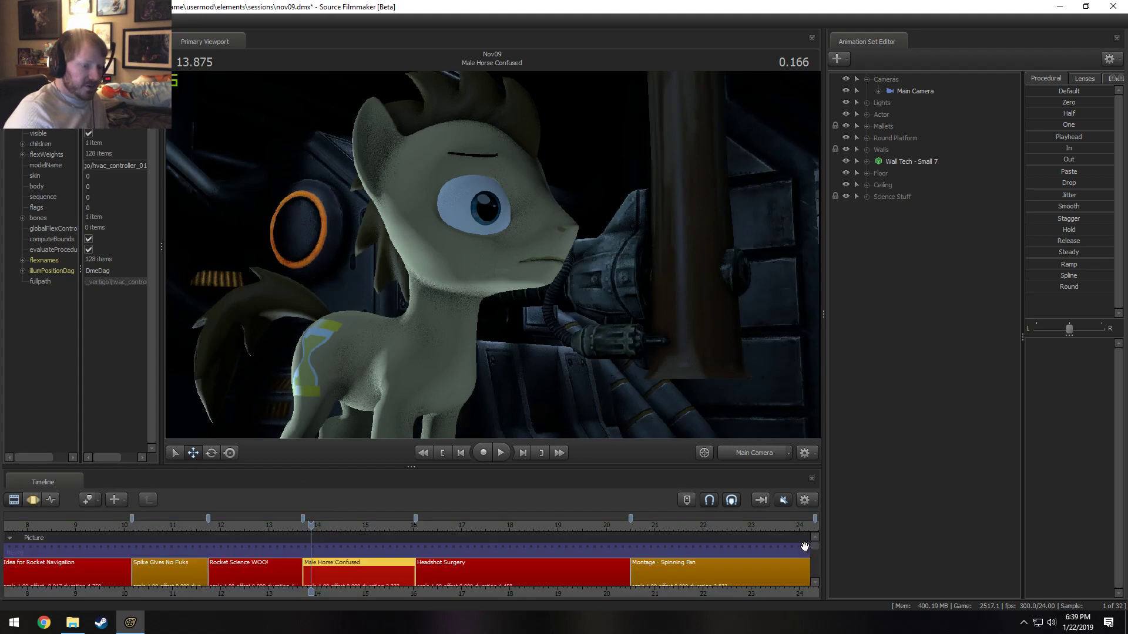
- Open the sound browser to add a clip to the Dialog sound track
left_click_drag(814, 547, 819, 565)
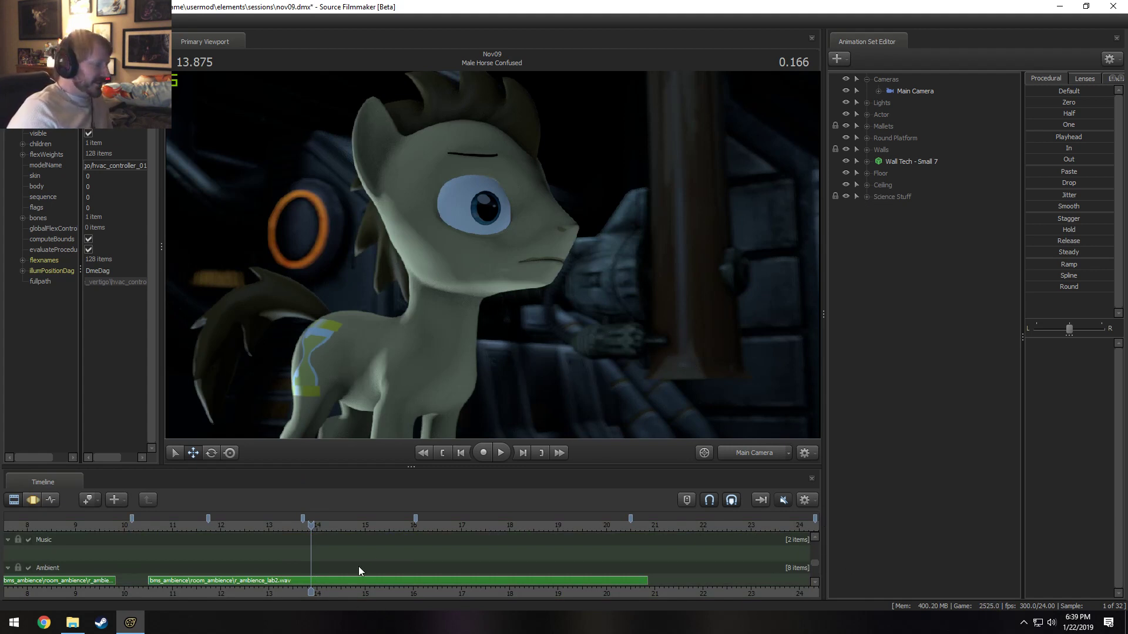
left_click(814, 573)
scroll(663, 570, "down", 2)
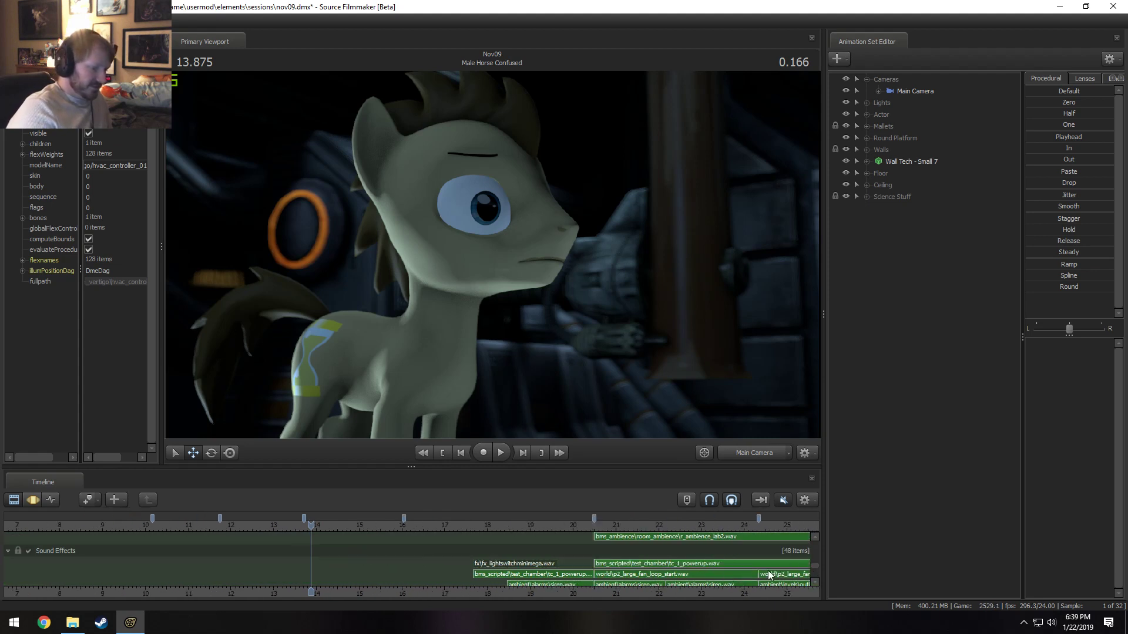
left_click(813, 537)
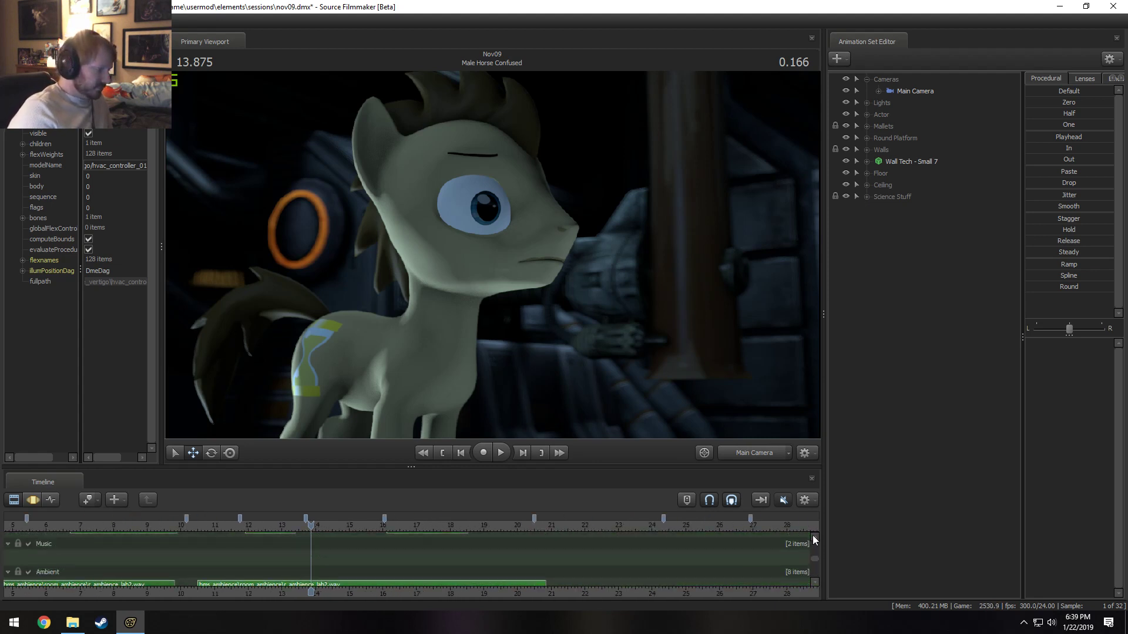
right_click(312, 562)
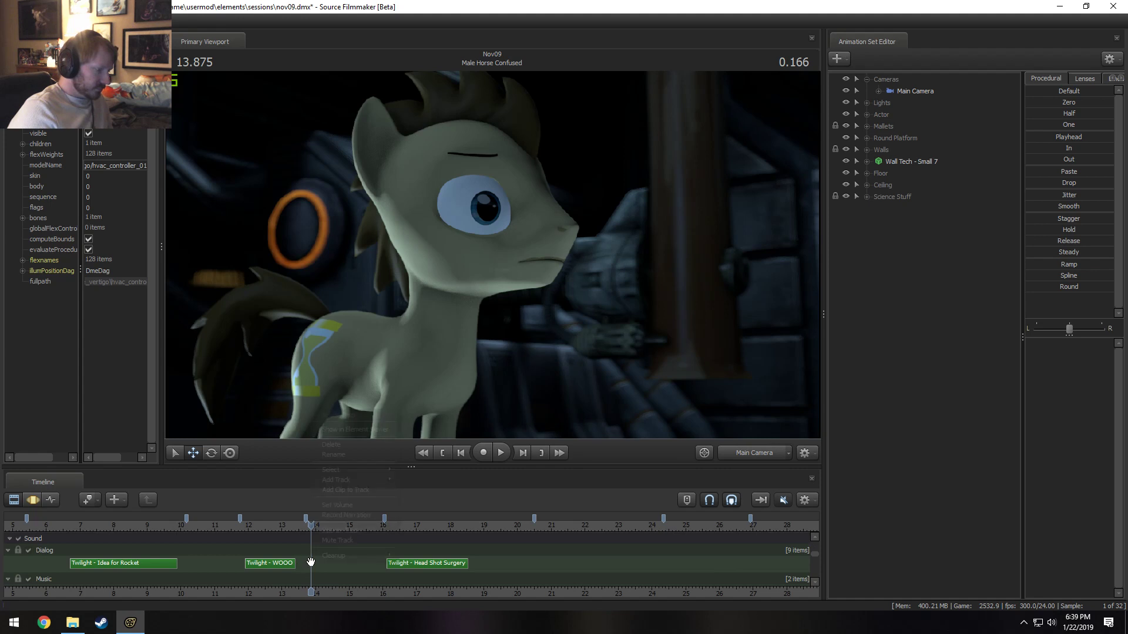
left_click(351, 490)
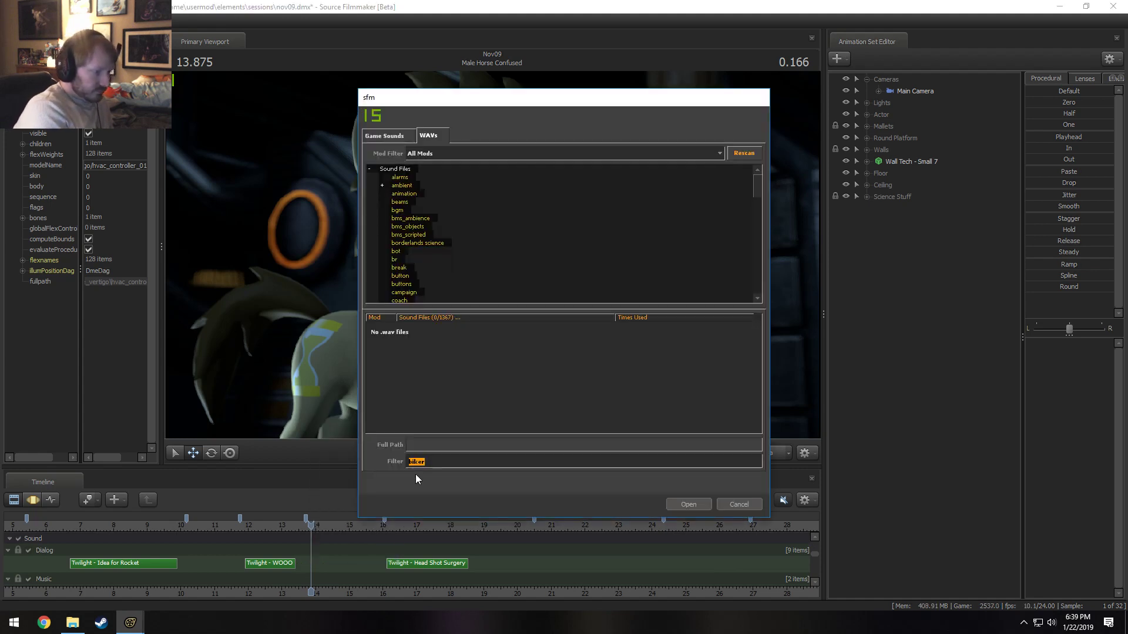
- Try filtering the WAV sound files by "vo coach"
type("vo coach")
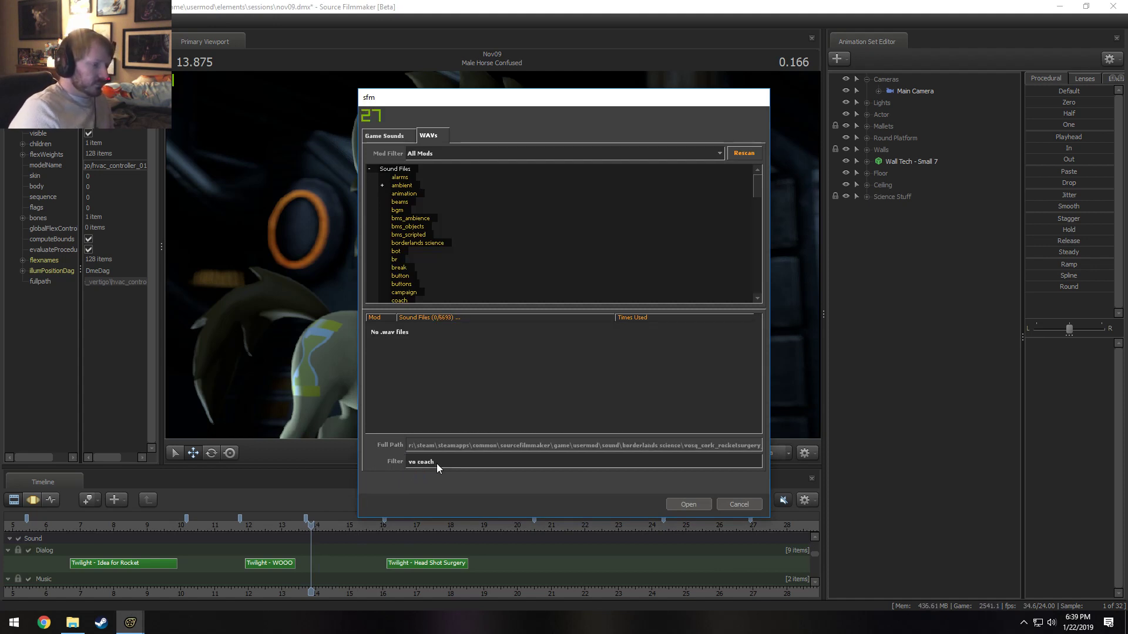
key("BackSpace")
key("BackSpace")
key("BackSpace")
key("BackSpace")
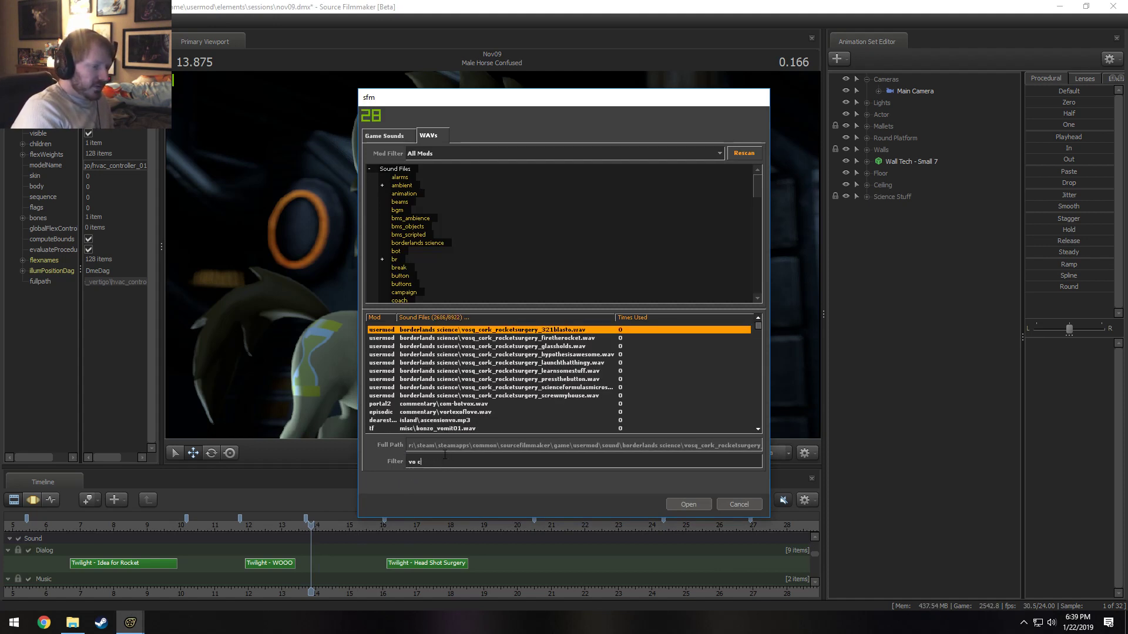
type("oa")
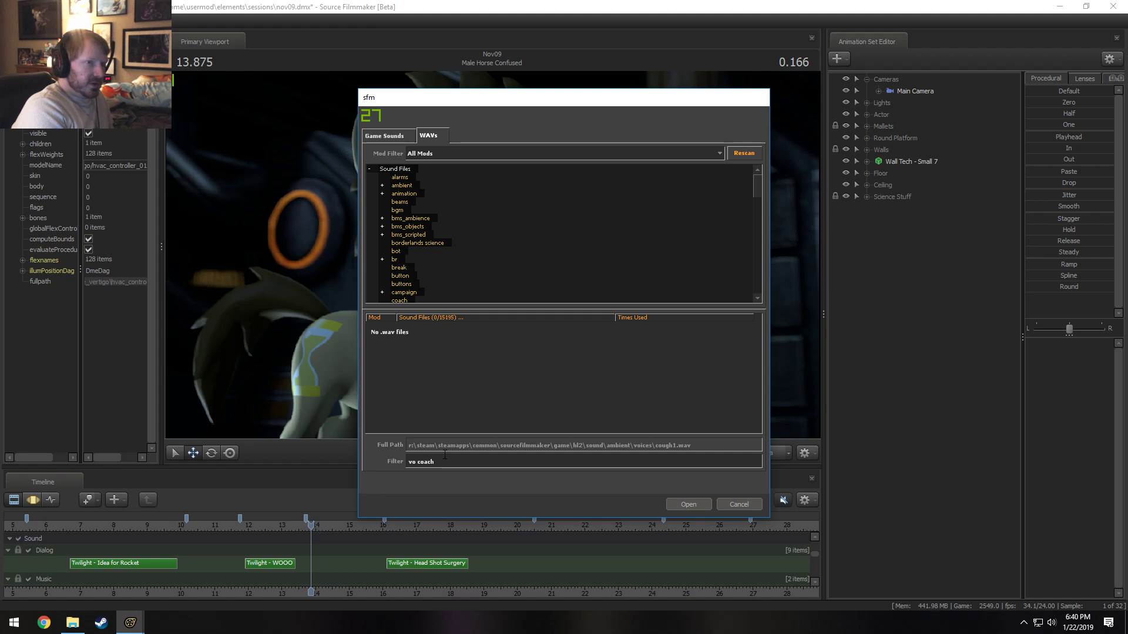
type("ch")
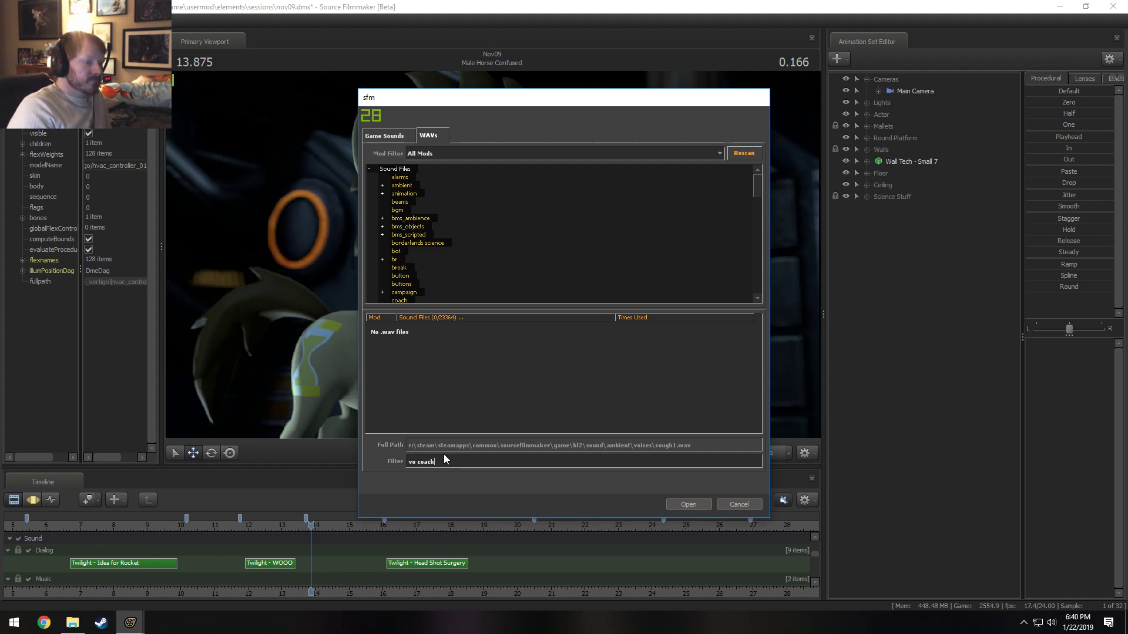
- Try filtering the WAV sound files by "vo biker" instead
key("BackSpace")
key("BackSpace")
key("BackSpace")
key("BackSpace")
key("BackSpace")
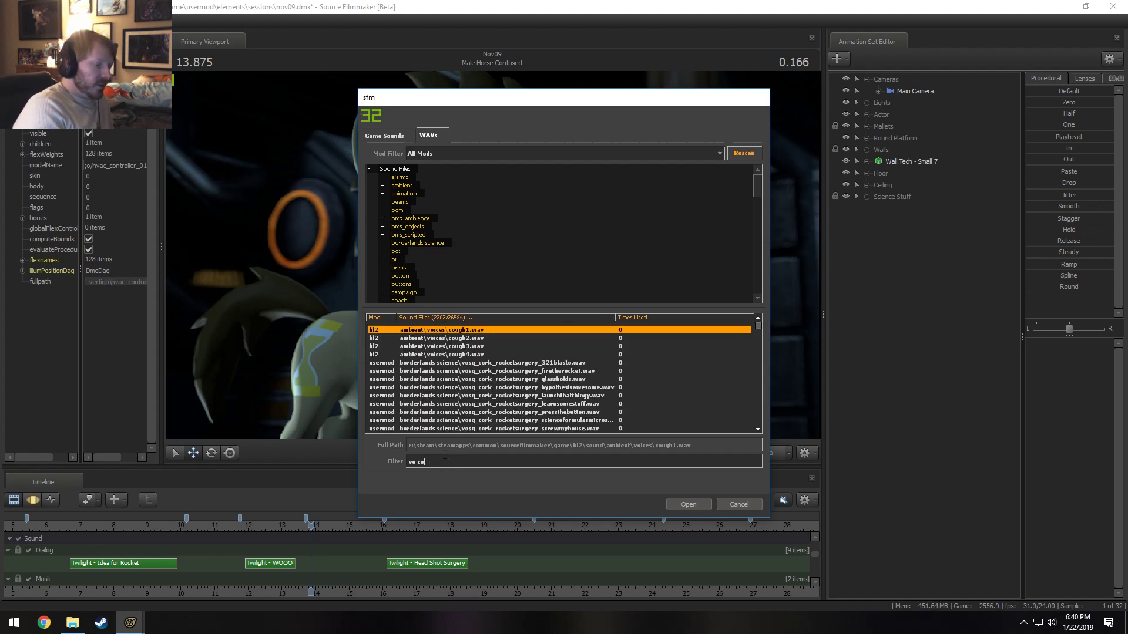
type("biker")
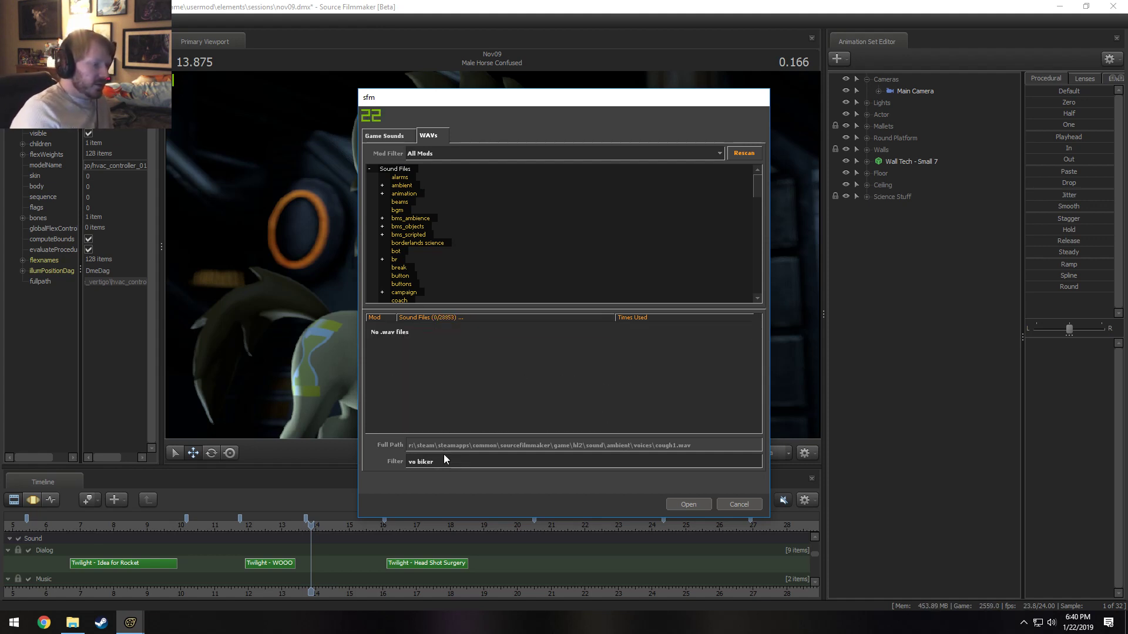
- Replace the sound filter with "coach" and preview coach_go_here.wav and coach_defend_here.wav
key("BackSpace")
key("BackSpace")
key("BackSpace")
key("BackSpace")
key("BackSpace")
key("BackSpace")
key("BackSpace")
key("BackSpace")
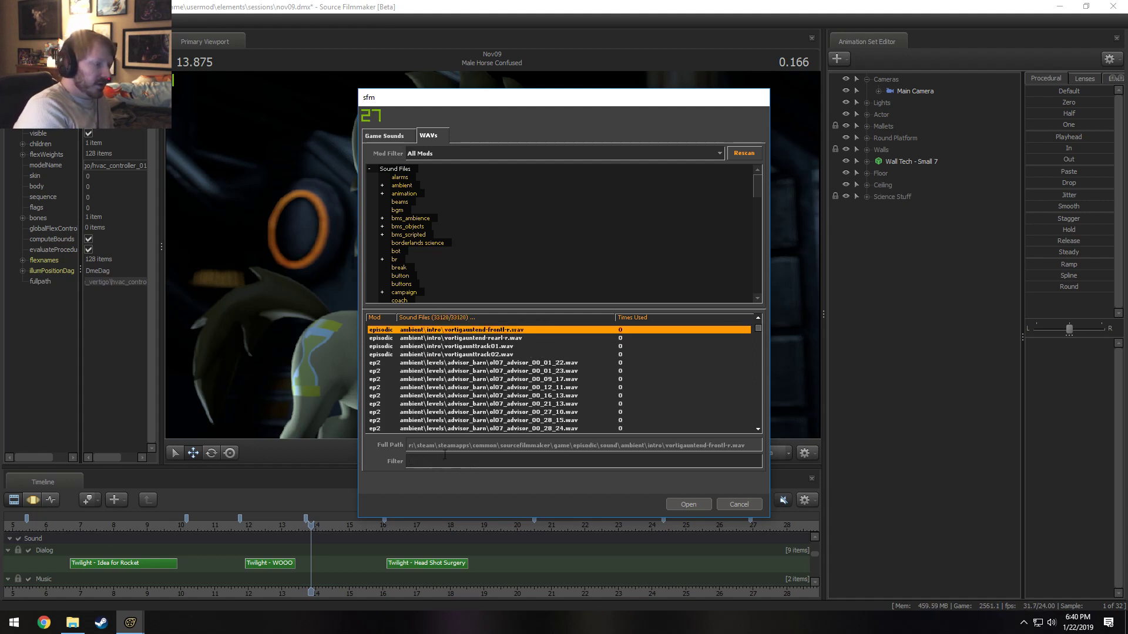
type("coach")
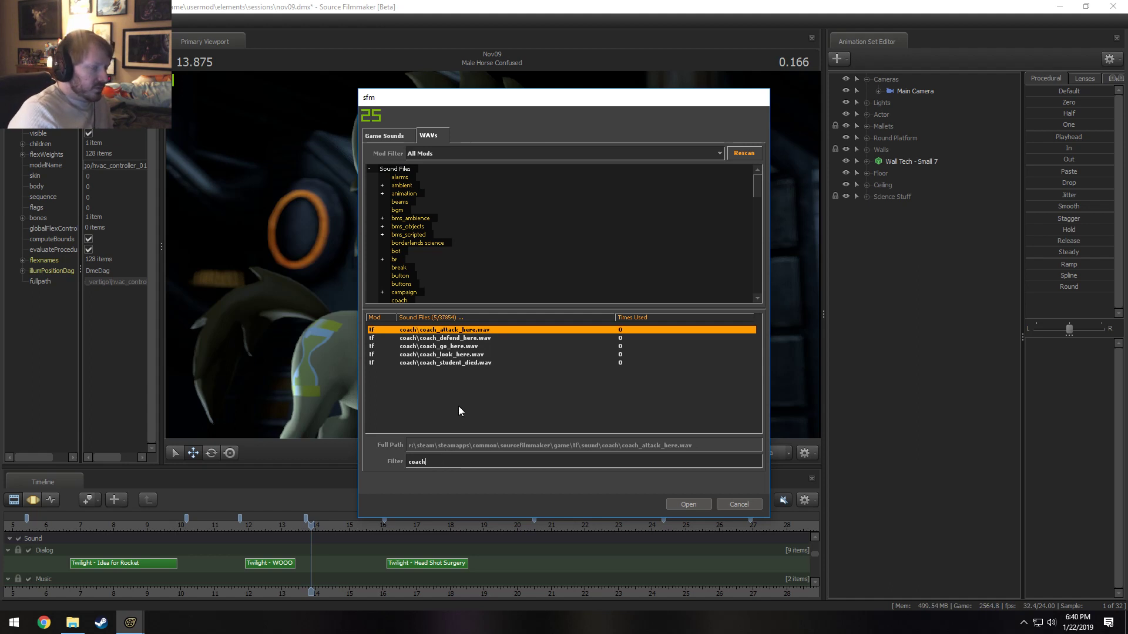
left_click(441, 347)
left_click(446, 339)
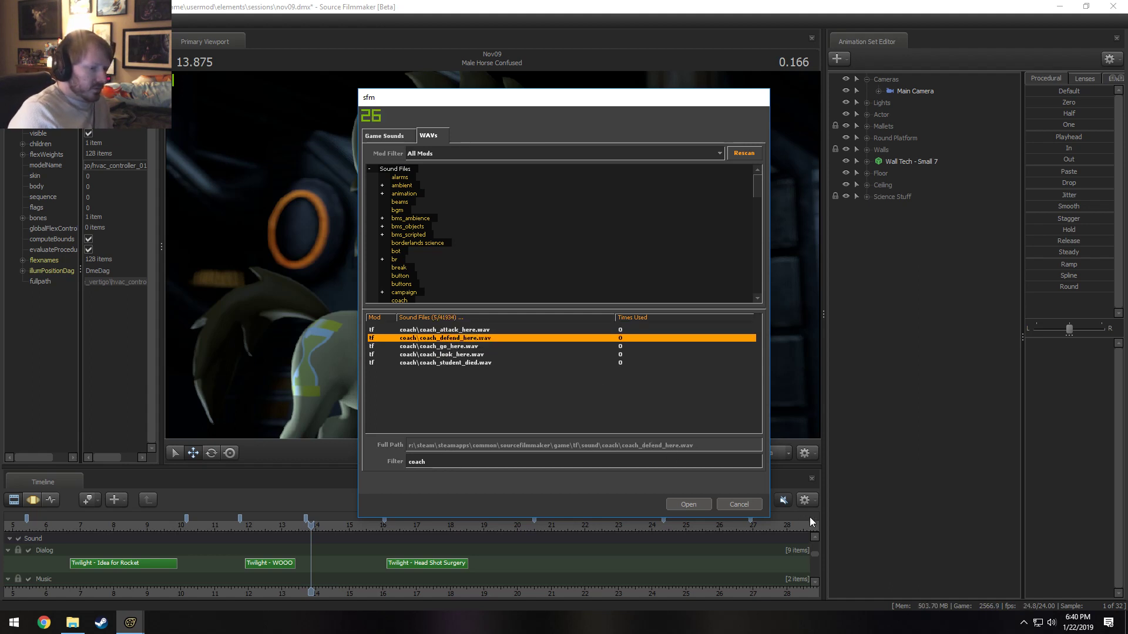
- Close the sound browser without adding a clip and unmute the timeline audio
left_click(755, 505)
right_click(603, 344)
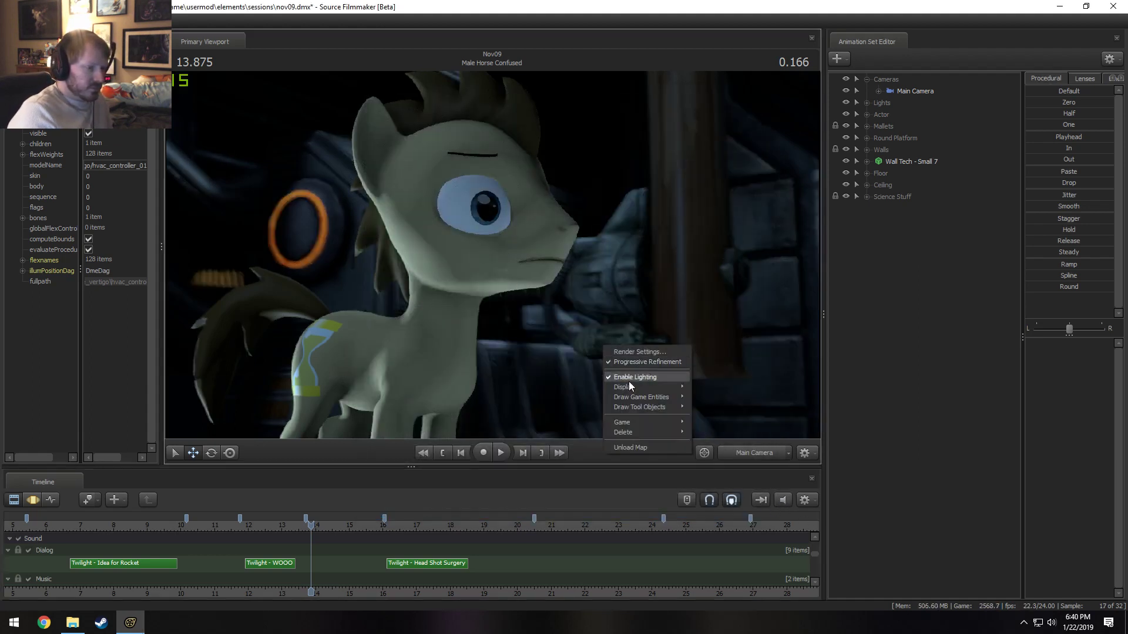
left_click(340, 567)
- Reopen the sound browser for the Dialog track, preview alertgiveitem02.wav and move the browser clear of the character
right_click(340, 567)
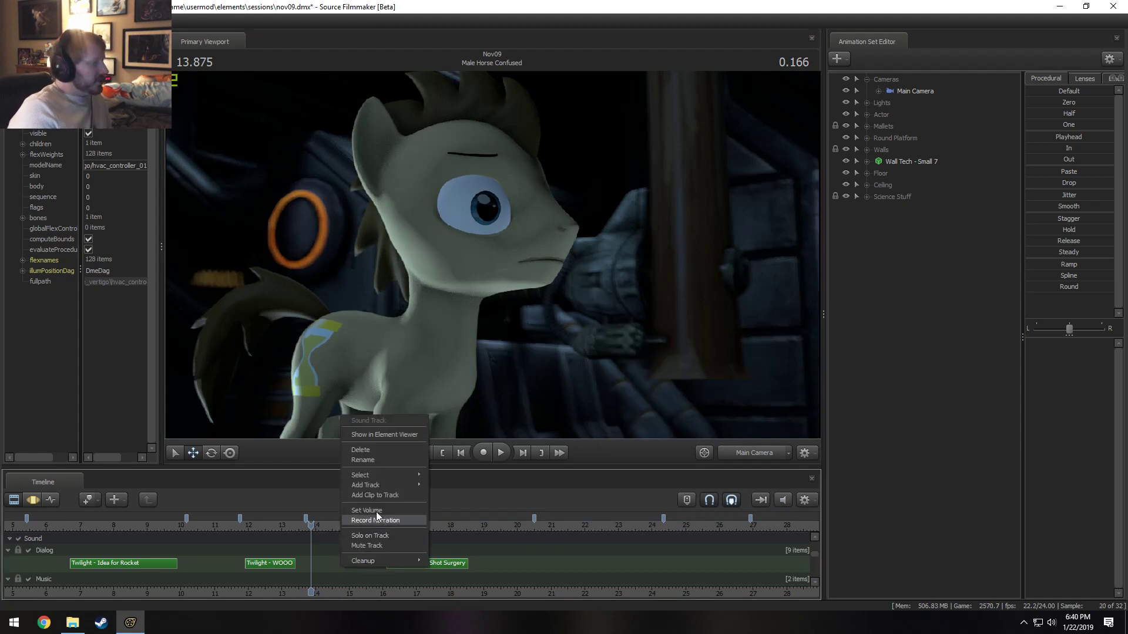
left_click(376, 496)
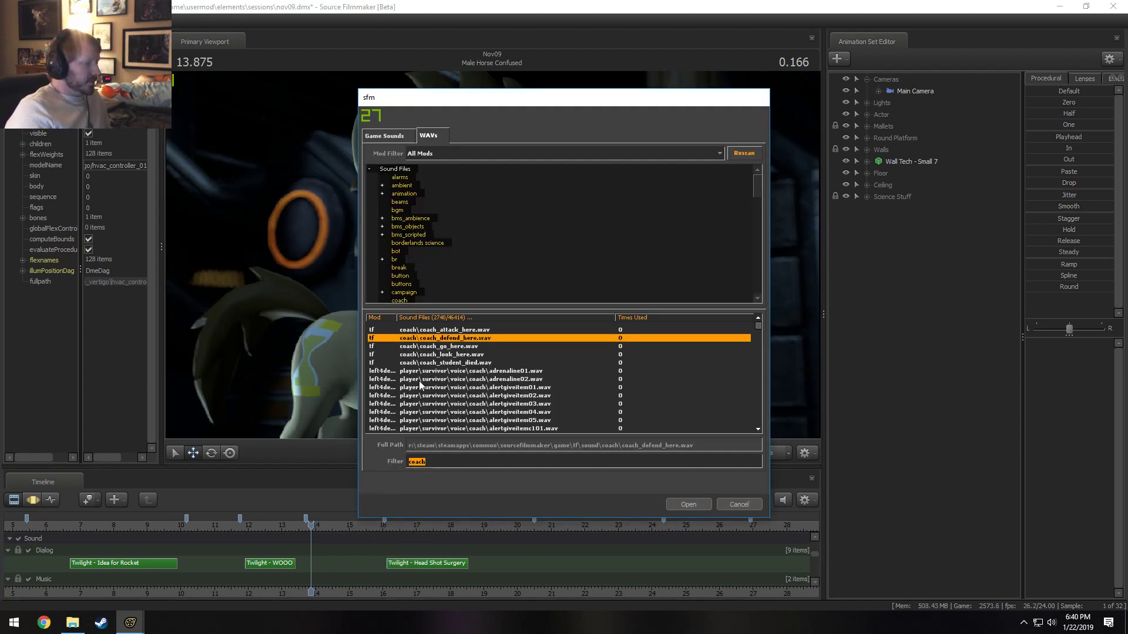
left_click(460, 396)
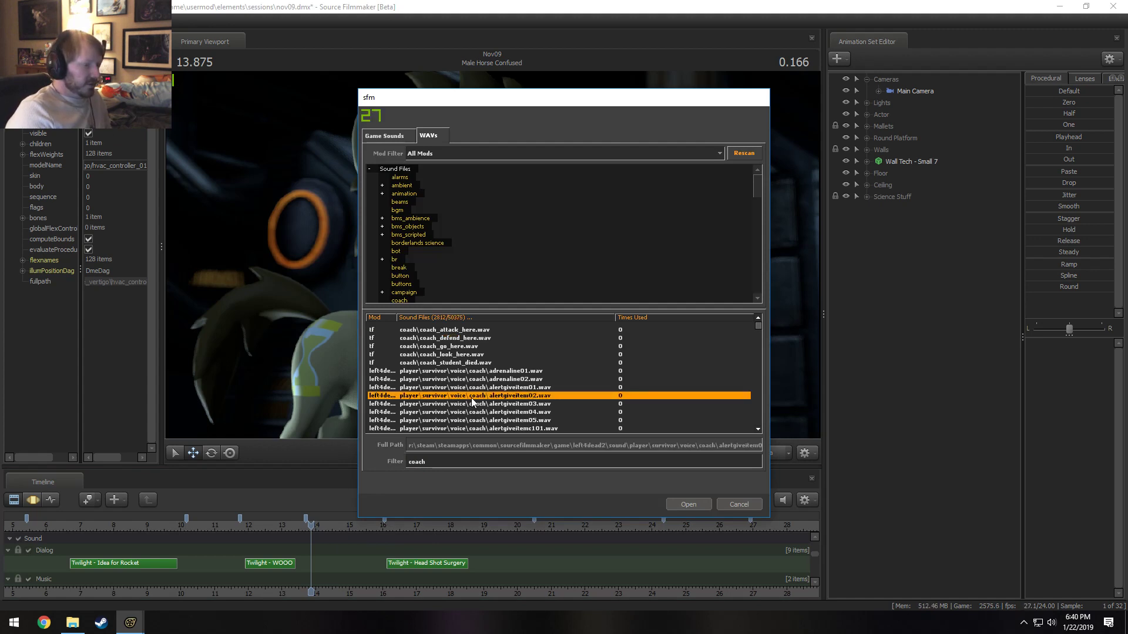
left_click_drag(534, 99, 785, 107)
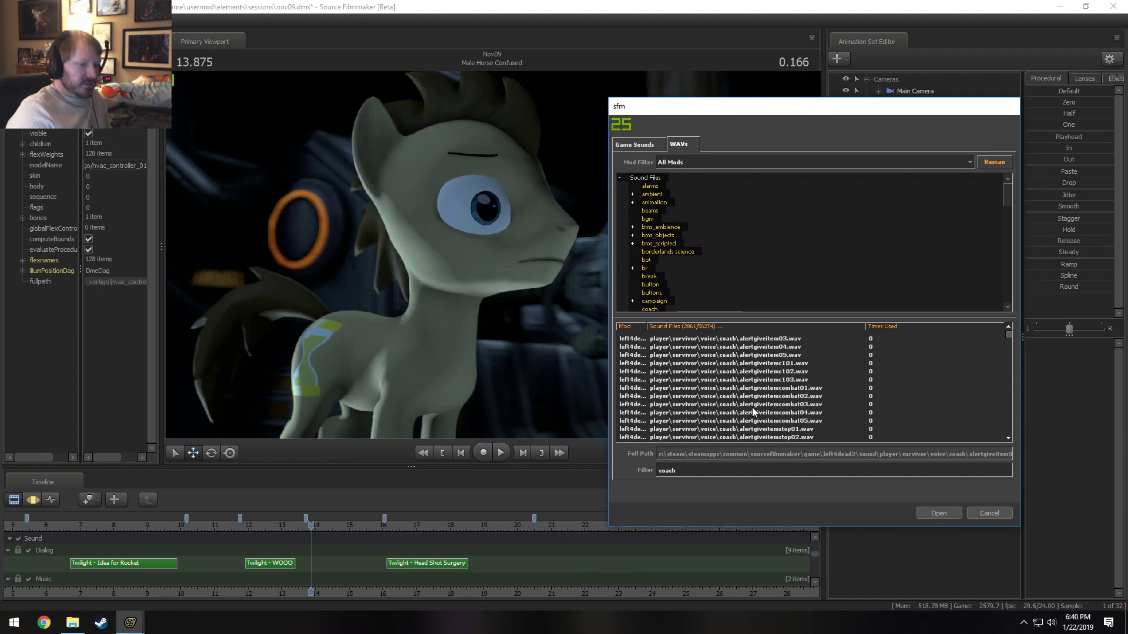
- Preview askready06.wav and battlecry06.wav among the coach voice clips
left_click(757, 365)
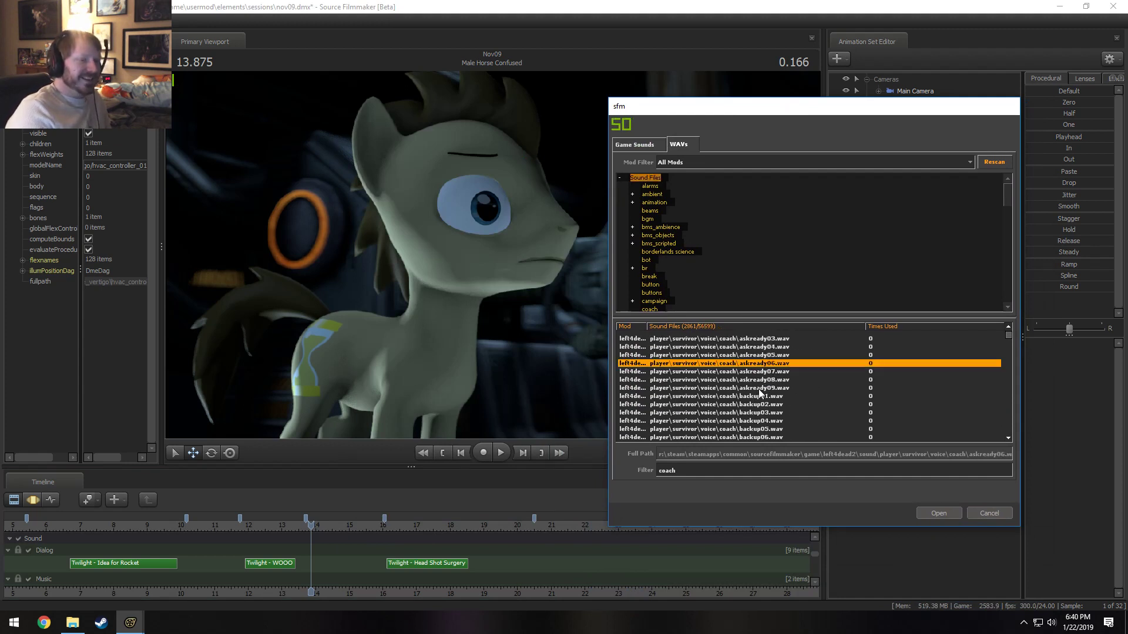
scroll(753, 404, "down", 2)
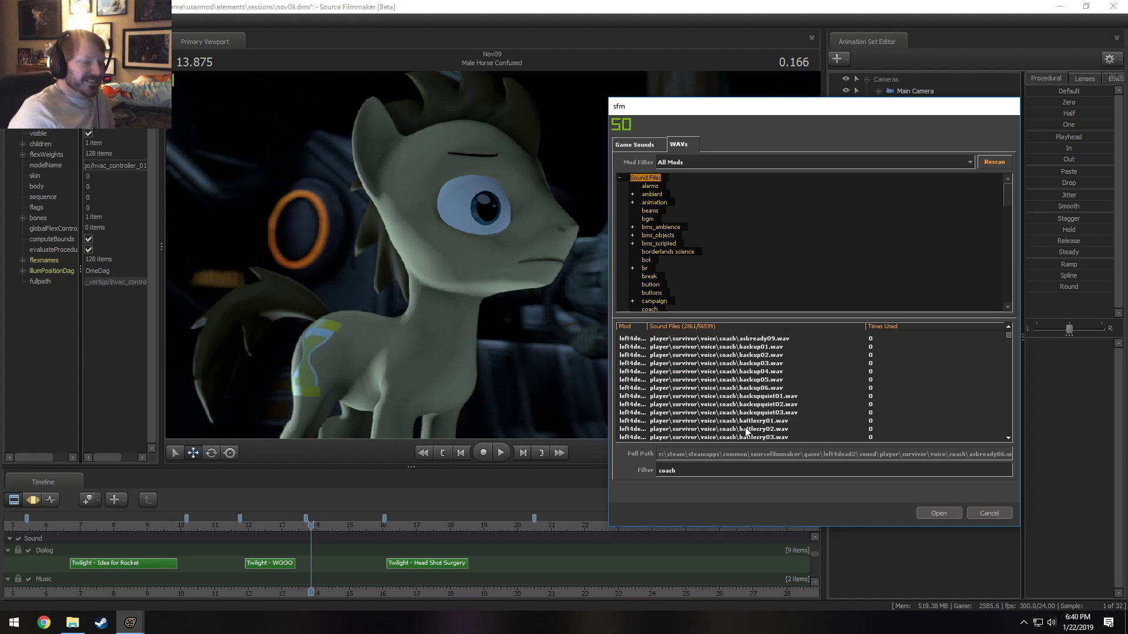
scroll(746, 432, "down", 3)
left_click(764, 388)
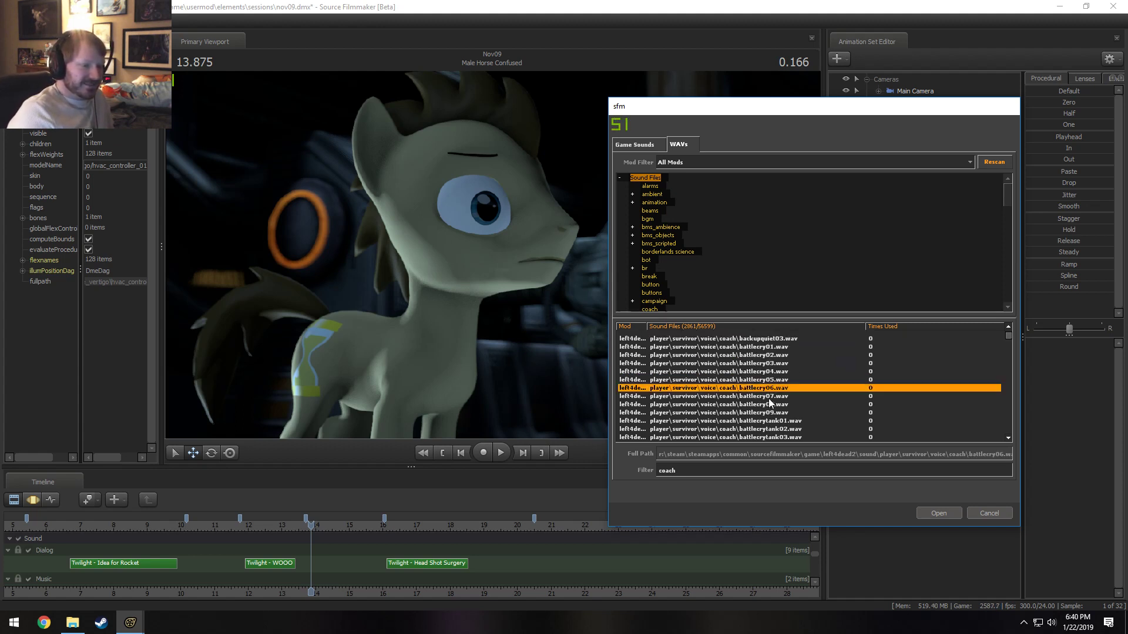
- Go further down the coach voice clips to the grenade lines and preview grenade07.wav
scroll(774, 416, "down", 20)
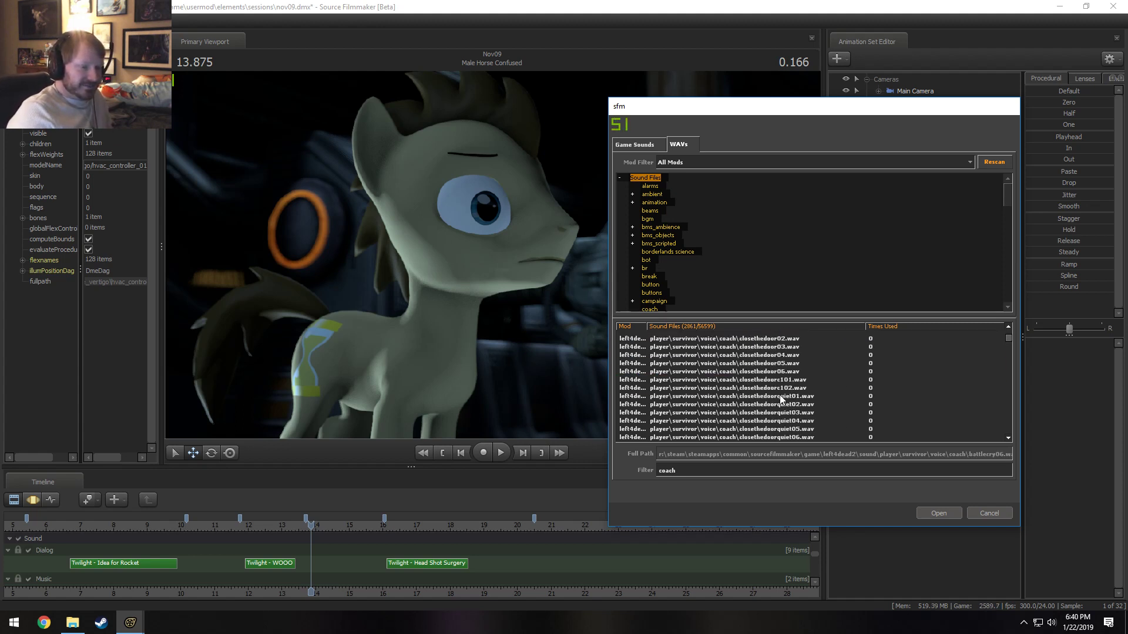
scroll(785, 407, "down", 20)
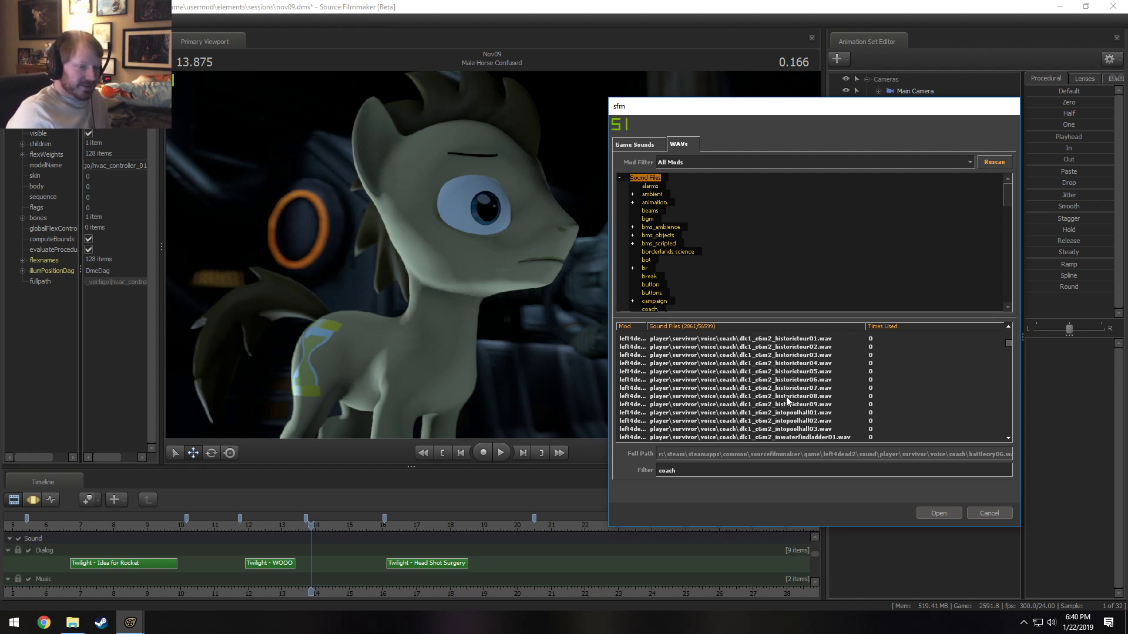
scroll(786, 397, "down", 6)
left_click_drag(1007, 344, 1012, 359)
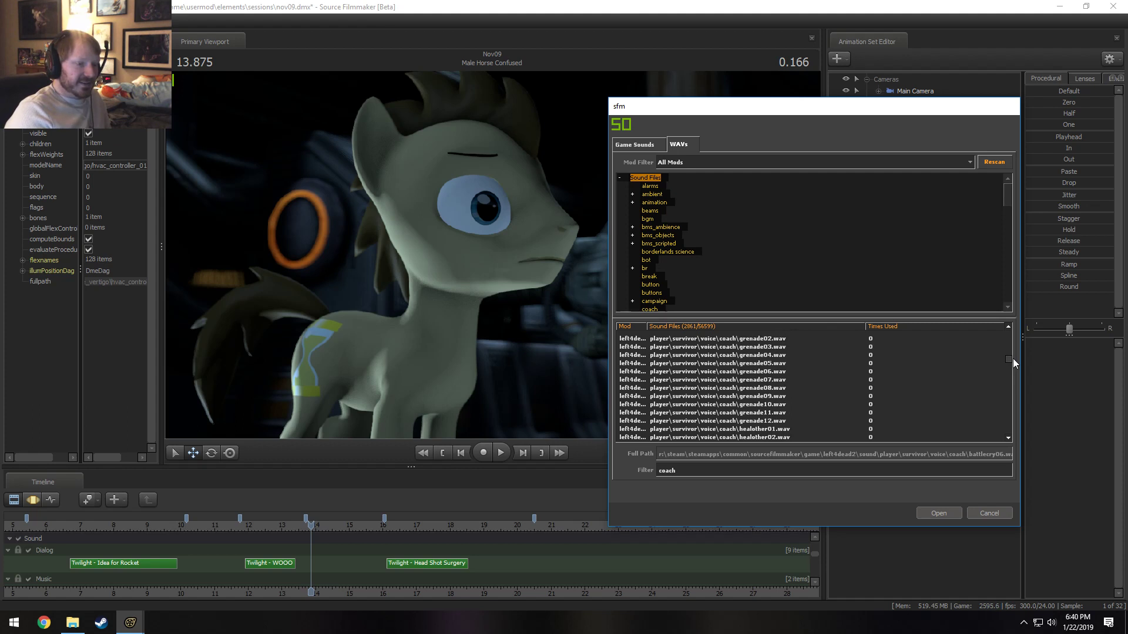
left_click(822, 380)
- Find the coach help lines and preview help03.wav, help02.wav, help04.wav and help05.wav
scroll(825, 392, "up", 5)
scroll(828, 399, "down", 10)
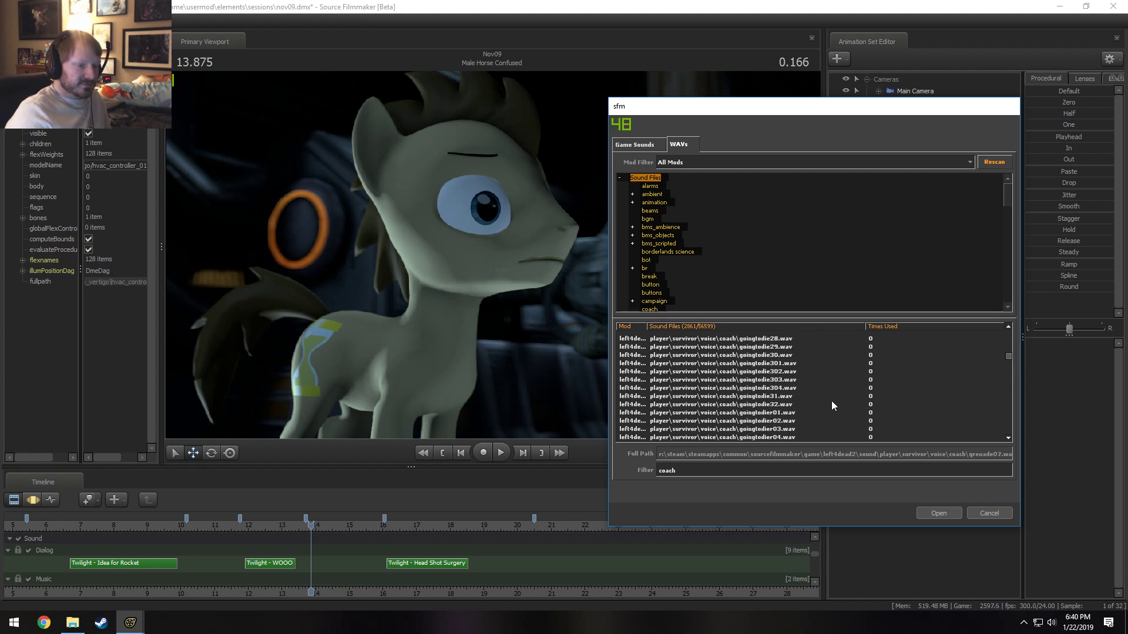
scroll(837, 390, "up", 5)
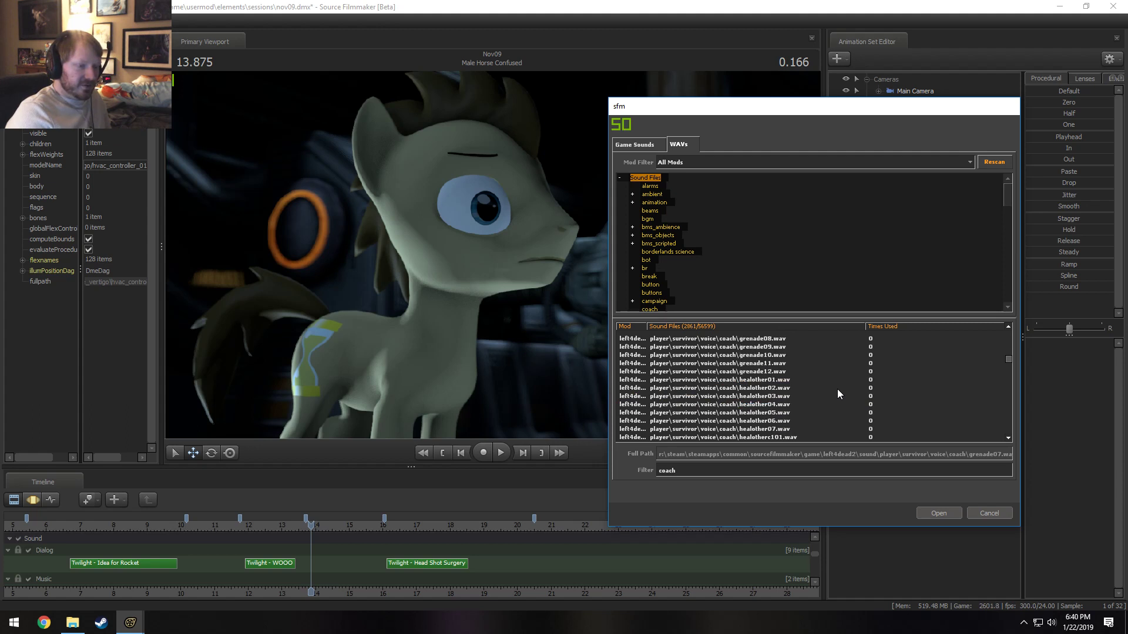
scroll(837, 389, "down", 8)
scroll(837, 391, "up", 8)
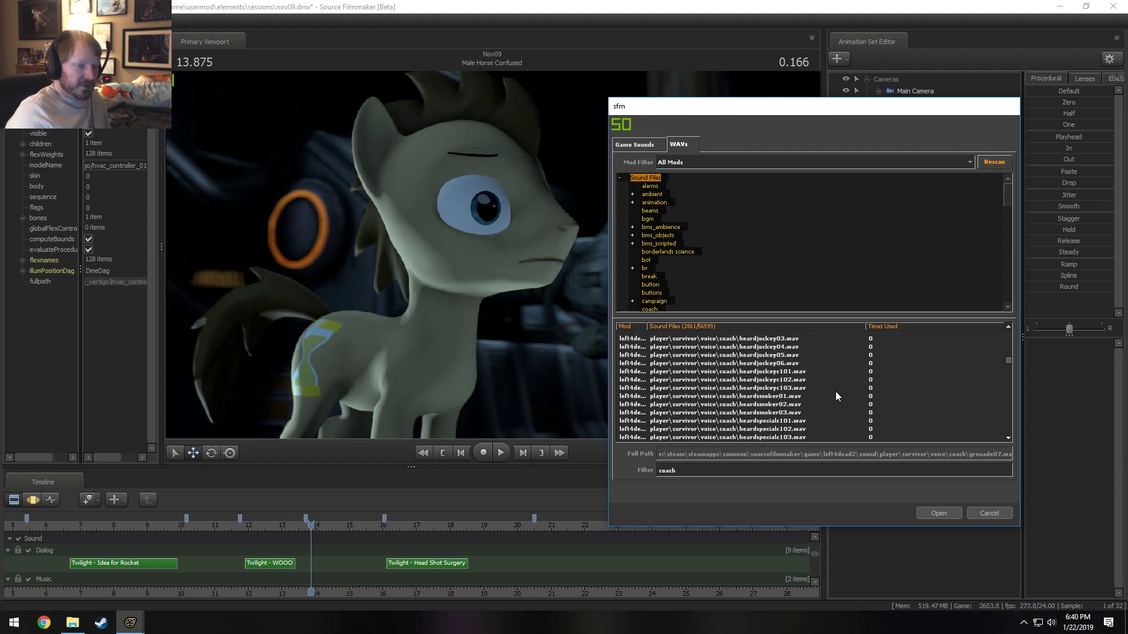
scroll(835, 391, "down", 10)
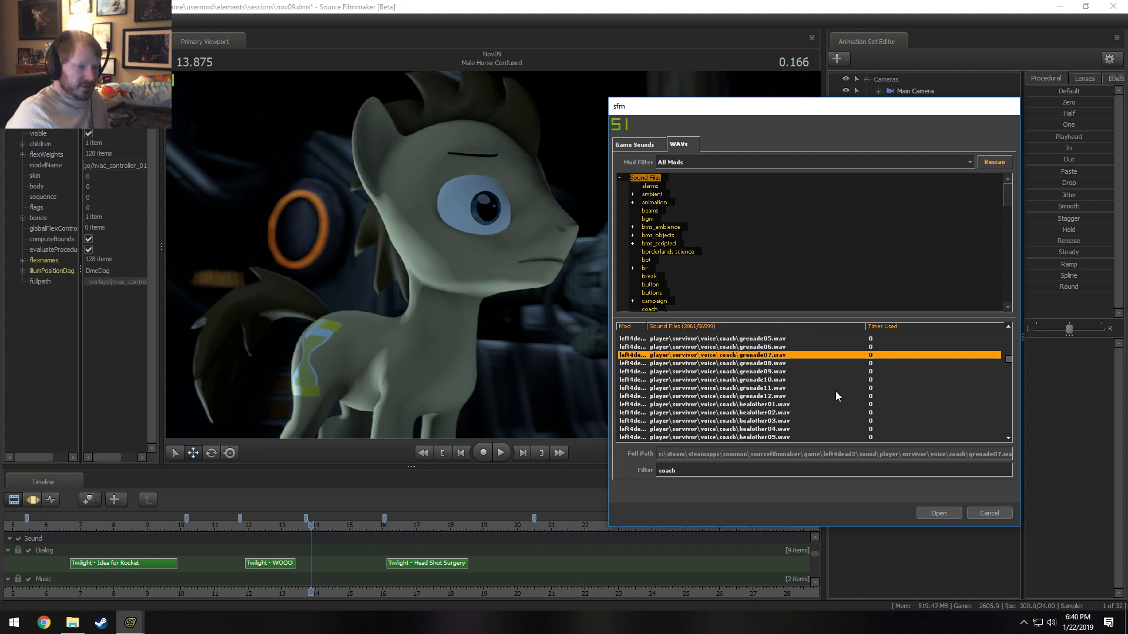
scroll(837, 392, "down", 12)
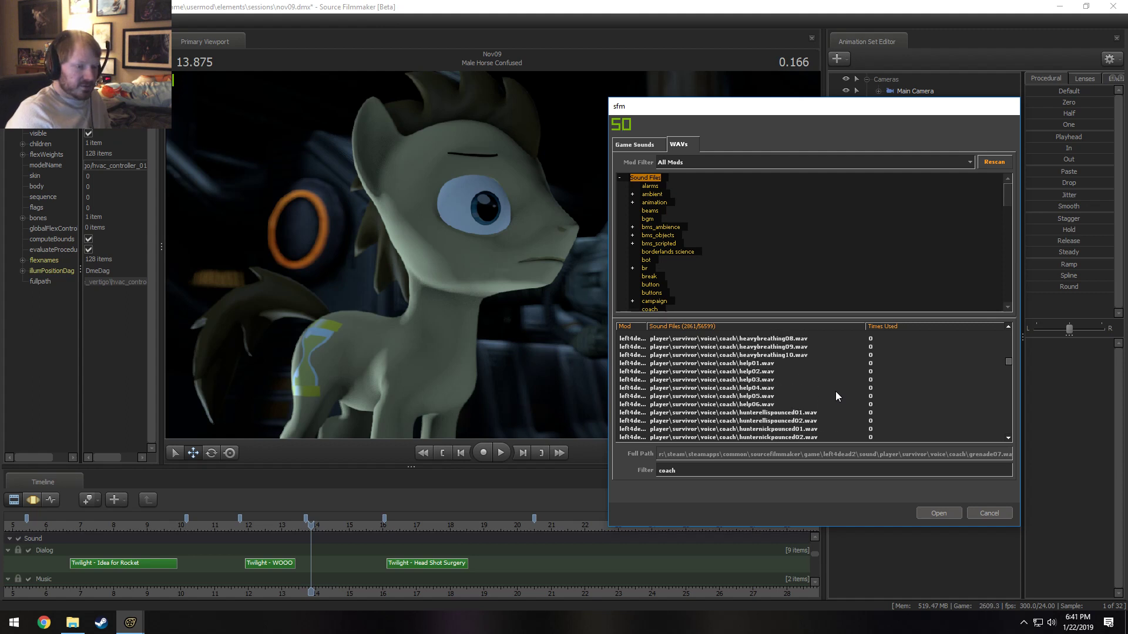
left_click(759, 380)
left_click(767, 372)
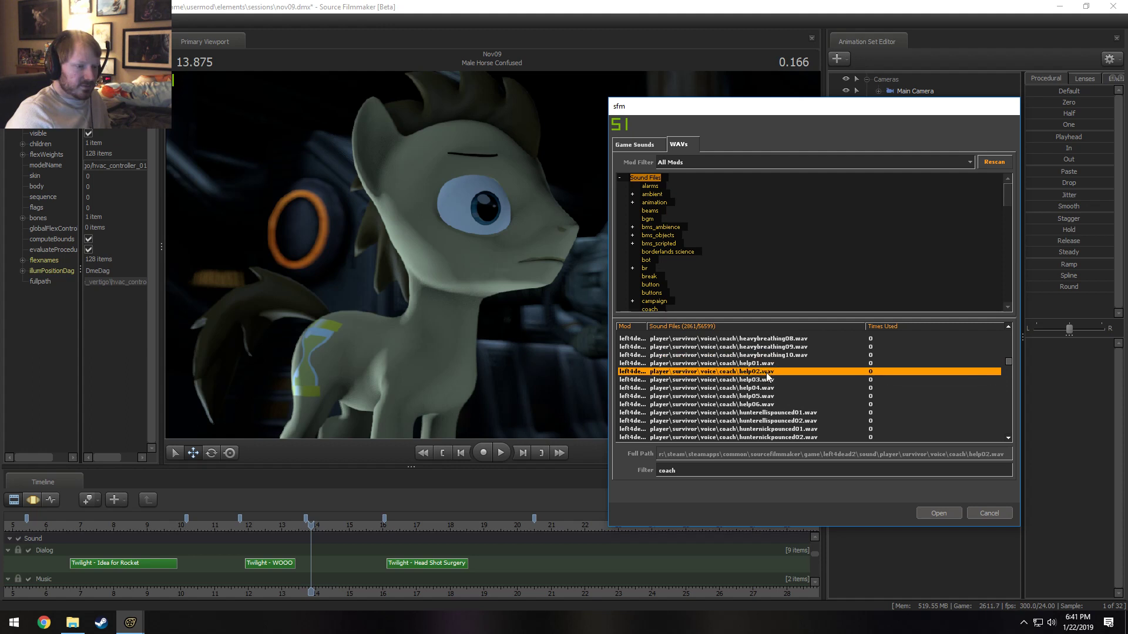
left_click(763, 388)
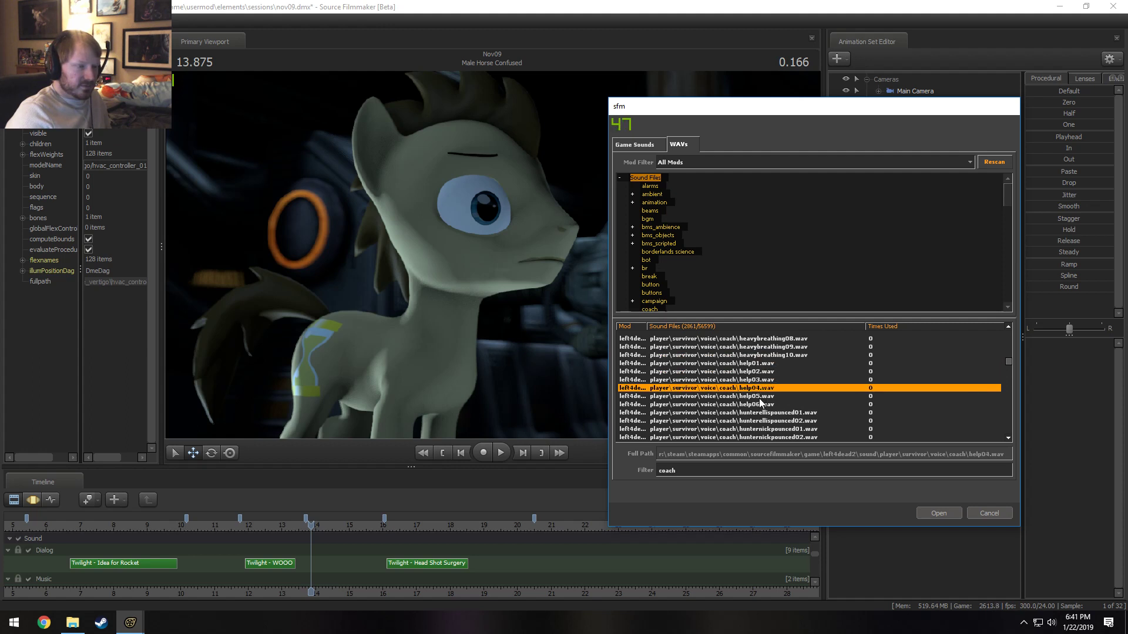
left_click(759, 398)
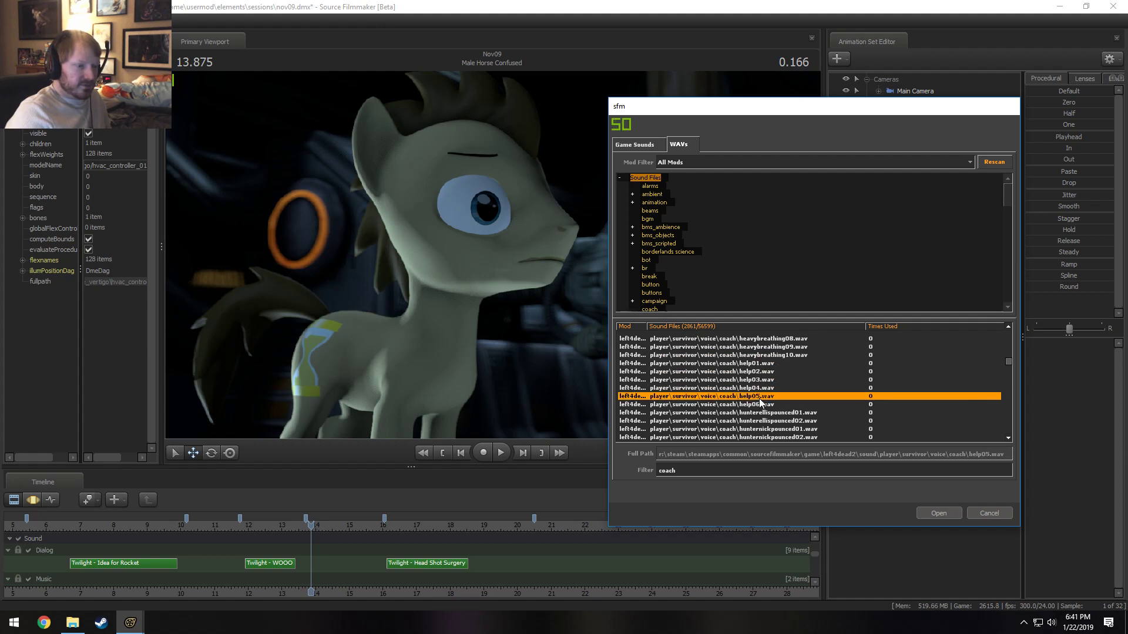
- Preview hurrah21.wav, no10.wav and no07.wav from the coach clips, and look through the neighbouring reaction lines
scroll(763, 400, "down", 10)
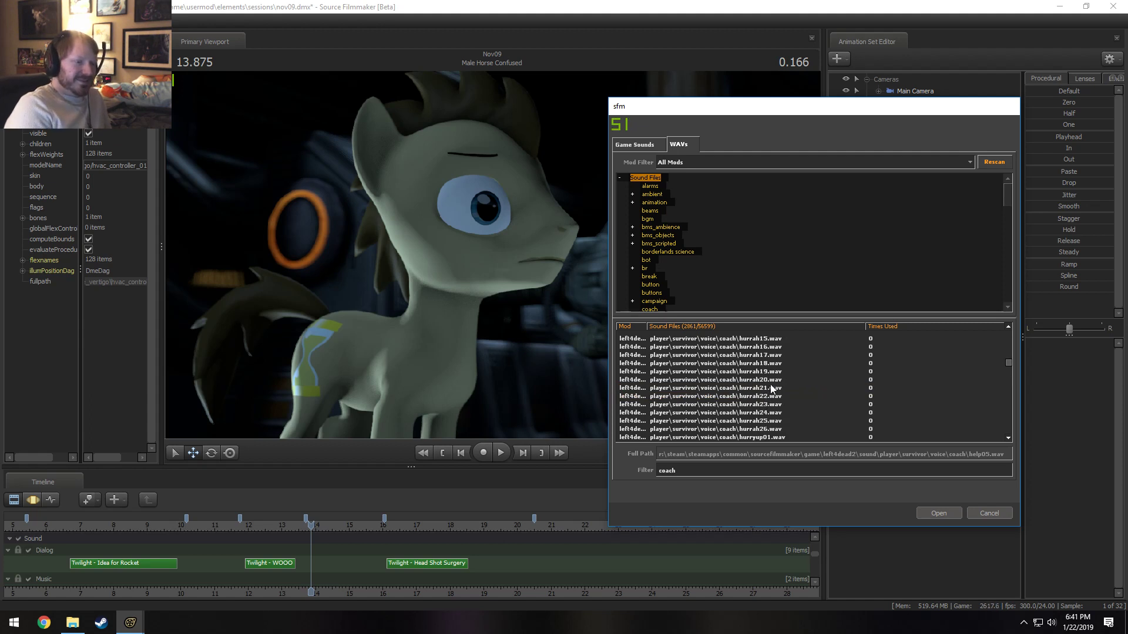
left_click(770, 391)
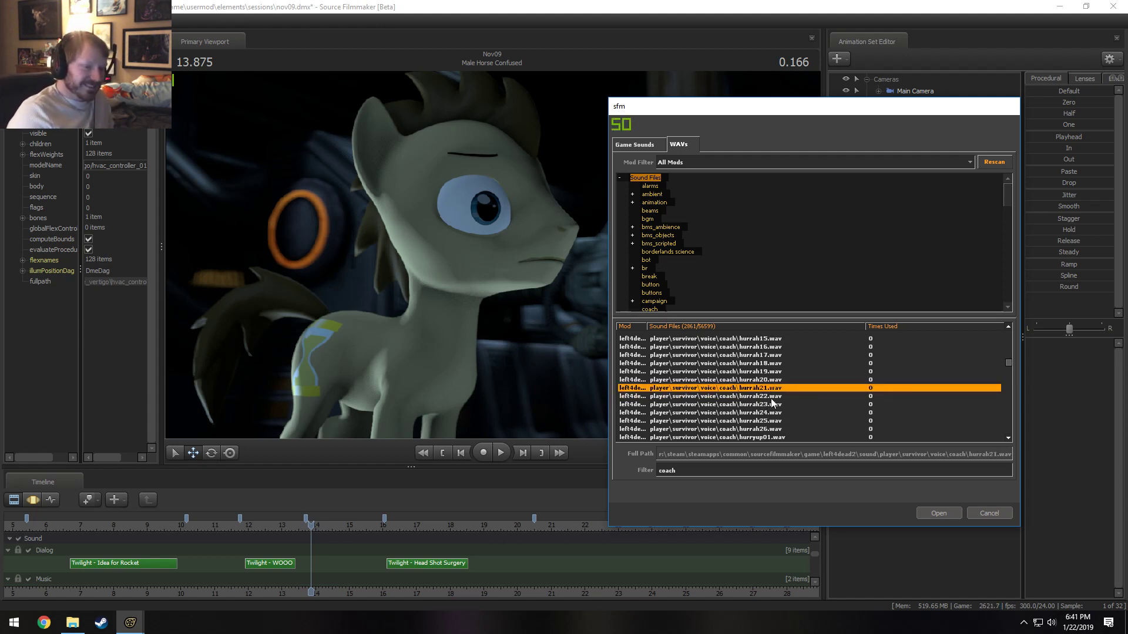
scroll(773, 397, "down", 5)
scroll(775, 404, "down", 5)
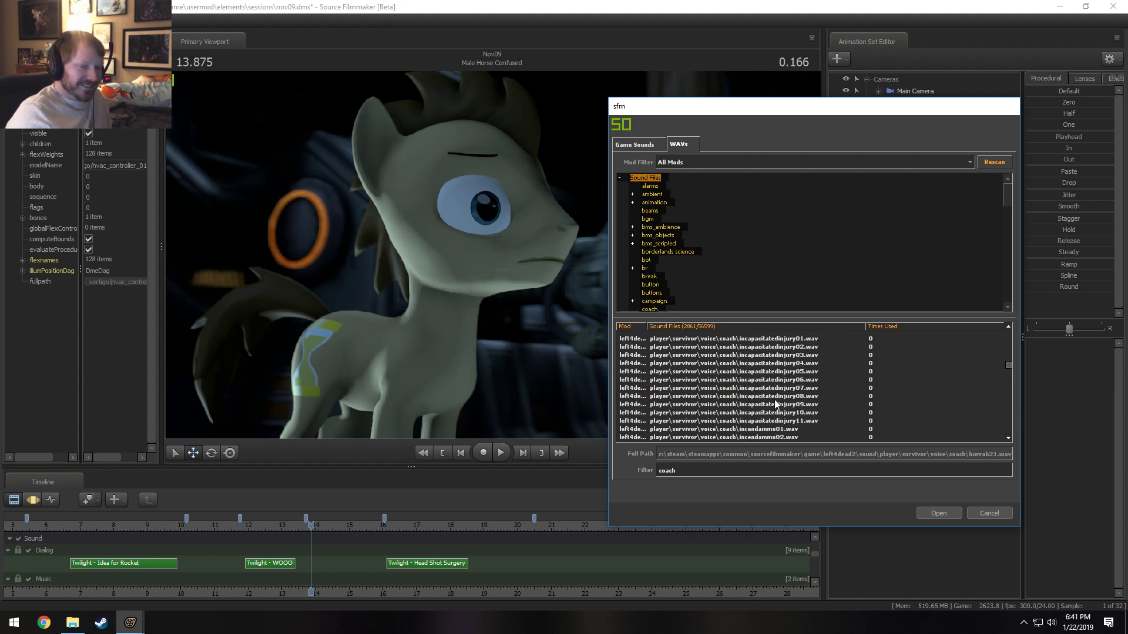
scroll(775, 399, "down", 5)
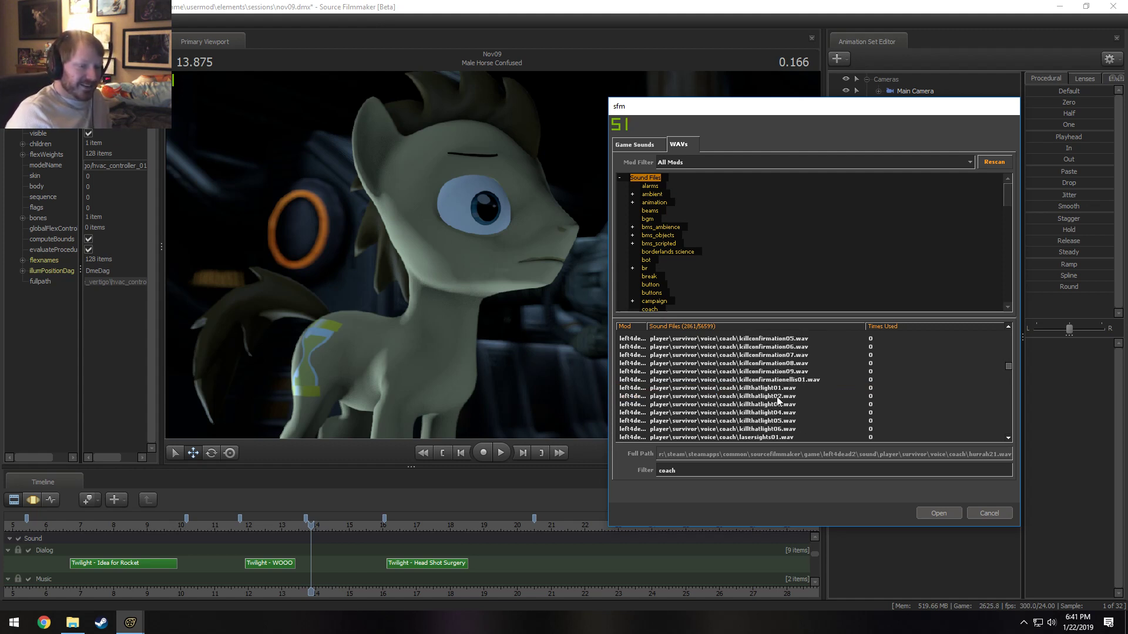
scroll(780, 412, "down", 5)
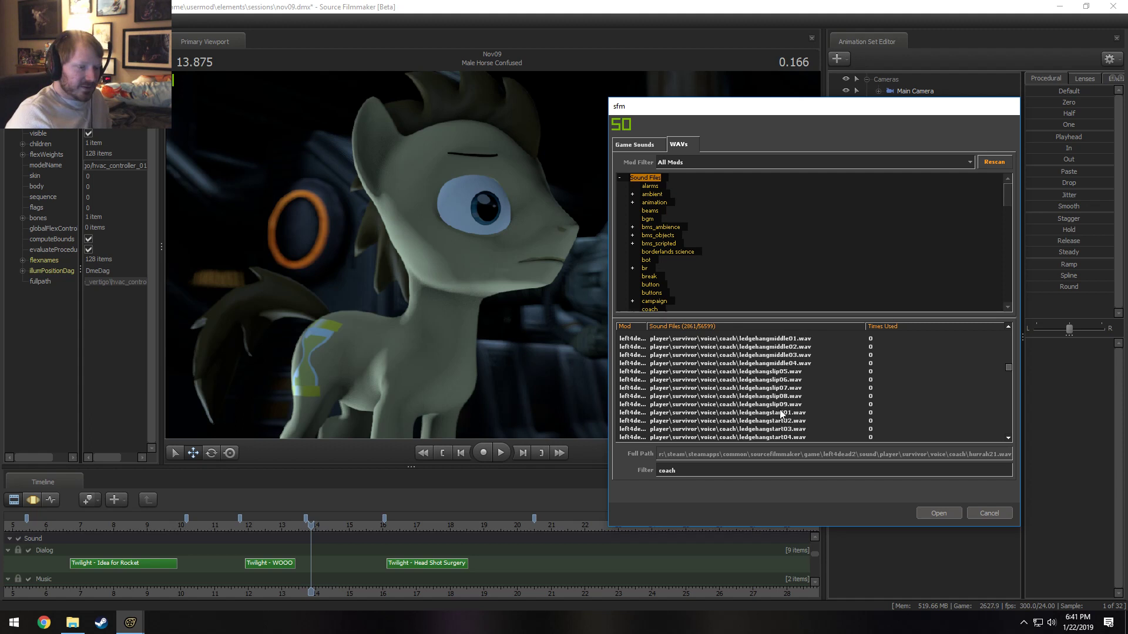
scroll(780, 409, "down", 5)
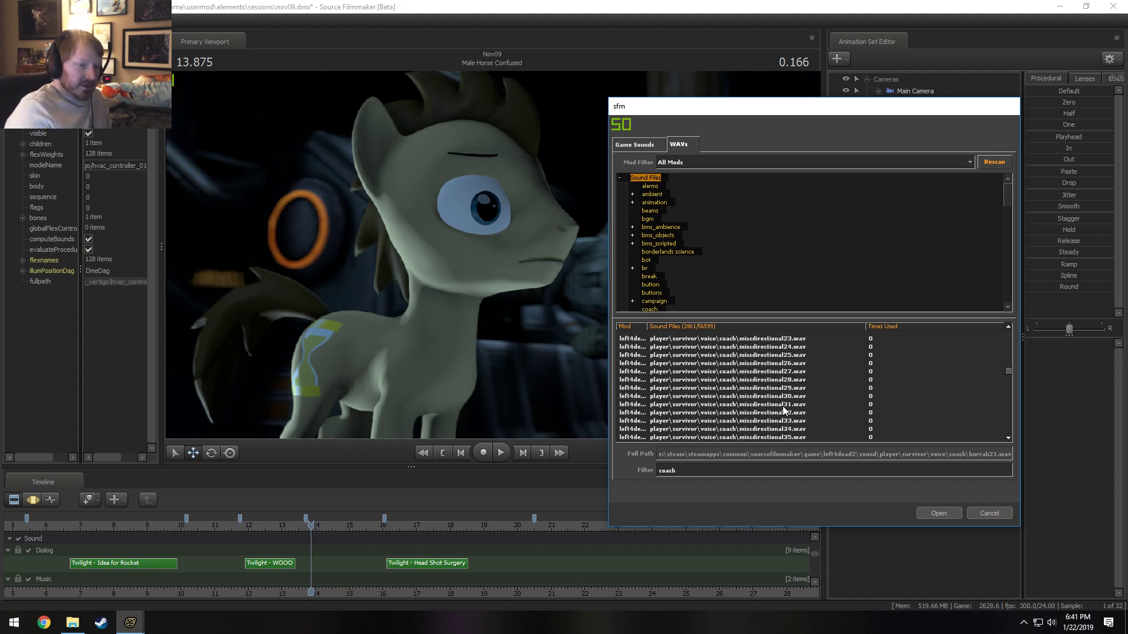
scroll(778, 421, "down", 4)
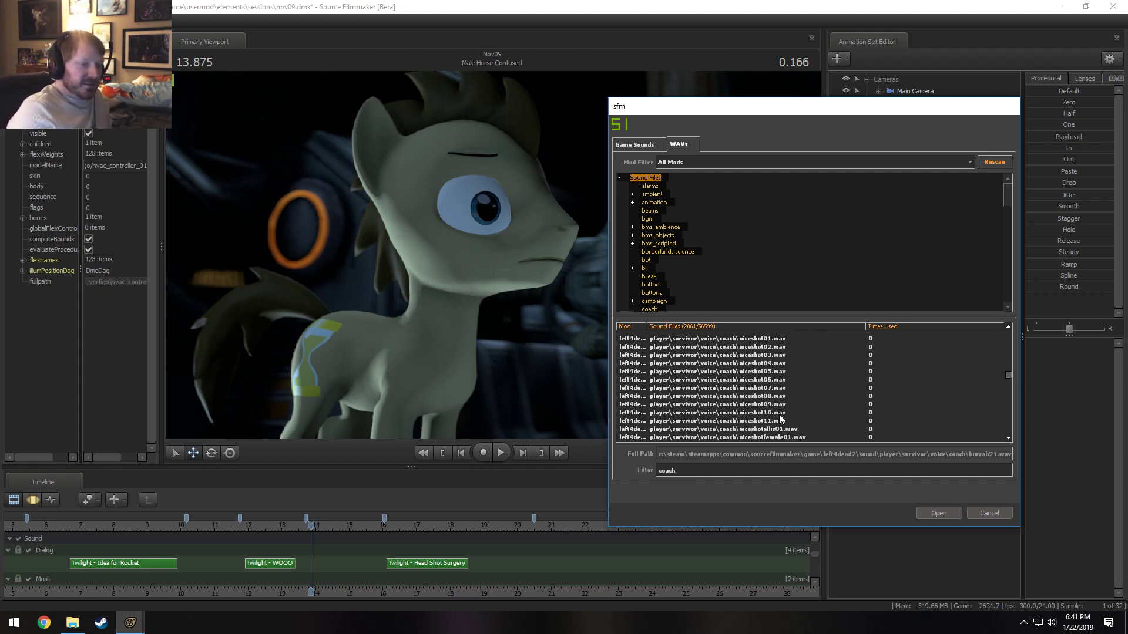
left_click(769, 397)
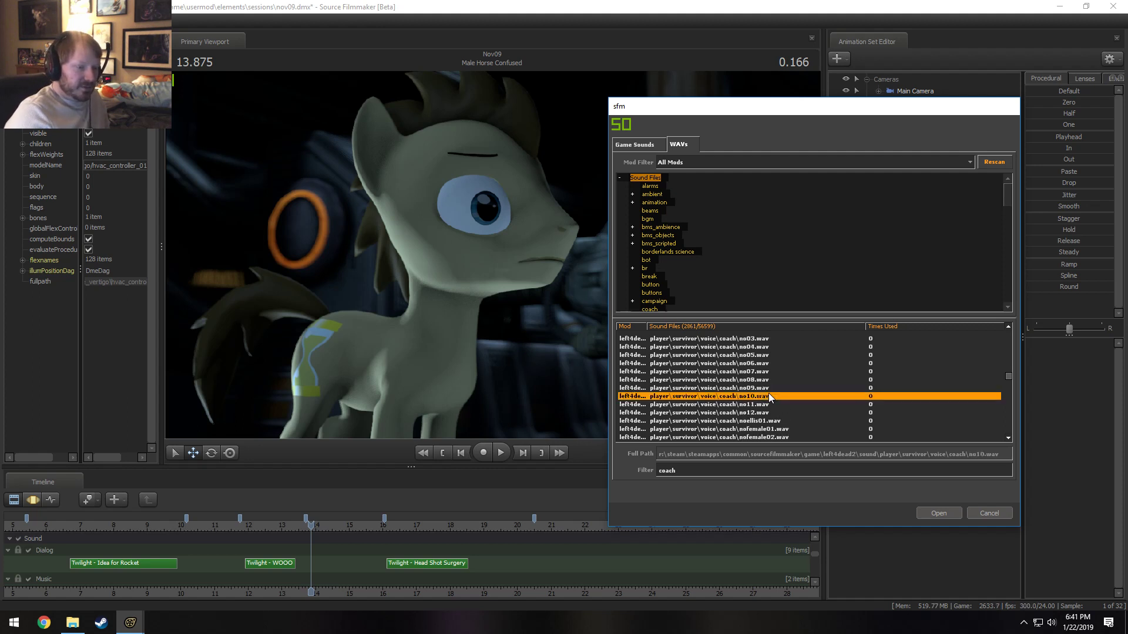
left_click(769, 372)
scroll(769, 399, "up", 4)
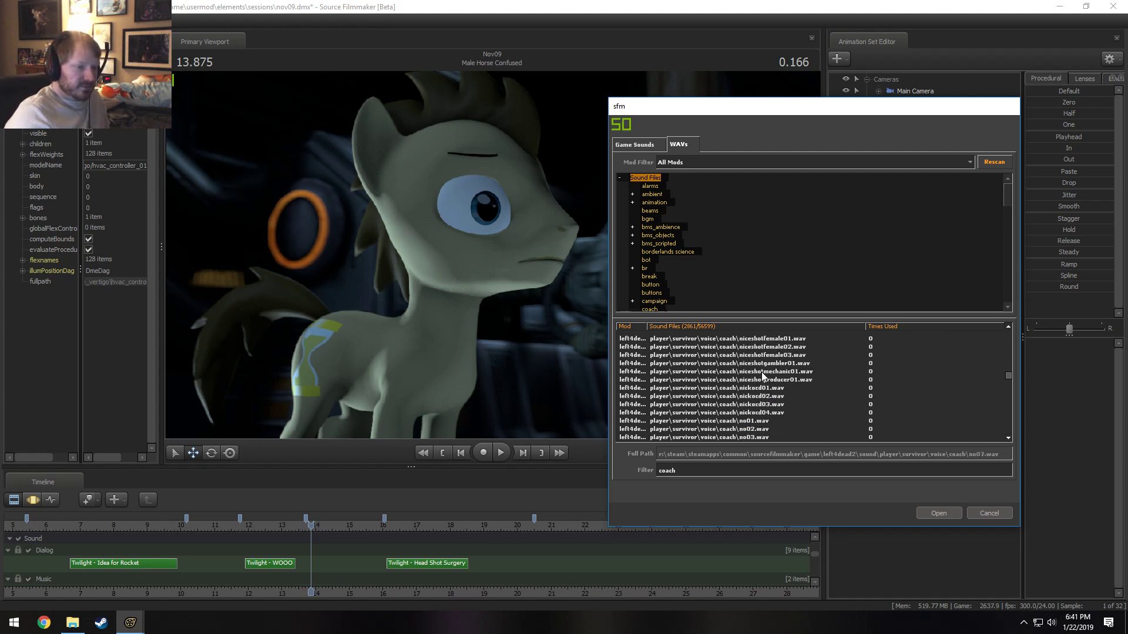
scroll(764, 399, "down", 4)
scroll(764, 401, "down", 15)
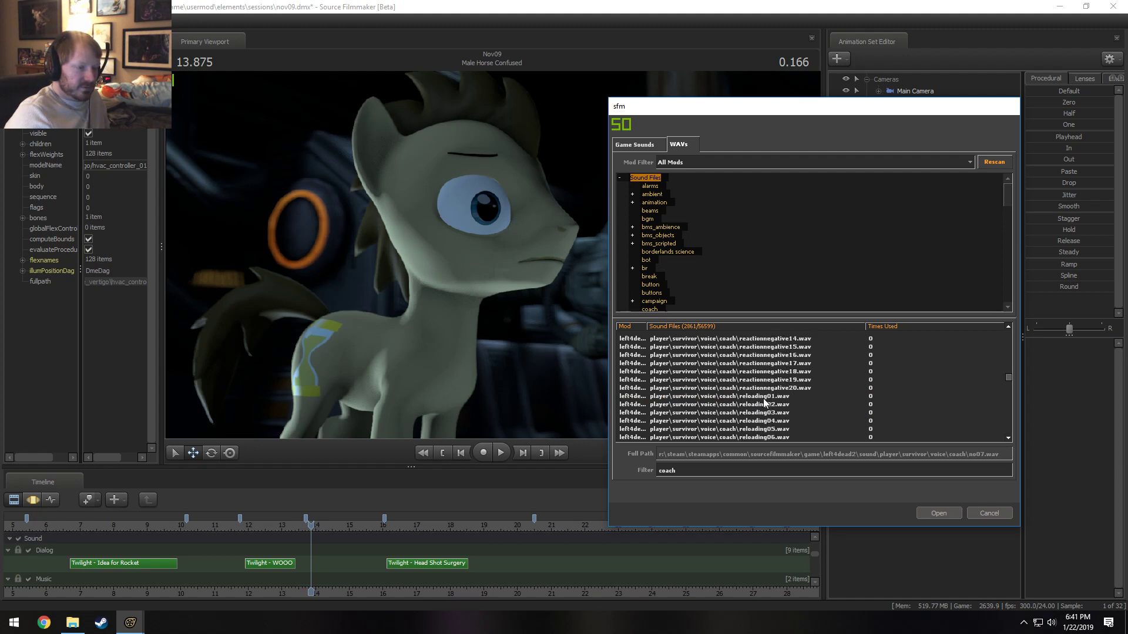
- Return to the coach help lines and compare help02.wav, help03.wav, help01.wav, help05.wav and help06.wav by previewing them
scroll(767, 402, "up", 16)
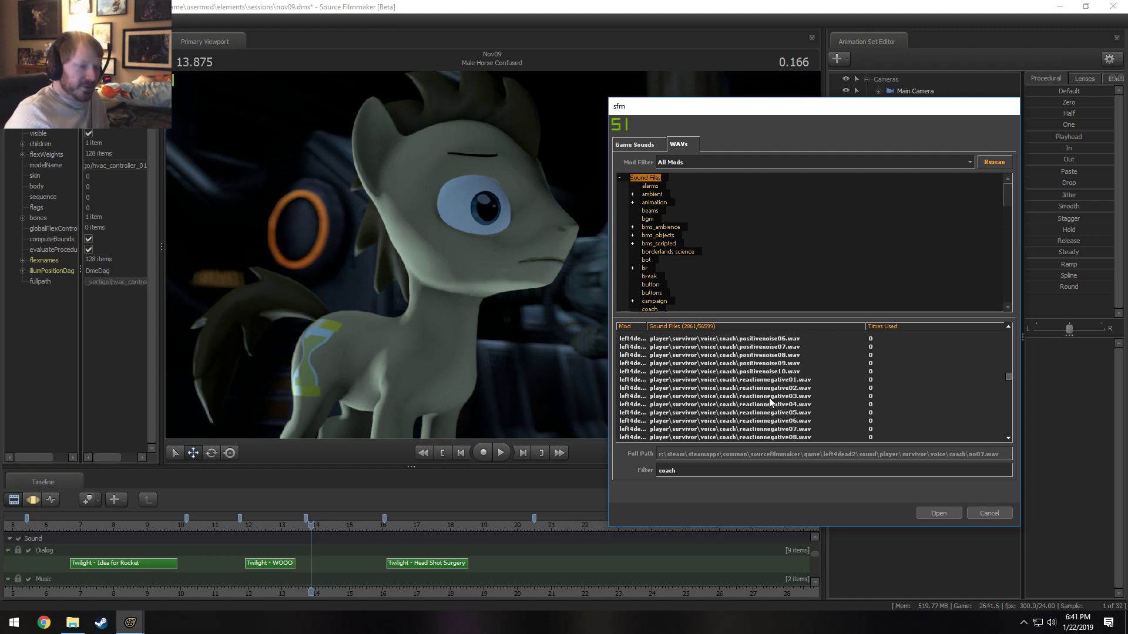
scroll(769, 401, "up", 10)
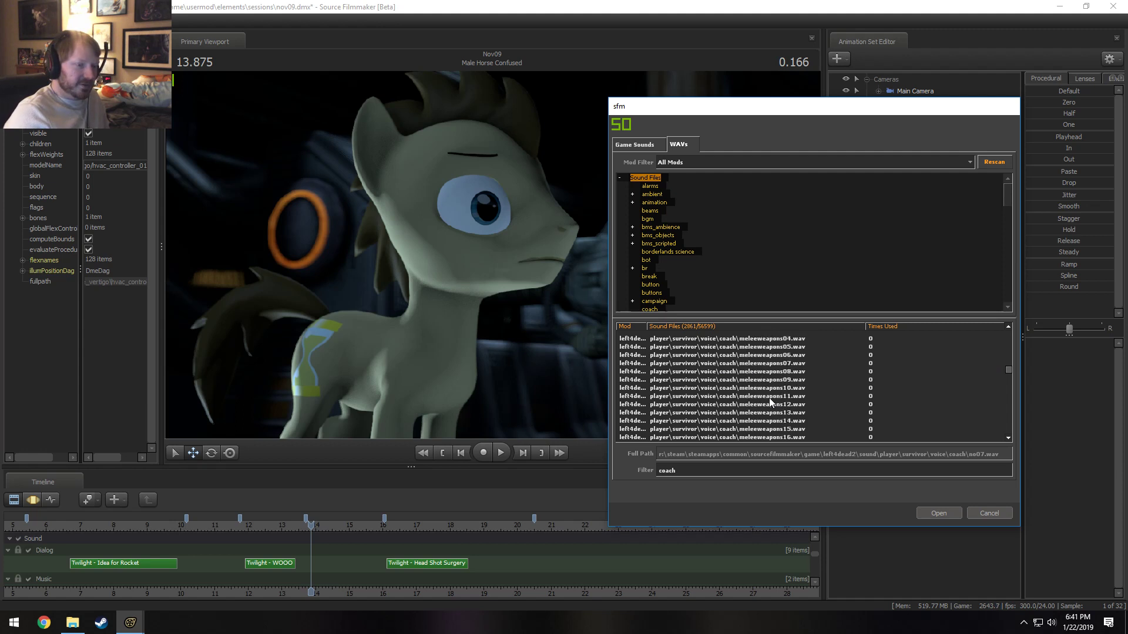
scroll(770, 397, "up", 10)
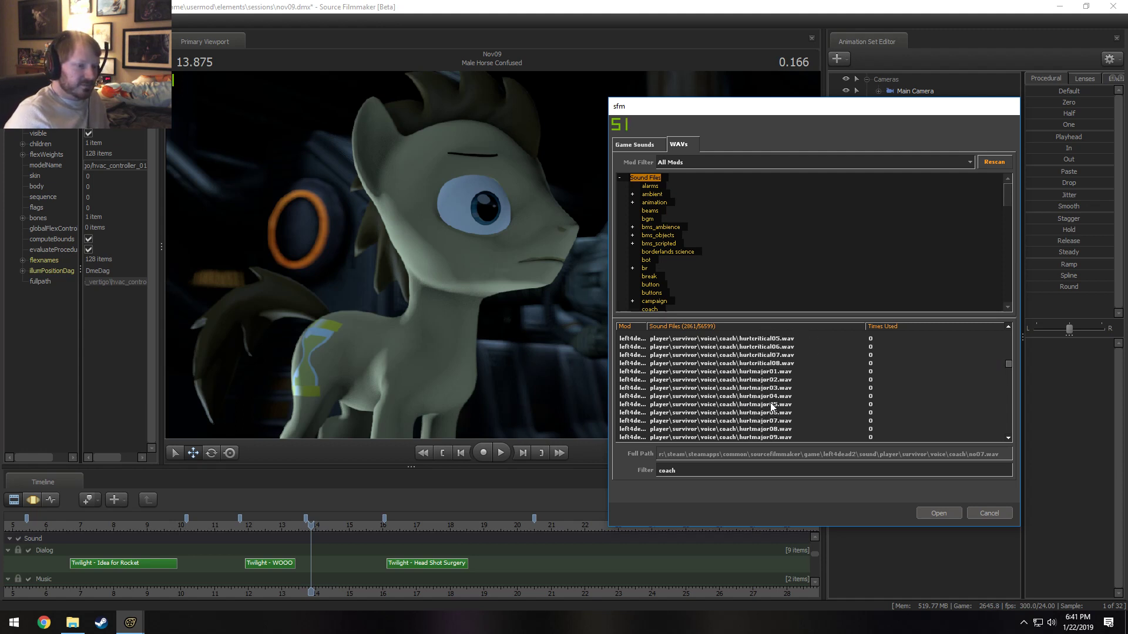
scroll(771, 407, "up", 10)
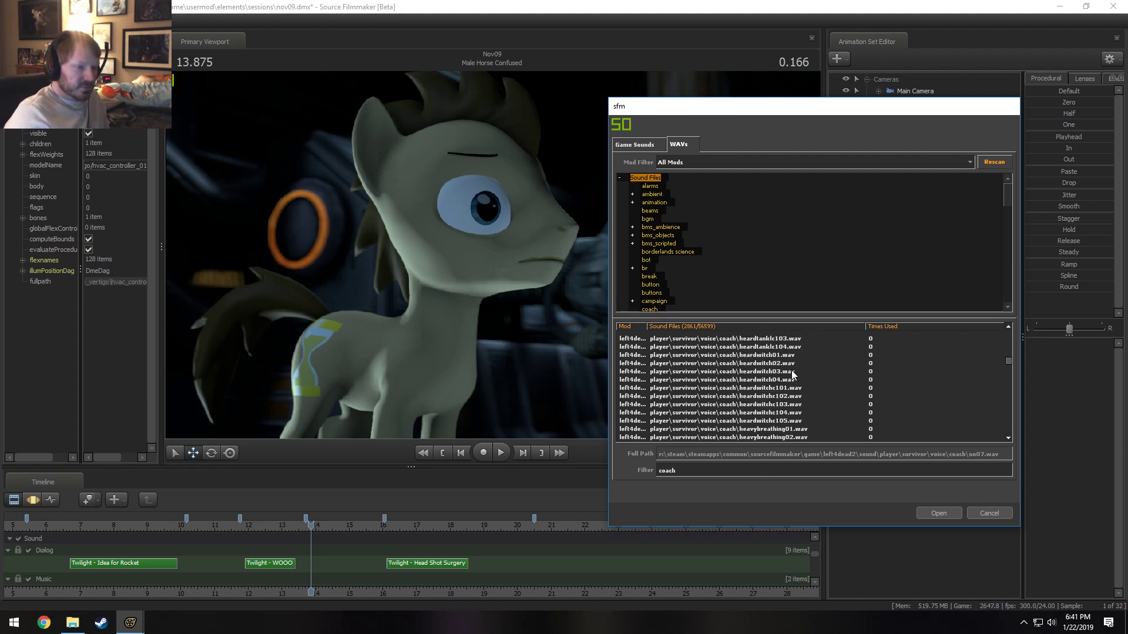
scroll(791, 370, "down", 8)
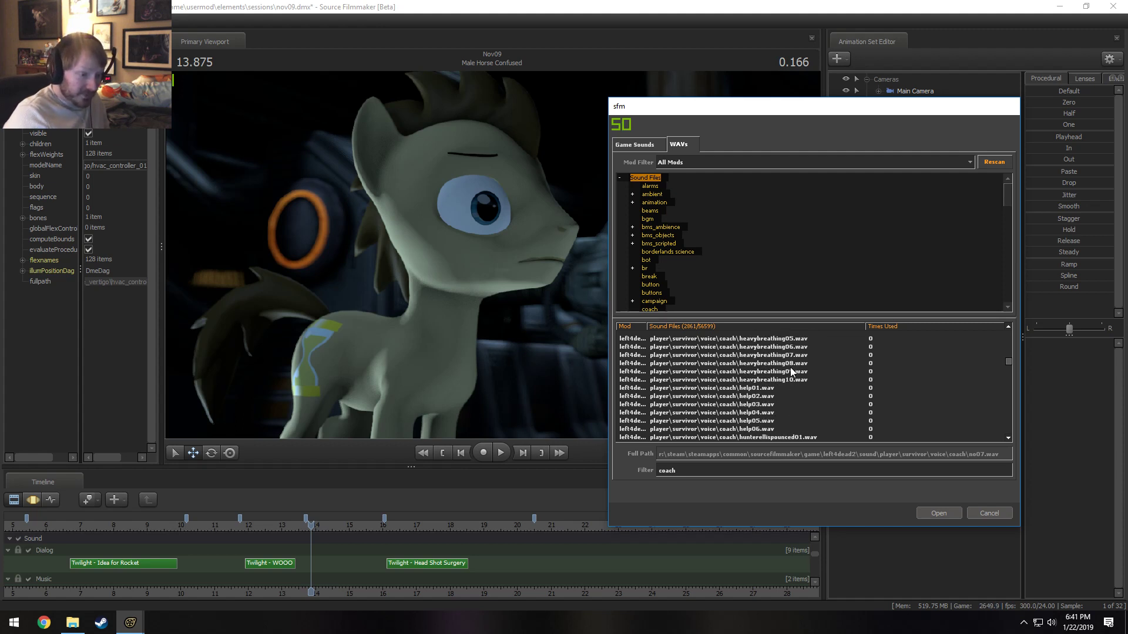
left_click(763, 397)
left_click(764, 406)
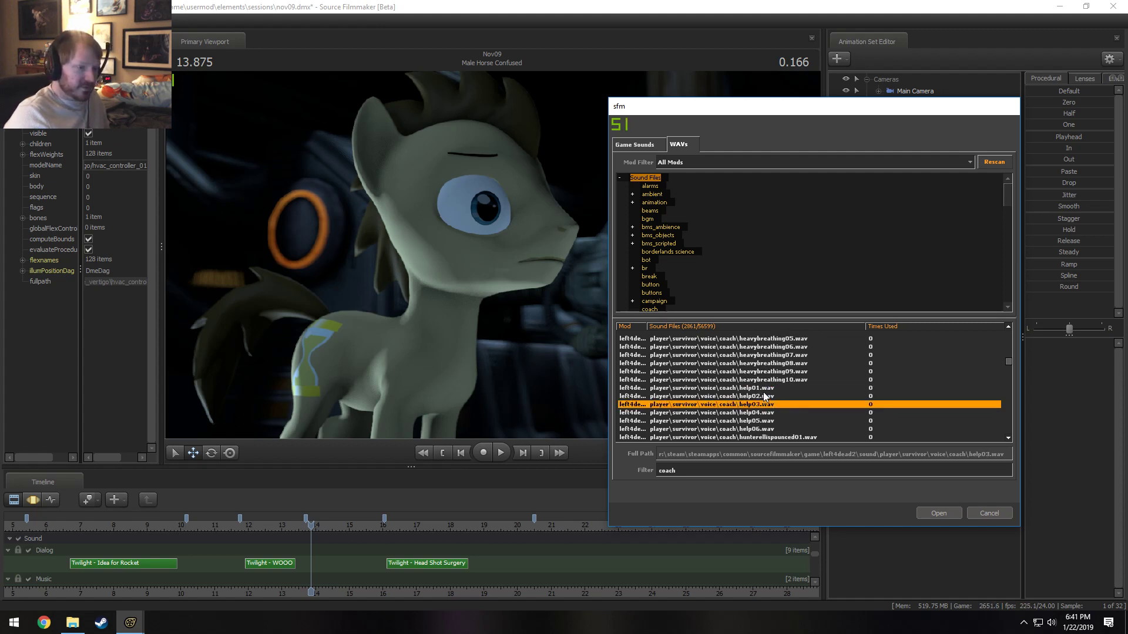
left_click(765, 388)
left_click(763, 420)
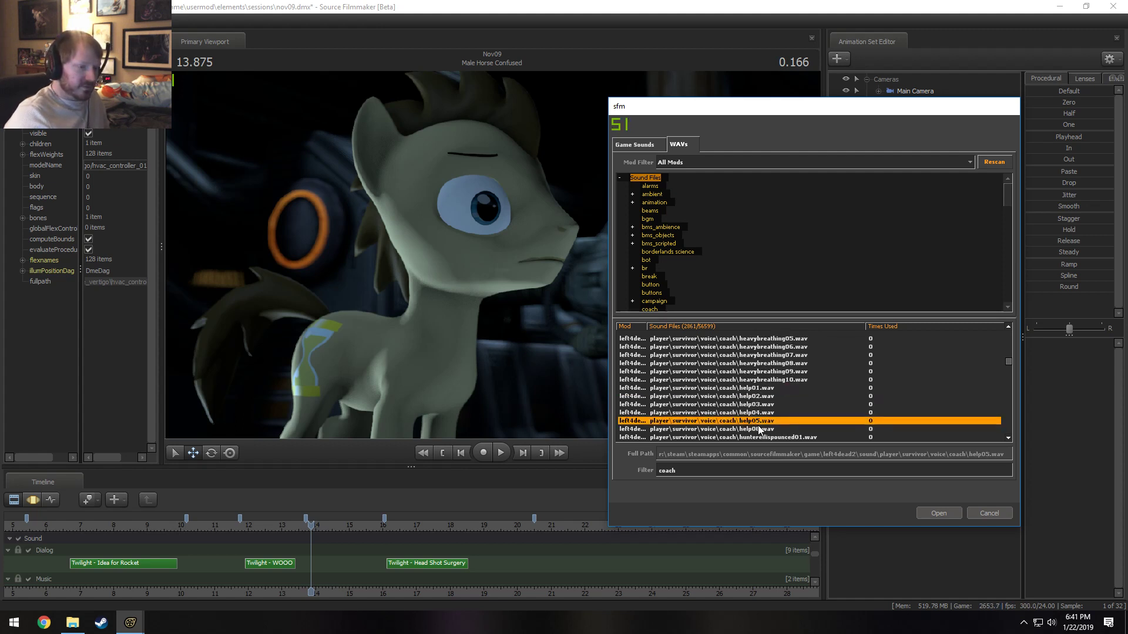
left_click(761, 430)
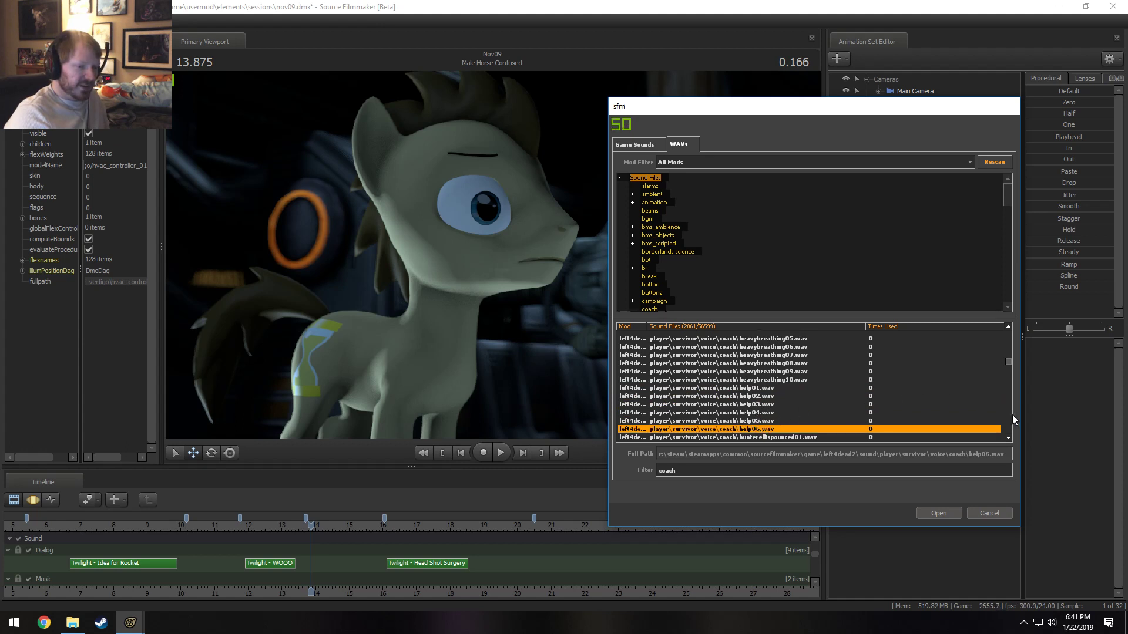
- Go further down the coach voice clips and preview moveon08.wav, namecoachresponse02.wav and nameellis02.wav
scroll(1010, 418, "down", 10)
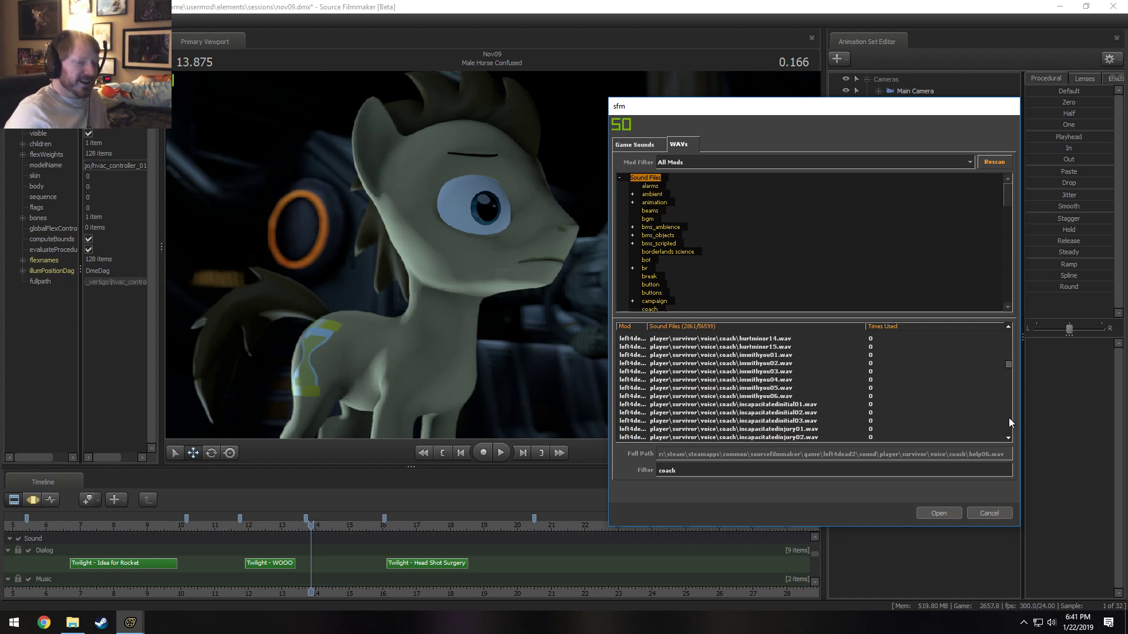
scroll(1009, 419, "down", 4)
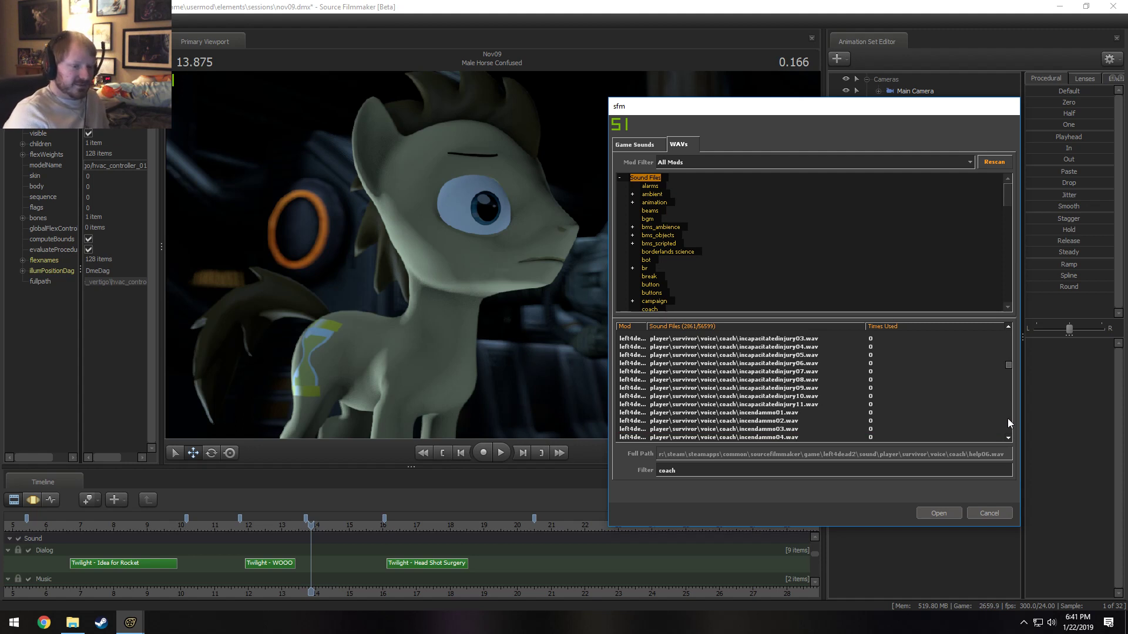
scroll(1008, 421, "down", 12)
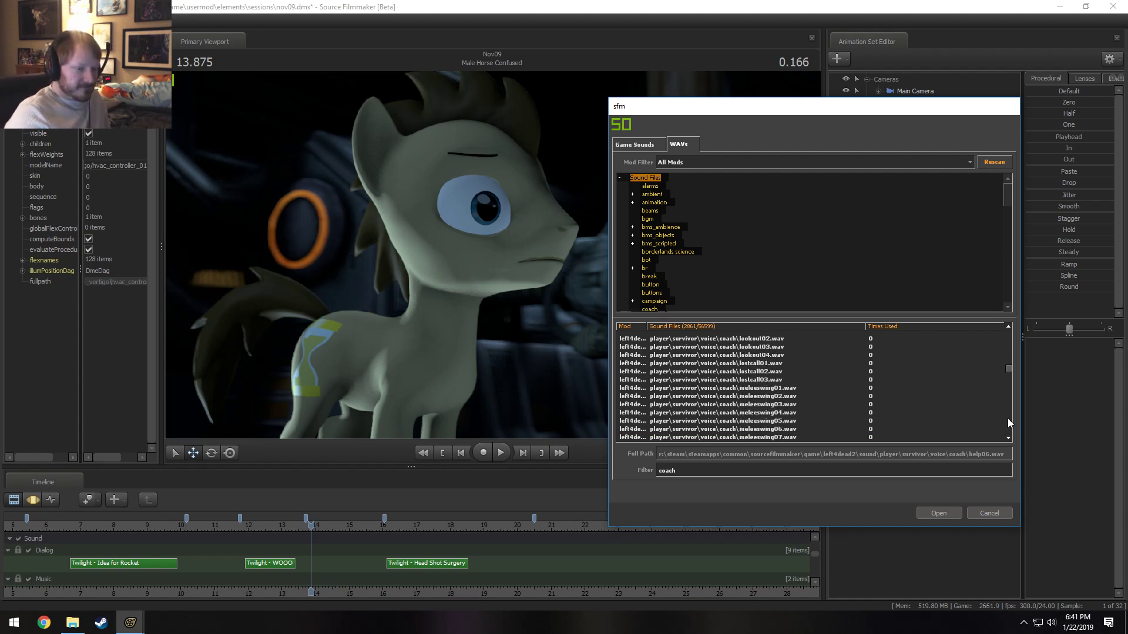
scroll(1008, 421, "down", 5)
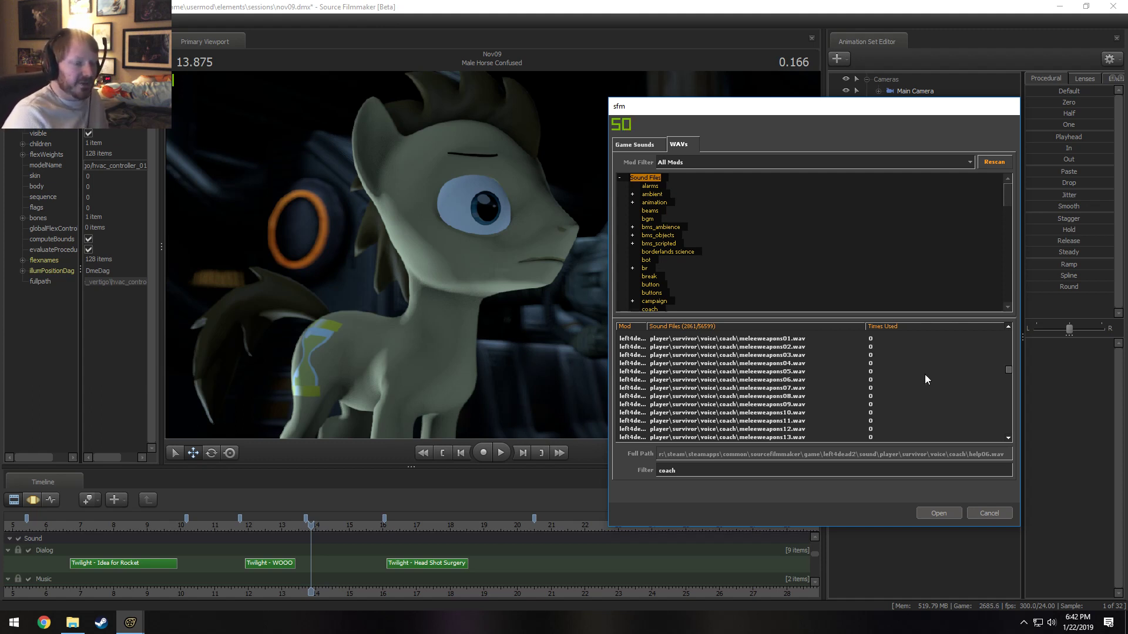
scroll(813, 390, "down", 5)
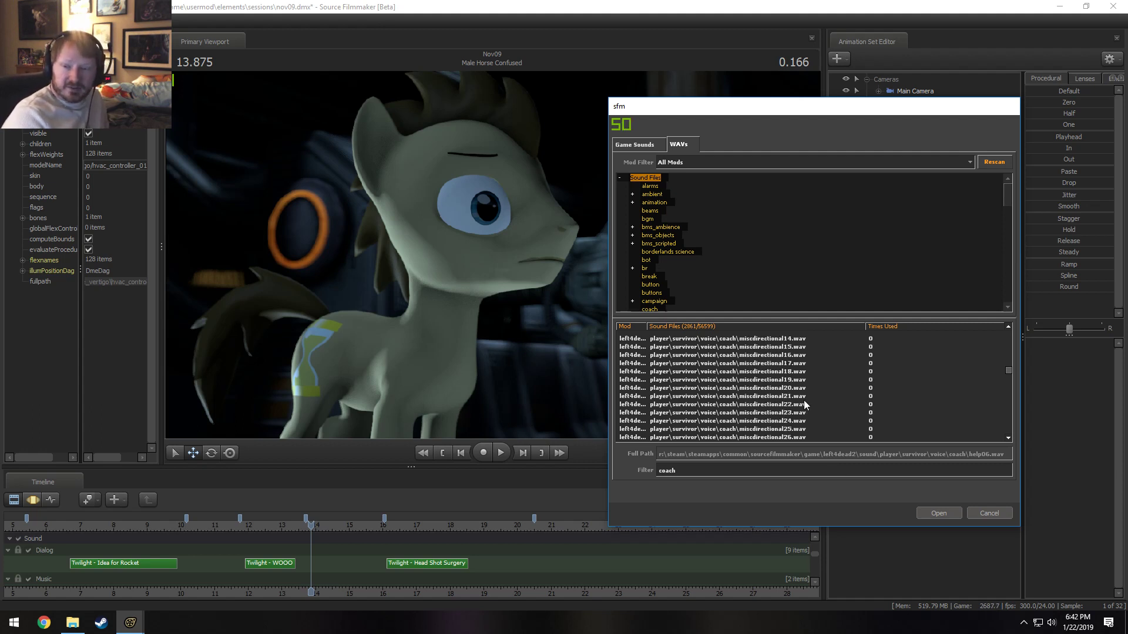
scroll(803, 404, "down", 16)
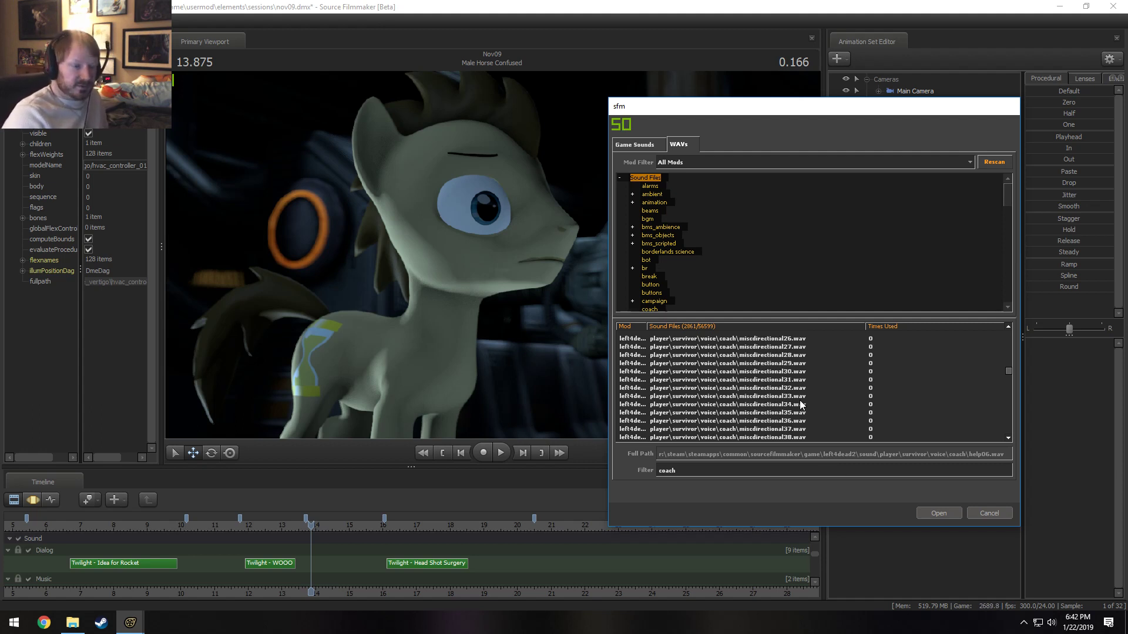
left_click(779, 399)
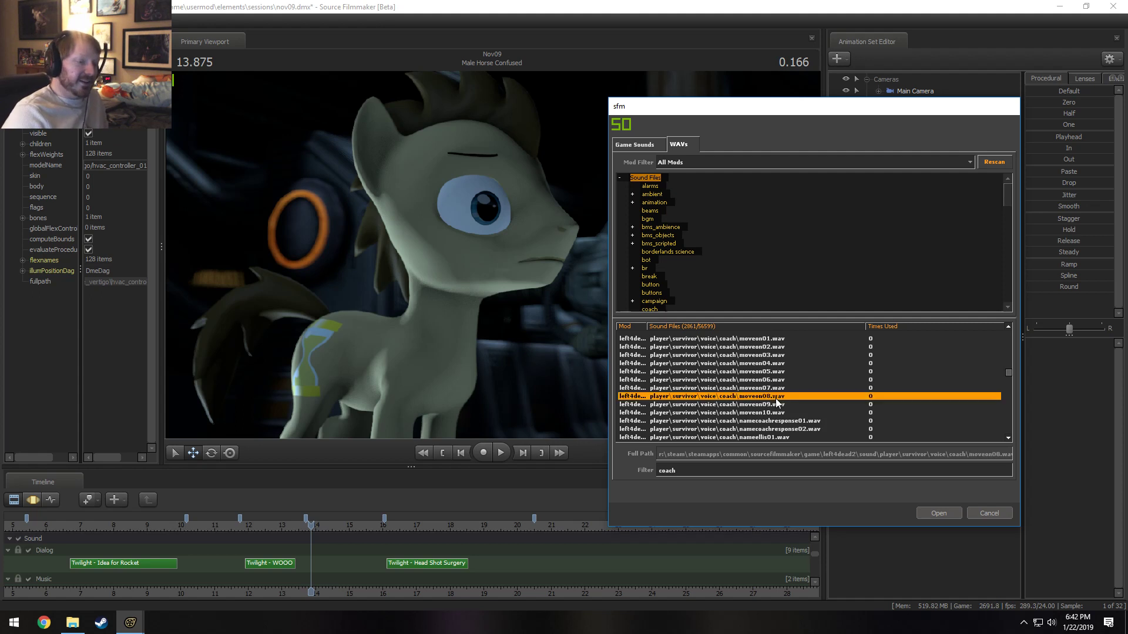
scroll(775, 401, "down", 1)
left_click(770, 407)
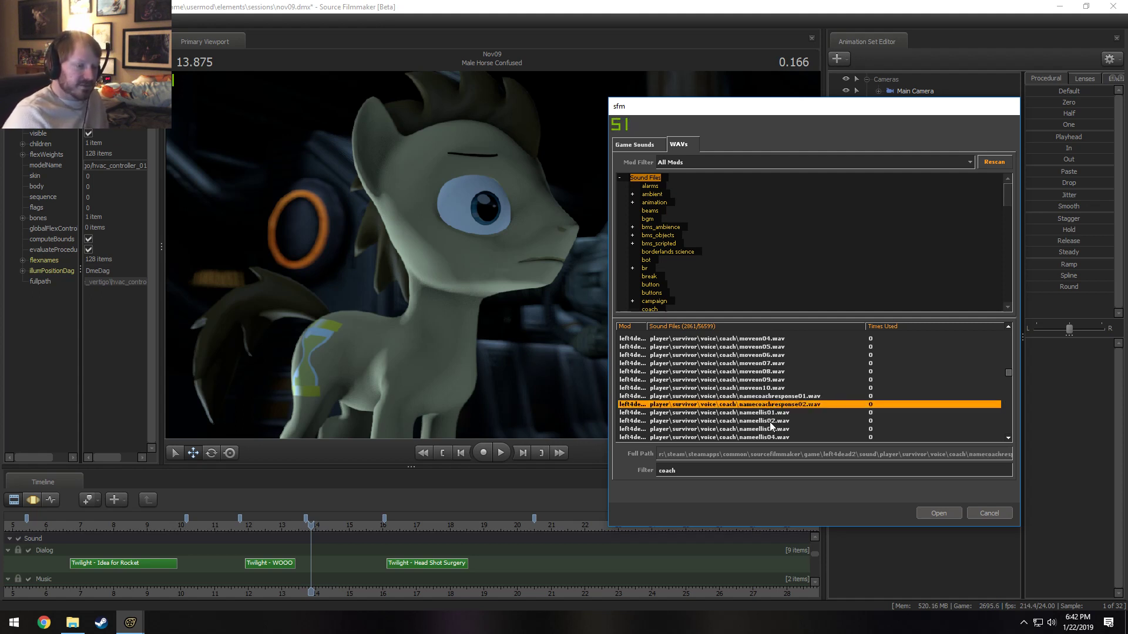
left_click(767, 420)
- Find the coach nameproducer lines and preview nameproducerc109.wav, nameproducerc111.wav, nameproducerc106.wav and nameproducerc107.wav
scroll(766, 422, "down", 3)
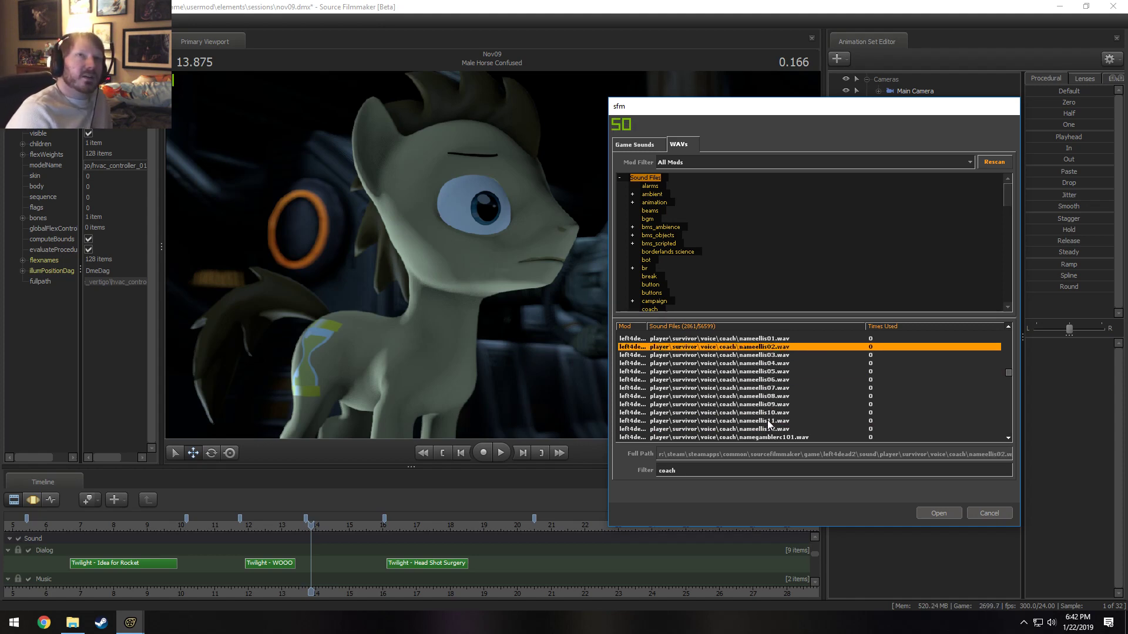
scroll(768, 421, "down", 1)
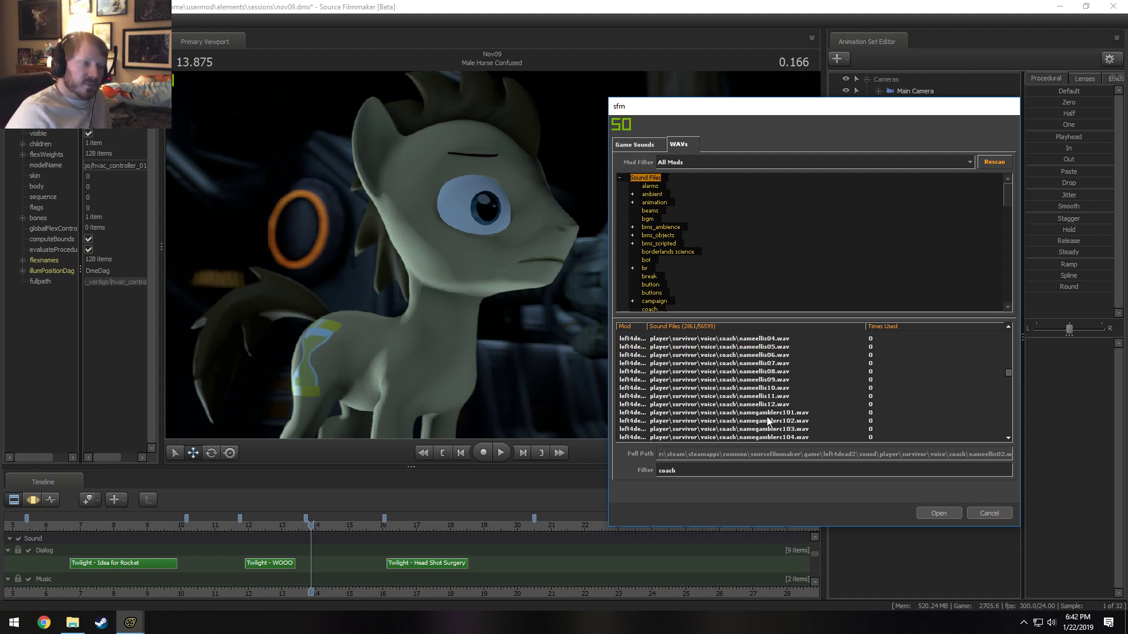
scroll(766, 417, "down", 8)
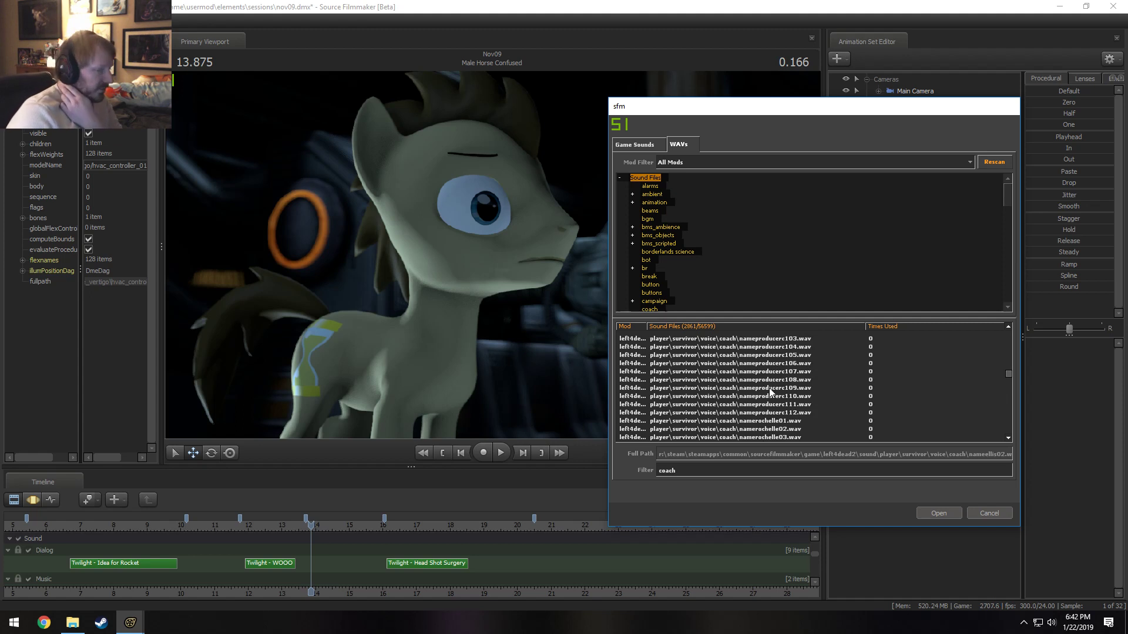
left_click(769, 388)
left_click(780, 404)
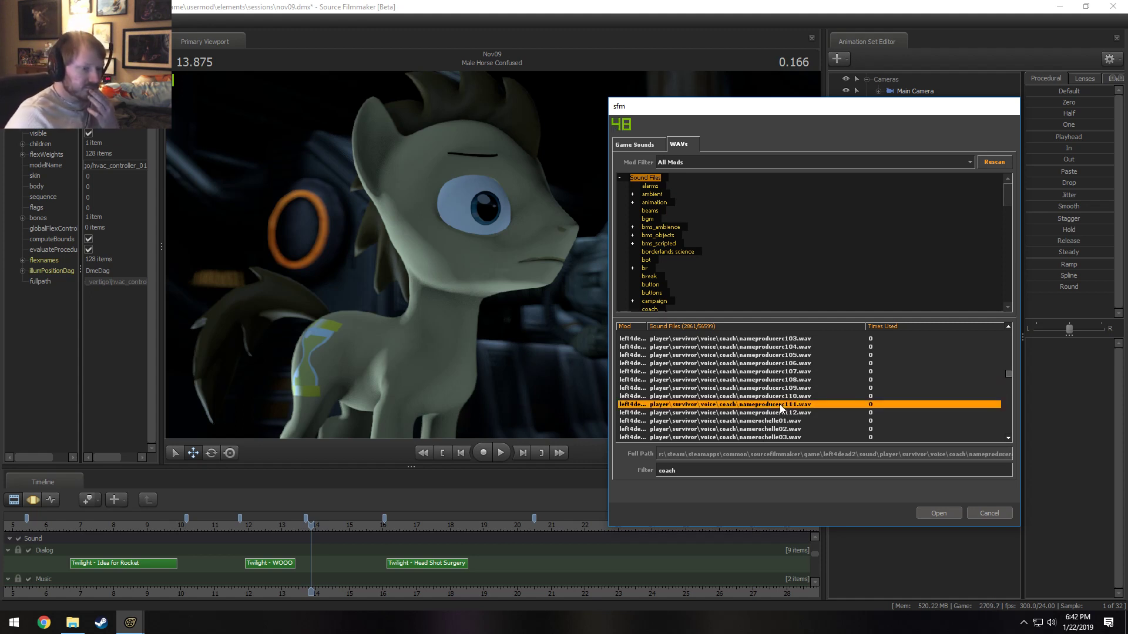
left_click(772, 364)
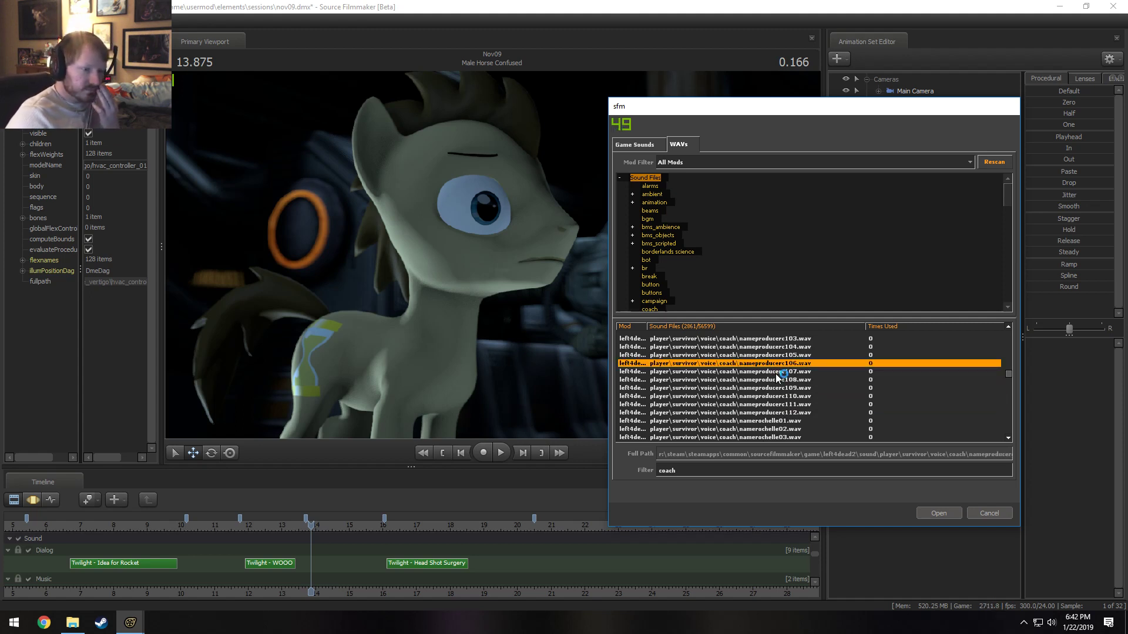
left_click(776, 372)
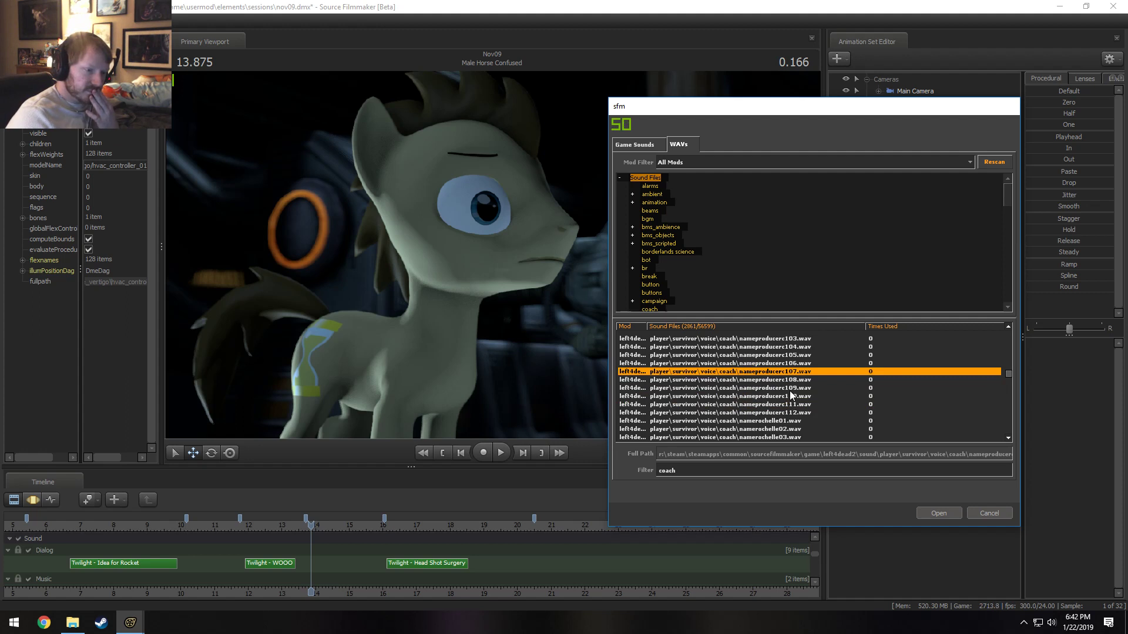
scroll(790, 395, "up", 1)
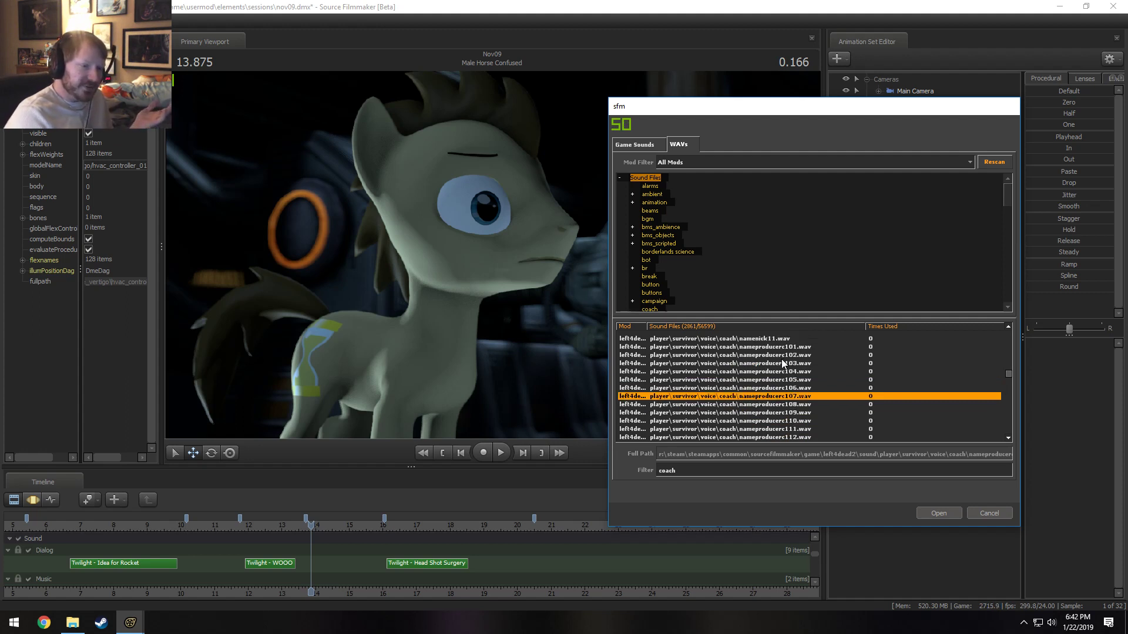
- Look past the coach namerochelle, nicejob and no lines and preview painrelieftpills01.wav
scroll(780, 383, "down", 5)
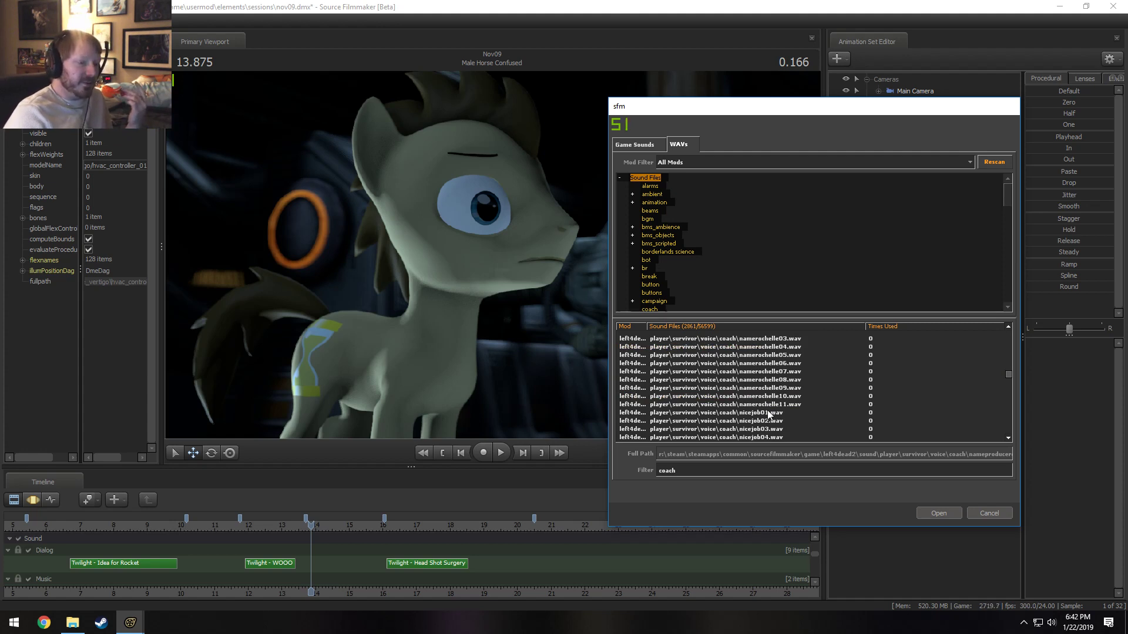
scroll(767, 413, "down", 6)
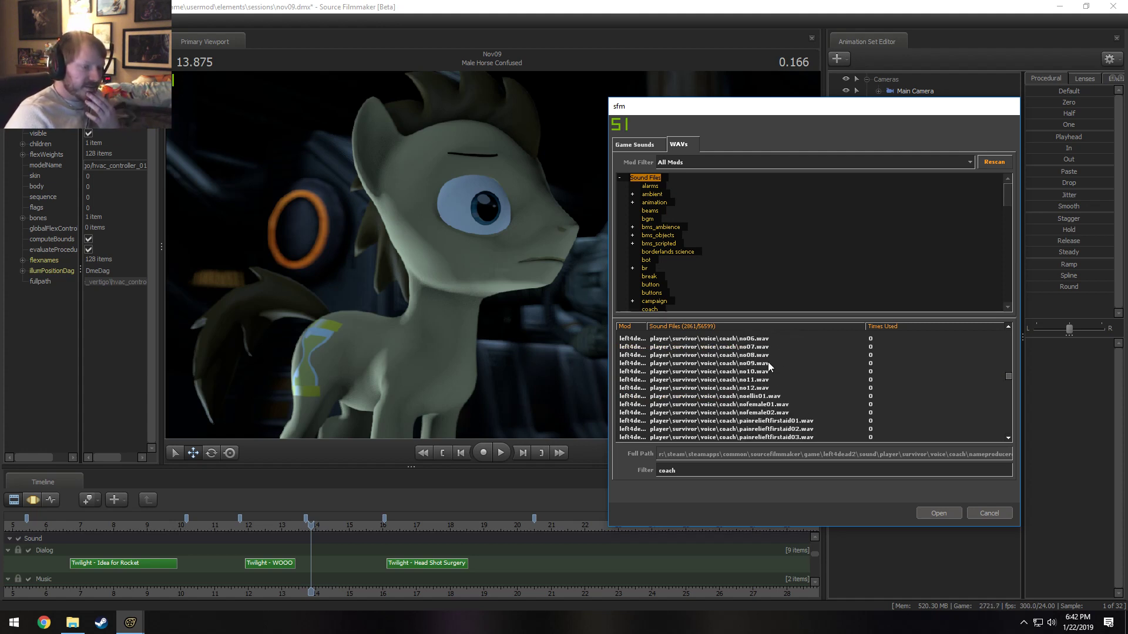
scroll(767, 368, "down", 4)
left_click(767, 396)
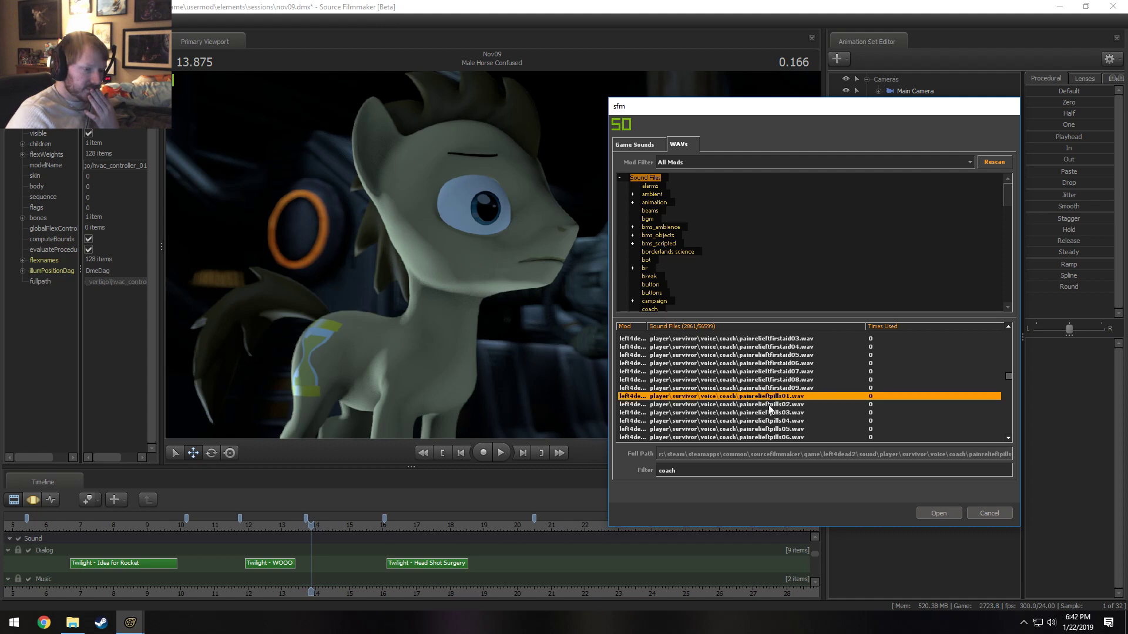
- Find the coach negative reaction lines and preview reactionnegative15.wav, reactionnegative17.wav, reactionnegative18.wav and reactionnegative19.wav
scroll(770, 410, "down", 3)
scroll(774, 390, "down", 10)
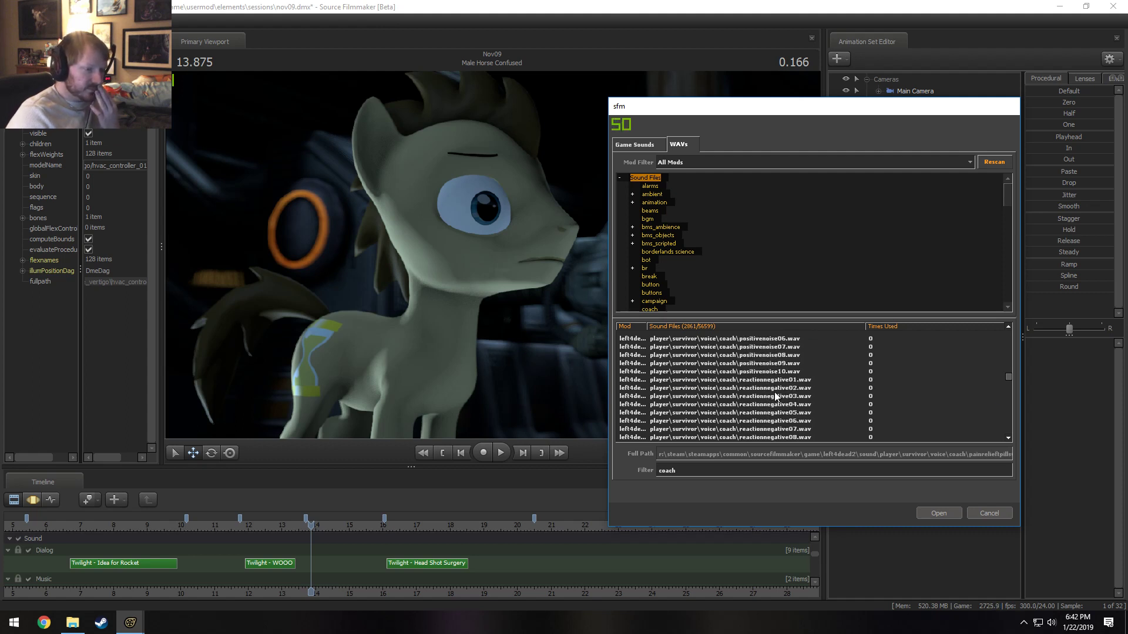
scroll(771, 403, "up", 5)
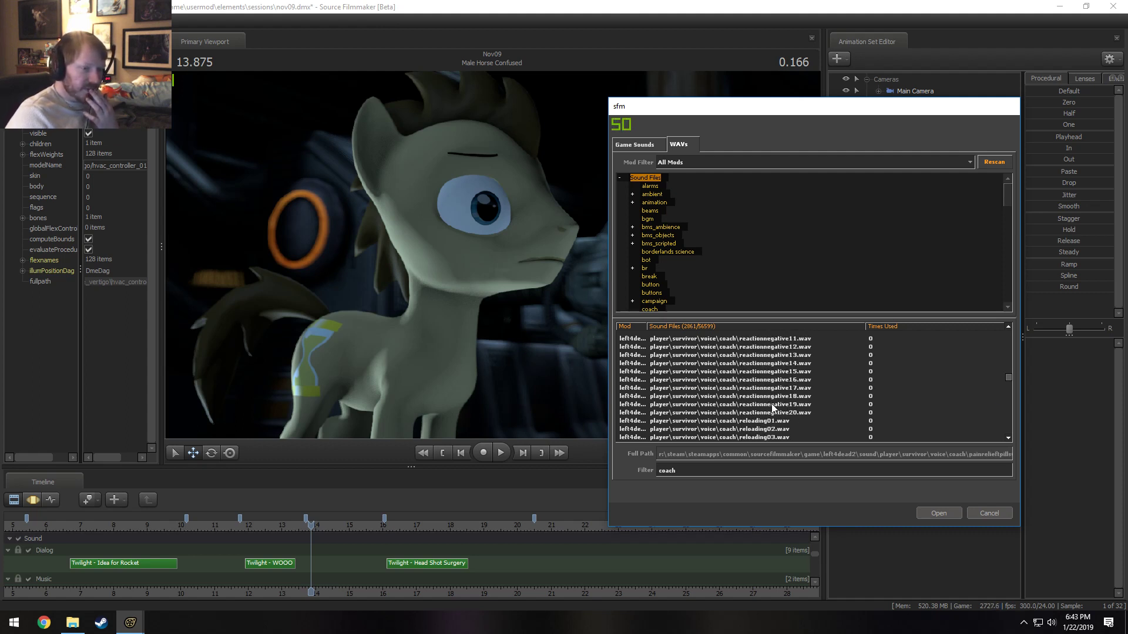
left_click(764, 371)
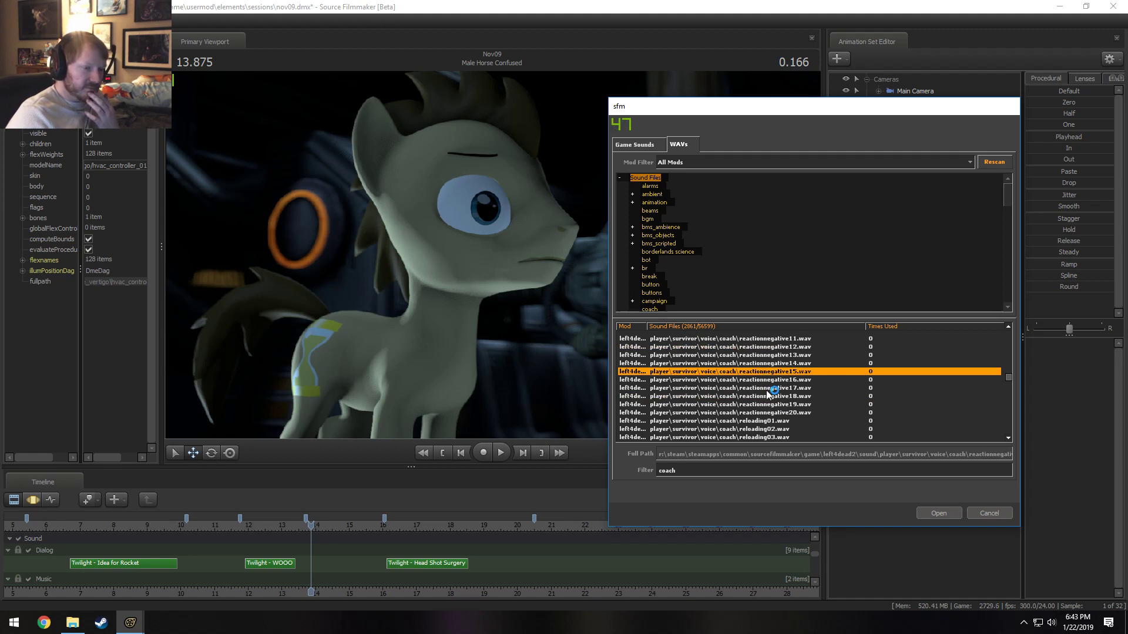
left_click(767, 389)
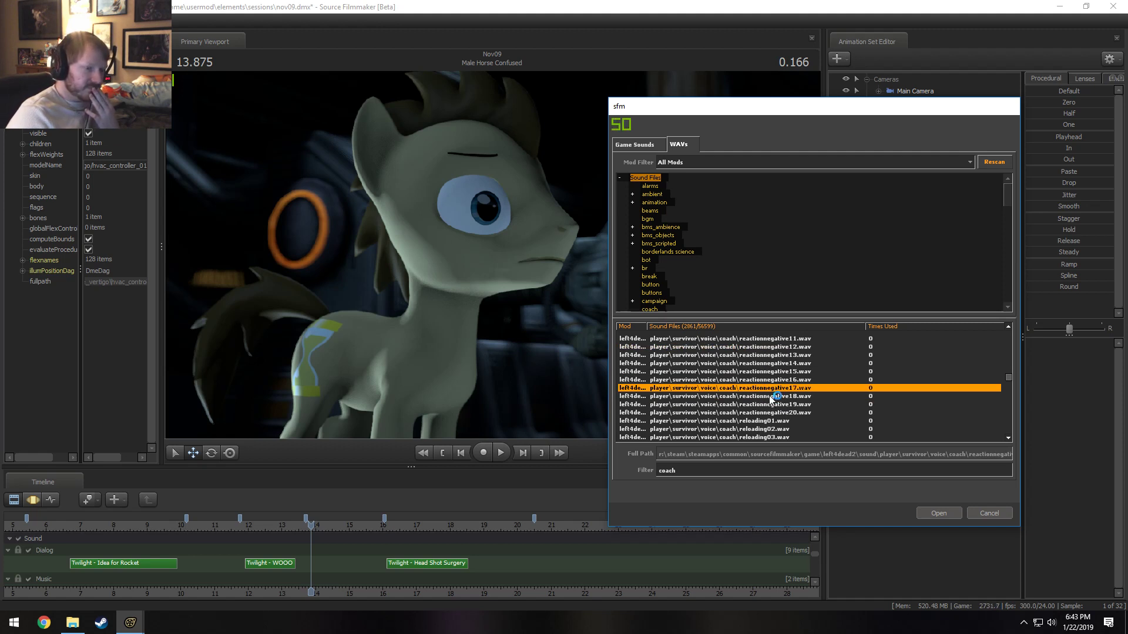
left_click(771, 396)
left_click(775, 404)
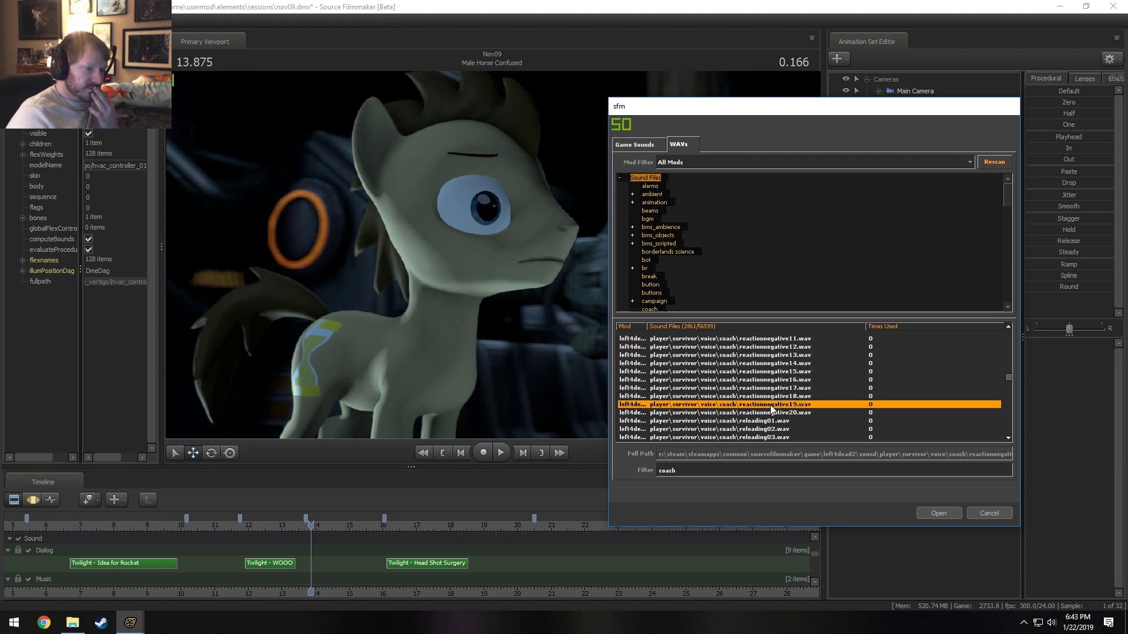
- Replay reactionnegative15.wav and preview the preceding coach clips reactionnegative14.wav, reactionnegative13.wav and reactionnegative12.wav
left_click(779, 372)
left_click(780, 364)
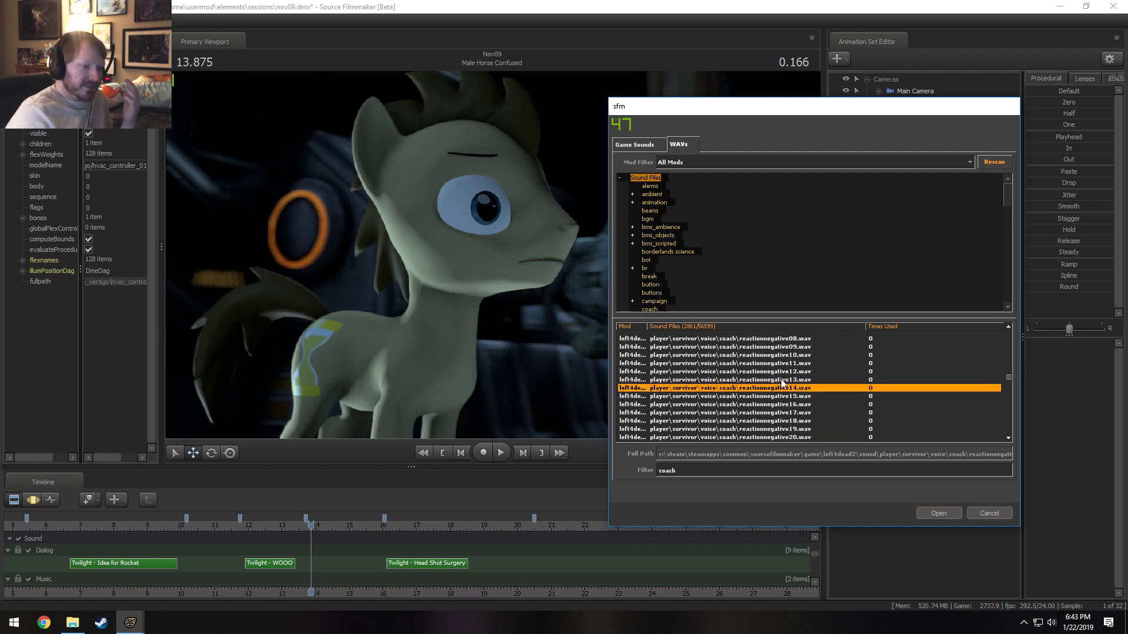
scroll(783, 376, "up", 1)
left_click(788, 380)
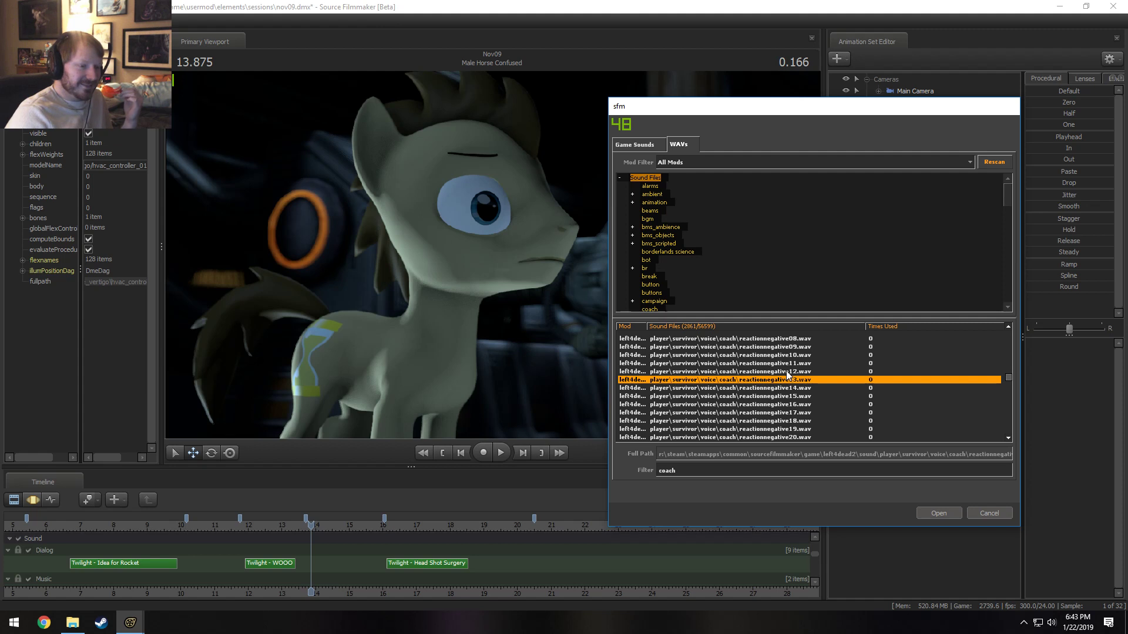
left_click(785, 372)
- Preview the coach clips reactionnegative11.wav, reactionnegative10.wav, reactionnegative09.wav and reactionnegative08.wav
scroll(785, 373, "up", 1)
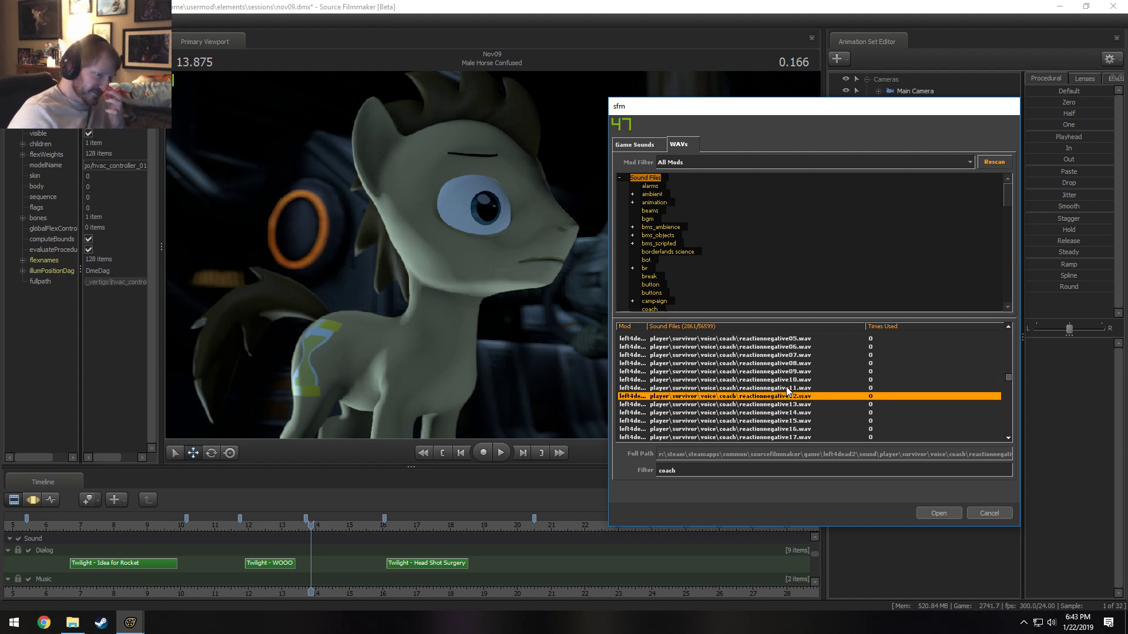
left_click(788, 388)
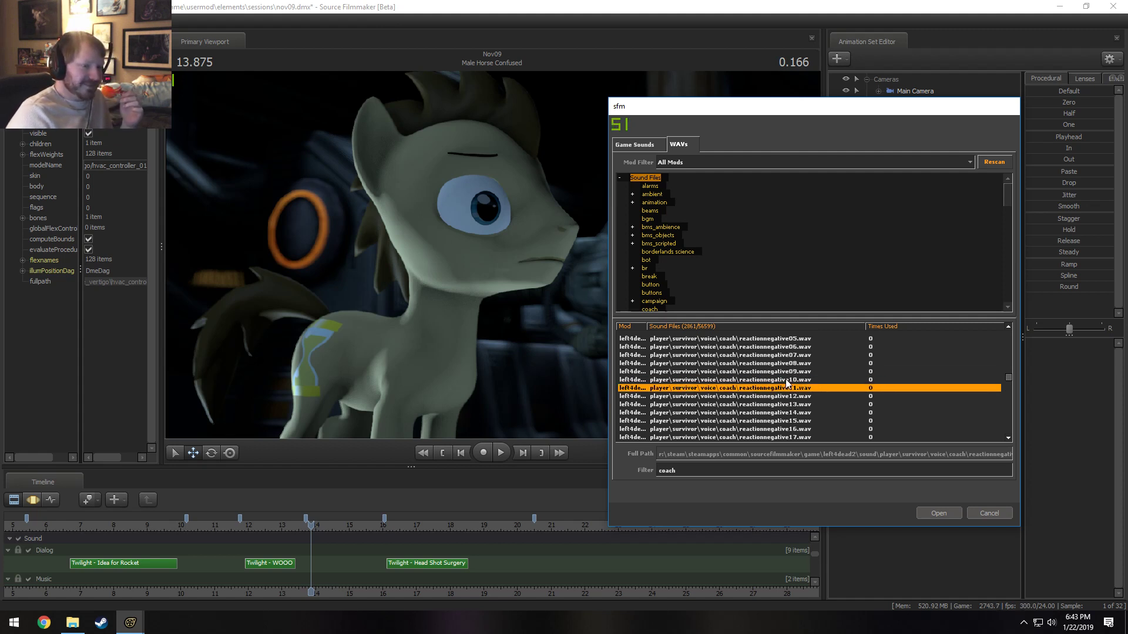
left_click(786, 379)
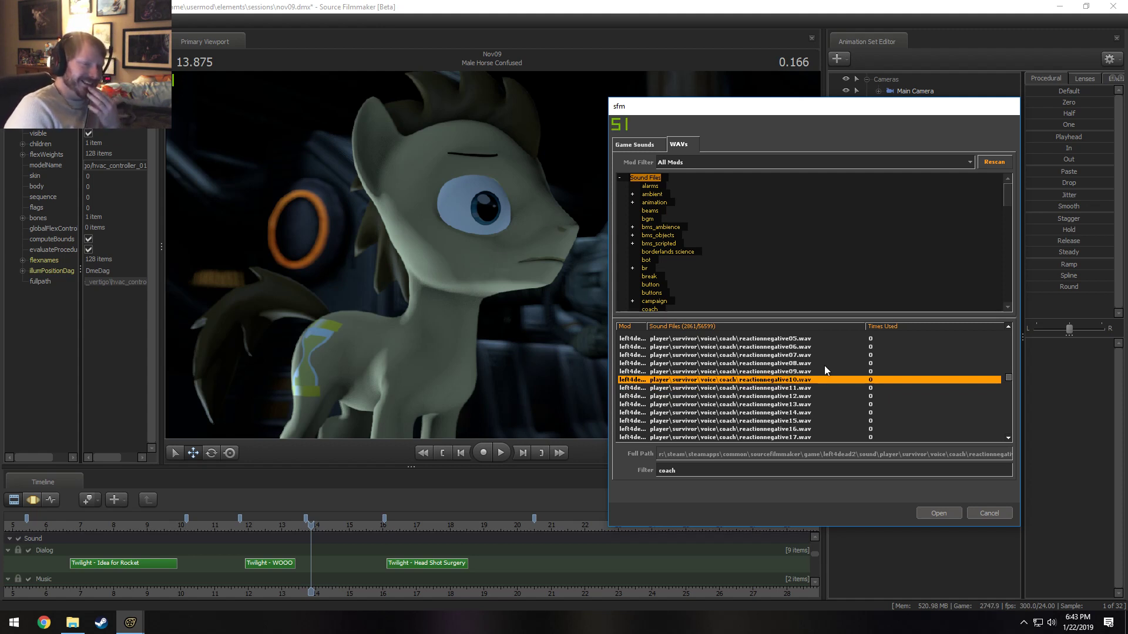
left_click(802, 371)
scroll(793, 379, "up", 3)
left_click(788, 388)
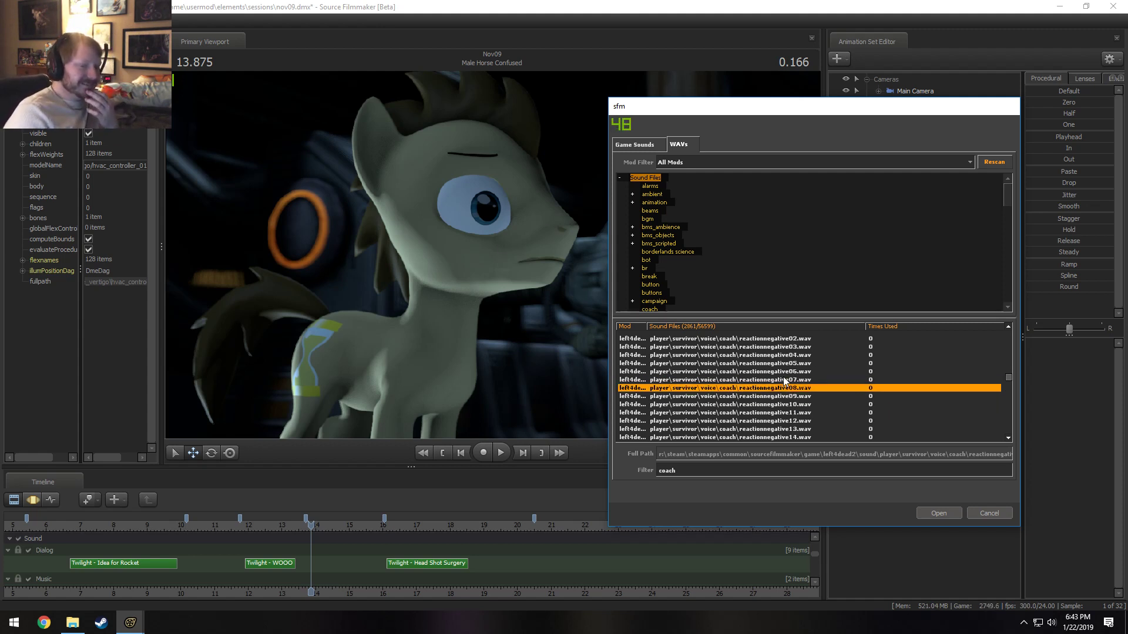
- Preview the coach negative reaction clips in descending order from reactionnegative07.wav to reactionnegative02.wav
left_click(784, 380)
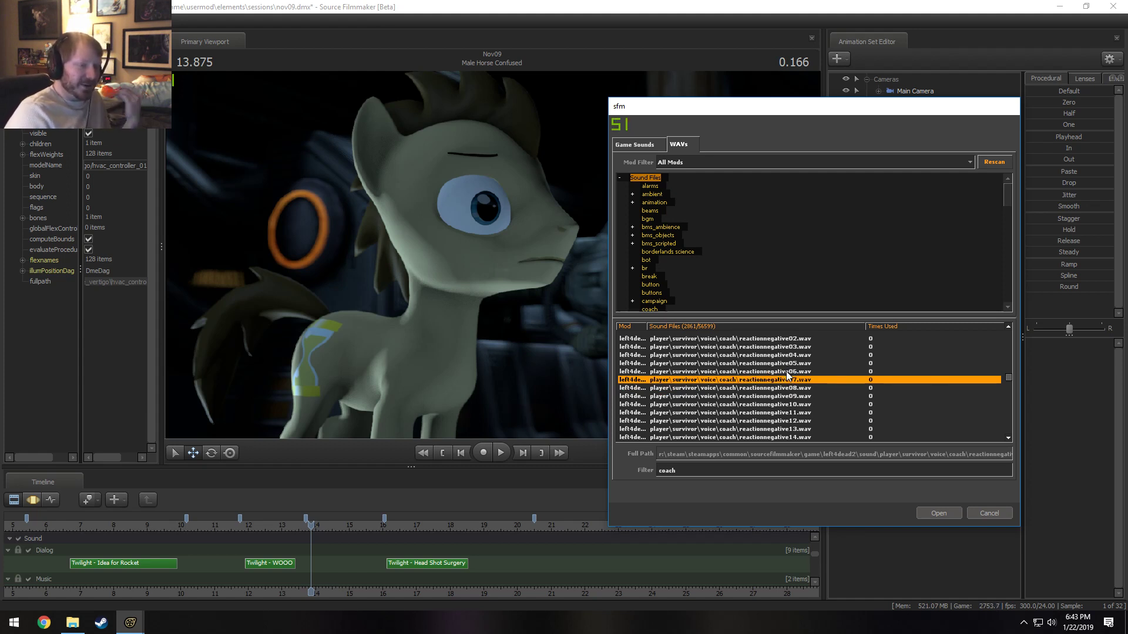
left_click(786, 372)
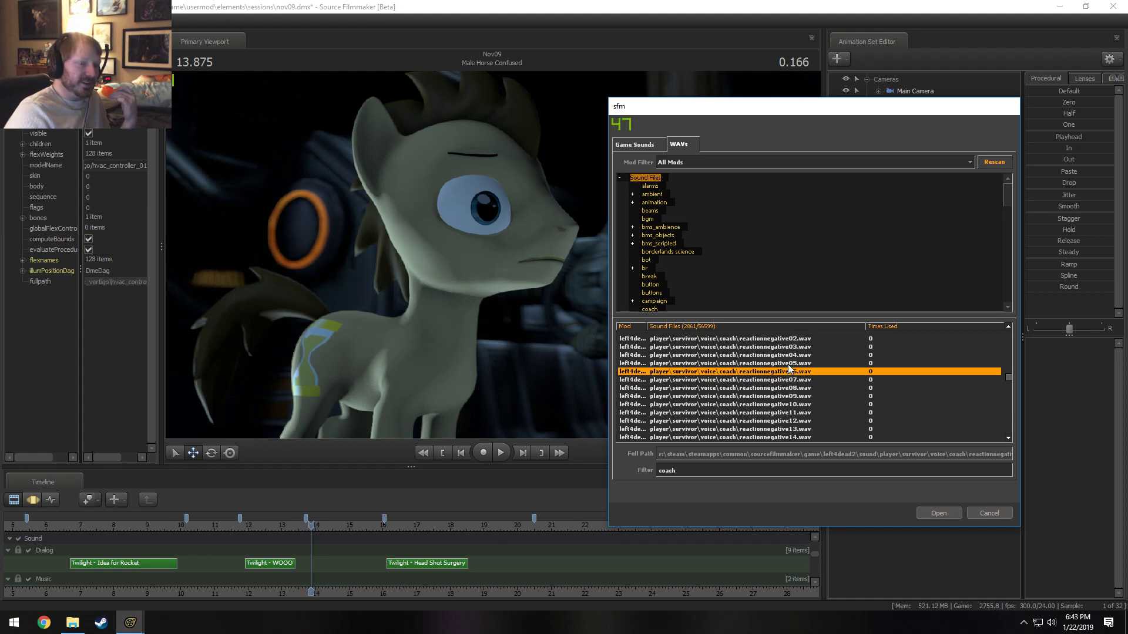
left_click(789, 364)
scroll(790, 379, "up", 1)
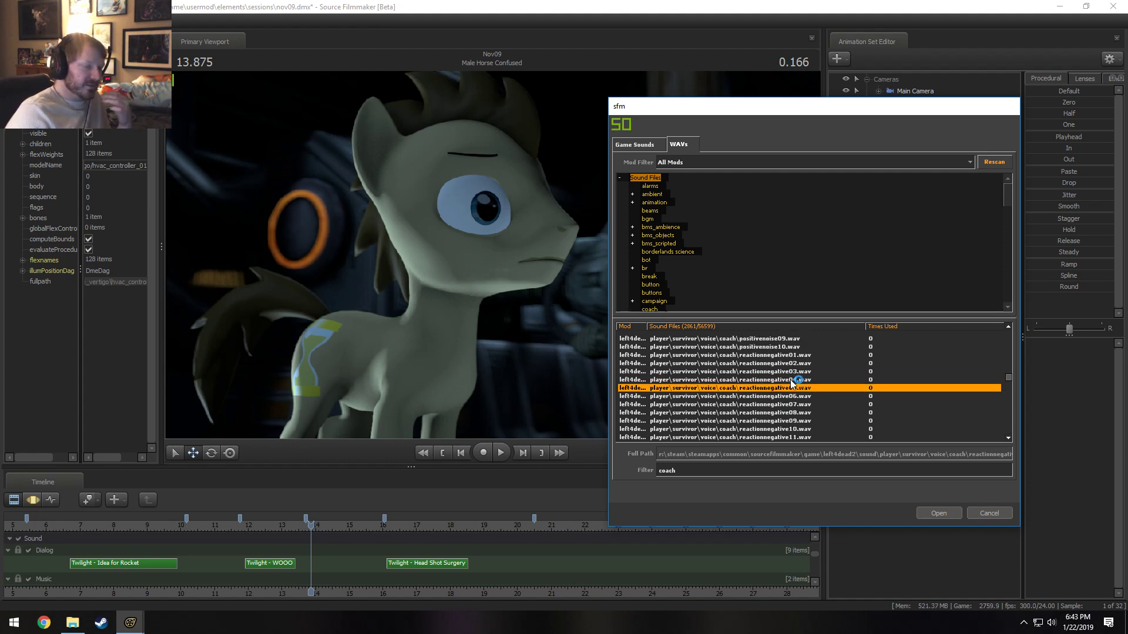
left_click(790, 380)
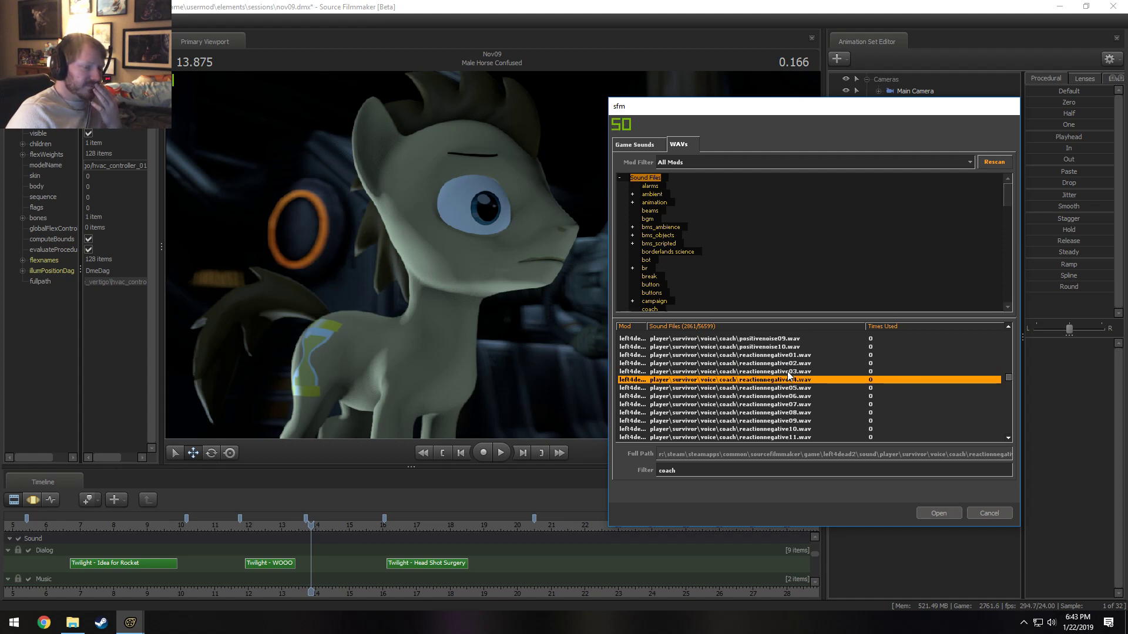
left_click(791, 371)
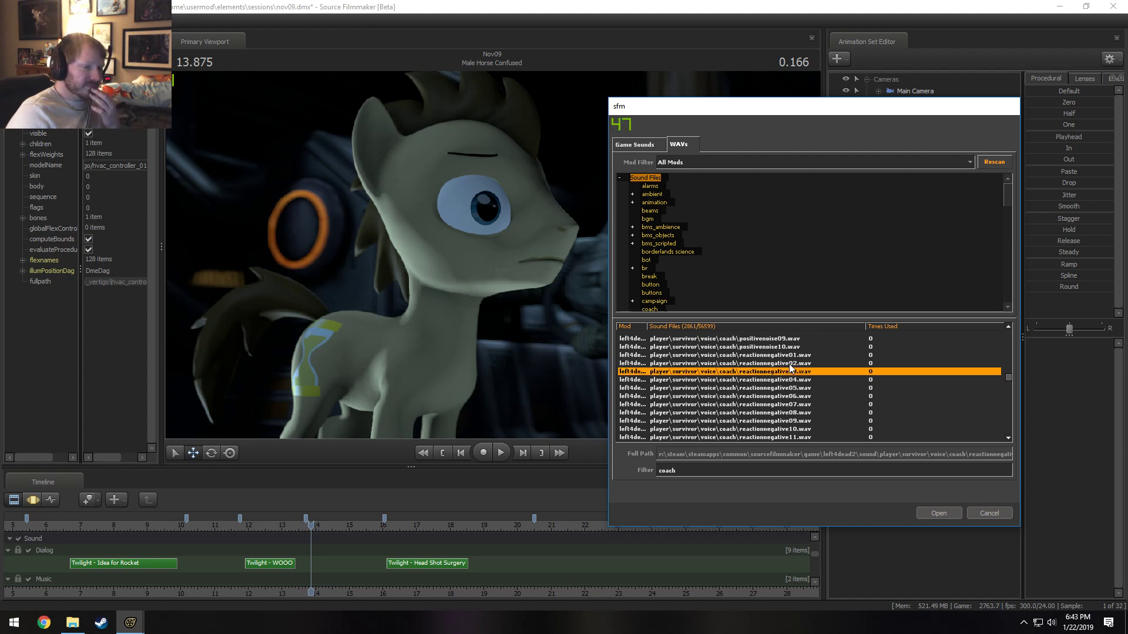
left_click(791, 363)
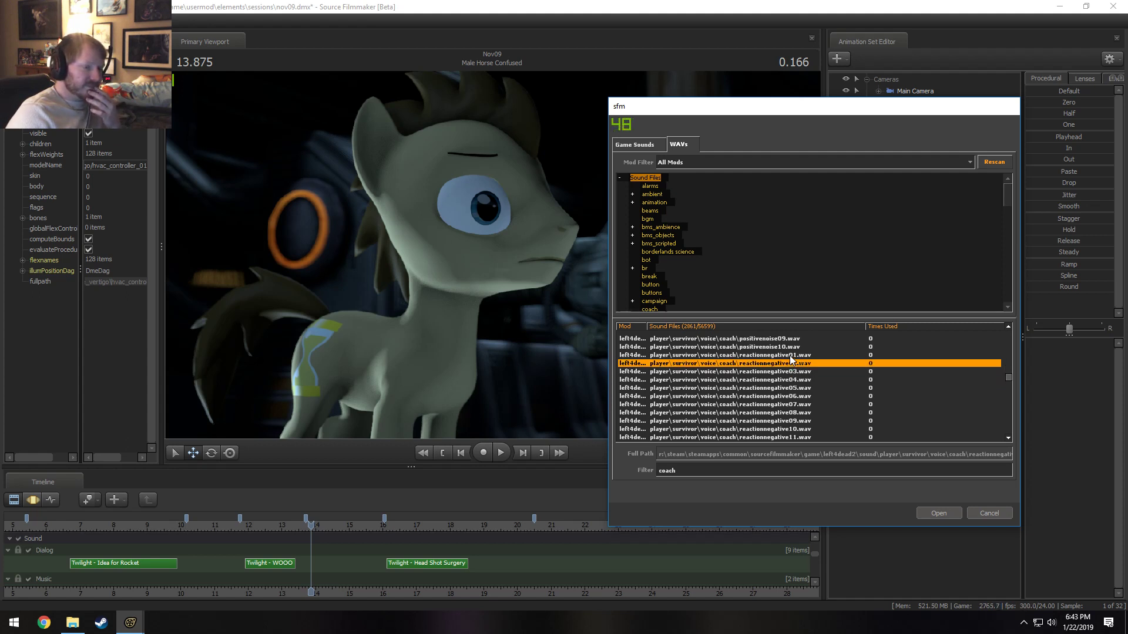
- Preview the coach clips reactionnegative01.wav, reactionnegative20.wav and reactionnegative19.wav
left_click(789, 355)
scroll(790, 392, "down", 6)
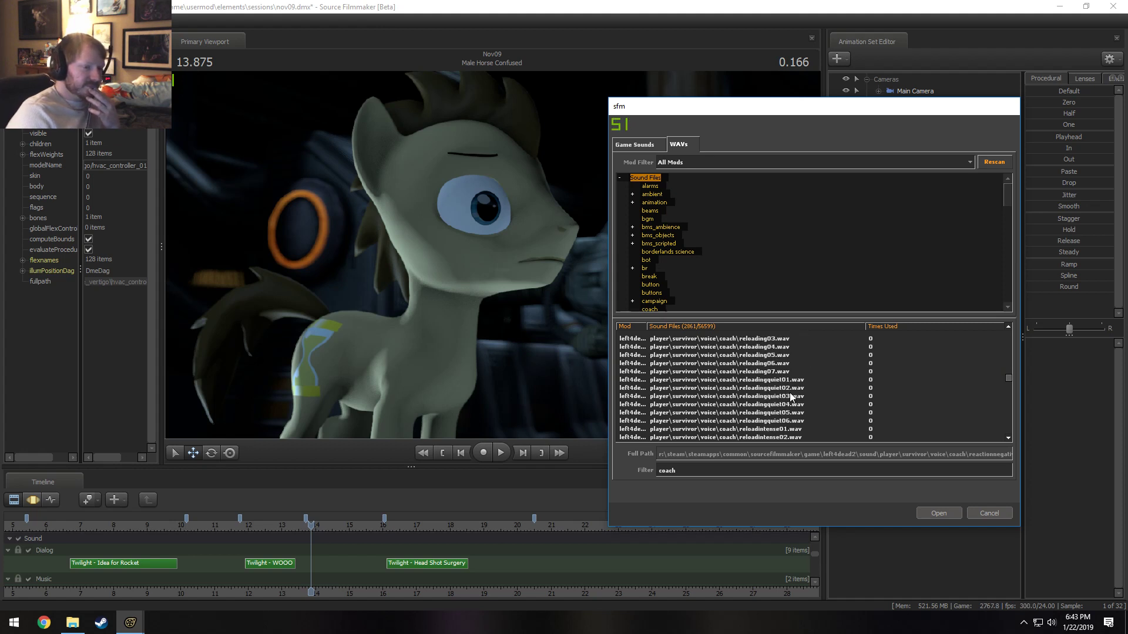
left_click(793, 363)
scroll(793, 363, "up", 2)
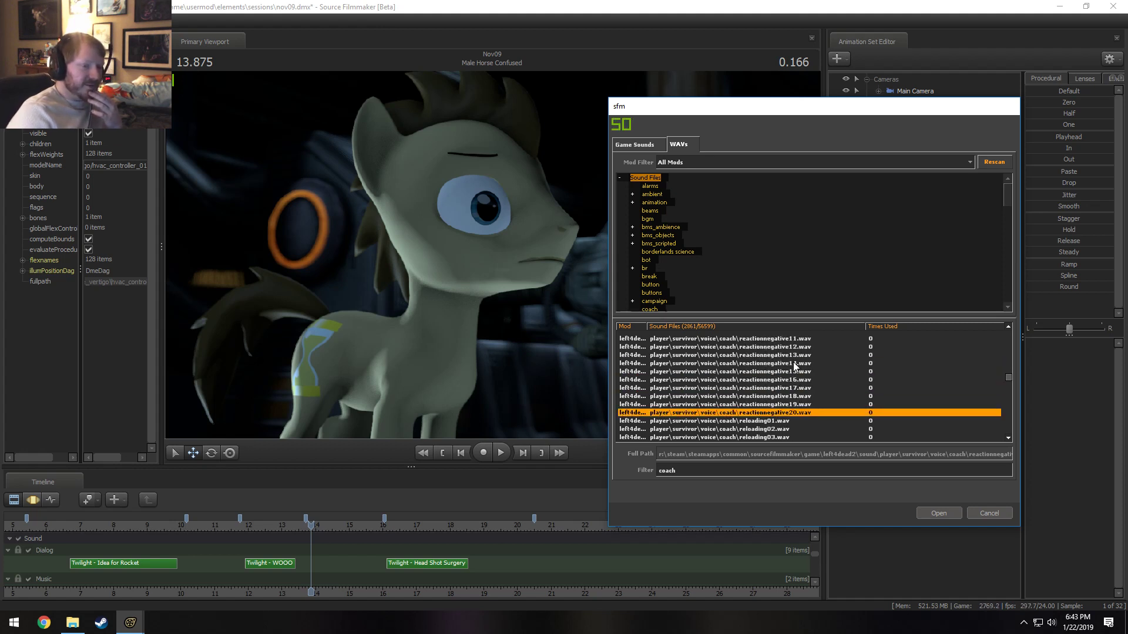
left_click(793, 404)
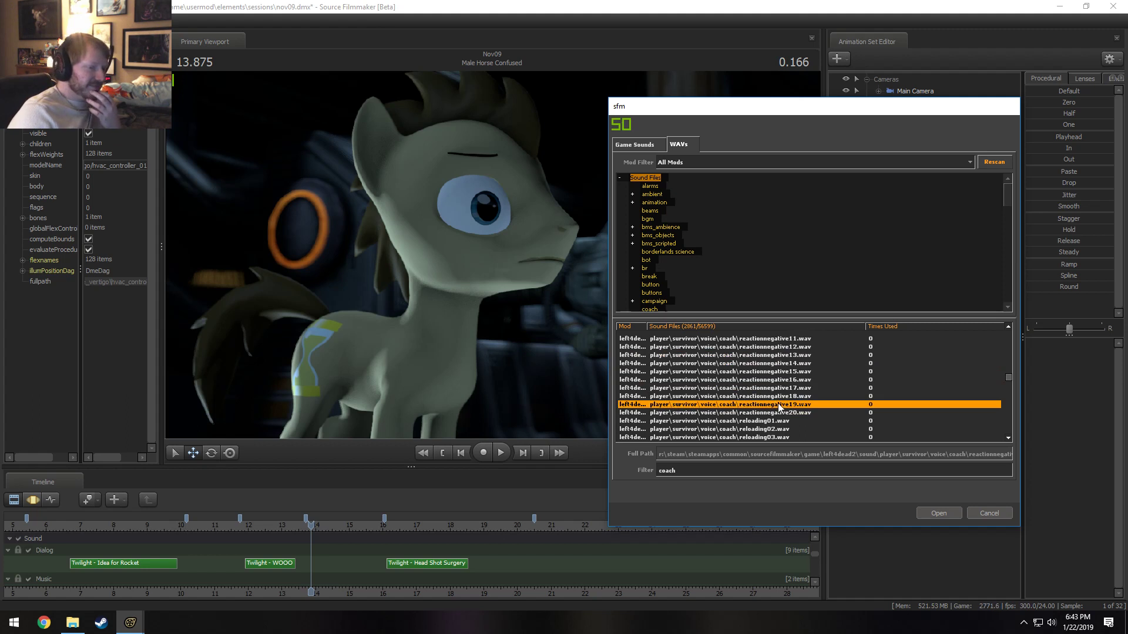
- Skip past the coach reloading clips and preview some revivefriend clips and scenariojoinlast02.wav
scroll(781, 414, "down", 2)
scroll(780, 415, "down", 2)
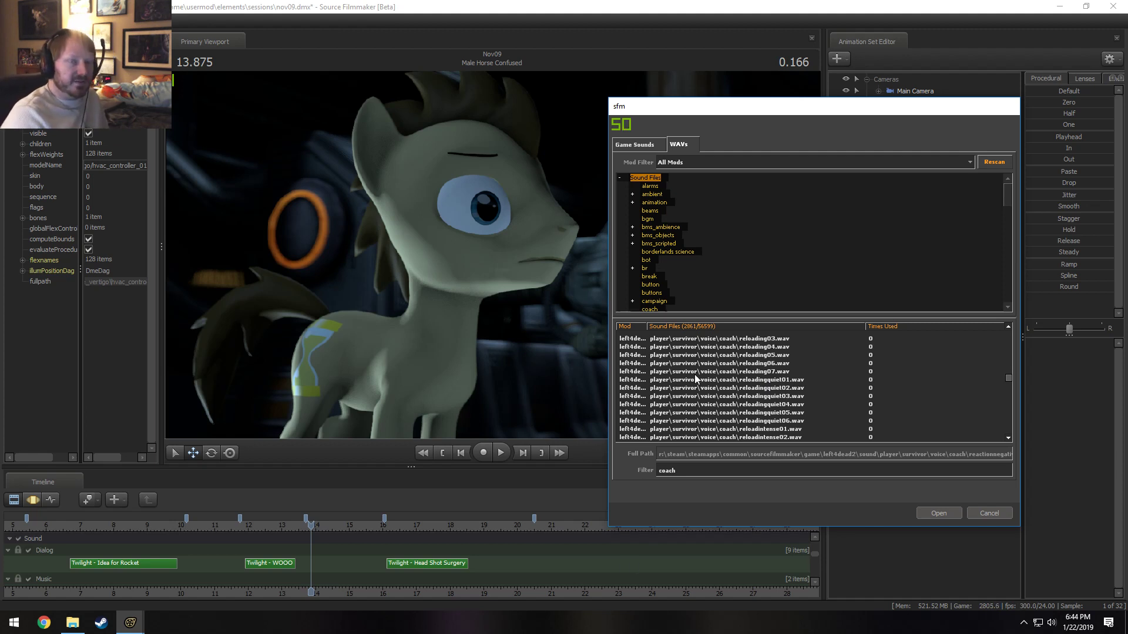
scroll(695, 373, "down", 10)
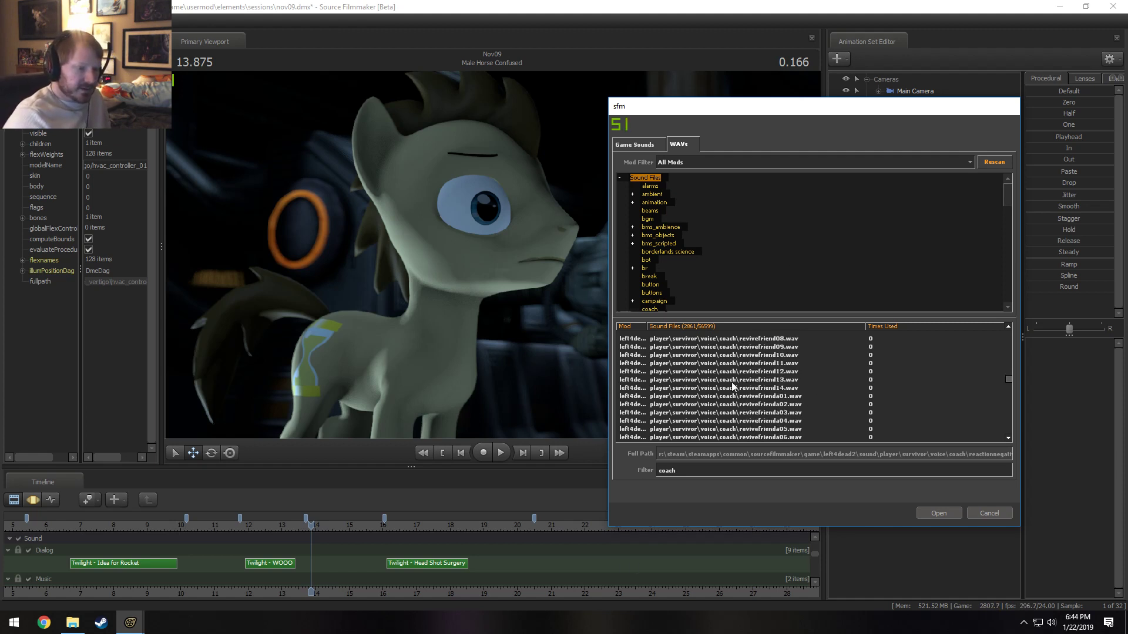
left_click(740, 388)
scroll(773, 412, "down", 3)
left_click(781, 397)
scroll(780, 413, "down", 6)
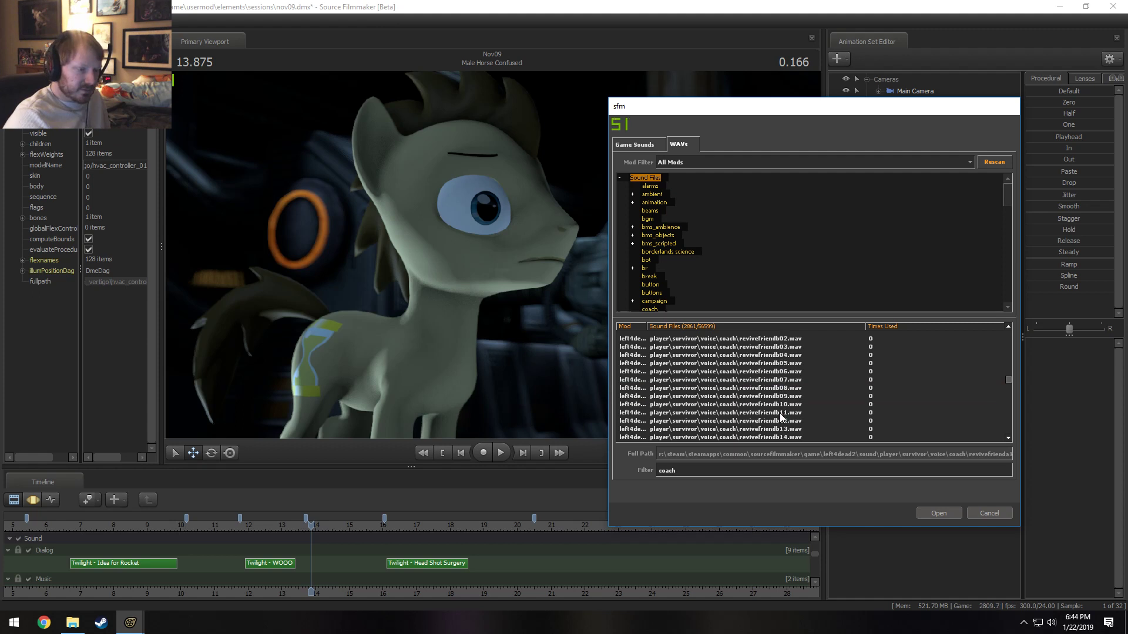
scroll(780, 414, "down", 3)
left_click(782, 405)
scroll(781, 411, "down", 2)
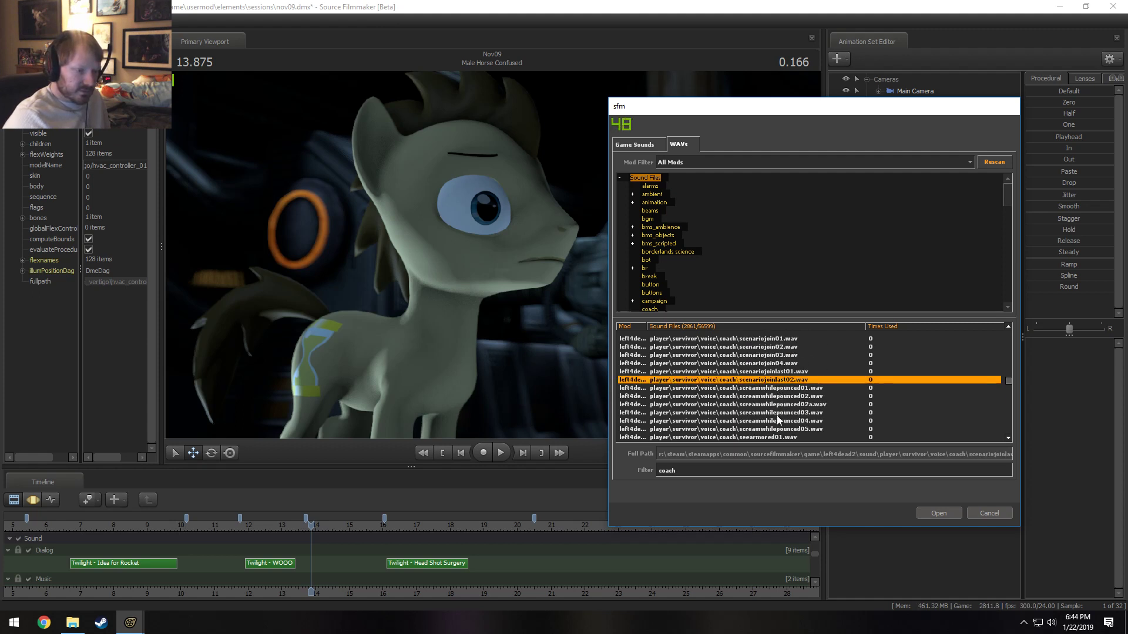
- Preview the coach screamwhilepounced clips 03, 04 and 05, followed by 02, 02a and 01
left_click(791, 370)
left_click(787, 365)
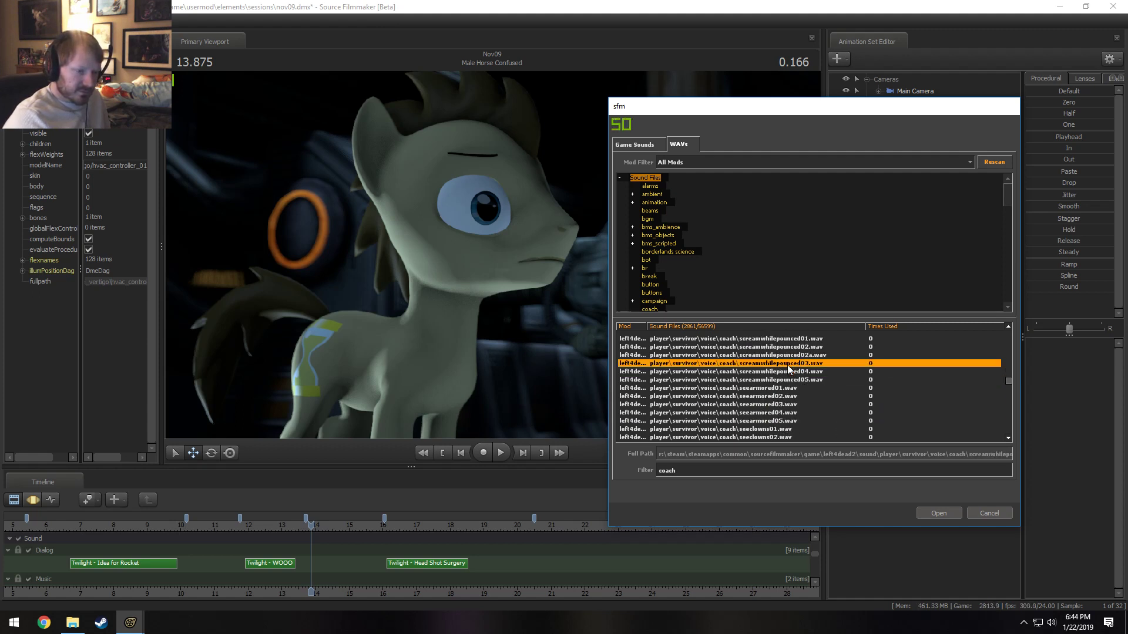
left_click(785, 373)
left_click(786, 379)
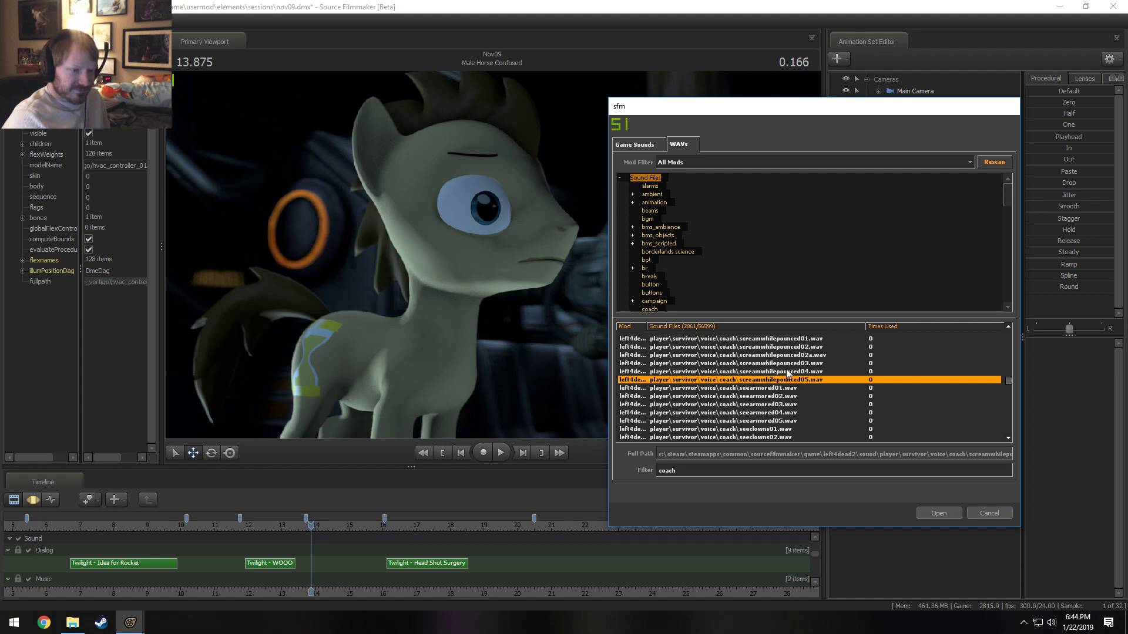
left_click(786, 363)
scroll(785, 364, "up", 1)
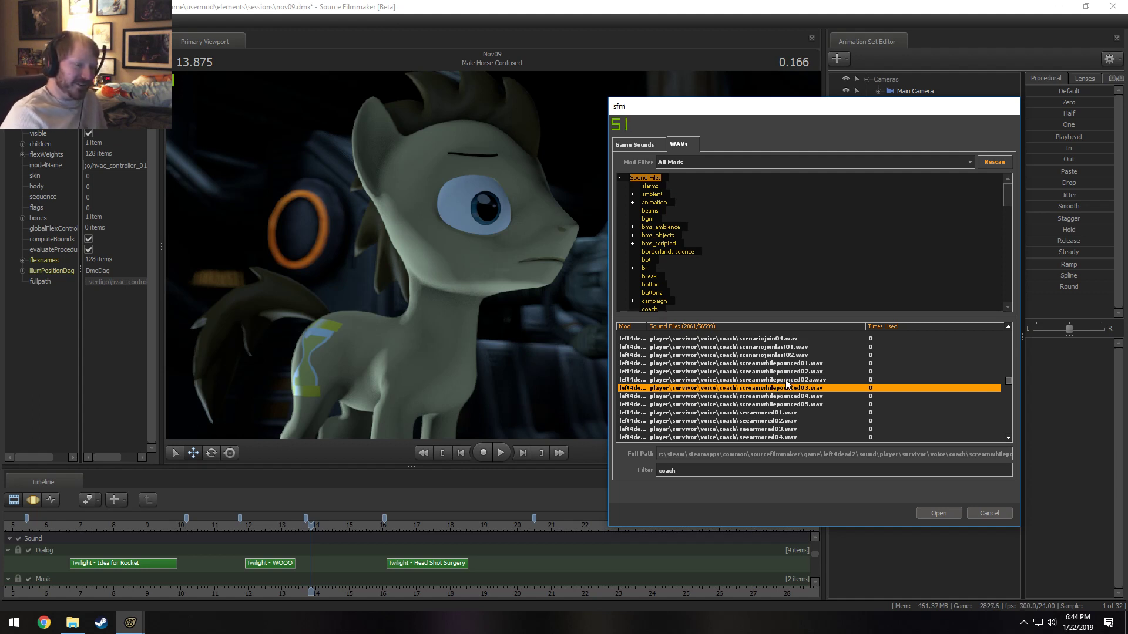
left_click(785, 373)
left_click(785, 383)
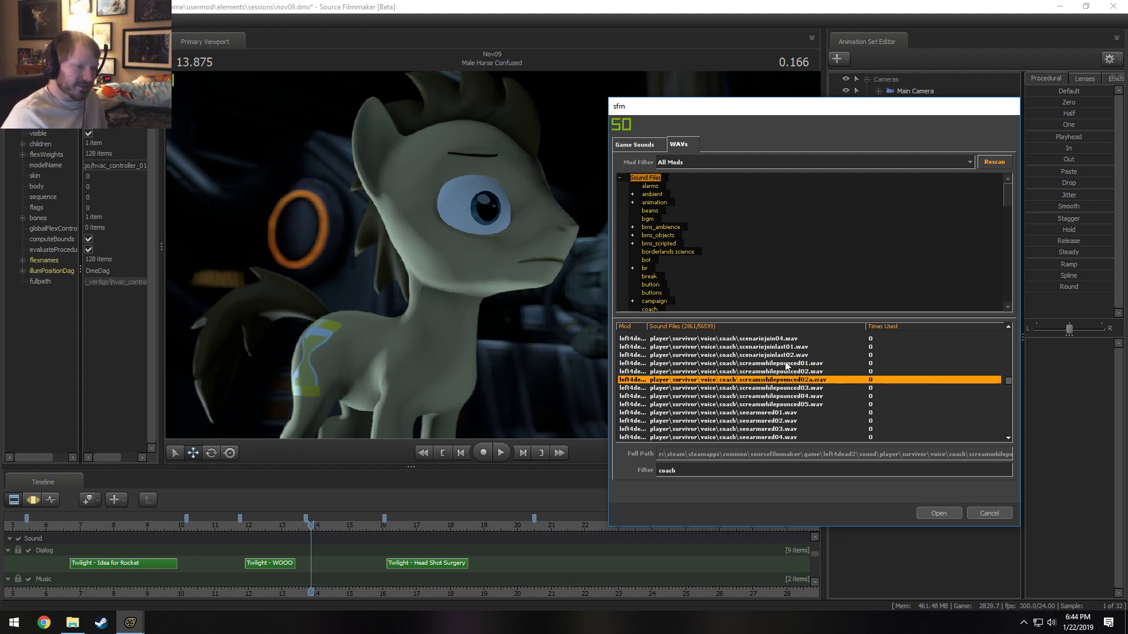
left_click(785, 365)
- Find the coach seeclowns lines and preview seeclowns06.wav, seeclowns04.wav and seeclowns05.wav
scroll(785, 397, "down", 4)
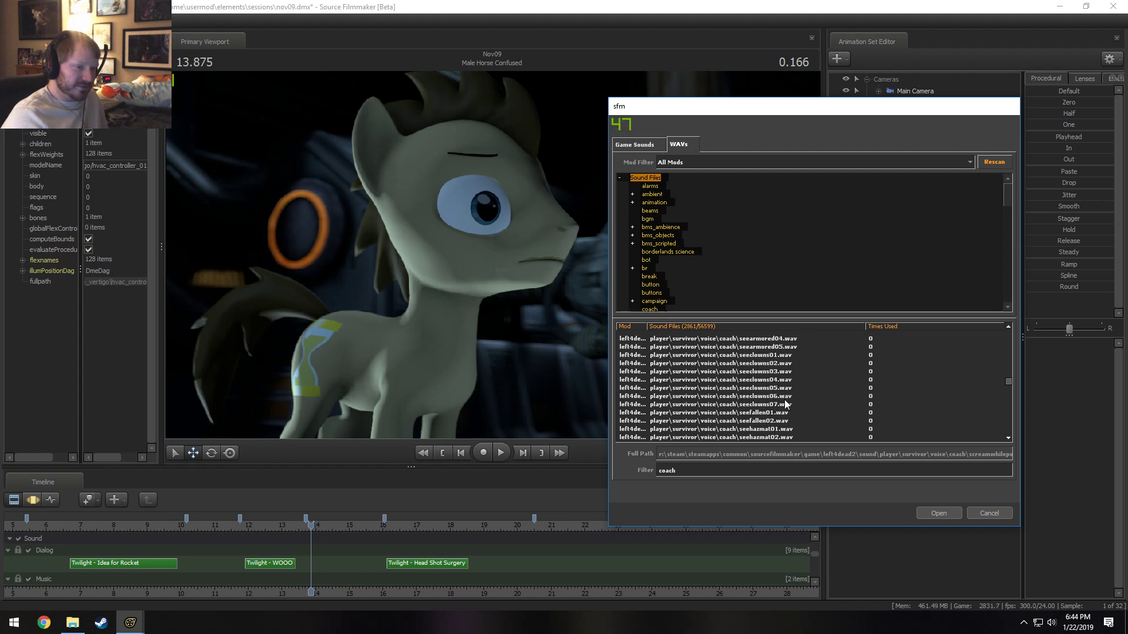
left_click(785, 398)
scroll(778, 409, "down", 1)
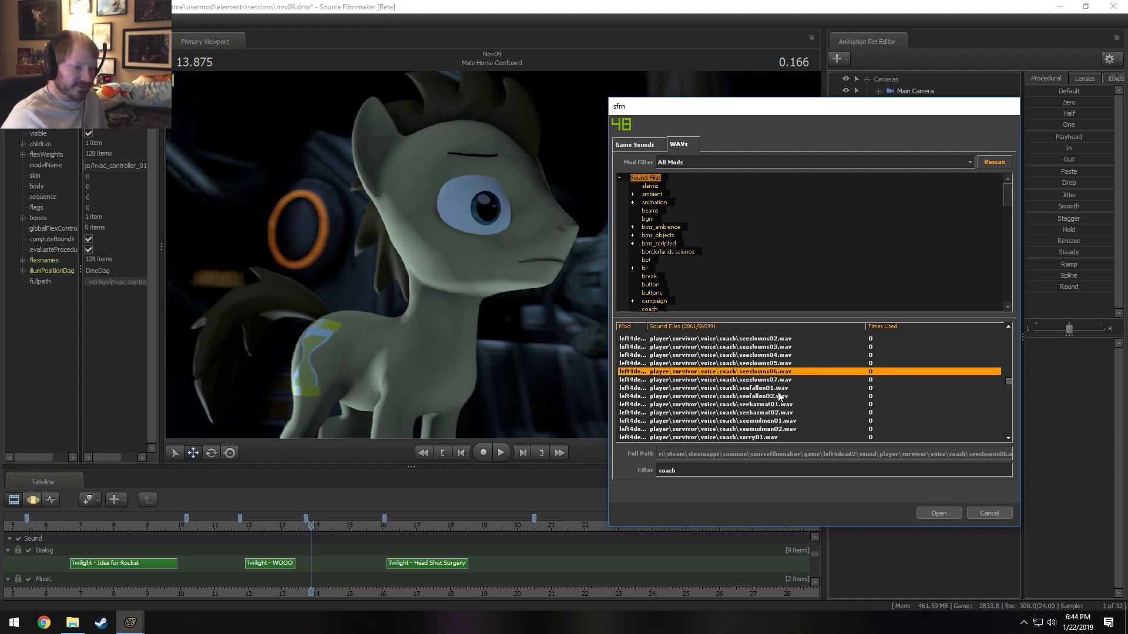
scroll(778, 403, "up", 2)
scroll(779, 406, "down", 1)
left_click(781, 380)
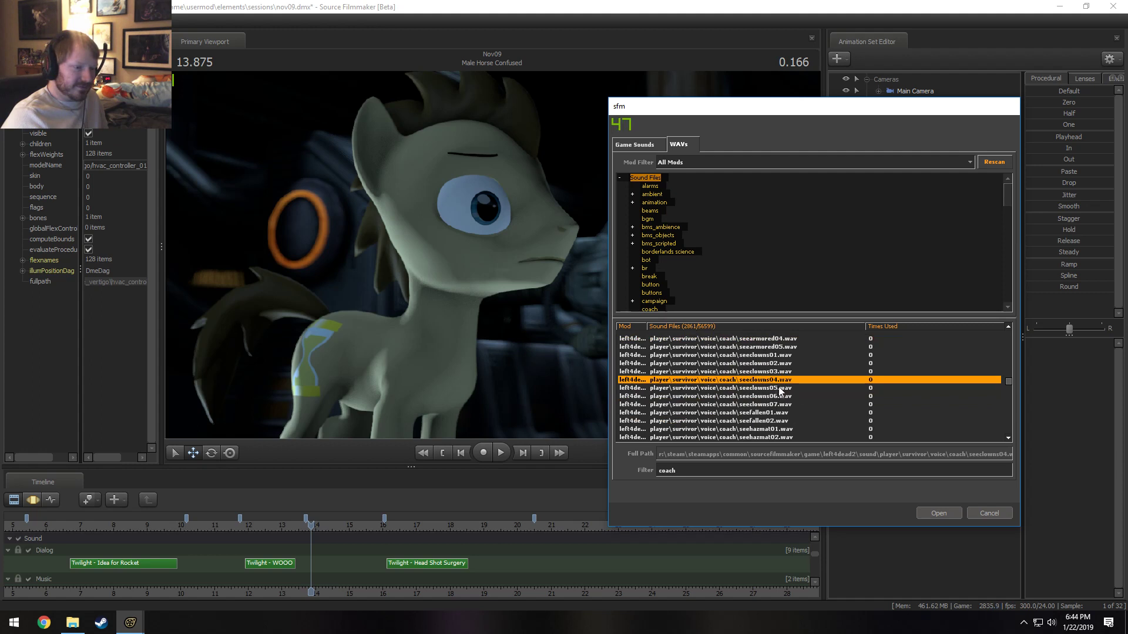
left_click(781, 389)
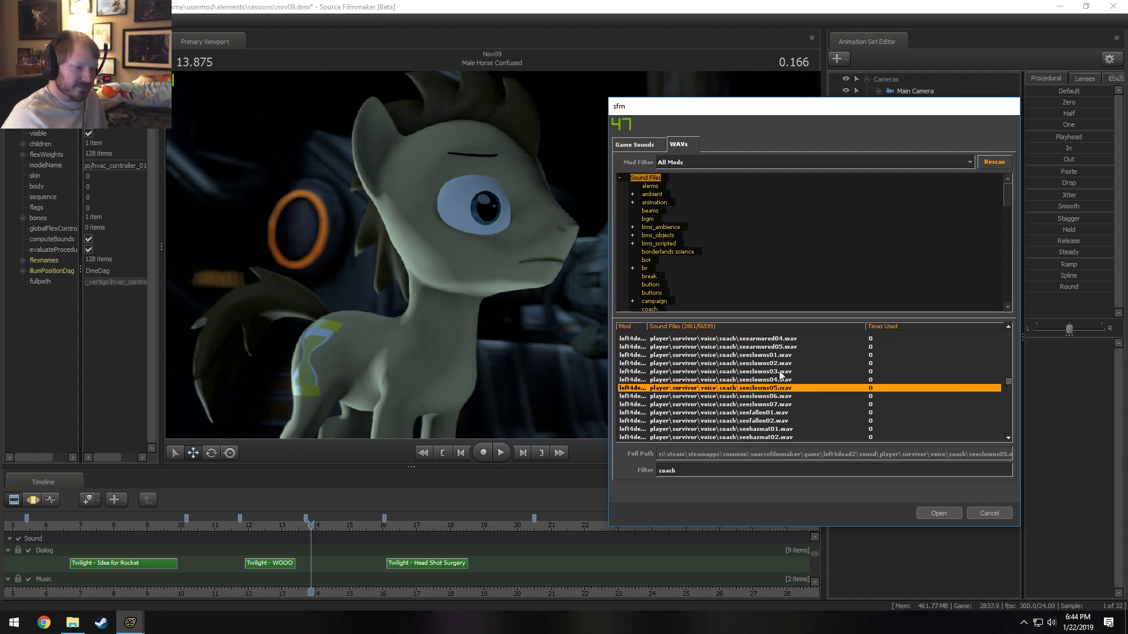
- Preview seeclowns03.wav and seeclowns02.wav alternately to compare the two lines
left_click(779, 371)
left_click(776, 363)
left_click(776, 370)
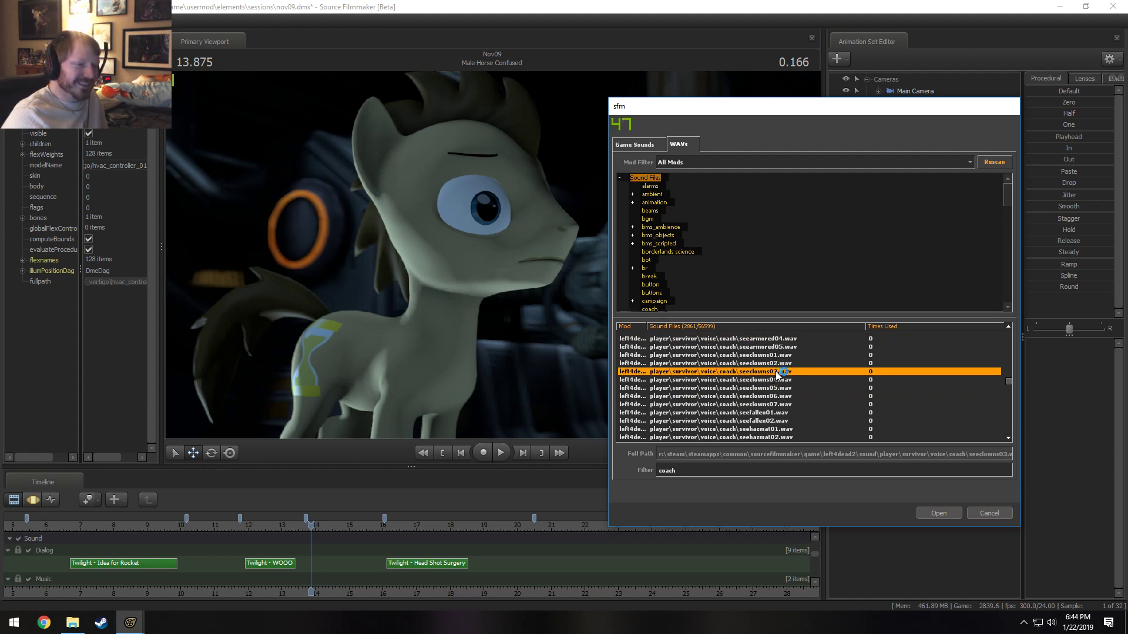
left_click(776, 364)
left_click(776, 371)
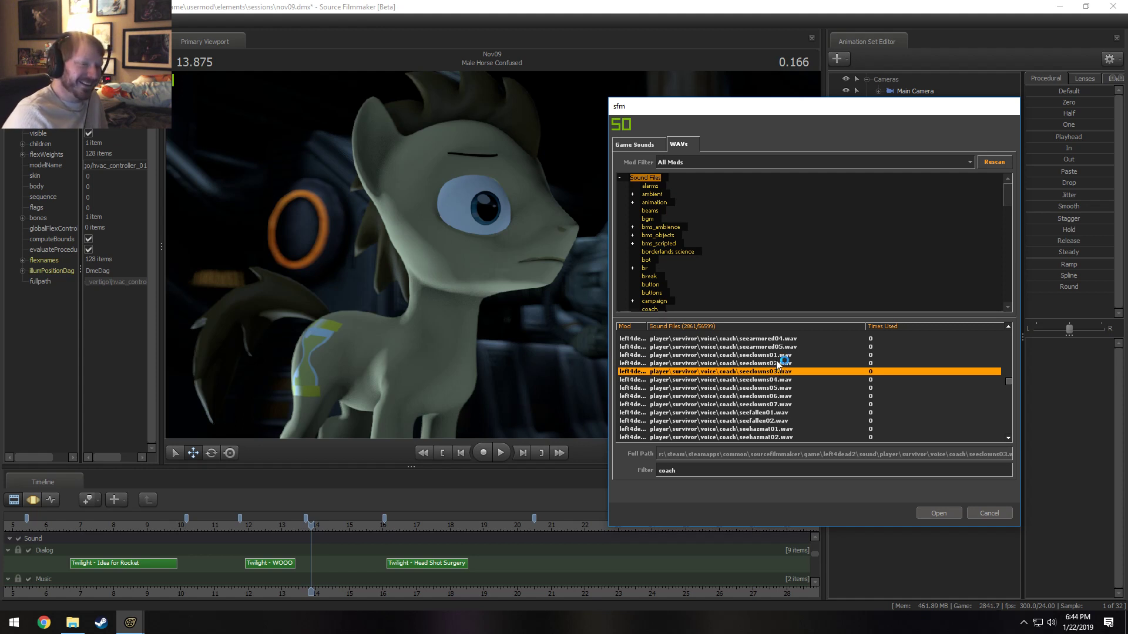
- Replay seeclowns02.wav between seeclowns04.wav and seeclowns03.wav, ending with a preview of seeclowns01.wav
left_click(777, 363)
left_click(776, 378)
left_click(777, 363)
left_click(777, 371)
left_click(776, 363)
left_click(776, 356)
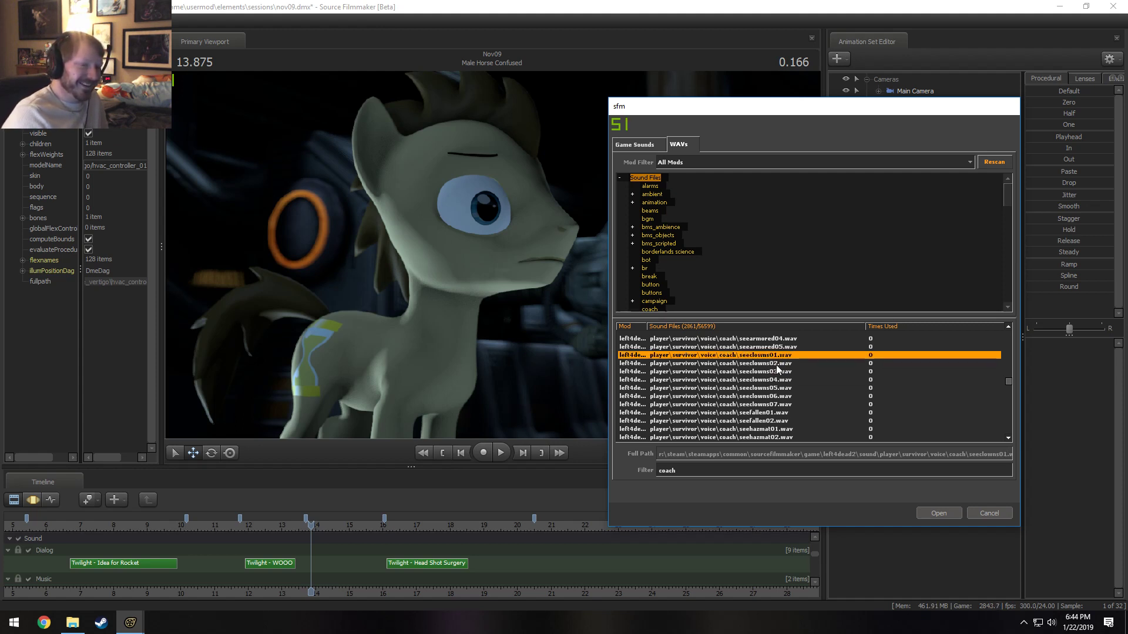
- Replay seeclowns02.wav, seeclowns03.wav and seeclowns01.wav in turn to compare them again
left_click(777, 363)
left_click(776, 371)
left_click(776, 364)
left_click(777, 355)
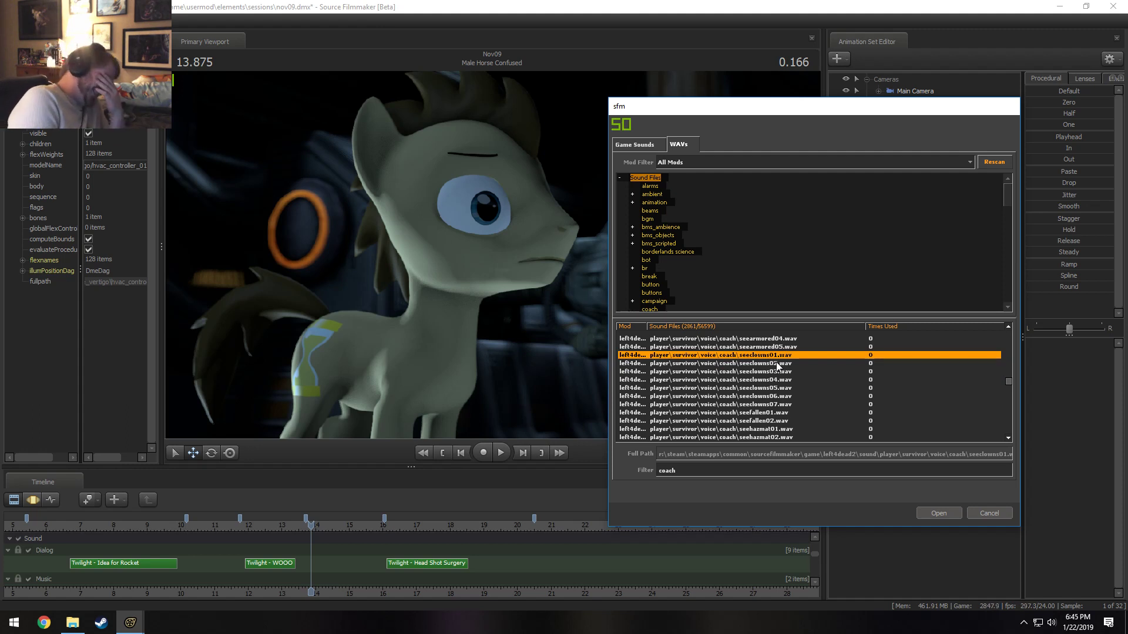
left_click(777, 364)
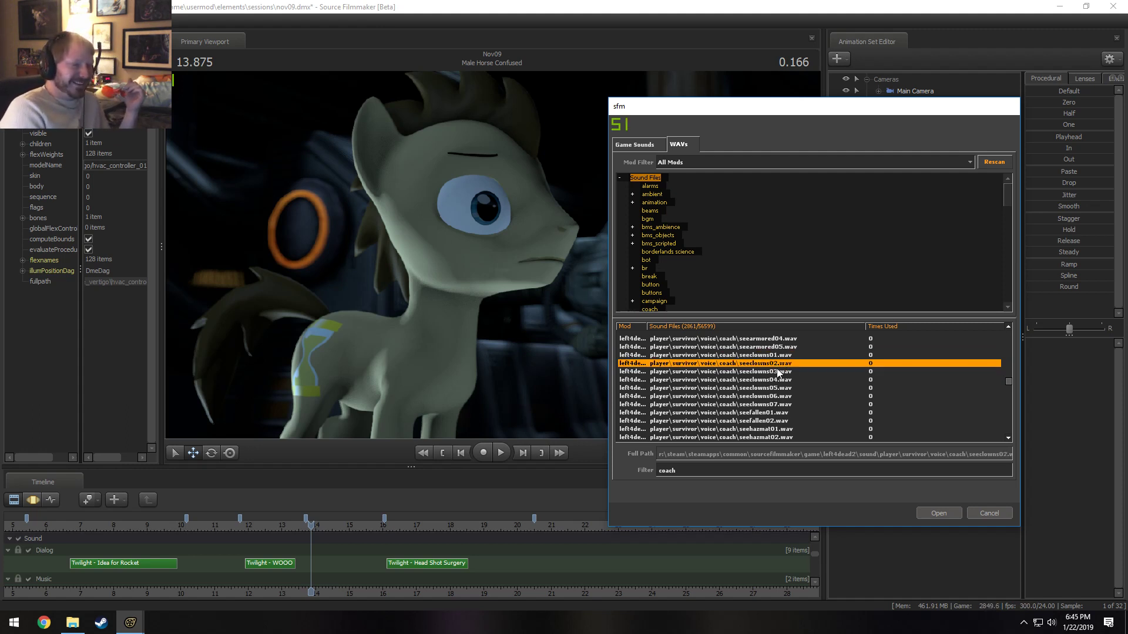
left_click(778, 372)
left_click(777, 356)
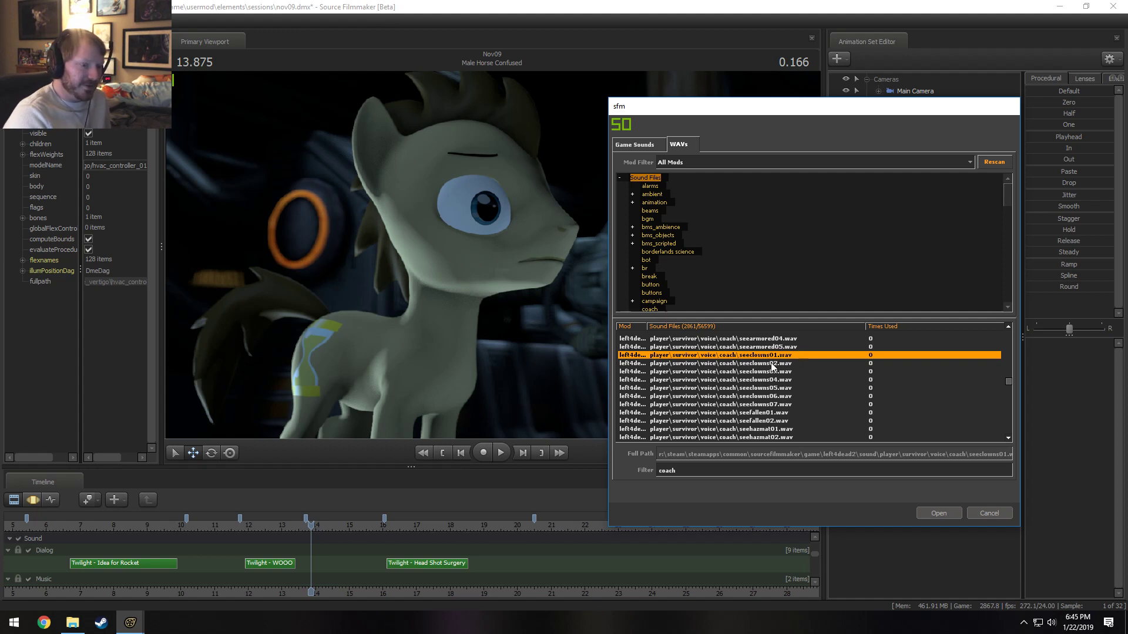
- Preview seefallen01.wav, seeclowns07.wav, seeclowns06.wav and seeclowns04.wav, ending on seeclowns01.wav
left_click(773, 413)
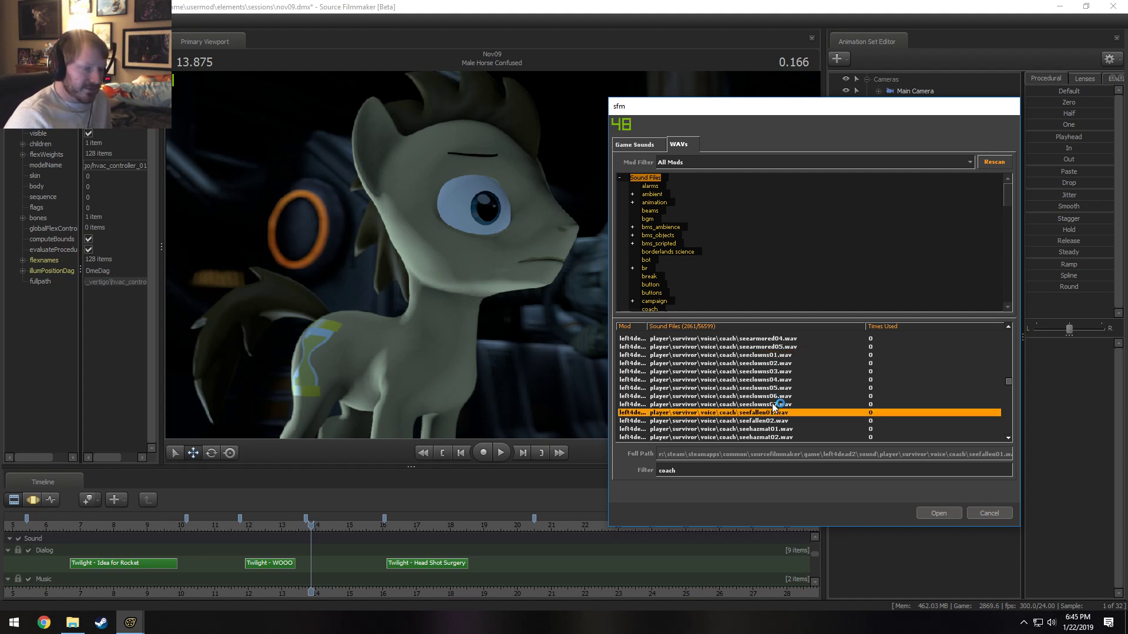
left_click(774, 404)
left_click(776, 396)
left_click(778, 379)
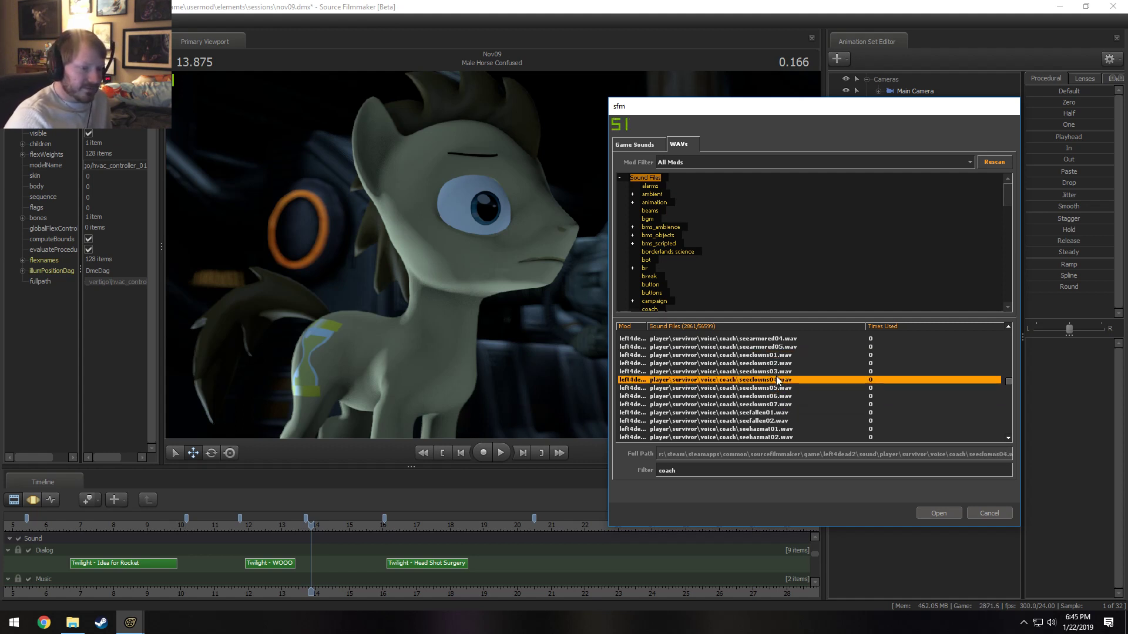
left_click(780, 355)
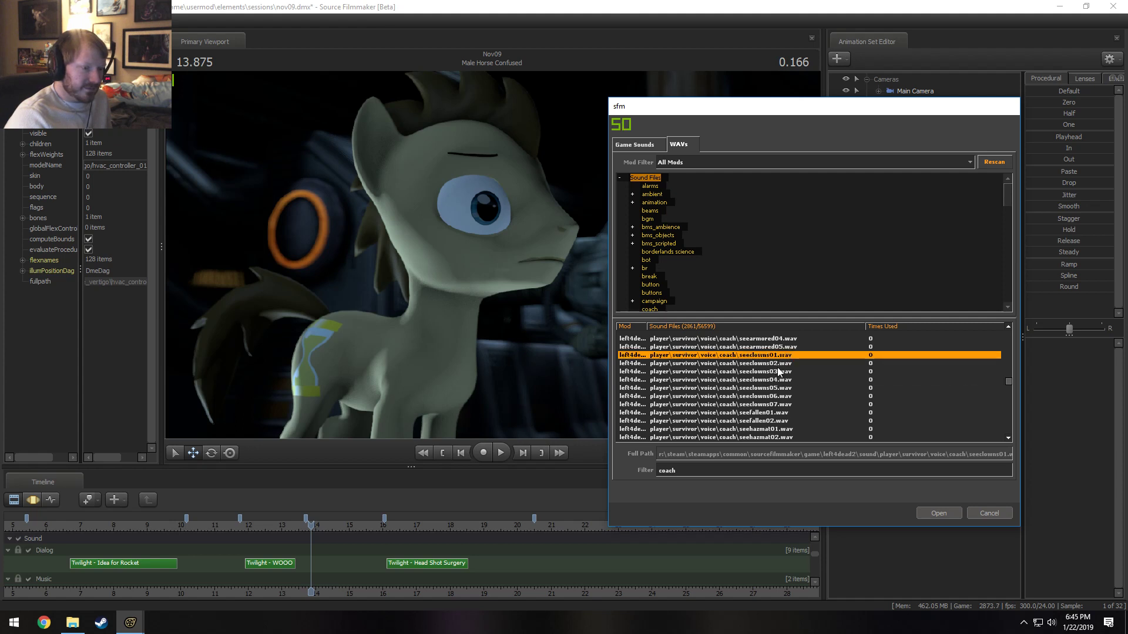
- Compare seeclowns03.wav, seeclowns04.wav and seeclowns01.wav, and preview seearmored05.wav
left_click(779, 371)
left_click(779, 380)
left_click(779, 355)
left_click(779, 380)
left_click(780, 348)
left_click(780, 356)
- Preview the coach clips seehazmat02.wav, seemudmen01.wav and seemudmen02.wav
scroll(781, 394, "down", 2)
left_click(773, 388)
left_click(772, 397)
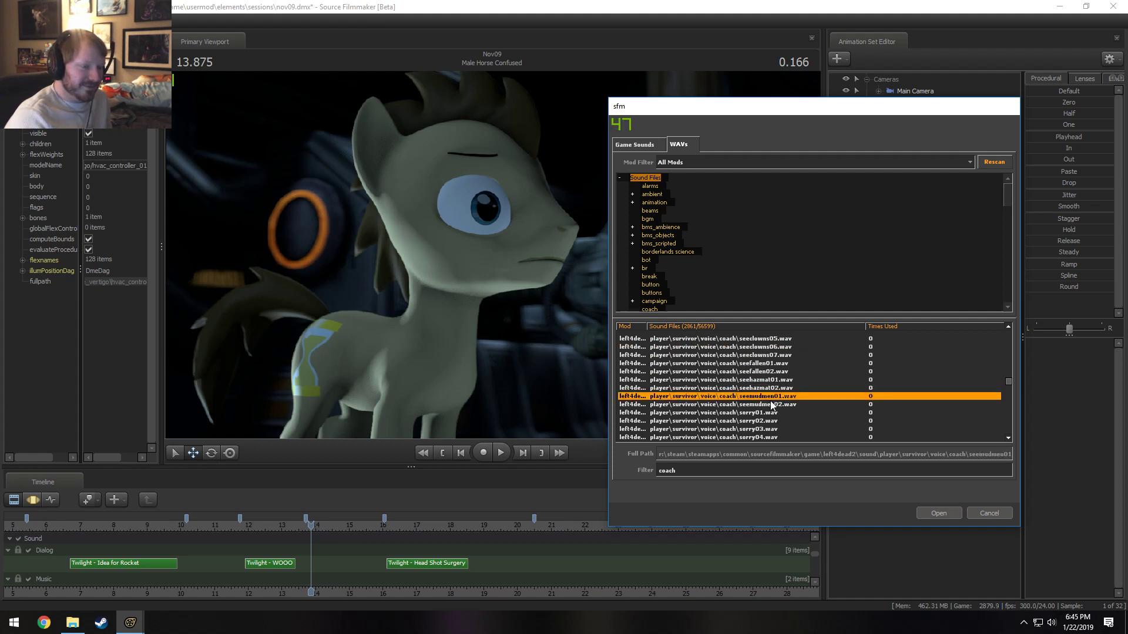
left_click(771, 404)
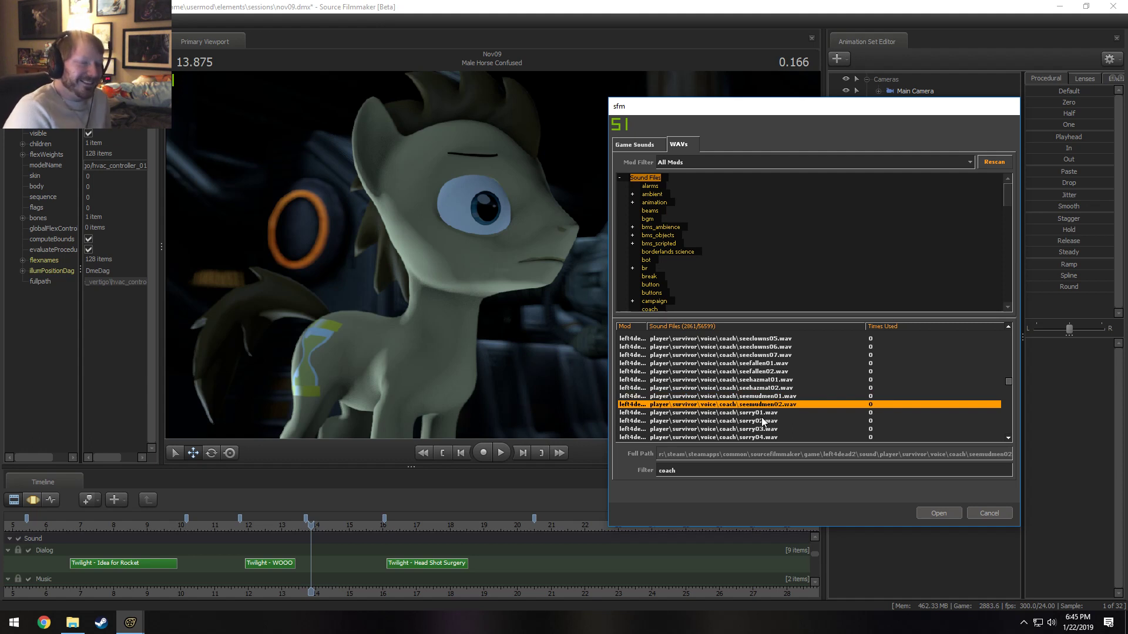
- Preview the coach apology clips from sorry01.wav to sorry04.wav in order
left_click(760, 413)
scroll(760, 424, "down", 1)
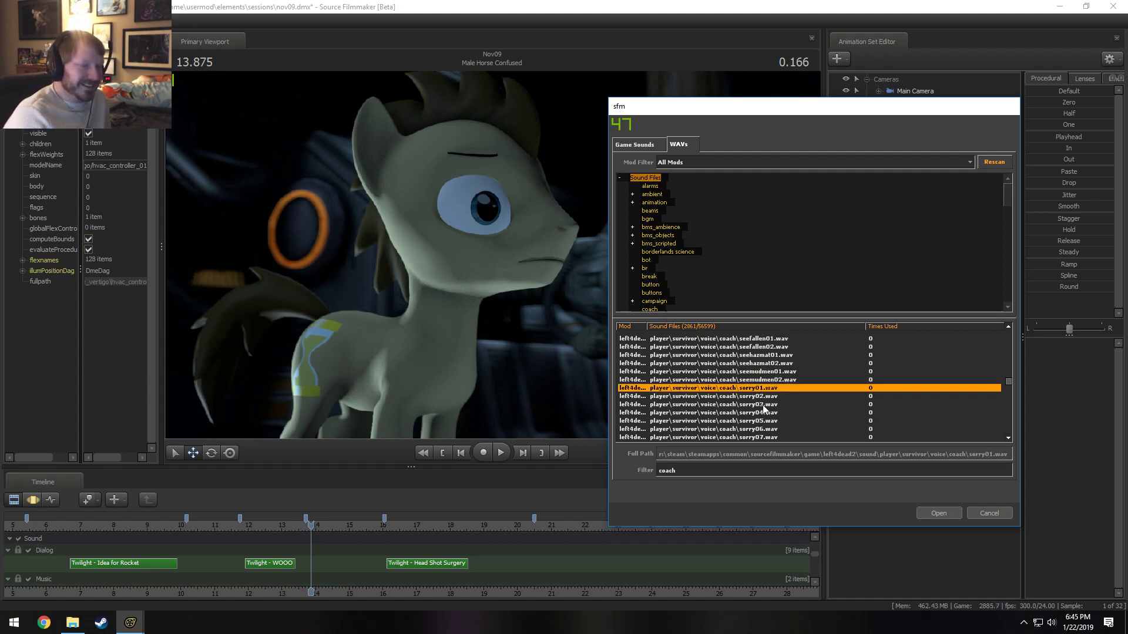
left_click(763, 398)
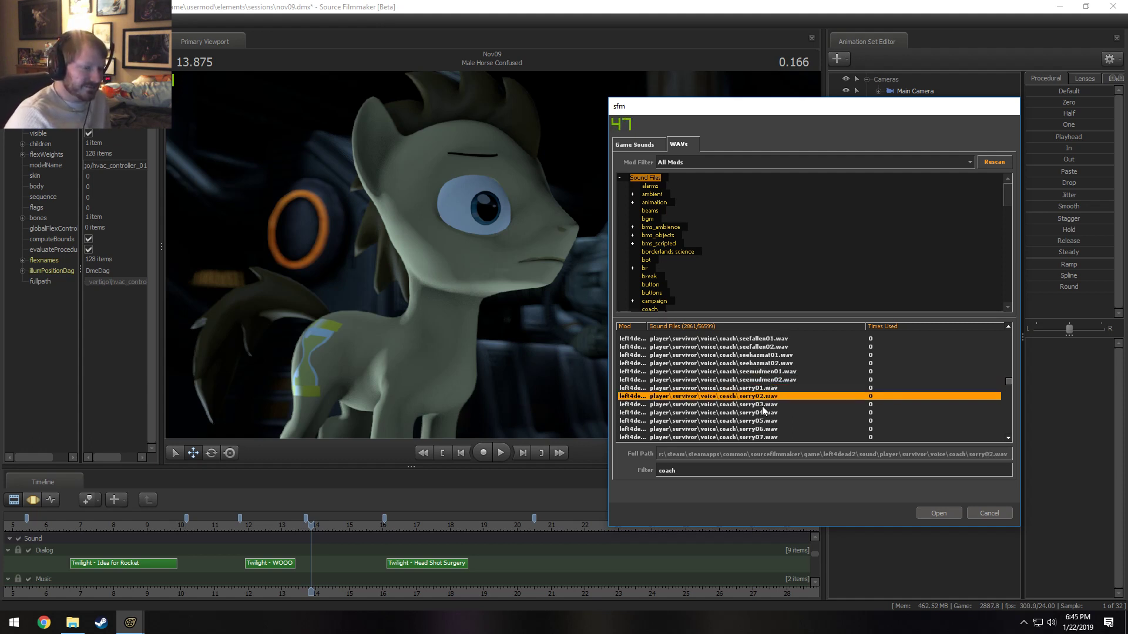
left_click(762, 404)
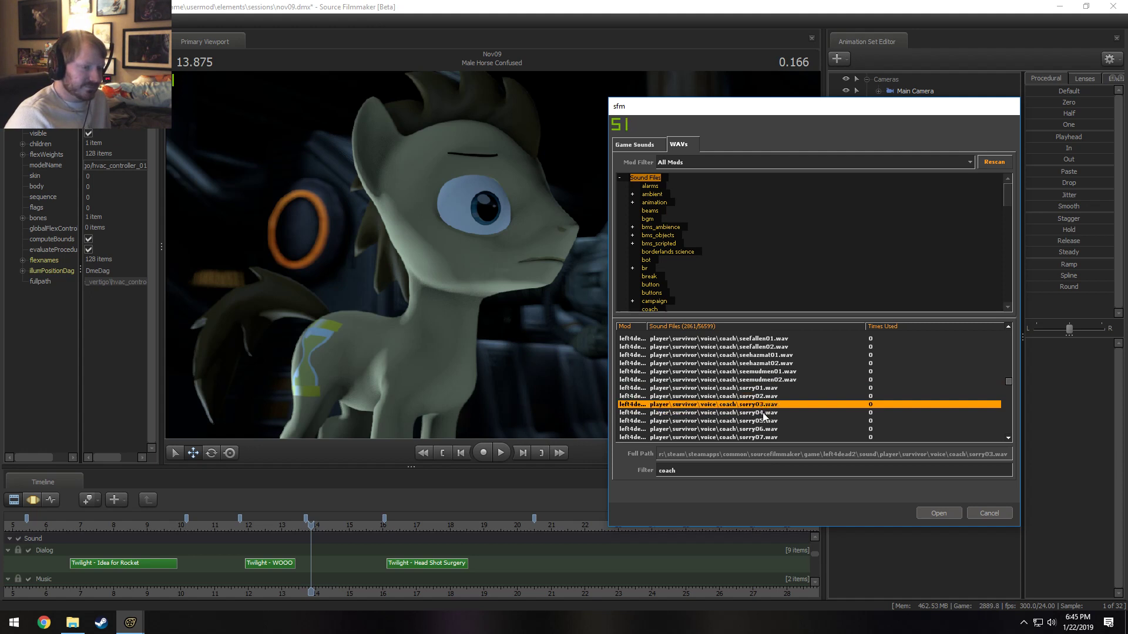
left_click(764, 412)
- Preview the coach clips sorry07.wav, sorry06.wav and sound863.wav
scroll(761, 411, "down", 2)
left_click(759, 389)
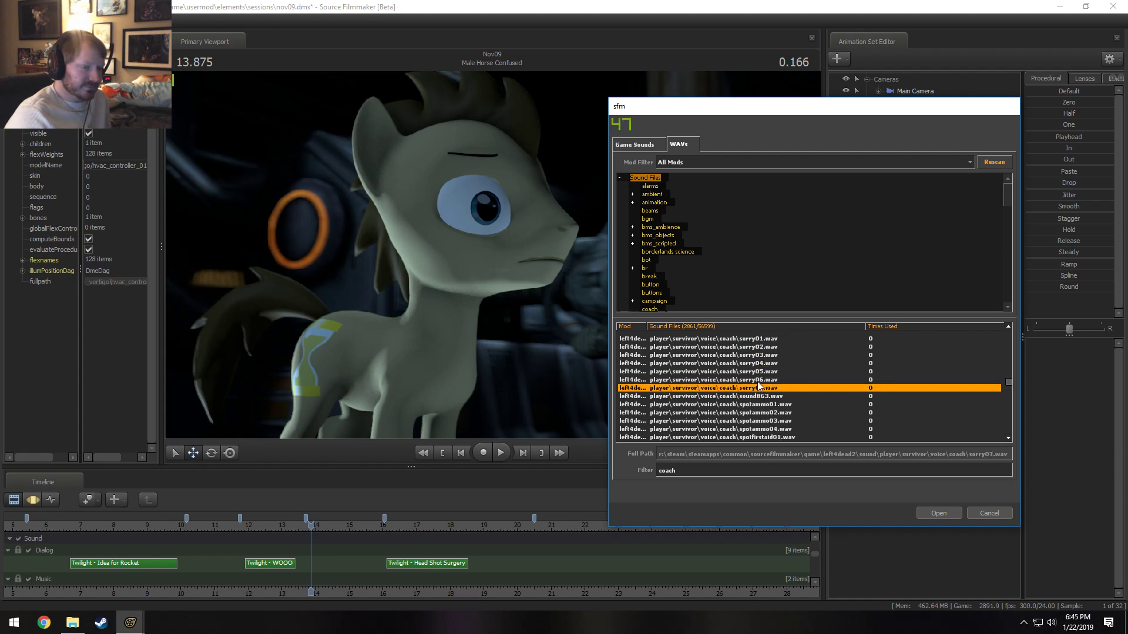
left_click(758, 380)
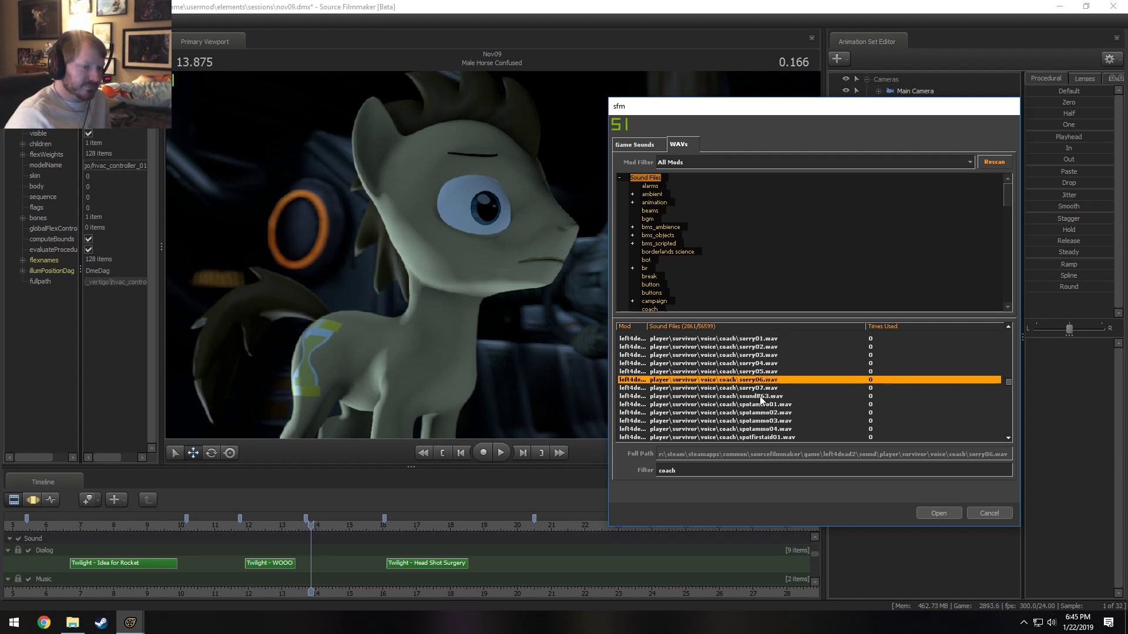
left_click(757, 396)
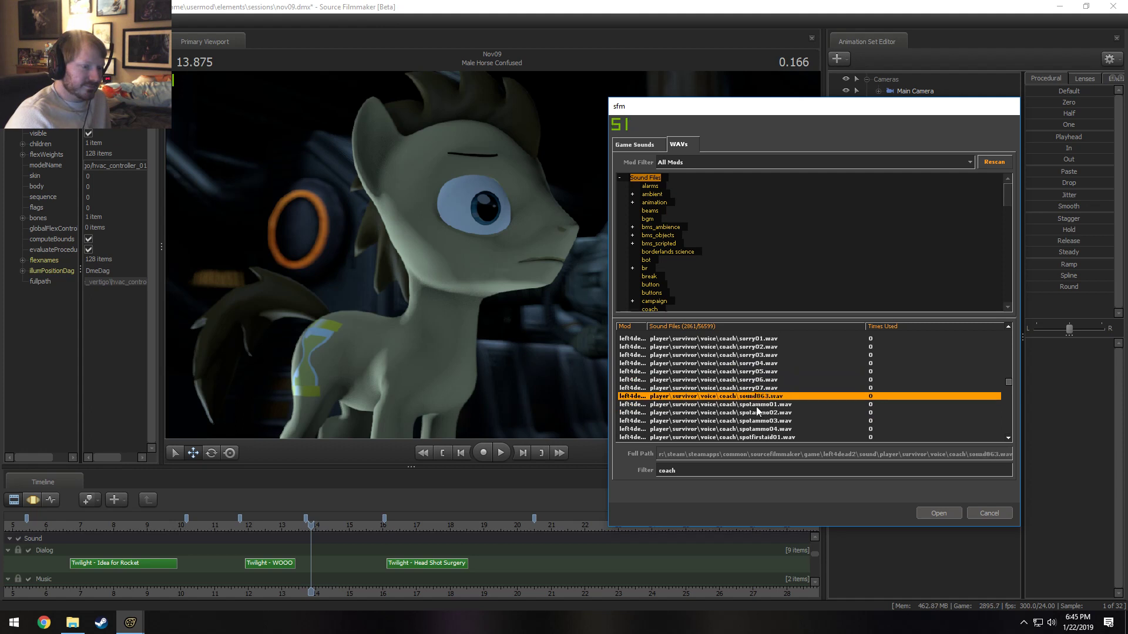
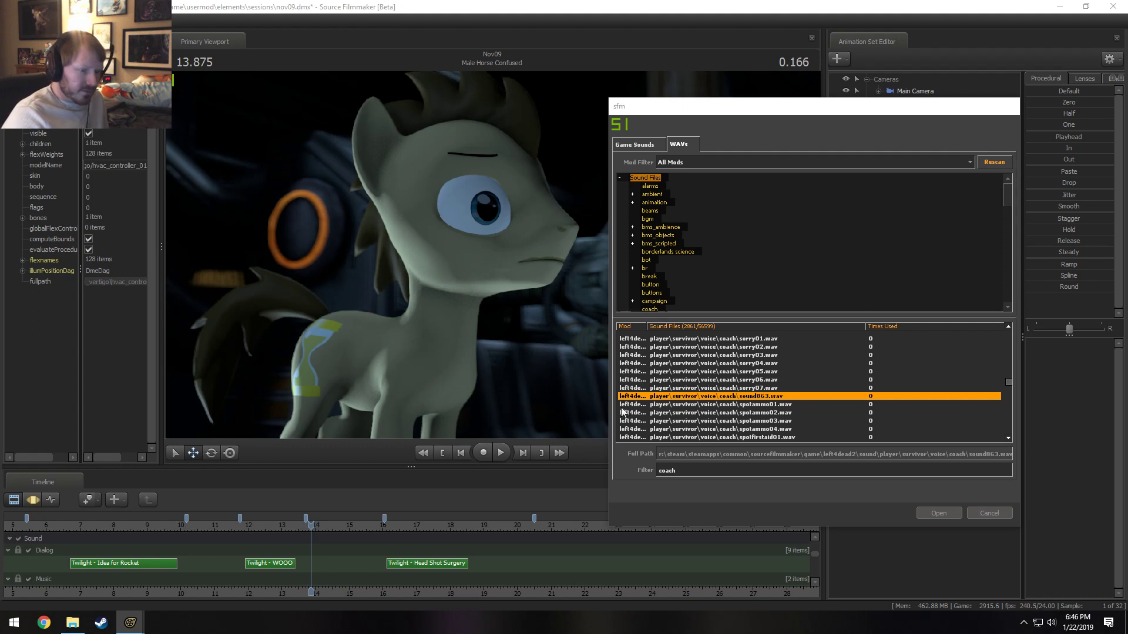
- Preview spotammo01.wav, spotfirstaid01.wav and spotfirstaids01.wav, and continue to the coach spotweapons clips
left_click(730, 406)
scroll(766, 425, "down", 2)
left_click(763, 389)
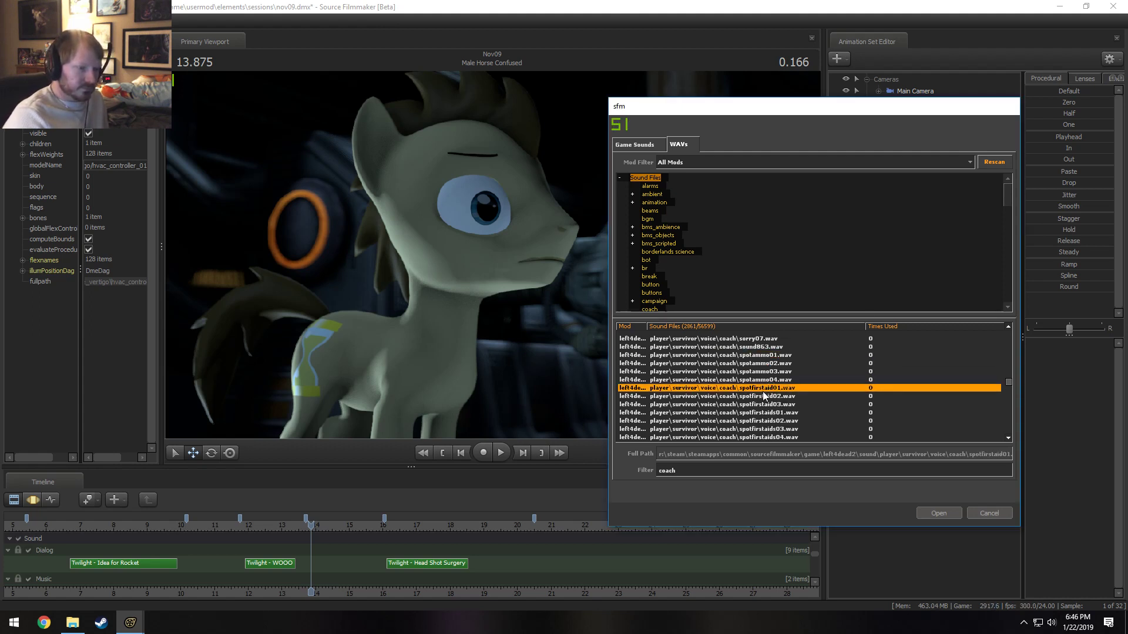
left_click(757, 412)
scroll(771, 400, "down", 6)
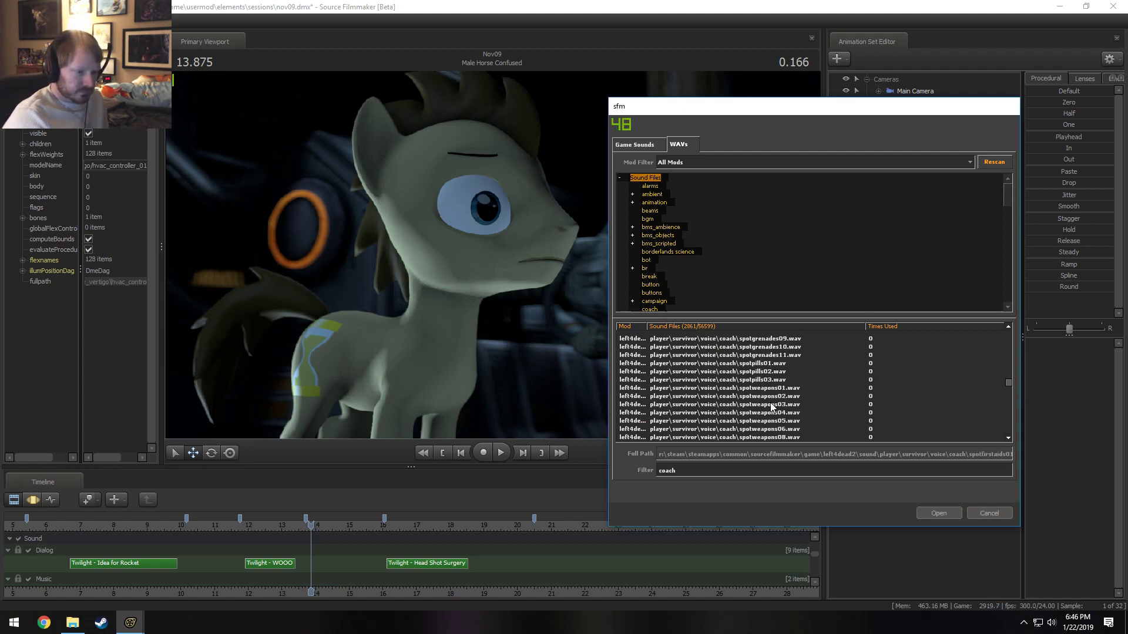
- Preview the coach clips staytogetherinside01.wav, staytogether03.wav, staytogether01.wav, staytogetherinside04.wav and staytogetherinside06.wav
left_click(775, 403)
scroll(782, 412, "down", 1)
scroll(783, 410, "up", 1)
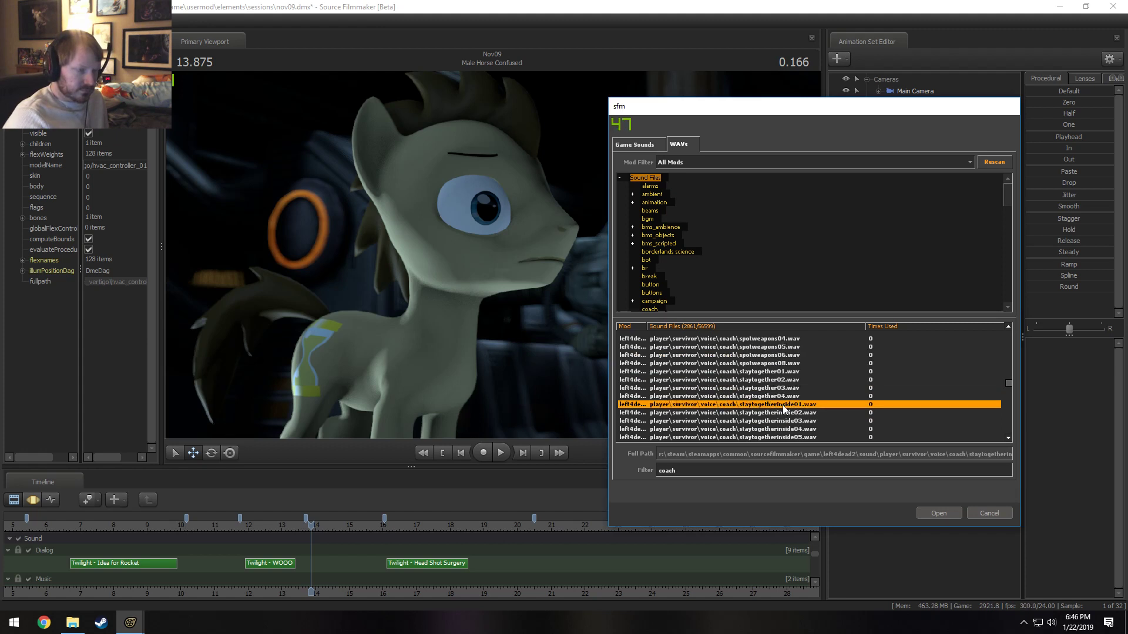
left_click(768, 389)
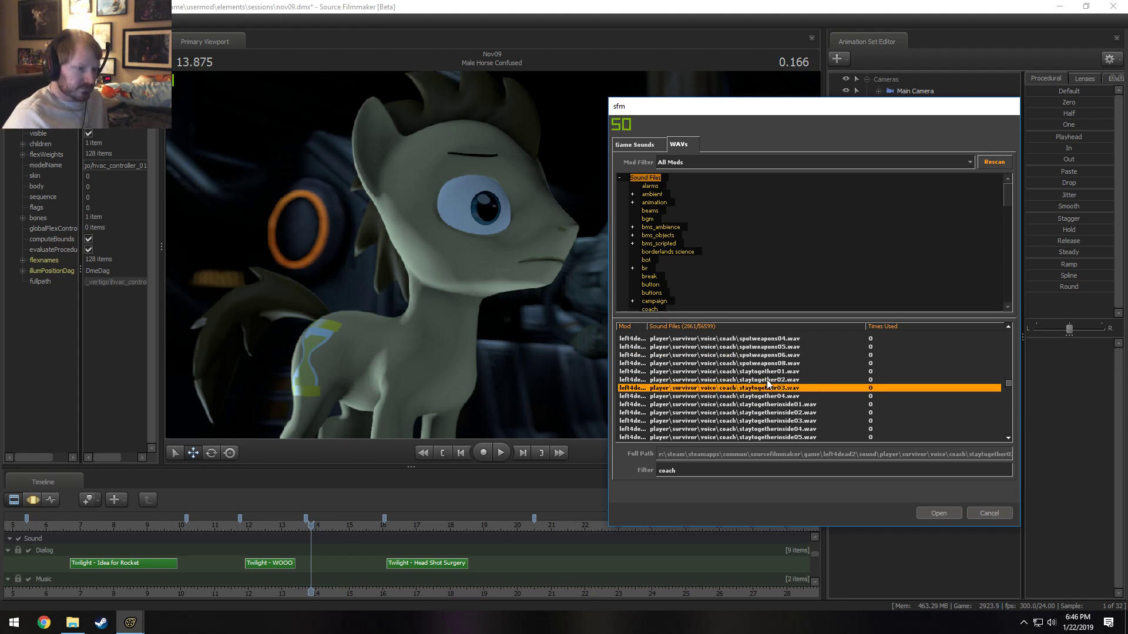
left_click(767, 372)
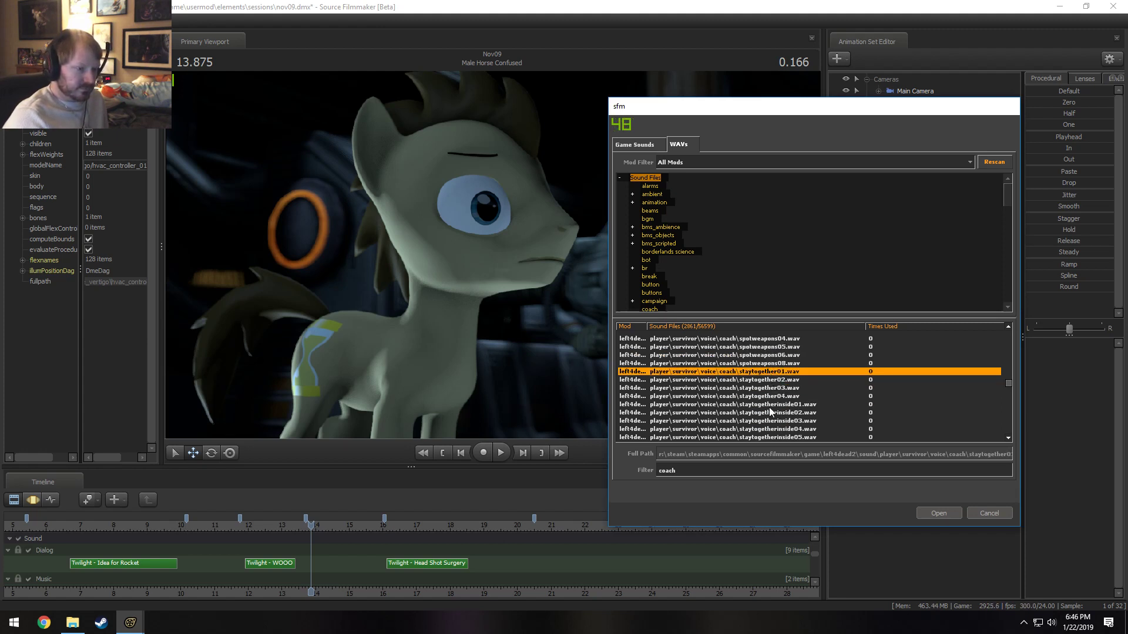
scroll(769, 407, "down", 1)
left_click(769, 405)
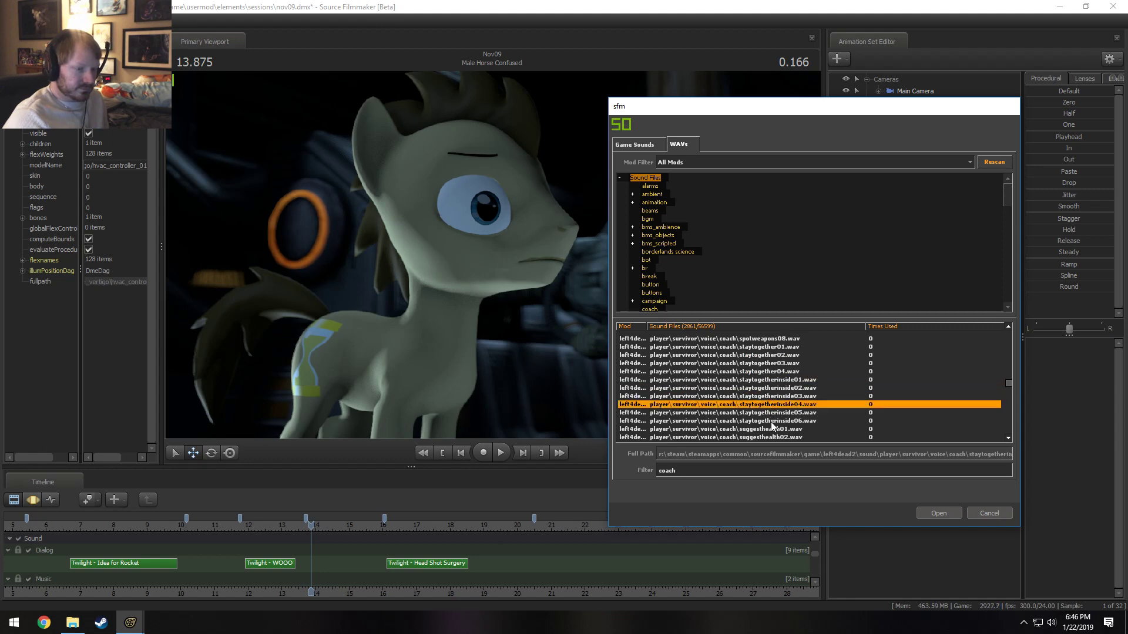
left_click(771, 421)
- Preview one of the coach suggesthealth clips and one of the survivormourn clips
scroll(771, 420, "down", 2)
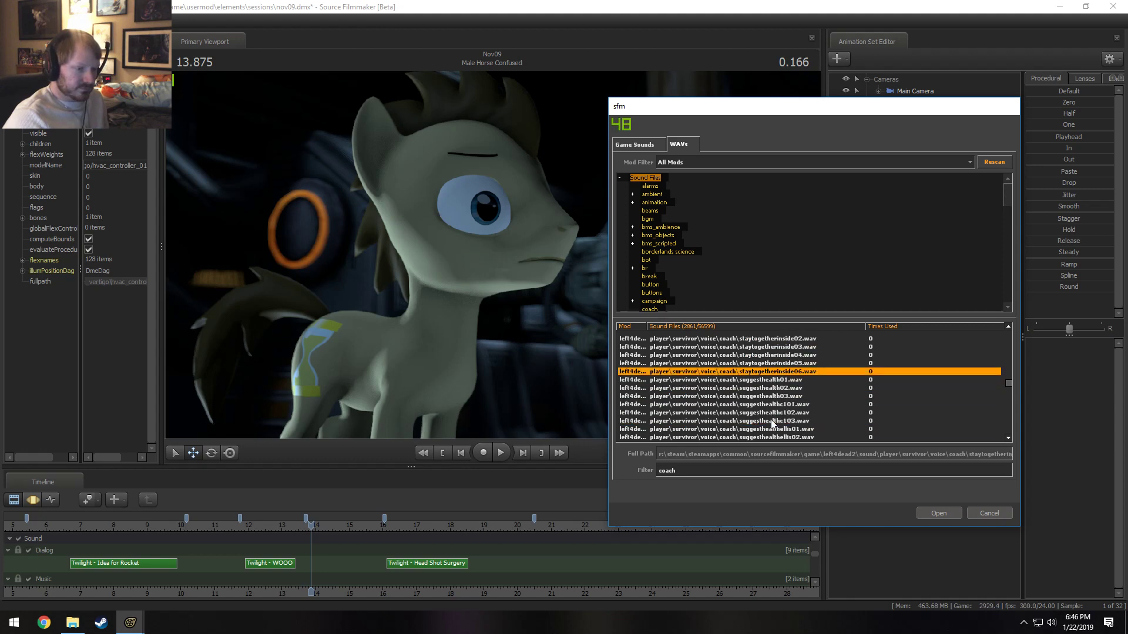
left_click(767, 388)
scroll(770, 399, "down", 8)
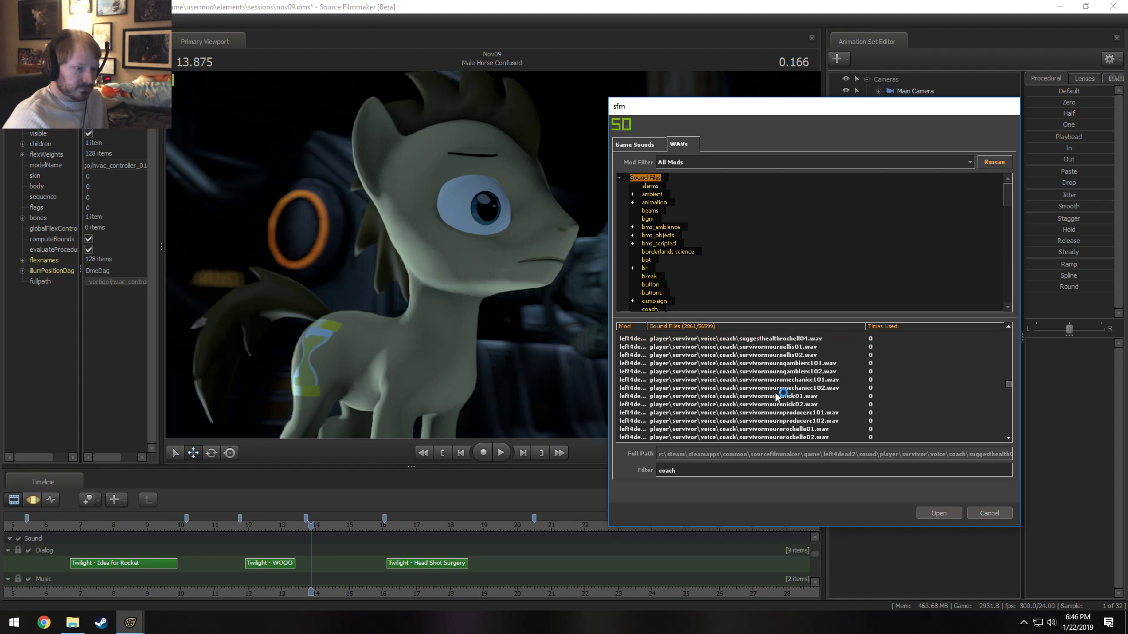
left_click(774, 392)
scroll(776, 399, "down", 4)
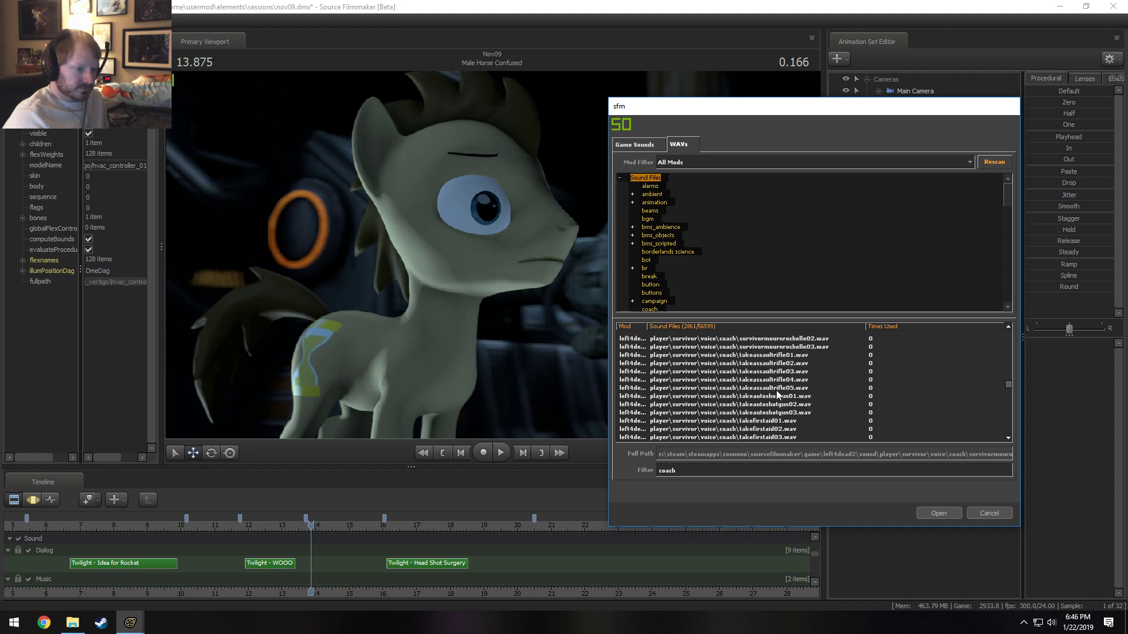
- Preview the coach clips taunt07.wav and thanks04.wav, looking over the teamkillaccident and teaserintromovie clips in between
scroll(771, 408, "down", 5)
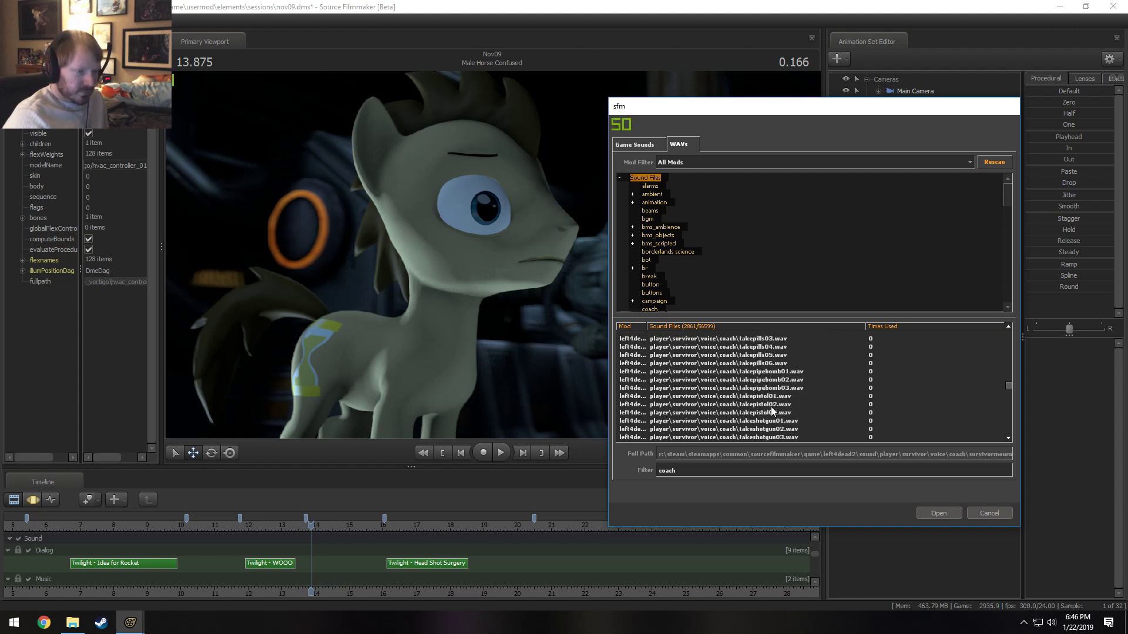
scroll(771, 406, "down", 6)
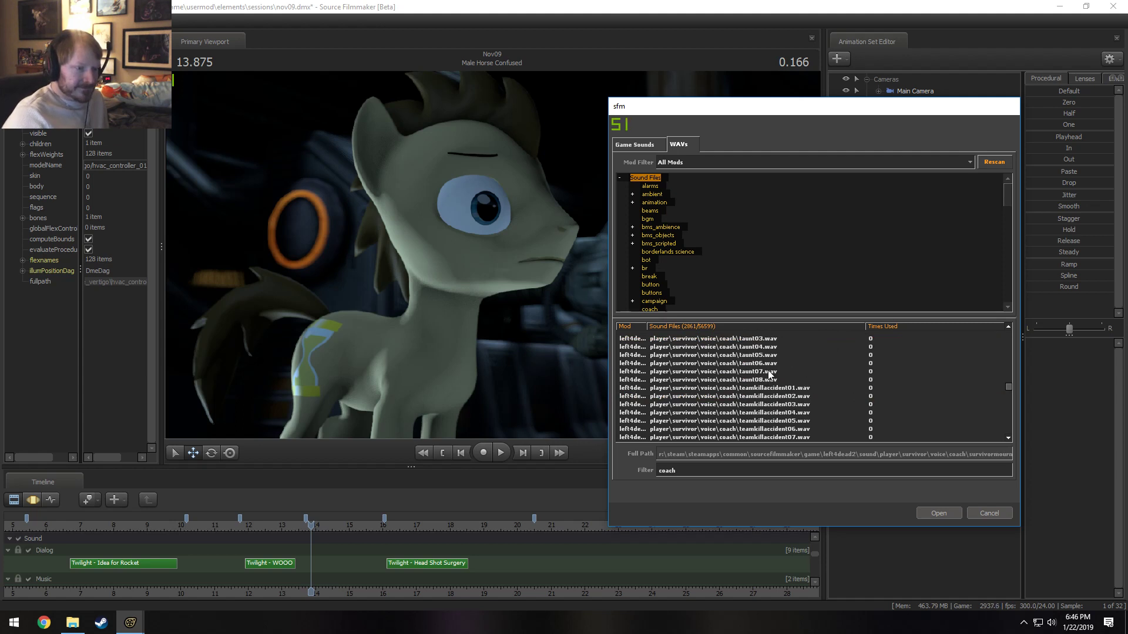
left_click(767, 371)
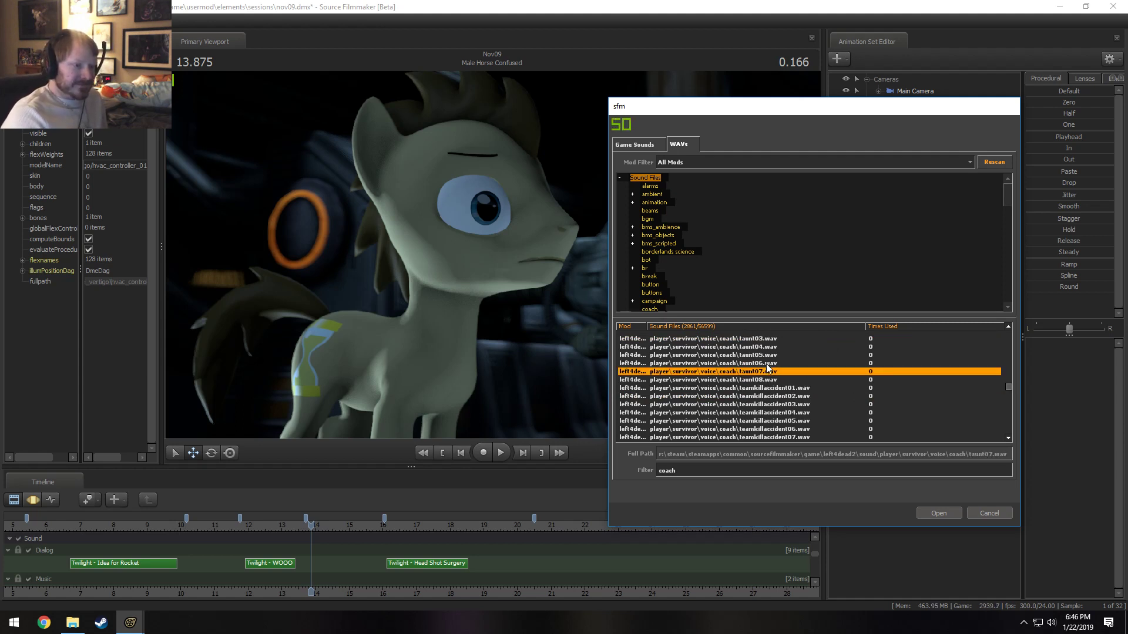
scroll(770, 386, "down", 2)
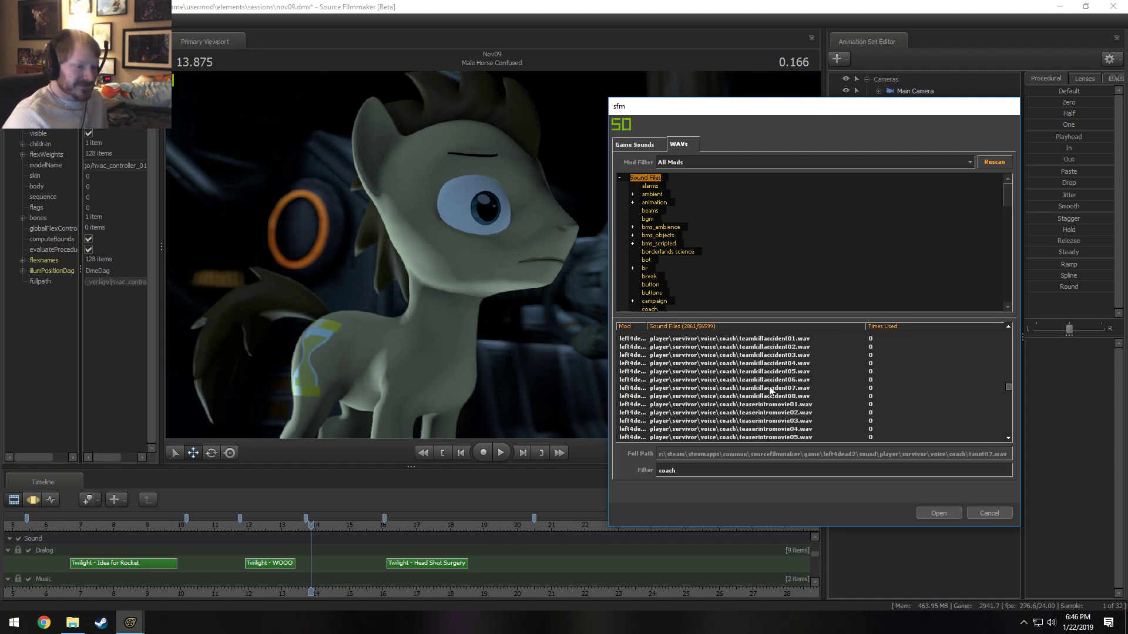
scroll(770, 386, "up", 2)
scroll(770, 387, "down", 2)
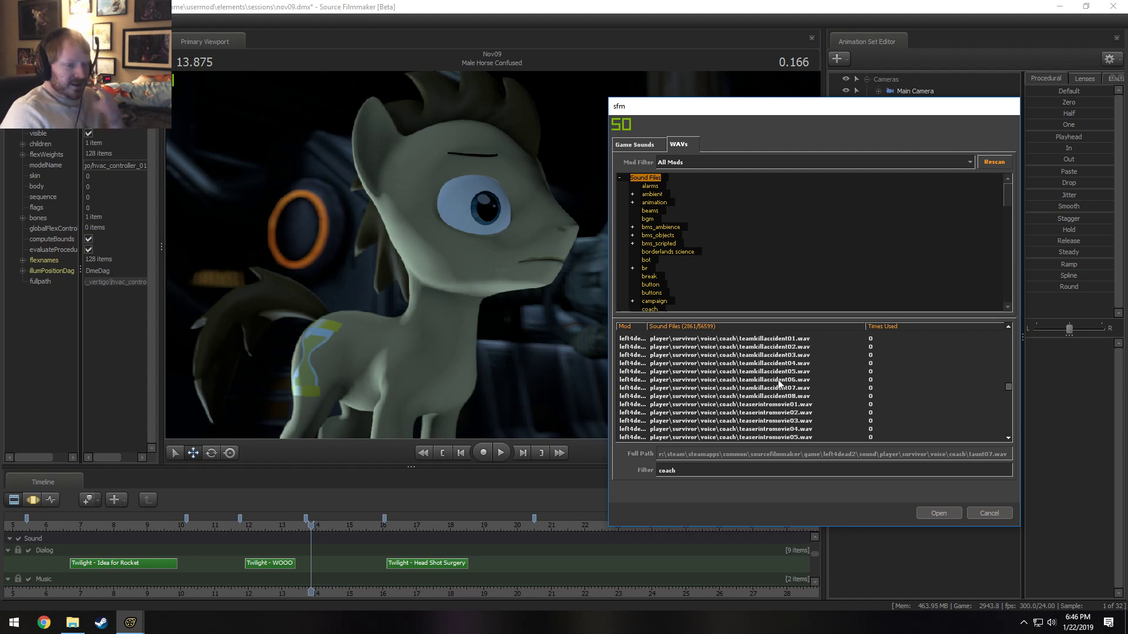
scroll(773, 392, "down", 1)
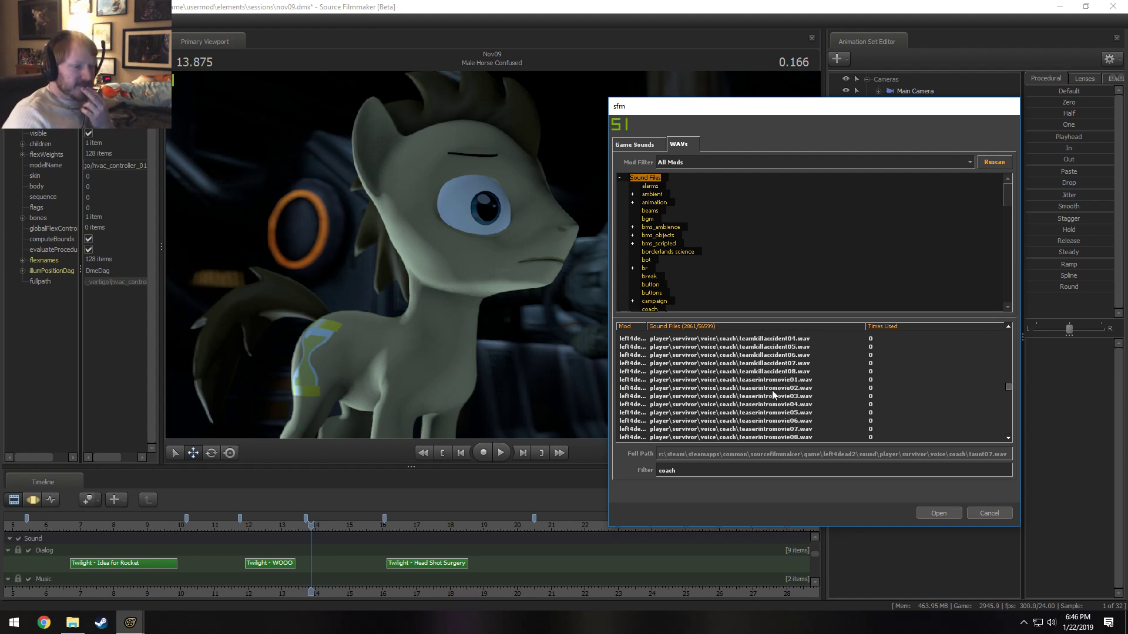
scroll(772, 391, "down", 4)
left_click(763, 391)
scroll(764, 406, "down", 2)
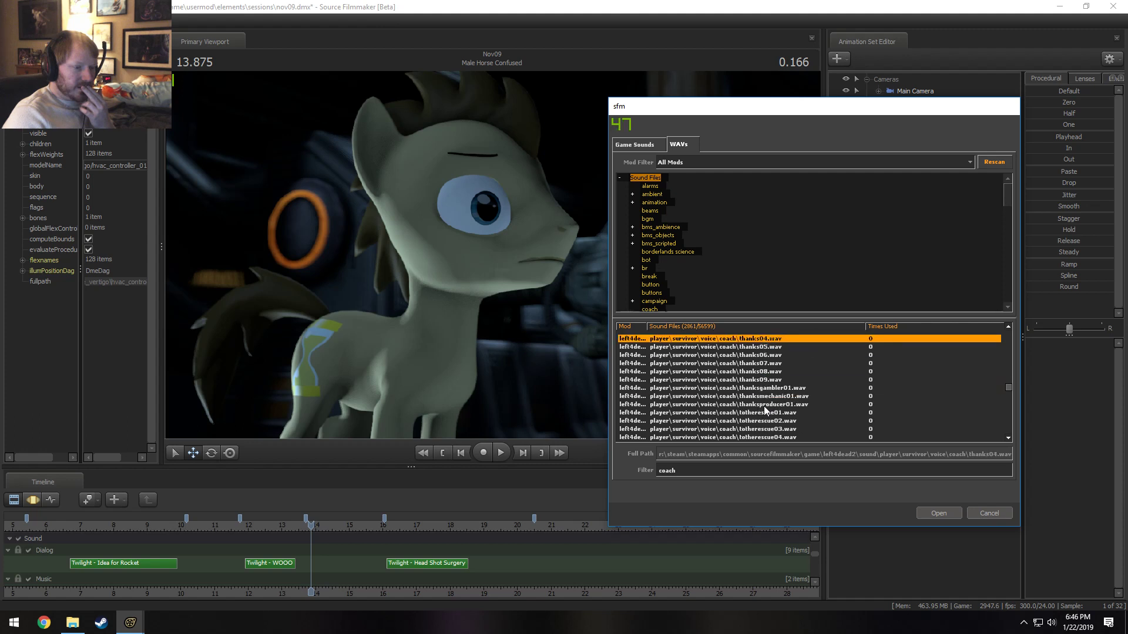
- Skip the coach warning clips and preview world09.wav, world12.wav and world06.wav
scroll(764, 406, "down", 6)
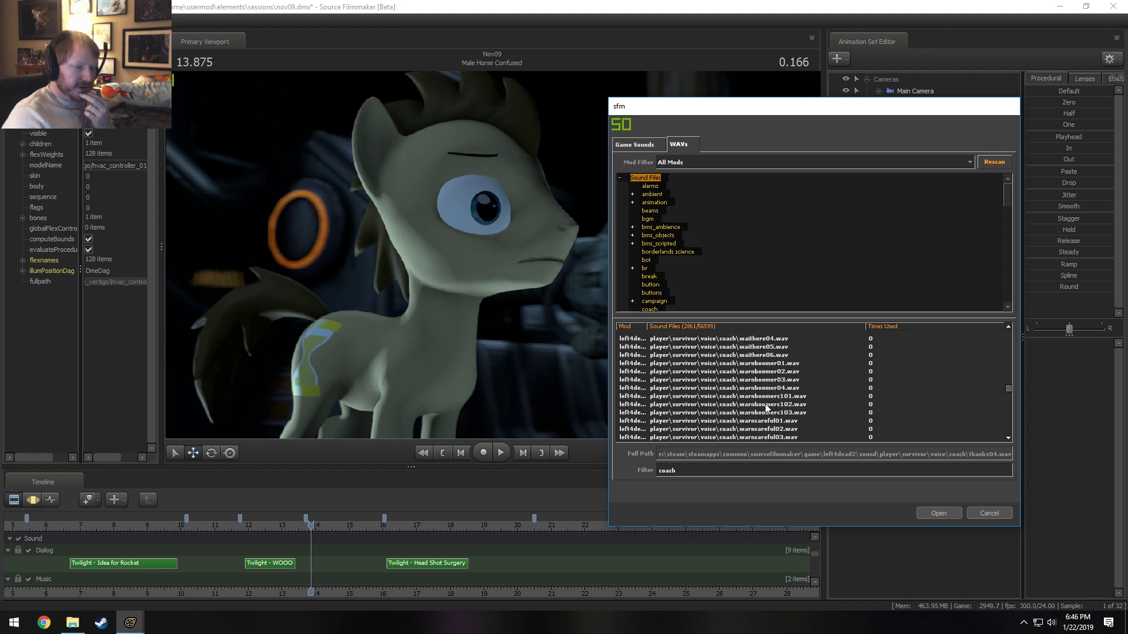
scroll(764, 405, "down", 8)
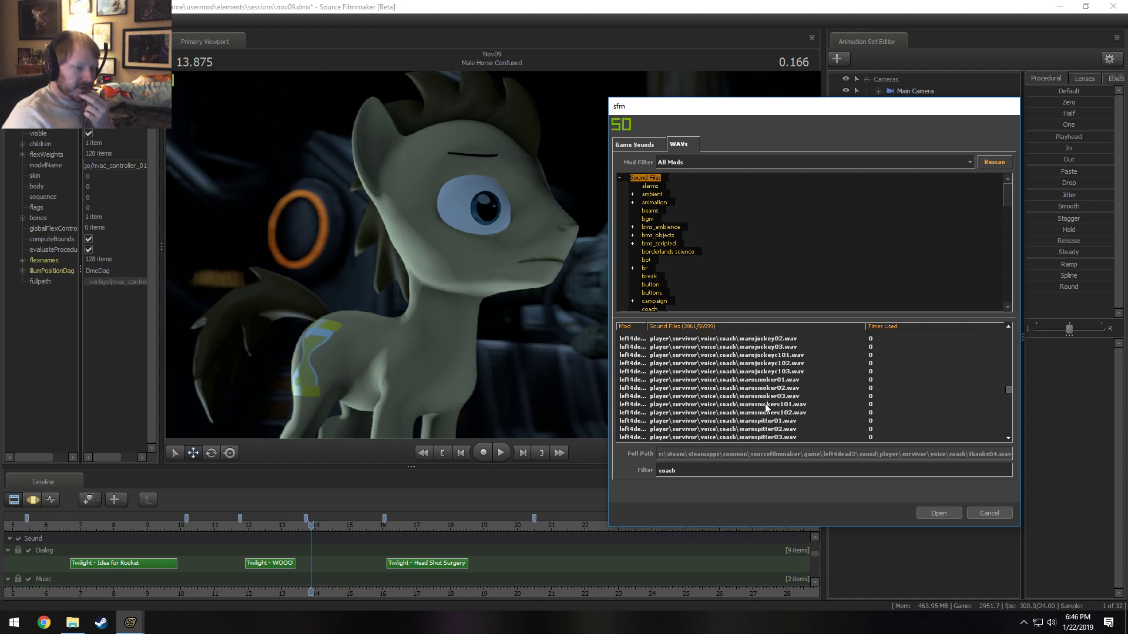
scroll(764, 403, "down", 8)
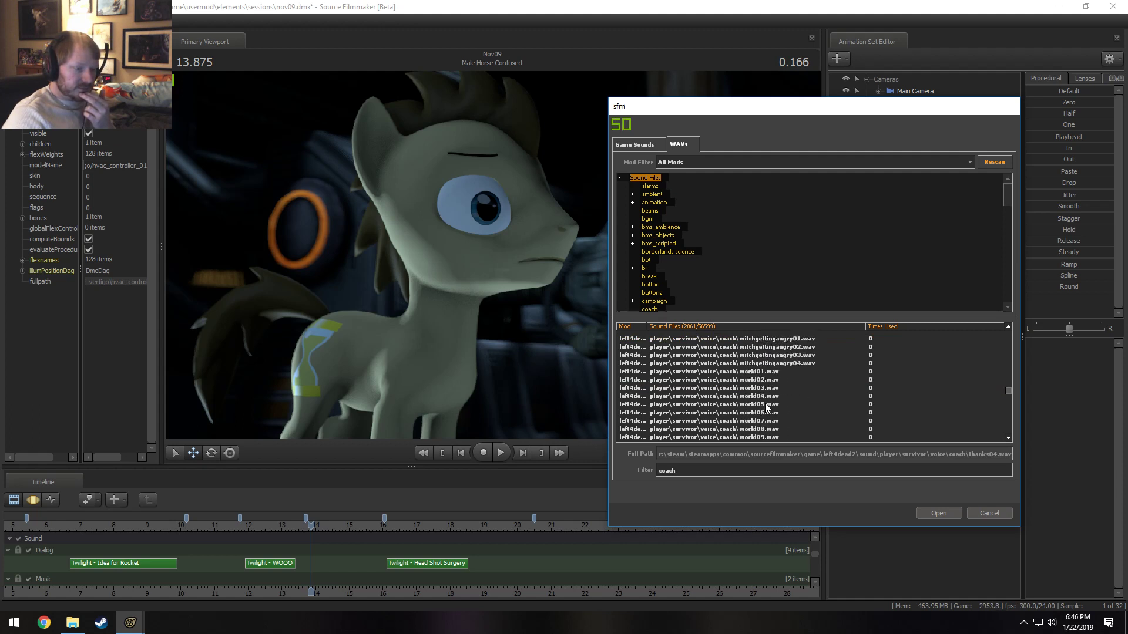
scroll(765, 403, "down", 3)
left_click(760, 365)
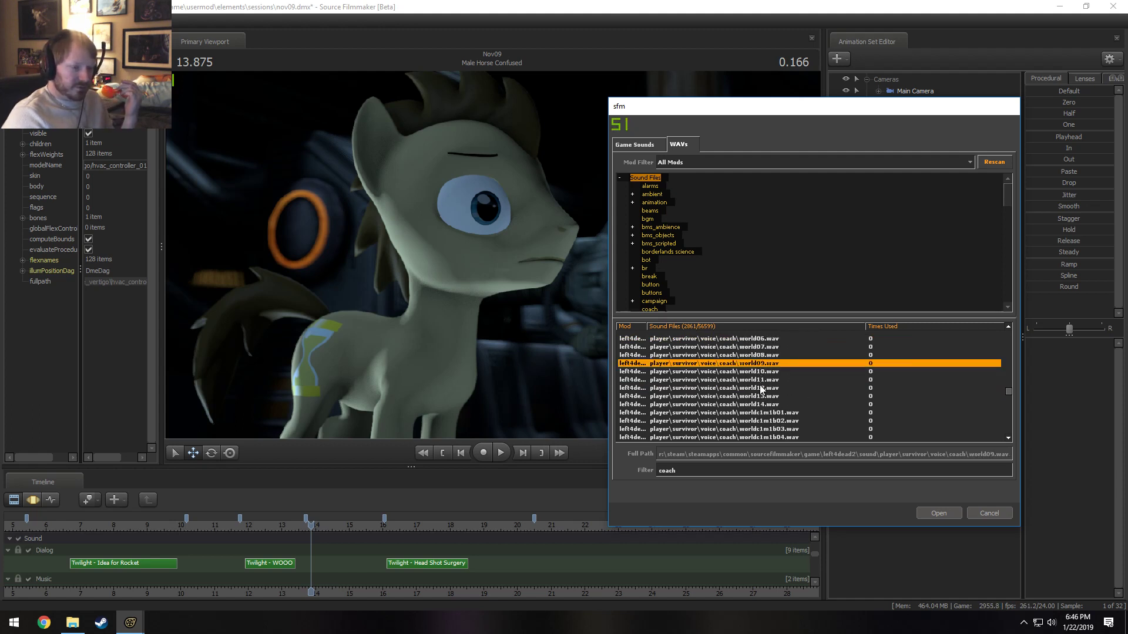
left_click(761, 388)
left_click(767, 340)
scroll(777, 392, "down", 12)
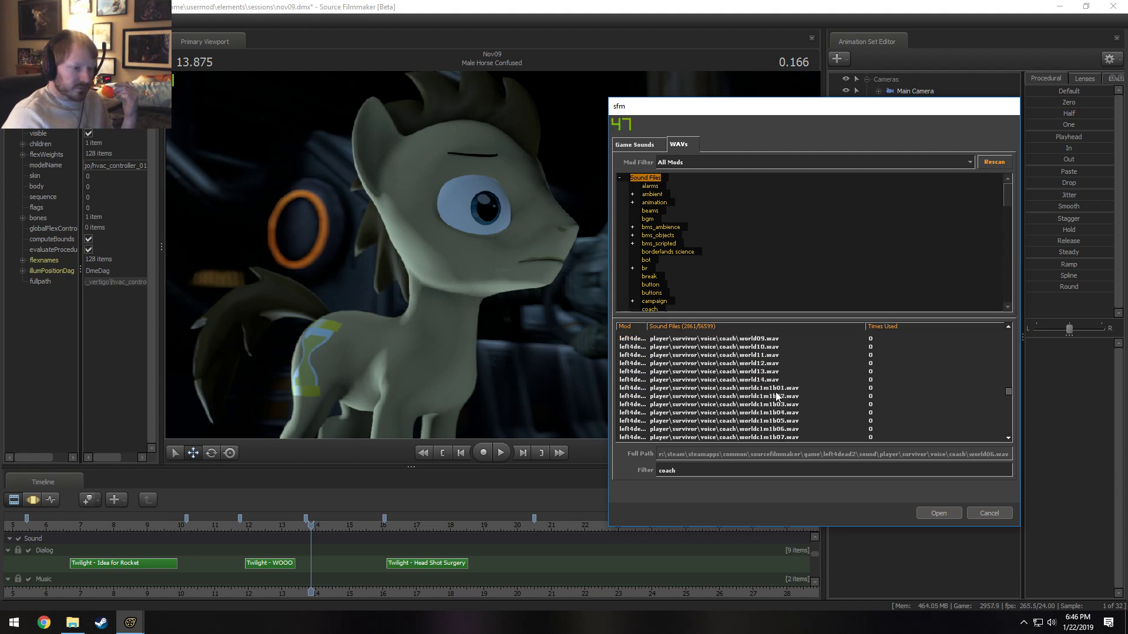
- Preview the coach clips worldc1m2b19.wav, worldc1m3b23.wav, worldc1m3b25.wav and worldc1m4b02.wav
scroll(776, 392, "down", 19)
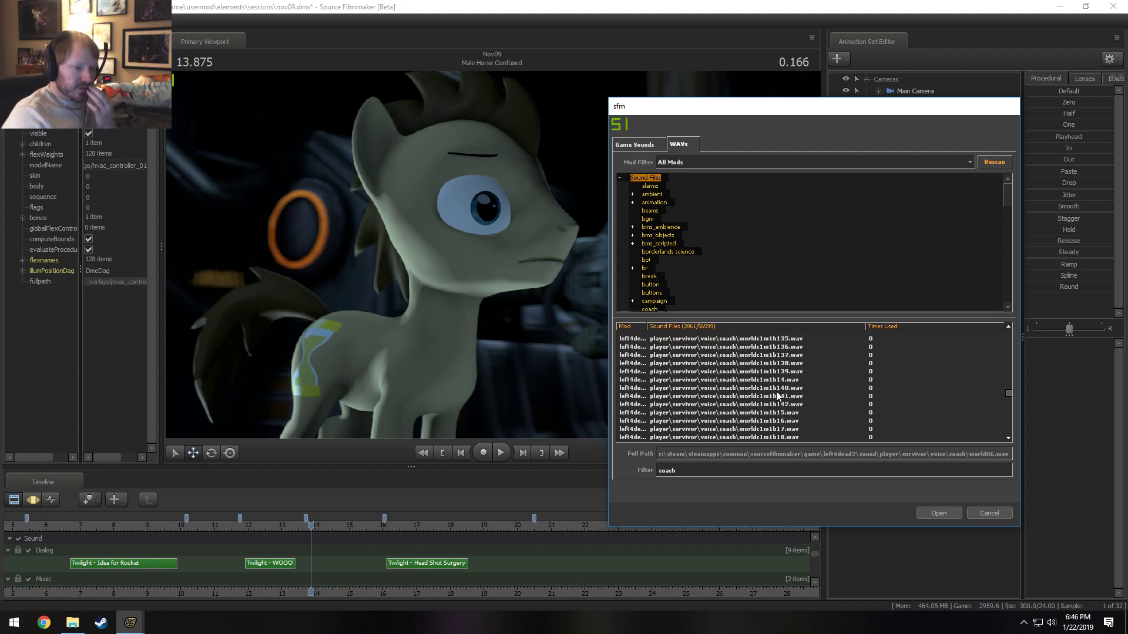
scroll(770, 389, "down", 20)
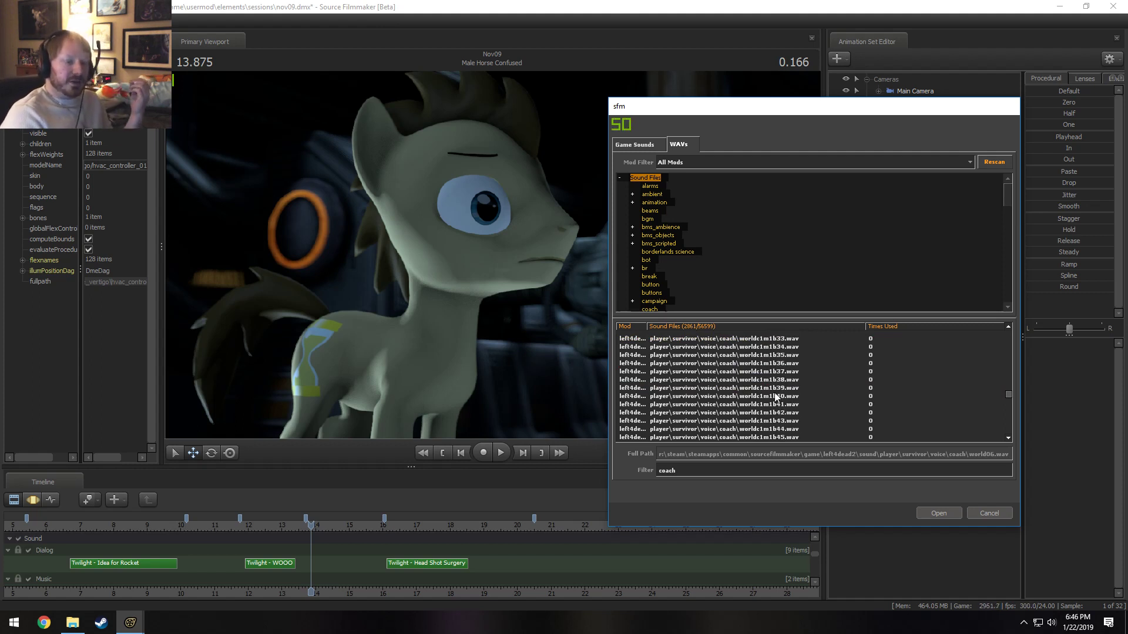
left_click(789, 396)
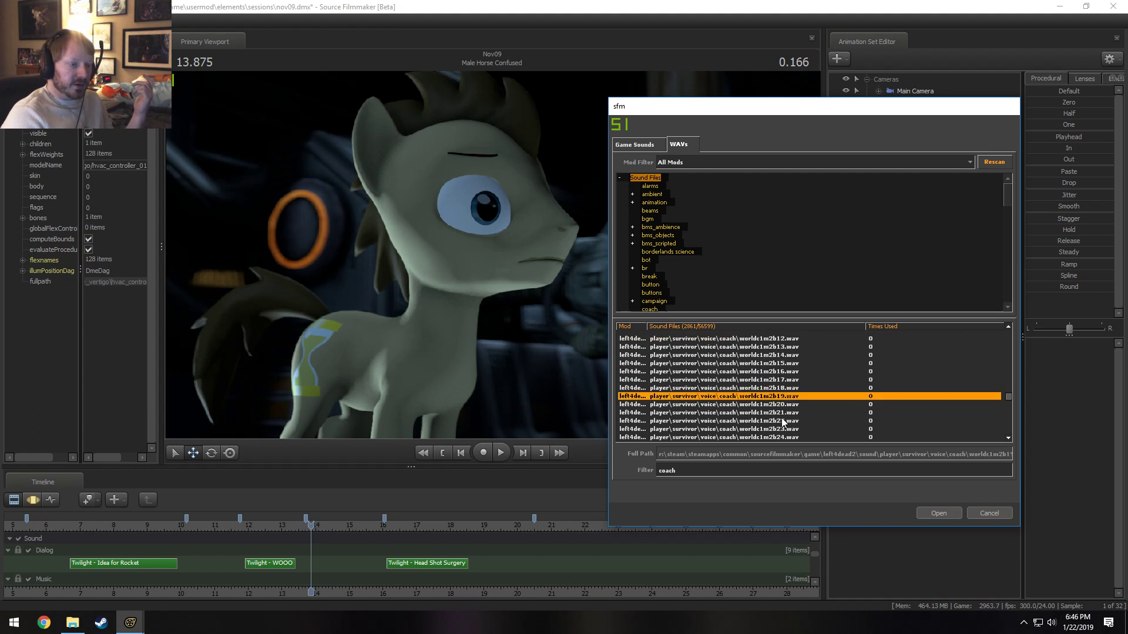
scroll(781, 414, "down", 13)
scroll(776, 412, "down", 5)
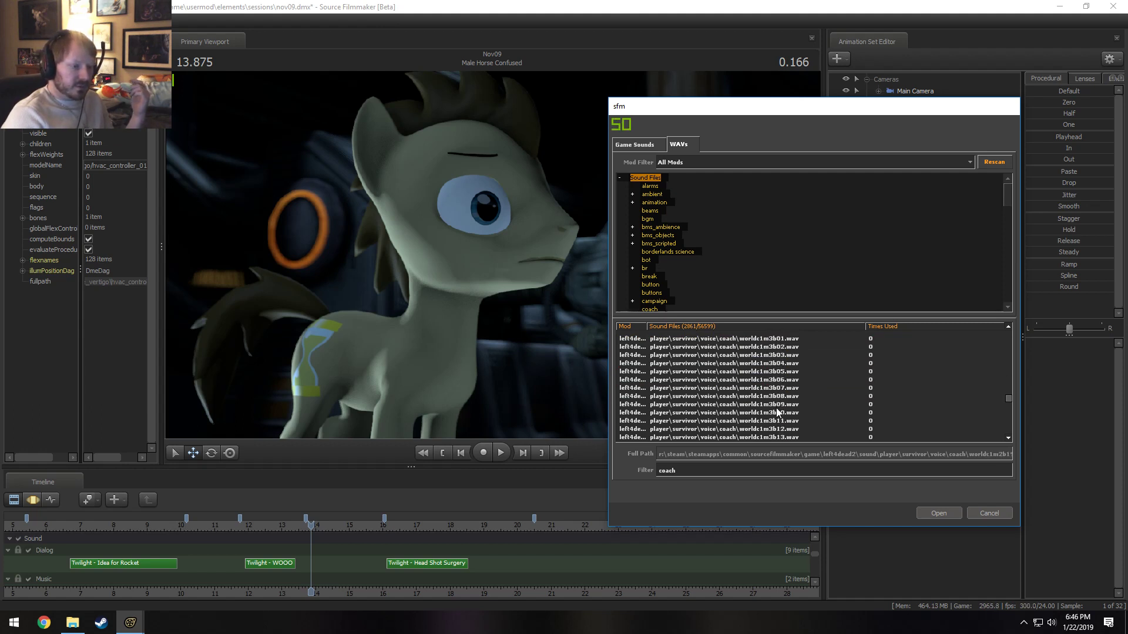
left_click(769, 397)
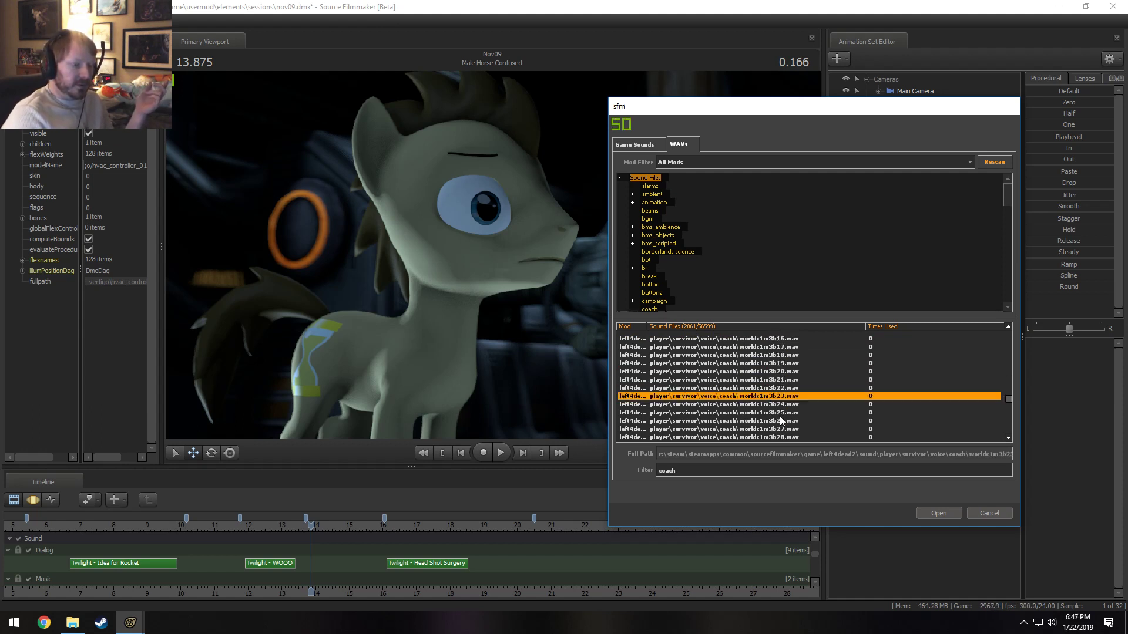
left_click(780, 413)
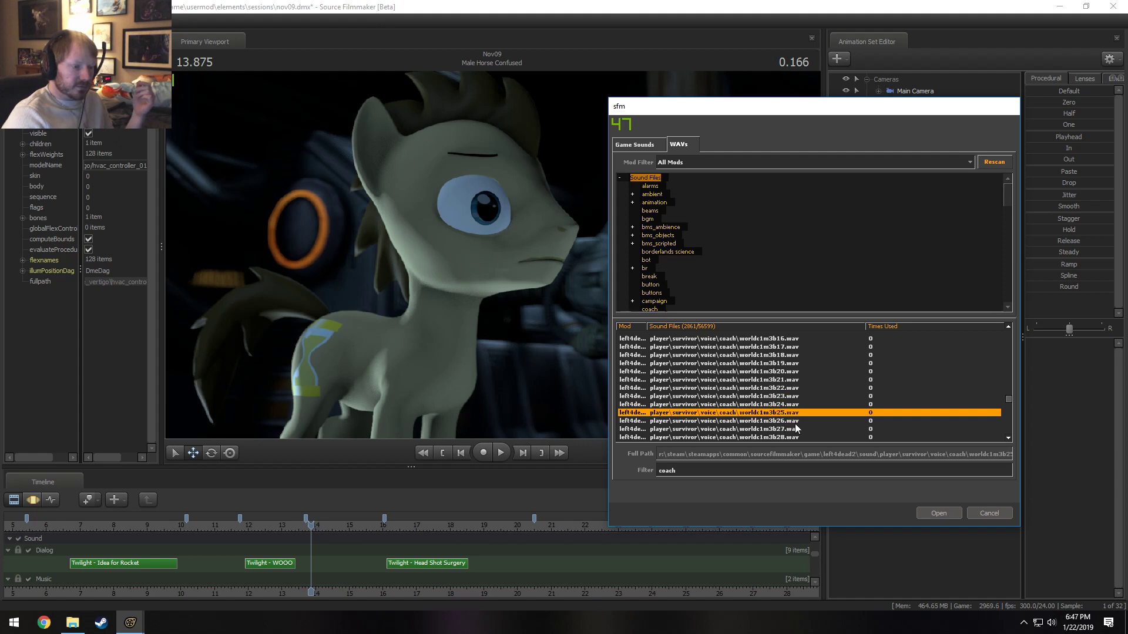
scroll(780, 420, "down", 6)
left_click(780, 405)
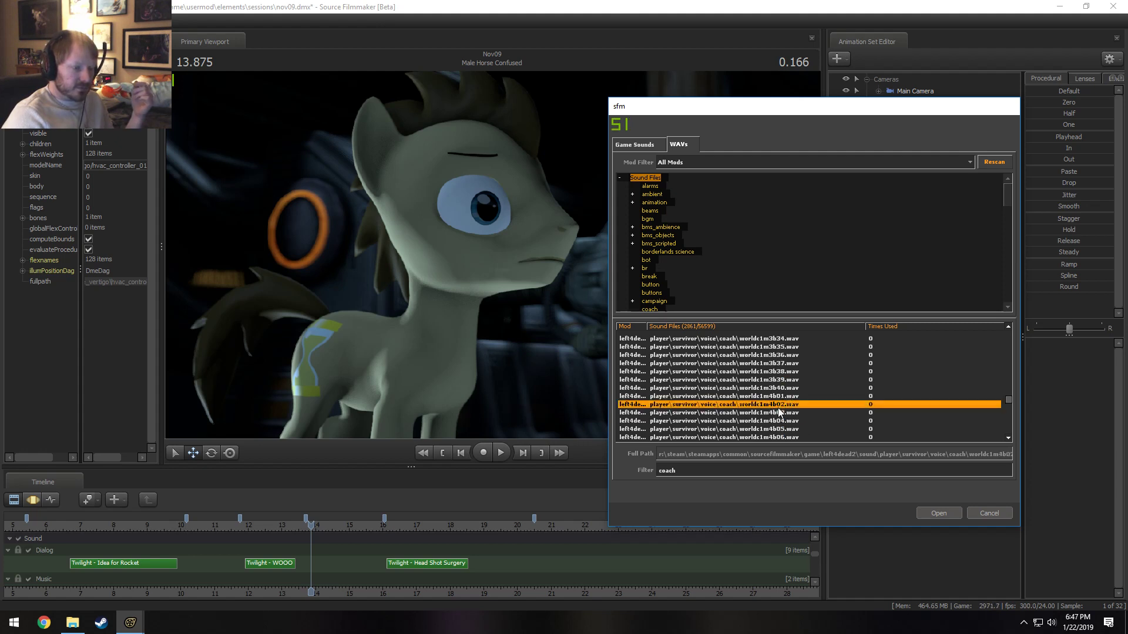
- Skip the remaining coach world clips and preview the mechanic clips friendlyfirec1coach01.wav and huntercoachpounced01.wav
scroll(781, 414, "down", 6)
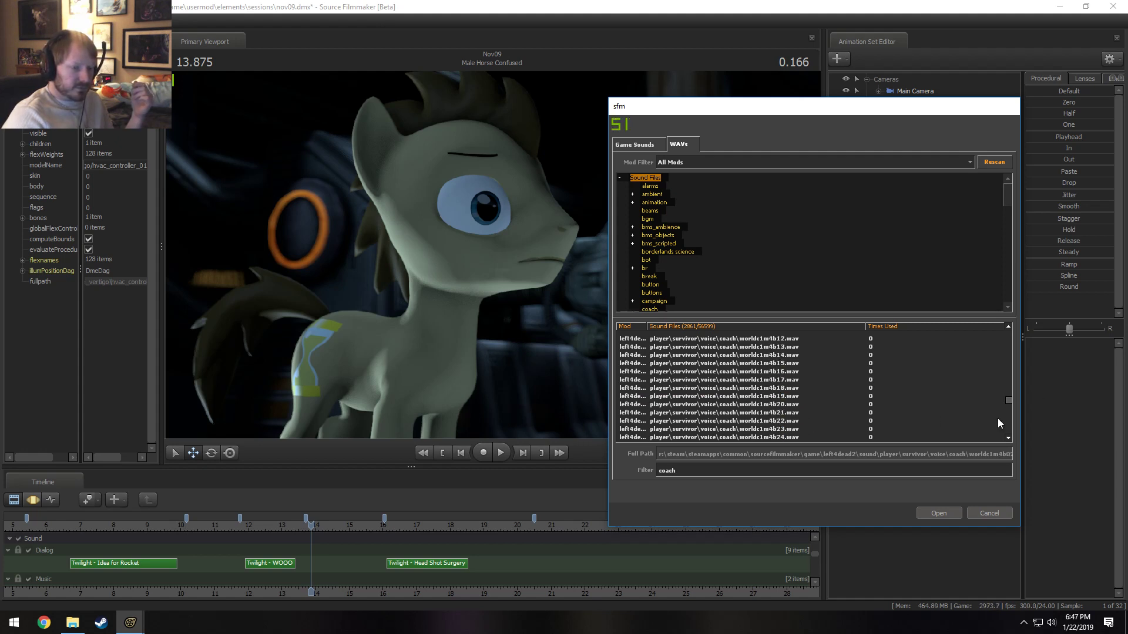
left_click_drag(1005, 400, 1014, 429)
scroll(784, 388, "down", 3)
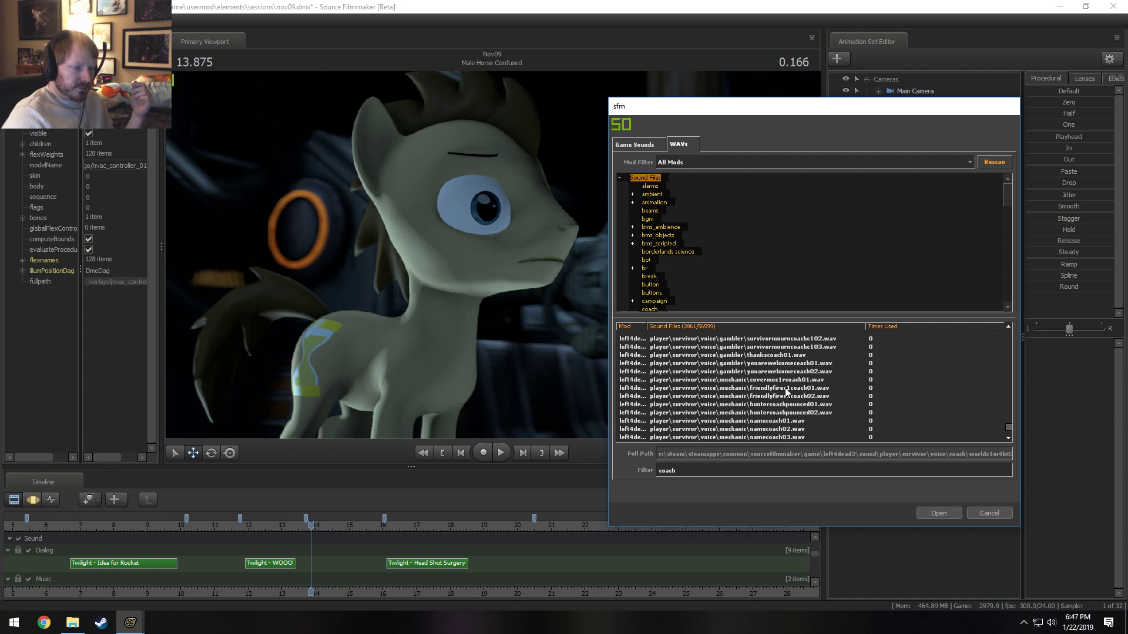
left_click(758, 389)
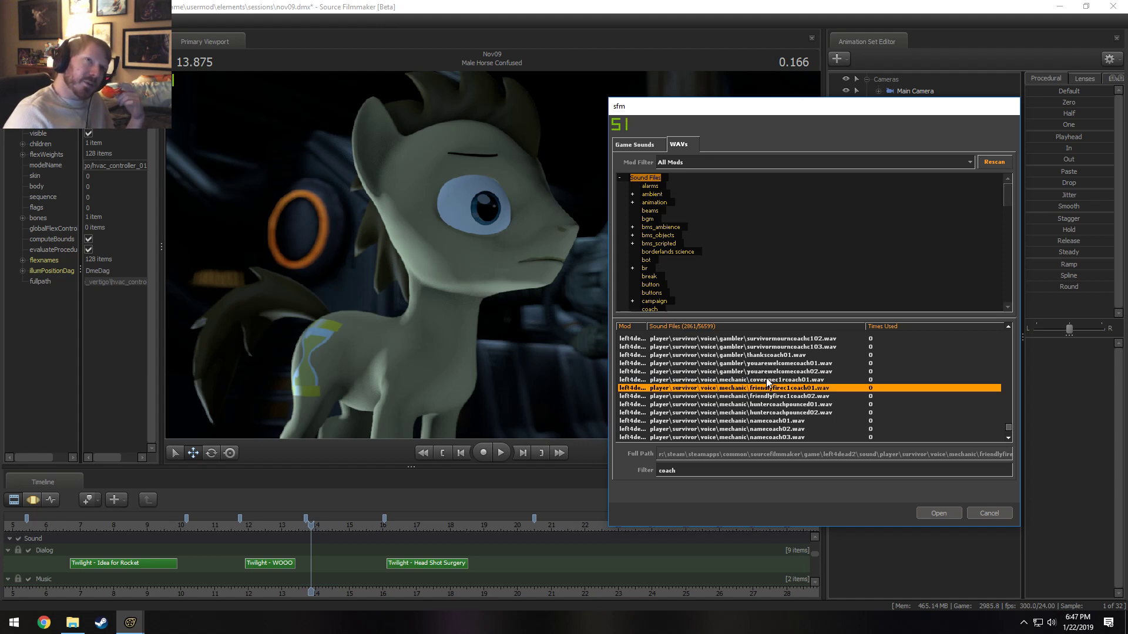
left_click(765, 406)
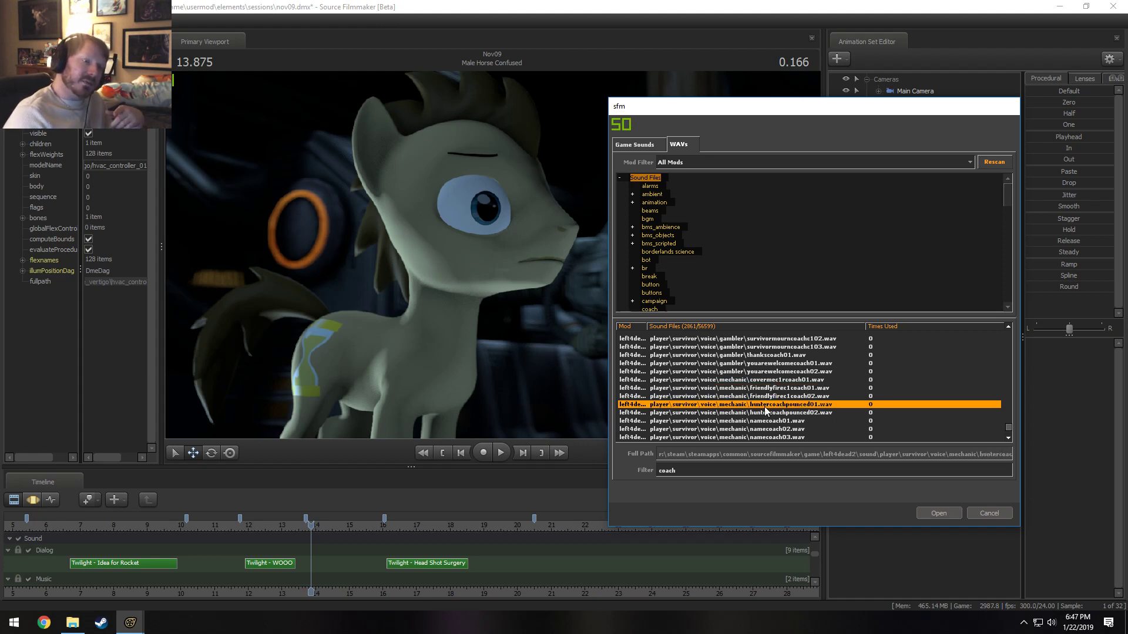
- Filter the sound files by "louis", check the matching clips, and change the filter to "survivor"
double_click(699, 470)
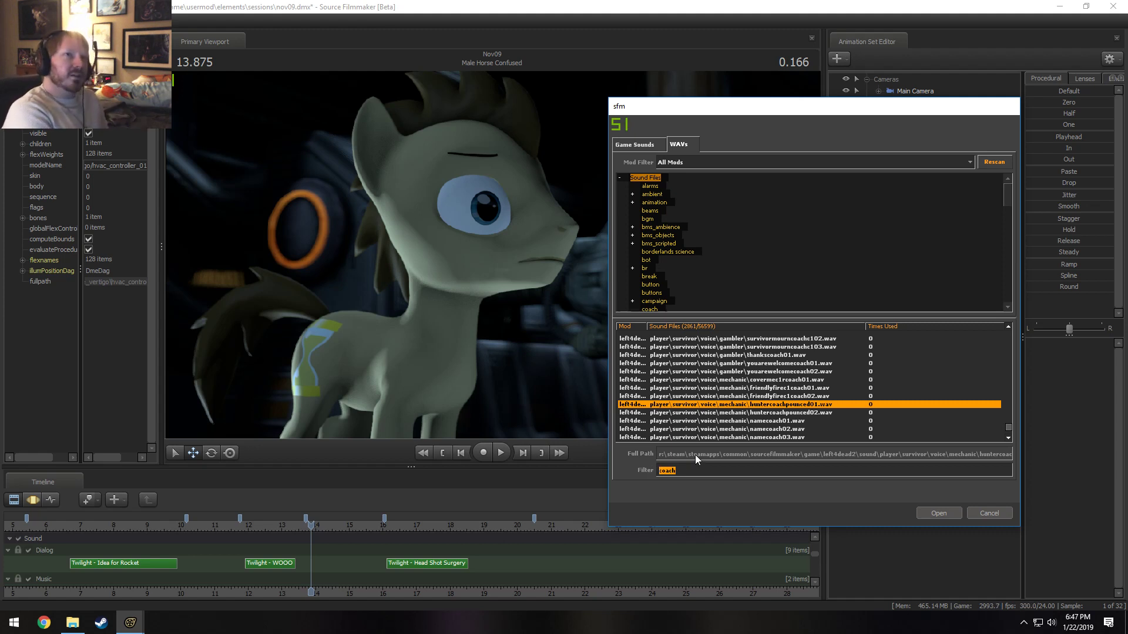
type("l")
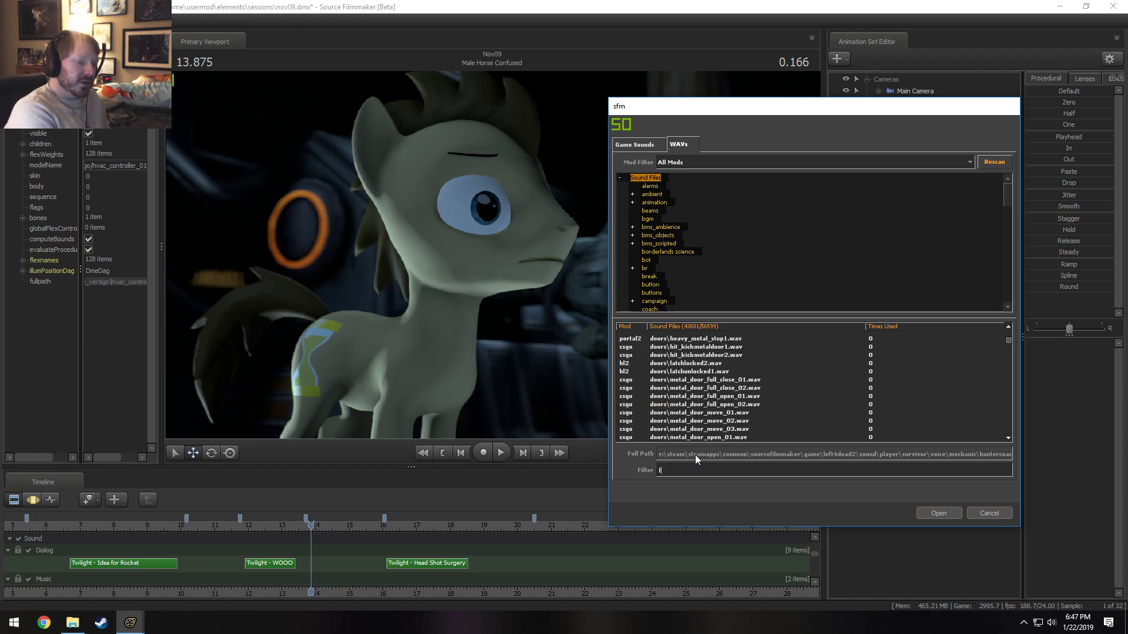
type("ouis")
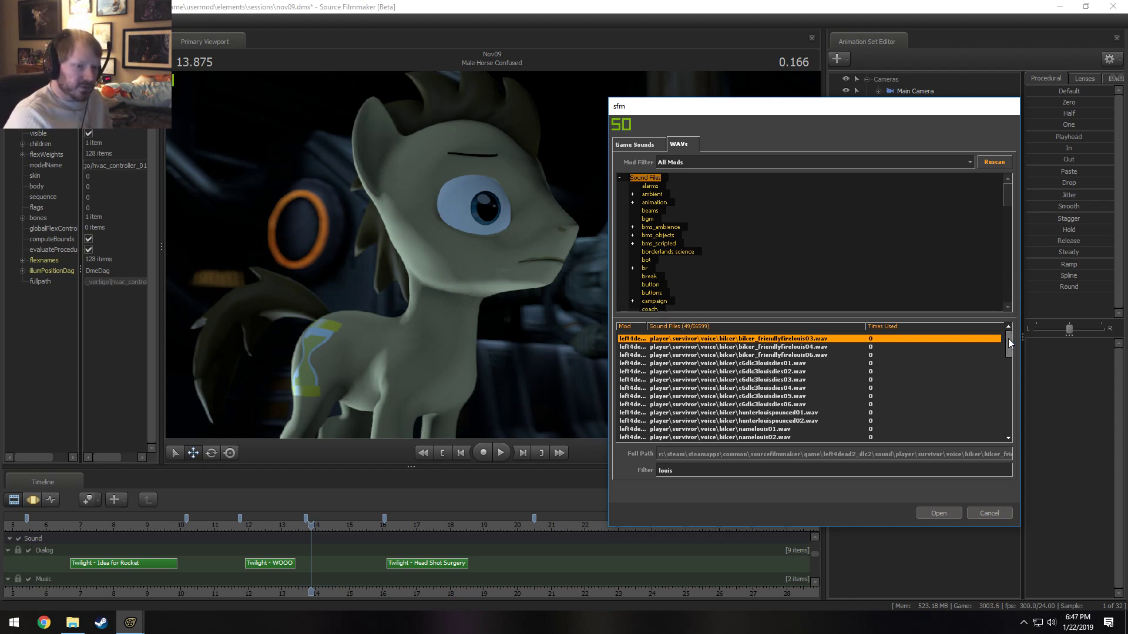
mouse_move(1008, 341)
left_mouse_down()
mouse_move(996, 418)
mouse_move(992, 365)
mouse_move(991, 419)
mouse_move(996, 338)
left_mouse_up()
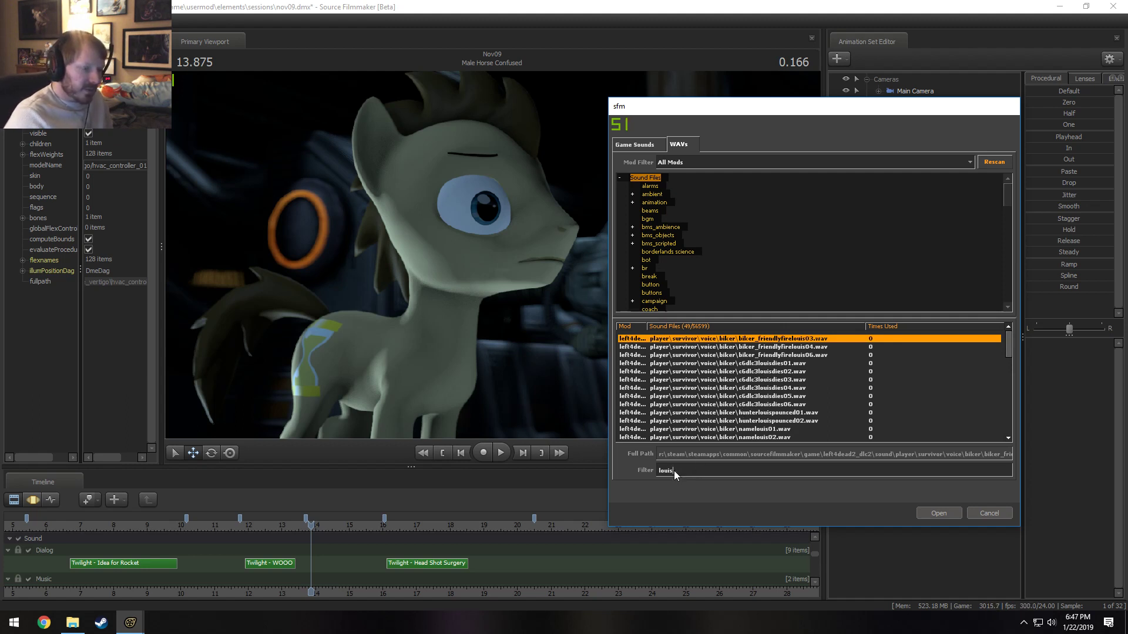
type("survivor")
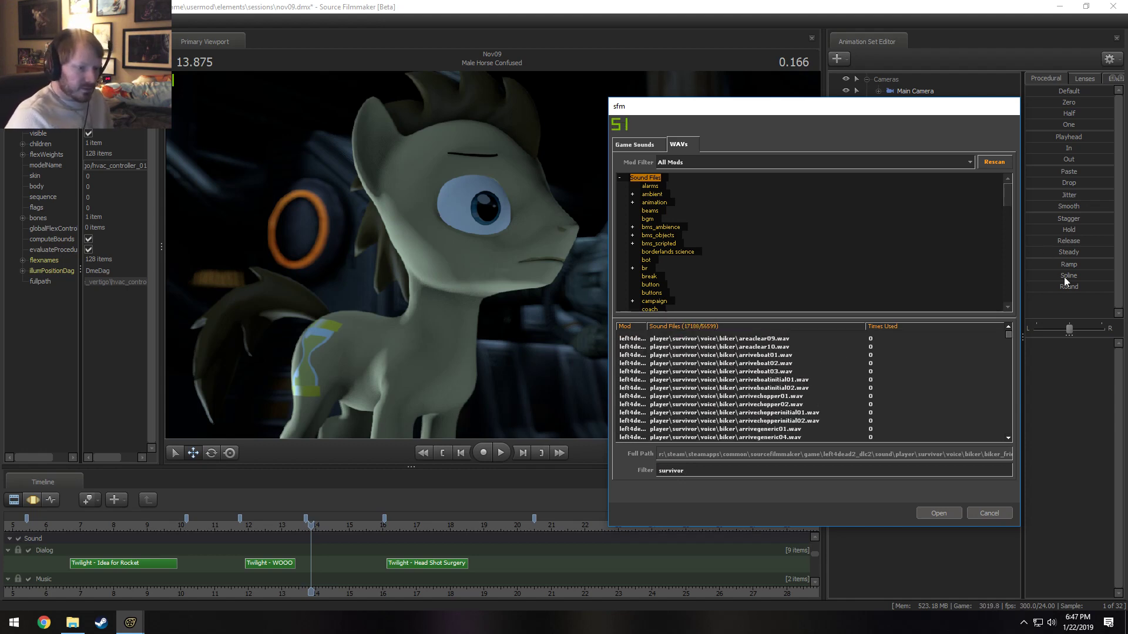
- Filter the sound files by "manager" and preview the namvet clip griefmanager03.wav
left_click_drag(1008, 337, 1010, 383)
left_click(729, 388)
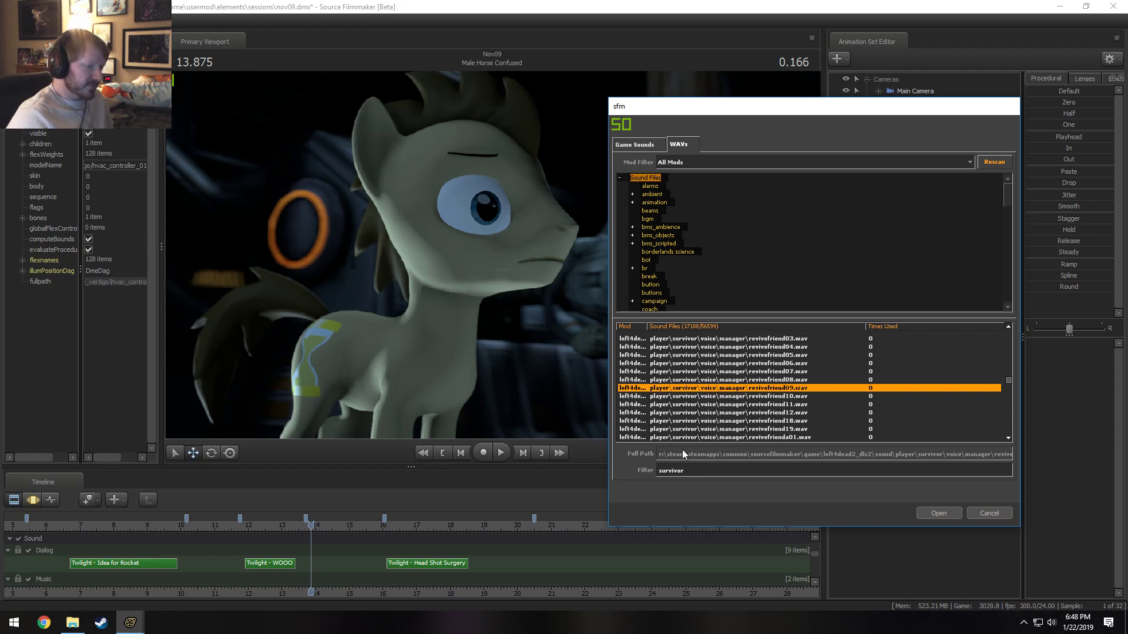
type("manager")
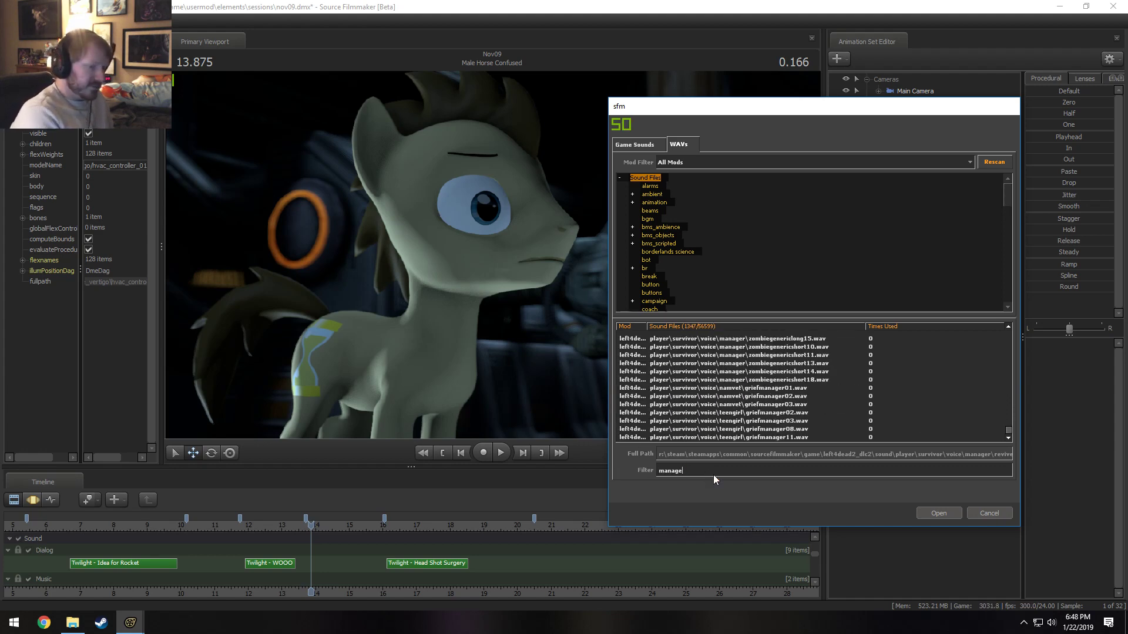
left_click(771, 404)
- Preview the manager clips sorry02.wav, sorry07.wav and sorry04.wav, plus one of the spotfirstaid clips
scroll(781, 405, "up", 2)
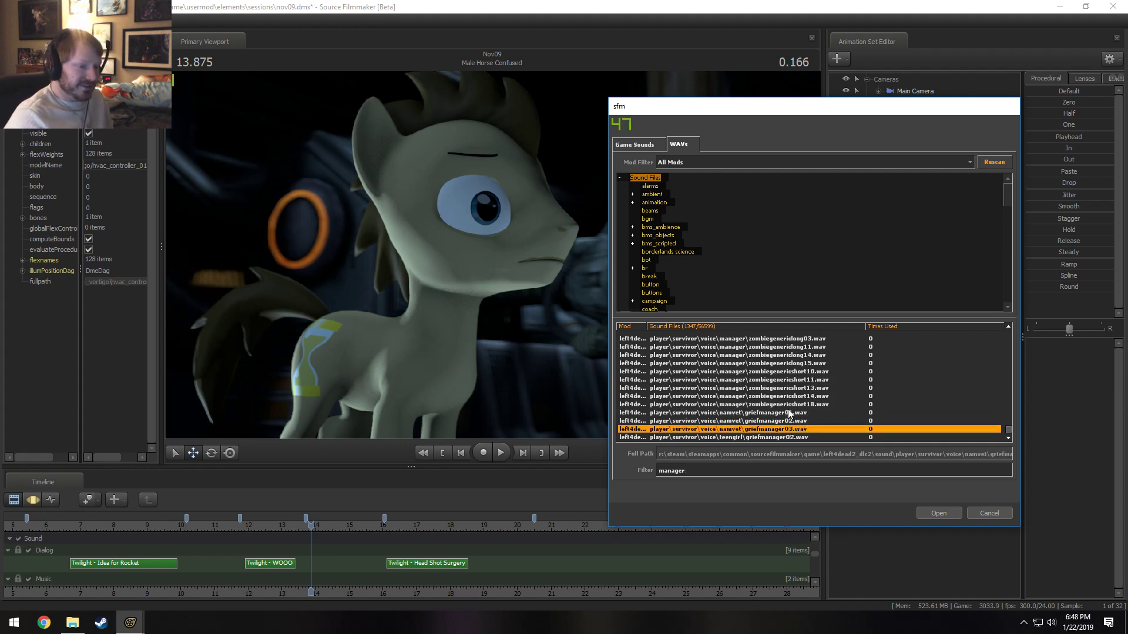
scroll(791, 408, "up", 4)
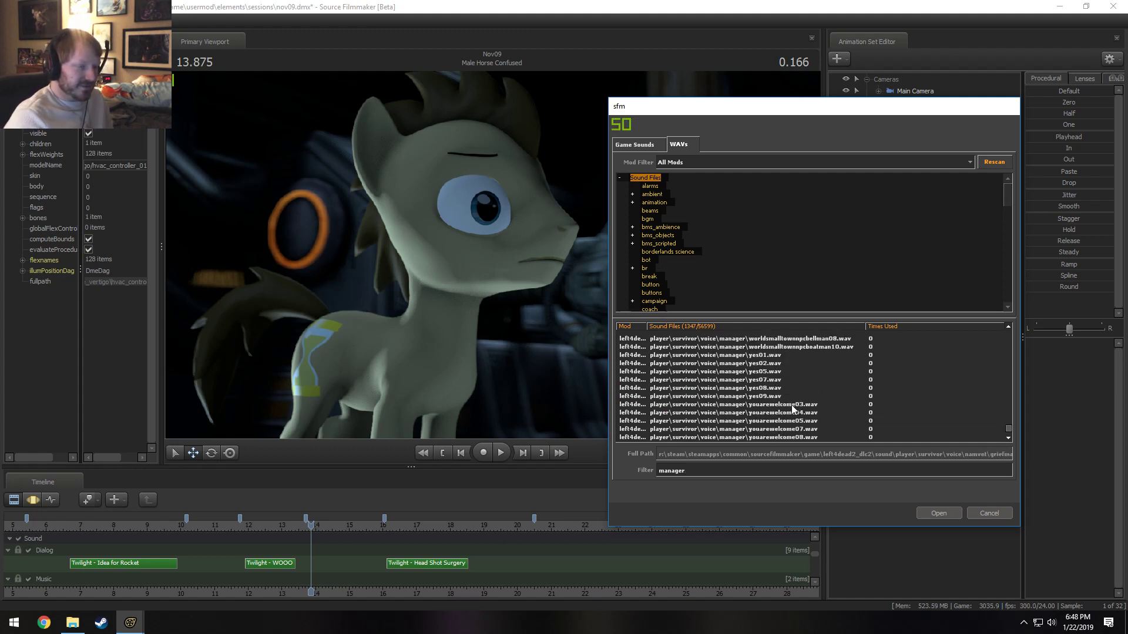
scroll(764, 414, "up", 10)
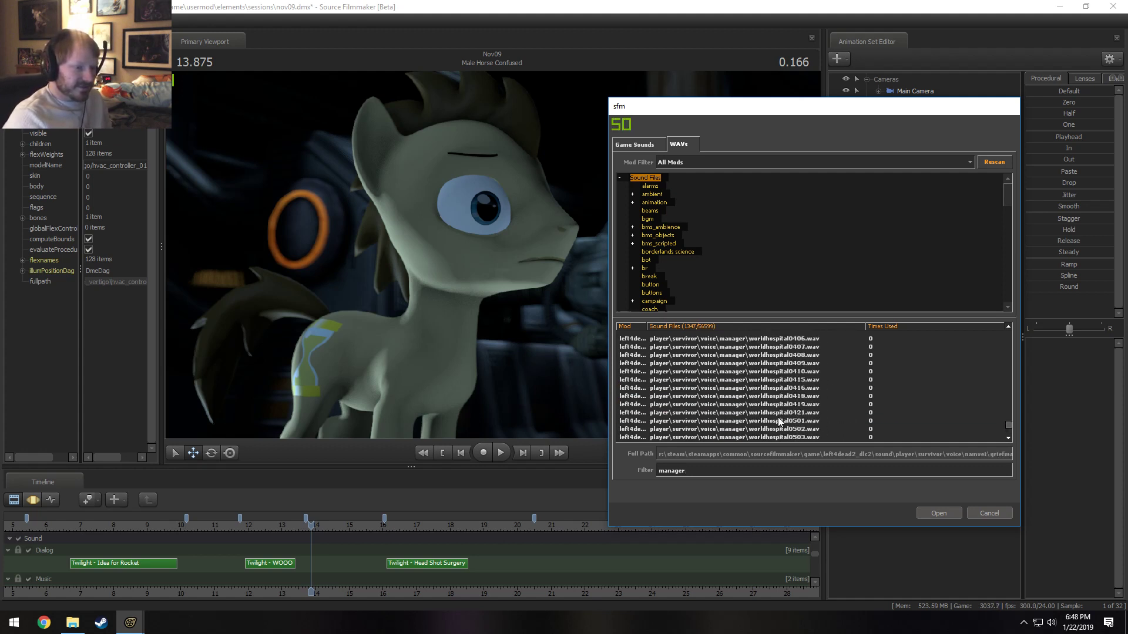
scroll(782, 418, "up", 5)
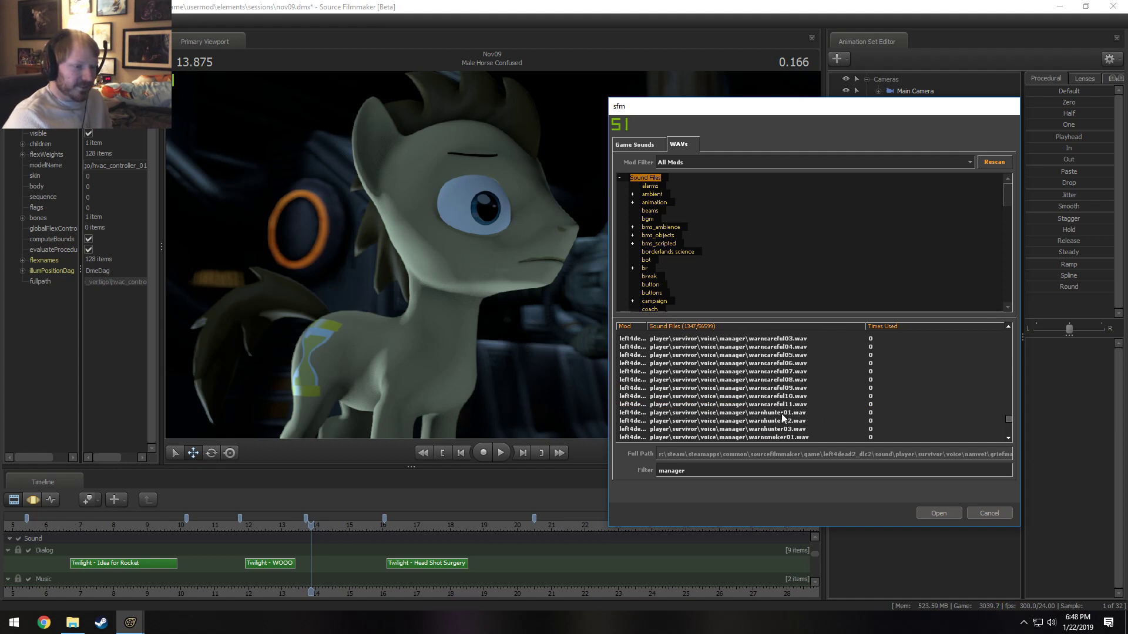
left_click_drag(1008, 420, 1007, 408)
left_click(799, 422)
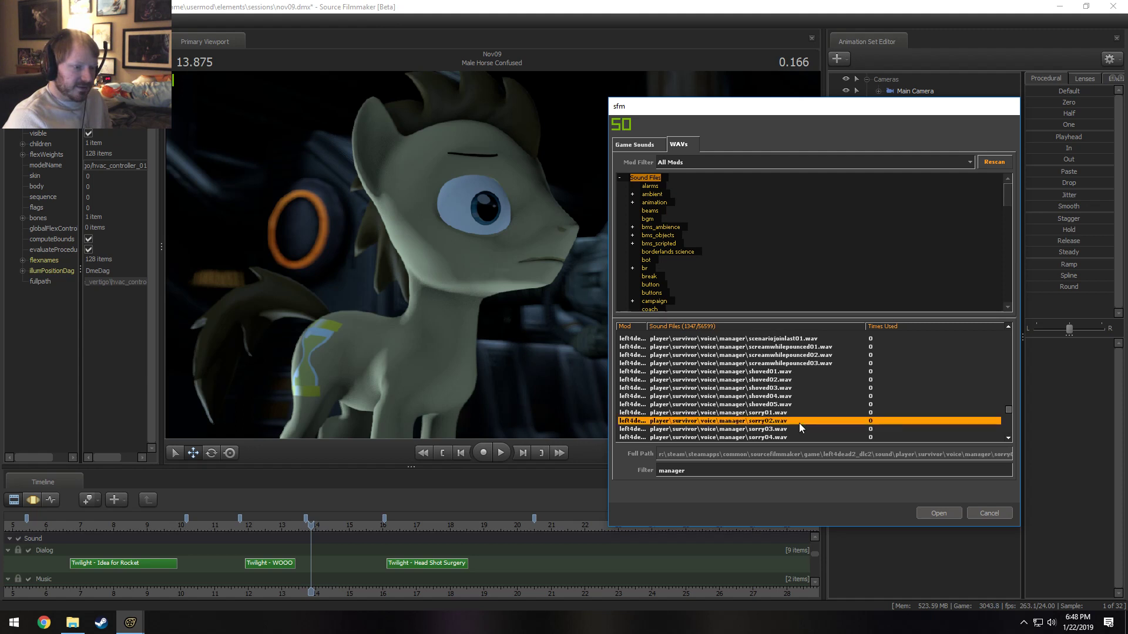
scroll(798, 420, "down", 3)
left_click(782, 379)
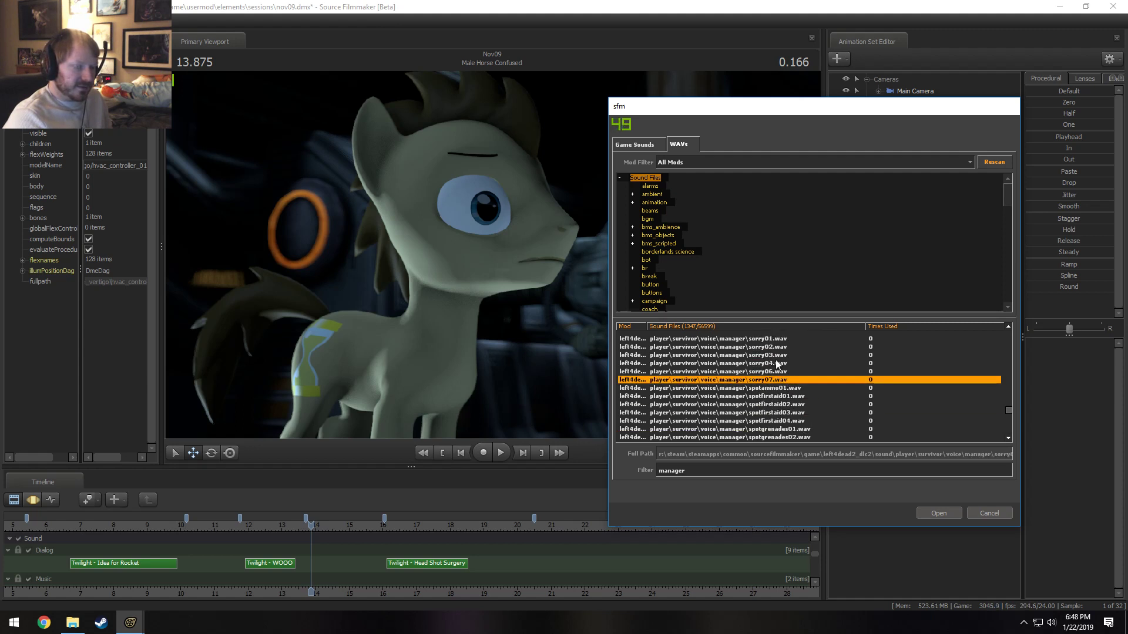
left_click(782, 364)
left_click(793, 405)
- Preview the manager's safe-spot clips, including safespotahead05.wav
scroll(792, 424, "up", 4)
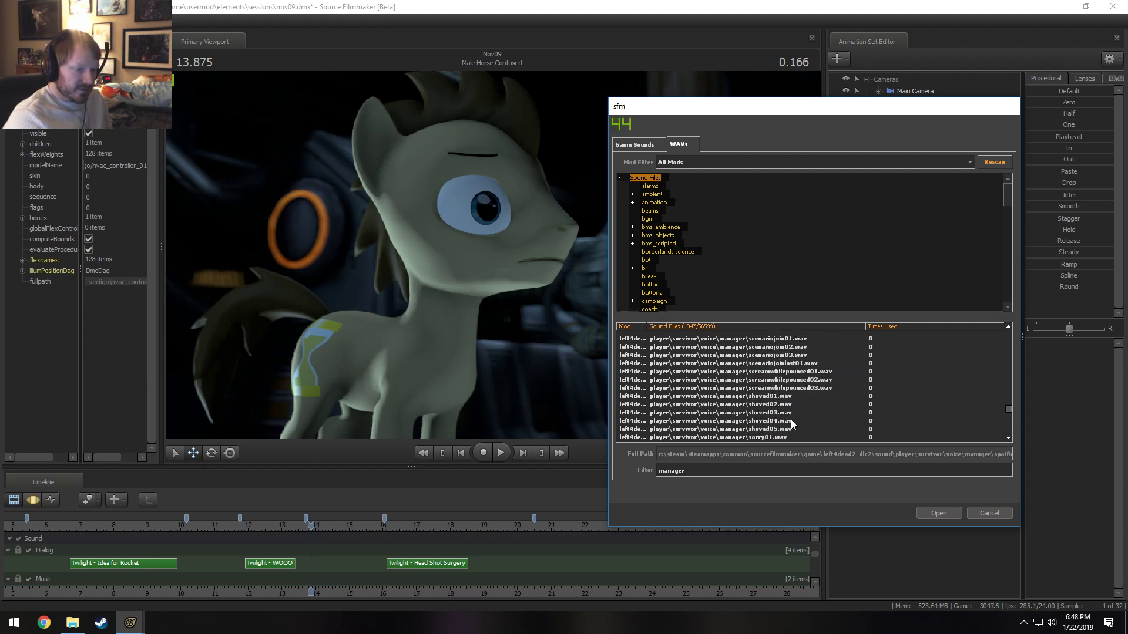
scroll(791, 420, "up", 3)
left_click(787, 396)
scroll(788, 404, "up", 3)
left_click(788, 404)
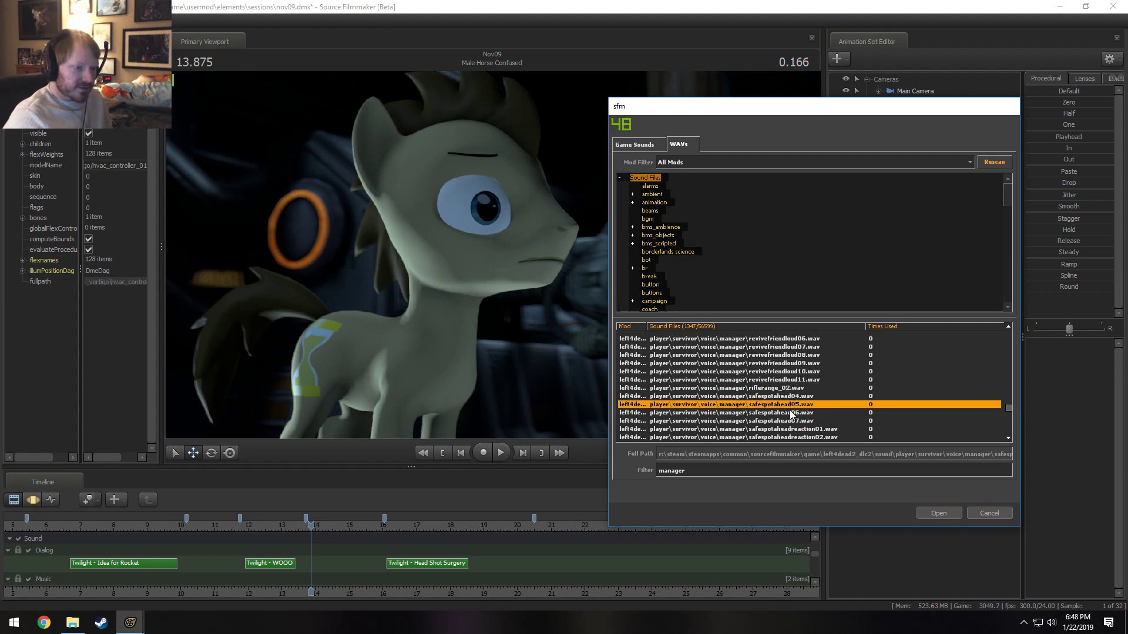
- Skip the manager's revive and reaction clips and preview painreliefsigh01.wav and painreliefsigh03.wav
scroll(789, 411, "up", 3)
scroll(784, 383, "up", 10)
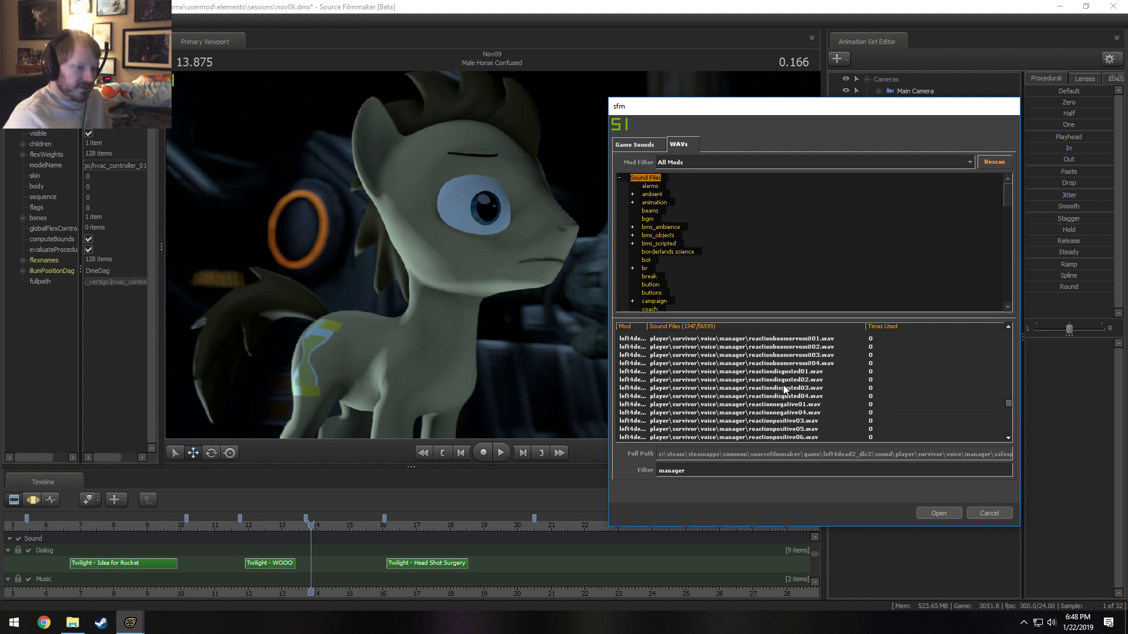
scroll(785, 386, "down", 6)
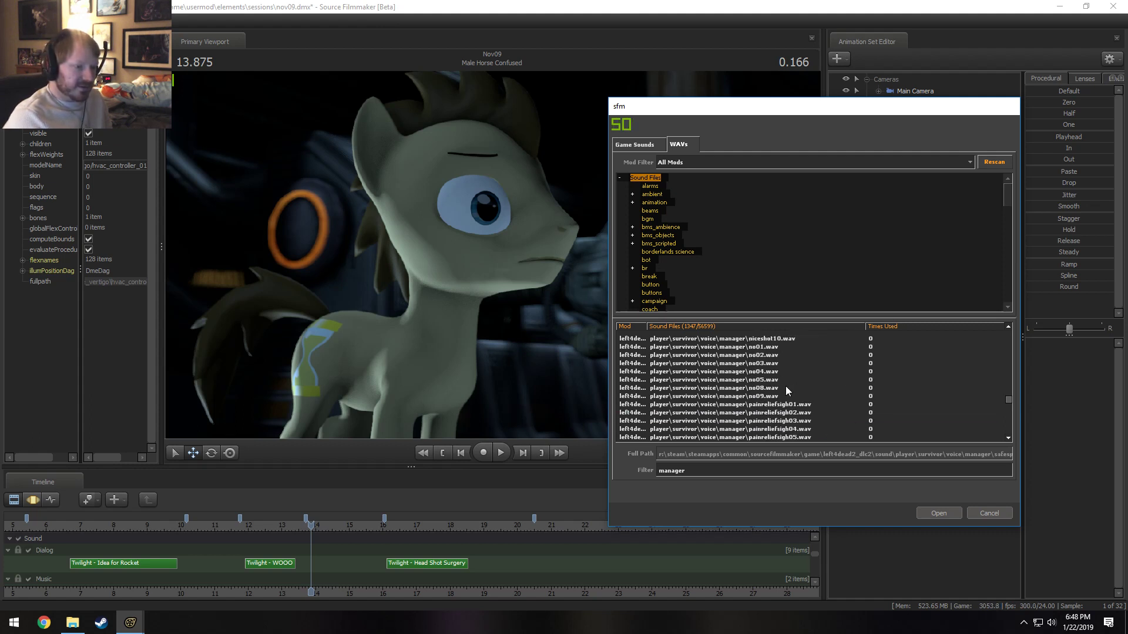
left_click(786, 380)
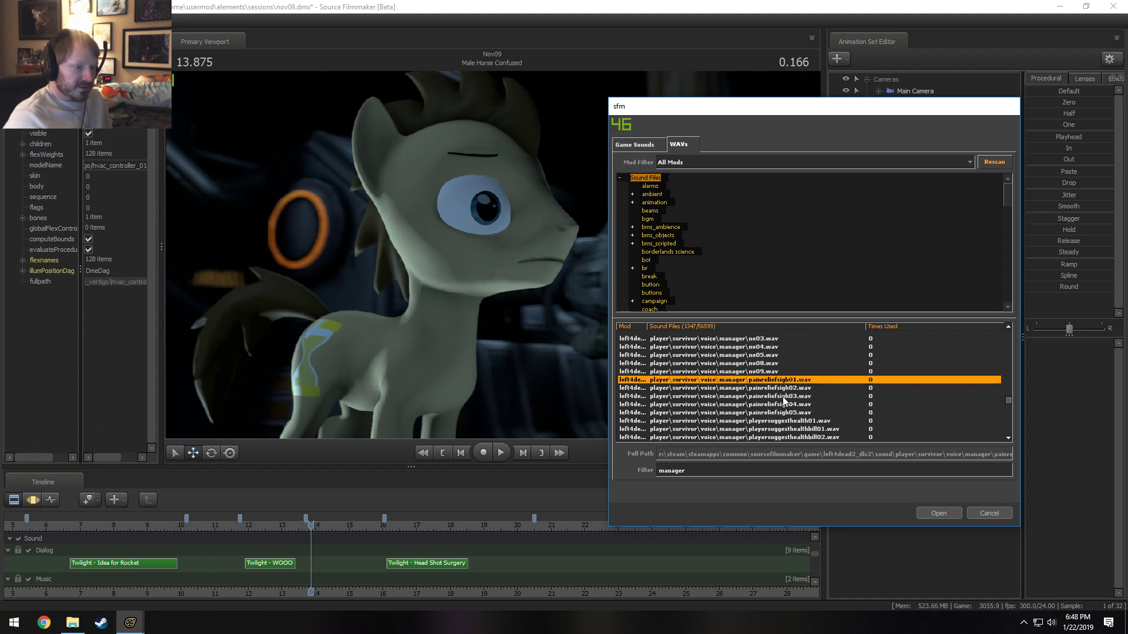
left_click(783, 398)
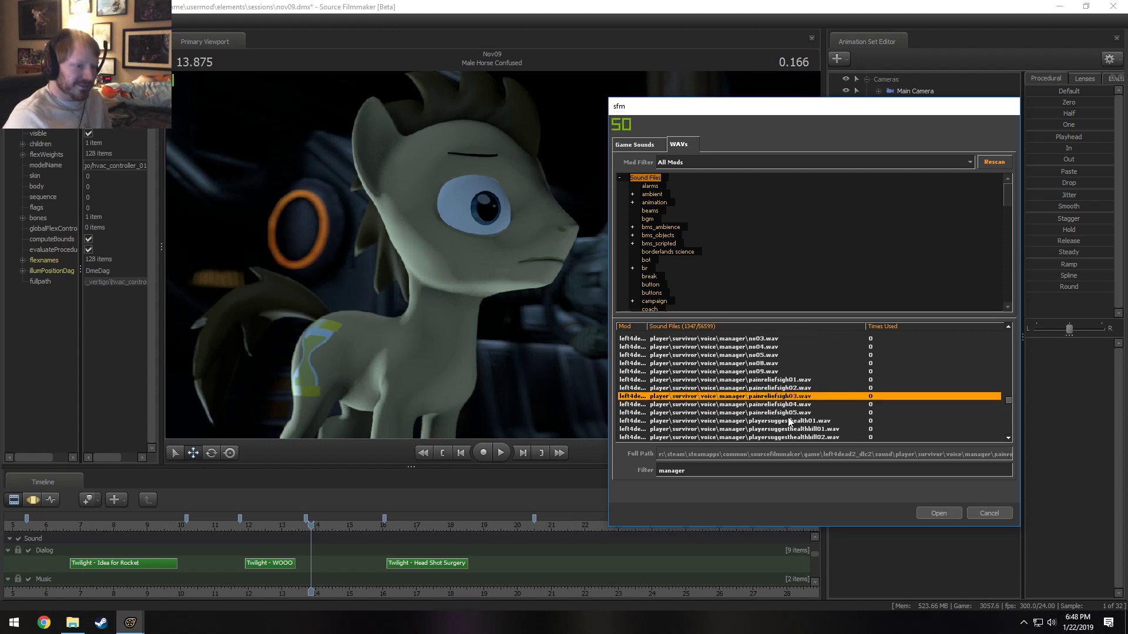
- Preview the manager clip spotpills01.wav and add it to the Dialog track at the playhead
scroll(789, 419, "down", 10)
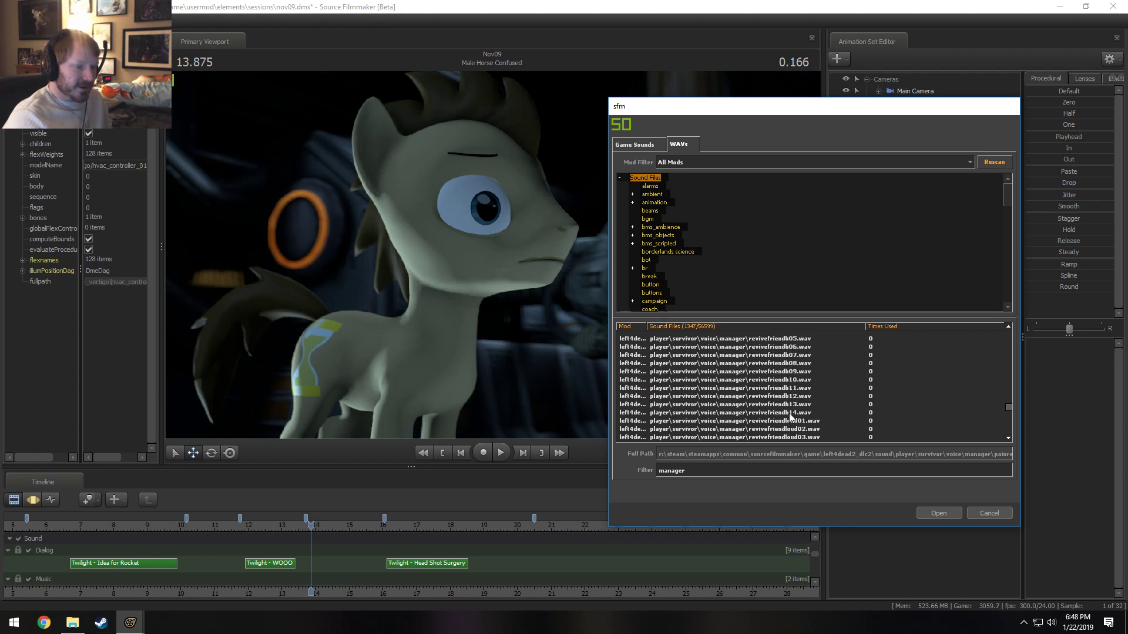
scroll(789, 414, "down", 10)
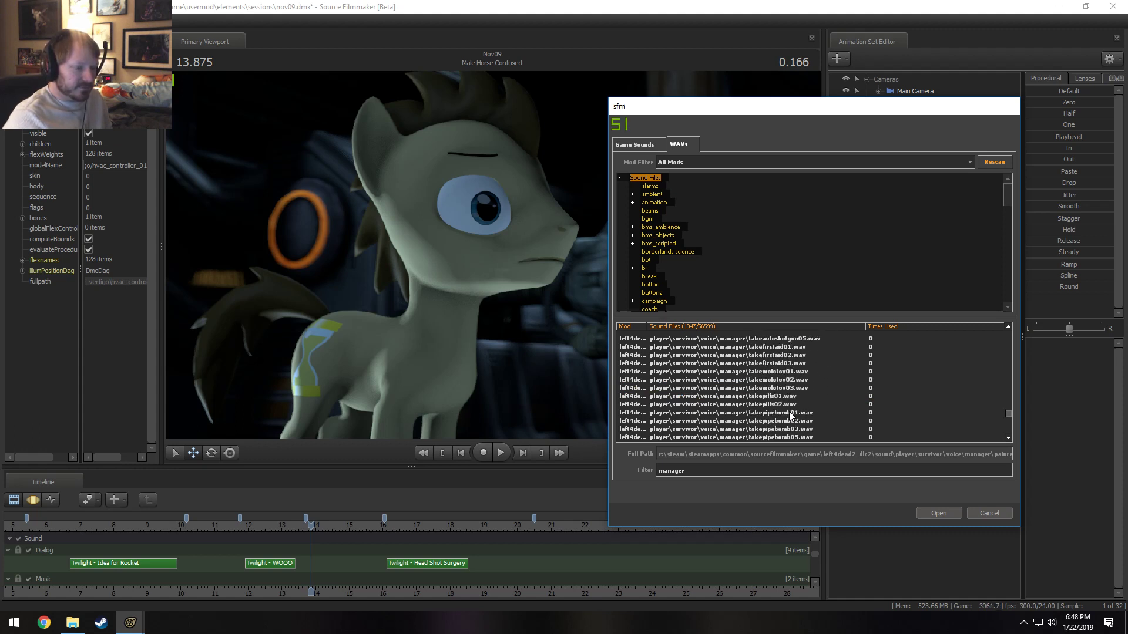
scroll(789, 409, "up", 5)
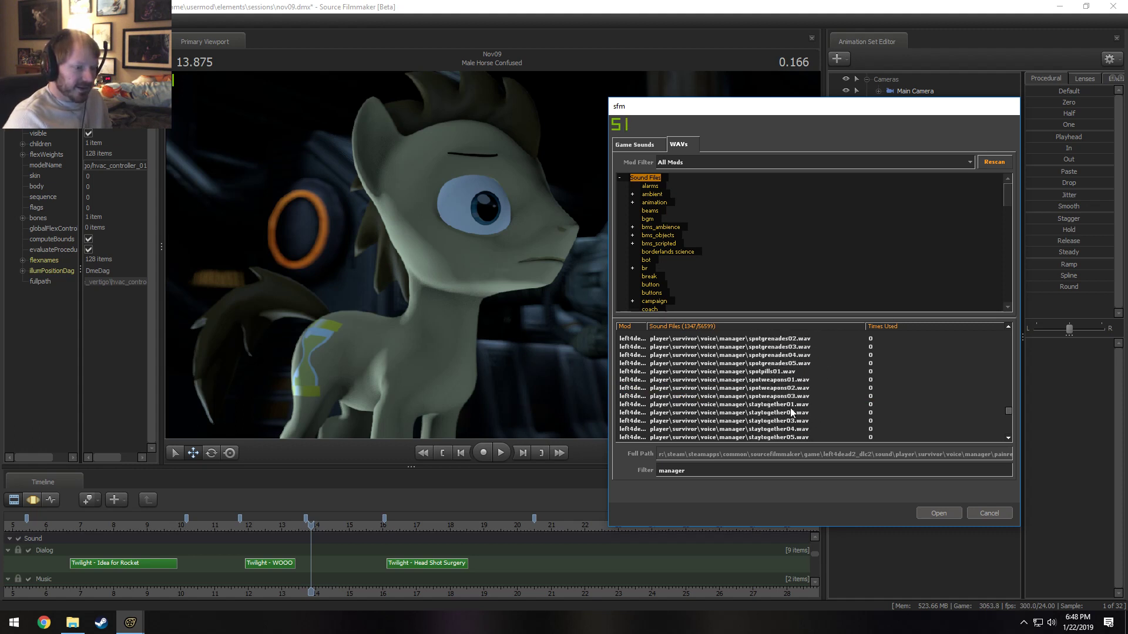
left_click(777, 371)
scroll(755, 372, "up", 1)
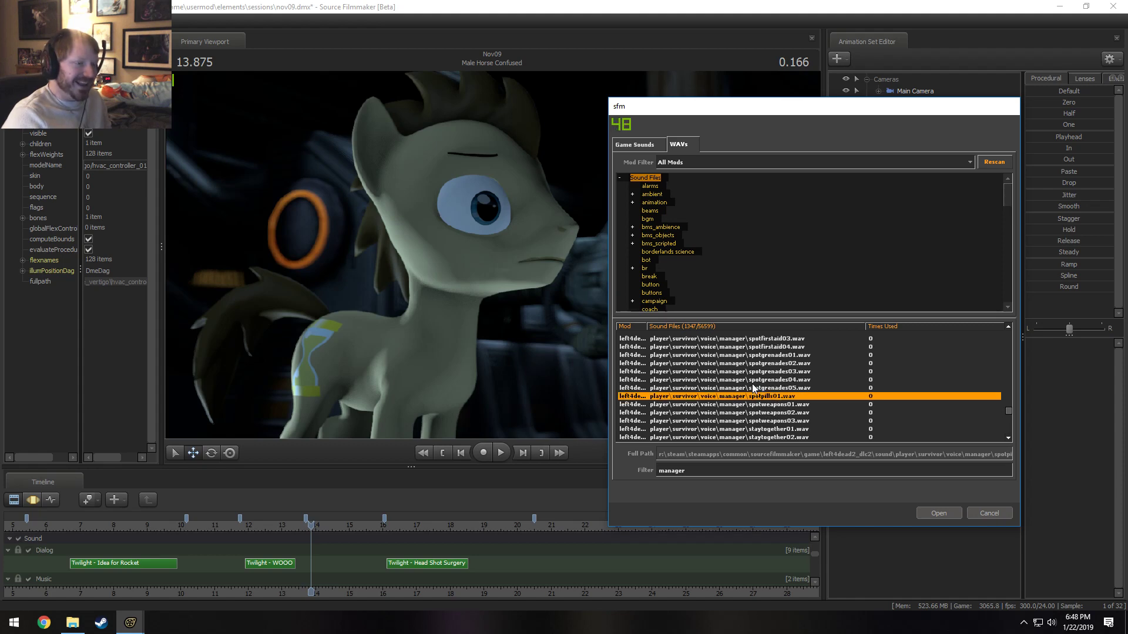
double_click(765, 397)
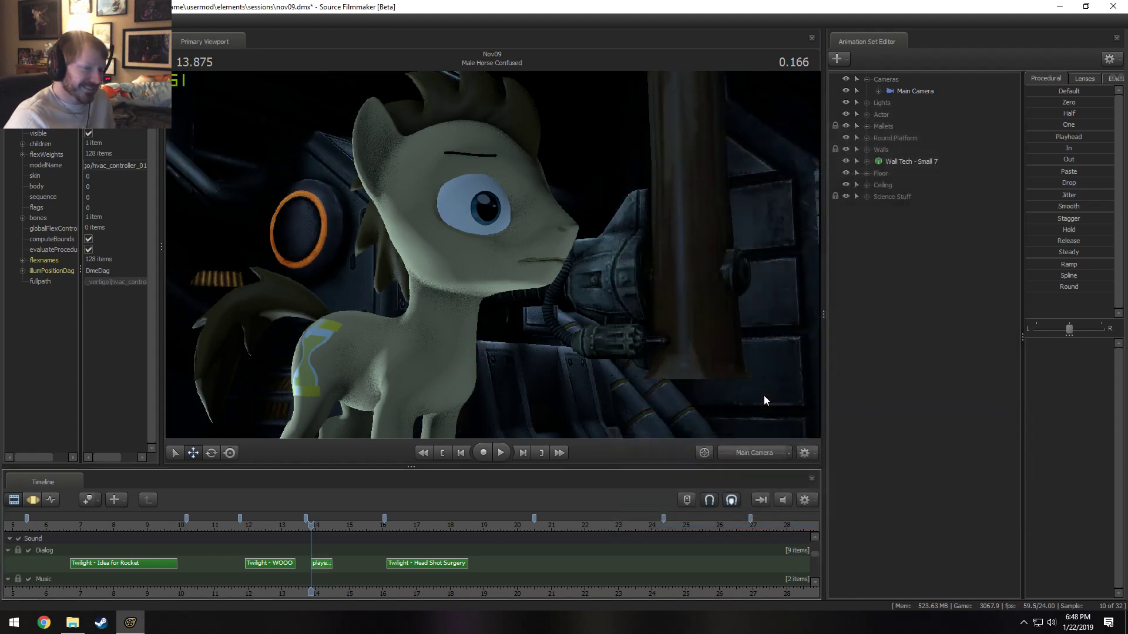
- Play back the shot with the new manager clip and delete that clip from the Dialog track
key("space")
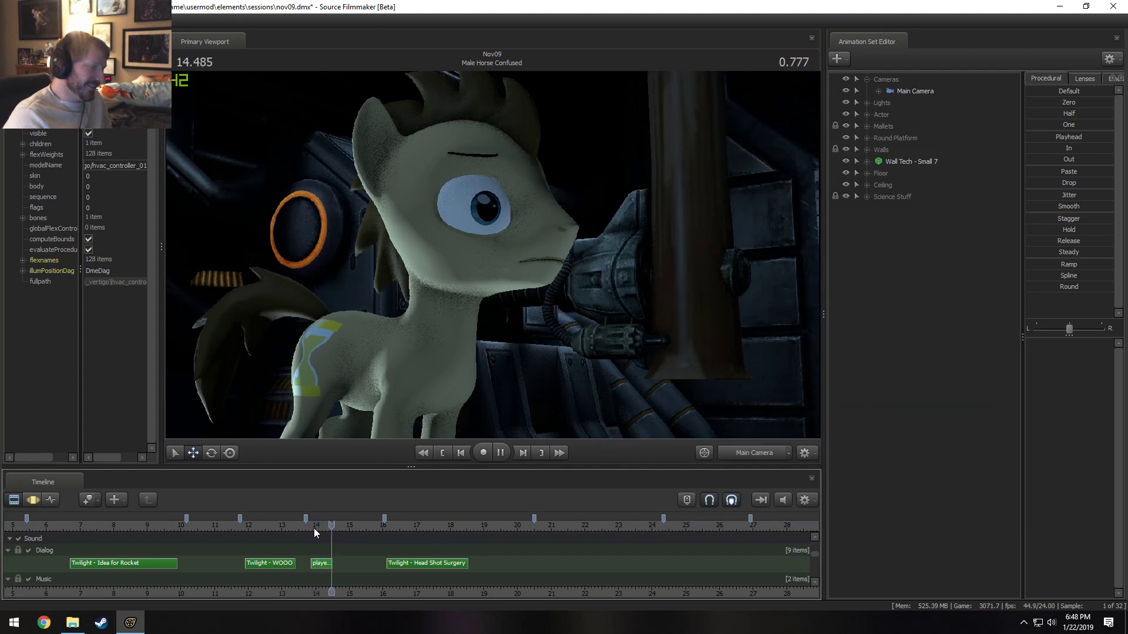
key("space")
left_click_drag(314, 527, 327, 537)
left_click(326, 565)
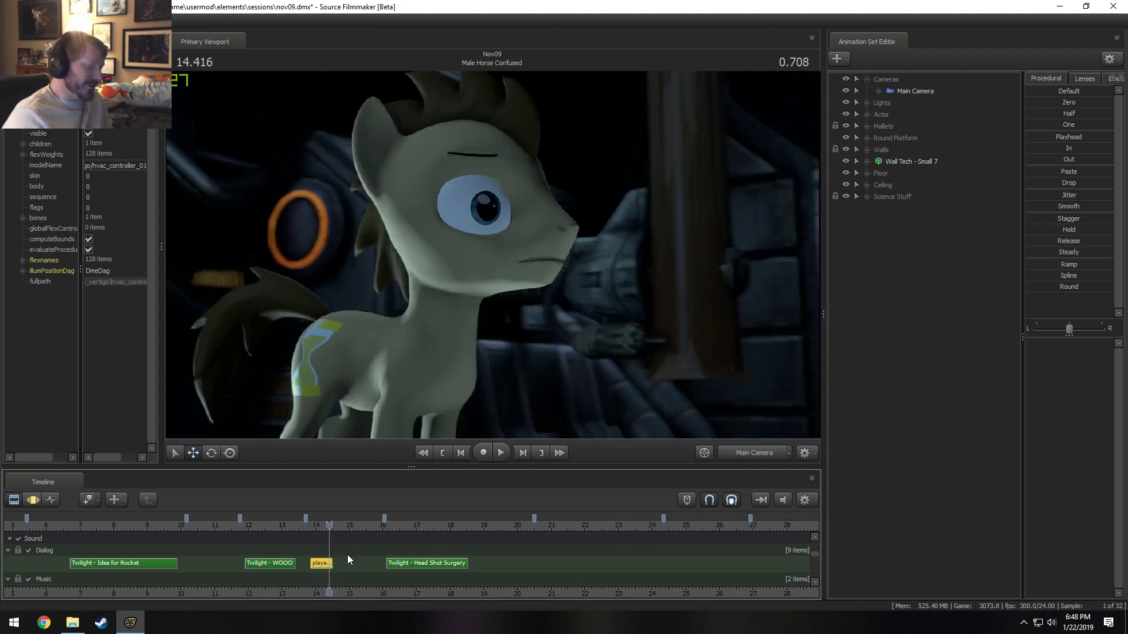
key("Delete")
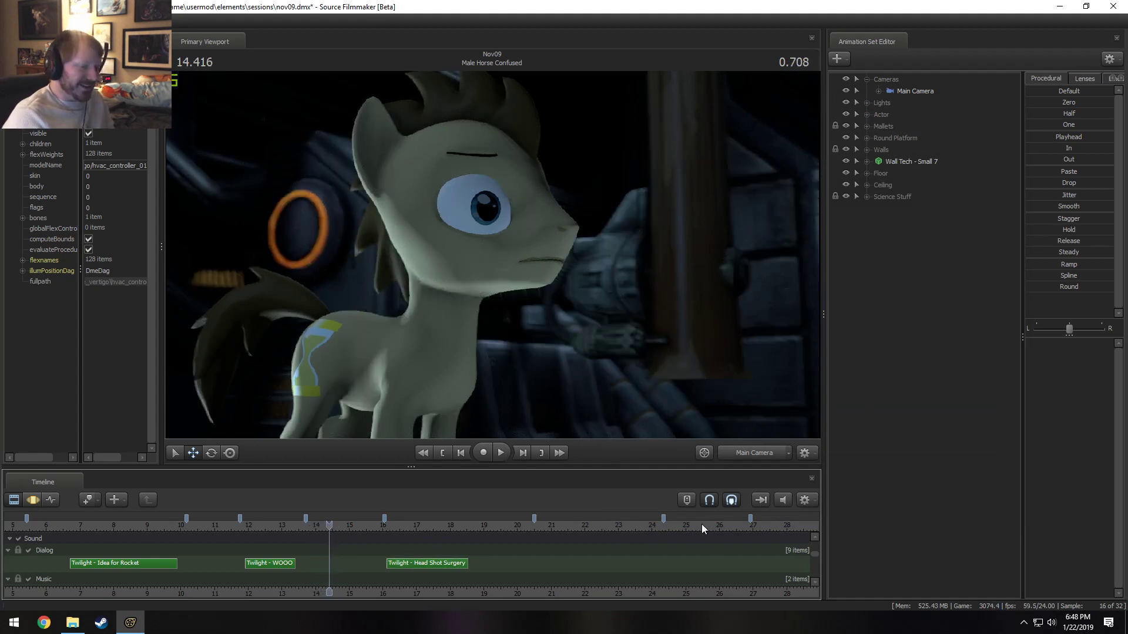
- Reopen the sound library for the Dialog track and preview sorry04.wav and a screamwhilepounced clip
right_click(315, 567)
left_click(340, 497)
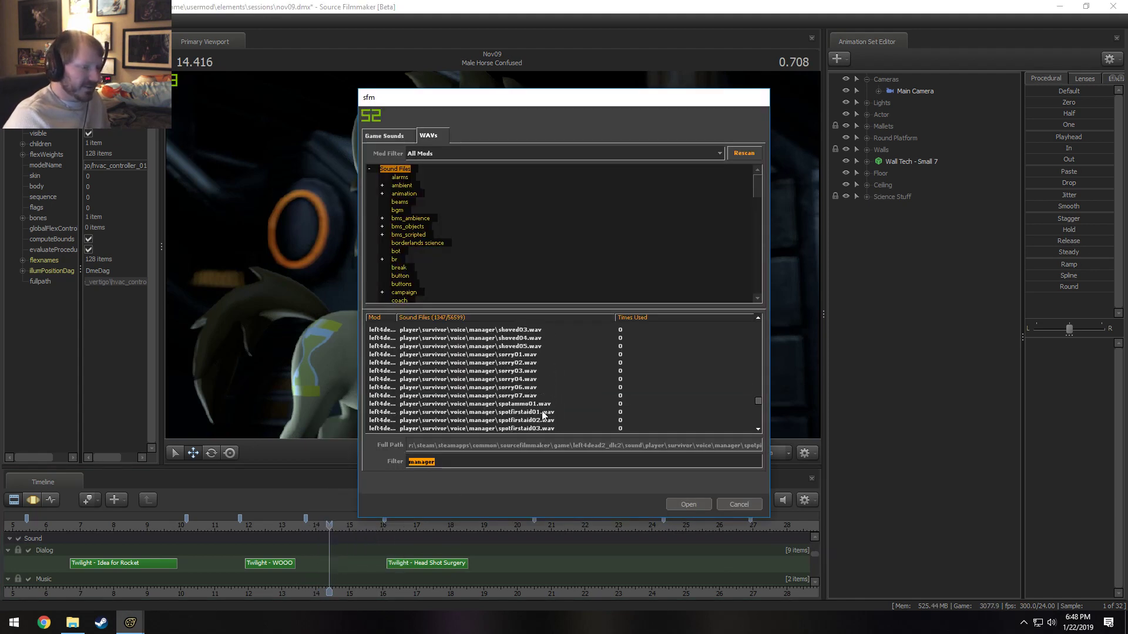
left_click(520, 380)
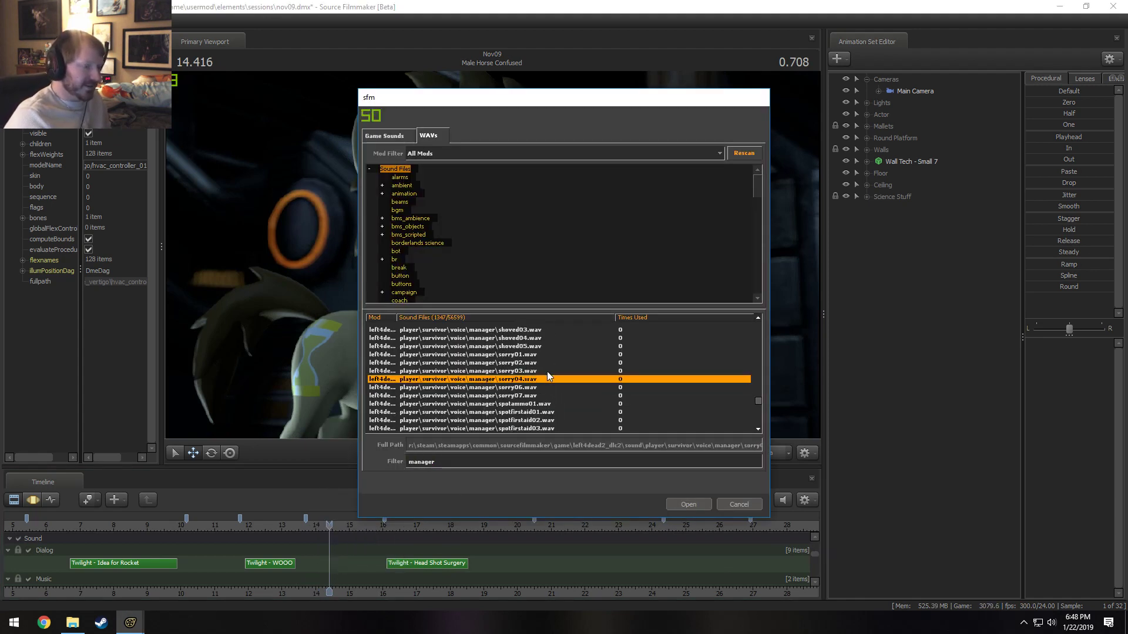
scroll(522, 378, "up", 3)
left_click(516, 380)
- Go back to the earlier manager clips and preview choke07.wav and cough02.wav
scroll(518, 396, "up", 3)
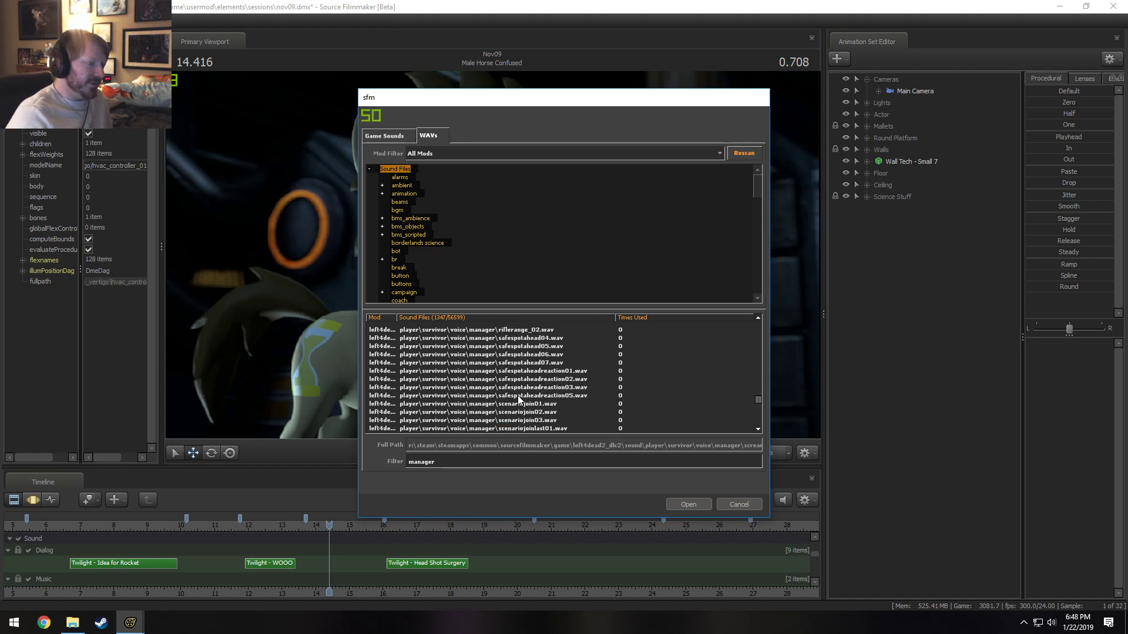
scroll(544, 394, "down", 1)
scroll(538, 397, "up", 3)
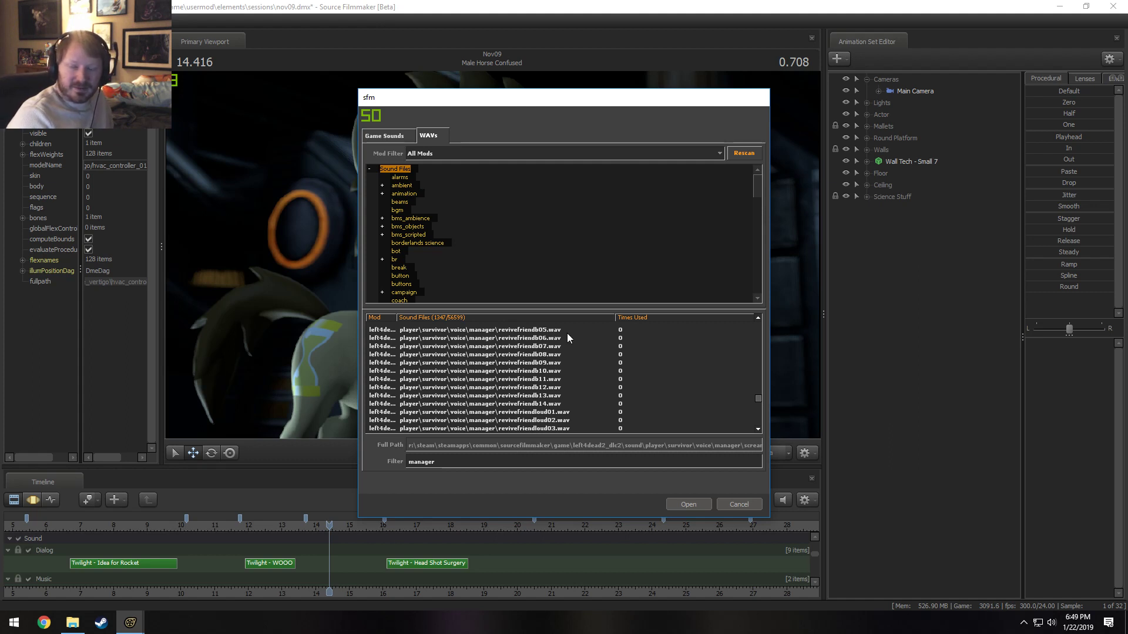
scroll(556, 379, "up", 5)
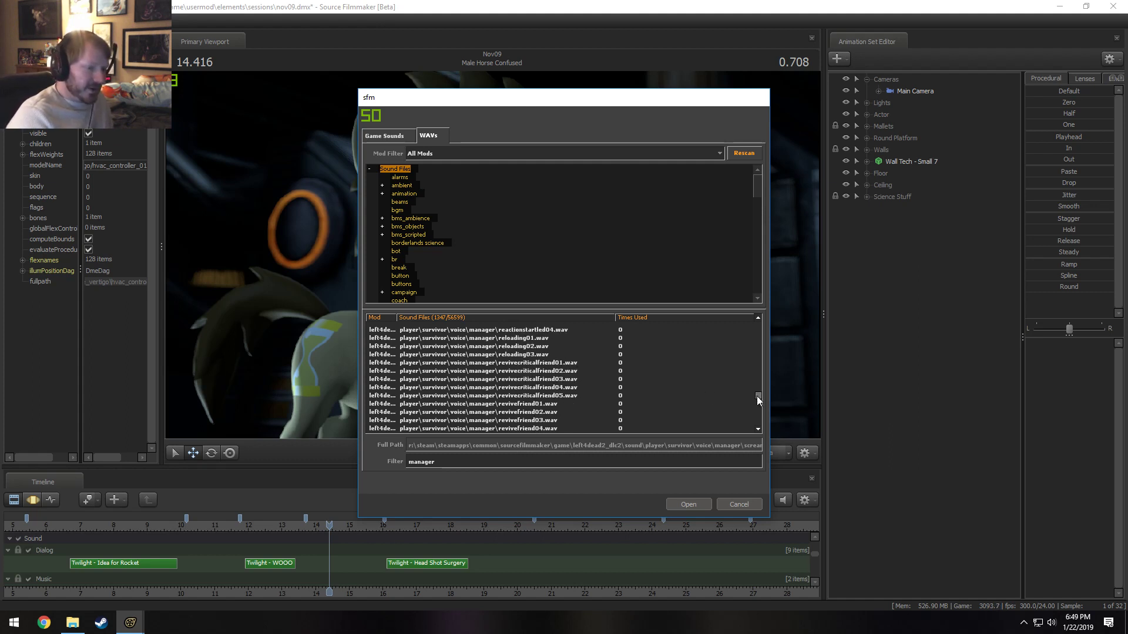
left_click_drag(756, 396, 749, 344)
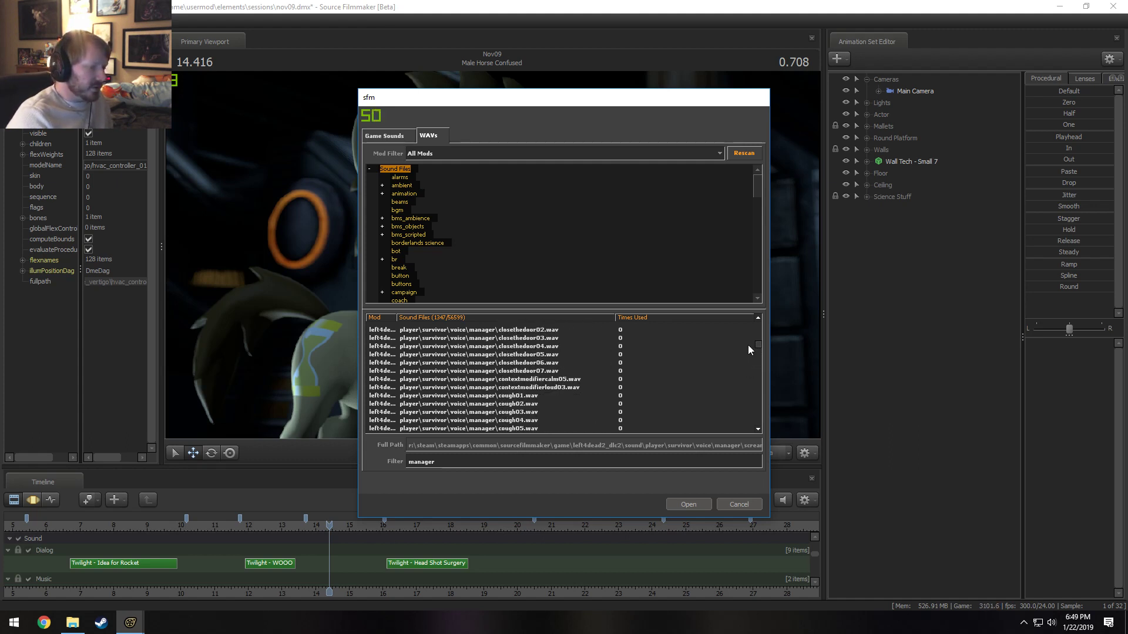
scroll(551, 364, "up", 3)
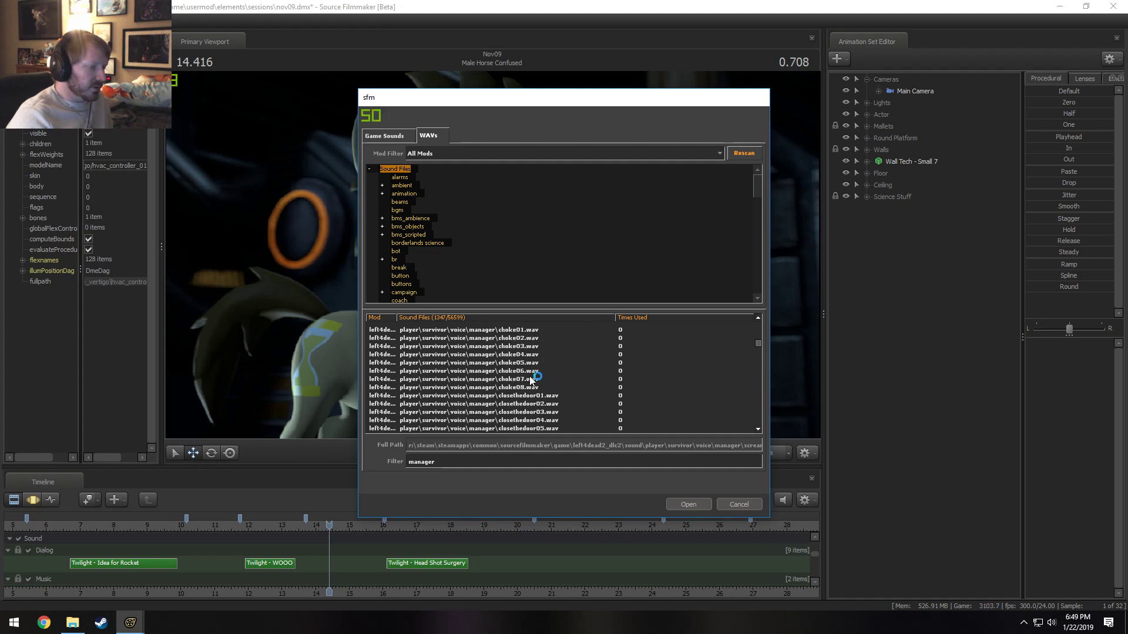
left_click(531, 381)
scroll(531, 380, "down", 3)
left_click(530, 404)
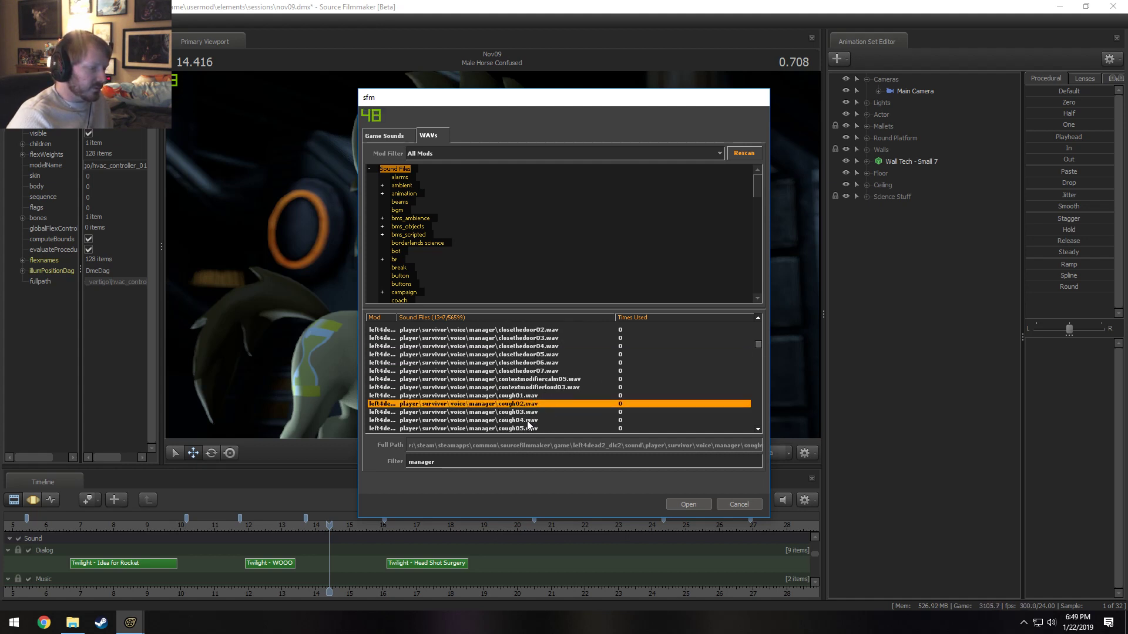
- Preview and compare the manager clips deathscream03.wav, deathscream04.wav, deathscream05.wav and deathscream06.wav
scroll(528, 422, "down", 9)
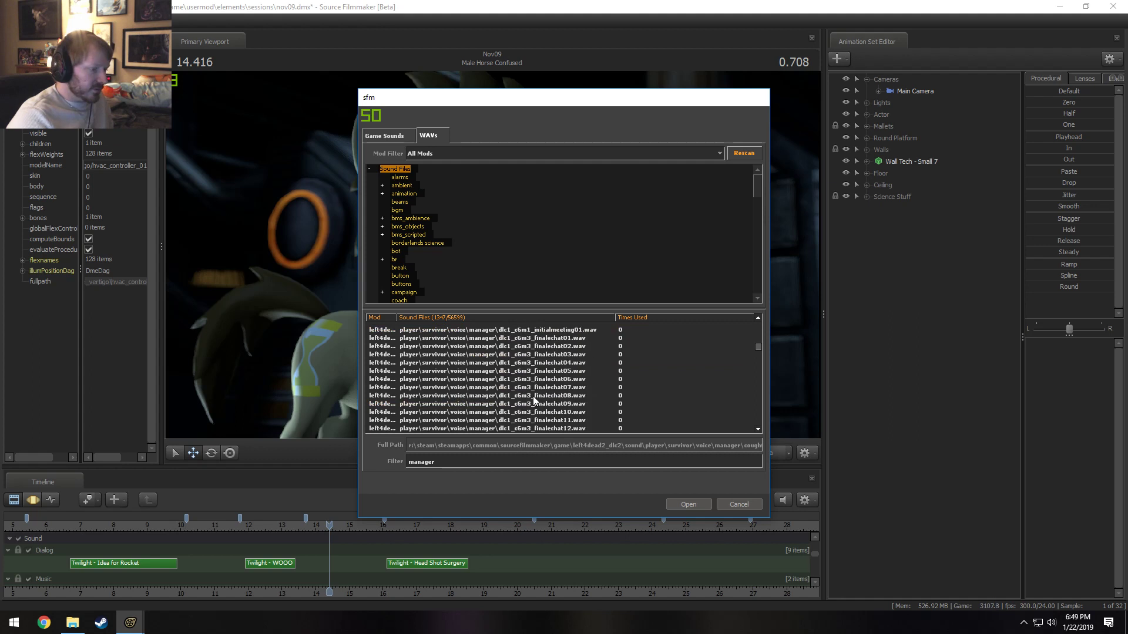
scroll(531, 391, "up", 4)
left_click(532, 371)
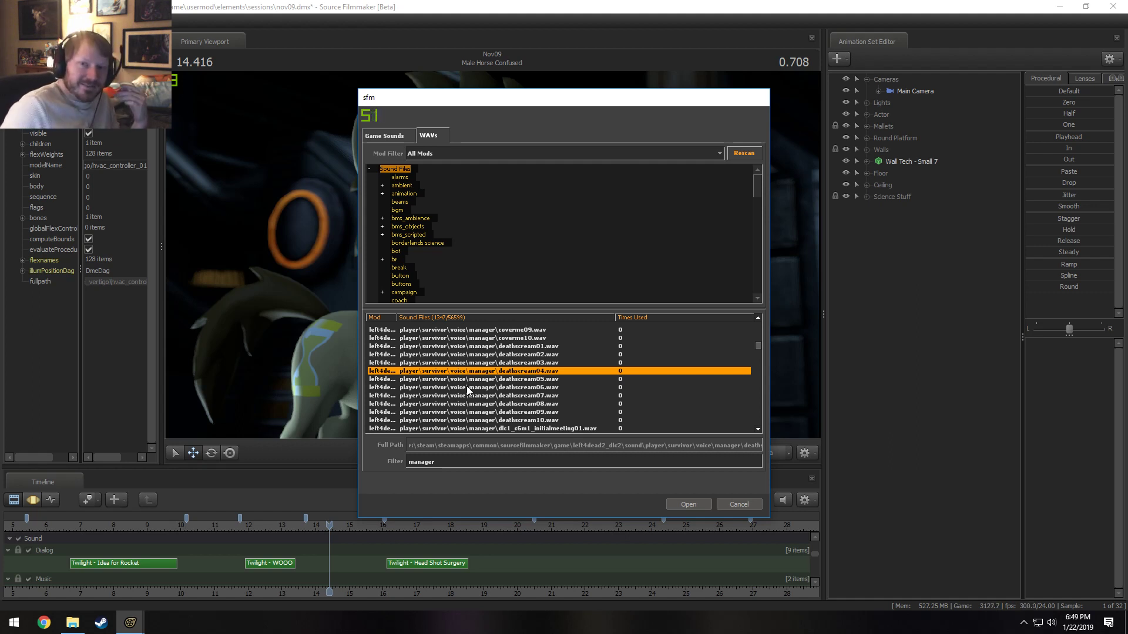
left_click(525, 363)
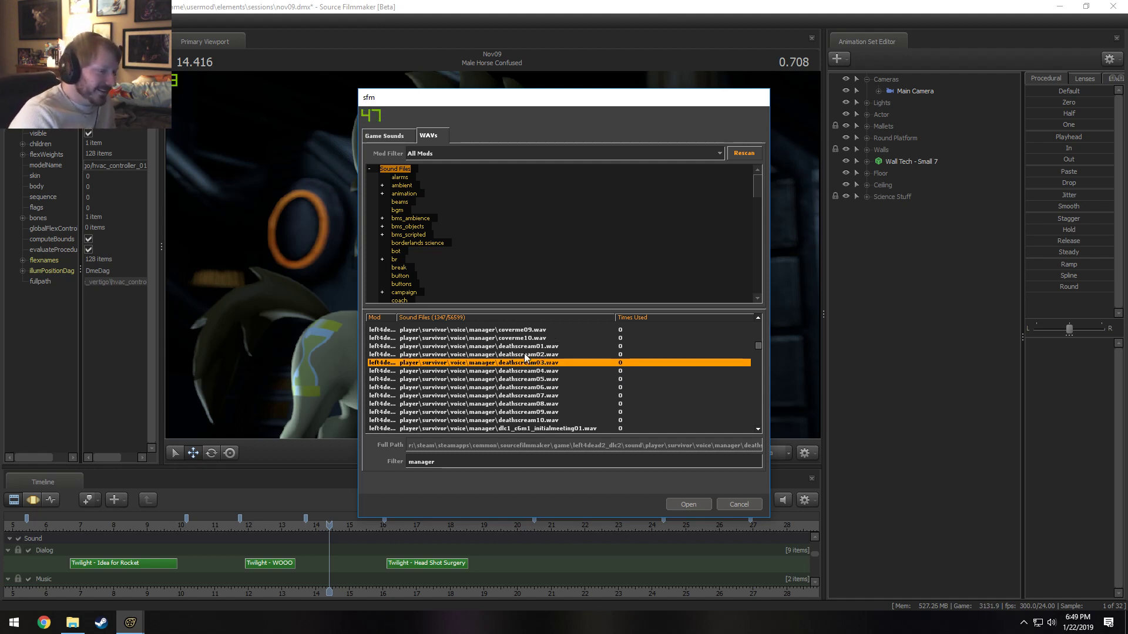
left_click(520, 371)
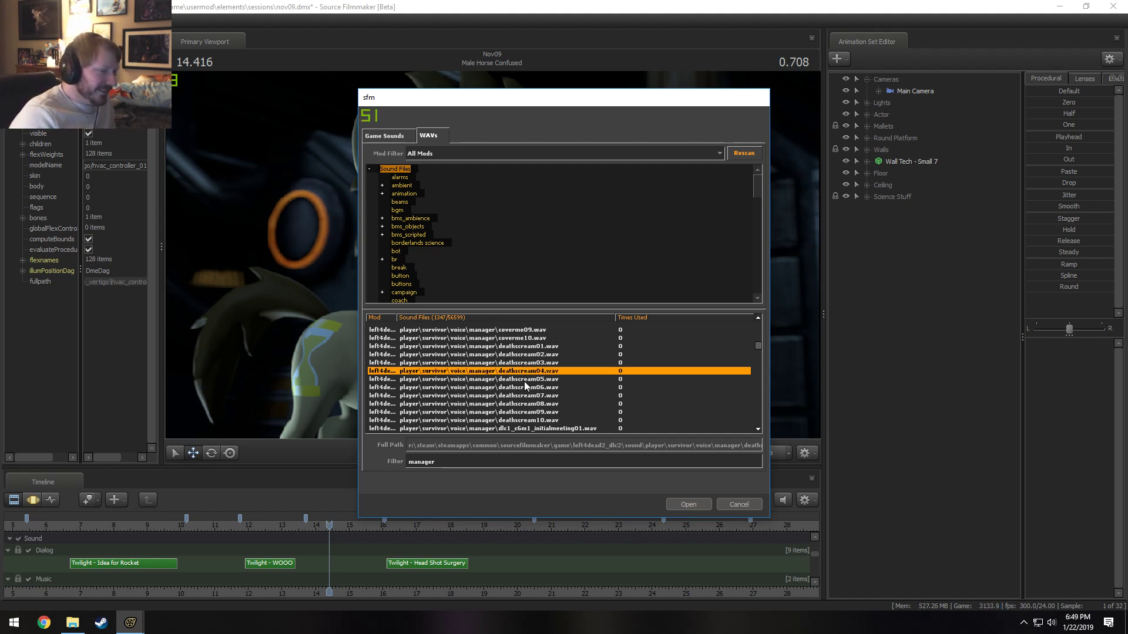
left_click(524, 379)
left_click(527, 388)
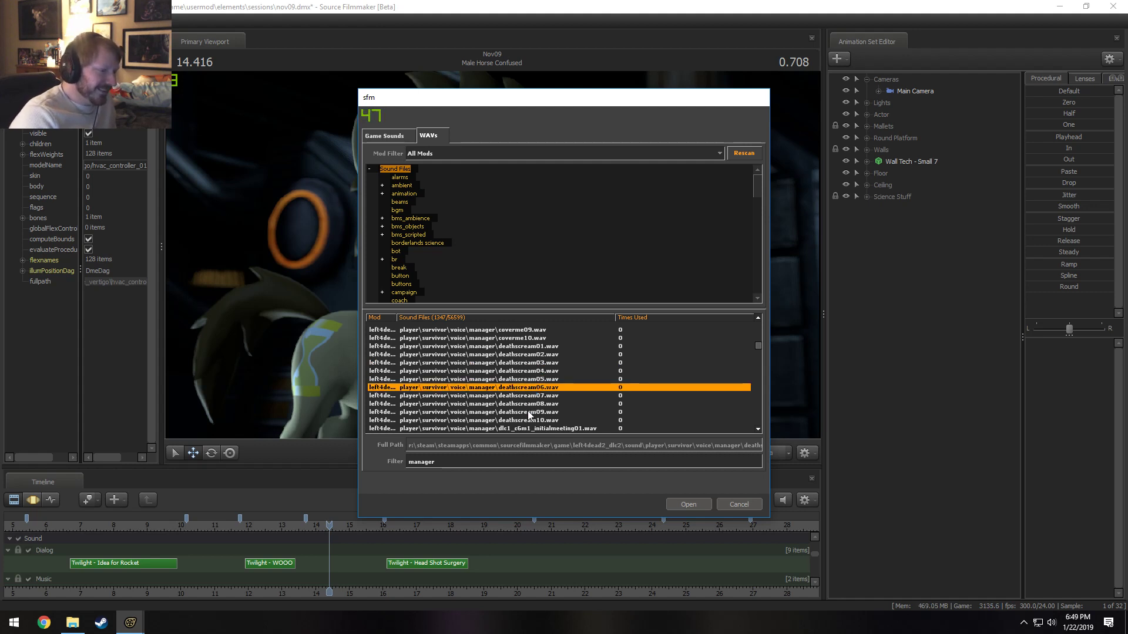
- Preview the manager clips deathscream09.wav, deathscream10.wav and deathscream01.wav, as well as one of the choke clips
left_click(527, 412)
left_click(531, 421)
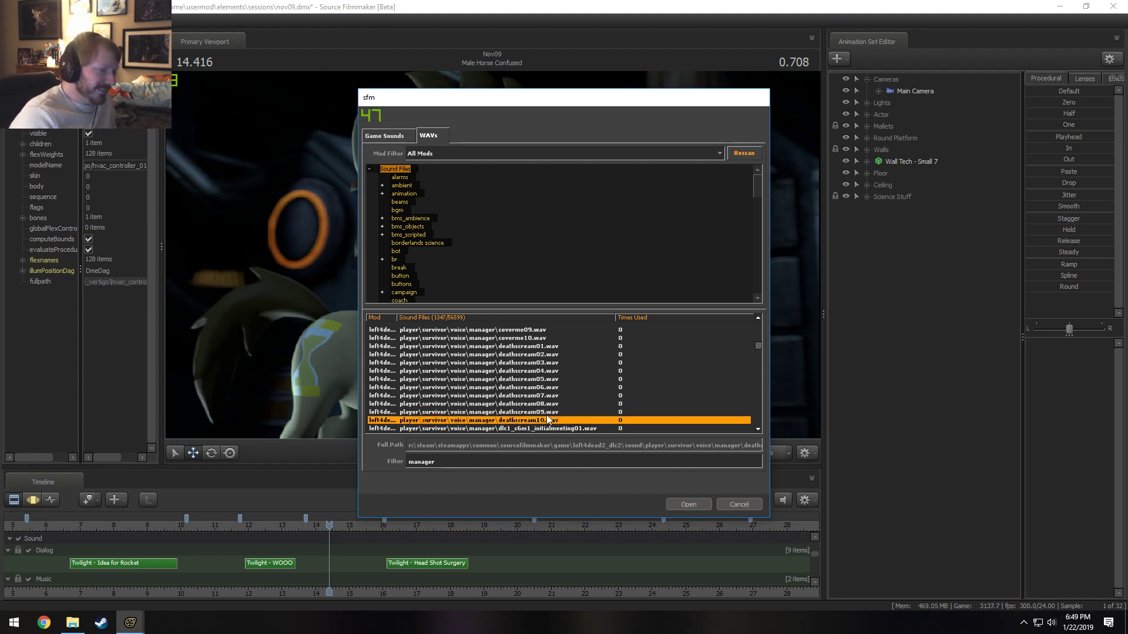
left_click(537, 347)
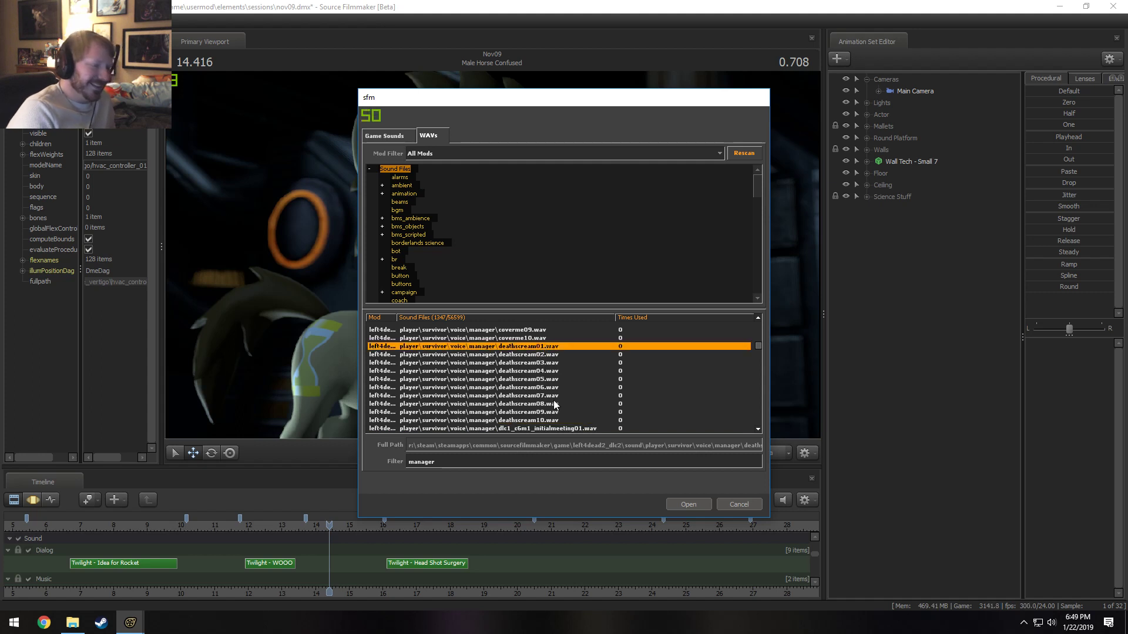
scroll(557, 404, "down", 4)
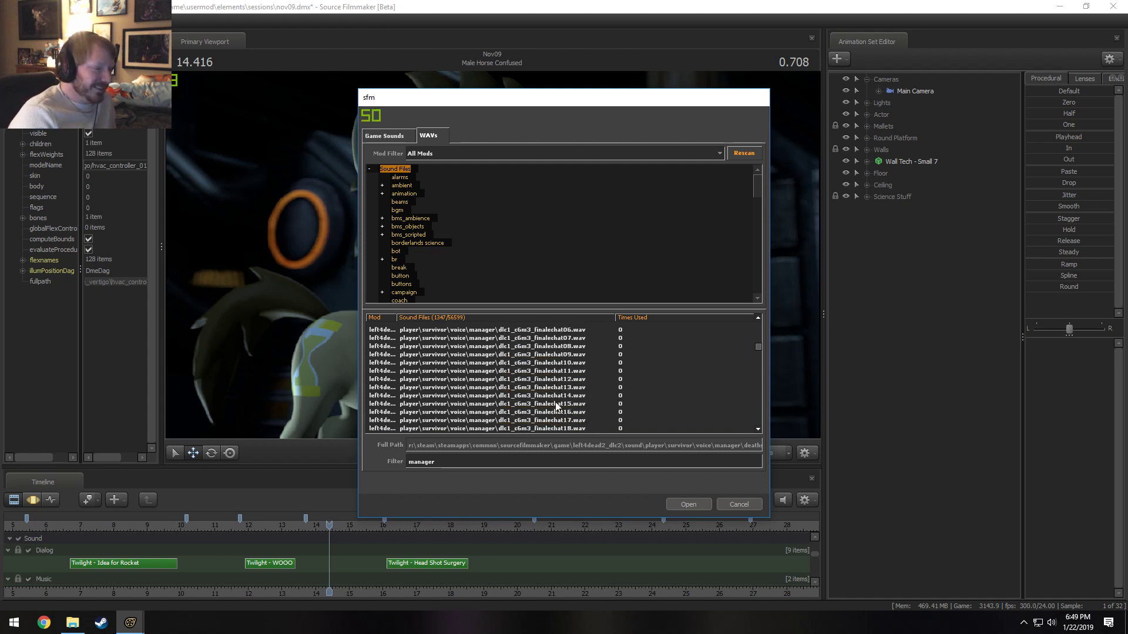
scroll(556, 406, "up", 4)
scroll(546, 403, "up", 6)
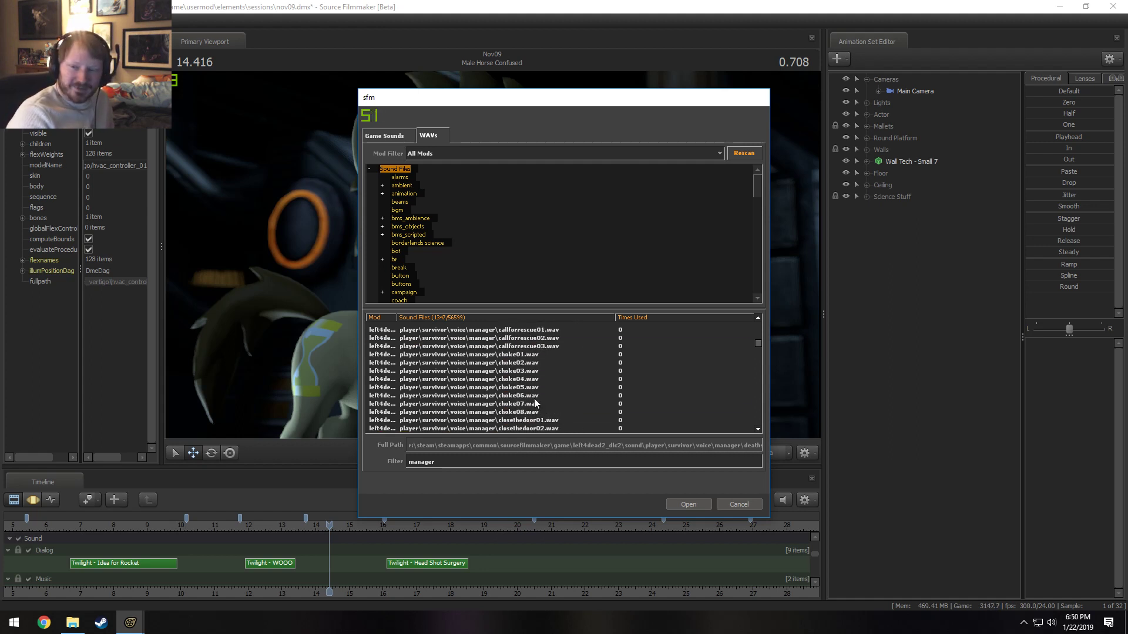
left_click(530, 379)
- Return to the start of the filtered sound list and preview griefmanager03.wav and alertgiveitem04.wav
scroll(530, 380, "up", 6)
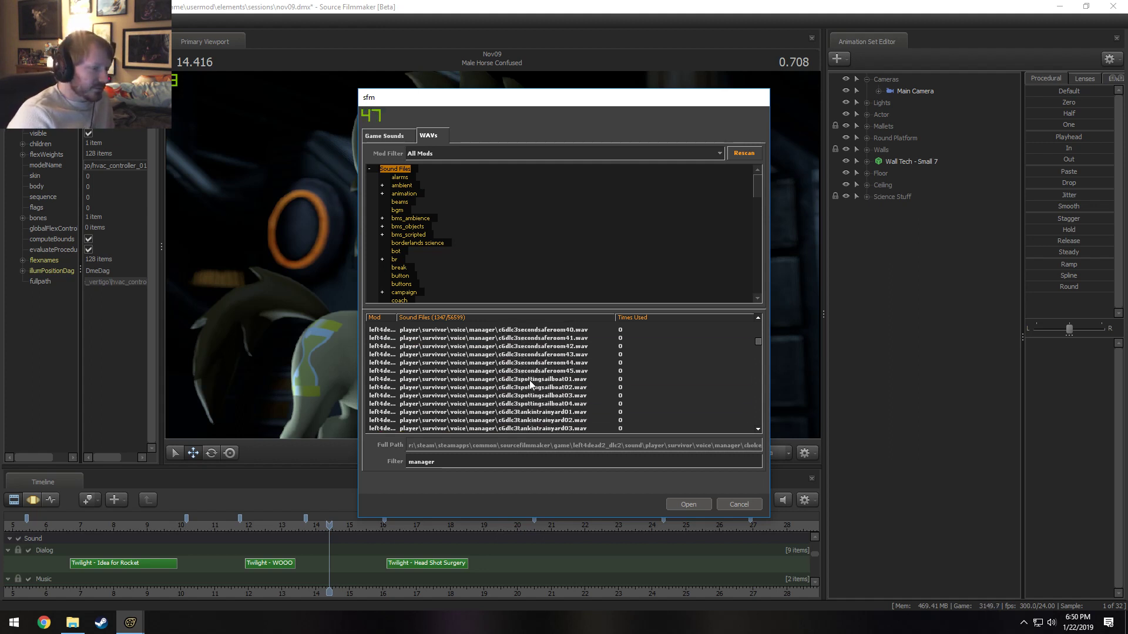
scroll(534, 380, "up", 10)
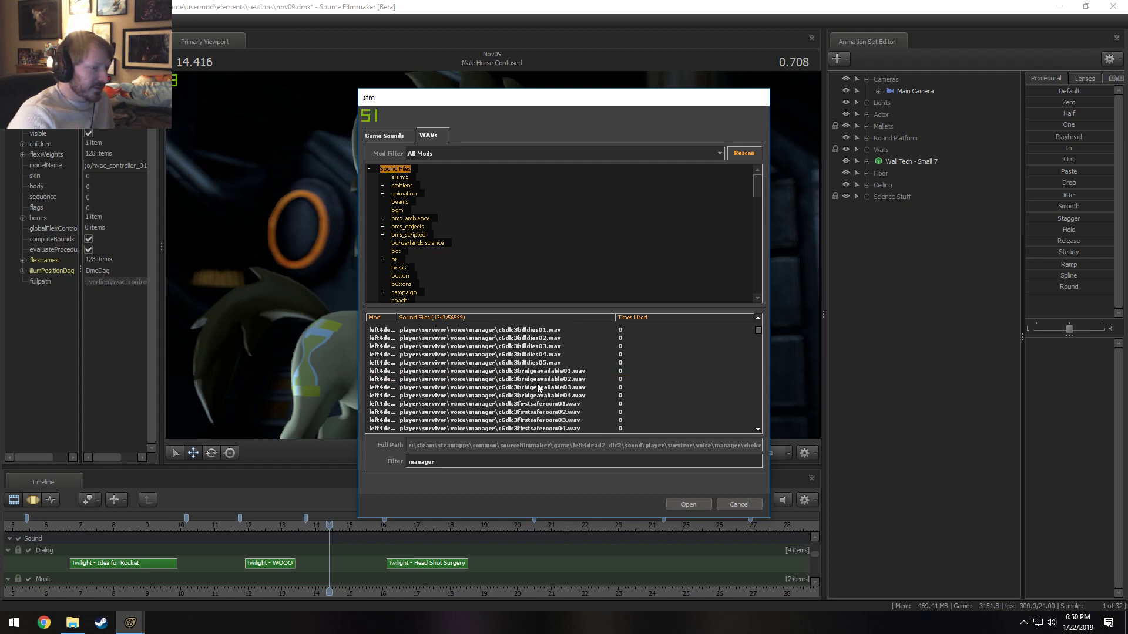
scroll(537, 383, "up", 2)
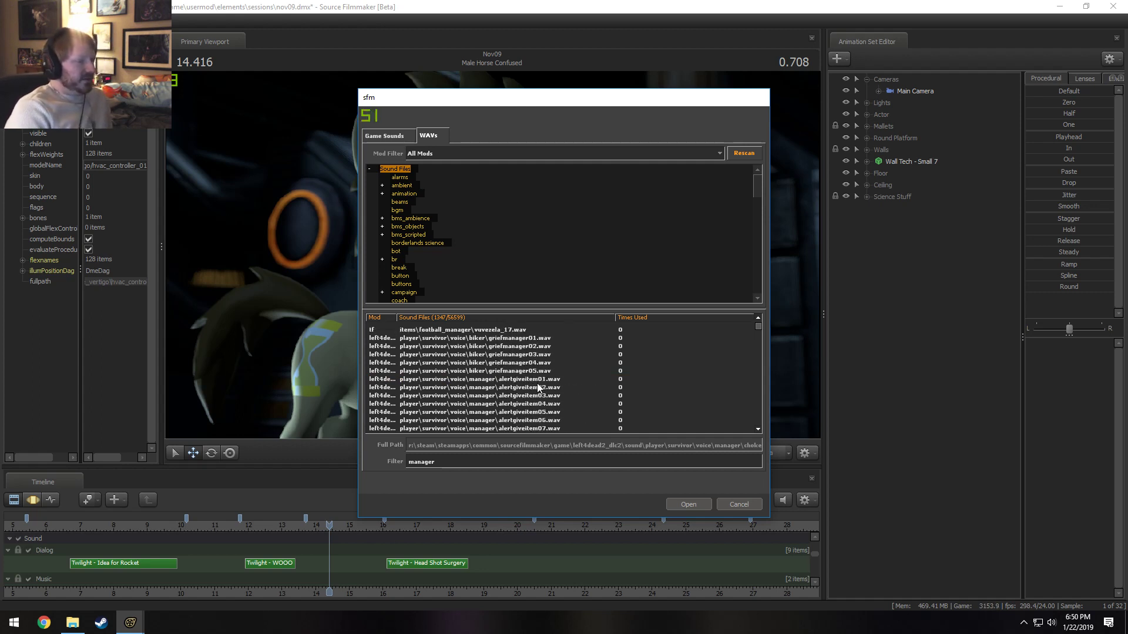
left_click(523, 355)
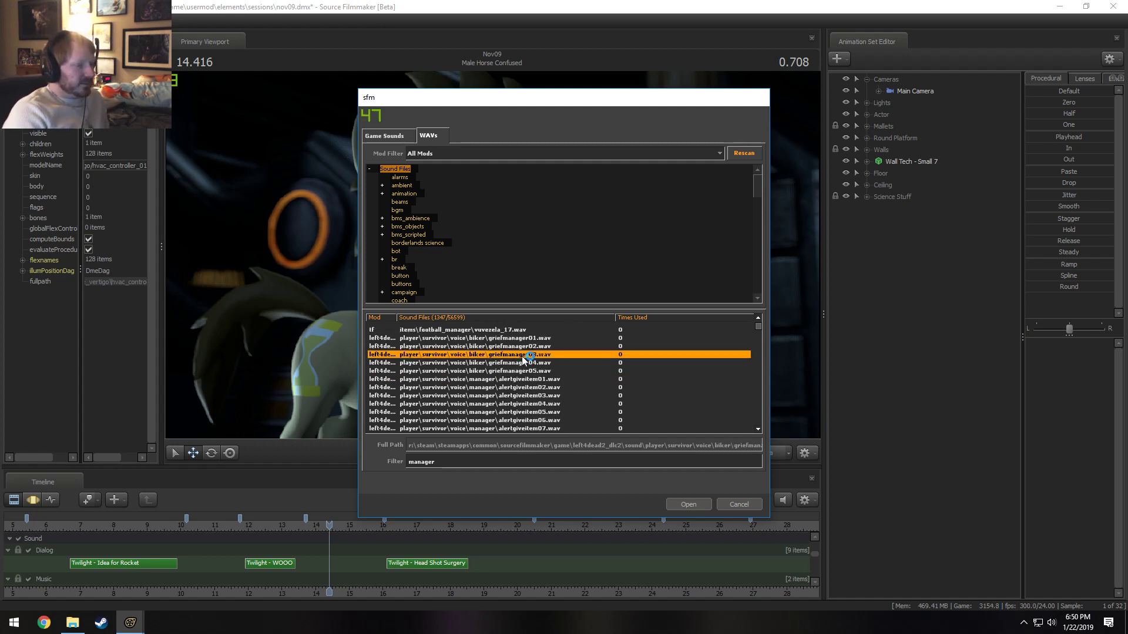
left_click(530, 404)
- Find the generic manager clips and preview generic16.wav, generic22.wav, generic20.wav and generic02.wav
scroll(534, 403, "down", 2)
scroll(535, 401, "down", 2)
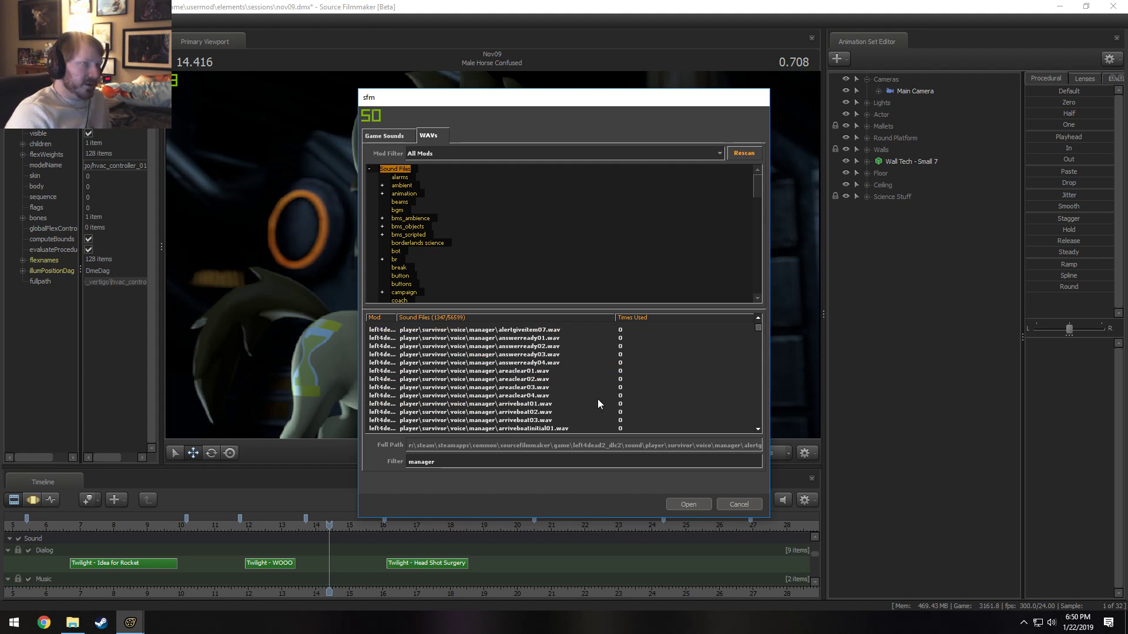
left_click_drag(760, 326, 766, 367)
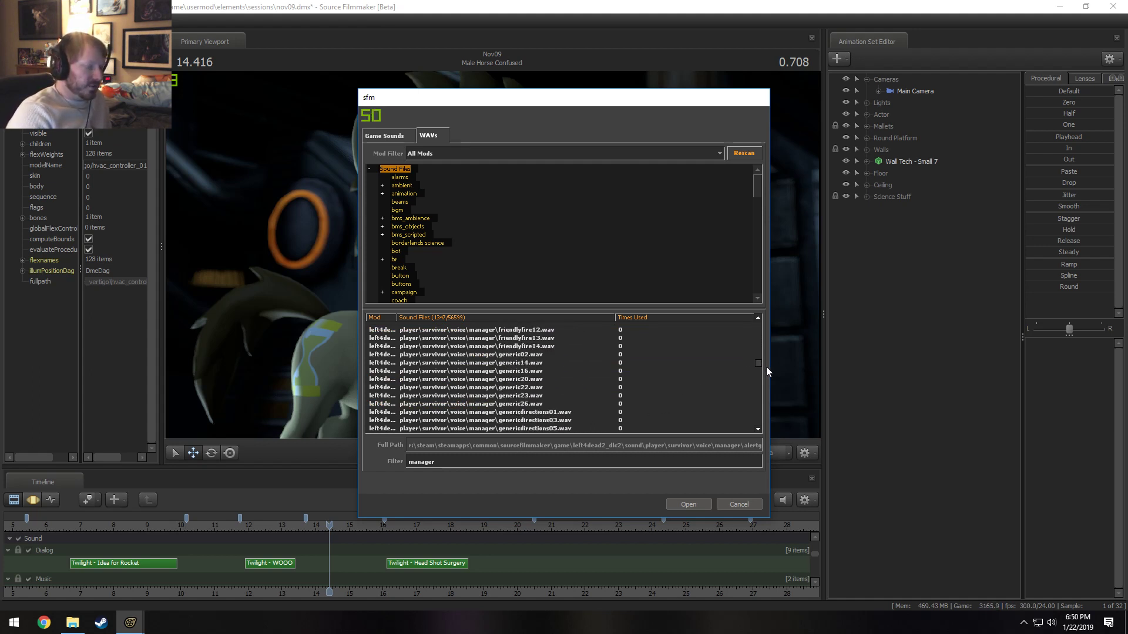
left_click(532, 379)
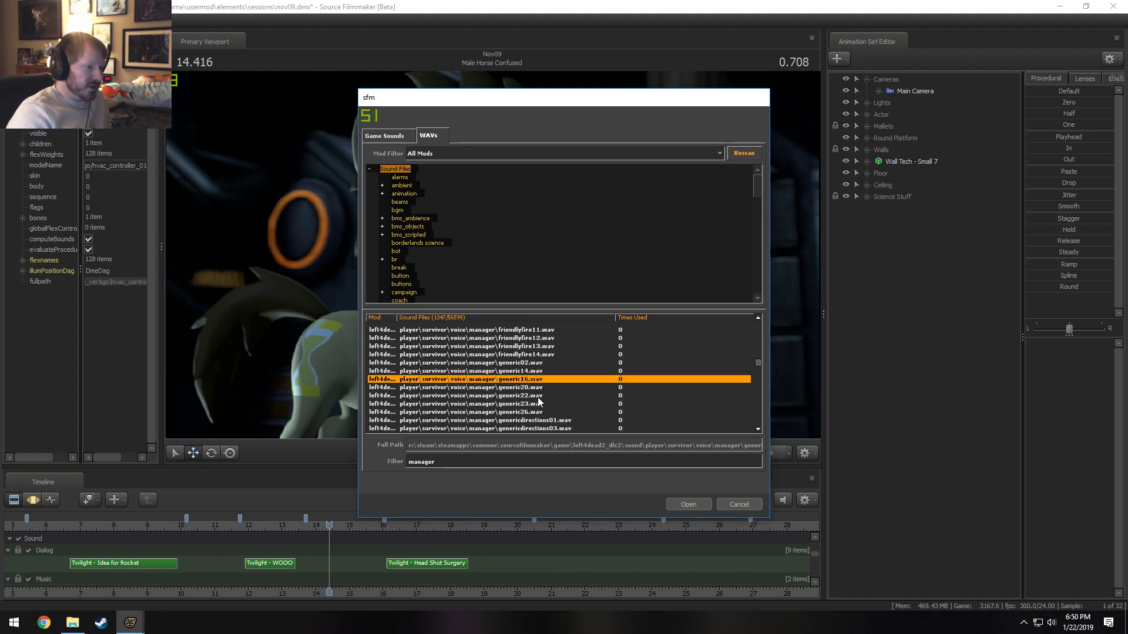
left_click(537, 398)
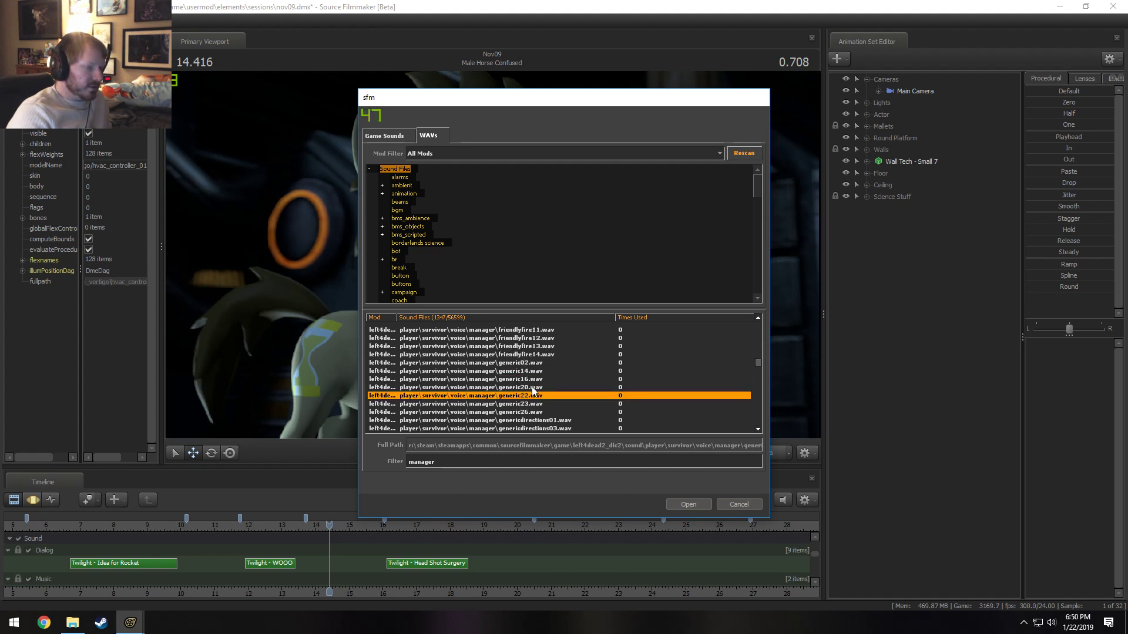
left_click(533, 389)
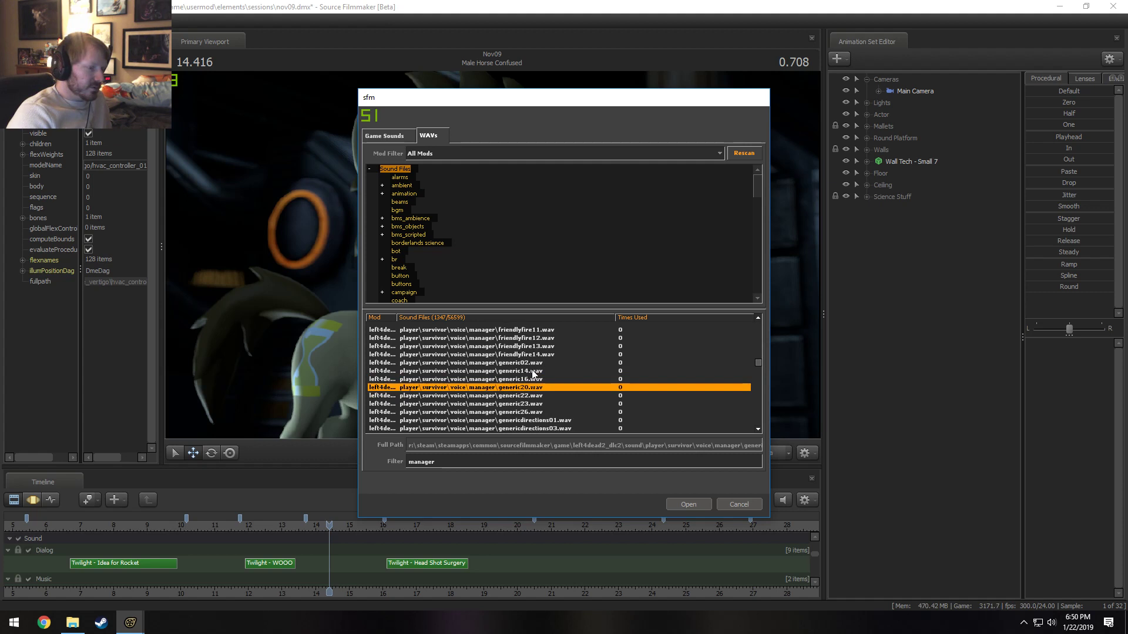
left_click(534, 362)
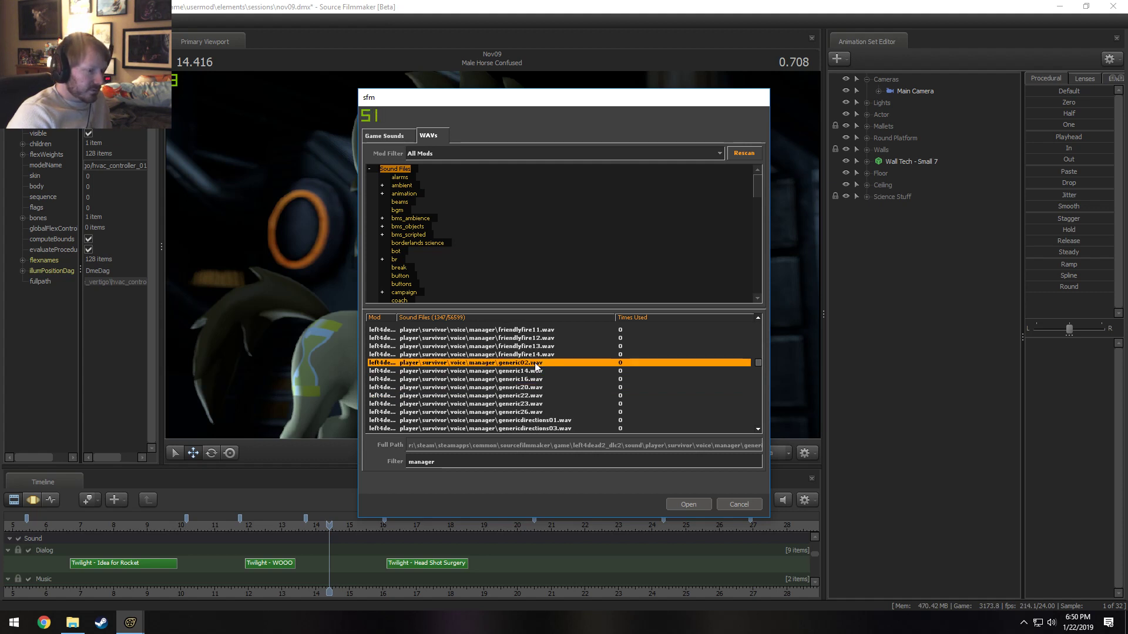
- Preview the manager clips genericresponses39.wav, gettingrevived03.wav and goingtodie06.wav
scroll(536, 379, "down", 3)
scroll(538, 386, "down", 5)
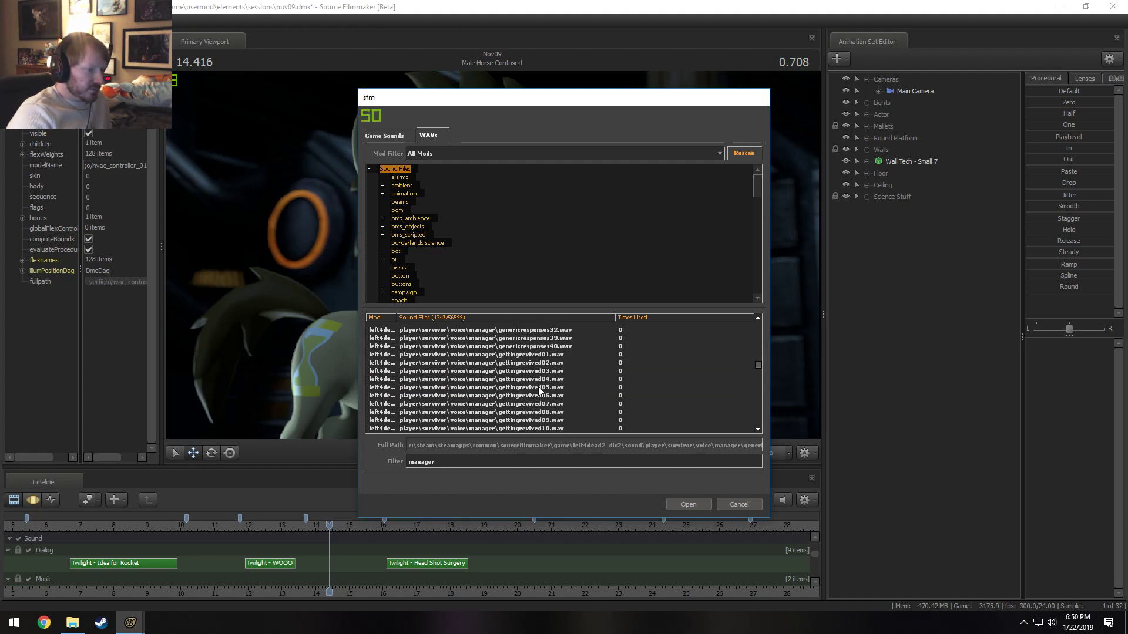
left_click(546, 364)
scroll(543, 369, "up", 2)
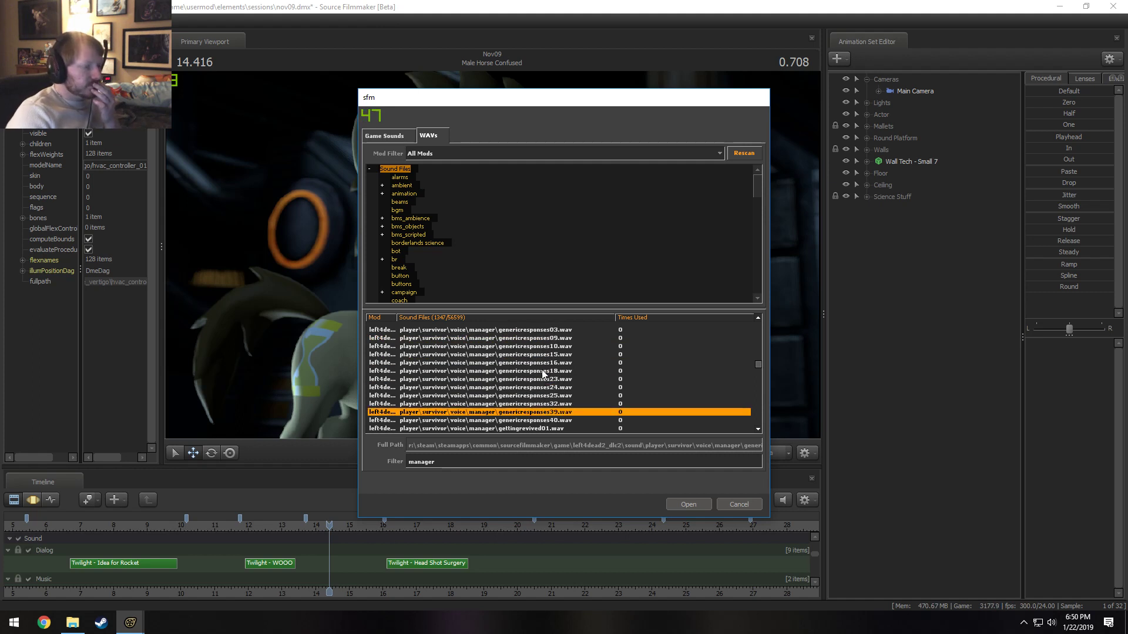
scroll(544, 381, "down", 3)
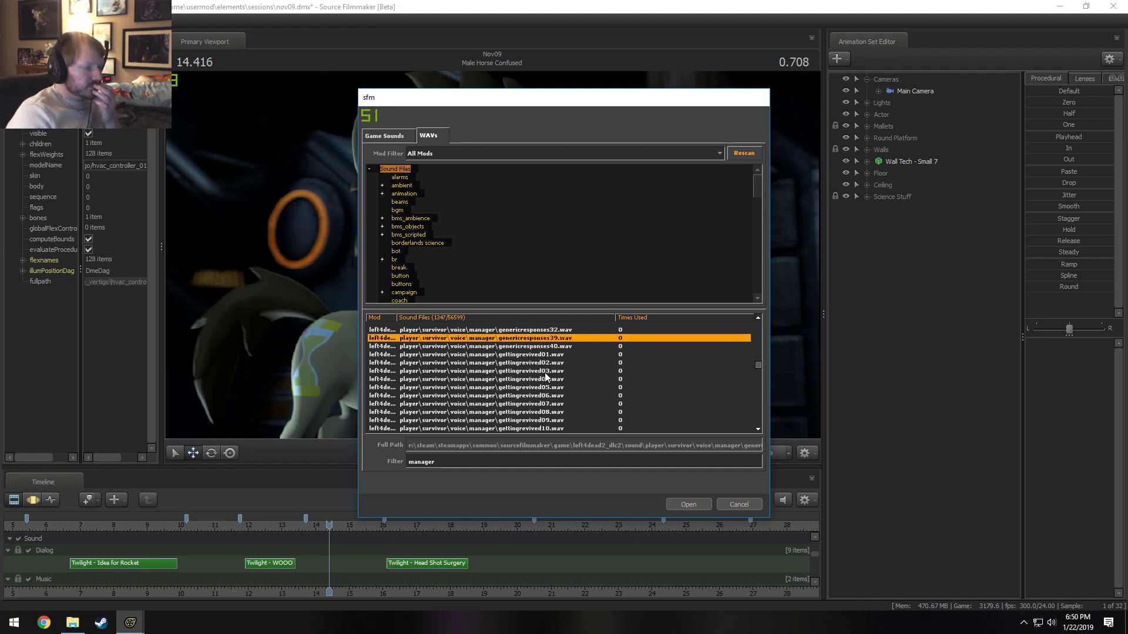
left_click(545, 372)
scroll(546, 380, "down", 5)
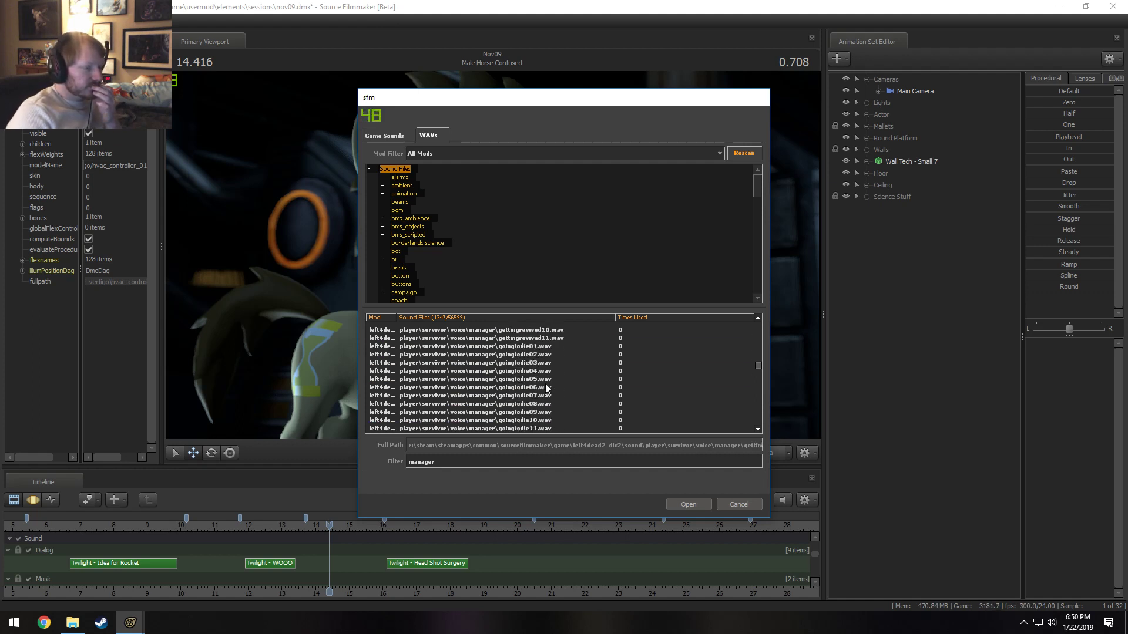
left_click(541, 385)
- Find the manager help clips further on in the sound list and preview help06.wav, help08.wav and help01.wav
scroll(542, 387, "down", 2)
scroll(542, 385, "down", 4)
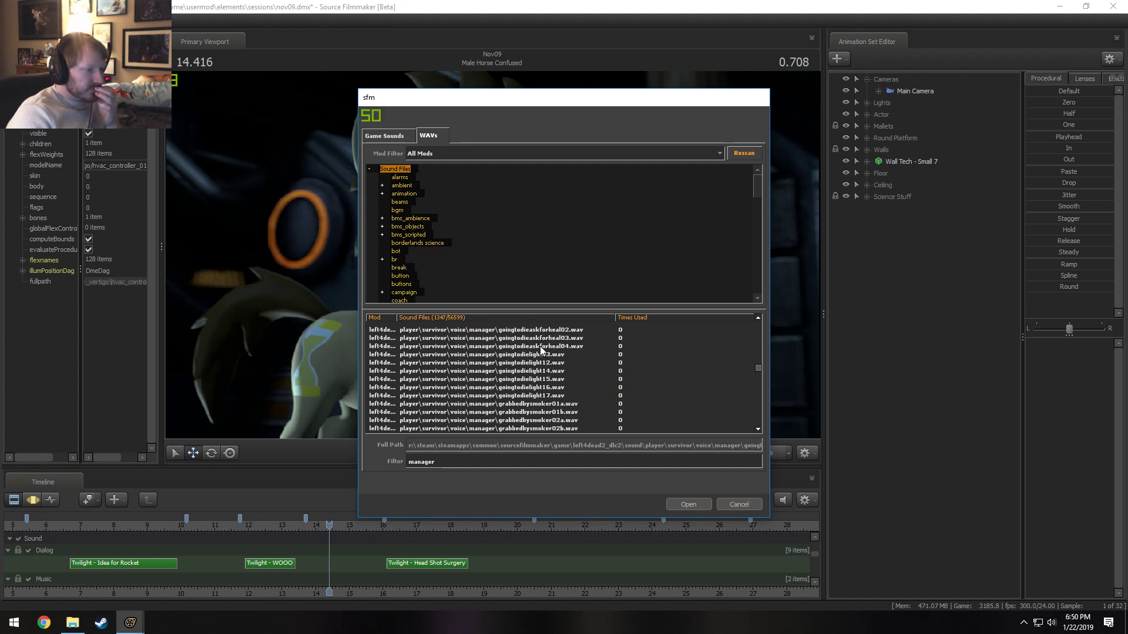
scroll(539, 344, "down", 5)
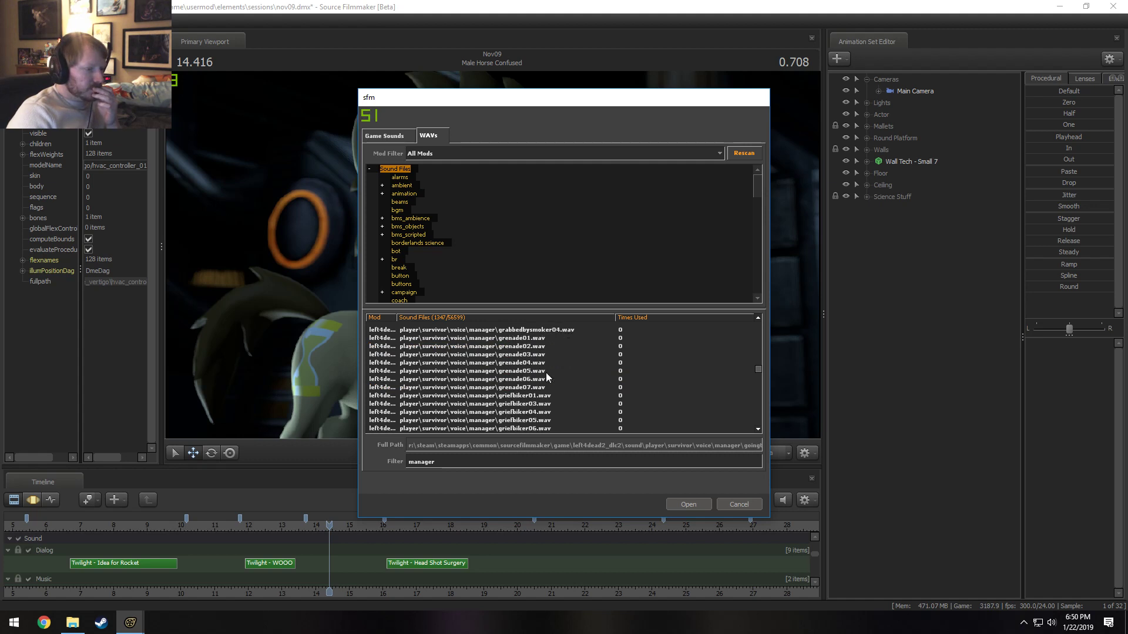
scroll(545, 376, "down", 5)
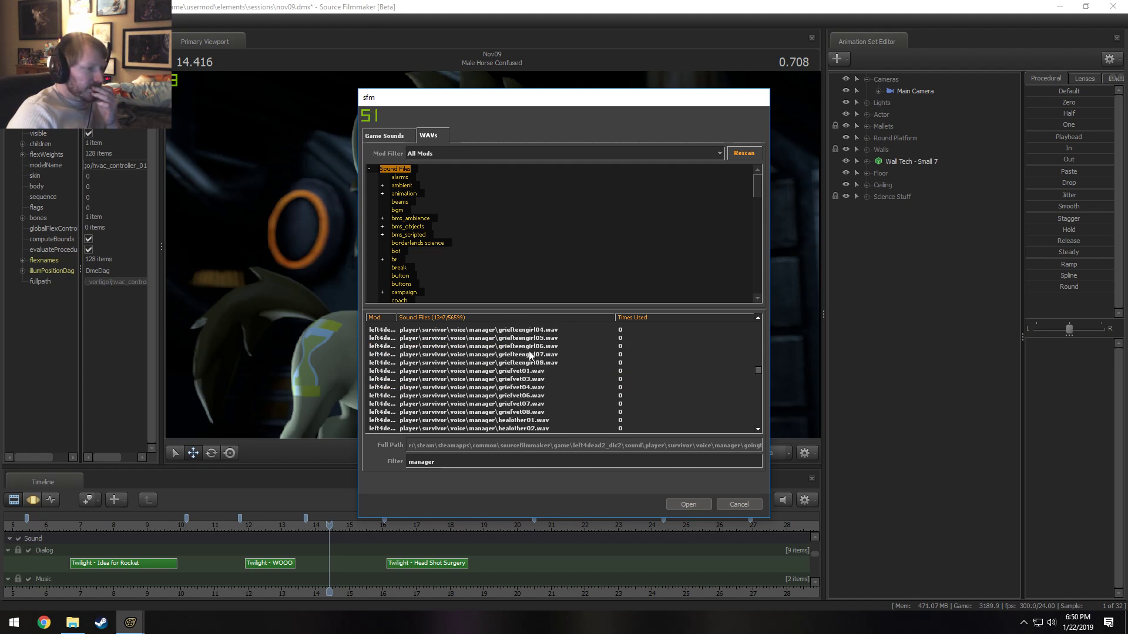
scroll(531, 355, "down", 6)
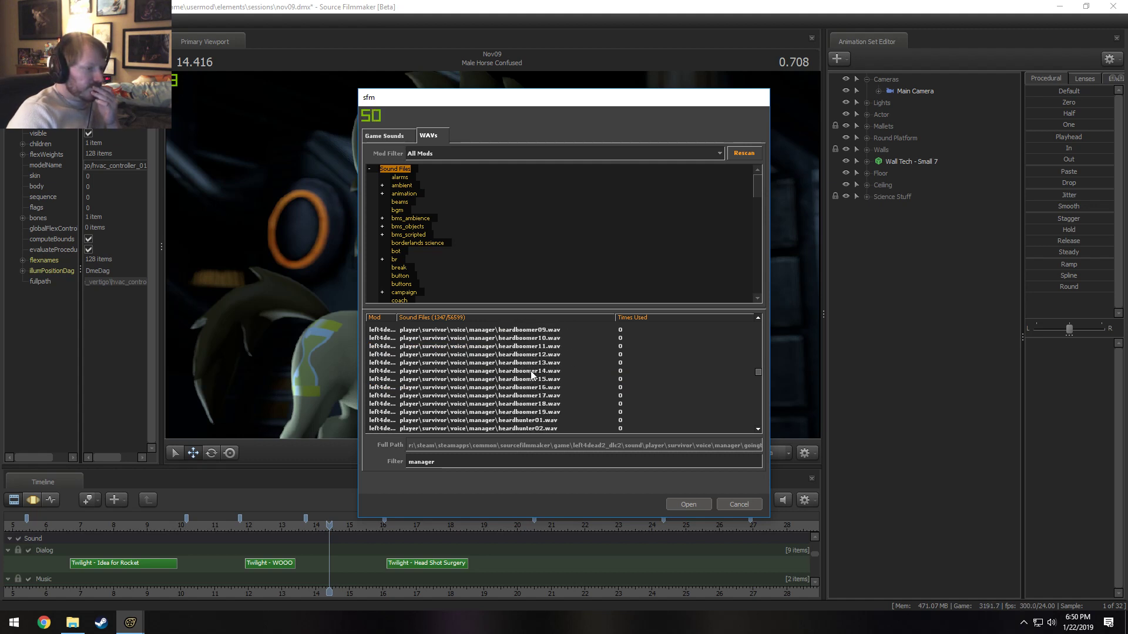
scroll(531, 372, "down", 8)
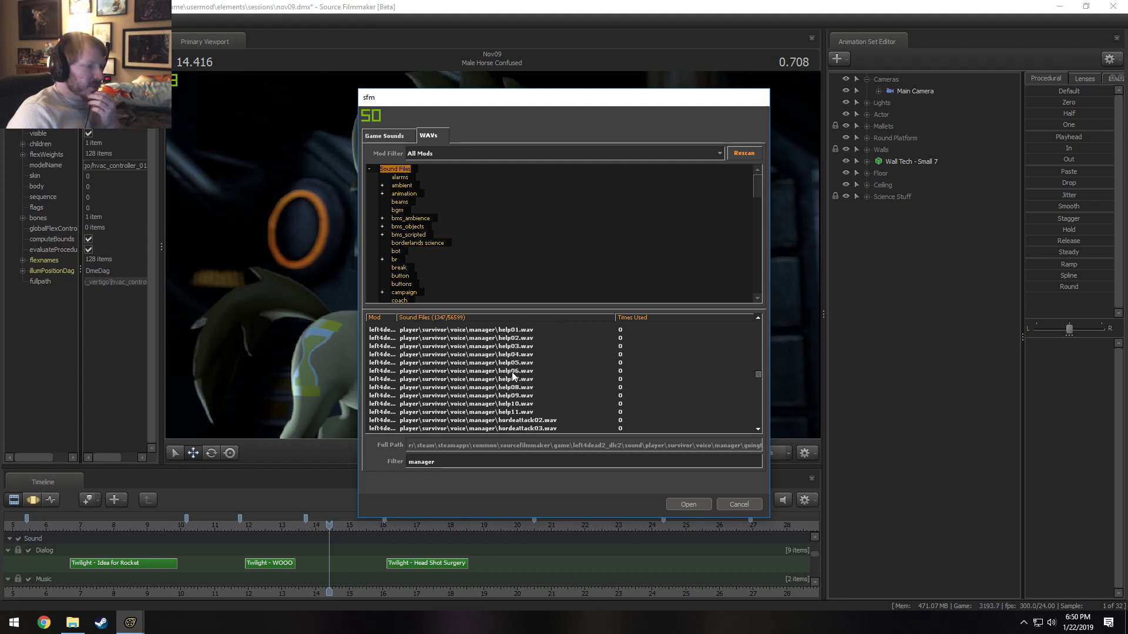
left_click(513, 371)
left_click(520, 387)
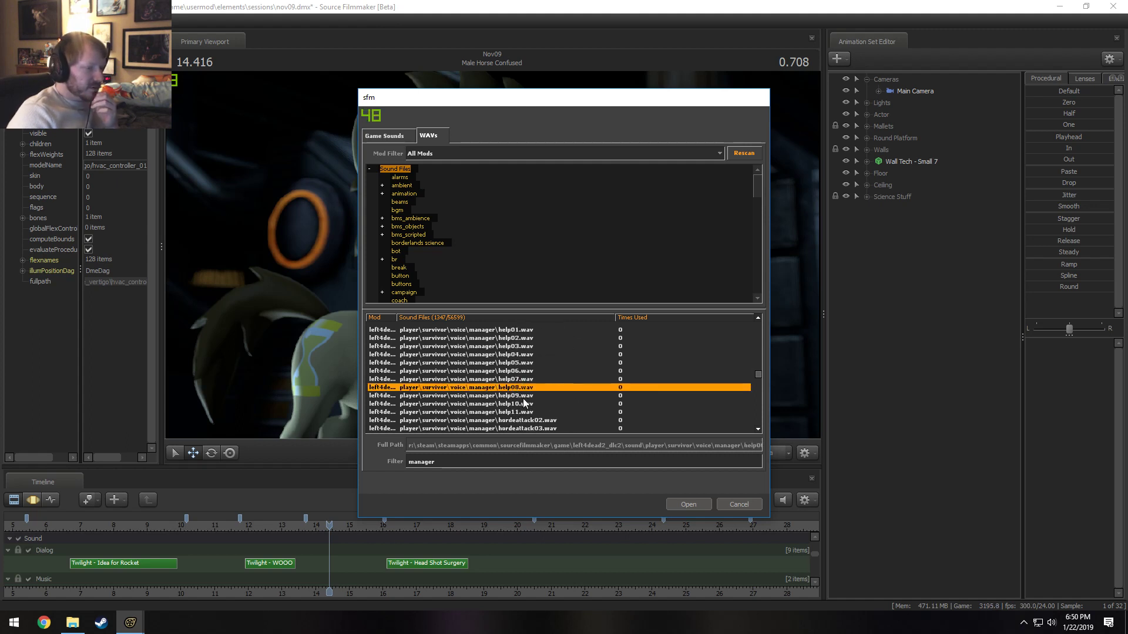
scroll(525, 403, "up", 2)
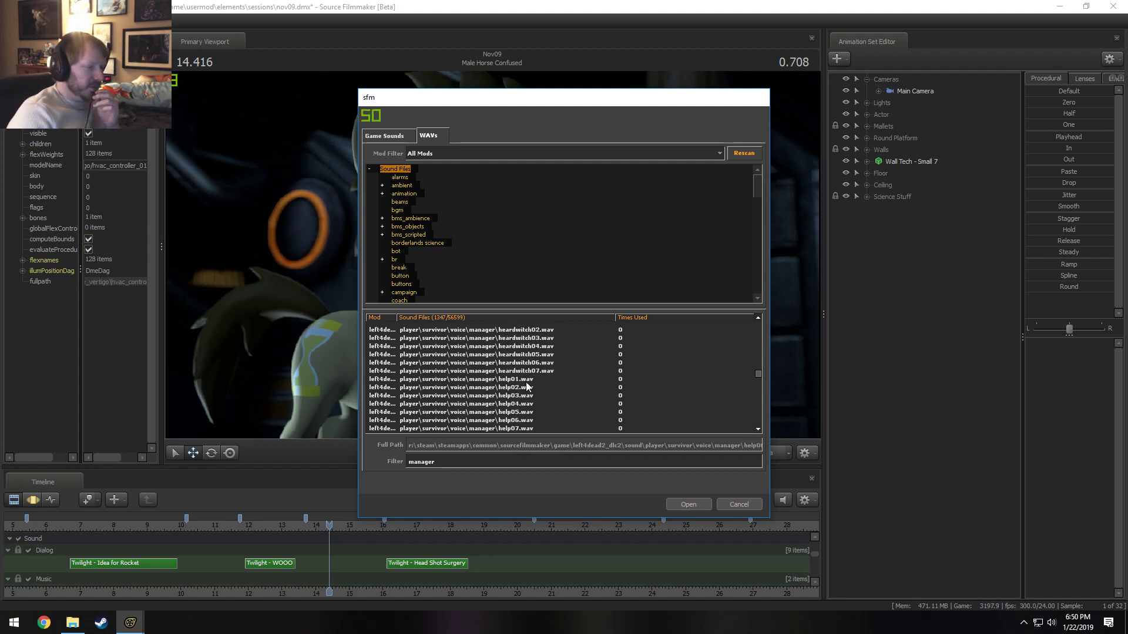
left_click(527, 380)
- Look through the manager hurrah and hurryup clips and preview hurrah12.wav
scroll(552, 392, "down", 5)
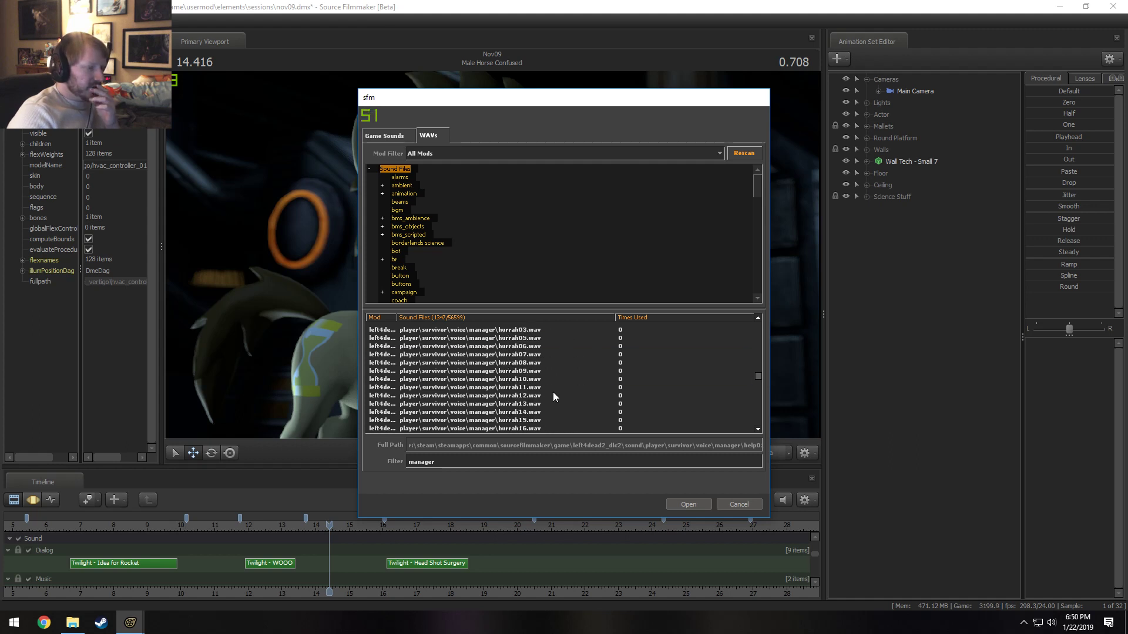
scroll(545, 389, "down", 1)
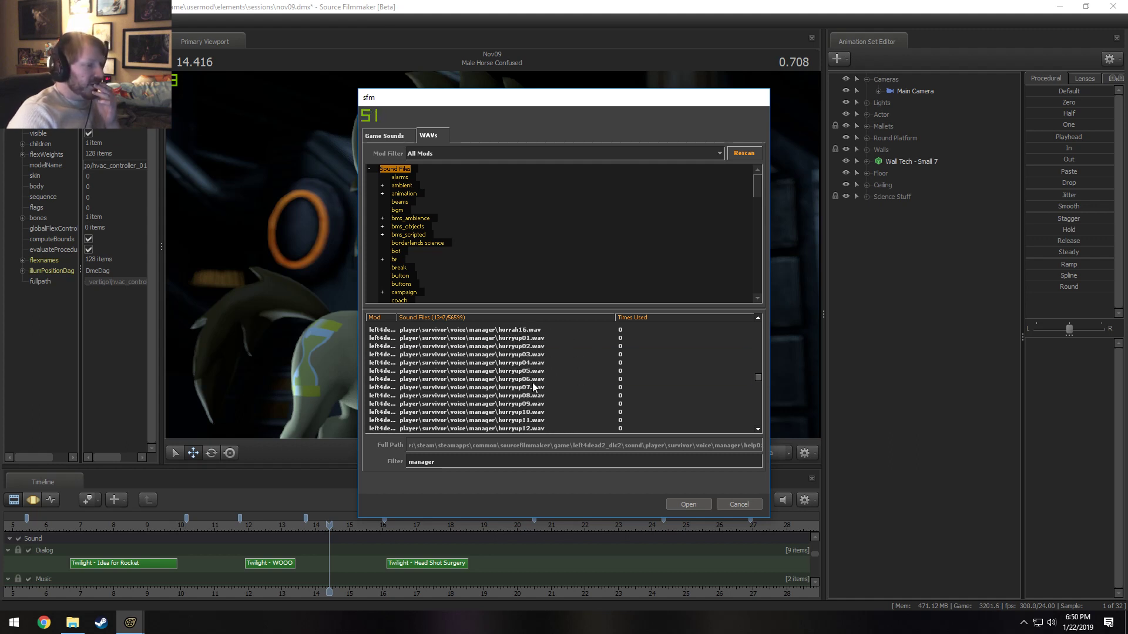
left_click(526, 371)
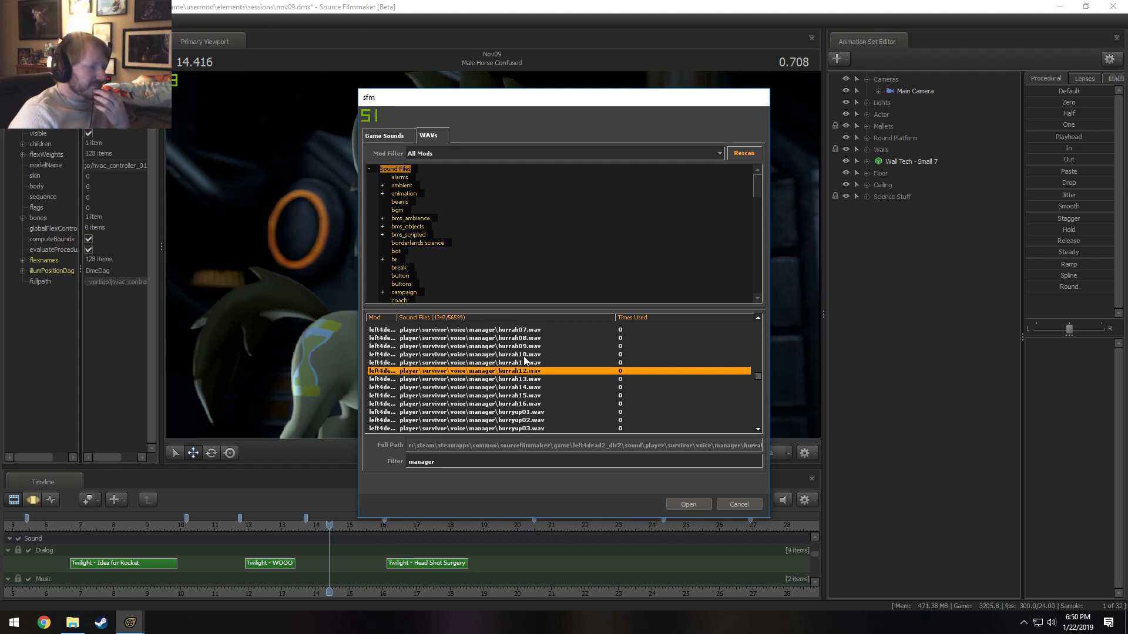
- Browse the manager clip names from the hurryup lines through laughter, ledgehang and lookout to the niceshot and no lines
scroll(592, 409, "down", 6)
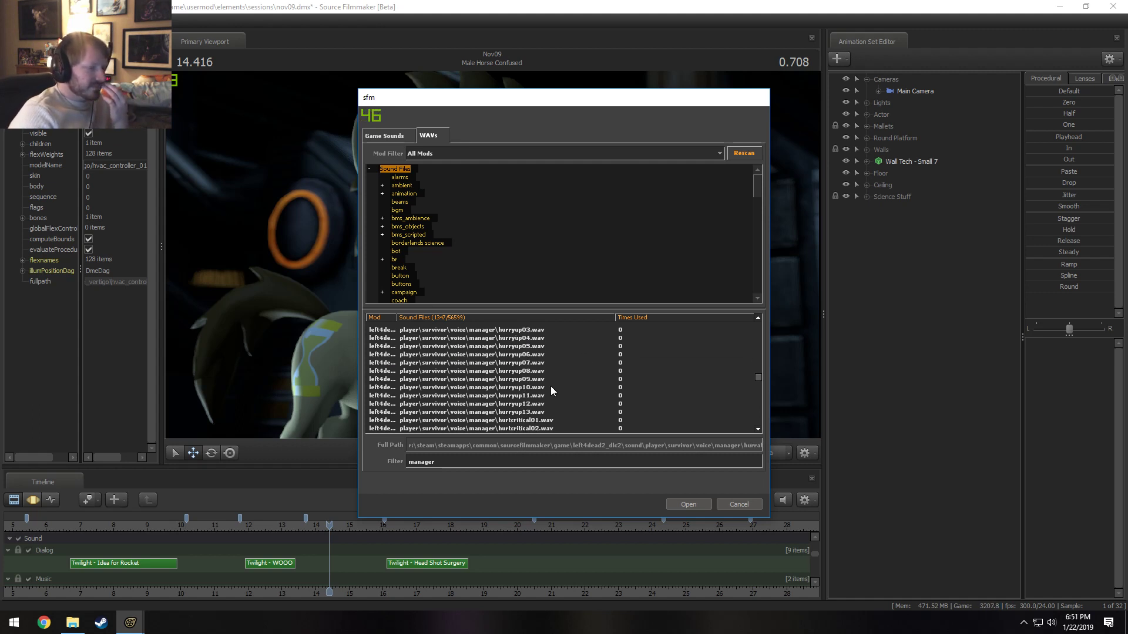
scroll(552, 385, "down", 6)
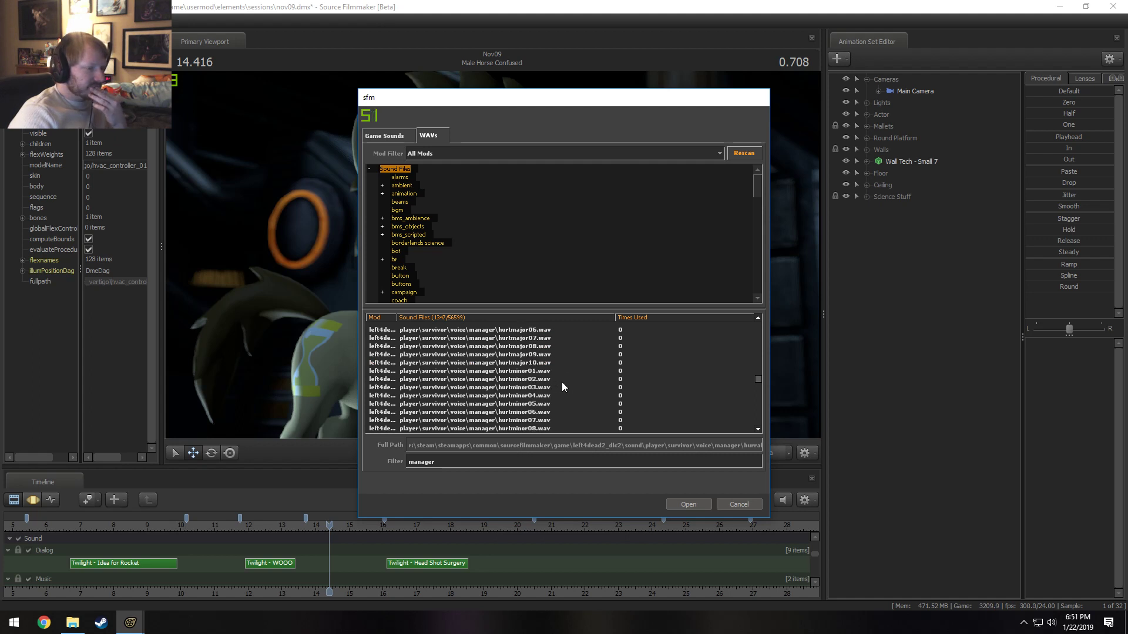
scroll(562, 389, "down", 6)
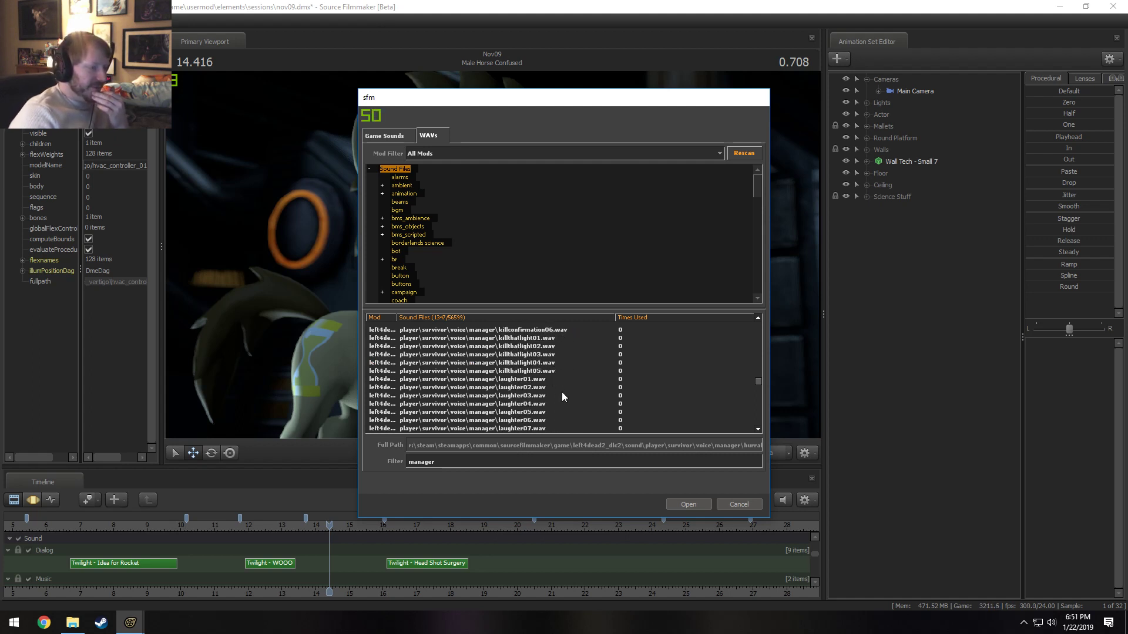
scroll(562, 394, "down", 6)
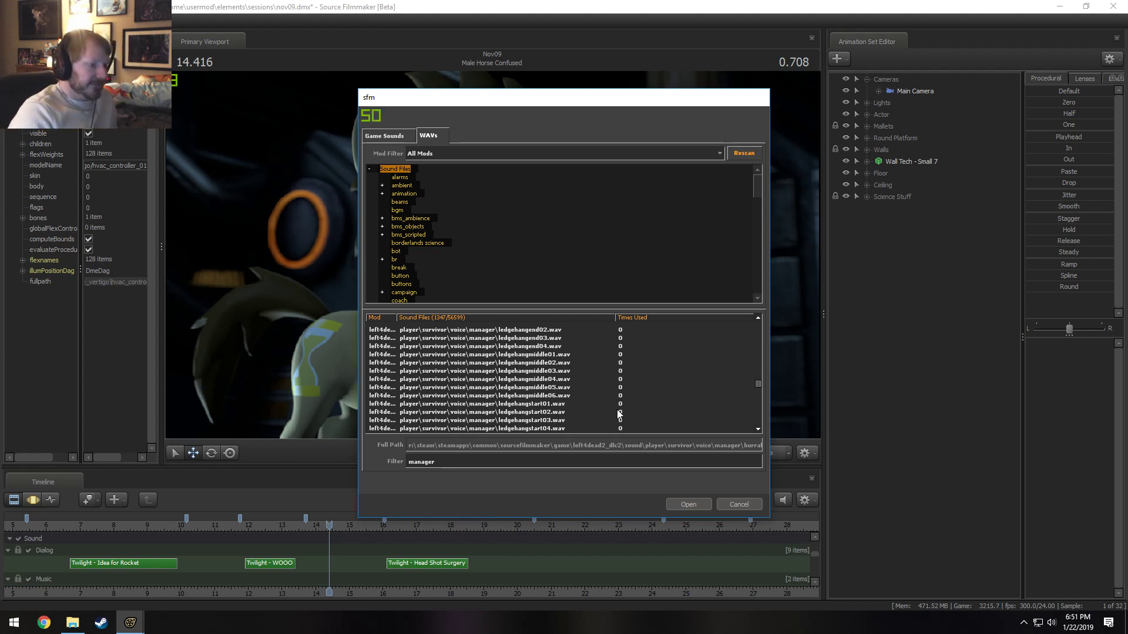
scroll(573, 382, "down", 5)
scroll(600, 411, "down", 2)
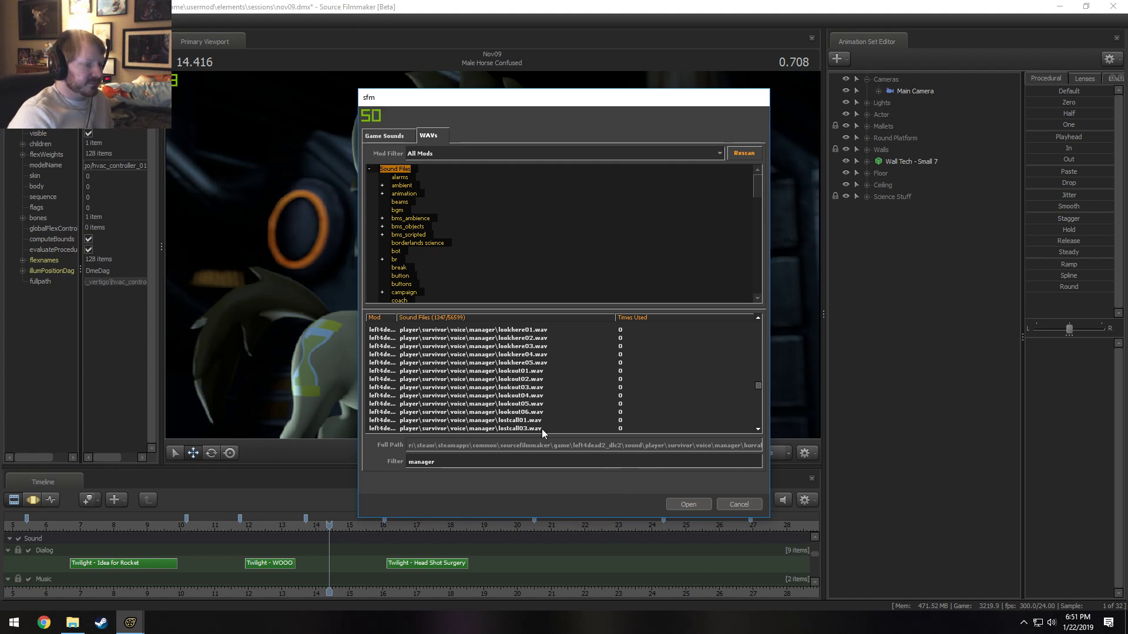
scroll(535, 412, "down", 4)
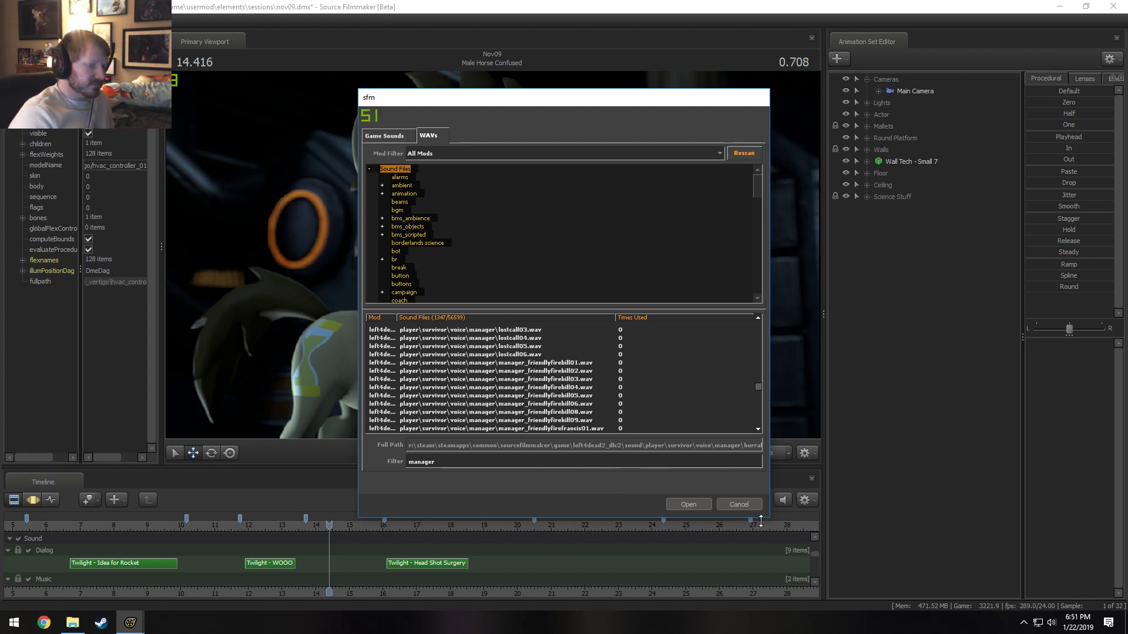
scroll(614, 419, "down", 12)
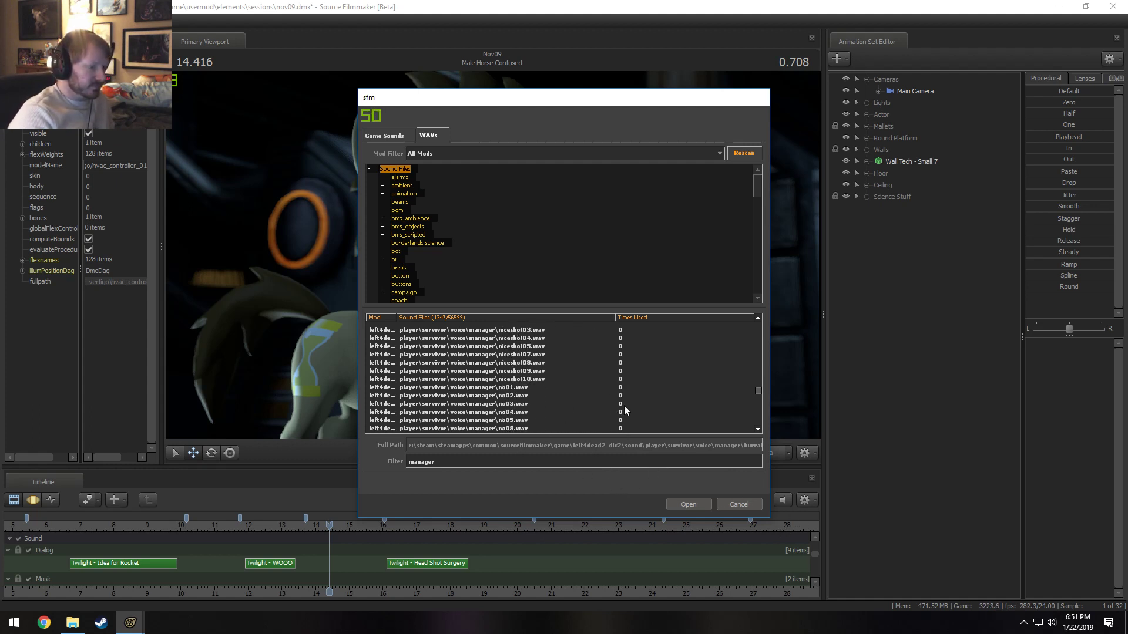
- Browse the manager clips on to the reaction lines and preview reactionnegative01.wav and reactionnegative04.wav
scroll(624, 405, "down", 10)
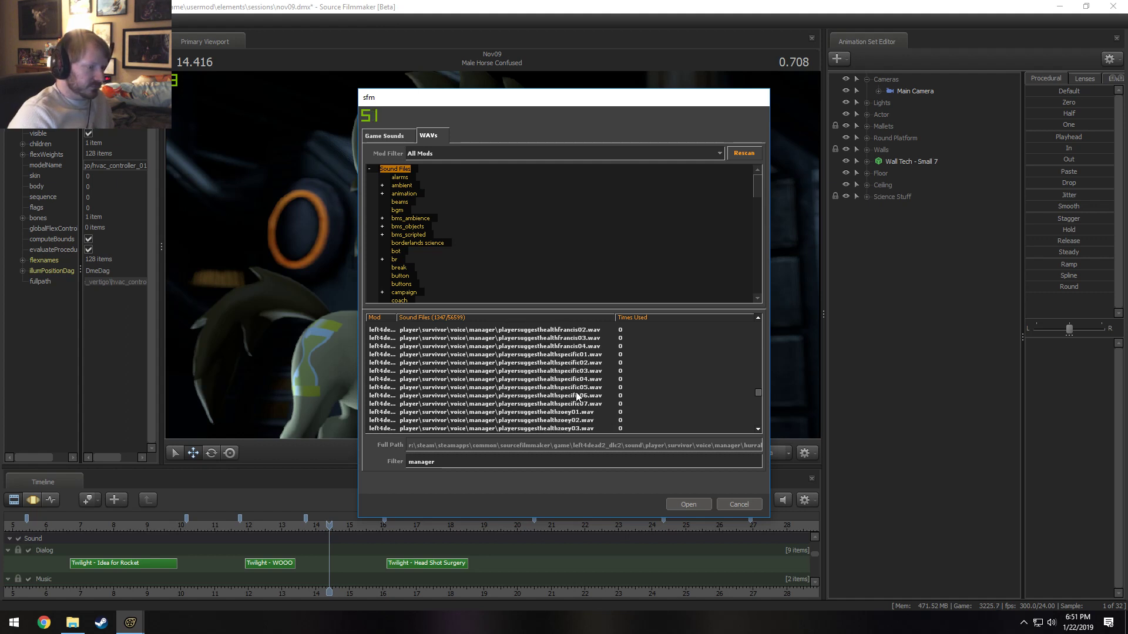
scroll(590, 370, "down", 8)
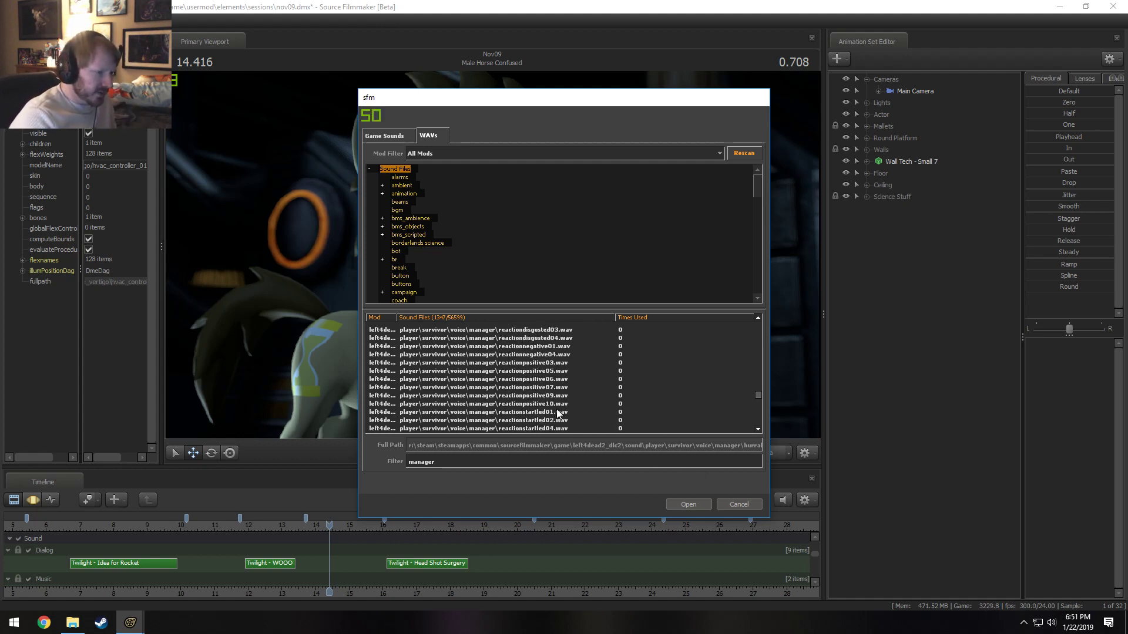
scroll(553, 367, "up", 1)
left_click(544, 372)
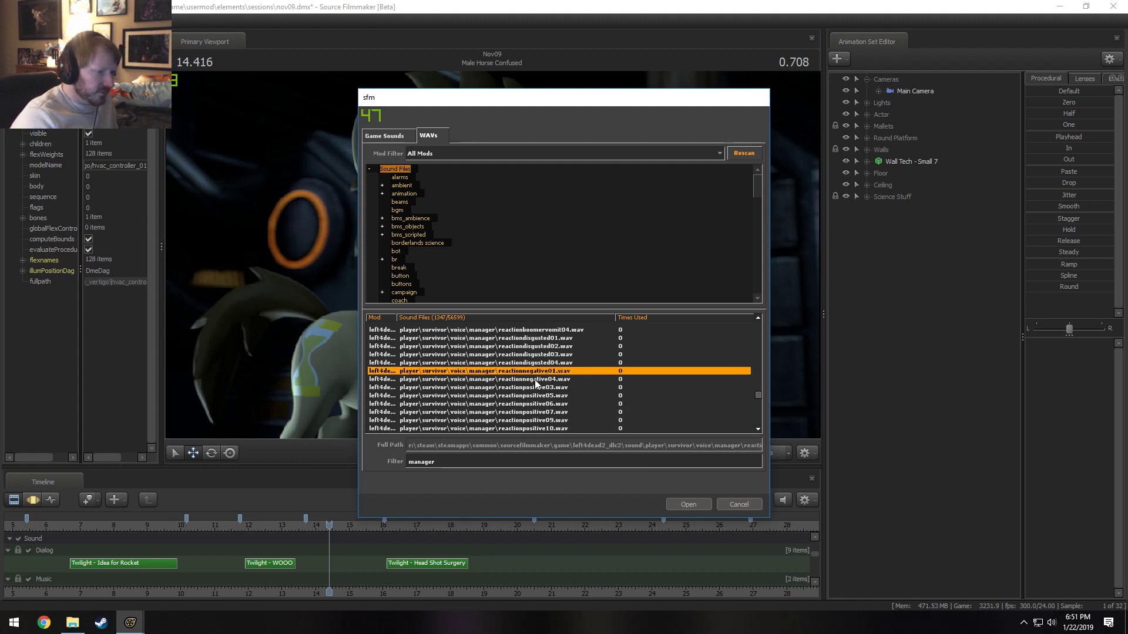
left_click(534, 380)
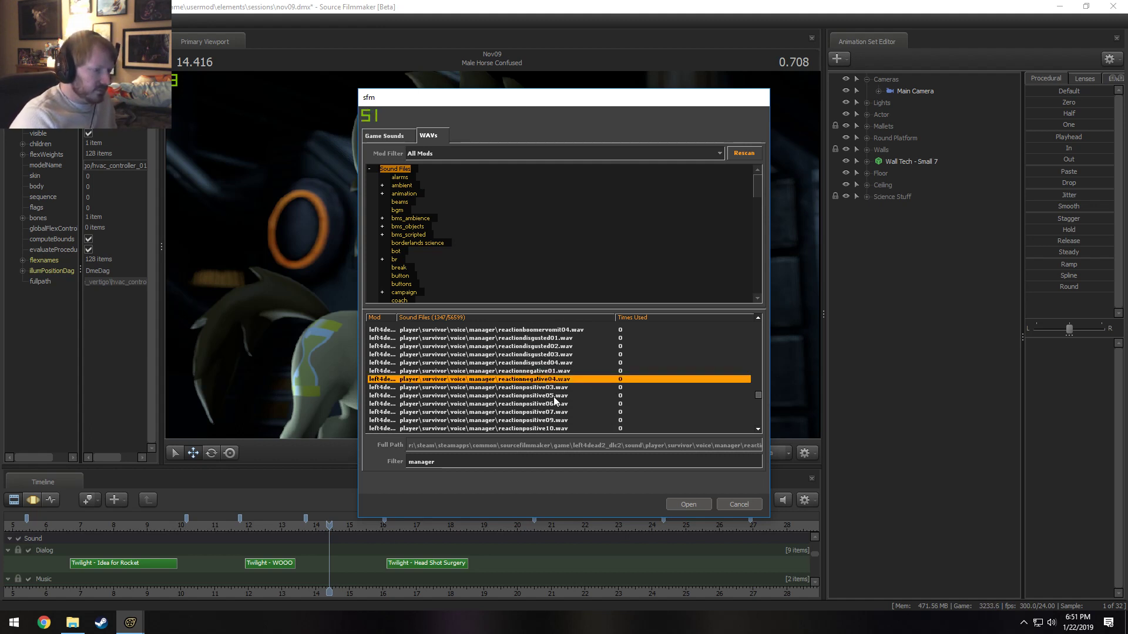
- Preview the manager clips reactiondisgusted03.wav and reactiondisgusted02.wav
left_click(532, 355)
scroll(532, 359, "up", 1)
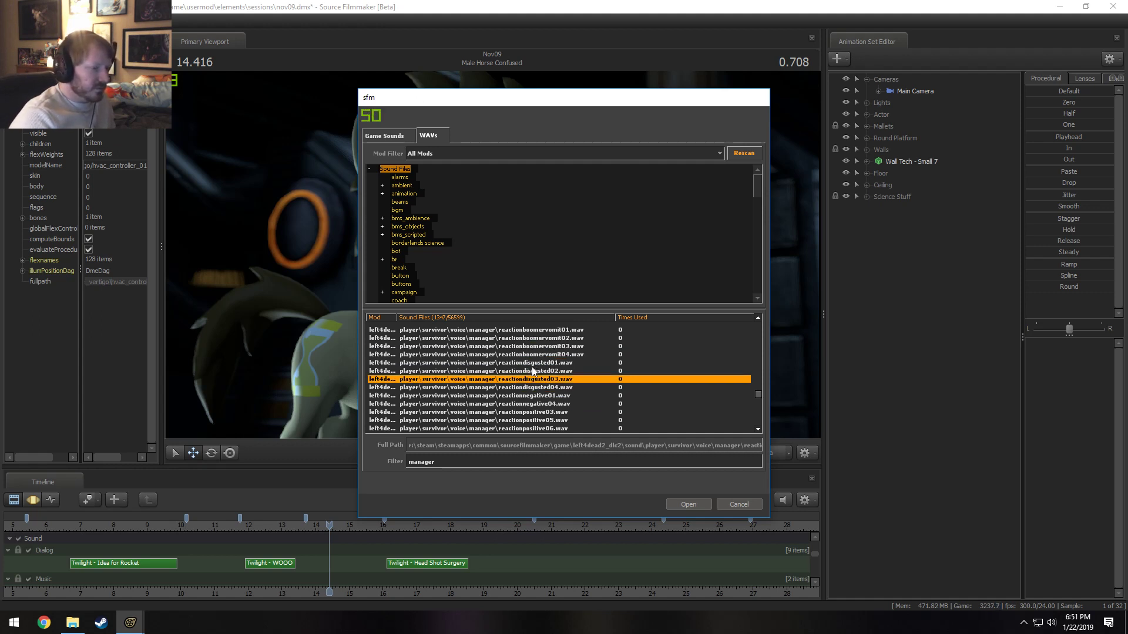
left_click(534, 371)
scroll(537, 379, "down", 3)
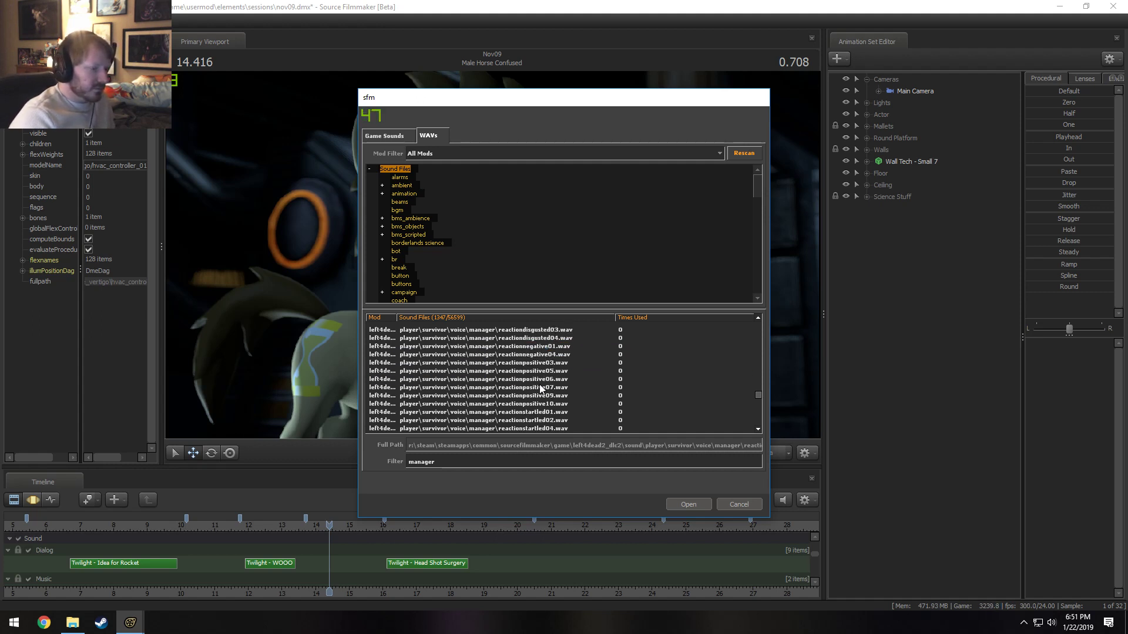
- Preview reactionstartled02.wav and reactionpositive09.wav, then close the sound browser without adding a clip
left_click(541, 396)
scroll(541, 401, "down", 1)
scroll(540, 404, "up", 1)
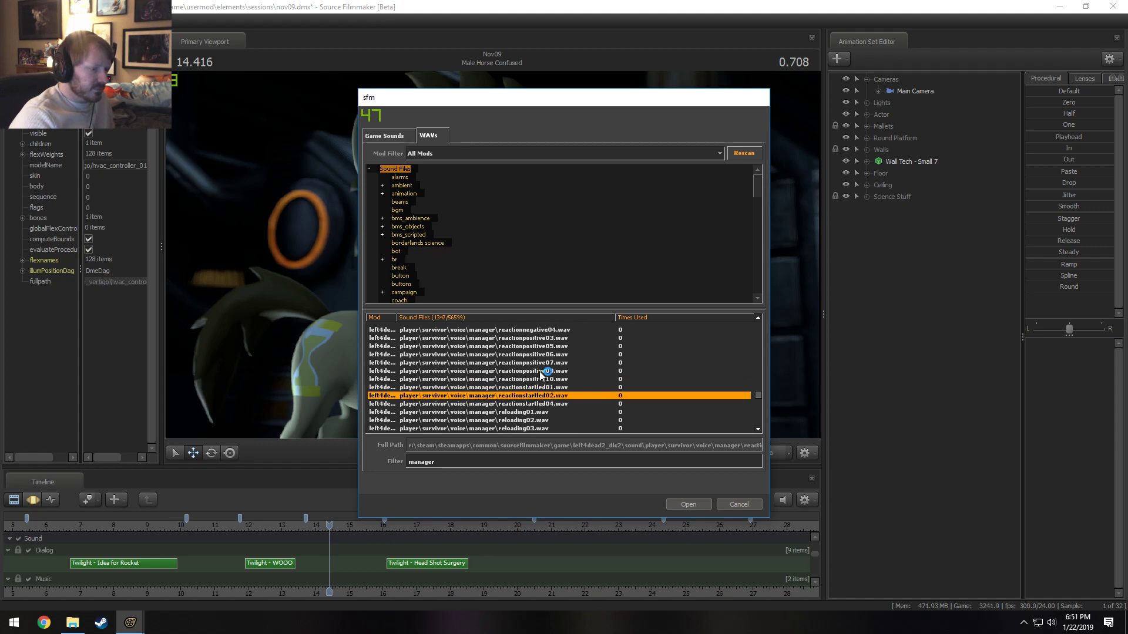
left_click(541, 372)
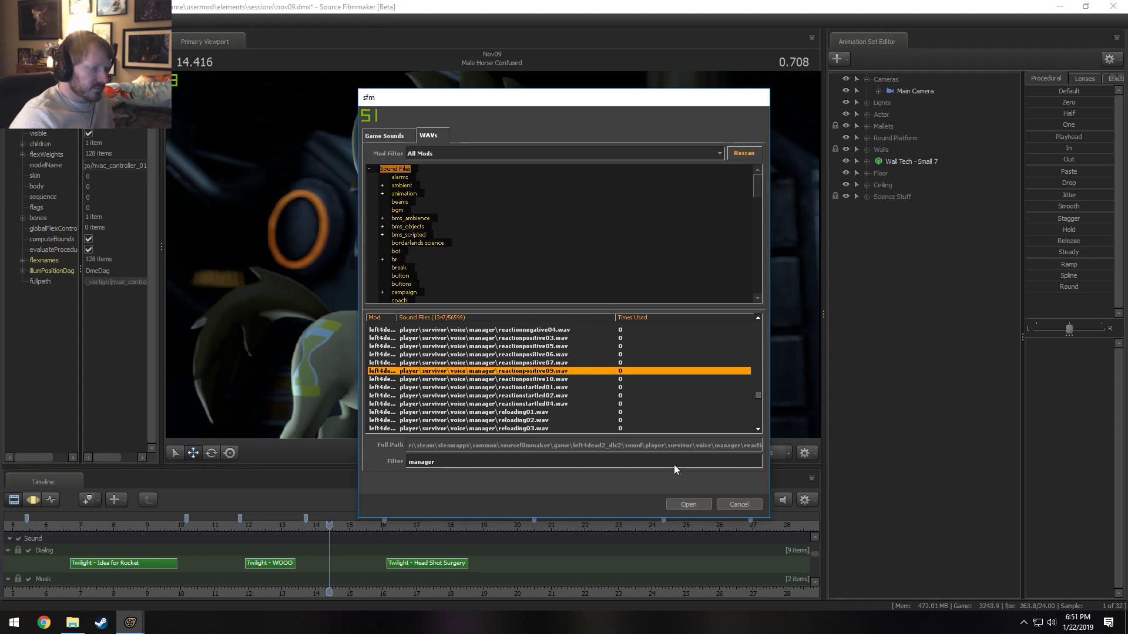
left_click(756, 505)
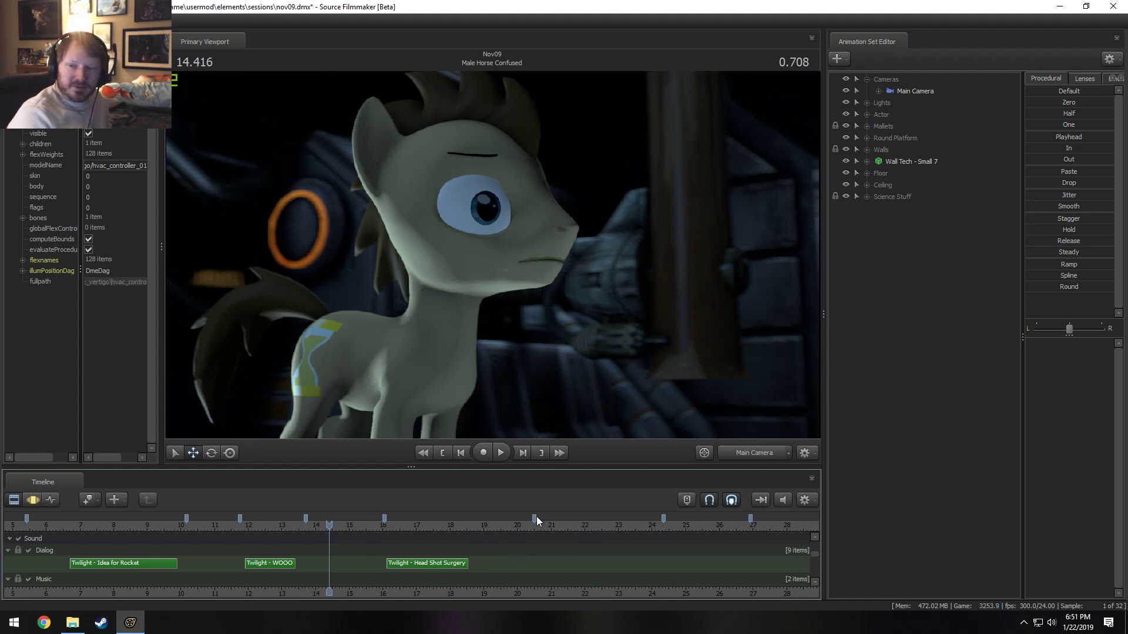
- Show the Picture track in the timeline and play back from the start of the Rocket Science WOO! shot
scroll(816, 552, "up", 3)
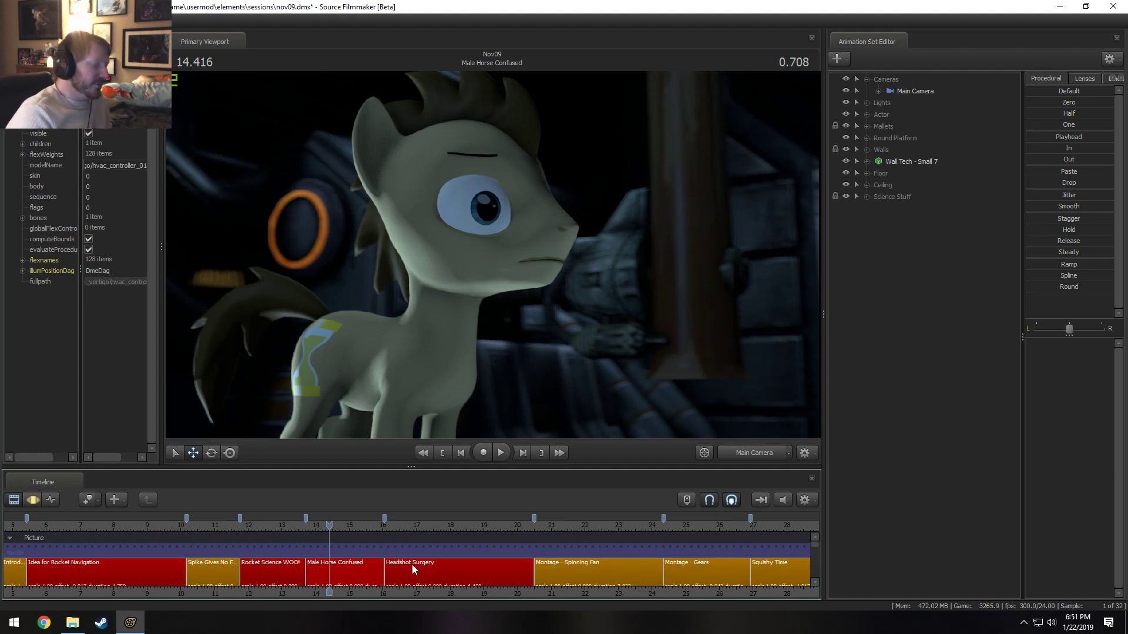
middle_click_drag(364, 590, 323, 580)
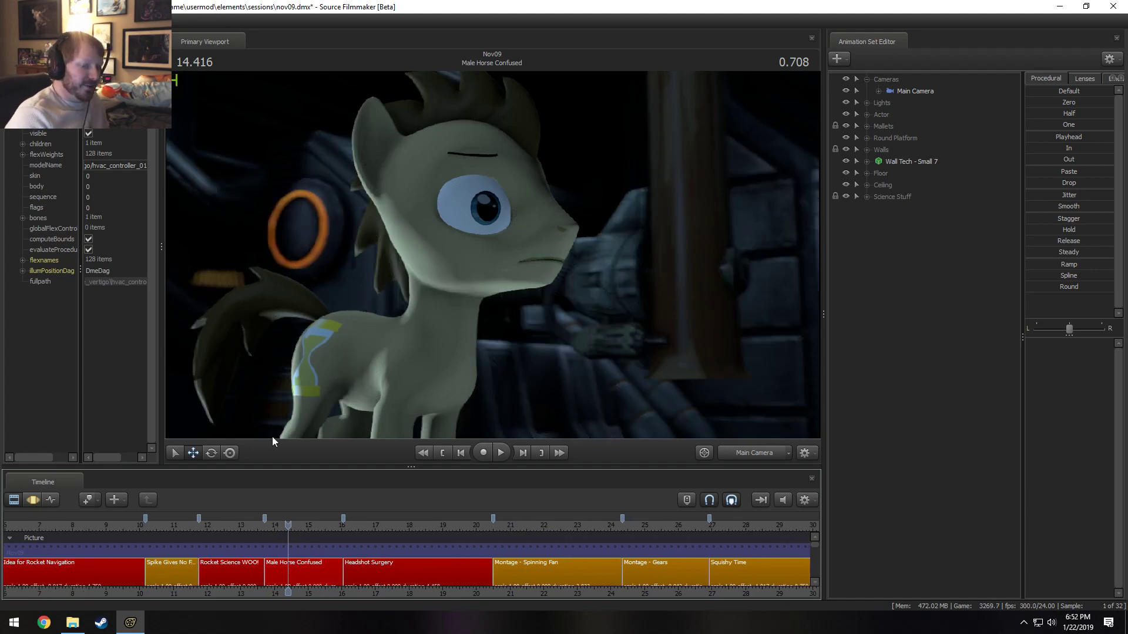
left_click_drag(271, 526, 207, 528)
key("space")
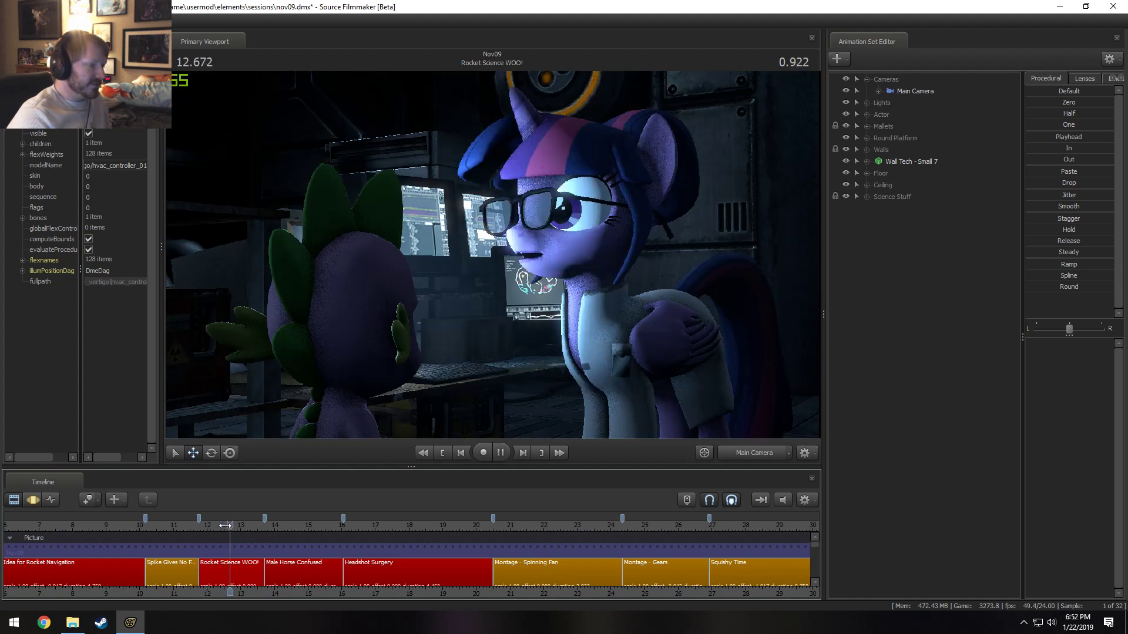
- Turn off the viewport lighting and replay the start of the Rocket Science WOO! shot
right_click(547, 310)
left_click(561, 340)
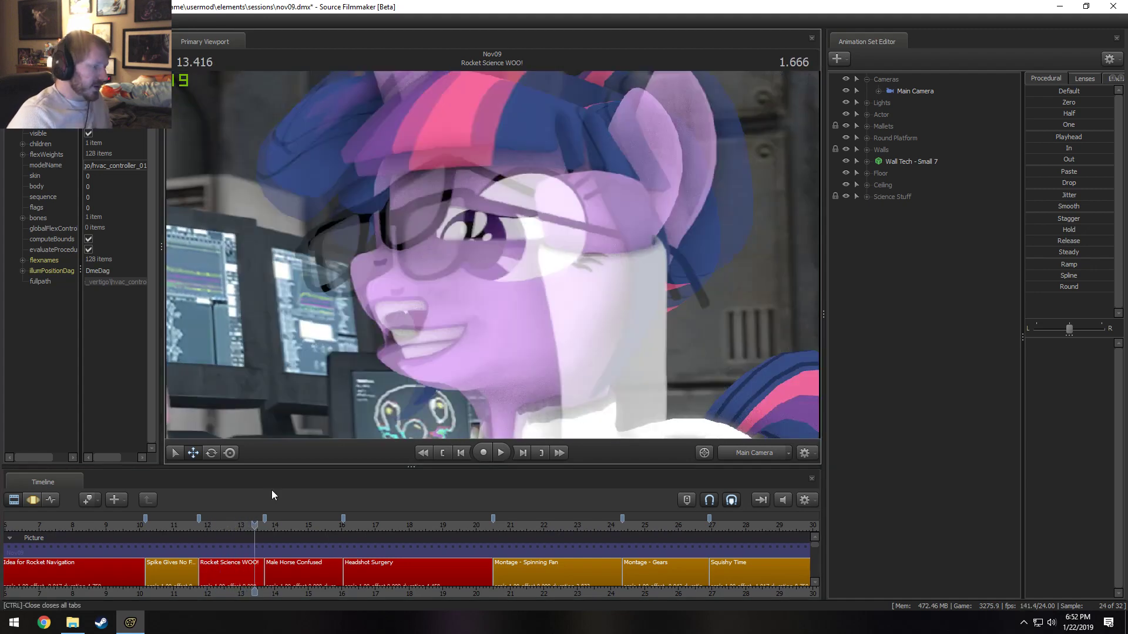
left_click(200, 527)
key("space")
key("space")
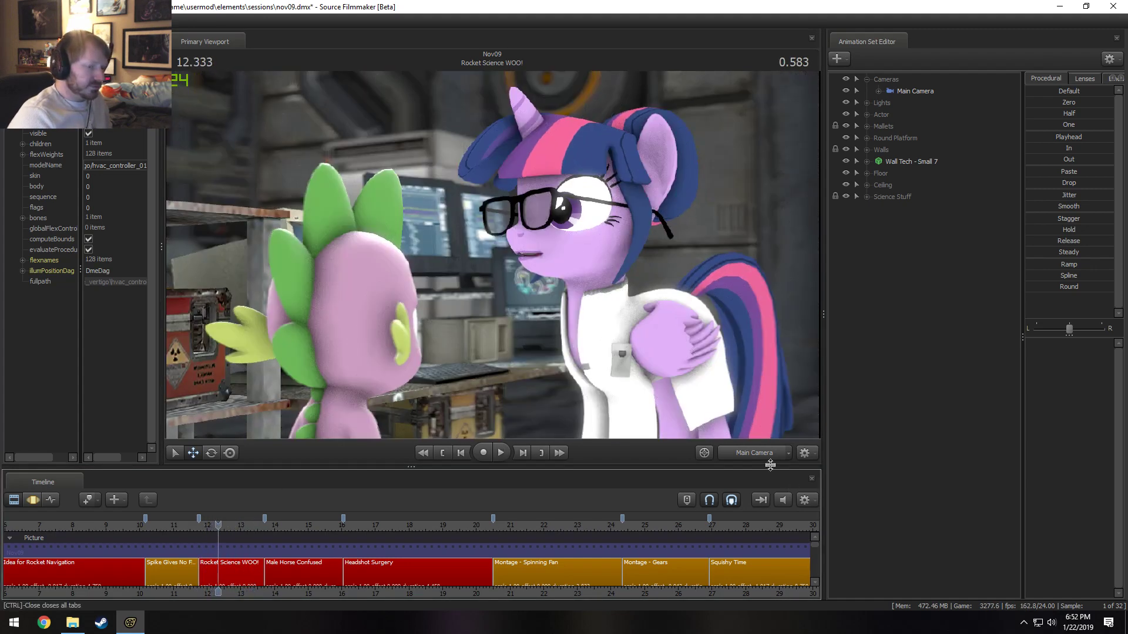
- Unlock all transforms of the Twilight Sparkle animation set in the Rocket Science WOO! shot
left_click(240, 574)
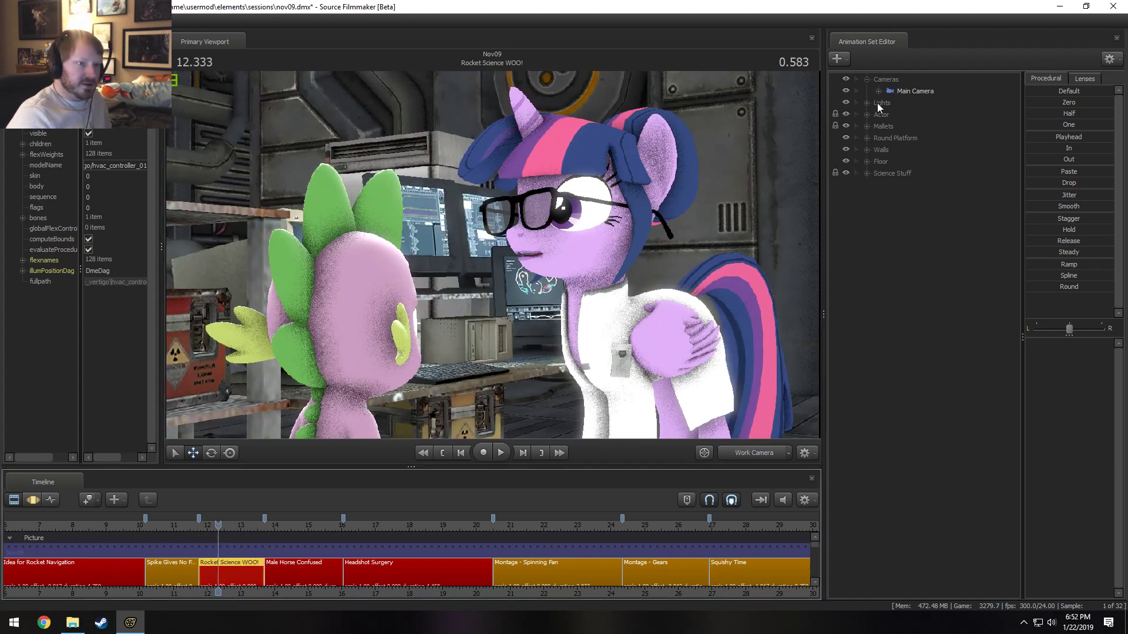
left_click(867, 114)
left_click(914, 126)
right_click(915, 129)
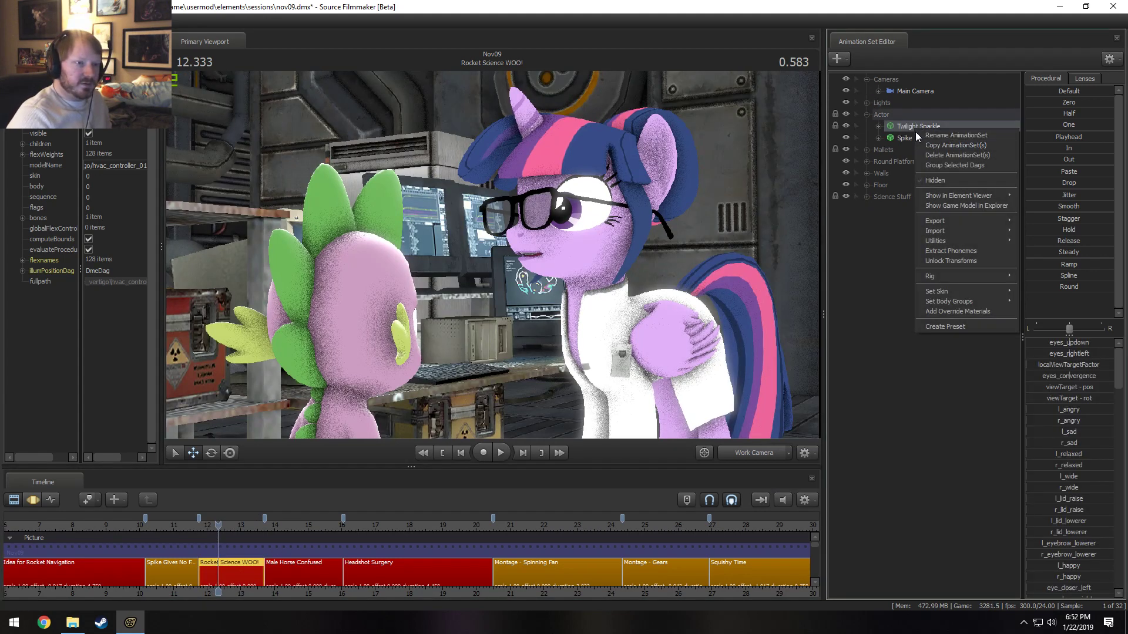
left_click(879, 128)
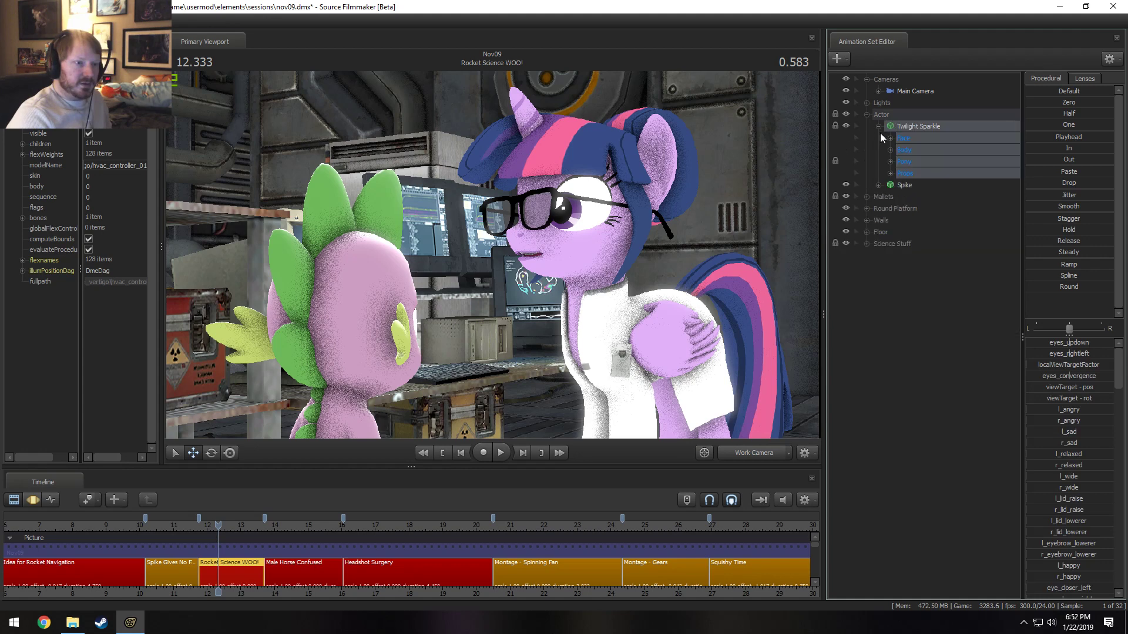
left_click(889, 161)
left_click(902, 173)
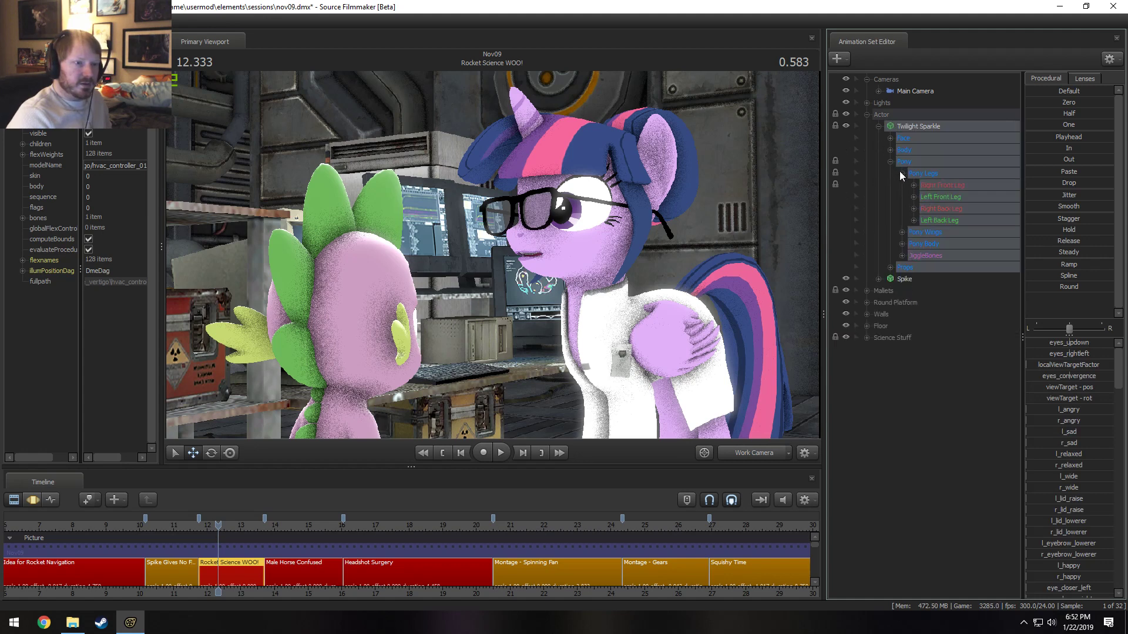
right_click(908, 123)
left_click(946, 256)
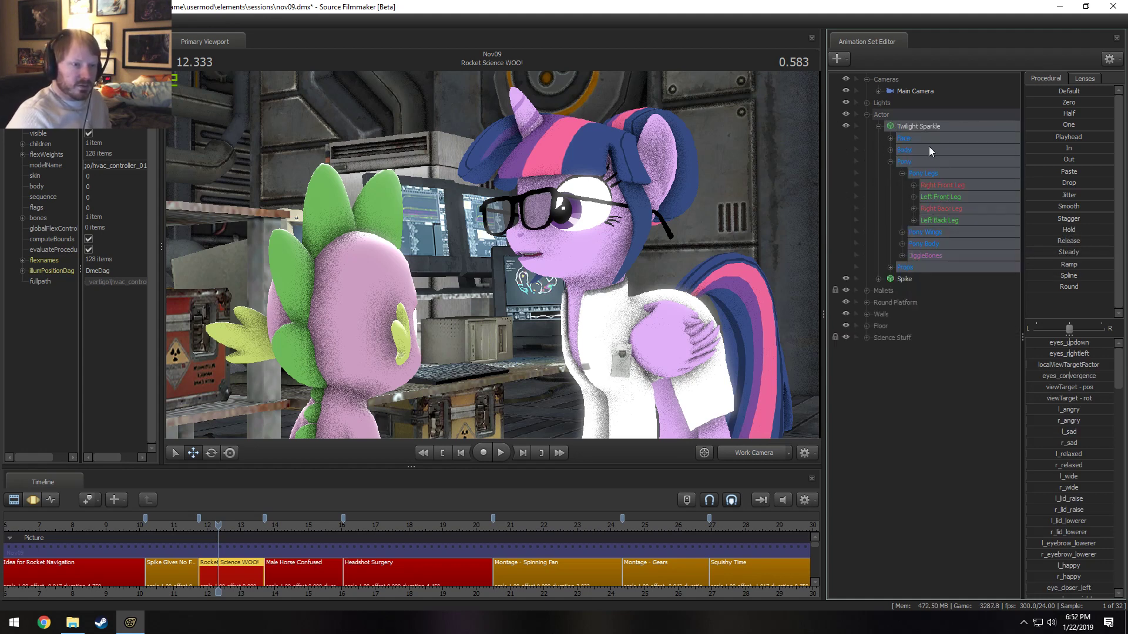
- Copy the Twilight Sparkle animation set and paste a duplicate into the same shot
right_click(919, 129)
left_click(936, 146)
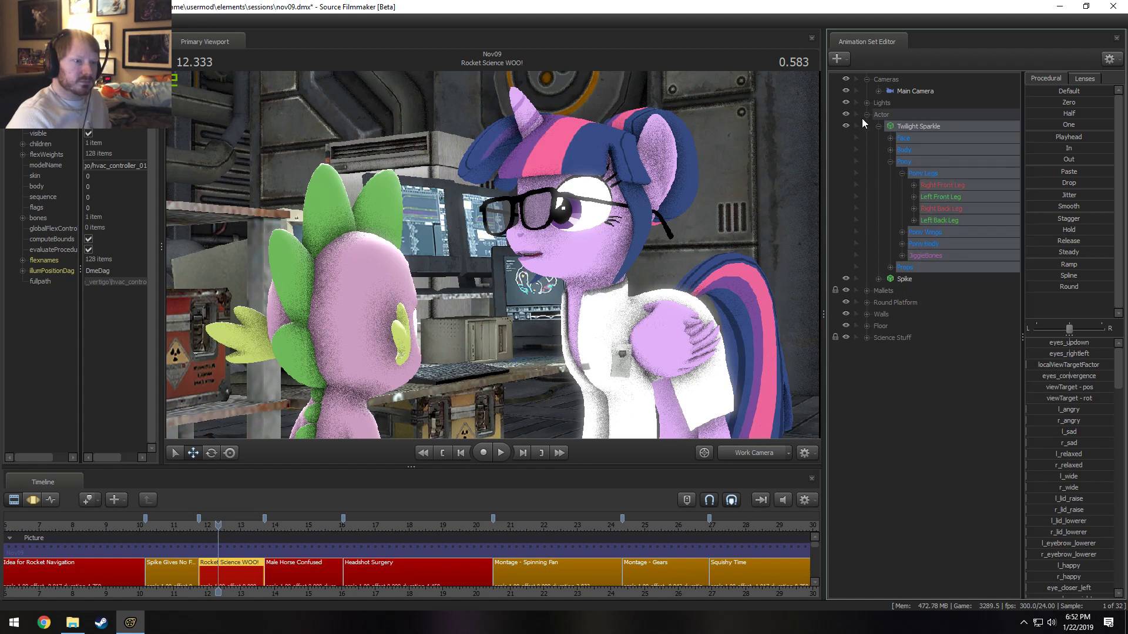
left_click(866, 115)
right_click(881, 329)
left_click(905, 390)
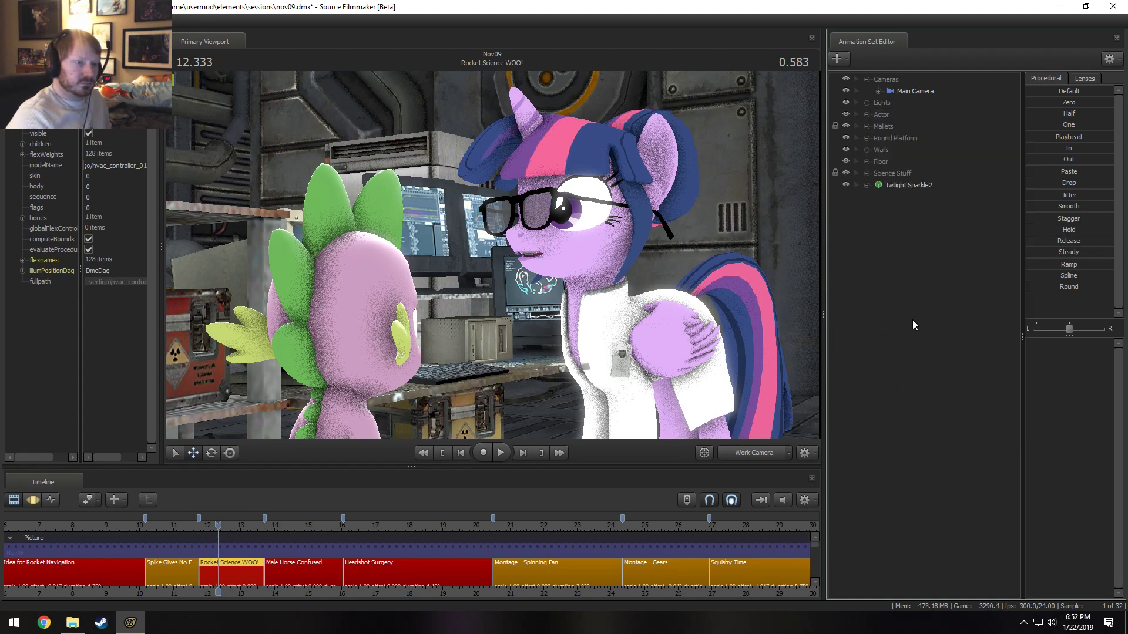
- Rename the duplicated Twilight animation set to BASE LIPSYNC and place it in the Actor group beneath Twilight Sparkle
right_click(897, 183)
left_click(935, 192)
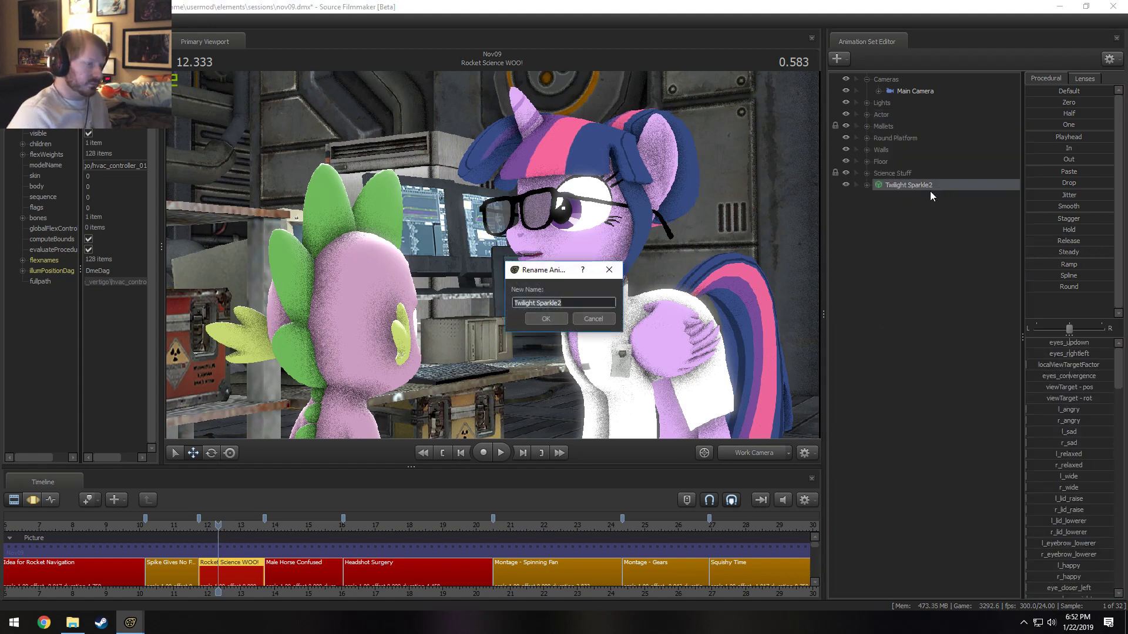
key("BackSpace")
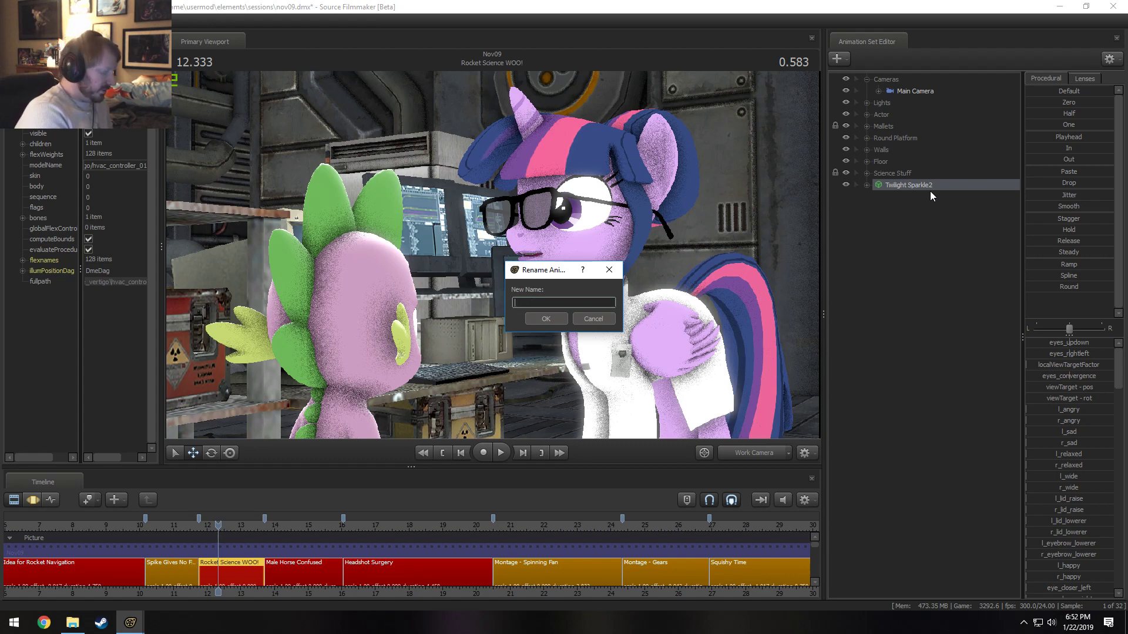
type("BASDE")
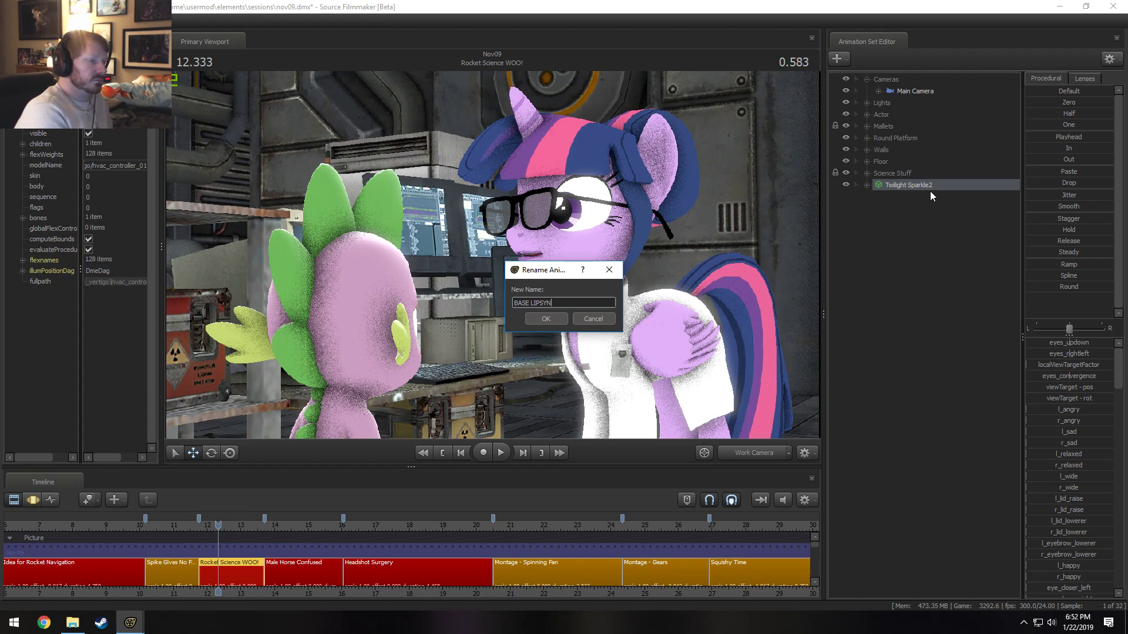
type("C")
key("Return")
left_click_drag(935, 184, 912, 134)
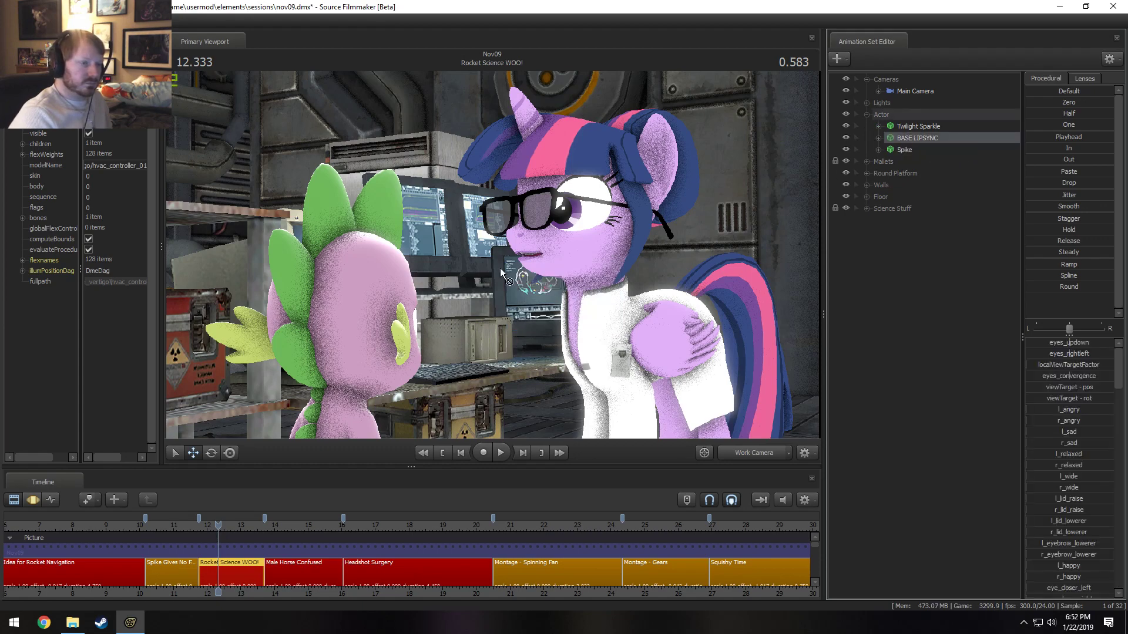
- Switch to the Work Camera and Motion Editor, and select the BASE LIPSYNC model in the scene
left_click(770, 456)
left_click(683, 362)
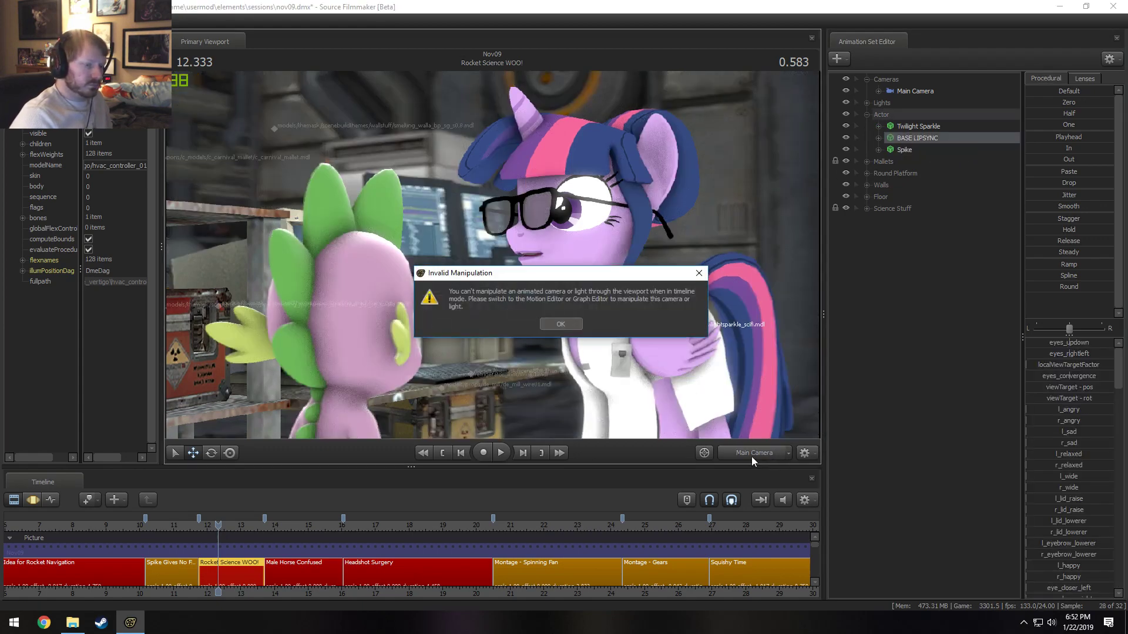
key("Return")
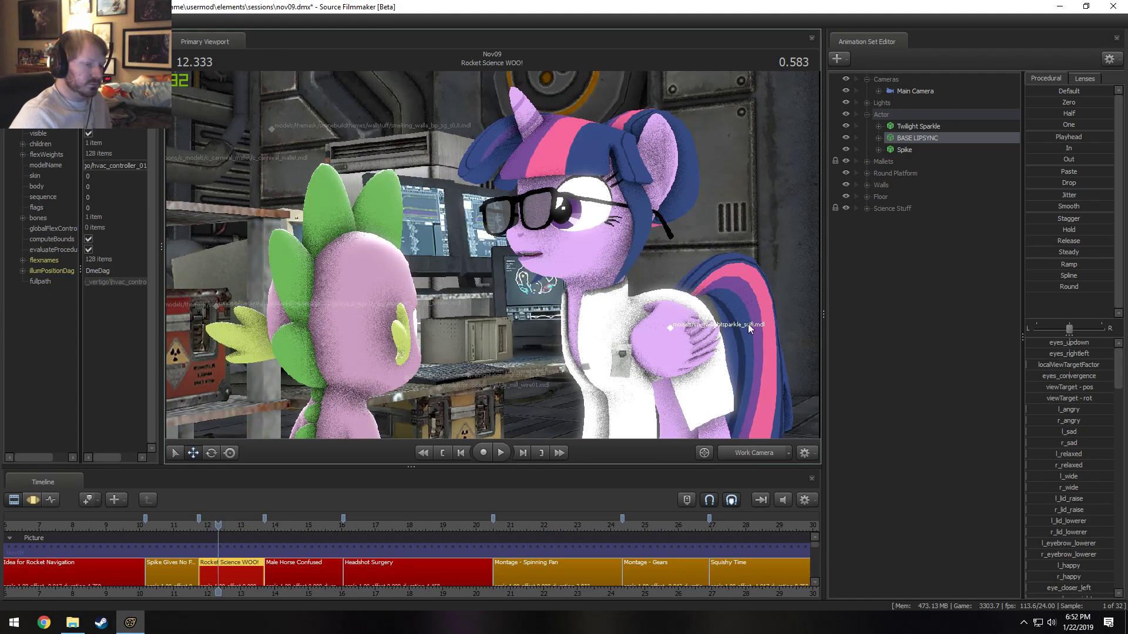
left_click(865, 434)
key("s")
left_click_drag(726, 384, 757, 391)
key("z")
left_click_drag(566, 176, 567, 229)
key("a")
left_click(910, 139)
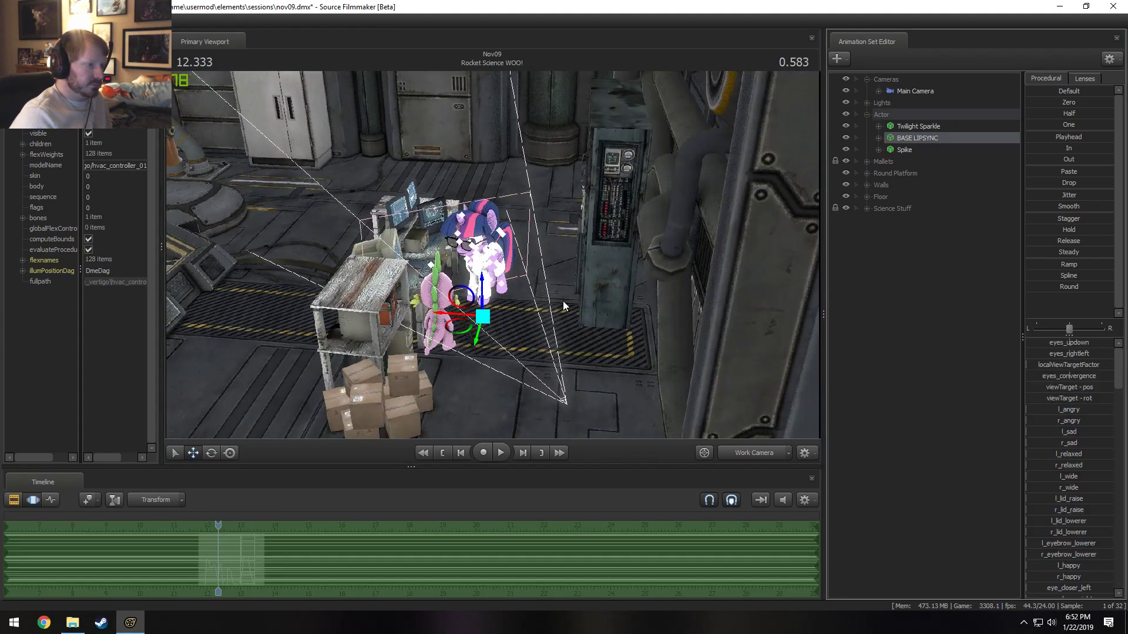
- Move the BASE LIPSYNC model to open floor away from Twilight and Spike, and apply the Playhead preset to it
left_click_drag(563, 300, 237, 285)
double_click(1051, 139)
key("F2")
key("F3")
key("x")
key("w")
key("w")
key("F2")
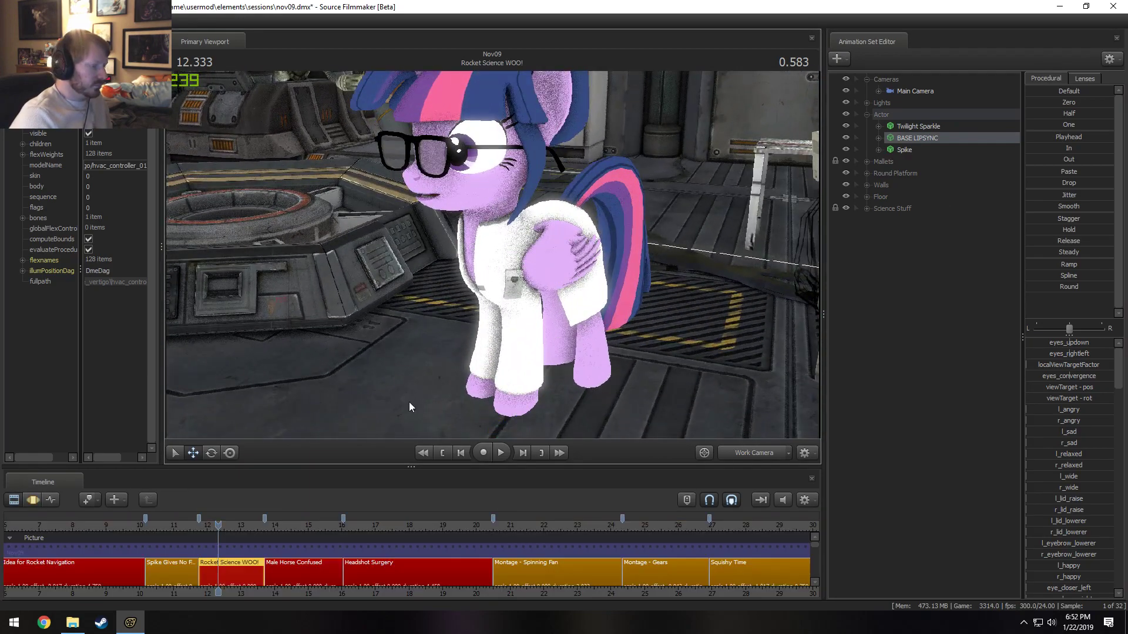
key("F3")
scroll(219, 553, "up", 5)
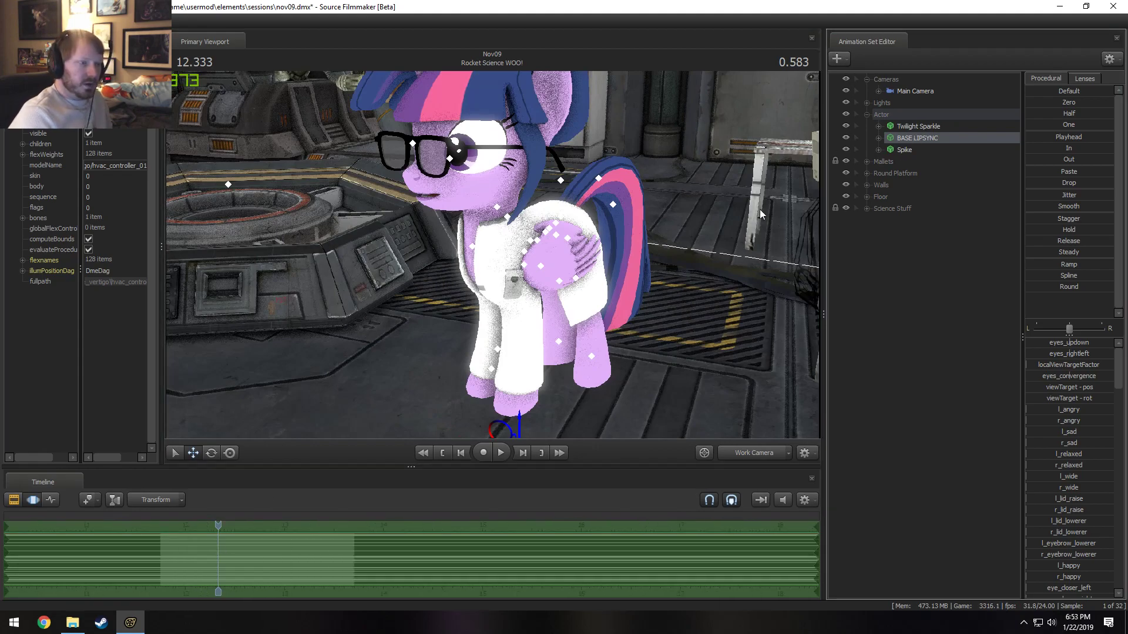
- Play the shot on to 13.333 and frame the BASE LIPSYNC pony's face from the front
key("space")
key("space")
key("a")
left_click_drag(567, 345, 797, 348)
key("x")
key("a")
key("w")
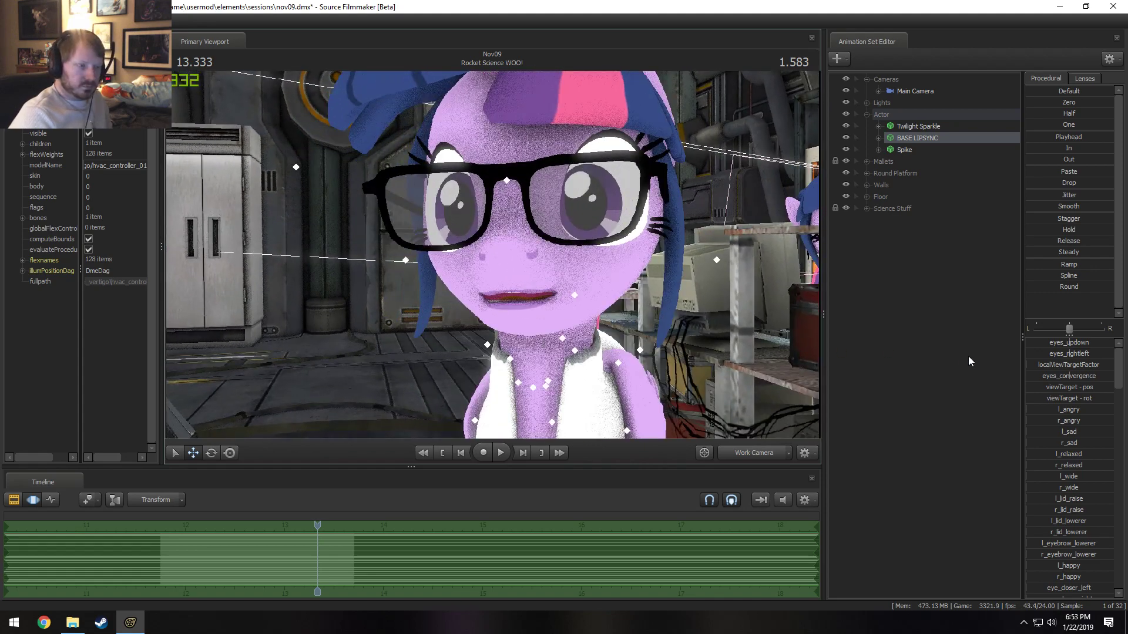
- Expand the Face controls of BASE LIPSYNC and select the Lower Face group
left_click(879, 137)
left_click(890, 150)
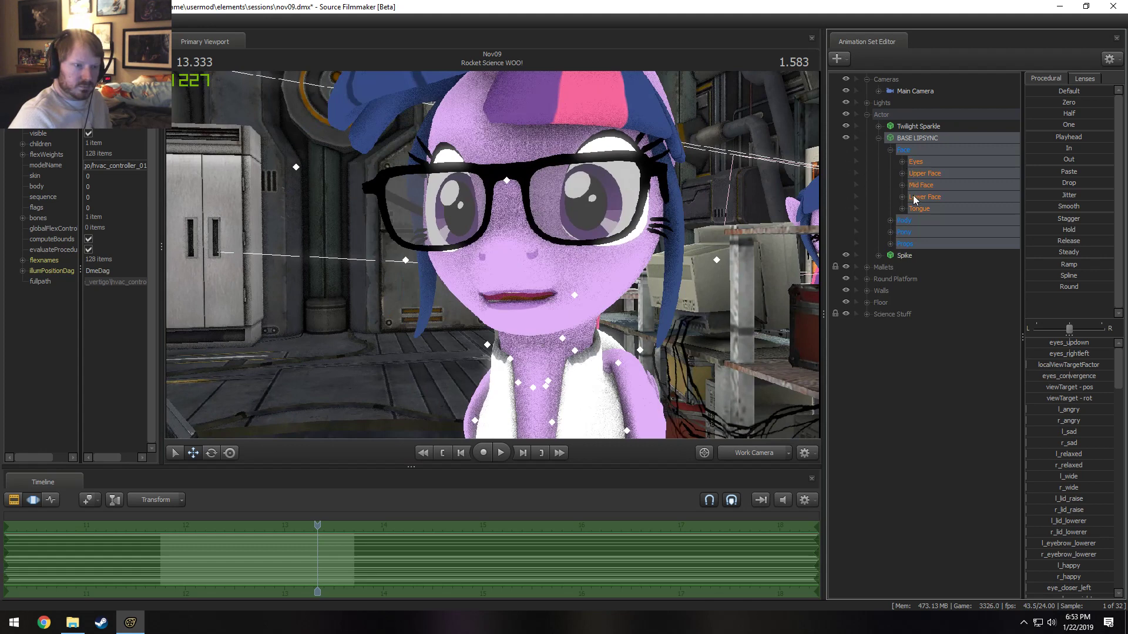
left_click(890, 150)
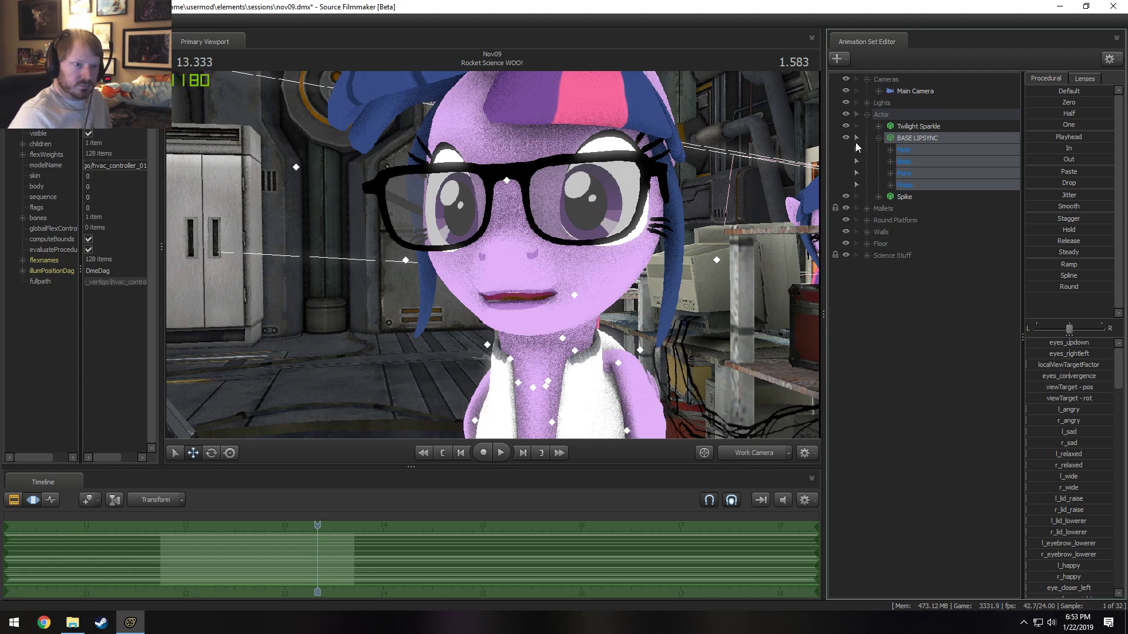
left_click(890, 150)
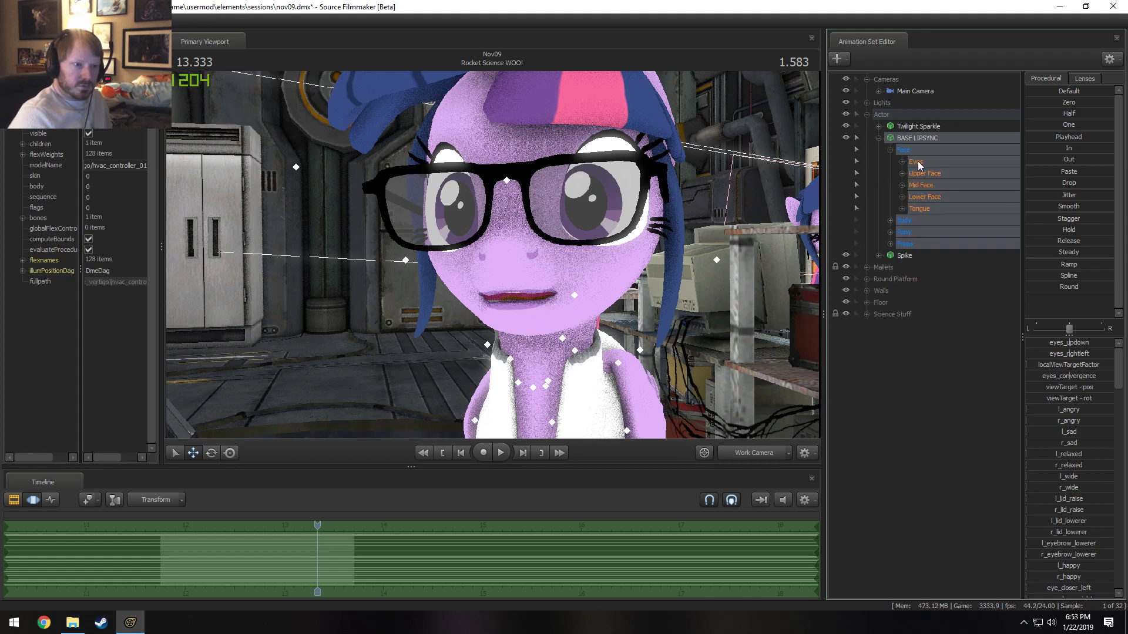
left_click(926, 200)
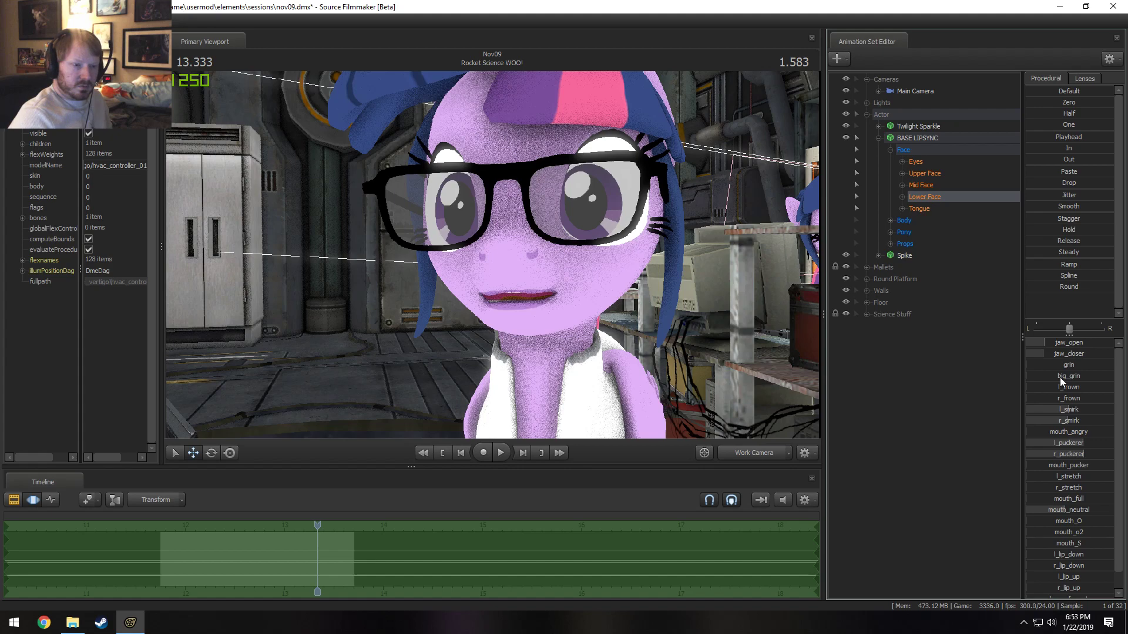
- Apply the Zero preset to the Lower Face controls of BASE LIPSYNC
left_click(1054, 105)
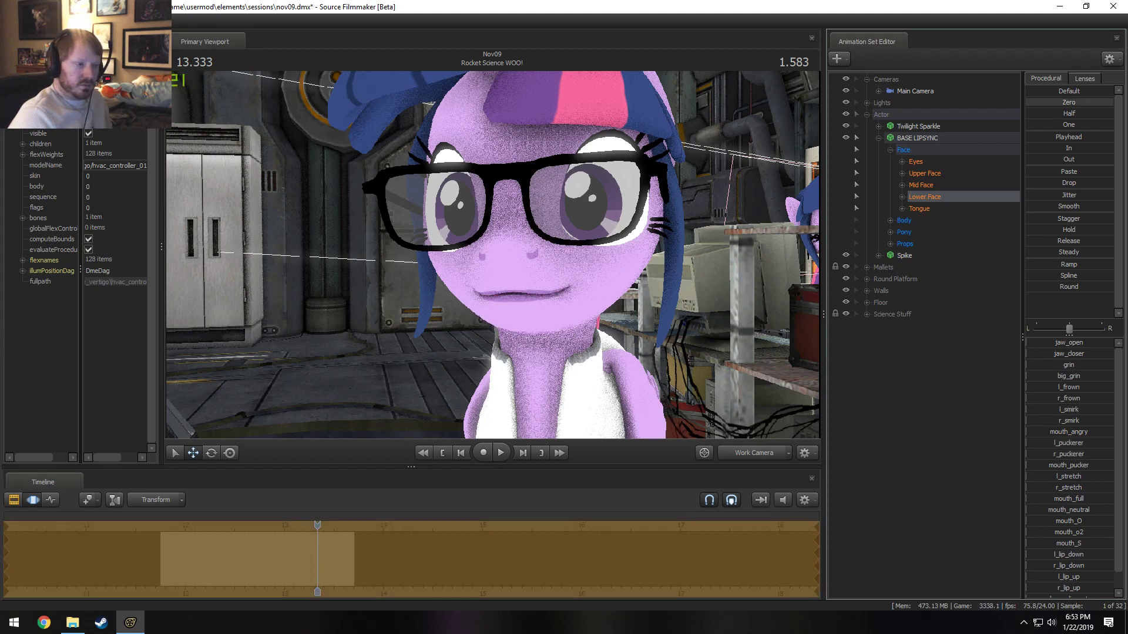
key("d")
left_click_drag(493, 255, 488, 255)
key("F2")
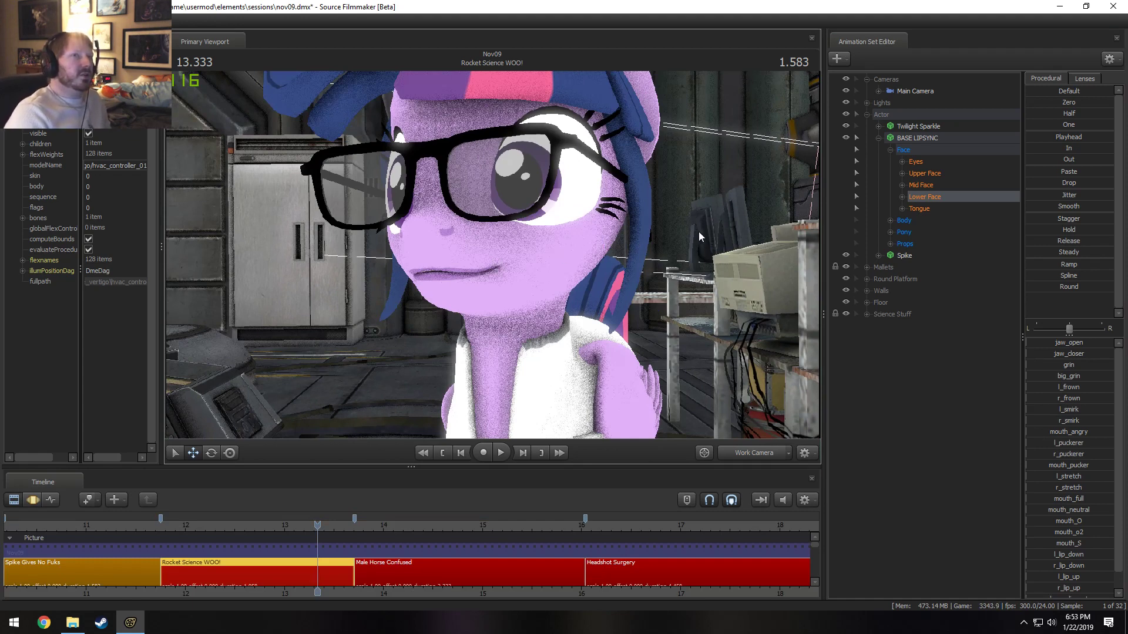
key("F3")
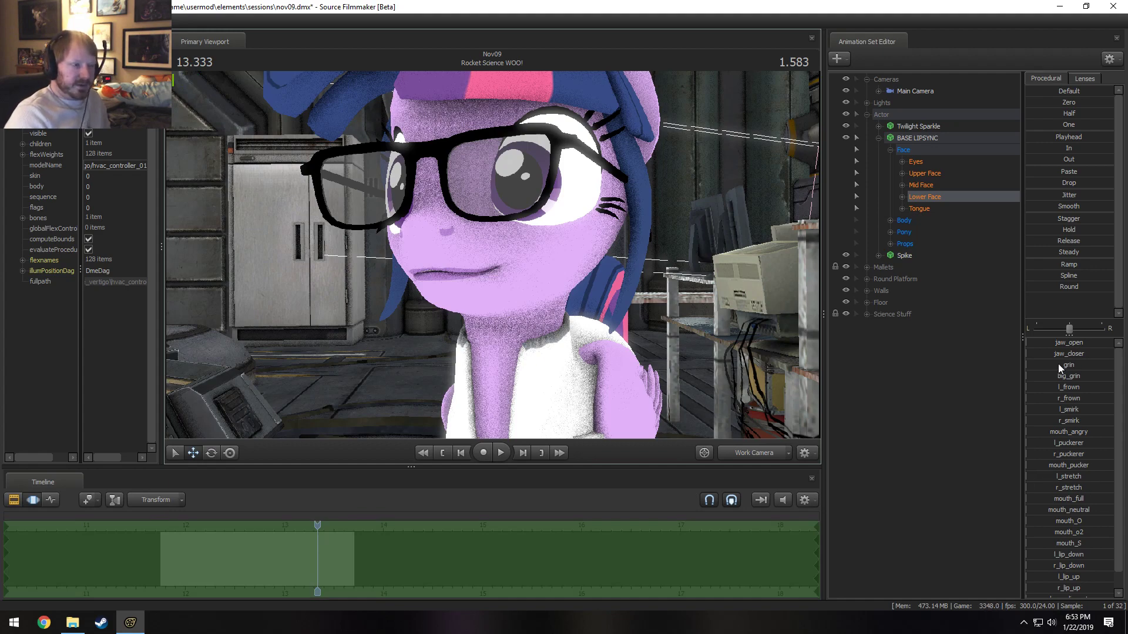
- Raise mouth_neutral slightly on BASE LIPSYNC and check the mouth shape from the side
left_click_drag(1064, 510, 1081, 510)
left_click_drag(526, 352, 505, 423)
key("d")
mouse_move(492, 255)
left_mouse_down()
mouse_move(423, 235)
mouse_move(476, 229)
mouse_move(489, 254)
left_mouse_up()
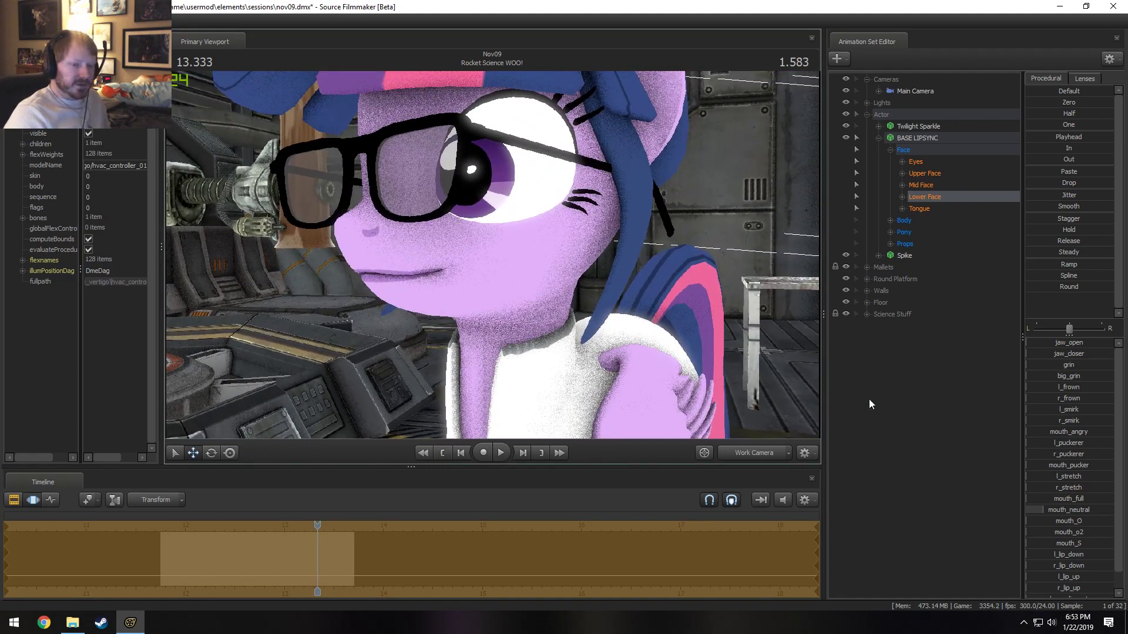
- Raise l_puckerer and r_puckerer together to about half on BASE LIPSYNC and commit the new mouth shape
mouse_move(1070, 456)
left_mouse_down()
mouse_move(1080, 457)
mouse_move(1058, 443)
mouse_move(1085, 444)
left_mouse_up()
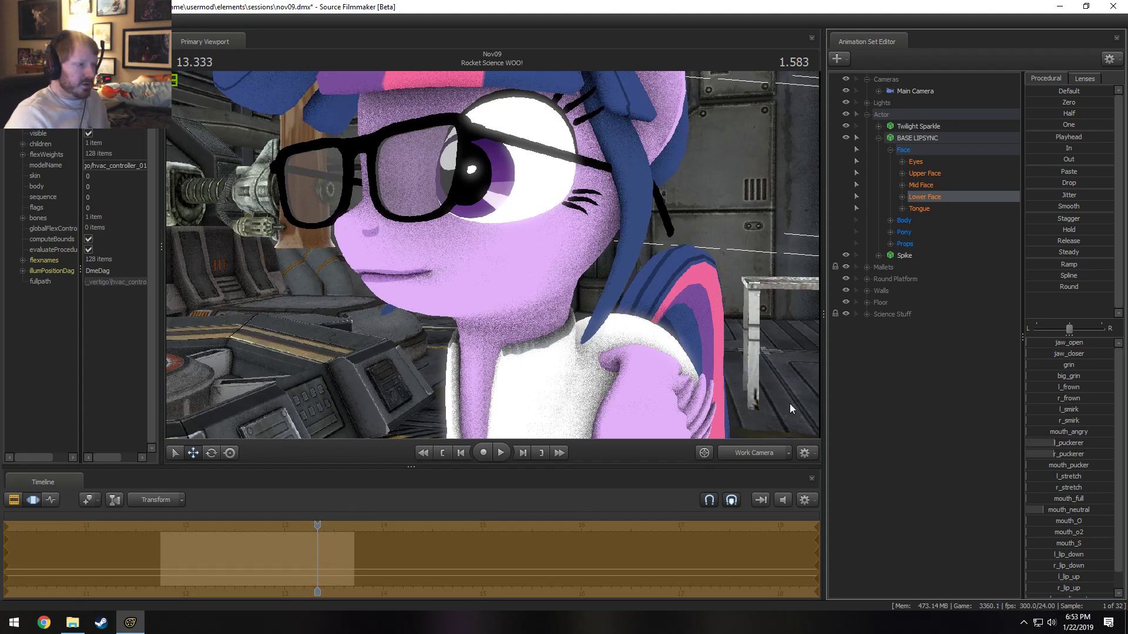
left_click_drag(486, 335, 492, 255)
key("F2")
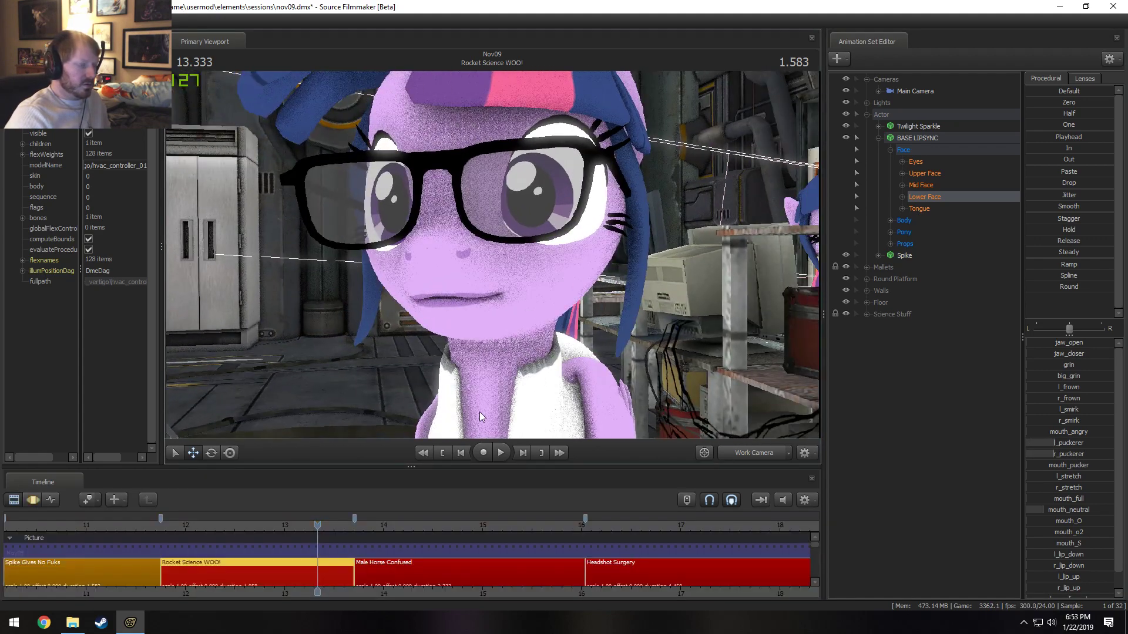
key("F3")
- Play the Rocket Science WOO! shot from 11.958 to listen to the dialogue, with the timeline closely framed on it
scroll(280, 558, "up", 3)
left_click(96, 566, "shift")
scroll(96, 565, "up", 3)
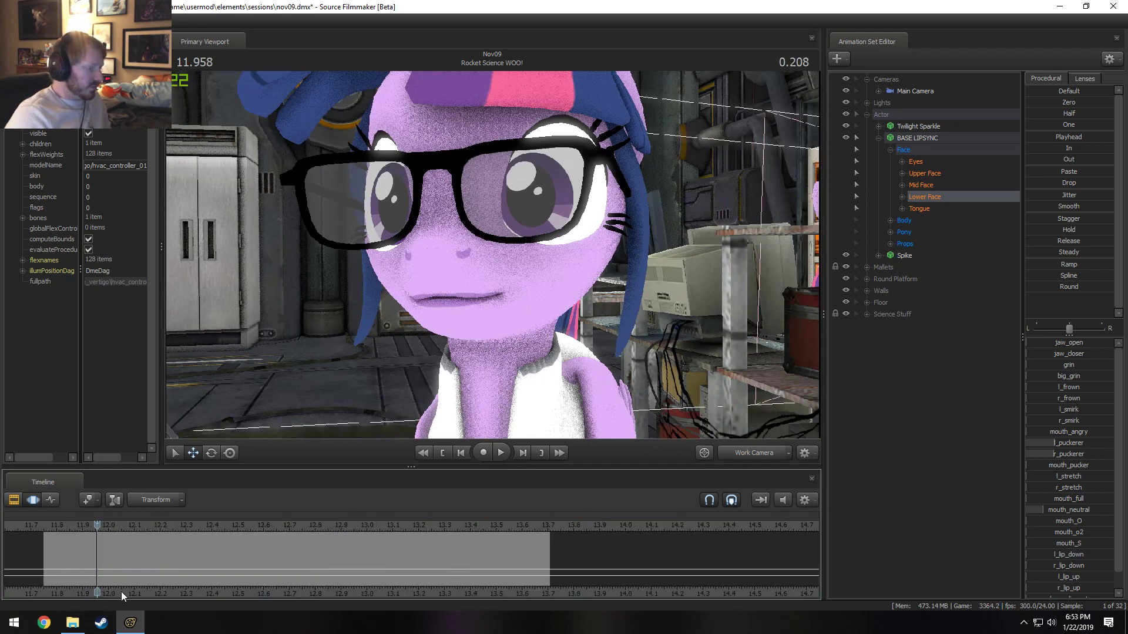
middle_click_drag(122, 591, 302, 572)
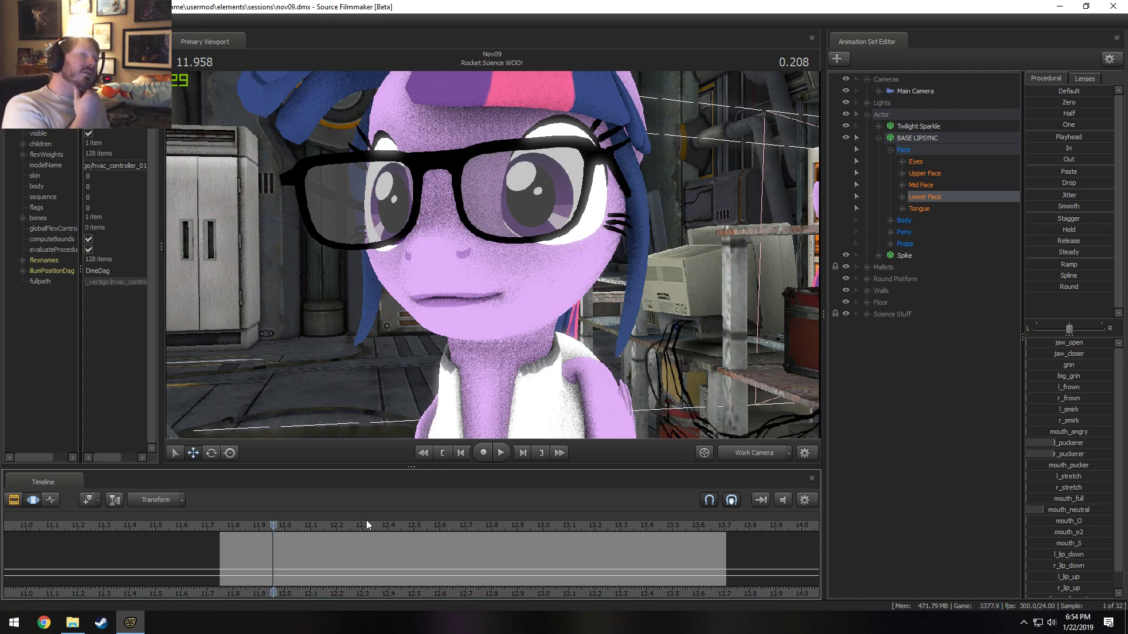
key("space")
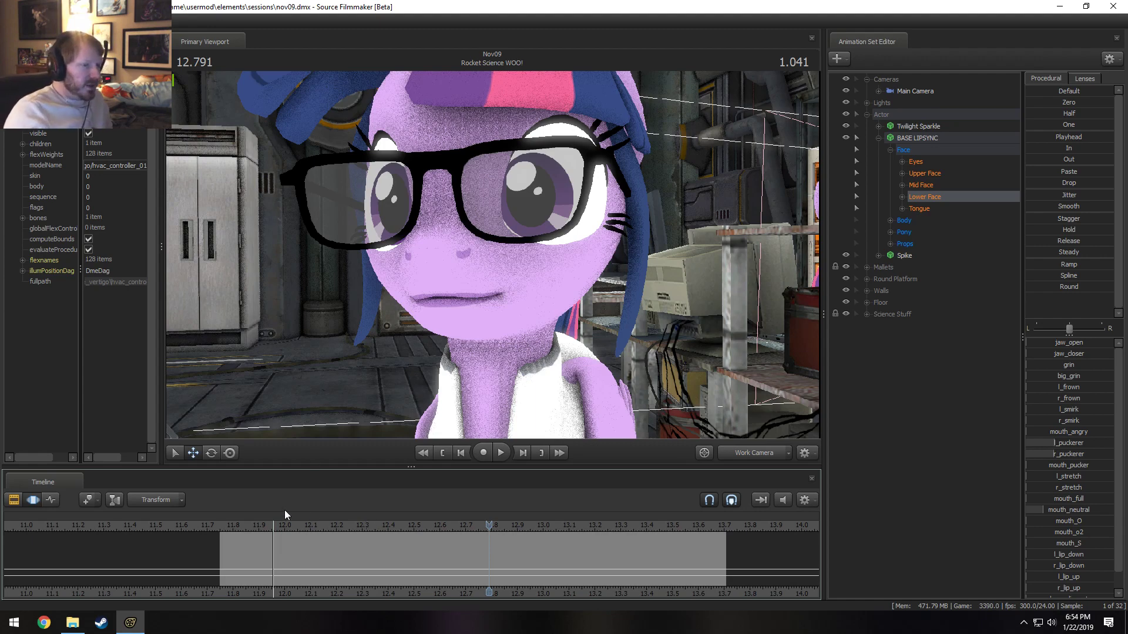
- Select all Face controls of BASE LIPSYNC and start an animation import for them
left_click(918, 139)
right_click(914, 134)
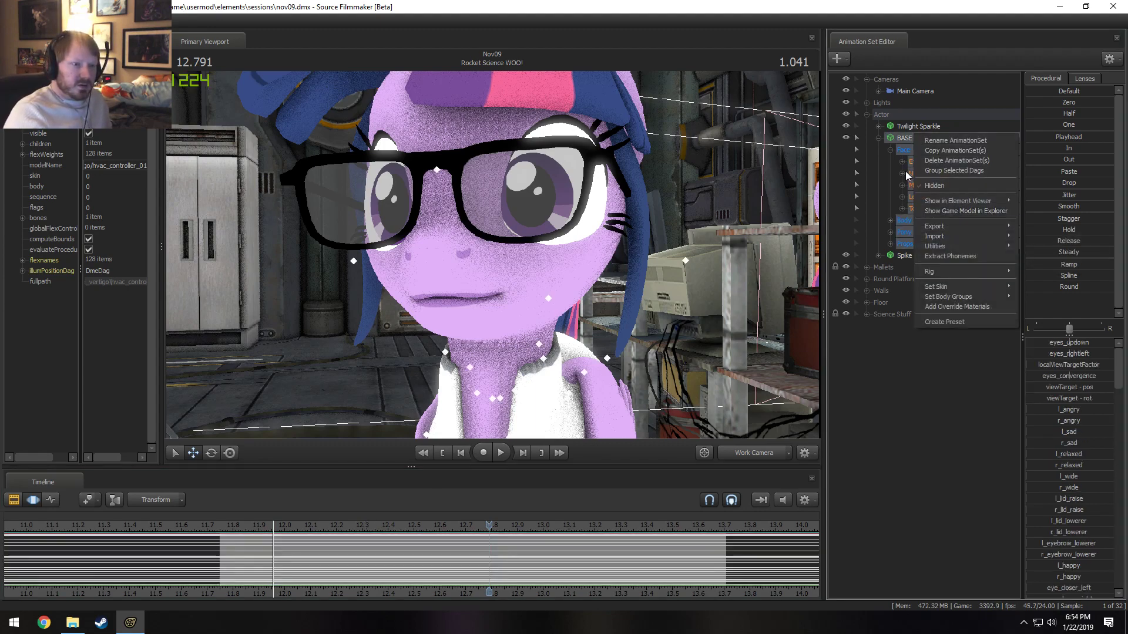
left_click(907, 152)
right_click(909, 152)
left_click(946, 197)
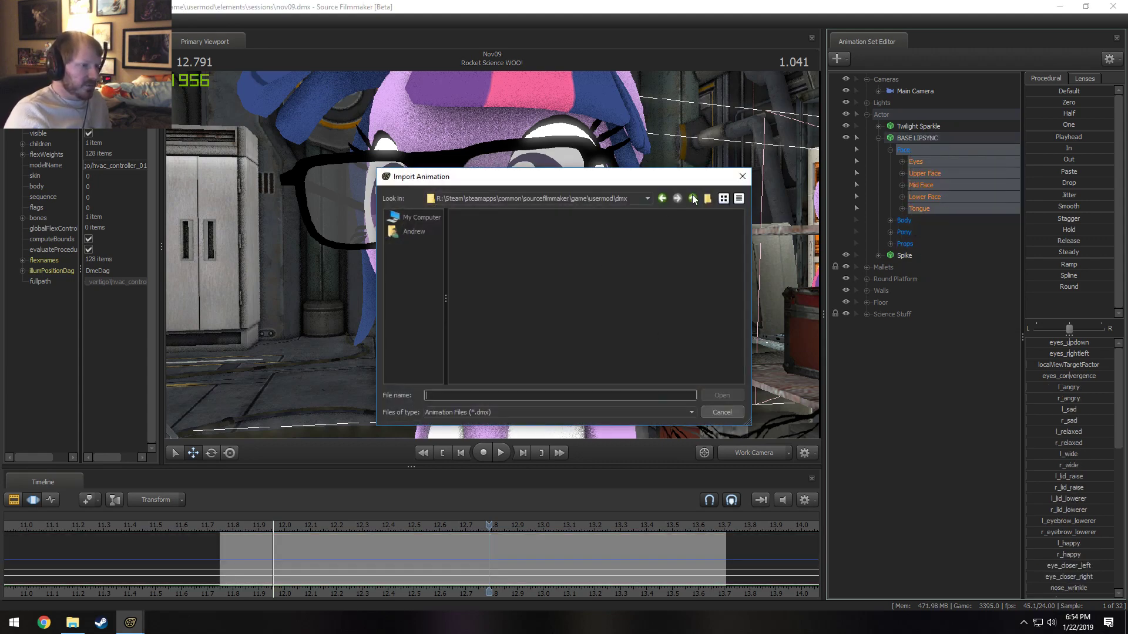
- Import argo_screwmyhouse_twilight_v1.dmx from the dmx Videos folder Screw My House onto the Face controls
left_click(693, 198)
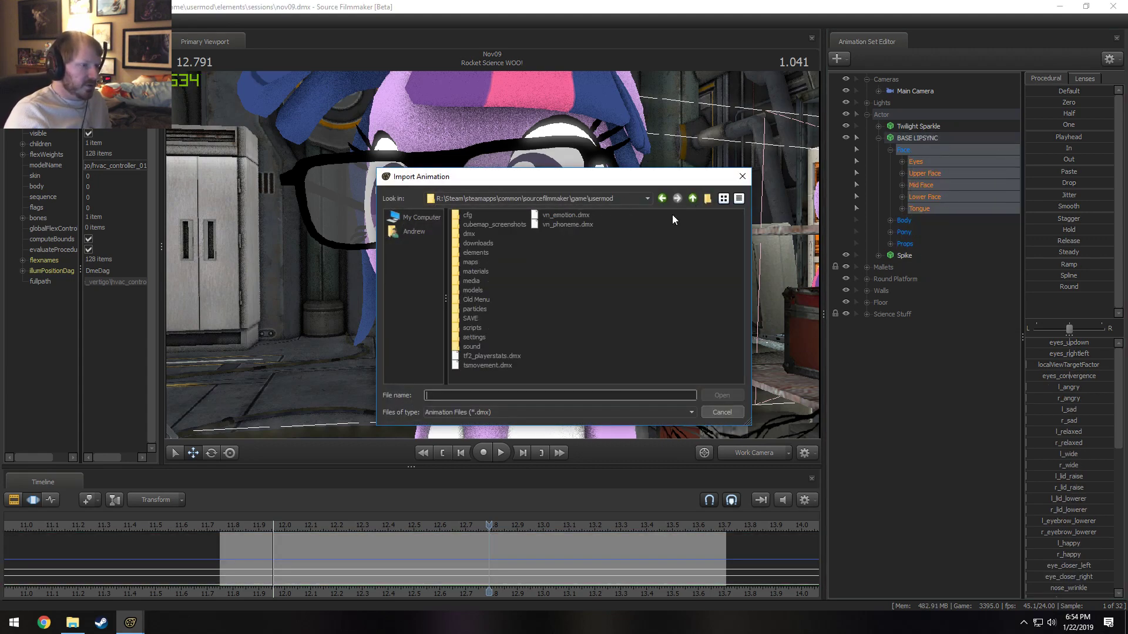
double_click(470, 233)
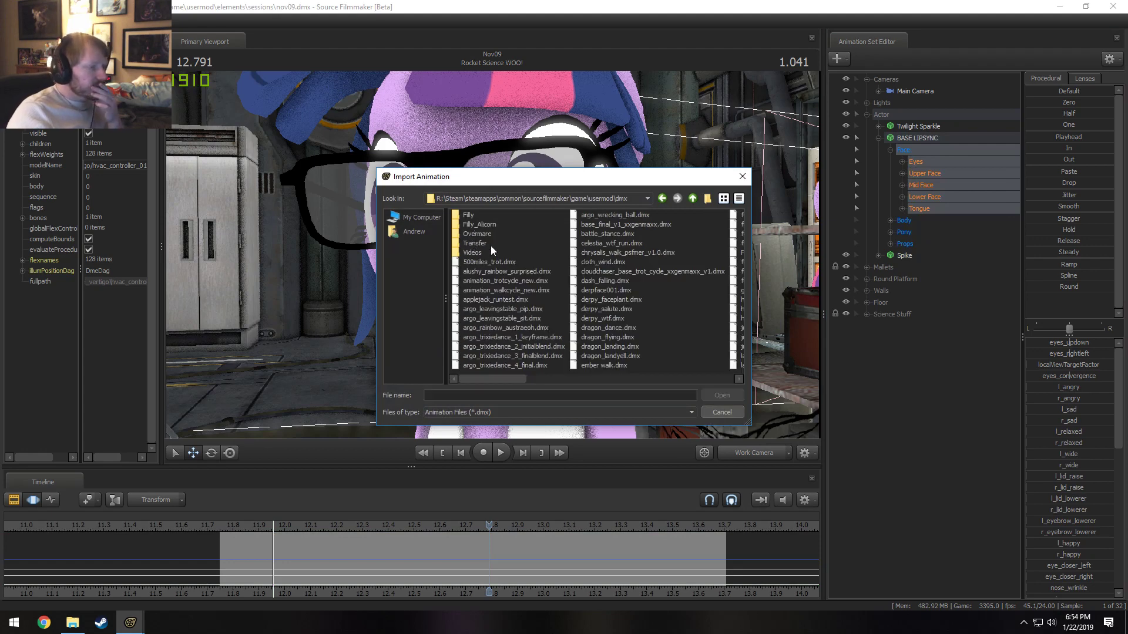
double_click(470, 253)
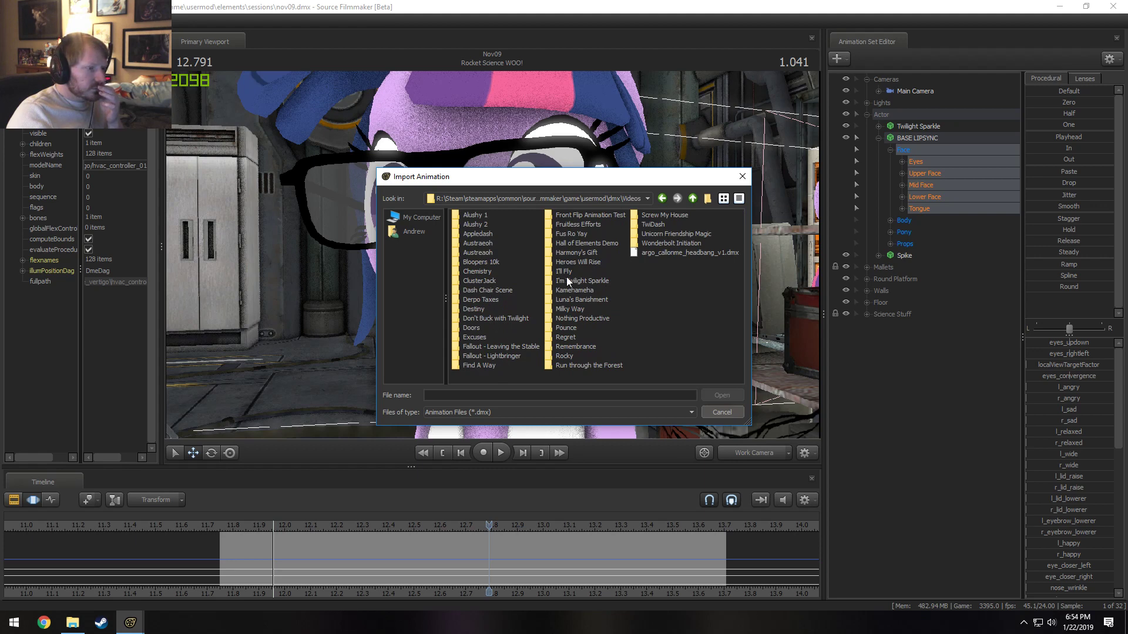
left_click(656, 215)
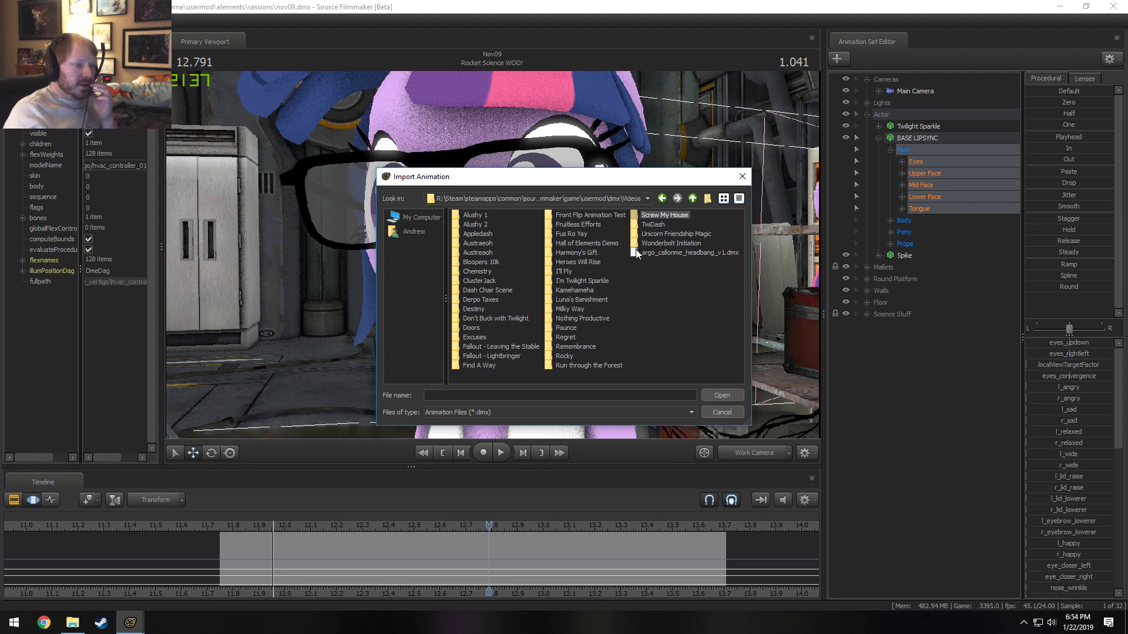
double_click(663, 215)
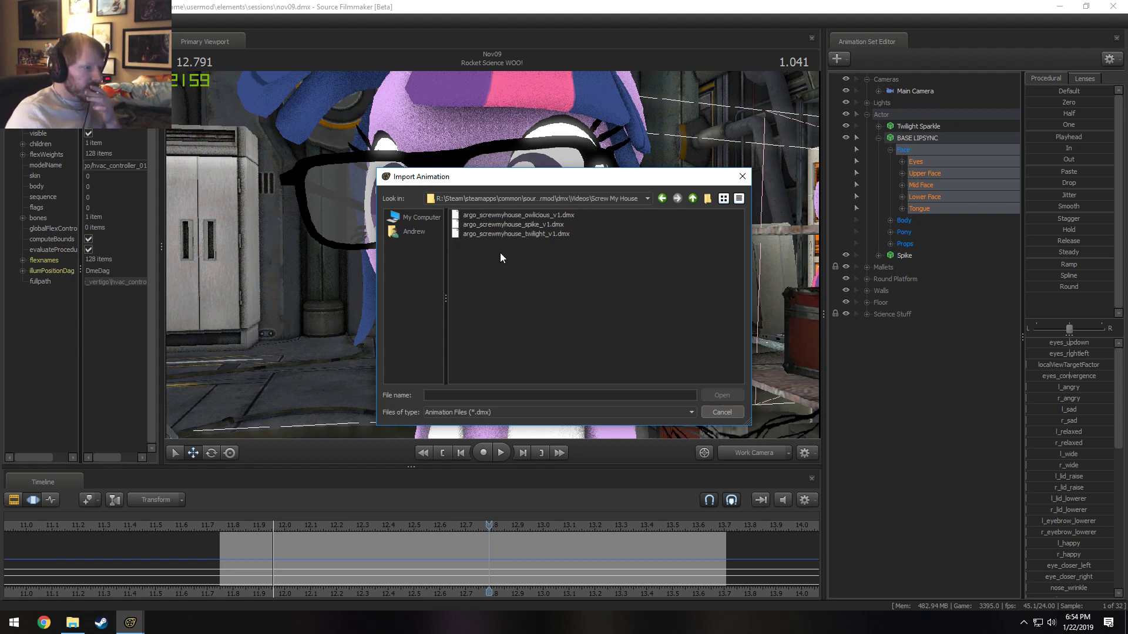
left_click(544, 234)
left_click(705, 396)
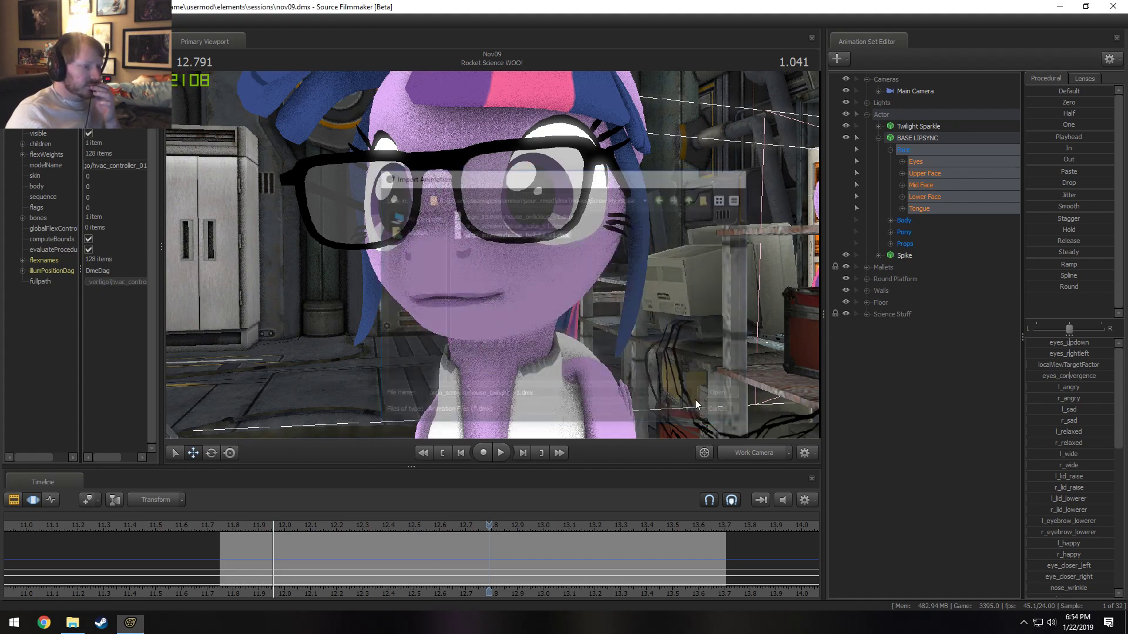
left_click(590, 366)
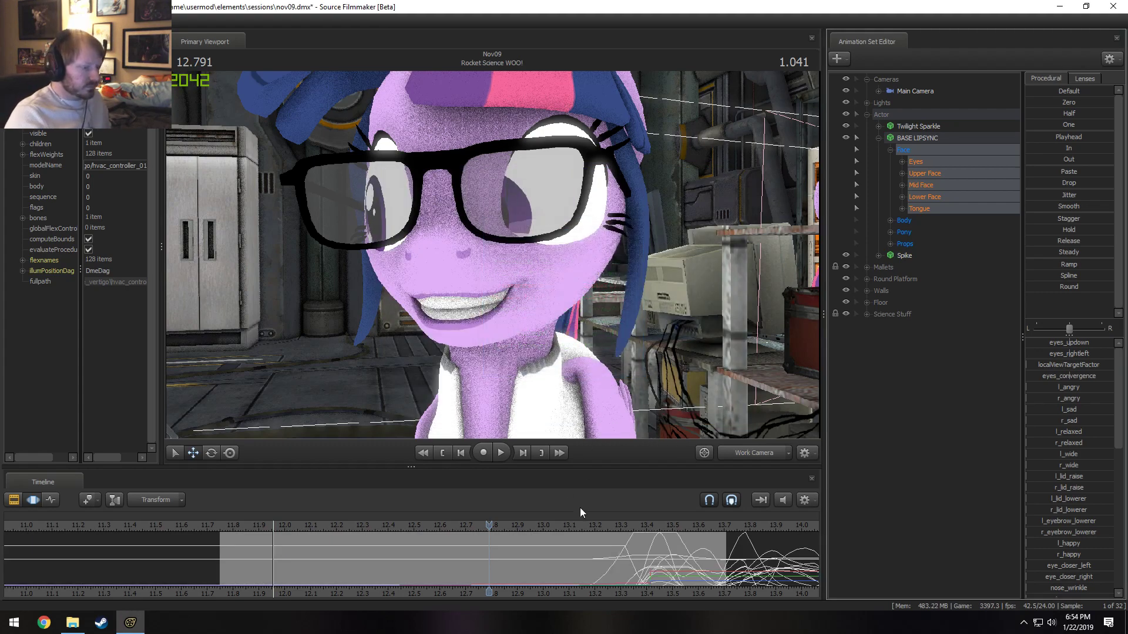
- Select the entire time range, slide the imported facial animation earlier, and play the shot
scroll(573, 563, "down", 5)
key("ctrl+a")
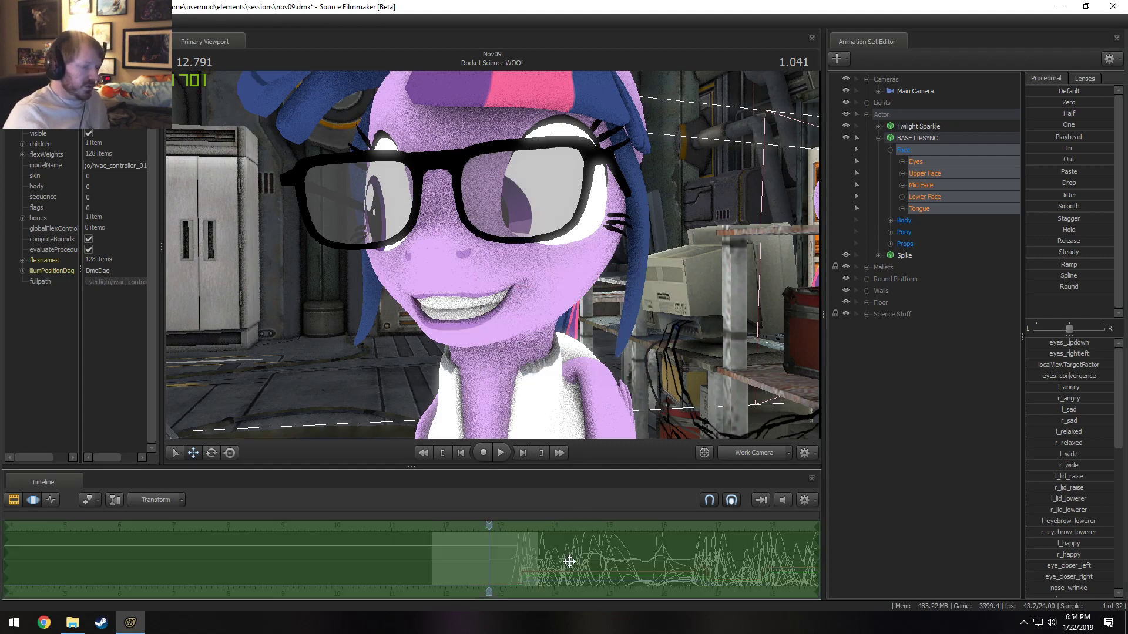
left_click_drag(571, 561, 680, 558)
key("space")
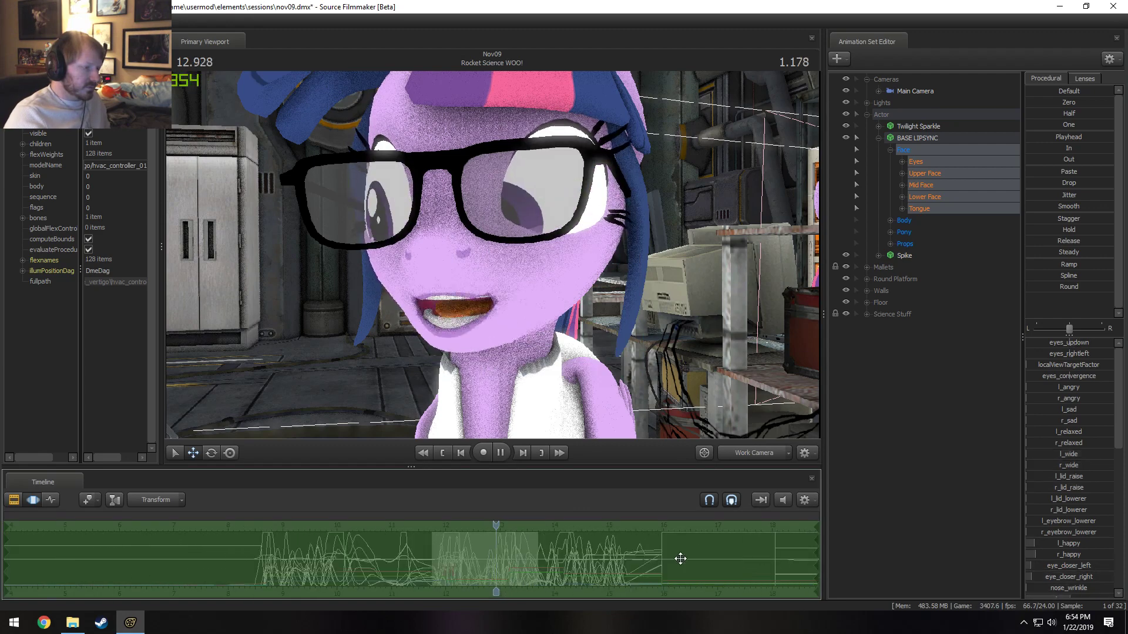
key("space")
- Nudge the imported facial animation slightly later in time and replay the shot from near its start
left_click_drag(492, 567, 509, 571)
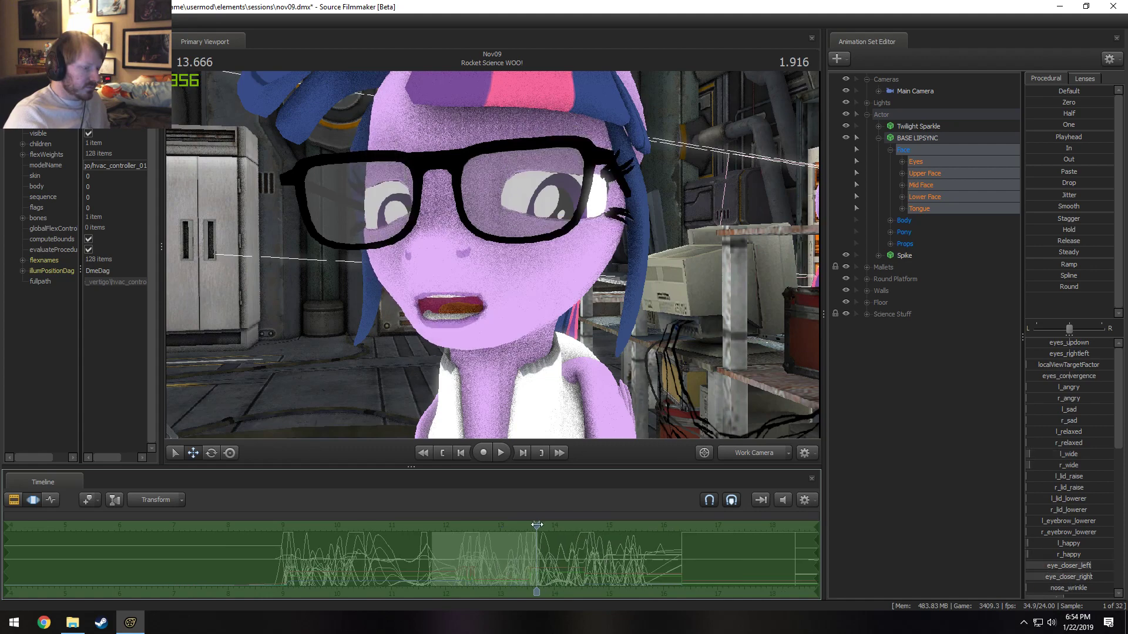
left_click_drag(537, 526, 448, 545)
key("space")
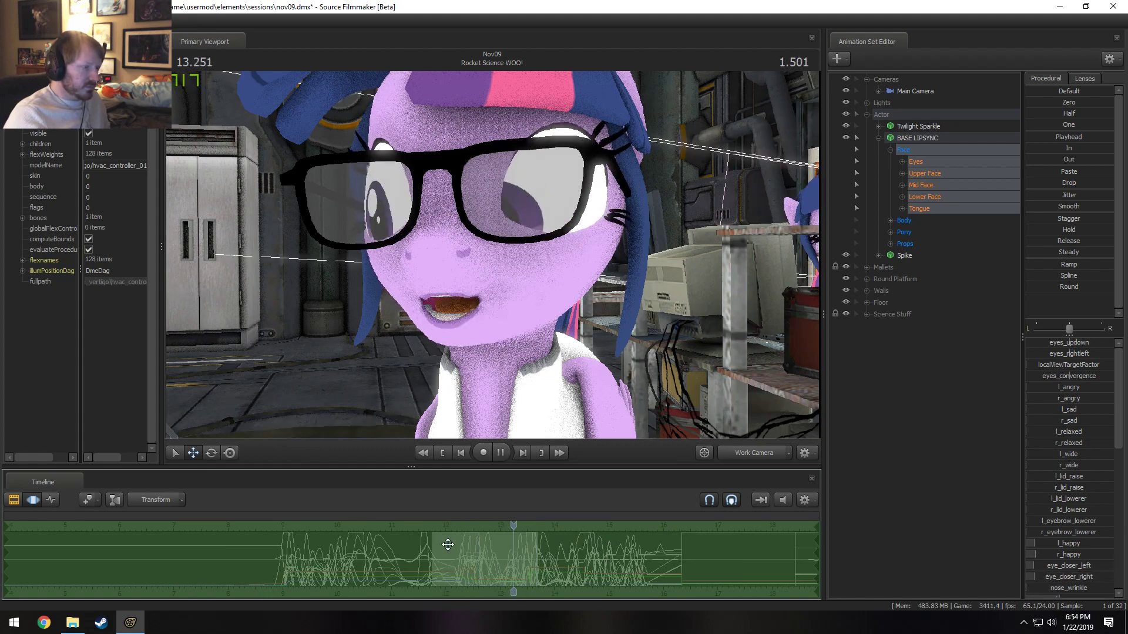
key("space")
- Shift the imported facial animation earlier in stages, replaying the Rocket Science WOO! shot to compare different passages
left_click_drag(515, 580, 453, 573)
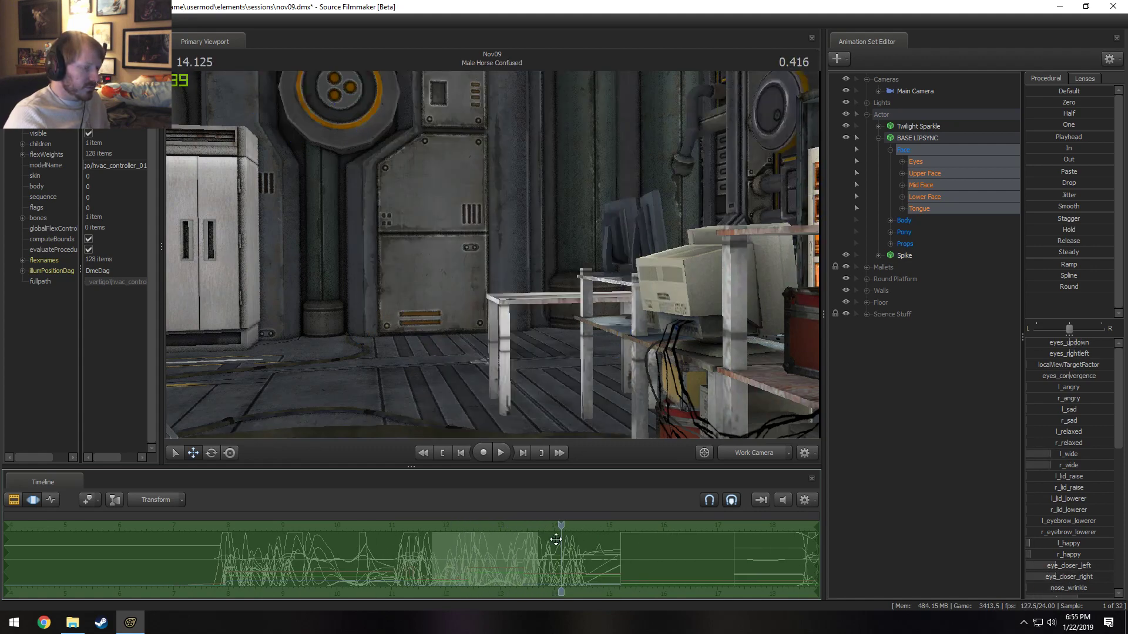
left_click_drag(551, 536, 451, 543)
key("space")
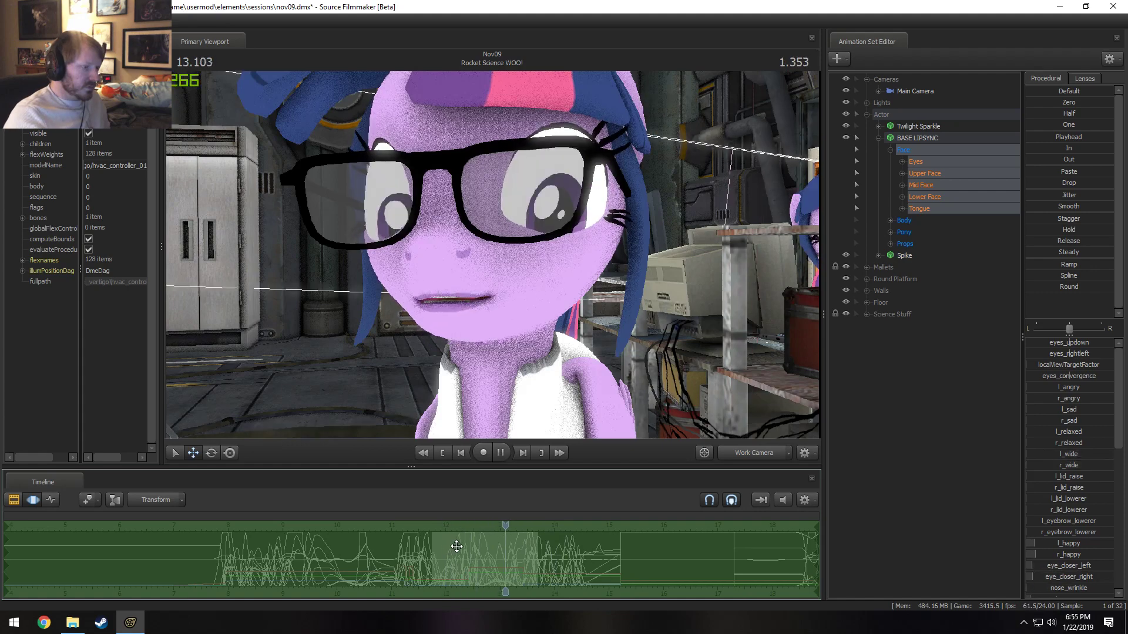
left_click_drag(490, 564, 452, 562)
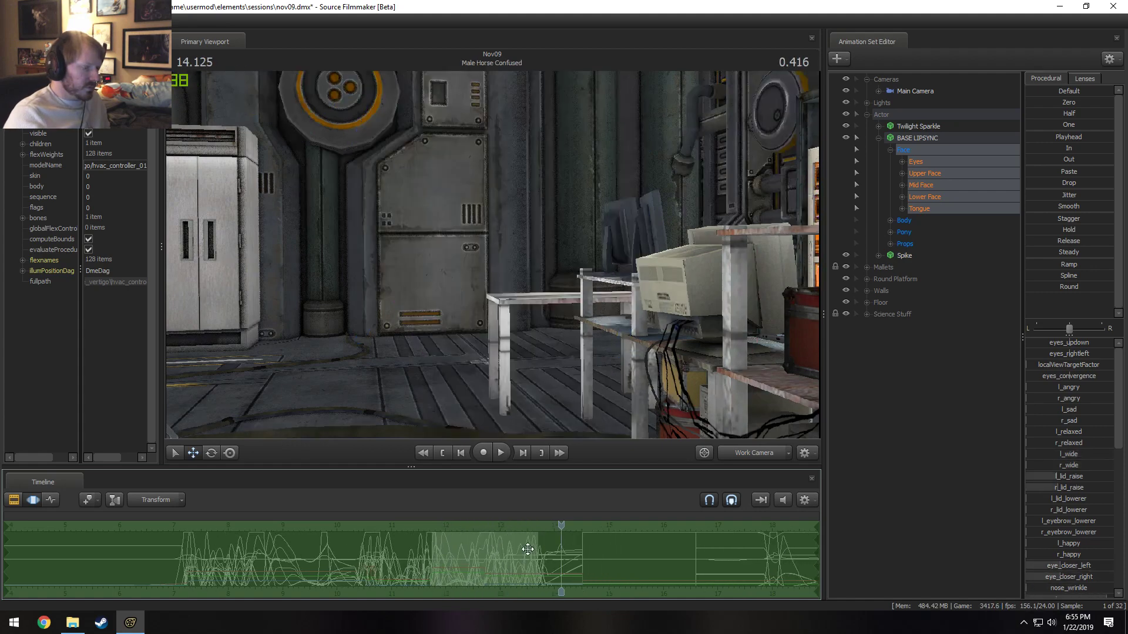
left_click_drag(555, 534, 459, 562)
key("space")
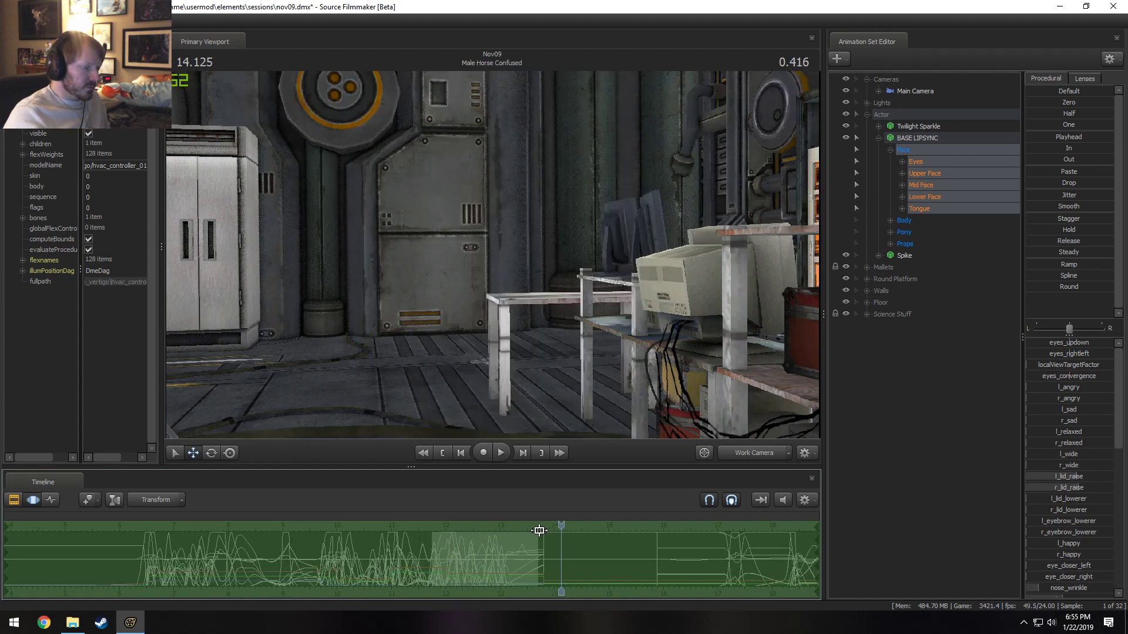
- Replay the shot with the final passage of the imported animation and move that animation slightly later
left_click_drag(556, 526, 421, 541)
key("space")
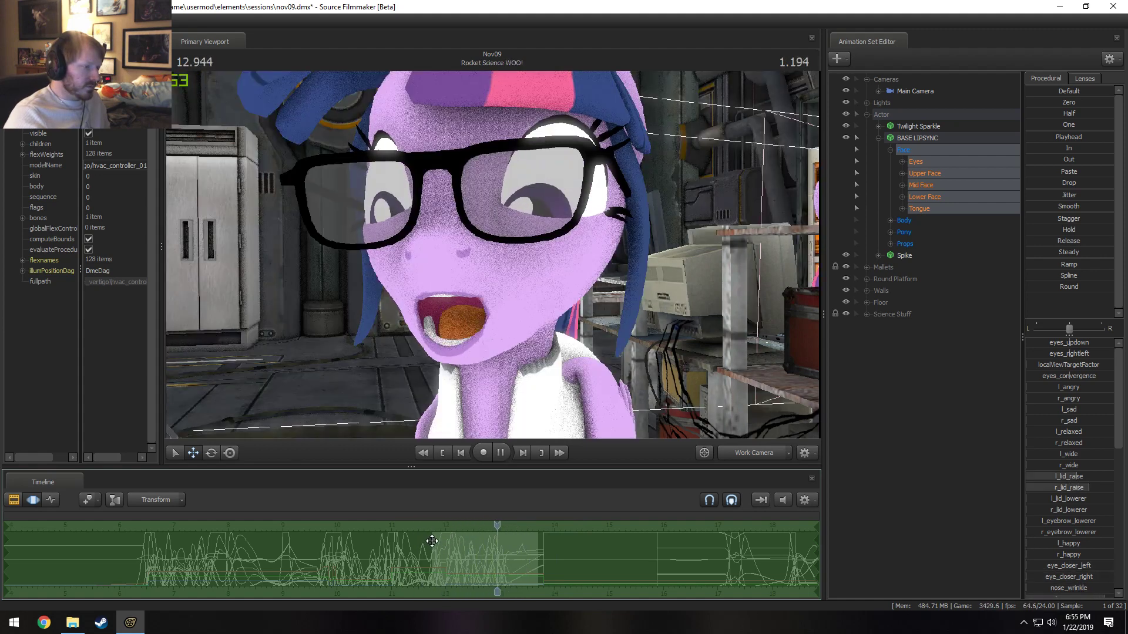
key("space")
left_click_drag(476, 554, 506, 559)
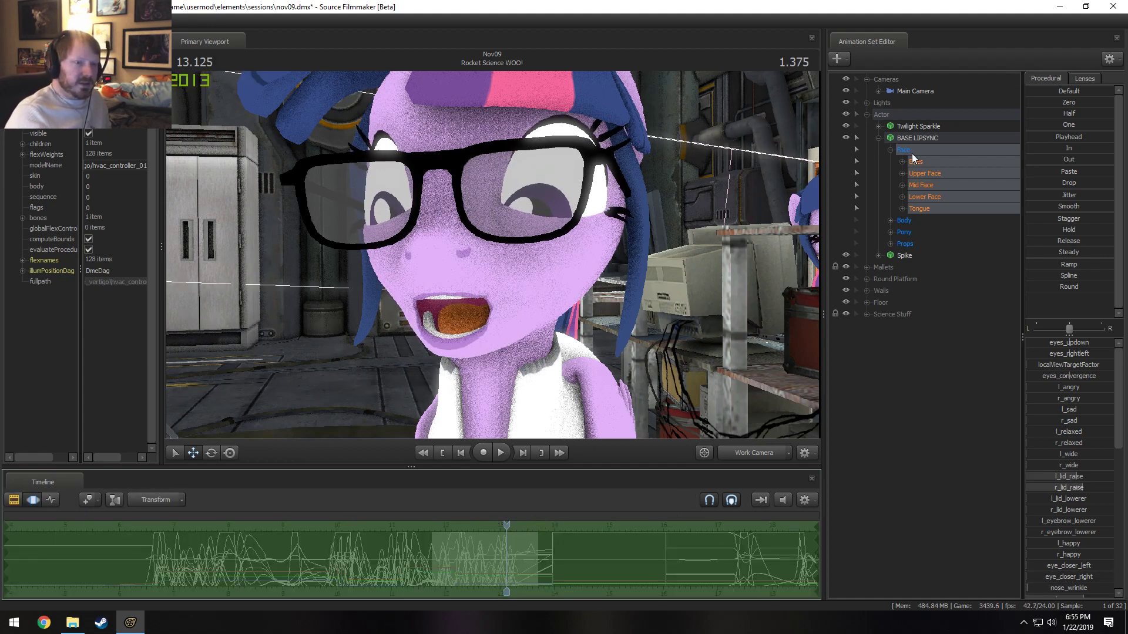
- Undo all time shifts of the facial animation and the animation import on BASE LIPSYNC
key("ctrl+z")
key("ctrl+z")
key("ctrl+z")
key("ctrl+z")
key("ctrl+z")
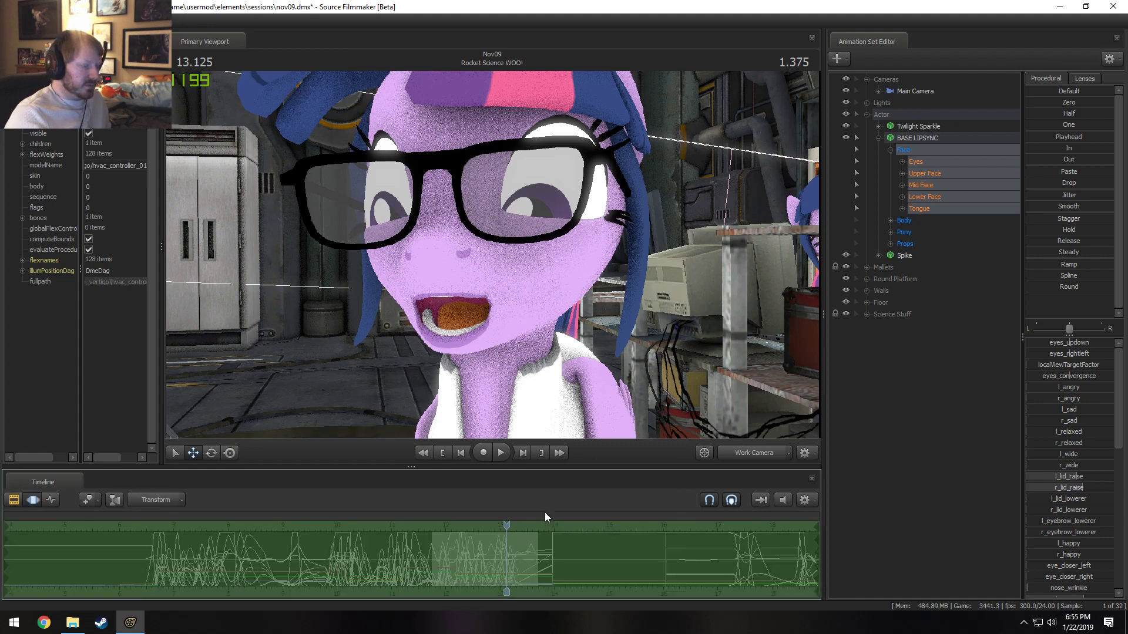
key("ctrl+z")
key("ctrl+z")
key("ctrl+z")
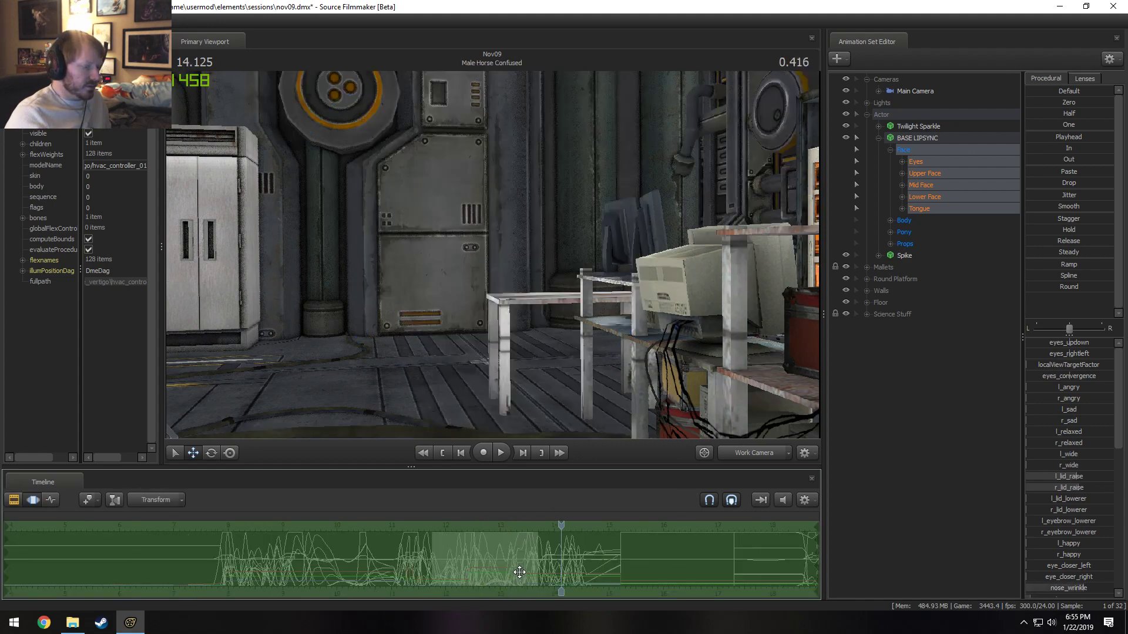
key("ctrl+z")
key("ctrl+z")
key("ctrl+z")
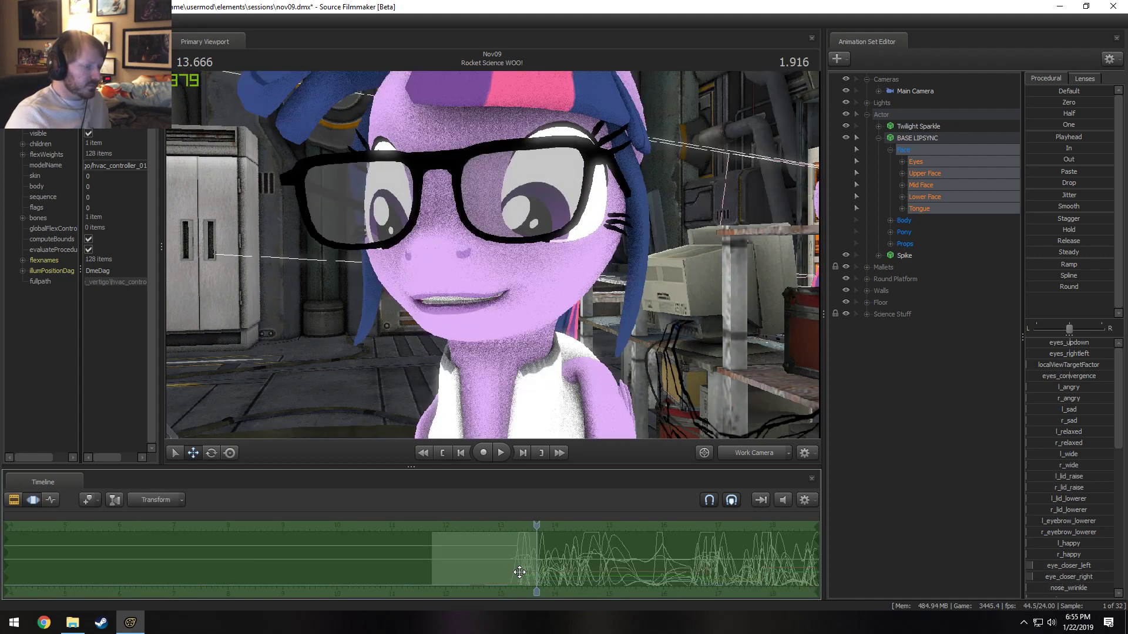
key("ctrl+z")
key("ctrl+z")
key("ctrl+z")
key("ctrl+z")
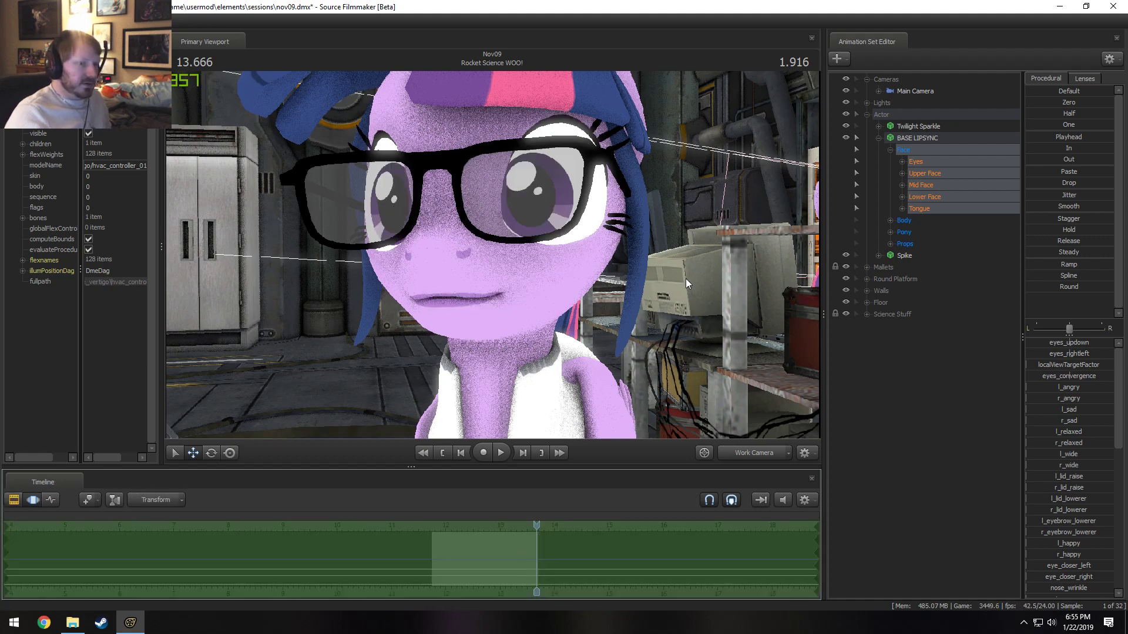
- Return to the Clip Editor and save the nov09 session
key("F2")
key("F3")
key("F2")
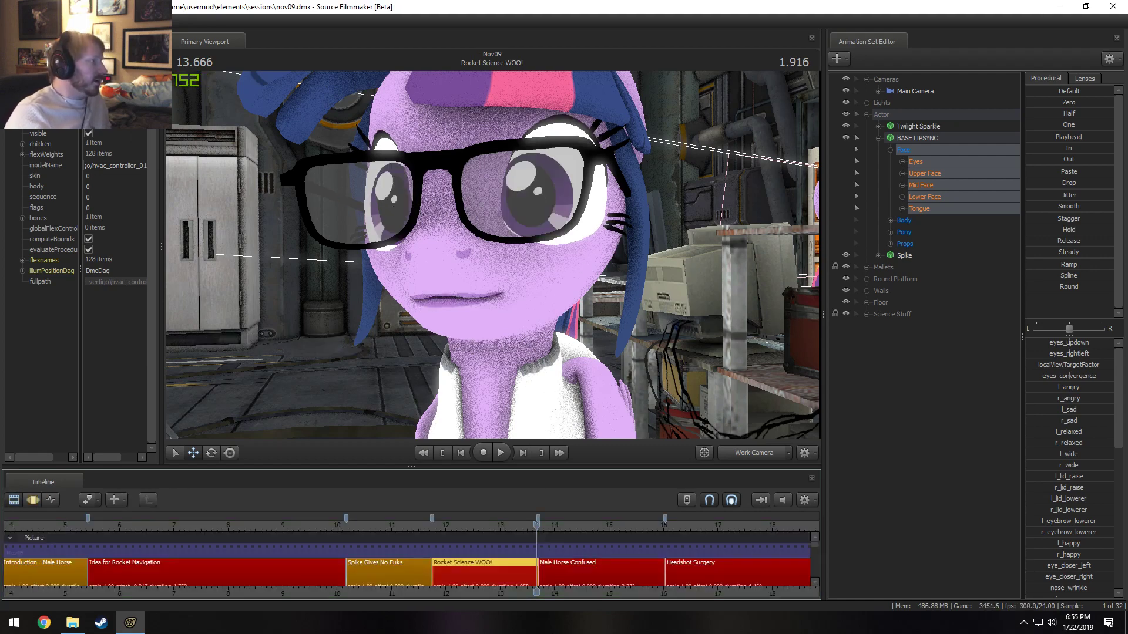
key("ctrl+s")
- Open the session anthology_scitwi.dmx from the [ANTHOLOGY] sessions folder
left_click(13, 21)
mouse_move(36, 100)
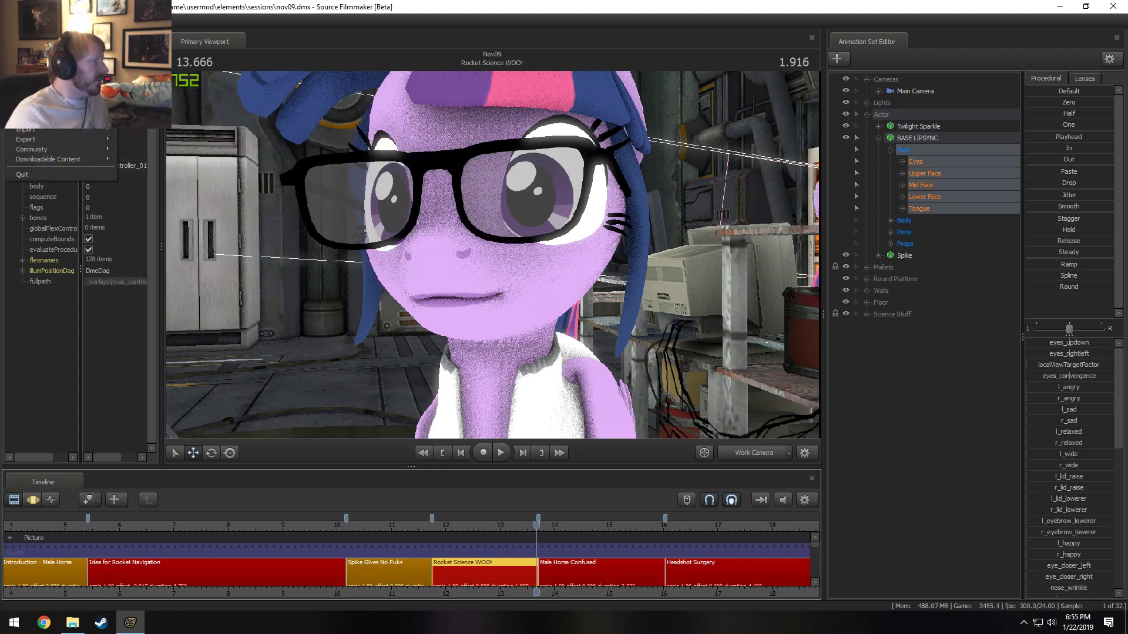
left_click(24, 44)
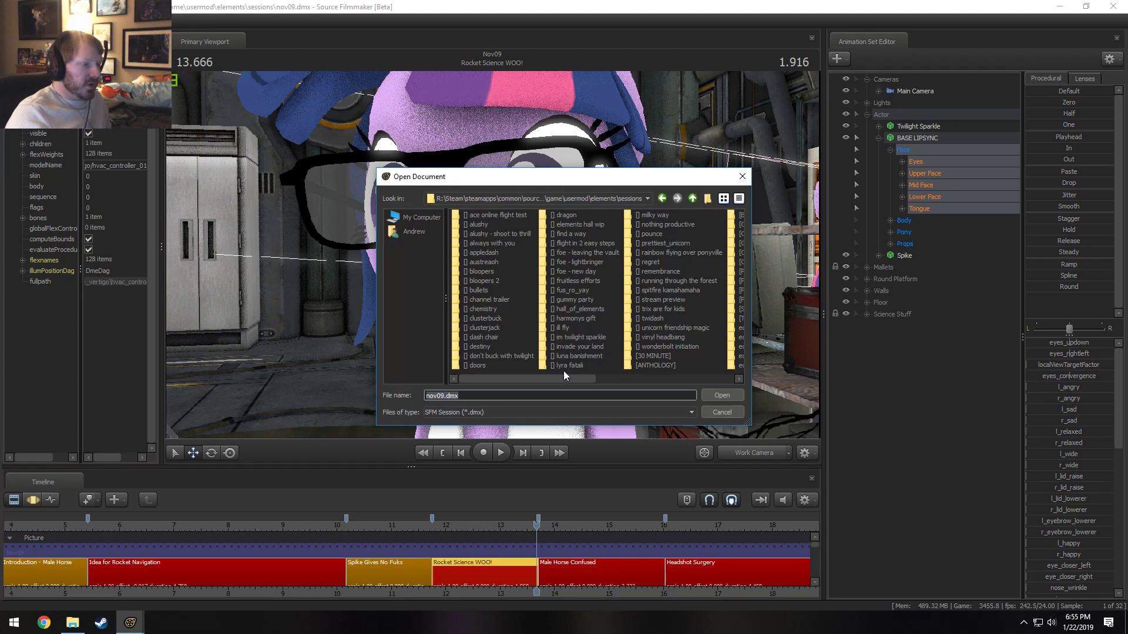
left_click_drag(569, 378, 586, 377)
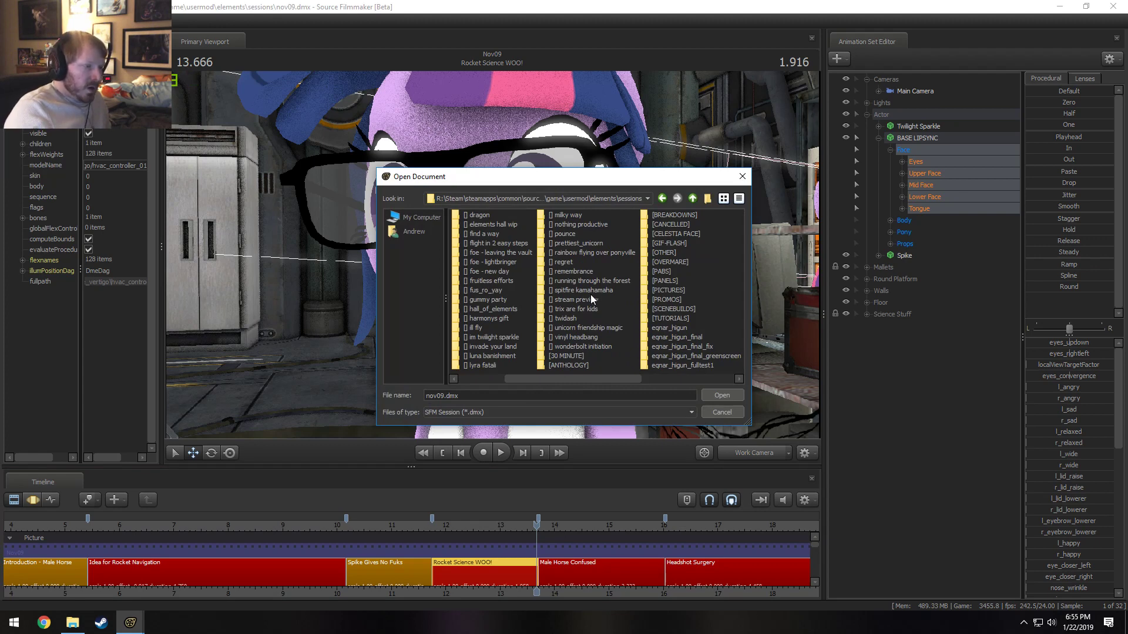
double_click(577, 365)
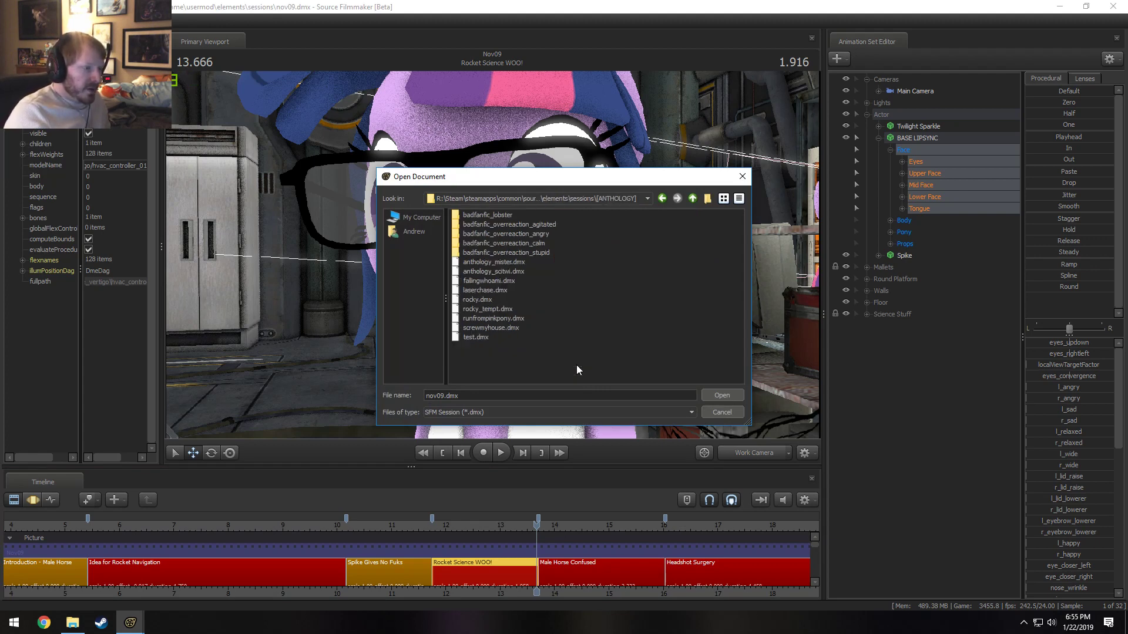
left_click(492, 271)
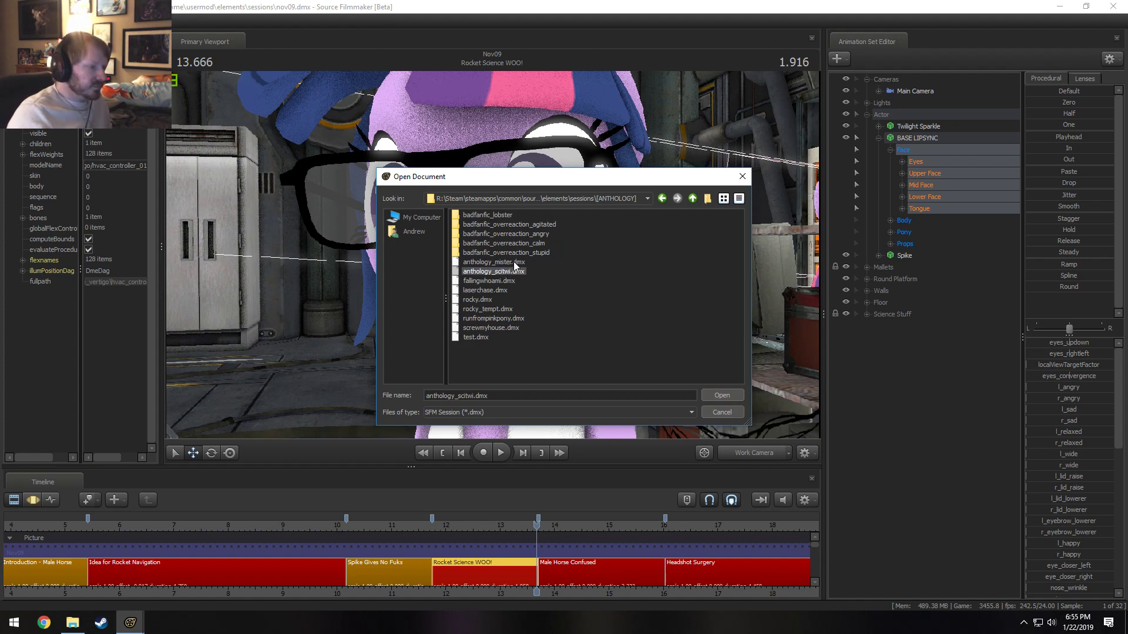
left_click(513, 262)
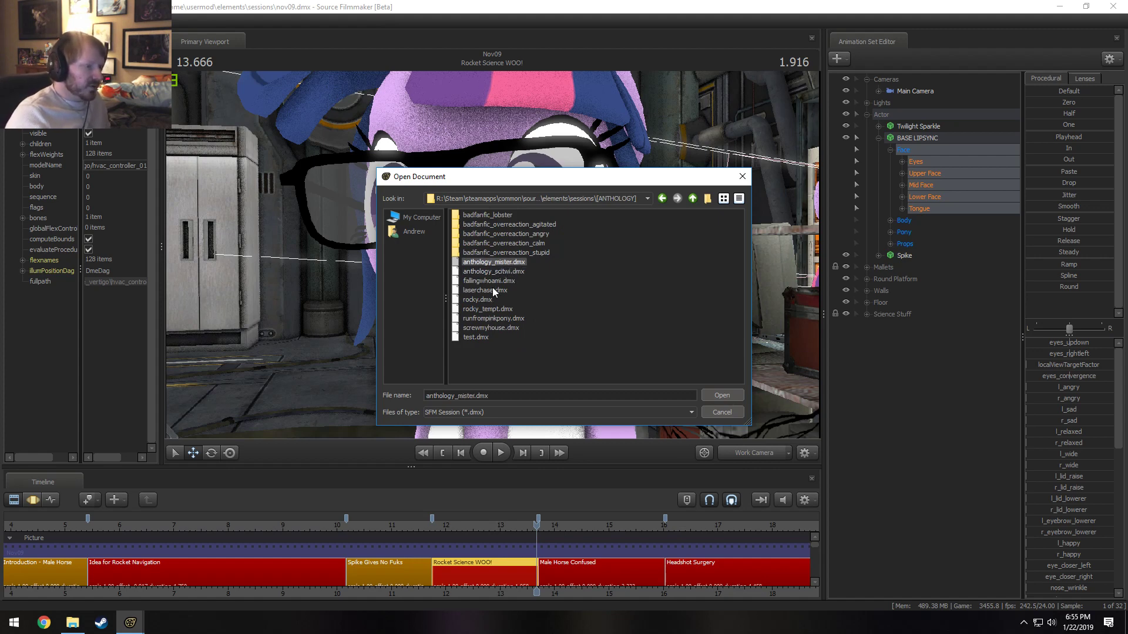
left_click(495, 271)
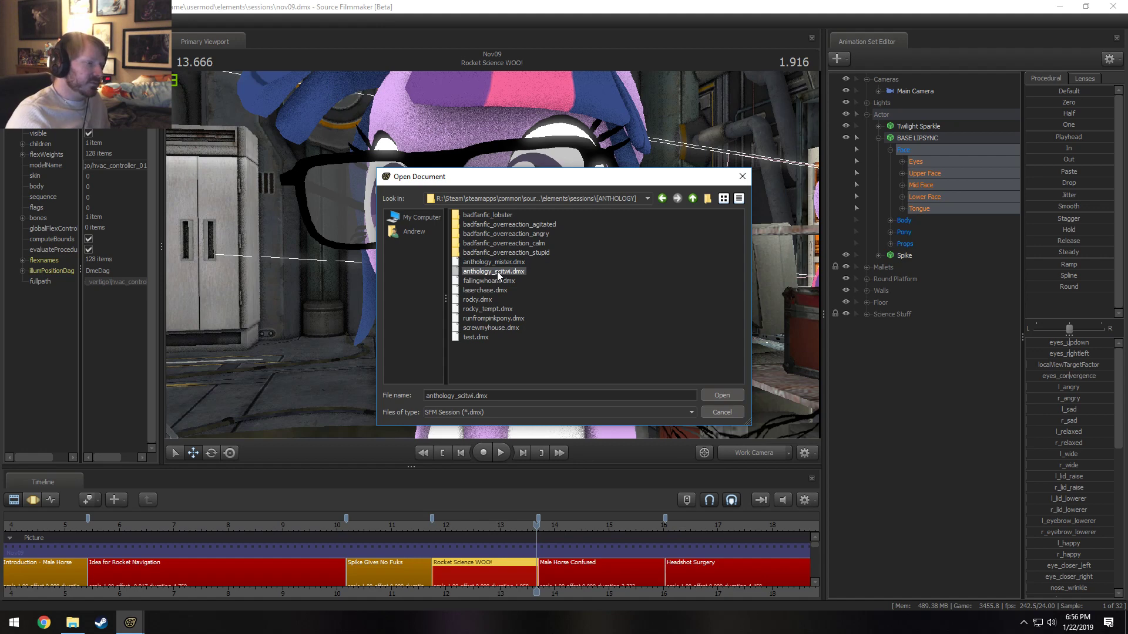
double_click(497, 272)
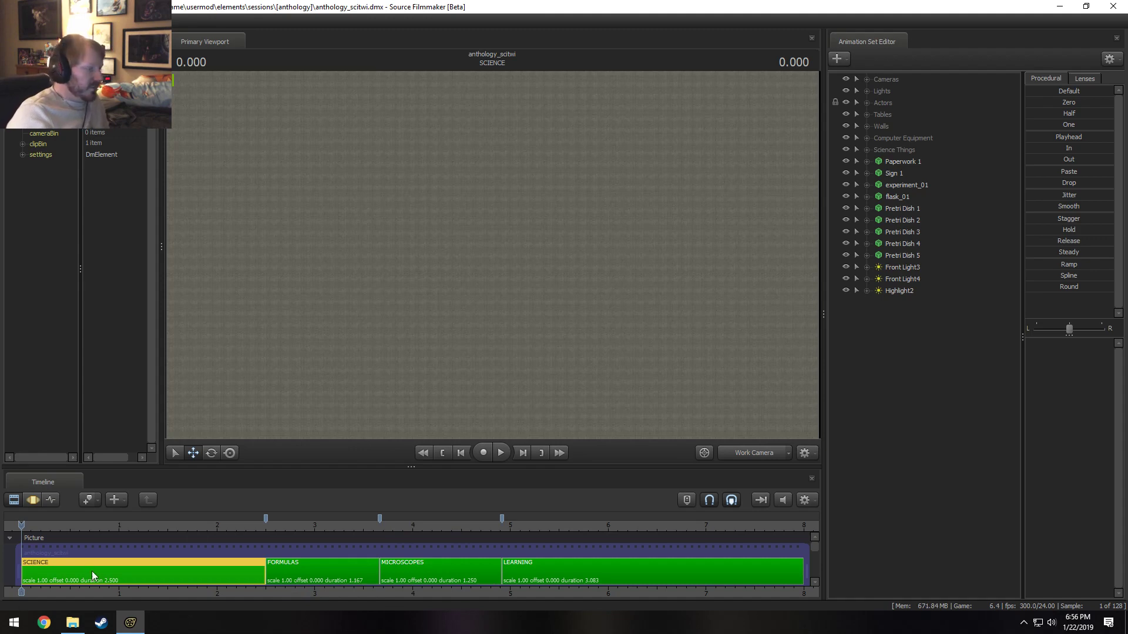
- View the SCIENCE shot through the Main Camera and replay Twilight's spoken line from about 1.7 seconds to examine her mouth movement
left_click_drag(113, 526, 131, 526)
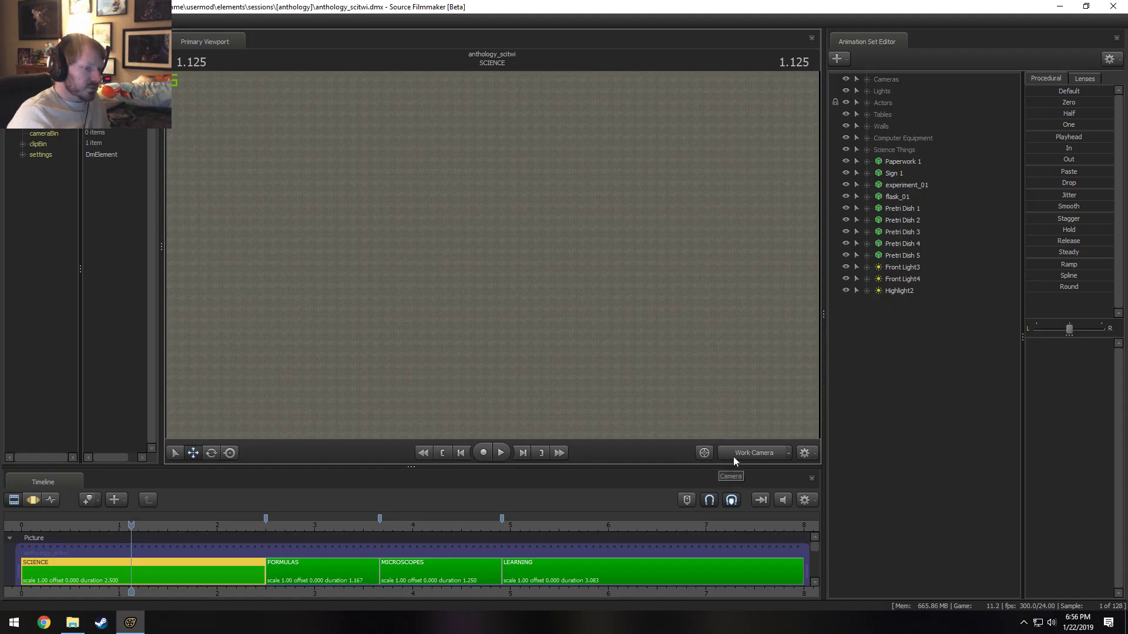
left_click(750, 452)
key("space")
key("space")
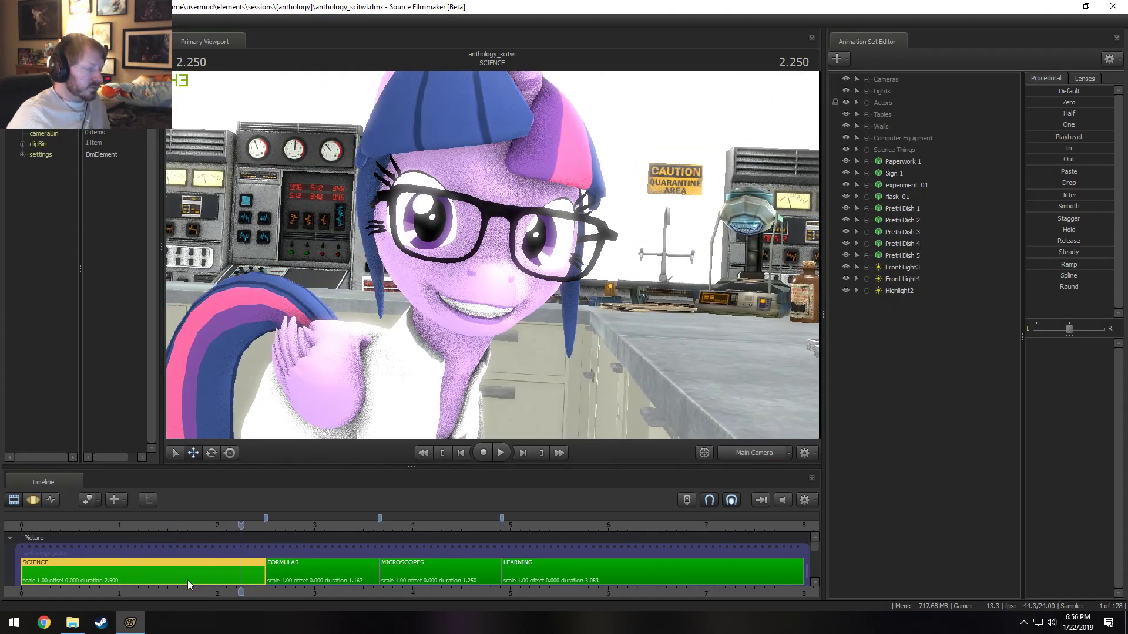
left_click(201, 525)
key("space")
left_click(179, 527)
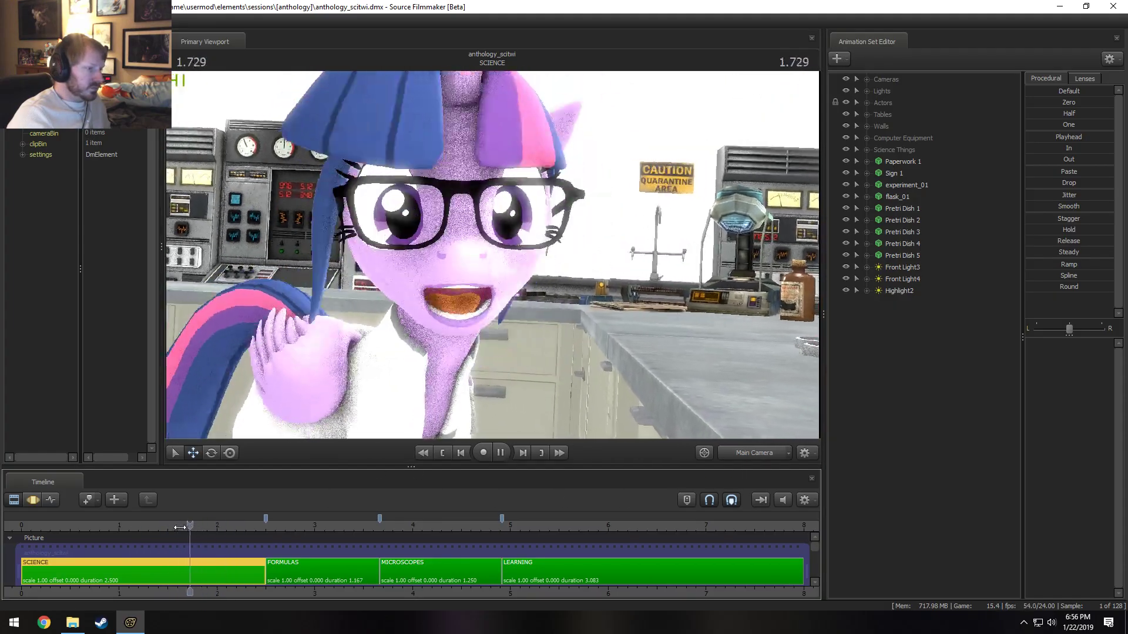
key("space")
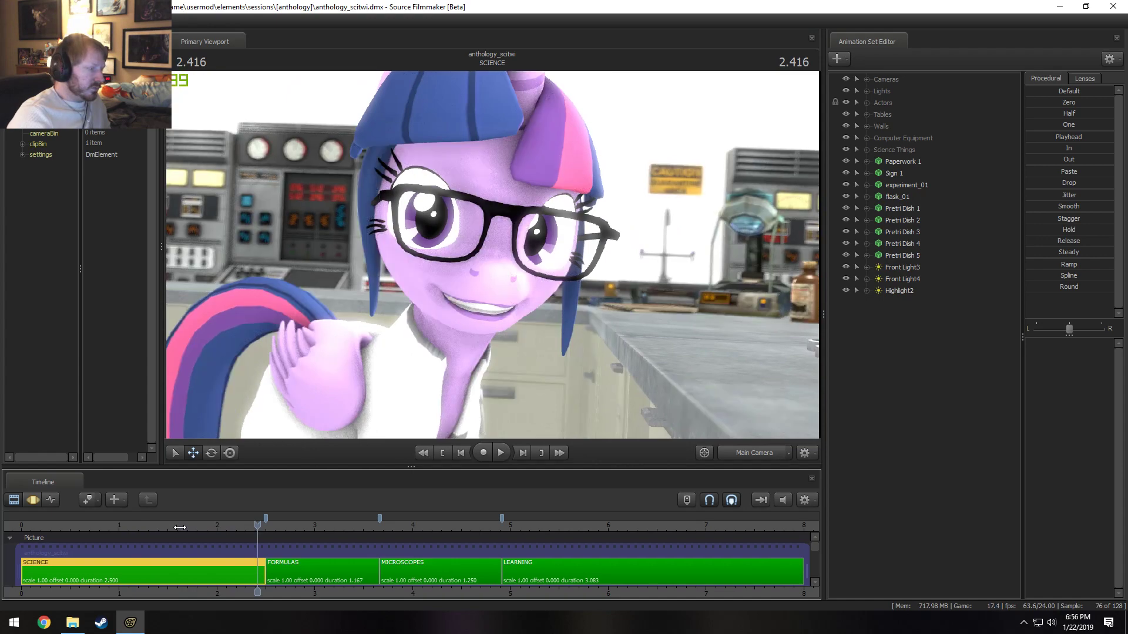
left_click_drag(197, 526, 192, 525)
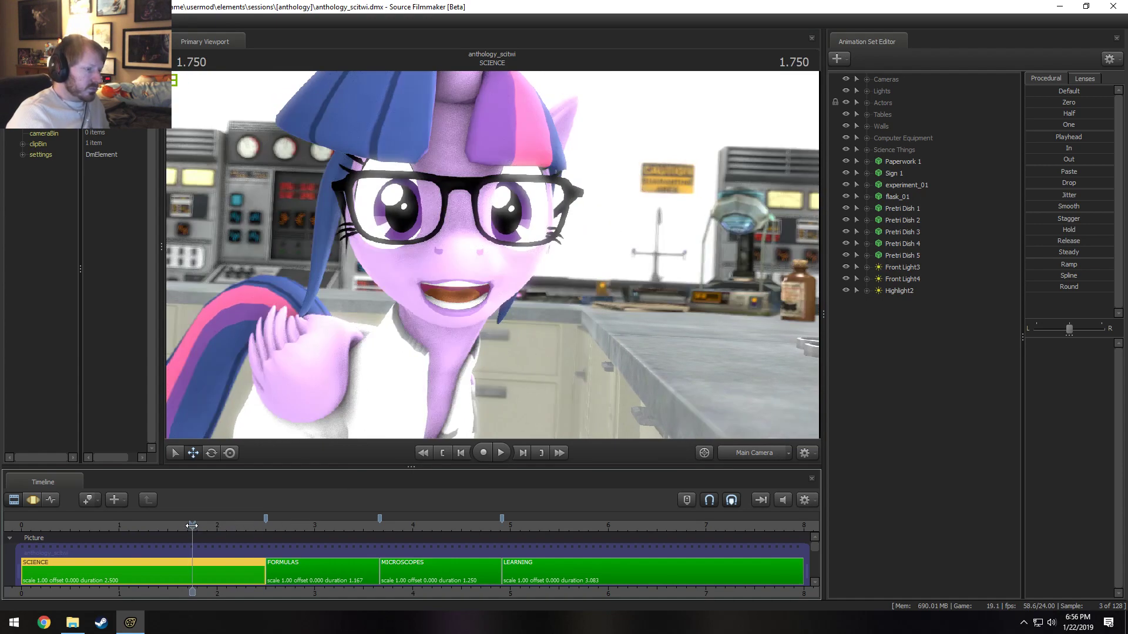
key("space")
key("space")
left_click(188, 525)
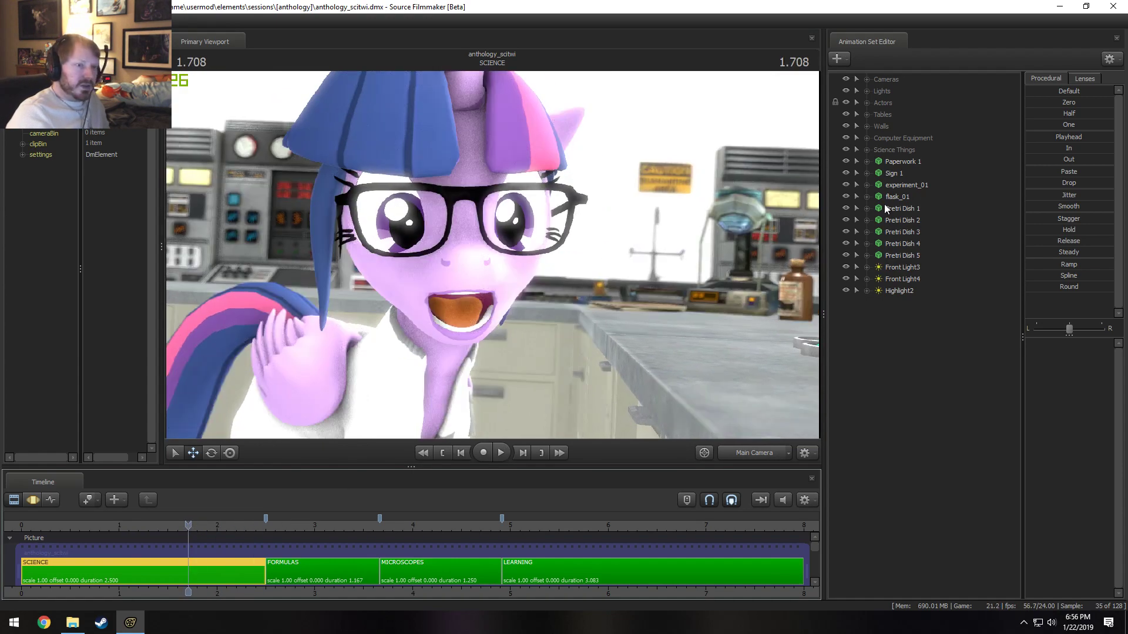
- Select the Face controls of the Twilight actor and show their animation in the Motion Editor
left_click(867, 102)
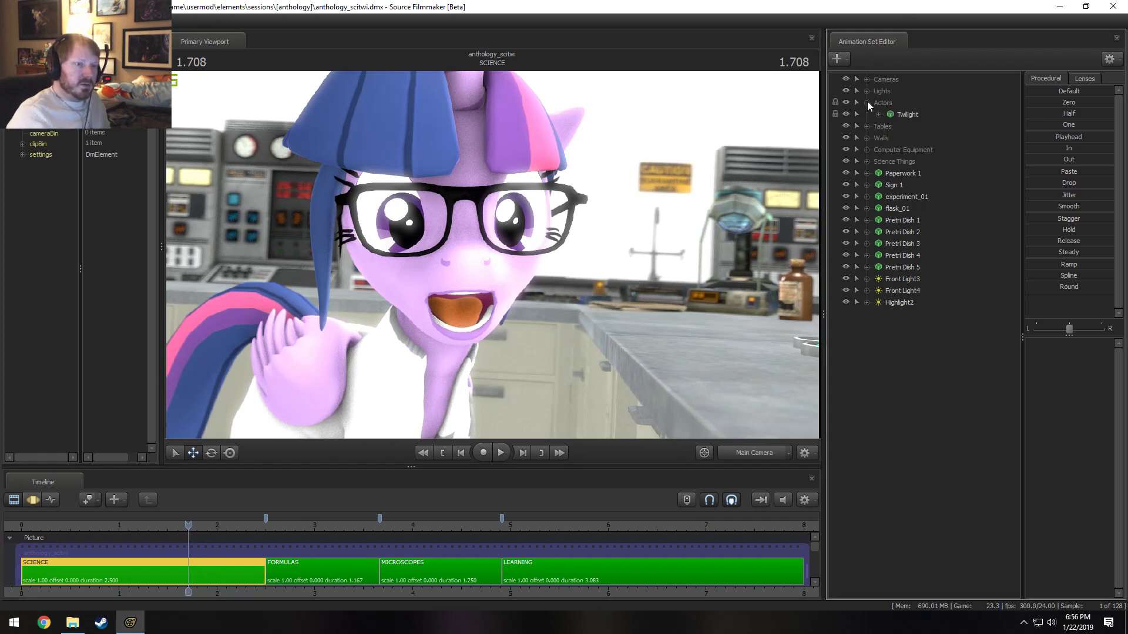
left_click(879, 114)
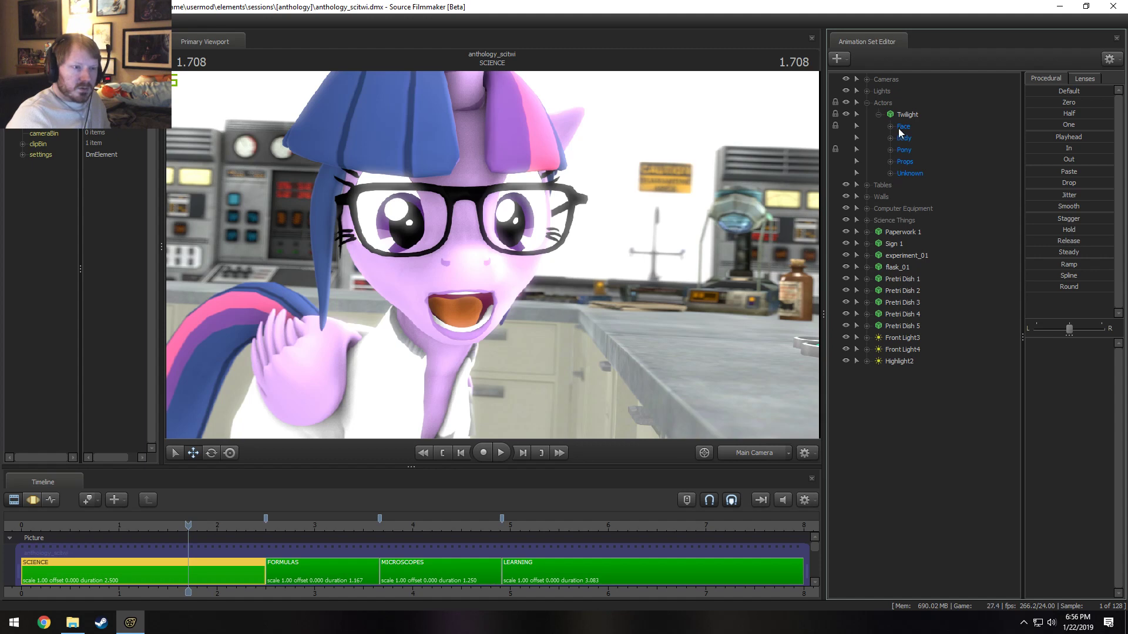
left_click(903, 125)
left_click(891, 126)
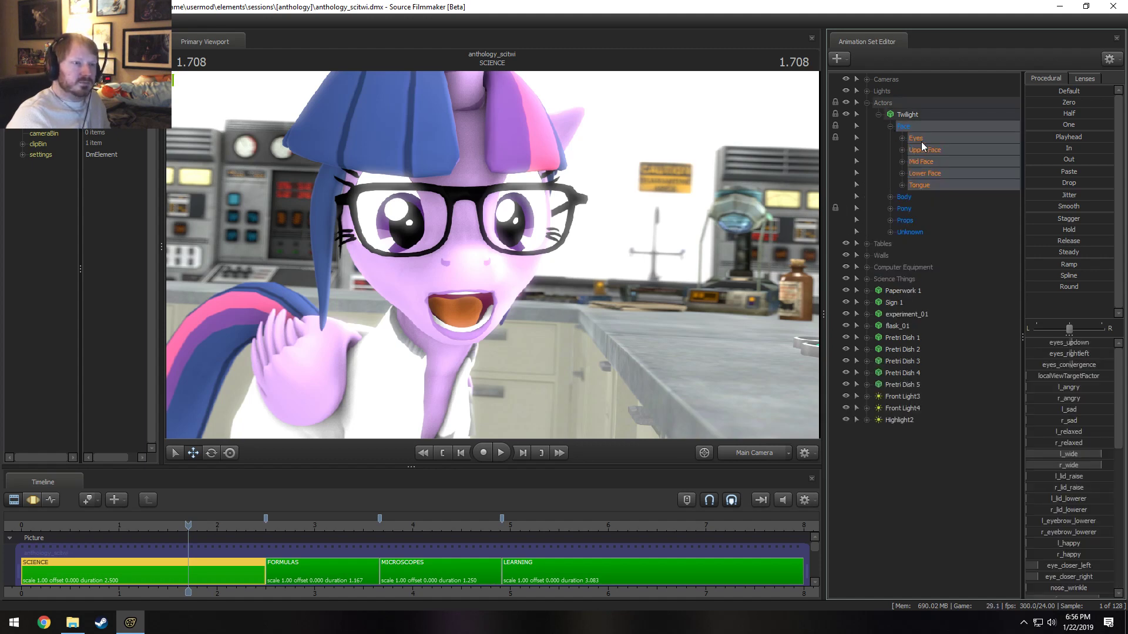
key("F3")
left_click(312, 571)
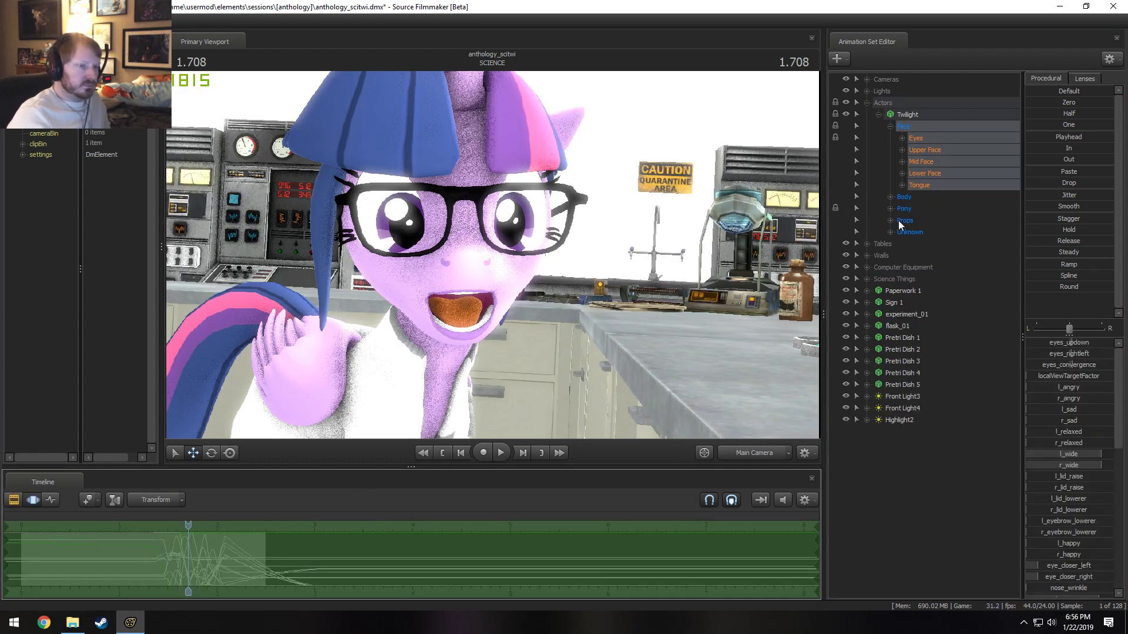
- Unlock the transforms of Twilight's eyes and of the whole Twilight animation set
right_click(929, 144)
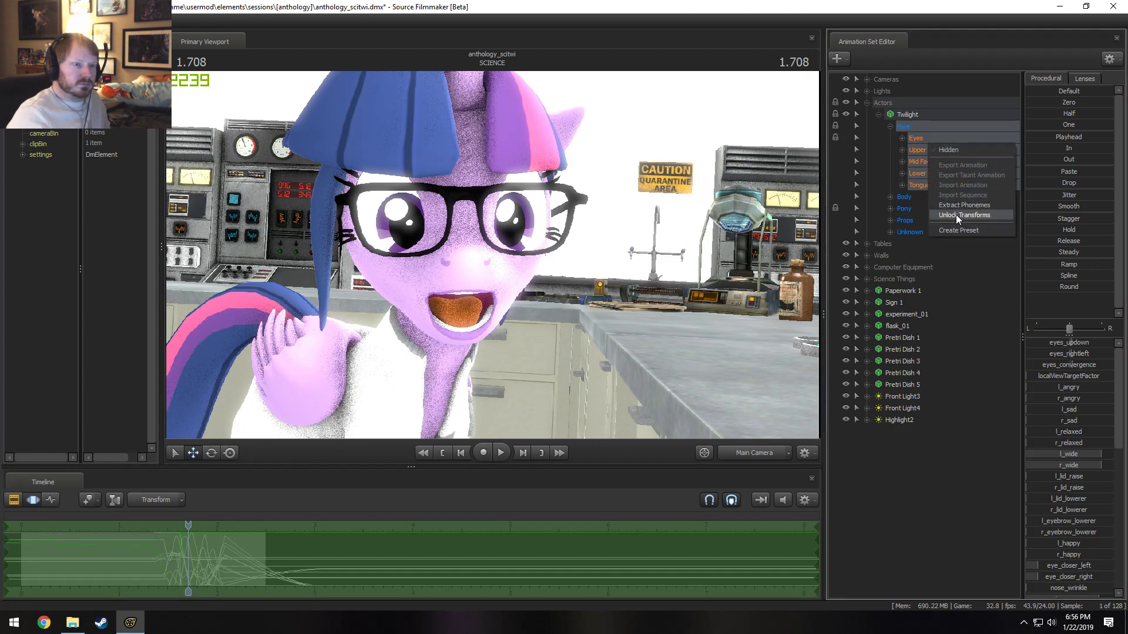
left_click(956, 215)
right_click(932, 154)
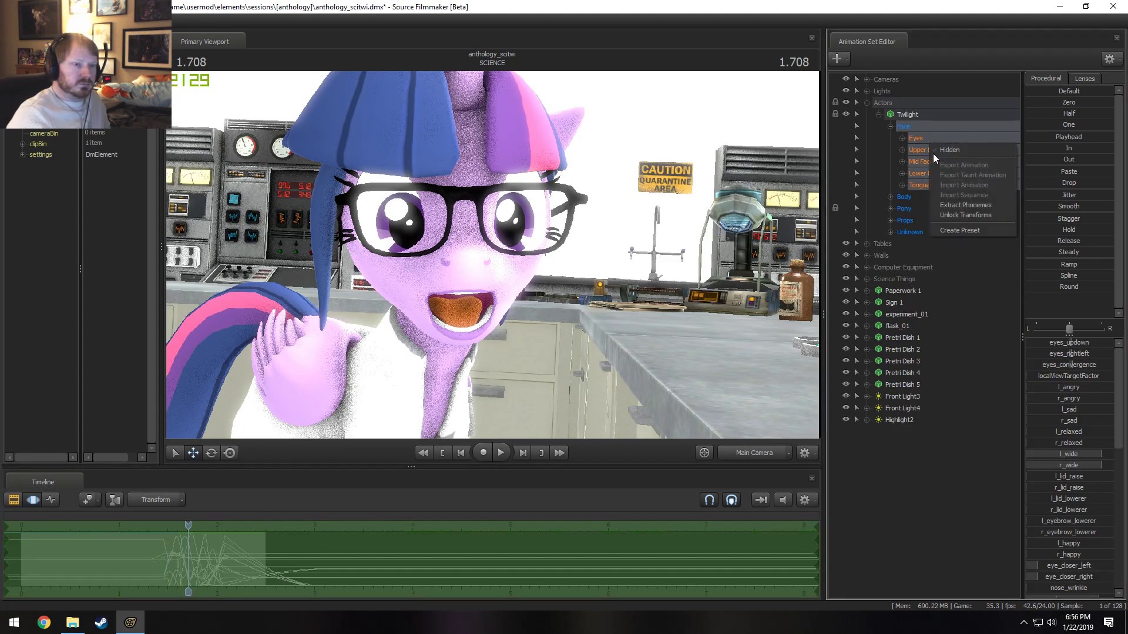
left_click(908, 113)
right_click(908, 113)
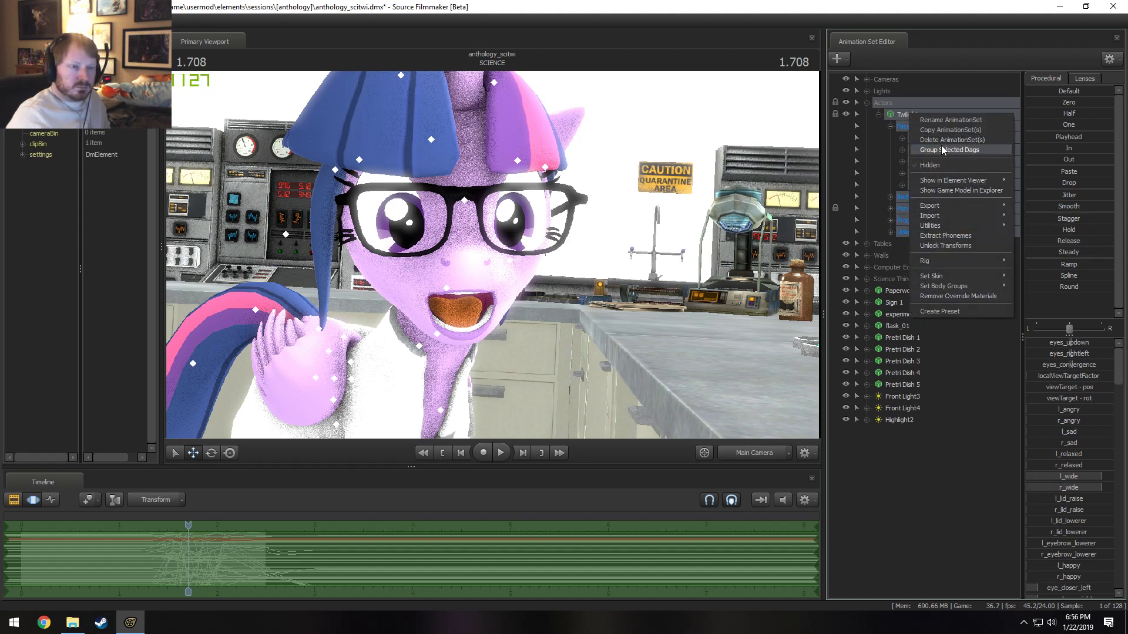
left_click(955, 249)
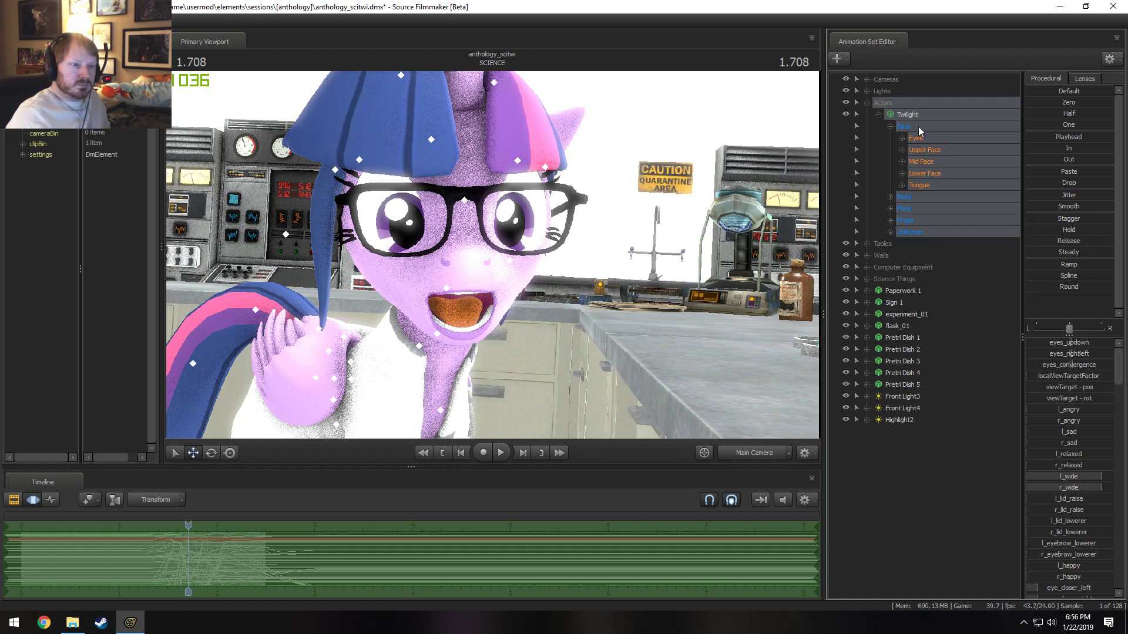
- Start an animation export of Twilight's Face group and browse to SourceFilmmaker's game\usermod\dmx\Videos folder on drive R
right_click(918, 126)
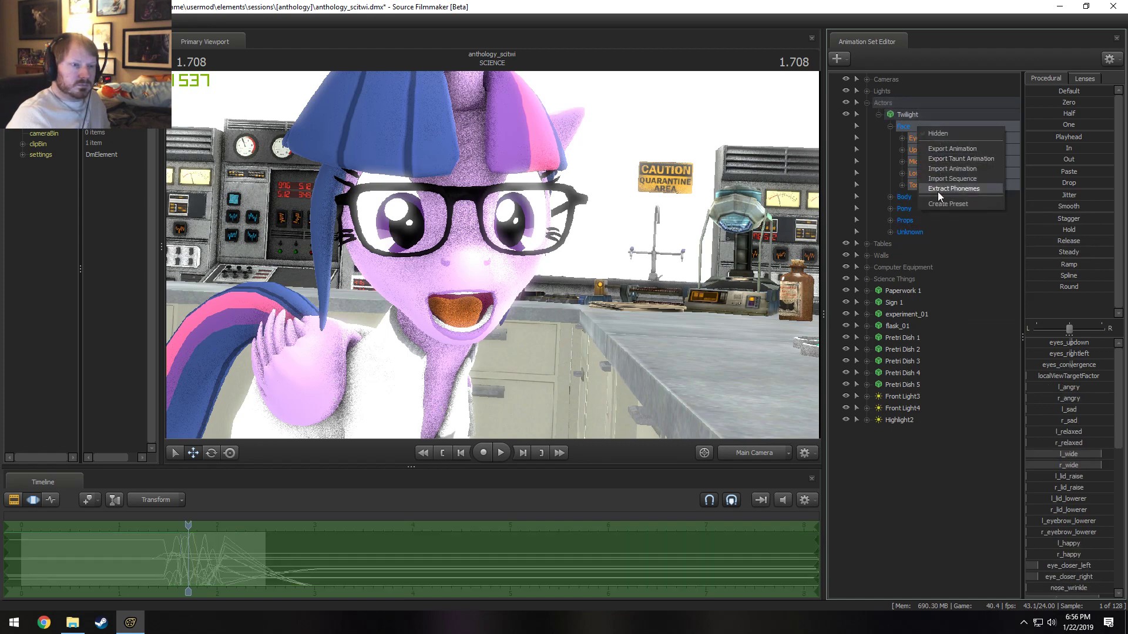
left_click(946, 150)
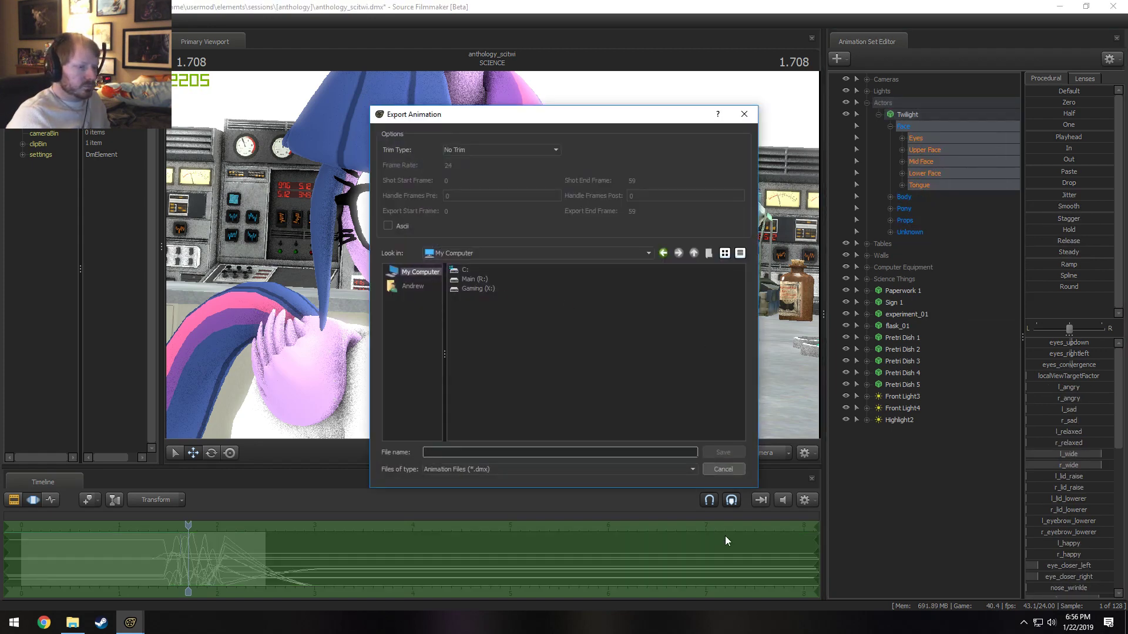
double_click(469, 279)
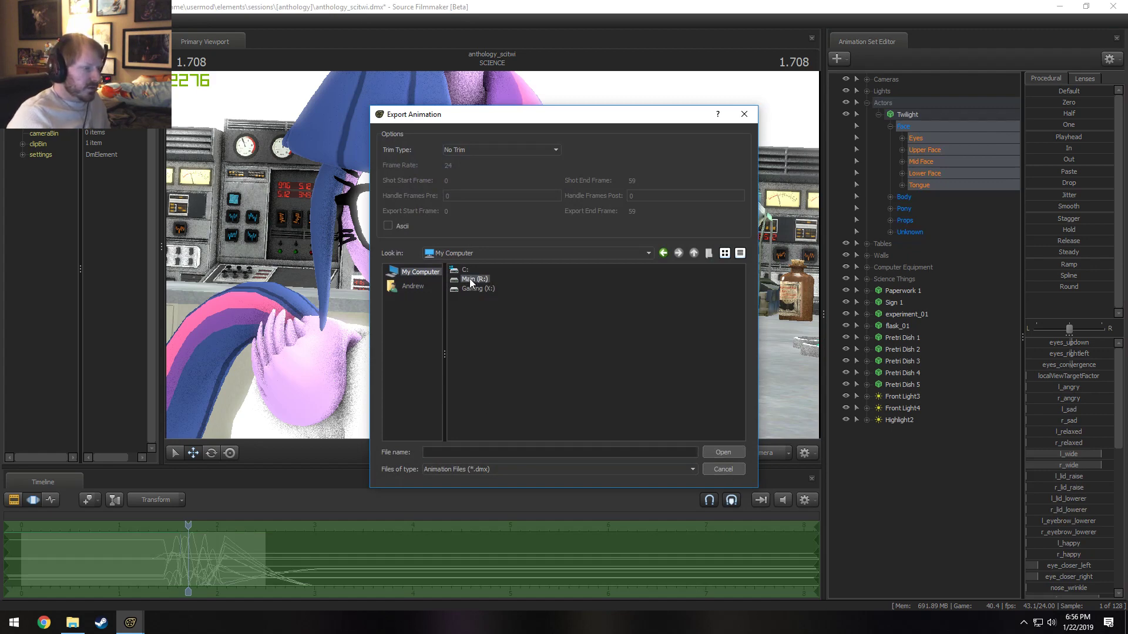
double_click(472, 390)
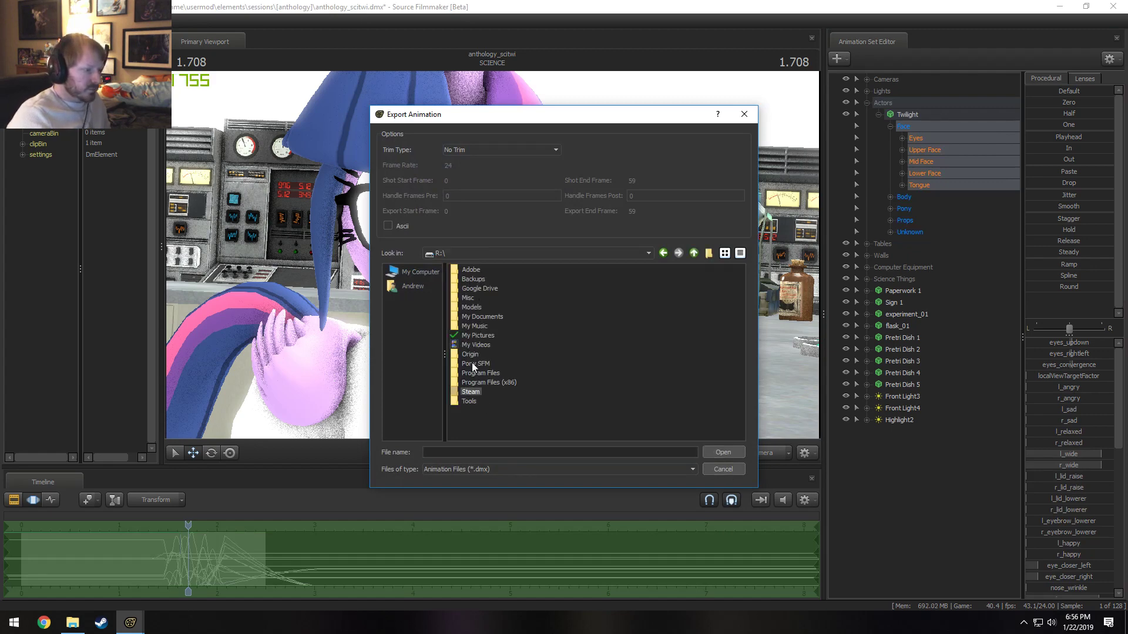
double_click(531, 326)
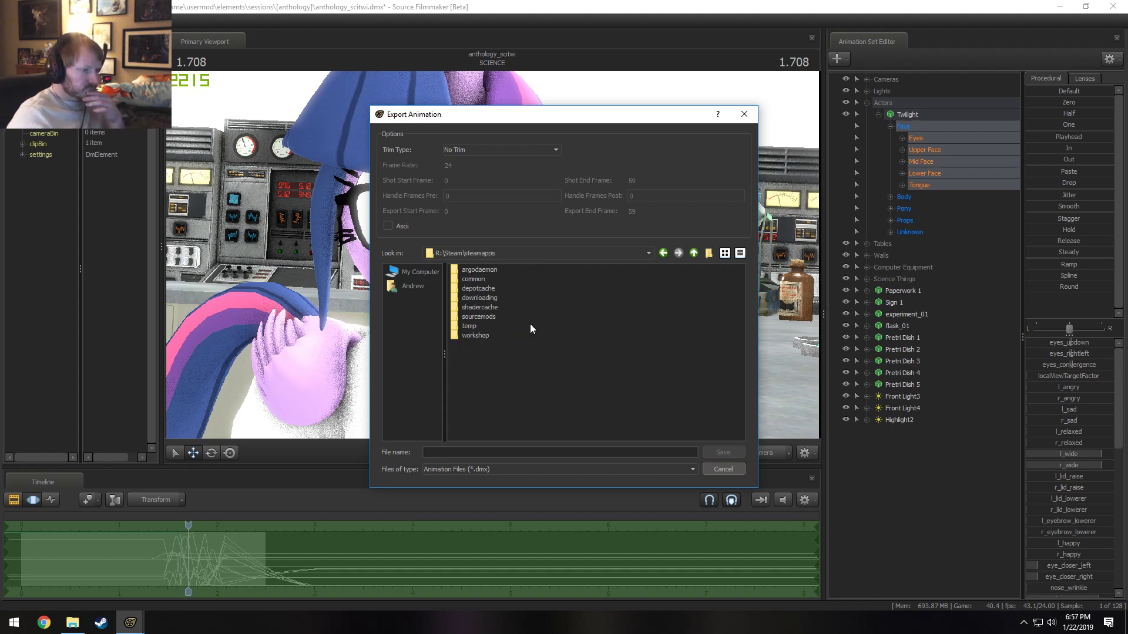
double_click(473, 280)
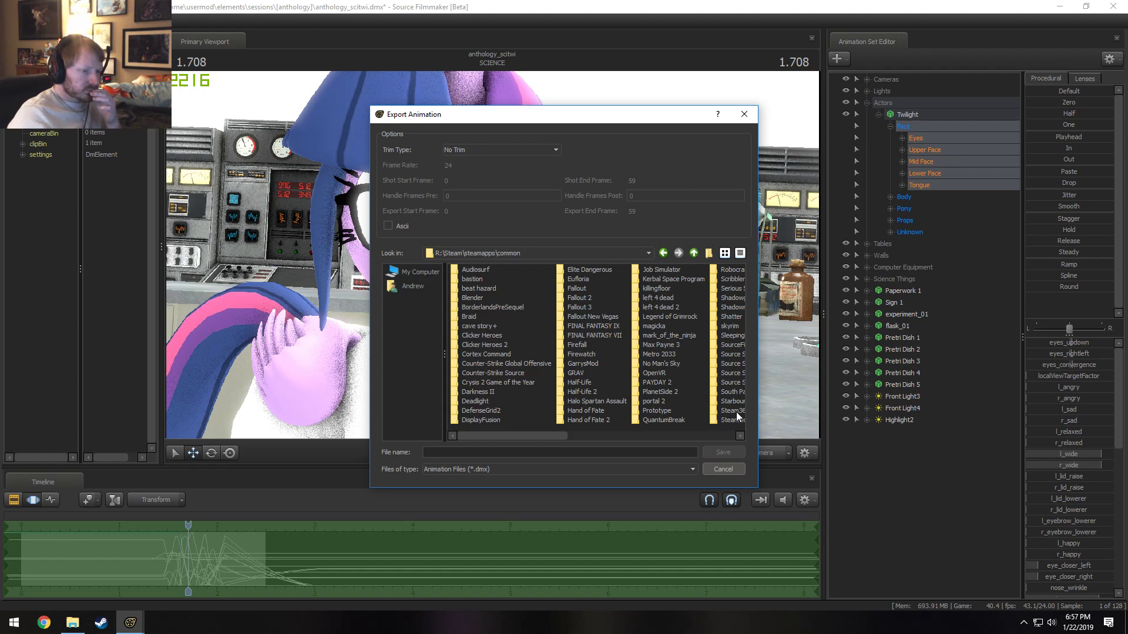
left_click(740, 436)
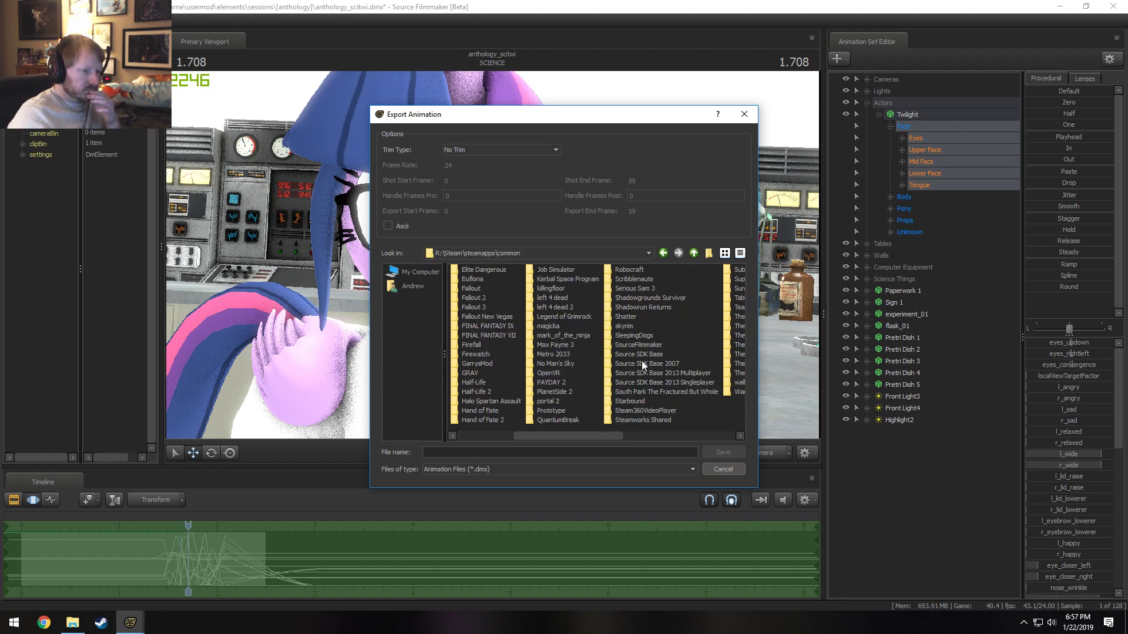
double_click(640, 345)
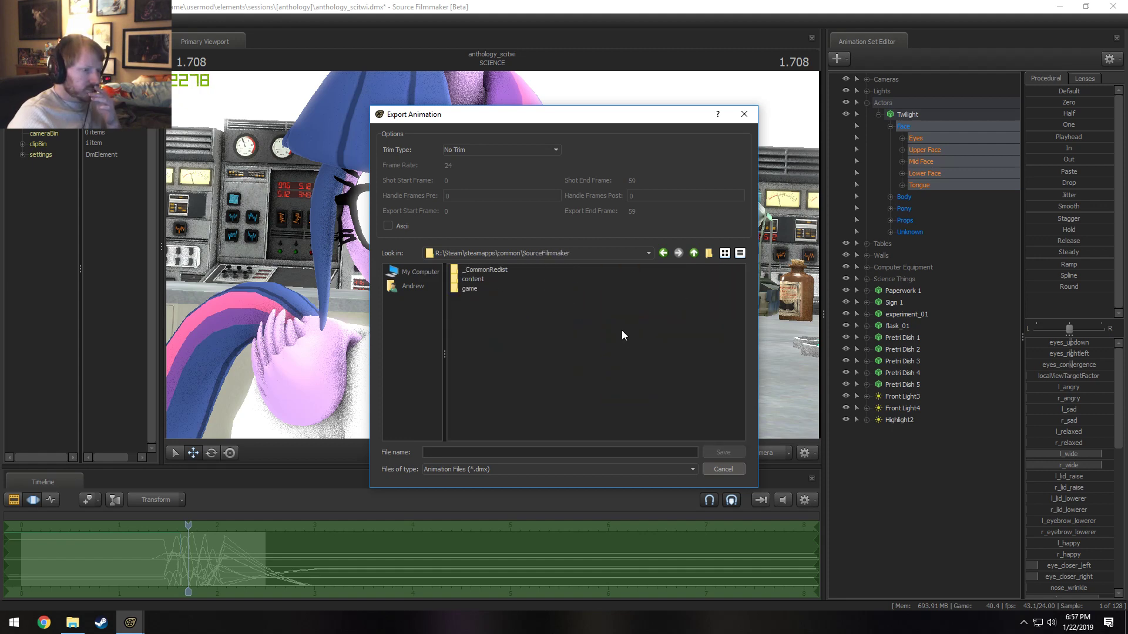
double_click(470, 287)
double_click(535, 410)
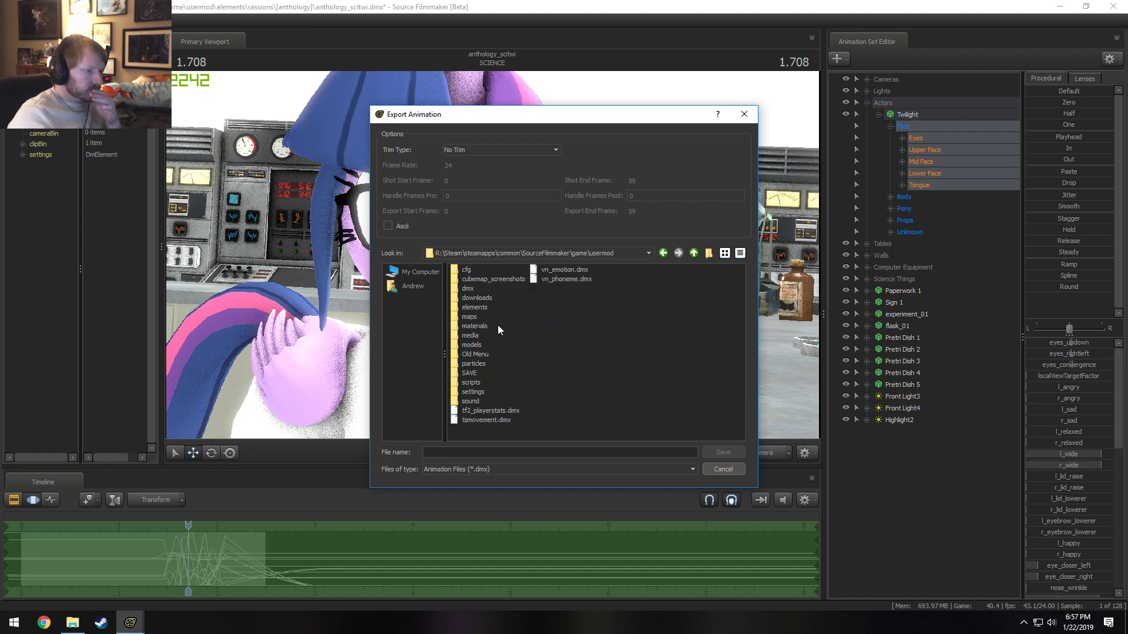
double_click(468, 288)
double_click(471, 307)
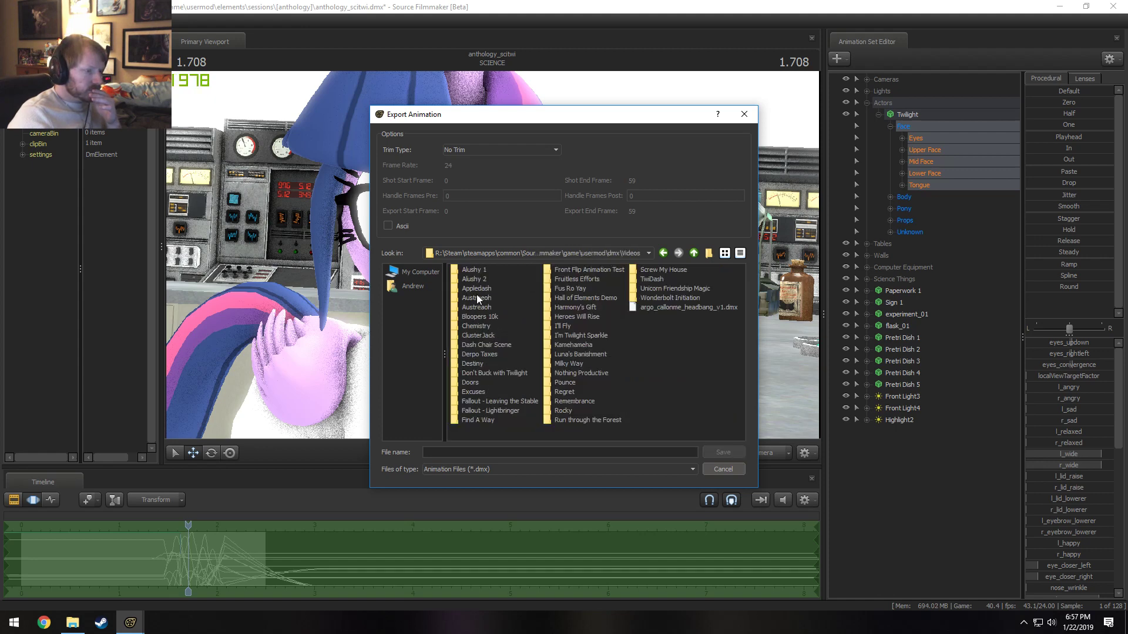
- Create a folder named "Learning!" inside Videos and open it as the export destination
left_click(709, 253)
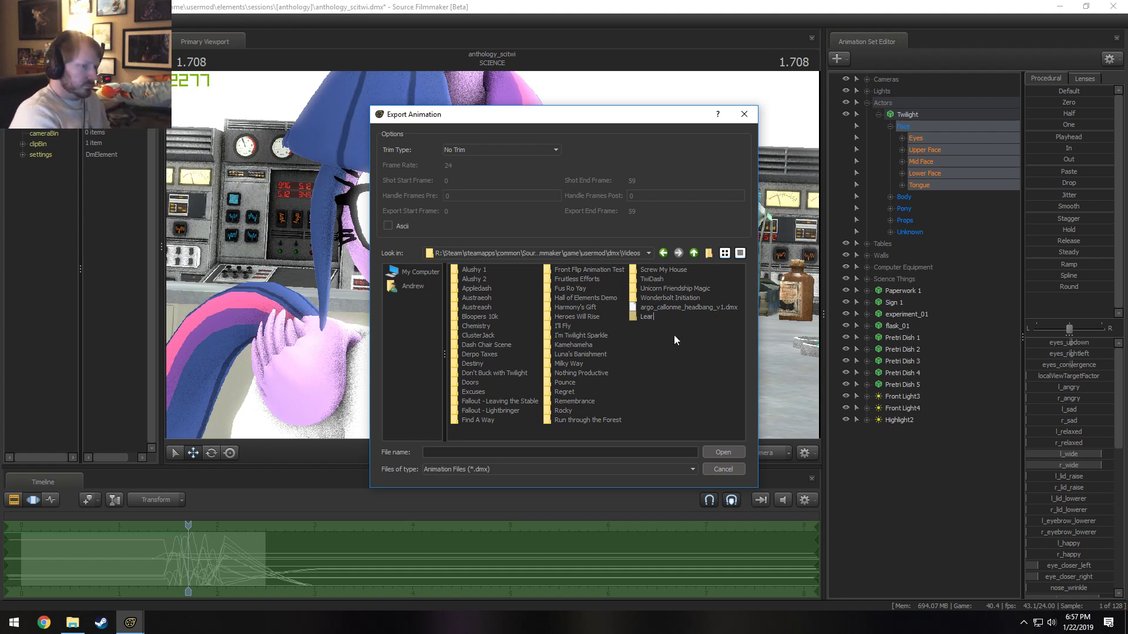
key("Return")
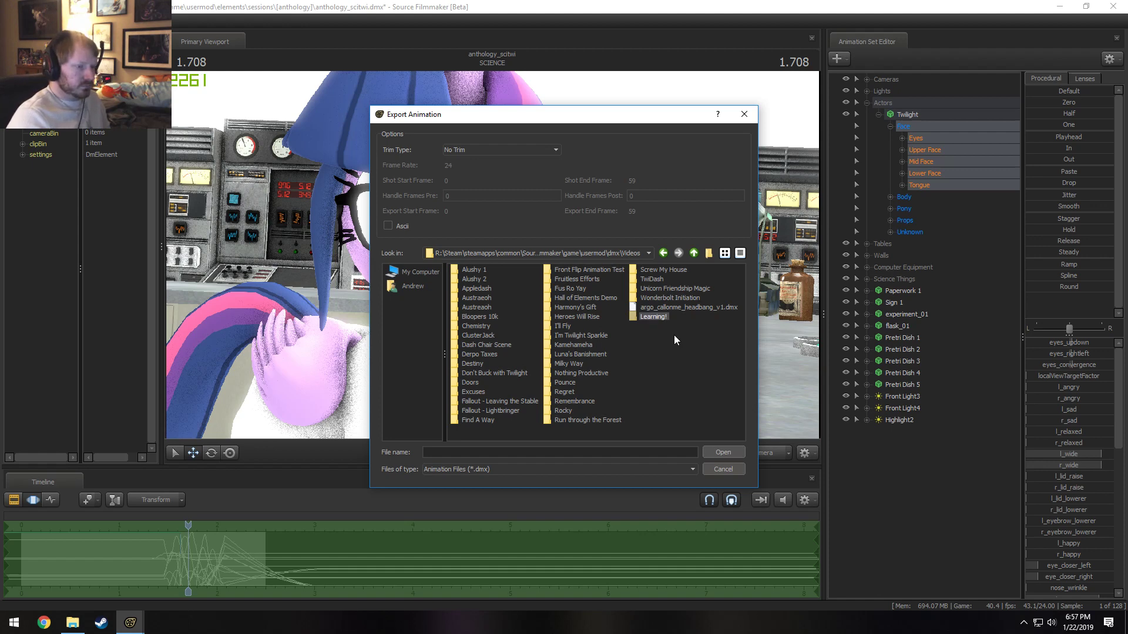
double_click(636, 316)
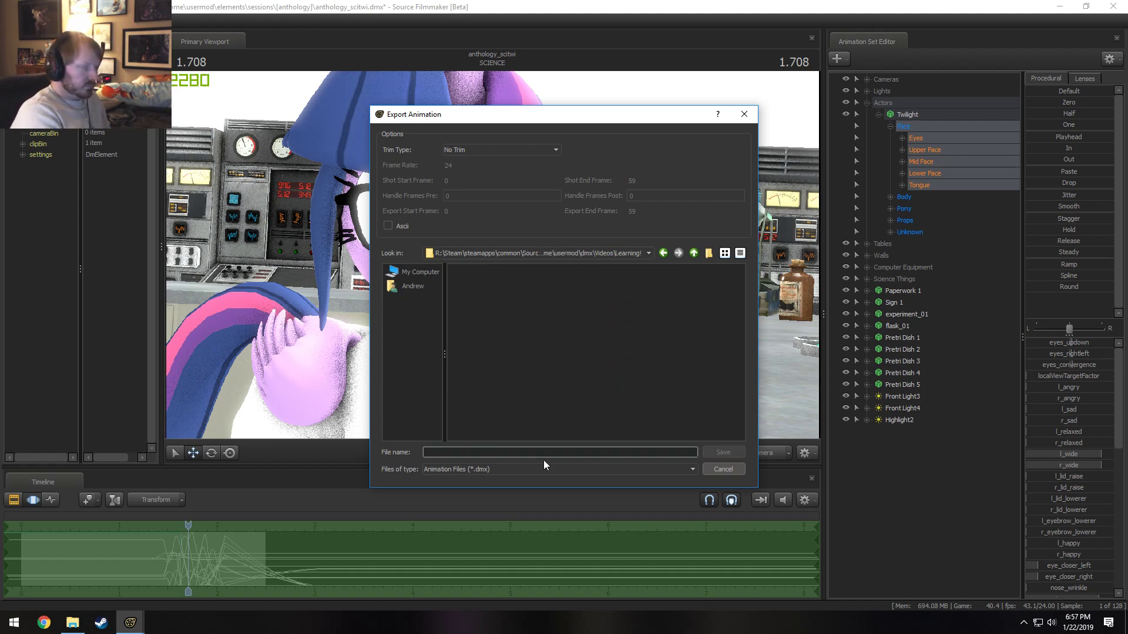
type("twili")
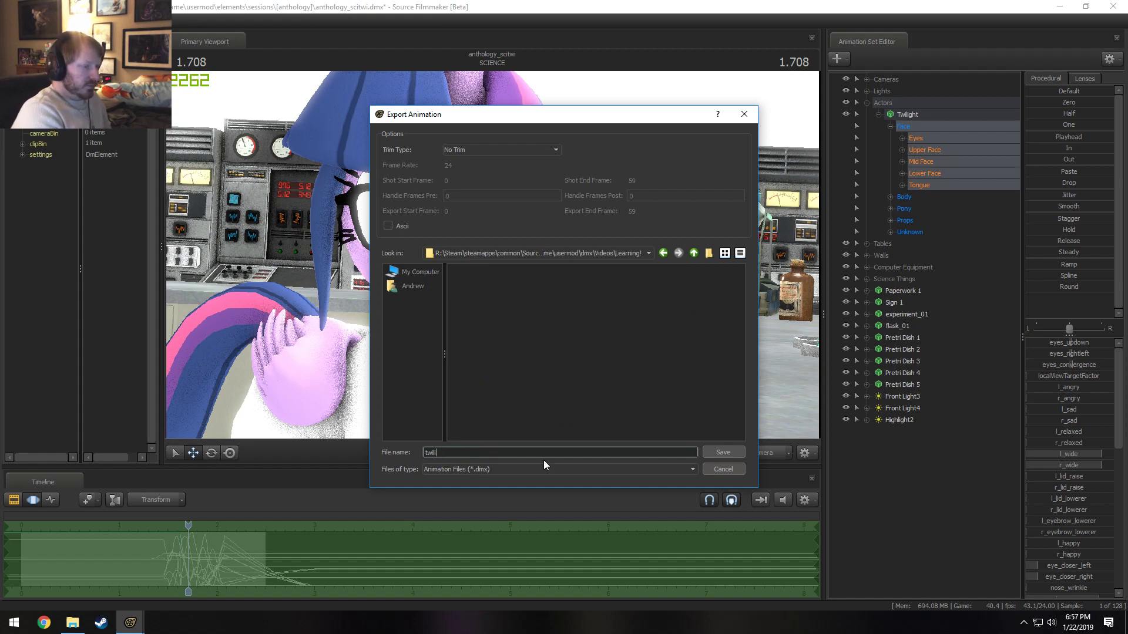
key("BackSpace")
key("BackSpace")
key("BackSpace")
key("BackSpace")
key("BackSpace")
type("scitwi")
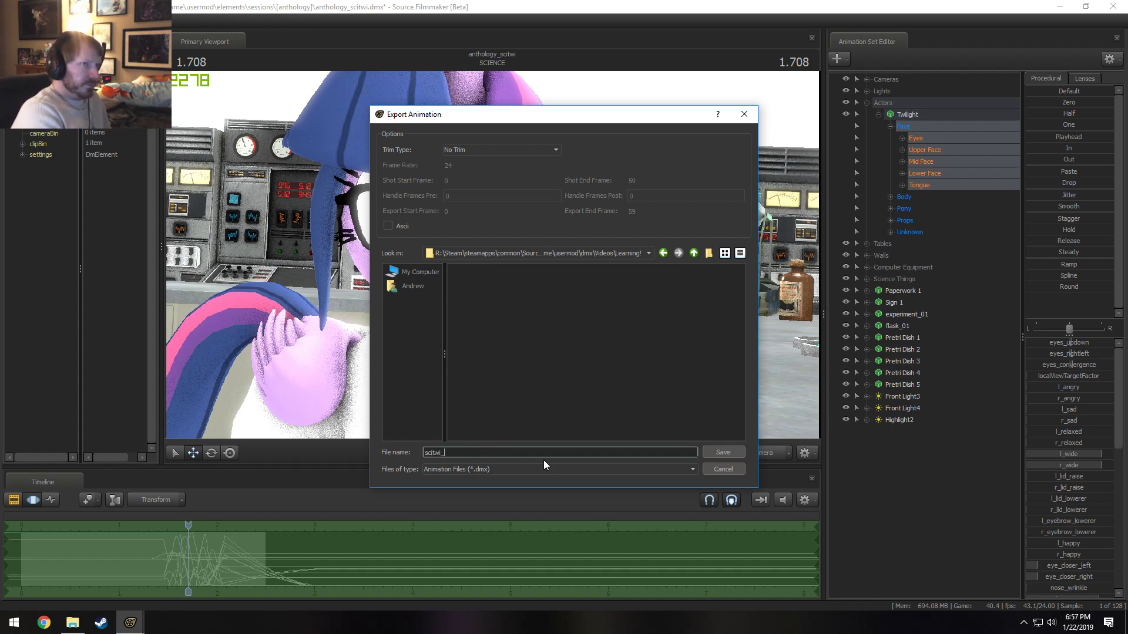
key("BackSpace")
key("BackSpace")
key("BackSpace")
key("BackSpace")
key("BackSpace")
key("BackSpace")
key("BackSpace")
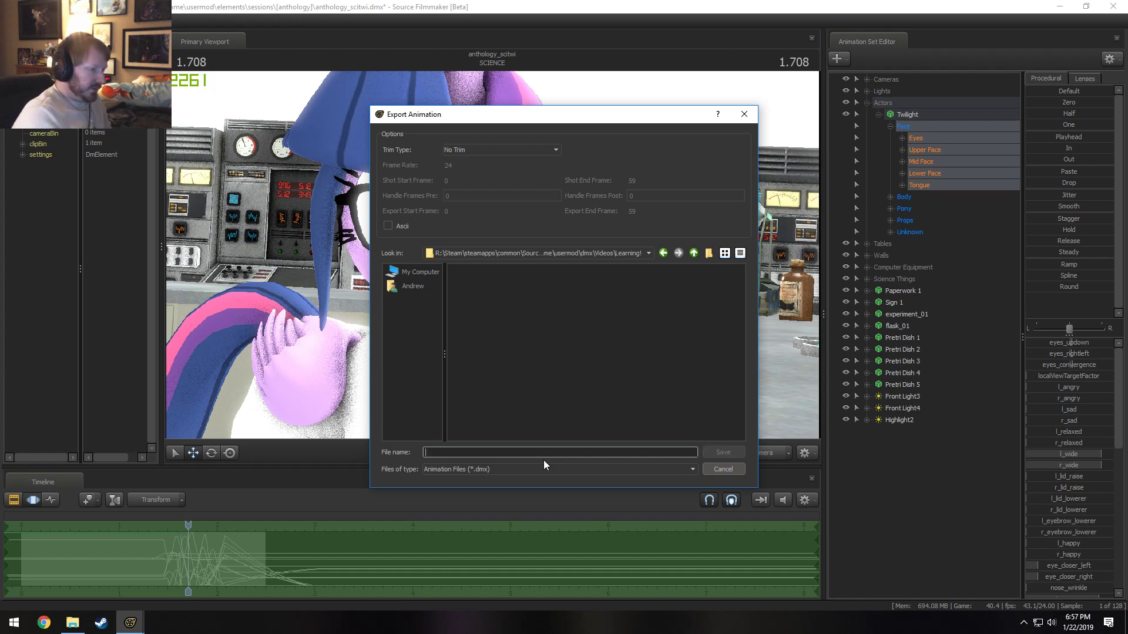
key("Escape")
- Restart the animation export of Twilight's Face group and browse to R:\Steam\steamapps\common
right_click(929, 150)
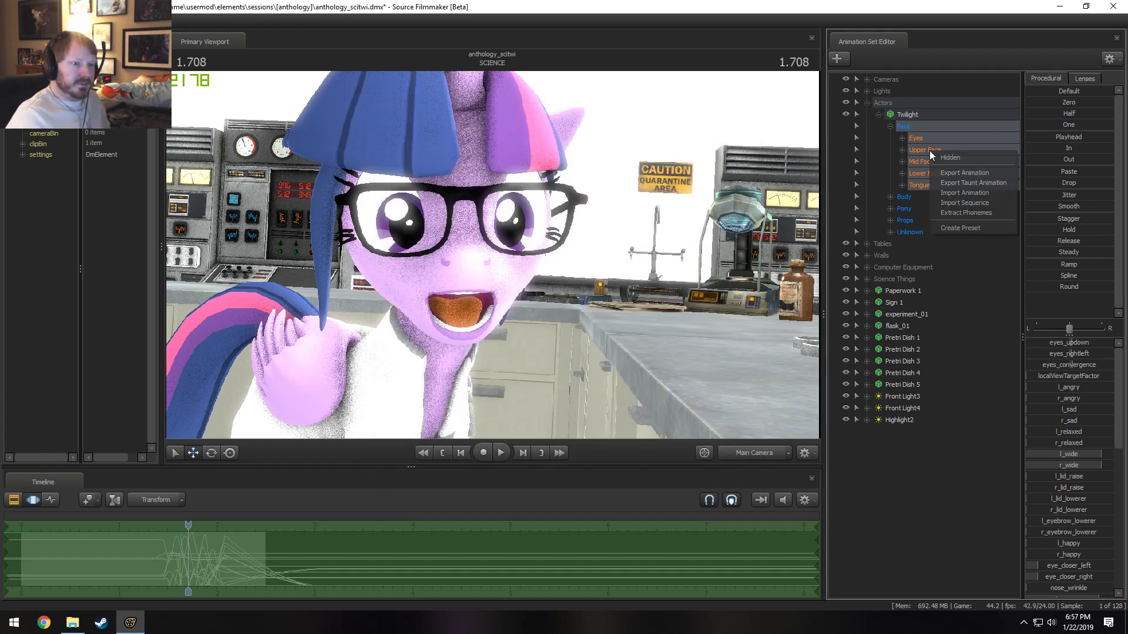
left_click(964, 173)
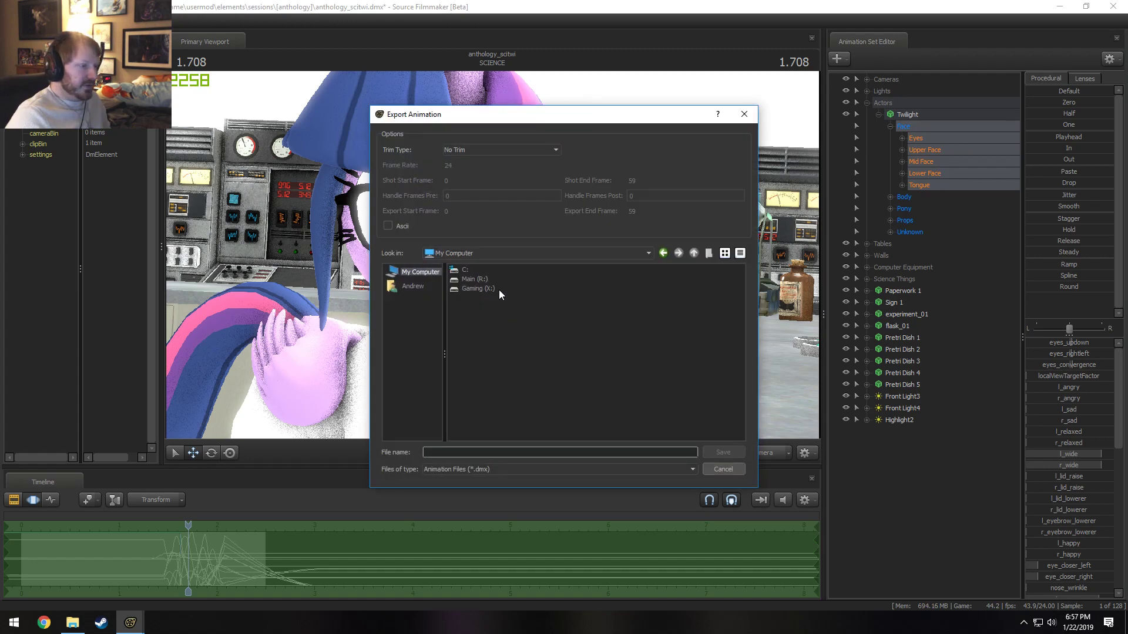
left_click(473, 279)
double_click(473, 279)
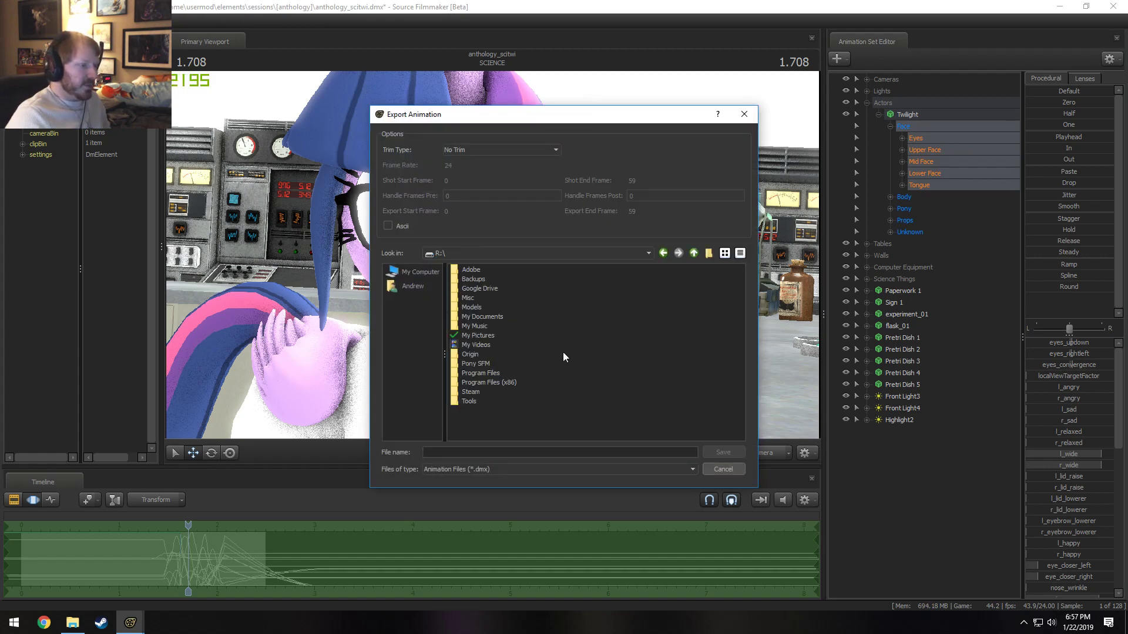
left_click(485, 363)
double_click(473, 392)
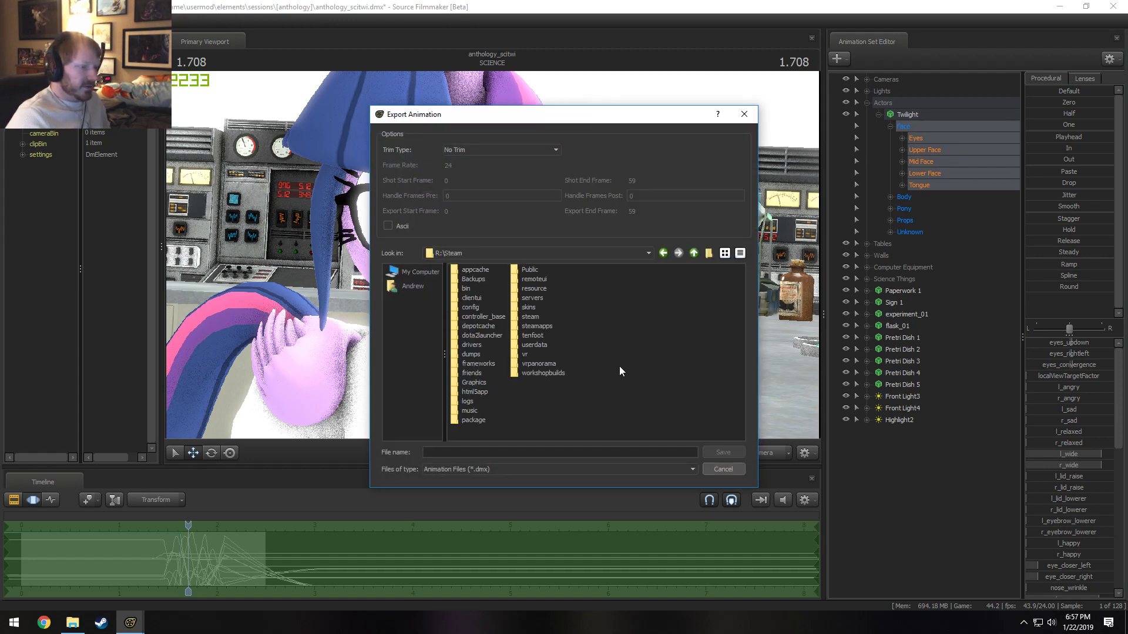
double_click(530, 326)
left_click(473, 278)
double_click(474, 279)
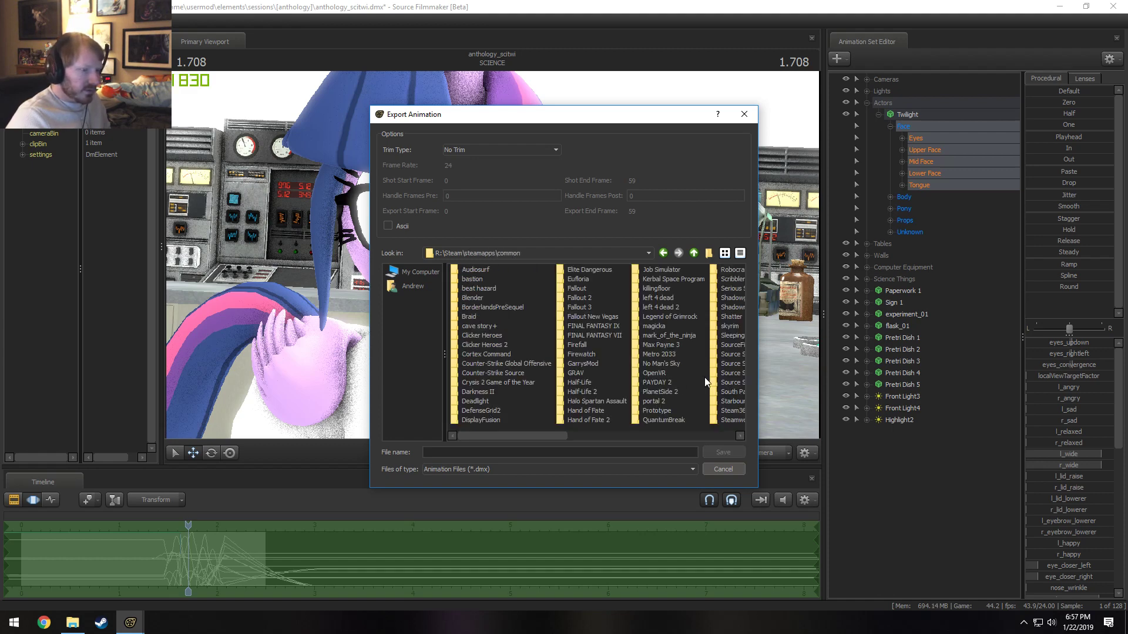
- Set the export destination to the SourceFilmmaker\game\usermod\dmx\Videos\Learning! folder
double_click(730, 346)
double_click(469, 288)
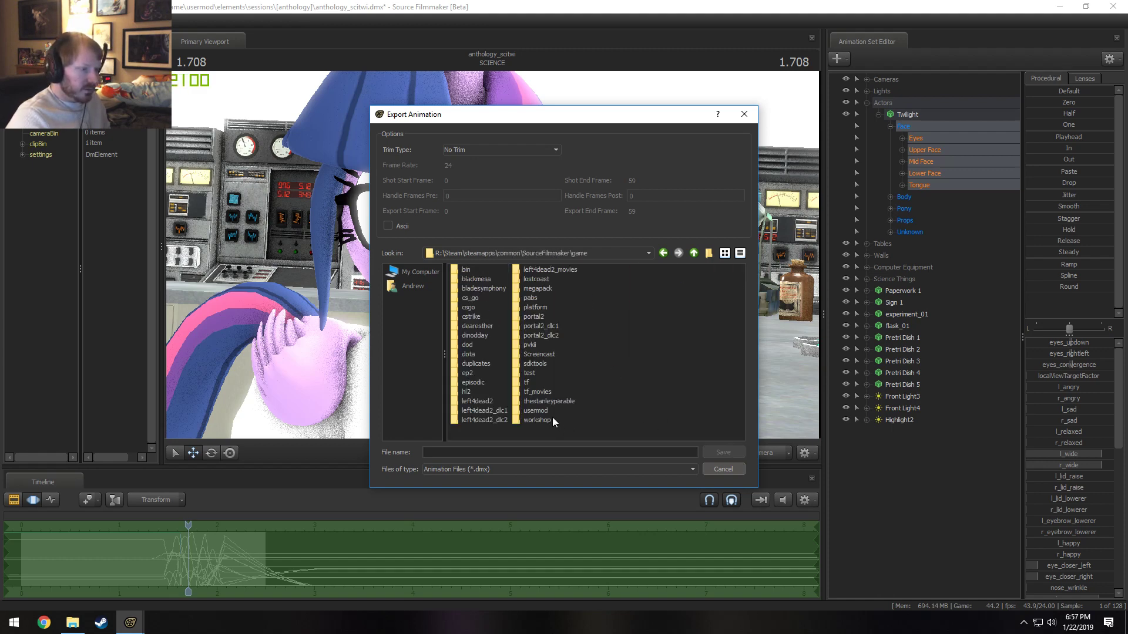
double_click(536, 410)
double_click(473, 289)
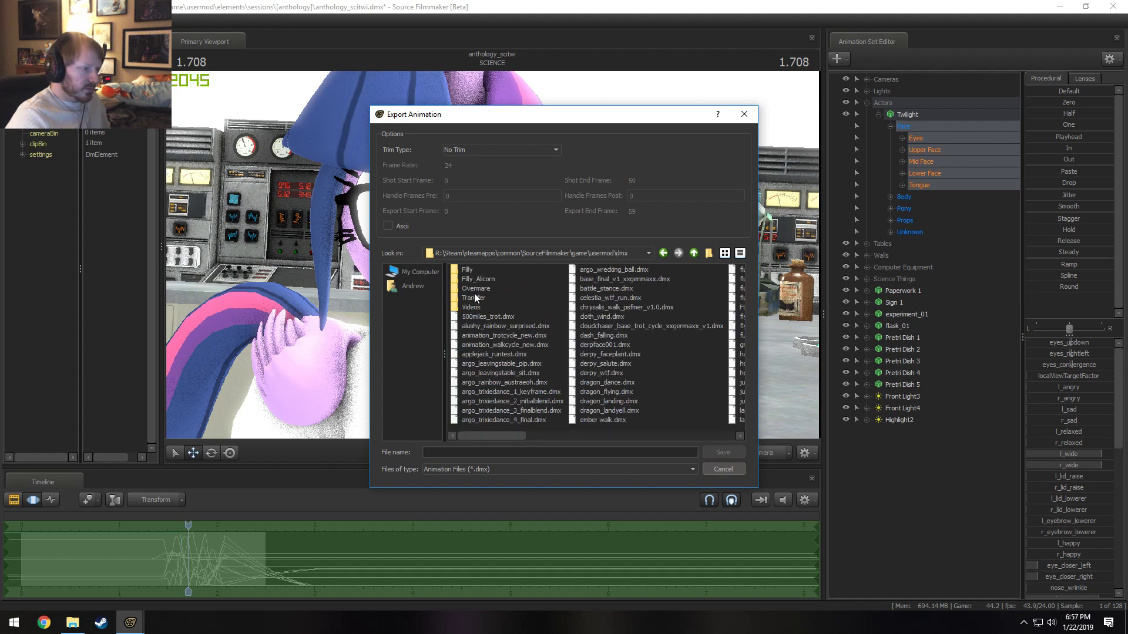
double_click(475, 306)
double_click(472, 307)
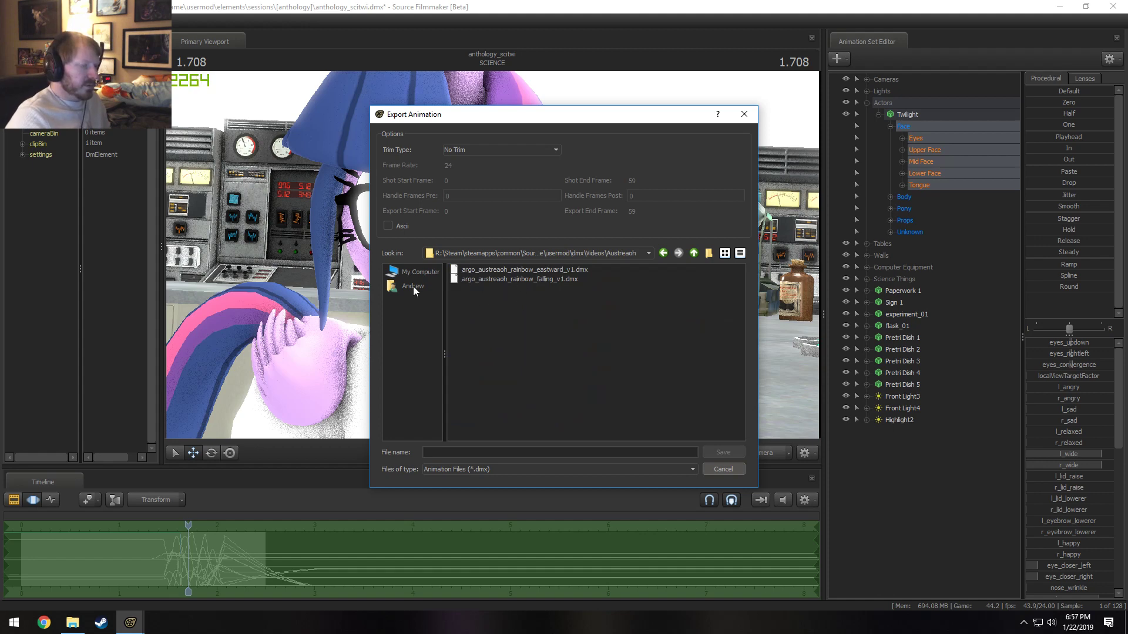
left_click(663, 253)
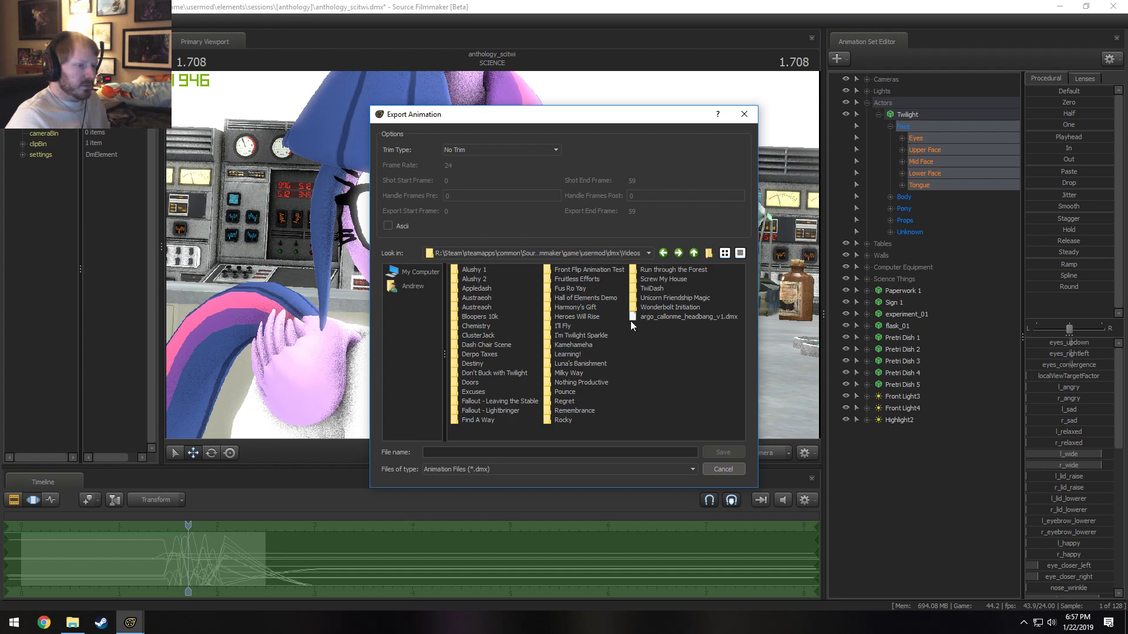
double_click(566, 353)
- Save the exported facial animation as argo_learning_scitwi_science_v1 in the Learning! folder
left_click(460, 454)
type("argo_")
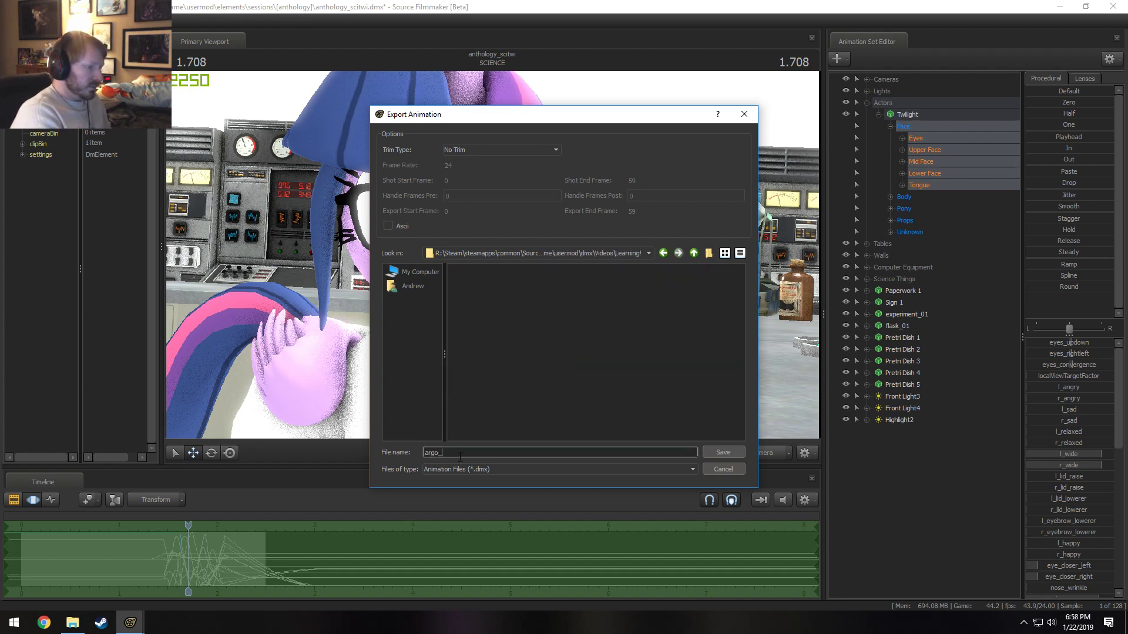
type("learning")
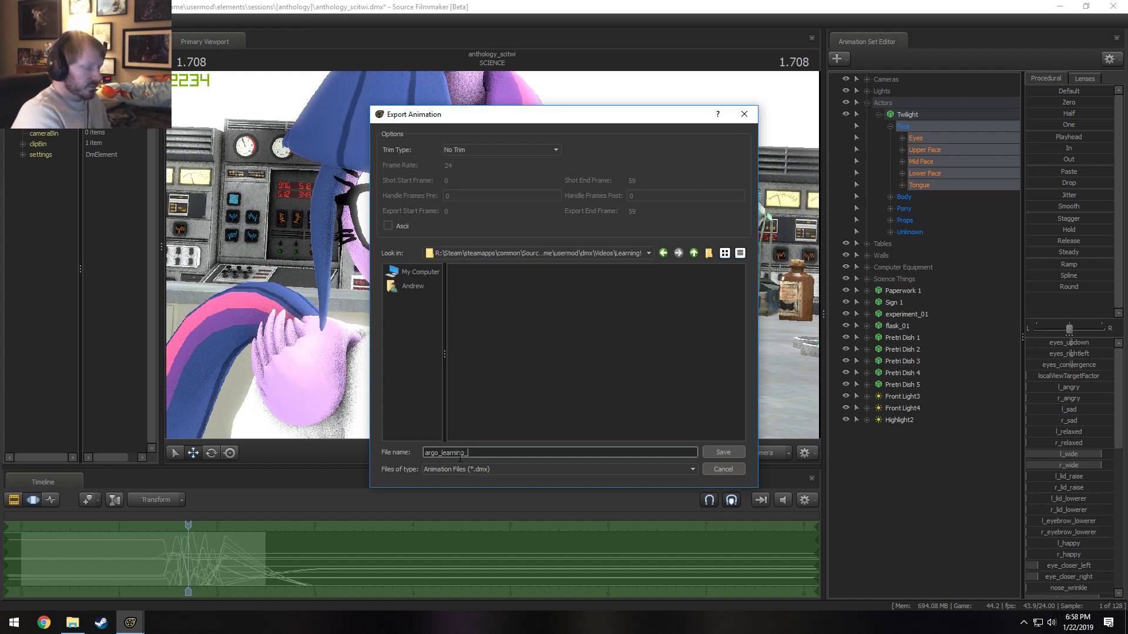
type("_scitw")
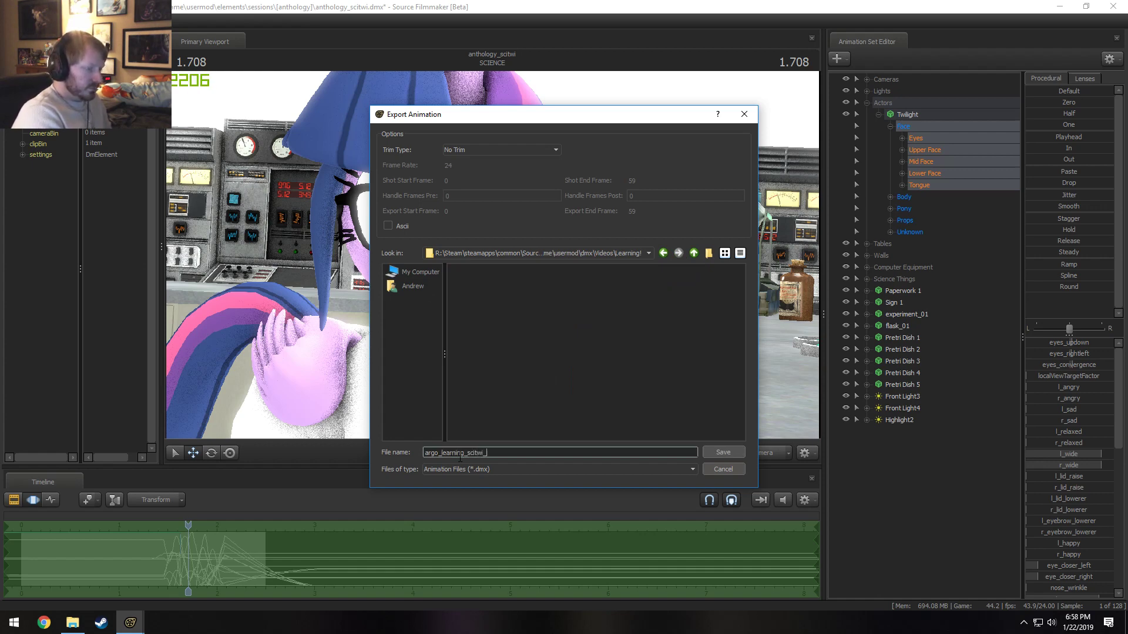
type("i_science")
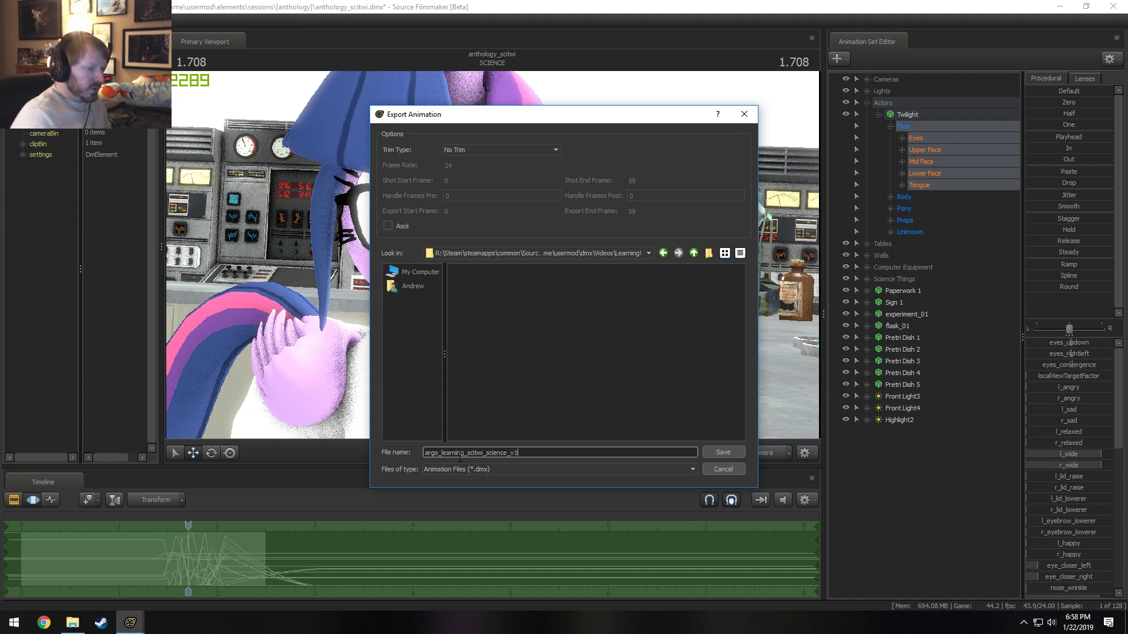
type("_v1")
left_click(713, 454)
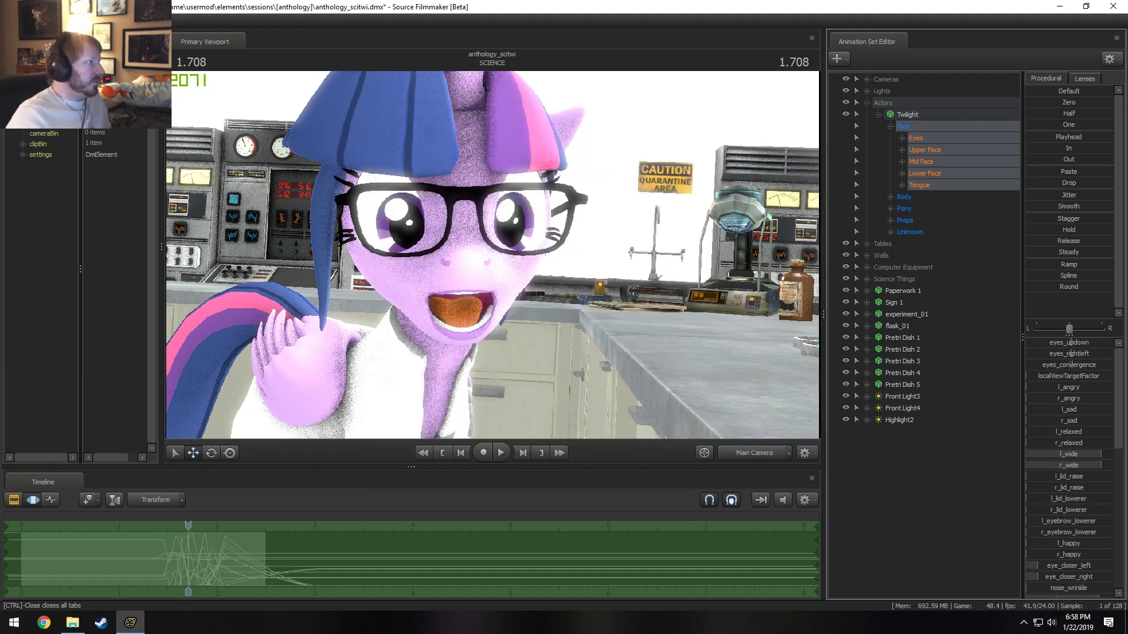
- Open the recent session nov09.dmx
left_click(13, 20)
mouse_move(36, 100)
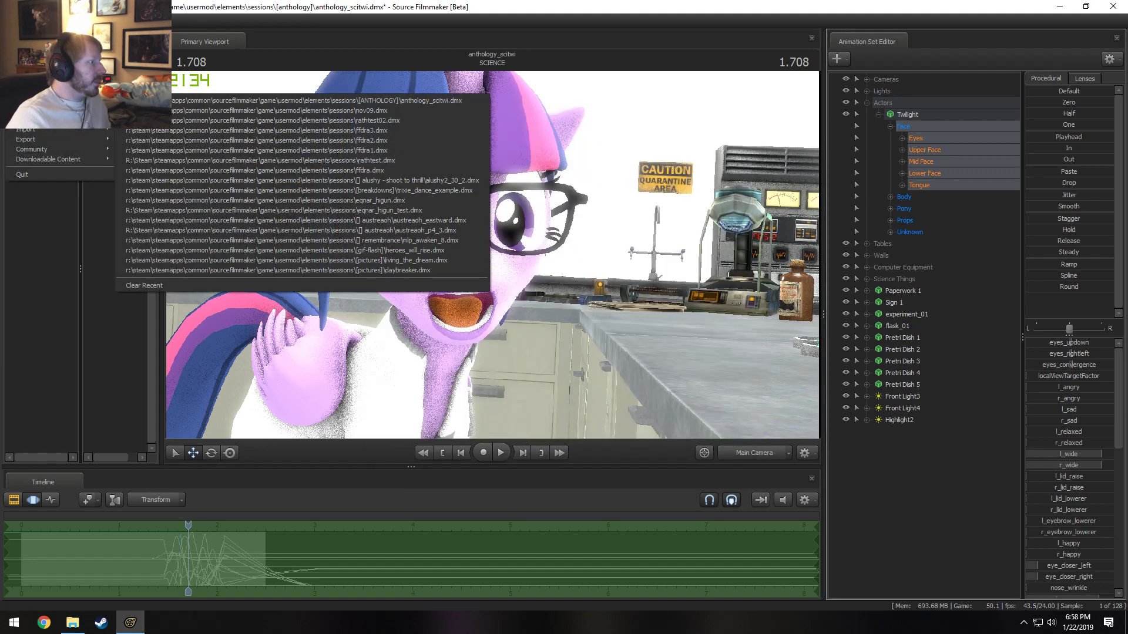
left_click(297, 99)
left_click(577, 318)
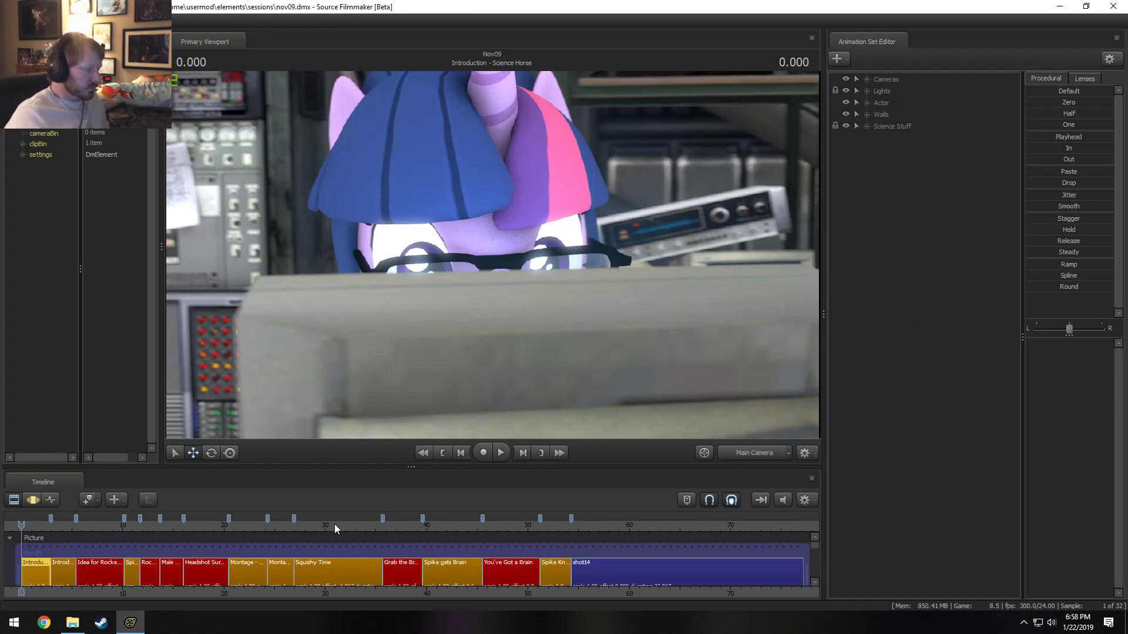
- Move the playhead into the Rocket Science WOO! shot and select the BASE LIPSYNC actor in the Motion Editor
mouse_move(130, 532)
left_mouse_down()
mouse_move(160, 546)
mouse_move(143, 546)
left_mouse_up()
scroll(152, 580, "up", 3)
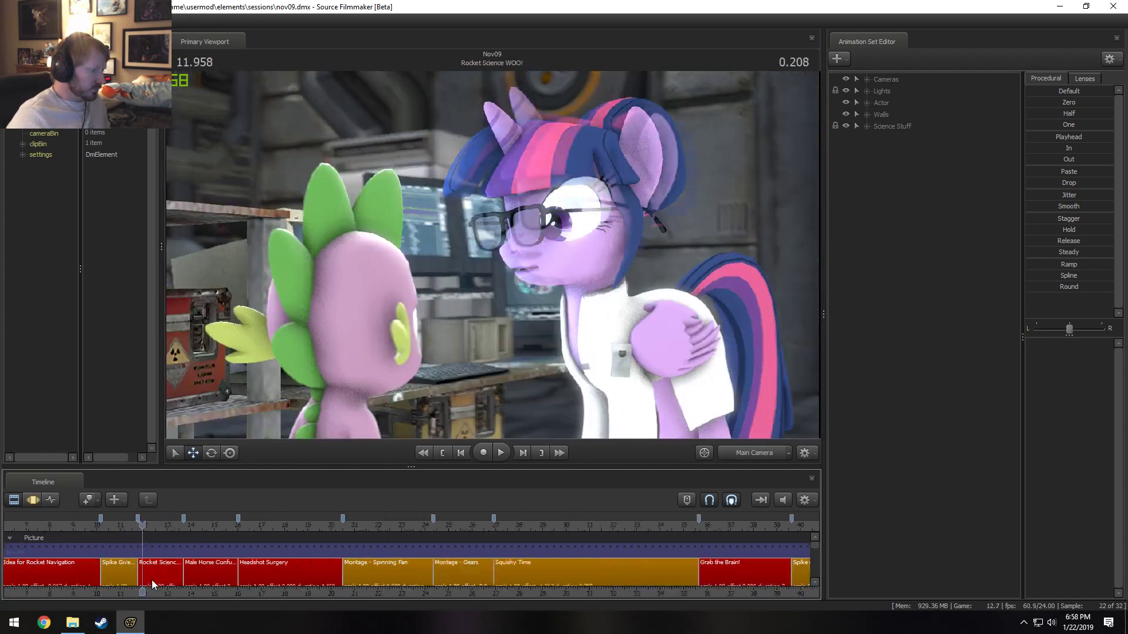
key("F3")
left_click(866, 102)
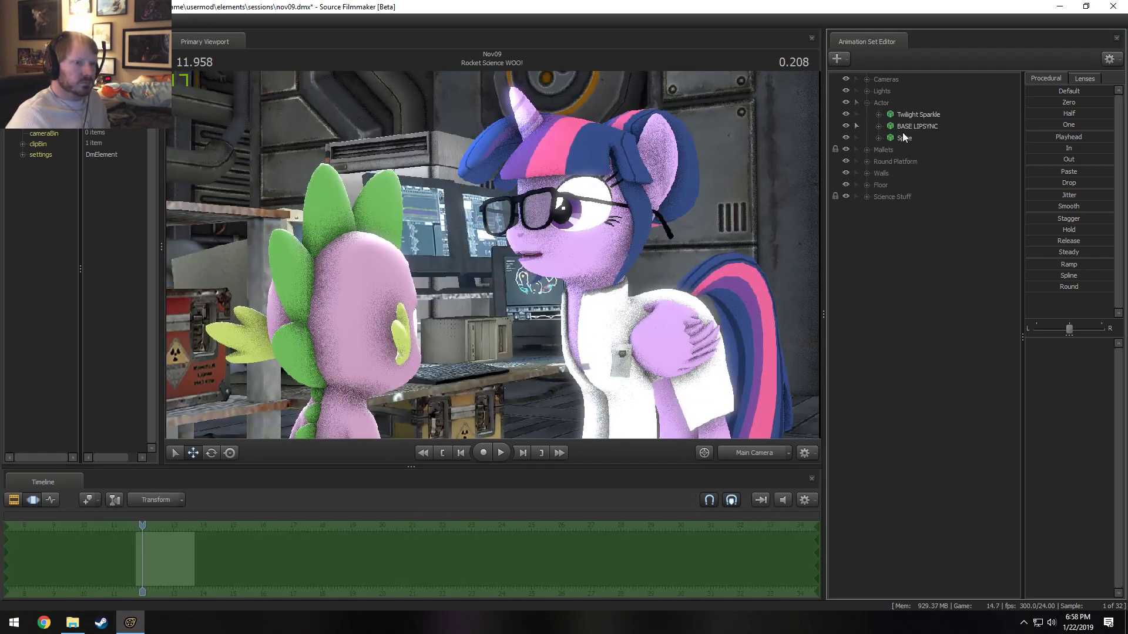
left_click(903, 128)
- Switch the viewport to the Work Camera and frame BASE LIPSYNC's face from the front
left_click(757, 454)
left_click(752, 453)
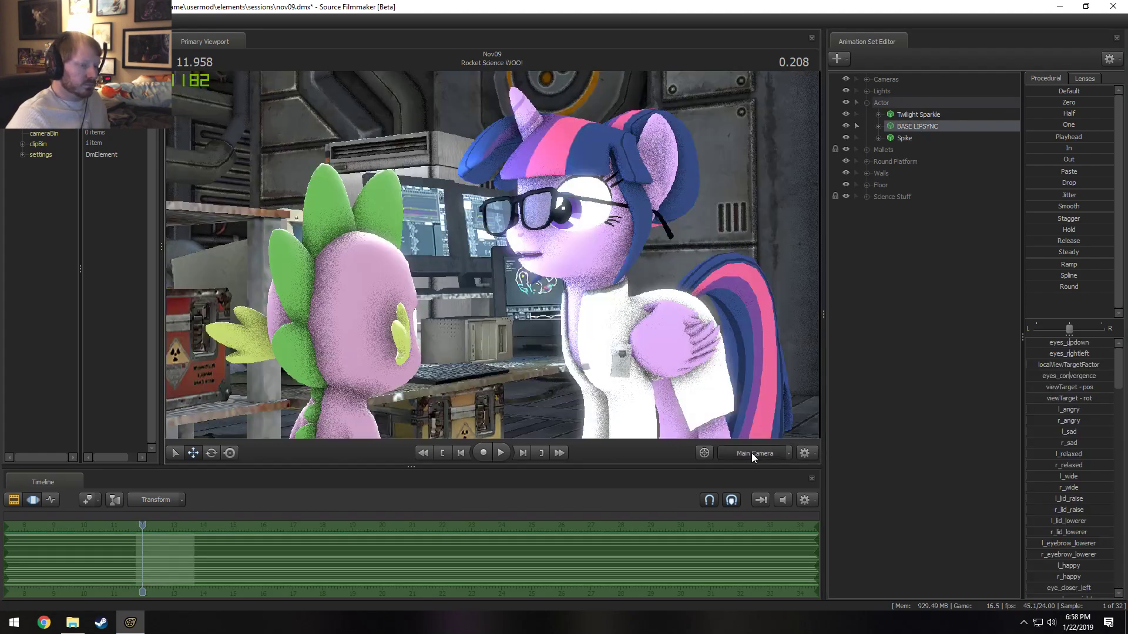
left_click(752, 453, "ctrl")
left_click_drag(723, 406, 652, 405)
mouse_move(492, 255)
left_mouse_down()
mouse_move(434, 255)
mouse_move(499, 255)
mouse_move(486, 254)
left_mouse_up()
key("w")
key("ctrl")
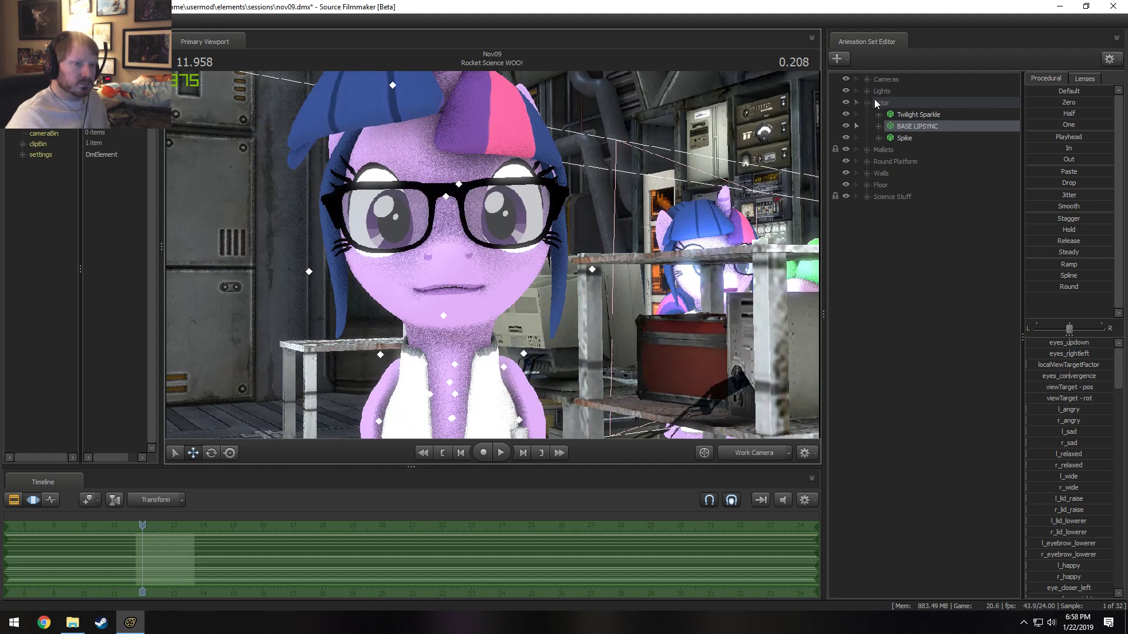
- Try the In procedural preset on Twilight Sparkle's Mid Face, Lower Face and Tongue, play the shot, and undo the change
left_click(879, 114)
left_click(922, 114)
left_click(890, 125)
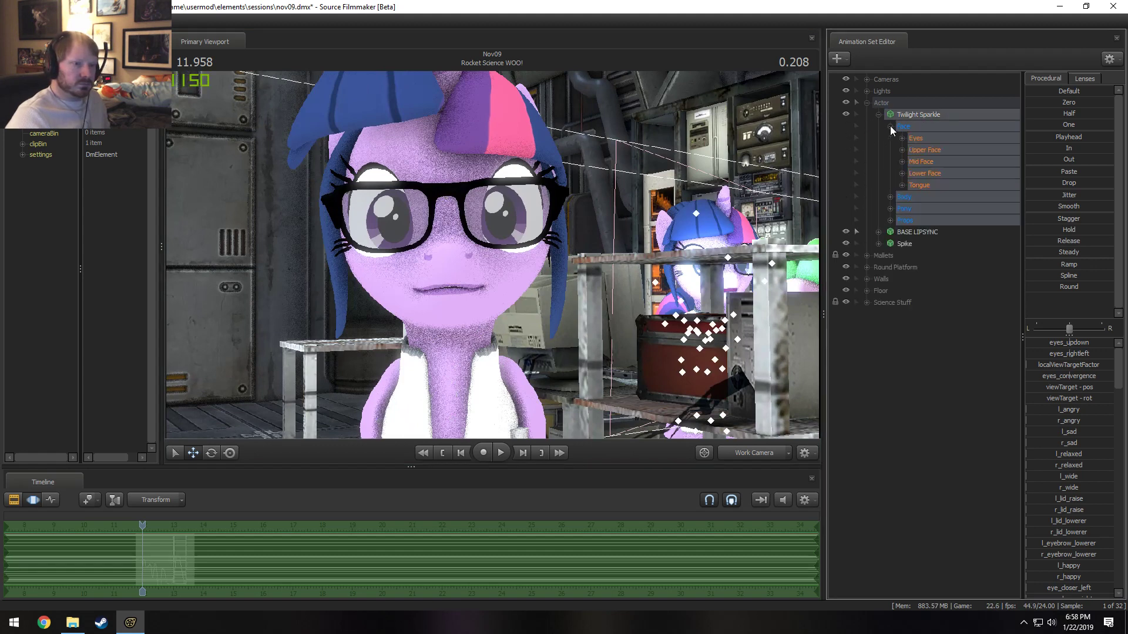
left_click(928, 150)
left_click(929, 172)
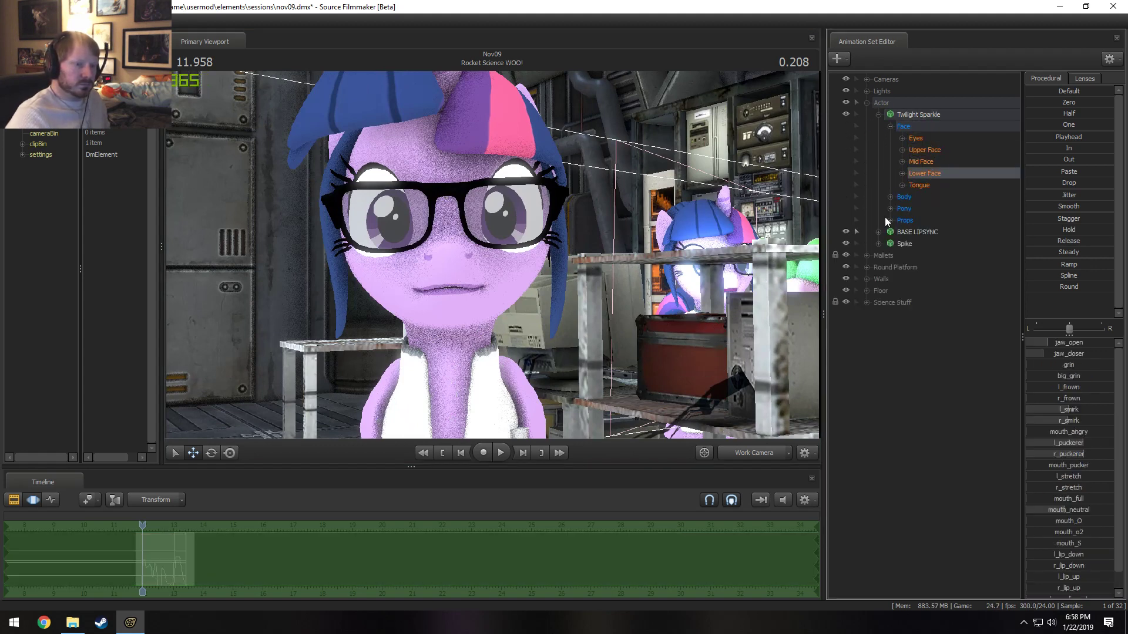
left_click(922, 162, "ctrl")
left_click(923, 185, "ctrl")
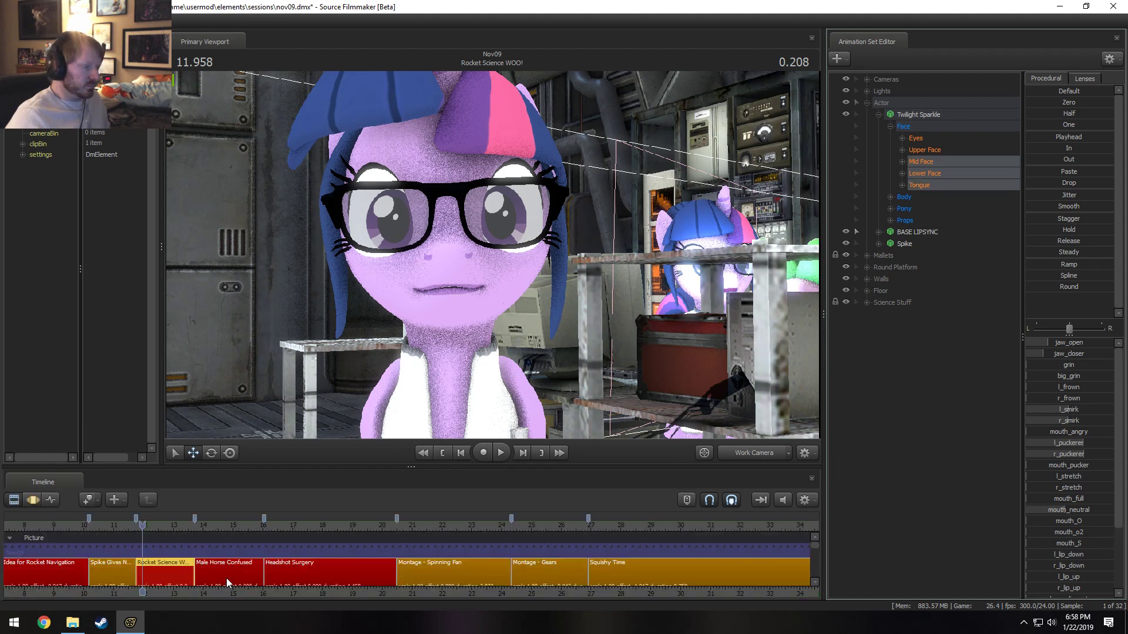
scroll(220, 556, "up", 8)
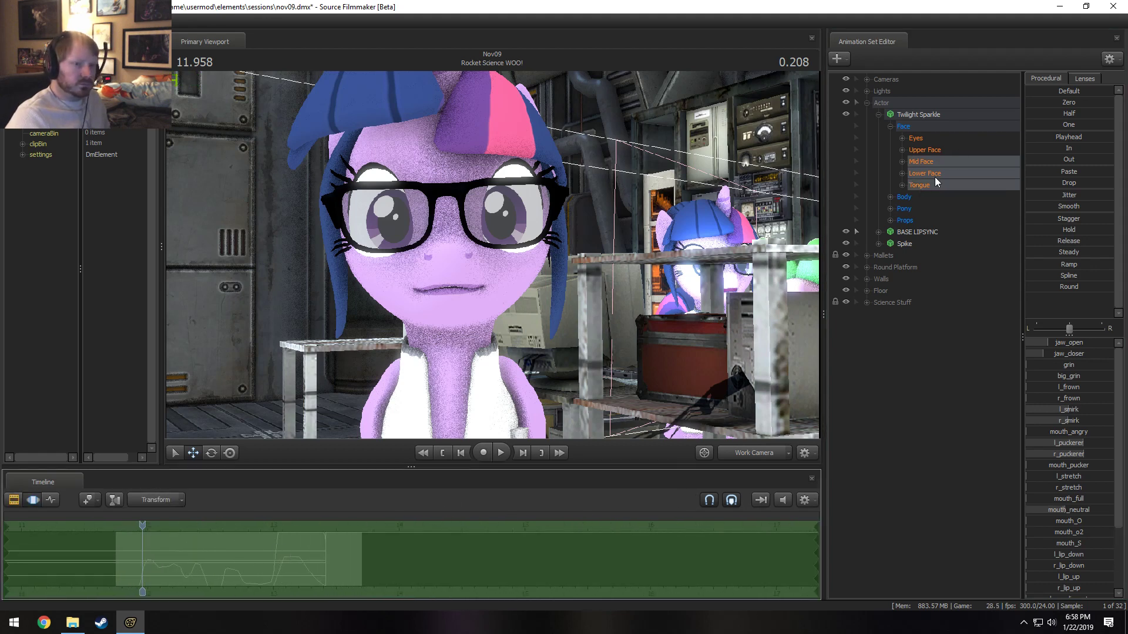
left_click(1061, 149)
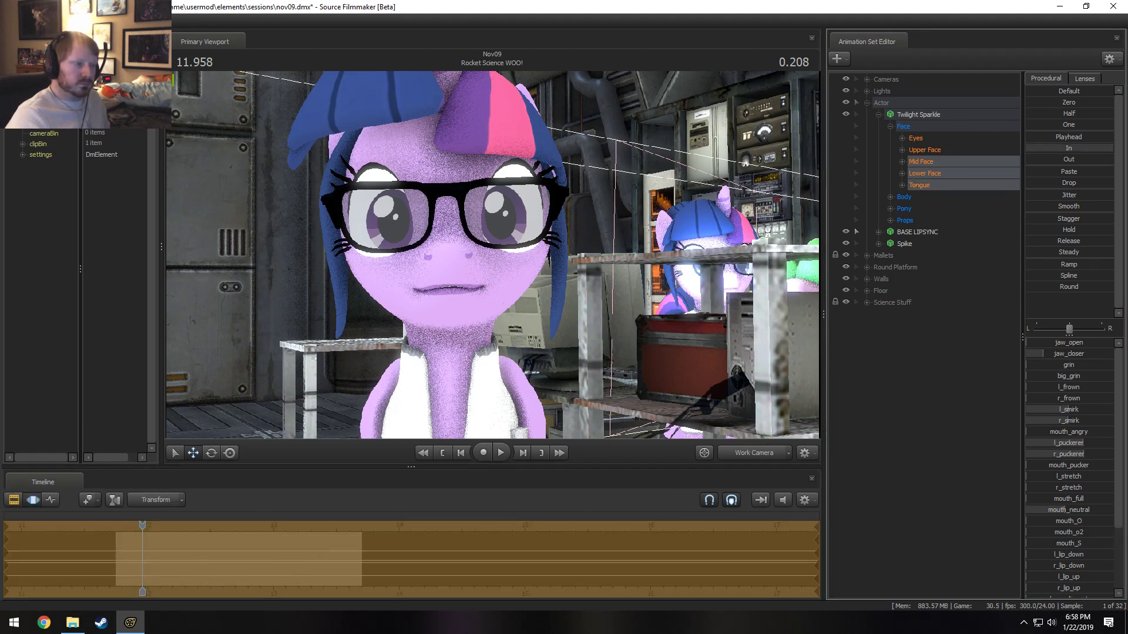
key("space")
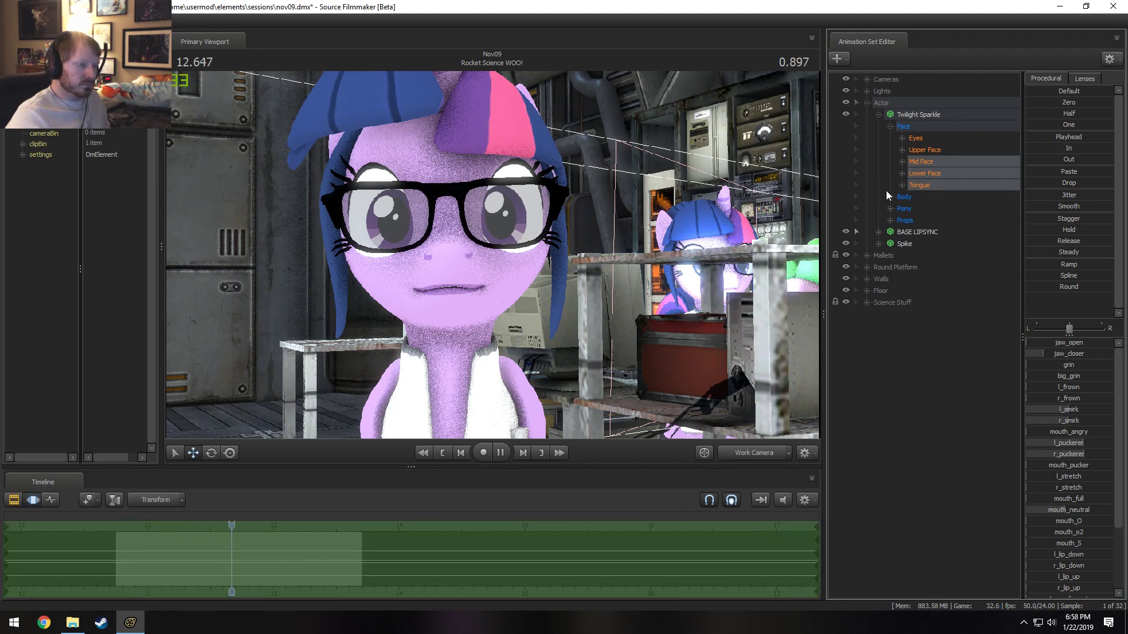
key("ctrl+z")
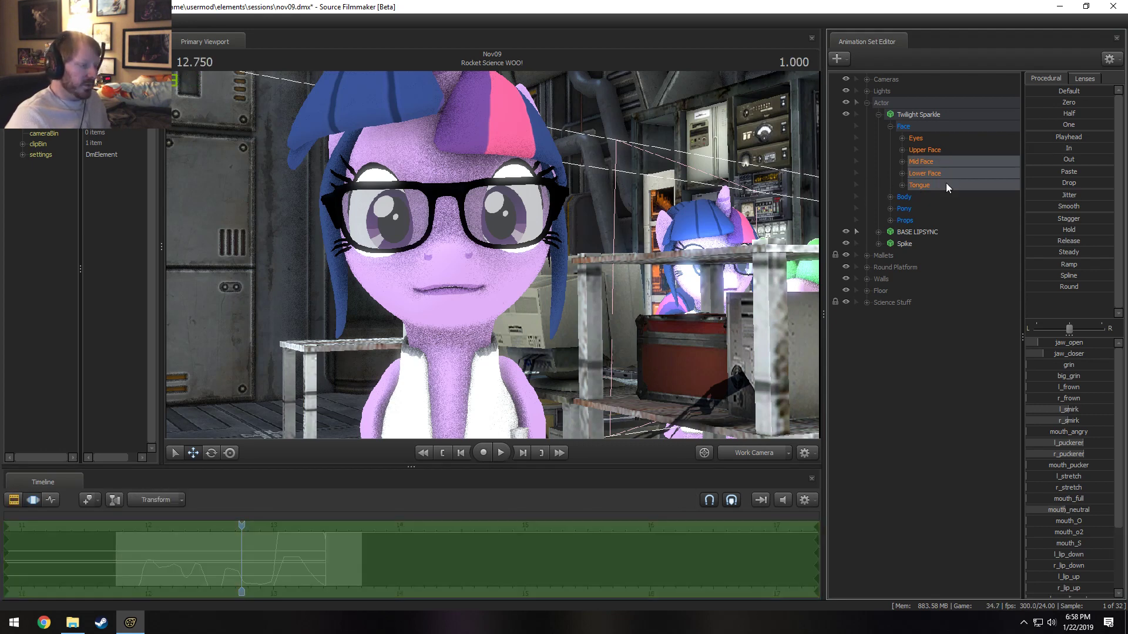
- Select the Mid Face, Lower Face and Tongue groups of BASE LIPSYNC
left_click(878, 114)
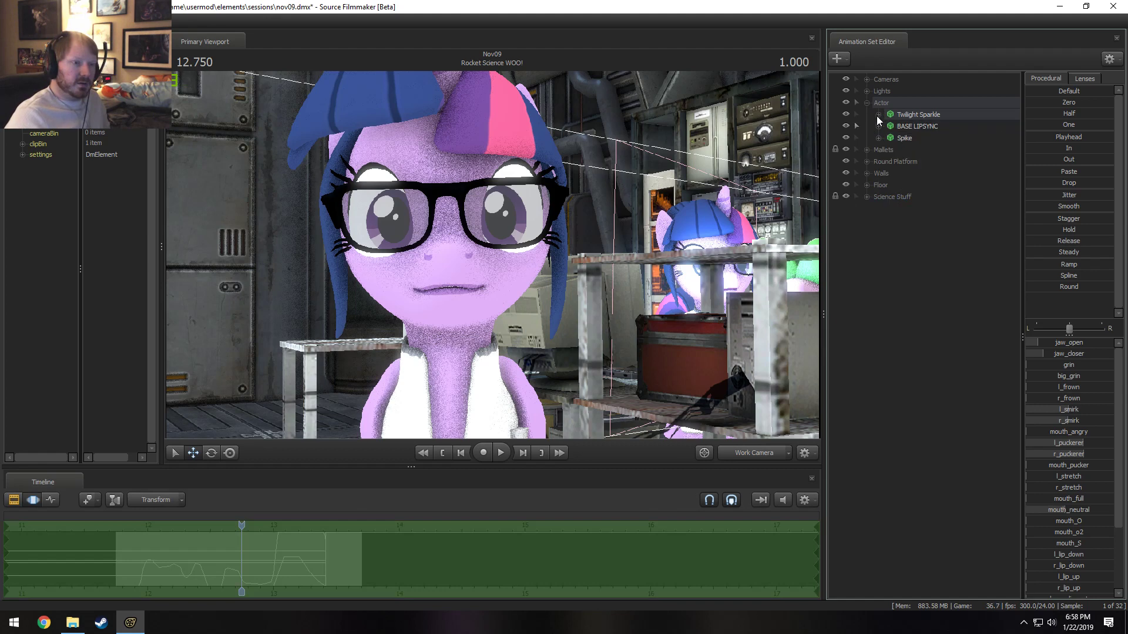
left_click(879, 126)
double_click(903, 138)
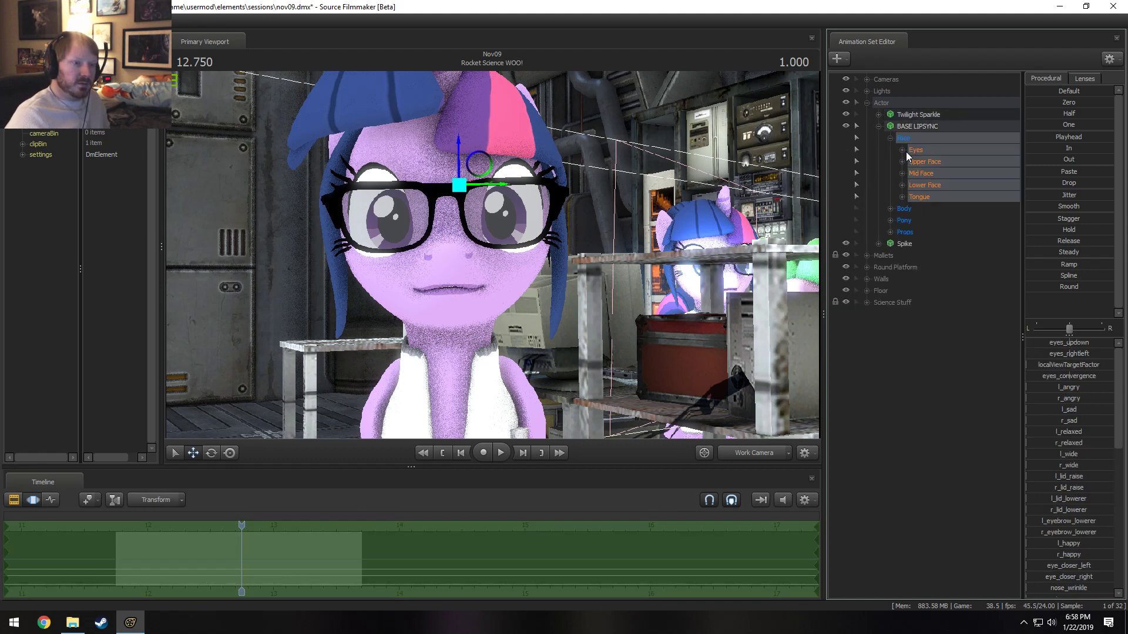
left_click(927, 150)
key("space")
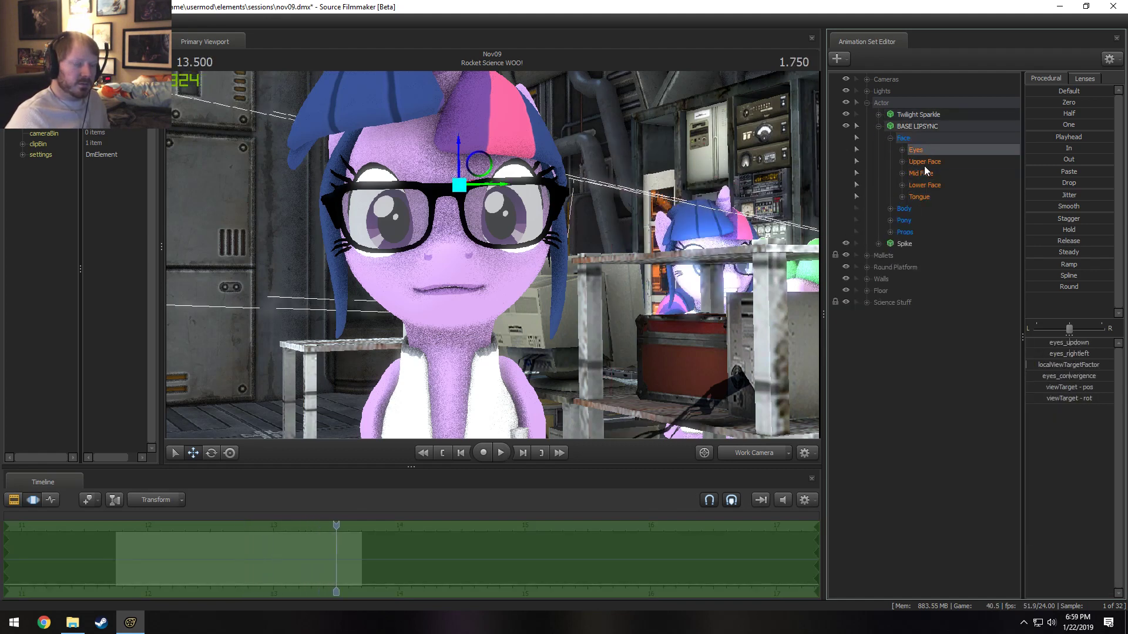
left_click(921, 173)
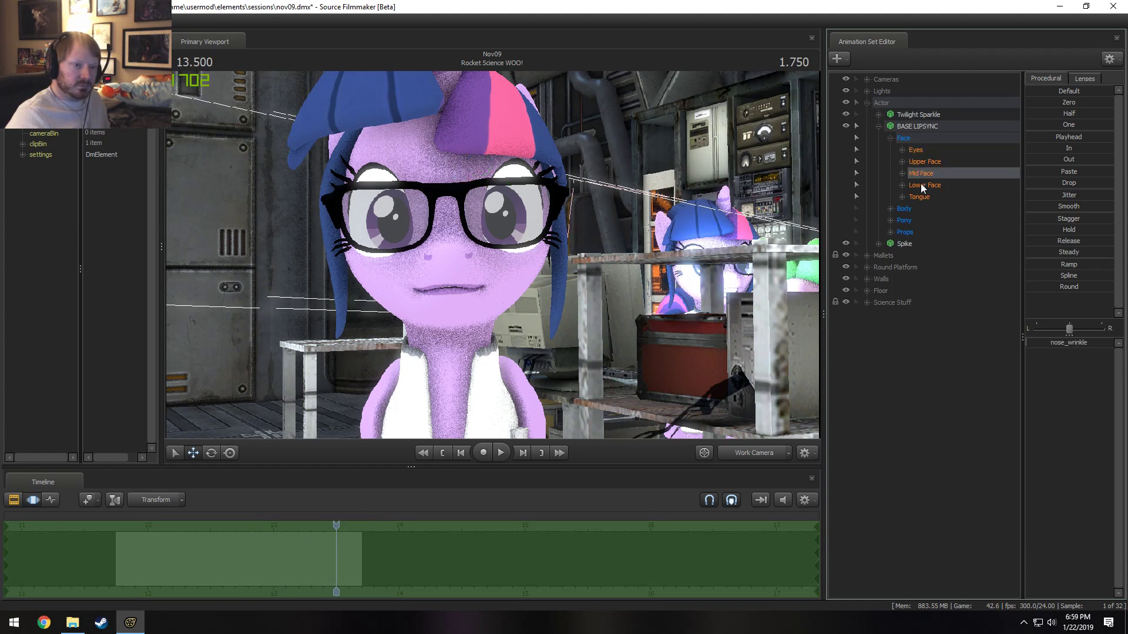
left_click(919, 197, "shift")
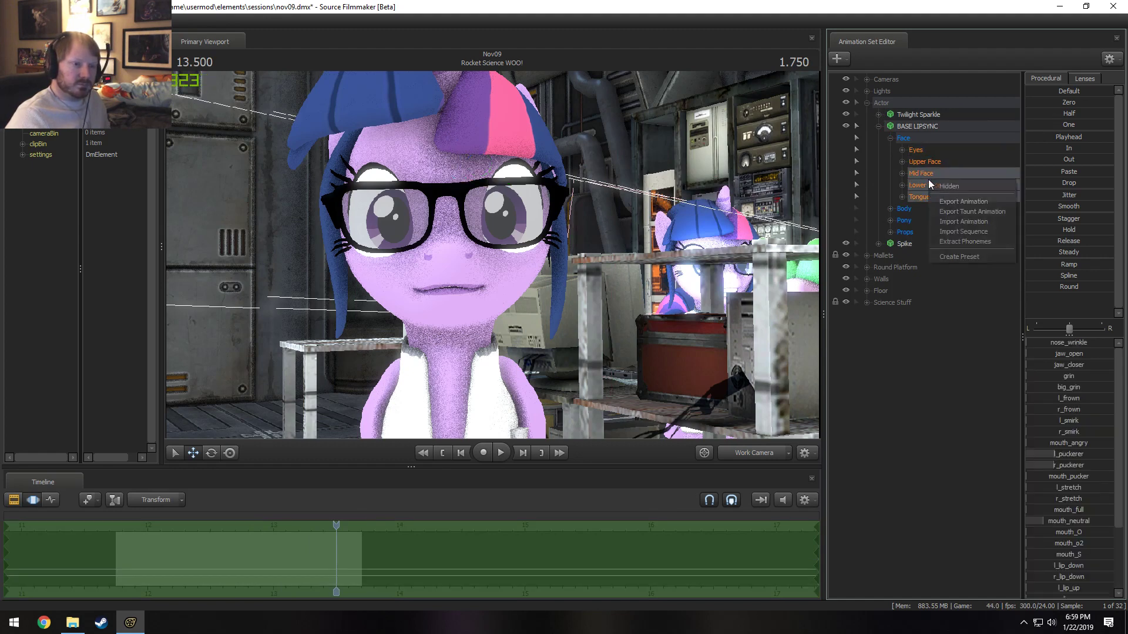
- Import argo_learning_scitwi_science_v1.dmx from the Learning video folder onto BASE LIPSYNC's selected mouth control groups
left_click(963, 221)
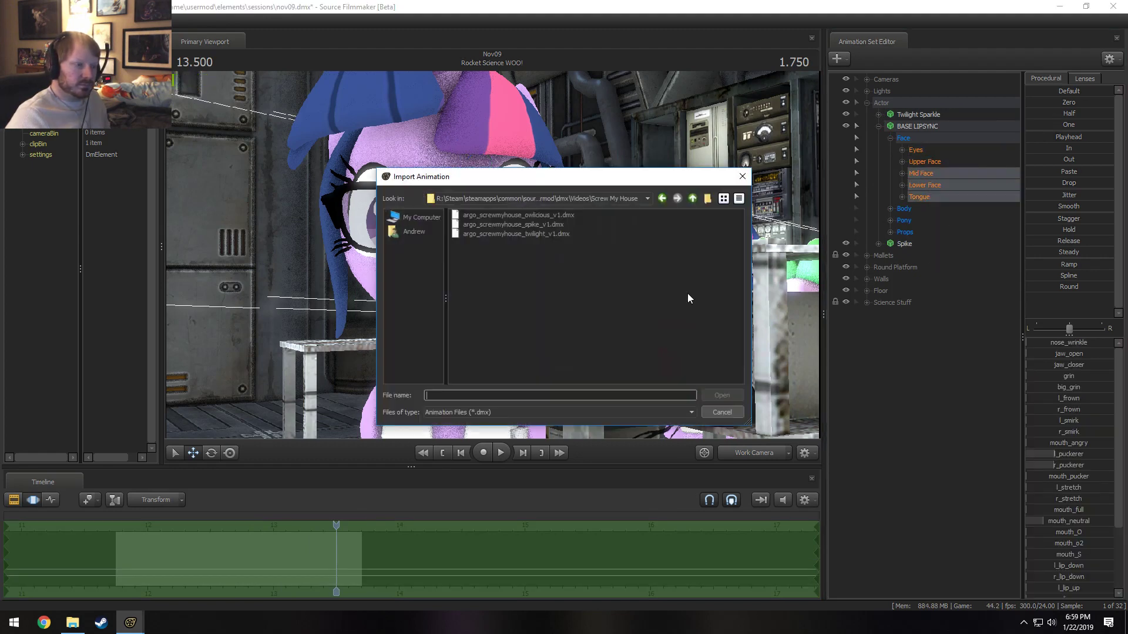
left_click(695, 197)
double_click(522, 249)
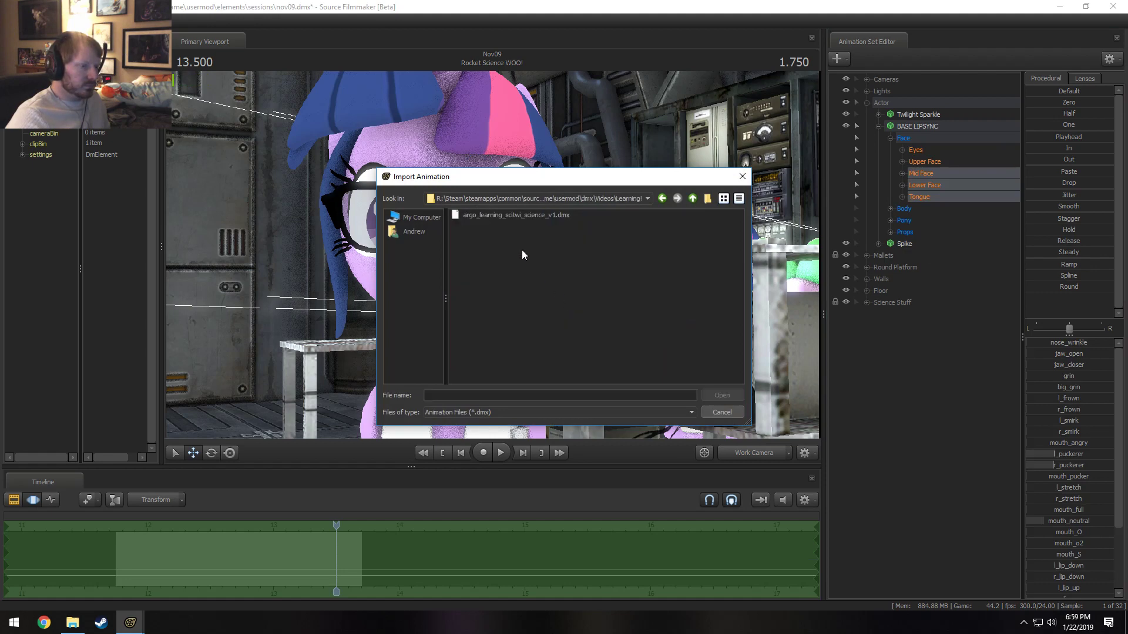
double_click(508, 216)
left_click(582, 363)
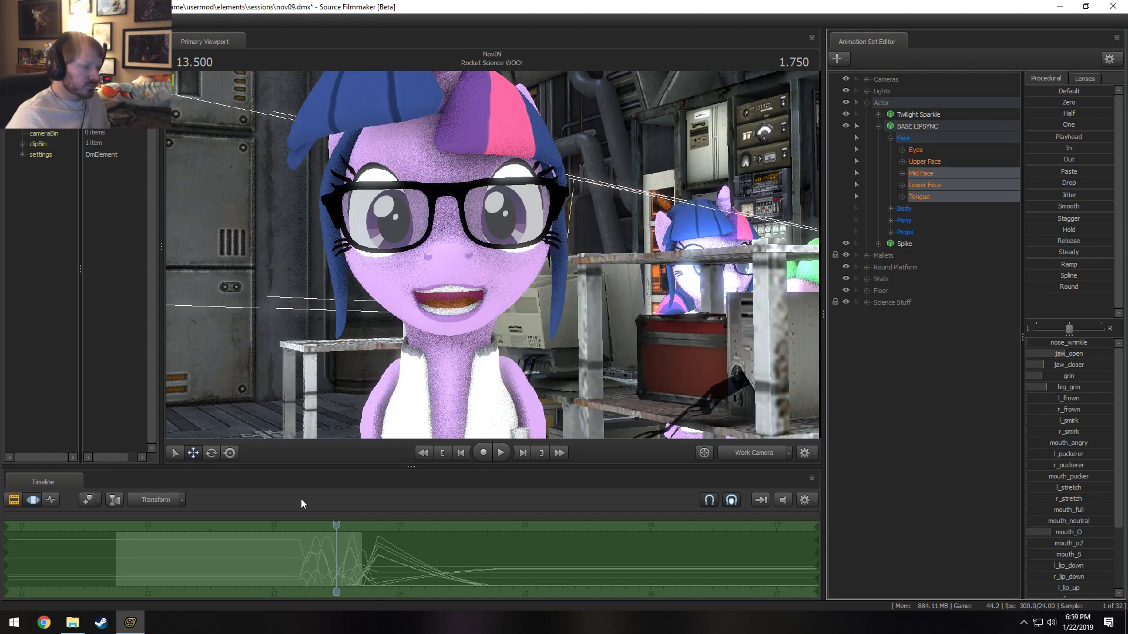
- Shift the imported mouth animation about one second earlier so its movement starts near 12.2 s, and play it
scroll(315, 563, "up", 1)
left_click(195, 549)
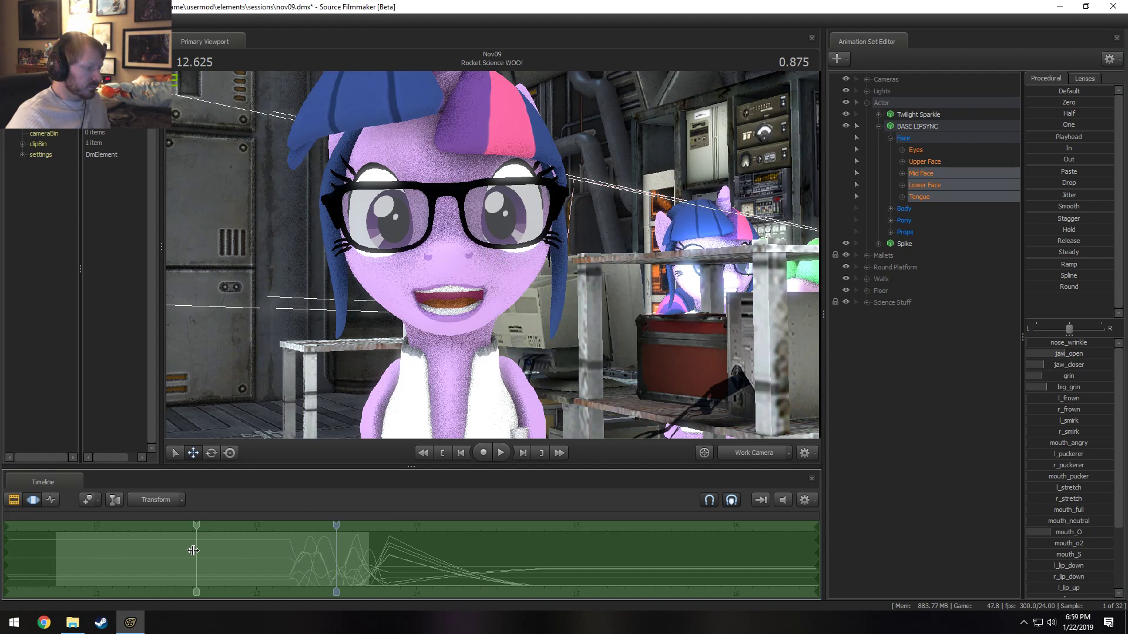
left_click(132, 552)
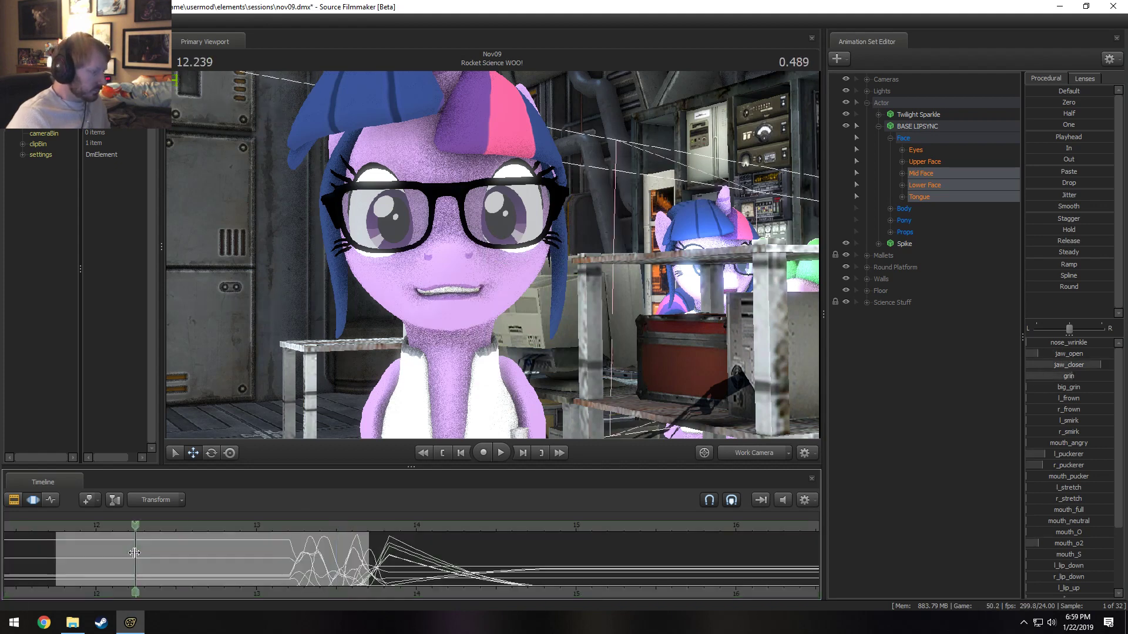
left_click_drag(287, 566, 65, 537)
key("space")
key("space")
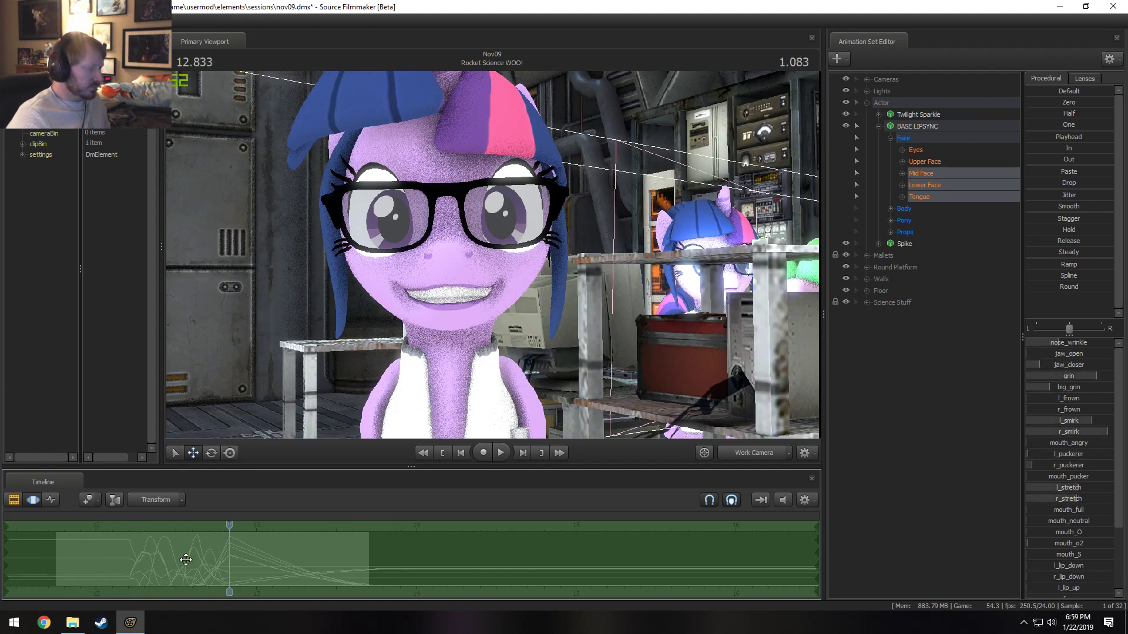
- Scrub and play the shifted mouth animation, with the stretch from about 12.25 to 12.55 s selected, to examine its timing
left_click_drag(204, 559, 226, 568)
mouse_move(150, 559)
left_mouse_down()
mouse_move(134, 556)
mouse_move(181, 563)
mouse_move(101, 526)
left_mouse_up()
key("space")
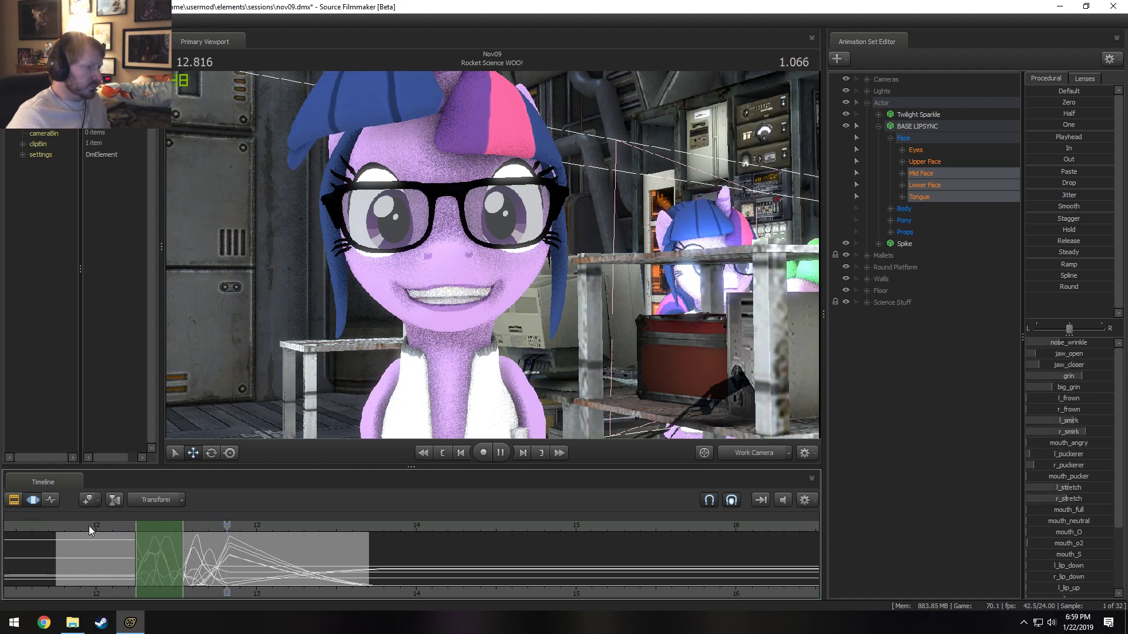
key("space")
key("space")
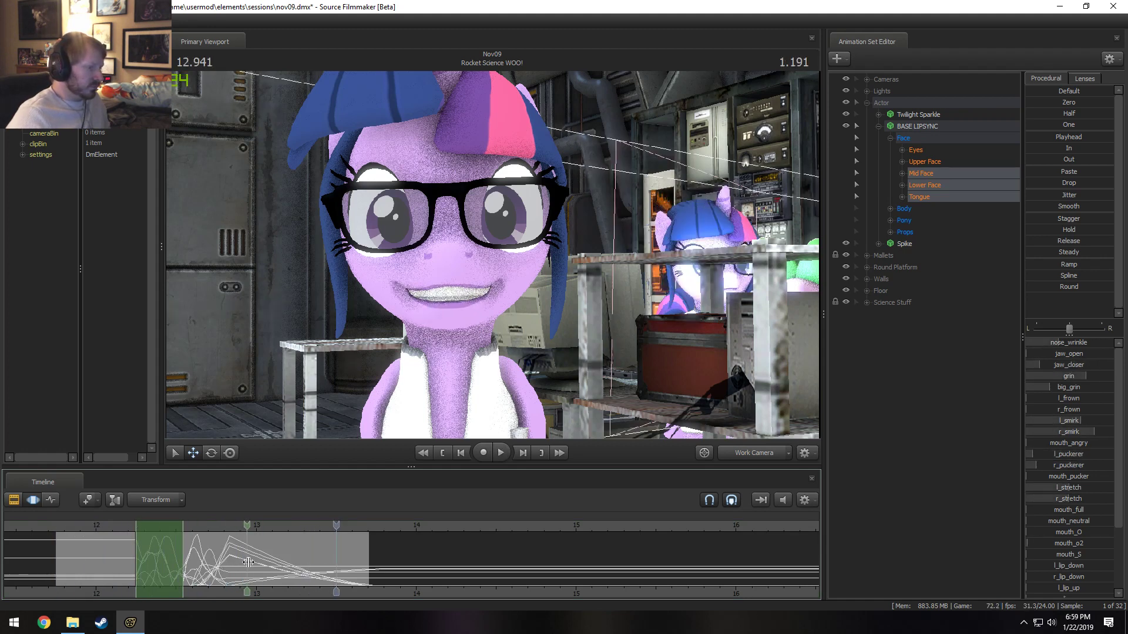
key("space")
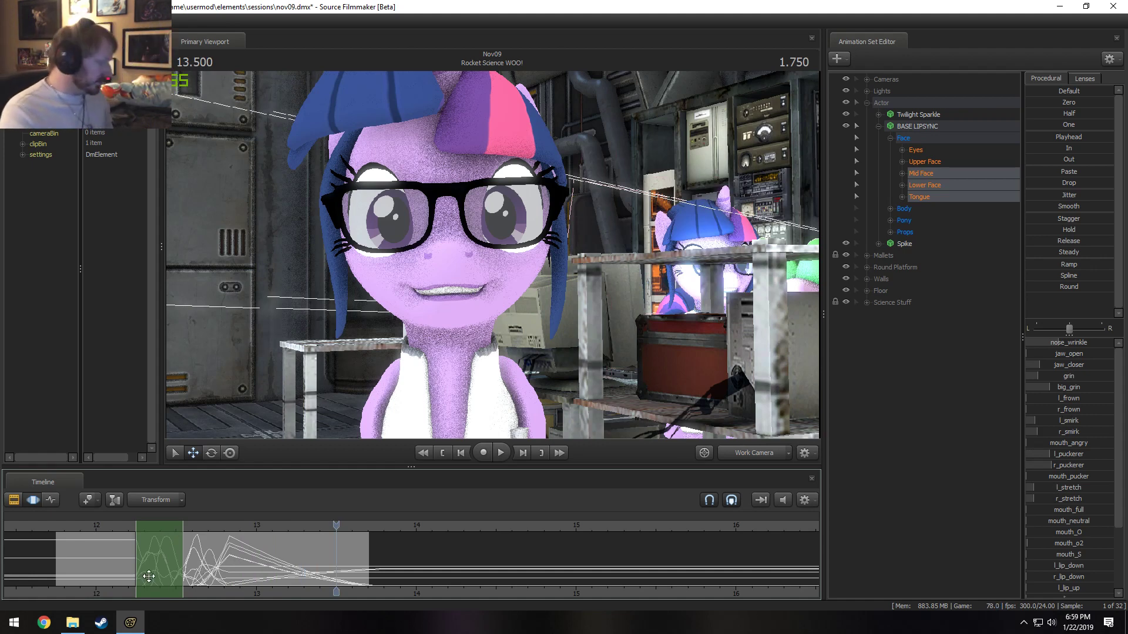
- Replace the time selection with one covering everything before 12.25 s, with a short falloff into the start of the mouth movement
left_click(109, 581)
key("Escape")
scroll(152, 592, "up", 5)
middle_click_drag(154, 591, 308, 590)
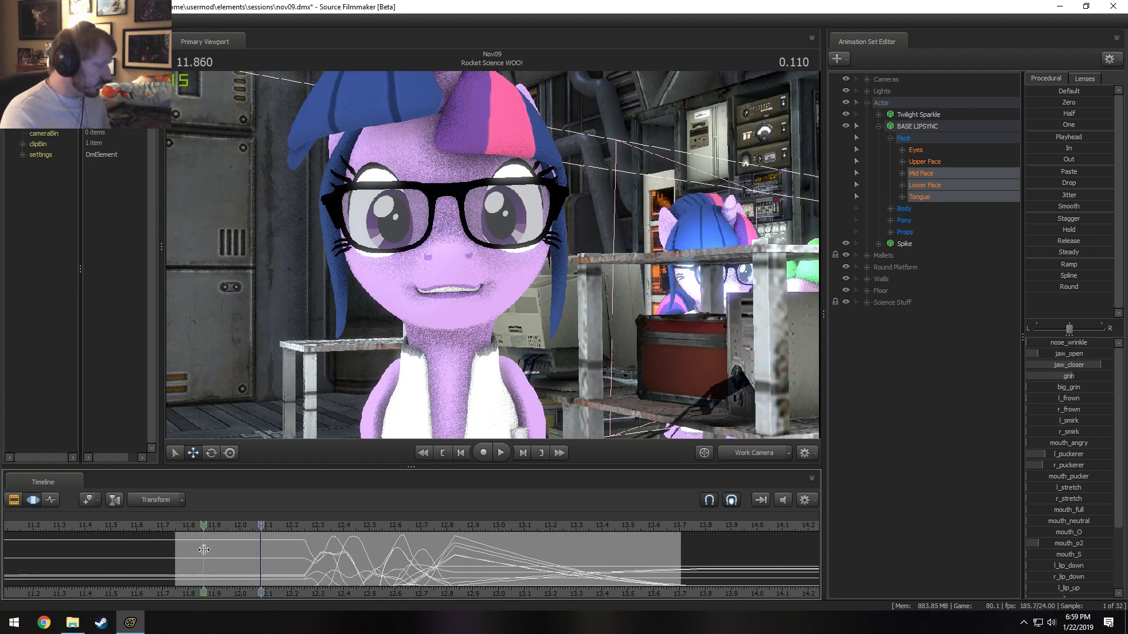
left_click(231, 551, "shift")
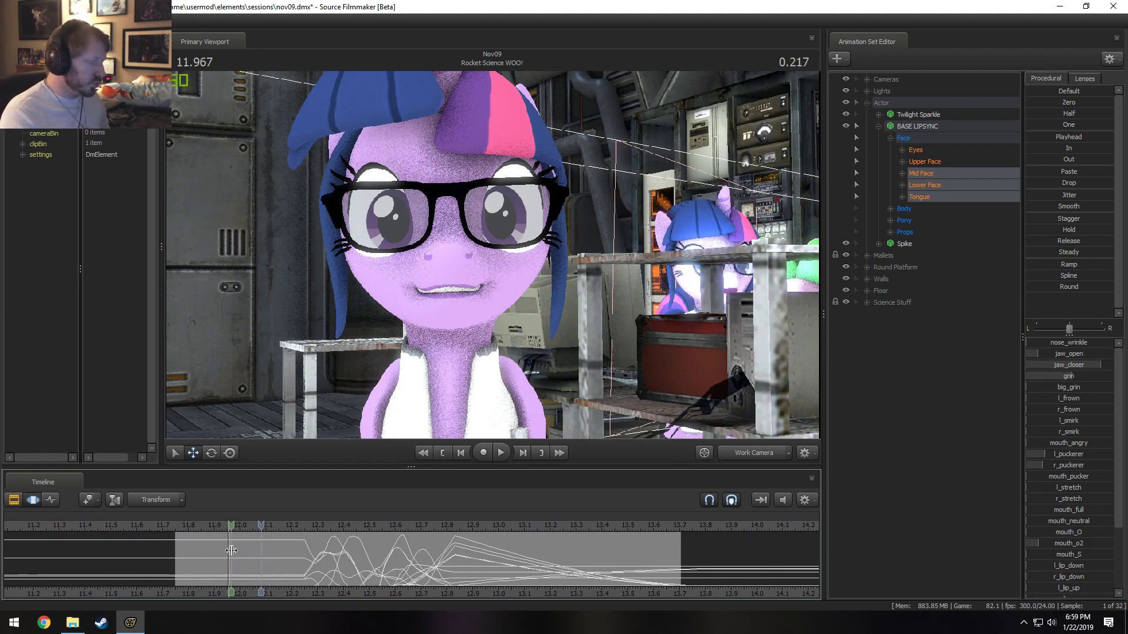
scroll(232, 551, "up", 2, "shift")
left_click_drag(305, 552, 33, 564, "shift")
scroll(187, 578, "up", 4, "shift")
scroll(187, 578, "down", 2, "shift")
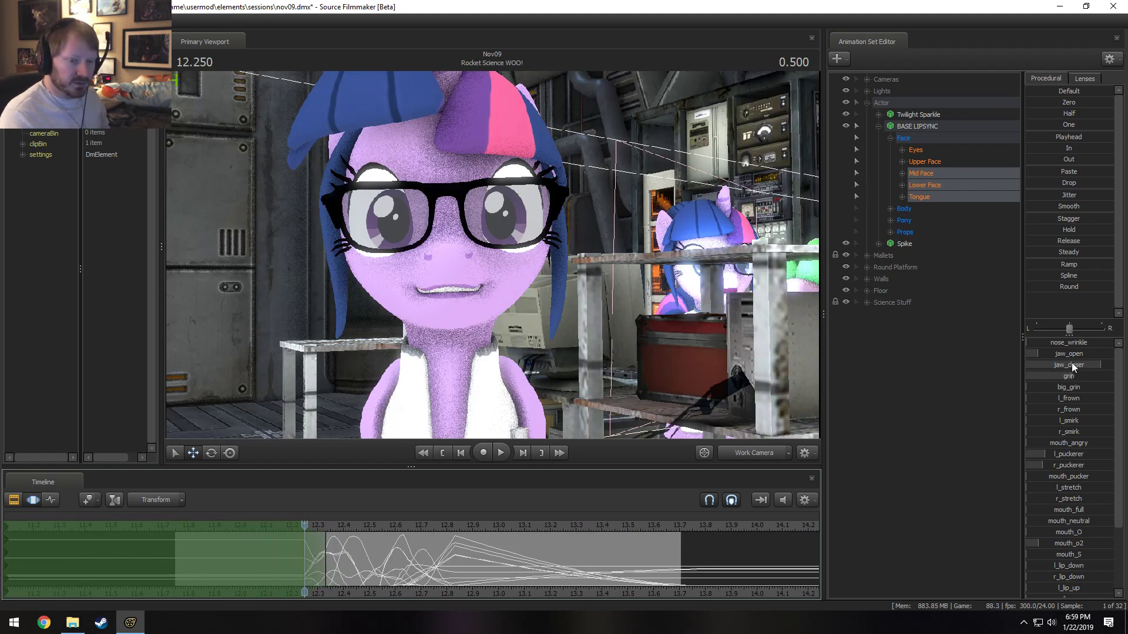
- Zero the mouth controls across the selected time, and slightly raise l_puckerer, r_puckerer and mouth_neutral for a resting pose
left_click(1060, 103)
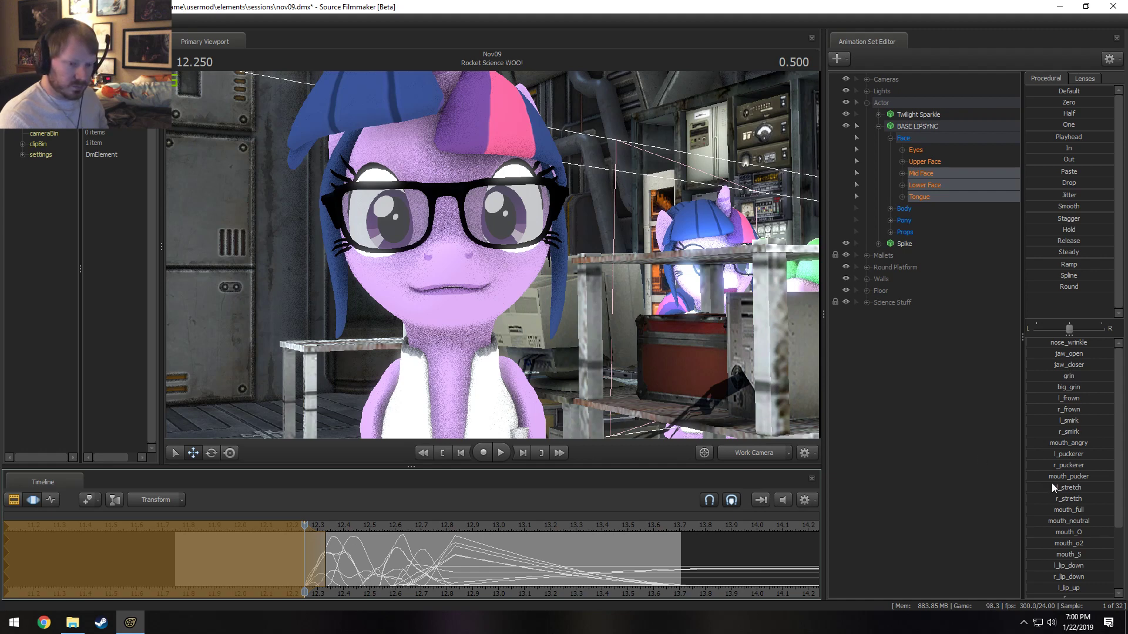
left_click_drag(1062, 455, 1093, 471)
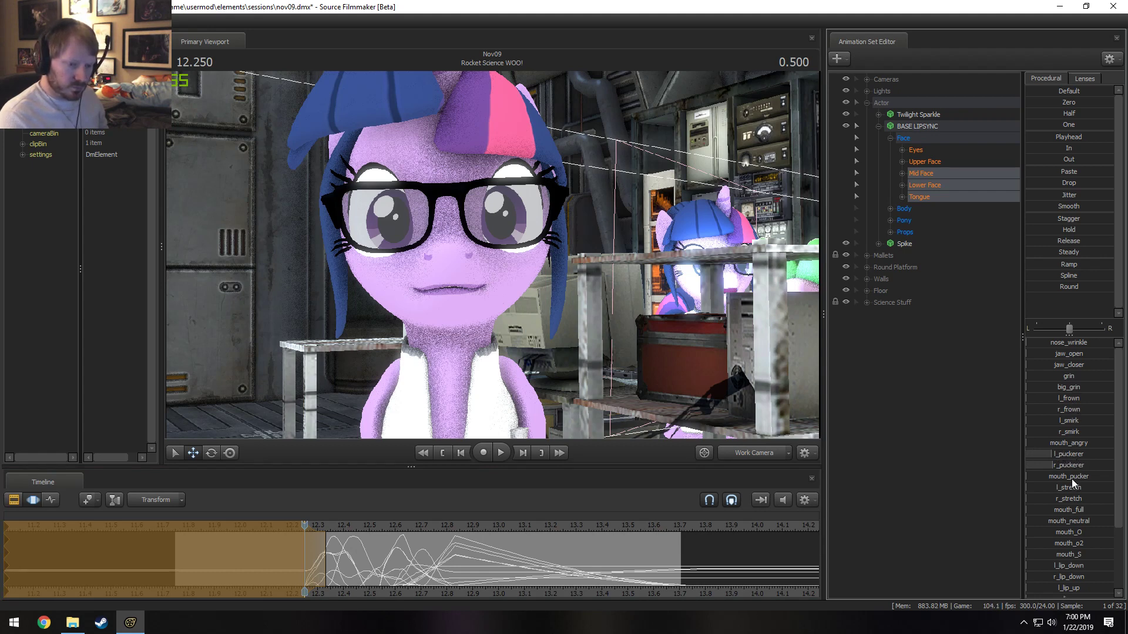
left_click_drag(1068, 522, 1069, 526)
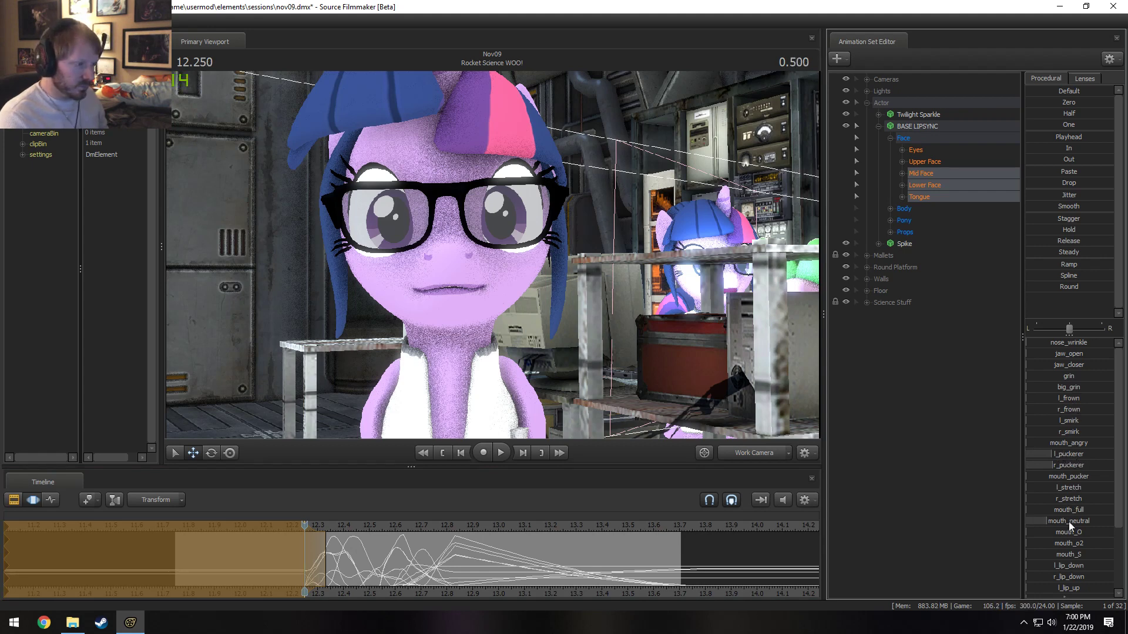
- Play and scrub from the resting pose through the mouth movement to check the transition
left_click(288, 530)
key("space")
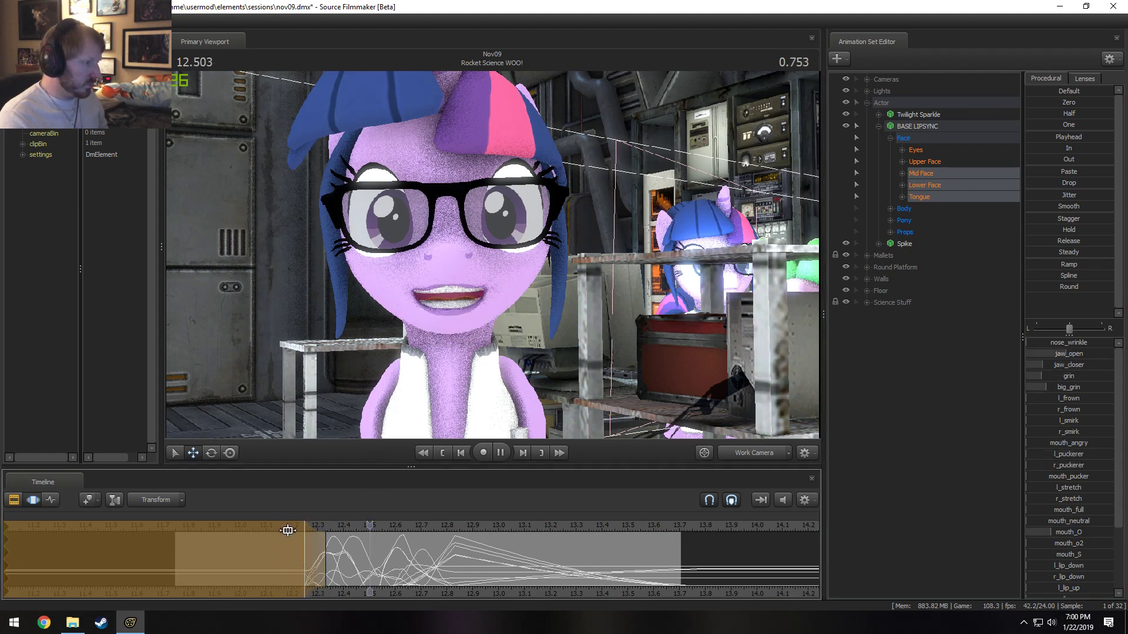
left_click_drag(275, 553, 477, 562)
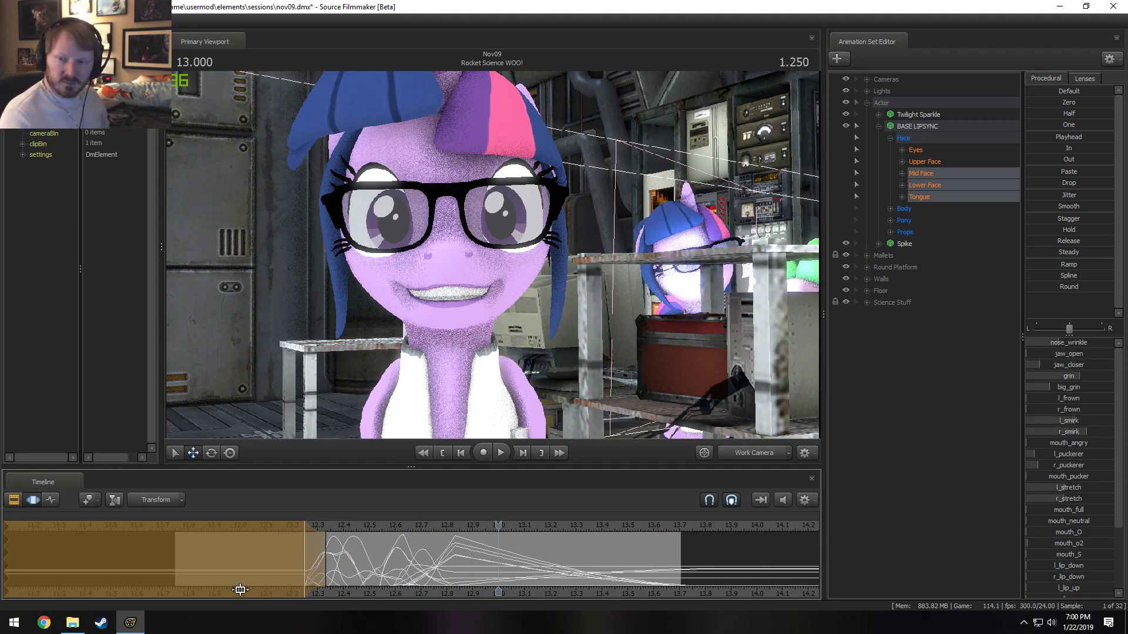
- Switch to the Motion Editor and narrow the time selection to about 11.87–12.08 seconds
left_click(14, 500)
left_click(33, 500)
left_click_drag(200, 576, 231, 571)
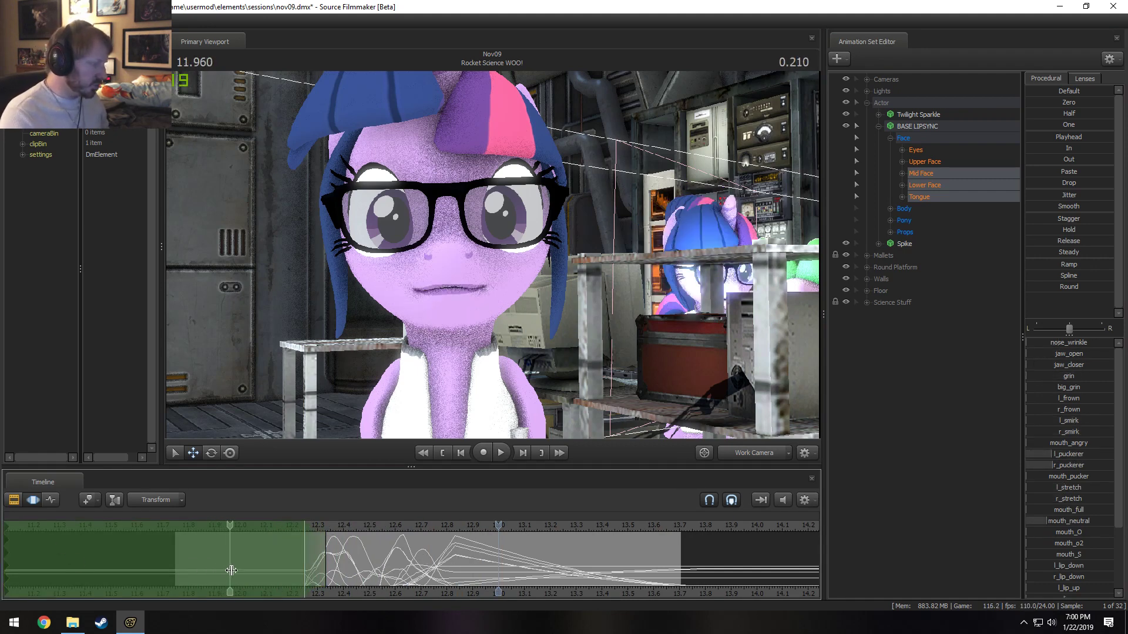
left_click(232, 571)
left_click(234, 570)
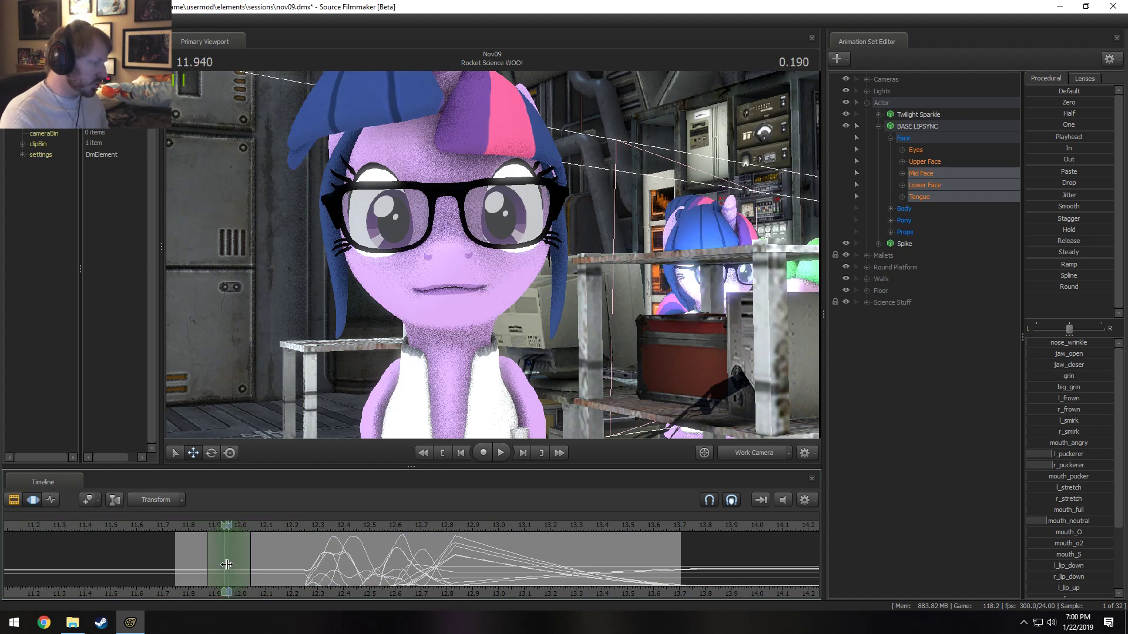
mouse_move(218, 563)
left_mouse_down()
mouse_move(238, 565)
mouse_move(210, 556)
left_mouse_up()
left_click(237, 565, "shift")
key("shift")
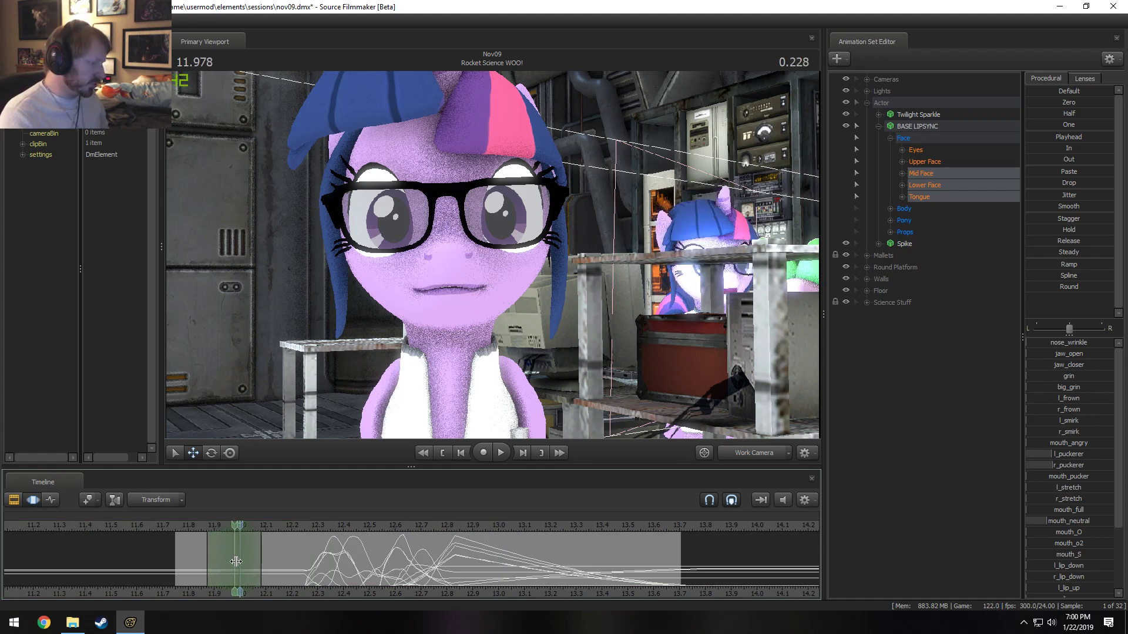
- View the face from the side and shape the mouth at 12.000 seconds by raising mouth_o2, jaw_closer and grin, with a slight jaw_open
key("s")
left_click_drag(675, 276, 781, 274)
key("a")
key("w")
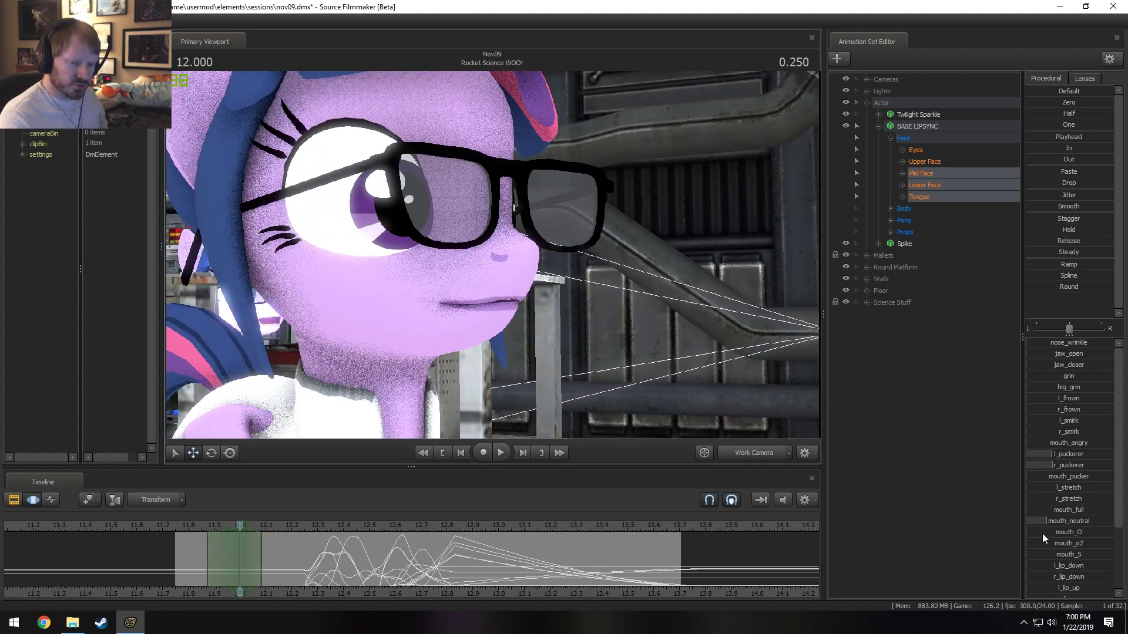
left_click_drag(1065, 543, 1048, 543)
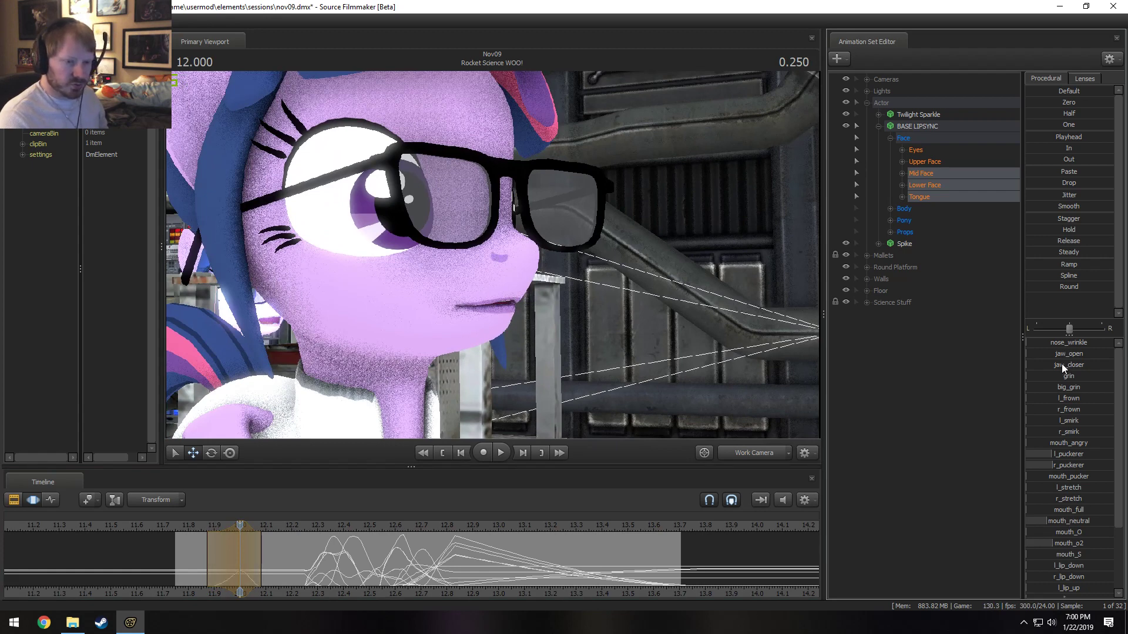
mouse_move(1063, 362)
left_mouse_down()
mouse_move(1083, 369)
mouse_move(1072, 382)
mouse_move(1084, 379)
mouse_move(1067, 369)
mouse_move(1080, 365)
left_mouse_up()
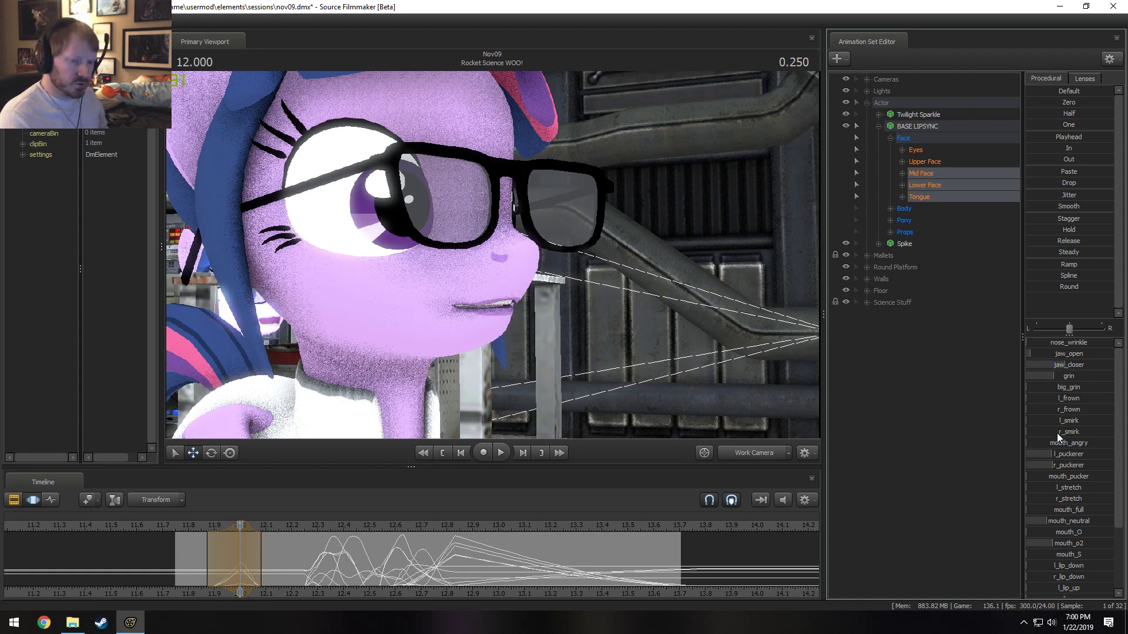
scroll(1064, 553, "down", 2)
scroll(1066, 552, "up", 2)
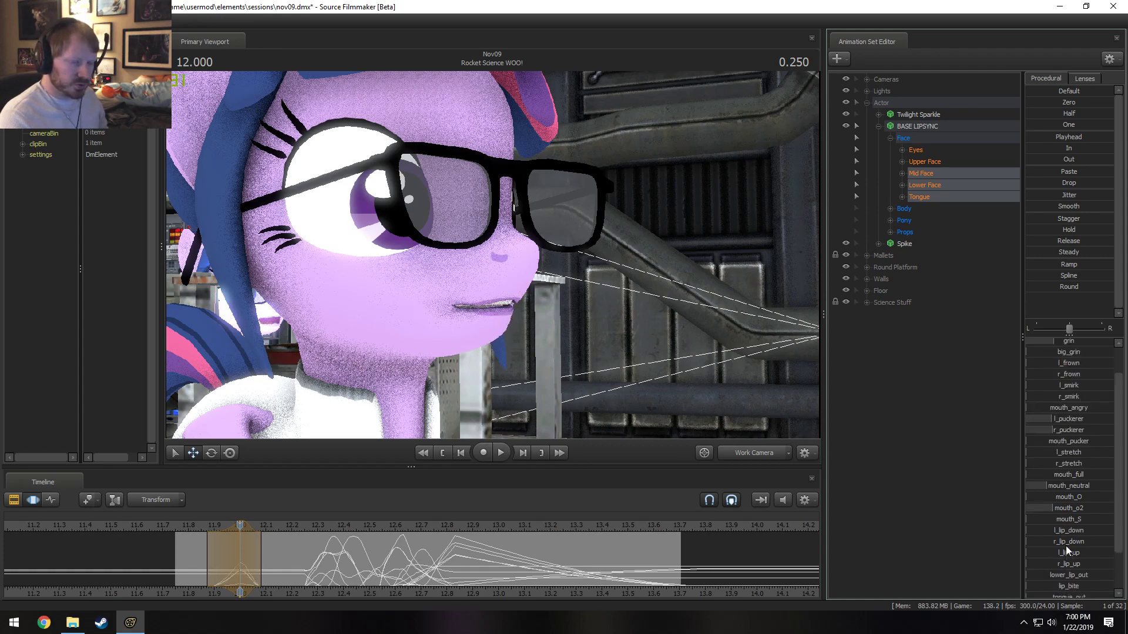
mouse_move(1061, 353)
left_mouse_down()
mouse_move(1075, 379)
mouse_move(1080, 355)
mouse_move(1071, 366)
mouse_move(1055, 354)
left_mouse_up()
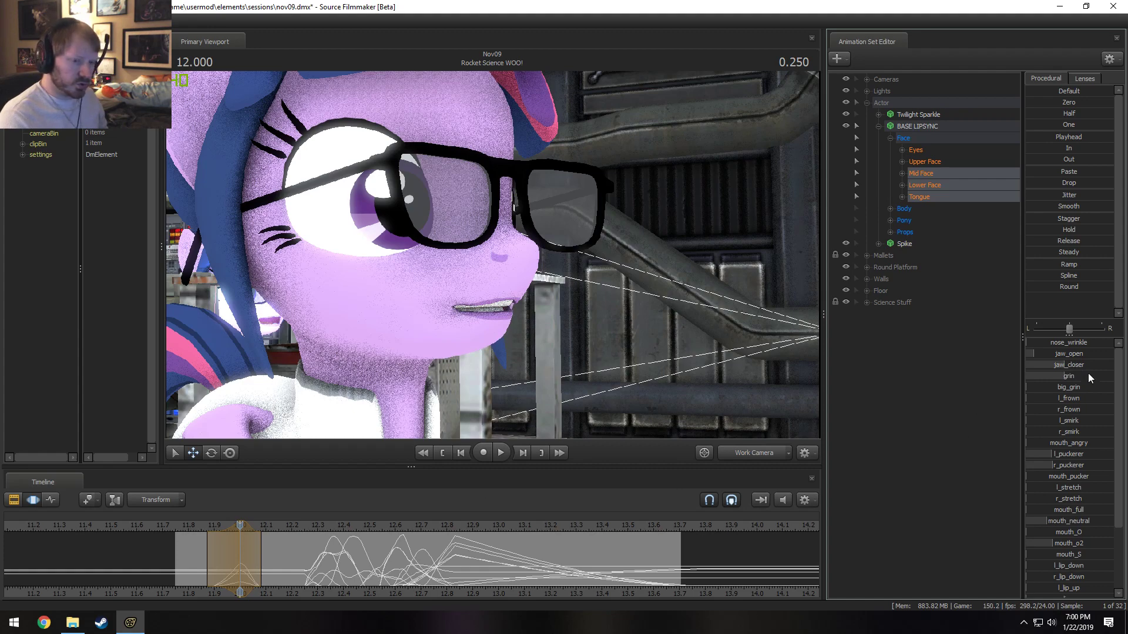
- Push the lips forward at 12.000 seconds by raising lower_lip_out and mouth_pucker slightly
scroll(1079, 535, "down", 4)
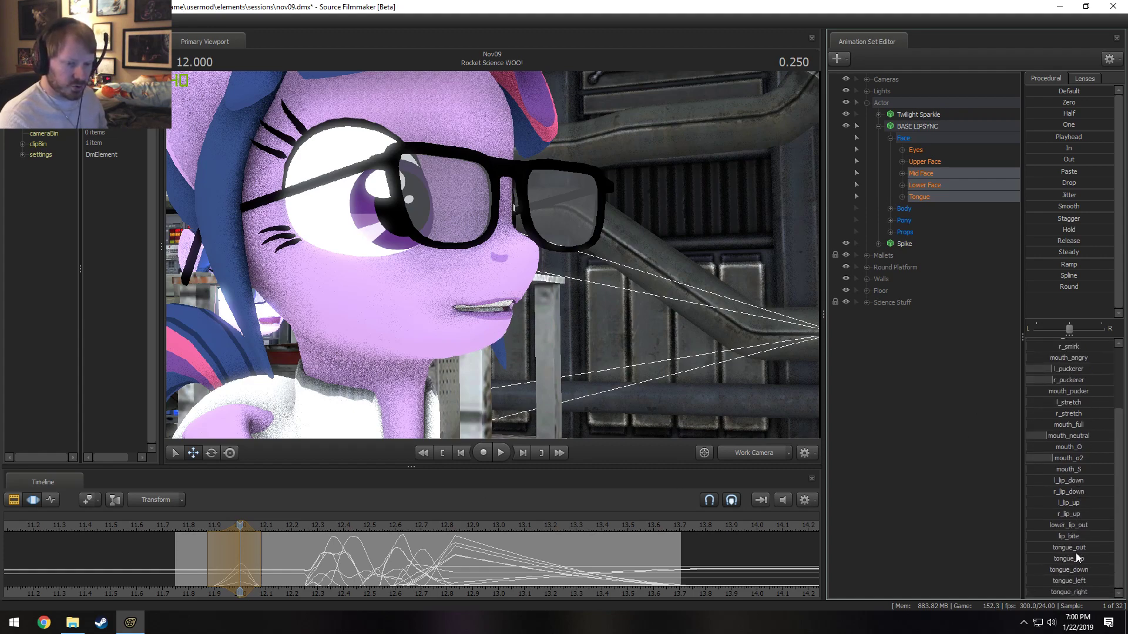
left_click_drag(1072, 525, 1083, 526)
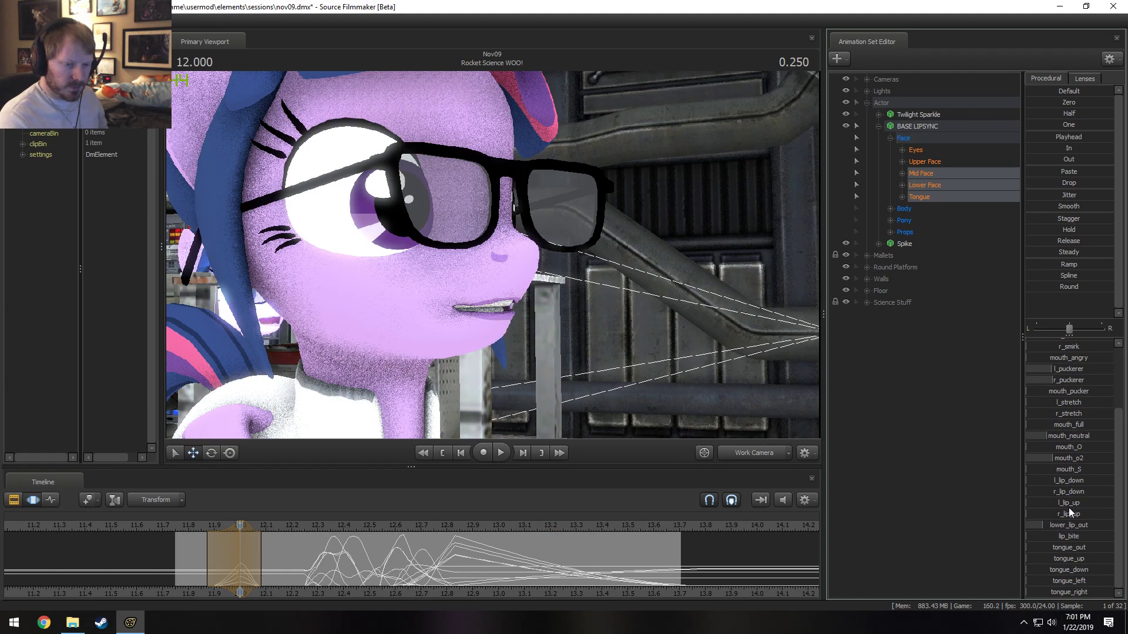
scroll(1069, 463, "up", 1)
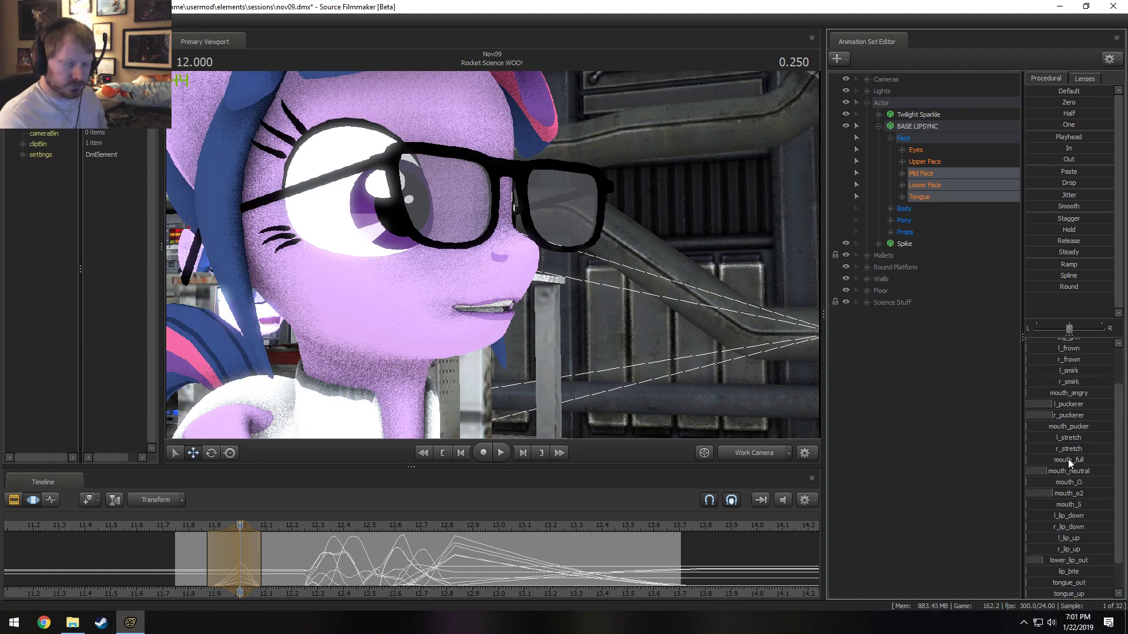
left_click_drag(1077, 425, 1090, 426)
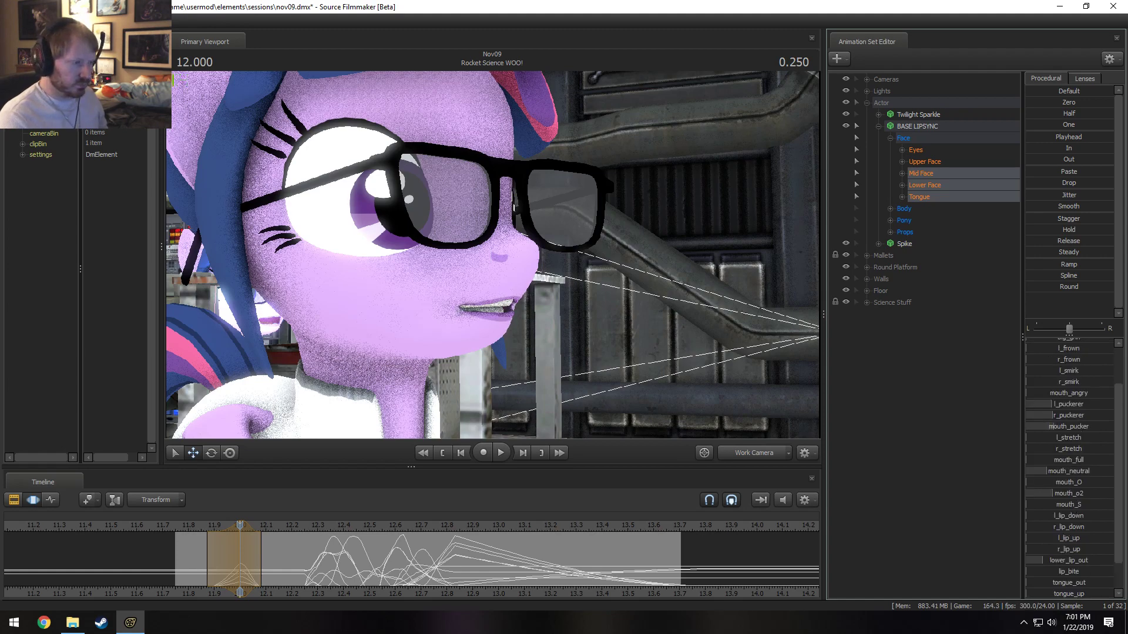
- Centre a short time selection on 12.083 seconds and open the mouth there with jaw_open and mouth_O, reducing the left and right puckerers
left_click_drag(175, 569, 252, 561)
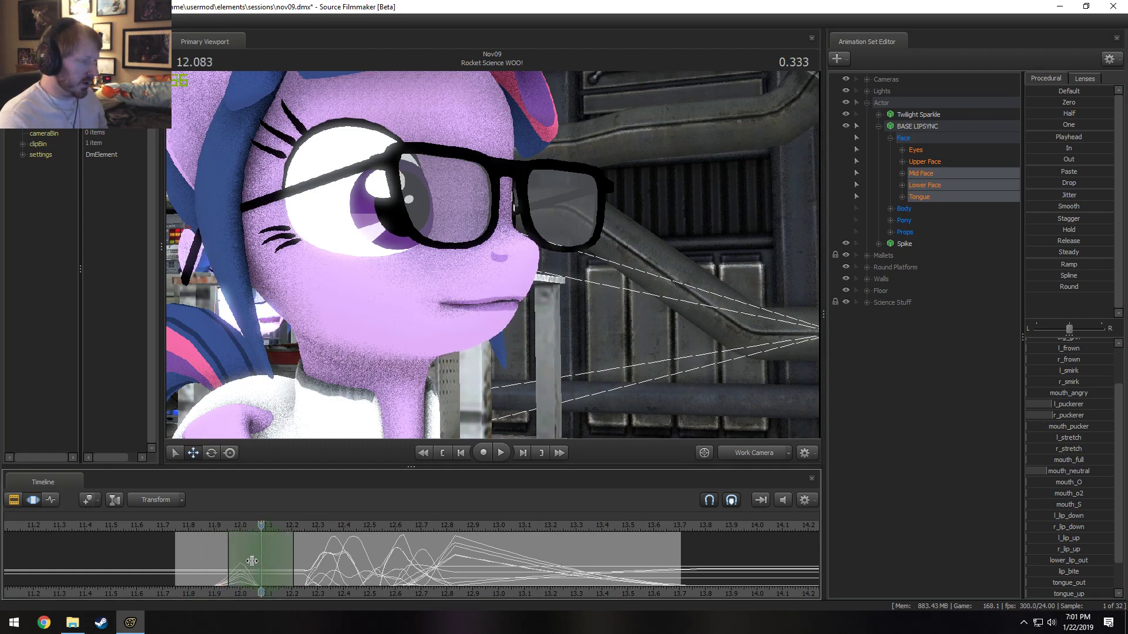
scroll(252, 561, "down", 1, "shift")
scroll(1072, 361, "up", 2)
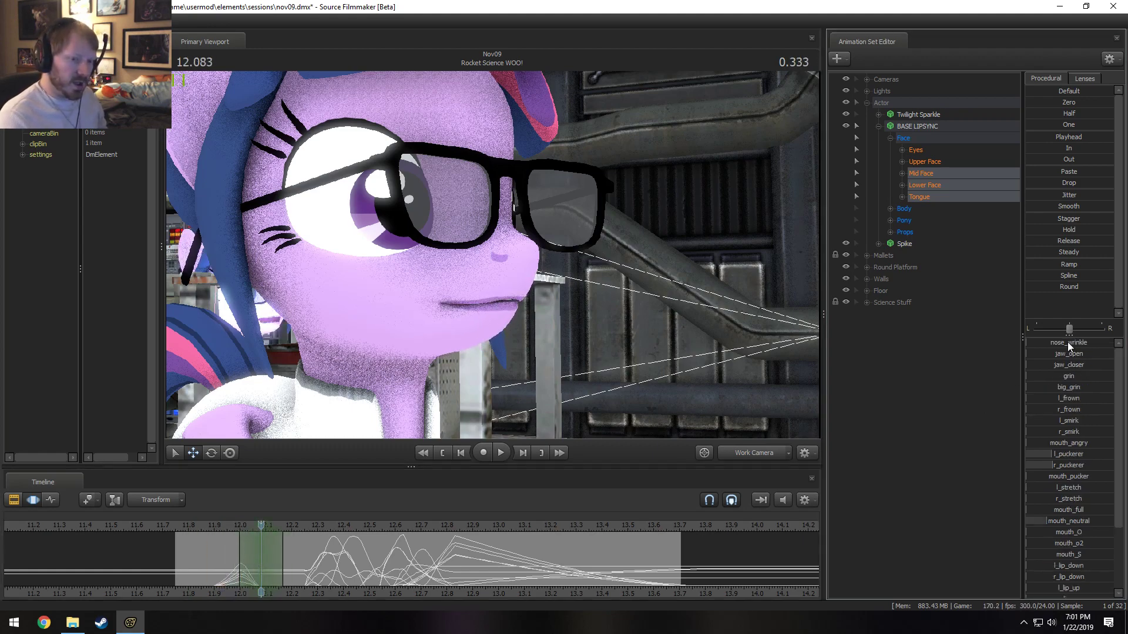
left_click_drag(1067, 353, 1087, 353)
scroll(1066, 498, "down", 1)
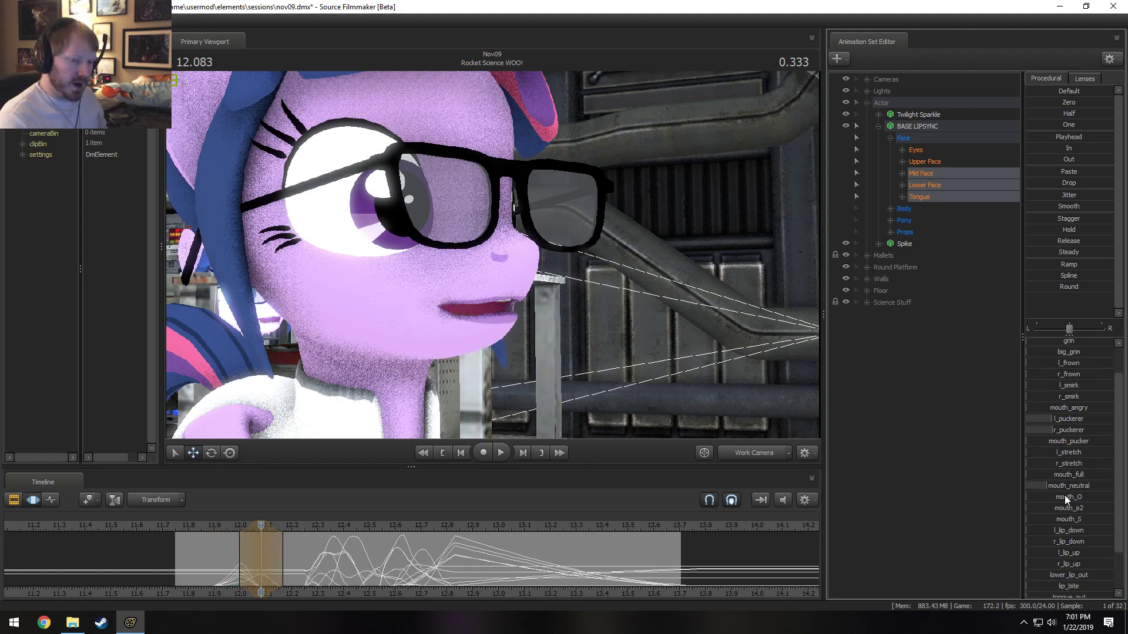
left_click_drag(1065, 497, 1077, 497)
scroll(1065, 388, "up", 1)
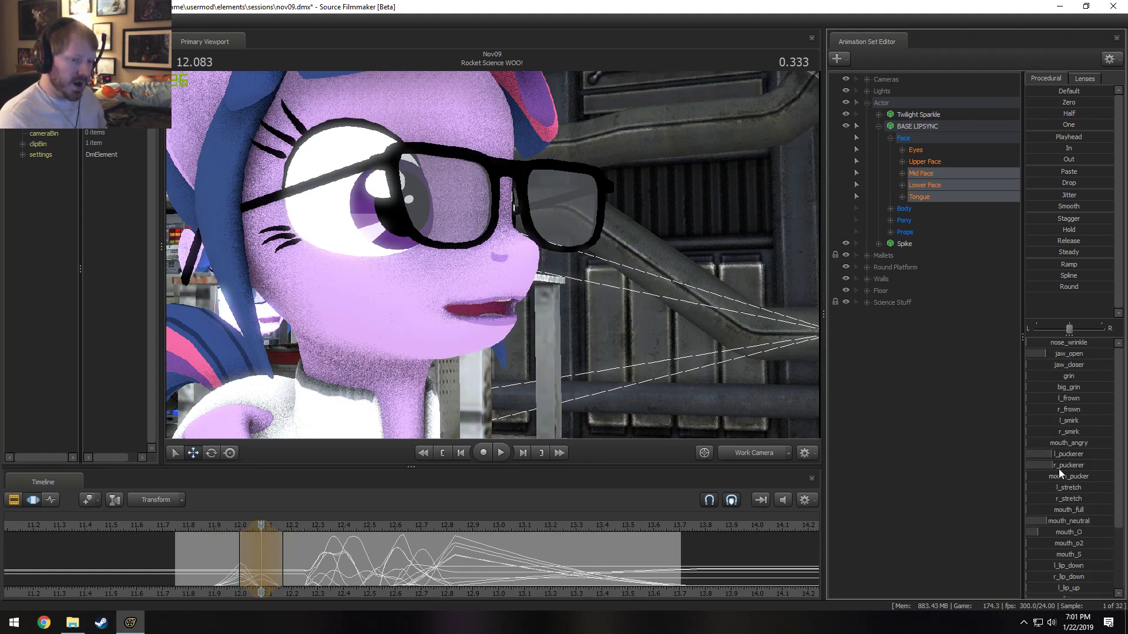
left_click_drag(1082, 465, 1068, 465)
left_click_drag(1069, 345, 1090, 358)
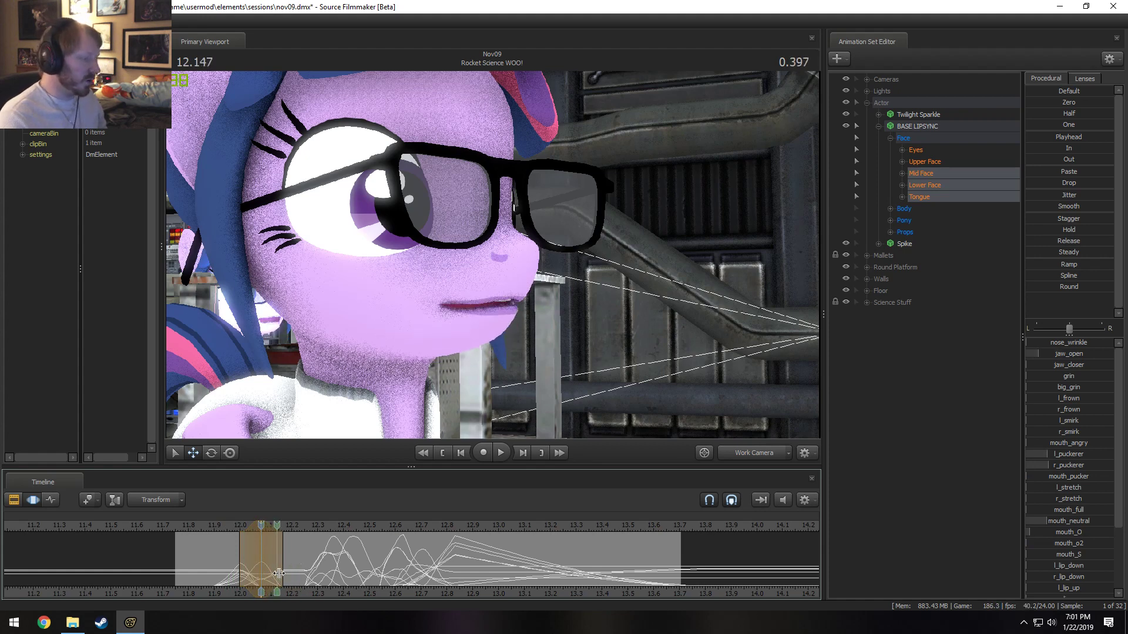
- Centre the time selection on 12.166 seconds, raise grin, jaw_open and mouth_O, and lower both puckerers
left_click(279, 573)
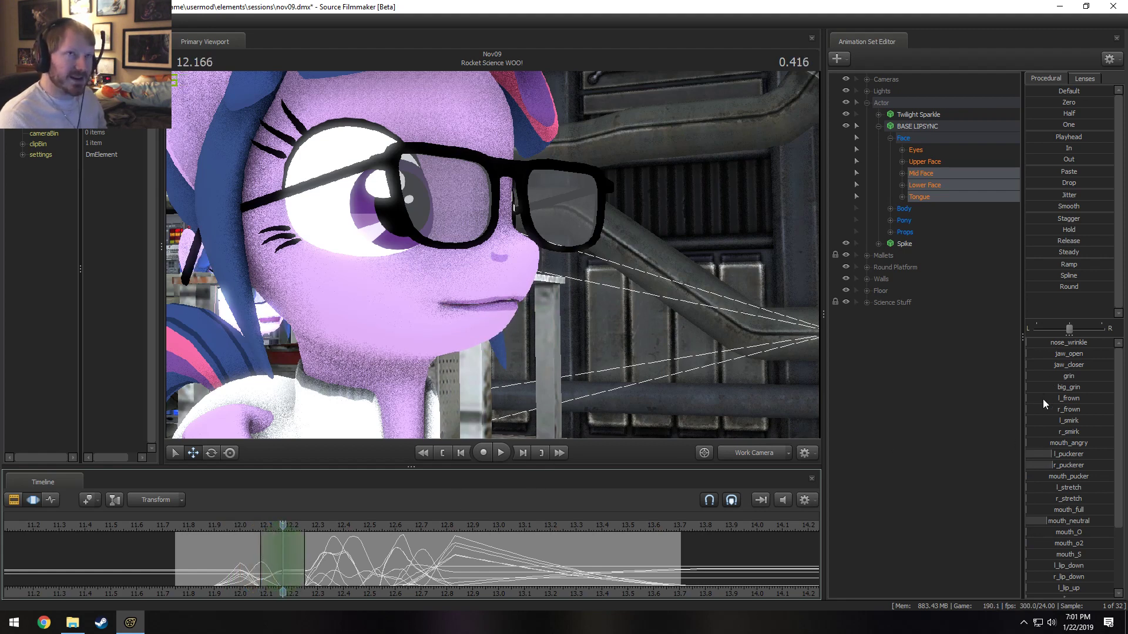
left_click_drag(1059, 378, 1054, 354)
mouse_move(1045, 364)
left_mouse_down()
mouse_move(1072, 364)
mouse_move(1046, 371)
mouse_move(1058, 355)
left_mouse_up()
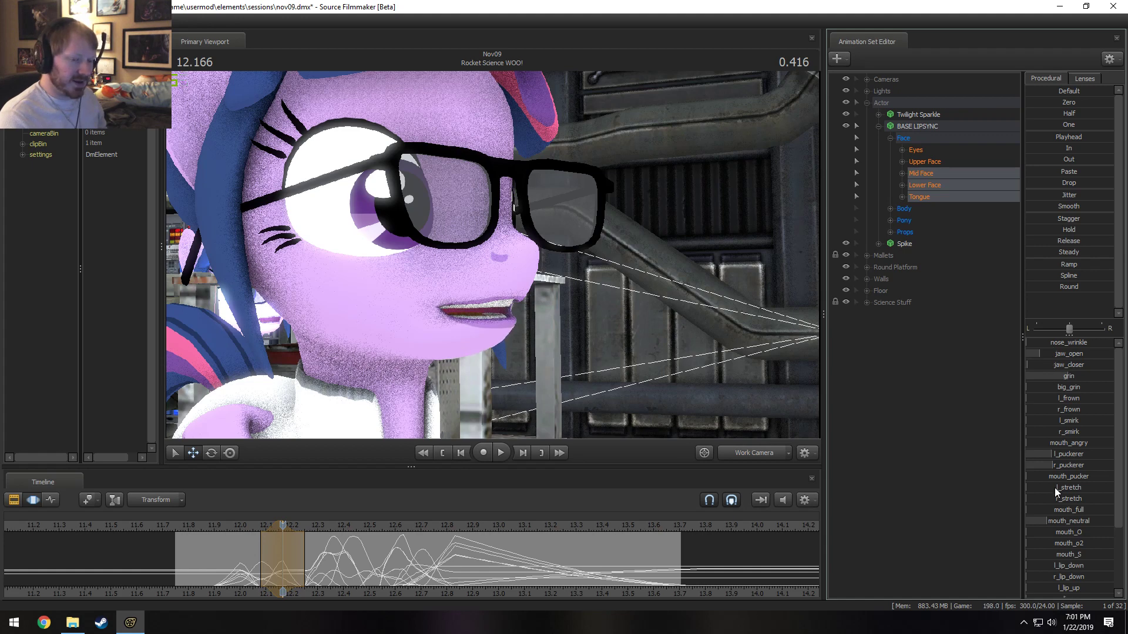
left_click_drag(1028, 532, 1038, 532)
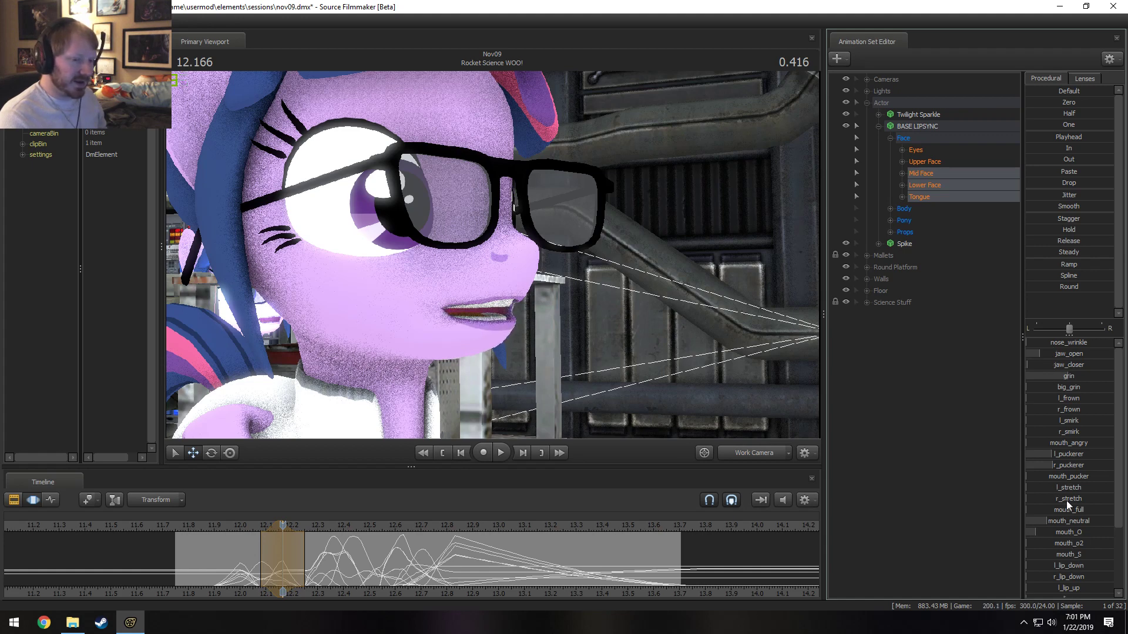
left_click_drag(1052, 466, 1031, 466)
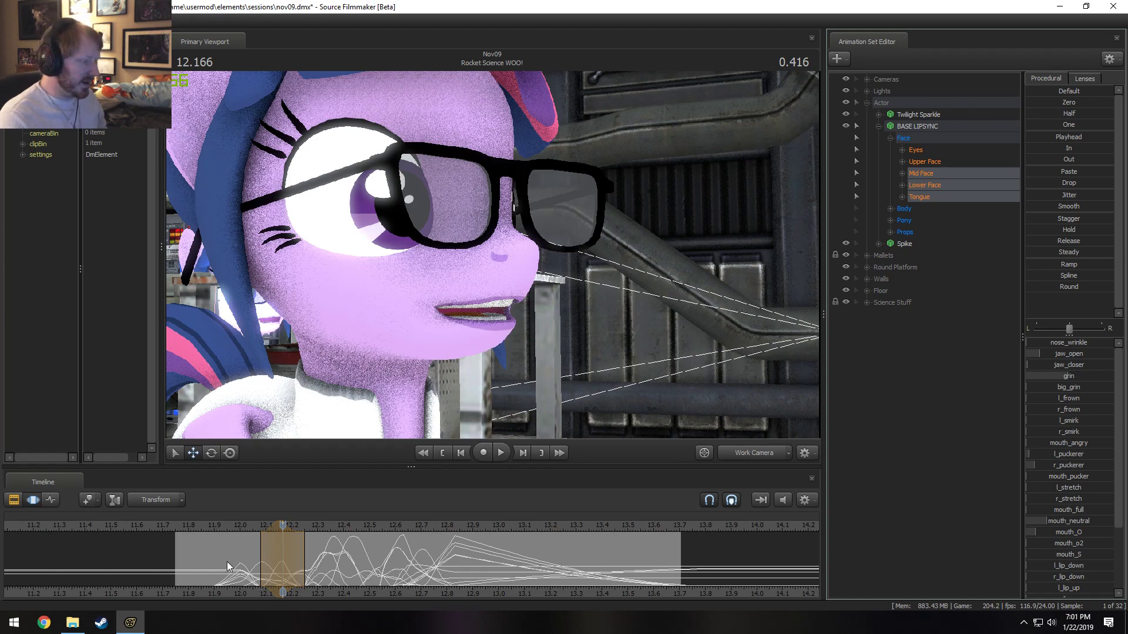
- Scrub through the new mouth shapes and play them back from 11.875 seconds to check the timing
left_click_drag(228, 562, 278, 581)
key("u")
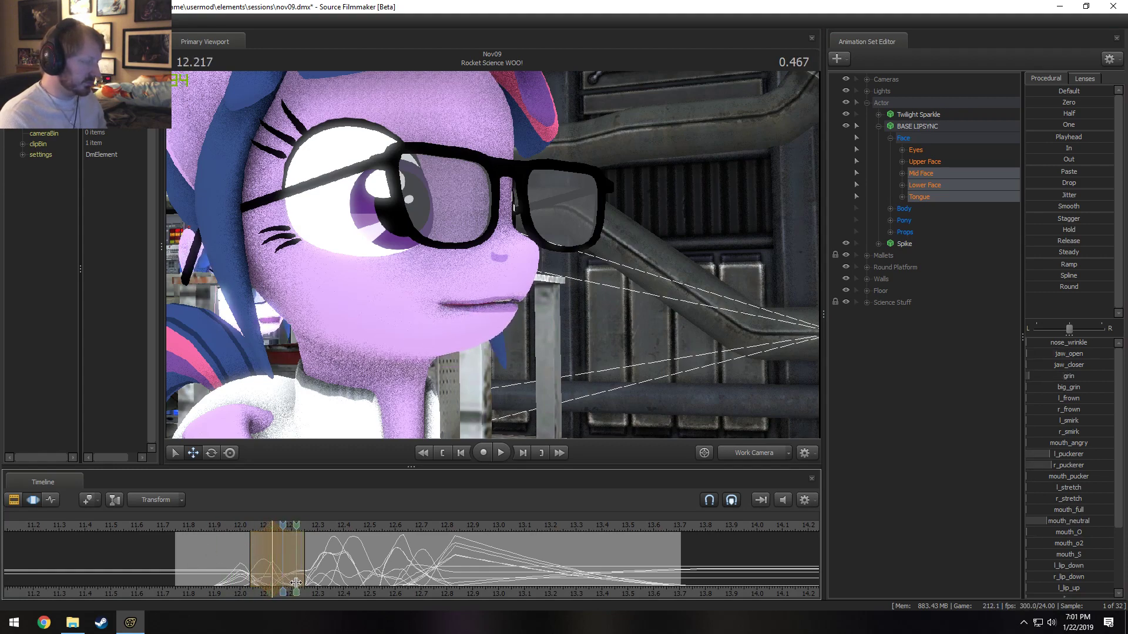
key("u")
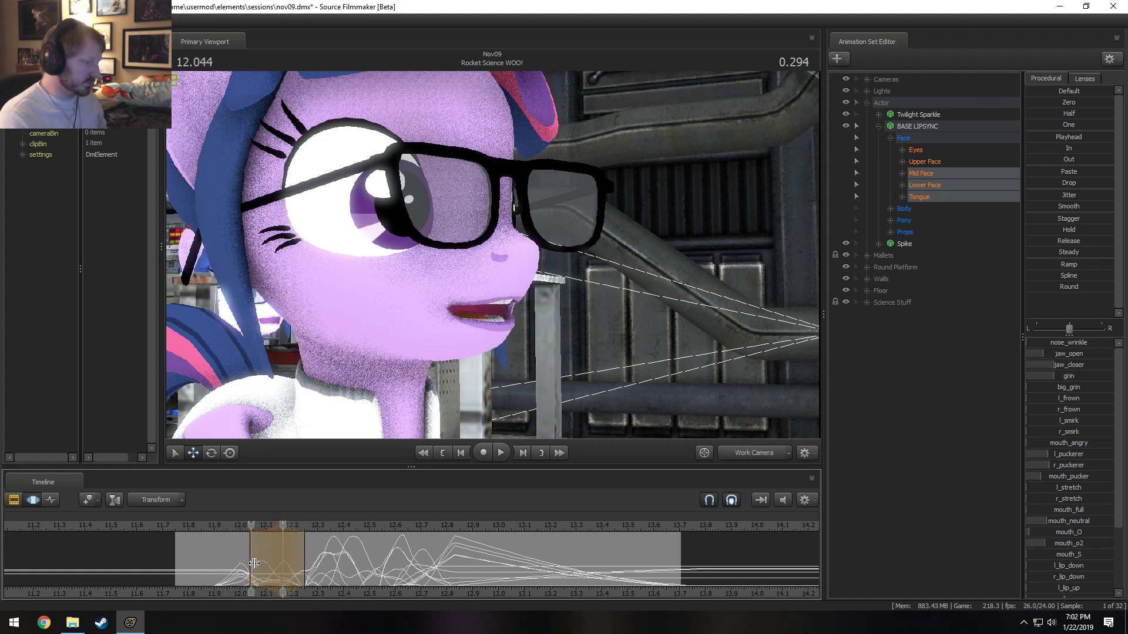
left_click(209, 524)
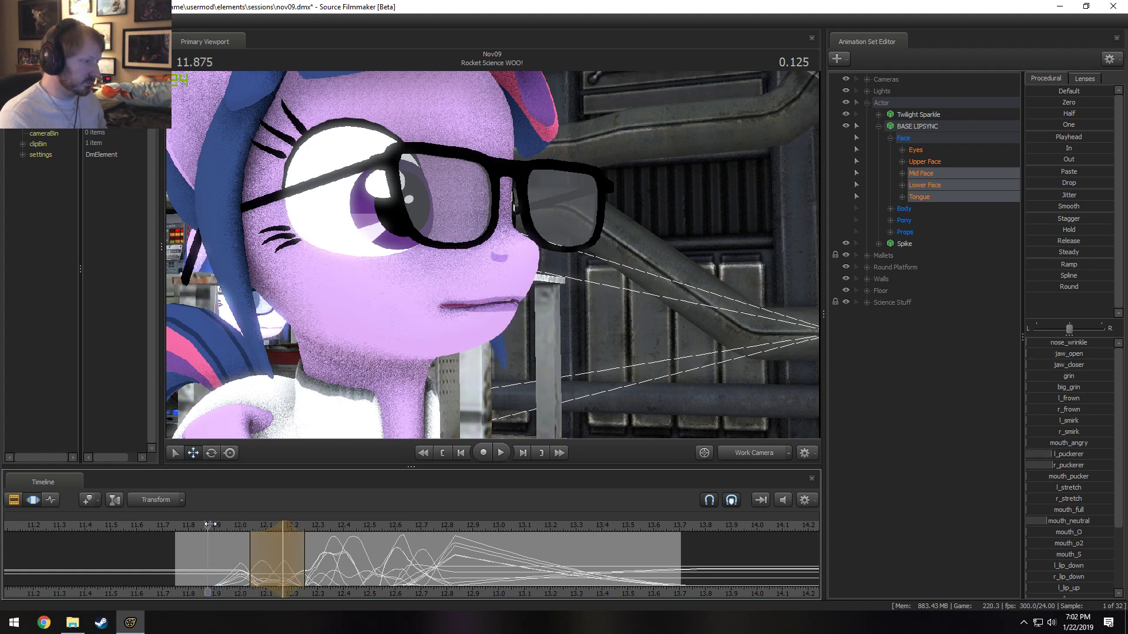
key("space")
key("space")
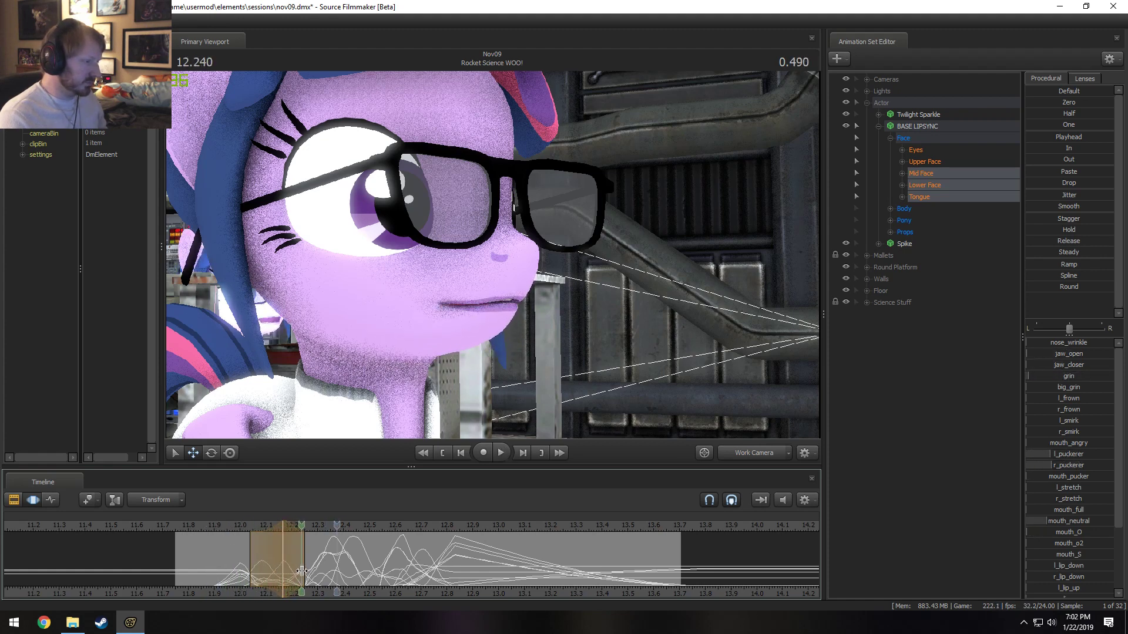
- Centre the time selection on 12.250 seconds and raise grin, mouth_angry, both smirks, jaw_open and jaw_closer for a toothy mouth shape
left_click(302, 570)
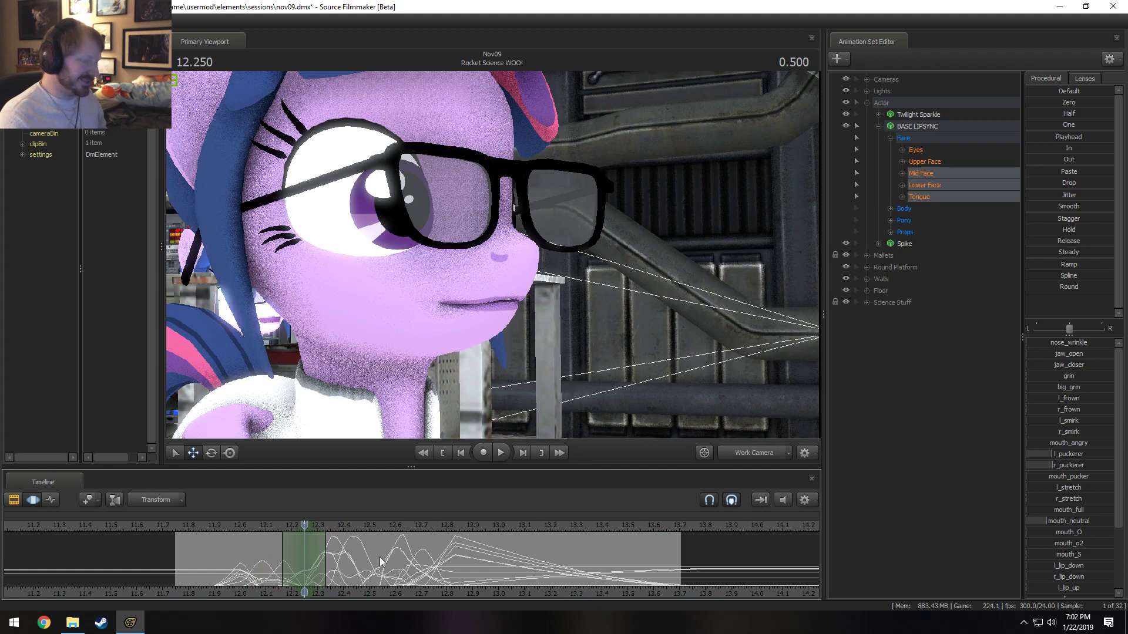
left_click_drag(1052, 376, 1066, 376)
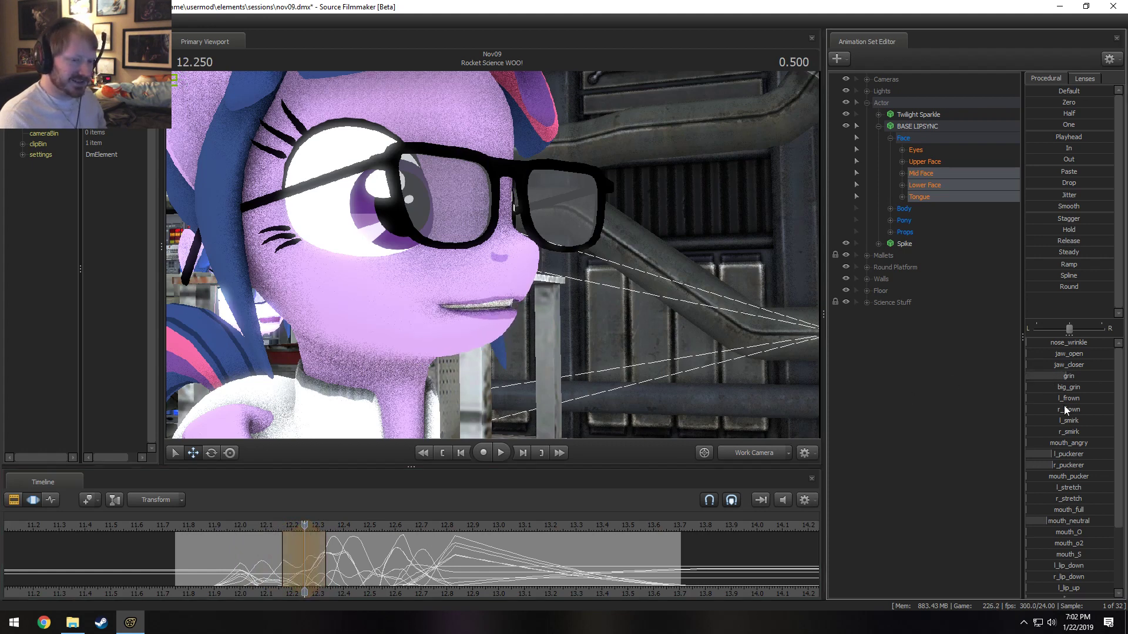
left_click_drag(1063, 442, 1074, 443)
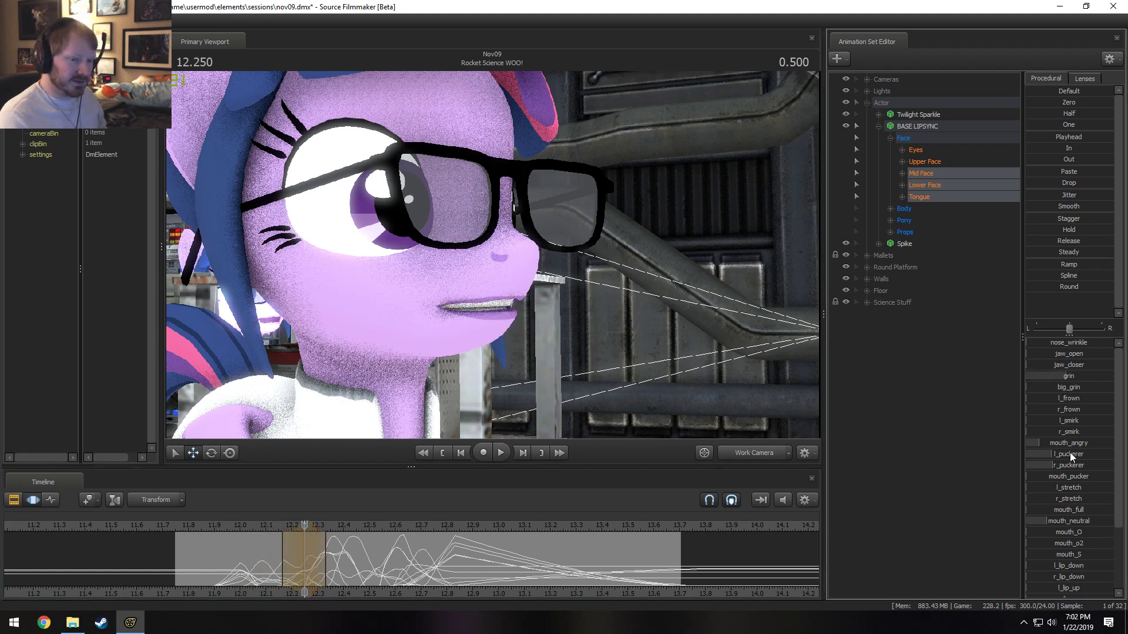
left_click_drag(1073, 431, 1084, 435)
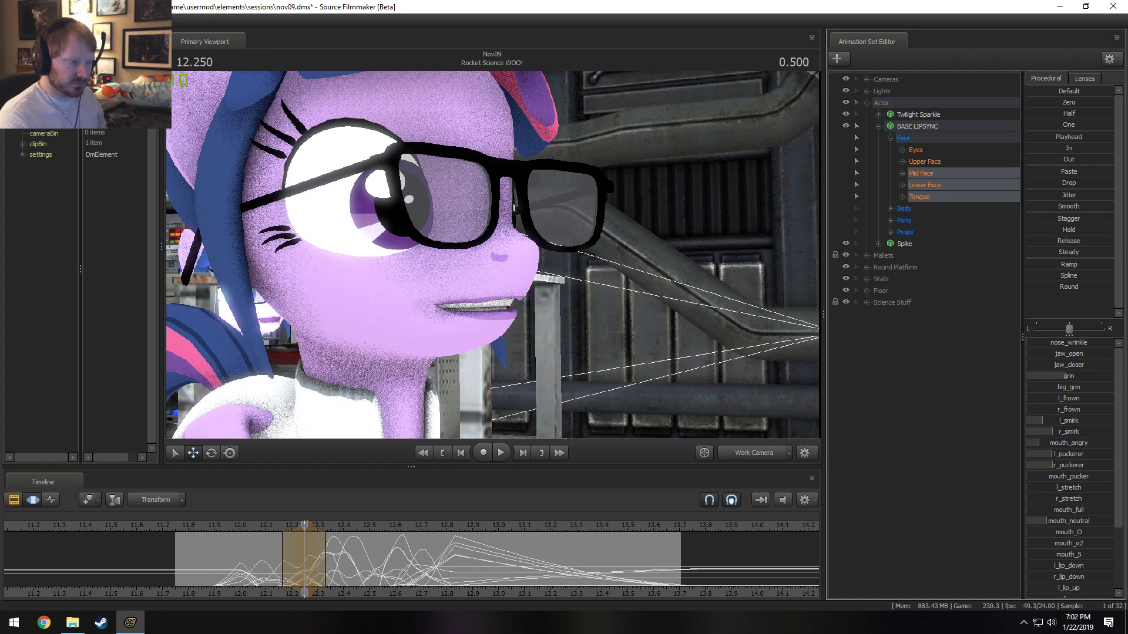
left_click_drag(1060, 352, 1077, 365)
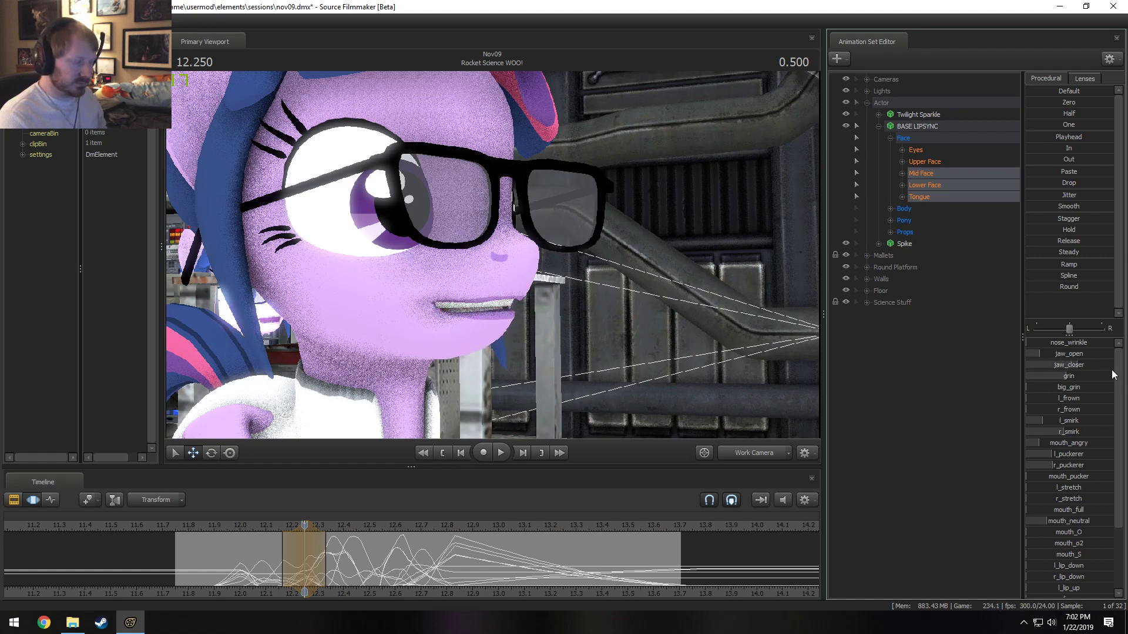
- Replay the lip-sync from the start of the line to review how the mouth shapes flow
key("shift")
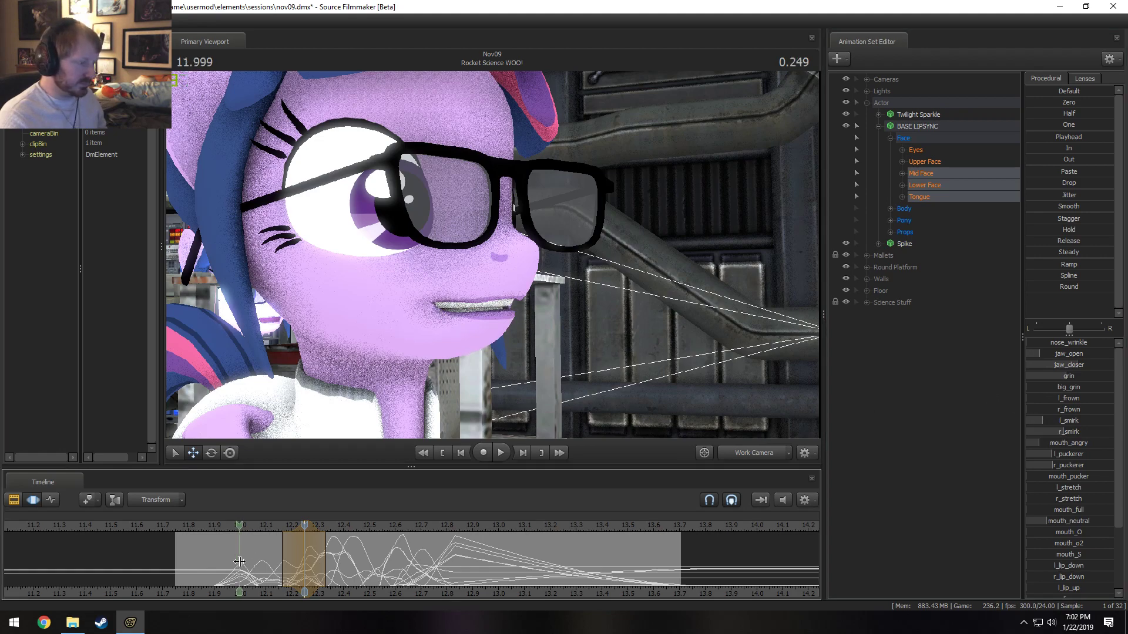
key("space")
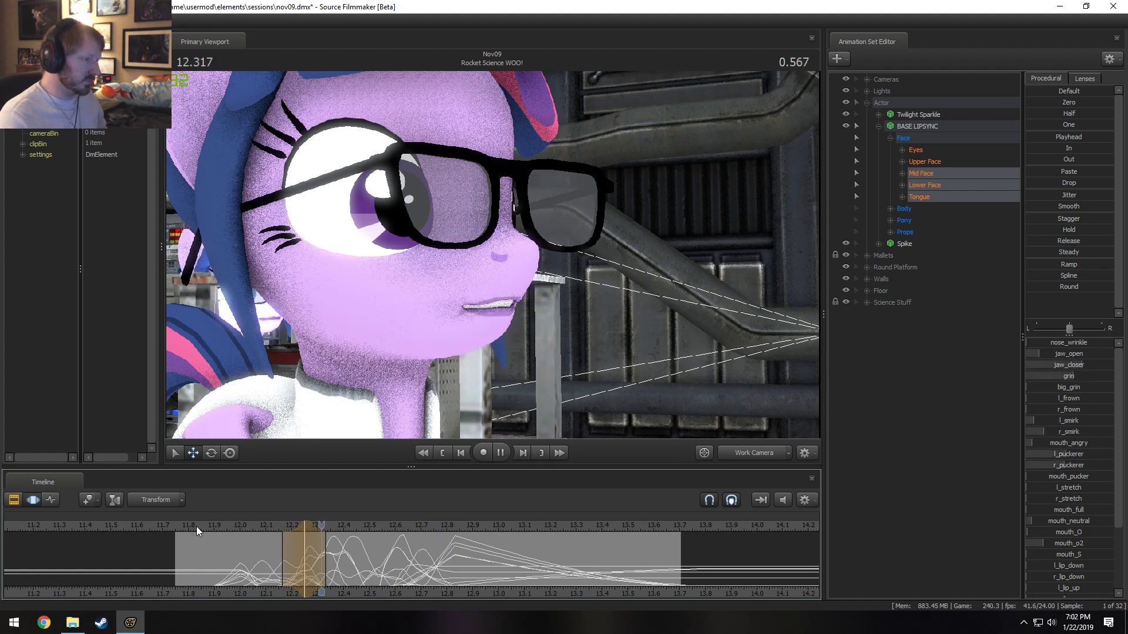
key("space")
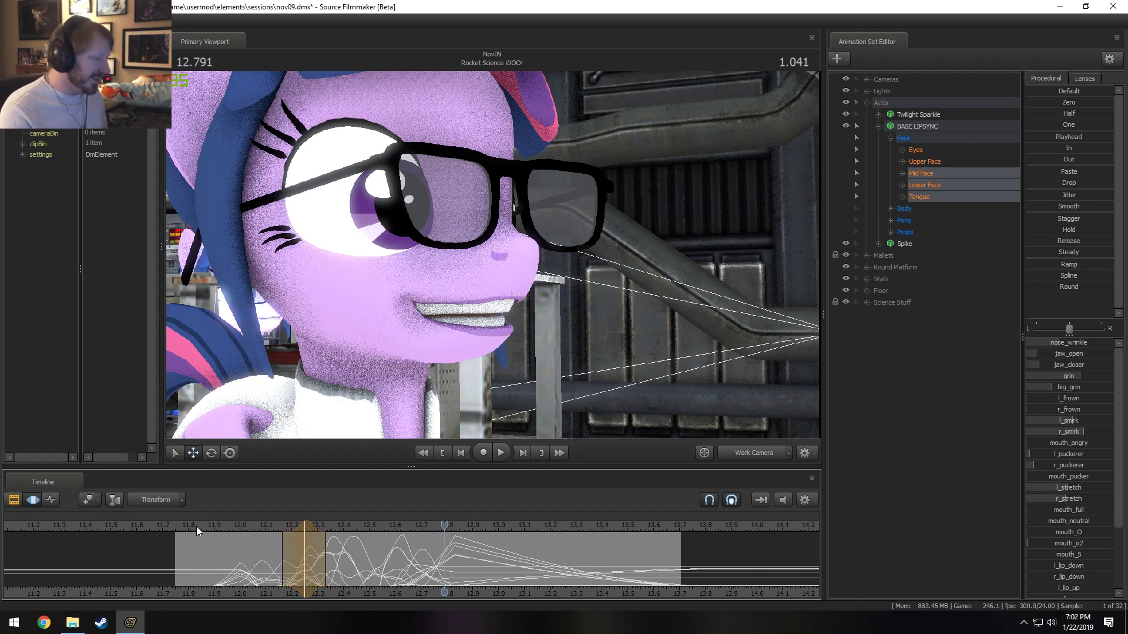
left_click(203, 524)
key("space")
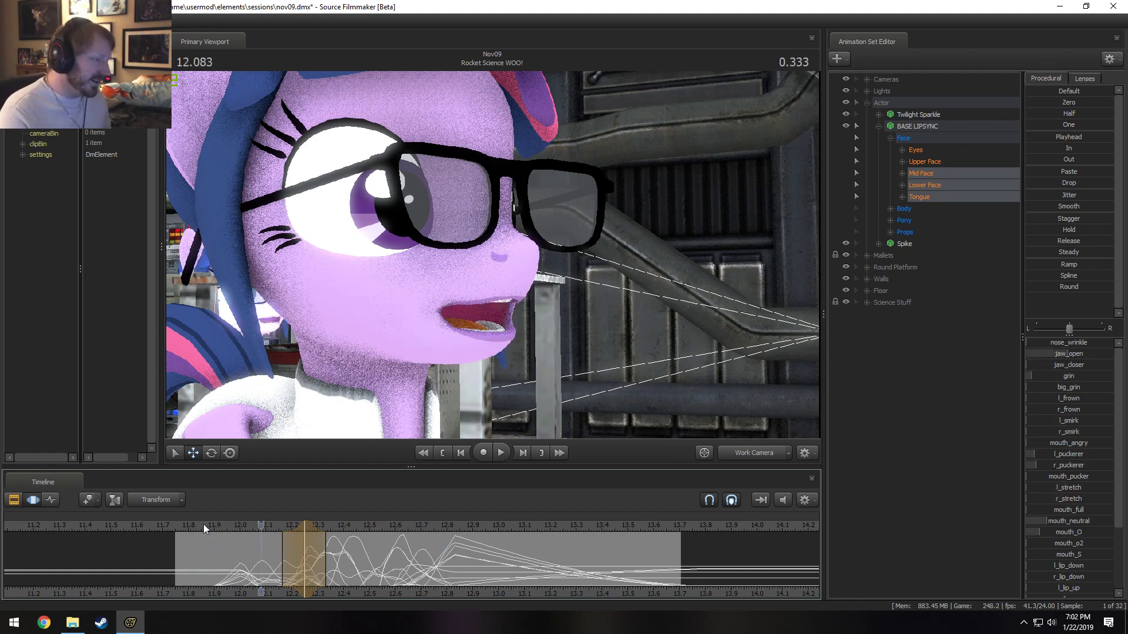
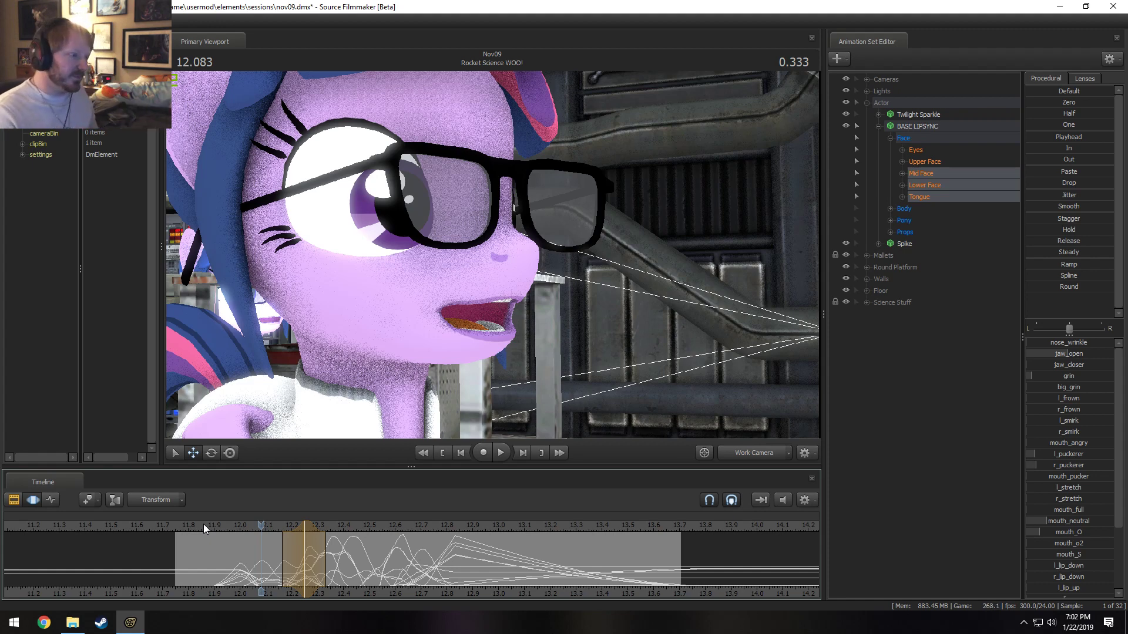
- Play the line repeatedly from its start while turning the view to judge the mouth shapes from the front
left_click(206, 522)
key("space")
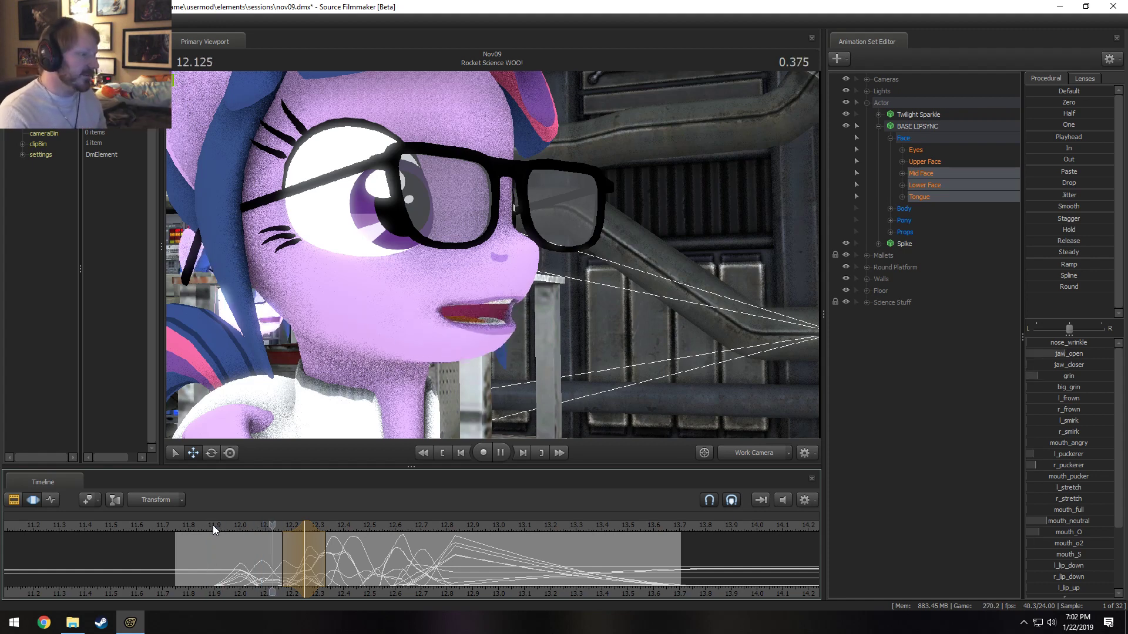
left_click(210, 527)
left_click_drag(317, 382, 241, 358)
left_click_drag(492, 255, 440, 249)
key("space")
key("space")
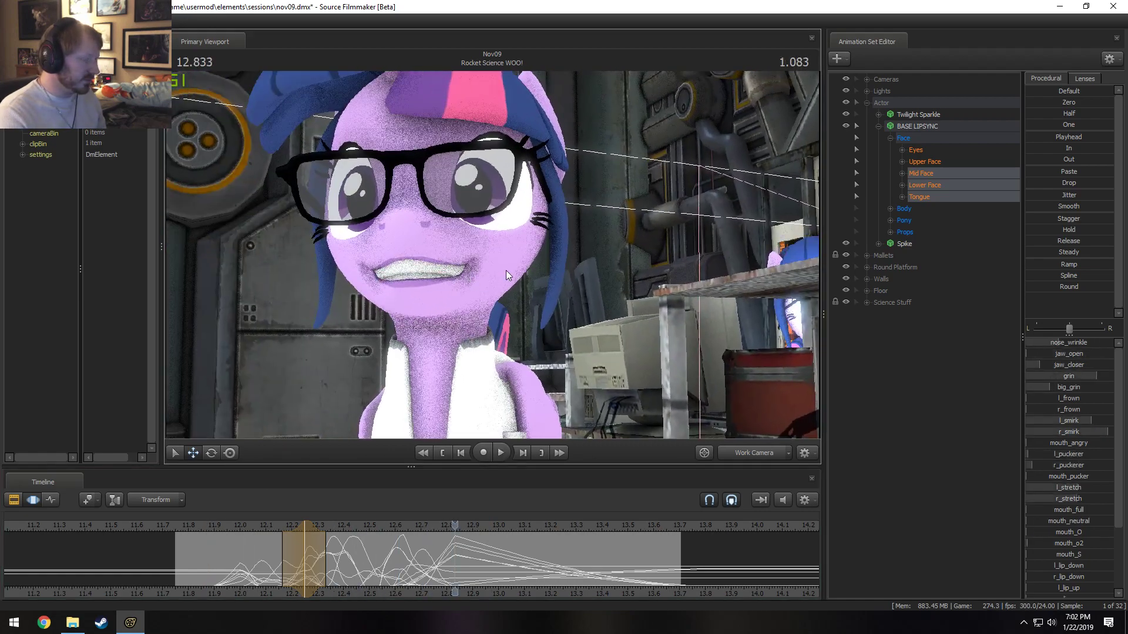
left_click_drag(505, 271, 458, 265)
left_click(214, 525)
key("space")
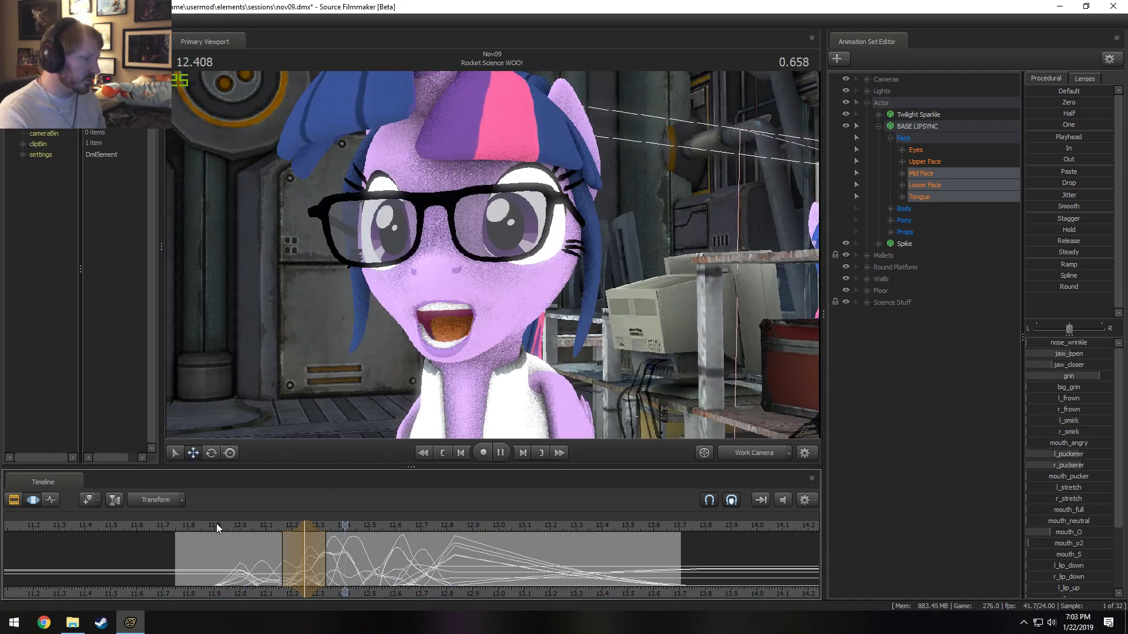
- Review the line's playback from 11.875 seconds with the face in side profile and from a wider front view
key("space")
left_click_drag(376, 352, 564, 352)
left_click(206, 525)
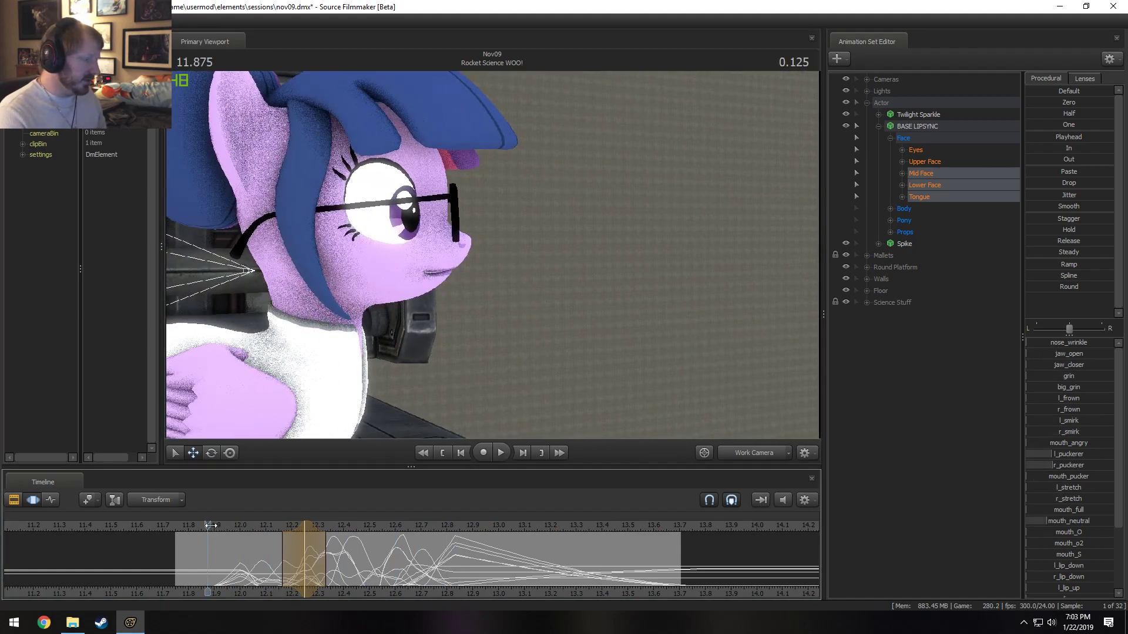
key("space")
key("space")
left_click_drag(525, 305, 300, 294)
left_click(206, 525)
key("space")
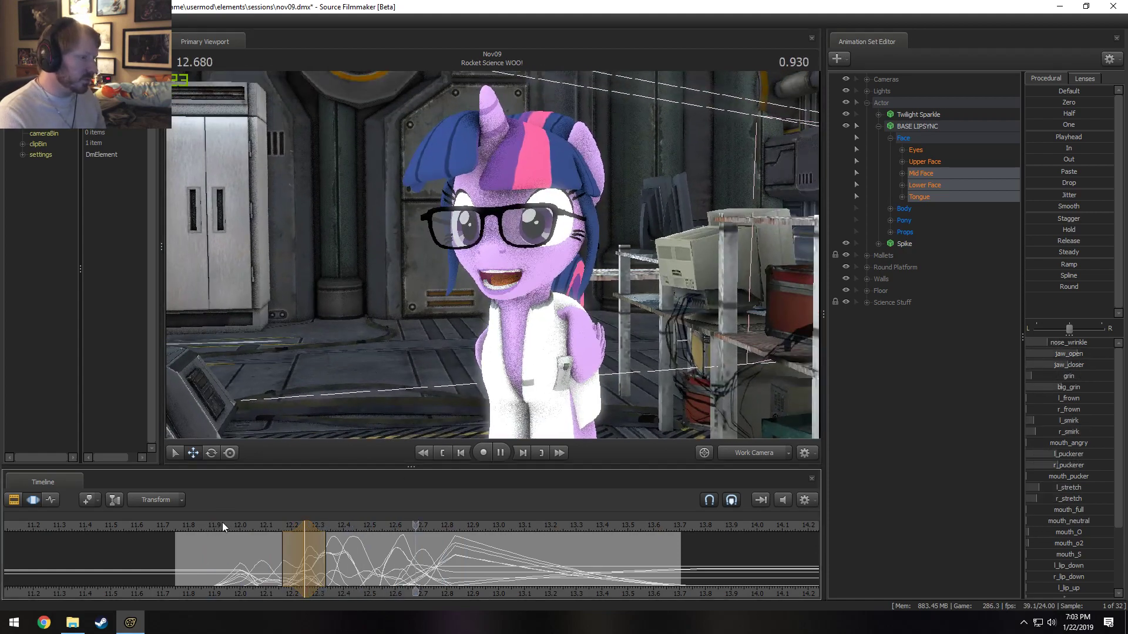
- Centre the time selection on 12.125 seconds, raise jaw_open to widen the mouth, and replay the line
left_click_drag(558, 374, 578, 391)
key("w")
scroll(221, 557, "up", 2)
key("shift")
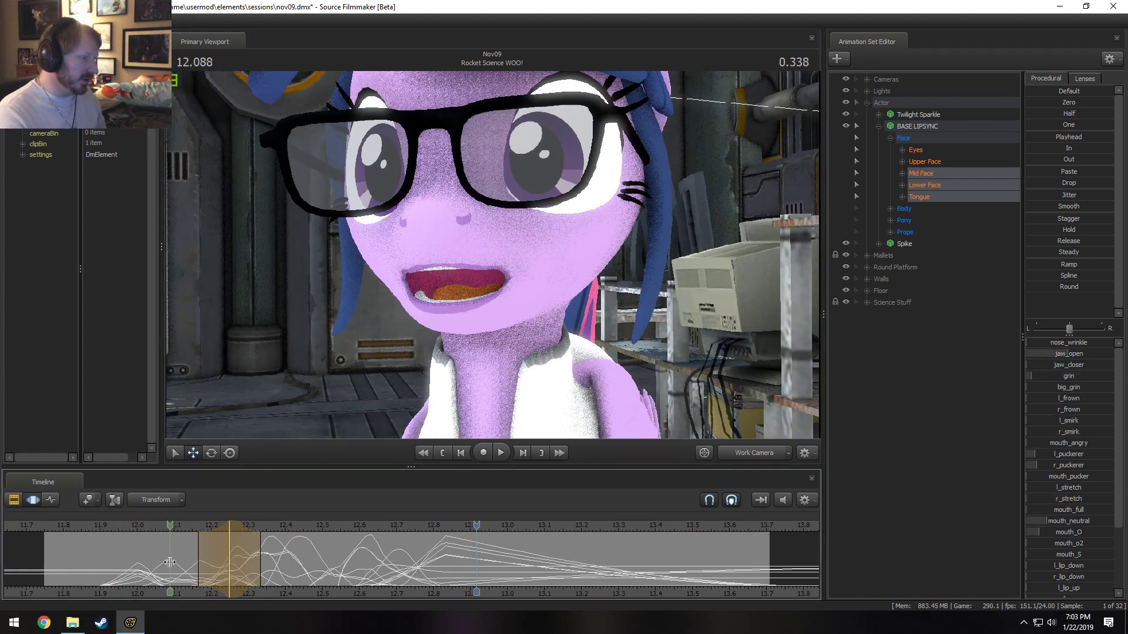
left_click(179, 563)
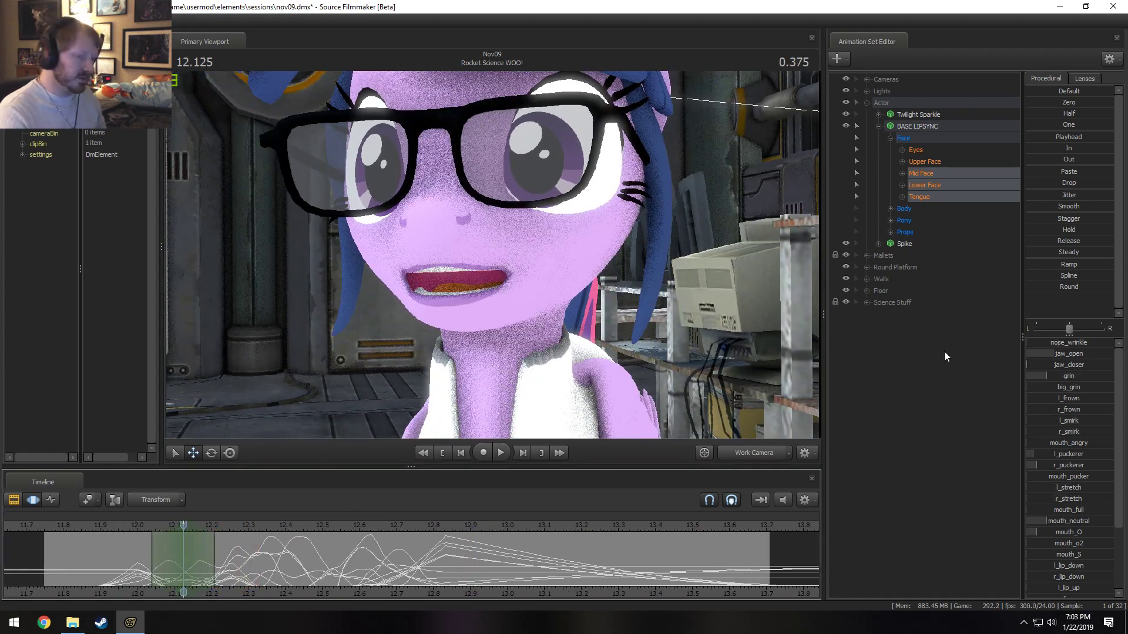
left_click_drag(1064, 355, 1082, 354)
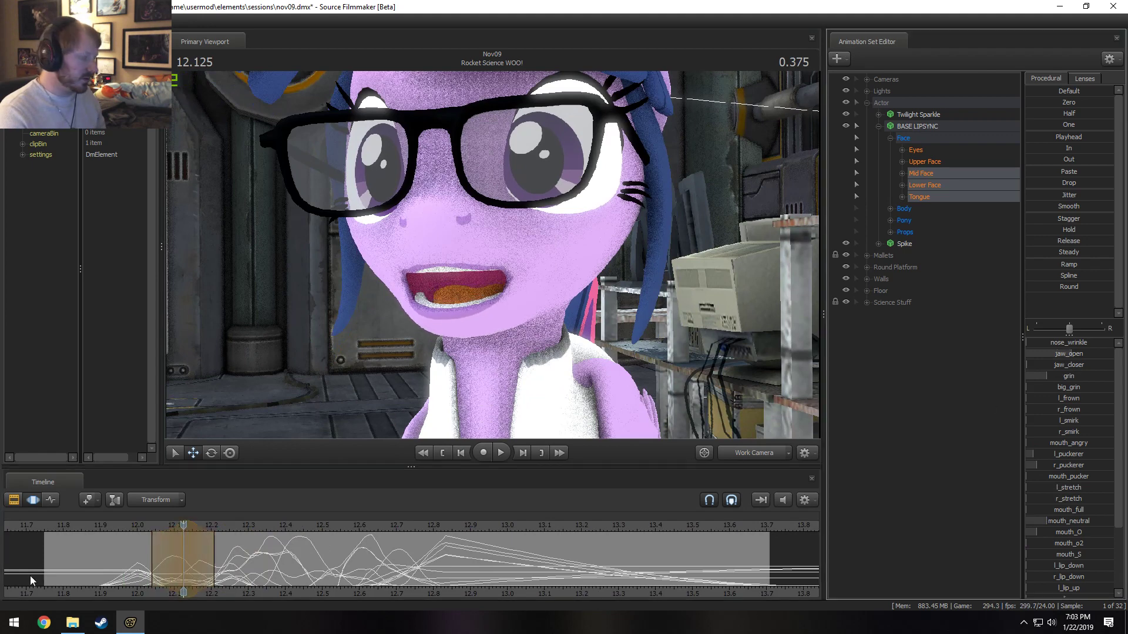
left_click(87, 526)
key("space")
key("space")
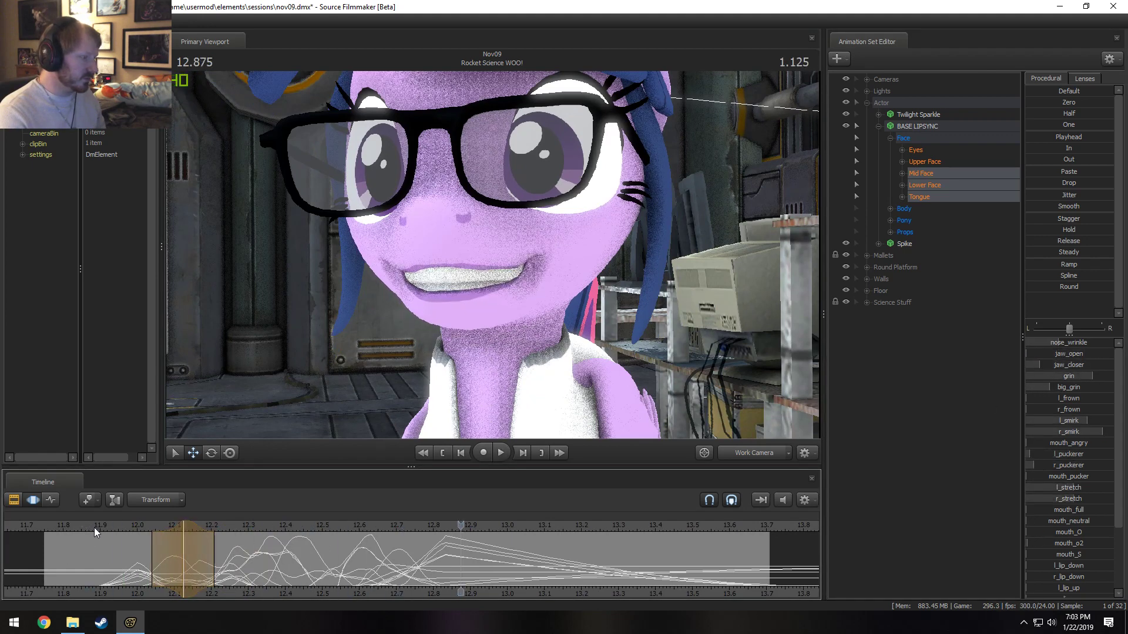
- Centre the time selection on 12.041 seconds and raise mouth_o2 for a narrower, rounder mouth
key("shift")
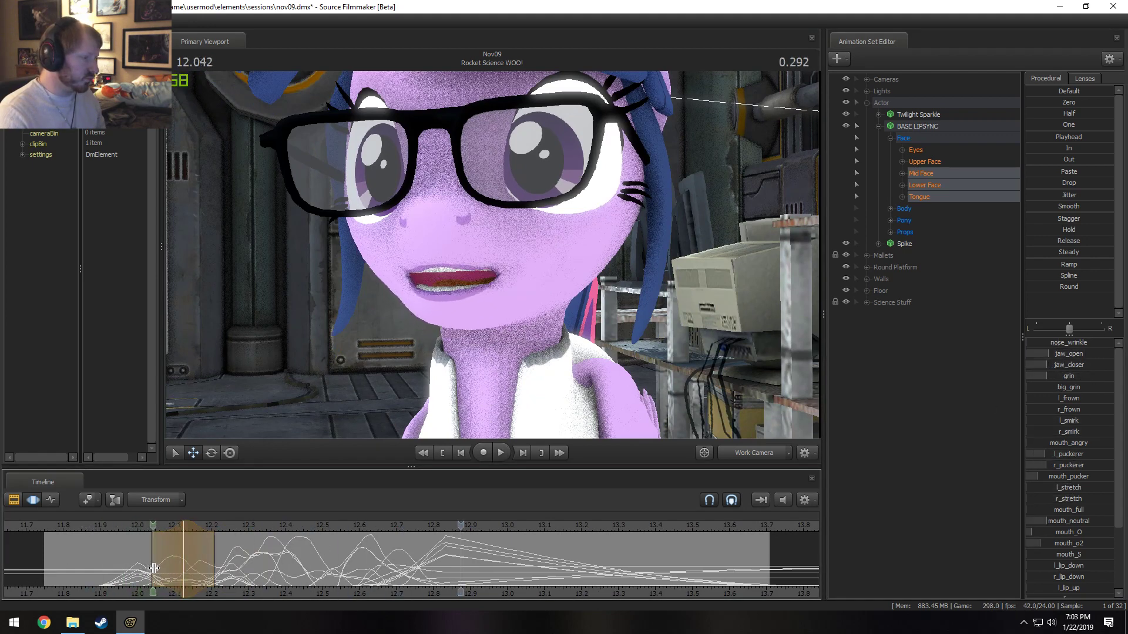
left_click(158, 571, "shift")
scroll(158, 571, "up", 2, "shift")
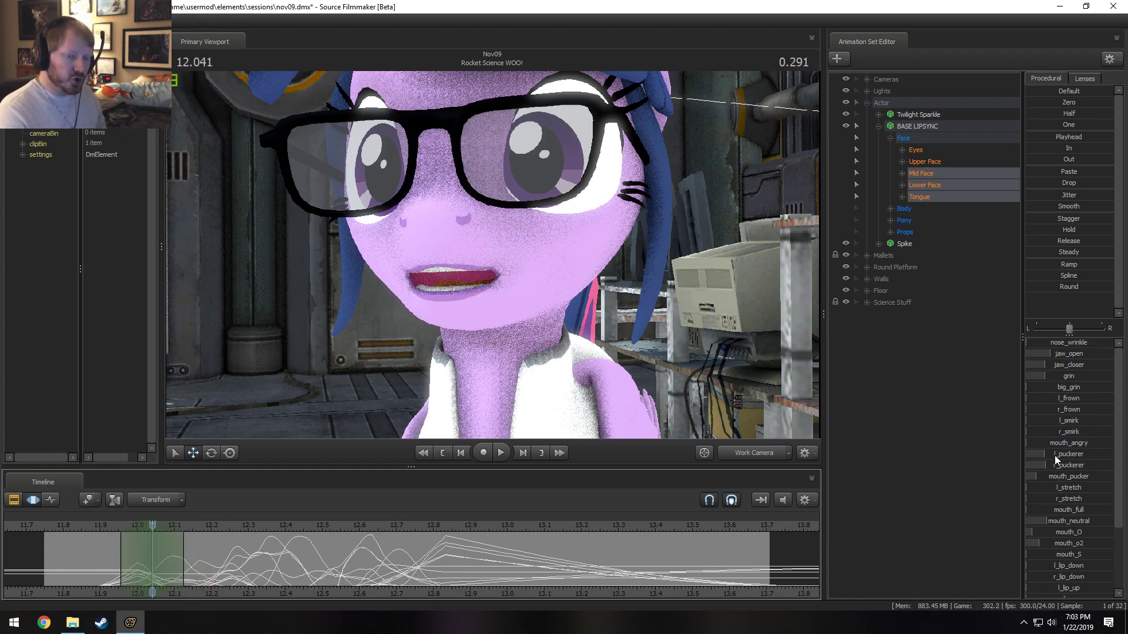
left_click_drag(1068, 543, 1095, 546)
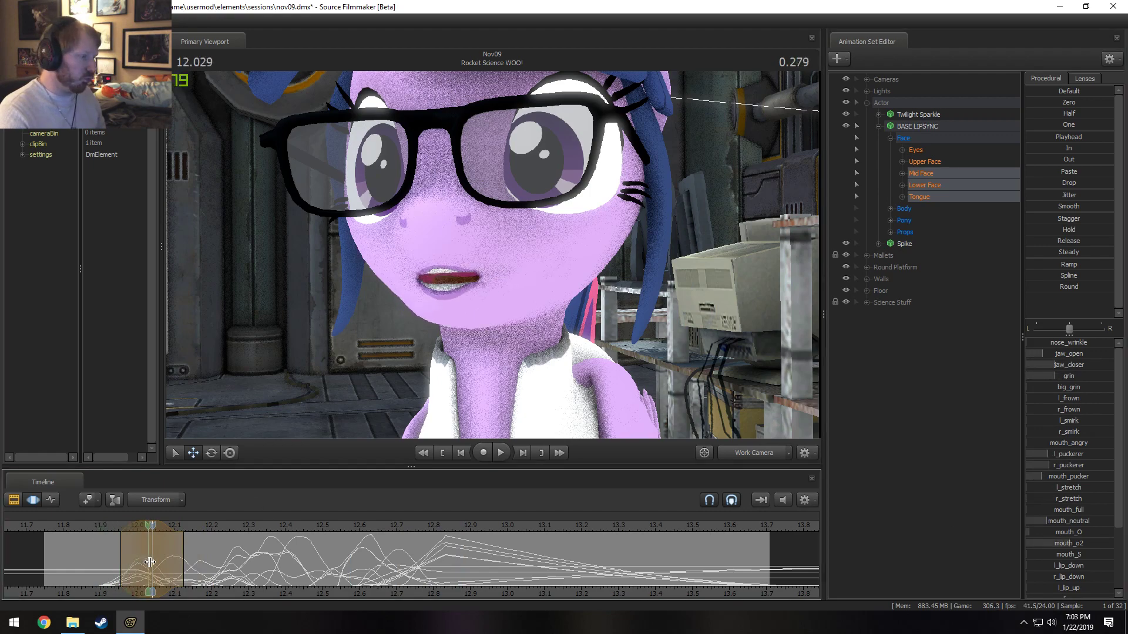
- Centre the time selection on 12.125 seconds, raise both stretches, both smirks and mouth_angry slightly, and lower both puckerers
left_click(190, 563, "shift")
scroll(190, 563, "up", 2, "shift")
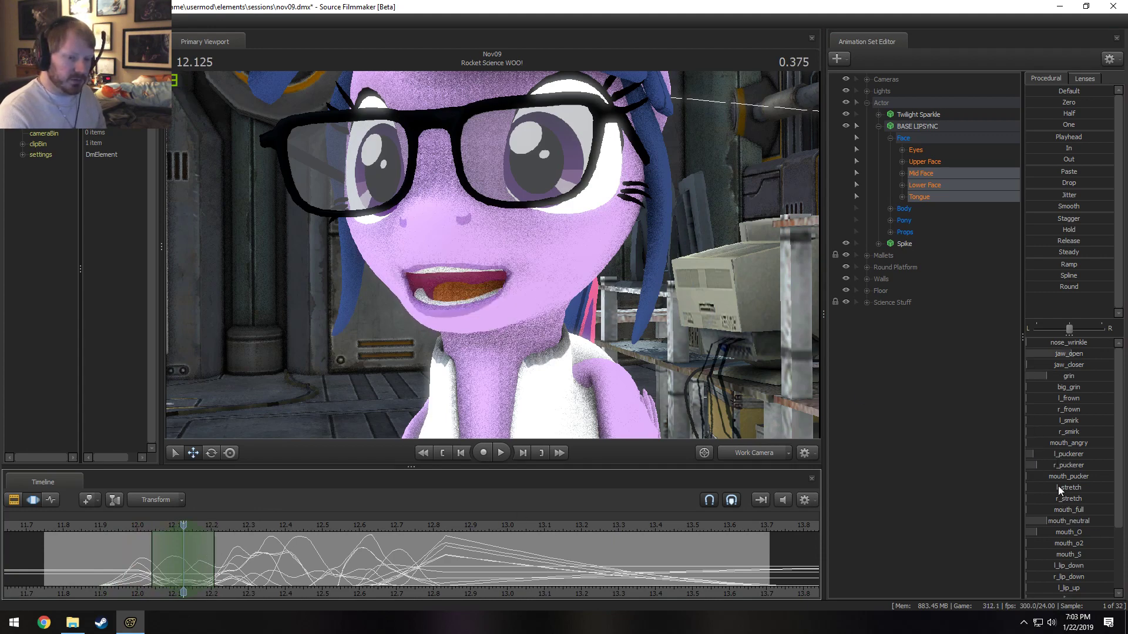
mouse_move(1058, 488)
left_mouse_down()
mouse_move(1077, 488)
mouse_move(1068, 499)
left_mouse_up()
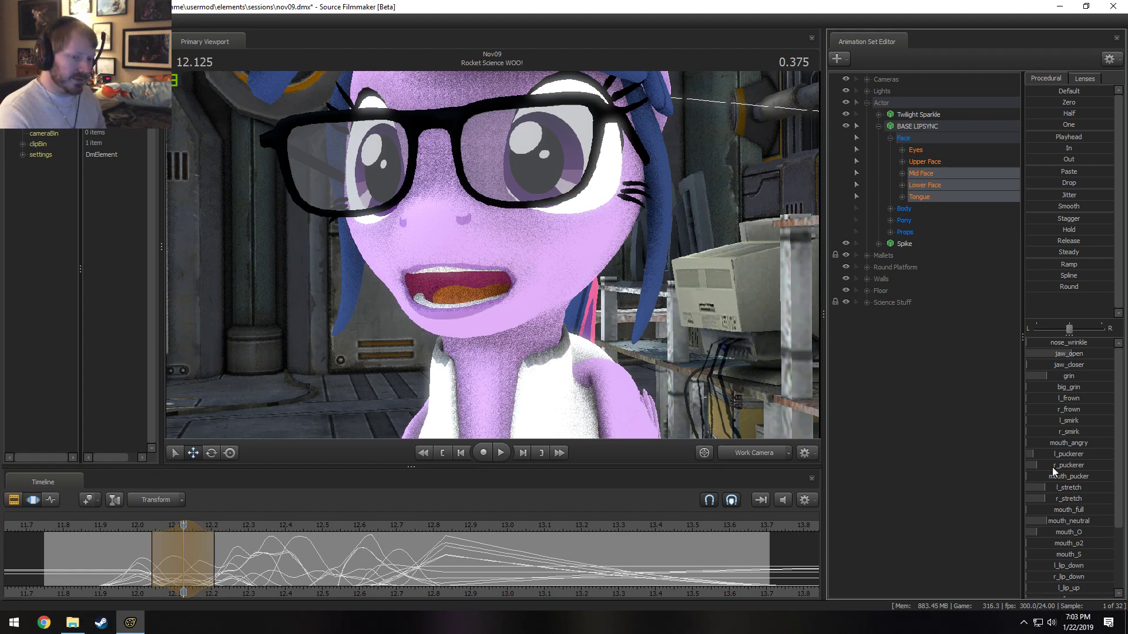
left_click_drag(1062, 445, 1080, 421)
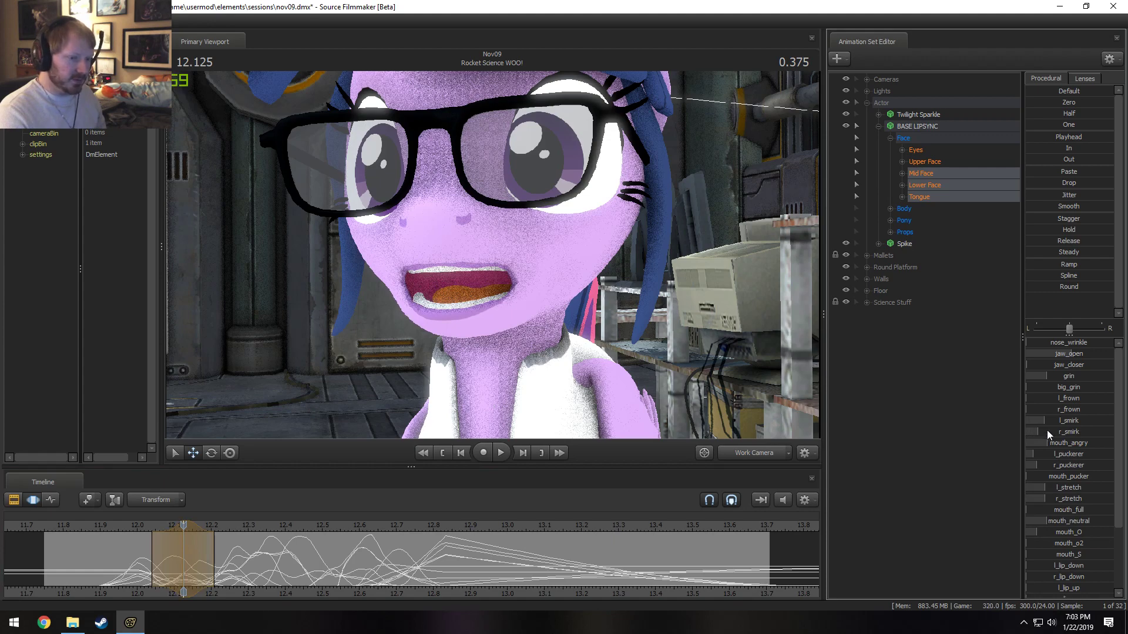
left_click_drag(1048, 425, 1056, 455)
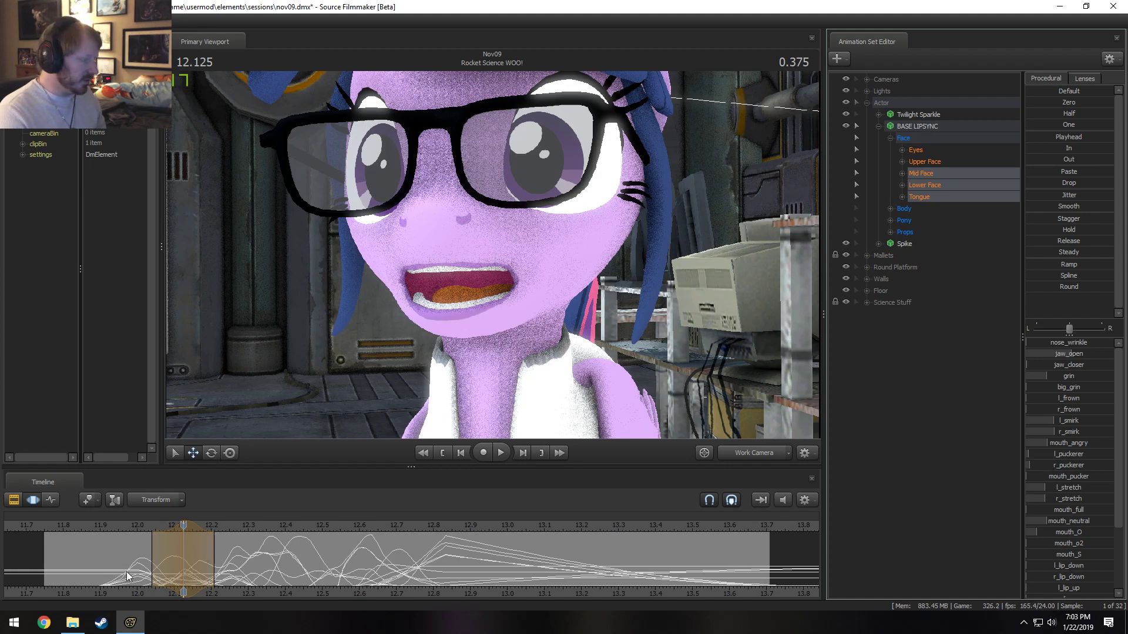
- Replay the line from its start in close-up and from a wider front view to check the reshaped mouth
left_click(90, 524)
key("space")
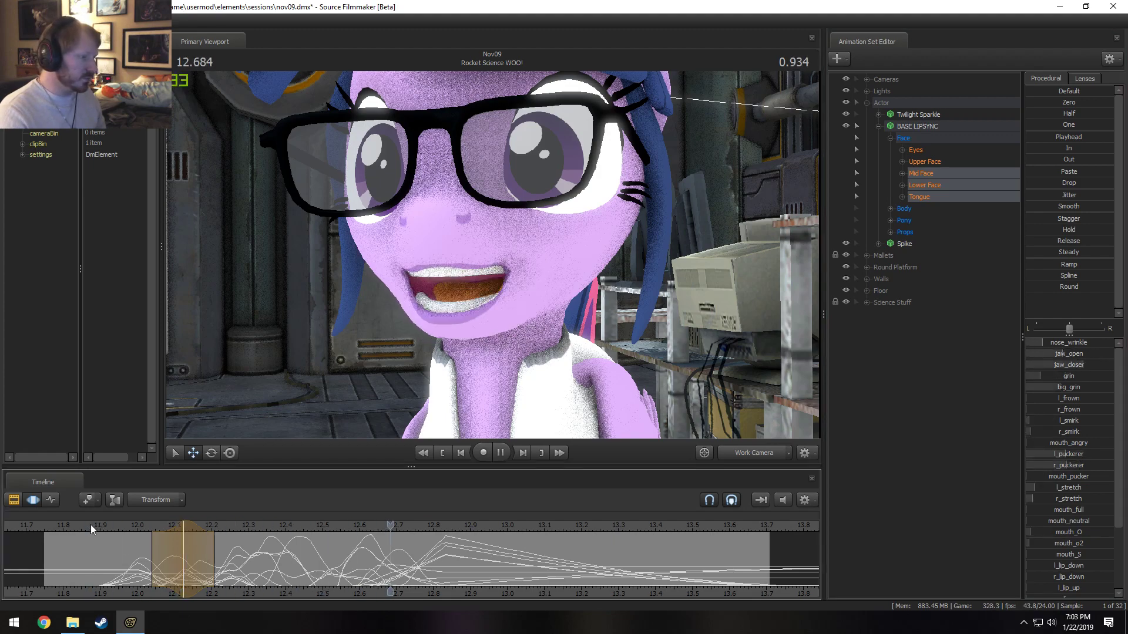
key("space")
key("space")
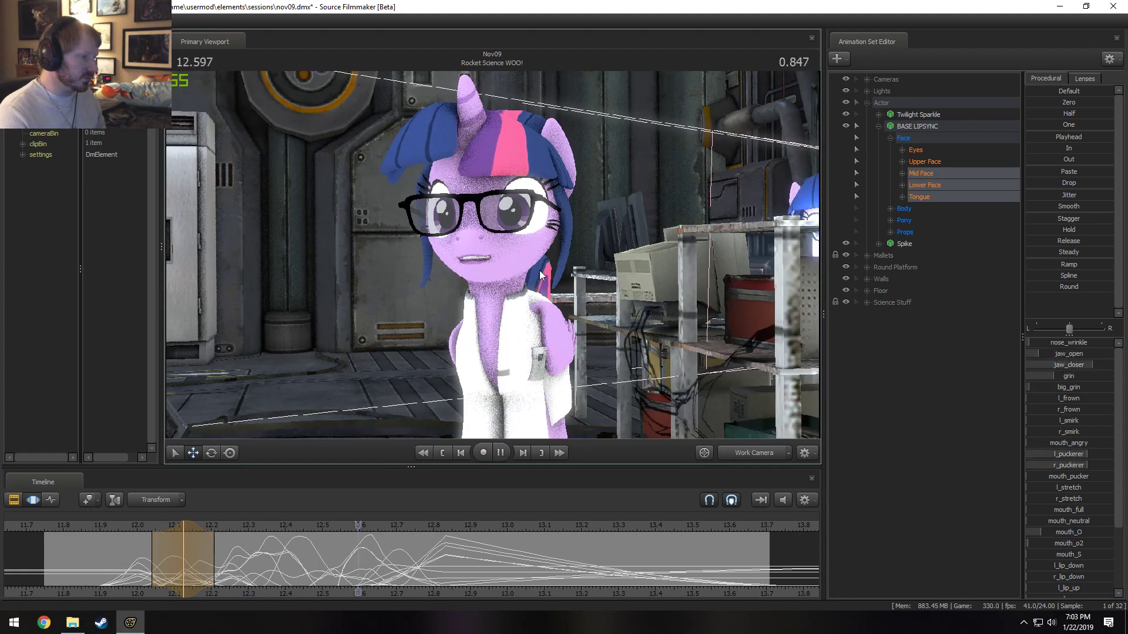
left_click(90, 524)
key("space")
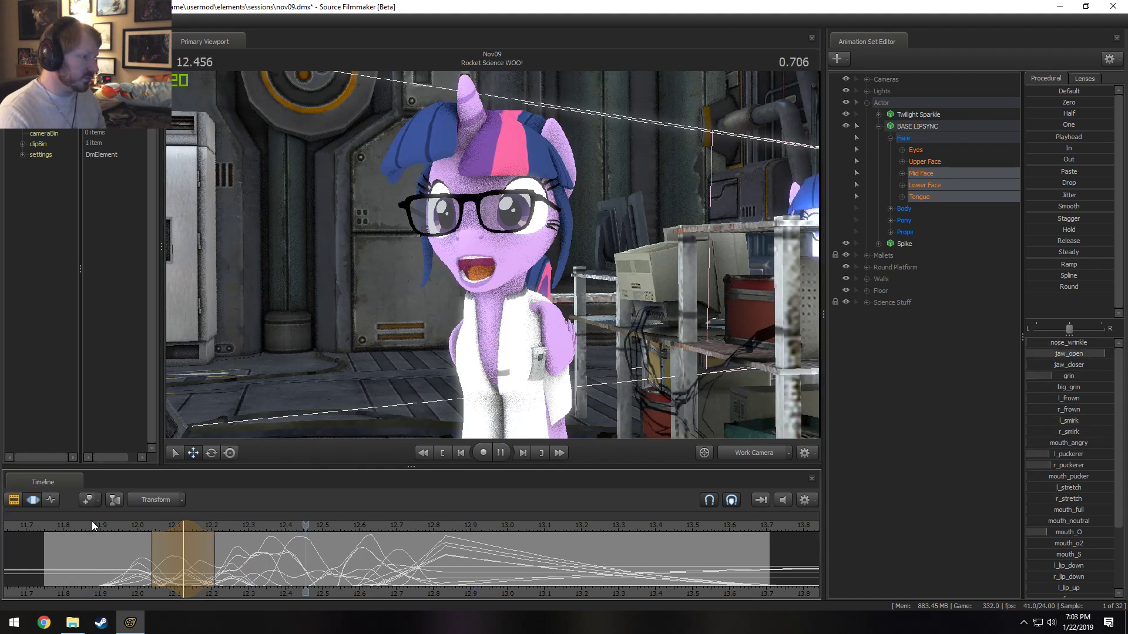
key("space")
- Centre the time selection on 12.041 seconds and raise tongue_out slightly with only the Tongue controls selected
scroll(90, 587, "up", 3)
scroll(71, 576, "down", 2)
key("shift")
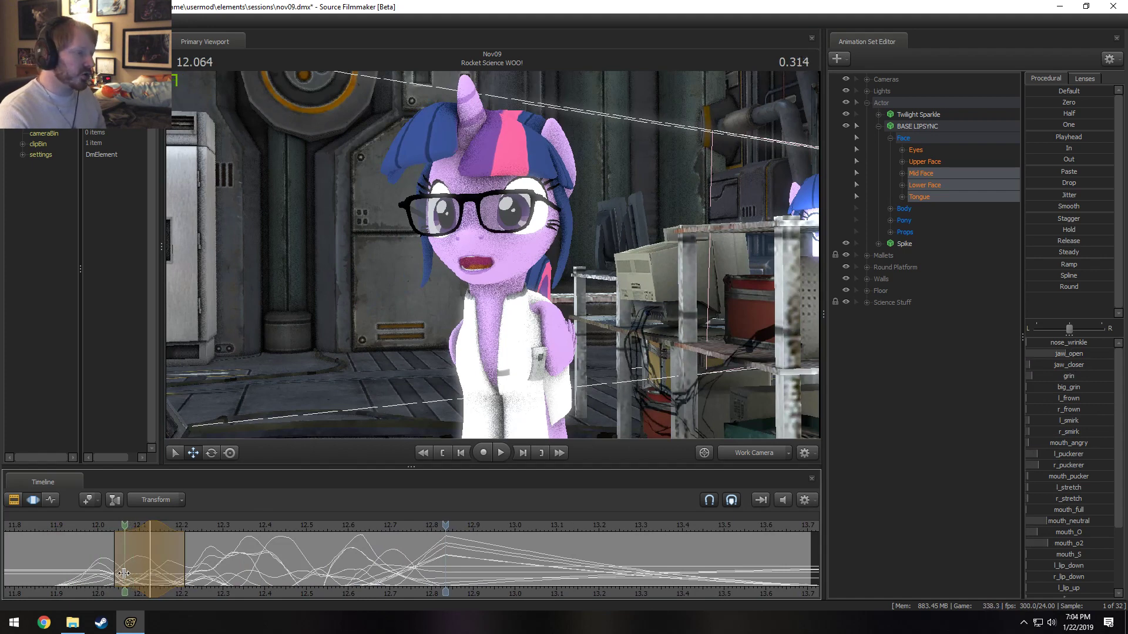
left_click(113, 580)
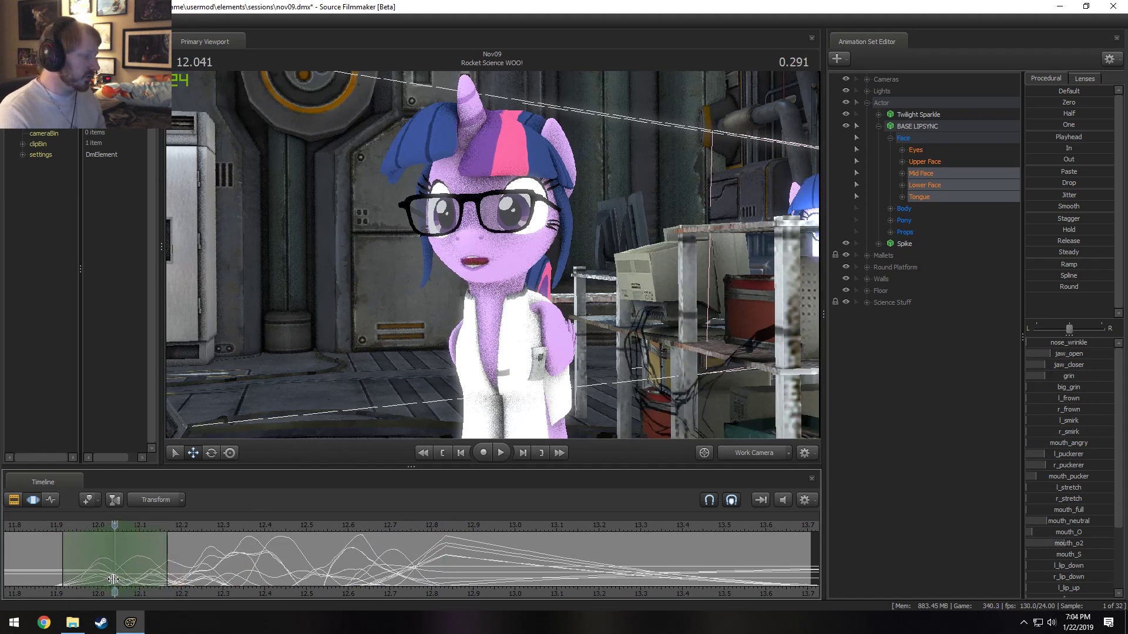
left_click(919, 197)
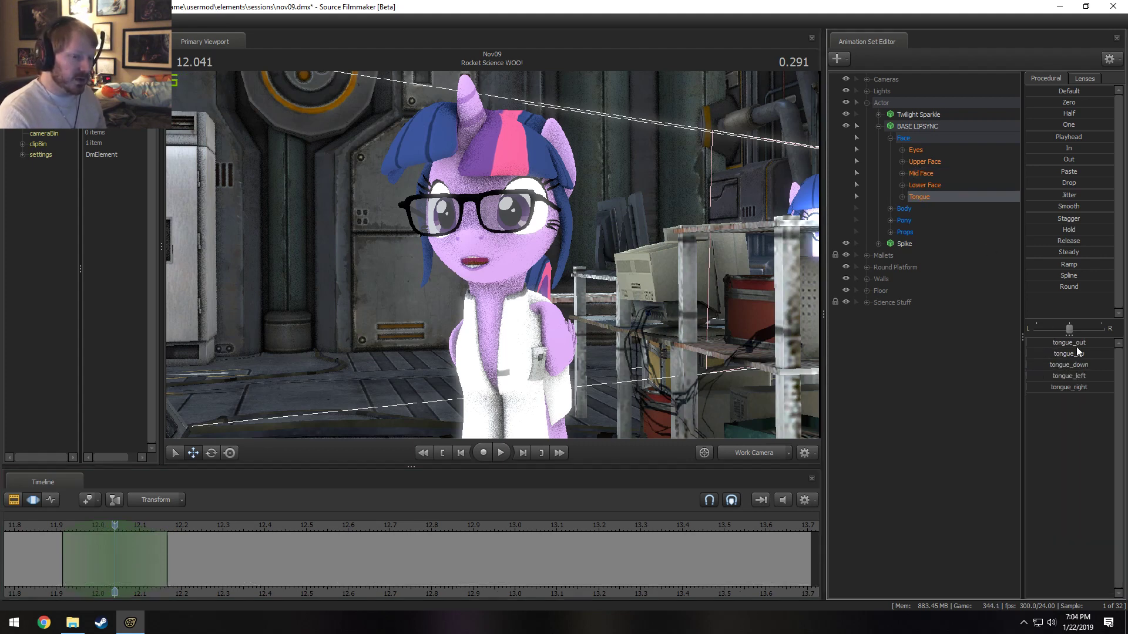
left_click_drag(1073, 344, 1075, 343)
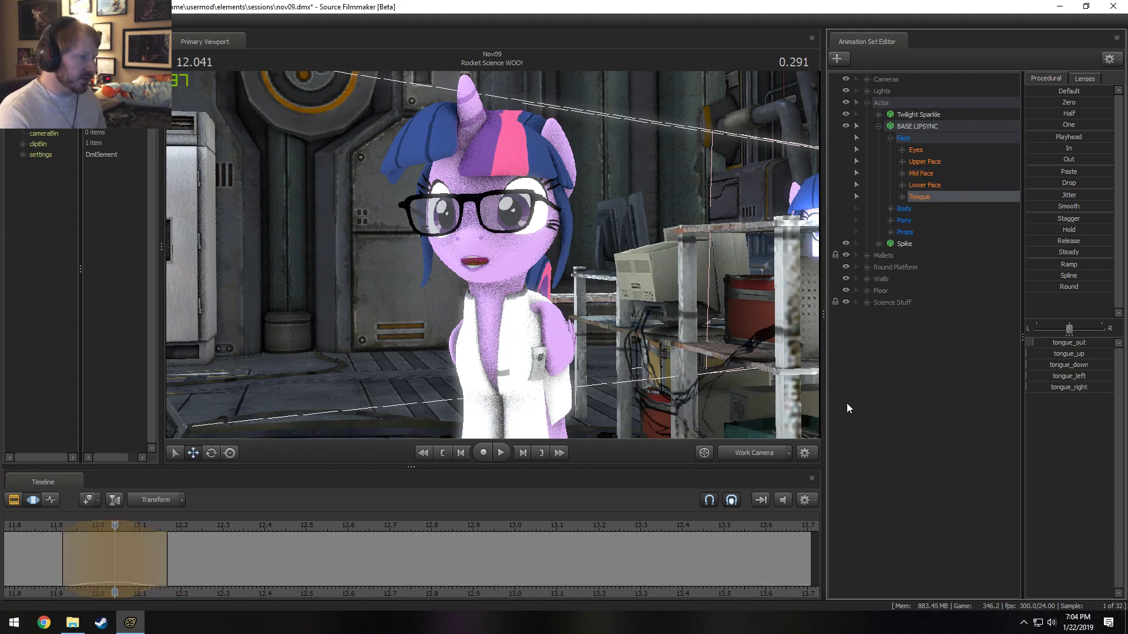
- Centre the time selection on 12.125 seconds, extend its end to about 12.25 seconds, and raise tongue_out and tongue_down
key("shift")
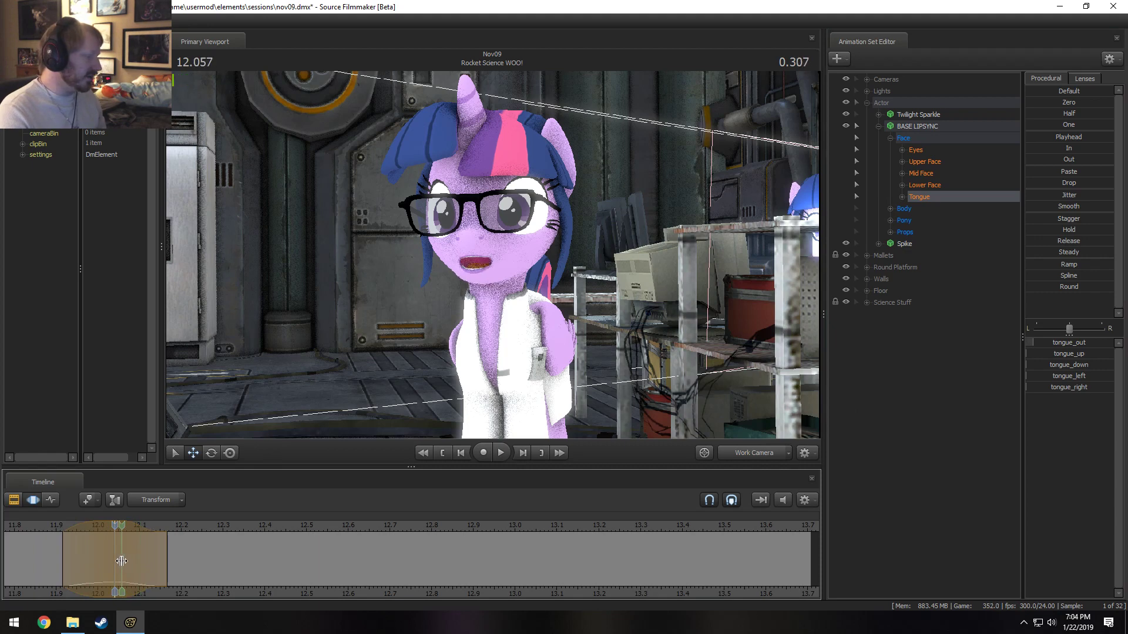
left_click(150, 567)
scroll(152, 567, "up", 1)
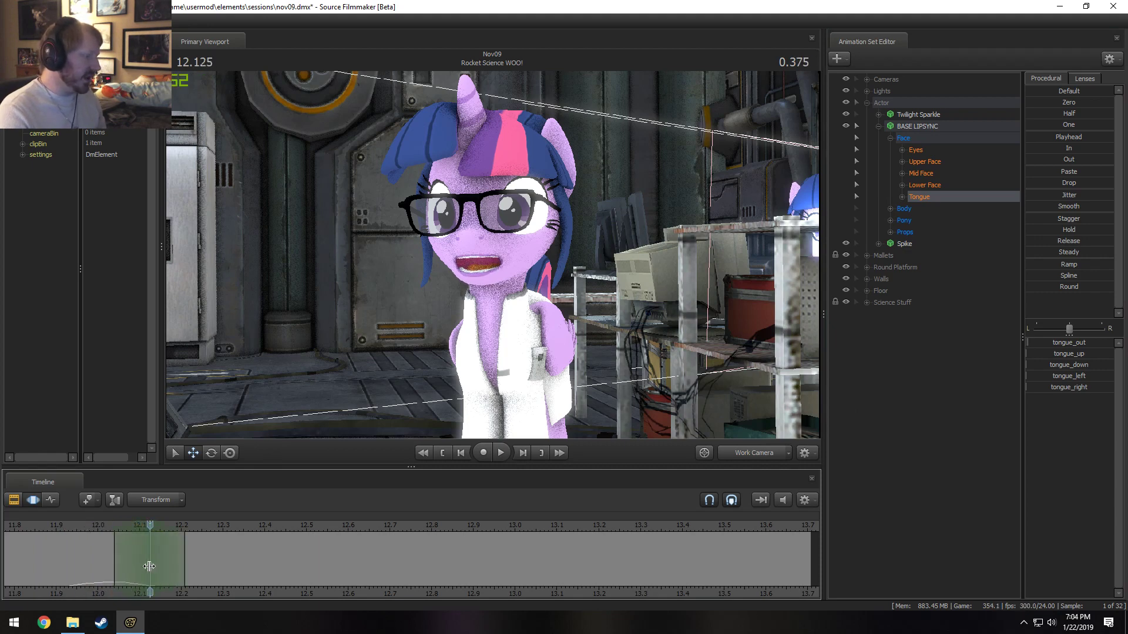
left_click_drag(196, 564, 214, 564)
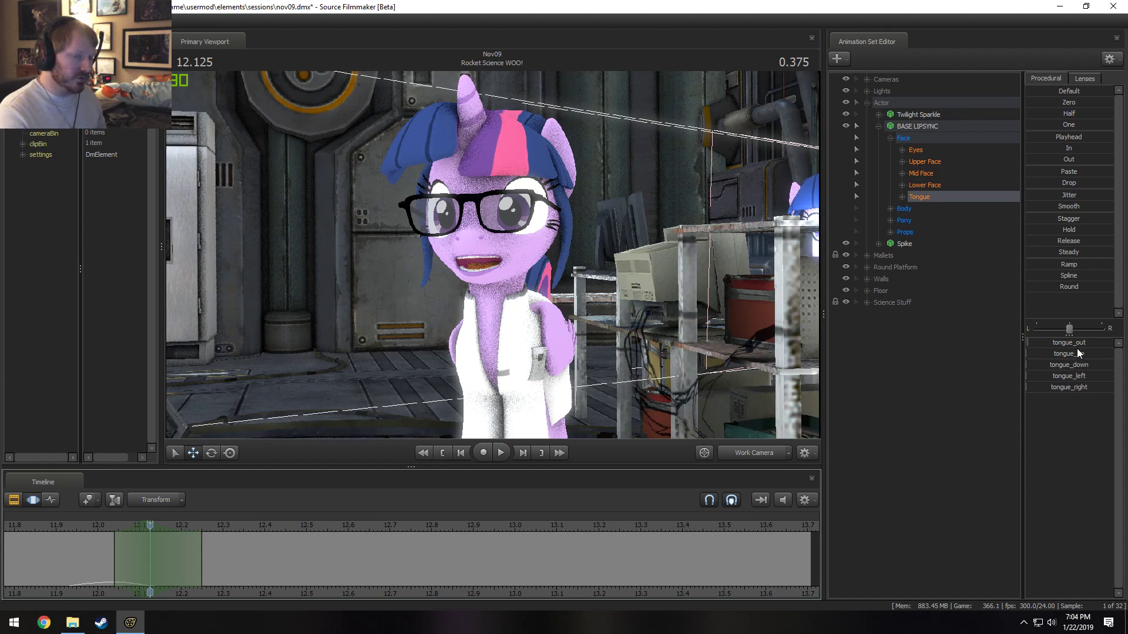
mouse_move(1093, 343)
left_mouse_down()
mouse_move(1052, 346)
mouse_move(1102, 371)
mouse_move(1076, 346)
left_mouse_up()
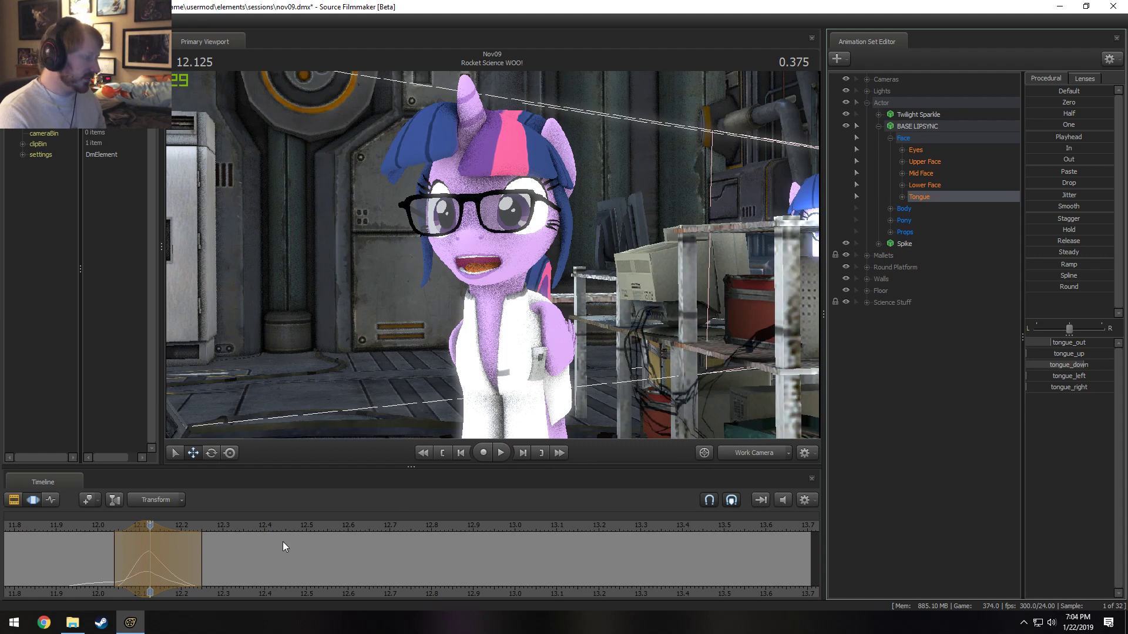
- Scrub across the new tongue movement and play it back from before 12.0 seconds
left_click_drag(91, 568, 181, 573)
left_click(58, 526)
key("space")
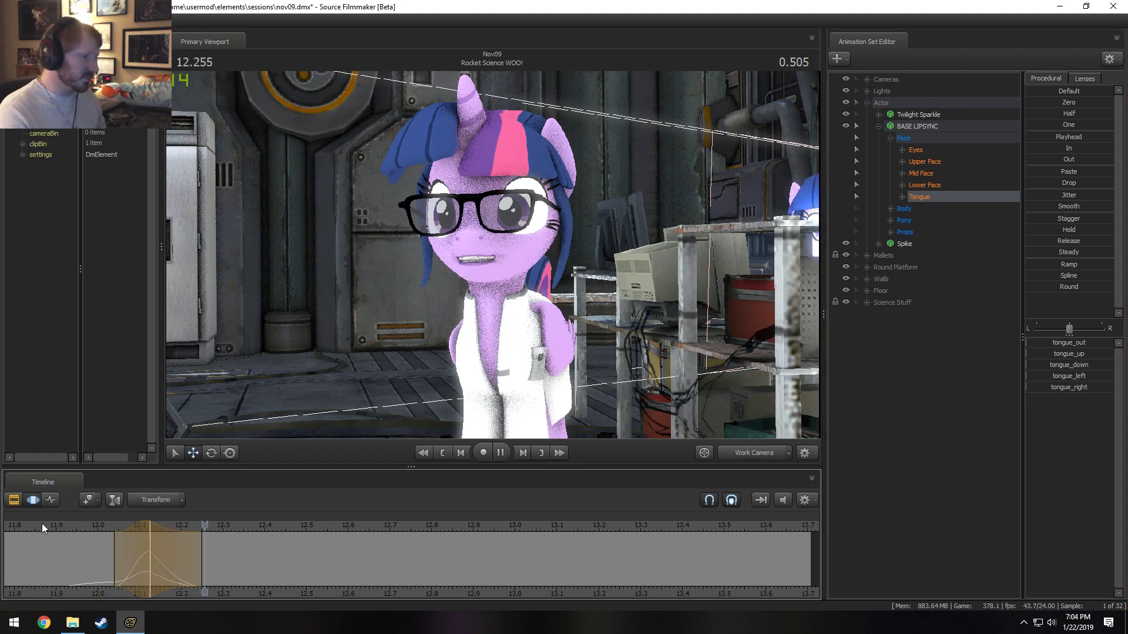
key("space")
- Centre a wider time selection on 12.375 seconds, raise tongue_down strongly and tongue_out slightly
left_click_drag(115, 551, 262, 567)
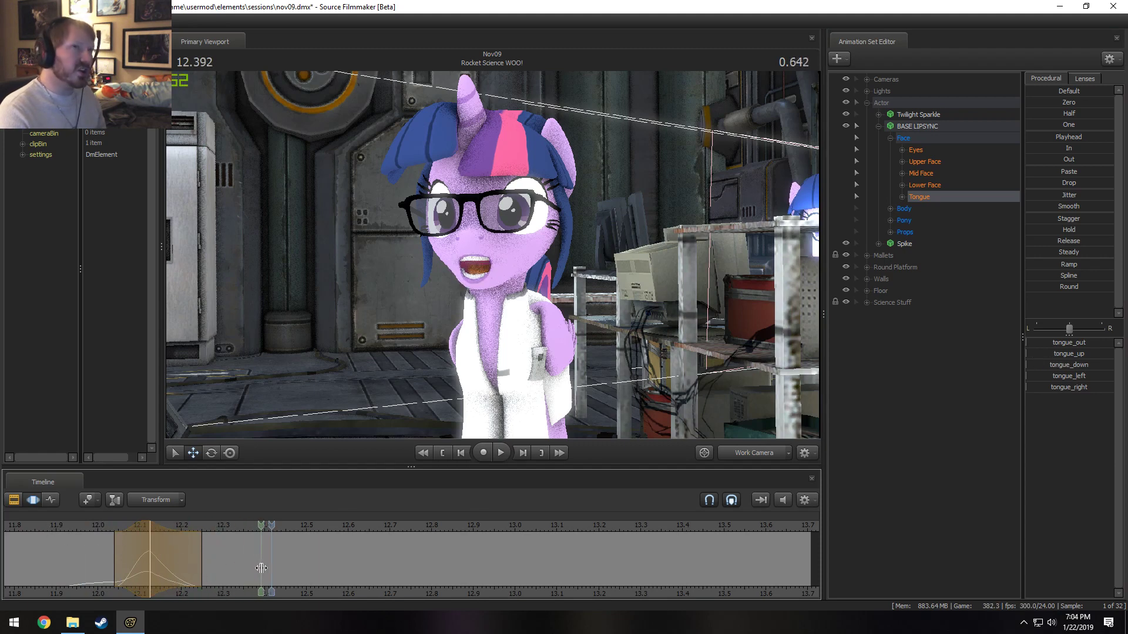
left_click(262, 568, "shift")
scroll(261, 568, "up", 3, "shift")
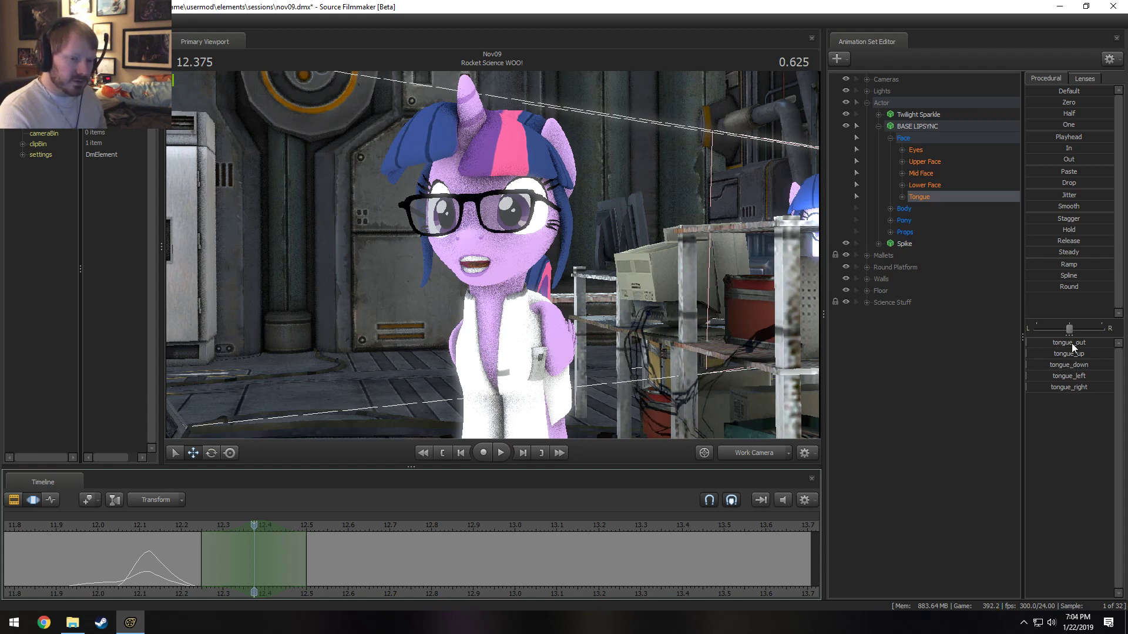
left_click_drag(1072, 347, 1035, 342)
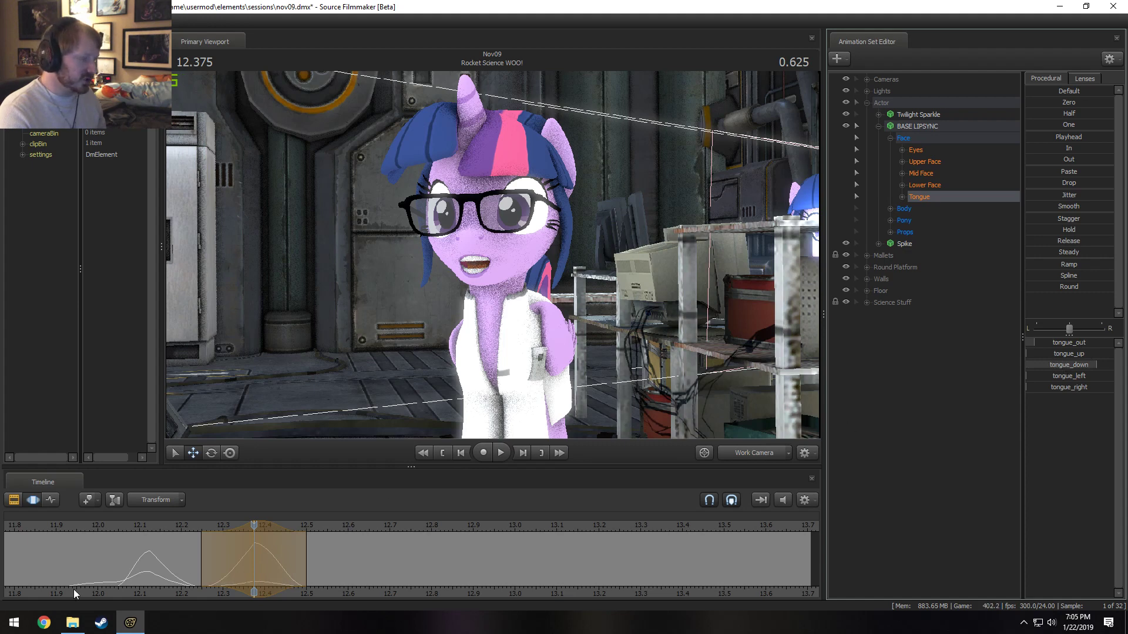
- Centre the time selection on 12.750 seconds and raise tongue_up to lift the tongue
key("shift")
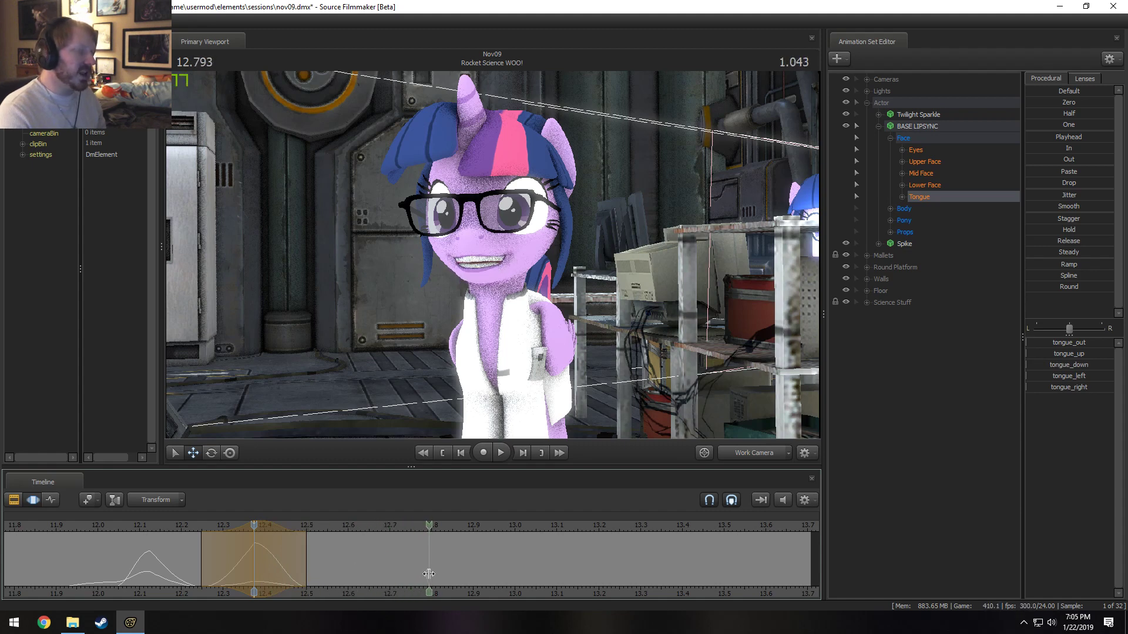
left_click(410, 567)
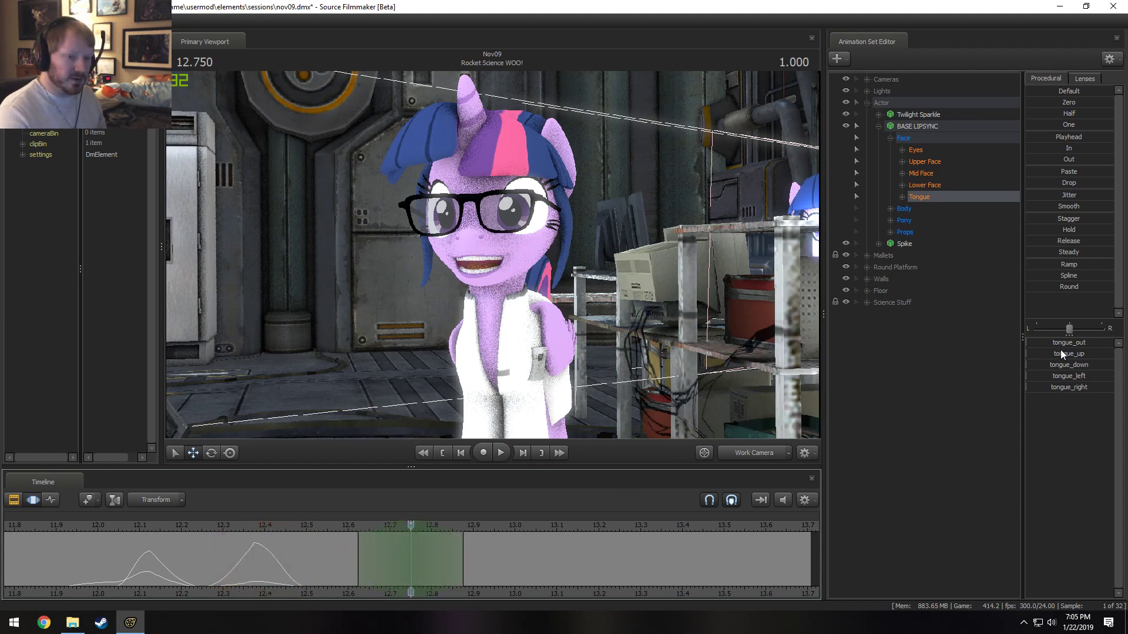
mouse_move(1061, 351)
left_mouse_down()
mouse_move(1113, 353)
mouse_move(1066, 346)
left_mouse_up()
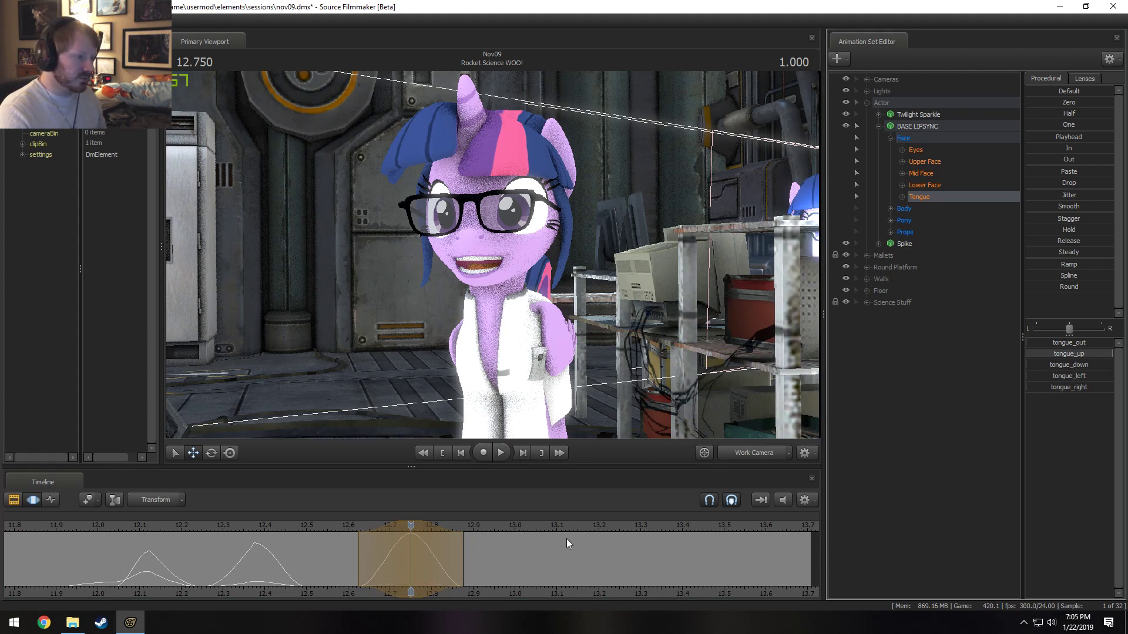
key("shift")
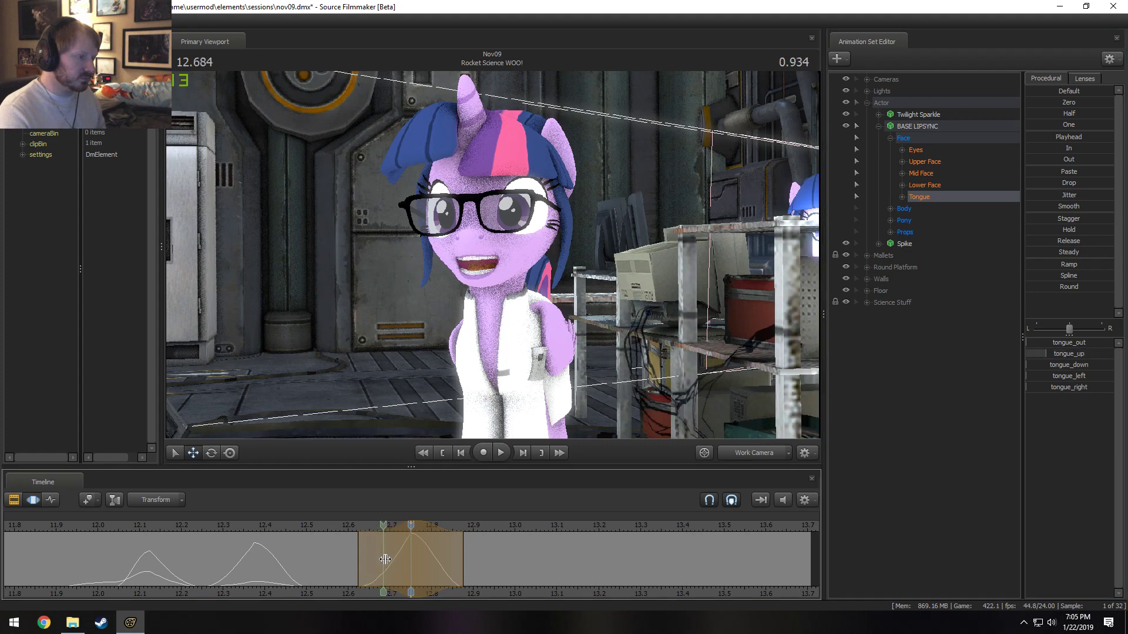
- Play back the tongue animation from about 11.8 seconds and scrub the mouth poses around 12.667 seconds
left_click(88, 528)
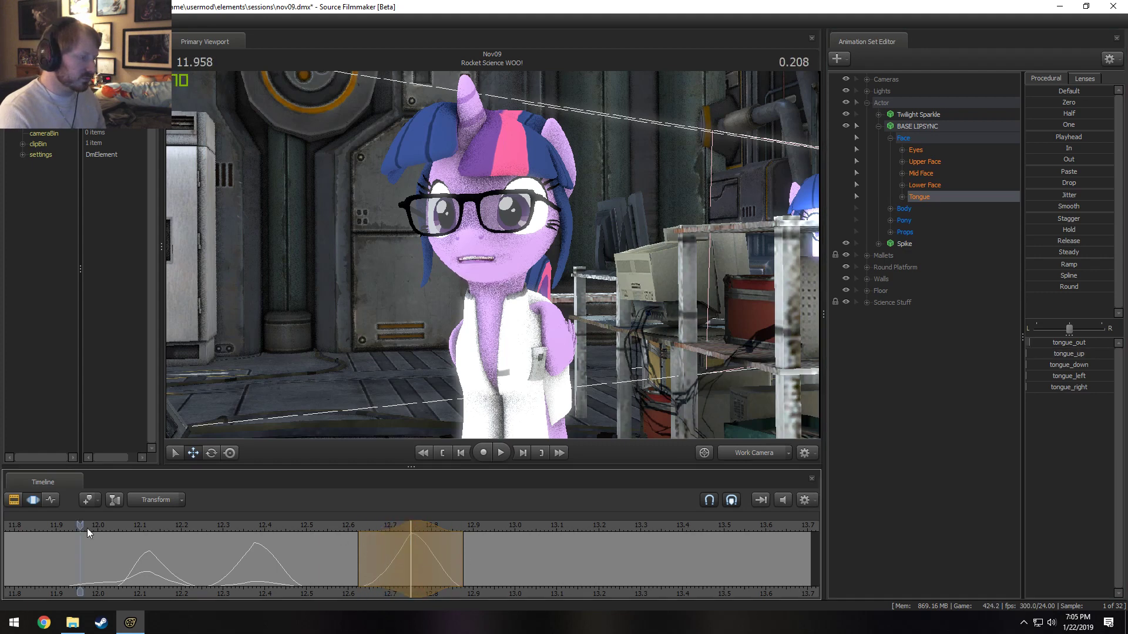
key("space")
scroll(88, 531, "down", 2)
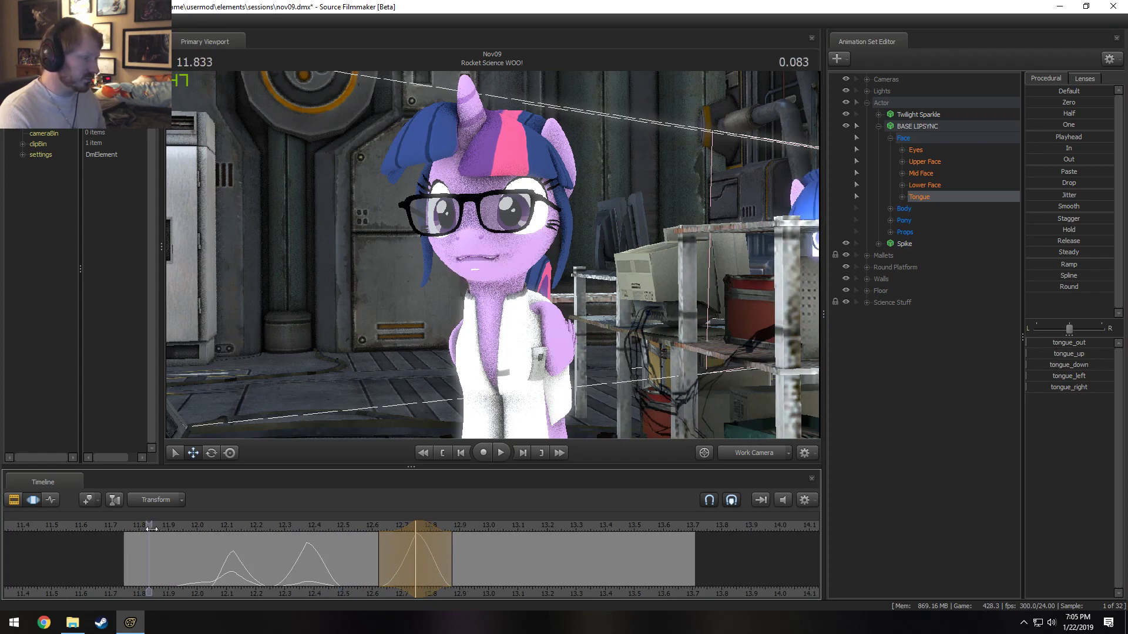
left_click(154, 528)
left_click(157, 530)
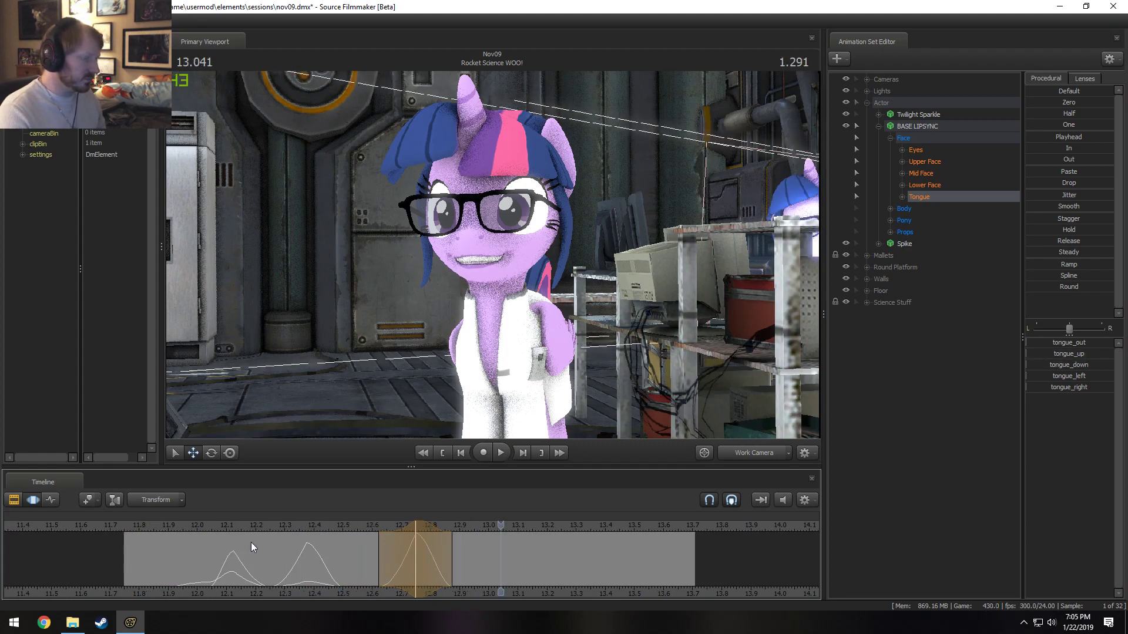
key("space")
key("shift")
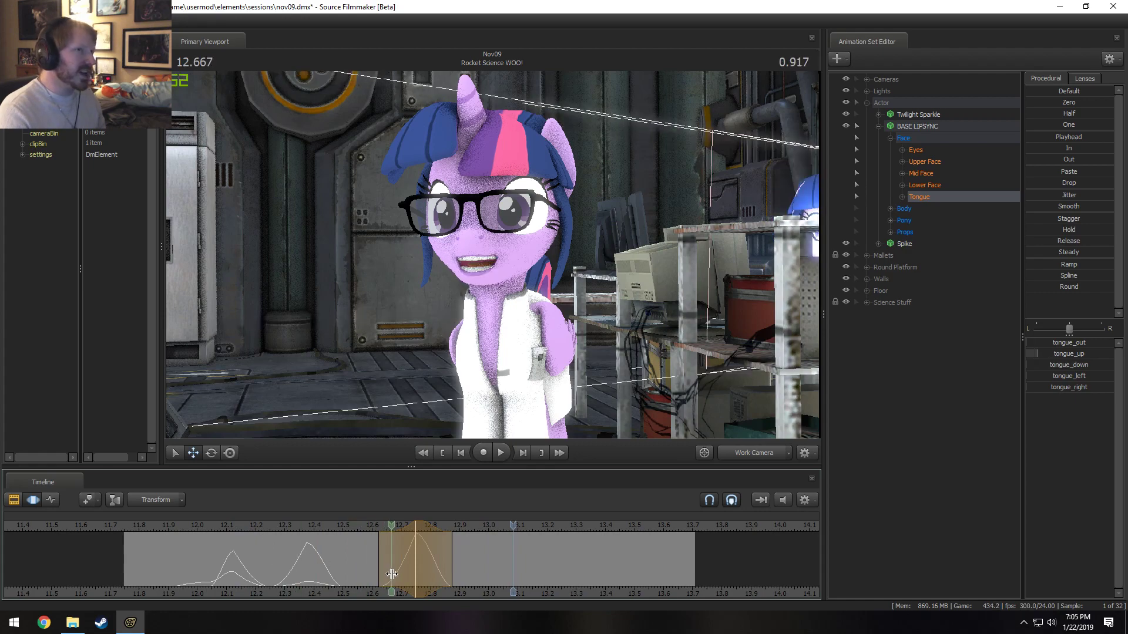
- Select Mid Face through Tongue, set a short time selection of about 12.54 to 12.67 seconds, and apply the Round preset
left_click(933, 174, "shift")
scroll(348, 559, "up", 2)
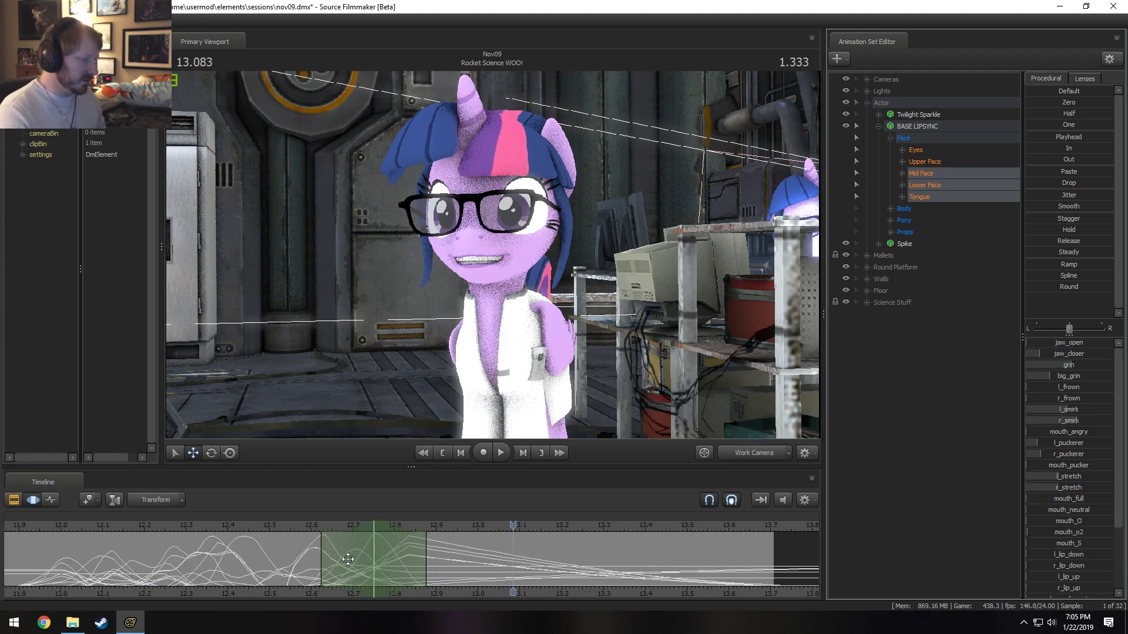
left_click_drag(285, 572, 327, 574)
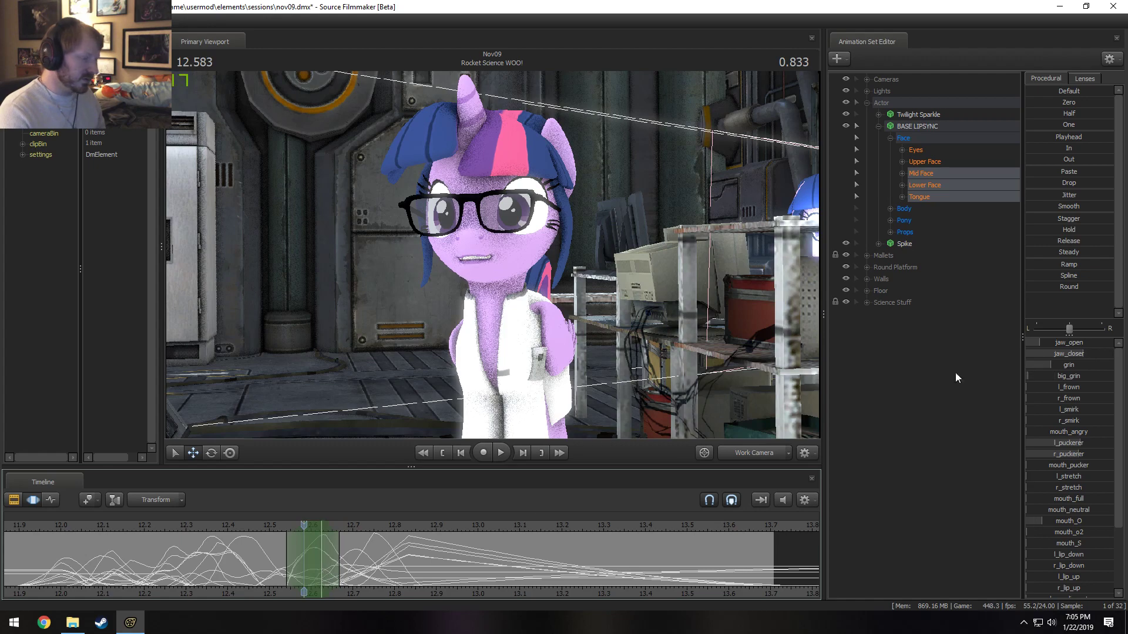
left_click(1063, 285)
- Play the rounded mouth movement back repeatedly from several starting points and scrub through about 12.5 seconds to check it
left_click(175, 523)
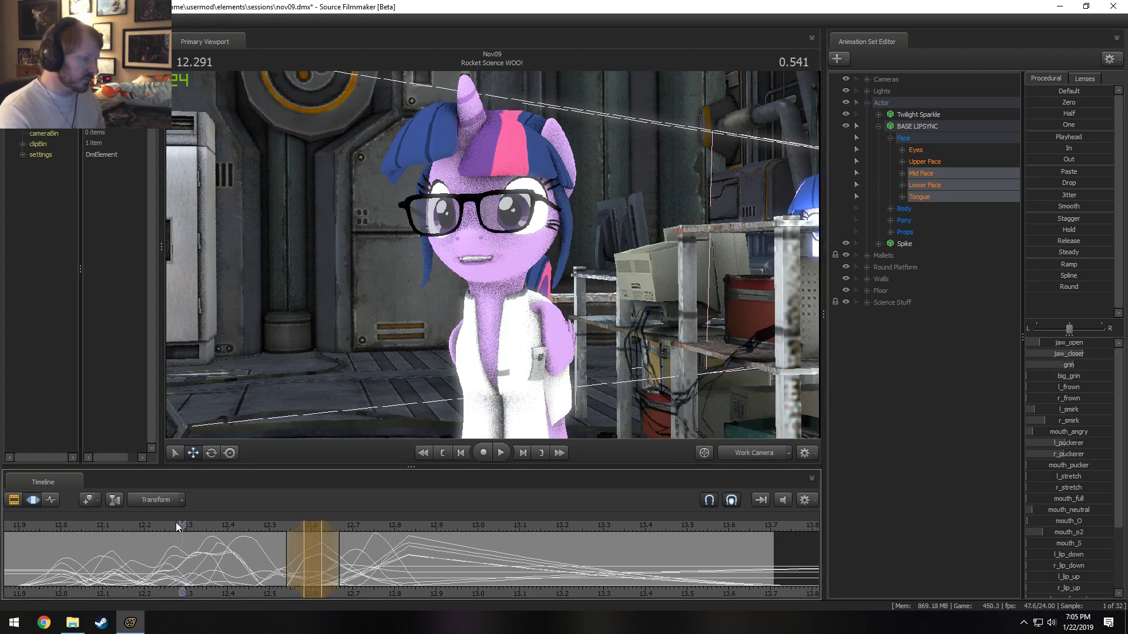
key("space")
key("space")
left_click(108, 524)
key("space")
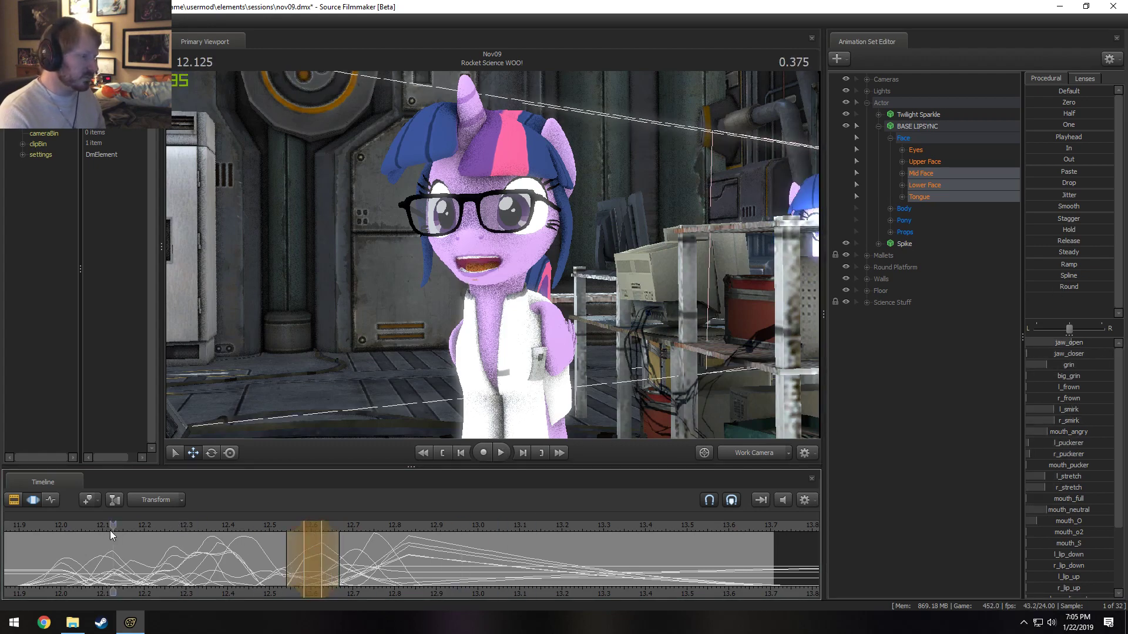
left_click(51, 524)
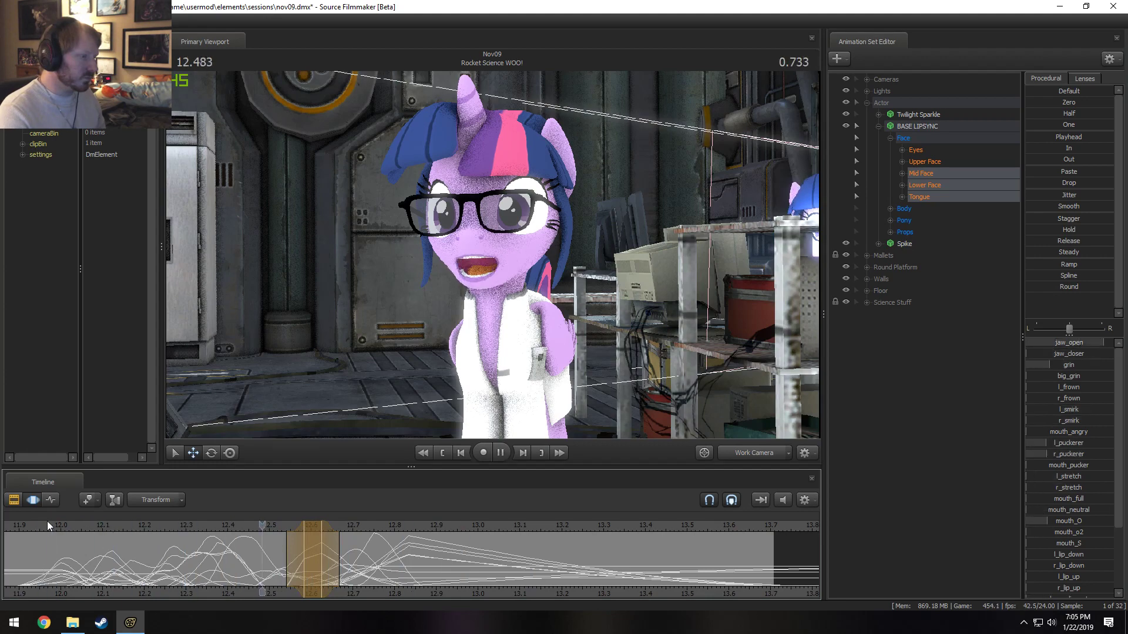
key("space")
scroll(71, 522, "down", 2)
left_click(119, 527)
key("space")
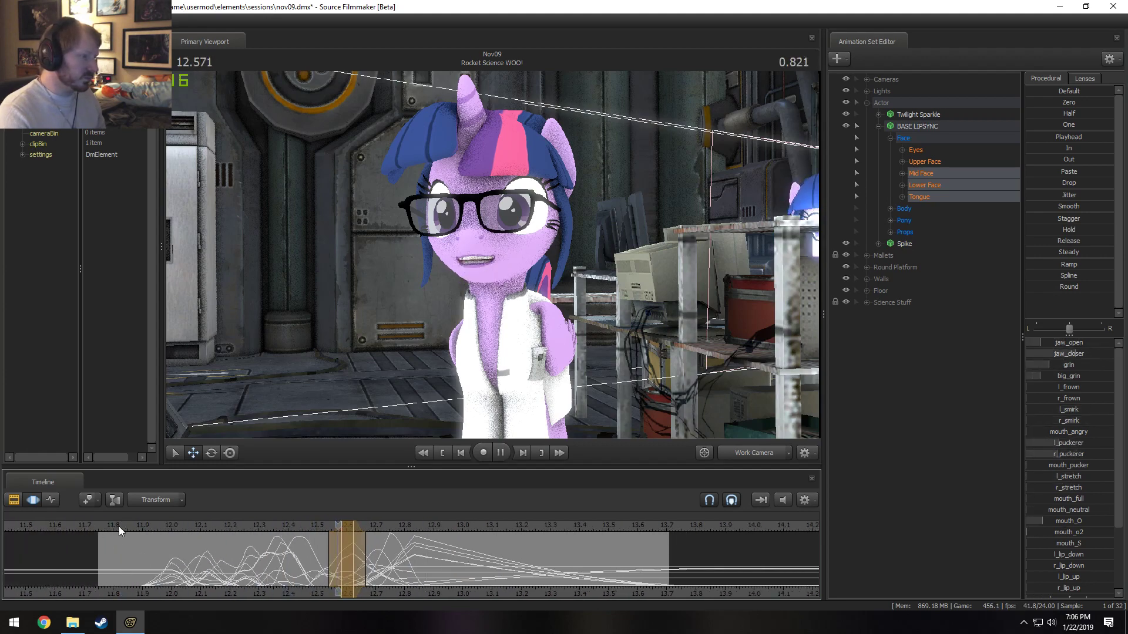
key("space")
left_click(119, 526)
key("shift")
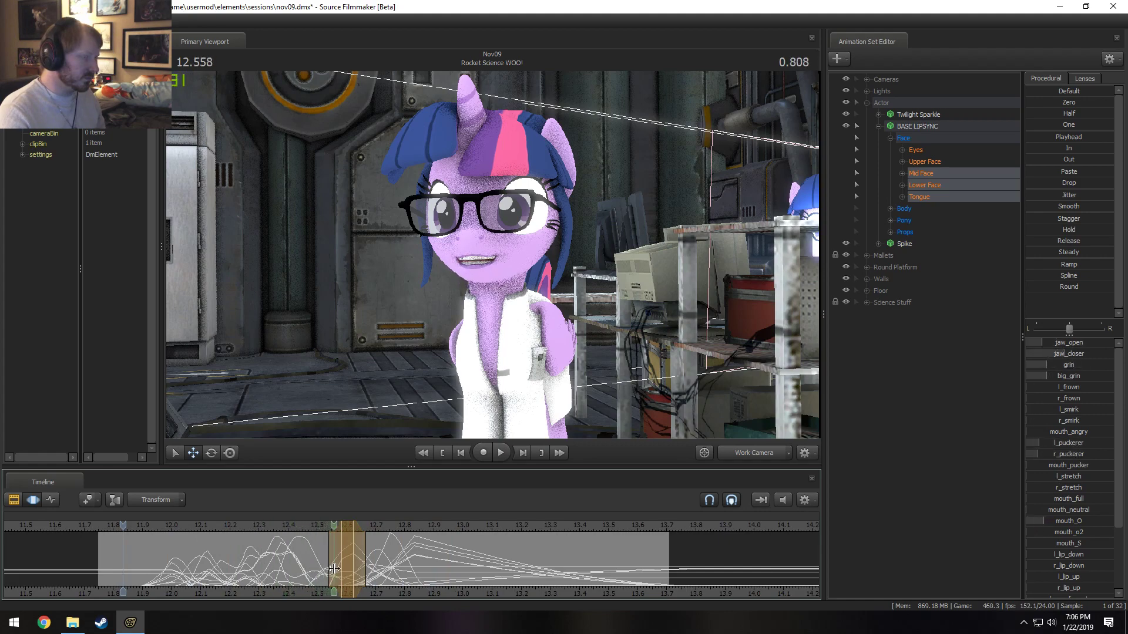
key("space")
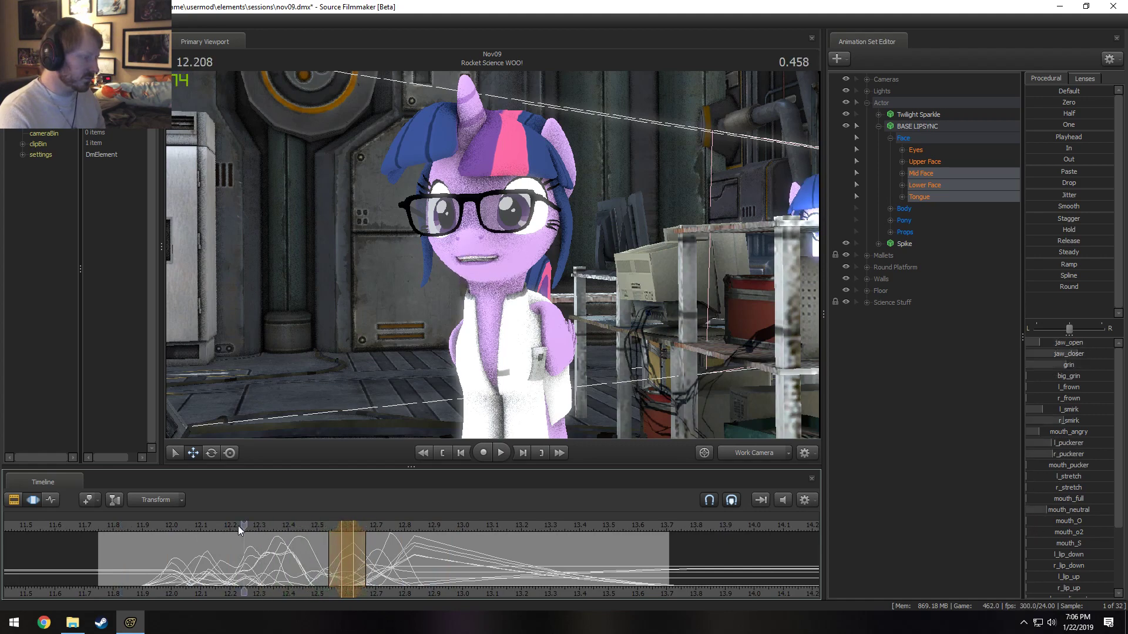
key("space")
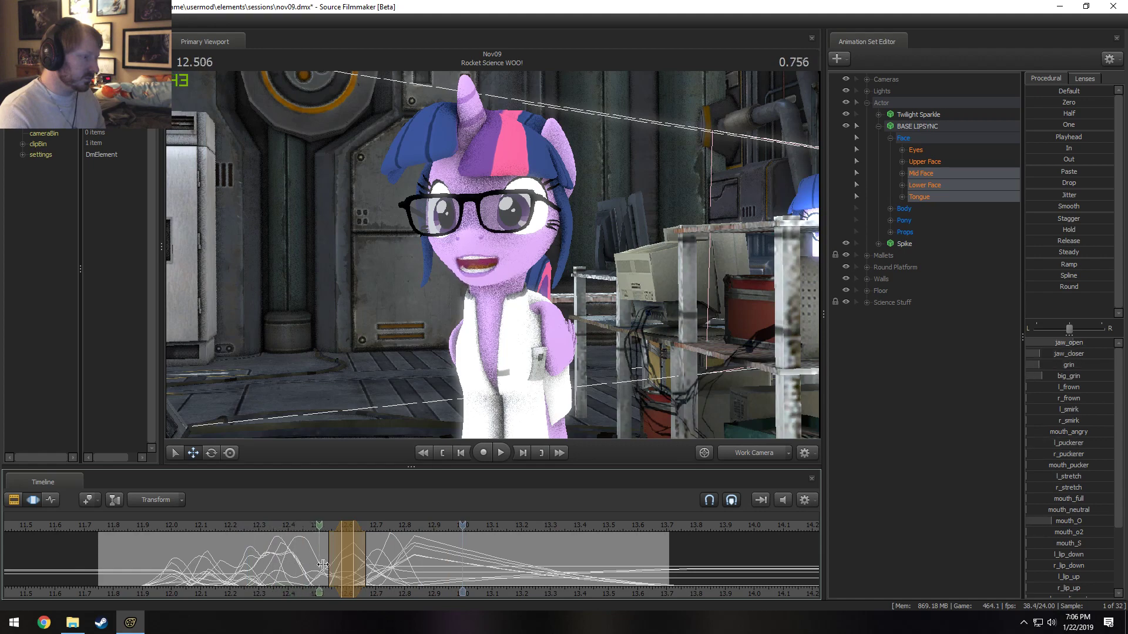
- Widen the time selection to about 12.42 to 12.83 seconds and replay the line from its beginning
left_click(352, 567)
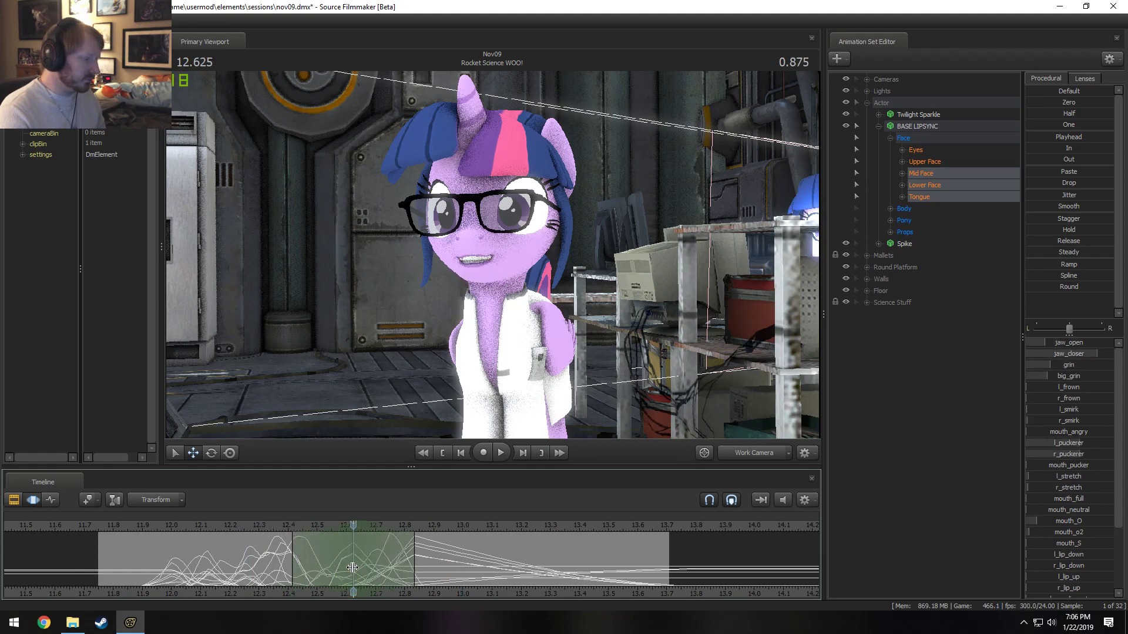
left_click_drag(350, 555, 347, 555)
left_click(186, 529)
key("space")
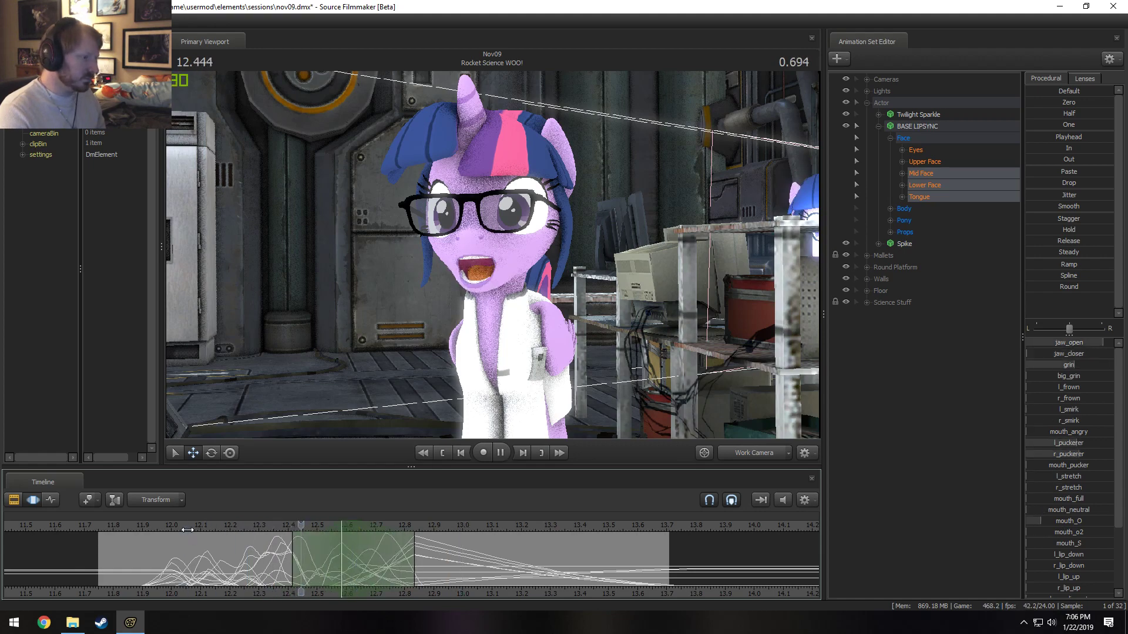
left_click(97, 530)
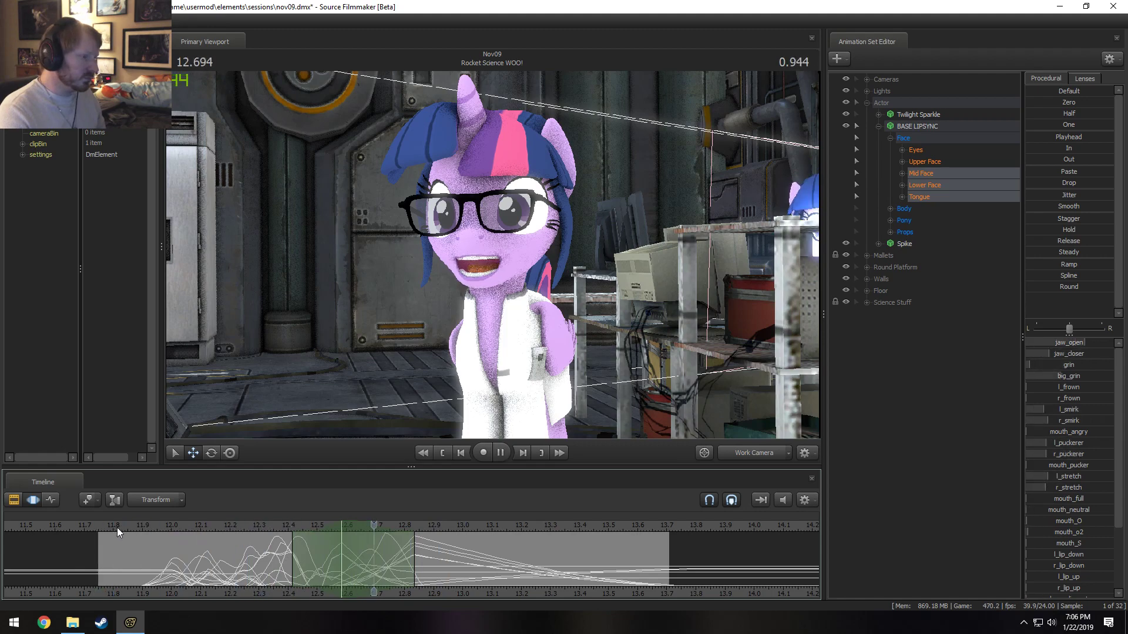
left_click(117, 527)
left_click(110, 528)
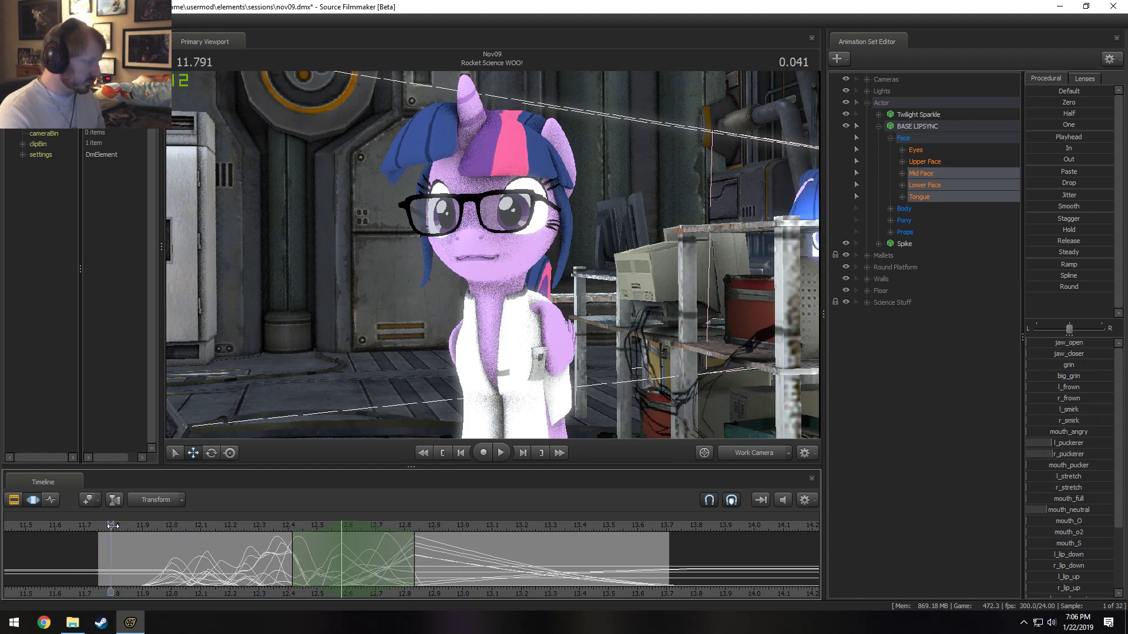
key("space")
key("space")
- Centre the time selection on 12.083 seconds, spanning about 11.96 to 12.2 seconds, and raise mouth_o2 slightly
left_click_drag(120, 558, 195, 565, "shift")
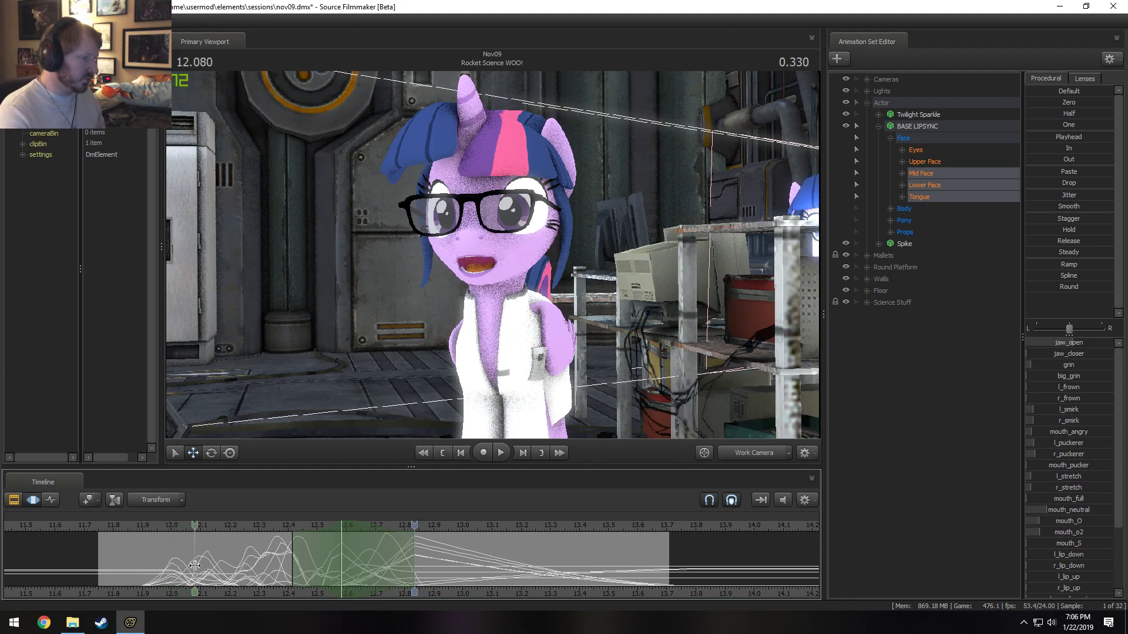
left_click(197, 566, "shift")
scroll(197, 565, "up", 3)
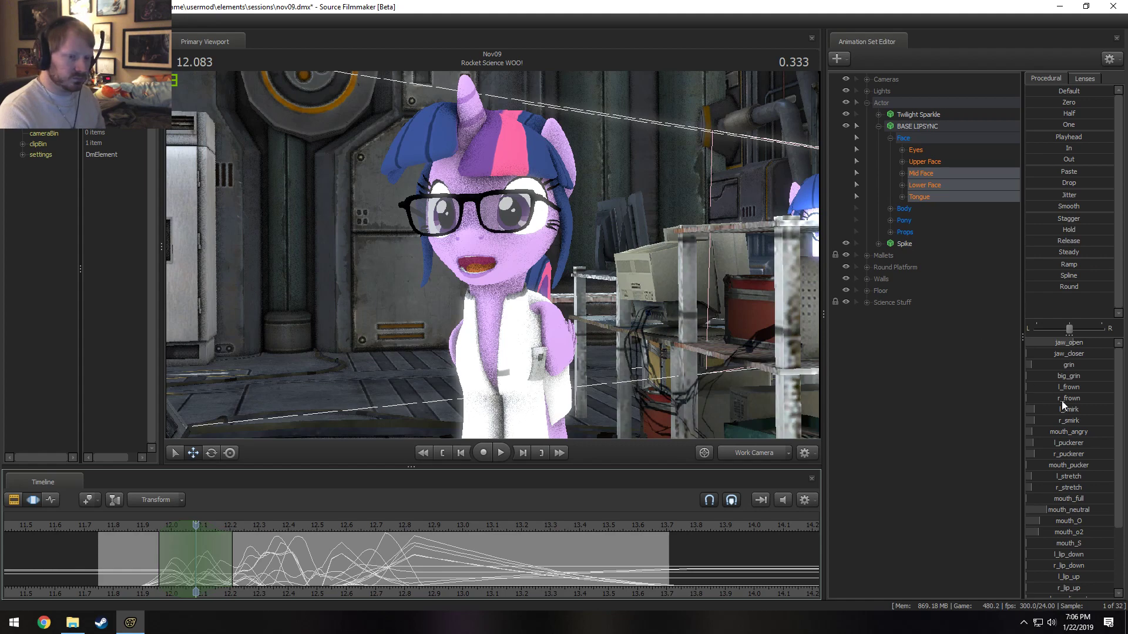
left_click_drag(1062, 524, 1071, 533)
key("ctrl+z")
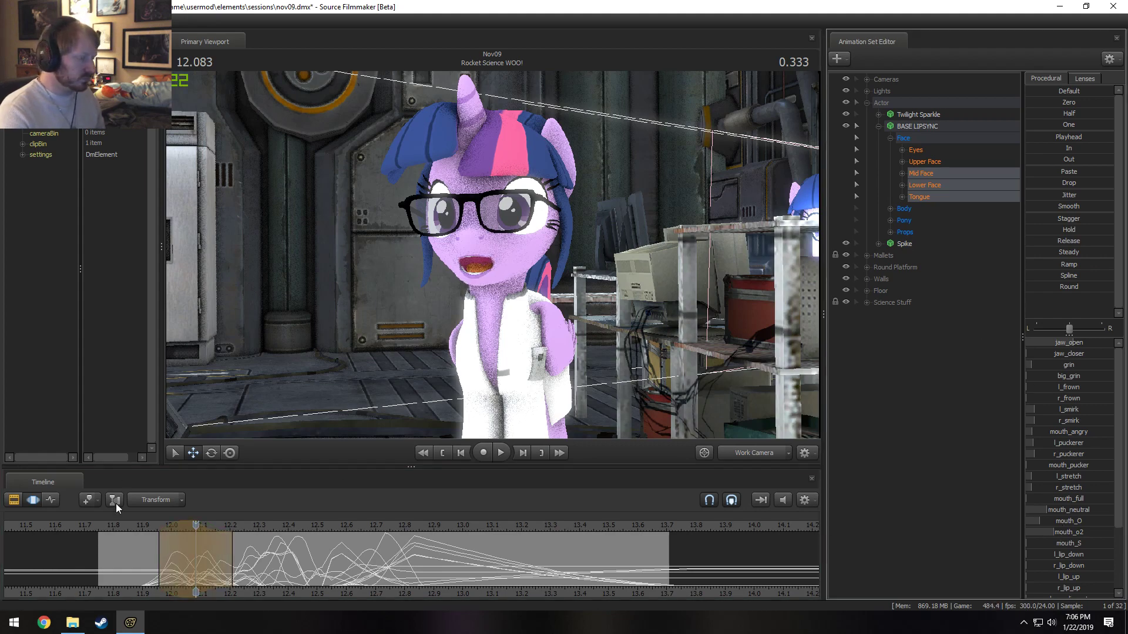
- Play back the rounder mouth shape around 12.083 seconds from about 11.8 seconds
left_click(141, 525)
key("space")
left_click(116, 523)
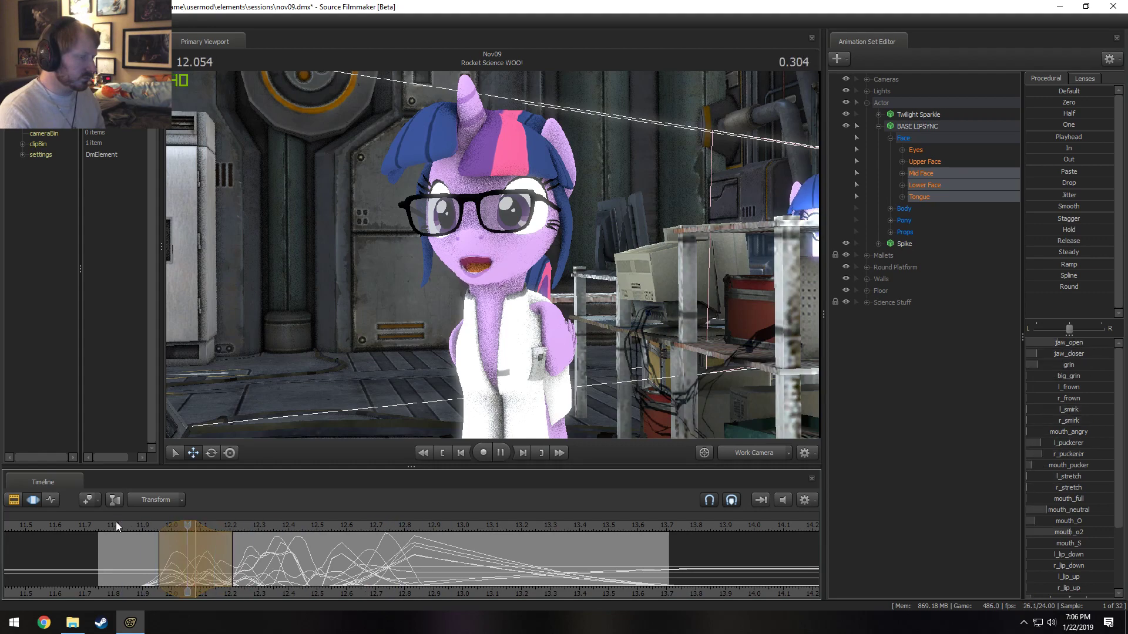
key("space")
- Collapse the time selection onto 12.500 seconds, select only the Lower Face controls, and play the section back
key("shift")
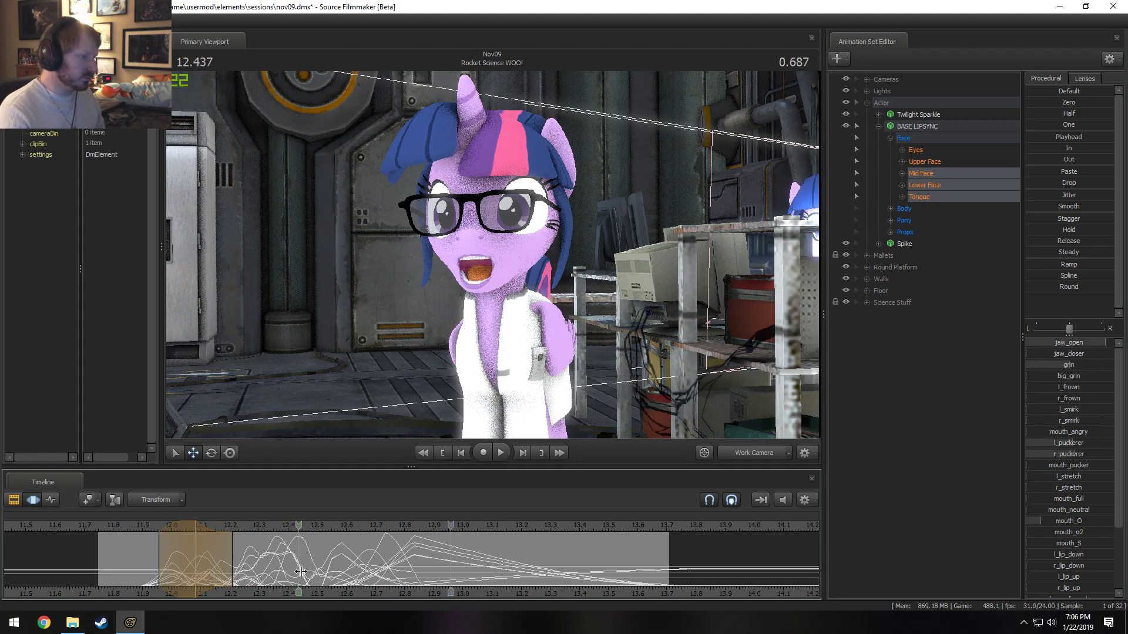
left_click(320, 573, "shift")
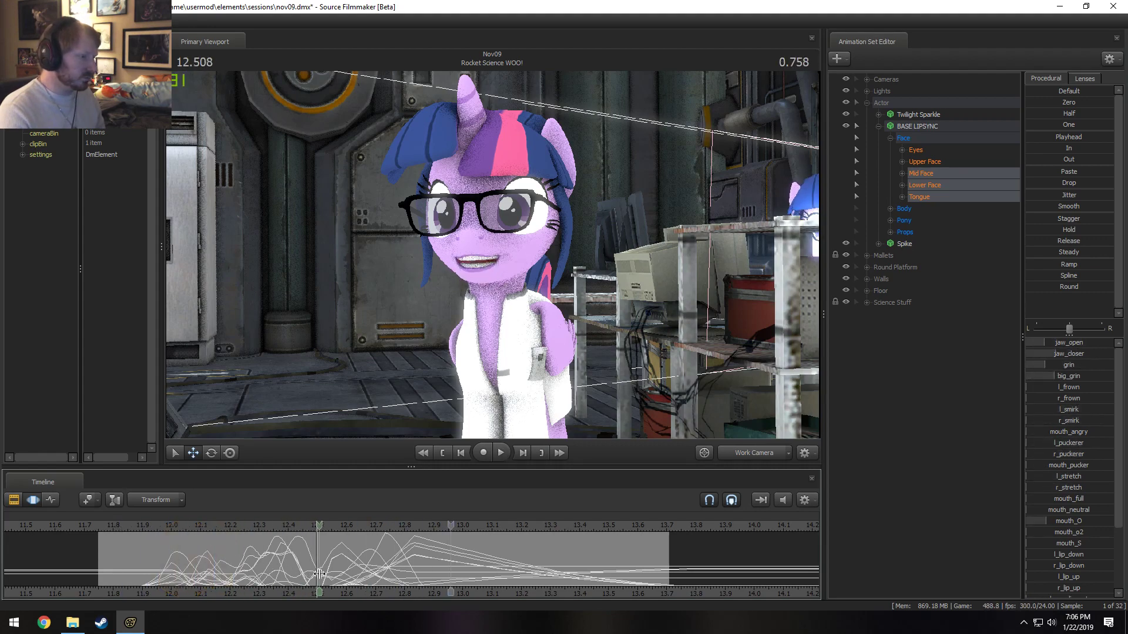
left_click(924, 185)
scroll(411, 558, "up", 2)
key("shift")
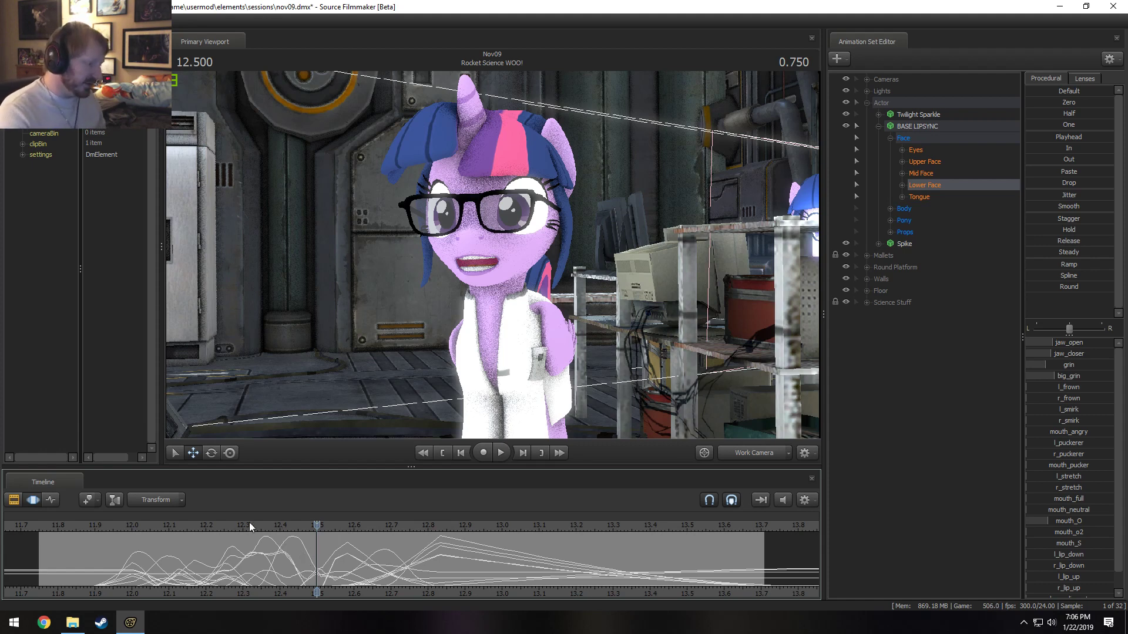
key("space")
key("space")
- Isolate jaw_open under Lower Face and try the Round preset over about 12.33 to 12.54 seconds, undoing it
key("shift")
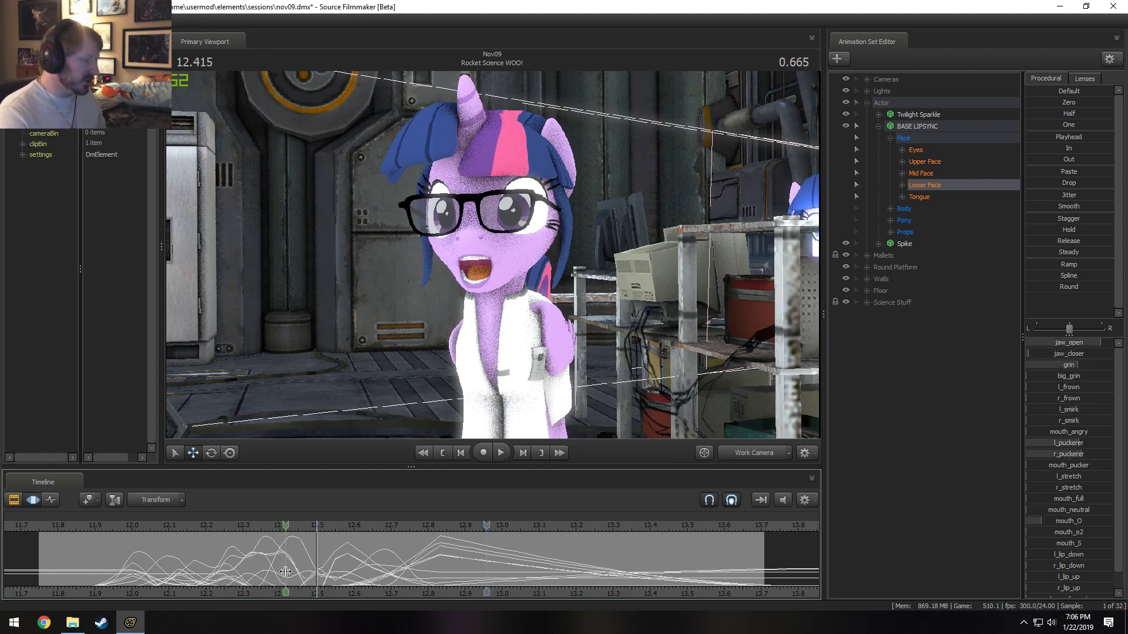
scroll(284, 572, "up", 2)
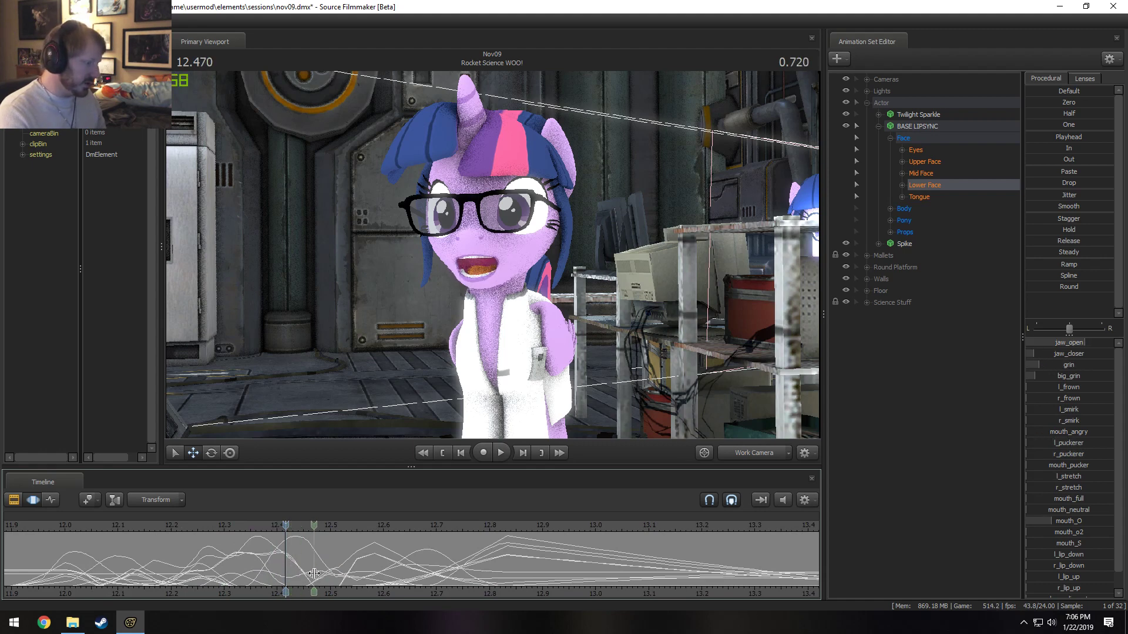
left_click_drag(312, 578, 288, 576, "shift")
scroll(293, 574, "up", 2, "shift")
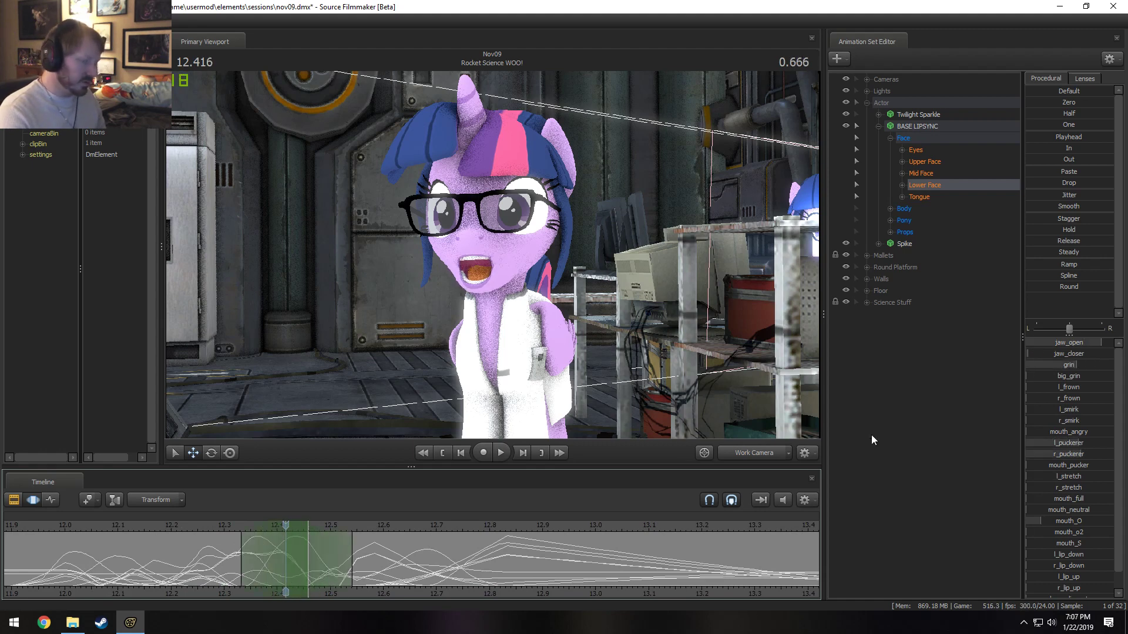
left_click(902, 186)
left_click(947, 198)
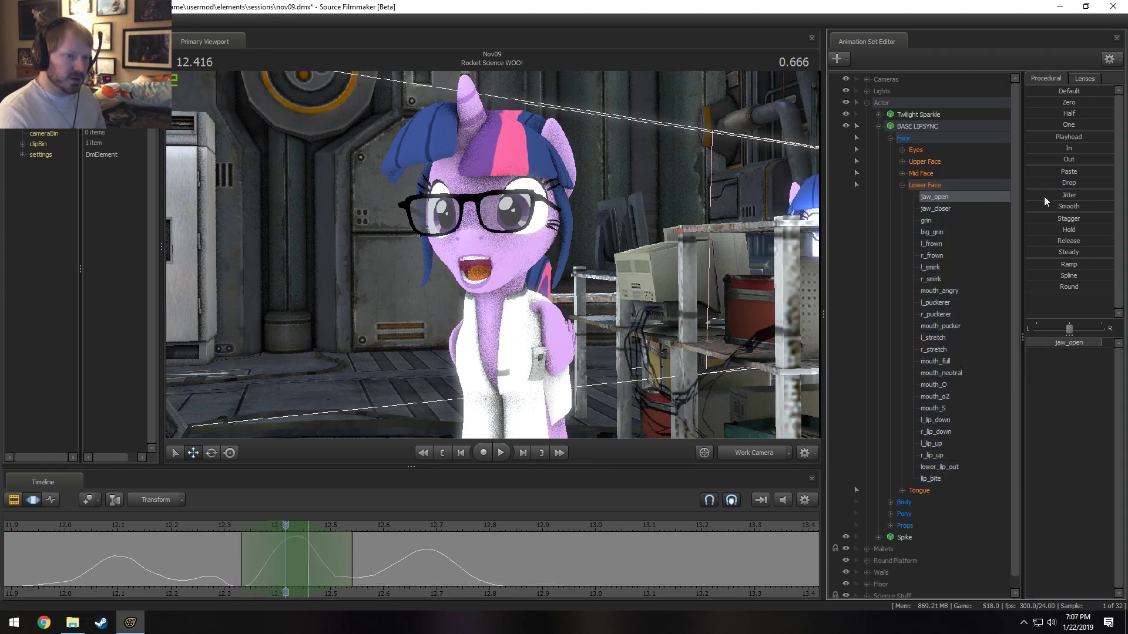
left_click(1080, 287)
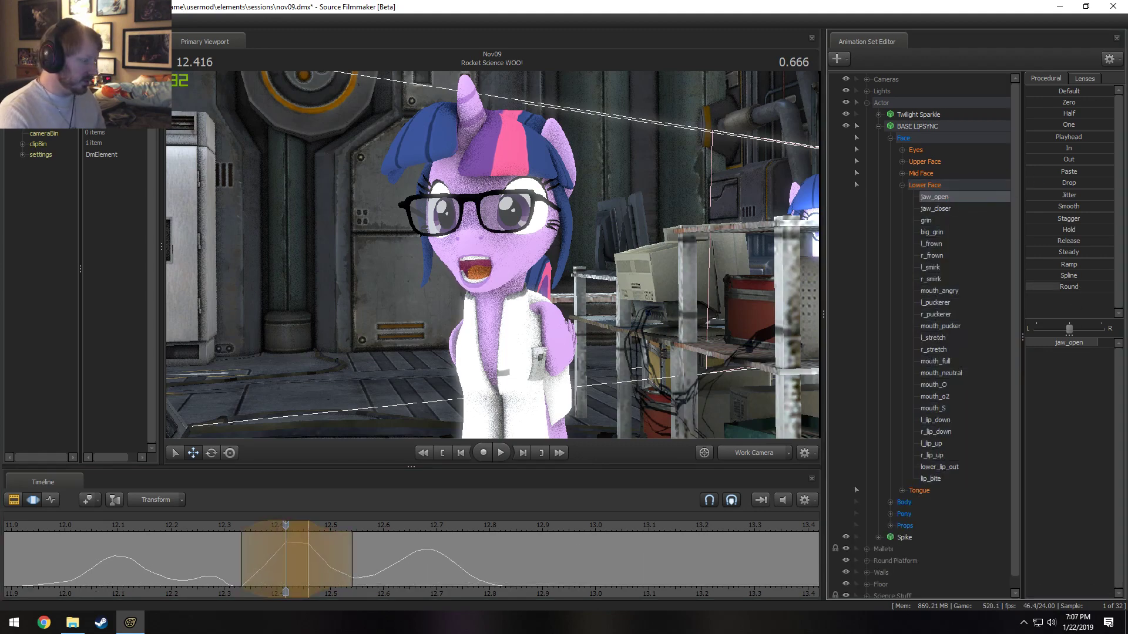
key("ctrl+z")
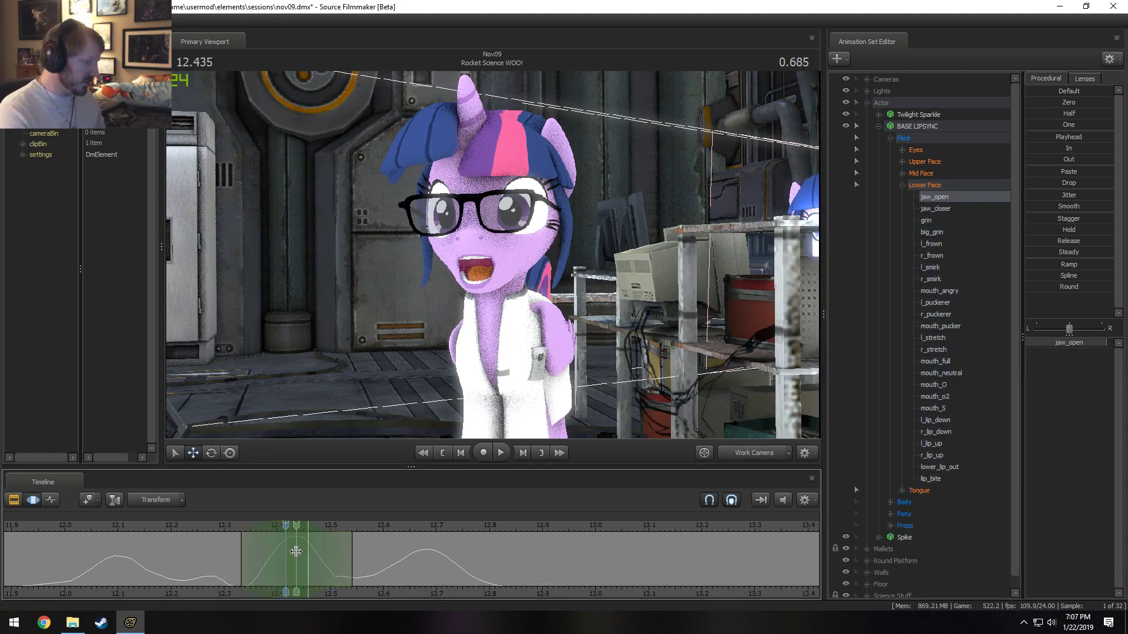
- Centre the time selection on 12.416 seconds, ending at about 12.5 seconds, and lower jaw_open slightly
left_click(296, 552, "shift")
scroll(296, 552, "up", 3, "shift")
scroll(296, 552, "down", 1, "shift")
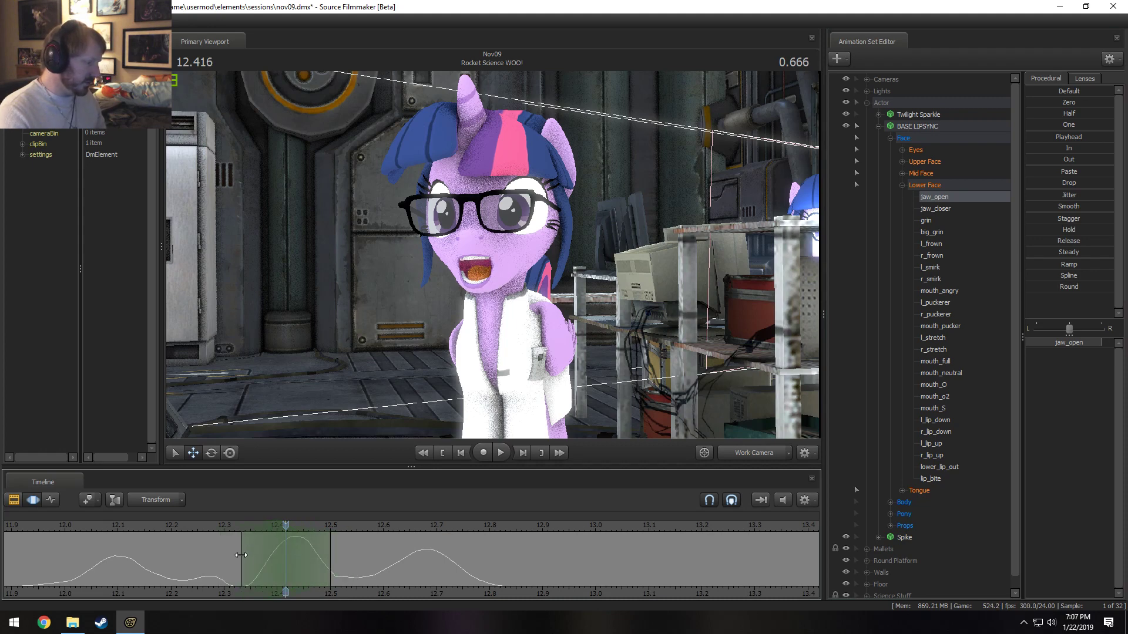
left_click_drag(1101, 343, 1088, 343)
- Play back the reduced jaw opening from about 11.8 seconds, briefly viewing the shot in the Clip Editor before returning to the Motion Editor
left_click(223, 525)
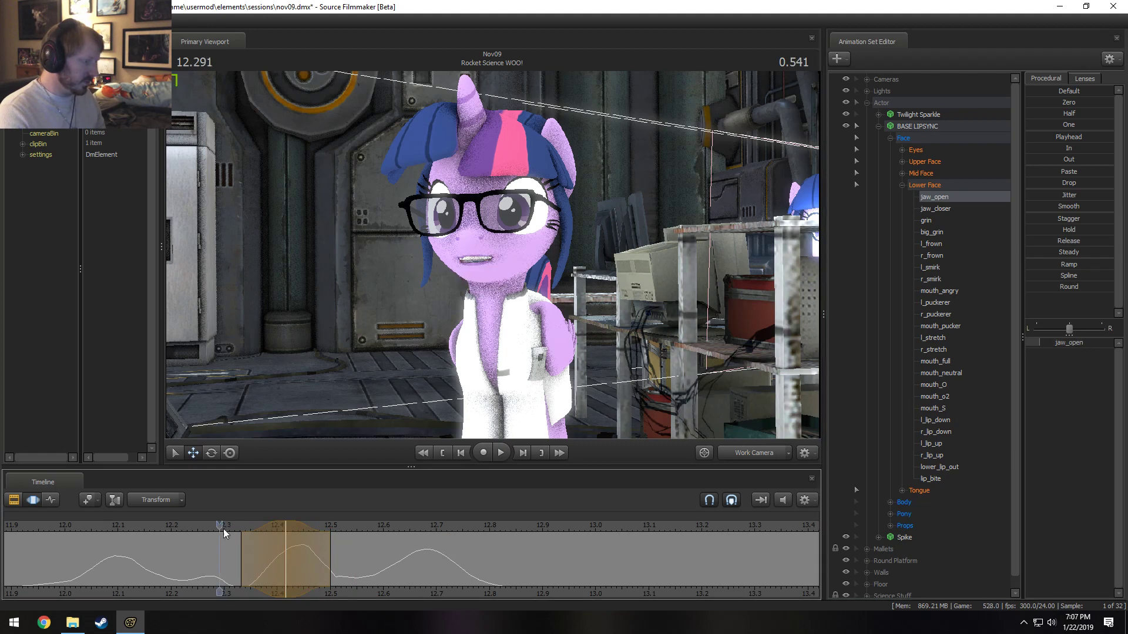
key("space")
key("space")
scroll(196, 527, "down", 2)
key("F2")
left_click(129, 527)
key("space")
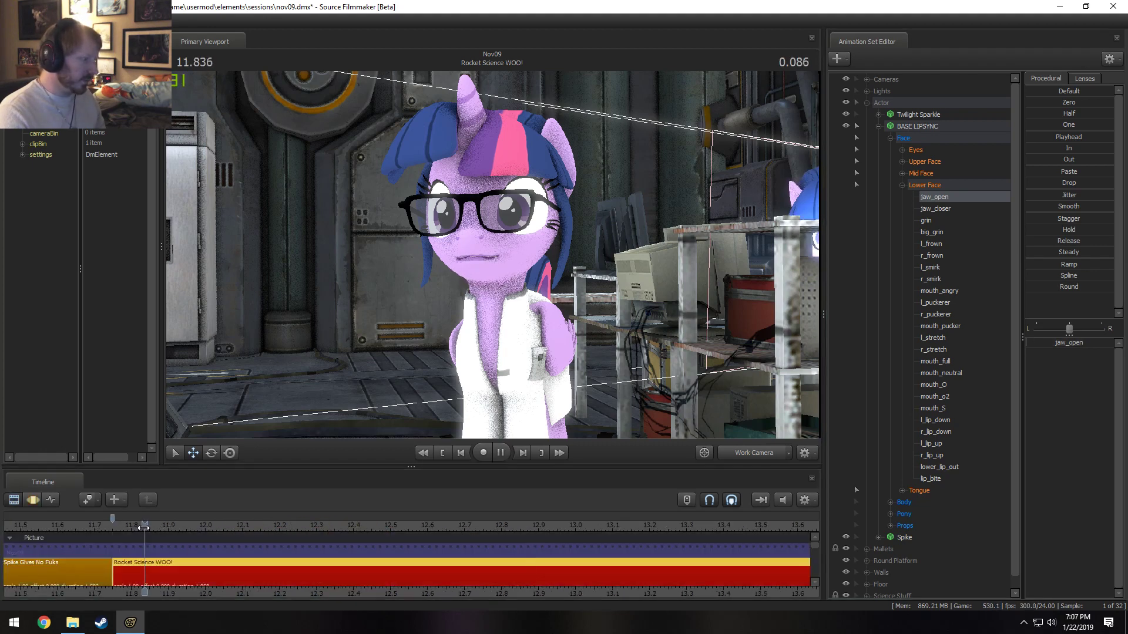
key("space")
key("F3")
key("space")
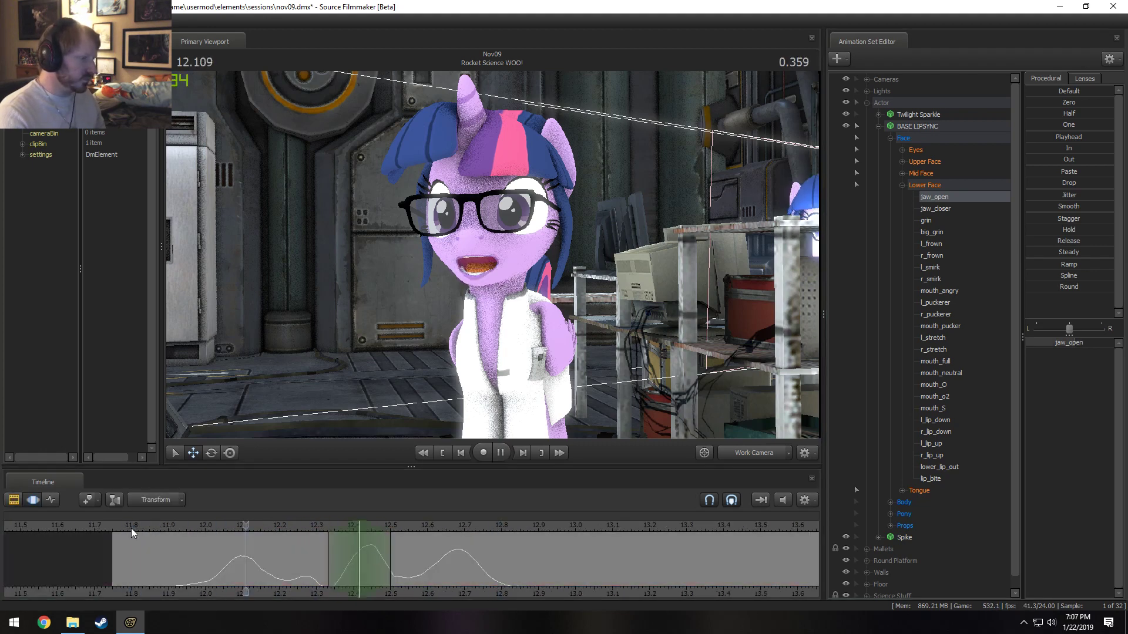
- Centre the time selection on 12.208 seconds, select the Lower Face controls, and raise jaw_closer to close the mouth further
left_click_drag(183, 565, 283, 580)
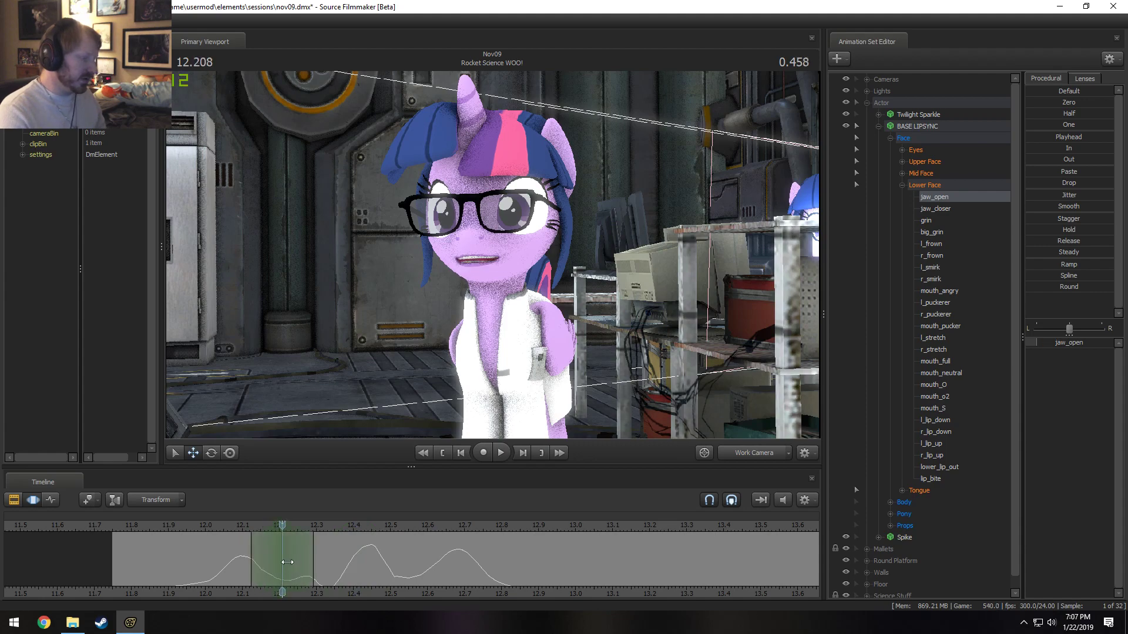
left_click(938, 186)
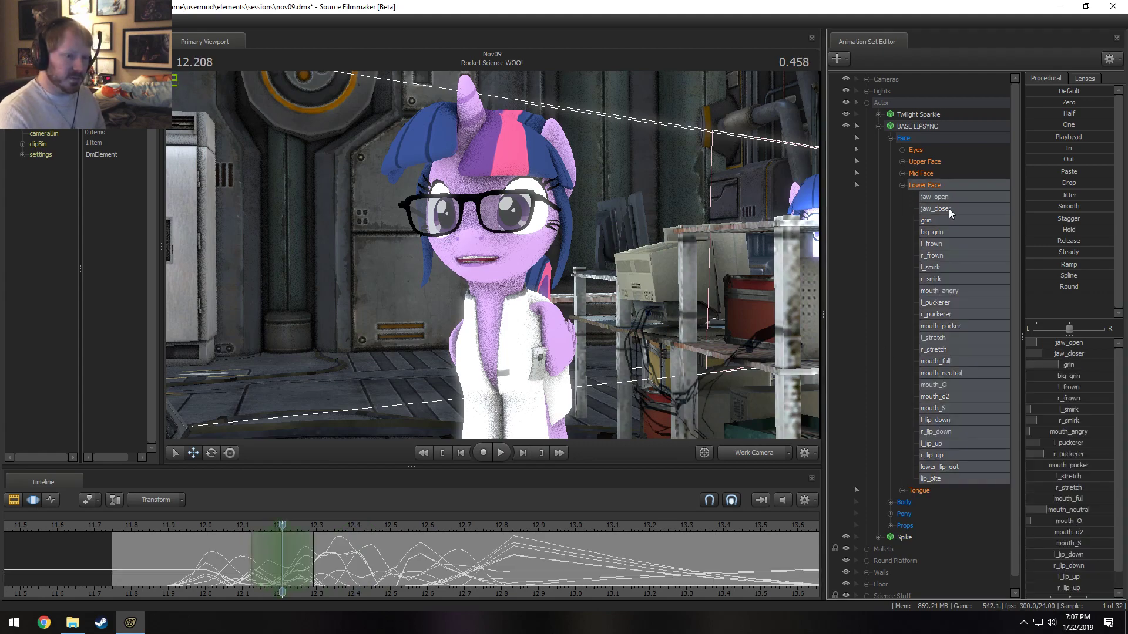
left_click_drag(1052, 364, 1080, 354)
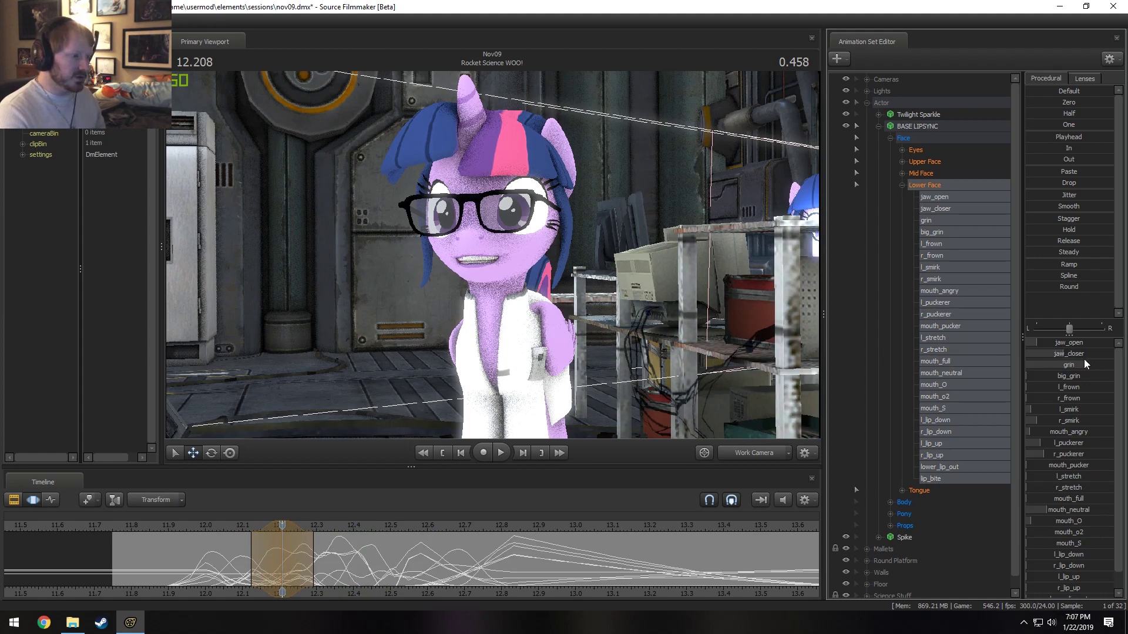
- Play back the jaw_closer change from 11.833 seconds, briefly viewing the shot in the Clip Editor before returning to the Motion Editor
key("space")
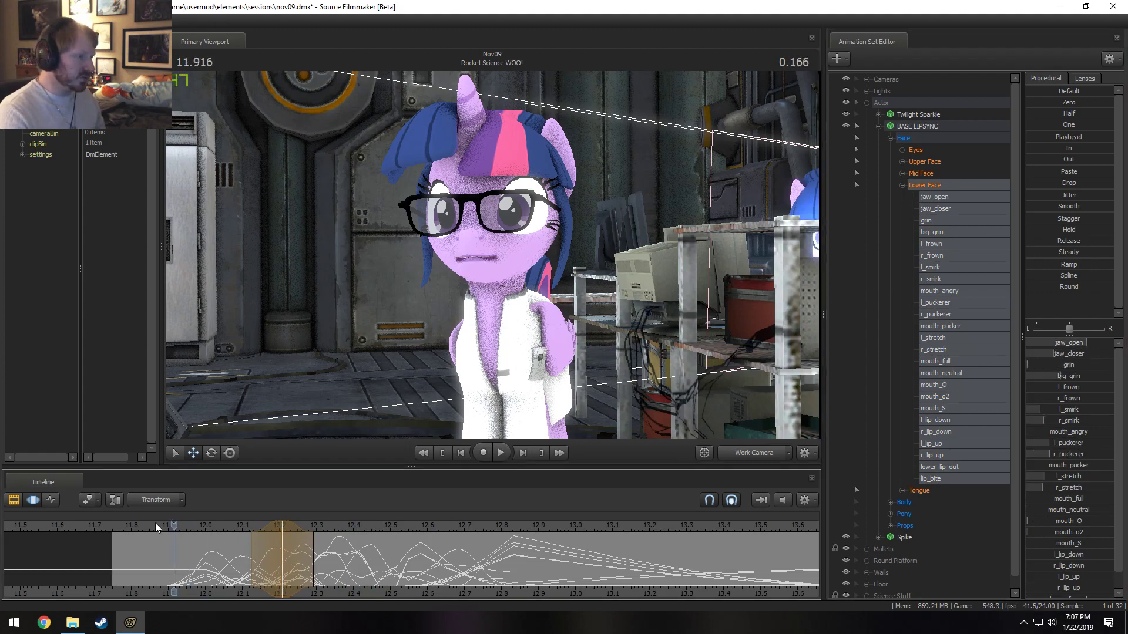
left_click(144, 521)
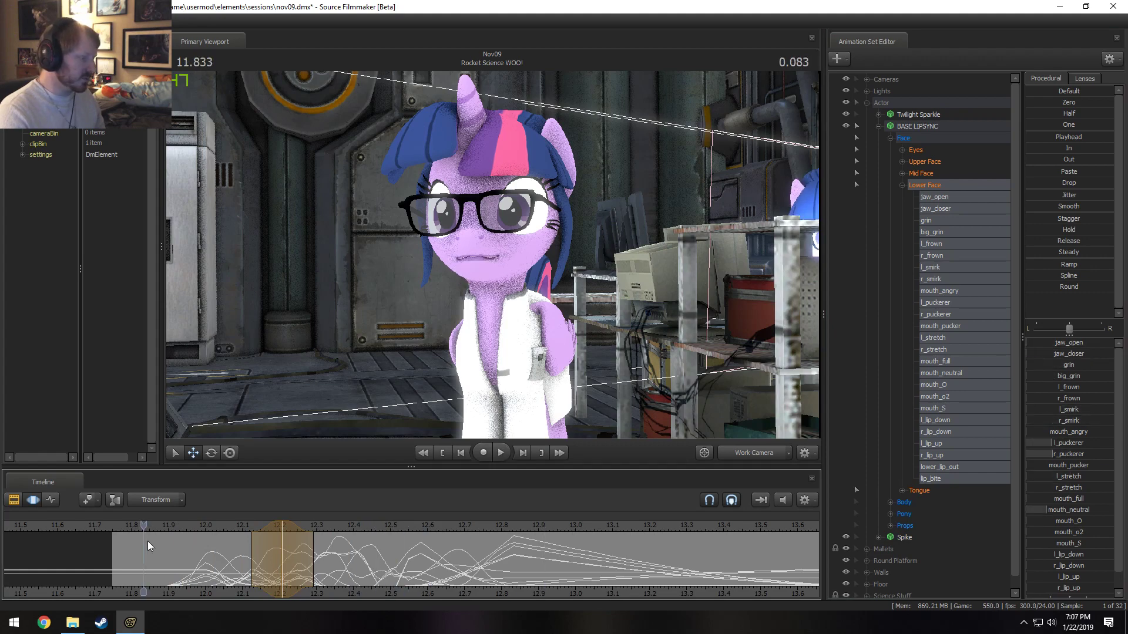
key("space")
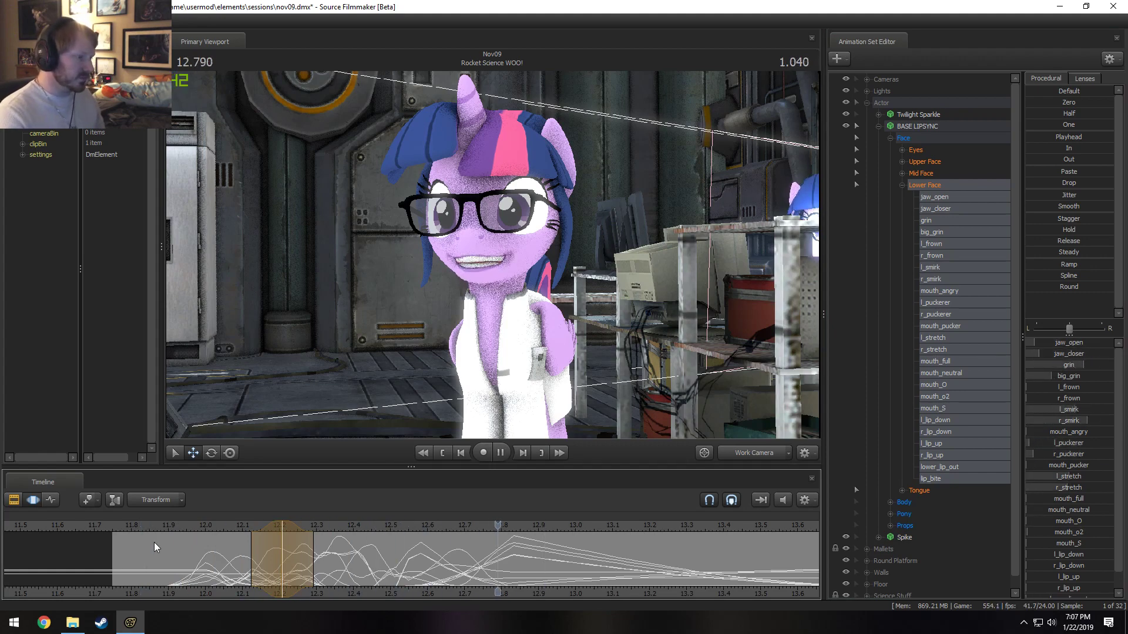
key("space")
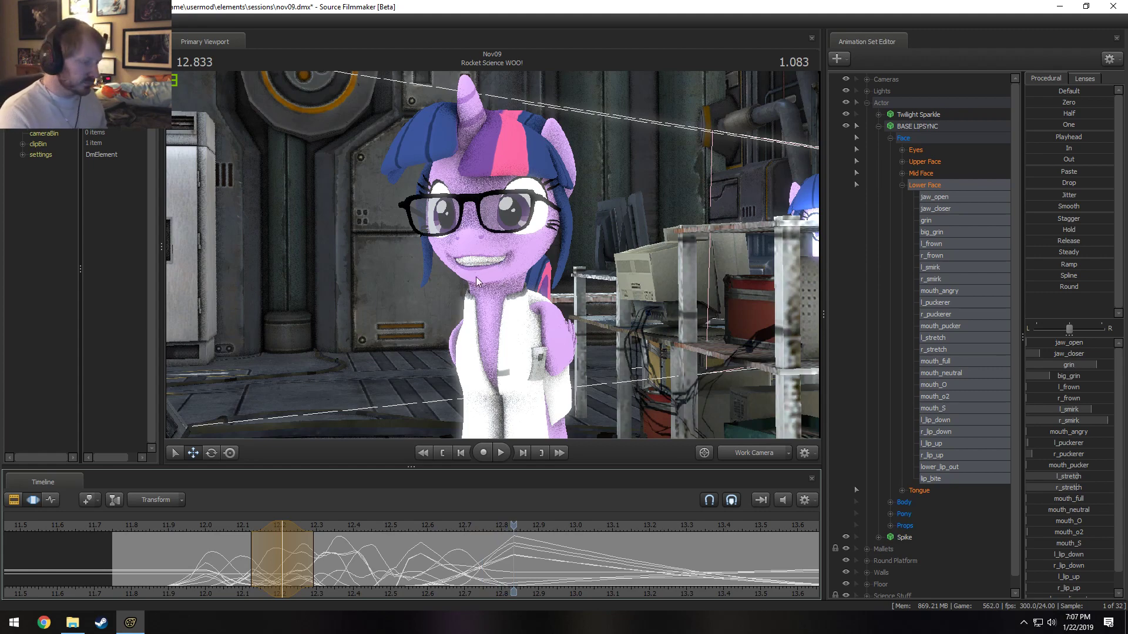
key("F2")
key("F3")
left_click(335, 525)
key("space")
key("space")
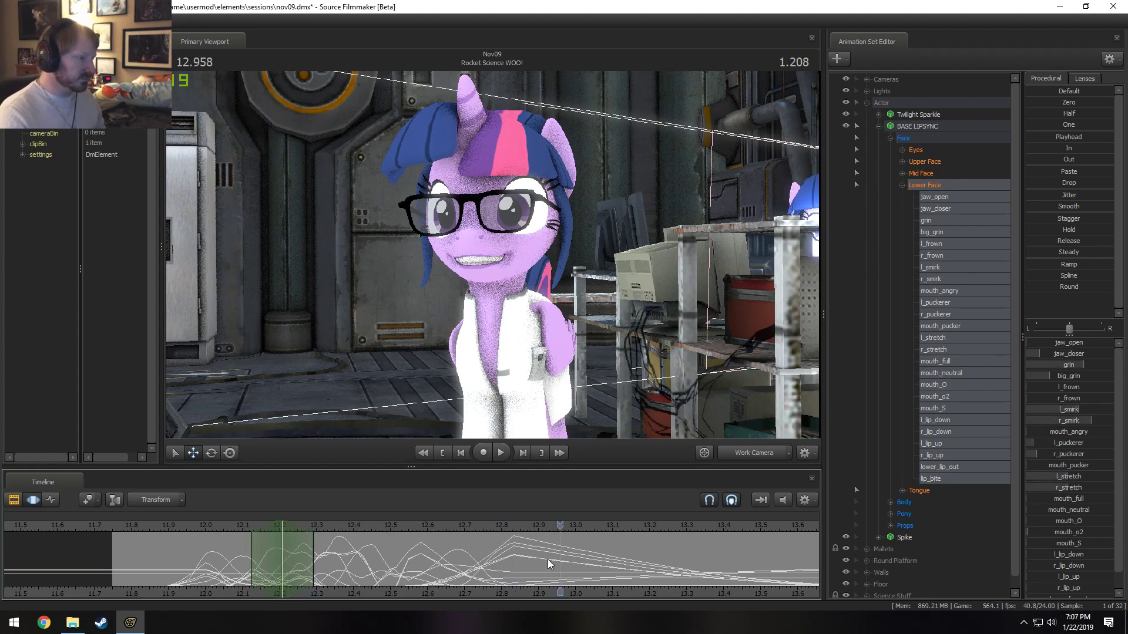
- Select the Lower Face animation from 12.833 to about 13.7 seconds and compress its timing so it ends at about 13.2 seconds
left_click_drag(654, 591, 380, 596)
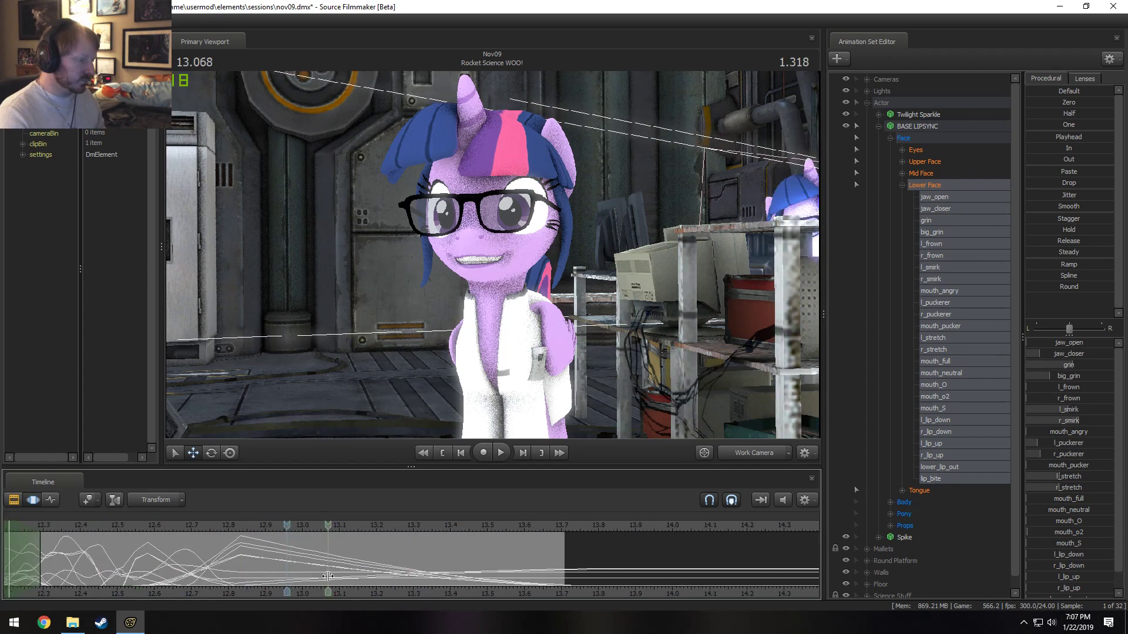
left_click(308, 573)
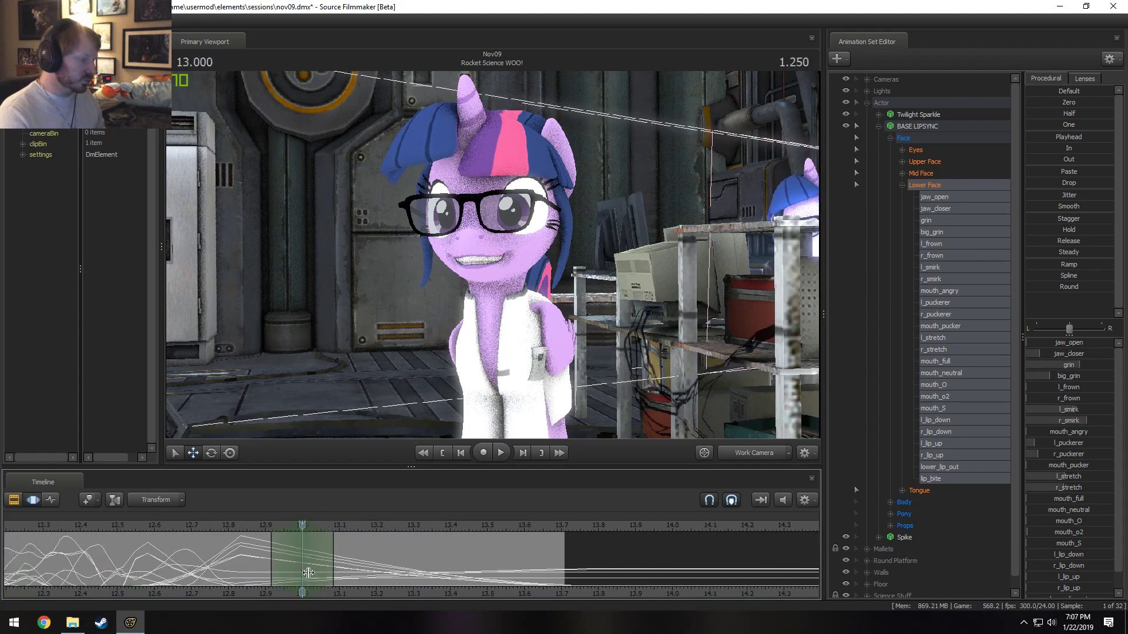
left_click(315, 571)
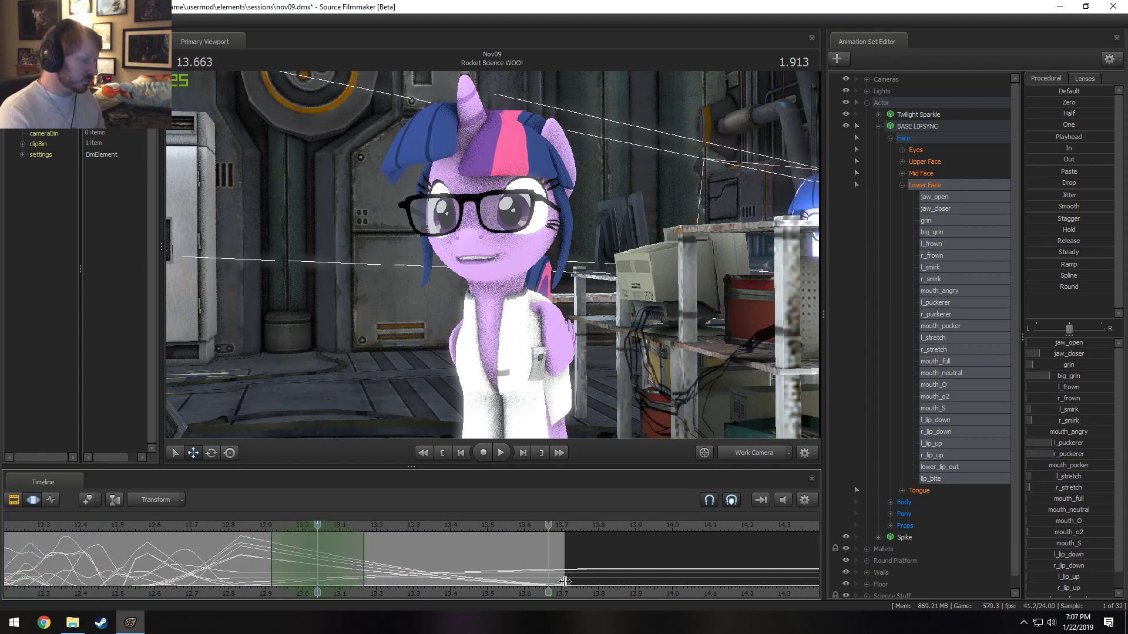
left_click_drag(565, 581, 240, 594, "shift")
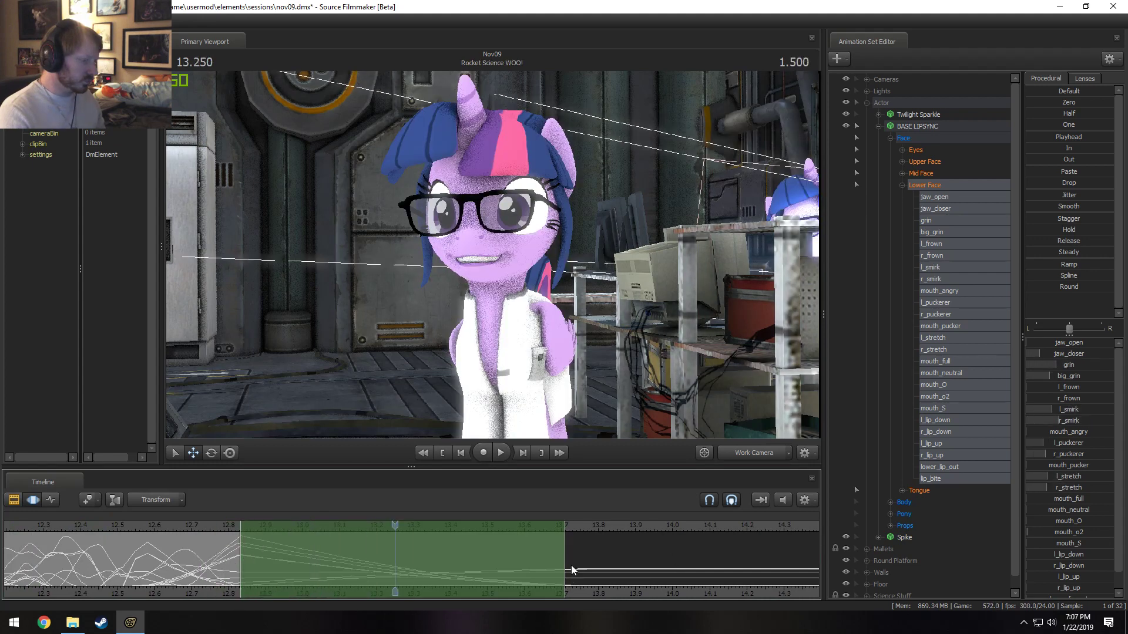
left_click_drag(572, 569, 378, 573, "shift")
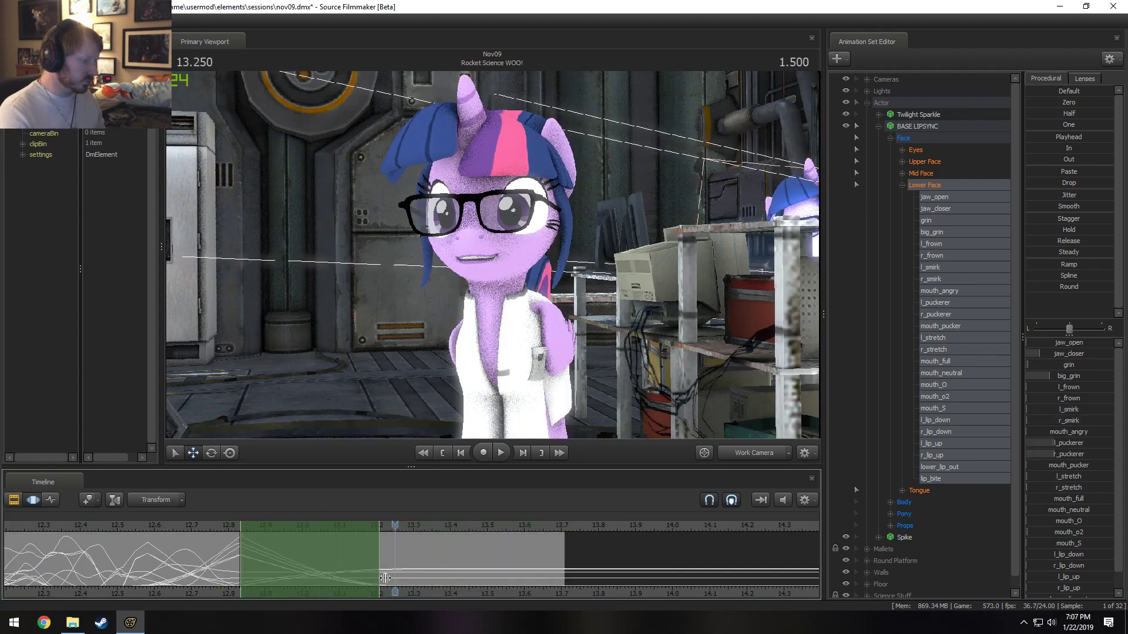
- Try the Smooth preset on the Lower Face controls over about 12.79 to 12.92 seconds and play the section back
left_click(242, 564)
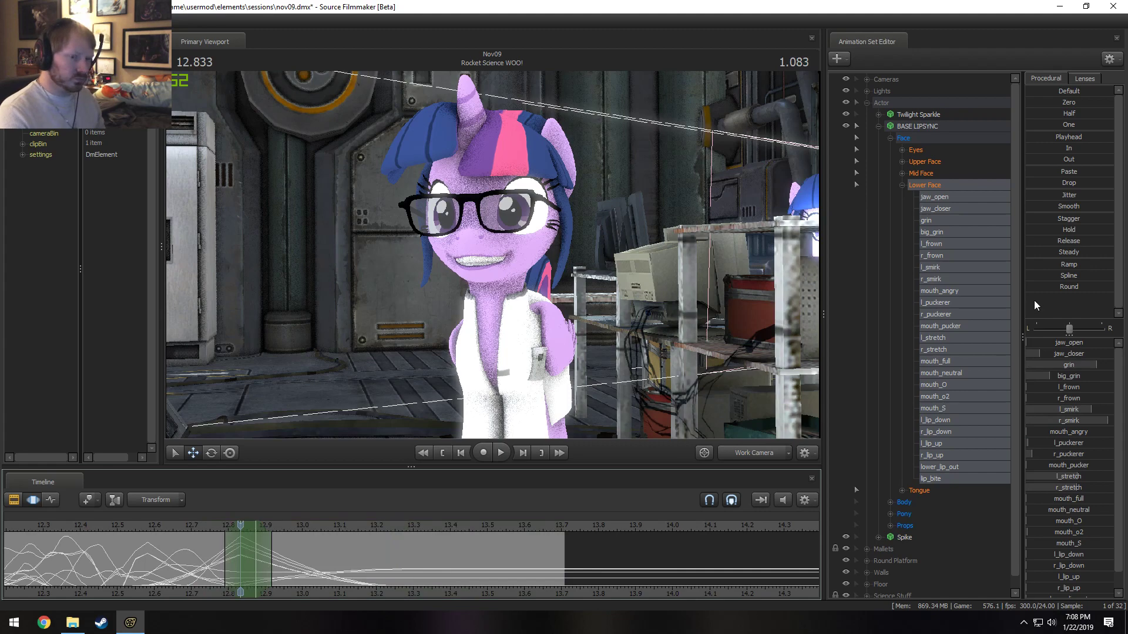
left_click(1063, 210)
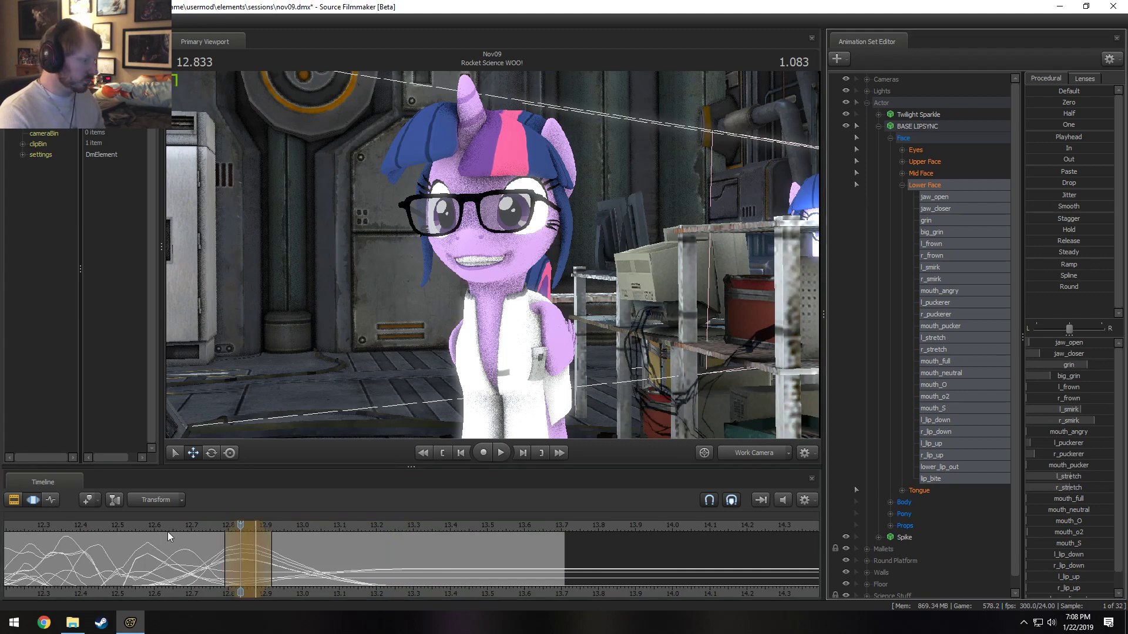
key("space")
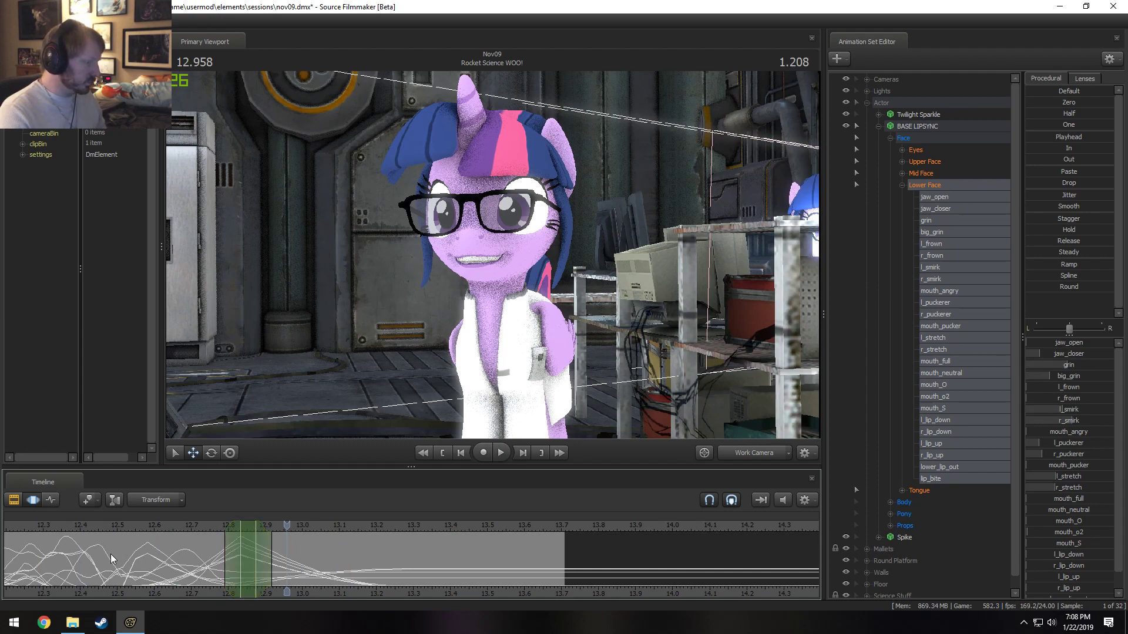
key("space")
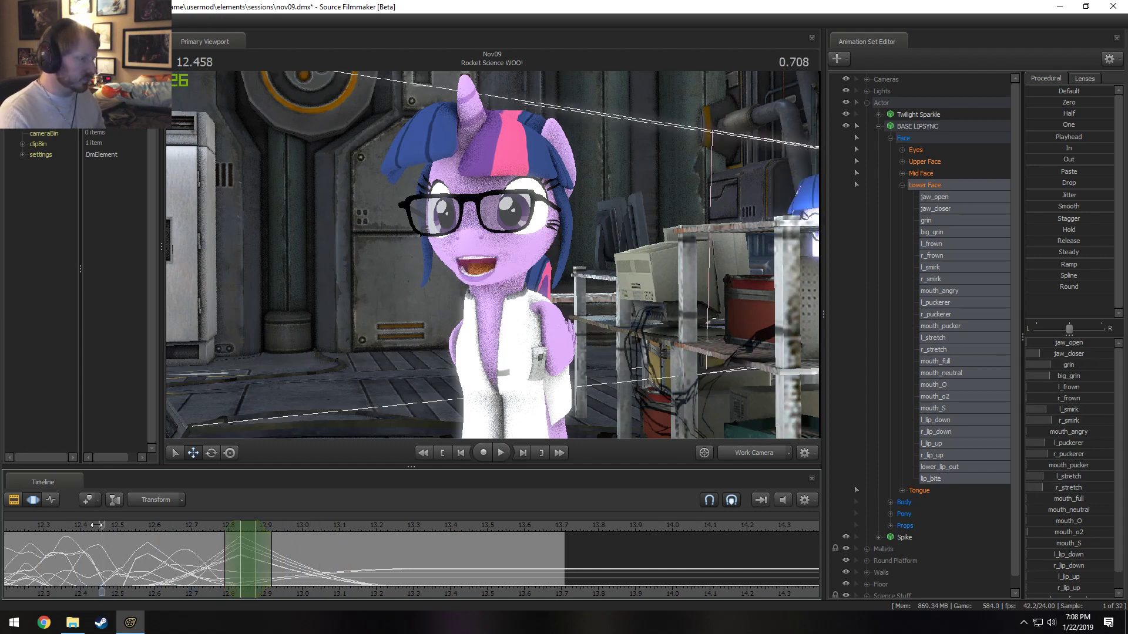
key("space")
- Smooth the Lower Face controls around 12.916 seconds, widen the selection to about 12.79 to 13.12 seconds, and play it back
middle_click_drag(168, 562, 271, 567)
left_click_drag(1058, 207, 1059, 207)
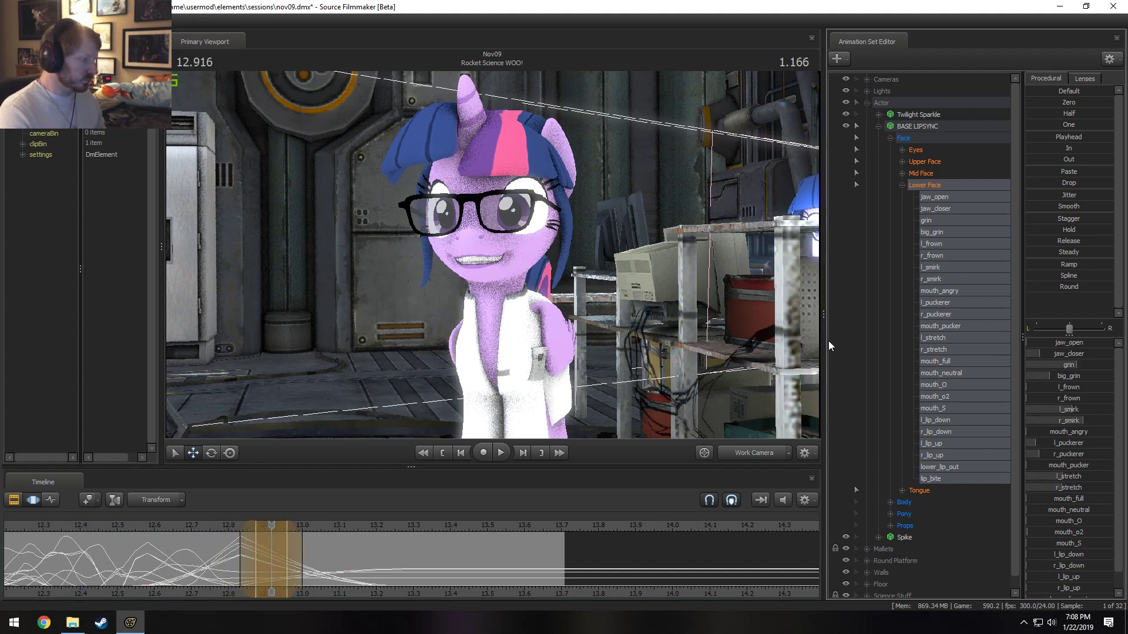
left_click(1057, 287)
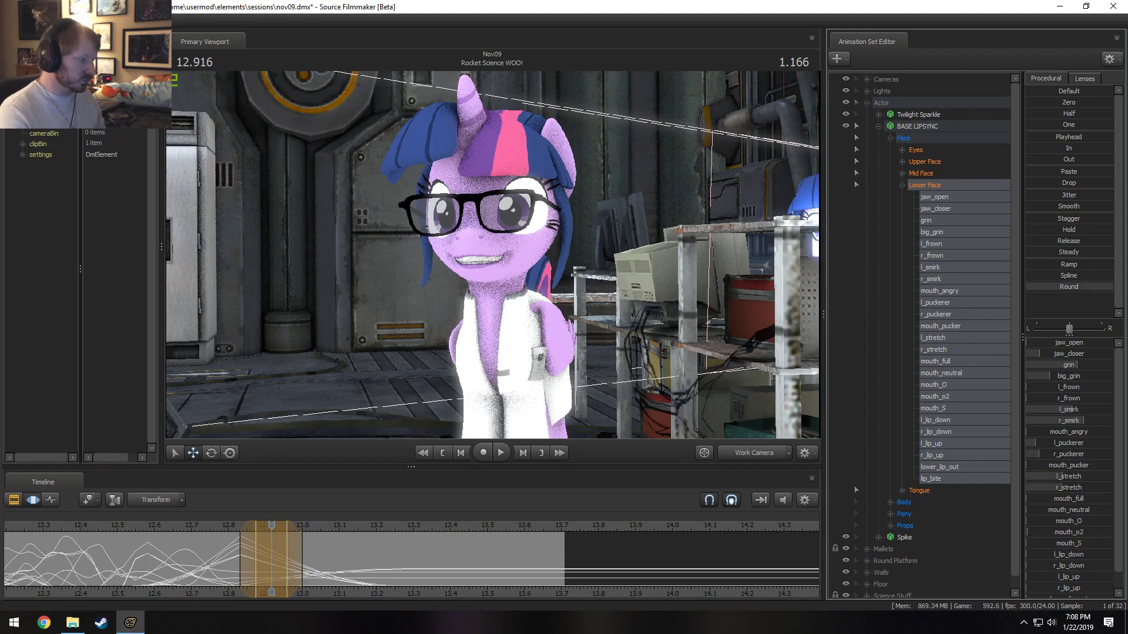
left_click(1062, 211)
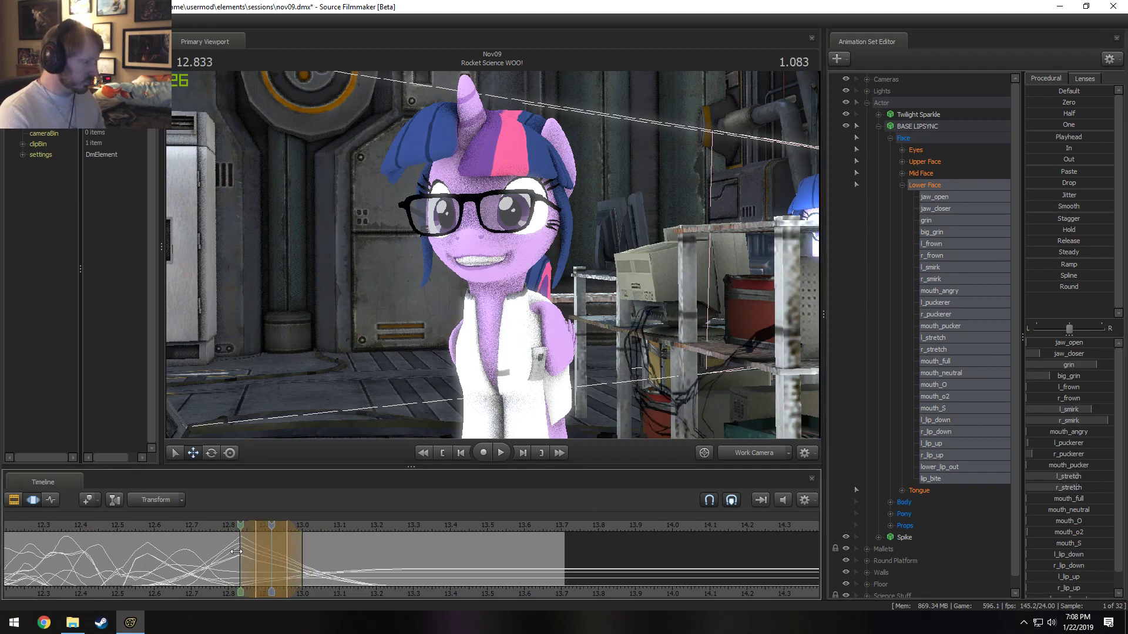
left_click_drag(245, 551, 341, 560)
left_click(178, 532)
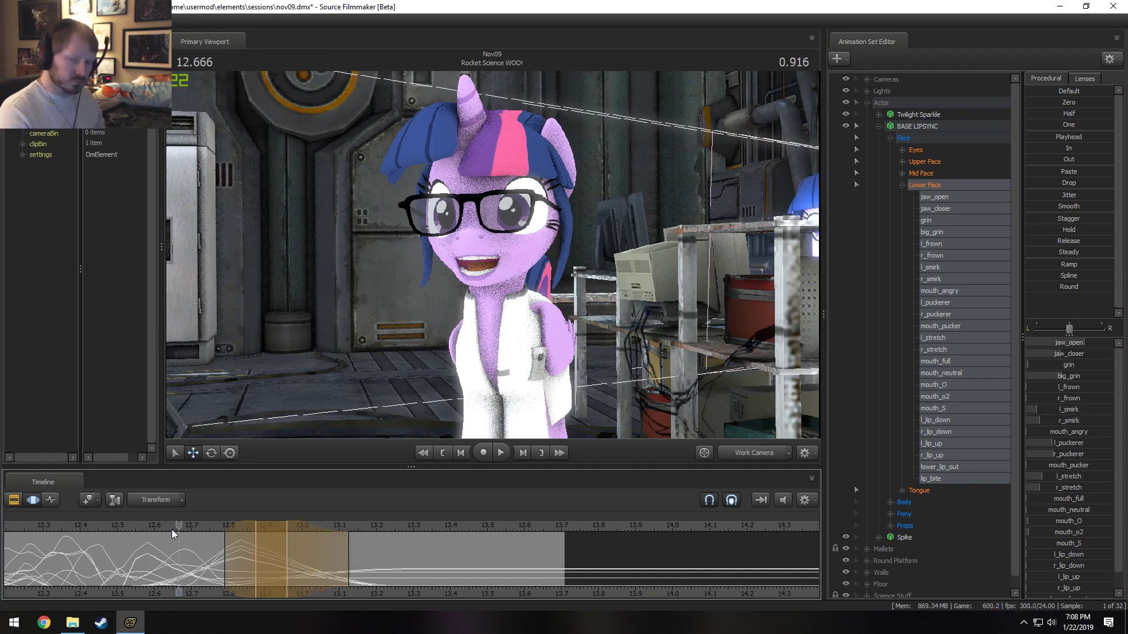
key("space")
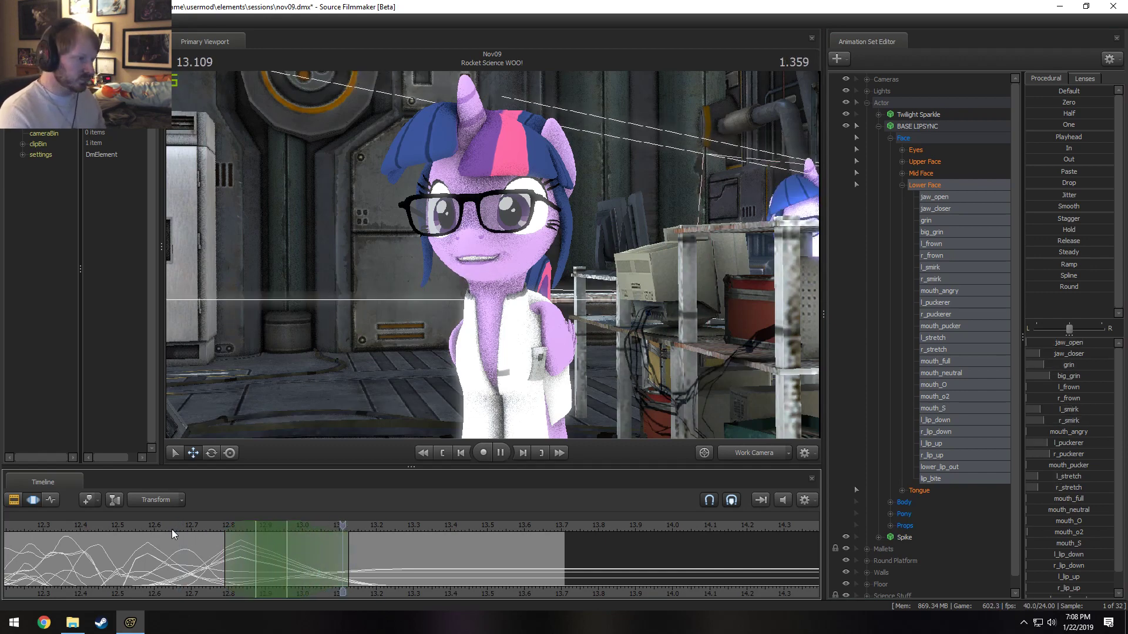
key("space")
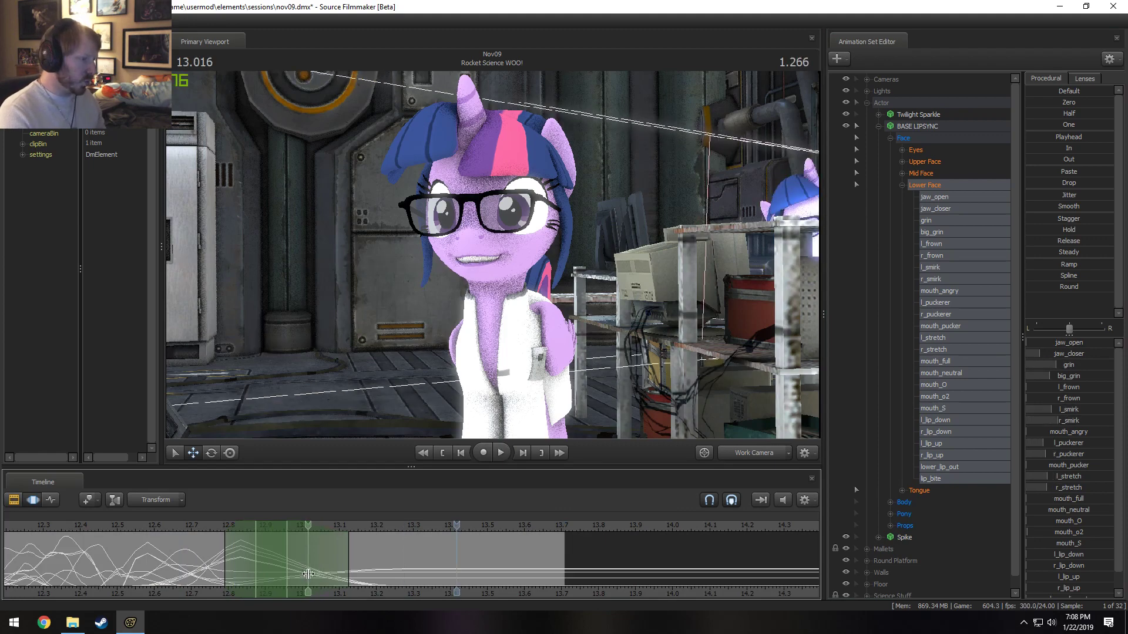
- Centre the time selection on 13.000 seconds, spanning about 12.87 to 13.12 seconds, and raise mouth_o2 to round the mouth
left_click(309, 575, "shift")
left_click(315, 575, "shift")
scroll(315, 576, "up", 3, "shift")
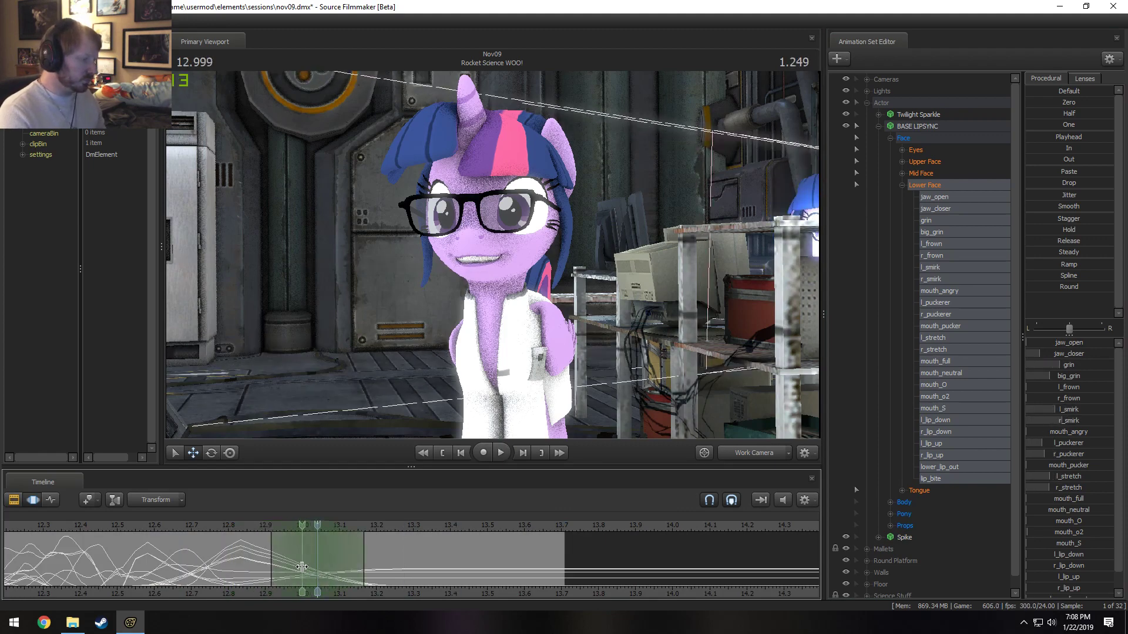
left_click(303, 569, "shift")
scroll(302, 569, "up", 1, "shift")
scroll(302, 569, "up", 3, "shift")
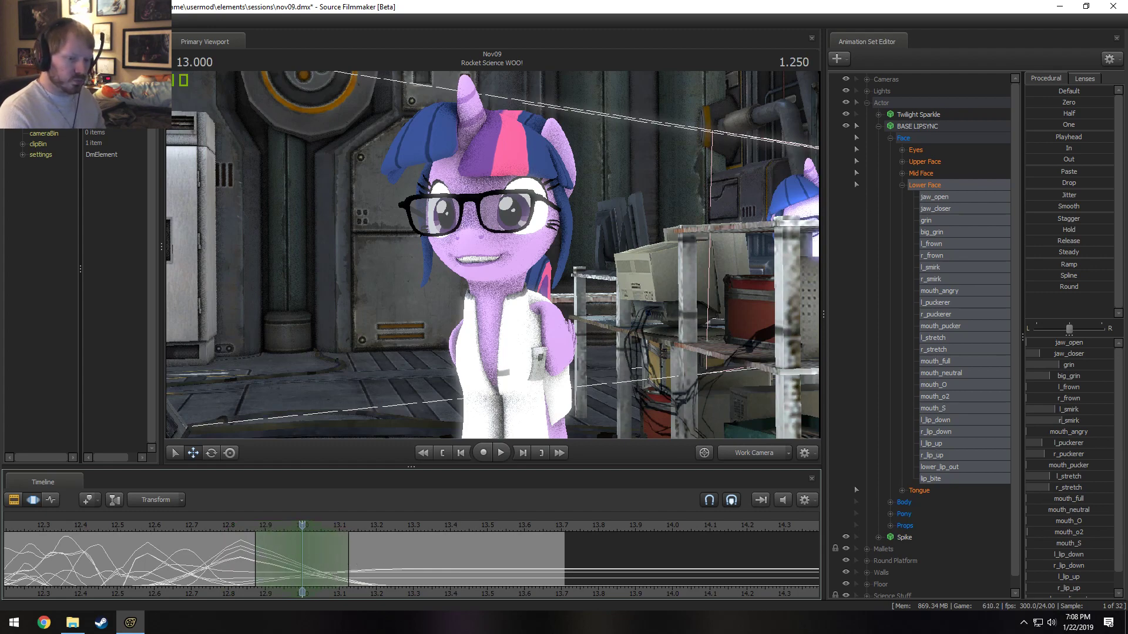
left_click_drag(1069, 532, 1090, 532)
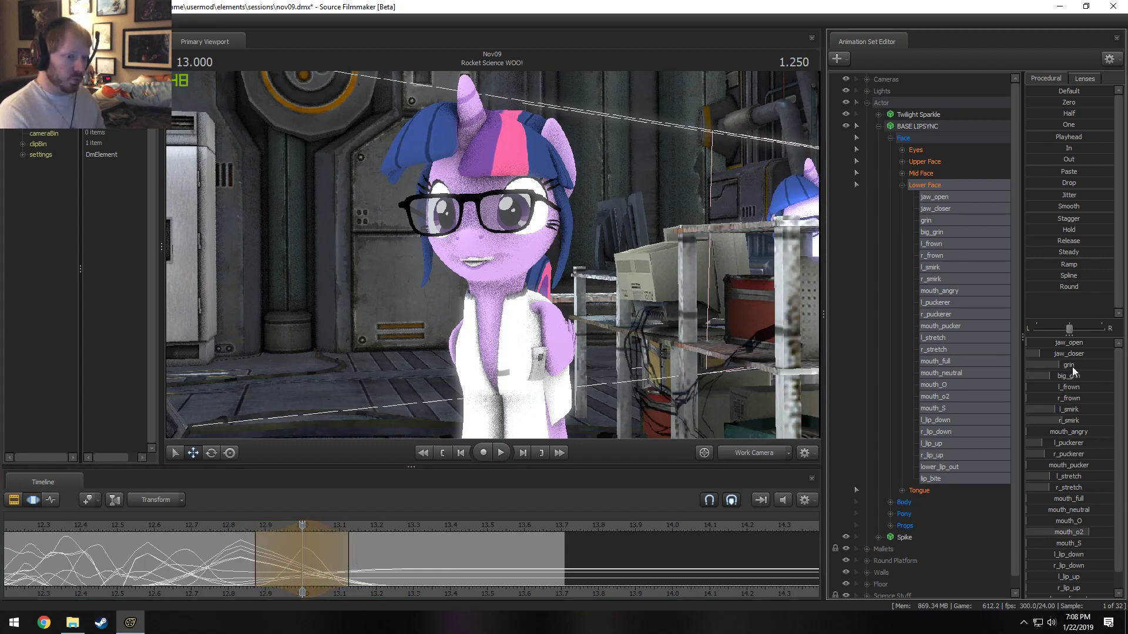
- Refine the rounded mouth at 13.000 seconds by lowering grin, big_grin and jaw_closer and raising l_puckerer and r_puckerer
left_click_drag(1073, 367, 1026, 366)
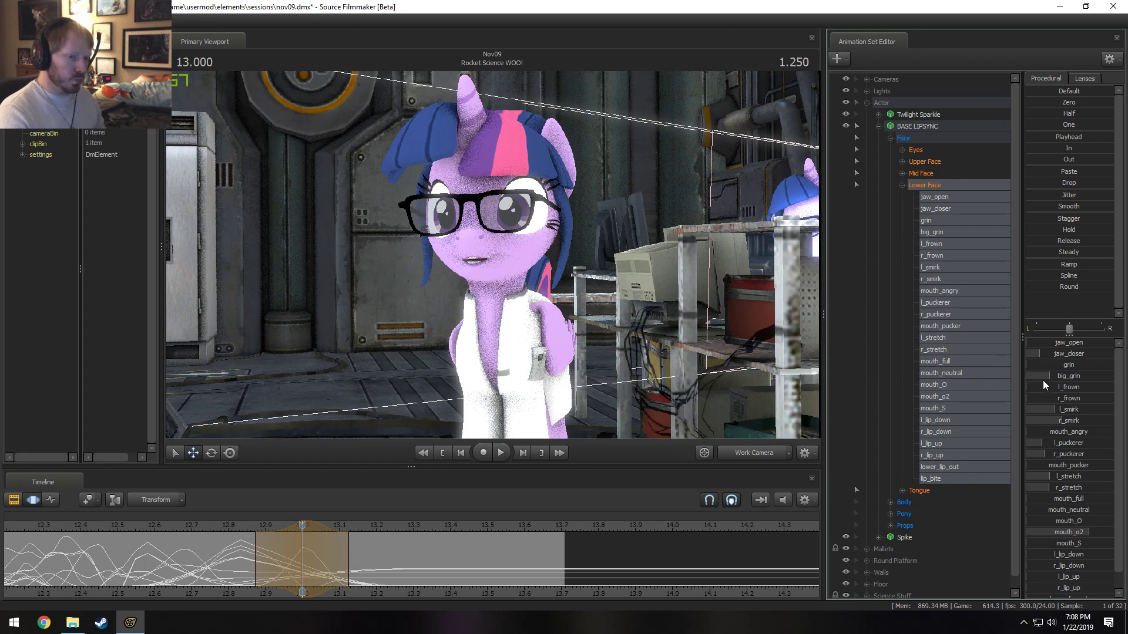
left_click(1062, 360)
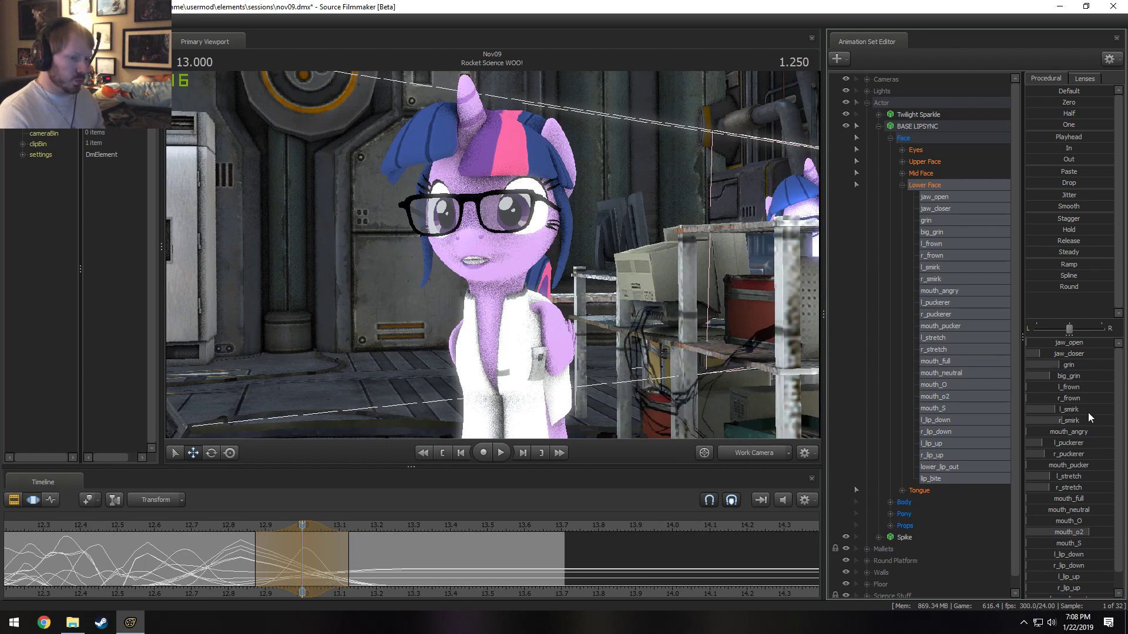
left_click_drag(1073, 362, 1039, 376)
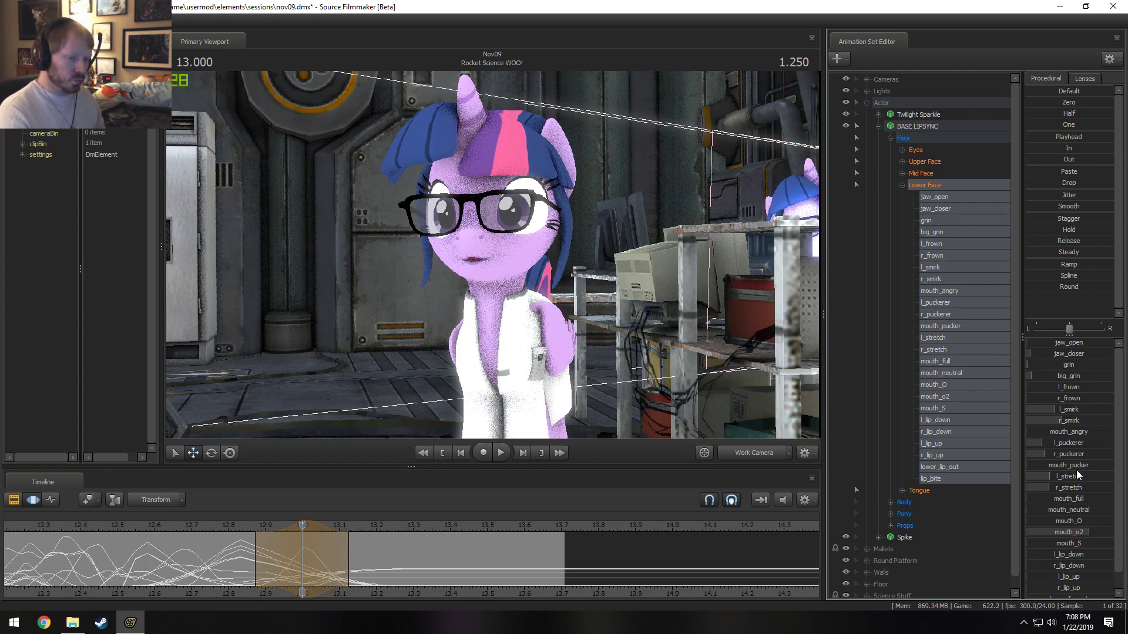
left_click_drag(1070, 446, 1074, 466)
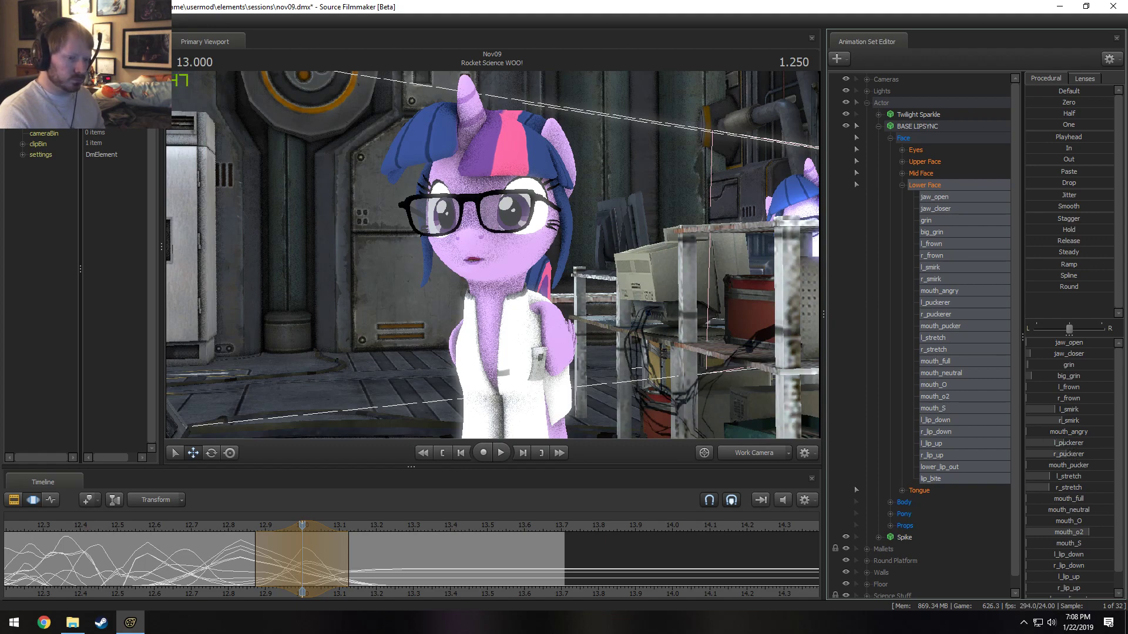
- Set the time selection to about 13.0 to 13.38 seconds, peaking at 13.125, raise jaw_open and mouth_O, and remove grin and big_grin
left_click_drag(303, 569, 453, 554)
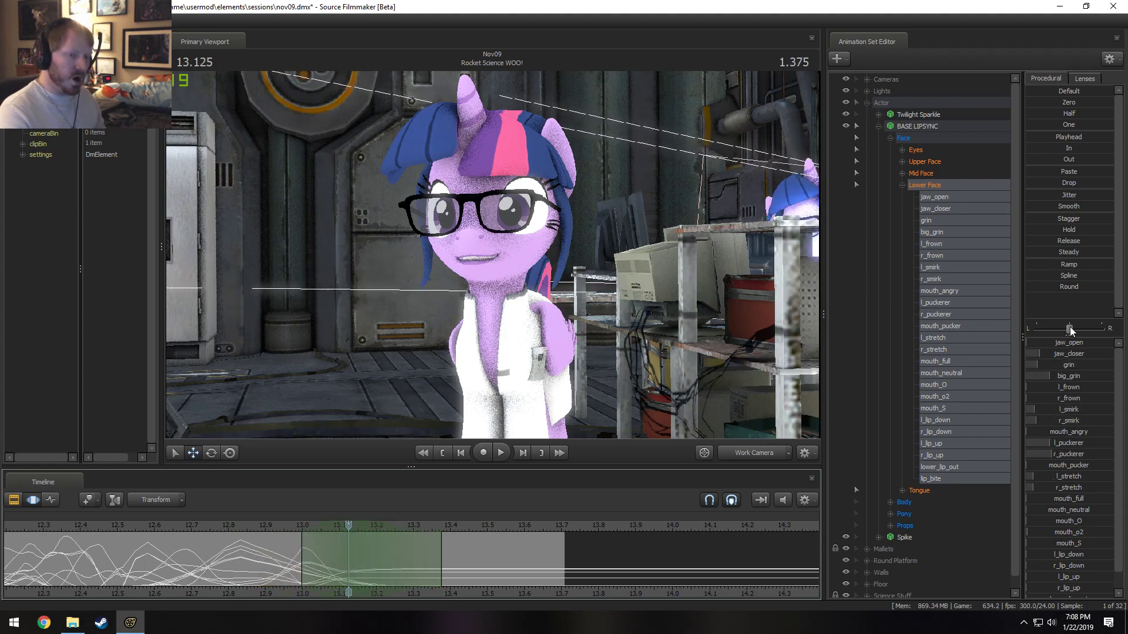
left_click_drag(1069, 345, 1094, 343)
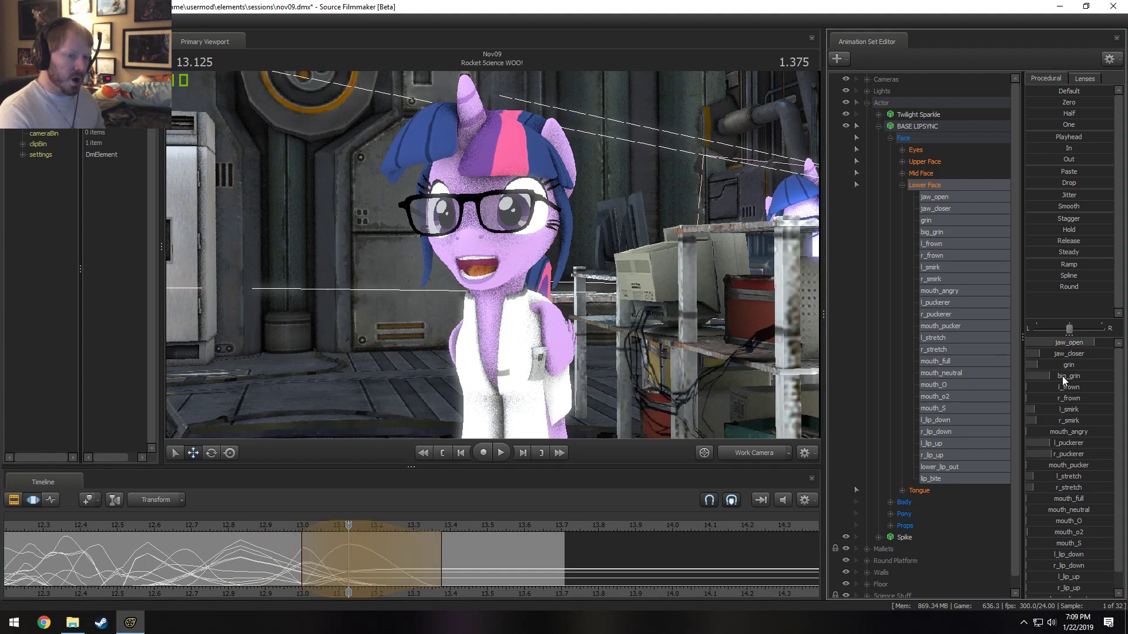
key("ctrl+z")
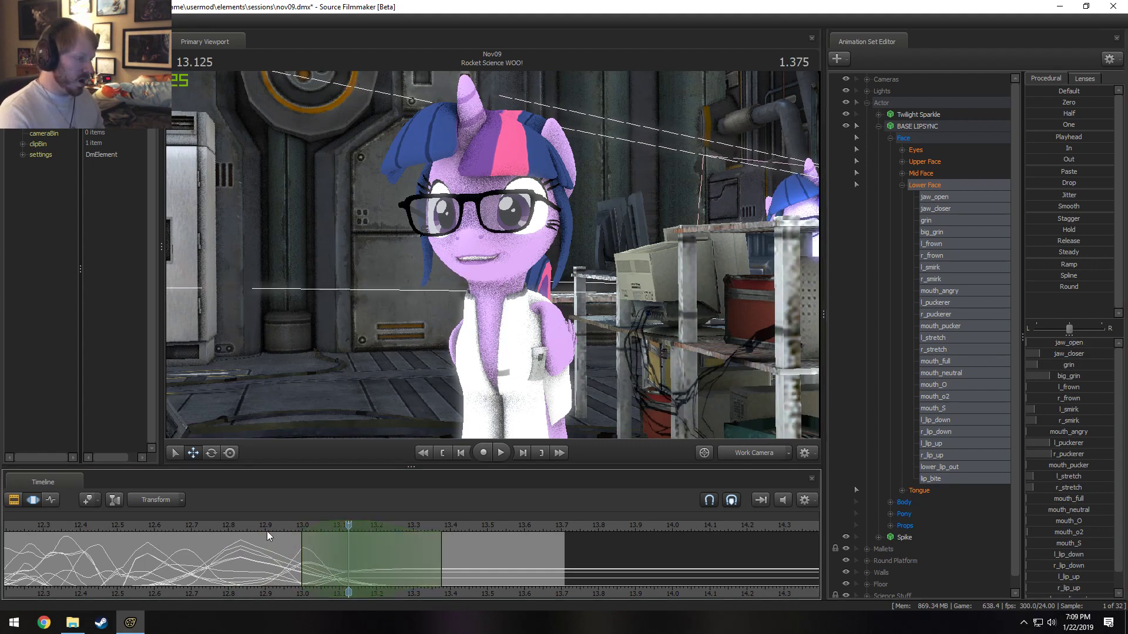
left_click_drag(1066, 367, 1089, 344)
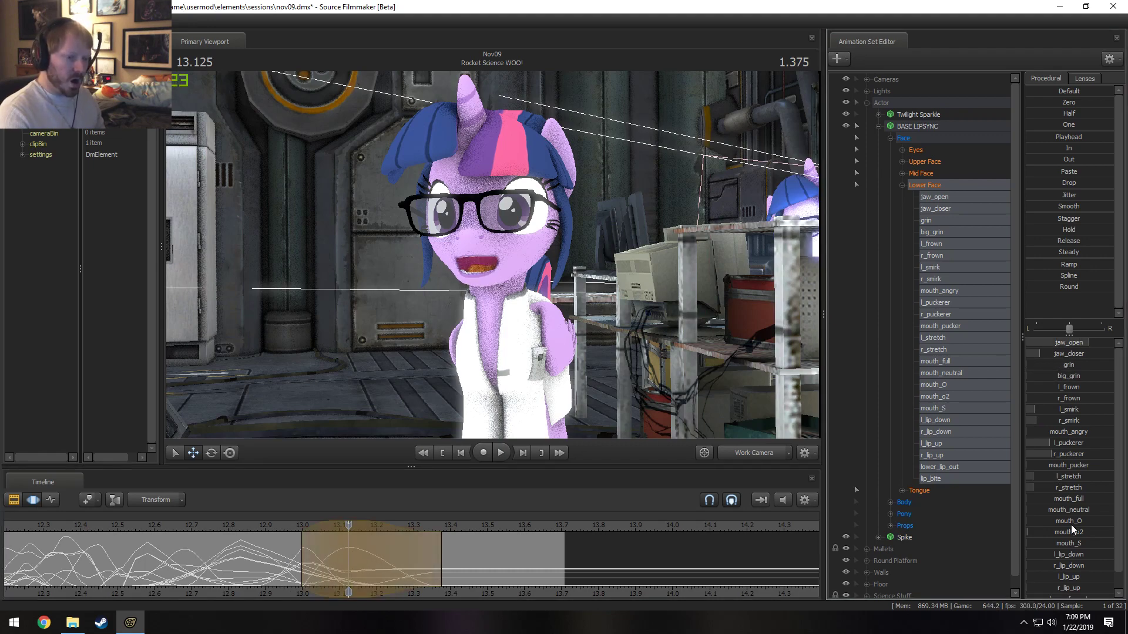
left_click_drag(1055, 521, 1070, 521)
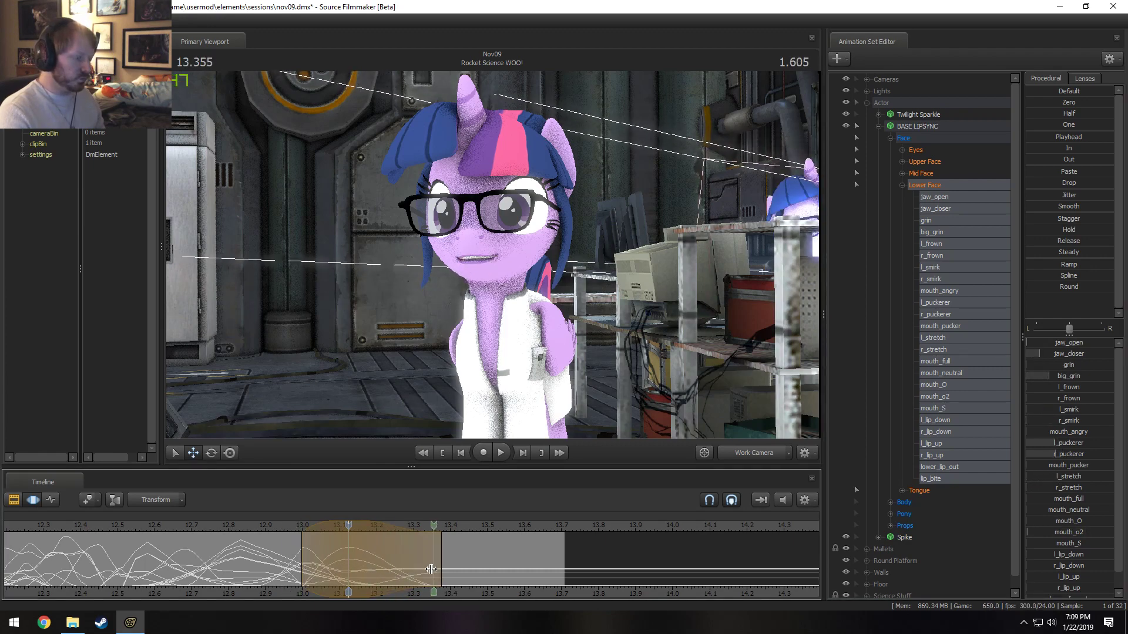
- Set an open-ended time selection ramping in from about 13.125 to 13.333 seconds, raise mouth_o2 to round the mouth, and play it back
left_click_drag(425, 570, 351, 565, "shift")
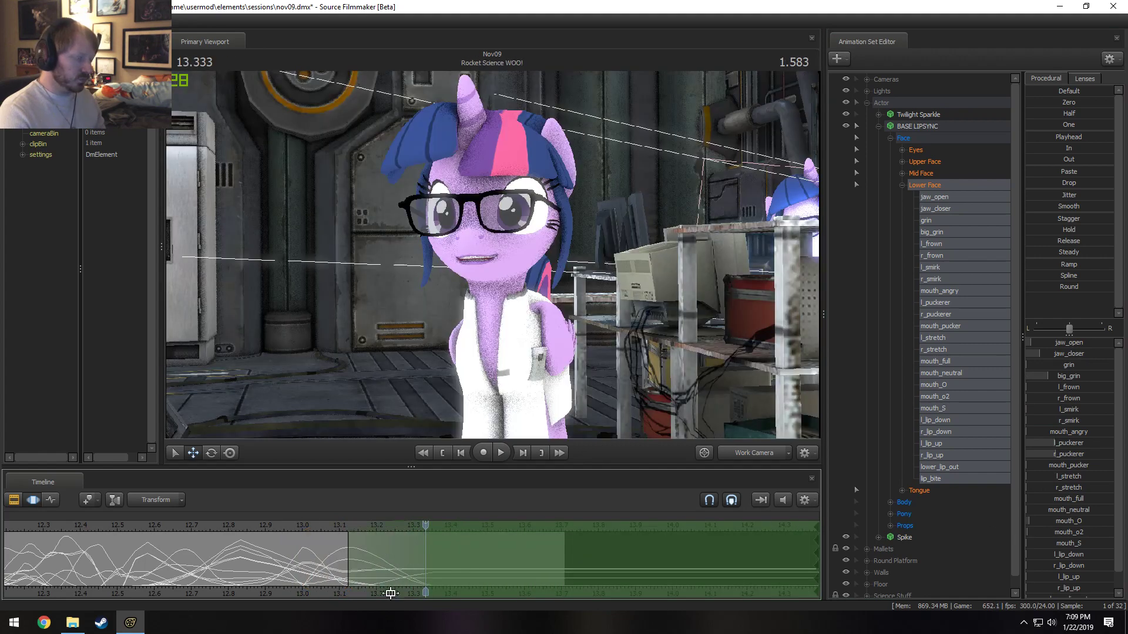
left_click_drag(1069, 533, 1097, 532)
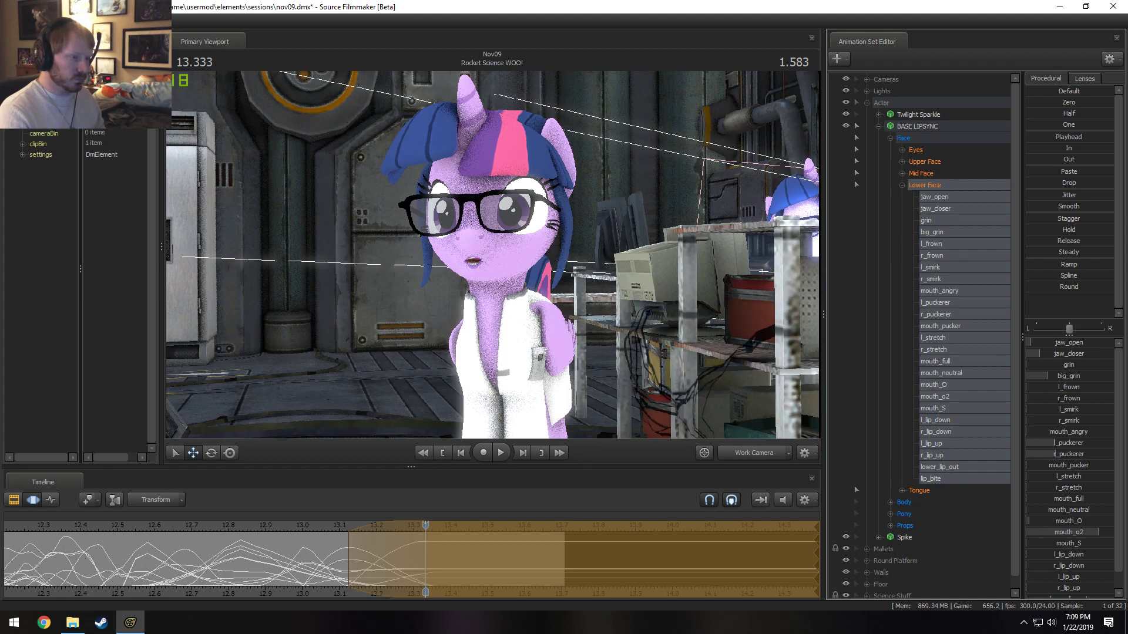
left_click(261, 527)
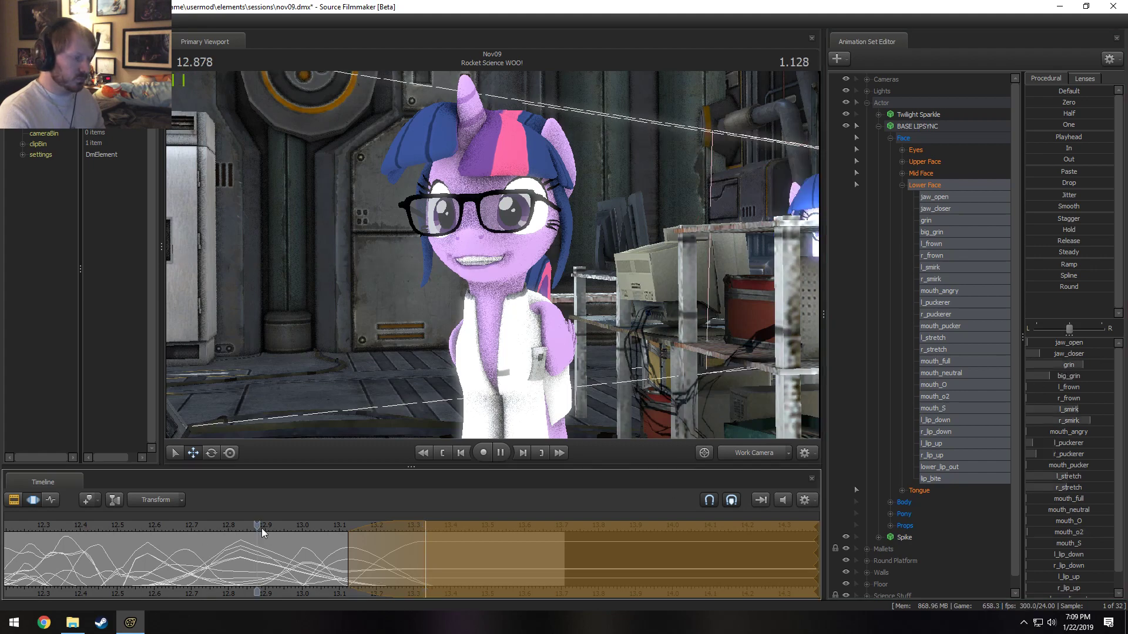
key("space")
key("space")
key("space")
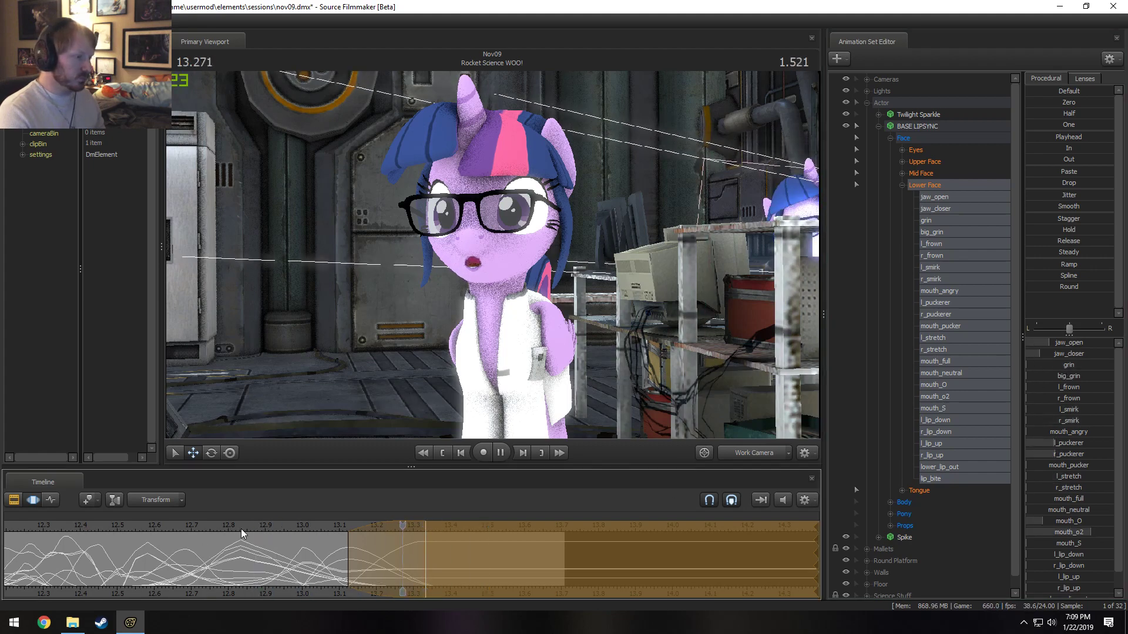
- Ramp the open-ended selection from about 13.29 to 13.458 seconds and blend the Lower Face controls towards the pose at 11.791 seconds
left_click(460, 575)
left_click_drag(460, 575, 468, 573)
key("bracketright")
scroll(468, 555, "up", 4, "shift")
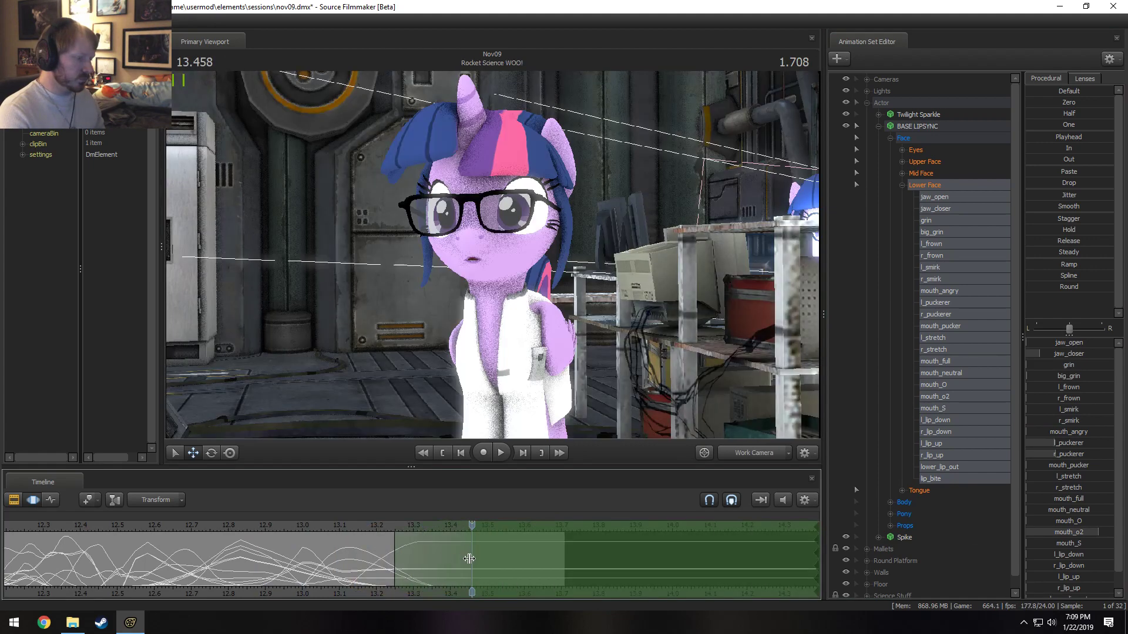
scroll(448, 562, "down", 4, "shift")
scroll(448, 562, "up", 4, "shift")
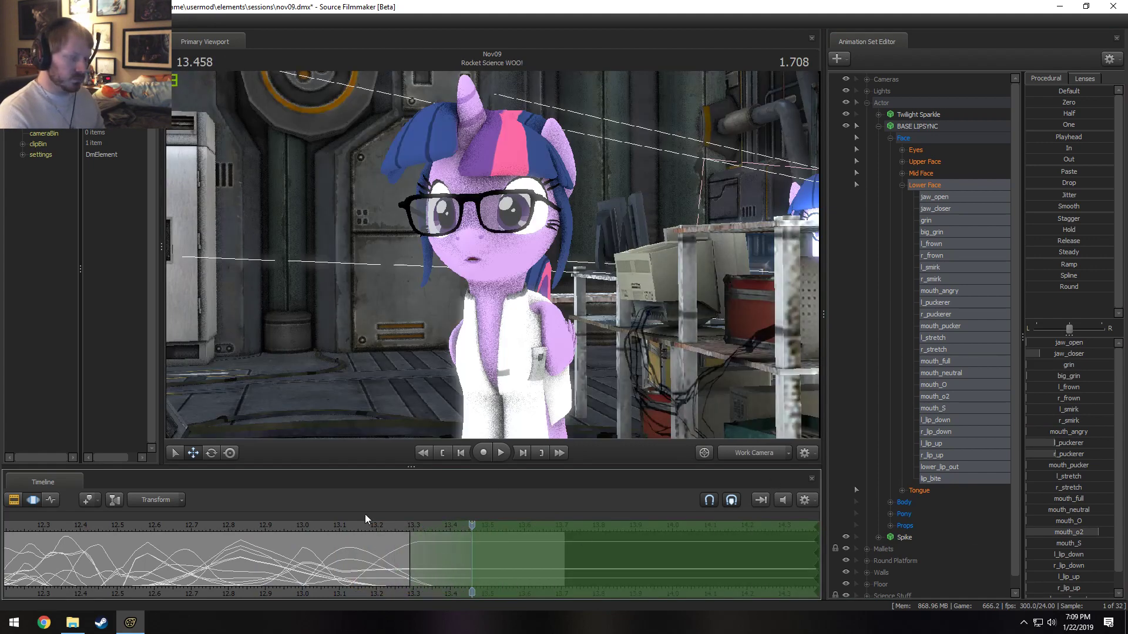
scroll(143, 574, "down", 3)
left_click(132, 528)
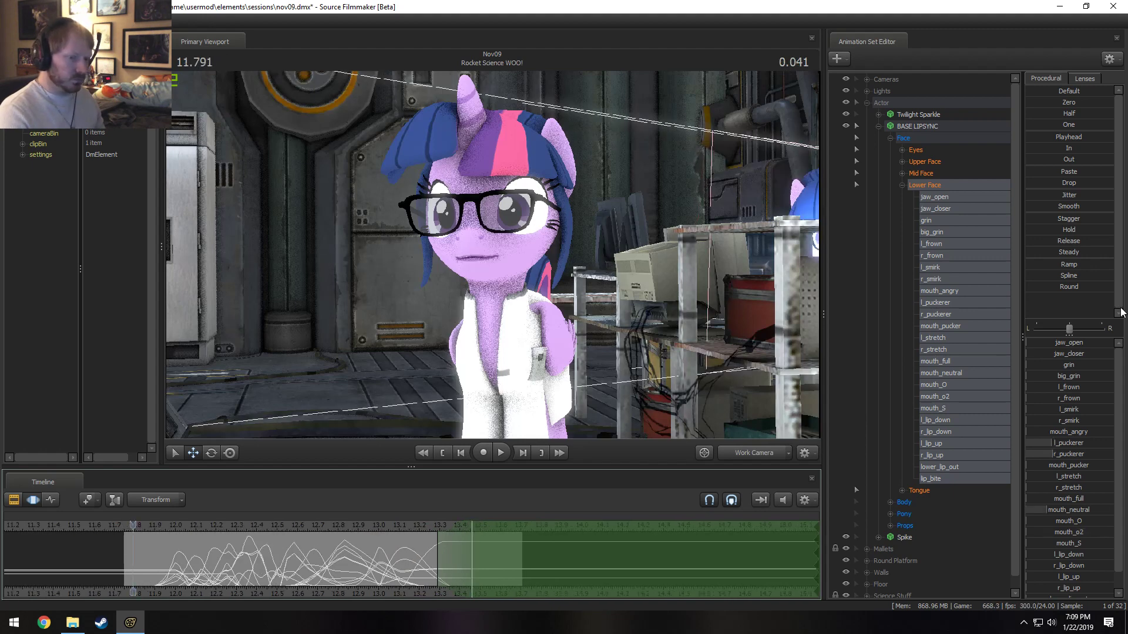
left_click(1044, 141)
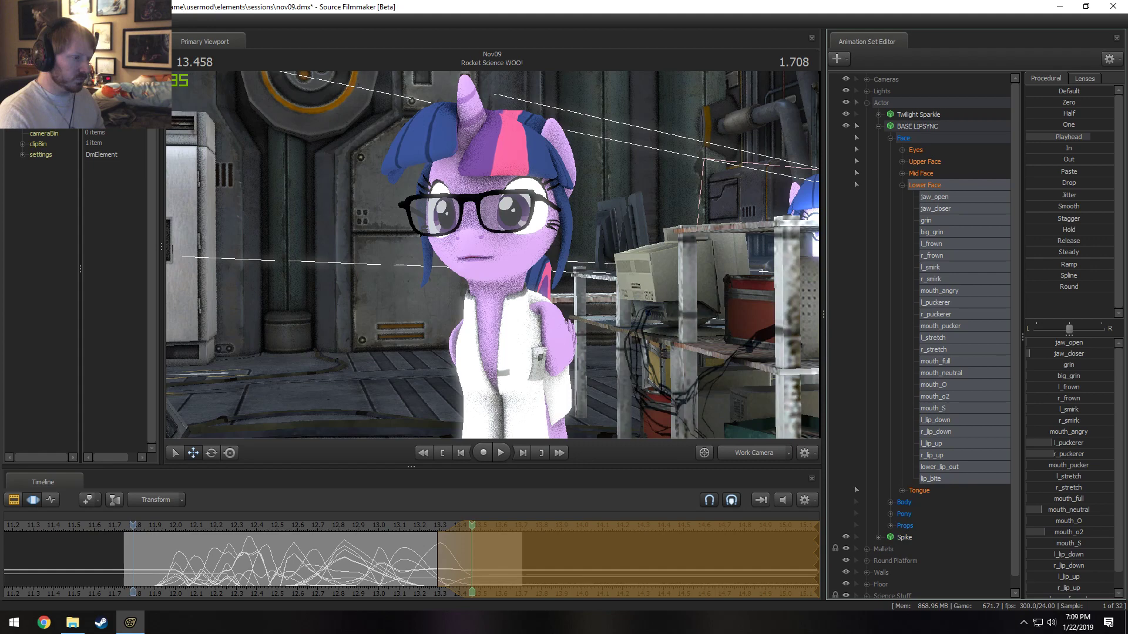
left_click_drag(1090, 141, 1122, 153)
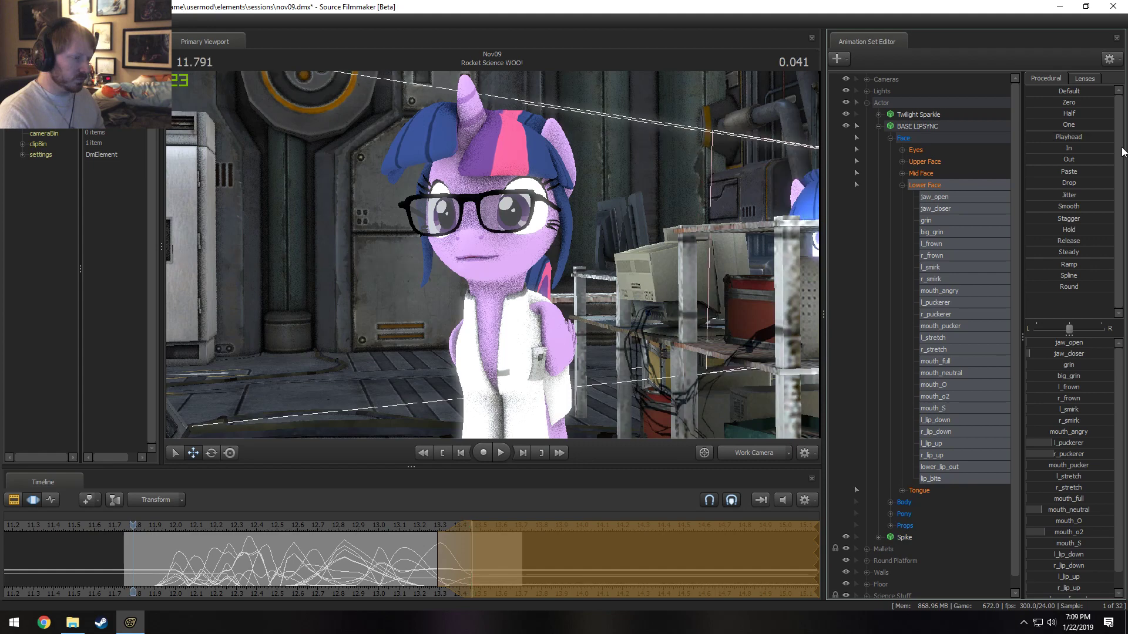
left_click_drag(464, 529, 474, 537)
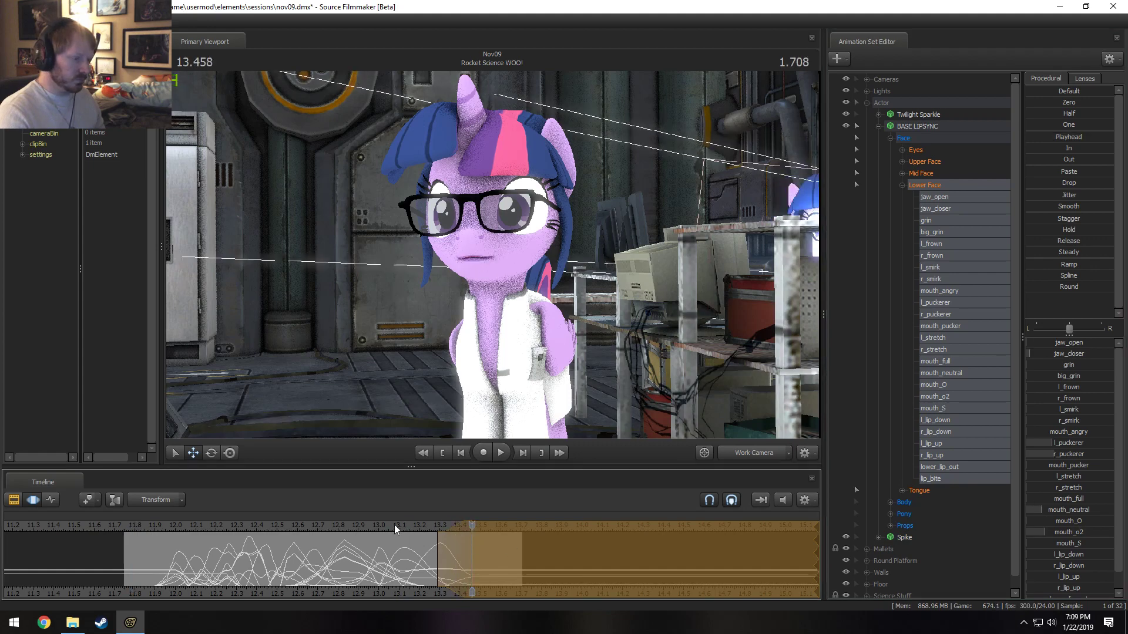
- Extend the closing ramp so the hold starts at about 13.54 seconds, and play back the end of the line
left_click(350, 526)
key("space")
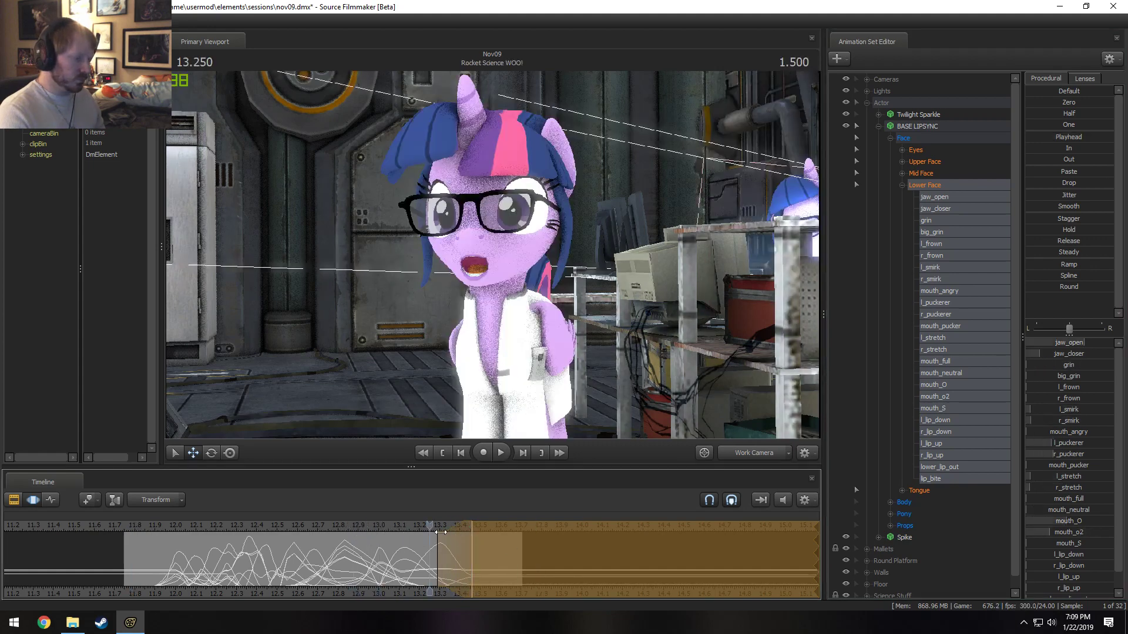
left_click(474, 541)
left_click_drag(472, 544, 488, 546)
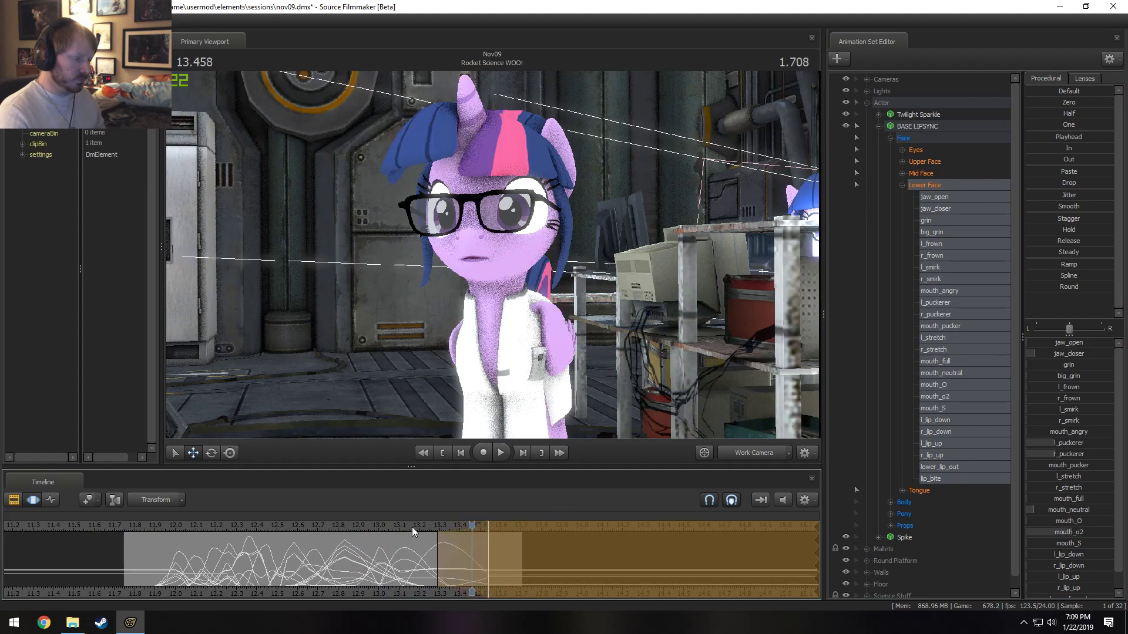
left_click(411, 527)
key("space")
key("space")
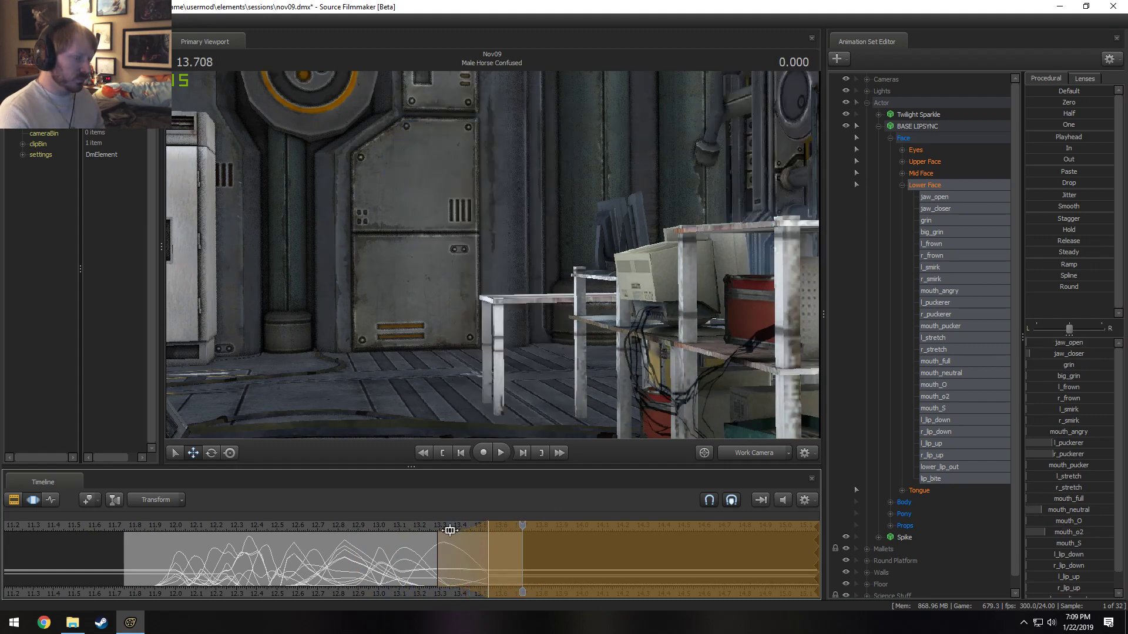
- At 13.541 seconds, raise grin, big_grin, l_smirk, r_smirk and jaw_closer, and lower l_puckerer, r_puckerer and mouth_o2
left_click(492, 539)
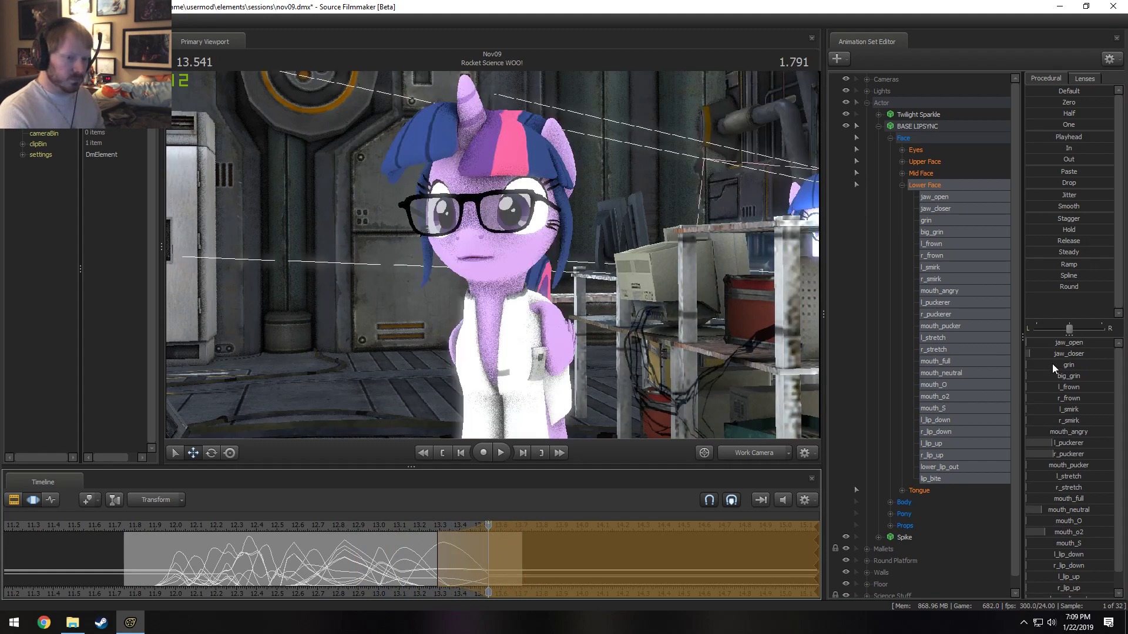
left_click_drag(1052, 364, 1057, 365)
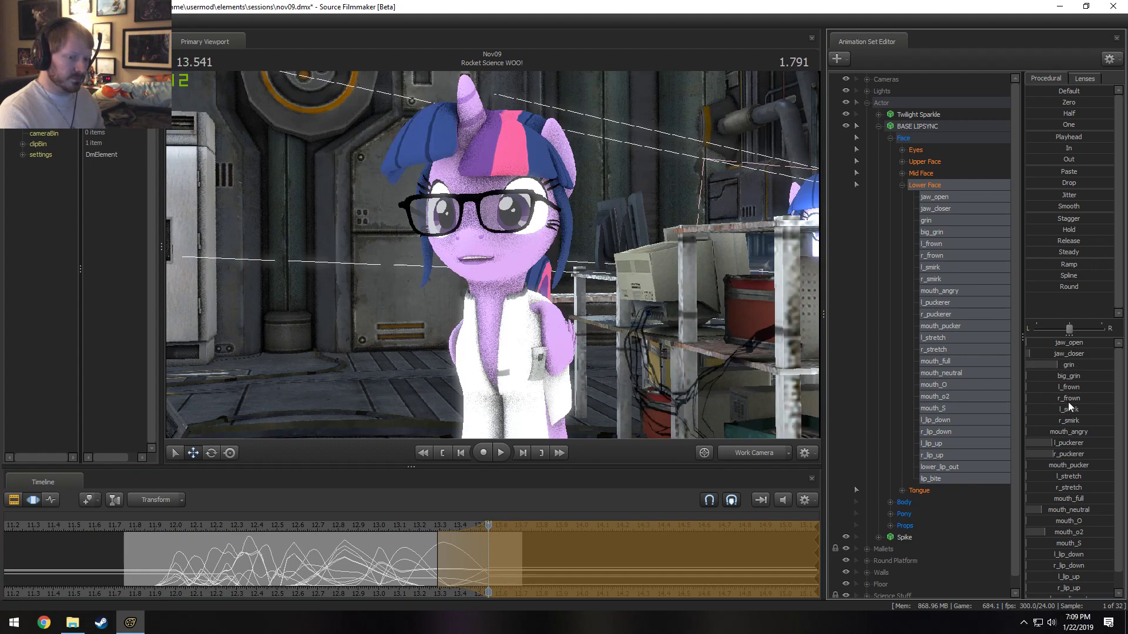
left_click_drag(1067, 445, 1059, 446)
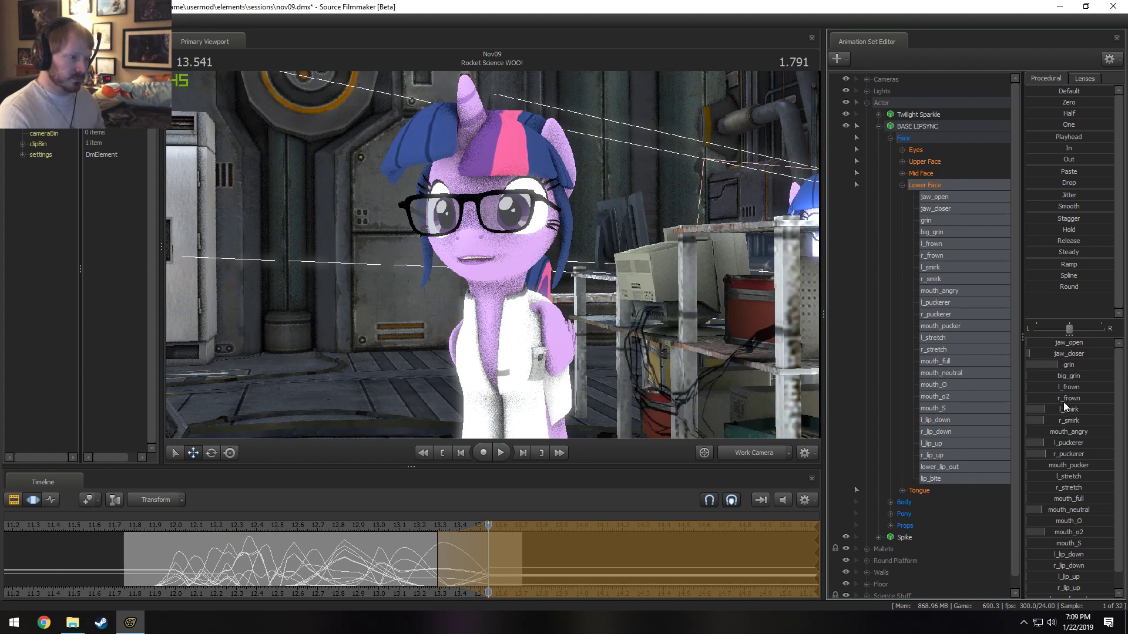
mouse_move(1068, 379)
left_mouse_down()
mouse_move(1064, 345)
mouse_move(1058, 365)
left_mouse_up()
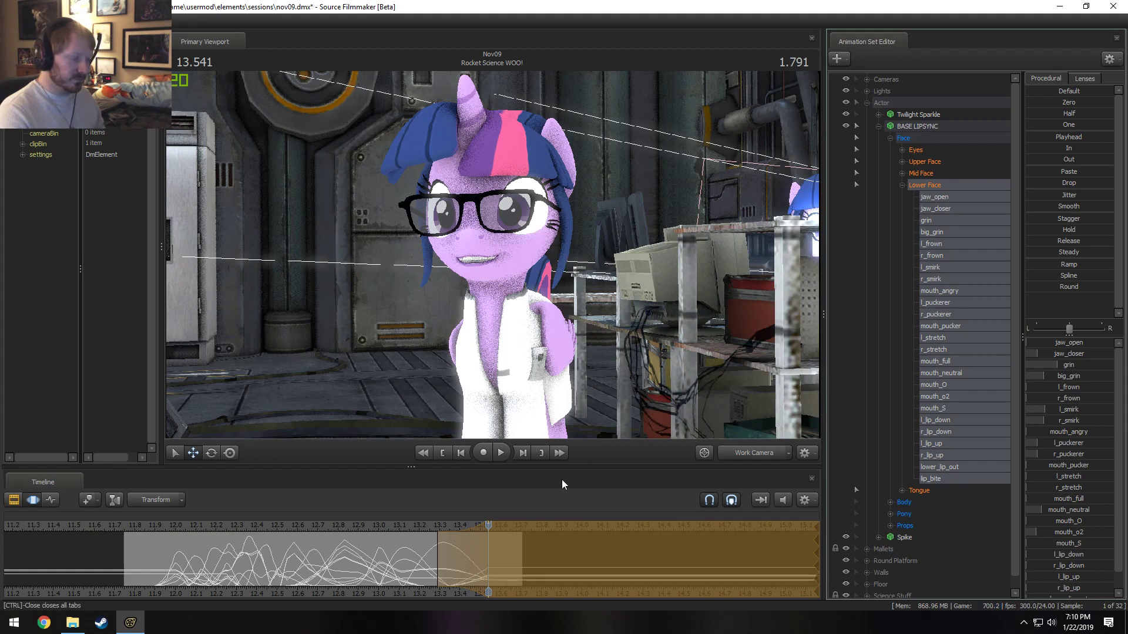
- Retime the closing mouth transition slightly later, spanning about 13.33 to 13.58 seconds, and play the line back
left_click_drag(416, 551, 255, 551)
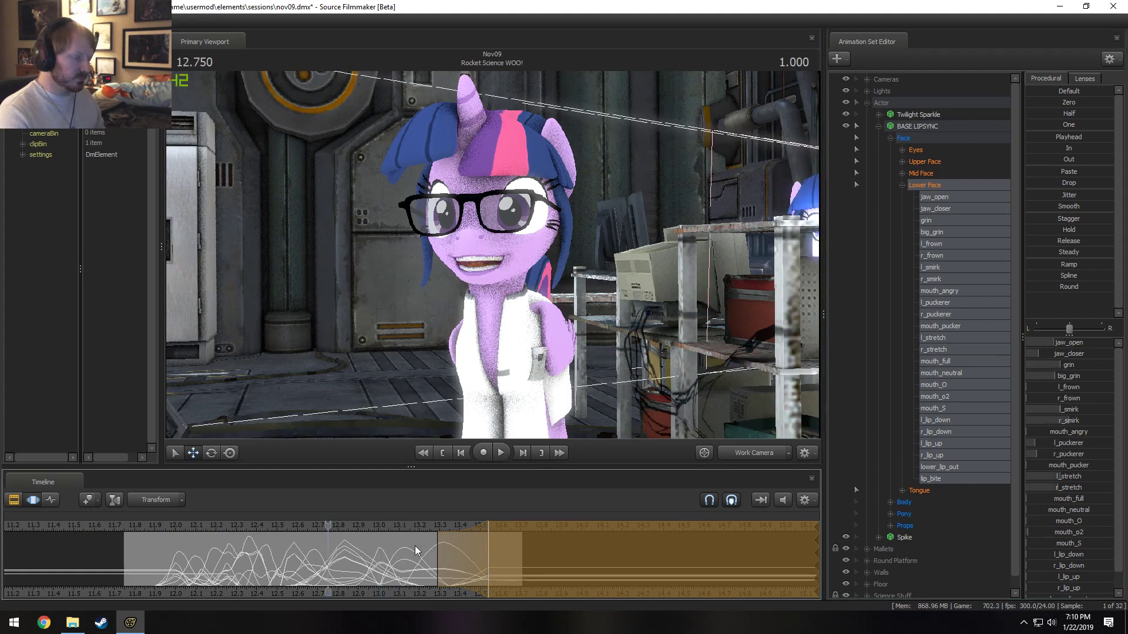
key("space")
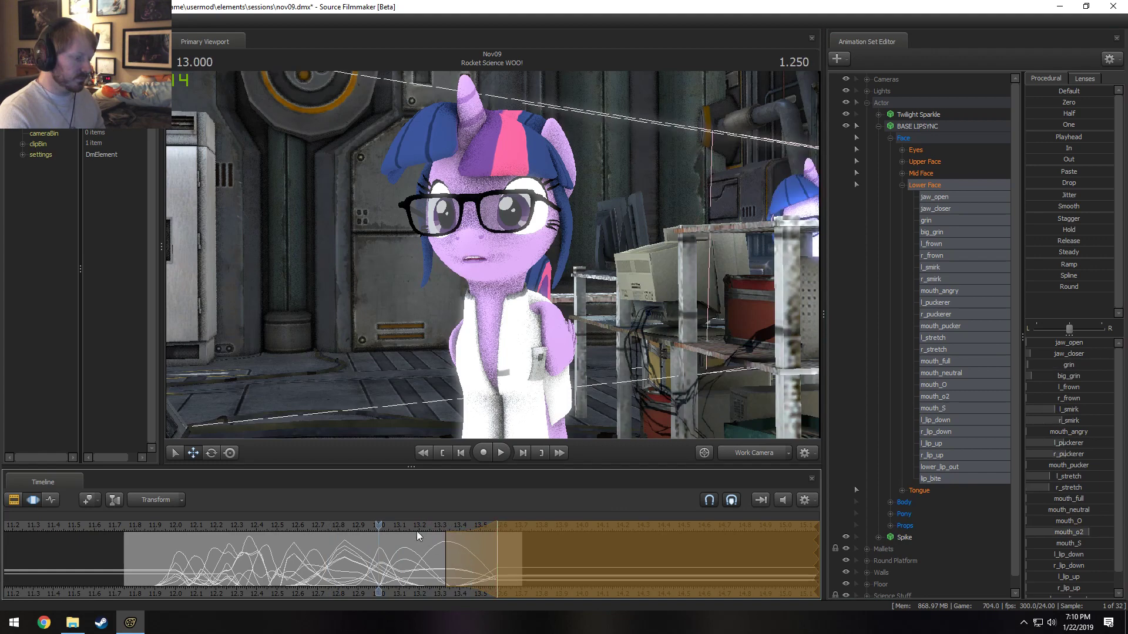
key("space")
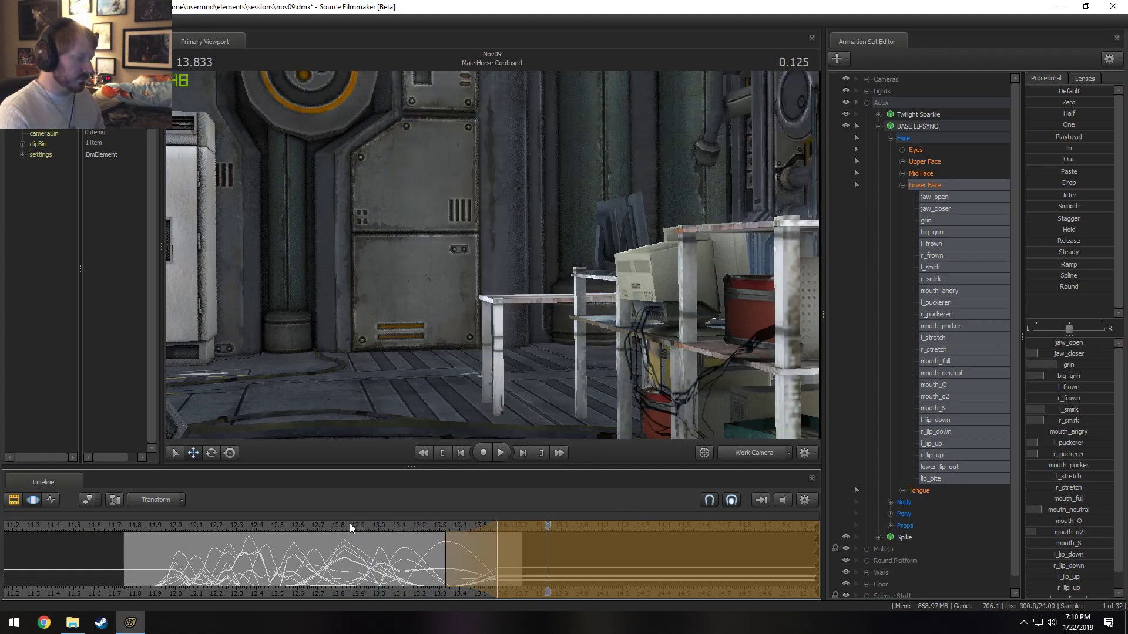
left_click_drag(496, 551, 513, 551)
left_click_drag(375, 528, 420, 530)
key("space")
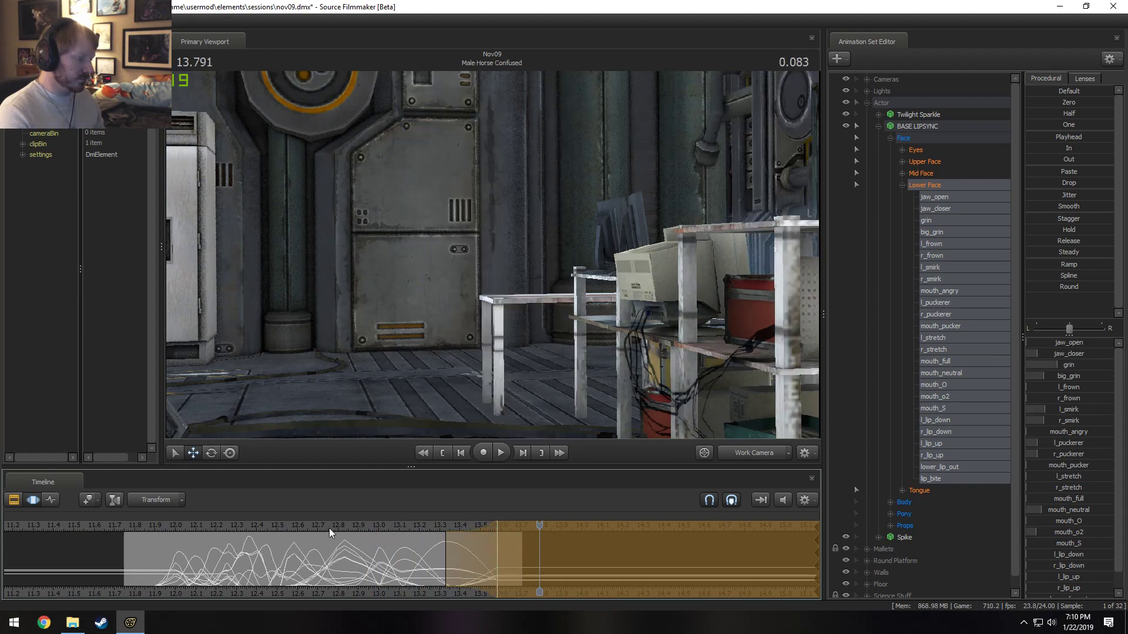
left_click(182, 528)
key("space")
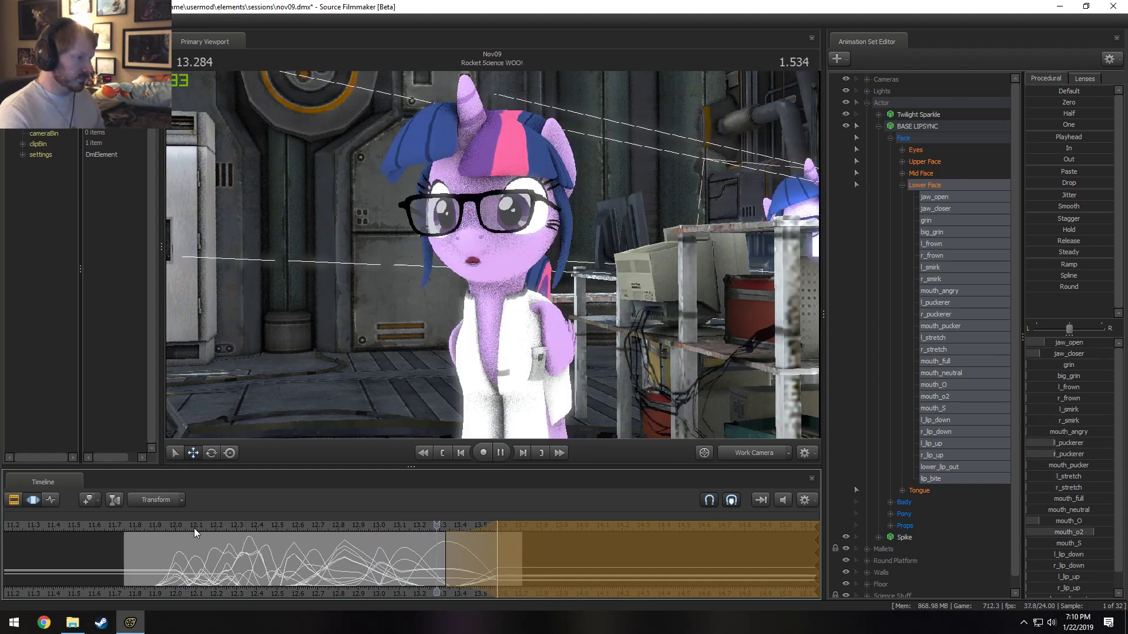
- Select about 13.04 to 13.29 seconds, peaking at 13.166, and reshape the open mouth with lower puckerers and higher stretch and smirk controls
scroll(377, 580, "up", 2)
key("shift")
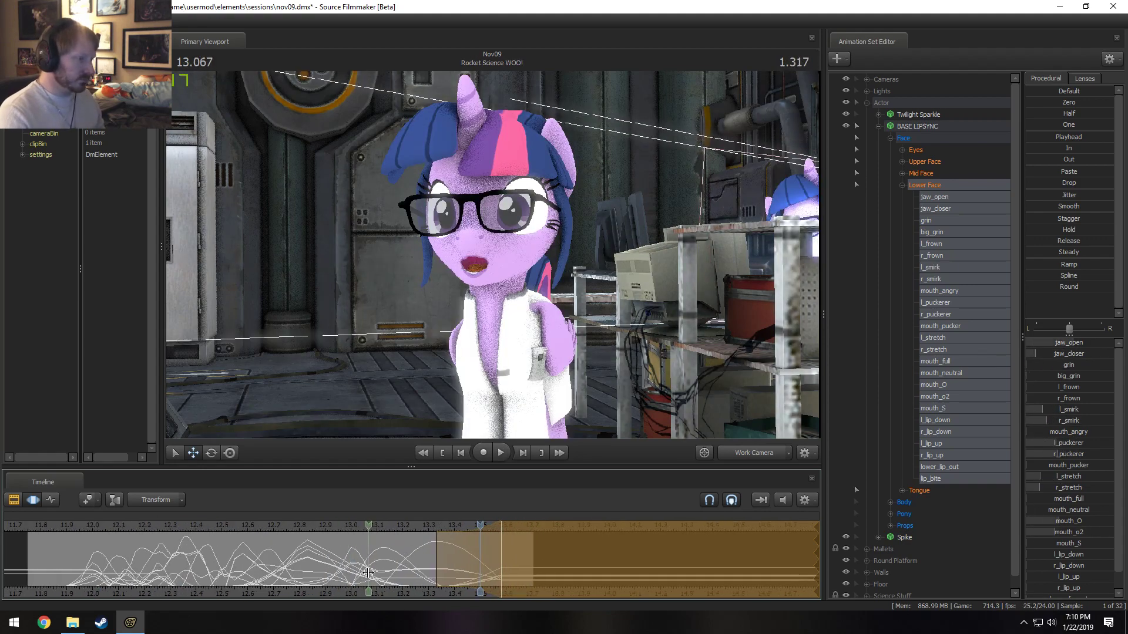
left_click(394, 577)
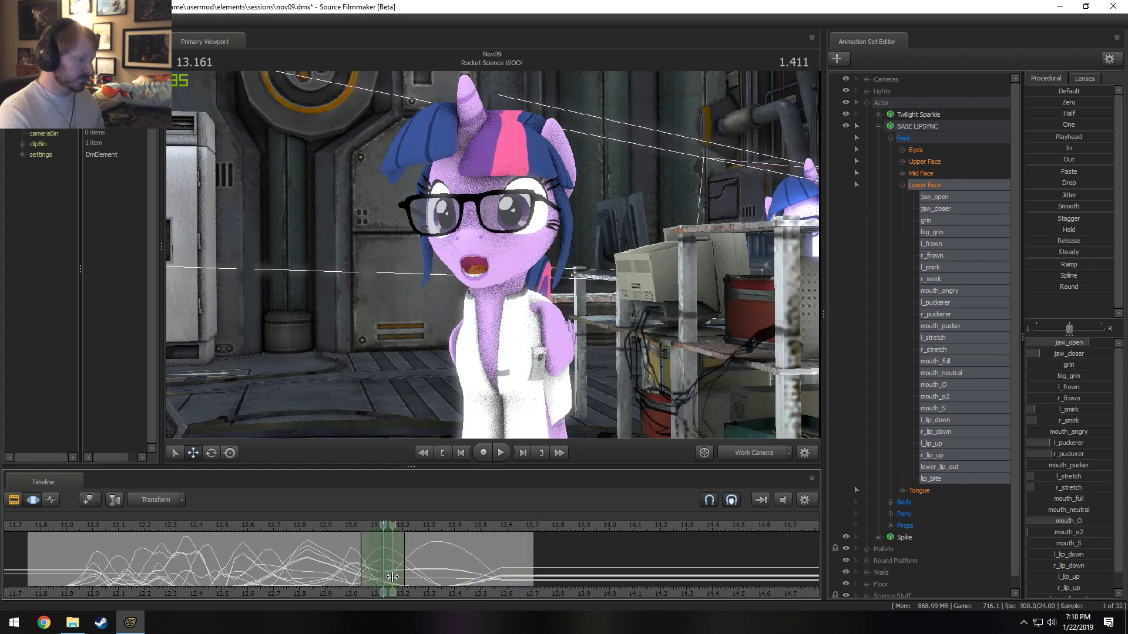
left_click_drag(391, 577, 380, 572)
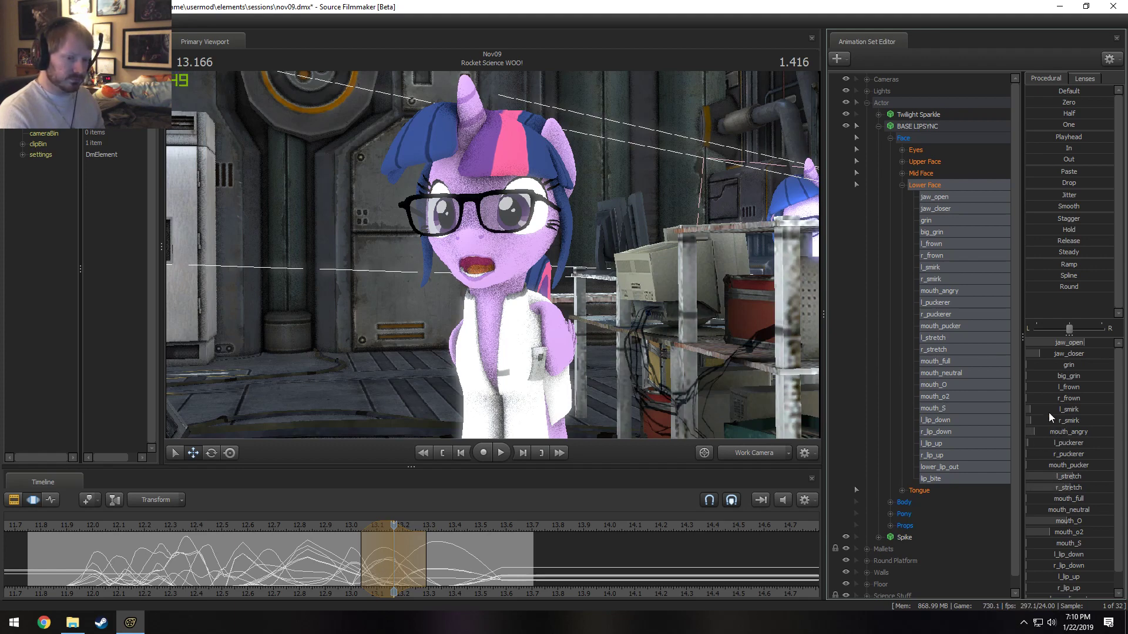
left_click_drag(1074, 420, 1120, 420)
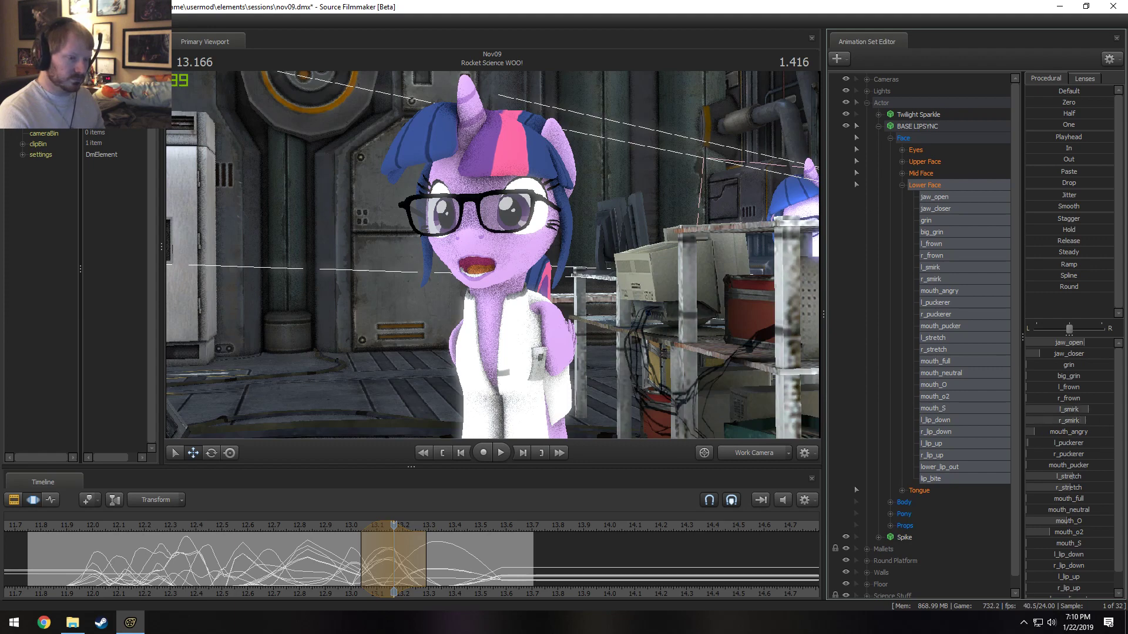
- Play back the open-mouth pose, change the falloff around 13.166 seconds to a sharp peak, and play it back again
left_click(334, 524)
key("space")
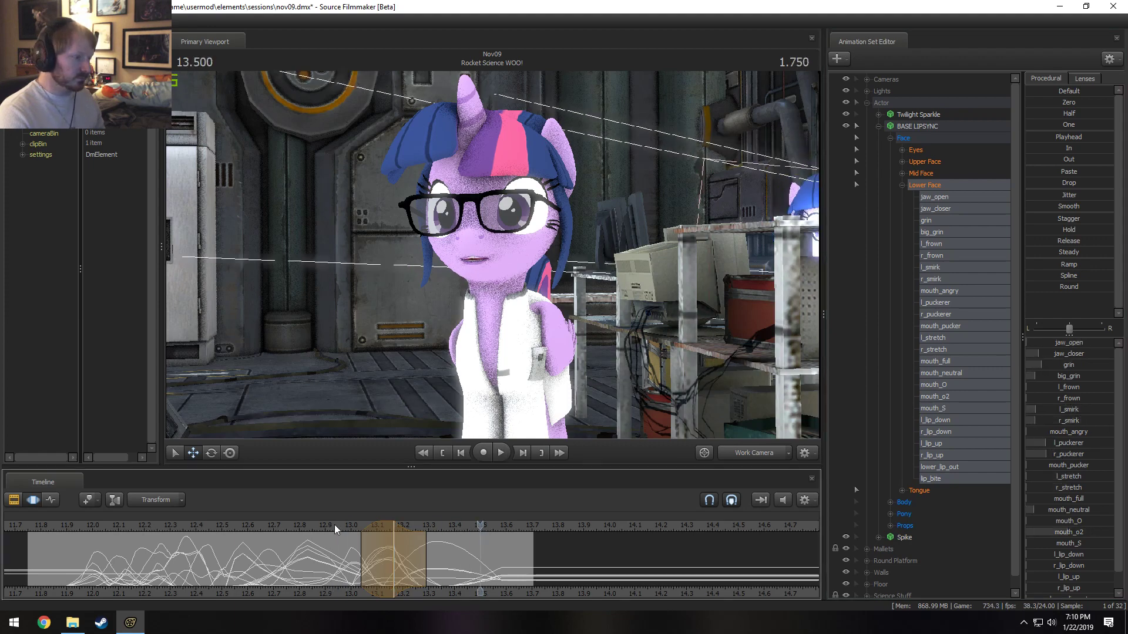
left_click(334, 525)
key("space")
key("space")
key("1")
left_click(337, 526)
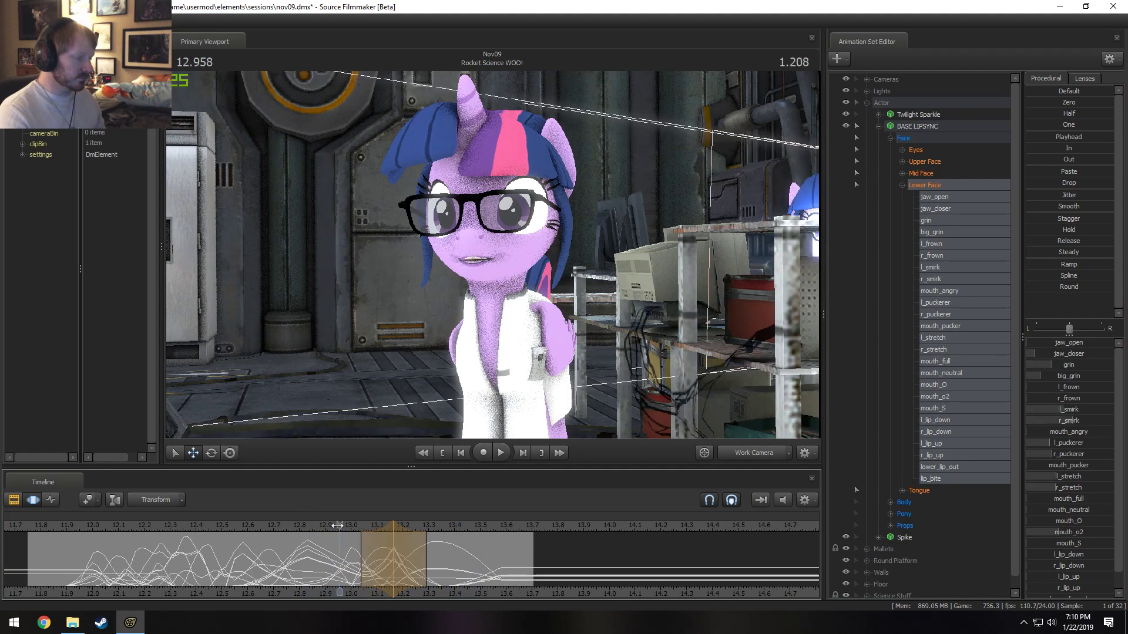
key("space")
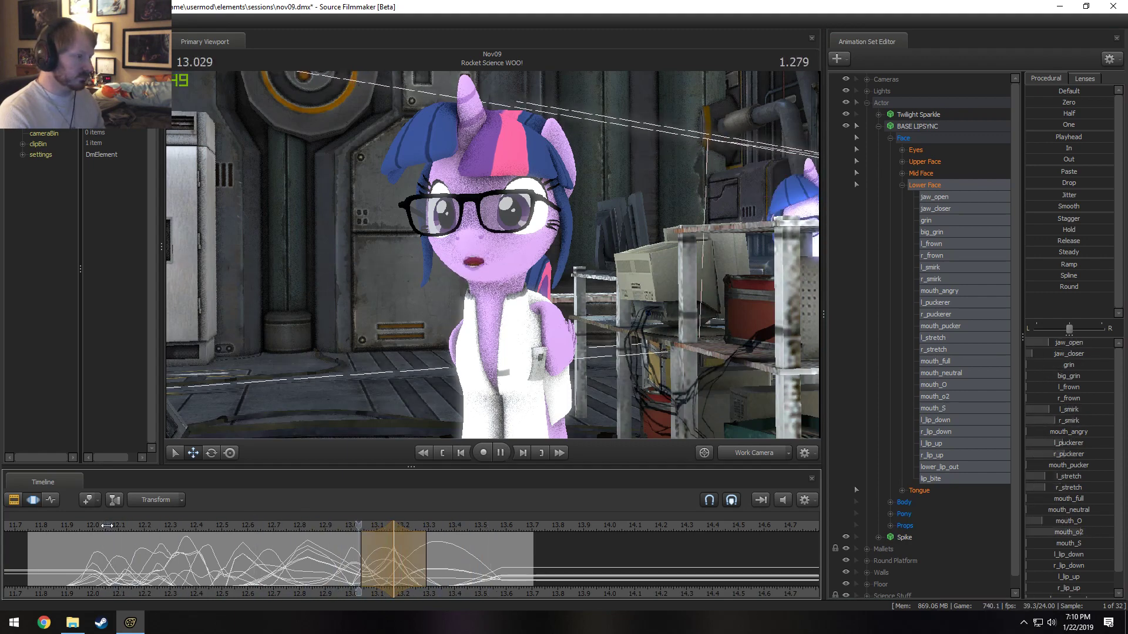
- Retime the open-mouth peak later to about 13.21 seconds, with the selection spanning about 13.08 to 13.33, and play it back
left_click_drag(276, 524, 394, 529)
left_click(328, 526)
key("space")
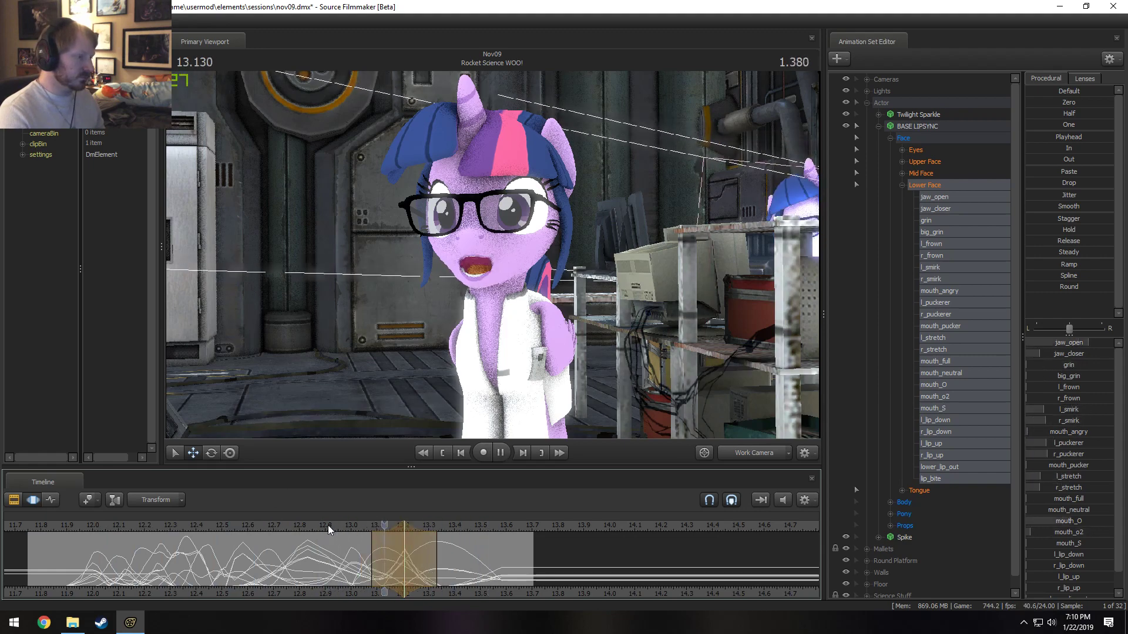
left_click(319, 525)
key("space")
- Inspect the mouth animation between about 12.8 and 13.5 seconds by playing it in close-up views from different angles
left_click(297, 524)
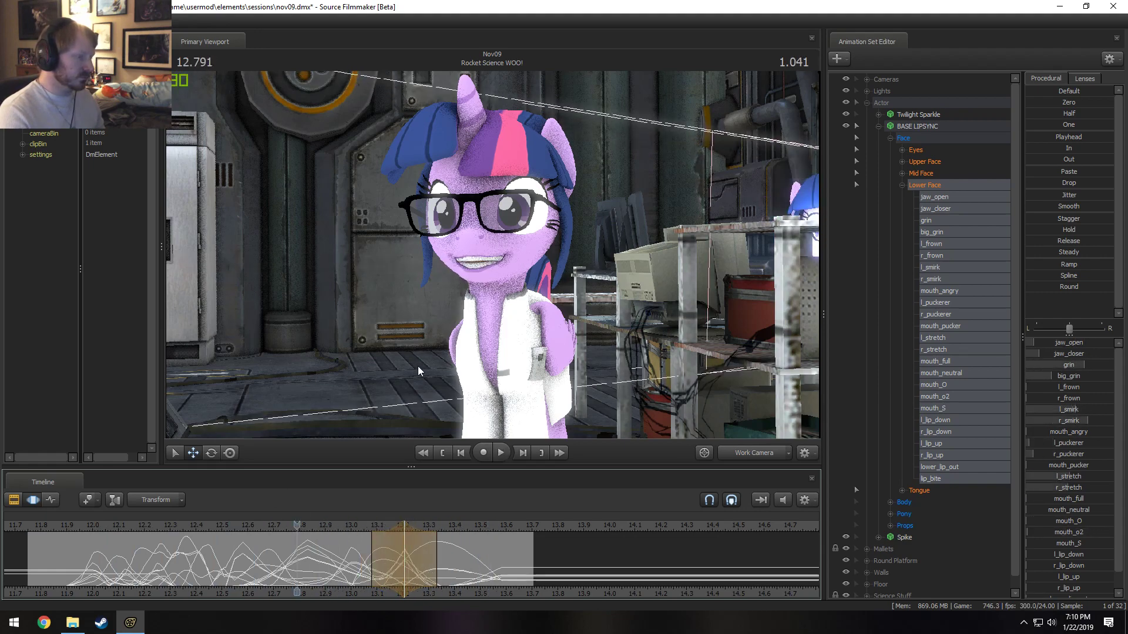
key("w")
left_click_drag(417, 365, 493, 255)
key("space")
key("space")
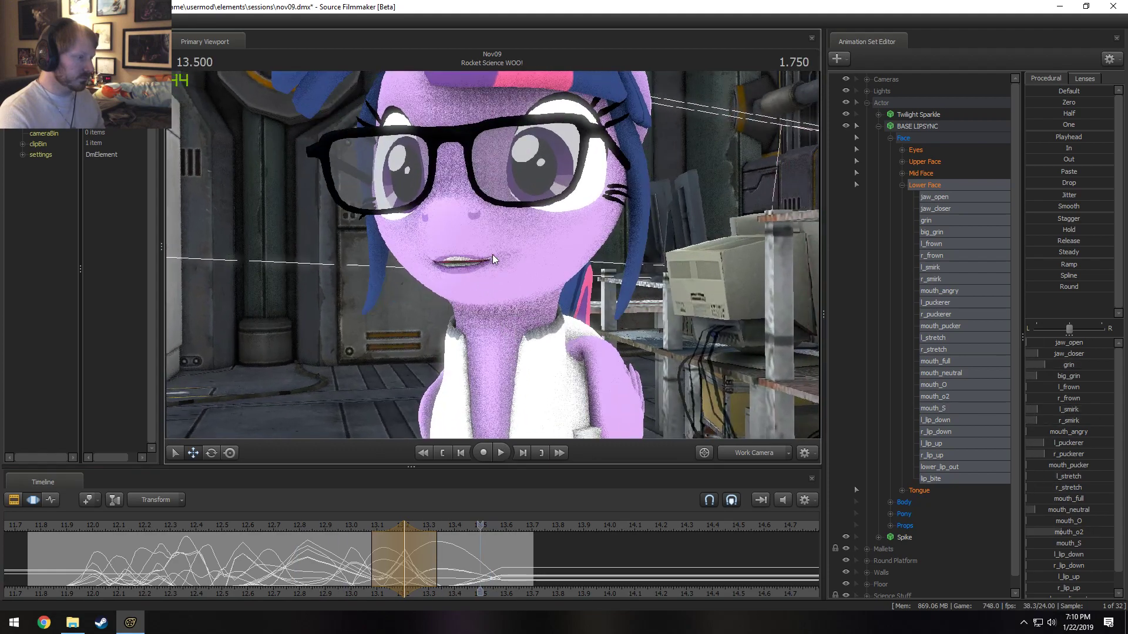
left_click(329, 525)
key("a")
left_click_drag(376, 365, 488, 255)
key("space")
key("space")
key("space")
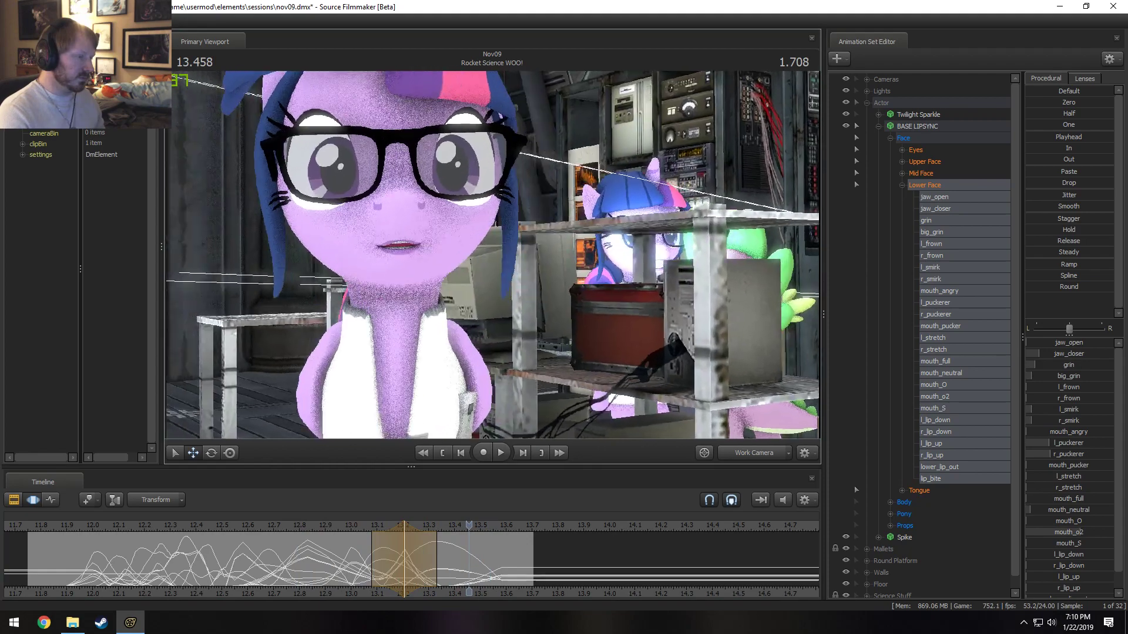
left_click(305, 526)
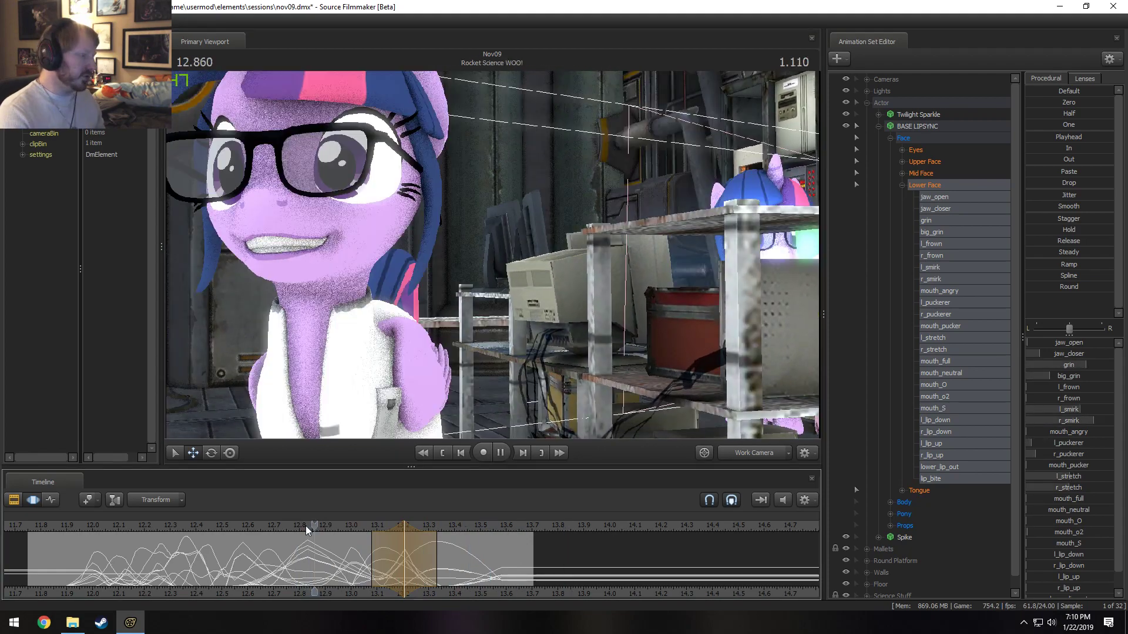
key("space")
key("shift")
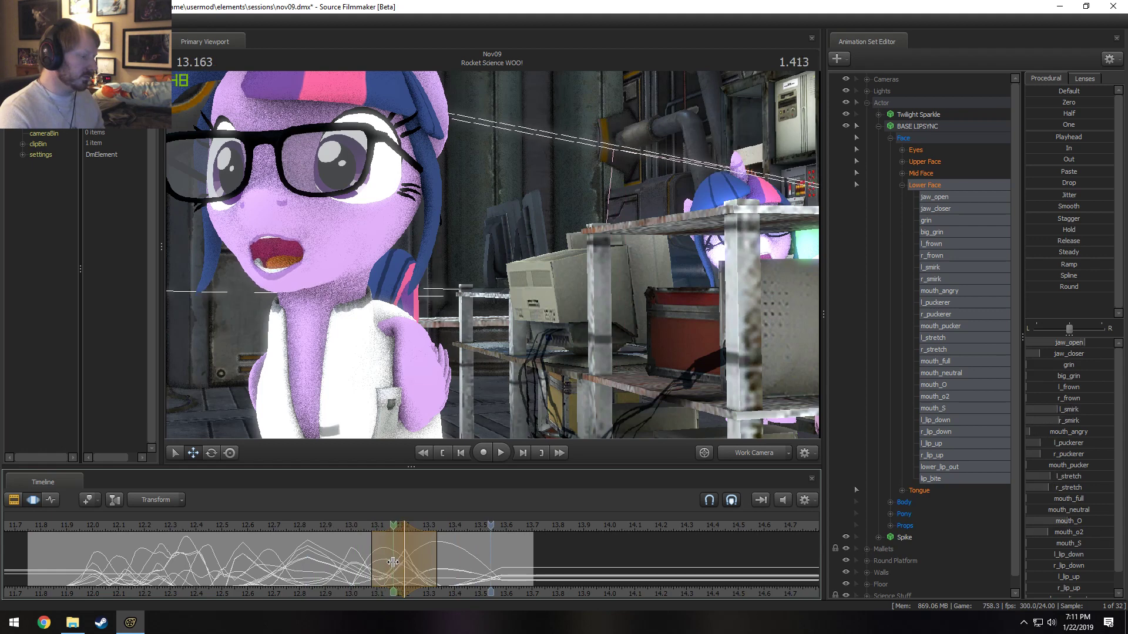
- Raise jaw_open at 13.166 seconds, with the selection spanning about 13.08 to 13.25, and play back the wider mouth
left_click(394, 561)
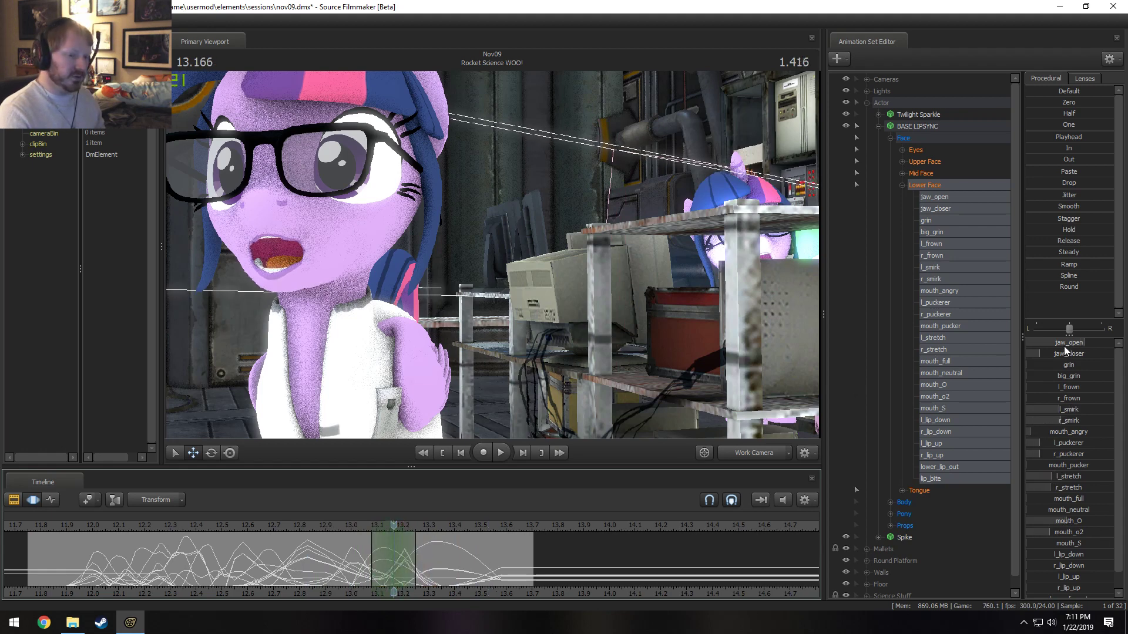
left_click_drag(1065, 345, 1090, 345)
left_click(346, 525)
key("space")
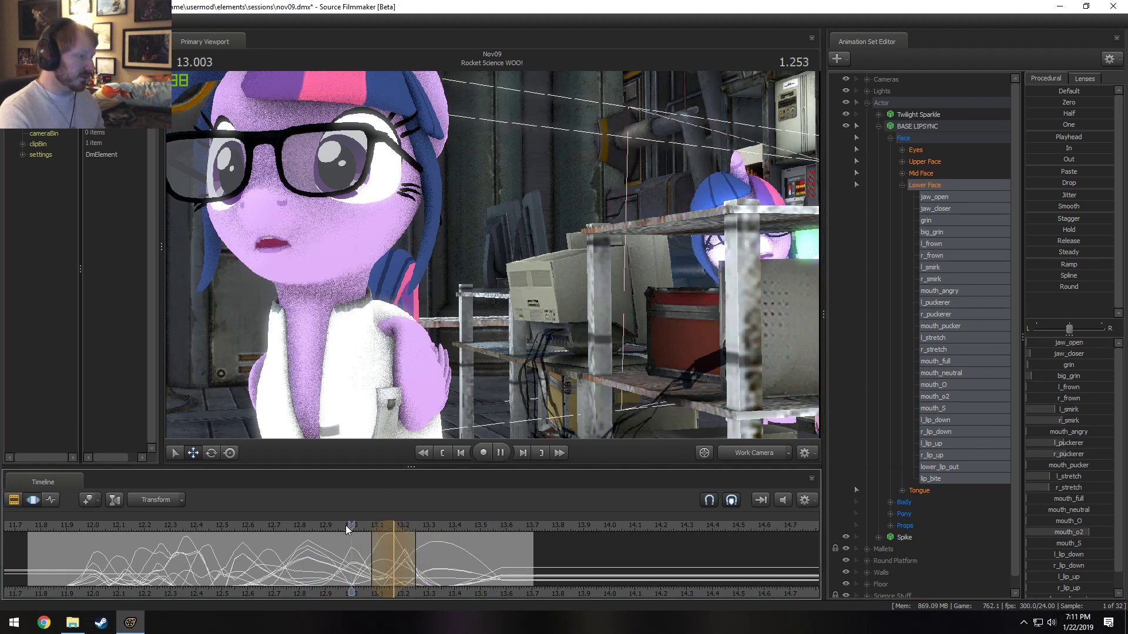
- Play back the mouth animation from about 12.6 to 13.5 seconds, both close up and from a wider front view
left_click(248, 521)
key("space")
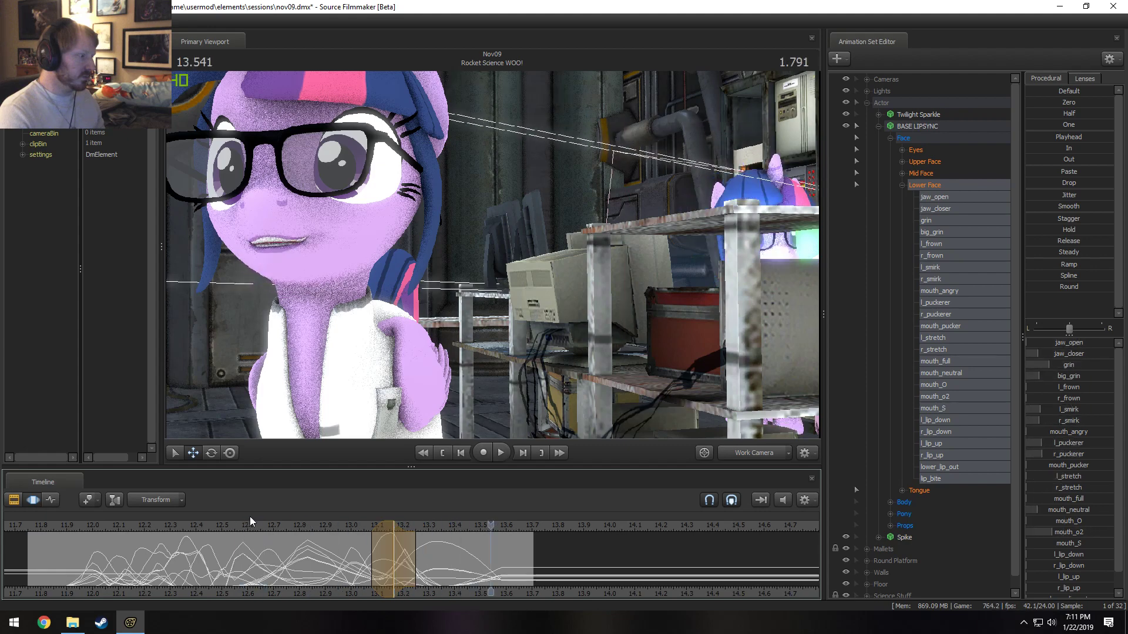
left_click_drag(249, 521, 222, 522)
left_click_drag(457, 363, 405, 346)
left_click_drag(492, 255, 479, 253)
key("s")
key("space")
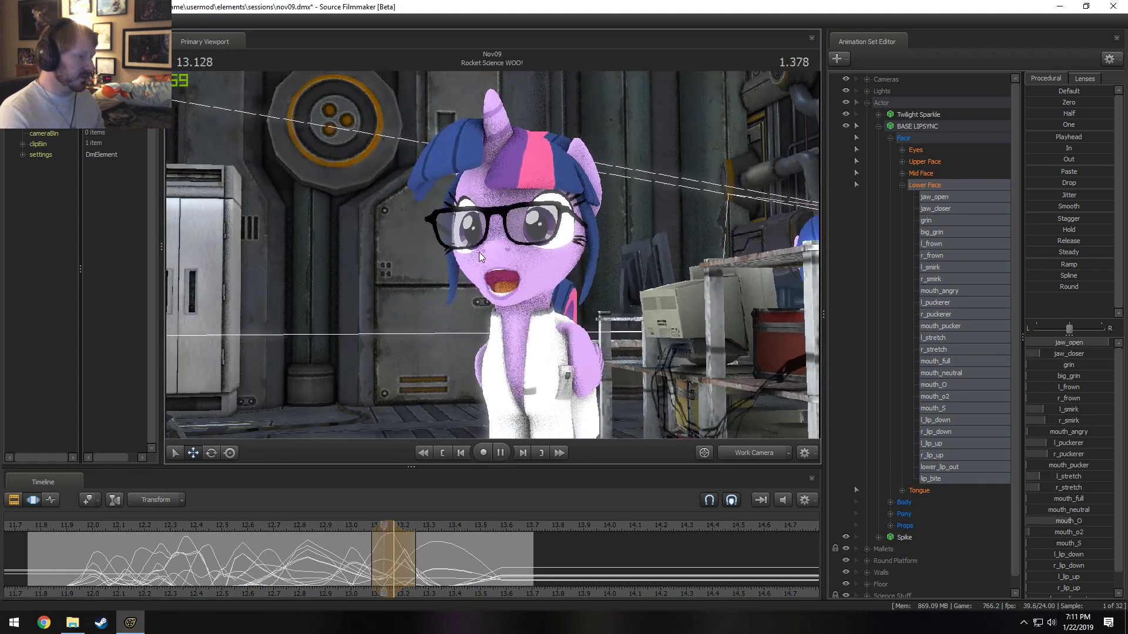
key("space")
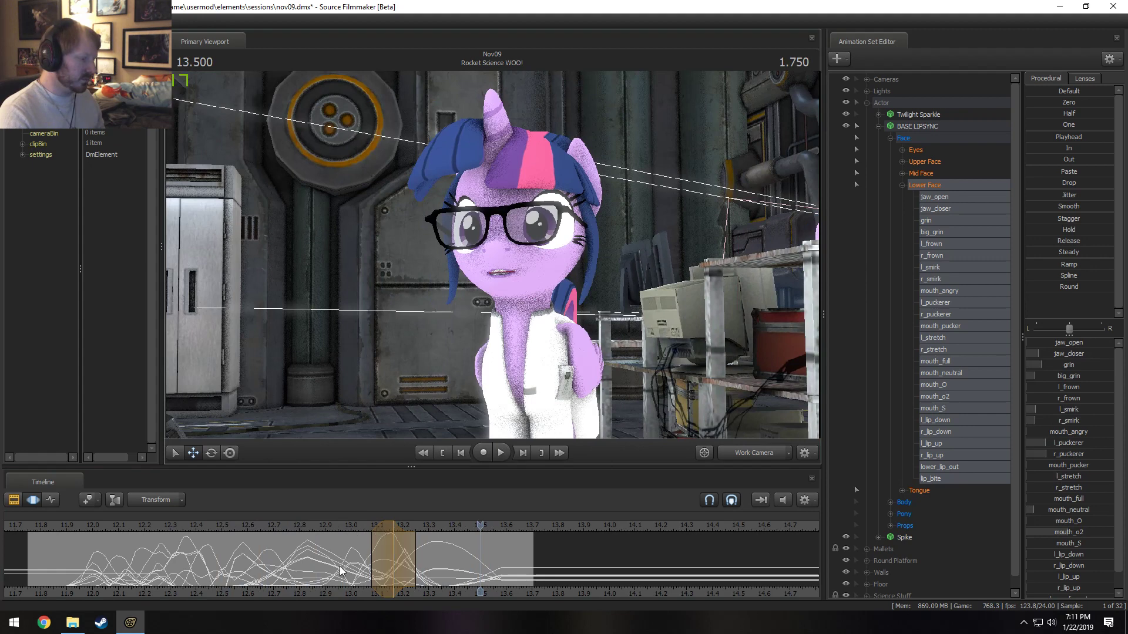
- Select about 13.0 to 13.25 seconds, peaking at 13.125, and raise tongue_out and tongue_down slightly in the Tongue group
key("shift")
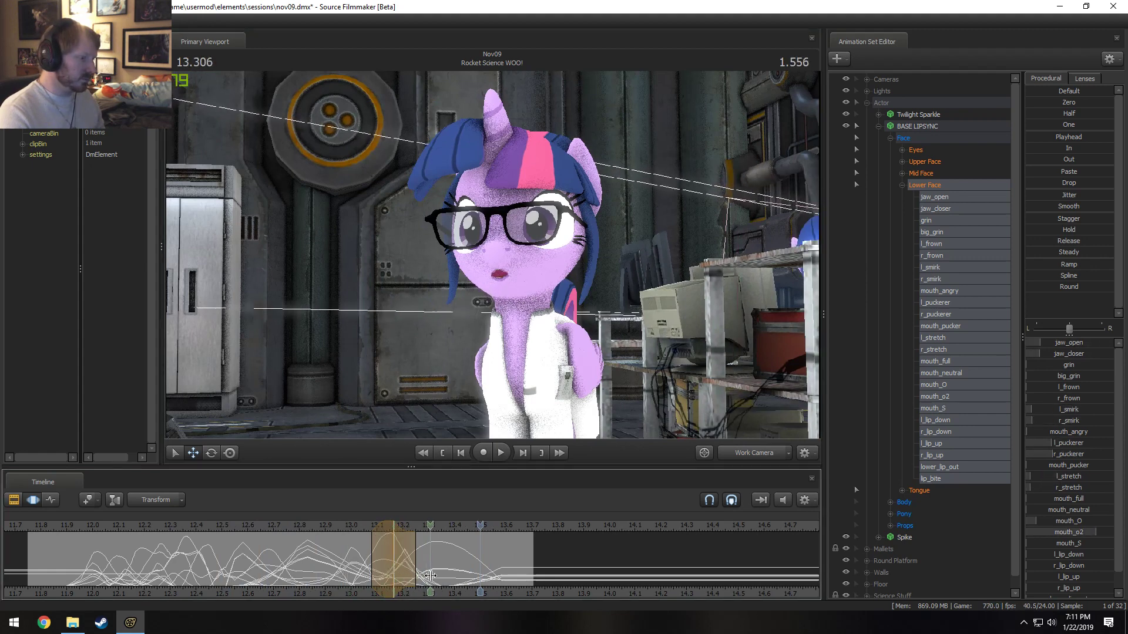
left_click(383, 571)
scroll(367, 562, "down", 1)
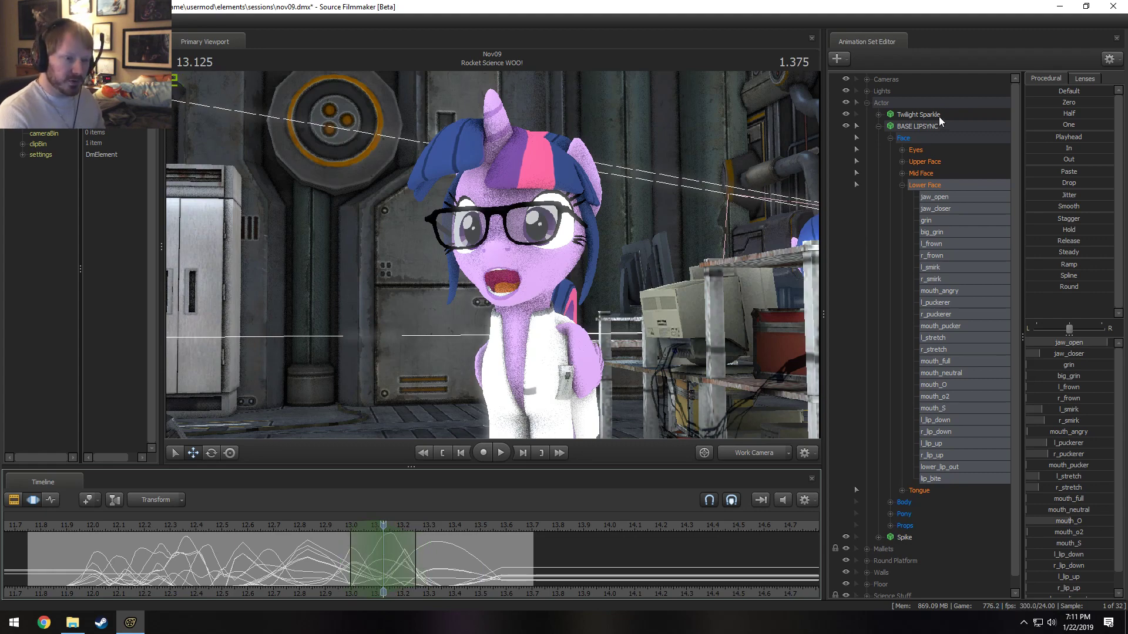
left_click(924, 490)
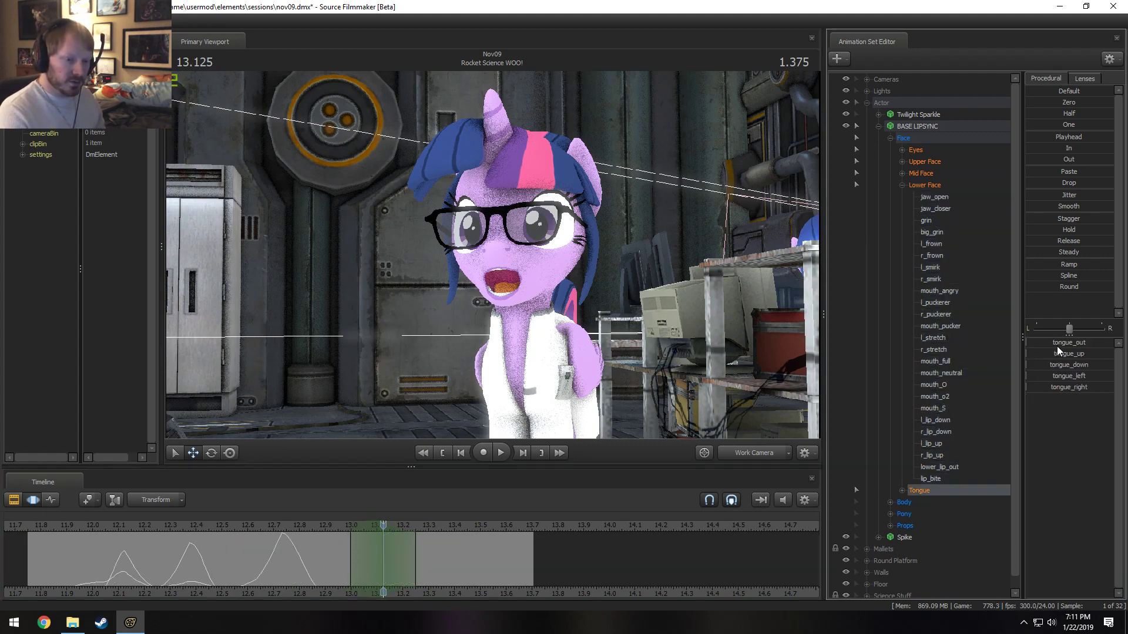
left_click_drag(1056, 345, 1083, 367)
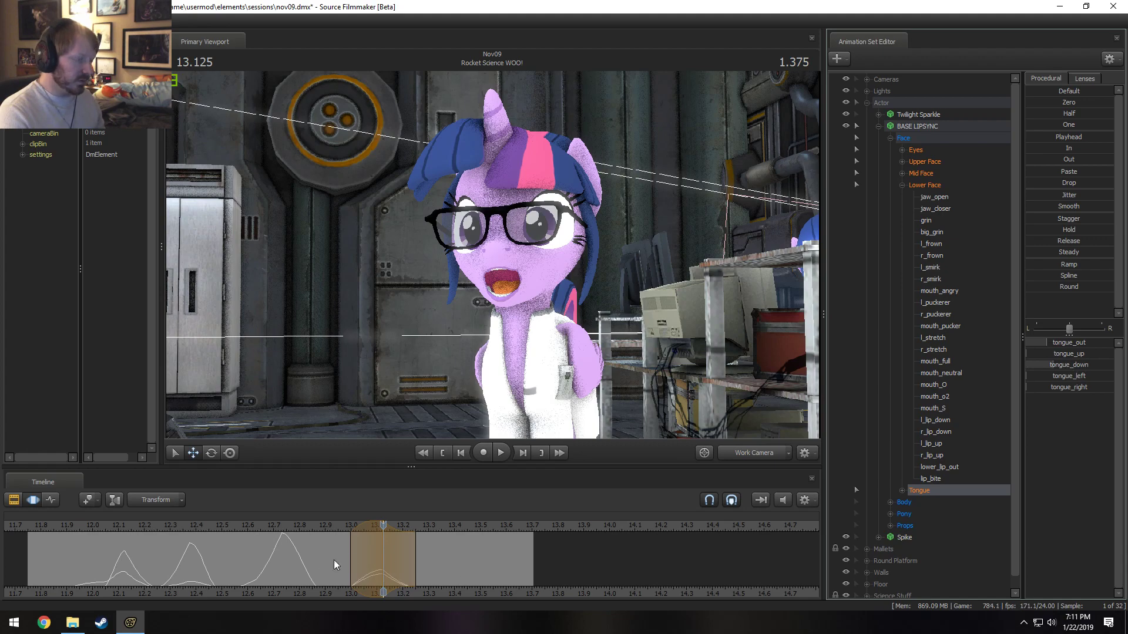
- Review the tongue movement by playing back the line from several earlier points, starting at about 12.8, 12.6 and 12.2 seconds
left_click_drag(334, 565, 440, 564)
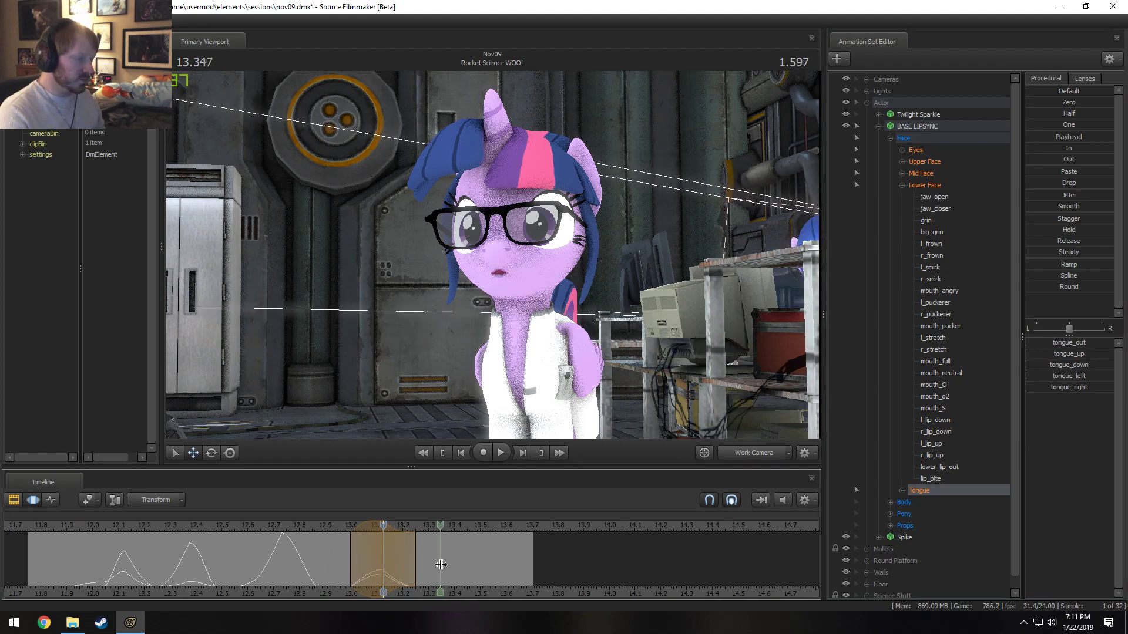
left_click(306, 525)
key("space")
key("space")
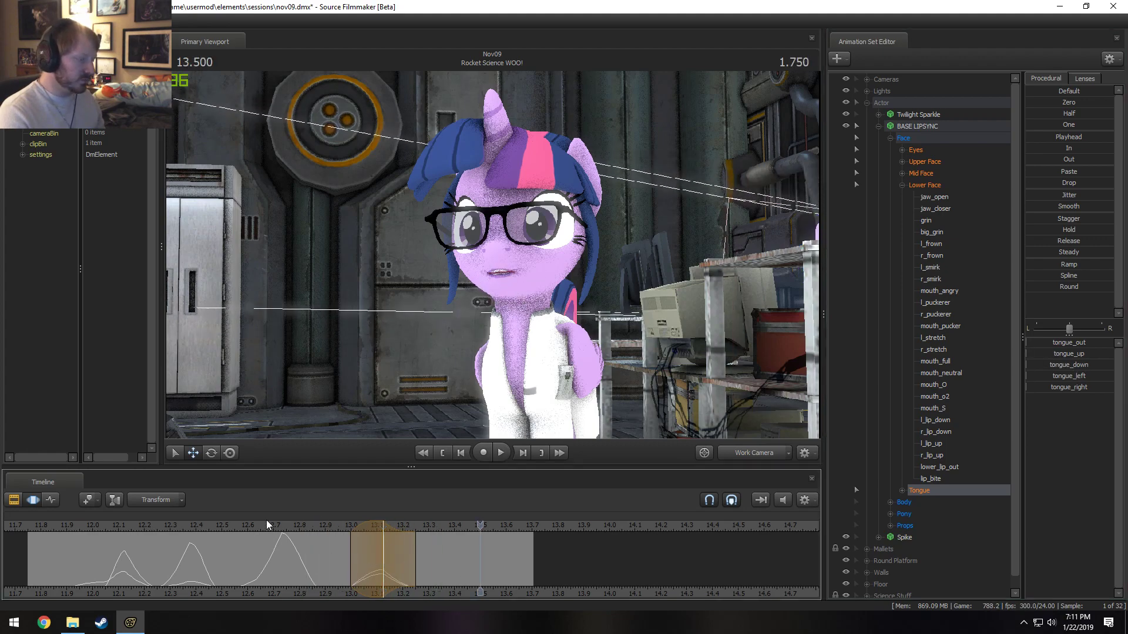
left_click(246, 522)
key("space")
key("space")
left_click(150, 520)
key("space")
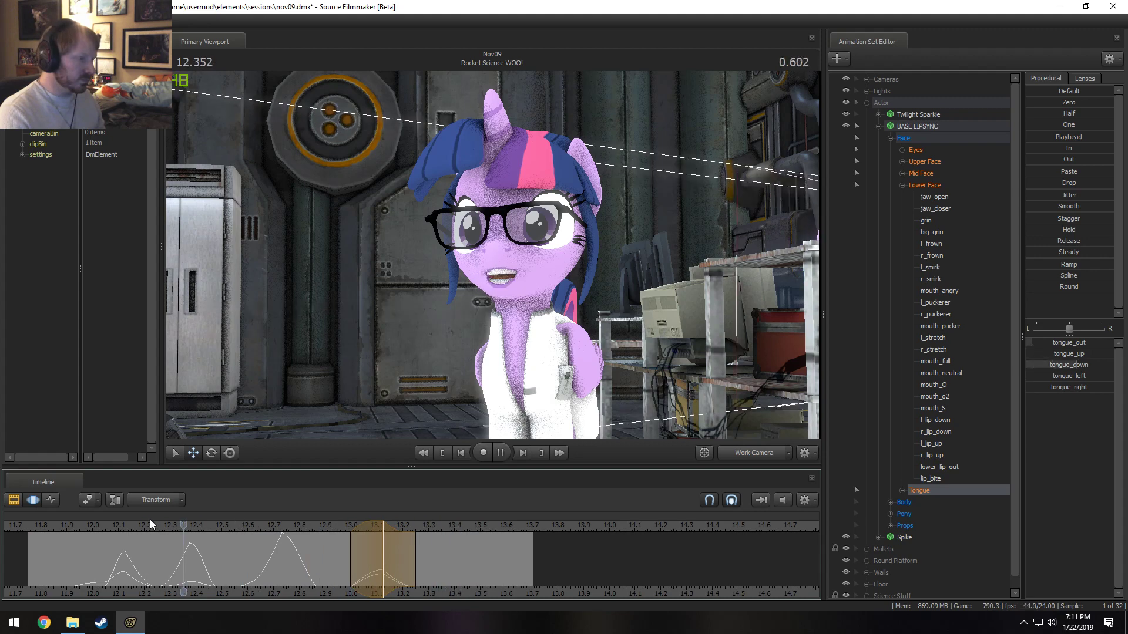
key("space")
- Replace tongue_down with a strong tongue_up around 12.375 seconds and retime its peak to about 12.41, spanning about 12.29 to 12.5
mouse_move(203, 559)
left_mouse_down()
mouse_move(156, 566)
mouse_move(194, 577)
left_mouse_up()
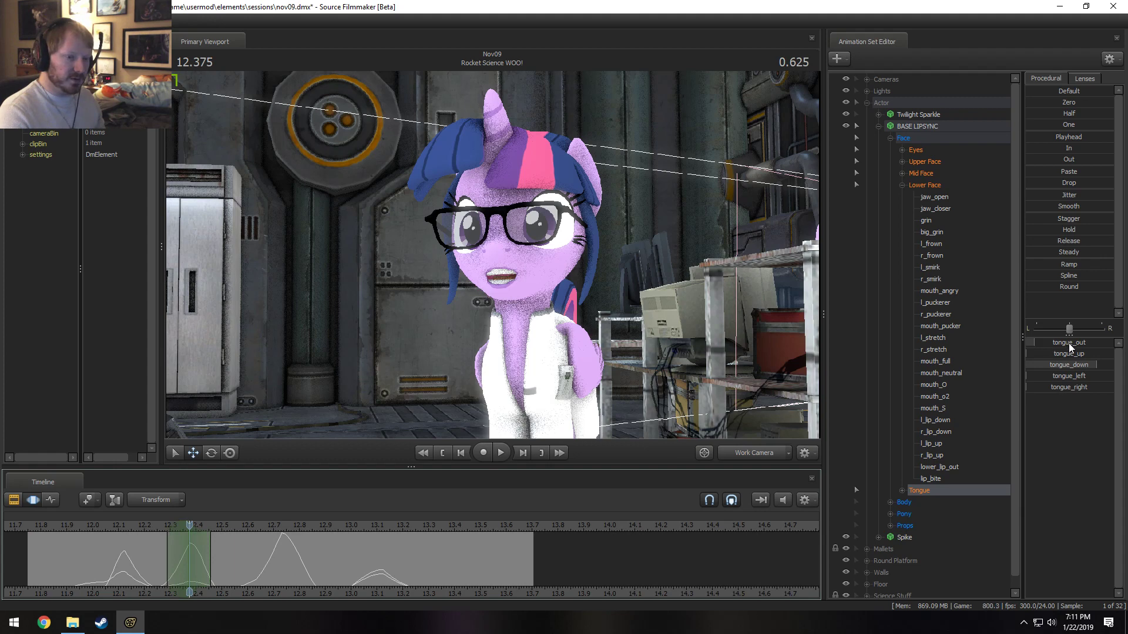
left_click_drag(1069, 354, 1037, 366)
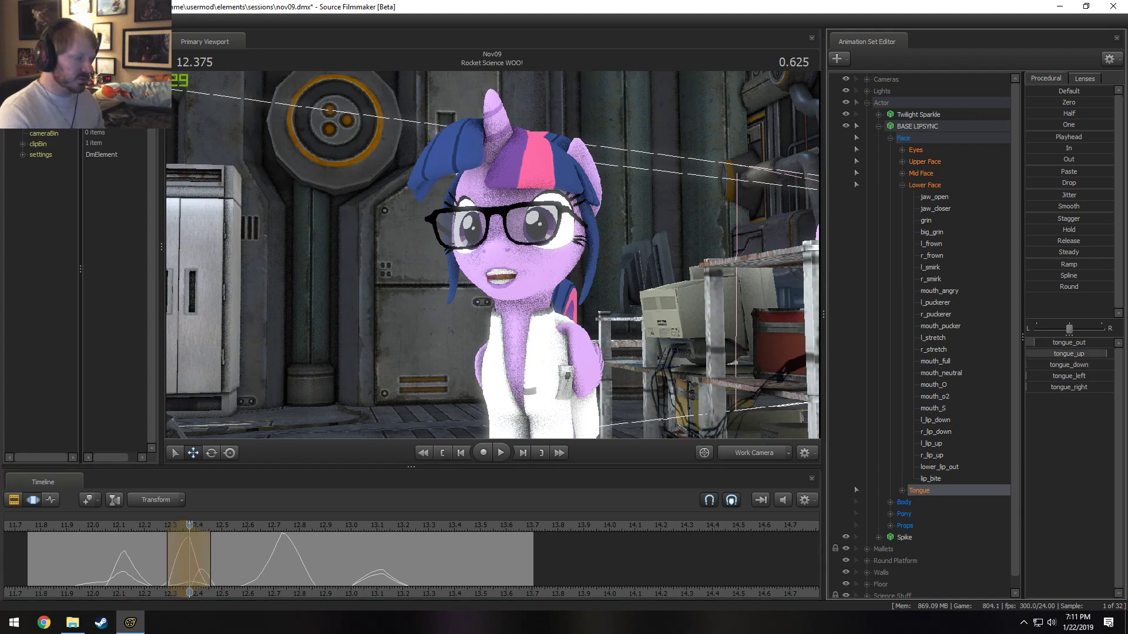
left_click_drag(179, 526, 170, 526)
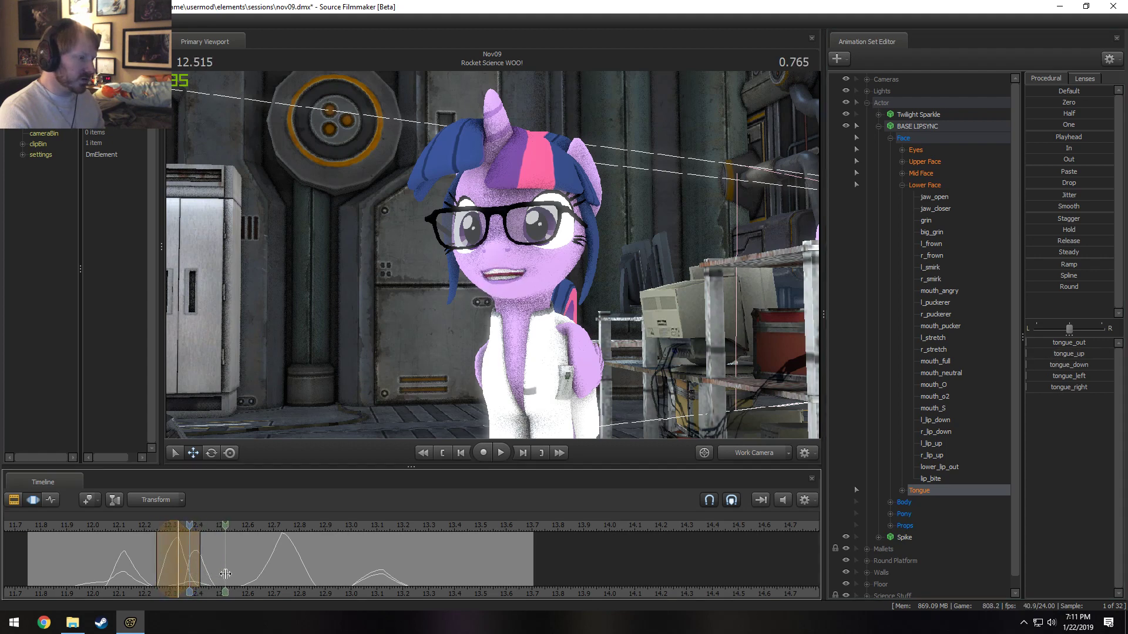
left_click_drag(167, 529, 314, 565)
scroll(184, 560, "up", 1)
- Play back the full line from about 11.87 seconds to check the tongue and mouth timing
left_click(61, 524)
key("space")
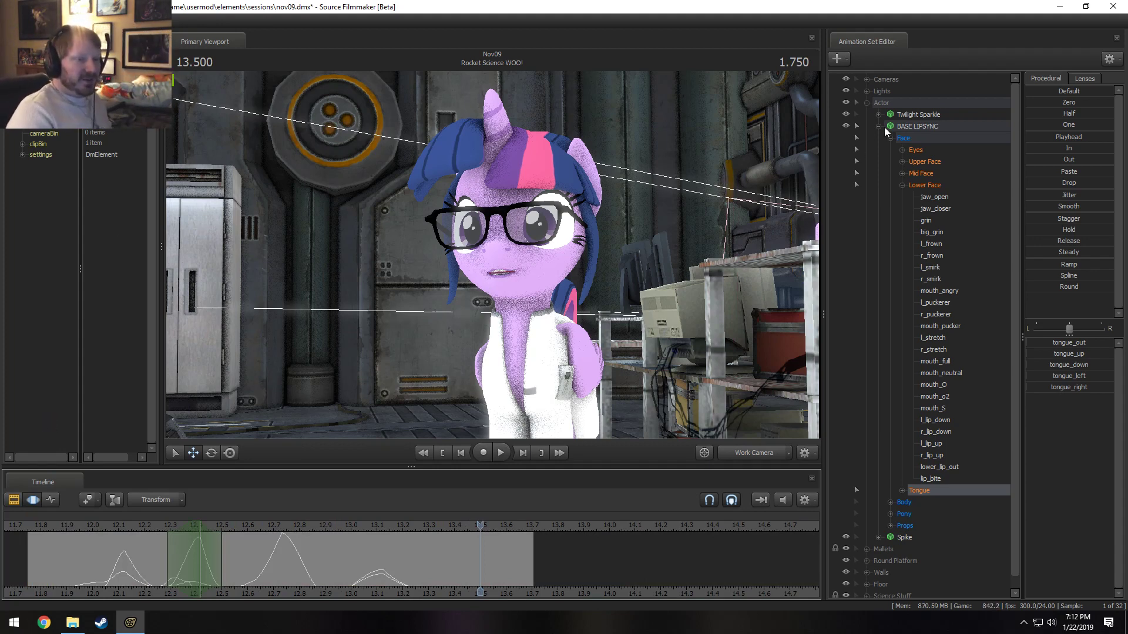
key("space")
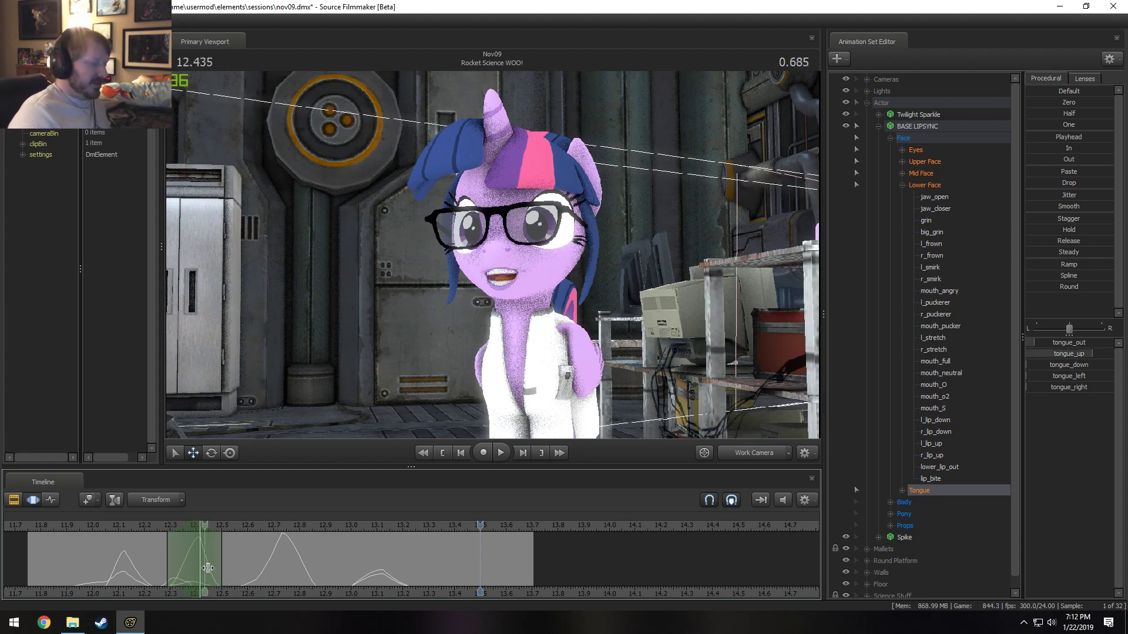
key("space")
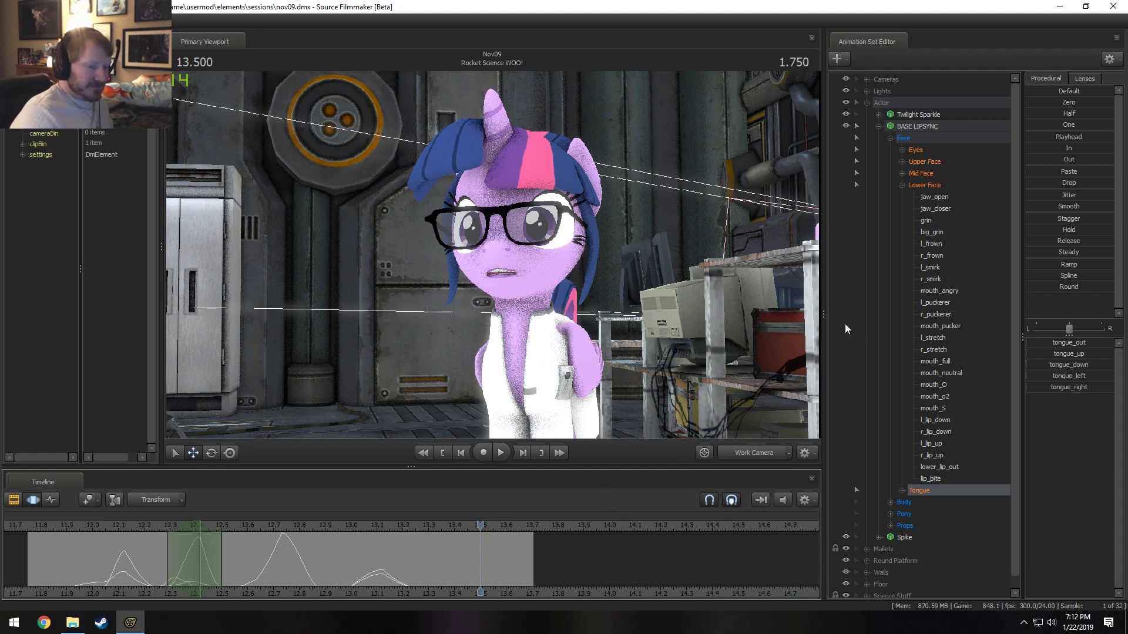
- Copy the BASE LIPSYNC animation across all time and paste it onto Twilight Sparkle's Mid Face, Lower Face and Tongue controls
left_click(910, 128)
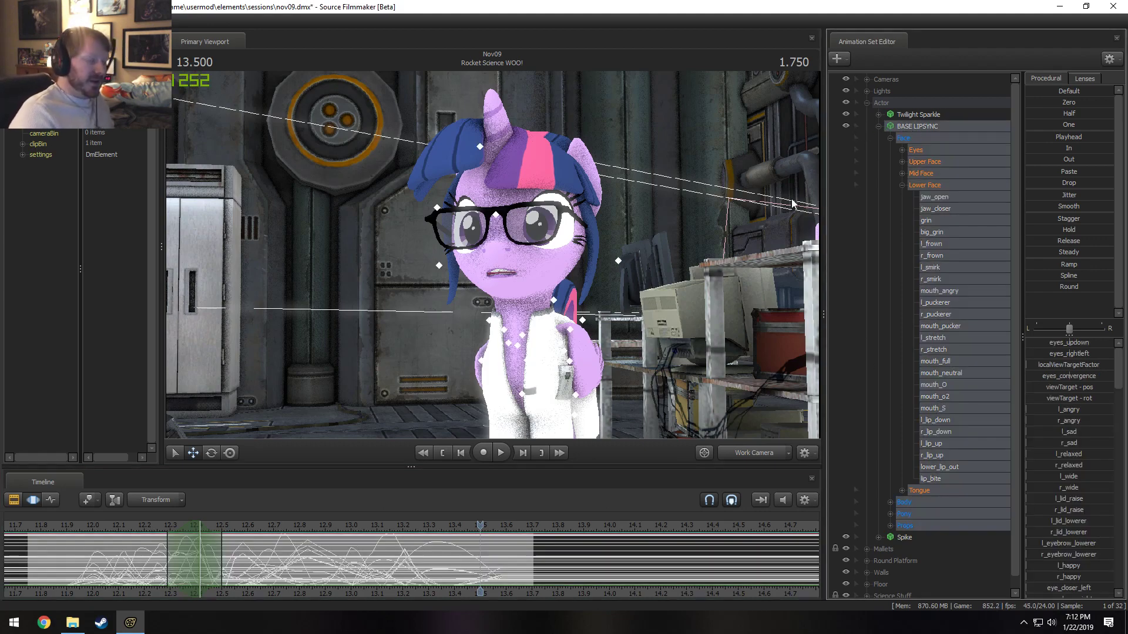
left_click(344, 562)
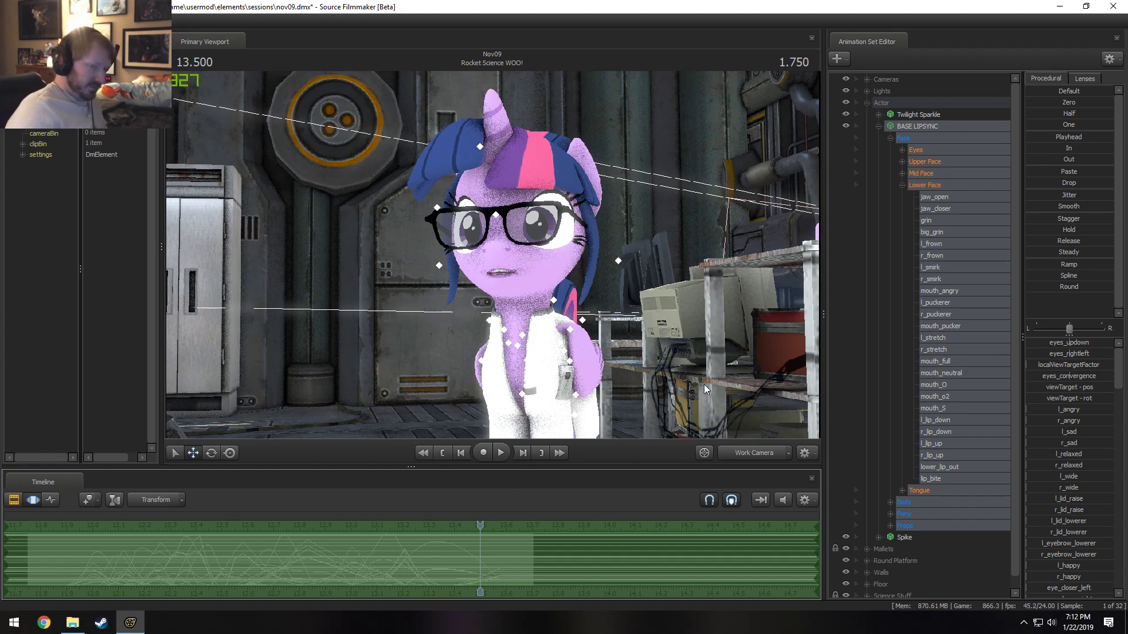
left_click(878, 125)
left_click(878, 113)
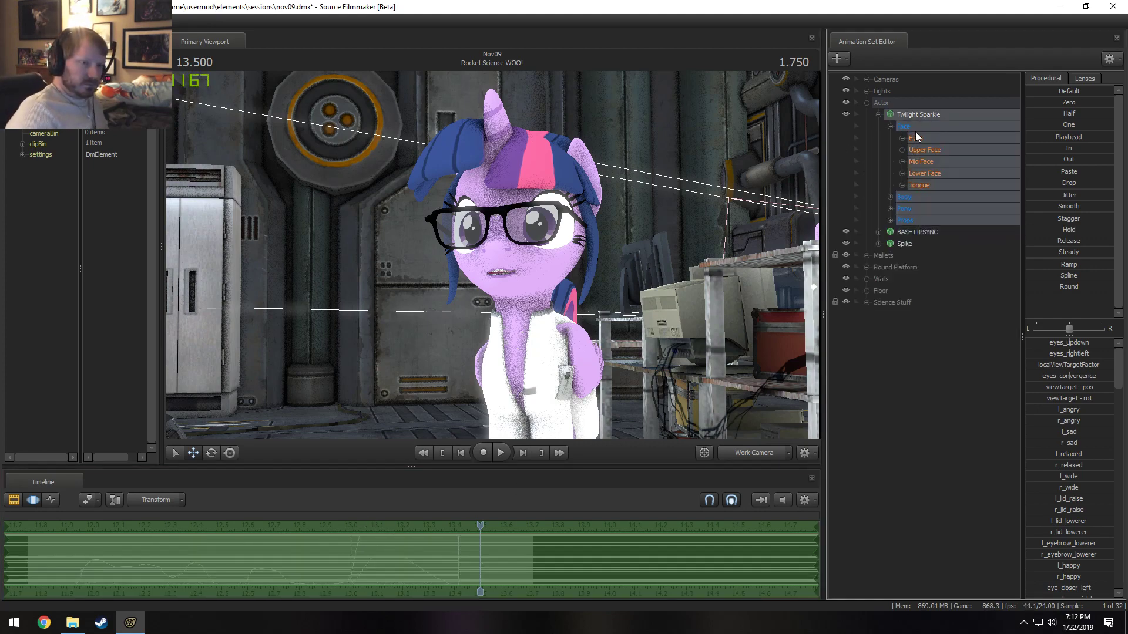
left_click(924, 185)
left_click(924, 172)
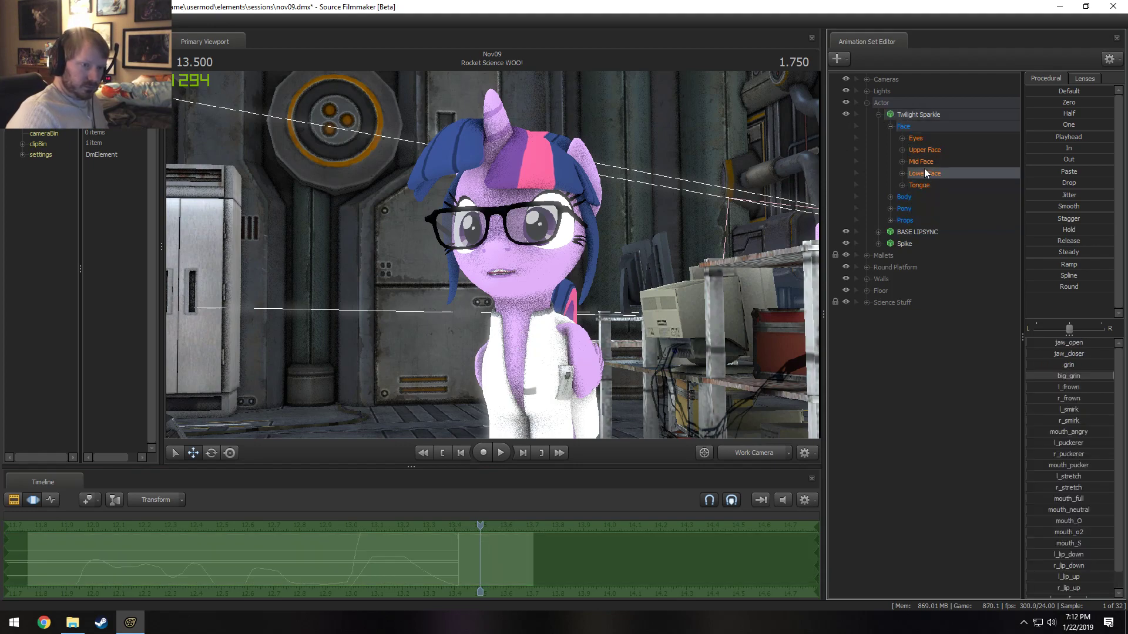
left_click(924, 162, "ctrl")
left_click(922, 184, "ctrl")
left_click(379, 547)
key("ctrl+v")
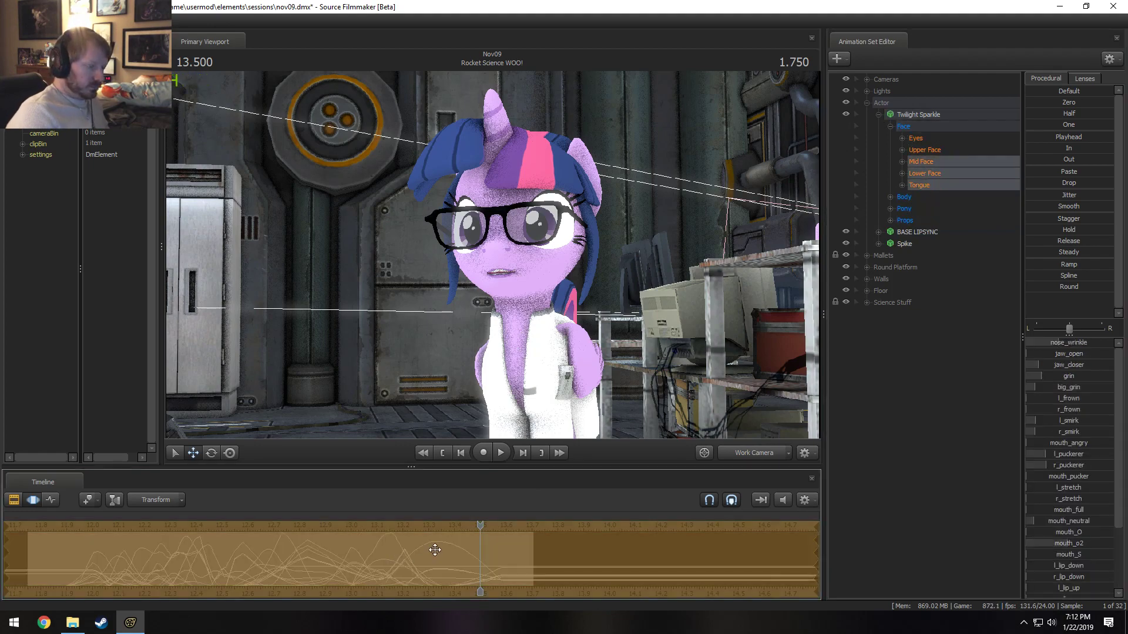
- Switch to the Main Camera and the Clip Editor, and play back the Rocket Science WOO! shot
left_click(771, 451)
key("F2")
key("space")
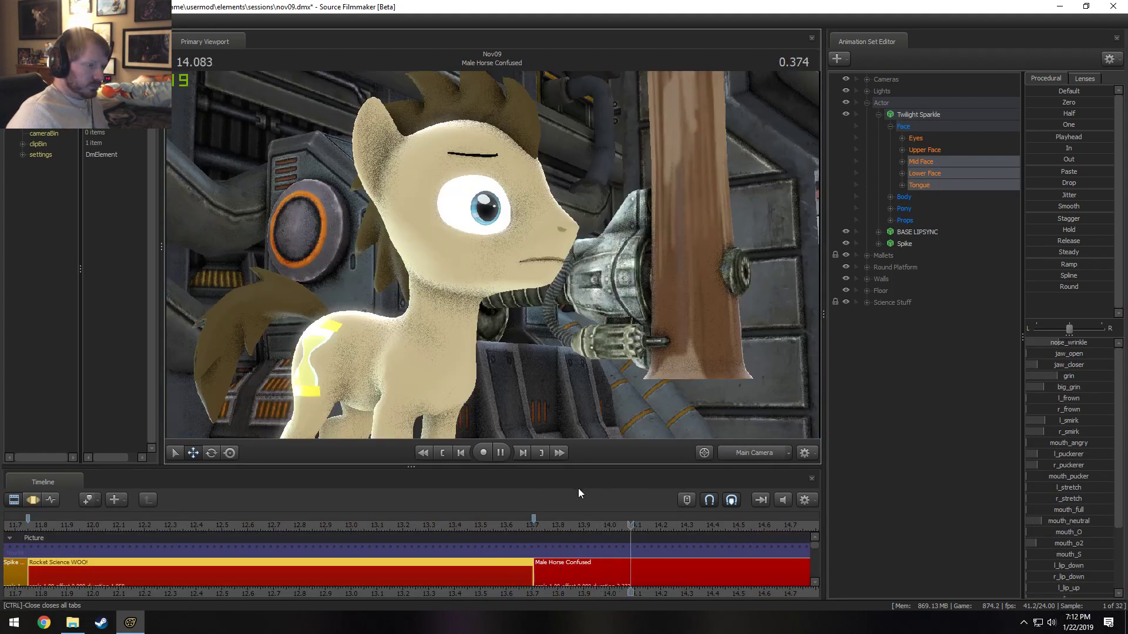
key("space")
left_click(32, 527)
key("space")
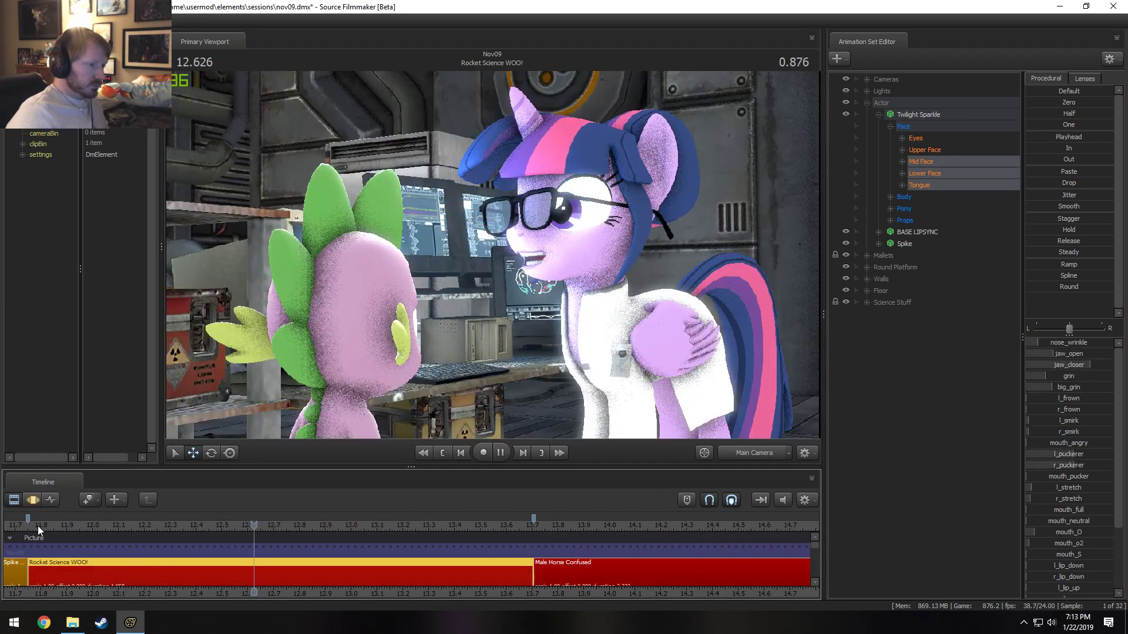
key("space")
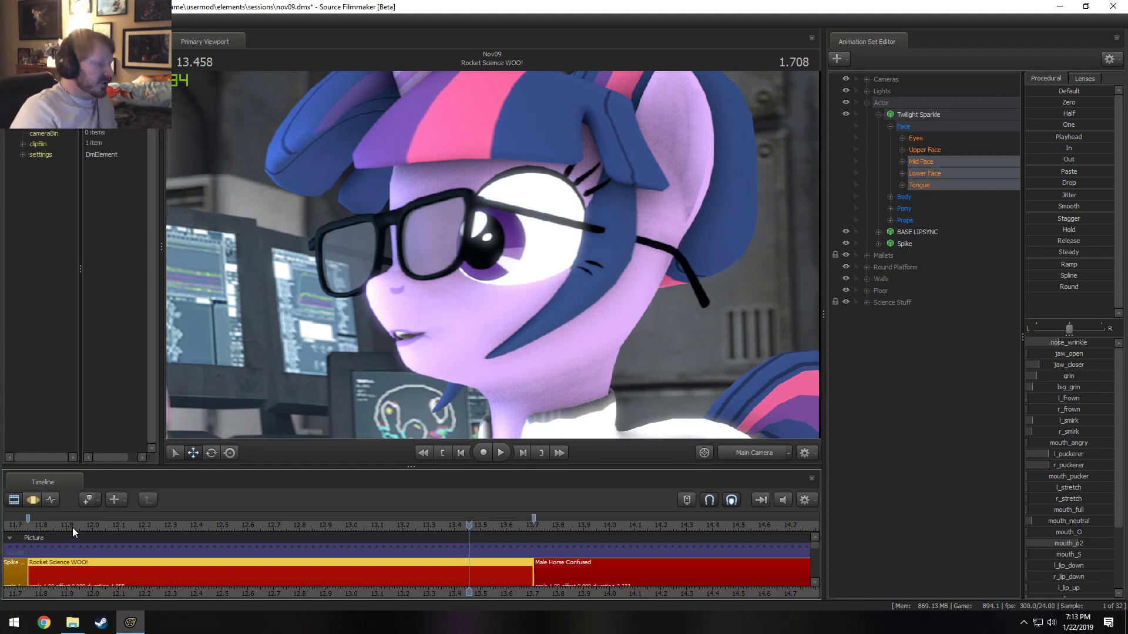
left_click_drag(71, 527, 49, 526)
key("space")
key("space")
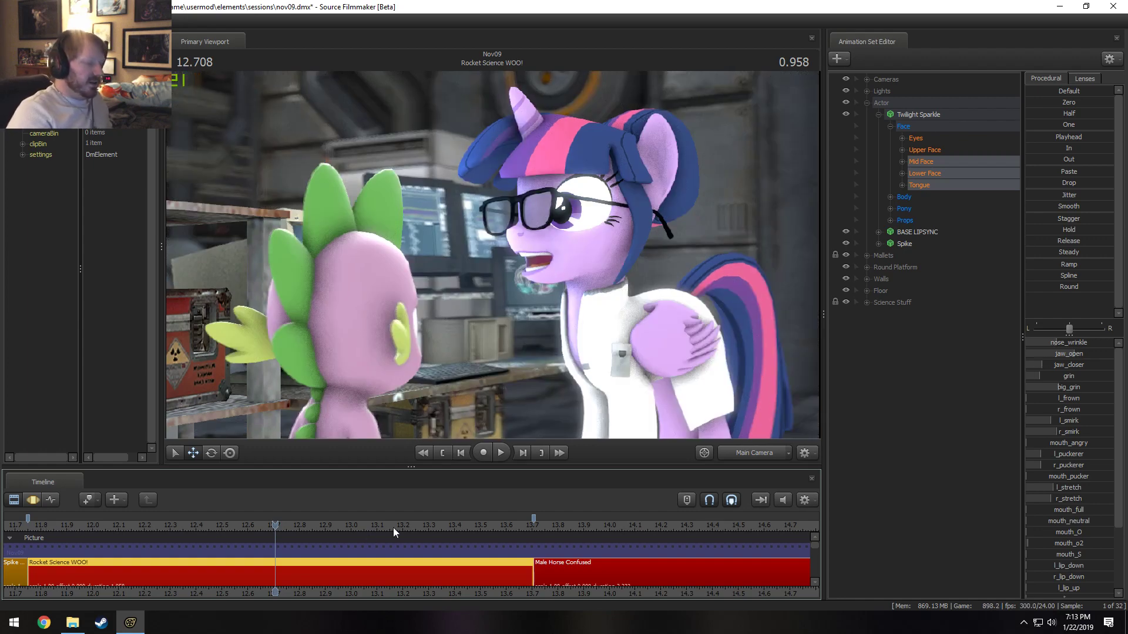
- Show the scene lighting in the viewport and play the sequence from about 11 seconds, continuing into the Male Horse Confused shot
right_click(502, 308)
left_click(556, 327)
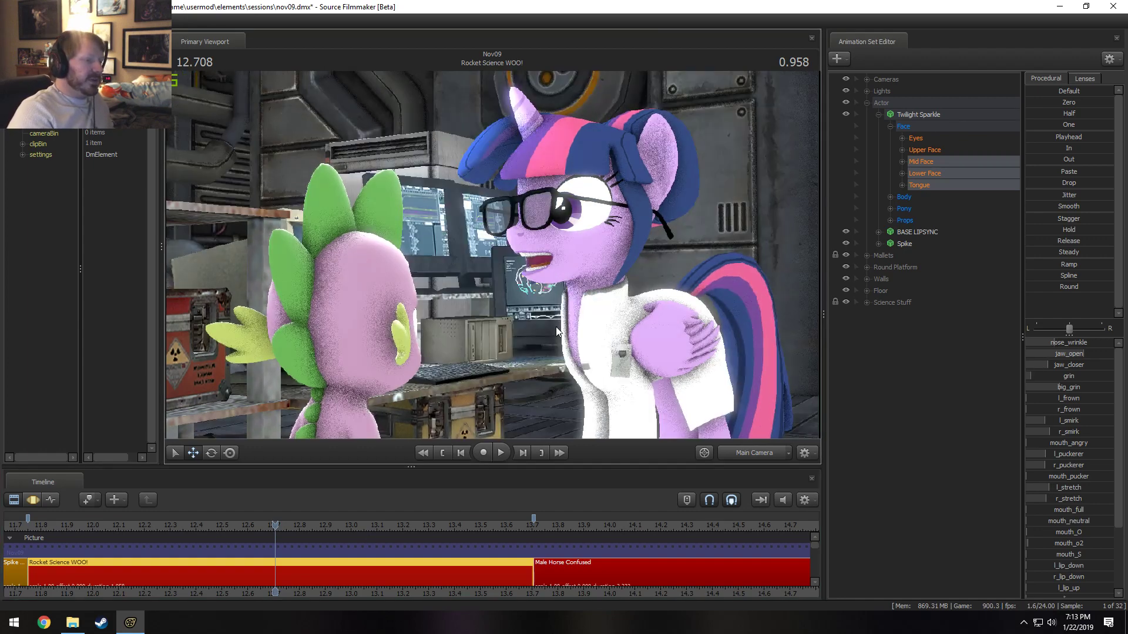
scroll(293, 562, "down", 2)
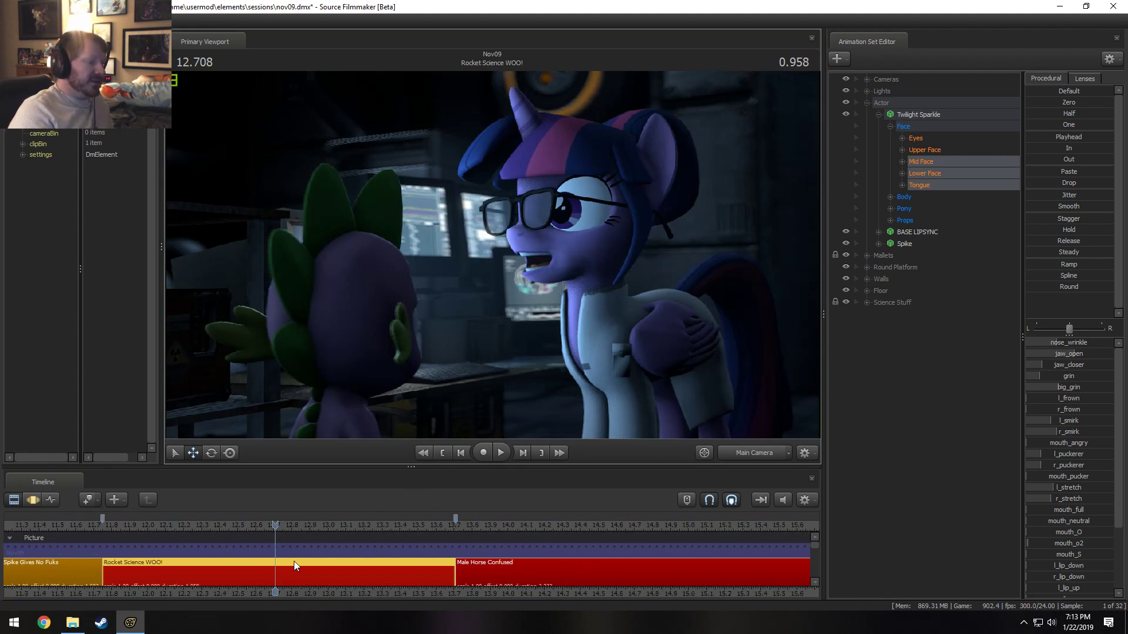
scroll(294, 561, "down", 2)
left_click_drag(150, 521, 51, 520)
key("space")
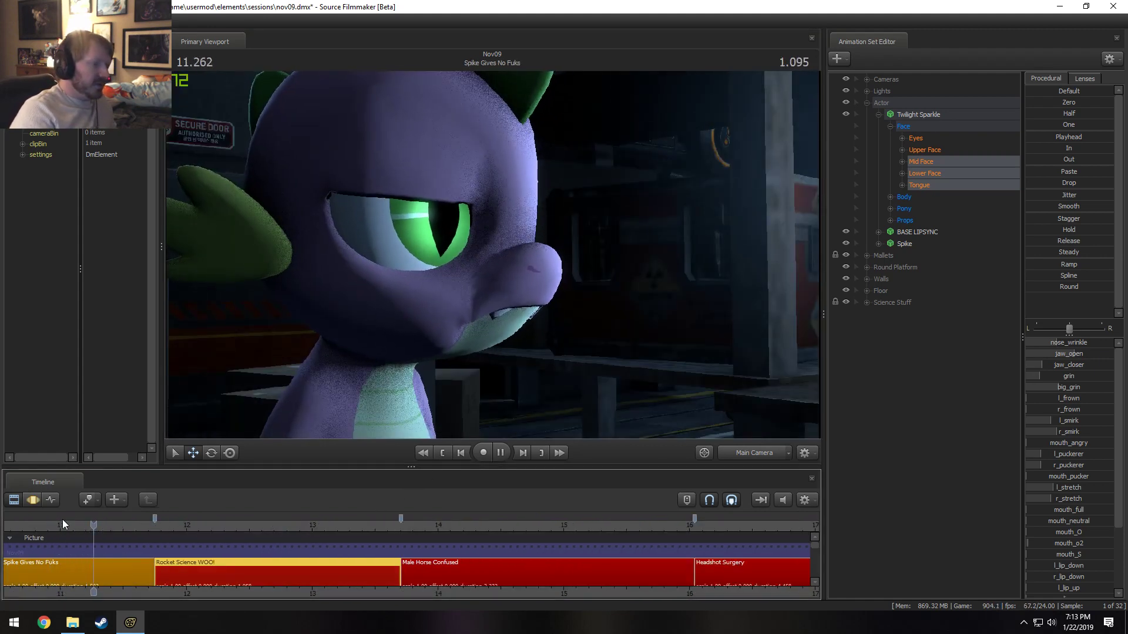
key("space")
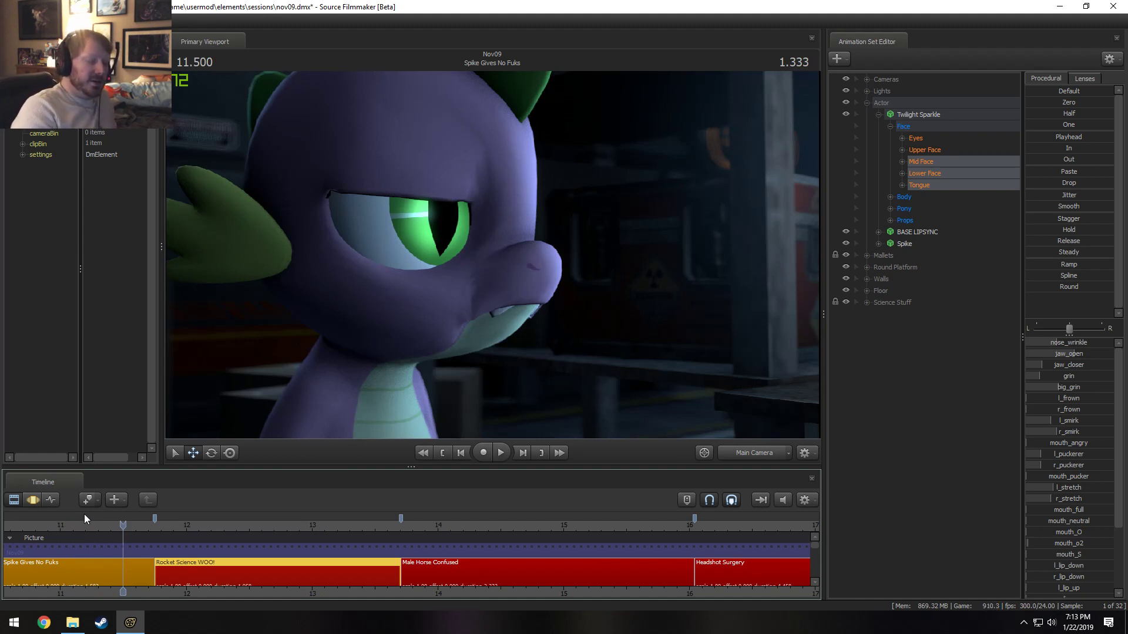
left_click(417, 530)
key("space")
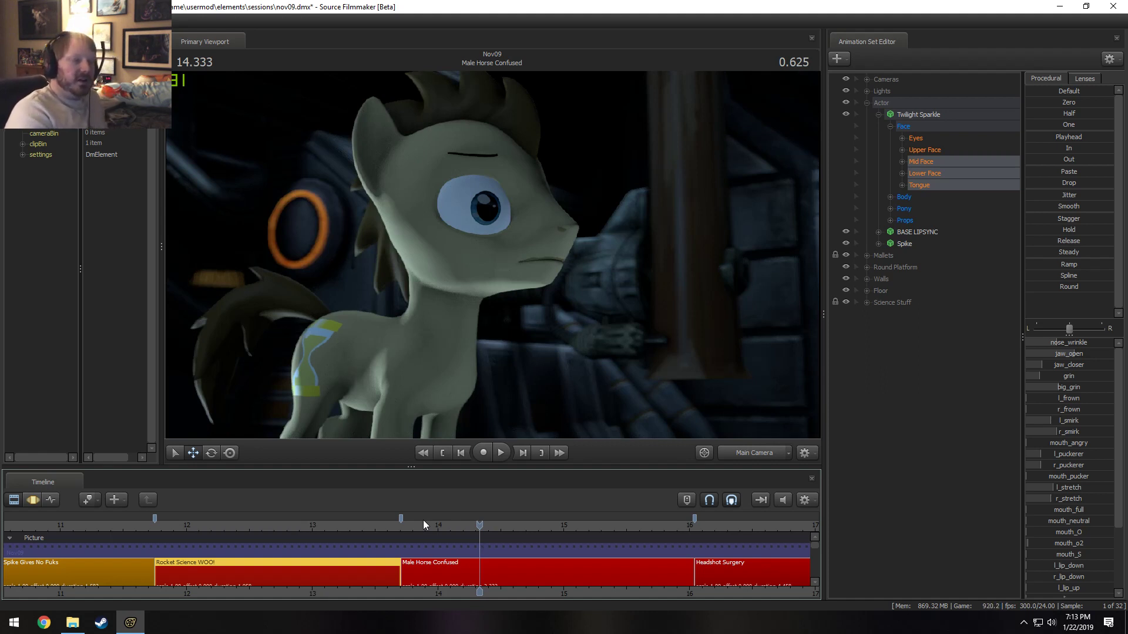
- Play back the start of the Headshot Surgery shot within the wider film sequence
scroll(446, 528, "down", 5)
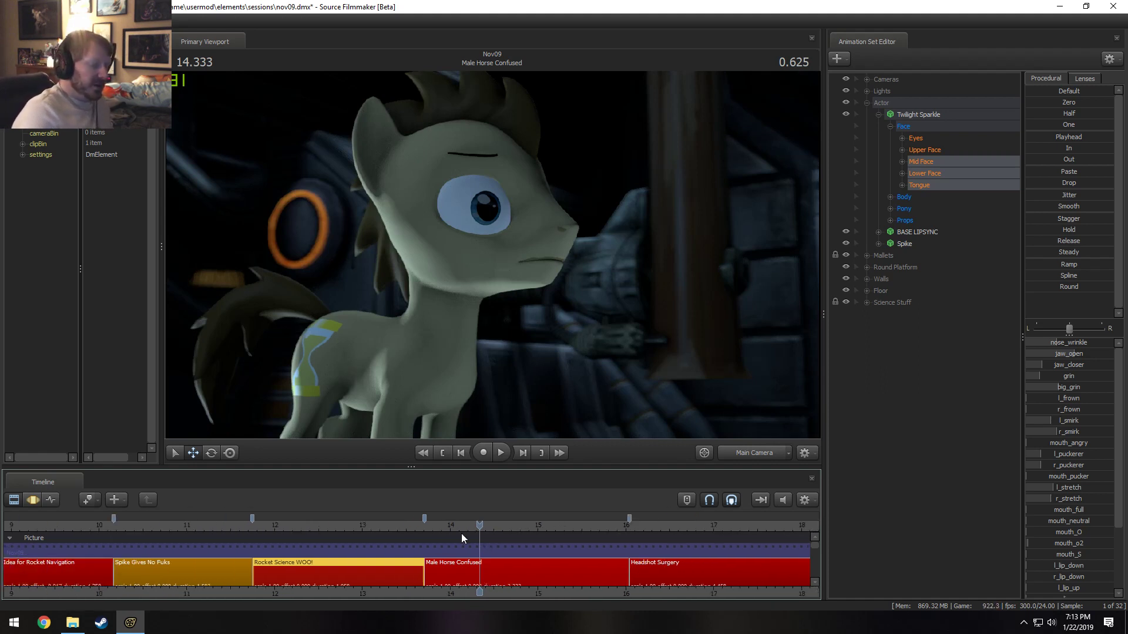
scroll(142, 540, "down", 3)
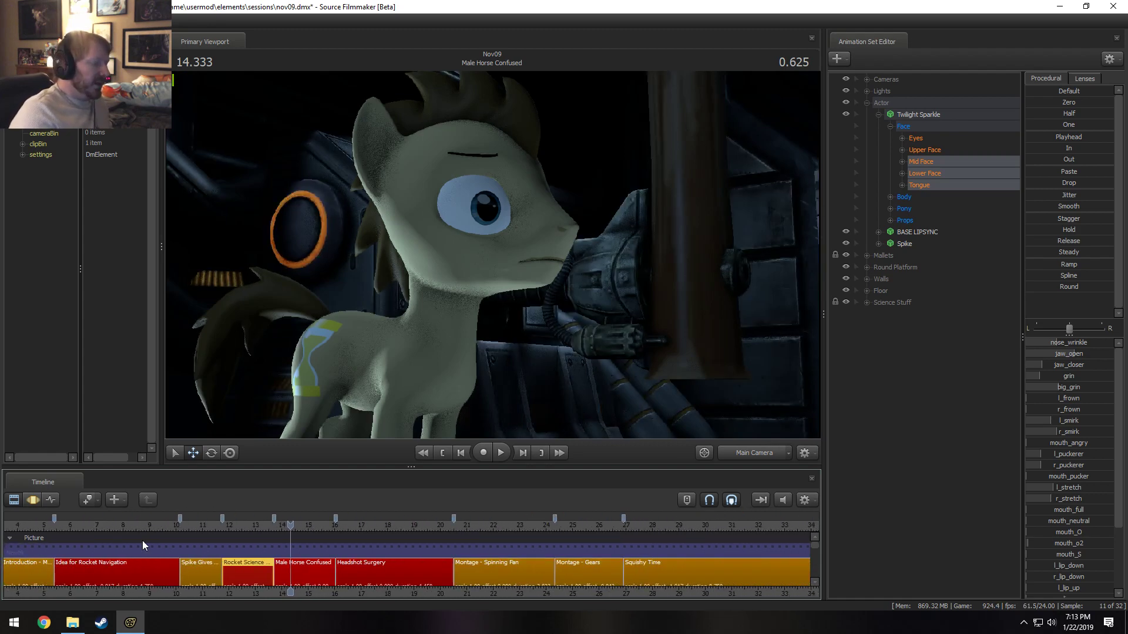
left_click(345, 523)
key("space")
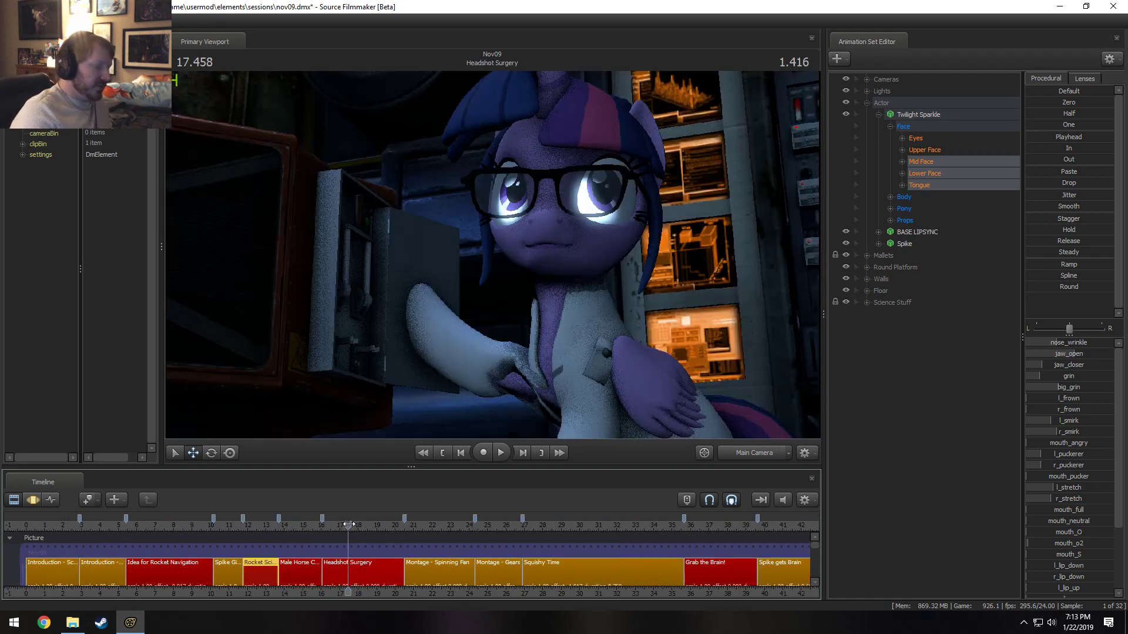
- Stop the Headshot Surgery playback and play back the Spike gets Brain shot from about 41 seconds
key("space")
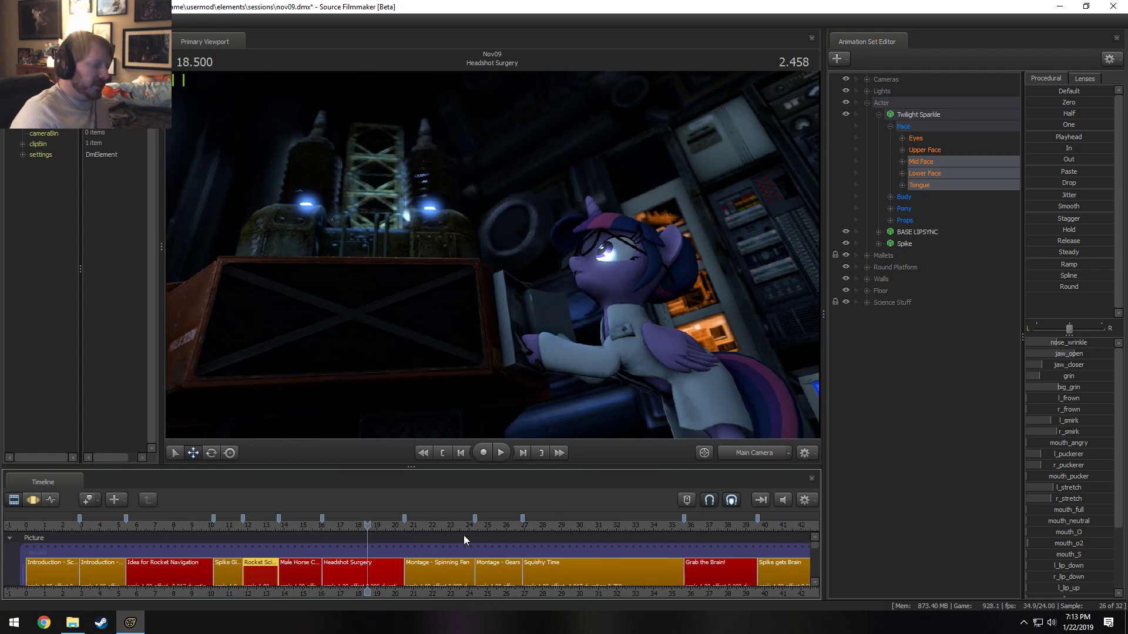
scroll(626, 552, "down", 1)
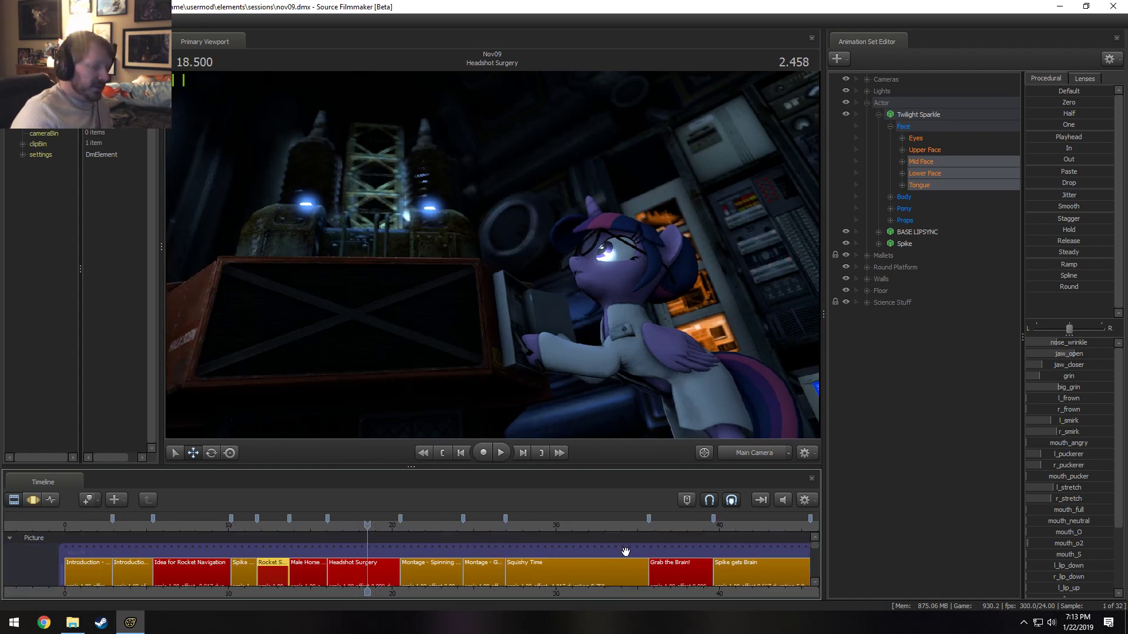
left_click(719, 527)
key("space")
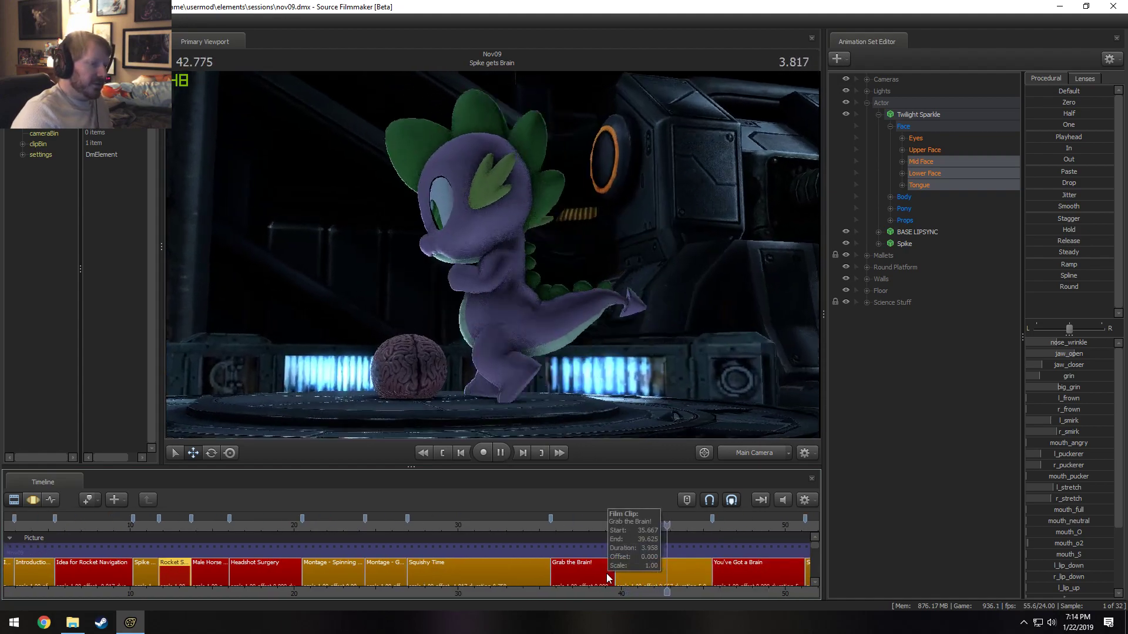
left_click(629, 526)
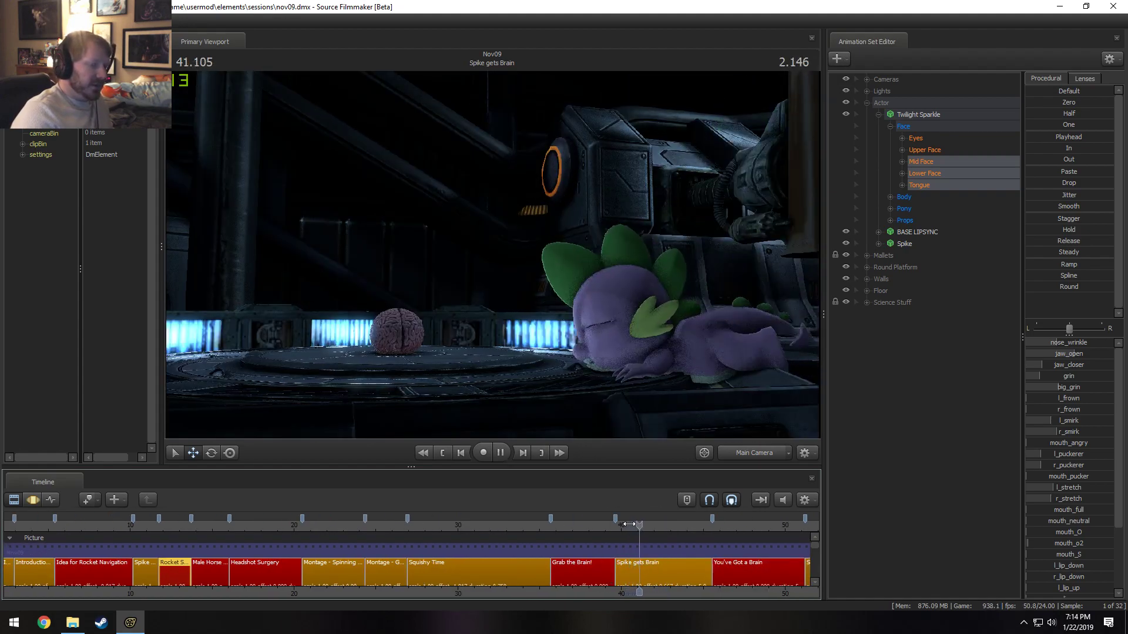
key("space")
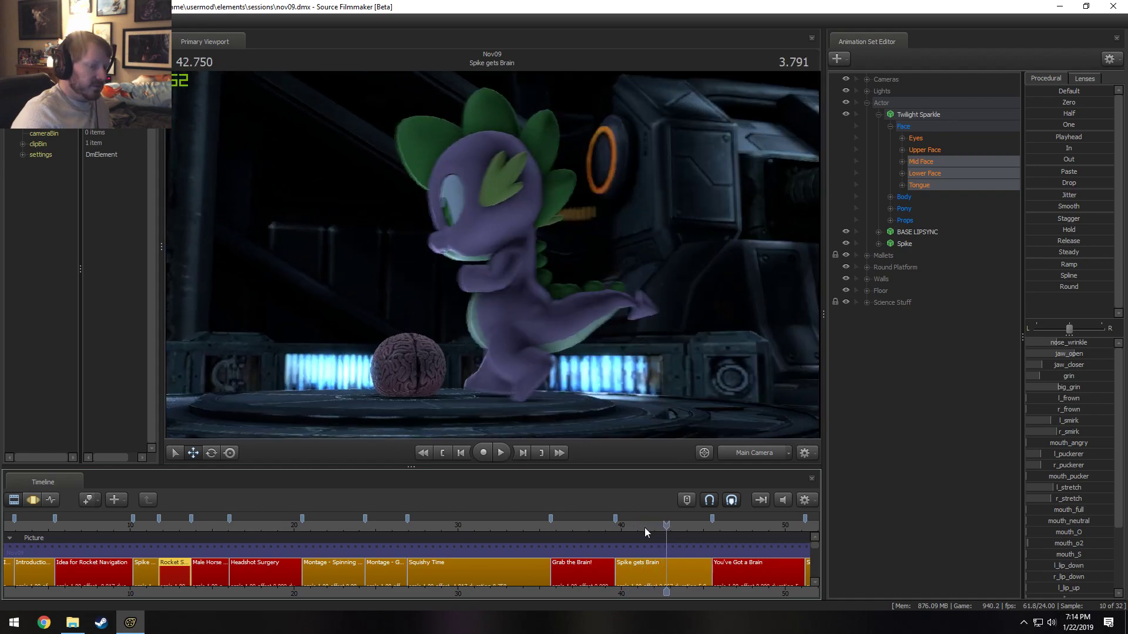
- Open the Spike gets Brain shot in the Motion Editor and scrub to Spike's getting-up motion around 42 seconds
left_click_drag(645, 532, 657, 532)
scroll(668, 555, "up", 2)
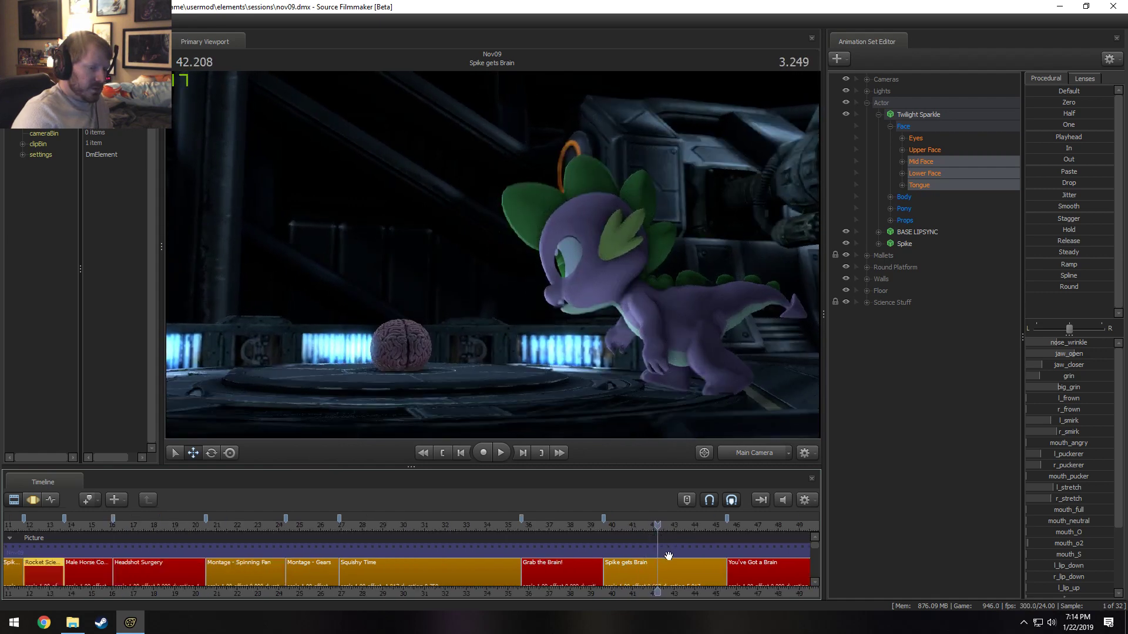
scroll(669, 556, "up", 2)
left_click(674, 572)
key("F3")
scroll(674, 575, "up", 4)
left_click(680, 594)
middle_click_drag(687, 592, 436, 587)
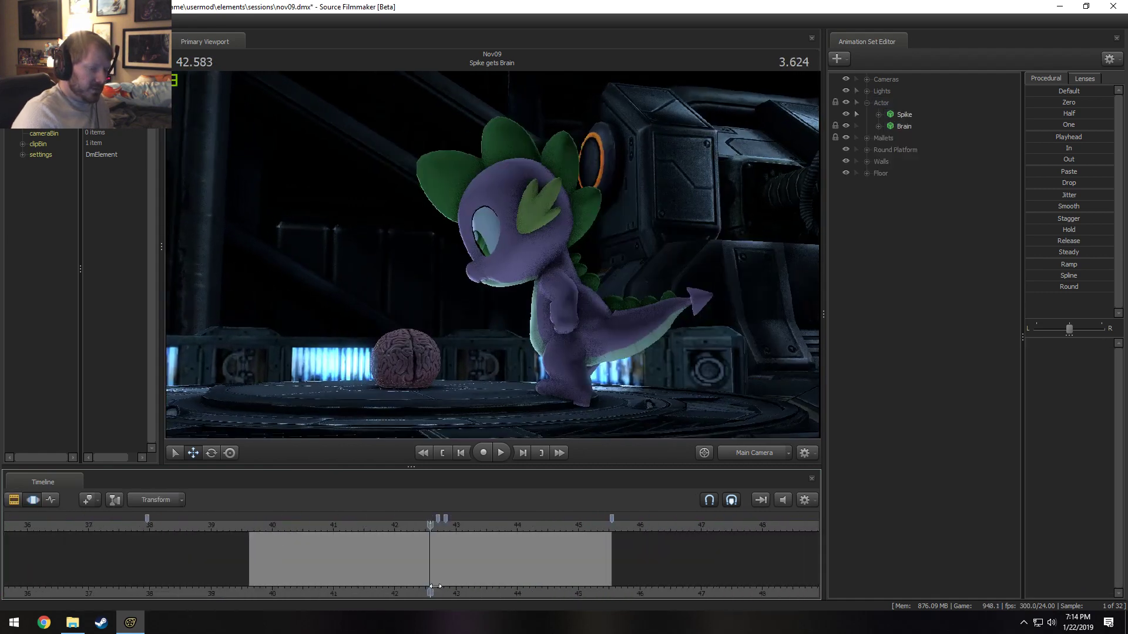
mouse_move(435, 586)
left_mouse_down()
mouse_move(362, 568)
mouse_move(393, 563)
left_mouse_up()
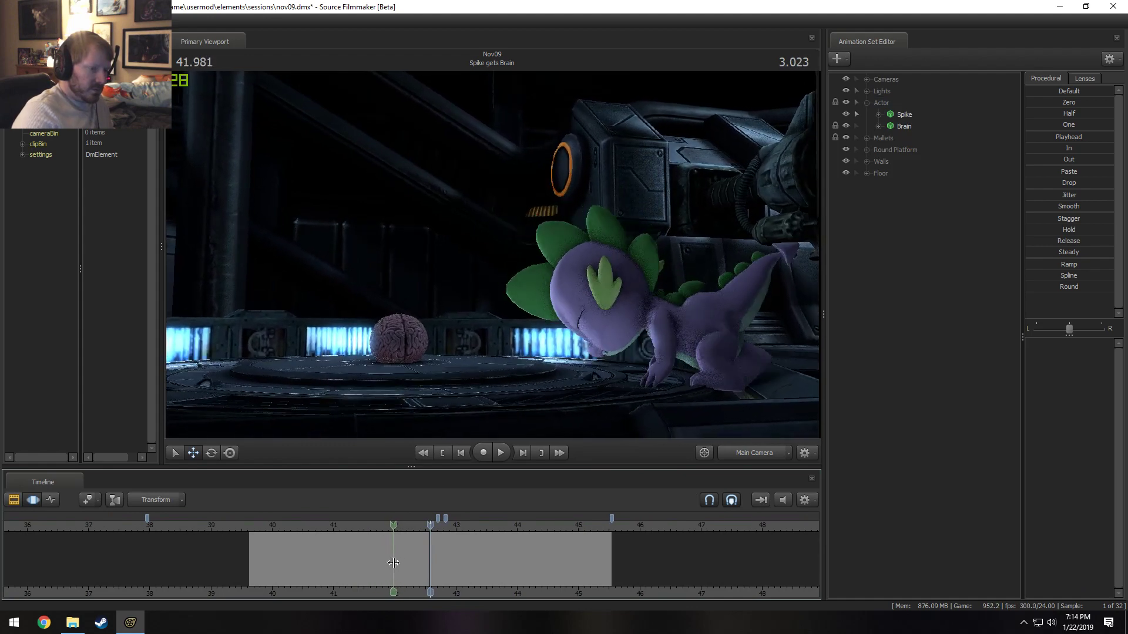
- Lock Spike's LeftFoot bone and make a time selection from about 41.75 to 42.15 seconds
left_click(725, 379)
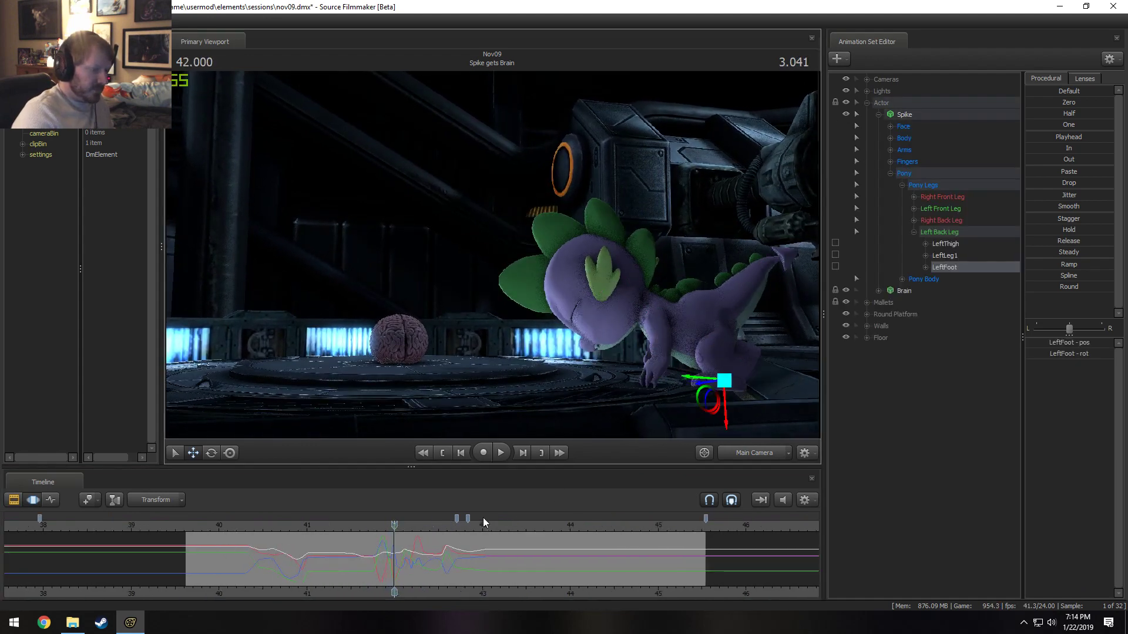
scroll(484, 522, "up", 3)
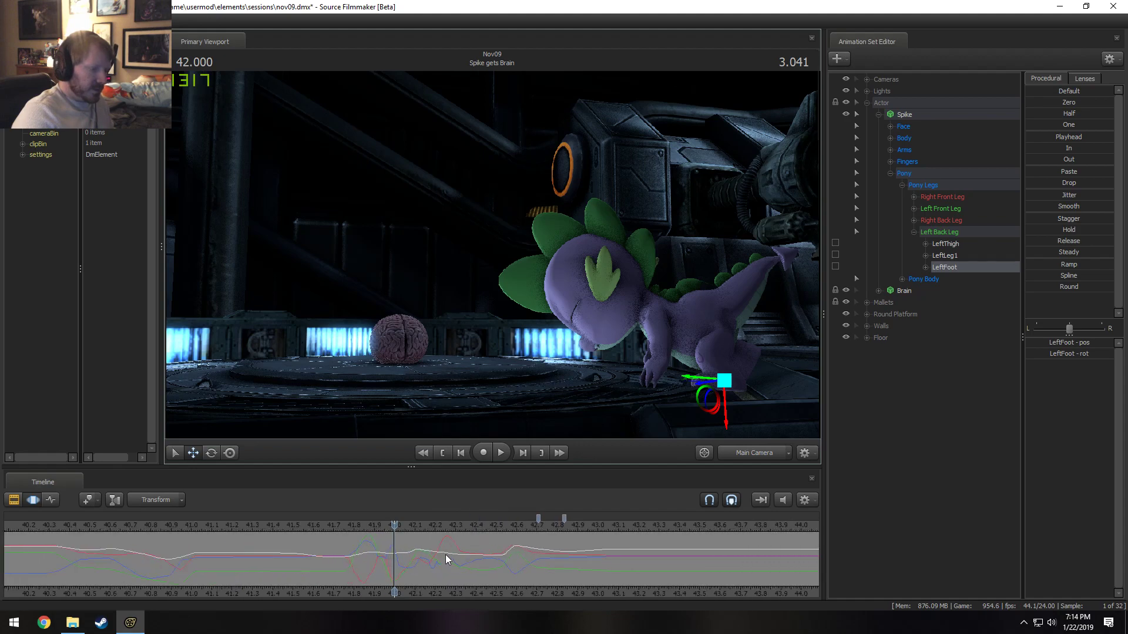
left_click(837, 268)
left_click_drag(376, 563, 410, 557)
mouse_move(352, 527)
left_mouse_down()
mouse_move(371, 539)
mouse_move(368, 564)
mouse_move(399, 565)
mouse_move(353, 552)
mouse_move(431, 557)
left_mouse_up()
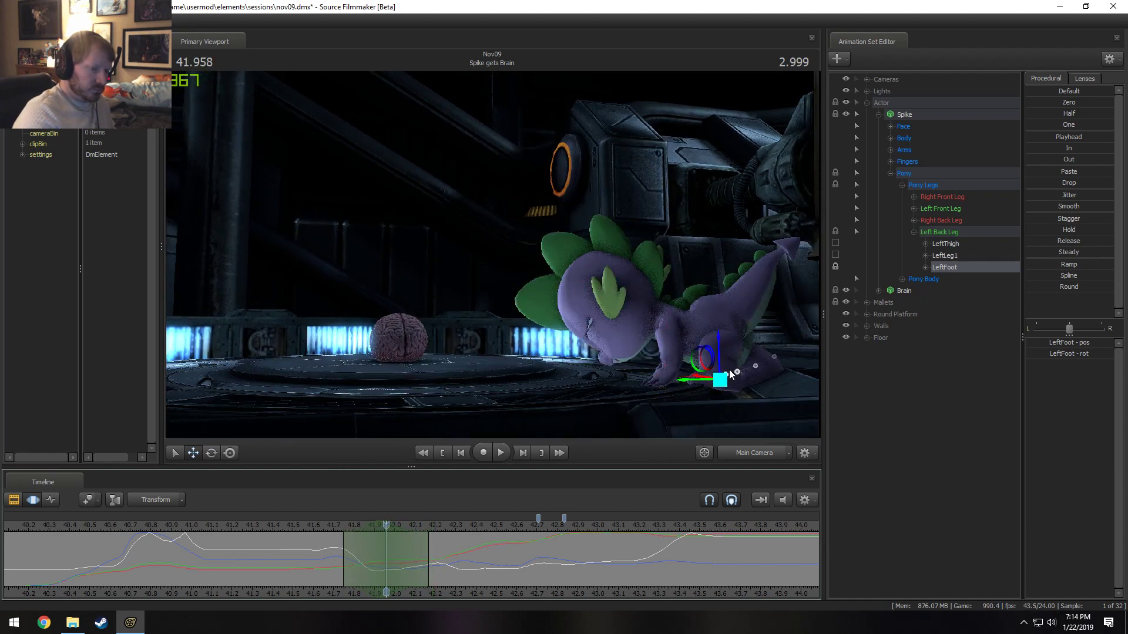
- Switch to the Work Camera with lighting disabled, and raise and rotate Spike's LeftFoot out of the floor at 41.958 seconds
key("F4")
right_click(489, 289)
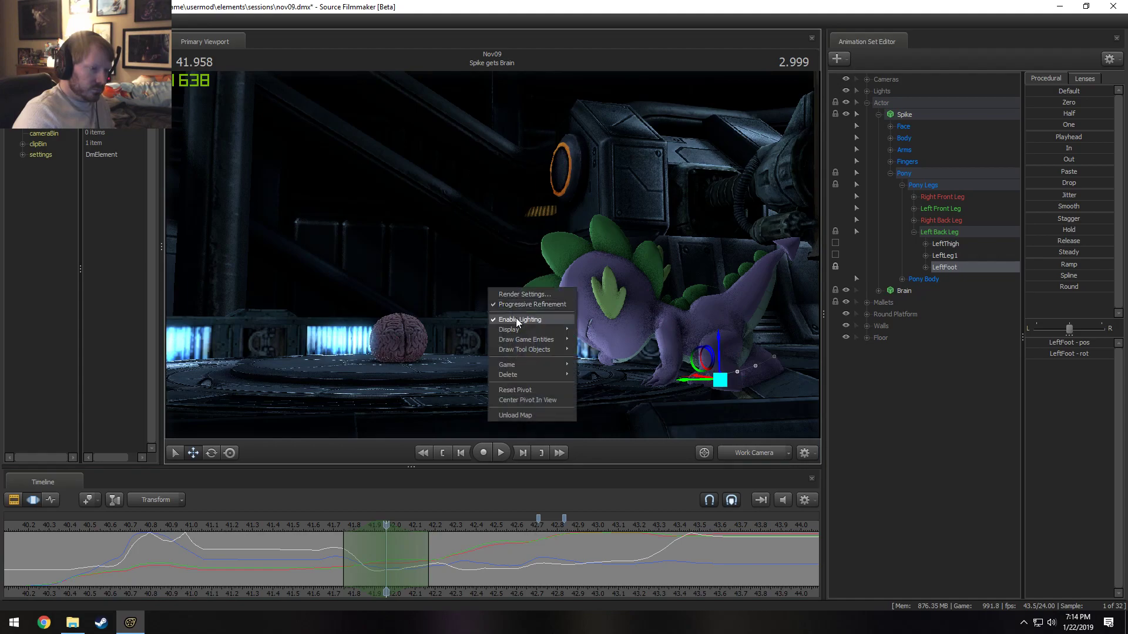
left_click(518, 322)
key("w")
left_click_drag(517, 323, 523, 282)
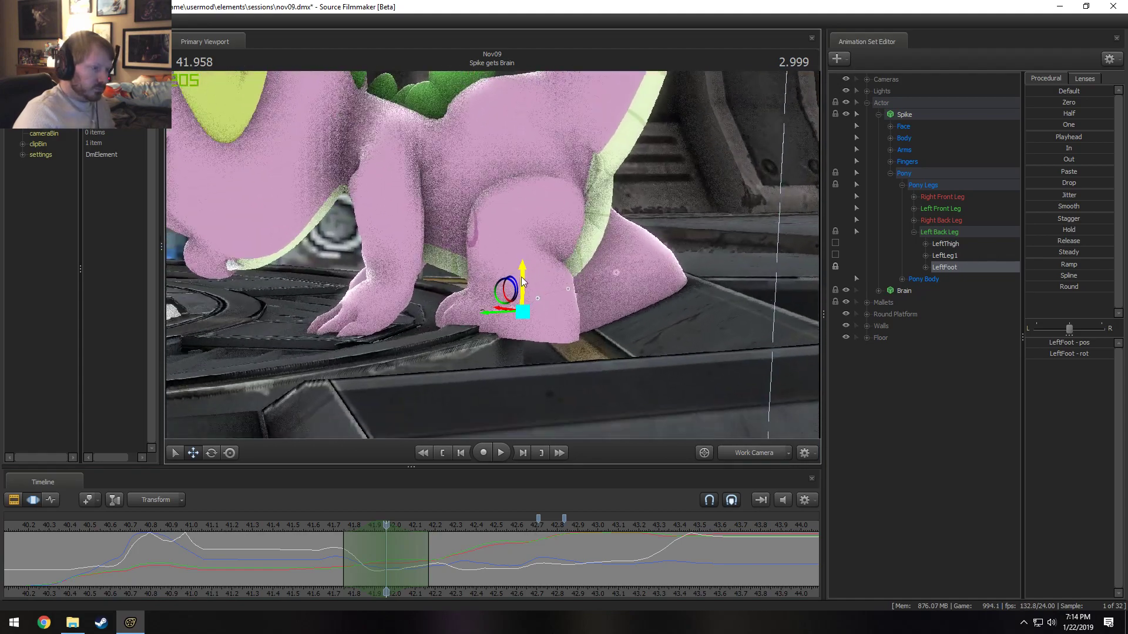
key("e")
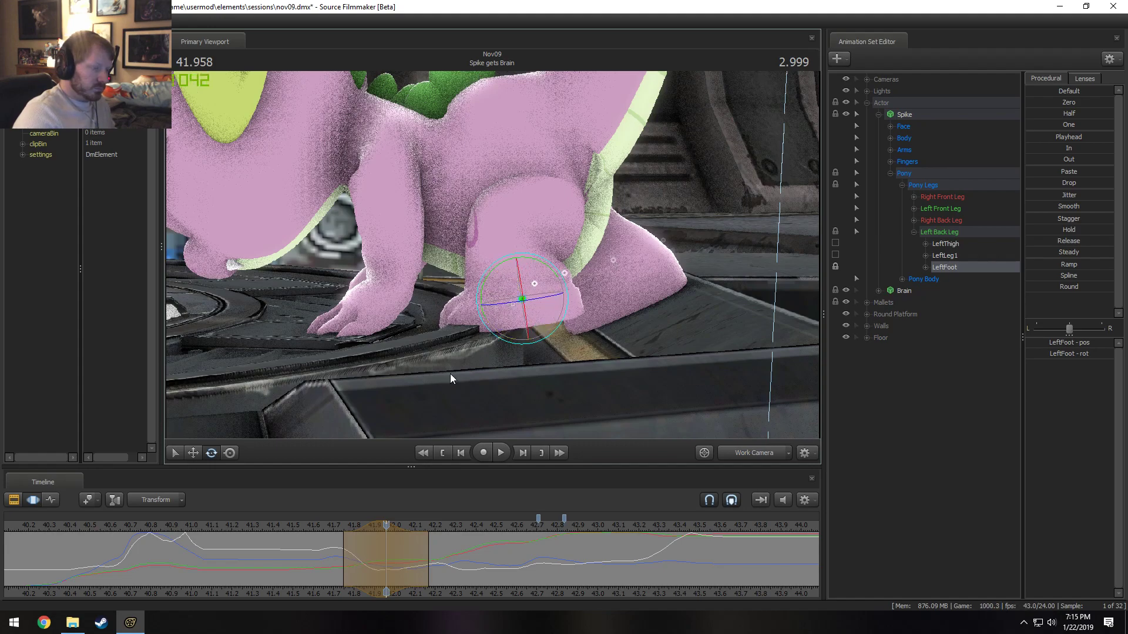
- Unlock LeftFoot and rotate Spike's LeftLeg1 to swing the lower leg backward, with a time selection centred on 42.125 seconds
mouse_move(334, 552)
left_mouse_down()
mouse_move(403, 572)
mouse_move(382, 558)
mouse_move(420, 564)
mouse_move(365, 535)
mouse_move(429, 561)
mouse_move(379, 558)
mouse_move(403, 560)
mouse_move(395, 571)
mouse_move(437, 572)
mouse_move(418, 568)
mouse_move(391, 531)
mouse_move(419, 540)
left_mouse_up()
key("ctrl")
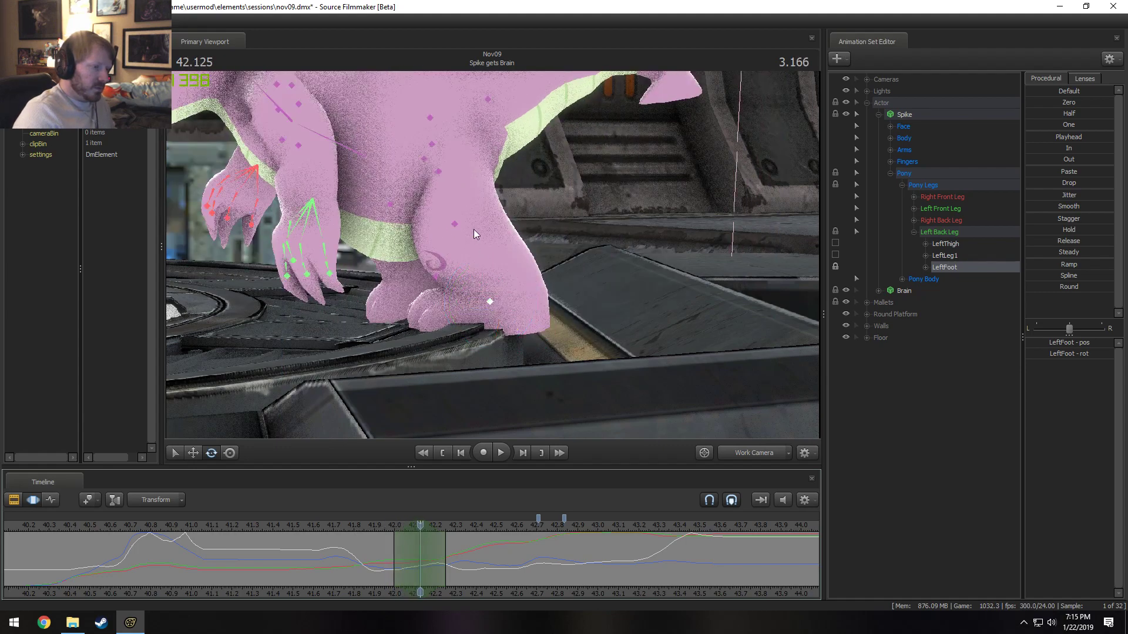
left_click(451, 221, "ctrl")
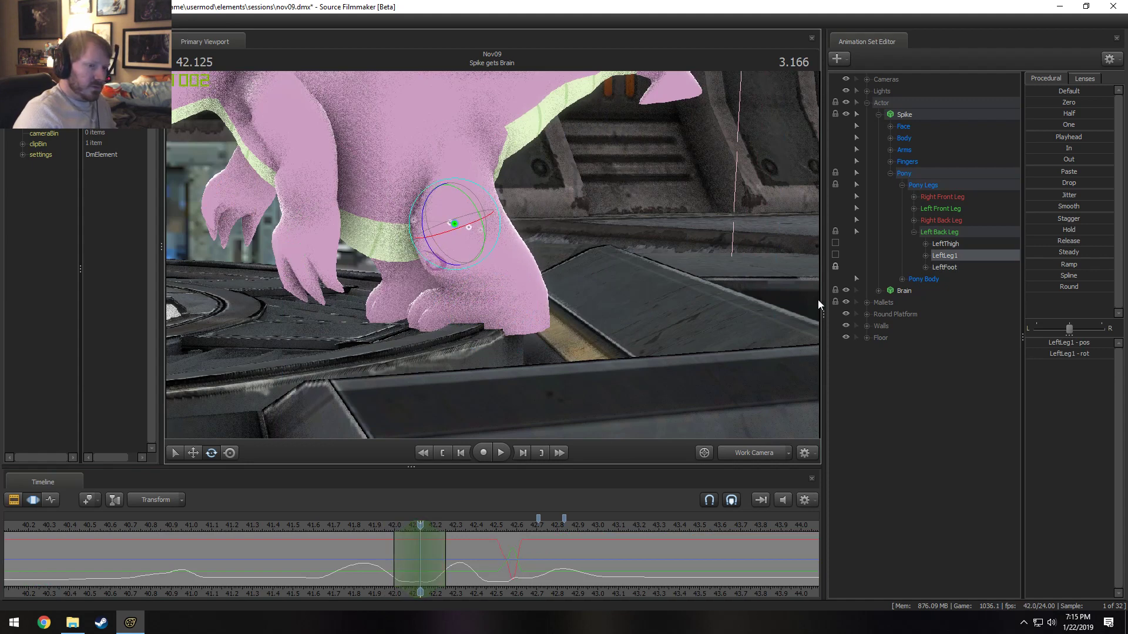
left_click(829, 267)
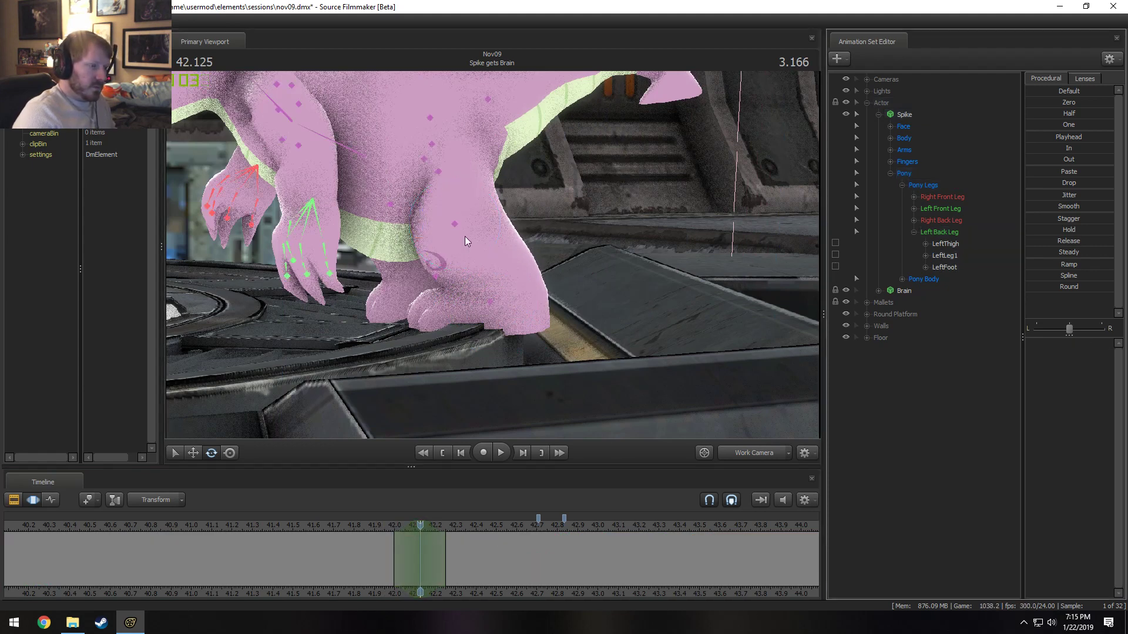
left_click(456, 226)
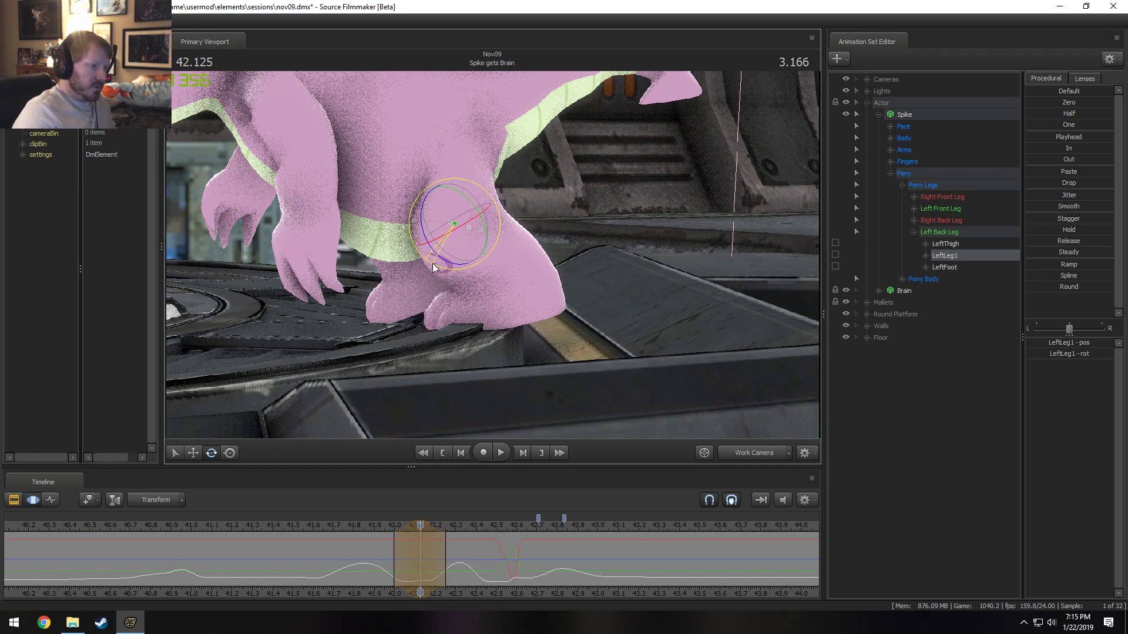
- Scrub past 42.2 seconds to check the leg, and play back Spike's getting-up motion from about 41.5 seconds in a wider view
key("shift")
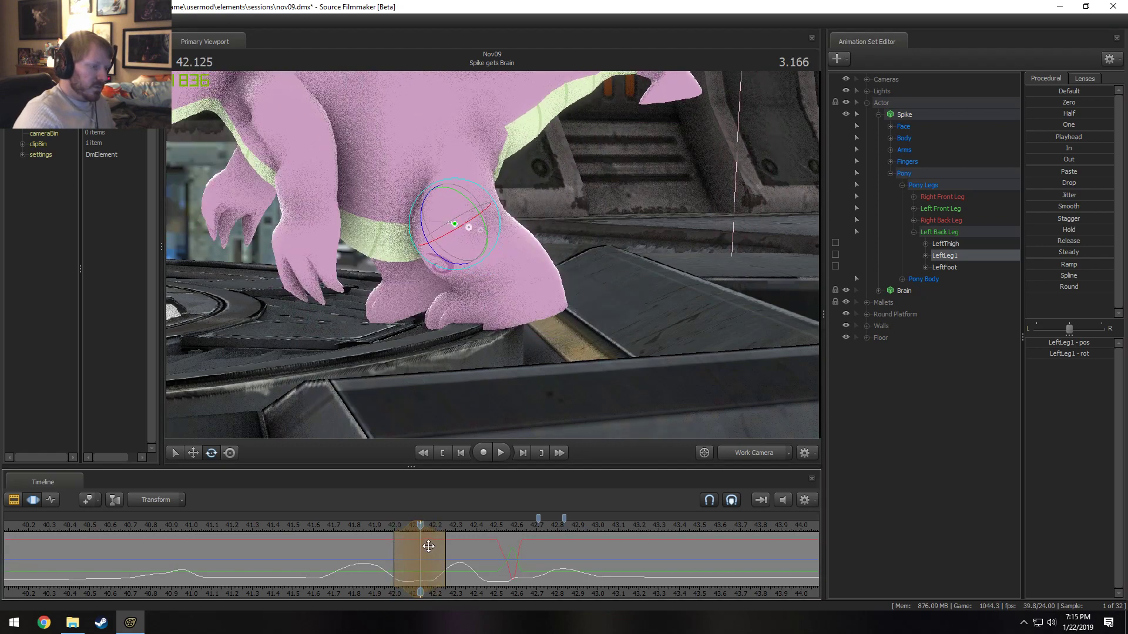
key("shift")
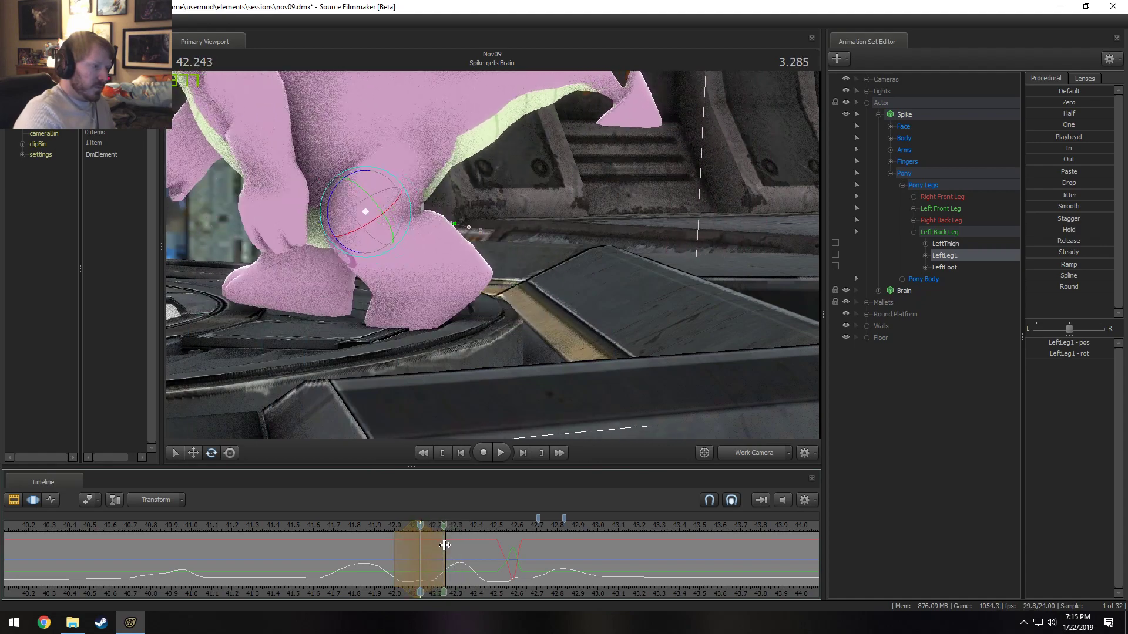
left_click(301, 530)
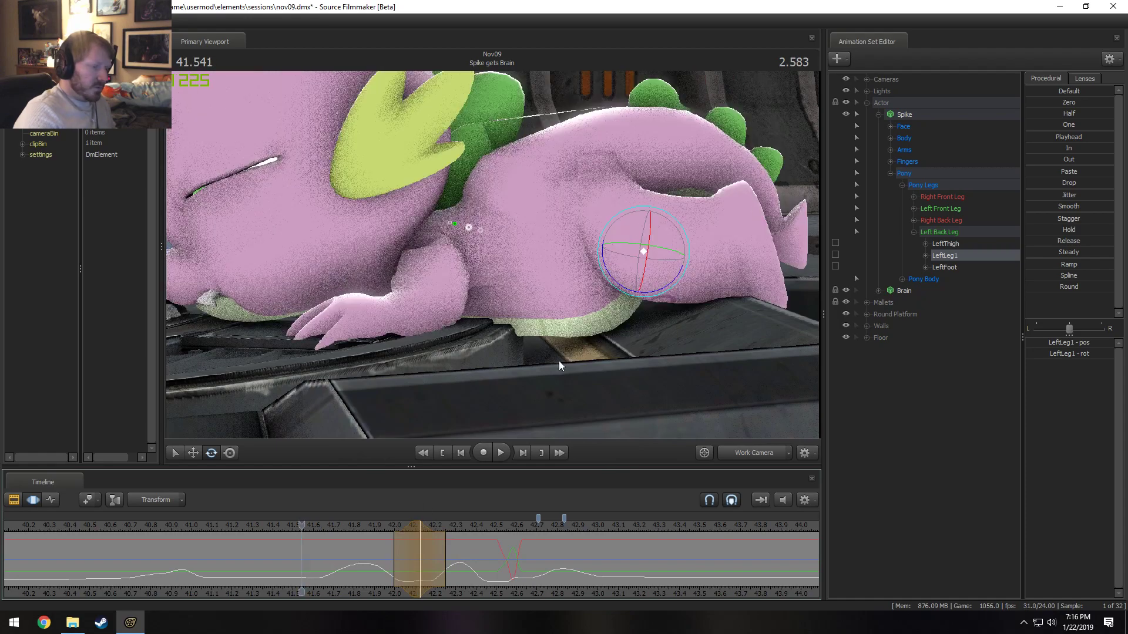
key("s")
left_click_drag(519, 280, 501, 267)
key("space")
key("space")
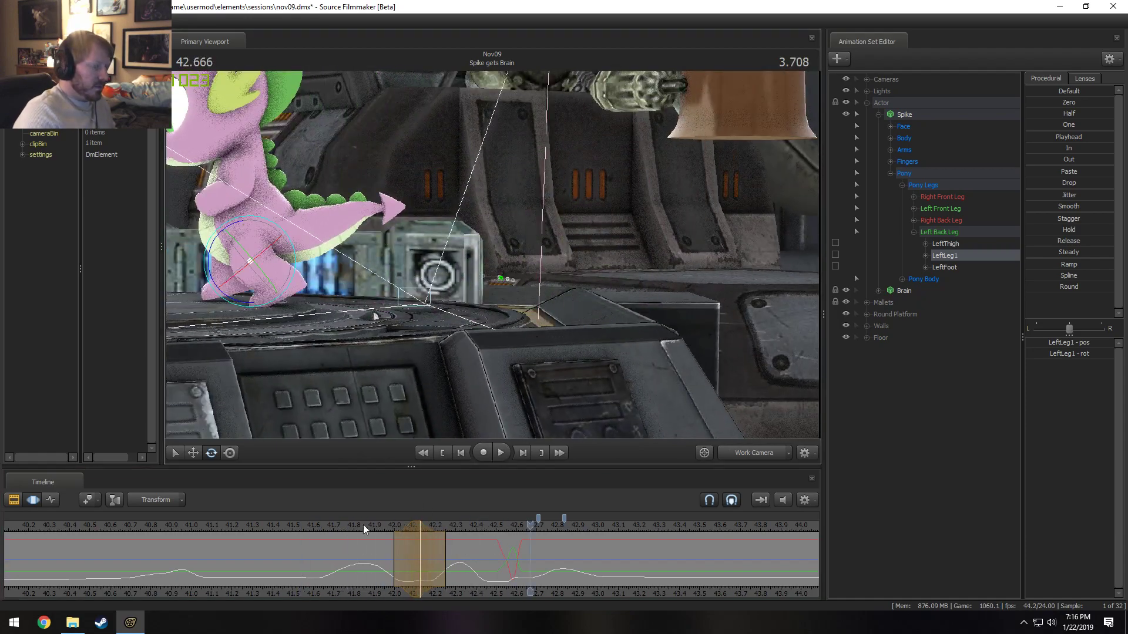
- Make a short time selection centred on 42.25 seconds and rotate Spike's LeftThigh, LeftLeg1 and LeftFoot so the leg trails behind
key("shift")
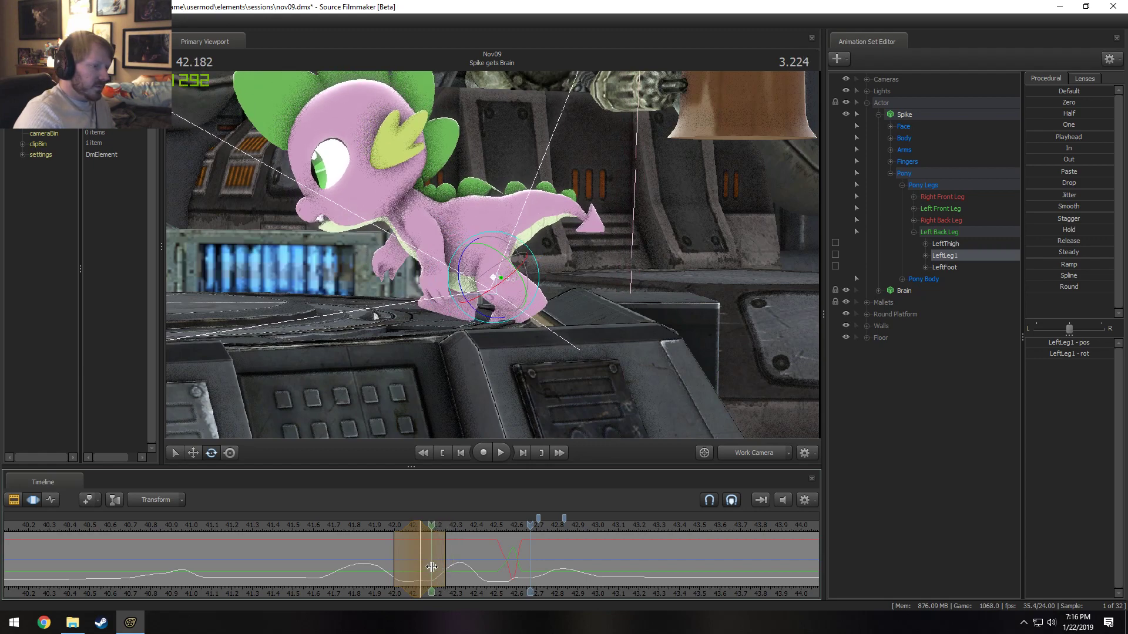
left_click(433, 568)
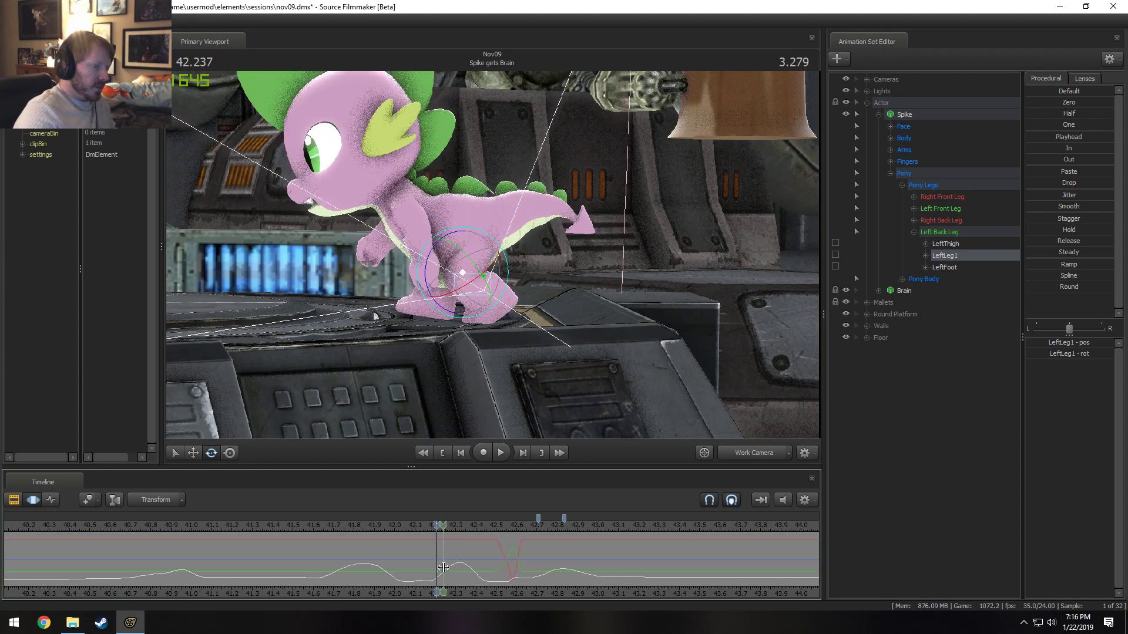
left_click(452, 572, "shift")
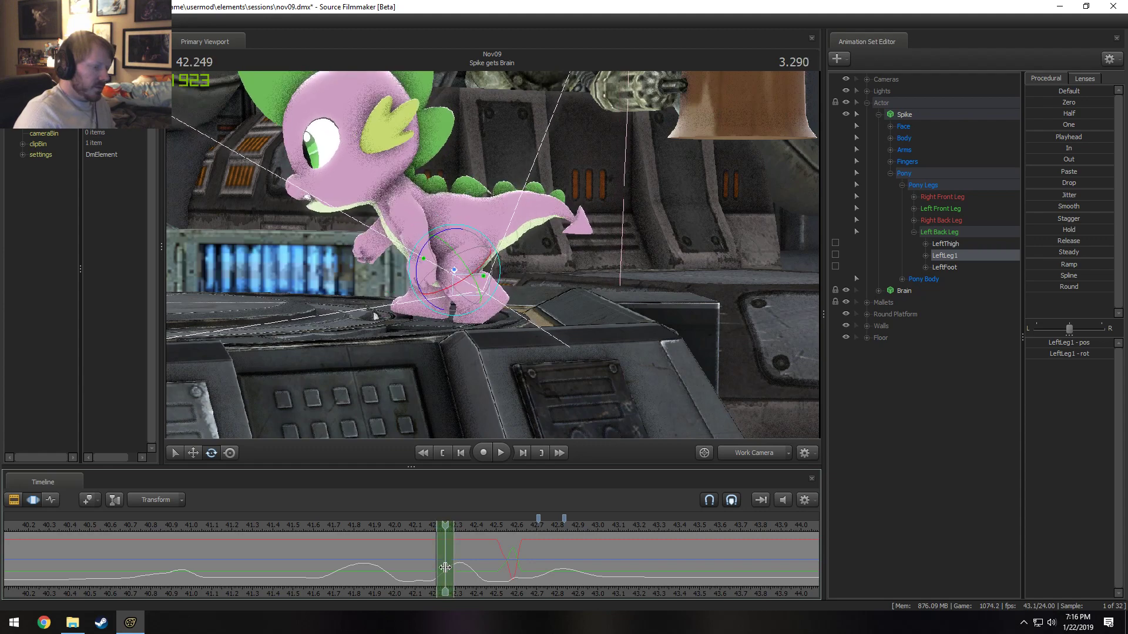
scroll(445, 568, "up", 1, "shift")
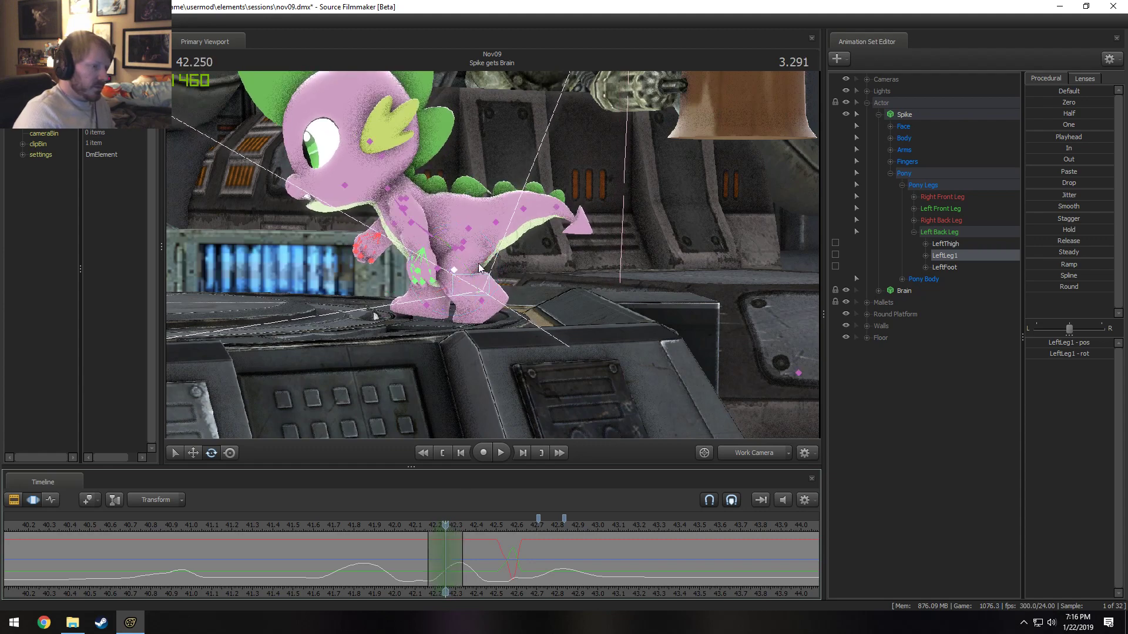
left_click(463, 249)
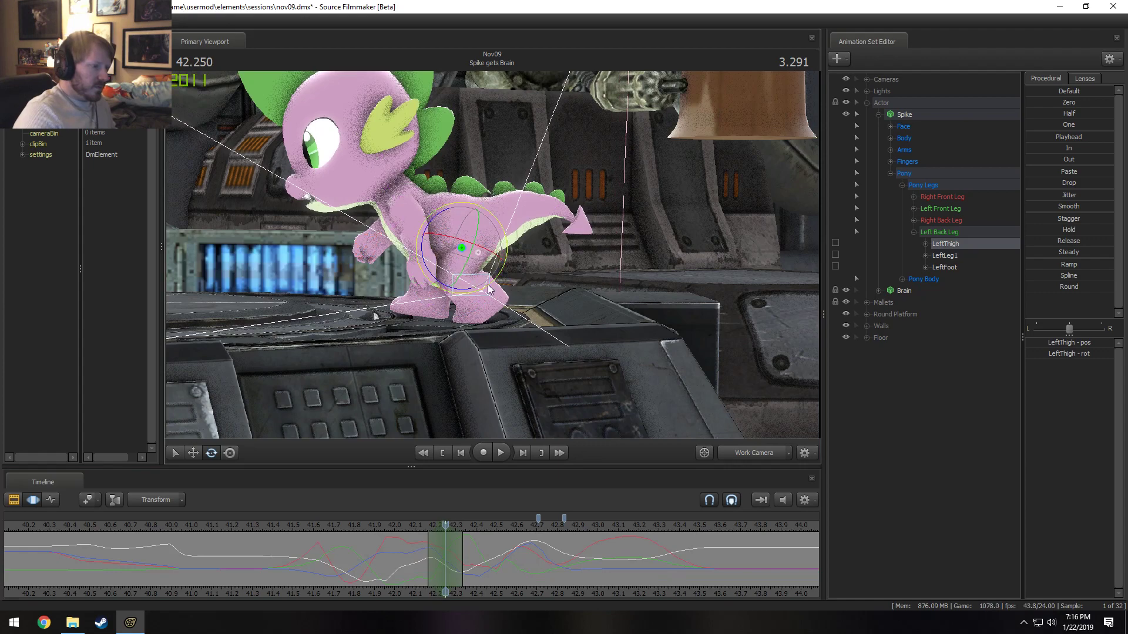
left_click_drag(493, 280, 494, 281)
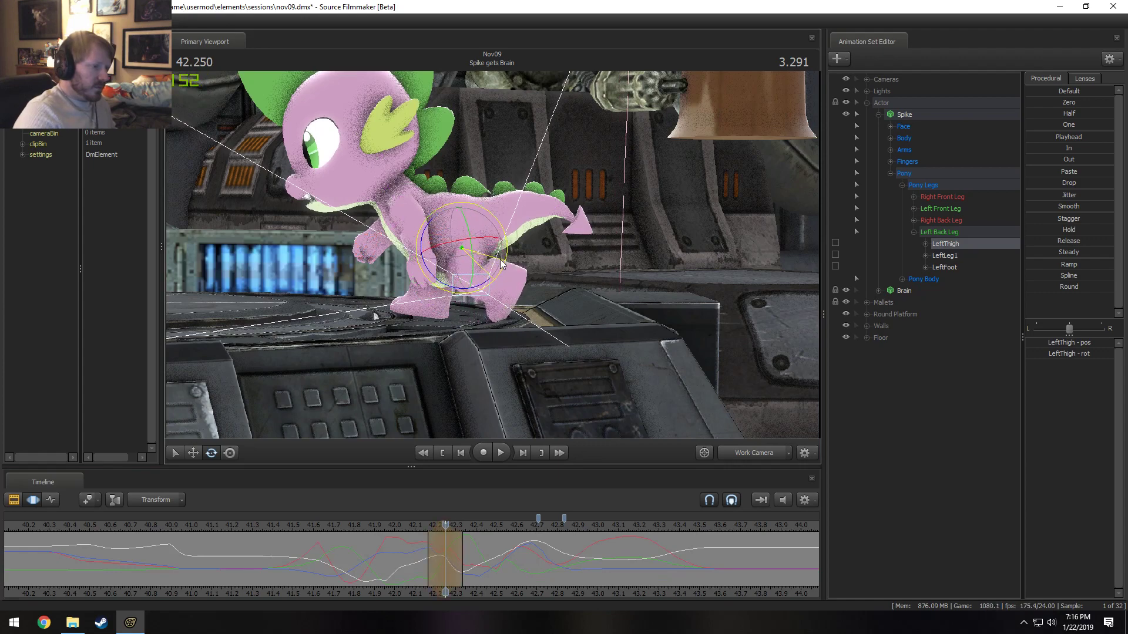
left_click(466, 272)
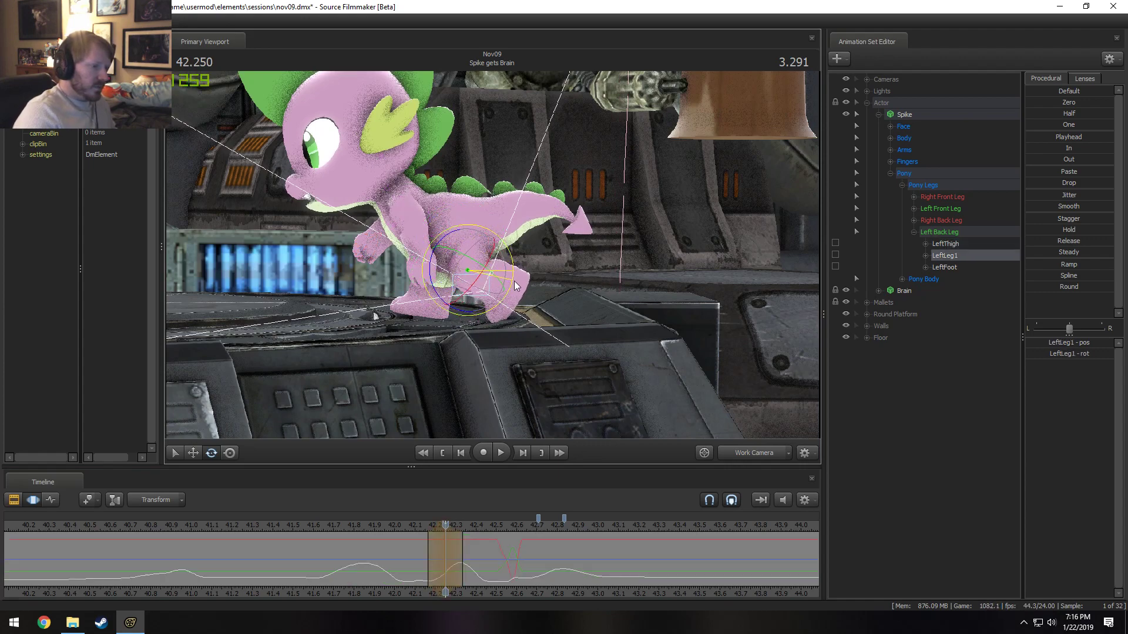
left_click(508, 293)
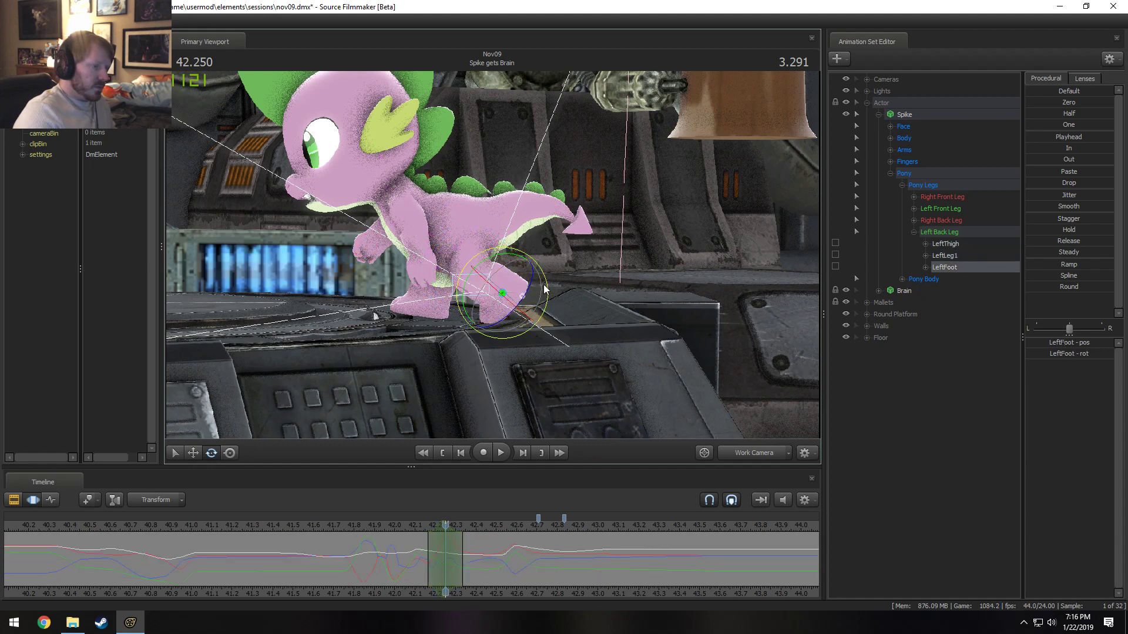
- Play back Spike's getting-up and stepping motion repeatedly from 41.5 seconds to review the left back leg
left_click_drag(443, 526, 294, 524)
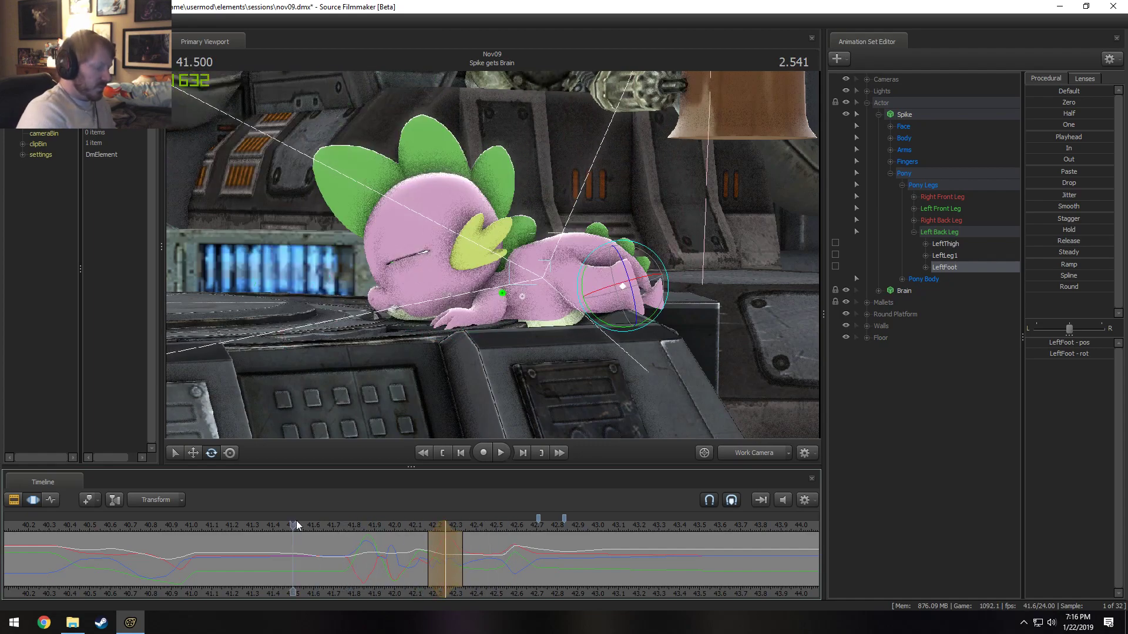
key("space")
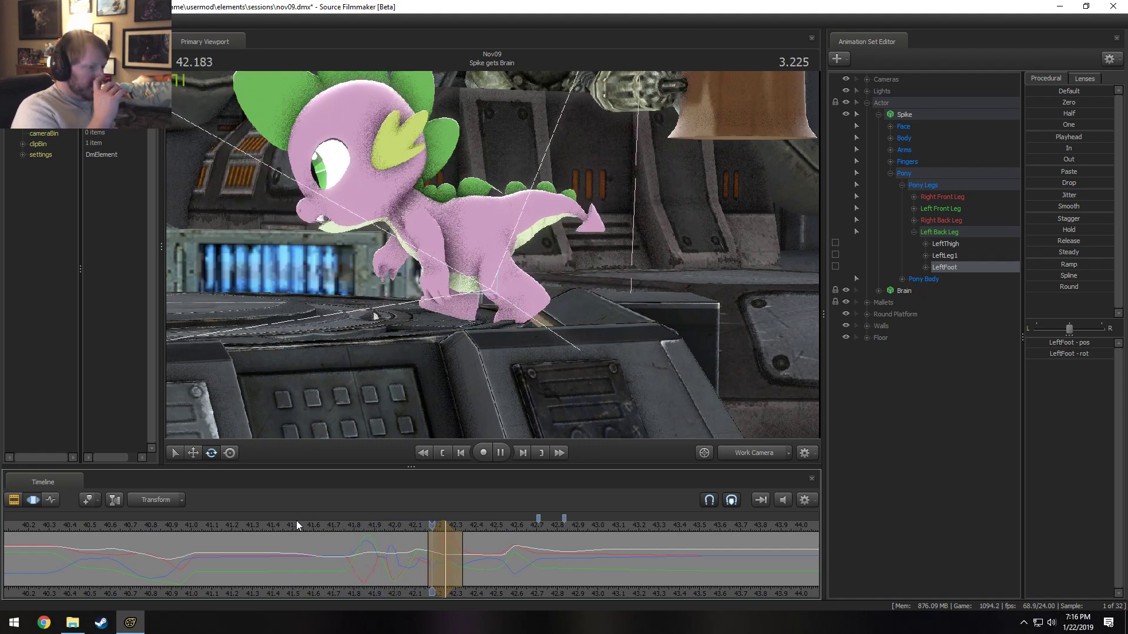
key("space")
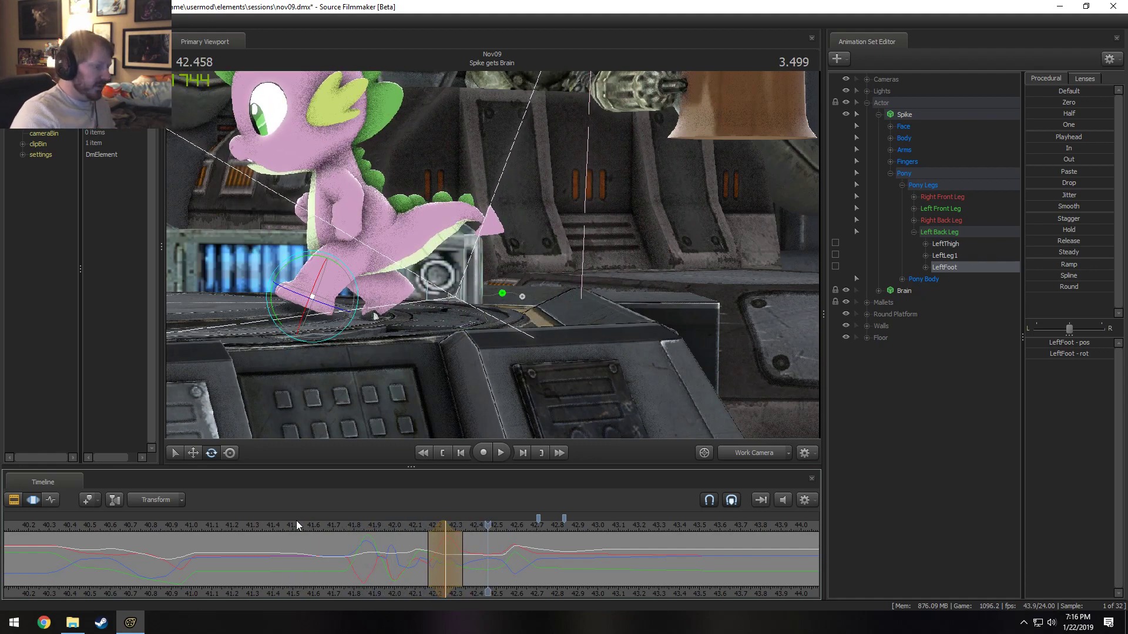
left_click(297, 521)
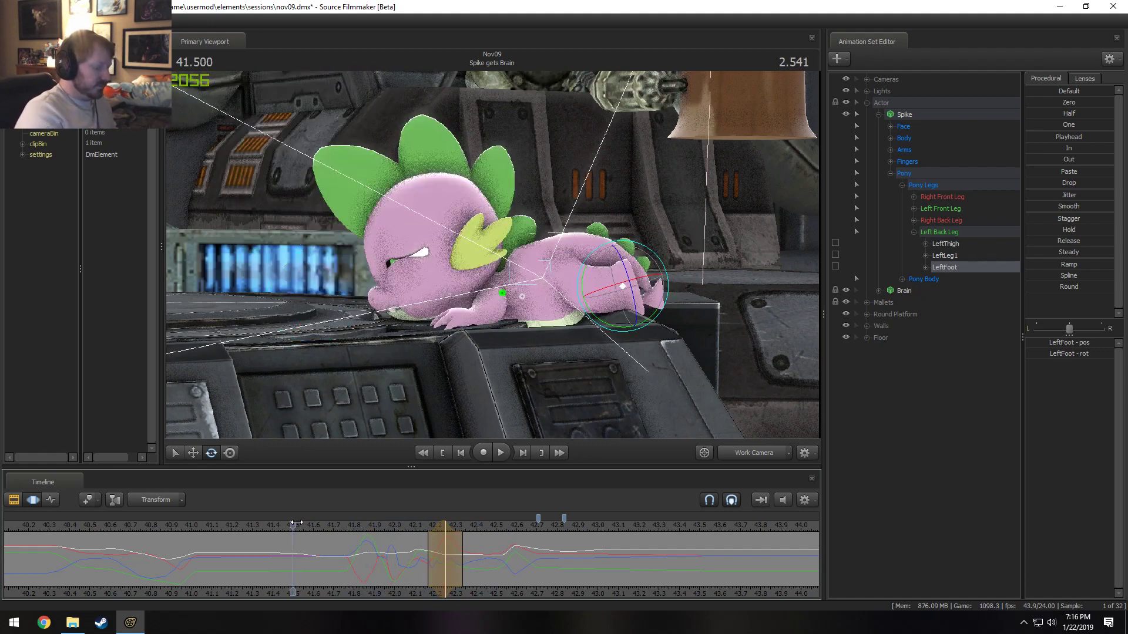
key("space")
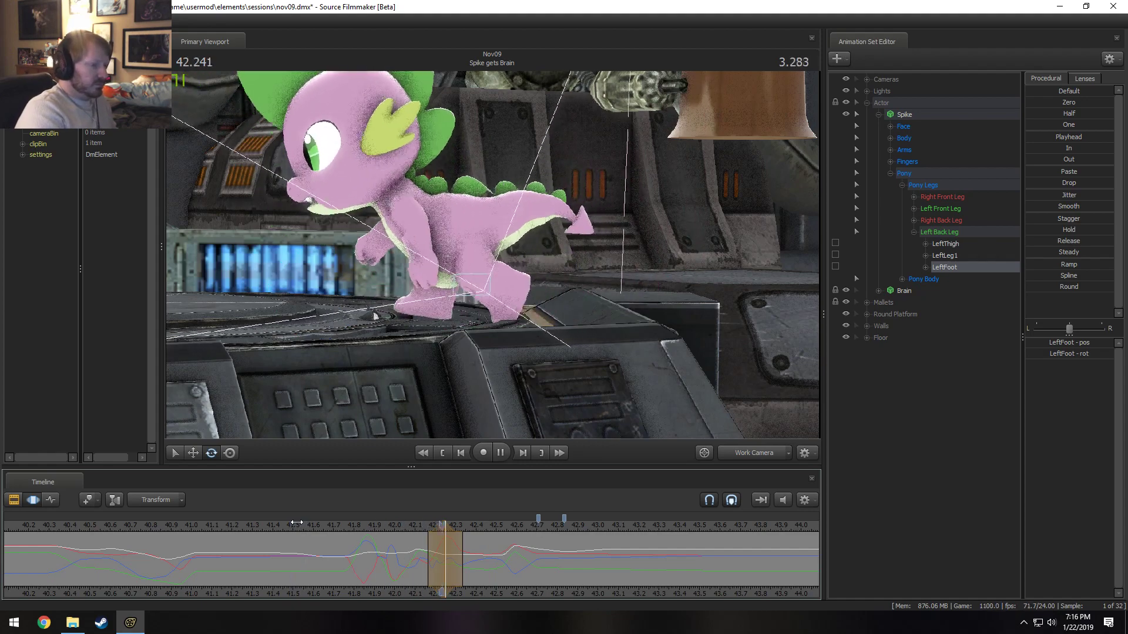
- Play back Spike's getting-up and stepping motion again from about 40.7 seconds to review the left back leg
key("space")
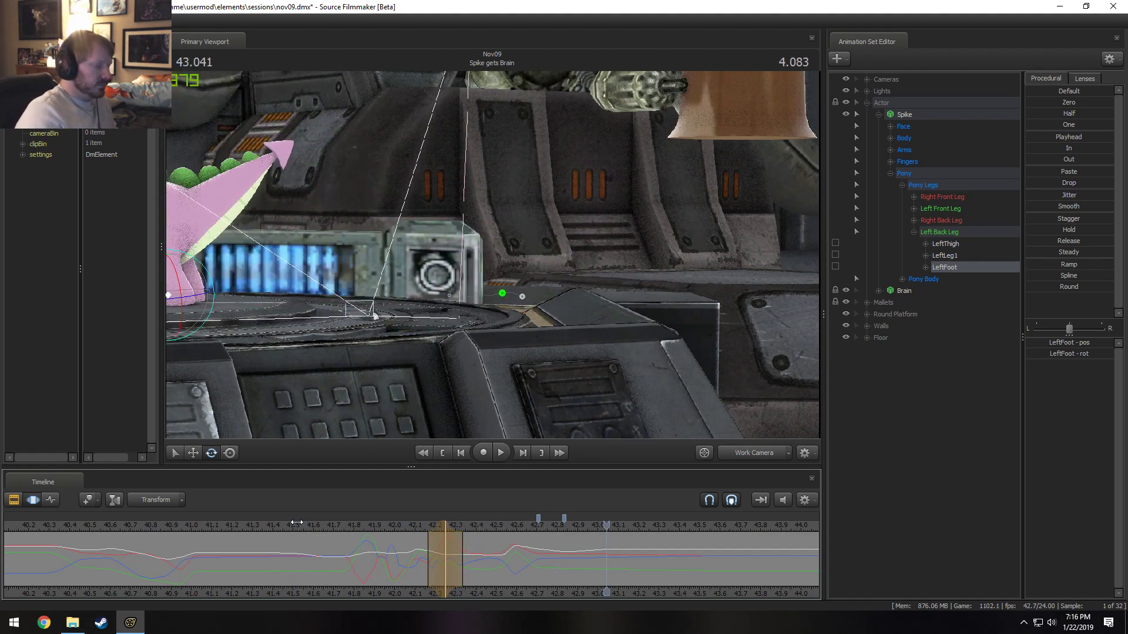
left_click(133, 524)
key("space")
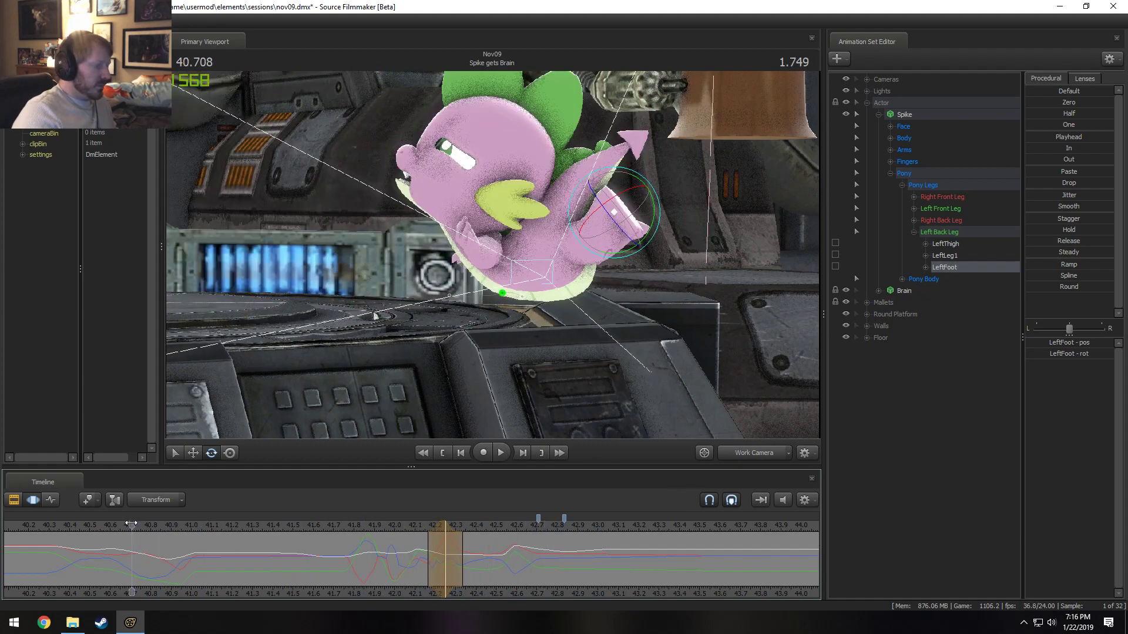
key("F2")
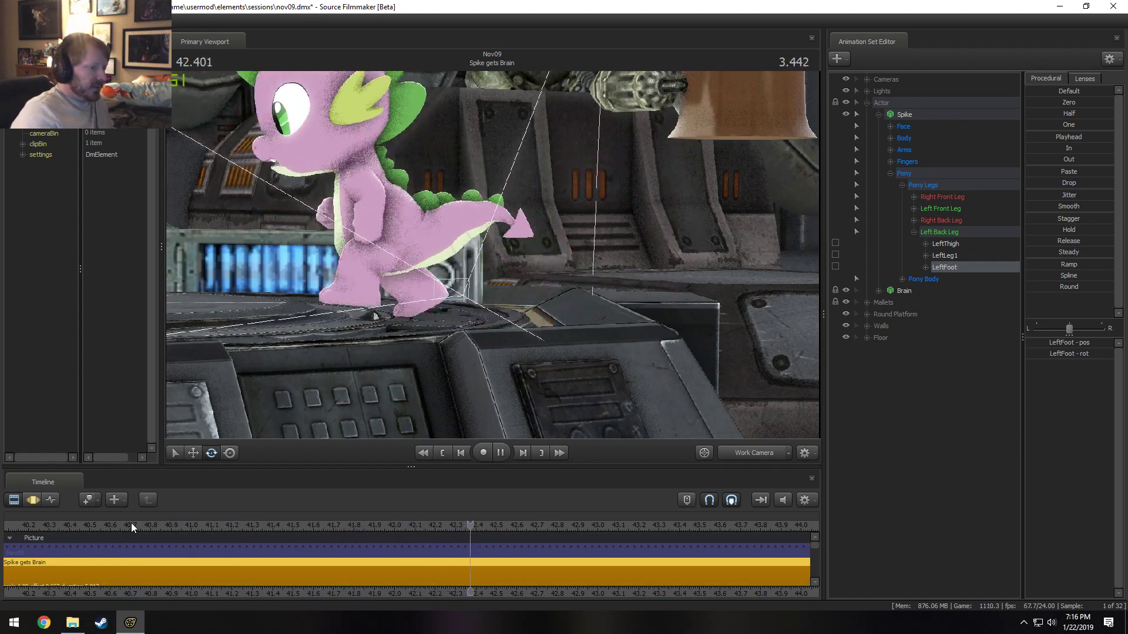
key("space")
key("F3")
key("F2")
scroll(171, 531, "down", 1)
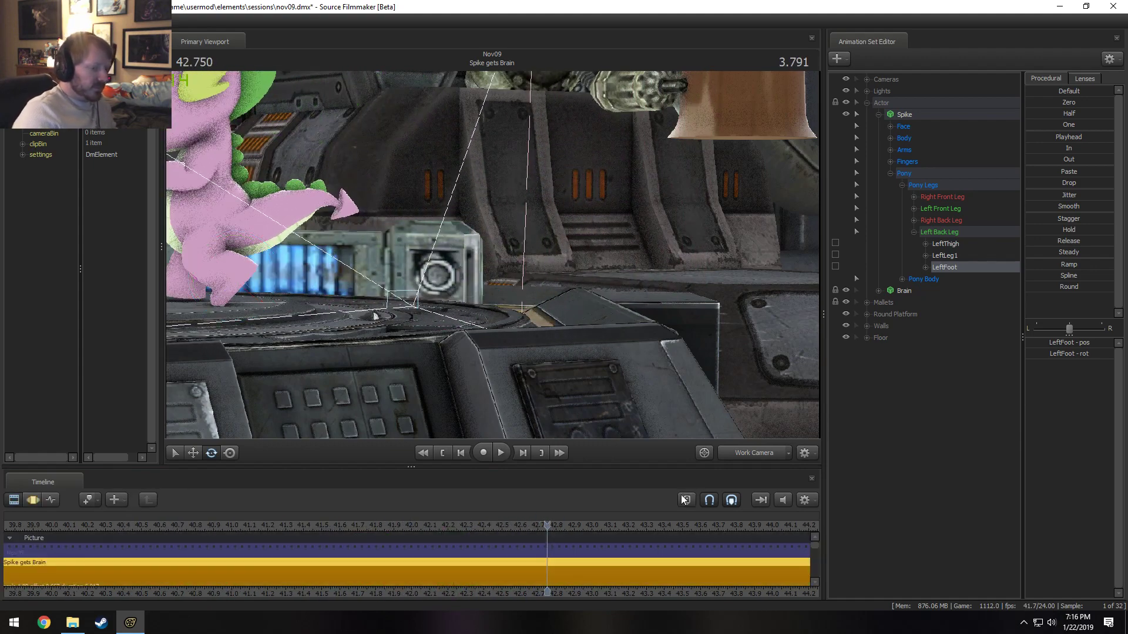
- Step frame by frame around 42 seconds to examine how Spike's left back foot moves as he gets up
left_click_drag(520, 525, 397, 527)
key("Right")
key("Right")
key("Right")
key("Right")
key("Right")
key("Right")
key("Right")
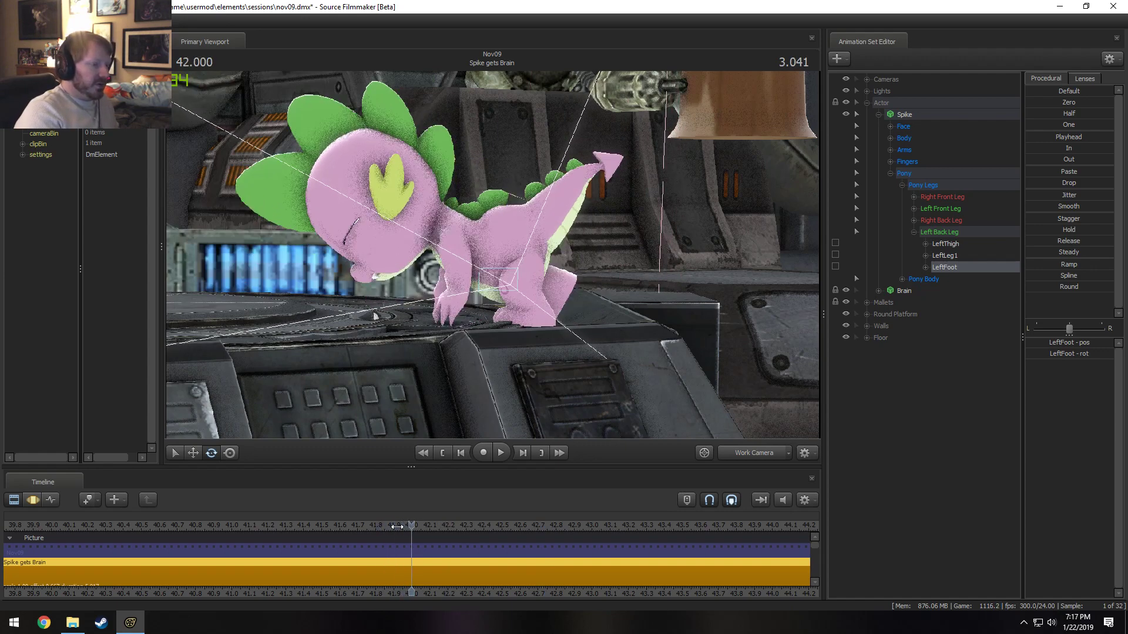
key("Left")
key("Left")
key("Left")
key("Left")
key("Left")
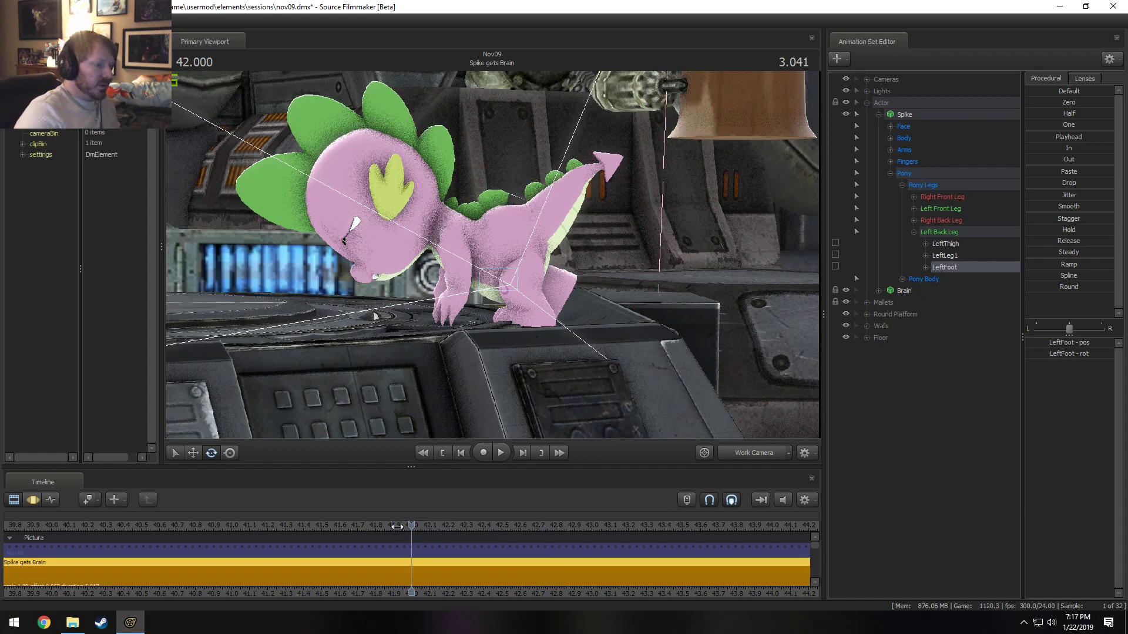
- Lock Spike's LeftFoot and smooth its motion over a time selection from about 41.96 to 42.17 seconds, widening the falloff
key("F4")
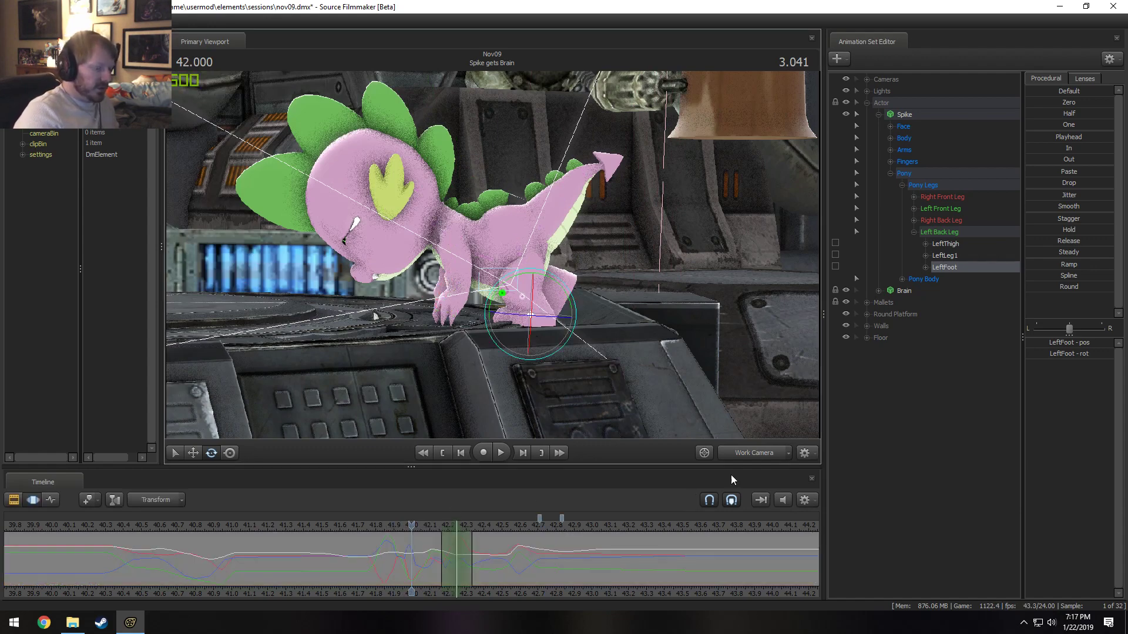
left_click(835, 267)
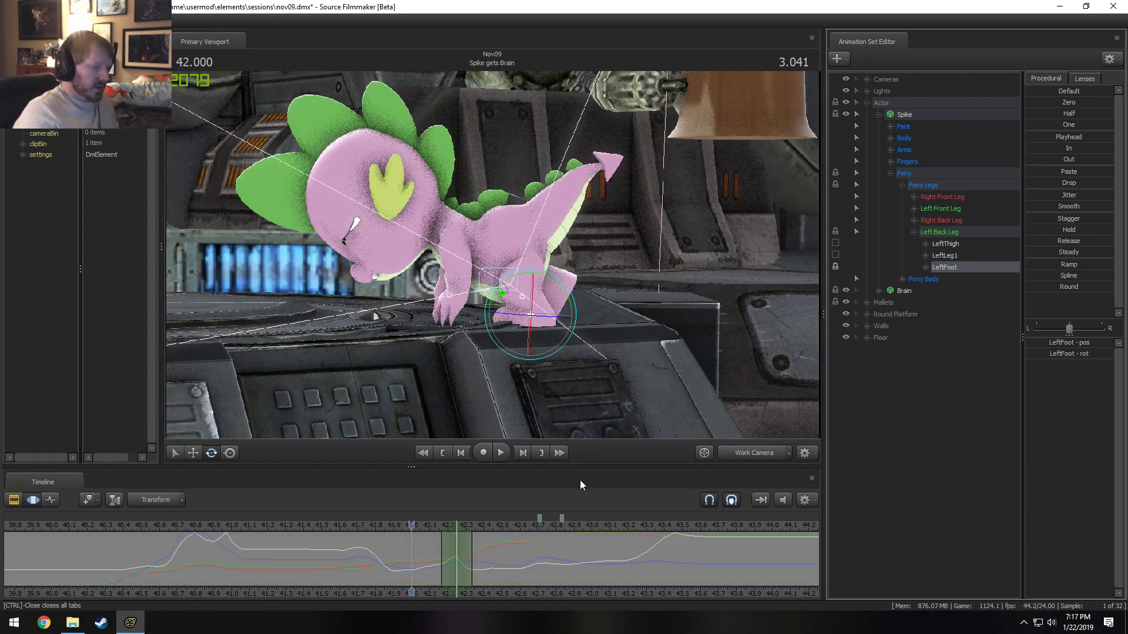
scroll(435, 555, "up", 2)
left_click_drag(412, 561, 452, 566)
key("Right")
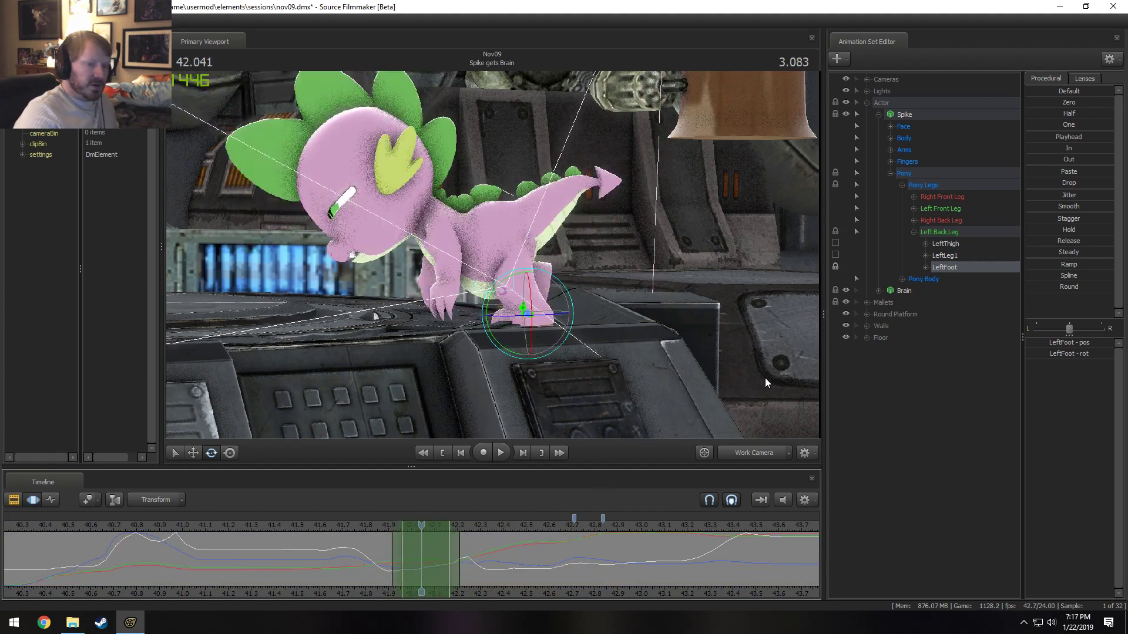
left_click(1064, 208)
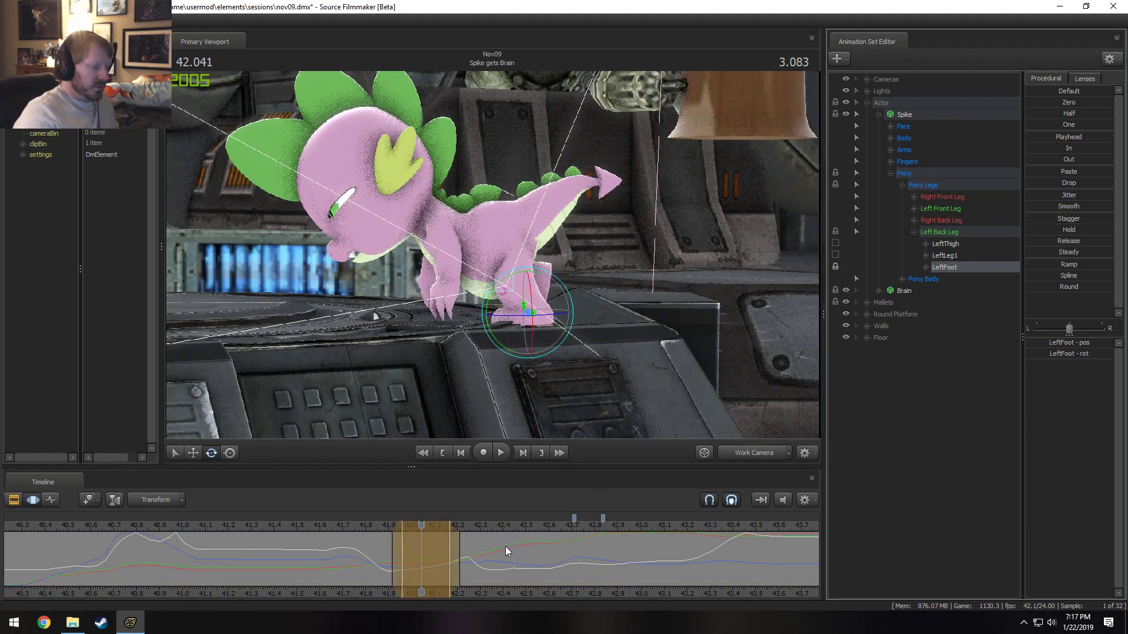
scroll(469, 553, "up", 1, "shift")
key("shift")
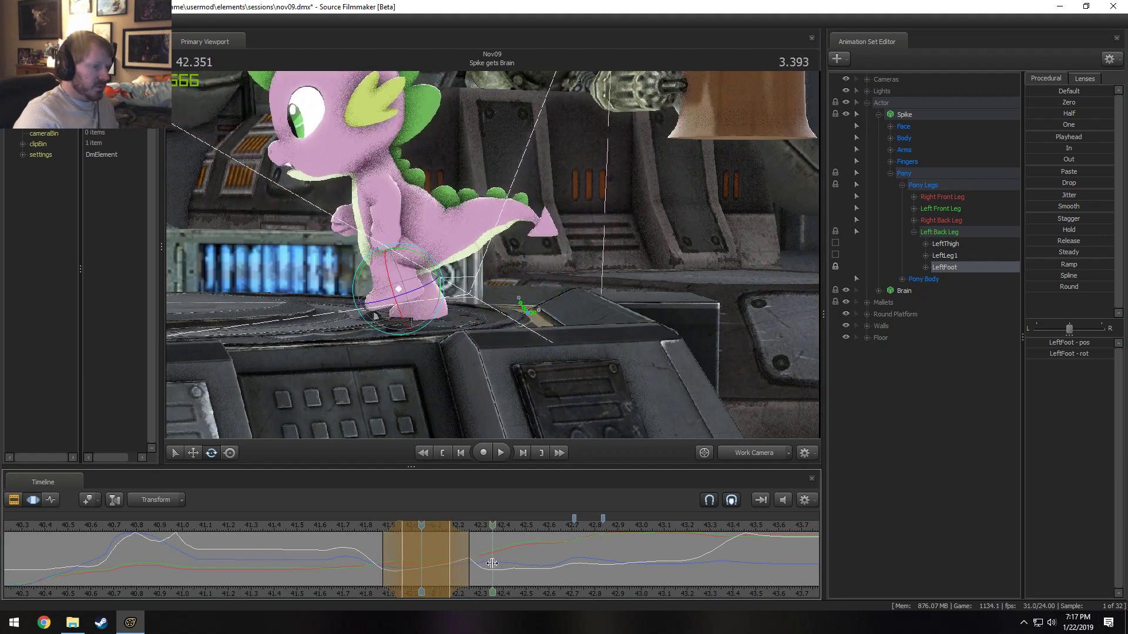
- Unlock LeftFoot and play back Spike's getting-up motion from before 41.6 seconds to check the leg
key("space")
key("space")
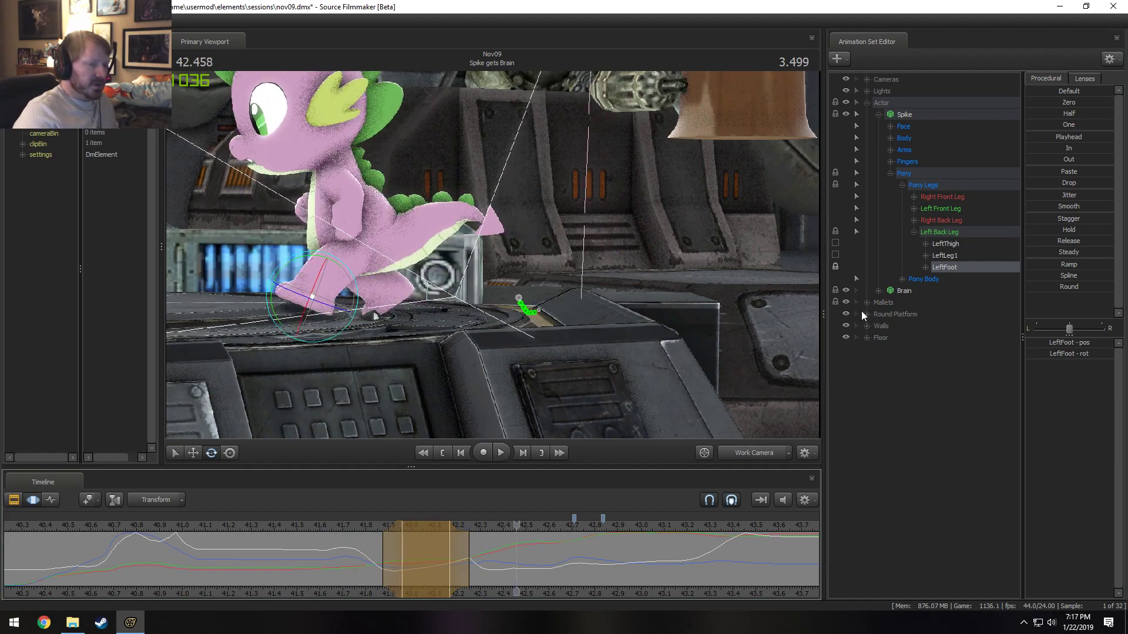
key("F3")
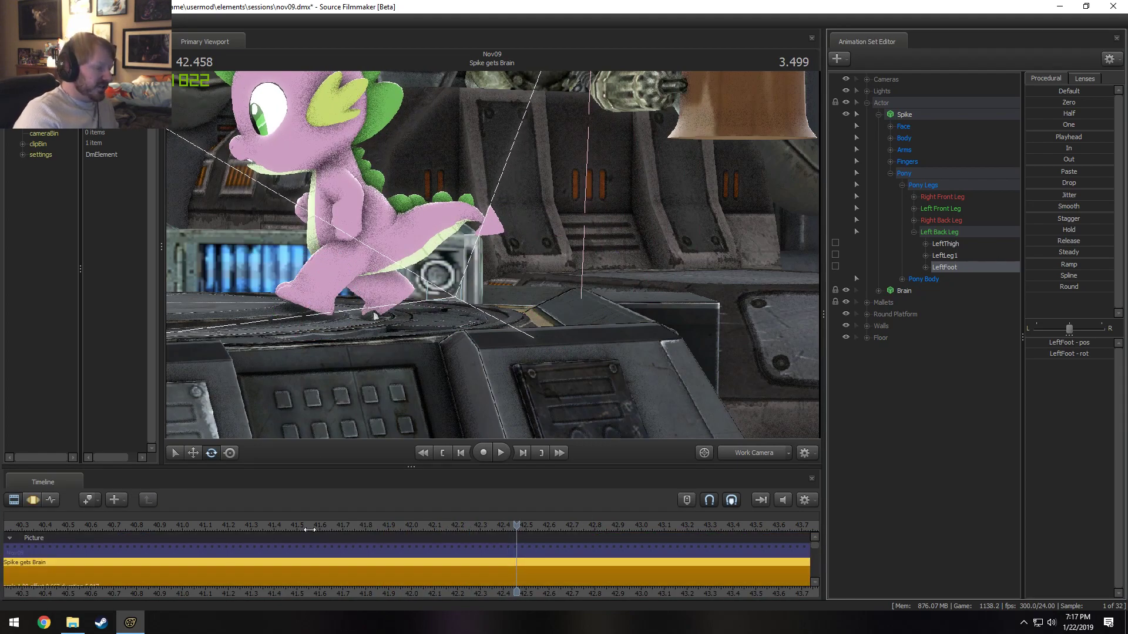
key("space")
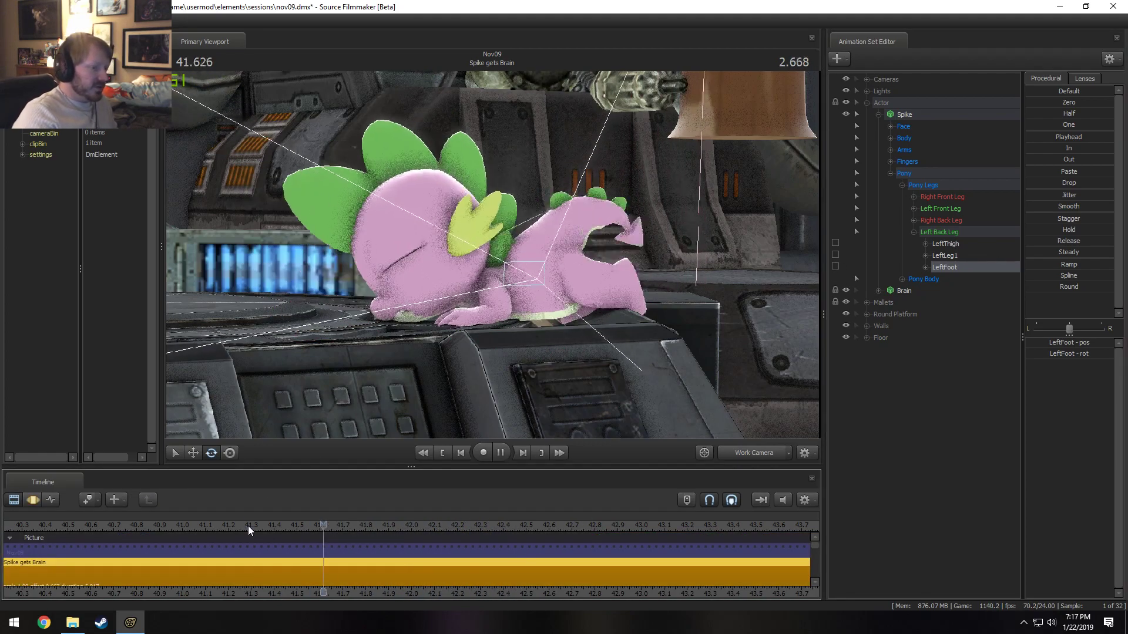
key("space")
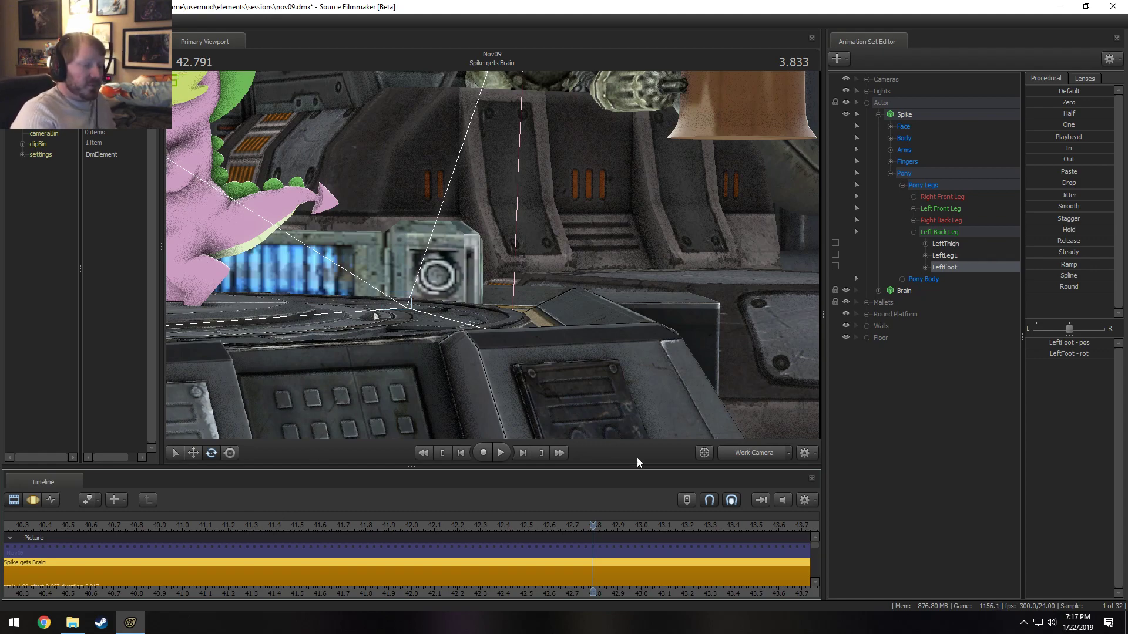
- Check Spike's pose through Main Camera, extend the time selection to the whole shot, and return to a wider Work Camera view
left_click(739, 451)
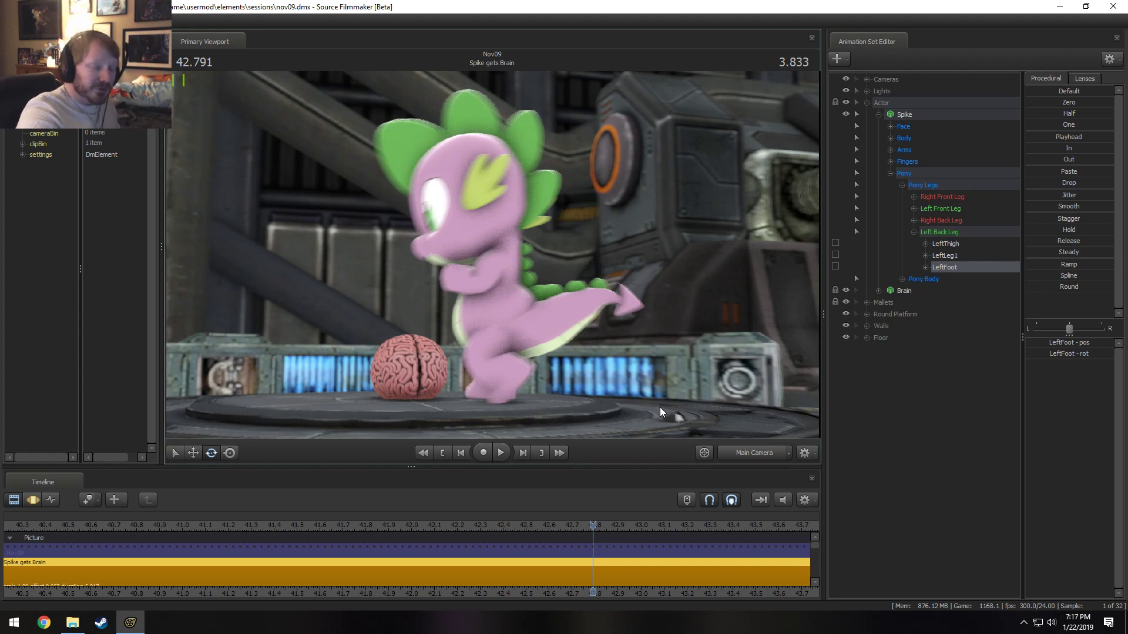
key("F3")
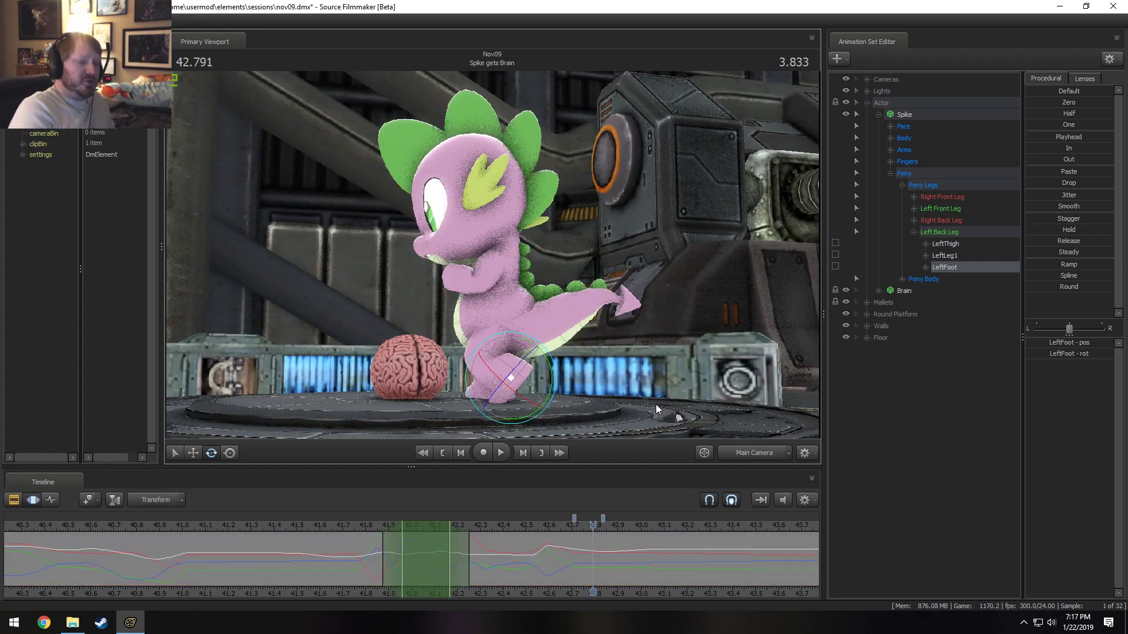
left_click(572, 579)
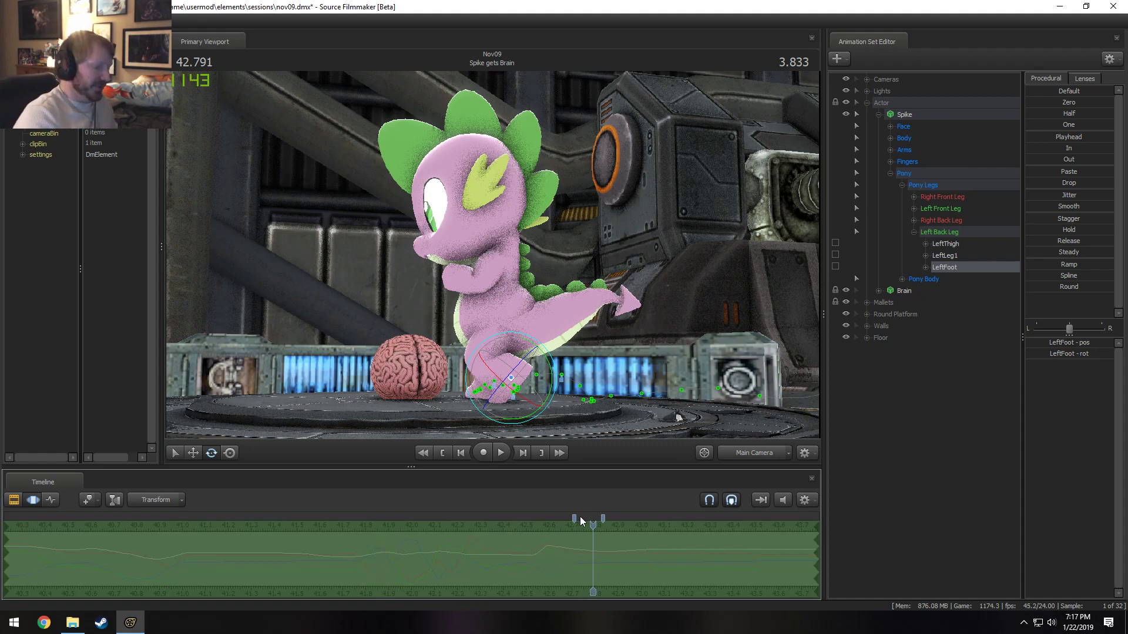
left_click(738, 449)
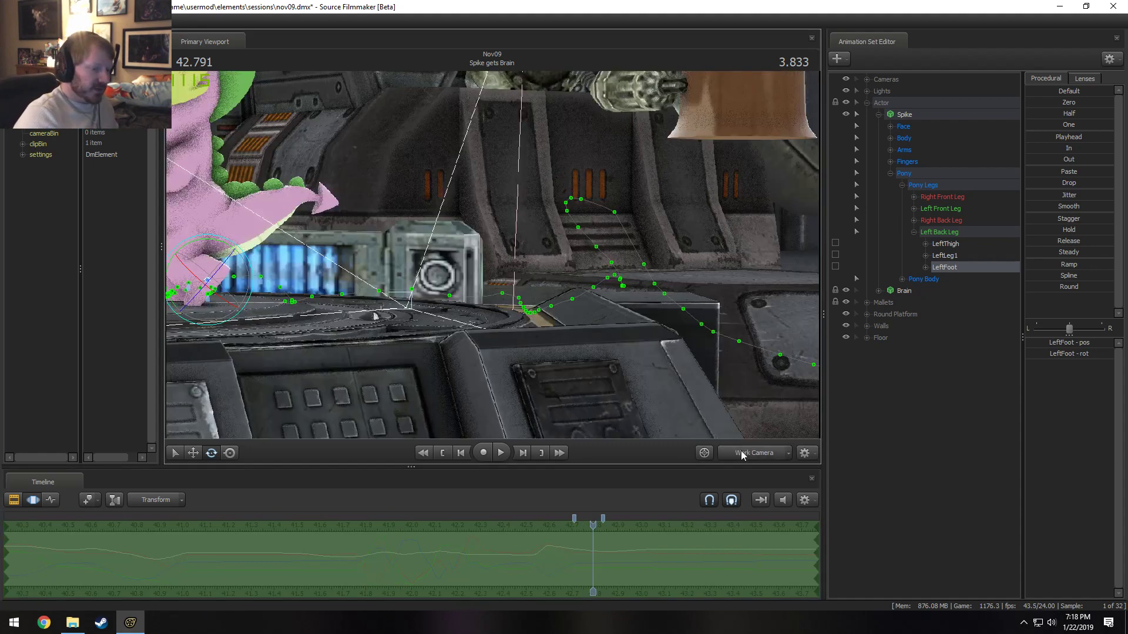
key("s")
left_click_drag(411, 389, 493, 260)
- Go to the Rocket Science WOO! shot near 12 seconds and play it back through Main Camera
key("F2")
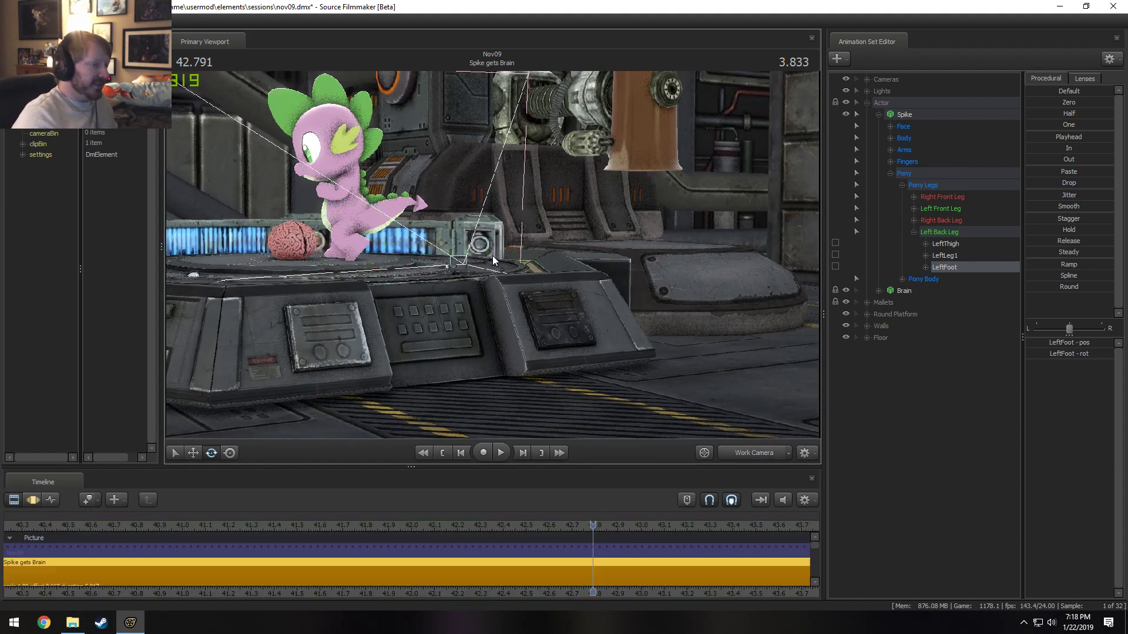
scroll(462, 570, "down", 5)
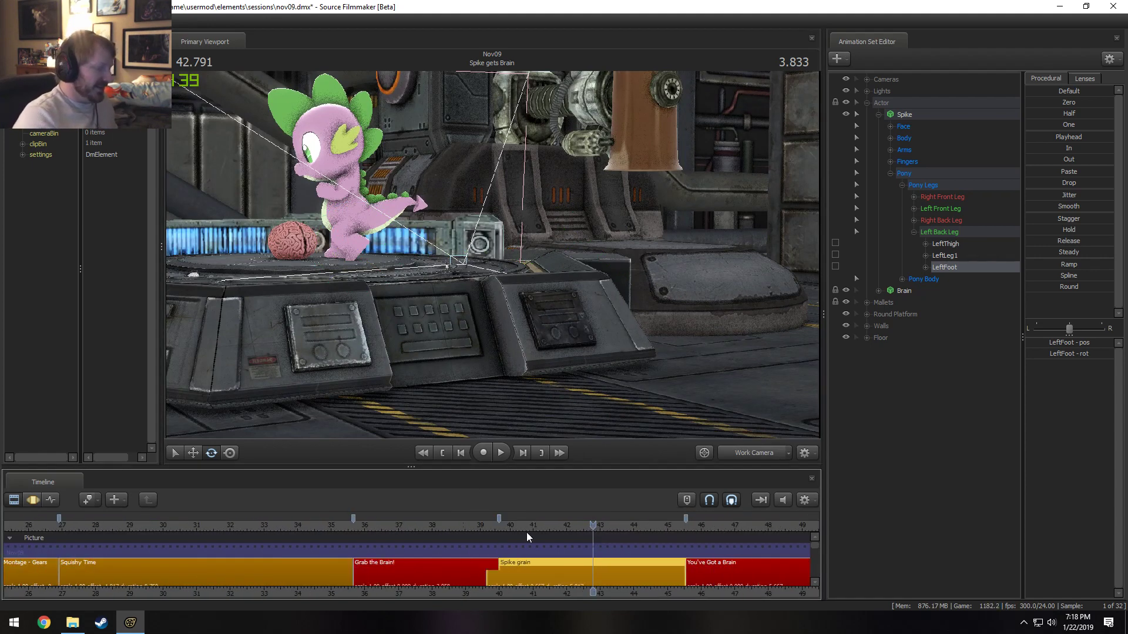
scroll(527, 532, "down", 3)
left_click(285, 529)
scroll(286, 530, "up", 3)
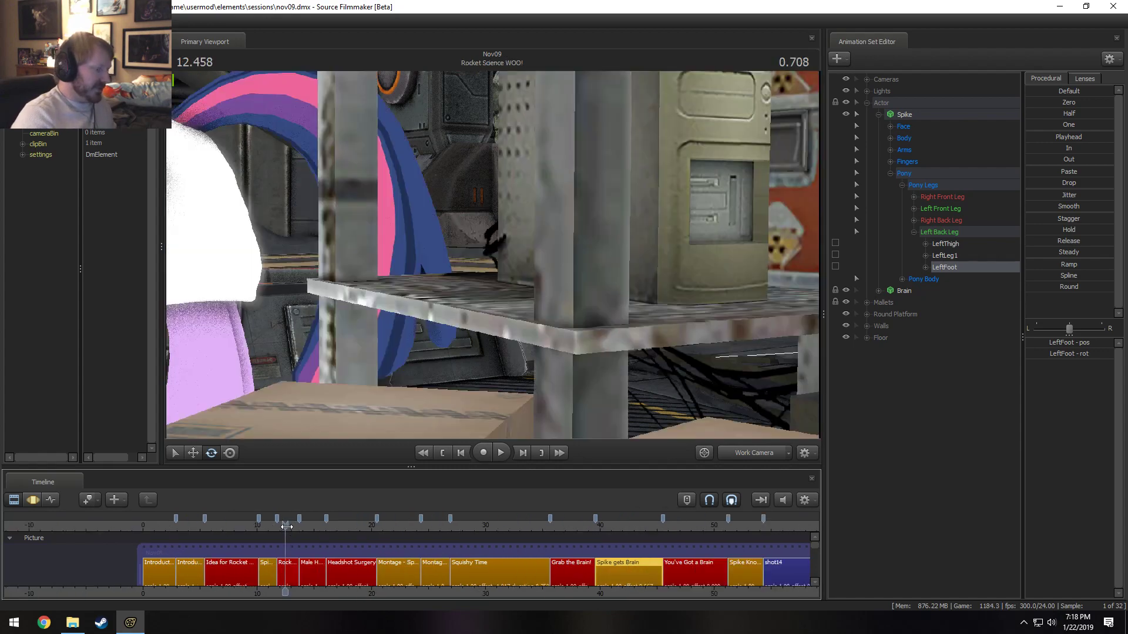
mouse_move(285, 530)
left_mouse_down()
mouse_move(308, 530)
mouse_move(279, 530)
left_mouse_up()
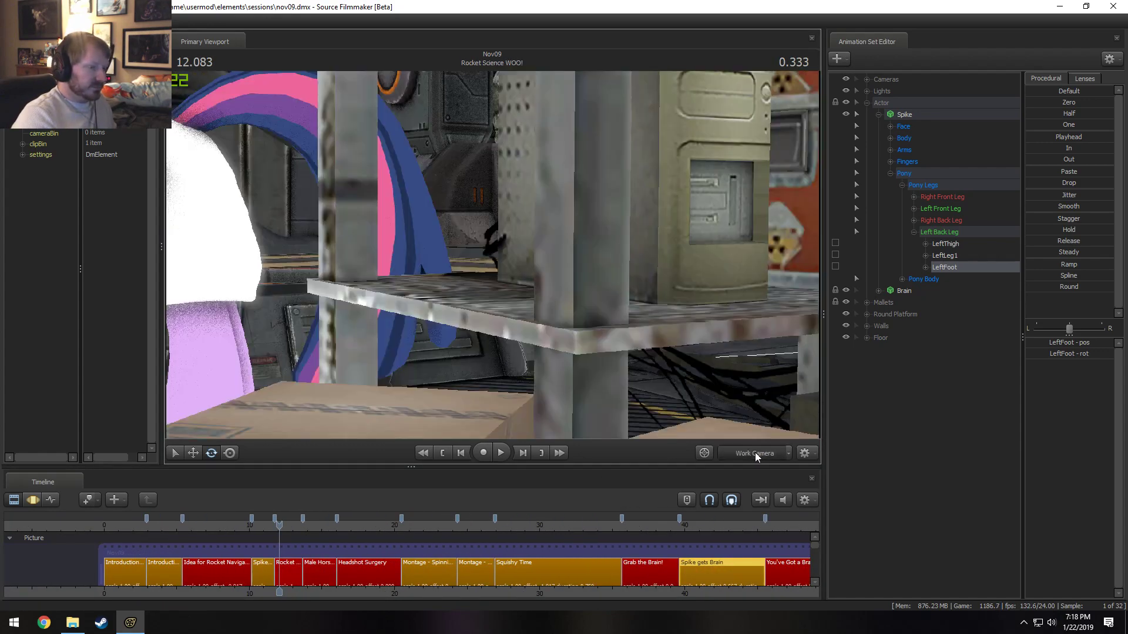
left_click(756, 452)
key("space")
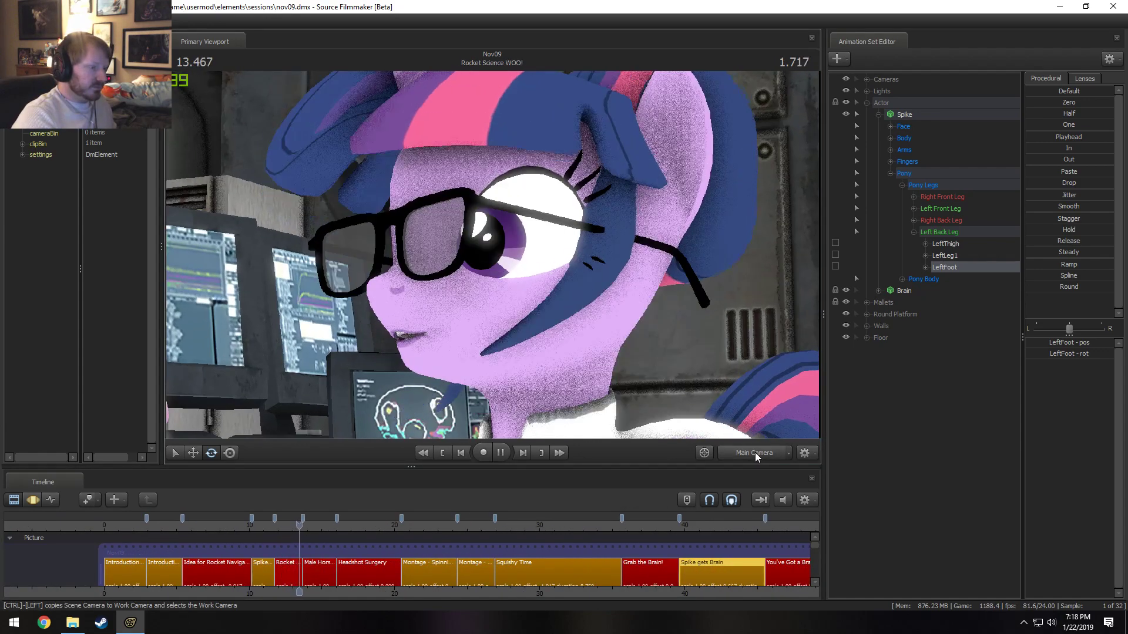
key("space")
left_click_drag(282, 525, 272, 528)
key("space")
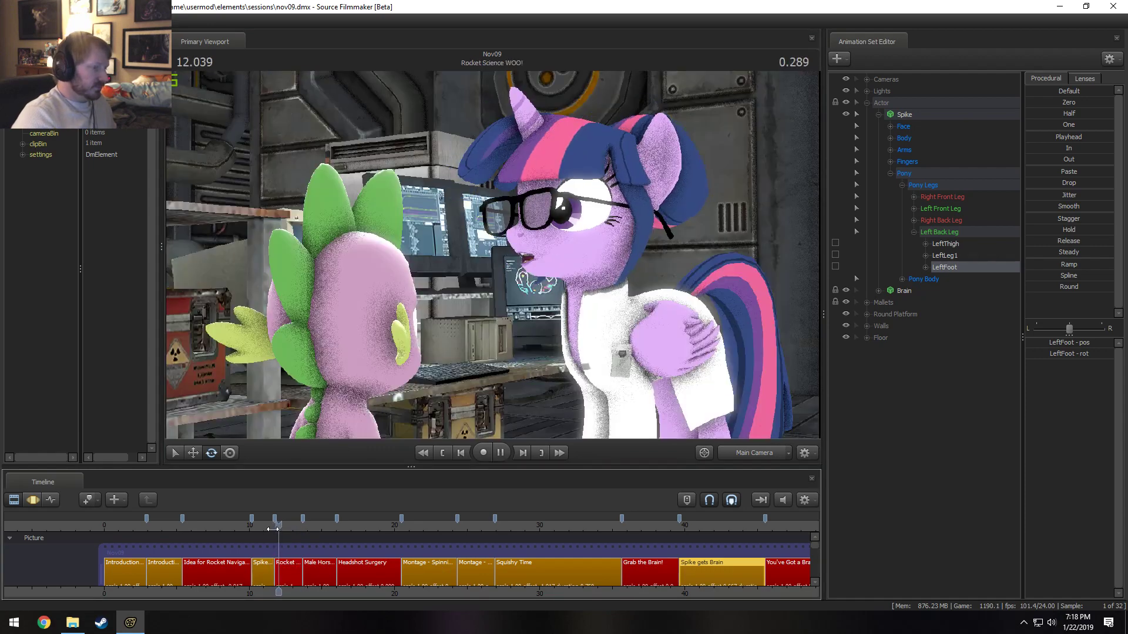
key("space")
- Select the Rocket Science WOO! shot for editing, play it from its start, and return the playhead to 11.75 seconds
scroll(293, 539, "up", 2)
scroll(294, 539, "up", 1)
left_click(279, 570)
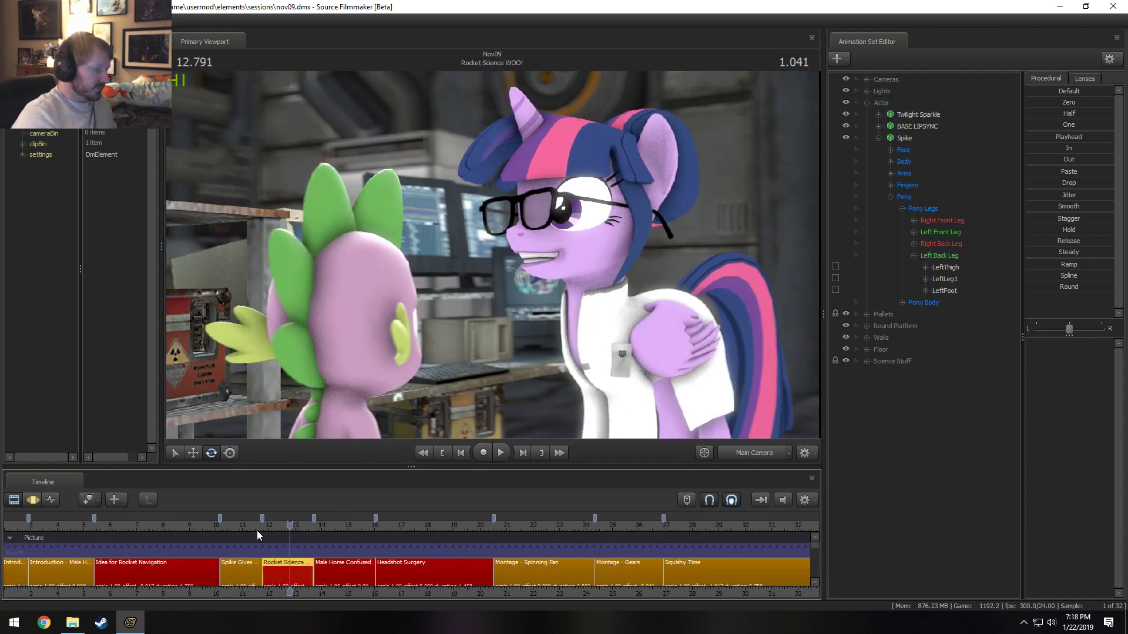
left_click_drag(256, 528, 263, 527)
key("F3")
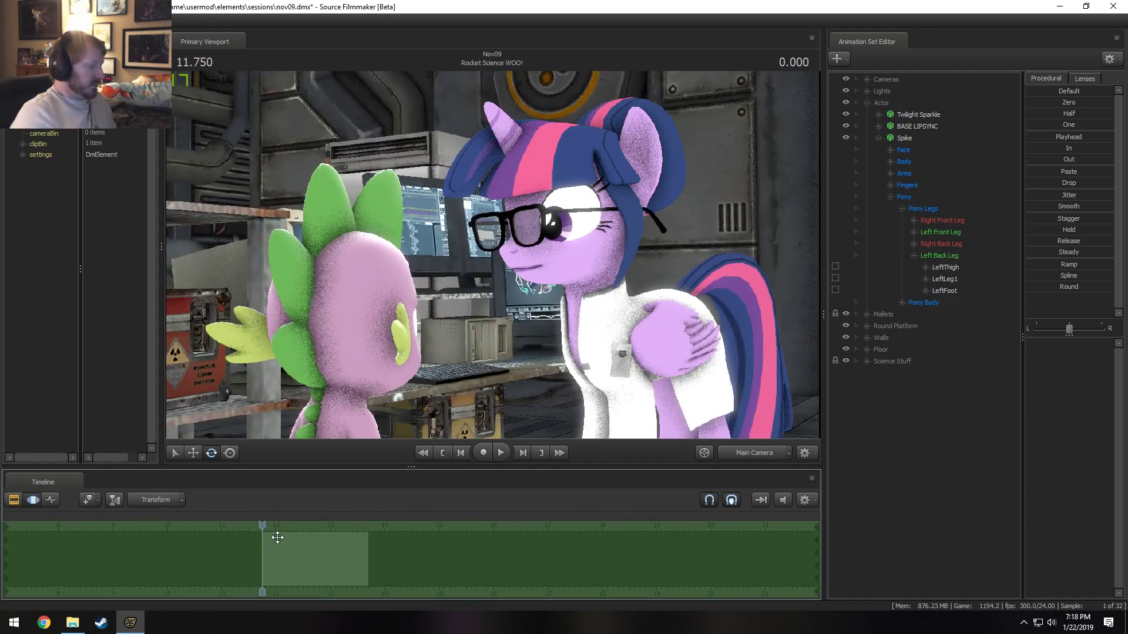
key("space")
key("space")
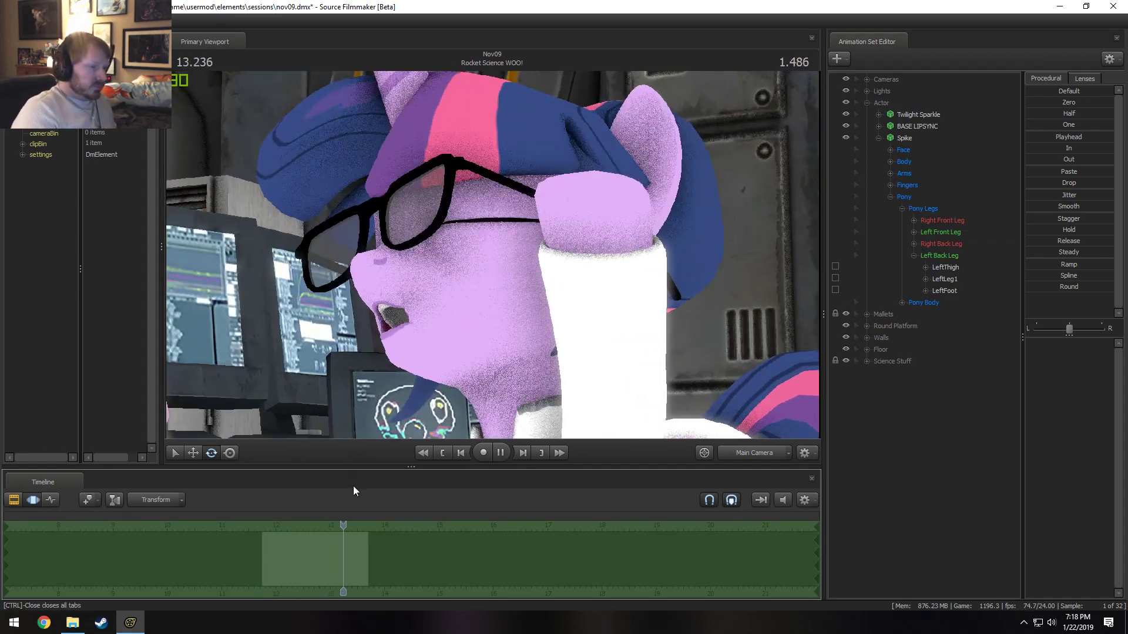
left_click_drag(355, 525, 262, 536)
key("space")
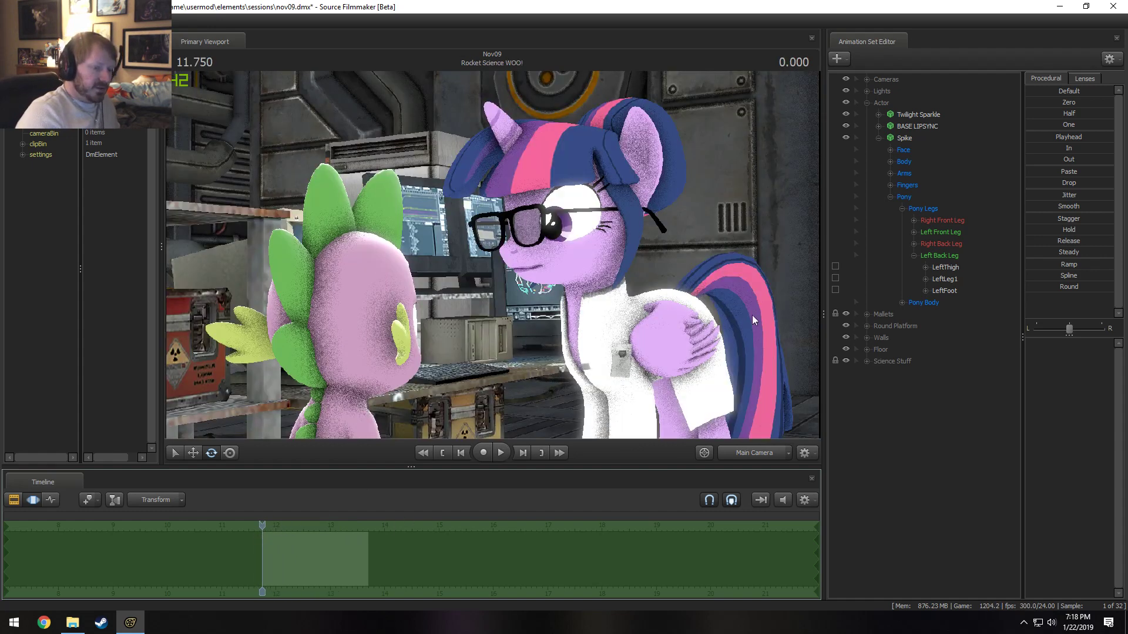
- Switch to Work Camera and hide the servers1 model in the Science Stuff group
left_click(761, 458)
left_click_drag(676, 352, 611, 346)
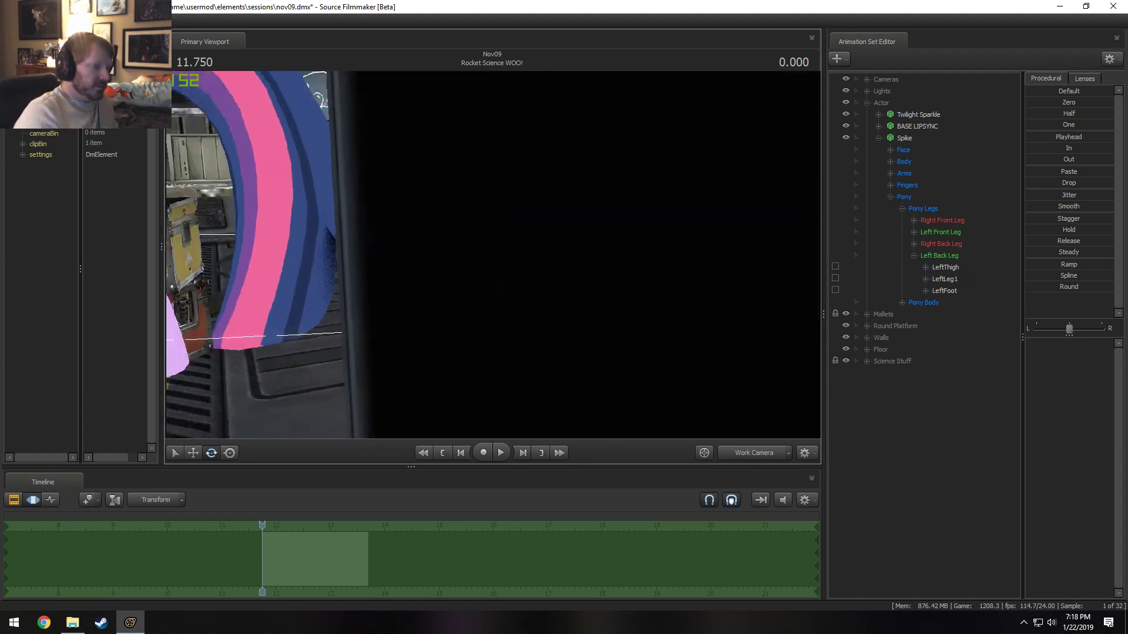
mouse_move(694, 329)
left_mouse_down()
mouse_move(658, 329)
mouse_move(694, 328)
left_mouse_up()
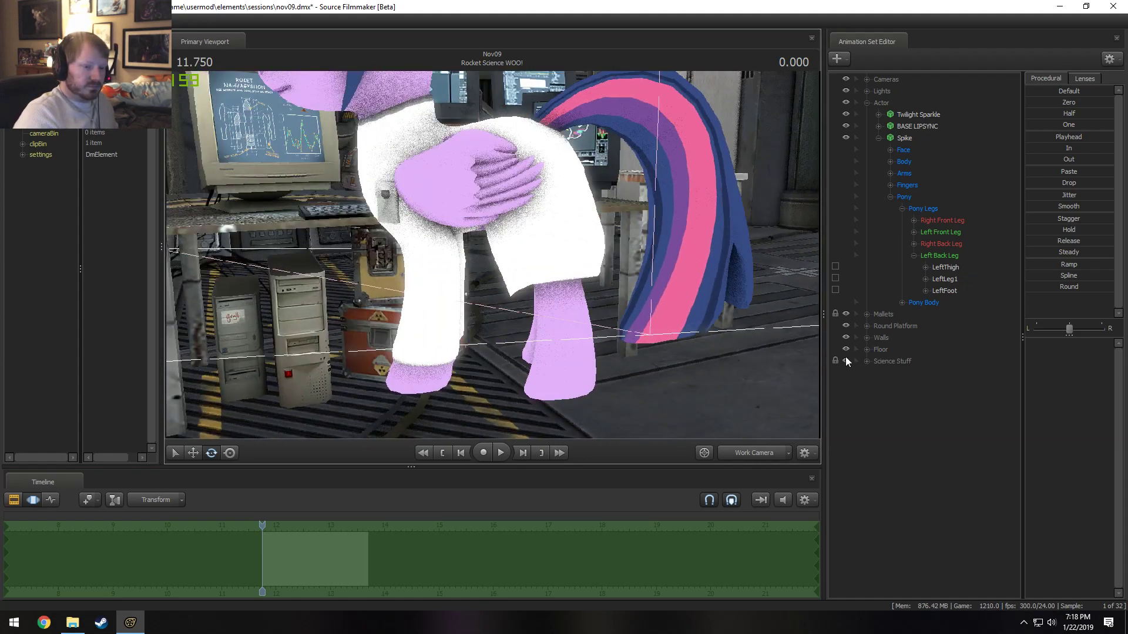
left_click(866, 361)
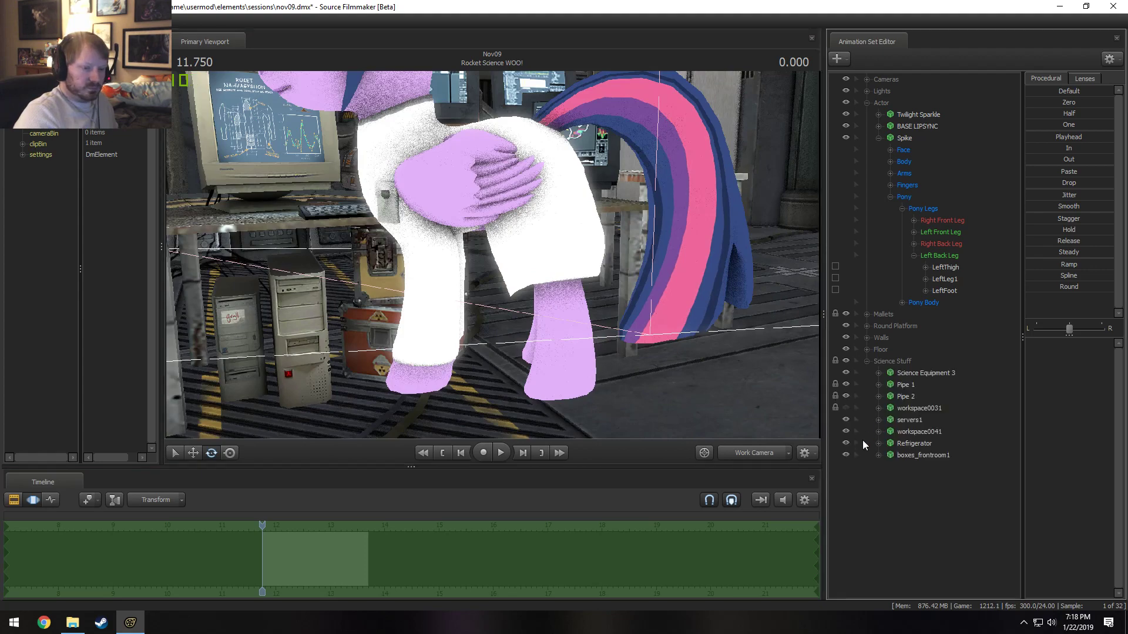
left_click(847, 420)
left_click_drag(705, 347, 494, 257)
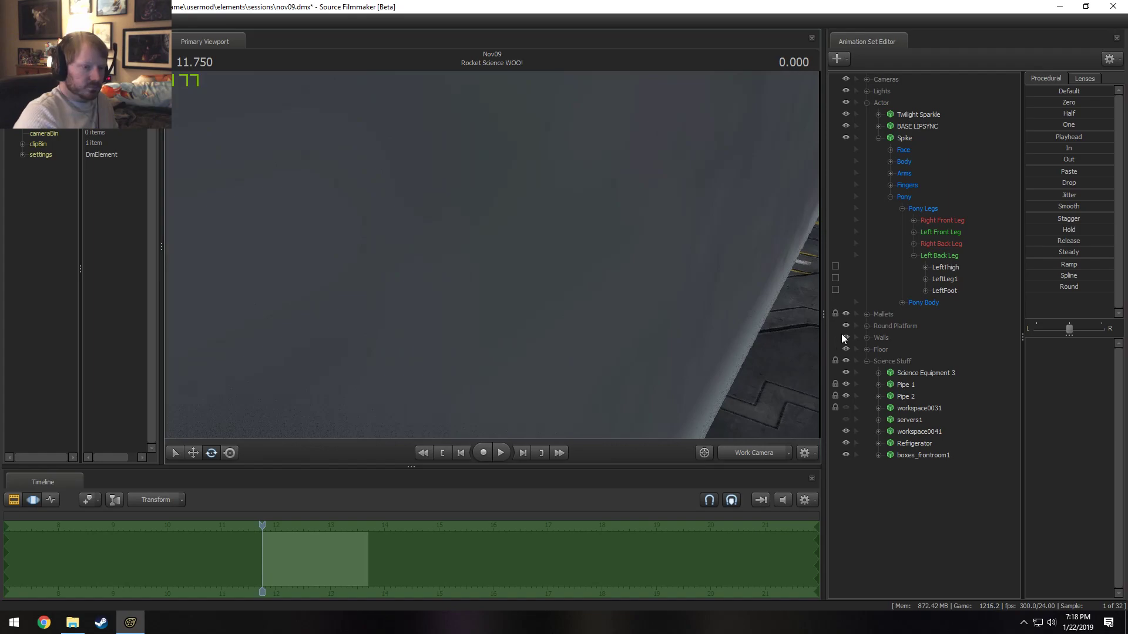
- Hide Wall Tech 2 in the Walls group and frame Twilight Sparkle from the side
left_click(867, 338)
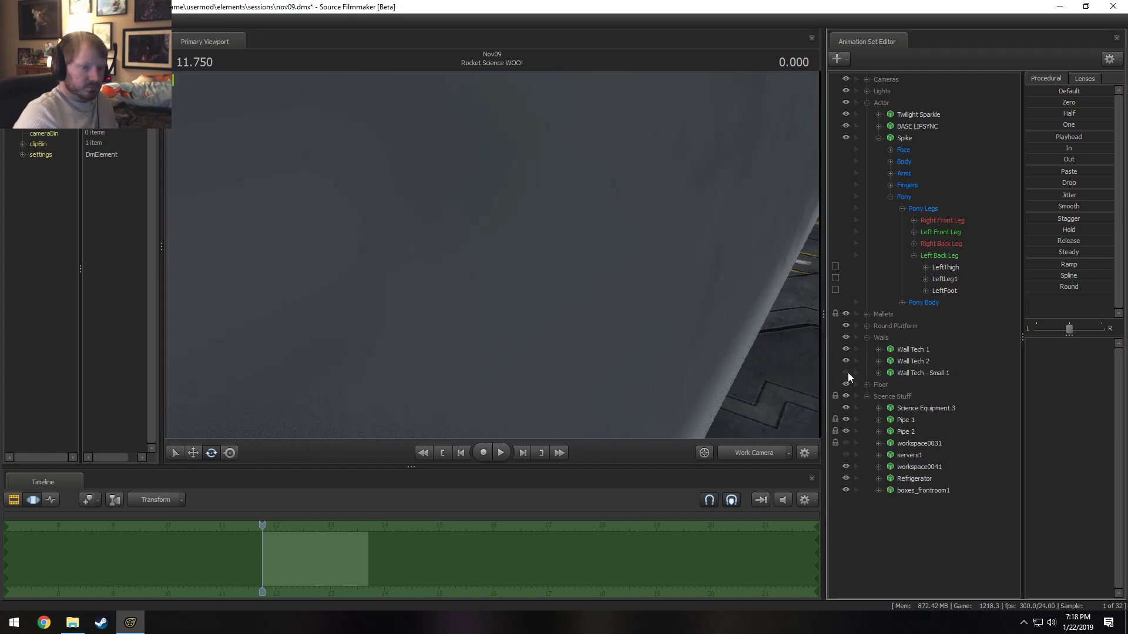
left_click(846, 361)
key("w")
left_click_drag(492, 255, 500, 212)
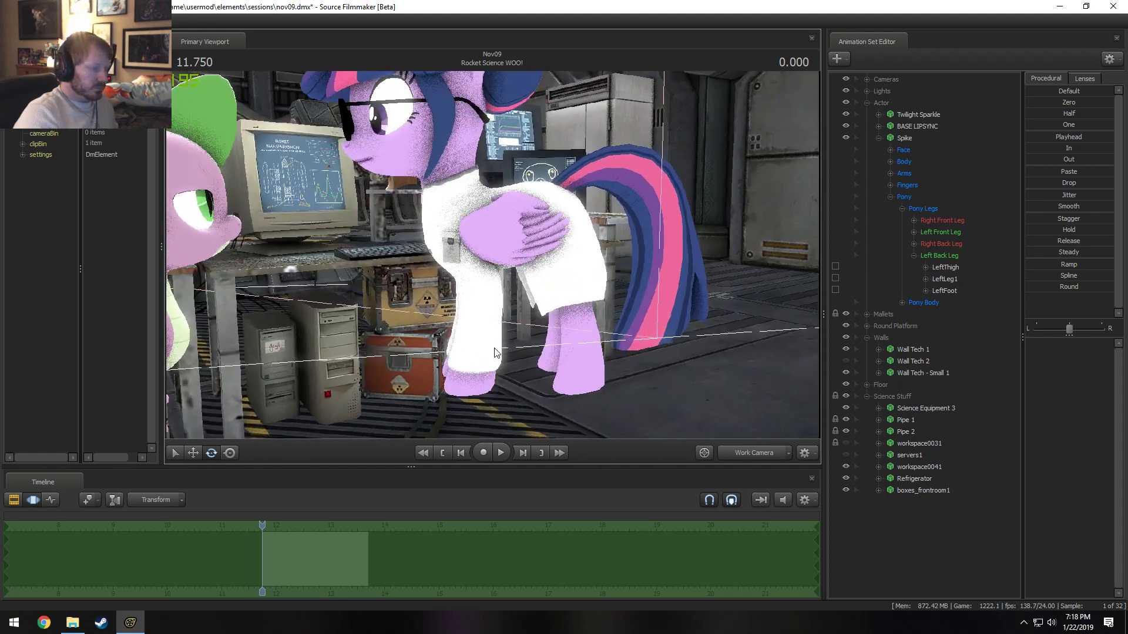
- Check where the Rocket Science WOO! shot sits among its neighbouring shots and compare its Main Camera and Work Camera views
key("F2")
mouse_move(264, 548)
left_mouse_down()
mouse_move(288, 545)
mouse_move(249, 544)
mouse_move(269, 542)
left_mouse_up()
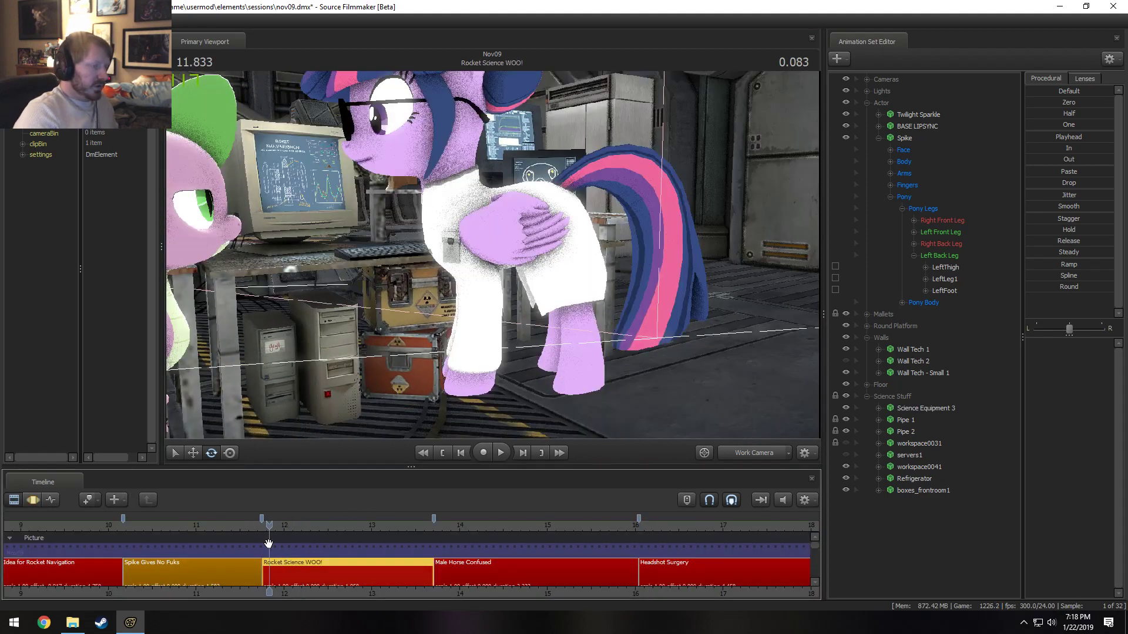
scroll(206, 522, "down", 3)
left_click_drag(205, 522, 266, 537)
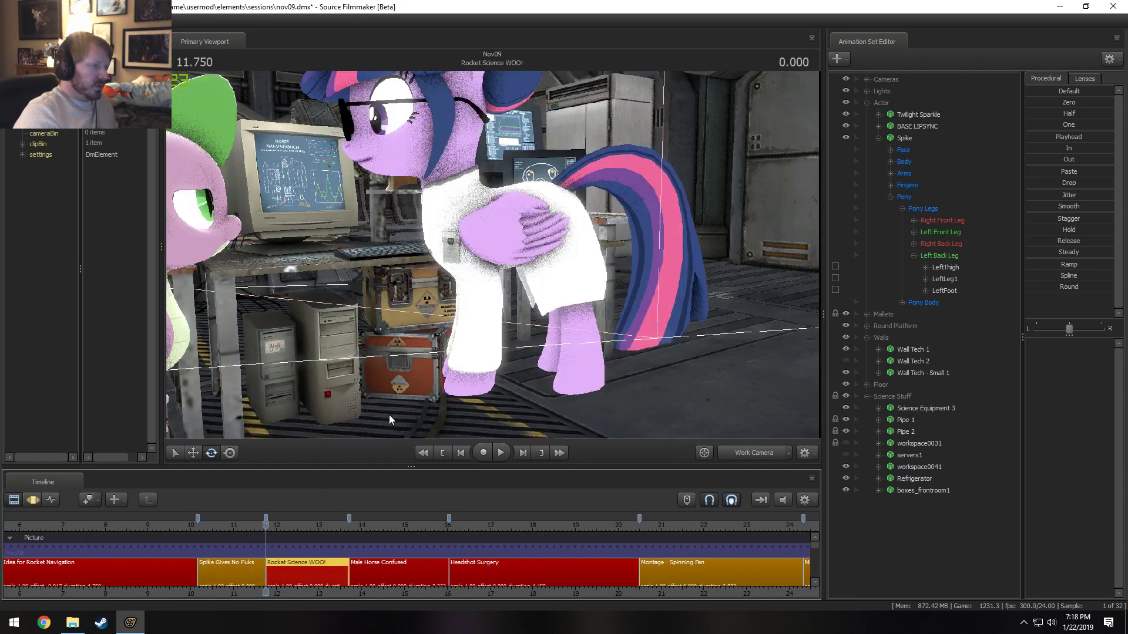
left_click(760, 457)
left_click(760, 457)
key("F3")
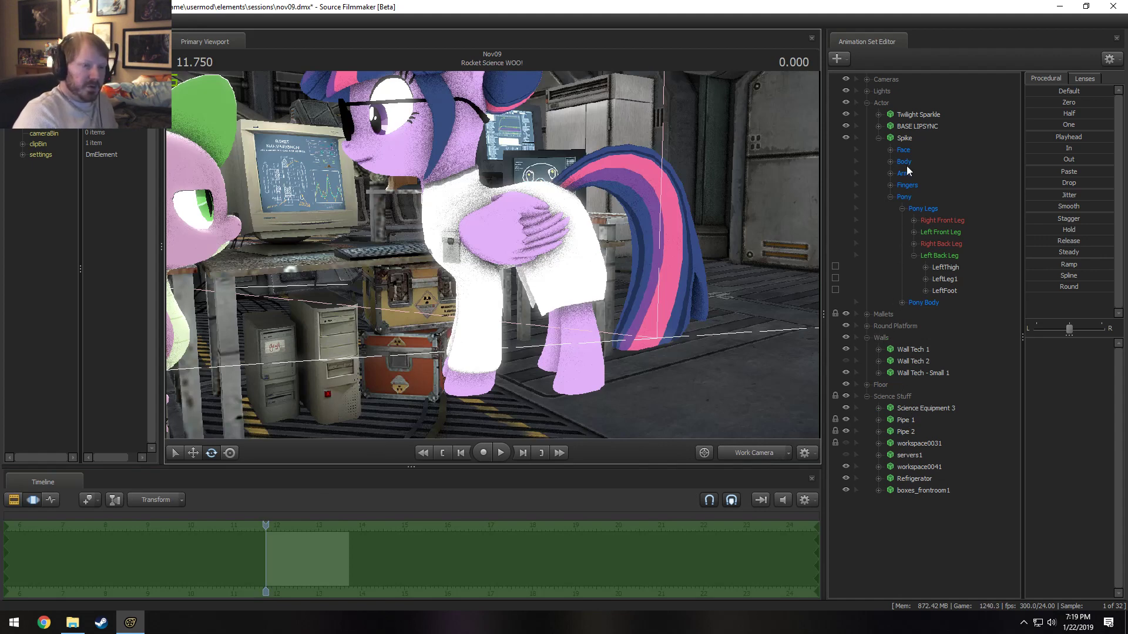
- Collapse Spike's controls and expand Twilight Sparkle's Pony group to show its legs, wings and body subgroups
left_click(878, 138)
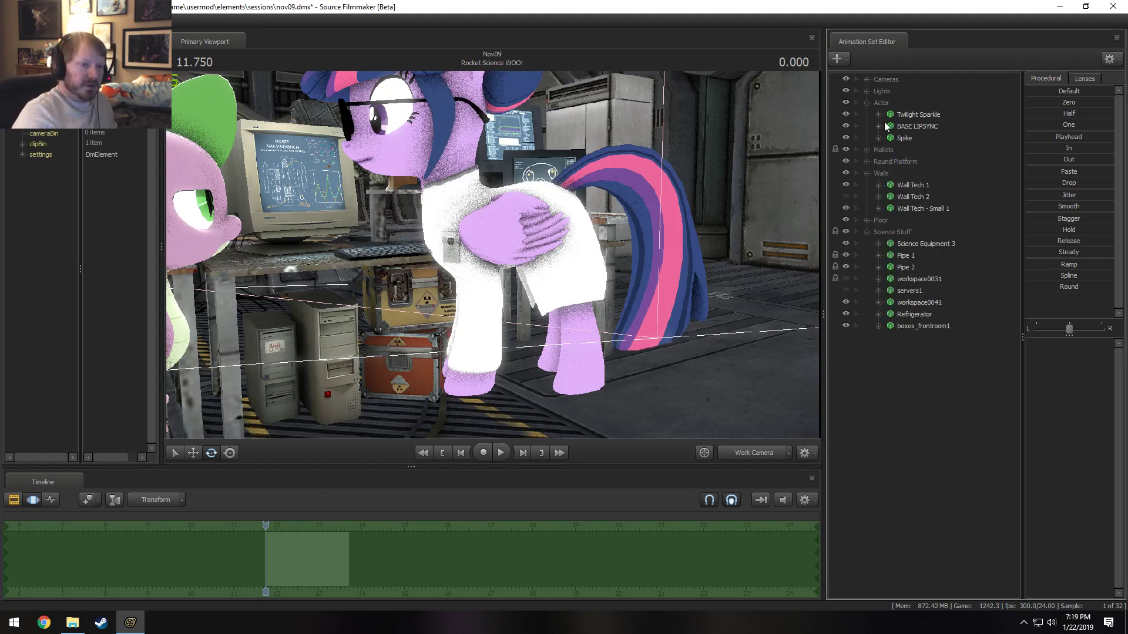
left_click(879, 115)
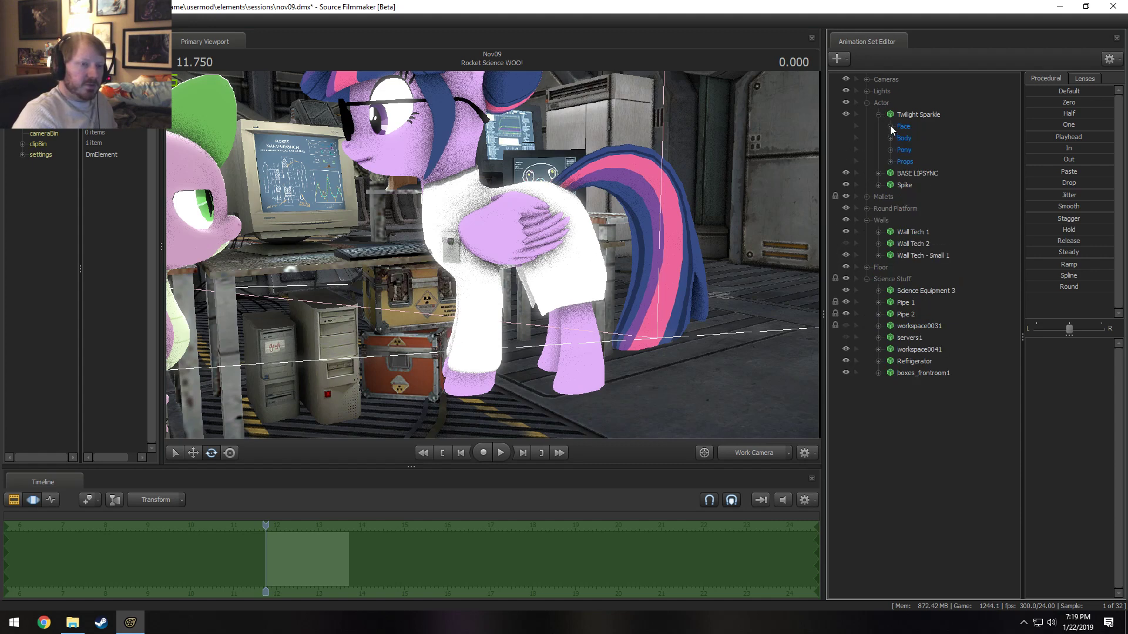
left_click(890, 138)
left_click(890, 139)
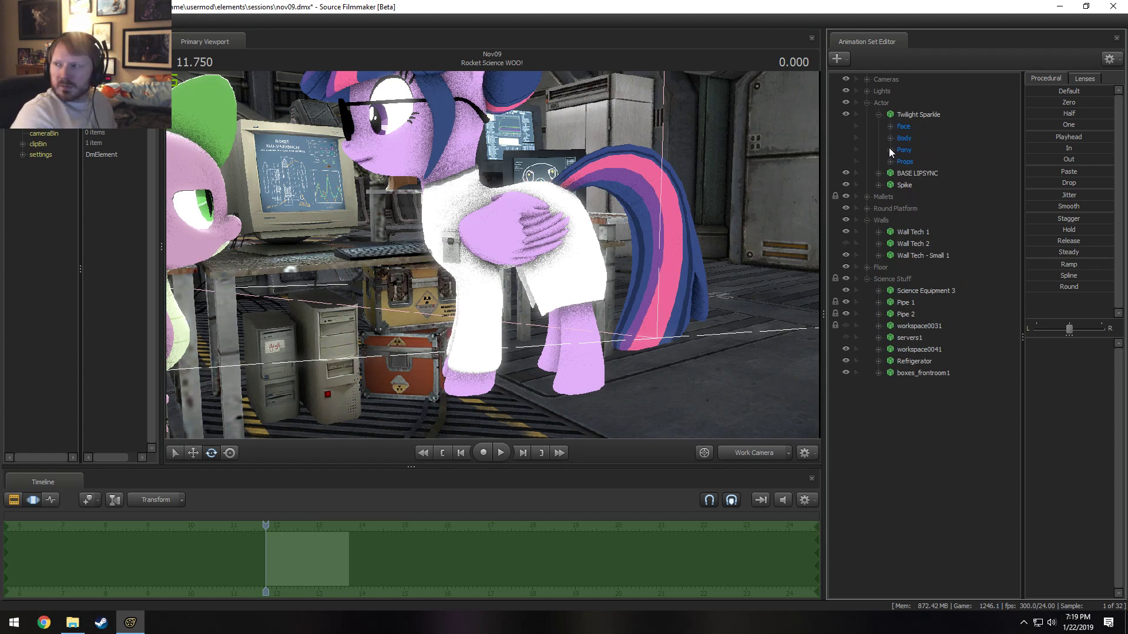
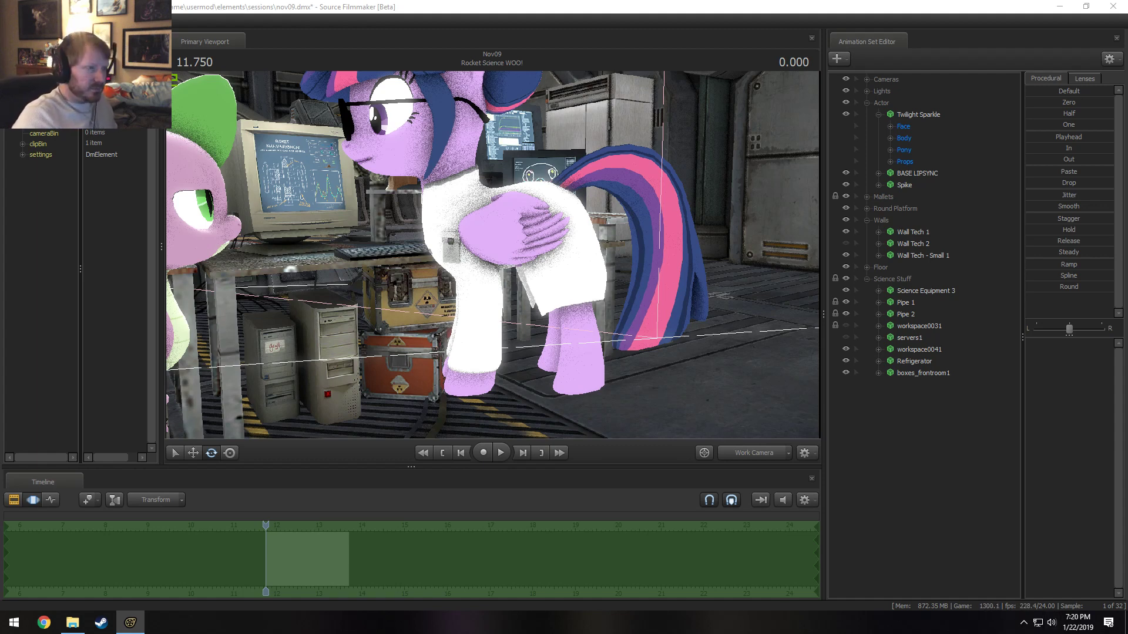
left_click(386, 4)
key("F2")
key("F3")
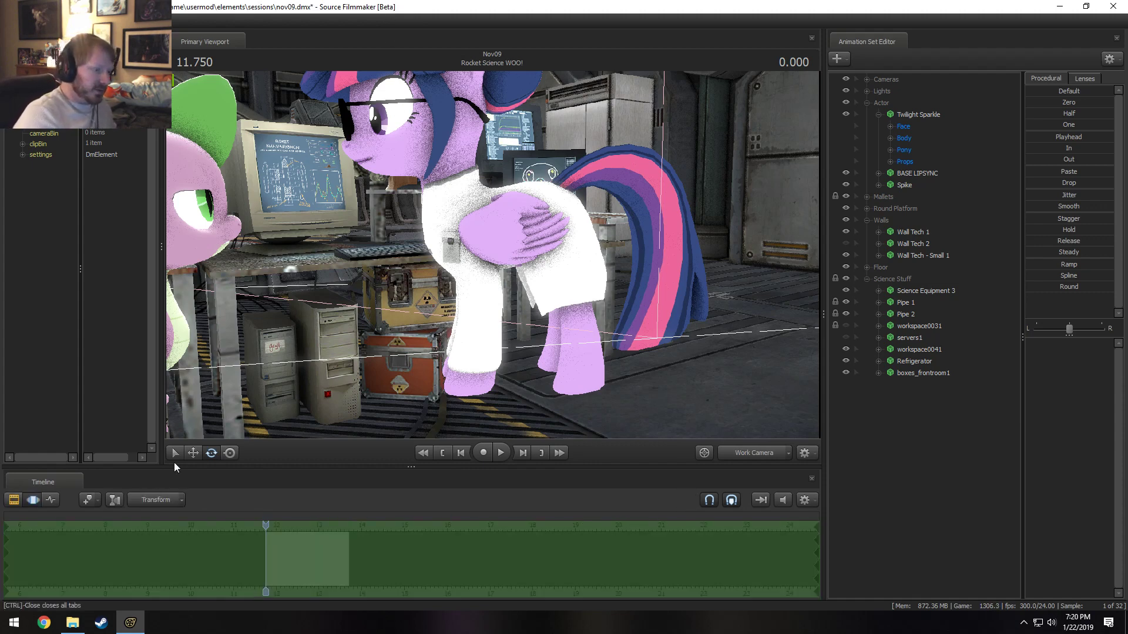
left_click_drag(492, 255, 493, 294)
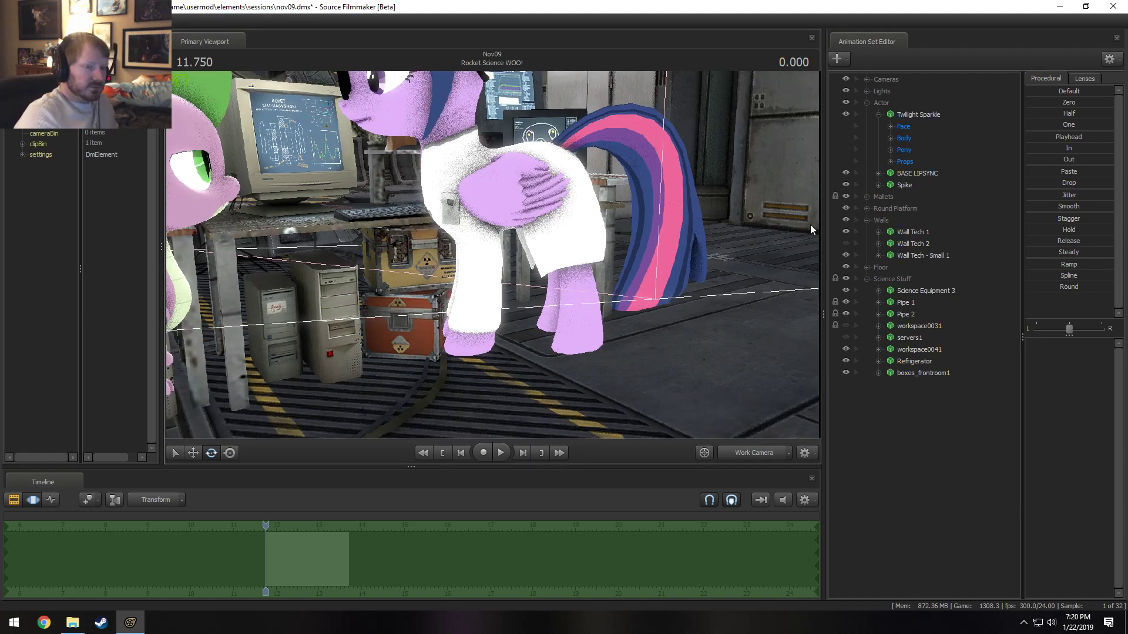
left_click(887, 160)
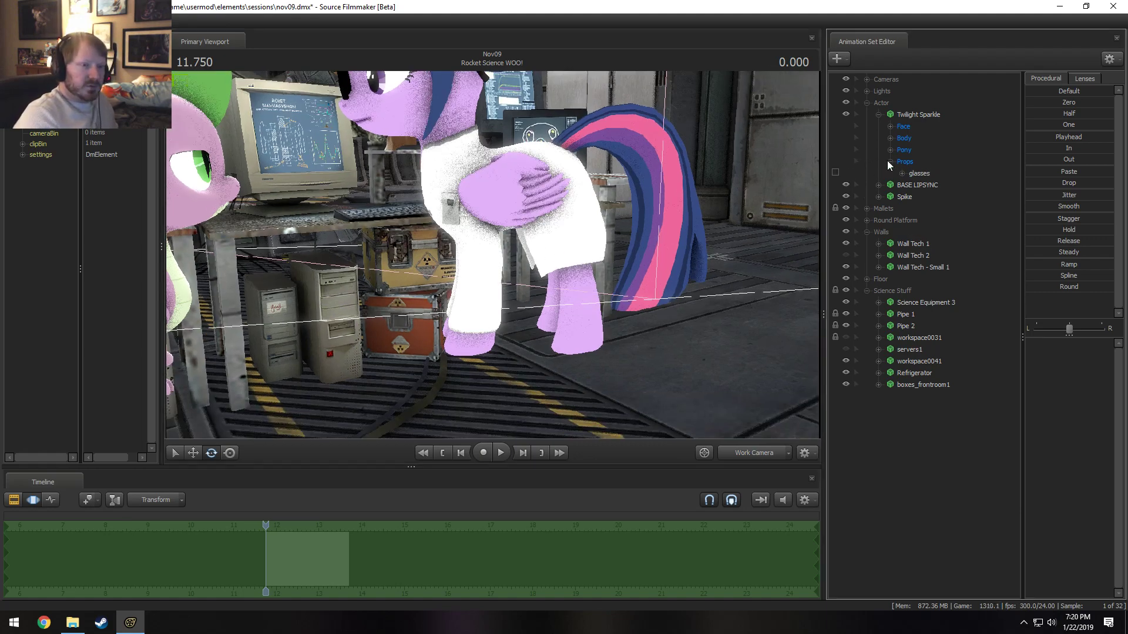
left_click(886, 150)
left_click(890, 208)
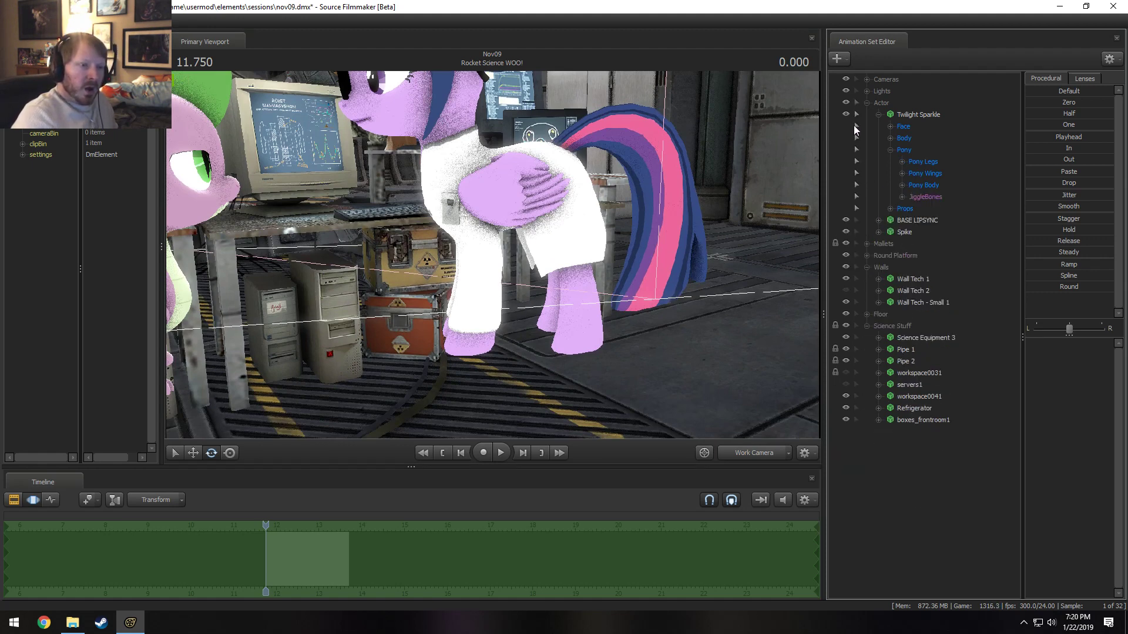
- Nudge Twilight Sparkle's Pelvis position while checking the pose through Main Camera, and return to Work Camera
key("ctrl")
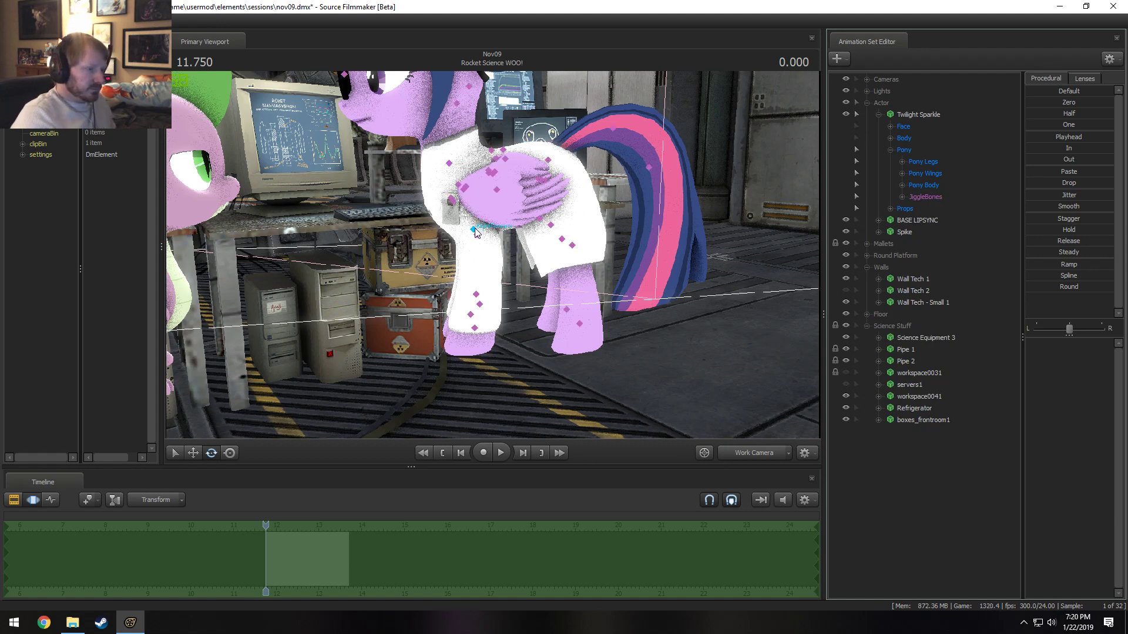
left_click(542, 177, "ctrl")
left_click_drag(541, 177, 544, 206)
left_click(754, 452)
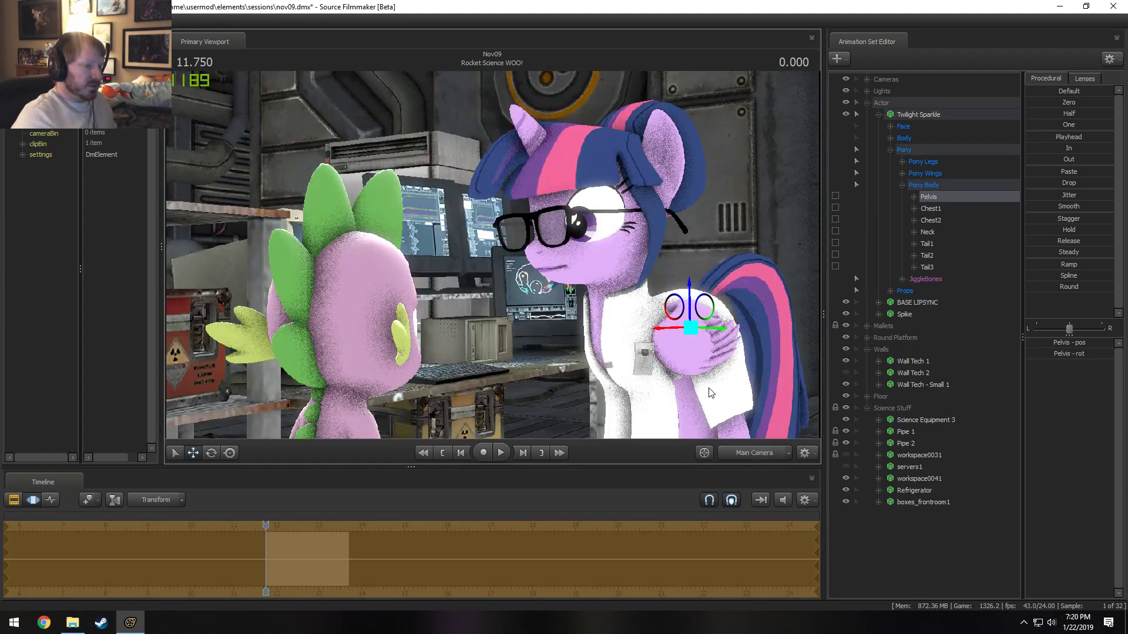
key("ctrl+z")
left_click_drag(646, 330, 658, 334)
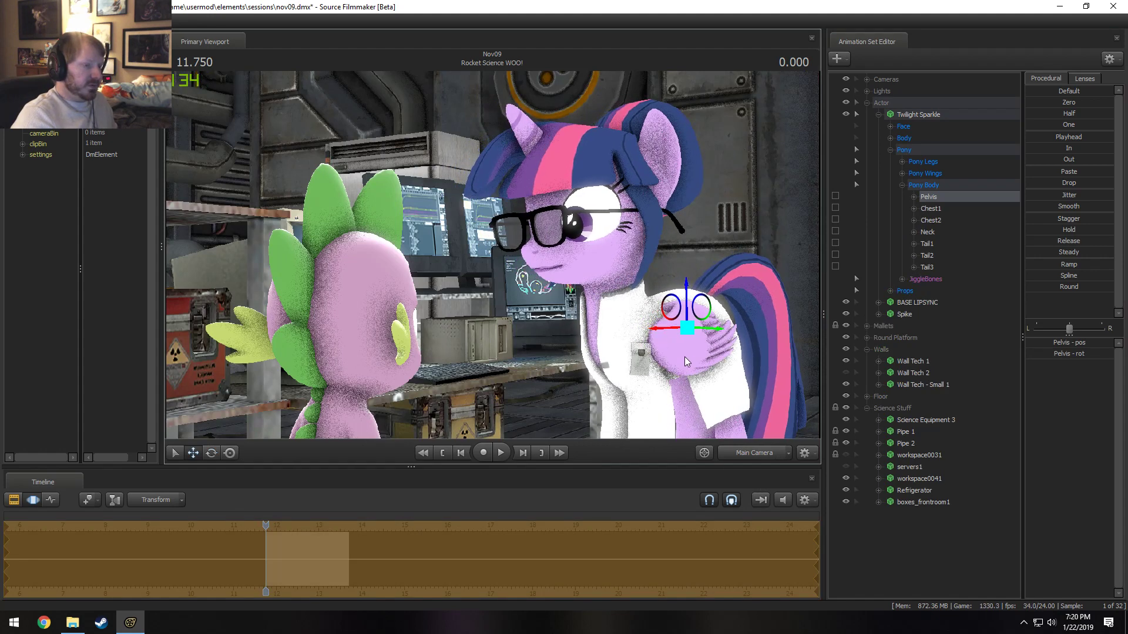
left_click(748, 453)
key("F2")
left_click_drag(552, 203, 486, 254)
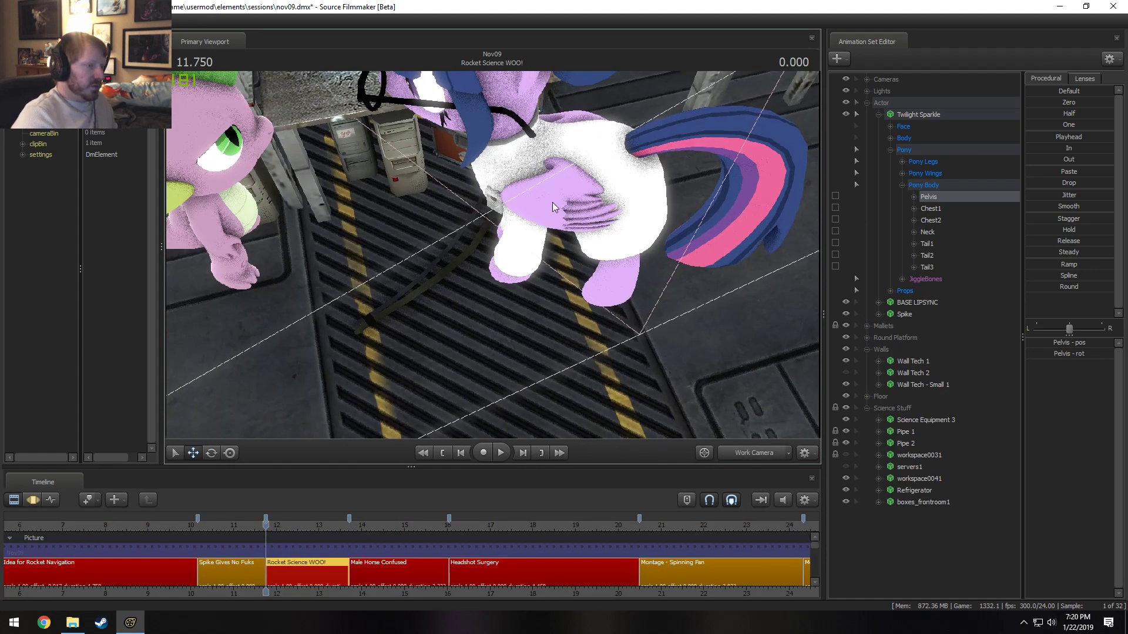
key("F3")
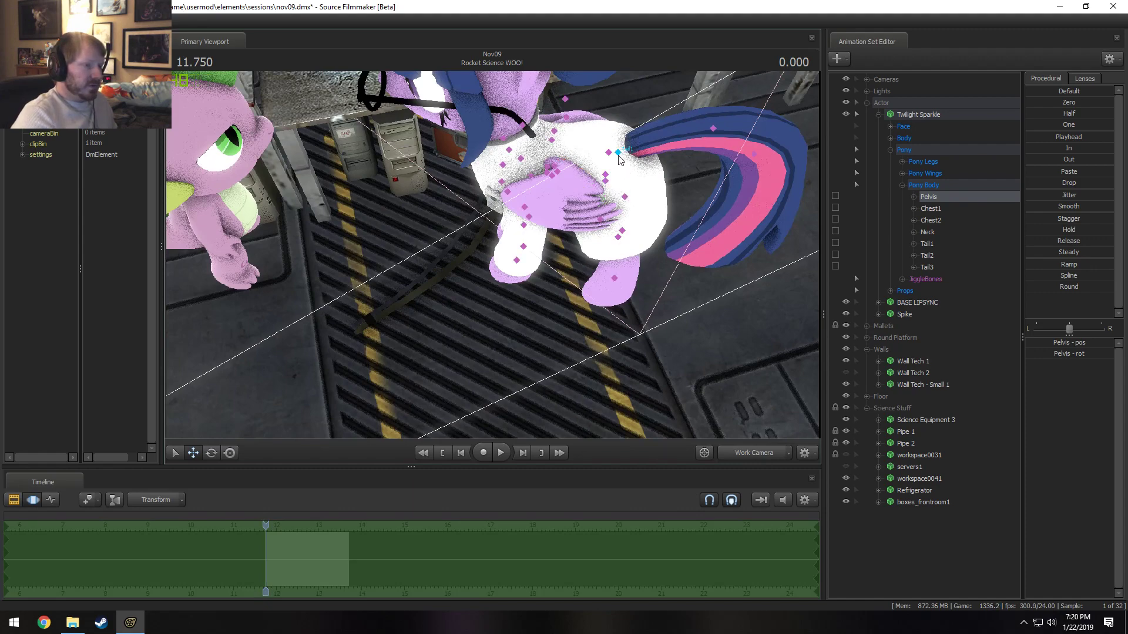
- Select all of Twilight Sparkle's controls, end the time selection just before 12.0 seconds, and set the playhead to 11.875 seconds
left_click_drag(596, 237, 493, 259, "alt")
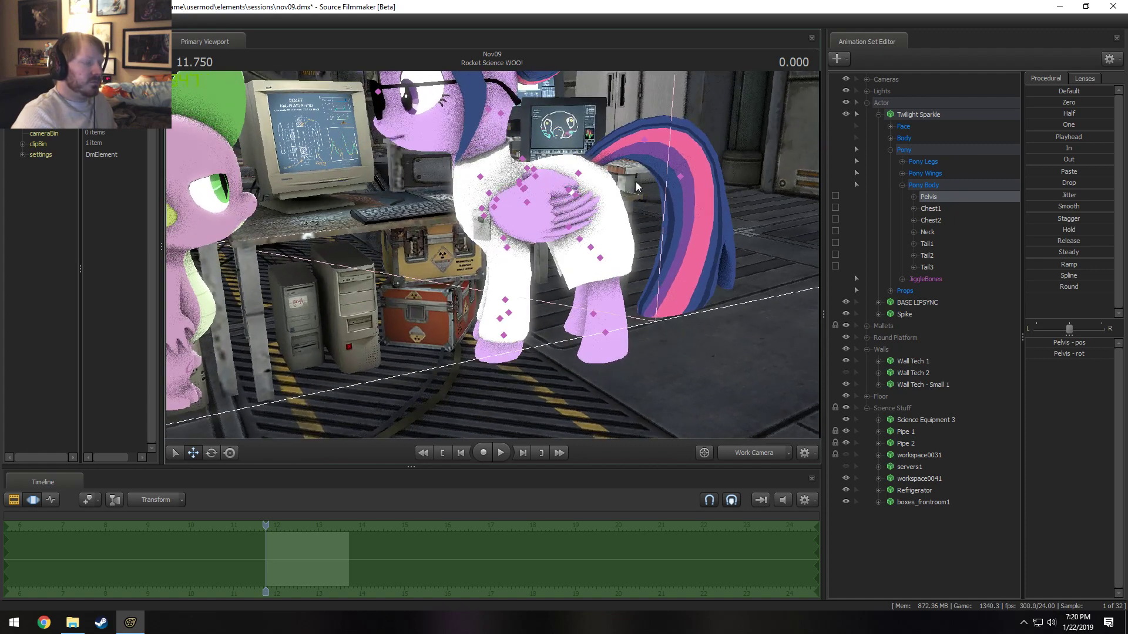
scroll(281, 558, "up", 3)
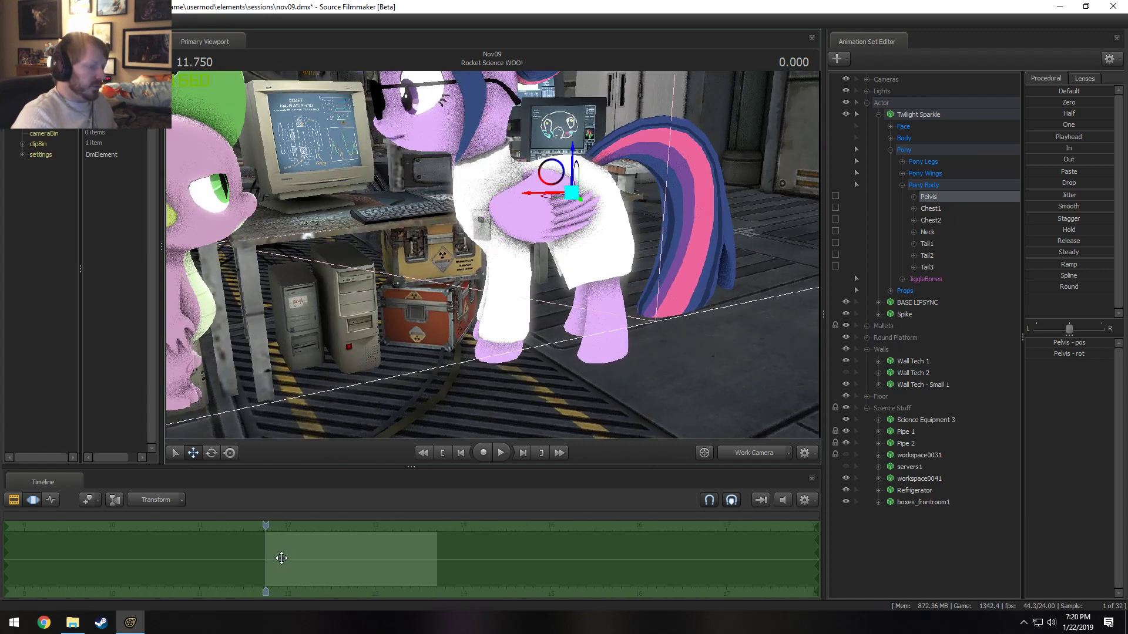
scroll(281, 558, "up", 2)
left_click(934, 115)
scroll(327, 556, "up", 5)
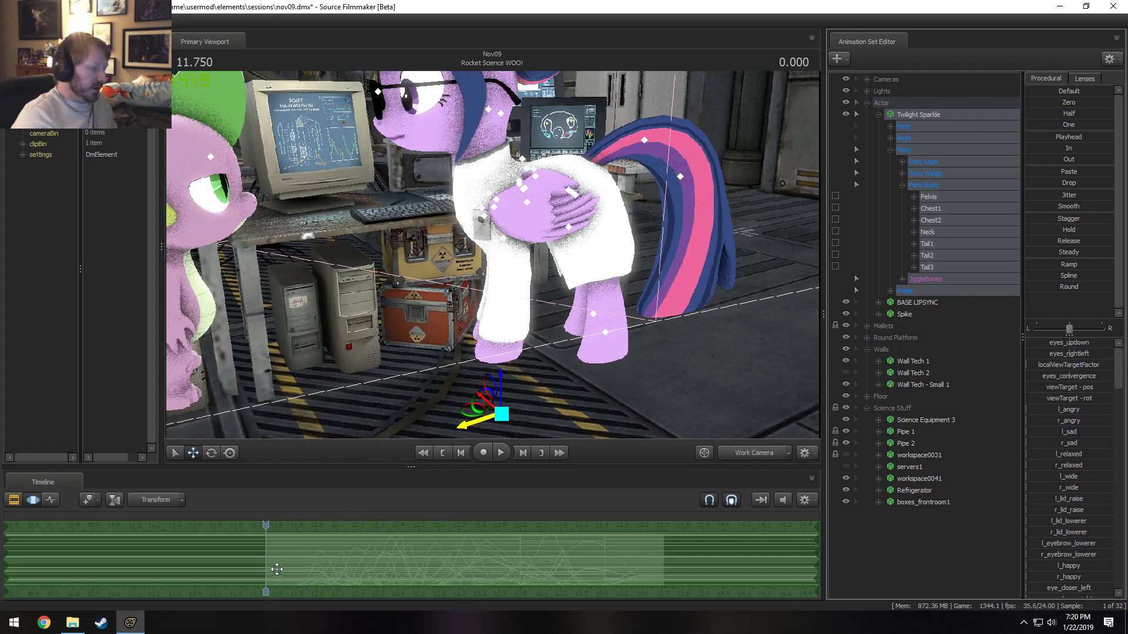
left_click_drag(277, 569, 3, 557)
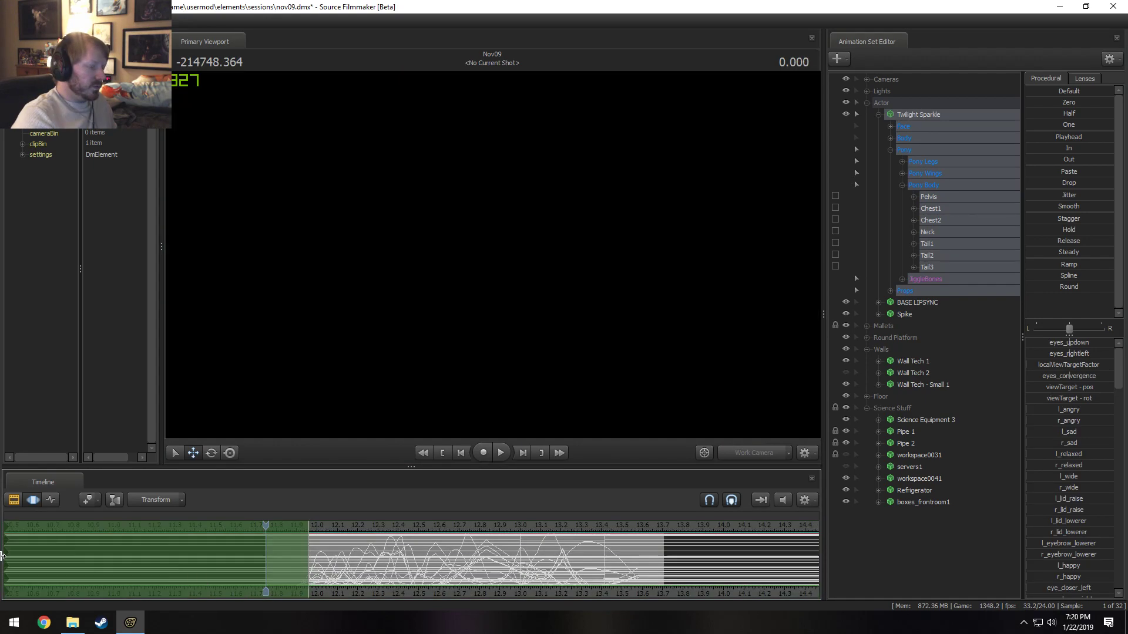
left_click(289, 531)
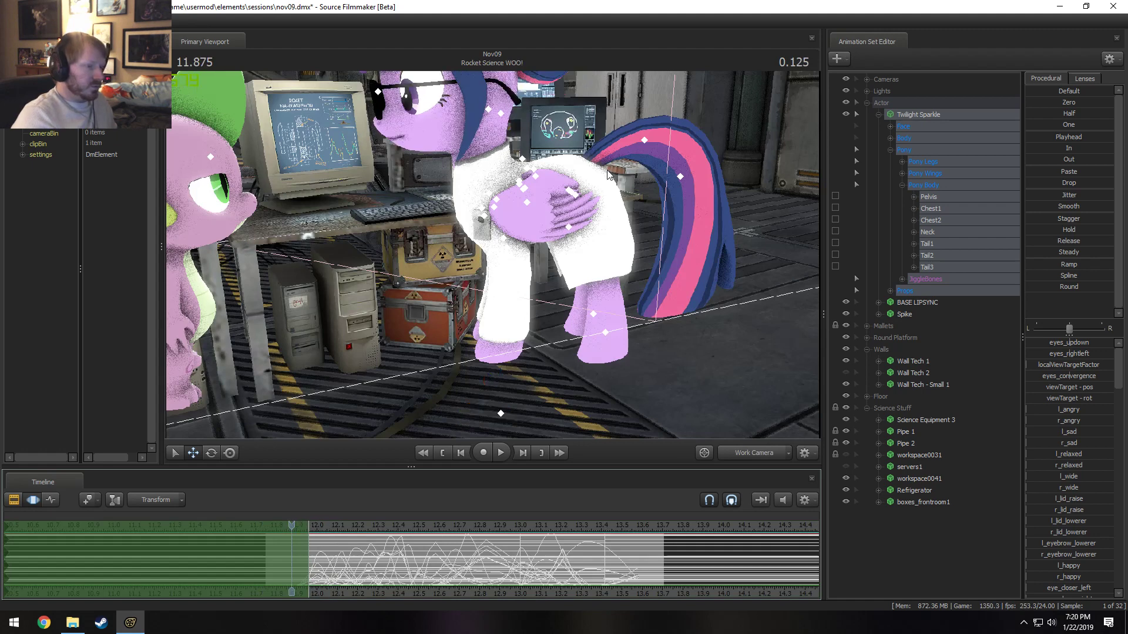
- Reveal Twilight Sparkle's leg controls and lock LeftFoot, RightFoot, LeftBall and RightBall so the hooves stay planted
left_click(575, 194, "ctrl")
left_click(506, 329, "ctrl")
left_click(499, 316, "ctrl")
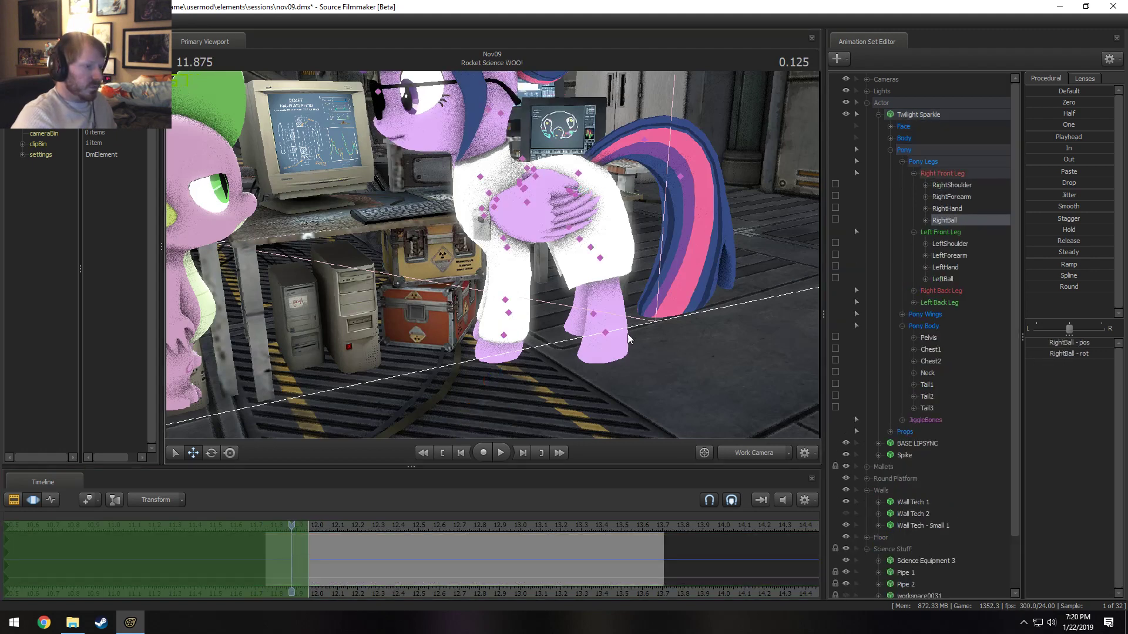
left_click(593, 314, "ctrl")
left_click(835, 396)
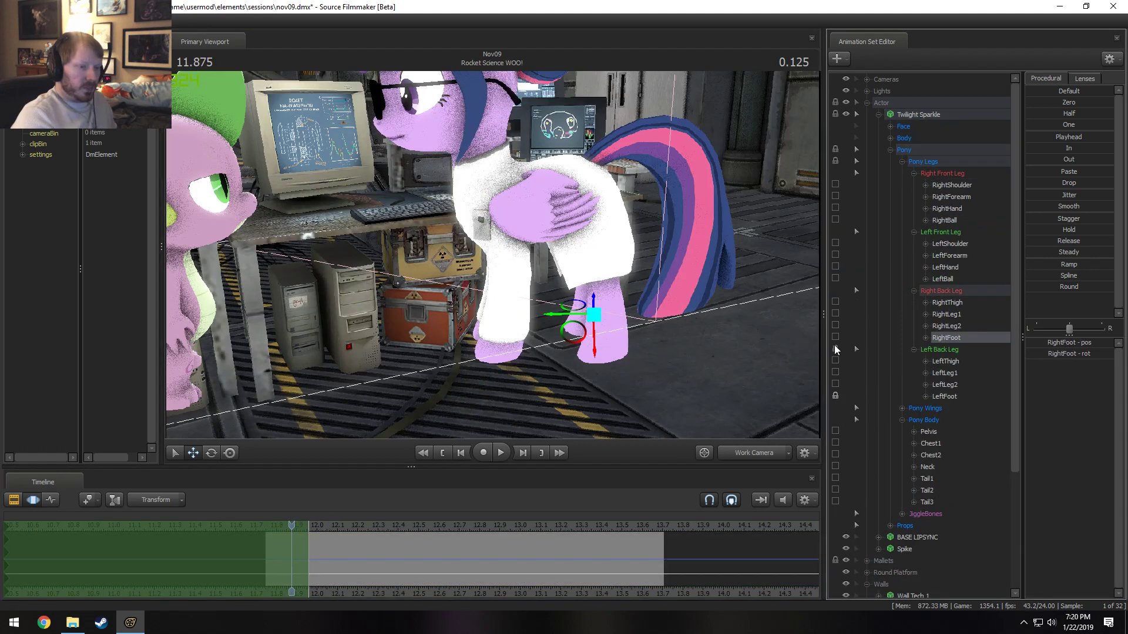
left_click(834, 338)
left_click(834, 278)
left_click(835, 220)
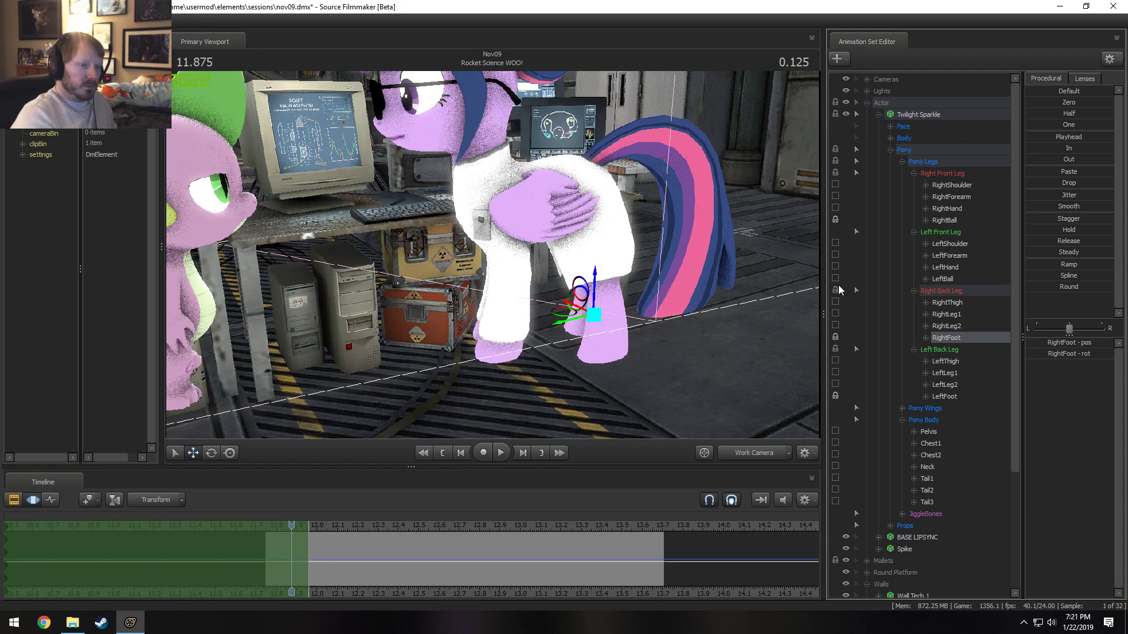
- Shift Twilight Sparkle's Pelvis slightly forward toward Spike and rotate it slightly at 11.875 seconds
left_click(573, 192, "ctrl")
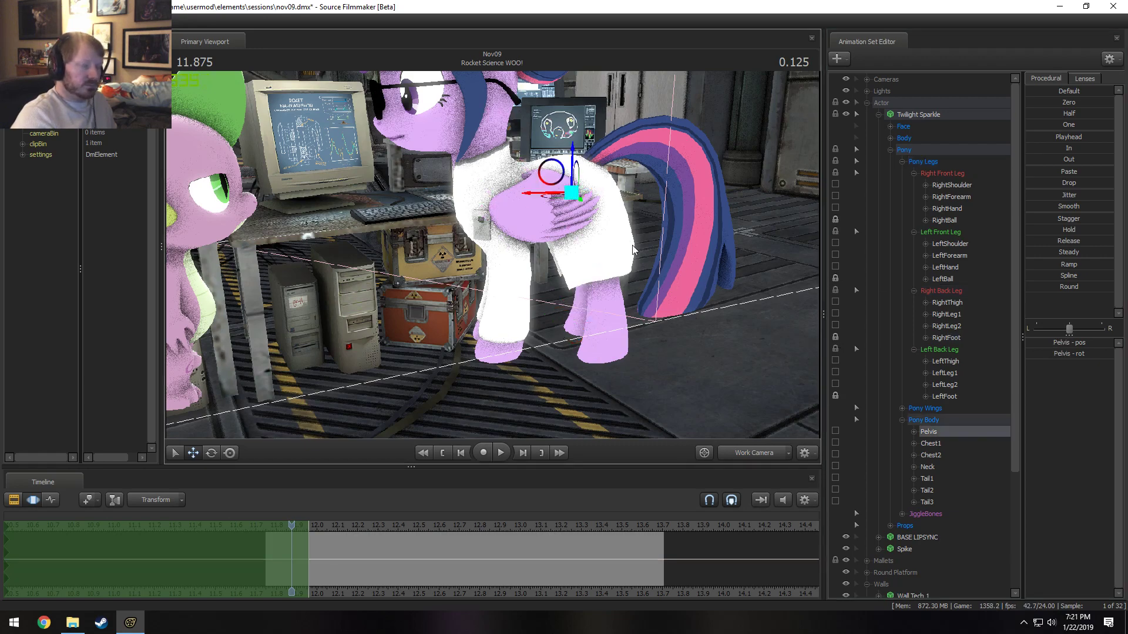
left_click_drag(573, 192, 537, 177, "alt")
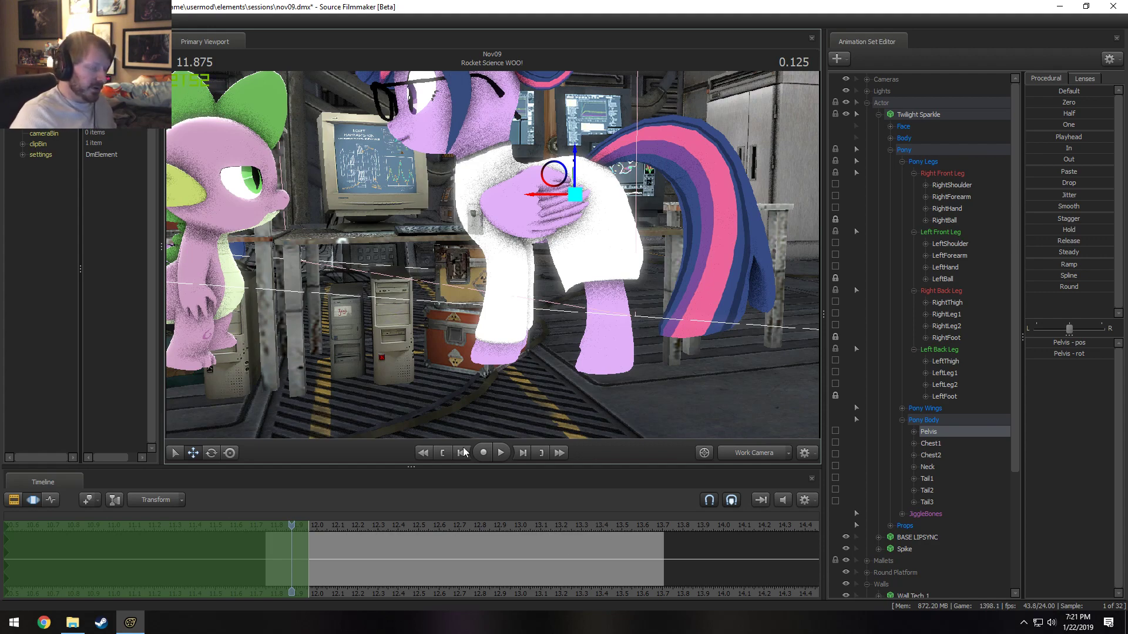
left_click_drag(525, 253, 494, 256, "alt")
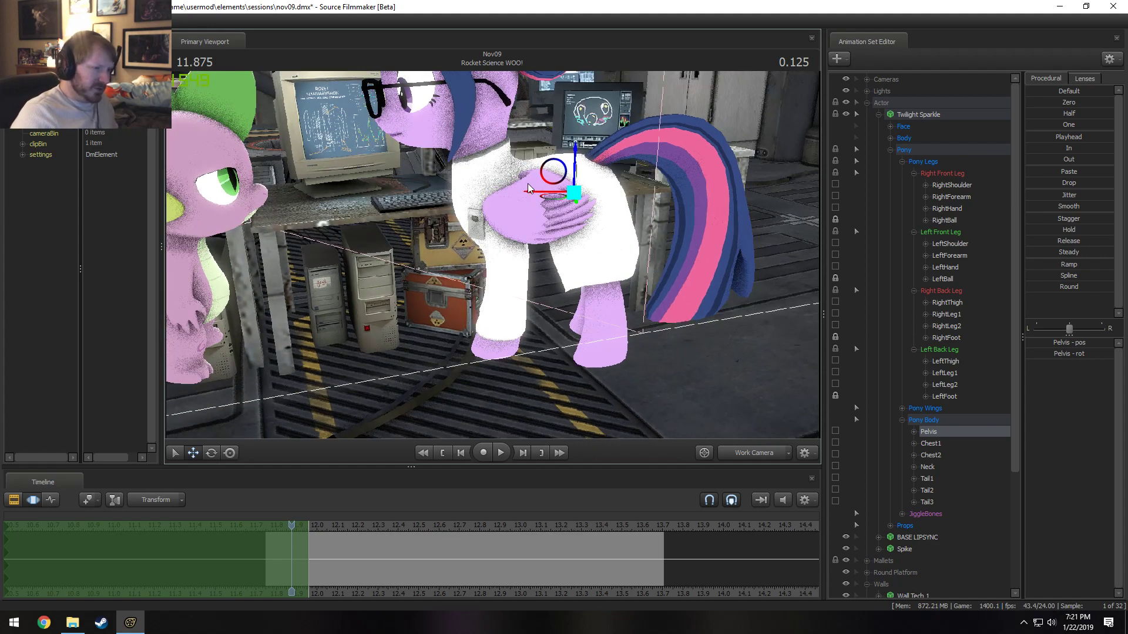
left_click_drag(532, 193, 524, 195)
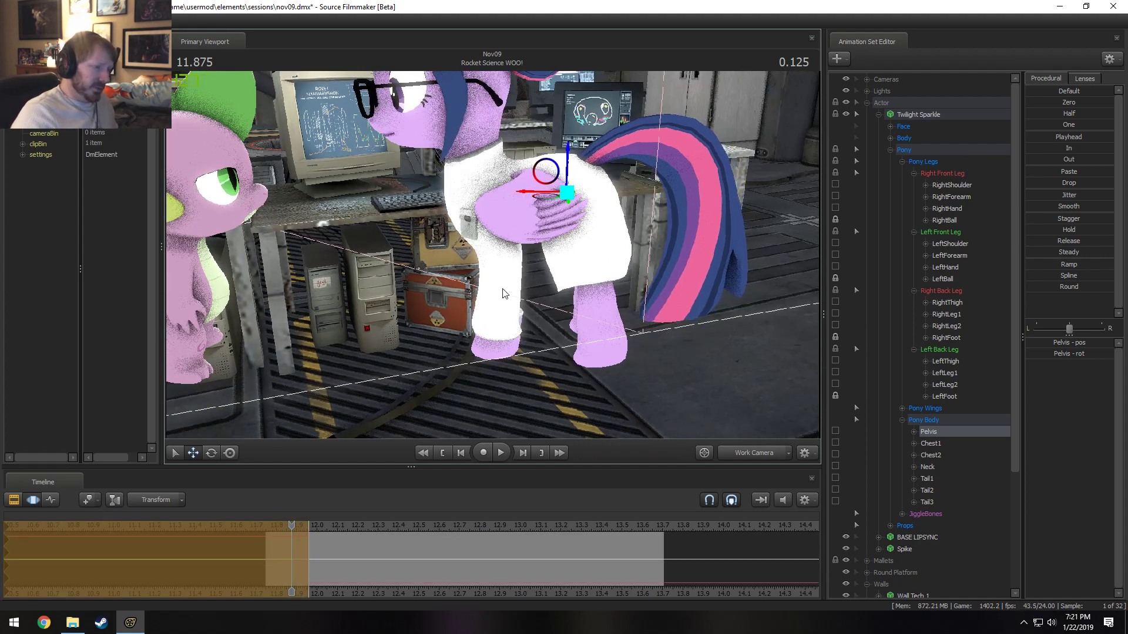
left_click_drag(504, 289, 496, 253, "alt")
key("e")
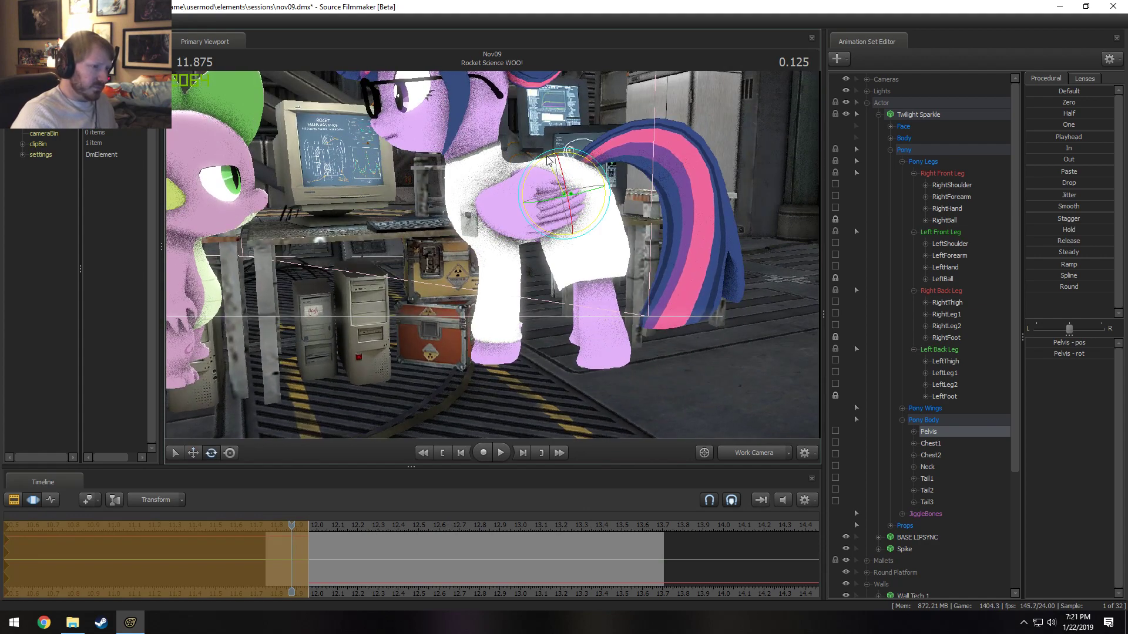
left_click_drag(546, 156, 538, 172)
key("w")
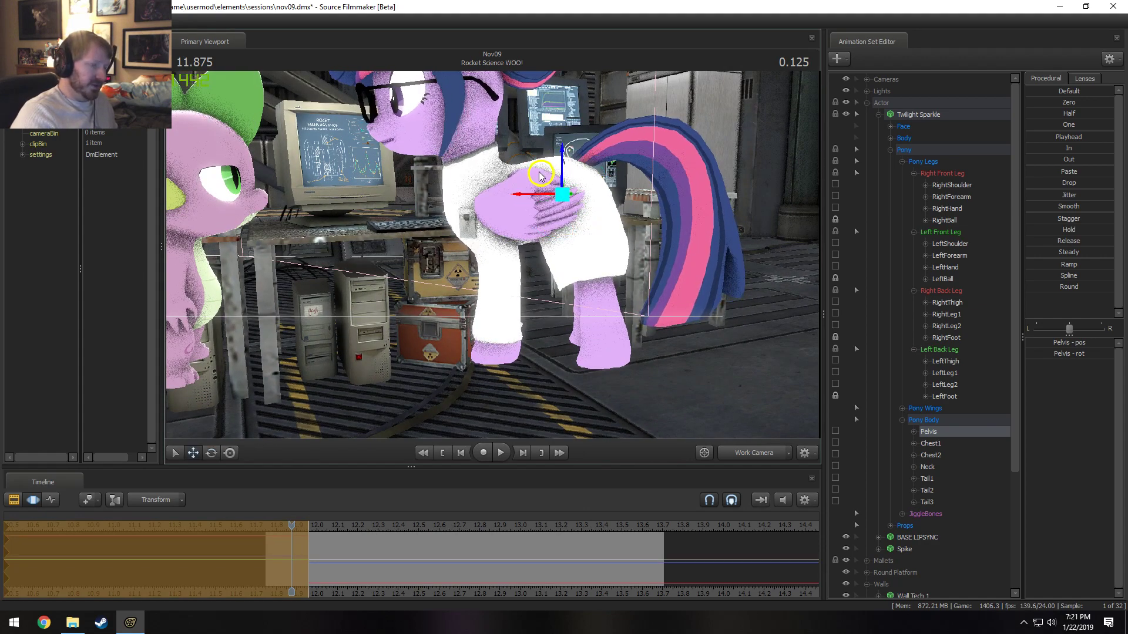
- Rotate RightShoulder and LeftShoulder together, and rotate RightForearm and LeftForearm to adjust the bend of Twilight Sparkle's front legs
left_click(479, 232)
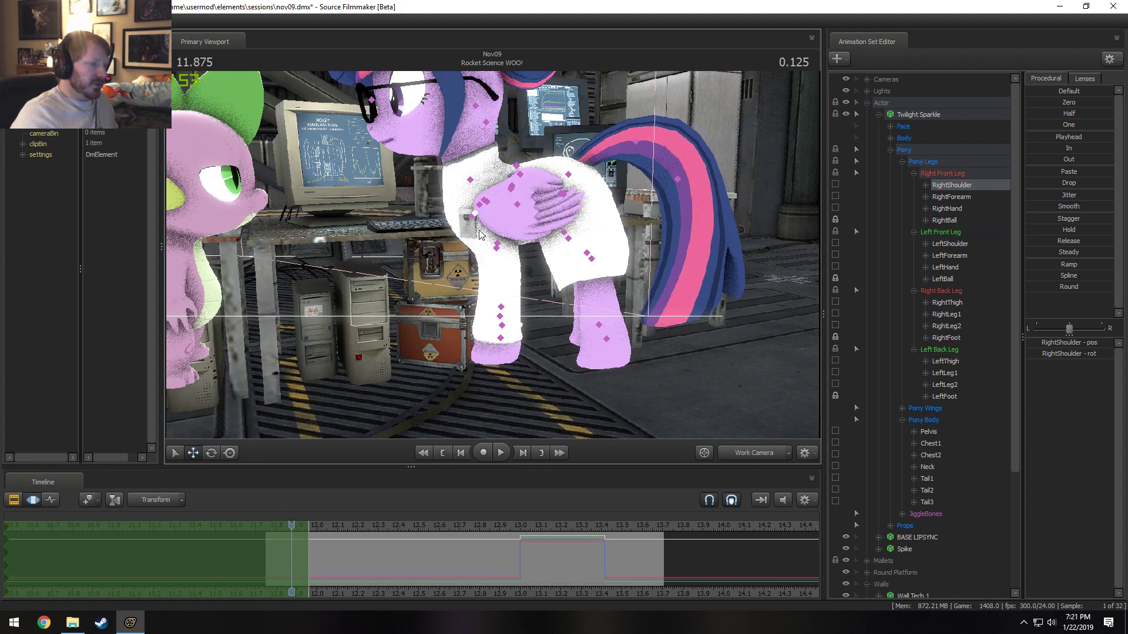
left_click(472, 217, "ctrl+shift")
left_click_drag(477, 223, 504, 255, "alt")
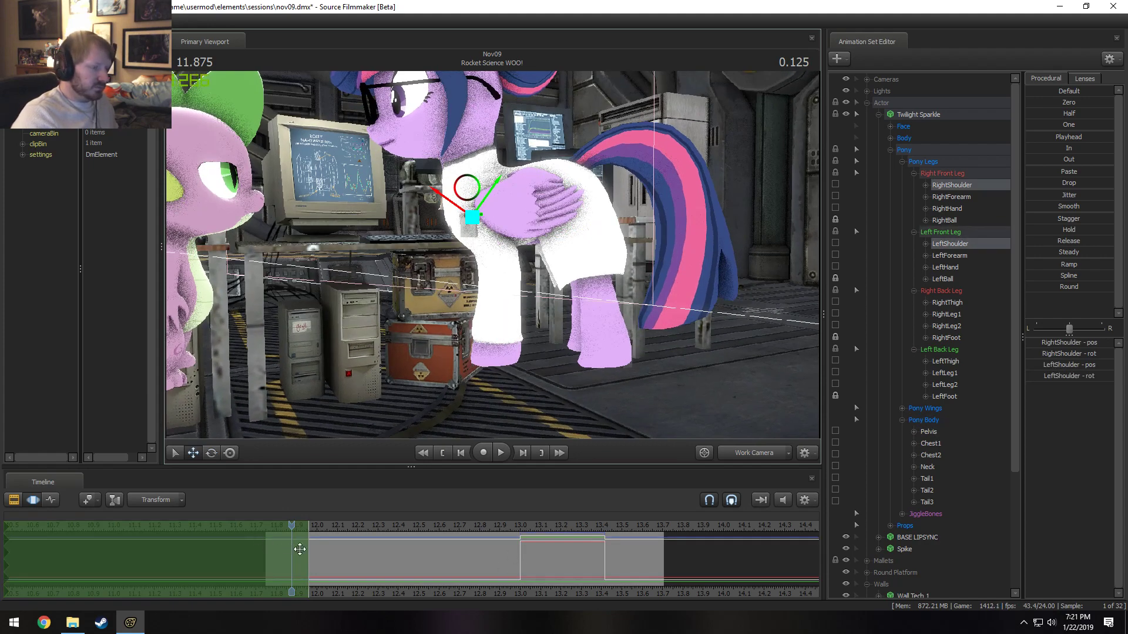
key("shift")
key("e")
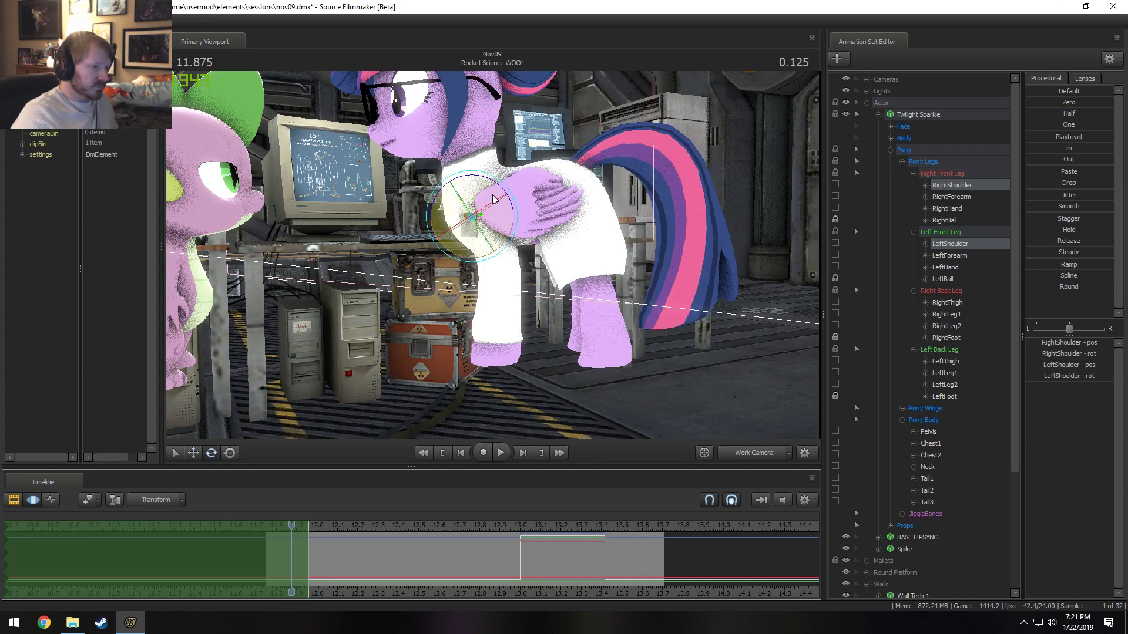
left_click_drag(500, 186, 499, 185)
key("Down")
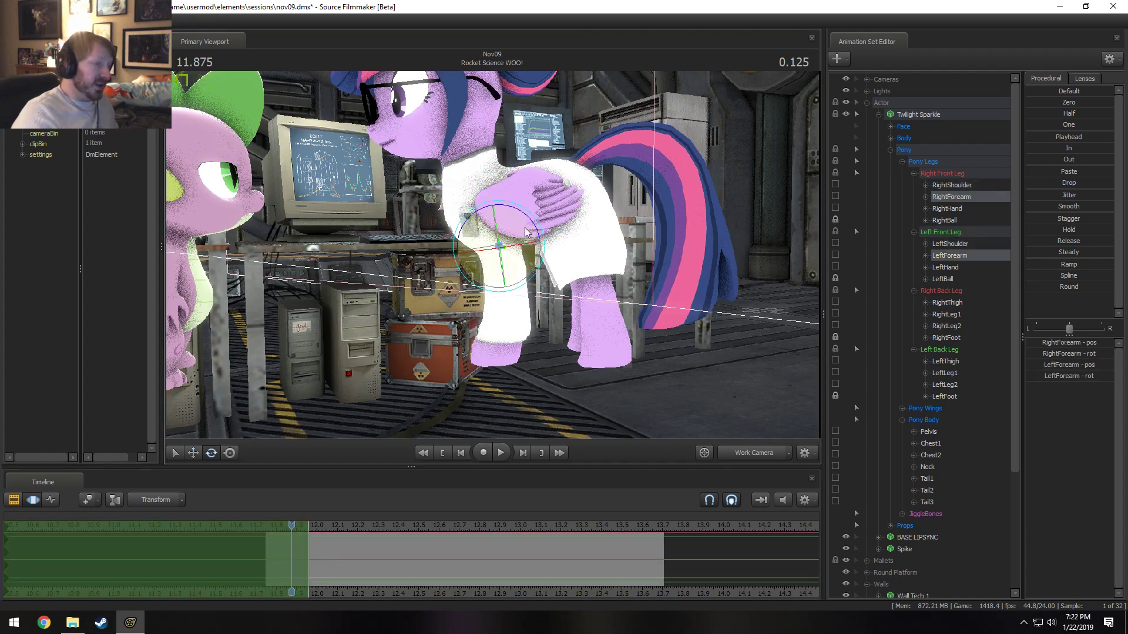
mouse_move(534, 227)
left_mouse_down()
mouse_move(676, 229)
mouse_move(546, 232)
left_mouse_up()
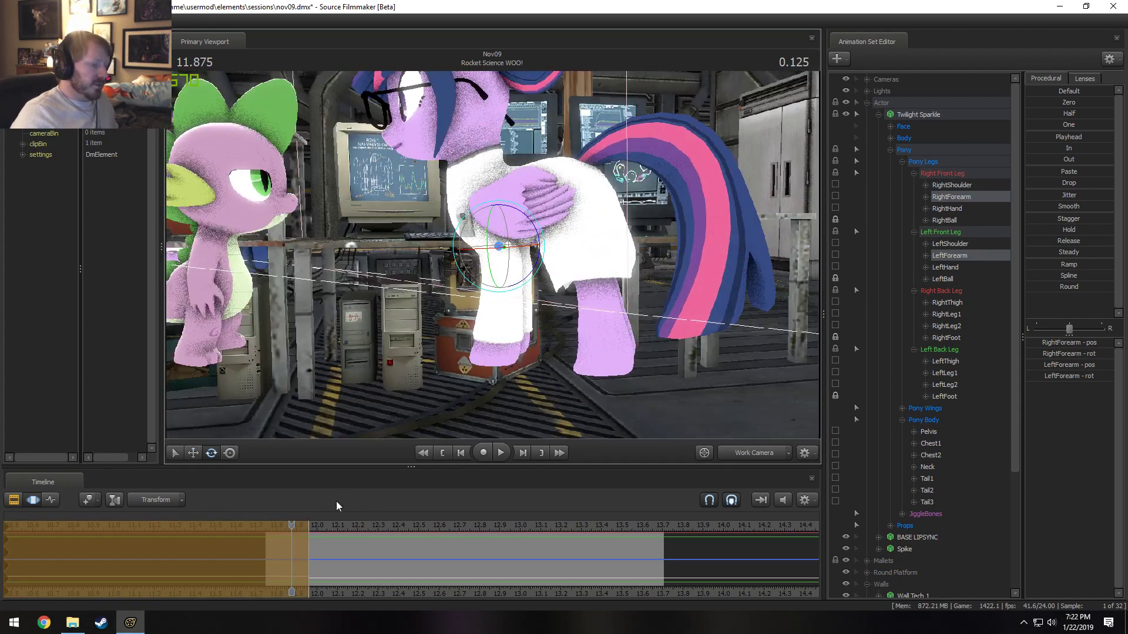
- Rotate Twilight Sparkle's Pelvis slightly further at 11.875 seconds
mouse_move(293, 537)
left_mouse_down()
mouse_move(329, 544)
mouse_move(293, 546)
left_mouse_up()
left_click_drag(479, 259, 503, 247, "alt")
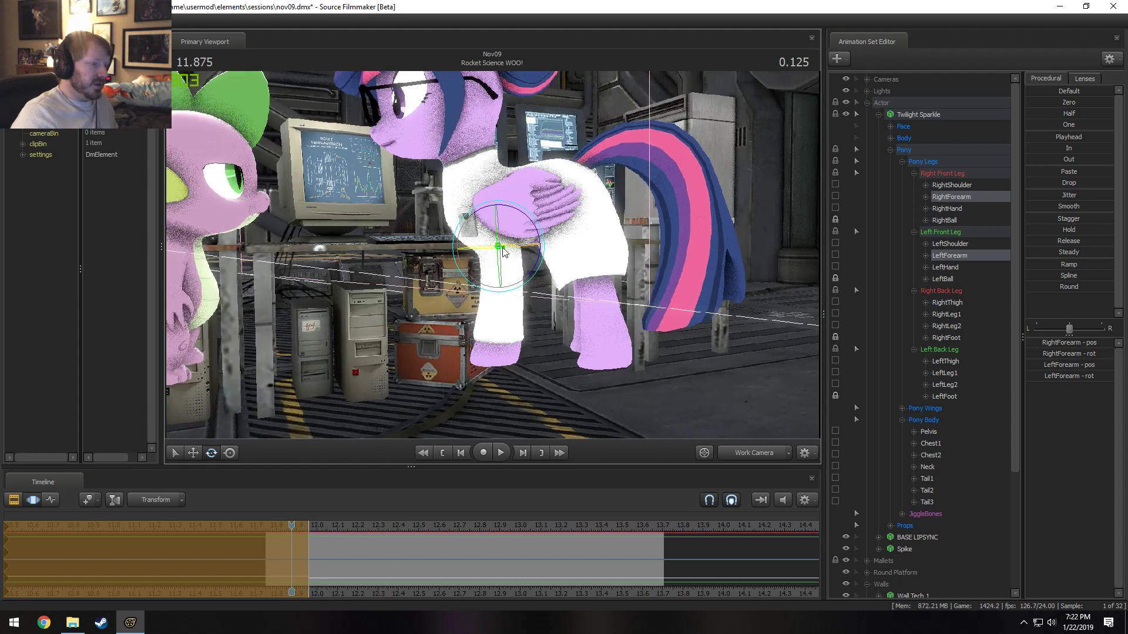
left_click(564, 198)
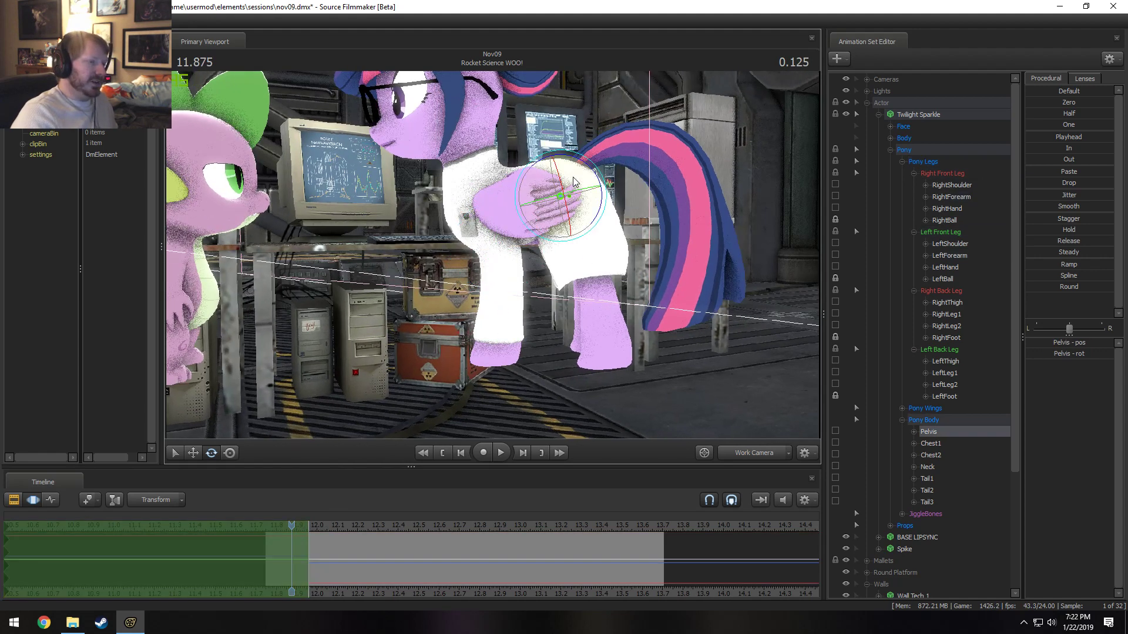
left_click_drag(589, 165, 584, 161)
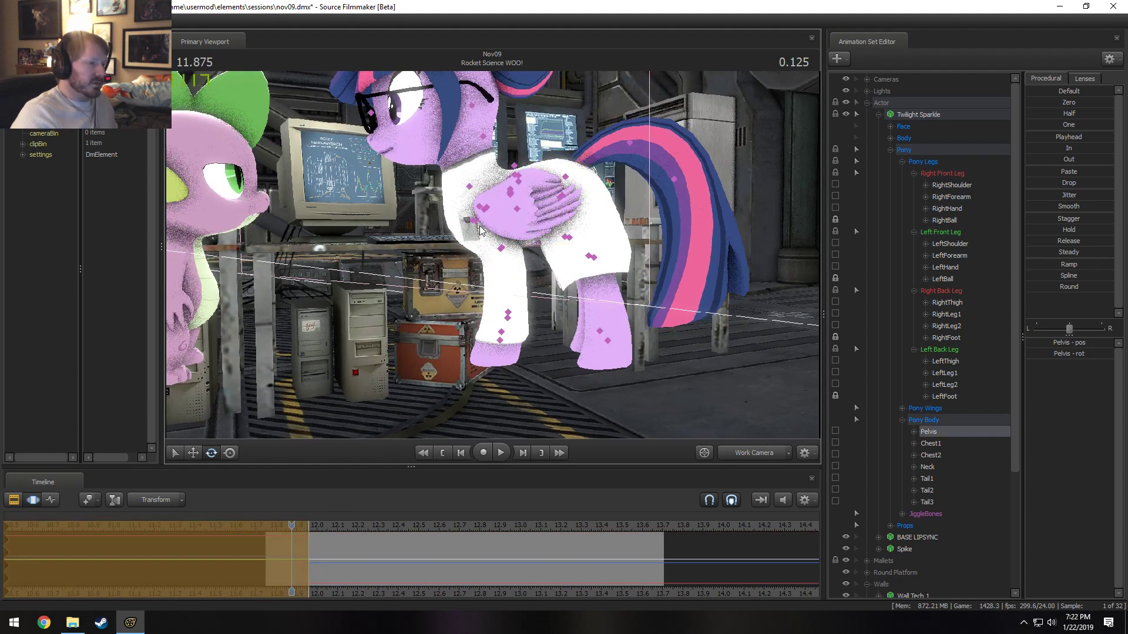
- Rotate RightShoulder and LeftShoulder together, and adjust RightForearm and LeftForearm to suit the new Pelvis pose
left_click(478, 223, "ctrl")
left_click(474, 222, "ctrl+shift")
left_click_drag(513, 207, 543, 237)
left_click(503, 247, "ctrl")
left_click(501, 248, "ctrl+shift")
key("shift")
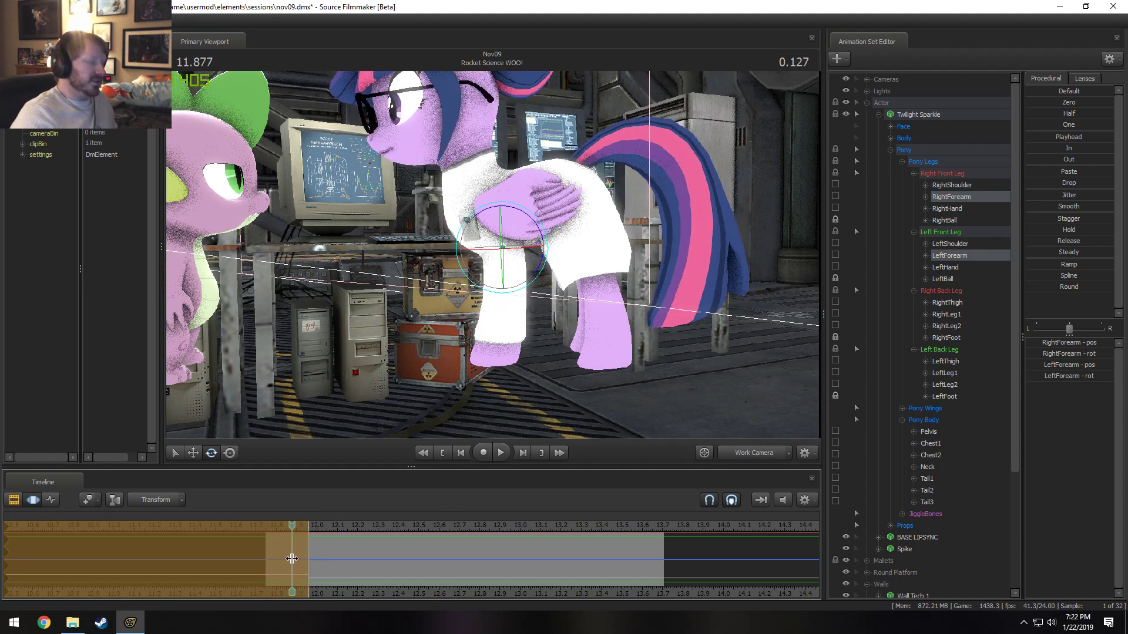
left_click(301, 566)
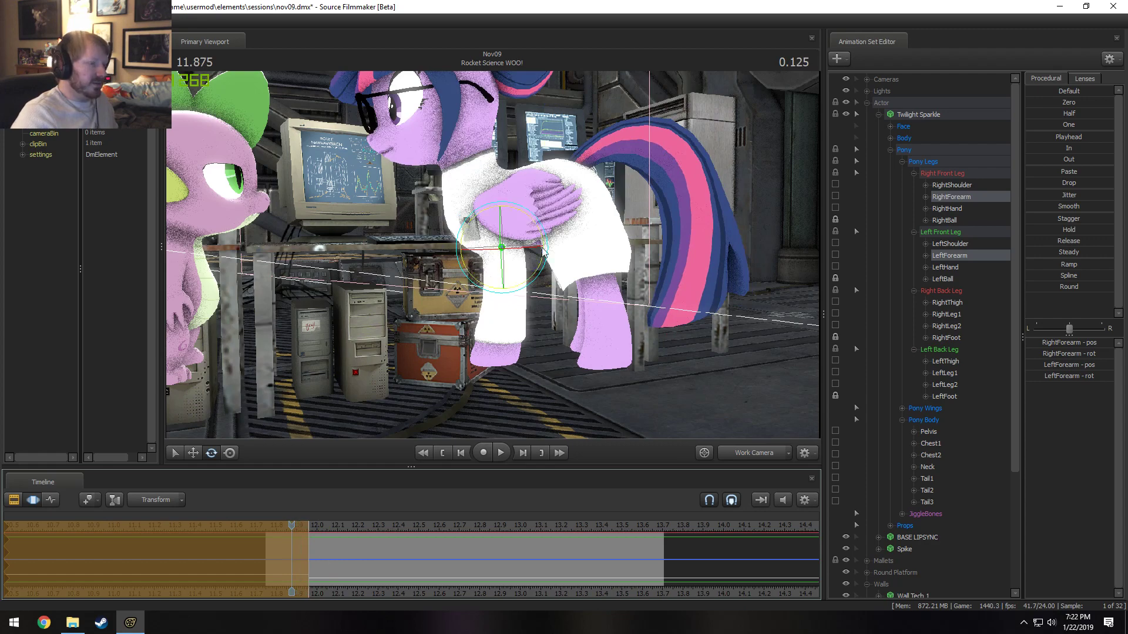
- Refine the front-leg bend with another small rotation of both shoulders and both forearms at 11.875 seconds
left_click(497, 206)
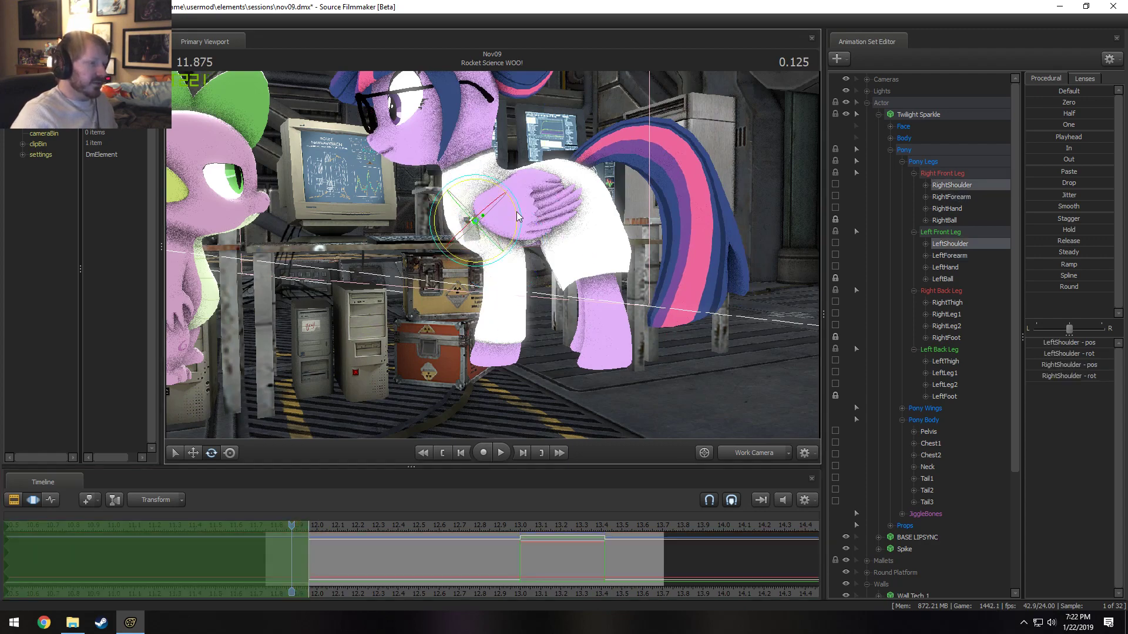
left_click_drag(517, 214, 541, 229)
left_click(503, 246, "ctrl")
left_click(503, 247, "ctrl+shift")
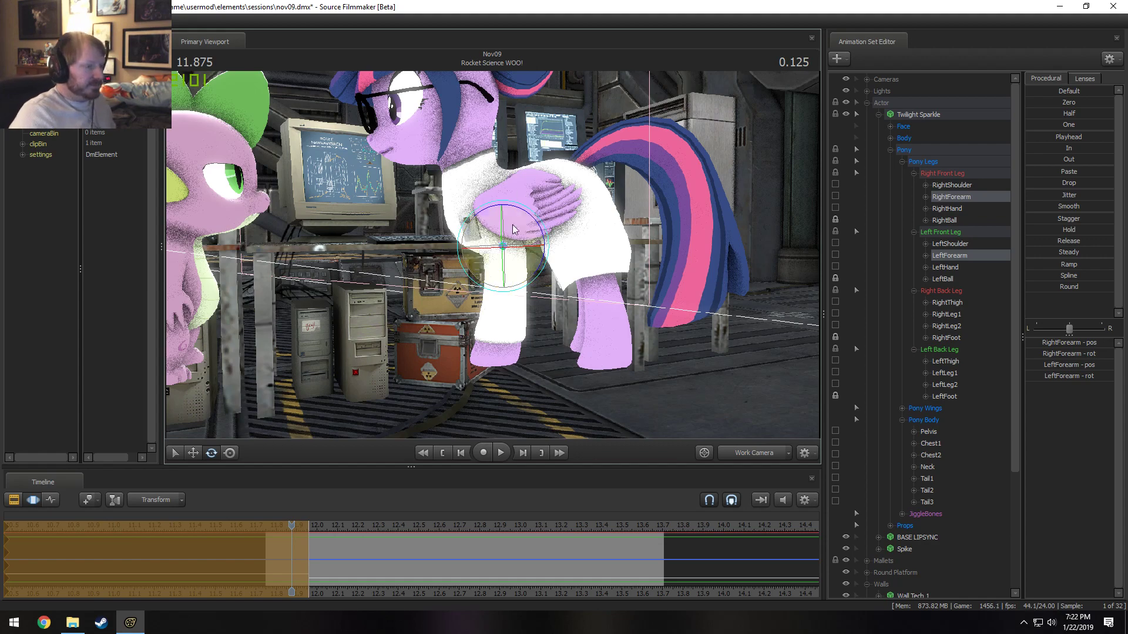
left_click(315, 553)
left_click_drag(315, 553, 293, 558)
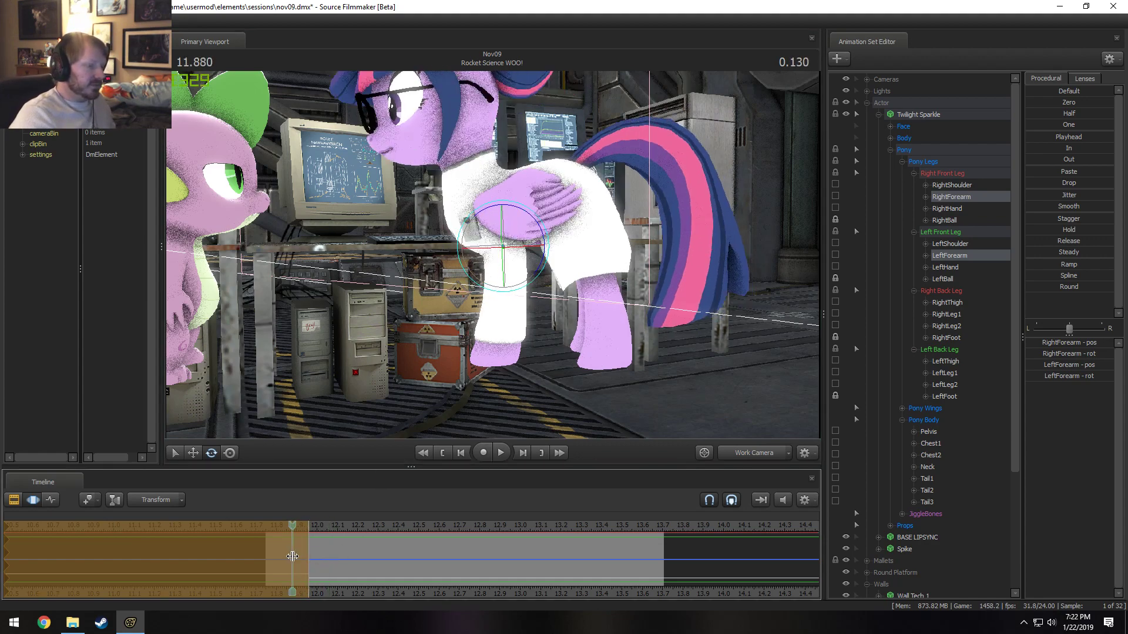
- Examine Twilight Sparkle's body and front-leg motion around 11.875 to 12.0 seconds from side and front angles
left_click_drag(427, 389, 523, 388, "alt")
left_click_drag(300, 562, 260, 559)
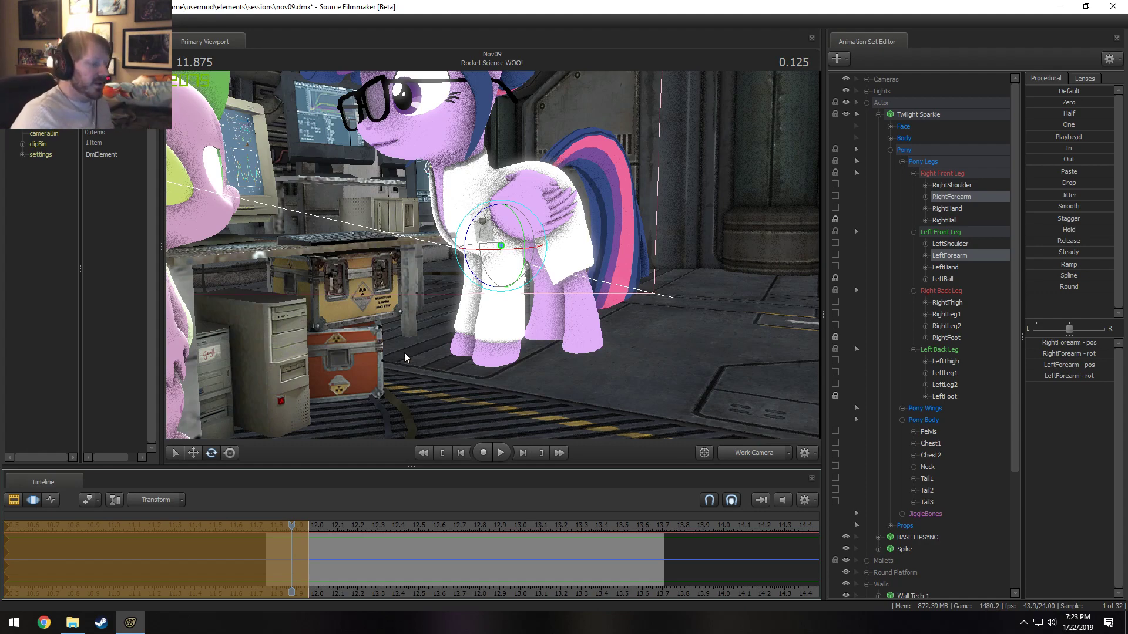
left_click(302, 530)
left_click_drag(305, 528, 300, 538)
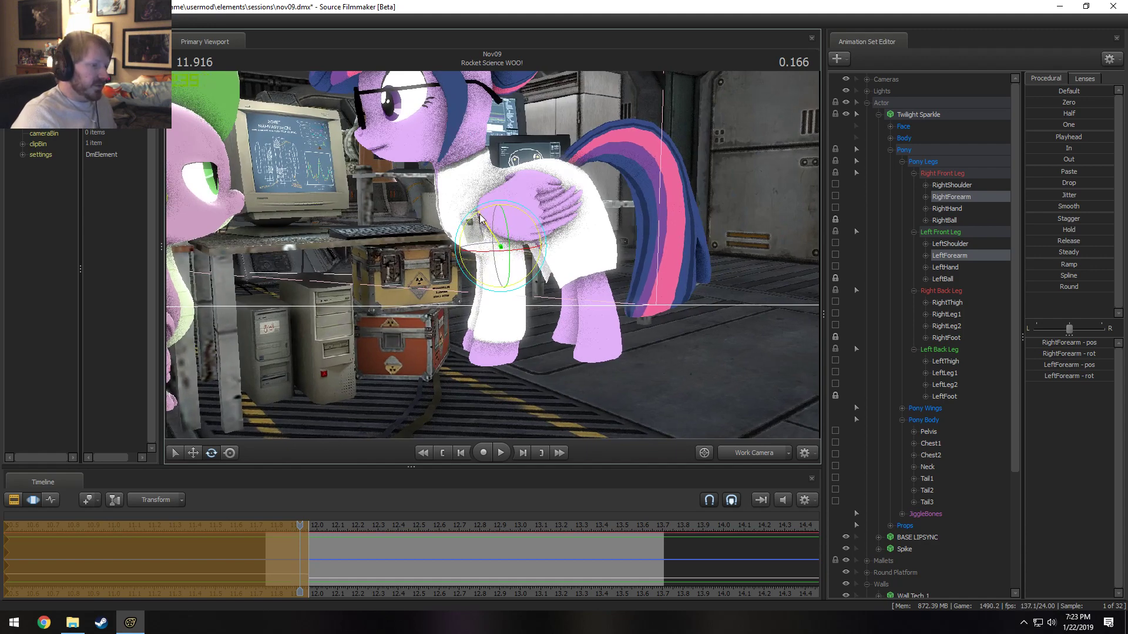
key("Right")
key("Left")
key("Right")
key("Left")
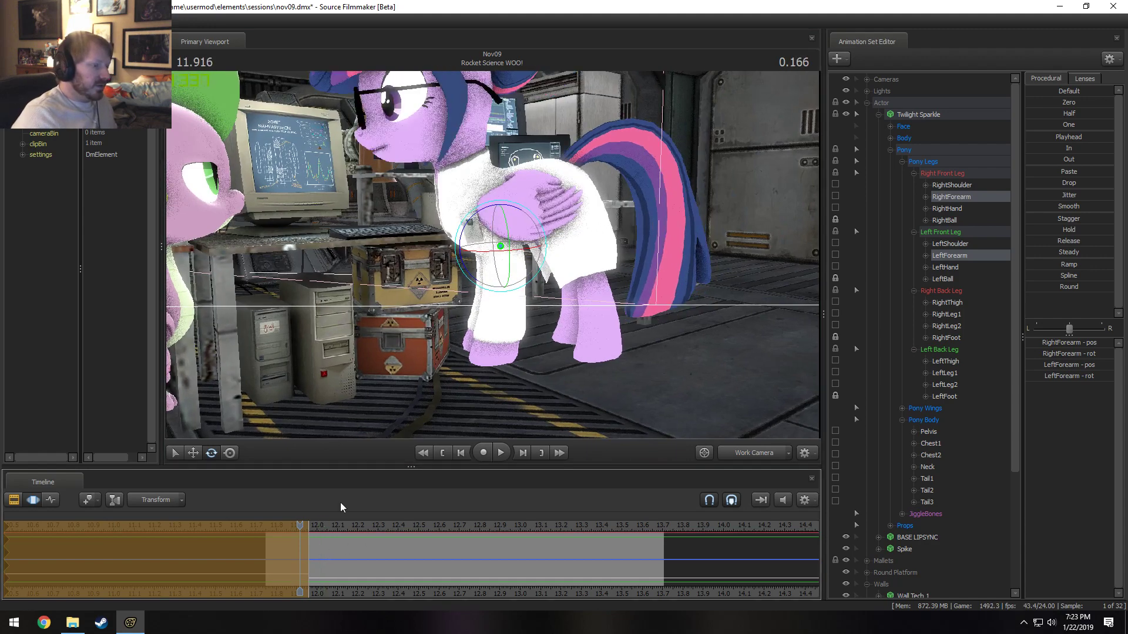
left_click_drag(485, 229, 511, 220, "alt")
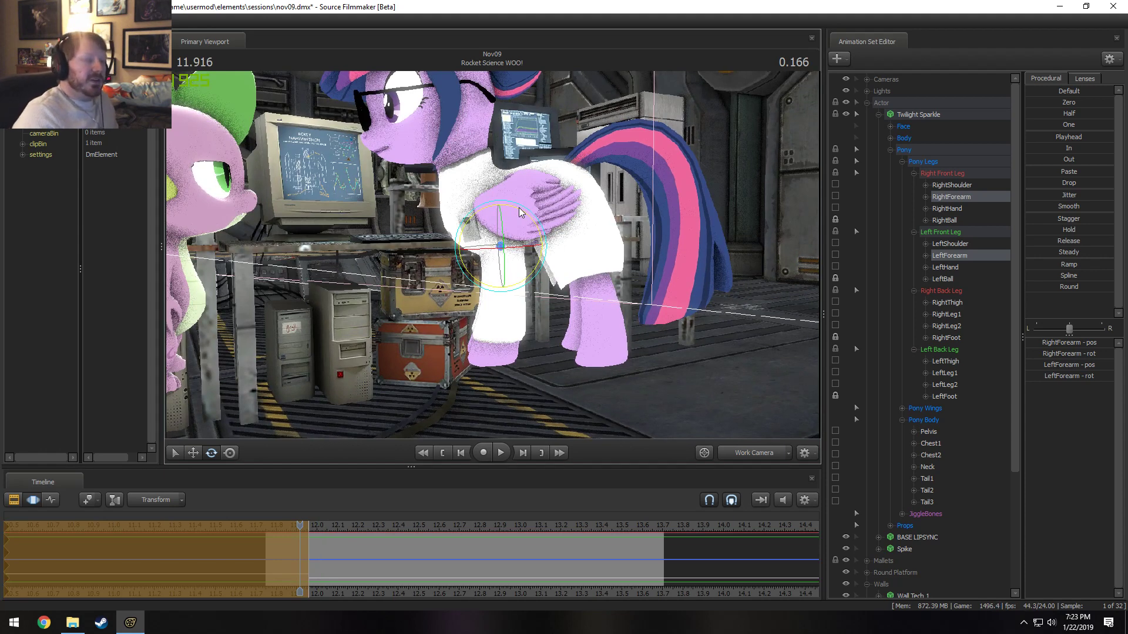
key("shift")
key("shift")
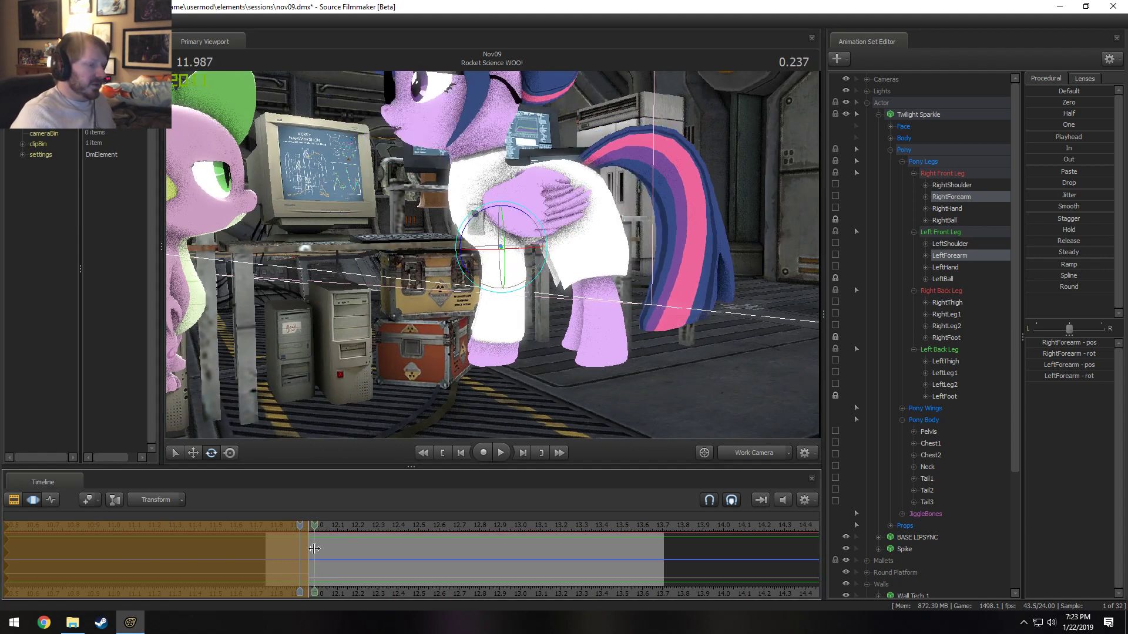
left_click_drag(520, 252, 499, 246, "alt")
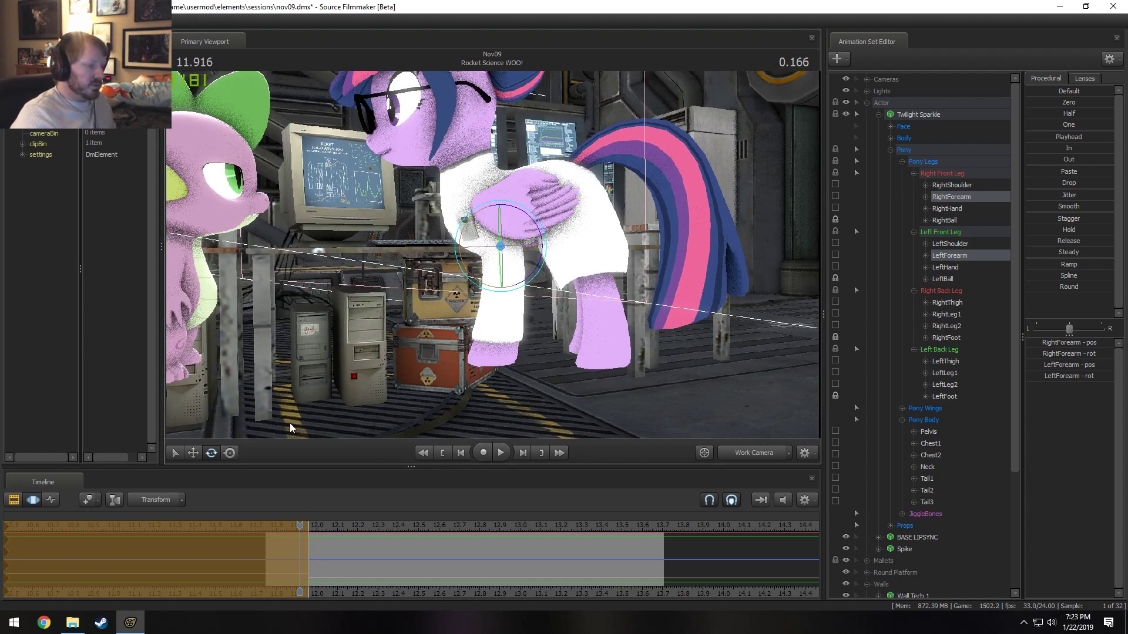
key("shift")
key("shift")
key("shift")
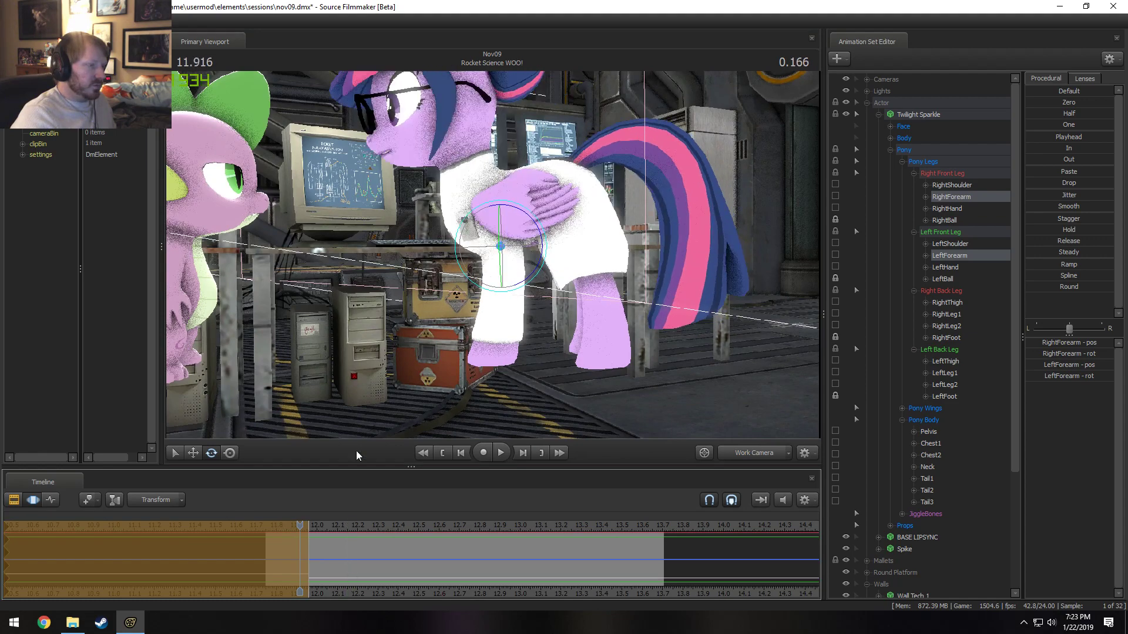
left_click_drag(400, 385, 467, 414, "alt")
key("shift")
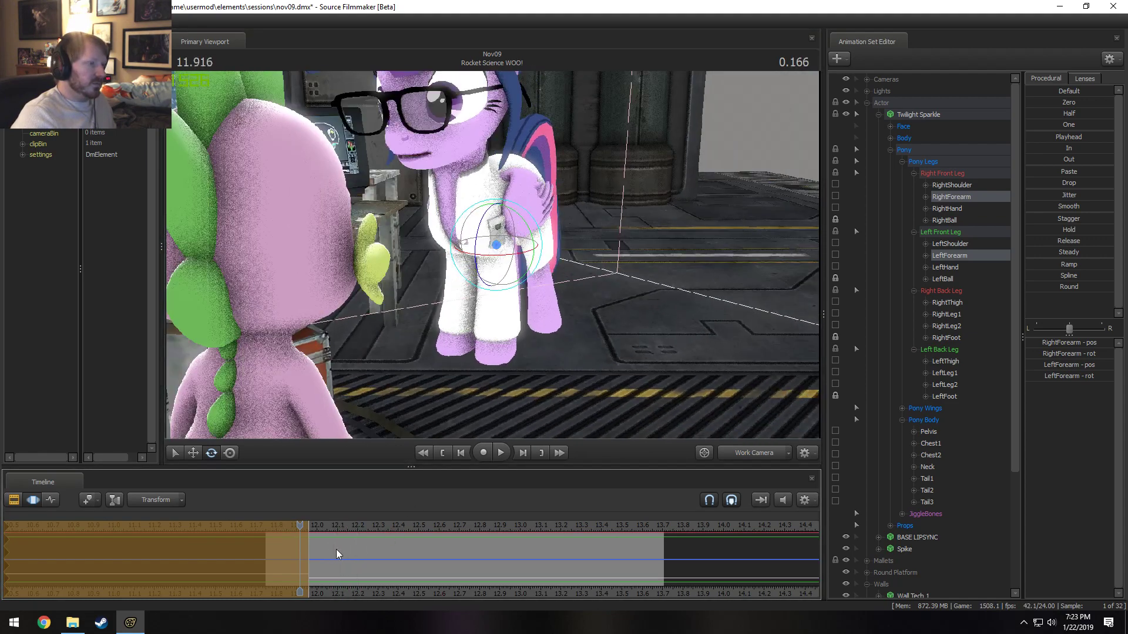
- Inspect Twilight Sparkle's face up close from the front while scrubbing past 12.0 seconds, and dismiss the Sticky Keys dialog
key("w")
left_click_drag(340, 287, 442, 257)
key("a")
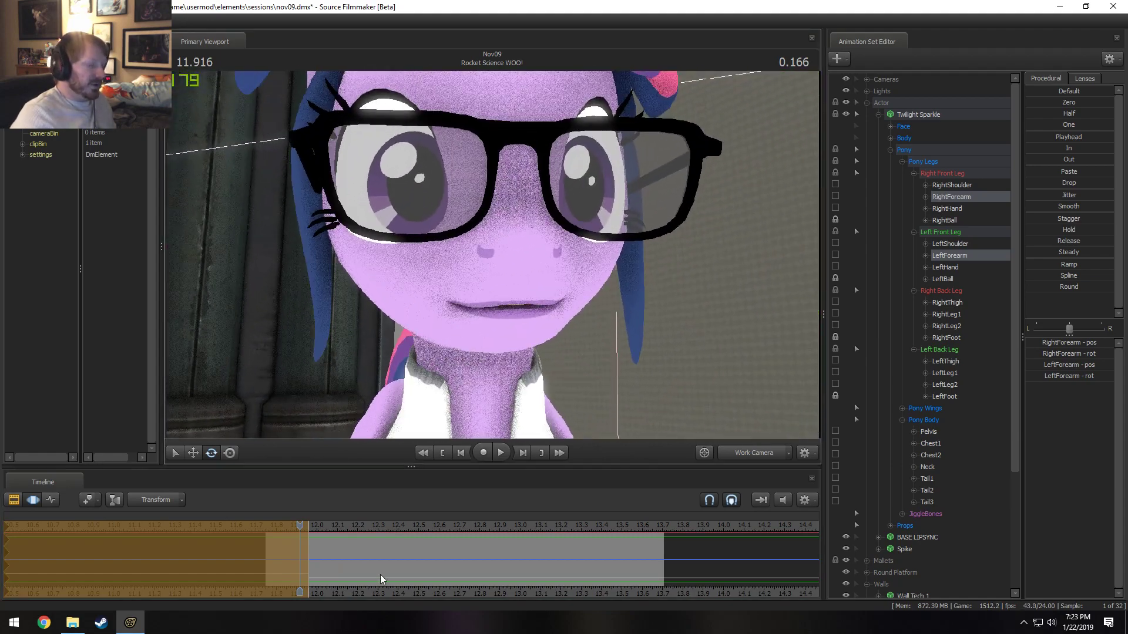
key("shift")
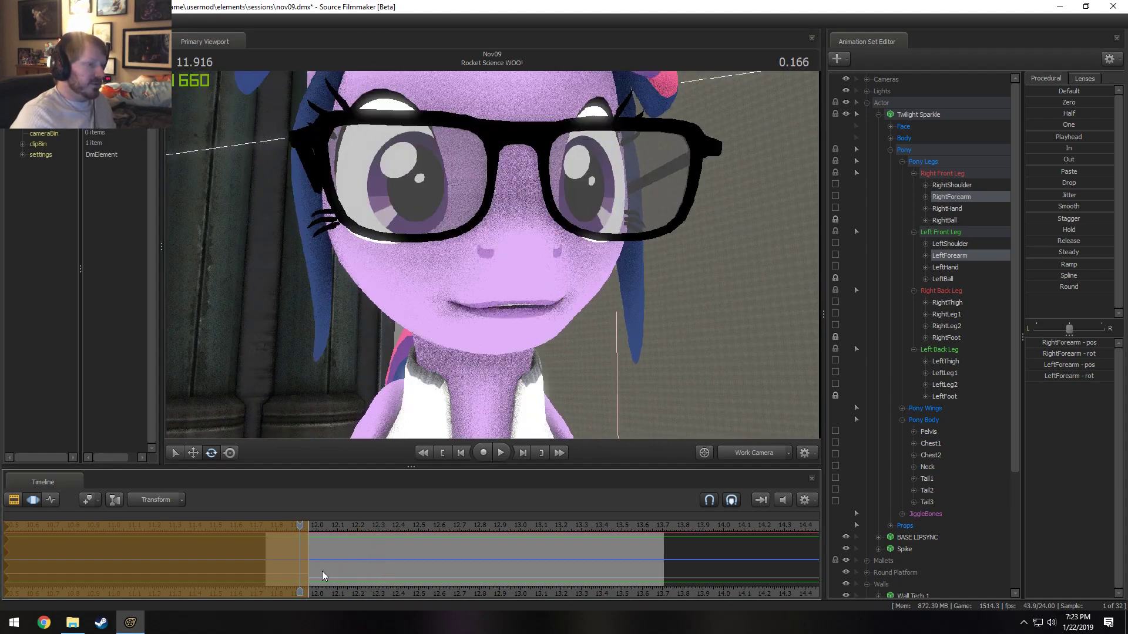
key("shift")
key("shift")
key("shift")
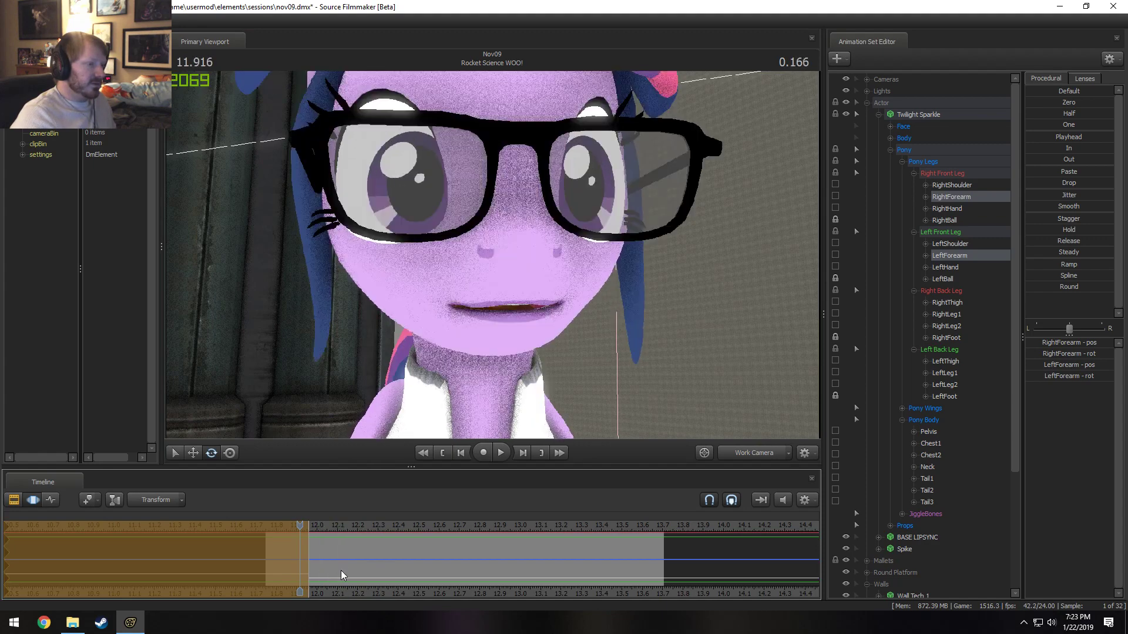
key("shift")
key("shift")
key("shift")
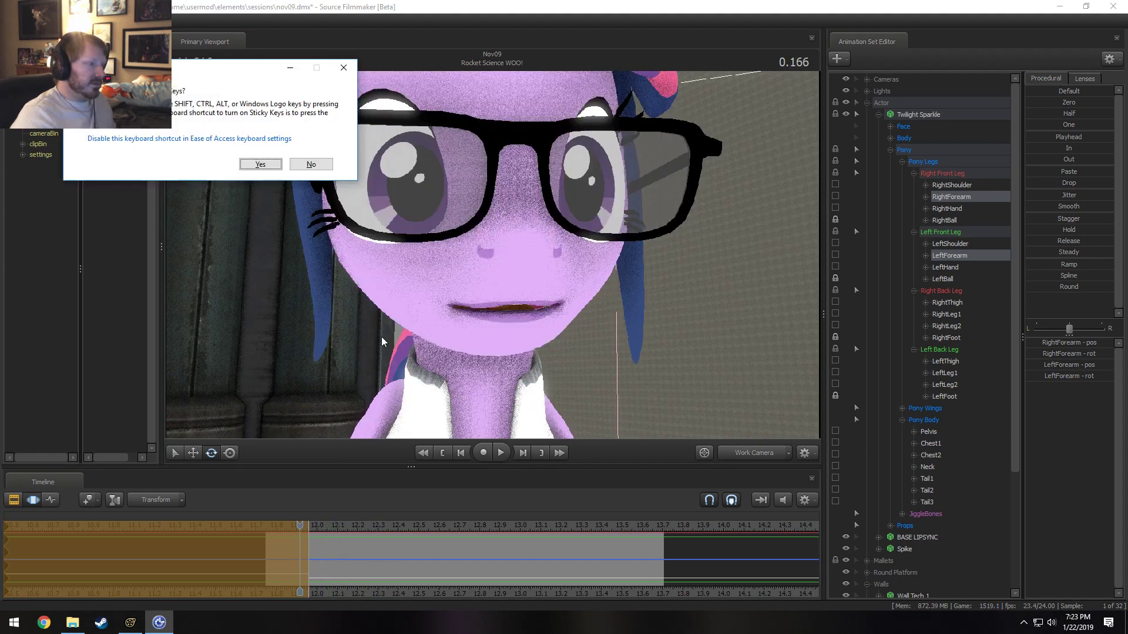
left_click(344, 67)
key("shift")
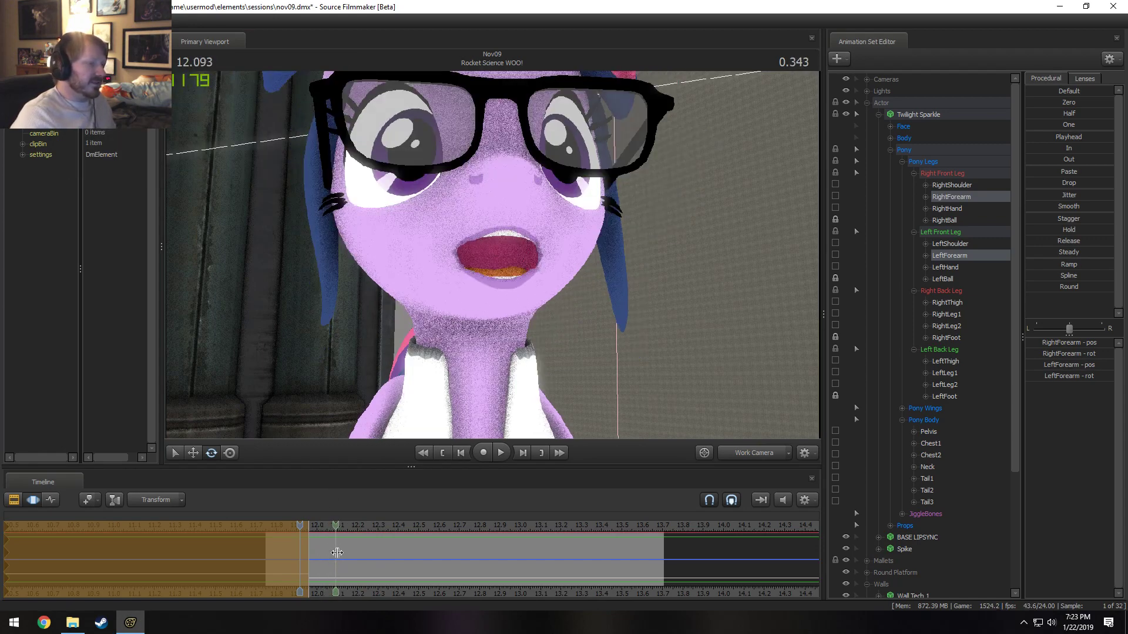
- Check the start of the motion through the Main Camera, and return to the Work Camera at 11.875 seconds
left_click(747, 450)
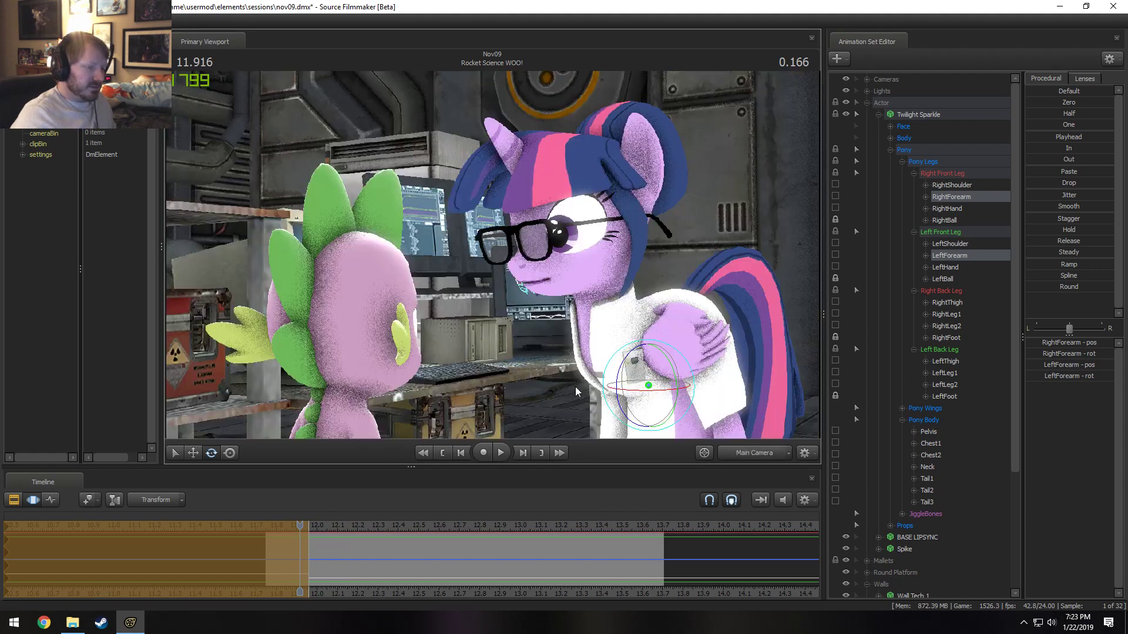
key("Left")
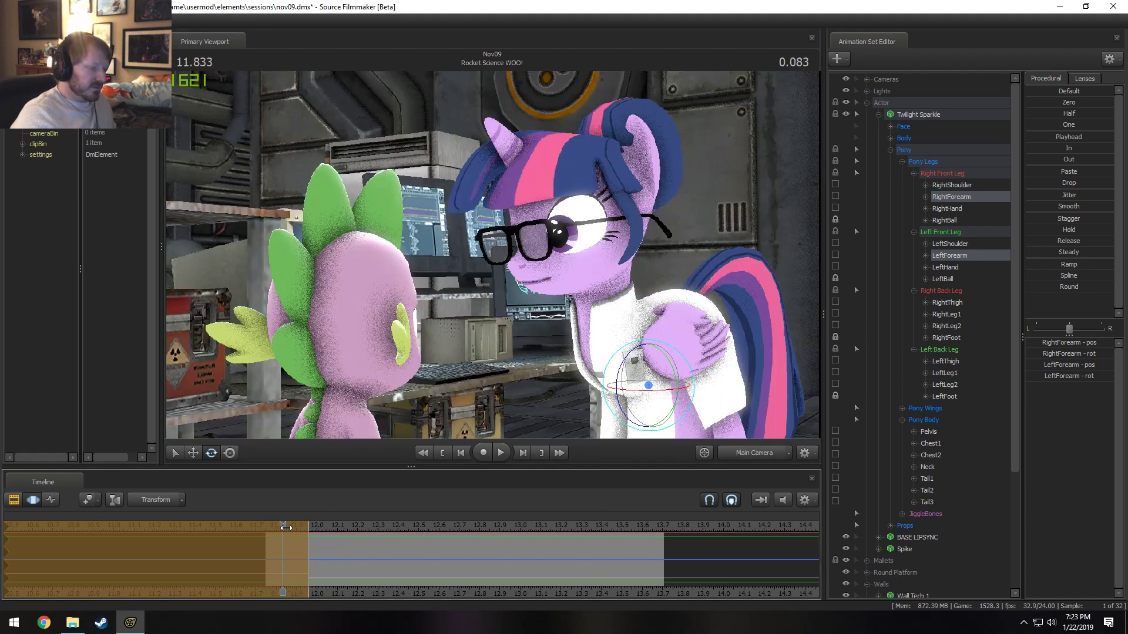
left_click(751, 450)
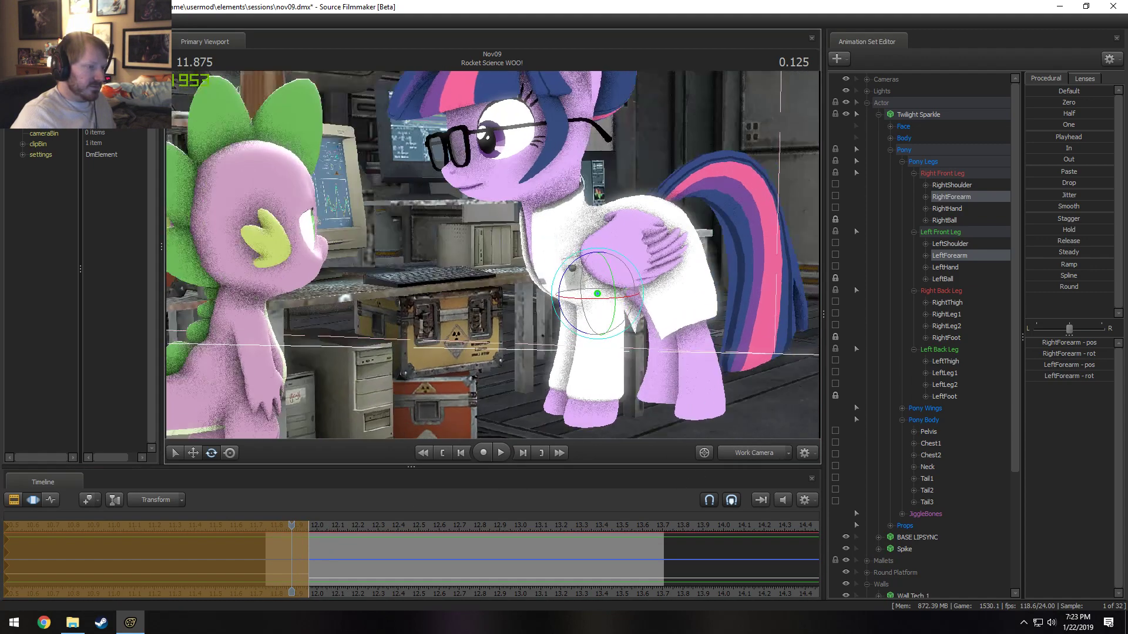
- Rotate Twilight Sparkle's Neck slightly at 11.875 seconds, and rotate the Head control from her Body group slightly
left_click(539, 226, "ctrl")
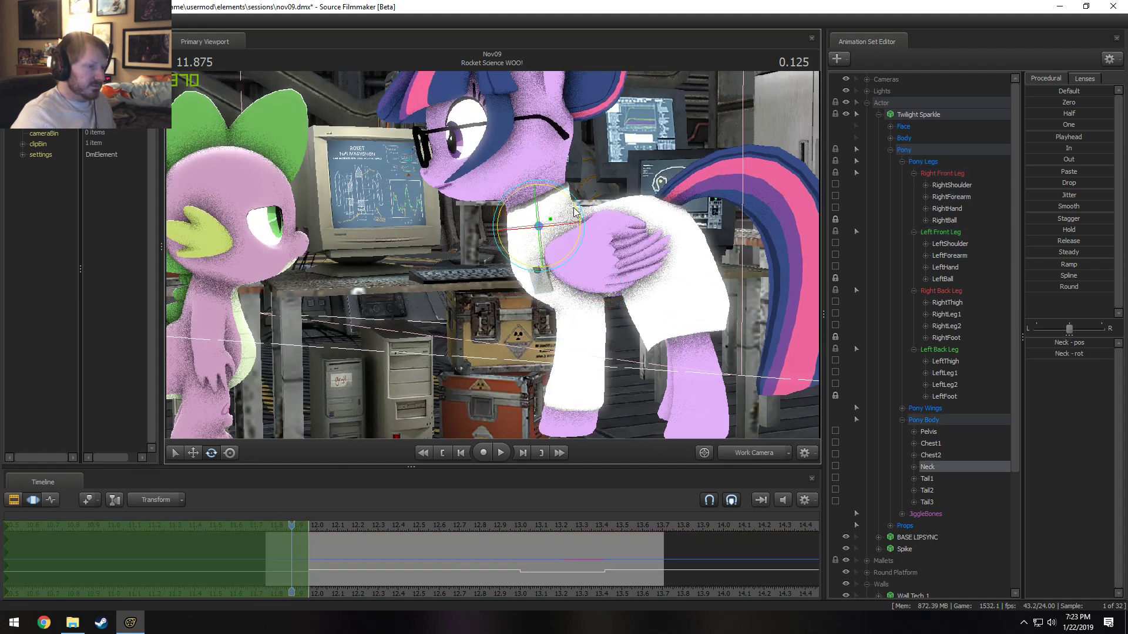
left_click_drag(577, 208, 572, 204)
left_click(517, 175, "ctrl")
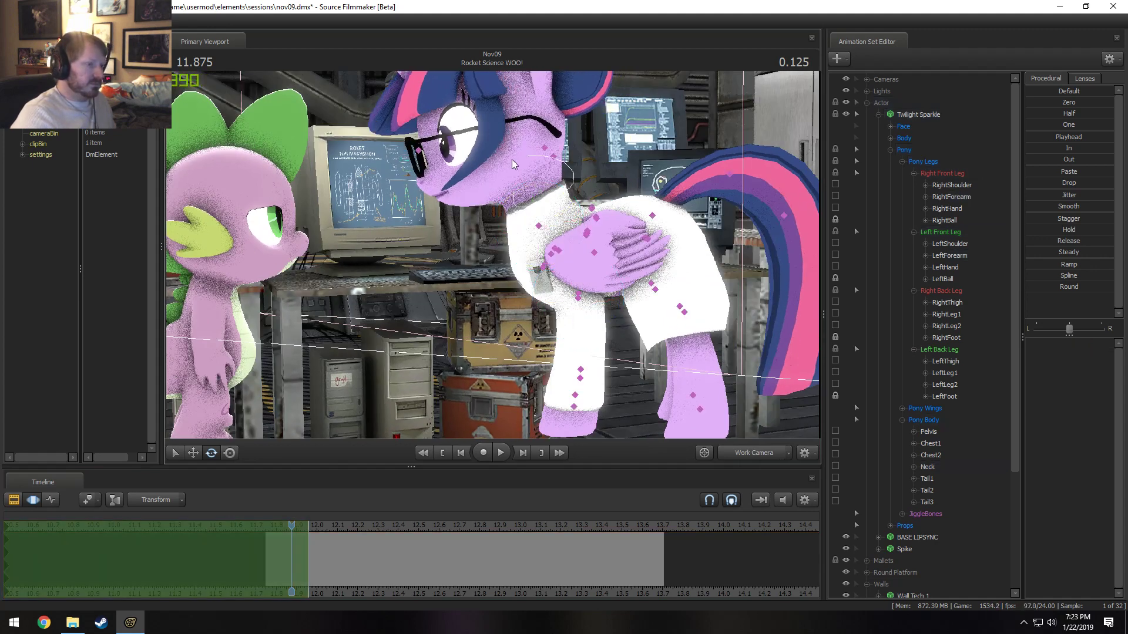
left_click(890, 139)
left_click(916, 161)
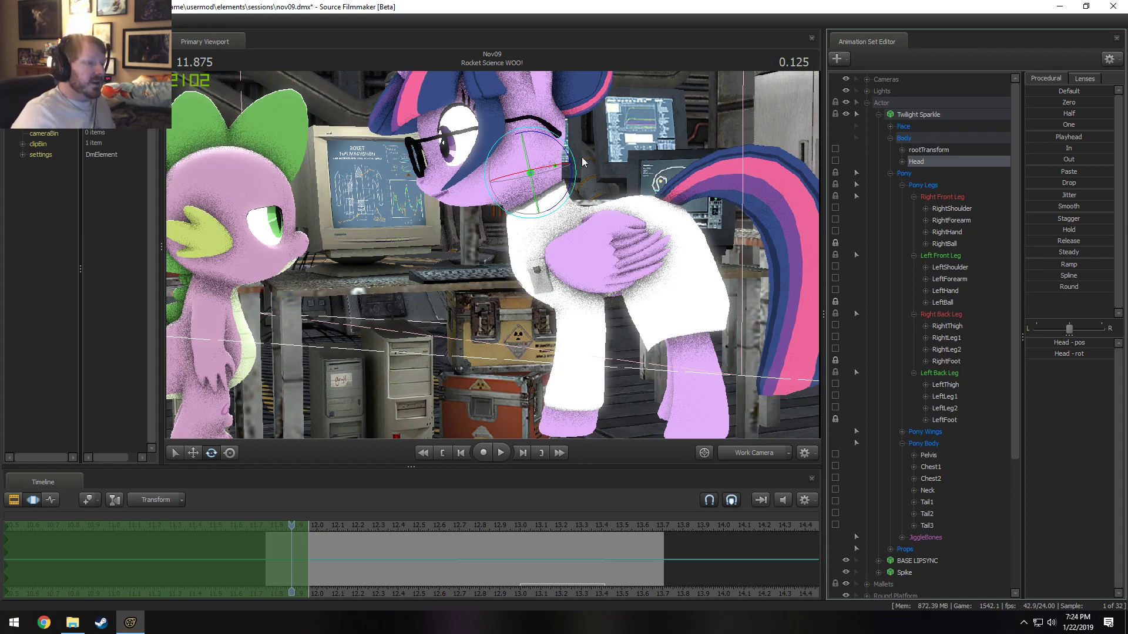
left_click_drag(569, 155, 567, 152)
left_click_drag(538, 279, 574, 282, "alt")
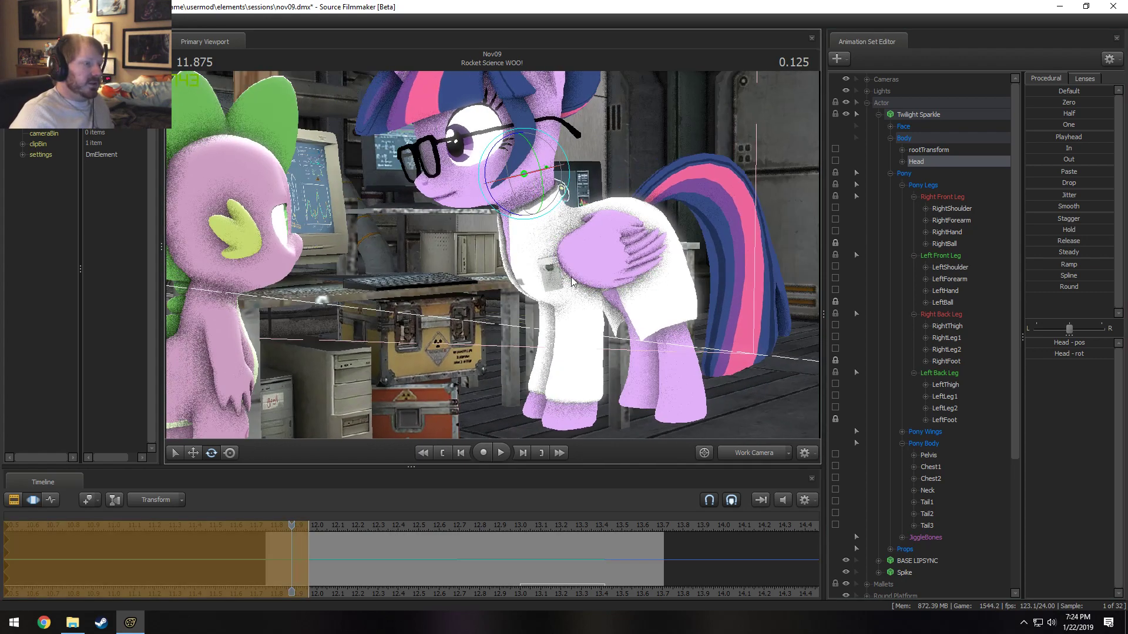
- Reveal Twilight Sparkle's Face controls and move the Eyes view target to re-aim her gaze at Spike
left_click(914, 126)
left_click(892, 126)
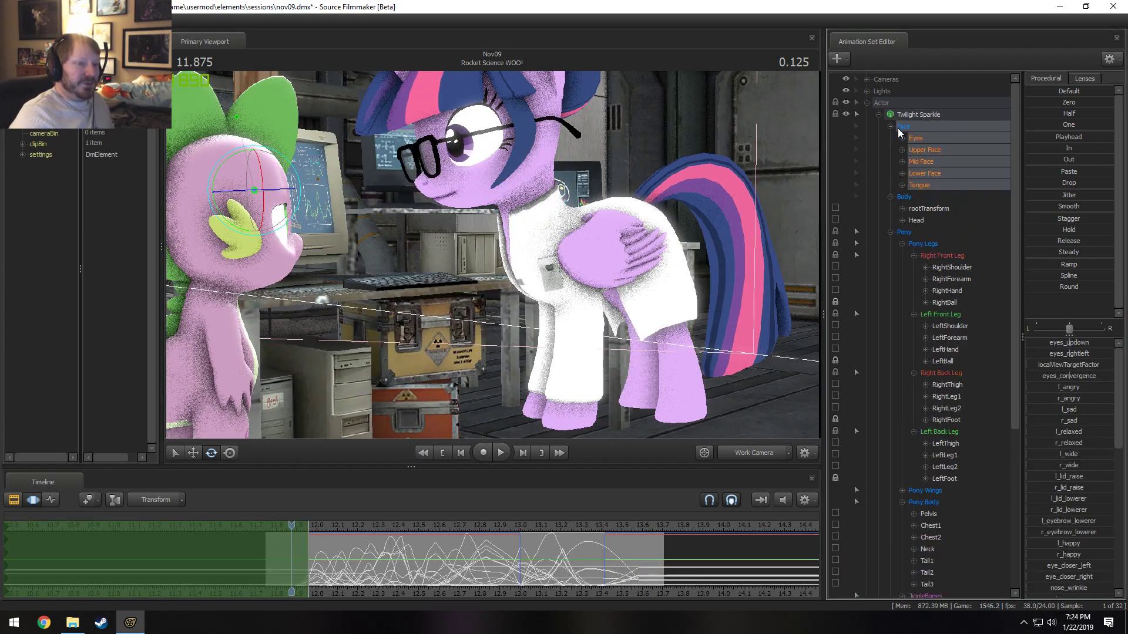
left_click(910, 144)
left_click_drag(491, 262, 491, 269, "alt")
left_click_drag(401, 361, 447, 388, "alt")
left_click_drag(492, 255, 433, 241)
key("w")
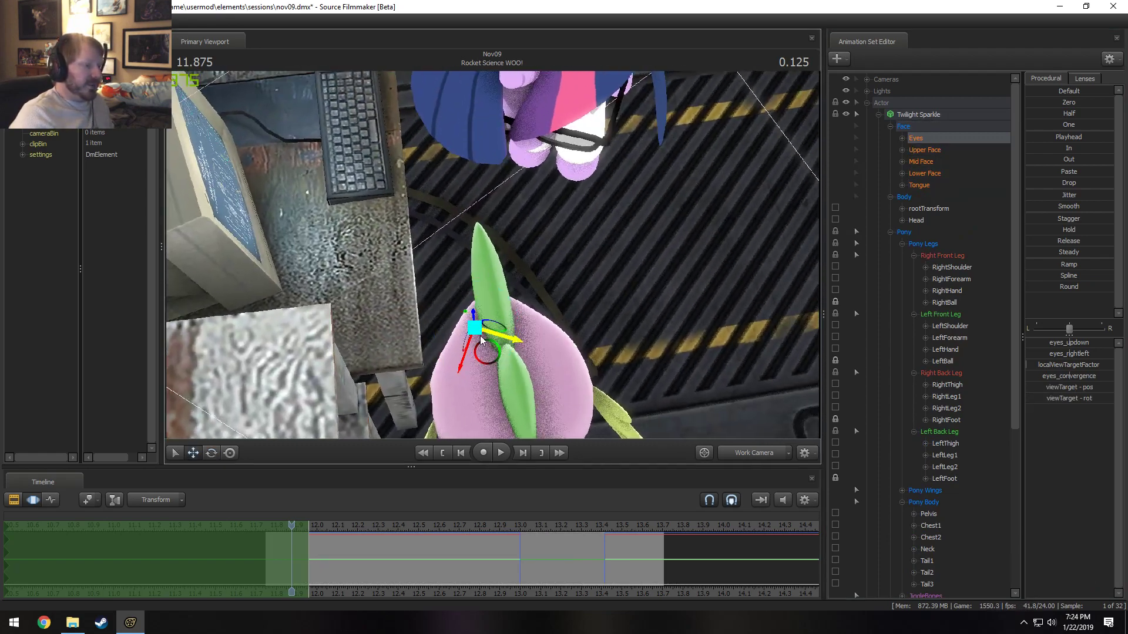
left_click_drag(488, 356, 517, 317)
mouse_move(492, 255)
left_mouse_down()
mouse_move(491, 237)
mouse_move(490, 276)
left_mouse_up()
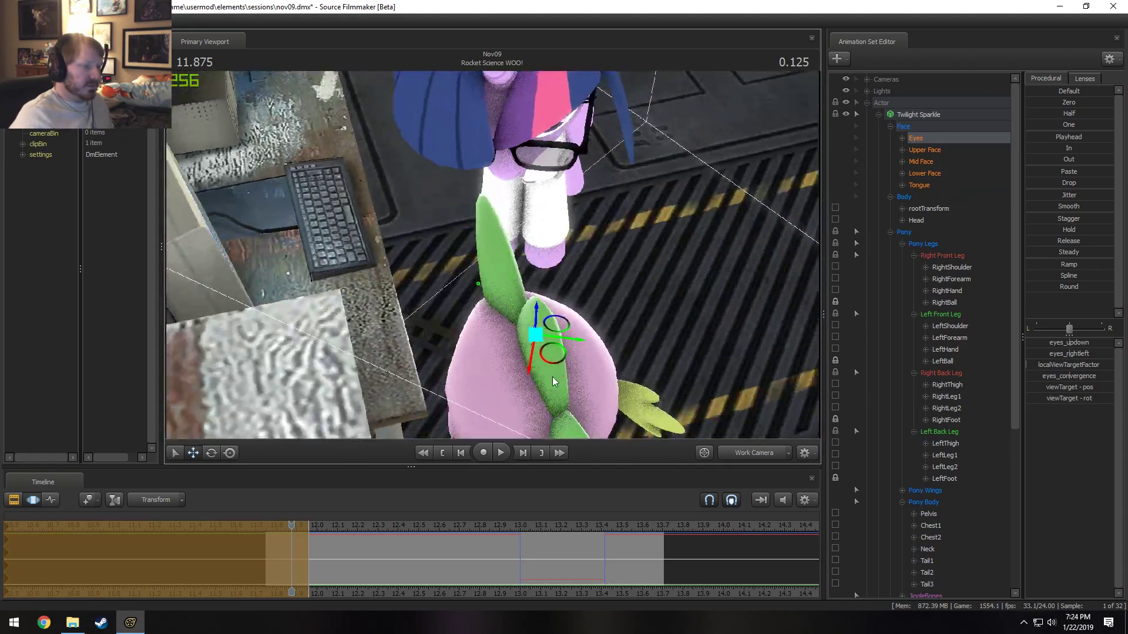
left_click_drag(551, 356, 523, 293)
left_click_drag(492, 255, 494, 259)
- Rotate Twilight Sparkle's Head slightly at 11.875 seconds, and lower her Eyes view target on Spike's head through the Main Camera
key("ctrl")
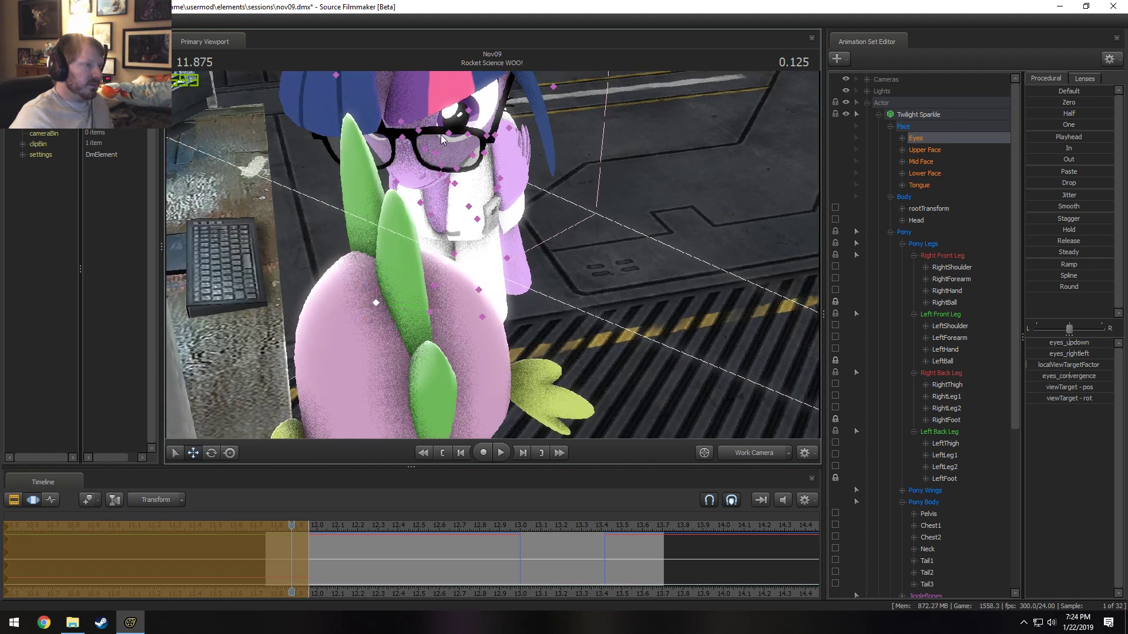
left_click(915, 219)
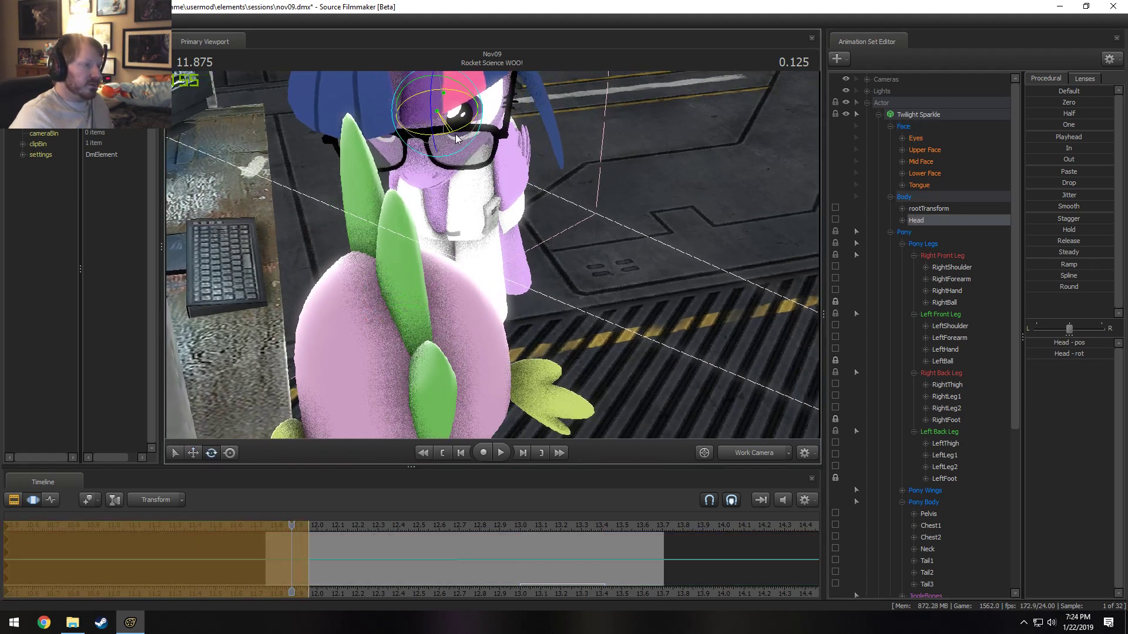
left_click(738, 451)
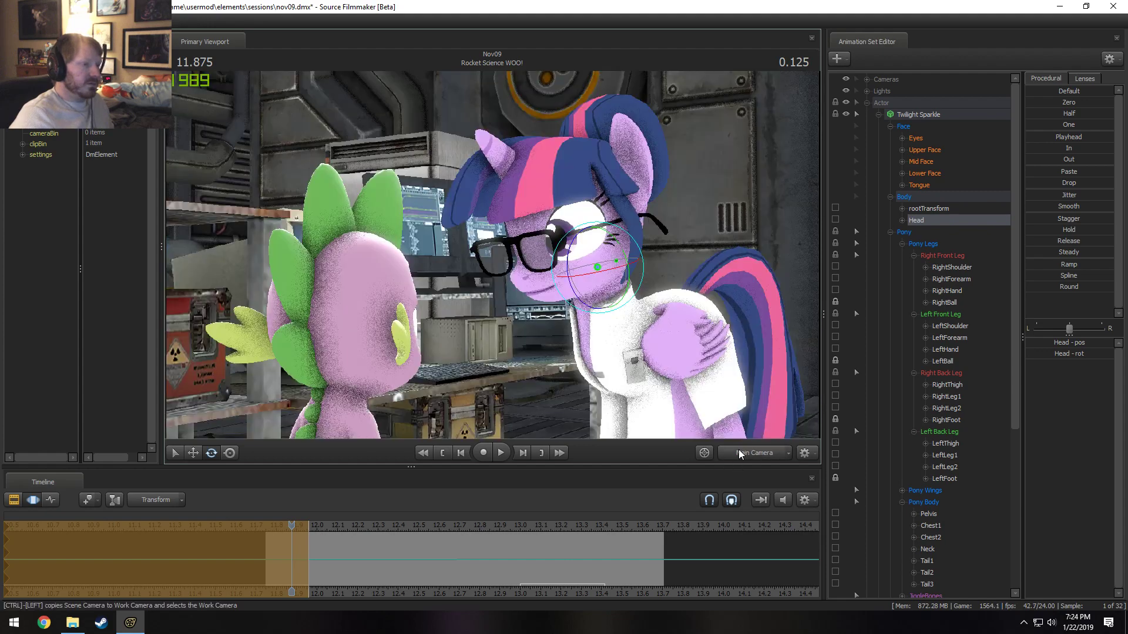
left_click(738, 451)
left_click(739, 451)
left_click(920, 139)
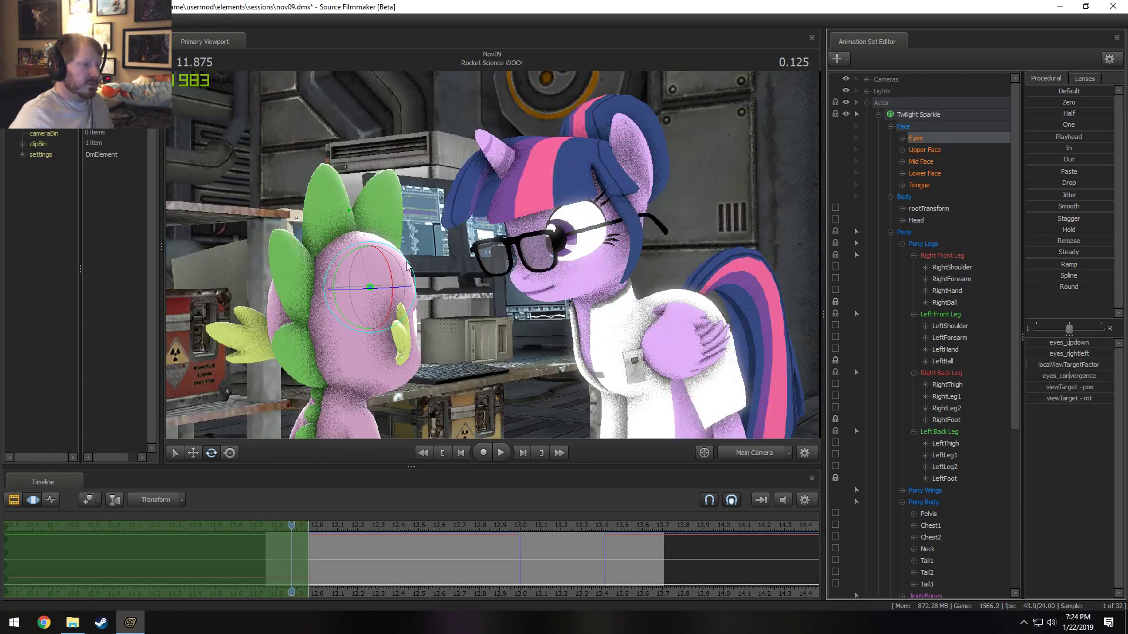
left_click_drag(372, 306, 370, 309)
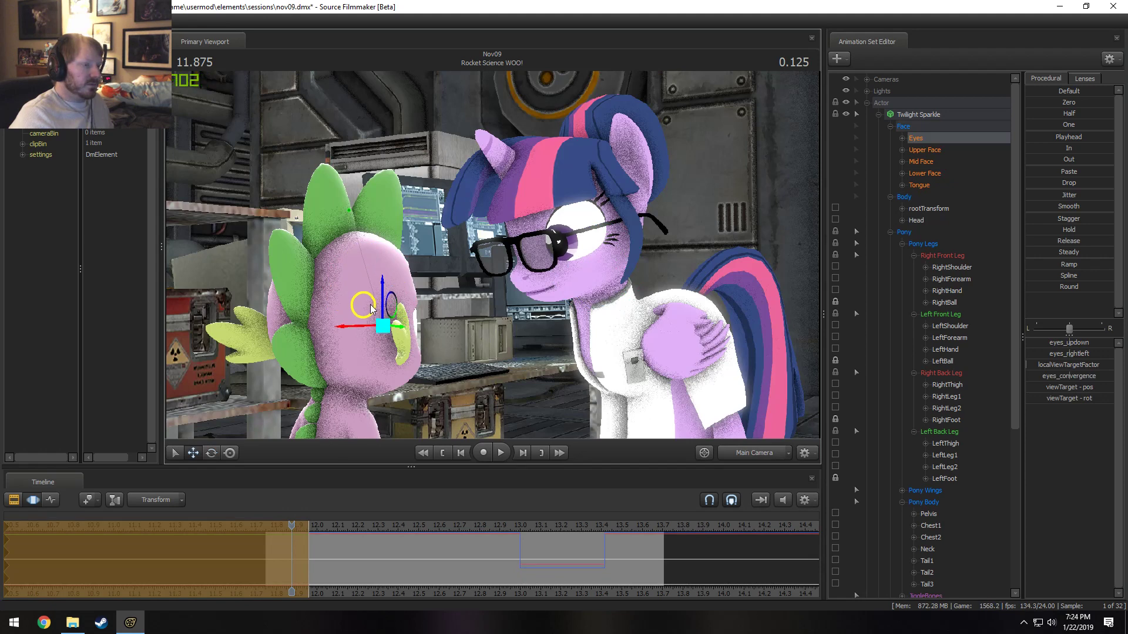
- Rotate Twilight Sparkle's Neck slightly at 11.875 seconds, and adjust the rotation of her Body group's Head control to match
left_click(604, 319, "ctrl")
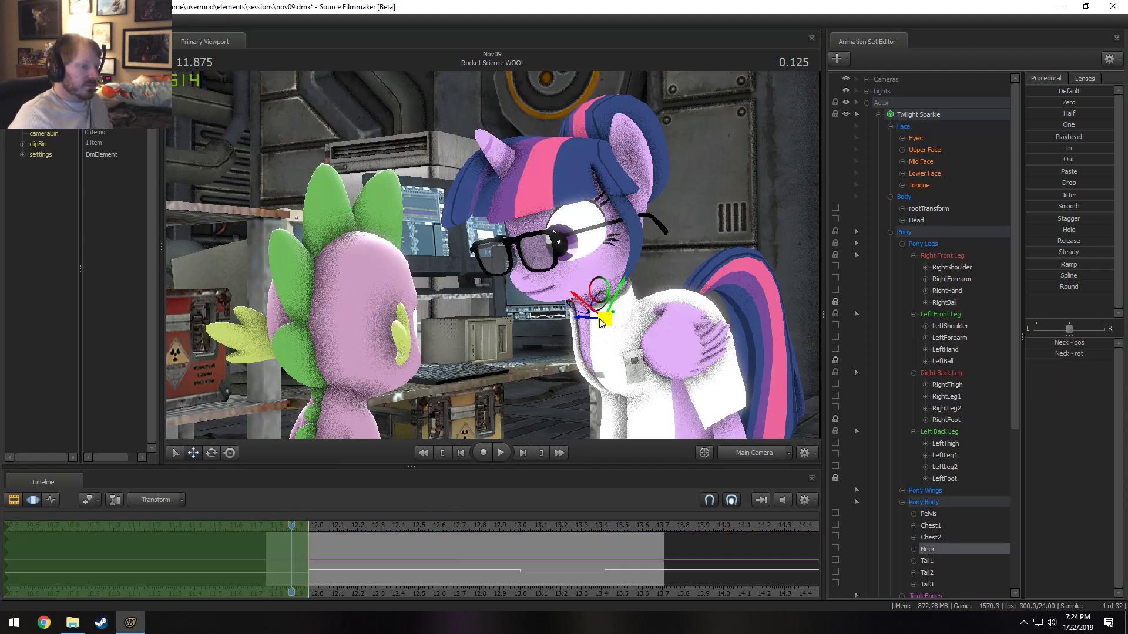
key("e")
left_click_drag(583, 303, 589, 296)
left_click(592, 269, "ctrl")
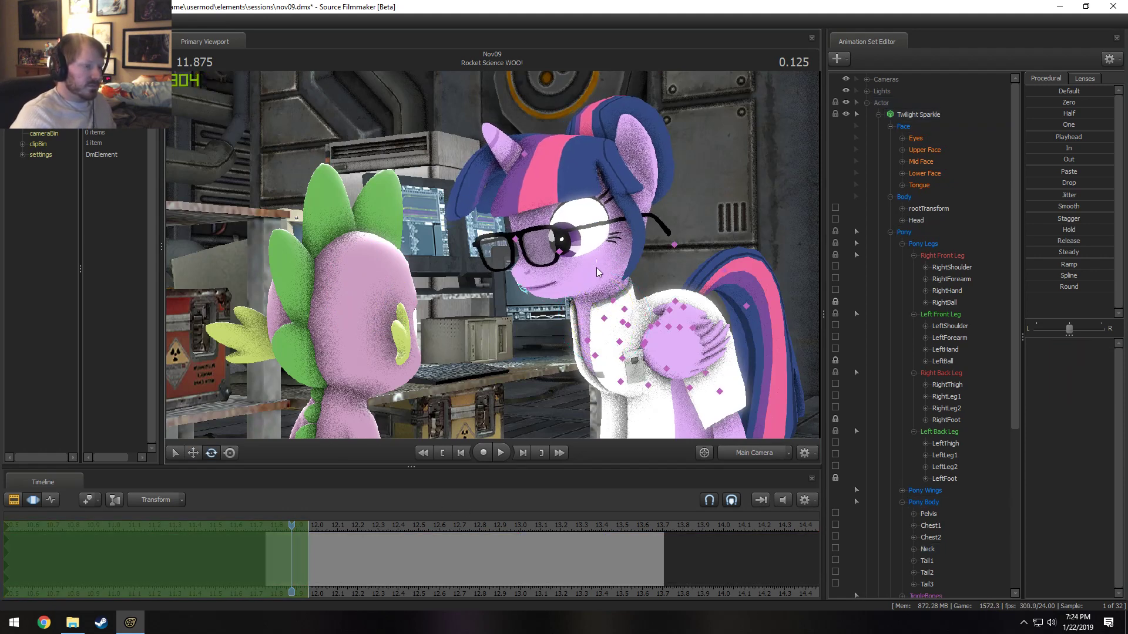
left_click(603, 270, "ctrl")
left_click(599, 269, "ctrl")
left_click(920, 219)
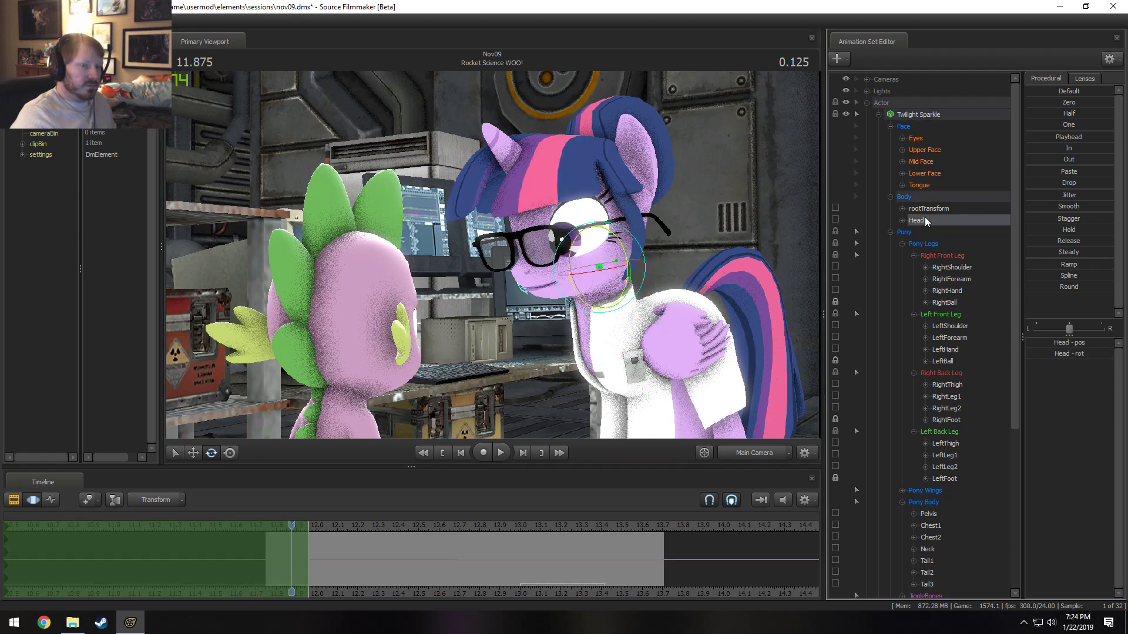
left_click_drag(580, 246, 575, 250)
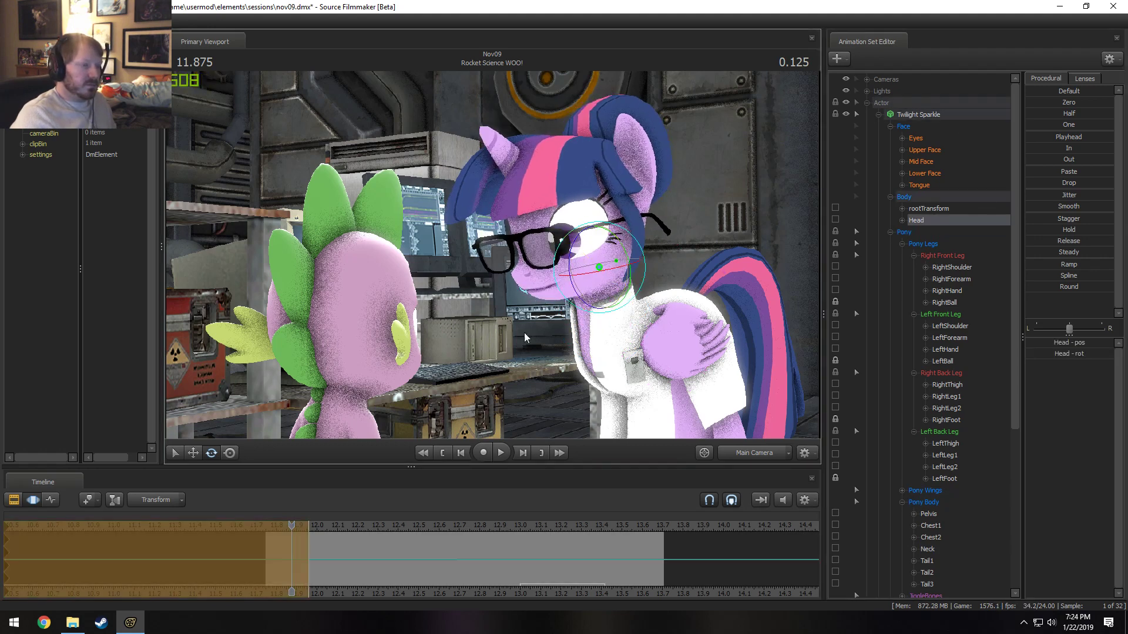
- Play back the opening of the shot repeatedly through the Main Camera to review Twilight Sparkle's head motion, returning to 11.833 seconds
key("space")
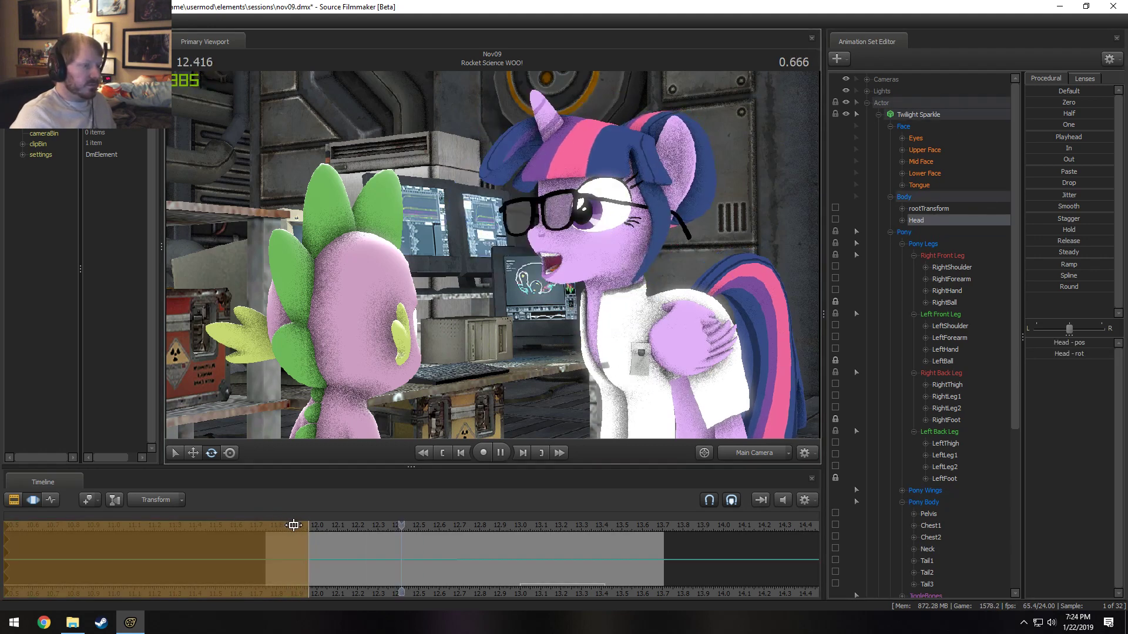
key("space")
left_click(278, 528)
key("space")
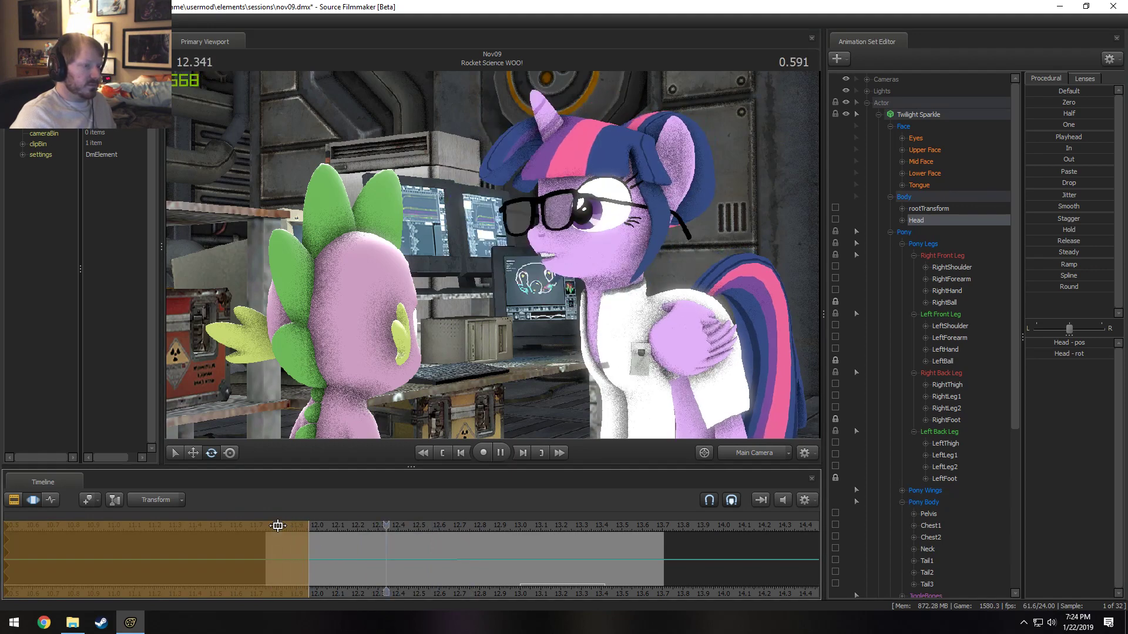
key("space")
key("space")
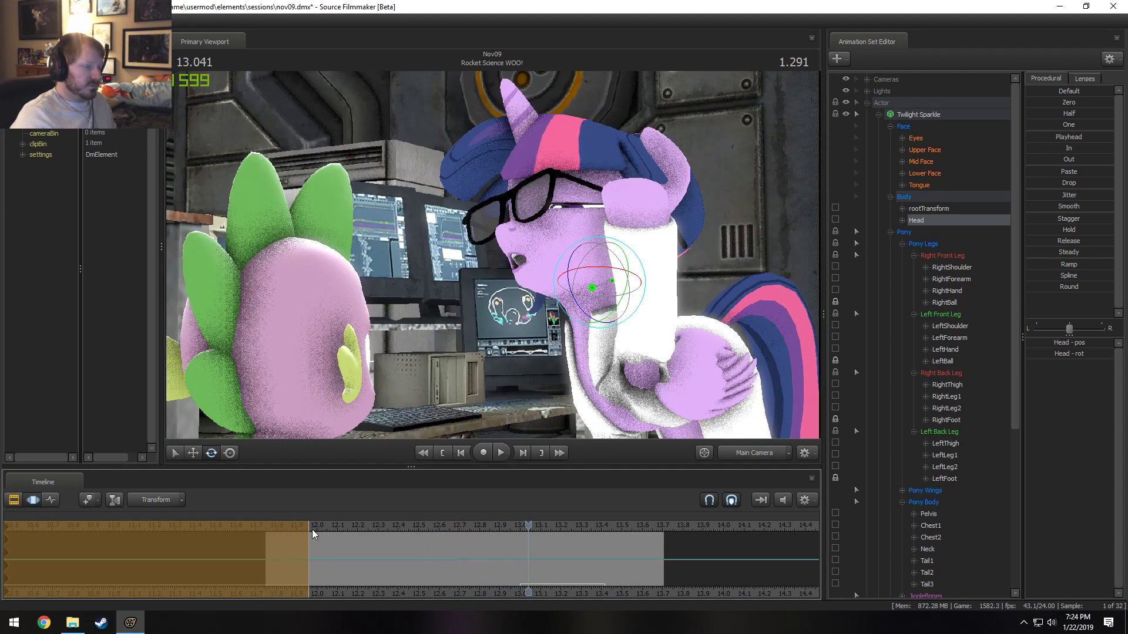
left_click(260, 528)
key("space")
left_click_drag(325, 528, 282, 527)
key("space")
key("space")
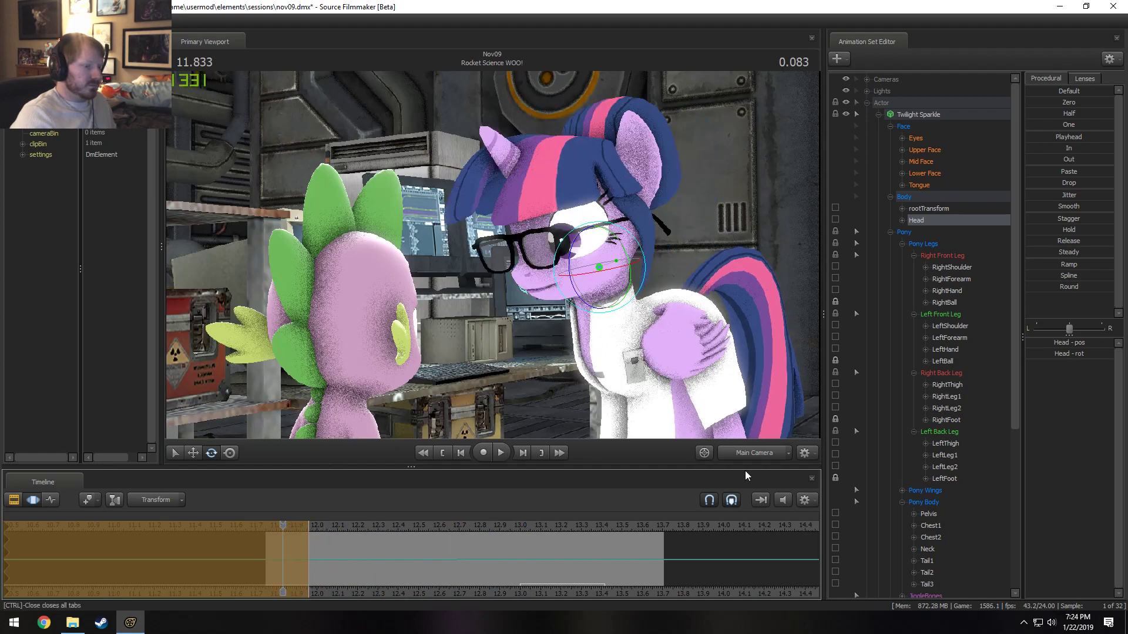
- View Twilight Sparkle's body from the side through the Work Camera and select her Pelvis control at 11.833 seconds
key("d")
left_click_drag(506, 226, 511, 225)
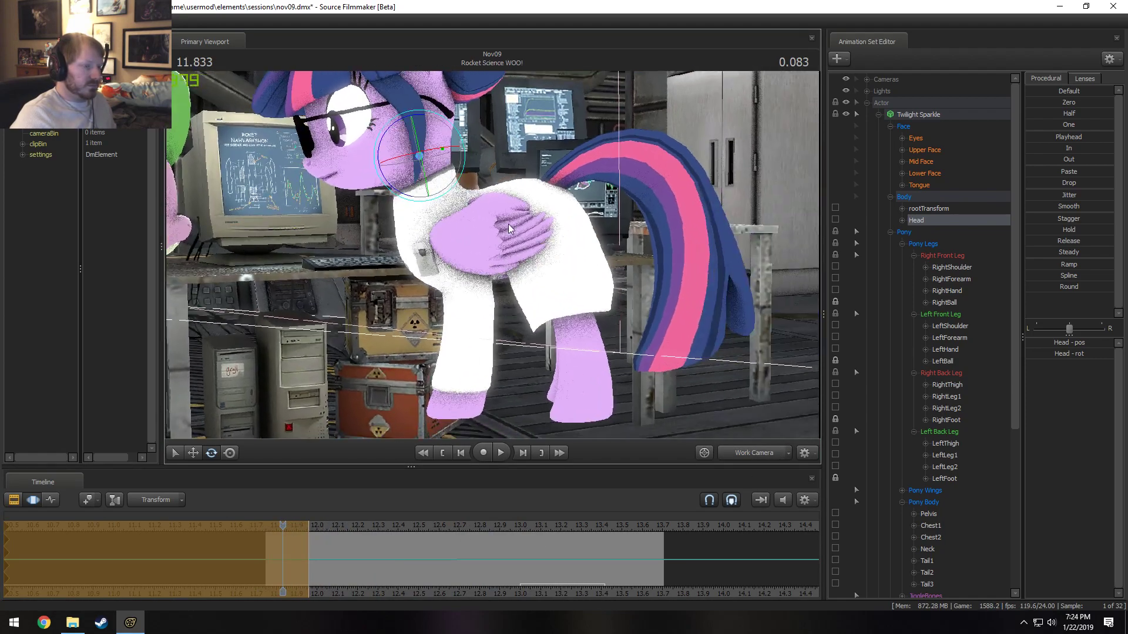
key("ctrl")
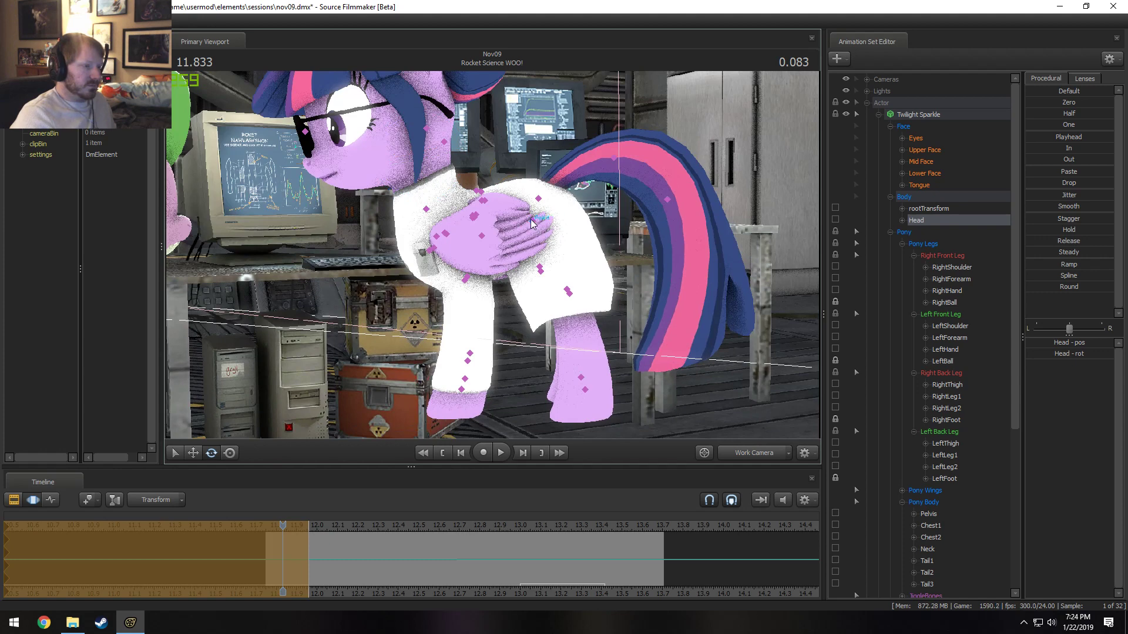
left_click(532, 223)
left_click(322, 565)
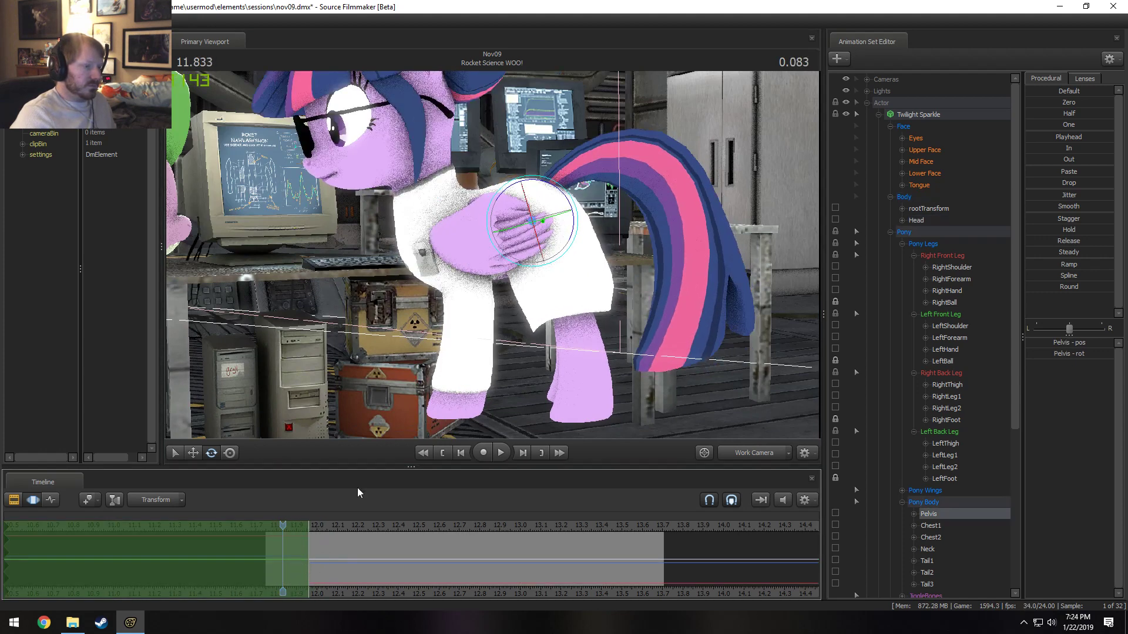
key("ctrl")
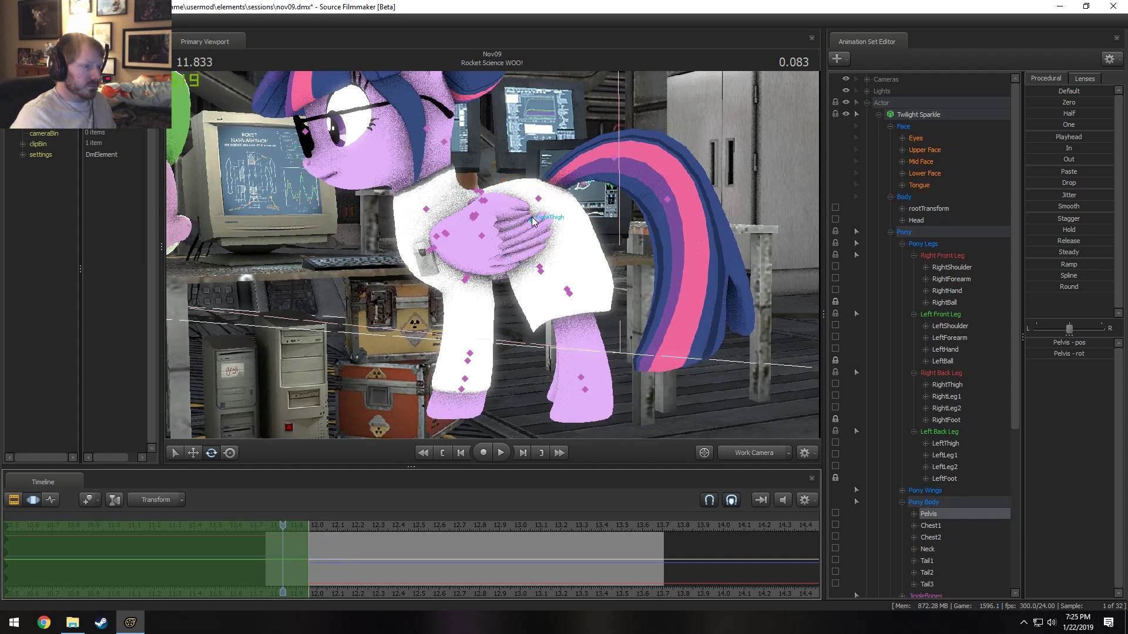
left_click(532, 224, "ctrl")
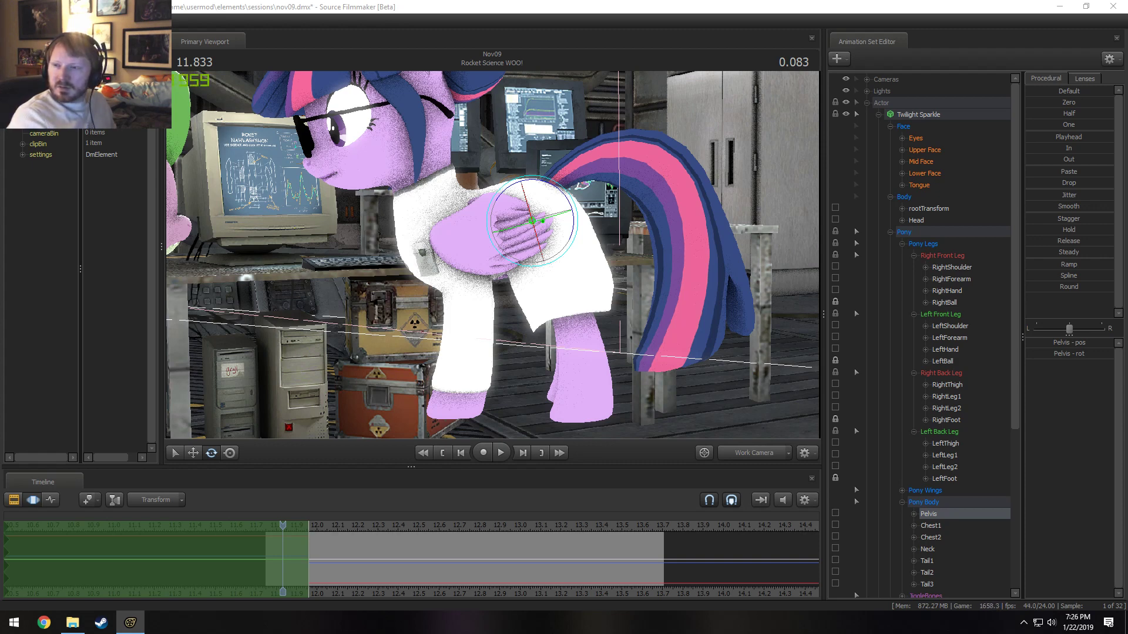
- Bring the YouTube browser window on screen and look through the Two Steps from Awesome playlist and its options
left_click_drag(1127, 423, 601, 38)
scroll(544, 275, "down", 3)
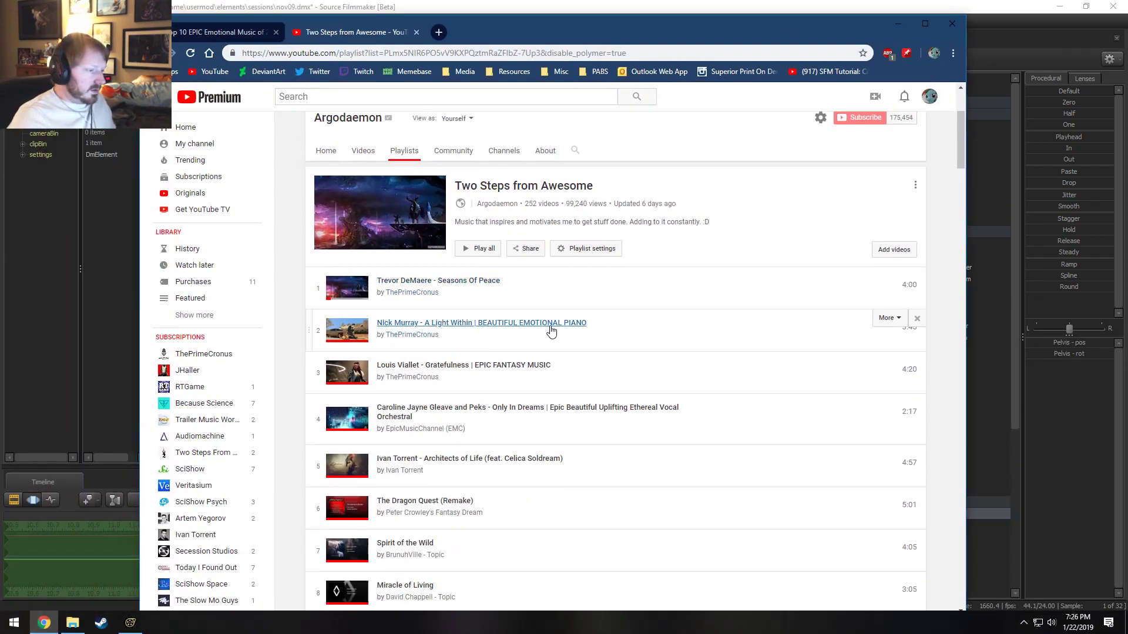
scroll(551, 332, "down", 1)
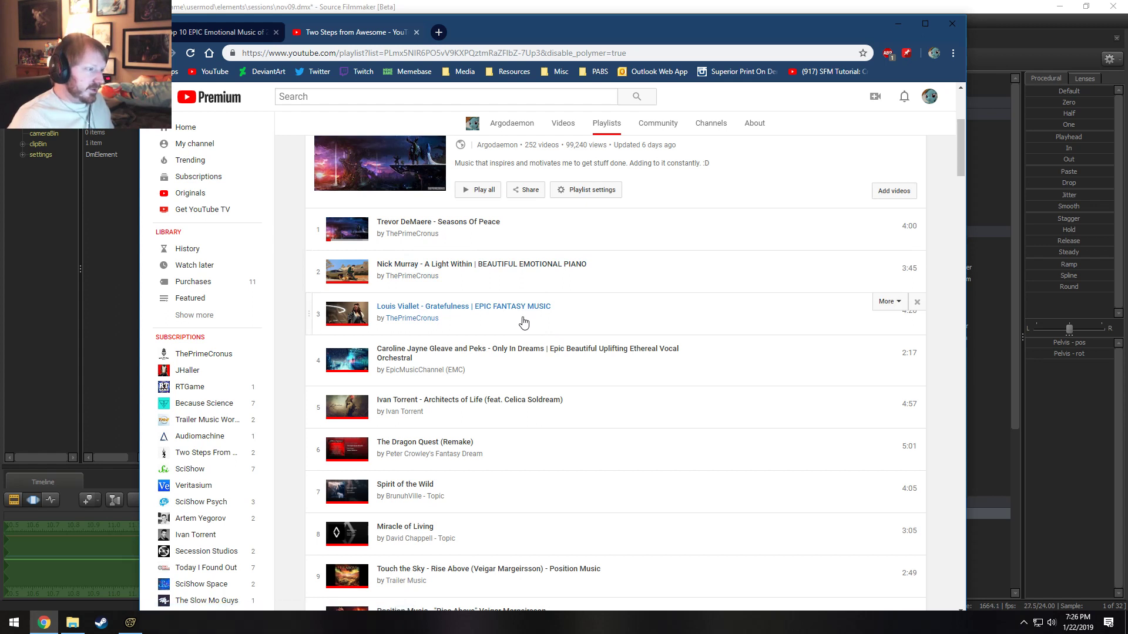
scroll(520, 324, "up", 2)
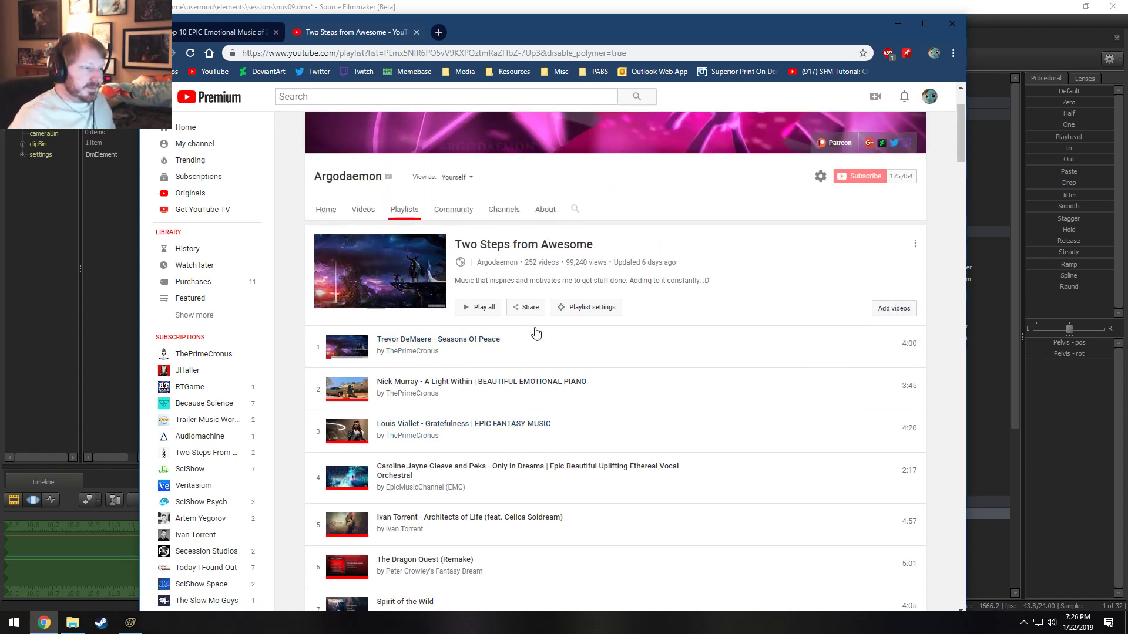
left_click(915, 244)
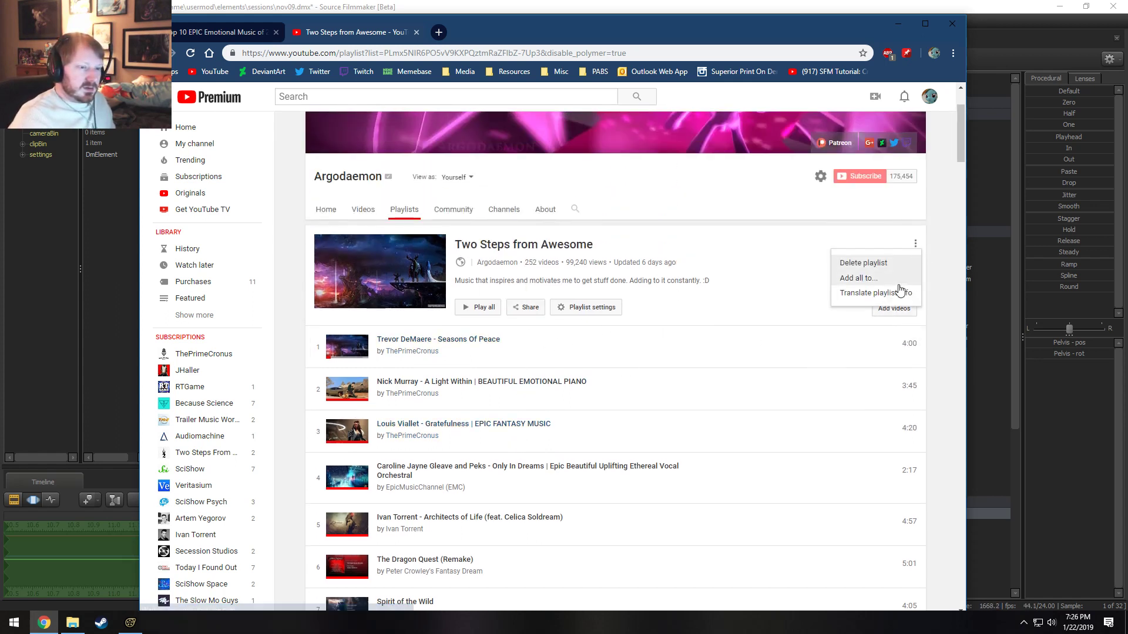
left_click(947, 284)
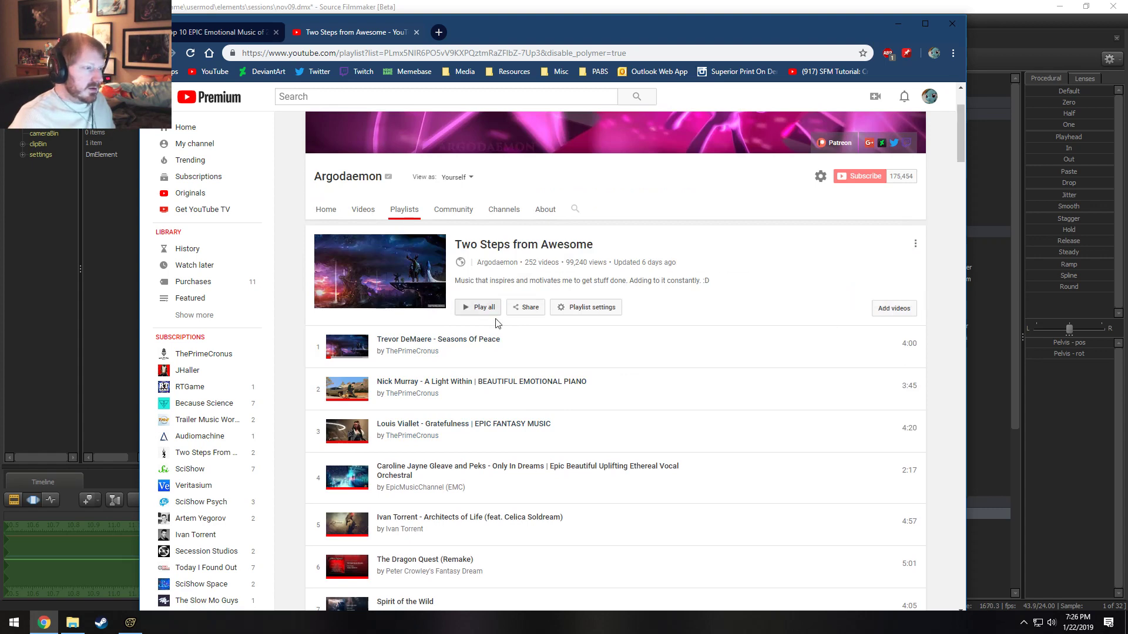
- Set the Two Steps from Awesome playlist's ordering to Date added (newest), save it, and return to Source Filmmaker
left_click(578, 310)
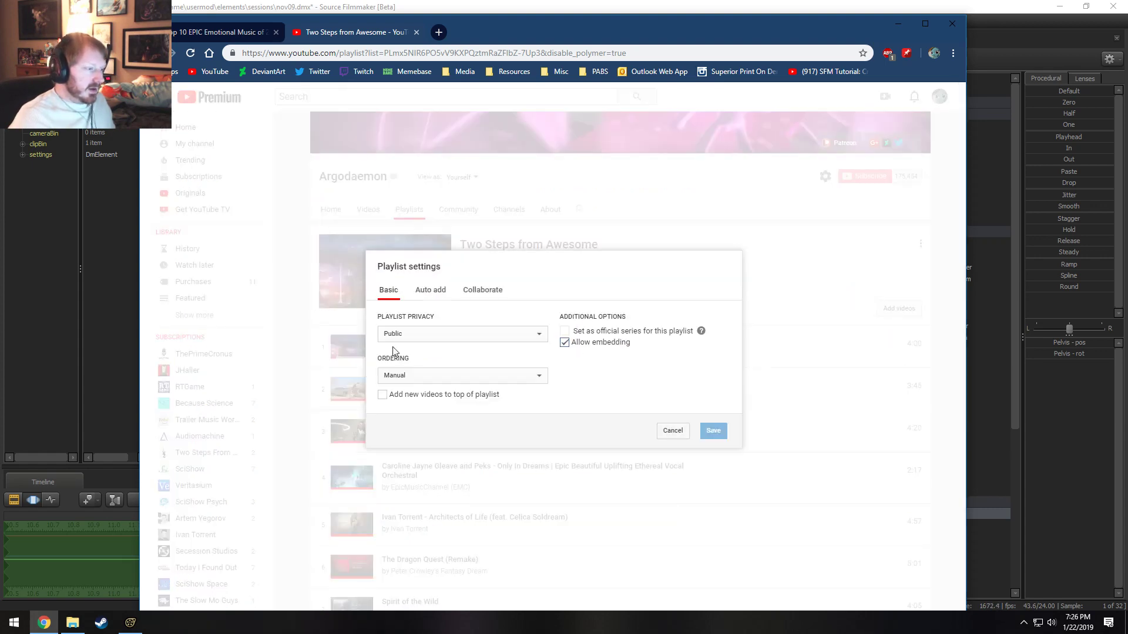
left_click(409, 379)
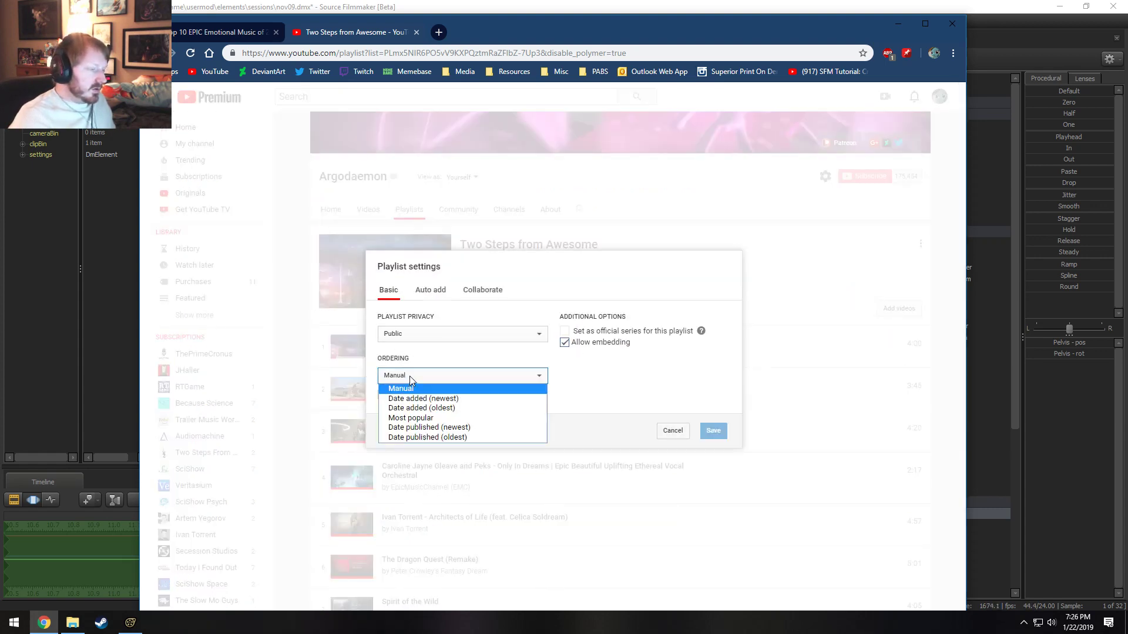
left_click(432, 399)
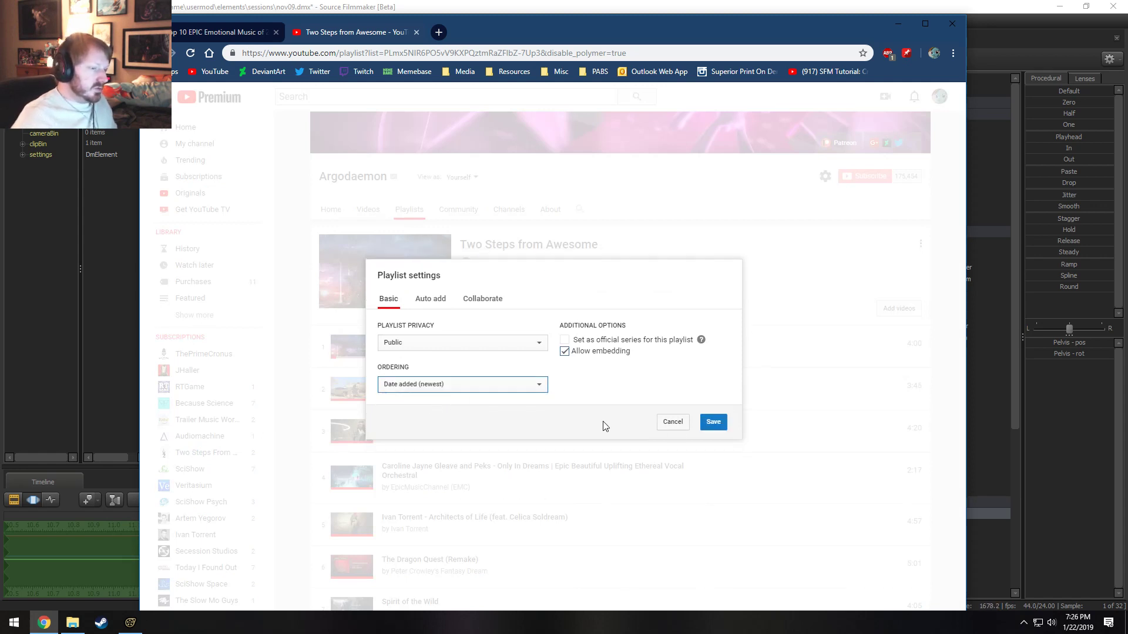
left_click(711, 423)
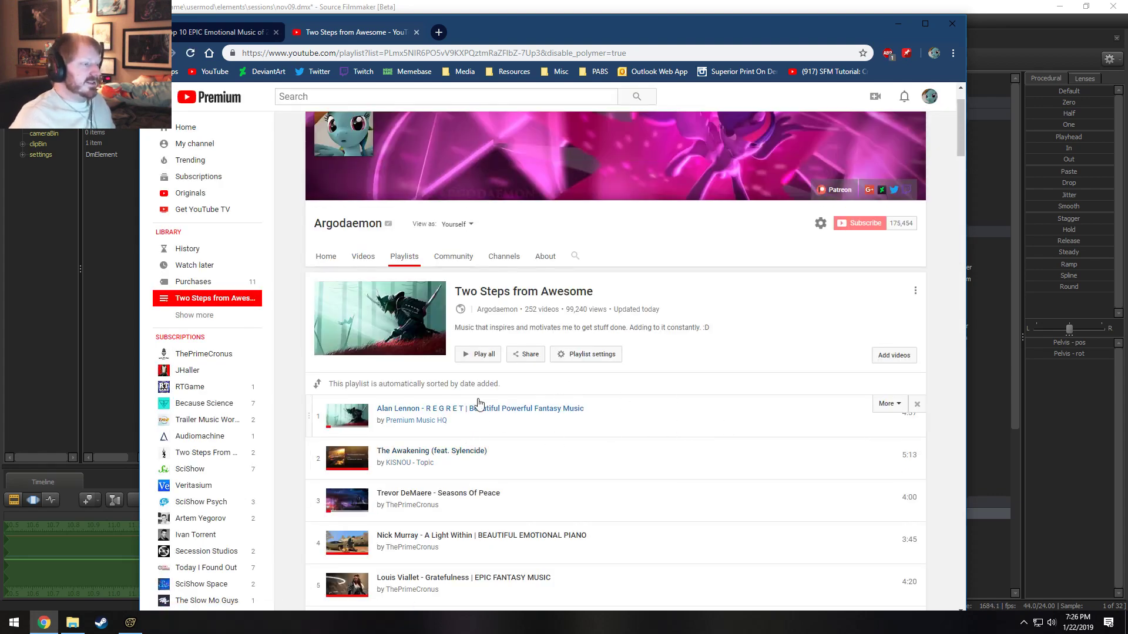
left_click_drag(556, 43, 1127, 43)
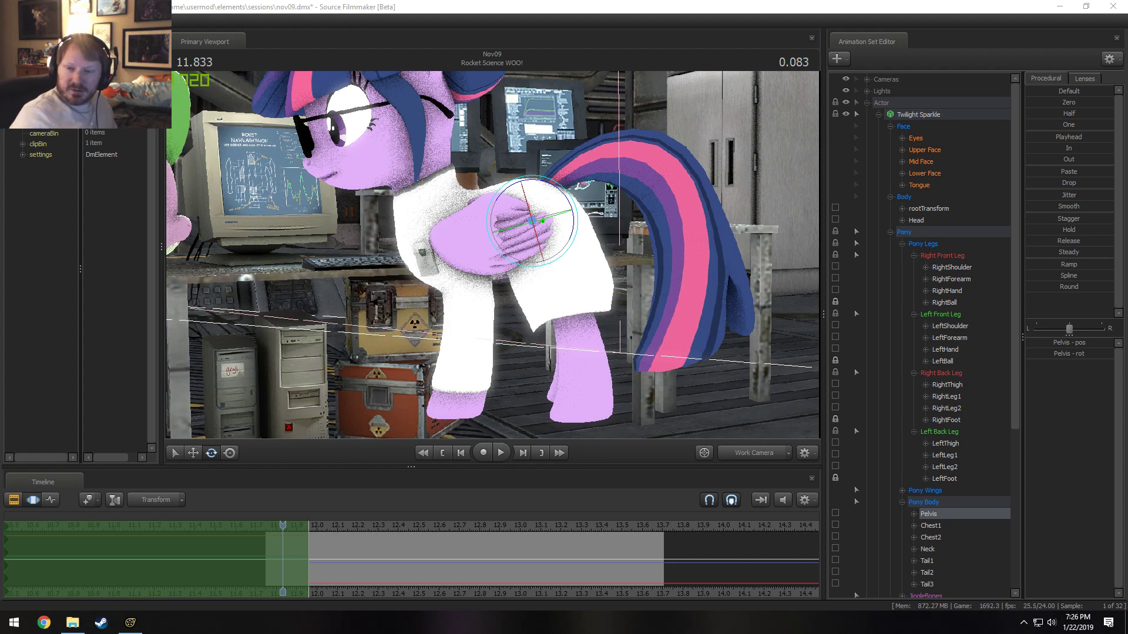
left_click(370, 6)
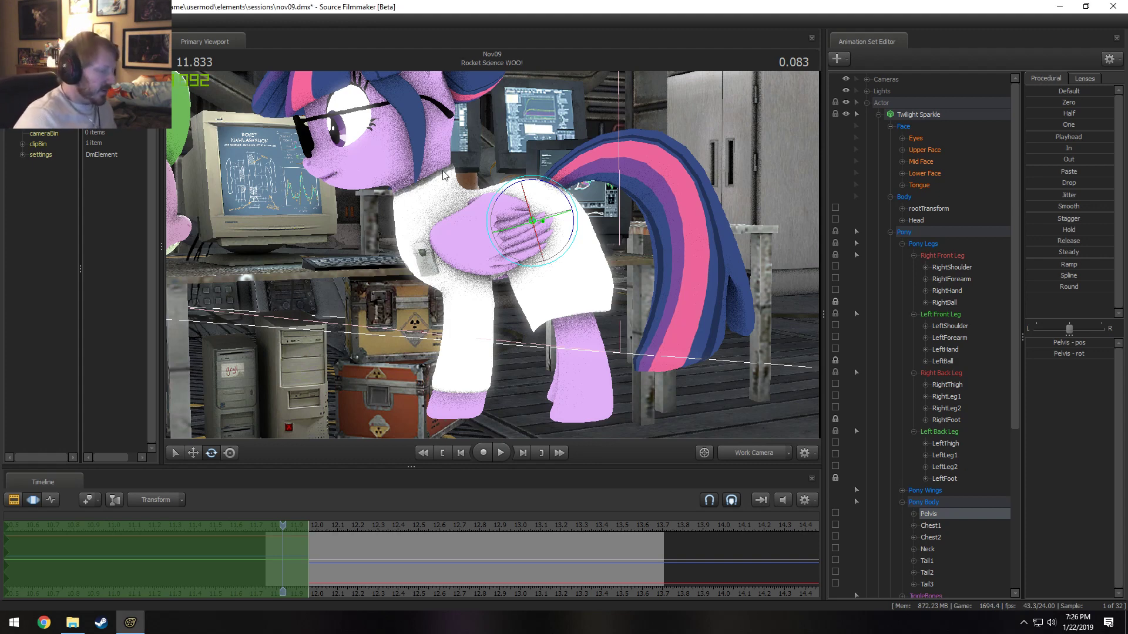
- Review the whole-body motion of Twilight Sparkle and Spike from the side, playing the shot's opening through the Work Camera
left_click_drag(293, 524, 268, 521)
key("space")
key("space")
left_click_drag(461, 364, 469, 346)
key("s")
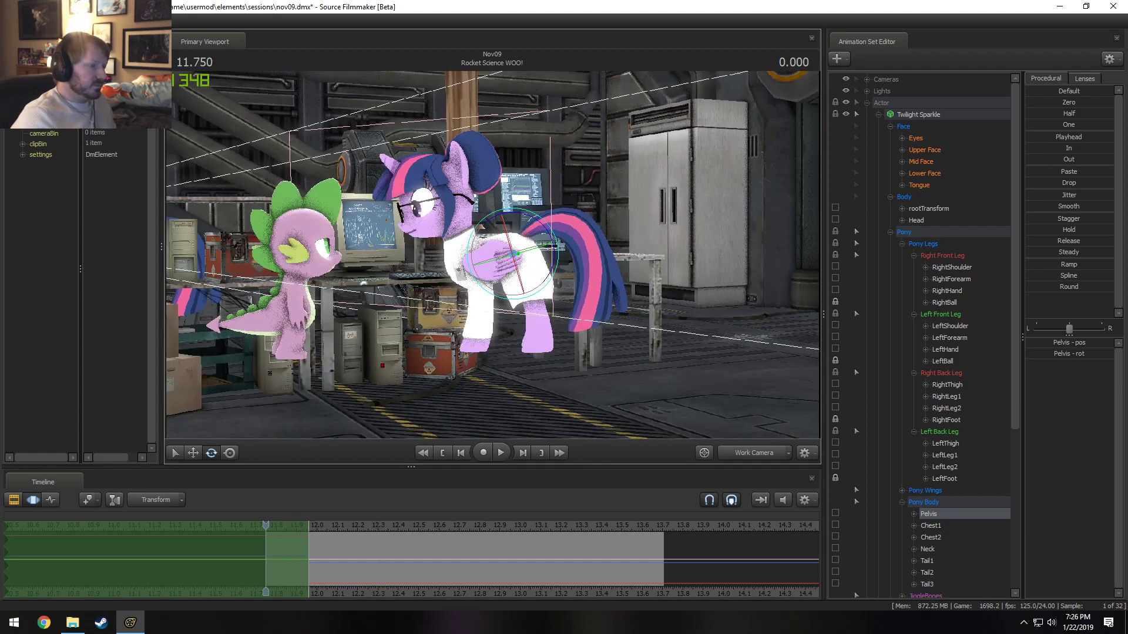
key("space")
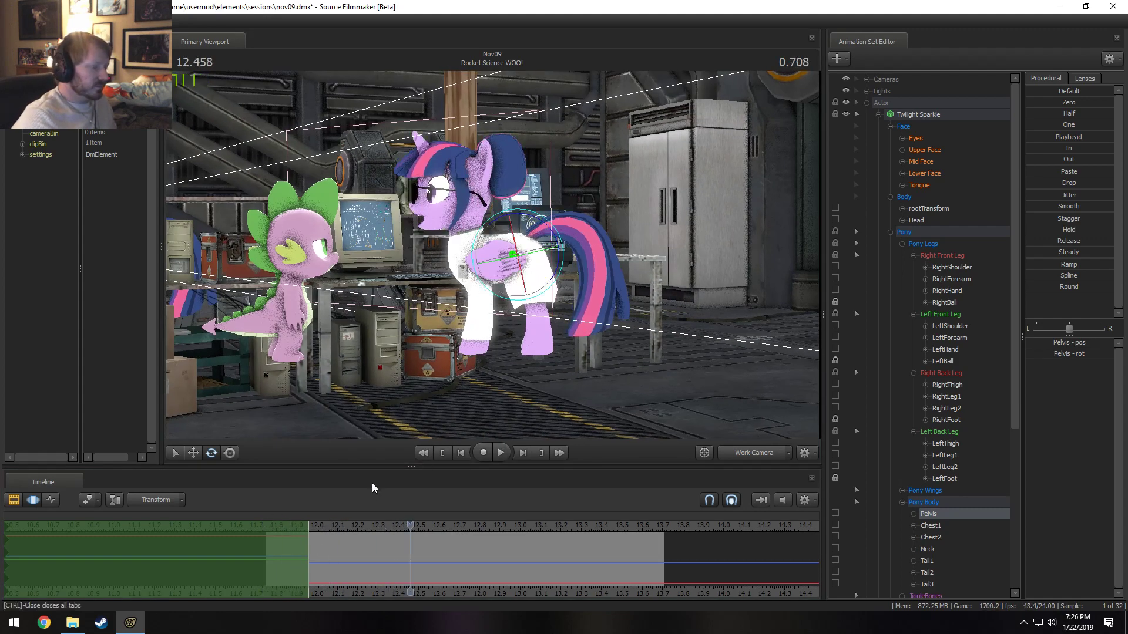
key("space")
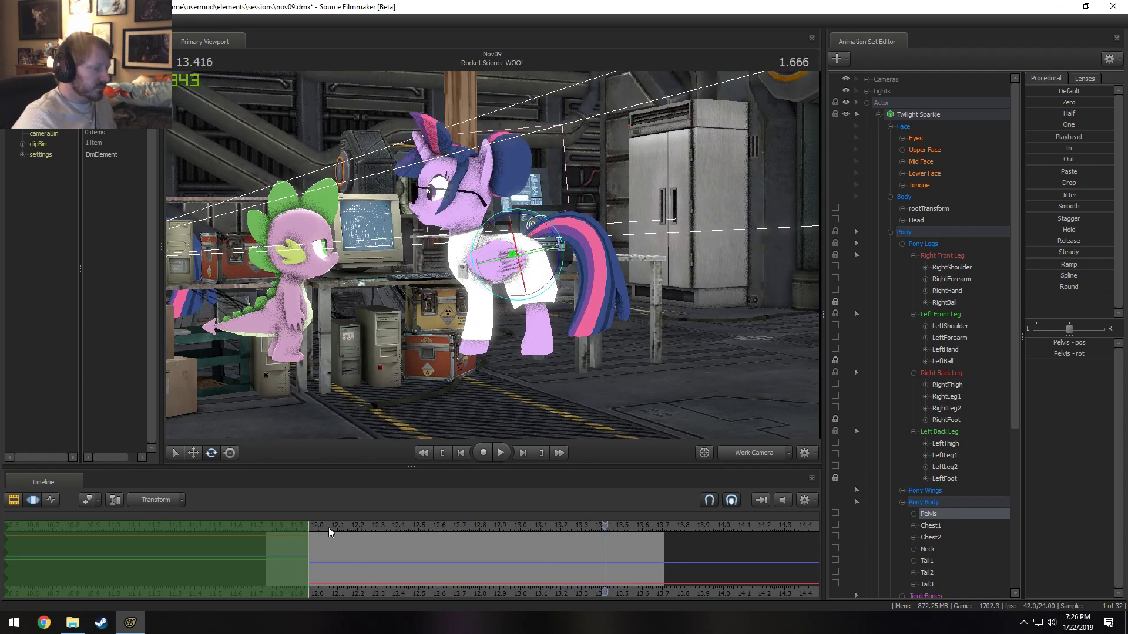
key("space")
left_click_drag(329, 528, 285, 529)
key("space")
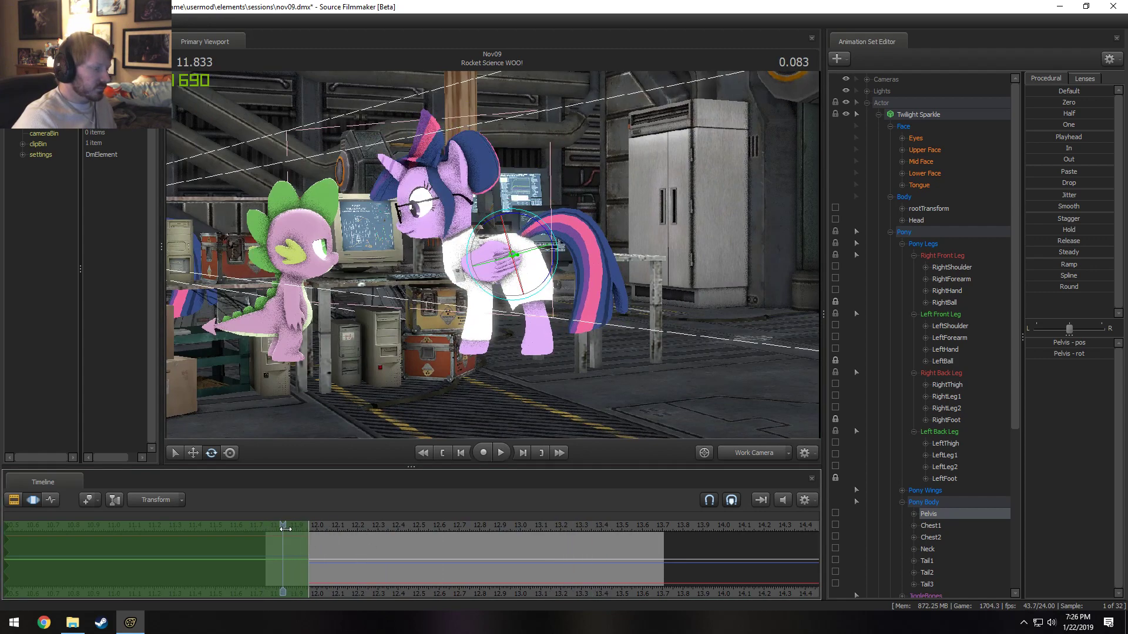
- Check the shot's opening through the Main Camera and park the playhead at 12.083 seconds
key("space")
left_click(754, 453)
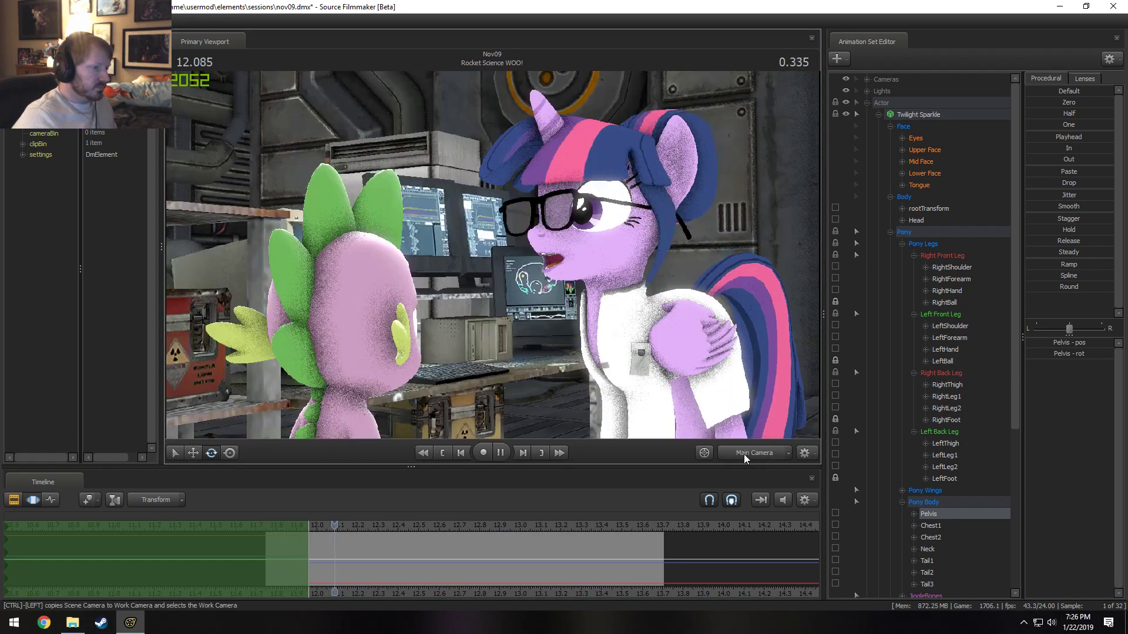
key("space")
mouse_move(340, 528)
left_mouse_down()
mouse_move(273, 527)
mouse_move(333, 531)
left_mouse_up()
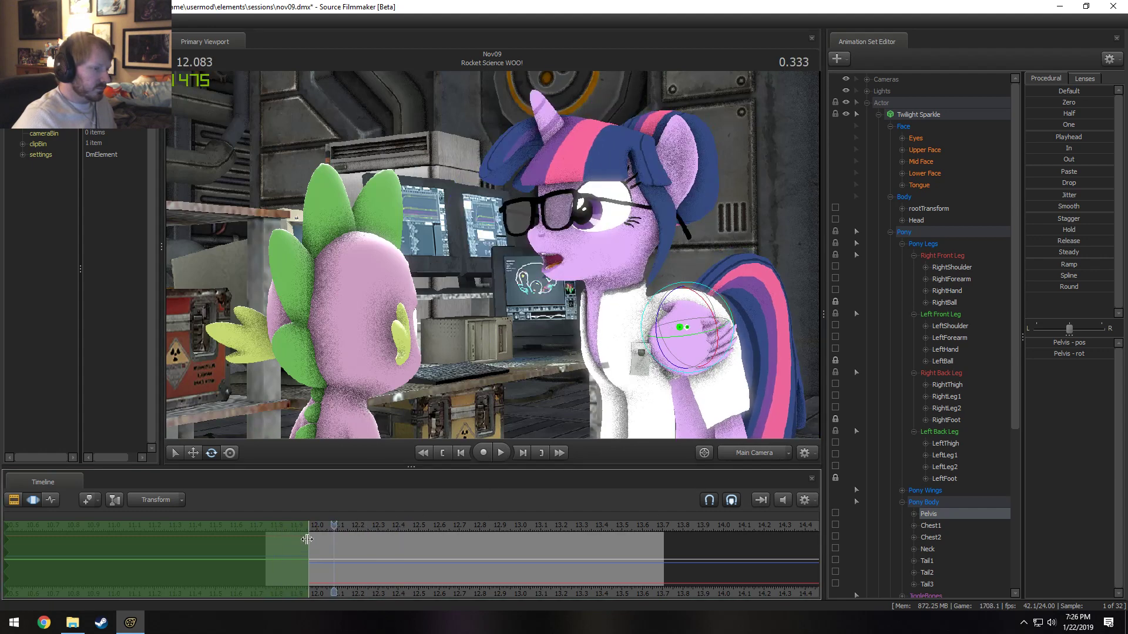
- Review Twilight Sparkle's body motion from the side by playing the shot's opening repeatedly through the Work Camera
left_click(756, 453)
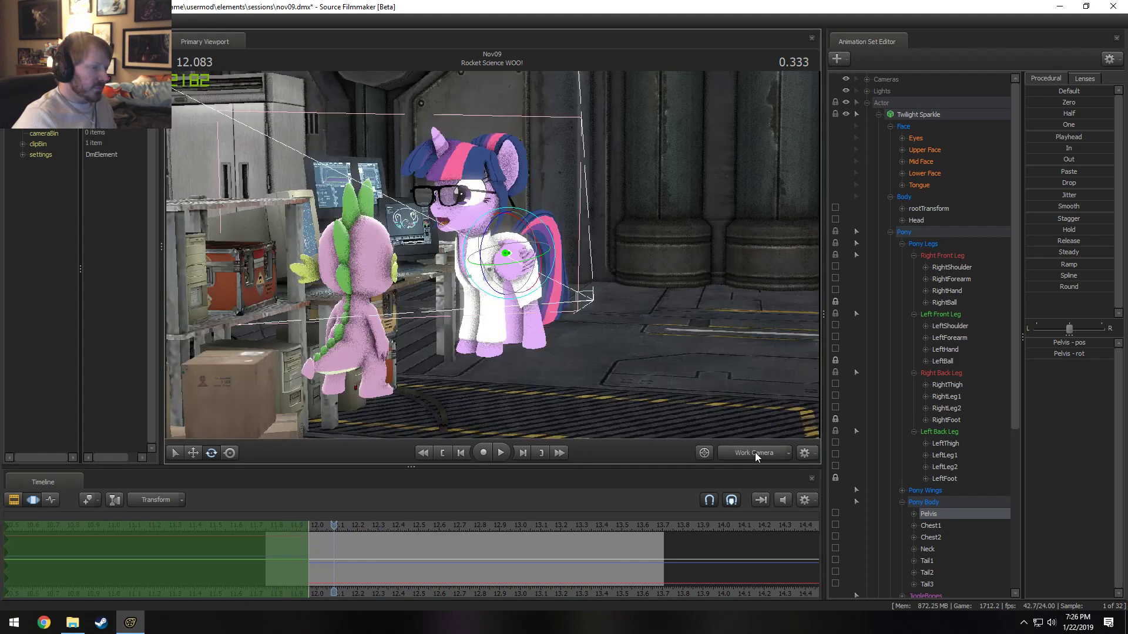
key("space")
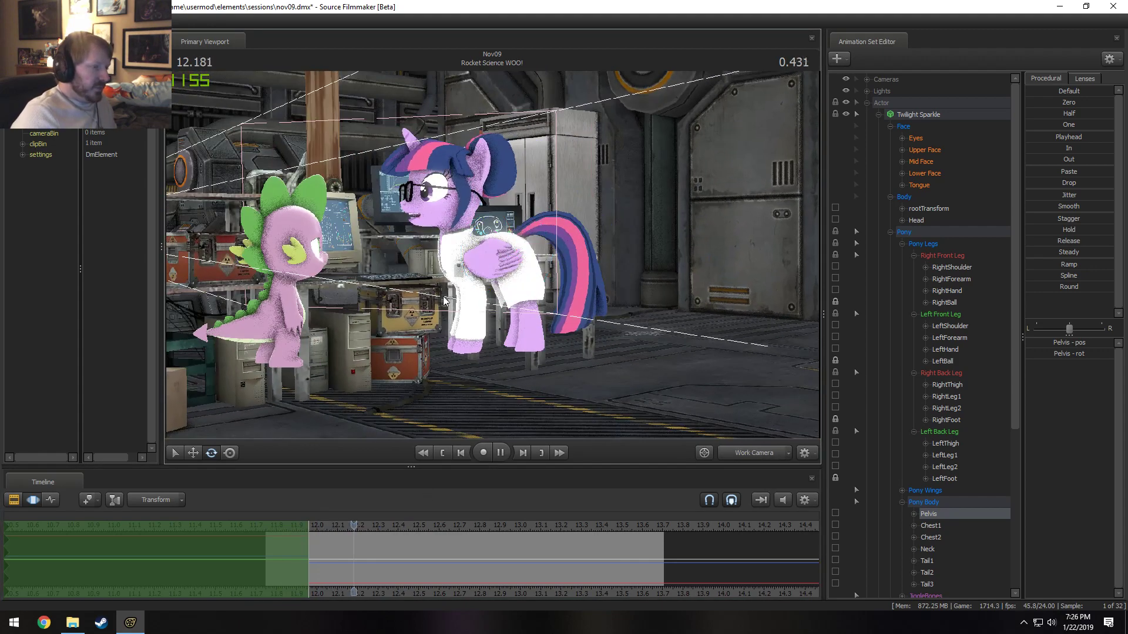
key("space")
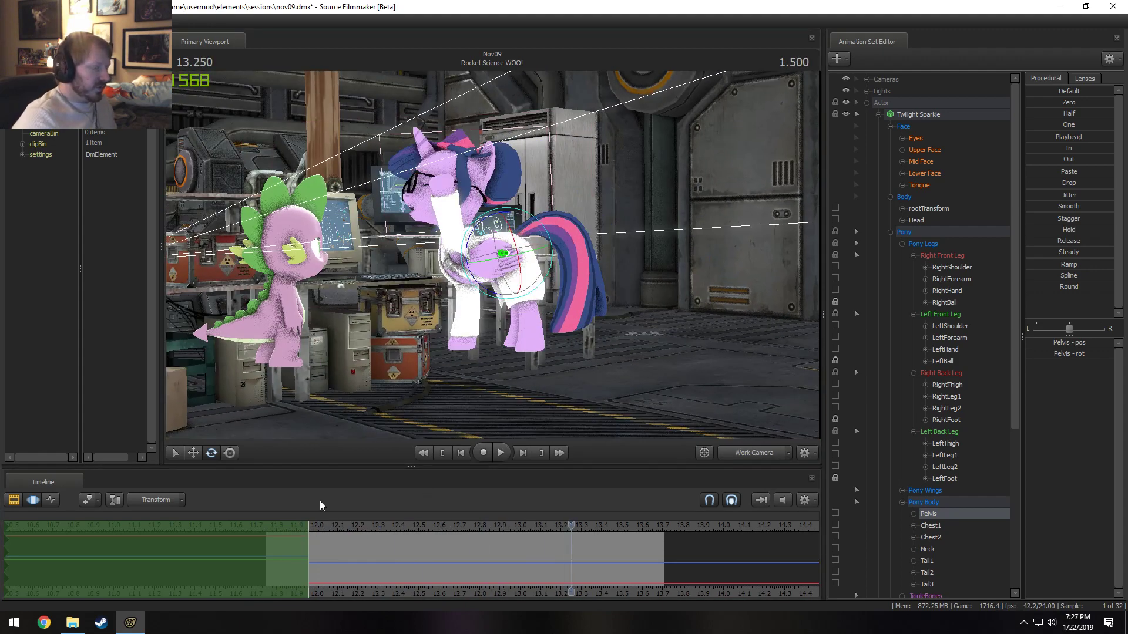
left_click_drag(306, 525, 291, 525)
key("space")
key("space")
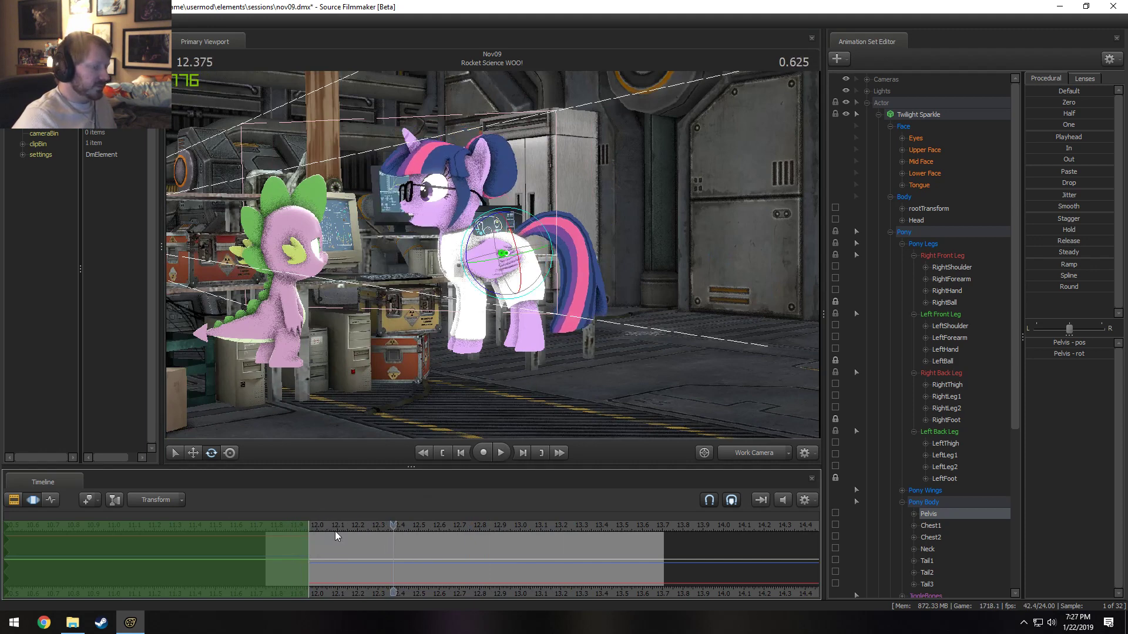
- Play the start of the Rocket Science WOO! shot in the Clip Editor, pausing at 12.458 and 12.750 seconds
left_click(274, 527)
key("F2")
key("space")
key("space")
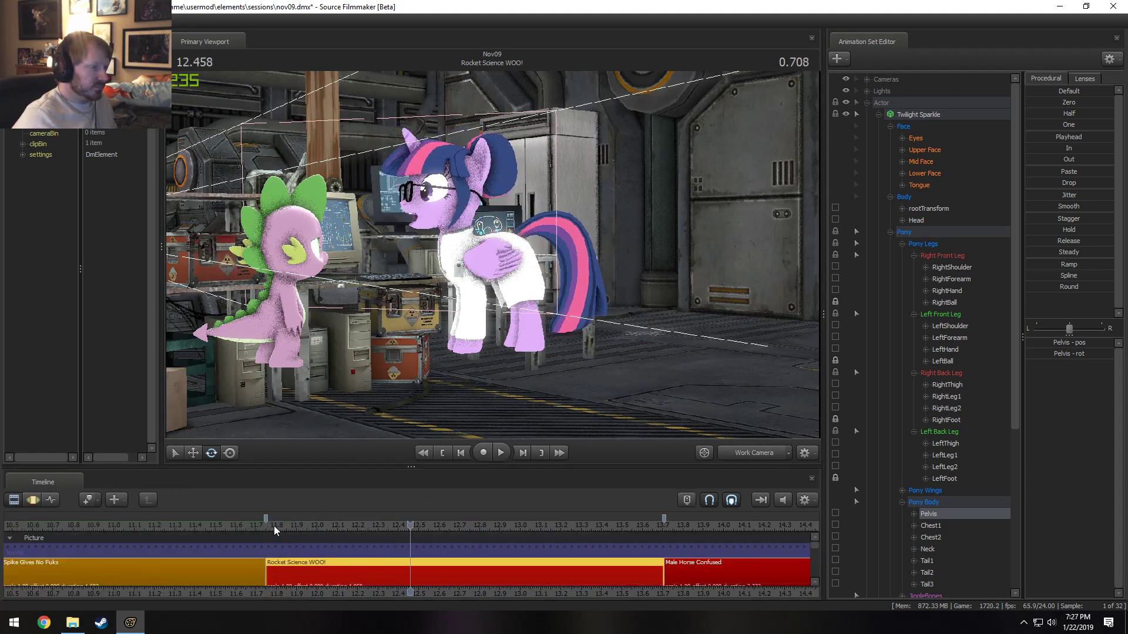
key("space")
key("space")
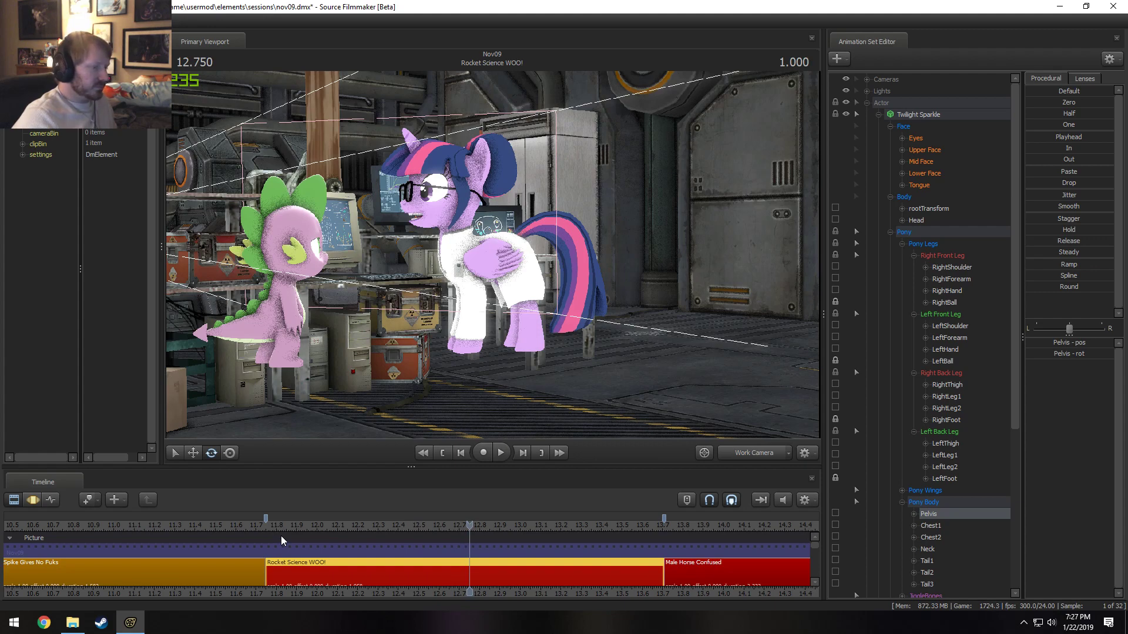
- In the Motion Editor, limit the time selection to about 11.96–12.37 seconds and reposition Twilight Sparkle's pelvis in a close side view
key("F3")
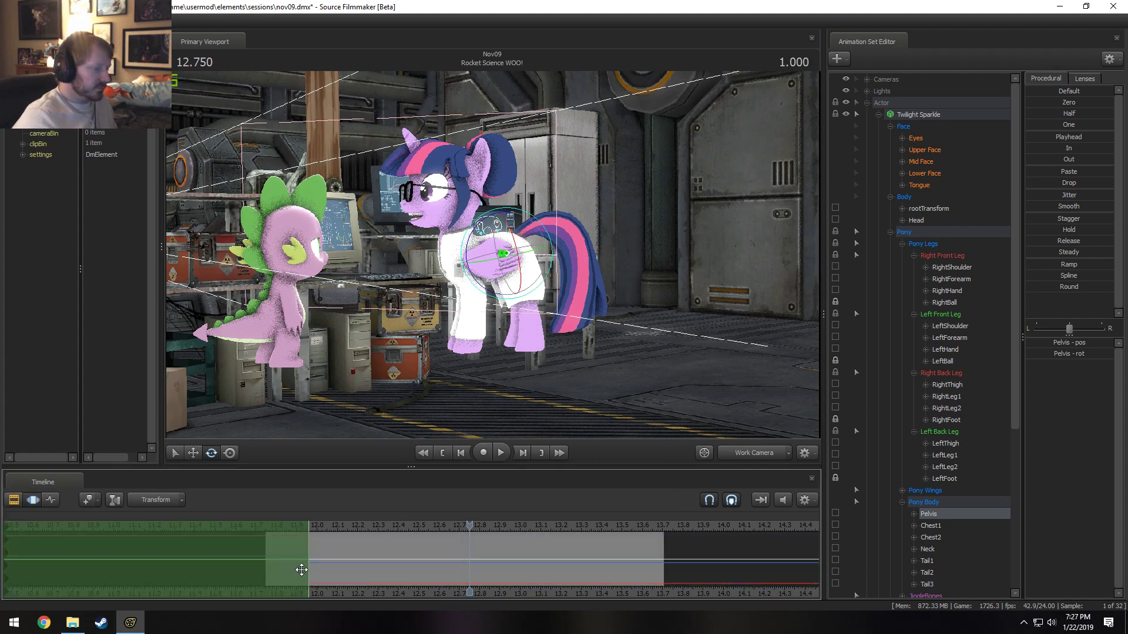
left_click_drag(308, 563, 392, 570, "shift")
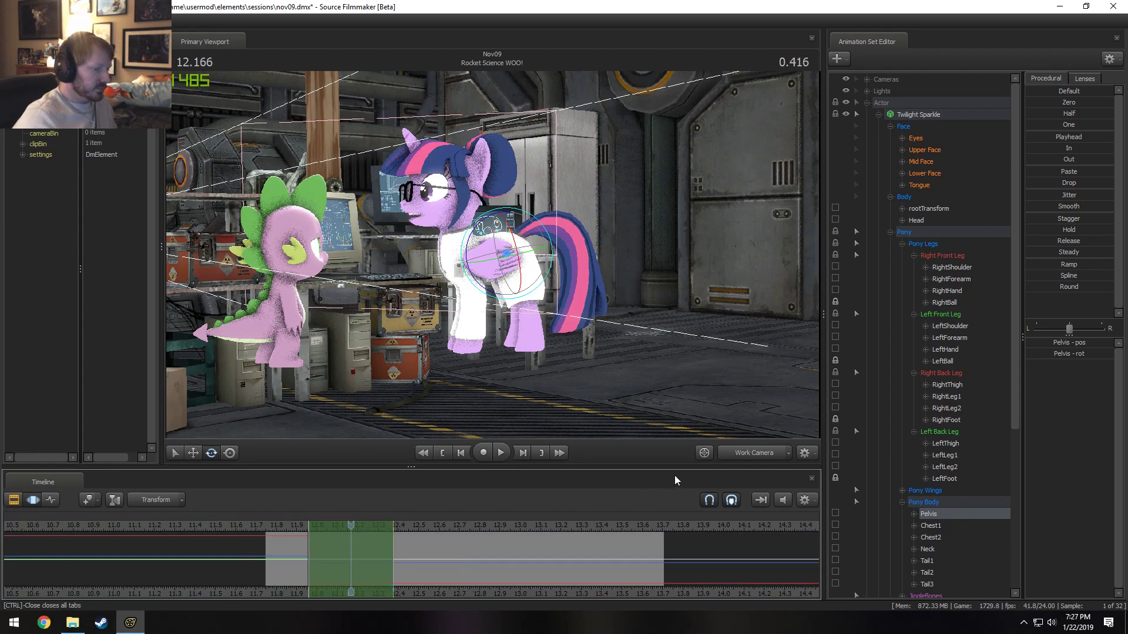
left_click(748, 453)
left_click(745, 452, "ctrl")
left_click_drag(676, 381, 599, 397)
key("d")
left_click_drag(599, 181, 563, 194)
key("w")
- Park the playhead at 11.833 seconds and scrub ahead to compare the pelvis position across the shot's opening
mouse_move(285, 529)
left_mouse_down()
mouse_move(308, 536)
mouse_move(1, 540)
mouse_move(319, 535)
mouse_move(282, 529)
left_mouse_up()
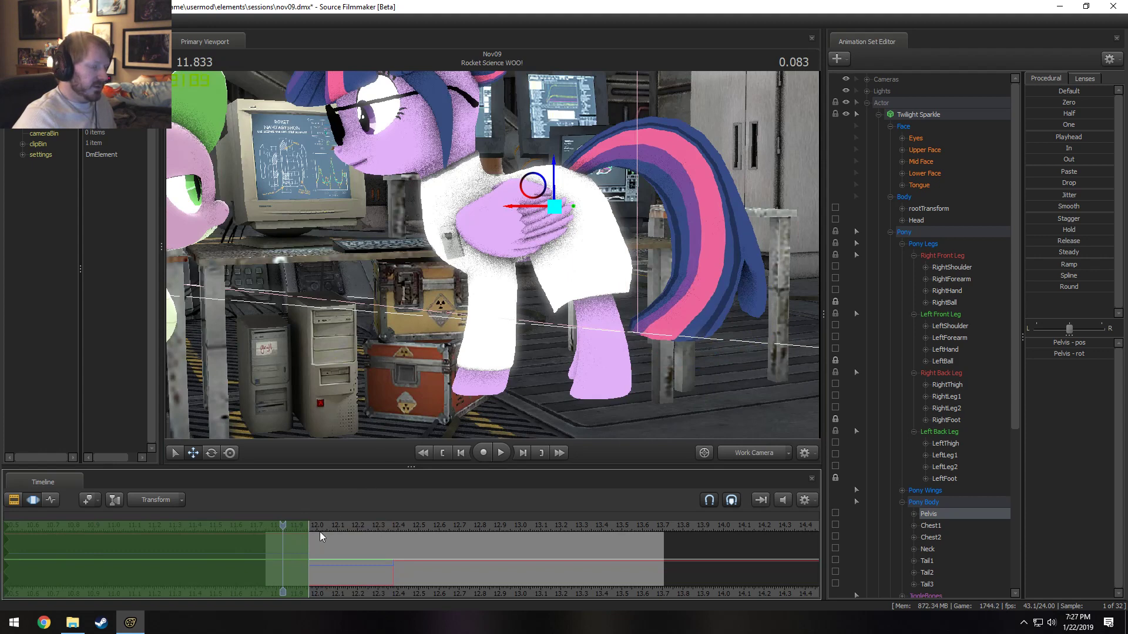
key("shift")
key("shift")
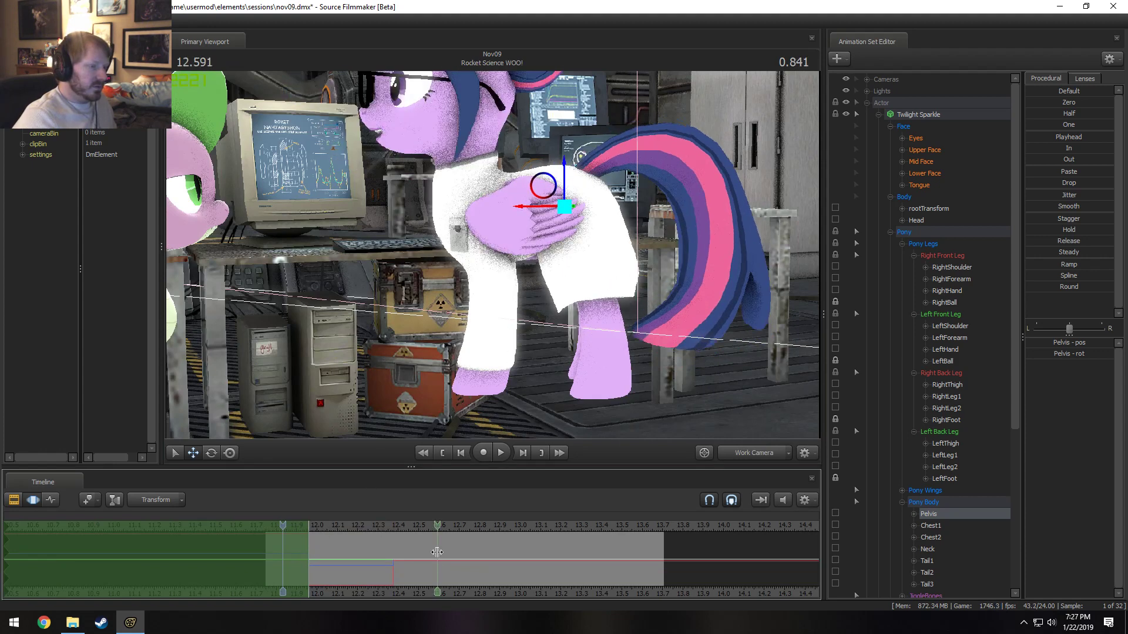
- Preview Twilight Sparkle's motion between 11.833 and about 12.6 on the timeline, dismissing the Sticky Keys prompt
key("shift")
key("shift")
key("shift")
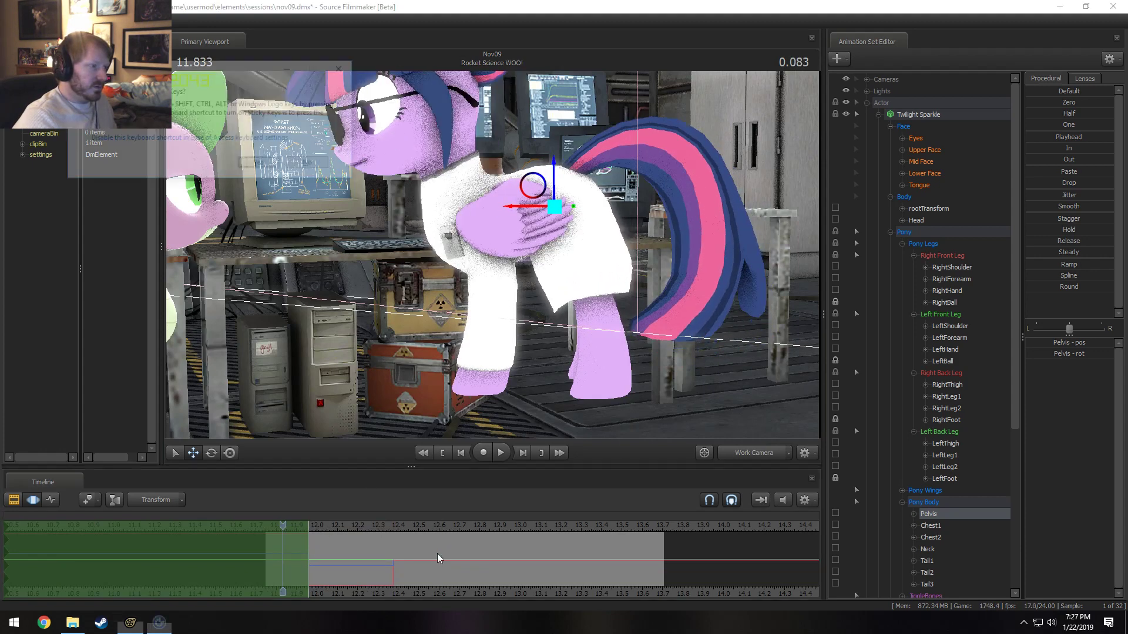
left_click(329, 164)
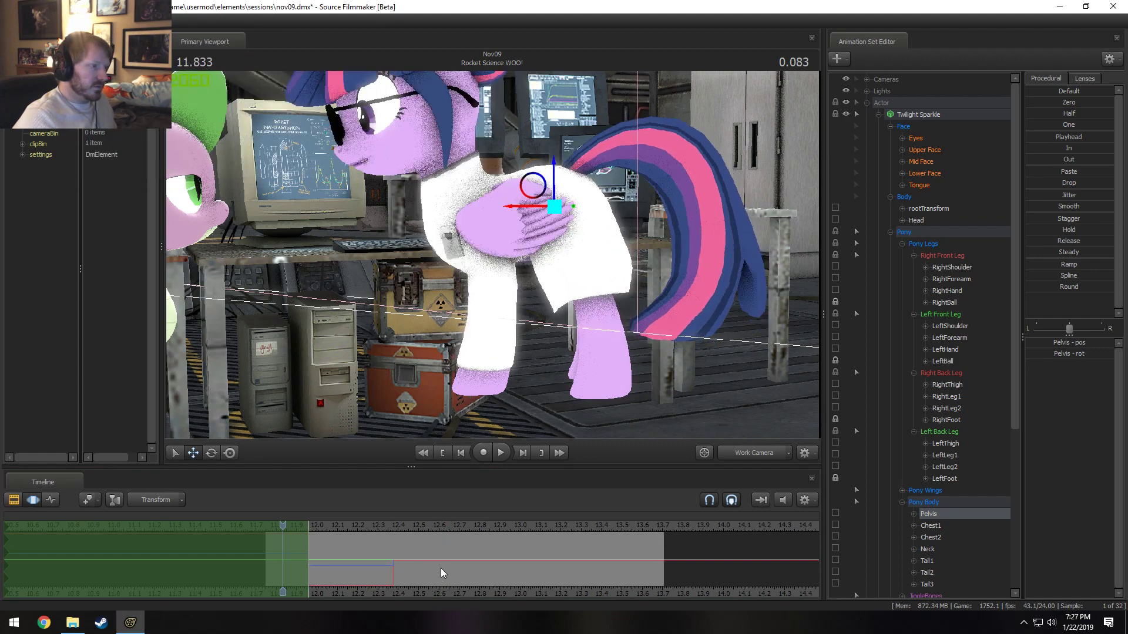
key("shift")
key("shift")
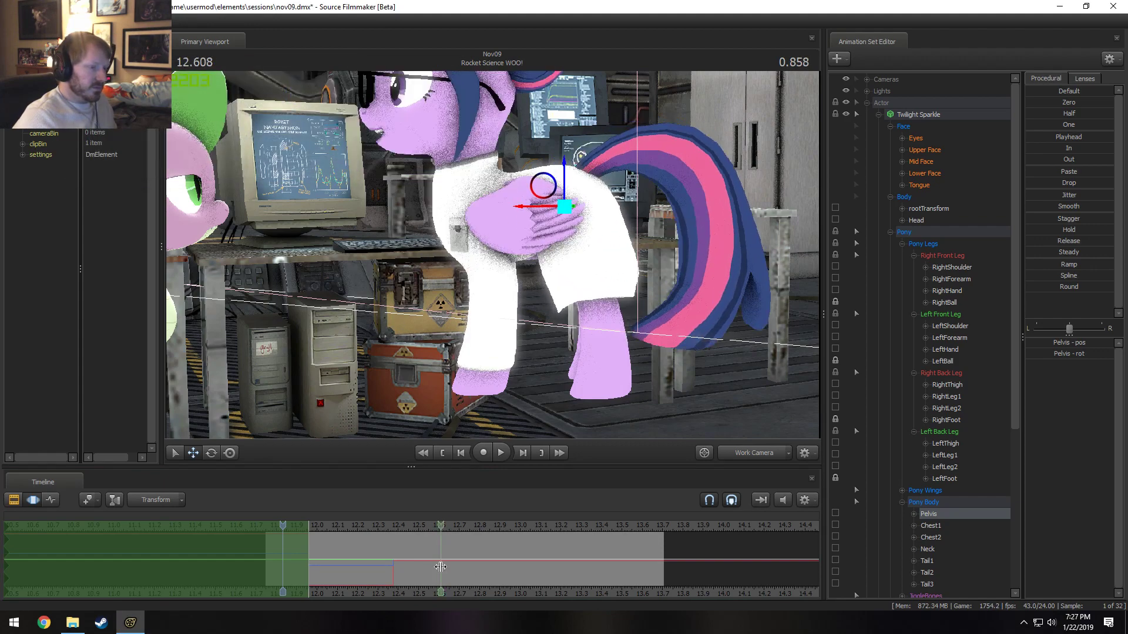
- Rotate the RightThigh and LeftThigh bones of Twilight Sparkle together at 11.833
left_click(555, 203)
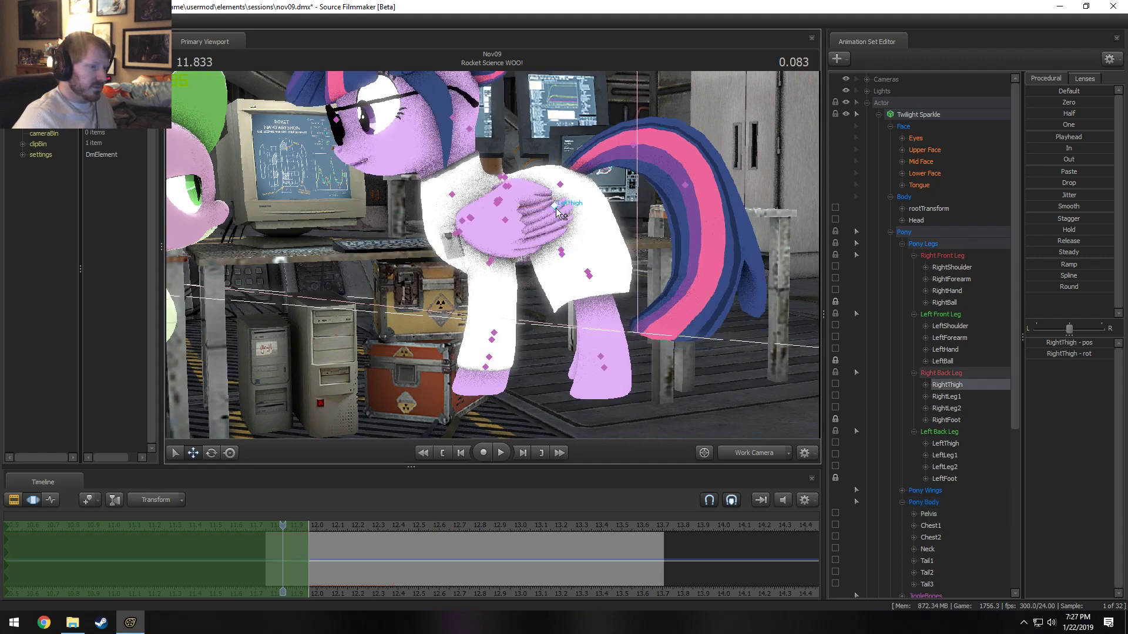
left_click(556, 208, "ctrl+shift")
mouse_move(556, 264)
left_mouse_down("alt")
mouse_move(579, 250)
mouse_move(561, 246)
left_mouse_up("alt")
key("e")
left_click_drag(600, 213, 605, 251)
- Adjust the lower back legs at 11.833 by selecting both Leg1 bones, then rotating RightLeg2 and LeftLeg2 together
left_click(560, 255, "ctrl")
left_click(560, 257, "ctrl+shift")
left_click(588, 275, "ctrl")
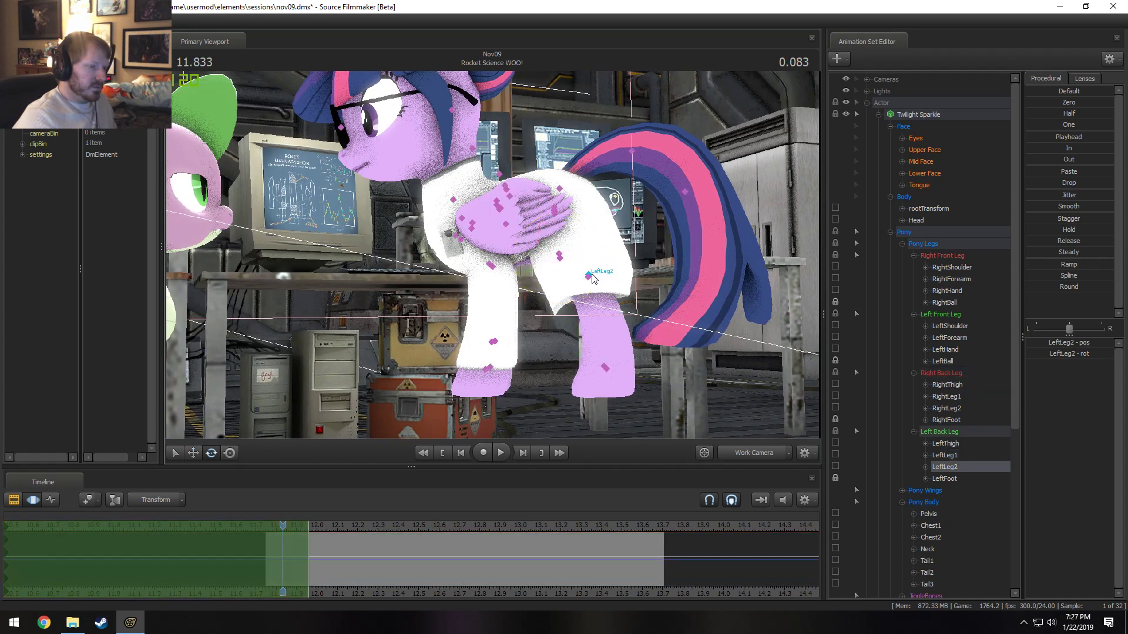
left_click(588, 276, "ctrl+shift")
left_click_drag(627, 288, 634, 294)
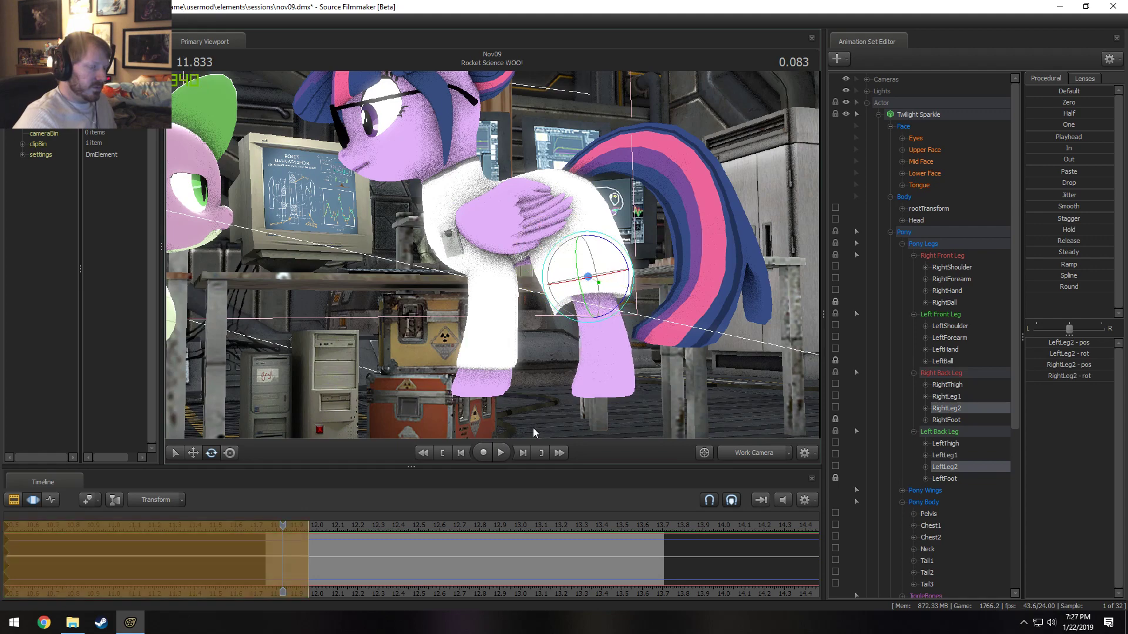
- Preview the motion from 11.833 to about 12.9 and examine the back legs from several angles
key("shift")
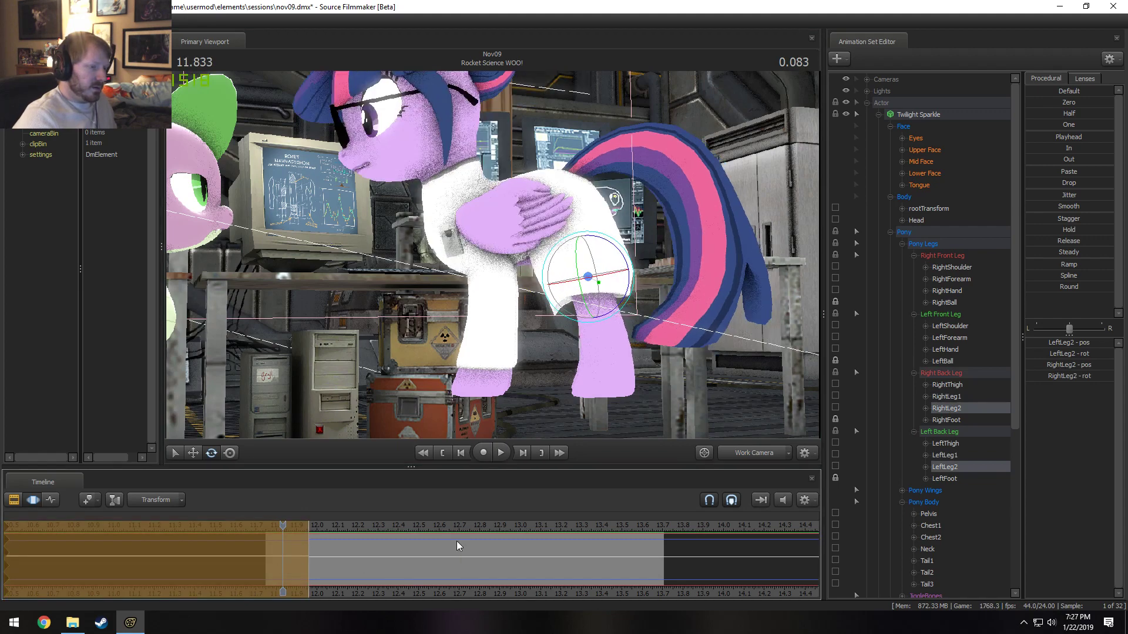
key("shift")
key("shift")
key("shift")
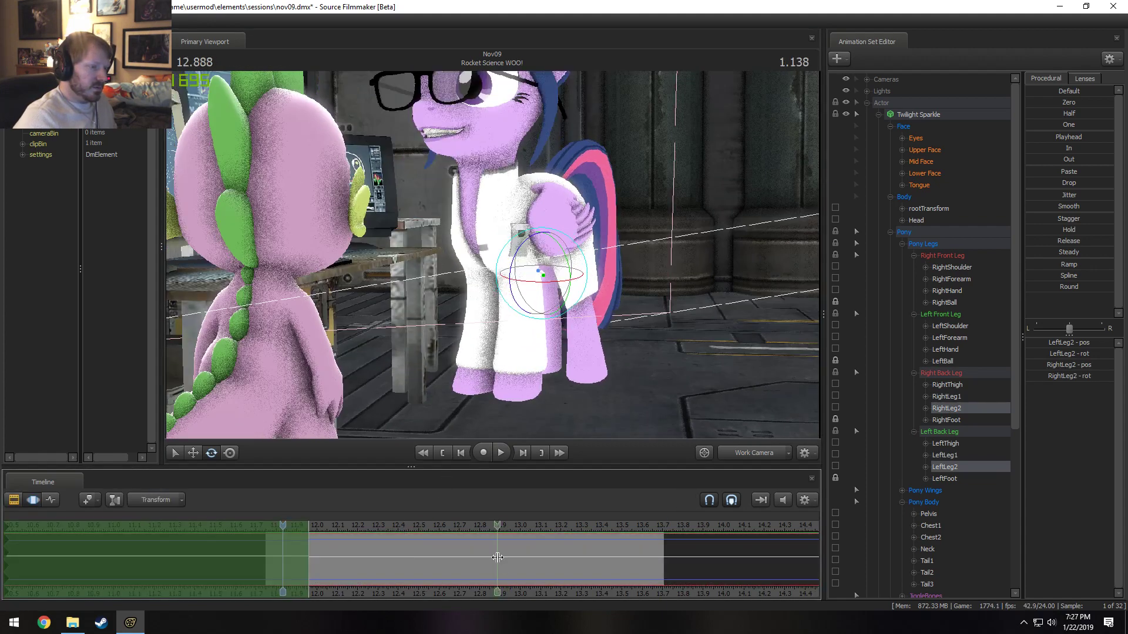
left_click_drag(564, 336, 435, 337, "alt")
key("shift")
key("shift")
key("shift")
key("shift")
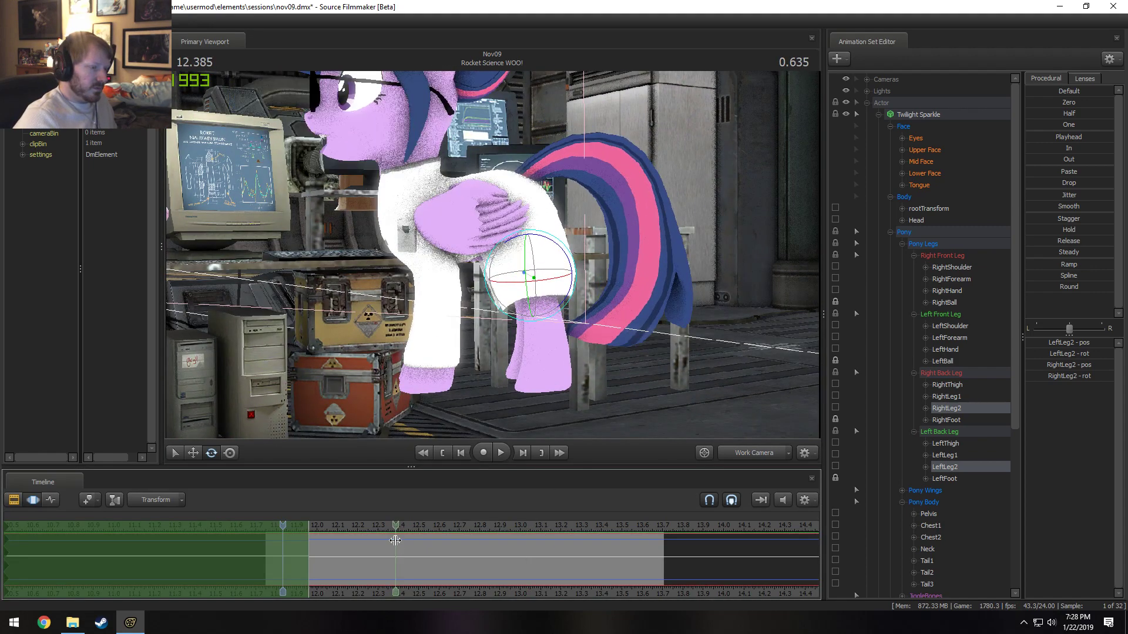
left_click_drag(520, 361, 497, 354, "alt")
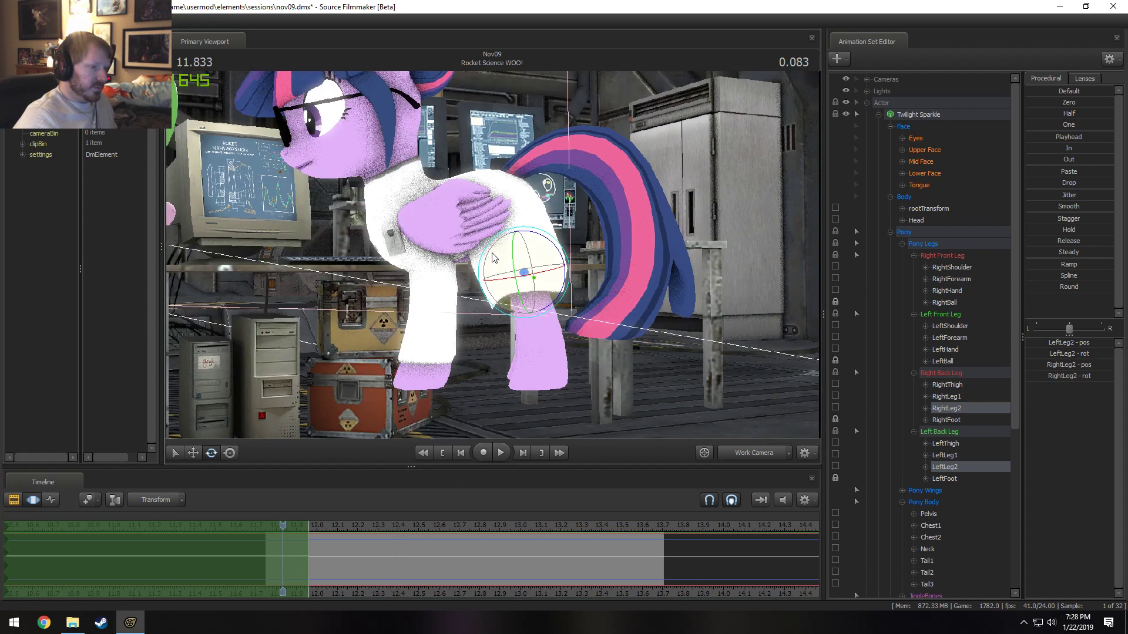
- Move RightLeg2 and LeftLeg2 together slightly at 11.833 and preview the result on the timeline
key("w")
left_click_drag(544, 283, 545, 285)
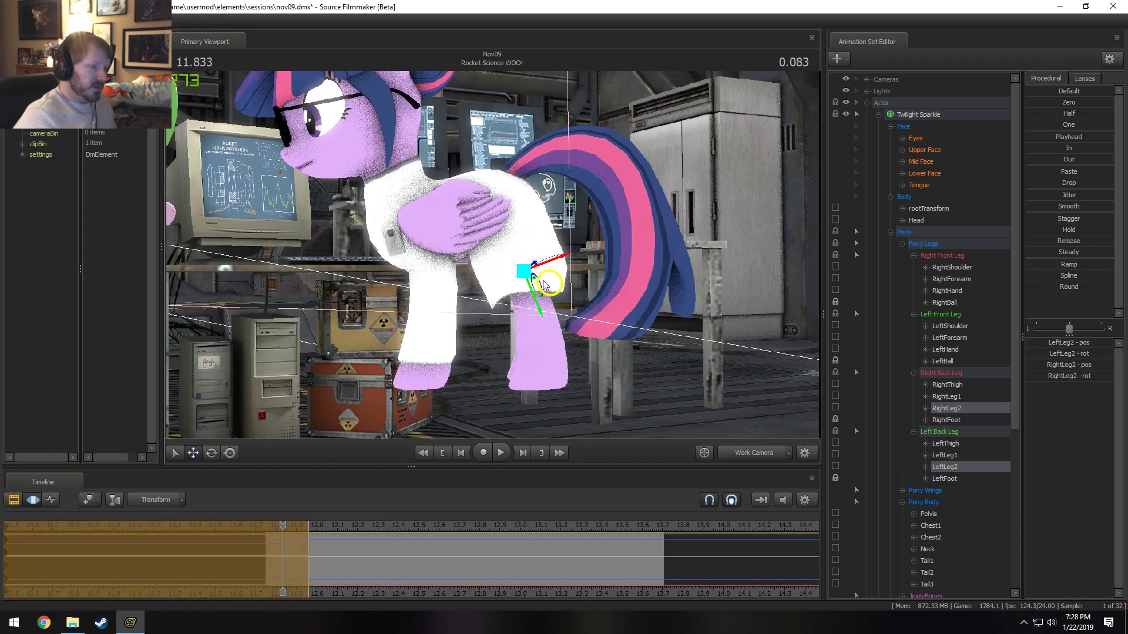
key("shift")
key("shift")
key("shift")
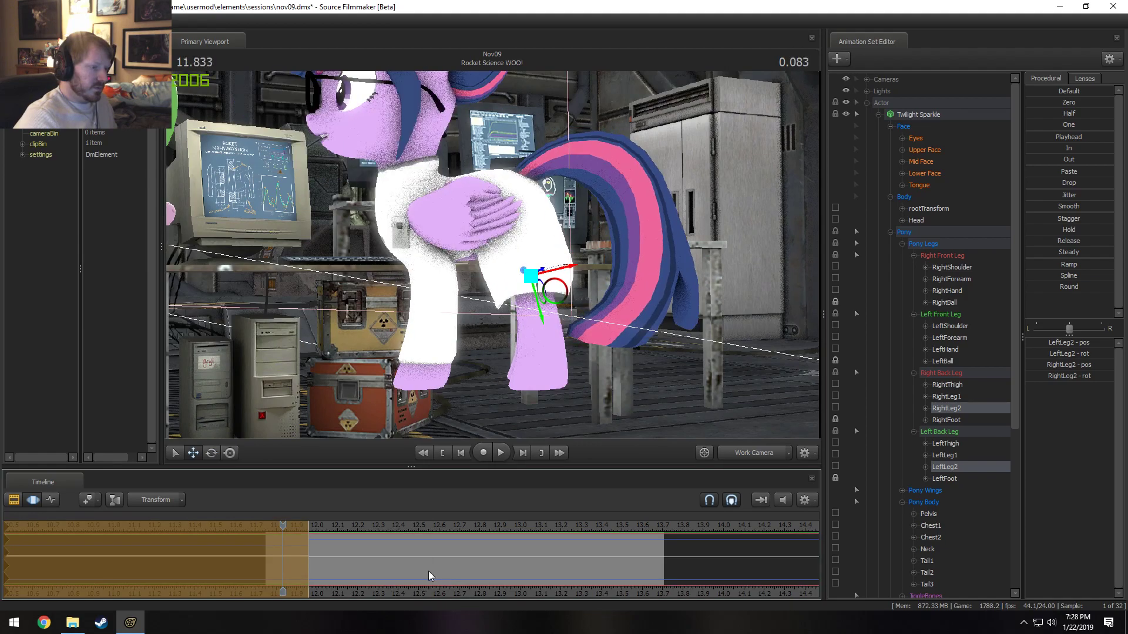
- Inspect Twilight Sparkle's pose from the front and side, dismiss the Sticky Keys prompt, and commit the Leg2 adjustment
key("a")
left_click_drag(492, 255, 588, 183)
key("w")
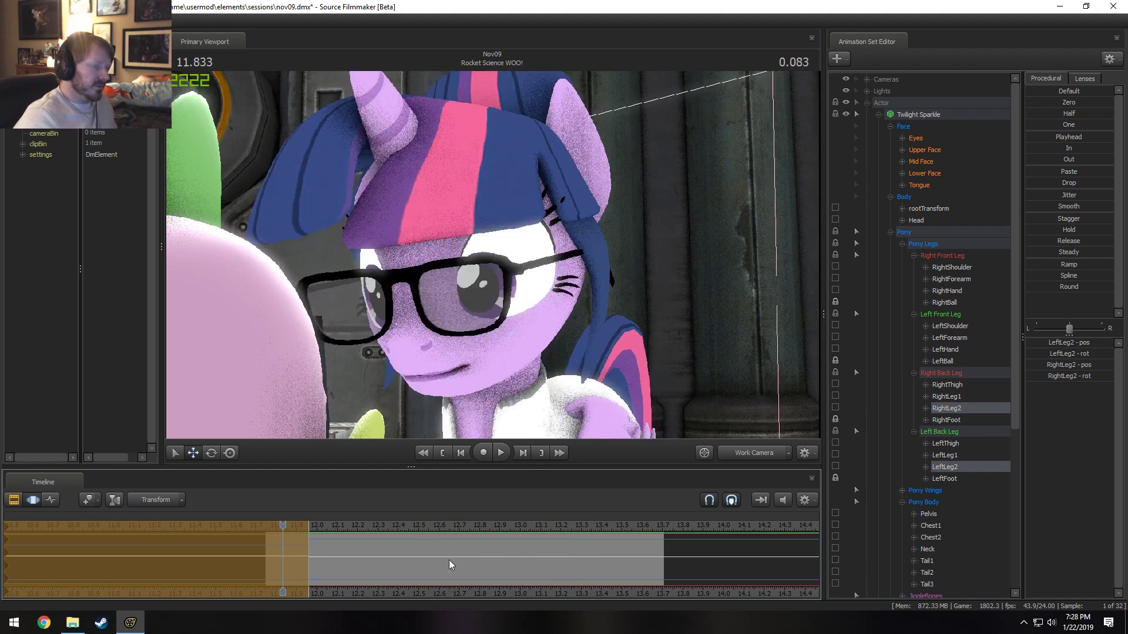
key("shift")
key("shift")
key("shift")
key("shift")
key("shift")
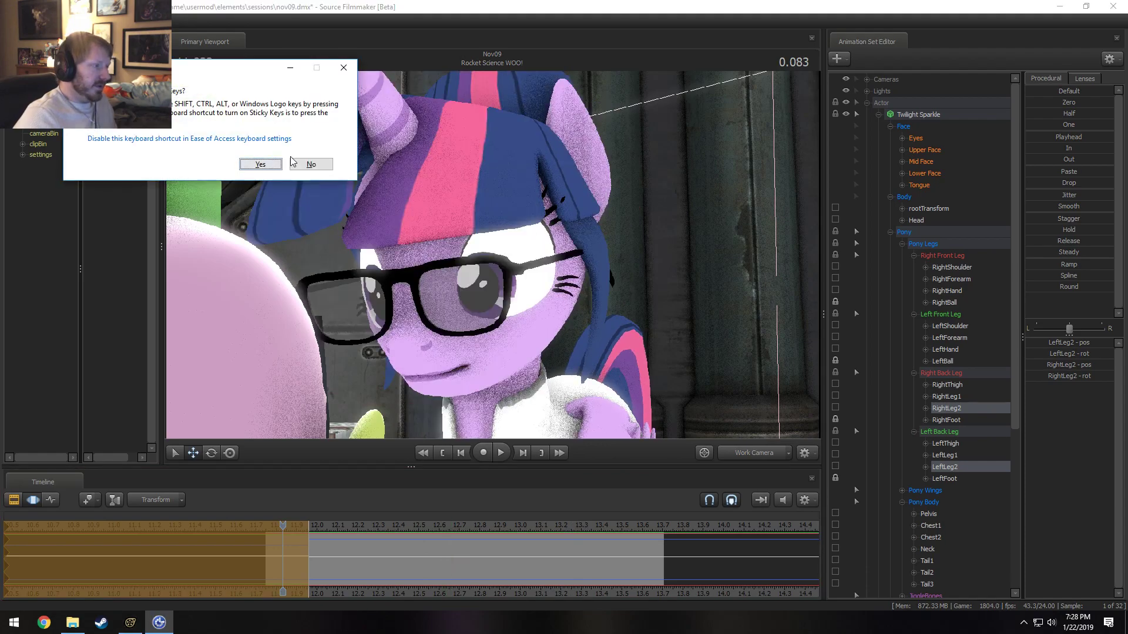
left_click(304, 167)
left_click_drag(493, 255, 491, 259)
key("Return")
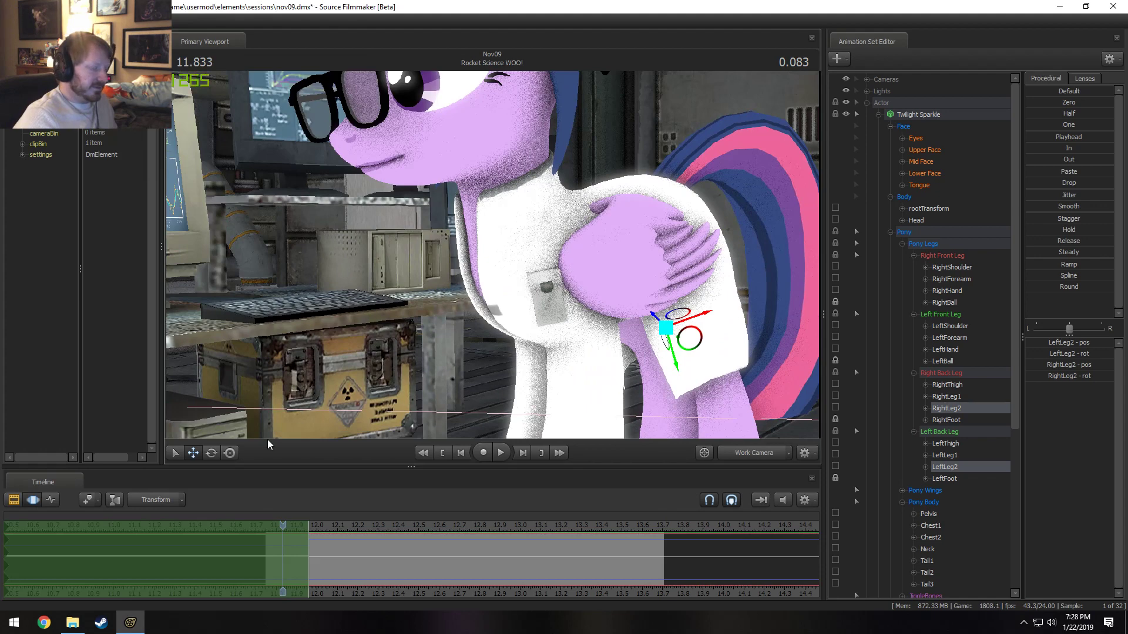
- Select all of Twilight Sparkle's controls at 11.958 and set the time selection from there to about 12.38
left_click(309, 527)
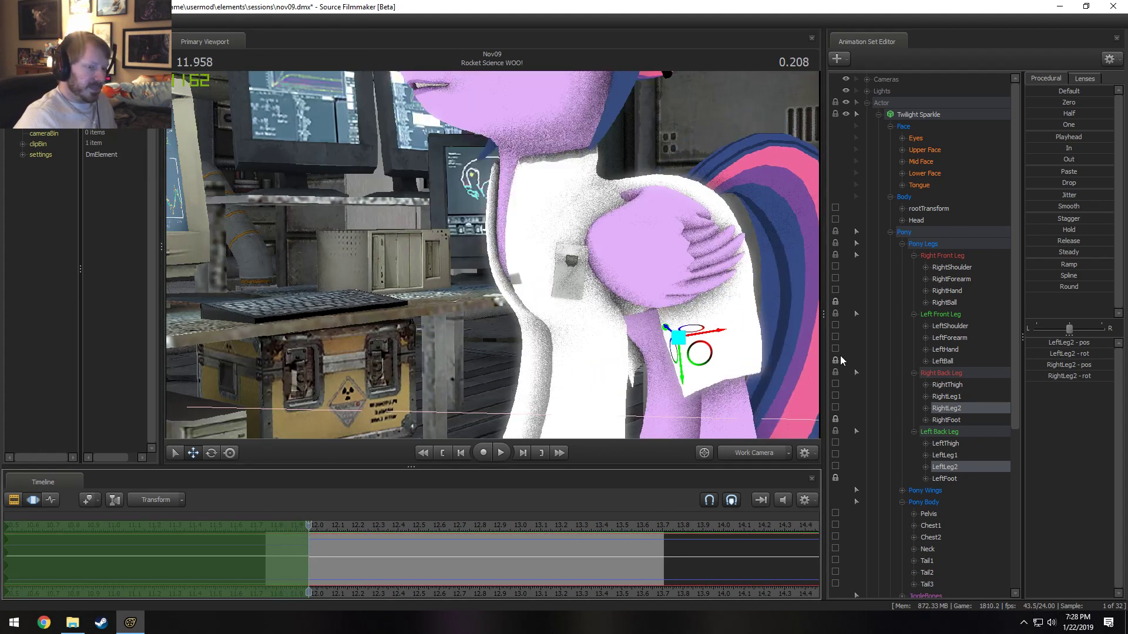
left_click(921, 115)
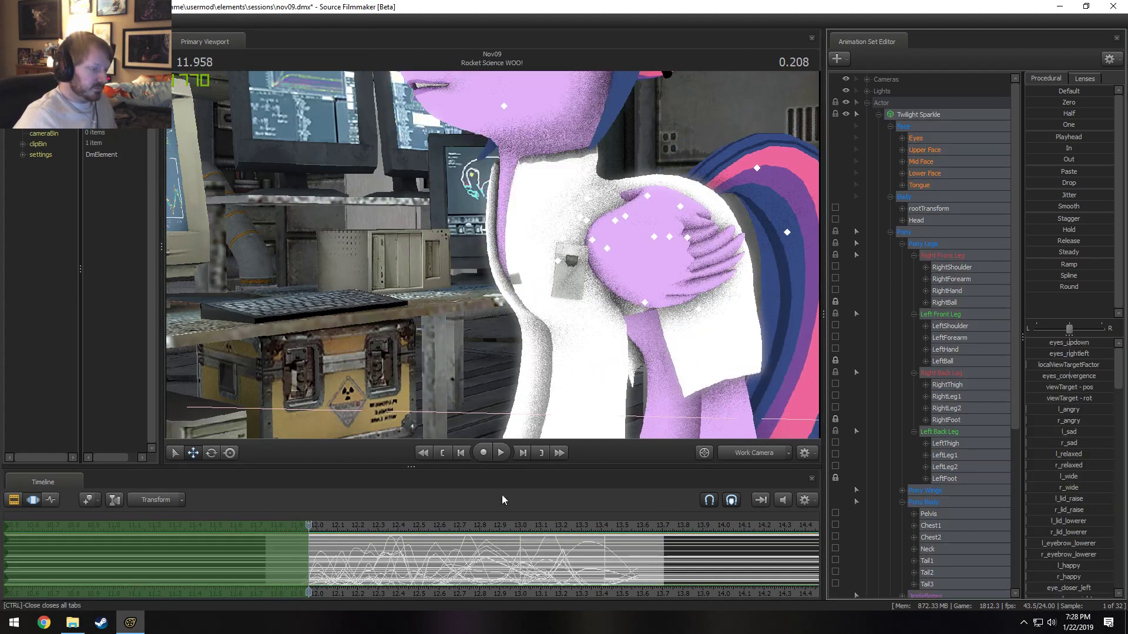
left_click_drag(520, 567, 324, 566, "shift")
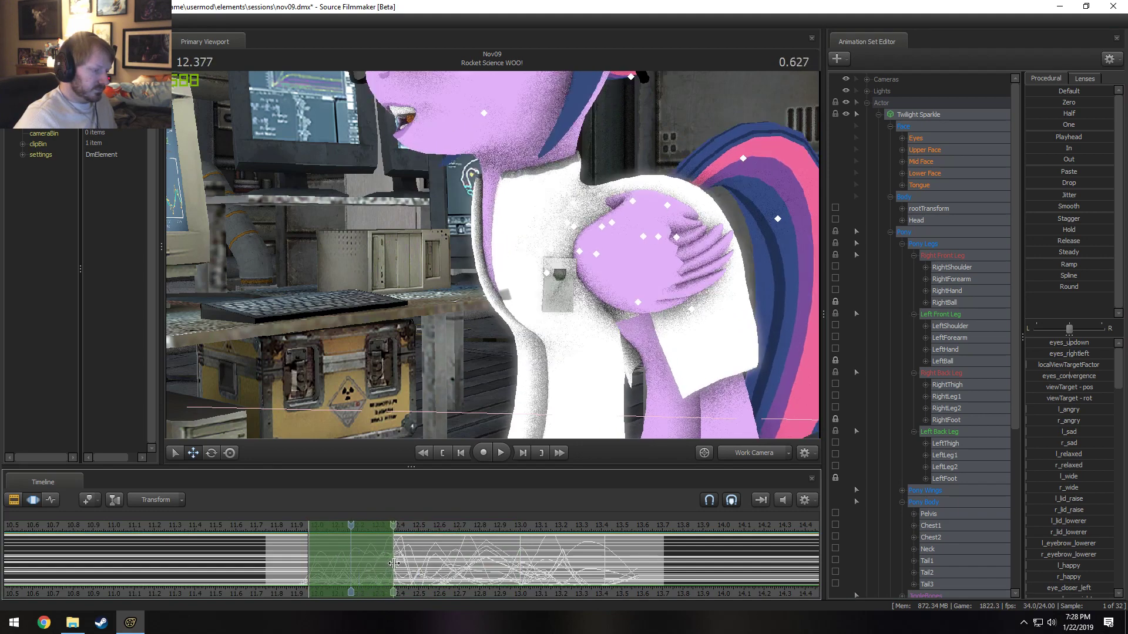
- Reposition Twilight Sparkle's Pelvis within the selected time range, working from a side view at 12.166
key("s")
left_click_drag(487, 397, 535, 425)
left_click_drag(509, 230, 441, 229)
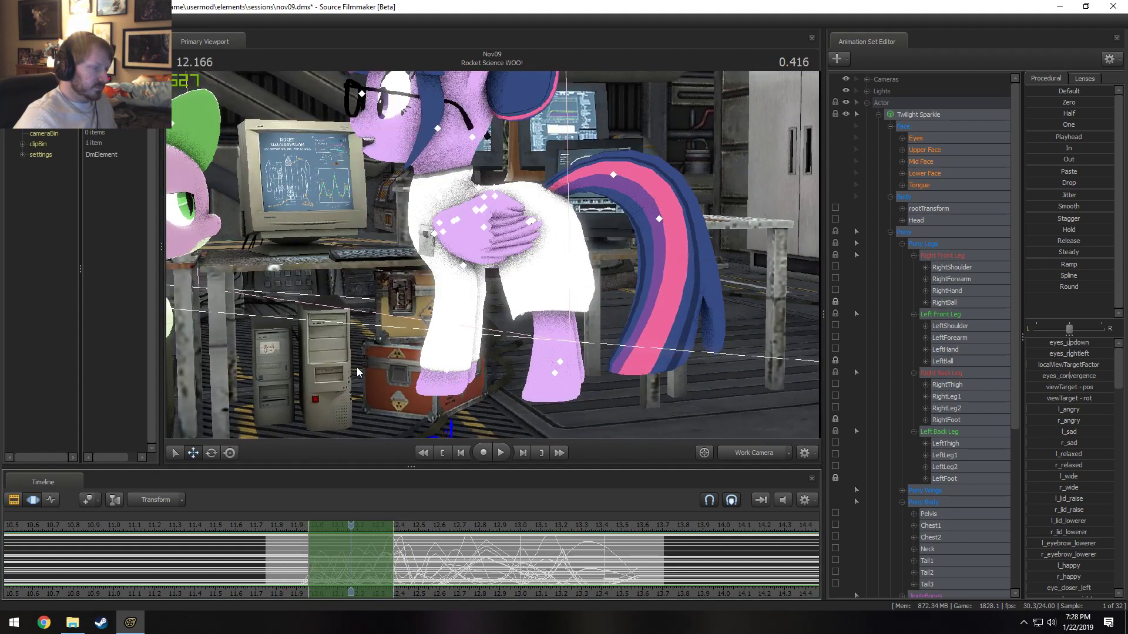
left_click_drag(501, 253, 538, 257, "alt")
left_click(535, 223)
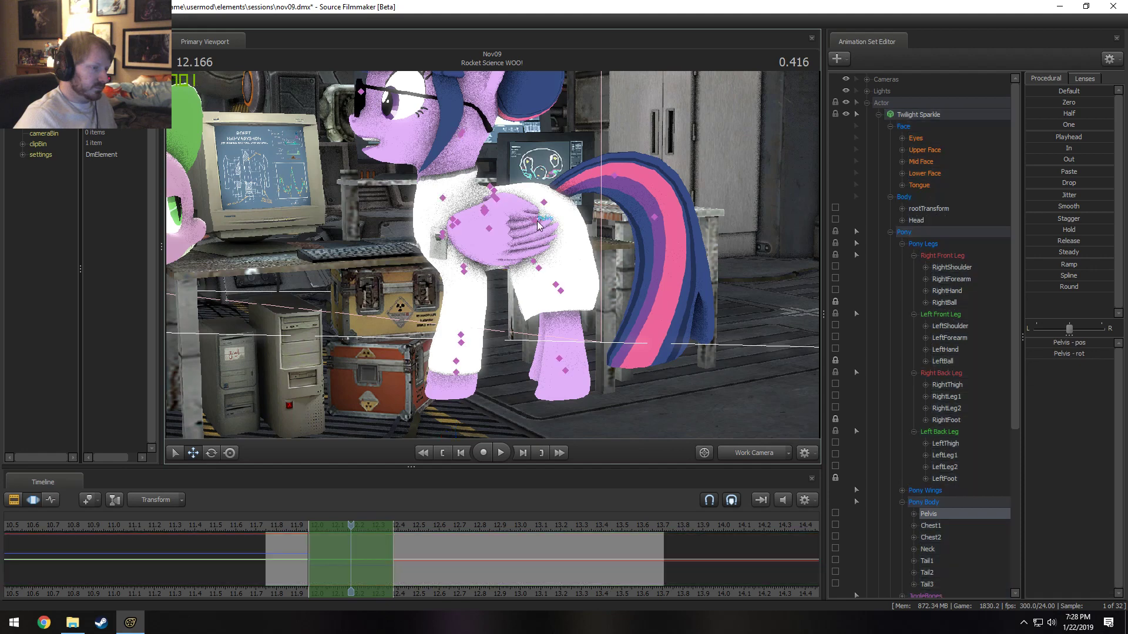
left_click(516, 204)
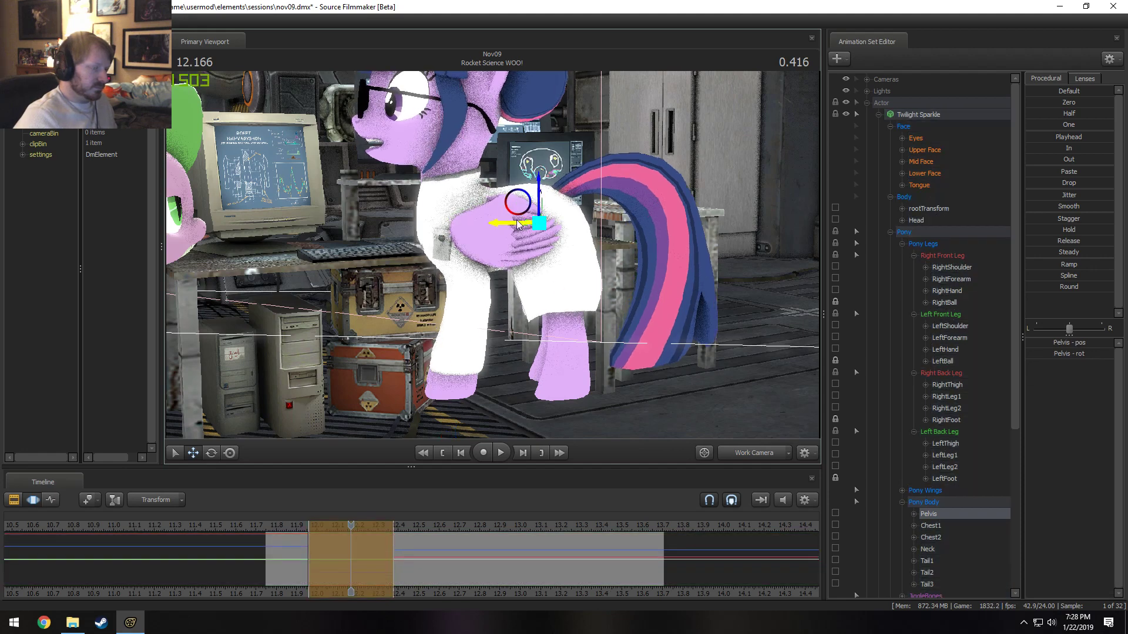
- Select both front shoulders for rotation, then rotate RightForearm and LeftForearm together at 12.166
left_click(446, 237, "ctrl")
left_click(436, 242, "ctrl+shift")
key("e")
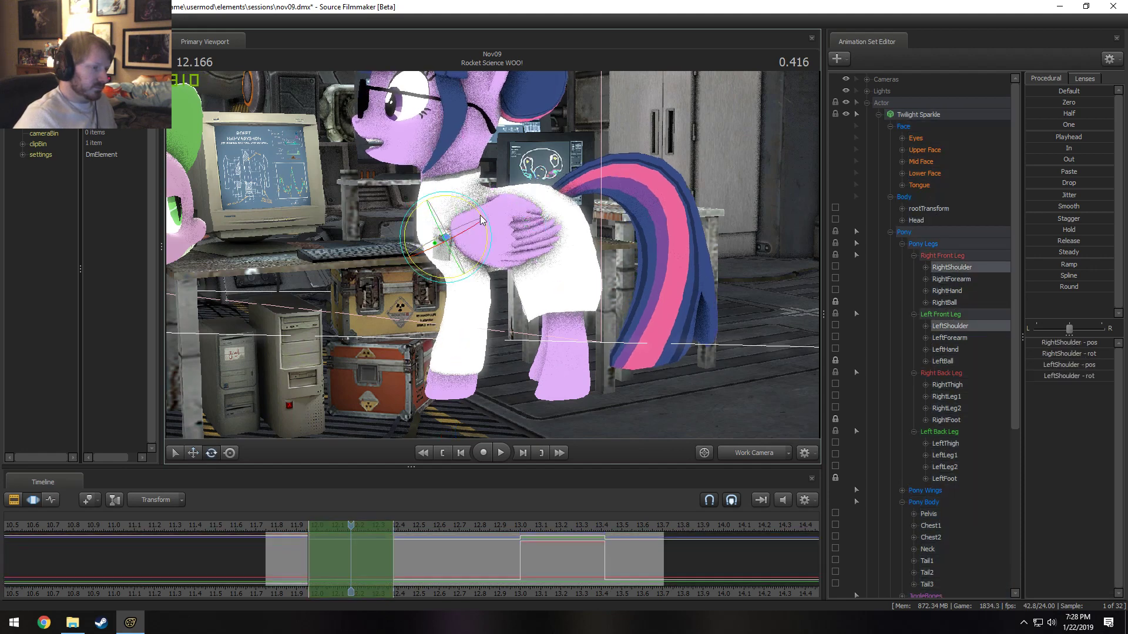
left_click(464, 269, "ctrl")
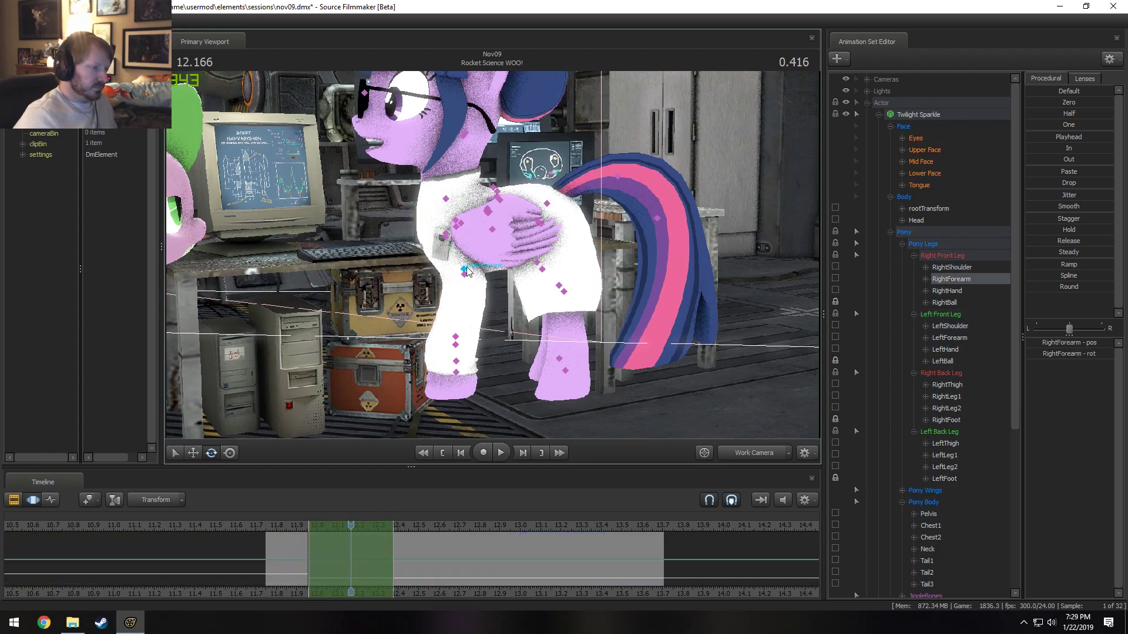
left_click(485, 245, "ctrl+shift")
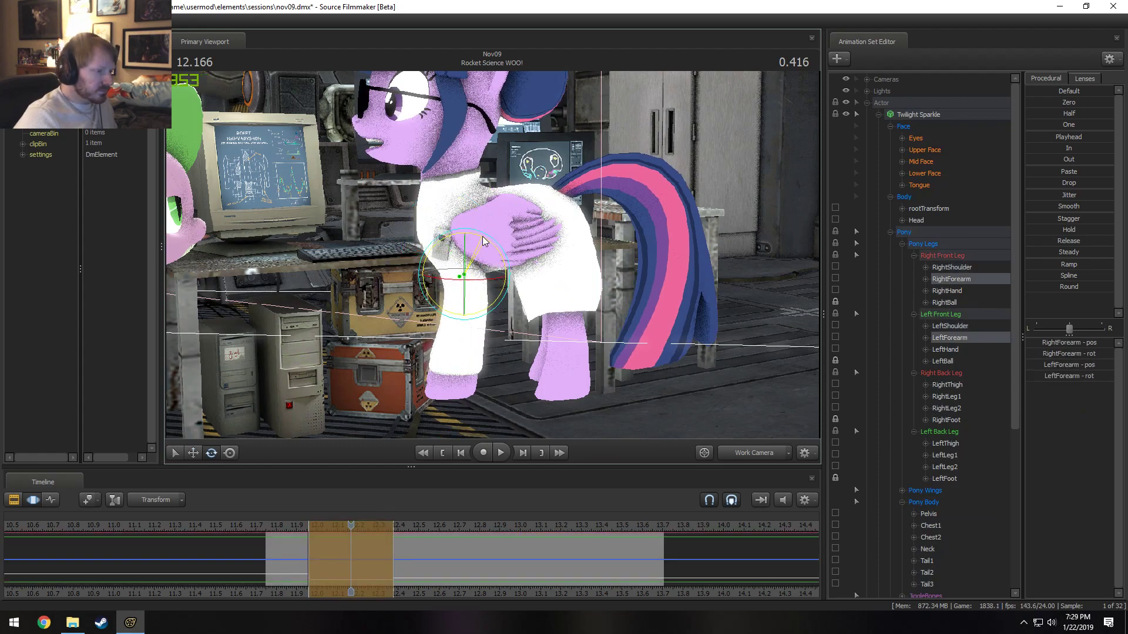
left_click_drag(482, 236, 529, 282)
left_click_drag(461, 388, 461, 388)
key("shift")
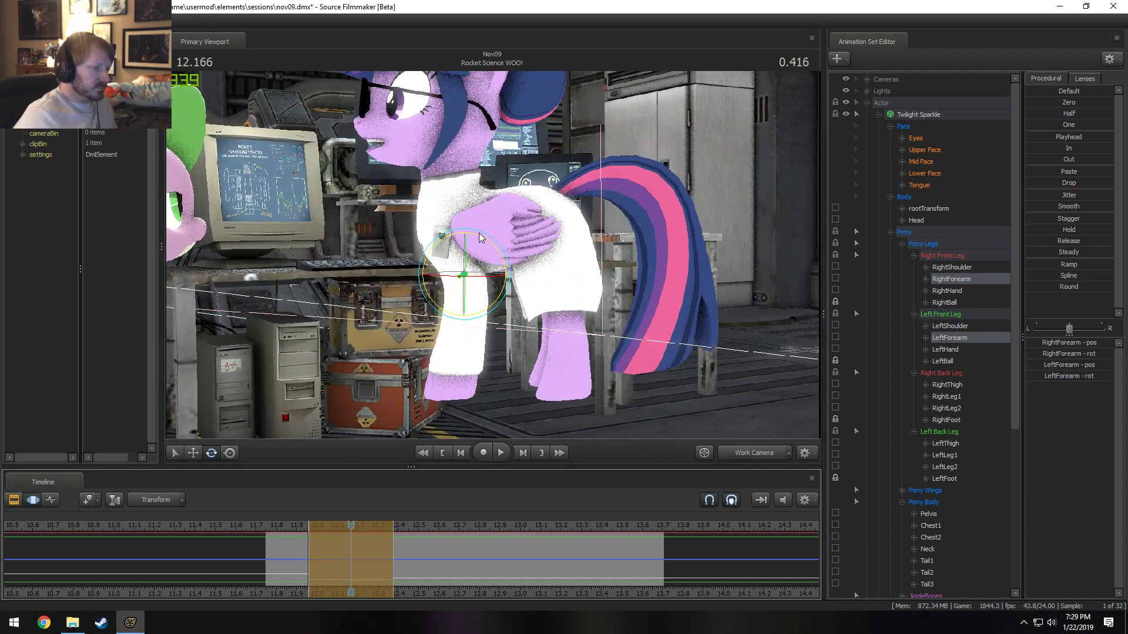
- Refine the front legs' pose at 12.166 by rotating both shoulders and then both forearms, and preview the motion
left_click(445, 238)
left_click(443, 237, "ctrl+shift")
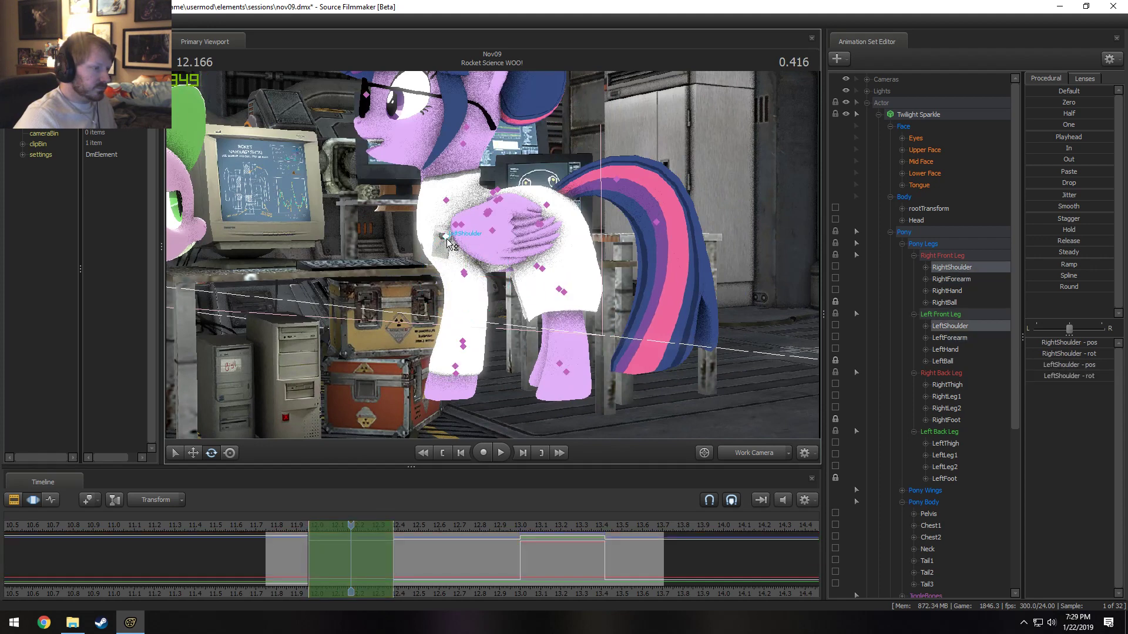
left_click_drag(480, 265, 520, 256)
left_click(462, 273, "ctrl")
left_click(460, 274, "ctrl+shift")
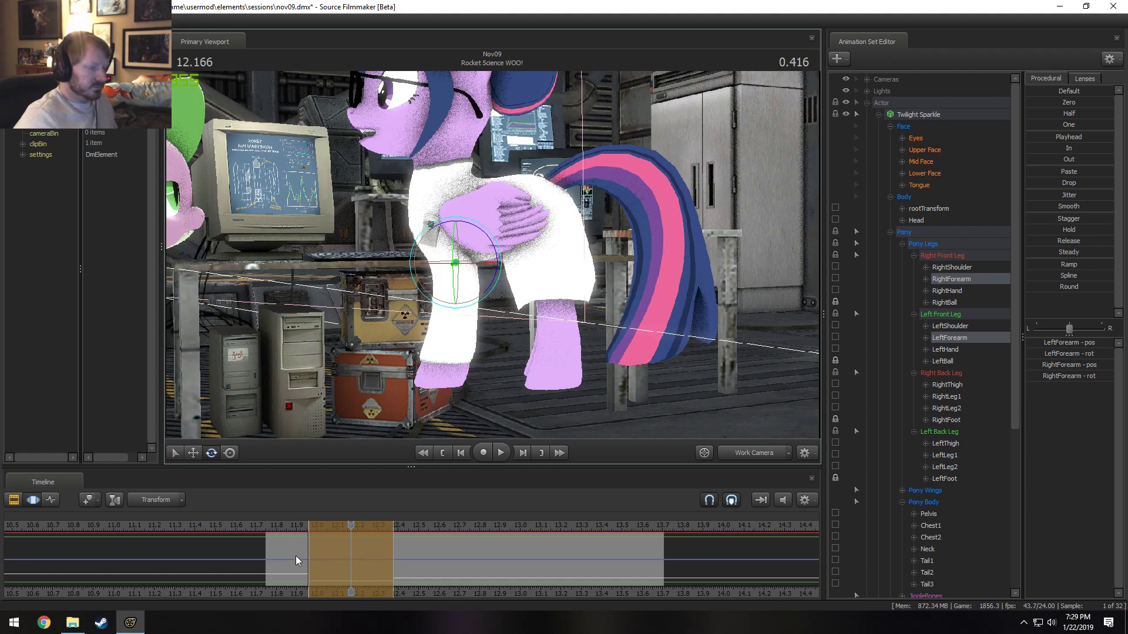
key("shift")
key("shift")
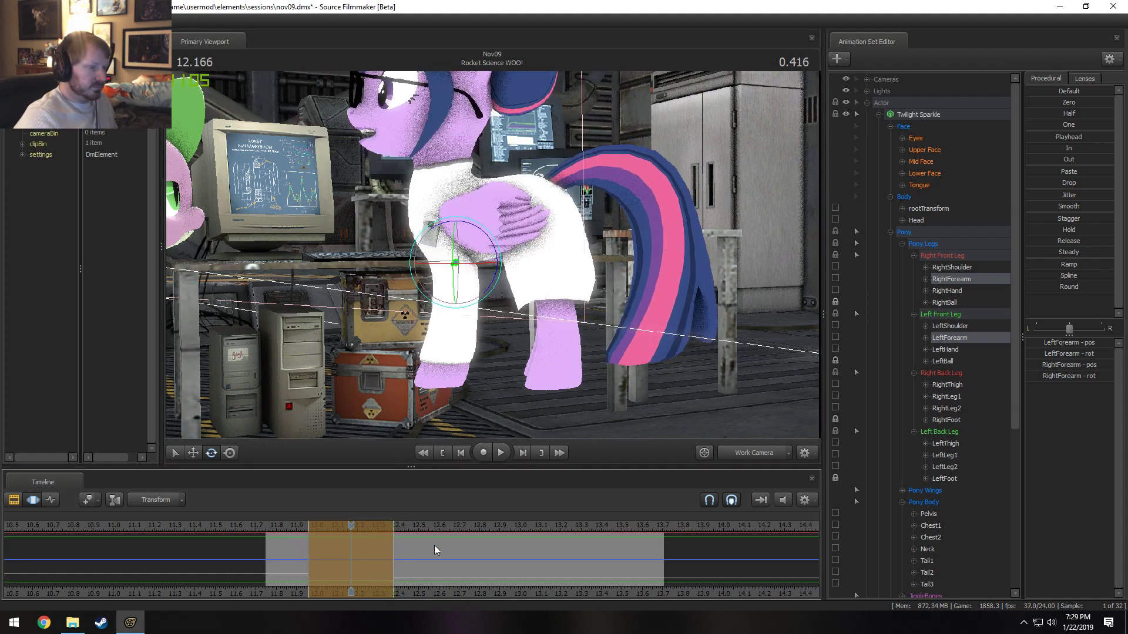
- Rotate the LeftThigh and RightThigh bones together at 12.166
left_click_drag(496, 252, 546, 250)
left_click(464, 200, "ctrl")
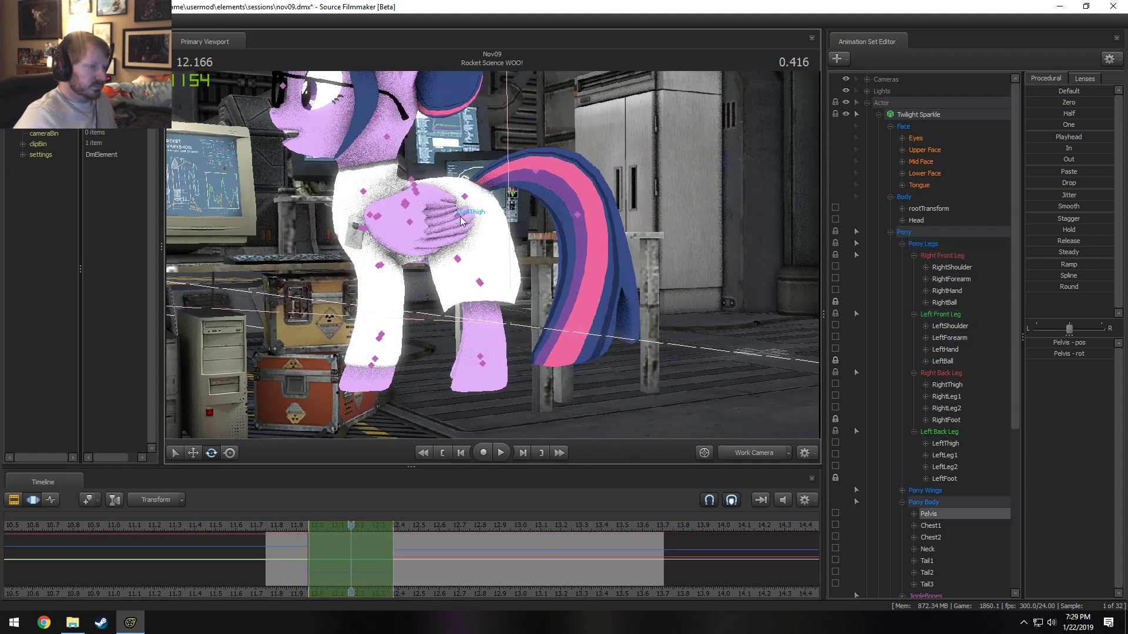
left_click(463, 222, "ctrl")
left_click(457, 221, "ctrl+shift")
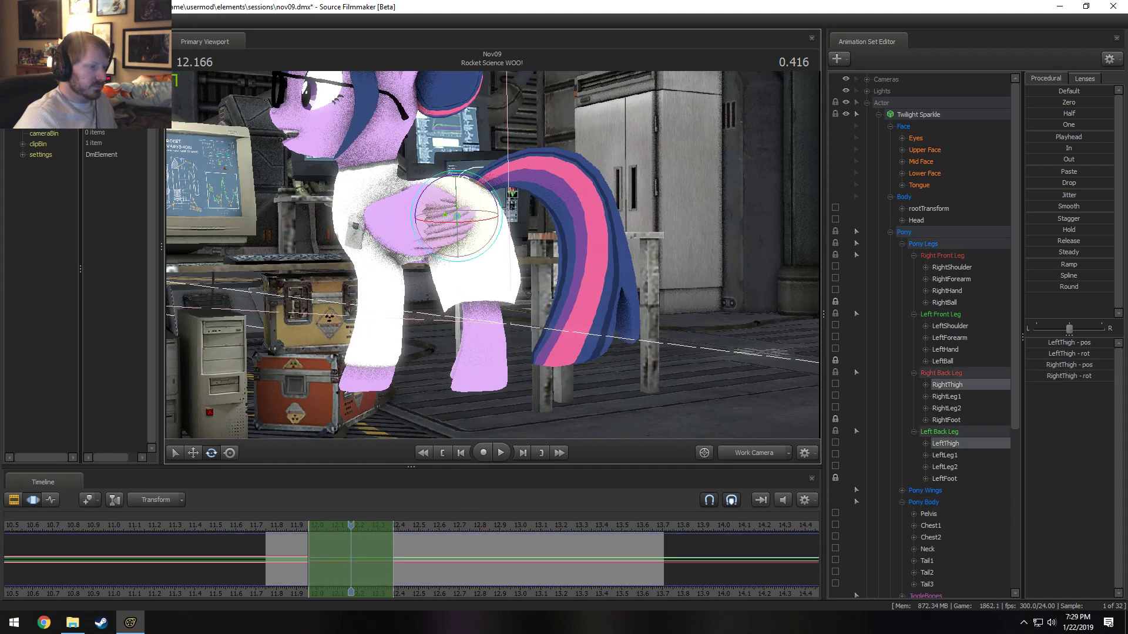
left_click_drag(464, 226, 503, 207, "alt")
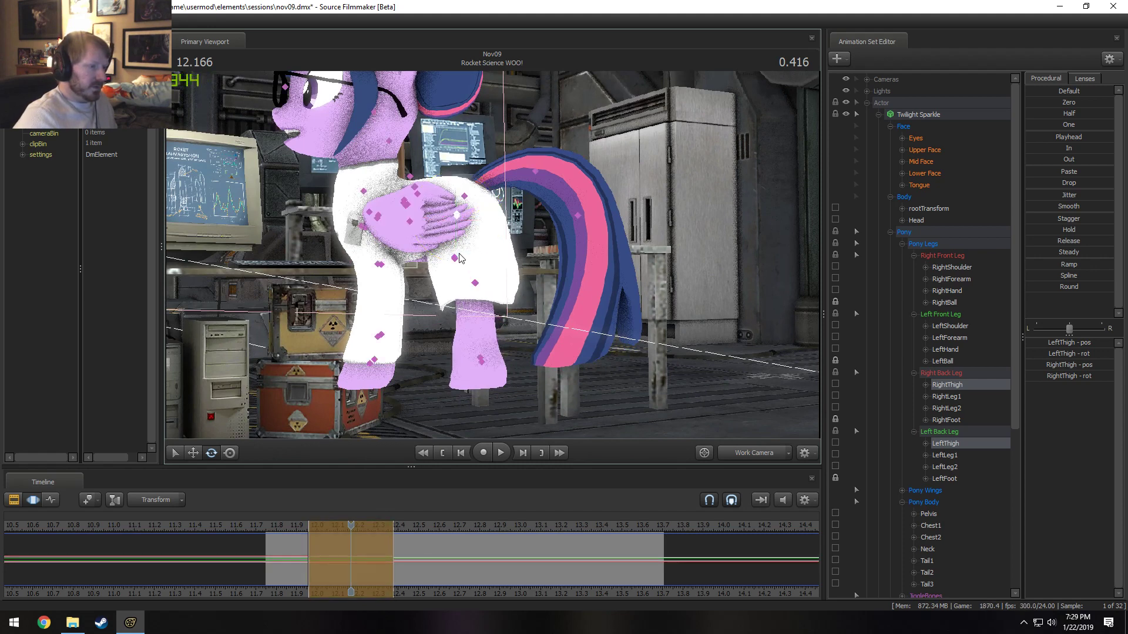
- Rotate the Leg1 bones and then the Leg2 bones of both back legs at 12.166
left_click(461, 261, "ctrl")
left_click(461, 262, "ctrl")
left_click(461, 264, "ctrl+shift")
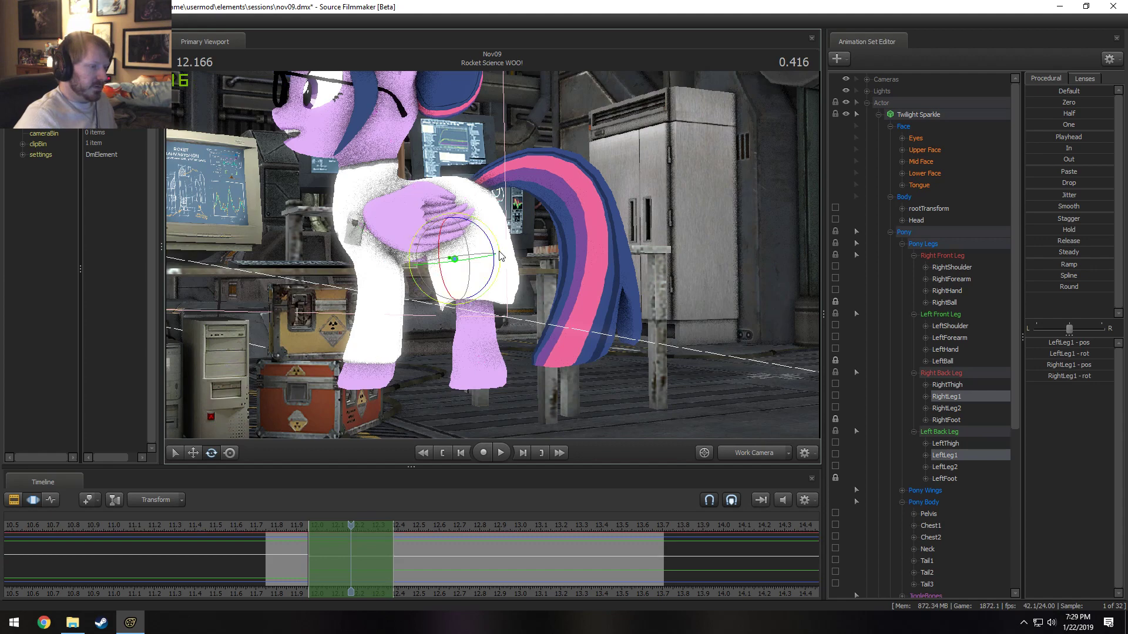
left_click_drag(501, 257, 501, 246)
left_click(478, 280)
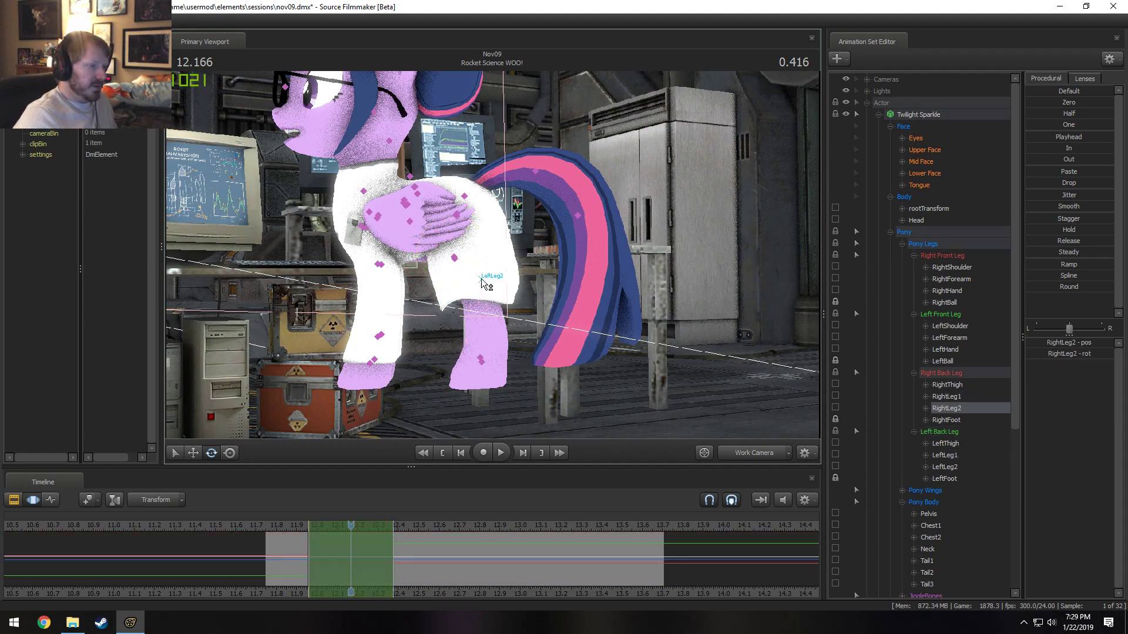
left_click_drag(525, 278, 525, 279)
- Preview the adjusted walk around the time selection from the front and side, and move the playhead to 11.916
left_click_drag(297, 552, 351, 547)
left_click_drag(353, 382, 417, 383, "alt")
key("shift")
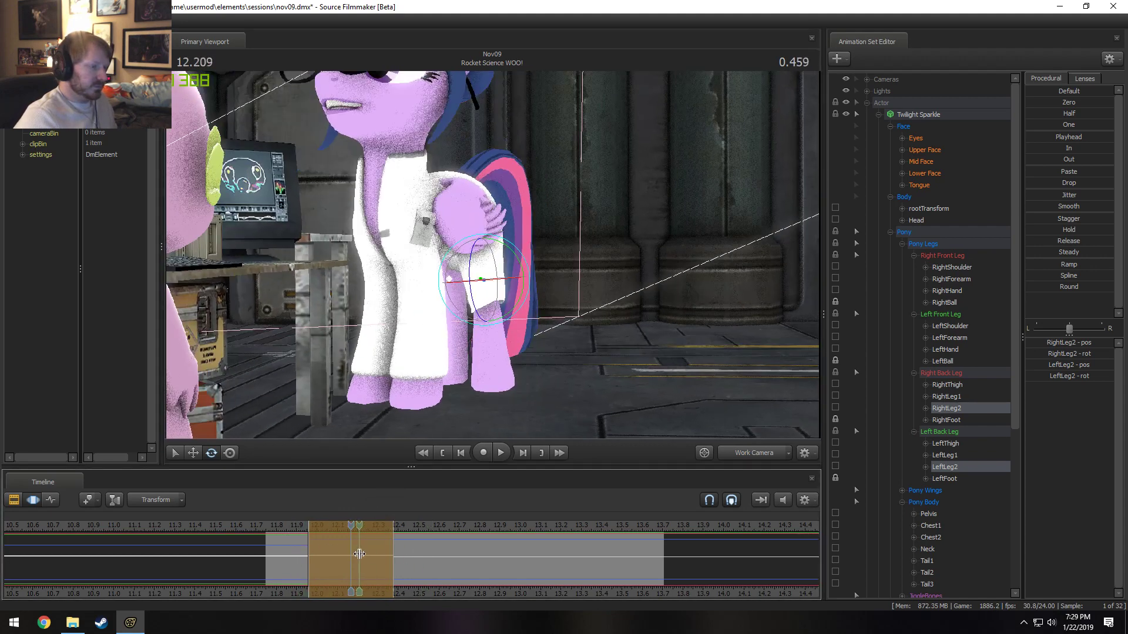
key("d")
left_click_drag(435, 381, 490, 255)
left_click_drag(281, 522, 296, 533)
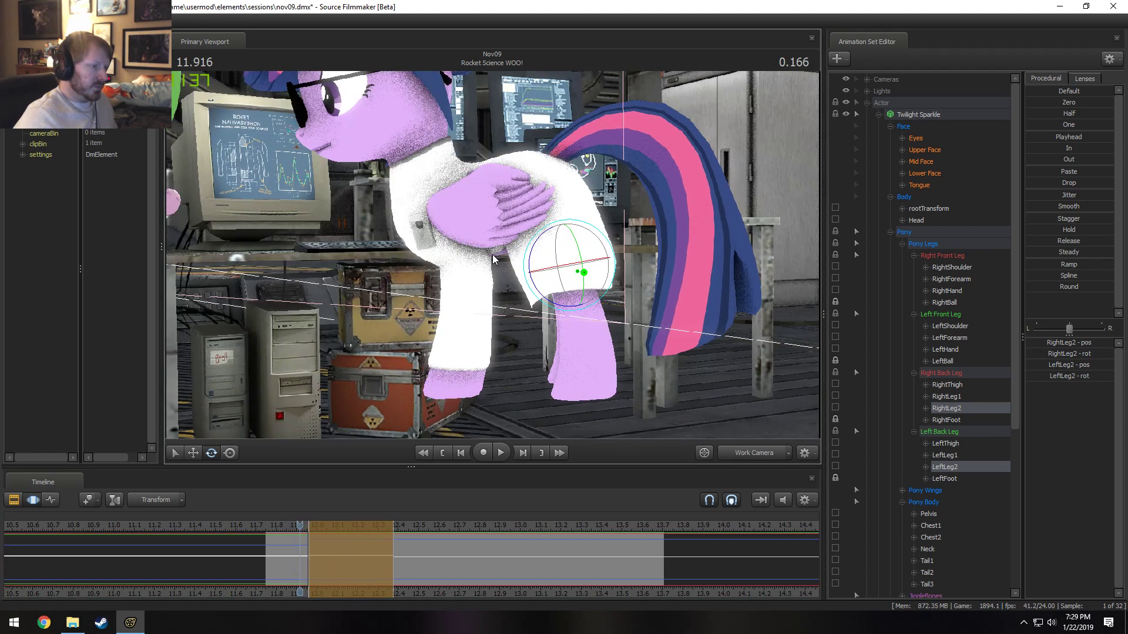
- Move the playhead to 12.041 and rotate the LeftForearm and RightForearm bones together
left_click_drag(299, 525, 325, 525)
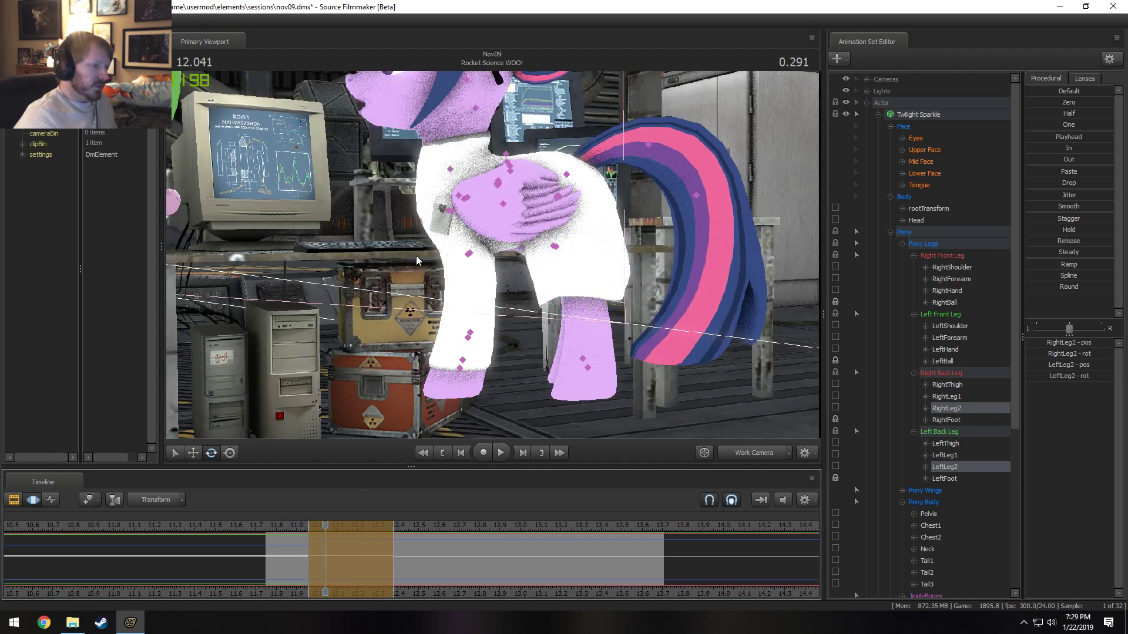
left_click(457, 215)
left_click(448, 208, "ctrl")
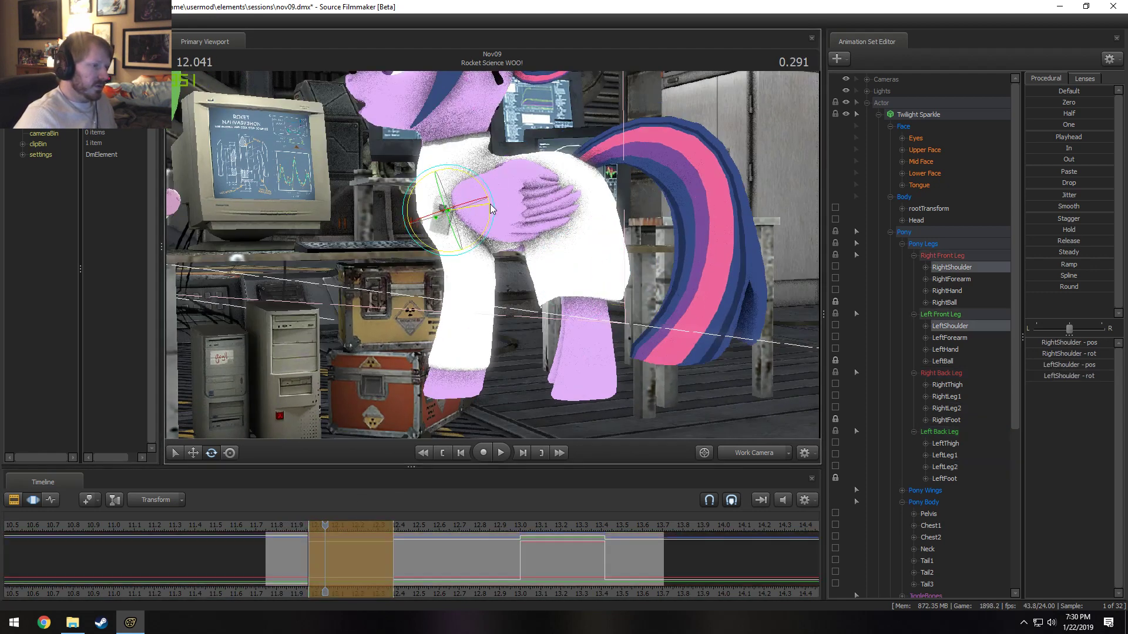
left_click(472, 254, "ctrl")
left_click(465, 256, "ctrl+shift")
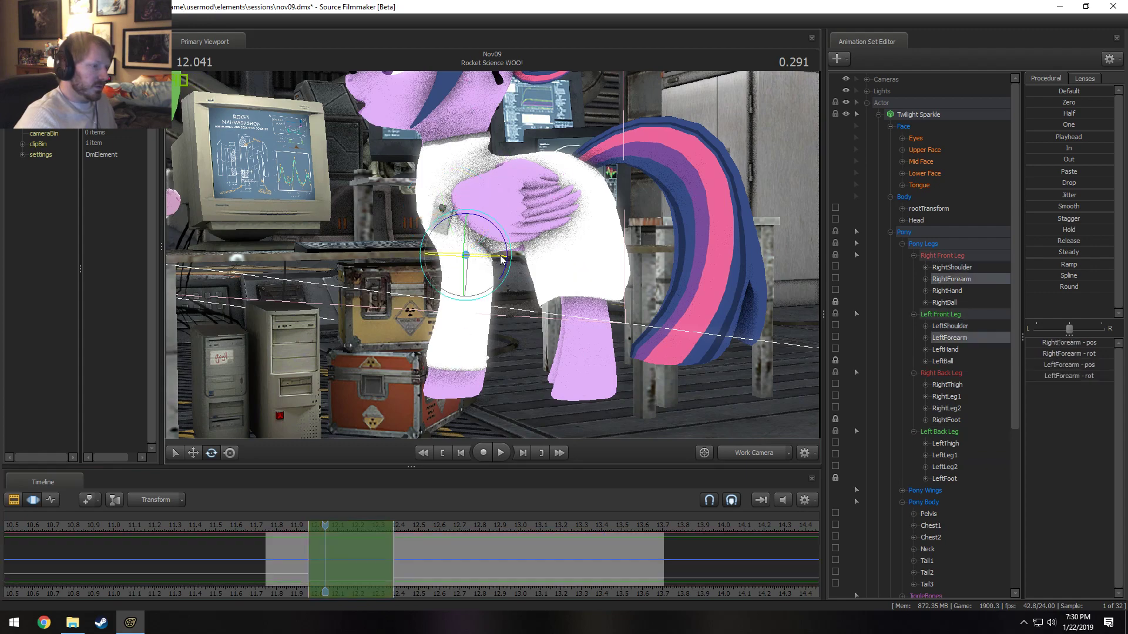
left_click_drag(506, 251, 504, 246)
left_click_drag(638, 248, 652, 254, "alt")
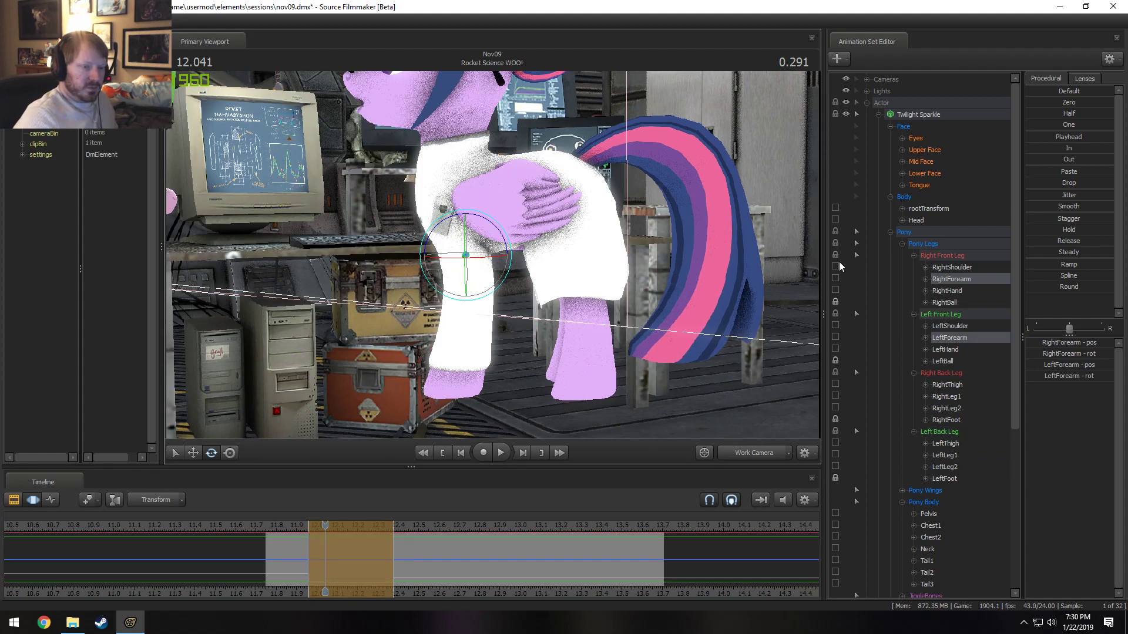
- Lock the RightShoulder and LeftShoulder bones of Twilight Sparkle's front legs
left_click(836, 267)
left_click(834, 325)
left_click_drag(593, 306, 590, 252)
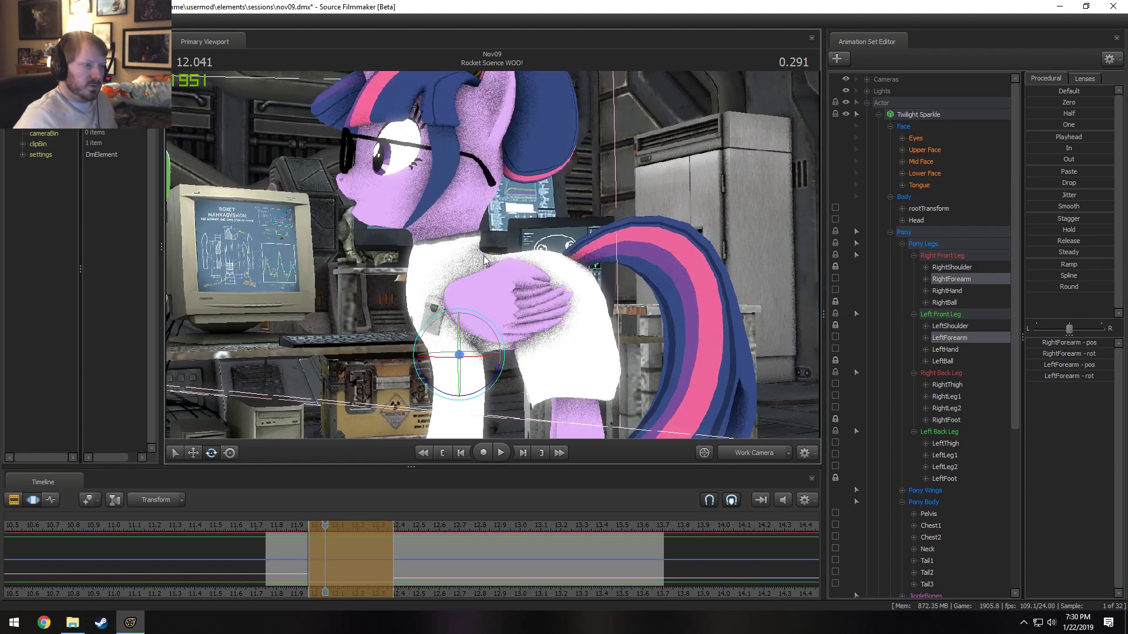
- Adjust Twilight Sparkle's neck and head pose at 12.041, rotating the Head bone to tilt her face
left_click(444, 274)
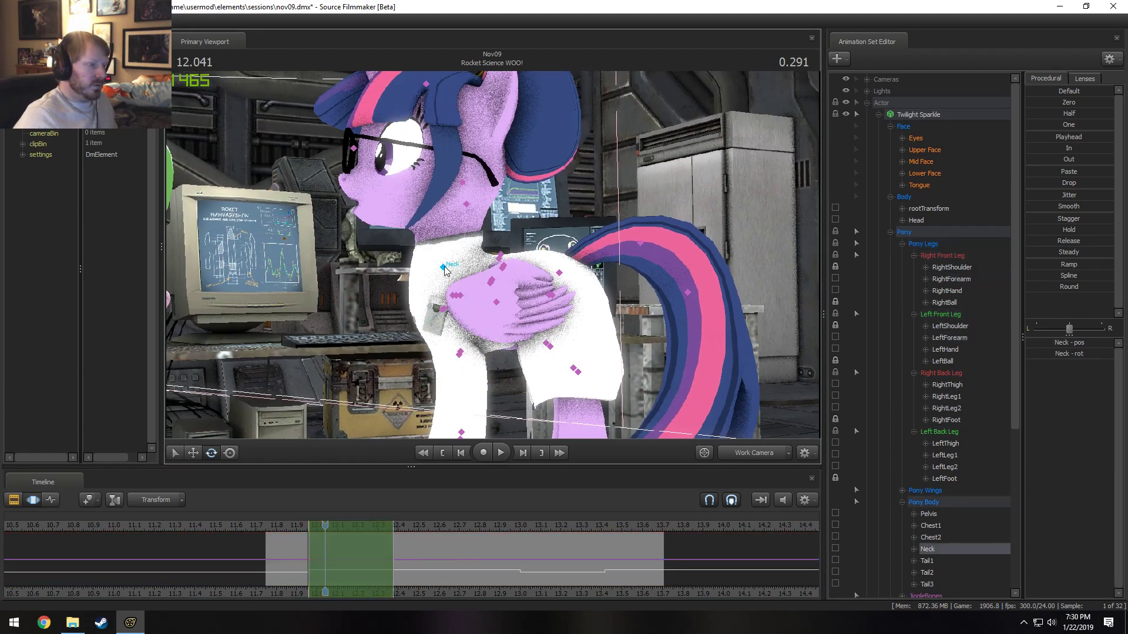
left_click(454, 299)
left_click(462, 302, "ctrl")
left_click_drag(462, 302, 511, 304, "alt")
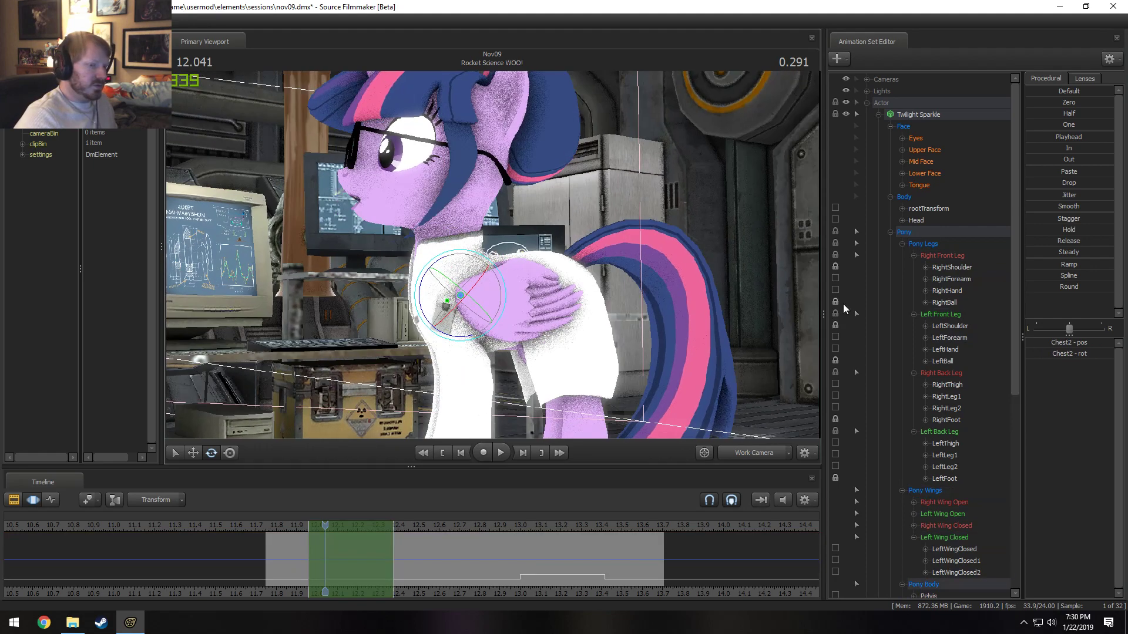
left_click(902, 490)
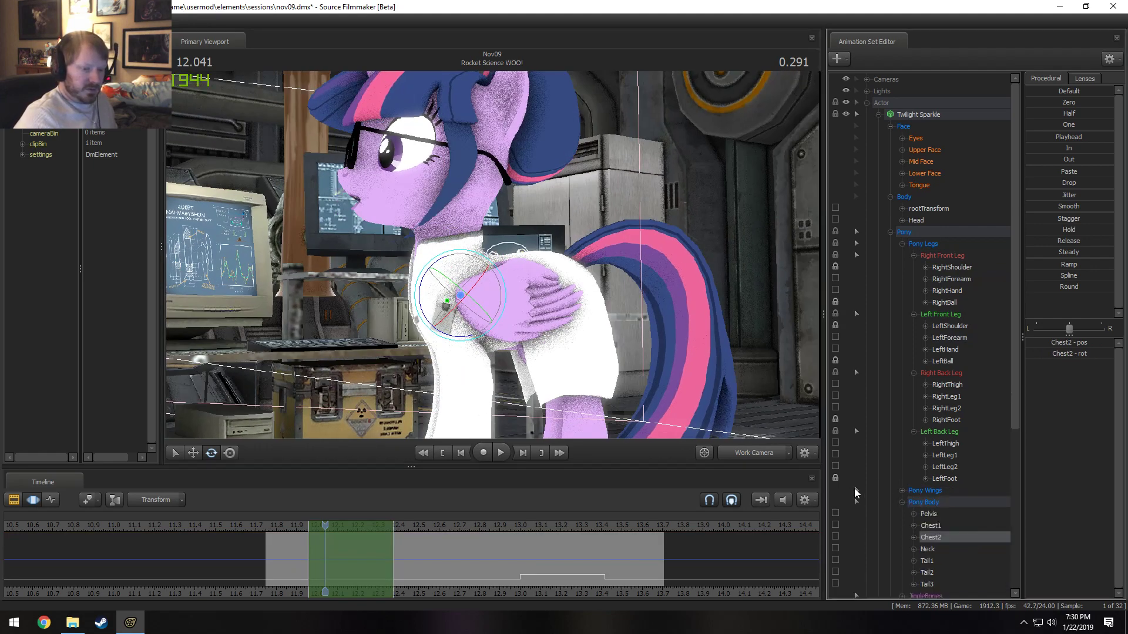
key("ctrl")
left_click(468, 291, "ctrl")
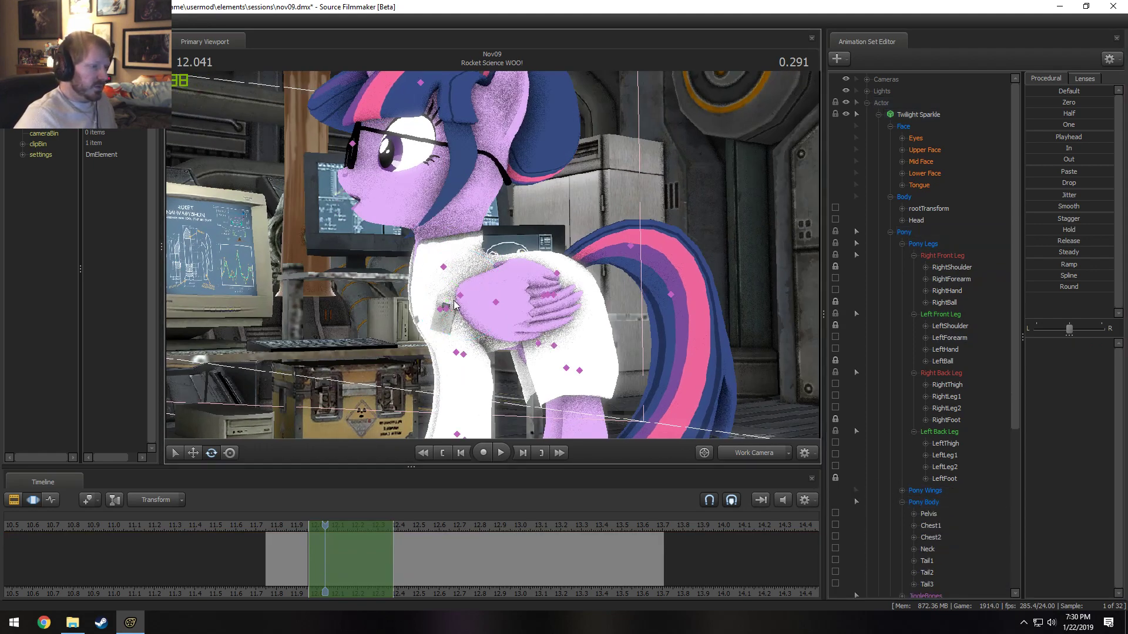
left_click(460, 296, "ctrl")
mouse_move(440, 263)
left_mouse_down()
mouse_move(440, 226)
mouse_move(450, 240)
mouse_move(467, 214)
left_mouse_up()
left_click(445, 266, "ctrl")
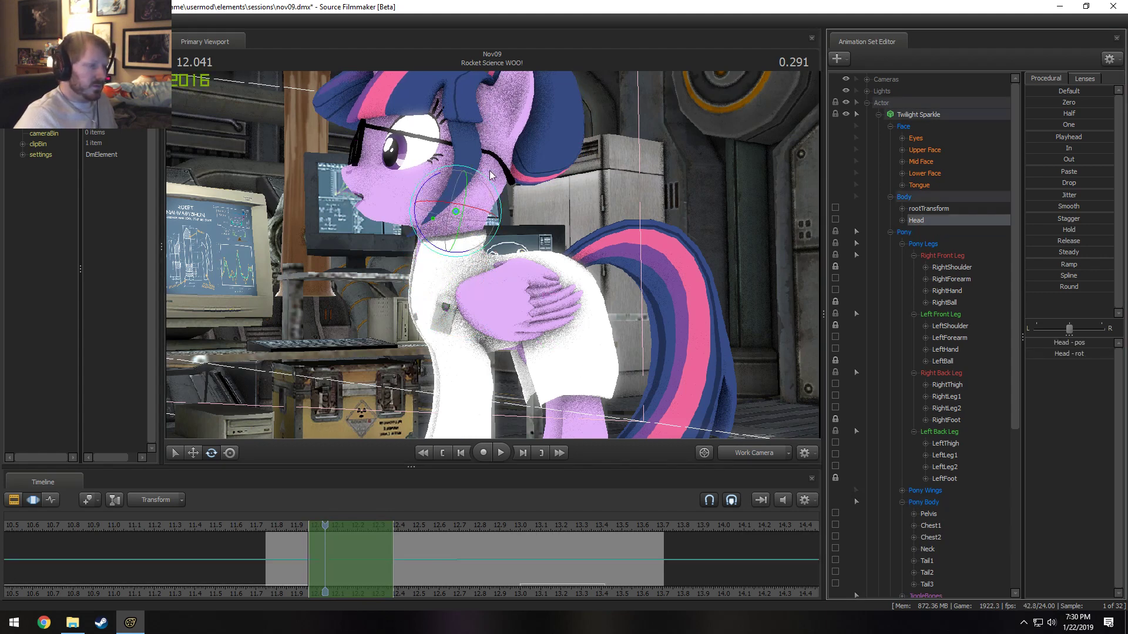
left_click_drag(492, 174, 433, 181)
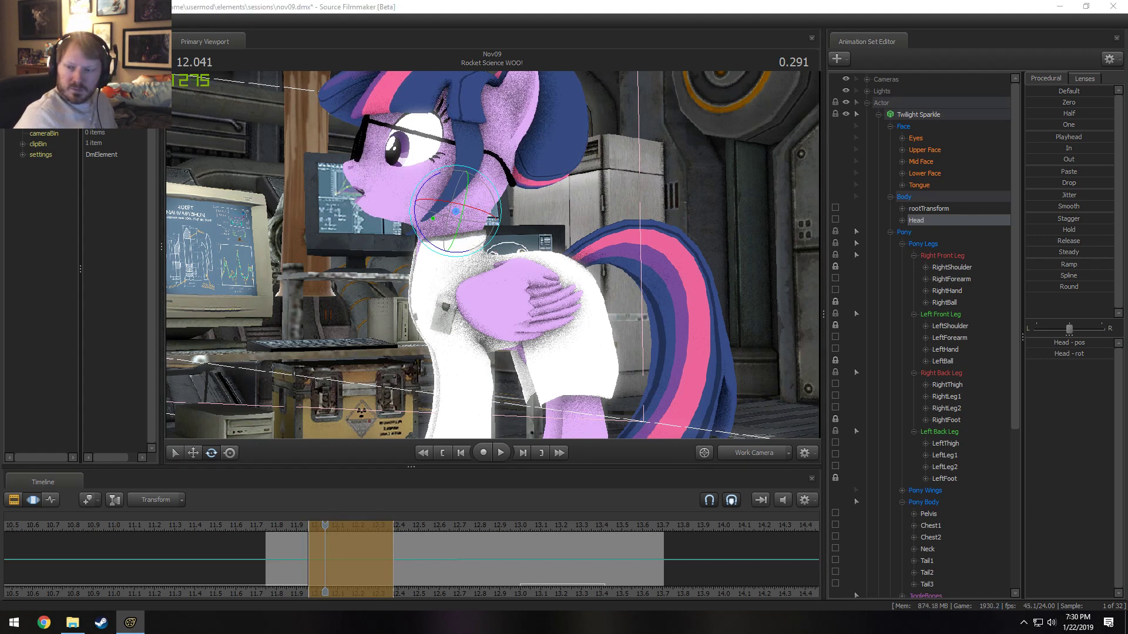
left_click(490, 4)
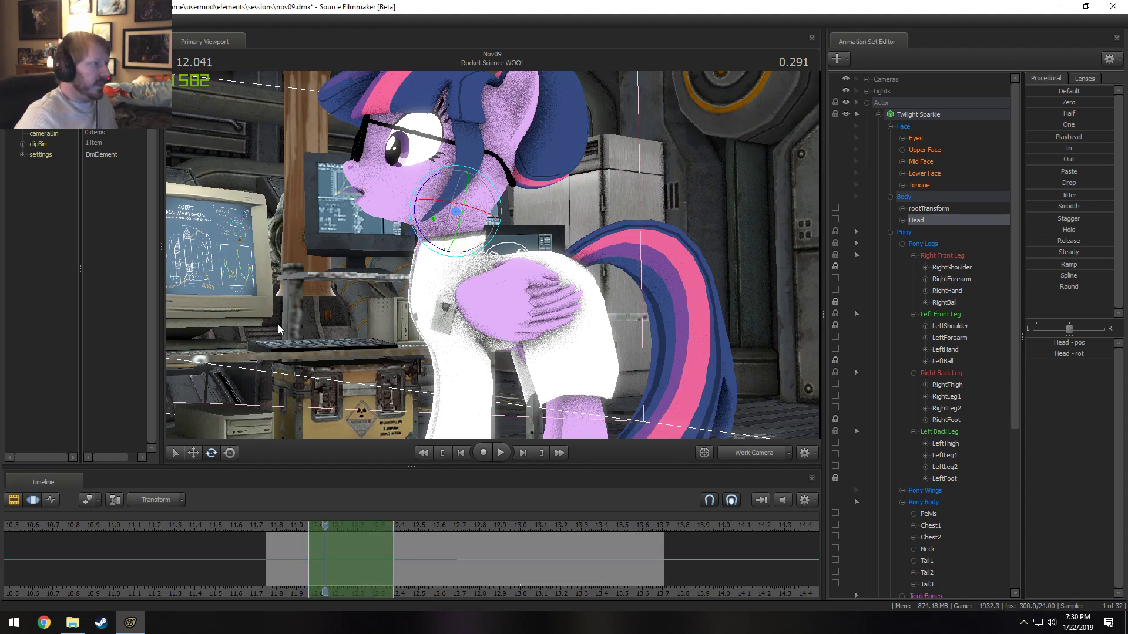
- Preview the adjusted head and body movement around the time selection from the front and the side
key("a")
left_click_drag(279, 330, 400, 346)
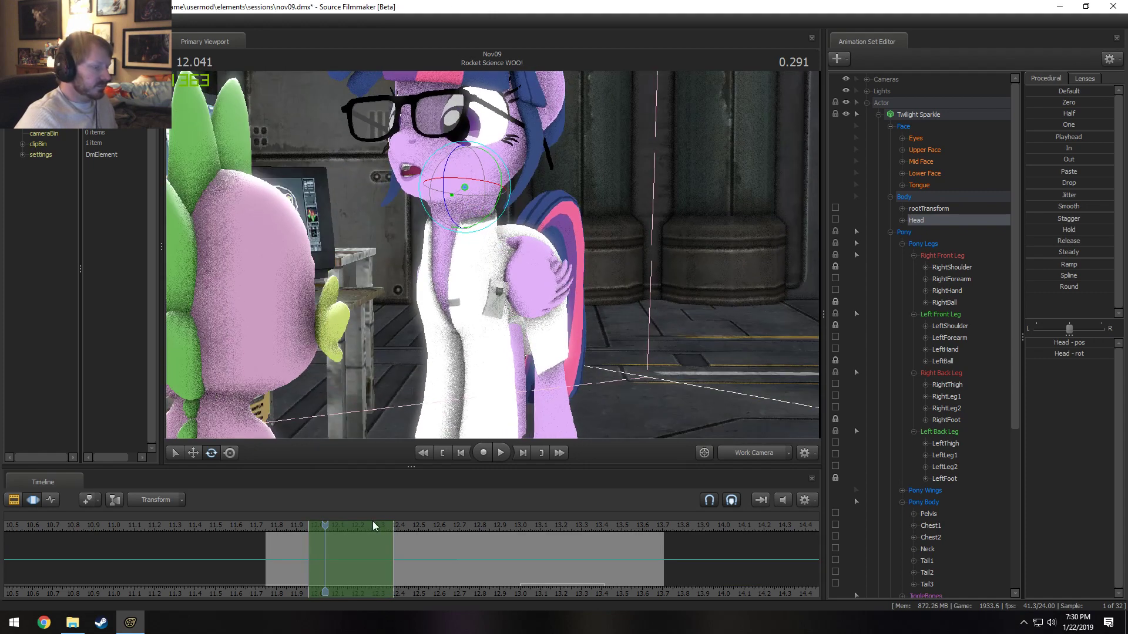
left_click(269, 530)
key("space")
key("space")
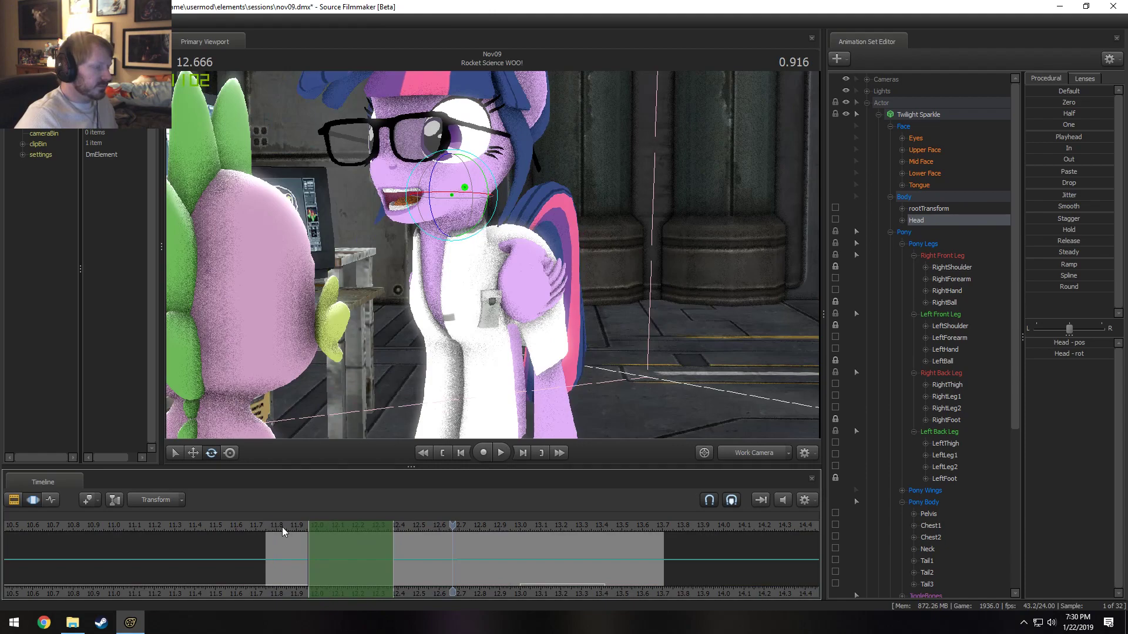
left_click(282, 526)
key("space")
key("d")
left_click_drag(517, 224, 514, 196)
left_click_drag(462, 227, 464, 229)
left_click(268, 529)
key("space")
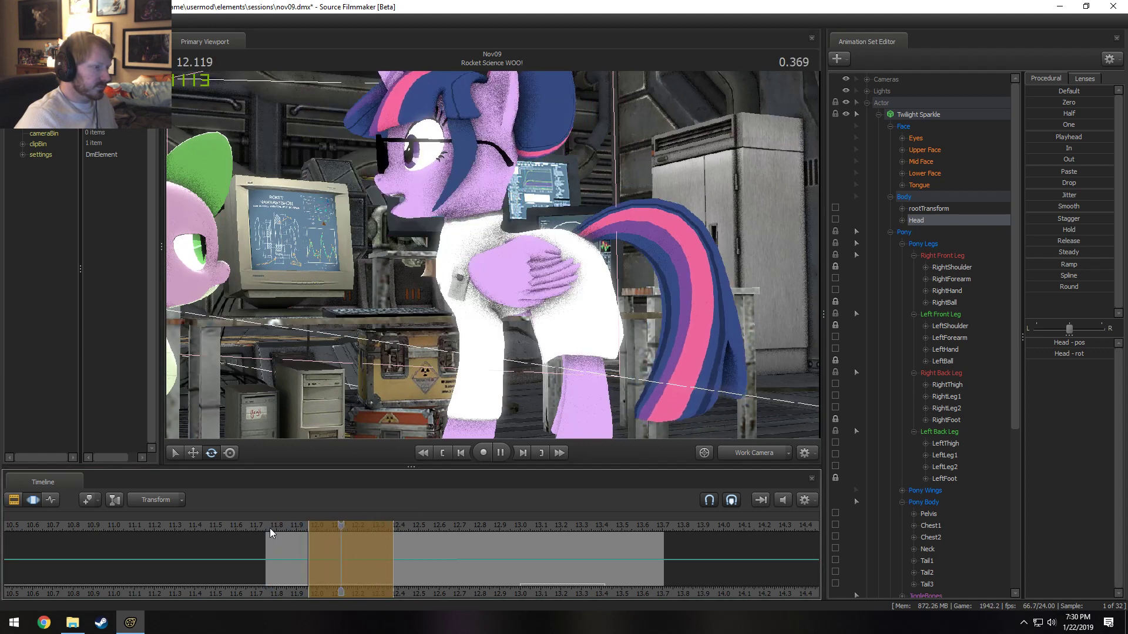
- Rotate the Head bone at 12.125 and preview the motion from 11.833 at a front angle
left_click_drag(280, 527, 342, 544)
left_click(469, 246)
left_click_drag(492, 262, 489, 266)
left_click_drag(457, 191, 522, 207, "ctrl")
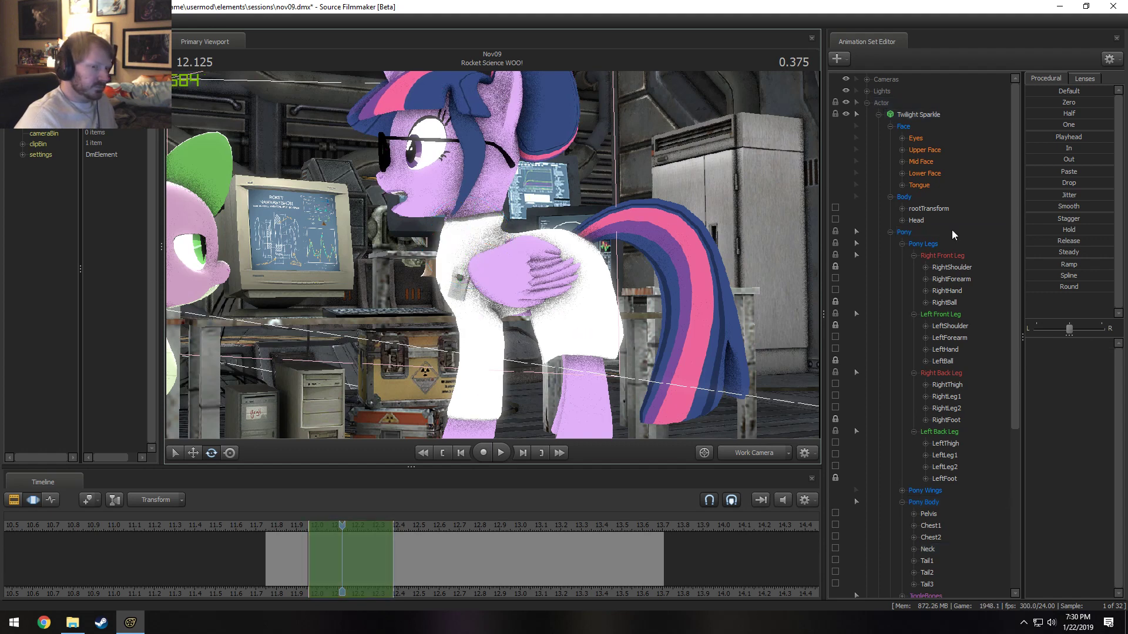
left_click(916, 220)
left_click_drag(498, 242, 386, 383)
left_click(283, 527)
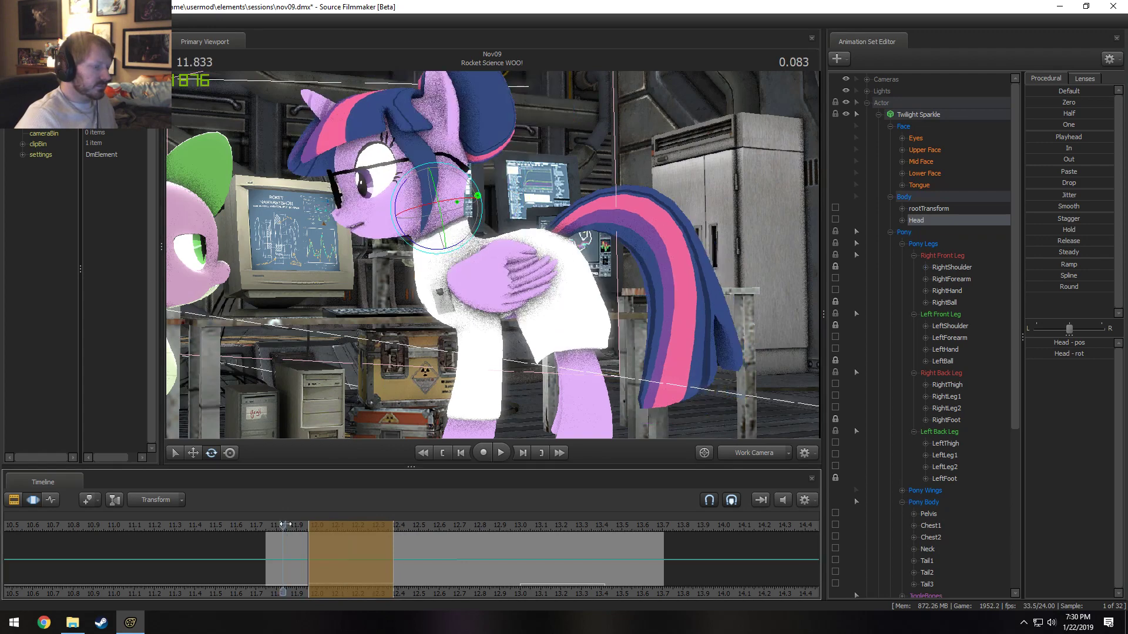
left_click_drag(525, 237, 622, 237, "alt")
key("space")
key("space")
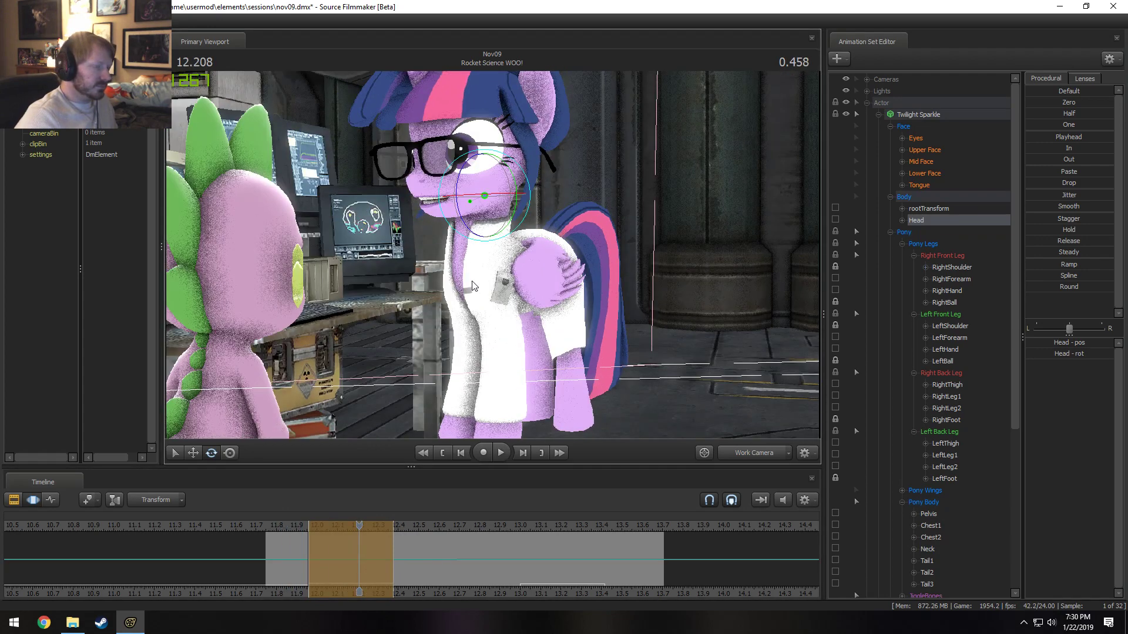
- Rotate the Neck bone and then the Head bone at 12.208 to turn Twilight Sparkle's face toward Spike
left_click_drag(472, 282, 544, 281, "alt")
left_click(481, 245, "ctrl")
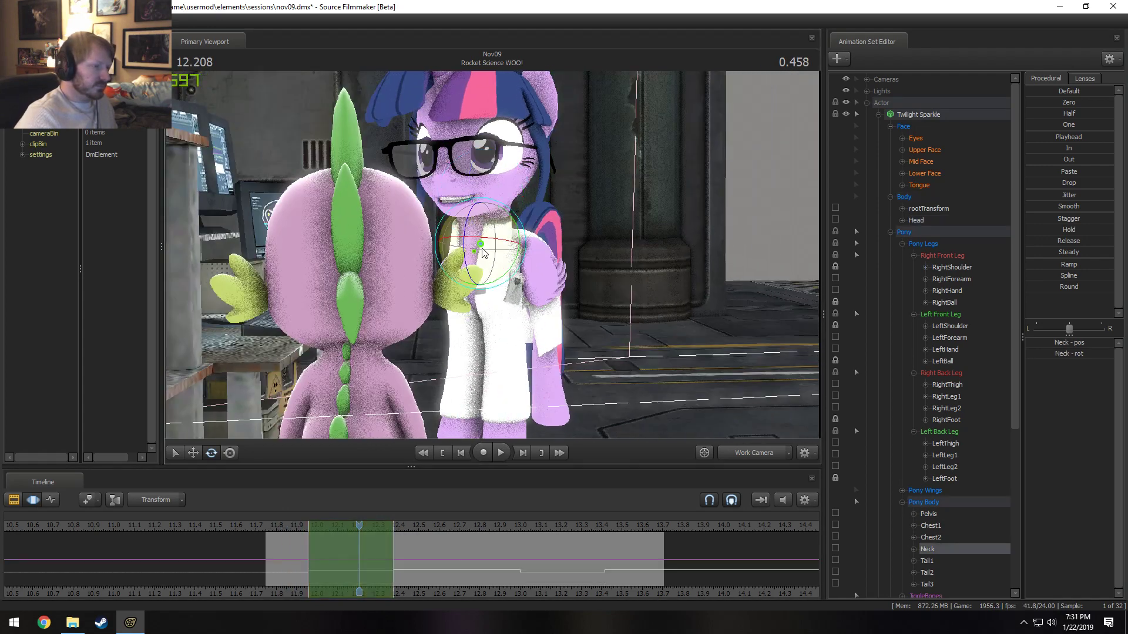
left_click_drag(483, 253, 488, 254)
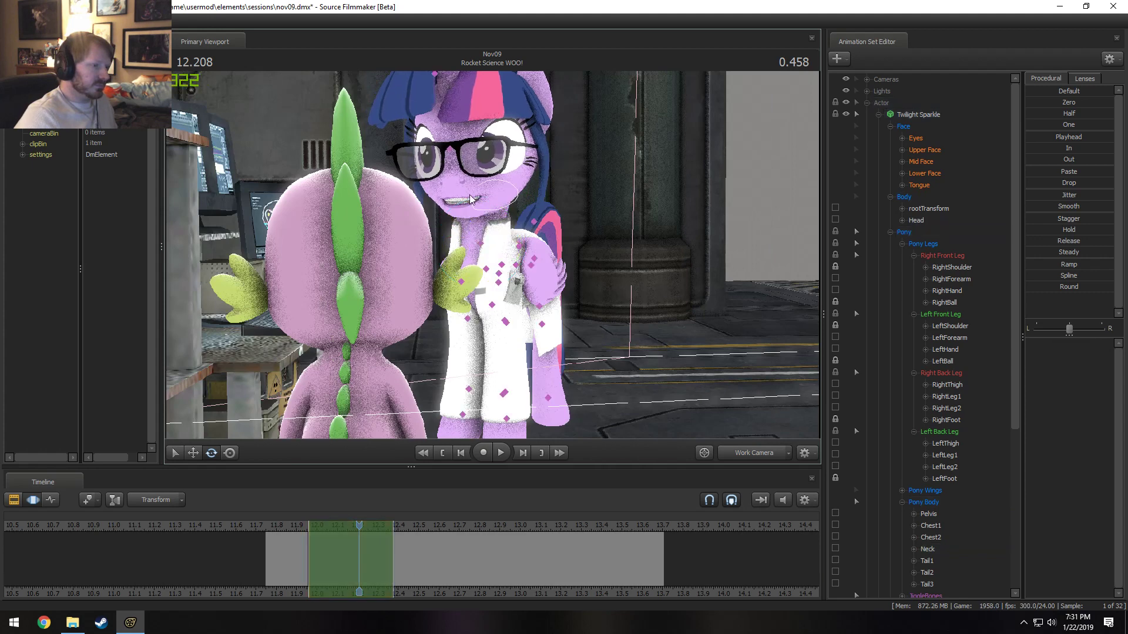
left_click(932, 212)
left_click(916, 220)
mouse_move(494, 189)
left_mouse_down()
mouse_move(500, 170)
mouse_move(503, 179)
left_mouse_up()
- Select the viewTarget control of Twilight Sparkle's eyes at 12.291 and apply the In procedural preset to it
left_click(918, 139)
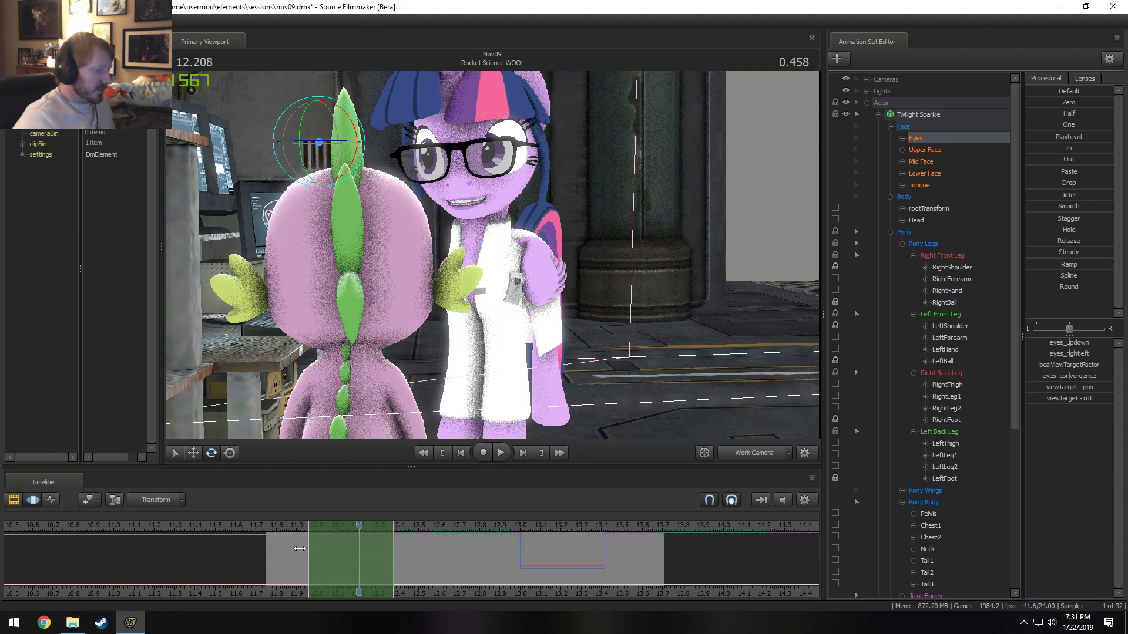
key("Right")
key("Right")
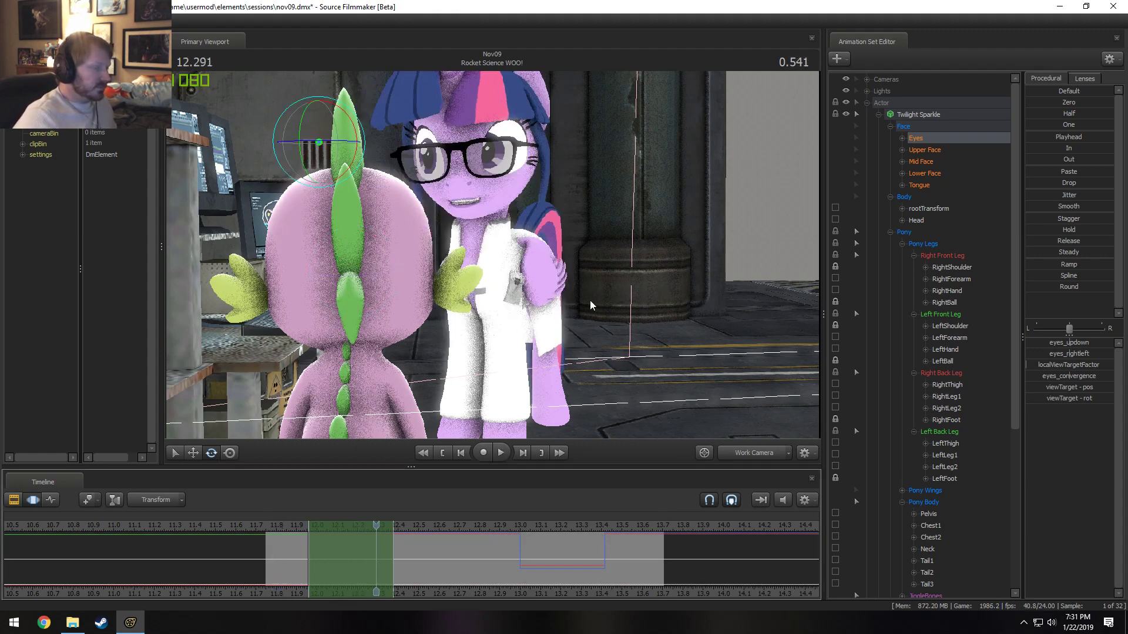
left_click(902, 138)
left_click(945, 197)
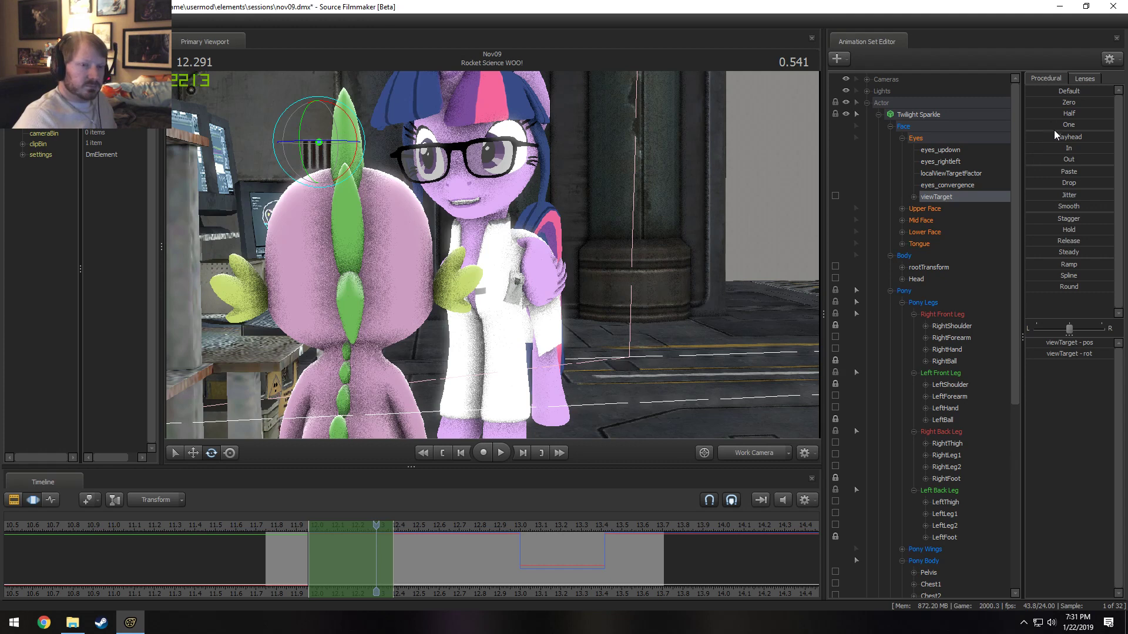
left_click(1059, 150)
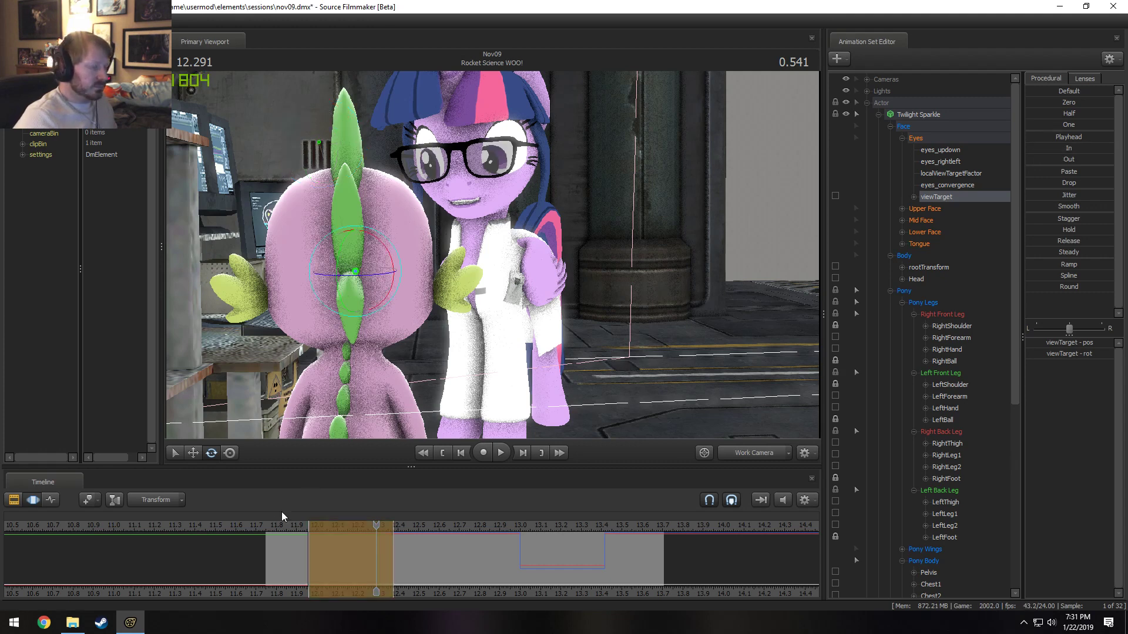
- Preview the head turn and gaze from about 11.8 through the work camera and the main camera
left_click(273, 526)
key("space")
key("space")
key("space")
key("space")
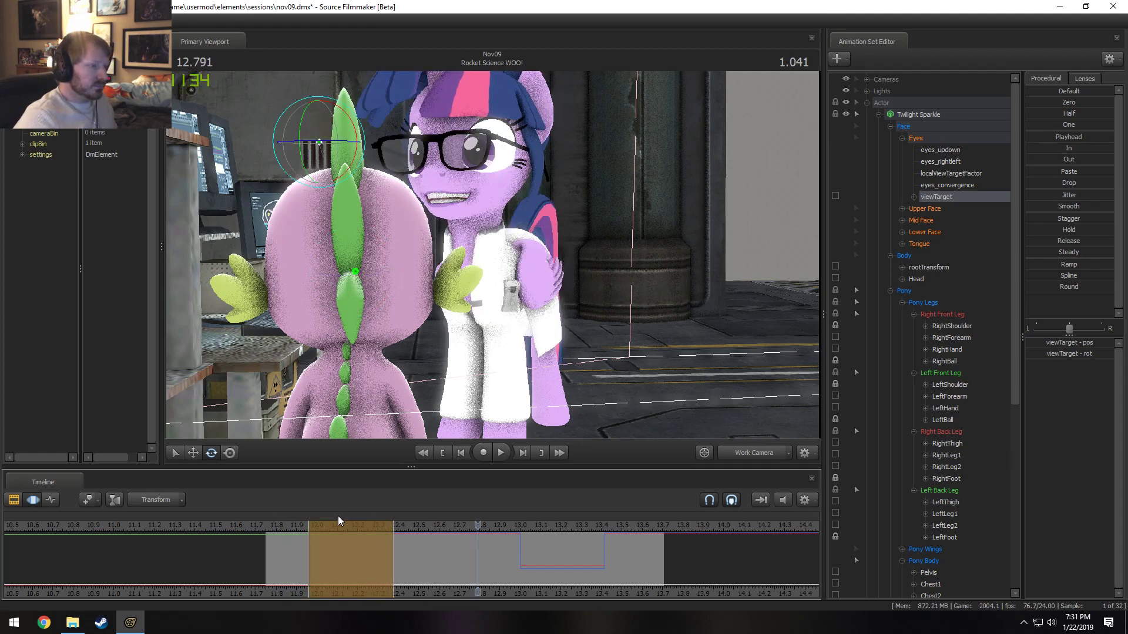
left_click(307, 528)
key("space")
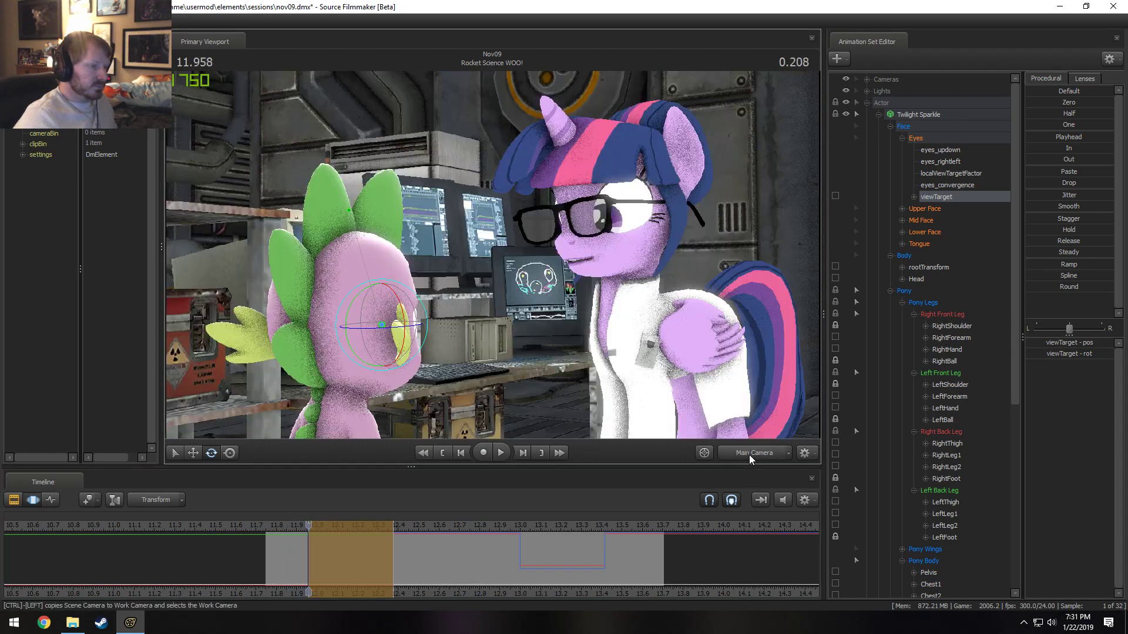
left_click(273, 529)
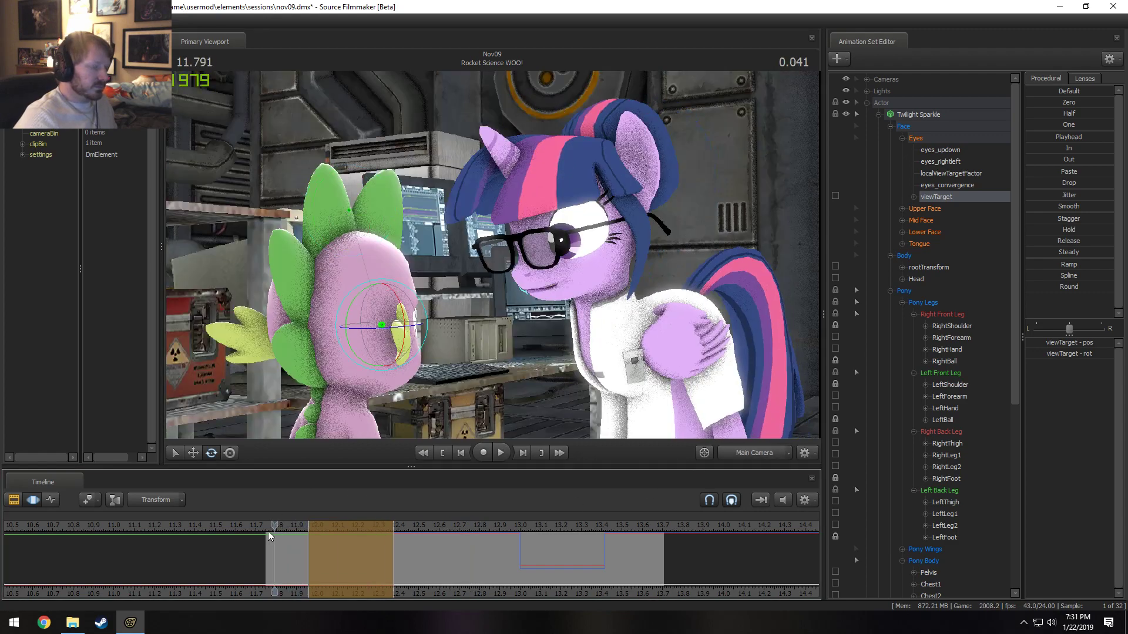
key("space")
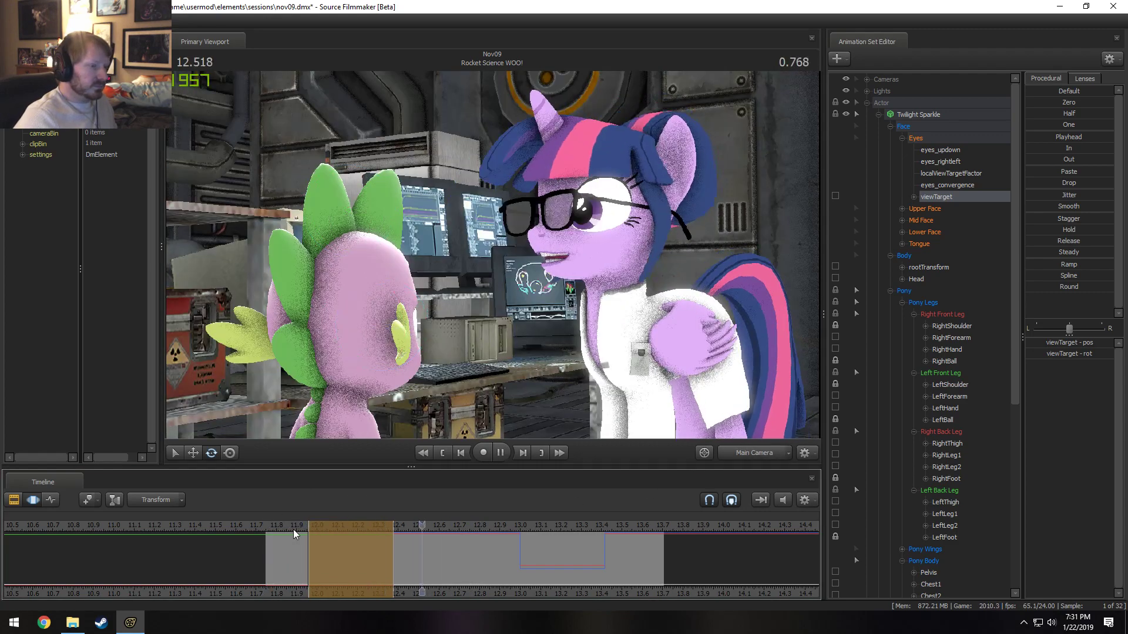
left_click_drag(287, 523, 374, 524)
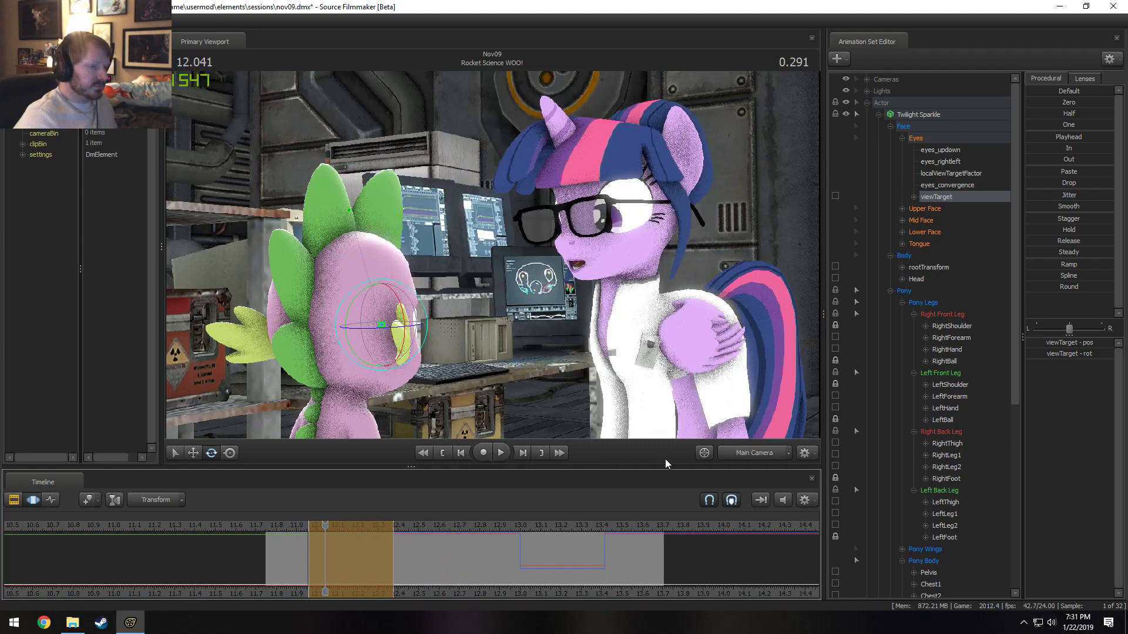
key("space")
- Return to the work camera, shift the time selection to about 12.4 to 13.0, and preview the body from the side
left_click(732, 457)
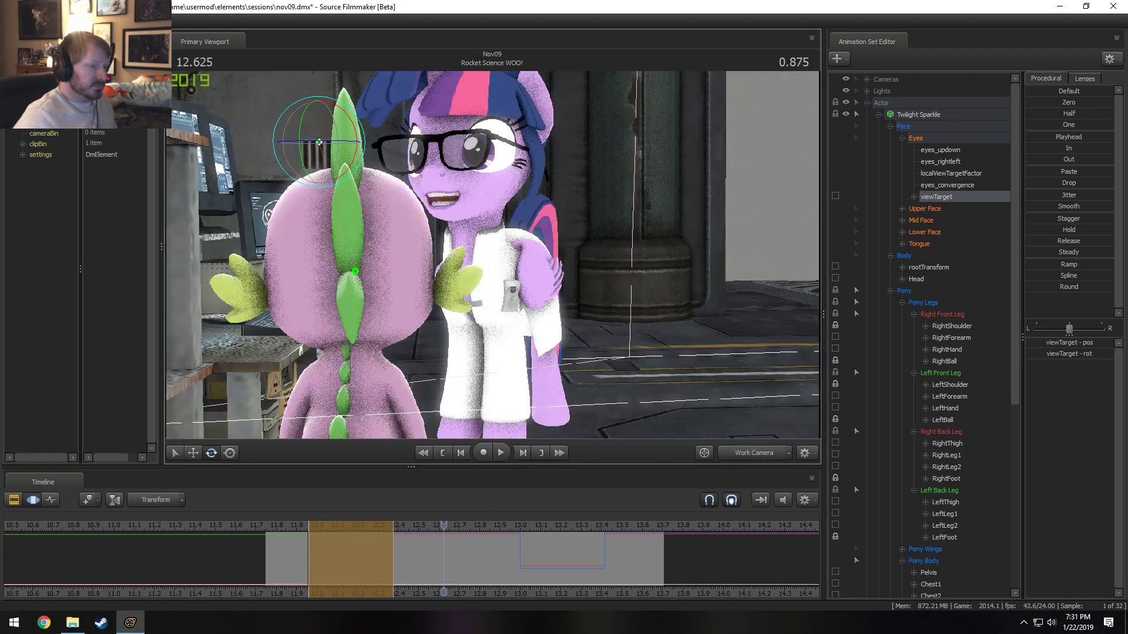
left_click_drag(492, 255, 453, 351)
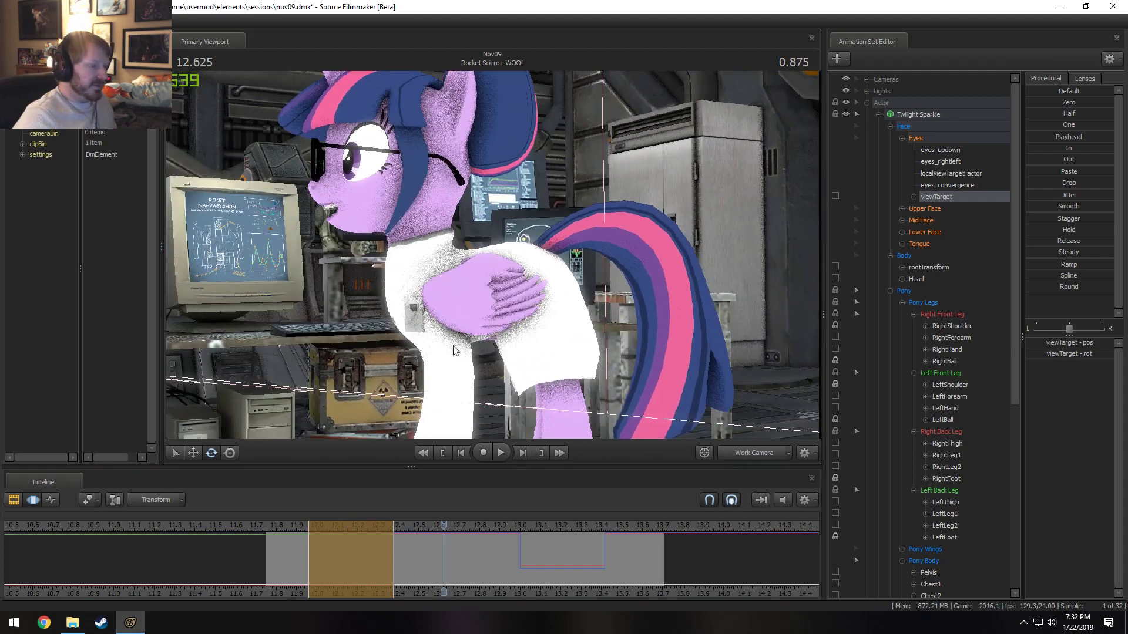
left_click(390, 556)
left_click_drag(393, 562, 518, 572, "shift")
left_click_drag(492, 255, 489, 259)
left_click_drag(507, 401, 484, 416)
key("space")
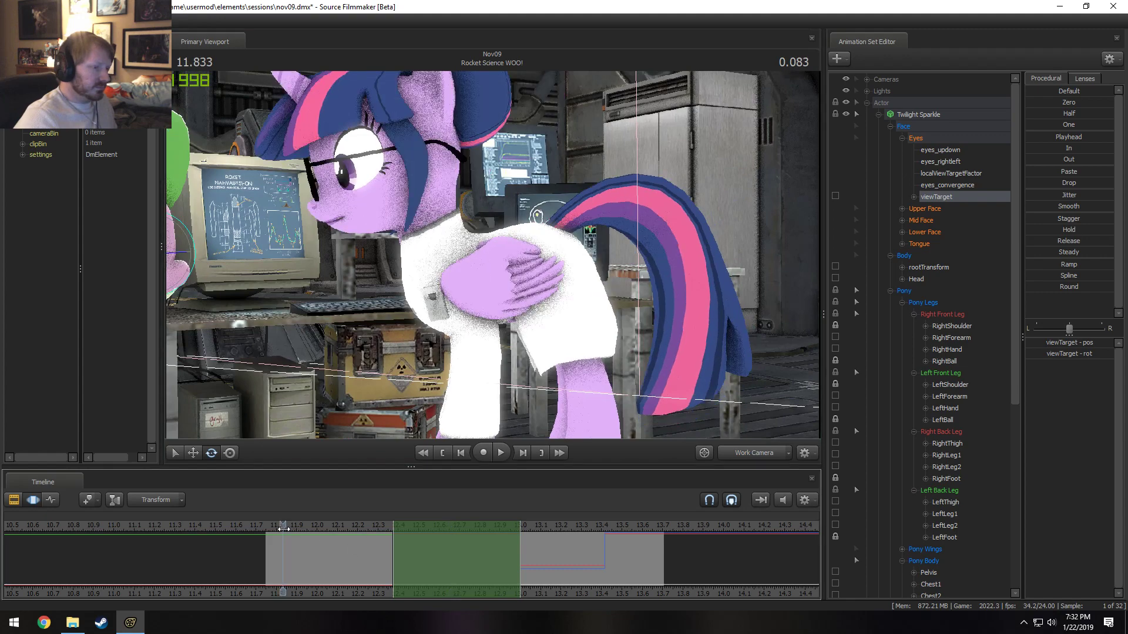
left_click_drag(531, 352, 536, 376)
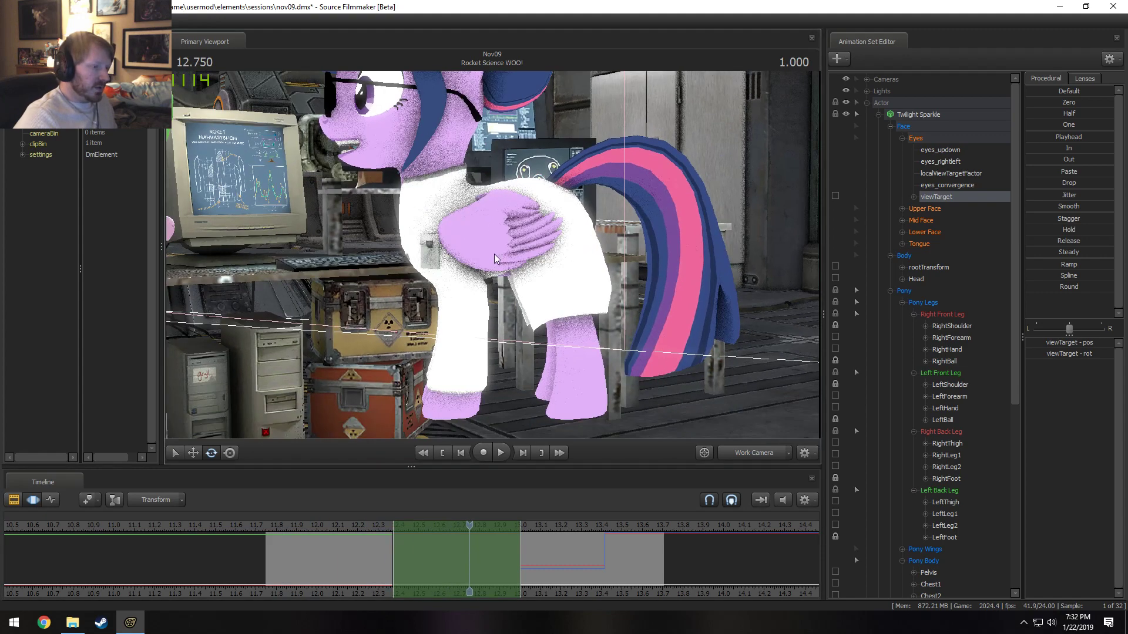
- Move the Pelvis bone at 12.750 and preview the body shift
left_click(534, 221)
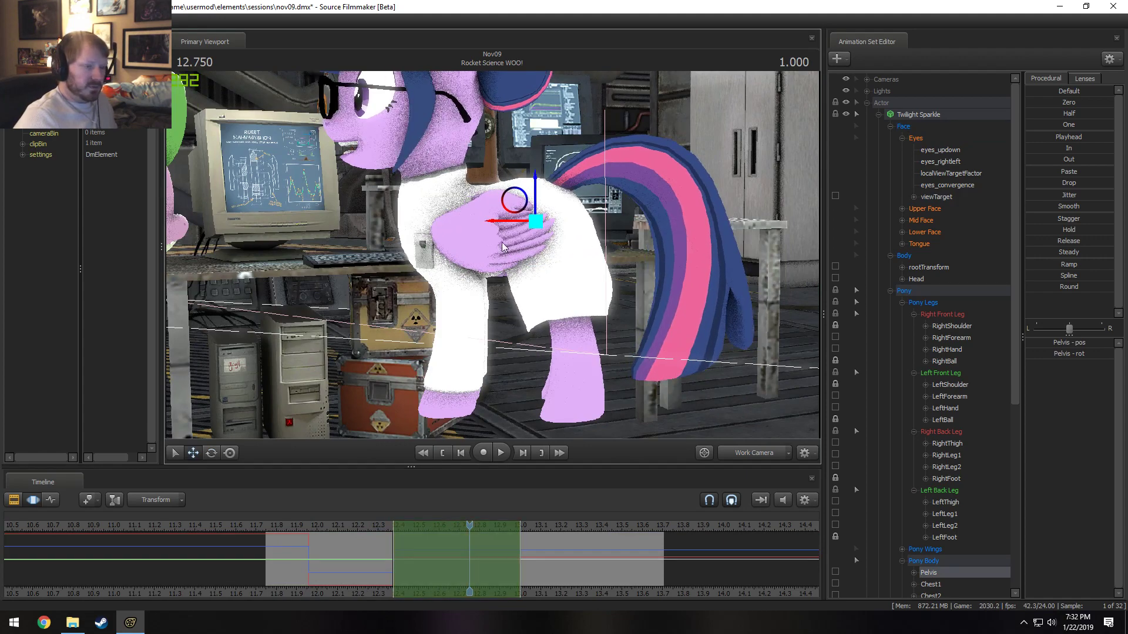
left_click_drag(523, 200, 510, 295)
left_click_drag(510, 295, 509, 320, "alt")
key("space")
key("space")
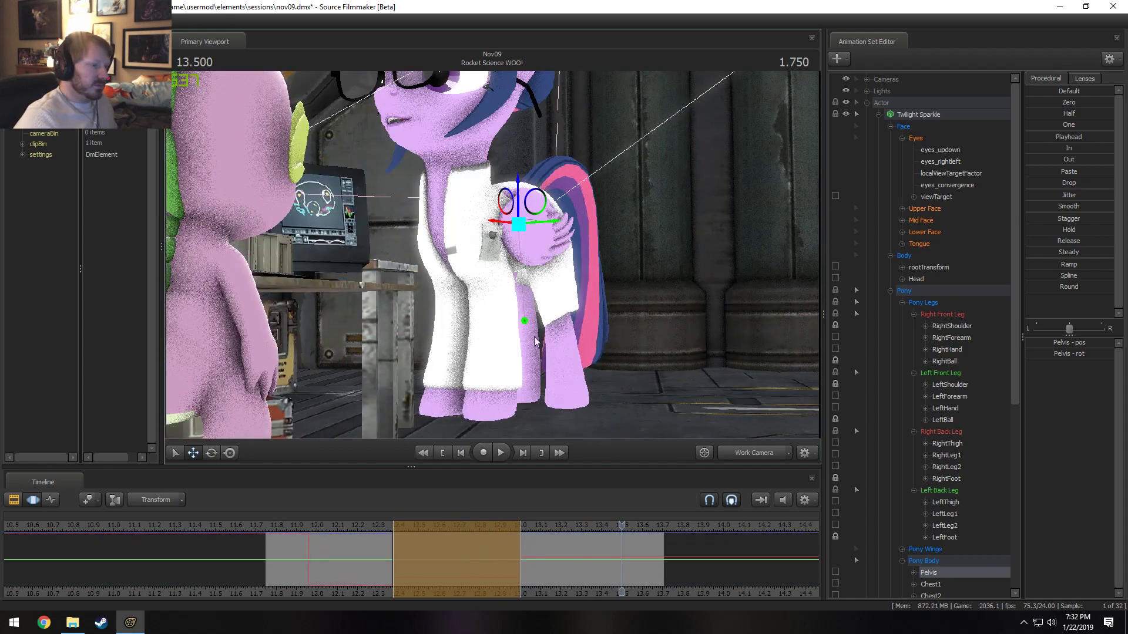
- Preview the body shift from about 12.1 and unlock the RightShoulder and LeftShoulder bones of the front legs
left_click(332, 524)
left_click_drag(486, 368, 464, 273, "alt")
key("space")
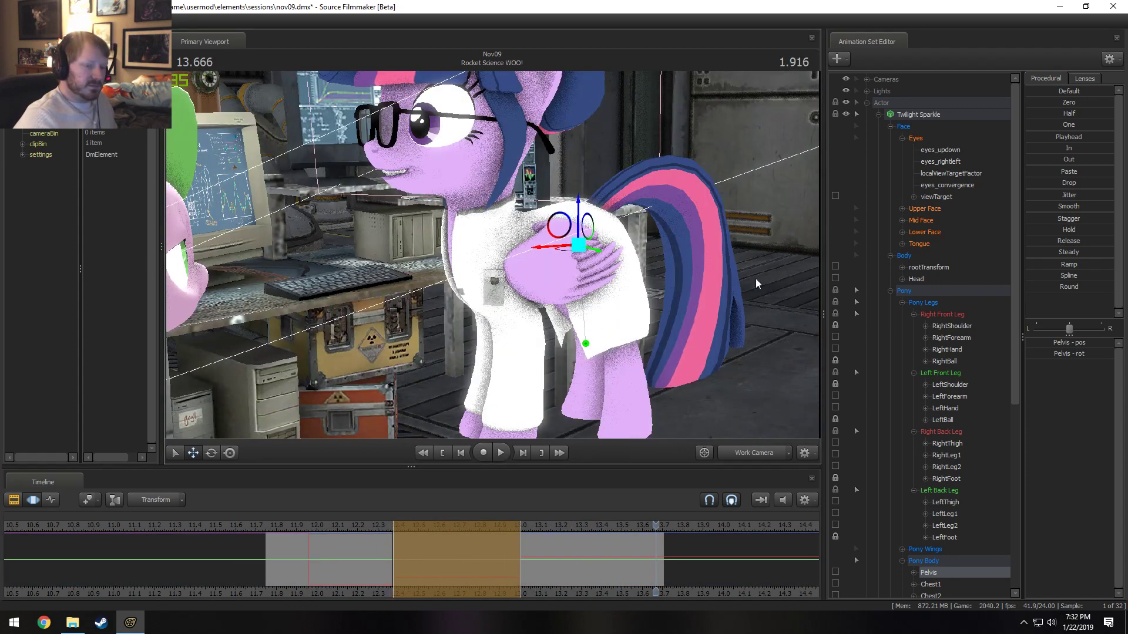
left_click(835, 384)
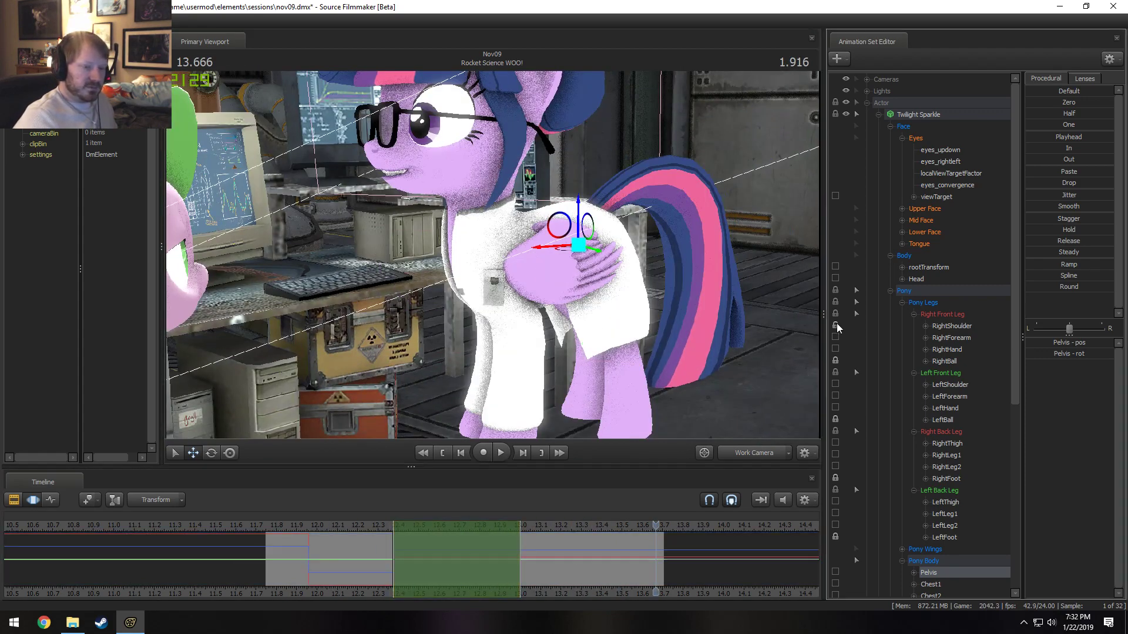
- Rotate and move the Pelvis bone at 12.458 to lower Twilight Sparkle's body
left_click_drag(604, 339, 535, 248, "alt")
key("e")
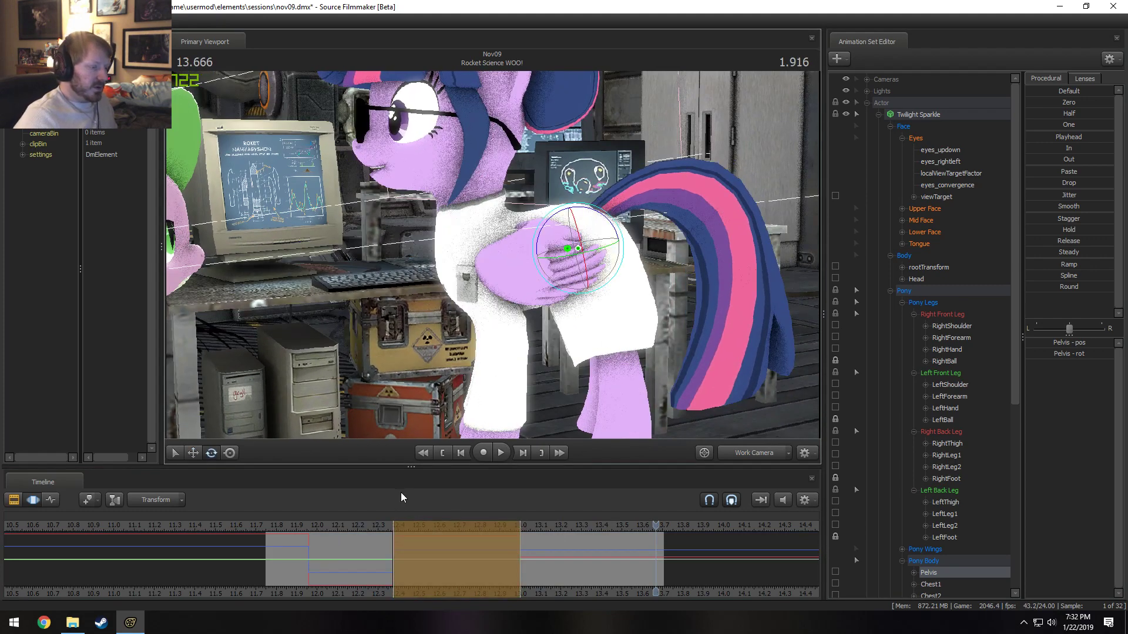
left_click(395, 527)
left_click_drag(395, 527, 410, 527)
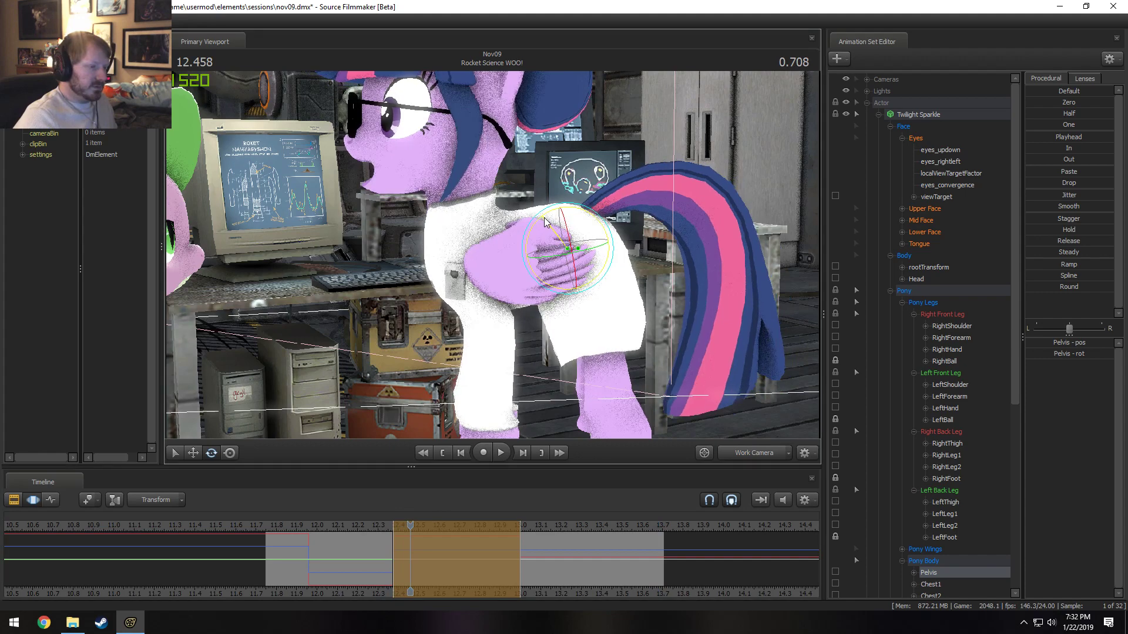
key("w")
left_click_drag(557, 230, 492, 257)
- Rotate both front legs at 12.458 through the left and right Shoulder bones and the left and right Forearm bones
left_click(420, 186, "ctrl")
left_click(421, 187, "ctrl")
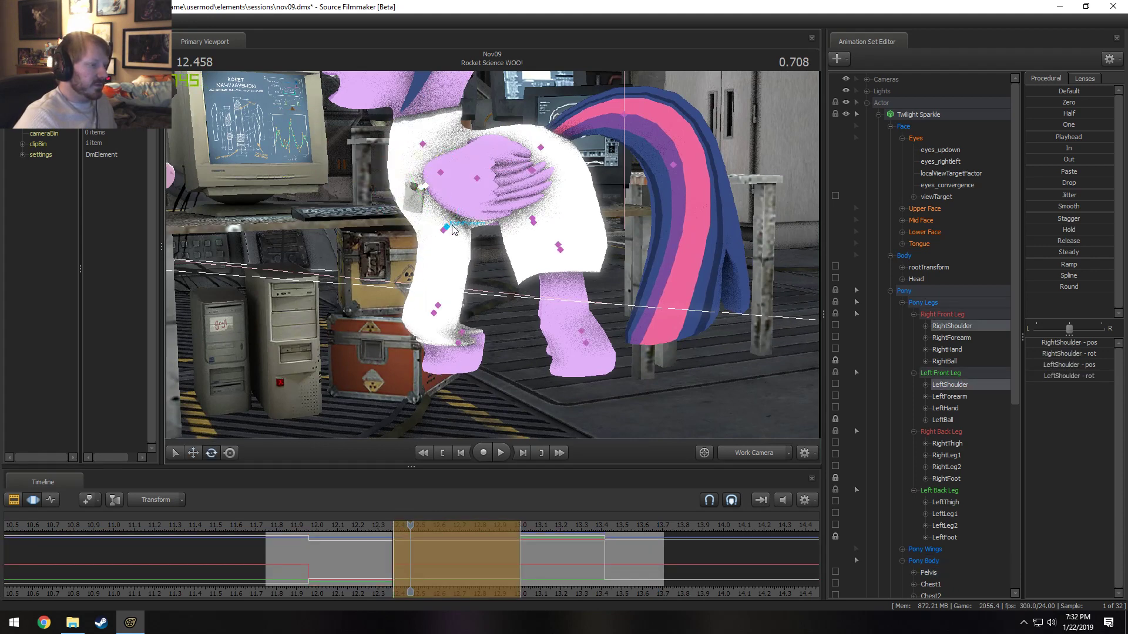
left_click(444, 230, "ctrl")
left_click(443, 230, "ctrl+shift")
left_click_drag(476, 206, 469, 201)
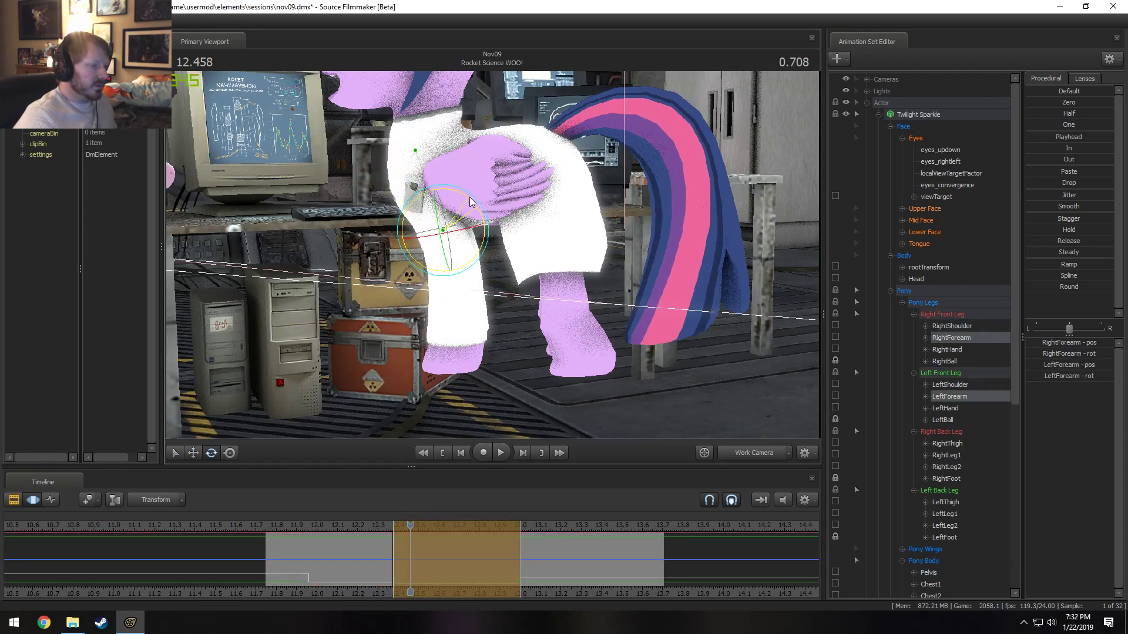
- Adjust both back legs at 12.458 by rotating the LeftLeg2 and RightLeg2 bones together
mouse_move(526, 275)
left_mouse_down("alt")
mouse_move(652, 275)
mouse_move(526, 275)
left_mouse_up("alt")
left_click(531, 171, "ctrl")
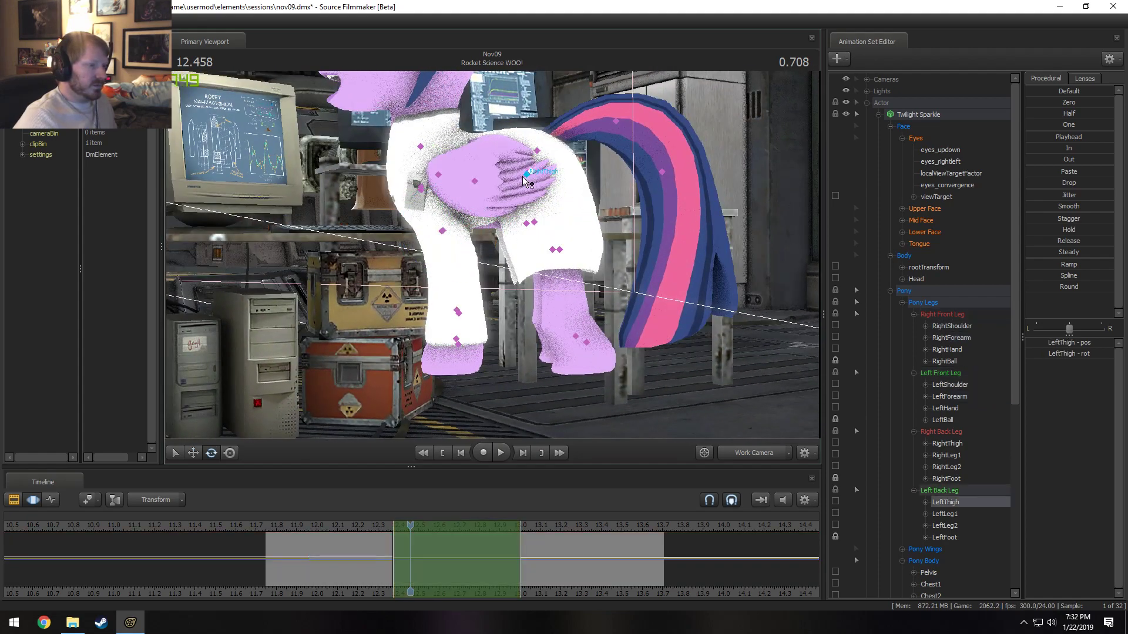
left_click(523, 176, "ctrl+shift")
left_click_drag(524, 177, 574, 166, "alt")
left_click(557, 247)
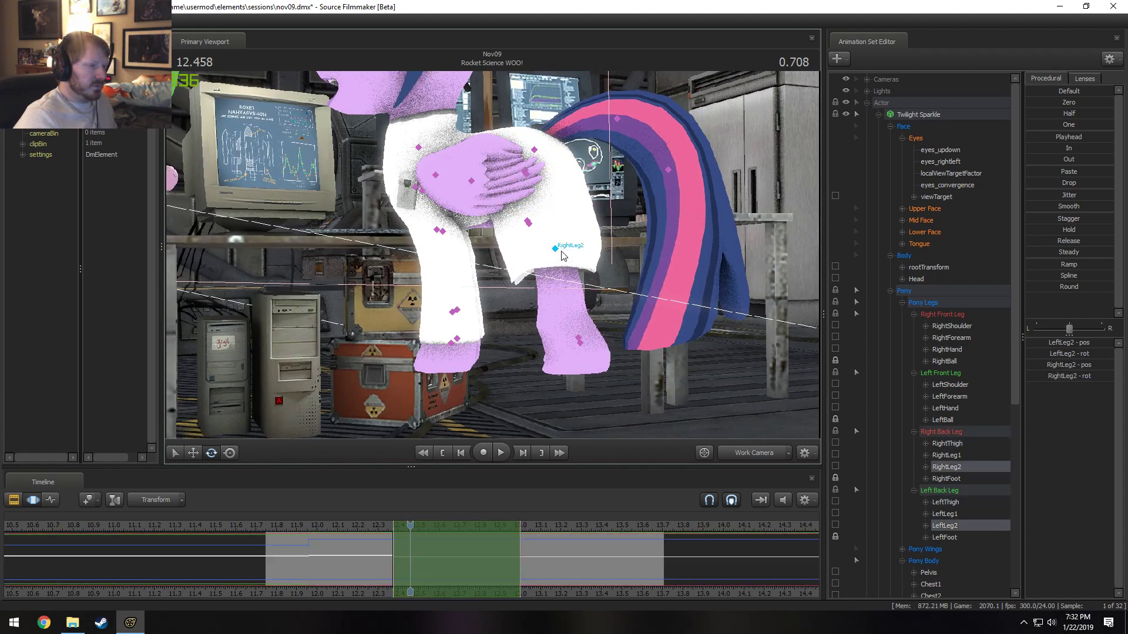
left_click_drag(597, 250, 544, 222)
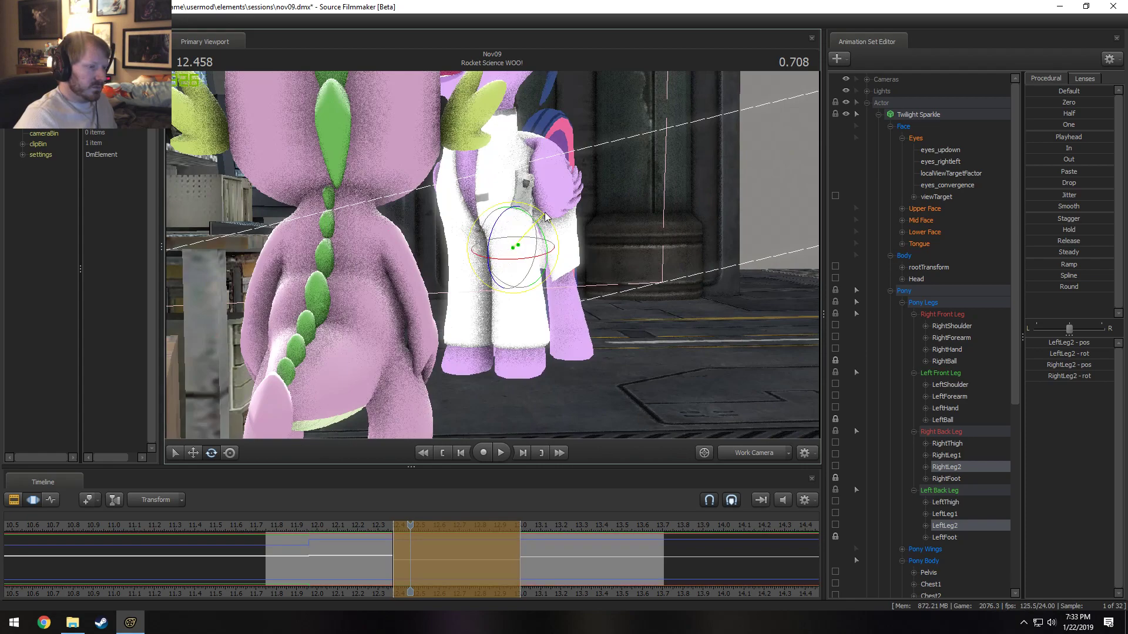
- Preview the adjusted body dip from about 12.25, viewed from the front and from the side
left_click(368, 531)
key("space")
key("space")
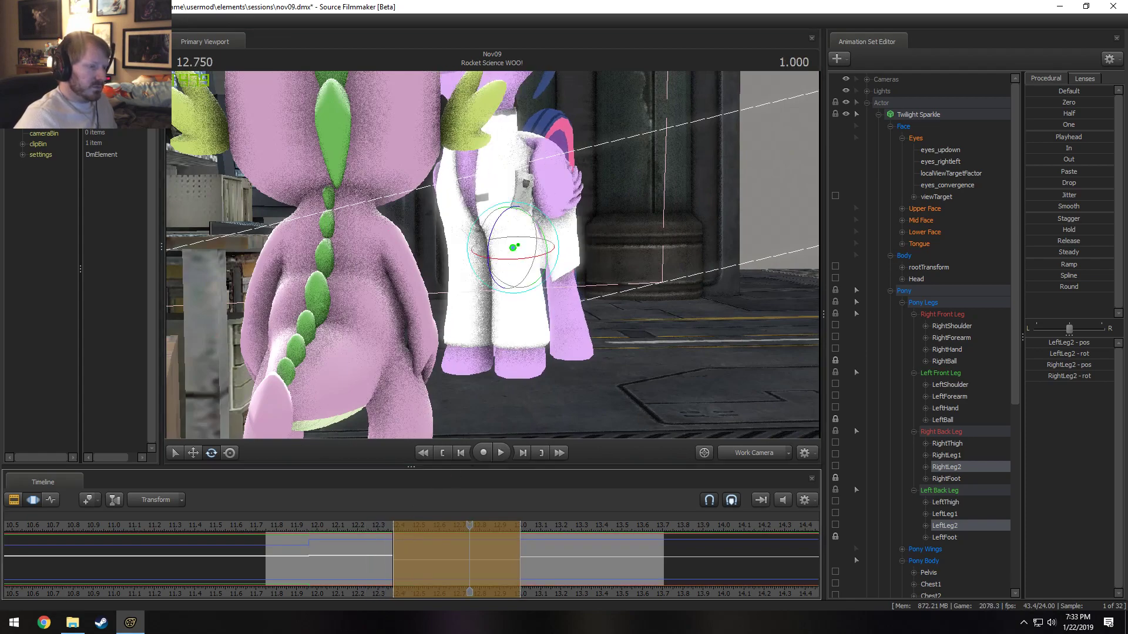
left_click_drag(379, 317, 491, 264, "alt")
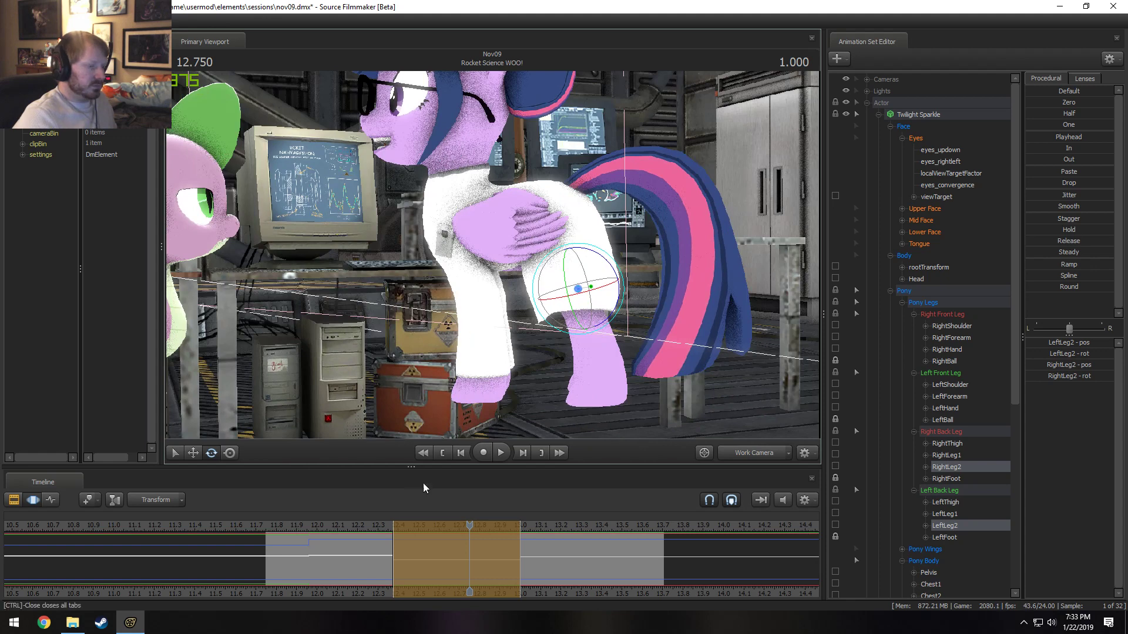
left_click(369, 526)
key("space")
- Lock the Chest2 bone and lower the Pelvis bone at 12.583
left_click_drag(364, 527, 436, 537)
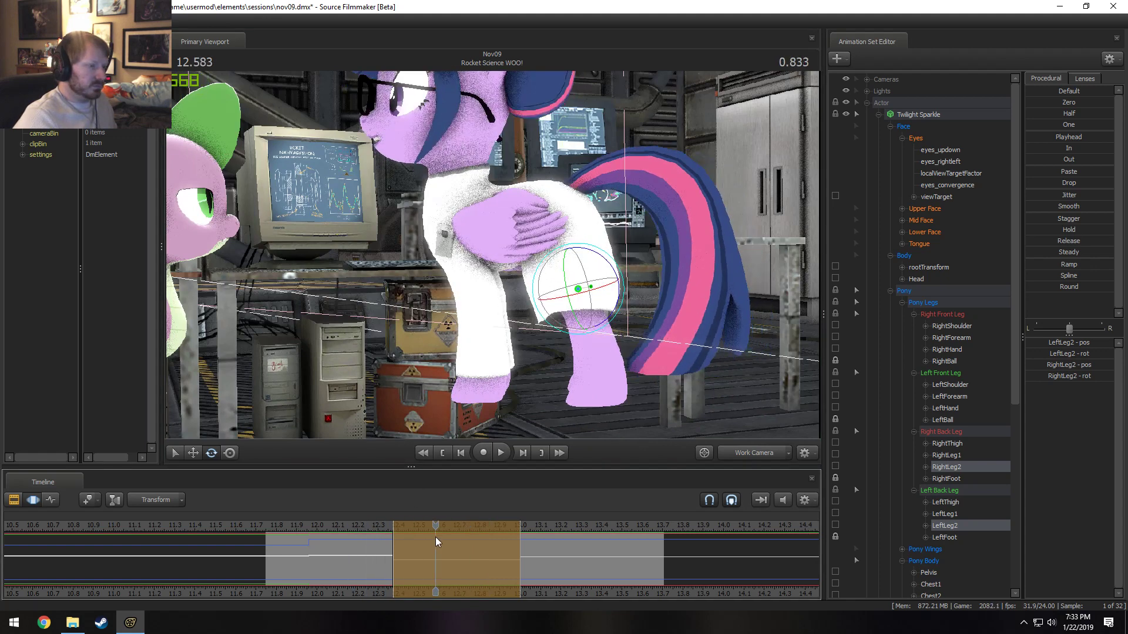
key("ctrl")
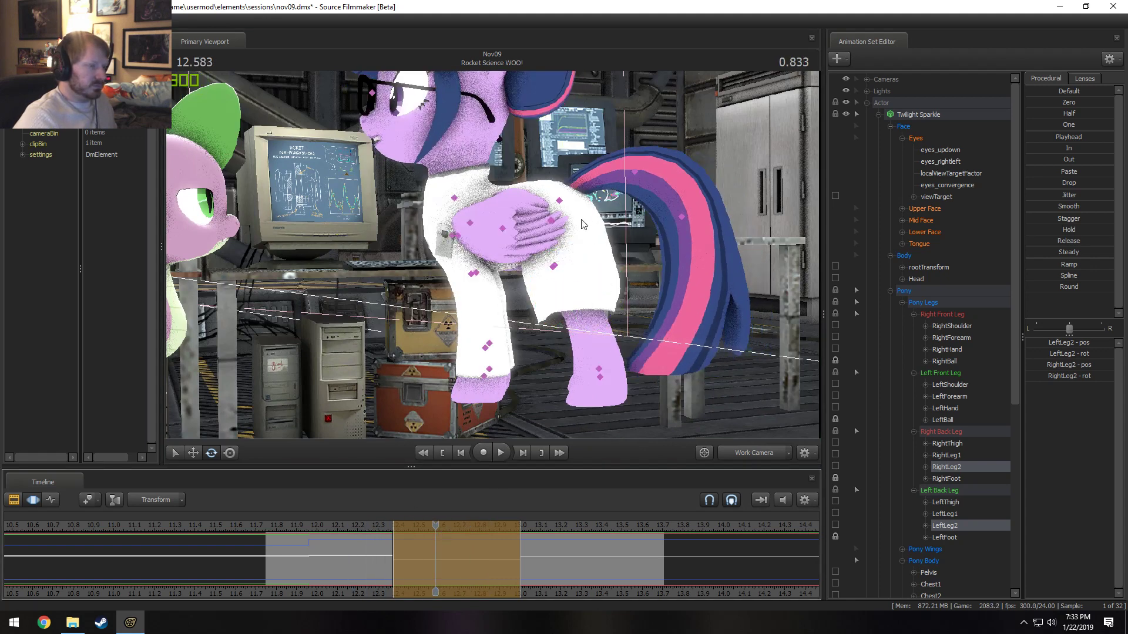
left_click(551, 228, "ctrl")
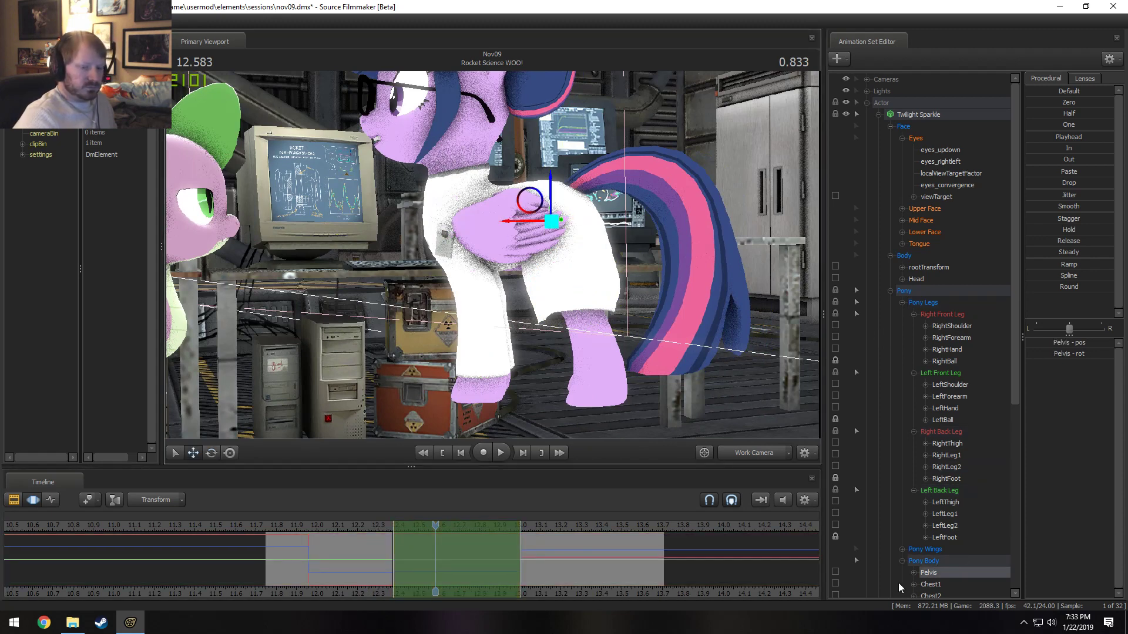
scroll(898, 583, "down", 2)
left_click(836, 525)
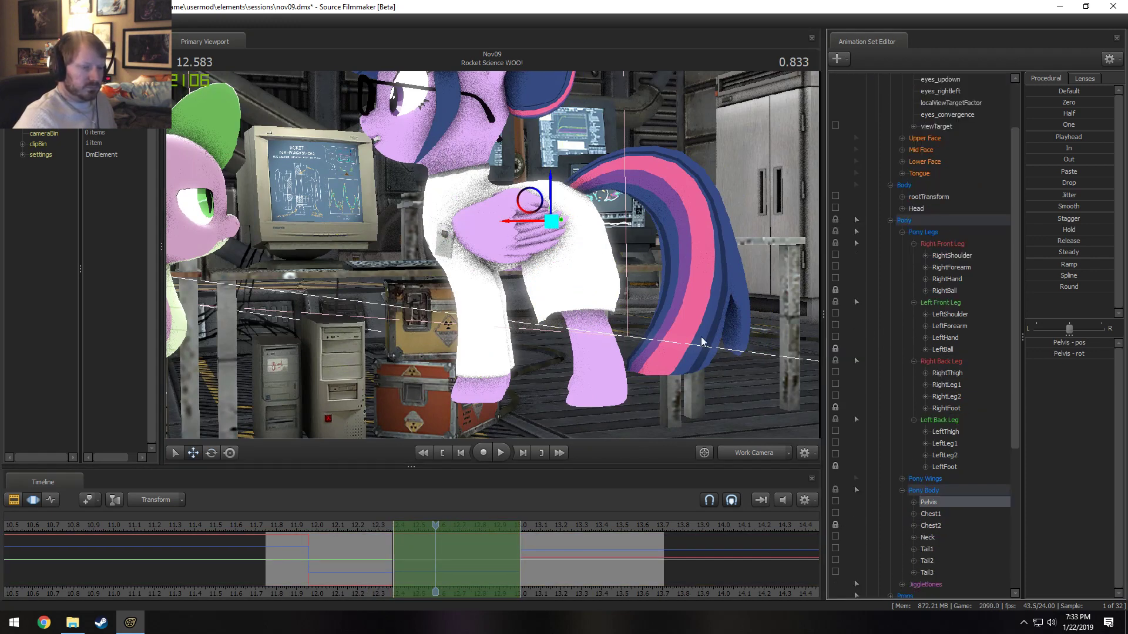
left_click_drag(554, 187, 541, 222)
- Reposition the Chest1 bone at 12.583 to suit the lowered pelvis
key("e")
left_click(504, 235, "ctrl")
key("w")
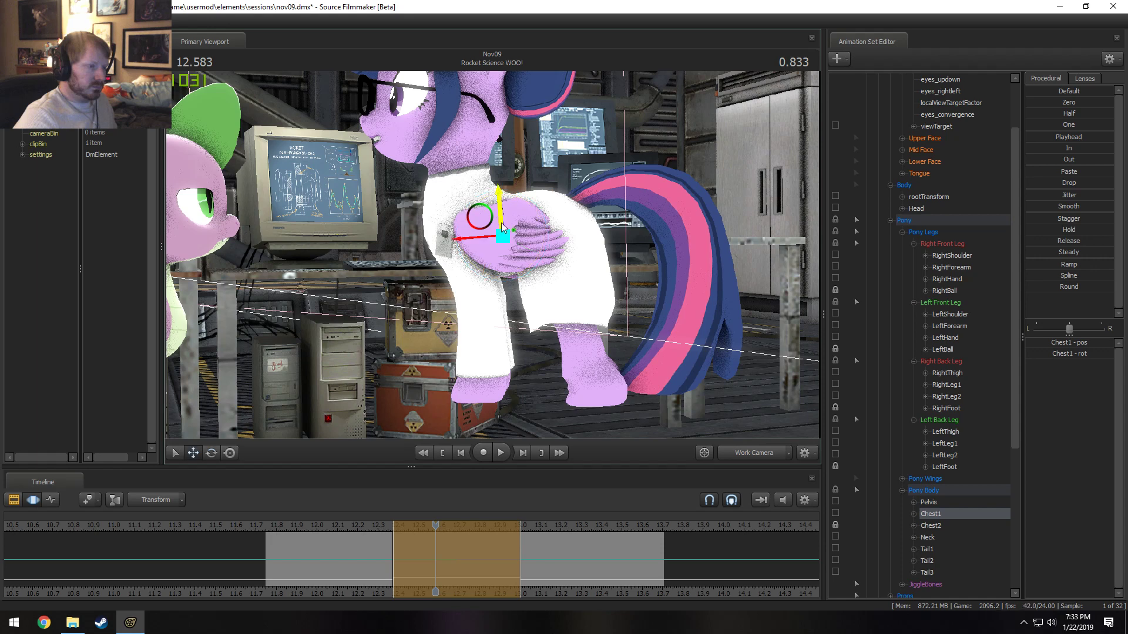
key("ctrl")
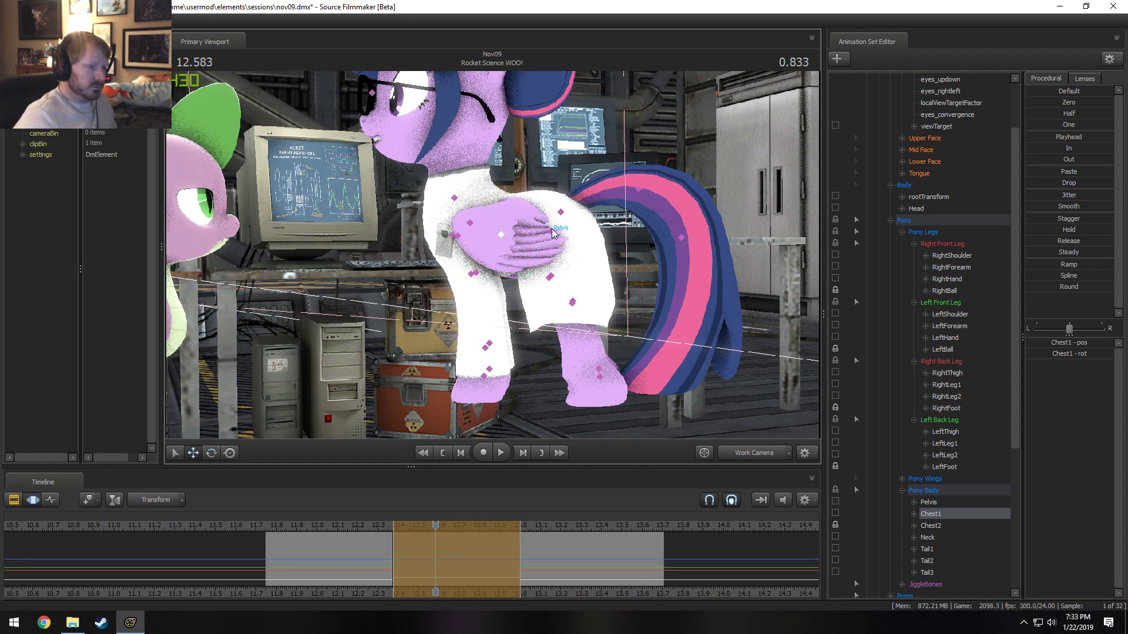
left_click(552, 233, "ctrl")
left_click(553, 233, "ctrl")
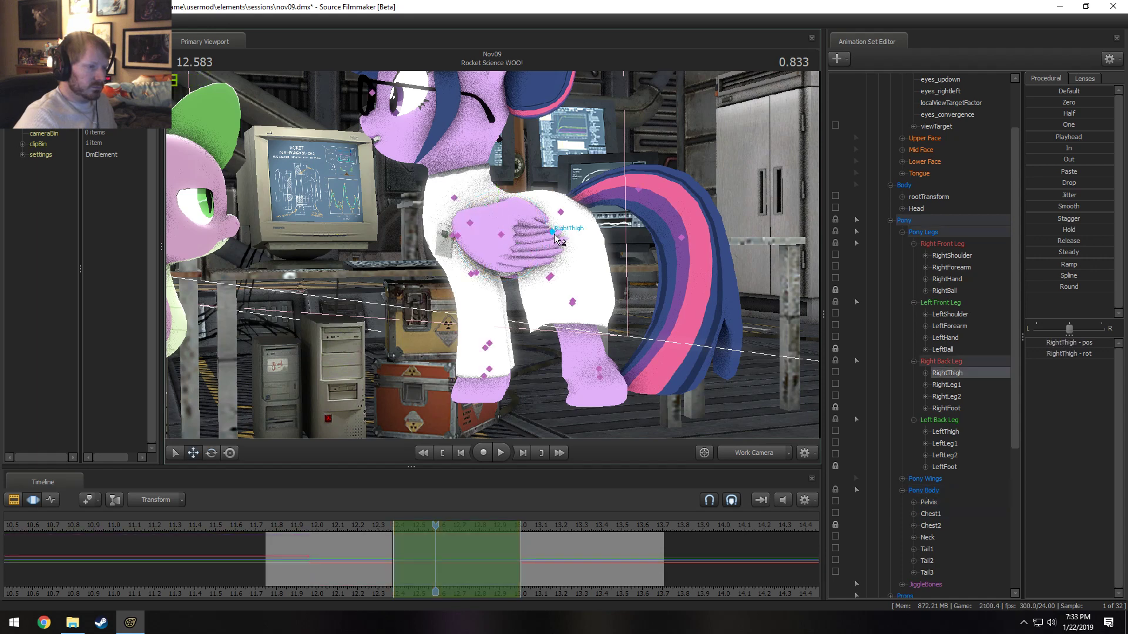
left_click(552, 232, "ctrl+shift")
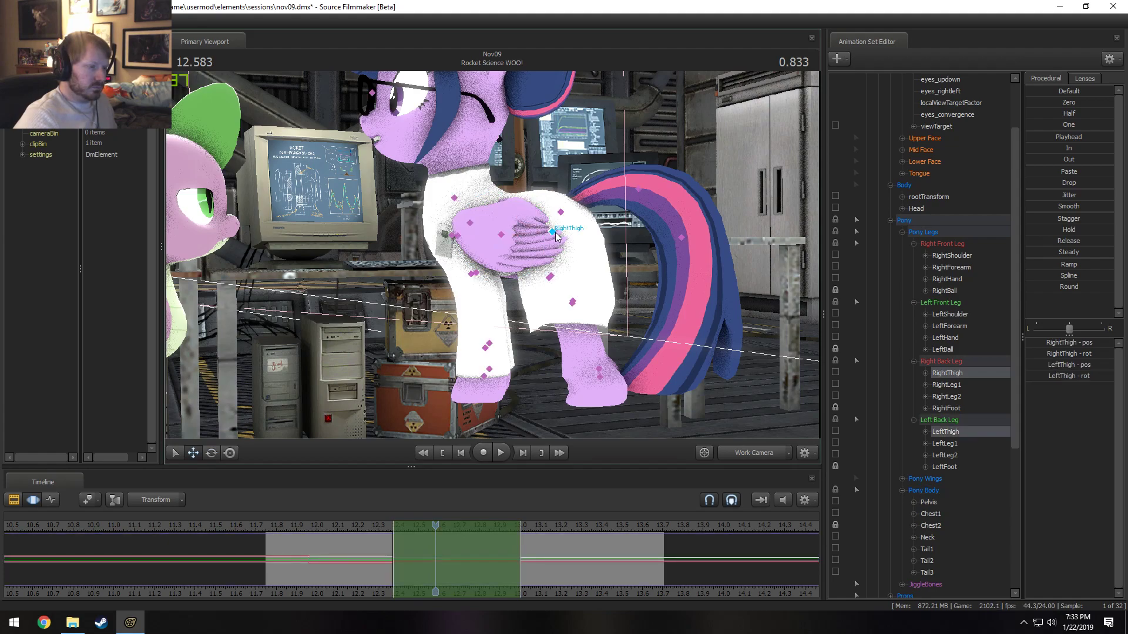
left_click(551, 232, "ctrl+shift")
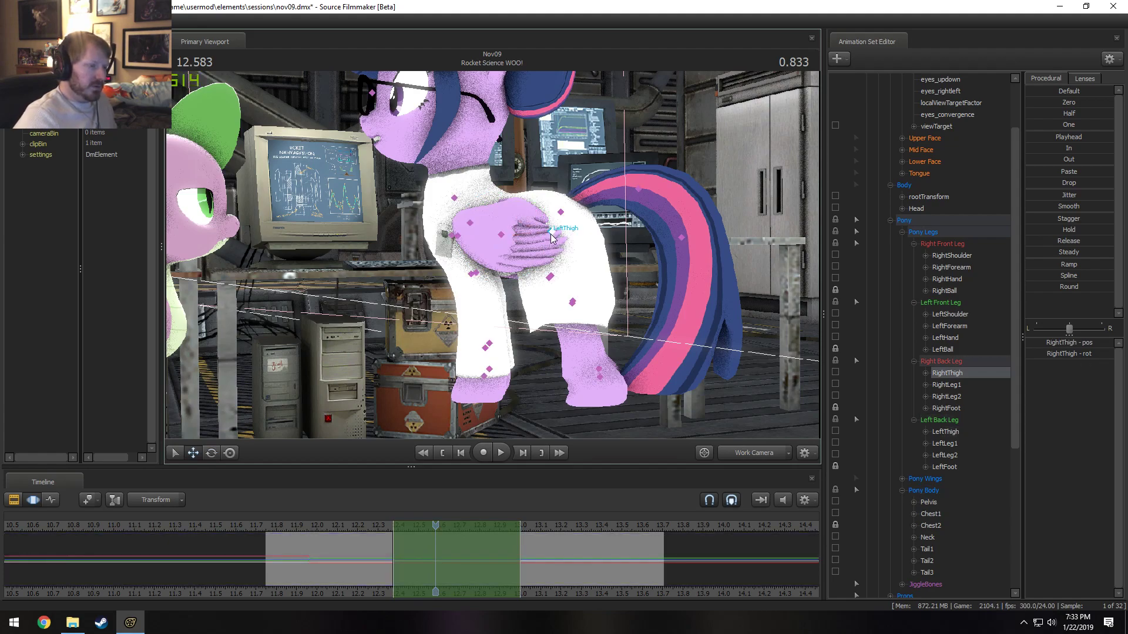
left_click(551, 234, "ctrl")
left_click_drag(584, 271, 730, 305, "alt")
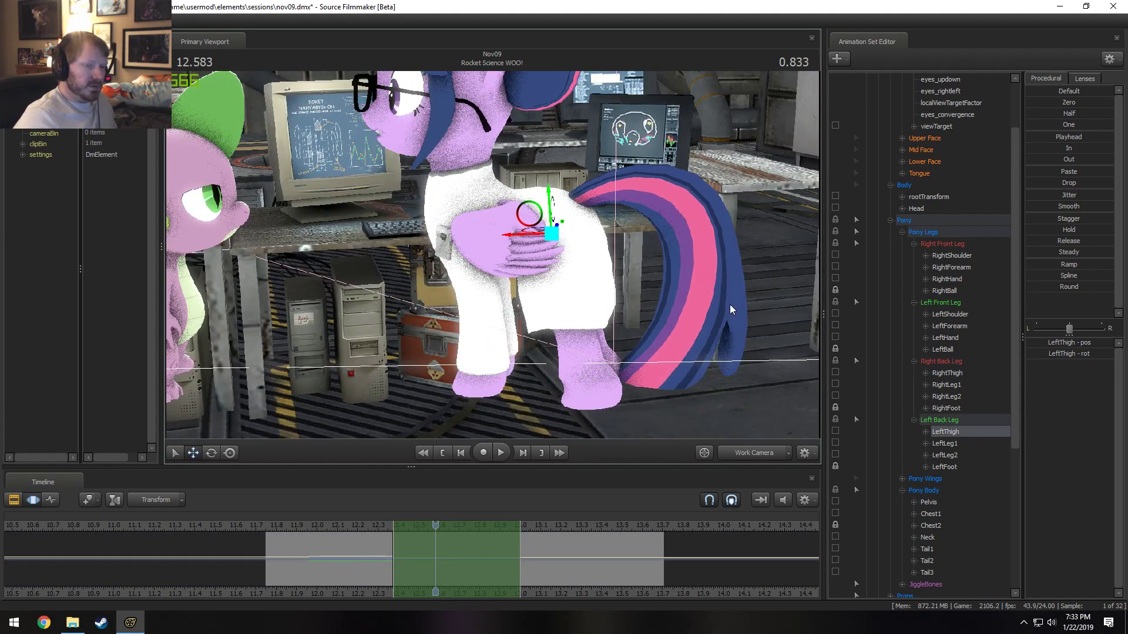
- Remove Twilight Sparkle's lab coat by setting the lab_coat body group to <none>
scroll(876, 217, "up", 2)
left_click(919, 113)
right_click(919, 112)
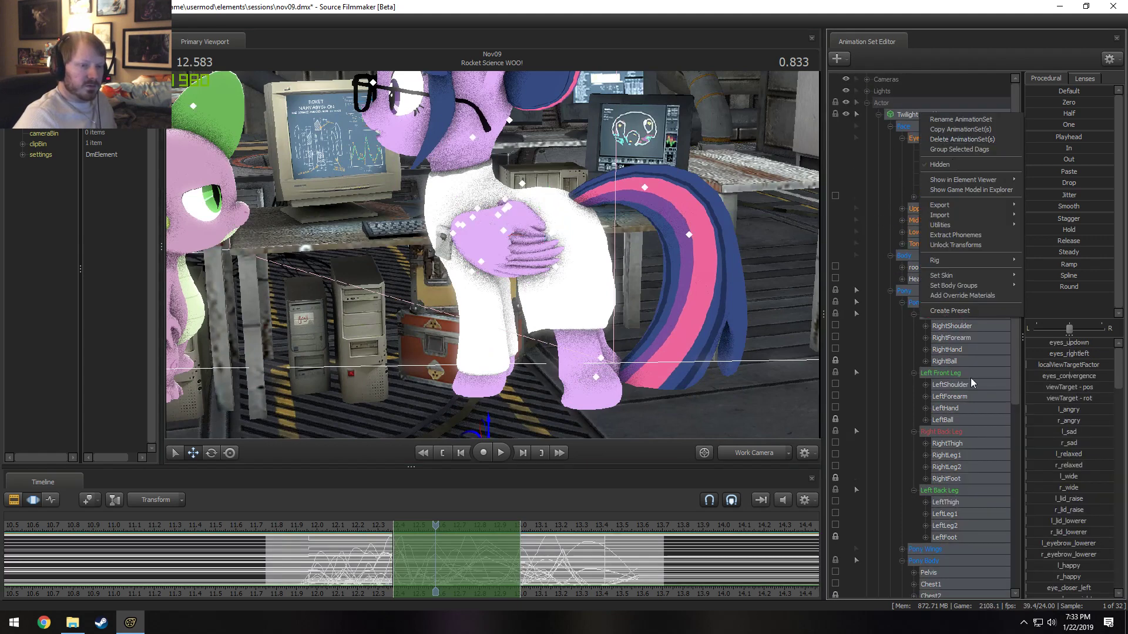
mouse_move(954, 286)
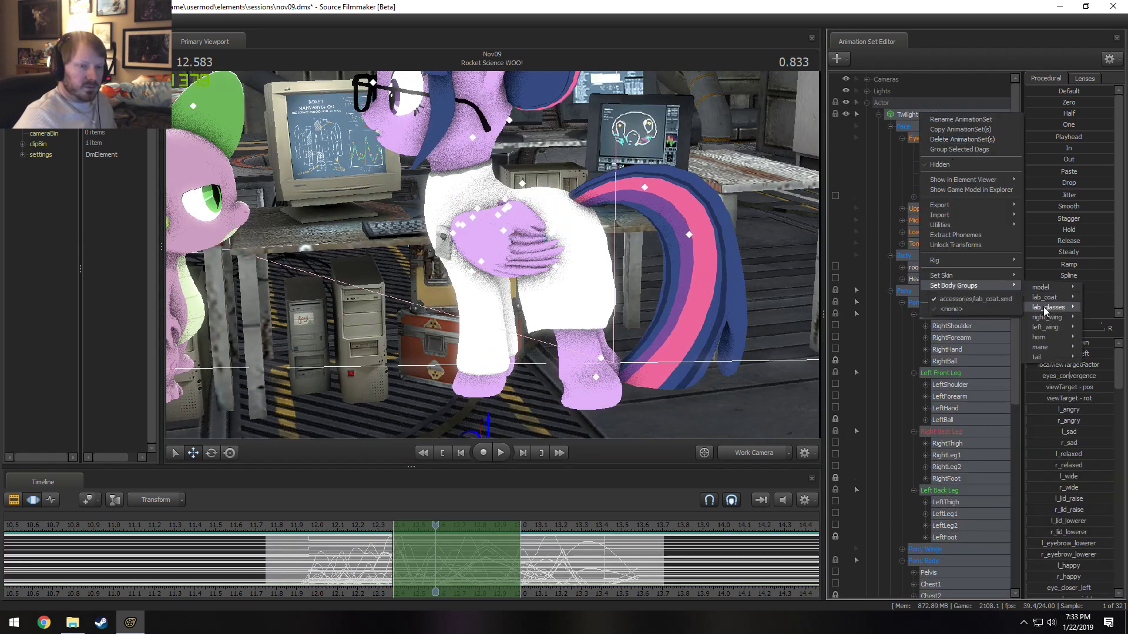
mouse_move(1045, 298)
left_click(973, 309)
- Adjust the LeftThigh bone at 12.583 and rotate the left back leg below it
left_click_drag(420, 199, 418, 199)
left_click(352, 155, "ctrl")
key("w")
left_click_drag(481, 250, 517, 235)
key("e")
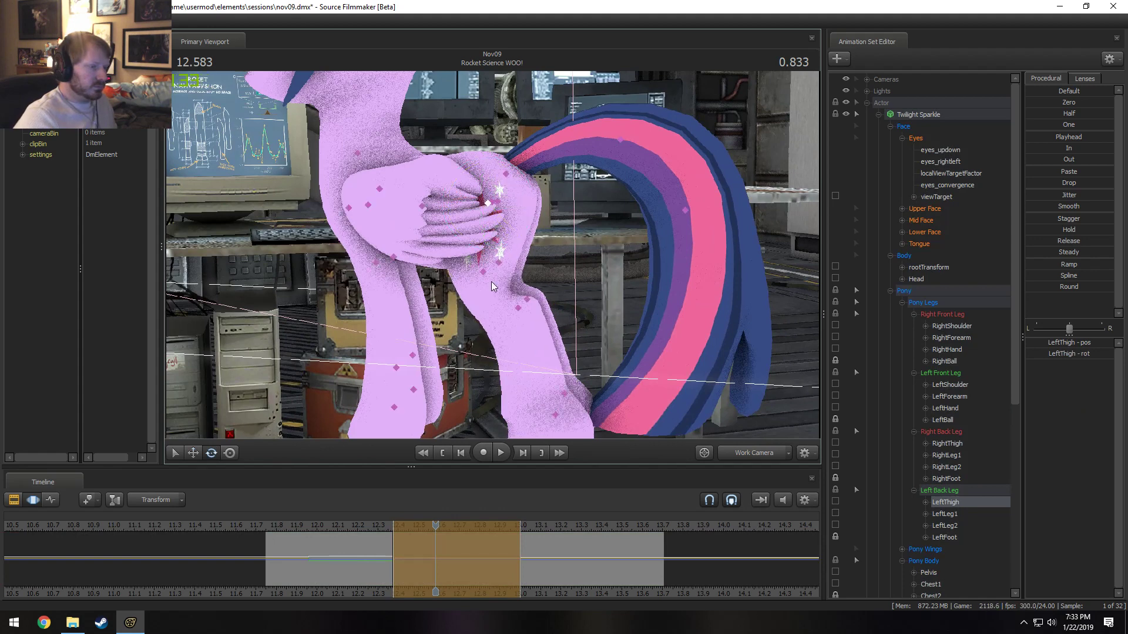
left_click(491, 279, "ctrl")
left_click_drag(463, 297, 497, 335)
- Select LeftLeg1 and LeftLeg2, change the rotation mode, and rotate both bones together at 12.583
left_click(517, 305, "ctrl")
key("ctrl+z")
left_click_drag(508, 255, 634, 256, "alt")
left_click(500, 271, "ctrl")
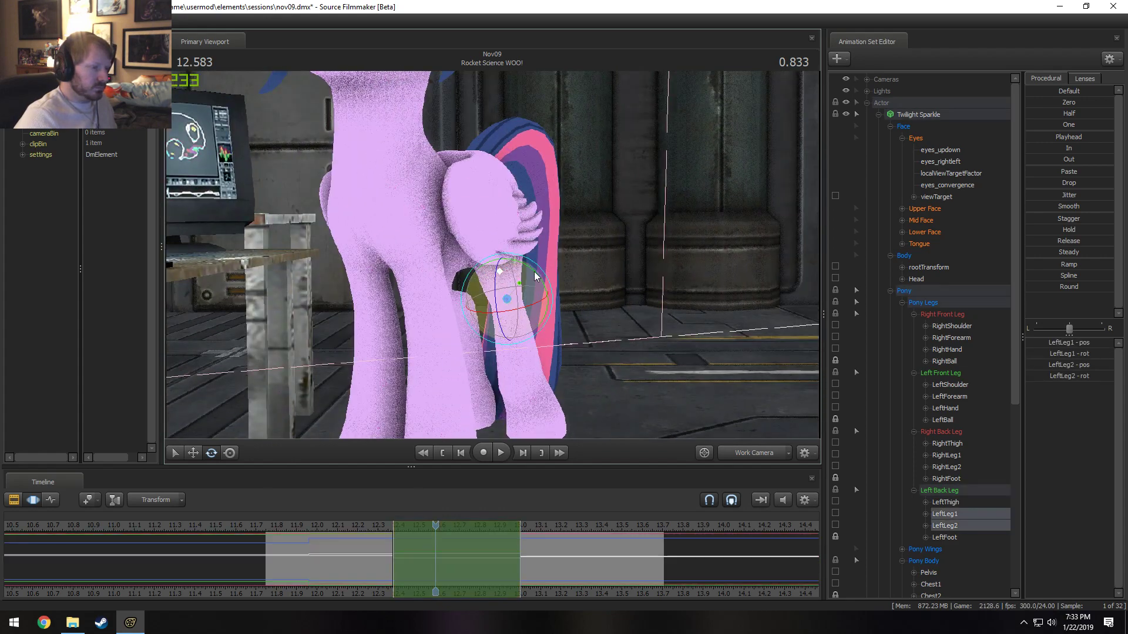
left_click_drag(533, 274, 522, 263)
key("ctrl+z")
right_click(528, 299)
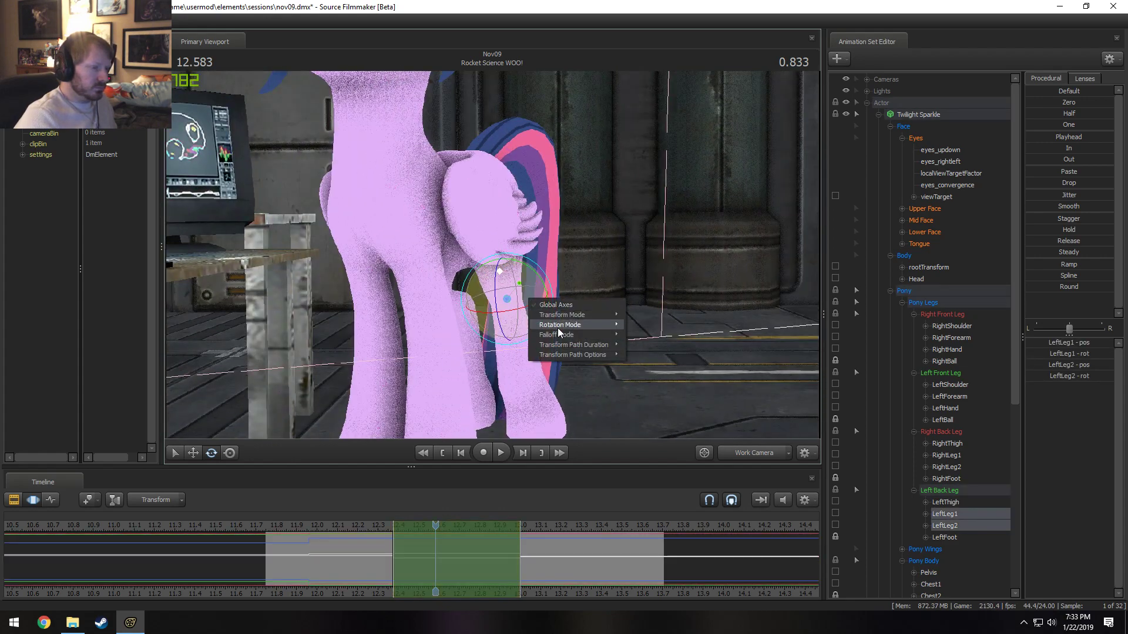
mouse_move(567, 327)
left_click(638, 336)
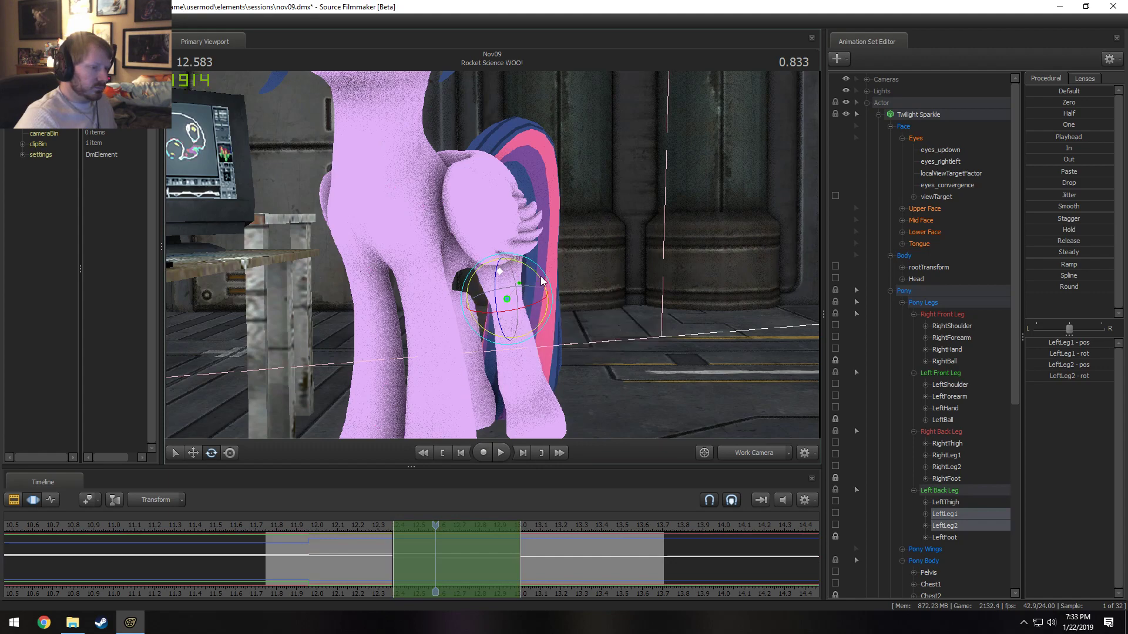
left_click_drag(543, 277, 541, 280)
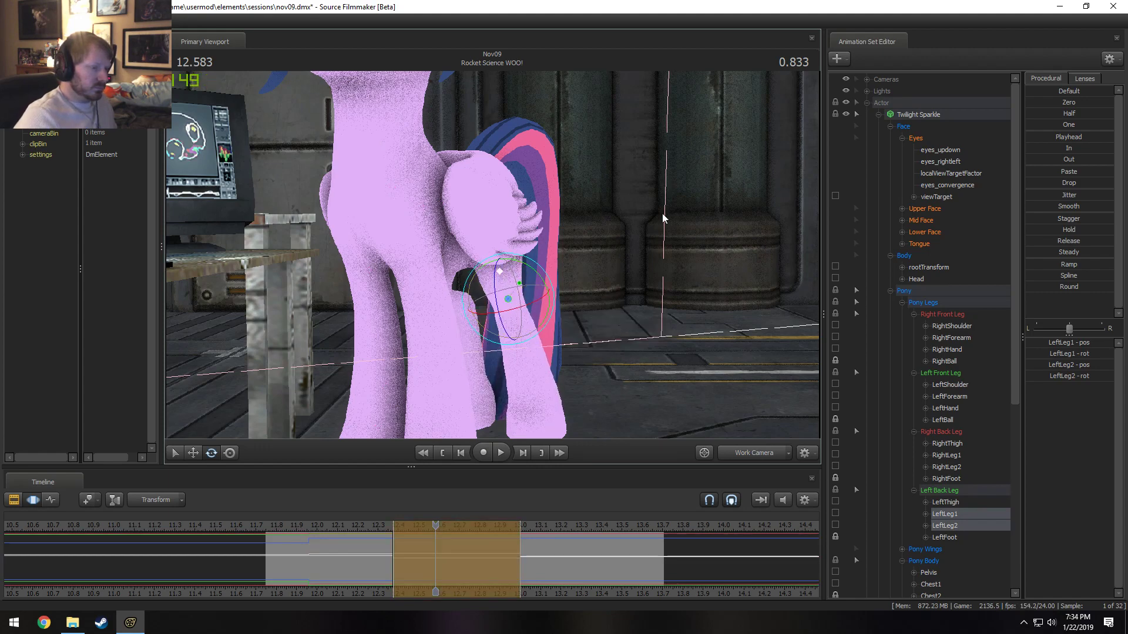
- View the right back leg from the opposite side and hide the Science Stuff group that blocks it
left_click_drag(662, 213, 476, 247)
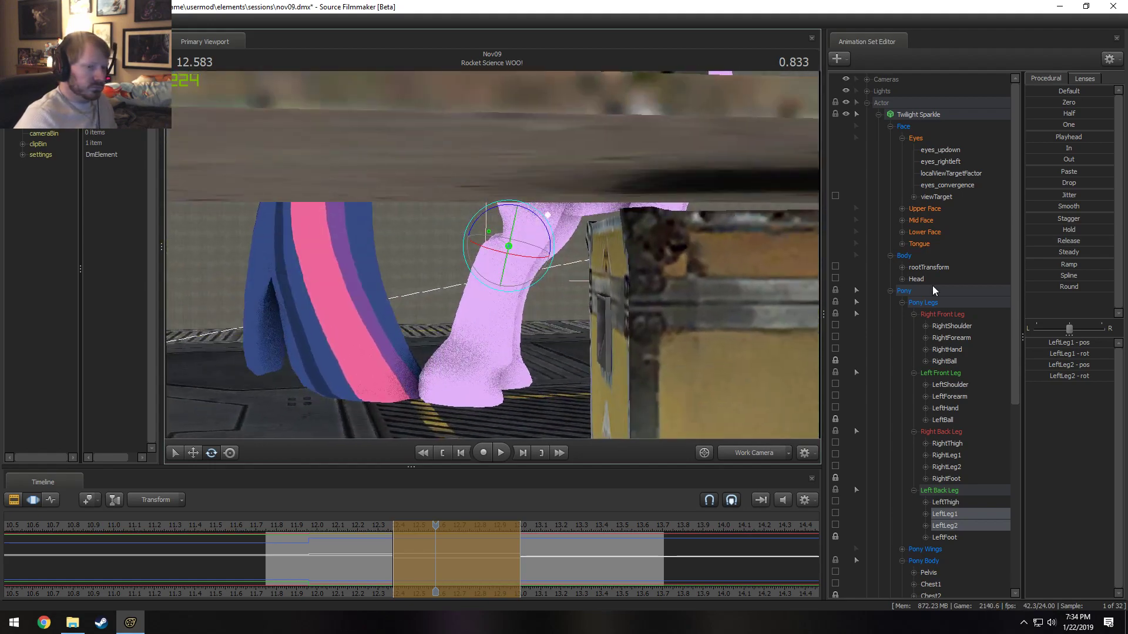
scroll(935, 289, "down", 8)
left_click(846, 502)
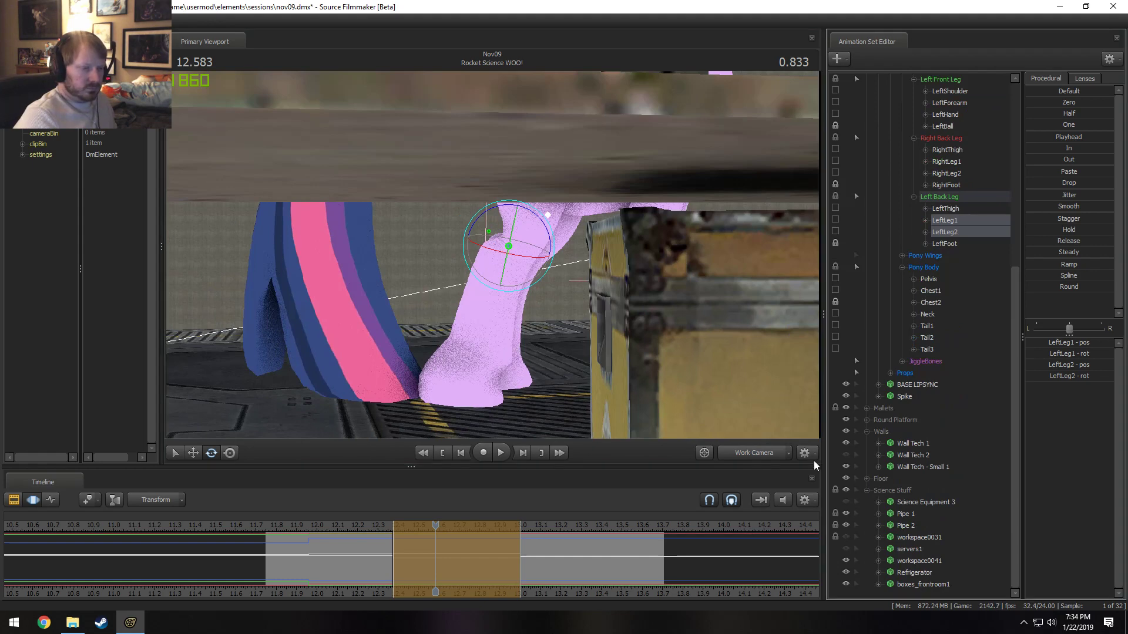
left_click(846, 493)
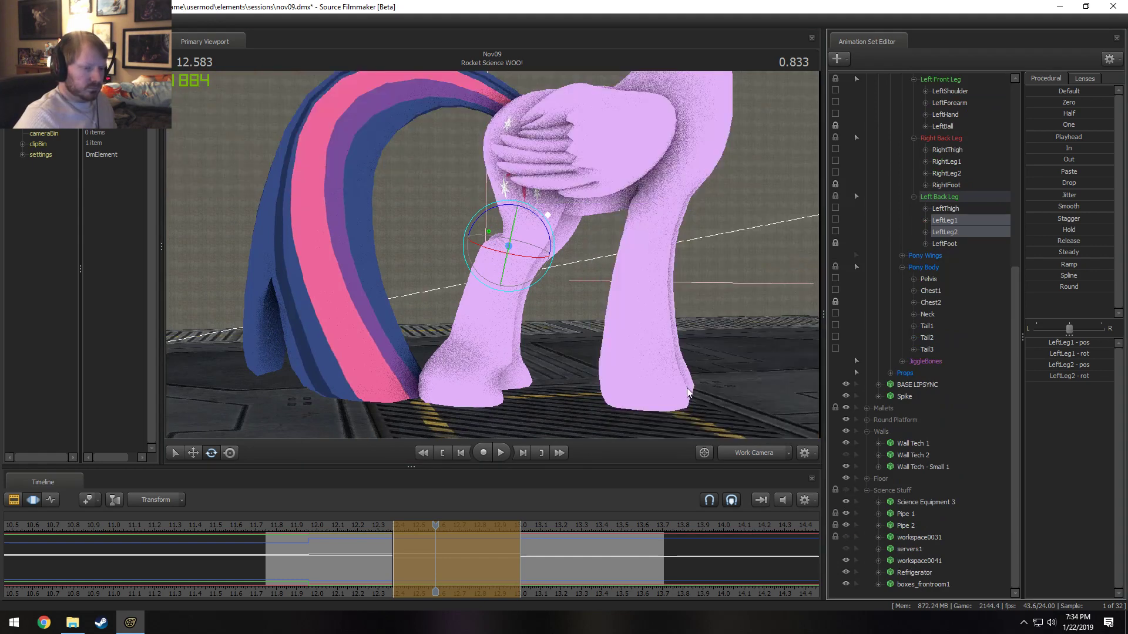
- Rotate the RightThigh bone of the right back leg slightly at 12.583
key("ctrl")
left_click(533, 143, "ctrl")
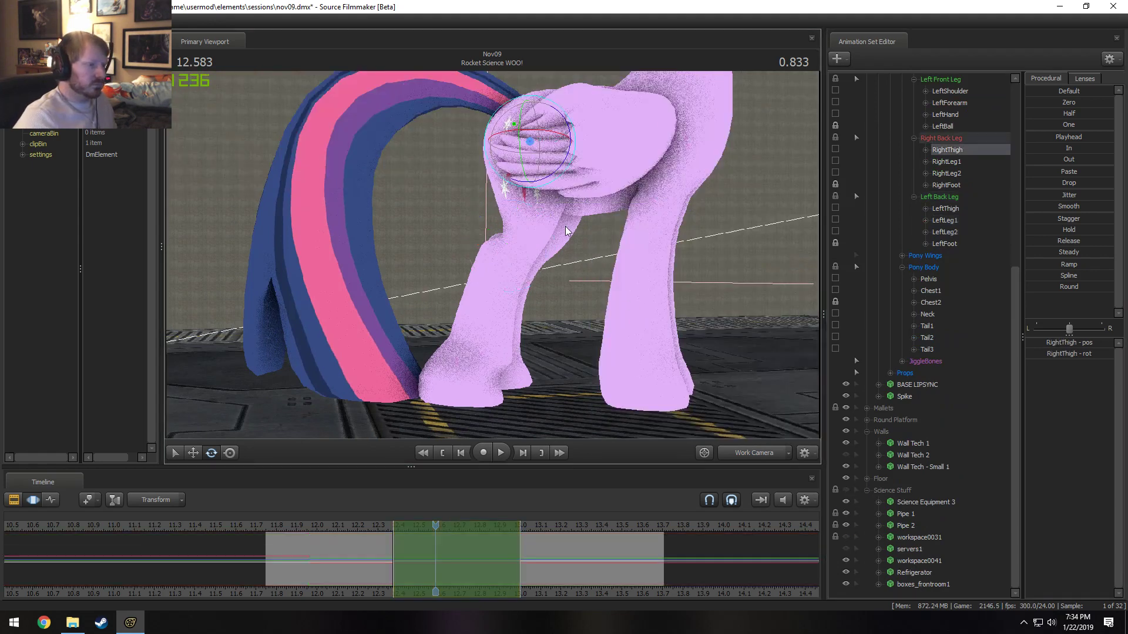
left_click_drag(566, 224, 617, 270, "alt")
left_click_drag(505, 250, 493, 255, "alt")
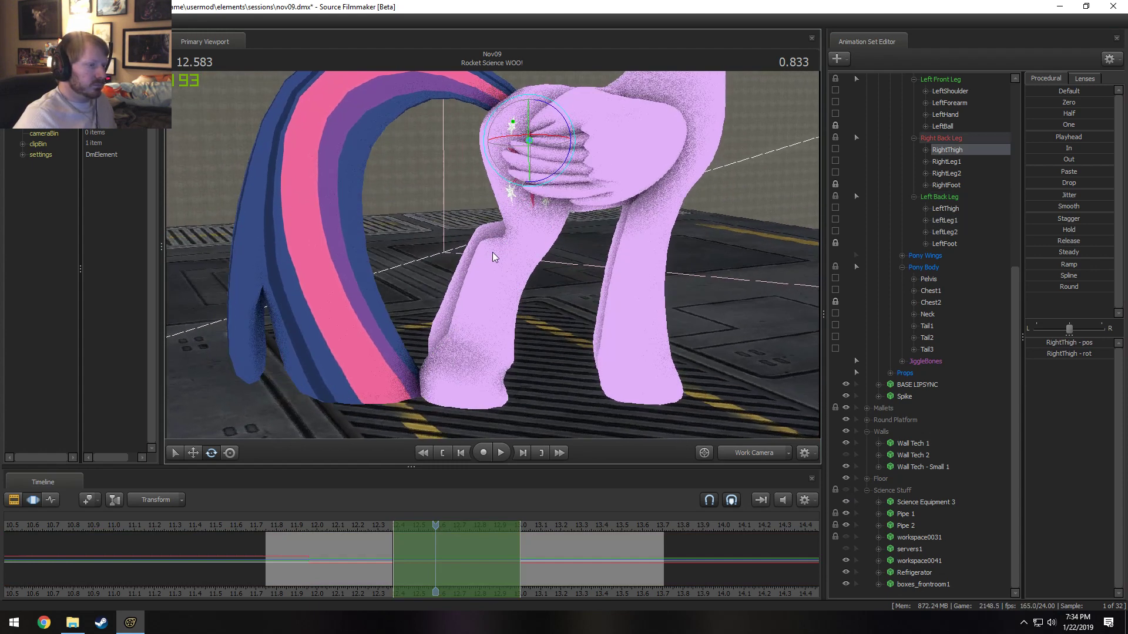
left_click_drag(568, 123, 568, 126)
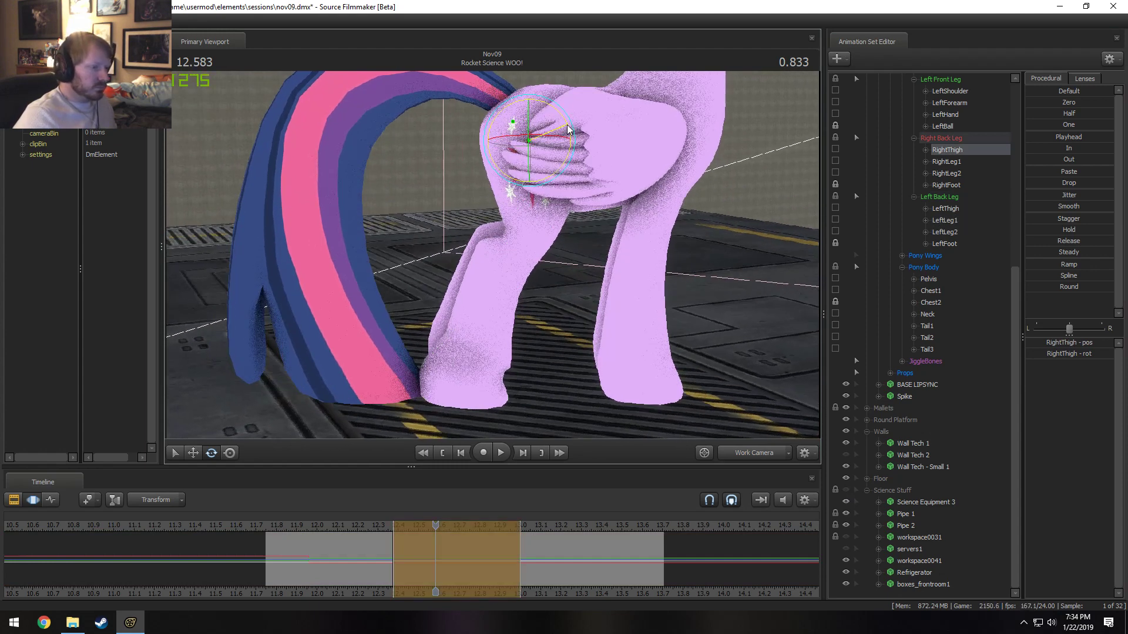
- Select RightLeg1 and RightLeg2 of the right back leg together and adjust their rotation at 12.583
key("ctrl")
left_click(528, 212, "ctrl")
left_click_drag(566, 197, 483, 253)
key("ctrl")
left_click(492, 245, "ctrl")
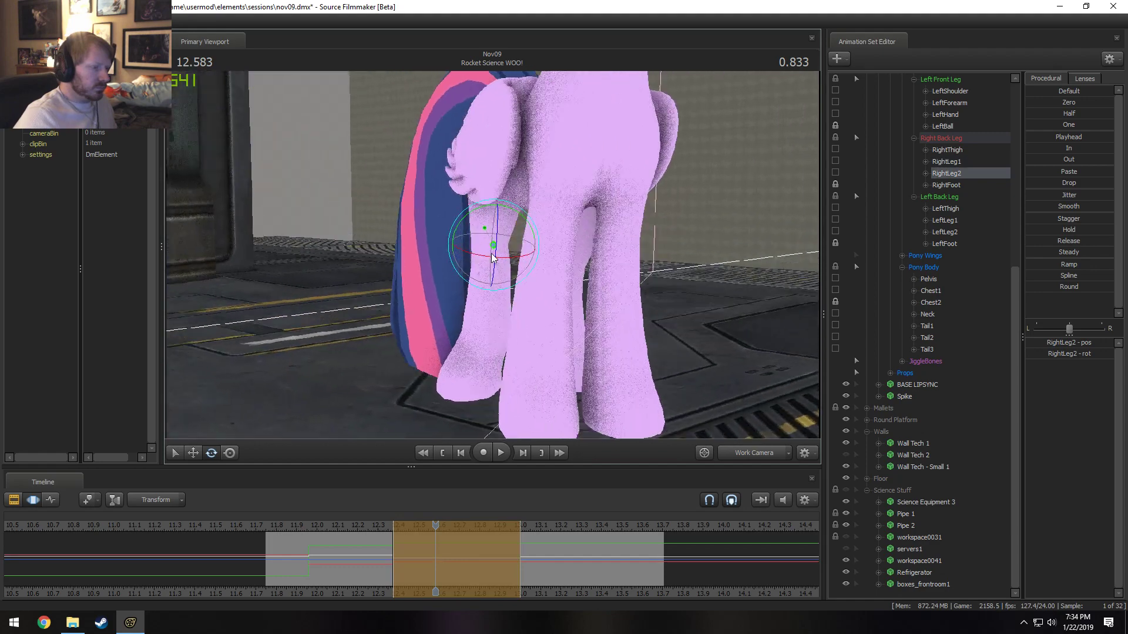
left_click(495, 216, "ctrl+shift")
left_click_drag(515, 179, 492, 259)
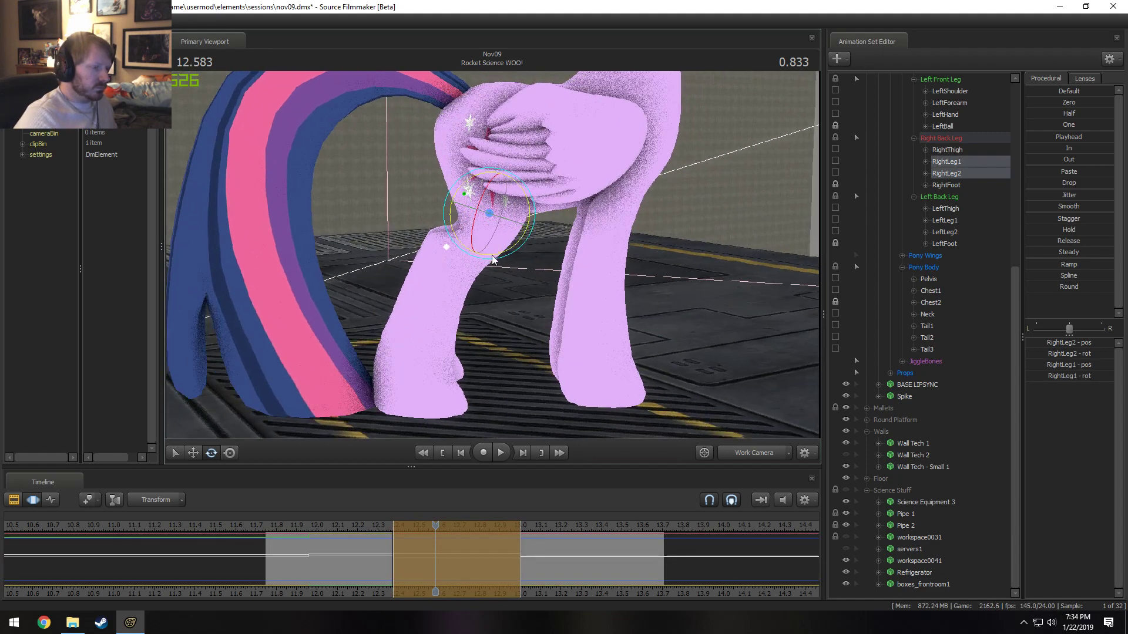
- Compare the back leg poses at 12.336 and 12.583 from several angles and play back the dip
left_click(362, 561)
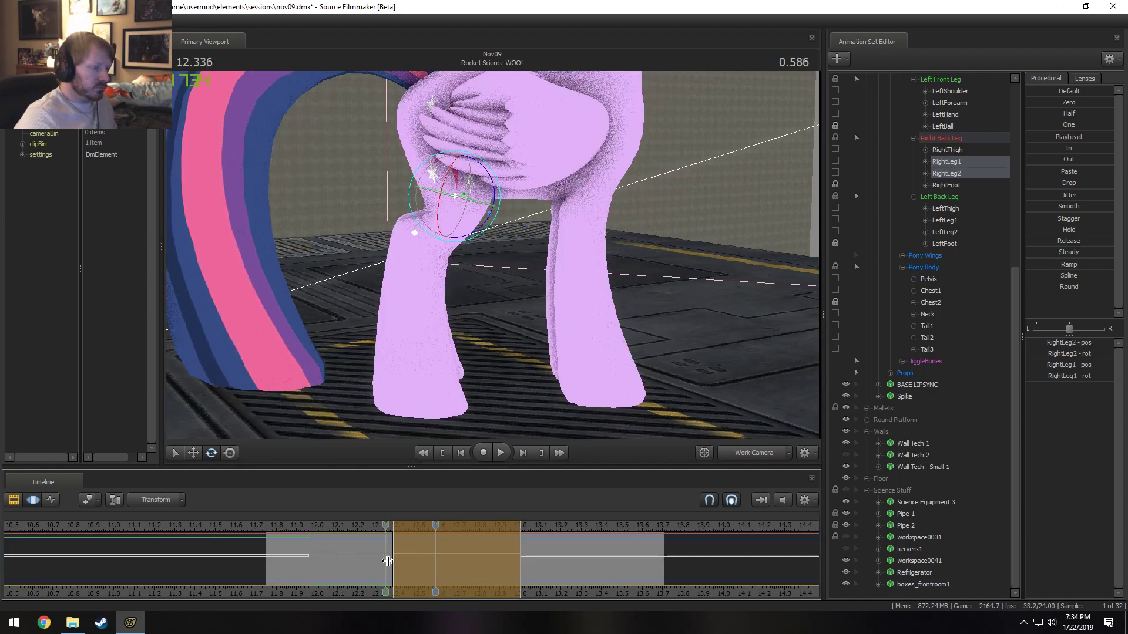
left_click_drag(582, 388, 353, 378, "alt")
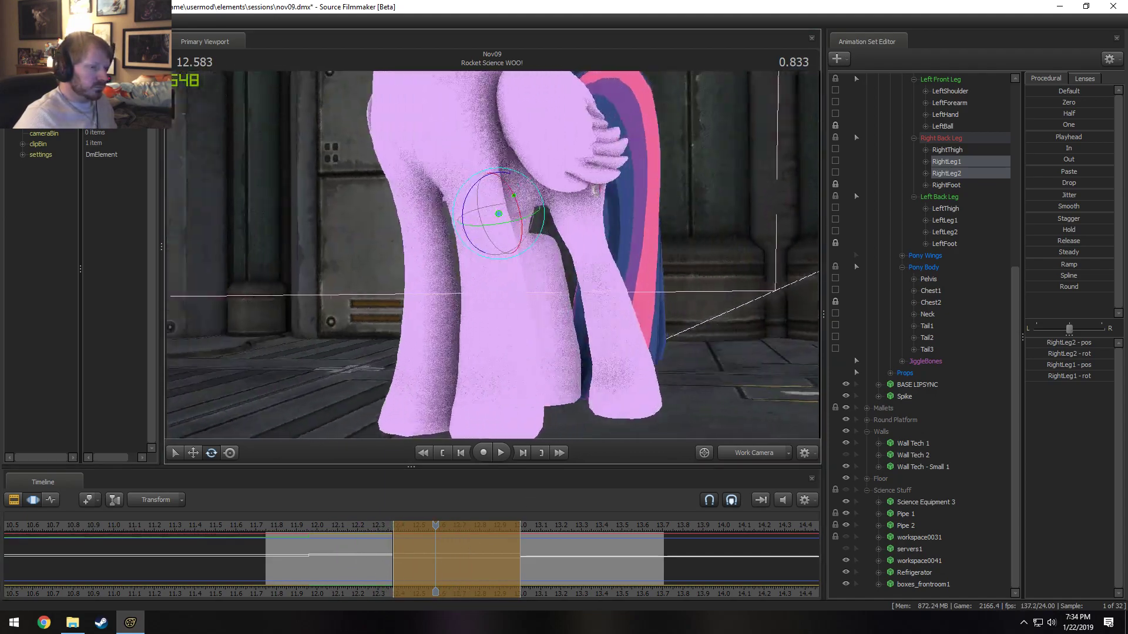
left_click_drag(558, 264, 487, 278, "alt")
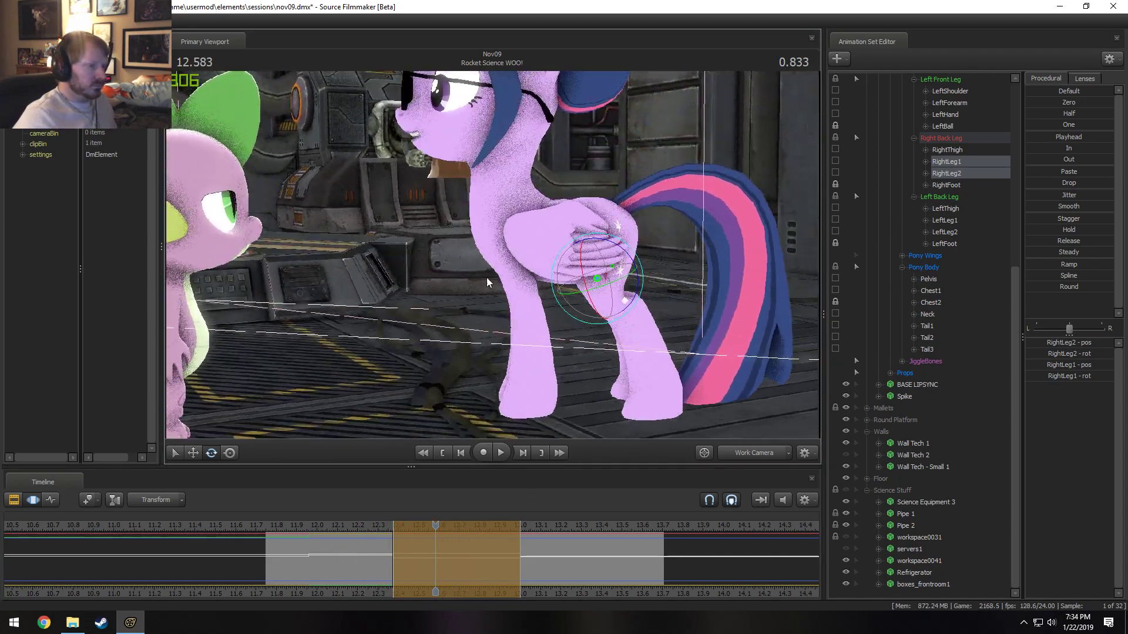
key("space")
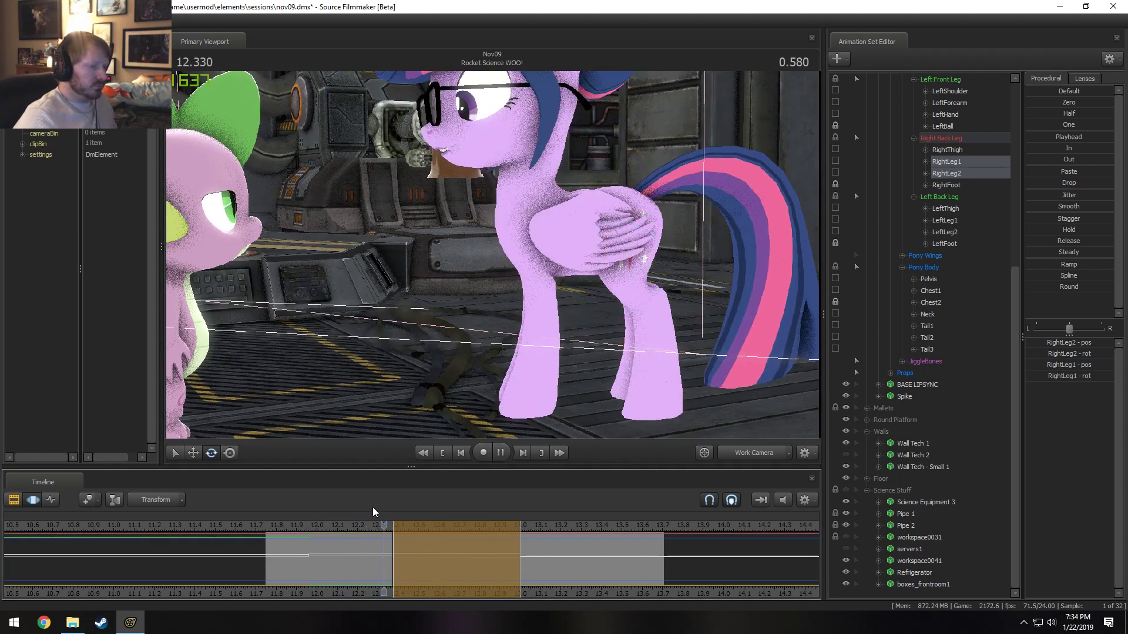
key("space")
mouse_move(492, 255)
left_mouse_down("alt")
mouse_move(558, 247)
mouse_move(491, 240)
left_mouse_up("alt")
- Lock the RightShoulder and LeftShoulder bones and rotate the Chest2 bone slightly at 12.791
left_click(509, 227)
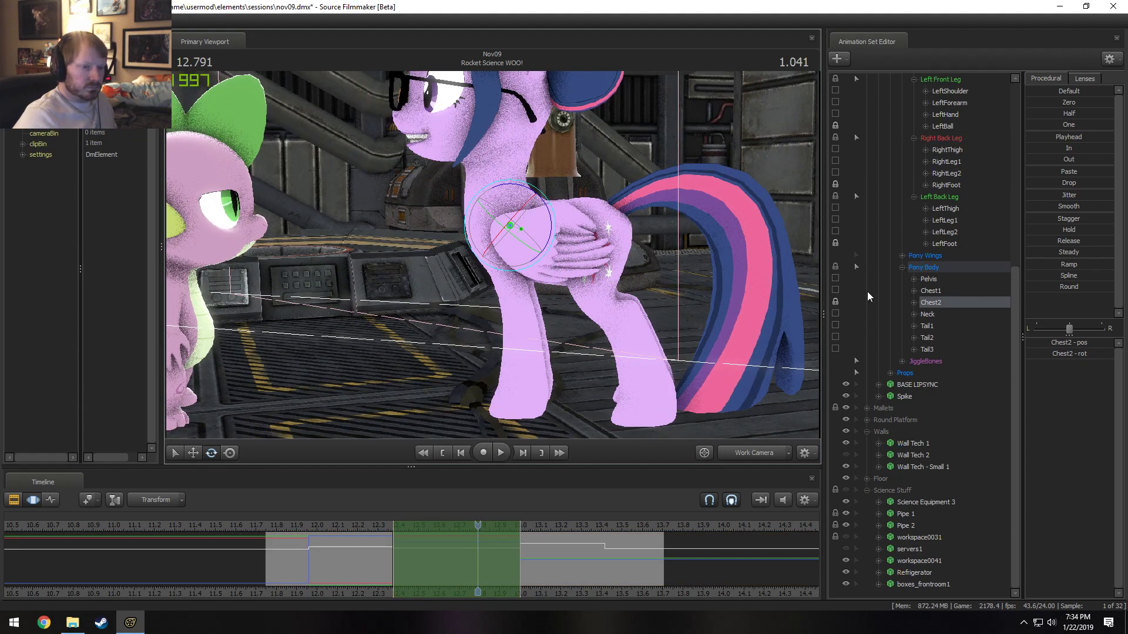
scroll(867, 291, "up", 5)
left_click(835, 208)
left_click(834, 267)
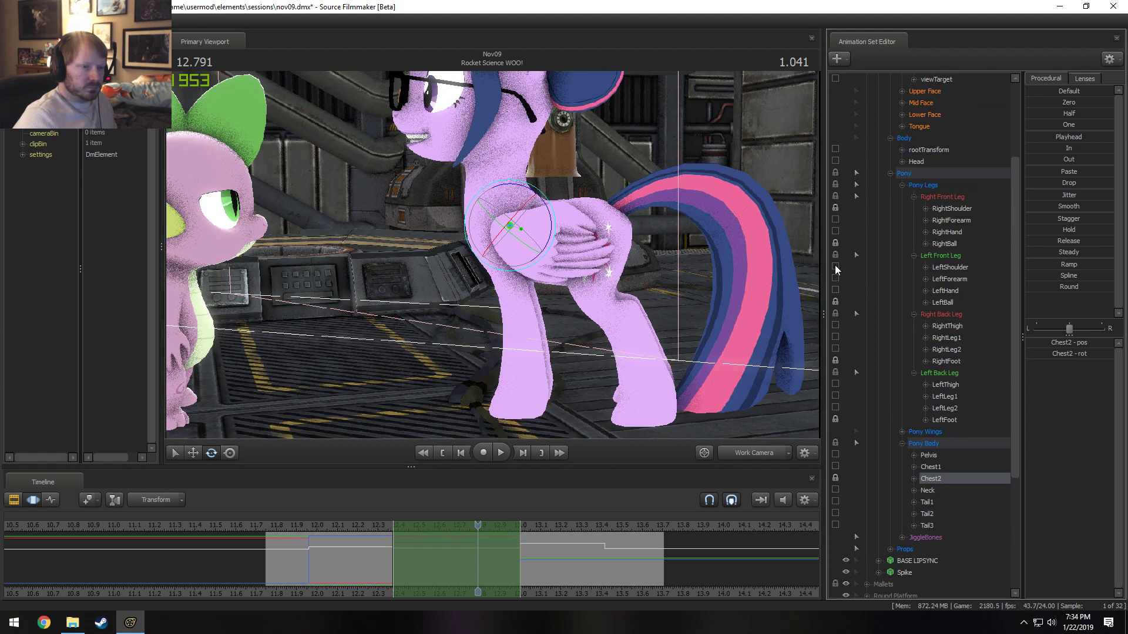
left_click(509, 227, "ctrl")
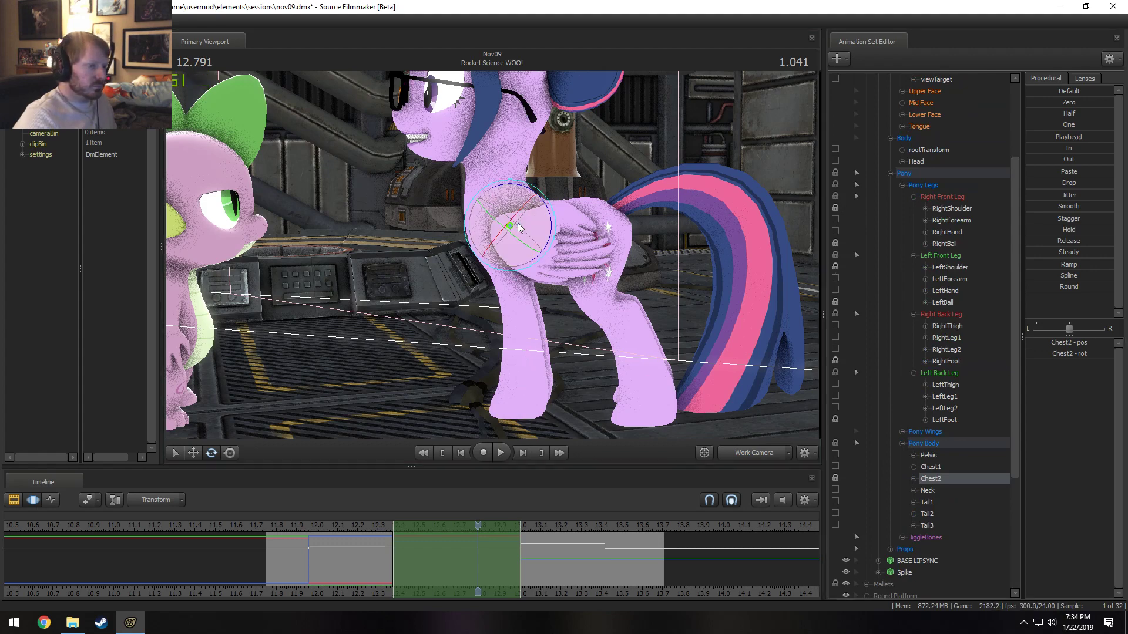
left_click_drag(541, 208, 547, 214)
left_click(547, 194)
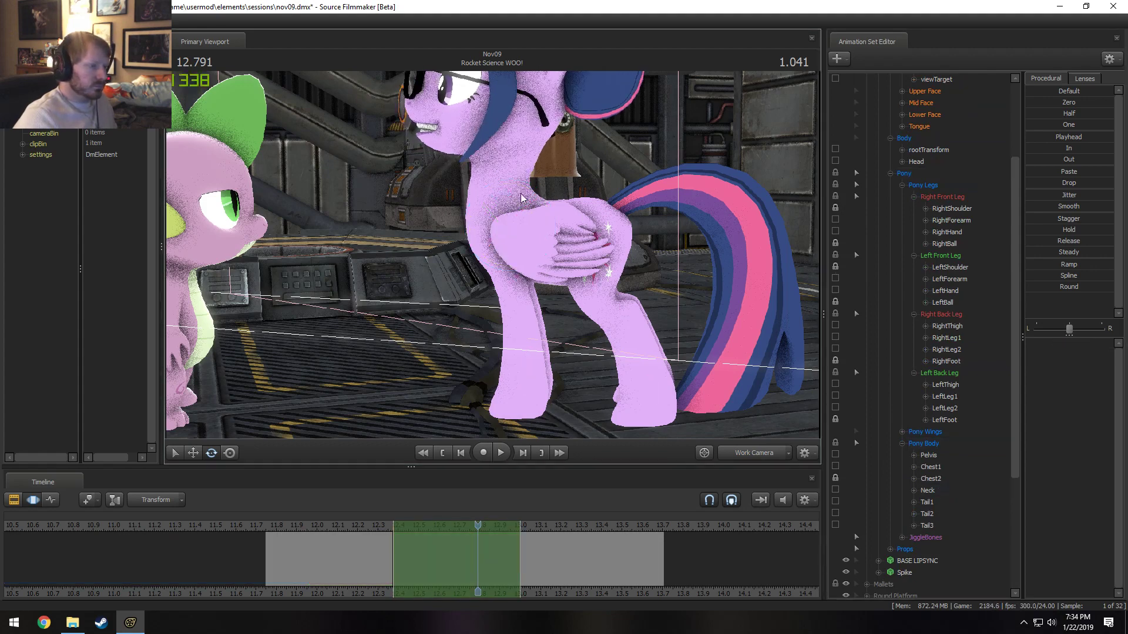
- Select the Head bone and rotate it slightly at 12.791
left_click(503, 204, "ctrl")
left_click_drag(536, 200, 533, 145)
left_click(486, 135)
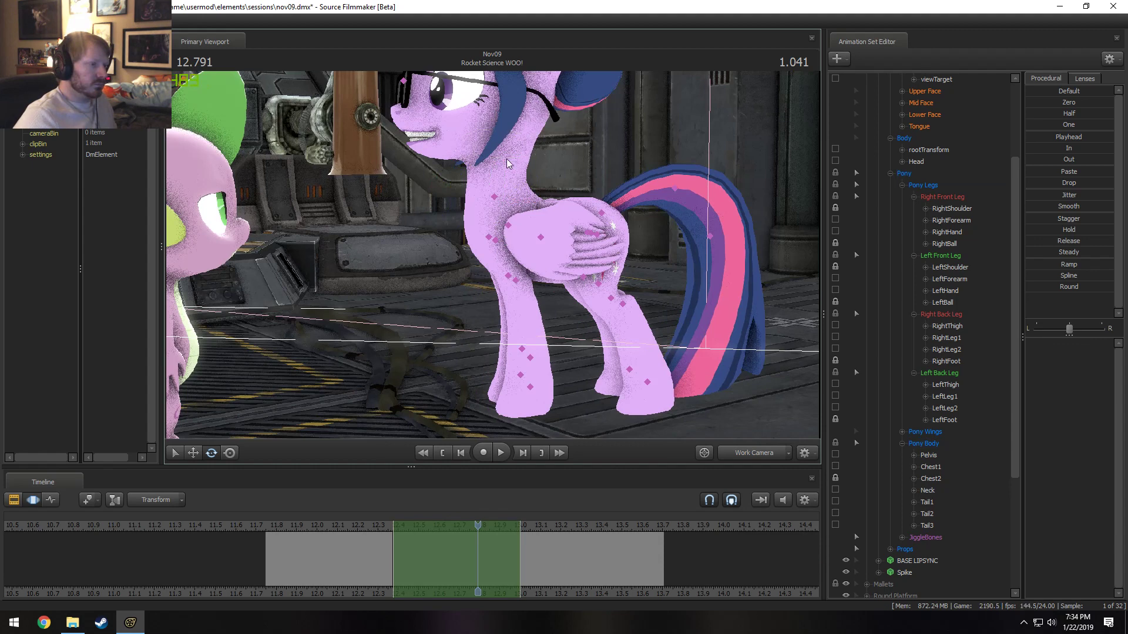
left_click(917, 162)
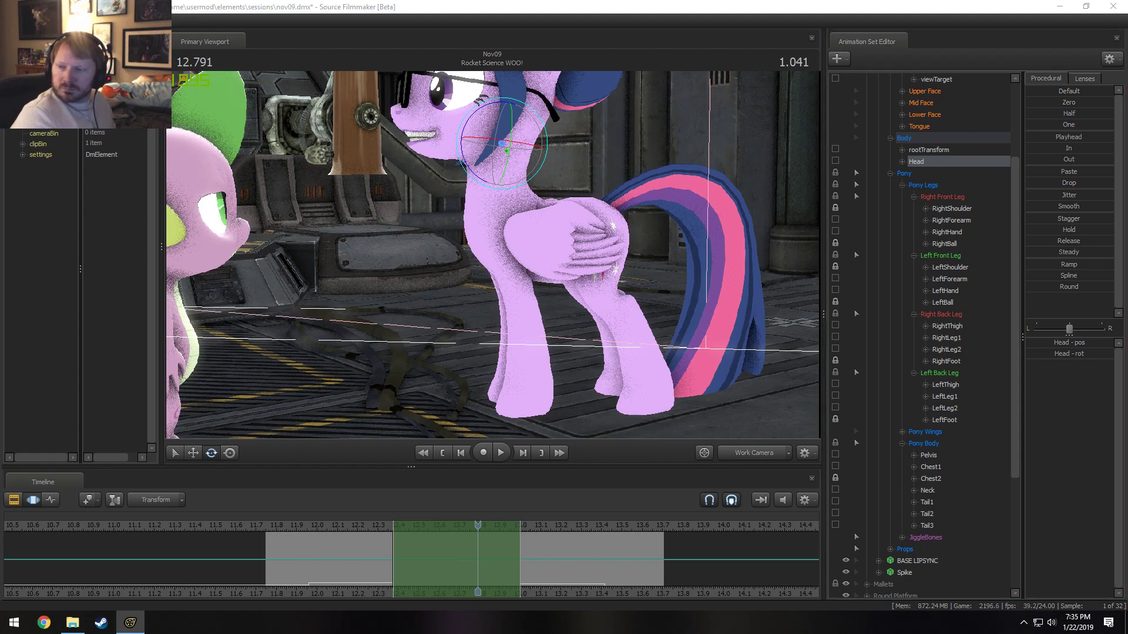
left_click_drag(478, 178, 476, 175)
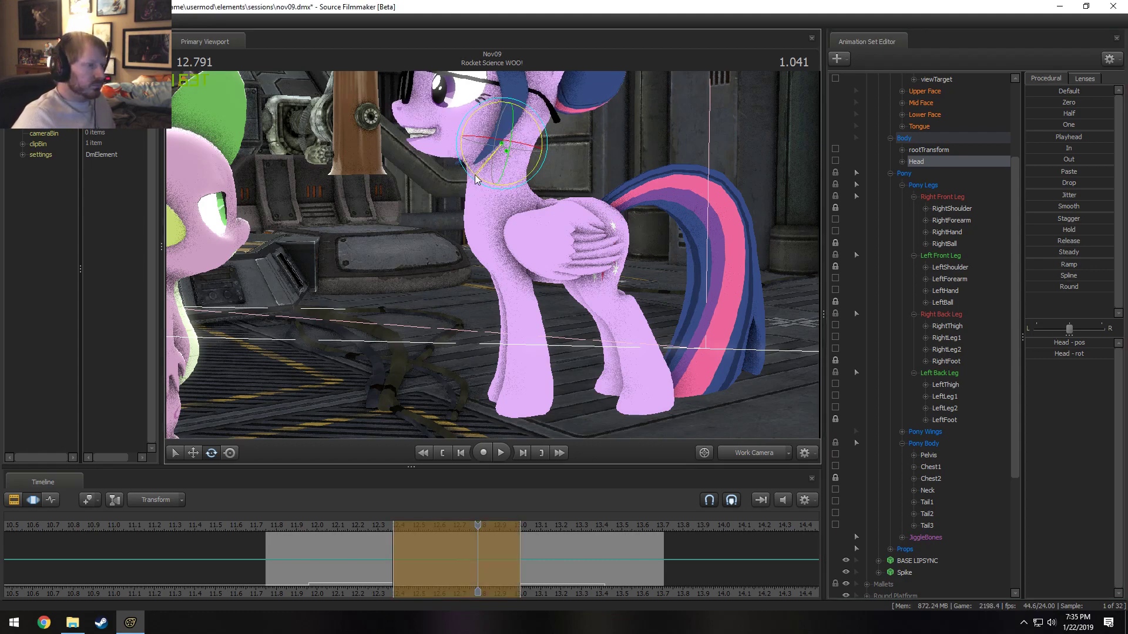
- Play back the body dip from 12.000 through the Main Camera
left_click(756, 456)
left_click(318, 525)
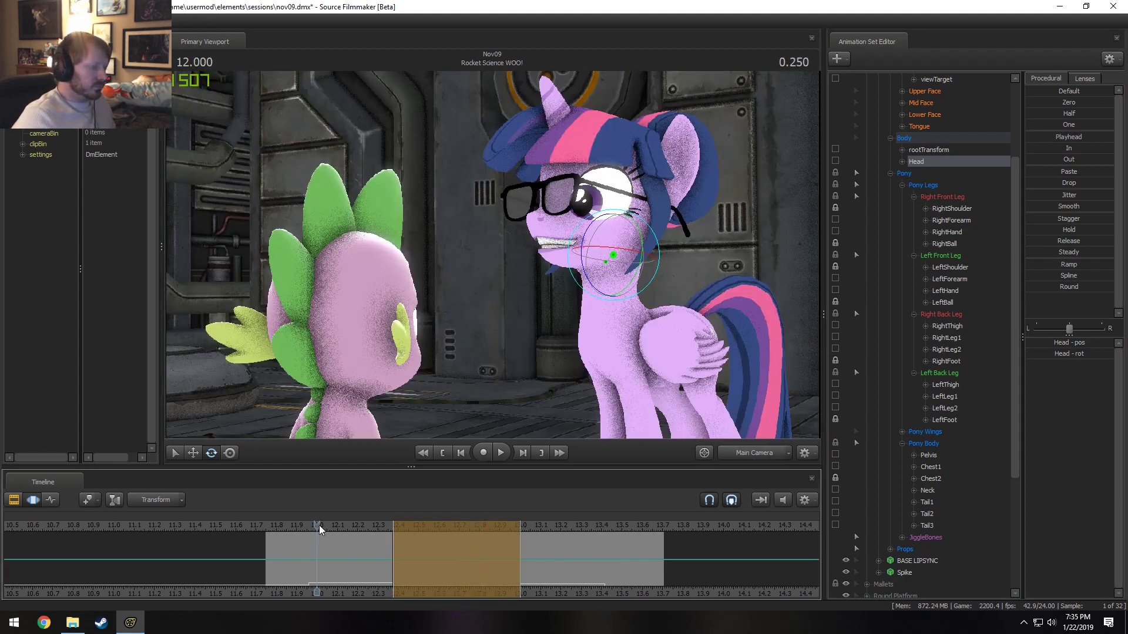
key("space")
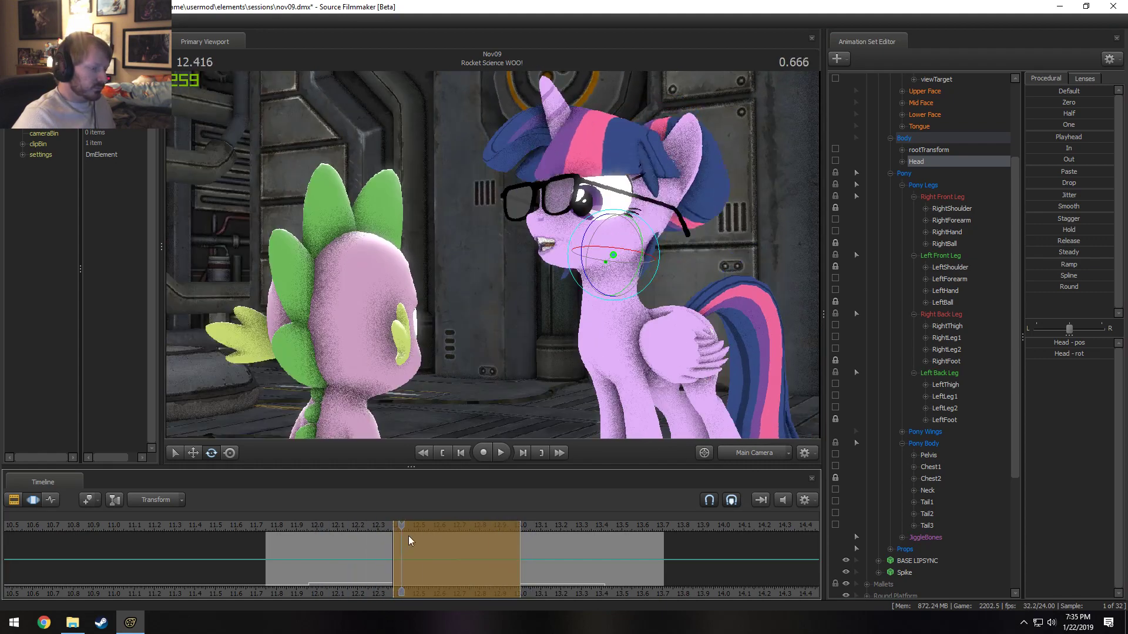
key("space")
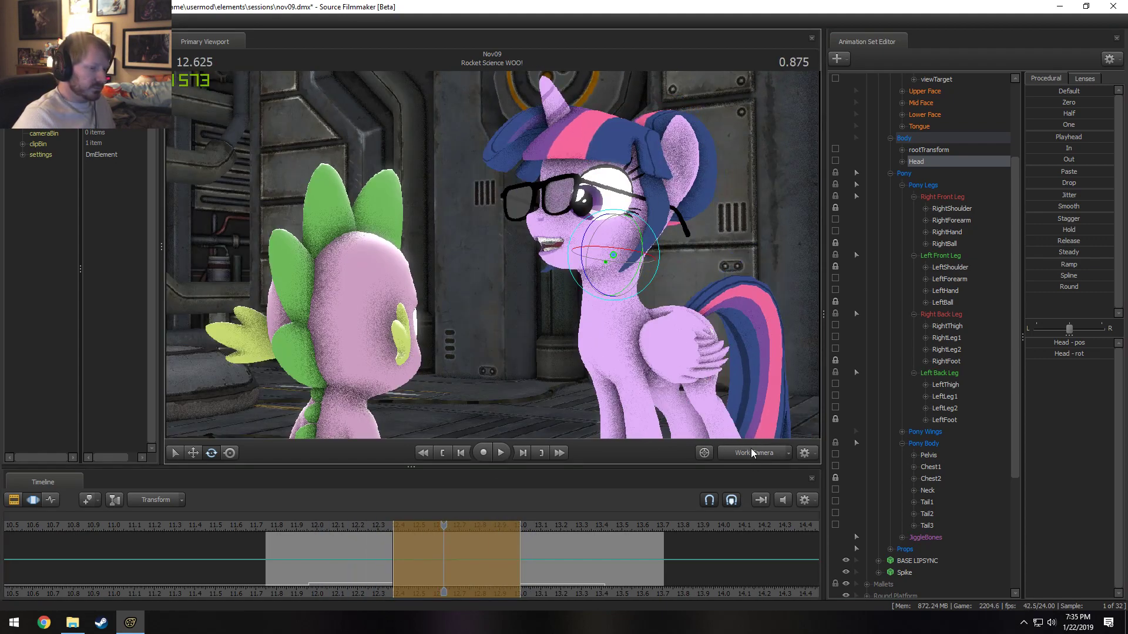
- Return to the Work Camera and replay the head and body motion from about 11.9 several times
mouse_move(551, 359)
left_mouse_down("alt")
mouse_move(564, 359)
mouse_move(505, 361)
mouse_move(552, 359)
left_mouse_up("alt")
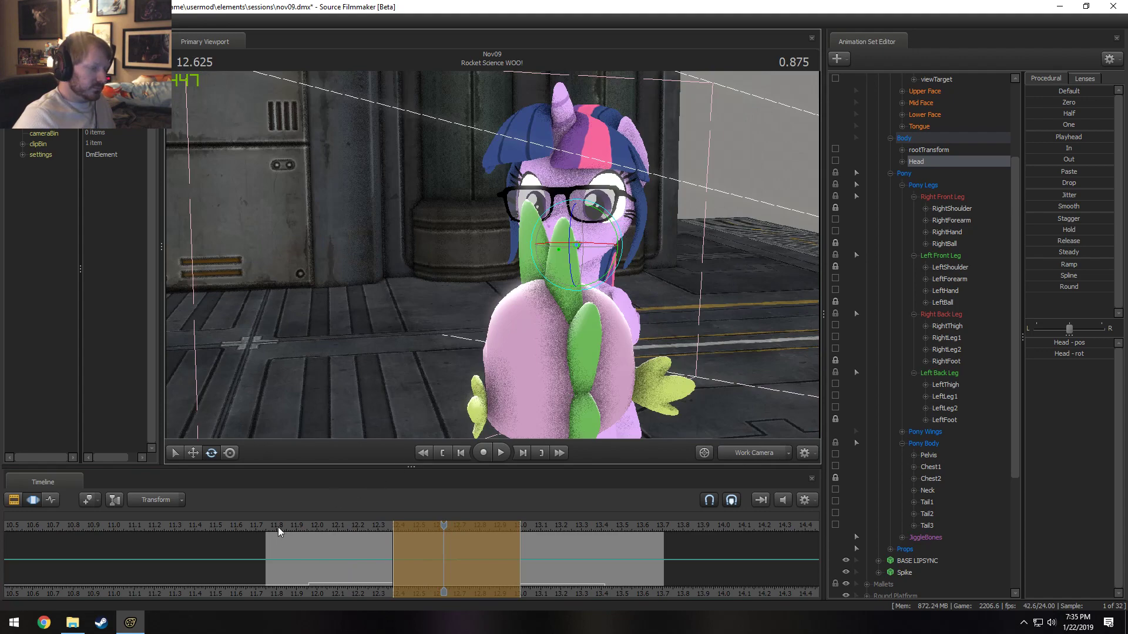
key("Right")
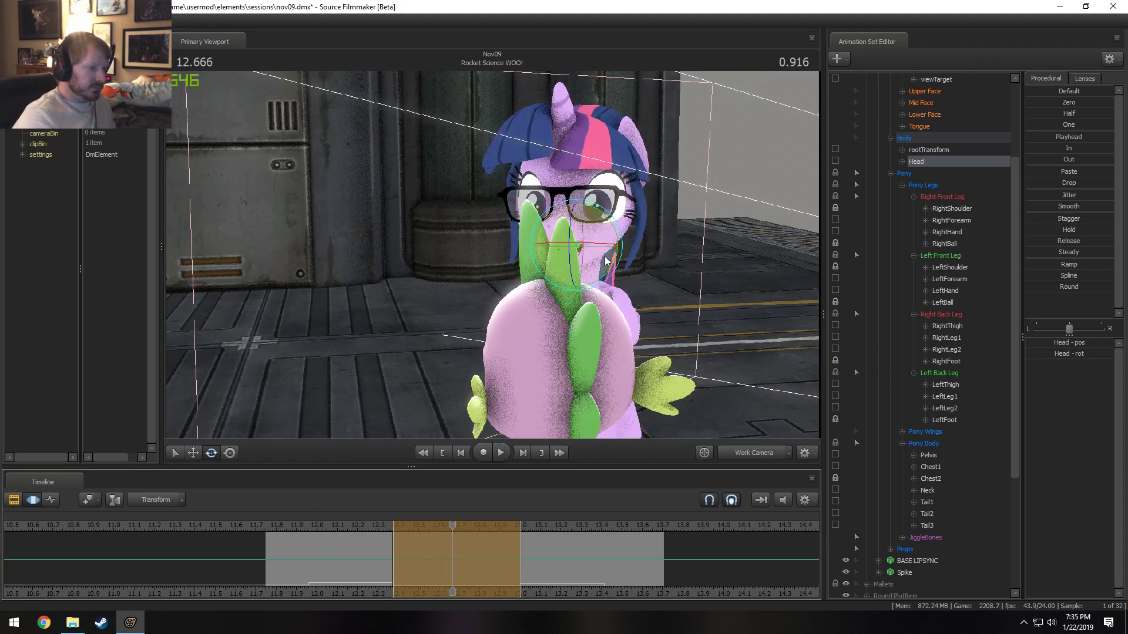
left_click_drag(606, 260, 491, 255)
left_click(288, 530)
key("space")
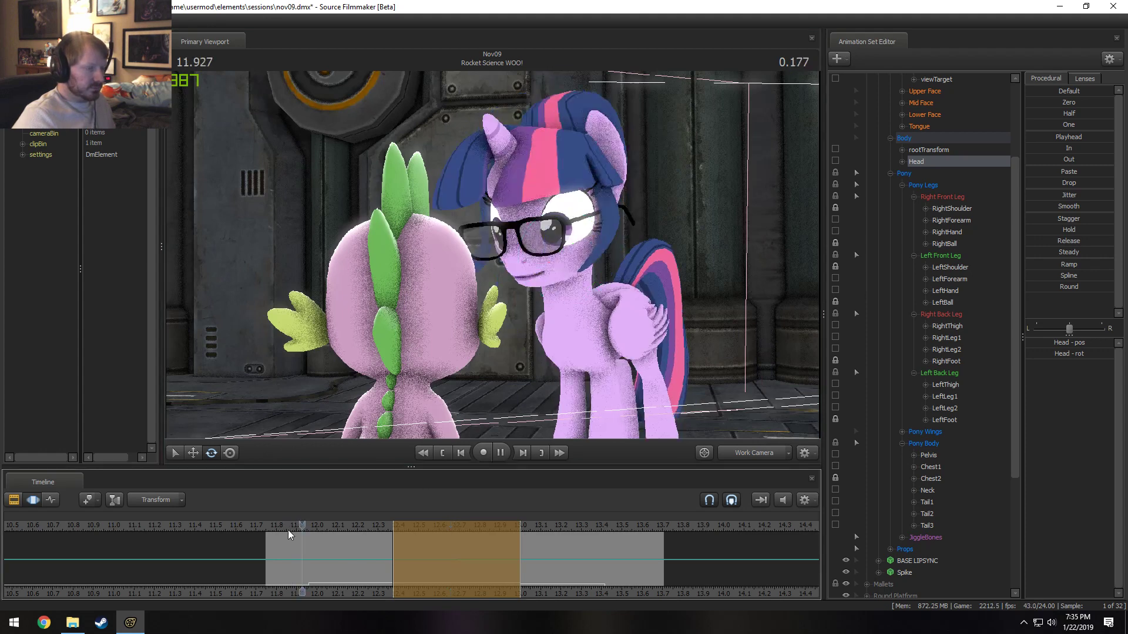
key("space")
left_click(295, 523)
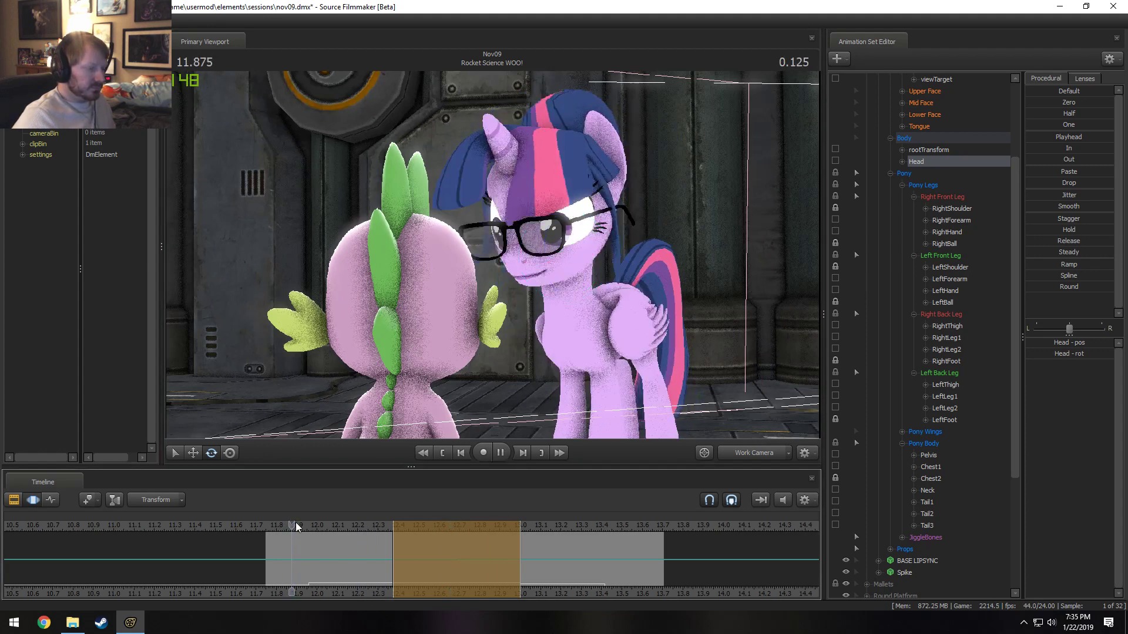
key("space")
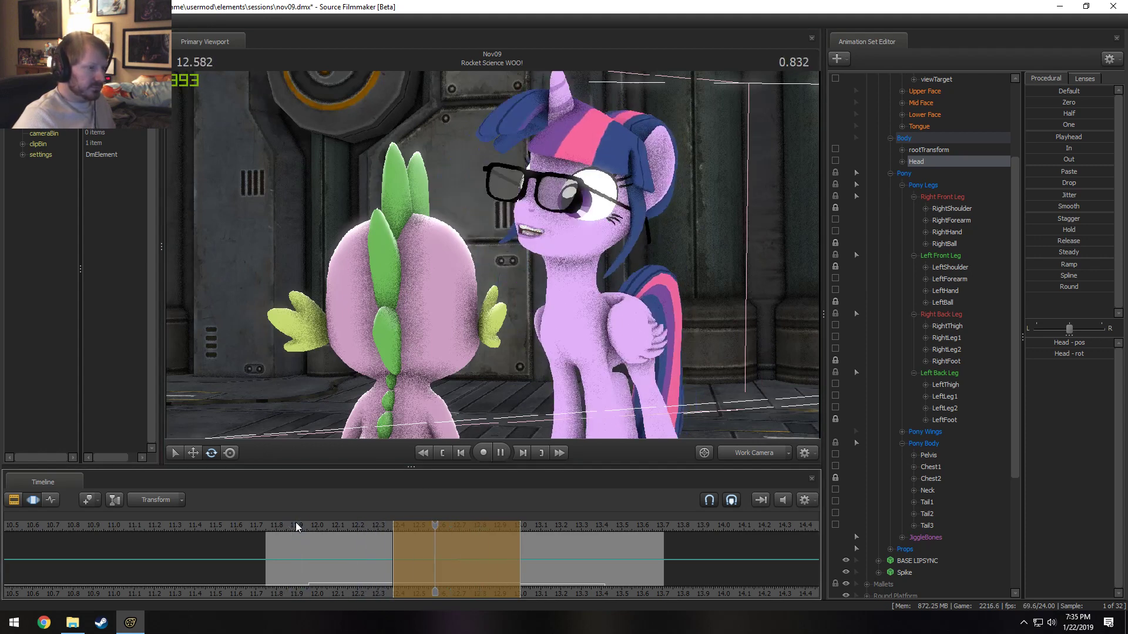
key("space")
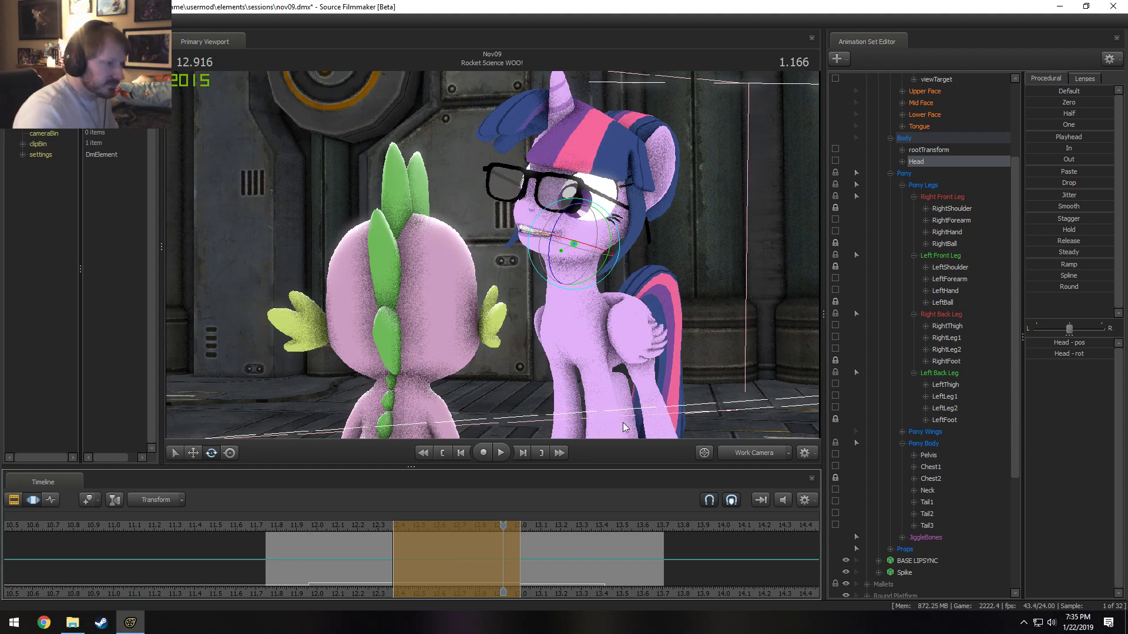
key("space")
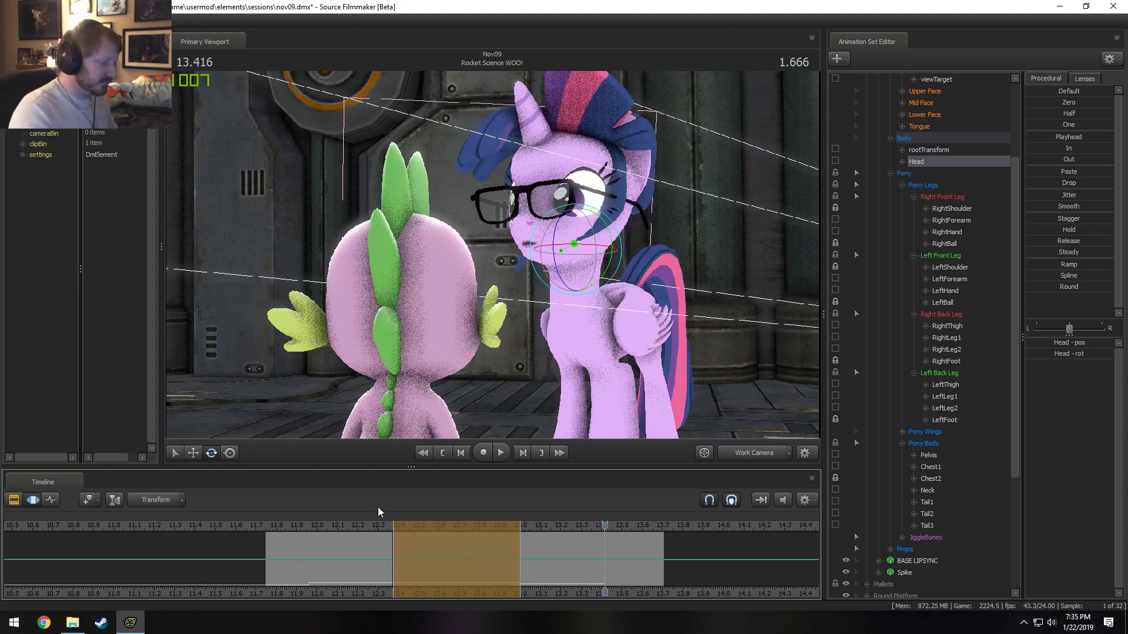
left_click(330, 524)
key("space")
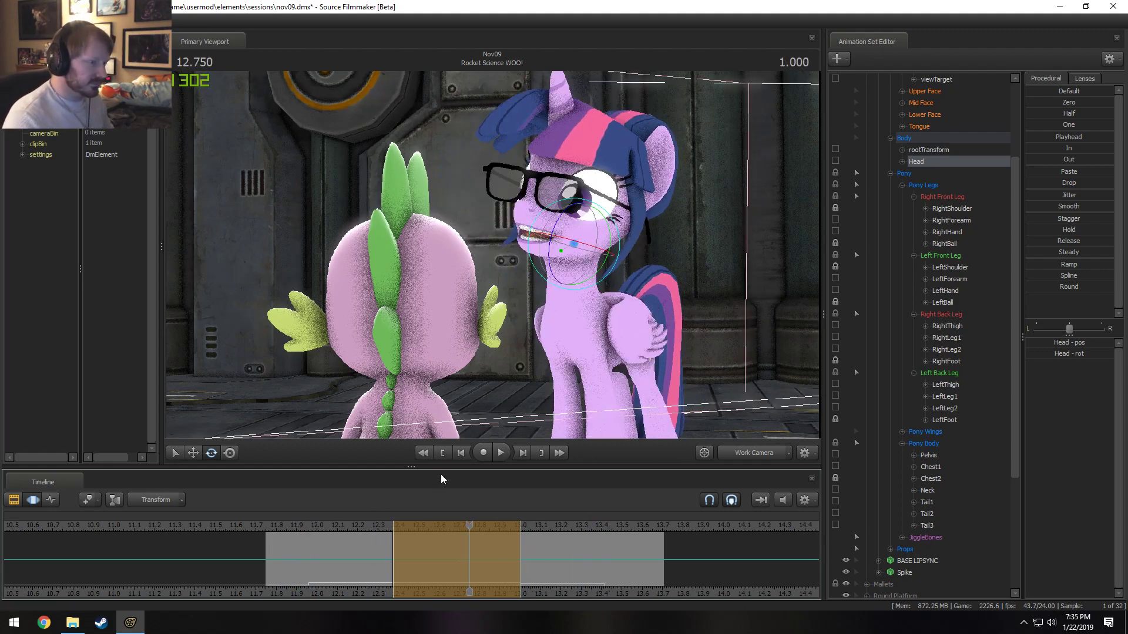
- Select Twilight Sparkle's Eyes controls, view her face from the front and lower eyes_convergence slightly at 12.750
scroll(905, 194, "up", 3)
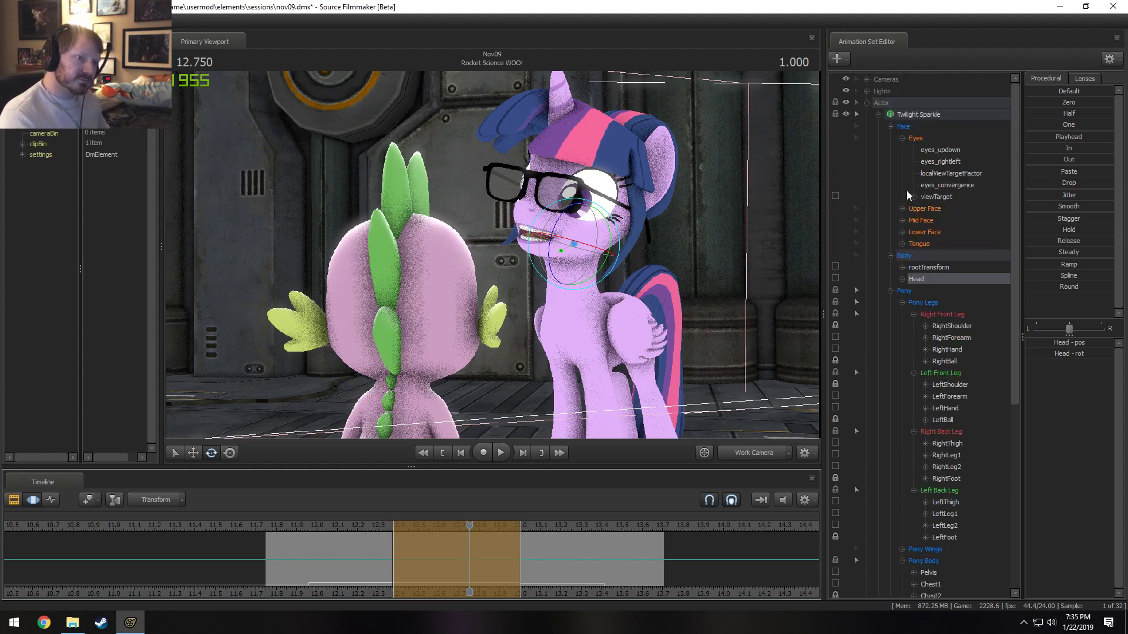
left_click(920, 140)
left_click_drag(517, 258, 620, 220)
key("w")
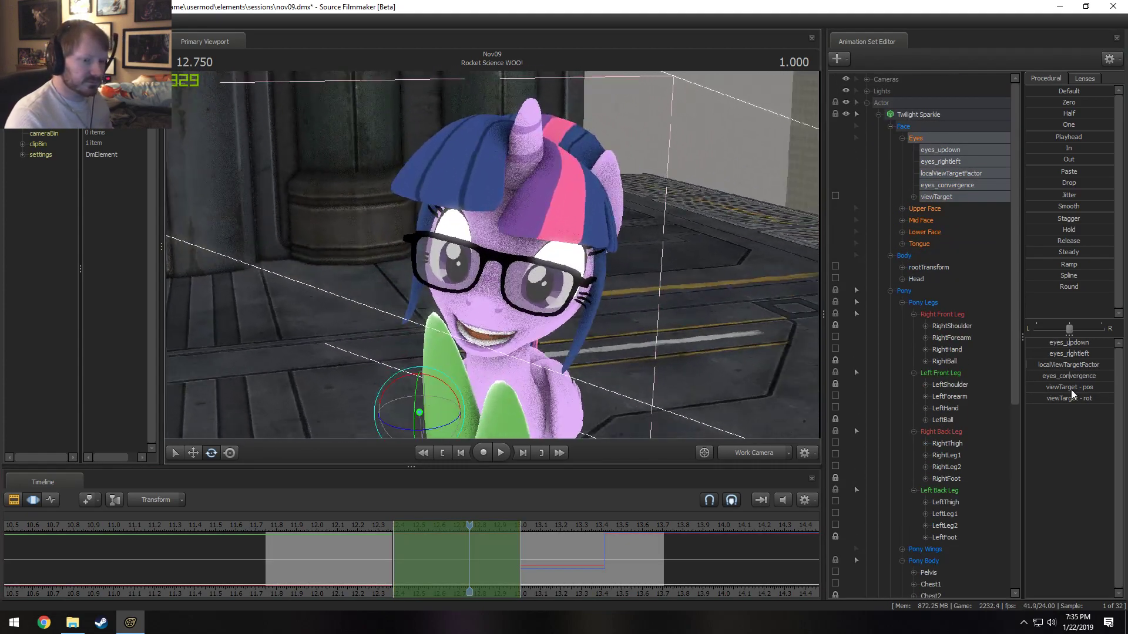
mouse_move(1084, 378)
left_mouse_down()
mouse_move(1056, 376)
mouse_move(1065, 376)
left_mouse_up()
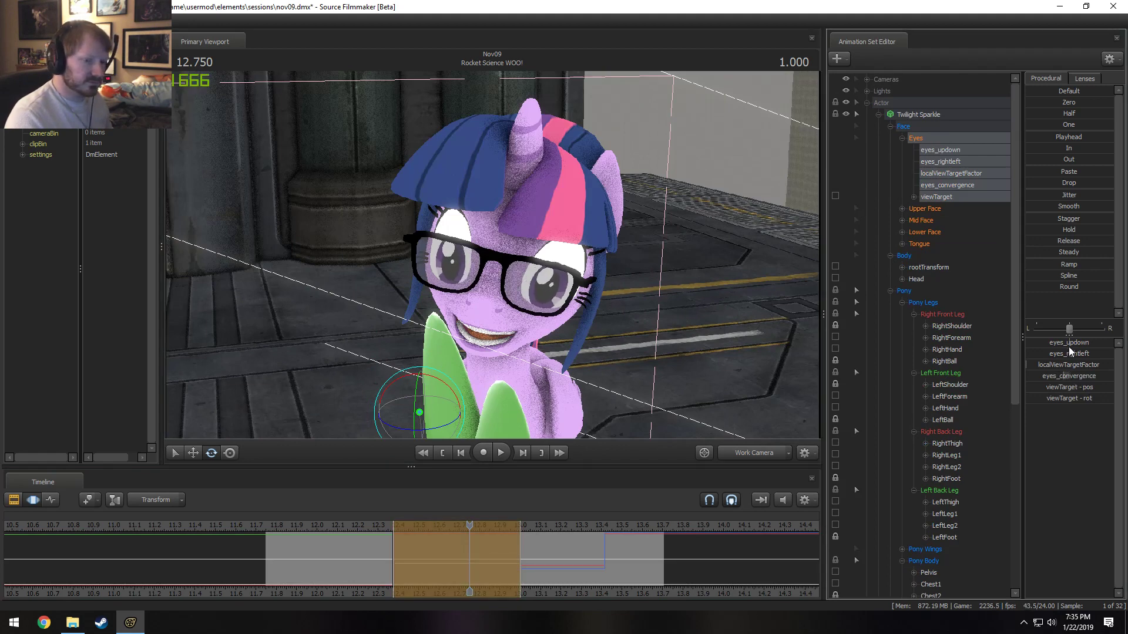
- Move the eyes' viewTarget to adjust the gaze at 12.750 and play back the close-up from about 12.4
left_click(444, 390)
key("w")
left_click_drag(421, 381, 473, 243)
key("s")
key("w")
key("s")
left_click_drag(470, 528, 402, 531)
key("space")
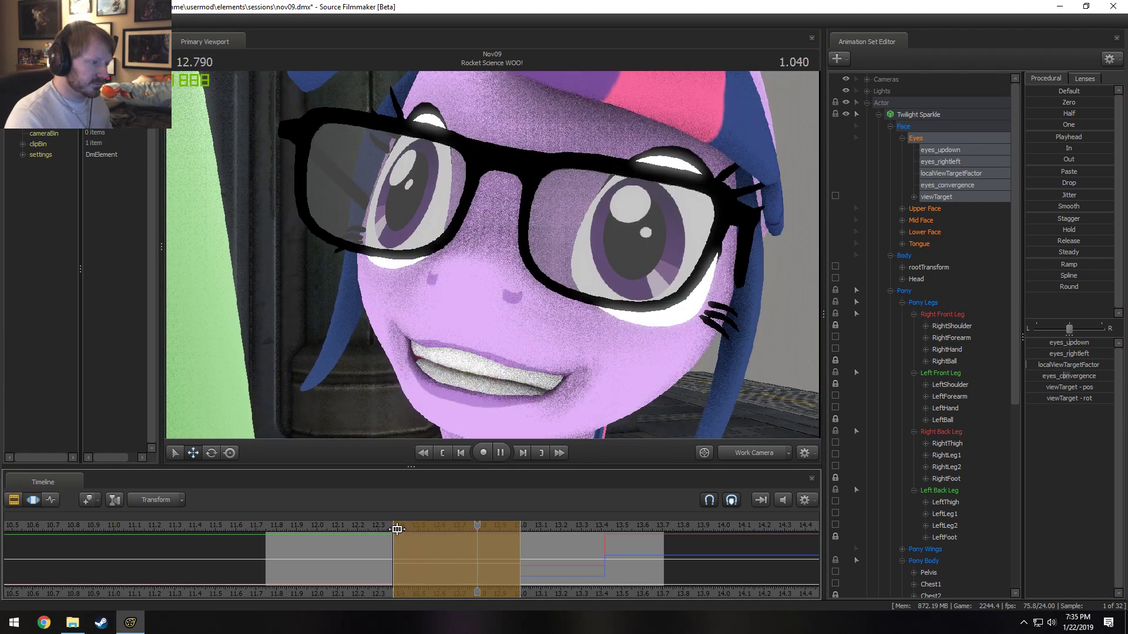
key("space")
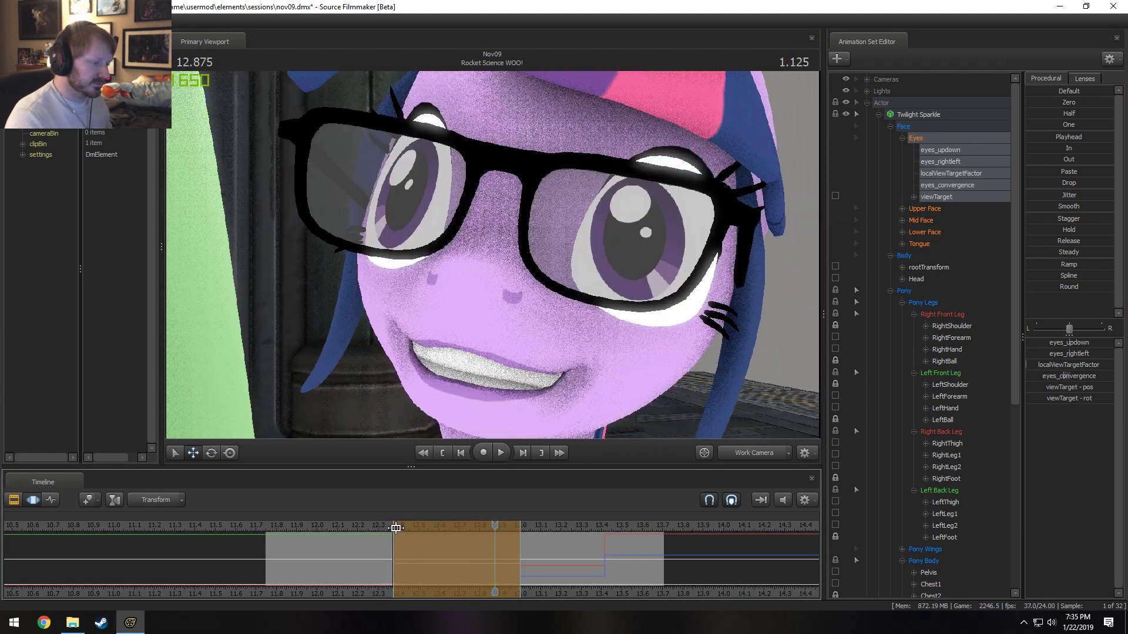
- Switch the timeline to the Clip Editor and replay the face close-up repeatedly from about 12.4
key("F2")
key("space")
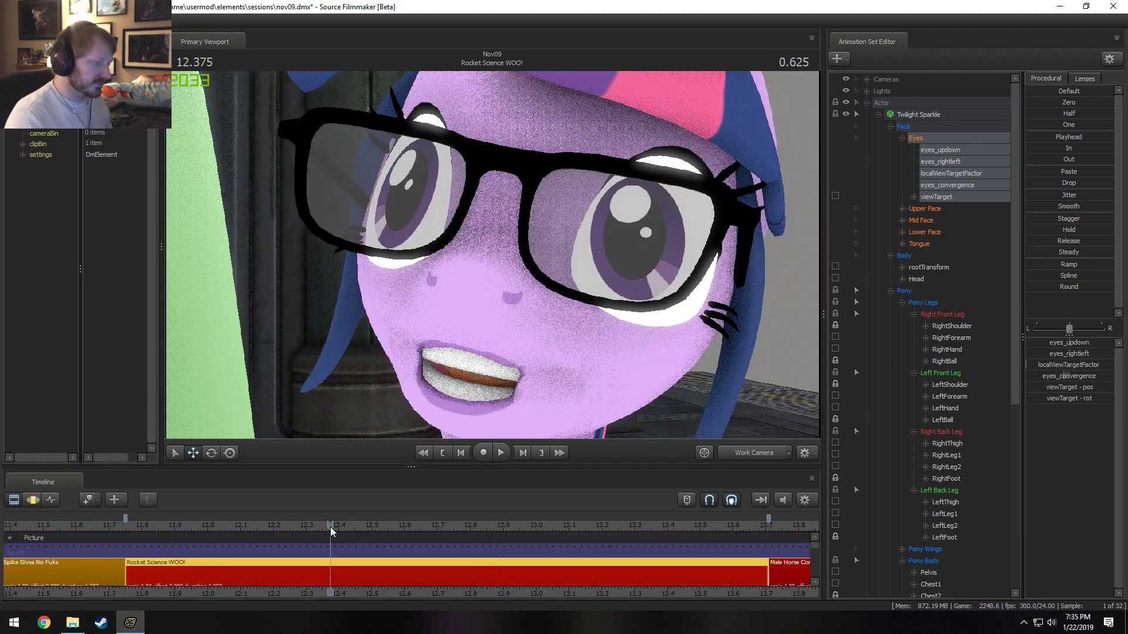
left_click(331, 527)
left_click(338, 527)
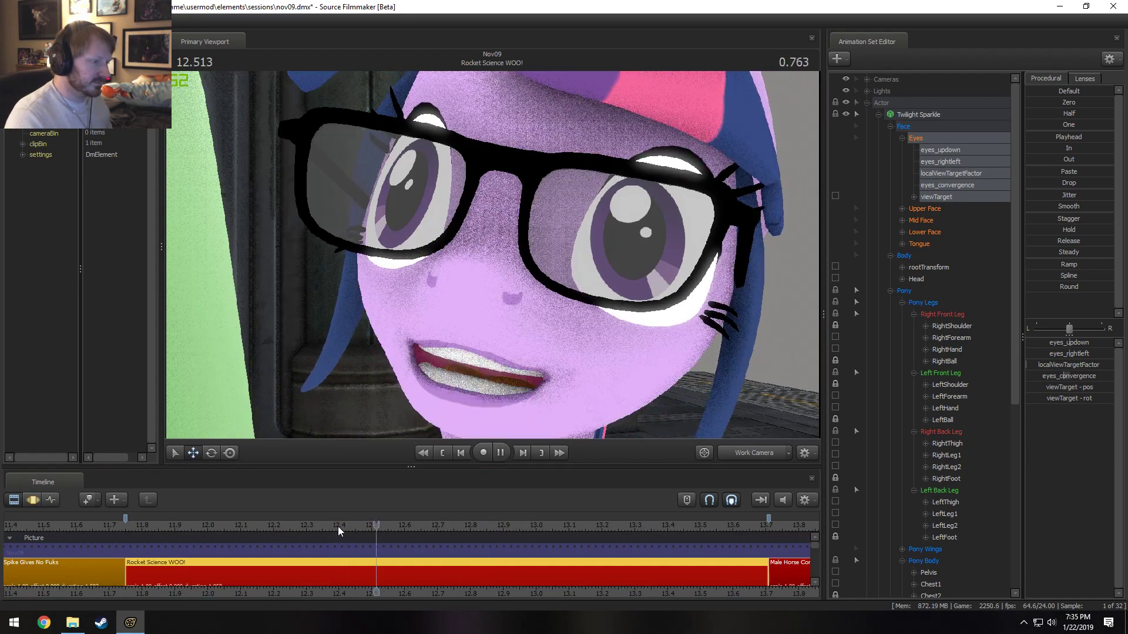
left_click(337, 526)
left_click(337, 526)
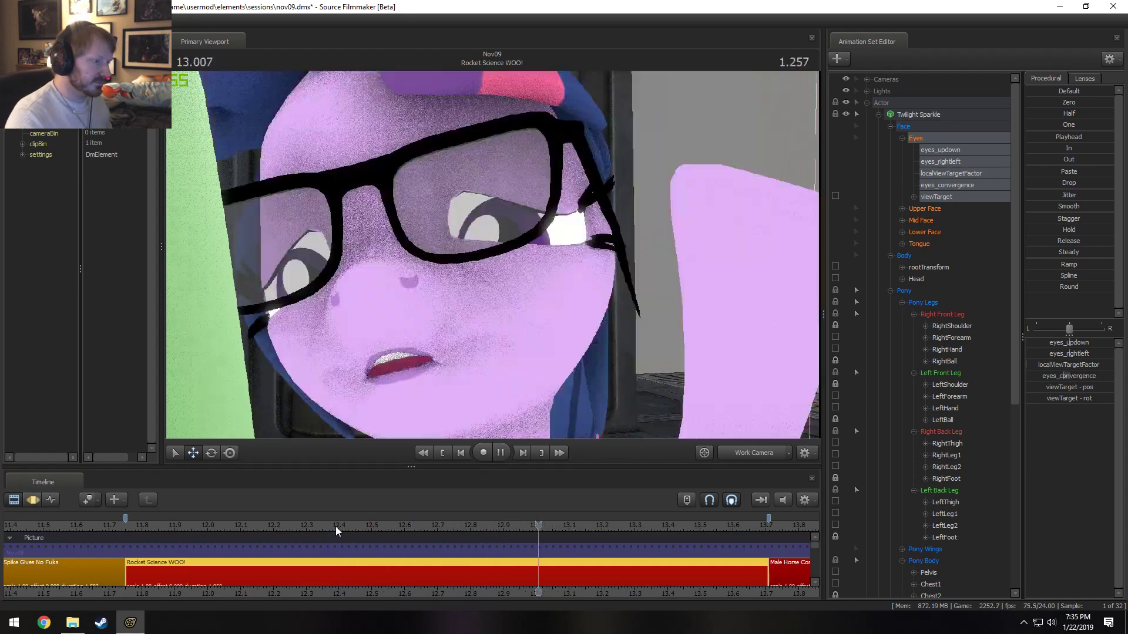
left_click(336, 526)
left_click(329, 527)
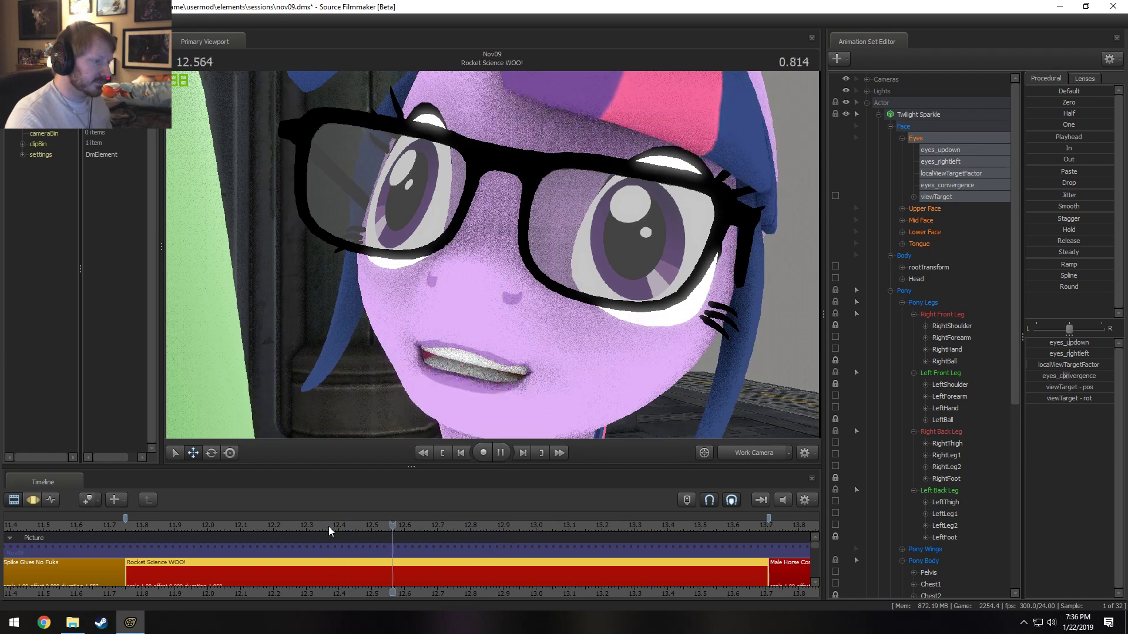
key("space")
left_click(329, 526)
key("space")
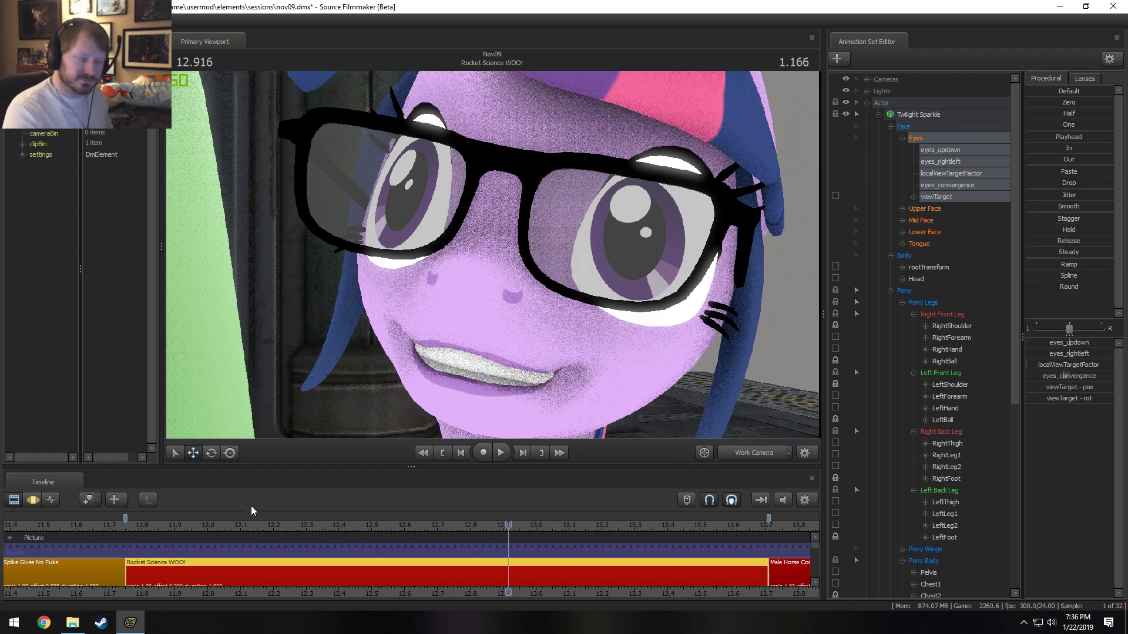
- Step backward frame by frame from 12.916 to examine the eye and mouth motion leading up to it
key("Left")
key("Left")
key("Left")
key("Left")
key("Left")
key("Left")
key("Left")
key("Left")
key("Left")
key("Left")
key("Left")
key("Left")
key("Left")
key("Left")
key("Left")
key("Left")
key("Left")
key("Left")
key("Left")
key("Left")
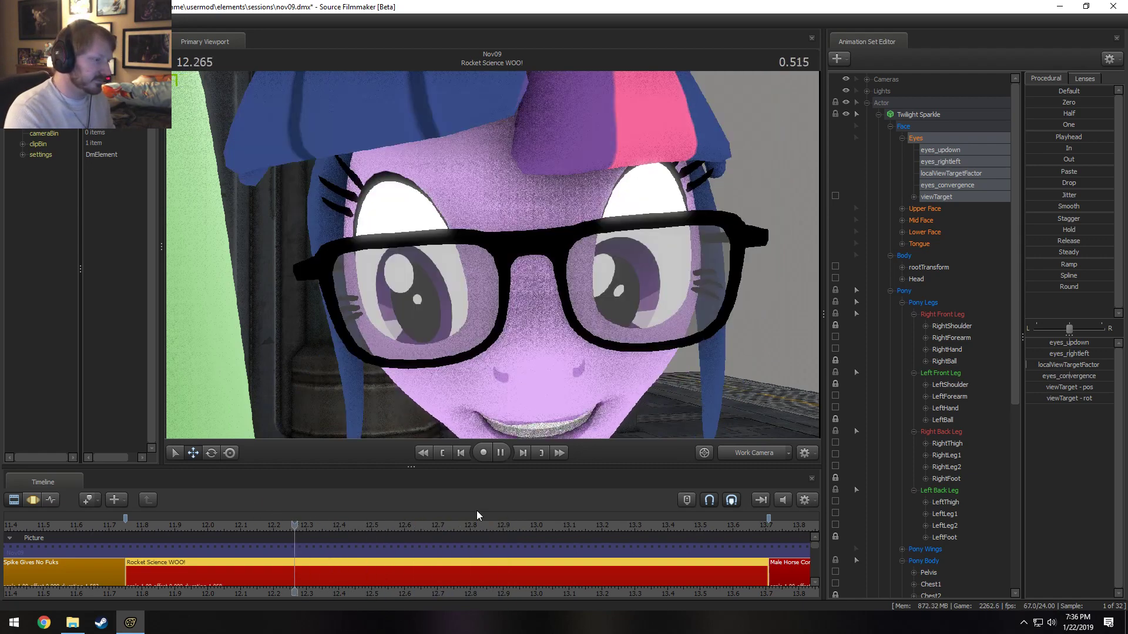
- Play back Twilight Sparkle's face close-up, then switch the viewport to the Main Camera
key("space")
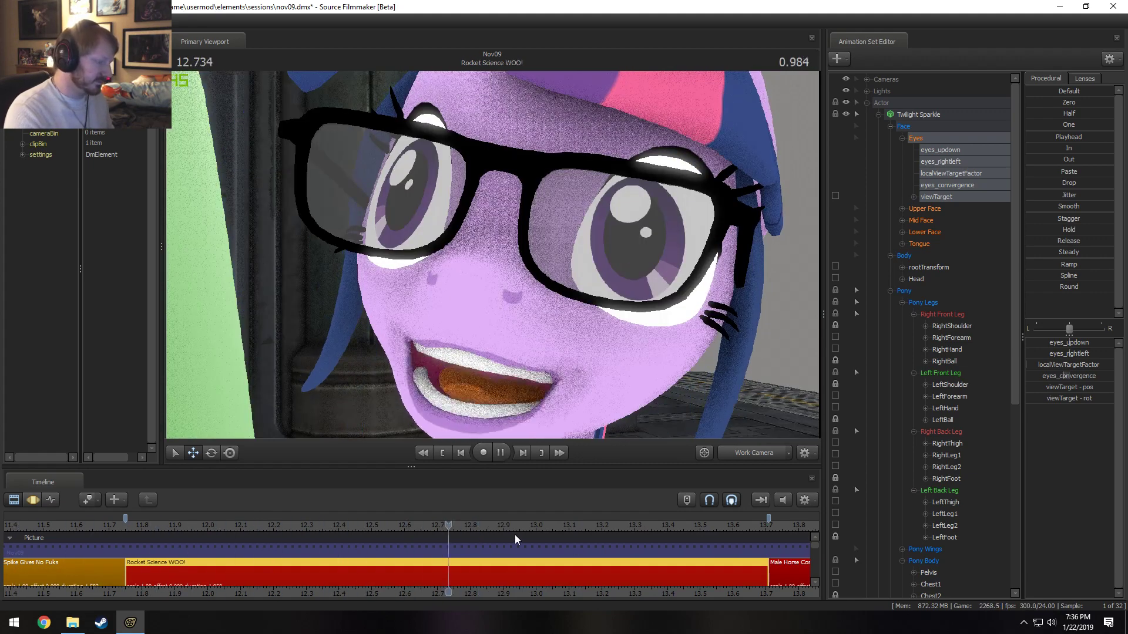
key("k")
left_click(749, 454)
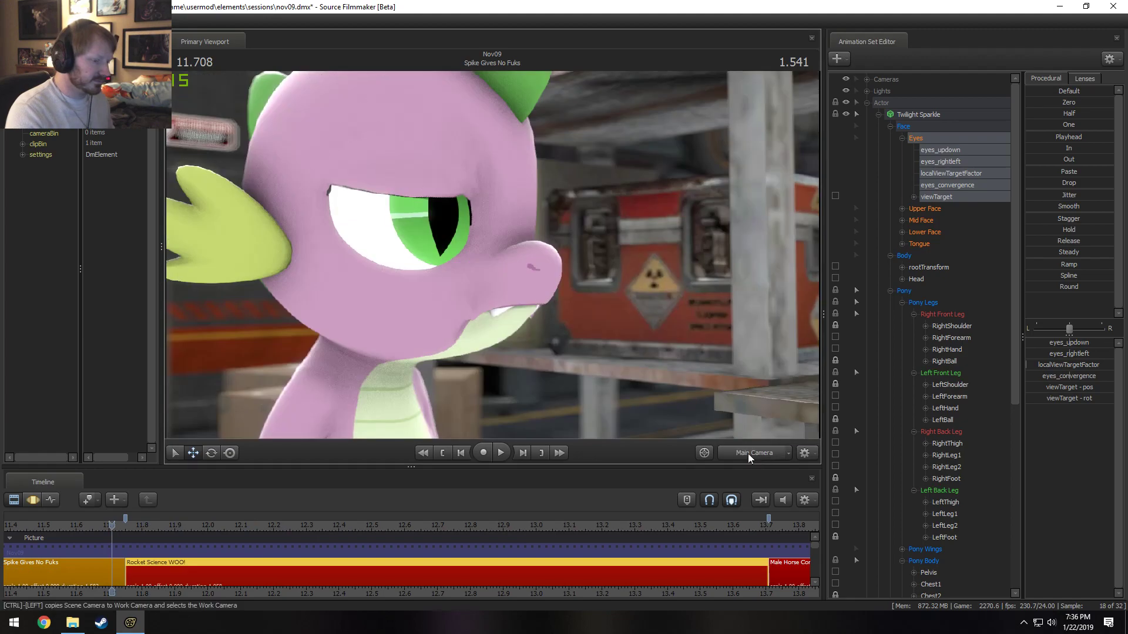
- Replay the Rocket Science WOO! shot repeatedly through the main camera, checking Twilight Sparkle's head and eye motion between about 12.0 and 13.5
left_click_drag(580, 523, 535, 526)
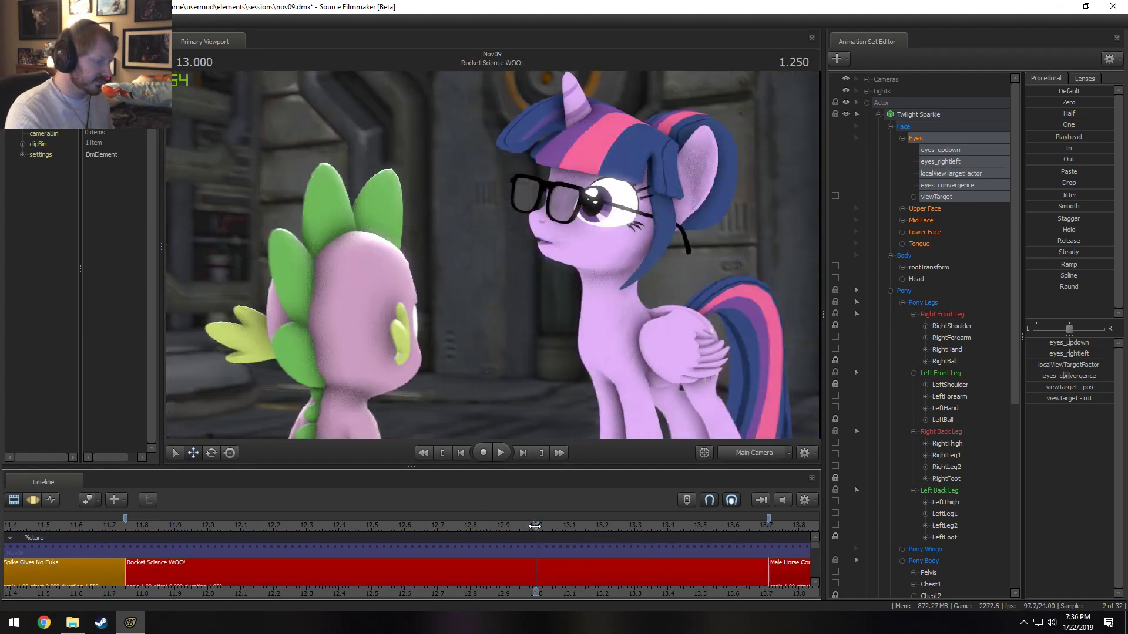
key("j")
key("k")
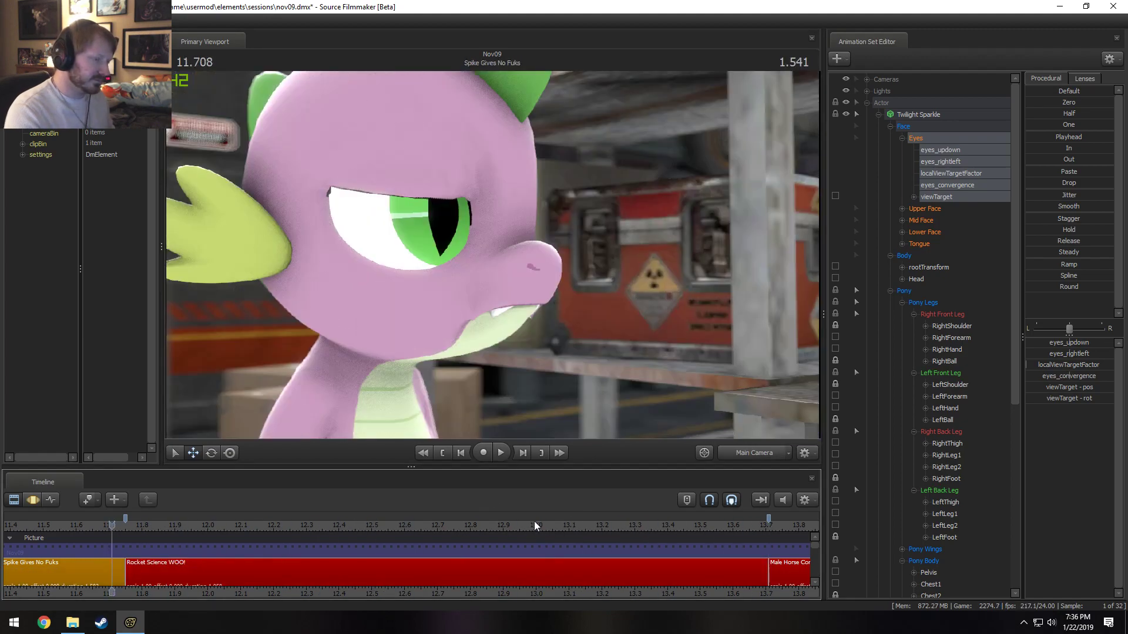
left_click_drag(543, 523, 556, 523)
key("j")
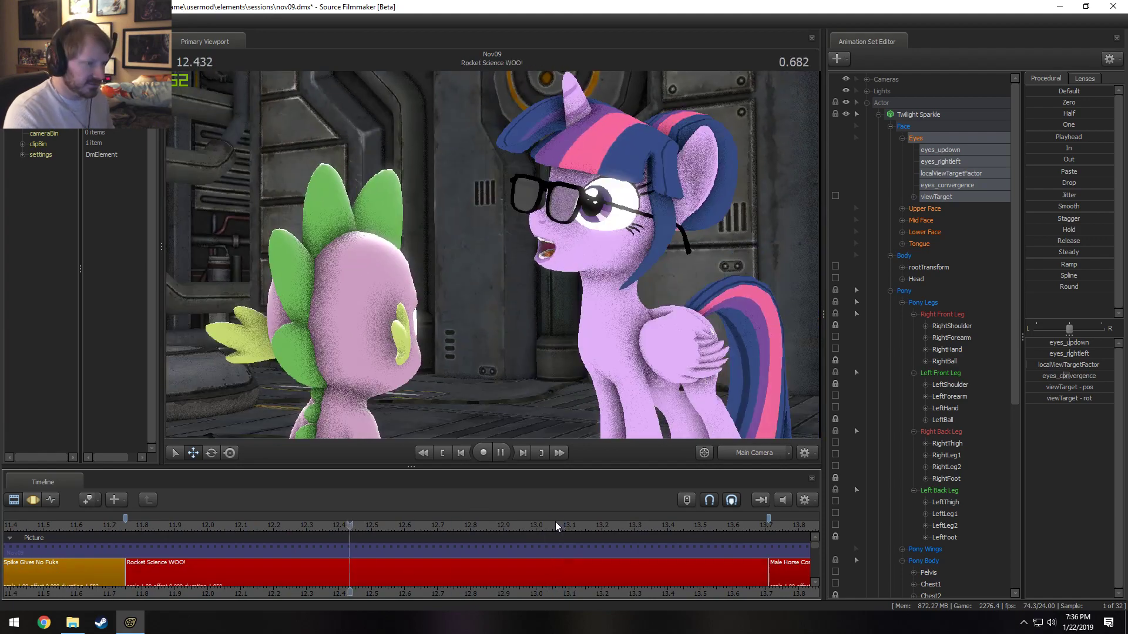
key("l")
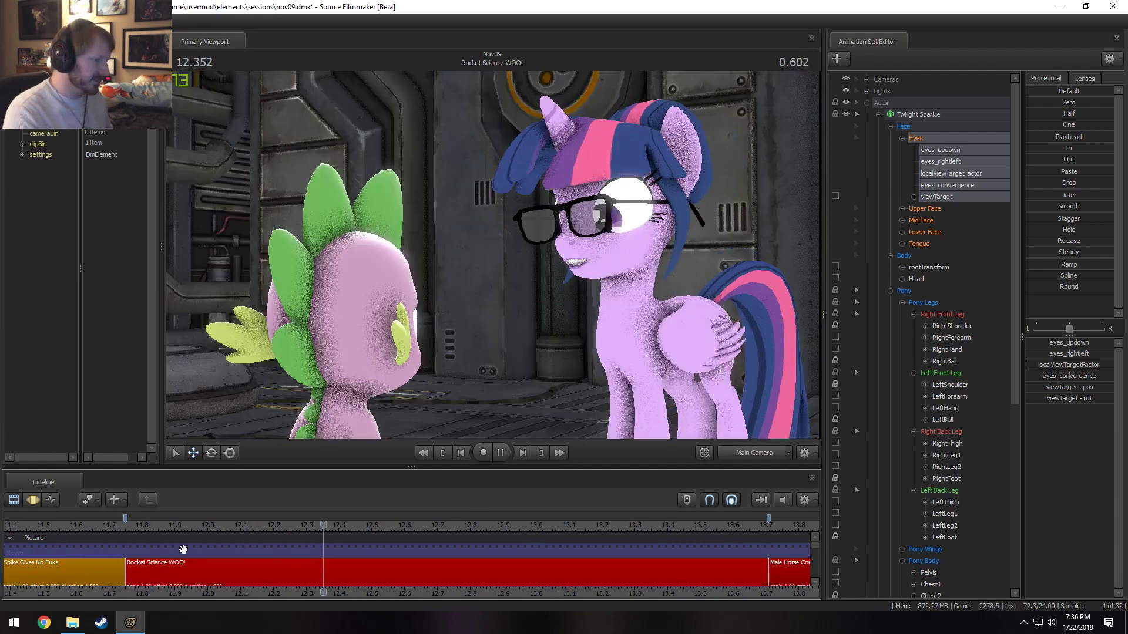
key("k")
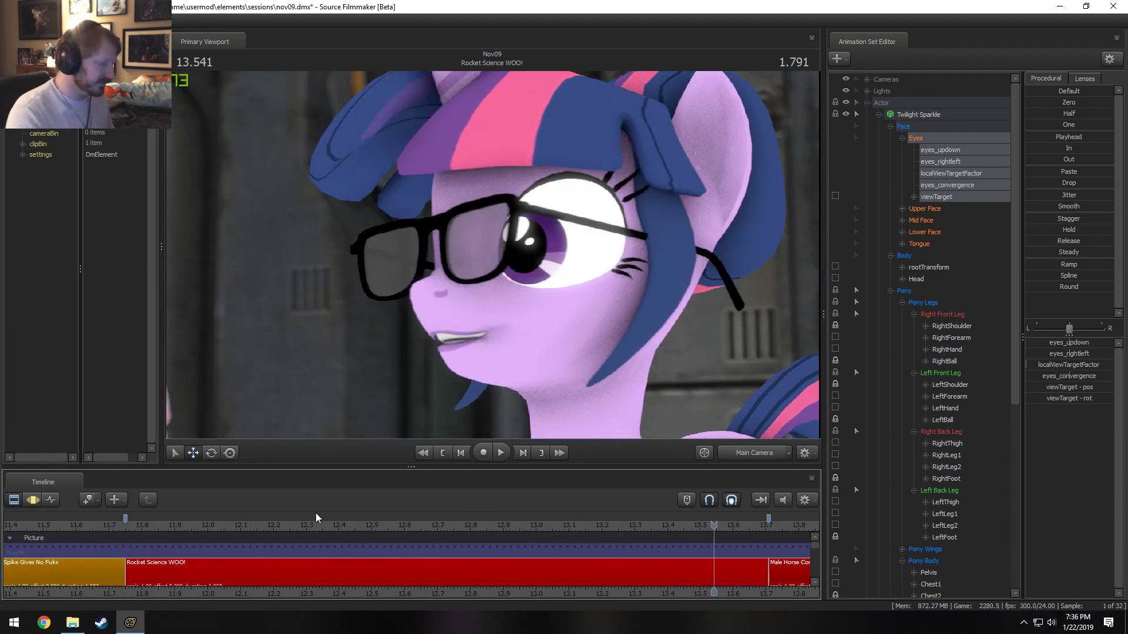
left_click(290, 527)
key("l")
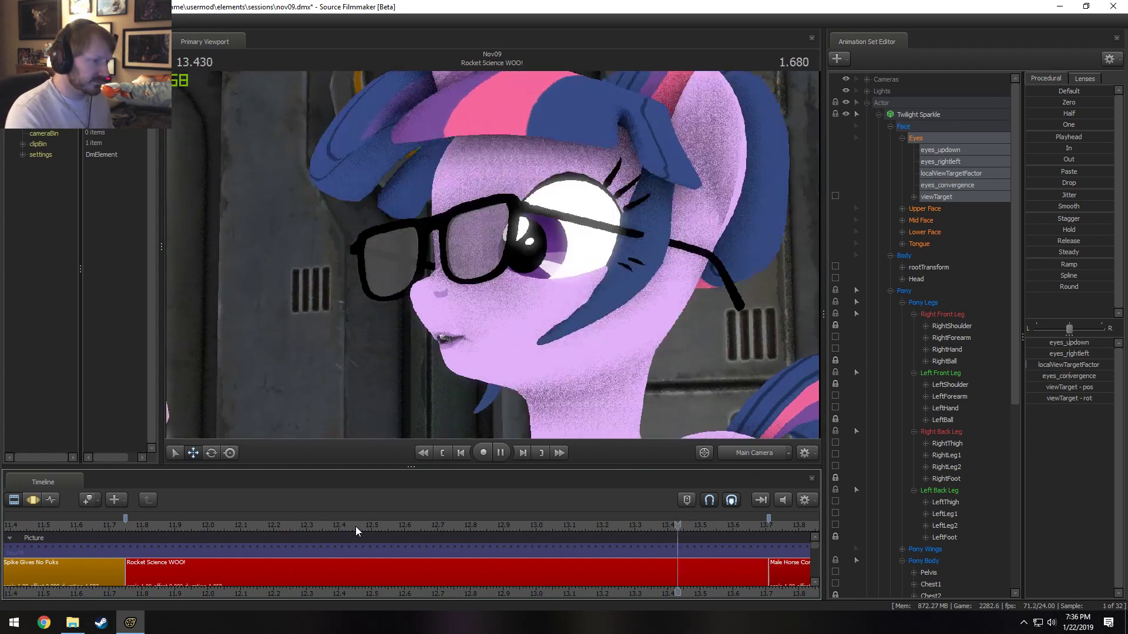
left_click(212, 526)
key("l")
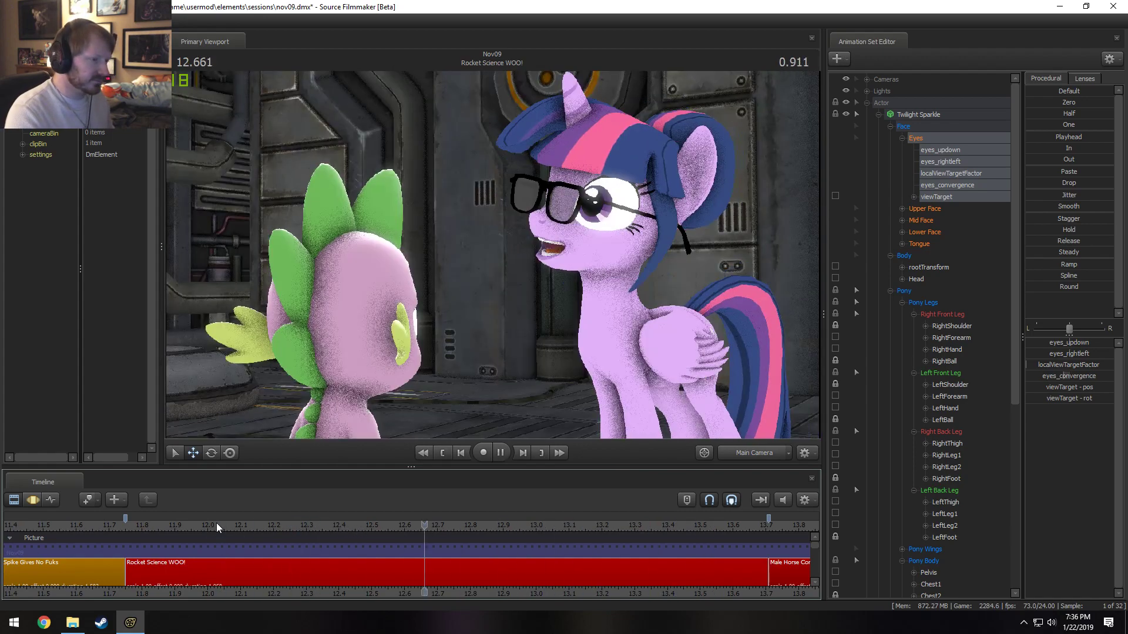
key("k")
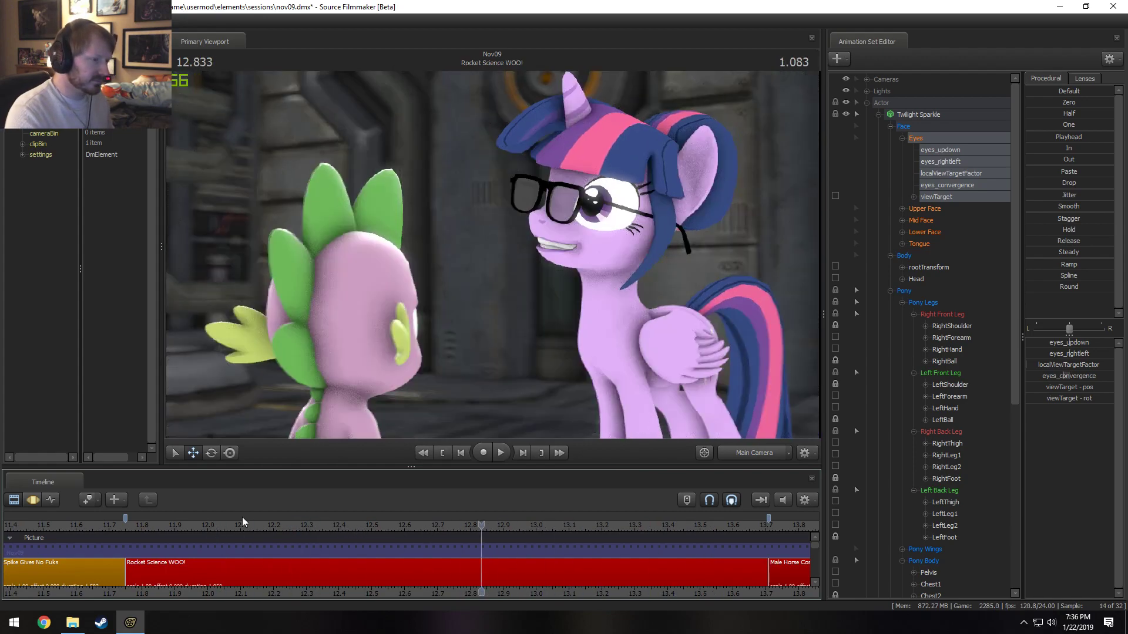
- Return to the Work Camera and Motion Editor at 12.833 and raise the eyes' viewTarget well above Spike's head
left_click(743, 453)
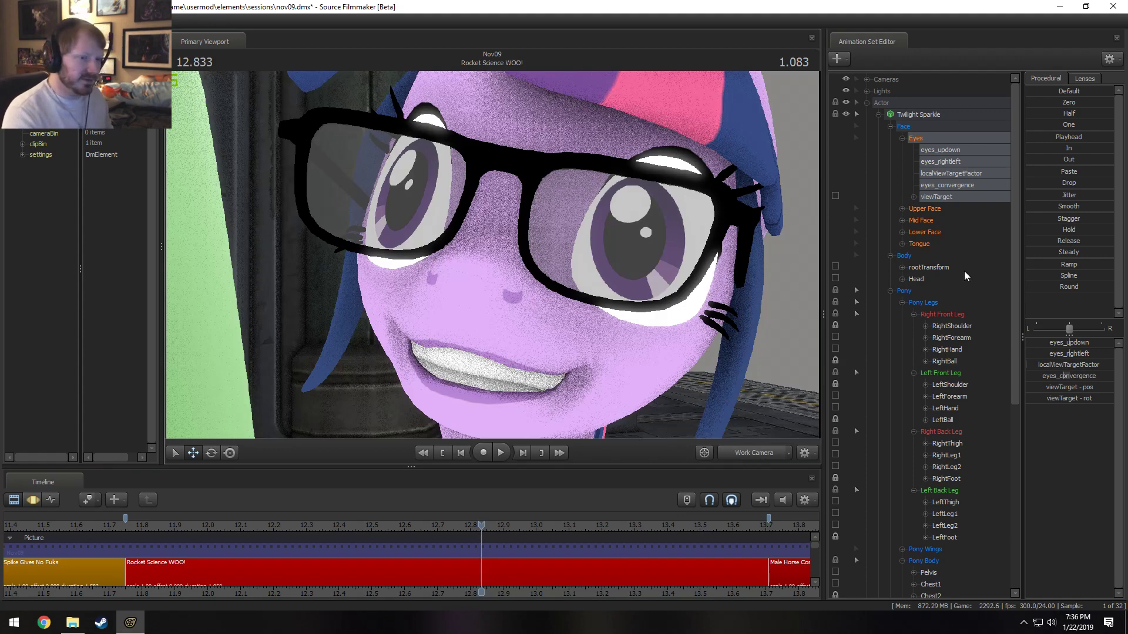
key("F3")
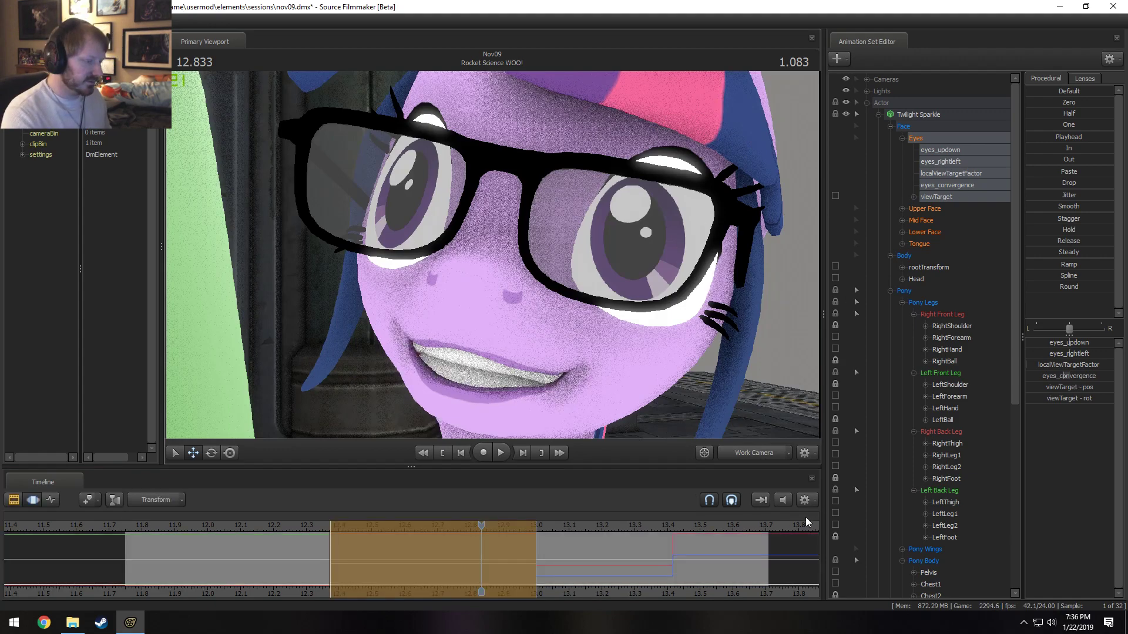
key("ctrl+z")
left_click_drag(499, 271, 382, 266)
left_click_drag(286, 232, 308, 105)
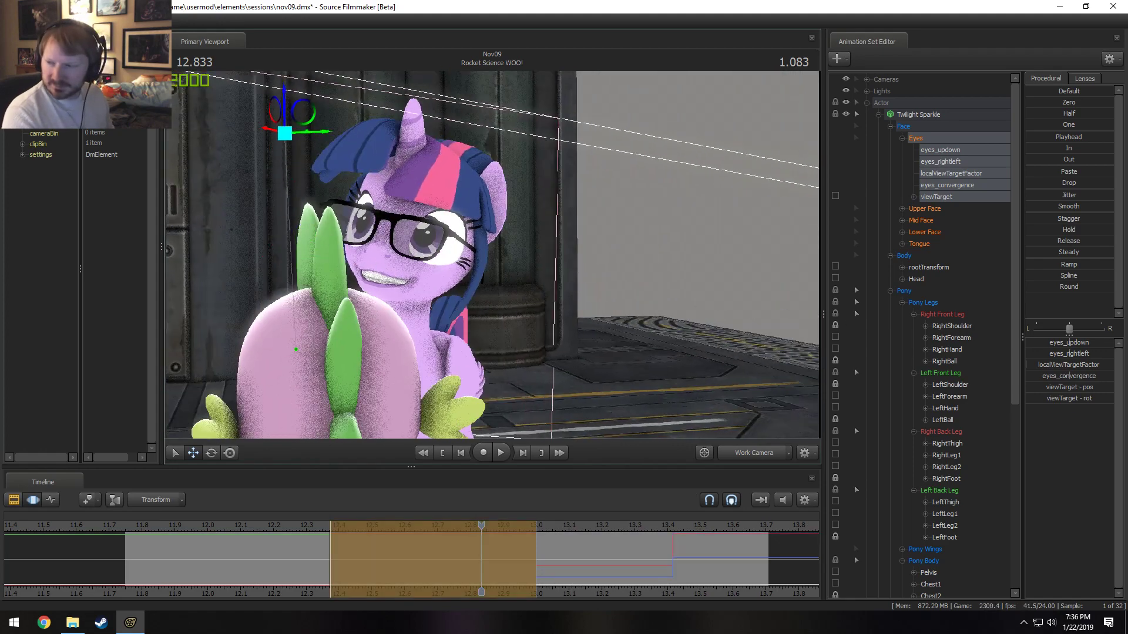
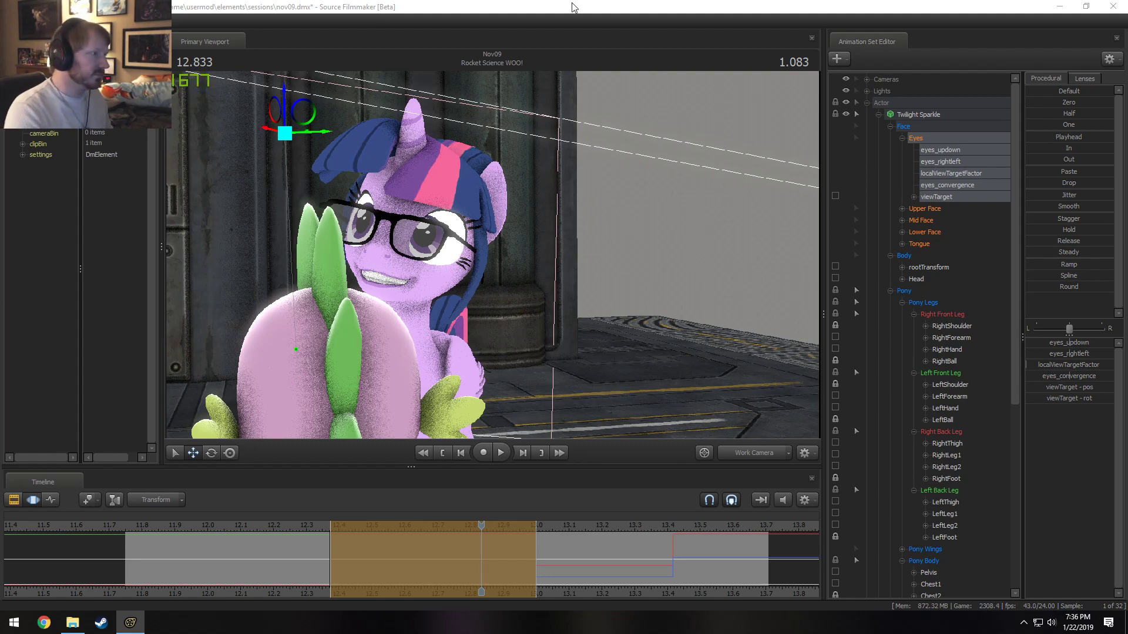
left_click_drag(492, 255, 459, 234)
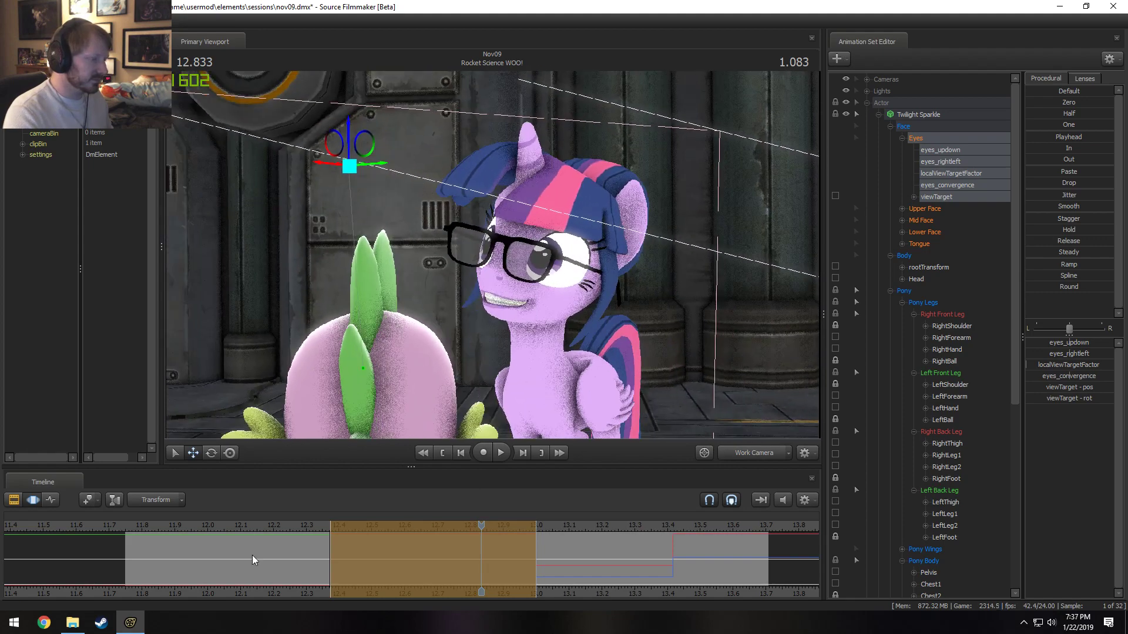
- Move the eyes' viewTarget slightly higher and closer to Twilight Sparkle's face at 12.875
left_click(246, 528)
key("space")
key("space")
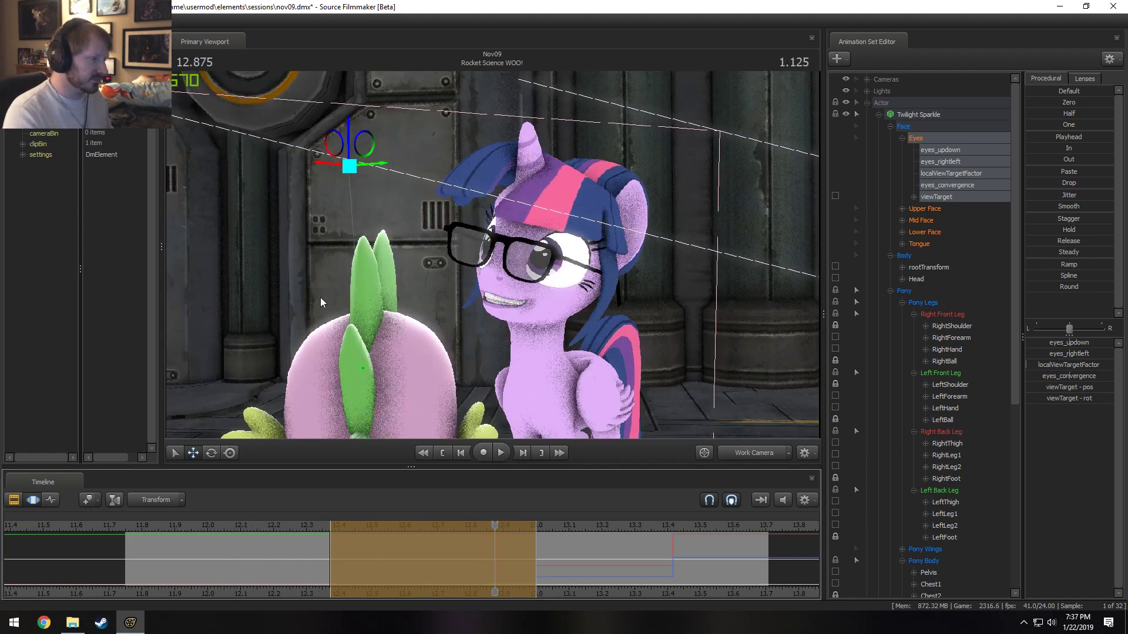
left_click_drag(362, 147, 402, 126)
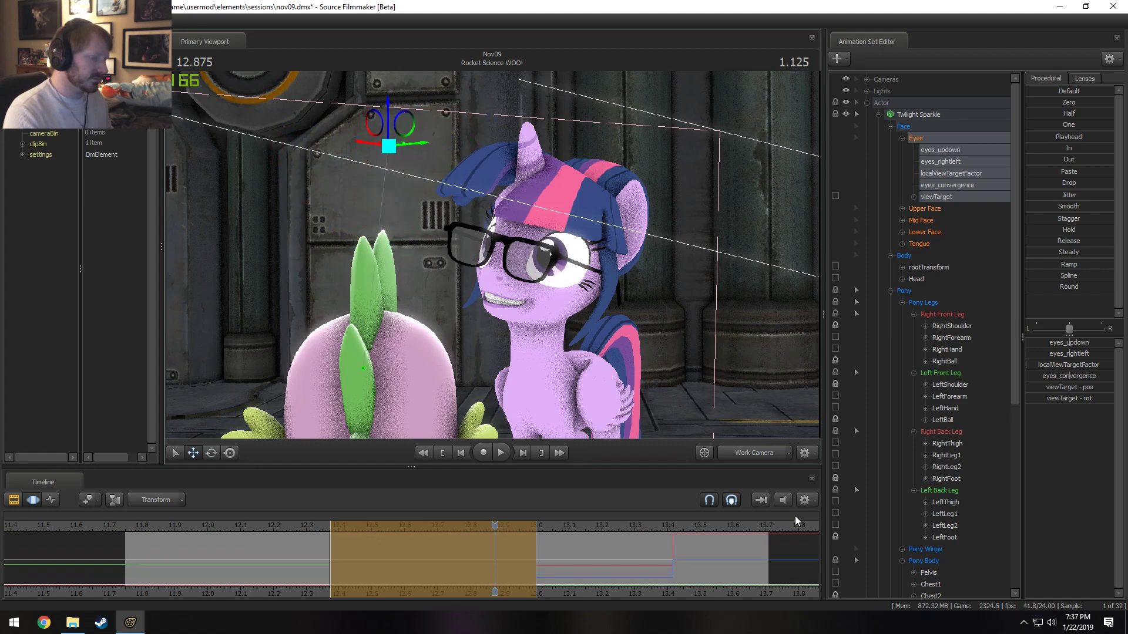
left_click_drag(492, 255, 503, 267)
- Play back the shot from about 11.8 through the Main Camera to review the adjusted gaze
left_click(742, 452)
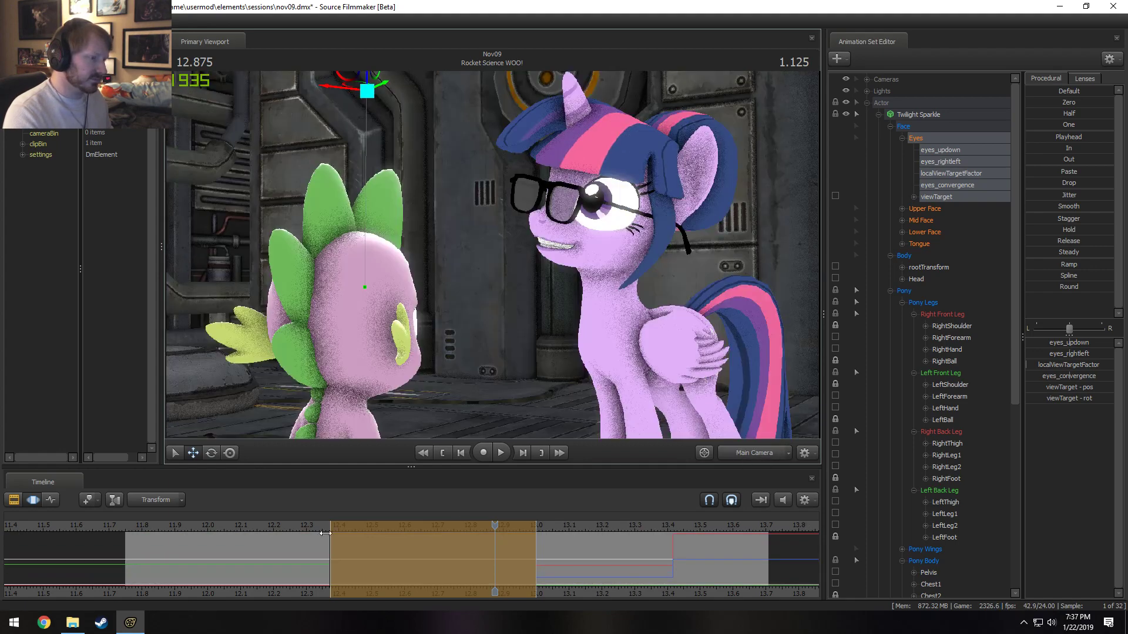
key("space")
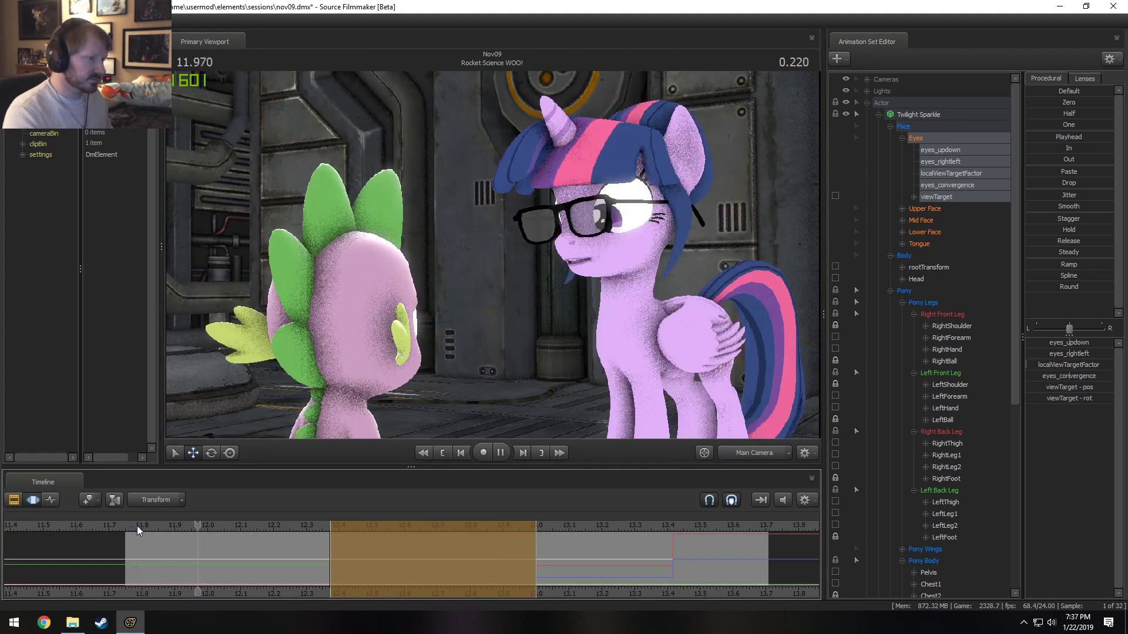
left_click(136, 526)
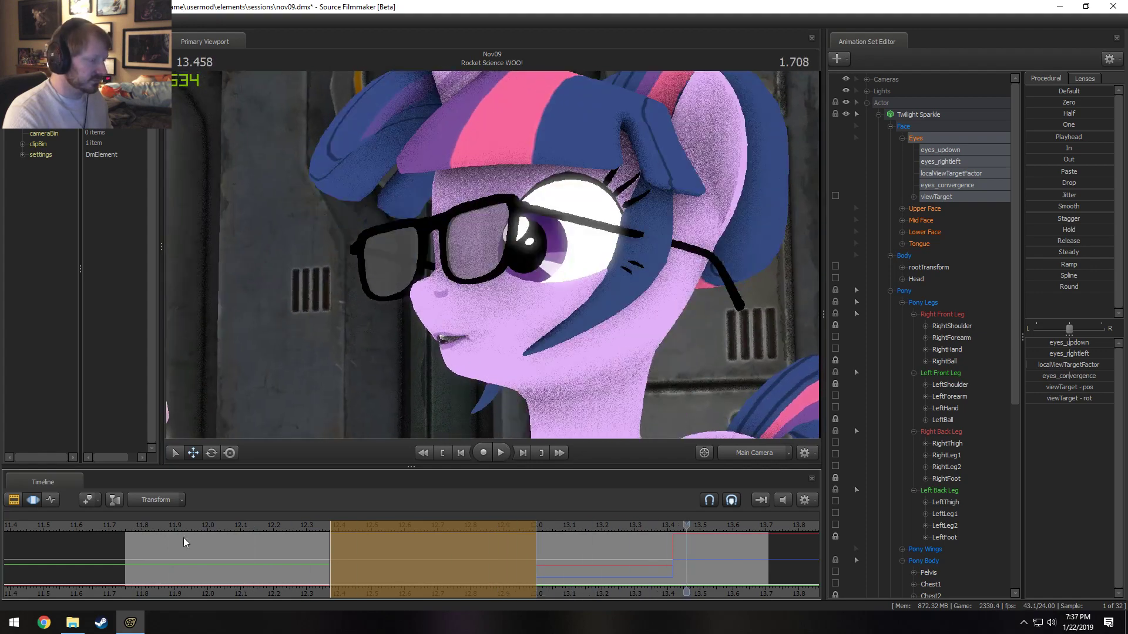
key("space")
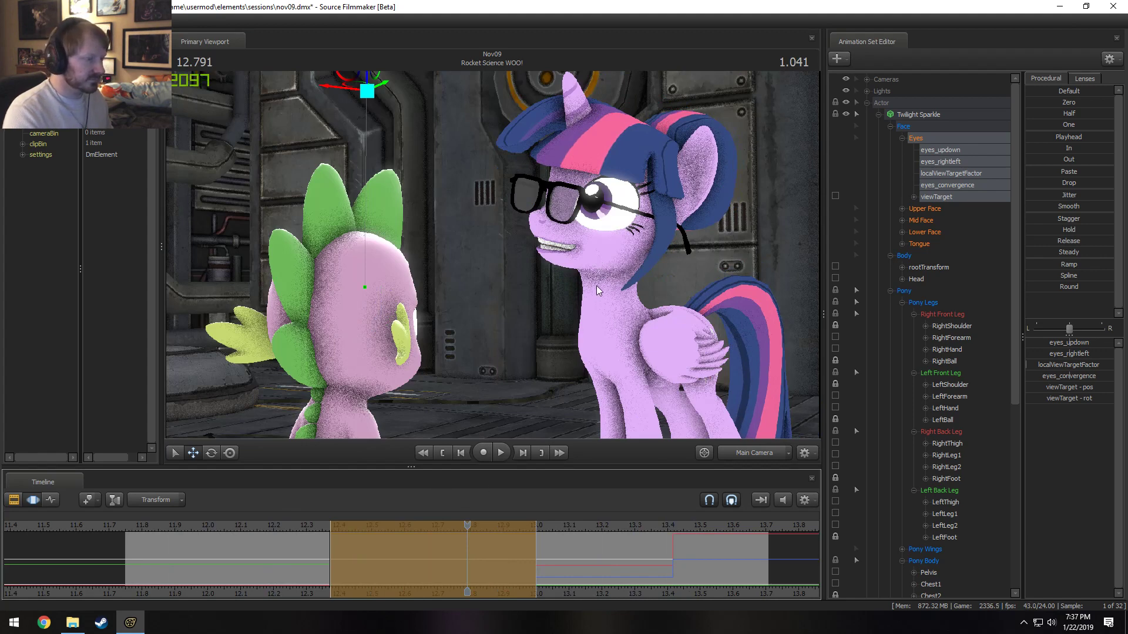
- Make the Body controls selectable in the viewport and tilt Twilight Sparkle's Head and Neck backward over the selection from about 12.4 to 13.0
key("F2")
key("F3")
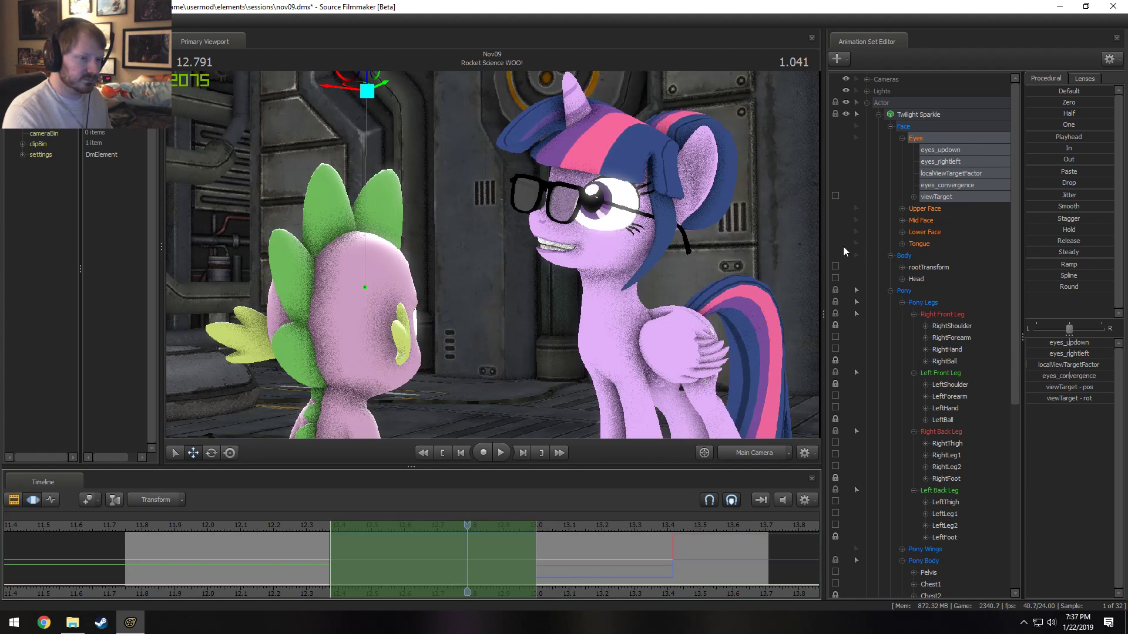
left_click(835, 268)
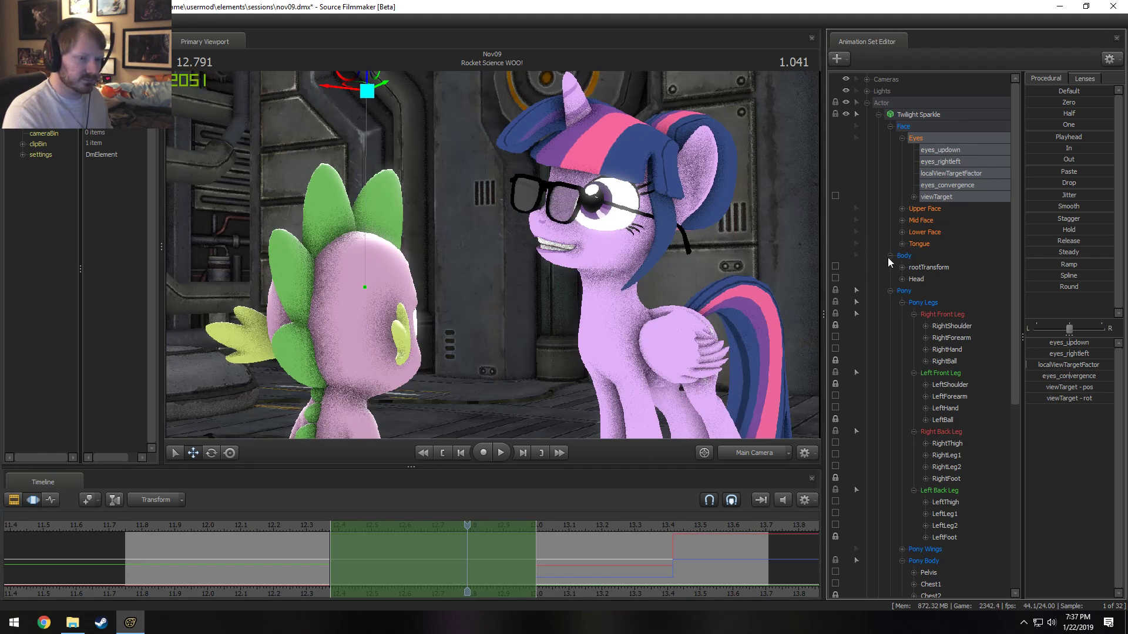
left_click(850, 255)
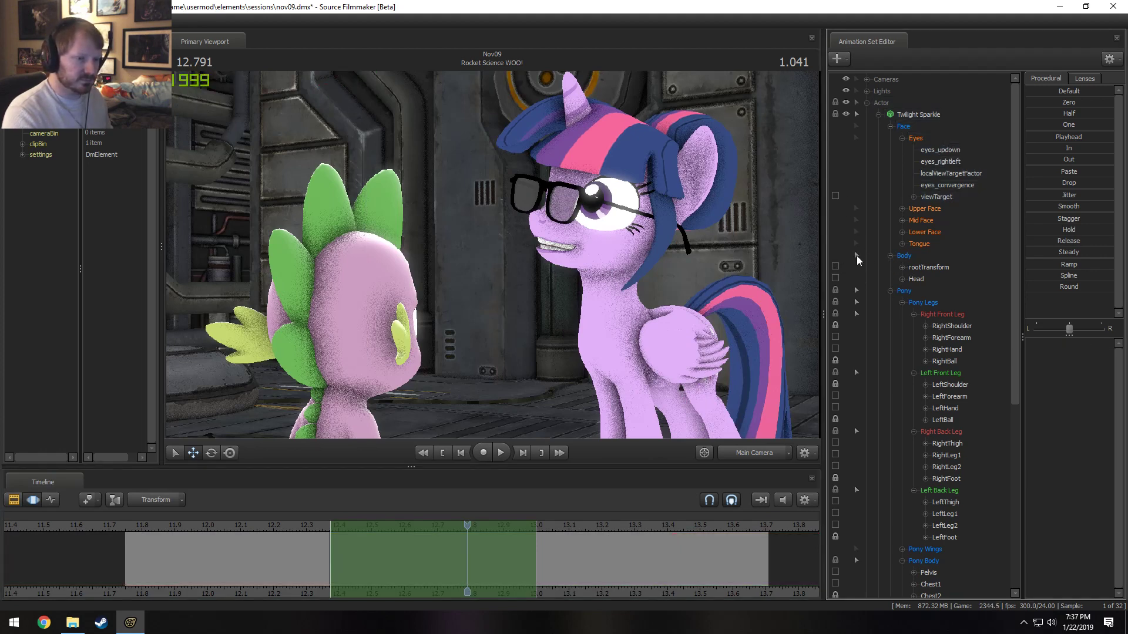
left_click(615, 269)
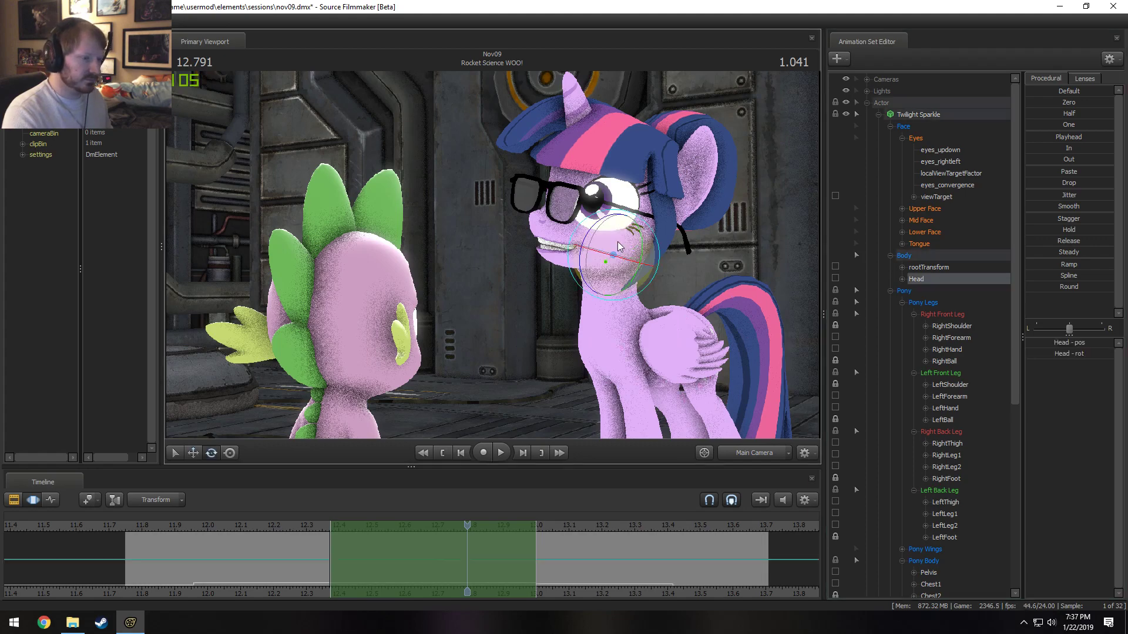
mouse_move(609, 229)
left_mouse_down()
mouse_move(600, 272)
mouse_move(611, 237)
left_mouse_up()
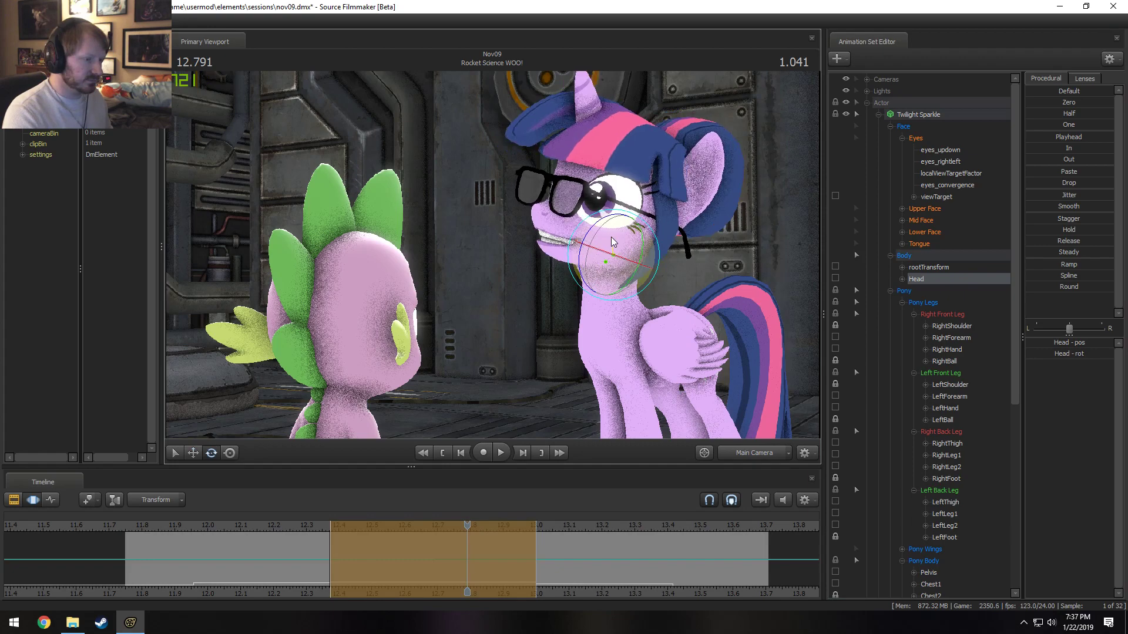
left_click(608, 306)
left_click_drag(608, 306, 610, 294)
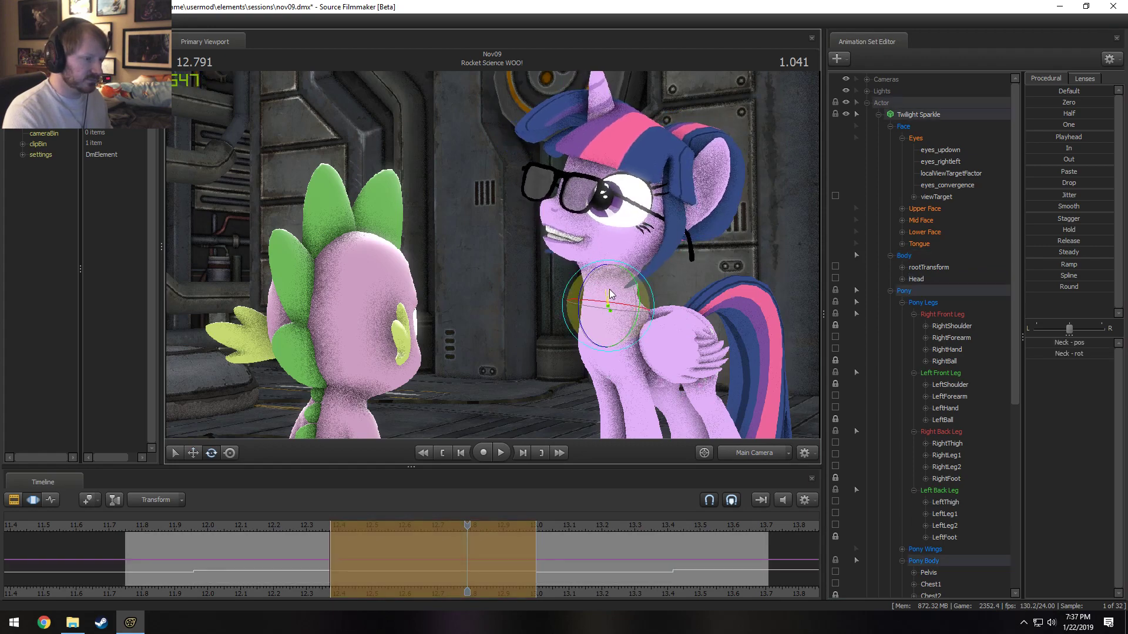
- Play back the shot from about 12.2 and again from about 11.9 to review the head and neck tilt
left_click(279, 528)
key("space")
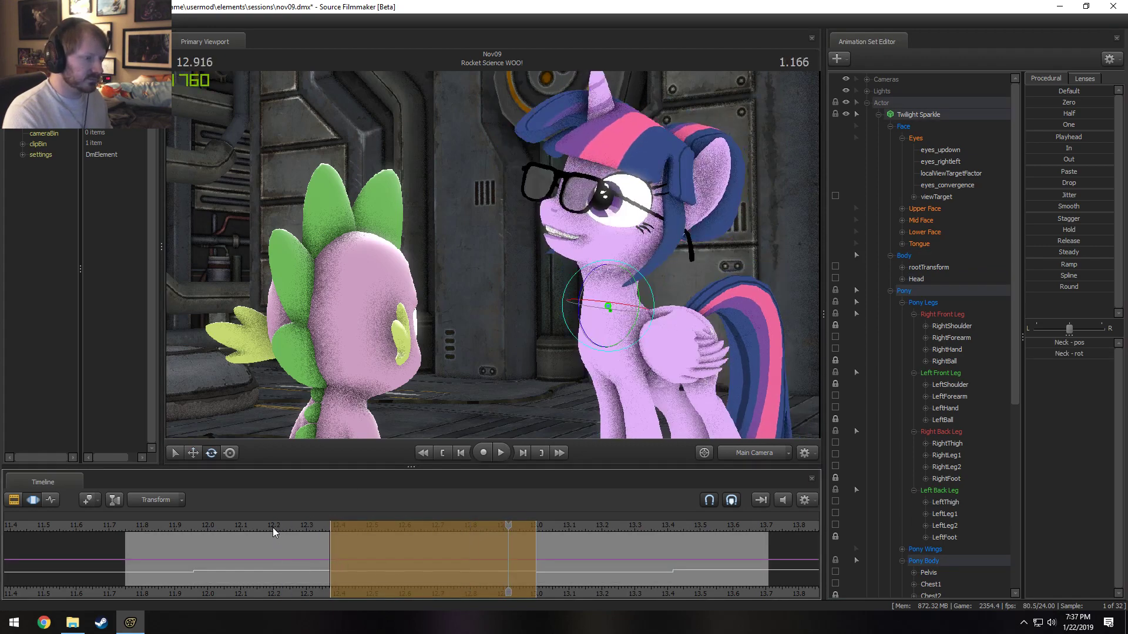
left_click(164, 528)
key("space")
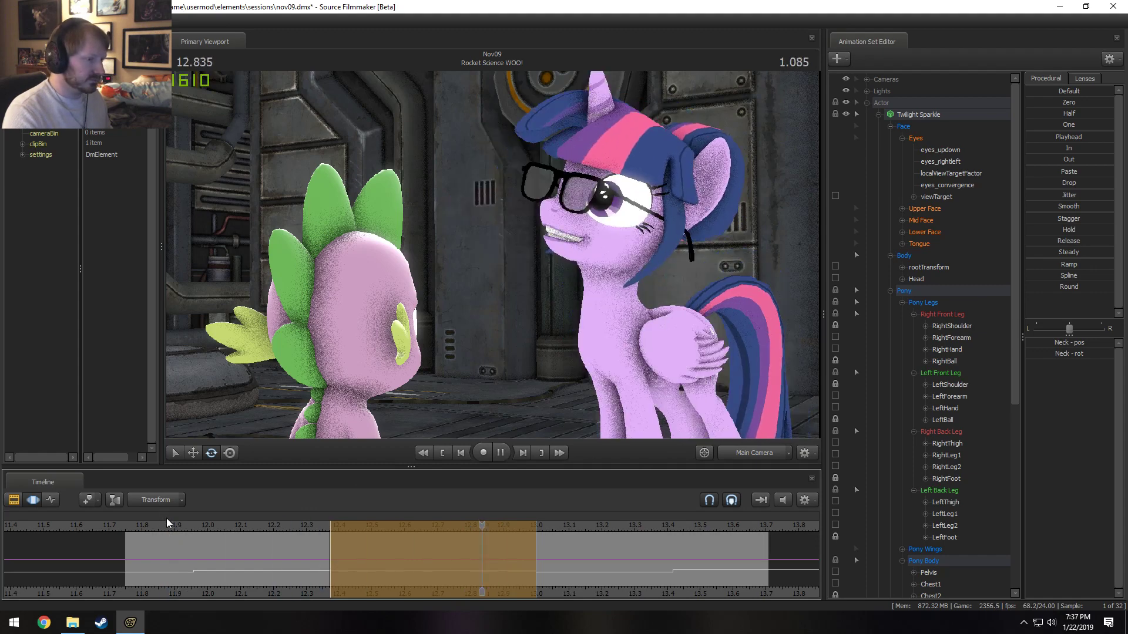
key("space")
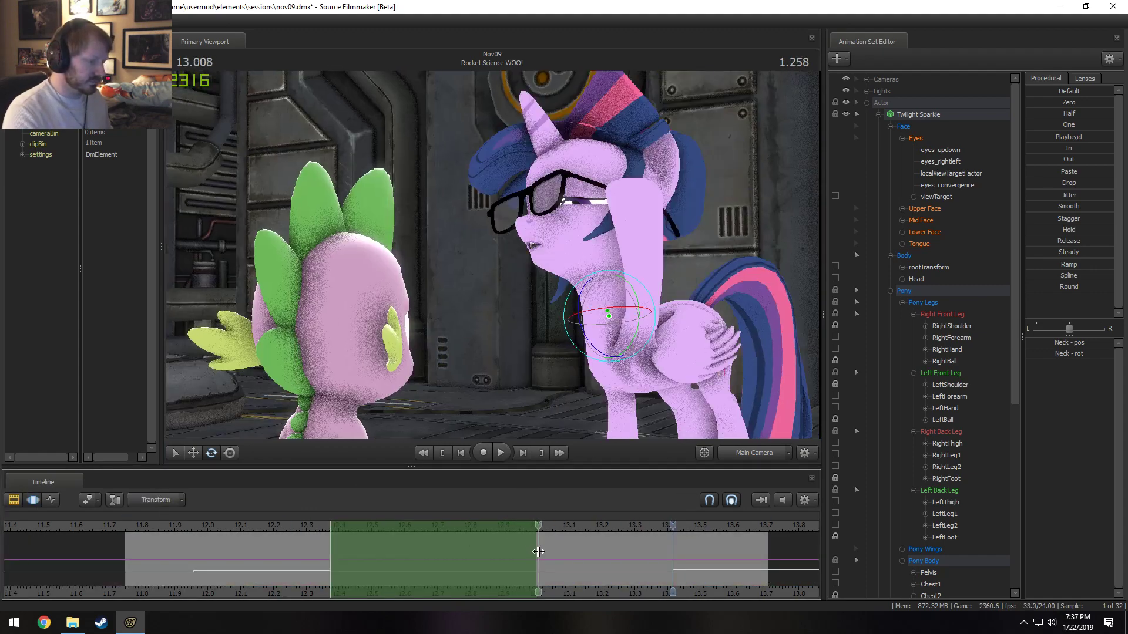
- View Twilight Sparkle through the Work Camera and narrow the time selection to about 12.96 to 13.04, centred on 13.000
left_click_drag(536, 548, 627, 550, "shift")
key("F2")
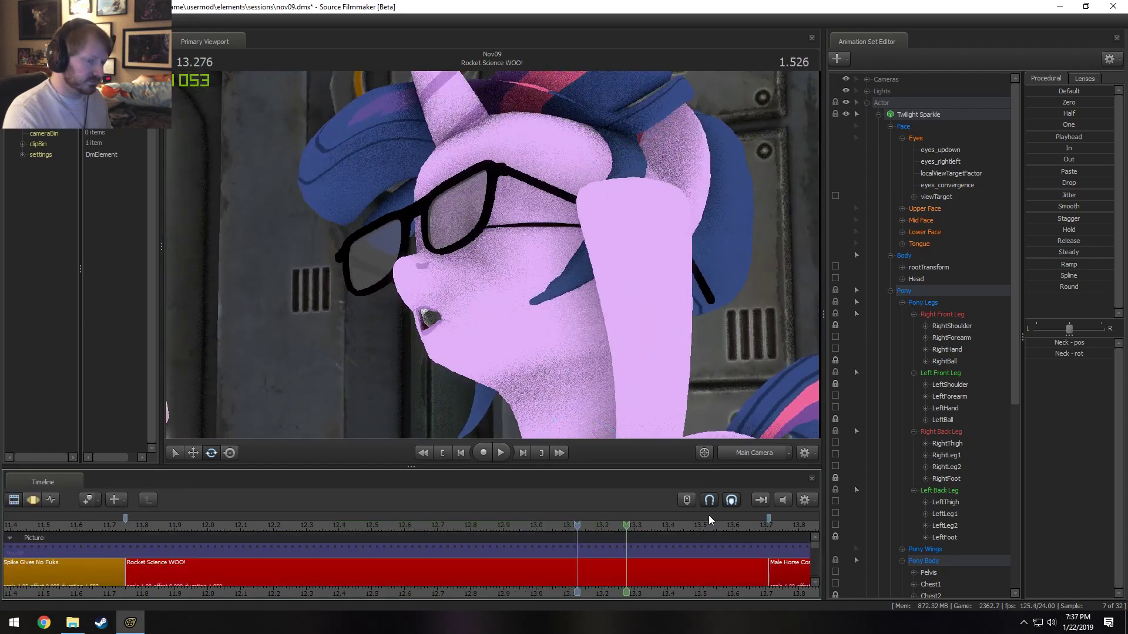
left_click(760, 456)
left_click_drag(694, 364, 563, 504)
key("d")
key("F3")
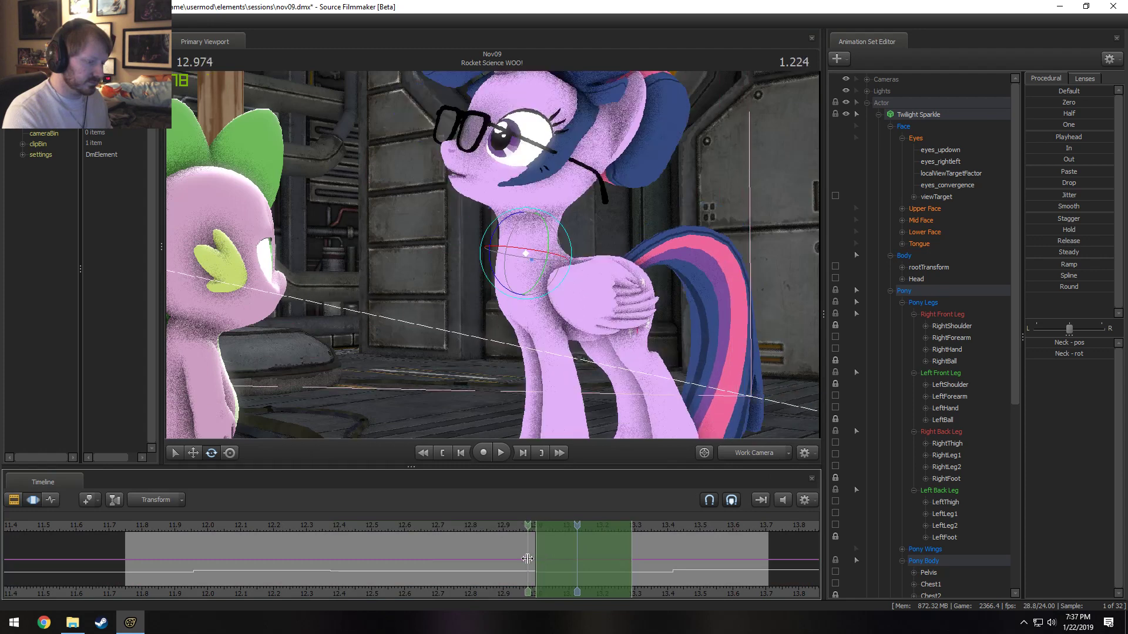
left_click(534, 560)
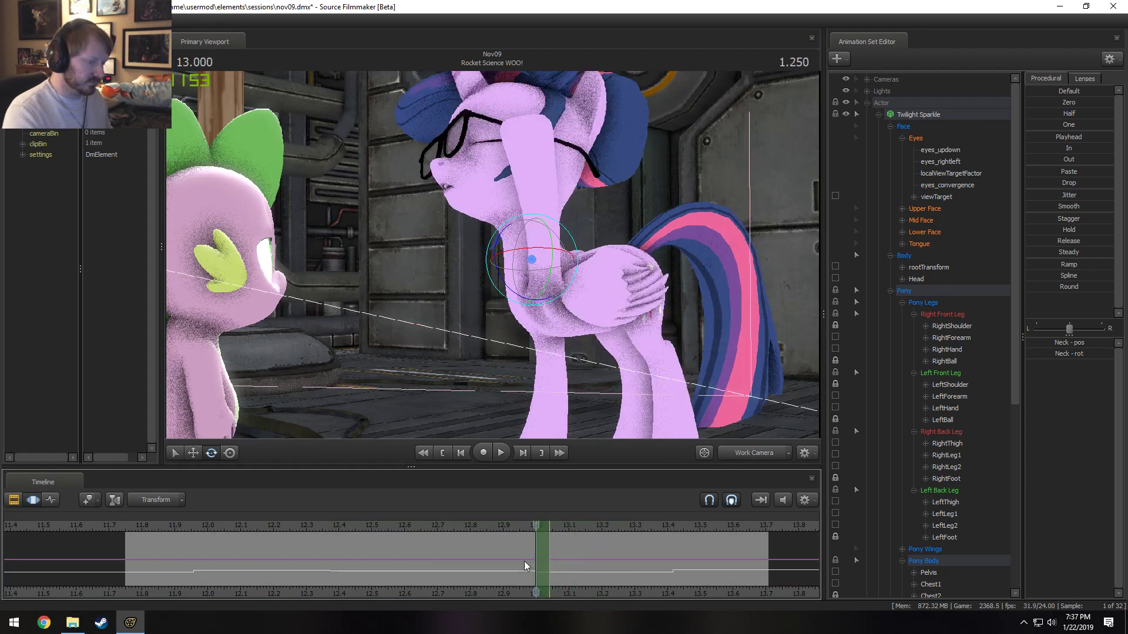
mouse_move(537, 554)
left_mouse_down()
mouse_move(510, 559)
mouse_move(526, 562)
left_mouse_up()
- Select all of Twilight Sparkle's controls except the Face group and apply the Out procedural preset around 13.000
left_click(933, 114)
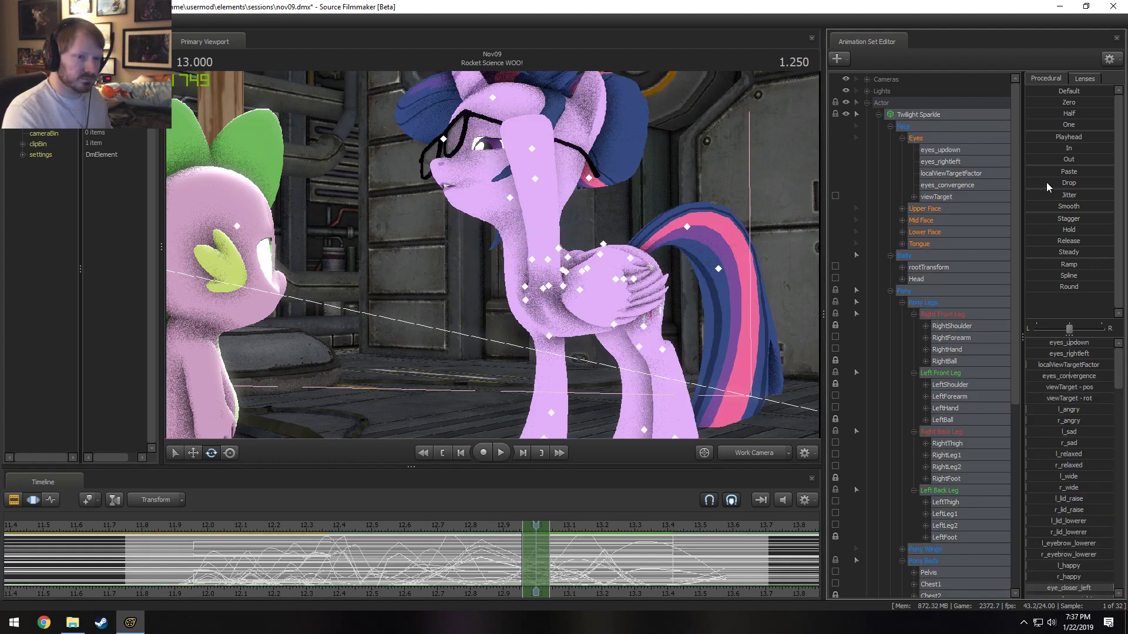
left_click(923, 129, "ctrl")
left_click(1069, 160)
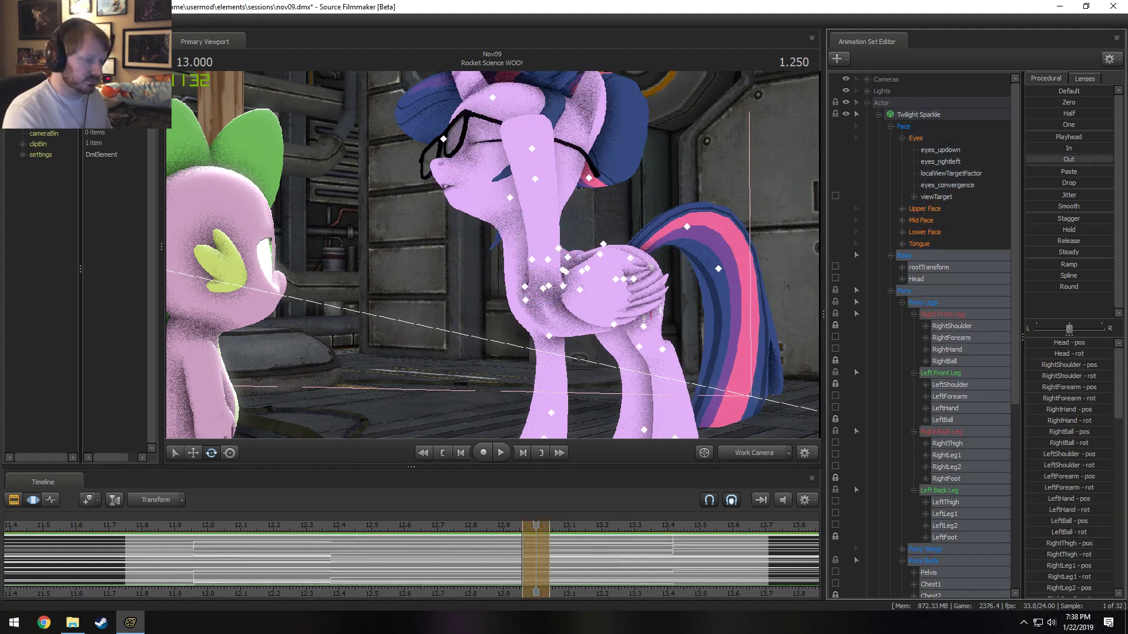
- Play back the shot to review the Out preset's effect and return the playhead to 13.000
key("space")
key("space")
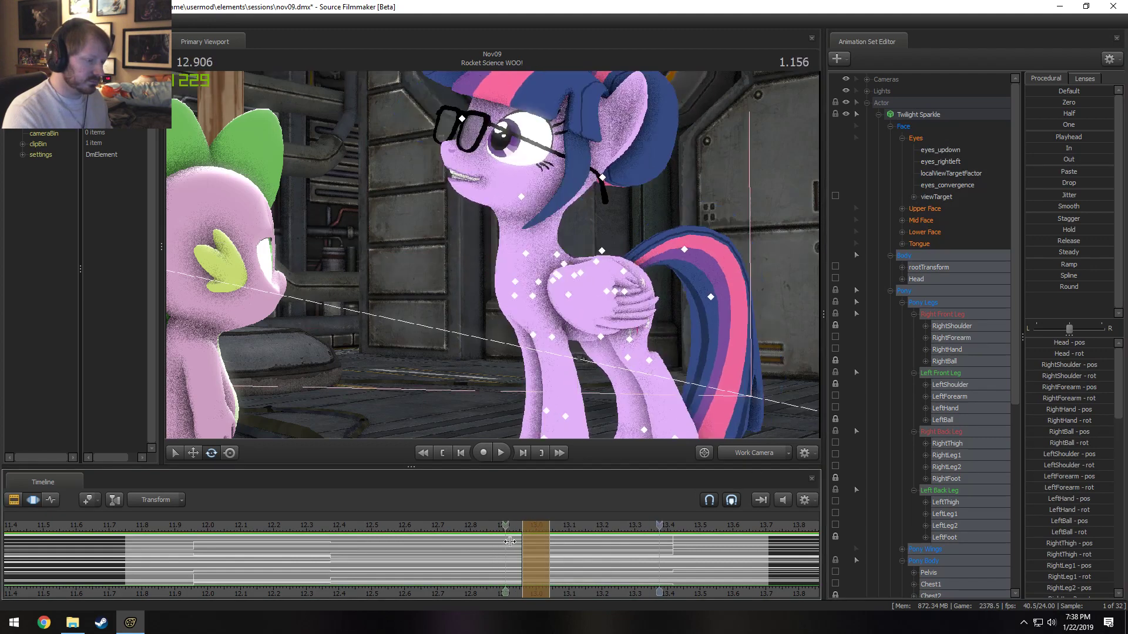
left_click(533, 531)
- View the shot through the Main Camera and apply the In procedural preset to the selected controls over about 12.96 to 13.04
key("F2")
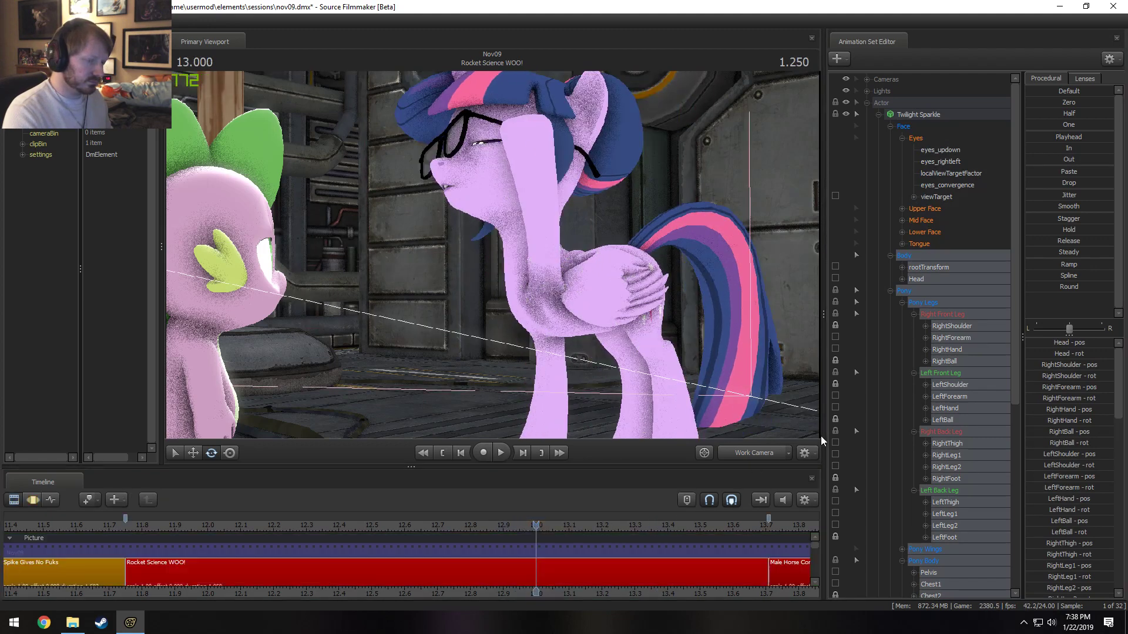
left_click(749, 452)
key("F3")
left_click(493, 526)
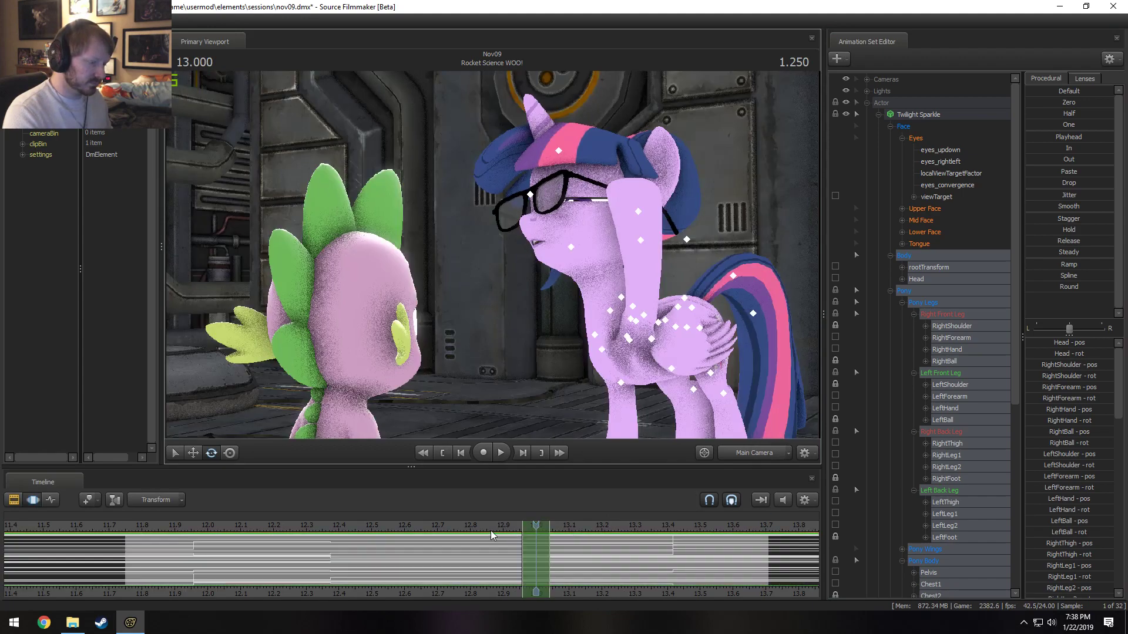
left_click_drag(1059, 149, 1114, 149)
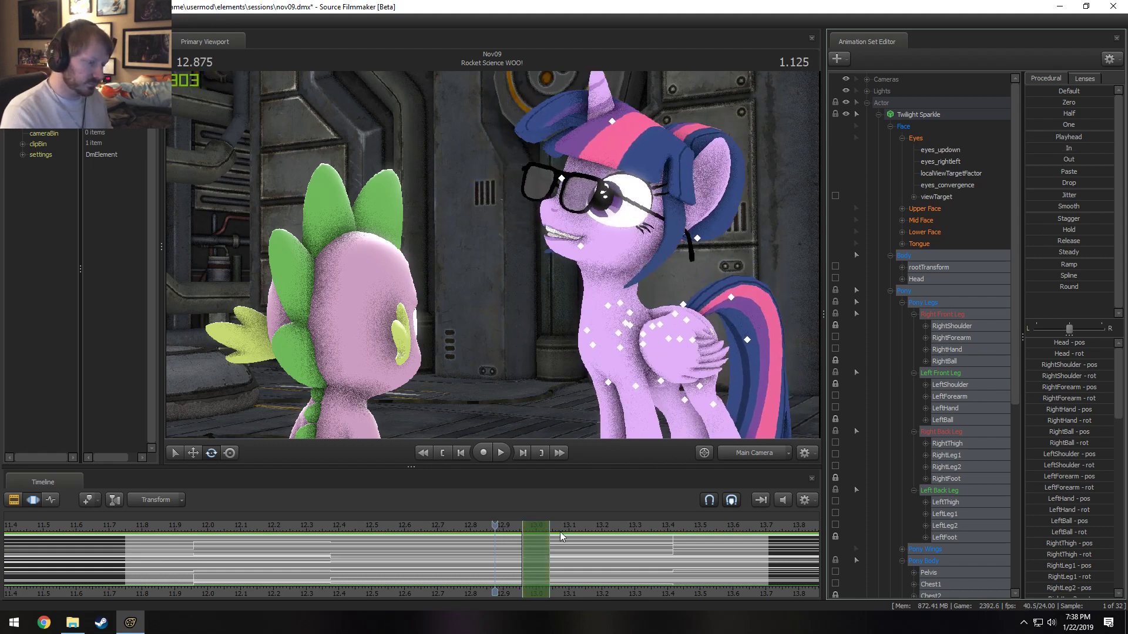
- Bookmark the pose changes on the timeline at about 13.04, 12.375, 11.958, 12.958 and 13.416
left_click_drag(560, 531, 550, 531)
left_click(333, 530)
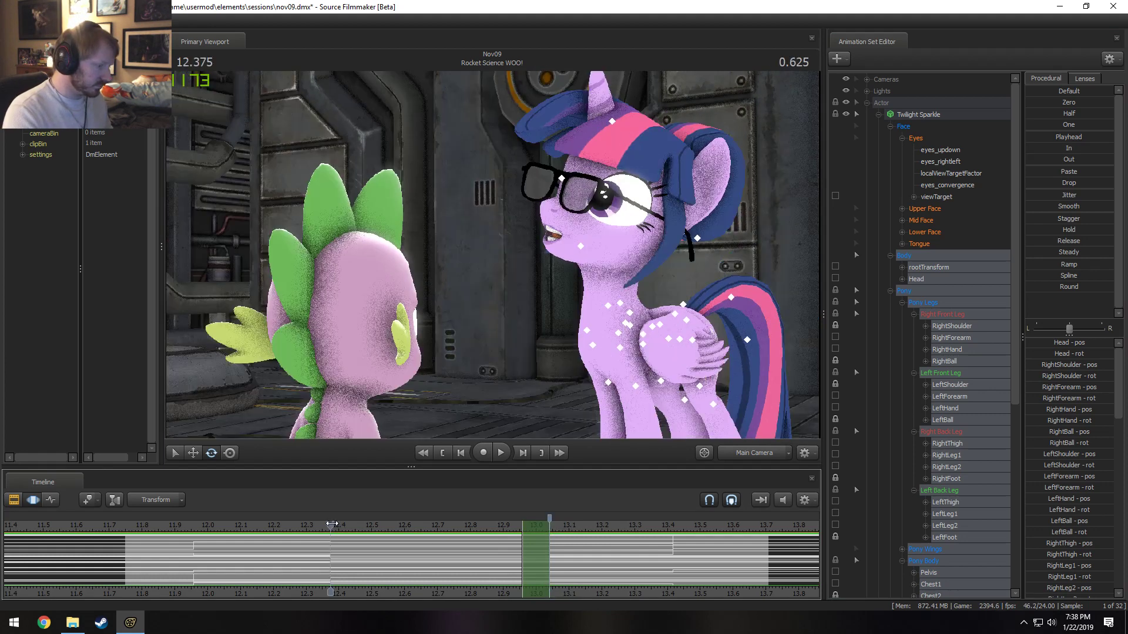
left_click(200, 530)
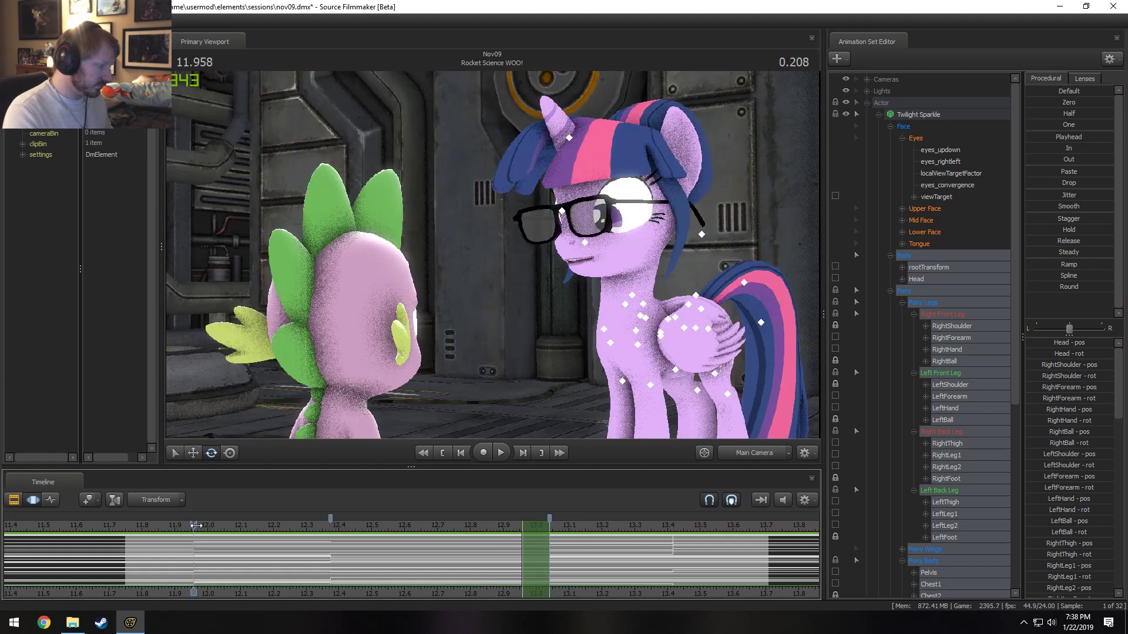
left_click(521, 528)
left_click(668, 531)
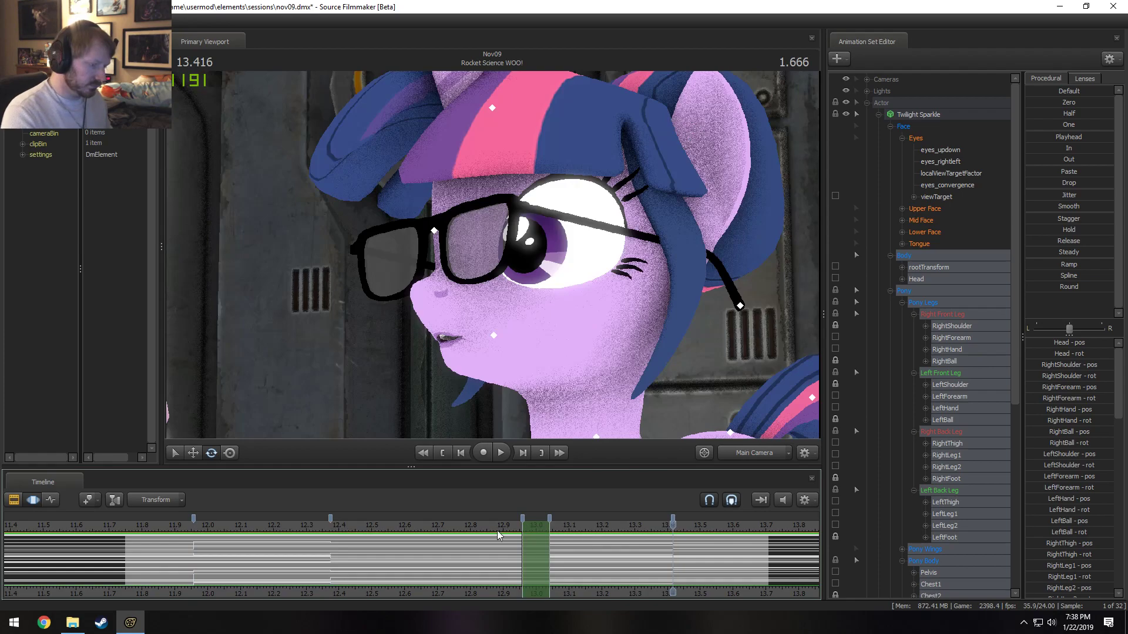
- Using the Work Camera, blend the selected controls over about 12.96 to 13.04 partway toward the pose at 12.250 with the Playhead preset
left_click(523, 532)
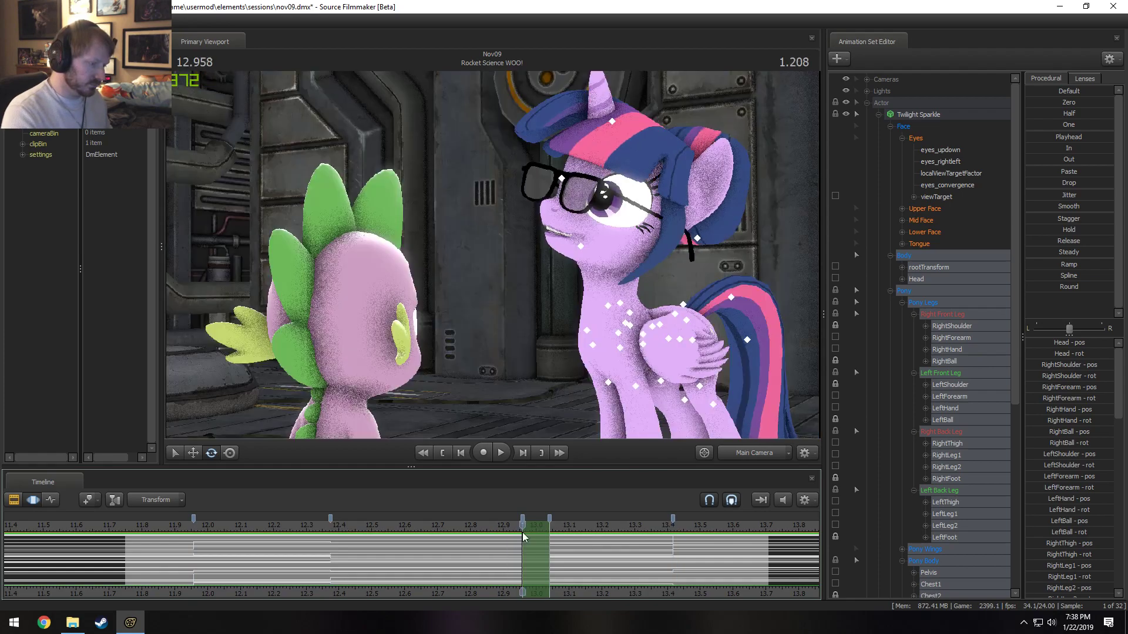
left_click(760, 454, "ctrl")
left_click_drag(640, 329, 493, 250)
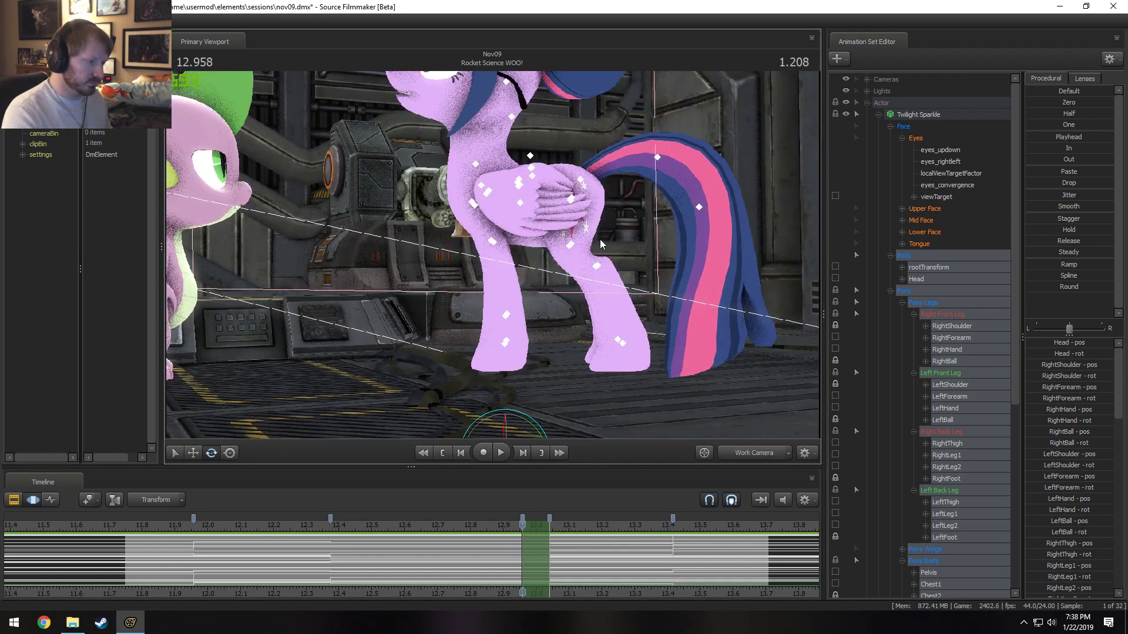
left_click(483, 526)
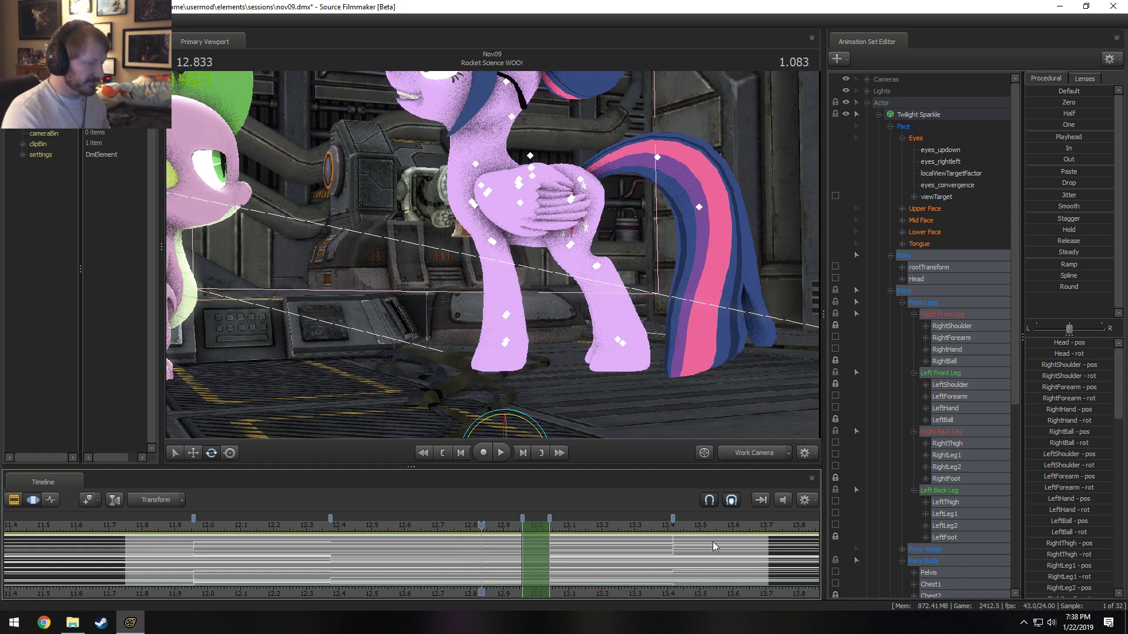
left_click_drag(501, 534, 402, 572)
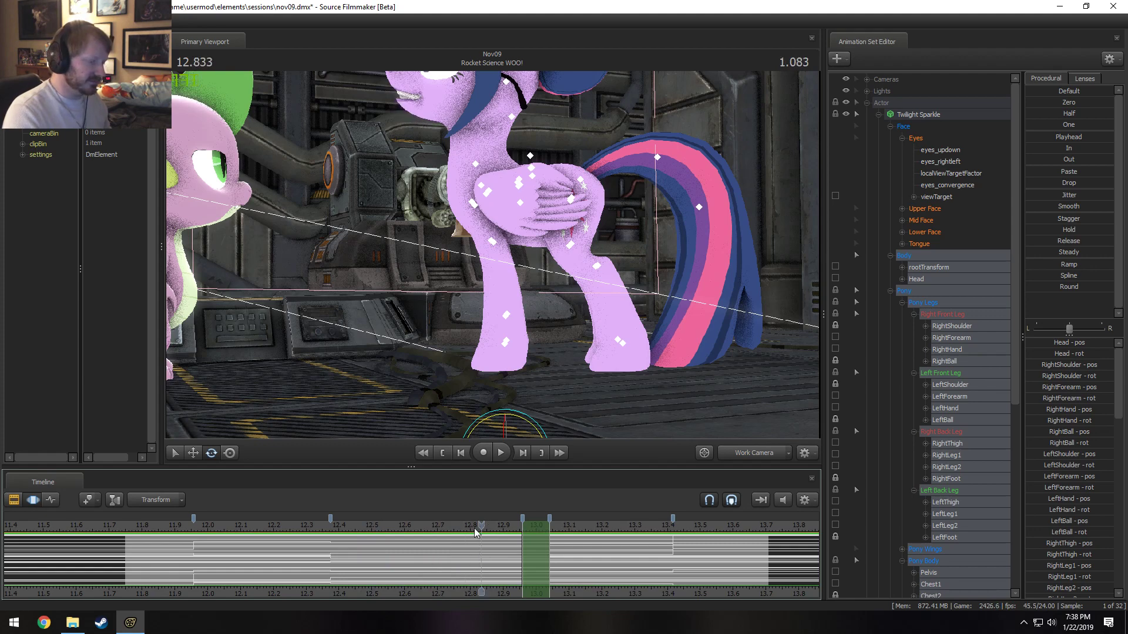
left_click_drag(403, 544, 297, 572)
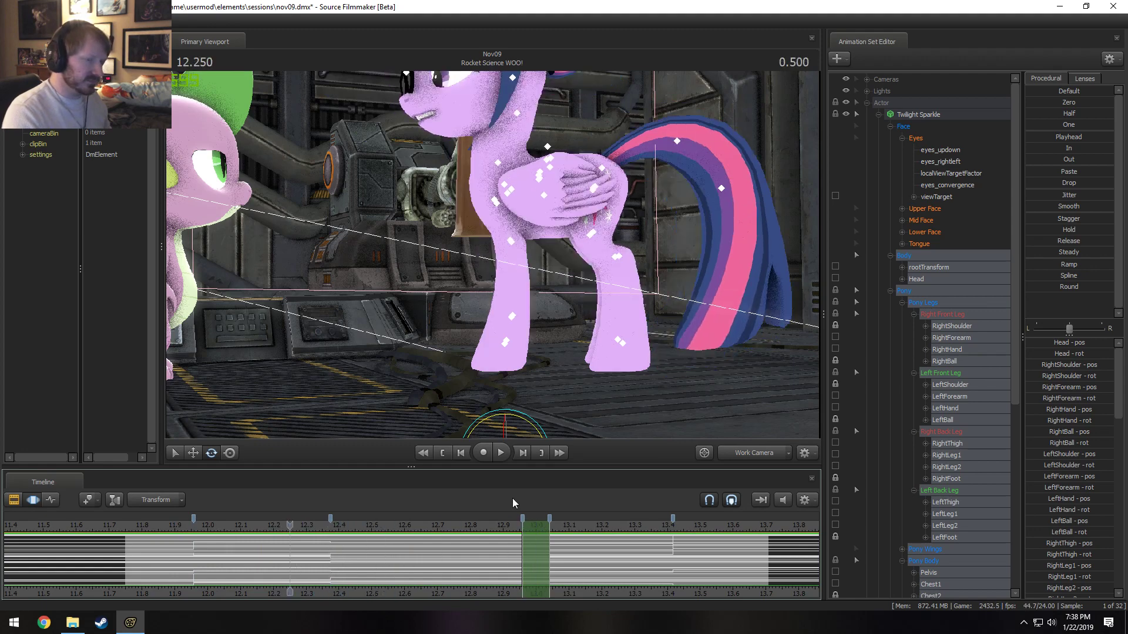
left_click_drag(1067, 138, 1099, 138)
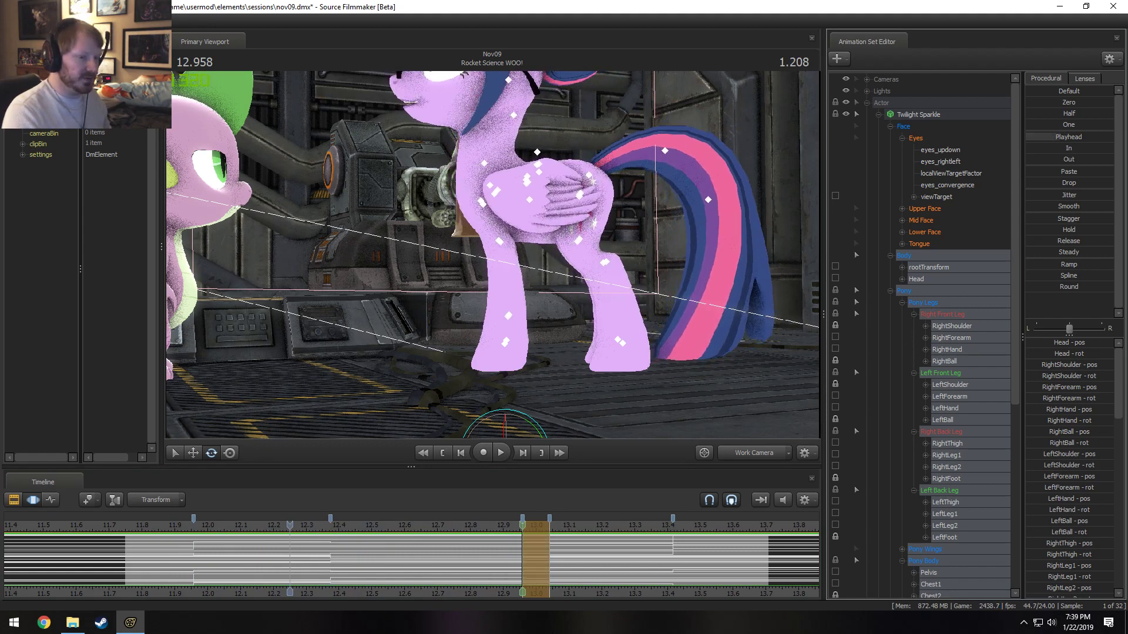
left_click_drag(1057, 137, 1059, 137)
left_click_drag(496, 541, 522, 545)
- Try rotating the RightThigh and Pelvis controls at 12.958 and undo the changes
left_click(578, 200)
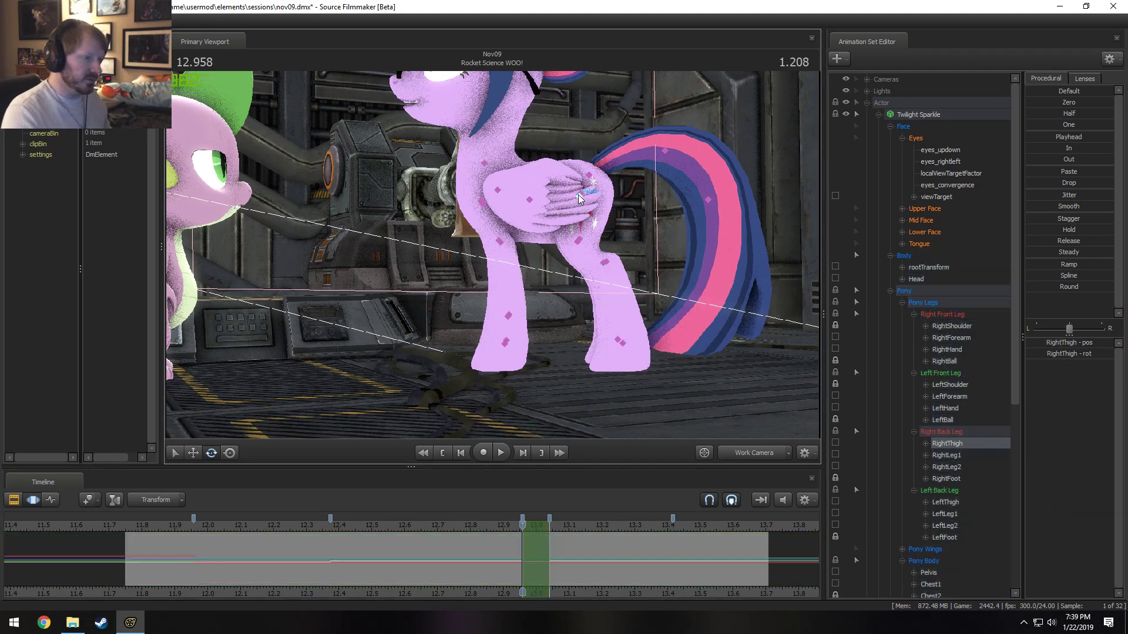
left_click_drag(572, 163, 569, 163)
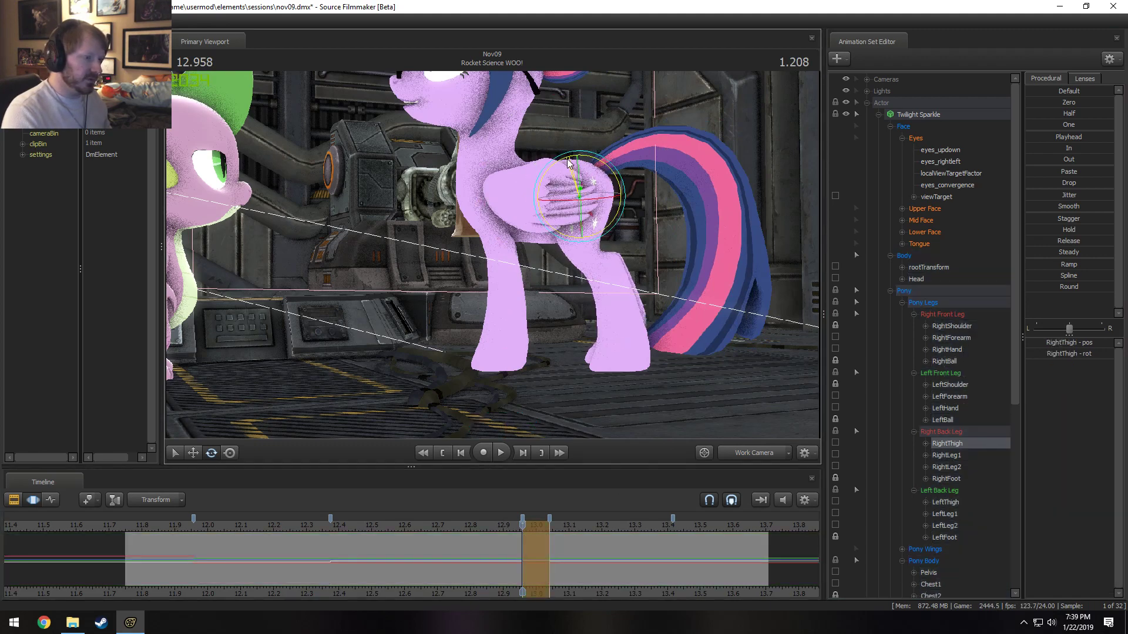
key("ctrl+z")
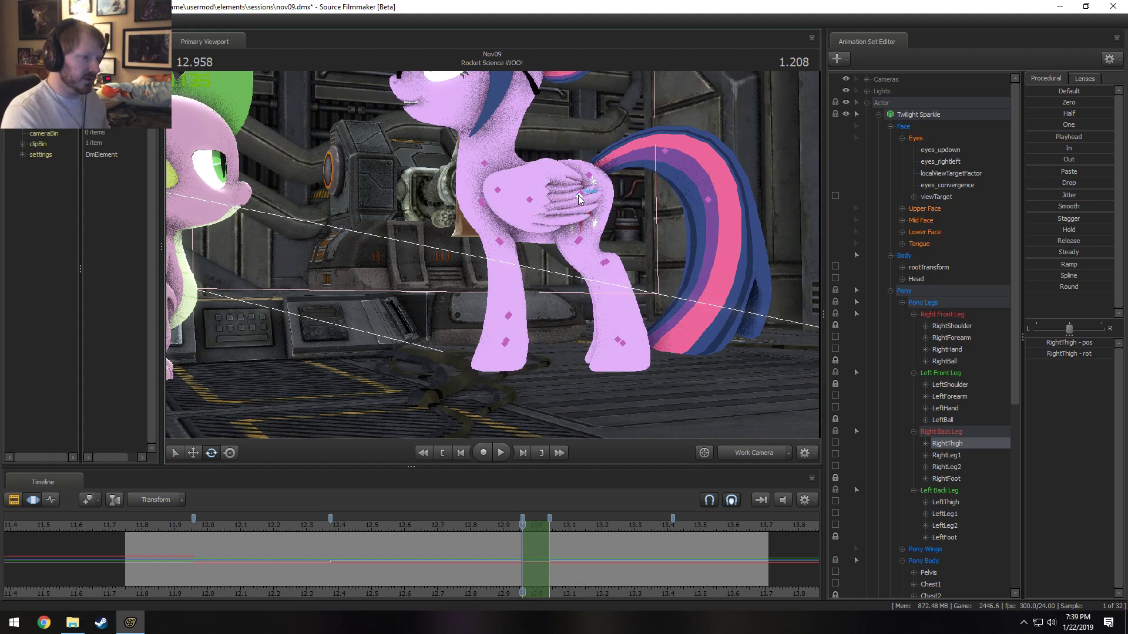
left_click(579, 195, "ctrl")
left_click_drag(605, 165, 411, 203)
key("ctrl+z")
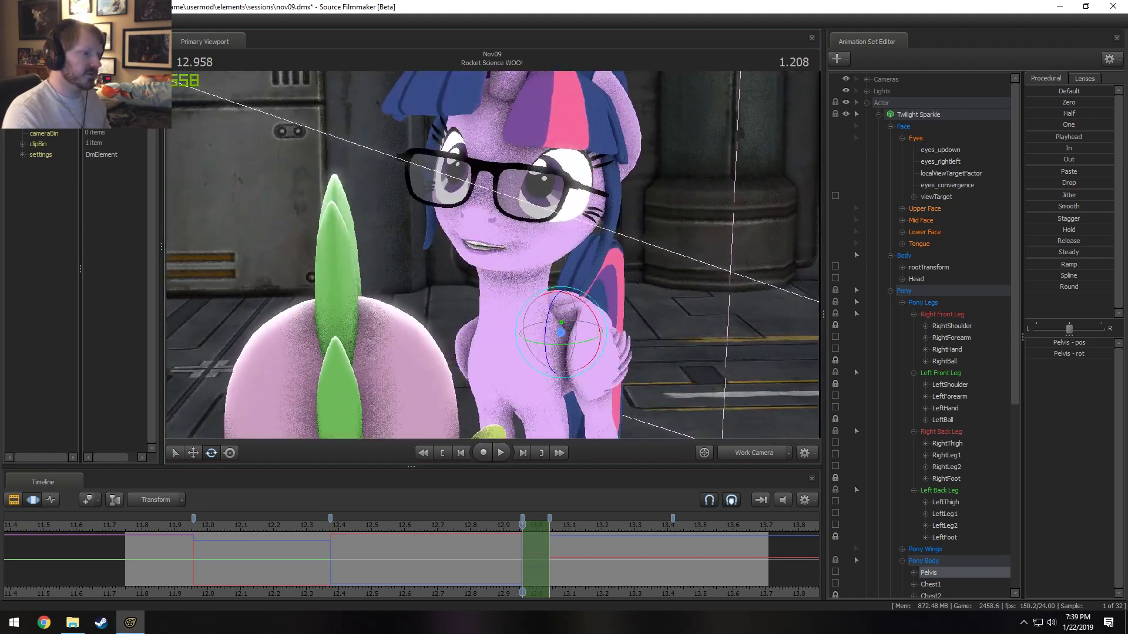
- Try a back-and-forth Pelvis rotation over an open-ended time selection starting at about 12.3
left_click_drag(492, 255, 496, 257)
left_click_drag(552, 304, 476, 545)
key("shift")
left_click(645, 543)
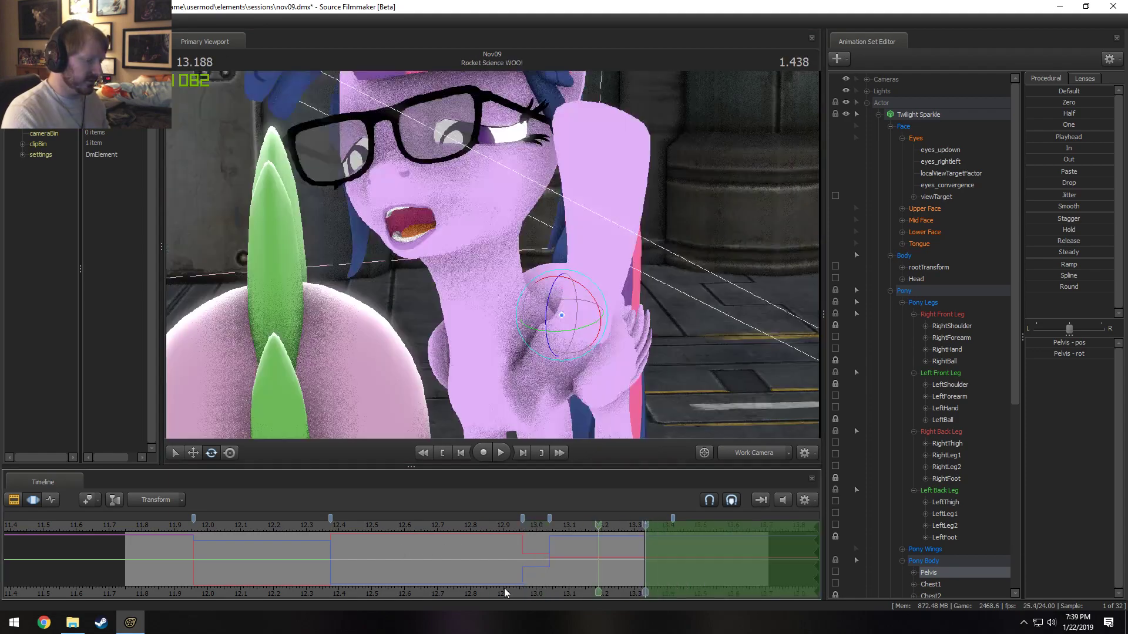
left_click_drag(640, 562, 302, 562)
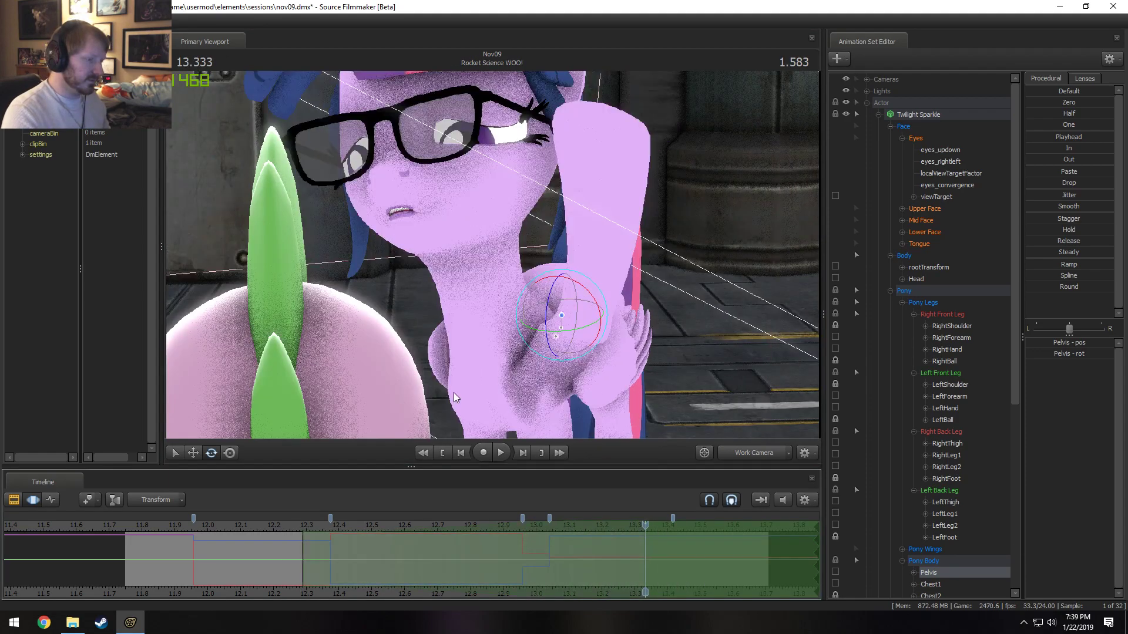
left_click_drag(590, 288, 249, 595)
- Play back the swinging pelvis through the Main Camera and undo the rotation
left_click(761, 449)
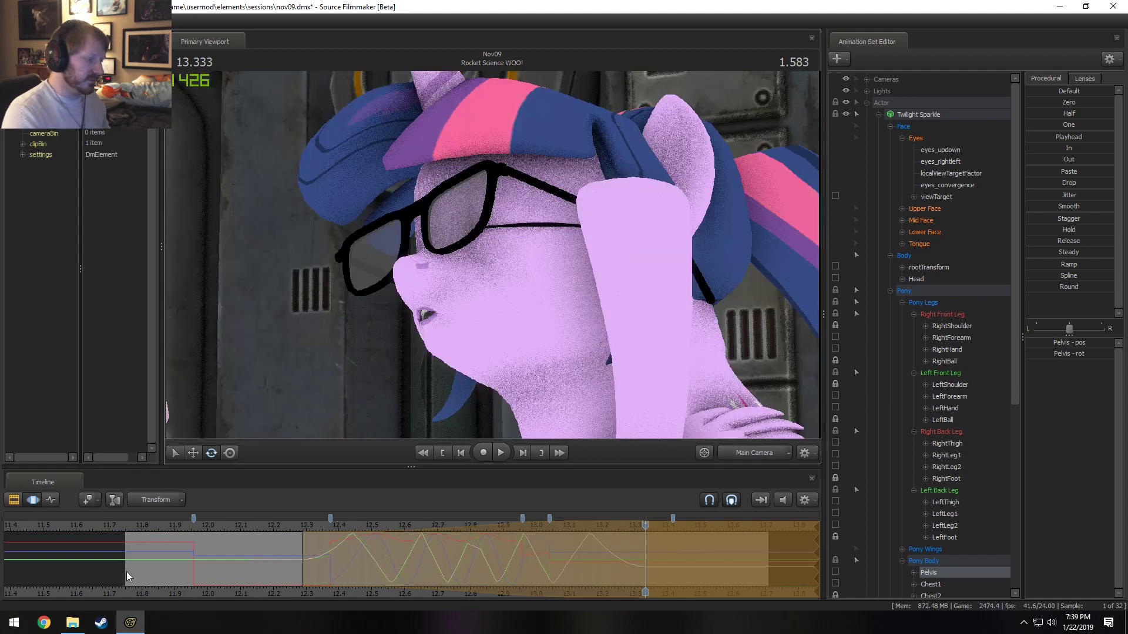
key("space")
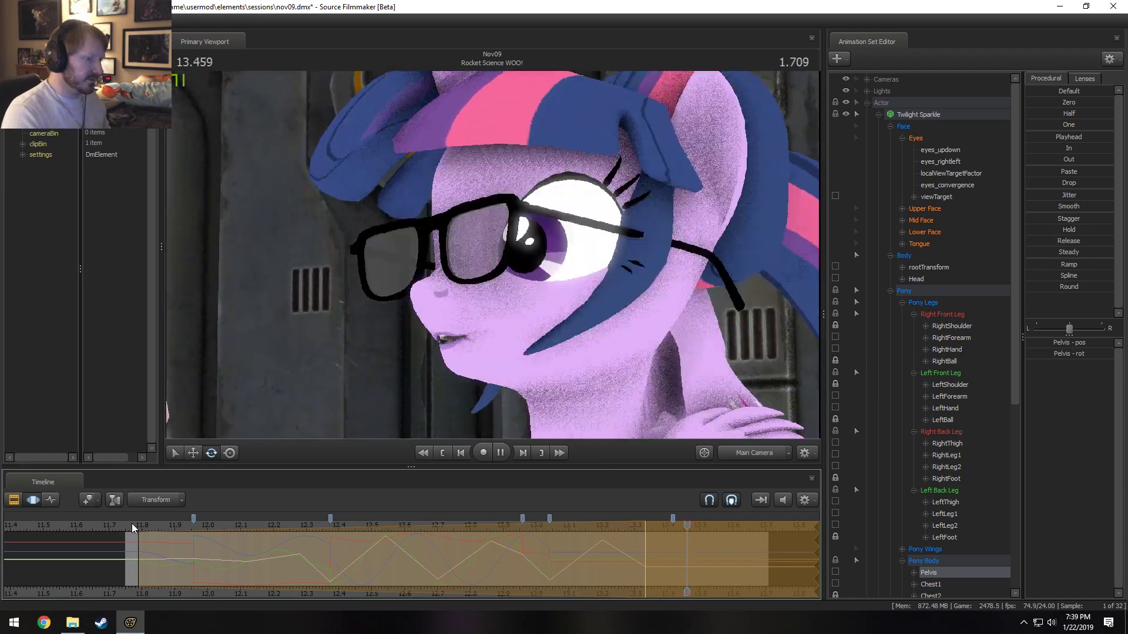
key("space")
key("space")
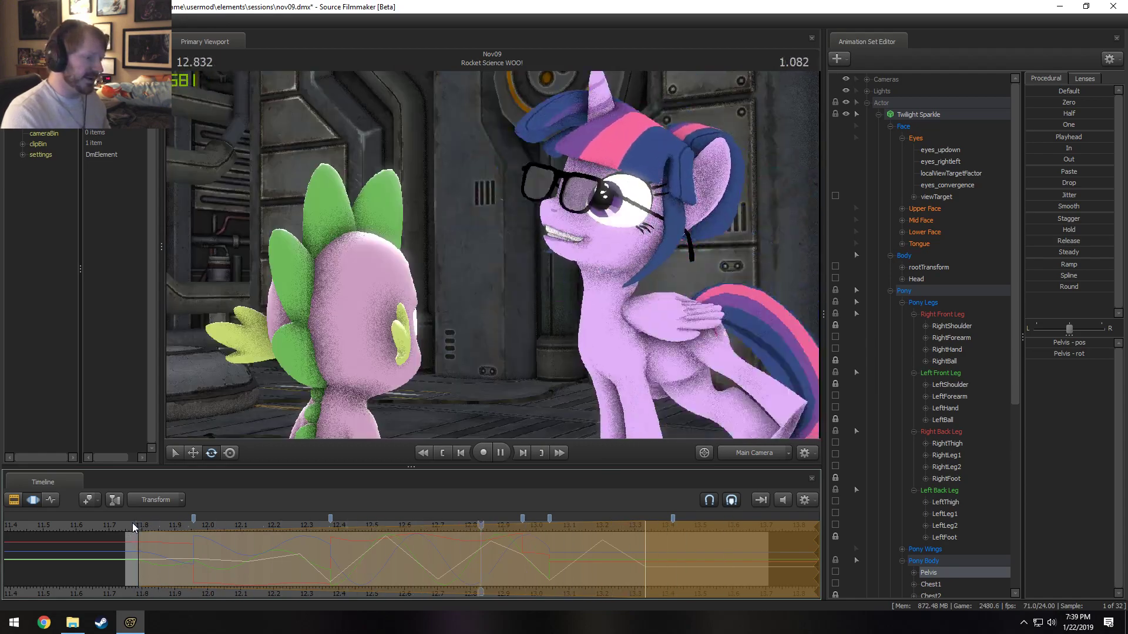
key("space")
key("ctrl+z")
- Restore the time selection to about 12.96 to 13.04 and view Twilight Sparkle from the side through the Work Camera at 13.000
left_click(766, 455)
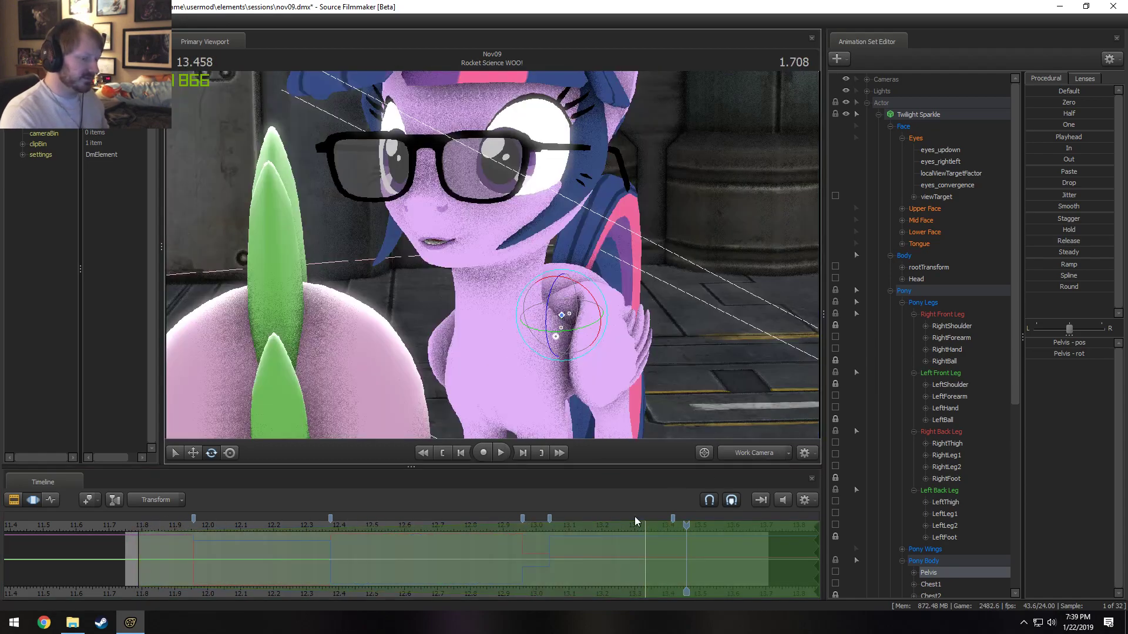
left_click_drag(550, 558, 542, 554, "shift")
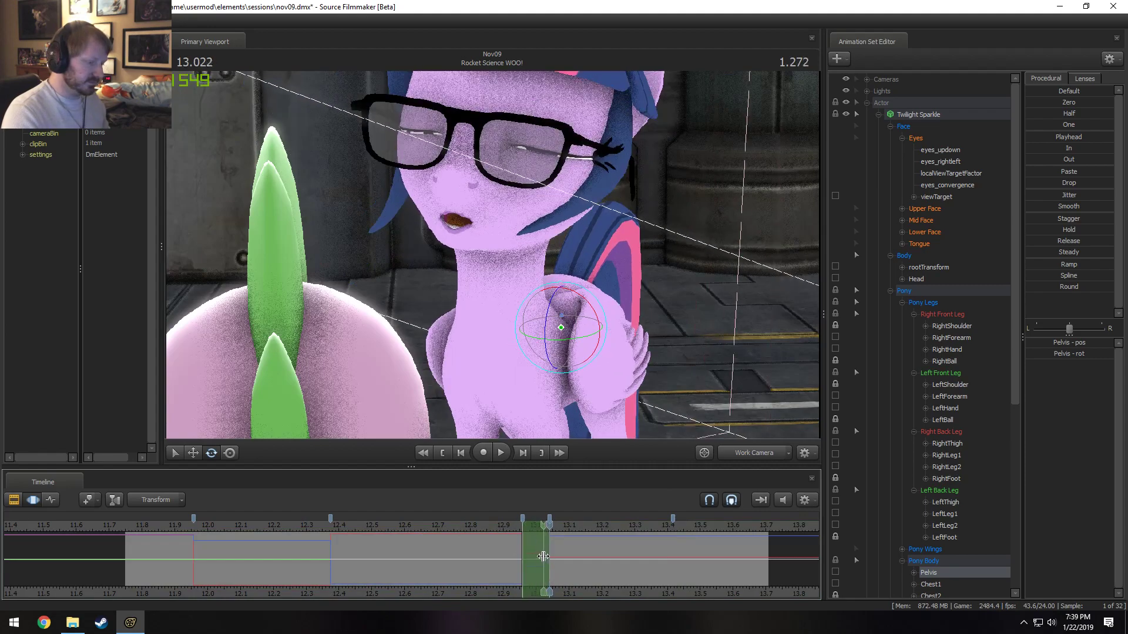
left_click(759, 456, "ctrl")
key("w")
left_click_drag(492, 262, 493, 260)
key("d")
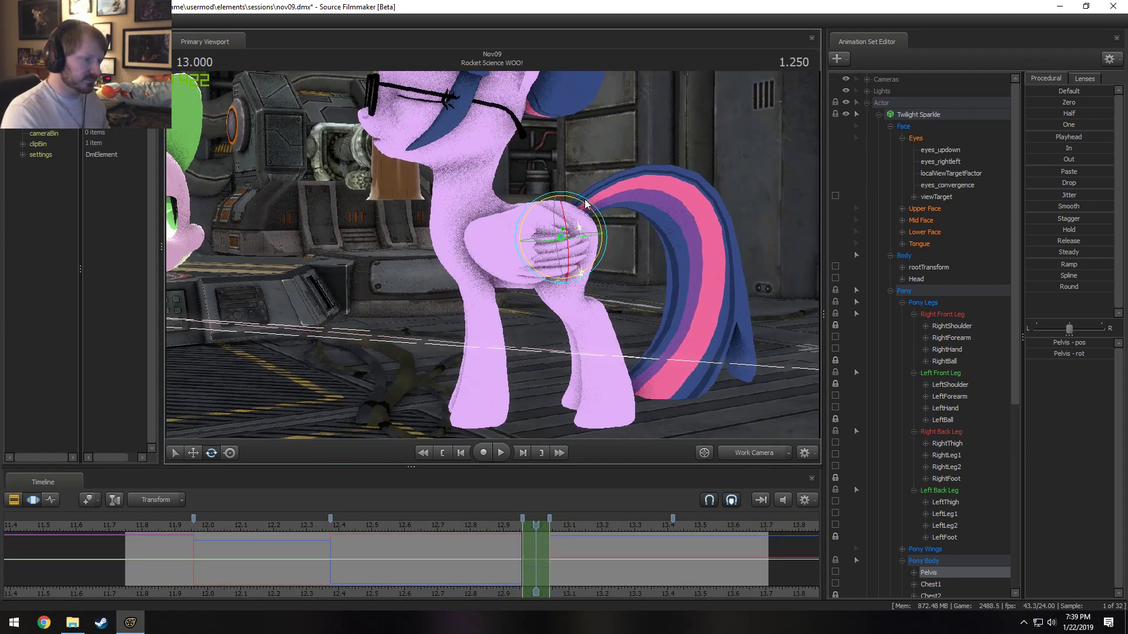
- Unlock the RightShoulder and LeftShoulder controls and lower and tilt Twilight Sparkle's Pelvis at 13.000 so her legs bend
left_click_drag(584, 202, 588, 205)
key("ctrl+z")
scroll(835, 428, "down", 2)
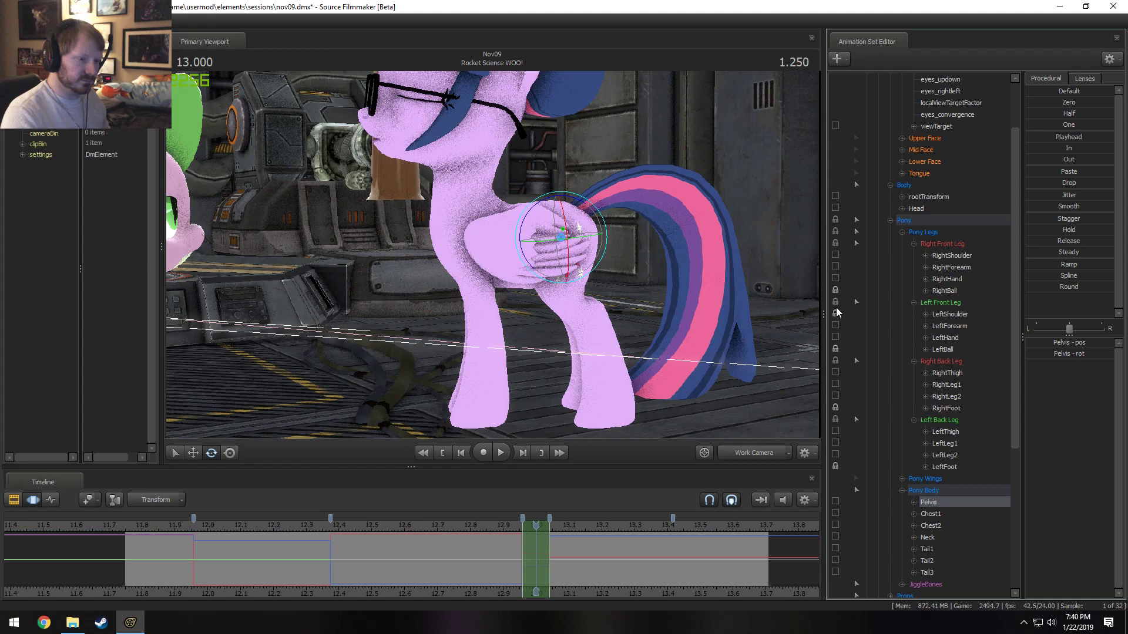
left_click_drag(578, 209, 559, 233)
key("w")
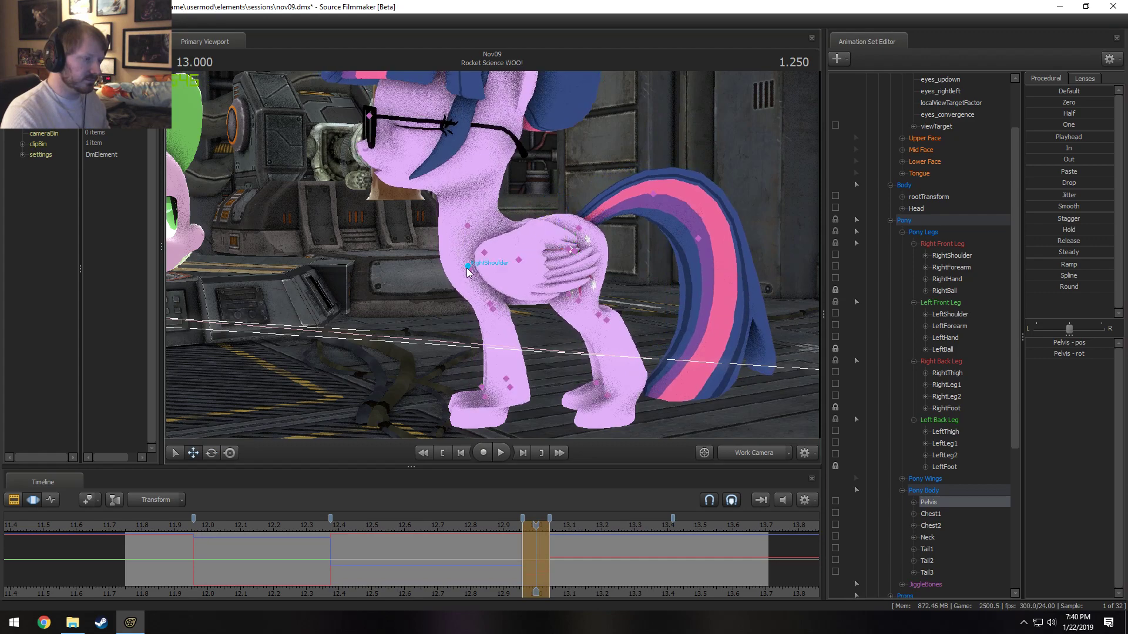
- Rotate Chest1 to tip the upper body forward and move it slightly downward at 13.000
left_click(469, 266)
left_click(469, 268, "ctrl")
left_click(518, 259)
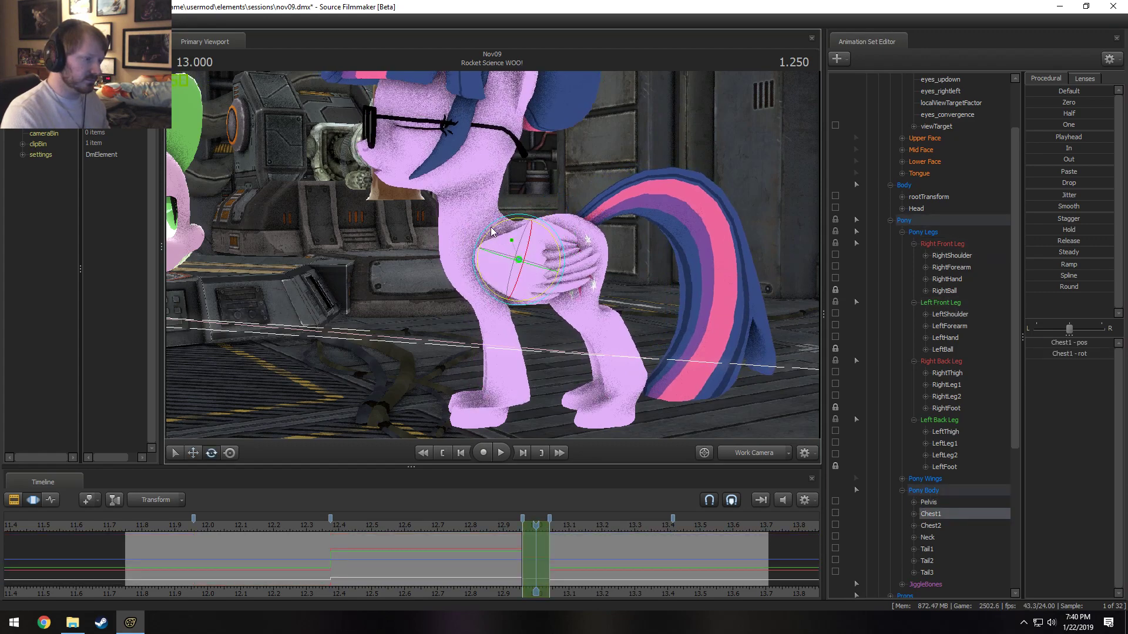
left_click_drag(499, 233, 491, 230)
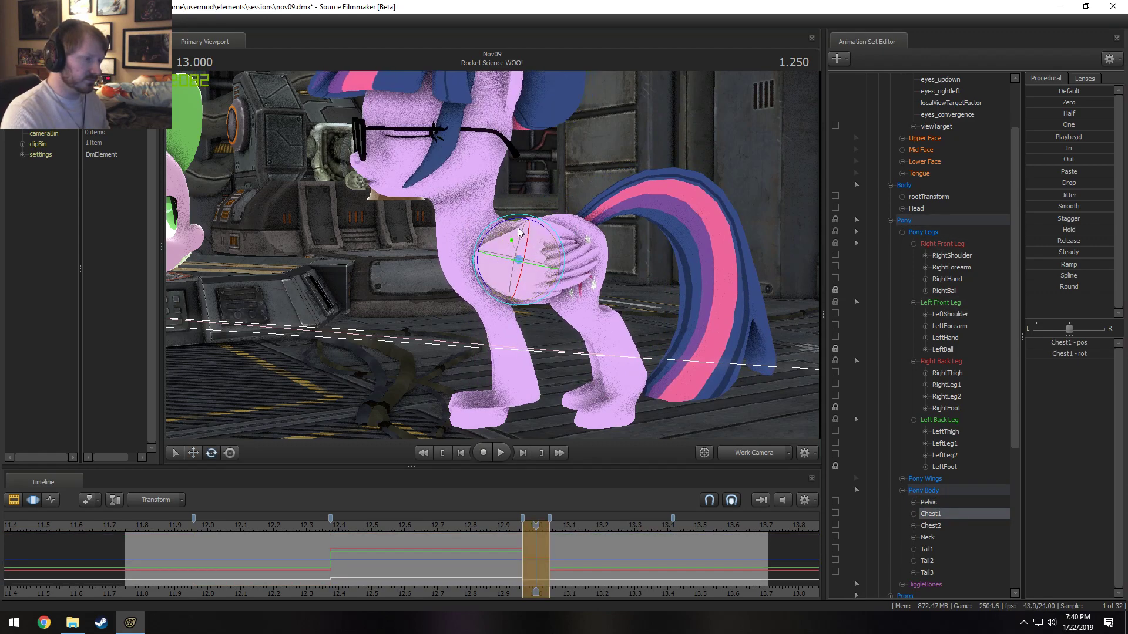
key("ctrl")
key("w")
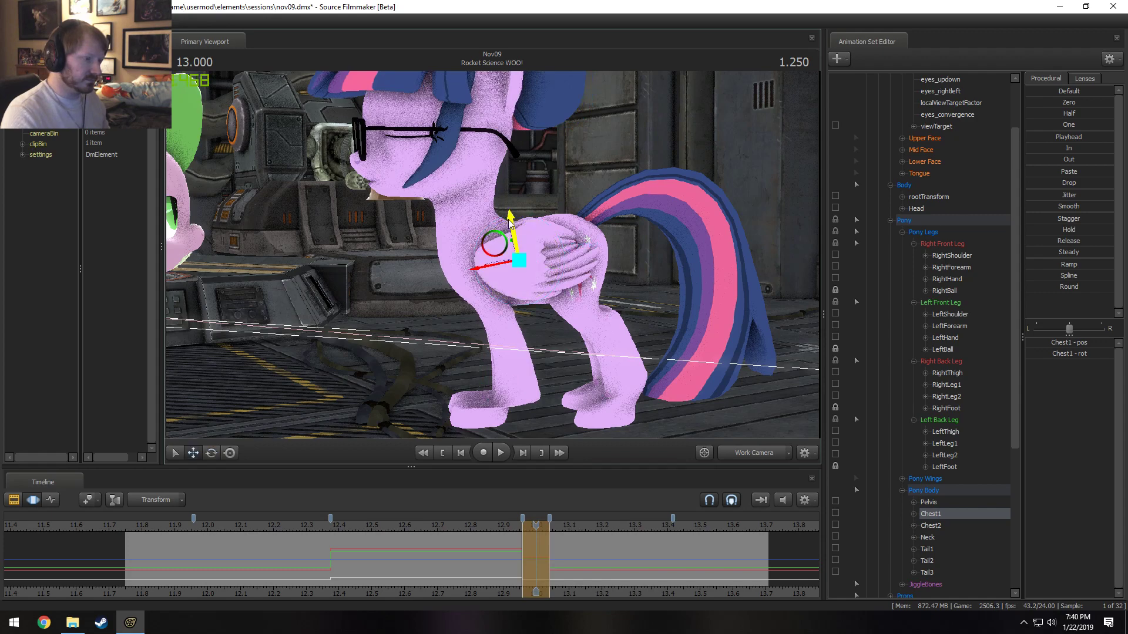
left_click_drag(510, 222, 511, 225)
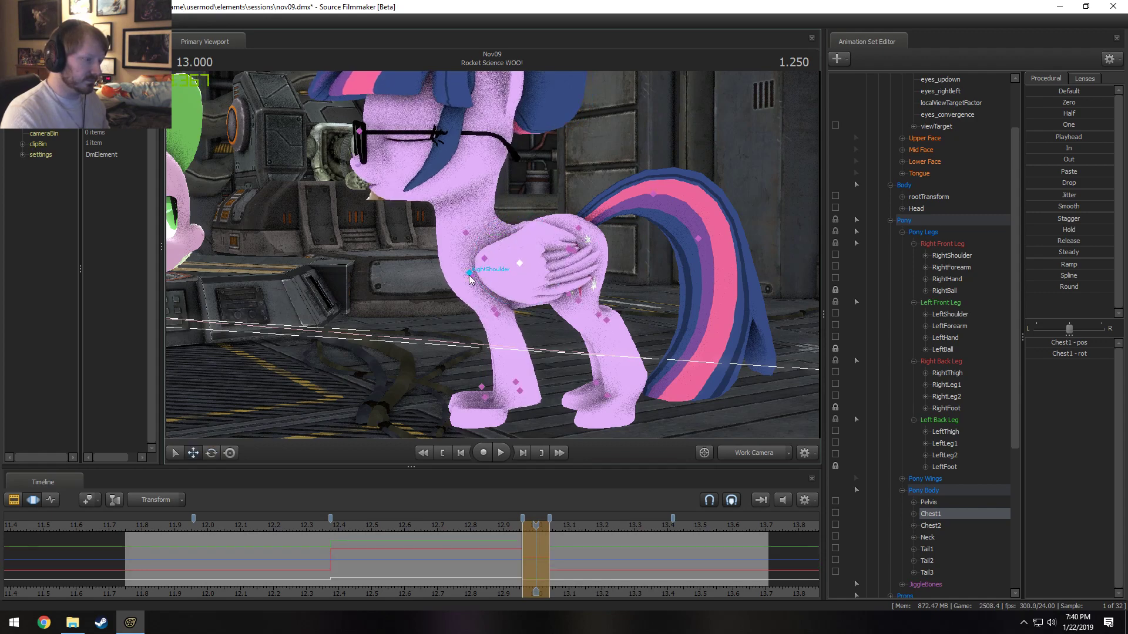
- Rotate the RightShoulder and LeftShoulder together so the front legs swing backward at 13.000
left_click(470, 273, "ctrl")
left_click(469, 274, "ctrl")
key("e")
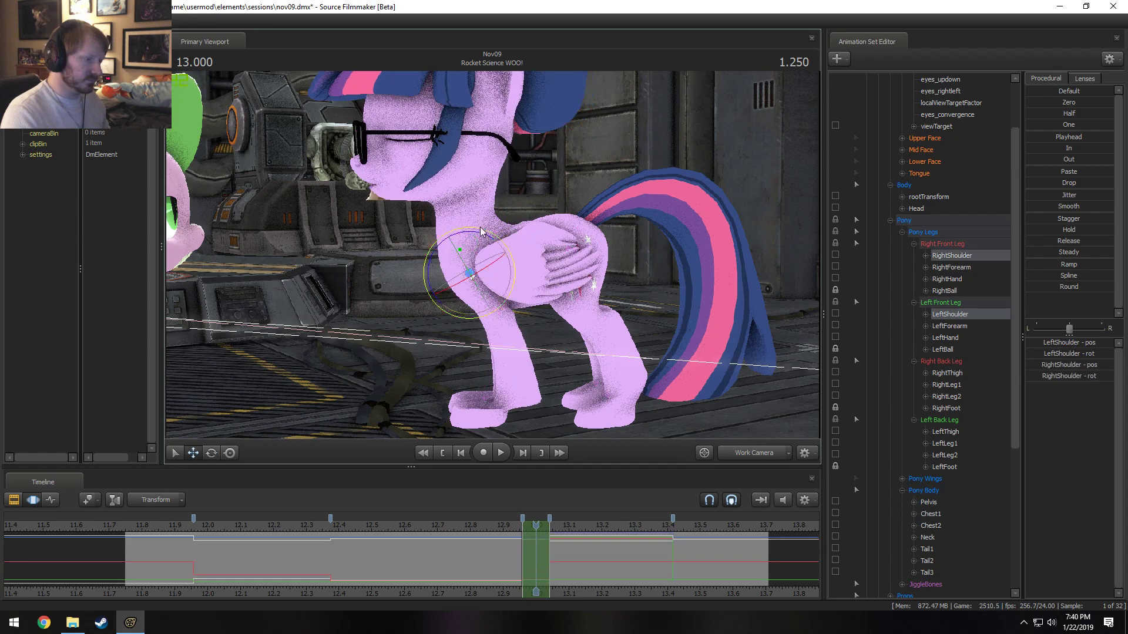
left_click_drag(465, 233, 461, 233)
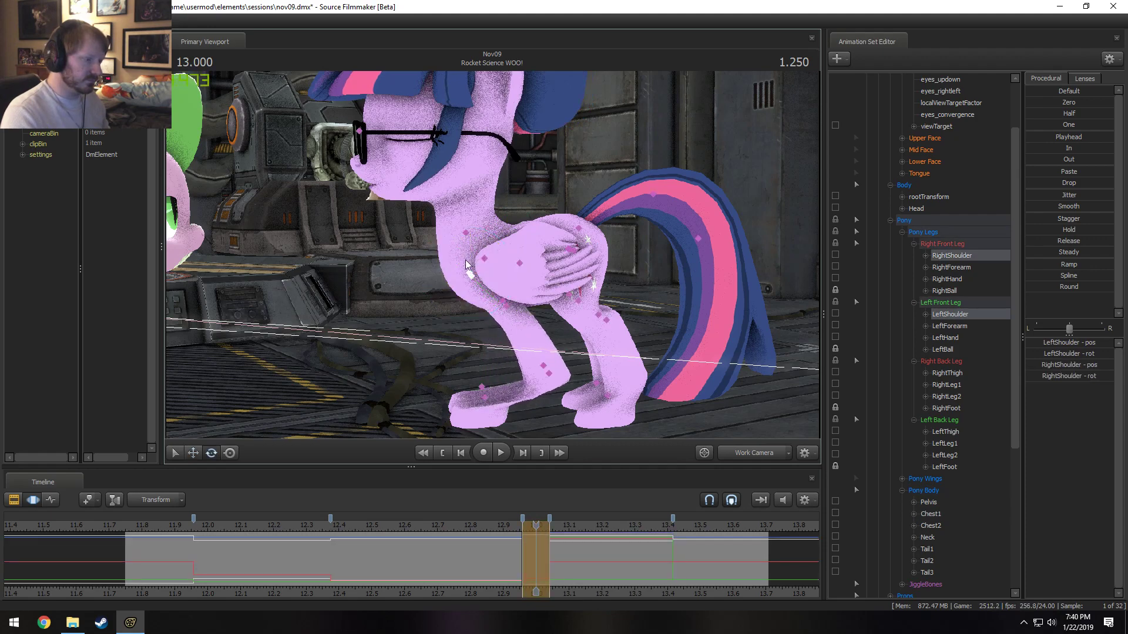
- Rotate both forearms together and both front hands together to bring Twilight Sparkle's lower front legs under her at 13.000
left_click(501, 304, "ctrl")
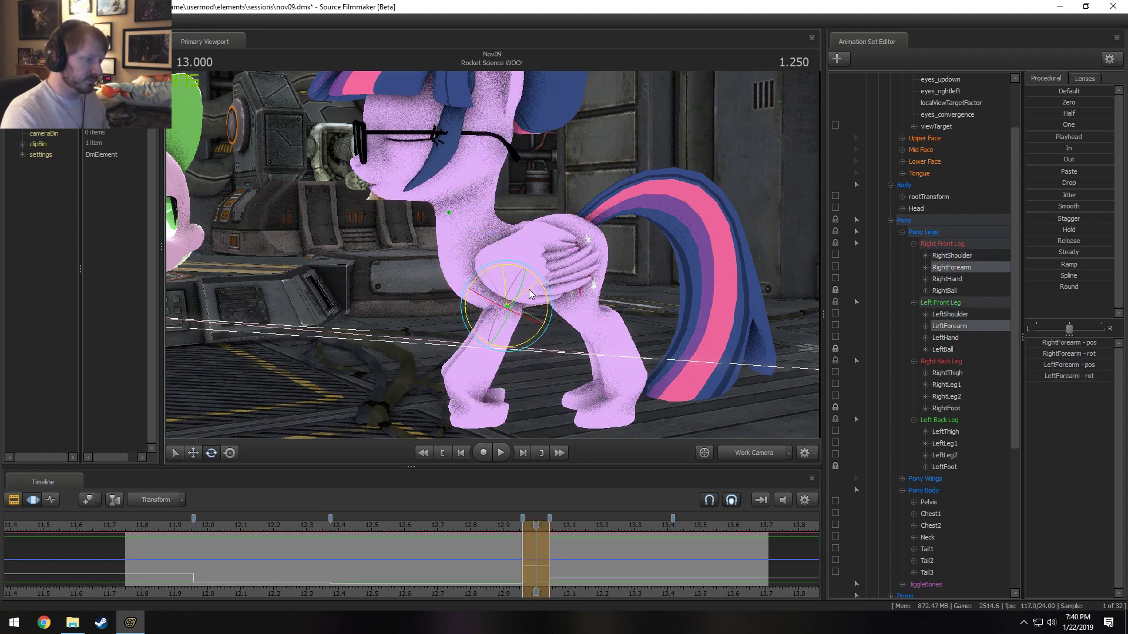
left_click(469, 370, "ctrl")
left_click(471, 379, "ctrl+shift")
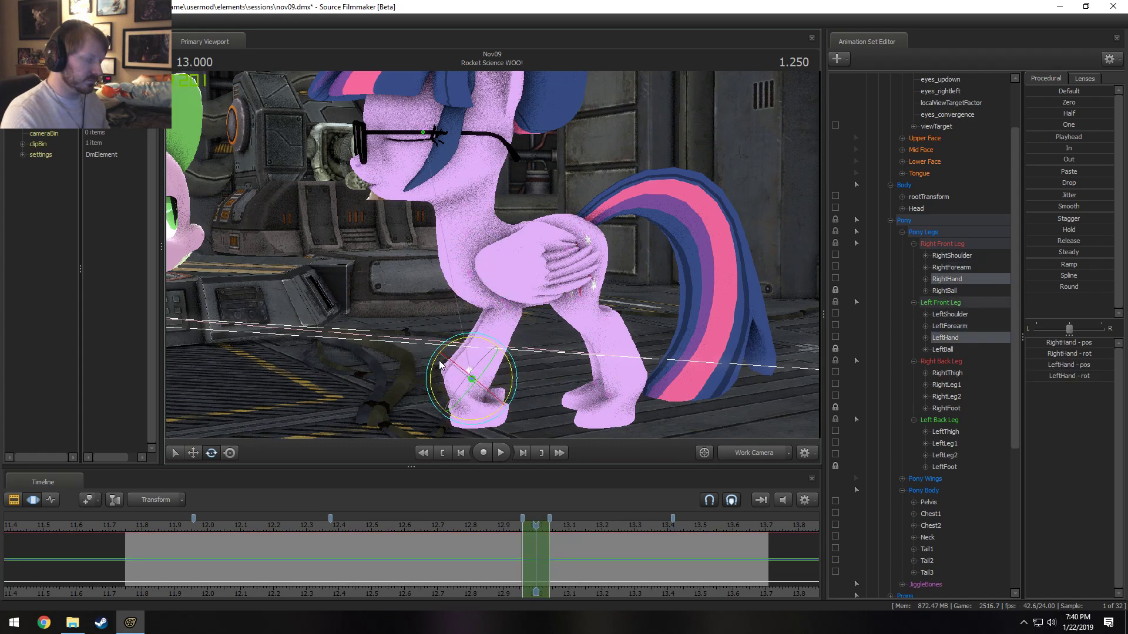
left_click_drag(432, 374, 440, 393)
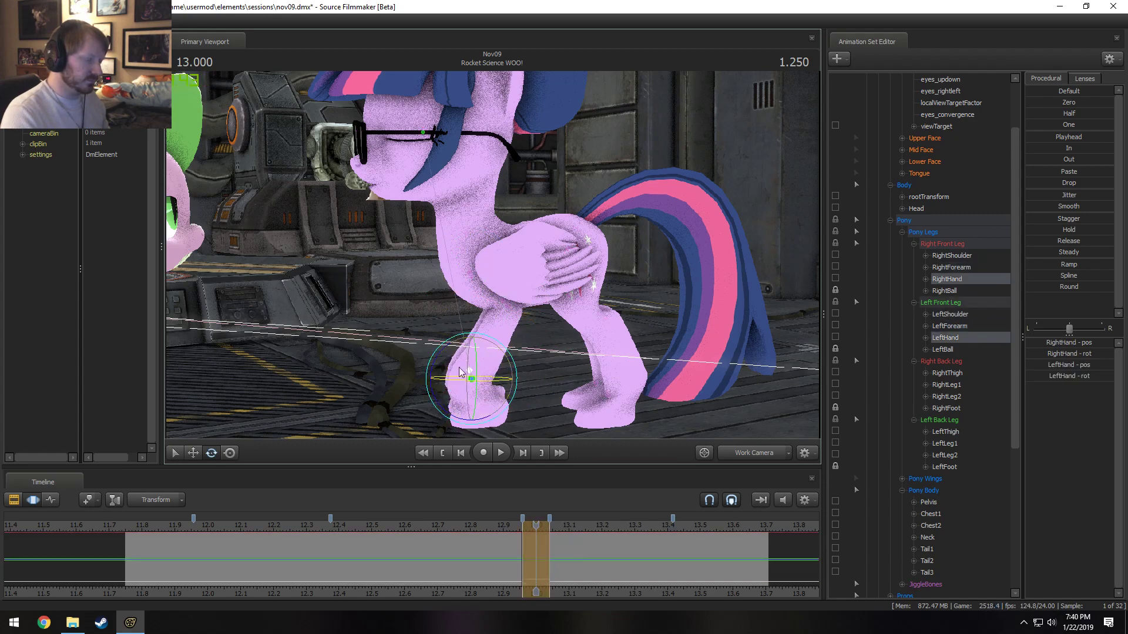
- Rotate the RightShoulder and LeftShoulder together slightly to straighten the front legs at 13.000
left_click(471, 274, "ctrl")
left_click(472, 277, "ctrl+shift")
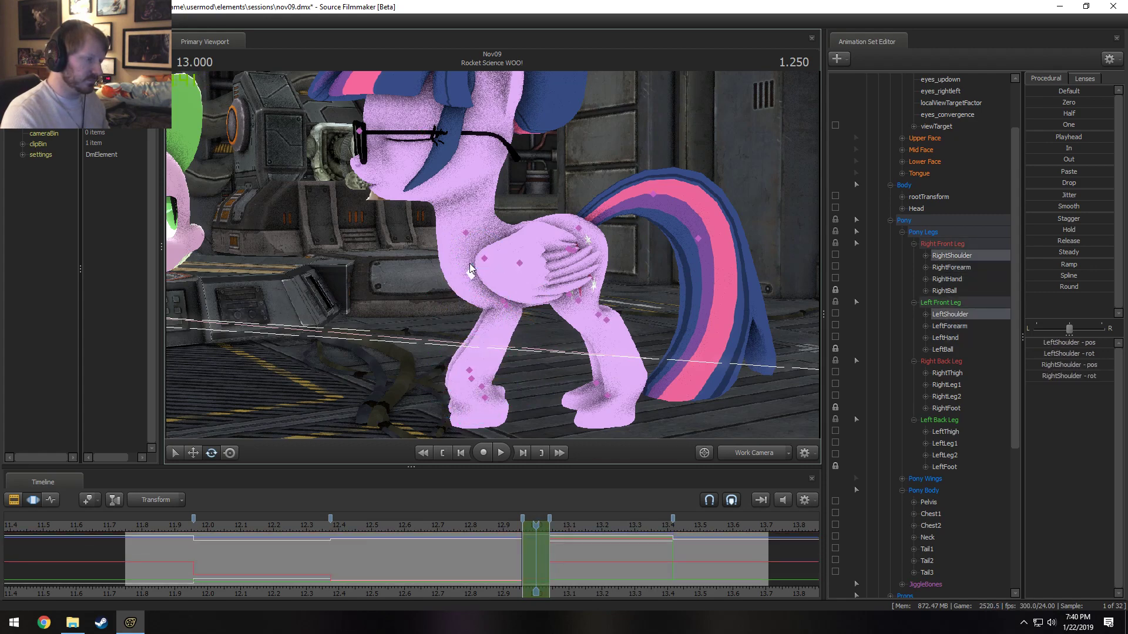
left_click_drag(457, 241, 452, 242)
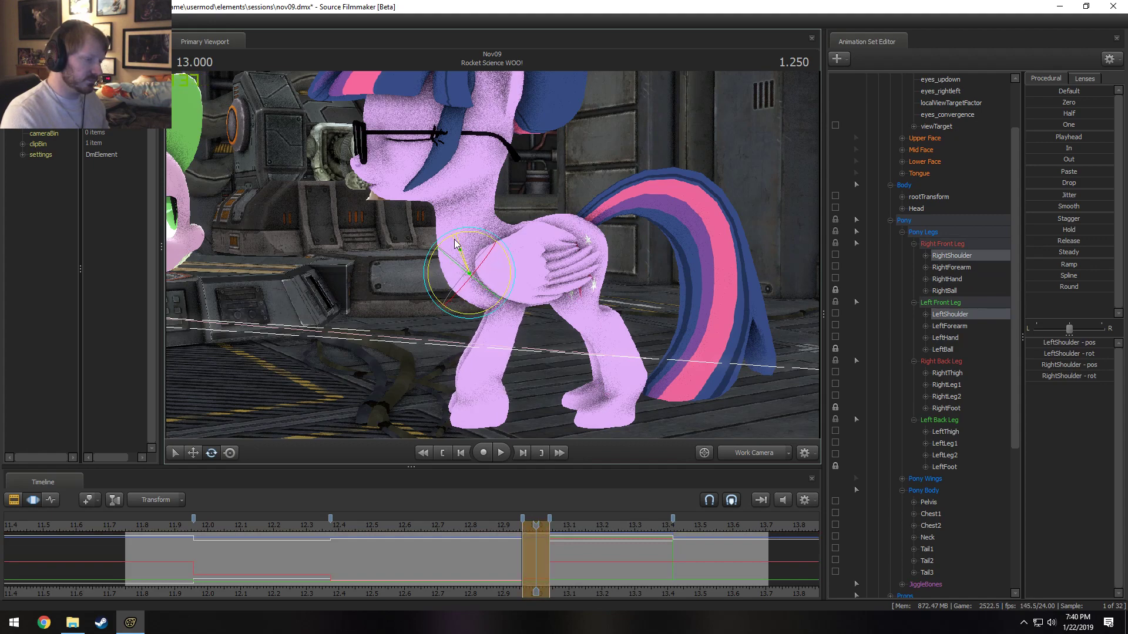
left_click_drag(536, 569, 534, 569)
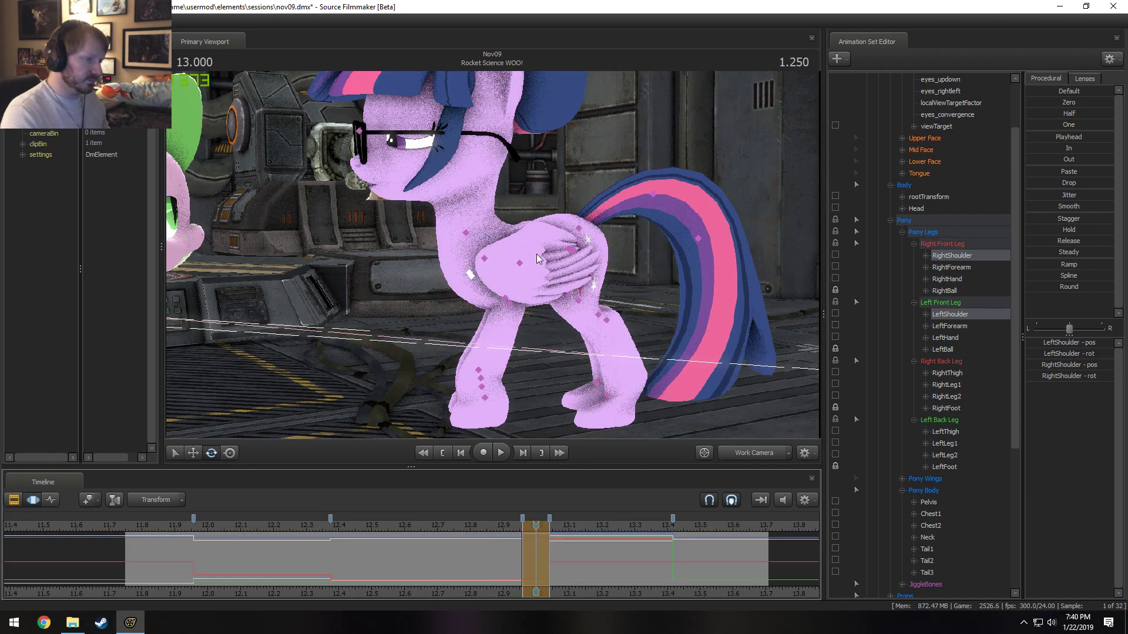
- Lock the RightThigh and LeftThigh controls and rotate the Pelvis to tip the body forward at 13.000
left_click(485, 259)
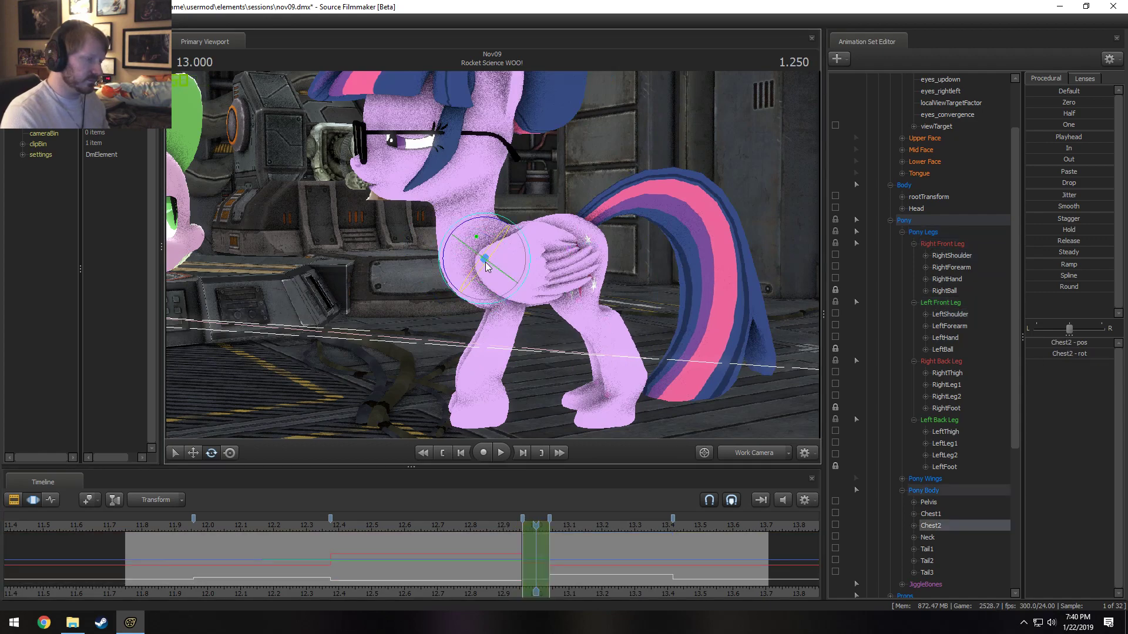
left_click(520, 263)
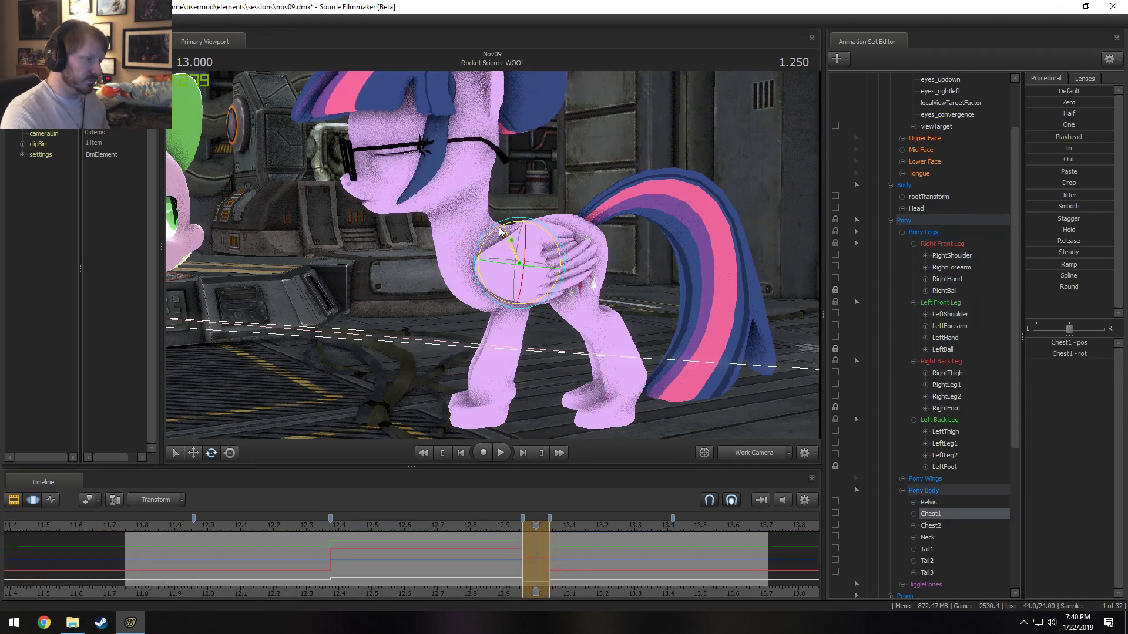
left_click(571, 251)
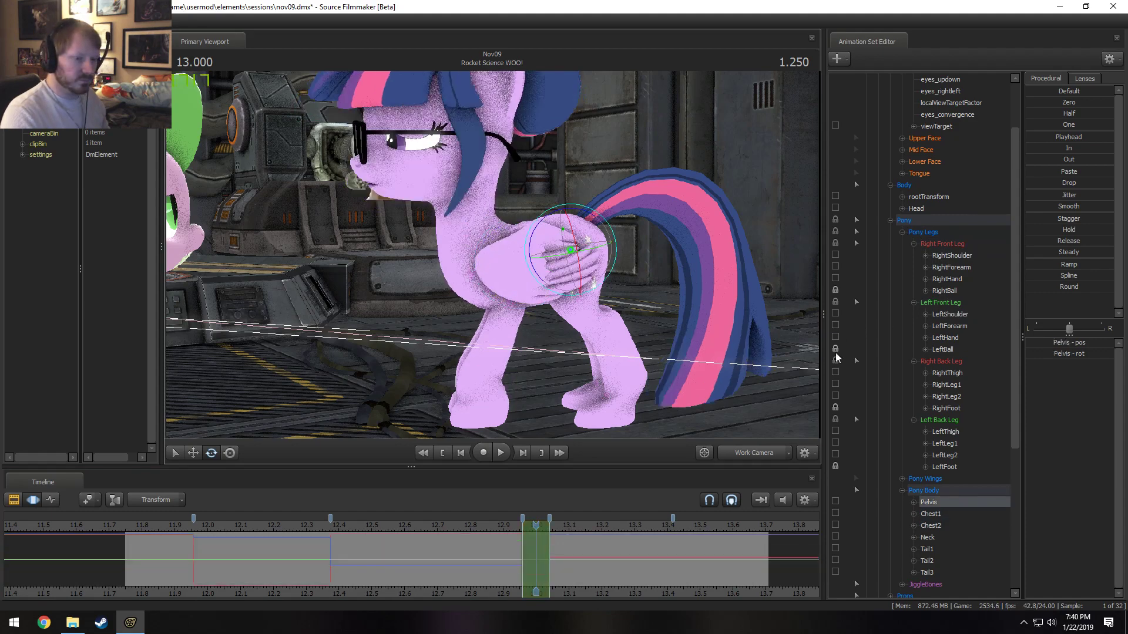
left_click(835, 373)
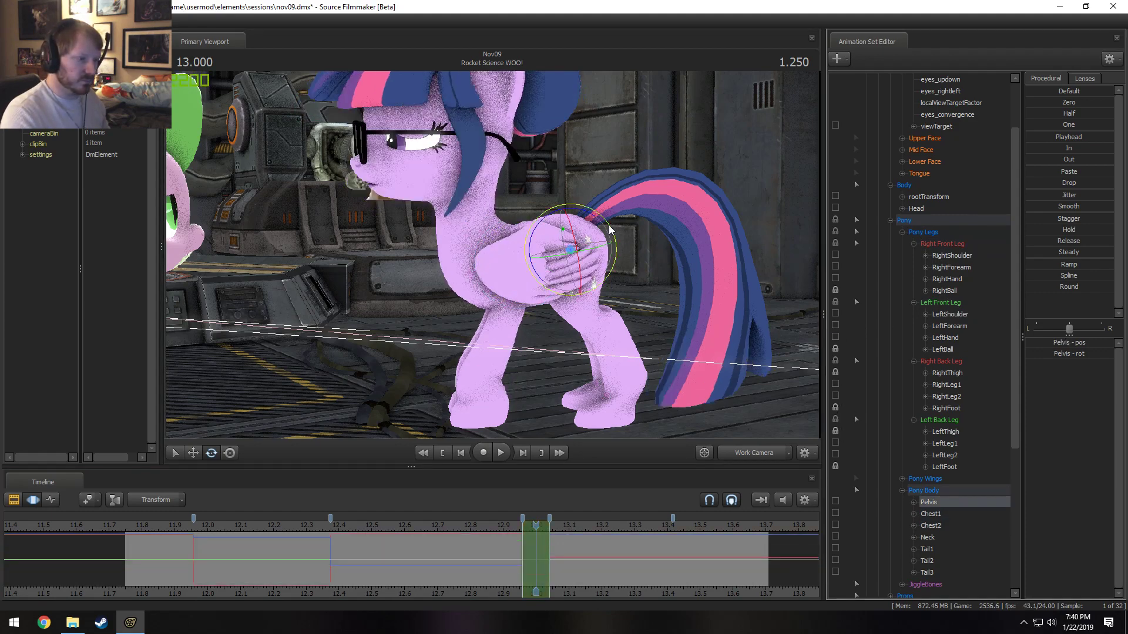
left_click_drag(610, 229, 589, 220)
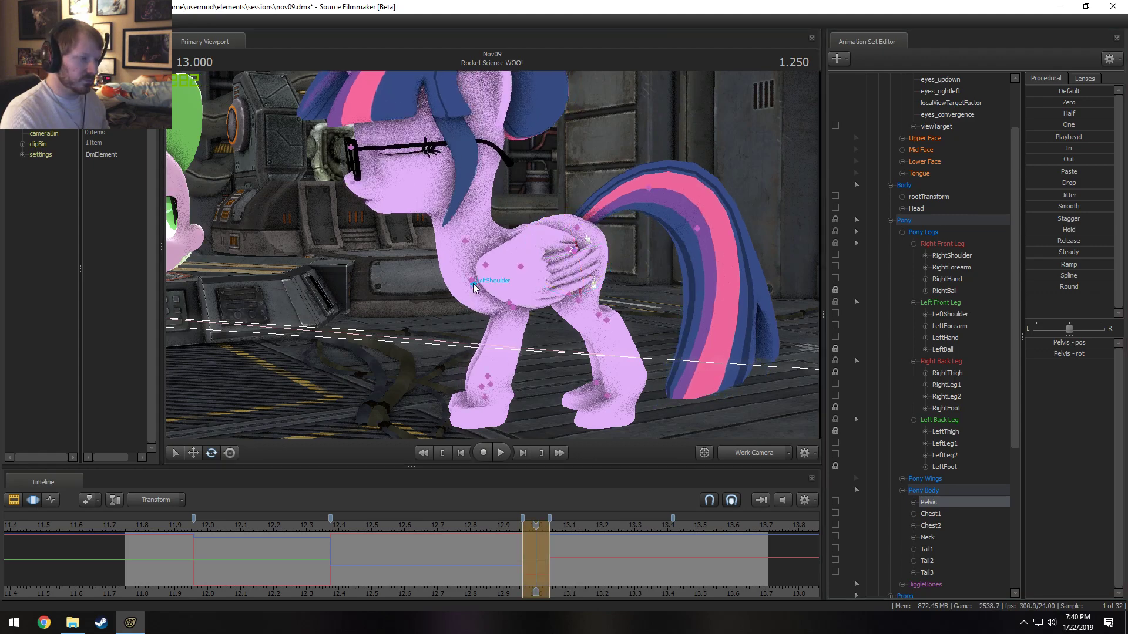
- Rotate the shoulder pair and the forearm pair to fit the front legs to the tipped body at 13.000
left_click(472, 283, "ctrl")
left_click(473, 284, "ctrl+shift")
left_click_drag(465, 245, 517, 274)
left_click(513, 300, "ctrl")
left_click(515, 303, "ctrl+shift")
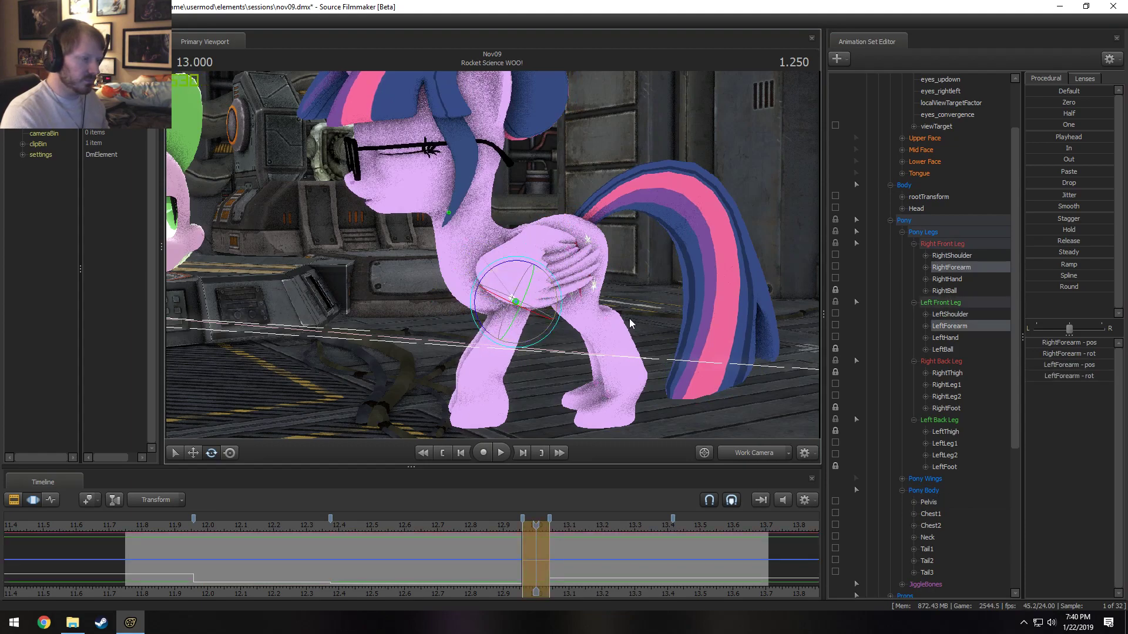
- Adjust the RightShoulder and LeftShoulder individually from a front view at 13.000
left_click_drag(628, 322, 444, 213)
key("w")
left_click(432, 209, "ctrl")
key("e")
left_click(489, 211, "ctrl")
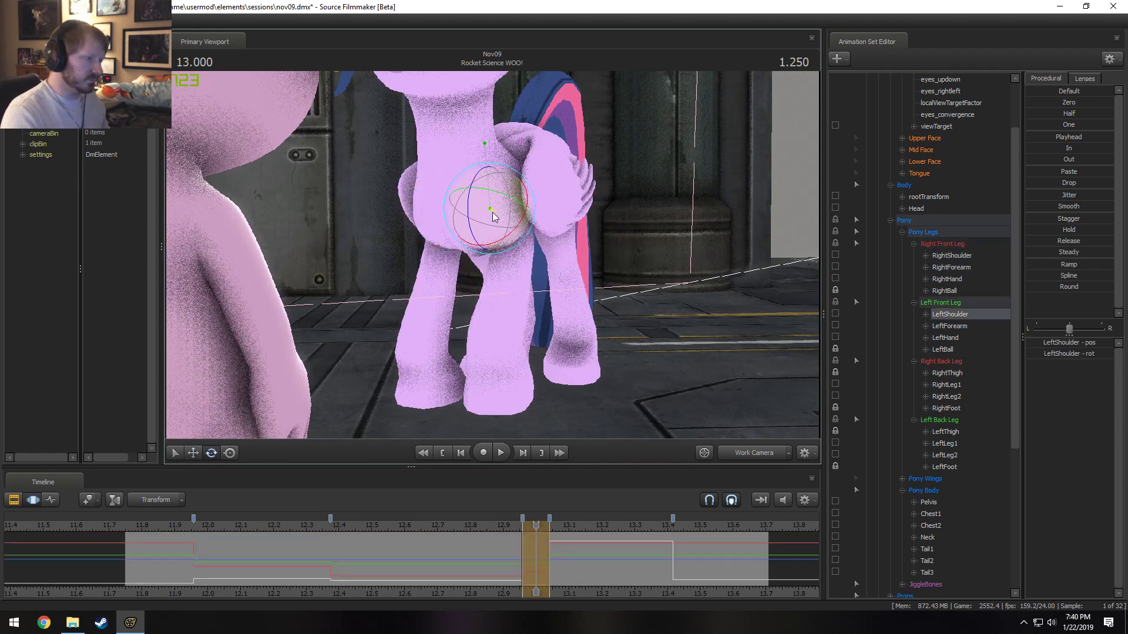
left_click_drag(511, 233, 520, 222, "alt")
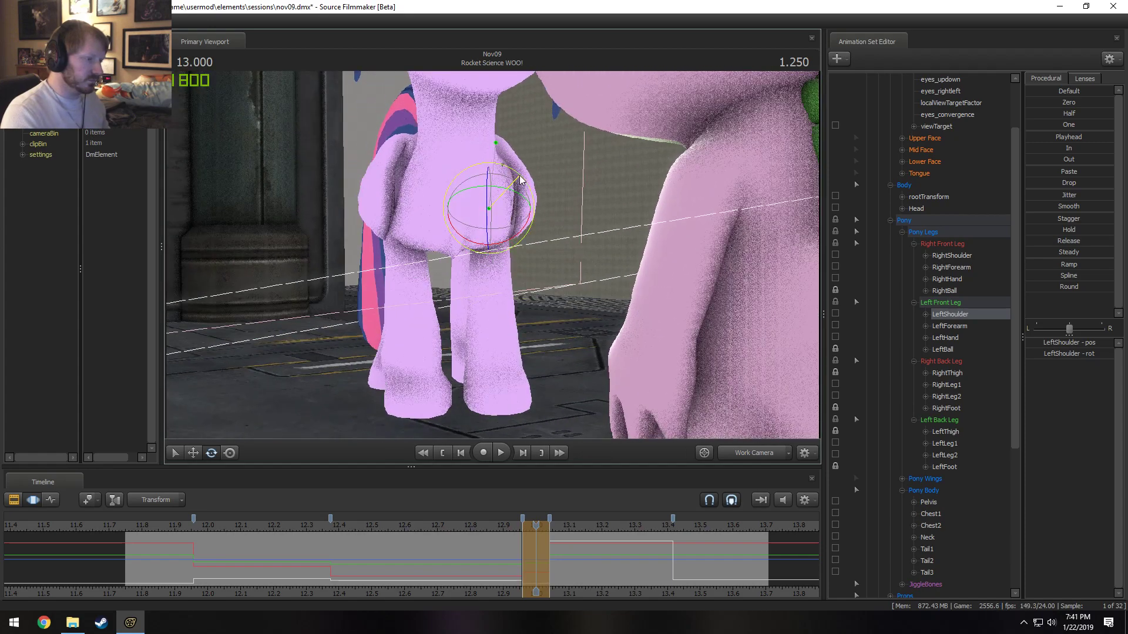
left_click_drag(519, 179, 442, 213, "alt")
left_click(437, 210, "ctrl")
- Rotate the RightForearm and LeftForearm one at a time to line up the front legs at 13.000
left_click(427, 238)
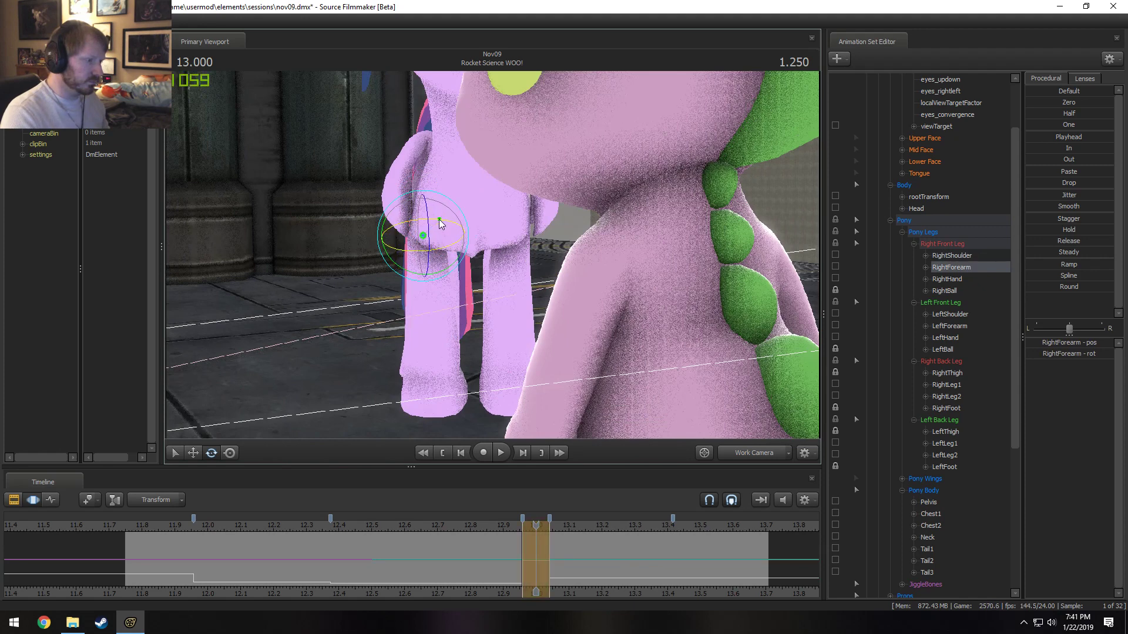
left_click(512, 234)
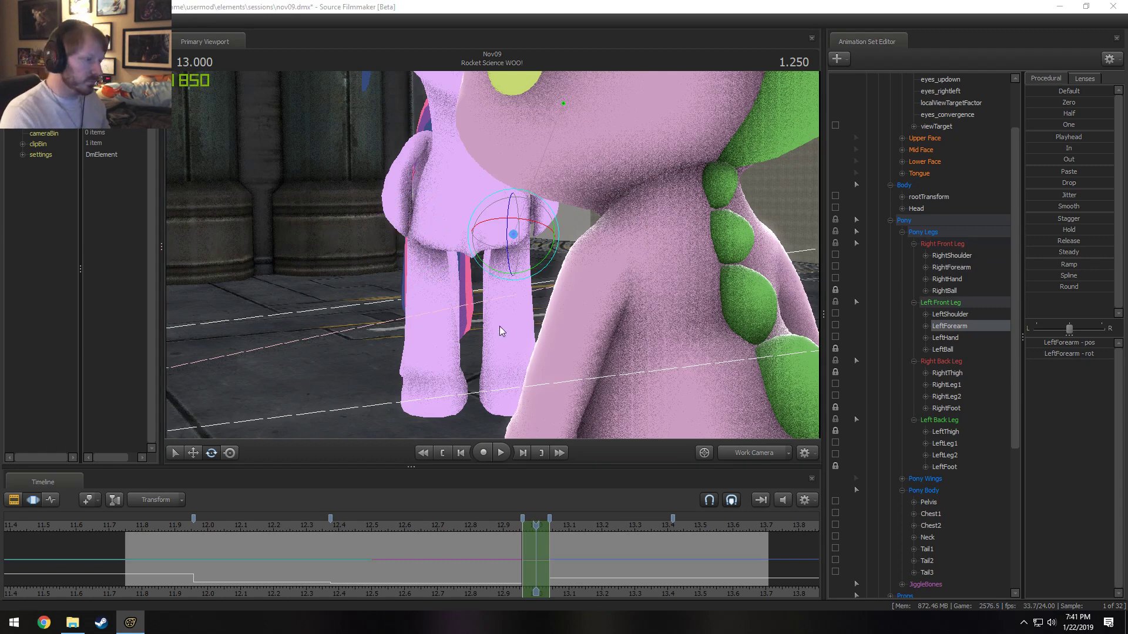
left_click_drag(527, 225, 529, 227)
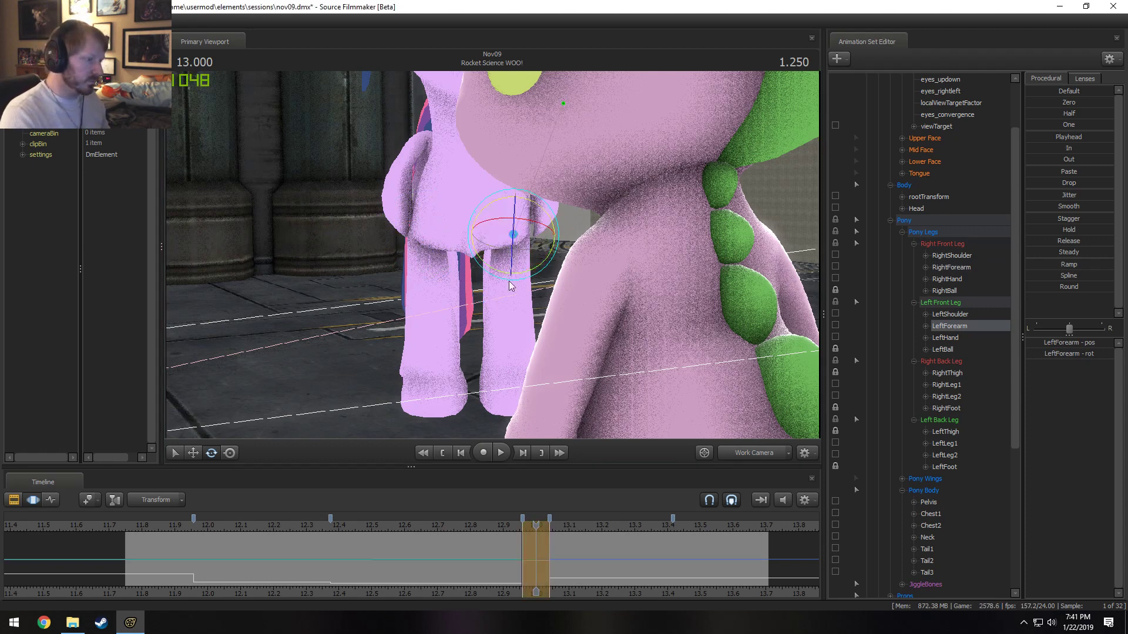
left_click(433, 342, "ctrl")
left_click_drag(433, 343, 473, 341, "alt")
left_click(436, 229)
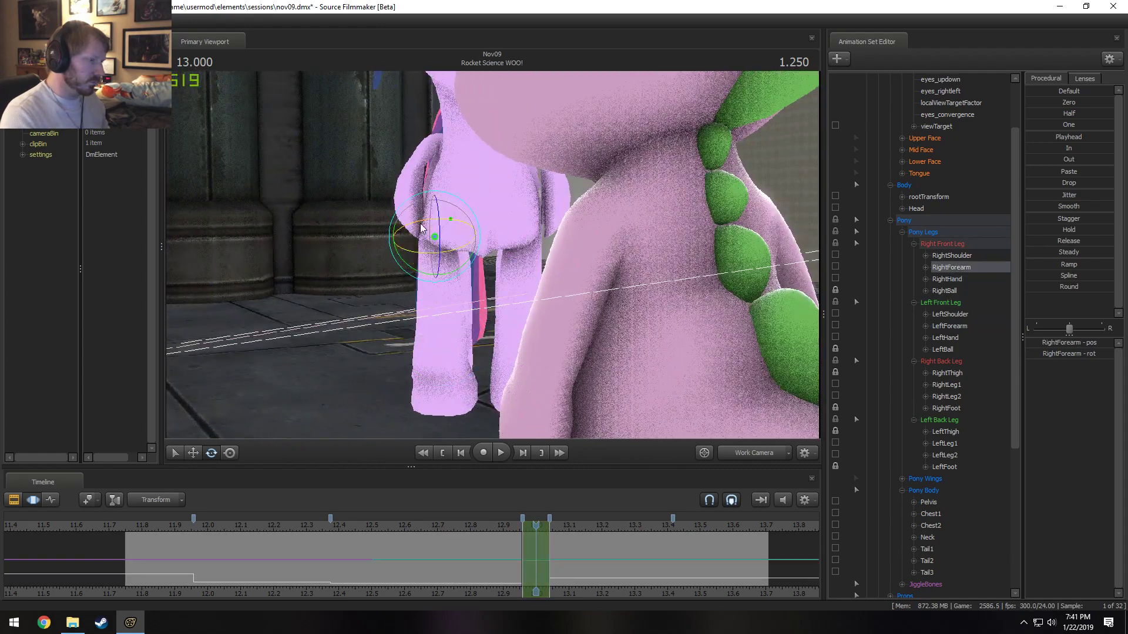
mouse_move(410, 262)
left_mouse_down()
mouse_move(682, 278)
mouse_move(540, 257)
left_mouse_up()
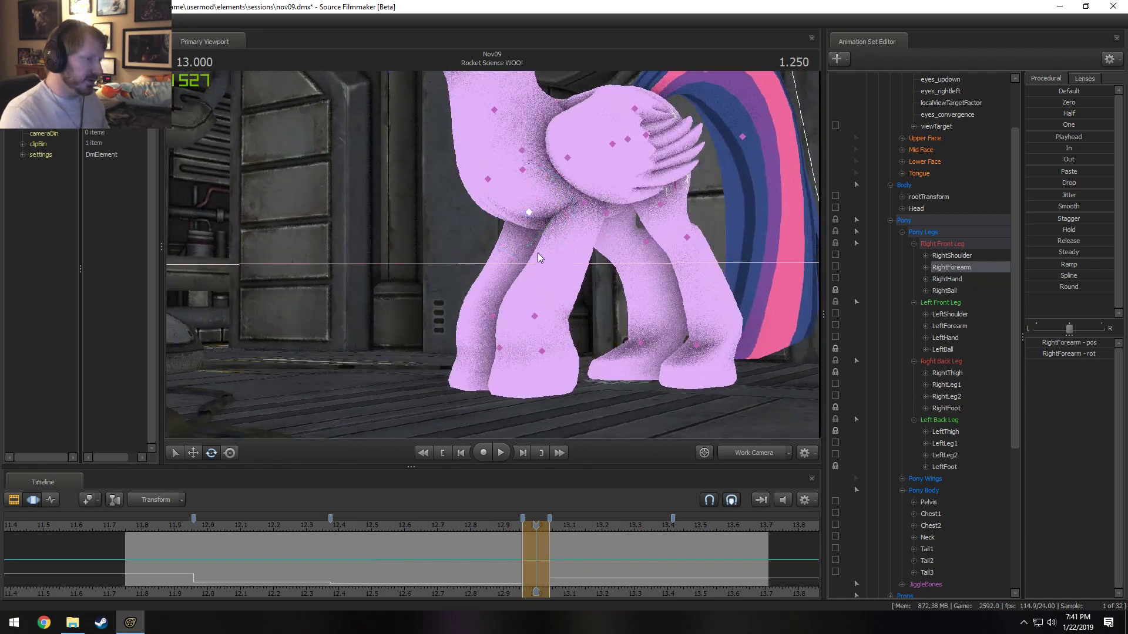
- Adjust the LeftShoulder and LeftHand to refine the left front leg's bend at 13.000
left_click(522, 170)
mouse_move(524, 175)
left_mouse_down("alt")
mouse_move(634, 176)
mouse_move(517, 191)
mouse_move(649, 181)
mouse_move(501, 256)
left_mouse_up("alt")
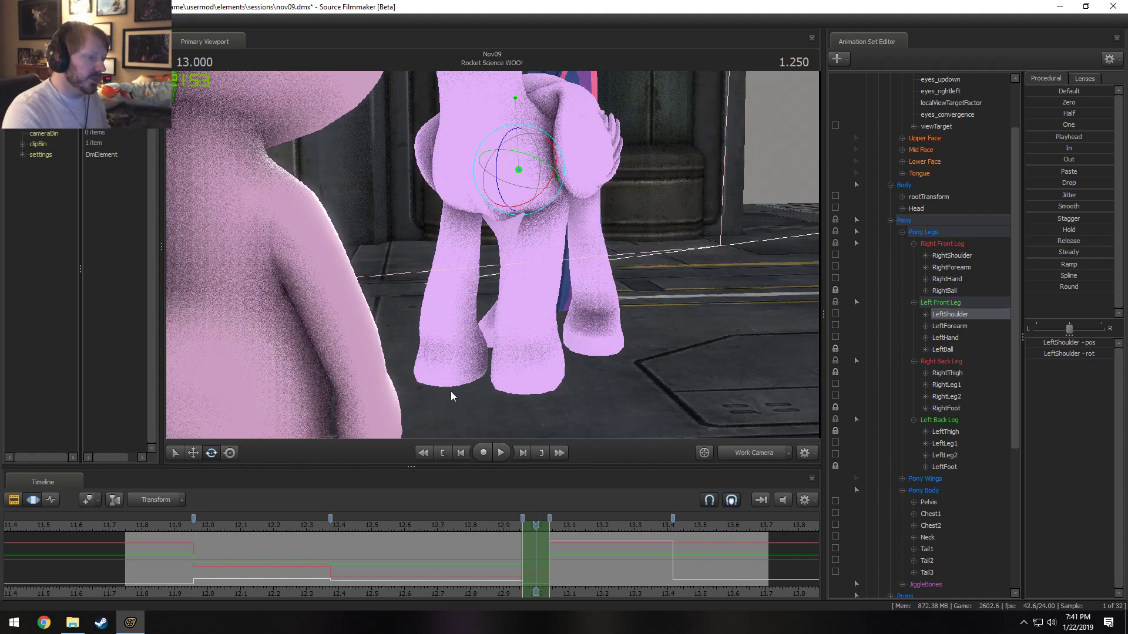
left_click_drag(452, 397, 529, 262, "alt")
left_click(524, 313, "ctrl")
left_click_drag(376, 393, 348, 392, "alt")
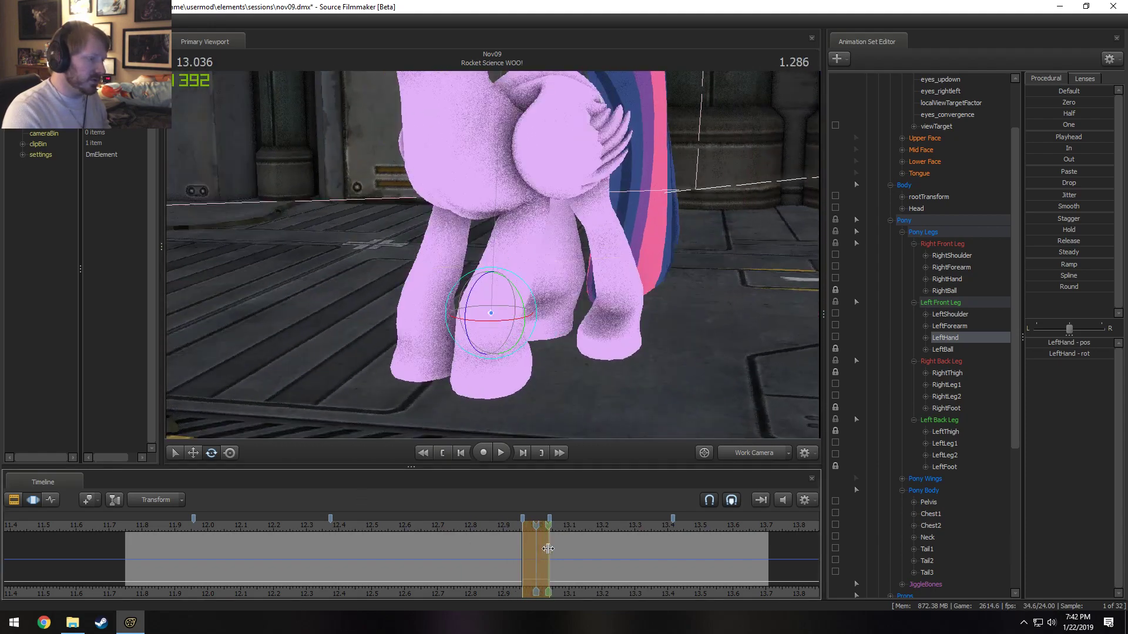
- Rotate the LeftThigh so the left back leg's knee swings forward at 13.000
key("d")
left_click_drag(504, 329, 493, 254)
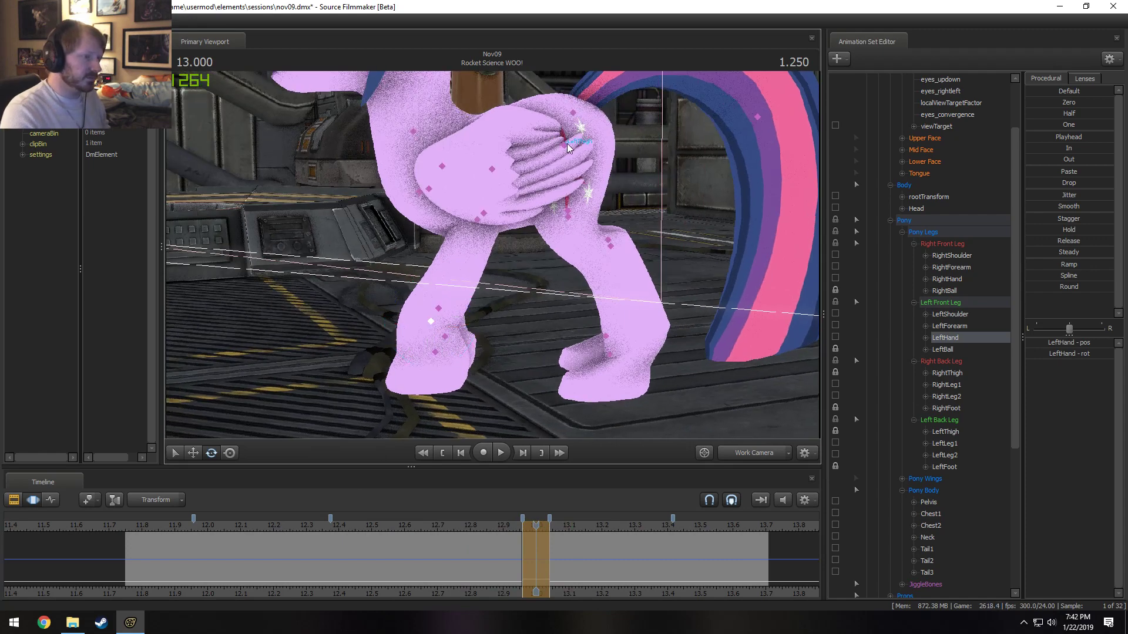
left_click(568, 148)
left_click(567, 143, "ctrl")
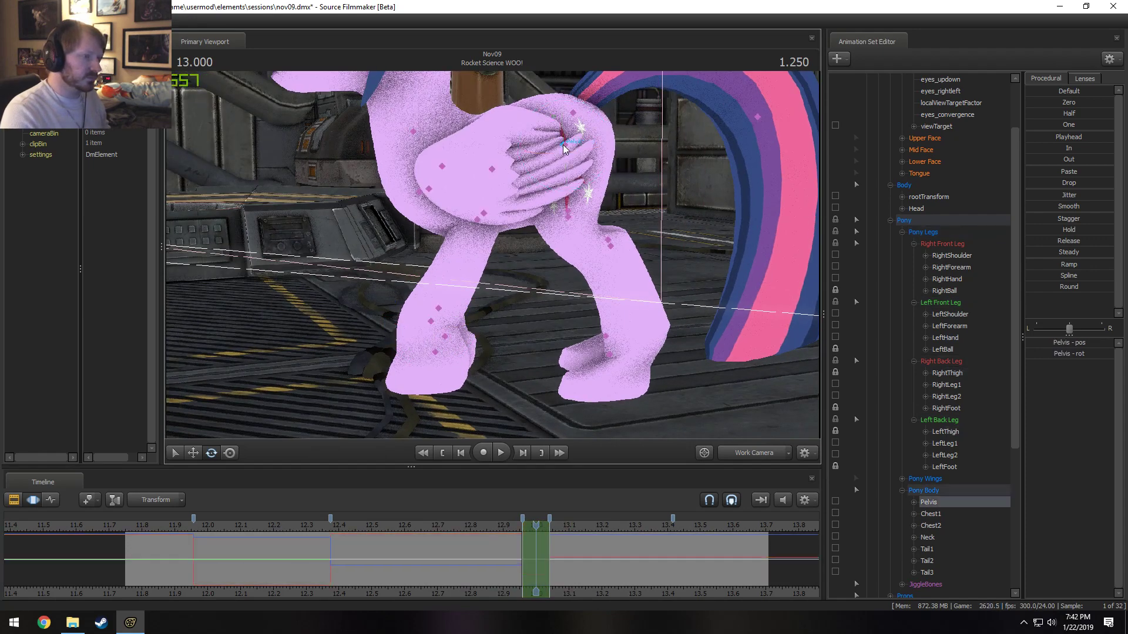
left_click(568, 144, "ctrl")
left_click_drag(568, 145, 571, 181, "alt")
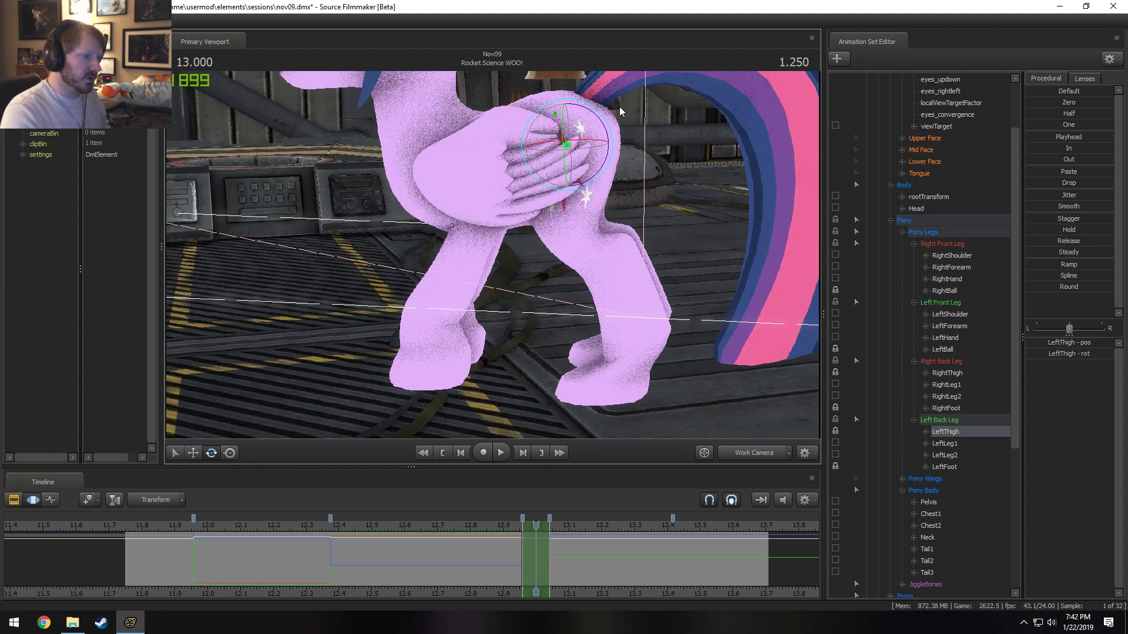
left_click_drag(608, 132, 611, 139)
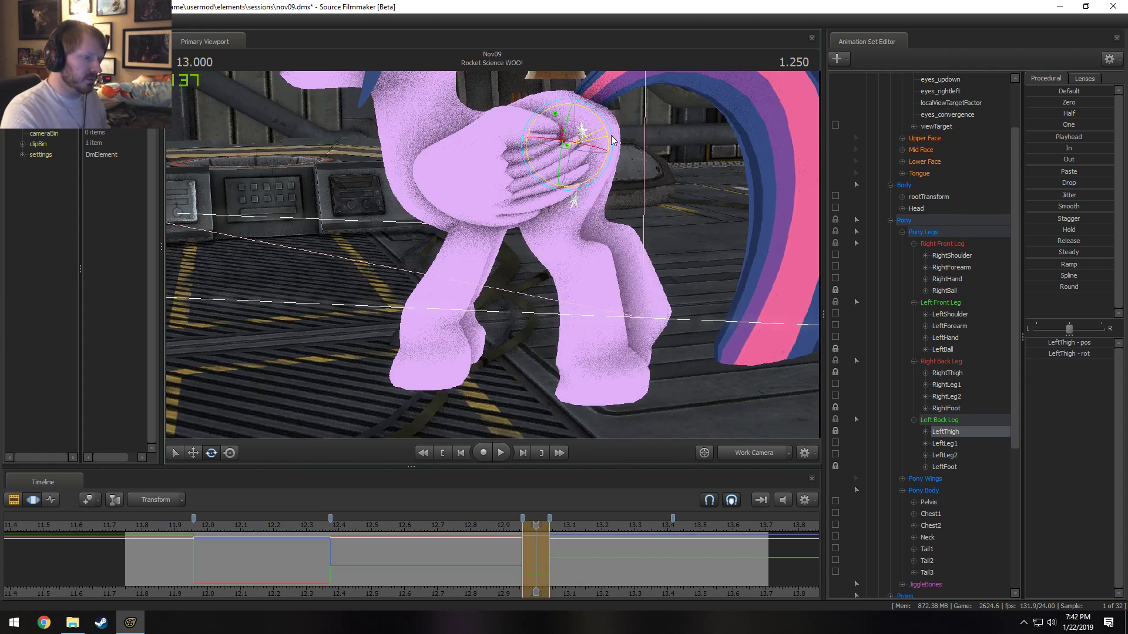
- Rotate LeftLeg1 and LeftLeg2 to refine the bend of the left back leg at 13.000
left_click(553, 219)
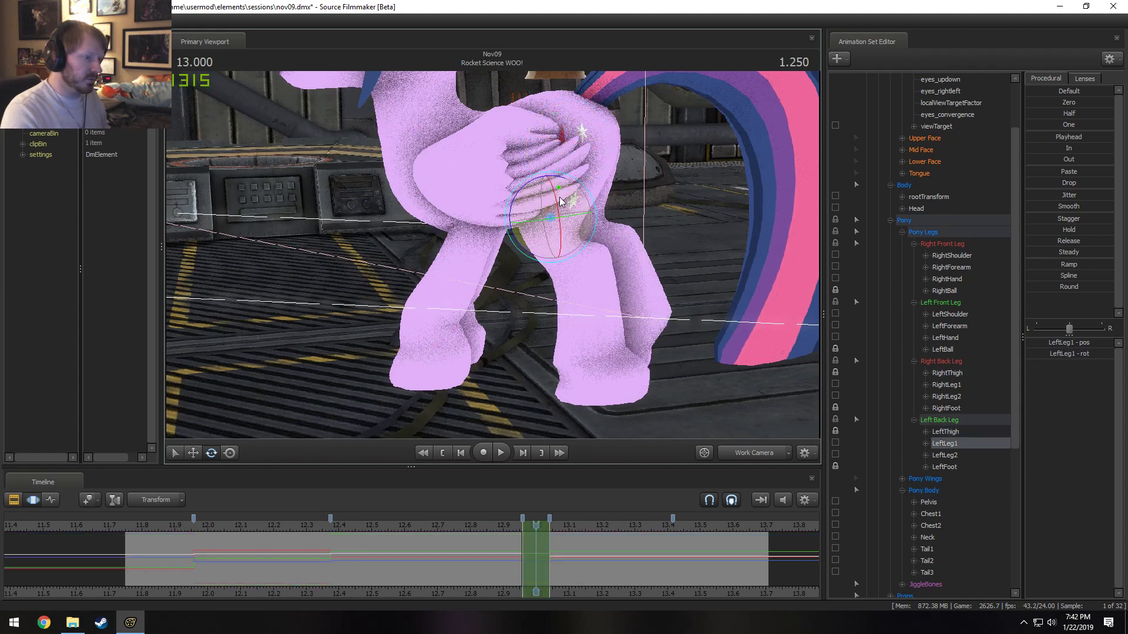
mouse_move(561, 201)
left_mouse_down()
mouse_move(586, 231)
mouse_move(624, 222)
mouse_move(470, 236)
mouse_move(527, 233)
mouse_move(551, 207)
left_mouse_up()
left_click(598, 242, "ctrl")
left_click(516, 224, "ctrl")
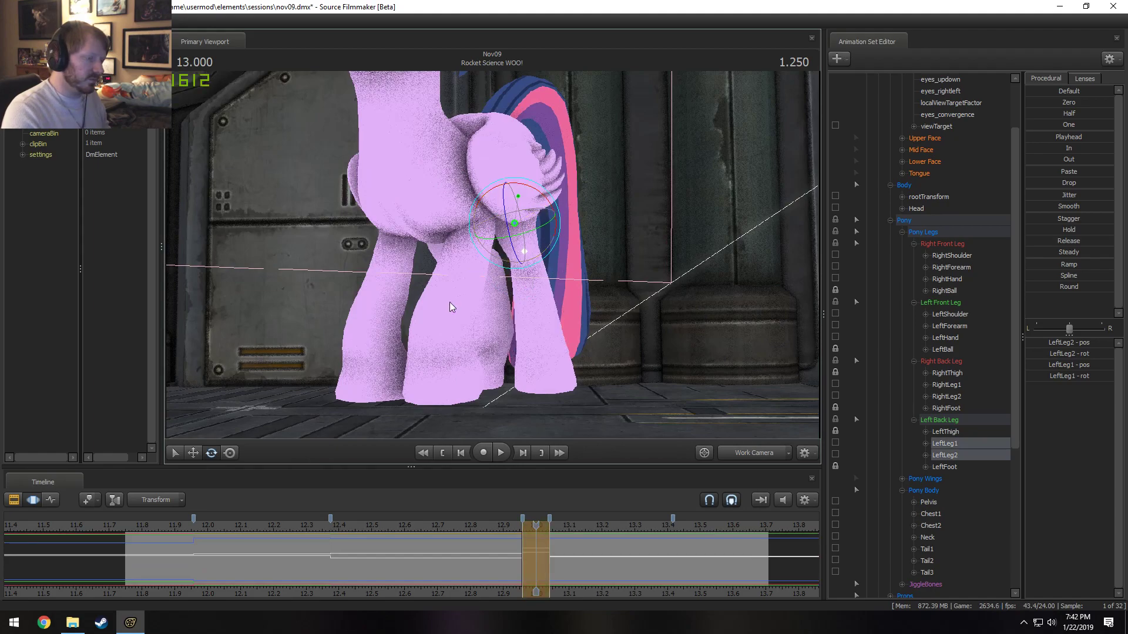
- Rotate the RightThigh forward to match the left back leg's pose at 13.000
left_click_drag(452, 306, 445, 177, "alt")
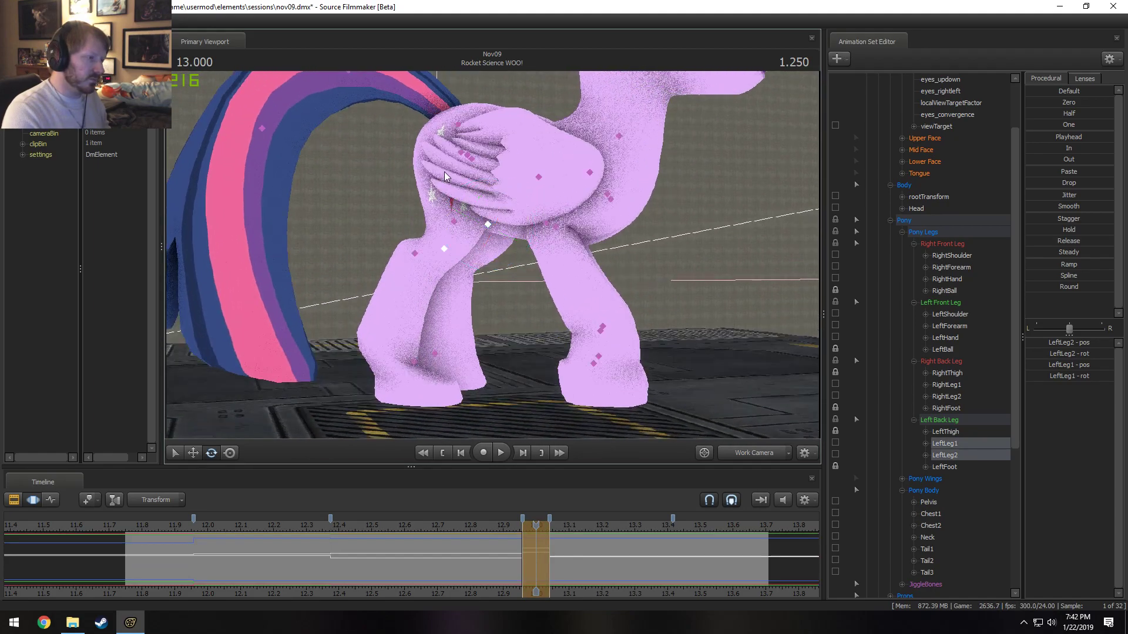
left_click(461, 156)
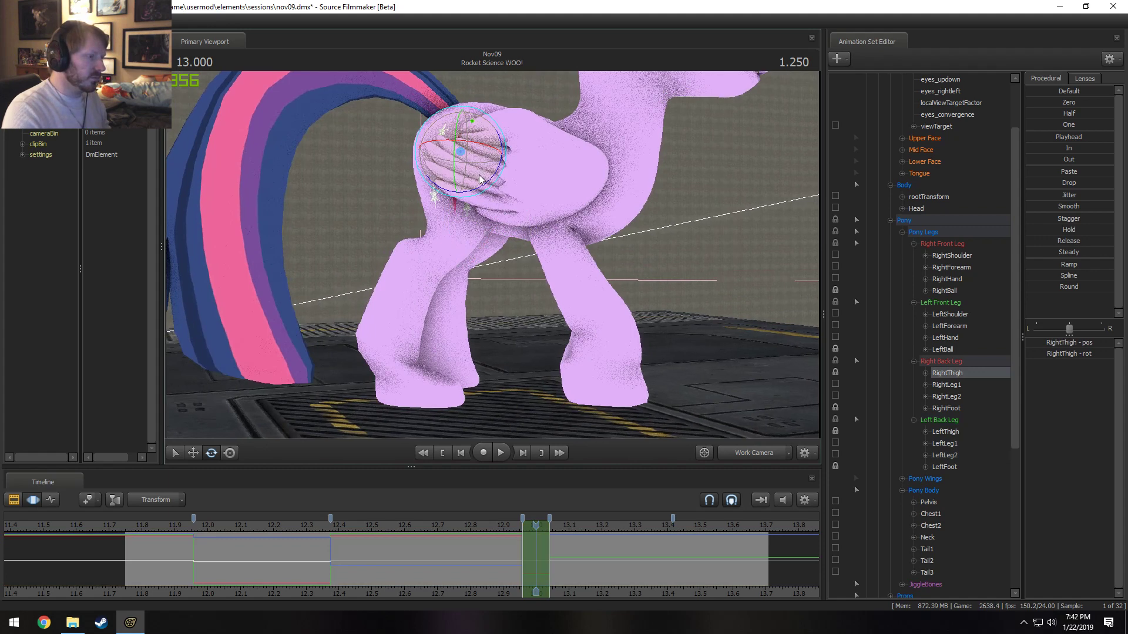
left_click_drag(485, 184, 501, 186)
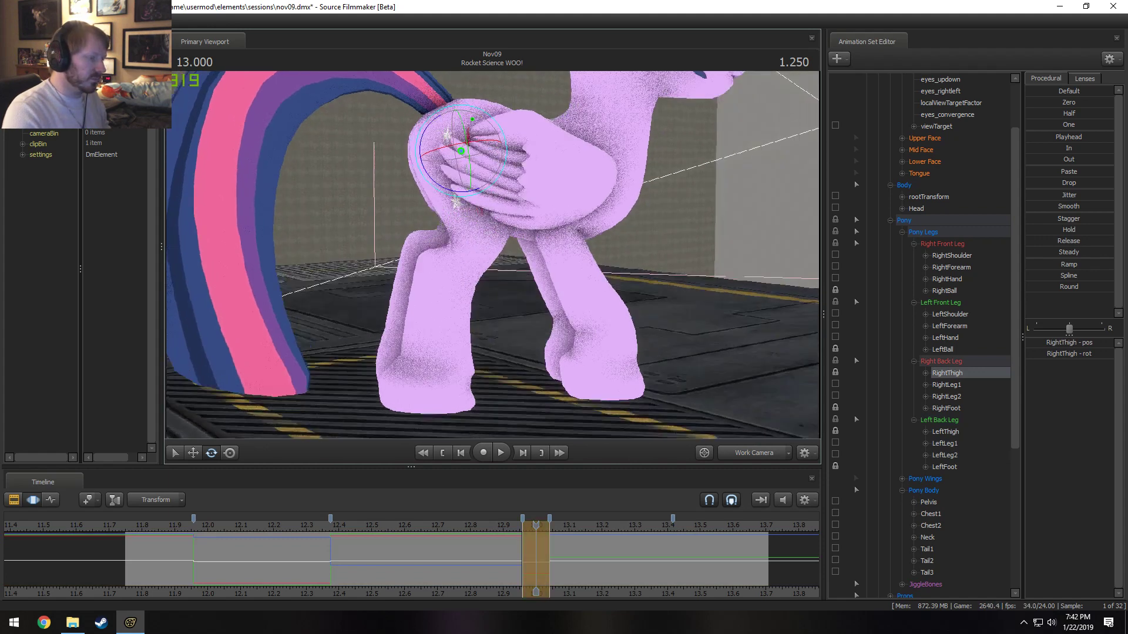
- Rotate RightLeg1 and RightLeg2 to shape the bend of the right back leg at 13.000
left_click(491, 226, "ctrl")
left_click_drag(508, 245, 523, 230)
left_click(444, 247)
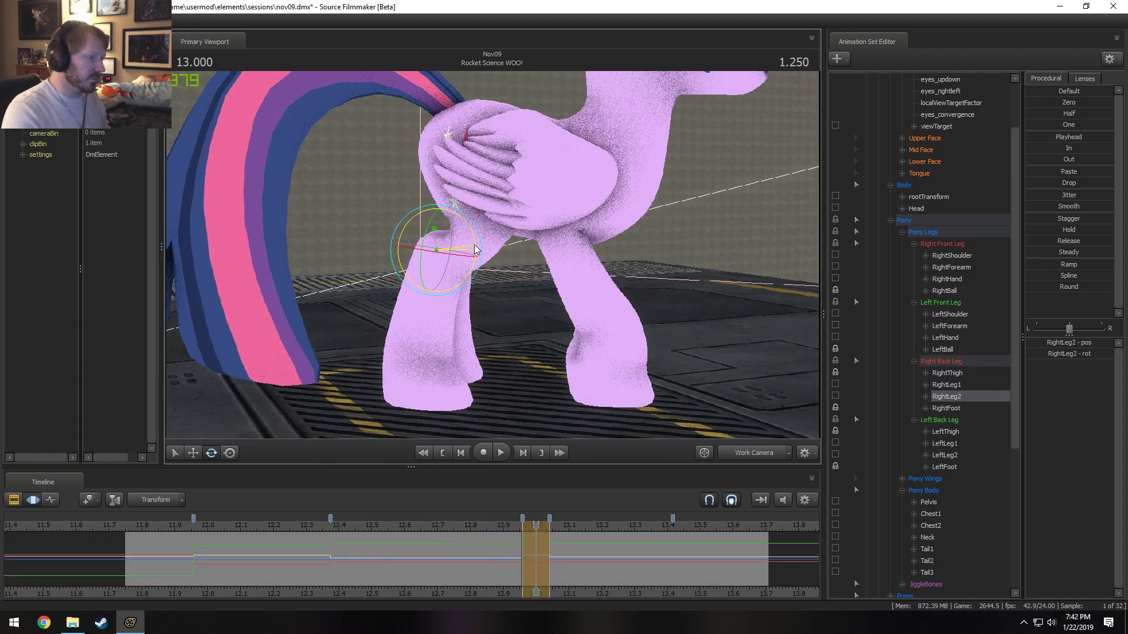
left_click_drag(458, 247, 405, 246, "alt")
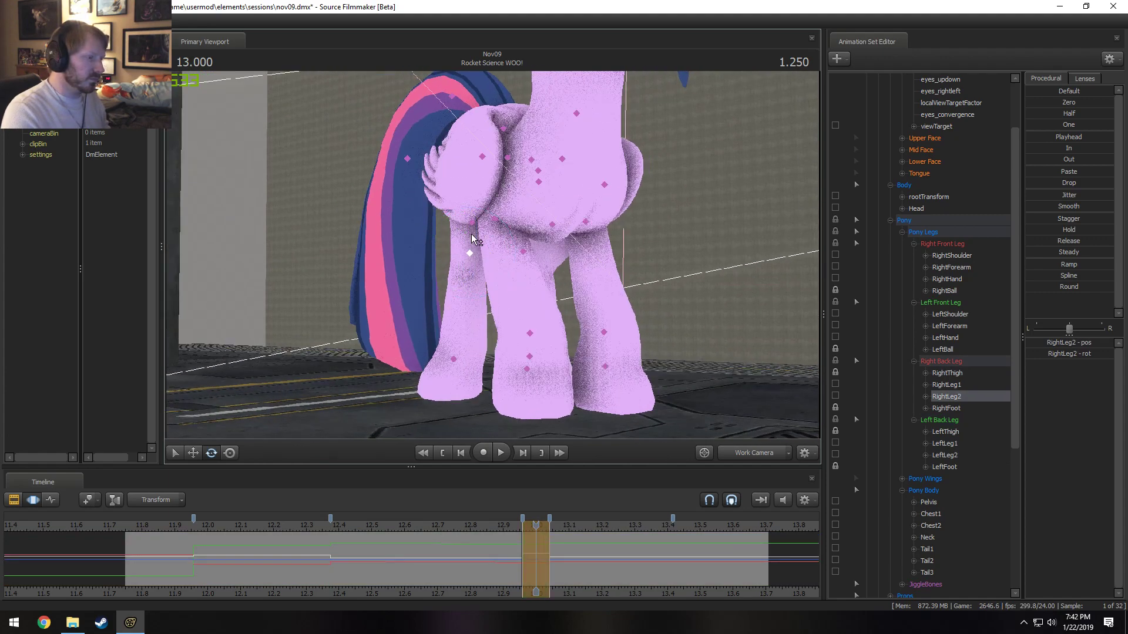
left_click(472, 225, "ctrl+shift")
left_click_drag(478, 184, 509, 132)
left_click_drag(551, 187, 491, 272, "alt")
- Rotate the RightShoulder to adjust the right front leg in the crouched pose at 13.000
left_click_drag(457, 345, 400, 346, "alt")
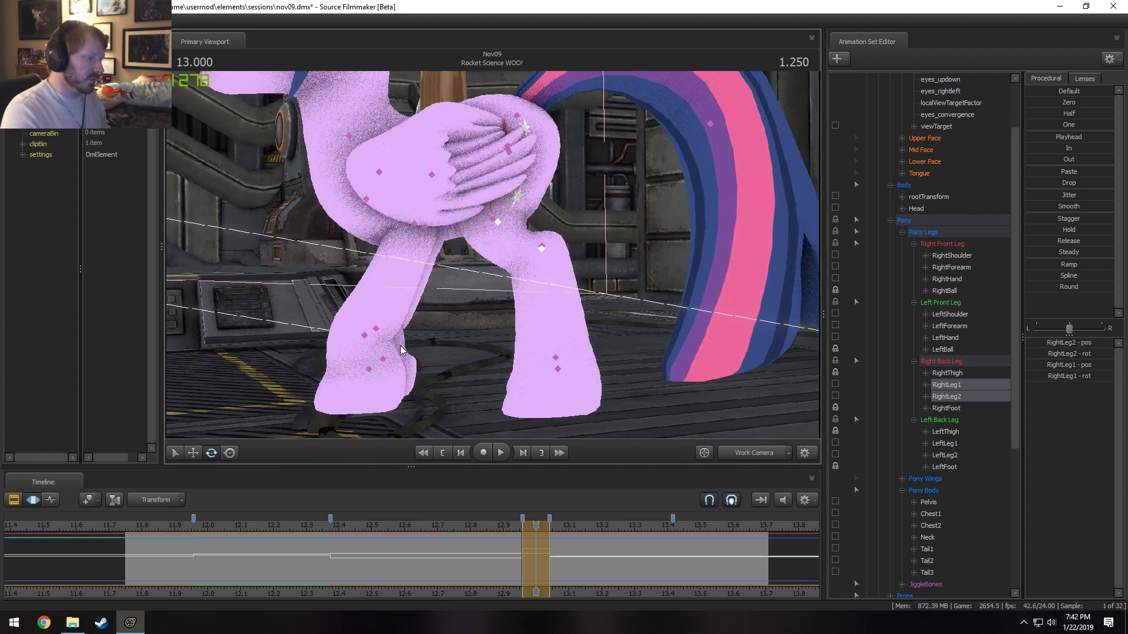
left_click(364, 200)
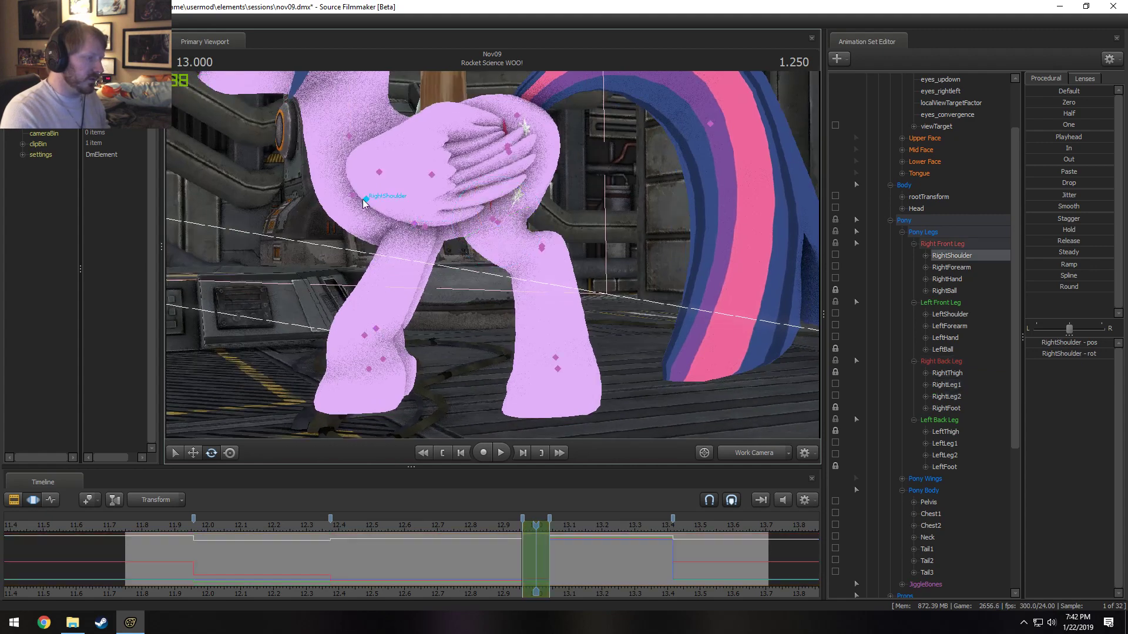
left_click_drag(410, 198, 432, 245)
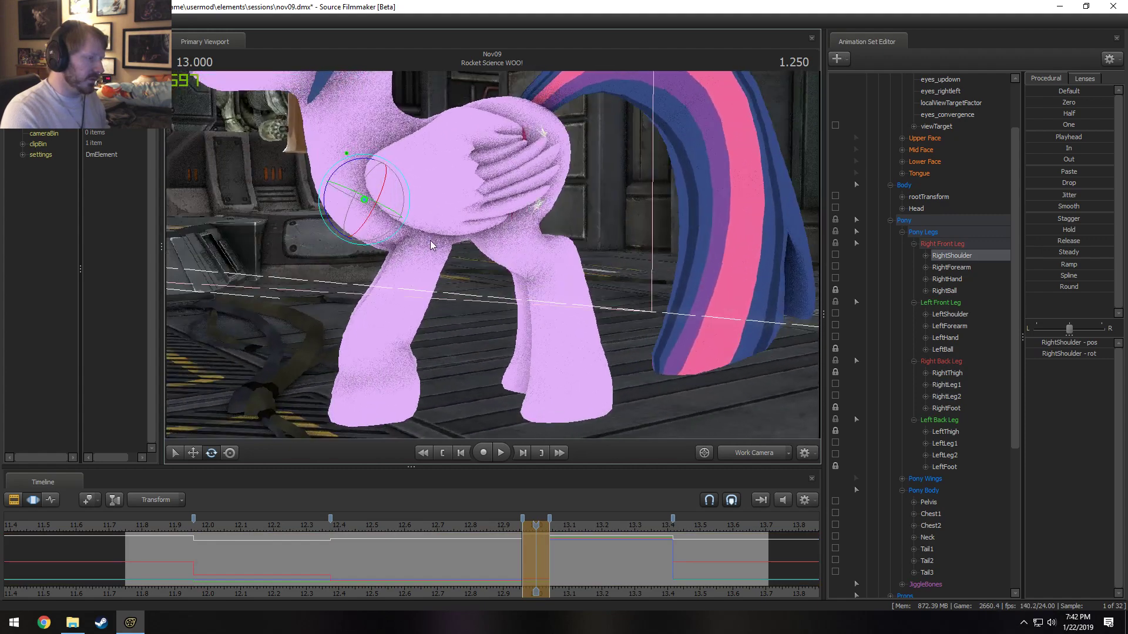
- Play and scrub through the motion around 12.958 to check how the crouch leads into the raised-leg pose
left_click(477, 527)
key("space")
key("space")
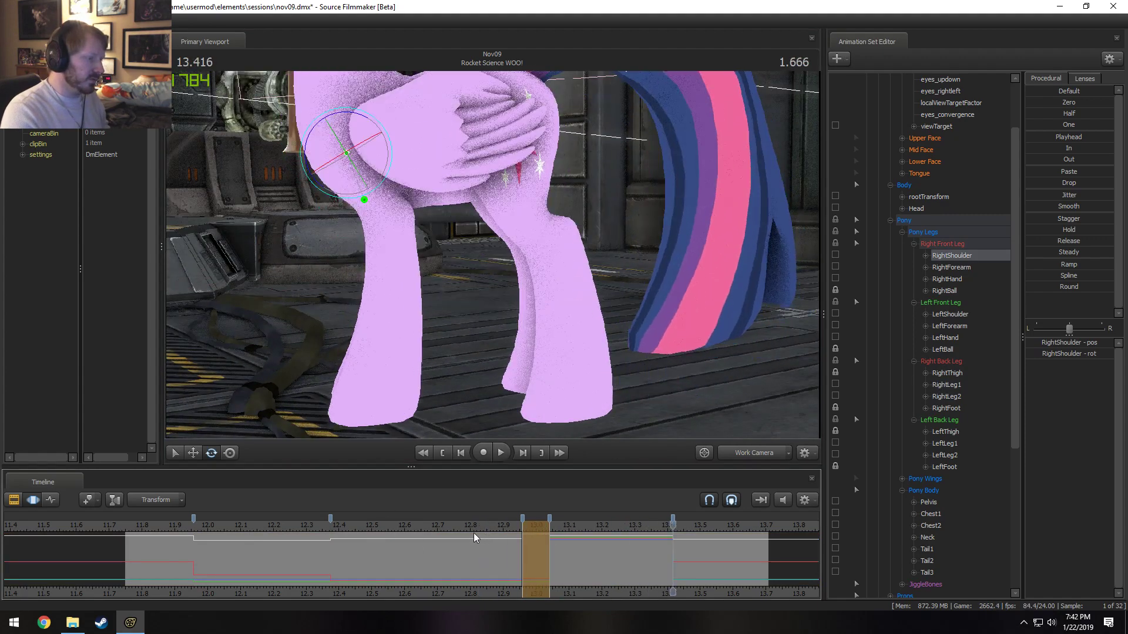
left_click(487, 525)
left_click_drag(487, 526, 518, 541)
key("s")
left_click_drag(655, 311, 635, 329)
mouse_move(522, 555)
left_mouse_down()
mouse_move(574, 549)
mouse_move(522, 554)
left_mouse_up()
left_click_drag(590, 319, 493, 268, "alt")
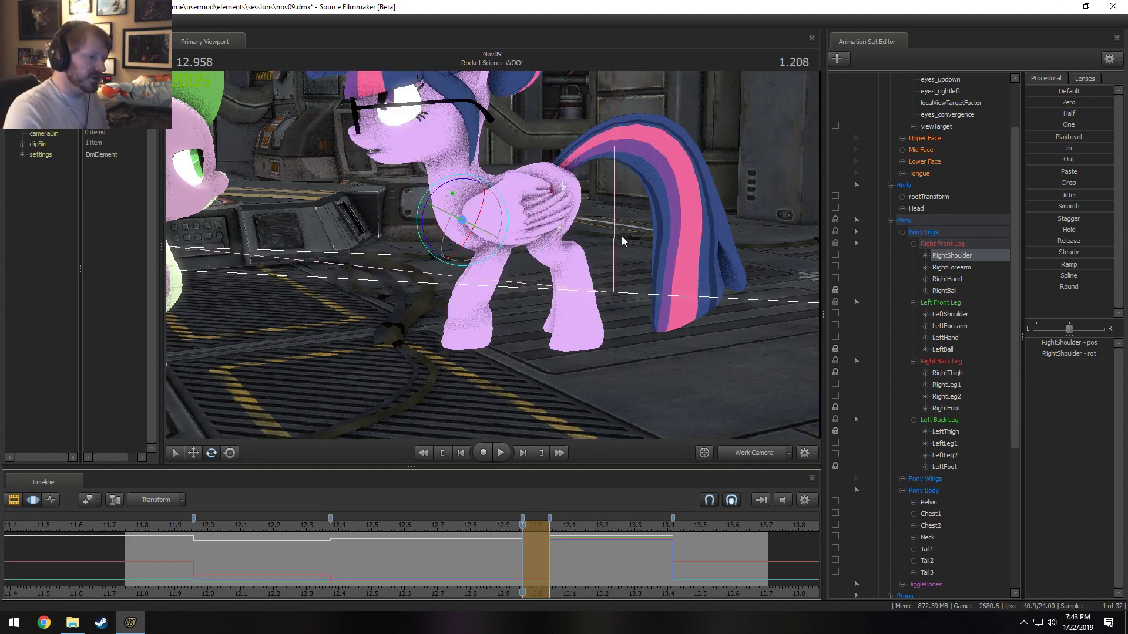
left_click_drag(623, 241, 561, 393, "alt")
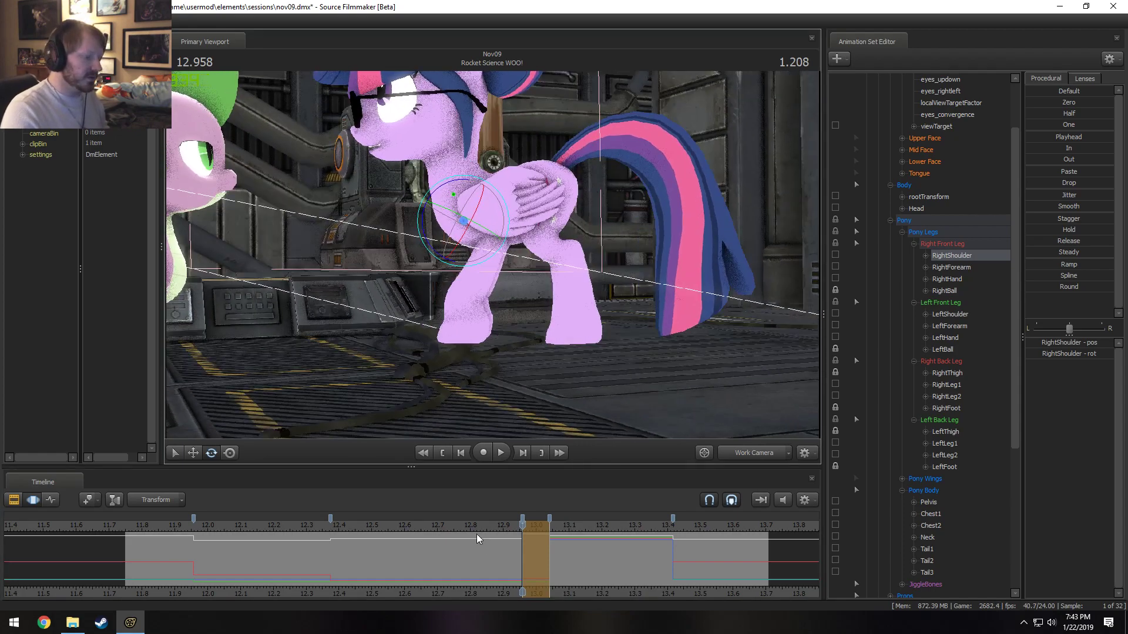
left_click_drag(477, 527, 479, 526)
left_click_drag(453, 352, 505, 251, "alt")
key("space")
key("space")
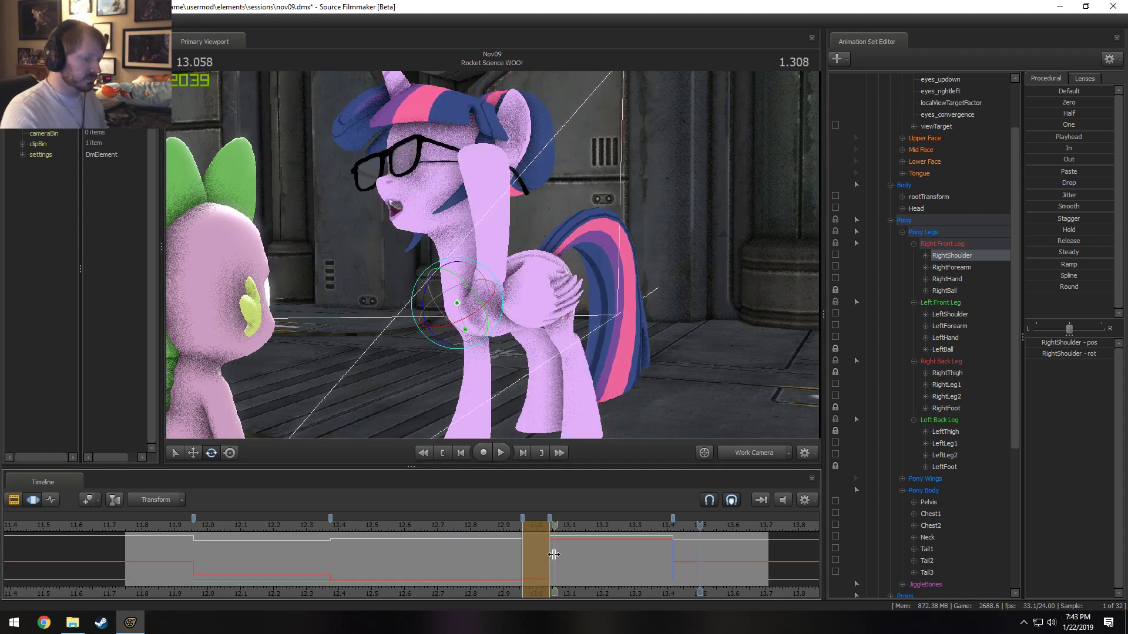
- Select the time range from about 13.04 to 13.416 and inspect Twilight's raised-leg pose from several angles, including the Pelvis
left_click_drag(656, 559, 672, 557)
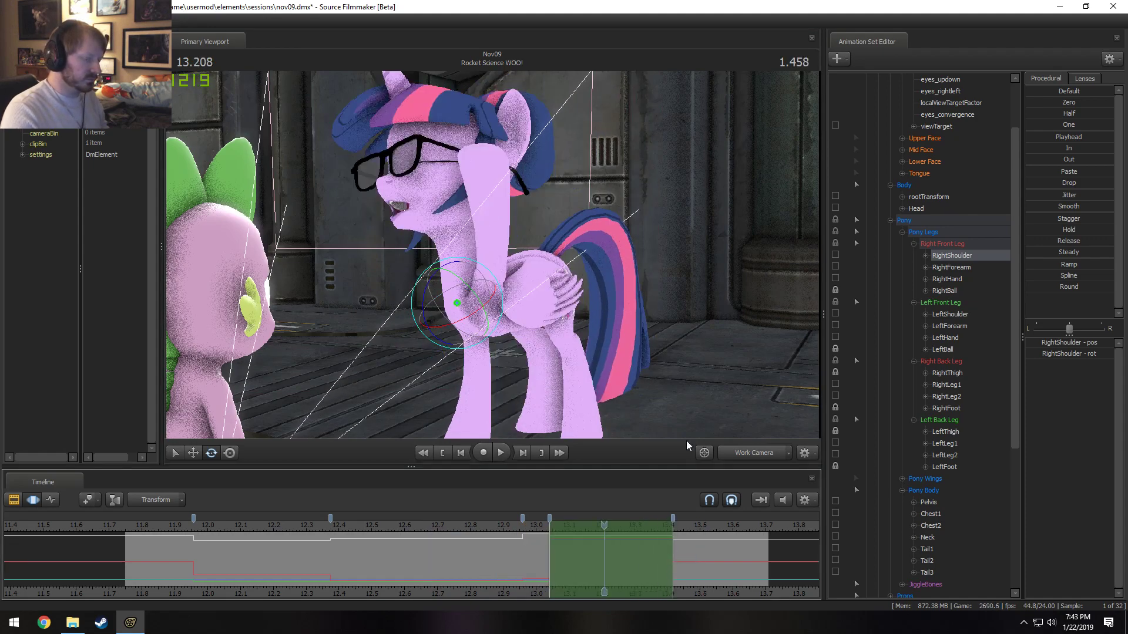
left_click_drag(564, 329, 770, 328, "alt")
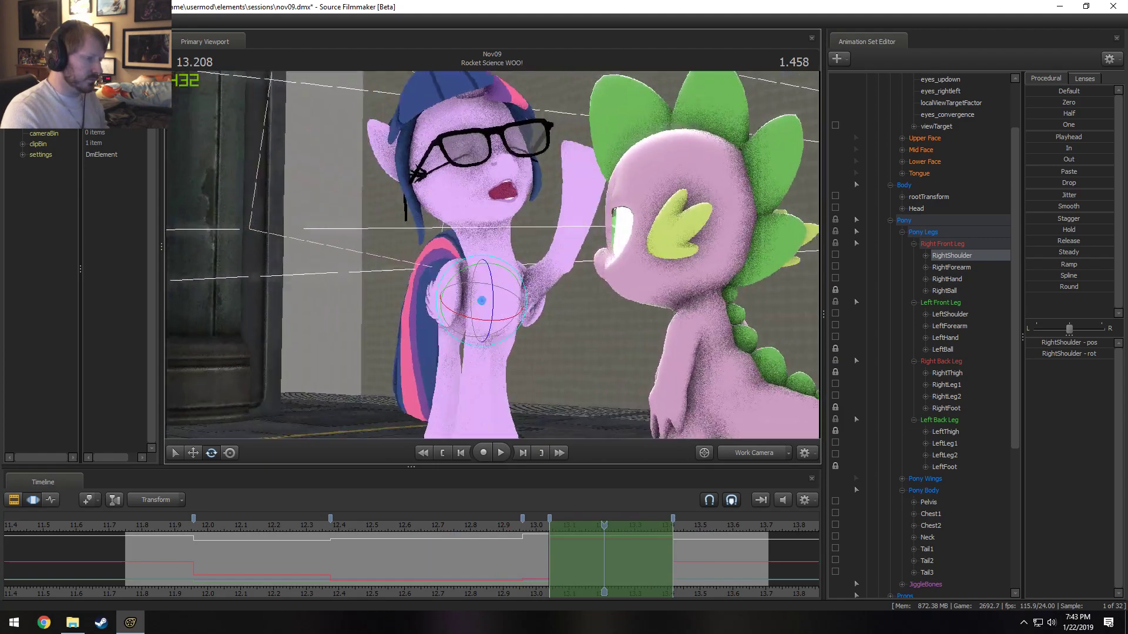
left_click_drag(492, 255, 464, 297)
key("w")
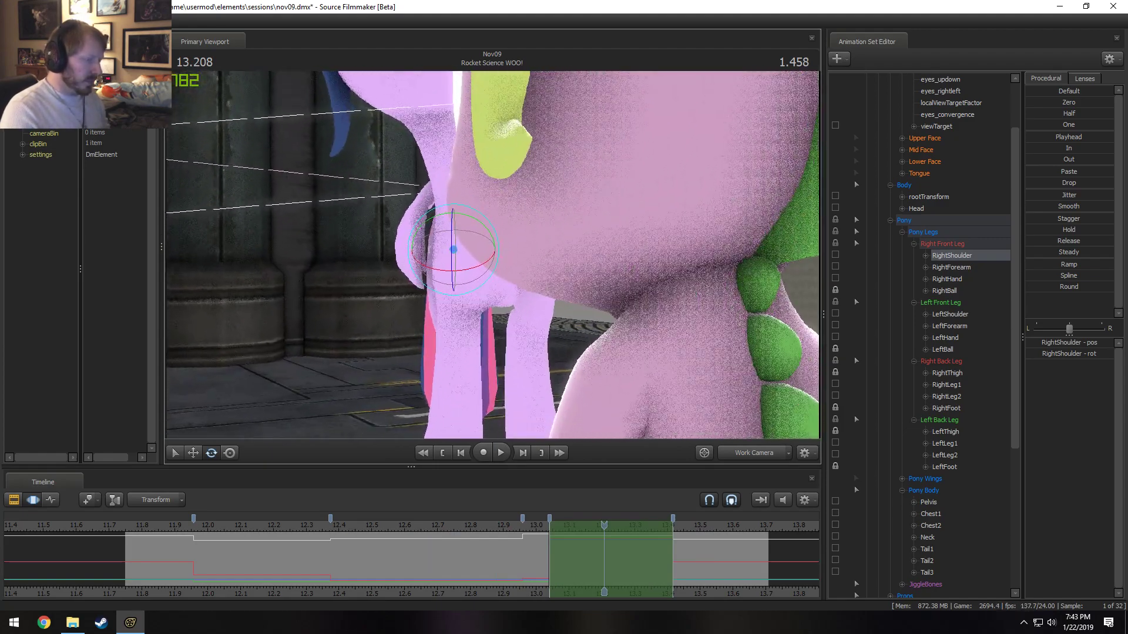
key("d")
left_click_drag(576, 383, 417, 387)
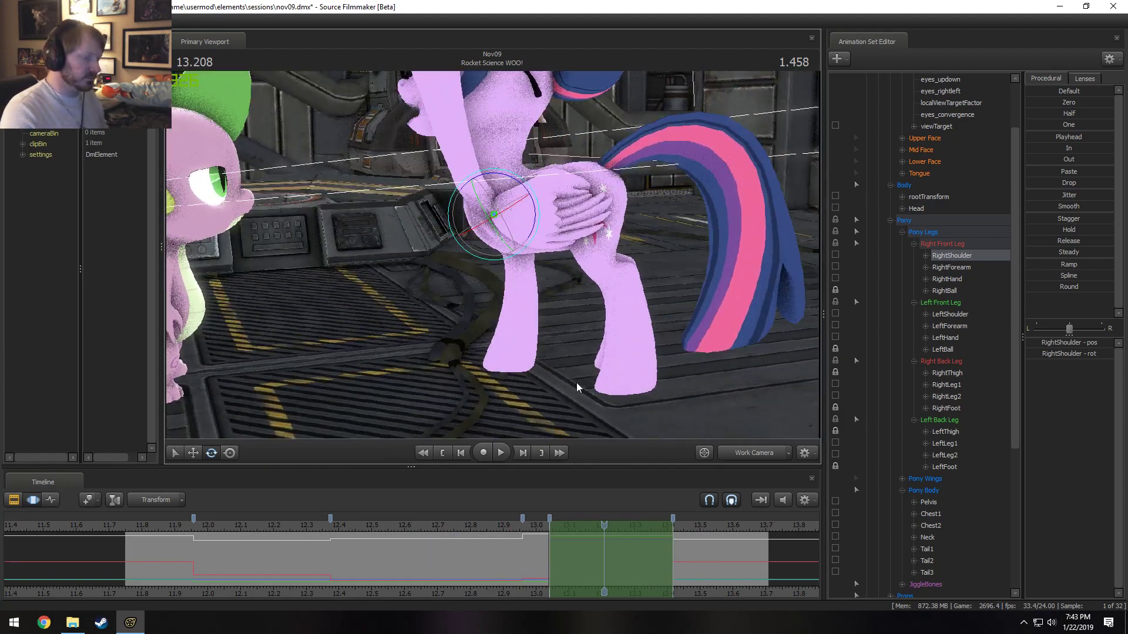
key("shift")
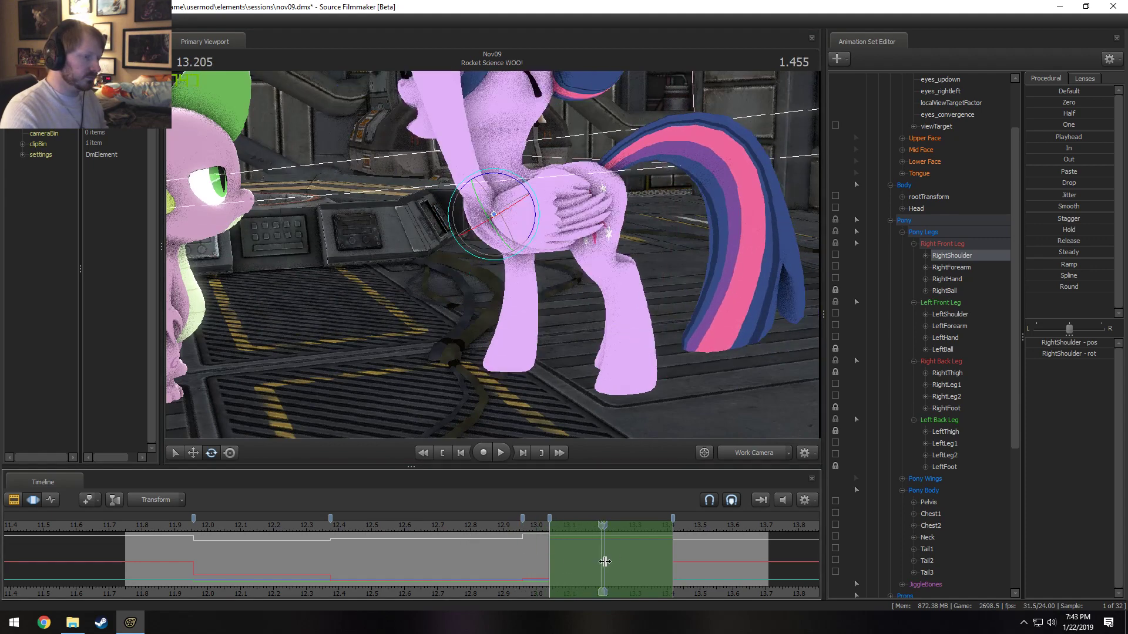
left_click_drag(499, 282, 515, 241, "alt")
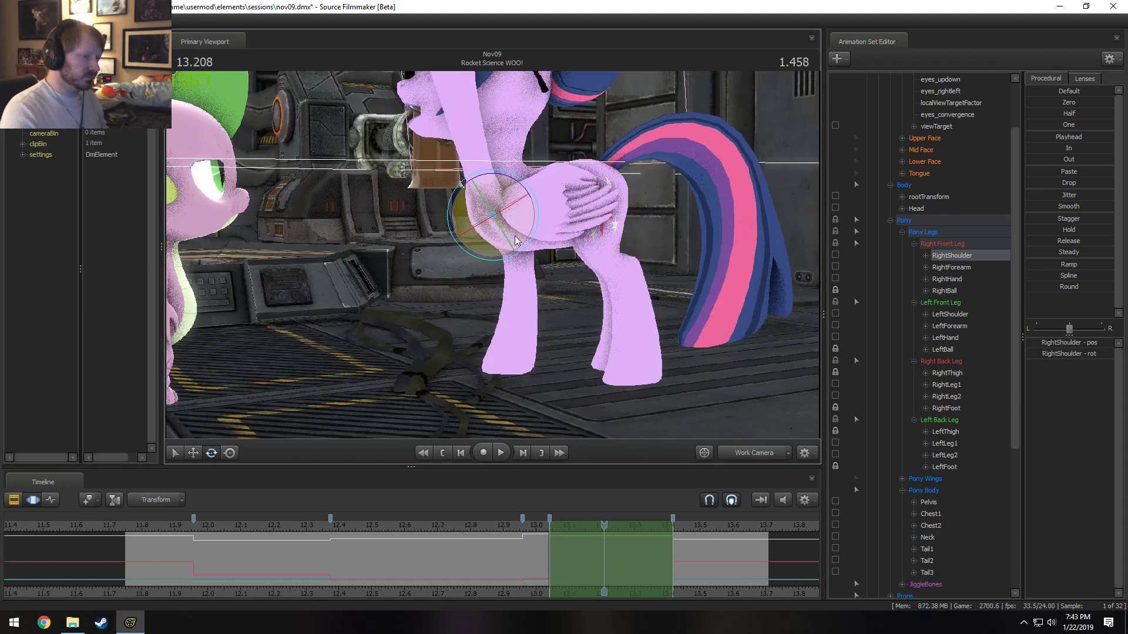
key("ctrl")
left_click(593, 192, "ctrl")
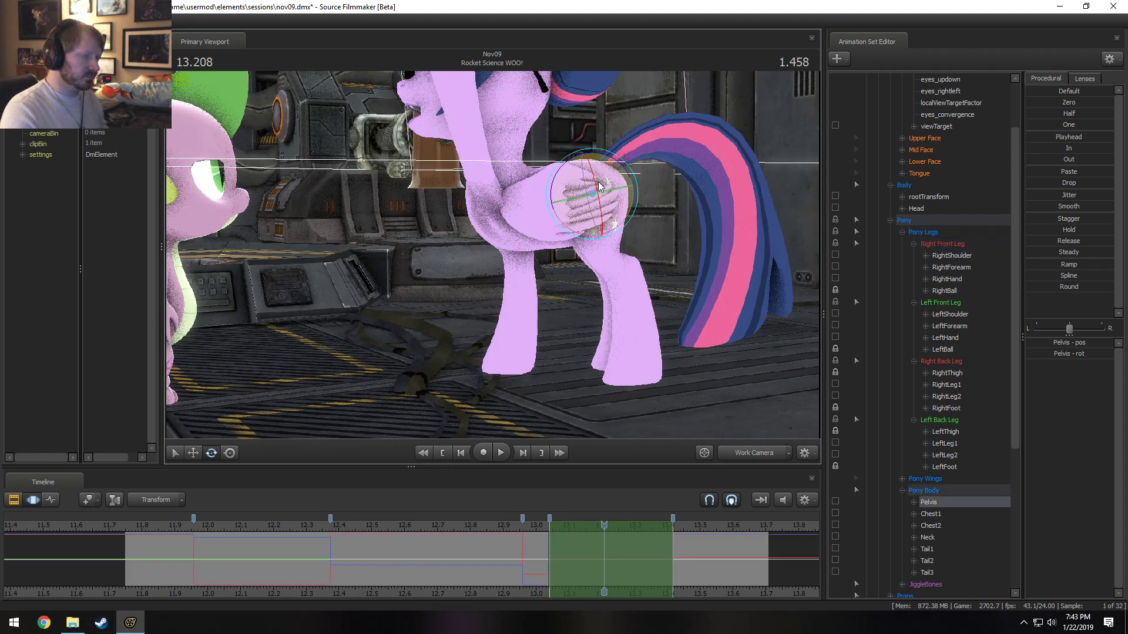
- Move the playhead to 12.833, select Twilight Sparkle's controls except Face and Left Front Leg, and unlock both thighs
left_click(454, 526)
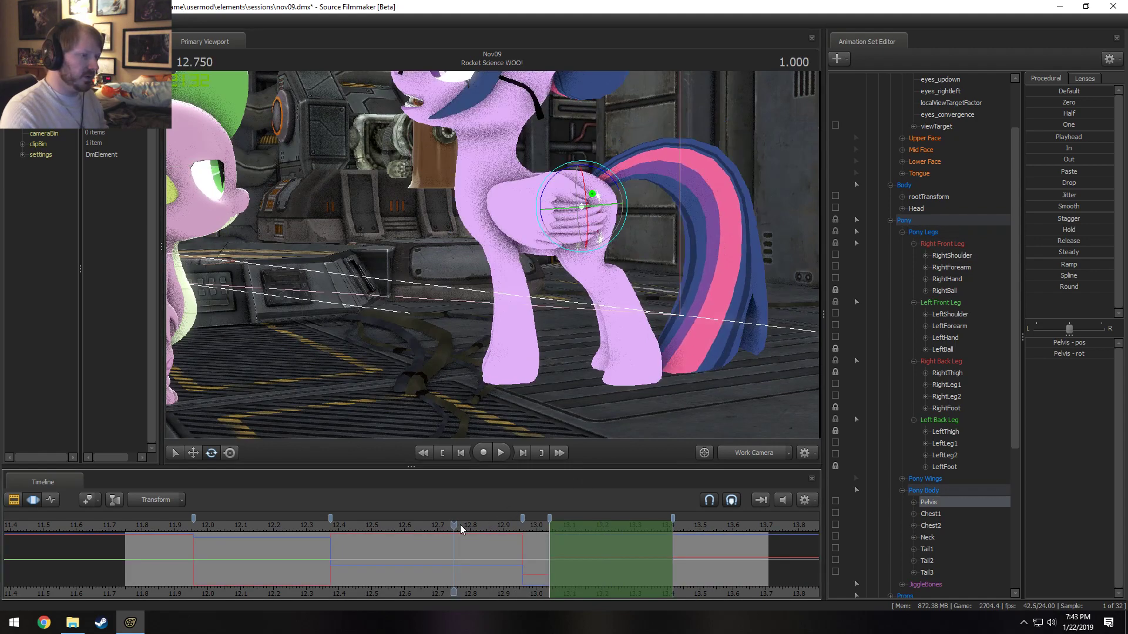
mouse_move(460, 524)
left_mouse_down()
mouse_move(574, 524)
mouse_move(482, 524)
left_mouse_up()
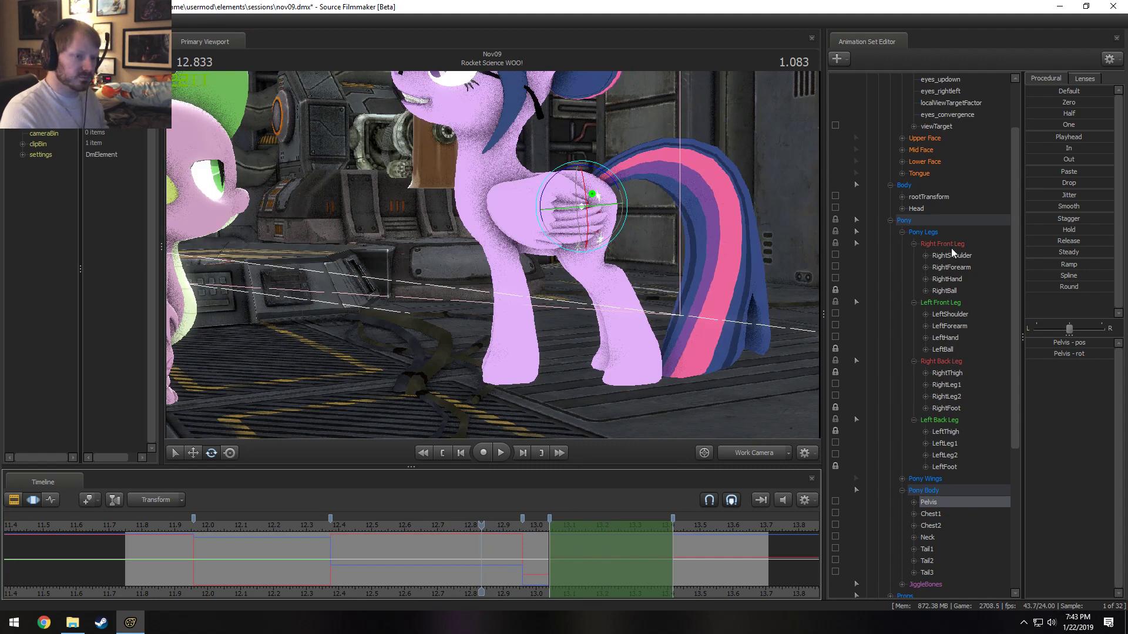
scroll(910, 211, "up", 2)
left_click(926, 116)
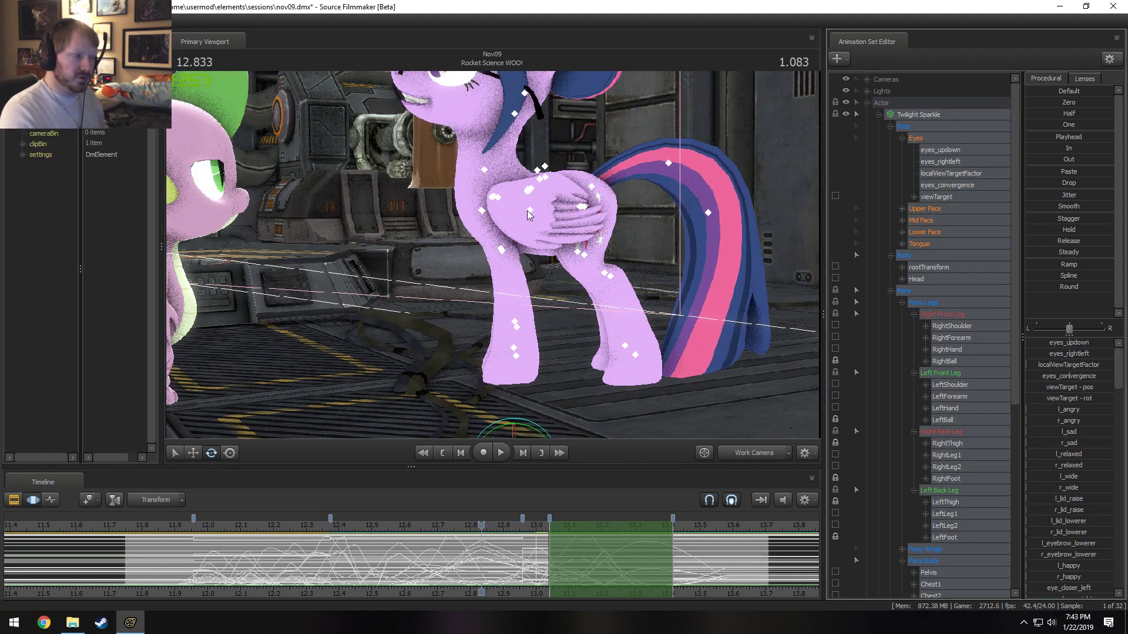
left_click(905, 126, "ctrl")
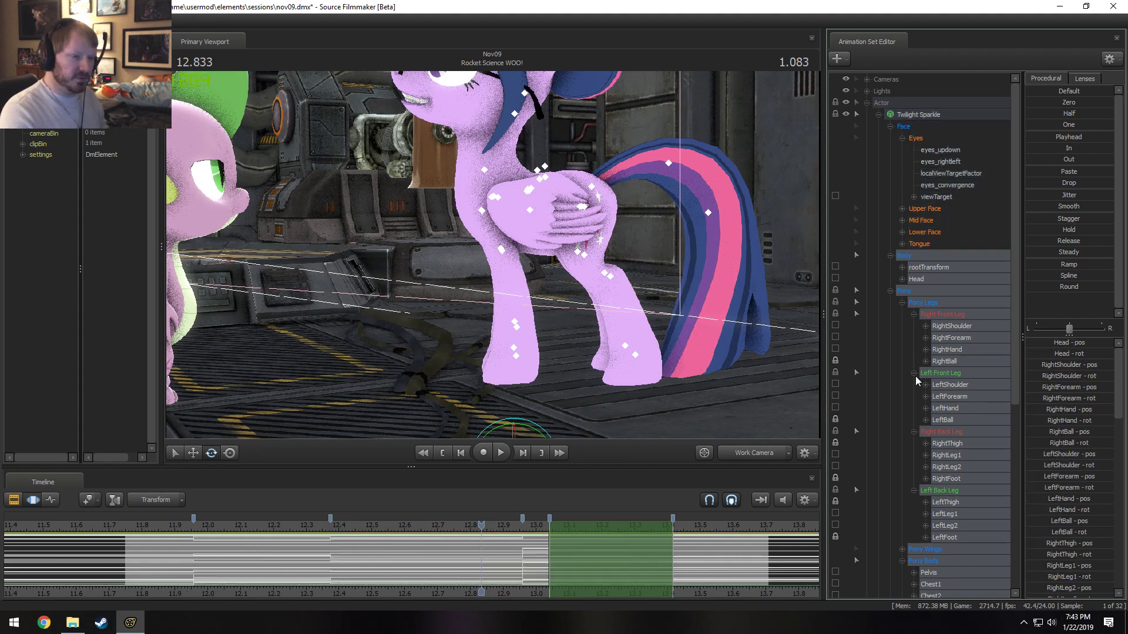
left_click(936, 374, "ctrl")
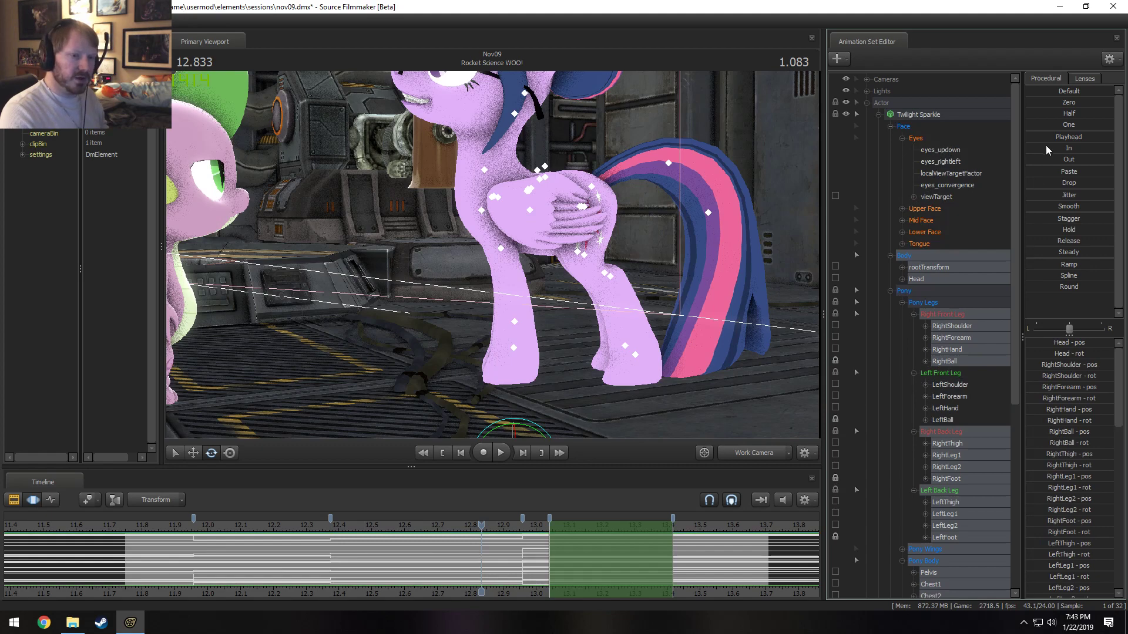
- Try to blend the selected controls toward the 12.833 playhead pose over the selected time range
left_click_drag(1058, 138, 1114, 138)
left_click_drag(588, 258, 694, 193)
mouse_move(733, 417)
left_mouse_down()
mouse_move(699, 417)
mouse_move(733, 417)
left_mouse_up()
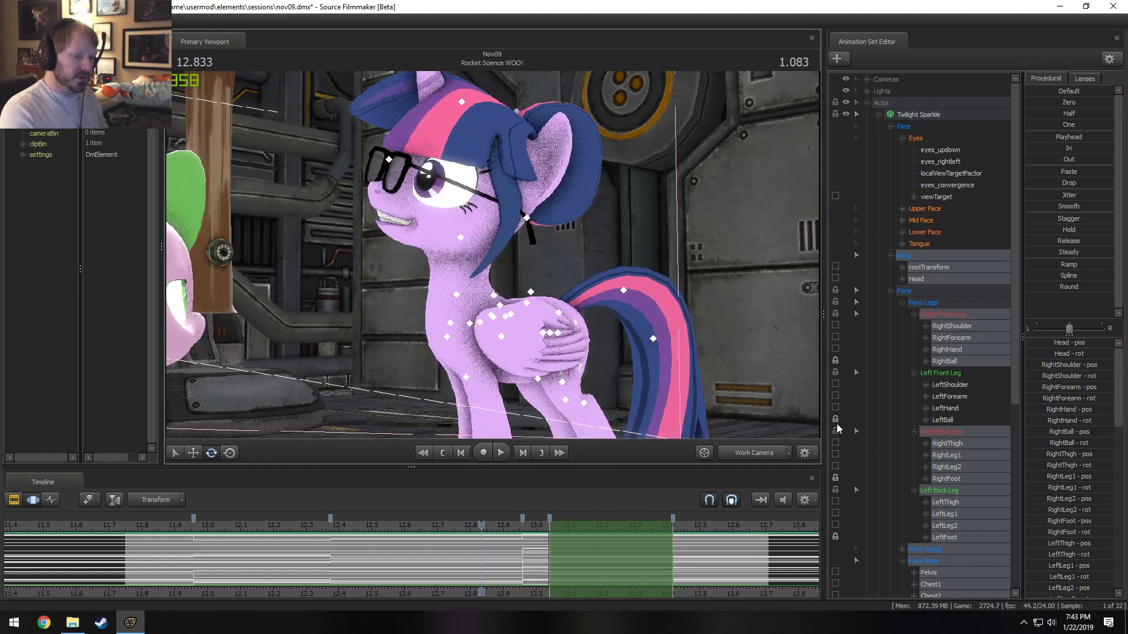
- Unlock LeftBall and retry the Playhead blend on the selected controls
left_click(836, 421)
left_click_drag(1059, 137, 1113, 137)
left_click_drag(534, 275, 622, 276)
left_click_drag(492, 255, 502, 258)
key("Return")
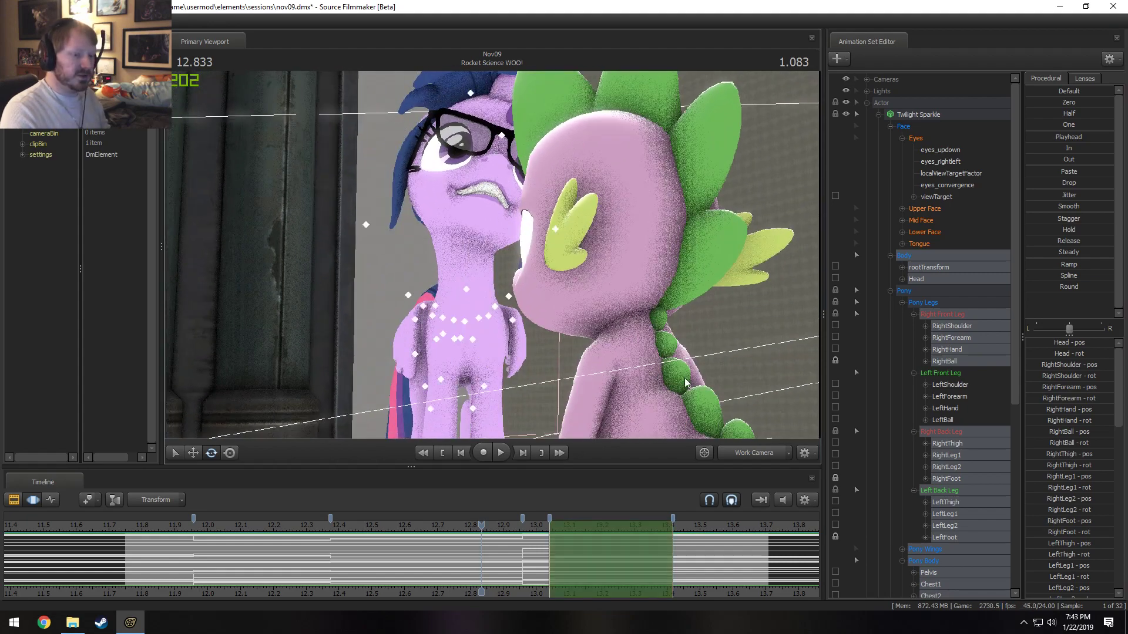
- Hide Spike to clear the front view of Twilight and test the Playhead blend again
scroll(957, 405, "down", 9)
left_click(846, 396)
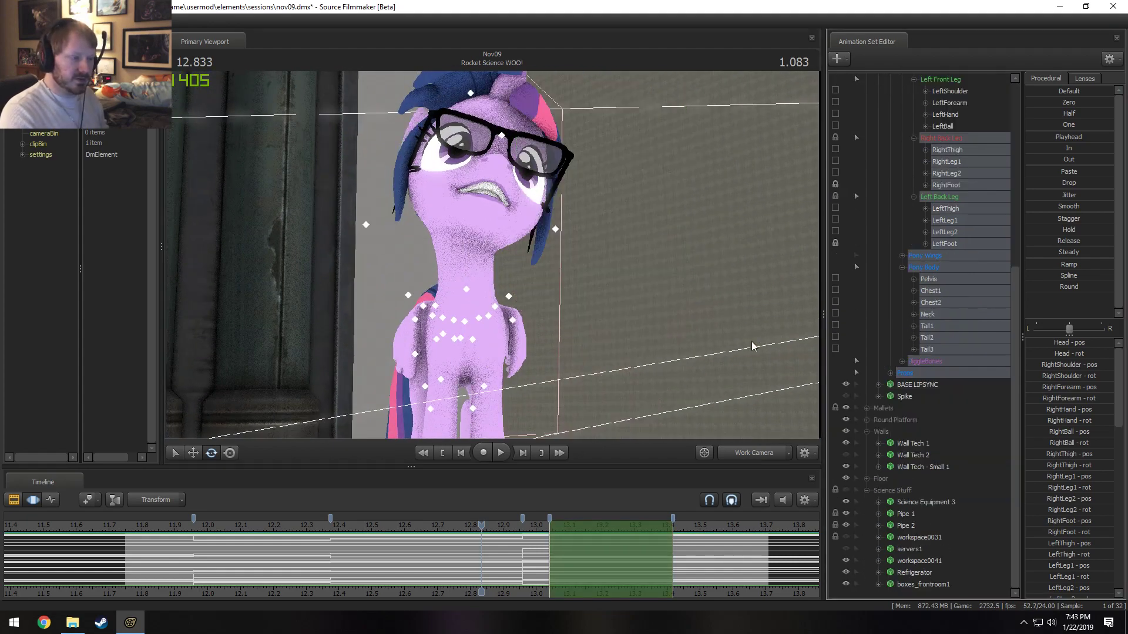
left_click_drag(664, 311, 497, 262)
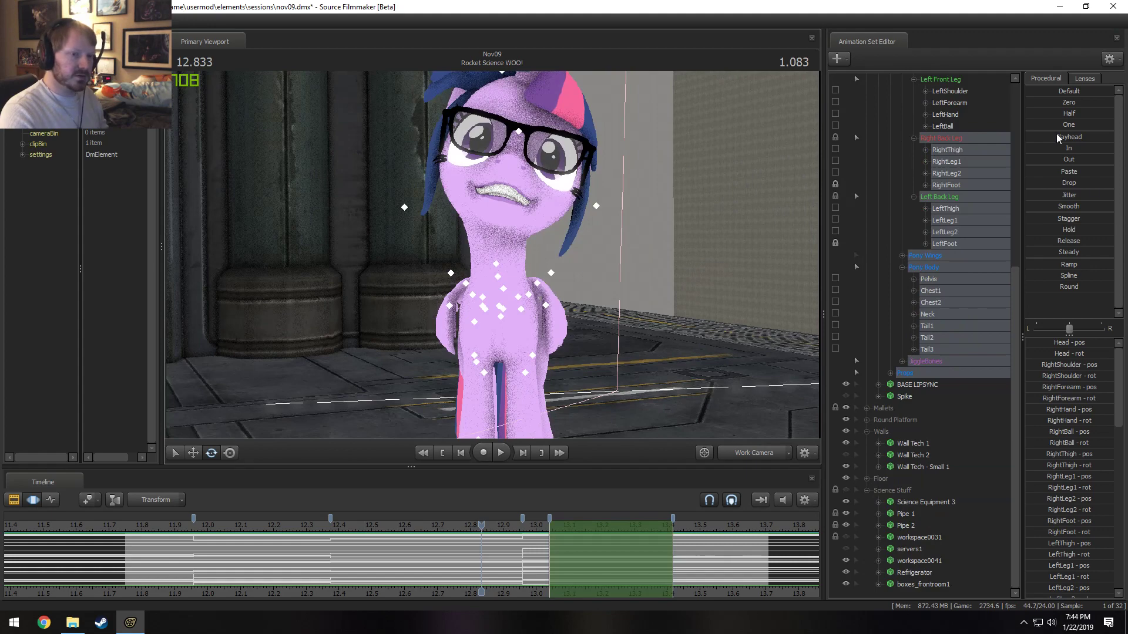
mouse_move(1057, 138)
left_mouse_down()
mouse_move(1069, 137)
mouse_move(1026, 137)
mouse_move(1056, 138)
left_mouse_up()
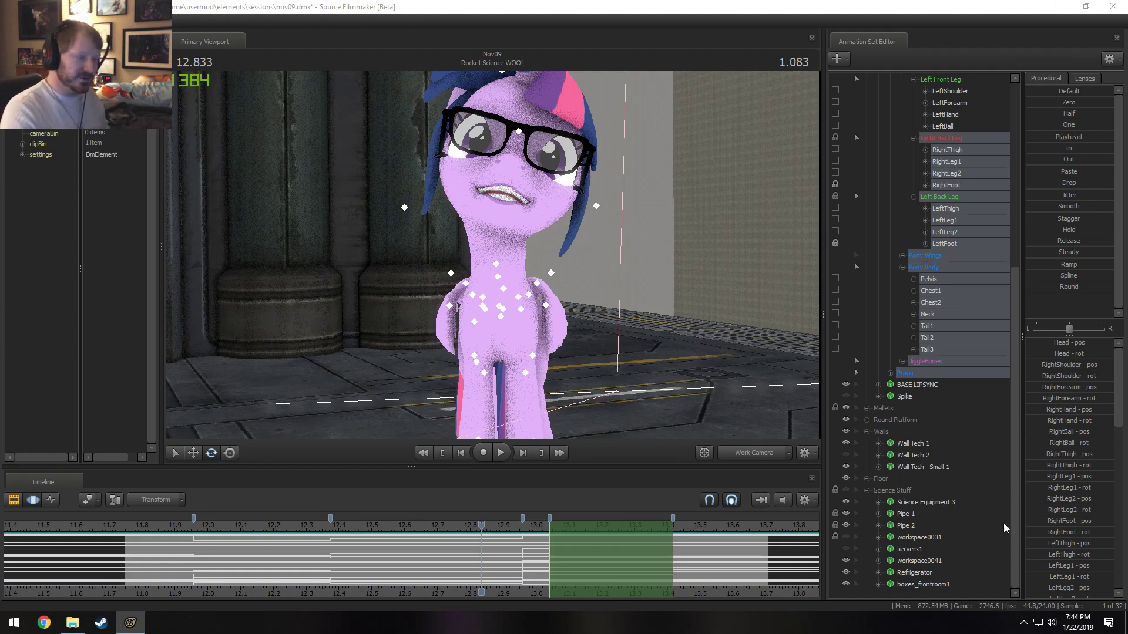
- Blend the selected controls over the 13.04 to 13.416 range toward the pose at 12.833 and play the result back
left_click_drag(647, 334, 435, 418)
left_click_drag(503, 539, 635, 566)
left_click_drag(584, 413, 492, 247)
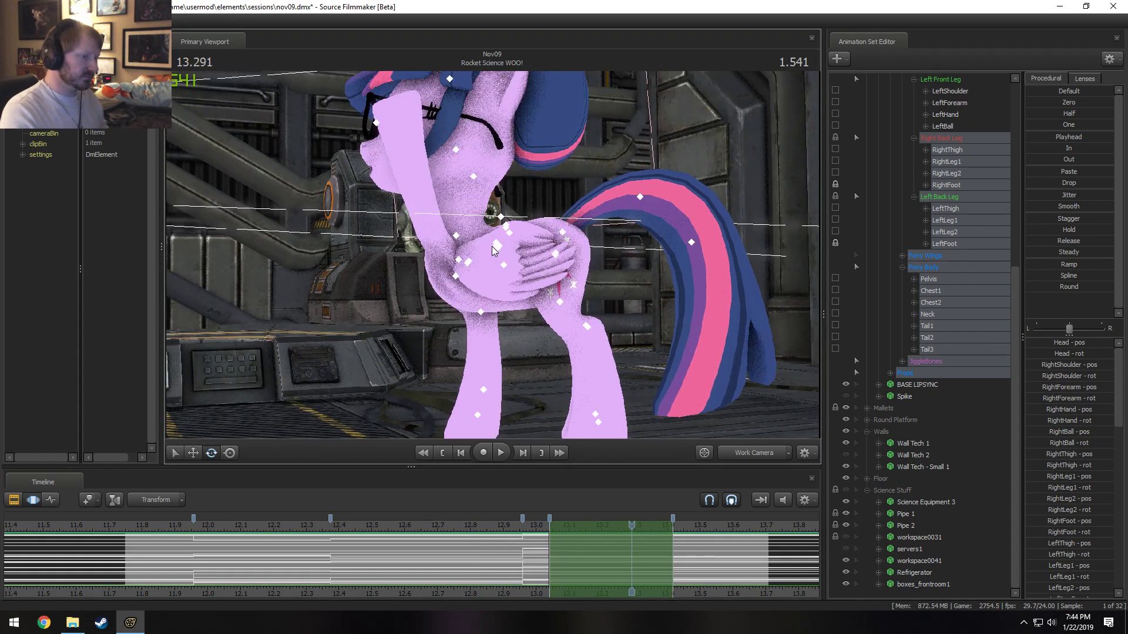
left_click(481, 528)
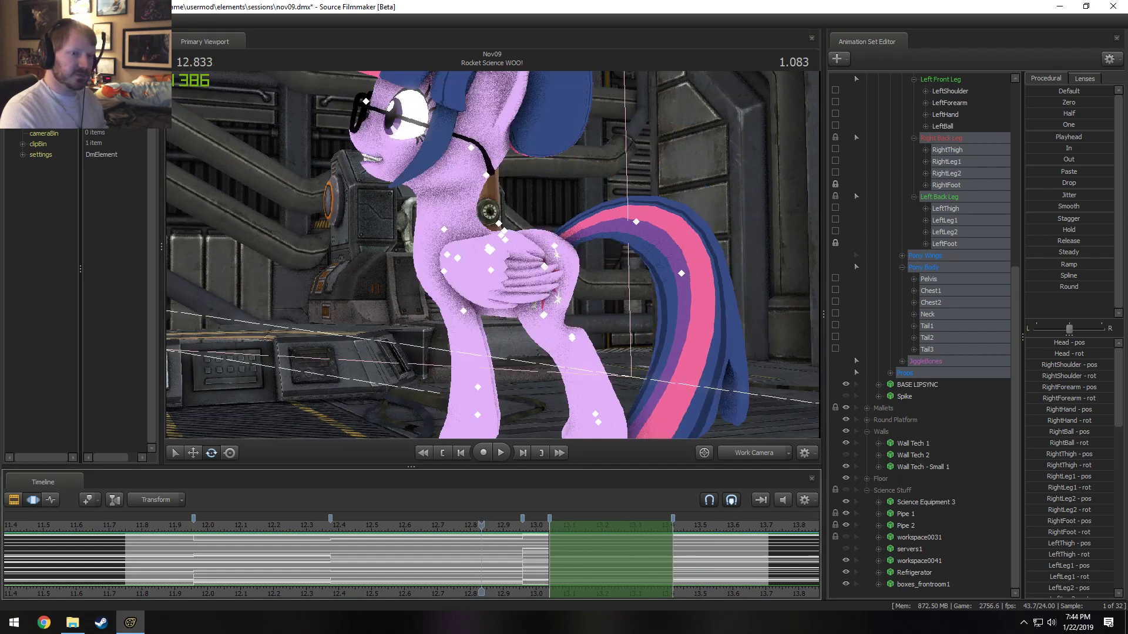
left_click_drag(1052, 137, 1111, 137)
left_click(483, 528)
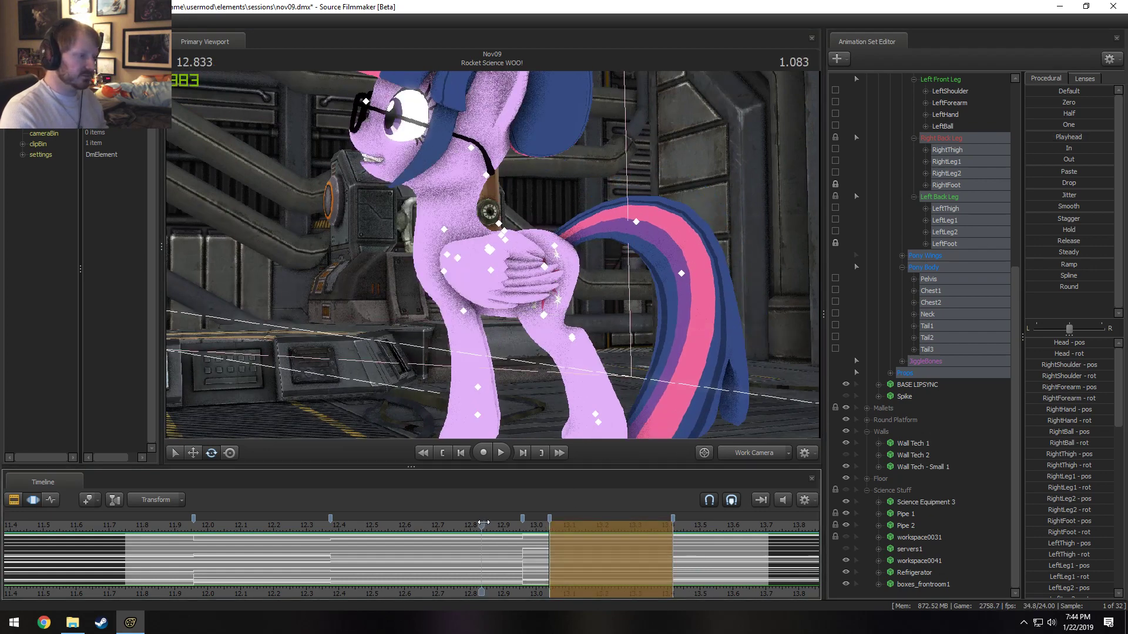
key("space")
key("space")
- Rotate the Head at 13.166 so that Twilight's tilted face sits level above her neck
left_click_drag(472, 529, 596, 531)
left_click_drag(447, 258, 494, 259, "alt")
left_click(485, 217)
left_click_drag(486, 218, 491, 253, "alt")
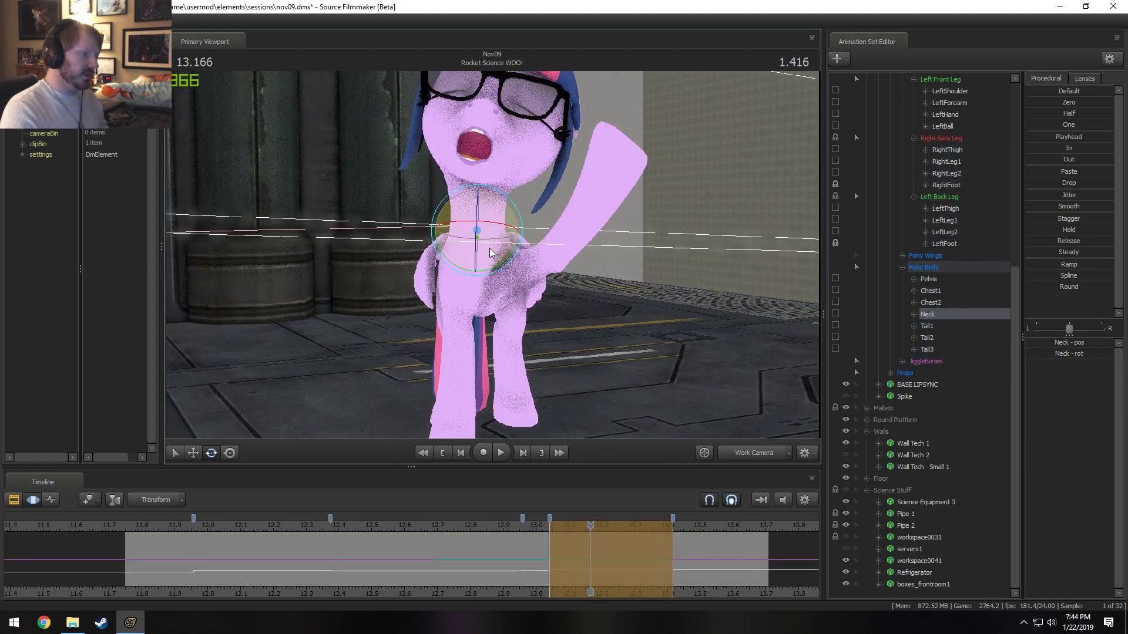
left_click(483, 175)
left_click_drag(509, 204, 500, 147)
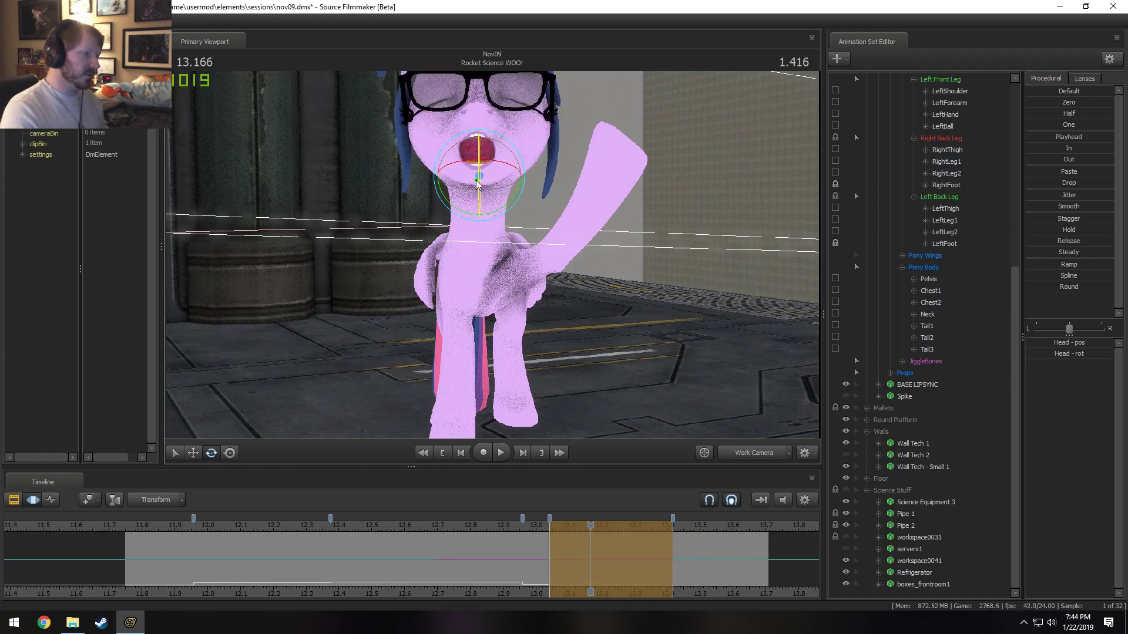
- Review the motion, select the time range from 12.958 to about 13.04, and rotate the Neck slightly forward at 13.000
left_click_drag(510, 515, 475, 537)
left_click_drag(635, 400, 549, 405, "alt")
key("space")
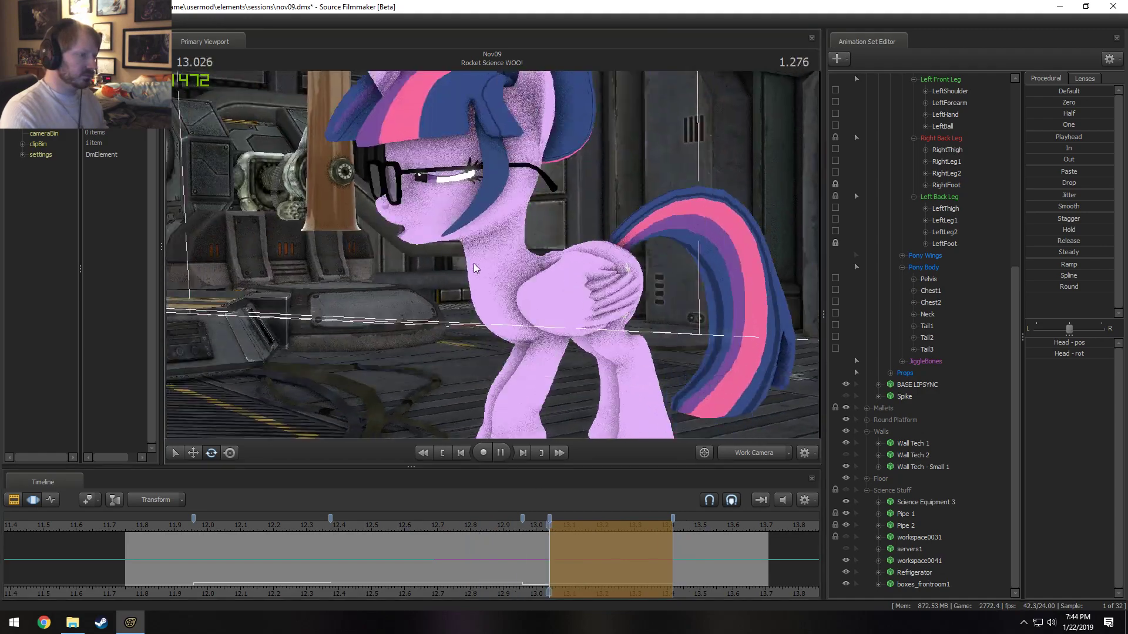
key("space")
key("shift")
left_click_drag(523, 546, 550, 545, "shift")
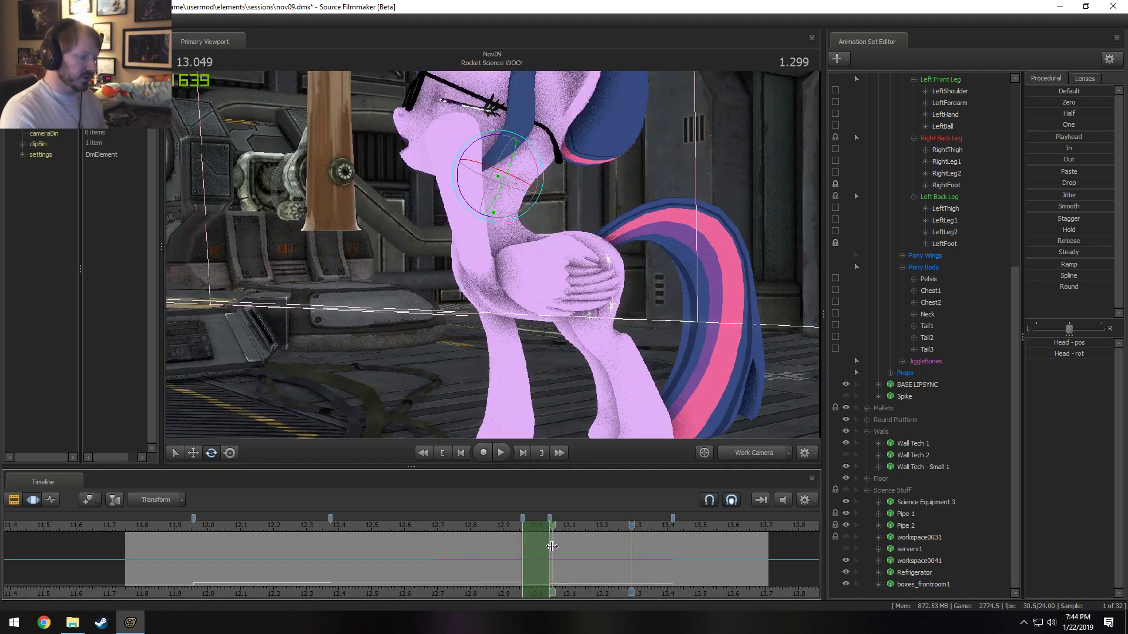
left_click_drag(499, 265, 494, 288, "alt")
key("ctrl")
left_click(556, 253, "ctrl")
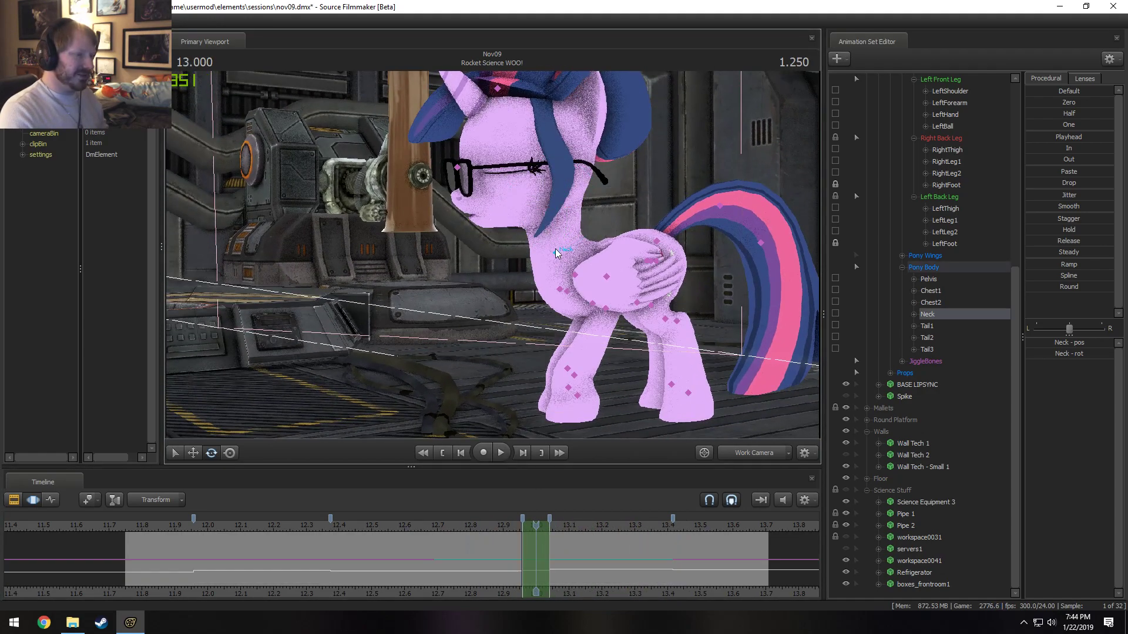
left_click_drag(590, 224, 587, 221)
- Rotate the Head at 13.000 to tip Twilight's face downward in the crouch
left_click(574, 190, "ctrl")
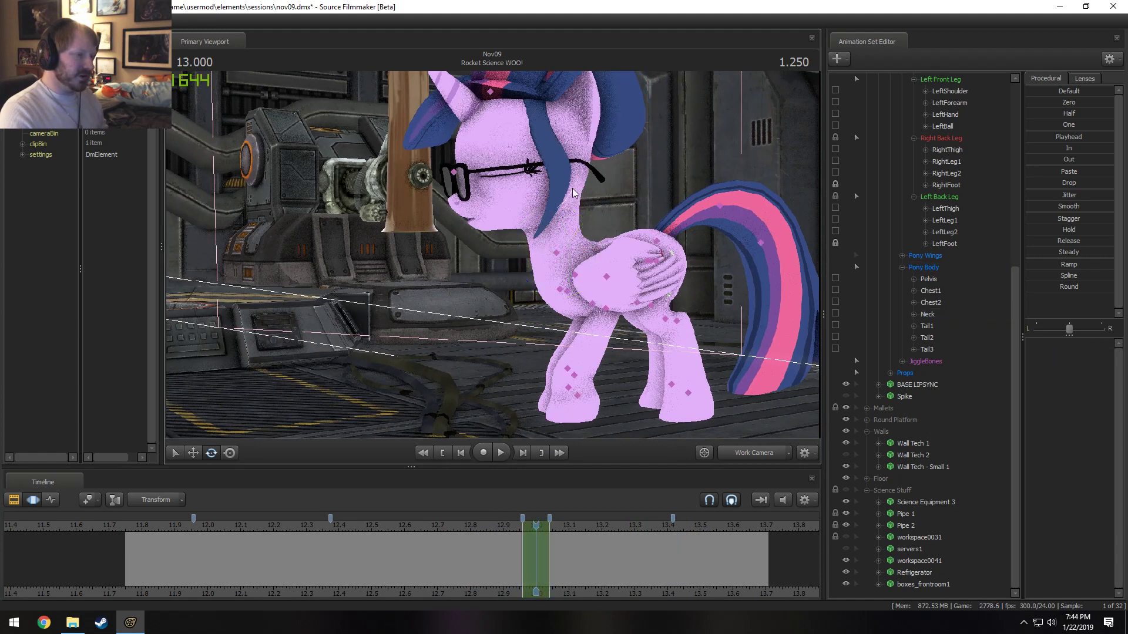
left_click(550, 204, "ctrl")
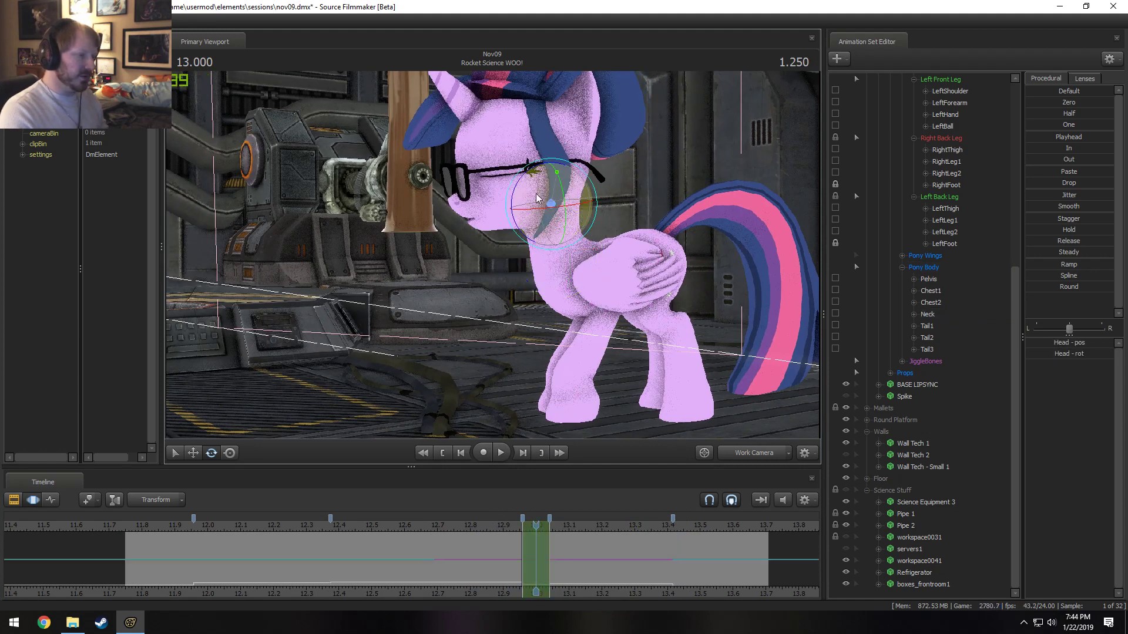
left_click_drag(508, 198, 513, 213)
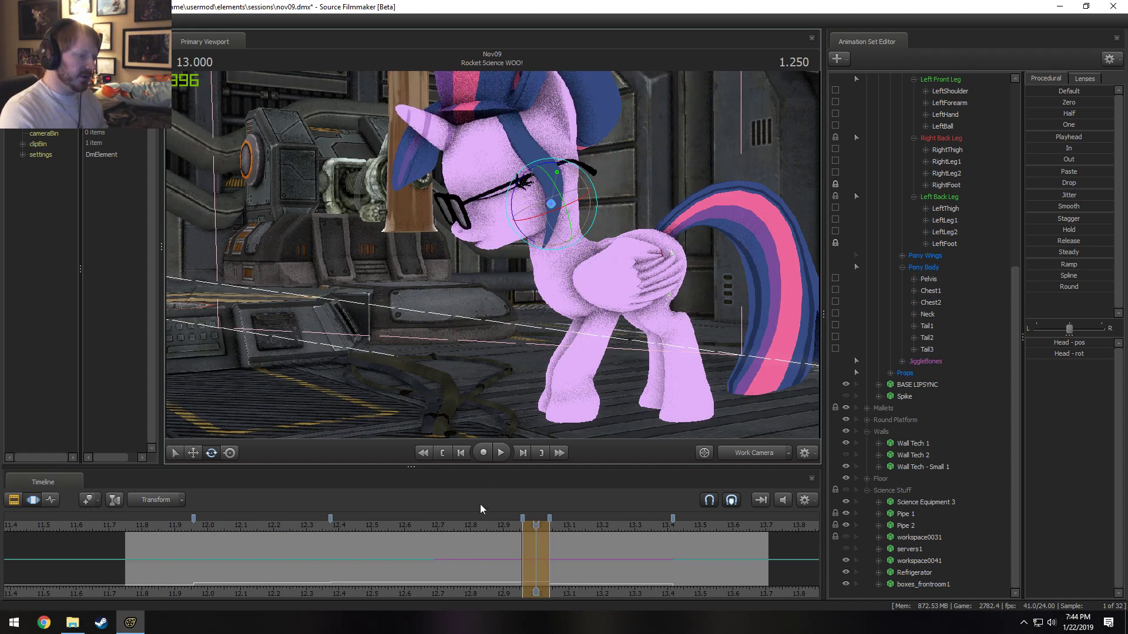
- Play back the crouch and raised-leg motion, checking it from the side and from the front
left_click(479, 527)
left_click(372, 527)
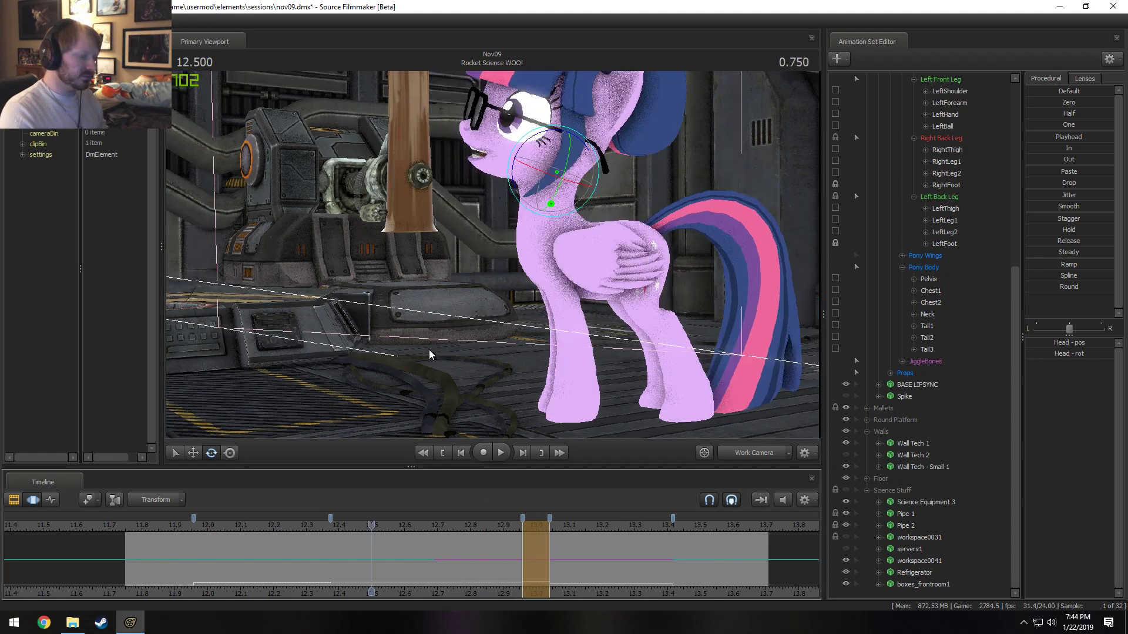
left_click_drag(431, 354, 497, 259, "alt")
key("space")
key("space")
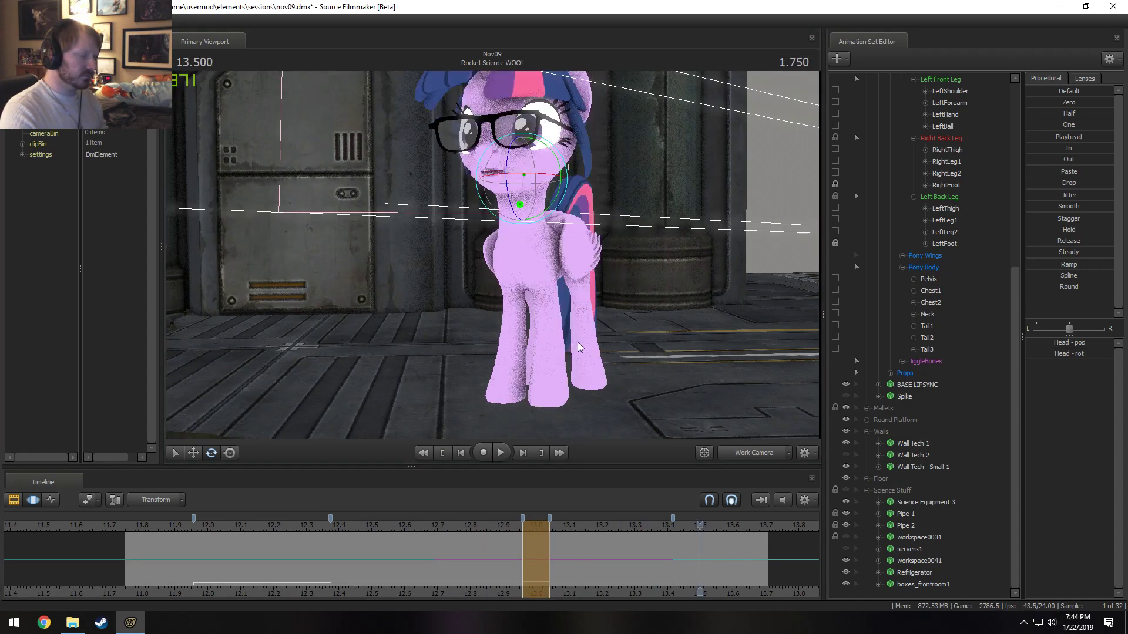
left_click(483, 528)
key("space")
key("space")
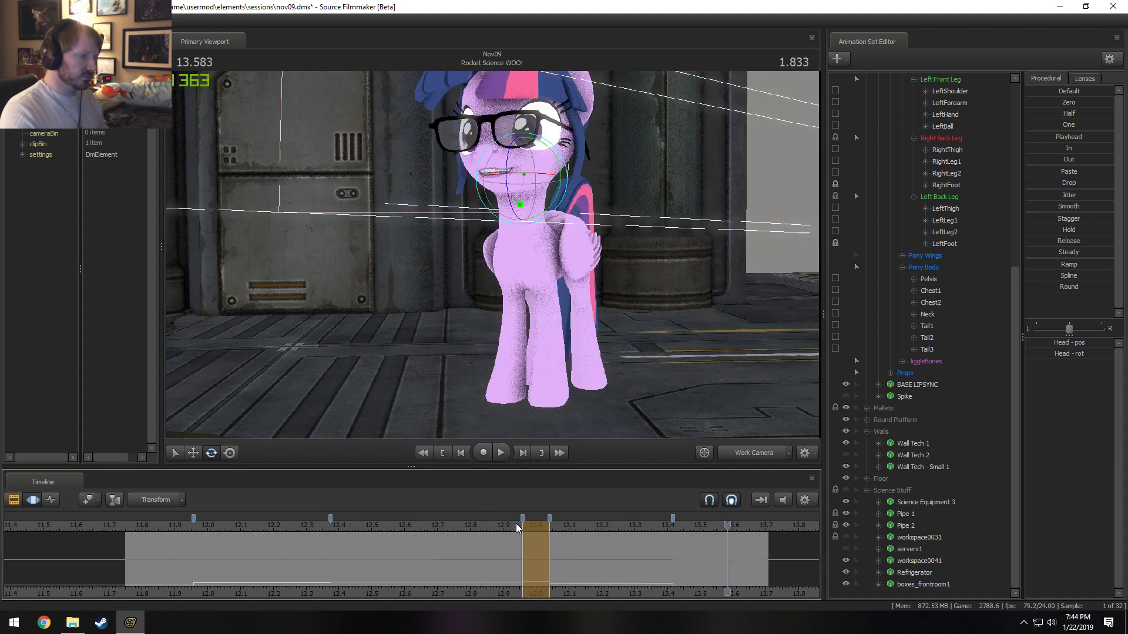
- Select the time range from 13.04 to 13.416 and inspect the raised-leg pose from Twilight's other side
left_click(563, 530)
left_click_drag(550, 544, 669, 545, "shift")
key("space")
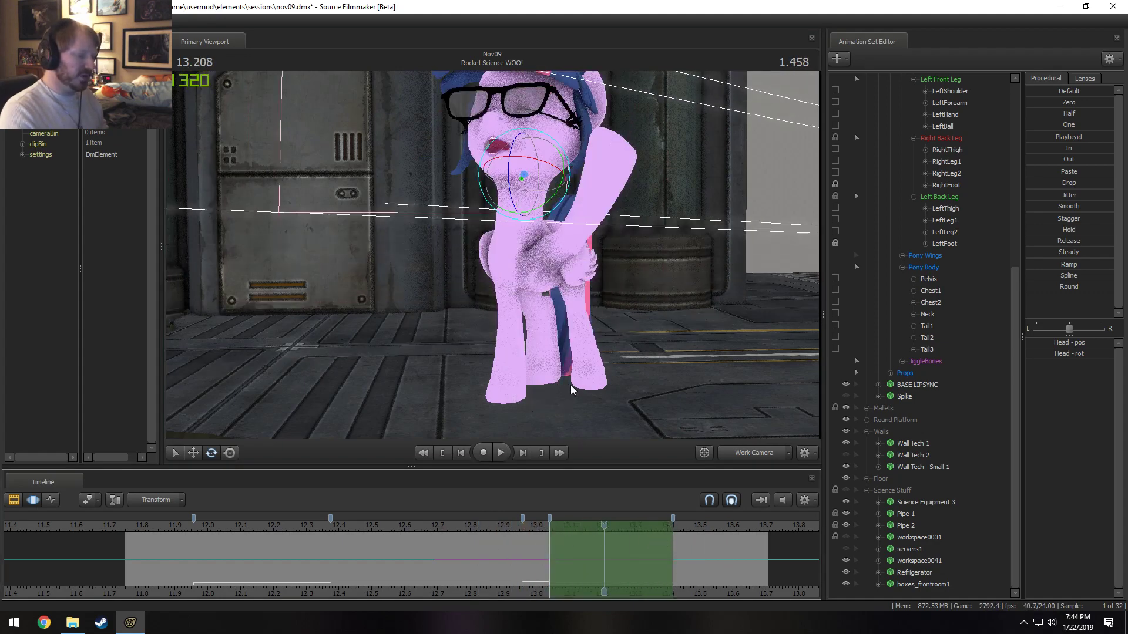
left_click_drag(611, 321, 476, 455, "alt")
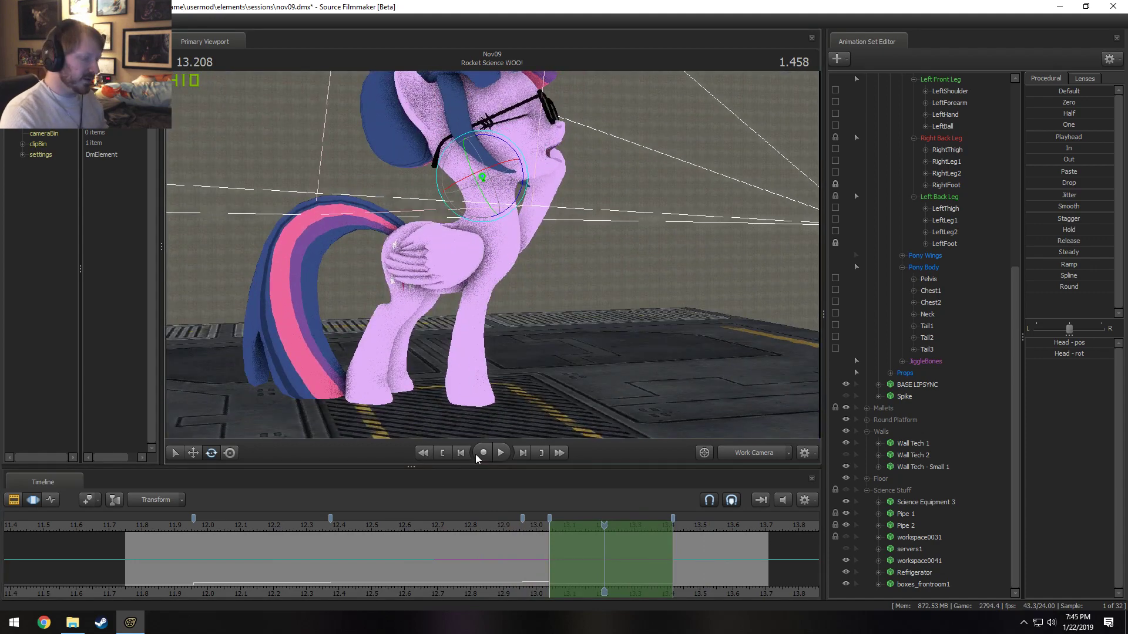
- Select the 12.958 to 13.04 time range with wide falloffs and select all of Twilight's Body and Pony controls
left_click_drag(550, 549, 551, 548, "shift")
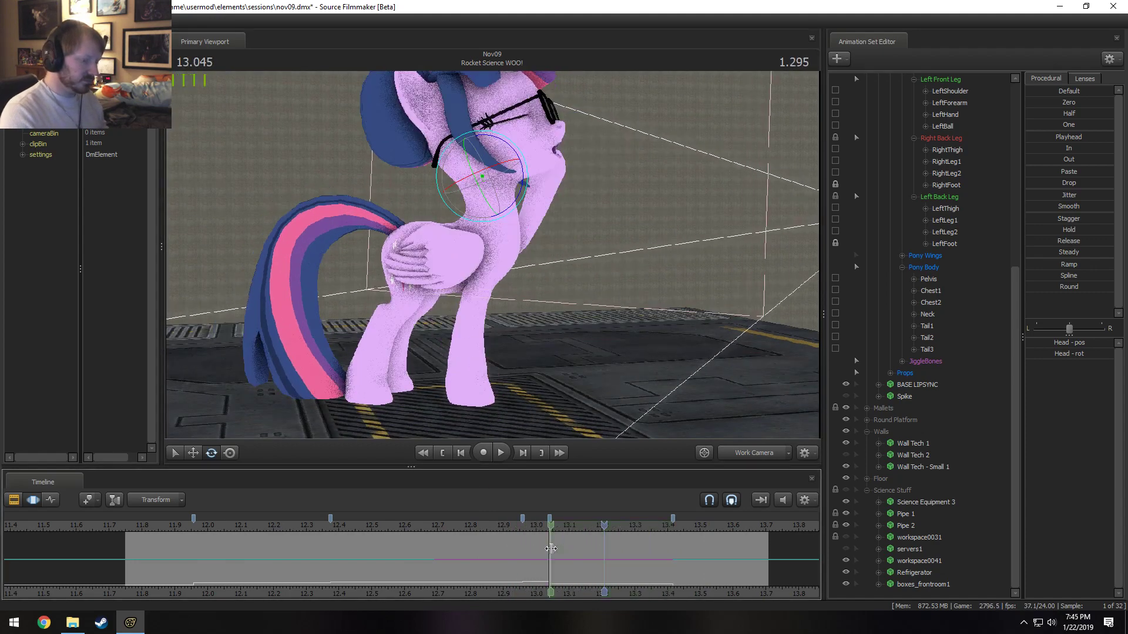
left_click(523, 547, "shift")
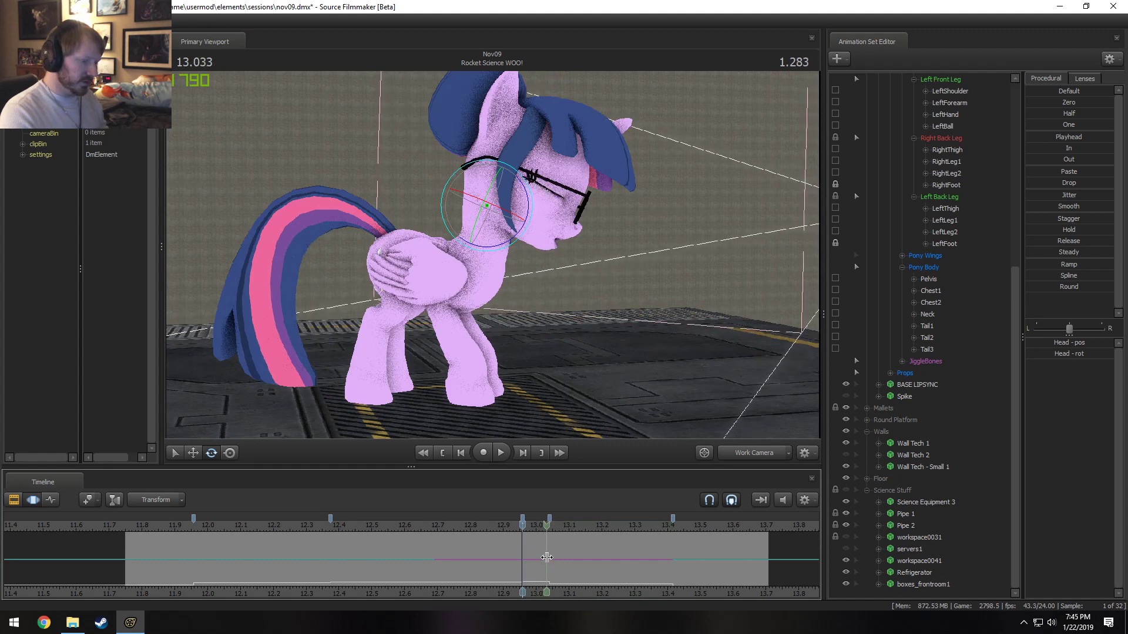
left_click(549, 557, "shift")
scroll(556, 563, "up", 5)
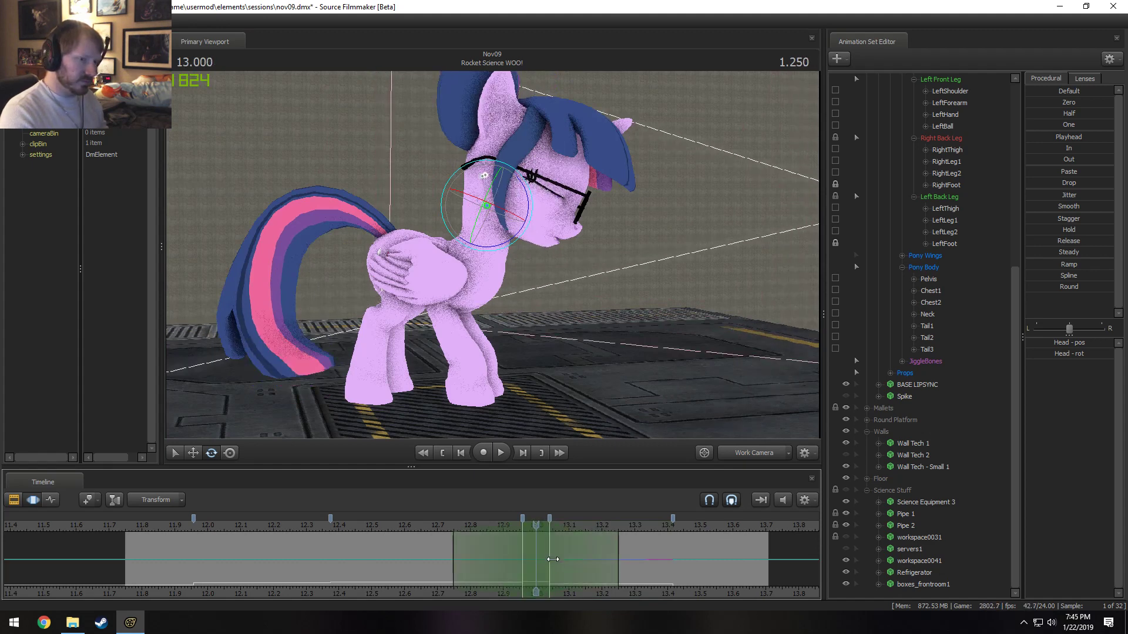
scroll(963, 253, "up", 8)
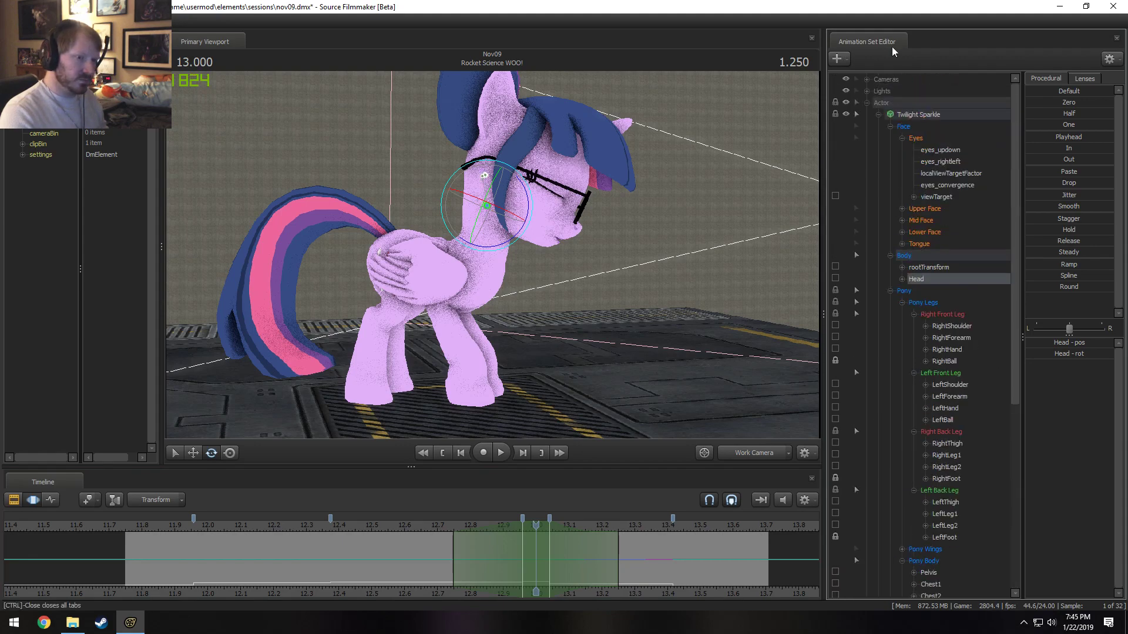
left_click(917, 119)
left_click(913, 126, "ctrl")
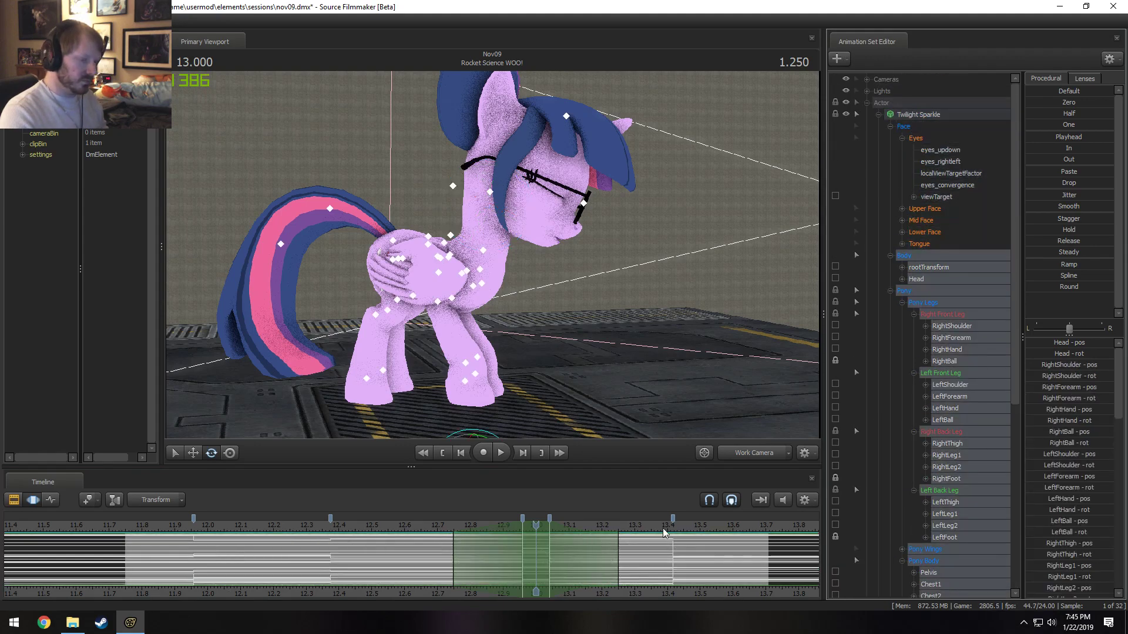
- Extend the end of the crouch's time range to about 13.083 and play the motion back
left_click_drag(548, 559, 559, 563)
left_click(424, 527)
key("space")
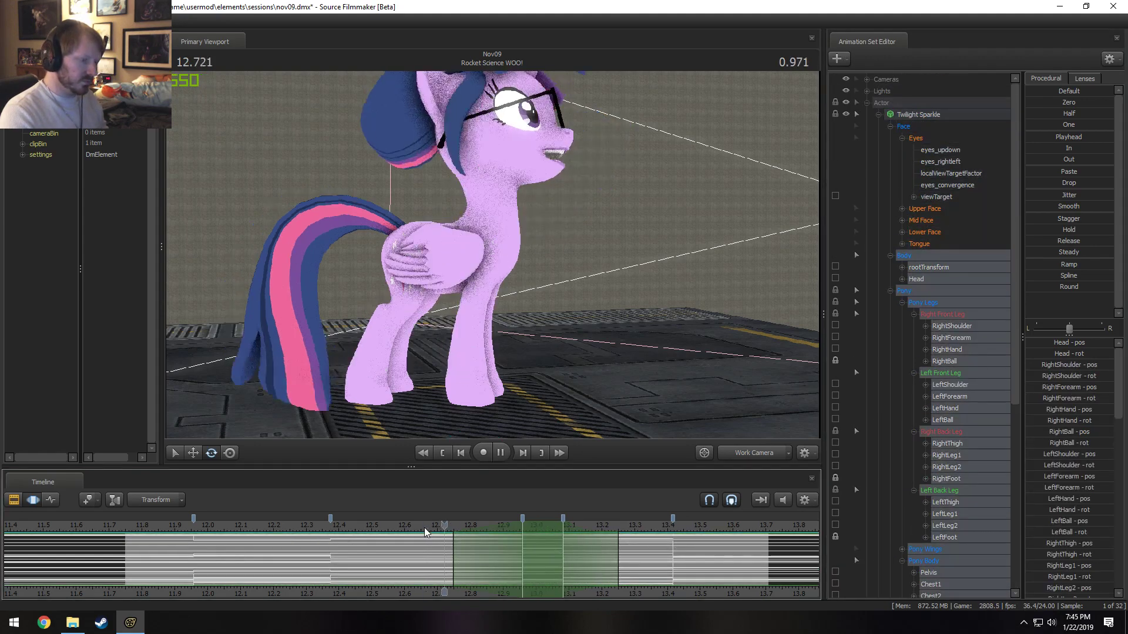
key("space")
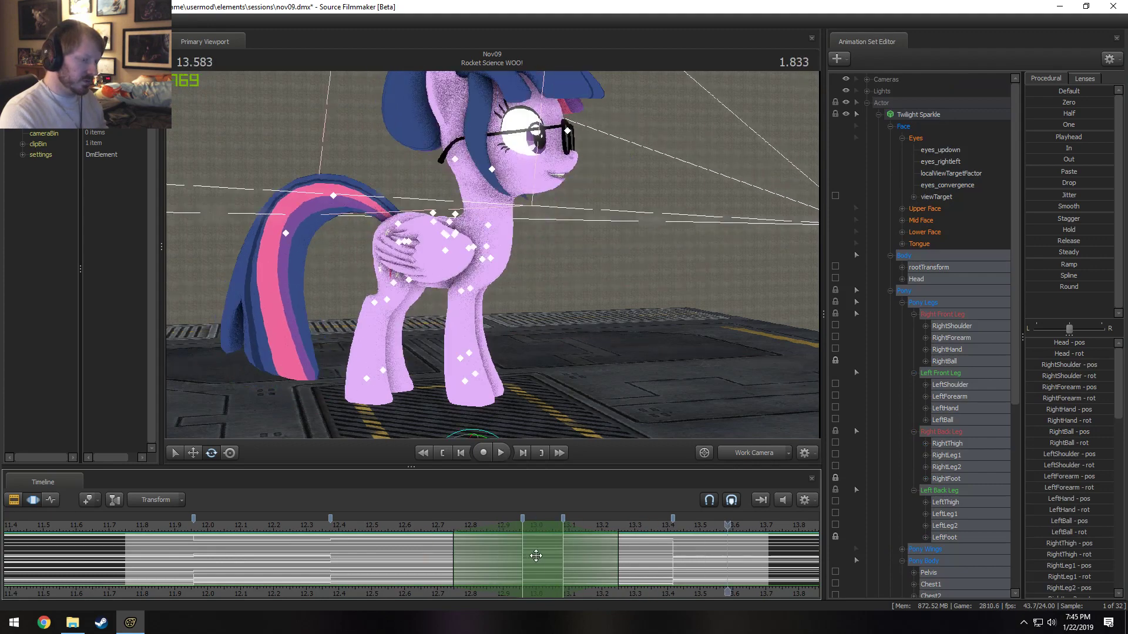
- Shift the extended crouch earlier so that it spans about 12.916 to 13.04, and play the result back
left_click_drag(534, 557, 522, 558)
left_click(431, 529)
key("space")
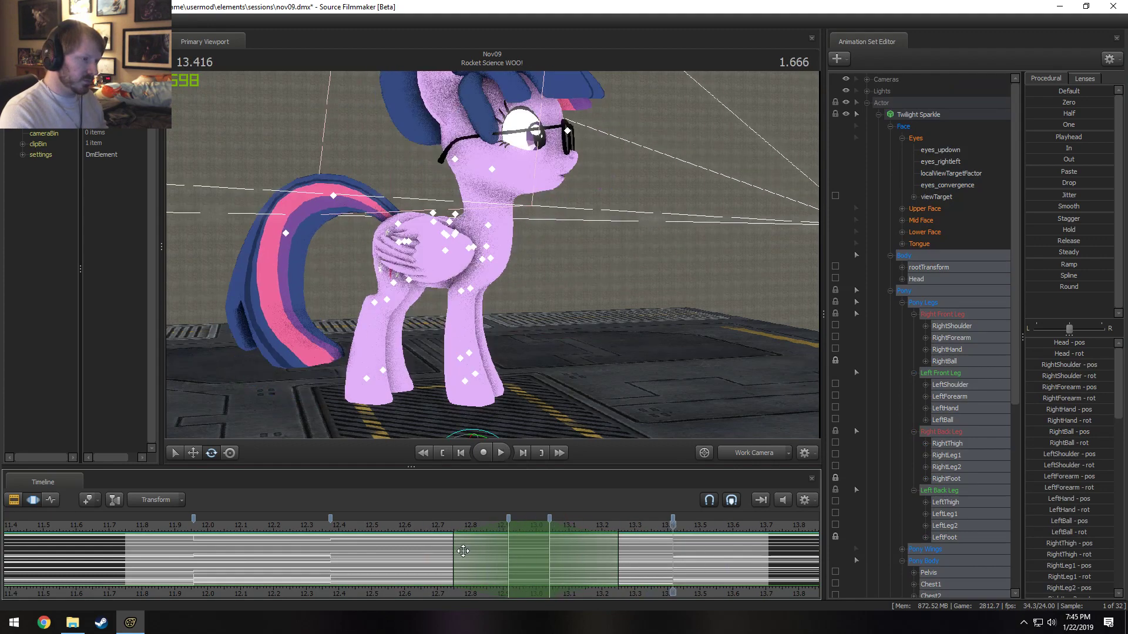
left_click(552, 558)
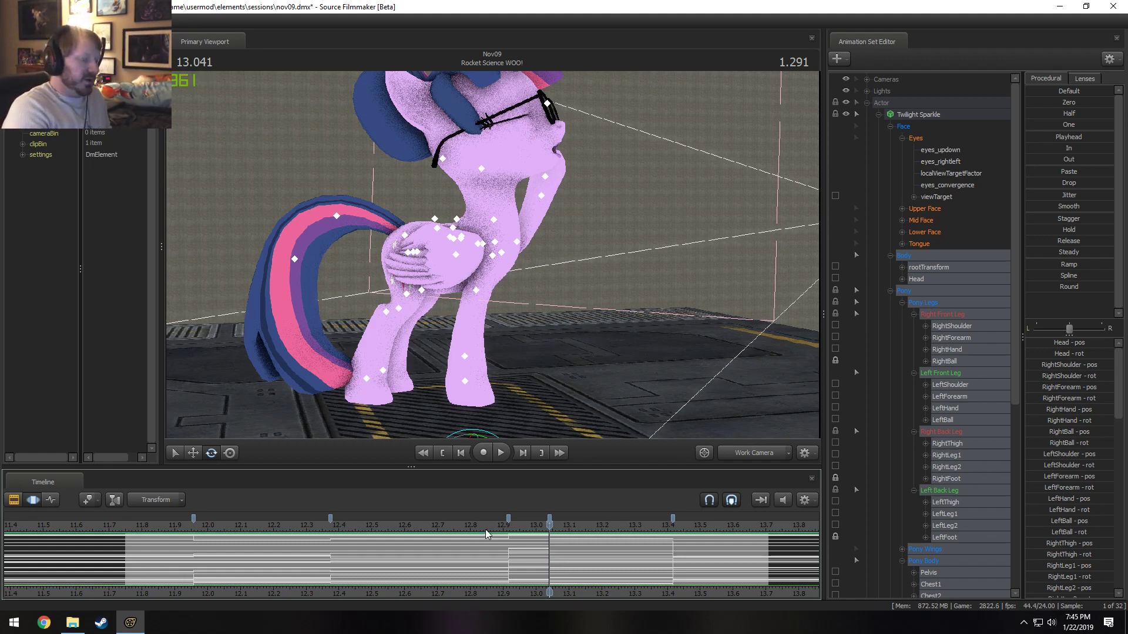
key("space")
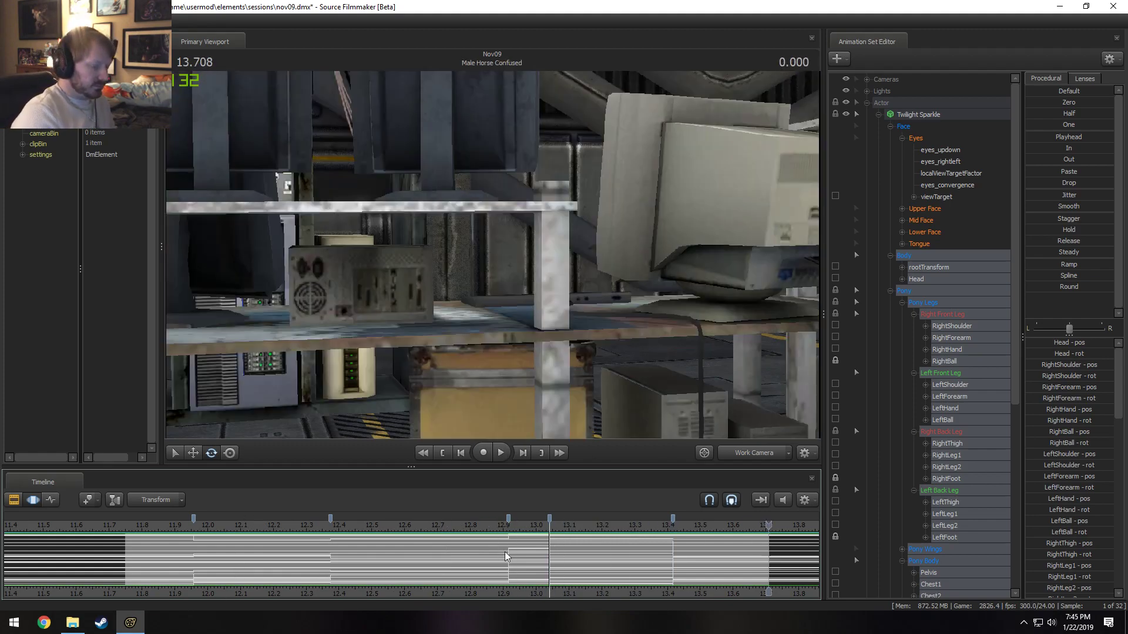
- Select the 13.04 to 13.416 time range and move the Pelvis slightly forward in the raised-leg pose at 13.208
left_click_drag(547, 553, 671, 543, "shift")
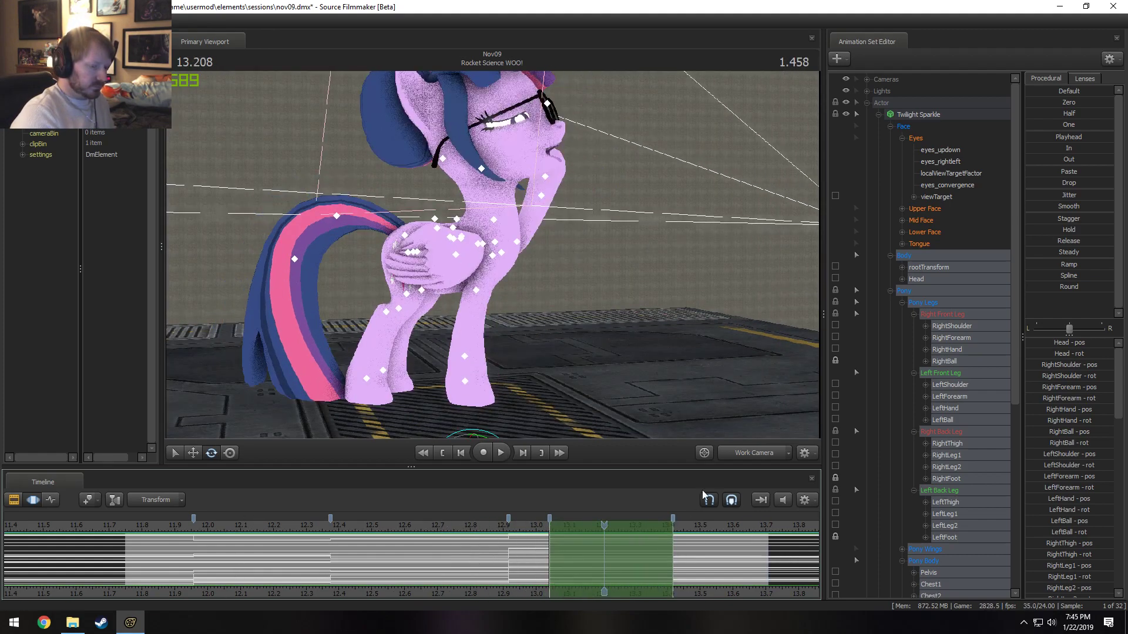
left_click_drag(672, 378, 474, 280)
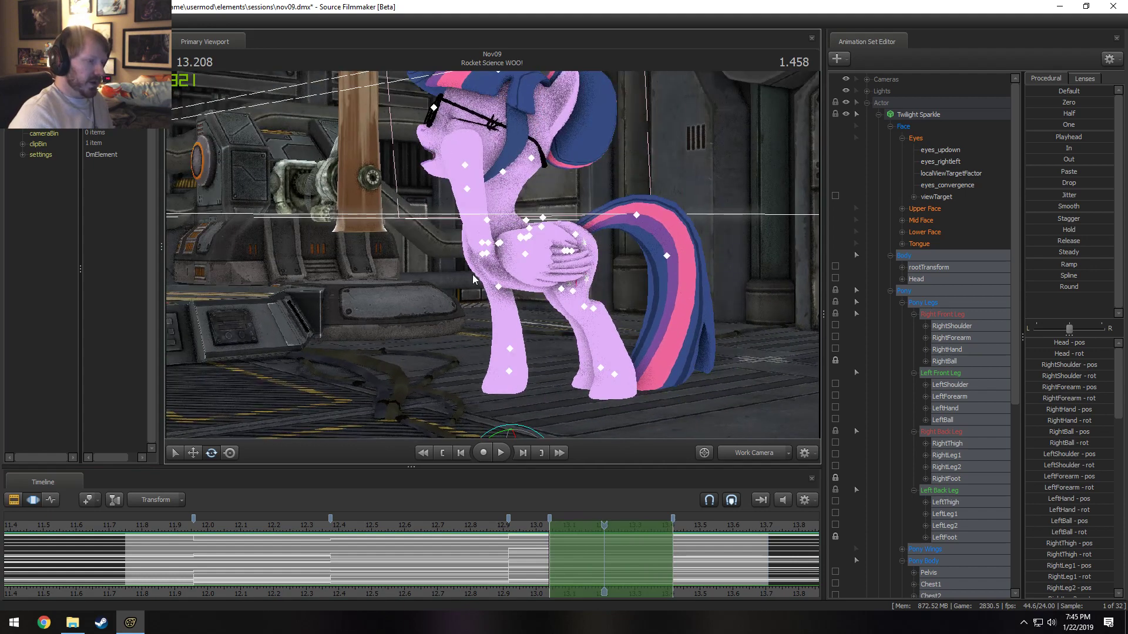
left_click(481, 549)
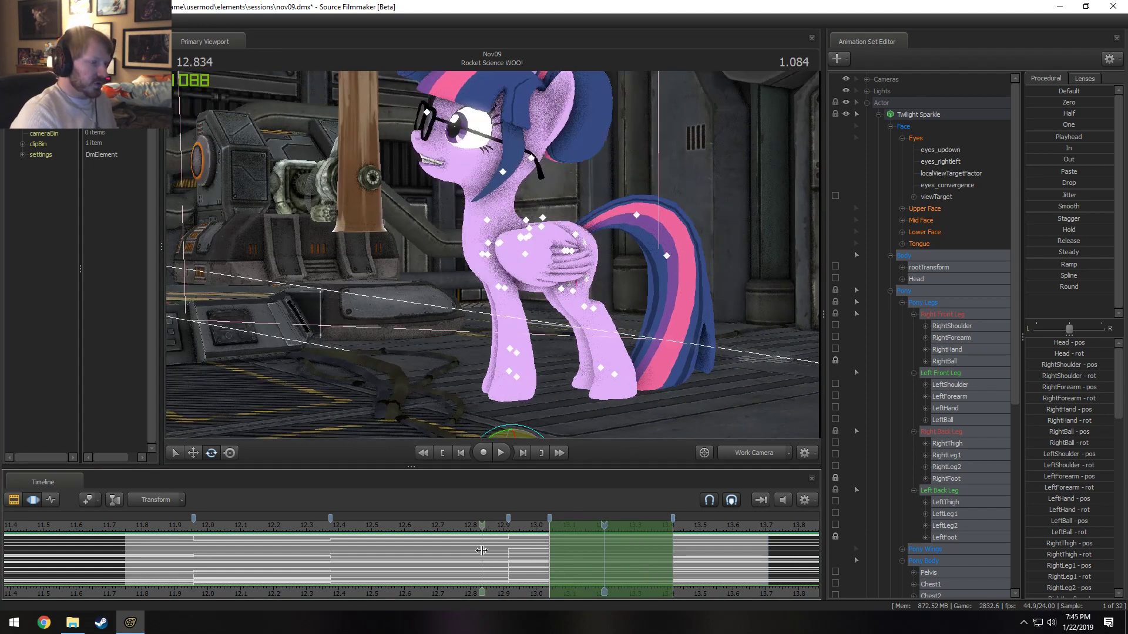
key("shift")
key("shift")
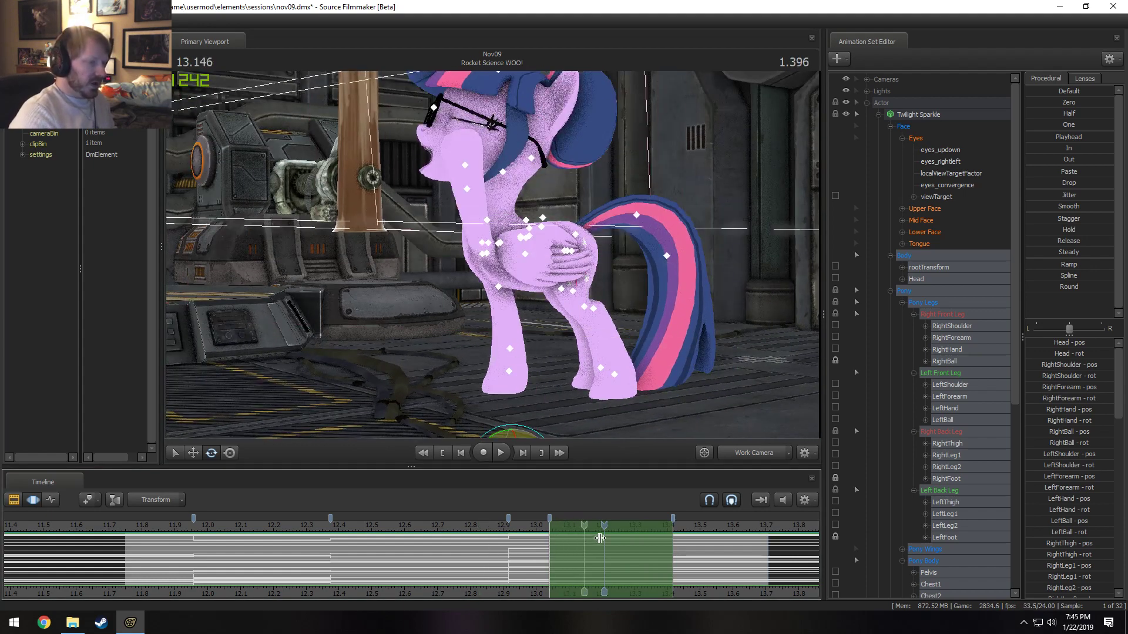
left_click_drag(513, 271, 495, 260, "alt")
left_click(567, 252)
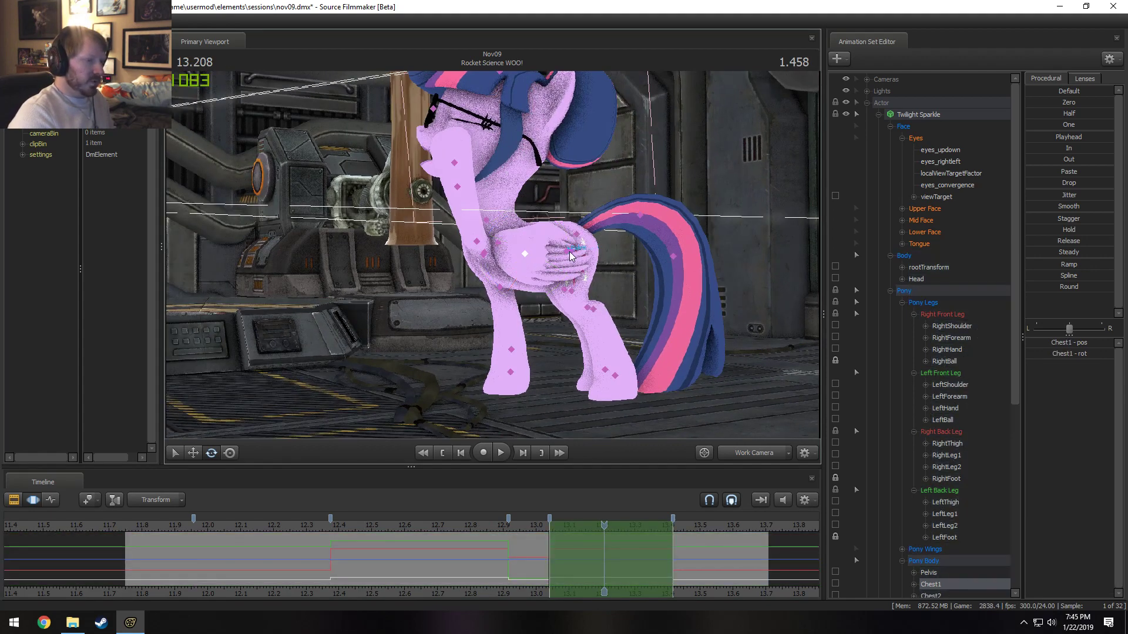
left_click(569, 251)
key("w")
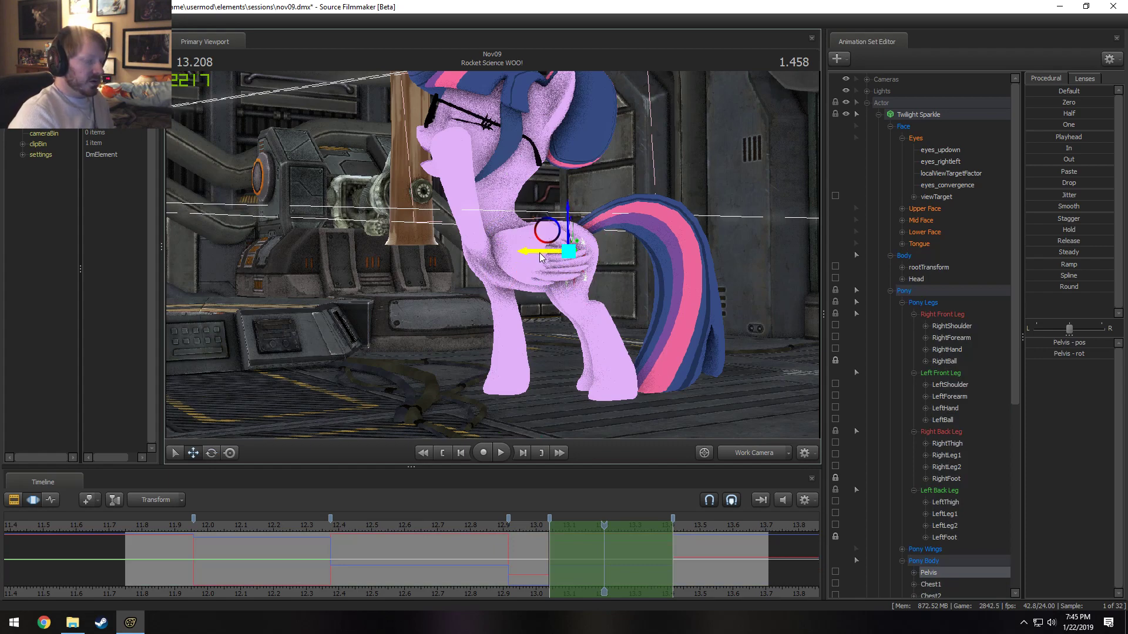
left_click_drag(539, 253, 492, 253)
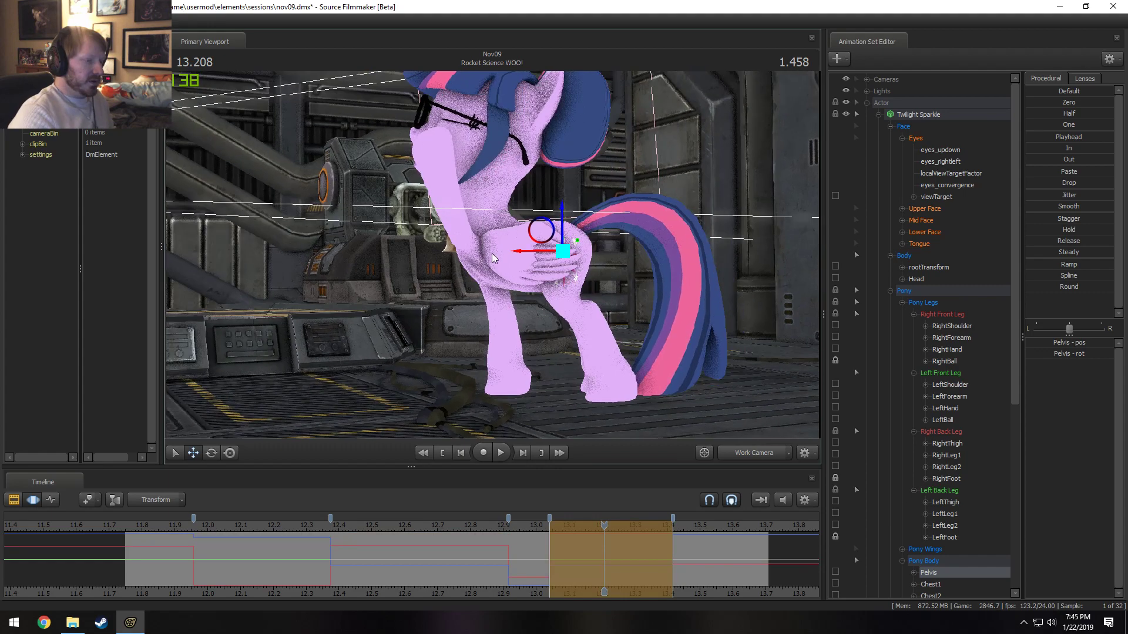
- Rotate LeftThigh and RightThigh together slightly at 13.208 to match the hind legs to the shifted pelvis
left_click(561, 252, "ctrl")
left_click(561, 253, "ctrl+shift")
left_click_drag(596, 267, 493, 255, "alt")
key("e")
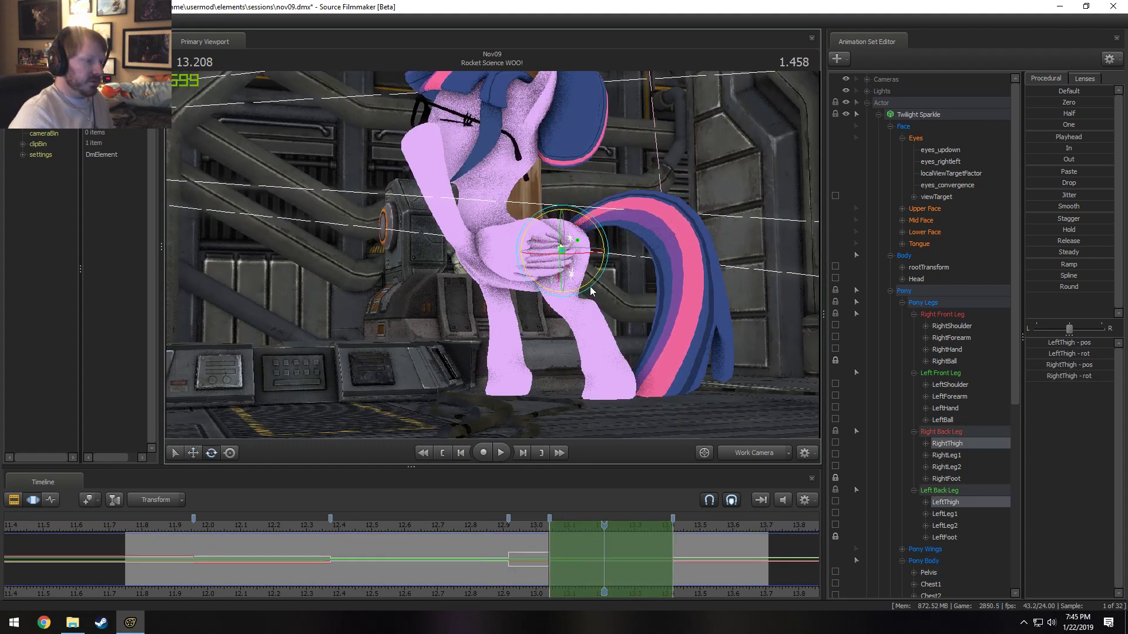
left_click_drag(591, 287, 602, 292)
- Rotate Chest1 slightly at 13.208 and nudge it upward to adjust the torso in the raised-leg pose
key("ctrl")
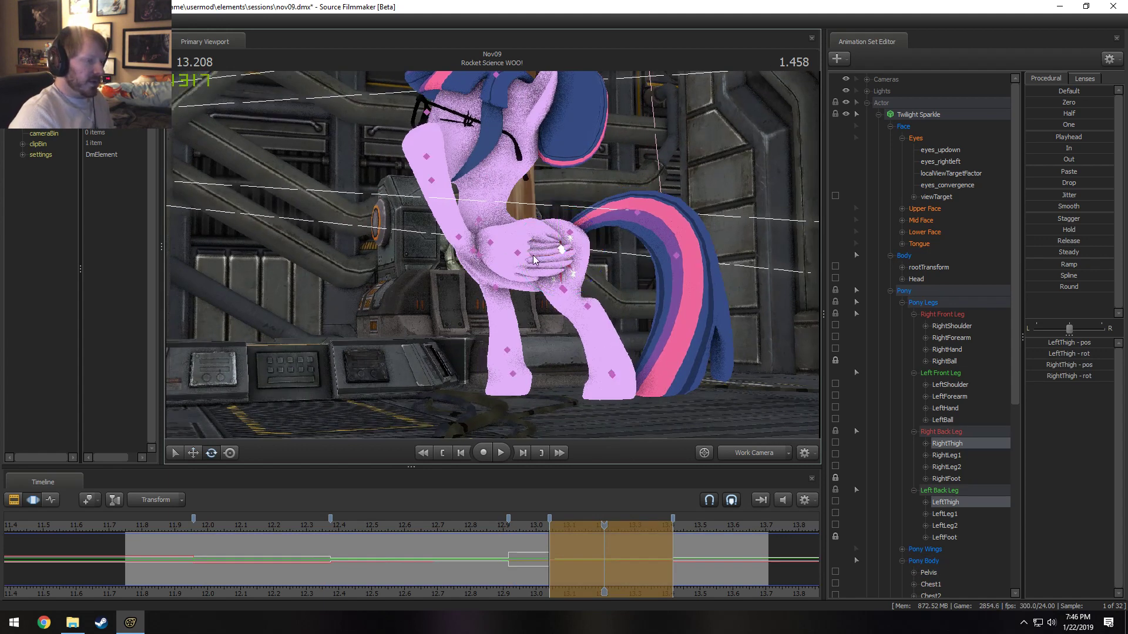
left_click(561, 250, "ctrl")
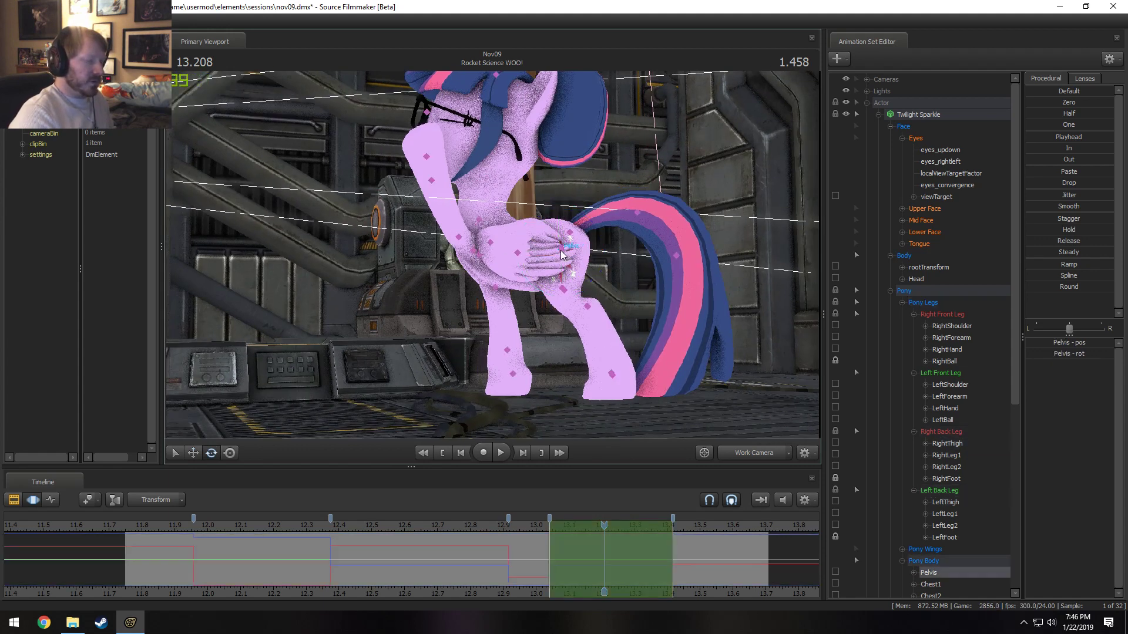
left_click(518, 253, "ctrl")
left_click_drag(555, 239, 554, 245)
key("w")
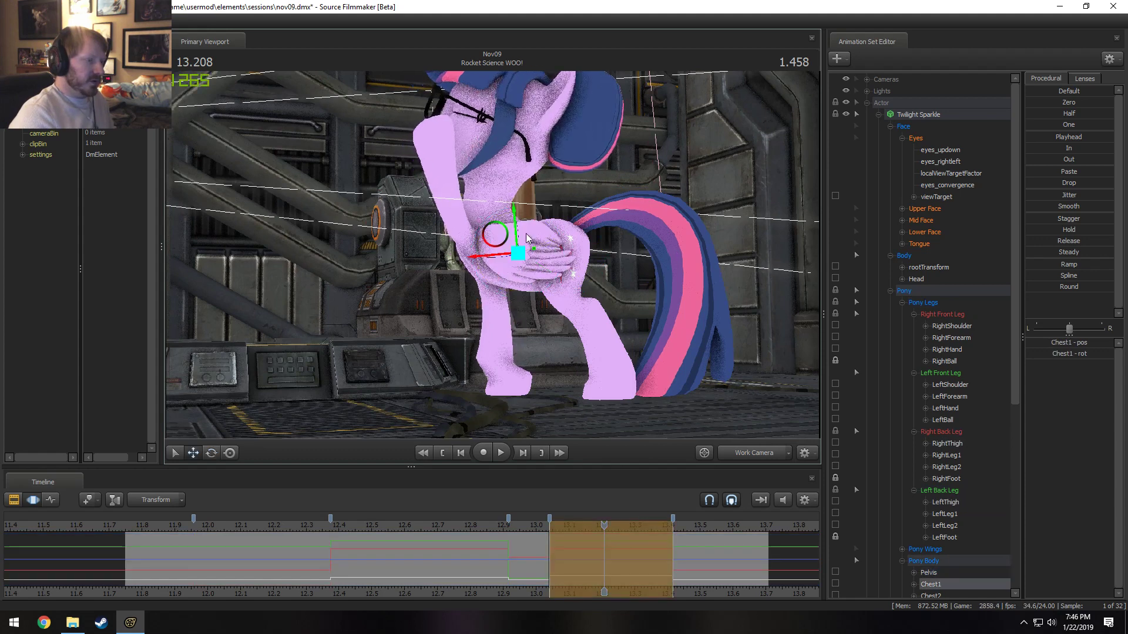
key("ctrl")
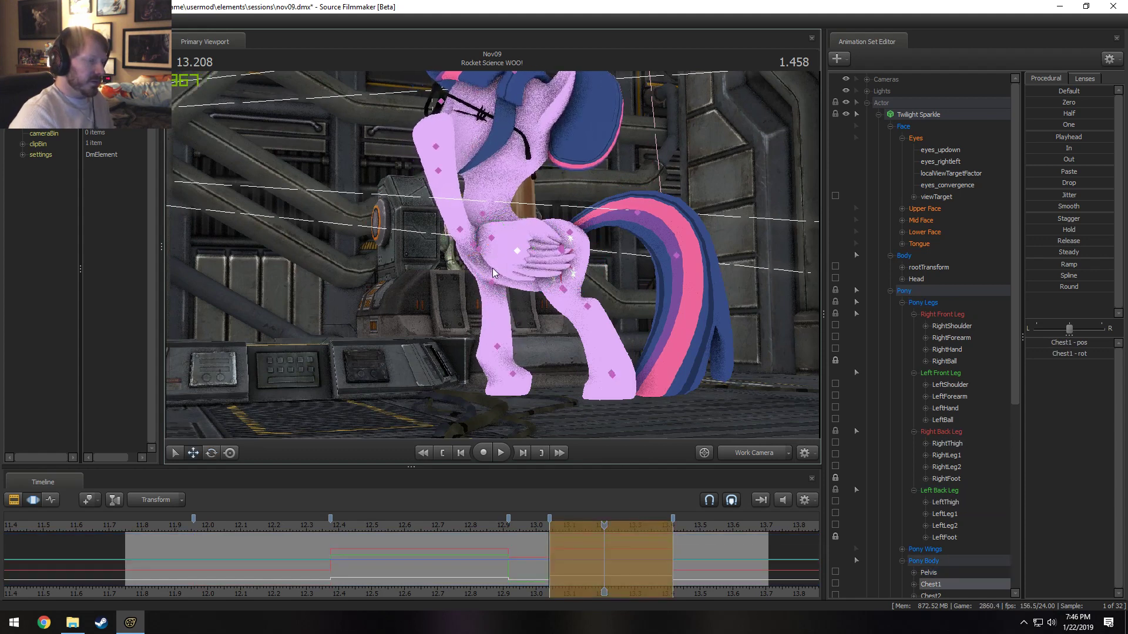
- Adjust RightForearm and RightShoulder at 13.208 to straighten the supporting front leg under the body
left_click(478, 250)
left_click_drag(479, 249, 530, 302, "ctrl")
left_click(492, 288, "ctrl")
mouse_move(530, 302)
left_mouse_down("alt")
mouse_move(564, 302)
mouse_move(531, 290)
left_mouse_up("alt")
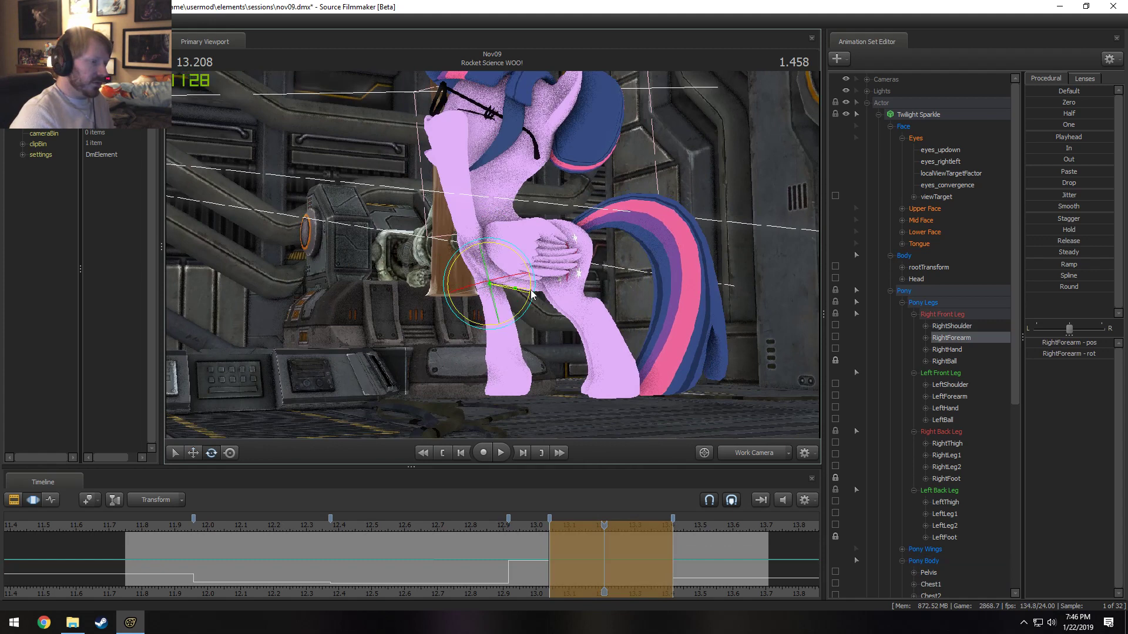
left_click(488, 250, "ctrl")
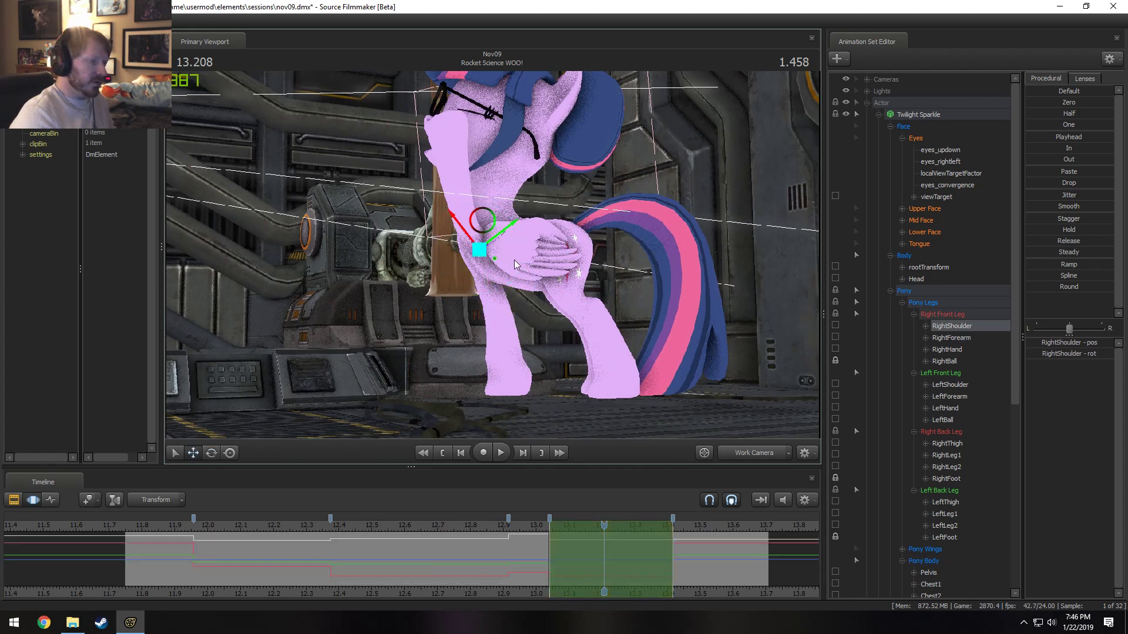
mouse_move(517, 265)
left_mouse_down()
mouse_move(526, 256)
mouse_move(503, 262)
left_mouse_up()
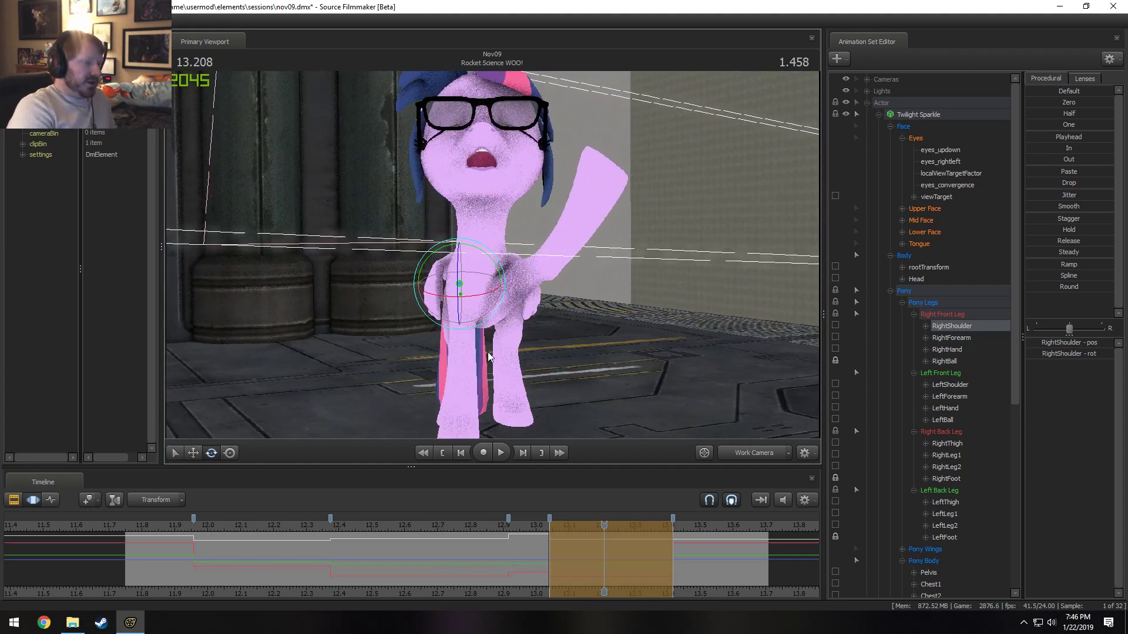
- Rotate Chest1 and Chest2 together at 13.208 to lean Twilight's upper body sideways, away from the raised leg
key("ctrl")
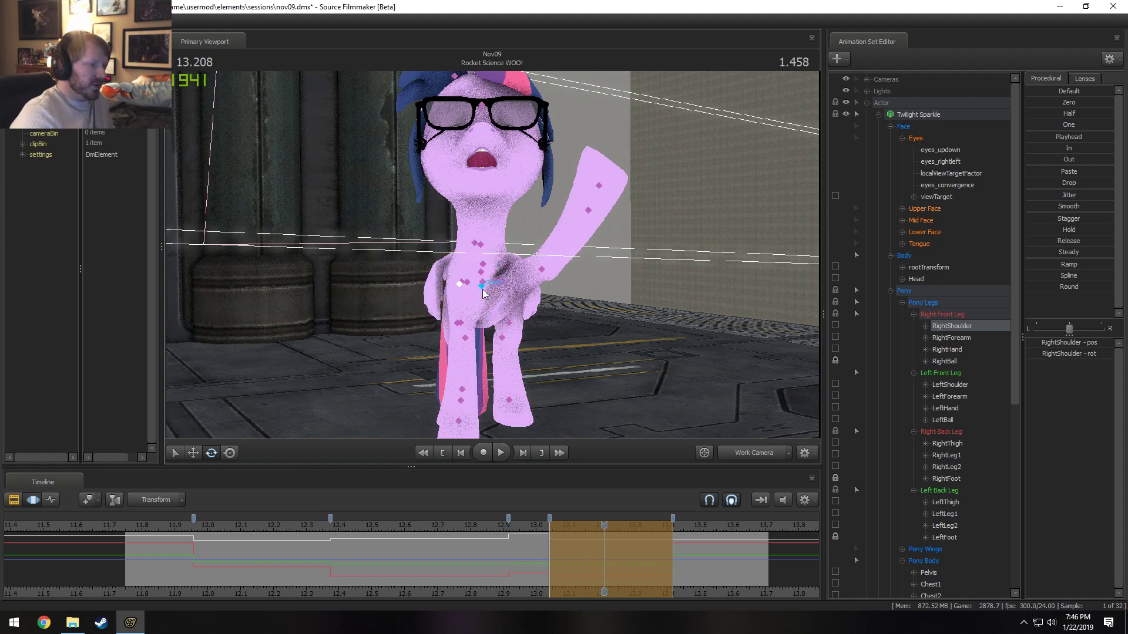
left_click(480, 285)
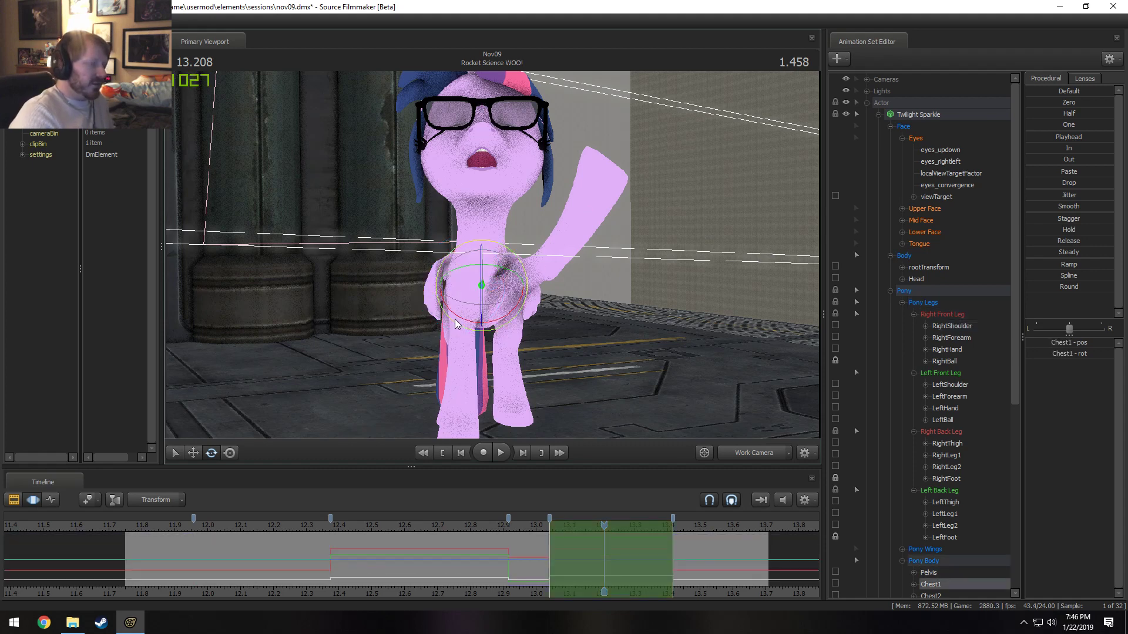
key("ctrl")
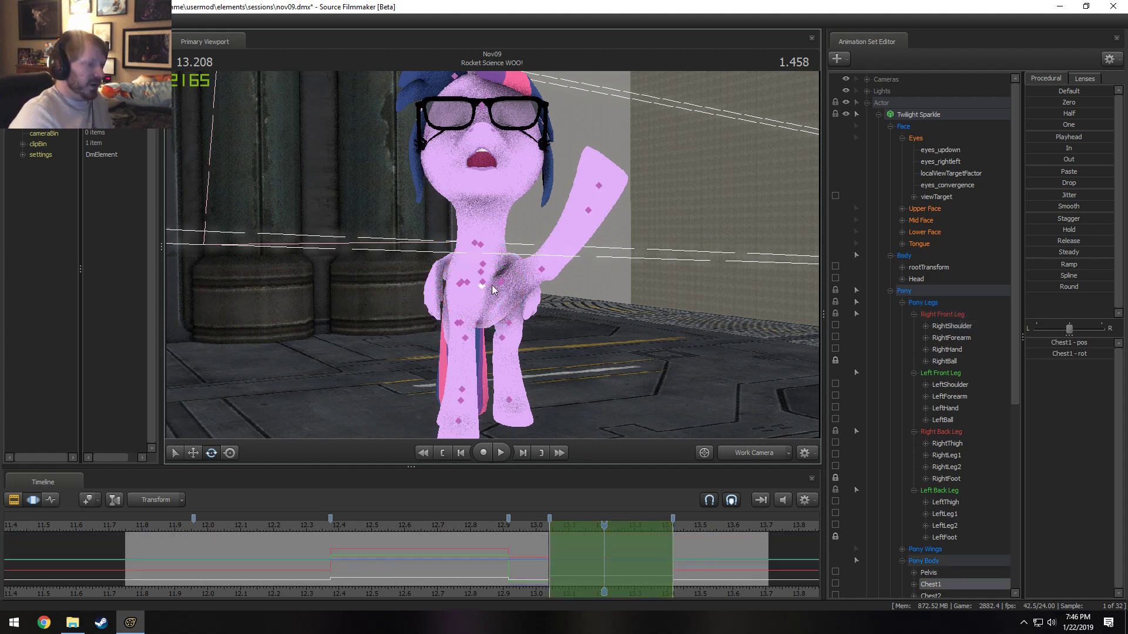
left_click(482, 273, "ctrl")
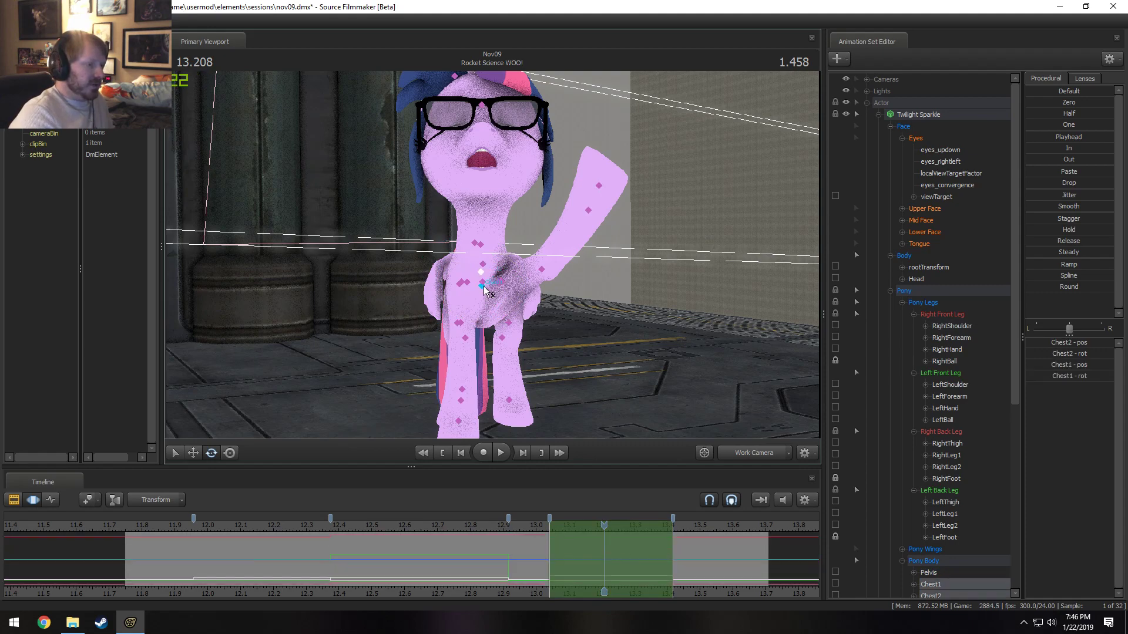
left_click_drag(529, 287, 528, 279)
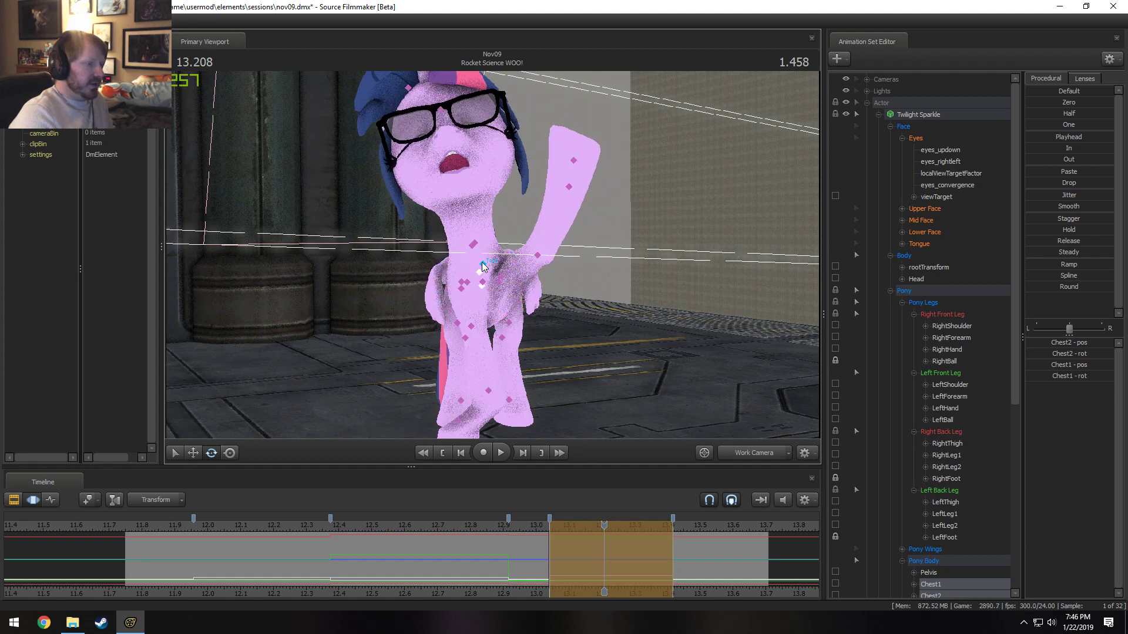
- Rotate Neck and Head at 13.208 to counter the torso lean and bring Twilight's face upright
left_click(473, 250)
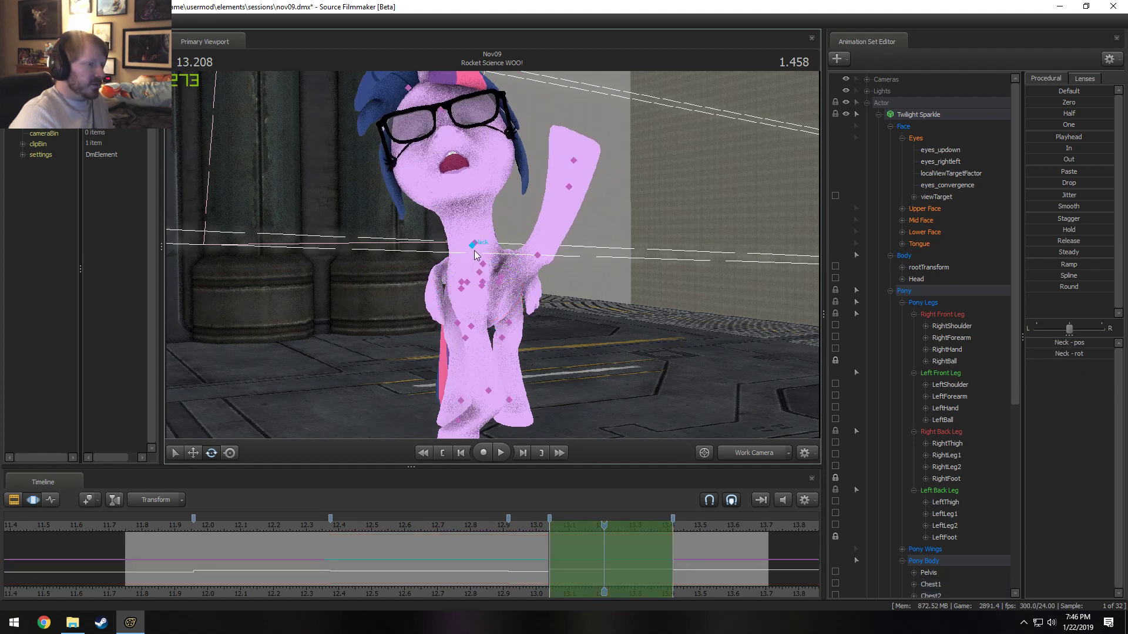
left_click(461, 197, "ctrl+shift")
left_click_drag(510, 200, 505, 201)
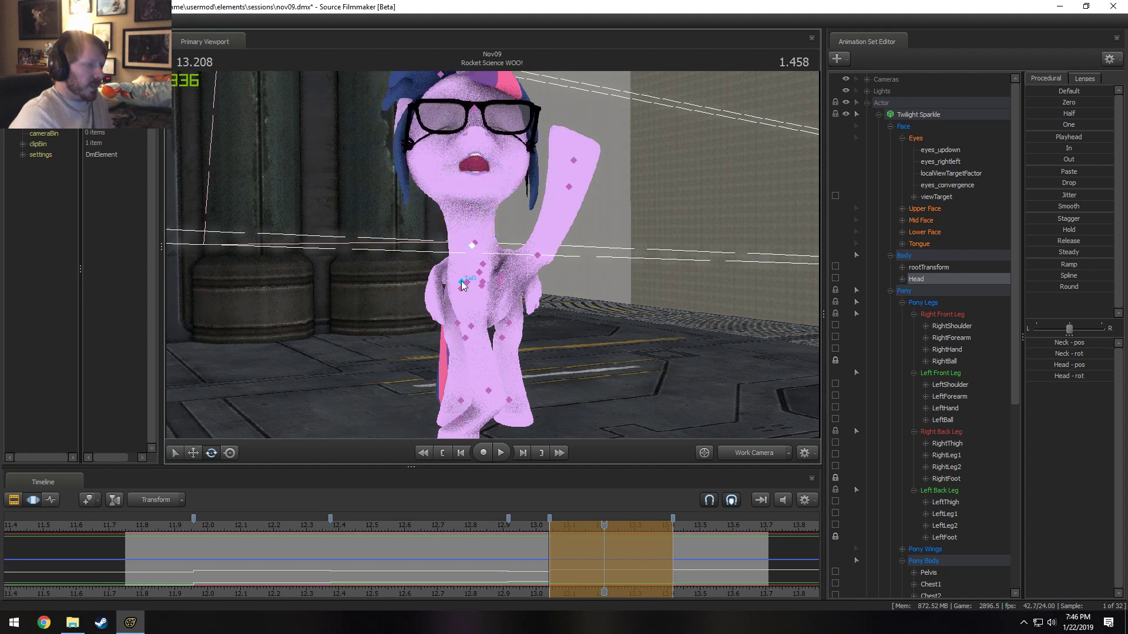
left_click(463, 286)
left_click_drag(509, 281, 531, 226)
left_click(497, 250, "ctrl")
left_click(500, 202, "ctrl")
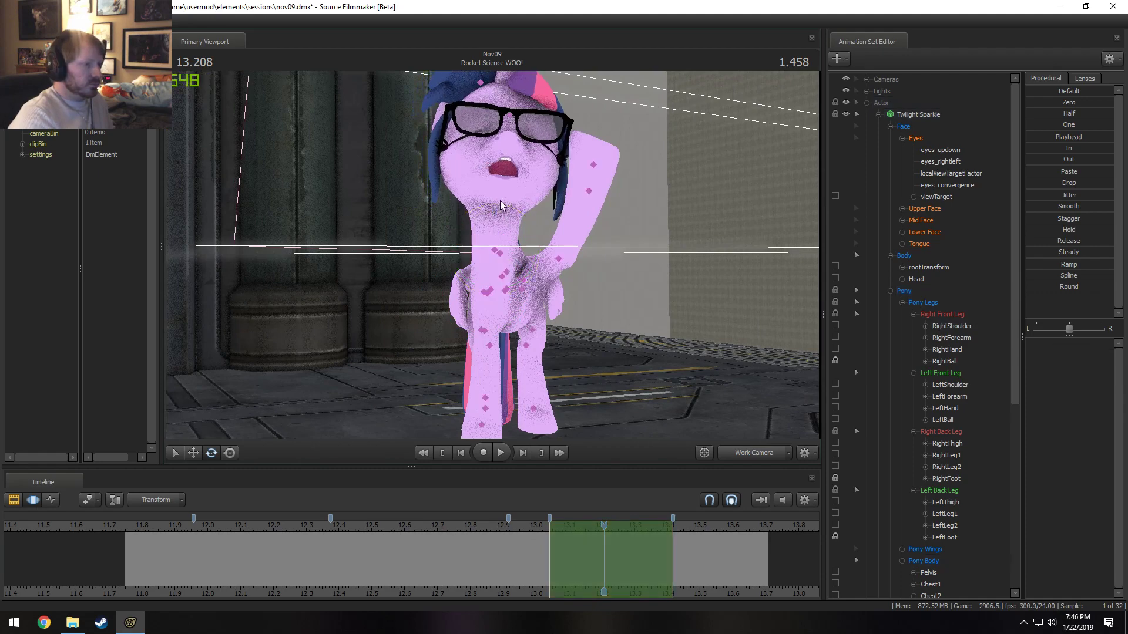
left_click_drag(524, 184, 514, 198)
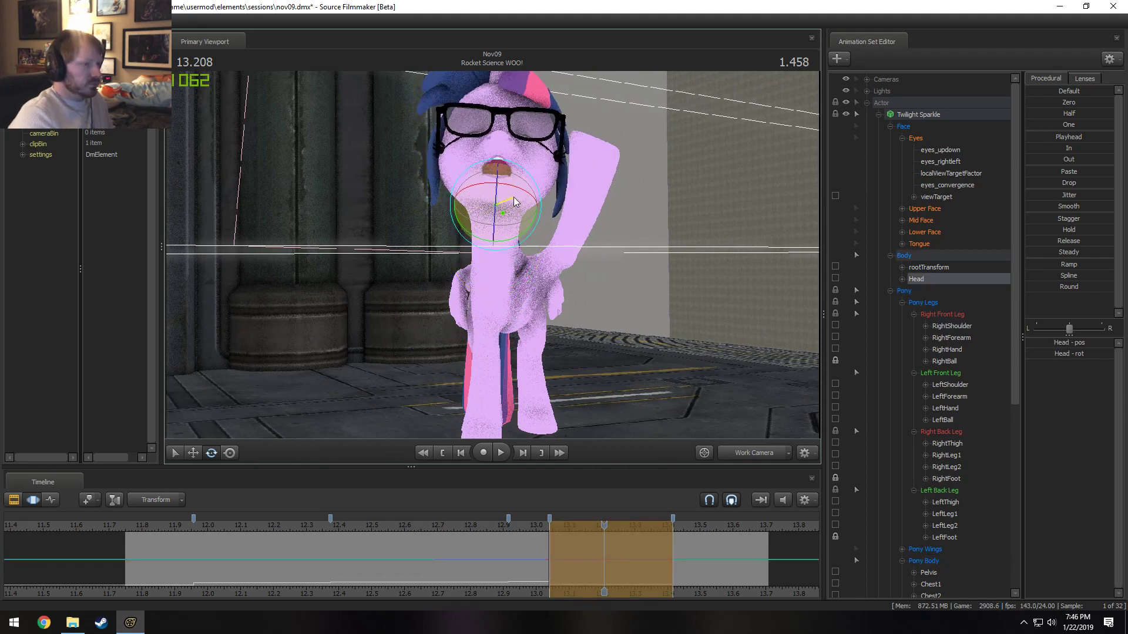
- Play back the raised-leg movement, and scrub to 13.125 to review the pose from the side
left_click(494, 528)
key("space")
key("space")
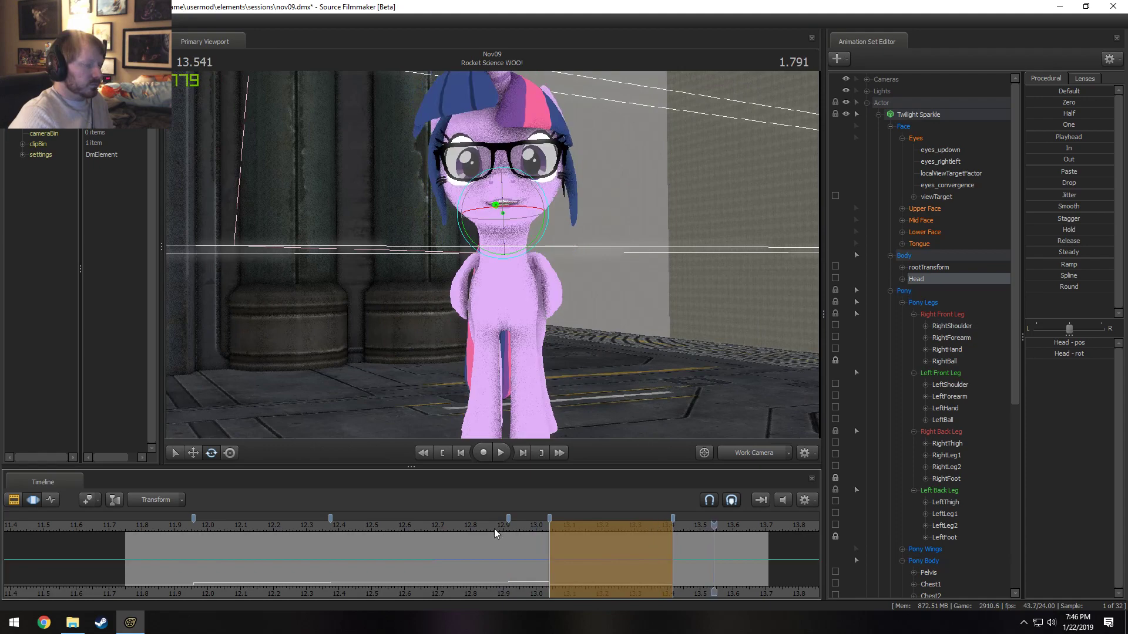
left_click(523, 532)
left_click_drag(557, 532, 577, 532)
left_click_drag(651, 309, 564, 310, "alt")
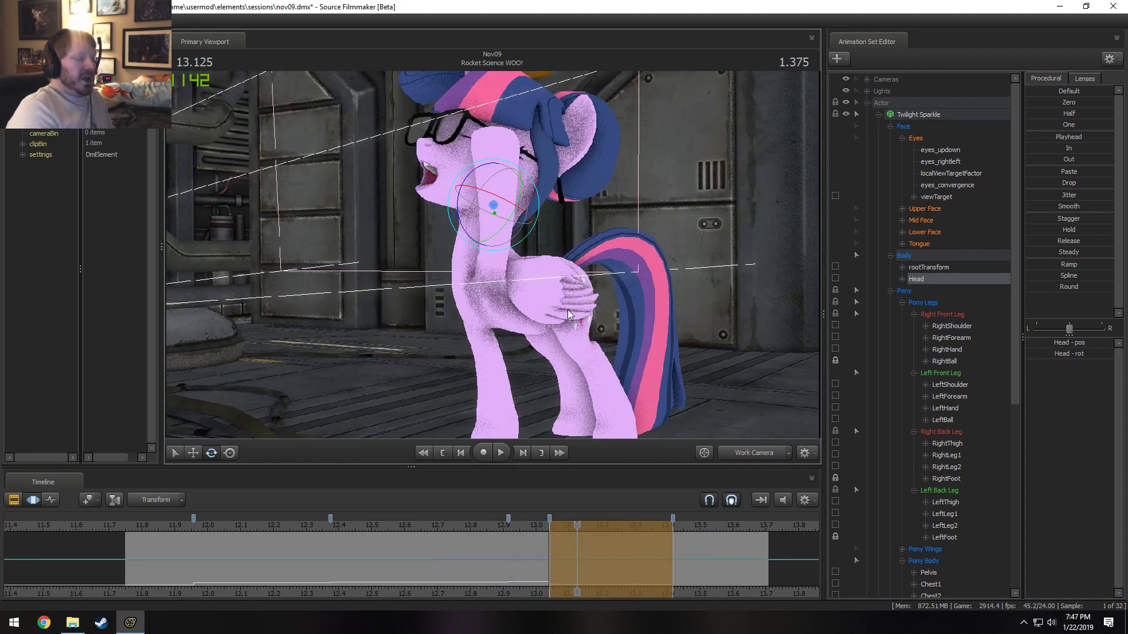
- Enable Twilight Sparkle's lab coat by setting the lab_coat body group to accessories/lab_coat.smd
right_click(929, 118)
mouse_move(967, 291)
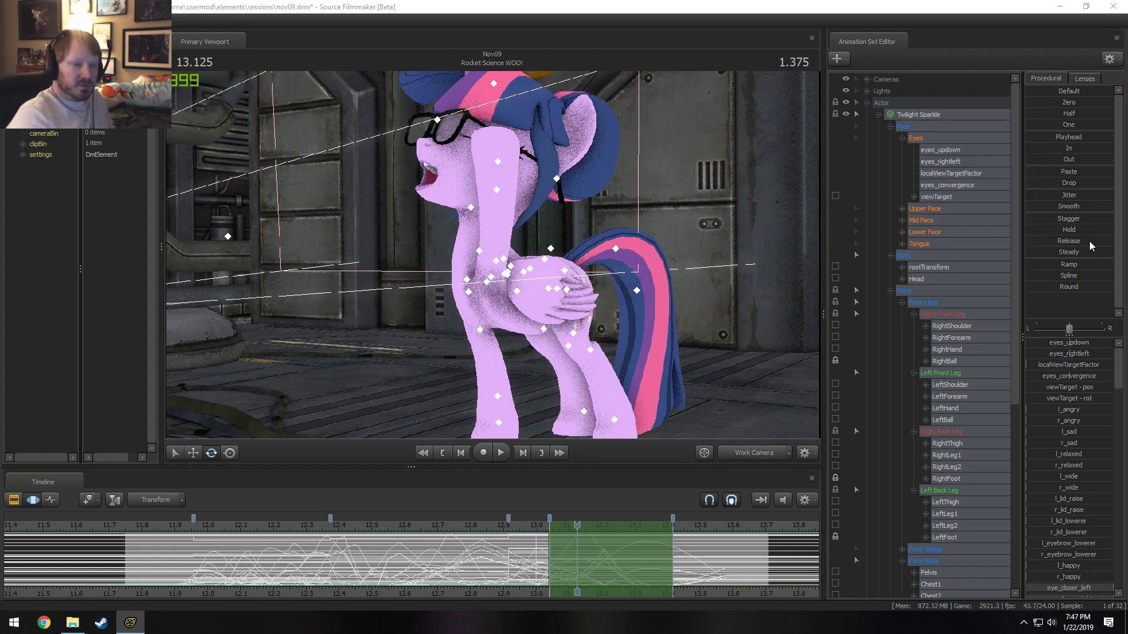
right_click(918, 115)
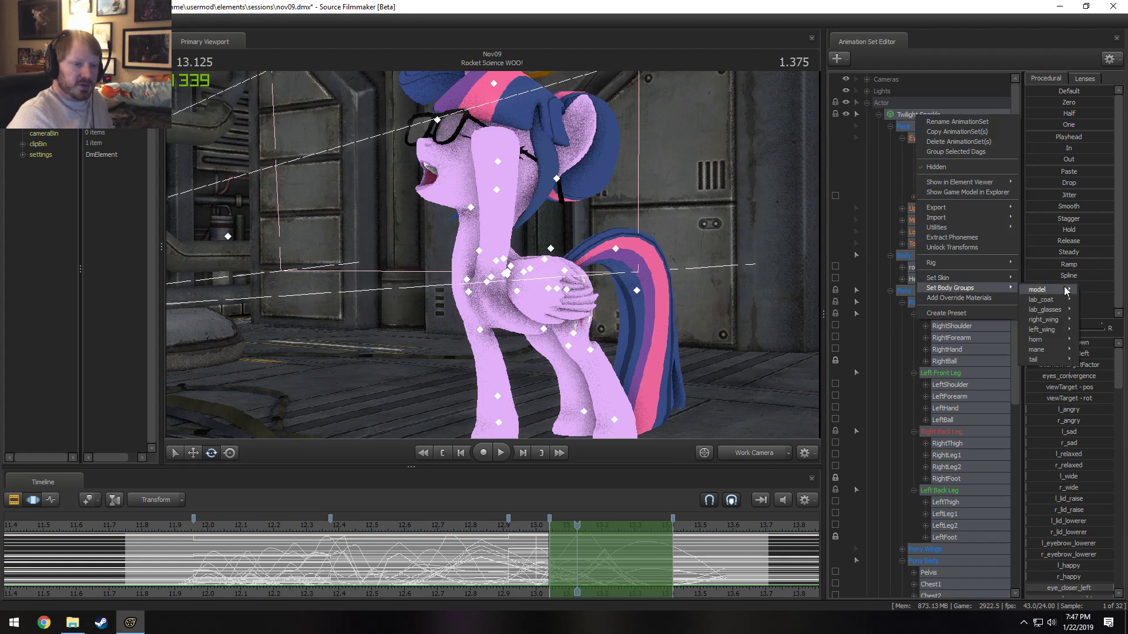
mouse_move(1046, 301)
left_click(972, 301)
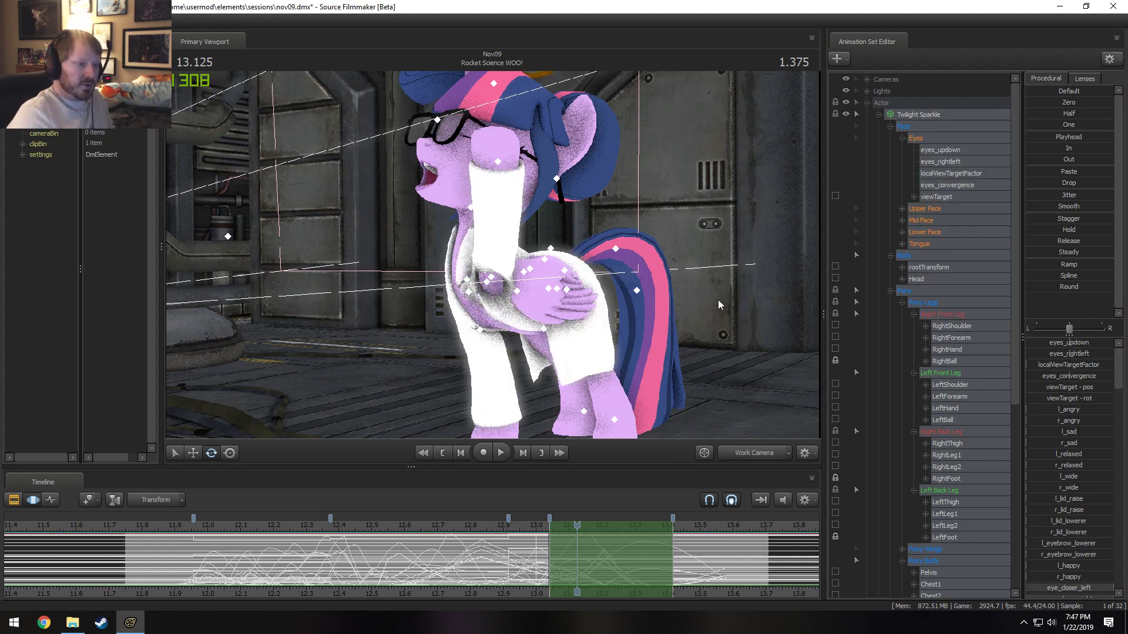
- Try rotating RightThigh with RightFoot unlocked at 13.125 to swing the right hind leg backward
left_click(552, 290, "ctrl")
left_click_drag(552, 289, 664, 287, "alt")
left_click_drag(485, 271, 484, 309)
key("ctrl+z")
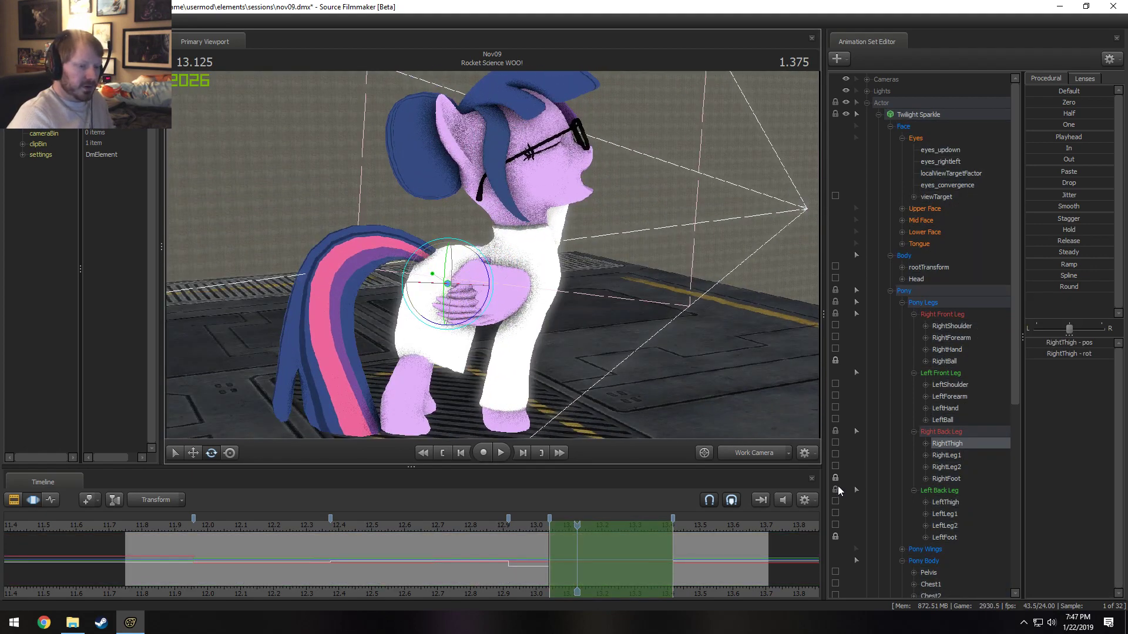
left_click_drag(526, 310, 250, 347)
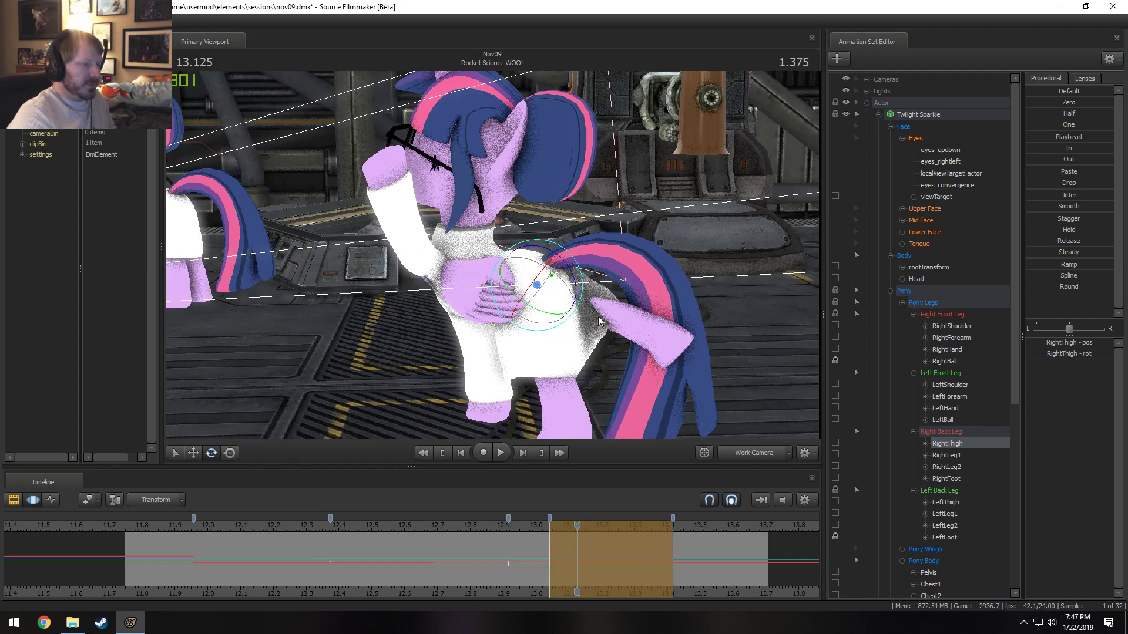
- Play the shot from 12.833 through the Main Camera to check how the movement reads in the final framing
left_click_drag(599, 314, 542, 248, "alt")
left_click_drag(517, 526, 478, 527)
left_click(735, 455)
key("space")
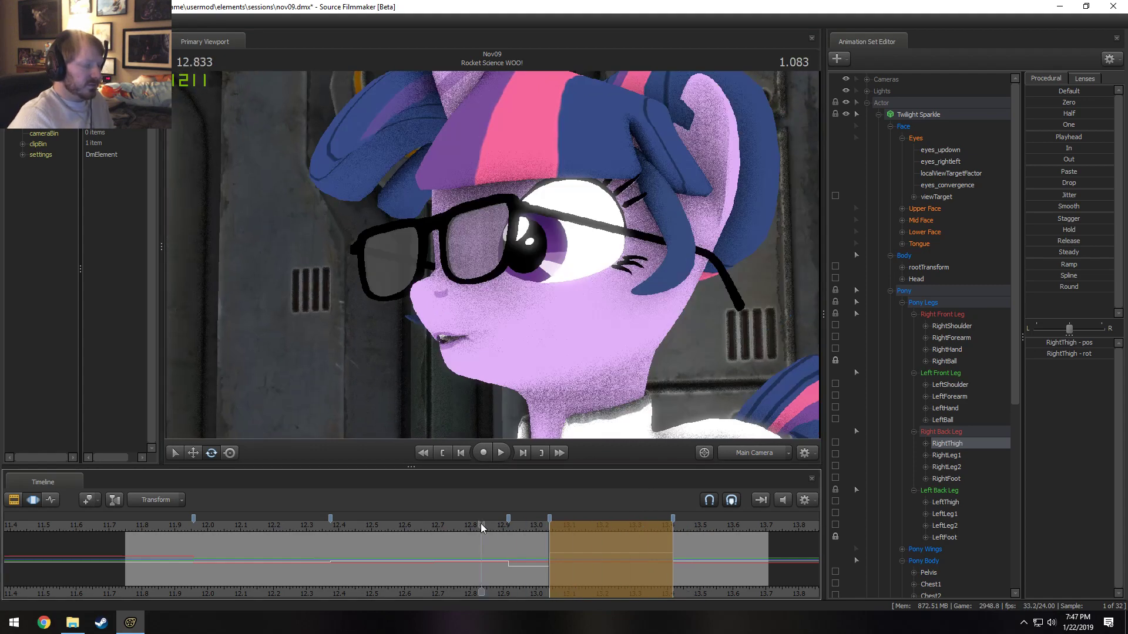
key("space")
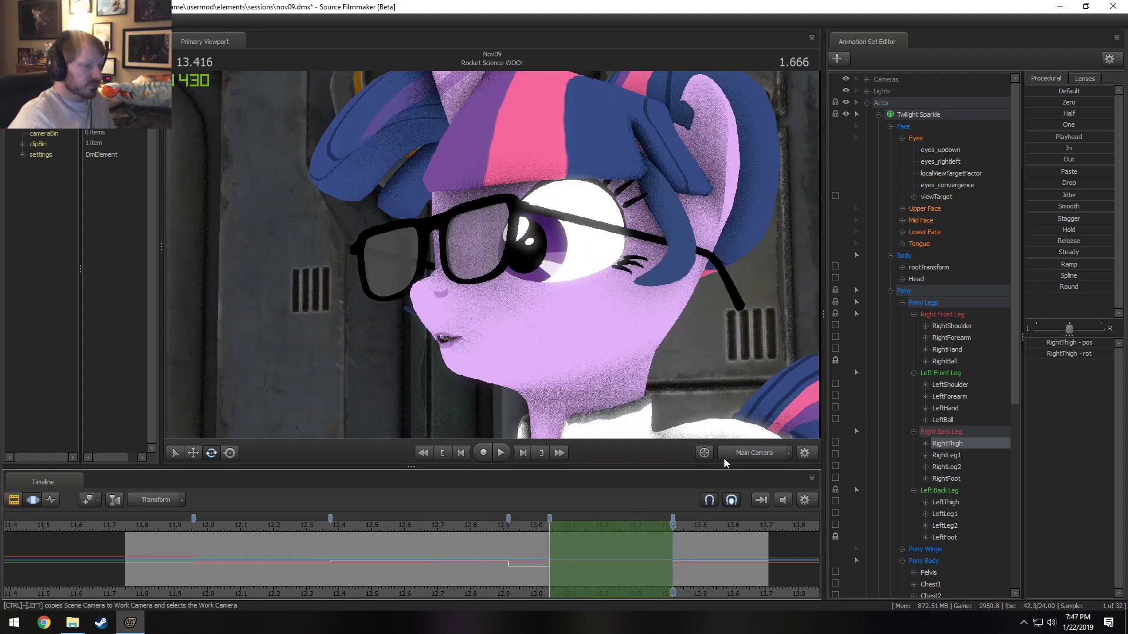
- Replay several portions of the shot in the Work Camera to review the full-body movement with the lab coat
left_click(747, 452)
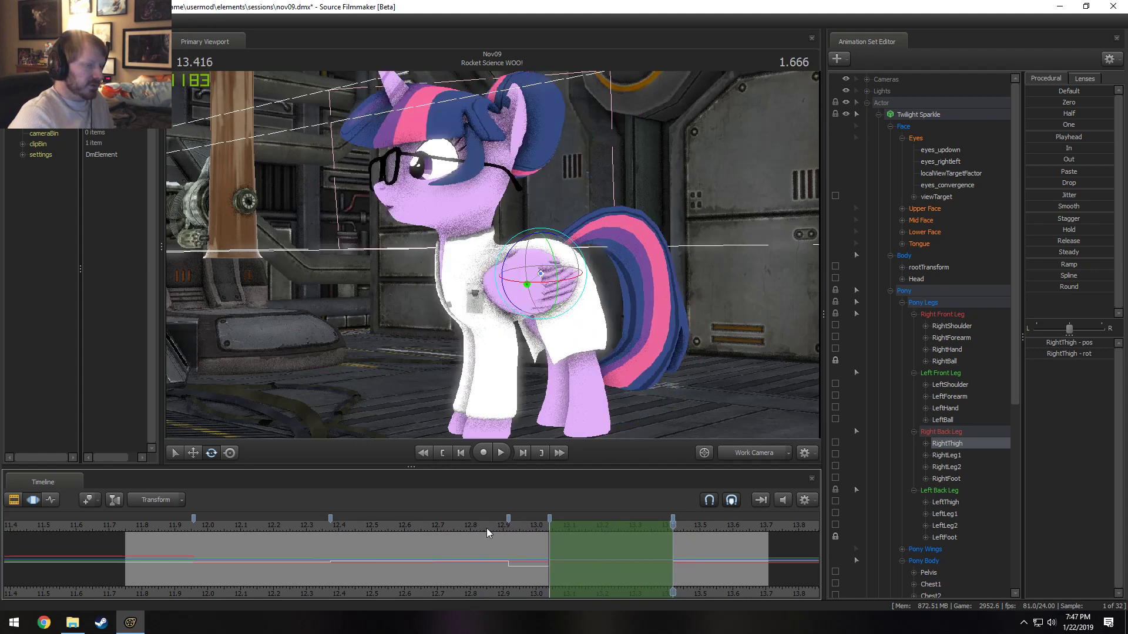
left_click(484, 528)
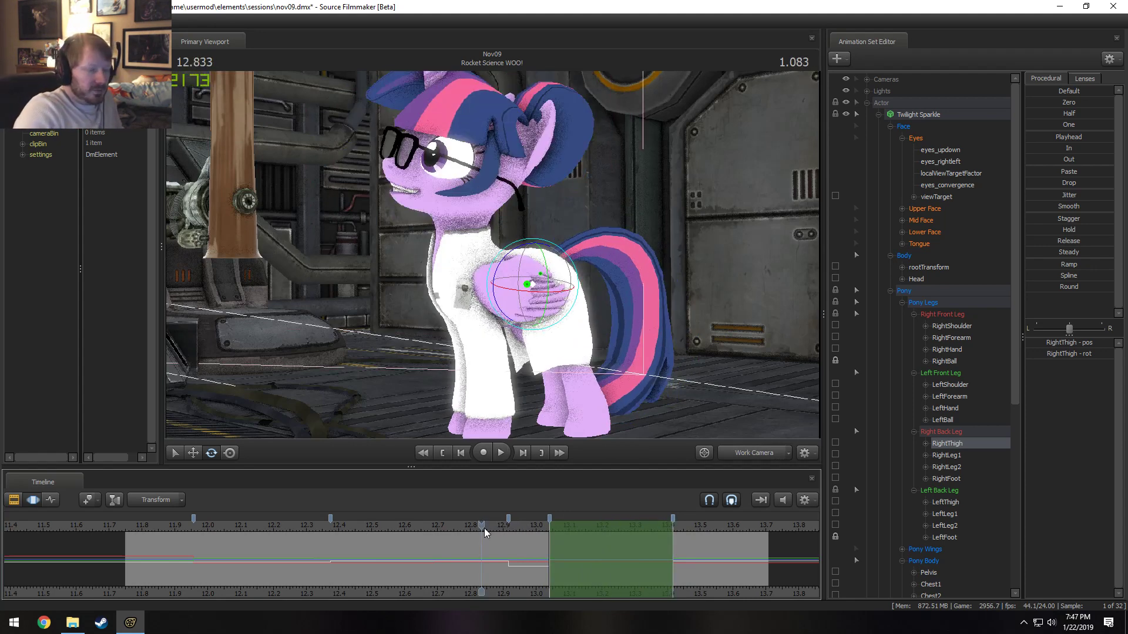
left_click(400, 531)
key("space")
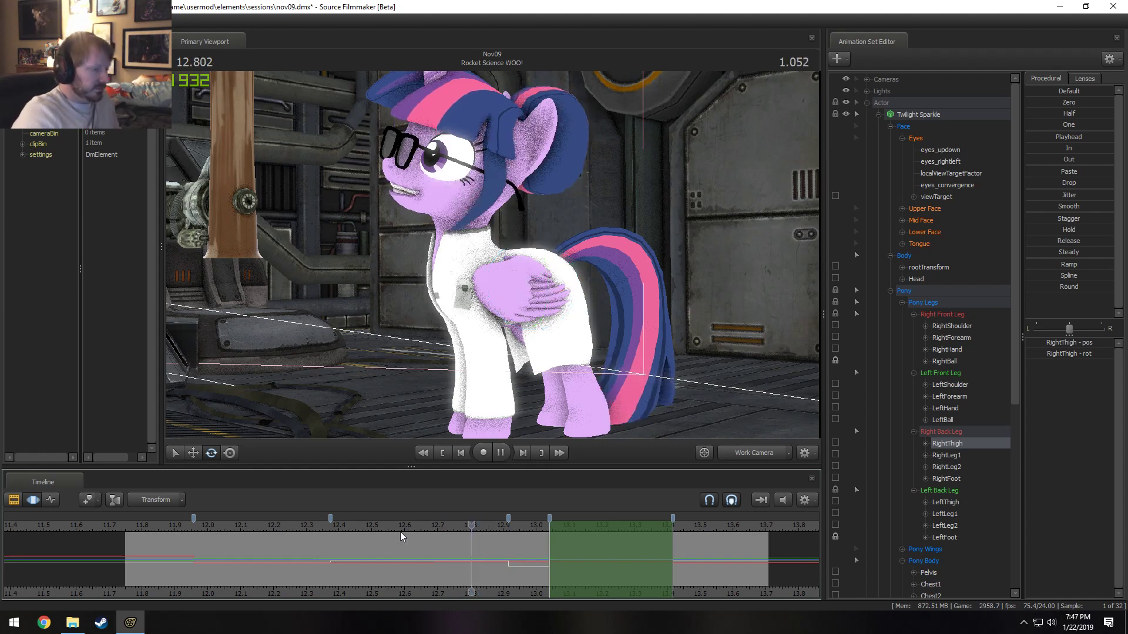
key("space")
left_click(255, 525)
key("space")
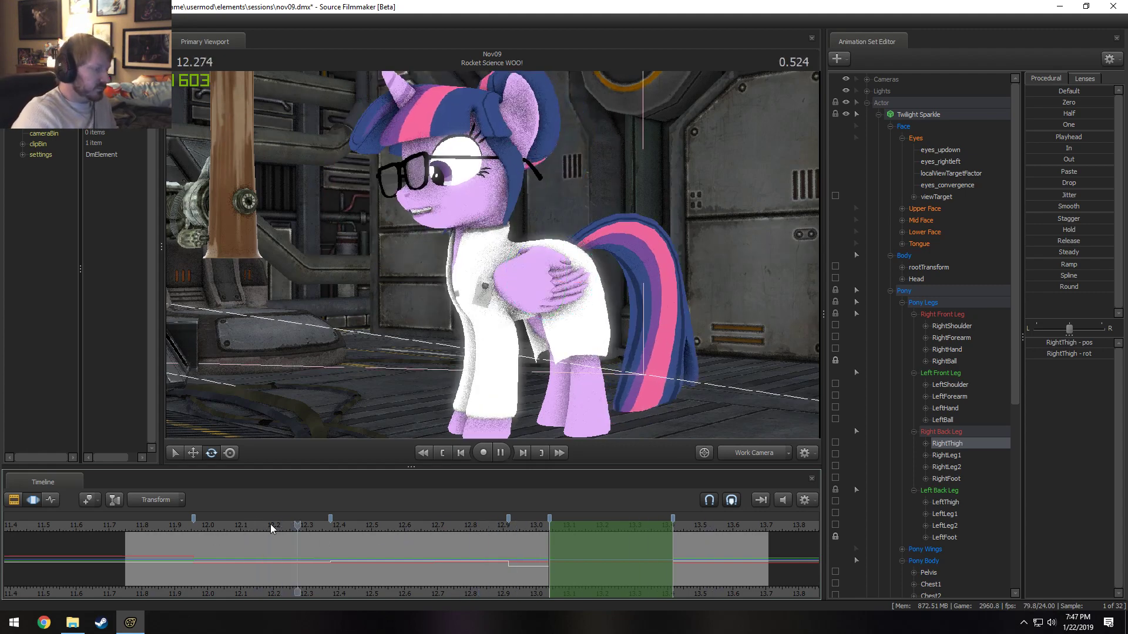
key("space")
- Remove Twilight's lab coat at 13.208 by setting the lab_coat body group to <none>
left_click_drag(470, 386, 561, 275)
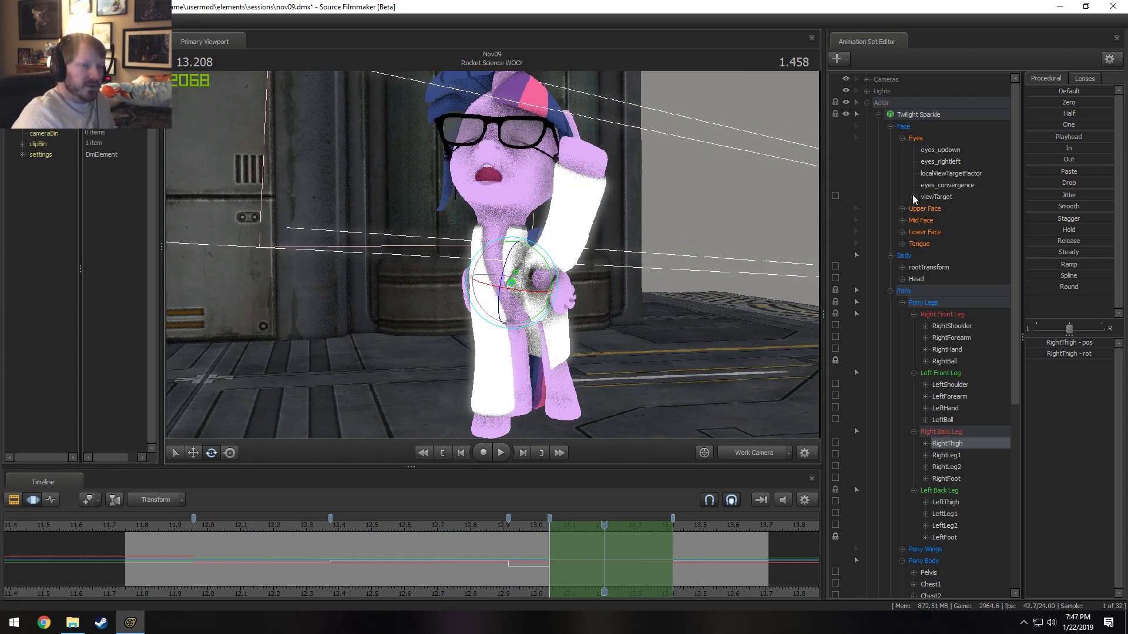
right_click(929, 117)
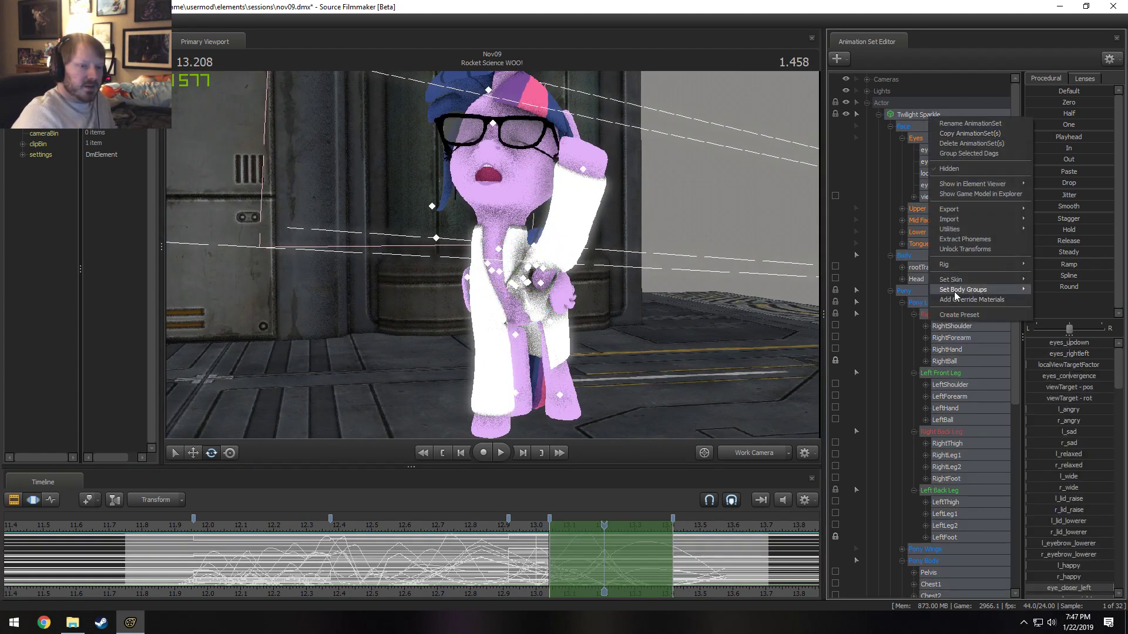
mouse_move(954, 291)
mouse_move(1060, 302)
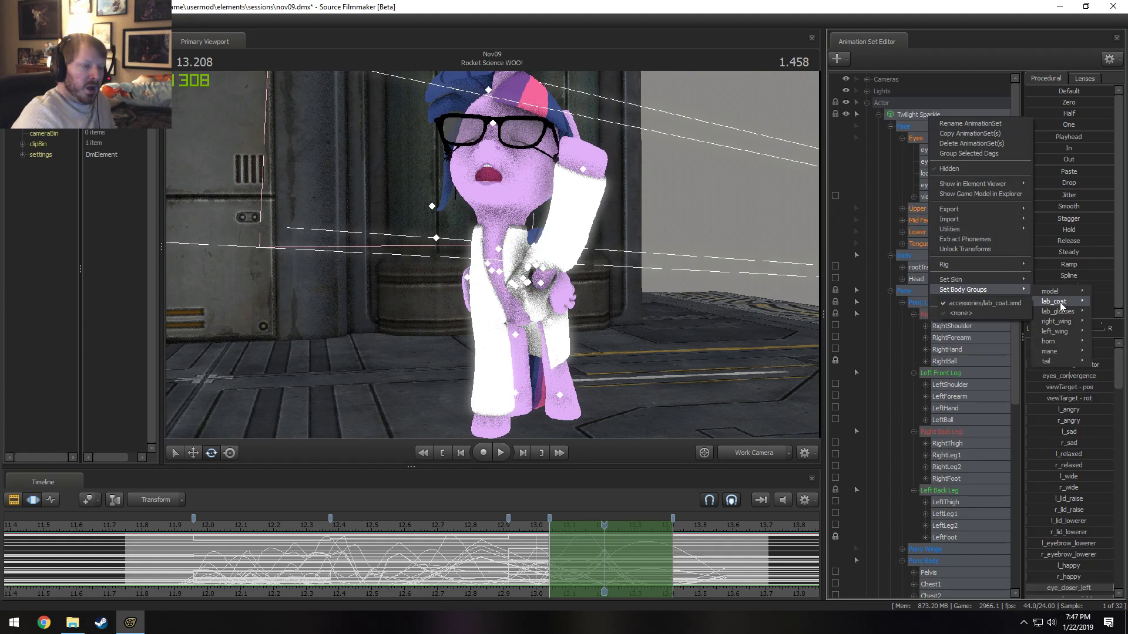
left_click(1018, 304)
right_click(945, 115)
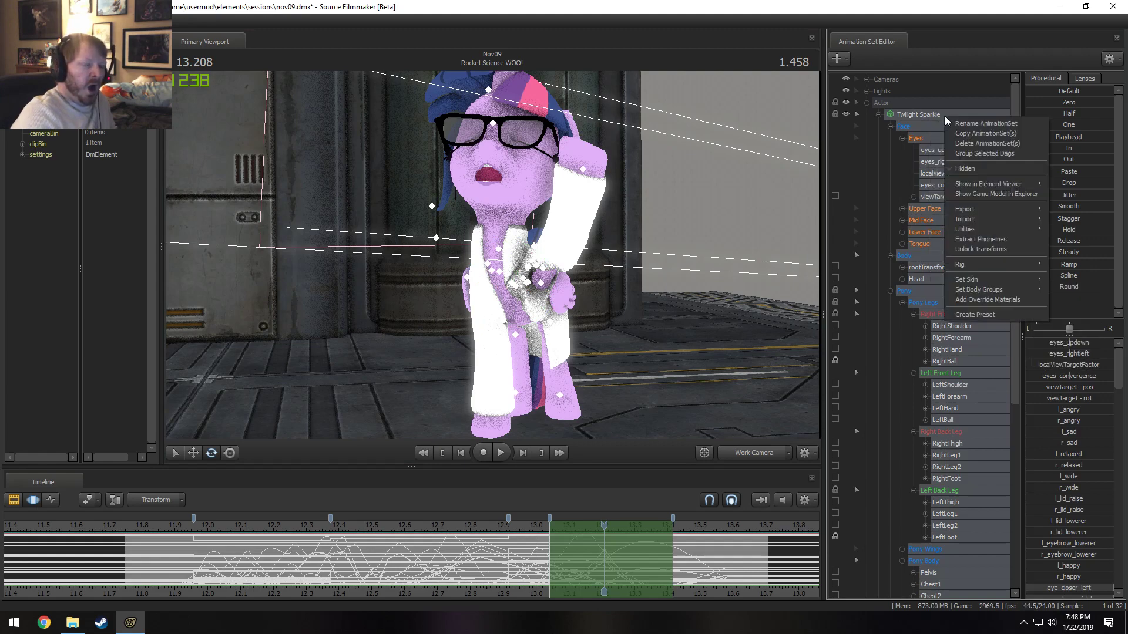
mouse_move(991, 291)
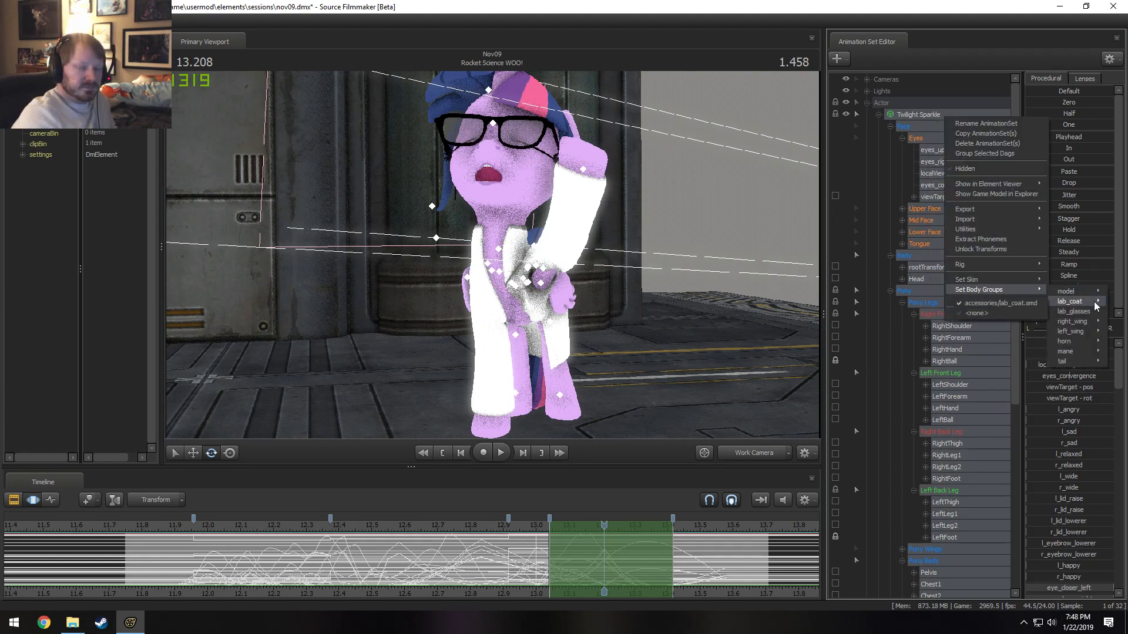
mouse_move(1094, 301)
left_click(1028, 313)
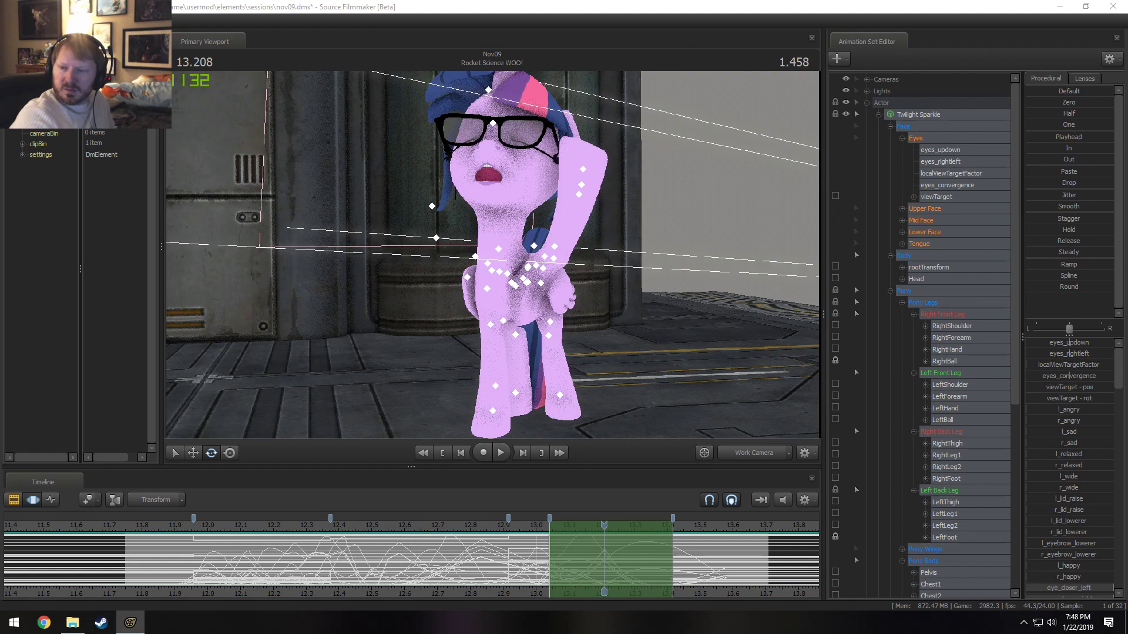
- Rotate Chest2 slightly at 13.208 with RightShoulder locked to refine the upper-body lean
left_click(359, 5)
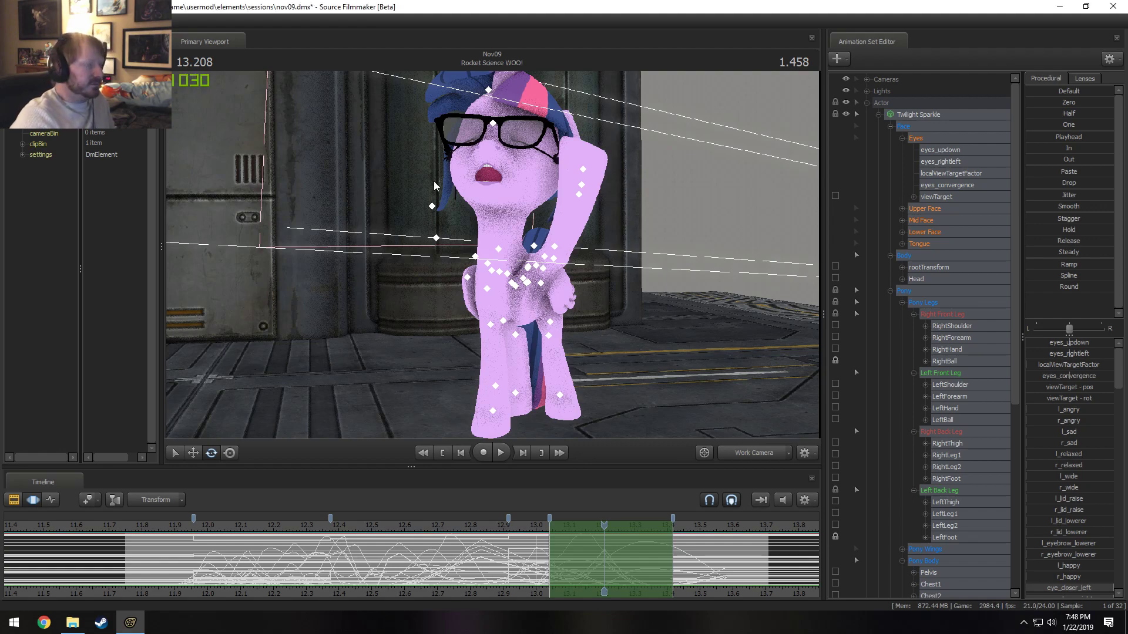
left_click_drag(653, 323, 493, 255, "alt")
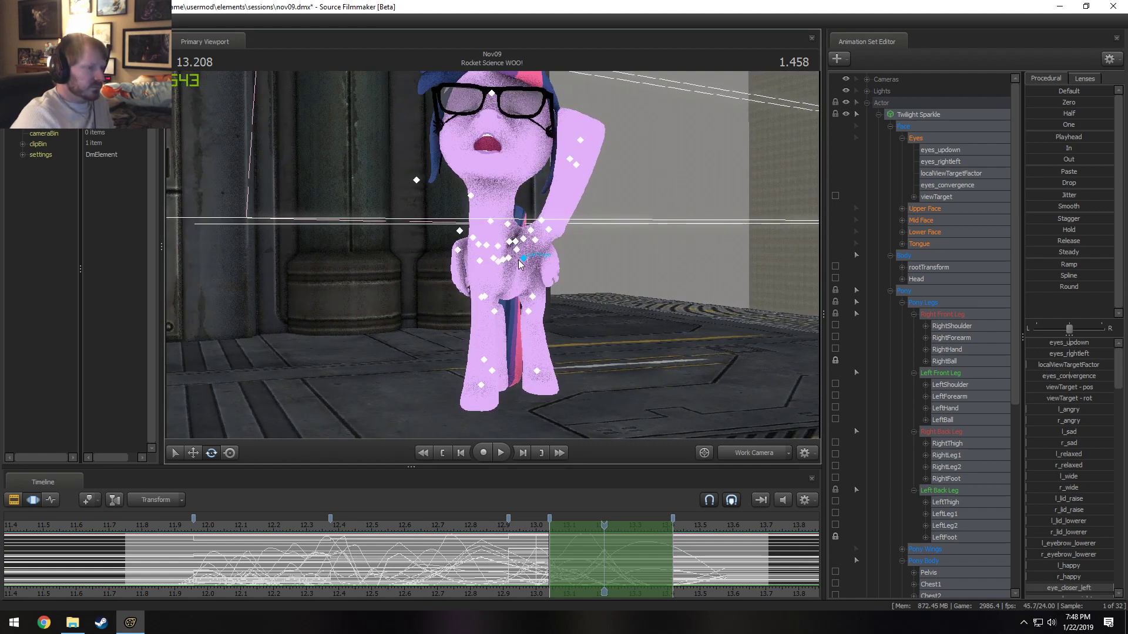
left_click(503, 247)
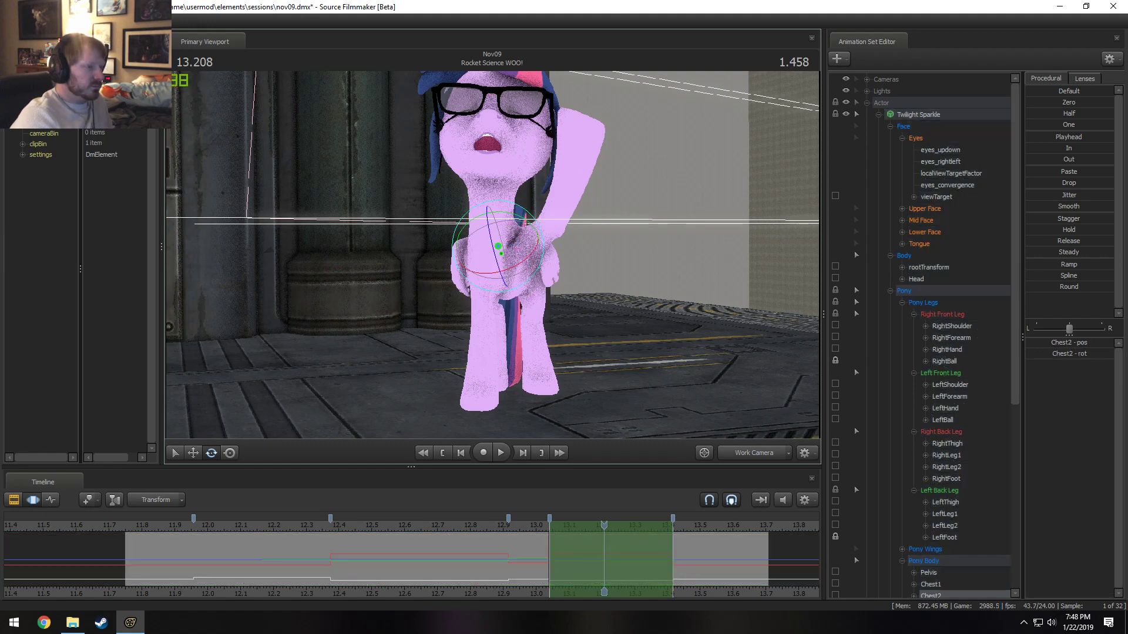
left_click_drag(503, 247, 492, 278, "alt")
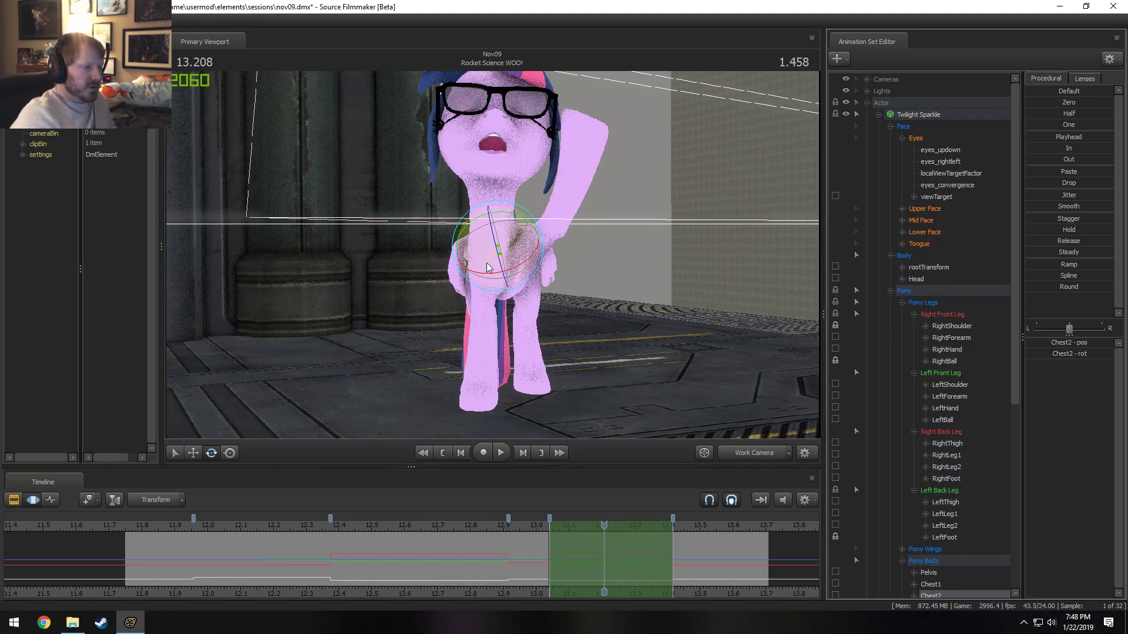
left_click_drag(487, 267, 491, 266)
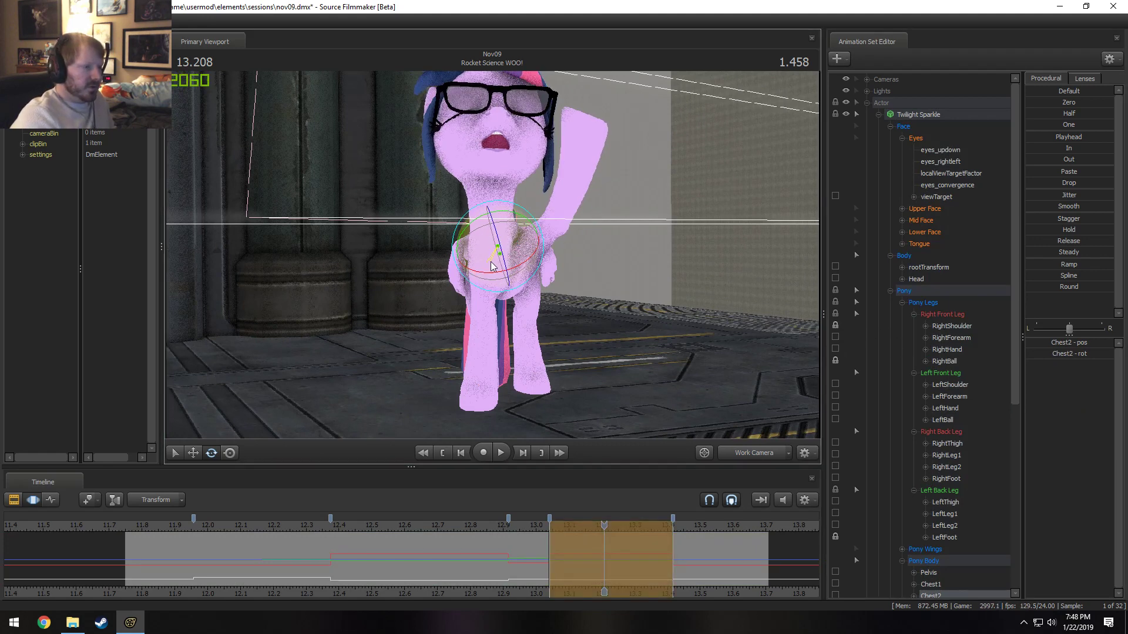
- Rotate Head at 13.208 to level the face against the adjusted chest
left_click(496, 183)
mouse_move(503, 194)
left_mouse_down()
mouse_move(521, 181)
mouse_move(522, 197)
mouse_move(511, 179)
left_mouse_up()
left_click(492, 180, "ctrl")
key("ctrl")
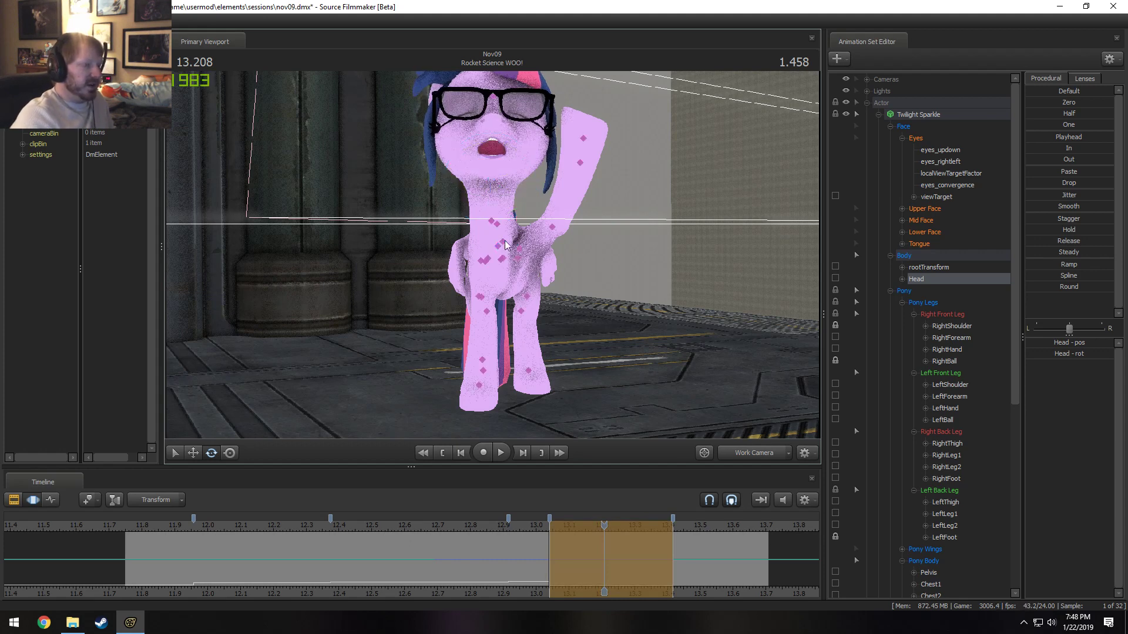
- Rotate Neck slightly at 13.208, then try nudging its position and undo that move
left_click(491, 223, "ctrl")
left_click_drag(536, 223, 535, 230)
key("w")
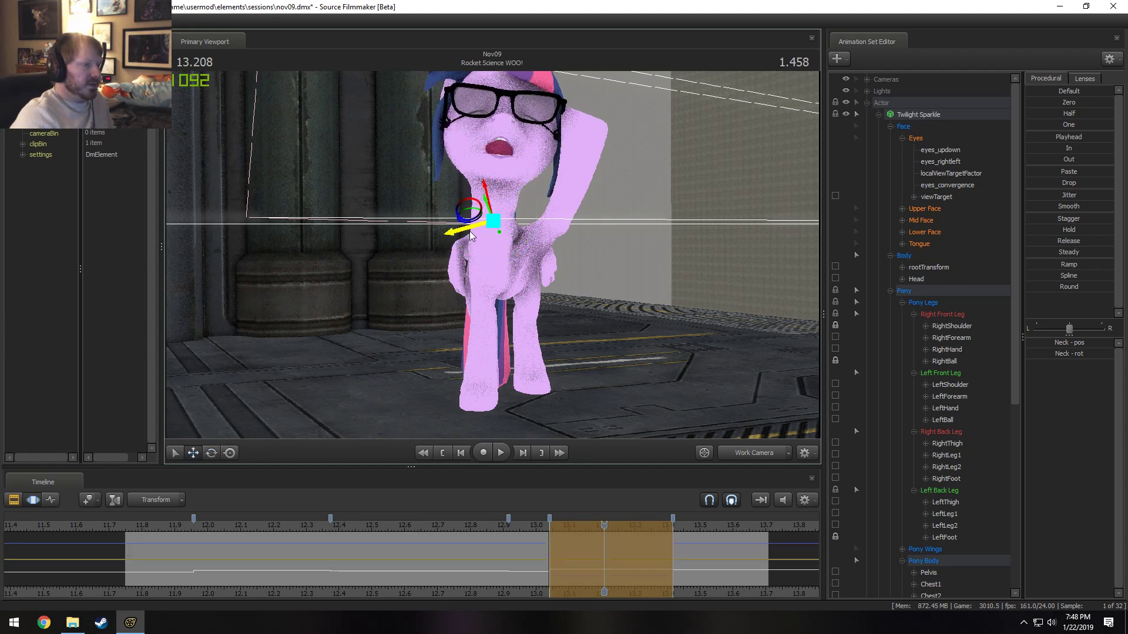
key("ctrl+z")
key("e")
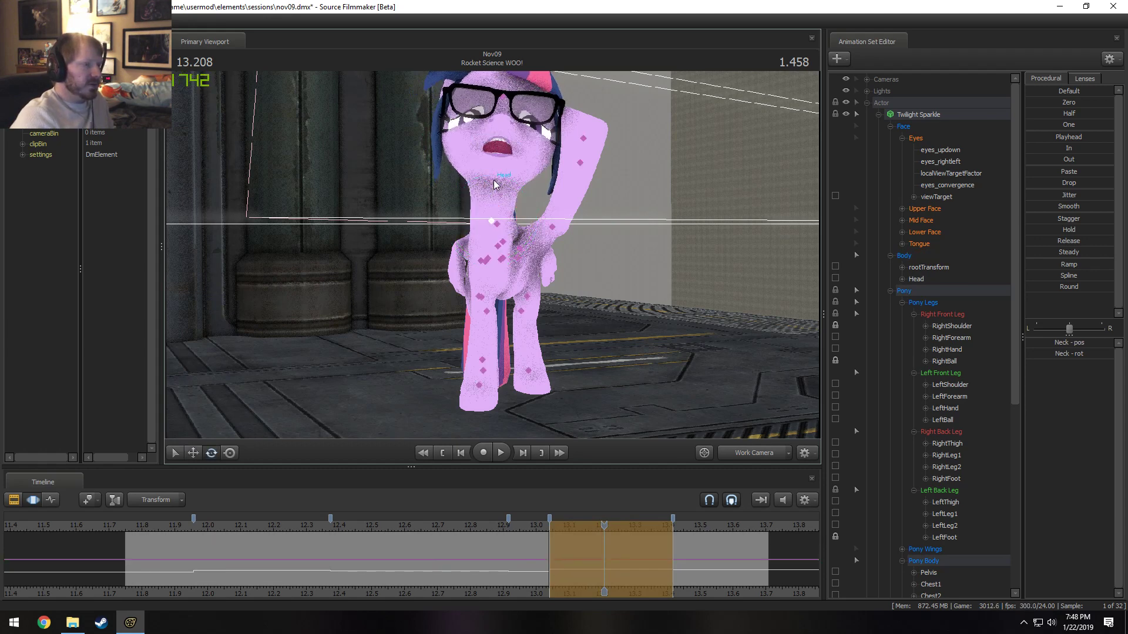
- Rotate Head at 13.208 to compensate for the neck tilt and lift the face
left_click(495, 181, "ctrl")
left_click_drag(536, 184, 505, 195)
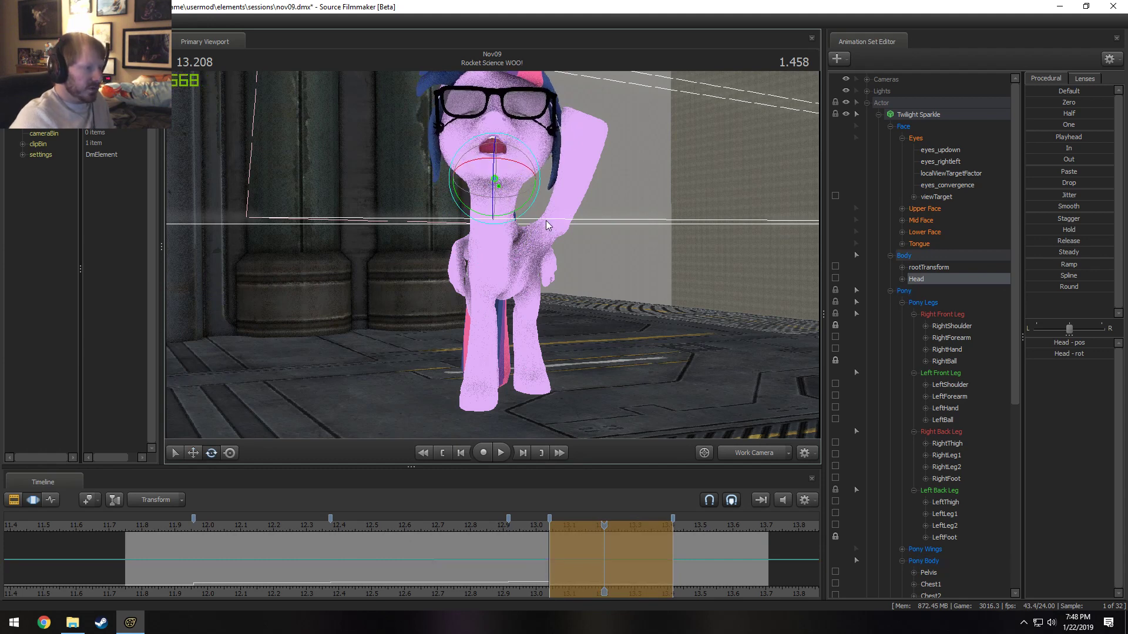
key("ctrl")
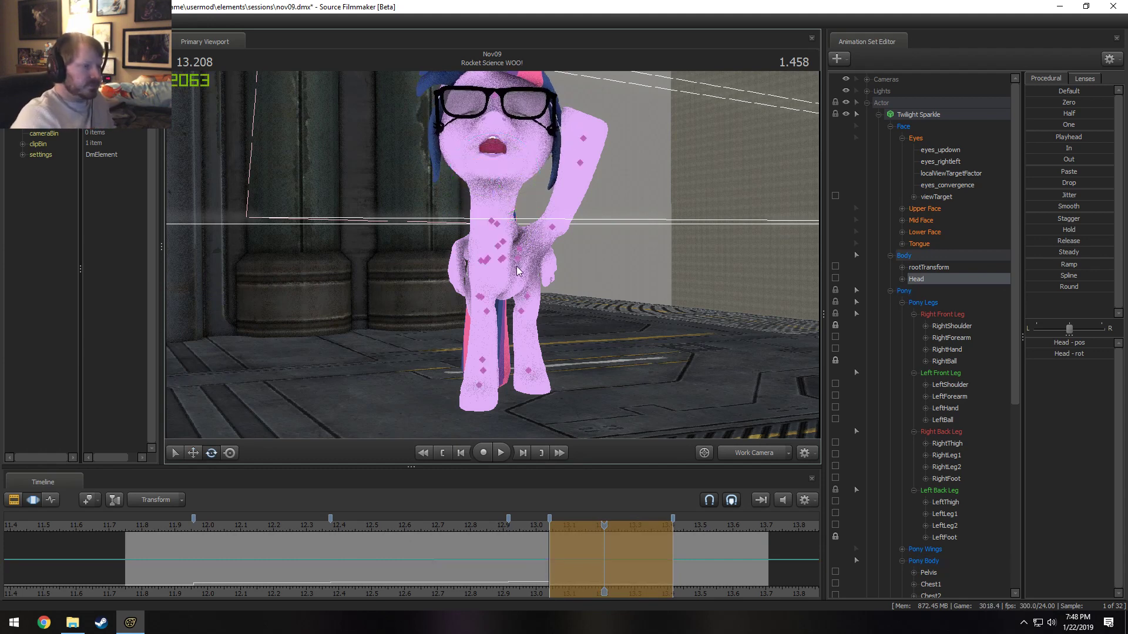
- Rotate LeftShoulder at 13.208 to swing the extended left foreleg up toward the face
left_click(517, 250, "ctrl")
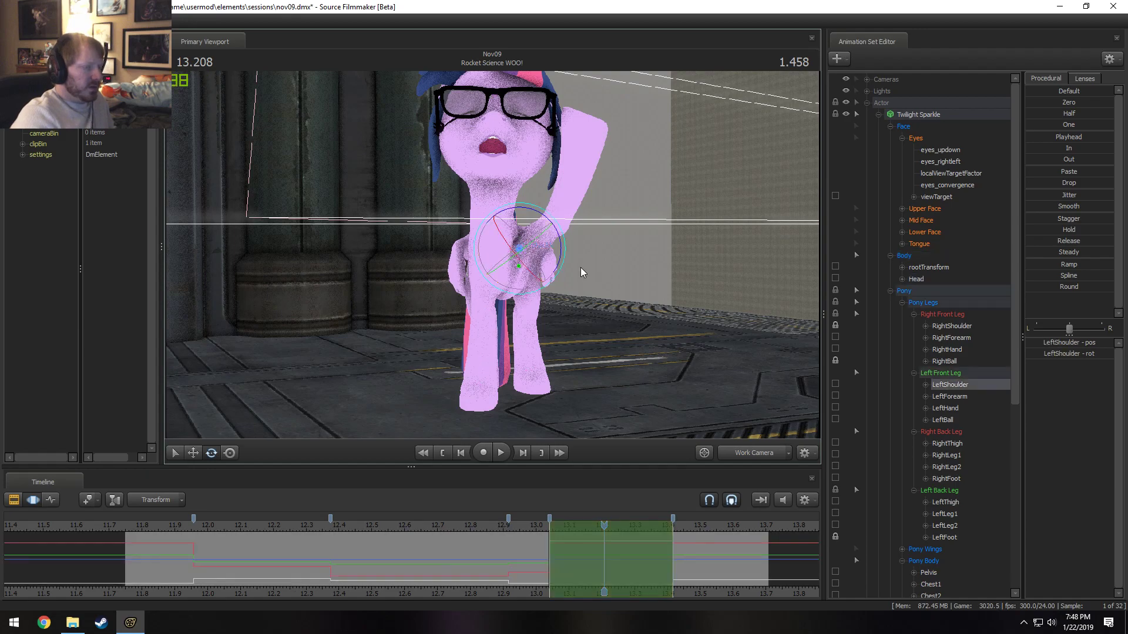
left_click_drag(580, 266, 367, 297, "alt")
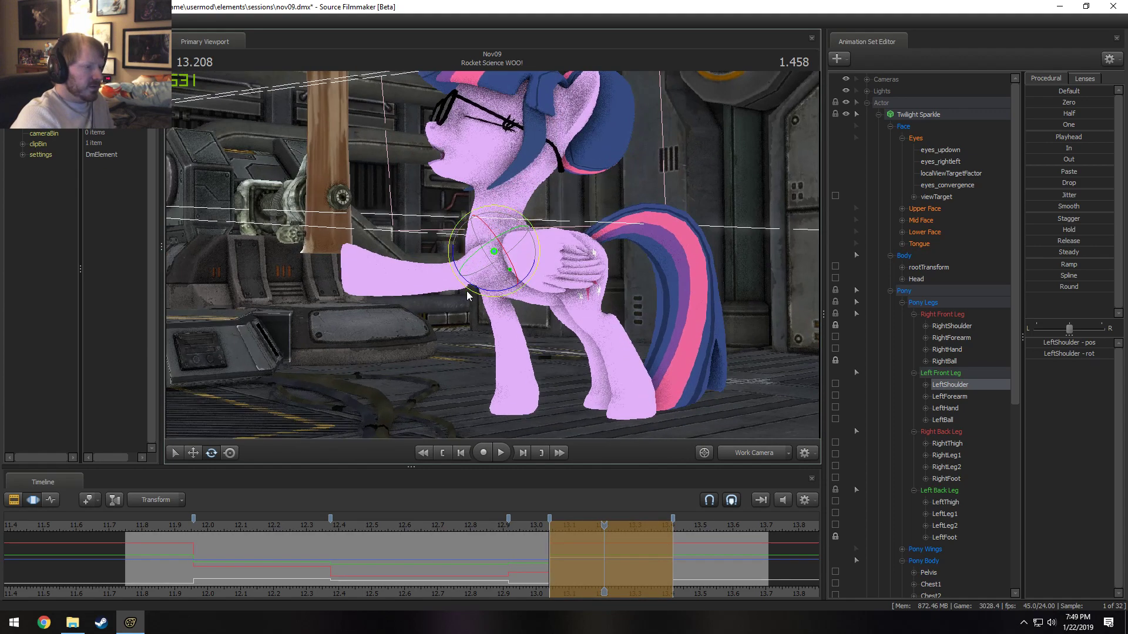
left_click_drag(469, 292, 510, 299)
left_click_drag(499, 256, 533, 289)
- Enable Twilight Sparkle's lab_coat body group, undoing and redoing the change to compare the pose with and without it
right_click(938, 120)
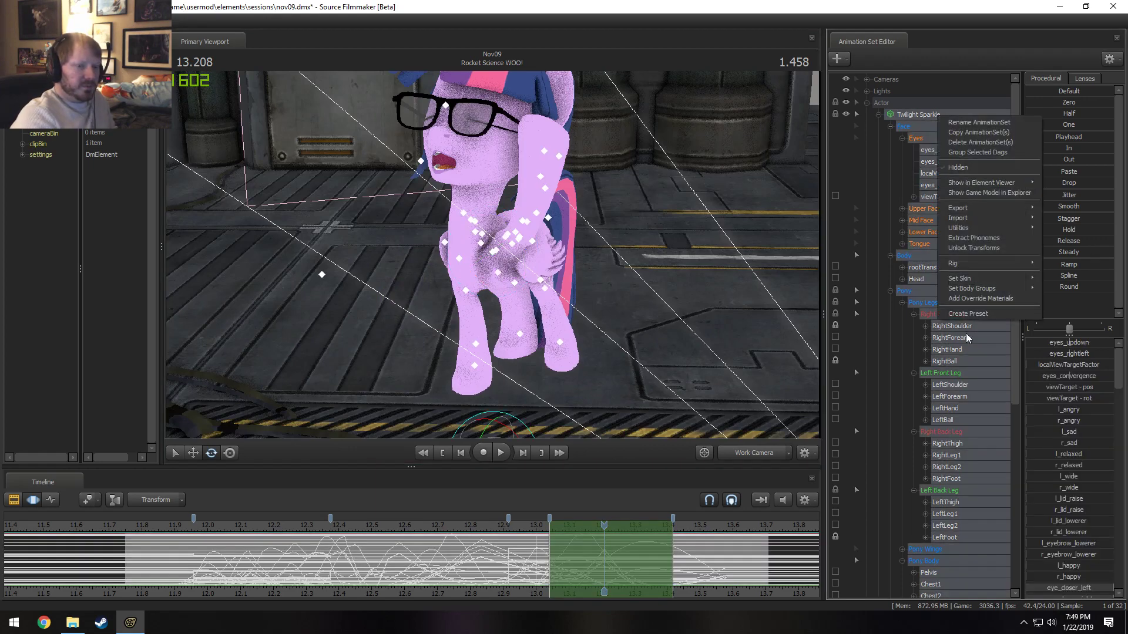
mouse_move(966, 294)
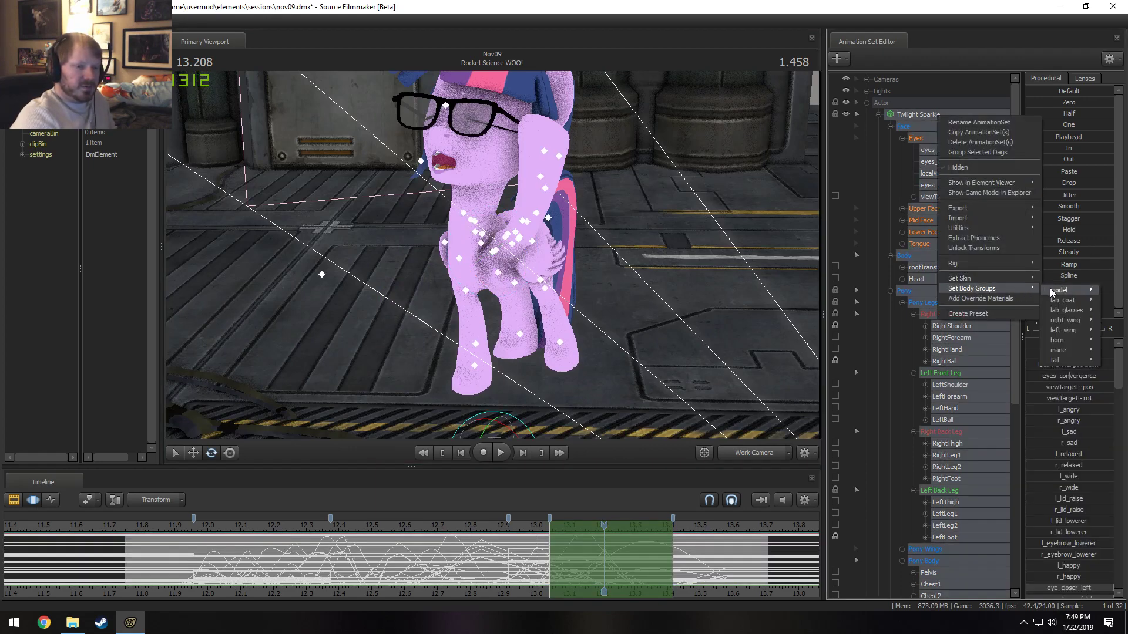
mouse_move(1056, 302)
left_click(993, 301)
left_click_drag(564, 259, 494, 258)
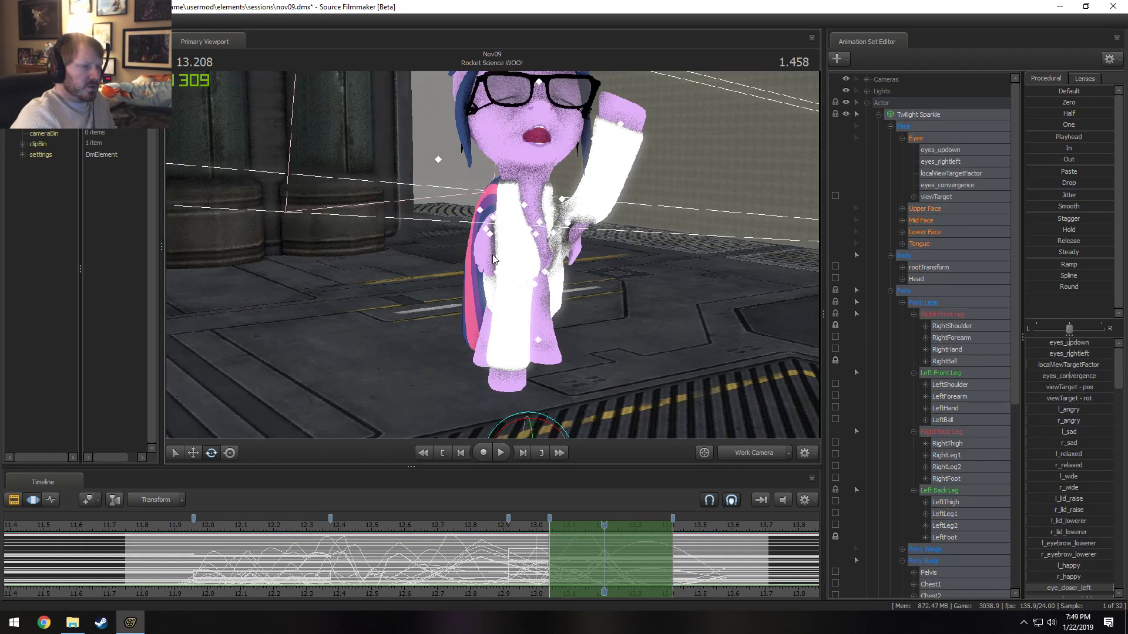
key("ctrl+z")
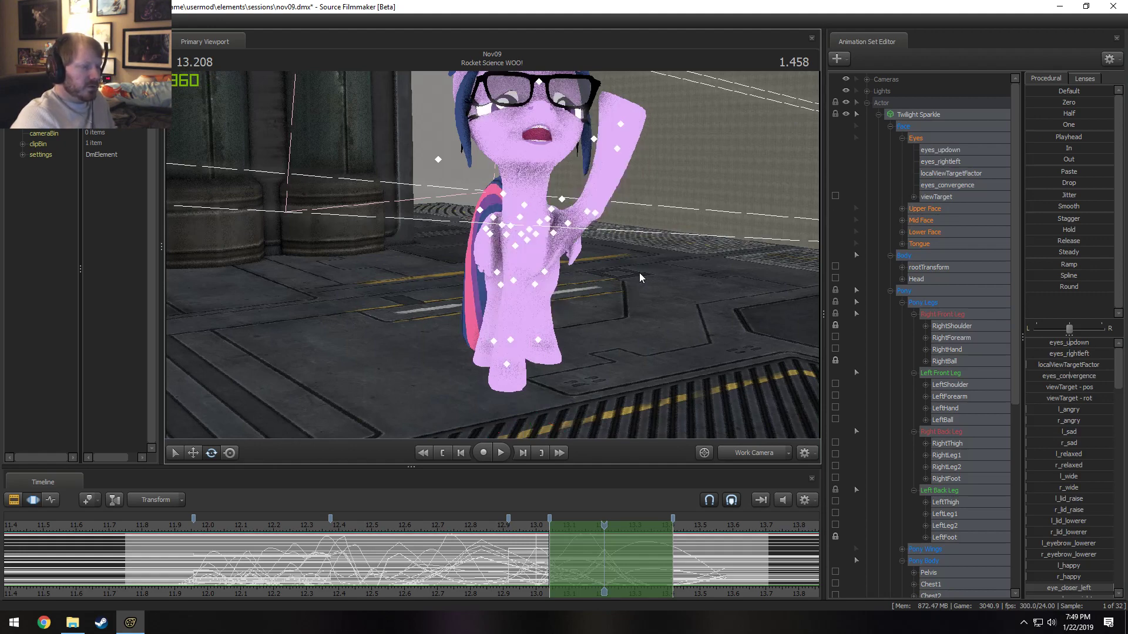
key("ctrl+y")
left_click_drag(638, 269, 486, 258)
- Adjust LeftShoulder at 13.208 to fit the raised foreleg to the lab coat, undoing unwanted moves
key("w")
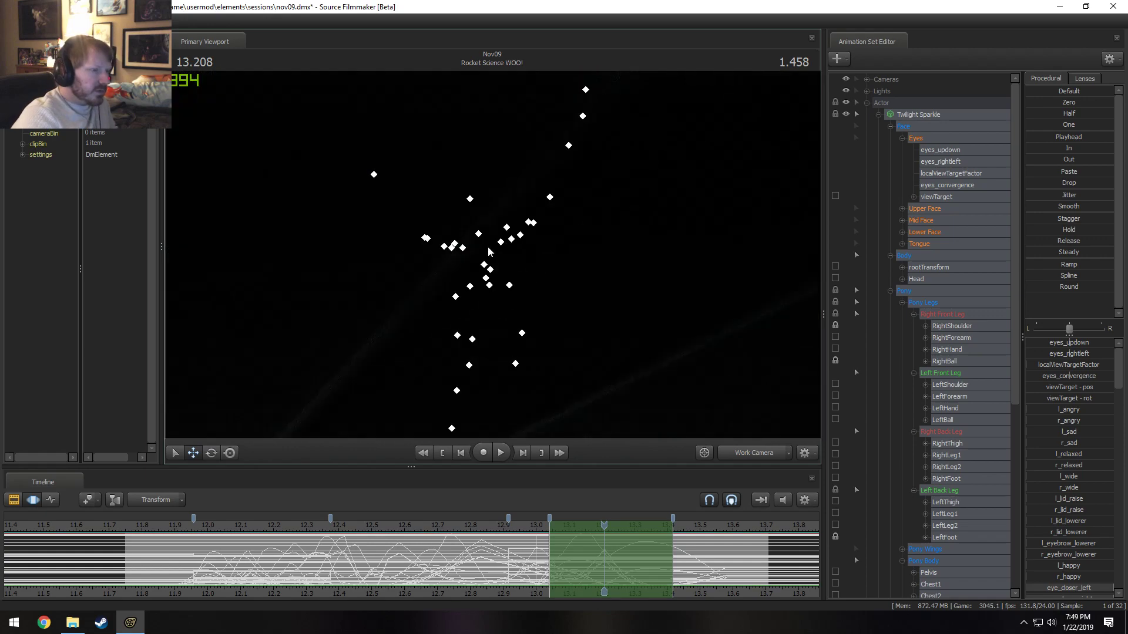
left_click_drag(555, 240, 493, 255, "alt")
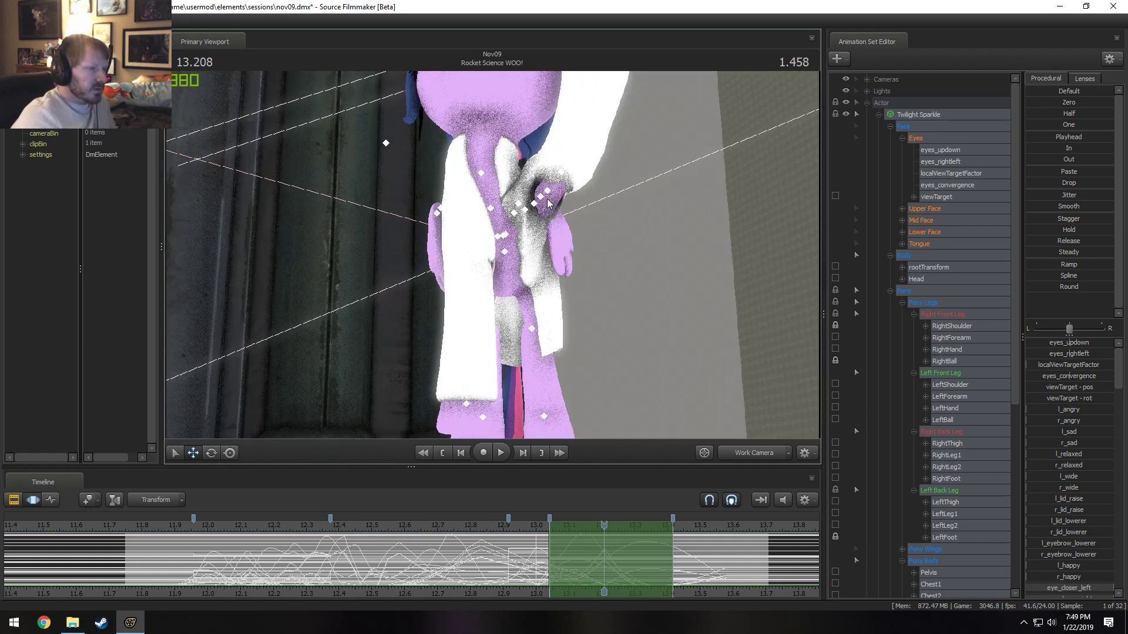
left_click(522, 208)
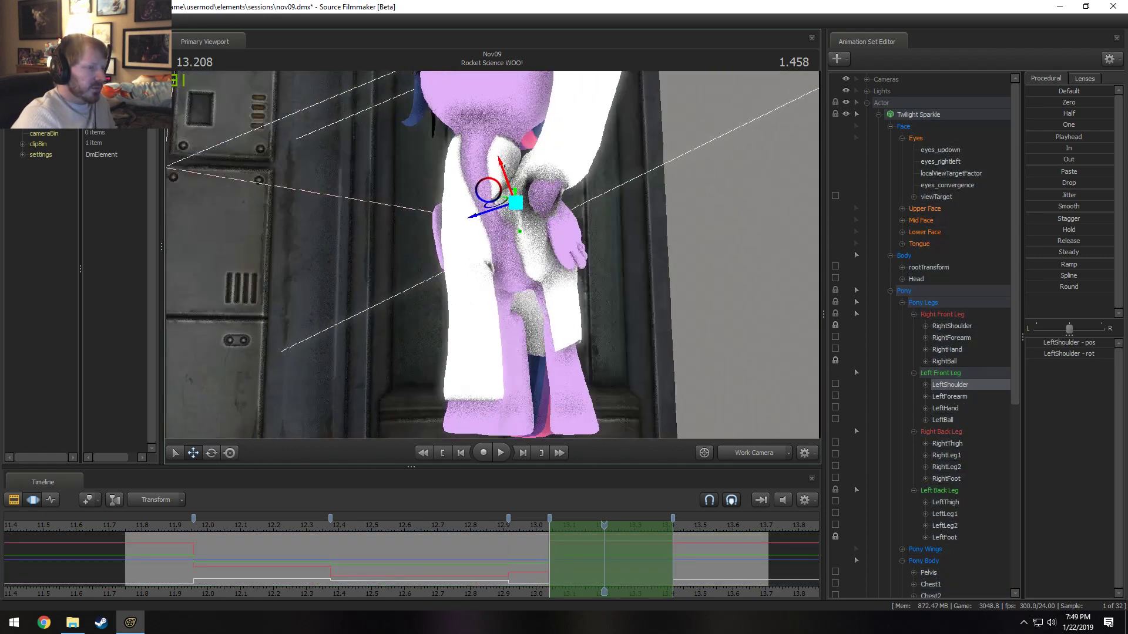
left_click_drag(522, 208, 497, 229, "alt")
left_click_drag(474, 190, 520, 259)
left_click_drag(519, 194, 499, 145)
key("ctrl+z")
key("ctrl+z")
key("ctrl+z")
left_click_drag(549, 253, 485, 220, "alt")
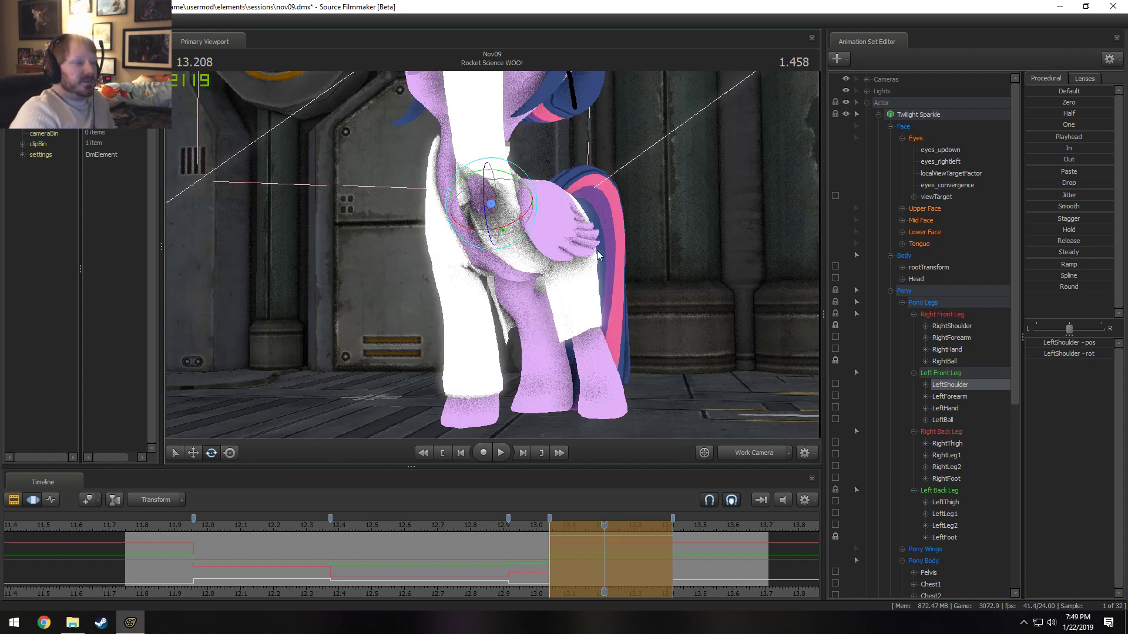
left_click_drag(597, 255, 409, 259, "alt")
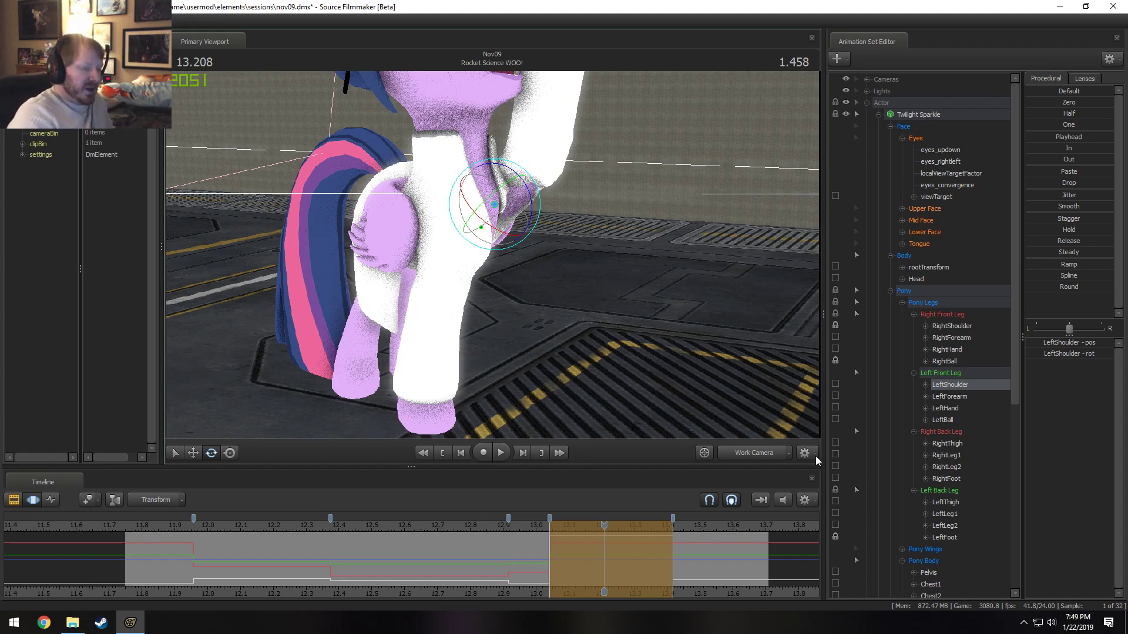
- Play back the foreleg raise through the Main Camera, starting from about 12.9
left_click(755, 453)
left_click(508, 524)
key("space")
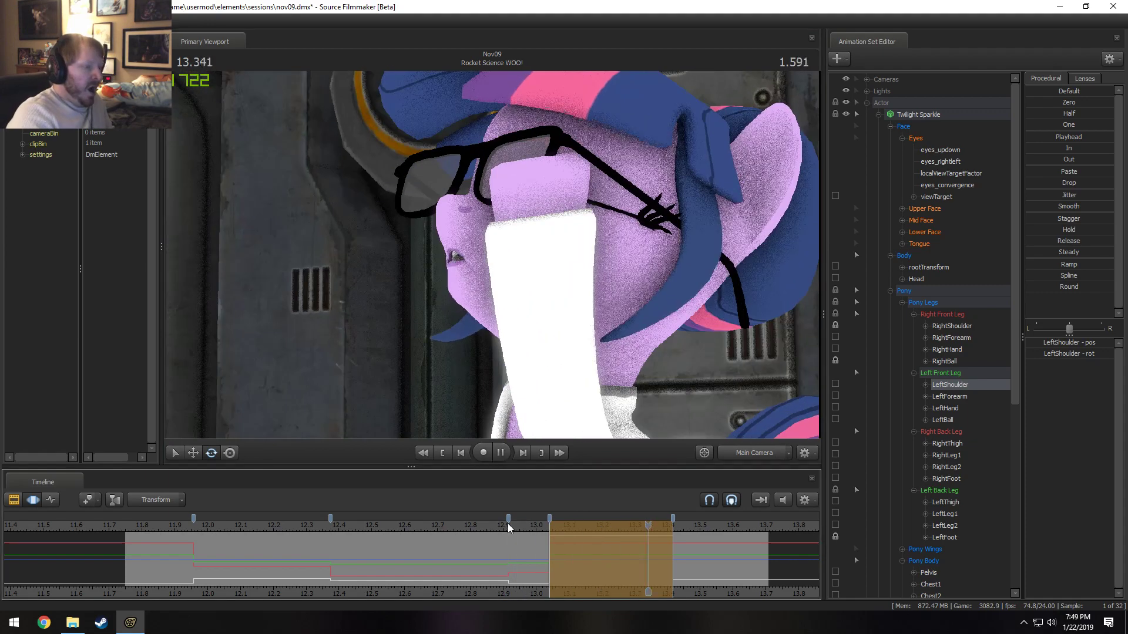
key("space")
left_click_drag(507, 525, 519, 528)
key("space")
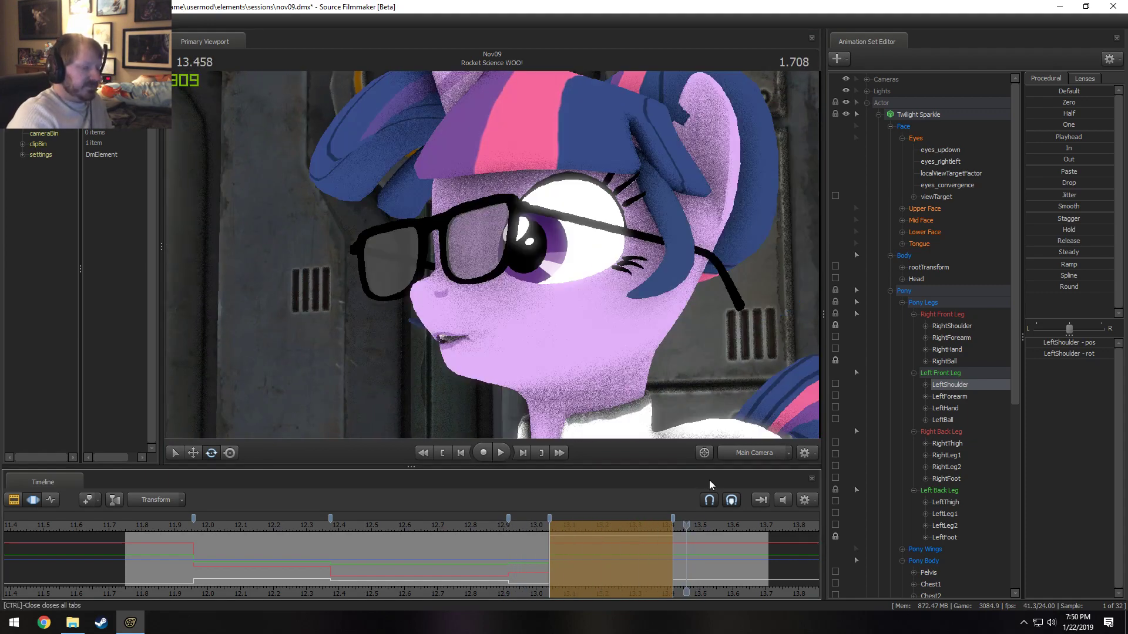
- Rotate LeftShoulder at 13.166 in the Work Camera to swing the raised foreleg back beside the head, and select LeftBall
left_click(744, 456)
left_click(738, 452)
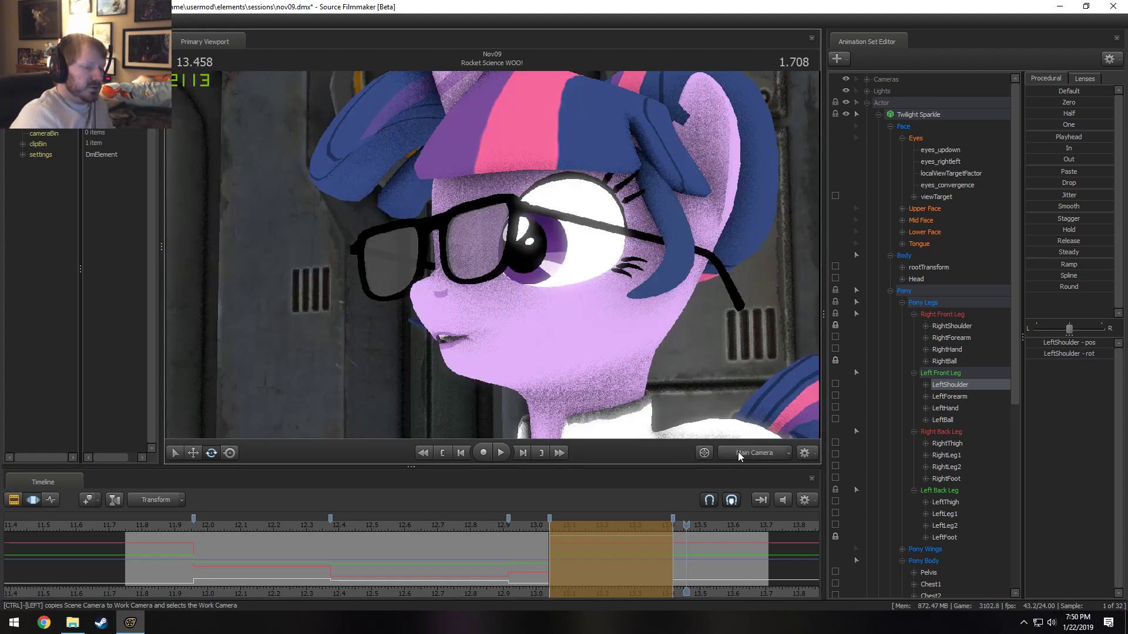
left_click(736, 453)
left_click_drag(686, 383, 490, 261, "alt")
left_click(590, 527)
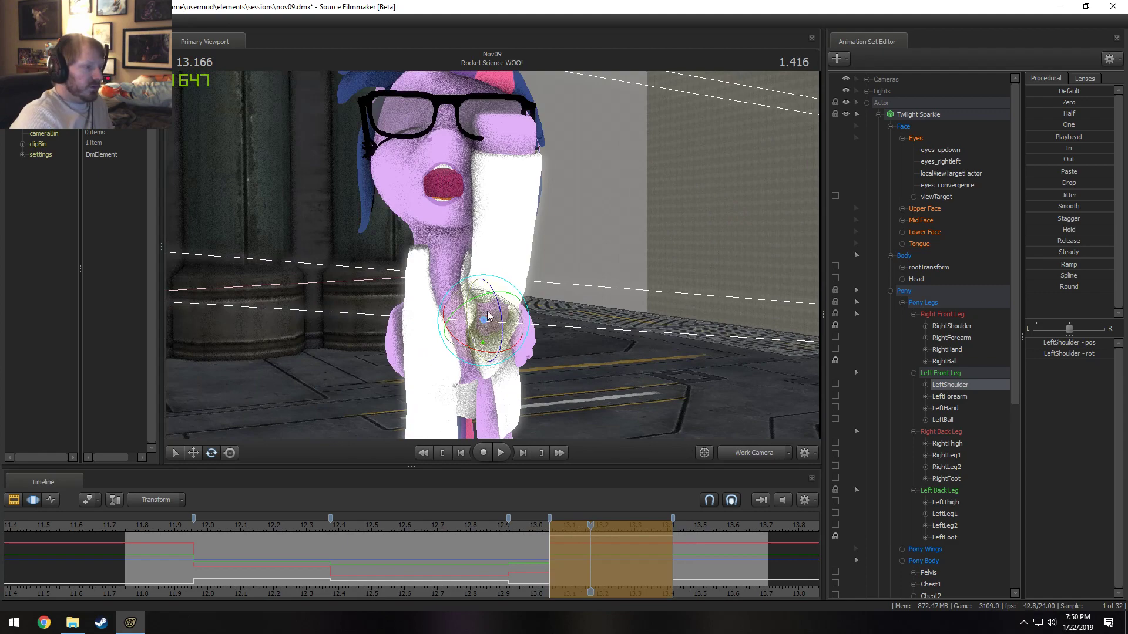
mouse_move(487, 308)
left_mouse_down()
mouse_move(506, 312)
mouse_move(493, 258)
mouse_move(465, 302)
left_mouse_up()
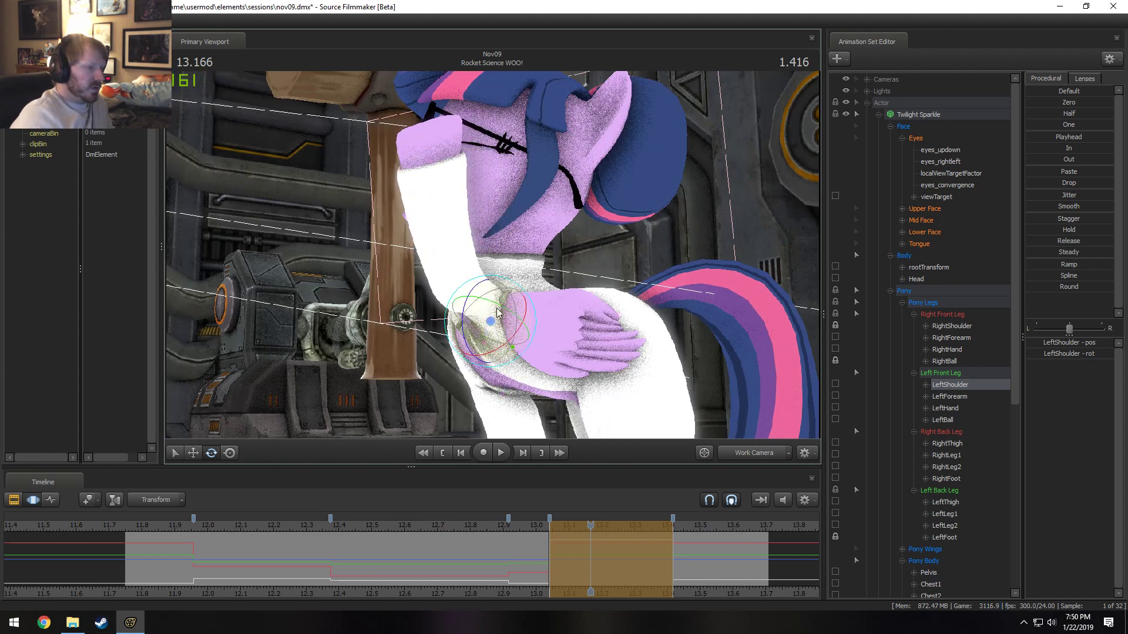
mouse_move(510, 281)
left_mouse_down()
mouse_move(524, 288)
mouse_move(507, 298)
left_mouse_up()
key("w")
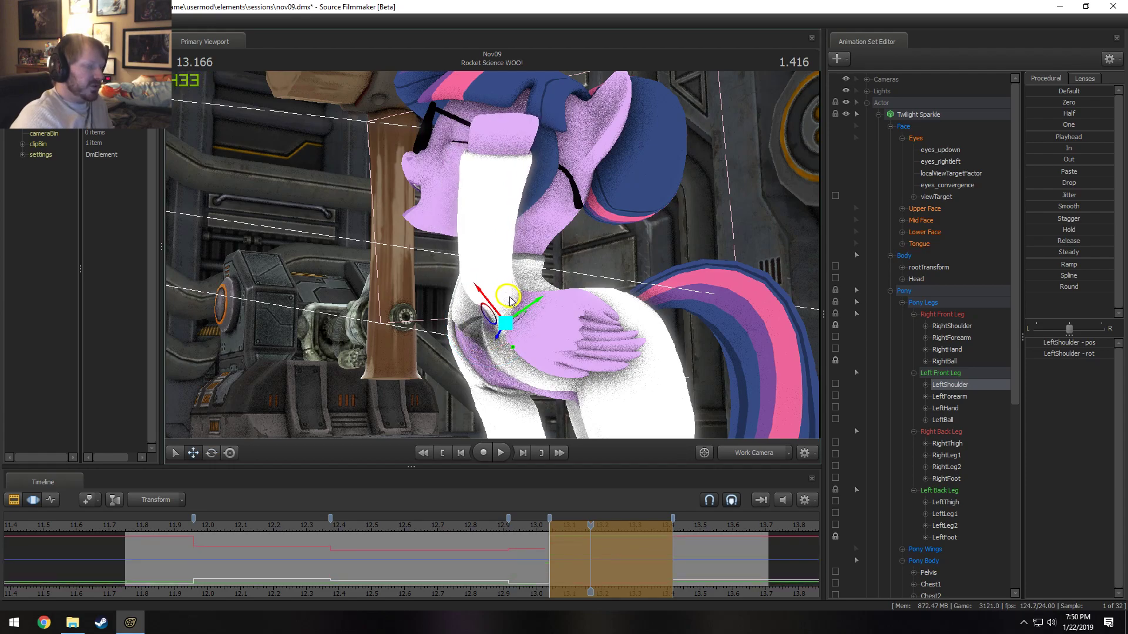
left_click_drag(570, 321, 634, 322, "alt")
mouse_move(492, 255)
left_mouse_down("alt")
mouse_move(558, 255)
mouse_move(452, 264)
mouse_move(492, 255)
left_mouse_up("alt")
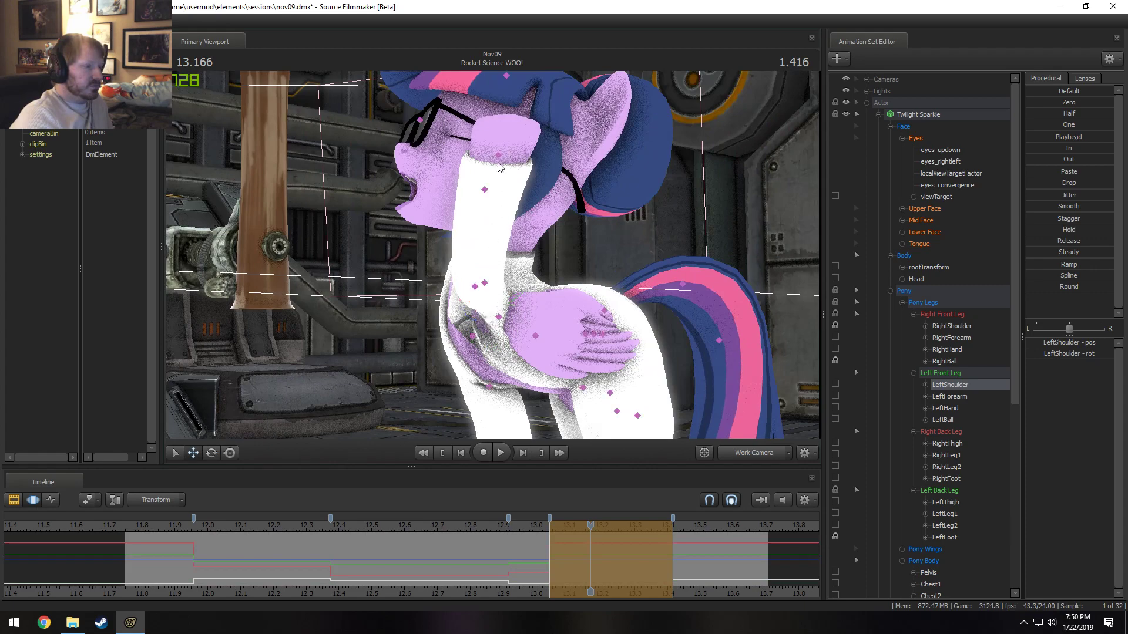
left_click(503, 134)
left_click_drag(492, 122, 492, 255)
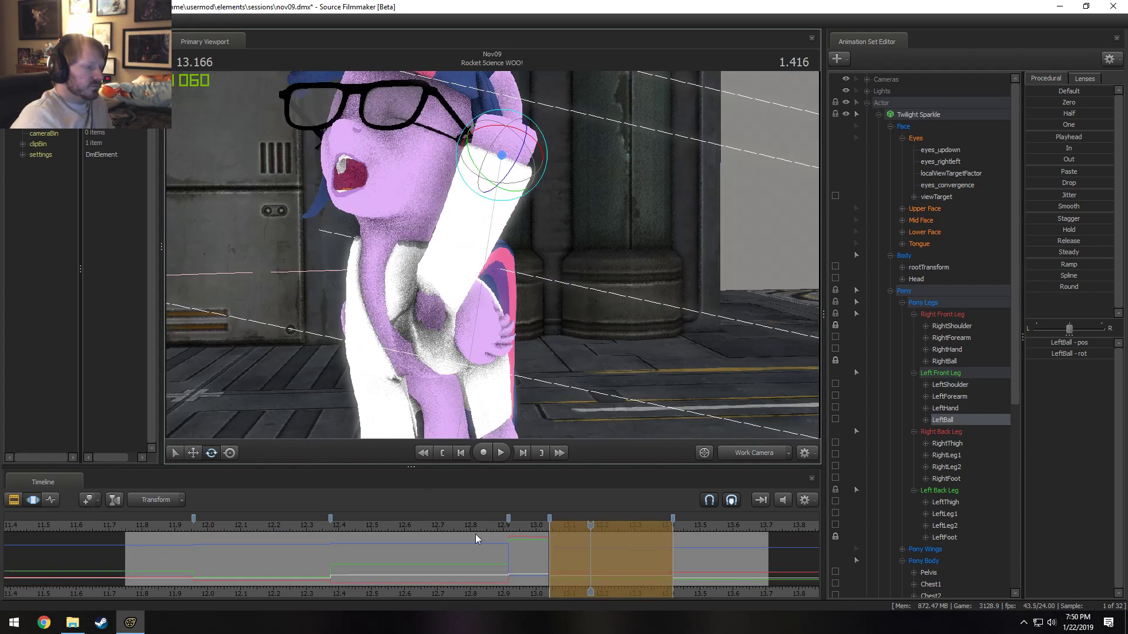
- Replay the foreleg raise from about 12.9, first in the Work Camera and then through the Main Camera
left_click(521, 528)
key("space")
key("space")
key("ctrl+z")
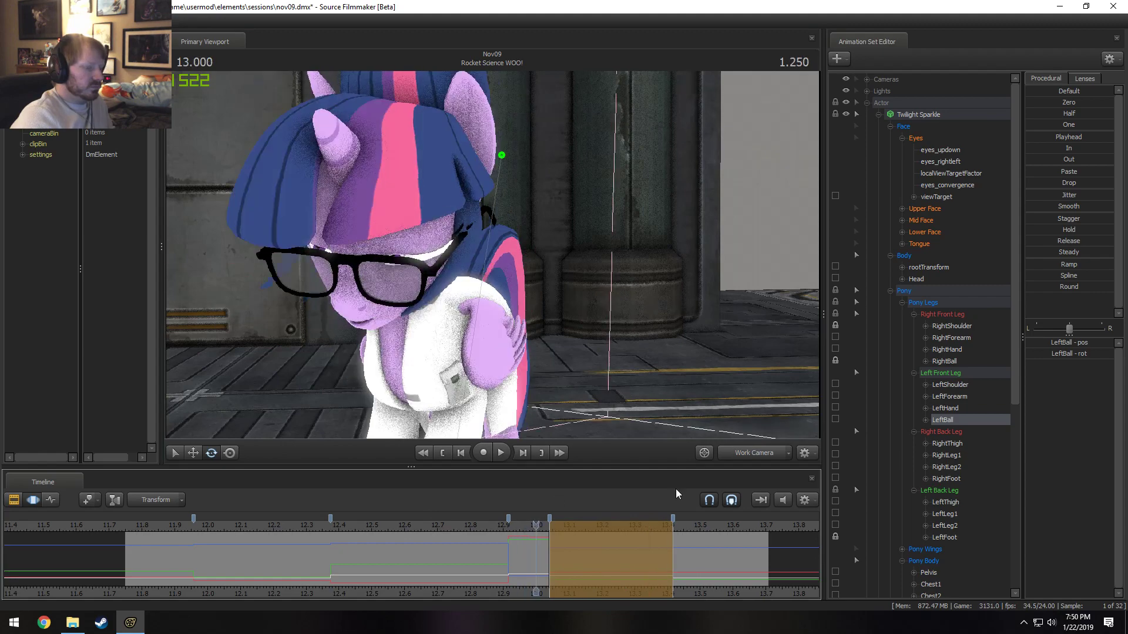
left_click(755, 453)
key("space")
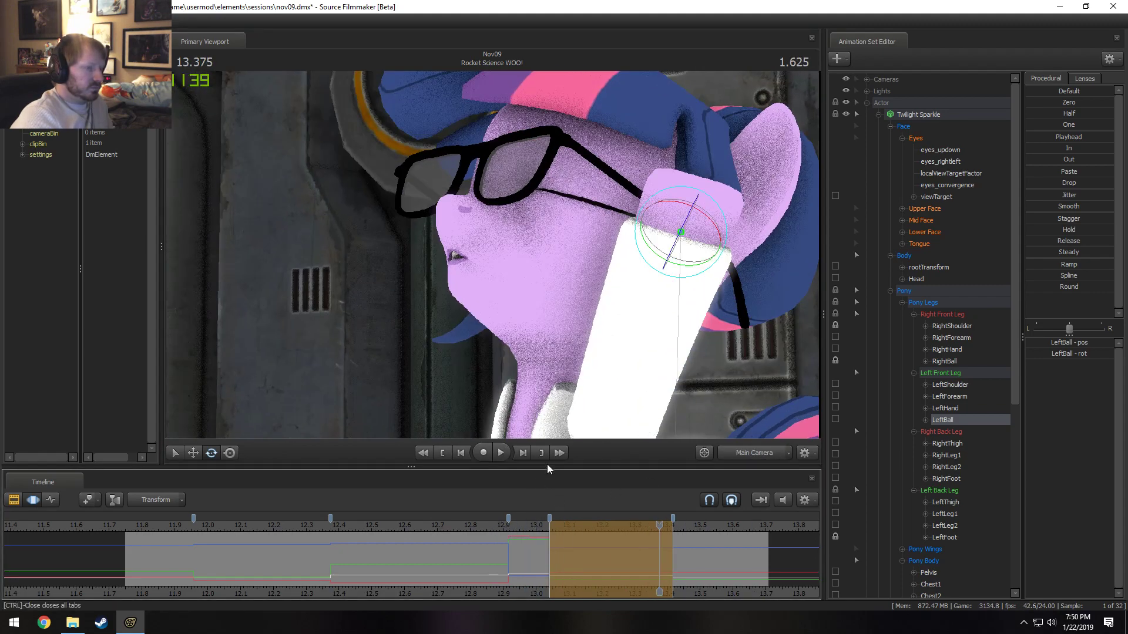
key("space")
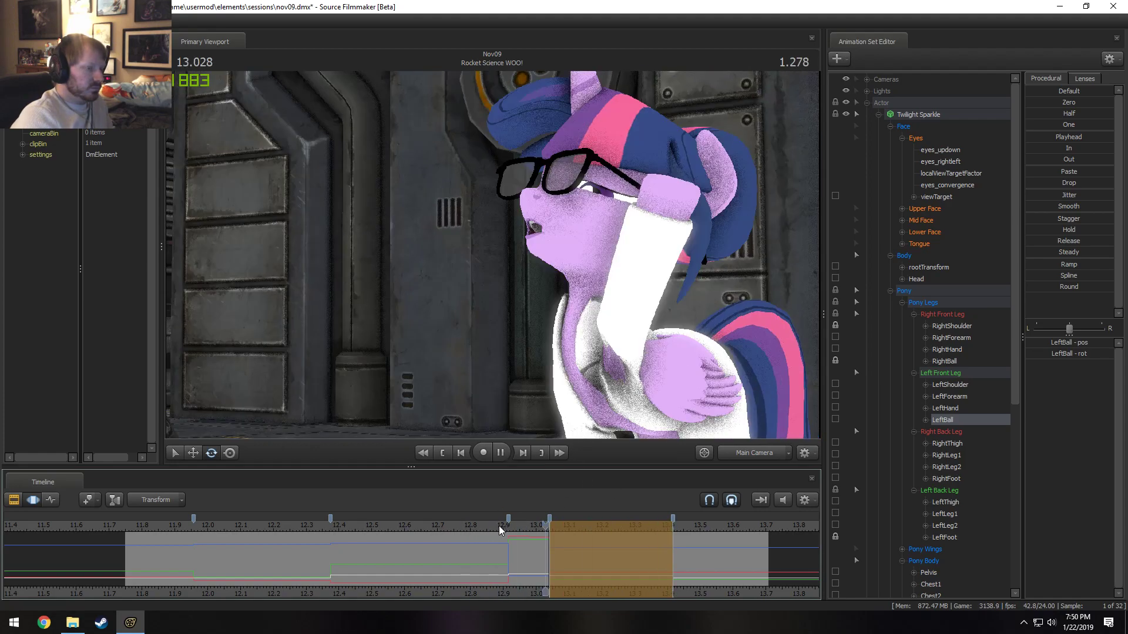
left_click(499, 526)
key("space")
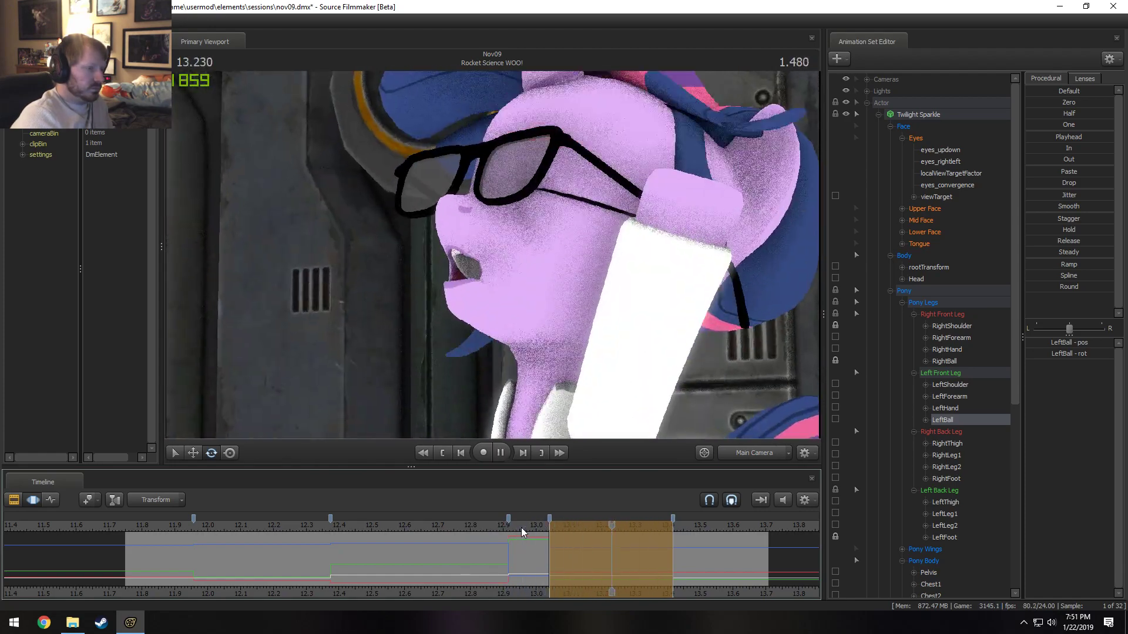
key("space")
- Apply the Out preset to Twilight Sparkle's body controls from 13.375 to about 13.4, and move the end marker to 13.375
left_click(642, 561)
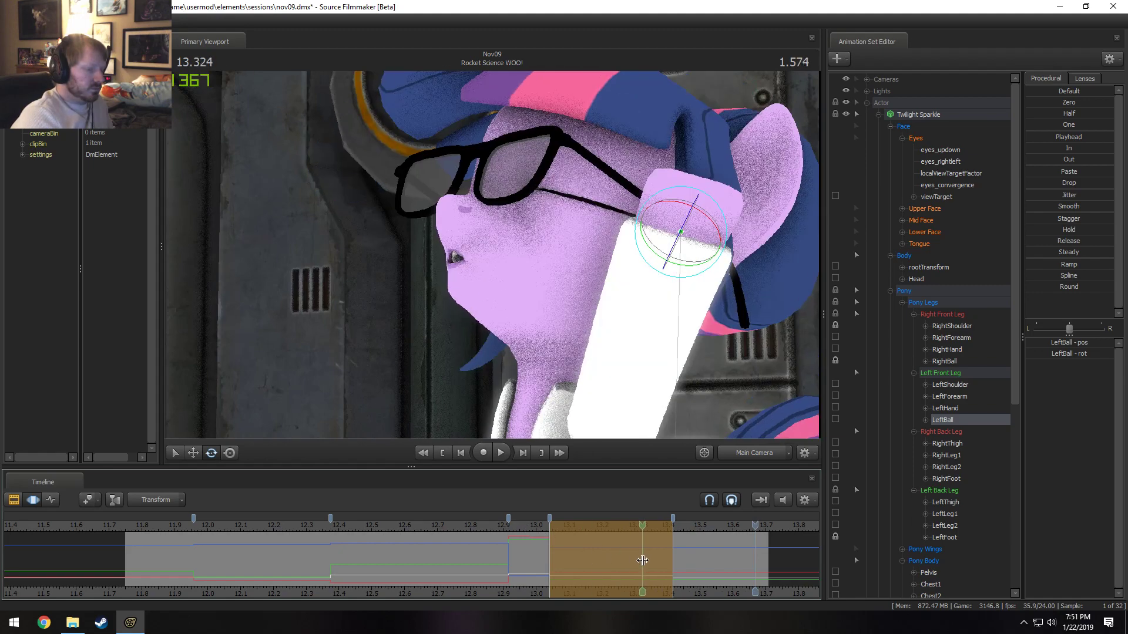
left_click(656, 560)
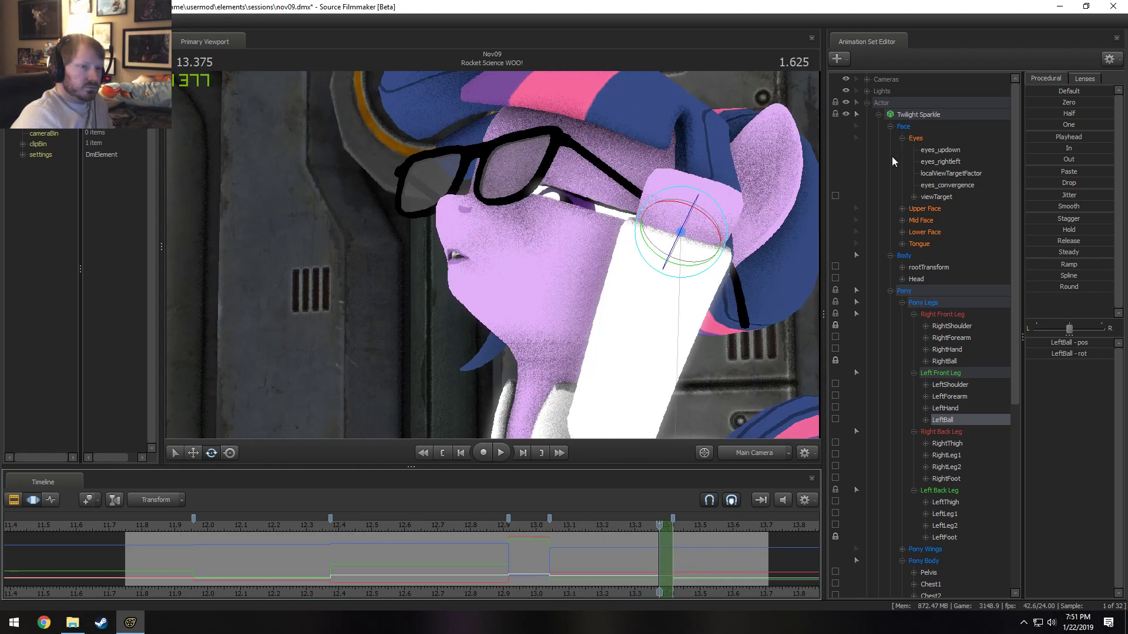
left_click(928, 114)
left_click(1058, 158)
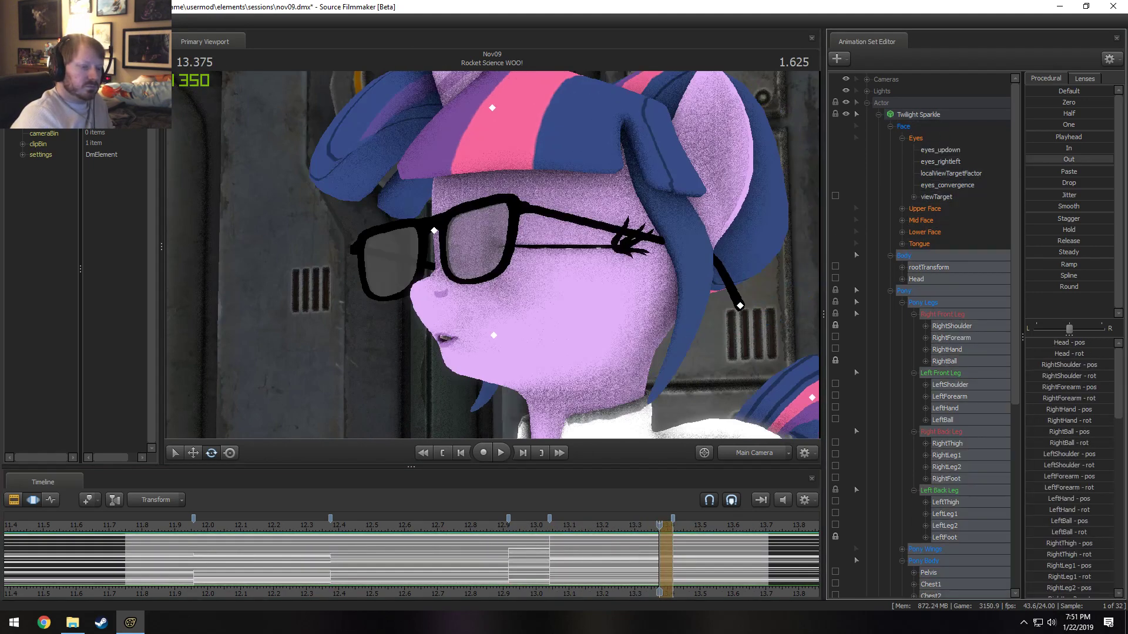
left_click_drag(673, 520, 660, 521)
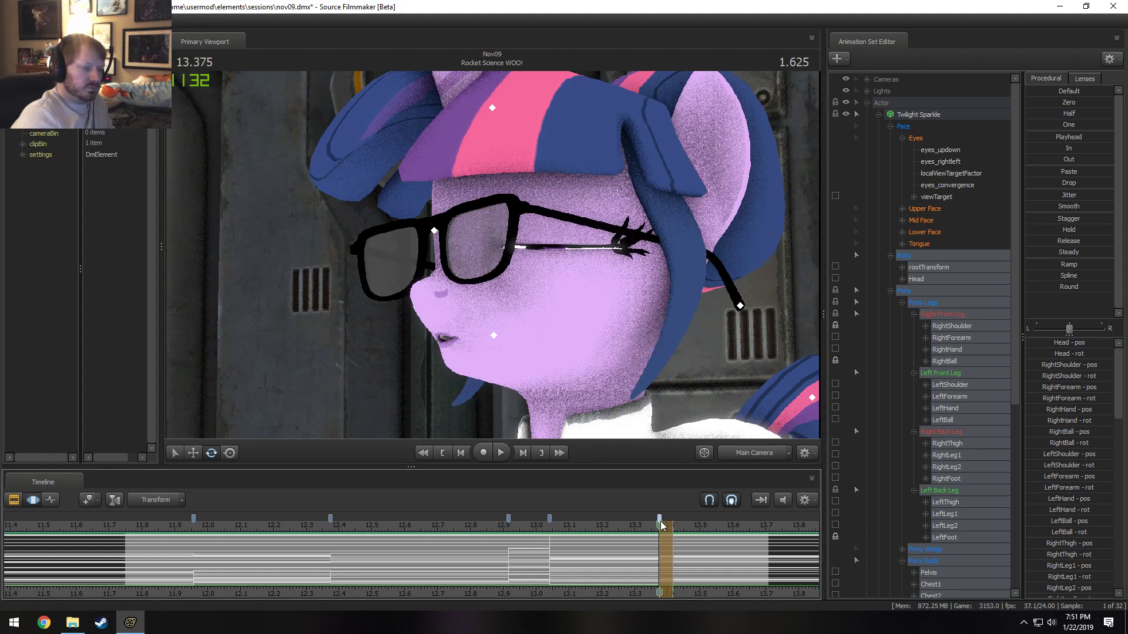
- Play the shot repeatedly through the Main Camera to review the timing of the raised pose and its return
left_click(472, 527)
key("space")
key("space")
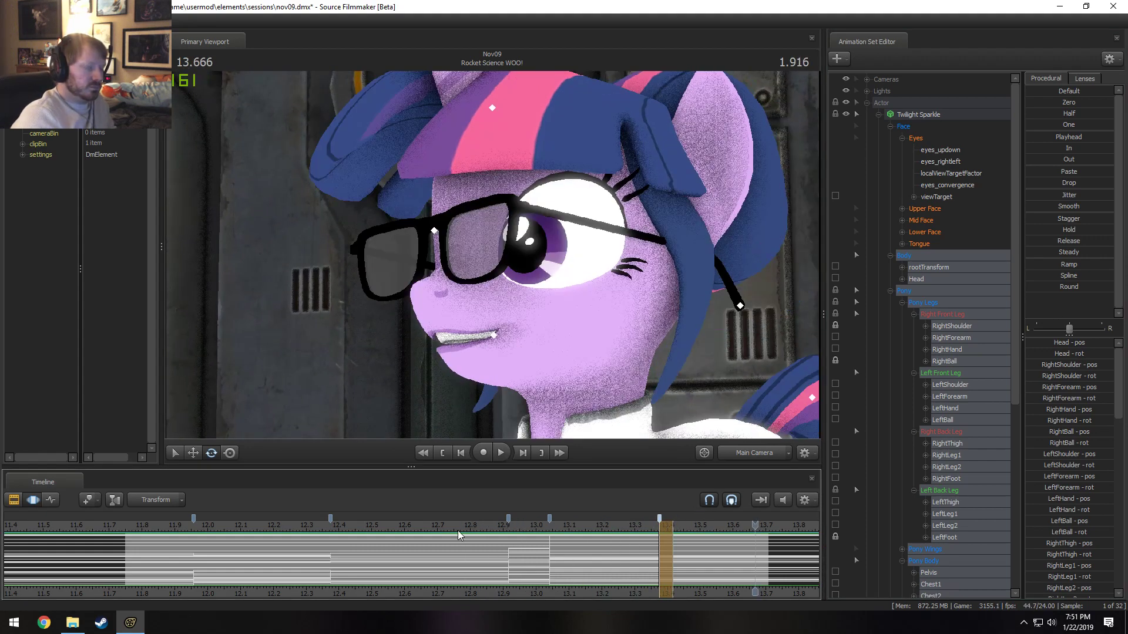
left_click(467, 530)
key("F2")
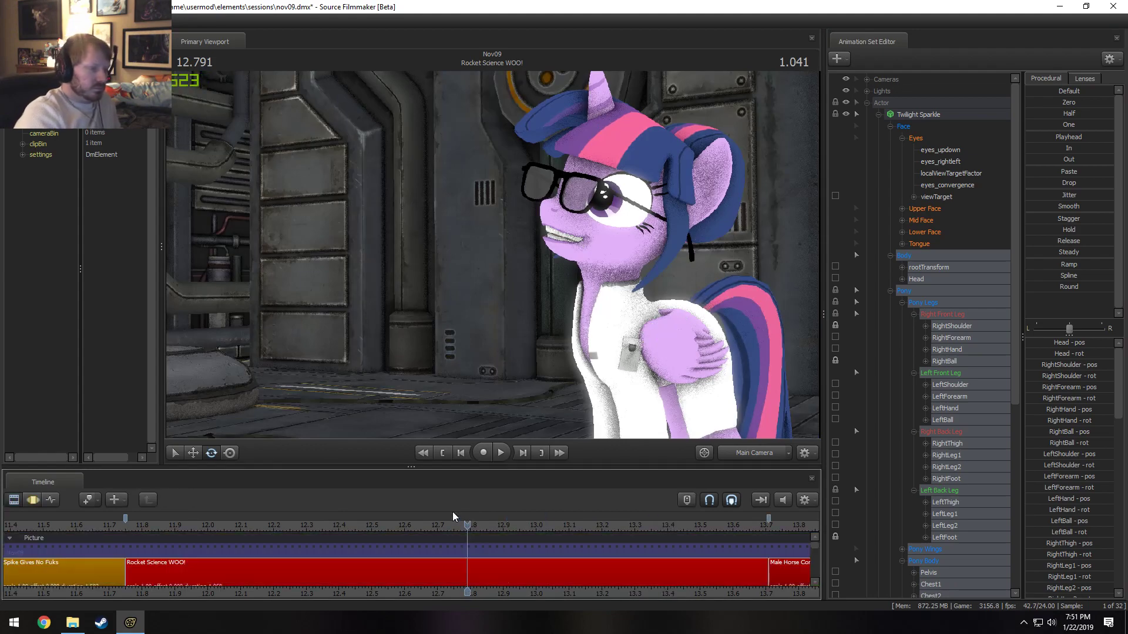
key("space")
key("space")
key("F3")
left_click_drag(54, 528, 210, 528)
key("space")
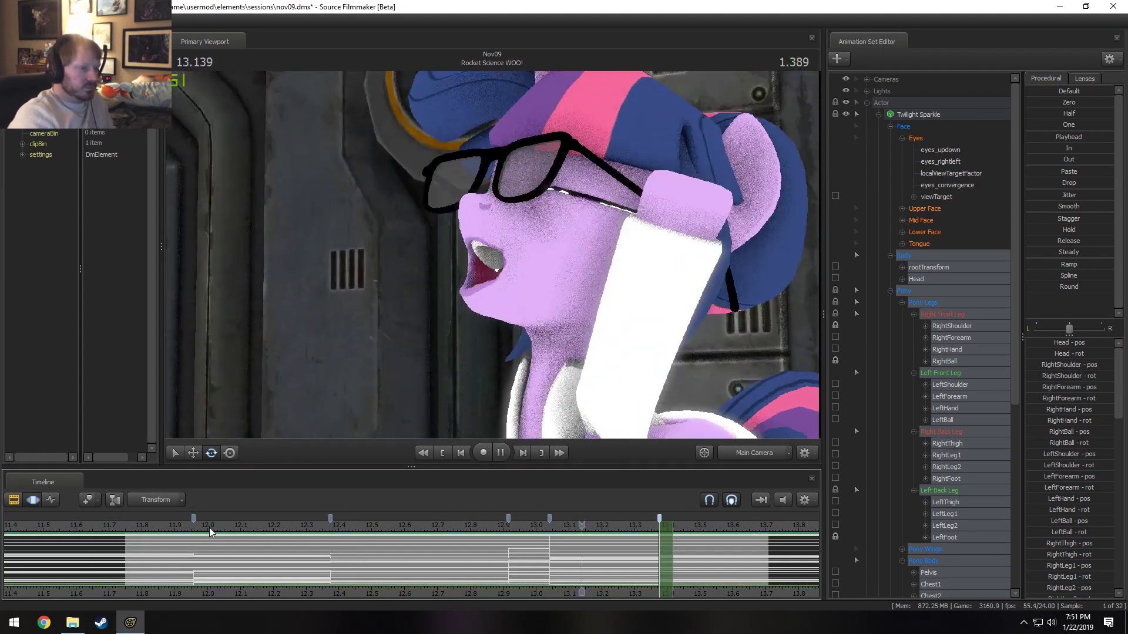
left_click(174, 527)
key("space")
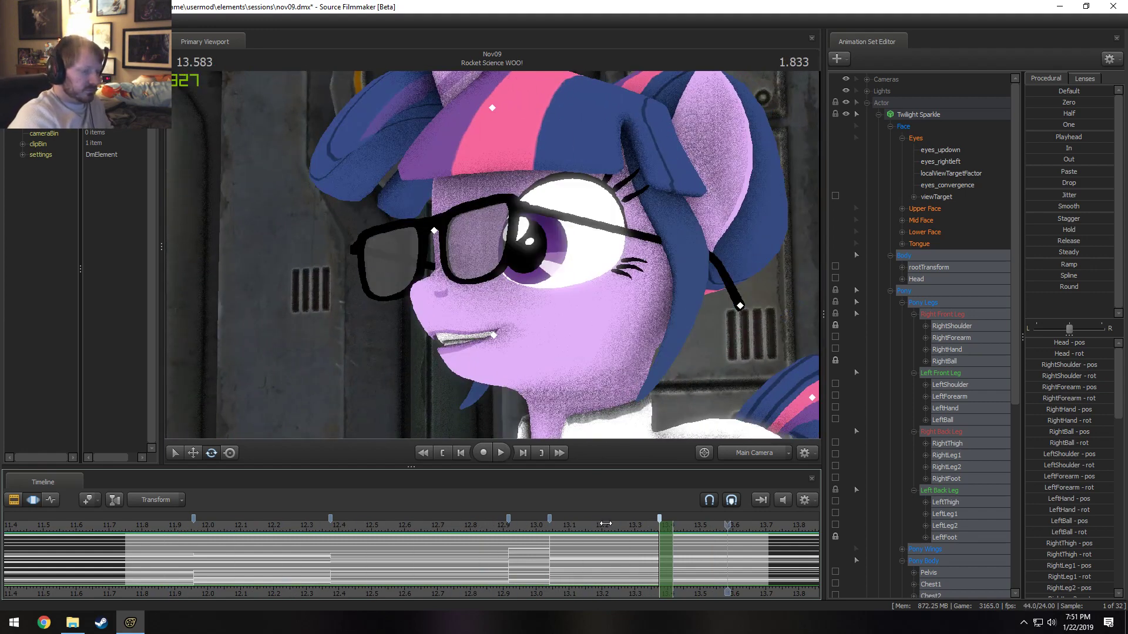
- Extend the time selection from 13.375 past the shot's end and check the returned pose at 13.625 in the Work Camera
left_click(677, 548)
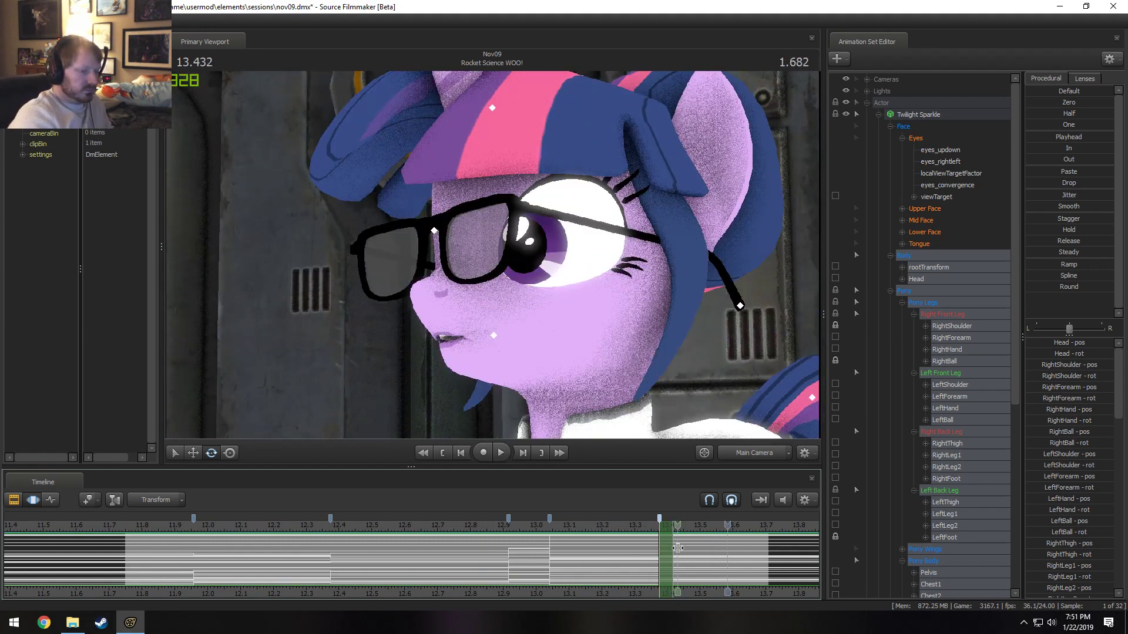
left_click(673, 549)
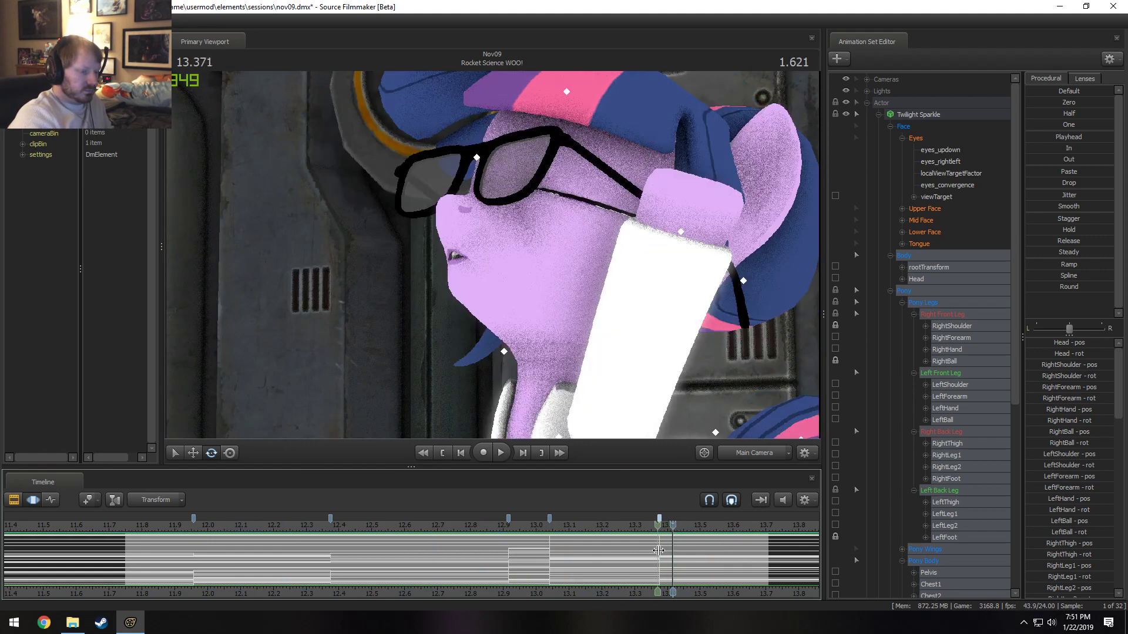
left_click_drag(659, 550, 820, 561, "shift")
left_click_drag(664, 526, 713, 530)
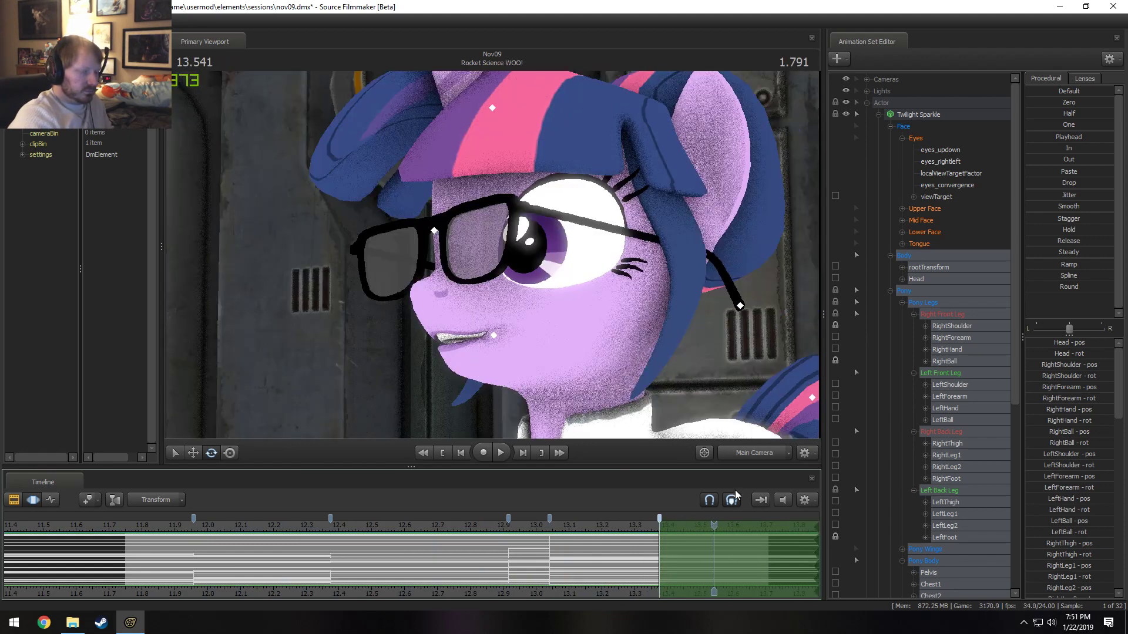
left_click(733, 498)
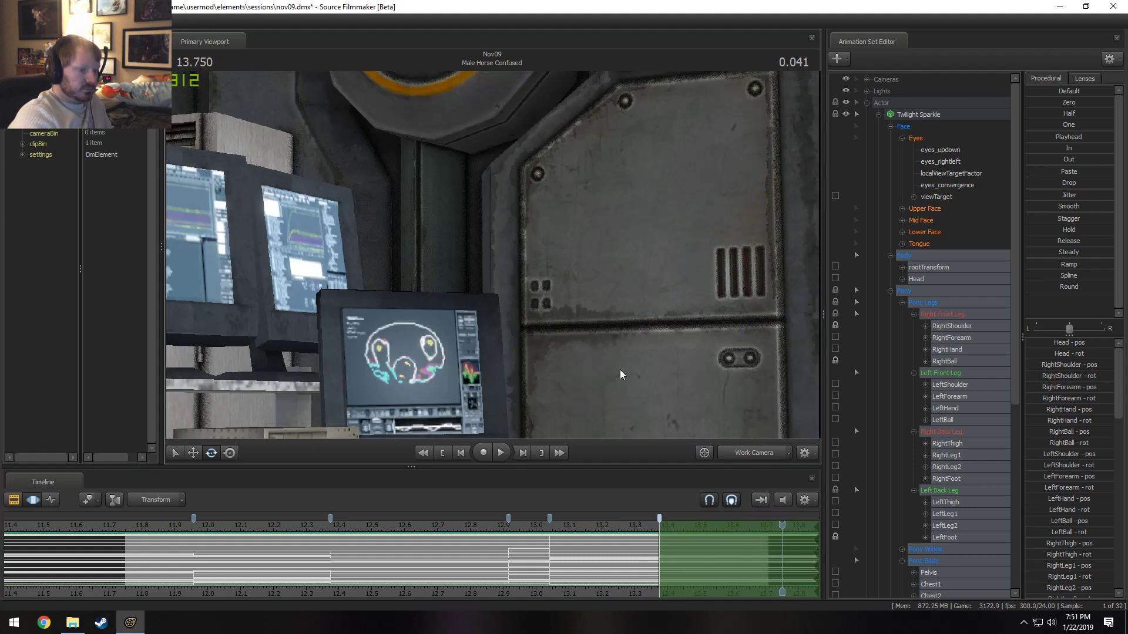
left_click_drag(639, 527, 743, 528)
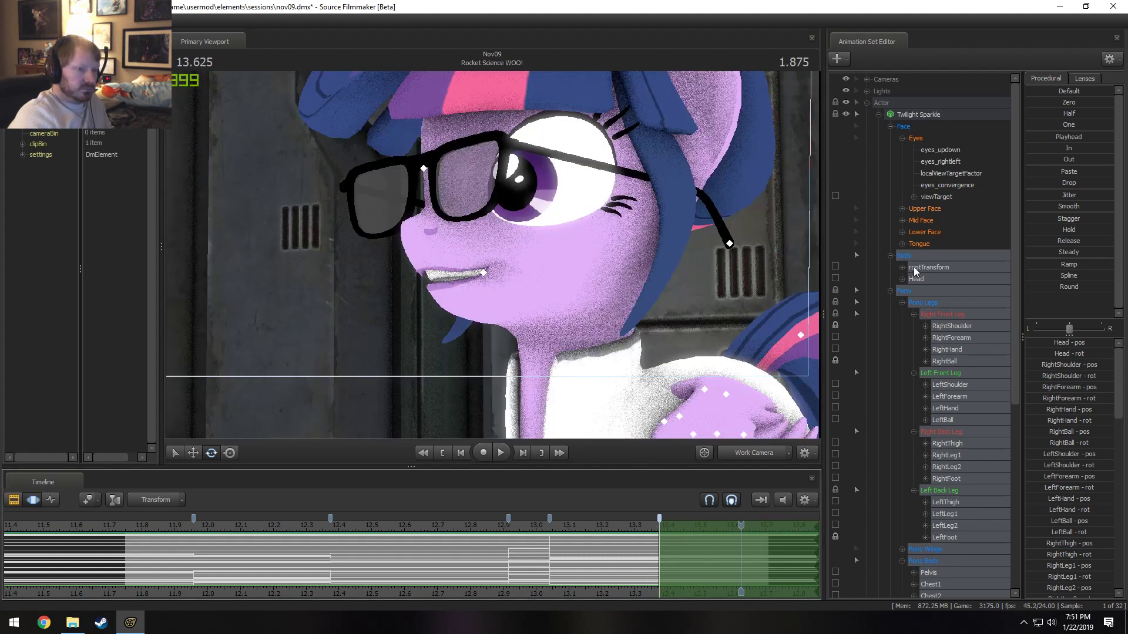
- Select all of Twilight Sparkle's controls and examine their motion curves around 13.375
right_click(919, 116)
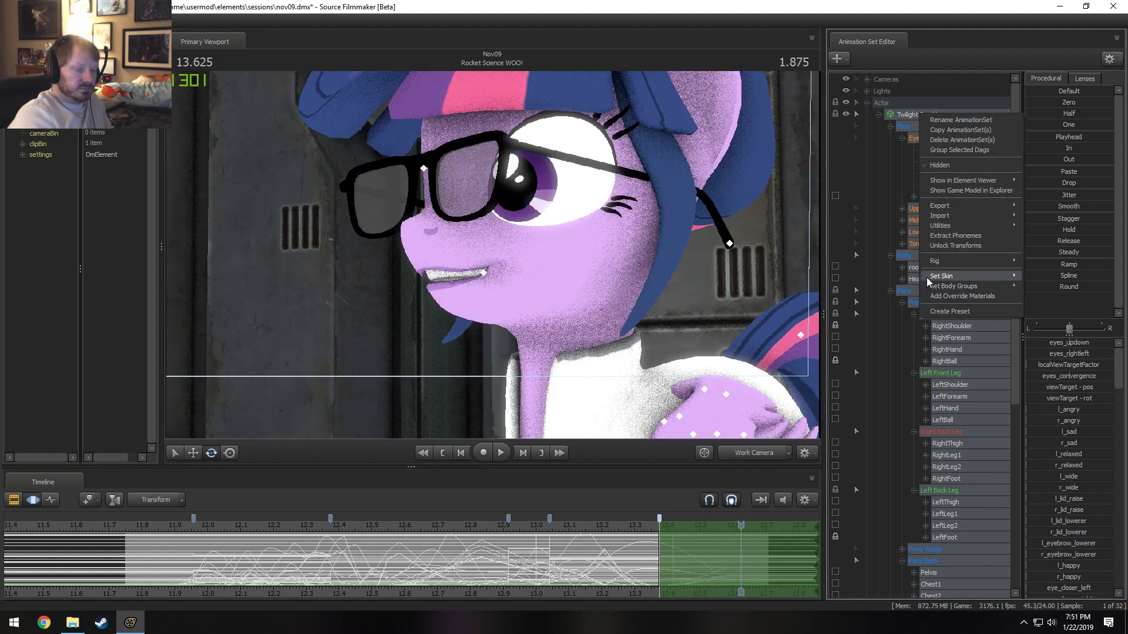
scroll(986, 563, "down", 6)
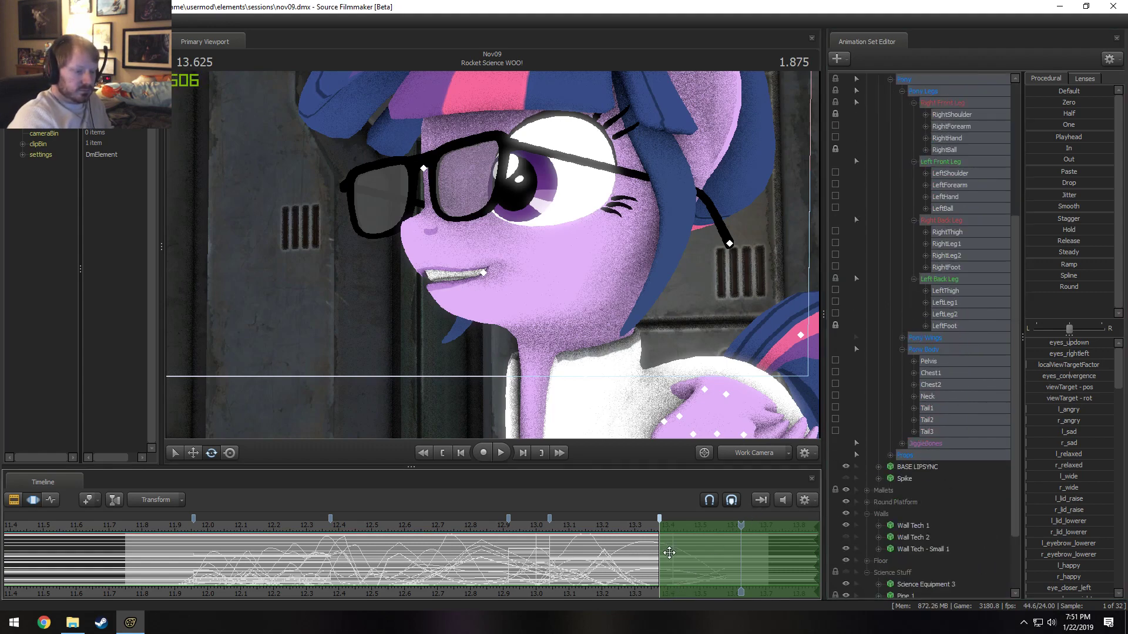
left_click_drag(670, 553, 657, 551)
scroll(956, 144, "up", 6)
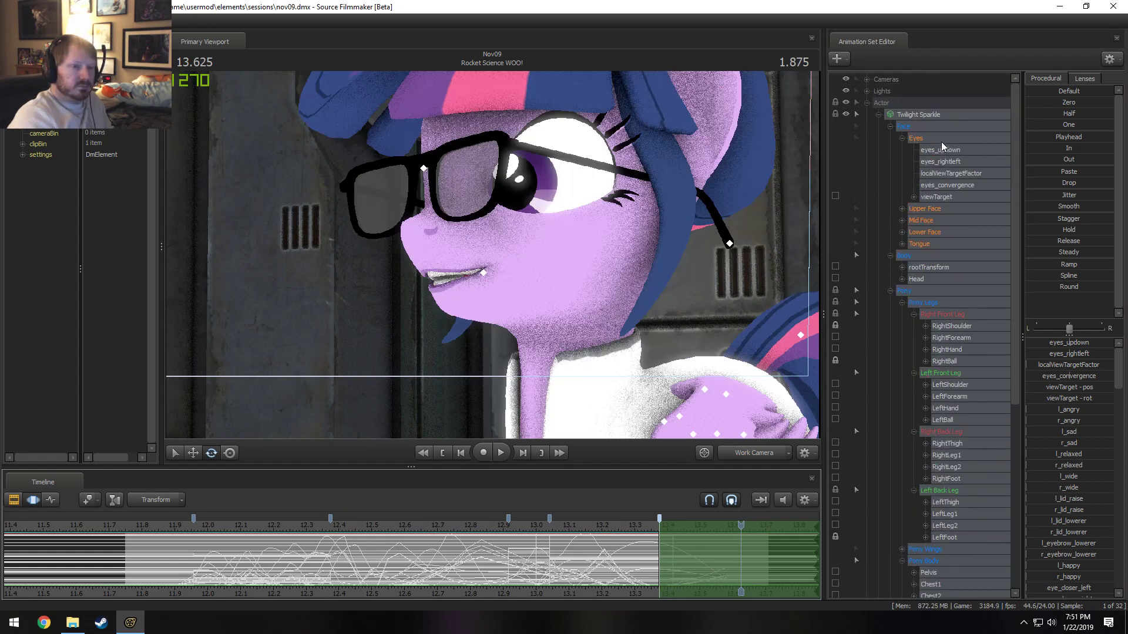
- Apply the Out preset to Twilight Sparkle's Eyes controls from 13.375 to about 13.4
left_click(941, 142)
left_click(662, 556)
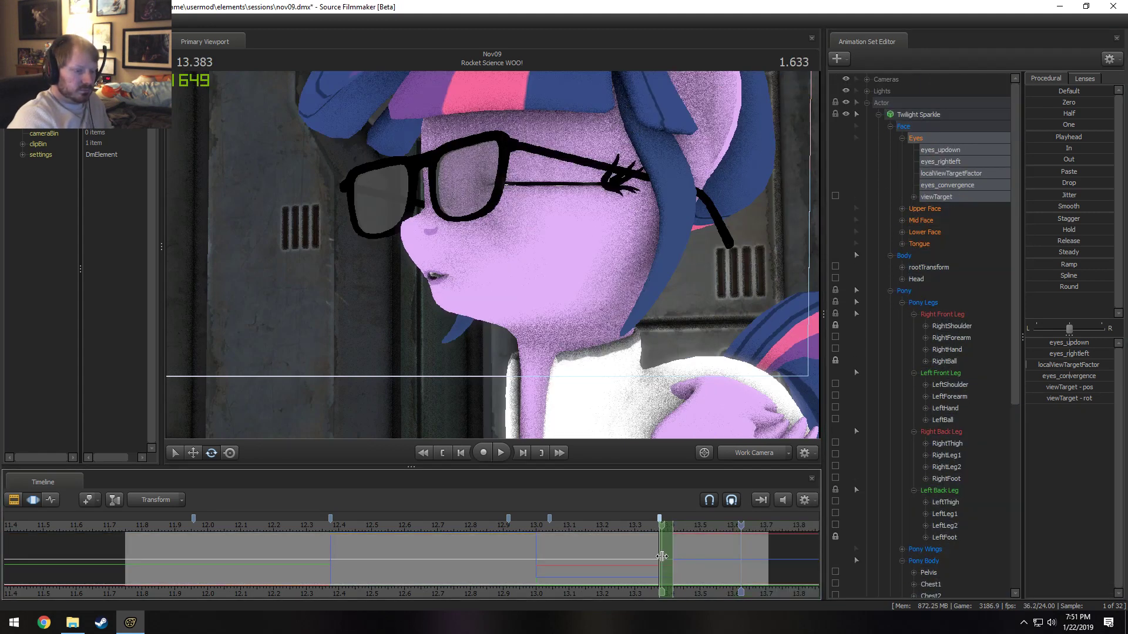
left_click_drag(1060, 159, 1113, 159)
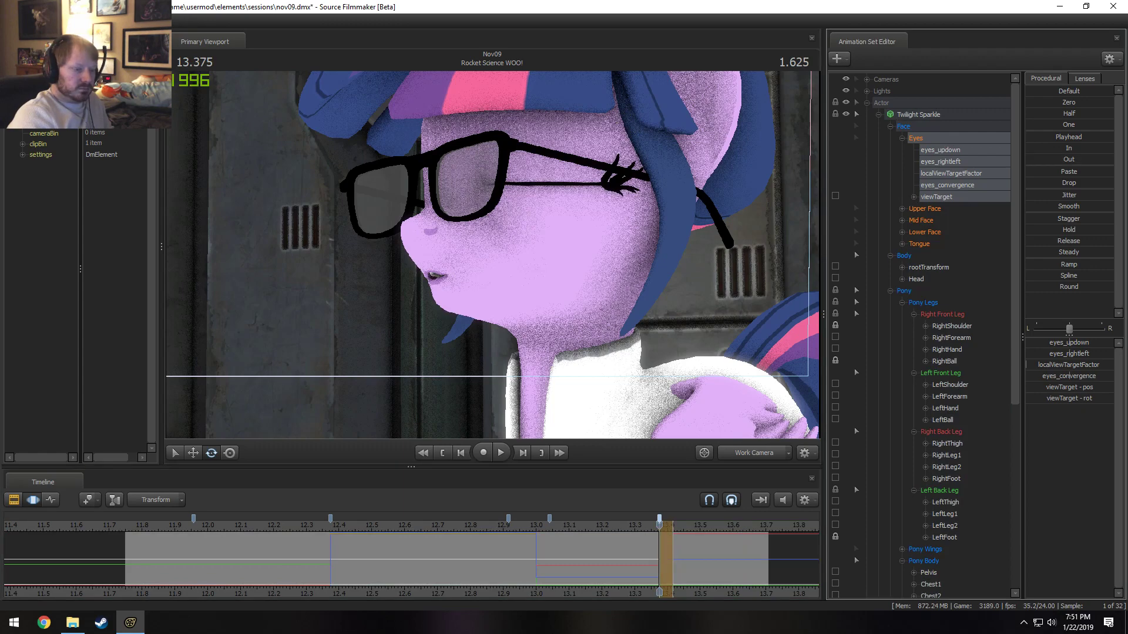
key("F2")
key("F3")
left_click_drag(646, 539, 680, 556)
- Apply the Out preset to Twilight Sparkle's Upper Face controls at 13.375 so the eyes open there
left_click(935, 209)
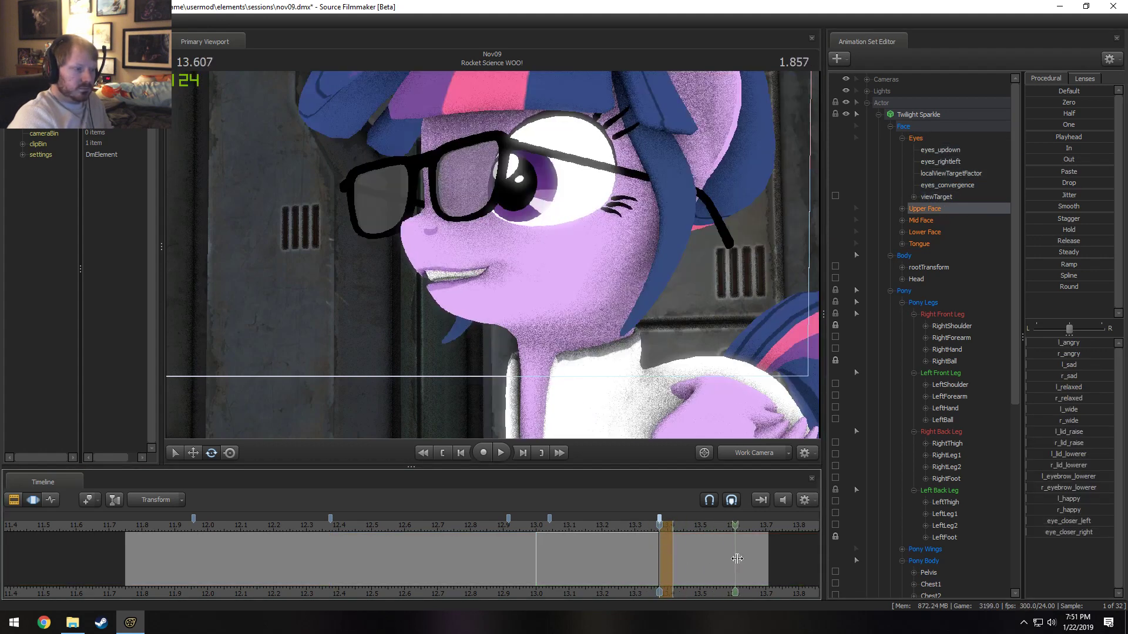
key("F2")
key("F3")
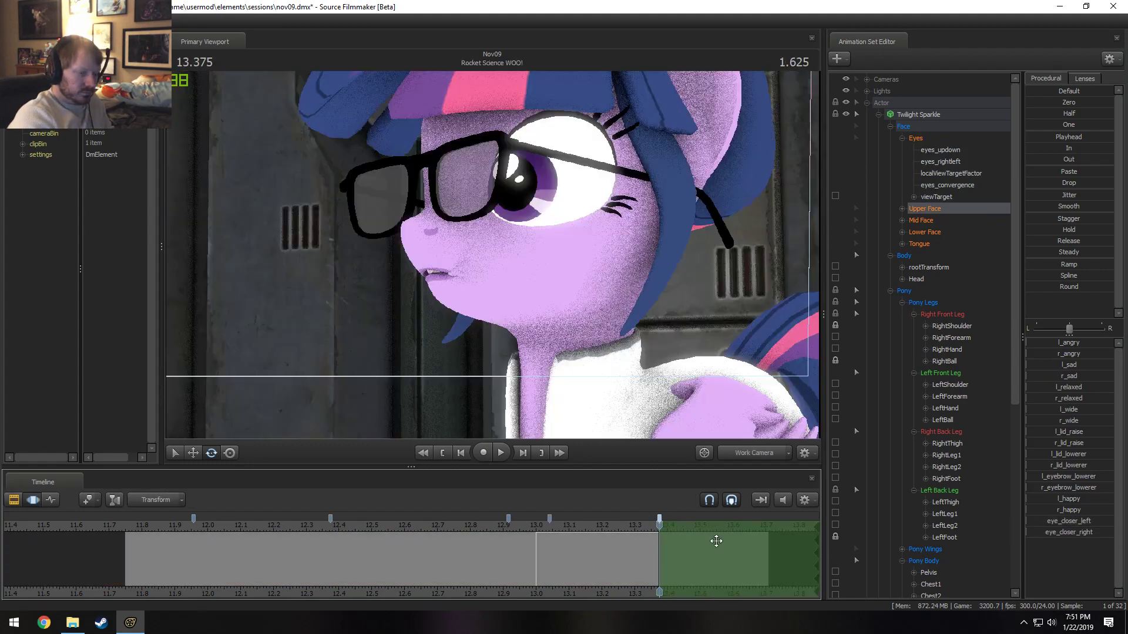
- Apply the In preset to Twilight Sparkle's Upper Face and Eyes controls from 13.0 to about 13.04
left_click(505, 526)
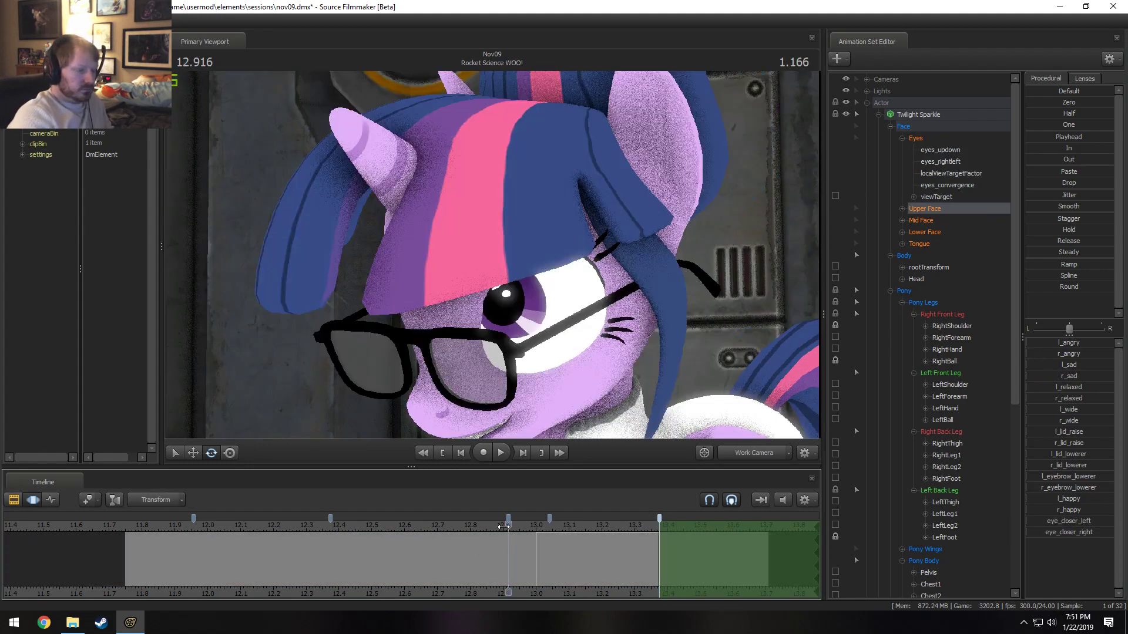
left_click(538, 554)
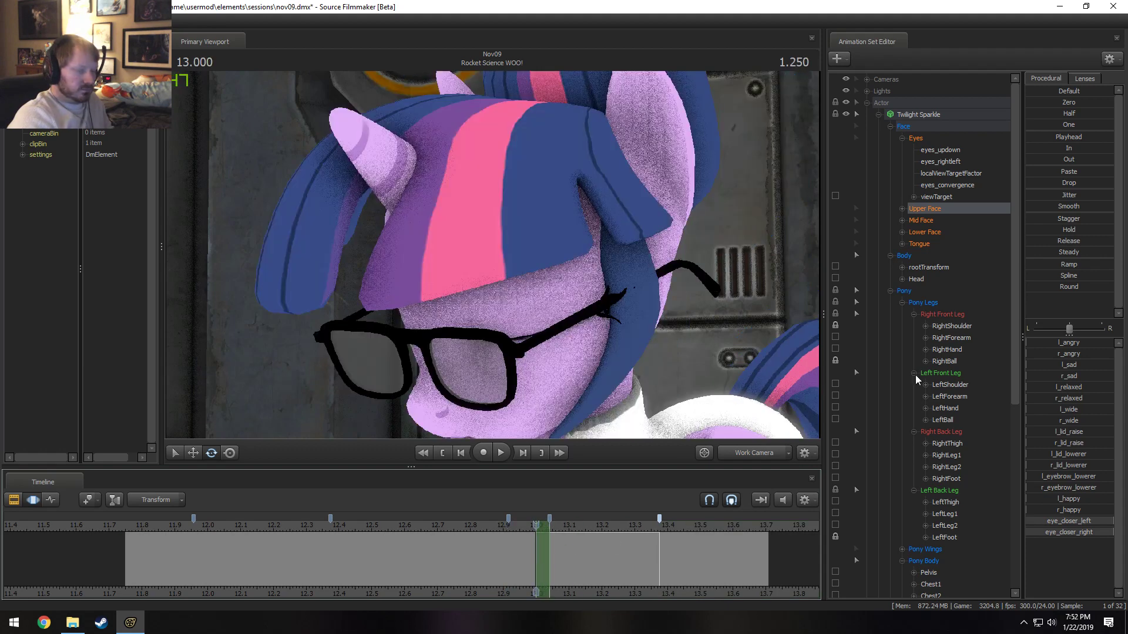
left_click(1063, 148)
left_click(937, 140)
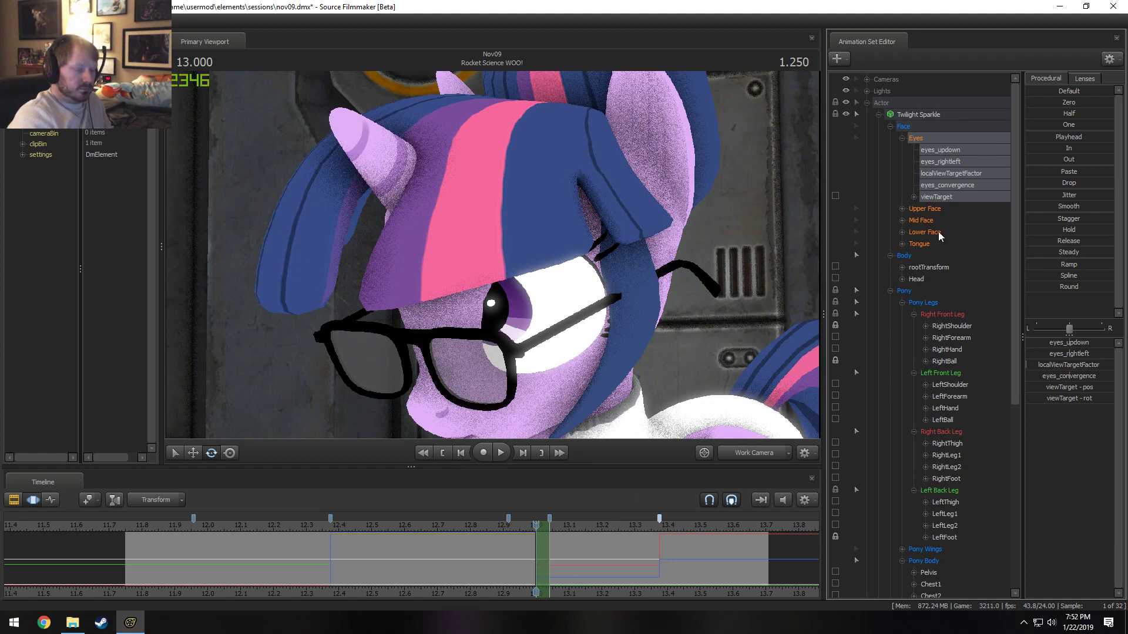
left_click(1028, 151)
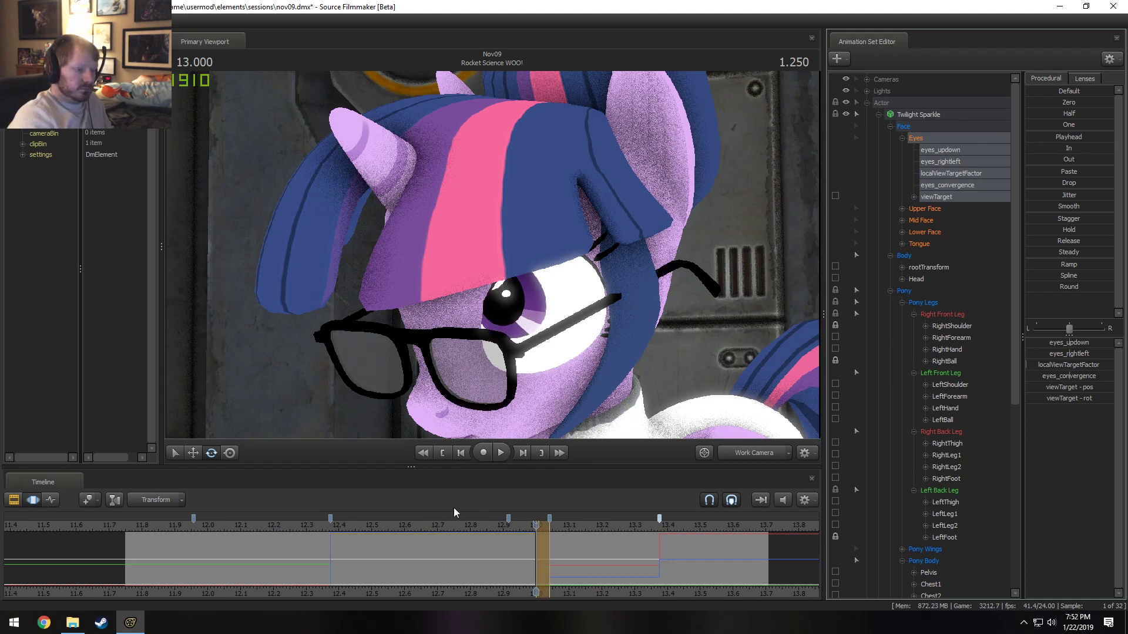
- Play back the Rocket Science WOO! shot around 12.7 s to check Twilight Sparkle's head and eye motion
left_click(453, 525)
key("space")
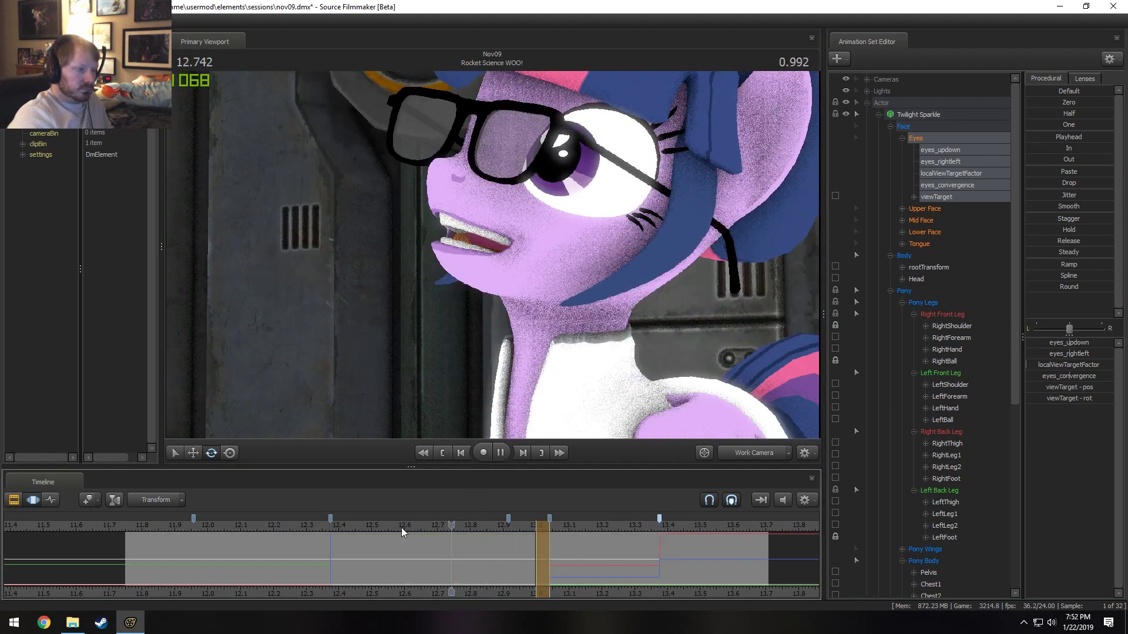
key("space")
- Close both of Twilight Sparkle's eyes with the eye_closer controls between about 12.92 s and 13.04 s
left_click_drag(508, 553, 545, 554, "shift")
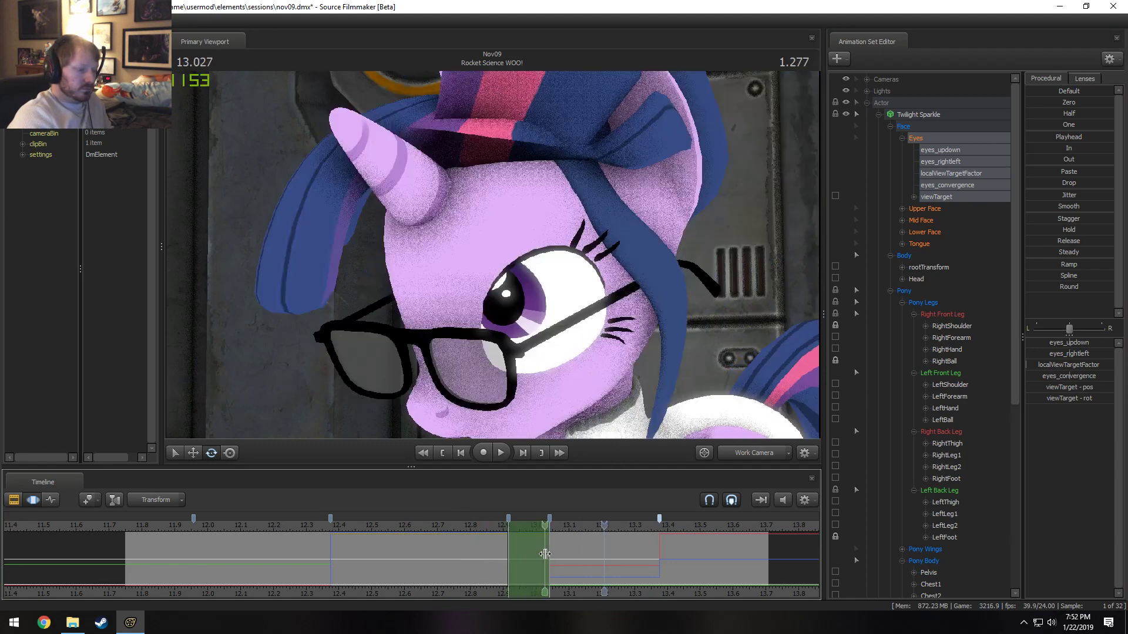
left_click(523, 551)
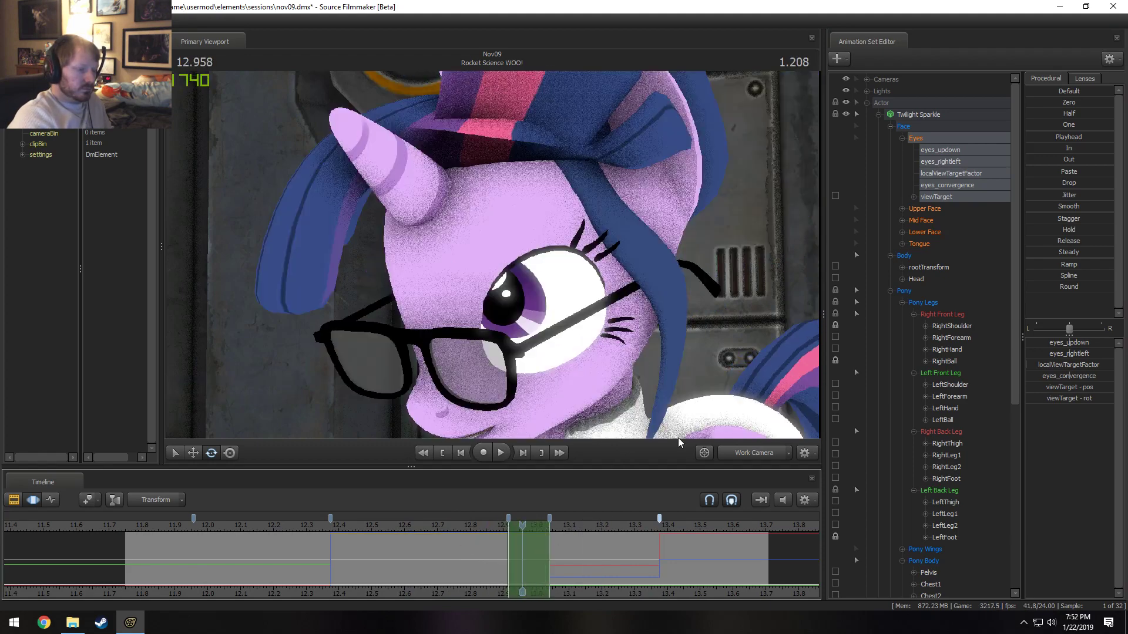
left_click(939, 209)
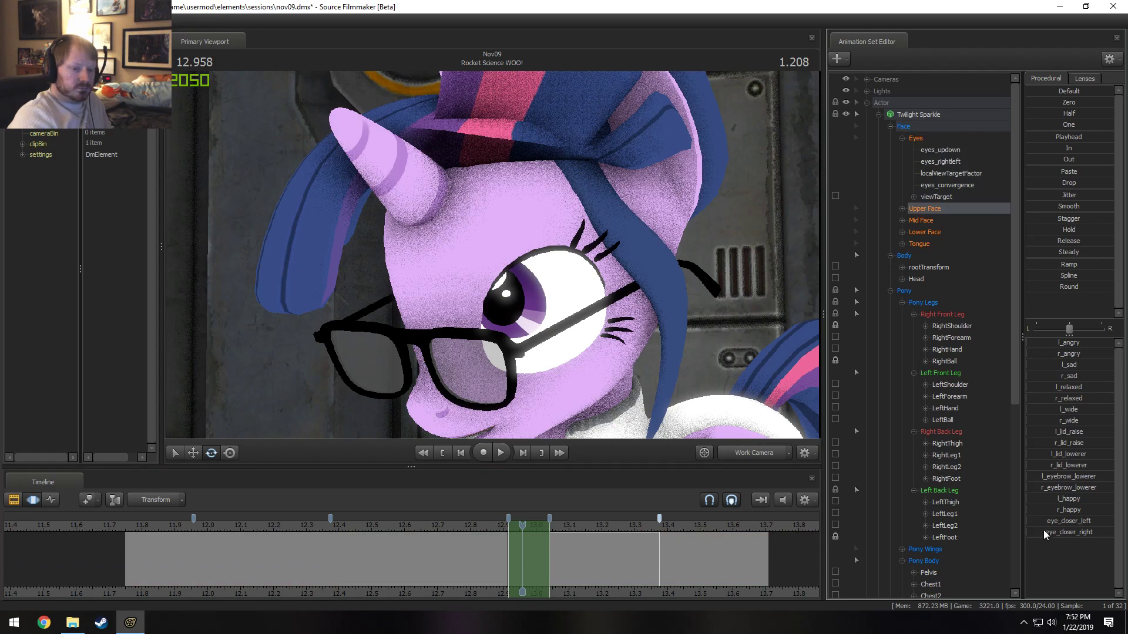
left_click_drag(1043, 526, 874, 547)
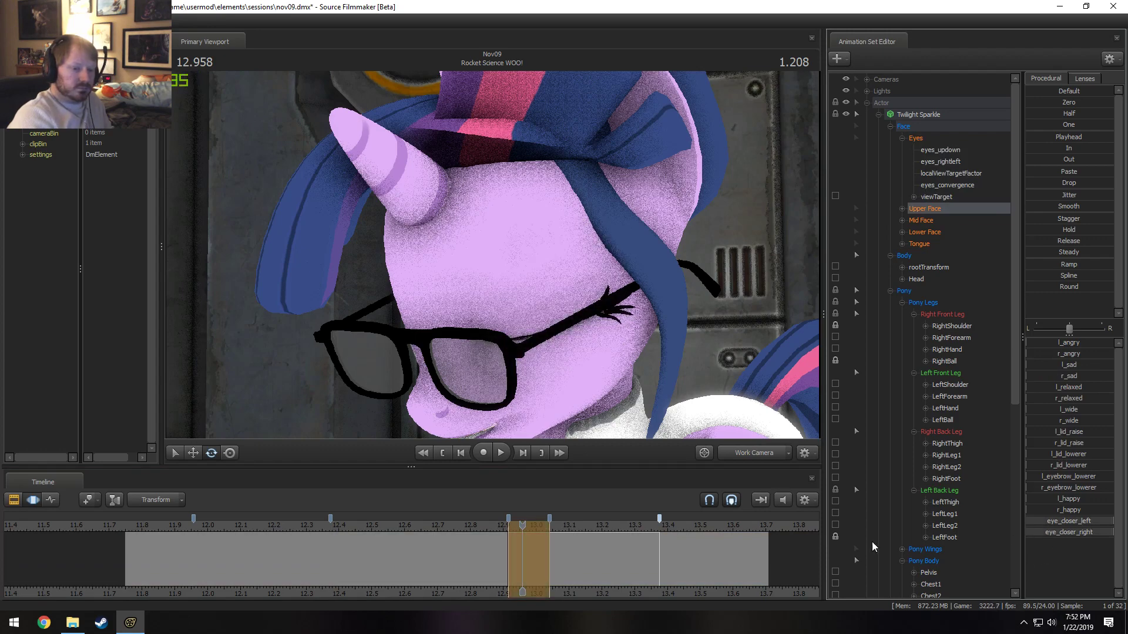
- Replay the shot several times up to about 13.5 s to review the blink in motion
left_click(412, 527)
key("space")
key("space")
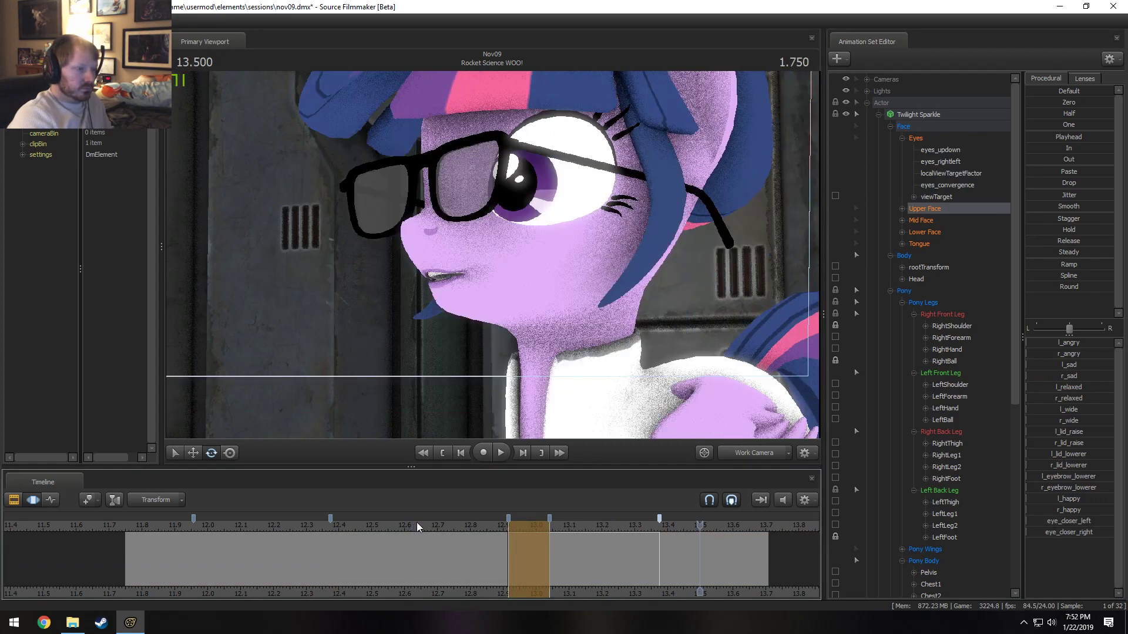
key("shift")
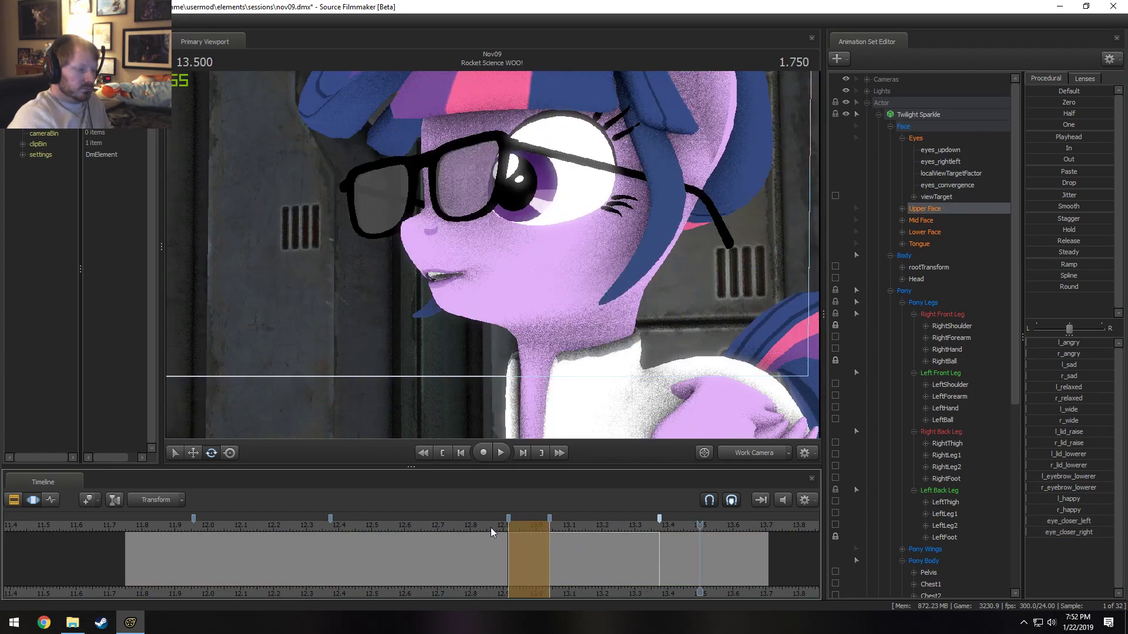
left_click(471, 526)
key("space")
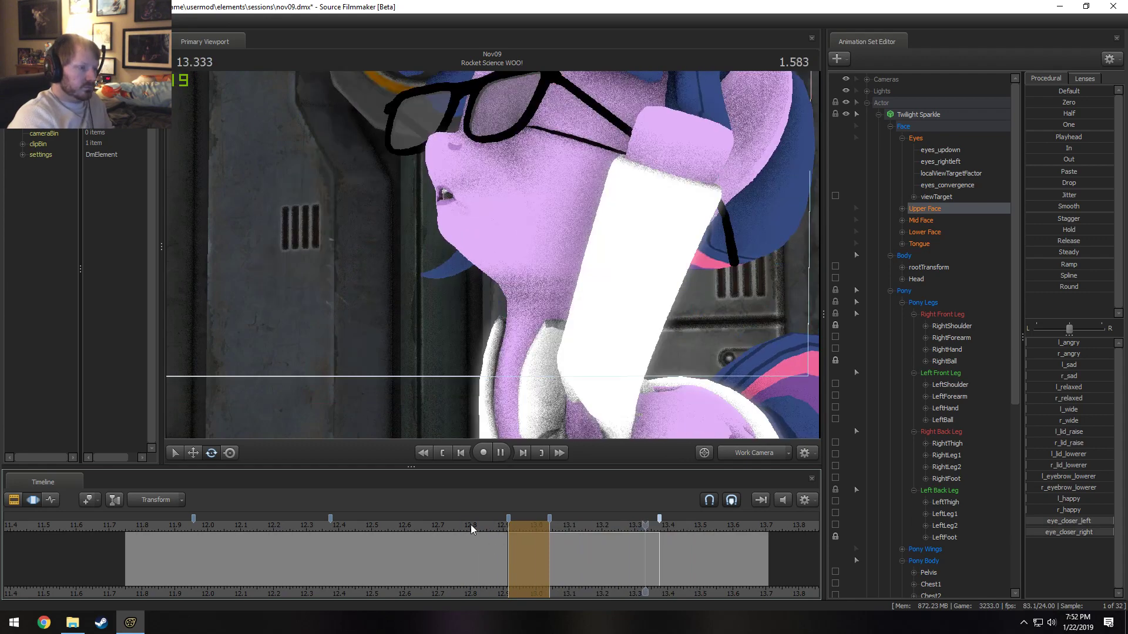
key("space")
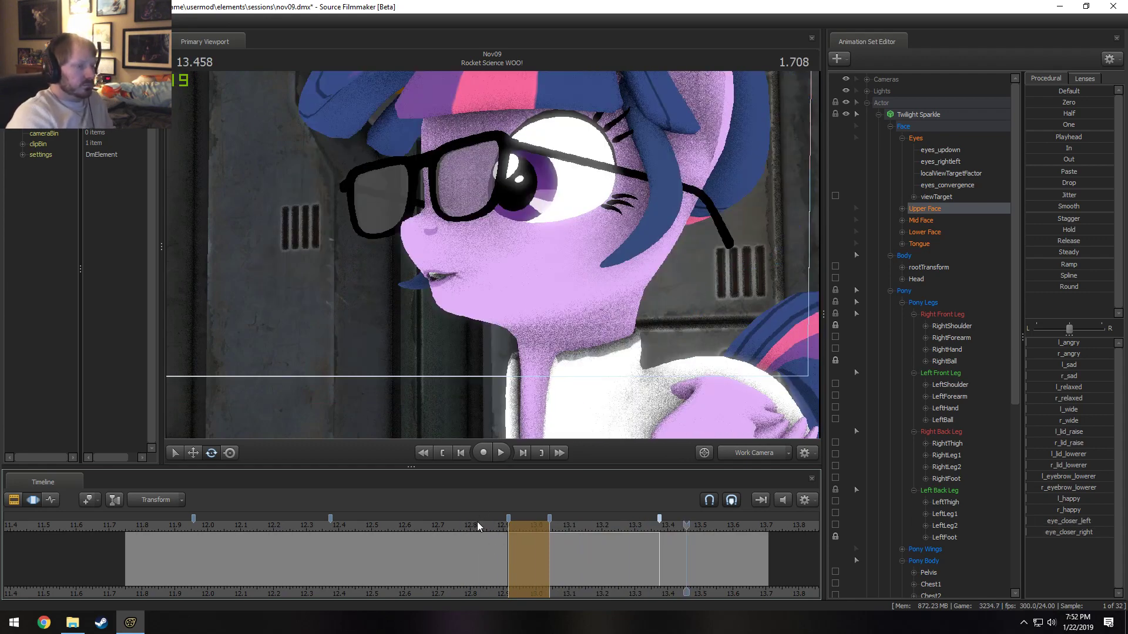
key("F2")
key("F3")
left_click(468, 524)
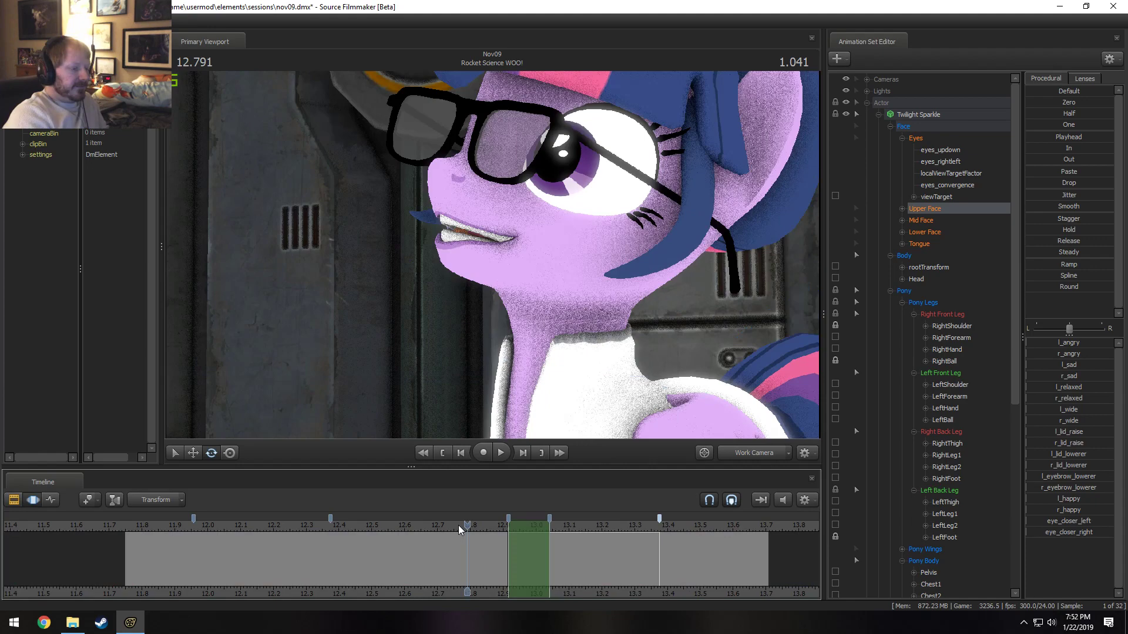
left_click(338, 527)
key("space")
key("space")
key("space")
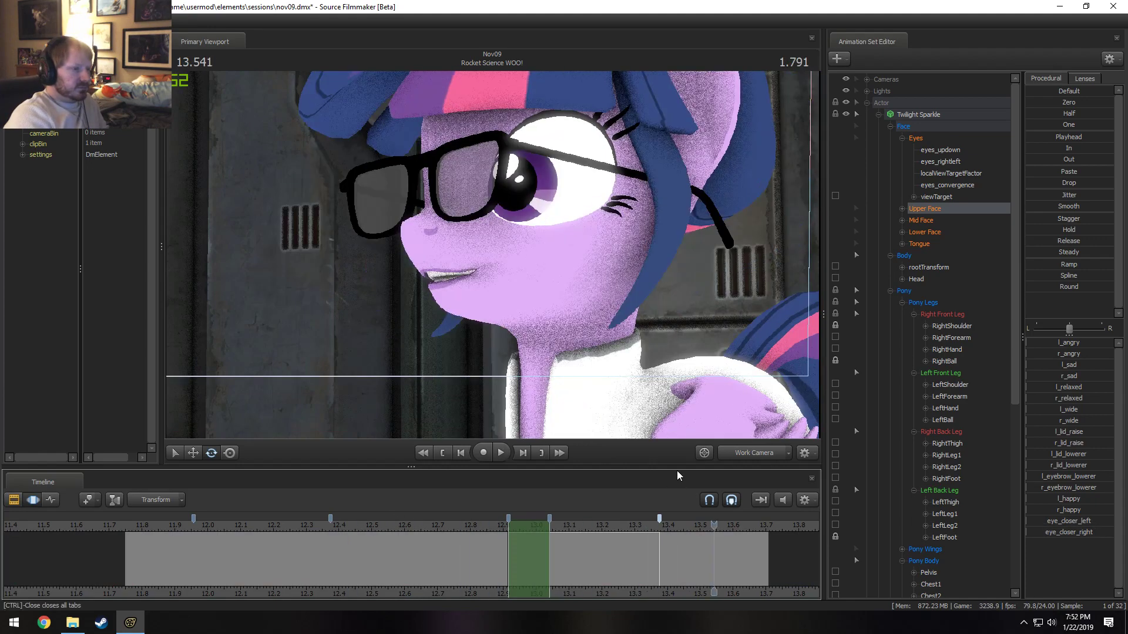
- From 13.375 s onward, rotate Twilight Sparkle's neck backward, working from the Work Camera view
left_click(658, 541)
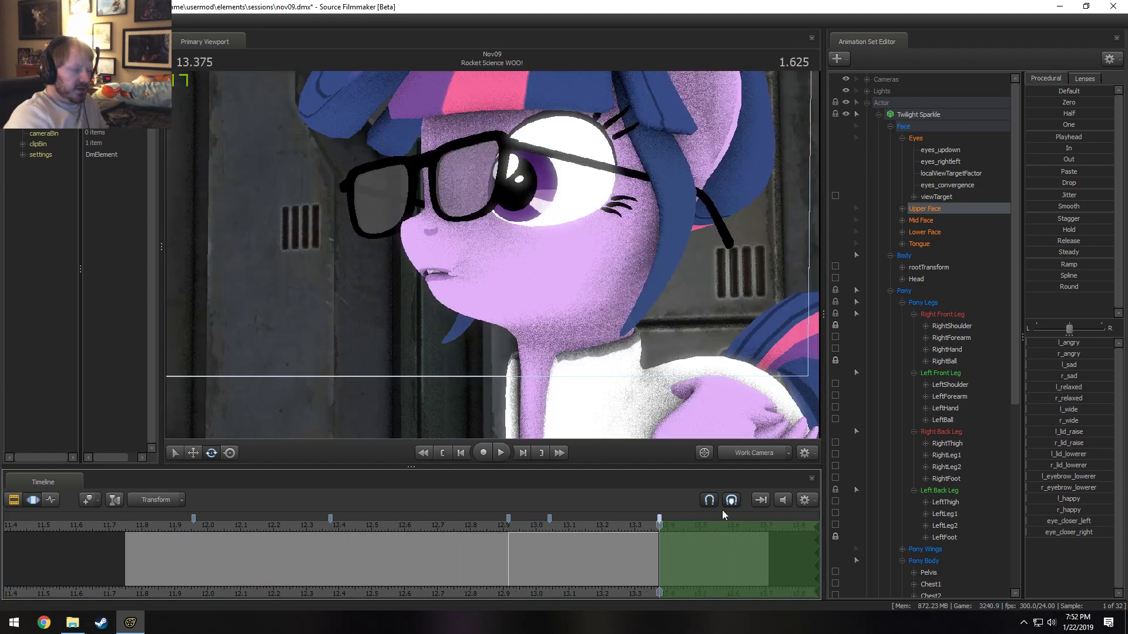
left_click(701, 532)
left_click(737, 451)
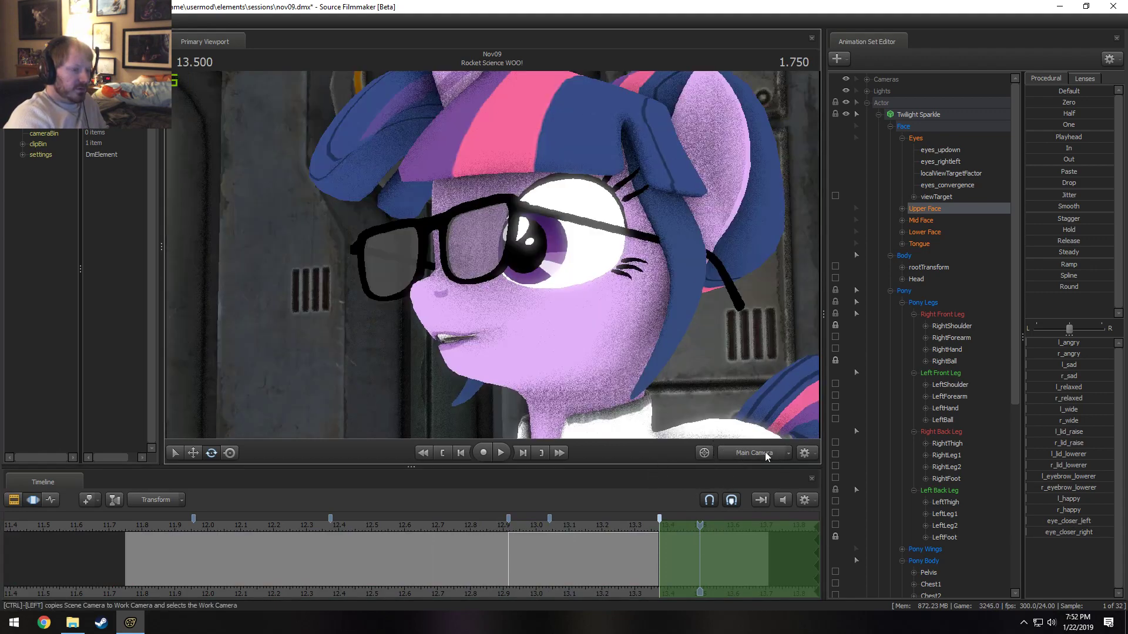
left_click(741, 452)
left_click(540, 290)
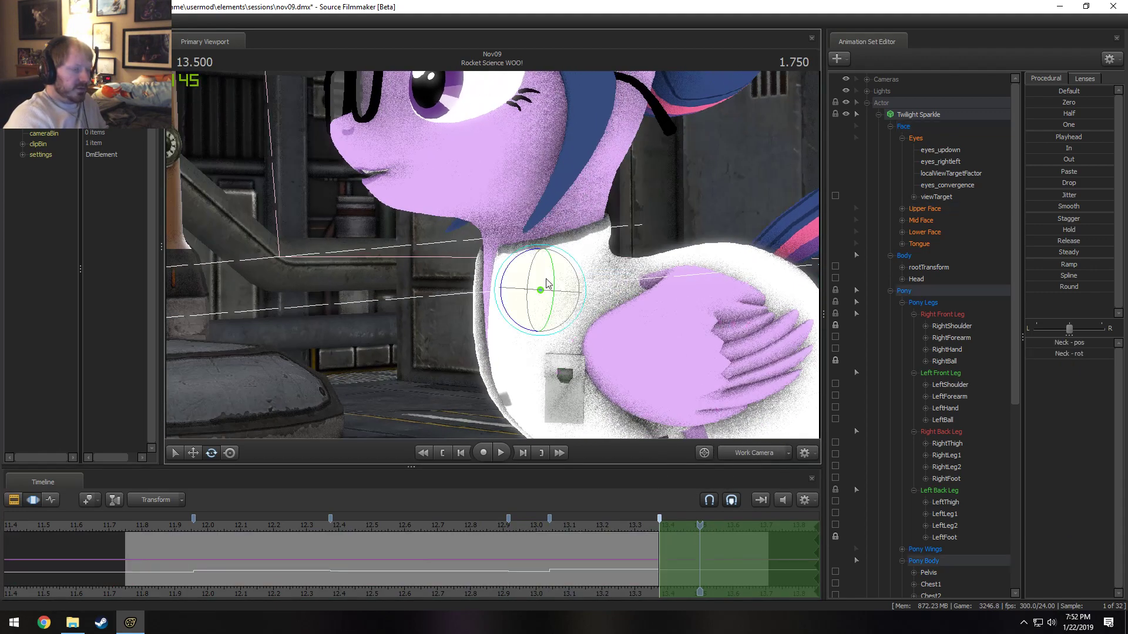
left_click_drag(517, 265, 544, 269)
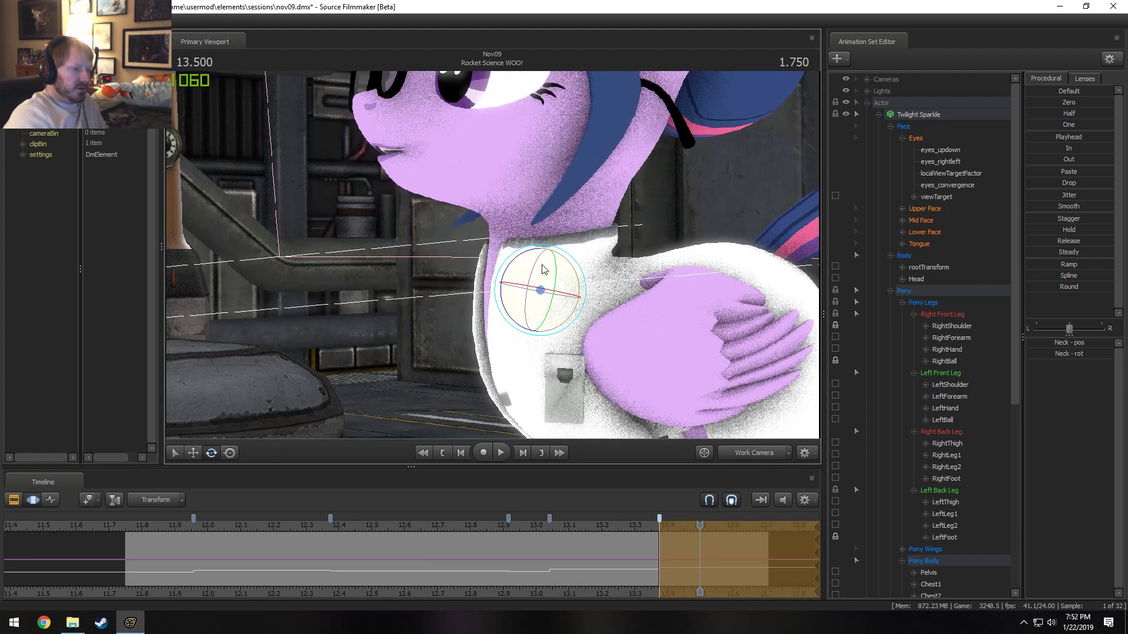
- Rotate Twilight Sparkle's head downward from 13.375 s onward, refining its tilt through the Main Camera
left_click(547, 229, "ctrl")
left_click(561, 187, "ctrl")
left_click_drag(534, 219, 661, 379)
left_click(749, 457)
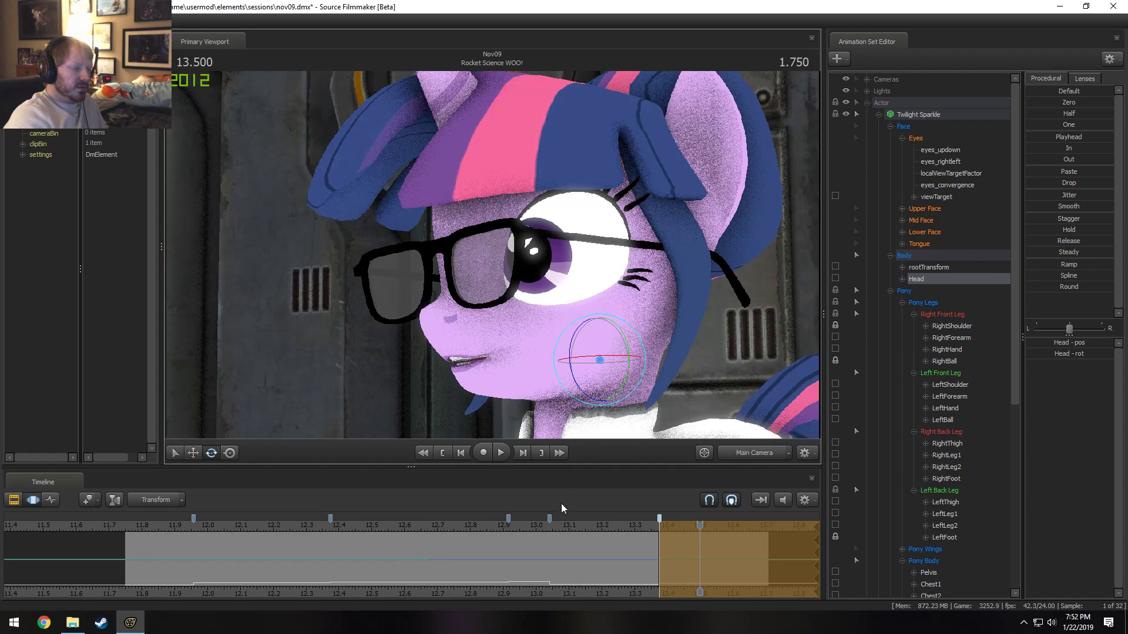
left_click(626, 525)
key("space")
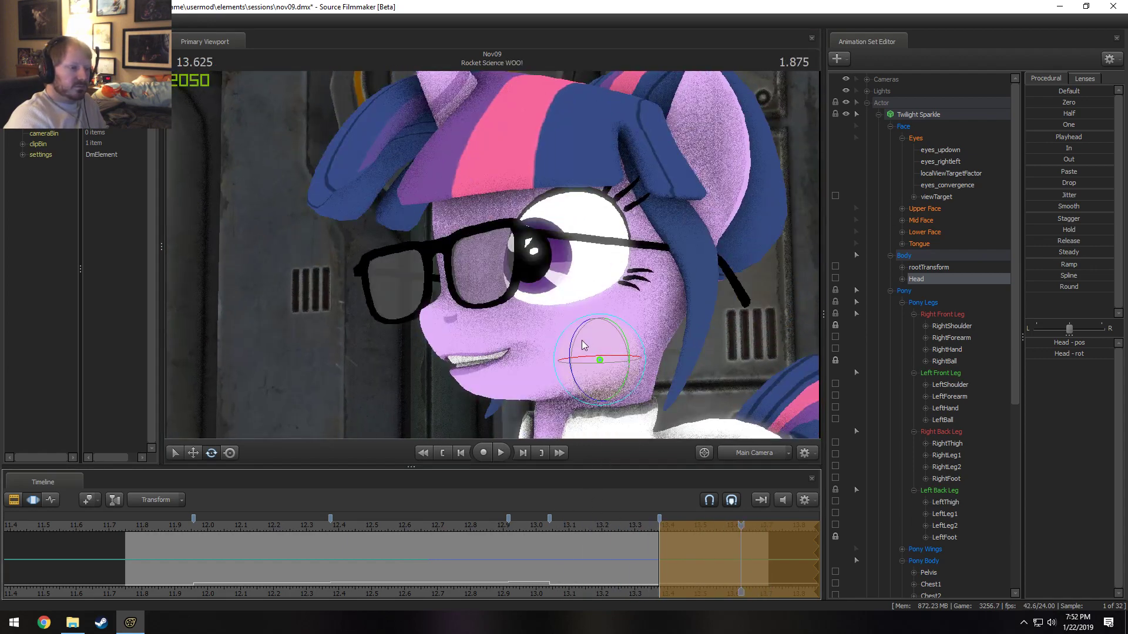
left_click_drag(582, 344, 577, 333)
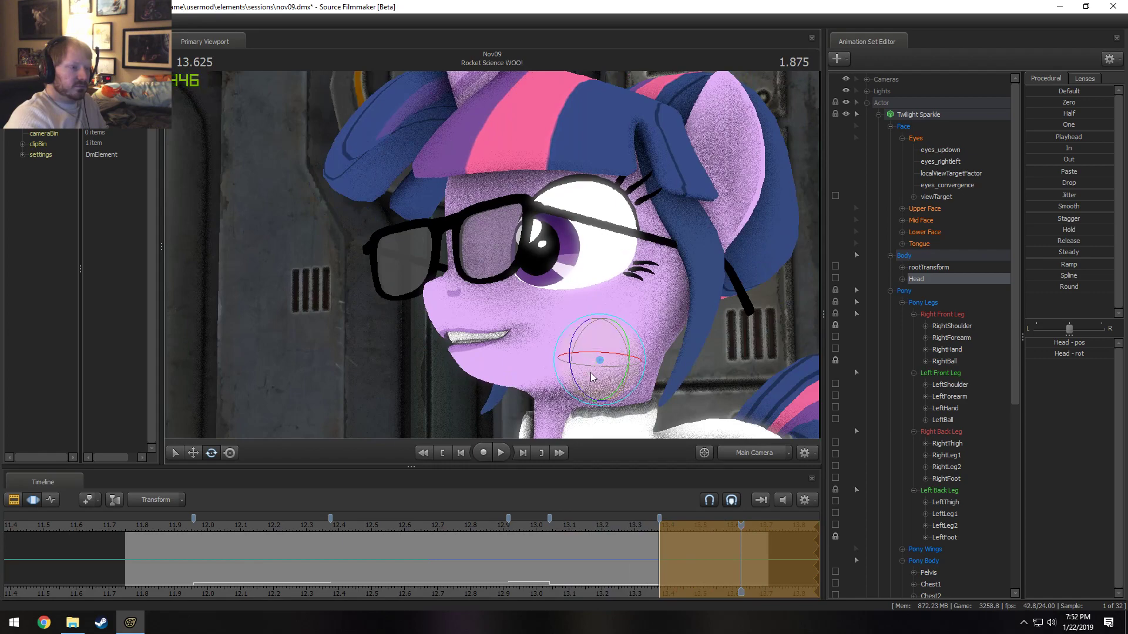
left_click_drag(589, 371, 594, 379)
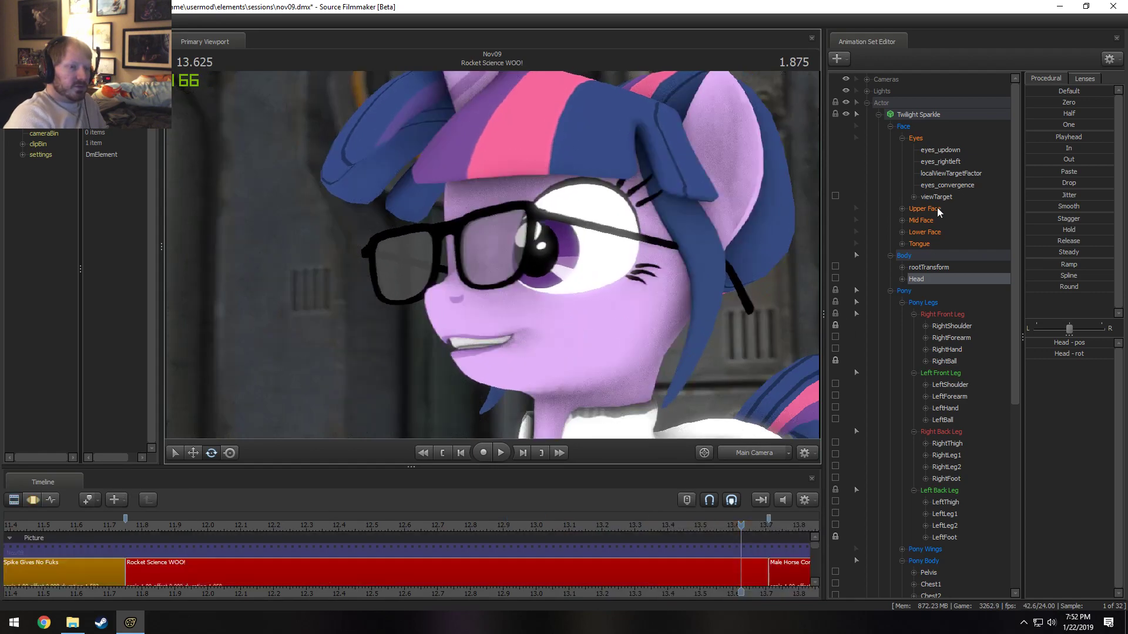
- Unlock all transforms of the Twilight Sparkle animation set
left_click(916, 114)
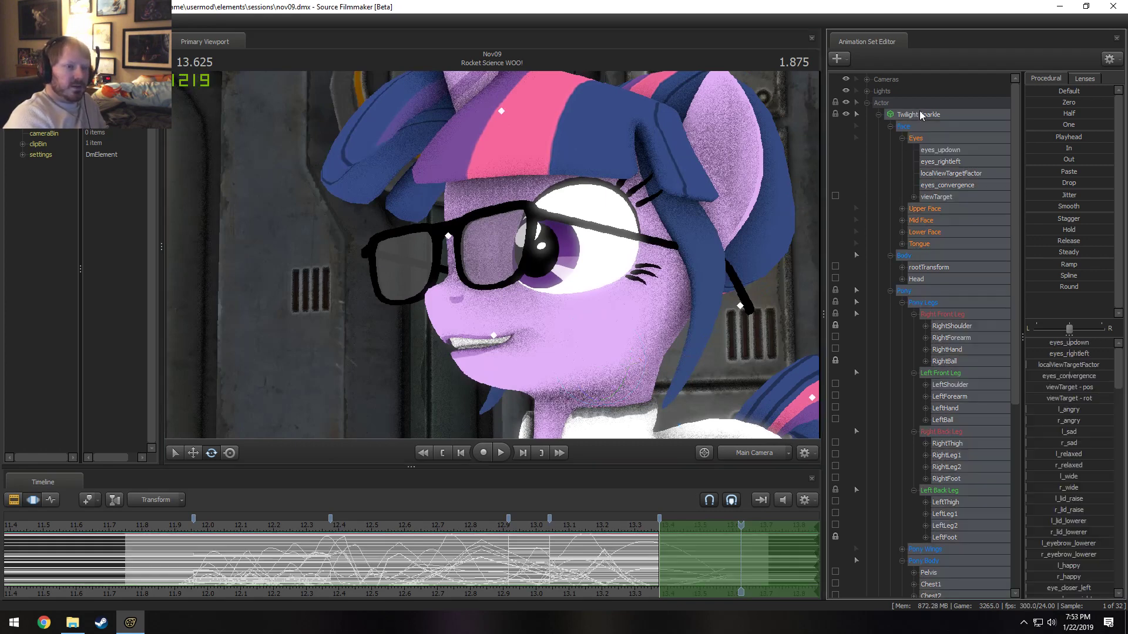
right_click(921, 114)
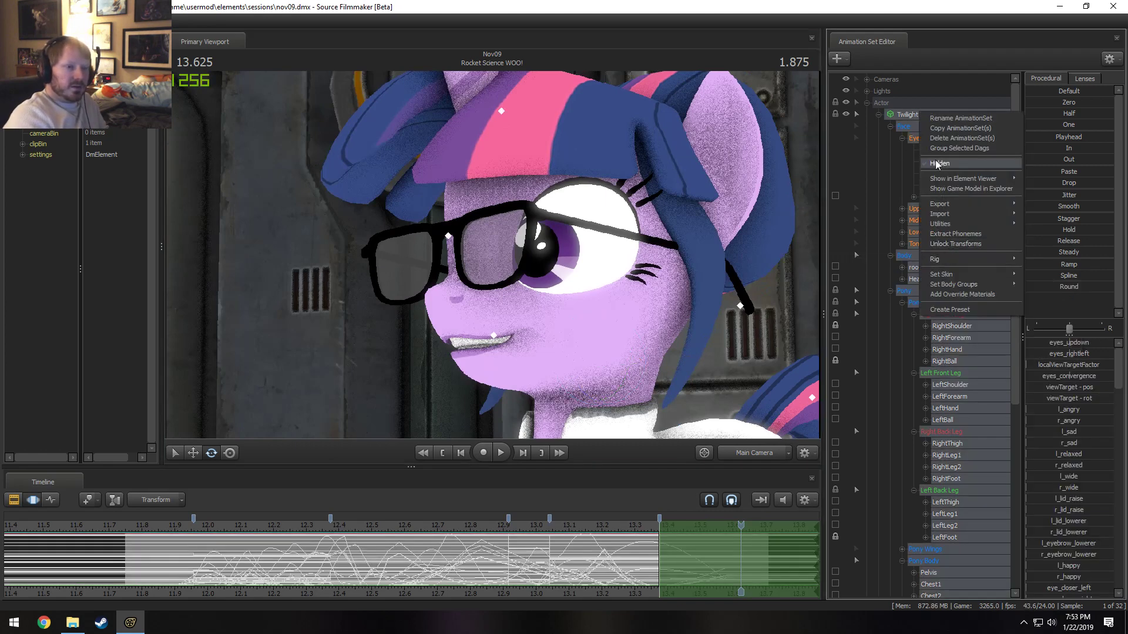
left_click(950, 245)
- Load the rig script setup_skin_bodygroups_animation.py from the sfm scripts folder onto Twilight Sparkle
right_click(911, 120)
mouse_move(936, 257)
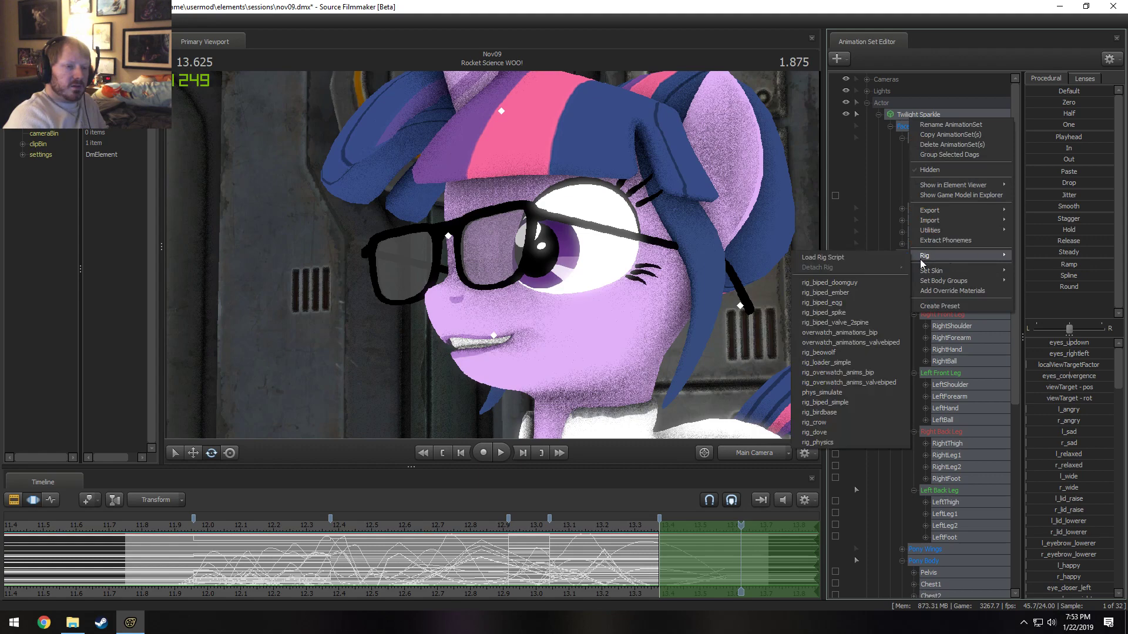
left_click(872, 258)
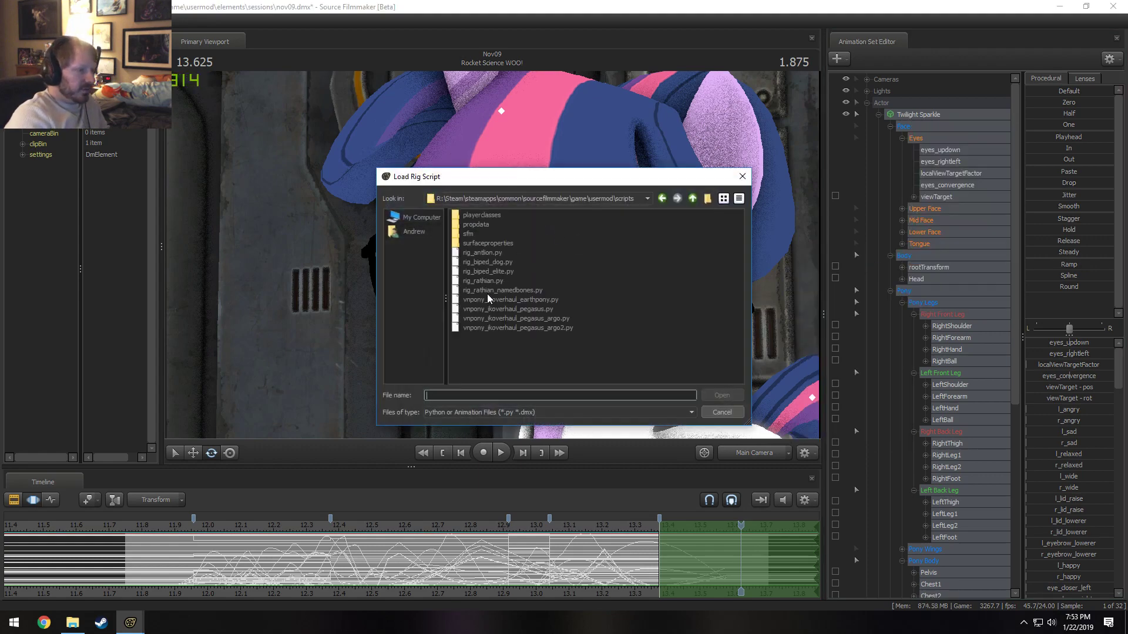
double_click(470, 233)
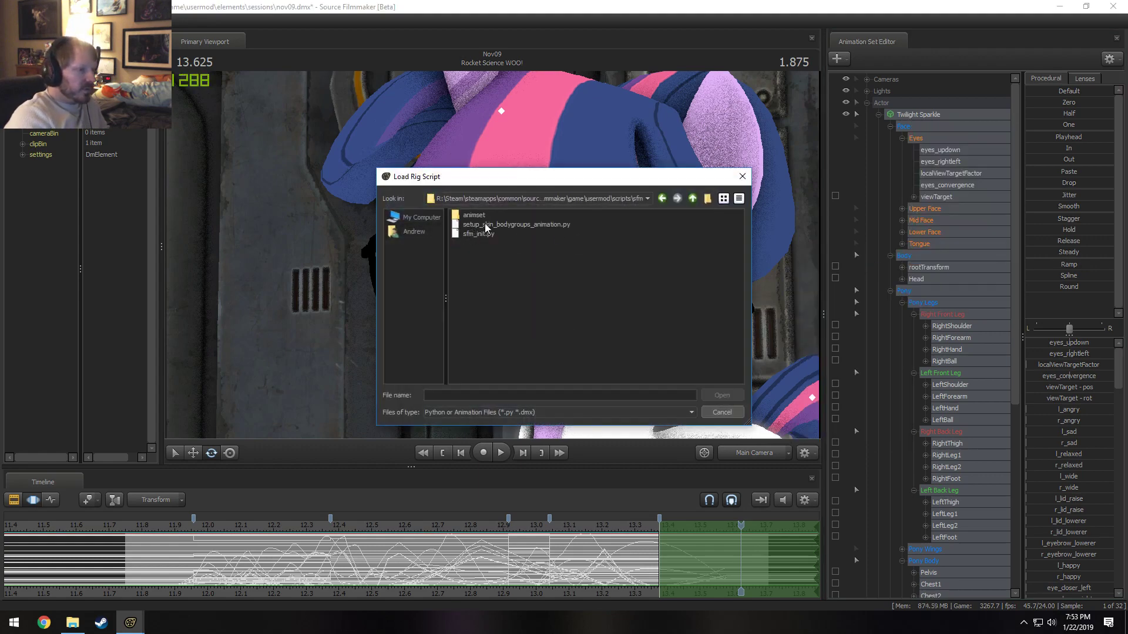
double_click(485, 224)
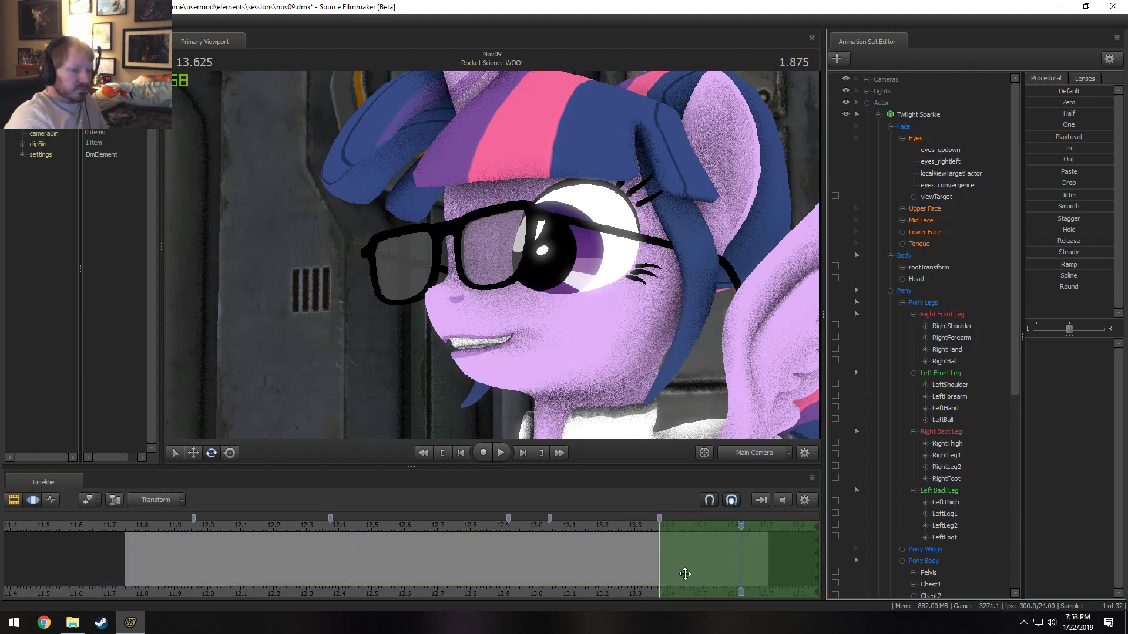
- Animate Twilight Sparkle's Skin control to switch to the small-pupil eyes from 13.375 s onward
scroll(876, 537, "down", 6)
left_click(904, 465)
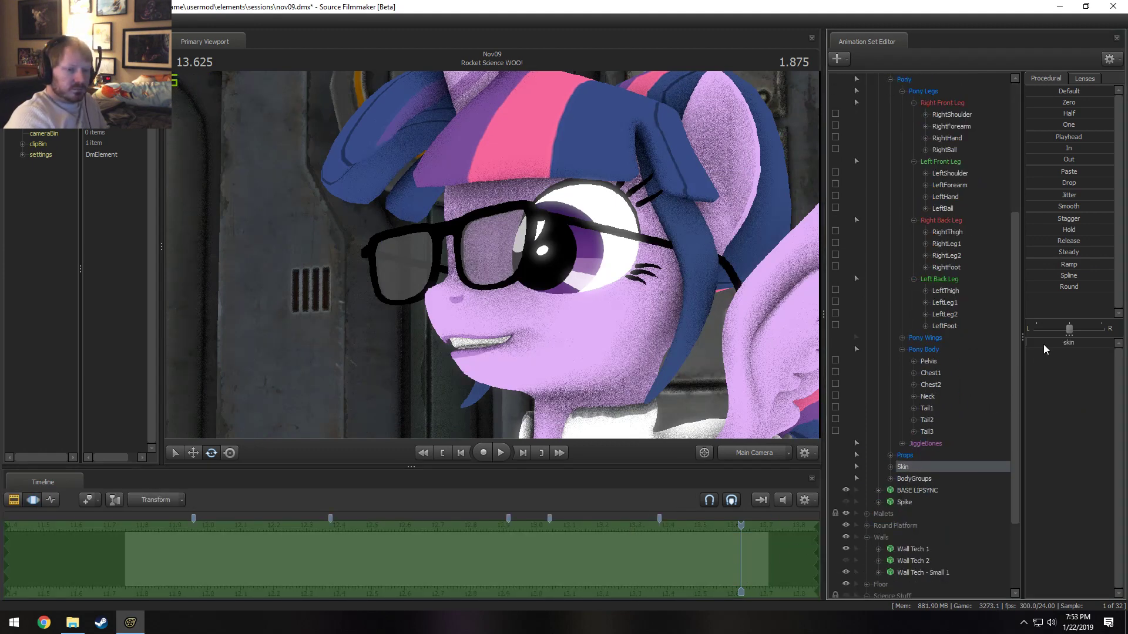
left_click(662, 549)
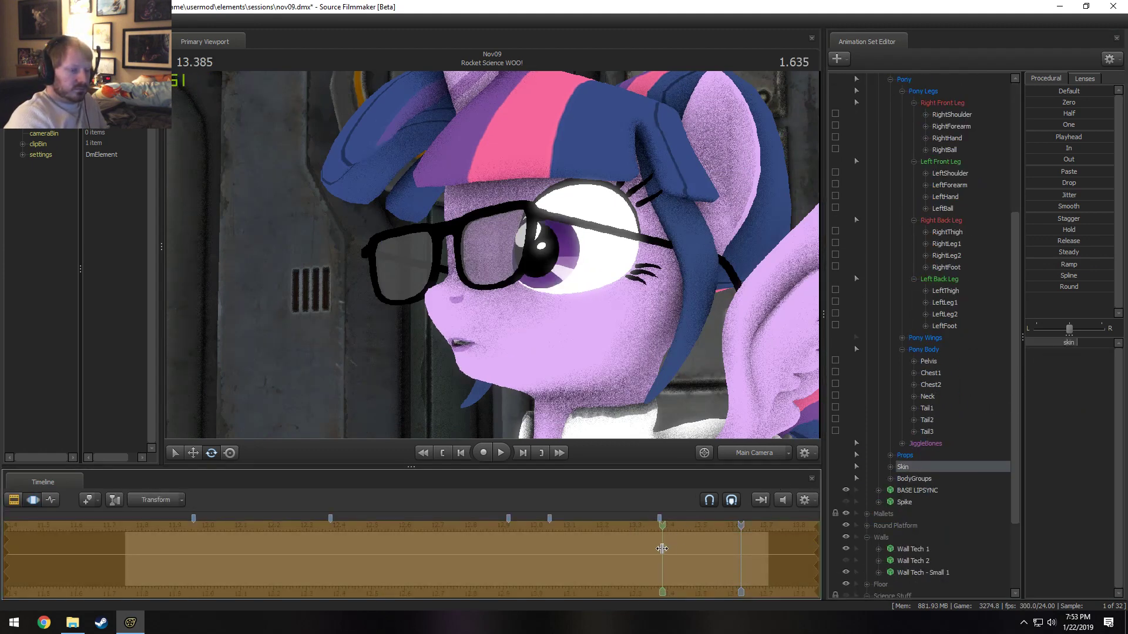
left_click_drag(662, 549, 659, 549)
left_click_drag(1046, 343, 943, 411)
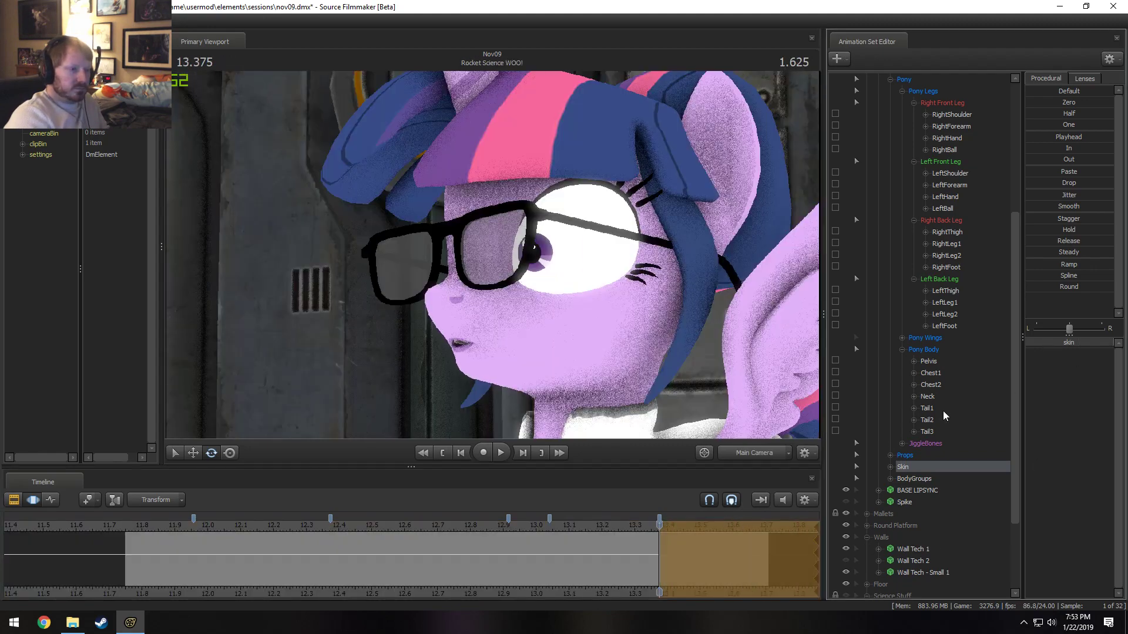
- Replay the end of the shot repeatedly around 13.375 s to examine the timing of the skin change
key("space")
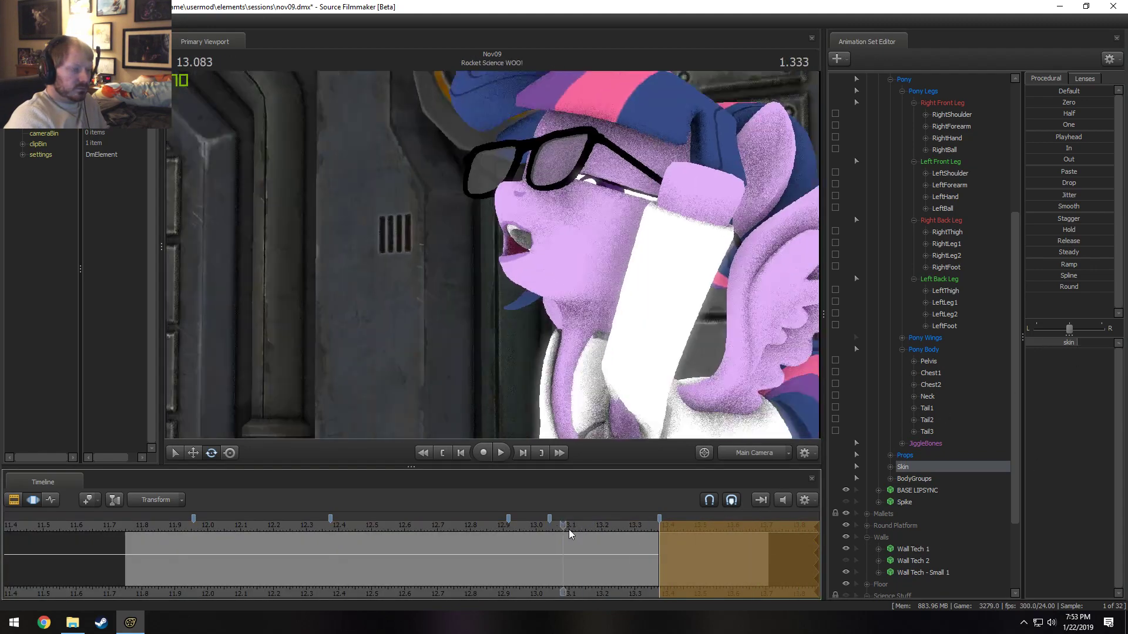
key("space")
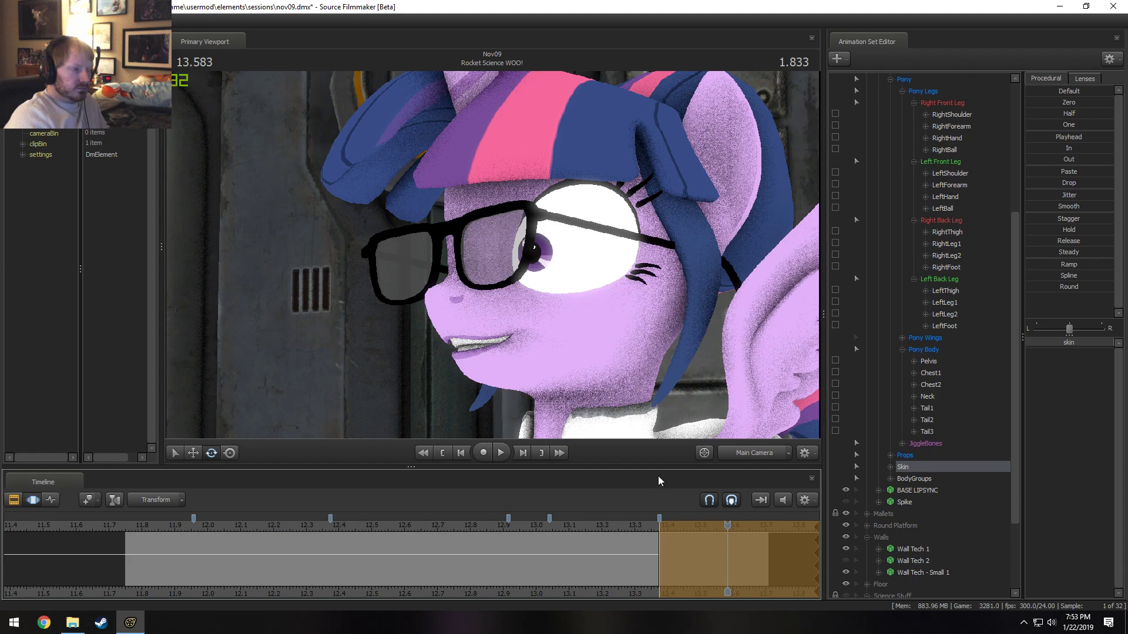
left_click(617, 524)
key("space")
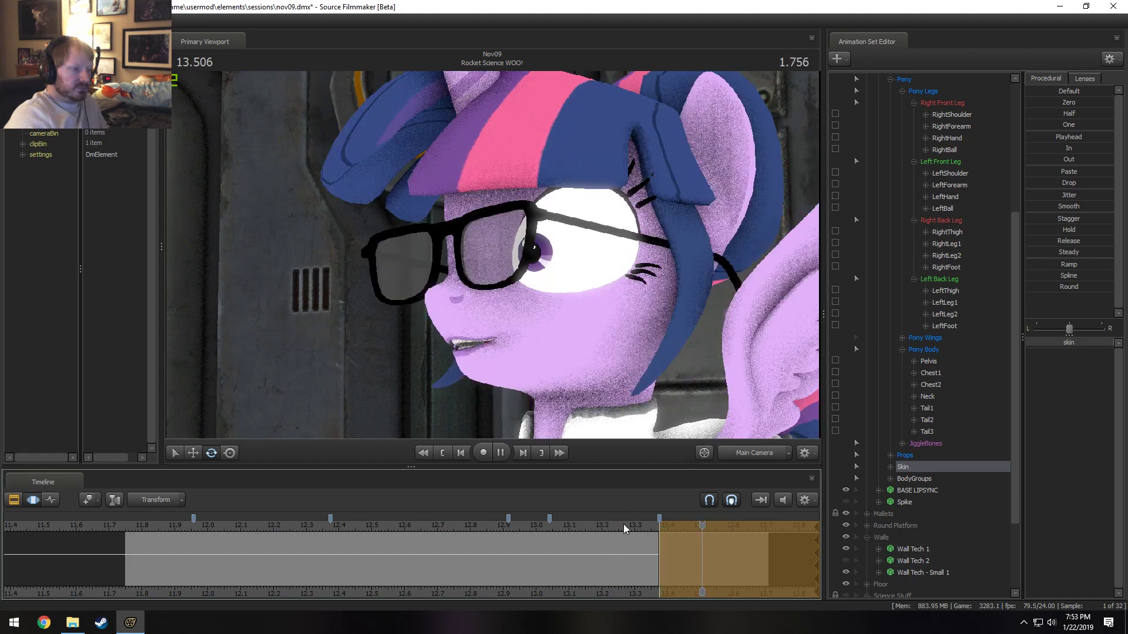
key("space")
left_click_drag(635, 524, 590, 525)
key("space")
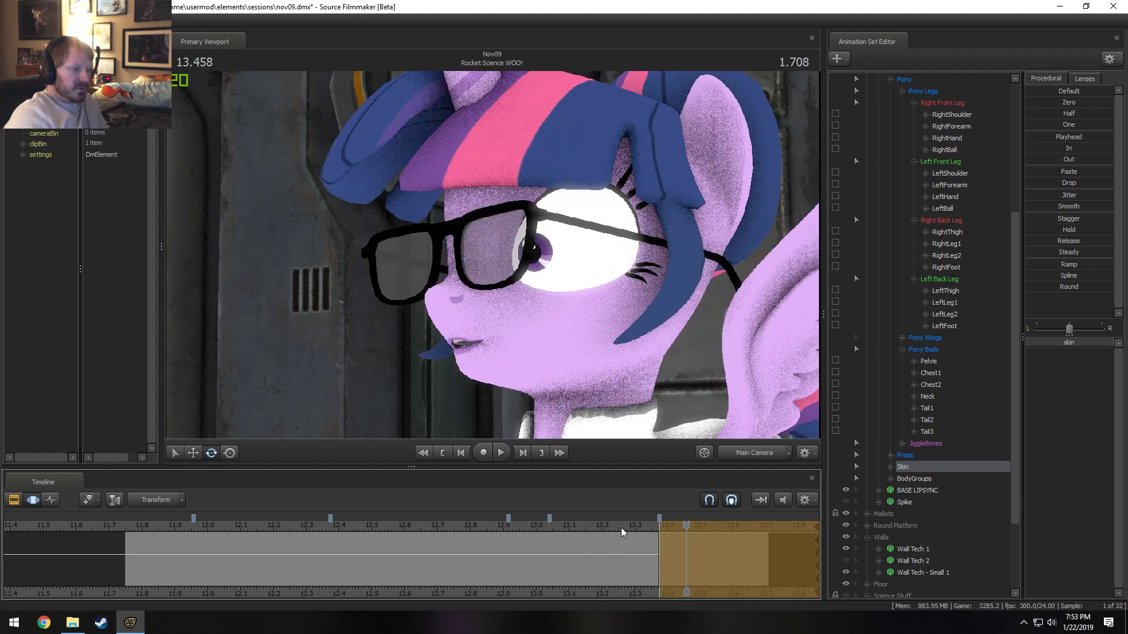
key("space")
left_click(632, 527)
key("space")
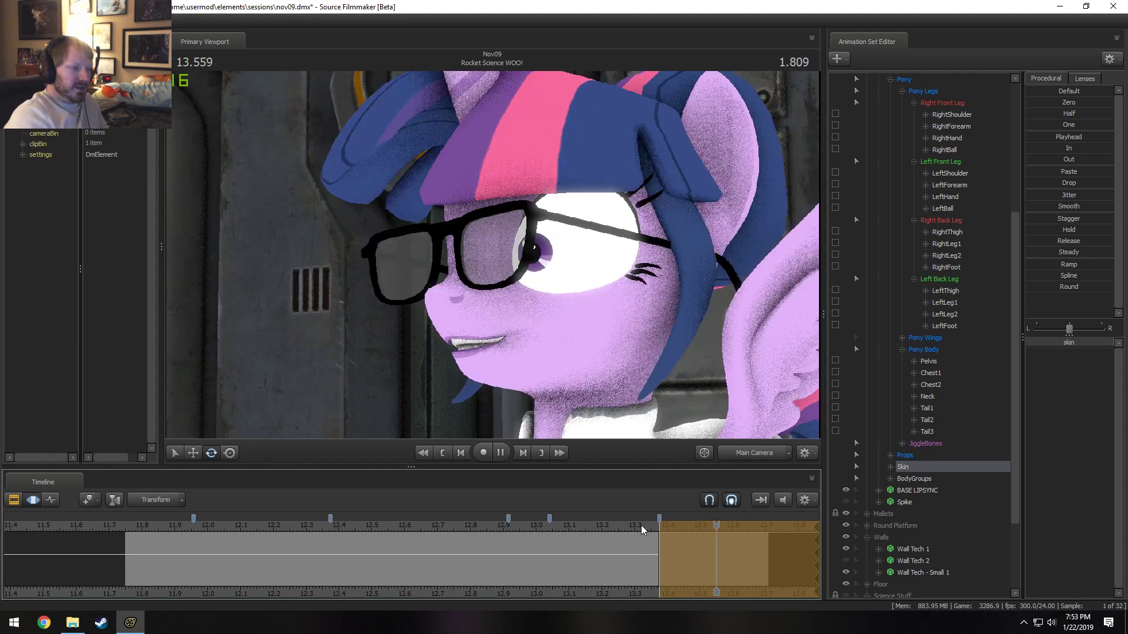
key("space")
left_click(508, 525)
key("space")
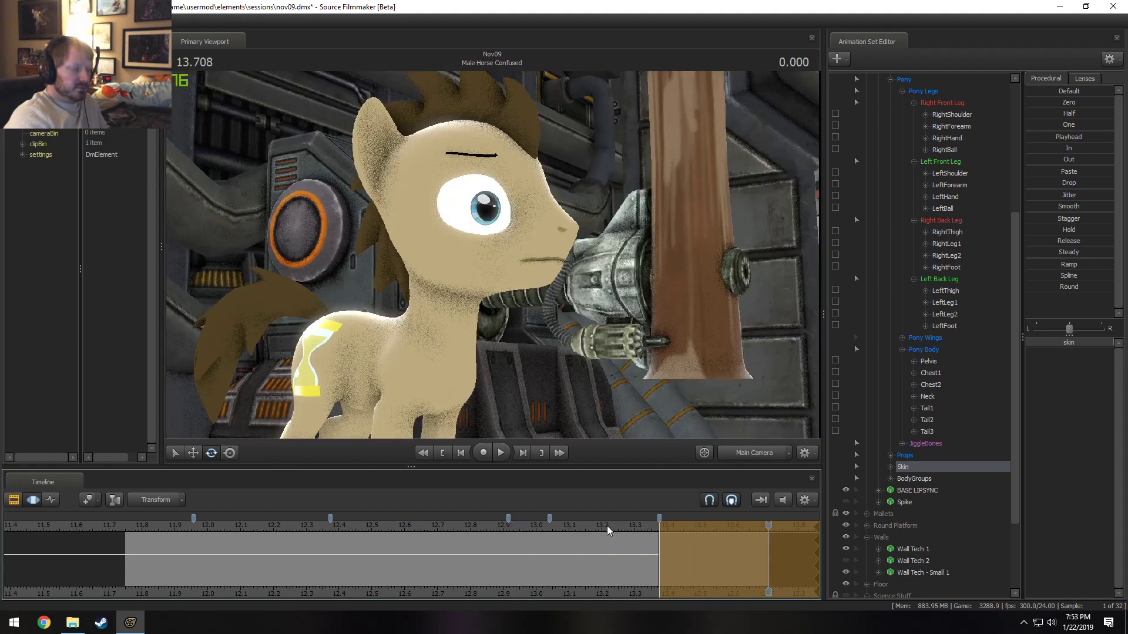
left_click(636, 529)
key("space")
left_click(634, 530)
key("space")
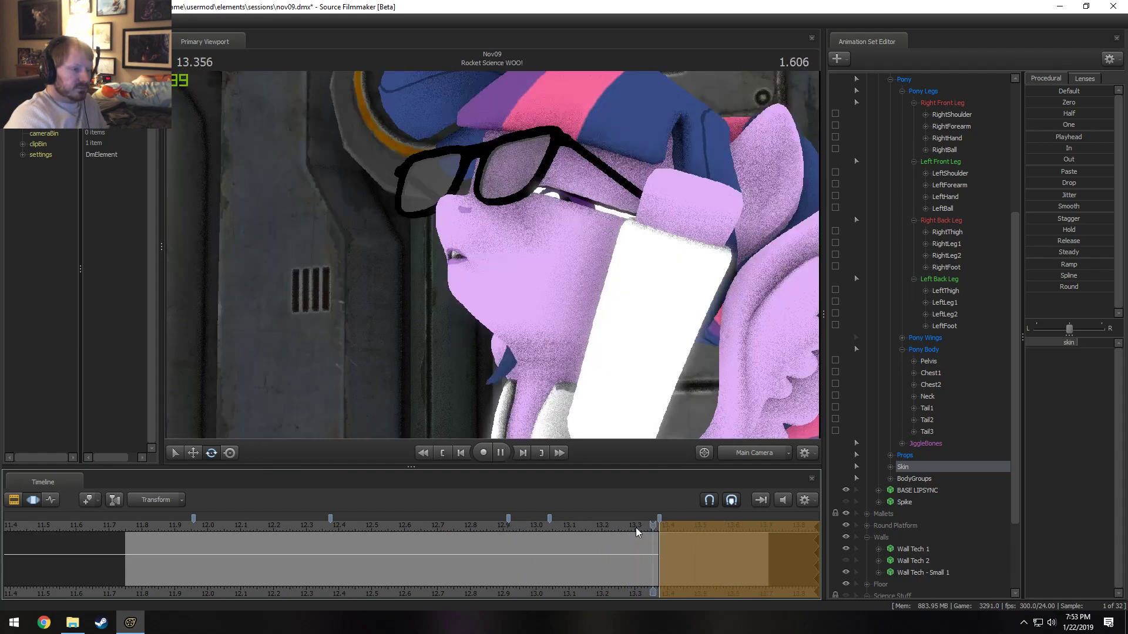
- Replay the close-up and the lead-in from the preceding Spike shot to review the skin change in context
left_click(629, 526)
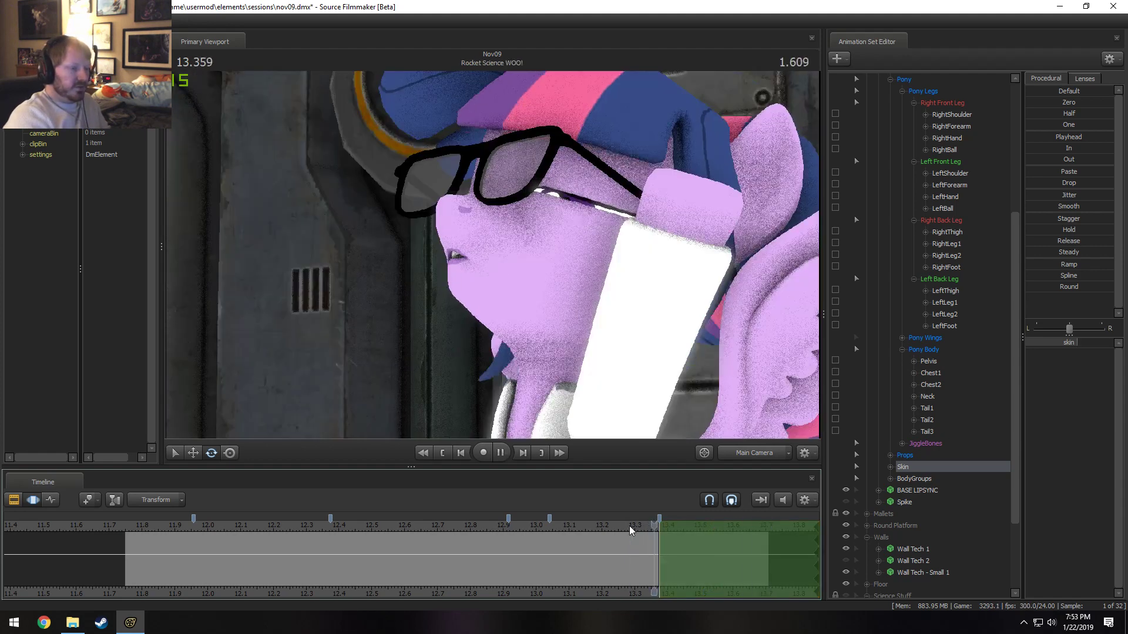
key("space")
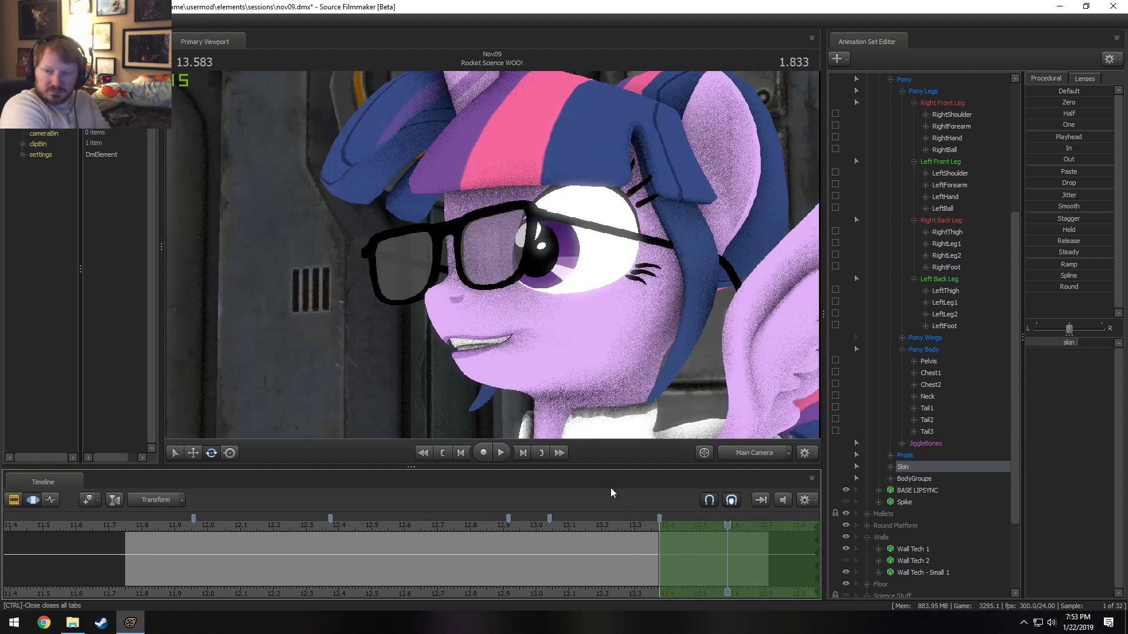
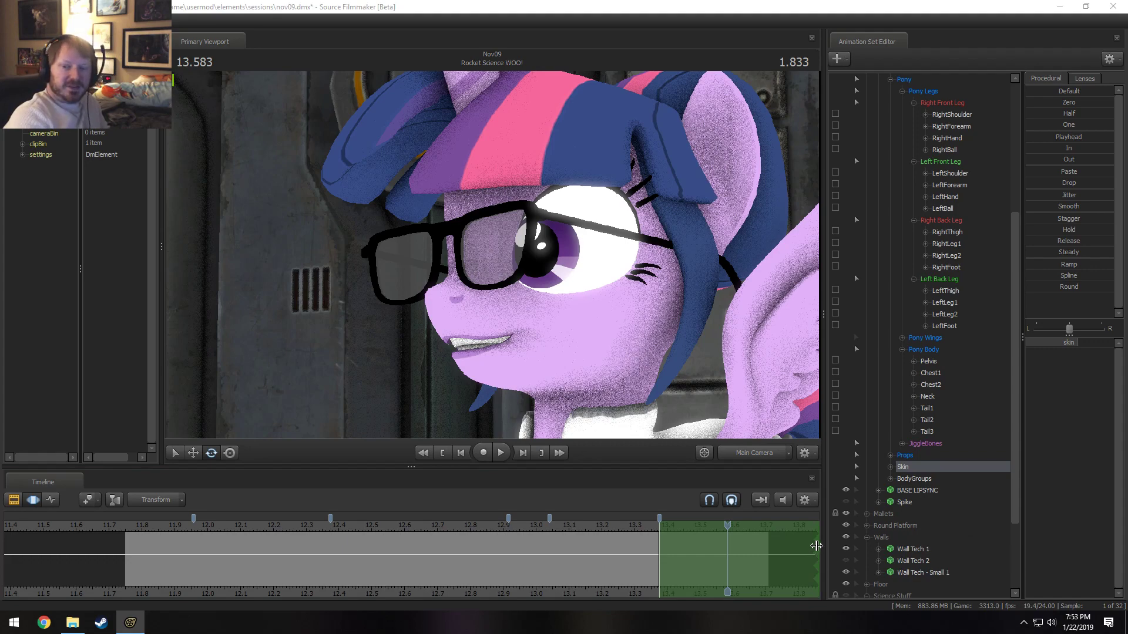
left_click(562, 526)
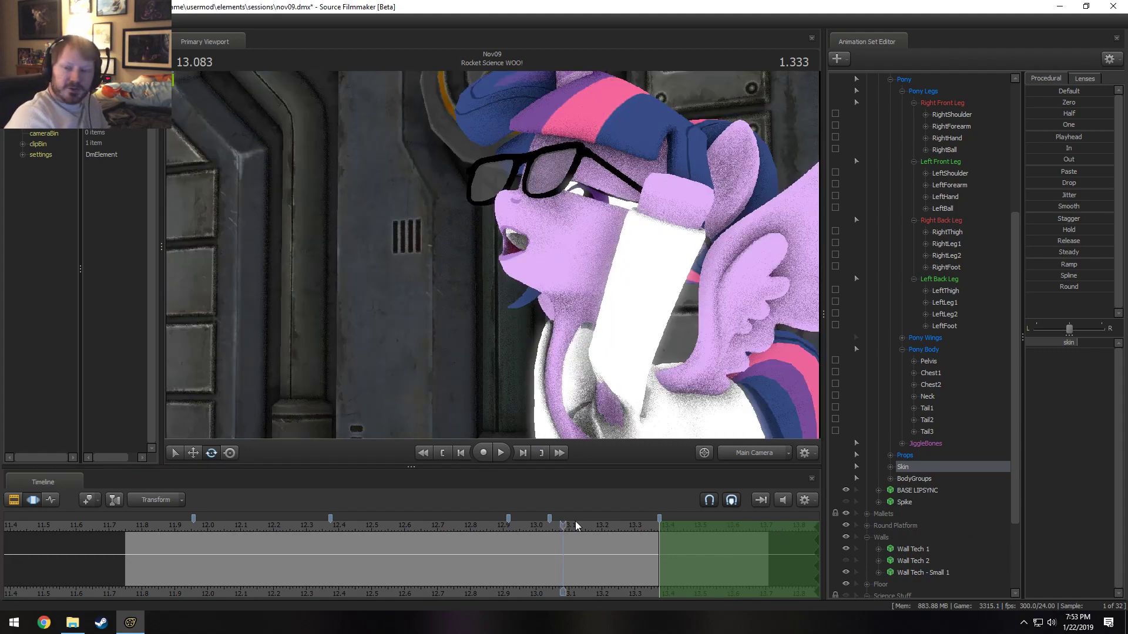
key("space")
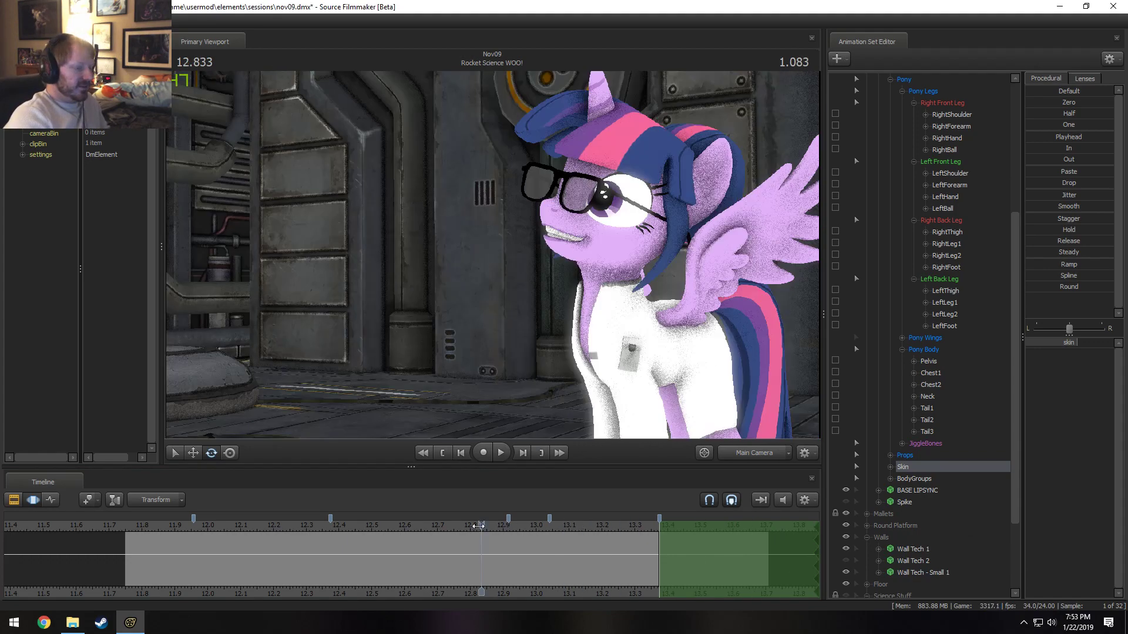
left_click(354, 523)
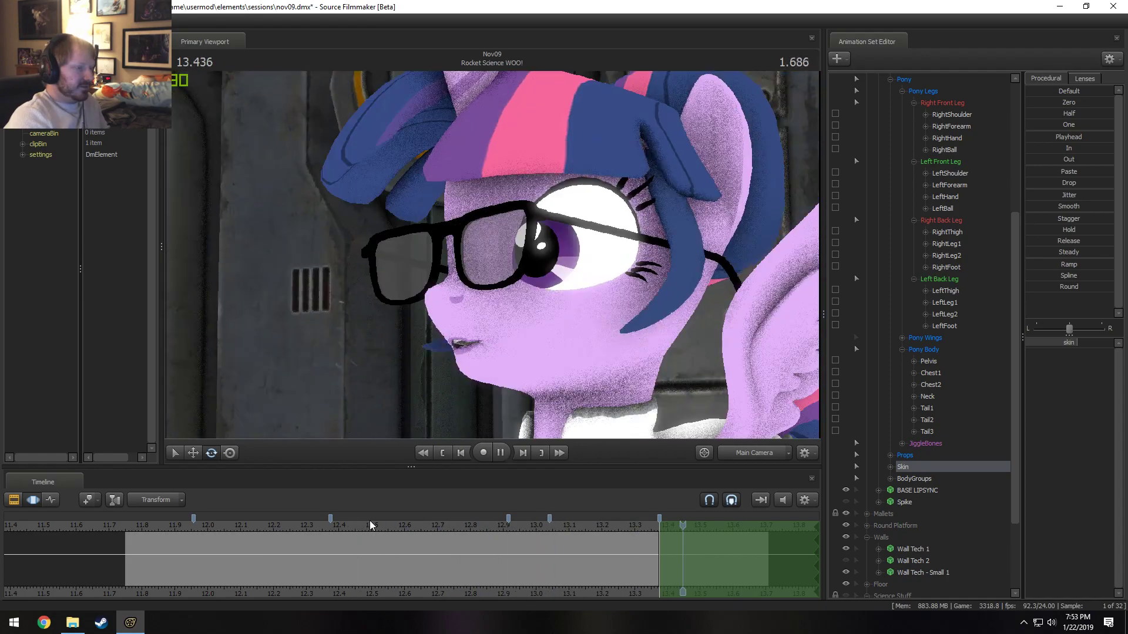
key("space")
left_click(531, 526)
key("space")
key("space")
left_click_drag(531, 527, 86, 527)
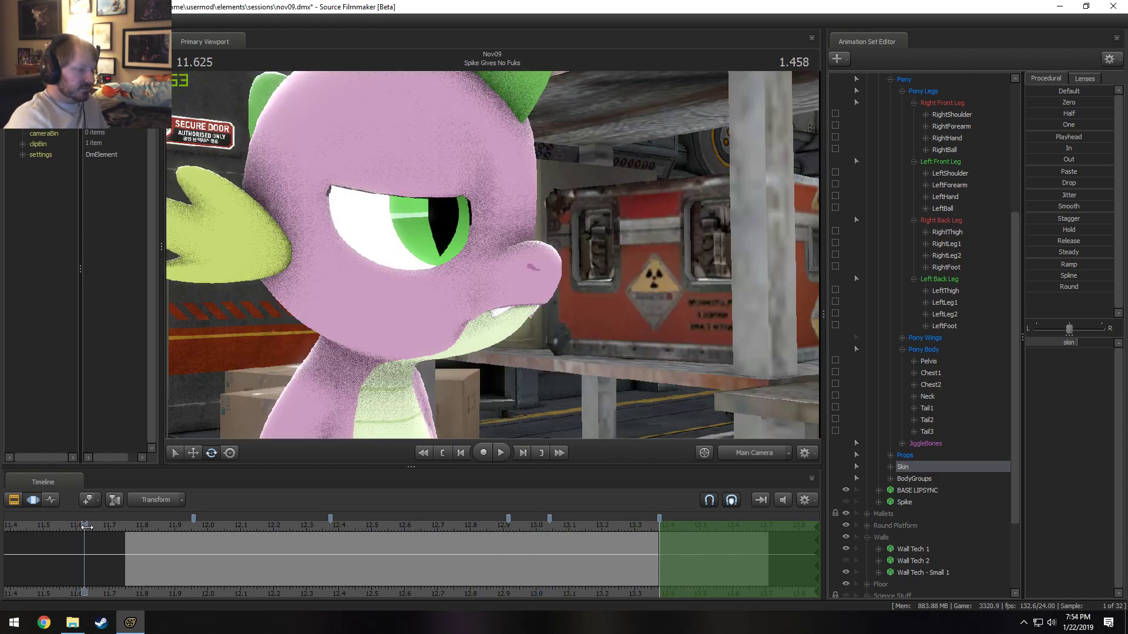
key("space")
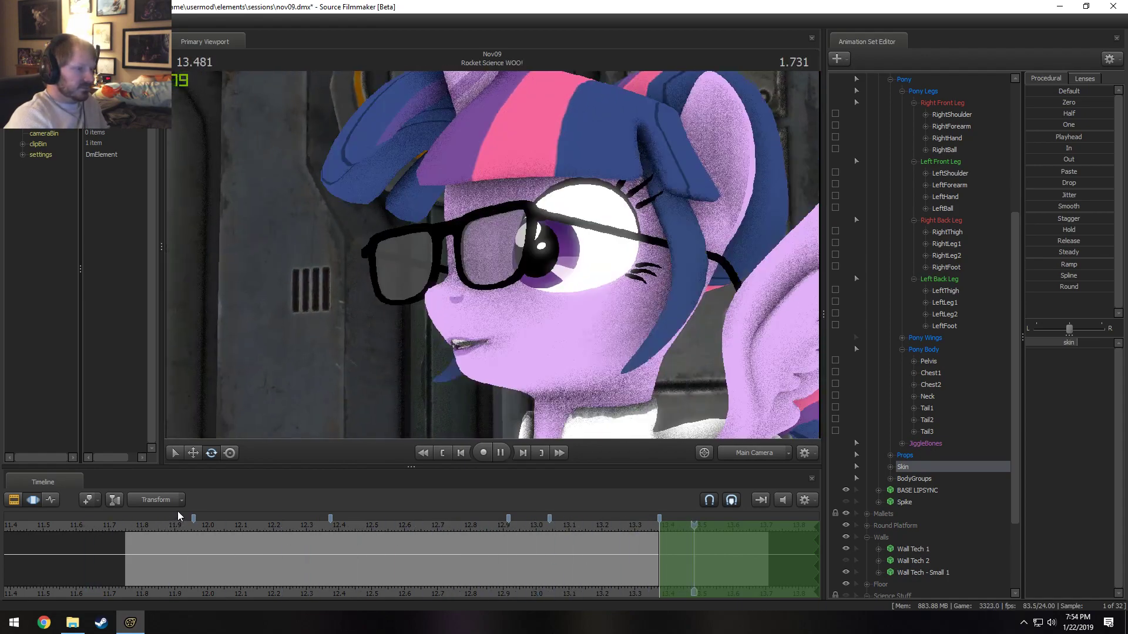
- Play the stretch from about 13.2 s to 13.4 s several times to check Twilight's eyes in the close-up
key("space")
left_click(592, 526)
key("space")
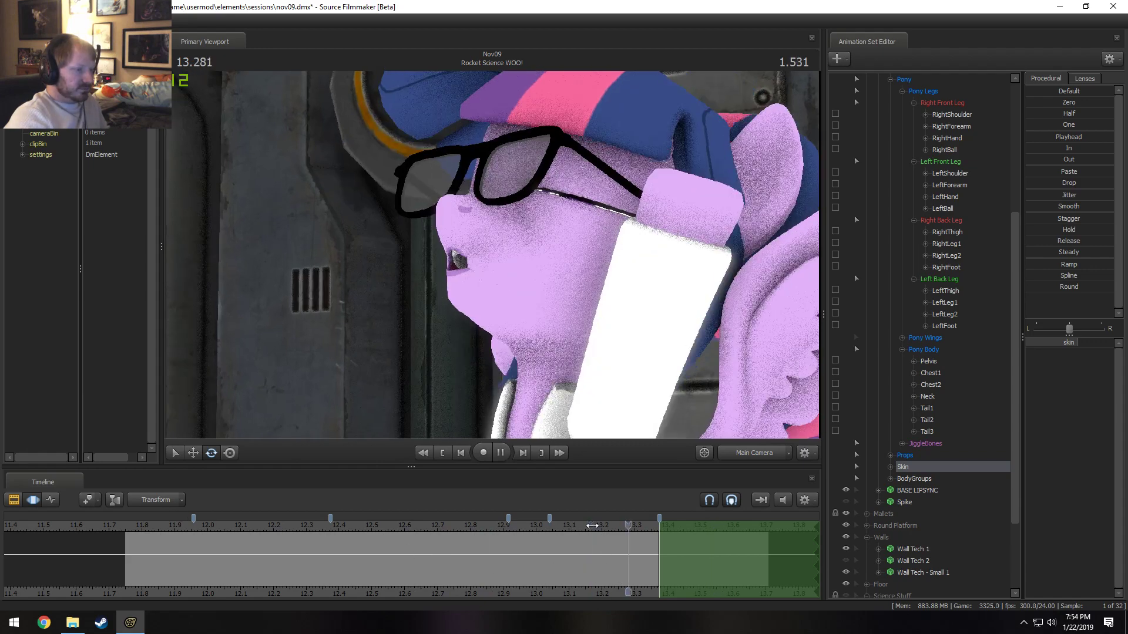
key("space")
left_click(593, 527)
key("space")
key("space")
left_click_drag(673, 564, 757, 565)
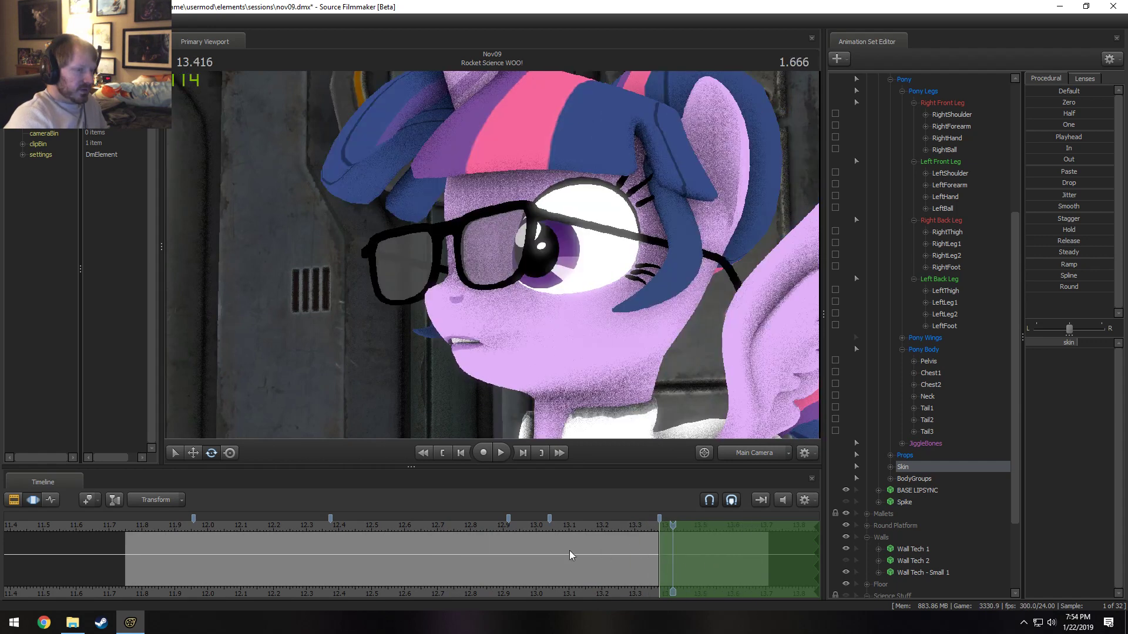
- Pan the Main Camera's close-up so Twilight's head sits further left in frame, ramping in from 13.0 s to about 13.2 s
left_click(427, 533)
scroll(911, 108, "up", 6)
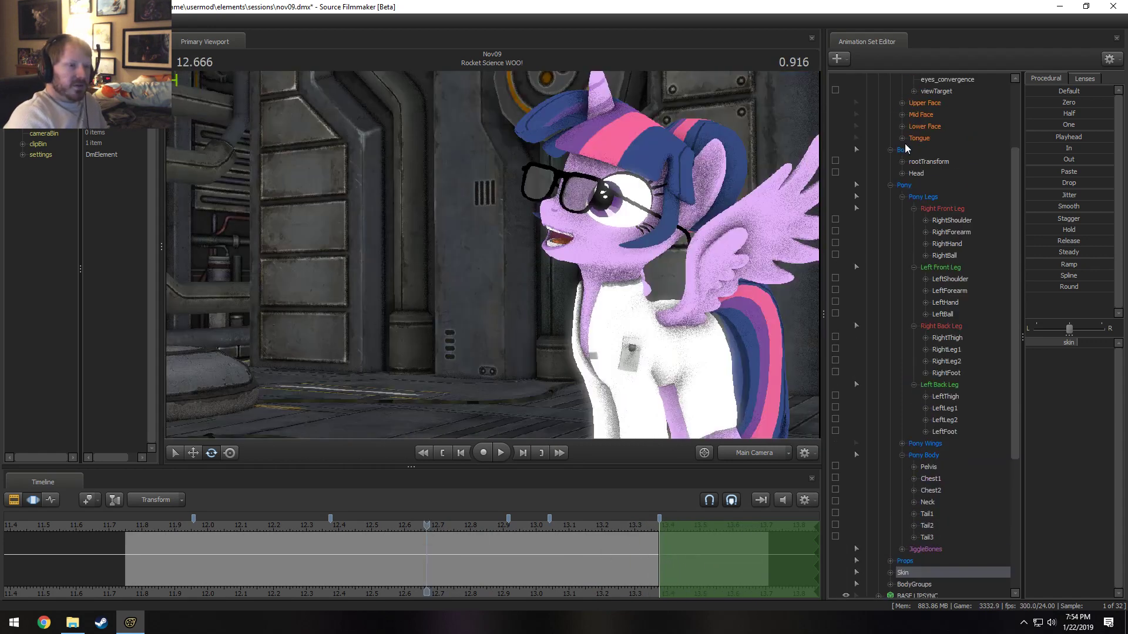
double_click(877, 80)
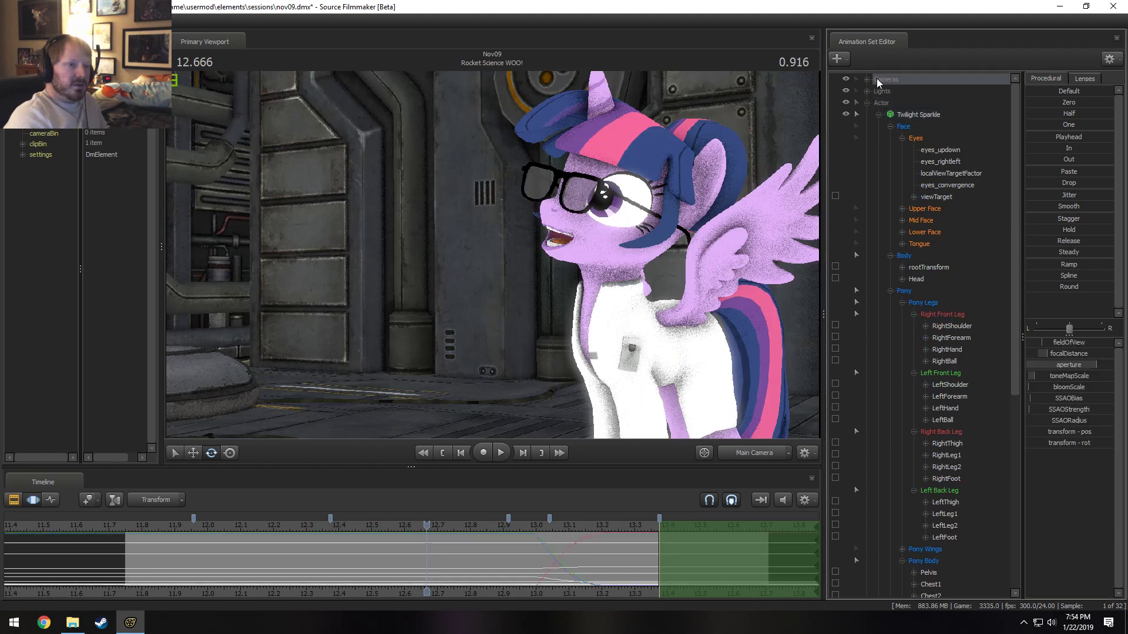
left_click_drag(210, 554, 1125, 559)
left_click_drag(604, 559, 700, 535)
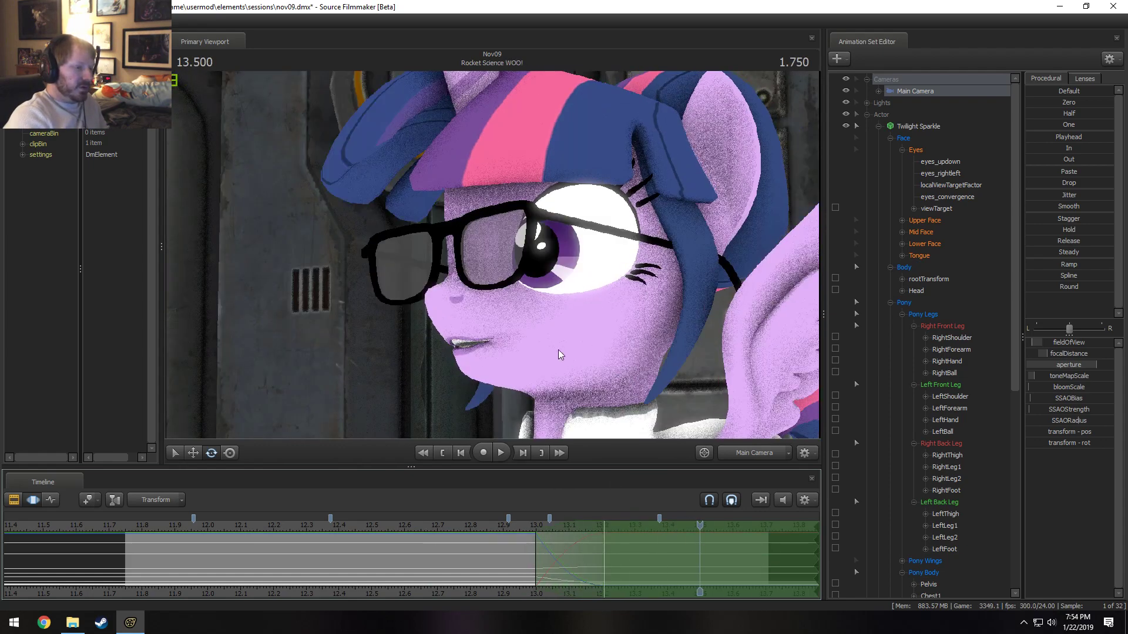
left_click_drag(558, 351, 623, 355)
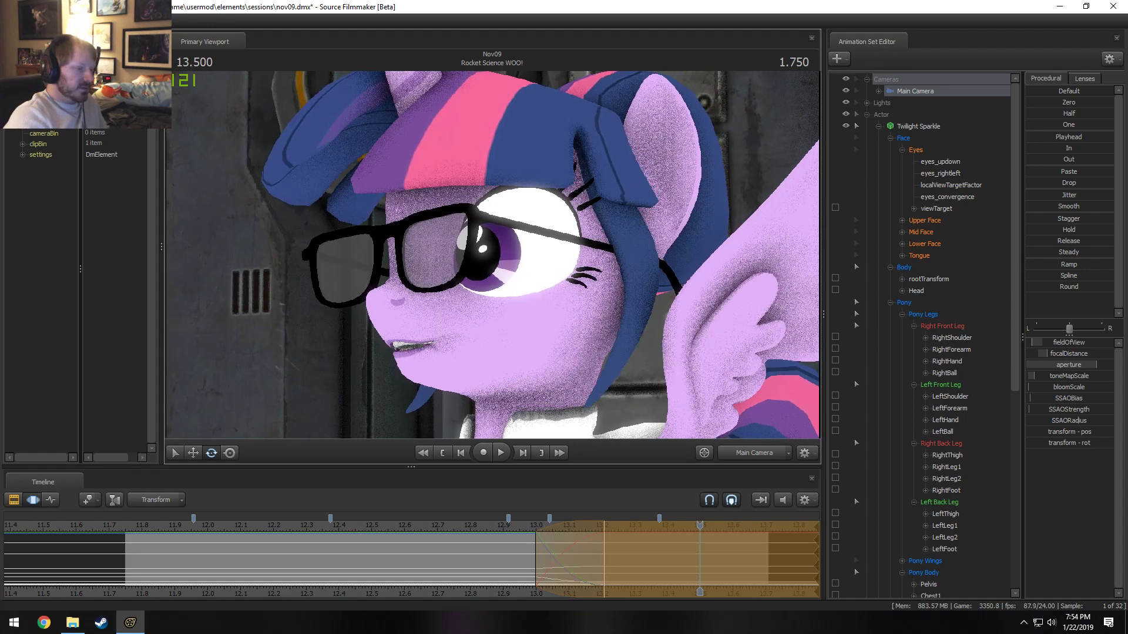
- Play the shot from about 12.8 s and 12.5 s to review the reframed camera move
left_click(469, 524)
key("space")
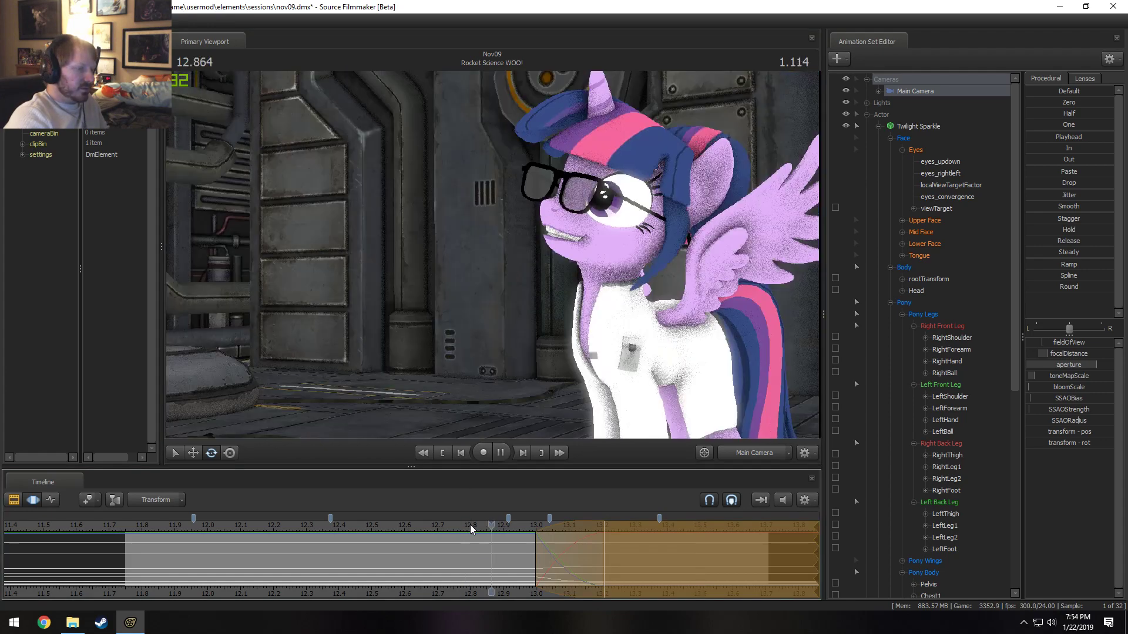
key("space")
left_click(369, 530)
key("space")
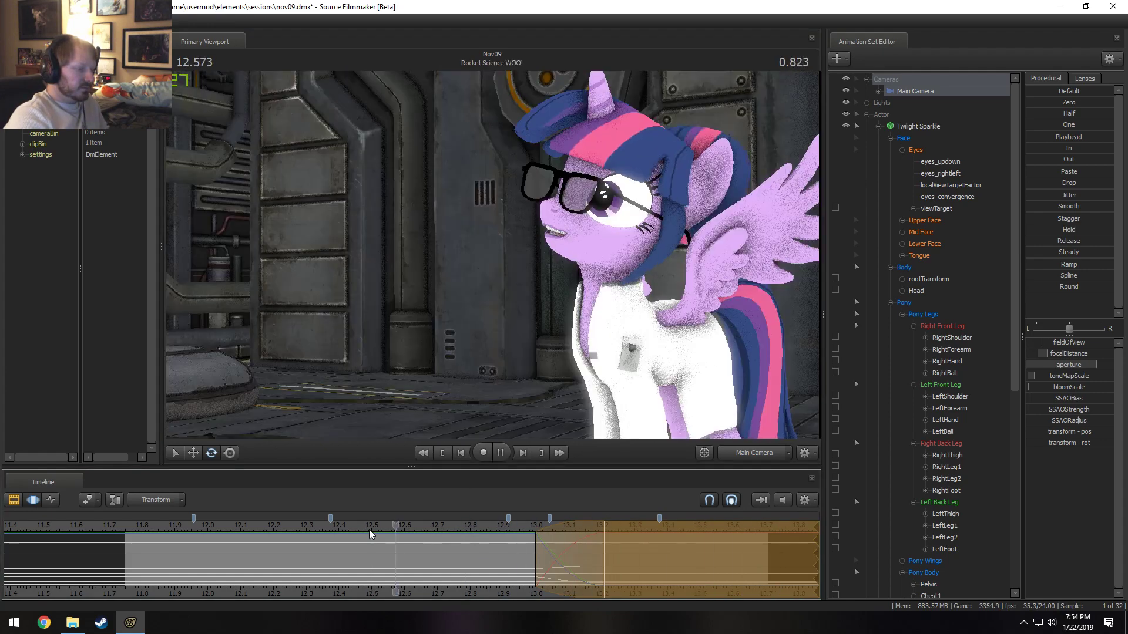
key("space")
- Roll the Main Camera at 13.333 s to tilt the close-up further, and play back the move
left_click_drag(551, 529, 645, 530)
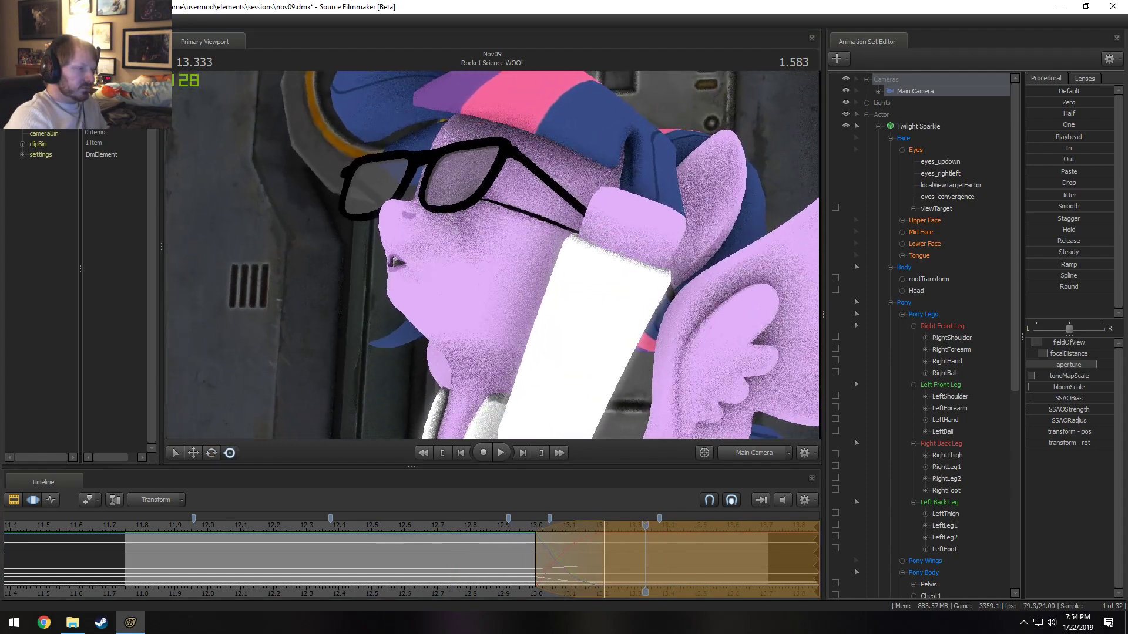
left_click(516, 525)
key("space")
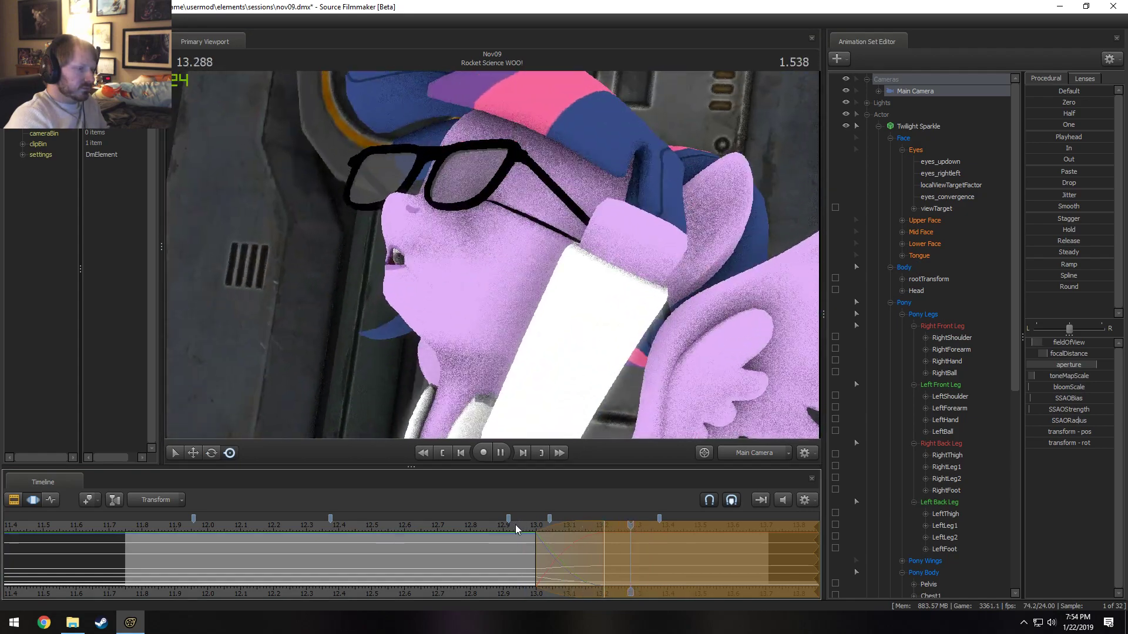
key("space")
left_click(476, 529)
key("space")
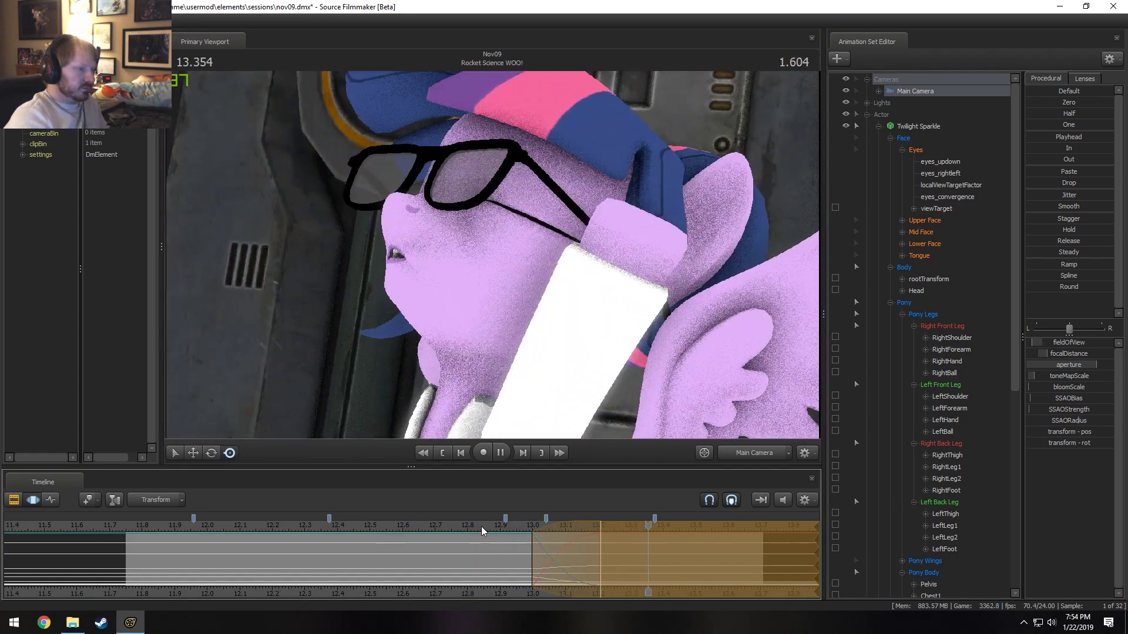
- Shift the Main Camera framing so Twilight's head sits higher in the tilted close-up, and replay the move
key("space")
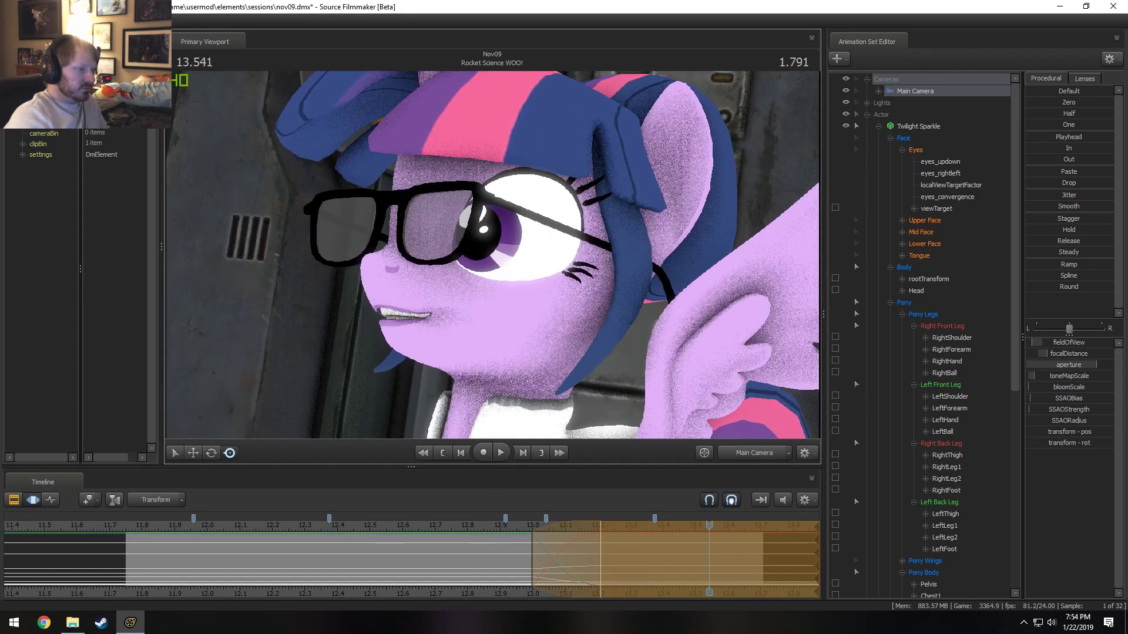
left_click(476, 527)
key("space")
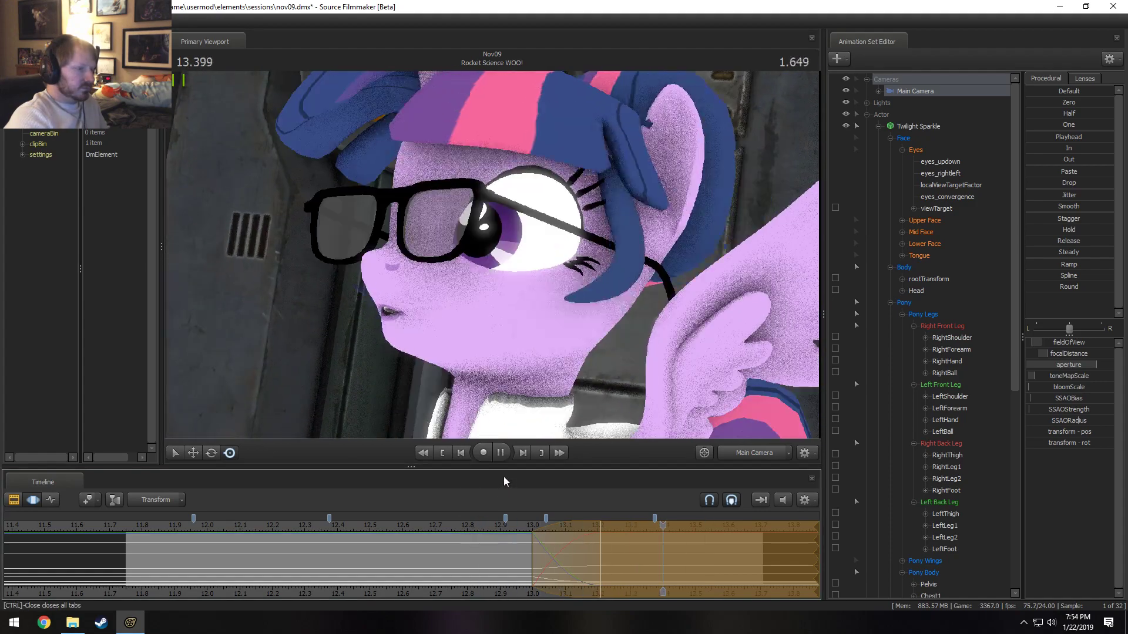
left_click(371, 533)
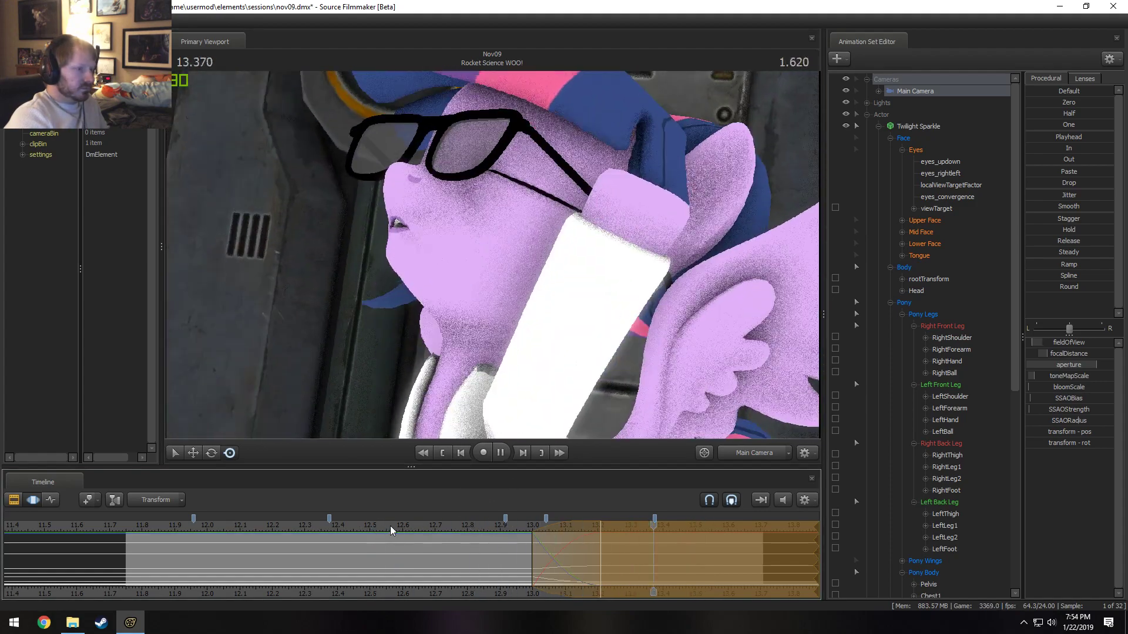
left_click(457, 531)
key("space")
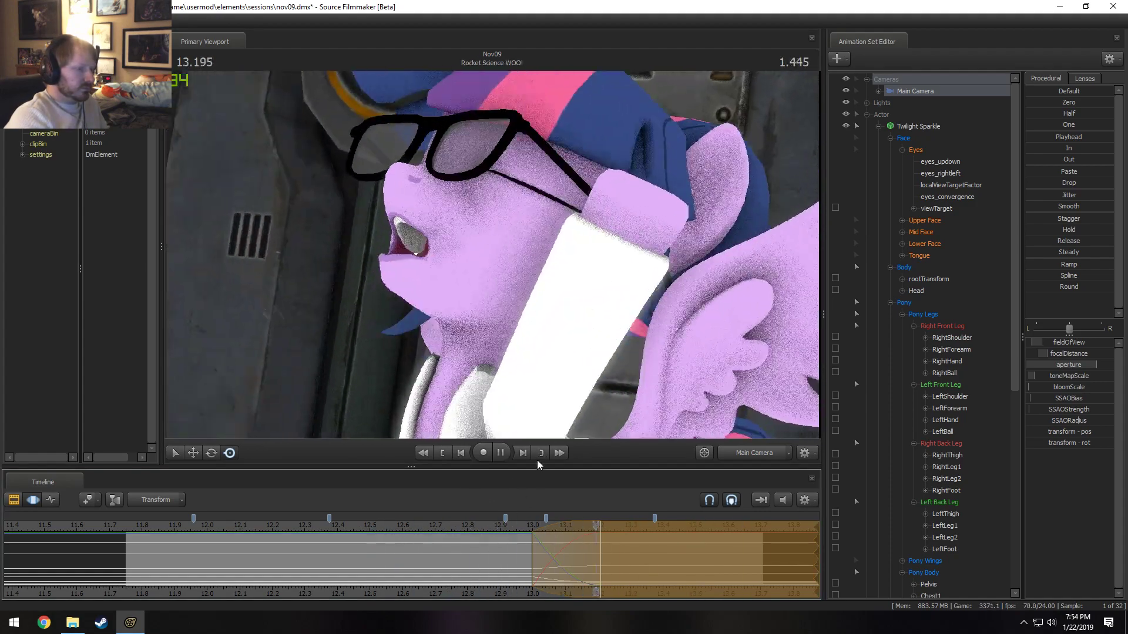
key("space")
- Shift the Main Camera framing so Twilight's head sits slightly further right in the tilted close-up, and play the ending
left_click(646, 532)
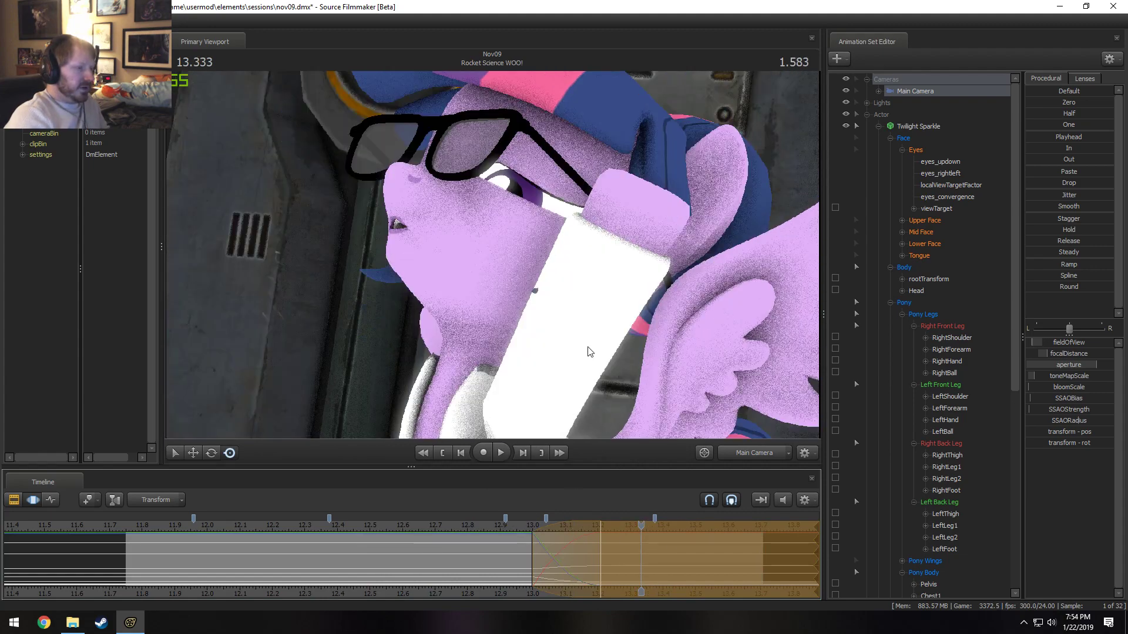
left_click(631, 525)
left_click(600, 524)
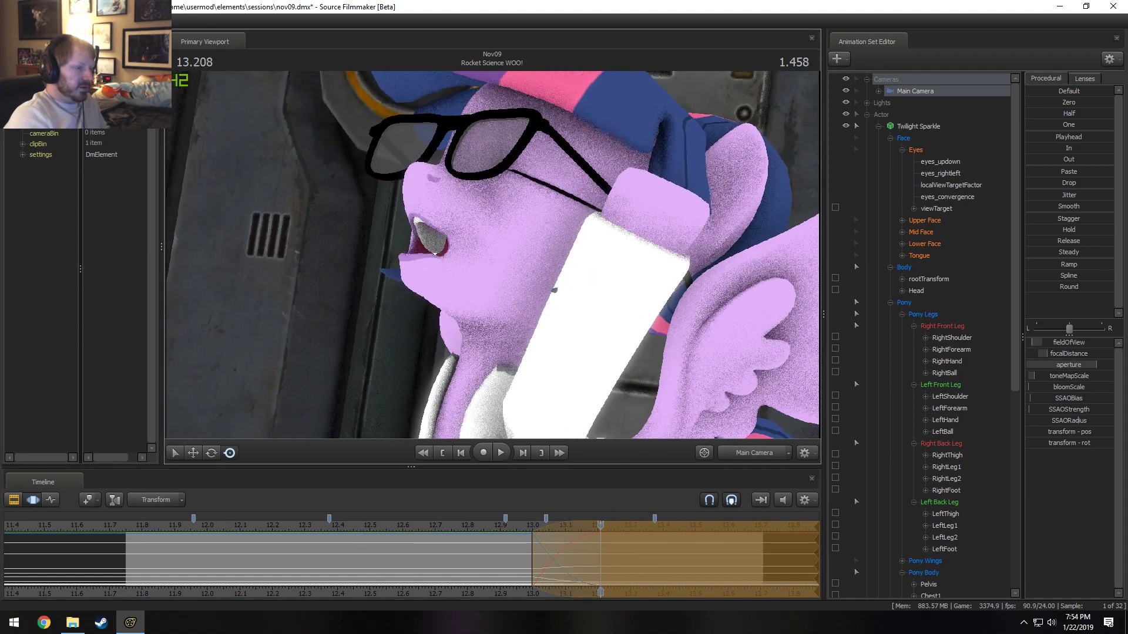
key("space")
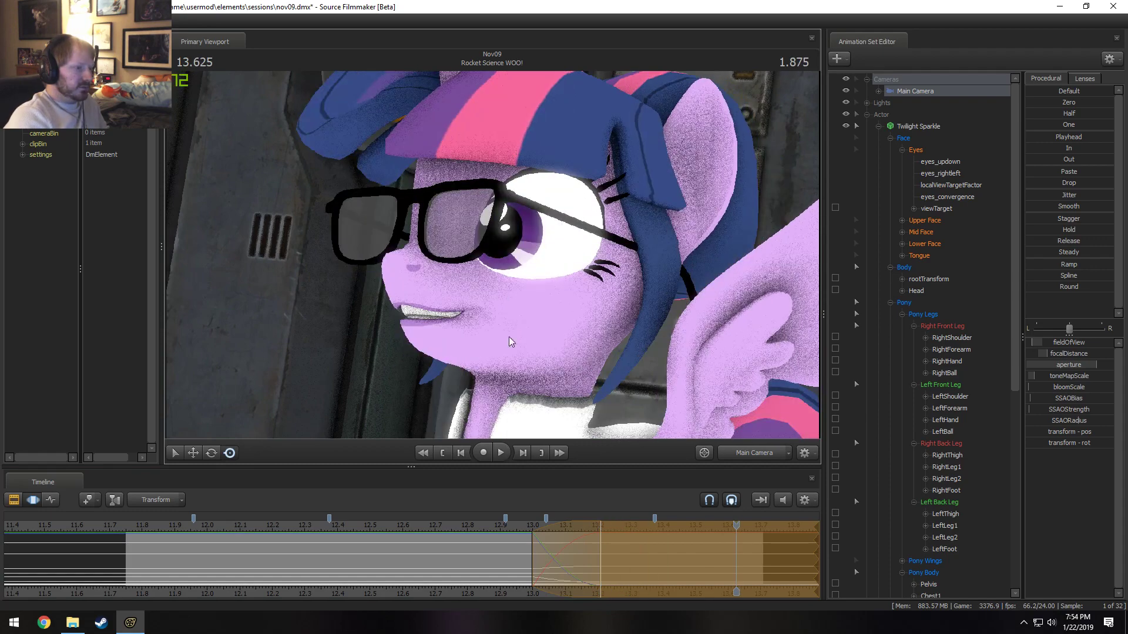
- Replay the shot from about 12.25 s to review the tilted camera push-in
left_click(286, 529)
key("space")
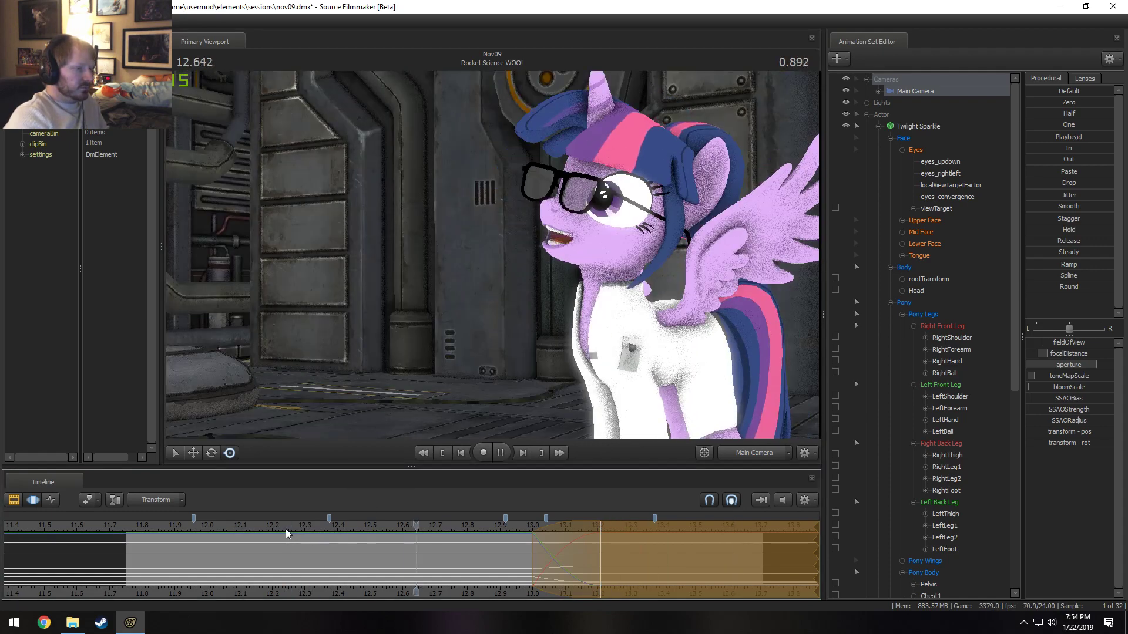
key("space")
left_click(284, 527)
key("space")
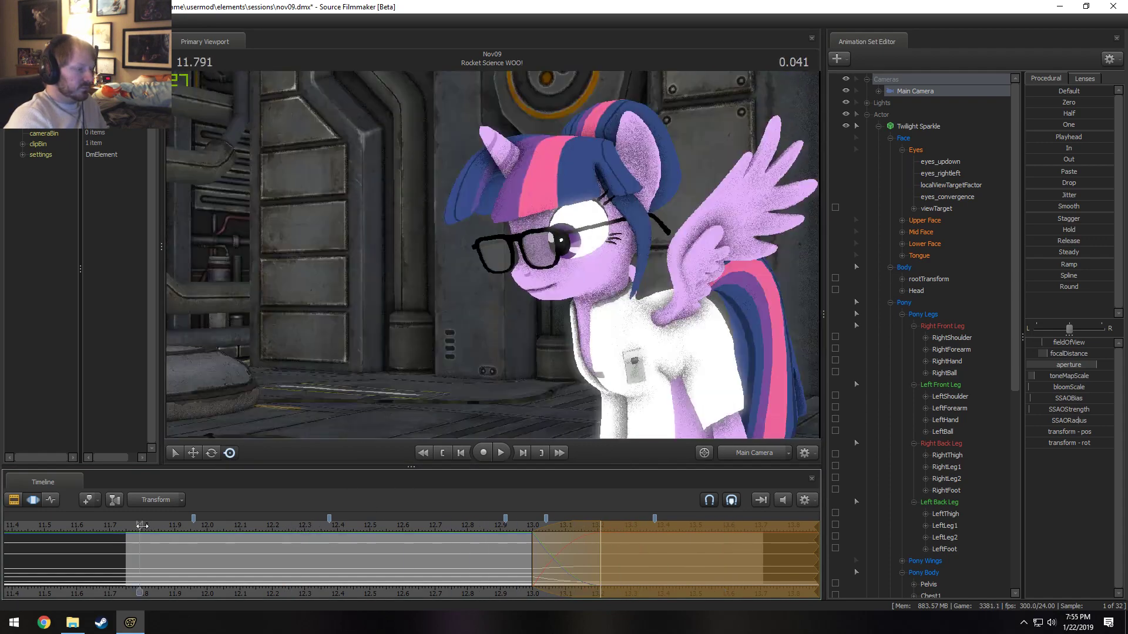
key("space")
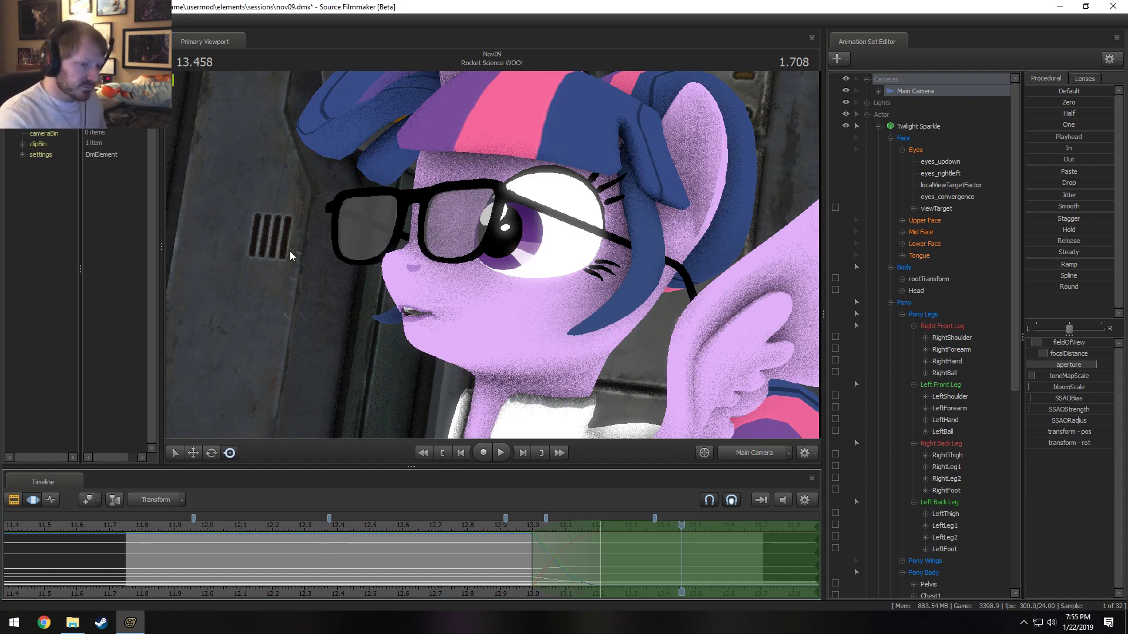
- Replay the Rocket Science WOO! shot from its start around 11.75 s to examine the opening motion and eyes
left_click(124, 524)
key("F2")
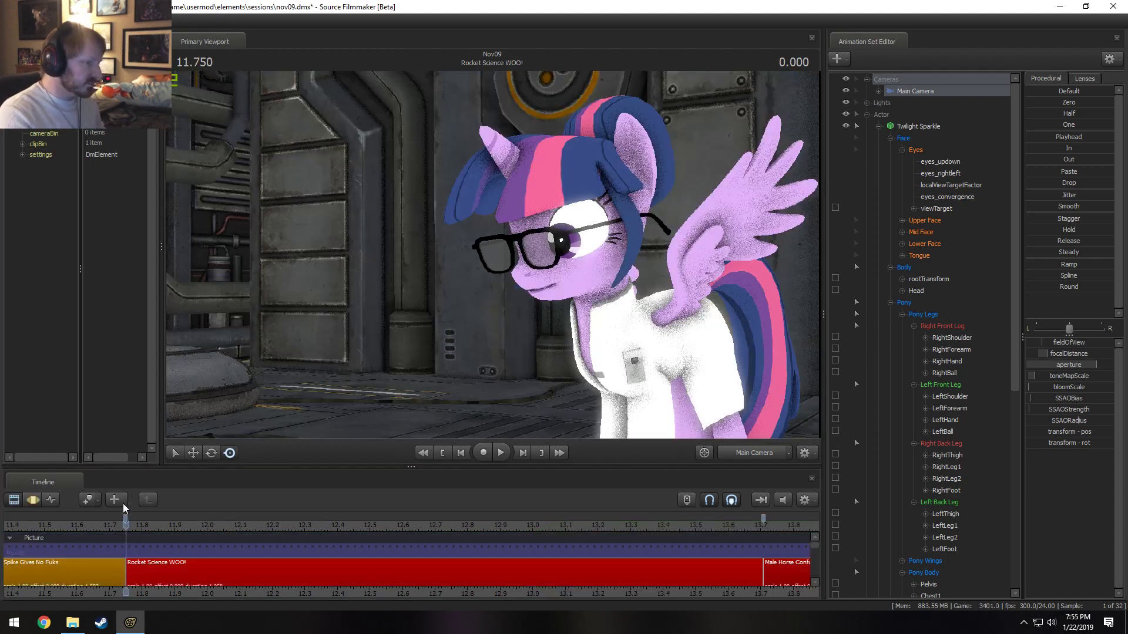
key("F3")
key("space")
key("space")
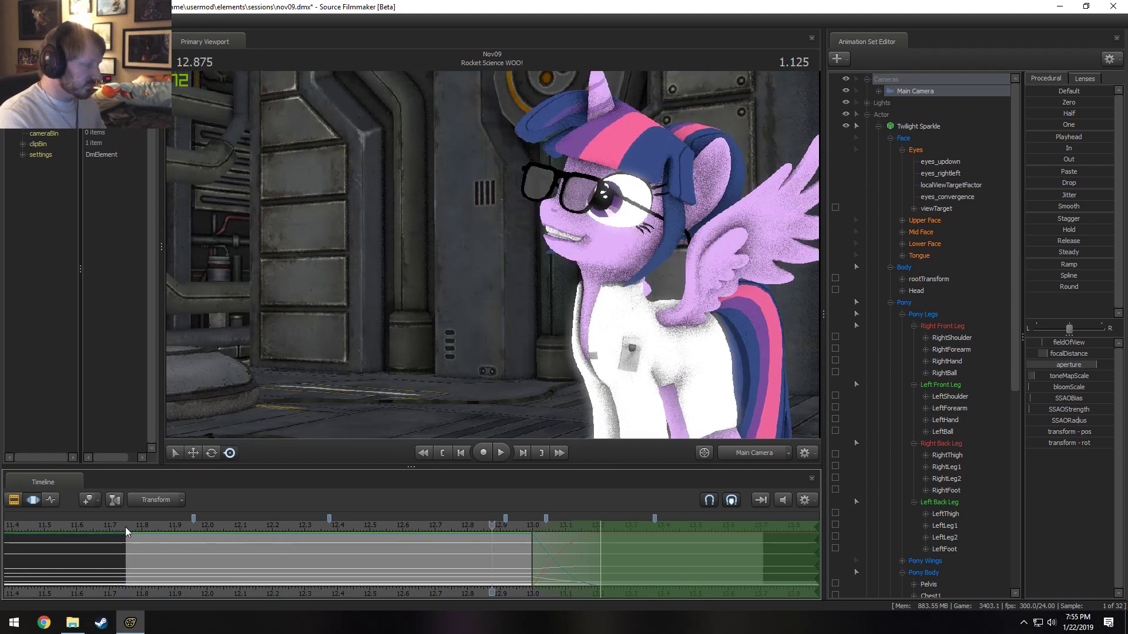
left_click(130, 526)
key("space")
key("space")
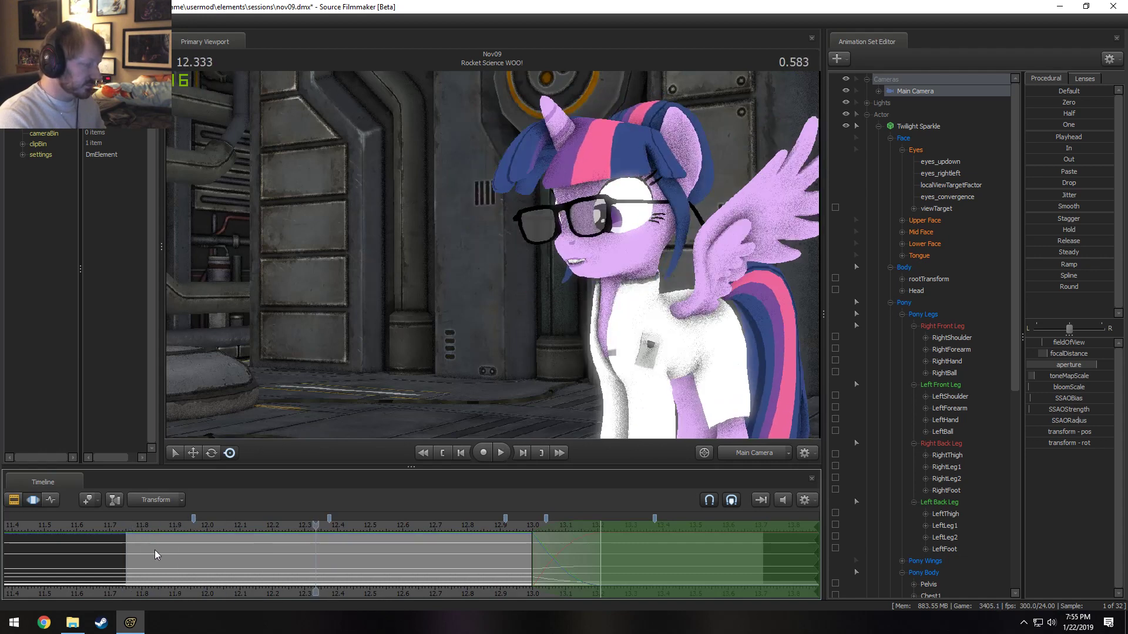
key("F2")
key("F3")
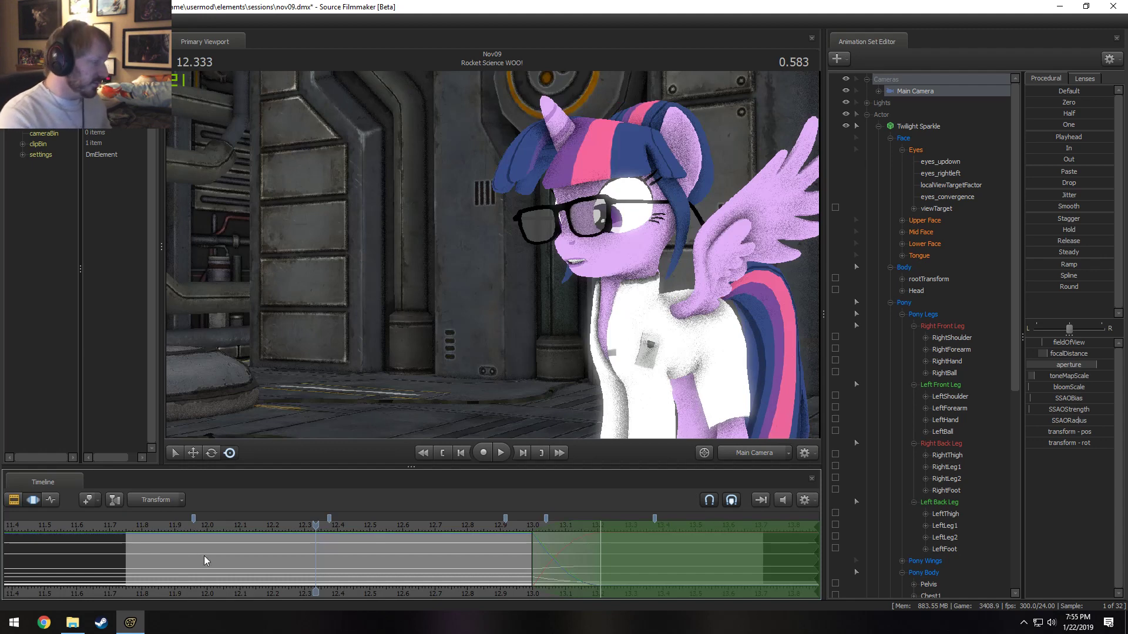
left_click(142, 524)
key("space")
key("space")
- Animate Twilight Sparkle's Skin control to the small-pupil eyes between about 12.375 s and 12.92 s
left_click_drag(148, 530, 506, 550)
scroll(951, 549, "down", 5)
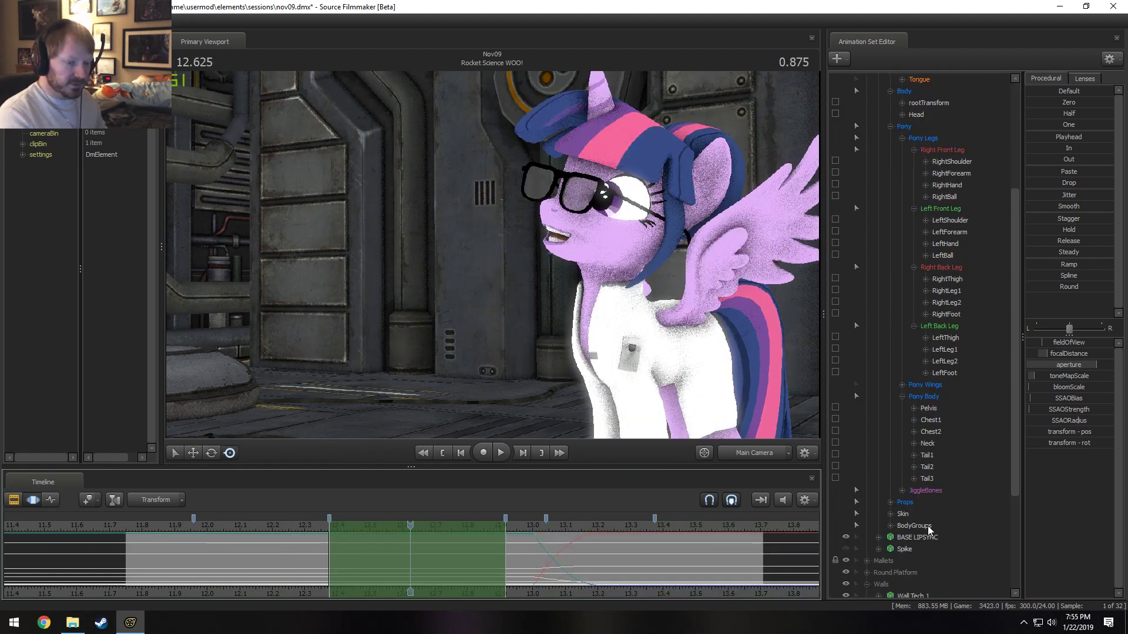
left_click(954, 513)
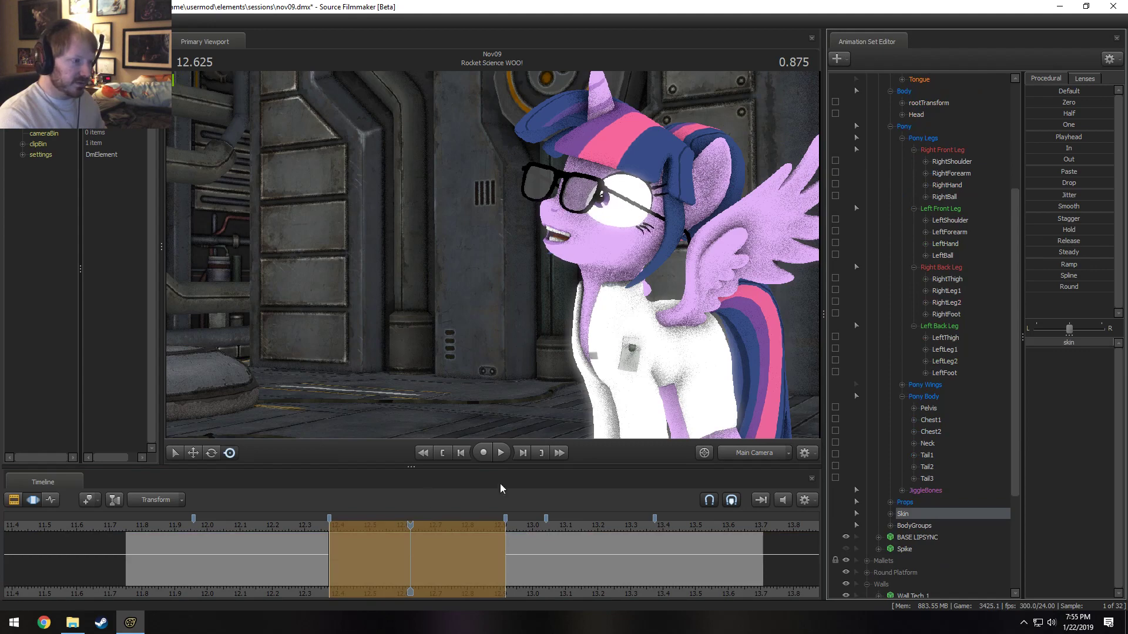
- Replay the shot from near its start and inspect the small-pupil eyes at 12.75 s
left_click(139, 529)
key("space")
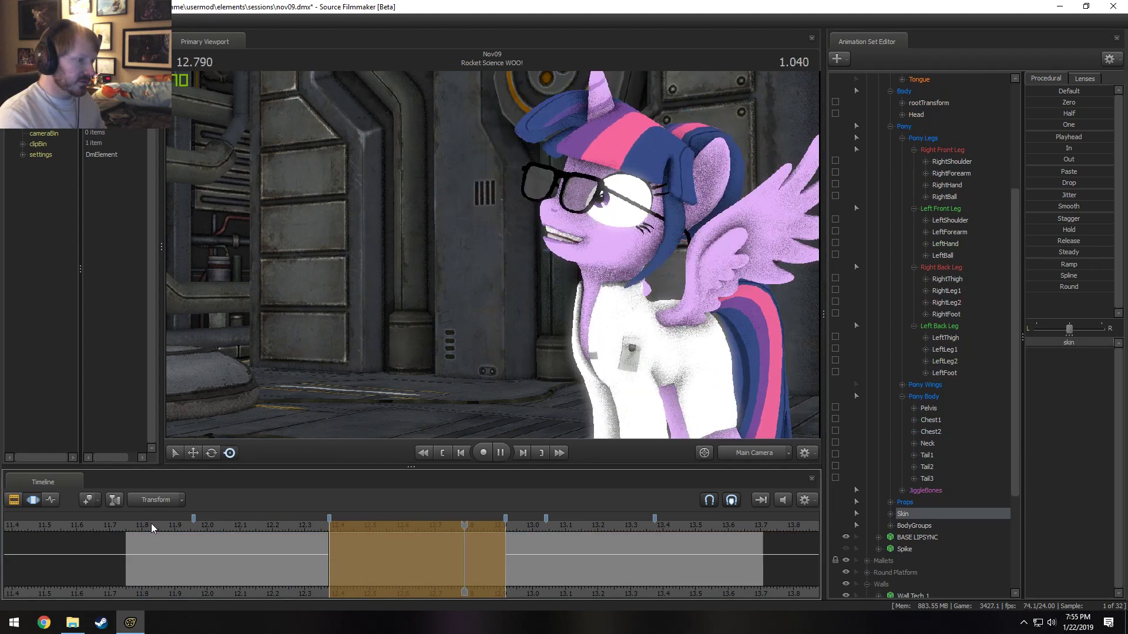
key("space")
left_click_drag(330, 525, 451, 523)
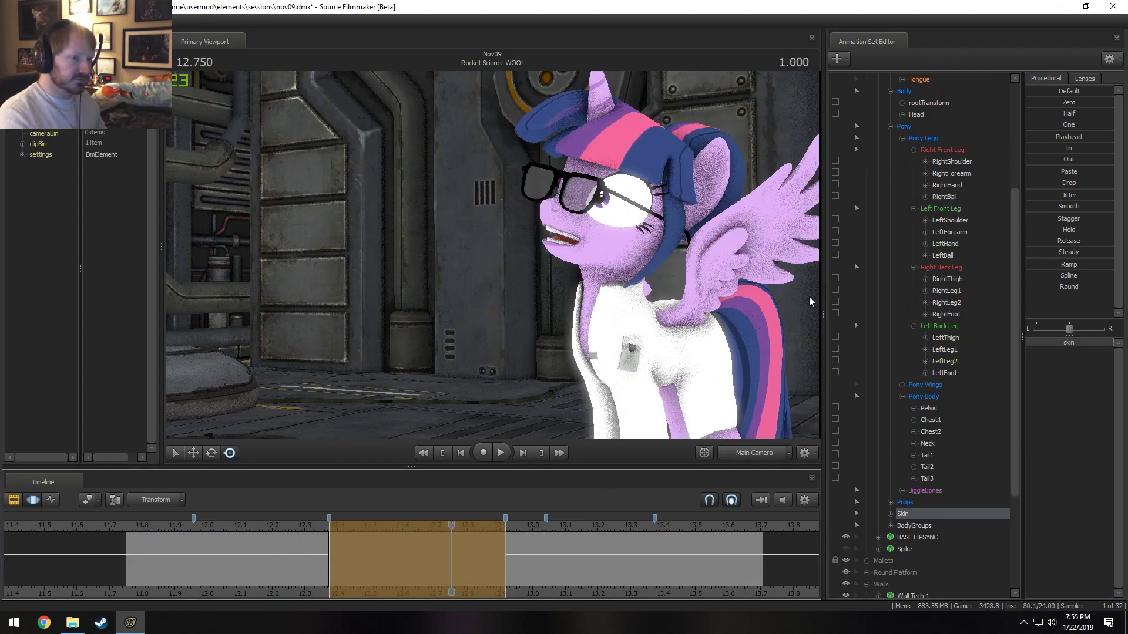
- Try to shift Twilight Sparkle's gaze with eyes_updown and eyes_rightleft between about 12.375 s and 12.92 s
key("F2")
scroll(921, 133, "up", 5)
left_click(916, 151)
key("F3")
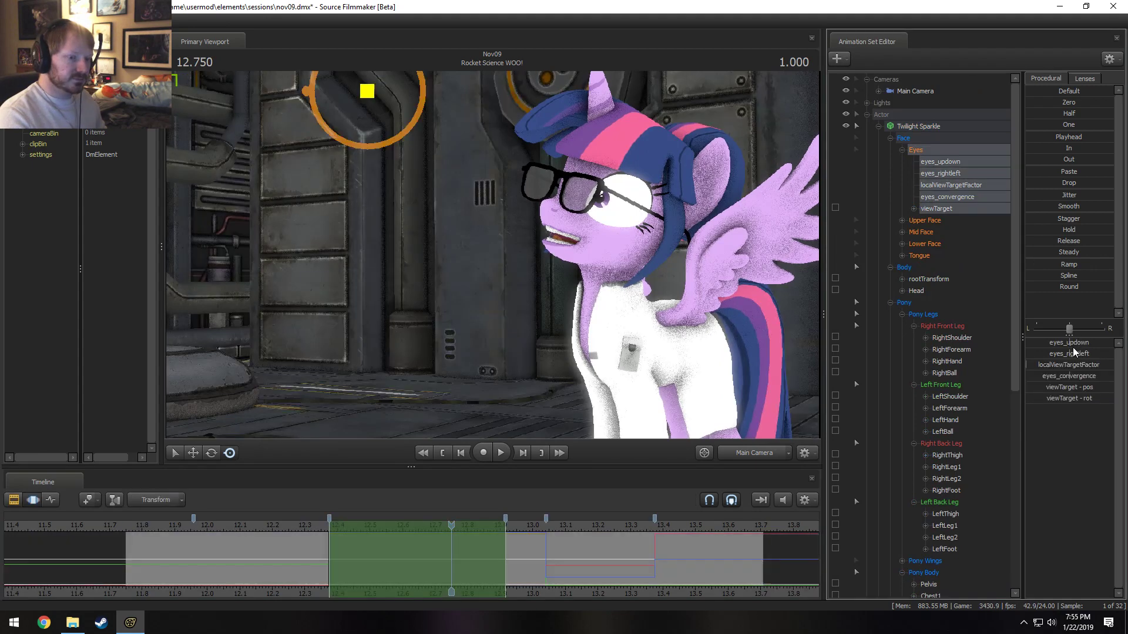
left_click_drag(1074, 354, 1066, 342)
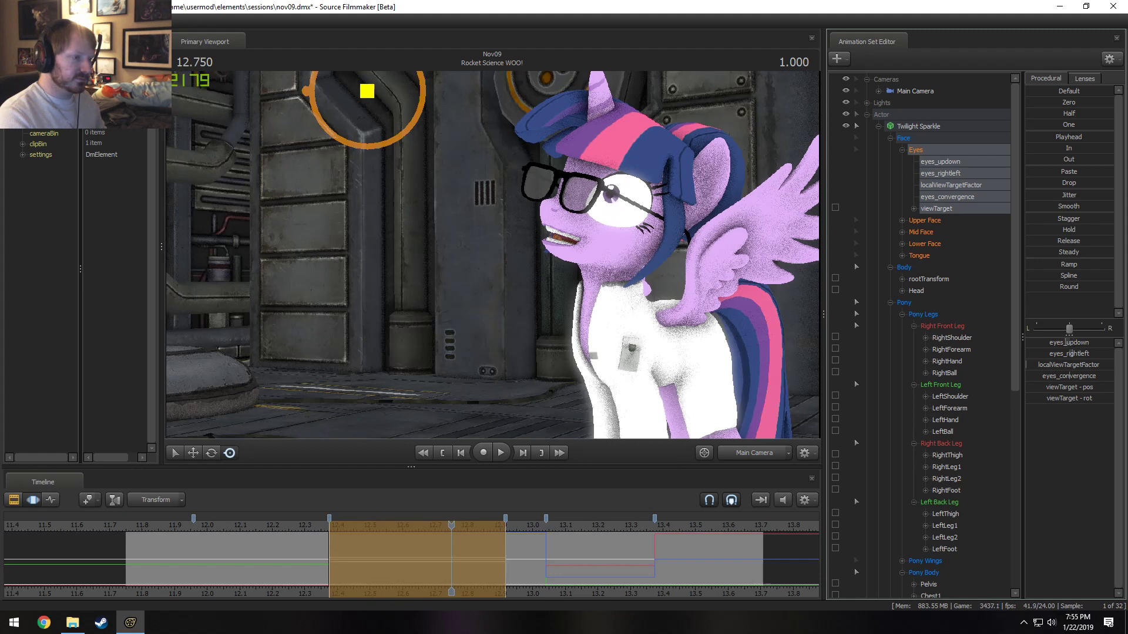
- Replay the shot from about 12 s to check Twilight Sparkle's eye direction through the head raise
left_click_drag(309, 525, 207, 524)
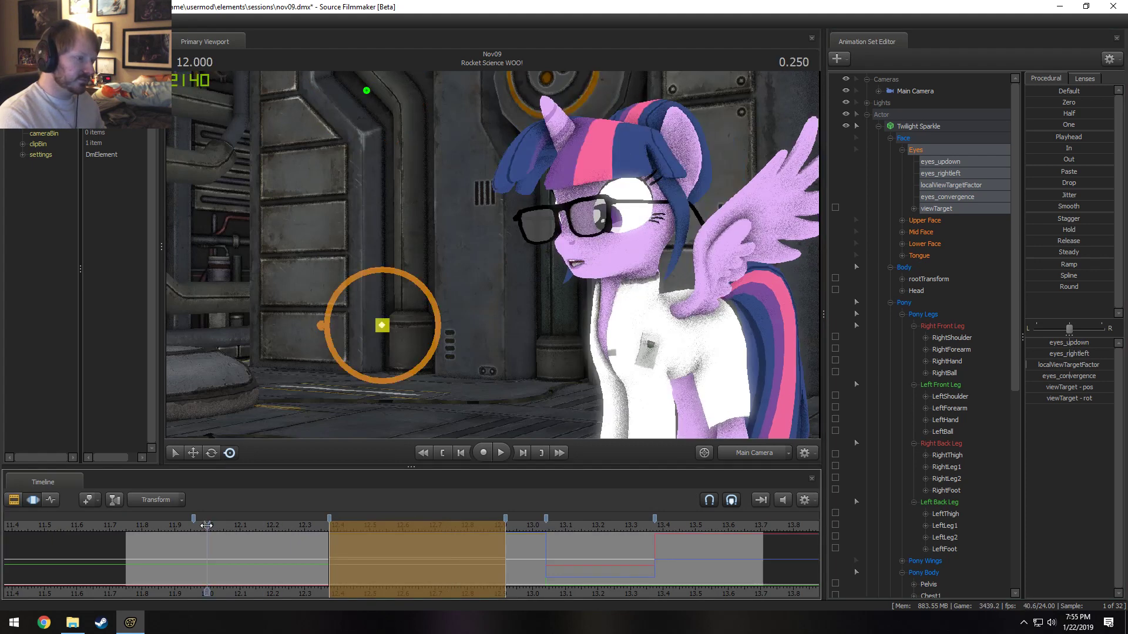
key("space")
left_click(370, 541)
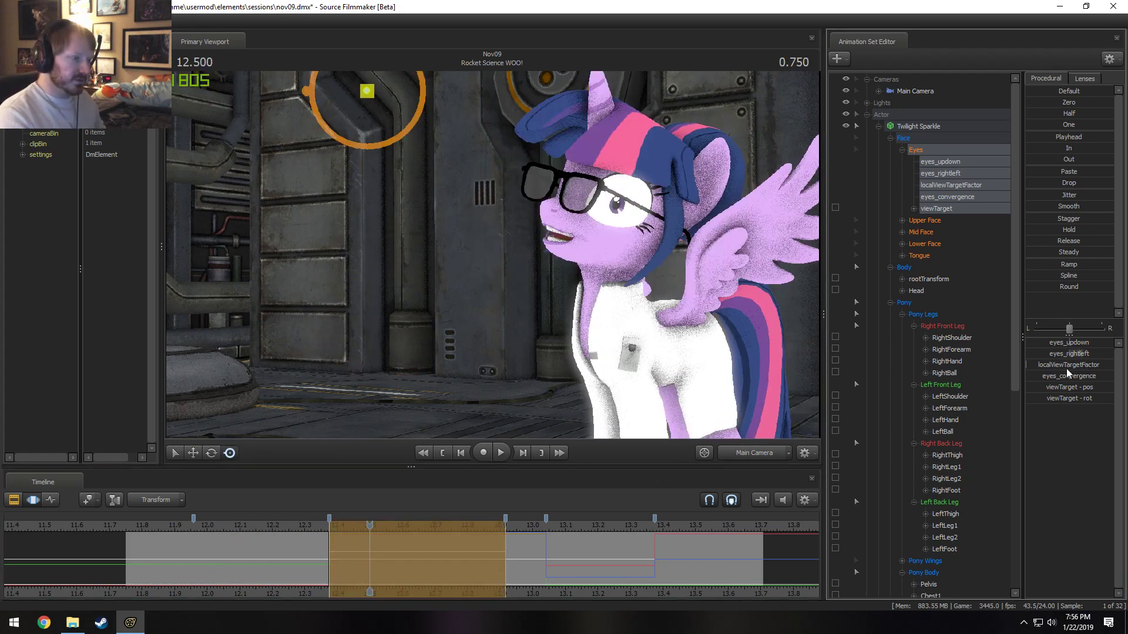
key("space")
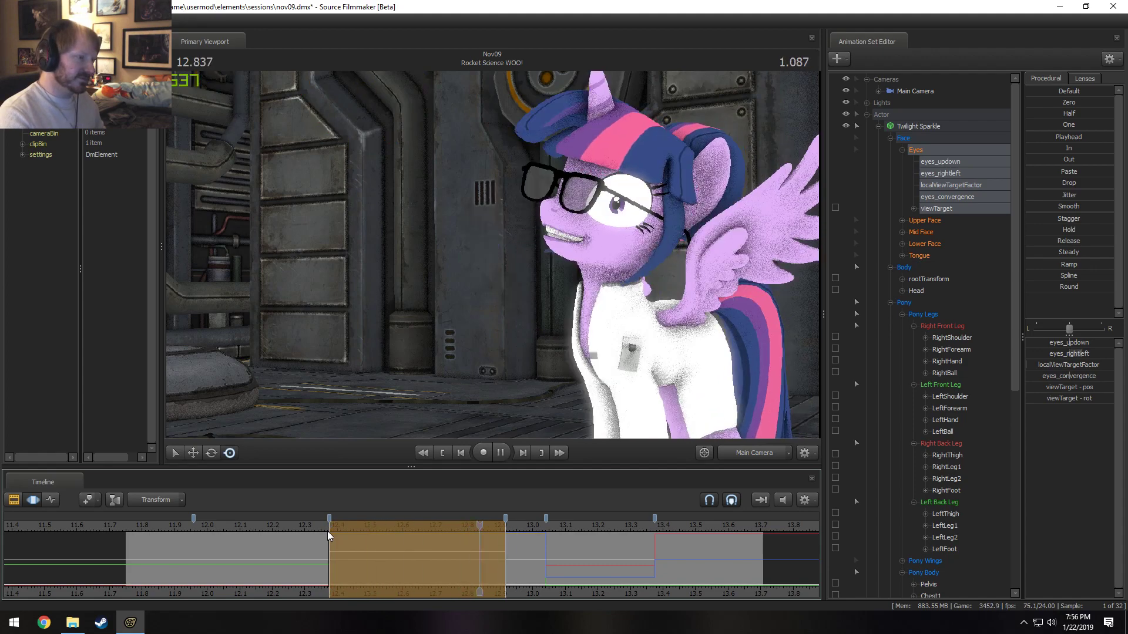
key("space")
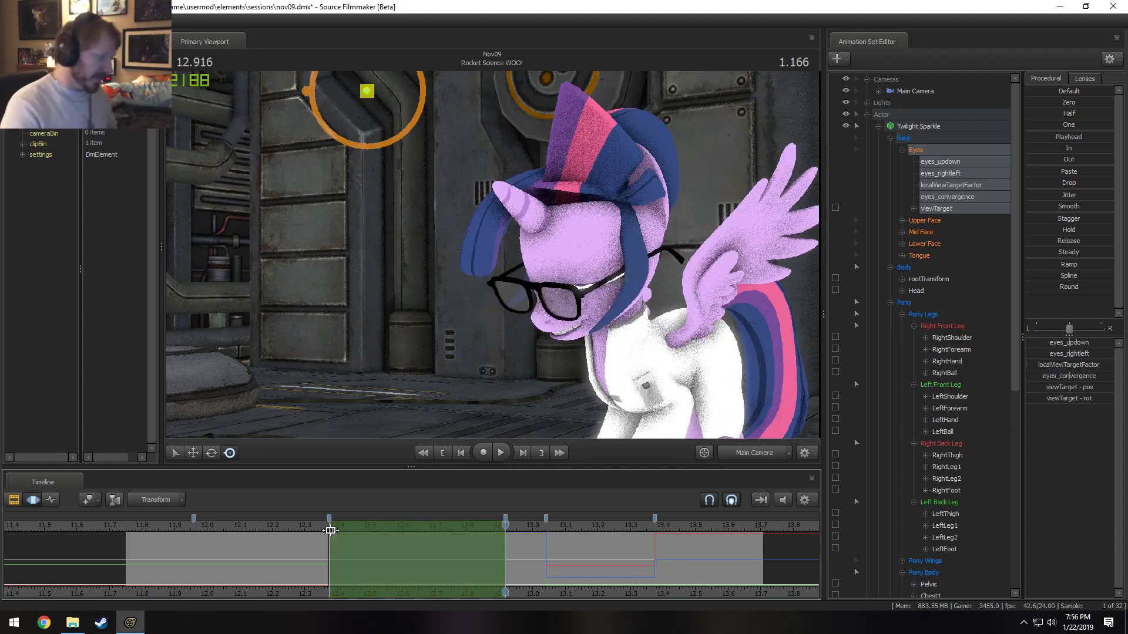
left_click_drag(331, 530, 196, 529)
key("space")
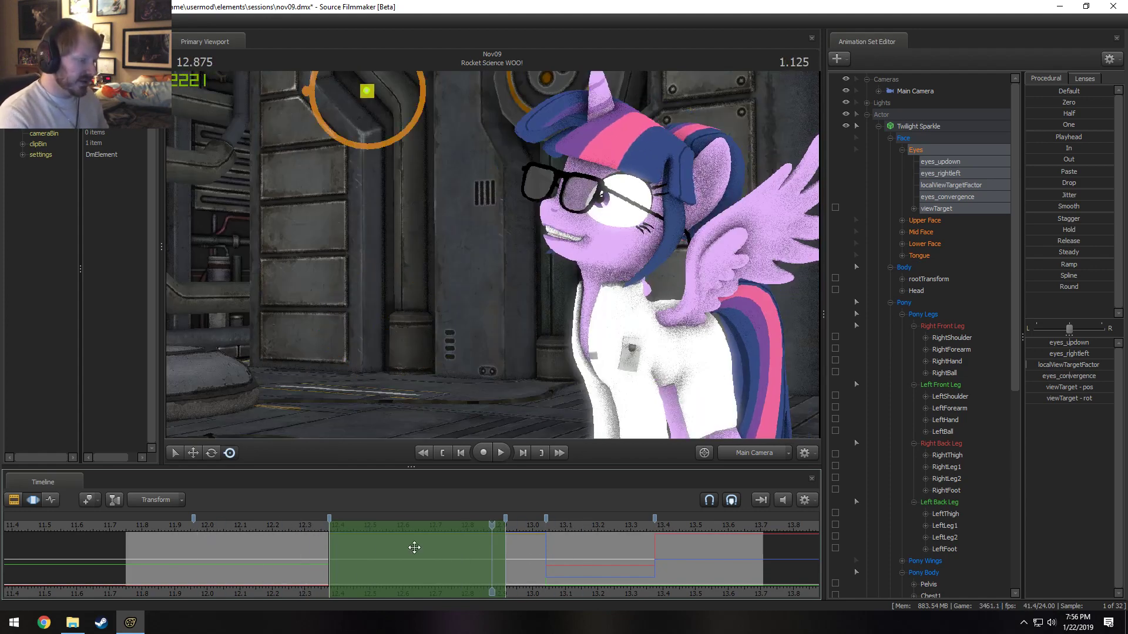
- Try the In preset on Twilight Sparkle's Eyes controls over the selected time range, play it, and undo the change
left_click(1055, 147)
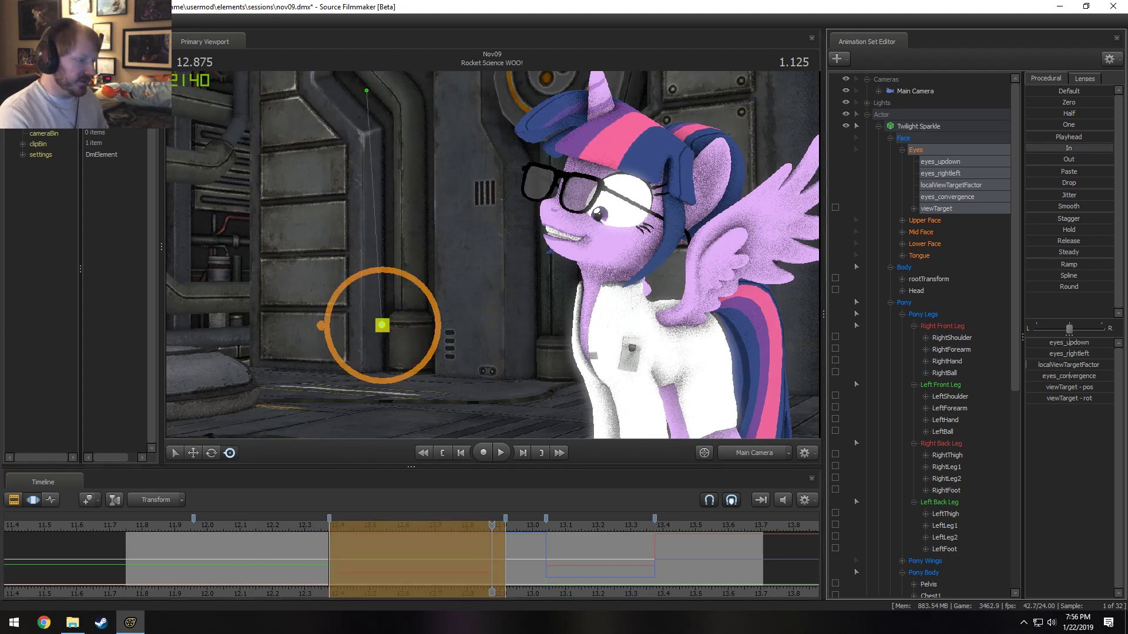
left_click(301, 525)
key("space")
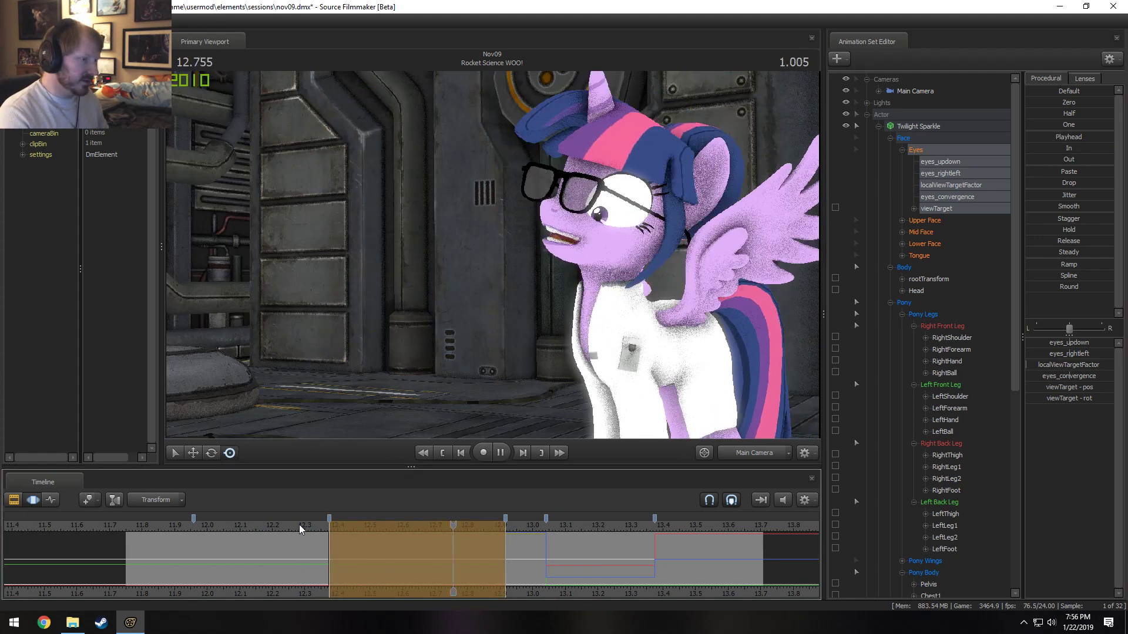
key("space")
key("ctrl+z")
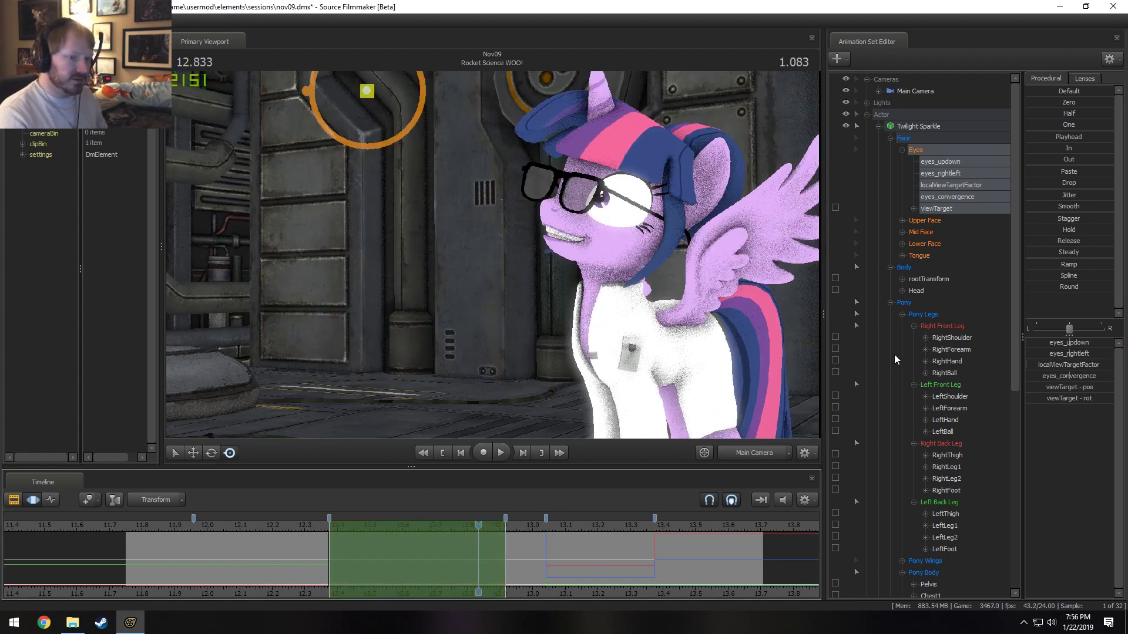
- Restore the large-pupil eyes by applying the In preset to Twilight Sparkle's Skin over the selected range, and play the ending
scroll(905, 411, "down", 5)
left_click(902, 513)
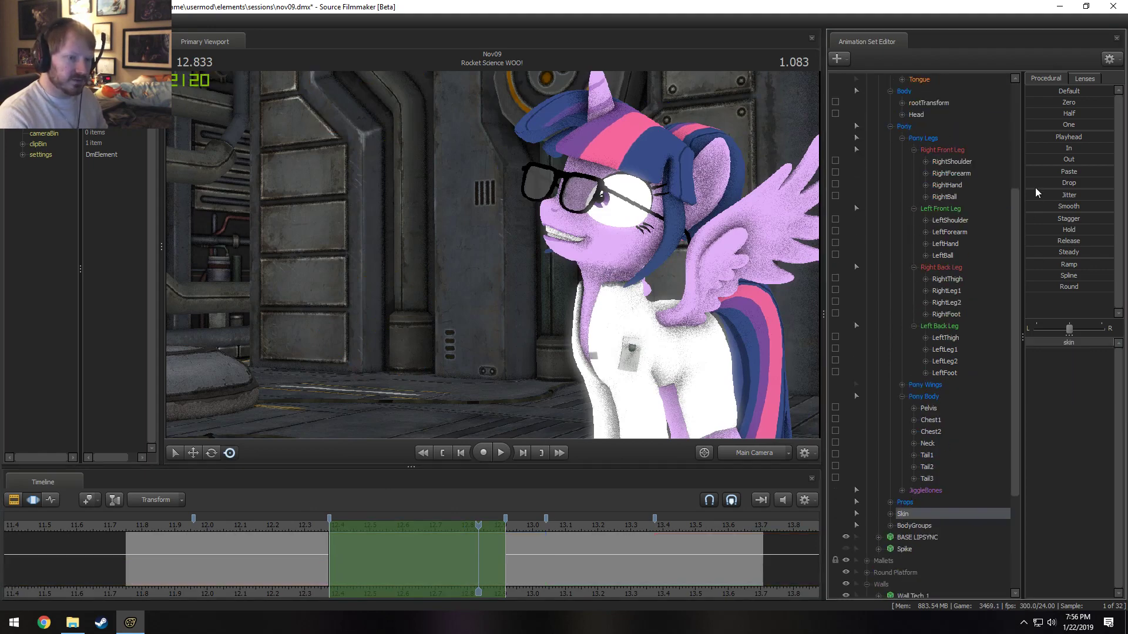
left_click(1056, 147)
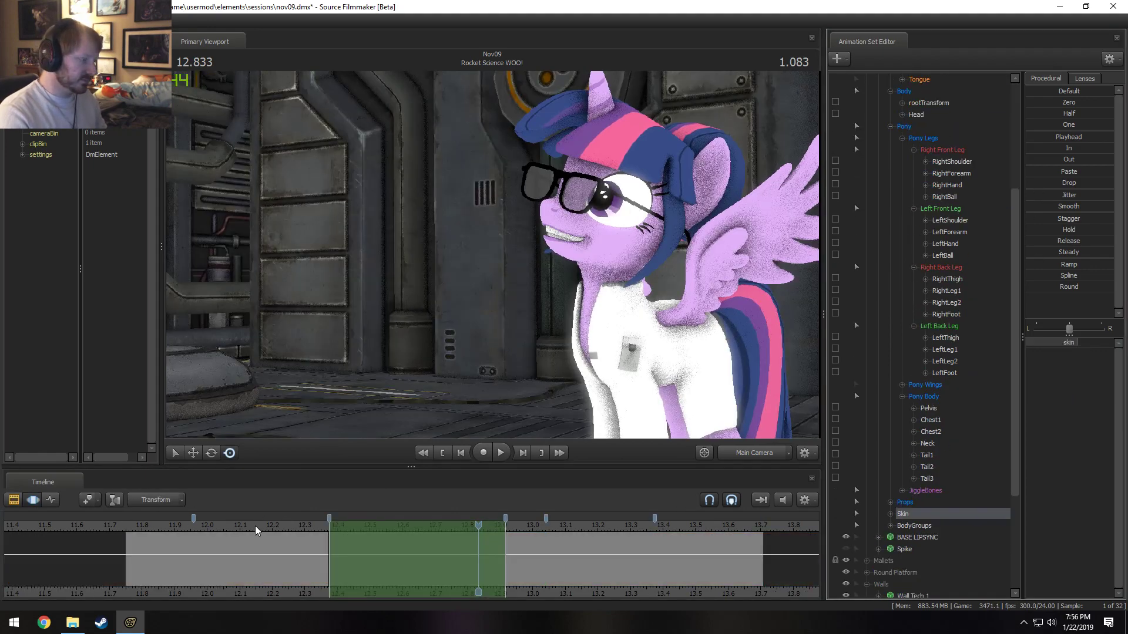
key("space")
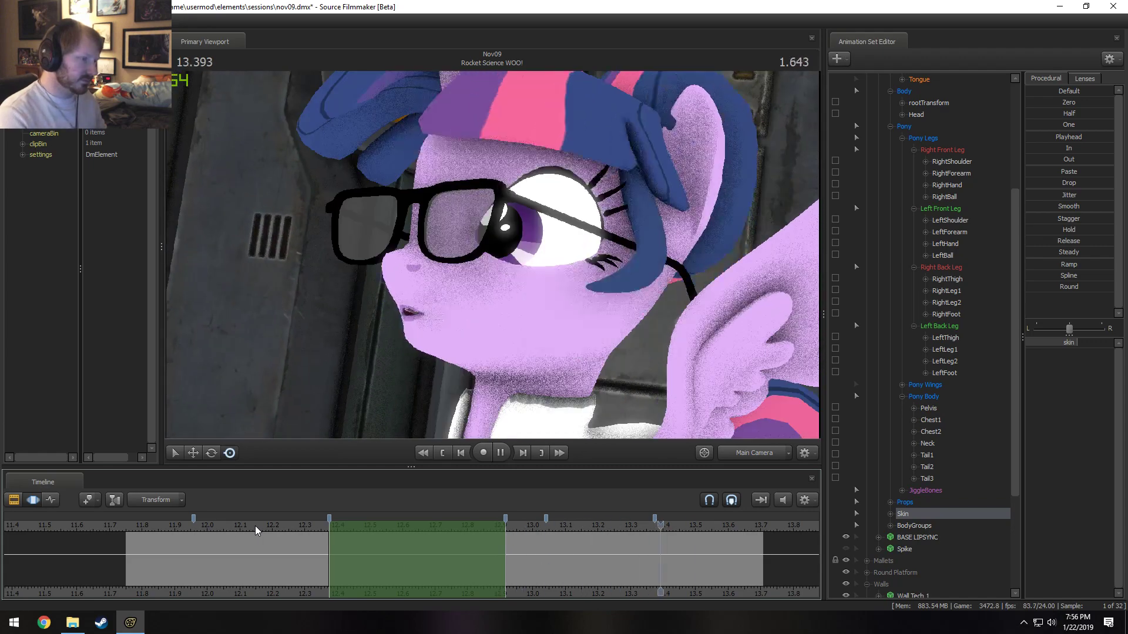
key("space")
scroll(321, 520, "down", 1)
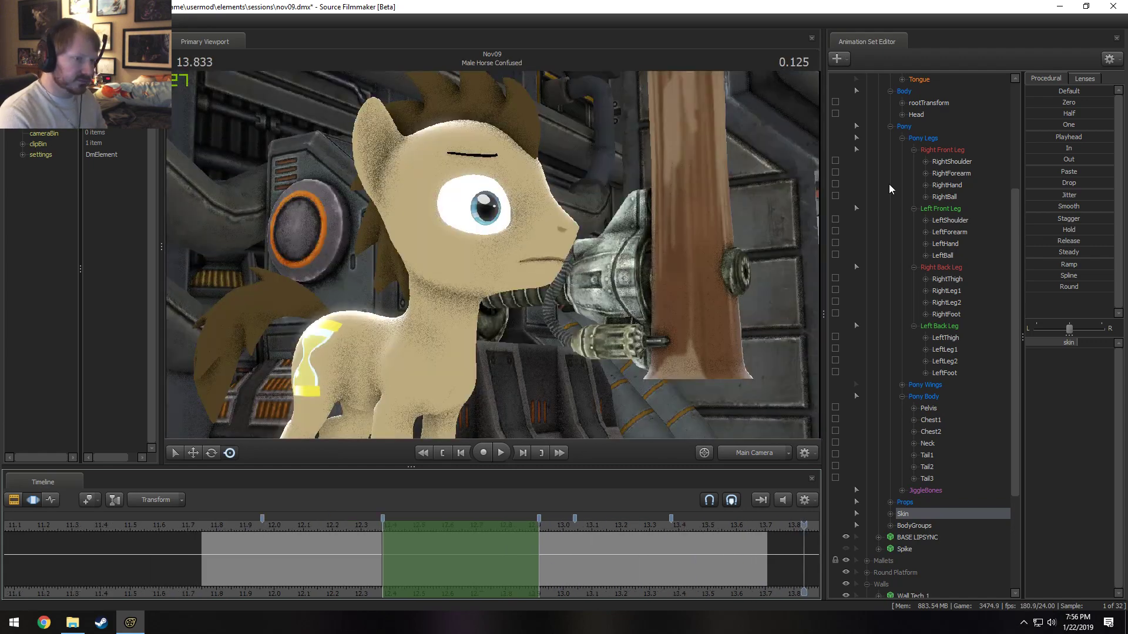
- Examine Twilight Sparkle's Mid Face, Lower Face and Tongue animation curves across the shot, especially around 13.33 s
scroll(975, 155, "up", 5)
left_click(897, 124)
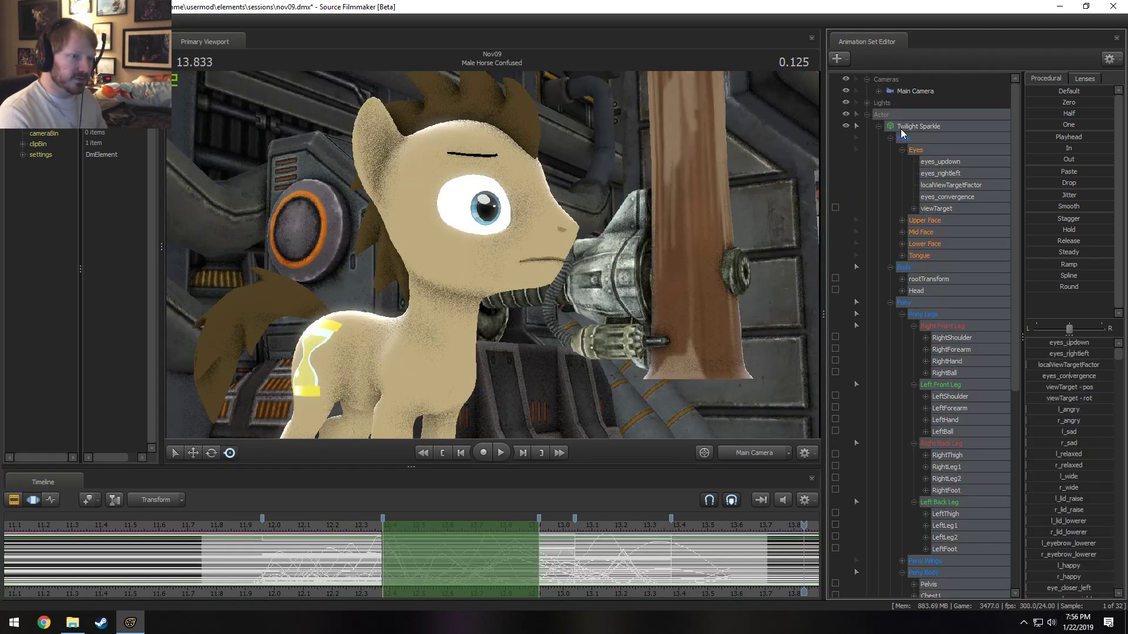
left_click(239, 528)
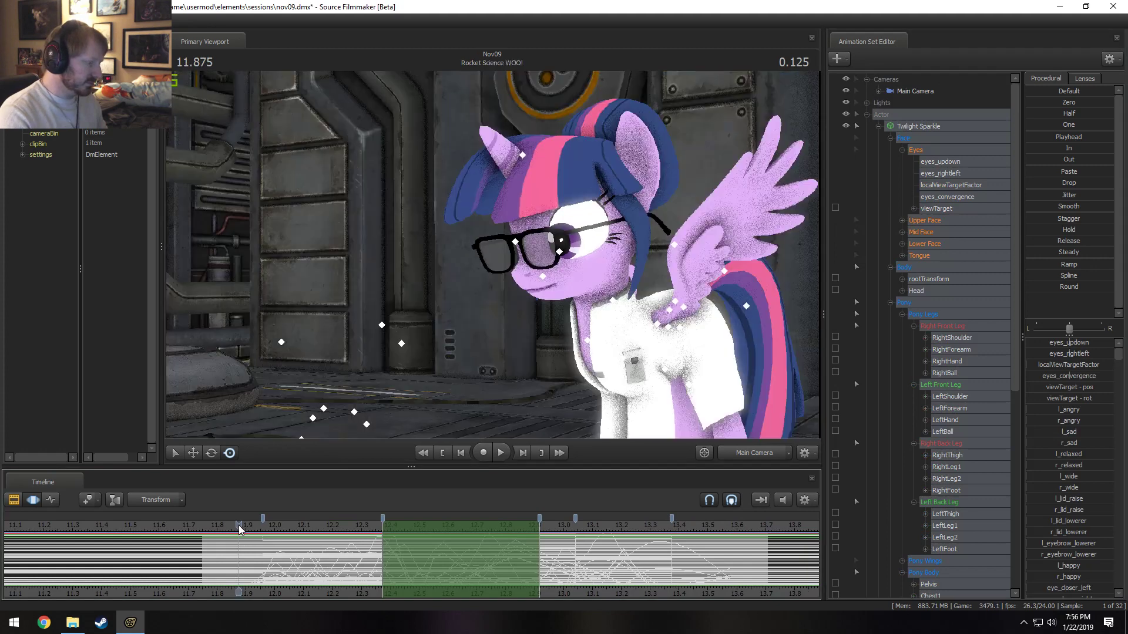
left_click(926, 221)
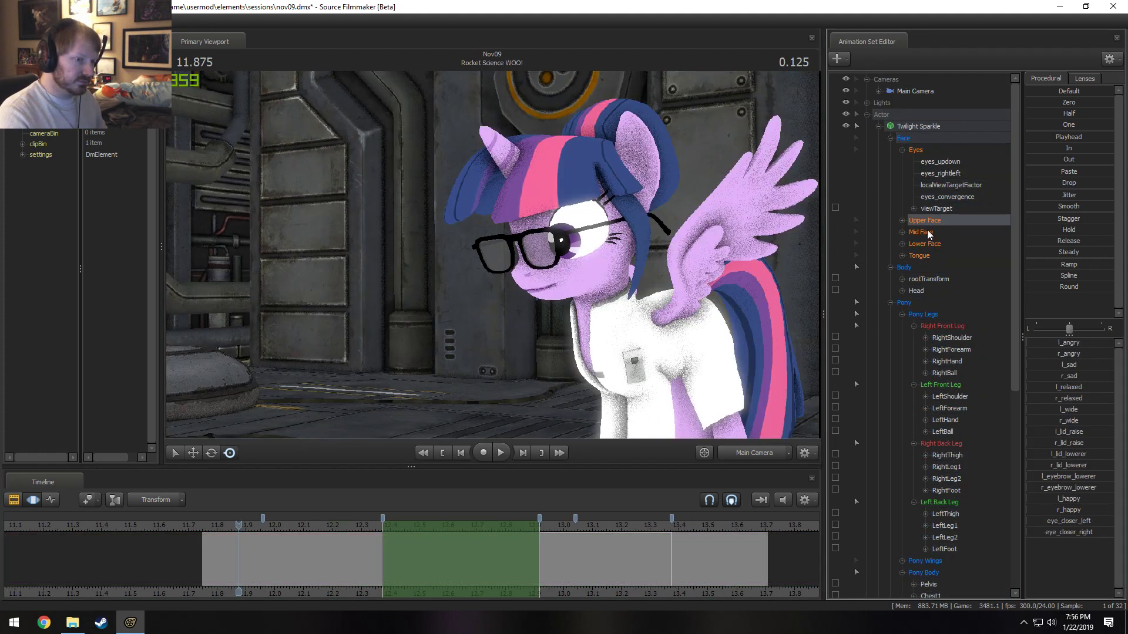
left_click(925, 256, "shift")
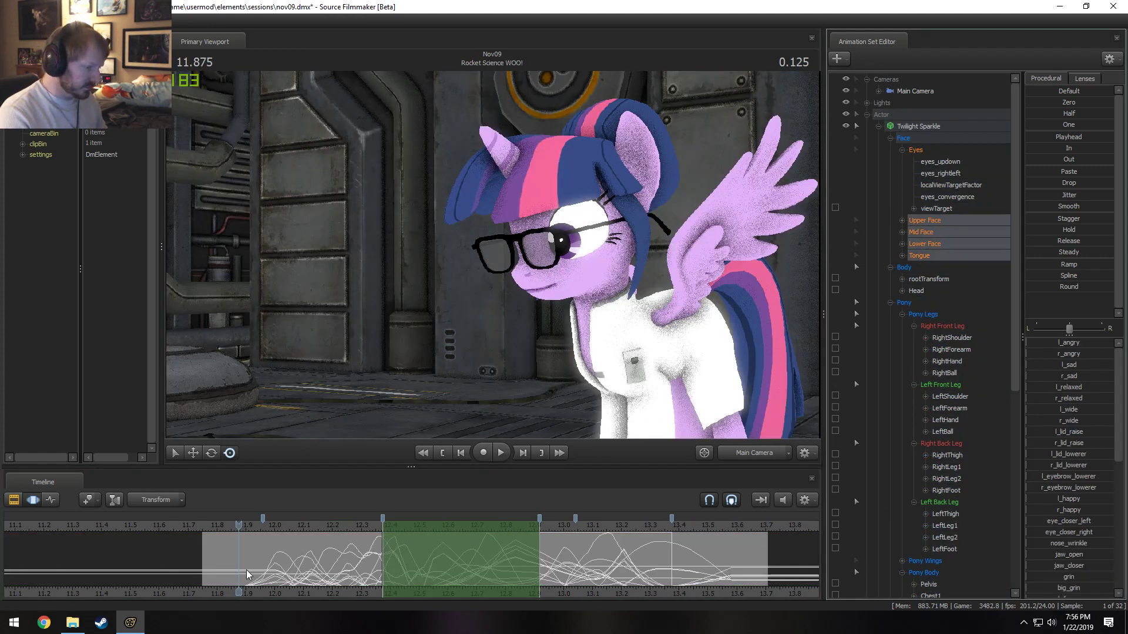
mouse_move(662, 549)
left_mouse_down()
mouse_move(682, 547)
mouse_move(668, 545)
left_mouse_up()
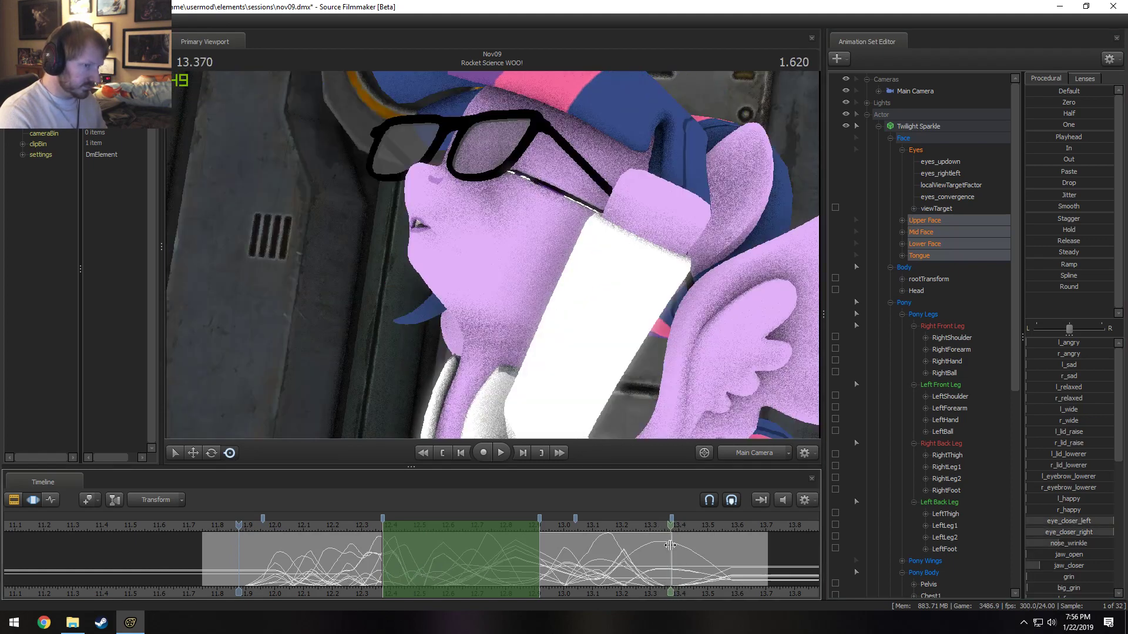
left_click(920, 223, "ctrl")
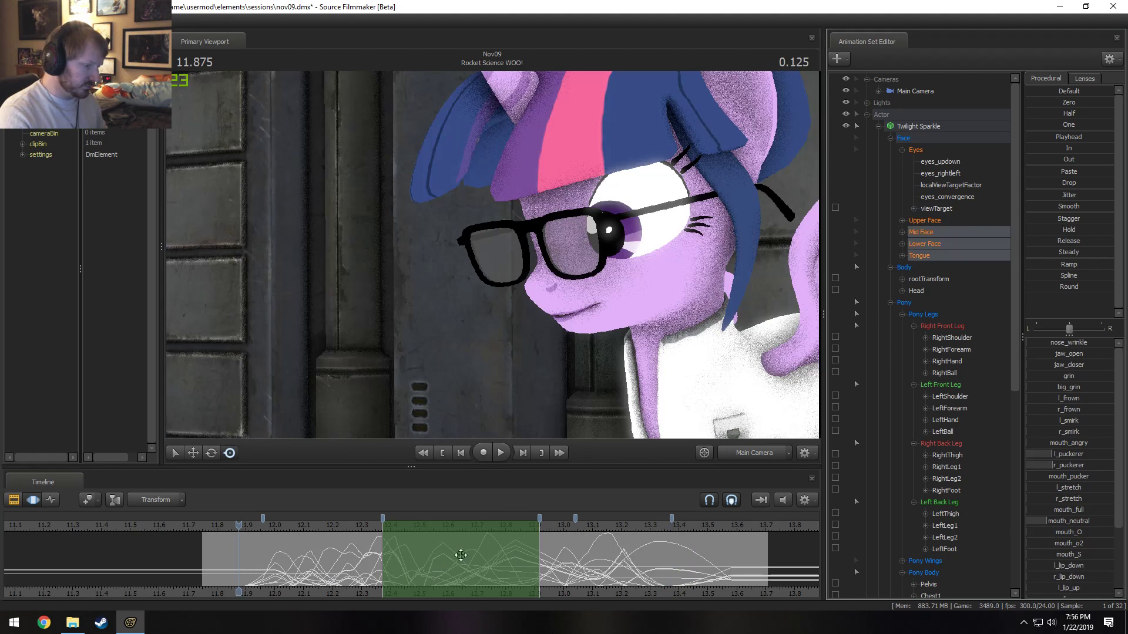
left_click(659, 578)
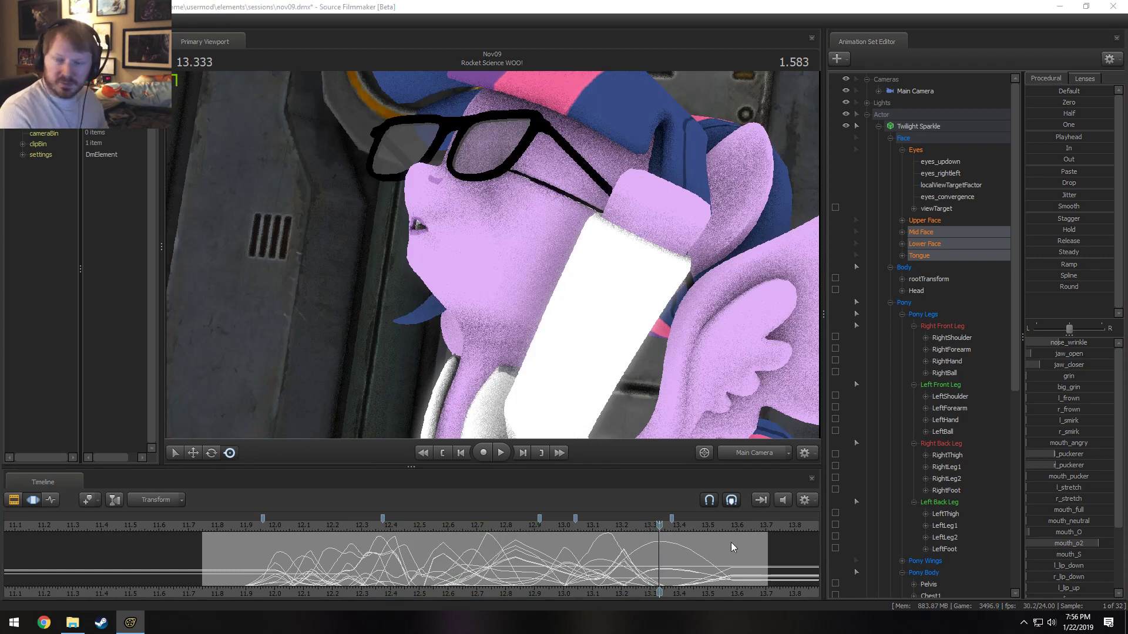
key("space")
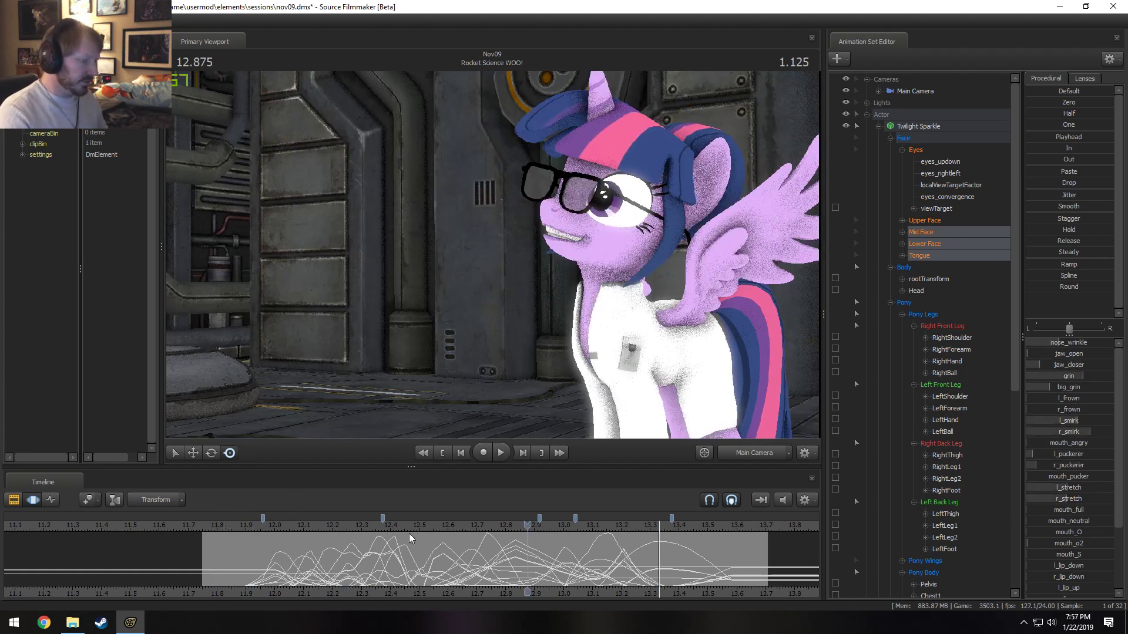
- Rotate Twilight Sparkle's Head and Neck slightly to refine the raised-head pose between about 12.375 s and 12.92 s
left_click_drag(382, 539, 539, 539, "shift")
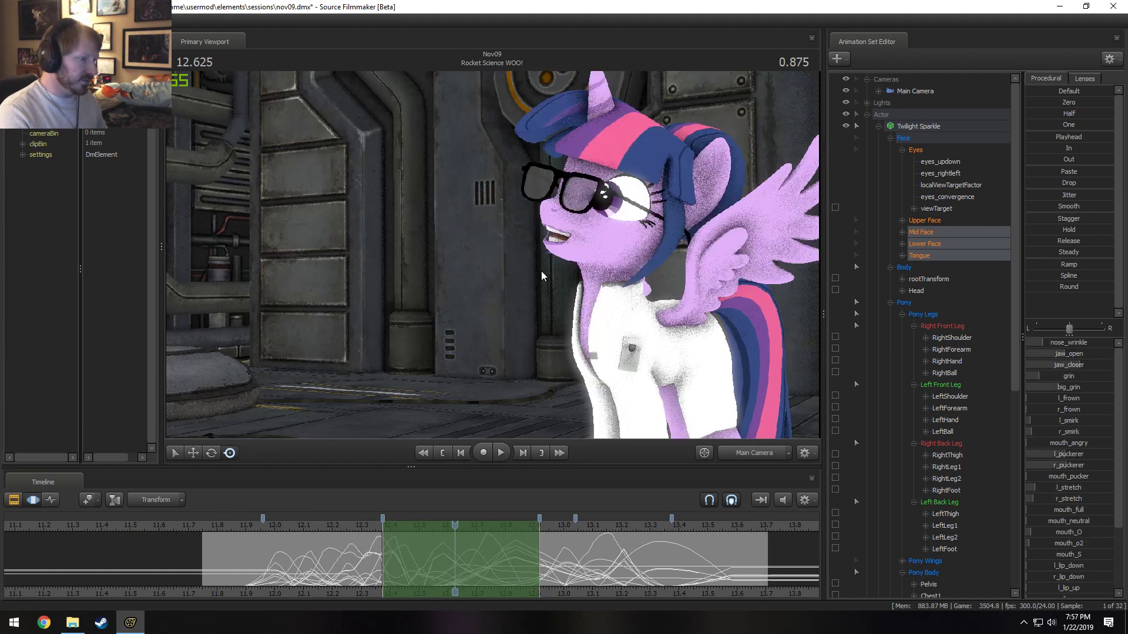
left_click(611, 304)
mouse_move(627, 306)
left_mouse_down()
mouse_move(614, 321)
mouse_move(610, 304)
left_mouse_up()
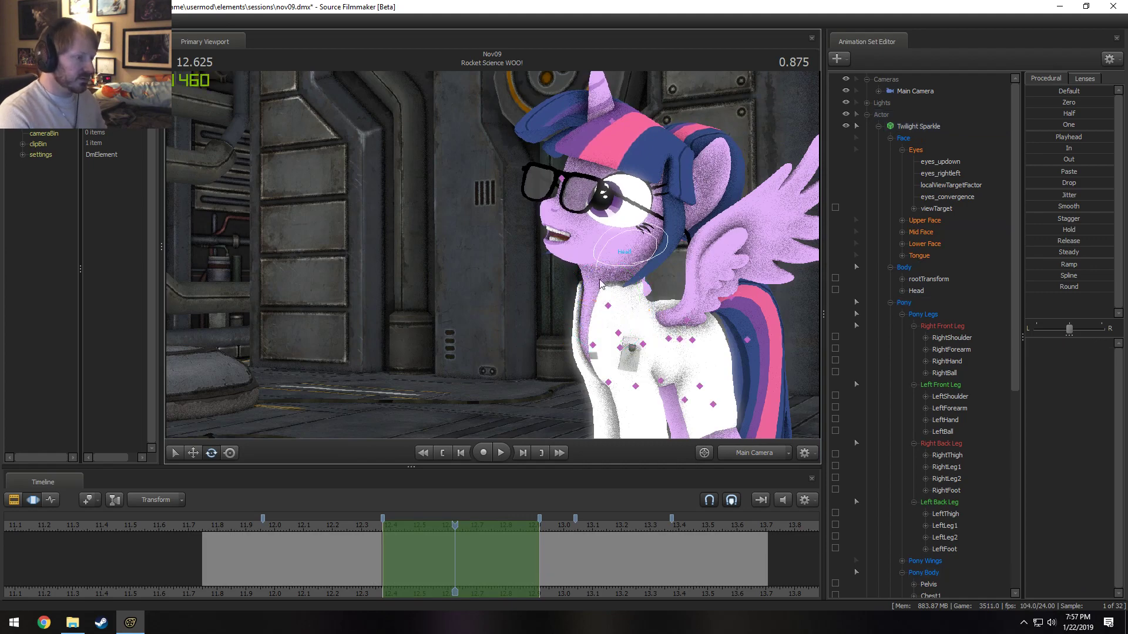
left_click(620, 241)
left_click_drag(620, 240, 620, 243)
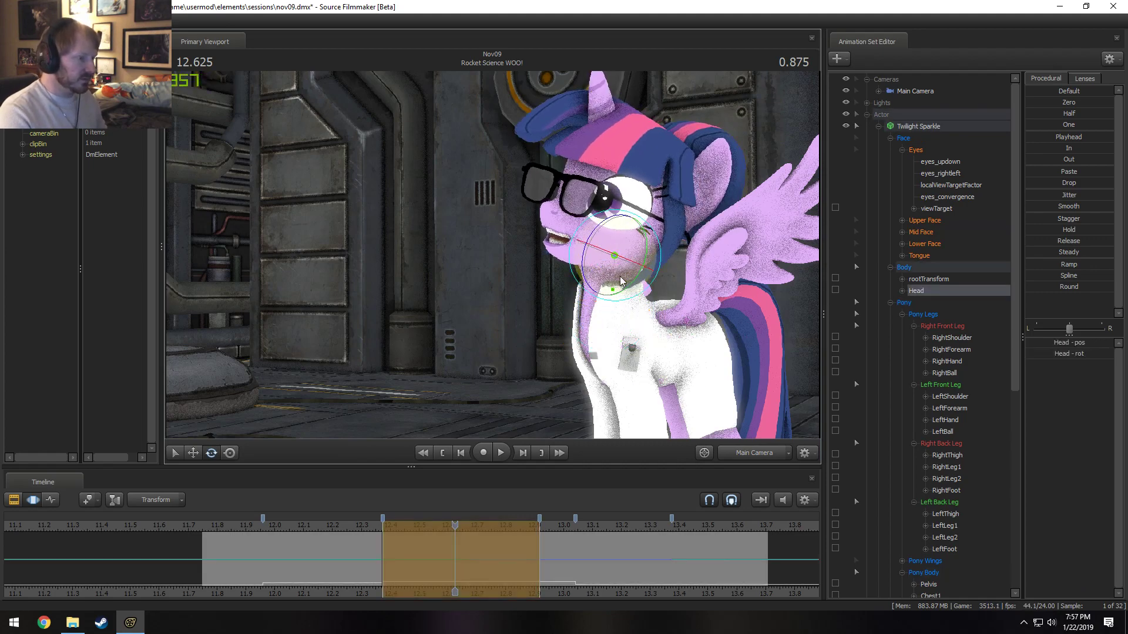
left_click(609, 306, "ctrl")
left_click_drag(612, 294, 610, 288)
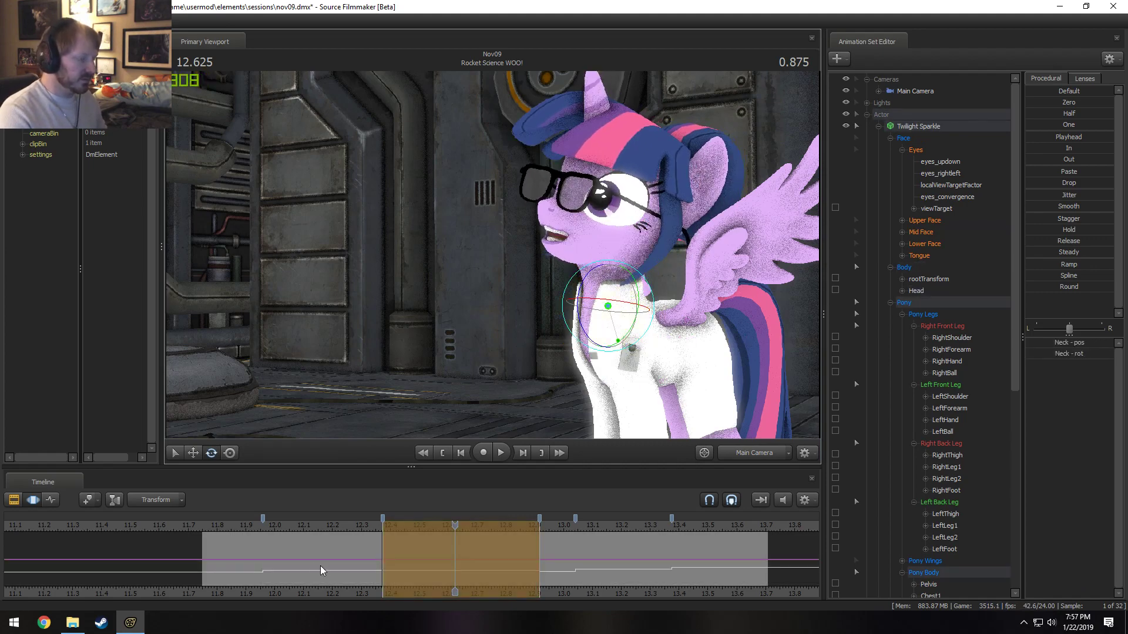
- Replay the Rocket Science WOO! shot from its start through the Main Camera to review the adjusted head and neck pose
left_click(336, 525)
key("space")
key("space")
left_click(197, 520)
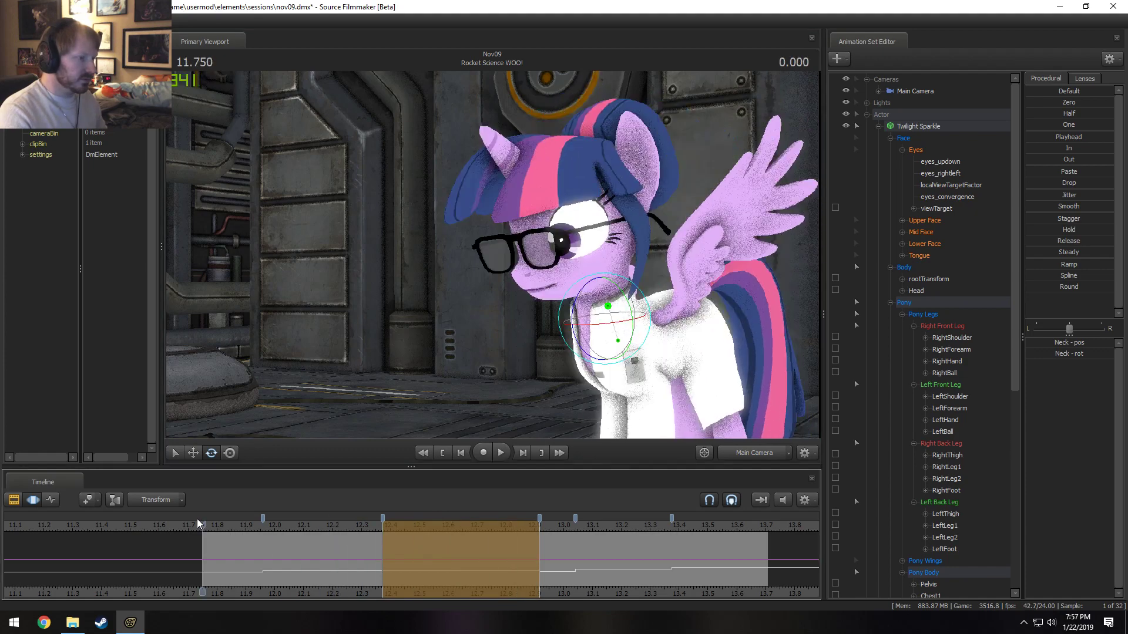
key("space")
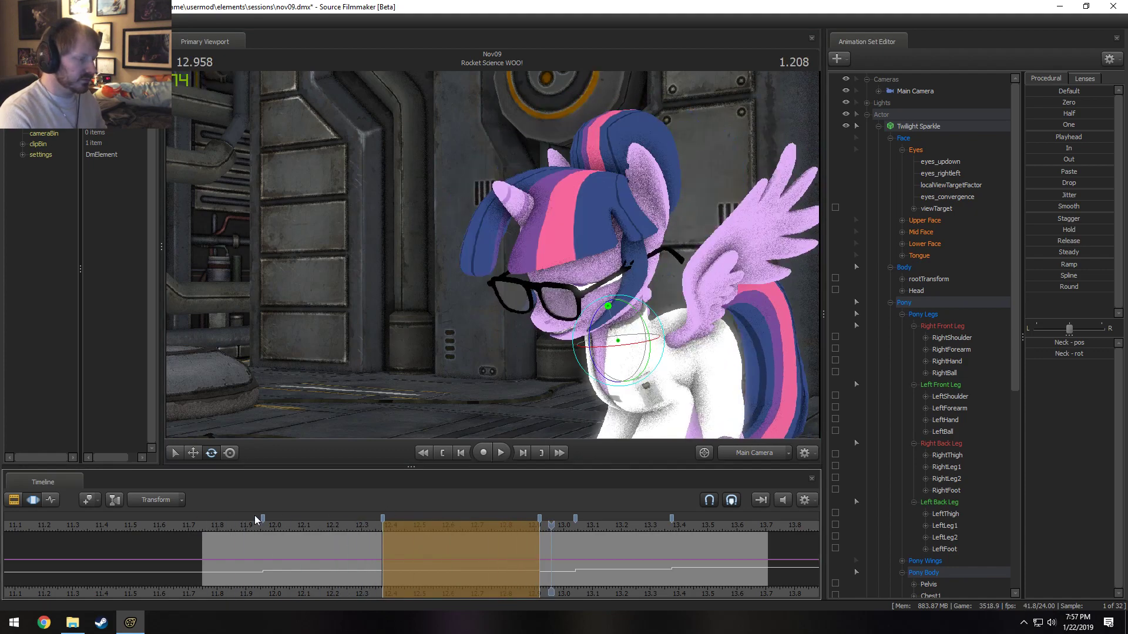
left_click(227, 521)
left_click(759, 454)
key("space")
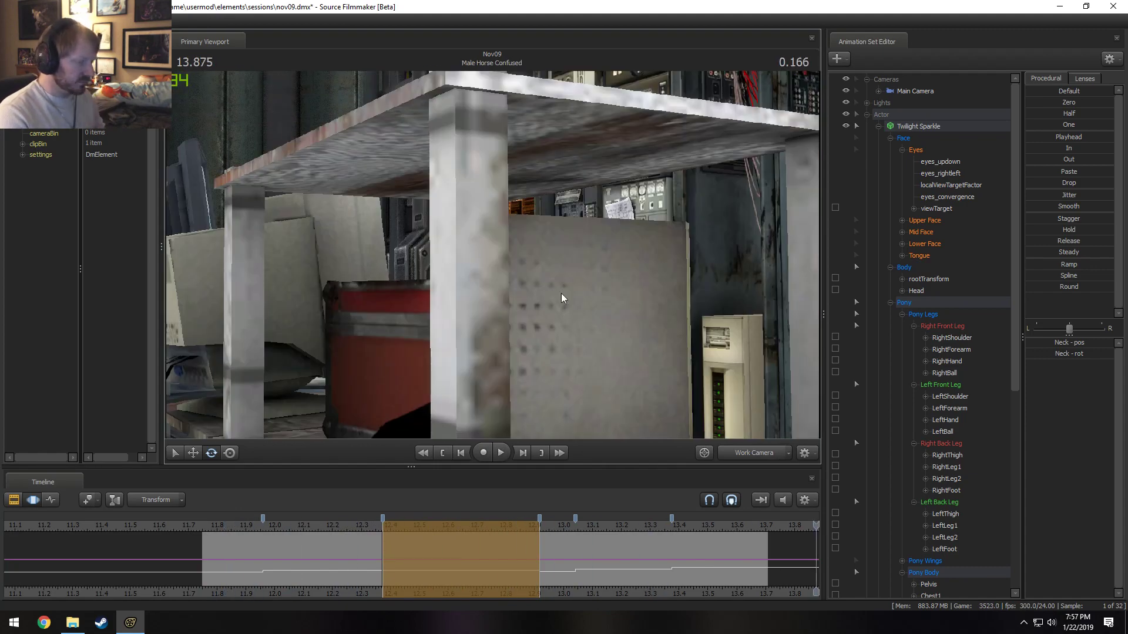
left_click(754, 452)
left_click(209, 525)
key("space")
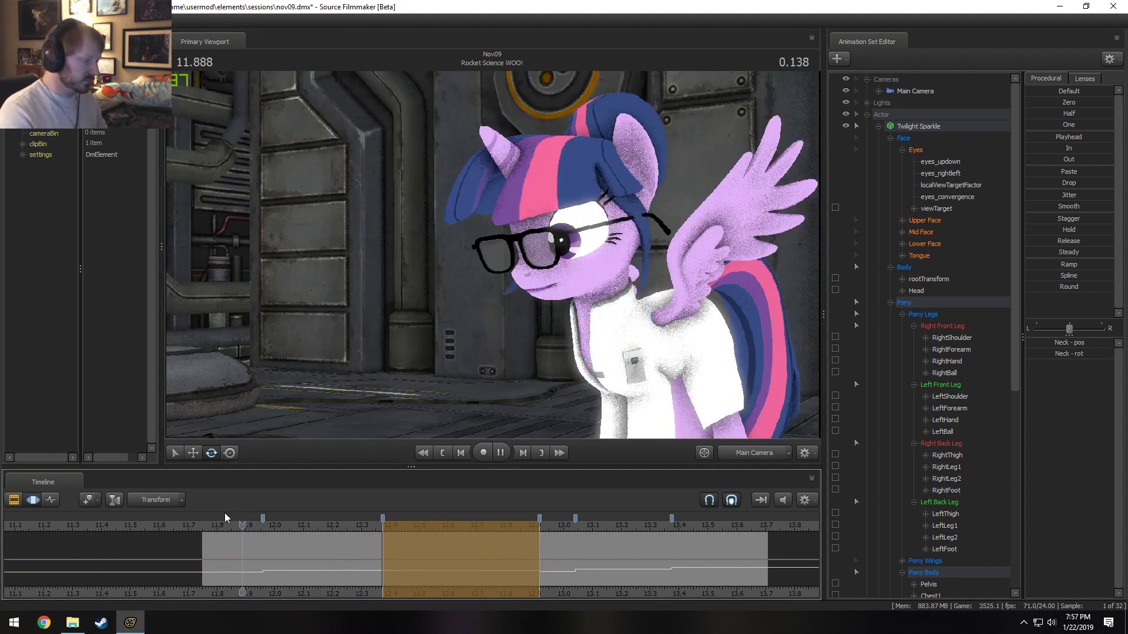
- Check the shot's ending at 13.5 s in the Clip Editor, and collapse Twilight Sparkle's control hierarchy in the Motion Editor
key("F2")
key("space")
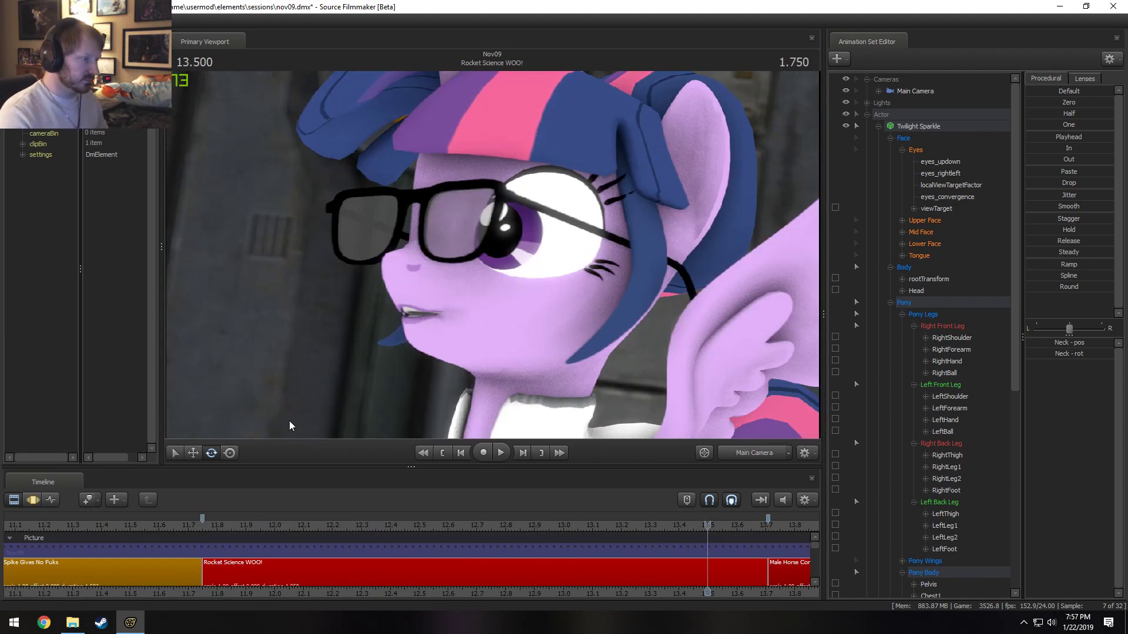
key("F3")
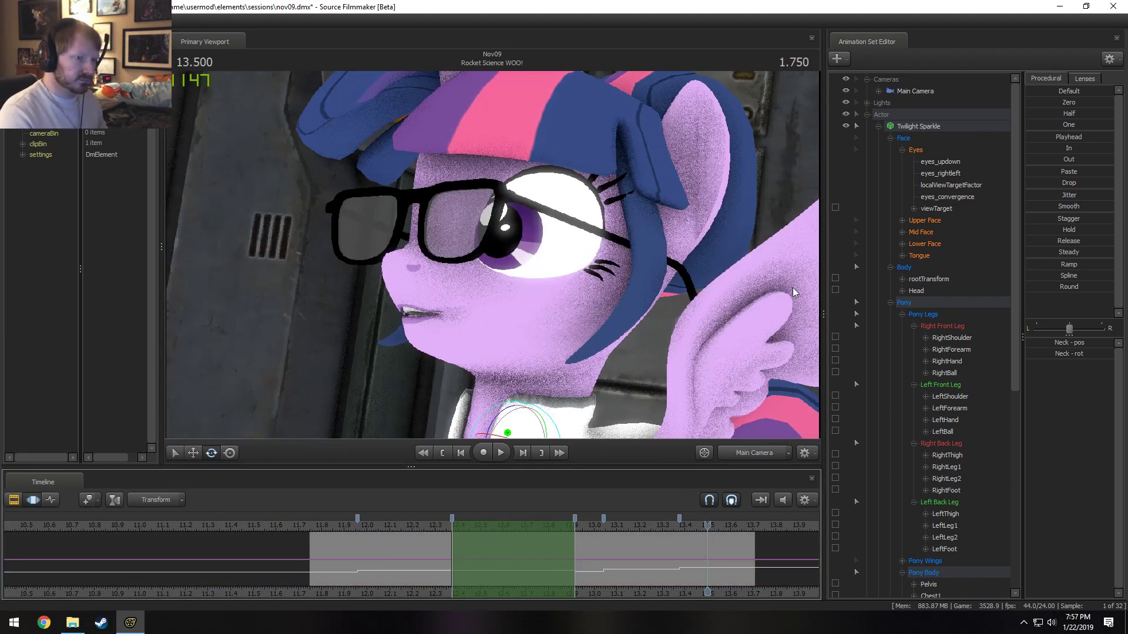
left_click(879, 127)
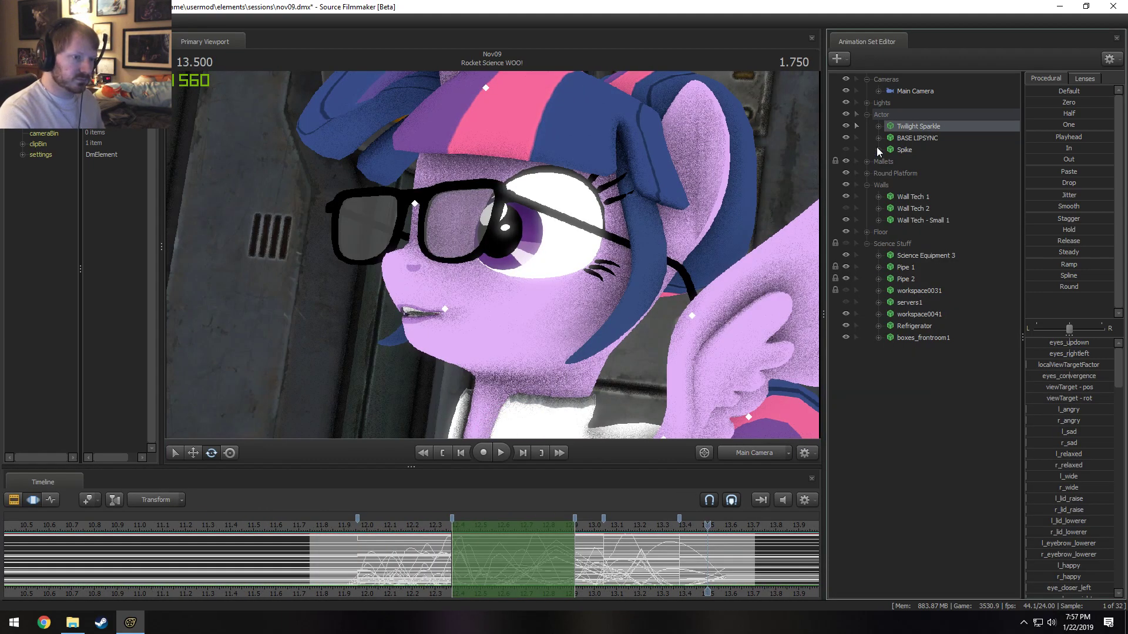
- Return to the shot's beginning and select all of Twilight Sparkle's control groups except Face
left_click(332, 524)
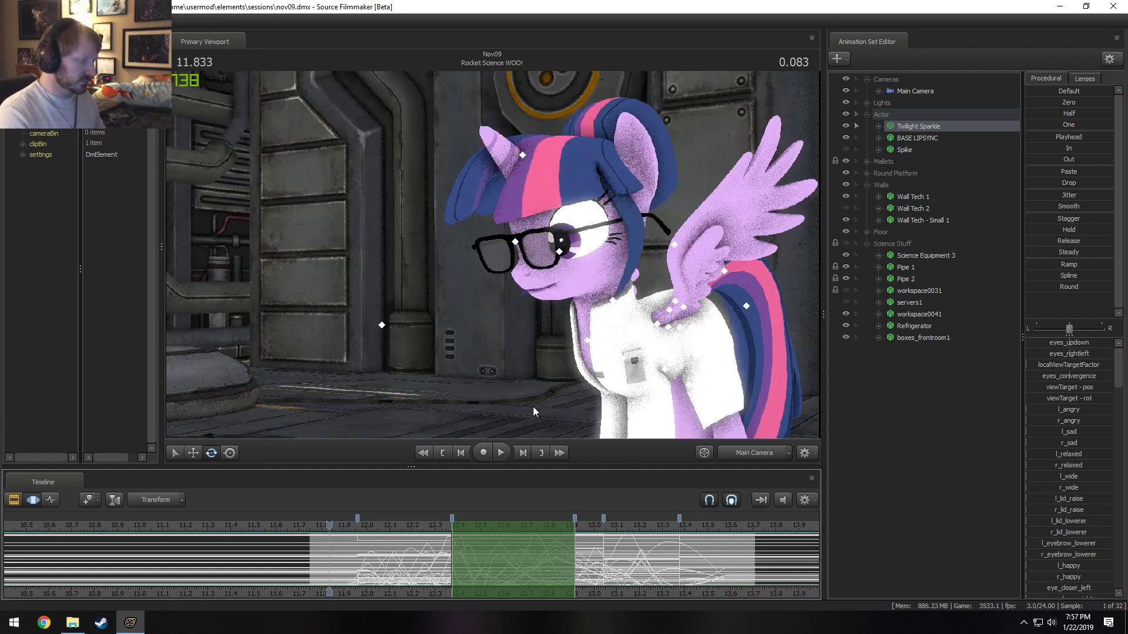
left_click(878, 127)
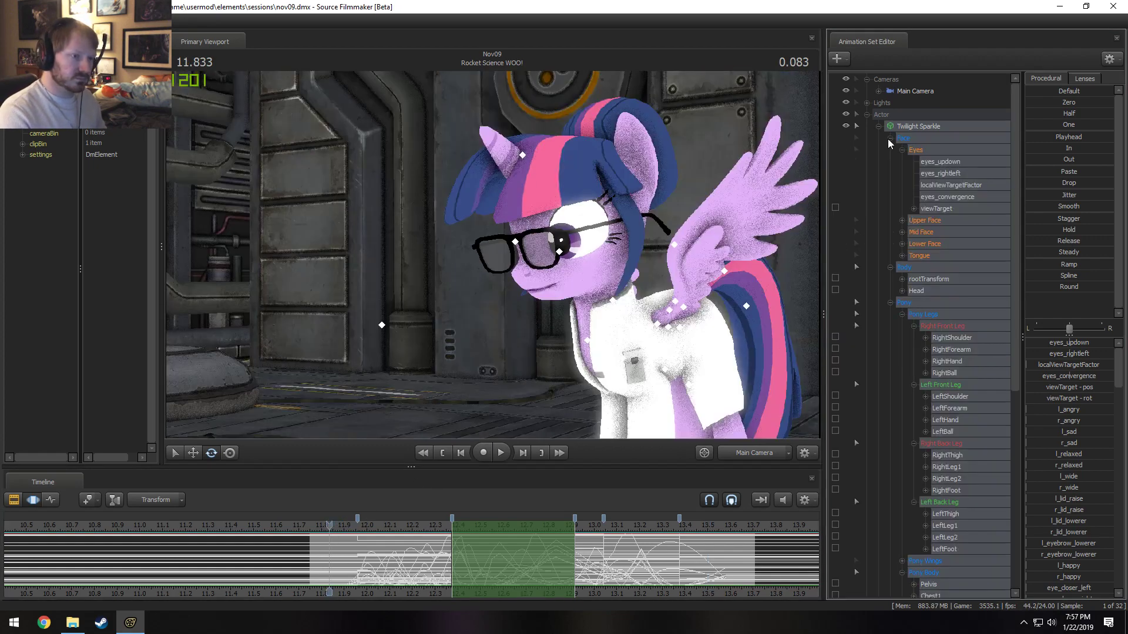
left_click(890, 138)
left_click(890, 150)
left_click(890, 161)
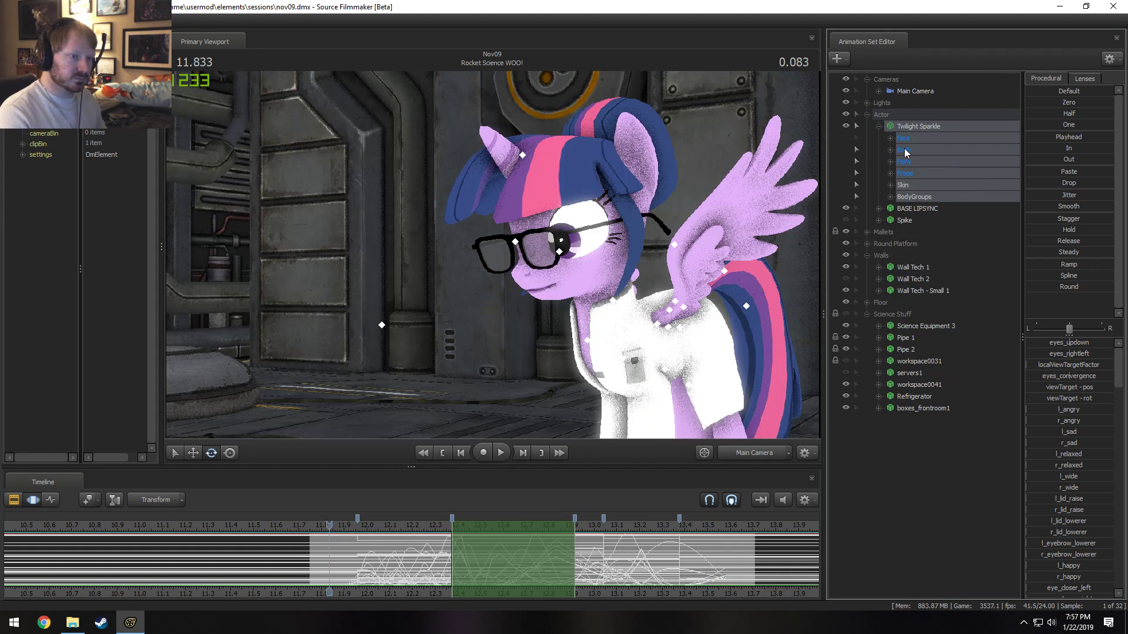
left_click(904, 149)
left_click(909, 194, "shift")
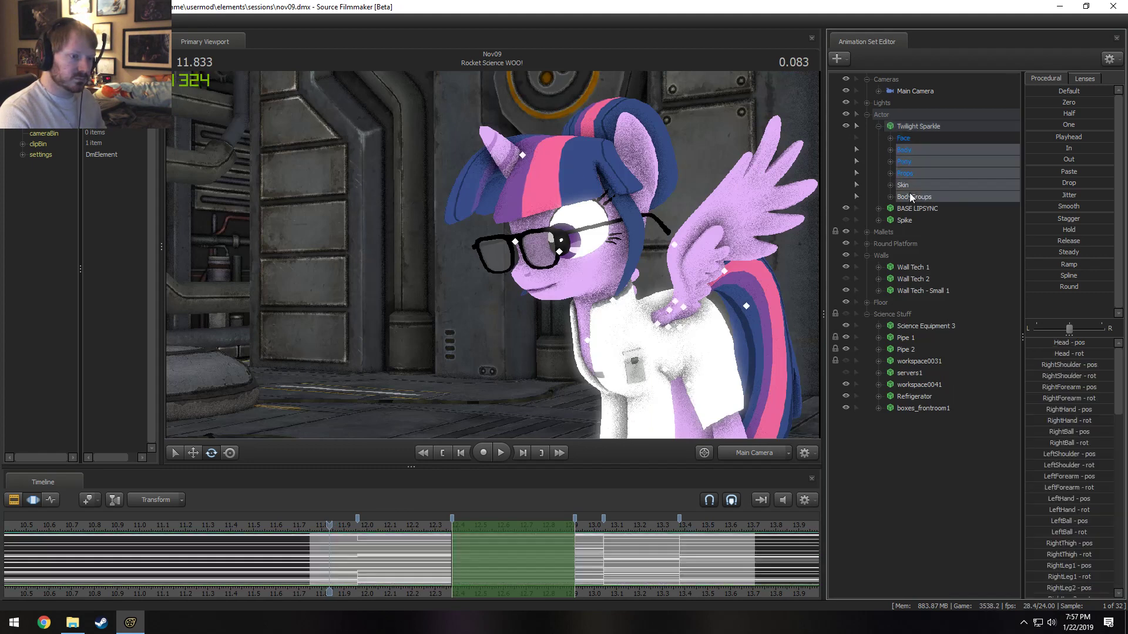
- Try blending Twilight Sparkle's body pose change around 11.958 s with the Round preset over a soft-edged time range, and replay it
left_click(339, 559, "shift")
scroll(359, 568, "up", 4)
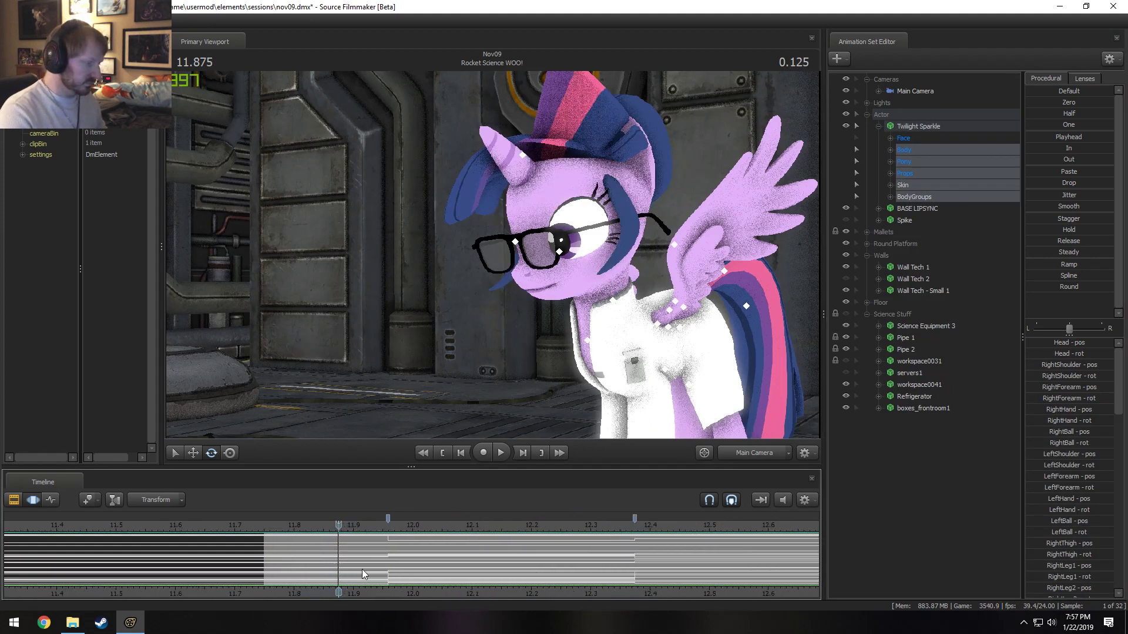
left_click_drag(362, 569, 411, 575)
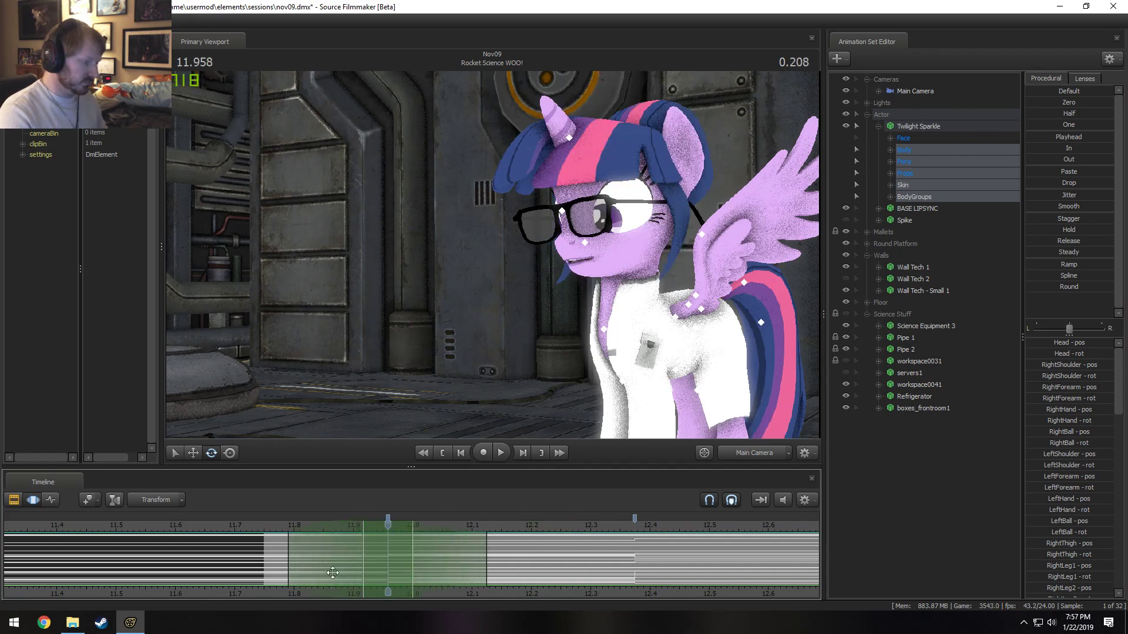
left_click_drag(260, 565, 512, 568)
left_click_drag(1065, 287, 746, 385)
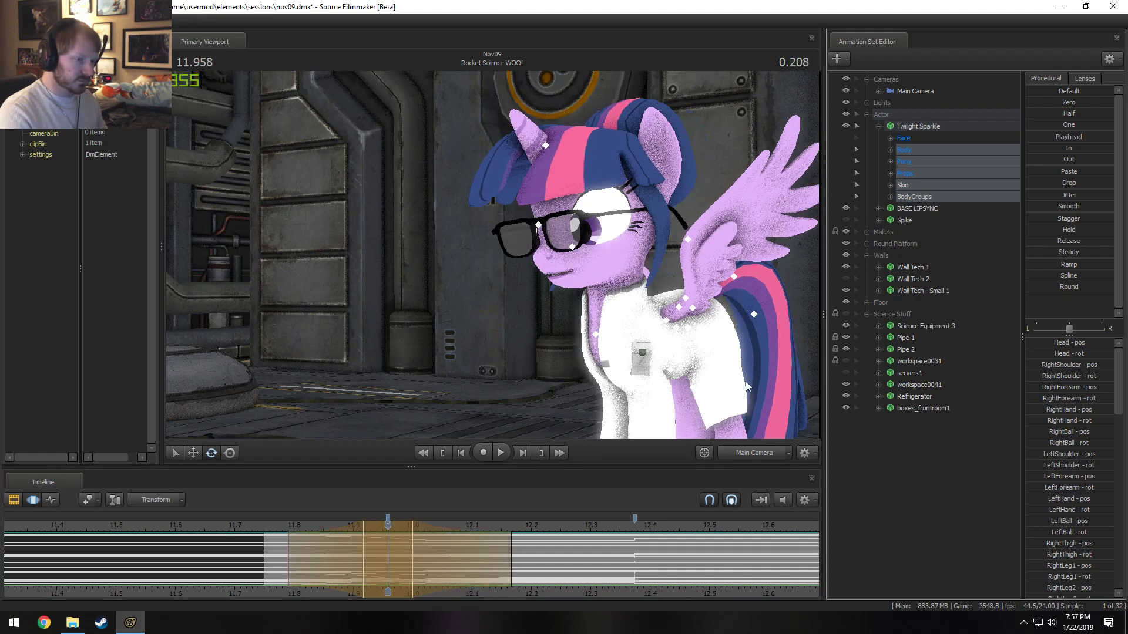
left_click(274, 523)
key("space")
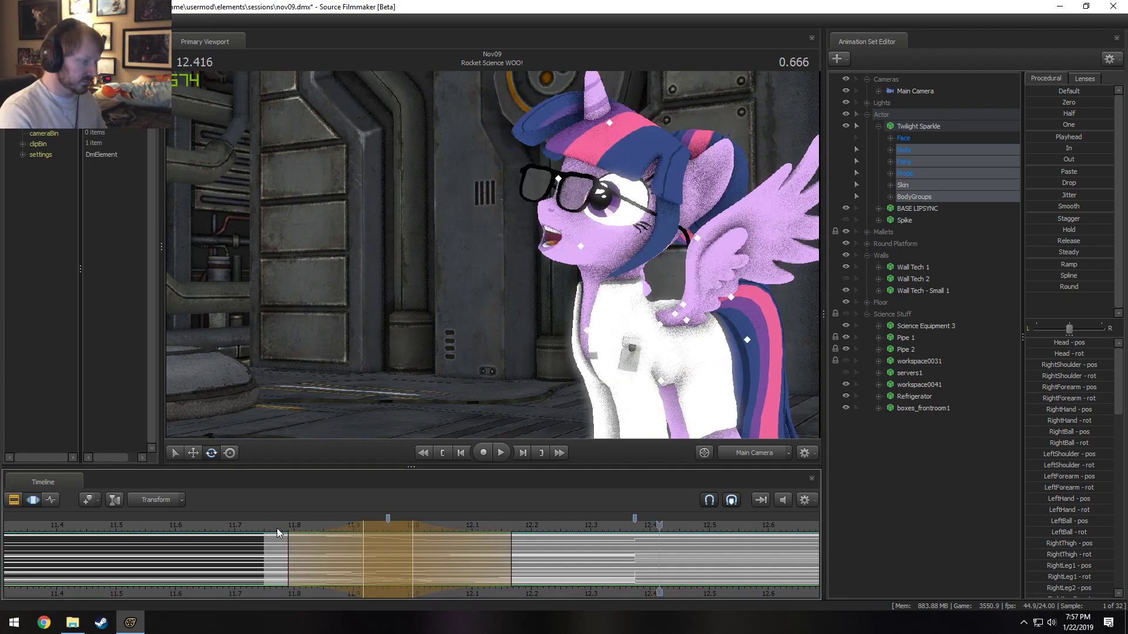
left_click(276, 528)
key("space")
key("space")
- Extend the blended body transition to about 12.25 s, replay it from the shot's start, and undo the blend
left_click_drag(461, 555, 517, 562)
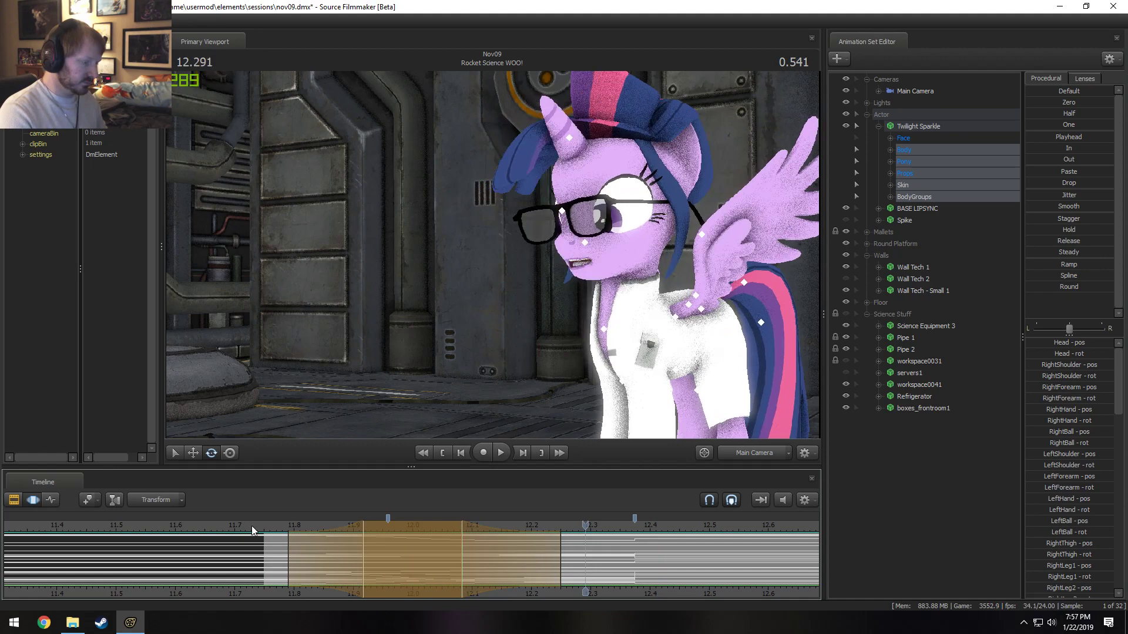
left_click(282, 529)
key("space")
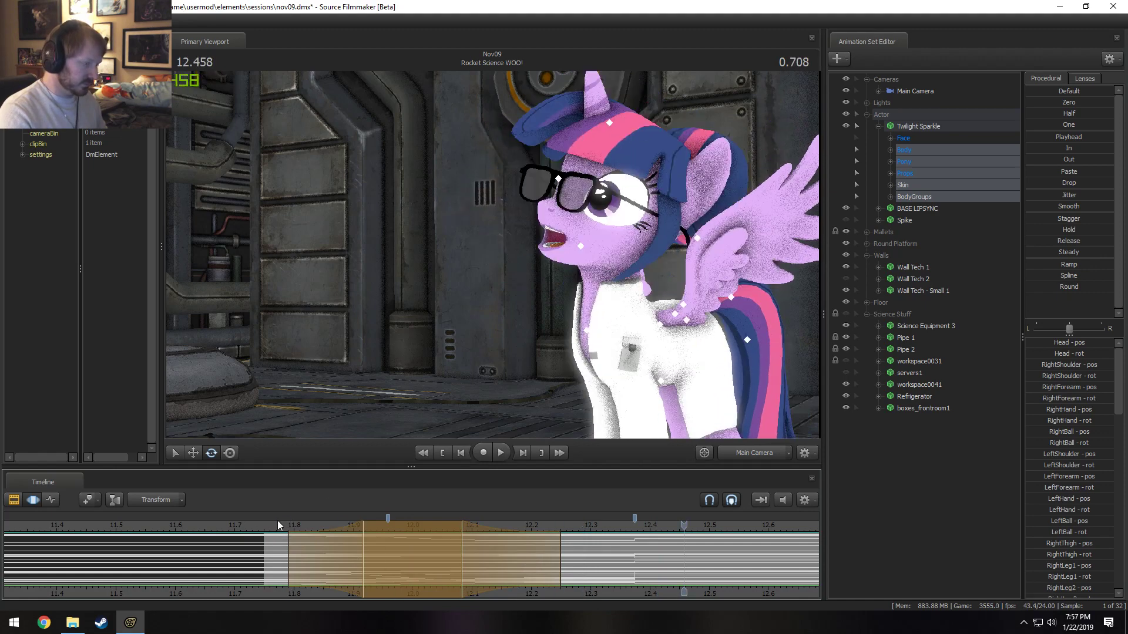
left_click(276, 523)
key("space")
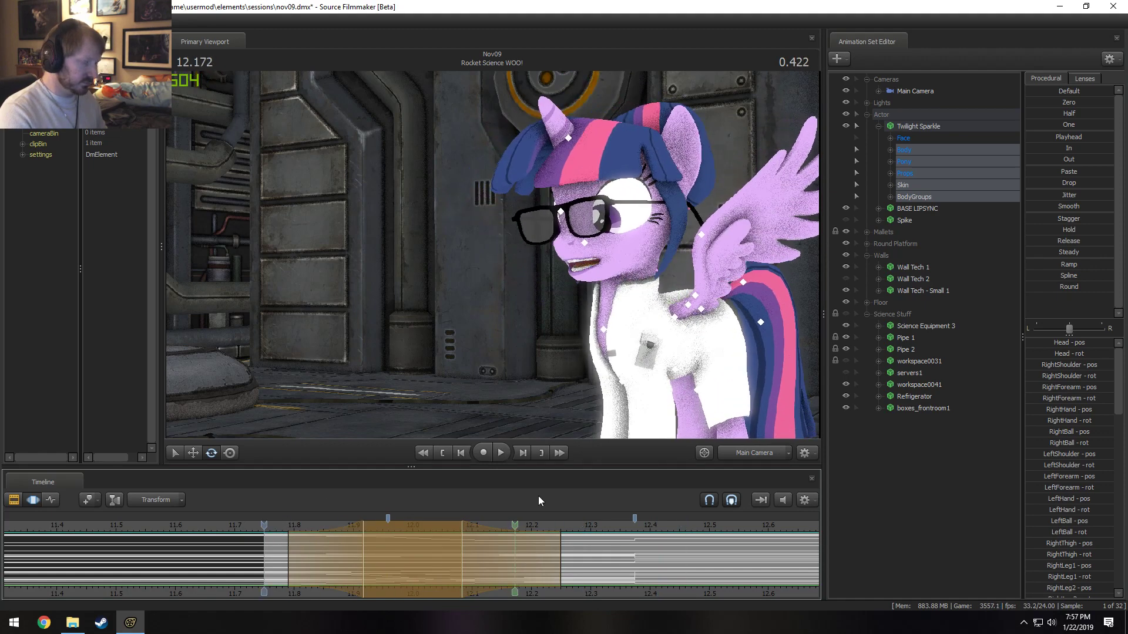
key("space")
key("space")
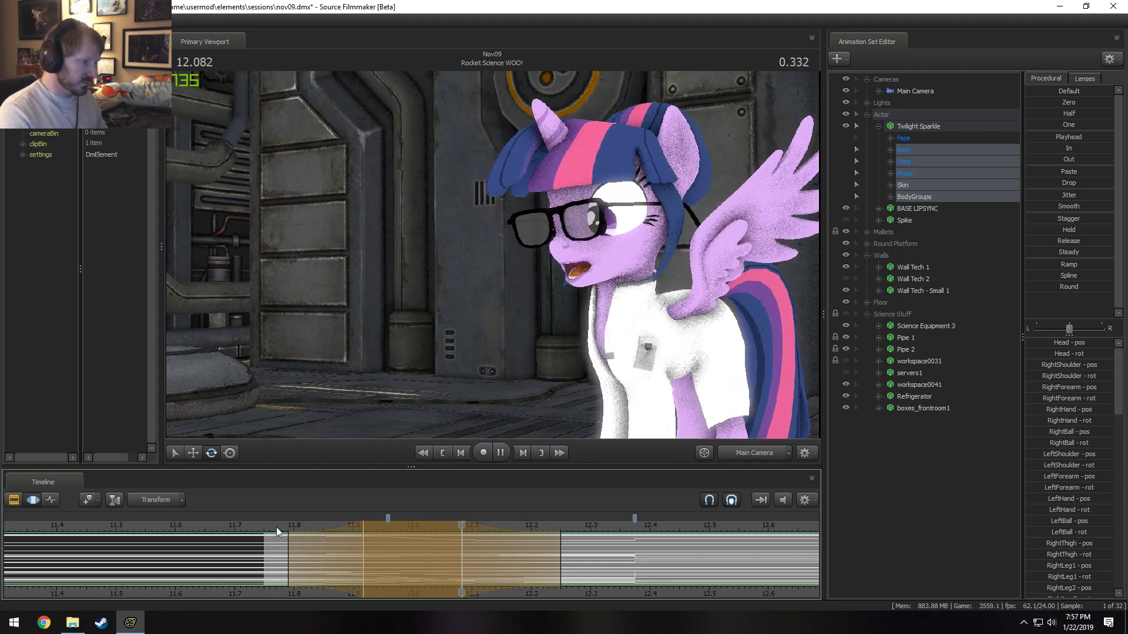
left_click(288, 531)
key("ctrl+z")
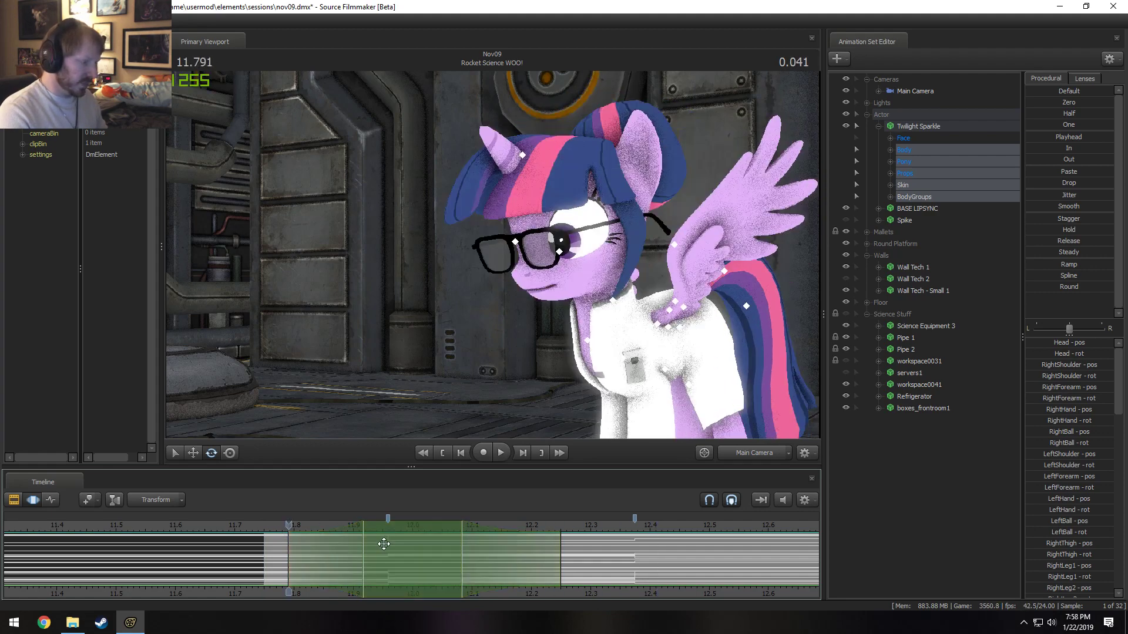
- Hold the incoming body pose between 11.916 s and 12.0 s with the In preset, and bookmark both ends of that range
left_click_drag(364, 551, 413, 549)
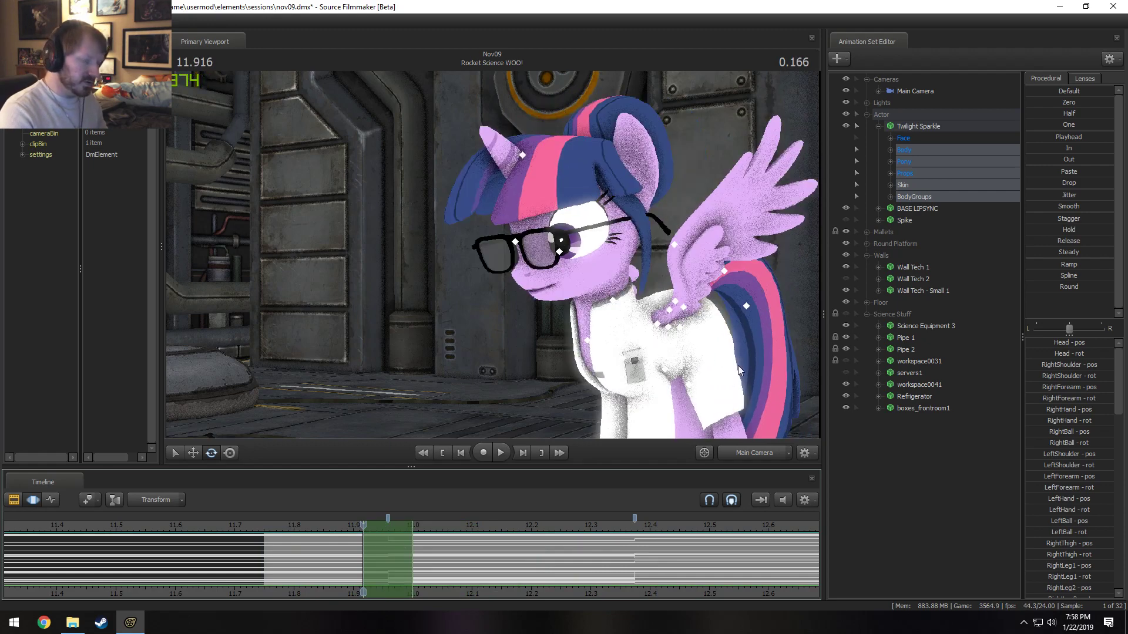
left_click(1059, 149)
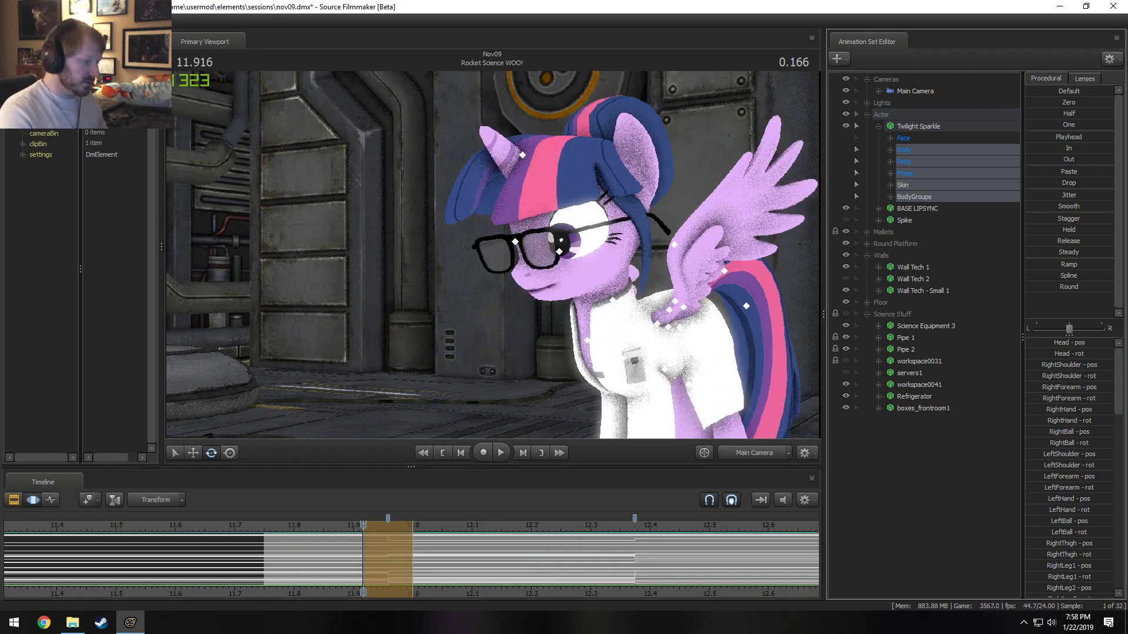
left_click_drag(387, 517, 412, 518)
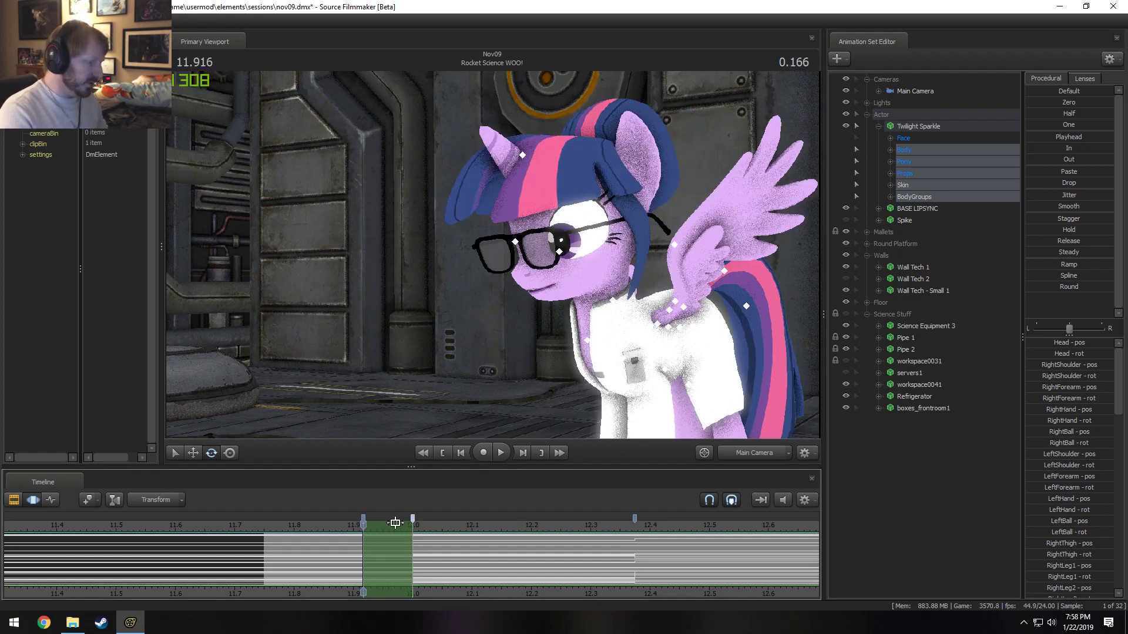
- Frame Twilight Sparkle's whole body from the side through the Work Camera and select her Pelvis, undoing the trial adjustment
left_click(731, 453)
left_click_drag(676, 364, 699, 346)
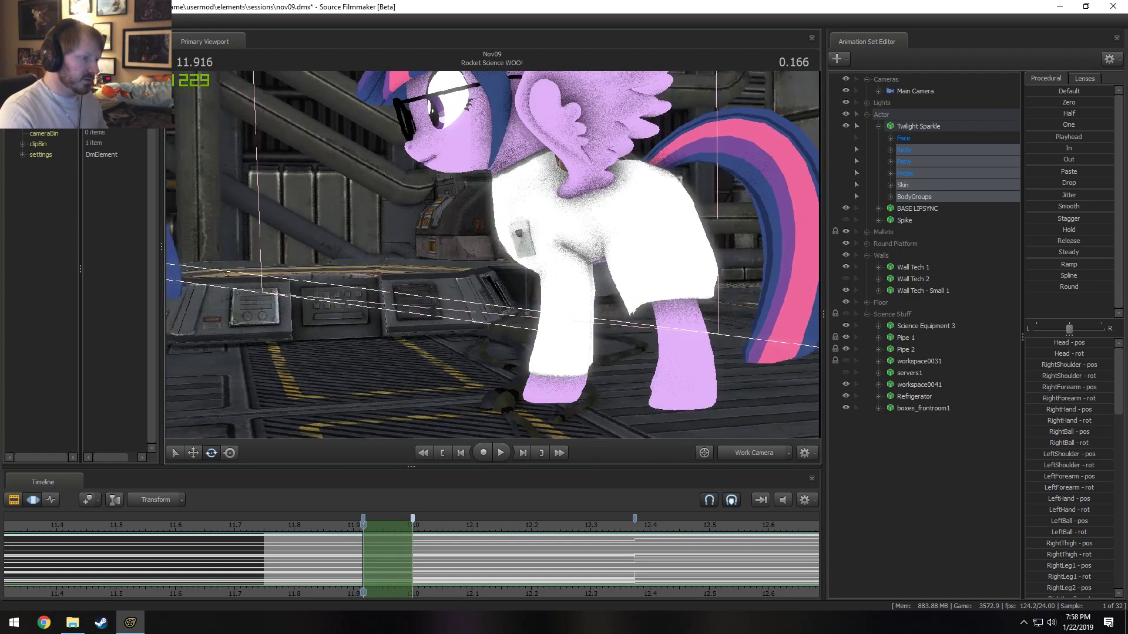
key("s")
mouse_move(507, 269)
left_mouse_down()
mouse_move(531, 261)
mouse_move(500, 265)
mouse_move(526, 263)
left_mouse_up()
key("w")
left_click(539, 261)
left_click(496, 262, "ctrl")
left_click_drag(508, 303, 547, 320)
key("ctrl+z")
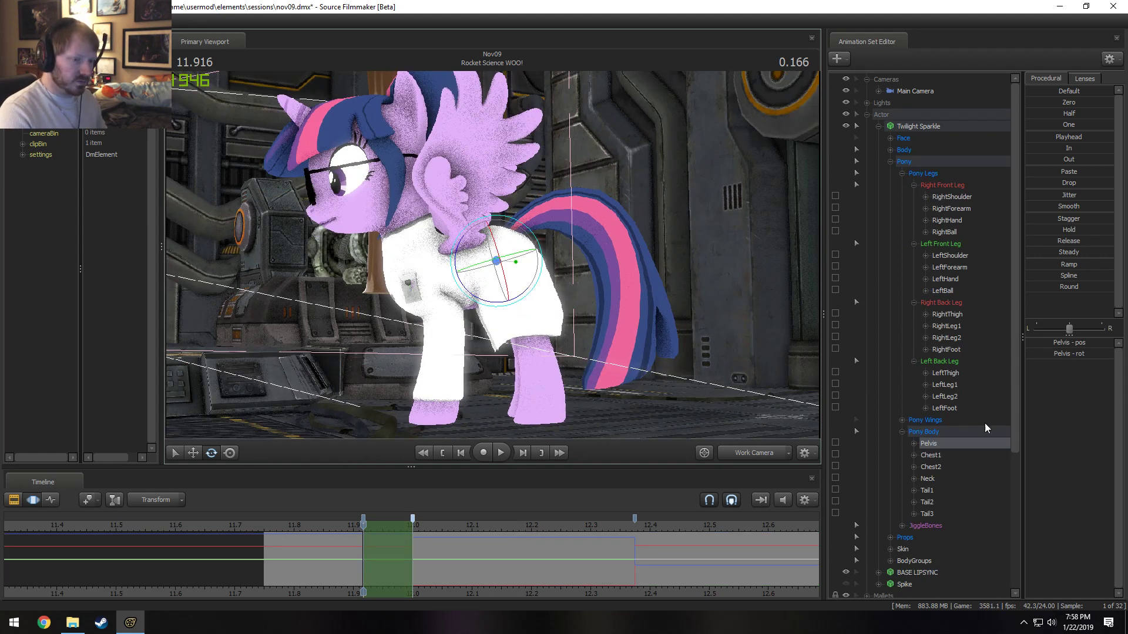
- Lock Twilight Sparkle's LeftFoot, LeftBall and RightBall controls so these hooves stay planted
left_click(836, 407)
left_click(836, 290)
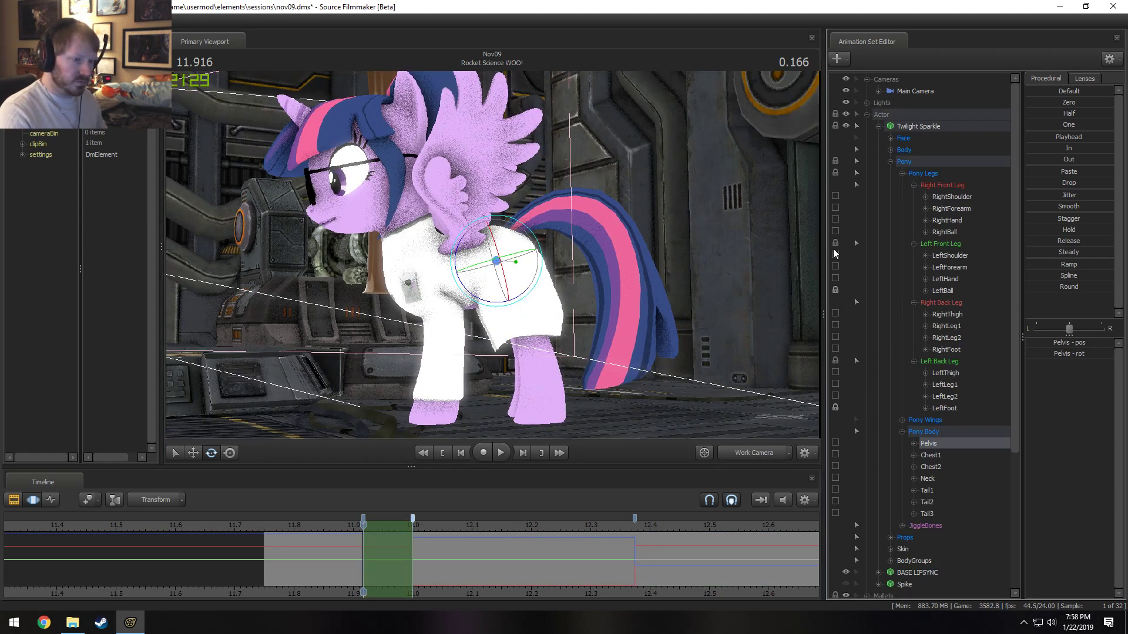
left_click(835, 232)
key("shift")
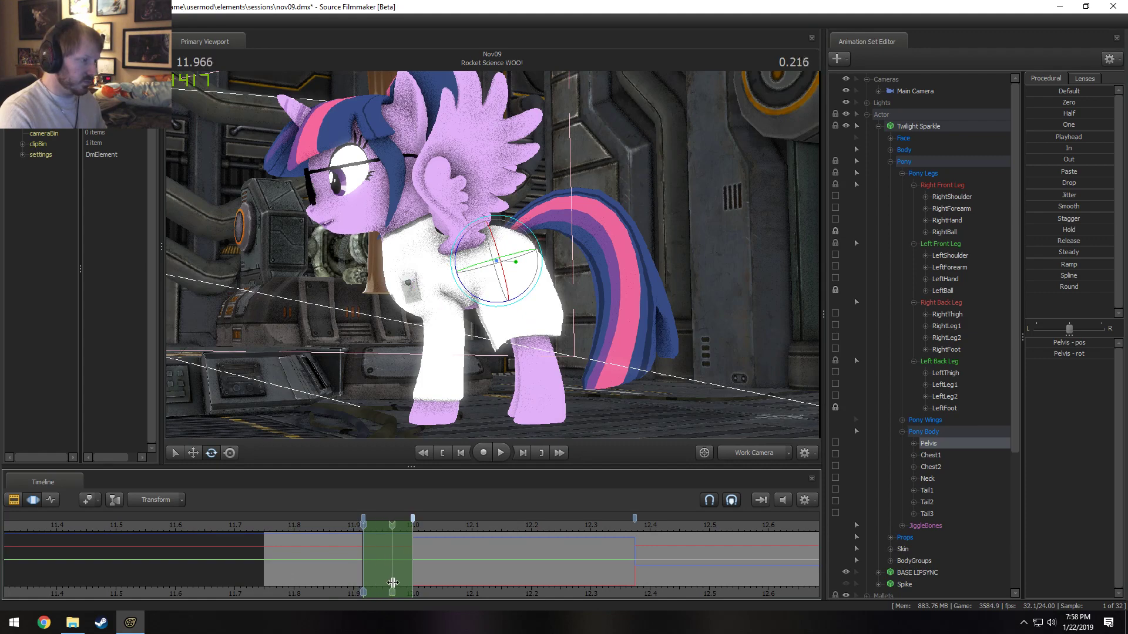
- Lower, shift and slightly rotate Twilight Sparkle's Pelvis to form a crouching in-between pose around 11.958 s
left_click_drag(486, 268, 531, 288)
key("w")
left_click_drag(486, 254, 448, 309)
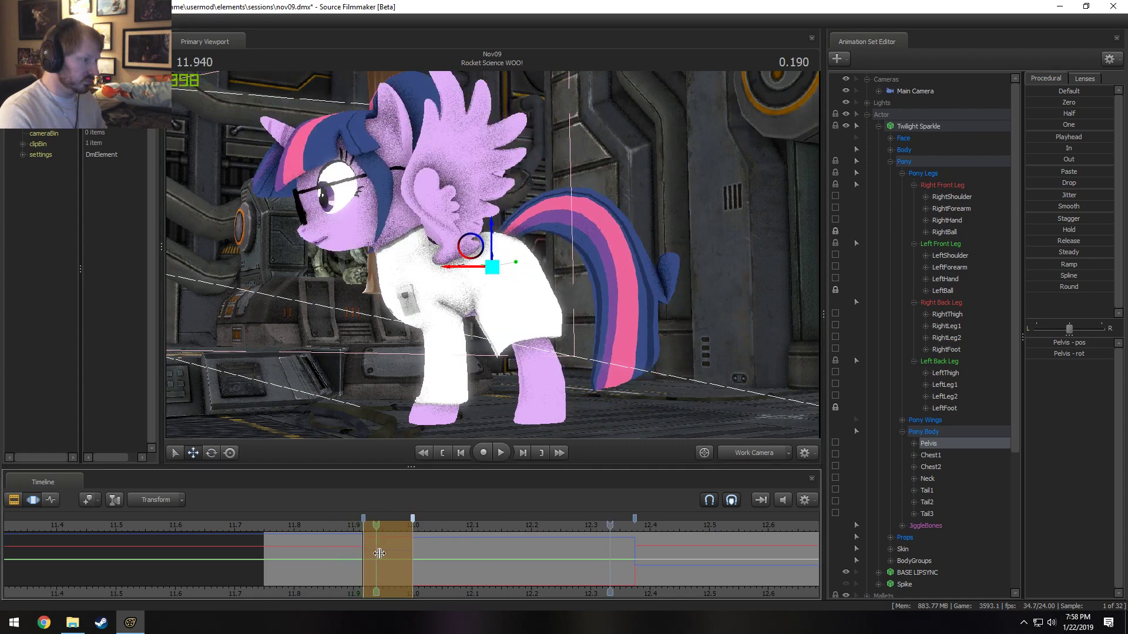
left_click(387, 528)
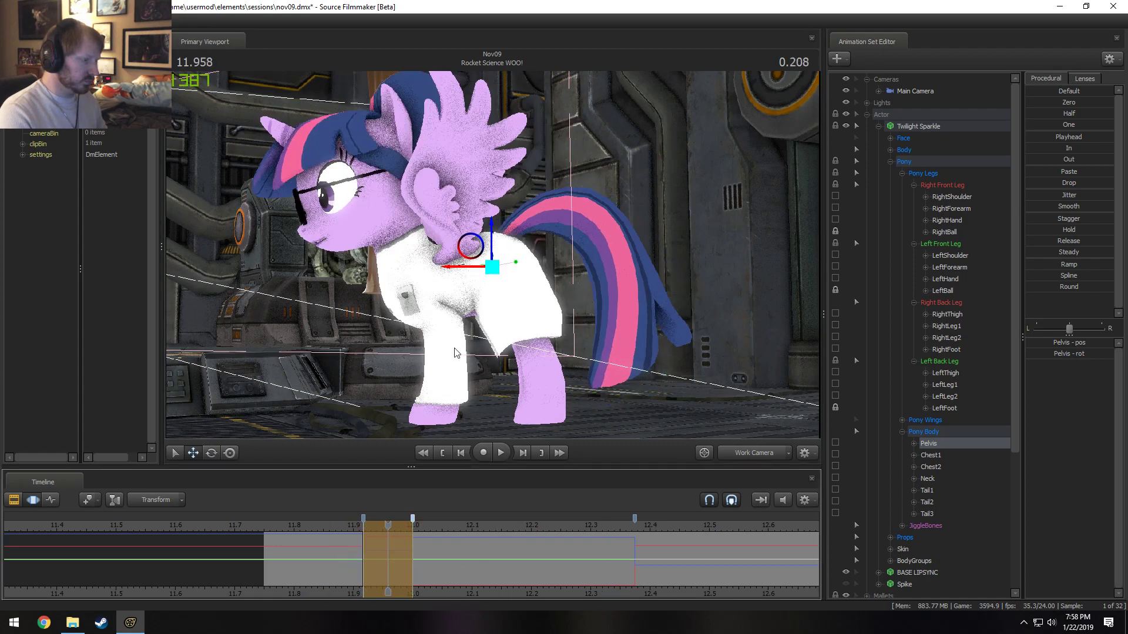
key("e")
left_click_drag(534, 265, 533, 260)
key("w")
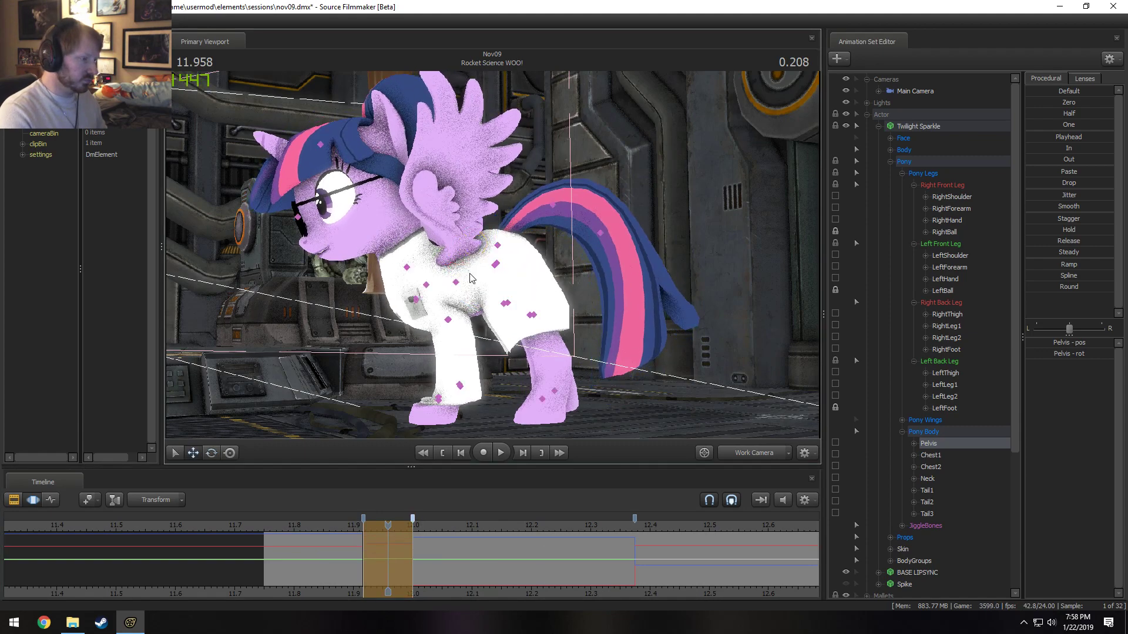
- Rotate Twilight Sparkle's Chest1 and Chest2 slightly to shape the crouched torso, undoing the trial move of Chest2
left_click(479, 263)
key("e")
left_click_drag(437, 319, 432, 316)
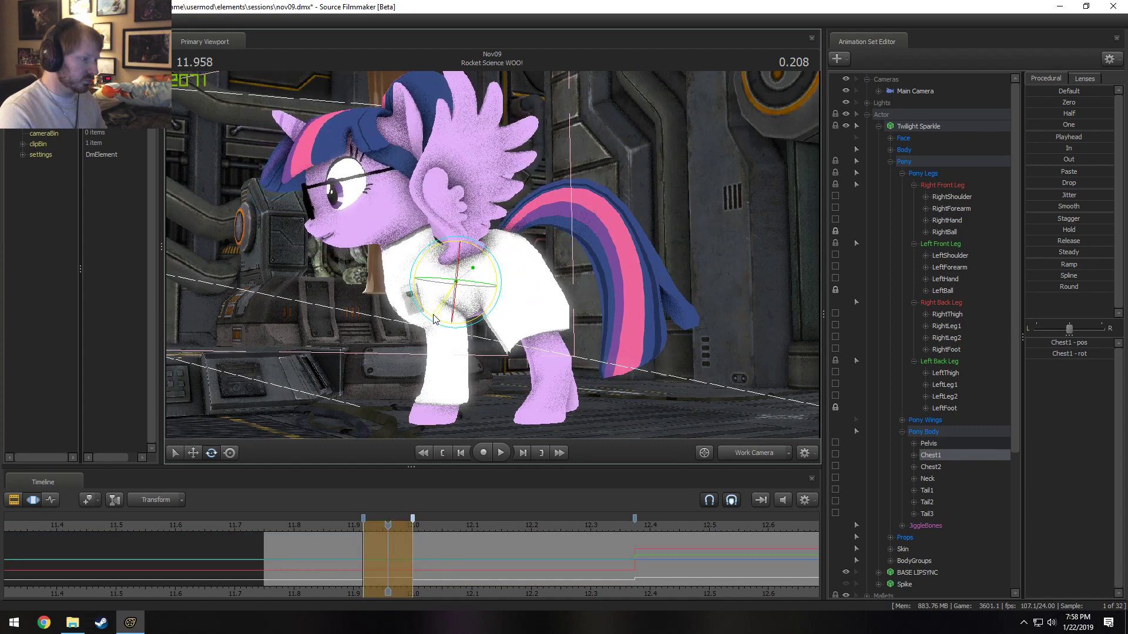
left_click(426, 280, "ctrl")
key("w")
left_click_drag(409, 262, 410, 254)
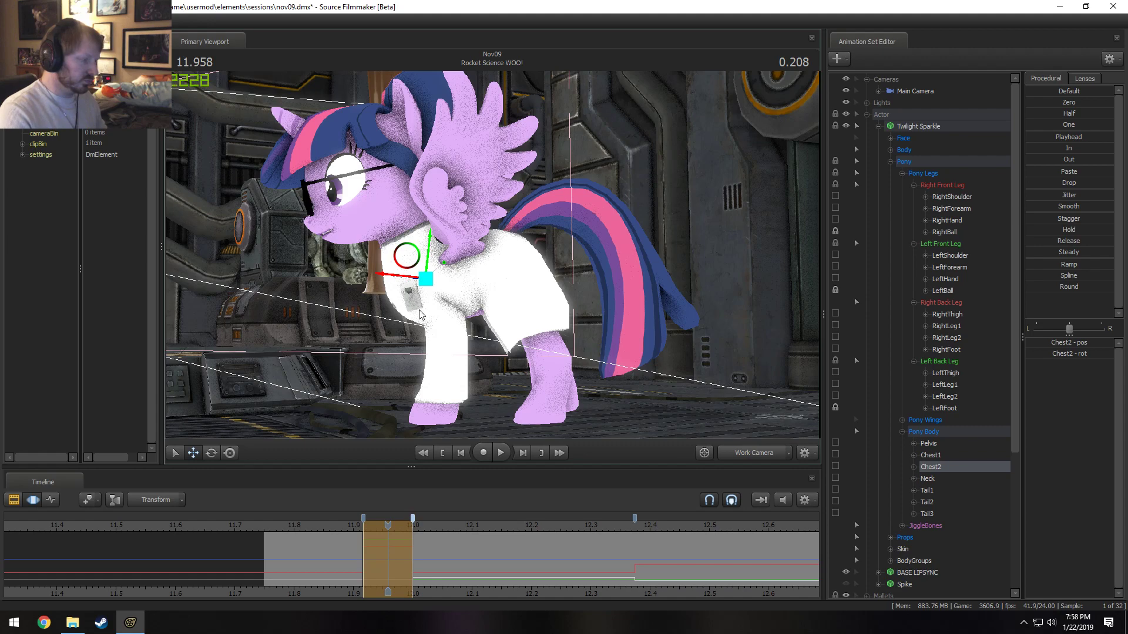
key("ctrl+z")
key("e")
left_click_drag(420, 322, 422, 321)
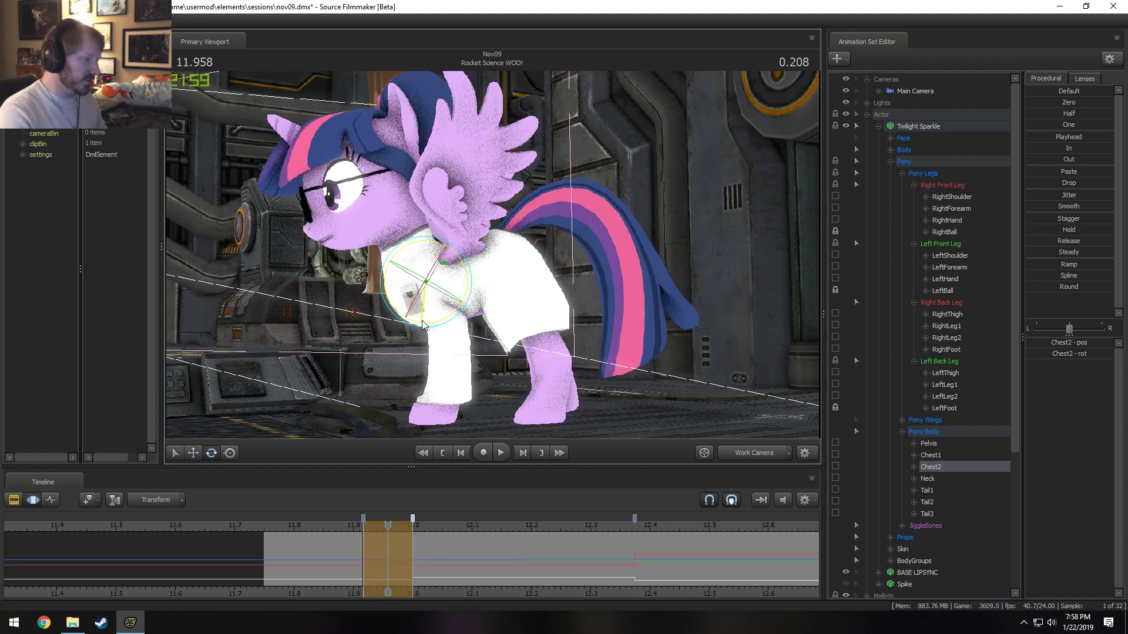
- Rotate both of Twilight Sparkle's front shoulders and forearms together to bend her front legs in the crouch
left_click(415, 296, "ctrl")
left_click(417, 296, "ctrl")
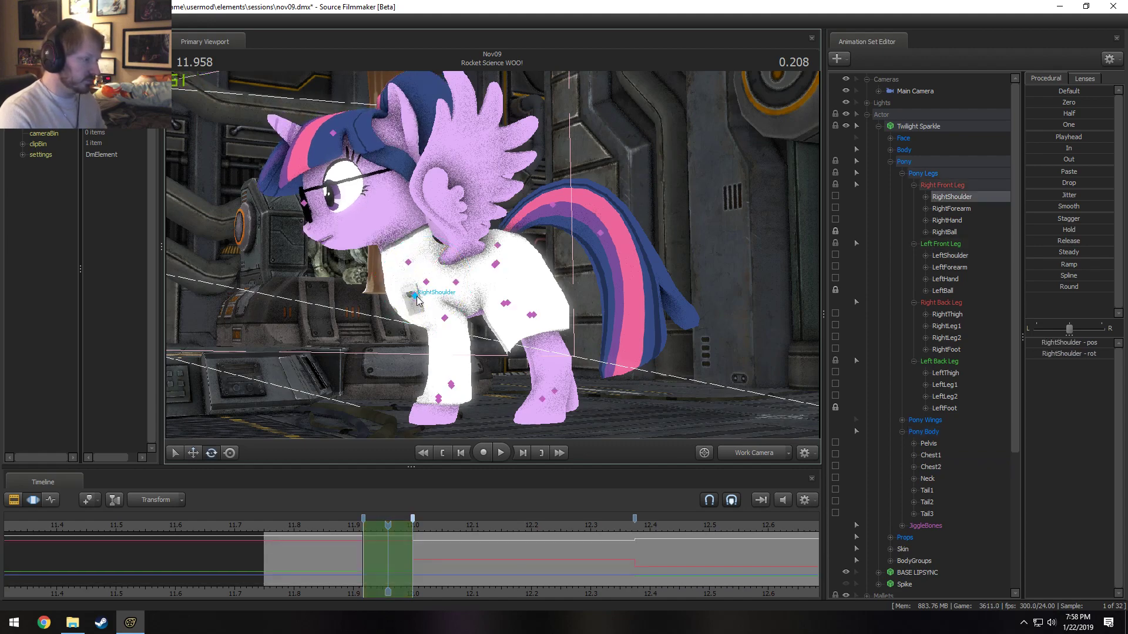
left_click(417, 296, "ctrl+shift")
left_click_drag(420, 331, 459, 354)
left_click(447, 313, "ctrl")
left_click(451, 316, "ctrl+shift")
- Rotate RightHand and LeftHand together to align the lower front legs, and check the motion within the selected time range
left_click(438, 380, "ctrl")
left_click(441, 381, "ctrl+shift")
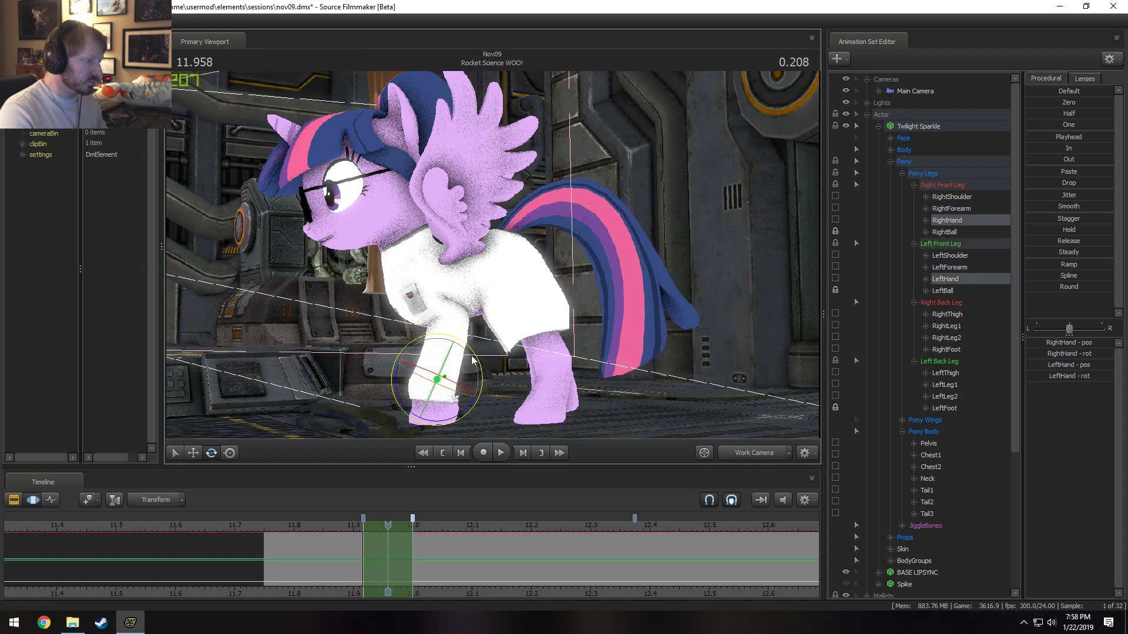
left_click_drag(449, 424, 461, 420)
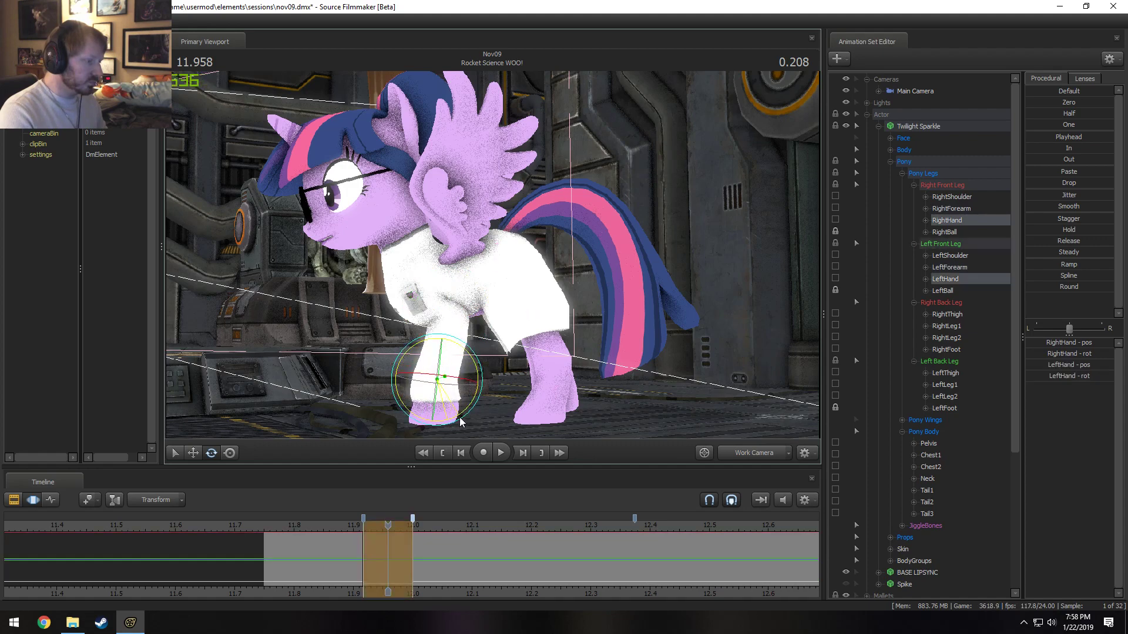
mouse_move(388, 543)
left_mouse_down()
mouse_move(348, 546)
mouse_move(374, 546)
left_mouse_up()
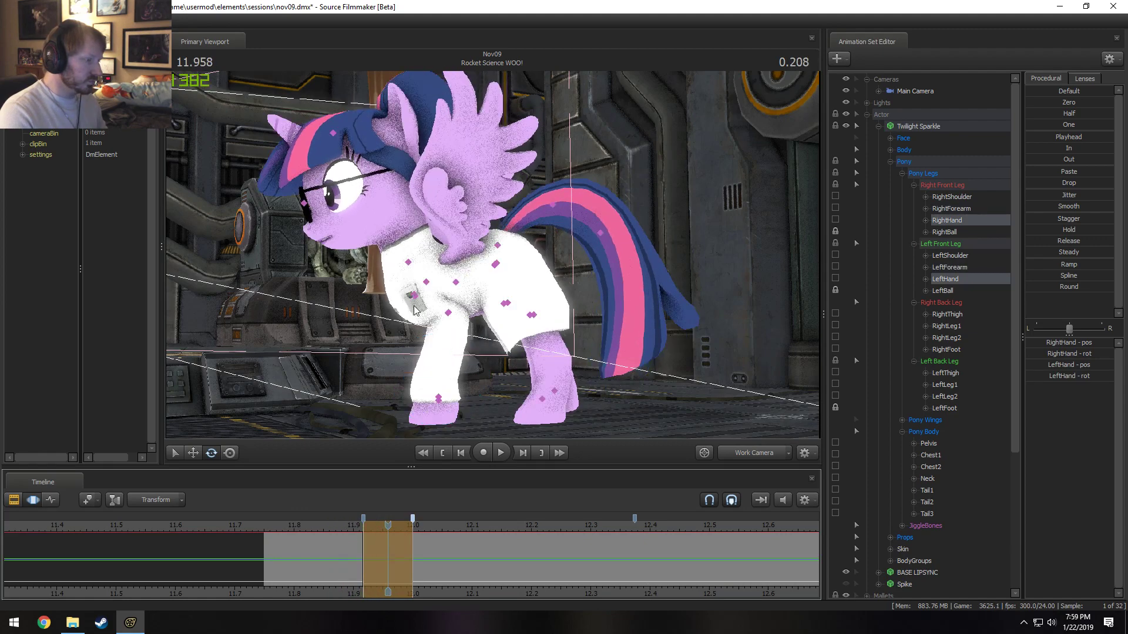
- Fine-tune the rotation of both front shoulders and both forearms at 11.958 s, and check the front-leg bend
left_click(415, 294, "ctrl")
left_click(415, 293, "ctrl")
left_click(415, 292, "ctrl")
left_click(415, 292, "ctrl")
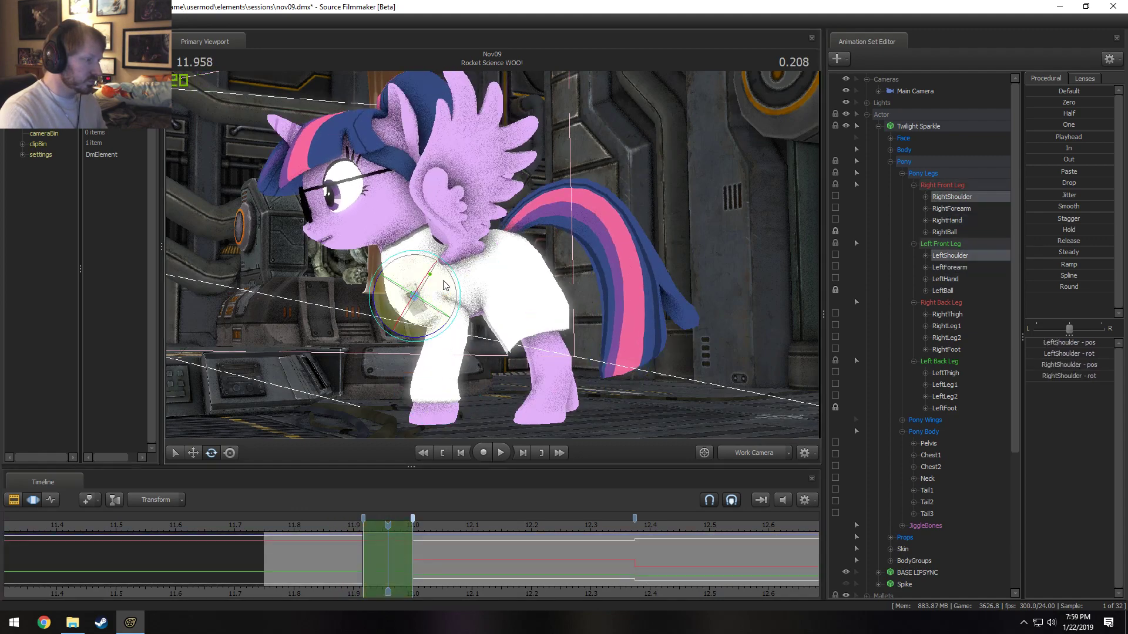
left_click_drag(413, 339, 415, 337)
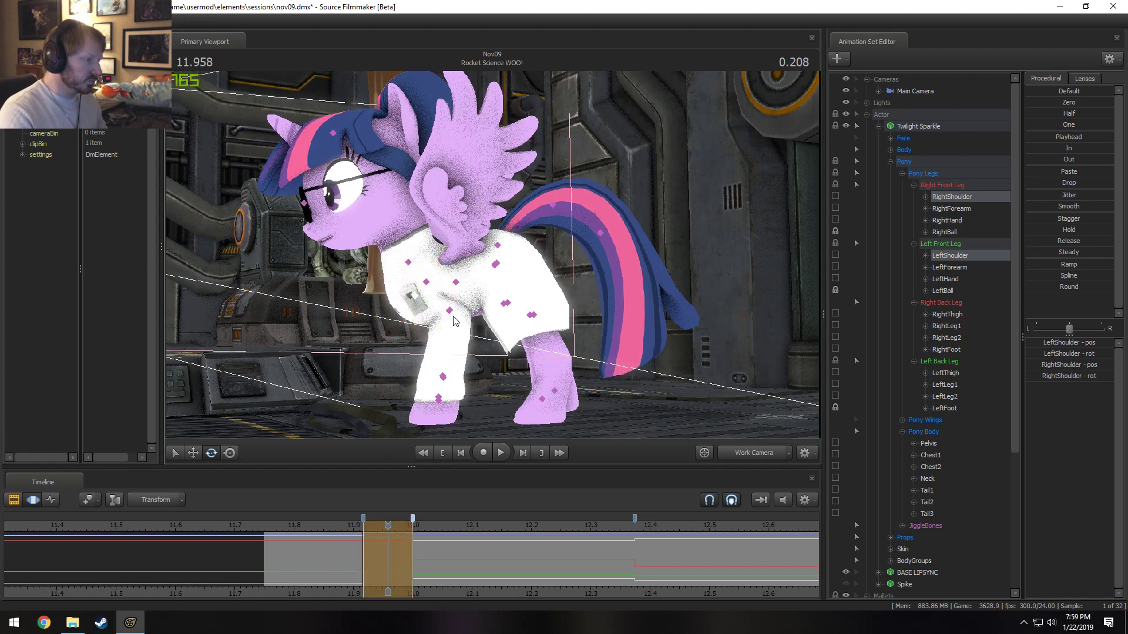
left_click(452, 312, "ctrl")
left_click(451, 312, "ctrl+shift")
left_click_drag(482, 348, 477, 351)
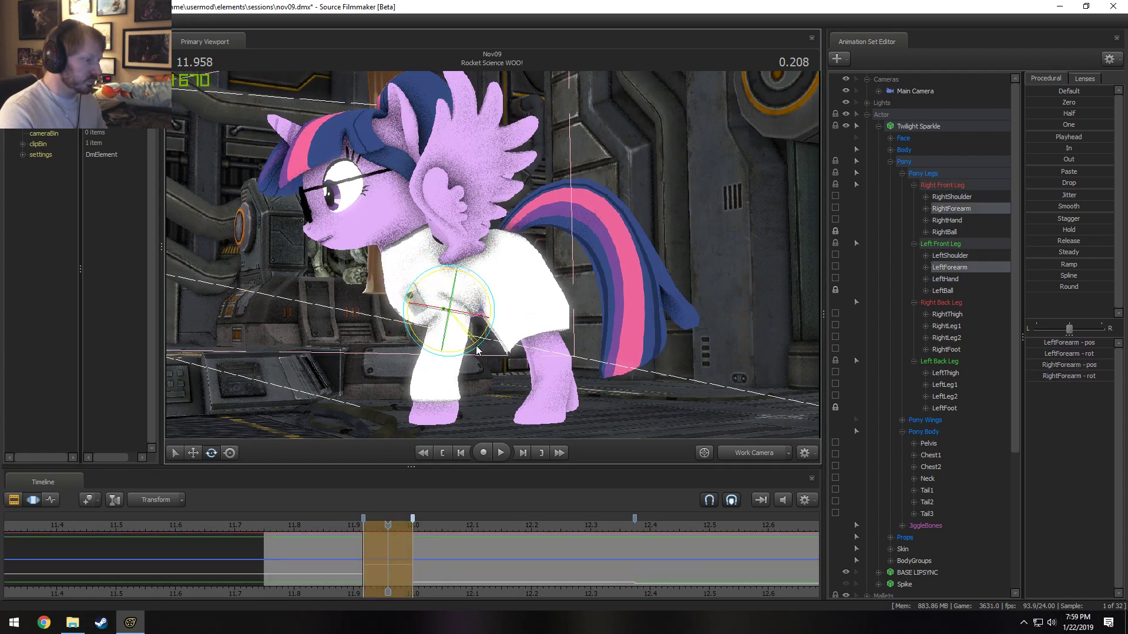
mouse_move(387, 540)
left_mouse_down()
mouse_move(340, 542)
mouse_move(388, 543)
left_mouse_up()
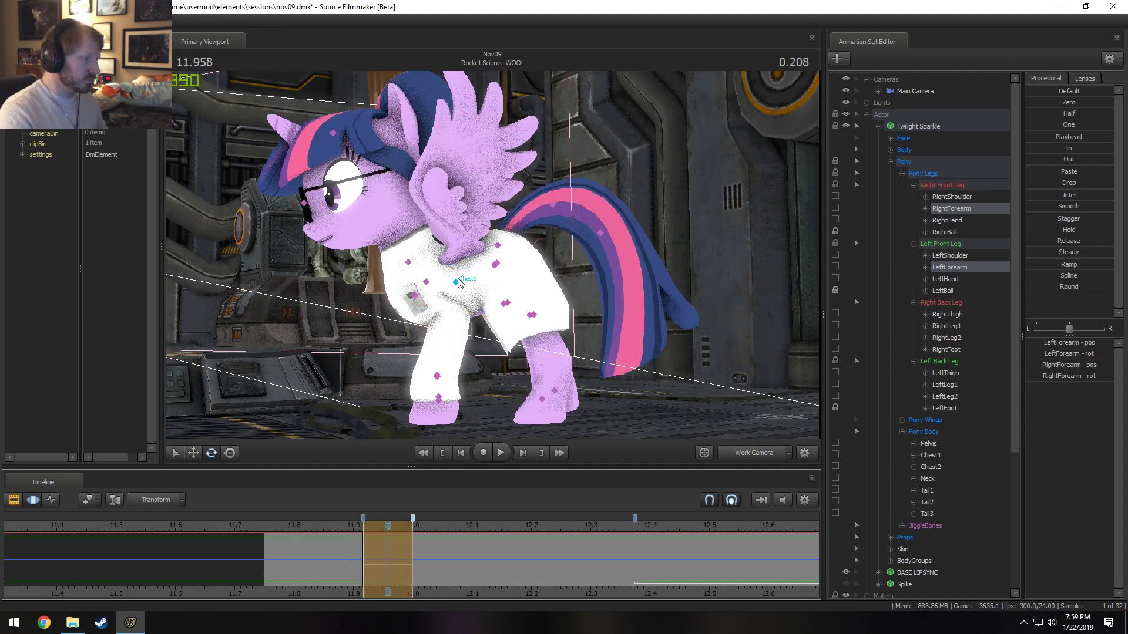
- Rotate Twilight Sparkle's Chest1 slightly at 11.958 s and replay the crouch transition from about 11.8 s
left_click(454, 264)
left_click_drag(471, 328, 471, 322)
left_click_drag(385, 528, 297, 527)
key("space")
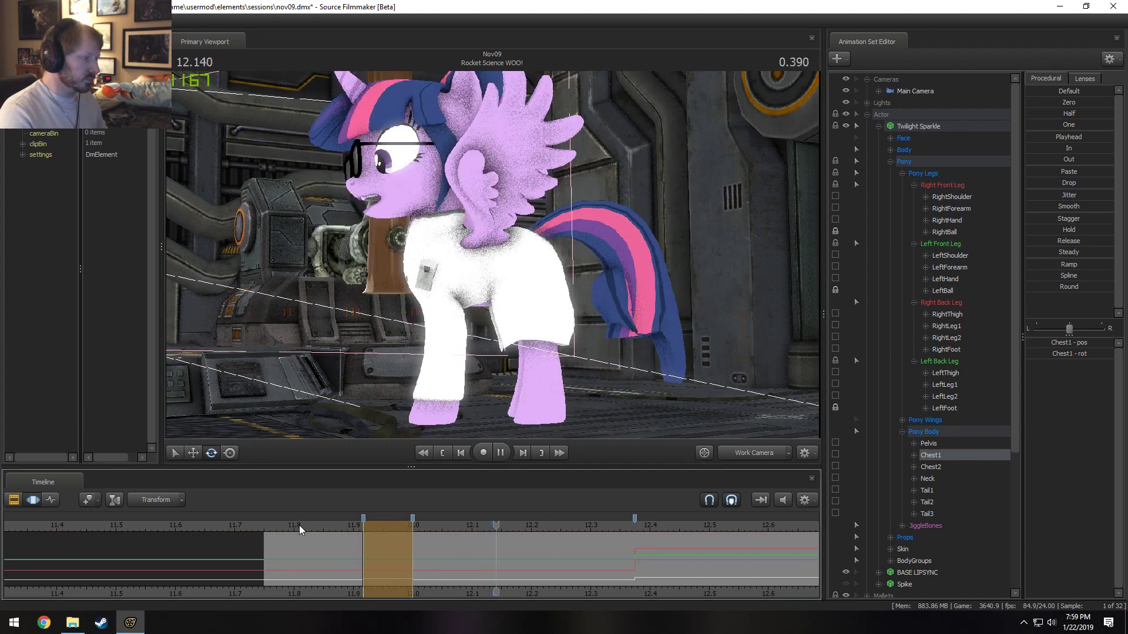
- Check the start of the crouch and shift Twilight Sparkle's Pelvis slightly forward at 11.958 s
left_click(304, 531)
key("shift")
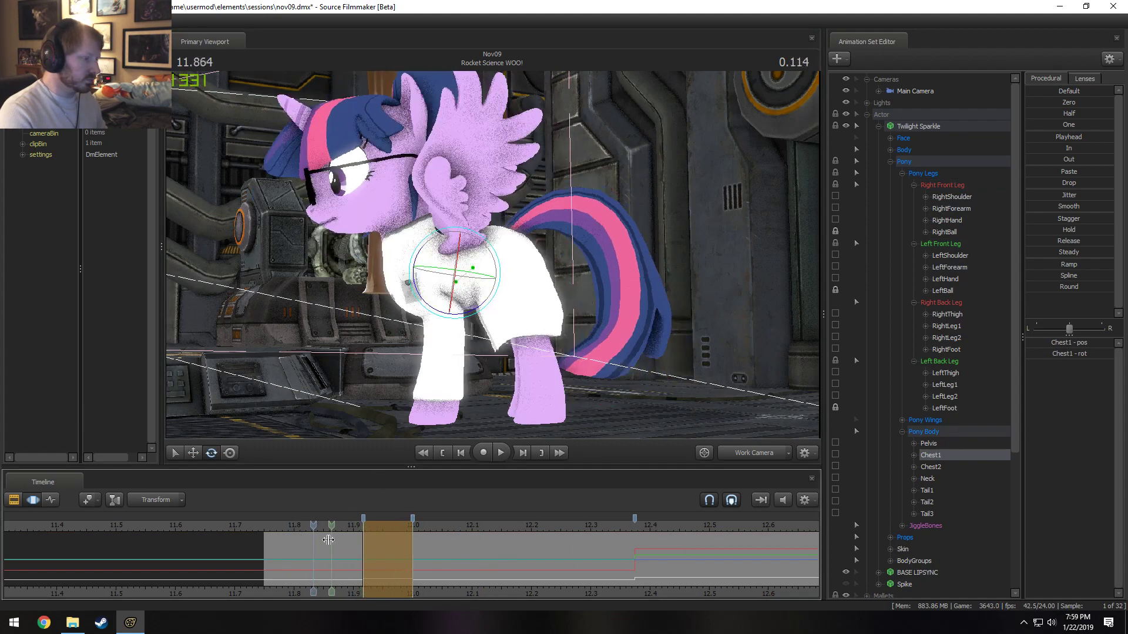
key("Right")
key("Right")
key("Right")
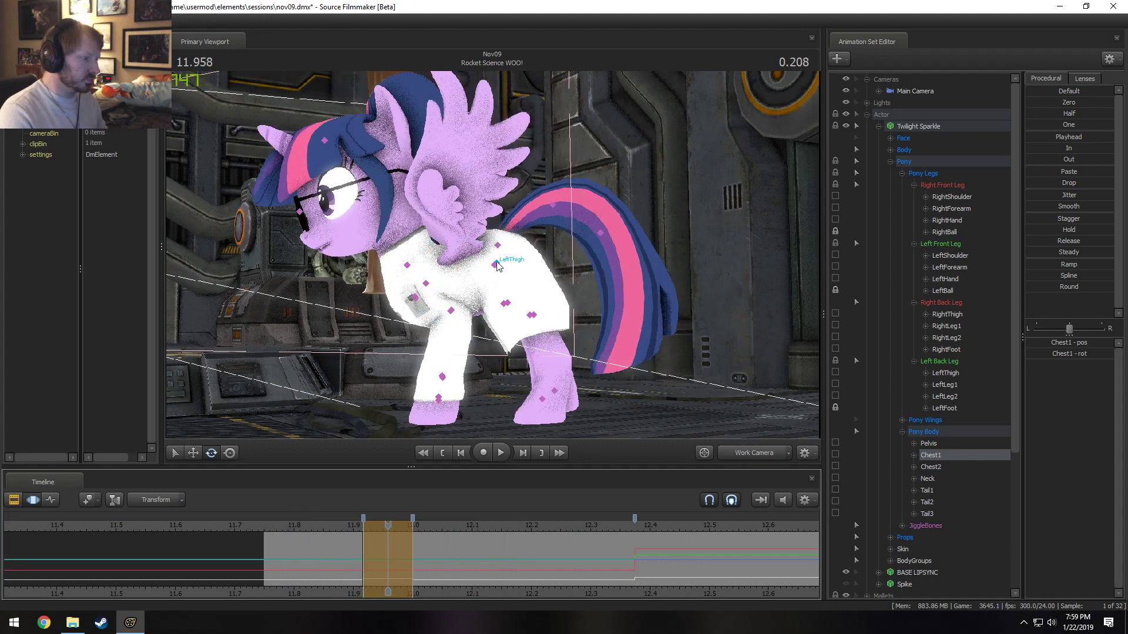
left_click(496, 265)
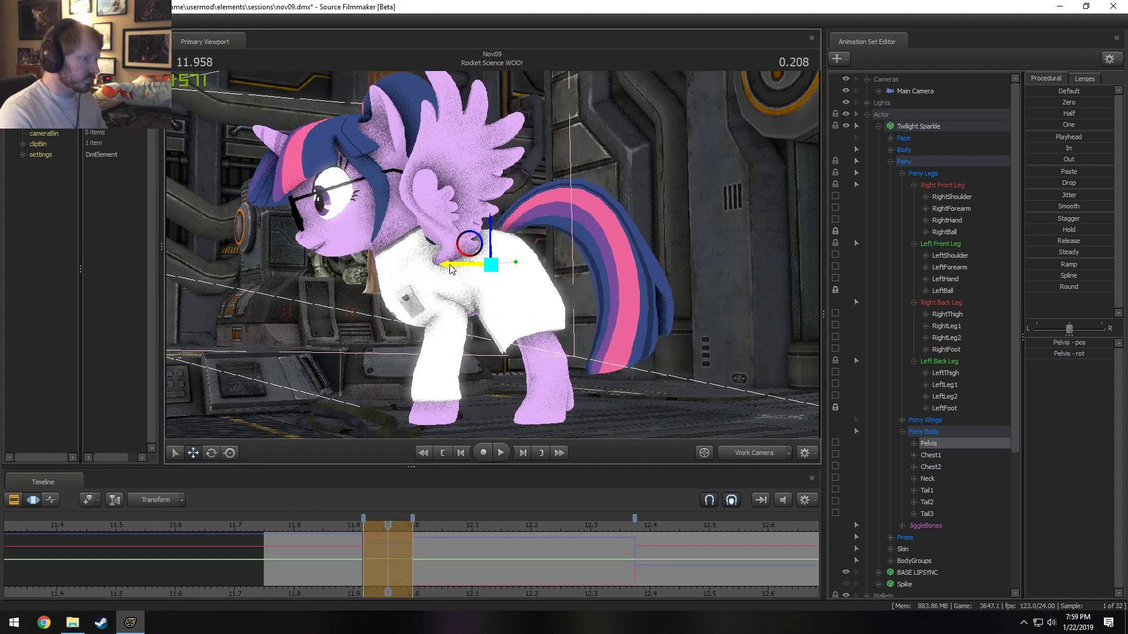
- Rotate LeftShoulder and RightShoulder together slightly at 11.958 s and replay the crouch transition
left_click(410, 297)
left_click(411, 298, "ctrl+shift")
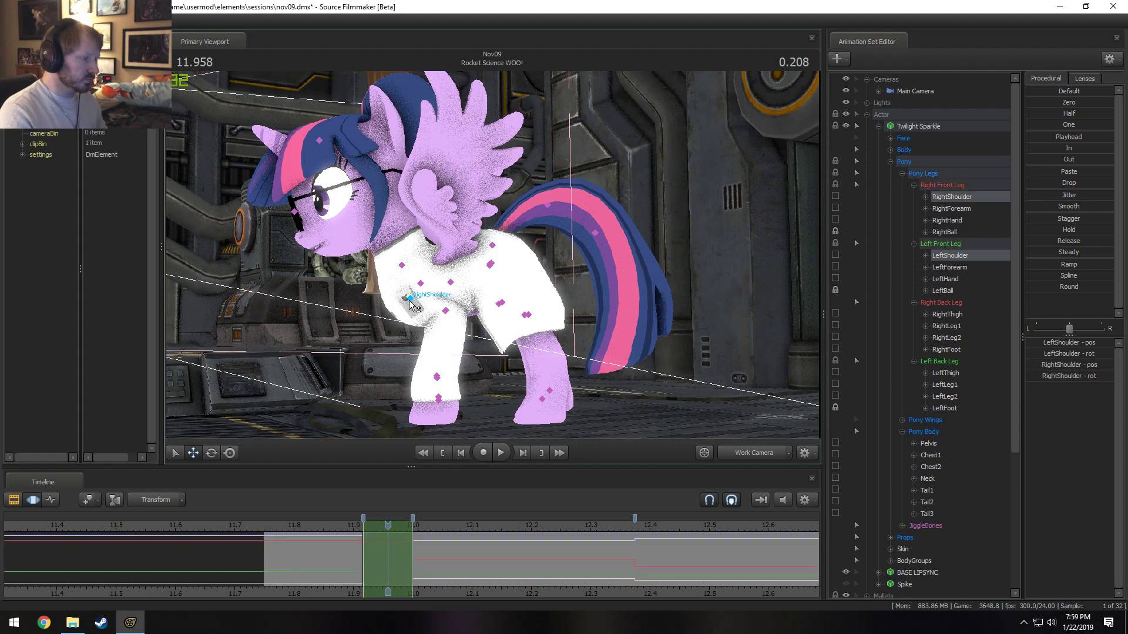
key("e")
left_click_drag(421, 341, 424, 340)
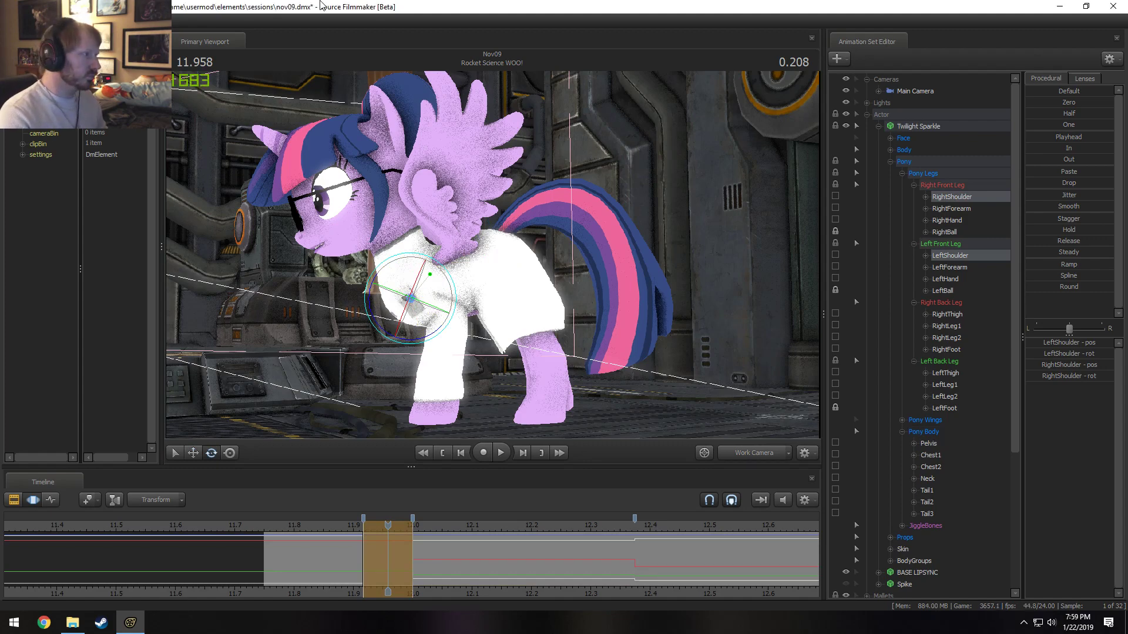
left_click(295, 526)
key("space")
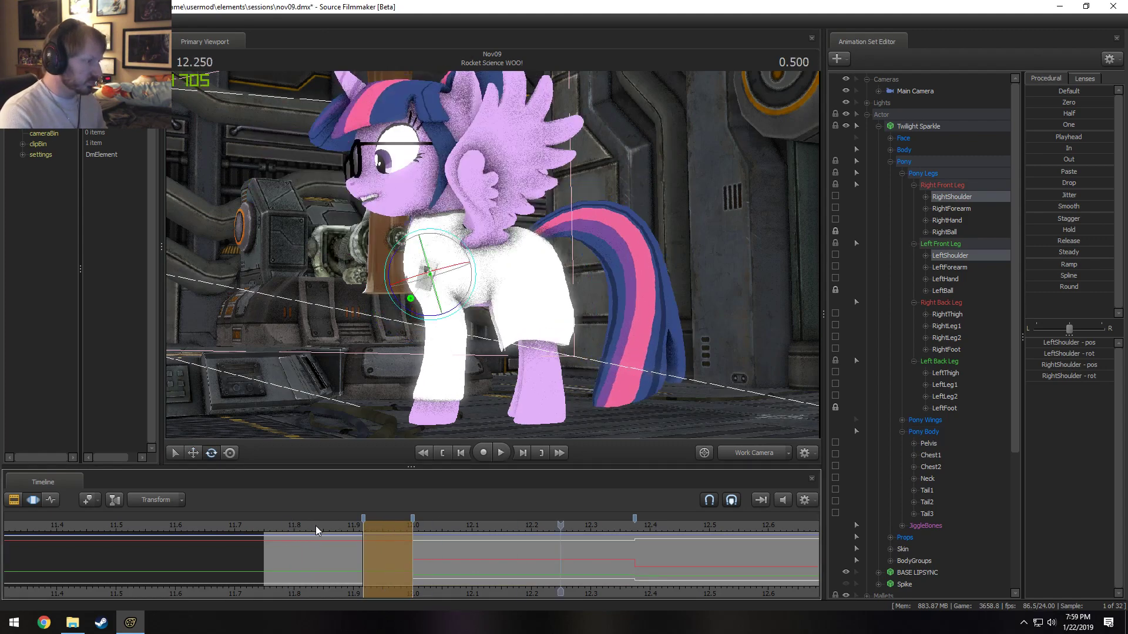
left_click(383, 534)
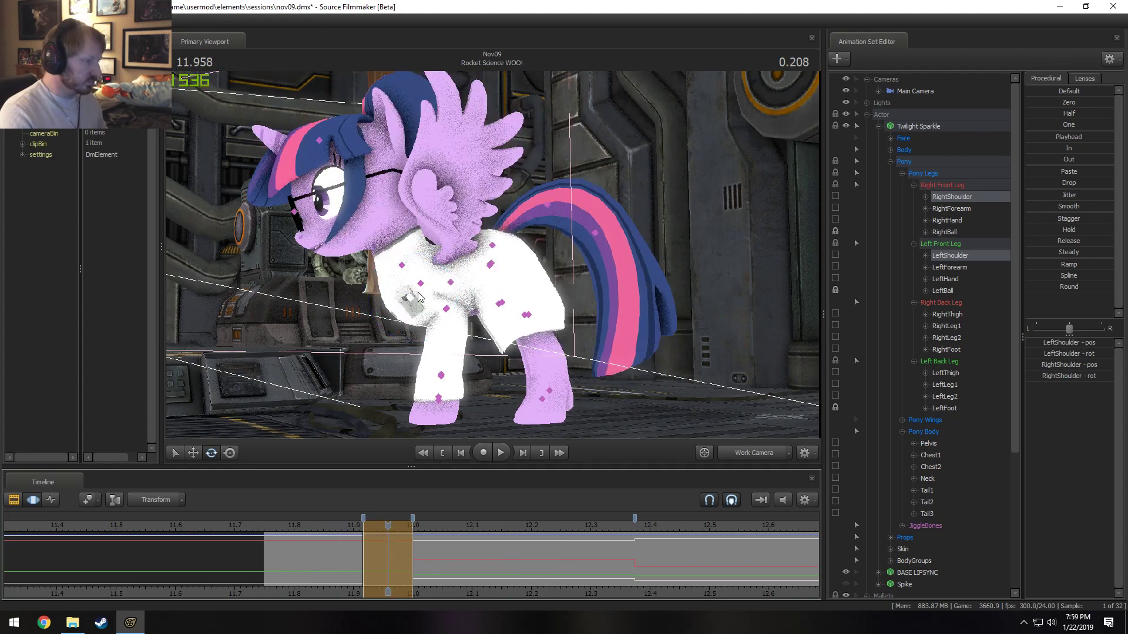
- Adjust the rotation of Twilight Sparkle's Neck and Head at 11.958 s and replay the motion from about 11.875 s
left_click_drag(453, 352, 488, 254, "alt")
left_click(456, 237)
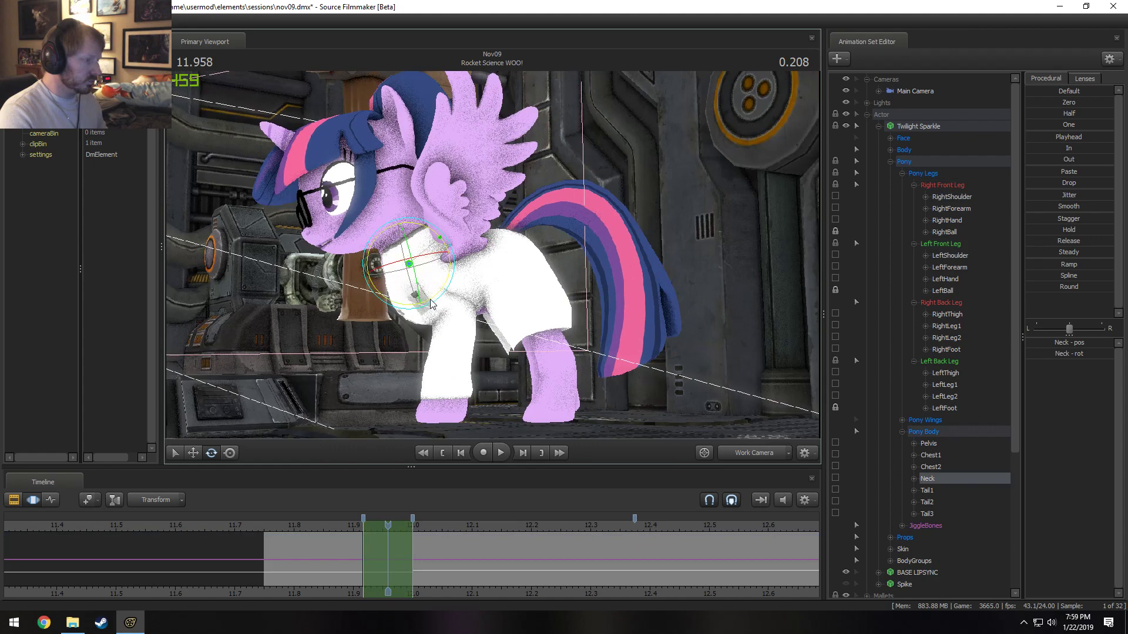
left_click(391, 254)
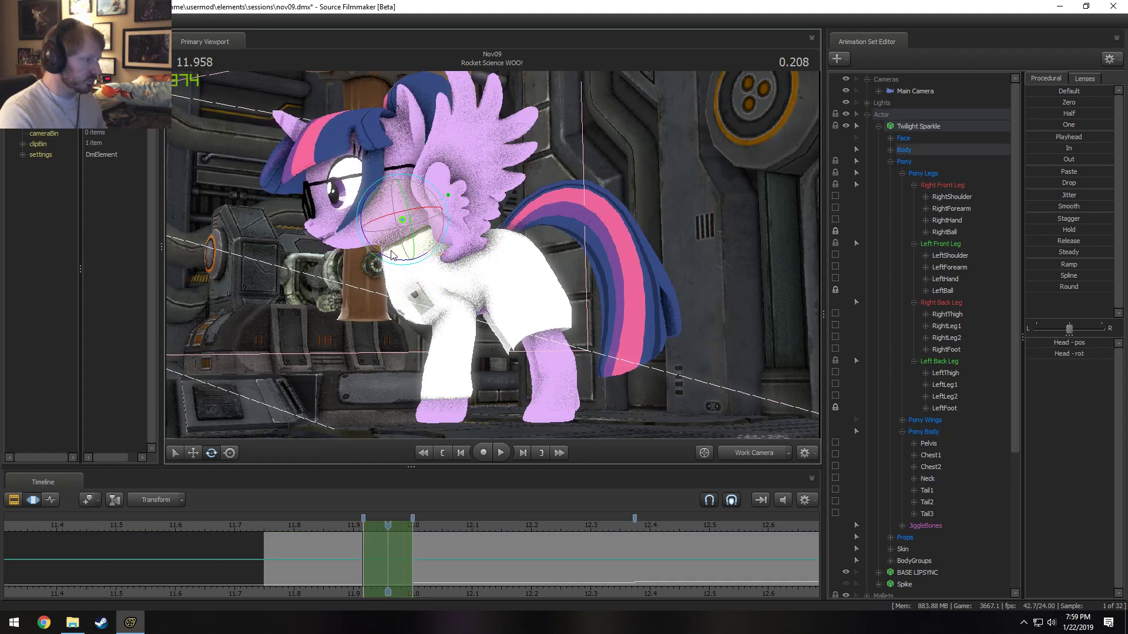
left_click_drag(392, 255, 345, 590)
left_click(333, 533)
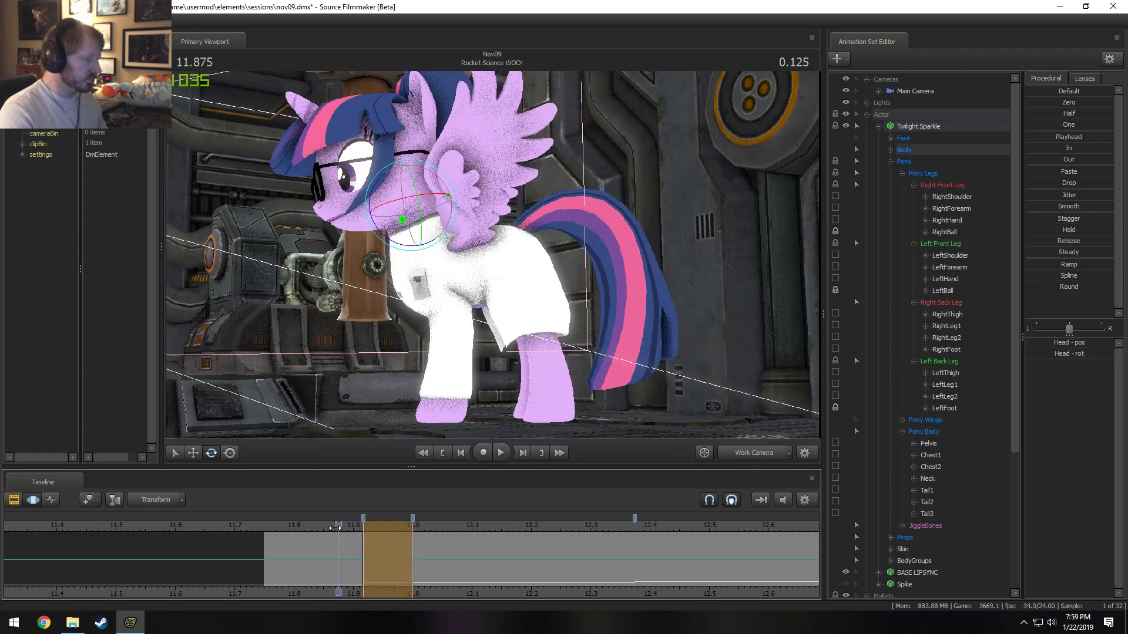
key("space")
key("space")
left_click_drag(330, 552, 386, 567)
key("space")
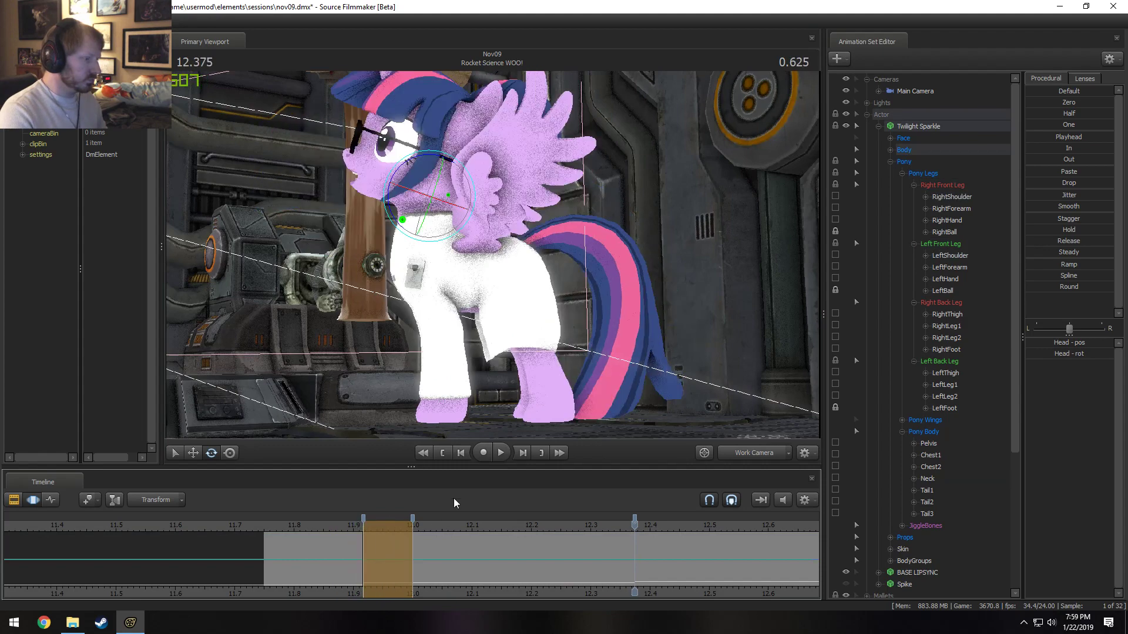
- Inspect Twilight Sparkle's back legs from her other side at 11.916 s and lock RightFoot in place
left_click_drag(340, 528, 364, 524)
left_click_drag(500, 276, 664, 320, "alt")
left_click(501, 265, "ctrl")
key("a")
key("f")
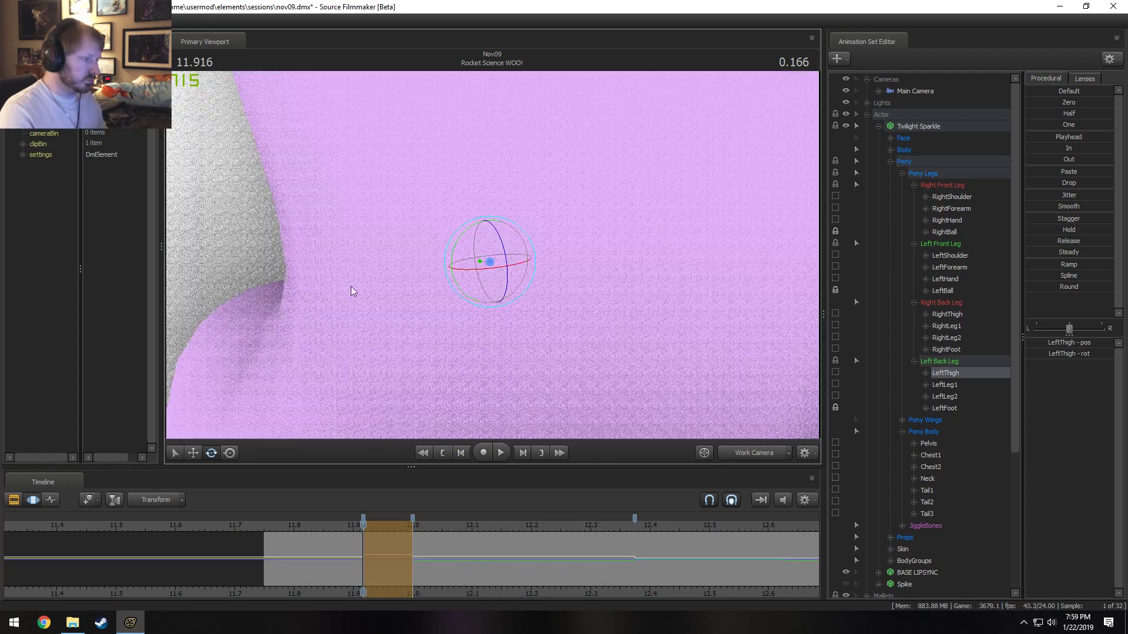
right_click_drag(351, 287, 329, 305, "alt")
left_click_drag(447, 264, 537, 305, "alt")
left_click(485, 259, "ctrl")
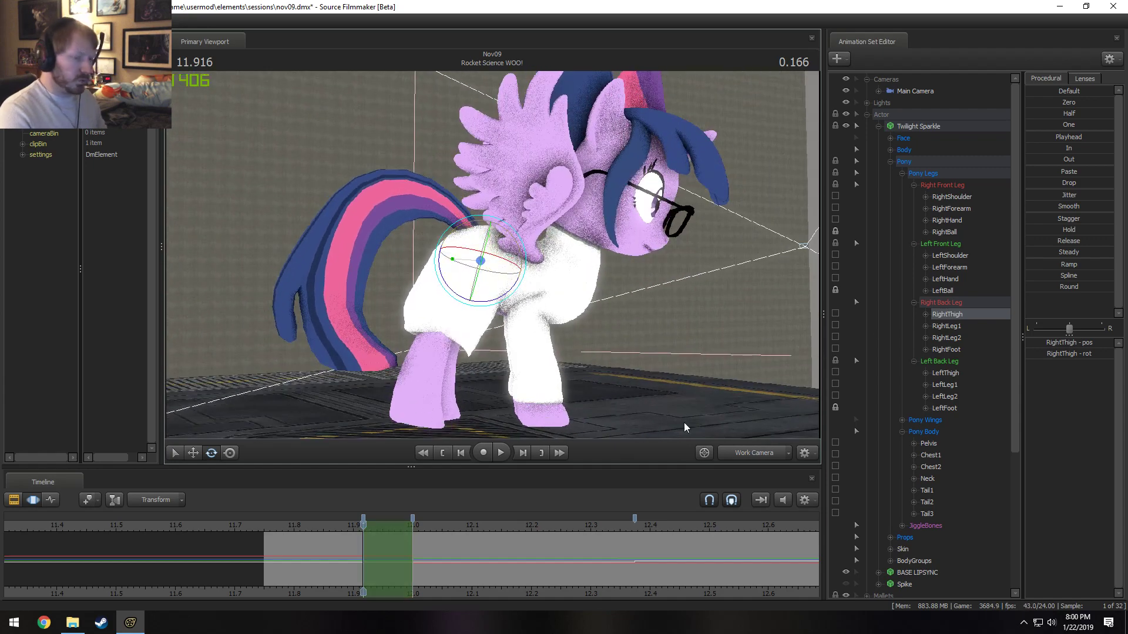
left_click(940, 349)
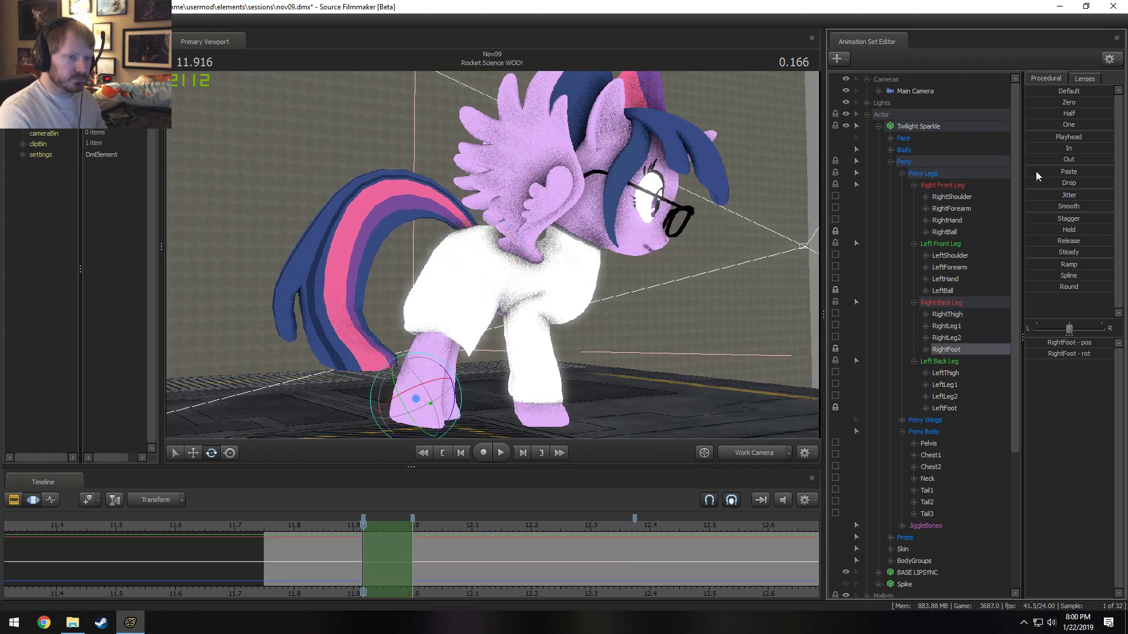
- Rotate RightThigh at 11.916 s to adjust the right back leg's bend, and replay the crouch transition
left_click(478, 262)
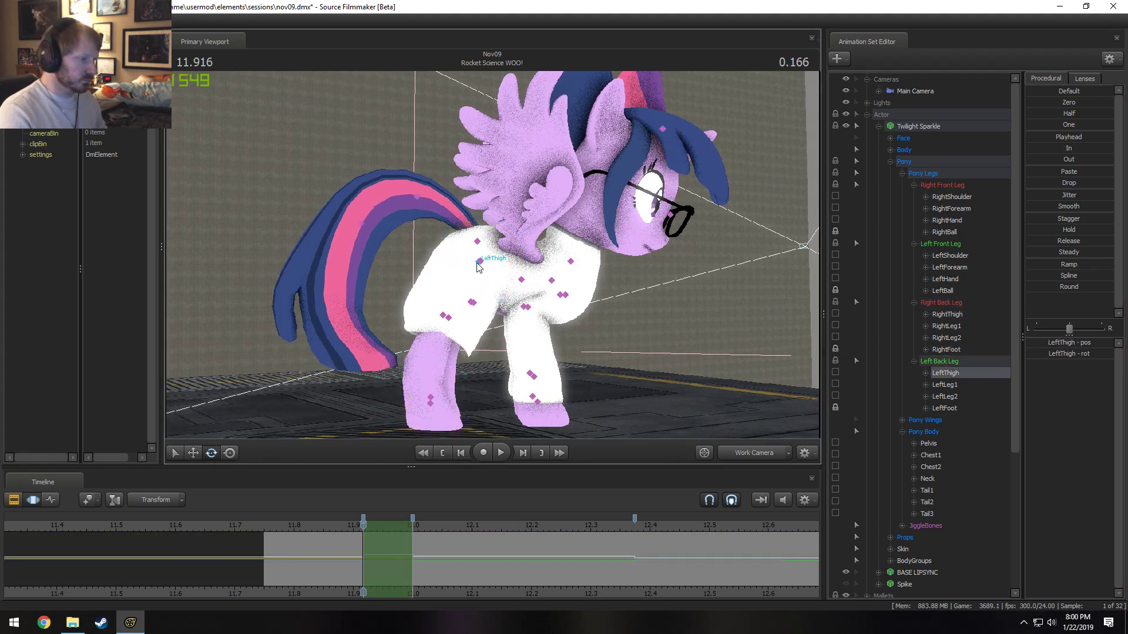
left_click(481, 261)
left_click_drag(480, 306, 454, 490)
mouse_move(363, 543)
left_mouse_down()
mouse_move(383, 553)
mouse_move(328, 551)
mouse_move(363, 545)
left_mouse_up()
left_click_drag(578, 387, 513, 246, "alt")
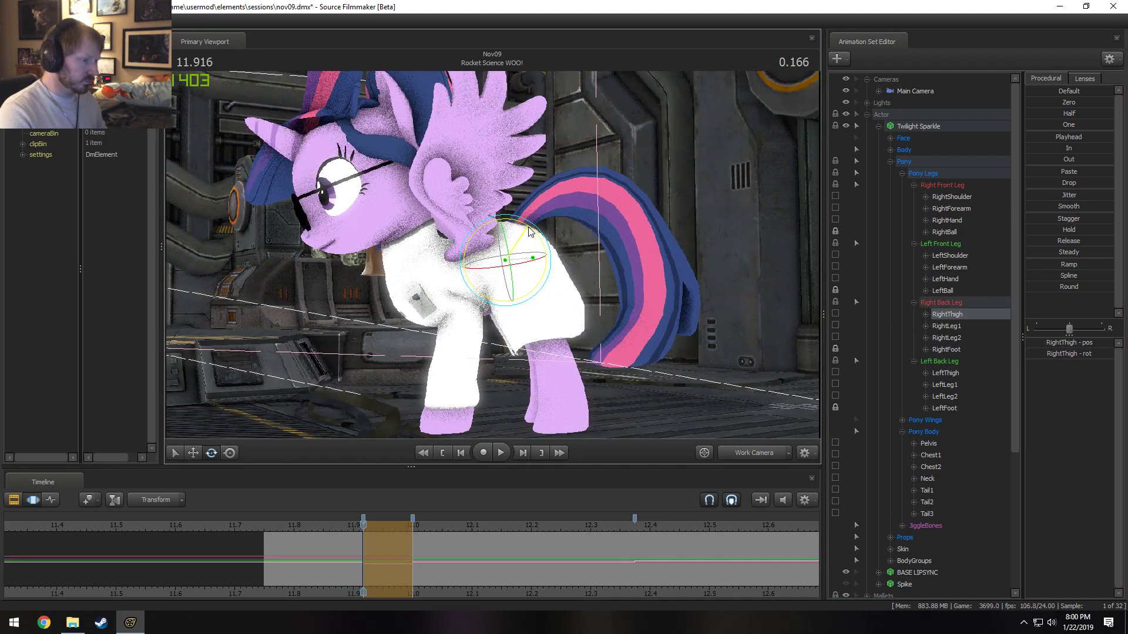
mouse_move(363, 567)
left_mouse_down()
mouse_move(338, 574)
mouse_move(392, 582)
mouse_move(363, 564)
left_mouse_up()
left_click(268, 523)
key("space")
key("space")
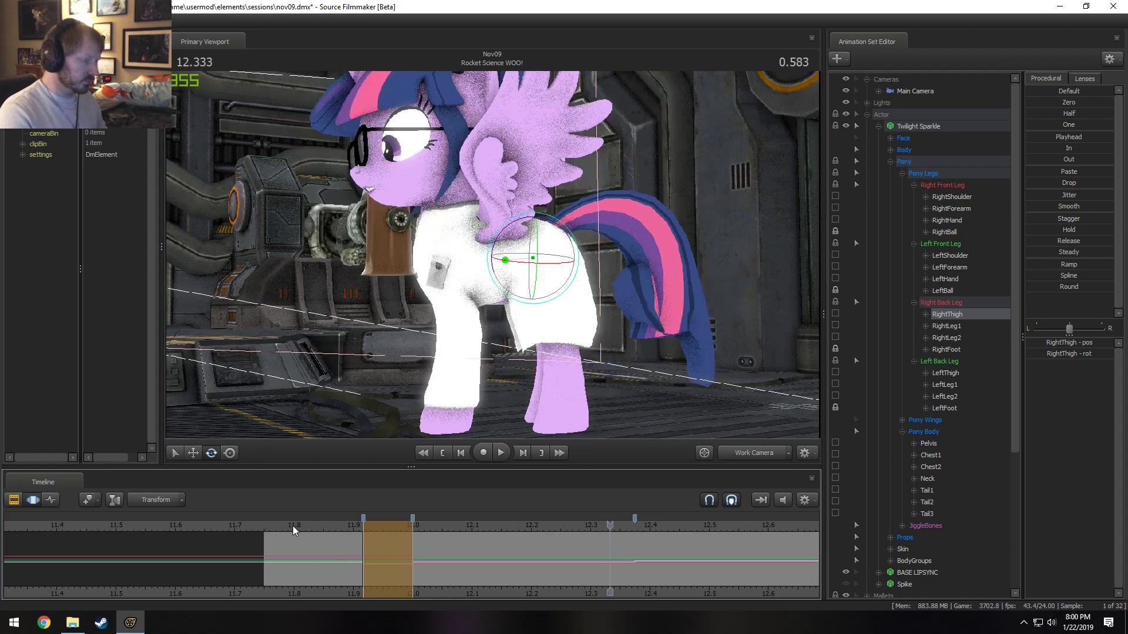
left_click_drag(297, 527, 441, 572)
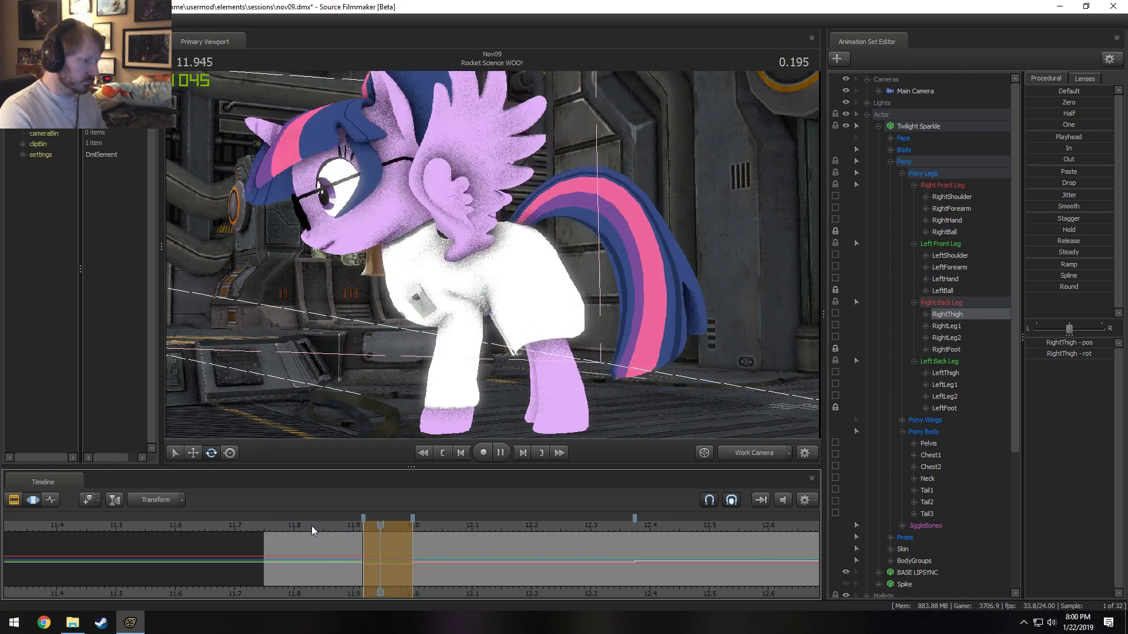
left_click(312, 527)
- Rotate Twilight Sparkle's Neck slightly at 11.916 s and replay the transition into the head-raised pose
left_click_drag(309, 527, 369, 542)
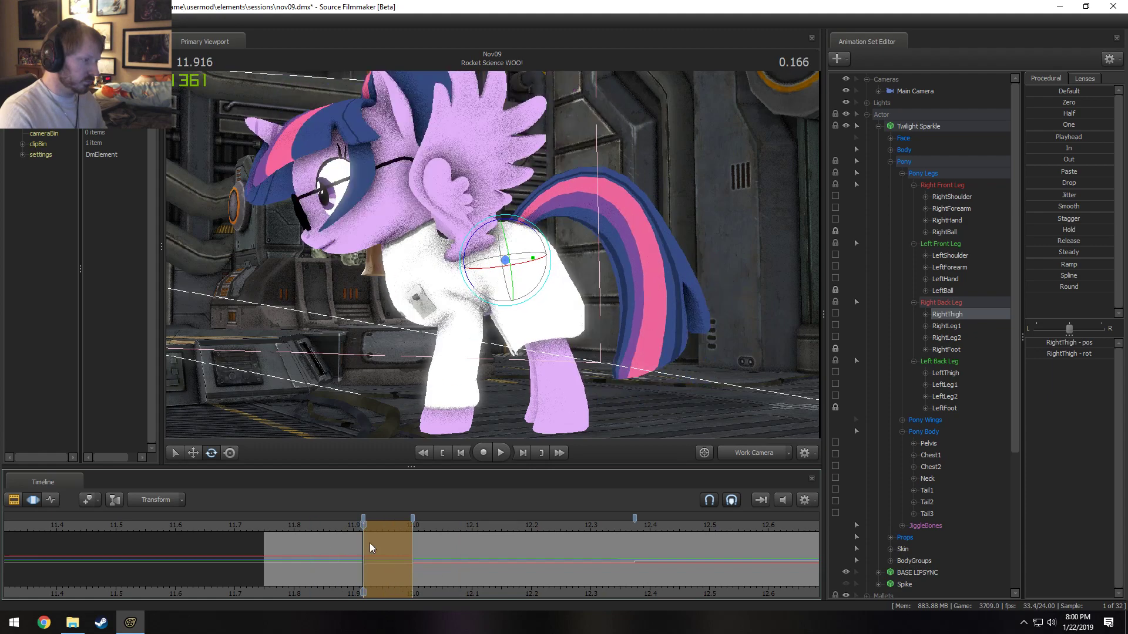
left_click(411, 260, "ctrl")
left_click_drag(377, 286, 374, 279)
left_click(323, 522)
key("space")
key("space")
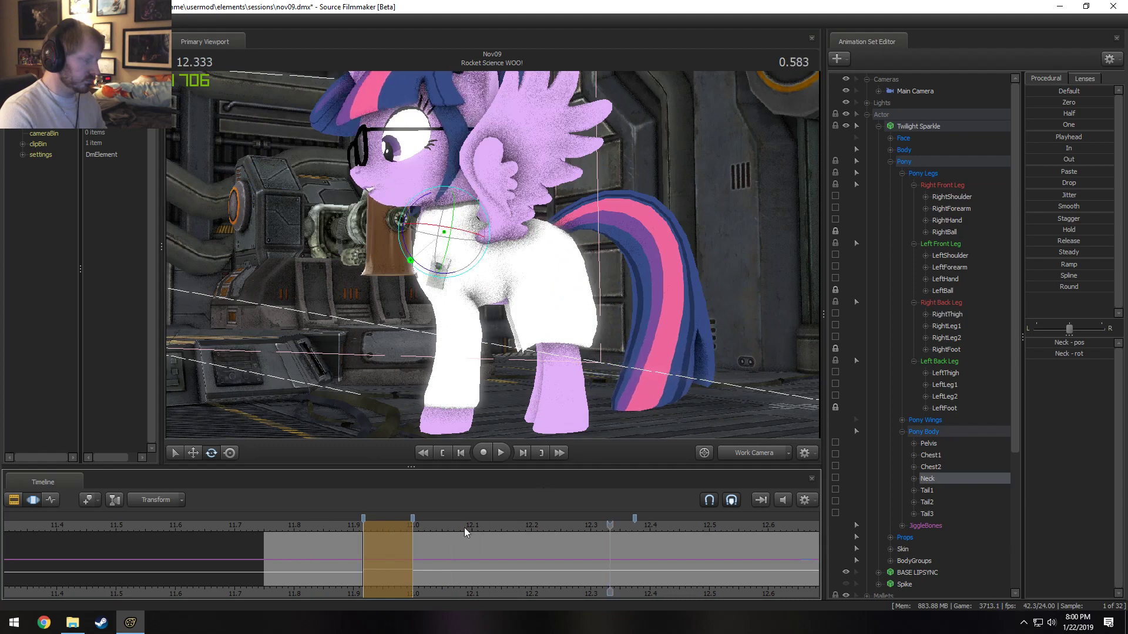
- Switch the viewport to Main Camera and play the crouch transition from 11.833 s
left_click(745, 456)
left_click(319, 520)
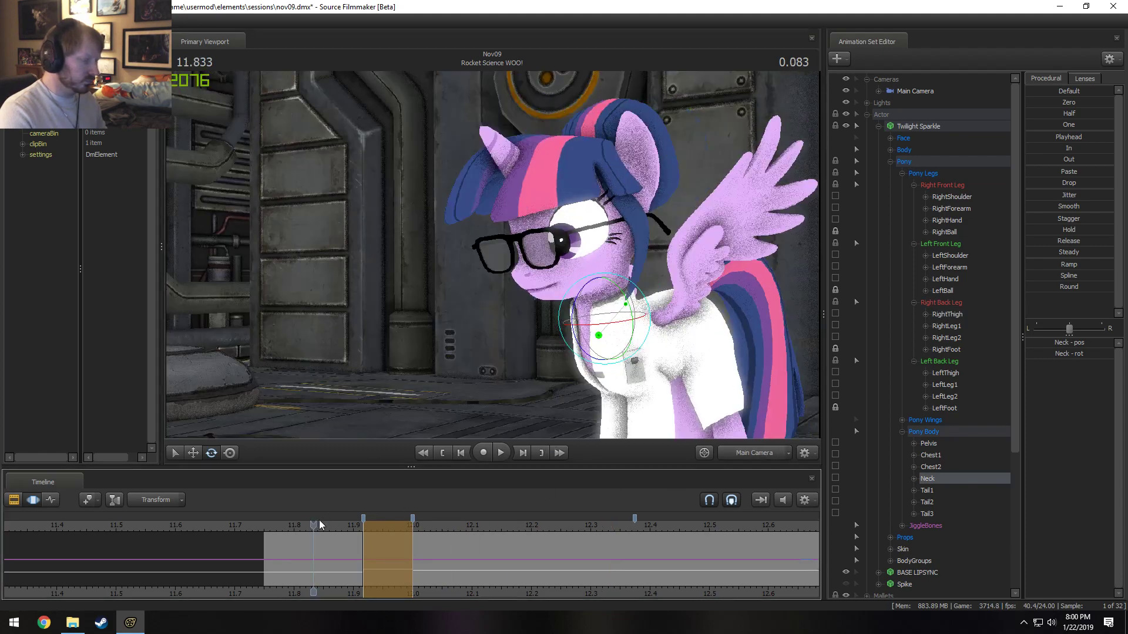
key("space")
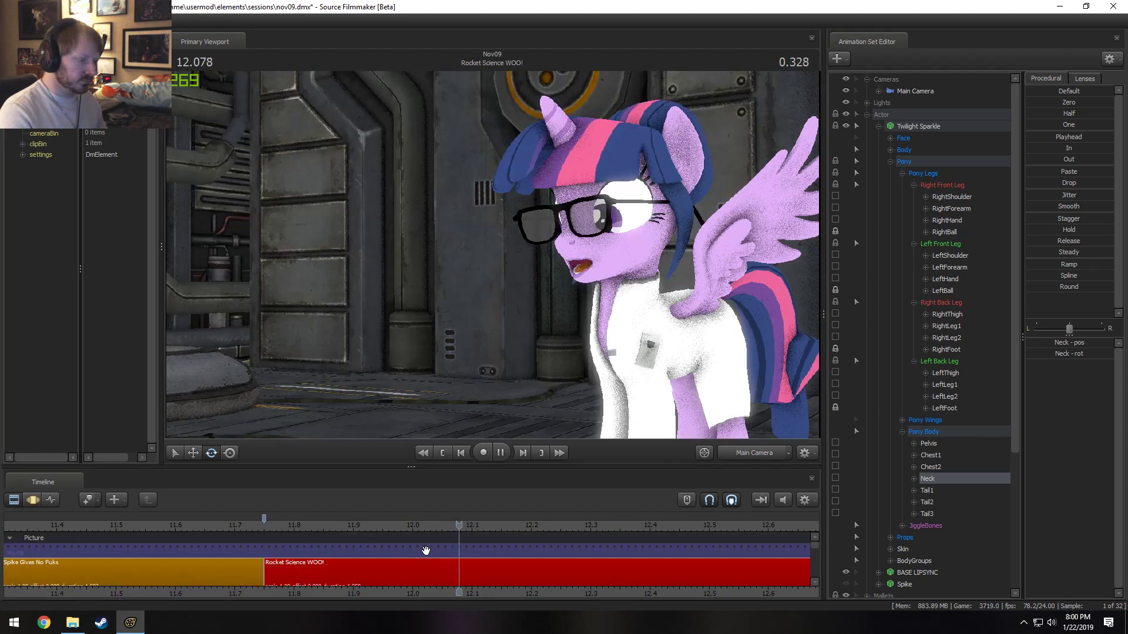
key("space")
- Select all Twilight Sparkle's controls except the face, extend the held crouch to about 12.04 s, and review the timing
left_click(911, 127)
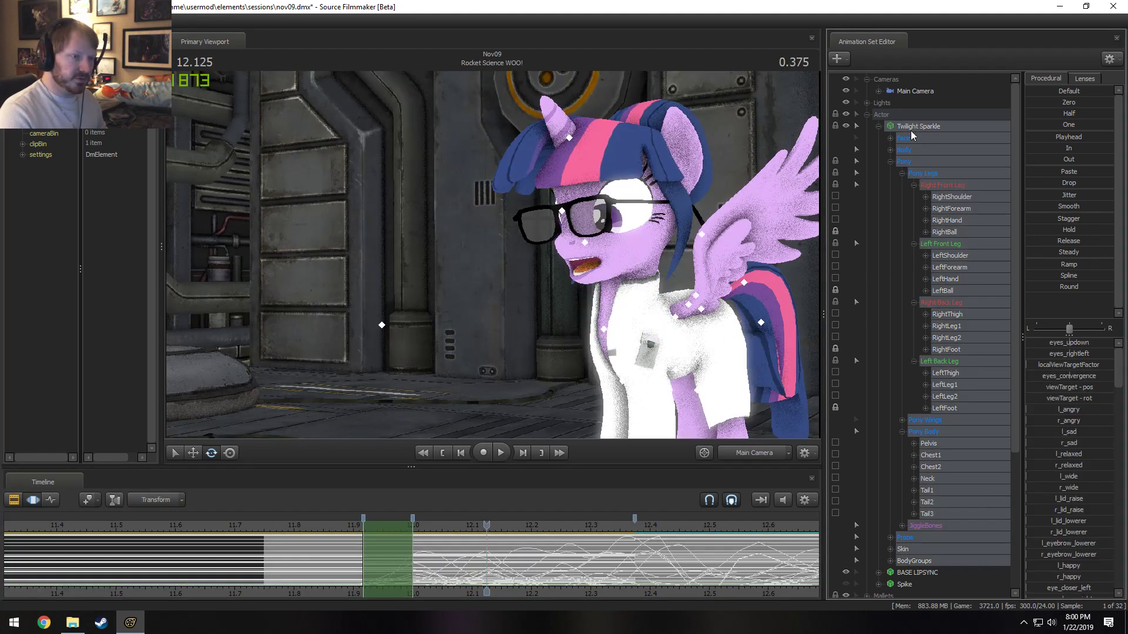
scroll(413, 558, "up", 4)
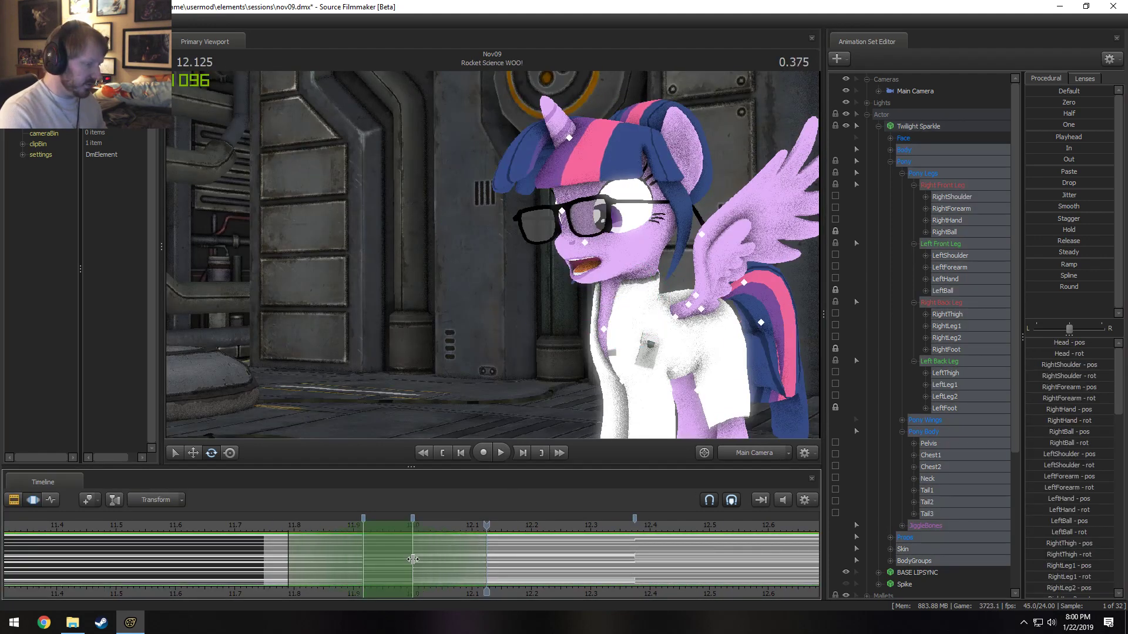
left_click_drag(425, 566, 434, 568)
mouse_move(309, 543)
left_mouse_down()
mouse_move(210, 538)
mouse_move(262, 534)
left_mouse_up()
key("Escape")
key("space")
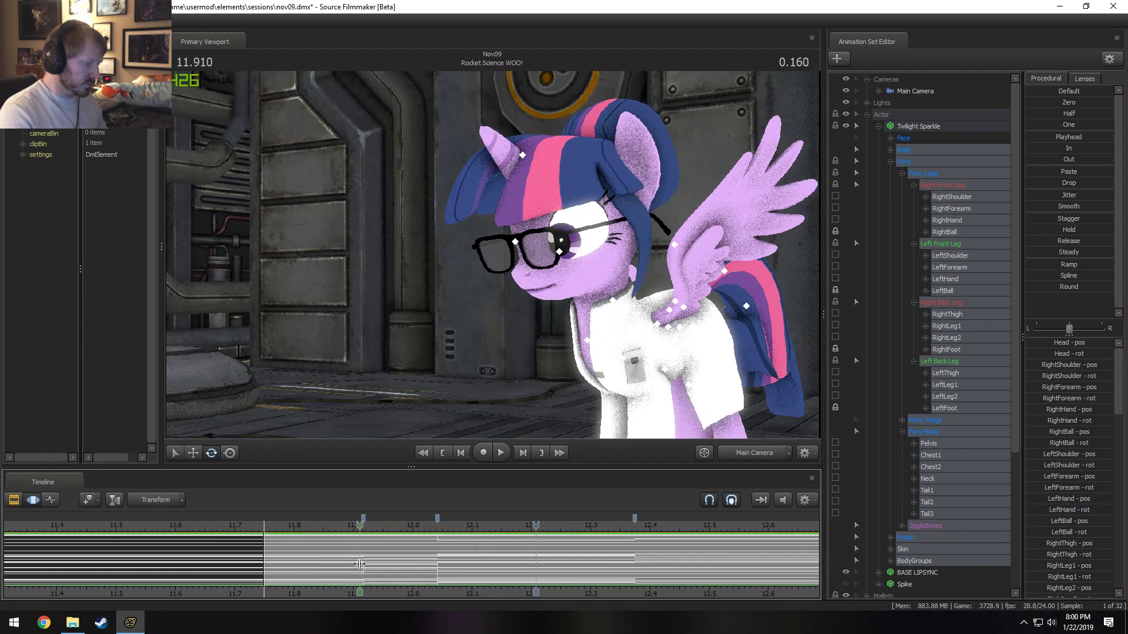
key("space")
- Shift the held crouch pose one frame earlier so that it spans 11.875 s to 12.0 s
key("Escape")
left_click_drag(366, 561, 433, 564, "shift")
scroll(434, 563, "up", 4, "shift")
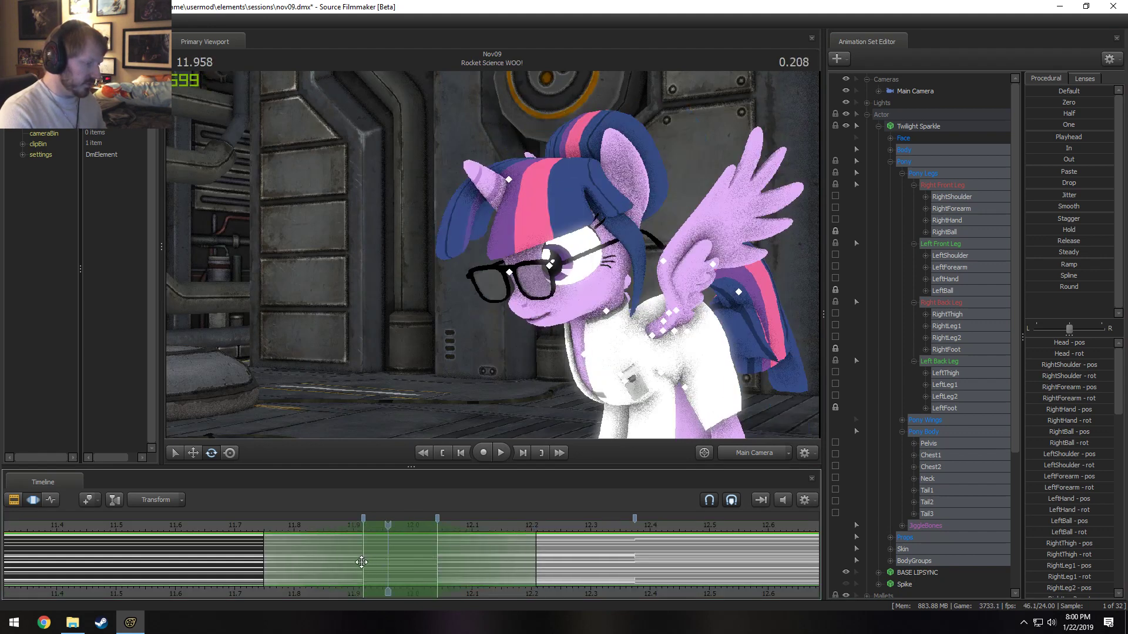
mouse_move(361, 562)
left_mouse_down()
mouse_move(330, 563)
mouse_move(368, 564)
left_mouse_up()
- Smooth the move into the crouch by applying Round around 11.875 s with falloff on both sides, and replay it
scroll(368, 564, "up", 1, "shift")
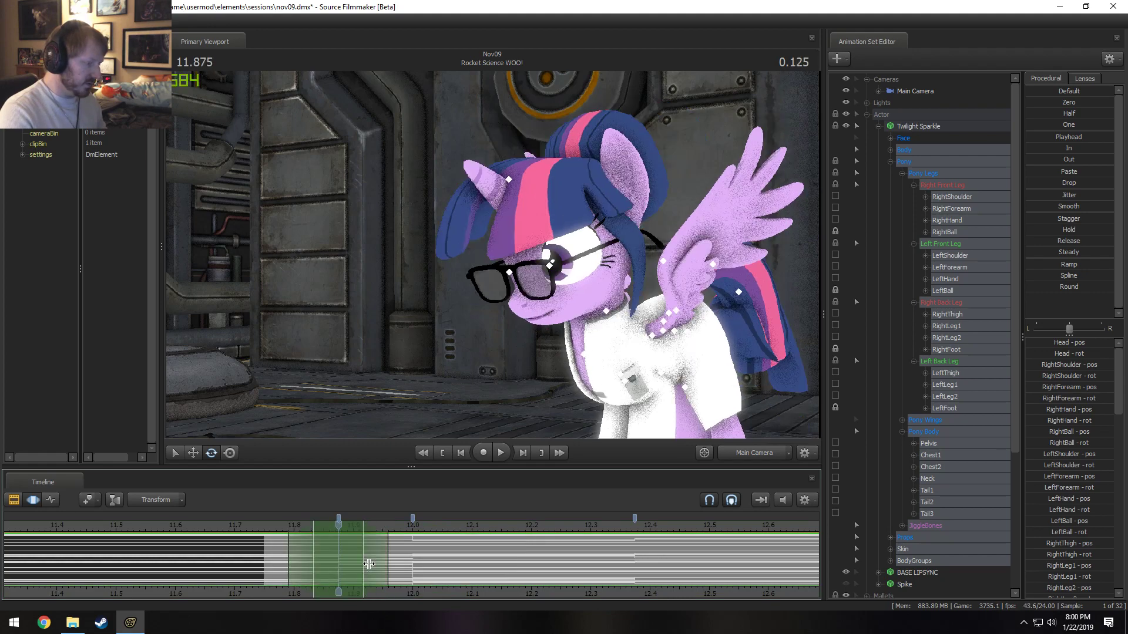
left_click(1063, 286)
left_click(273, 531)
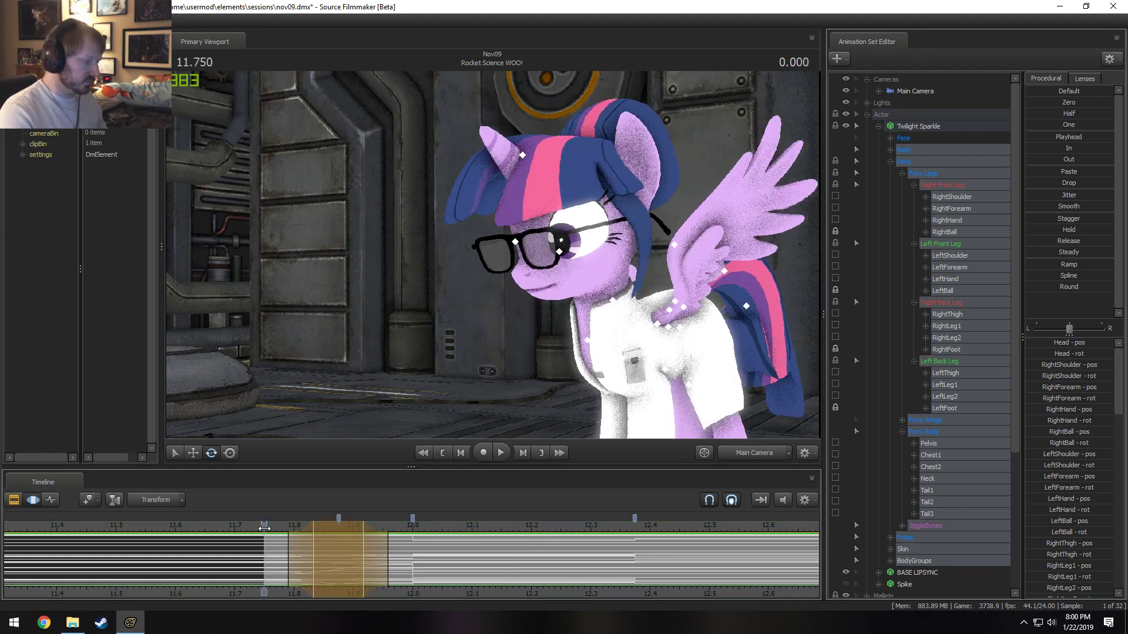
key("space")
key("space")
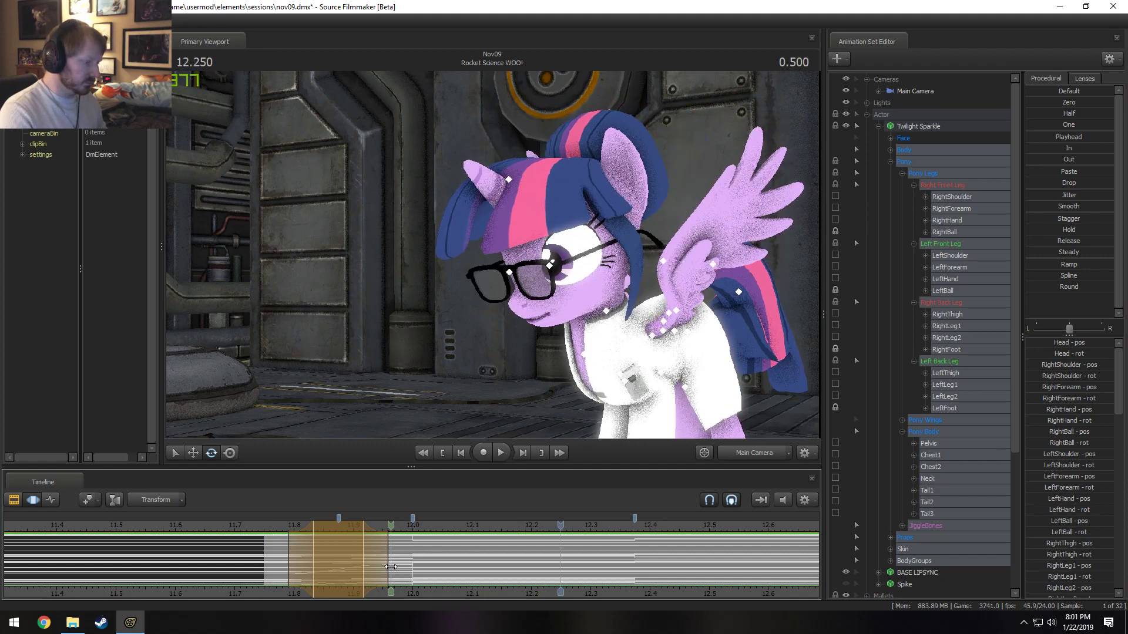
- Apply Round around 12.0 s with falloff from 11.916 s to about 12.125 s to smooth the rise out of the crouch
left_click_drag(388, 570, 364, 558)
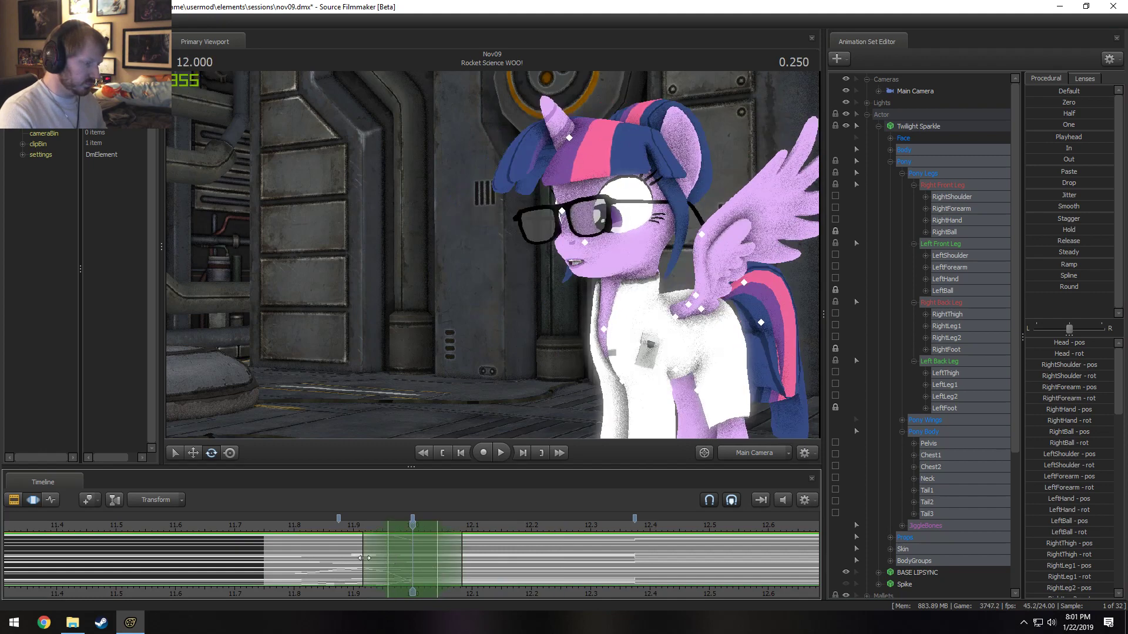
left_click_drag(462, 567, 486, 564)
double_click(1054, 285)
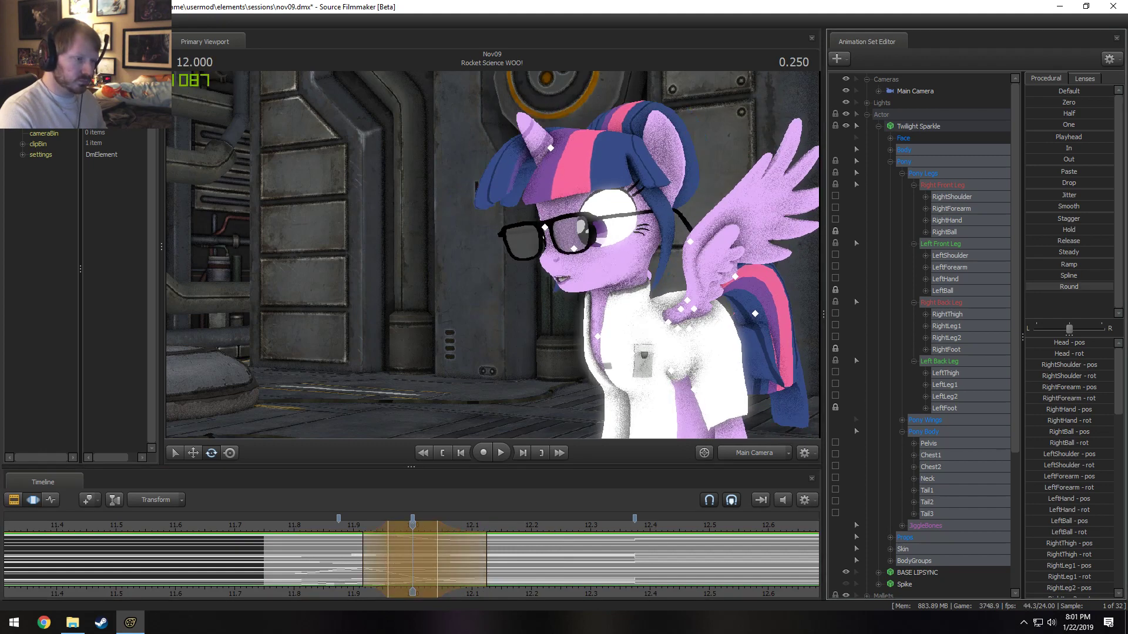
- Replay the smoothed crouch and rise several times from about 11.8 s through Main Camera to judge the motion
key("space")
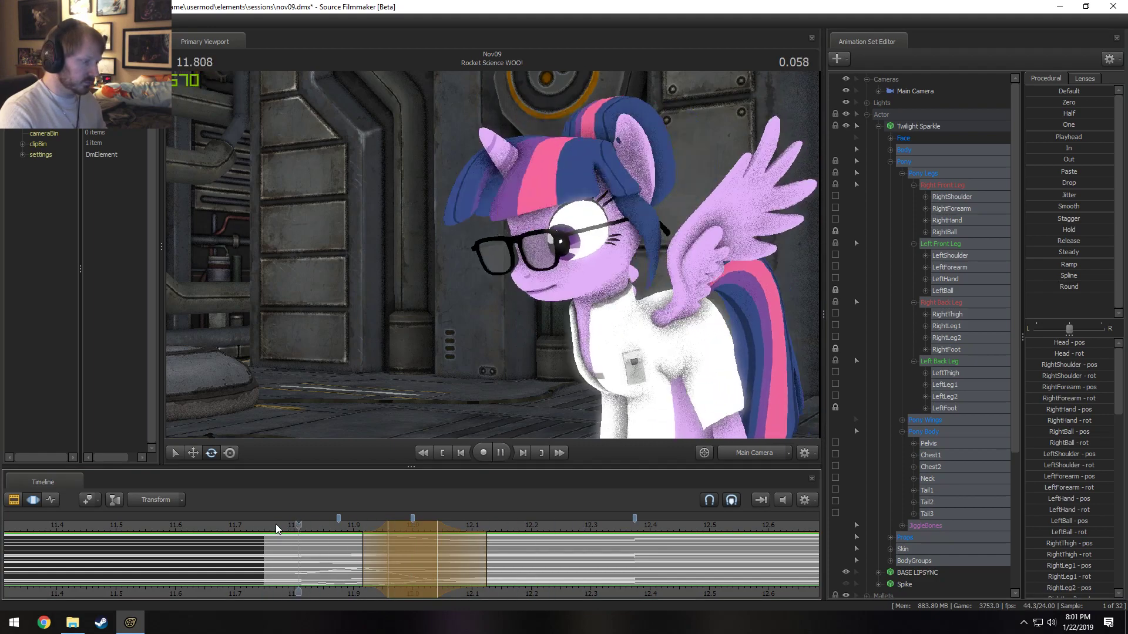
key("space")
key("space")
key("space")
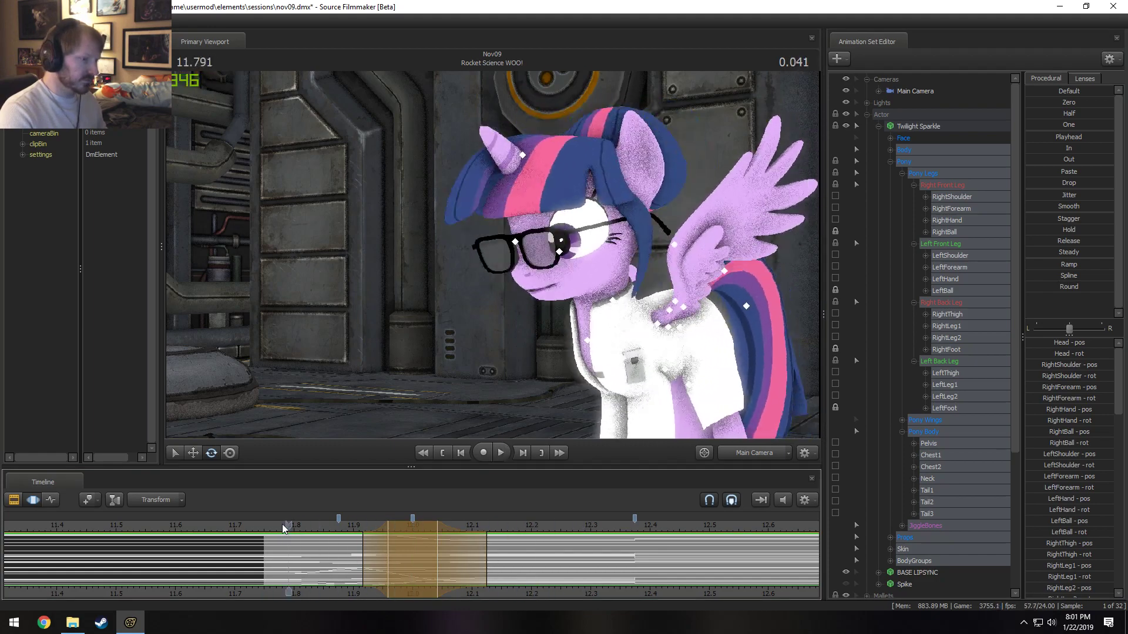
key("space")
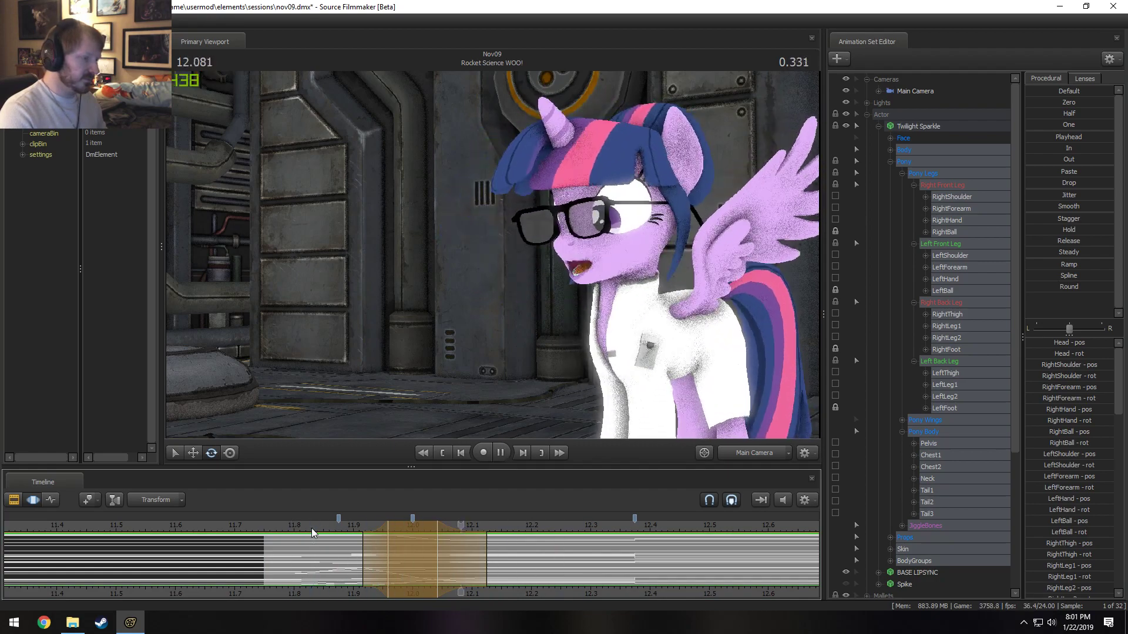
key("space")
key("shift")
key("space")
key("space")
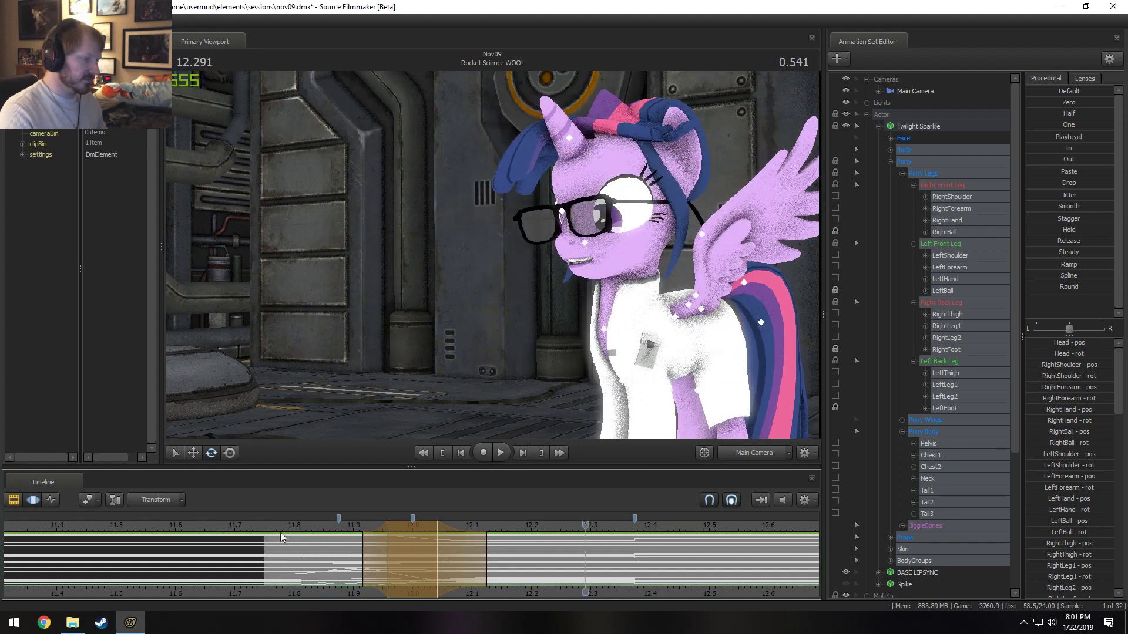
- Try blending the rise with a procedural preset over 12.0 s to 12.375 s, with falloff up to 12.333 s, and replay it
key("shift+space")
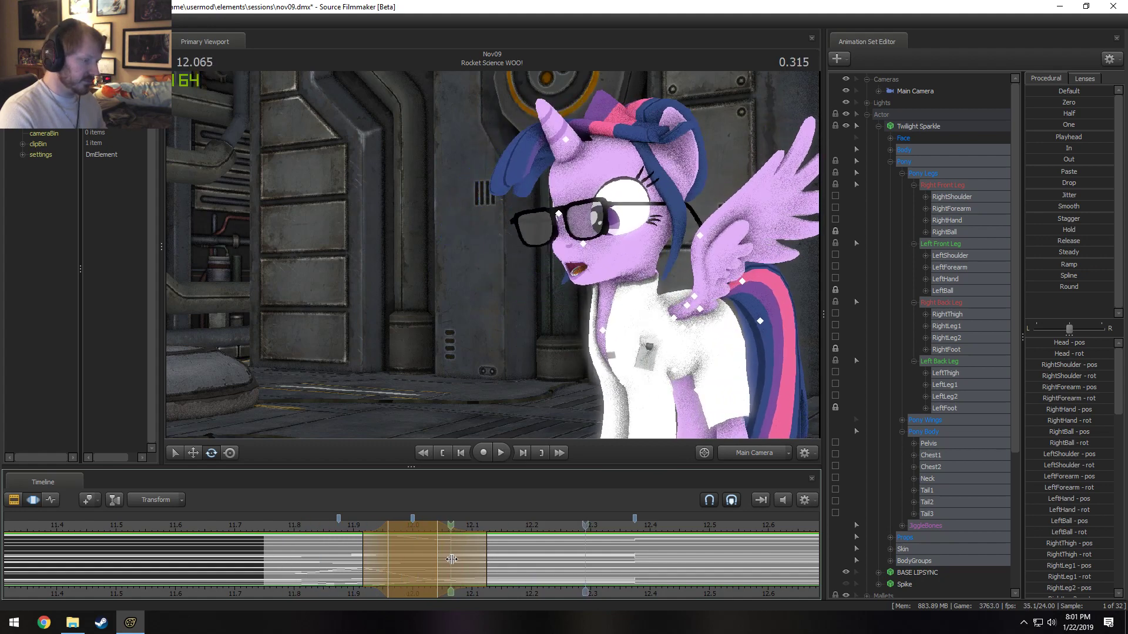
left_click(503, 555, "shift")
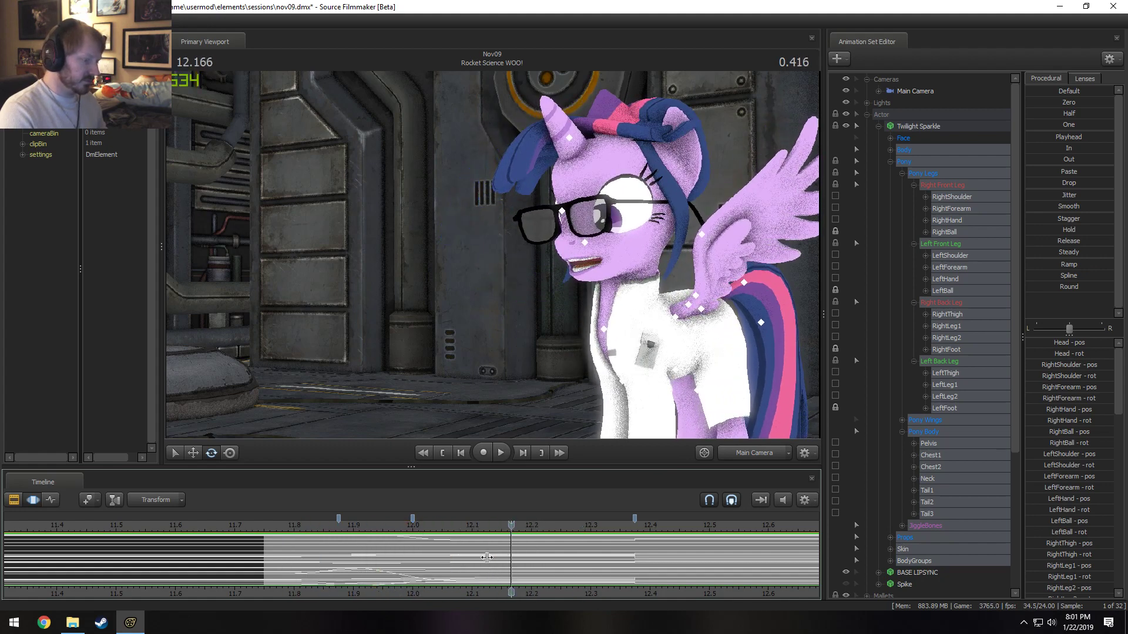
scroll(499, 555, "up", 5, "shift")
scroll(498, 555, "down", 1, "shift")
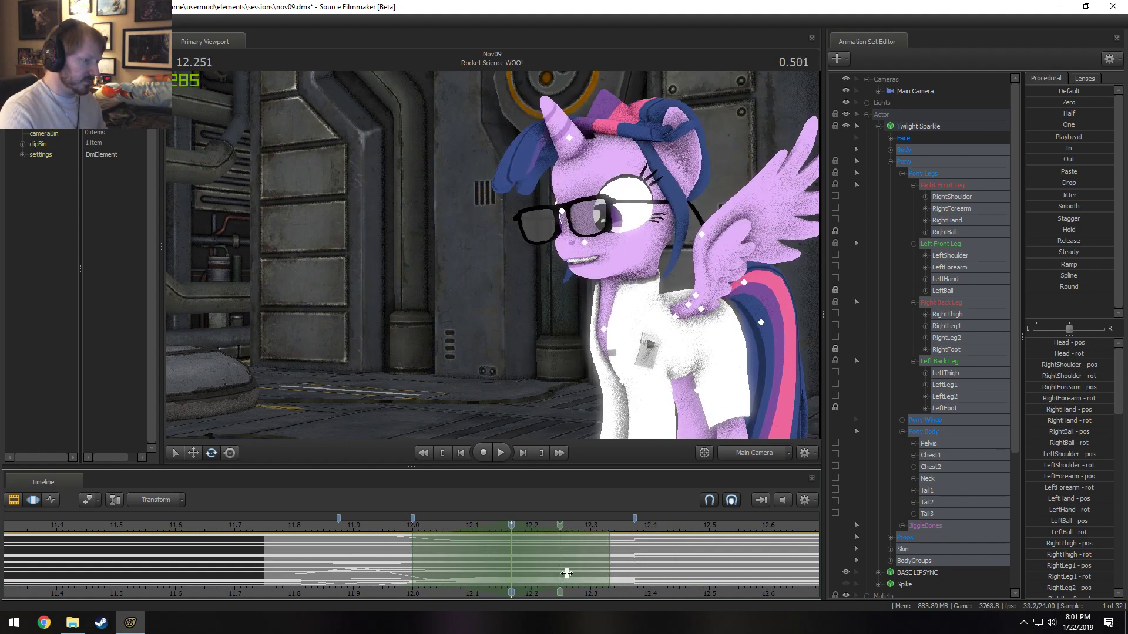
left_click(630, 567)
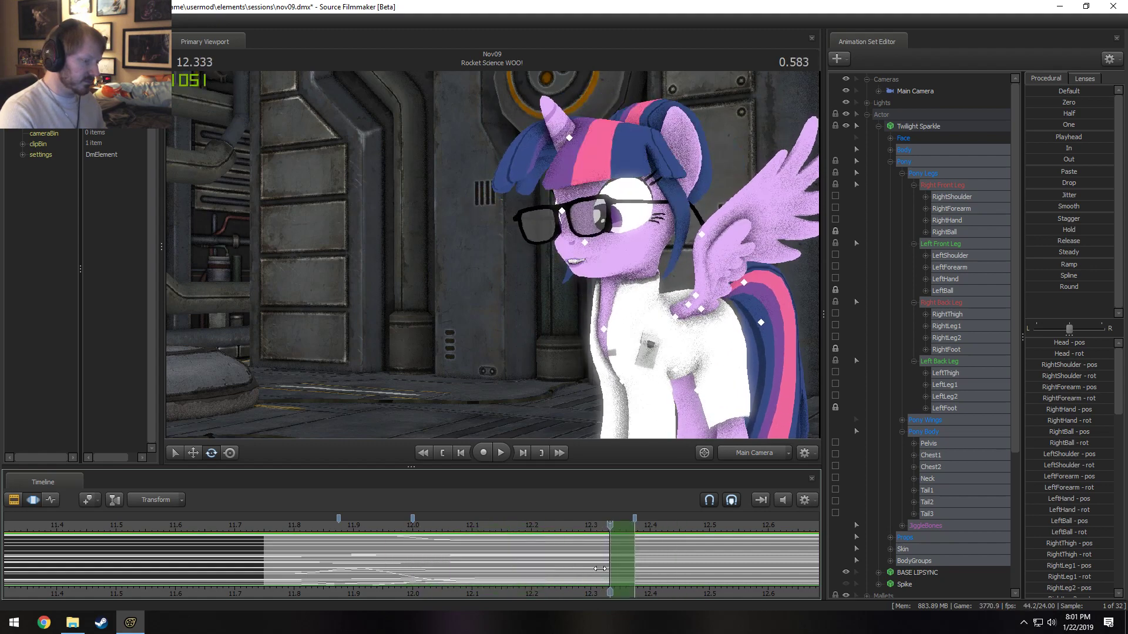
left_click_drag(599, 569, 407, 562)
left_click(363, 528)
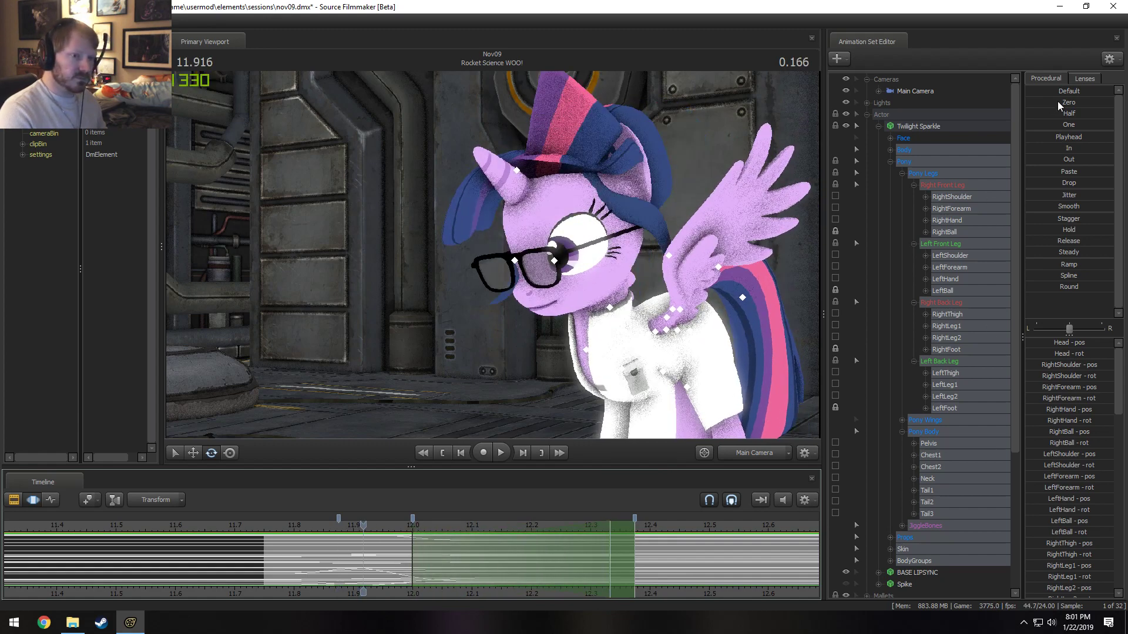
left_click_drag(1062, 137, 1114, 137)
key("space")
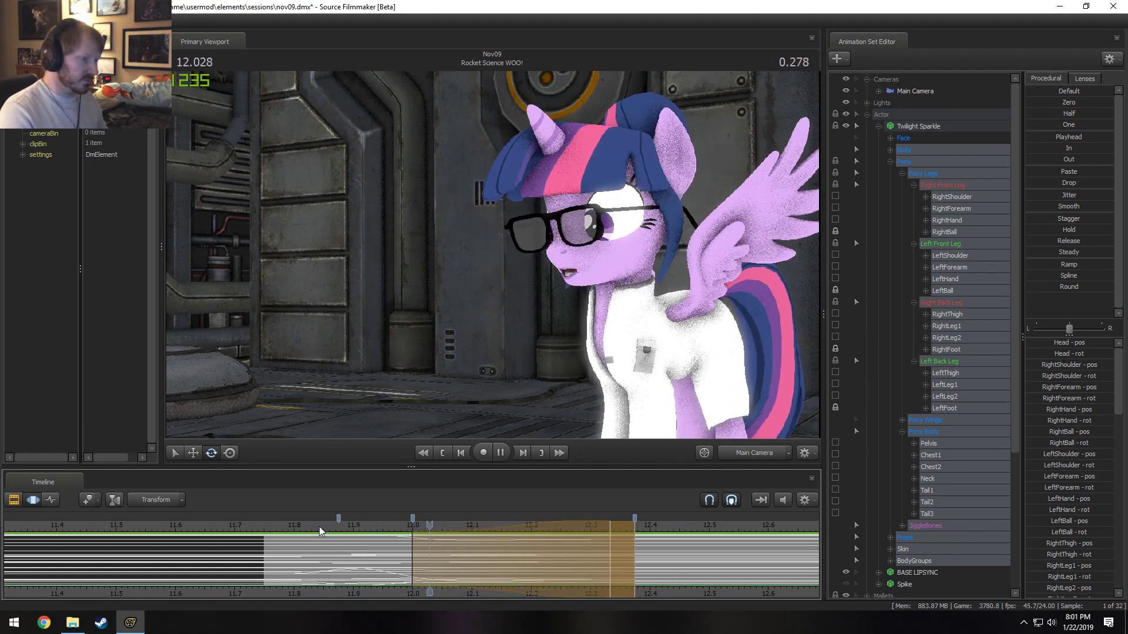
left_click(319, 526)
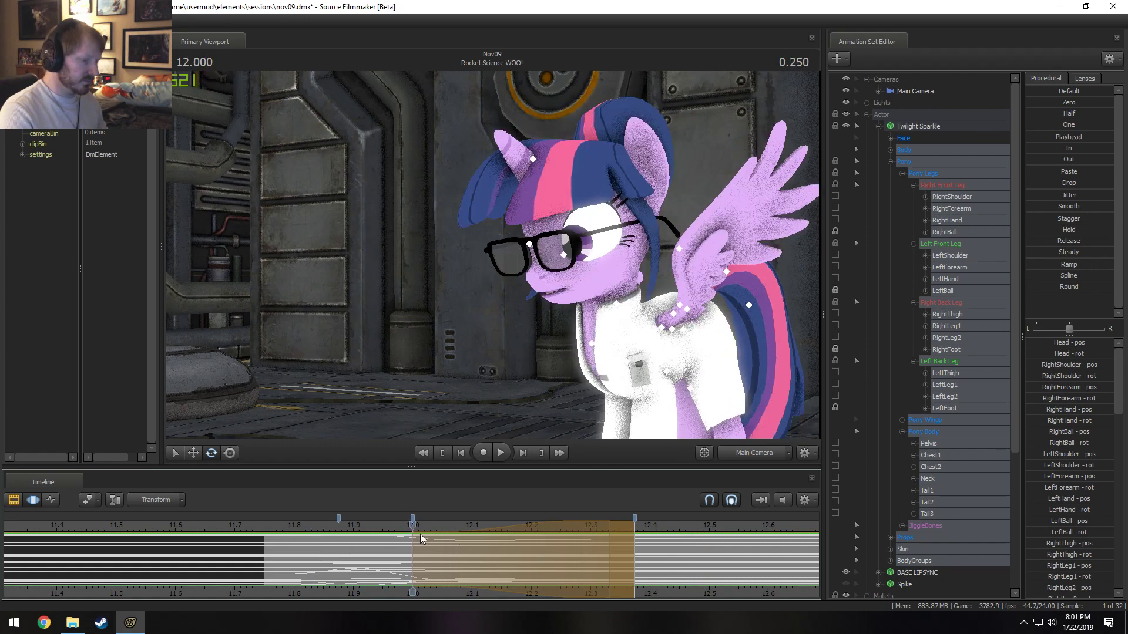
left_click(619, 529)
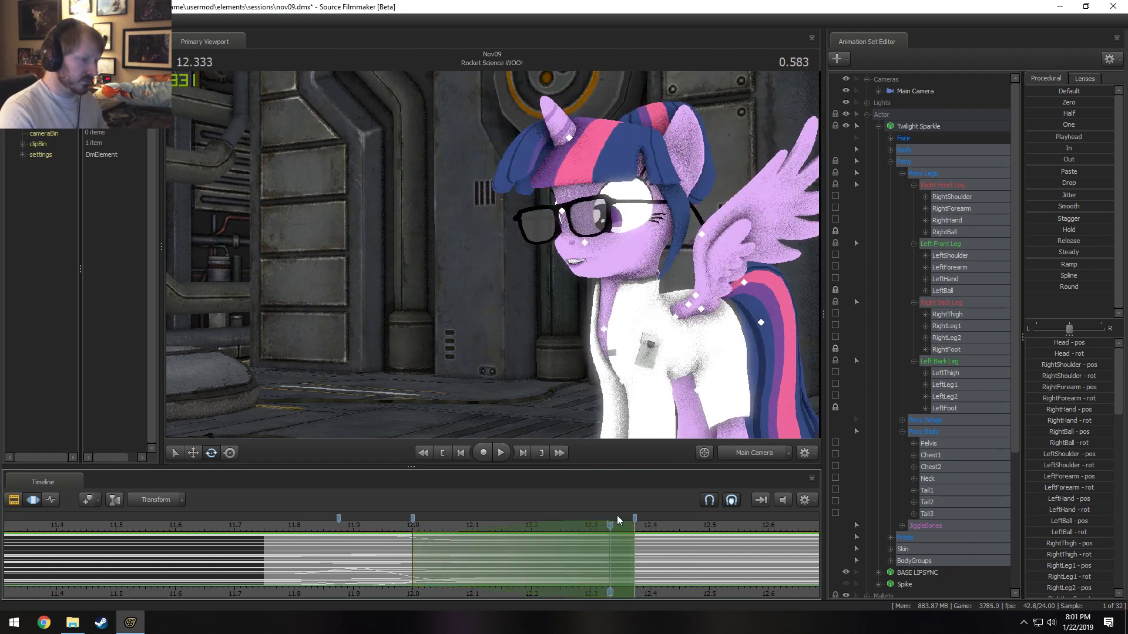
- Start the blend of the rise earlier, so its falloff runs from 11.958 s to 12.333 s, and replay the motion
left_click(355, 529)
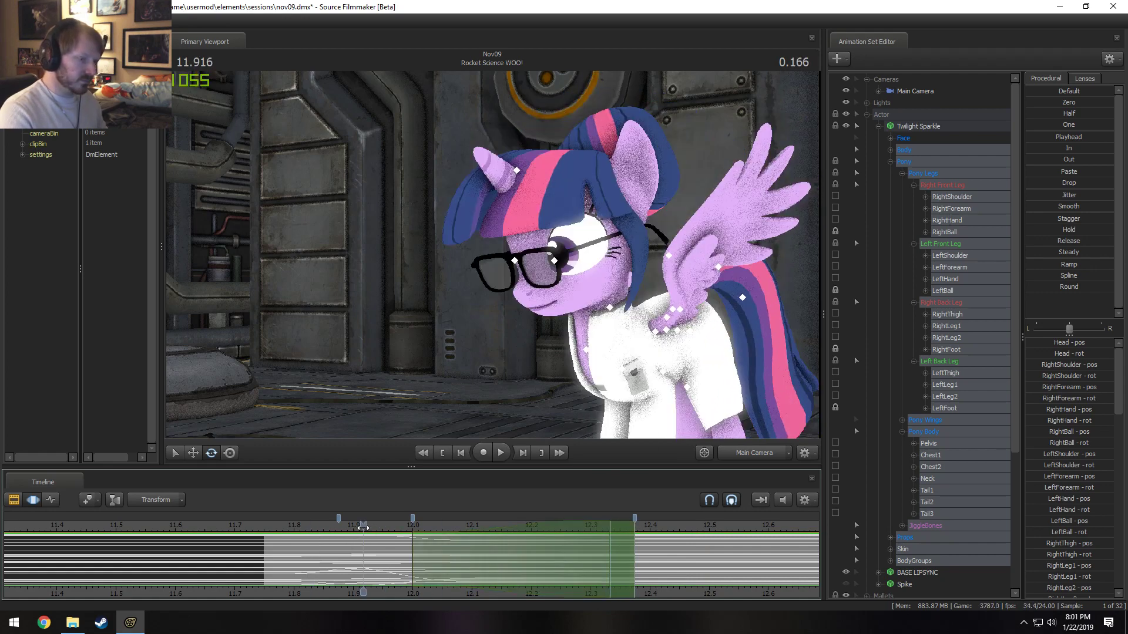
key("space")
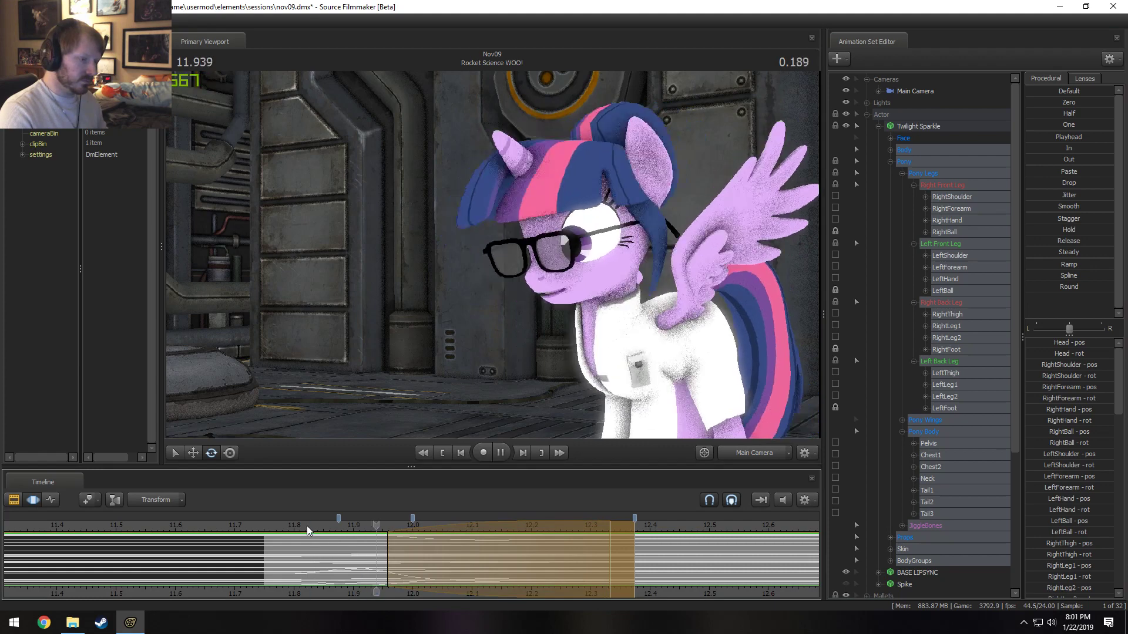
key("space")
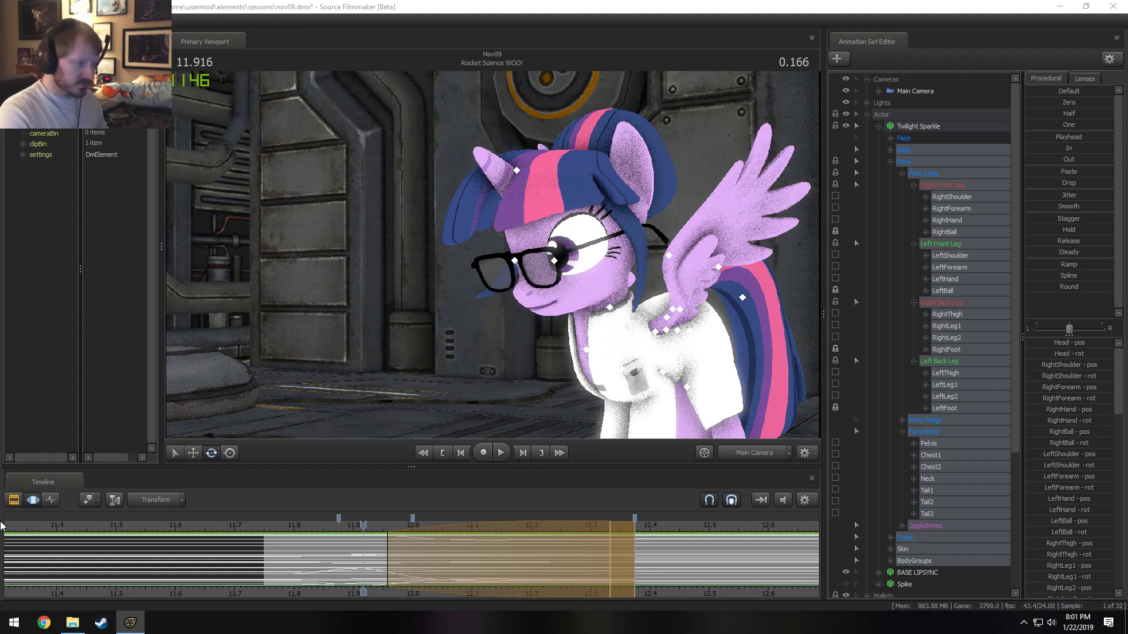
left_click(273, 524)
key("space")
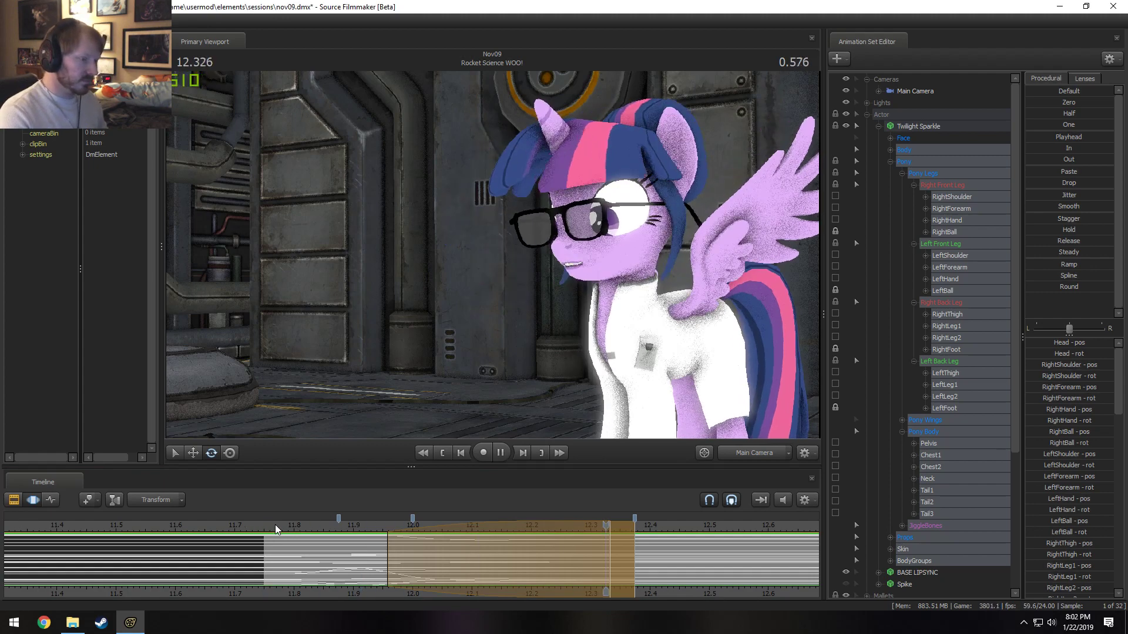
key("space")
- Adjust the neck's rotation at 11.958 s with falloff from 11.833 s to 12.125 s
key("shift")
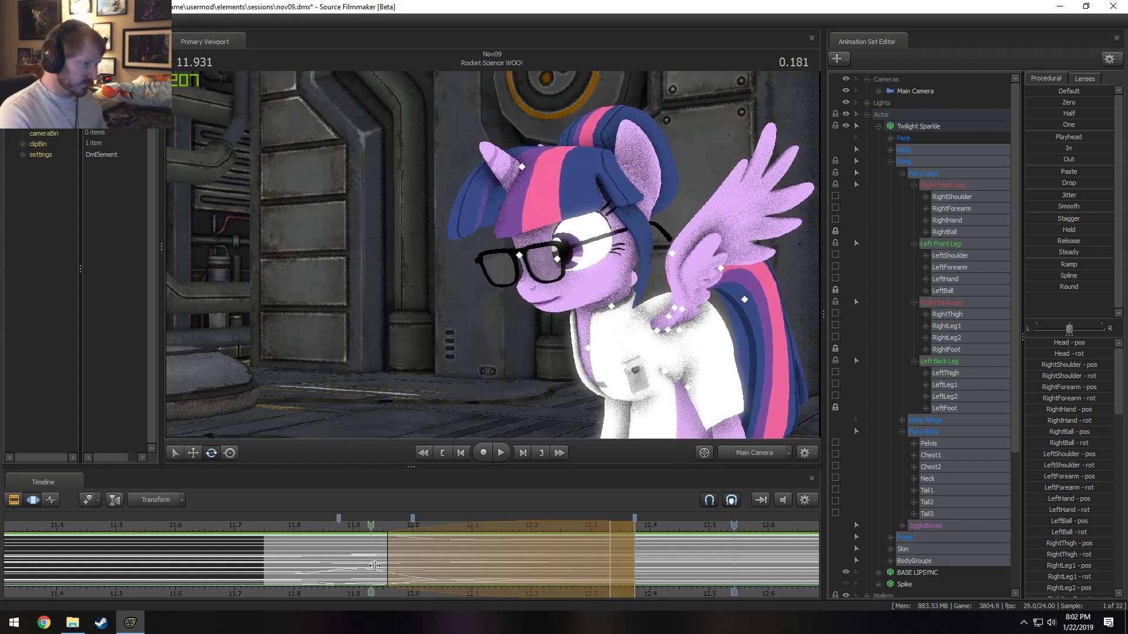
left_click(392, 566, "shift")
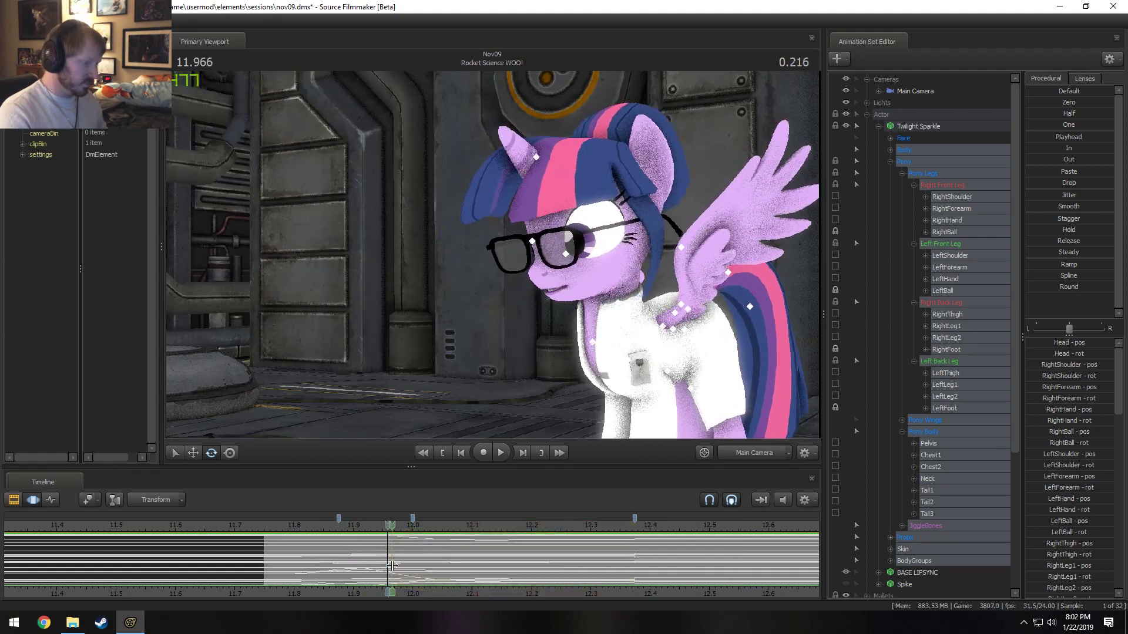
scroll(393, 566, "up", 4, "shift")
scroll(393, 565, "down", 2, "shift")
left_click_drag(457, 564, 481, 569)
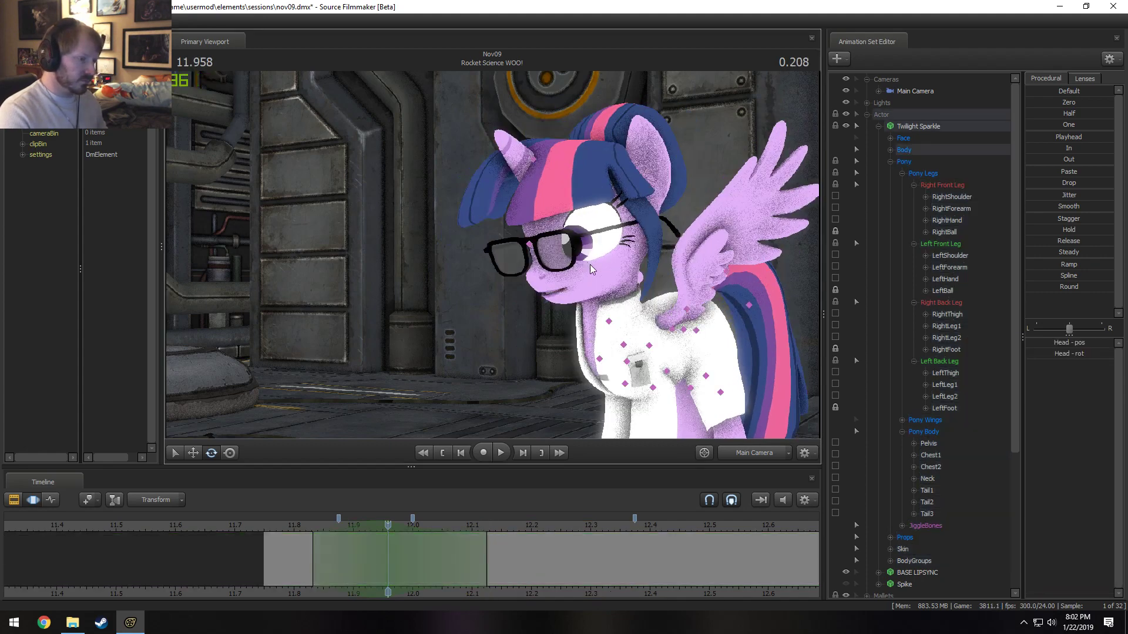
left_click(610, 319, "ctrl")
left_click_drag(592, 291, 457, 464)
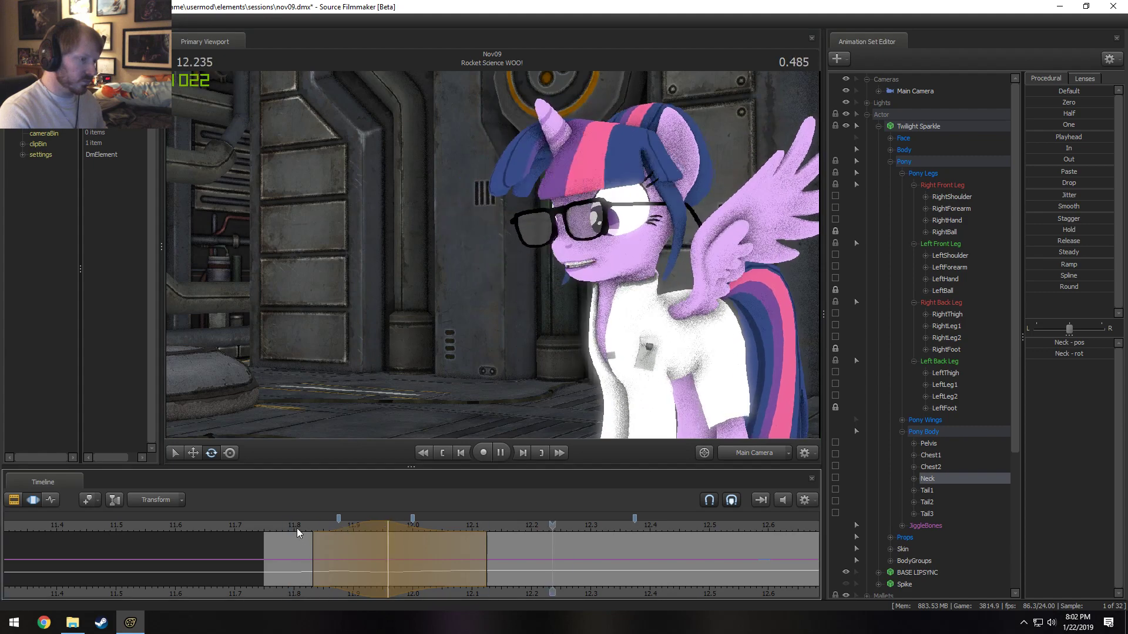
- Mute the playback sound and tilt the head down at 12.0 s with falloff from 11.916 s to about 12.083 s
left_click(413, 560, "shift")
scroll(413, 560, "up", 3, "shift")
scroll(413, 560, "down", 1, "shift")
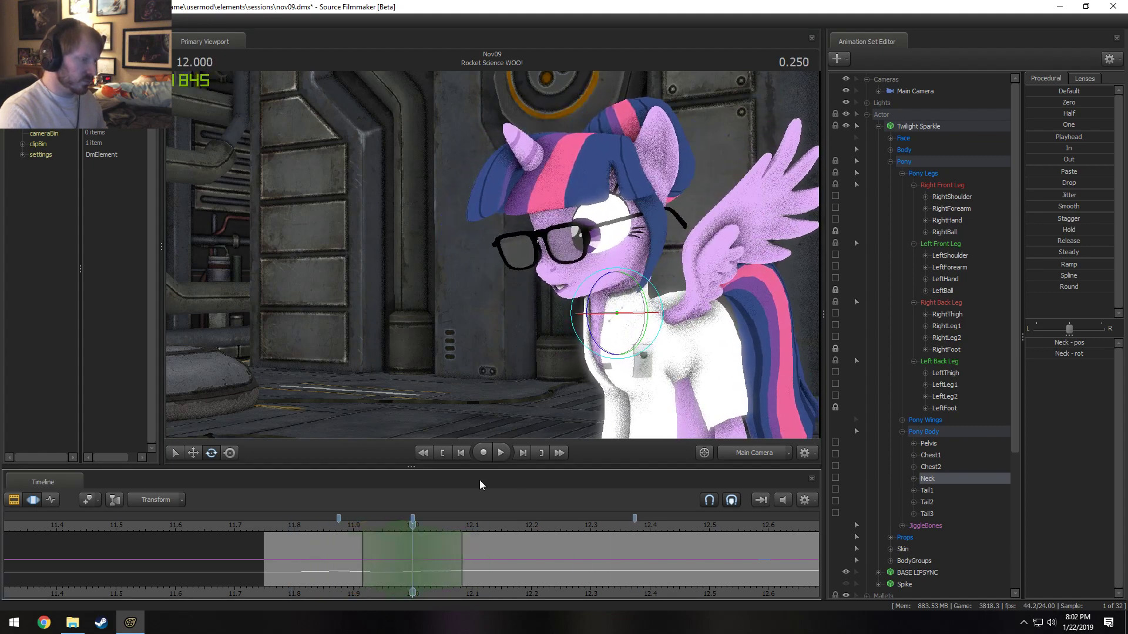
left_click(605, 267, "ctrl")
left_click(783, 499)
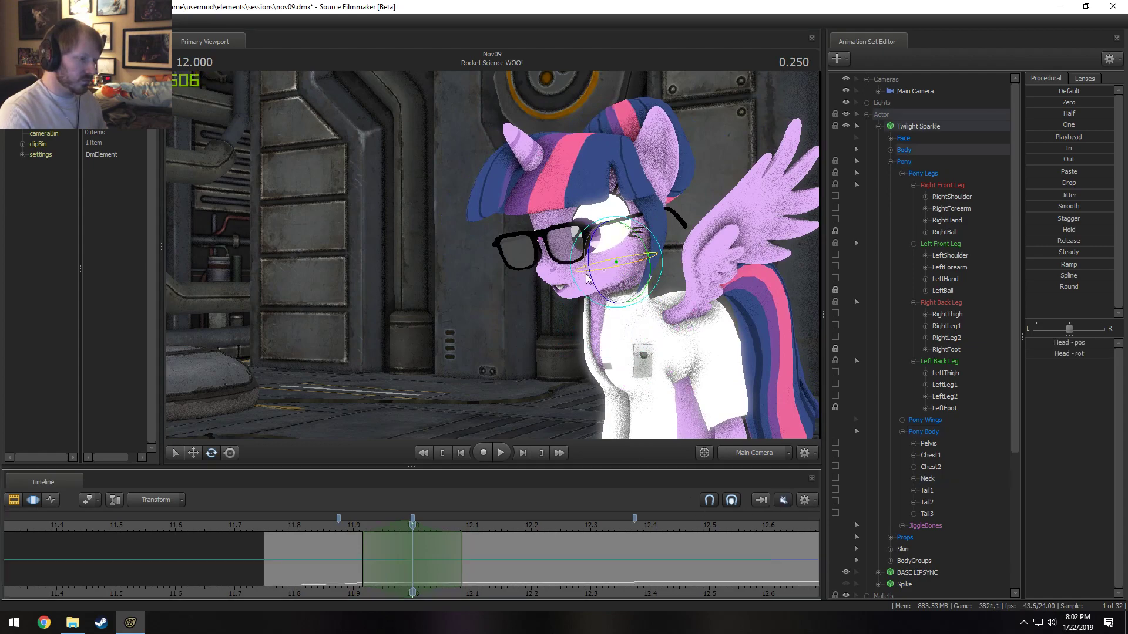
left_click_drag(588, 275, 590, 289)
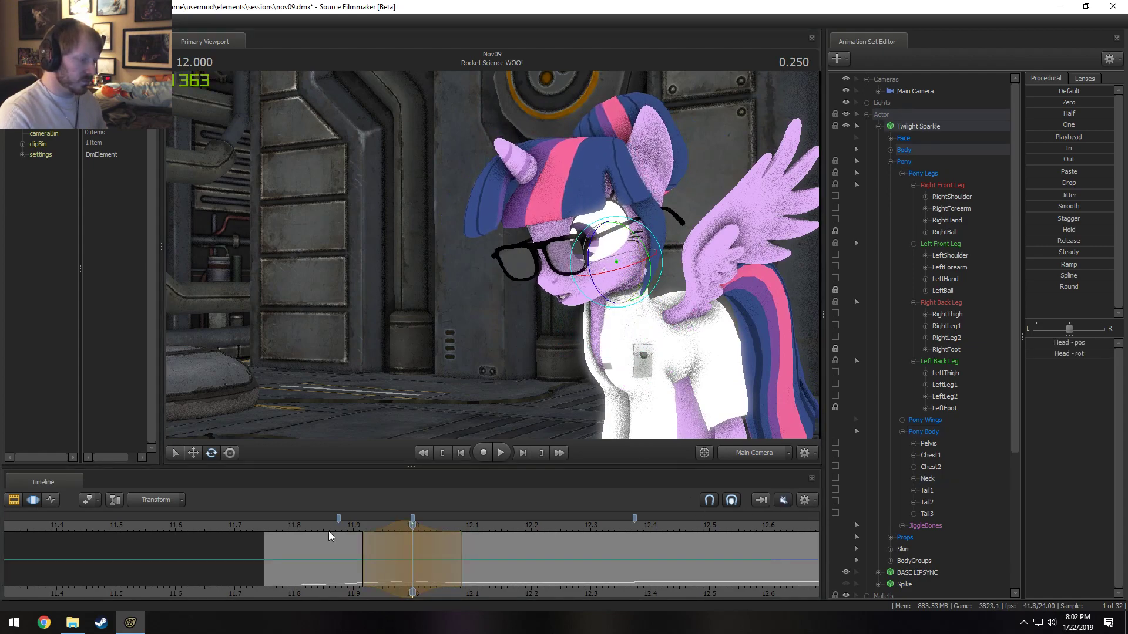
left_click(361, 523)
key("space")
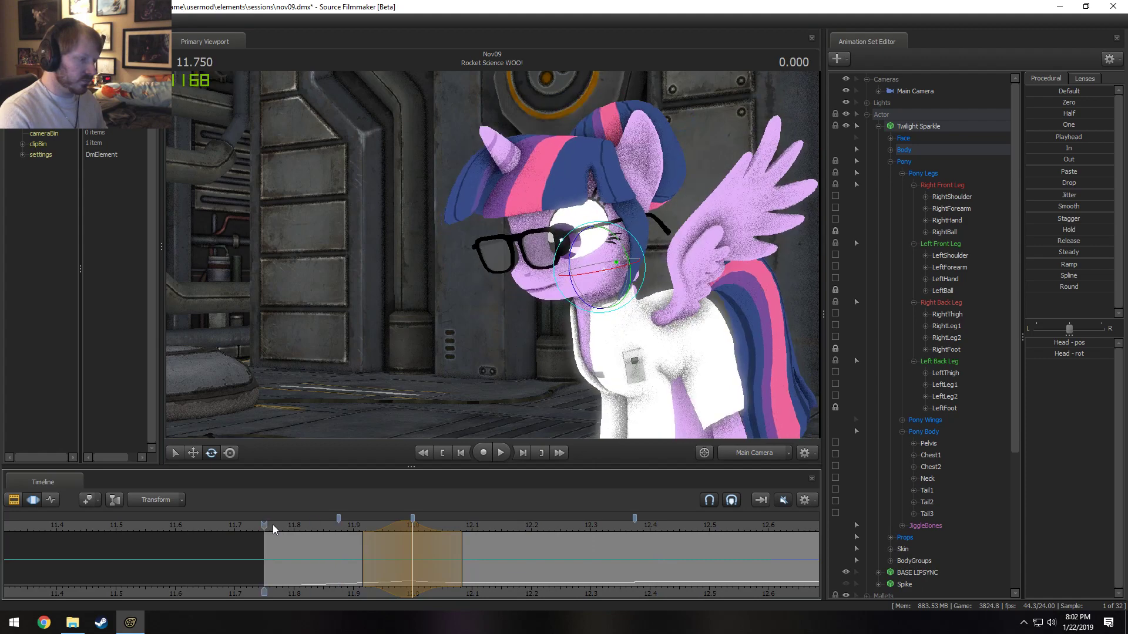
key("space")
- Rotate the head slightly at 11.875 s with falloff from 11.75 s to 12.0 s, and replay it
mouse_move(322, 567)
left_mouse_down()
mouse_move(376, 562)
mouse_move(317, 561)
mouse_move(345, 559)
left_mouse_up()
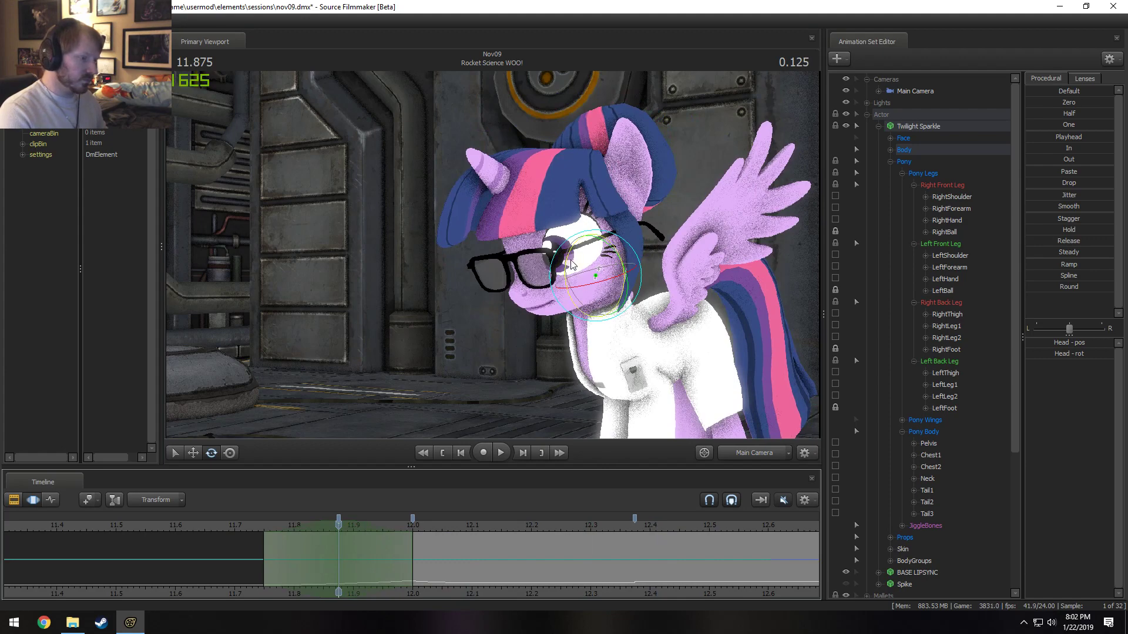
left_click_drag(571, 264, 568, 260)
key("space")
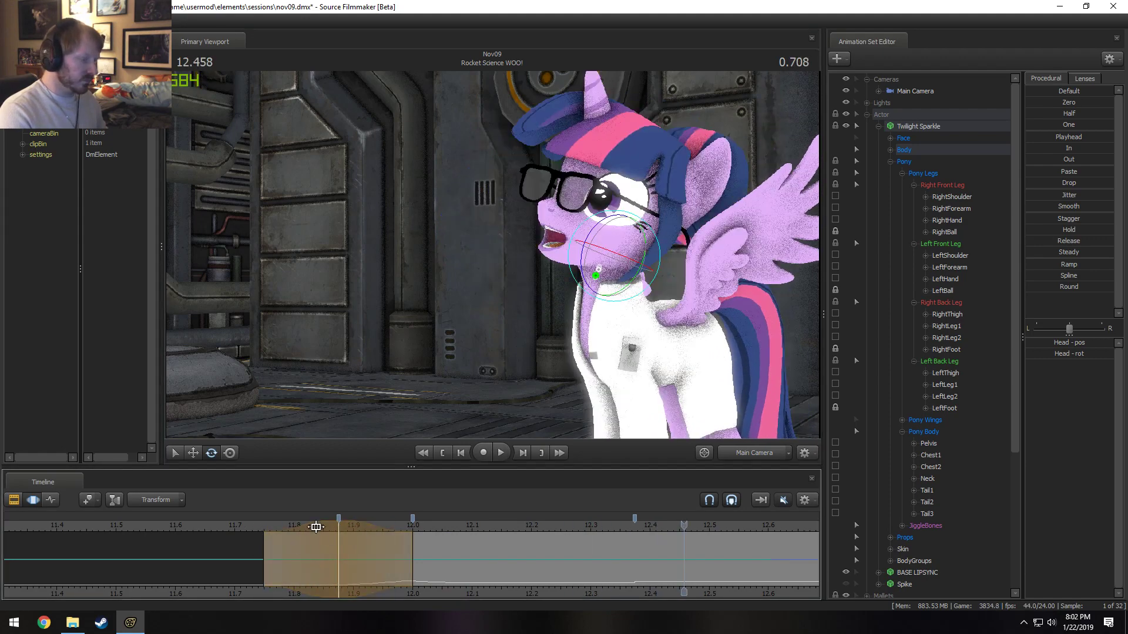
- Shift the head adjustment one frame later so that it peaks at 11.916 s, and replay the crouch several times
left_click_drag(316, 527, 334, 534)
left_click(249, 527)
key("space")
key("space")
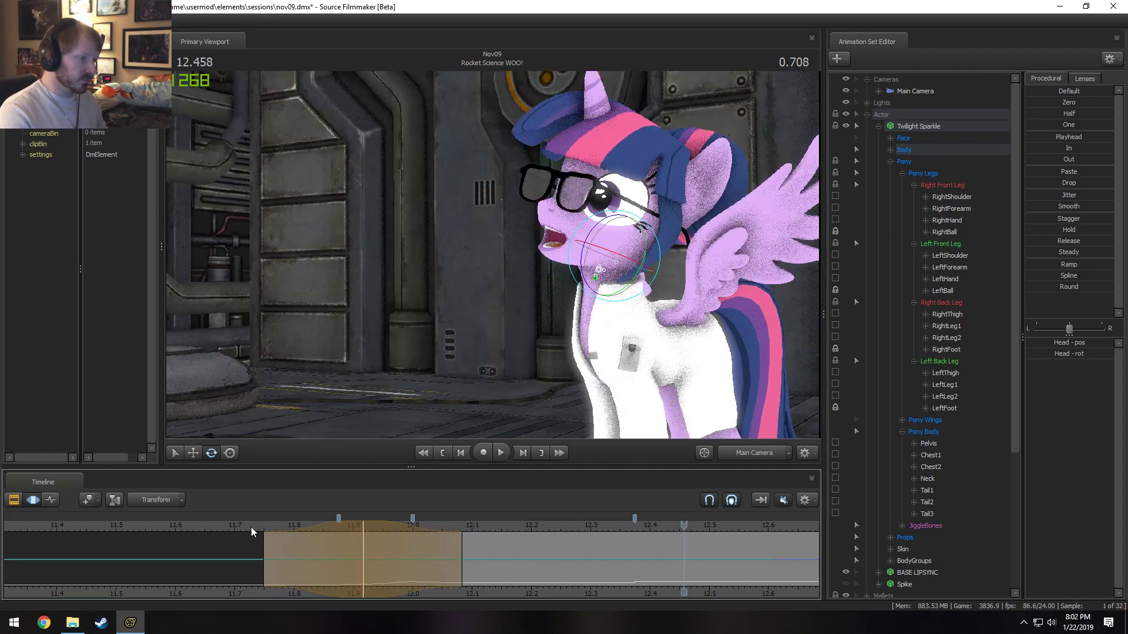
left_click(248, 524)
key("space")
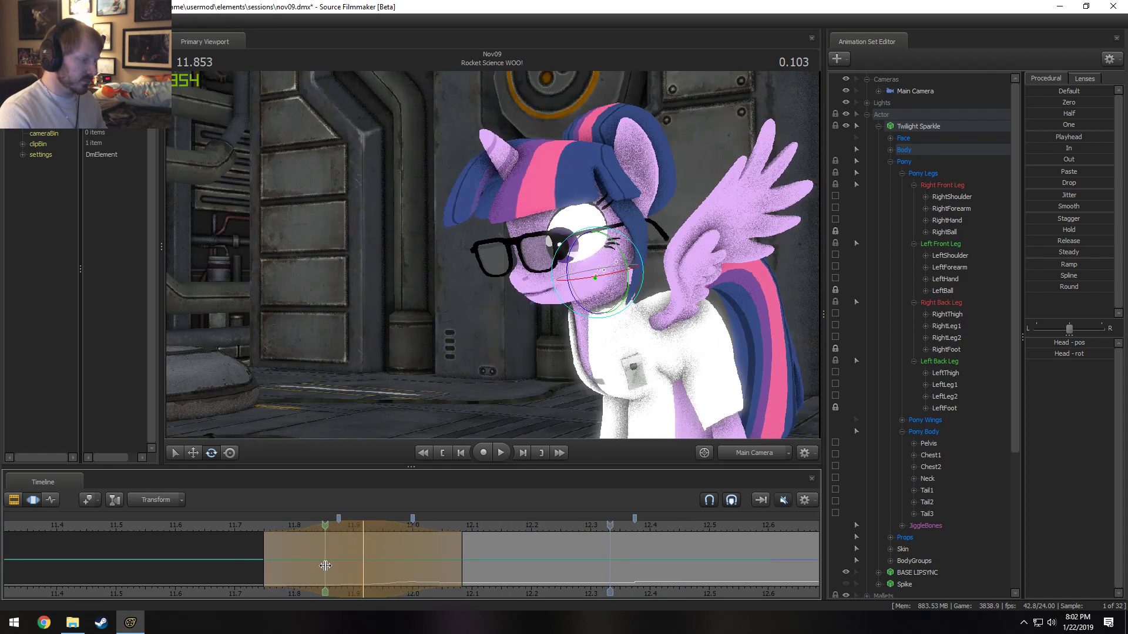
- Tilt the head up at 12.125 s with falloff from 12.0 s to 12.375 s, and replay it
left_click(487, 566)
left_click(496, 567, "shift")
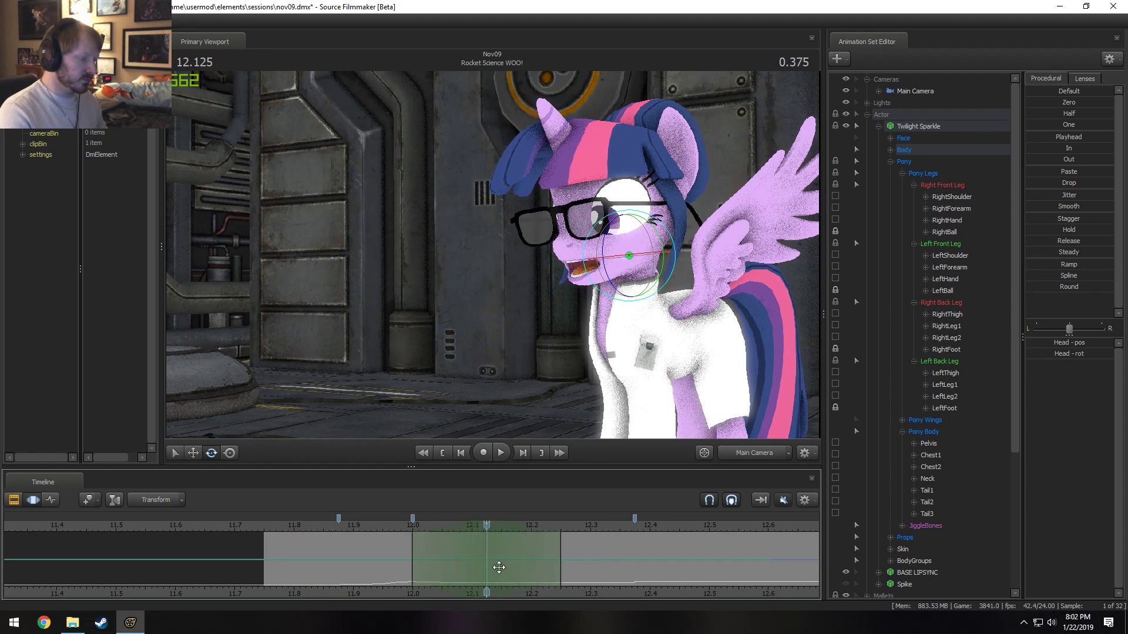
left_click_drag(556, 553, 634, 554)
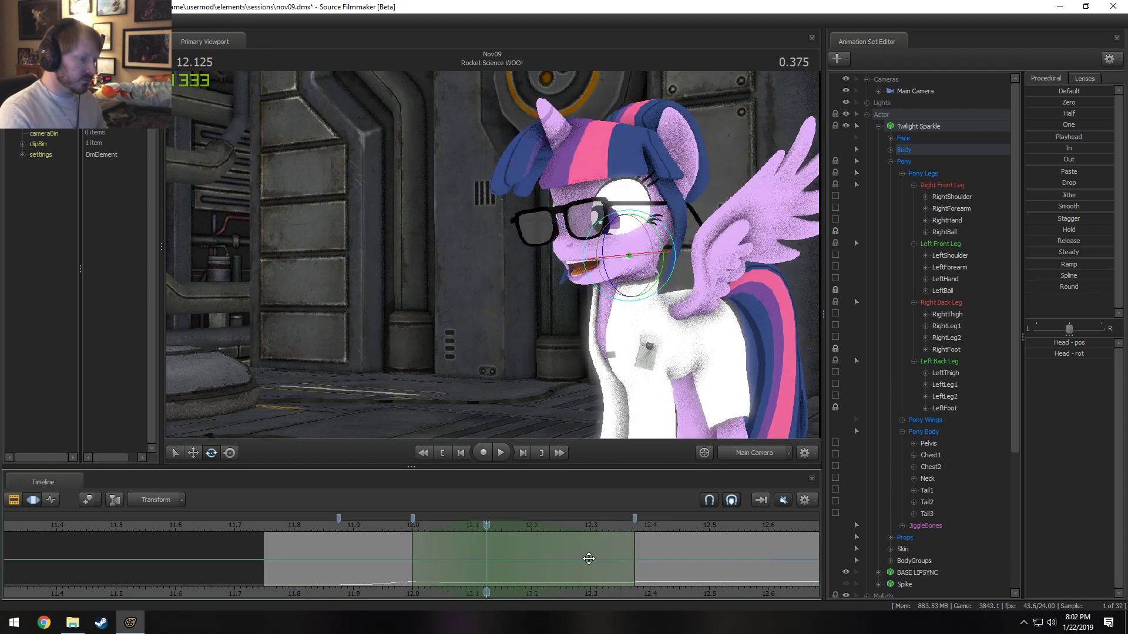
left_click_drag(611, 227, 613, 223)
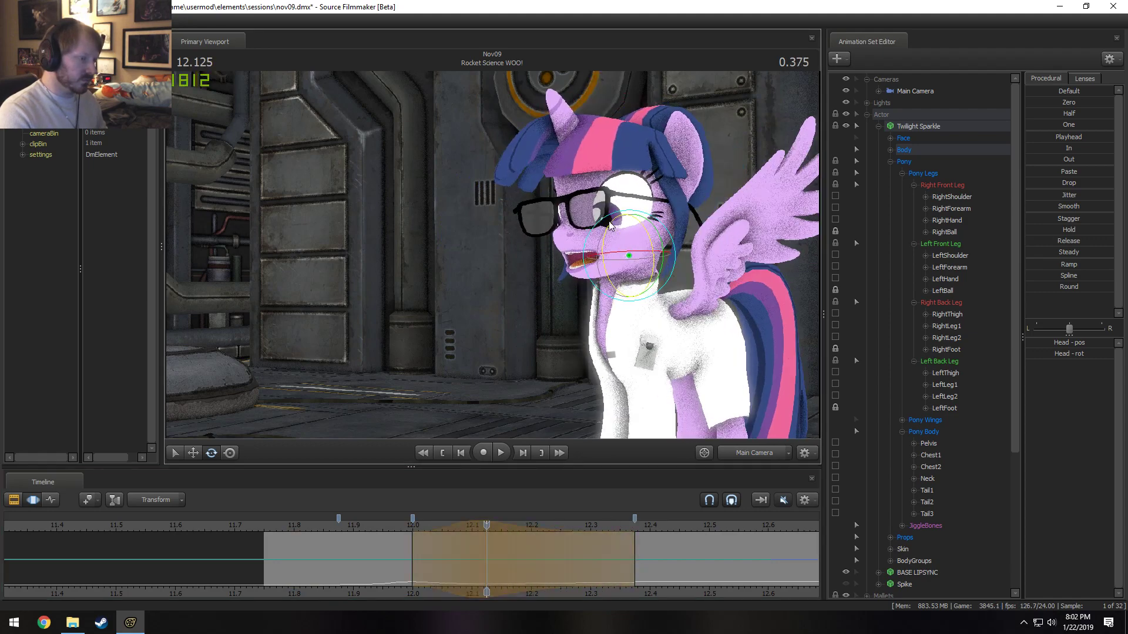
left_click(341, 524)
key("space")
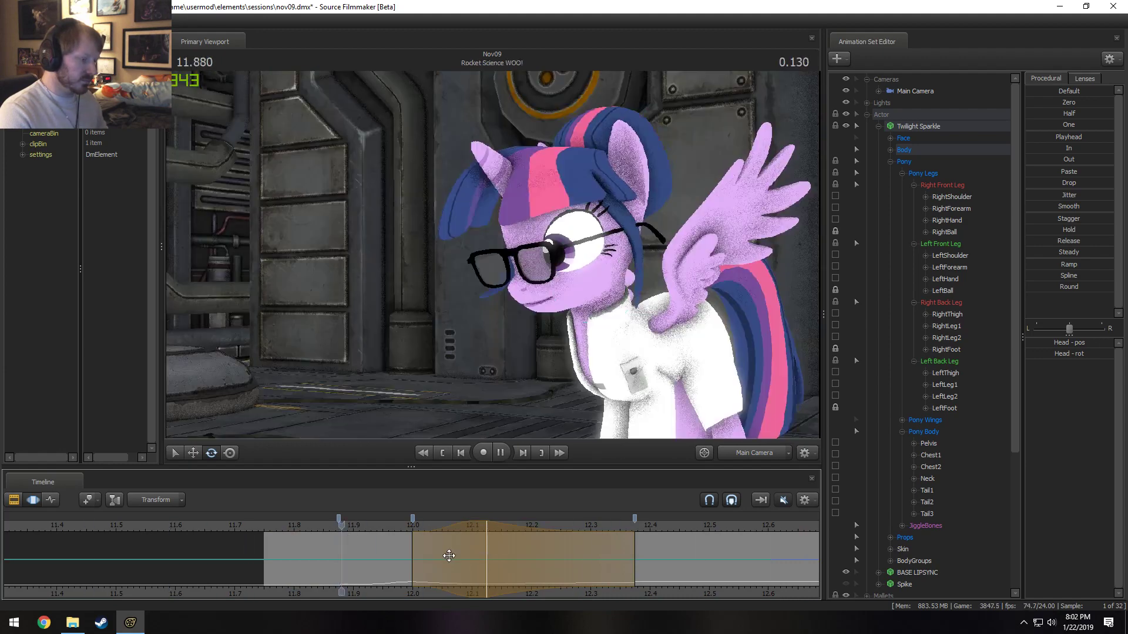
key("space")
- Move the upward head tilt one frame earlier so that it starts at 11.958 s, and replay it several times
left_click_drag(432, 554, 409, 554)
left_click(344, 528)
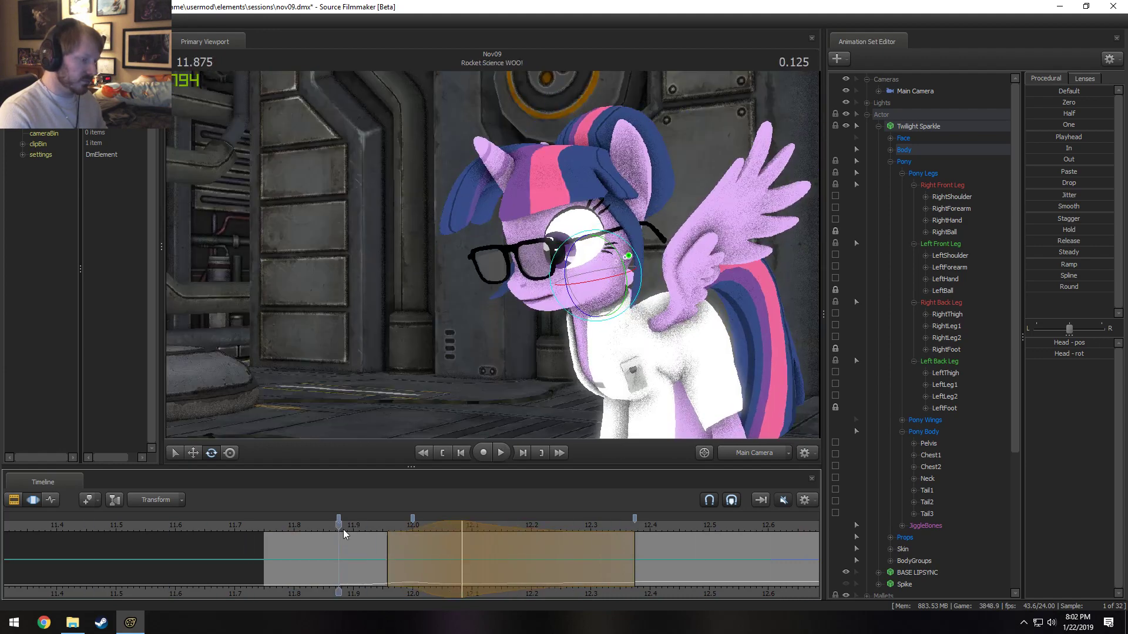
key("space")
key("space")
key("space")
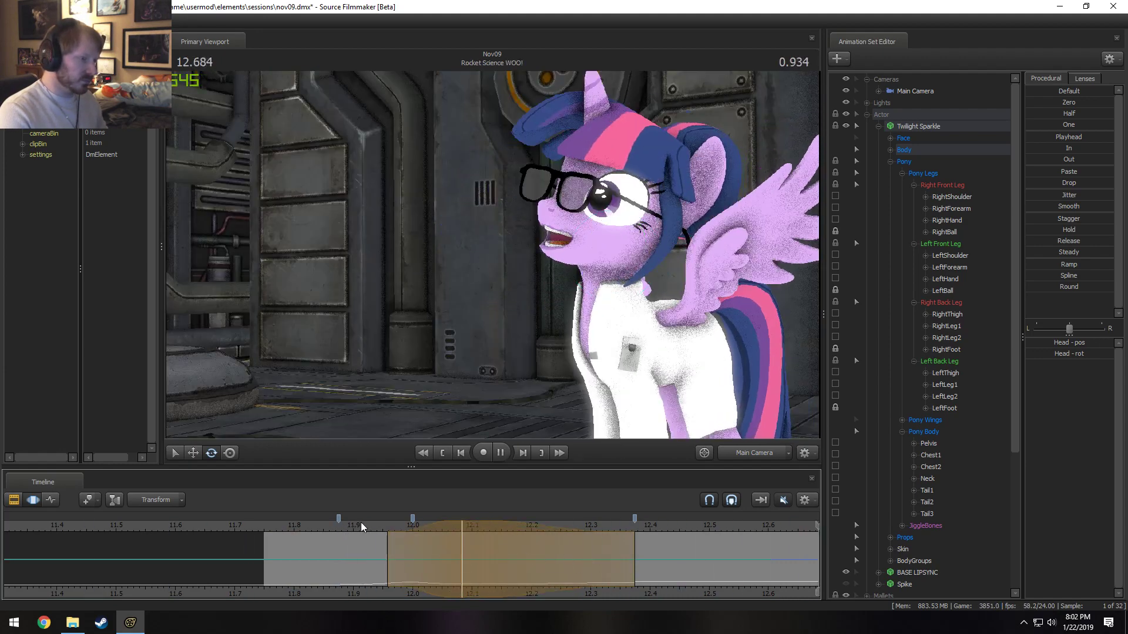
key("space")
key("space")
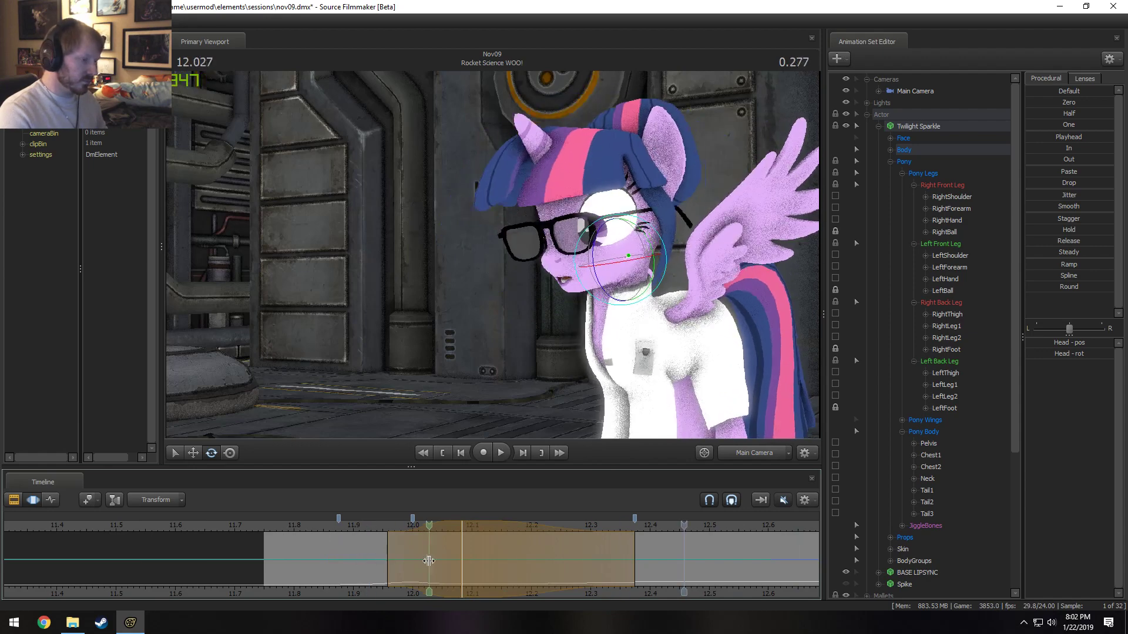
- Undo the upward head tilt made between 11.958 s and 12.375 s
left_click(509, 567)
key("Return")
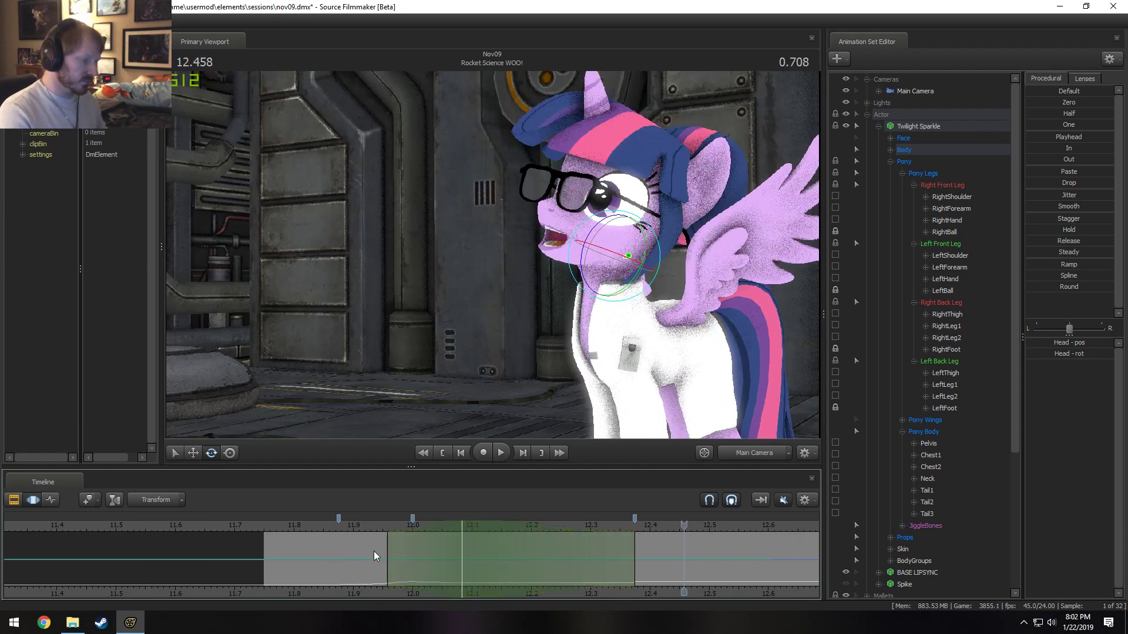
left_click(529, 568)
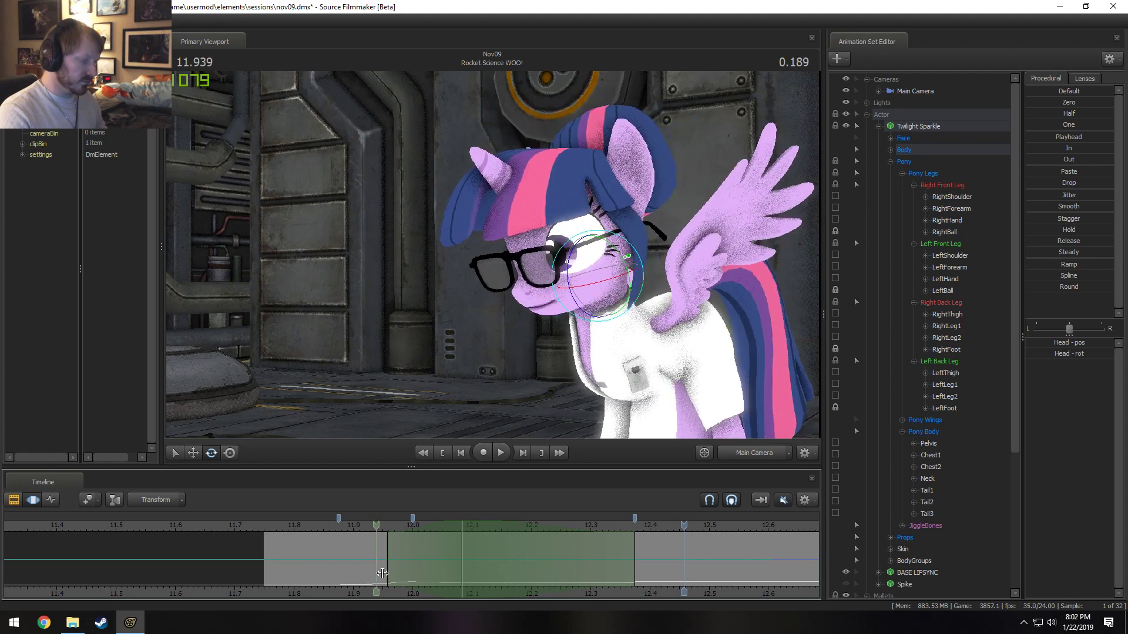
- Tilt the head up slightly at 12.125 s, with falloff from 11.875 s to 12.375 s
left_click(494, 580)
left_click(494, 574)
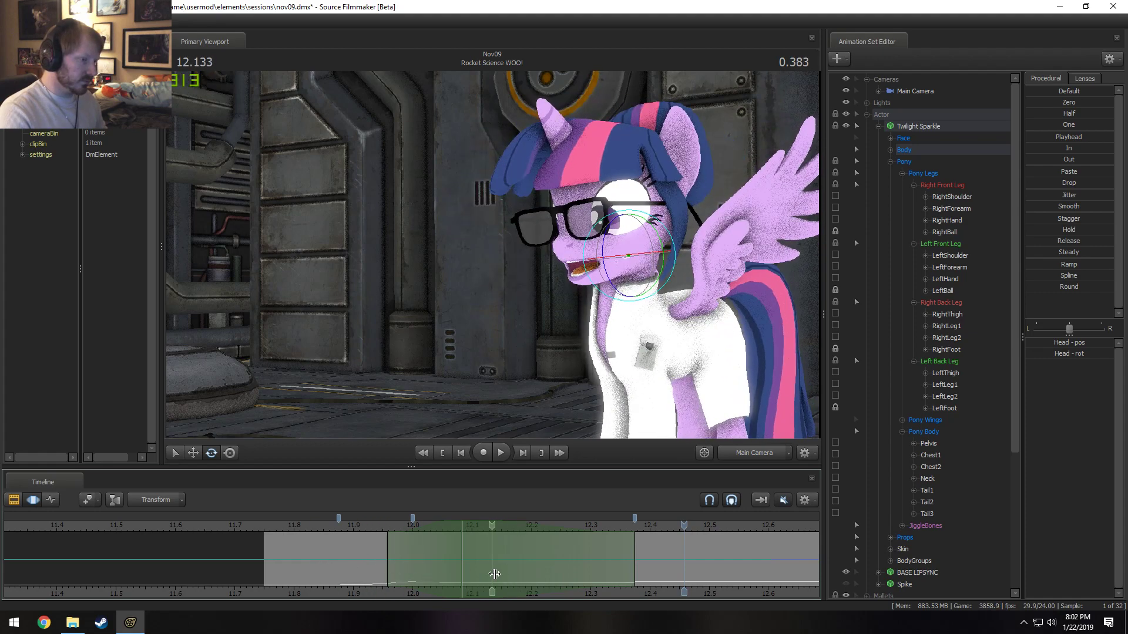
left_click(492, 561, "shift")
scroll(498, 561, "up", 6, "shift")
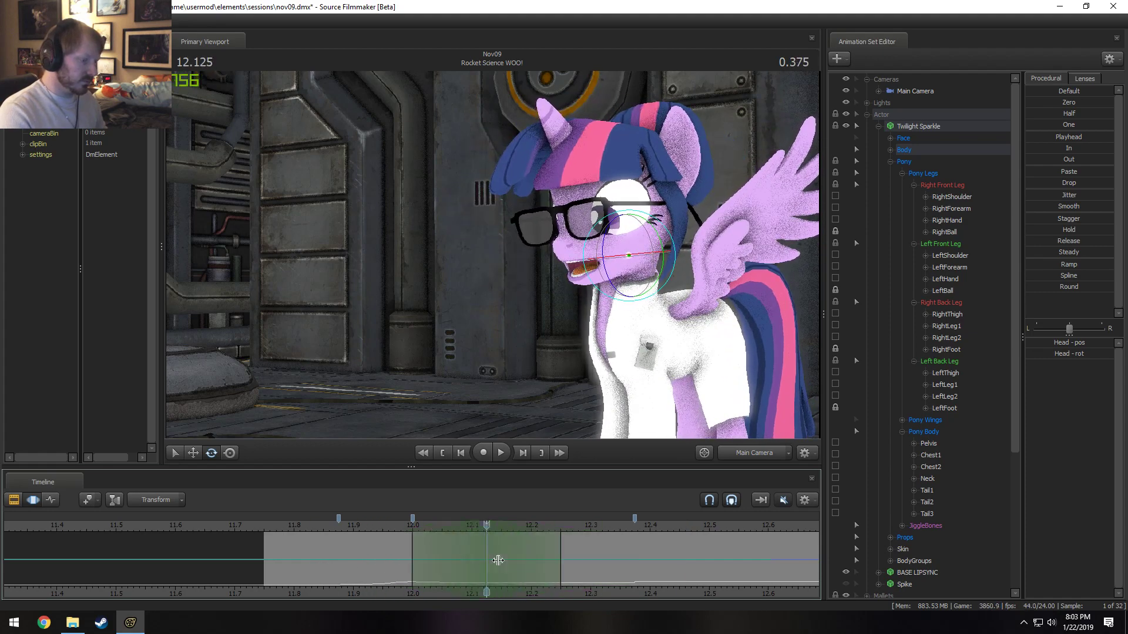
left_click_drag(607, 246, 608, 243)
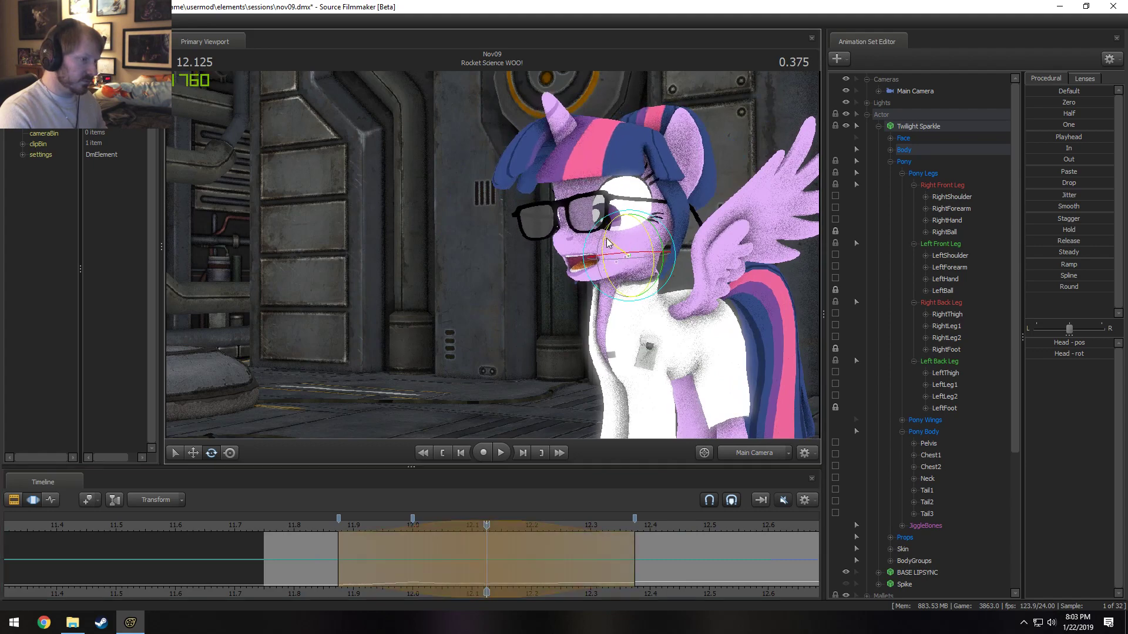
- Replay the cut from the Spike shot into the crouch and rise several times to check the head motion
left_click(301, 527)
key("space")
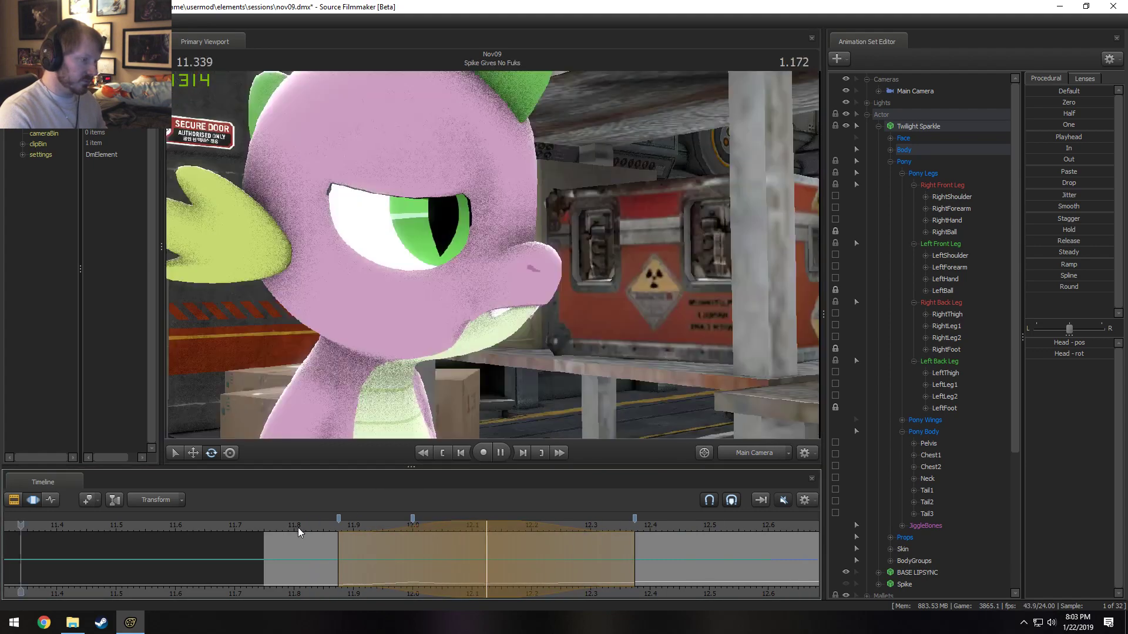
key("space")
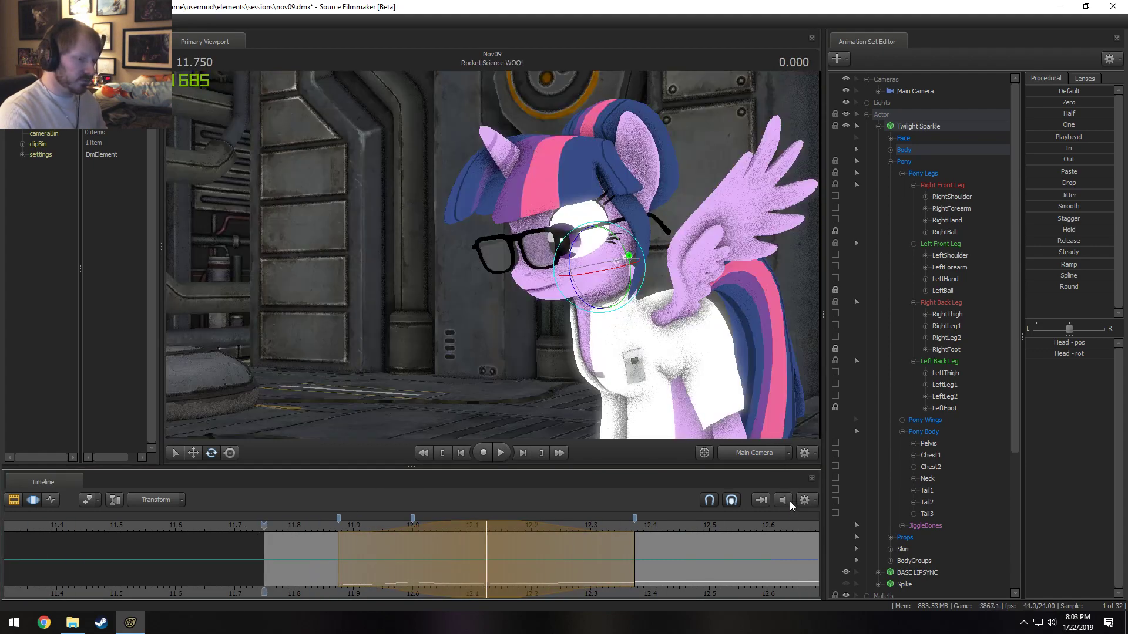
key("space")
key("space")
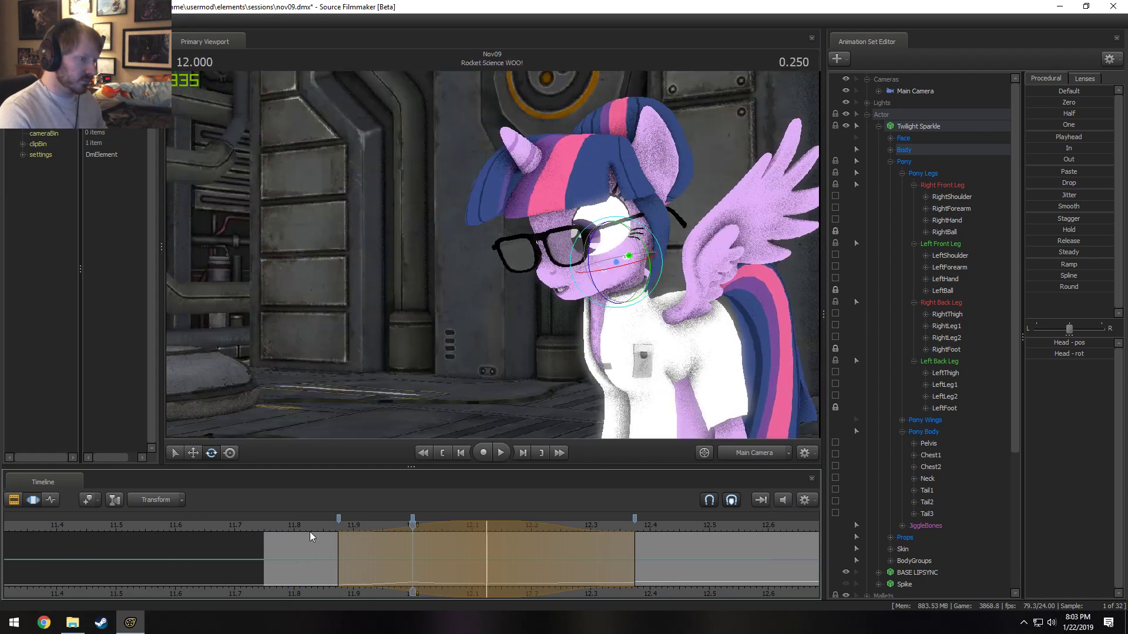
key("space")
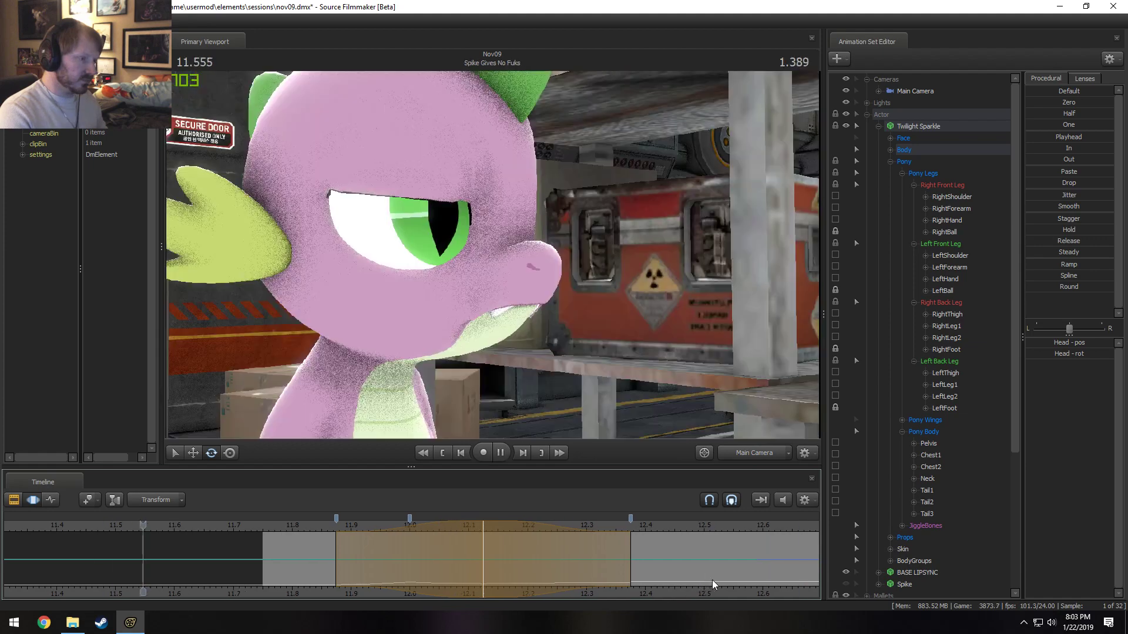
scroll(712, 580, "down", 2)
middle_click_drag(657, 595, 528, 597)
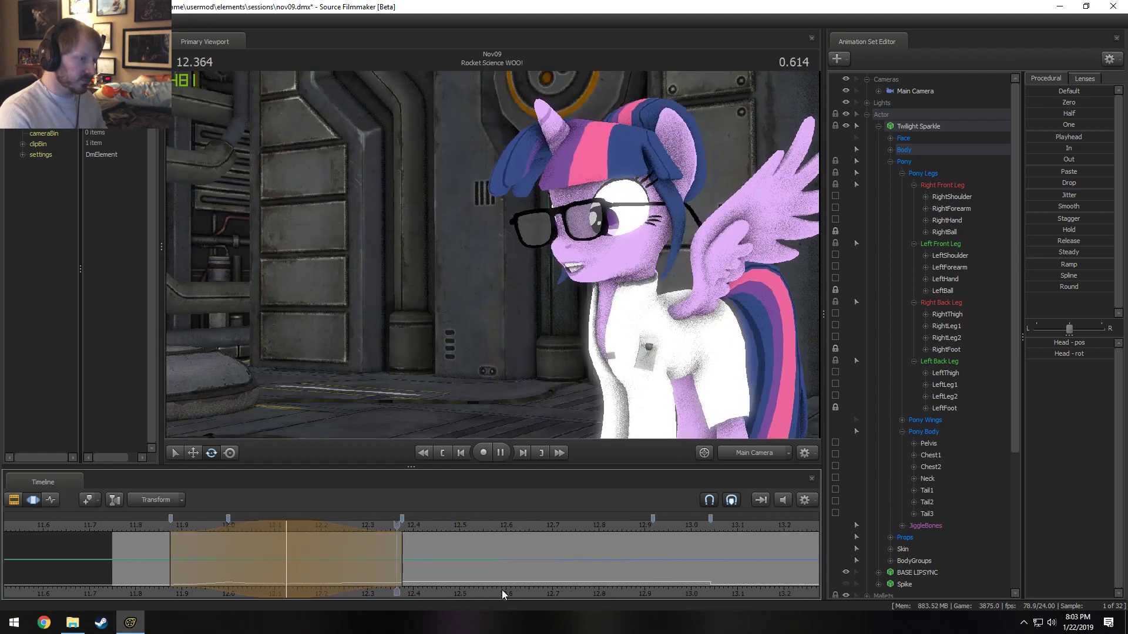
left_click(114, 533)
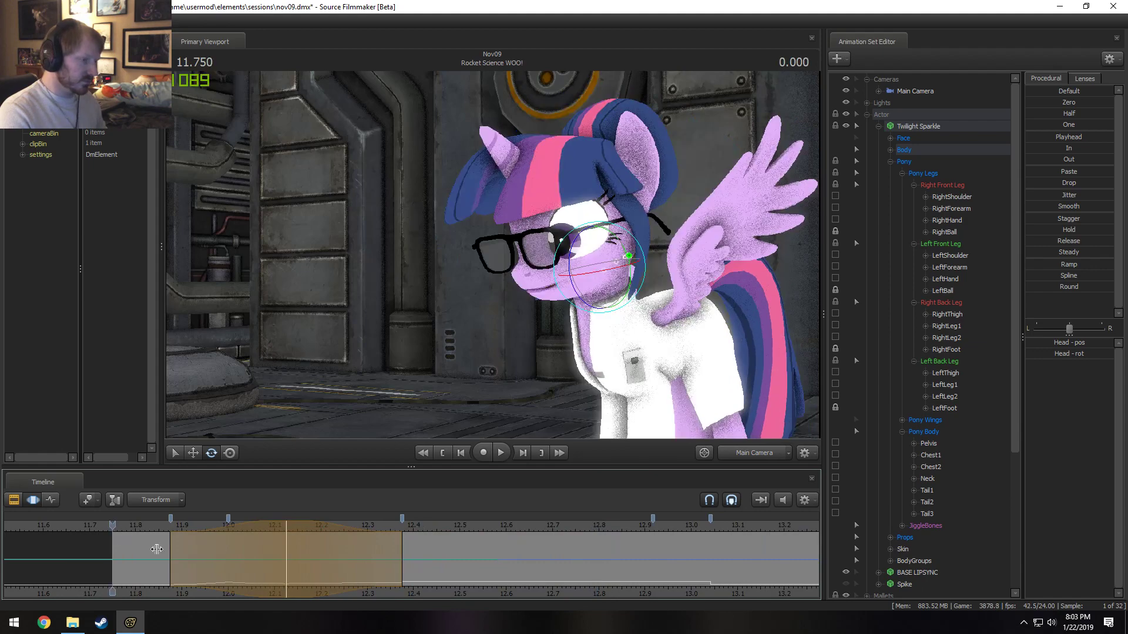
- Add a blink around 12.0 s by raising eye_closer_left and eye_closer_right on the Upper Face, with short falloff on both sides
left_click_drag(177, 555, 209, 562)
key("Escape")
scroll(217, 565, "up", 2, "shift")
left_click_drag(244, 568, 254, 568)
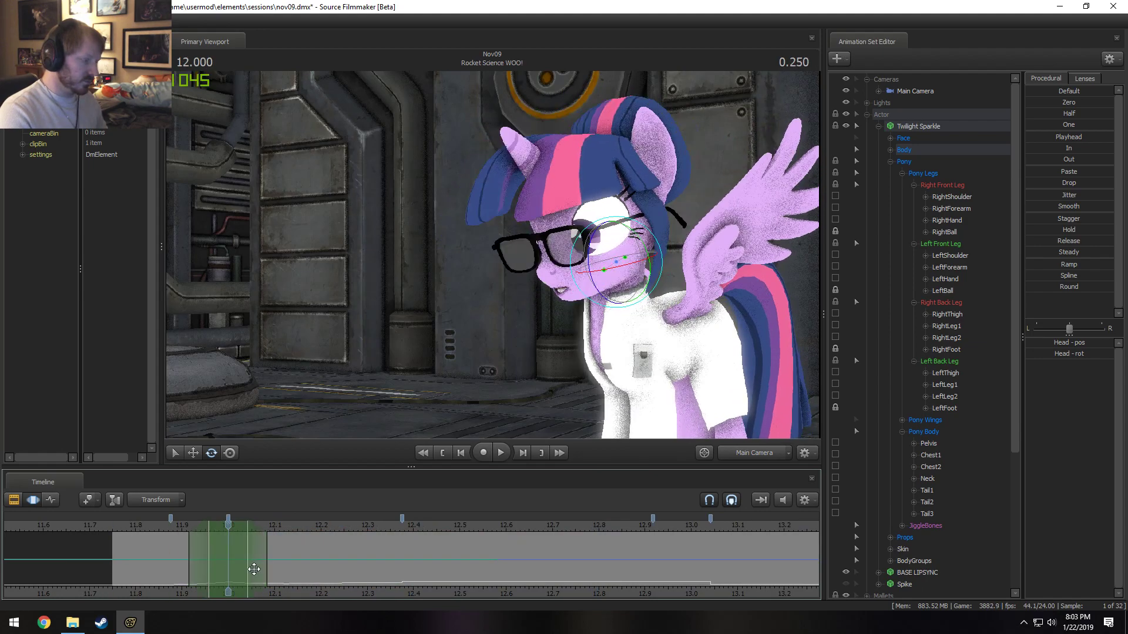
scroll(232, 565, "up", 1)
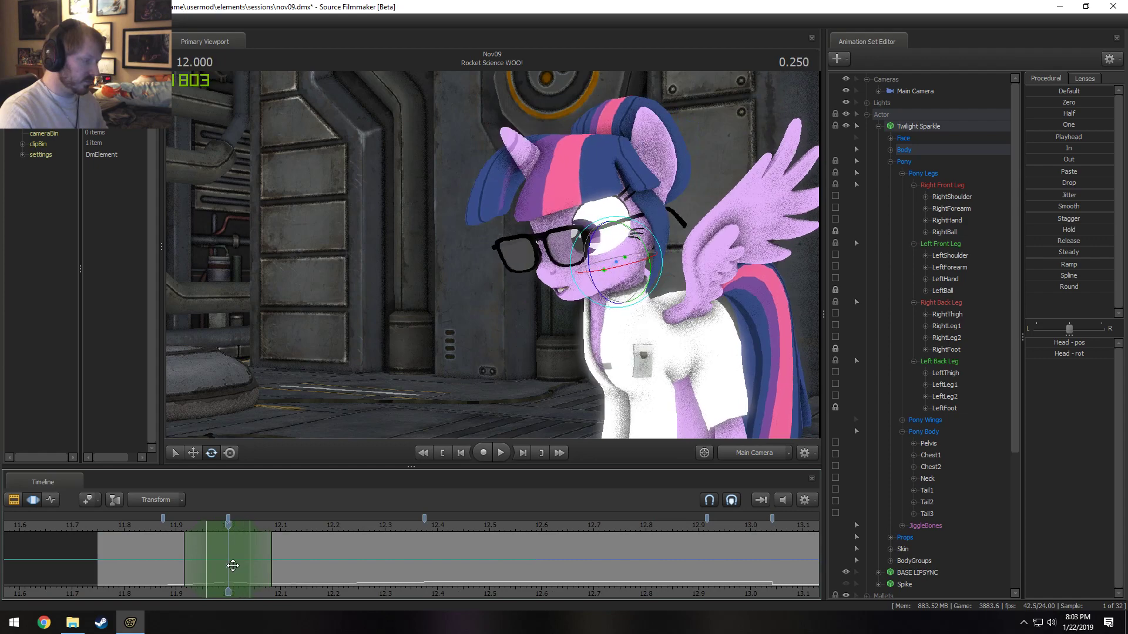
left_click(891, 138)
left_click(921, 238)
left_click(964, 218)
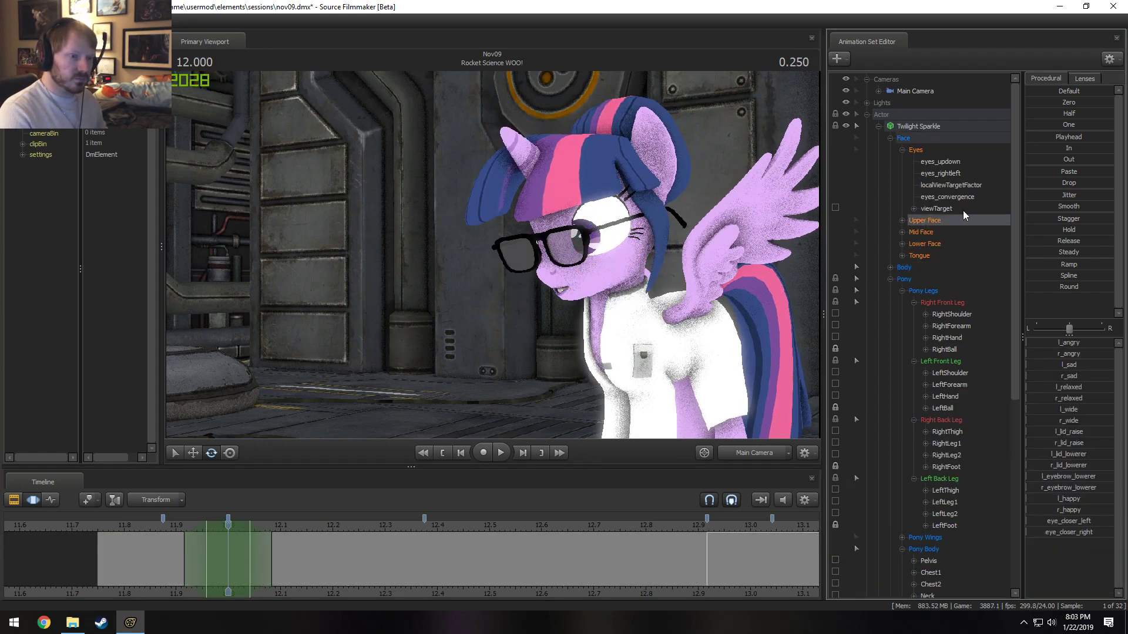
left_click(1045, 103)
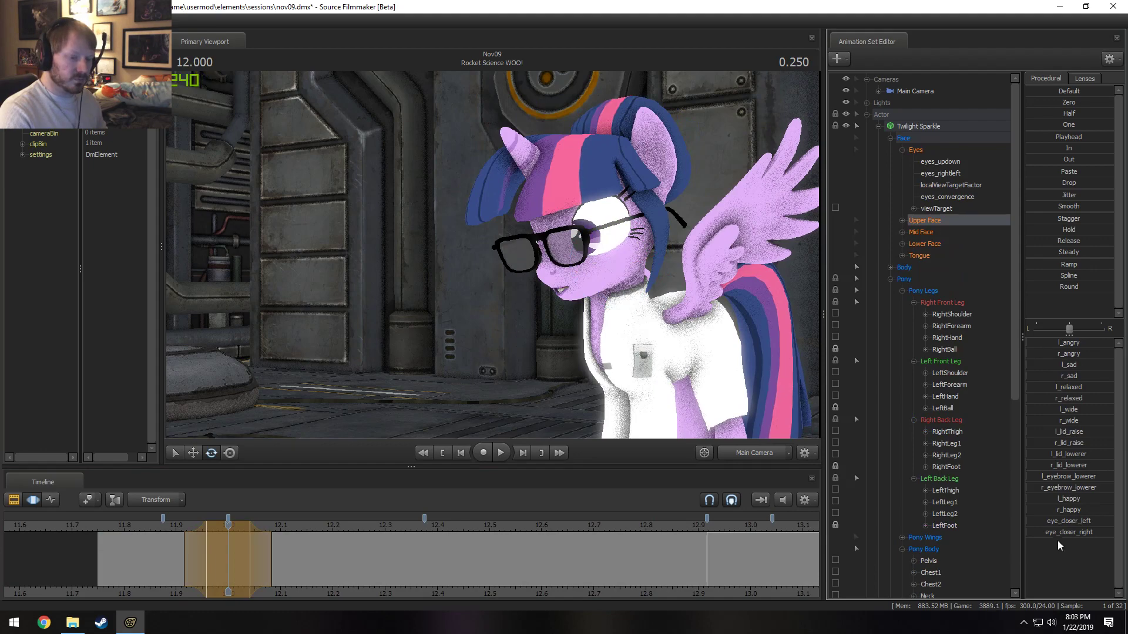
left_click_drag(1040, 523, 1108, 522)
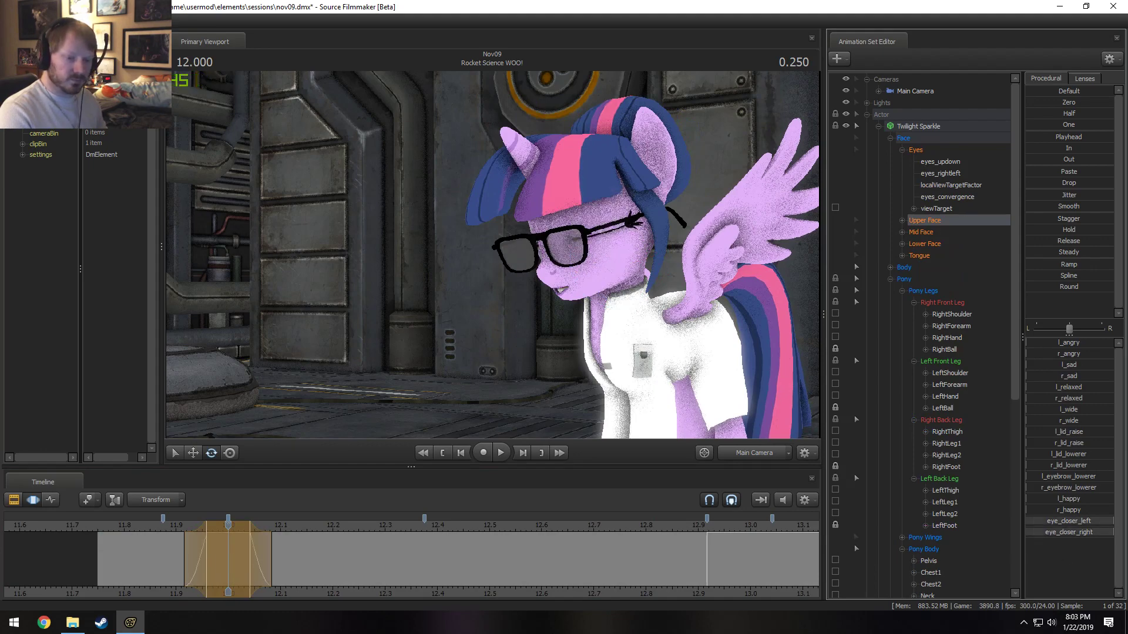
- Widen the blink's falloff, shift it one frame earlier so the eyes stay closed from 11.916 s to 12.0 s, and replay it
left_click(117, 528)
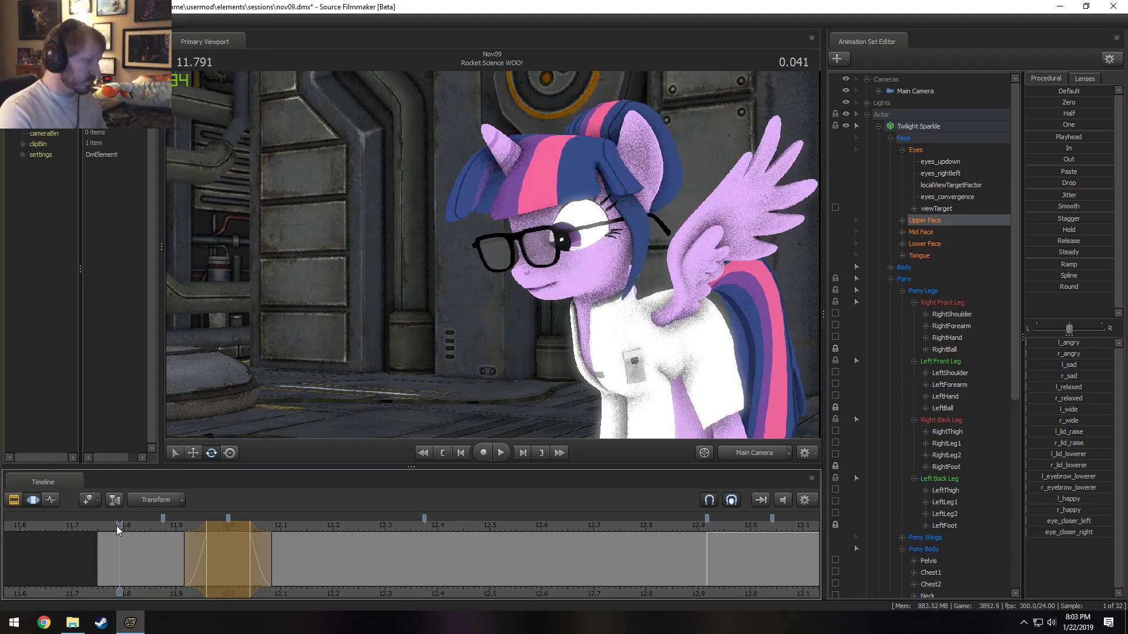
key("space")
key("space")
left_click_drag(184, 558, 158, 558)
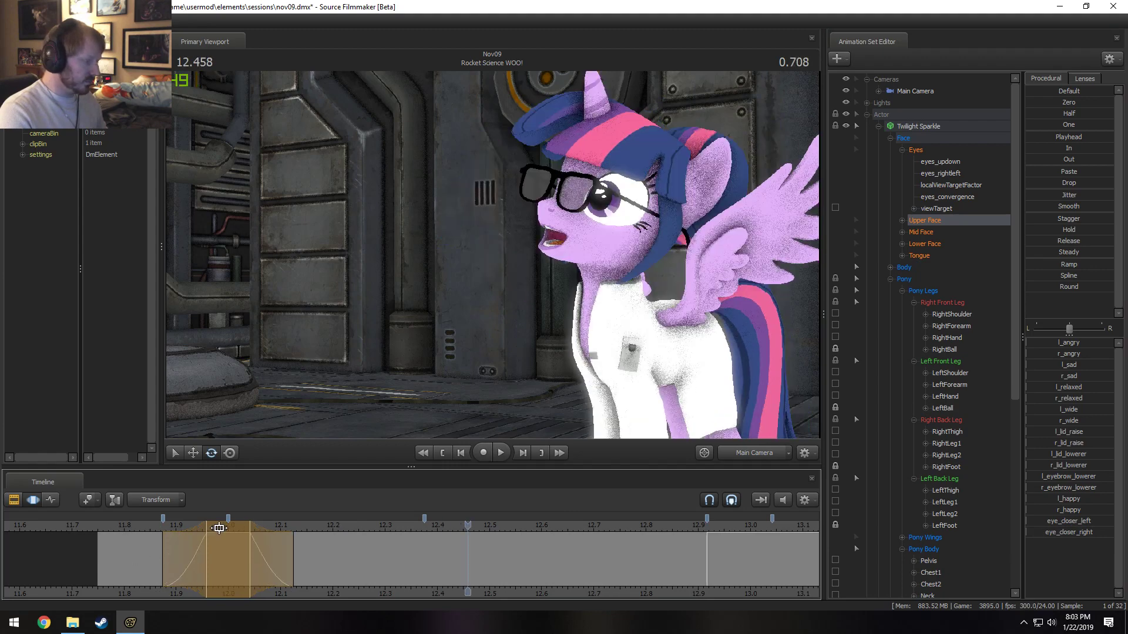
left_click_drag(218, 528, 197, 528)
key("space")
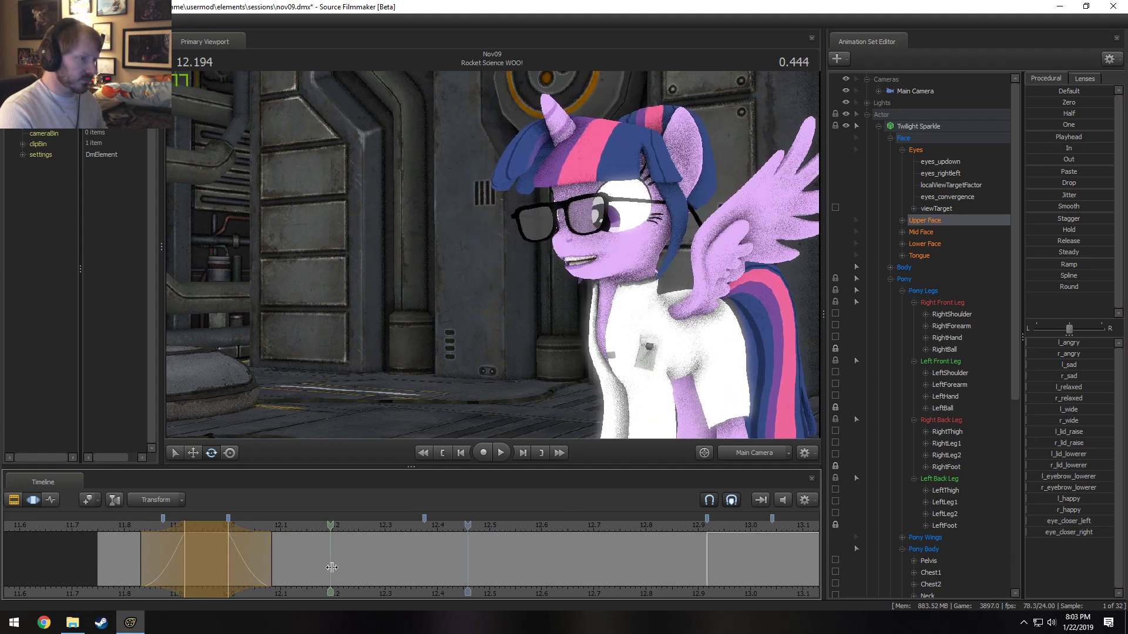
left_click(117, 528)
key("space")
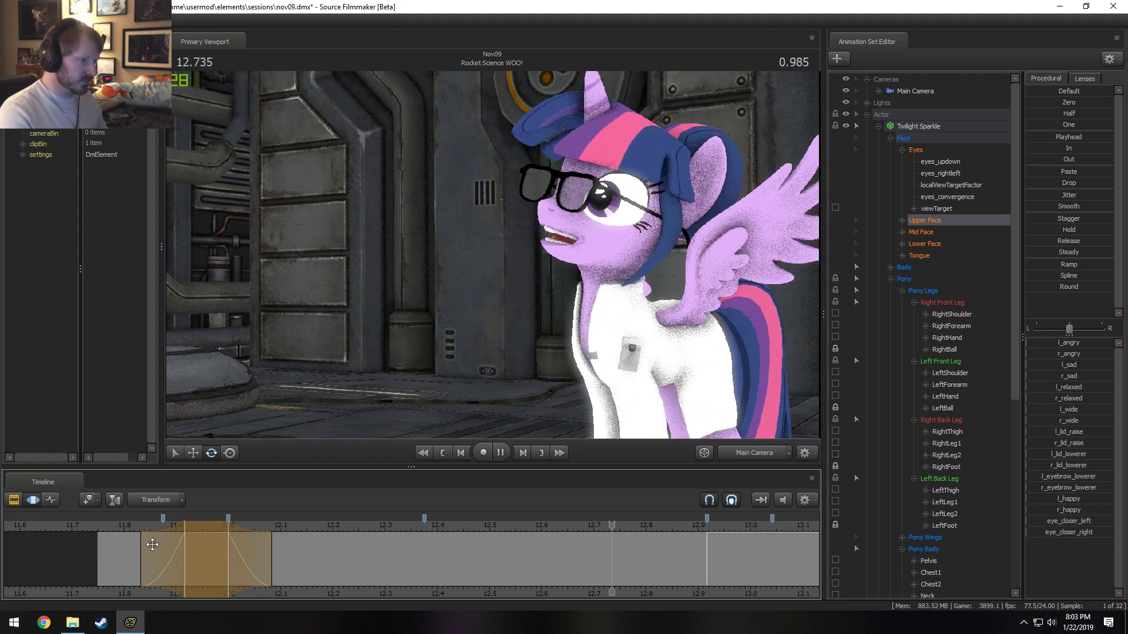
key("space")
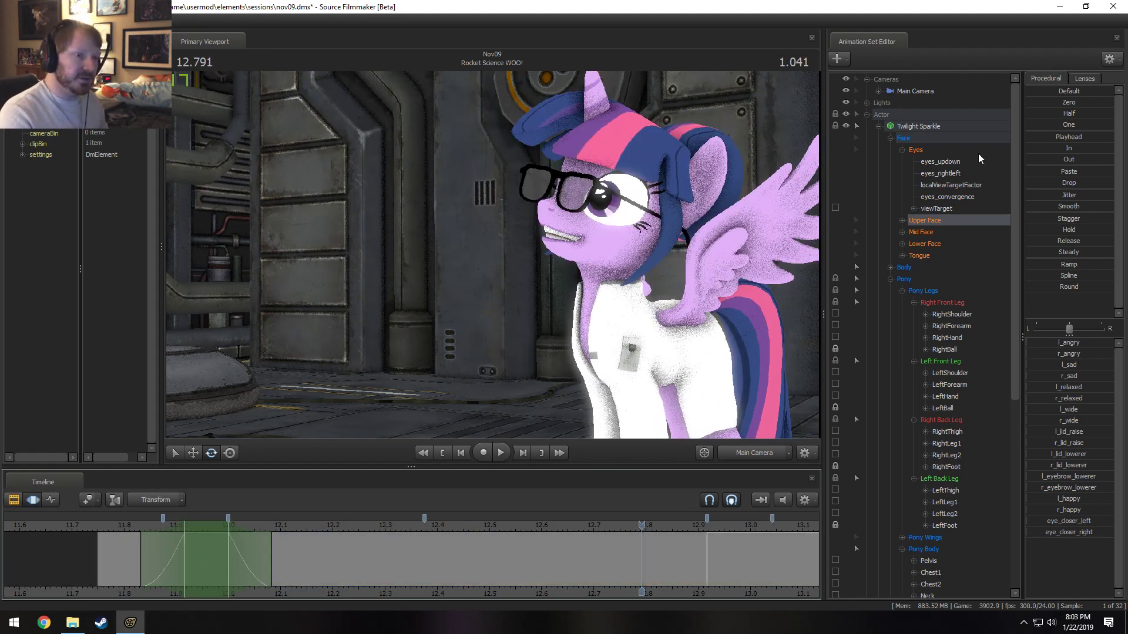
- Smooth all of Twilight Sparkle's controls except the face around 12.416 s, holding from 12.375 s to 12.458 s
left_click(934, 127)
left_click(927, 140, "ctrl")
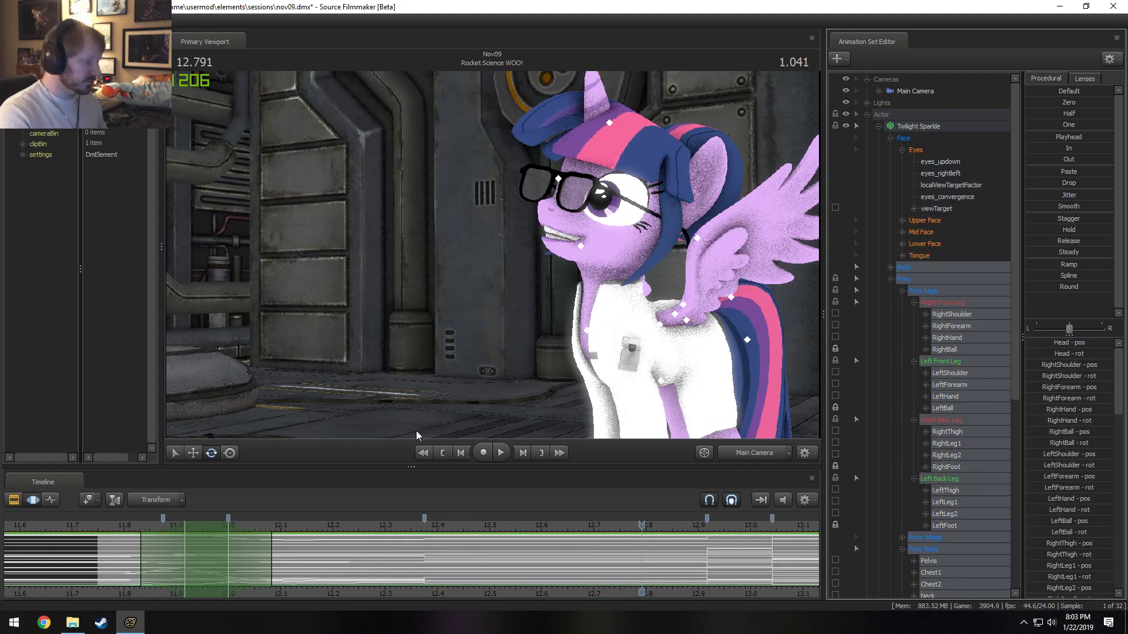
middle_click_drag(253, 580, 395, 581)
left_click_drag(424, 580, 454, 572, "shift")
scroll(453, 572, "up", 2, "shift")
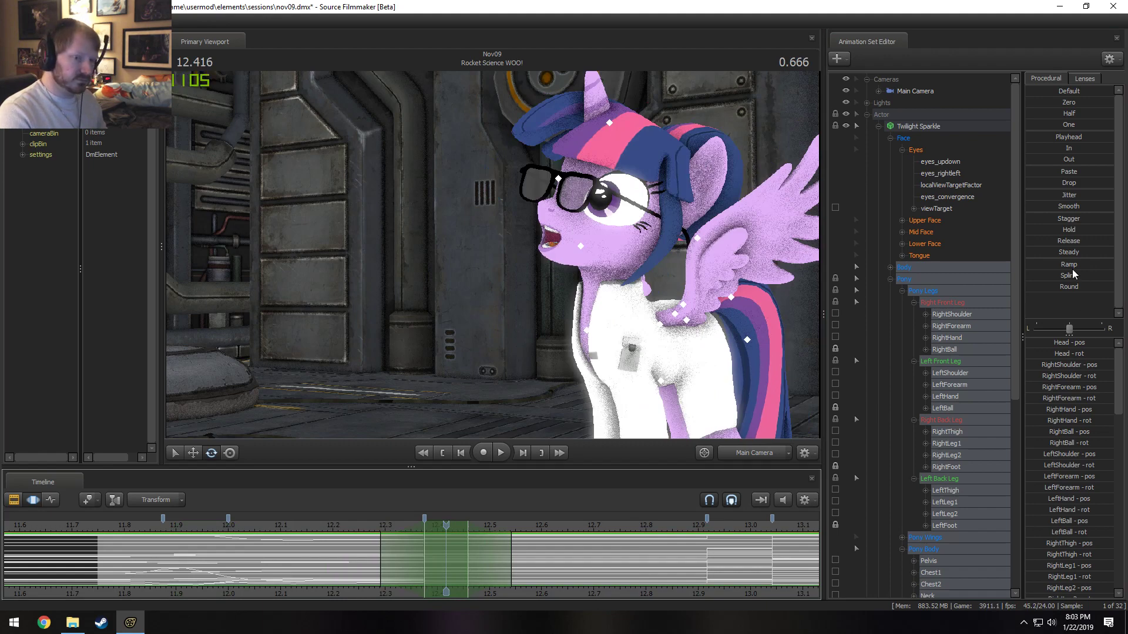
left_click_drag(1050, 206, 1055, 206)
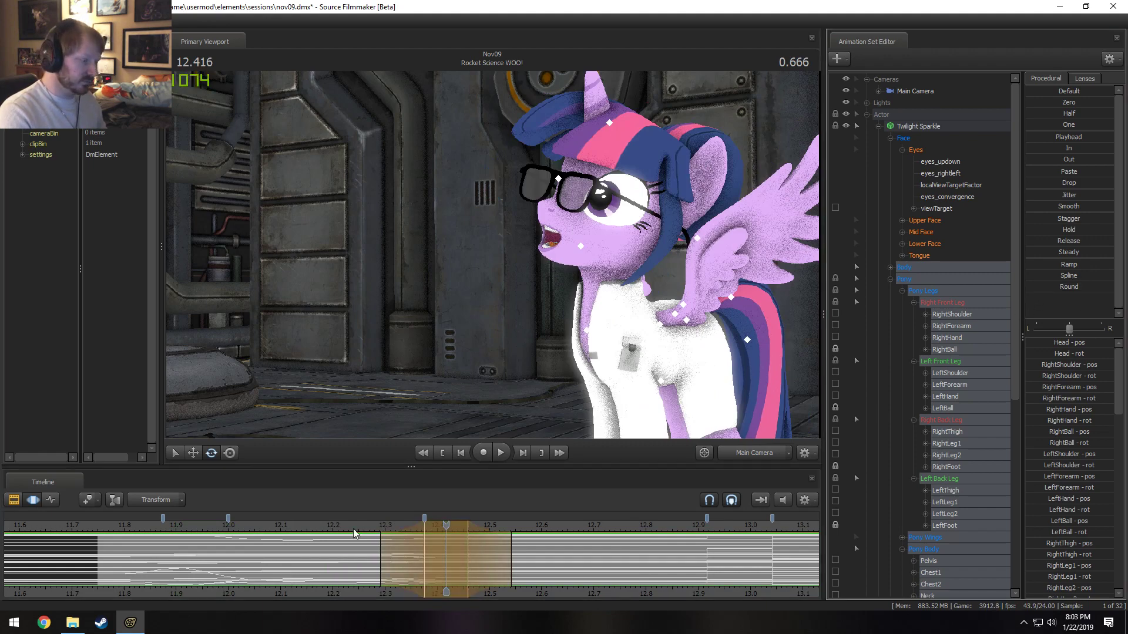
- Widen the body smoothing to start at 12.25 s and end at about 12.67 s, replaying the rise after each adjustment
left_click(304, 528)
key("space")
key("space")
left_click_drag(410, 567, 385, 565)
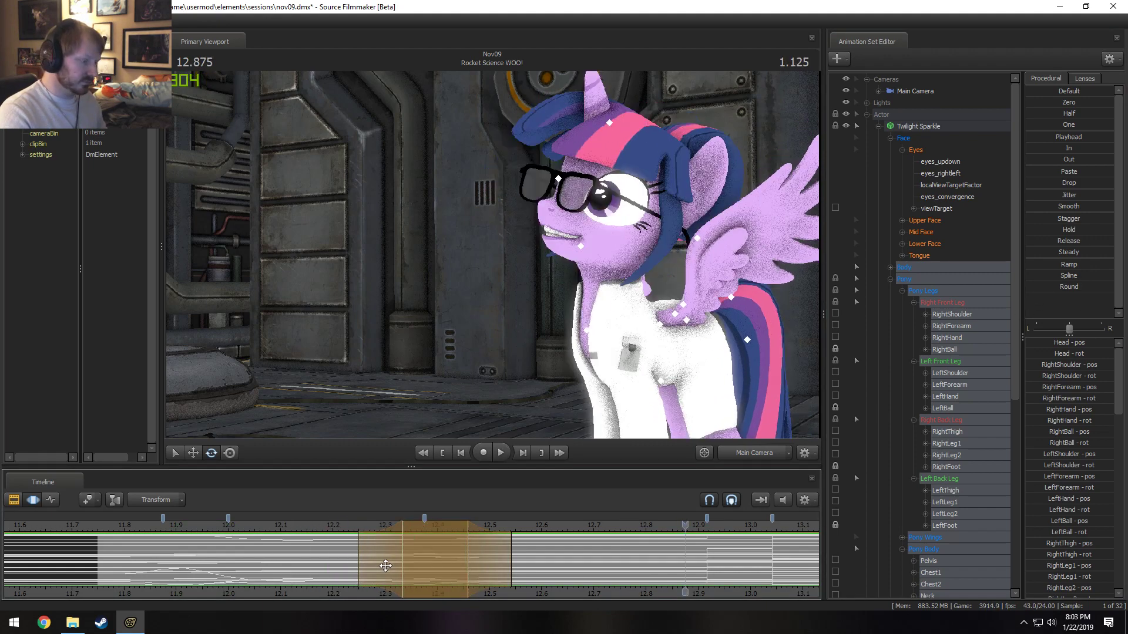
left_click_drag(502, 558, 597, 563)
mouse_move(359, 560)
left_mouse_down()
mouse_move(340, 563)
mouse_move(364, 562)
left_mouse_up()
left_click(245, 525)
key("space")
key("space")
left_click_drag(520, 550, 497, 549)
left_click(322, 529)
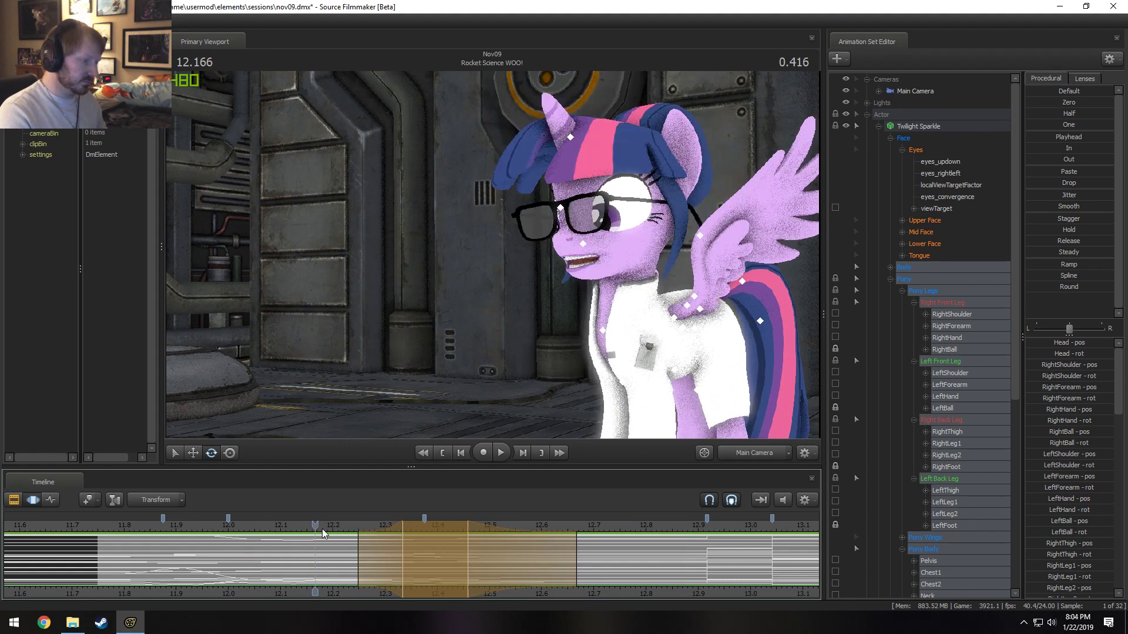
key("space")
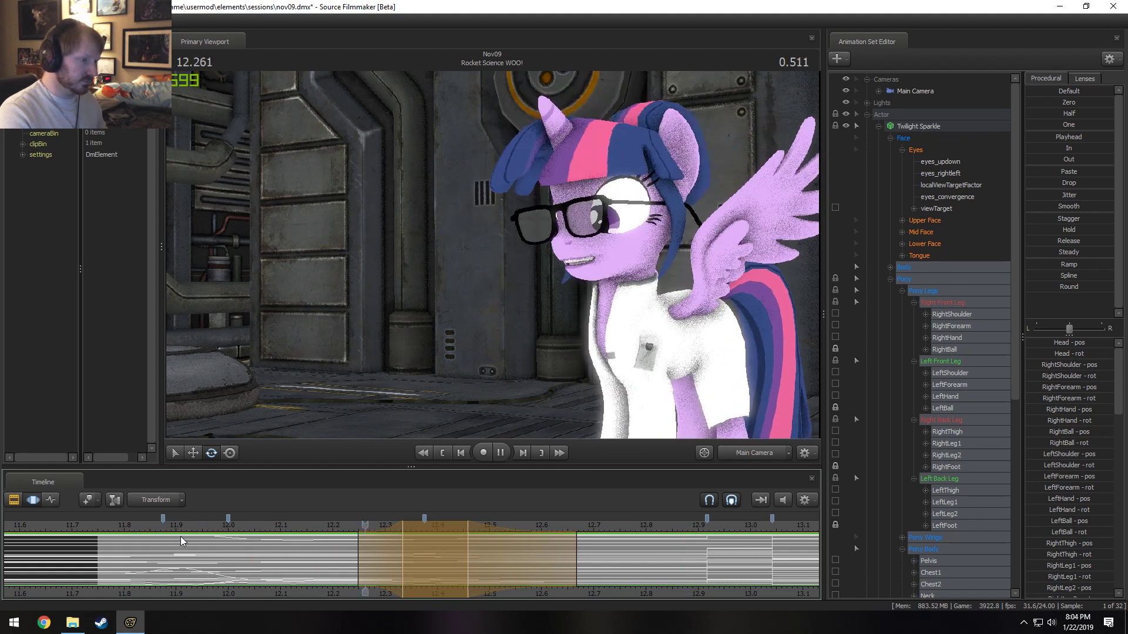
key("space")
- Rotate Chest1 at 12.416 s with falloff on both sides, shift the adjustment one frame later to 12.458 s, and replay it
key("shift")
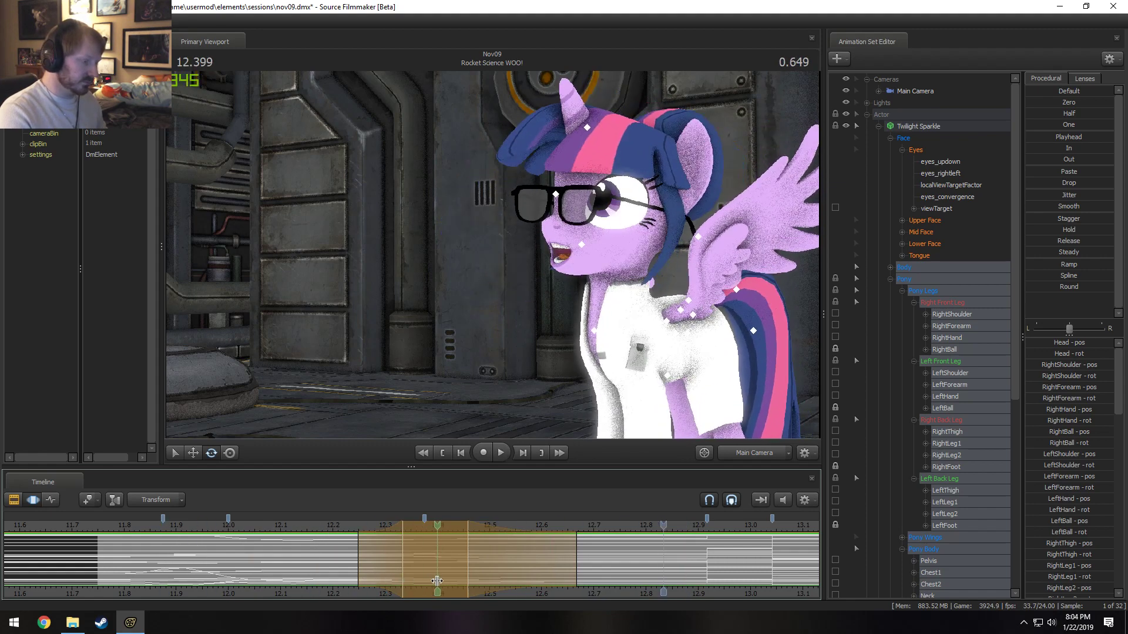
left_click(438, 581)
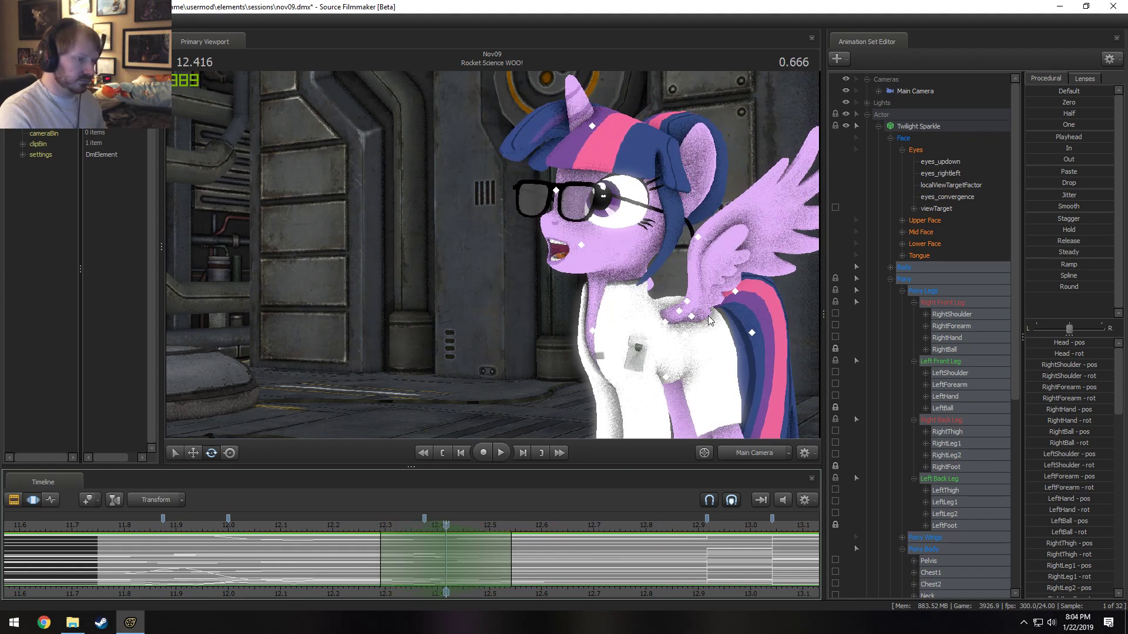
left_click(649, 342)
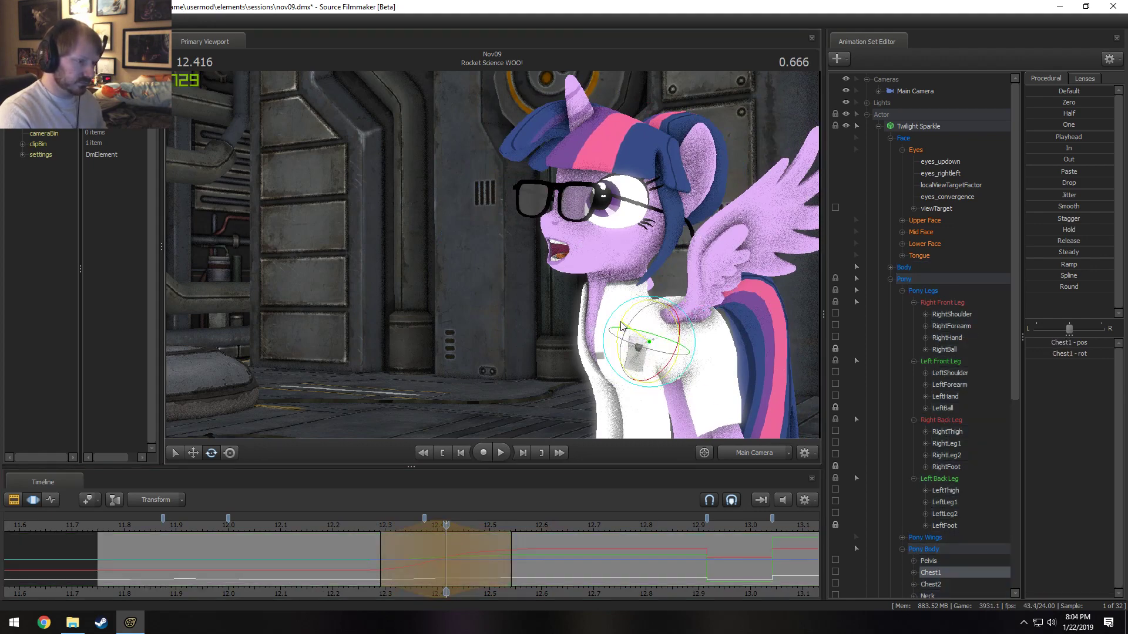
key("space")
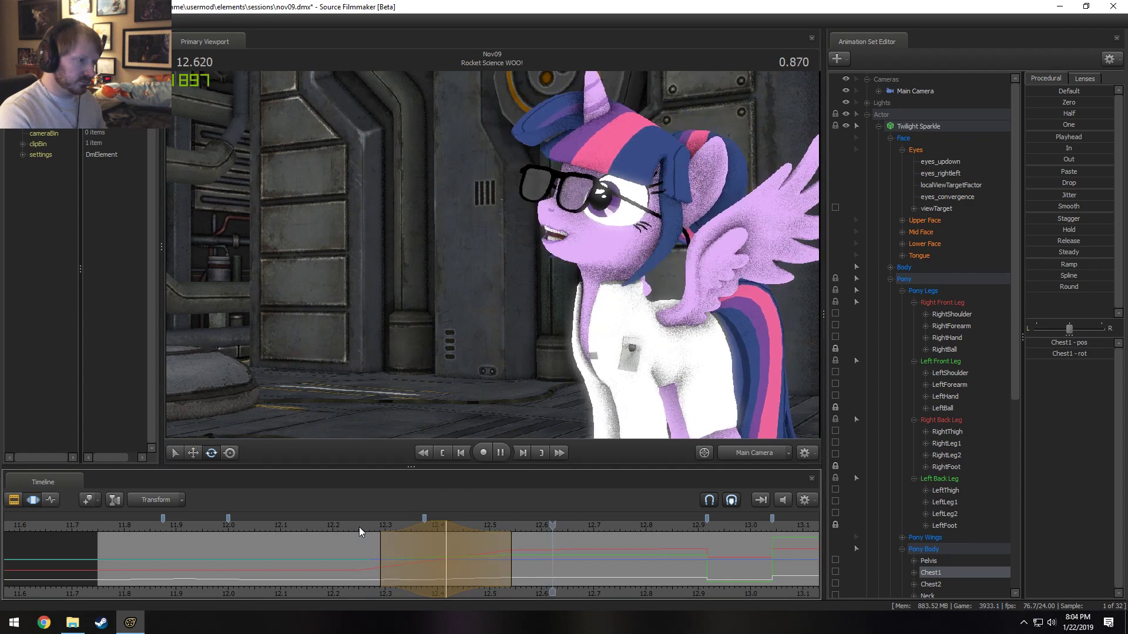
key("space")
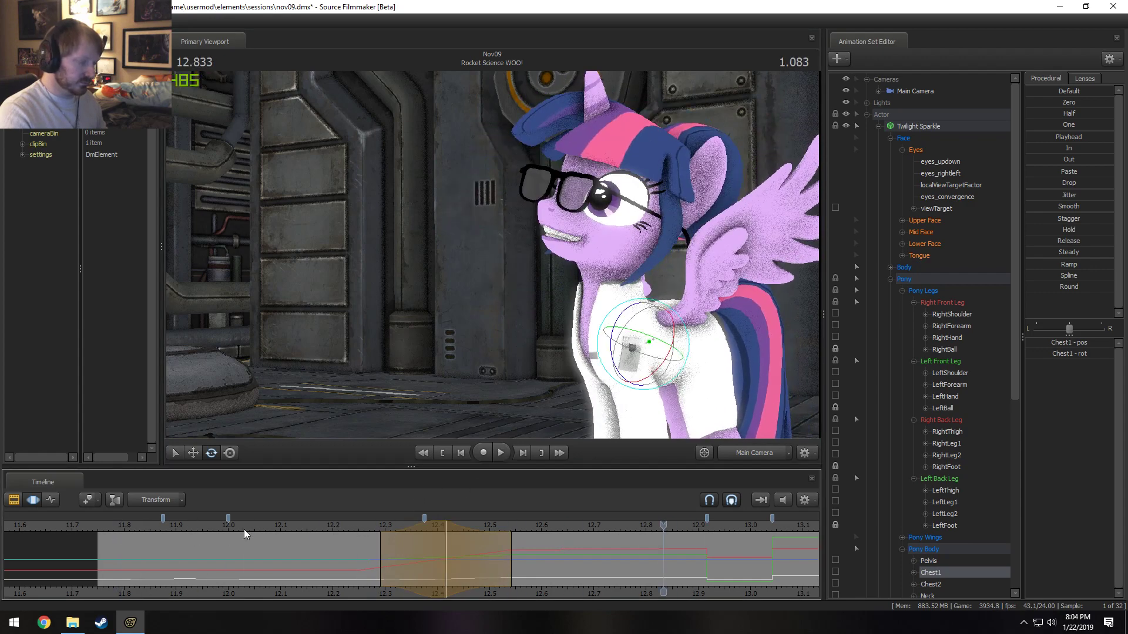
key("space")
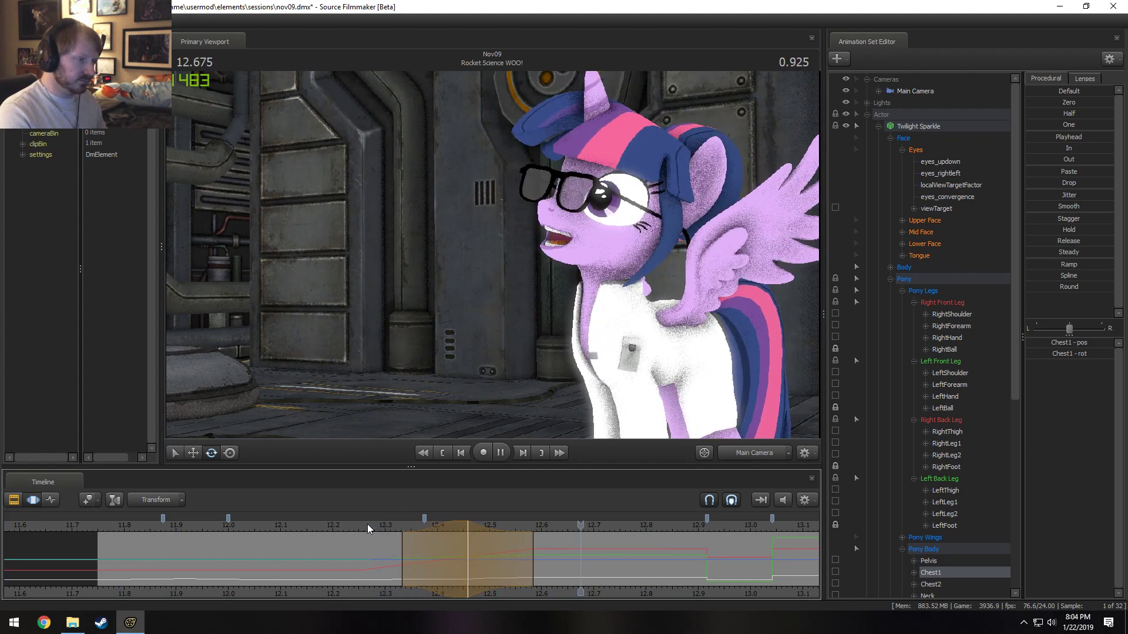
key("space")
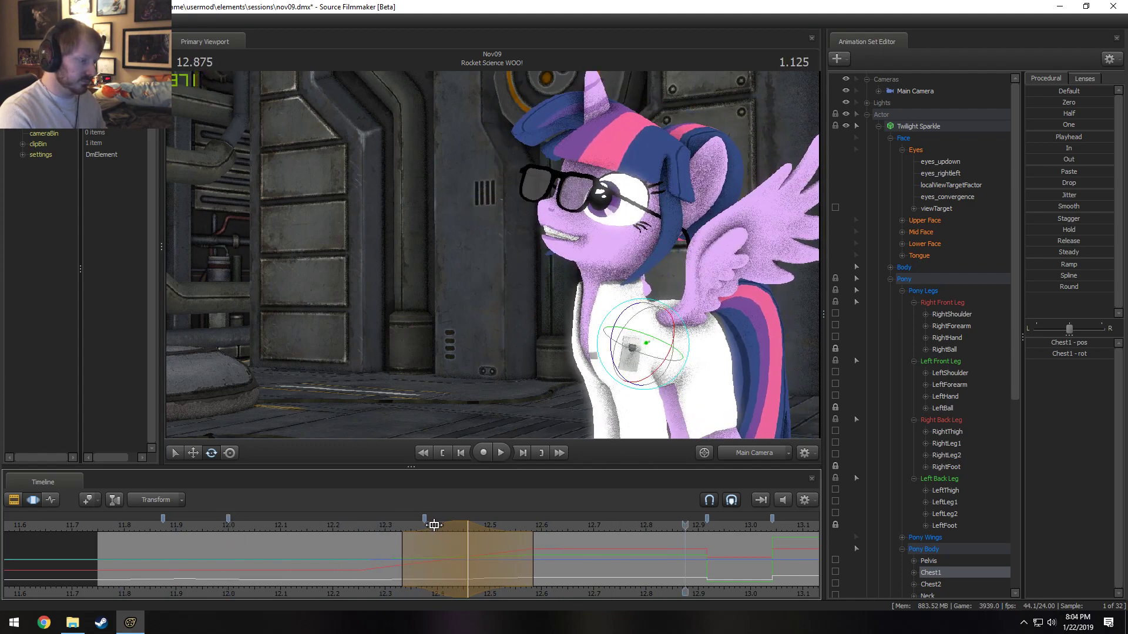
- Move the Chest1 rotation earlier so it peaks at 12.375 s with falloff from 12.25 s to 12.5 s, and replay it
left_click_drag(434, 525, 395, 527)
left_click(306, 527)
key("space")
key("space")
left_click(207, 527)
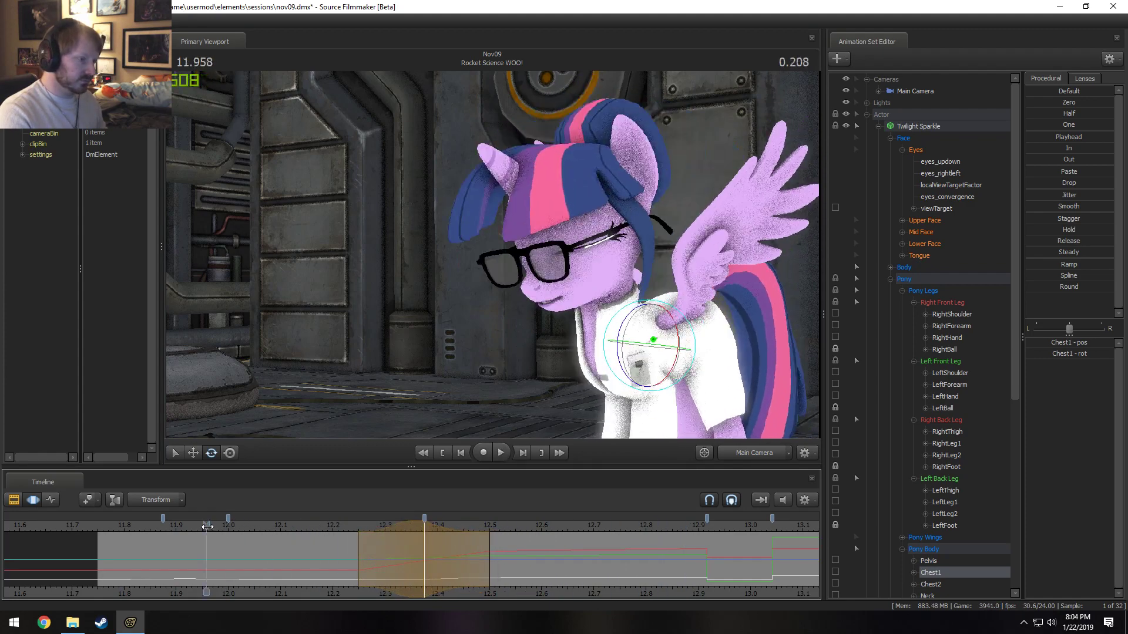
key("space")
key("space")
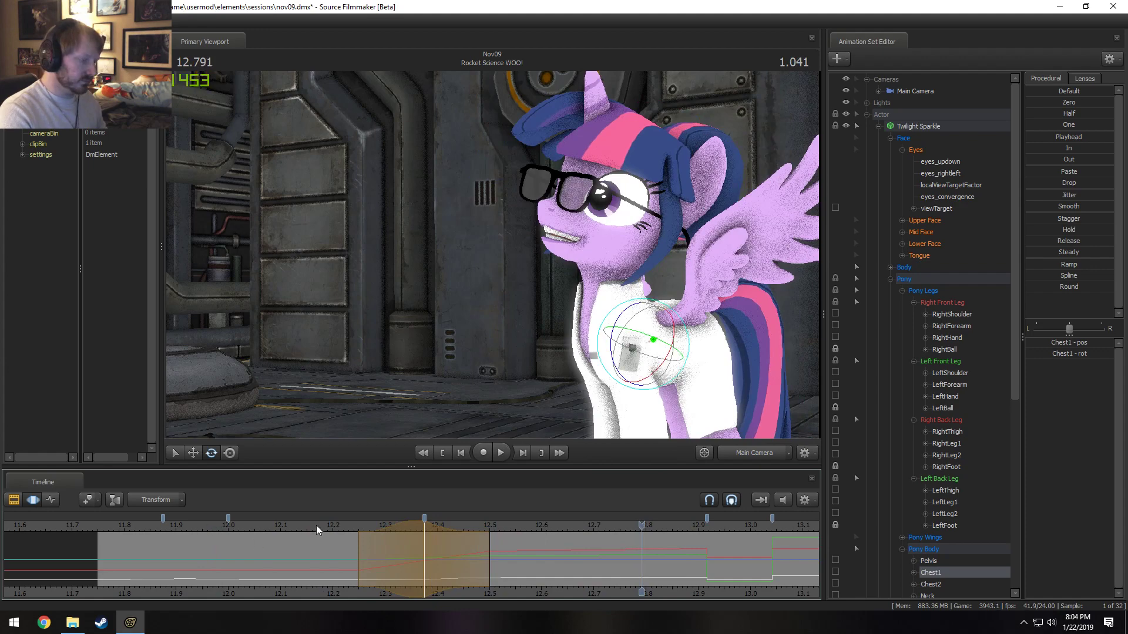
left_click(418, 548)
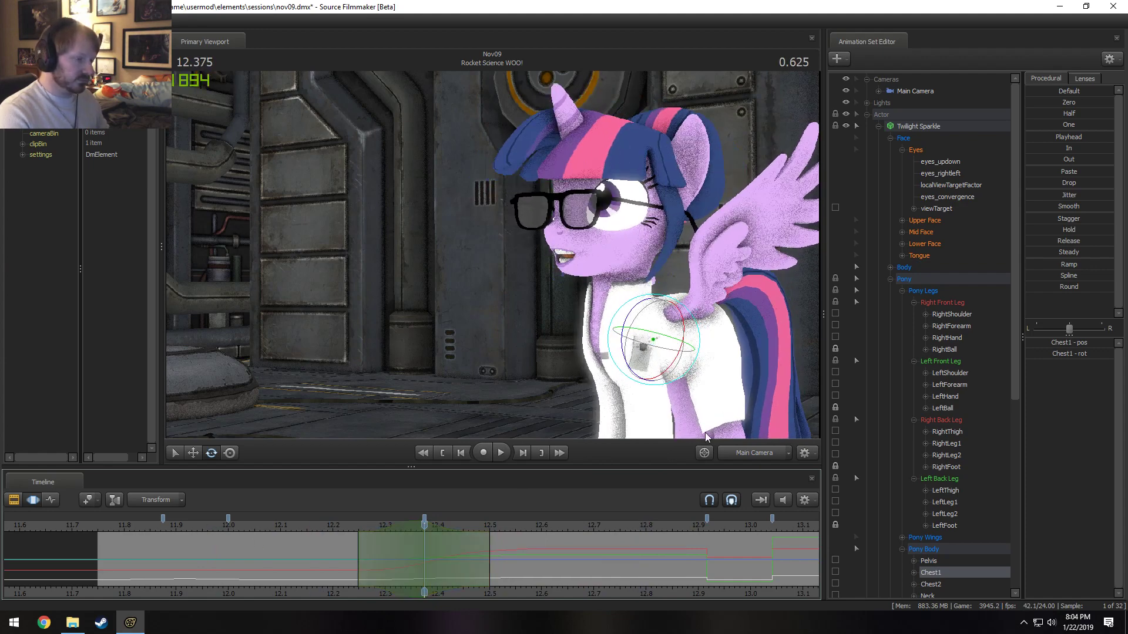
- In the work camera, lock the RightThigh and LeftThigh, rotate Twilight Sparkle's Pelvis at 12.375 s and replay it
left_click(753, 452)
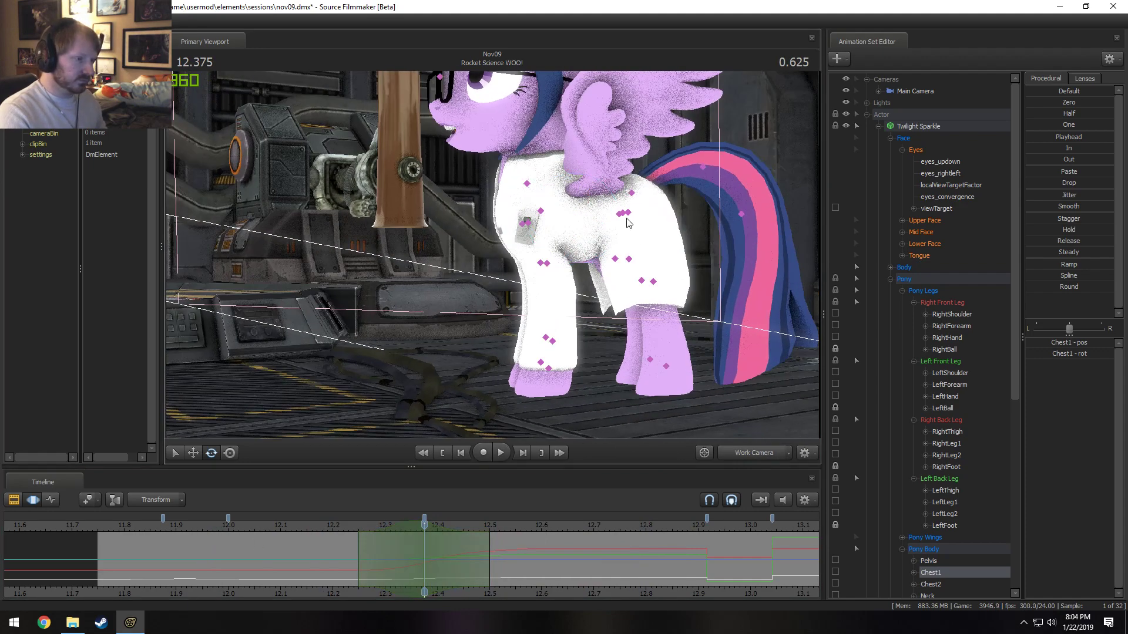
left_click(627, 221, "ctrl")
left_click_drag(579, 257, 533, 260, "alt")
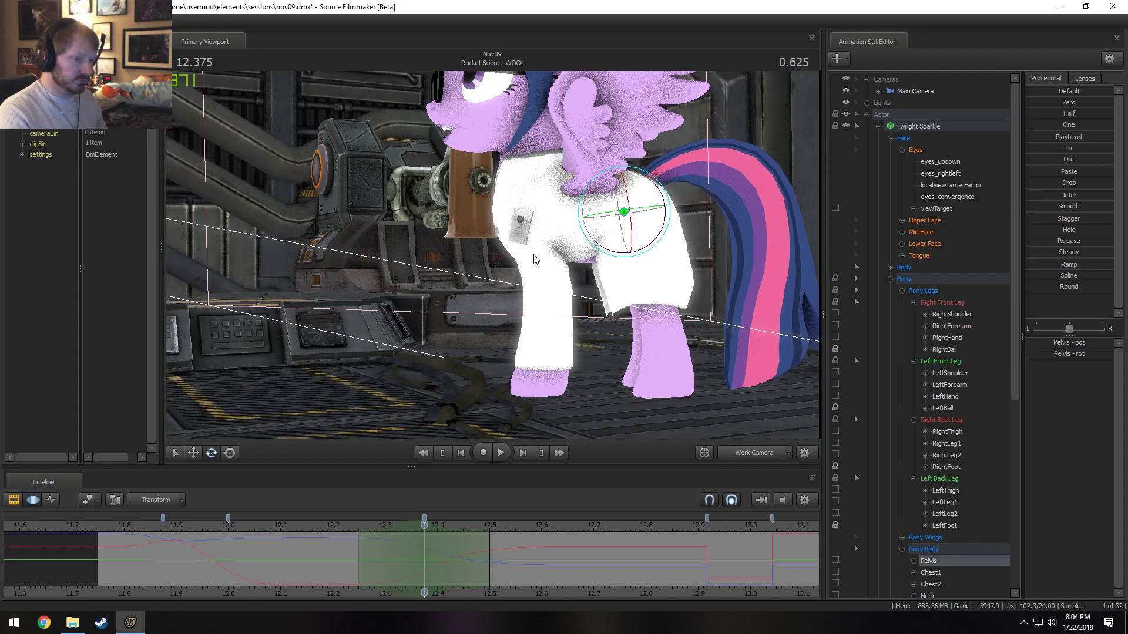
left_click(835, 432)
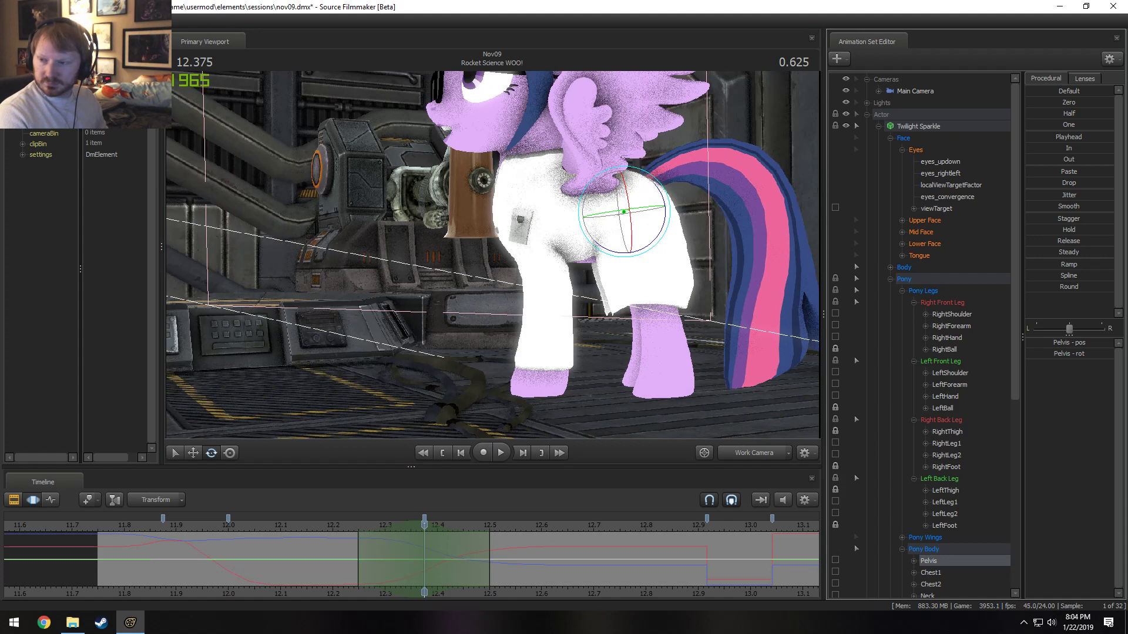
left_click_drag(598, 258, 606, 254)
key("space")
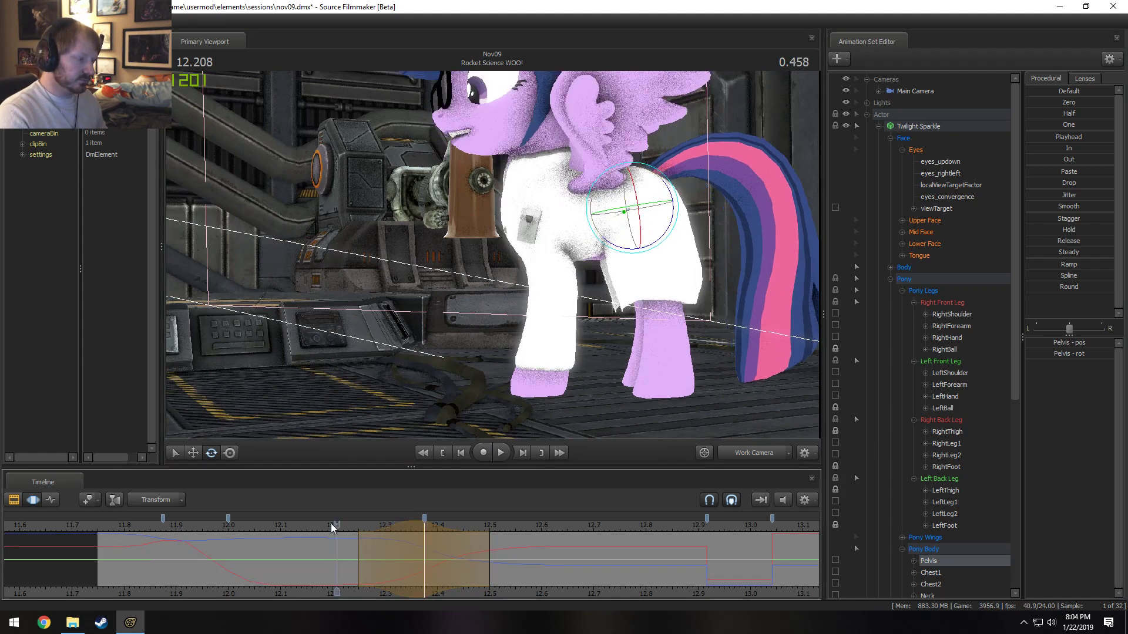
- Widen the Pelvis adjustment at 12.375 s to span 12.208 s to about 12.54 s and rotate the Pelvis again
left_click_drag(312, 526, 429, 541)
scroll(291, 525, "up", 1)
key("space")
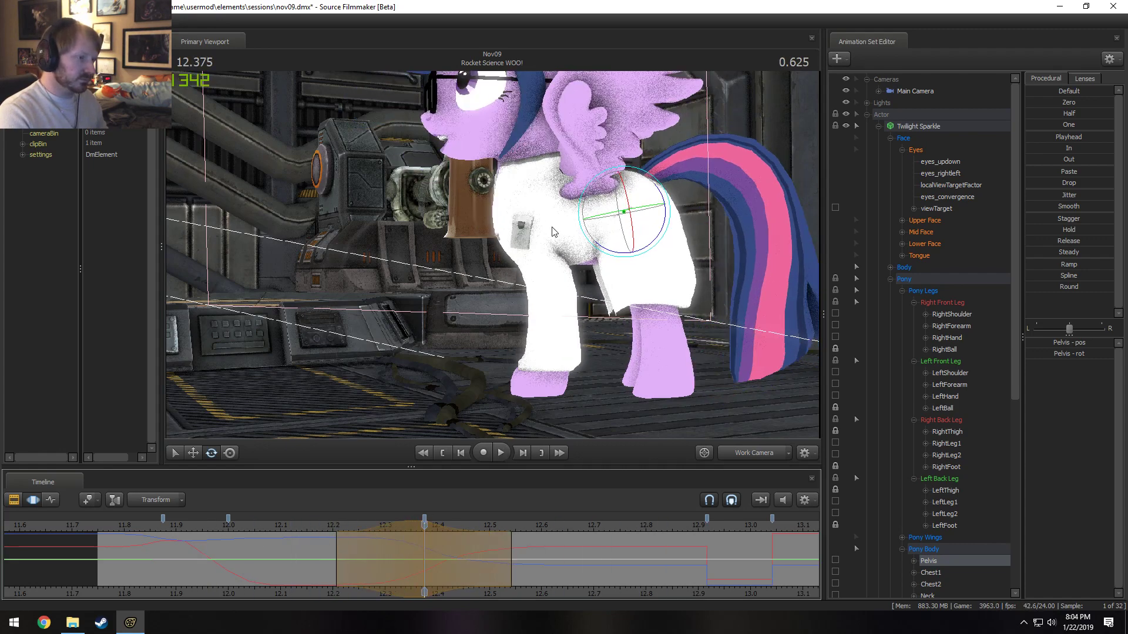
left_click_drag(665, 222, 669, 227)
- Extend the Pelvis adjustment's falloff to about 12.625 s and replay it in both the work camera and the main camera
left_click(244, 528)
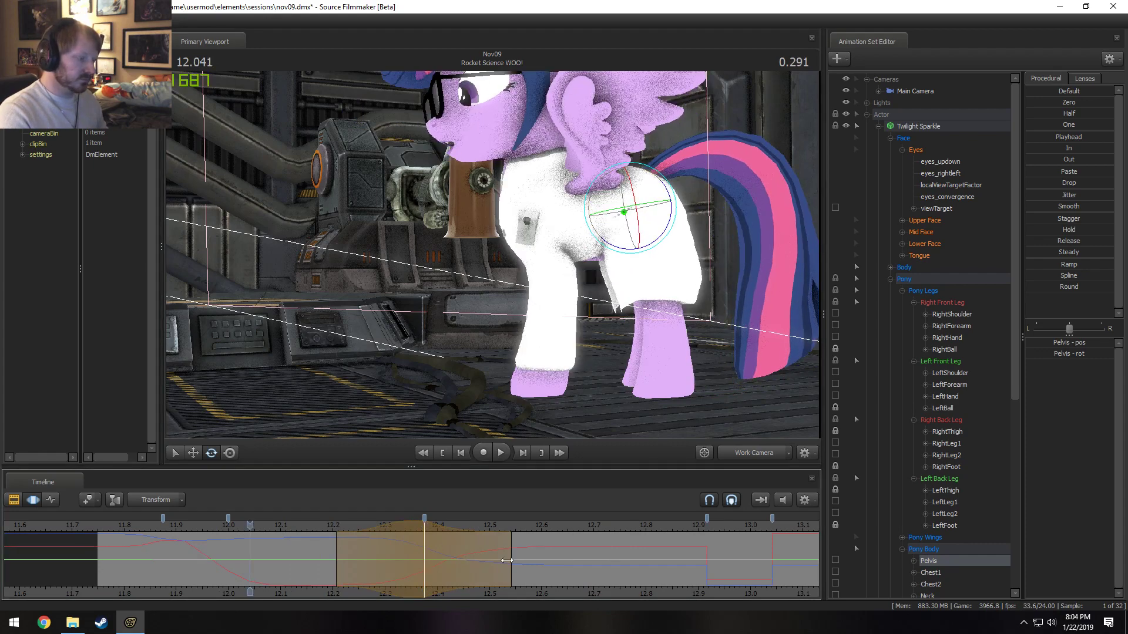
left_click_drag(508, 561, 548, 561)
key("space")
key("space")
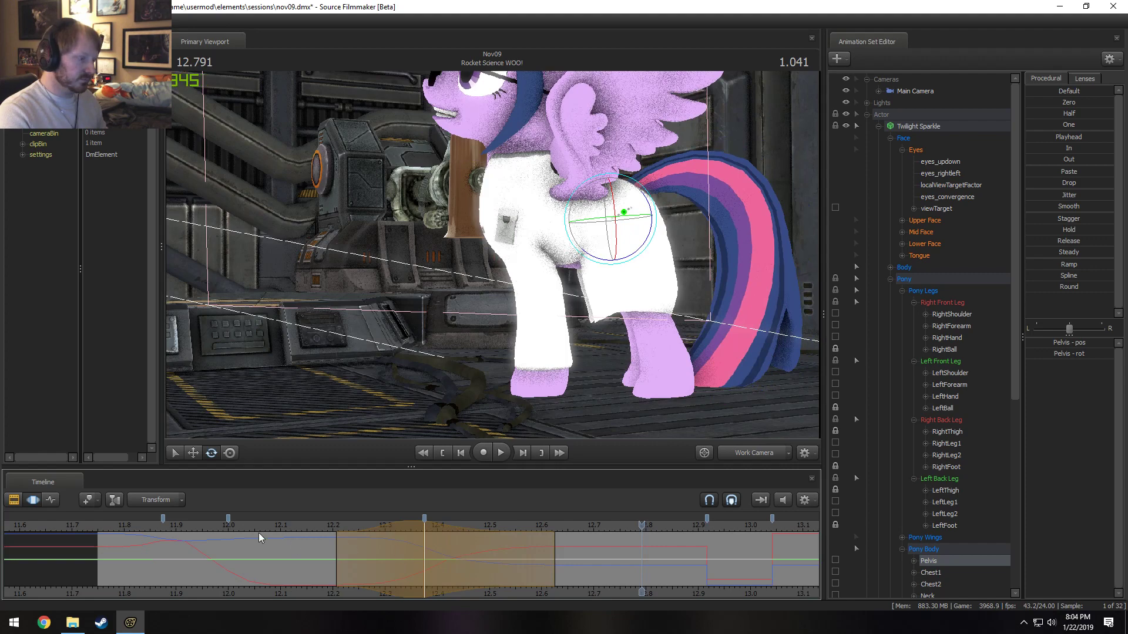
left_click(754, 453)
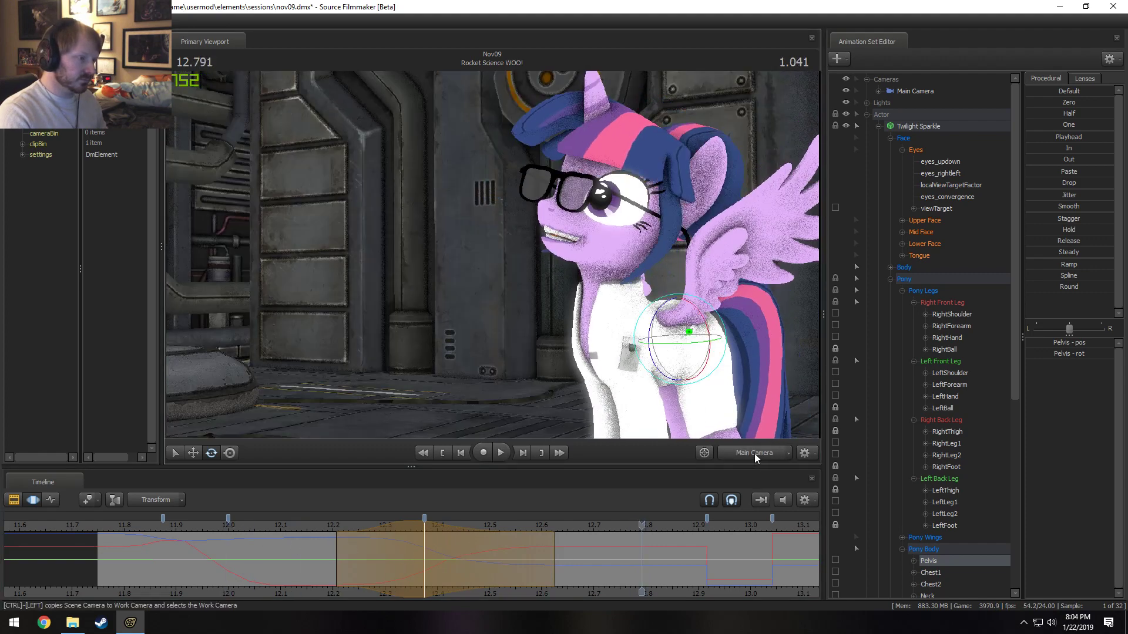
left_click(129, 526)
key("space")
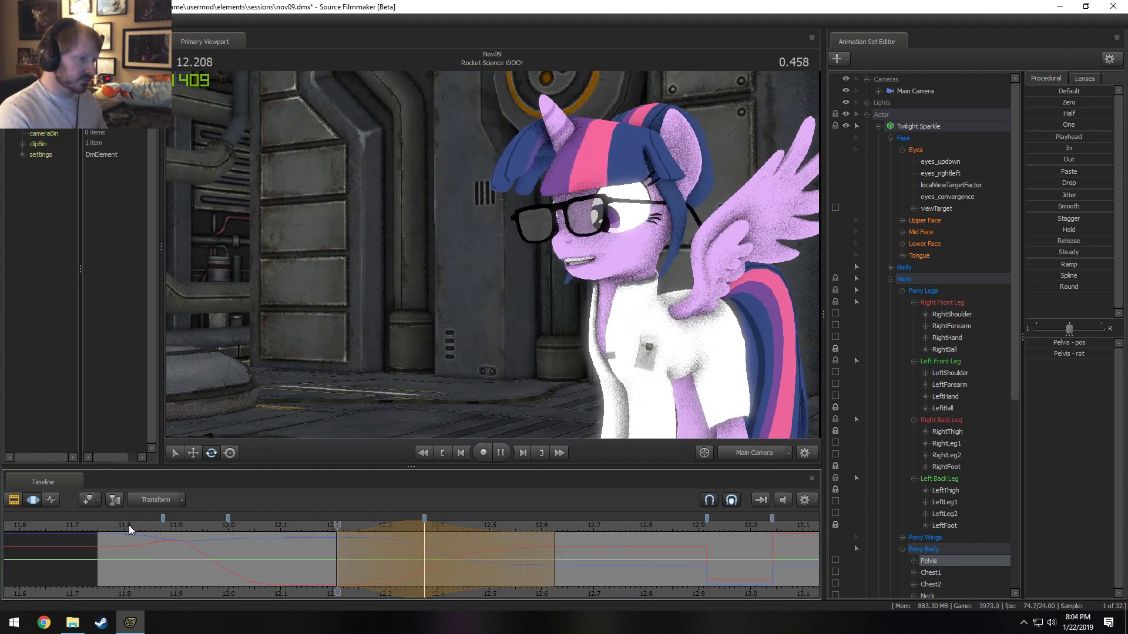
key("space")
- In the work camera, rotate both front shoulders and forearms at 12.375 s to correct the pose of the front legs
left_click(770, 455)
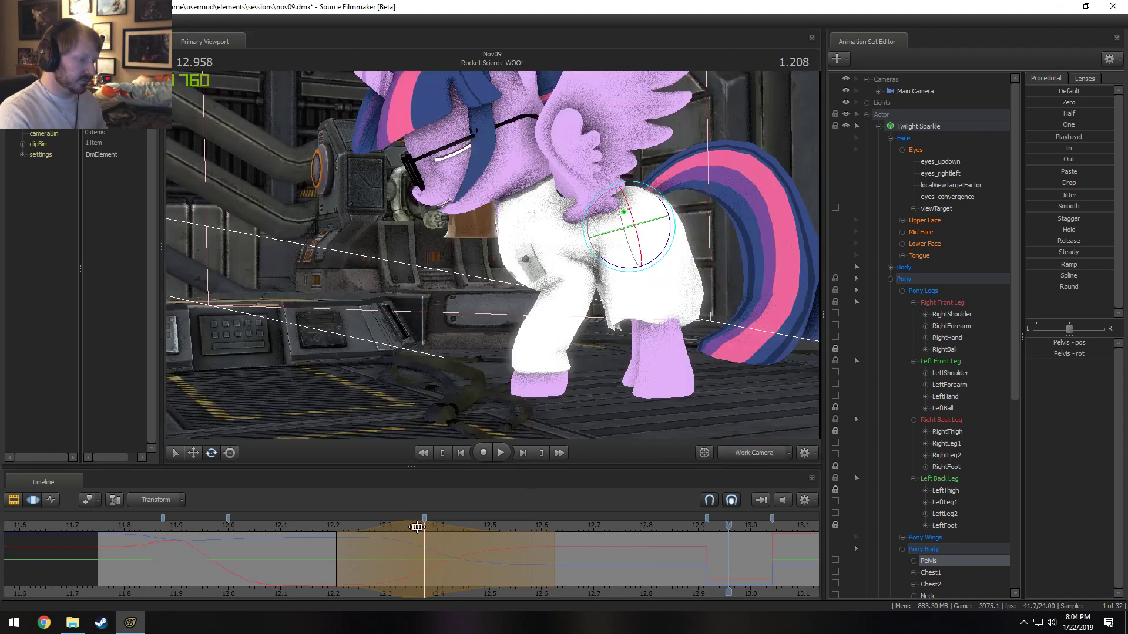
left_click_drag(324, 529, 427, 547)
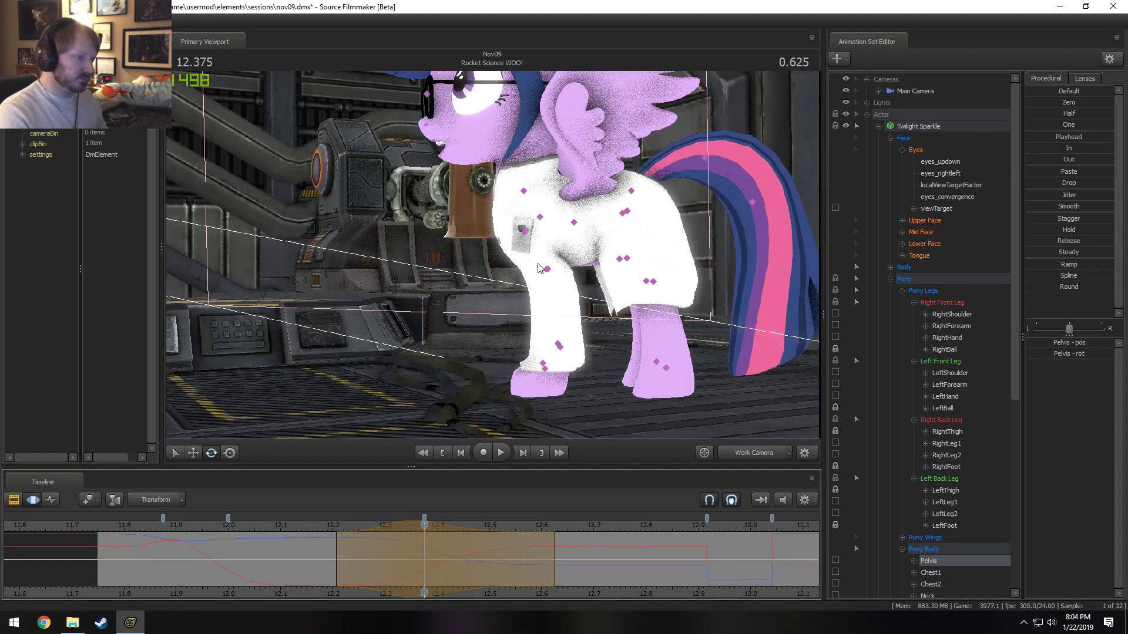
left_click(524, 231, "ctrl")
left_click(524, 231, "ctrl+shift")
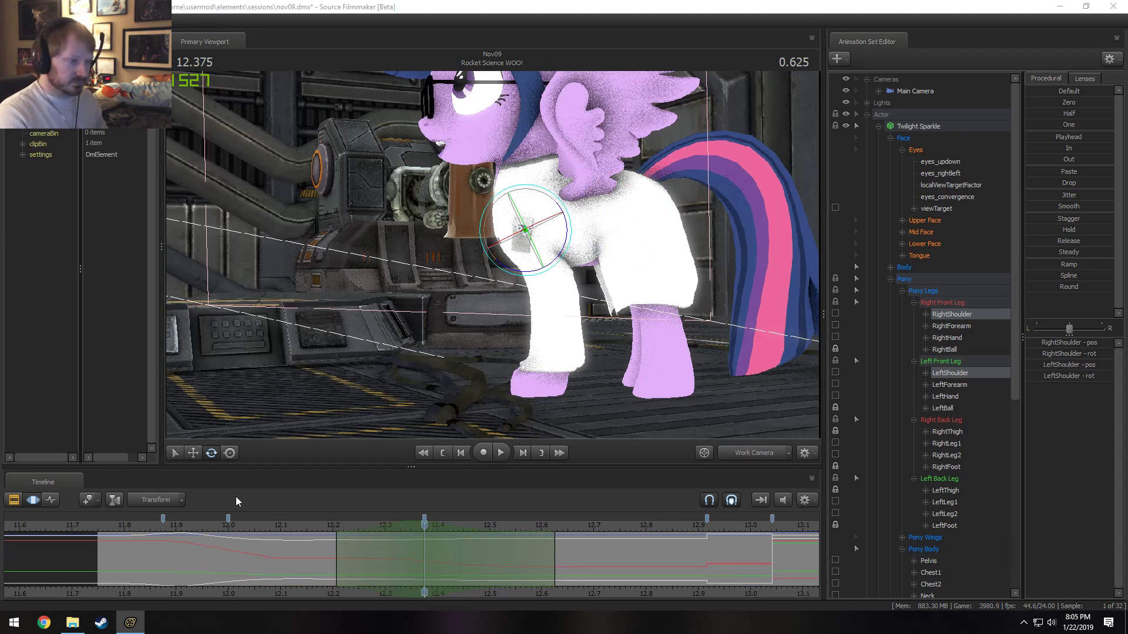
left_click_drag(568, 240, 591, 276)
left_click(562, 261, "ctrl")
left_click(565, 260, "ctrl+shift")
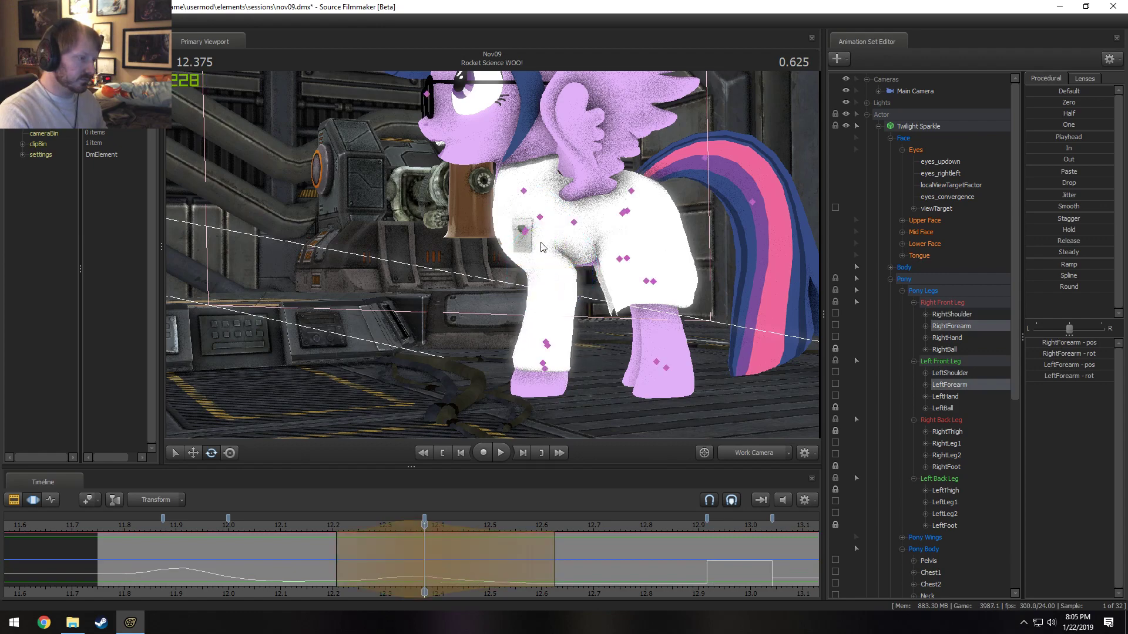
left_click(528, 231, "ctrl")
left_click(526, 232, "ctrl+shift")
left_click_drag(566, 233, 565, 230)
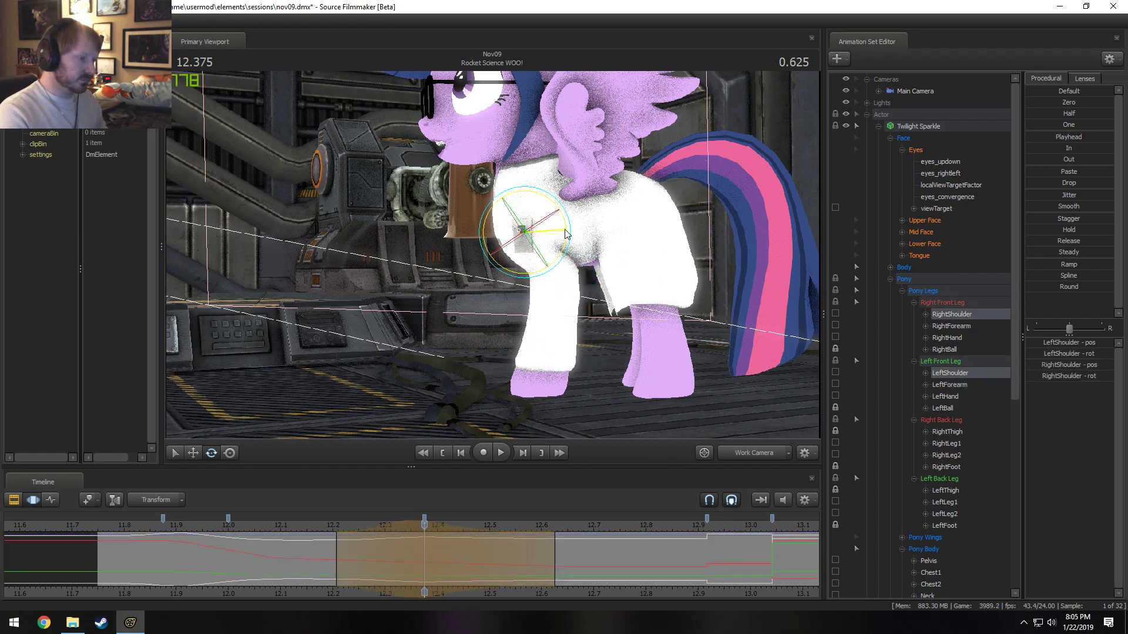
- Replay the shot in the work camera and the main camera to check the motion of the pelvis and front legs
left_click_drag(274, 528, 147, 529)
key("space")
key("space")
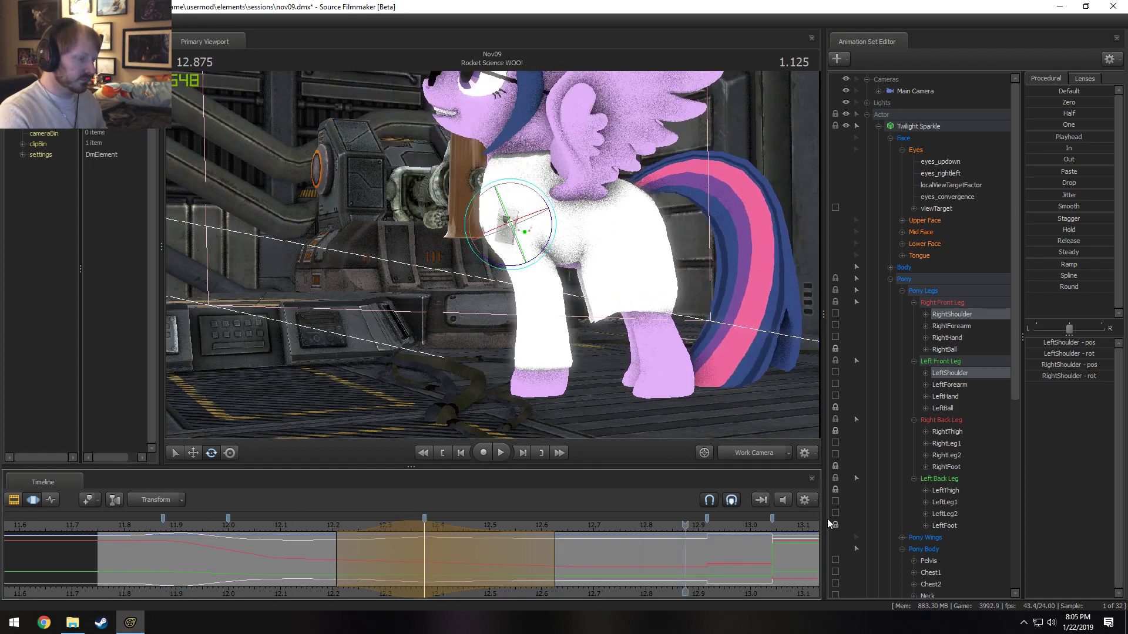
left_click(748, 454)
left_click(112, 524)
key("space")
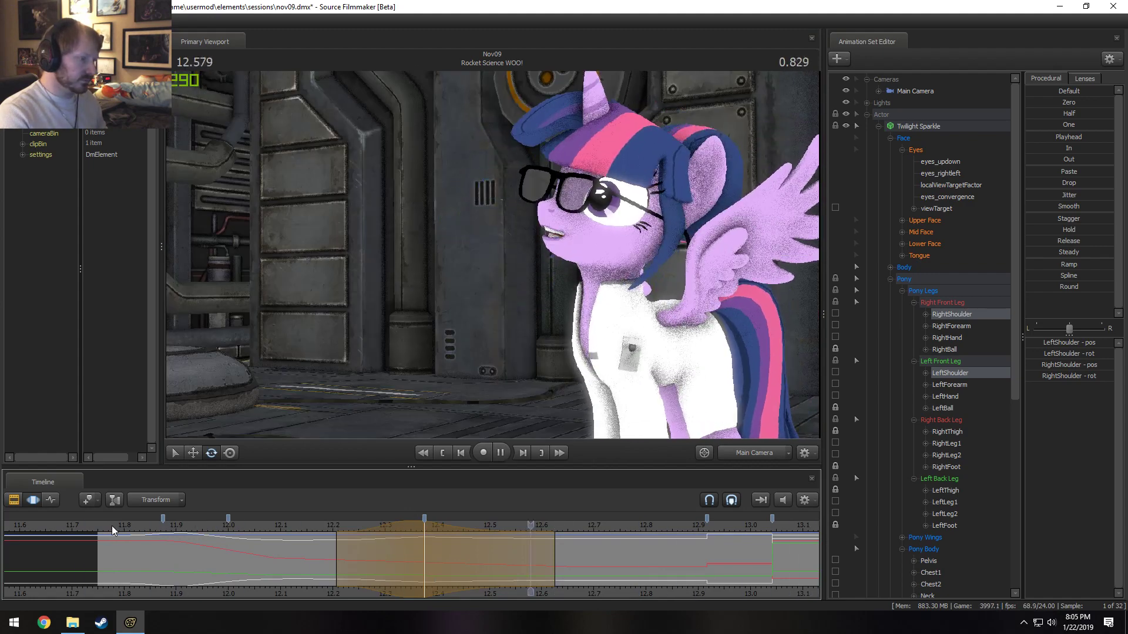
key("space")
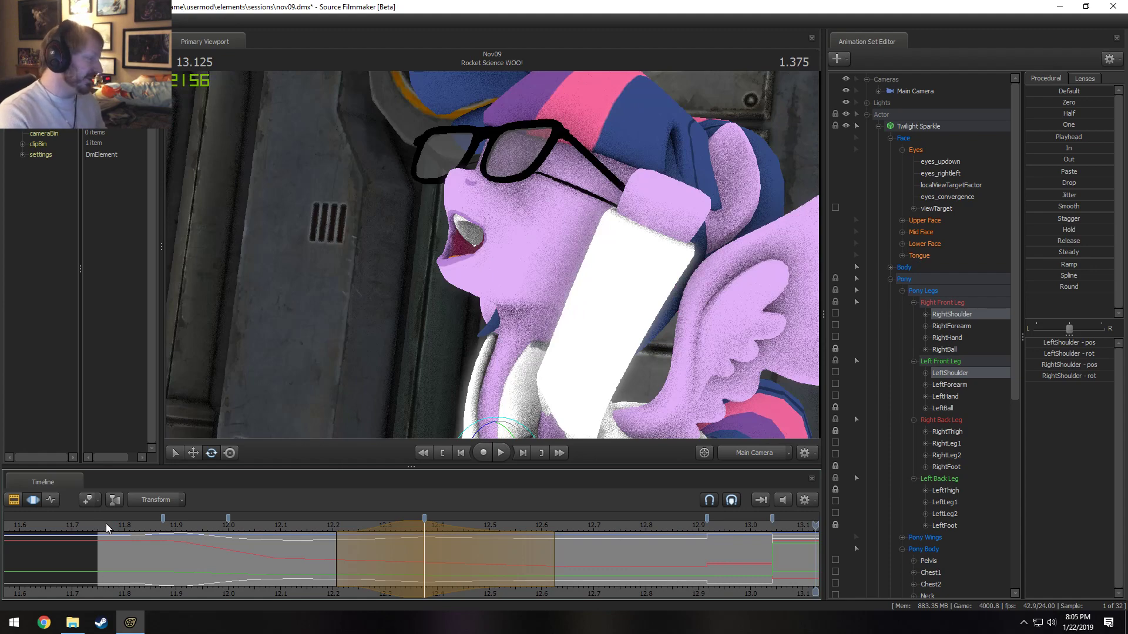
key("F2")
left_click(107, 525)
key("space")
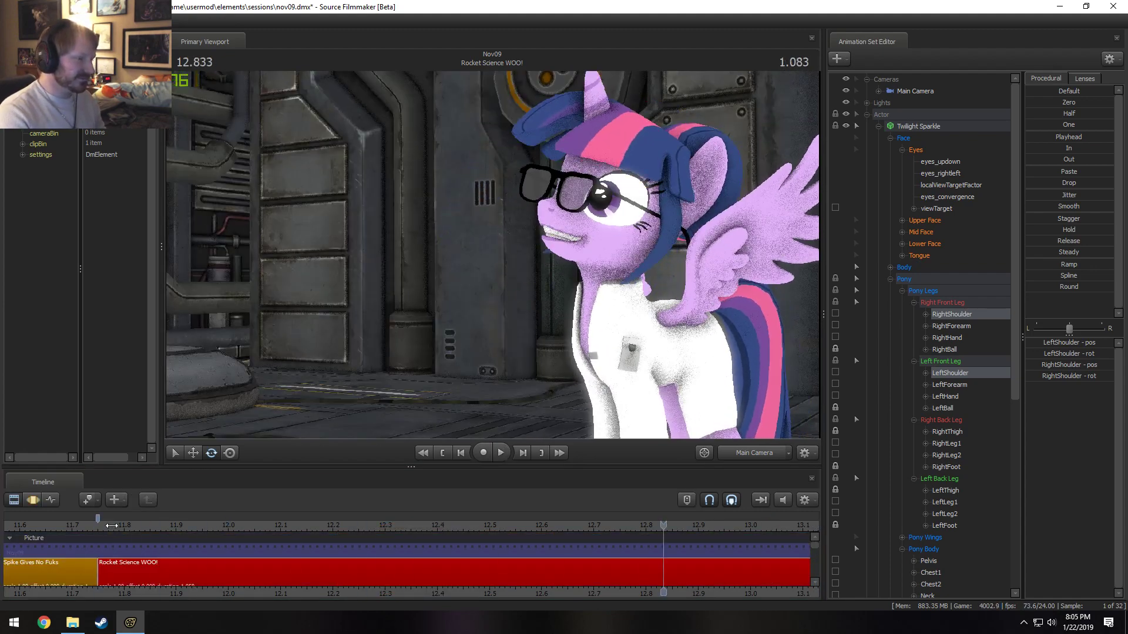
key("space")
- Lower the Head slightly at 12.0 s with falloff from 11.875 s to 12.125 s
key("F3")
left_click_drag(151, 570, 226, 576)
left_click(226, 576, "shift")
scroll(227, 575, "up", 3, "shift")
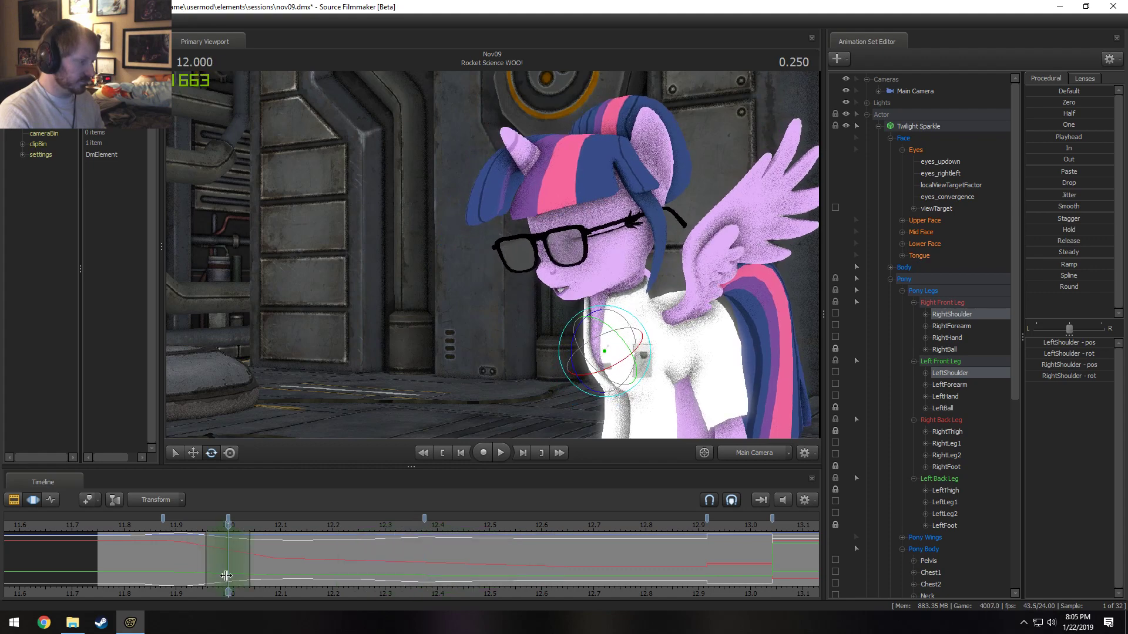
left_click(611, 281)
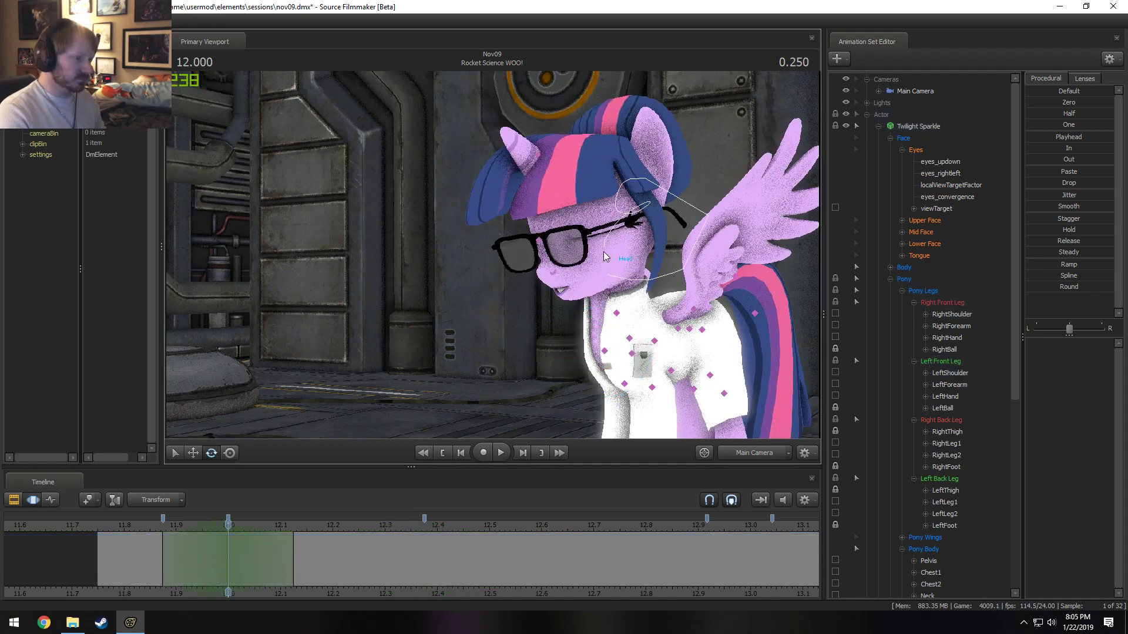
left_click(605, 257)
left_click_drag(617, 225, 617, 224)
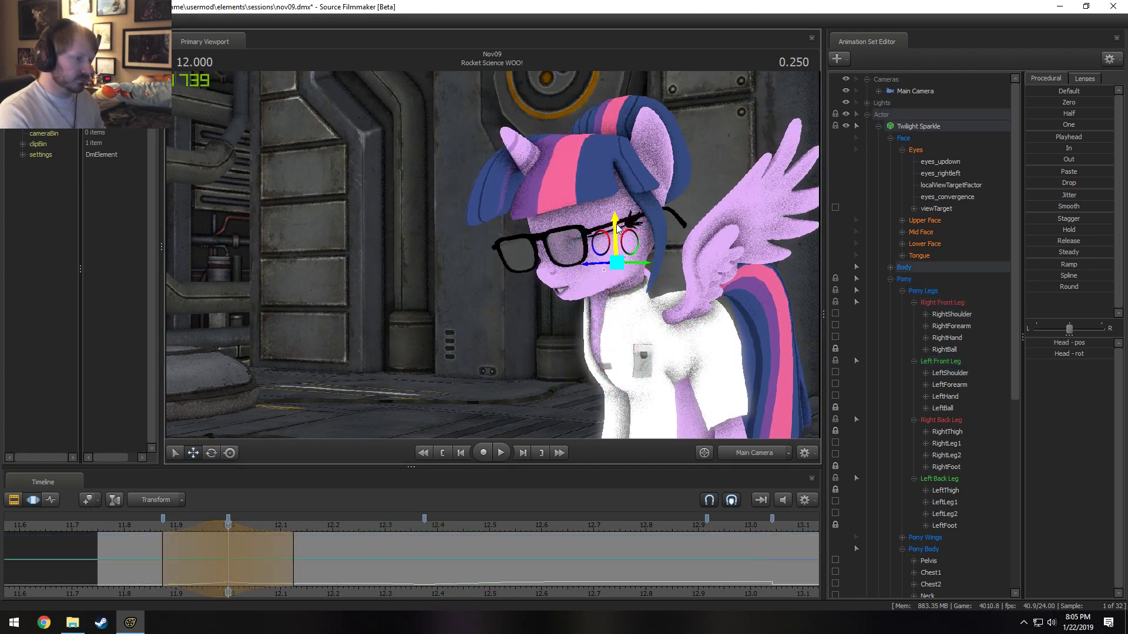
- Raise the Head slightly at 12.125 s with falloff from about 11.958 s to 12.29 s, and replay it
left_click_drag(156, 527, 283, 568)
left_click(283, 568, "shift")
scroll(284, 568, "up", 4, "shift")
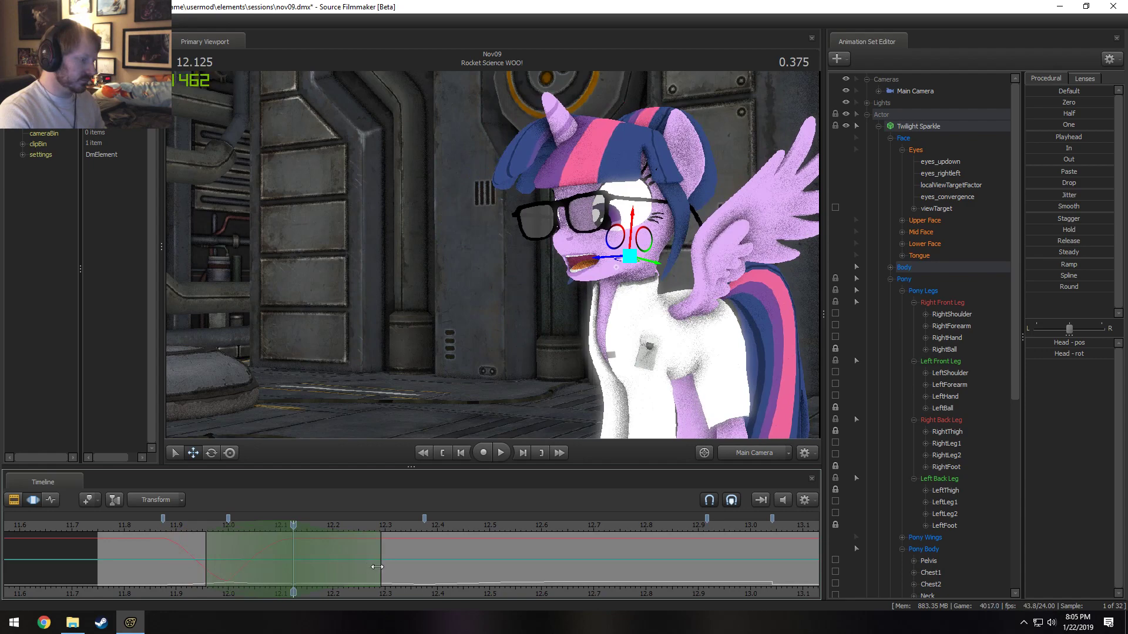
left_click_drag(627, 225, 628, 222)
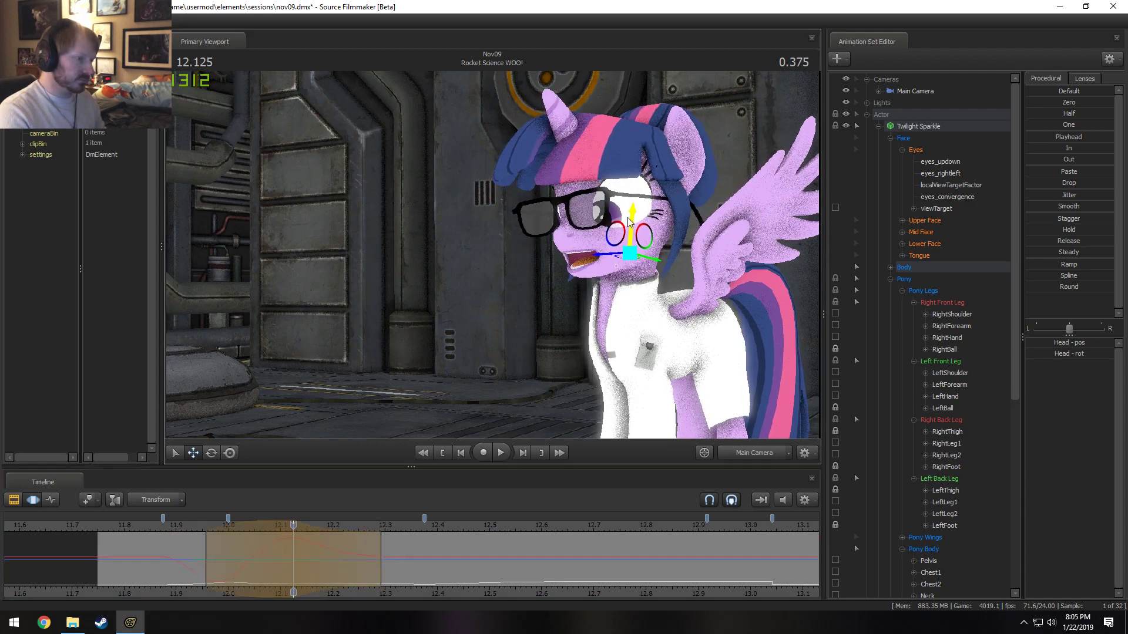
key("space")
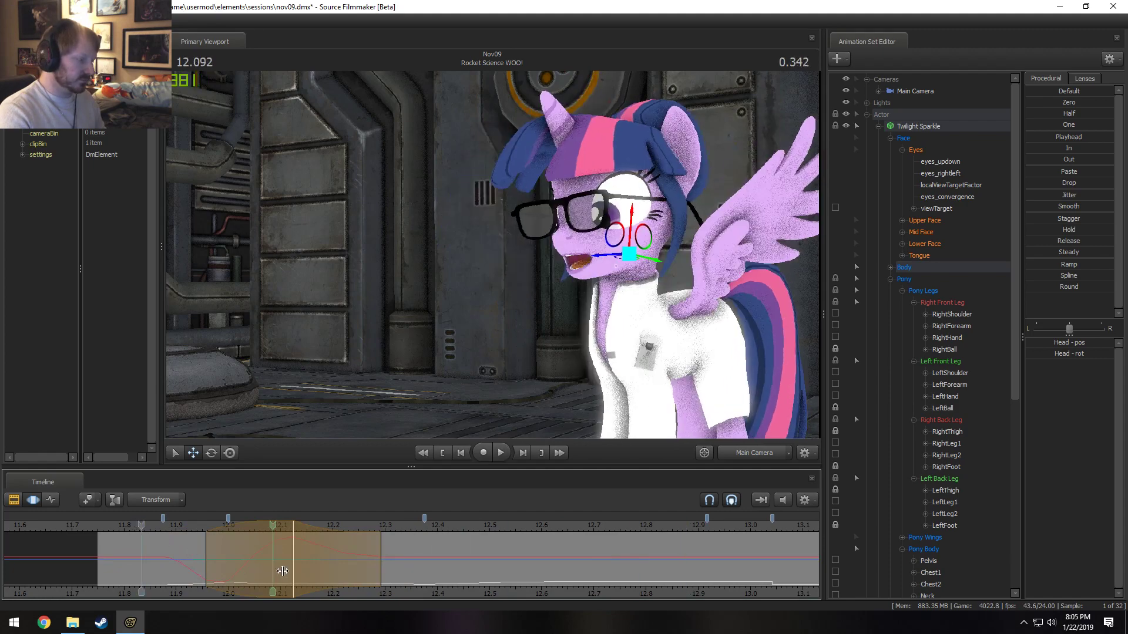
key("space")
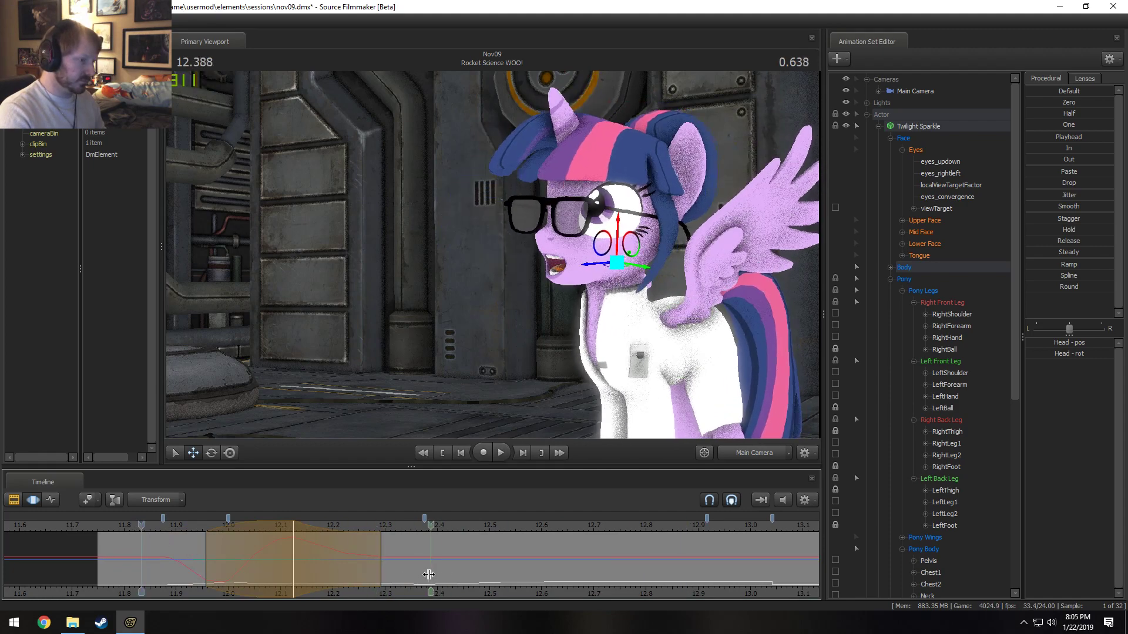
- Rotate the Head at 12.416 s with falloff from about 12.29 s to 12.54 s, and replay the motion
left_click(439, 572)
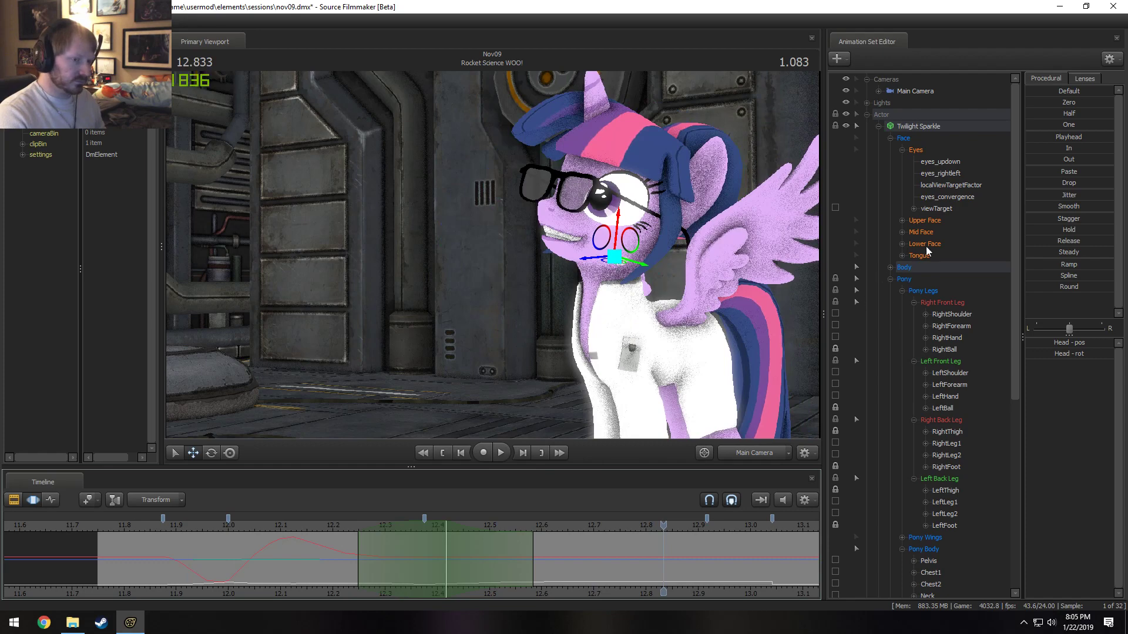
left_click(445, 555)
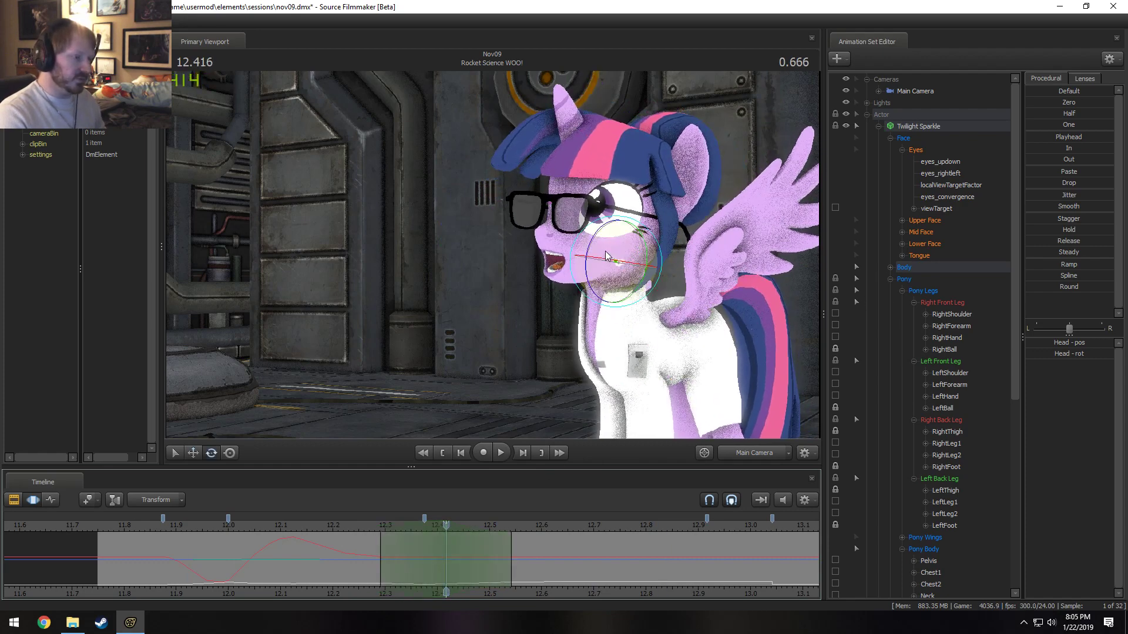
left_click_drag(595, 244, 529, 405)
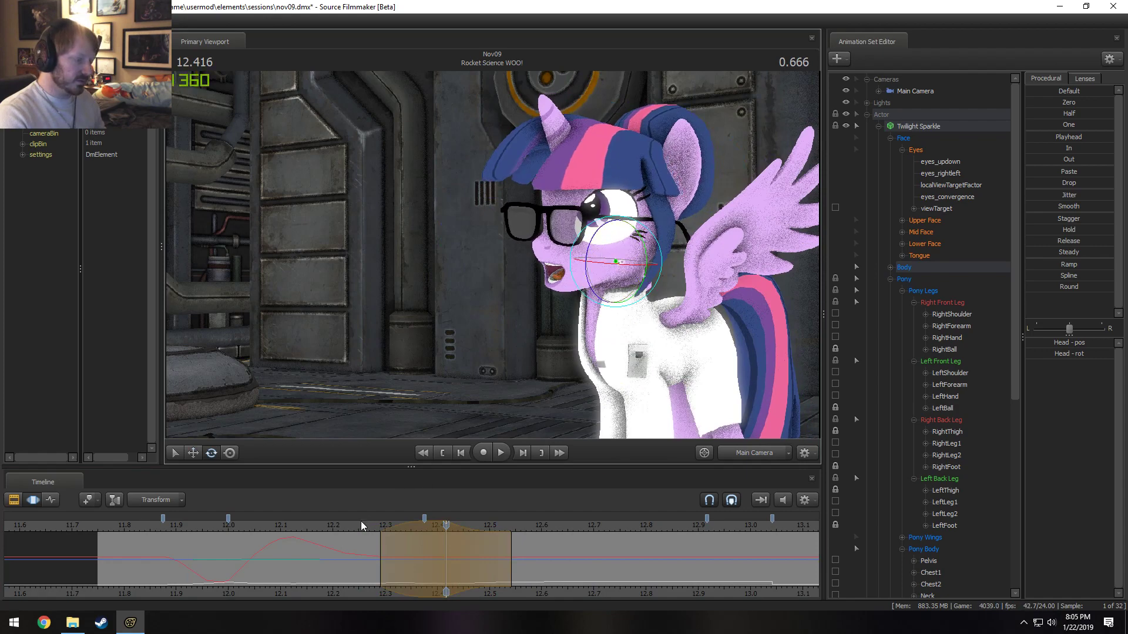
key("space")
left_click(293, 532)
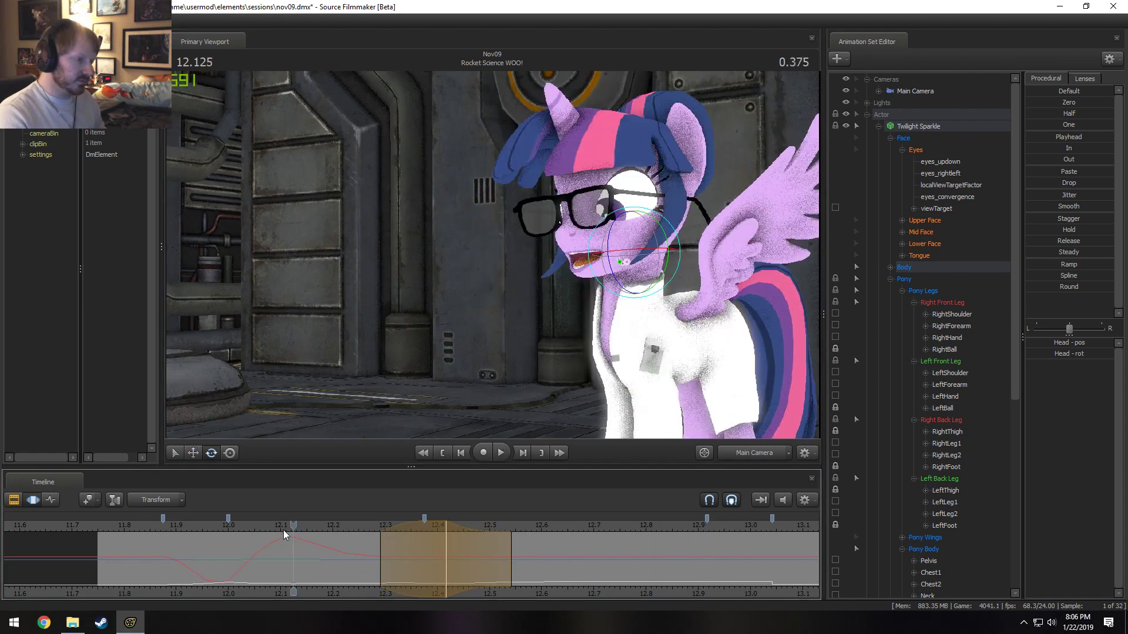
key("space")
left_click(228, 519)
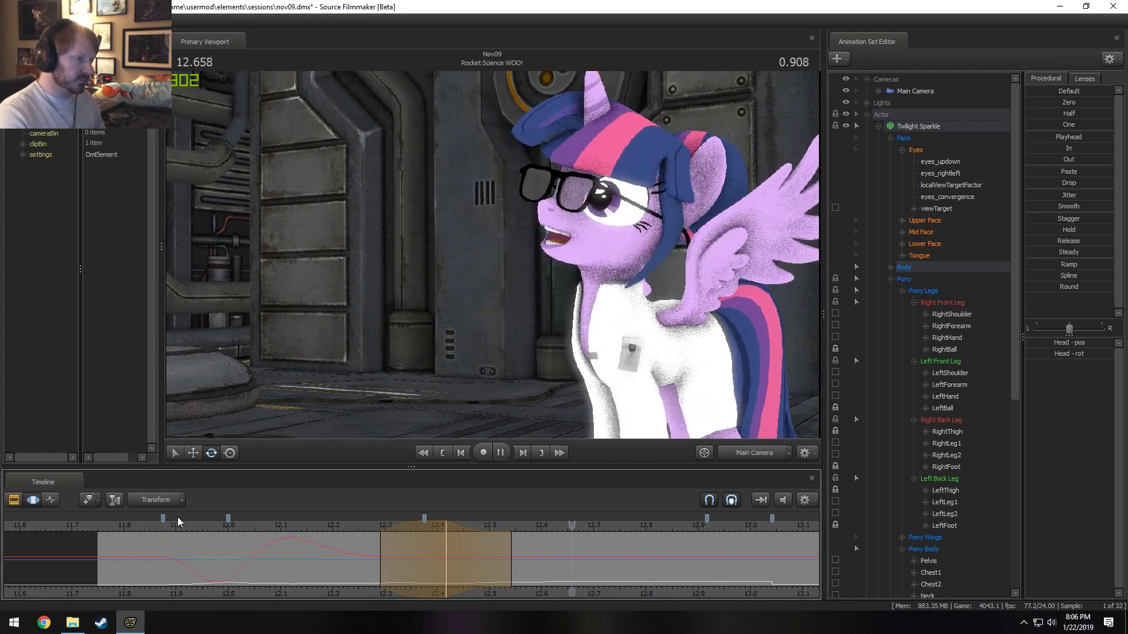
key("space")
- Rotate the Neck and Head at 12.375 s with falloff from about 12.208 s to 12.583 s, and replay it
left_click(428, 574, "shift")
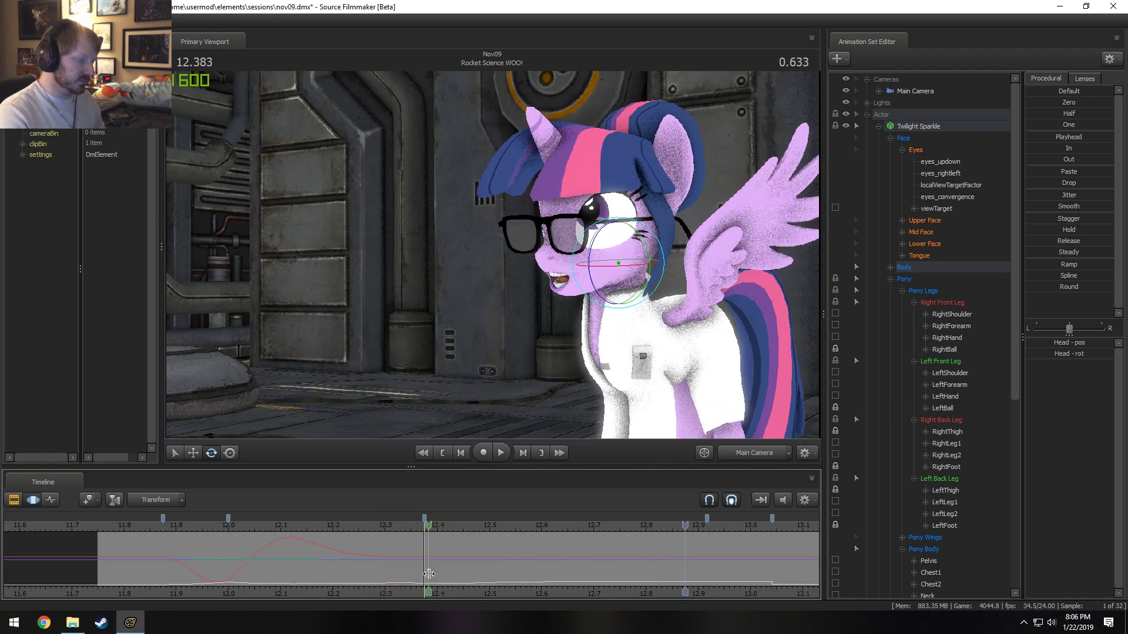
left_click_drag(428, 574, 536, 566)
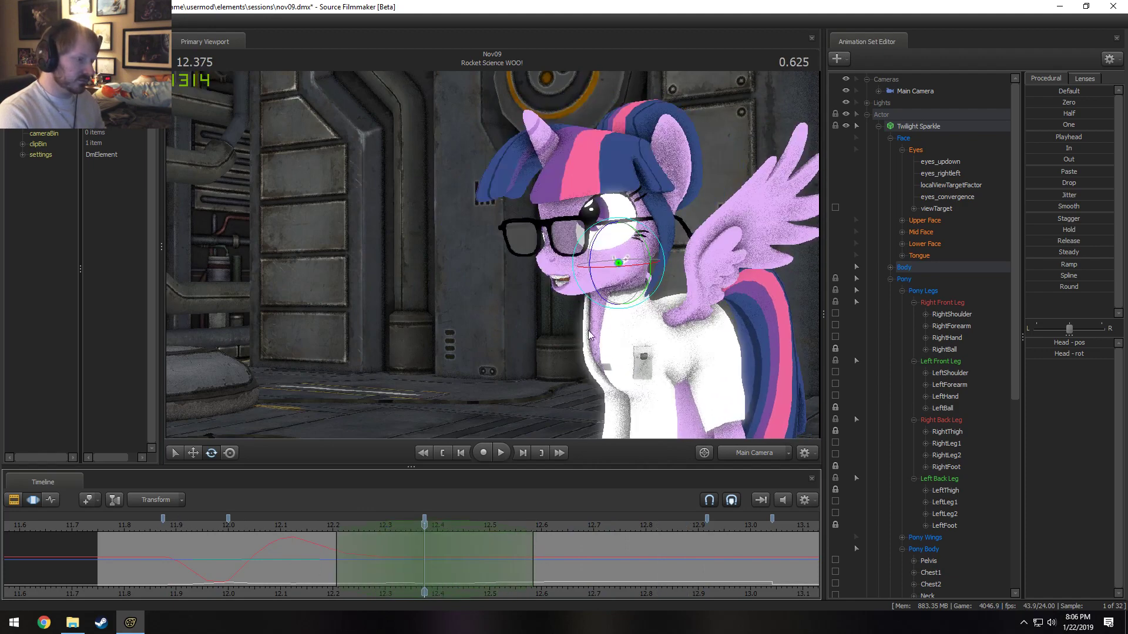
left_click(616, 314)
mouse_move(588, 294)
left_mouse_down()
mouse_move(573, 287)
mouse_move(591, 310)
left_mouse_up()
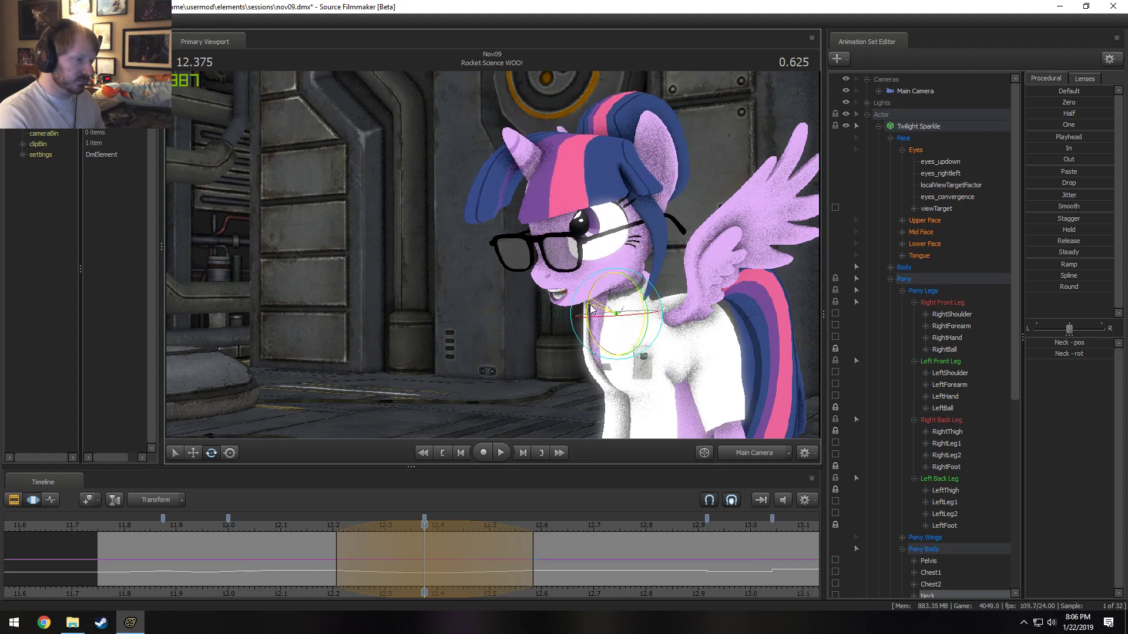
left_click(610, 258)
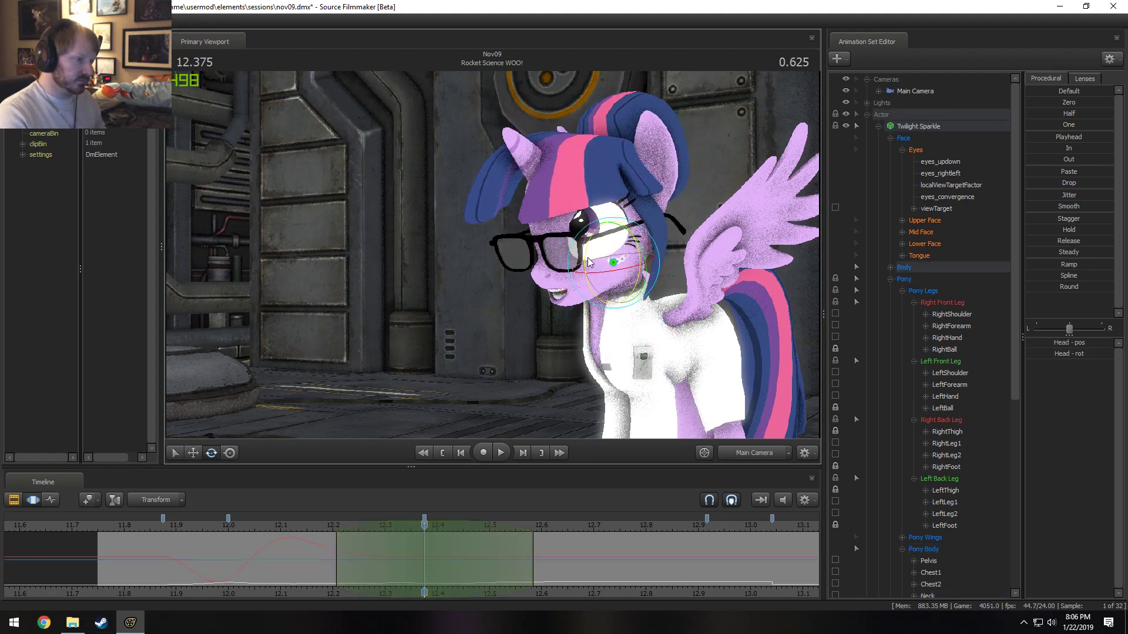
left_click_drag(590, 261, 590, 257)
key("space")
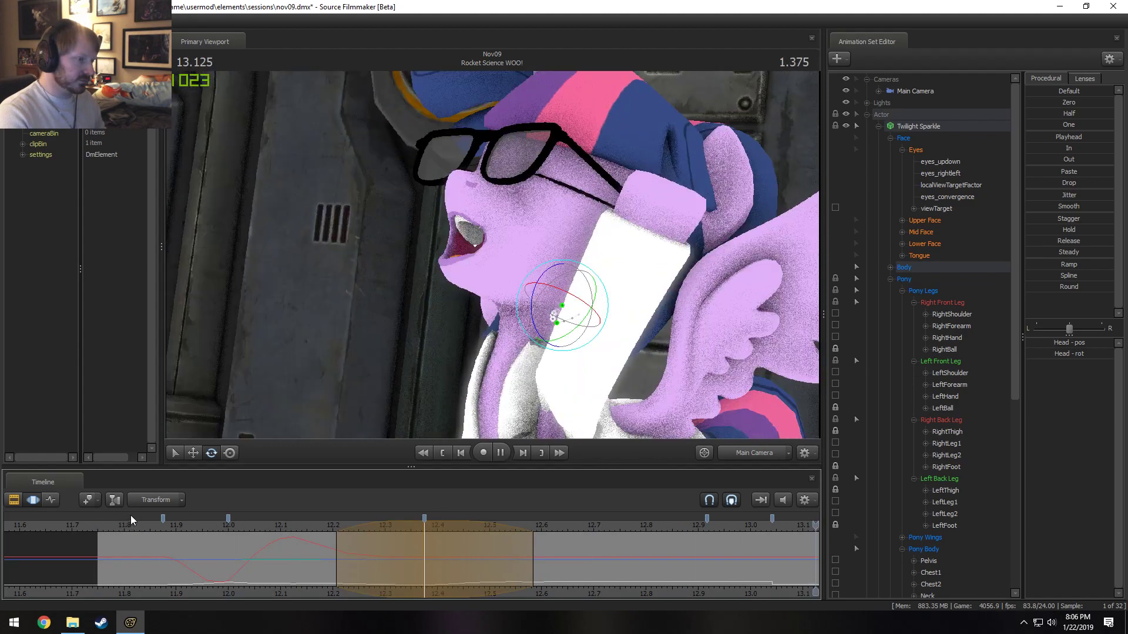
- Rotate Chest2 at 12.416 s with falloff from about 12.208 s to 12.625 s, and replay the motion
key("space")
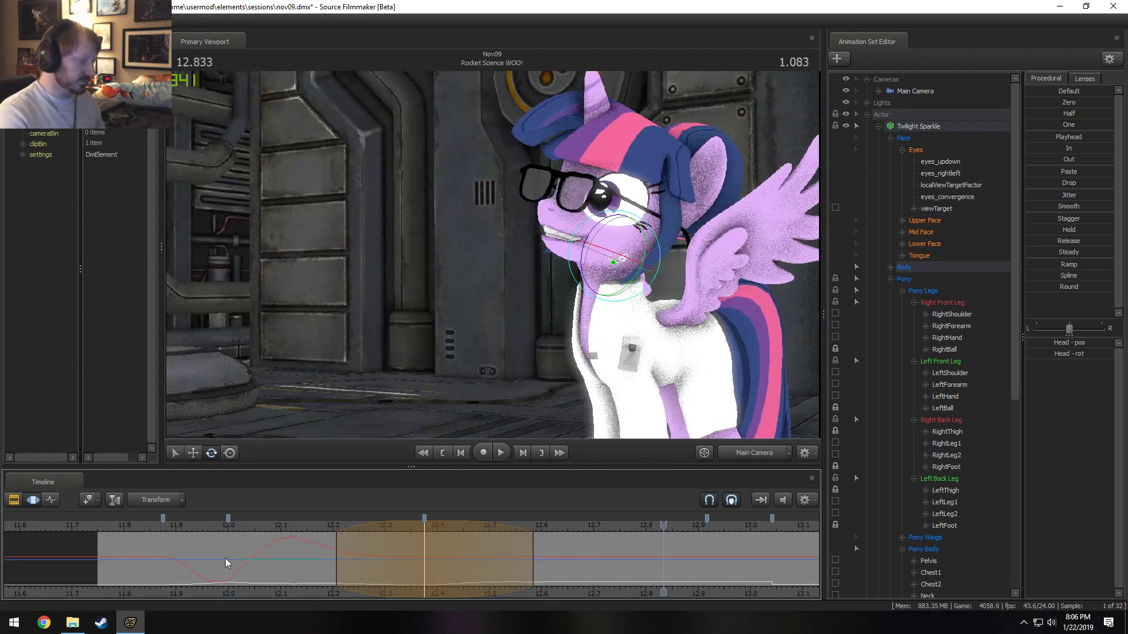
mouse_move(225, 563)
middle_mouse_down()
mouse_move(420, 558)
mouse_move(447, 571)
middle_mouse_up()
left_click(640, 349)
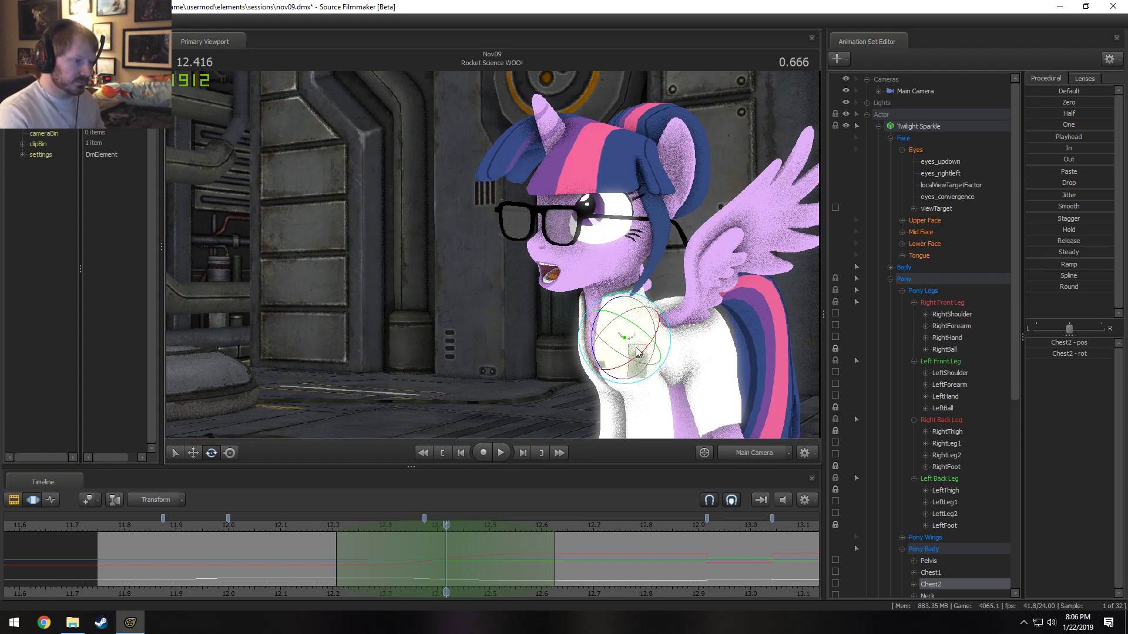
key("ctrl+z")
left_click(317, 526)
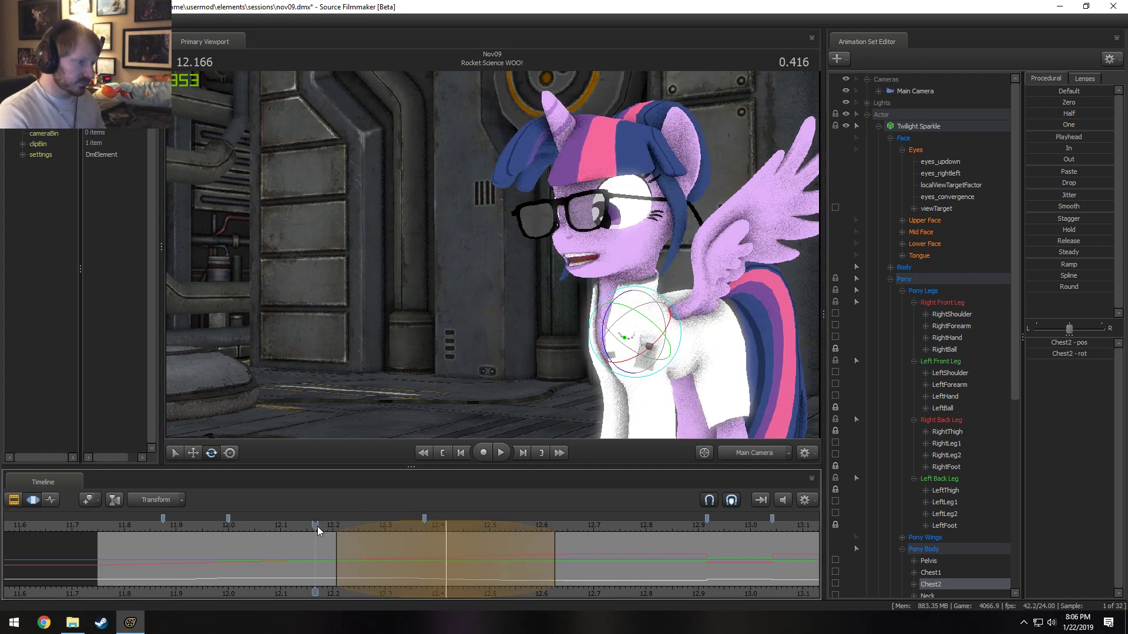
key("space")
left_click(307, 527)
- Shift the Chest2 edit to 12.375 s, tighten its falloff to about 12.208 s to 12.54 s, and replay it
left_click_drag(378, 529, 365, 530)
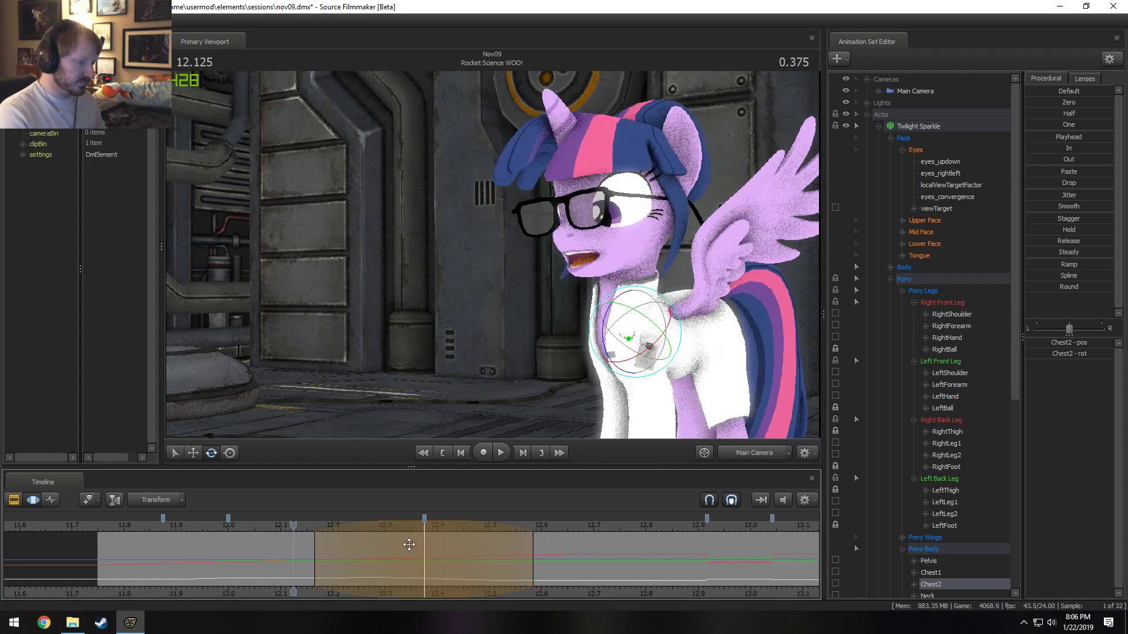
key("space")
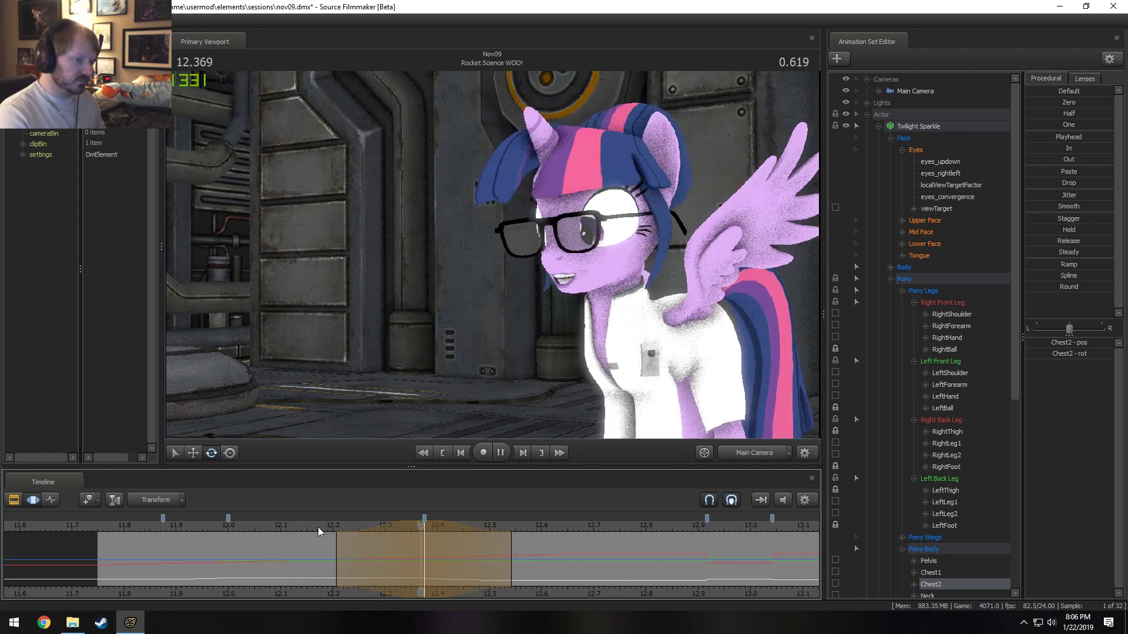
key("space")
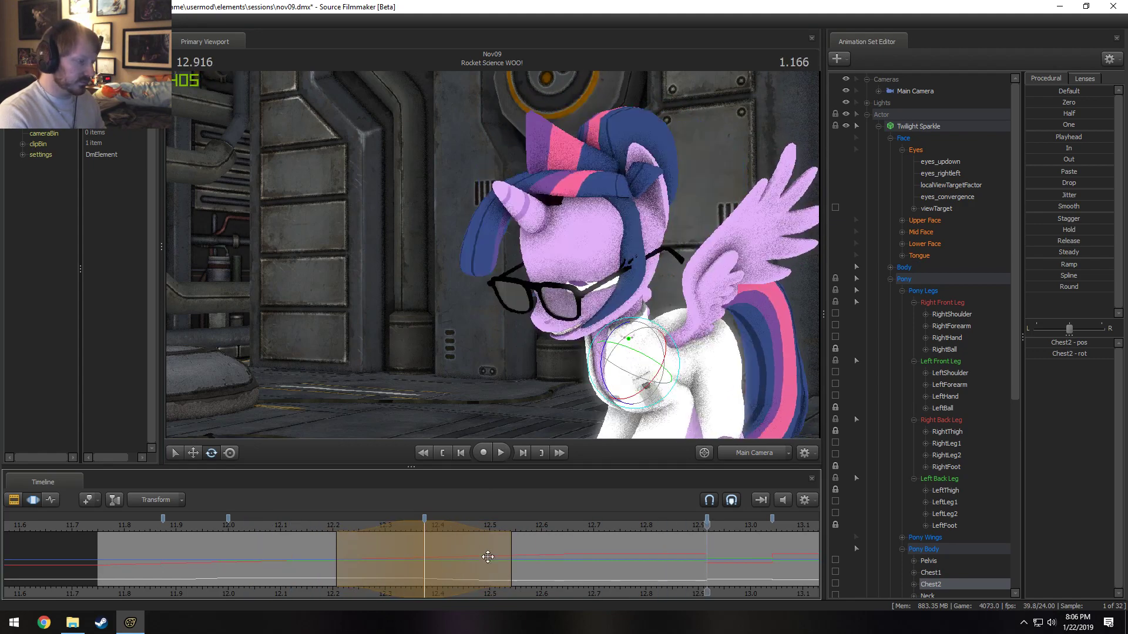
key("space")
key("space")
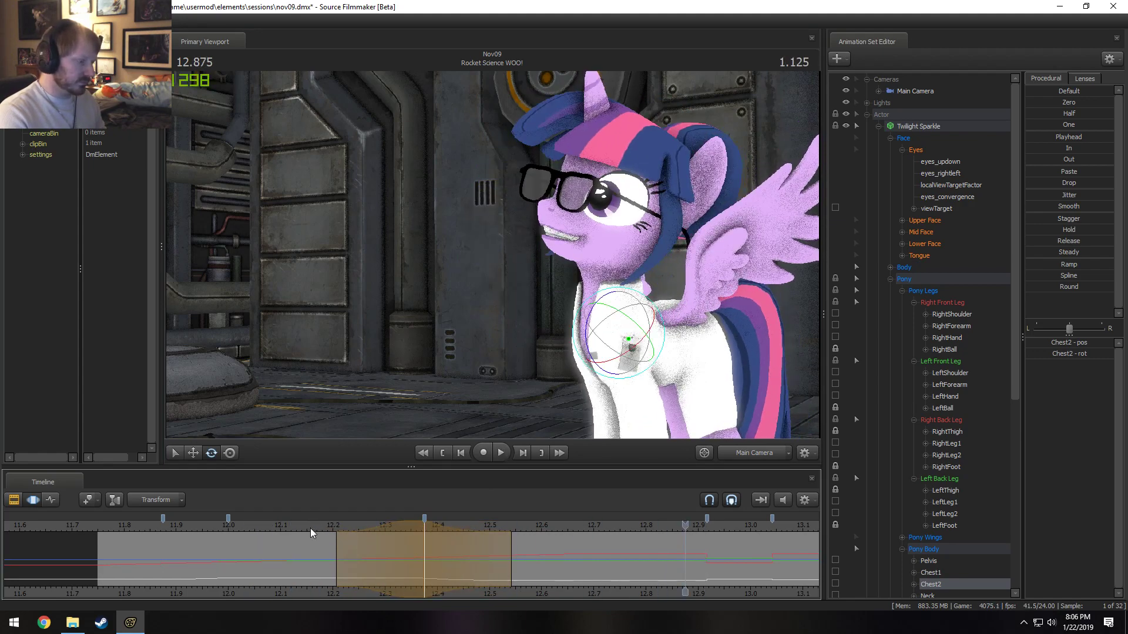
- Extend the start of the Chest2 edit's falloff back to 12.125 s and replay the motion
left_click_drag(334, 544, 293, 544)
key("space")
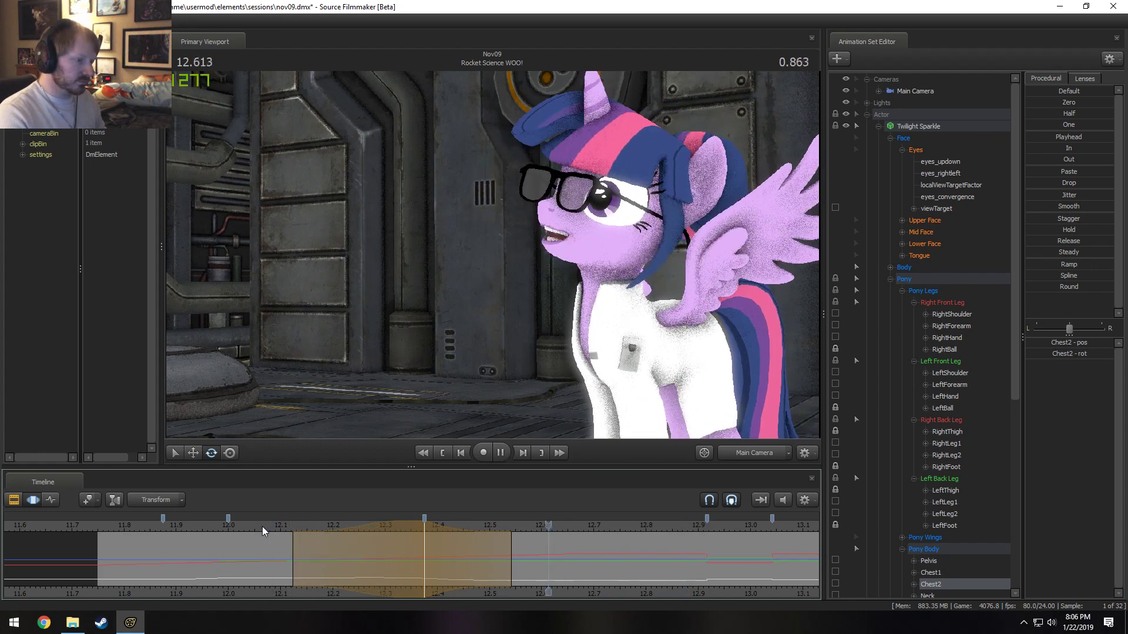
key("space")
key("space")
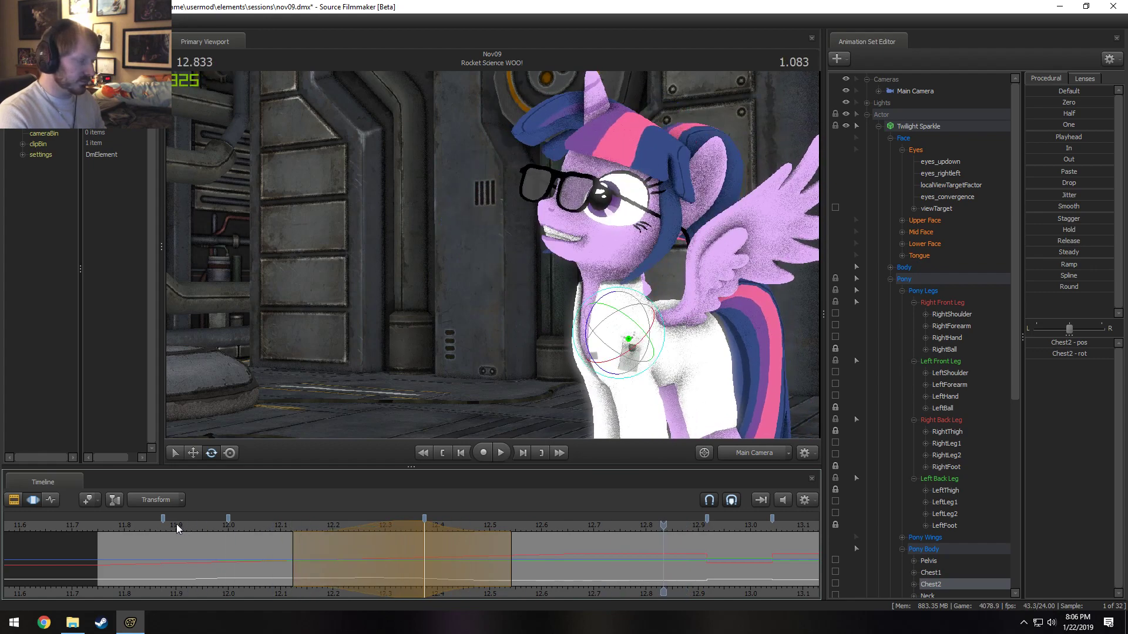
- Adjust the right front leg's shoulder and forearm rotation at 12.375 s, working through the Work Camera
left_click(446, 549)
key("Left")
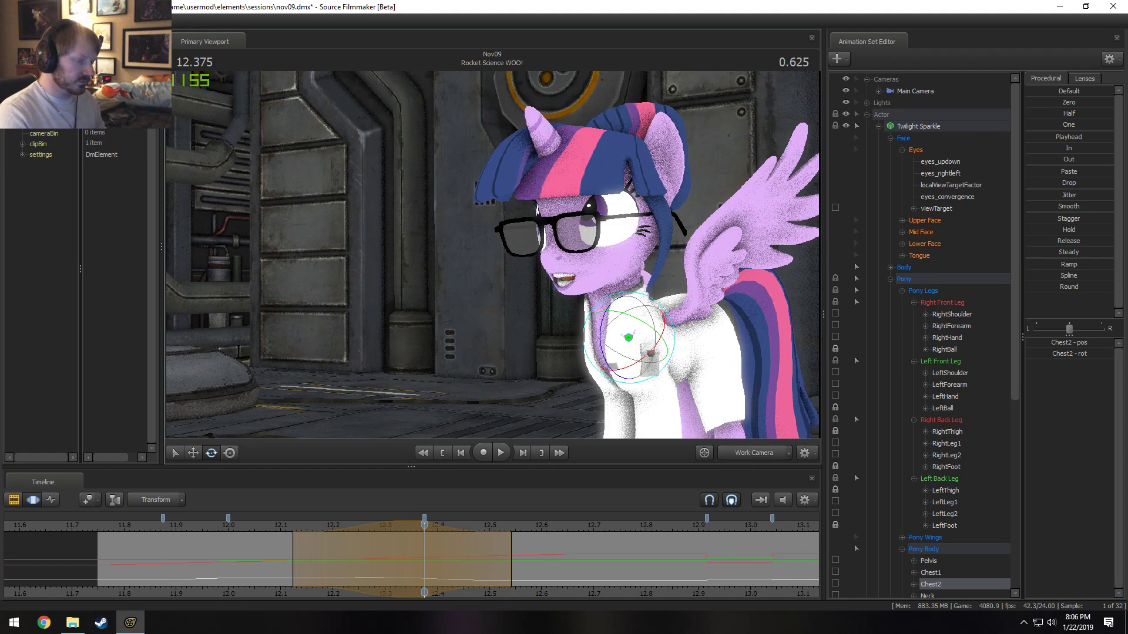
mouse_move(467, 183)
left_mouse_down()
mouse_move(493, 206)
mouse_move(467, 183)
left_mouse_up()
key("w")
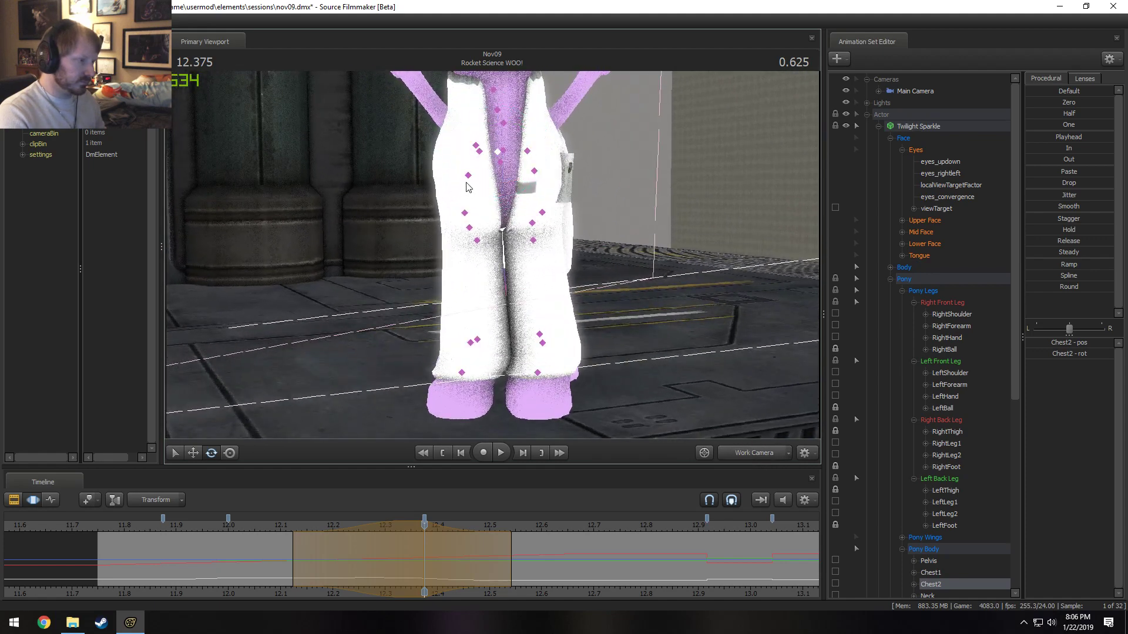
left_click(467, 187)
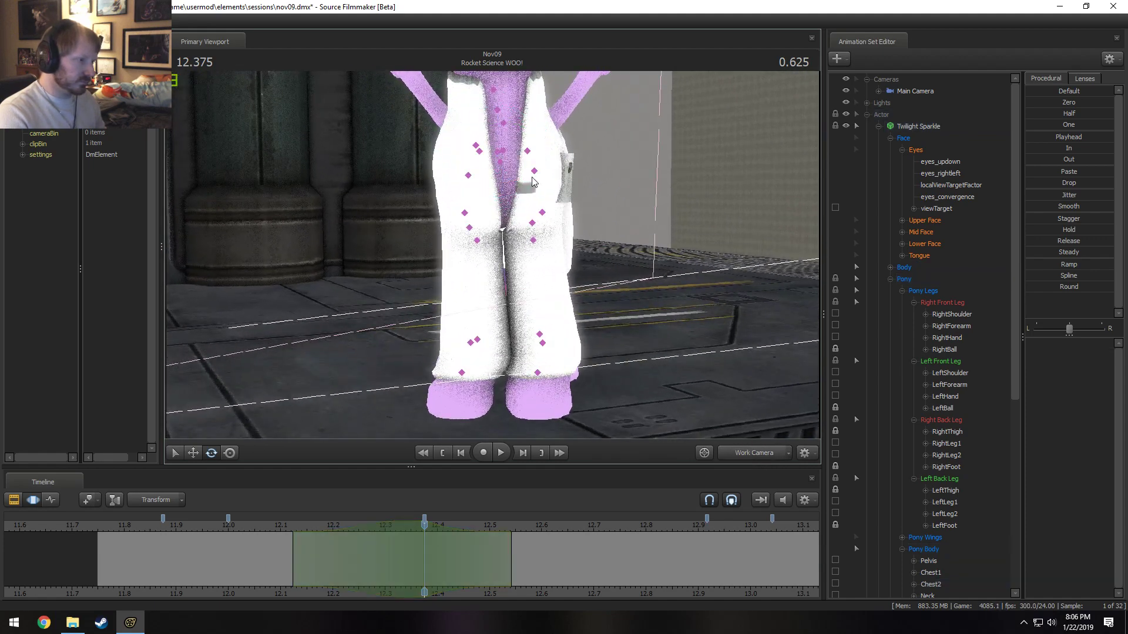
left_click(533, 176, "ctrl")
left_click(471, 177, "ctrl+shift")
mouse_move(491, 172)
left_mouse_down()
mouse_move(486, 179)
mouse_move(512, 172)
left_mouse_up()
left_click_drag(541, 219, 531, 166, "alt")
left_click(509, 170, "ctrl")
left_click(494, 177, "ctrl")
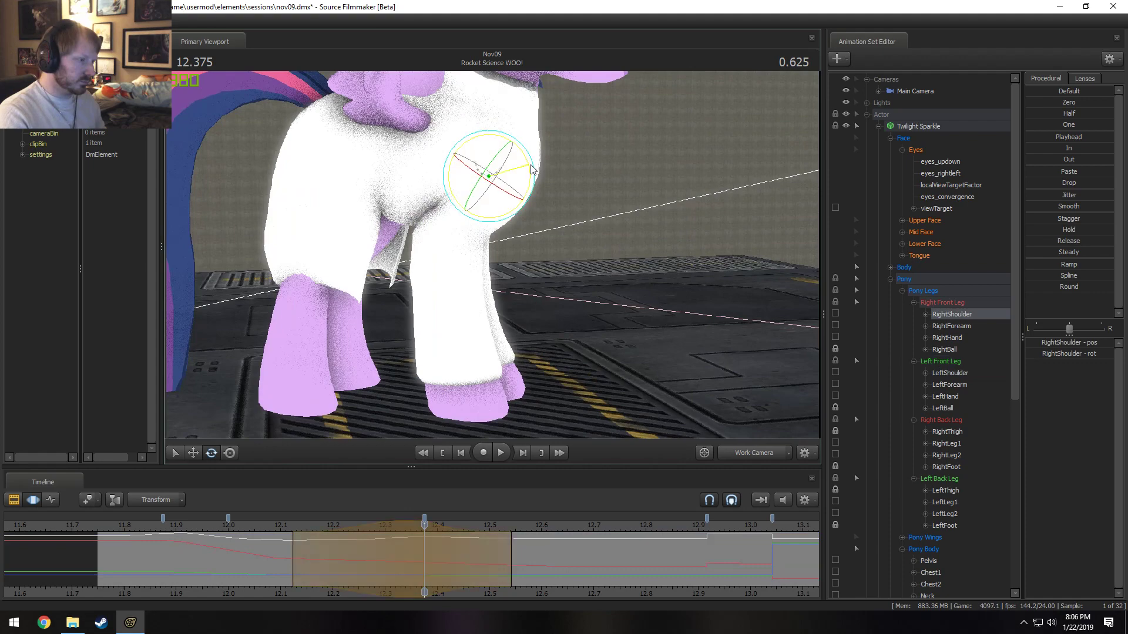
left_click(448, 226)
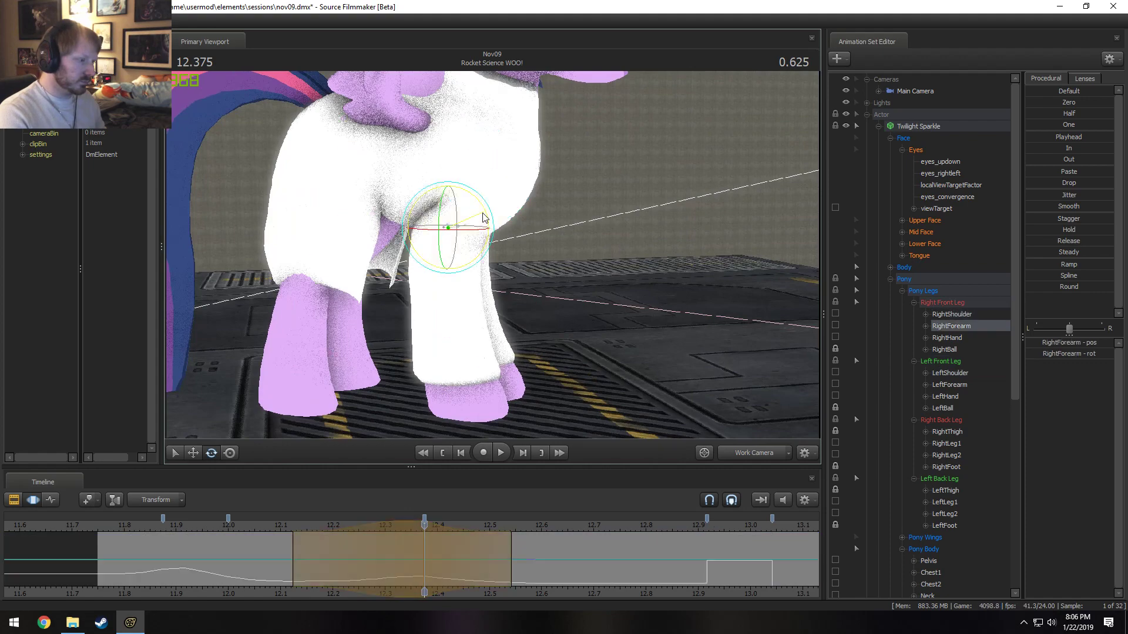
left_click_drag(482, 211, 512, 201, "alt")
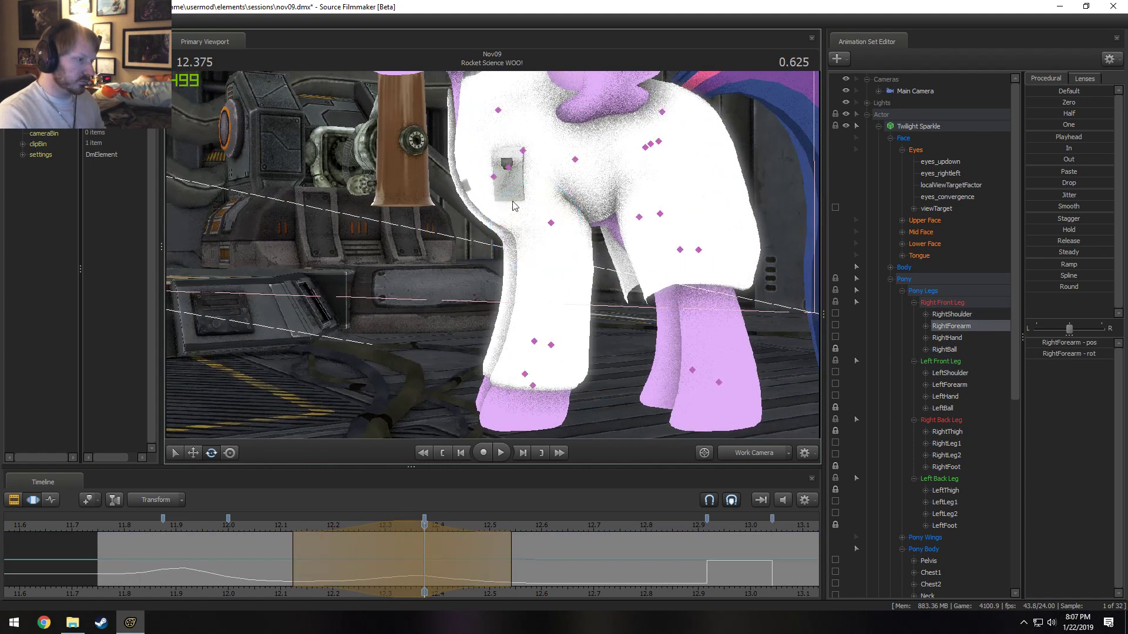
- Adjust the left front leg's shoulder and forearm rotation at 12.375 s to match the right leg
left_click(496, 180, "ctrl")
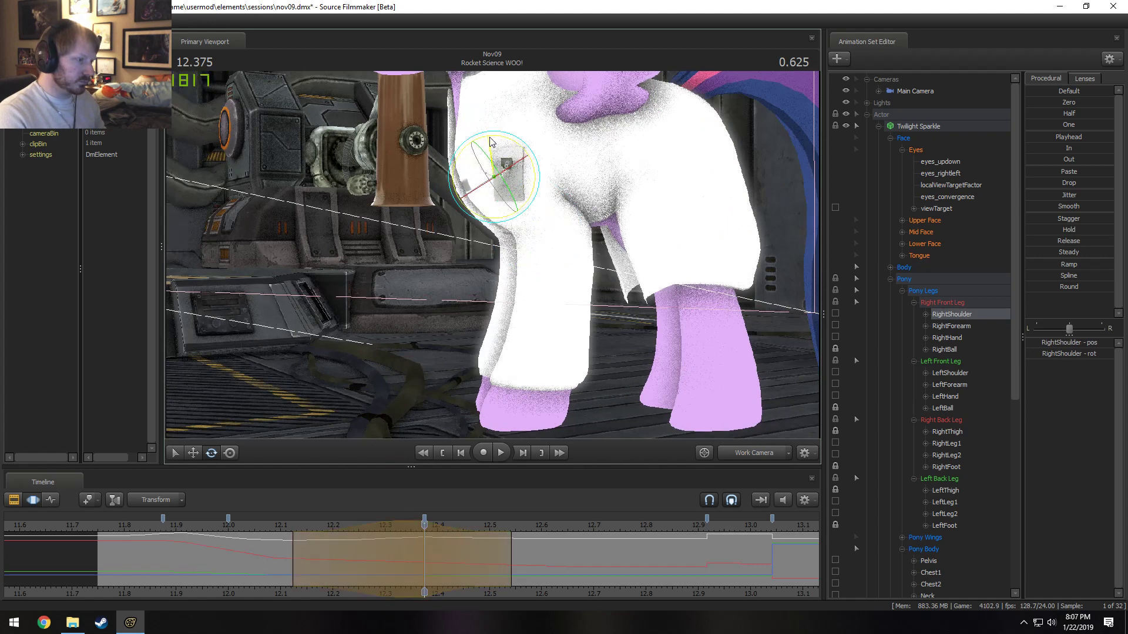
left_click(511, 167, "ctrl")
left_click_drag(509, 139, 509, 132)
left_click(552, 226, "ctrl")
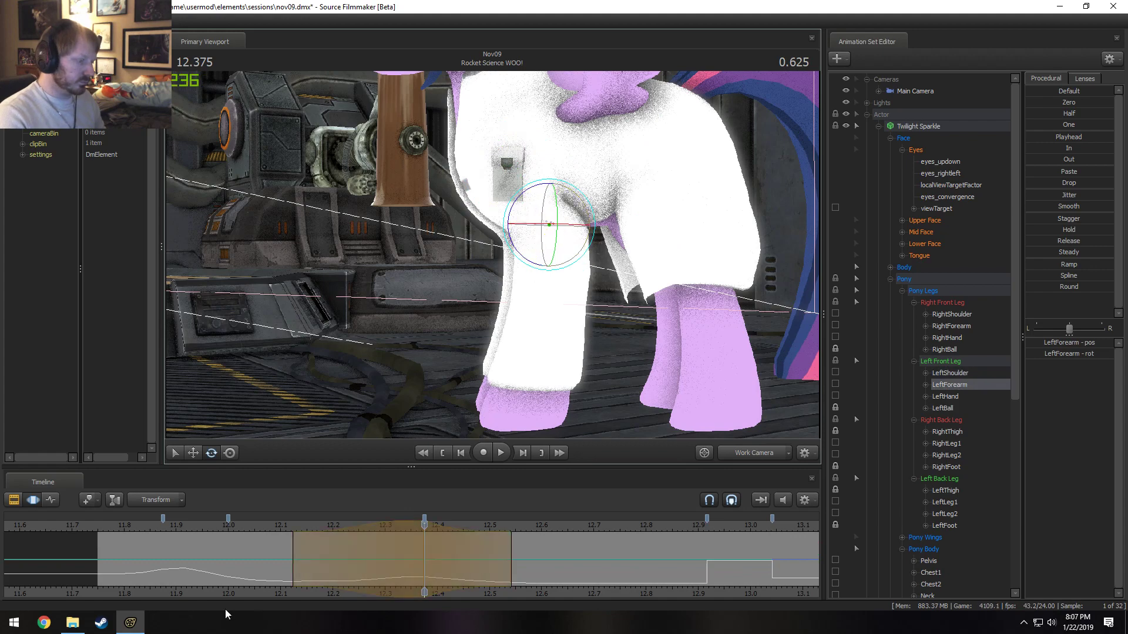
- Replay the shot from several start times, in the Work Camera and then the Main Camera, to examine the crouch and rise
left_click(252, 525)
key("space")
key("space")
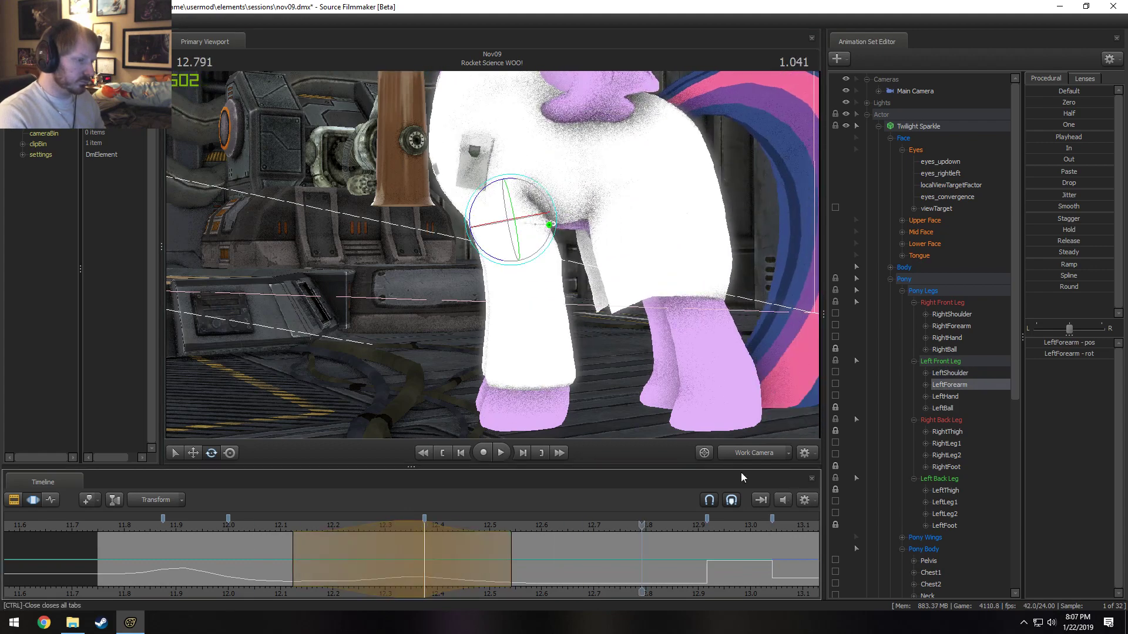
left_click(743, 455)
left_click(243, 525)
key("space")
key("space")
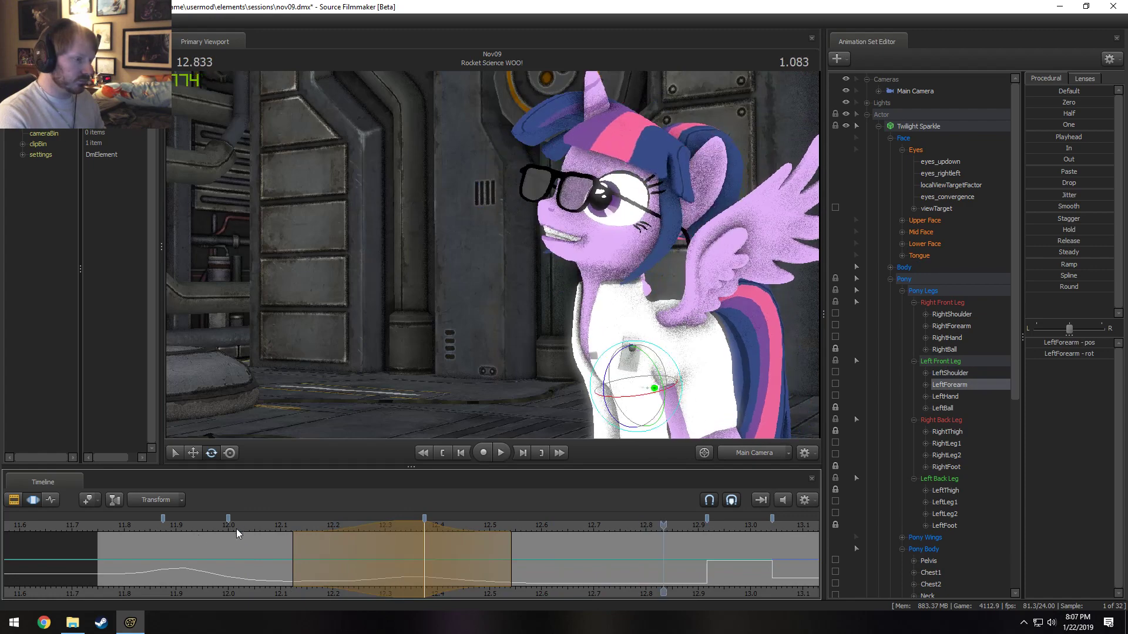
left_click(168, 527)
key("space")
key("space")
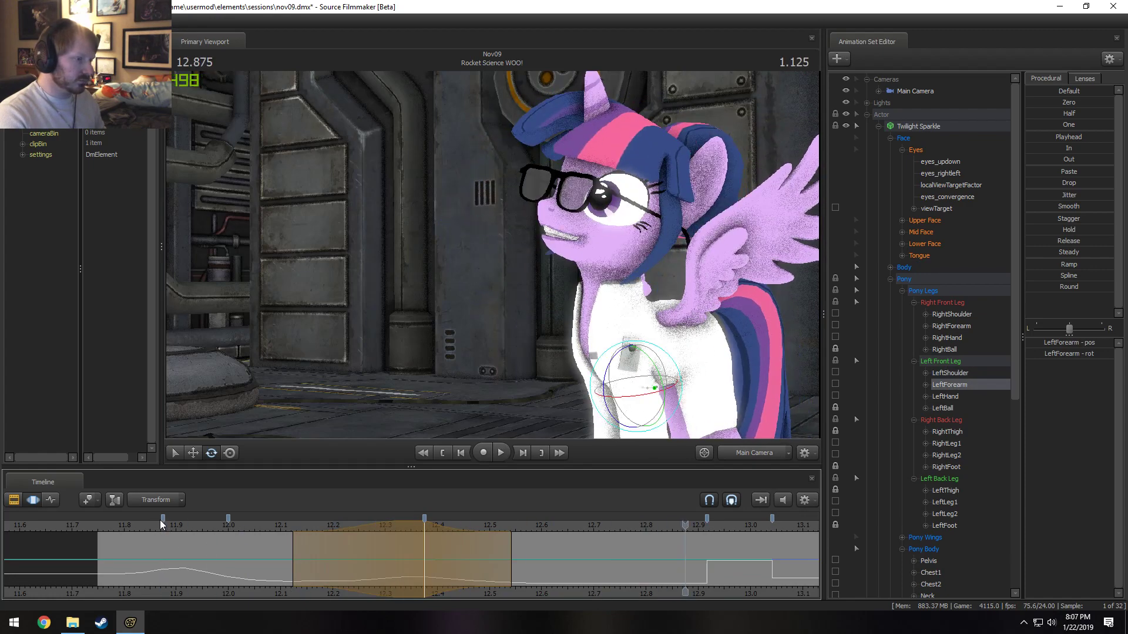
left_click(137, 527)
key("space")
key("space")
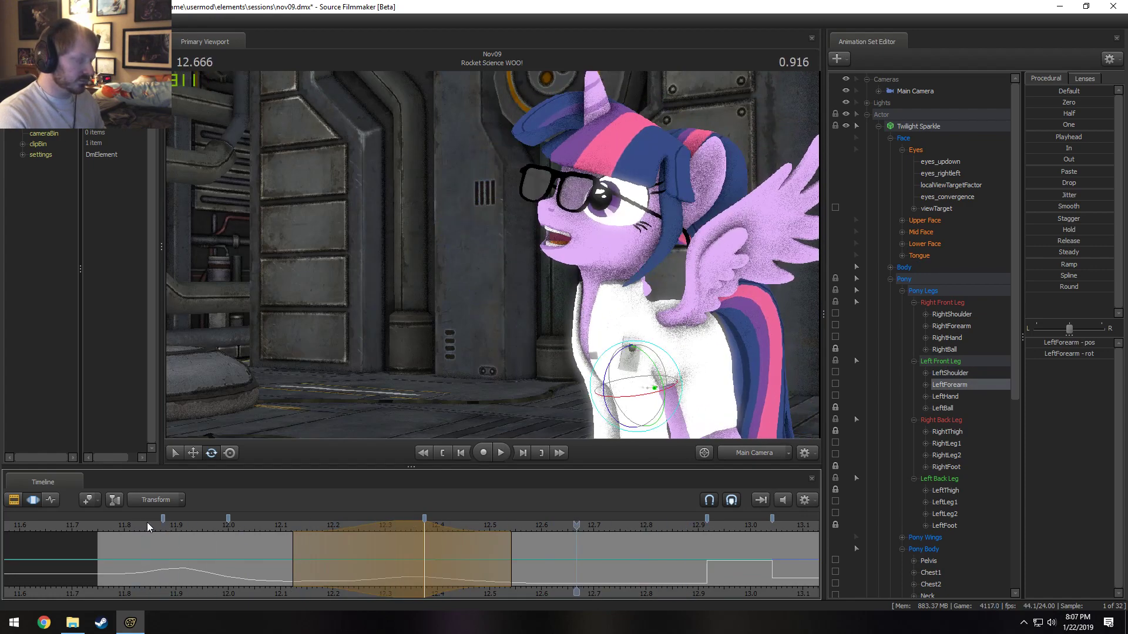
key("shift")
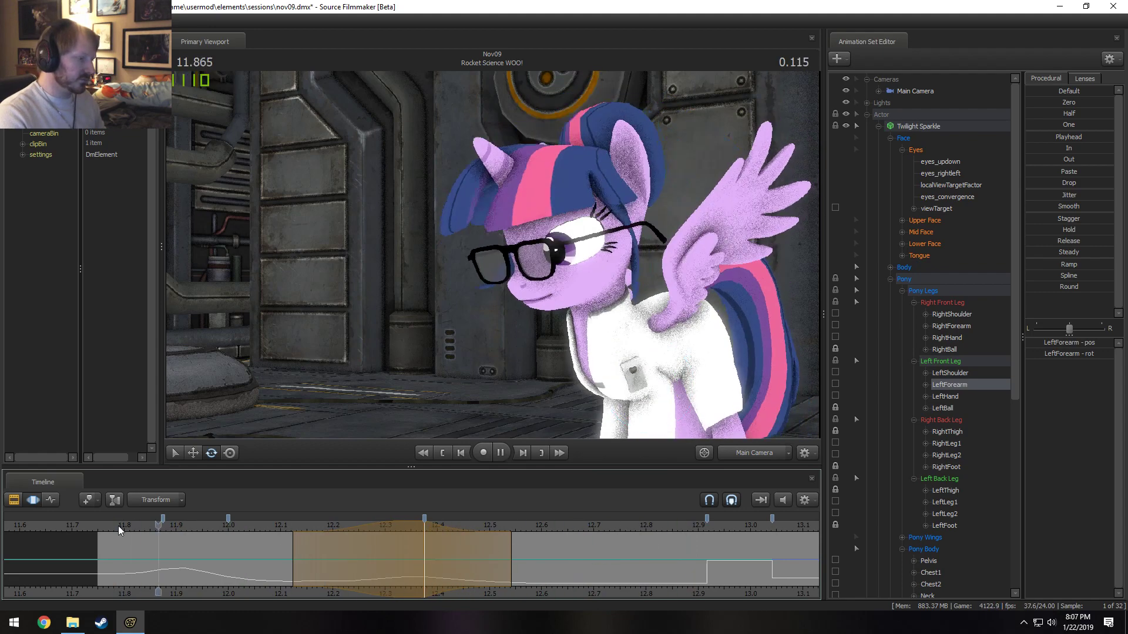
key("space")
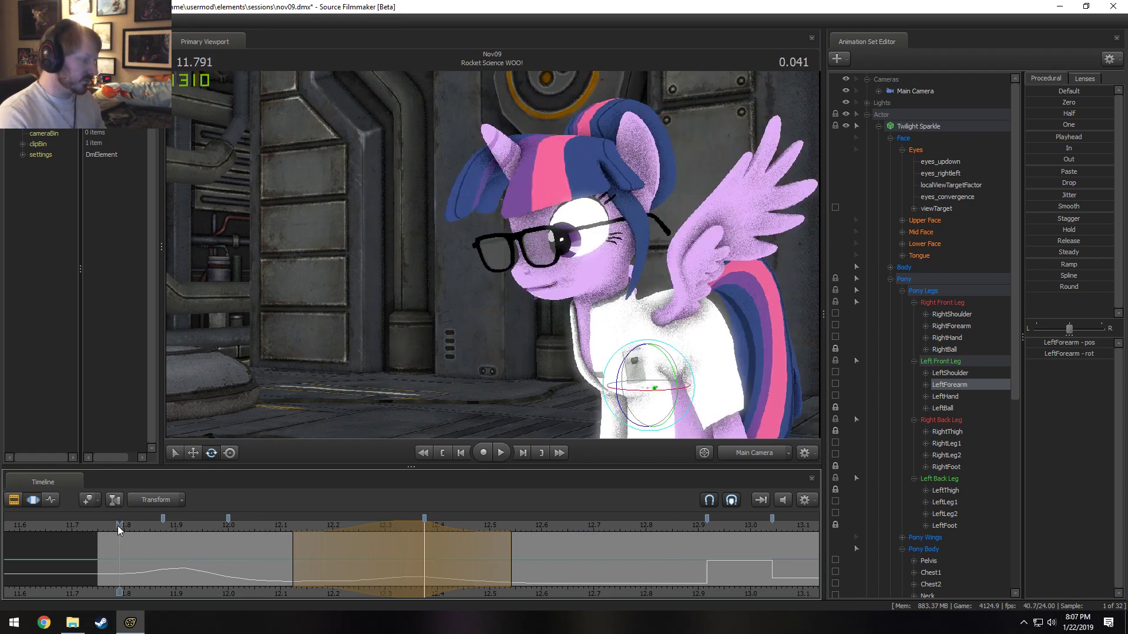
left_click(119, 528)
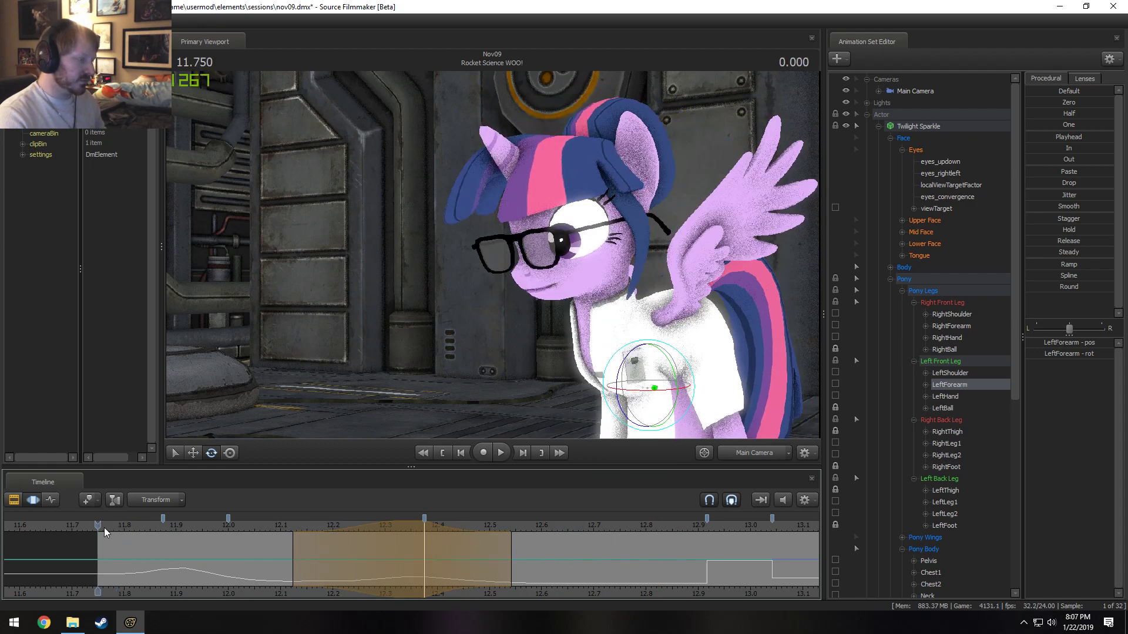
key("space")
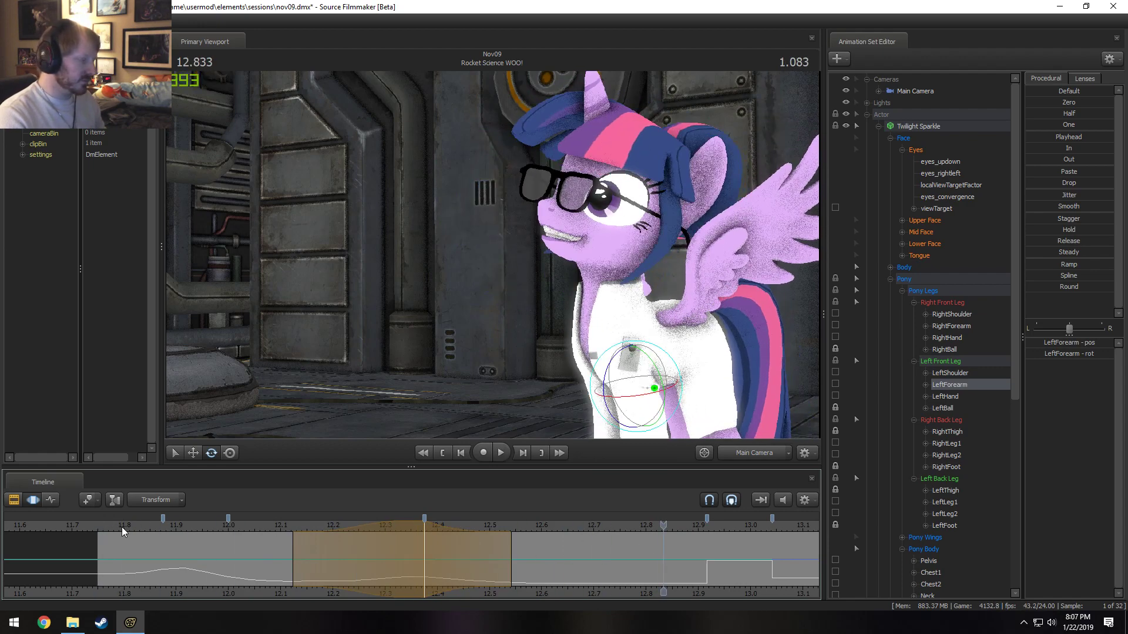
left_click(112, 527)
key("space")
key("space")
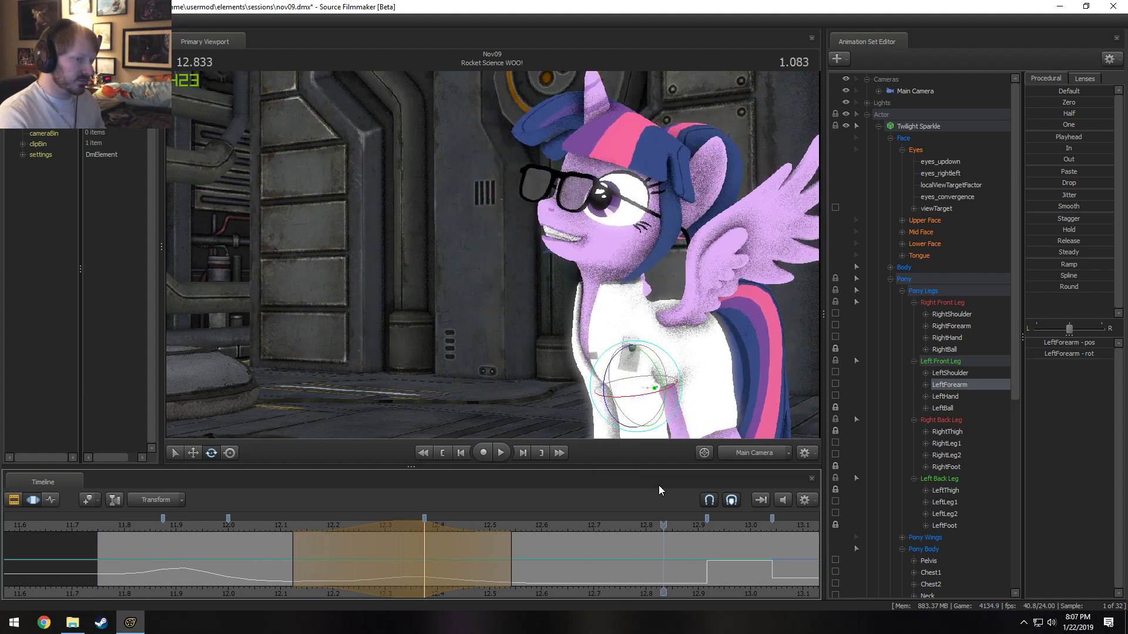
- Smooth the Eyes controls' gaze shift between 12.333 s and 12.416 s, with falloff from about 12.208 s to 12.54 s, and replay it
left_click(916, 151)
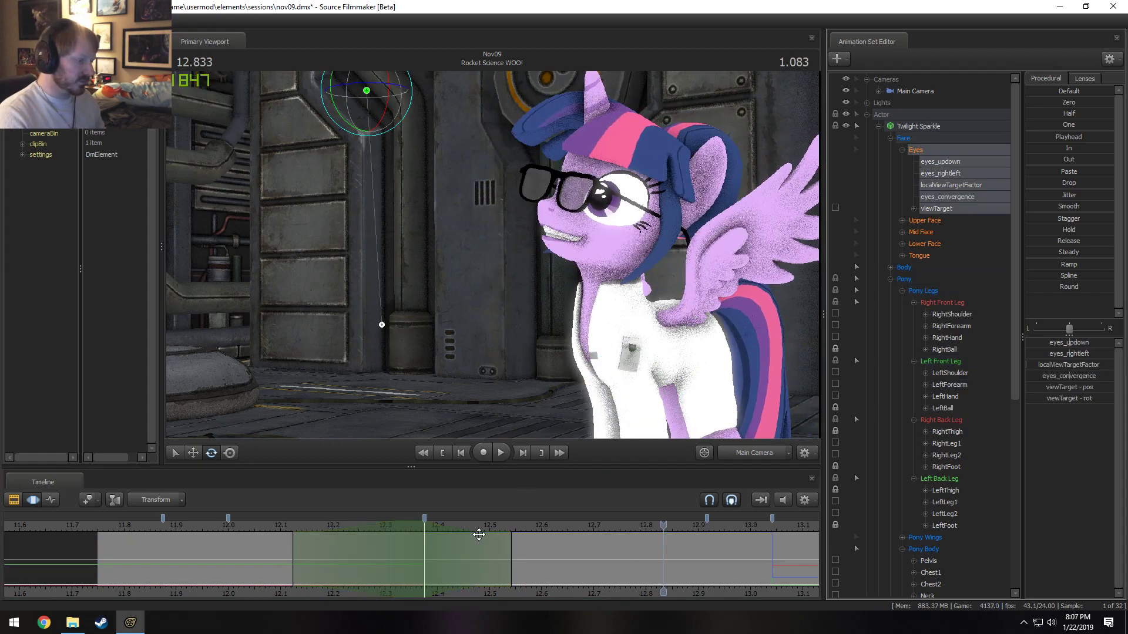
left_click(423, 549)
left_click_drag(423, 553, 445, 559, "shift")
scroll(441, 562, "up", 2, "shift")
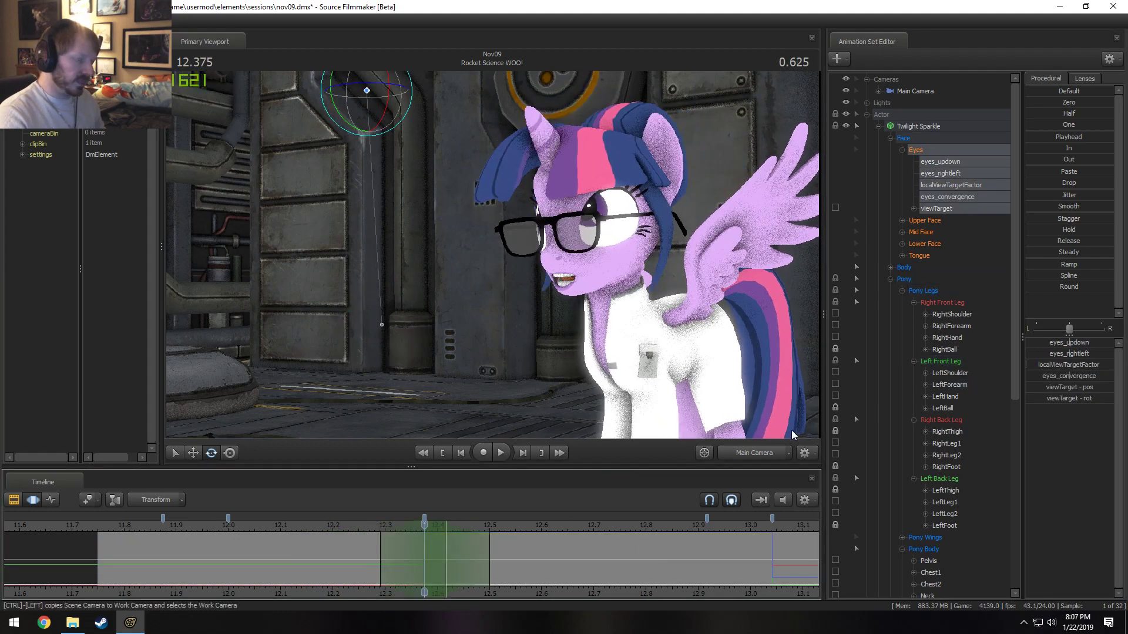
left_click(1049, 287)
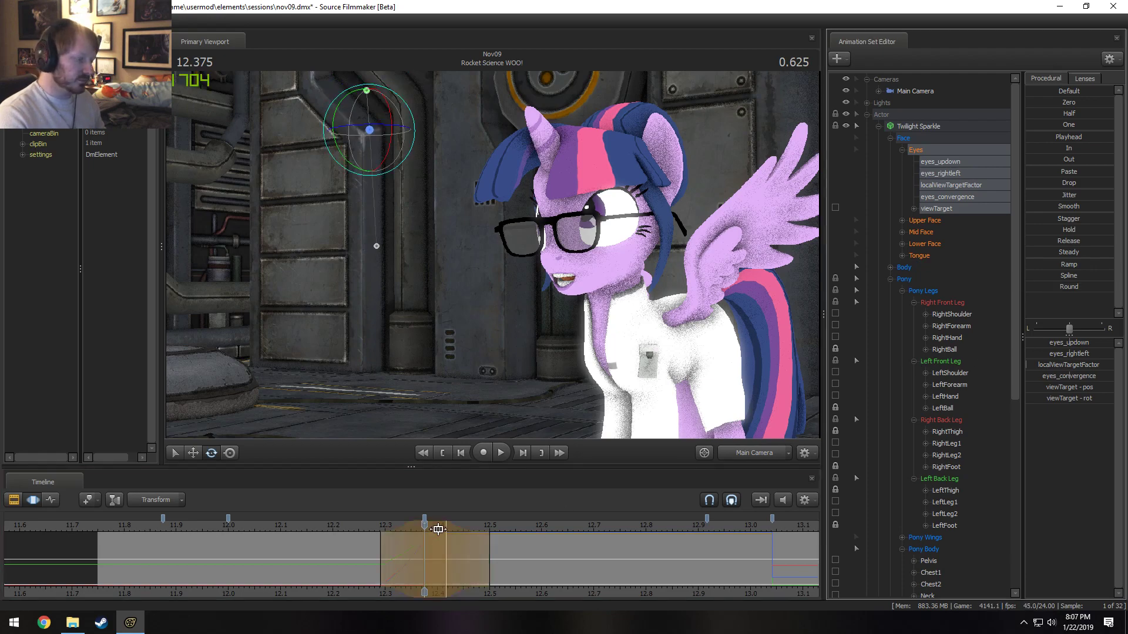
scroll(441, 557, "up", 2, "shift")
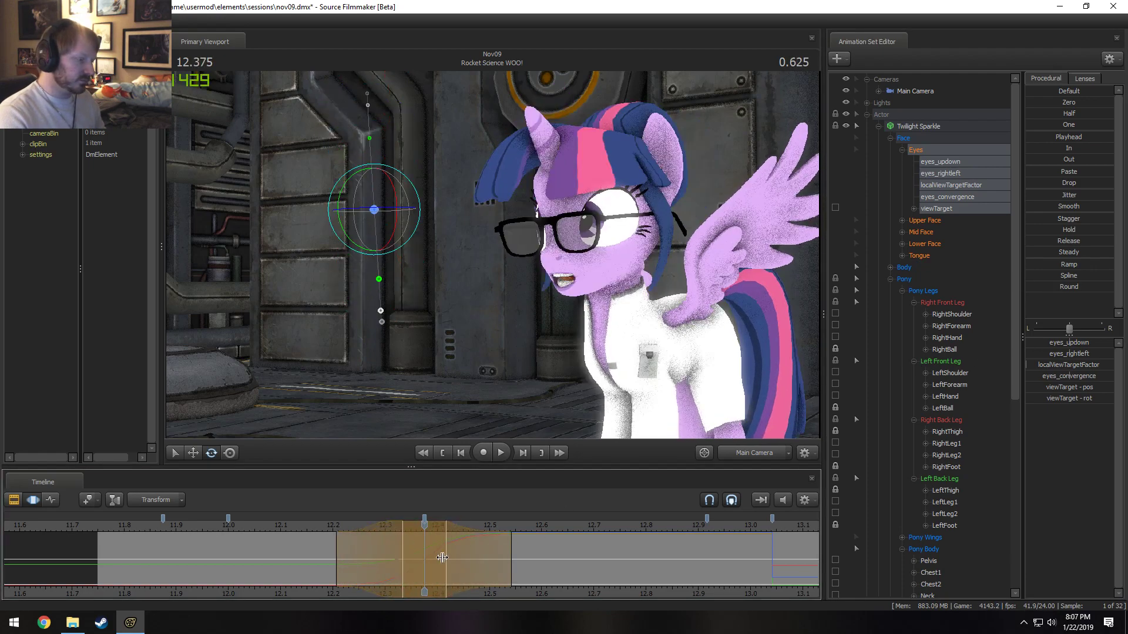
key("space")
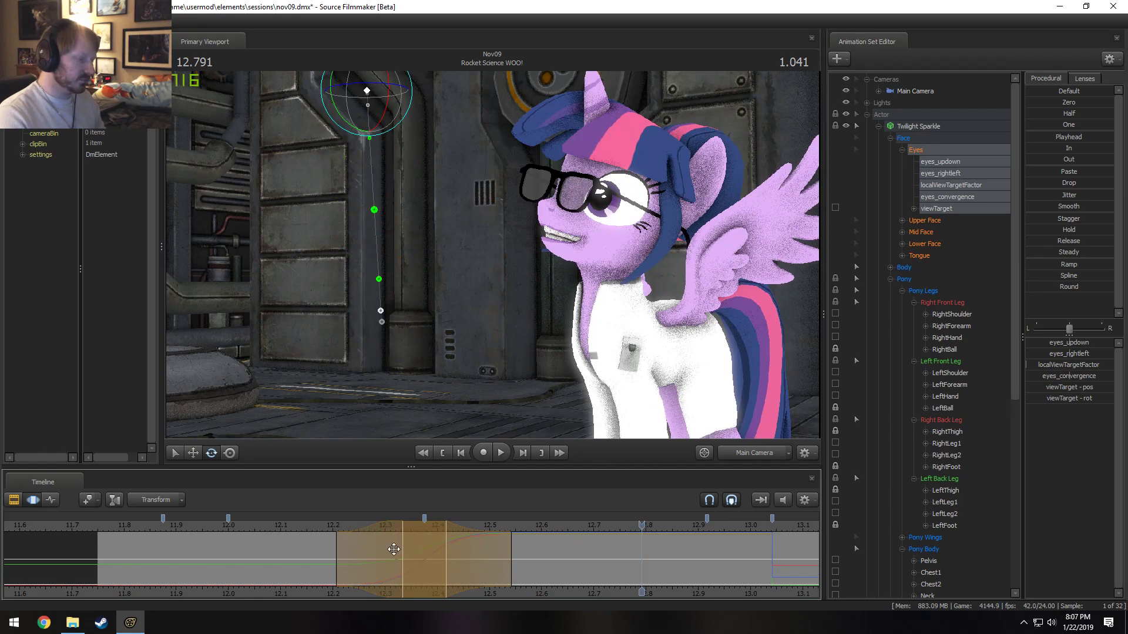
left_click(301, 526)
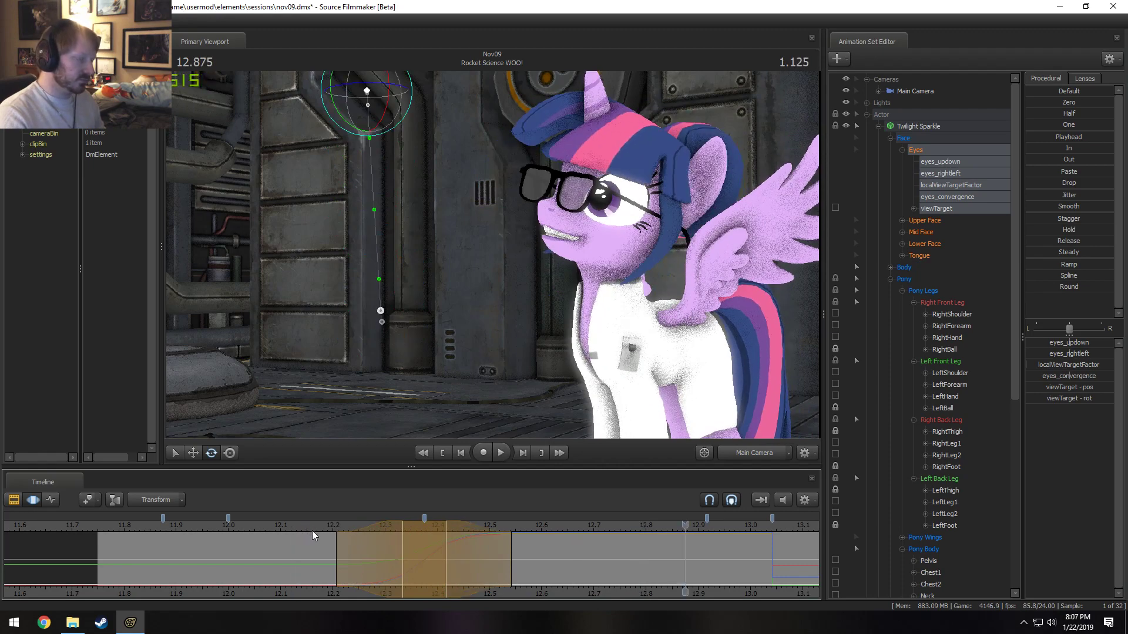
left_click(125, 532)
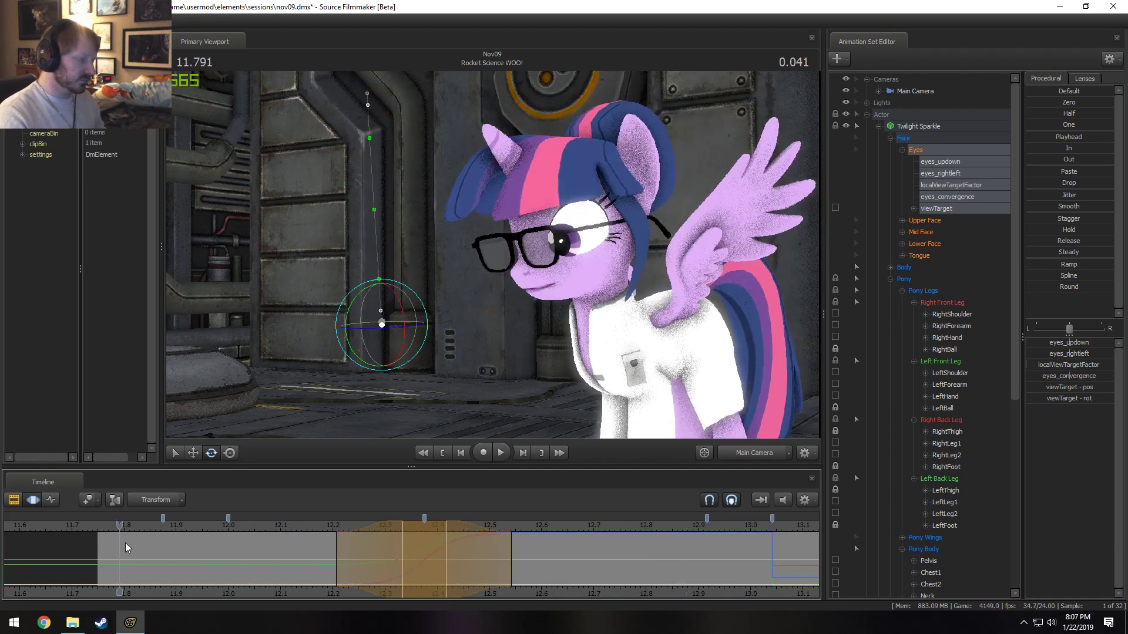
key("space")
- Set the time selection to hold from 12.5 s to 12.875 s with falloff ending at about 13.04 s
key("shift")
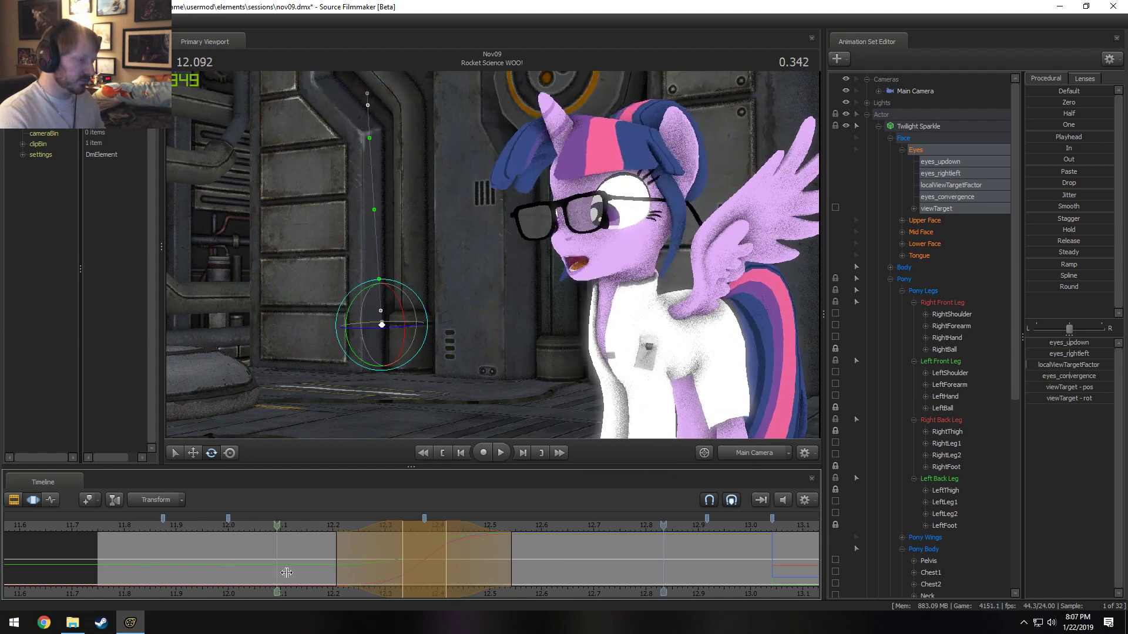
left_click(519, 565, "shift")
scroll(520, 565, "up", 4, "shift")
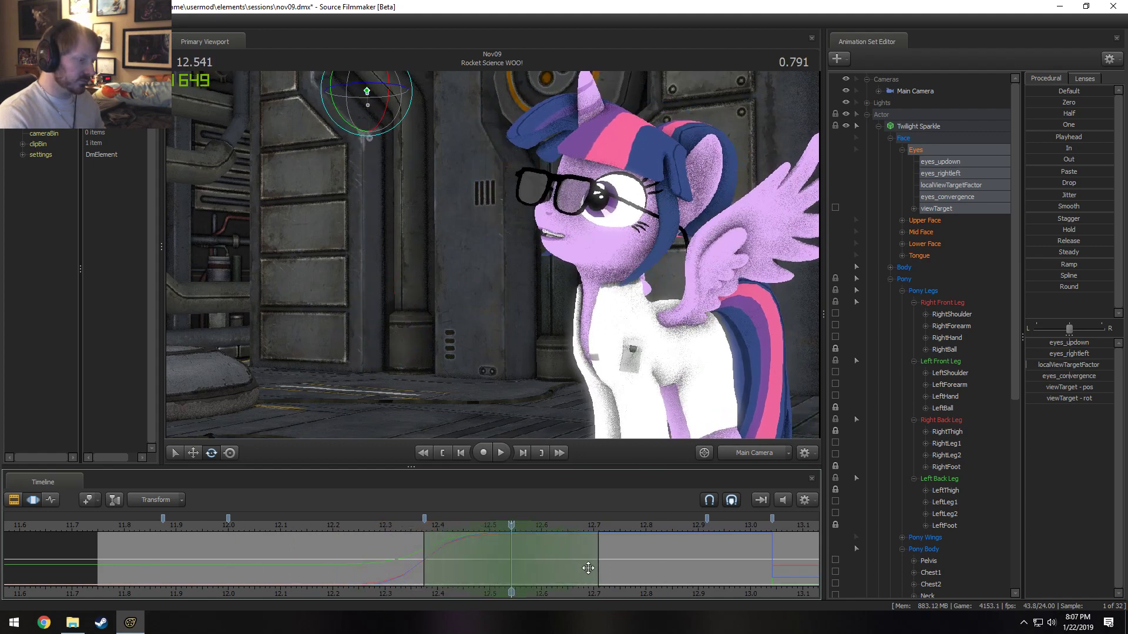
left_click_drag(603, 566, 649, 566)
key("shift")
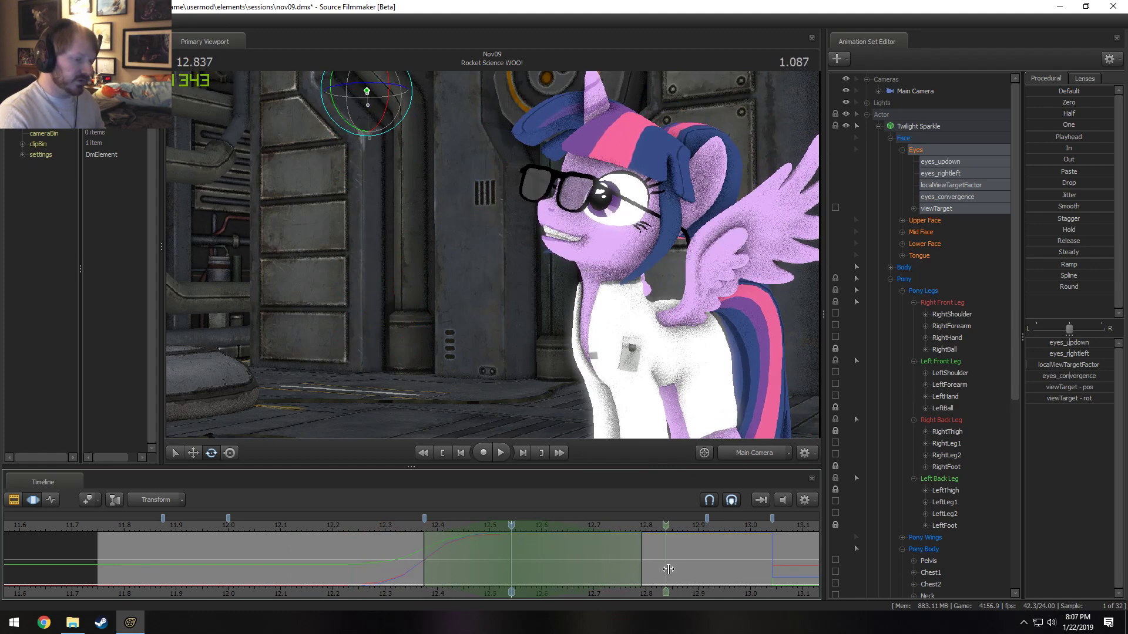
left_click_drag(687, 568, 771, 564, "shift")
left_click_drag(674, 564, 488, 561)
left_click_drag(413, 531, 495, 552)
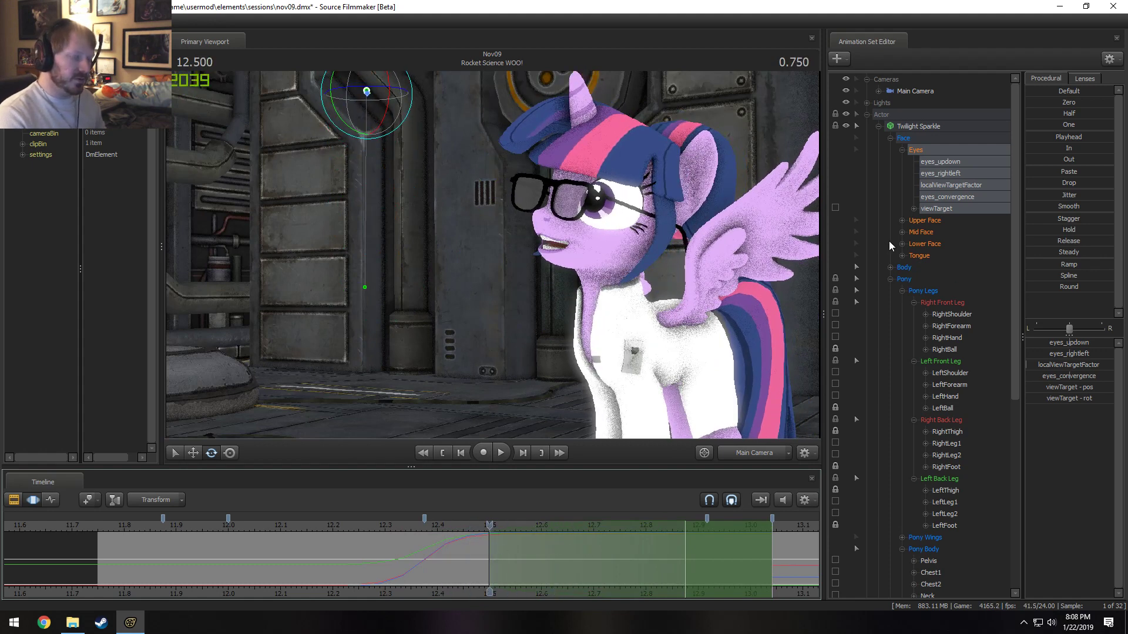
- Apply the Playhead preset at 12.5 s to all Twilight Sparkle controls except Face, and shorten the selection's falloff to end at 12.916 s
left_click(928, 125)
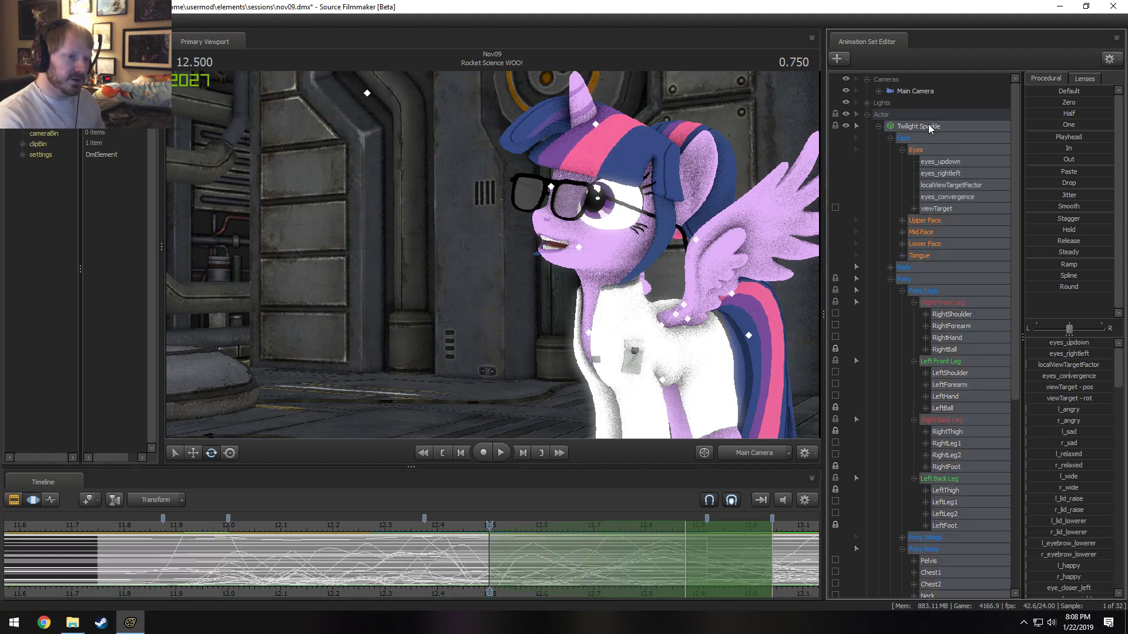
left_click(917, 141, "ctrl")
left_click_drag(1059, 138, 1090, 138)
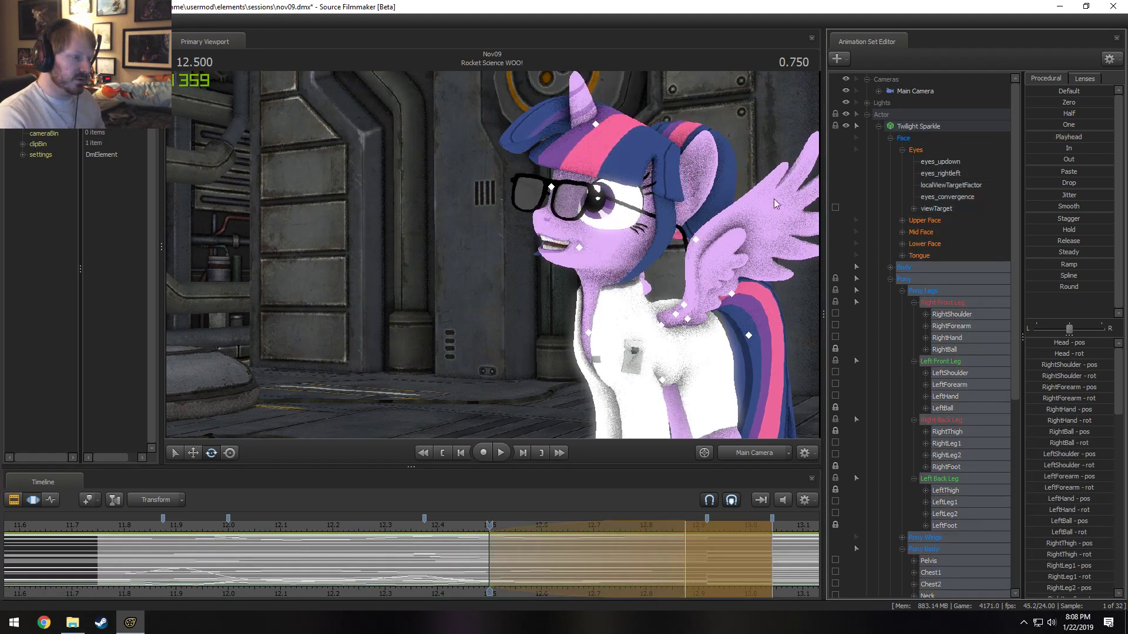
left_click(689, 534)
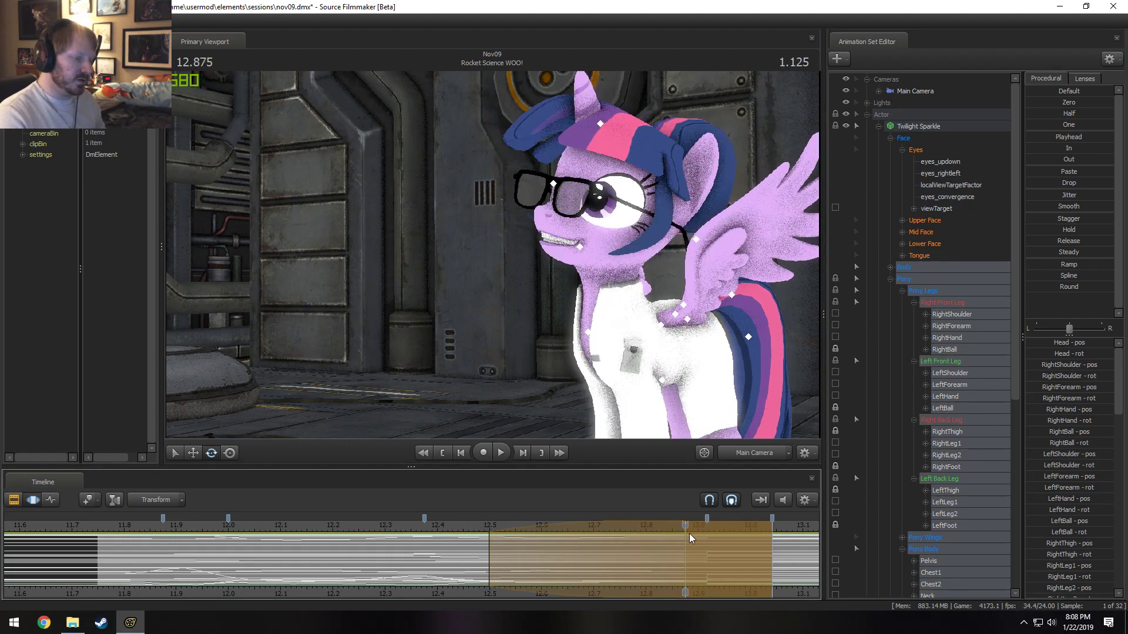
left_click_drag(775, 543, 708, 539)
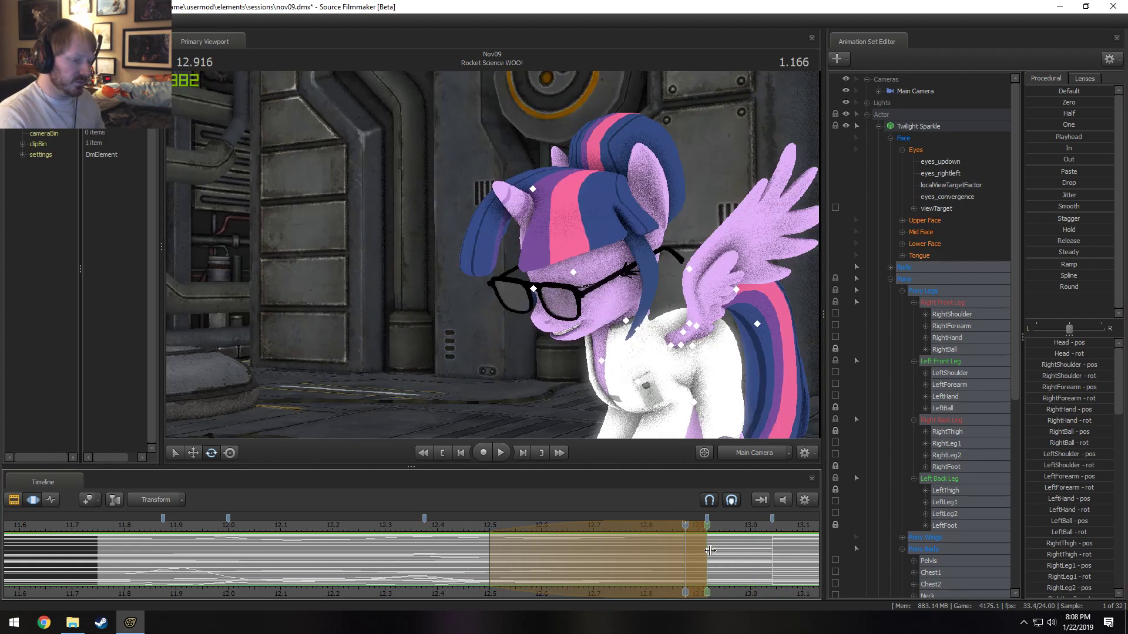
- Rotate the head slightly upward at 12.875 s, ramping in from 12.5 s, and replay the movement
left_click(605, 253, "ctrl")
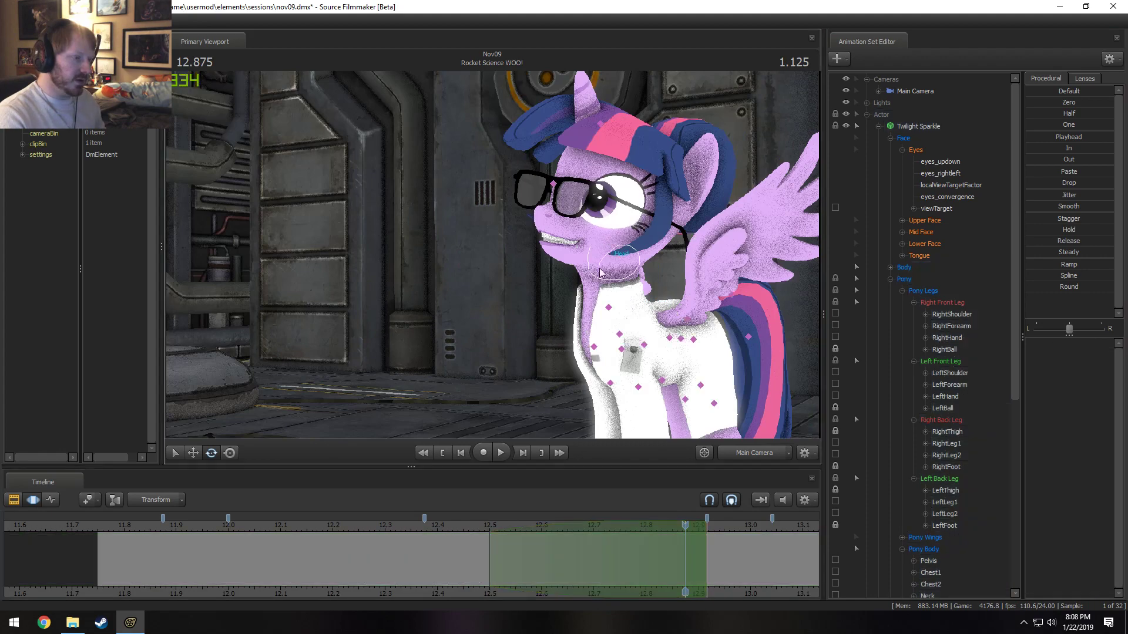
left_click_drag(583, 269, 581, 260)
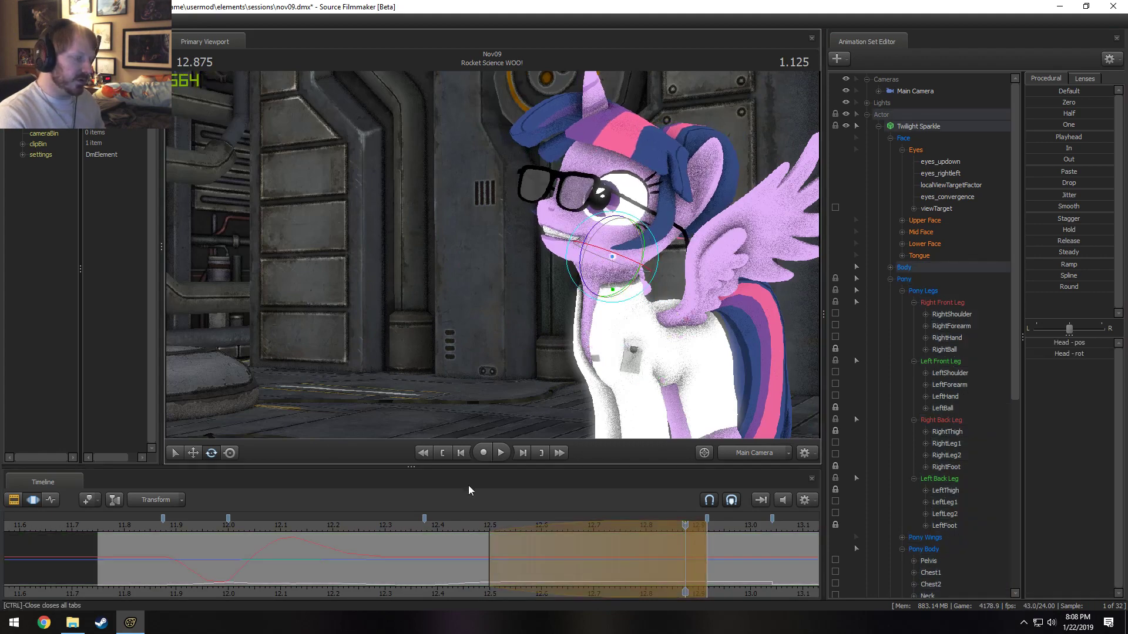
key("space")
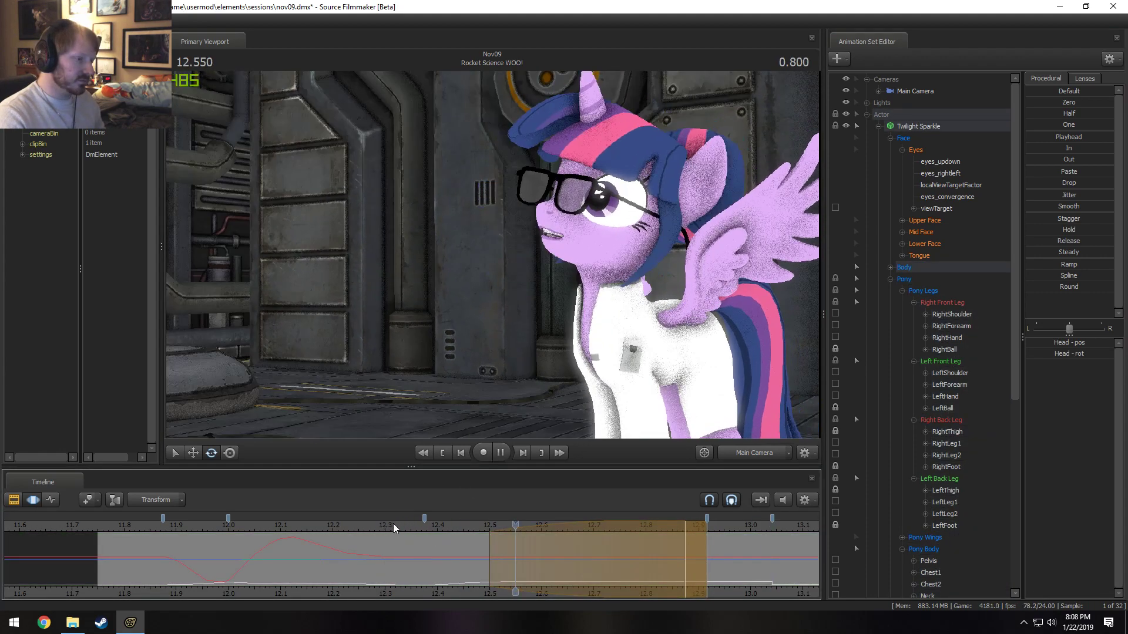
left_click(422, 559)
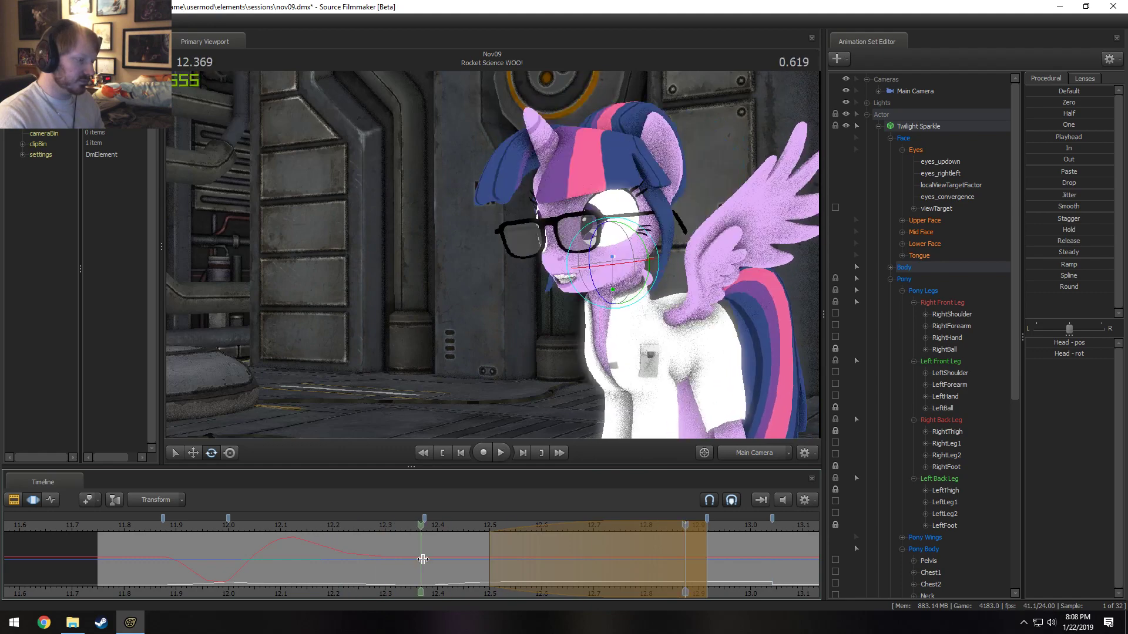
- Rotate Chest1 slightly upward at 12.583 s, with falloff from 12.375 s to about 12.79 s, and replay the shot
left_click_drag(423, 559, 535, 569)
left_click(535, 569, "shift")
scroll(536, 569, "up", 5, "shift")
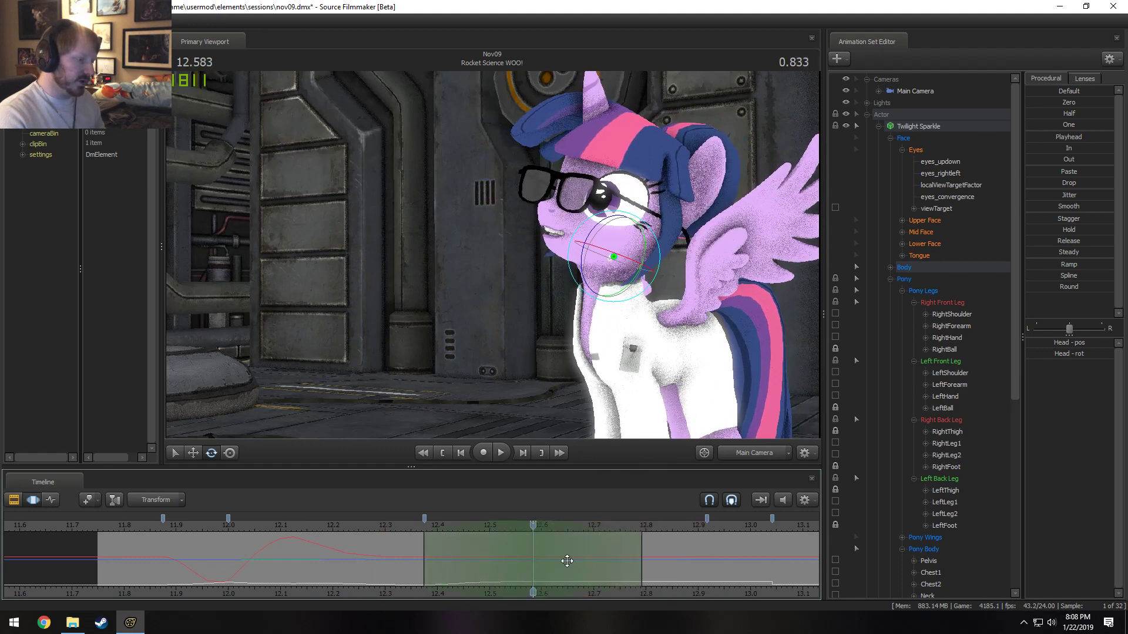
key("ctrl")
left_click(644, 345, "ctrl")
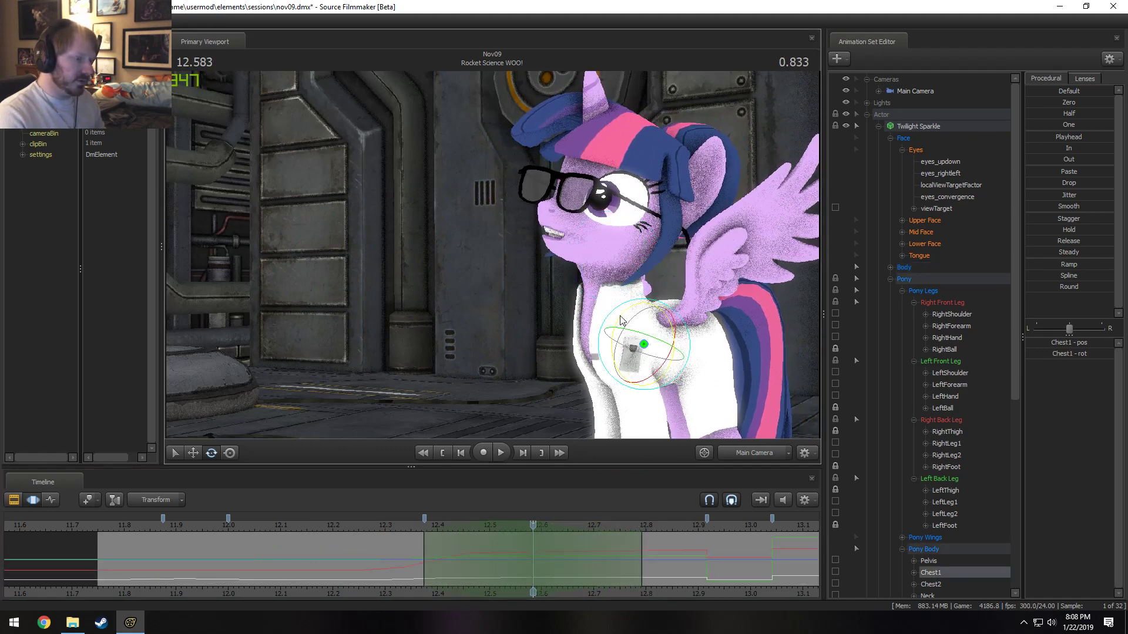
left_click_drag(628, 319, 628, 313)
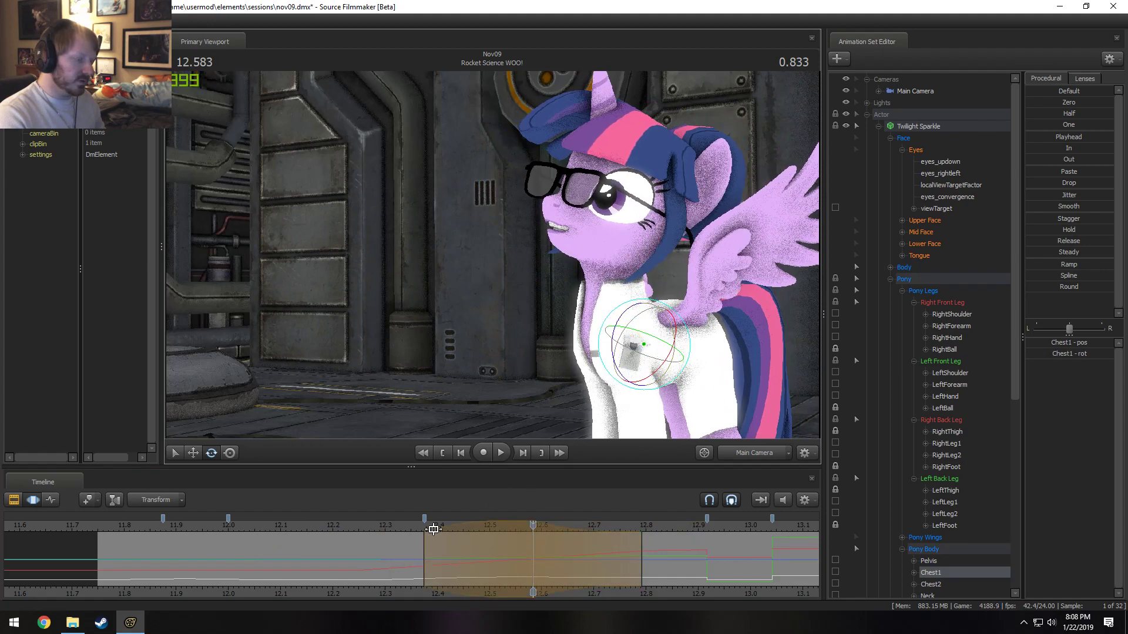
key("space")
key("space")
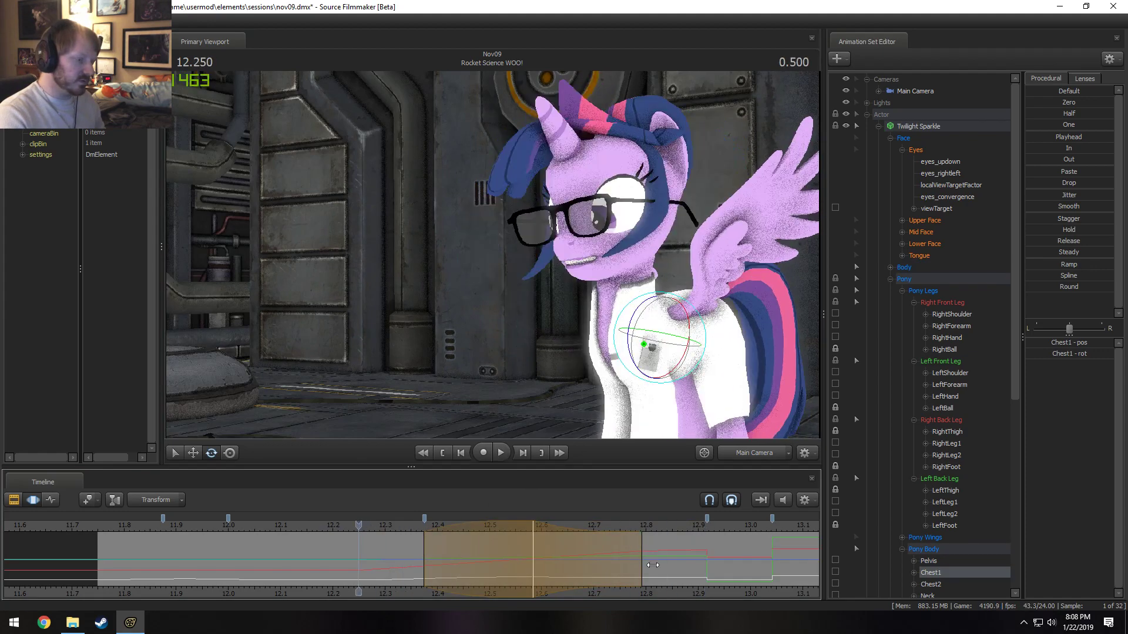
- Extend the Chest1 adjustment's falloff to end at 12.916 s and replay the settling motion
left_click_drag(651, 568, 697, 568)
key("space")
key("space")
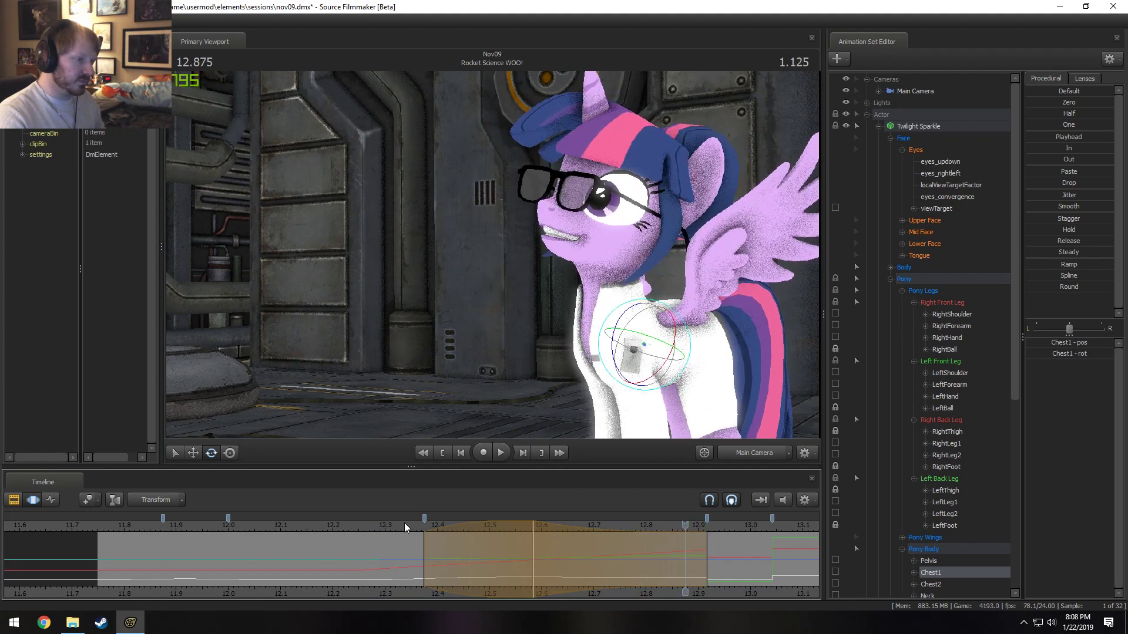
- Adjust the Pelvis rotation slightly at 12.583 s with falloff from 12.375 s to 12.916 s, and replay it
left_click_drag(404, 522, 533, 520)
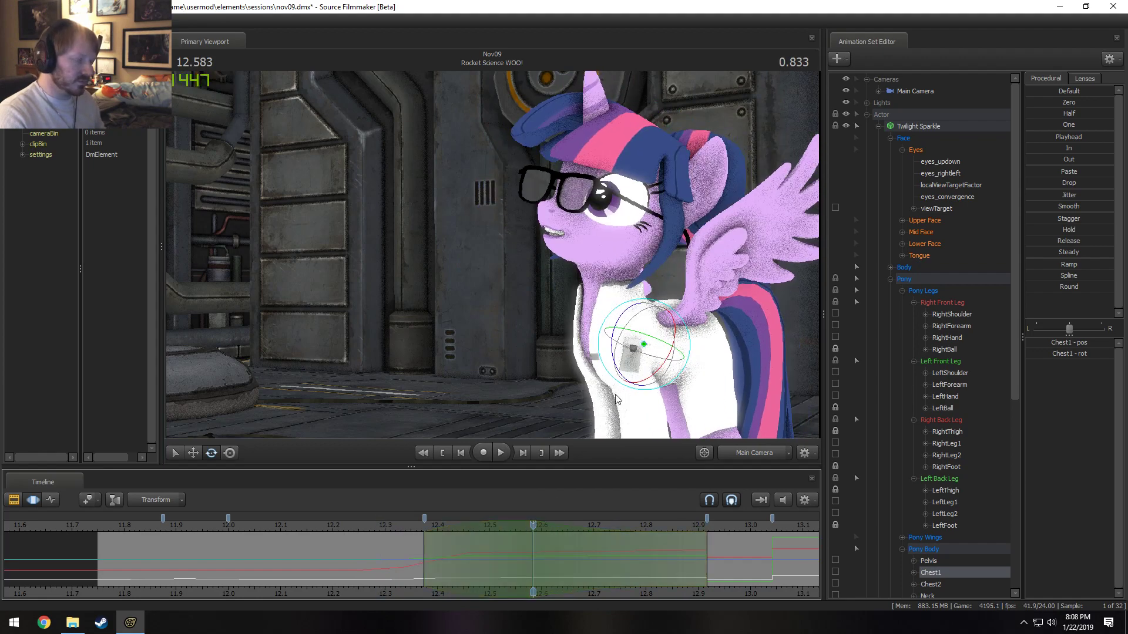
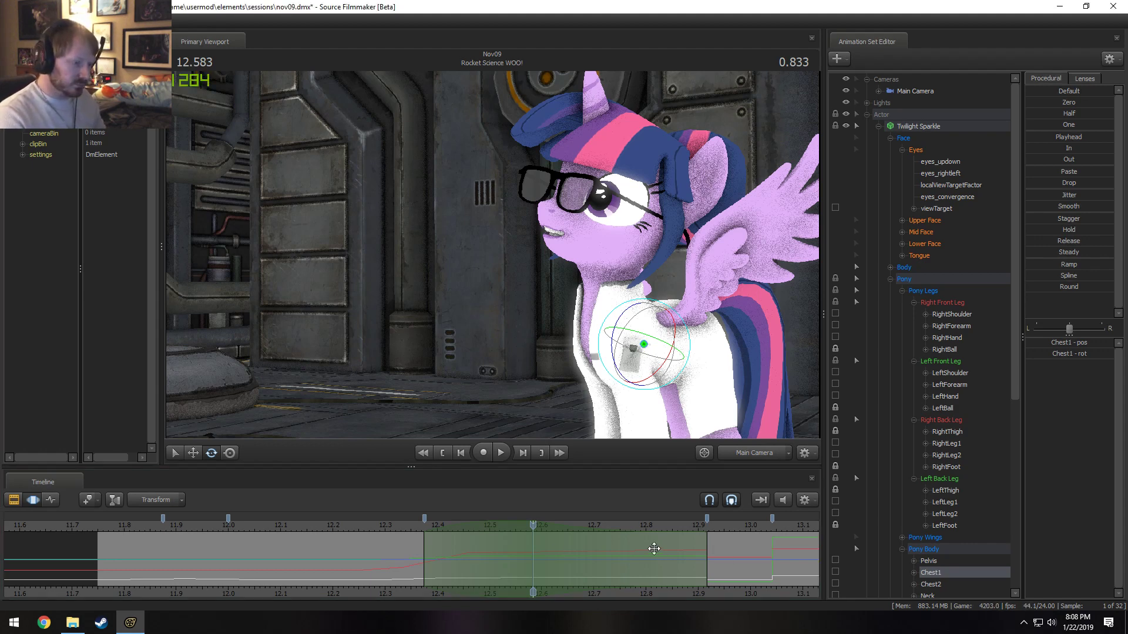
left_click(673, 340)
left_click_drag(650, 318, 651, 320)
key("space")
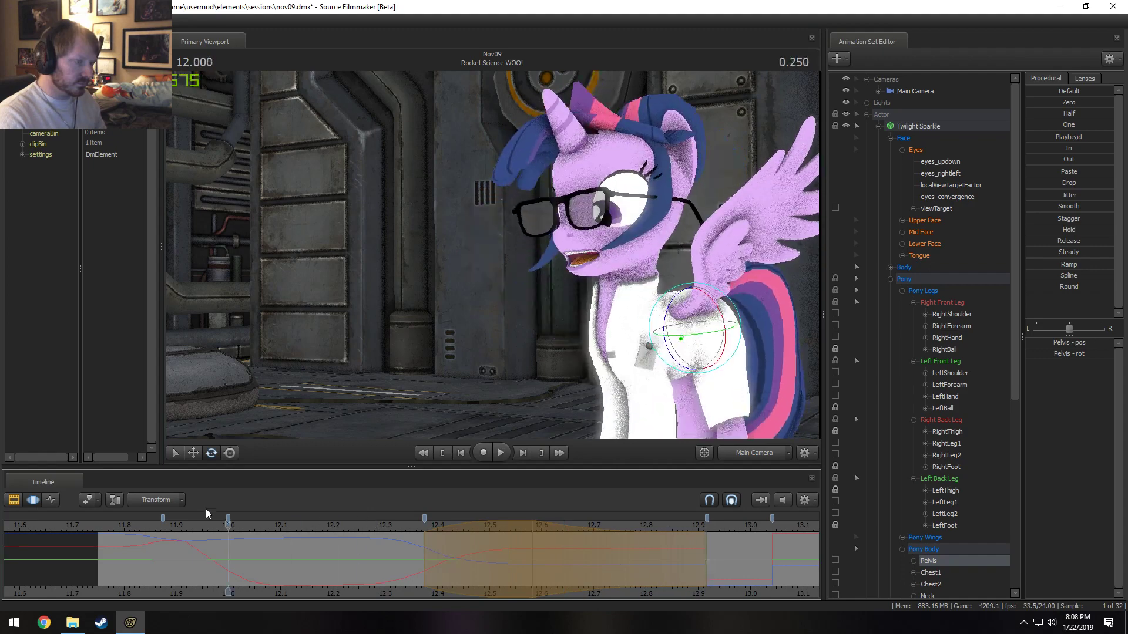
key("space")
- Adjust the Neck rotation at 12.583 s within the same falloff range and replay the movement
mouse_move(554, 545)
left_mouse_down()
mouse_move(478, 549)
mouse_move(535, 551)
left_mouse_up()
left_click(609, 305)
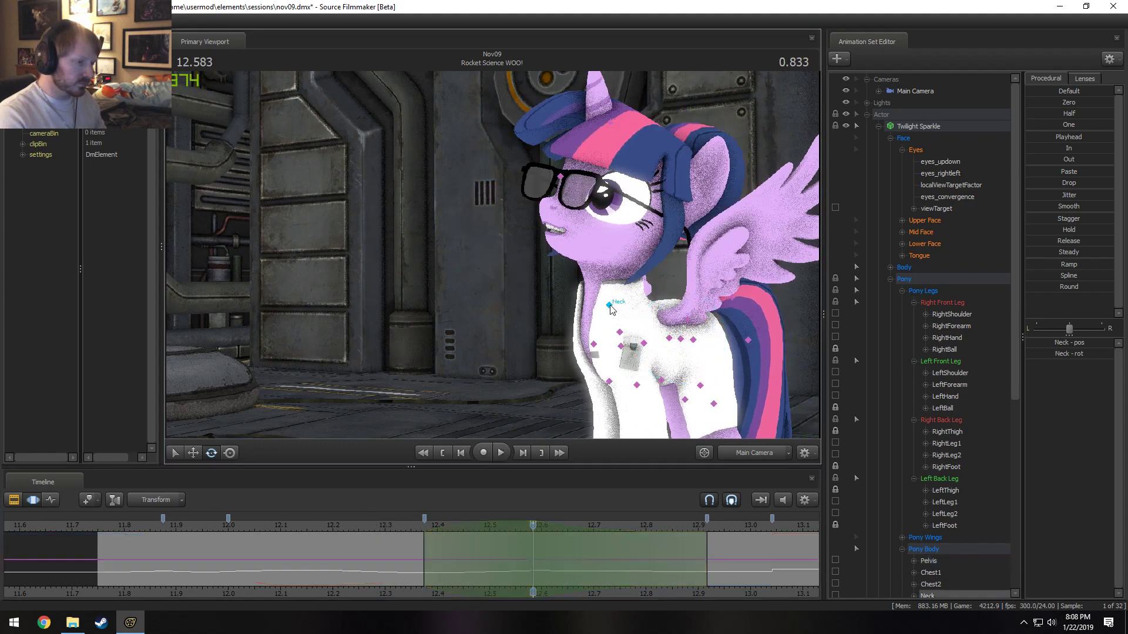
key("space")
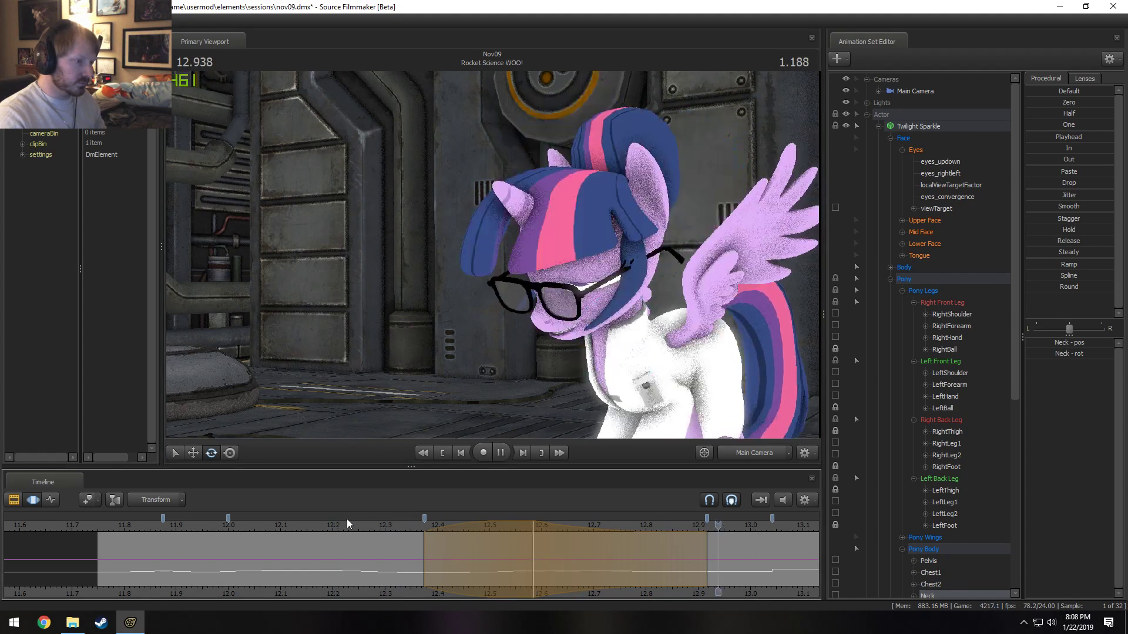
key("space")
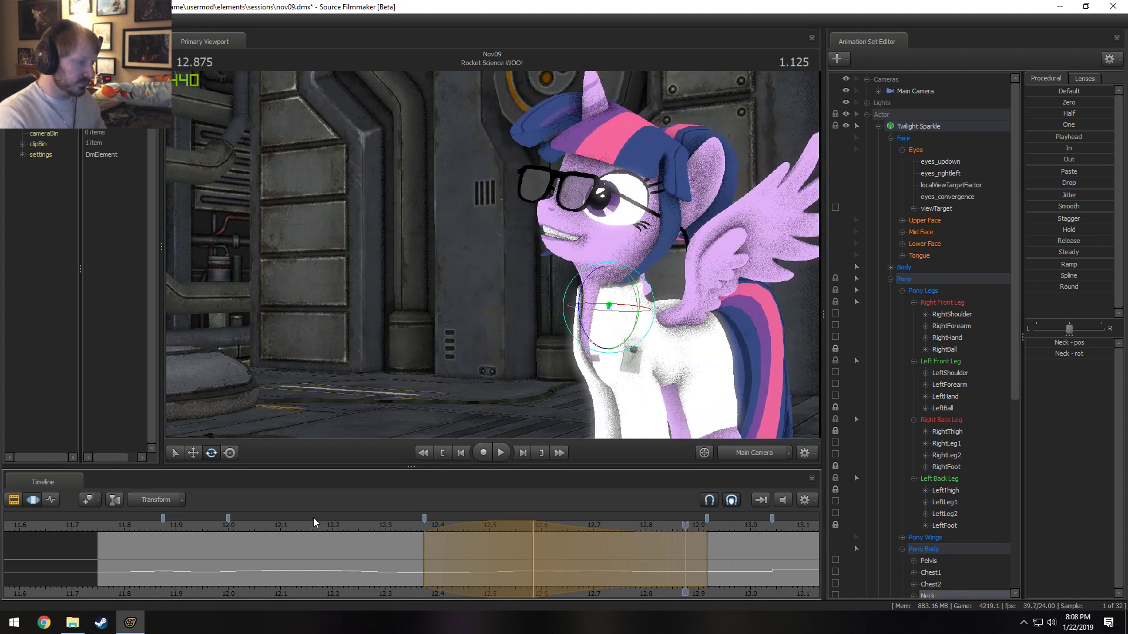
- Rotate both front shoulders and both front forearms at 12.583 s to fit the adjusted body, working through the Work Camera
left_click_drag(388, 525, 534, 551)
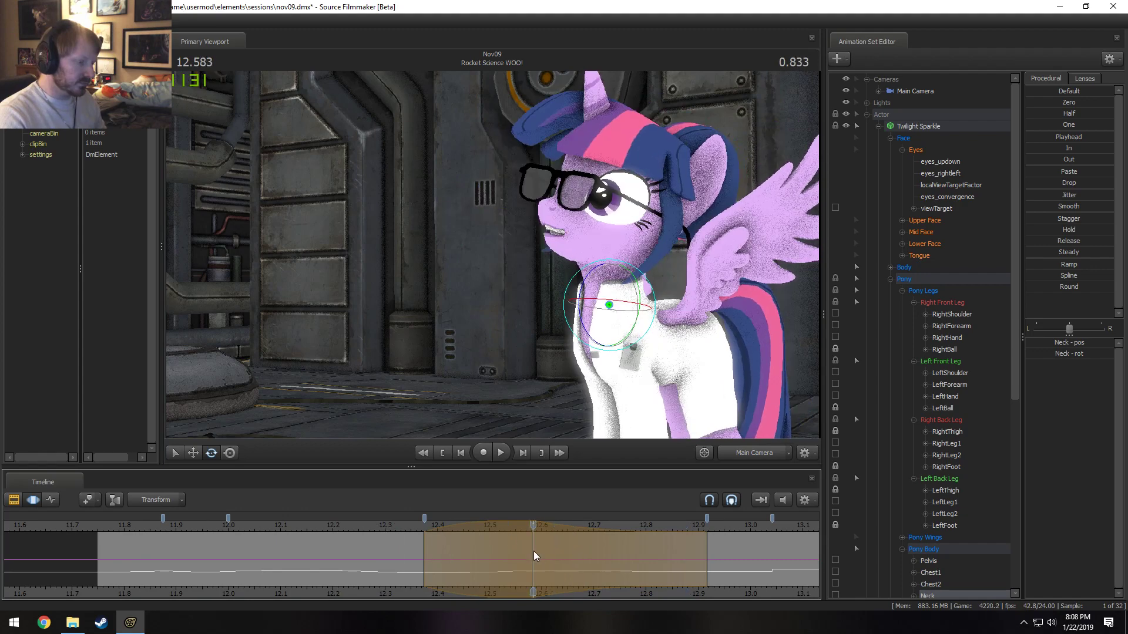
left_click(762, 451)
left_click_drag(516, 270, 495, 259)
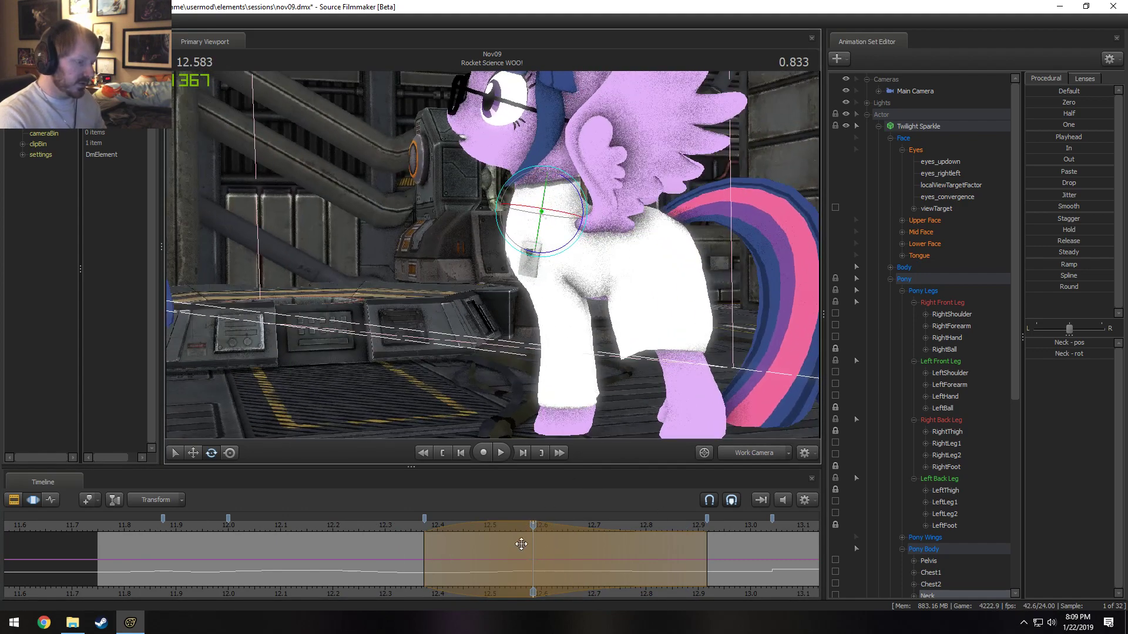
key("shift")
left_click_drag(660, 559, 547, 554)
left_click(538, 254)
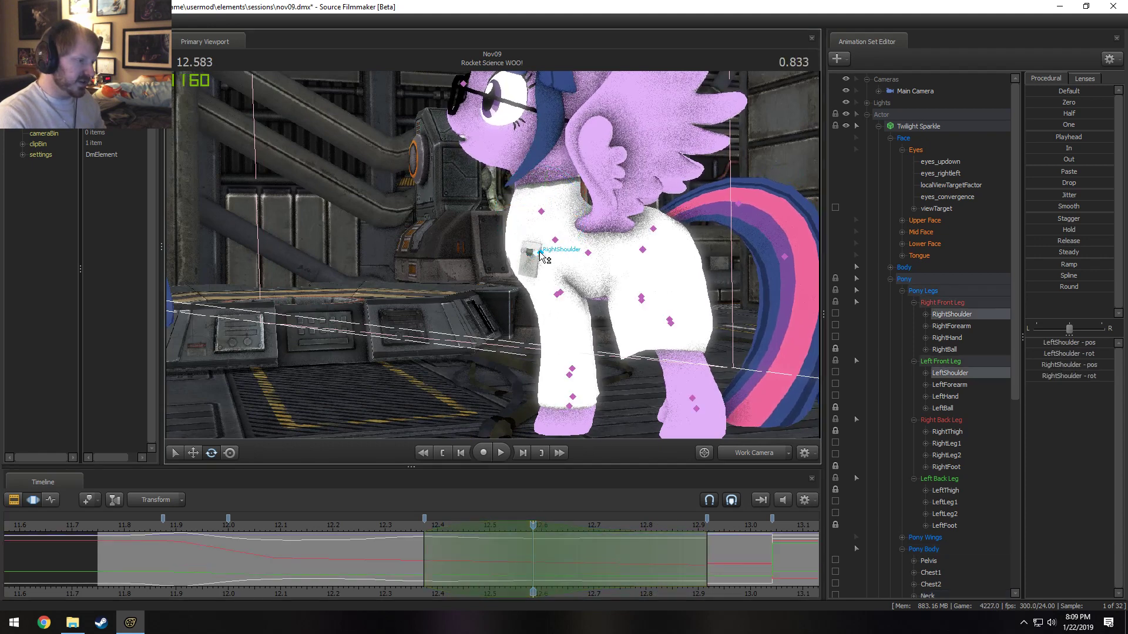
left_click(559, 295)
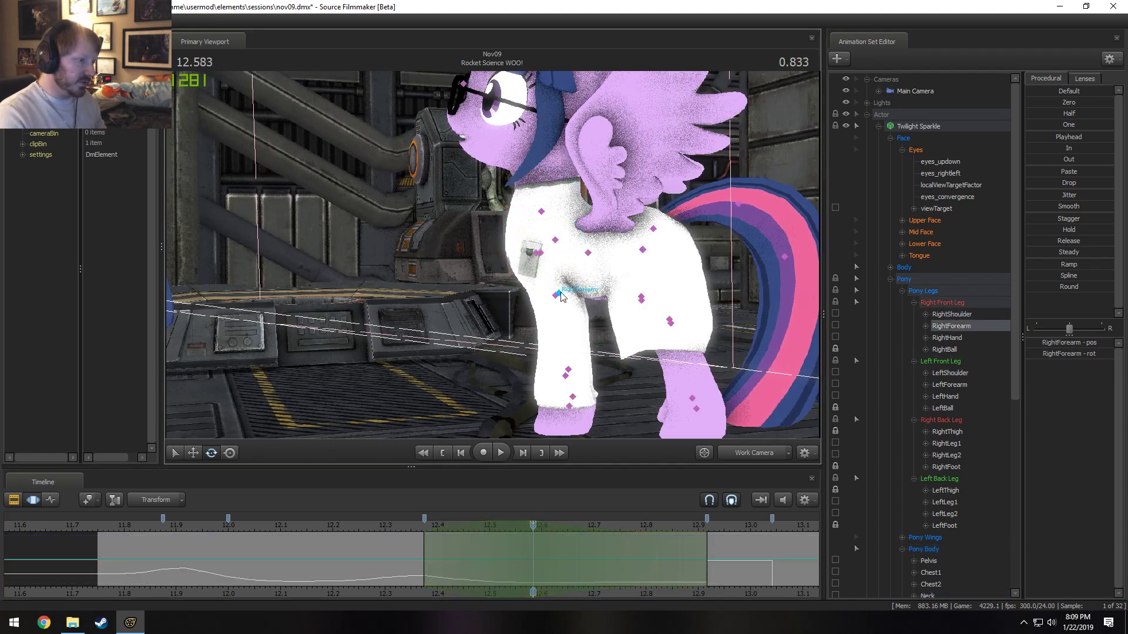
left_click(555, 296, "ctrl")
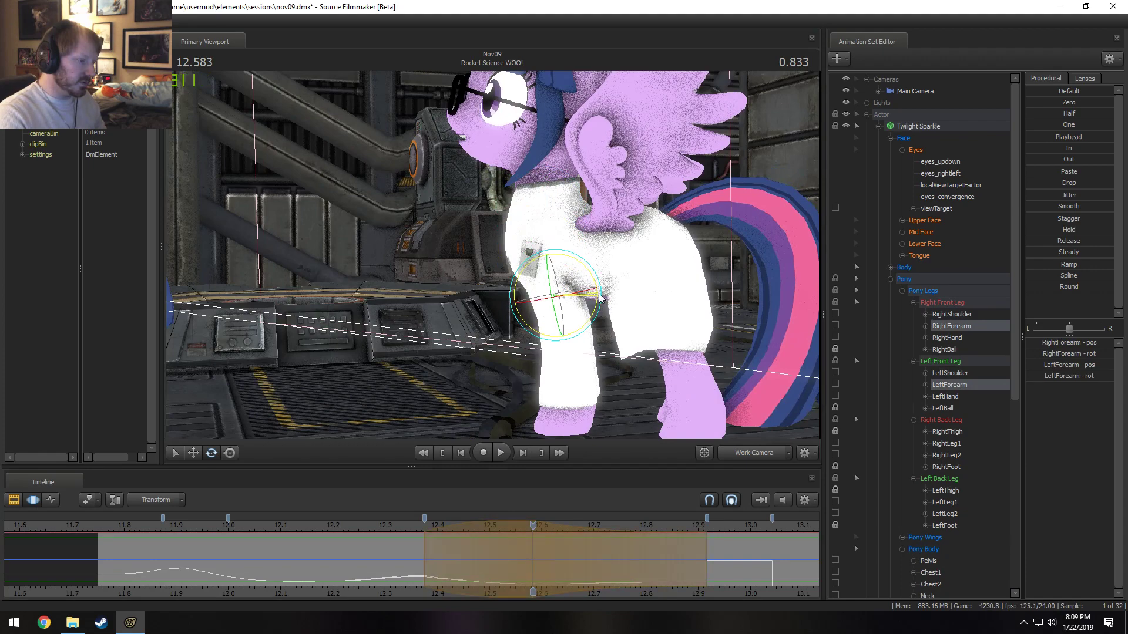
- Replay the shot from about 11.8 s in the Main Camera several times to examine the rise and settle
left_click_drag(400, 530, 297, 531)
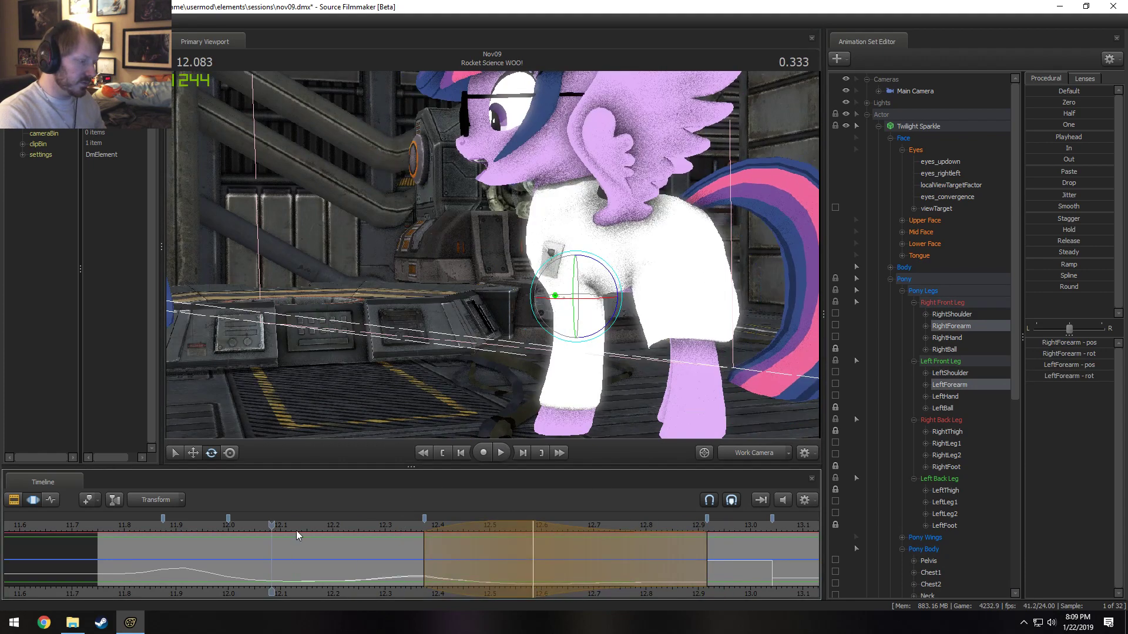
left_click(747, 451)
key("space")
key("space")
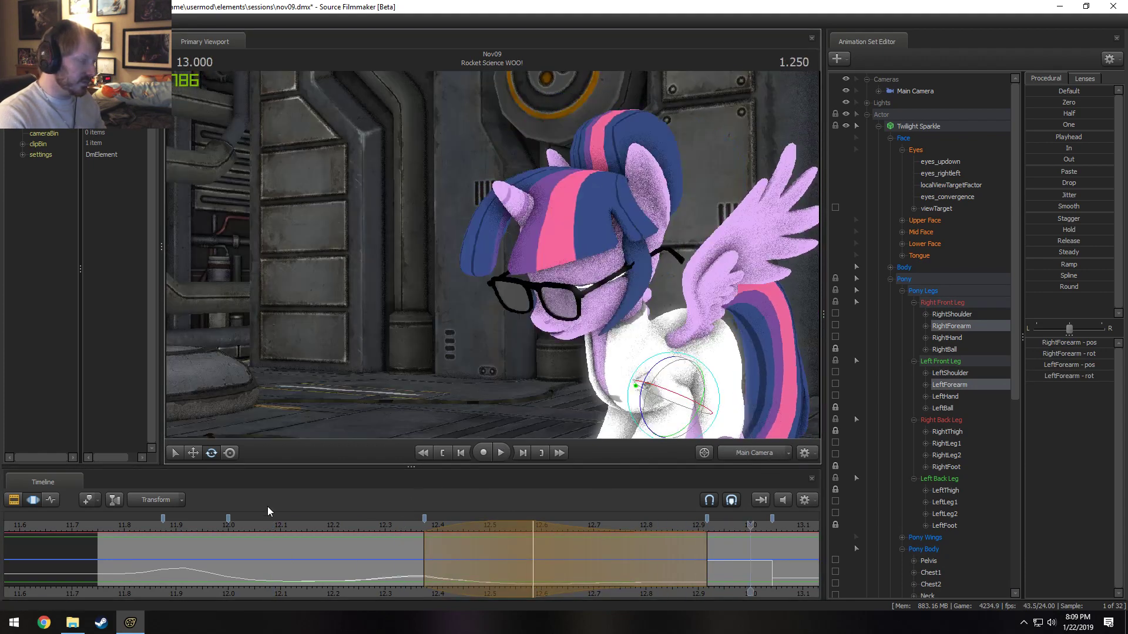
left_click(163, 529)
key("space")
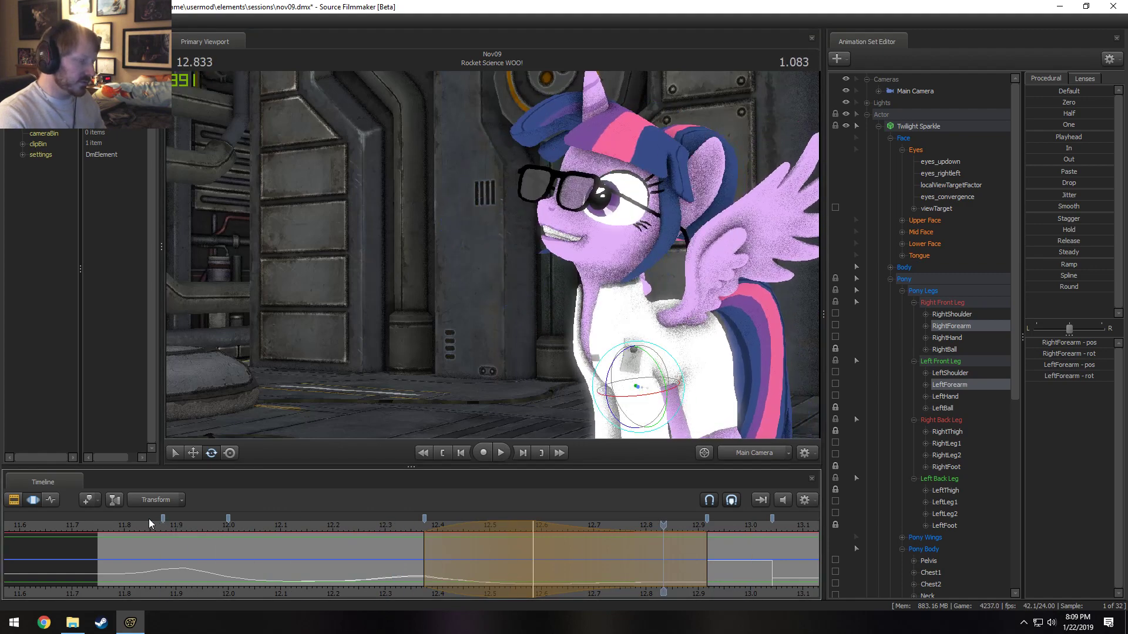
left_click(115, 521)
key("space")
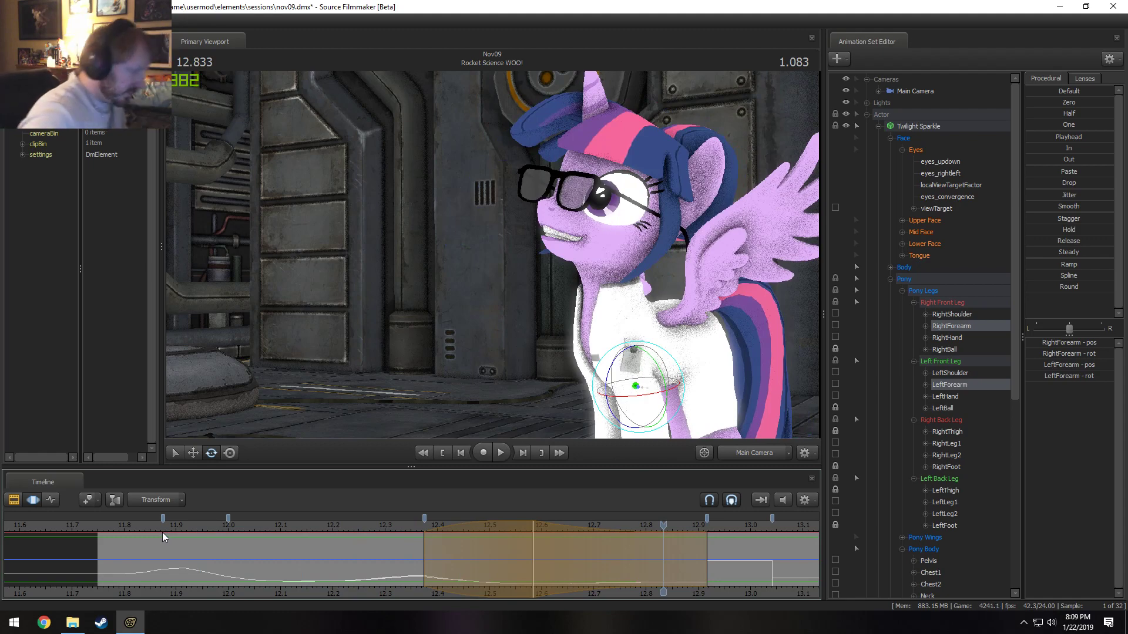
left_click(118, 523)
key("space")
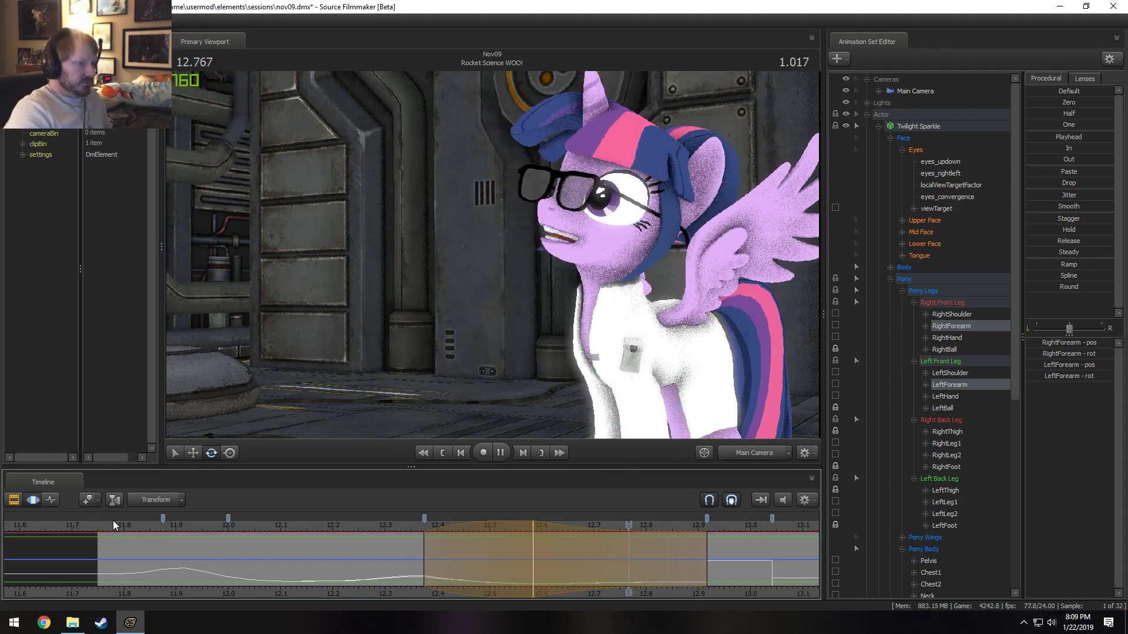
left_click(121, 524)
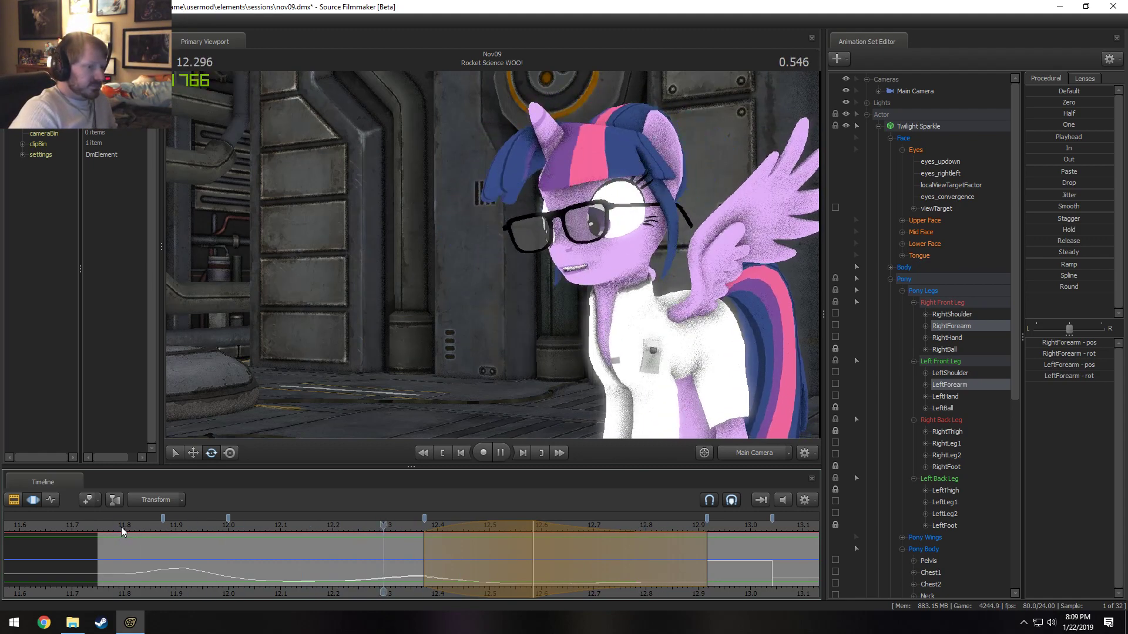
left_click(137, 523)
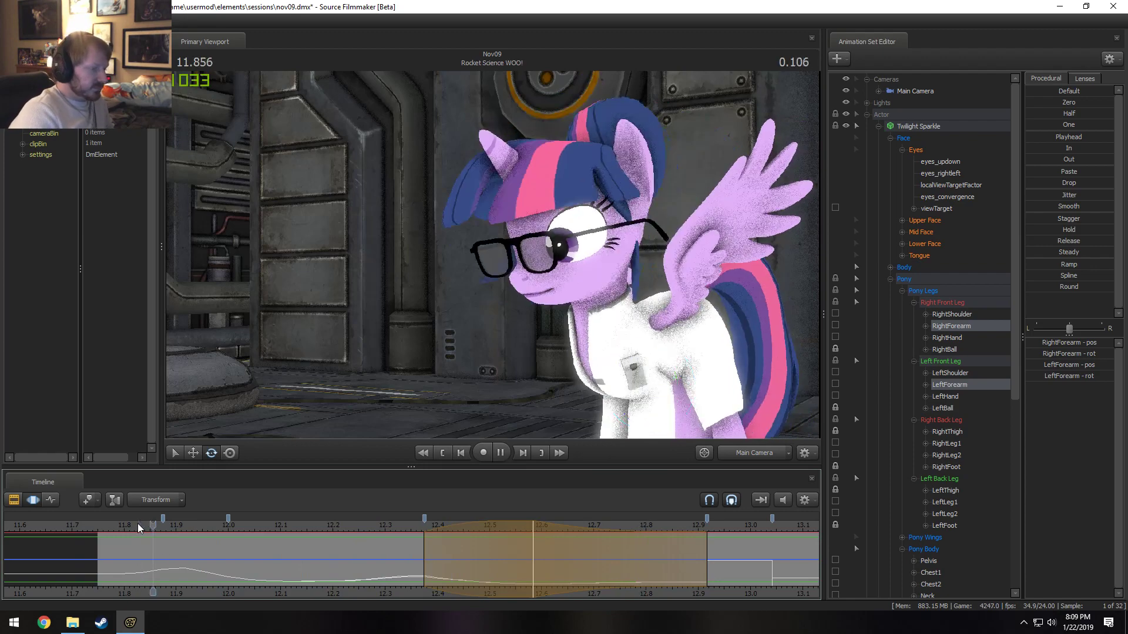
- Set Twilight Sparkle's right_wing and left_wing body groups to the folded wings across the entire timeline
left_click(101, 524)
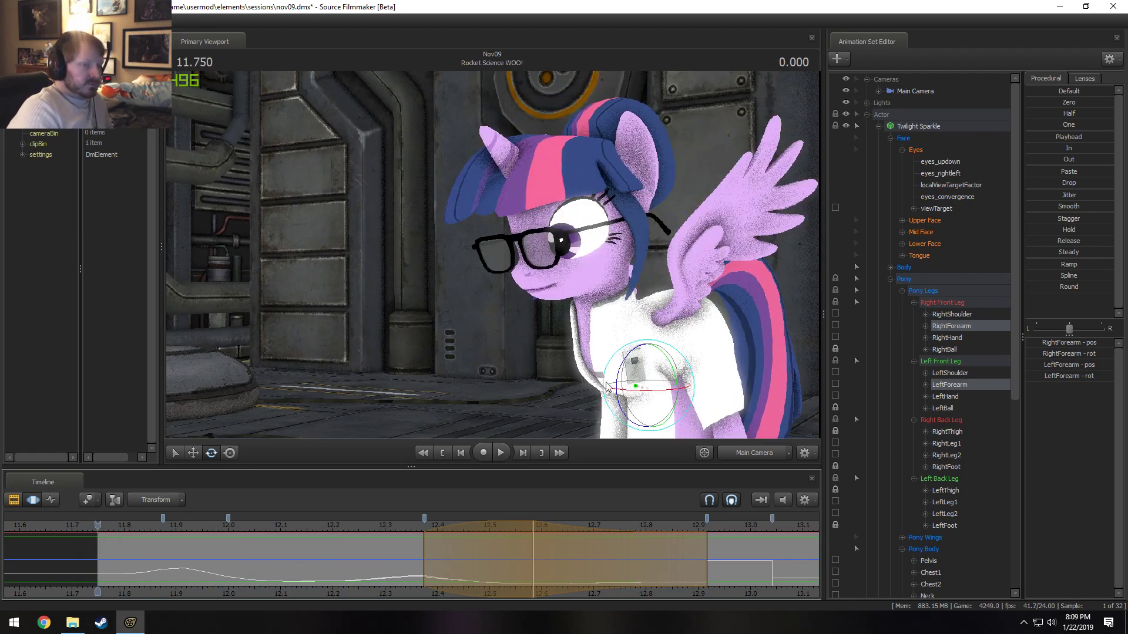
left_click(880, 166)
scroll(934, 411, "down", 6)
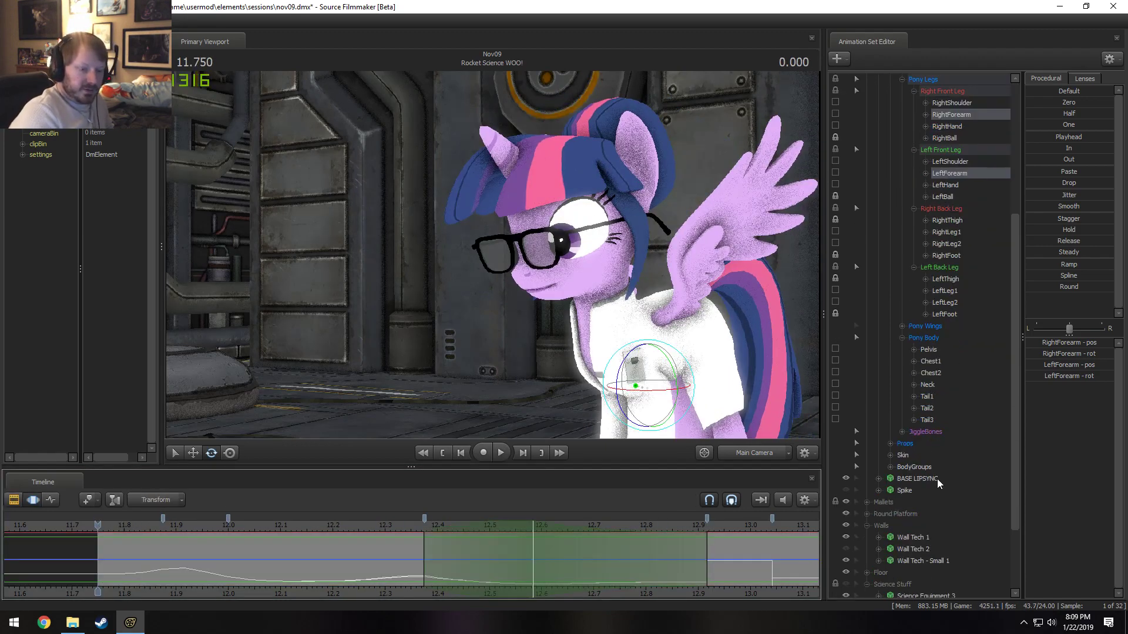
left_click(920, 465)
left_click(554, 551)
key("ctrl+a")
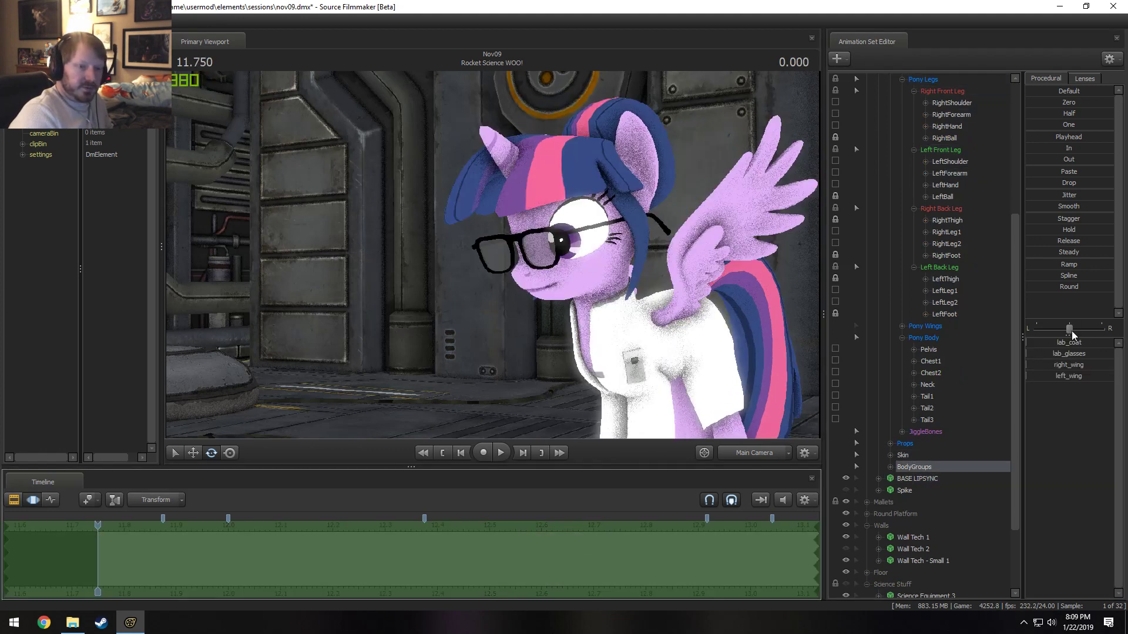
left_click_drag(1060, 365, 1030, 364)
key("F2")
key("F3")
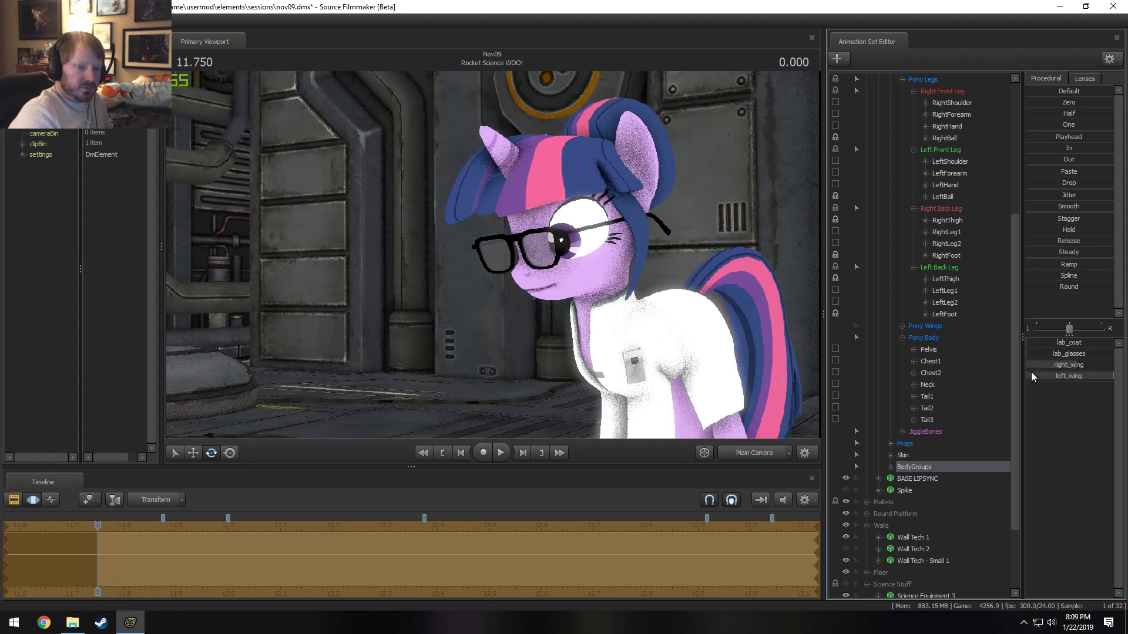
left_click_drag(1096, 380, 1083, 377)
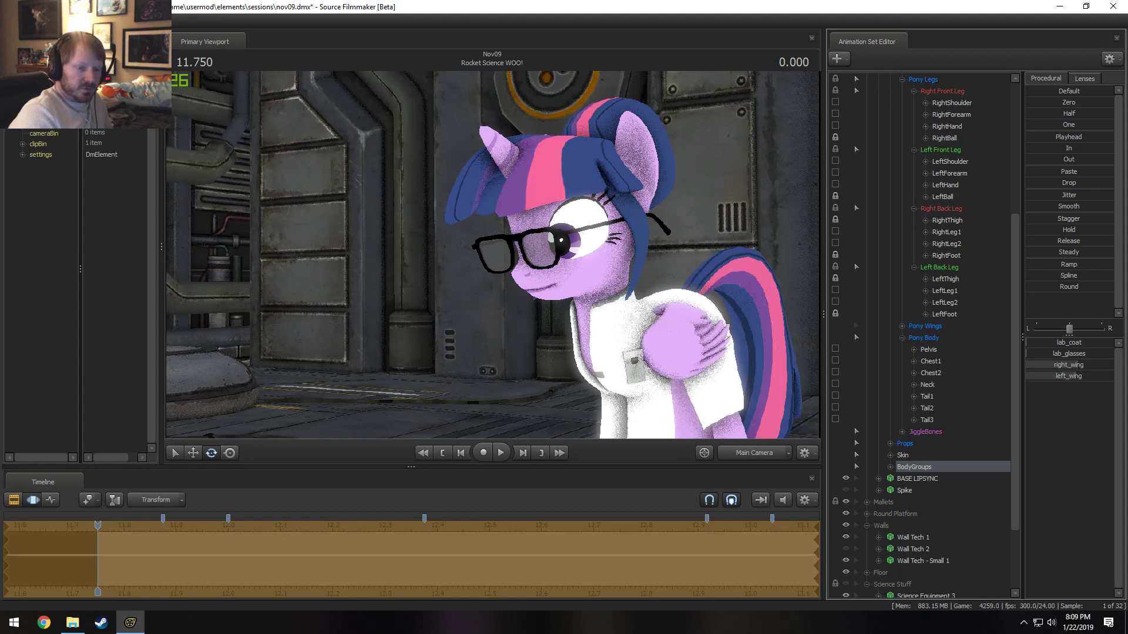
key("F2")
- Replay the cut from the Spike shot into Rocket Science WOO! to check the folded wings
left_click(114, 529)
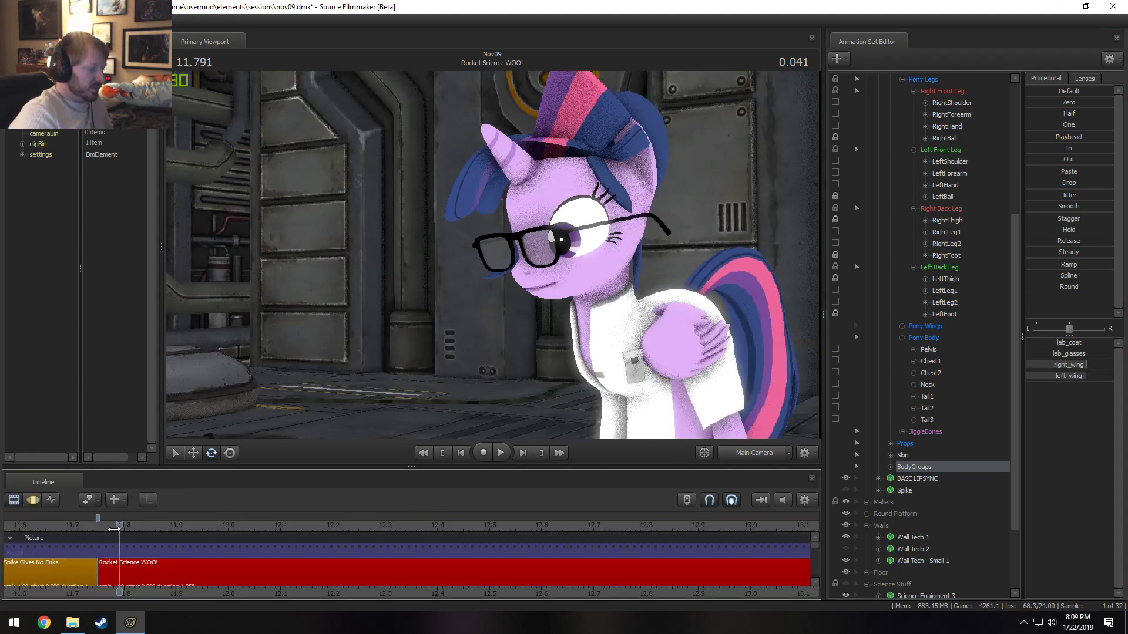
key("space")
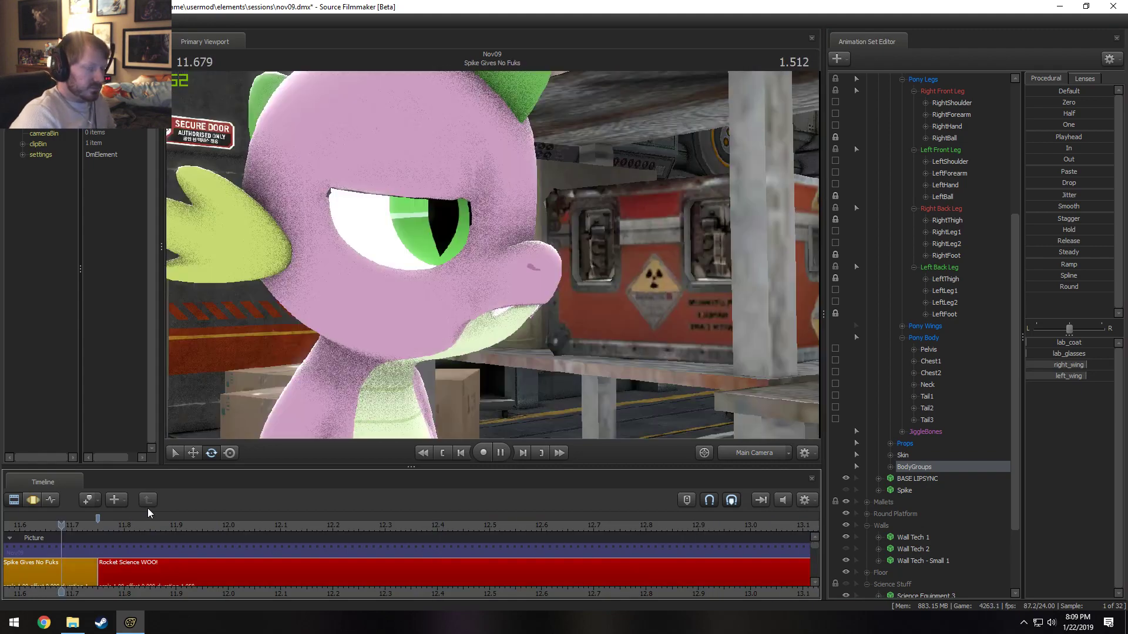
key("space")
key("F3")
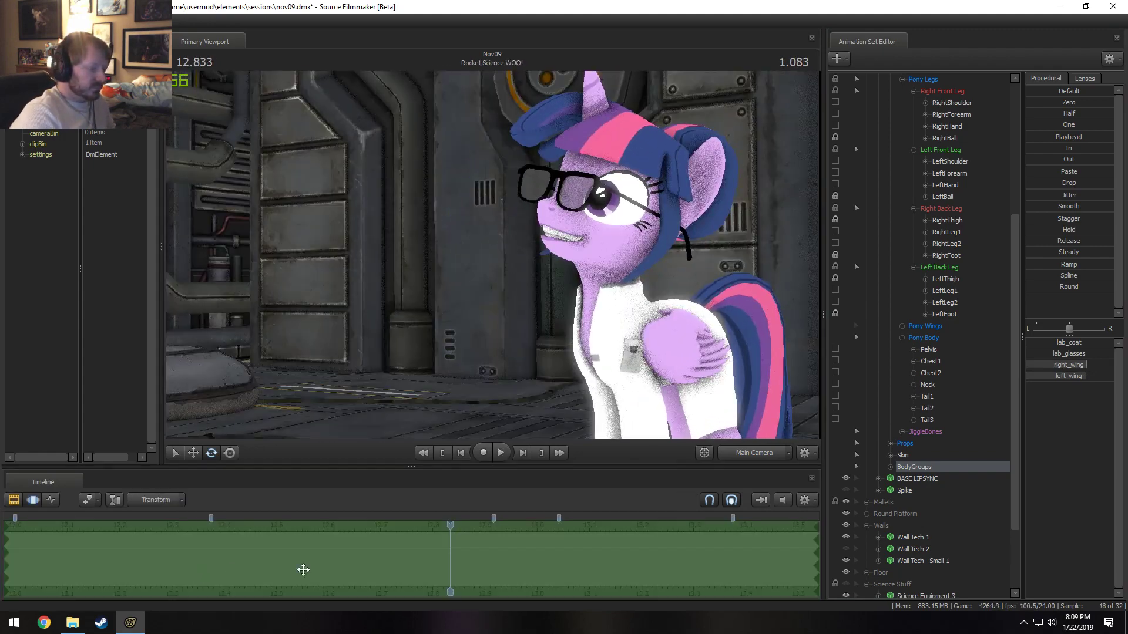
key("space")
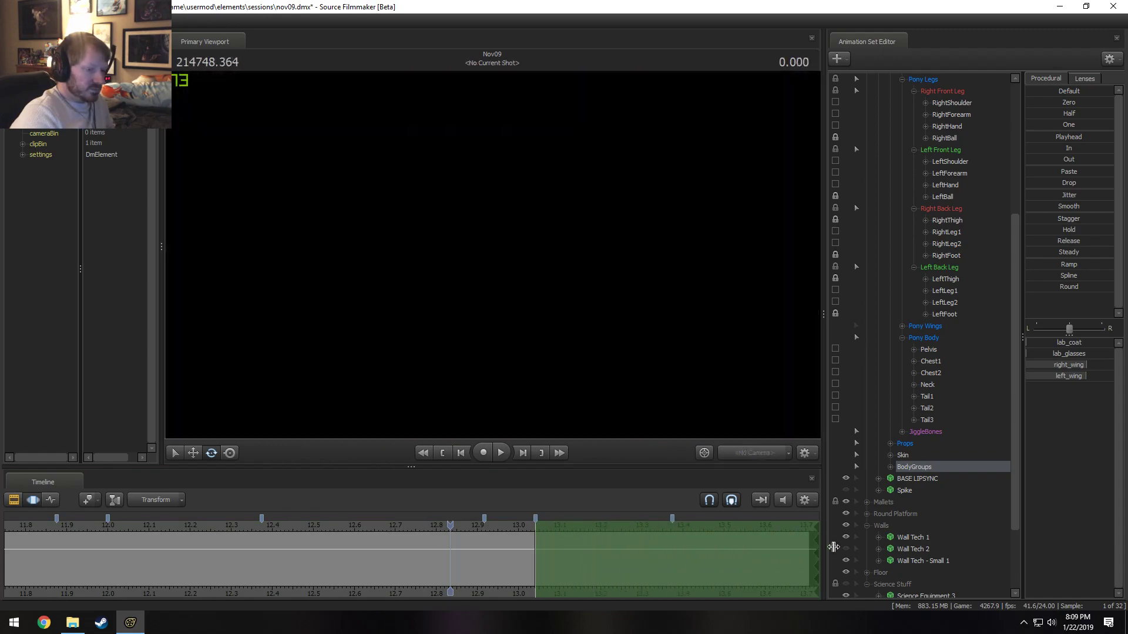
- Try spreading both wings from 13.041 s to the end of the shot, and undo the change
left_click_drag(834, 547, 840, 544, "shift")
scroll(819, 520, "down", 1)
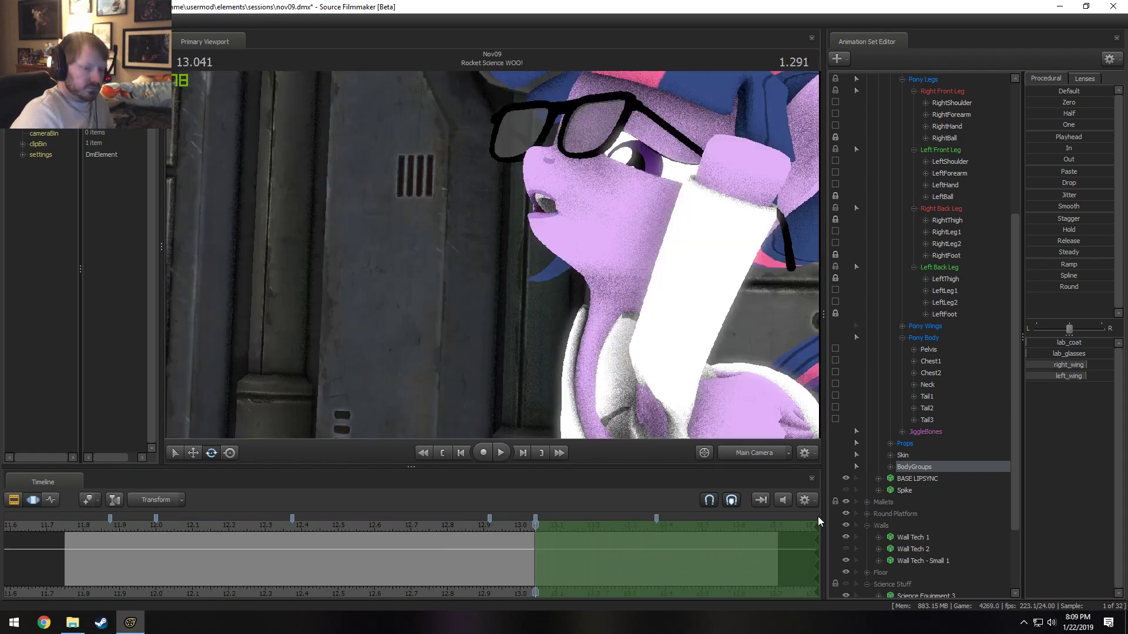
left_click_drag(1085, 365, 1023, 377)
key("space")
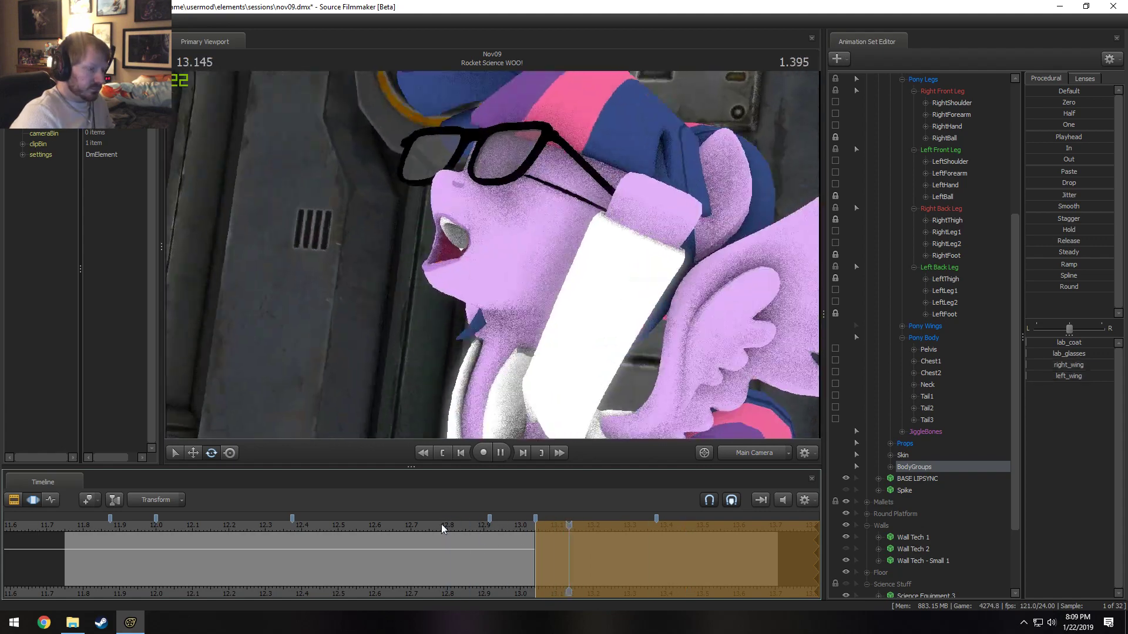
key("ctrl+z")
key("ctrl+z")
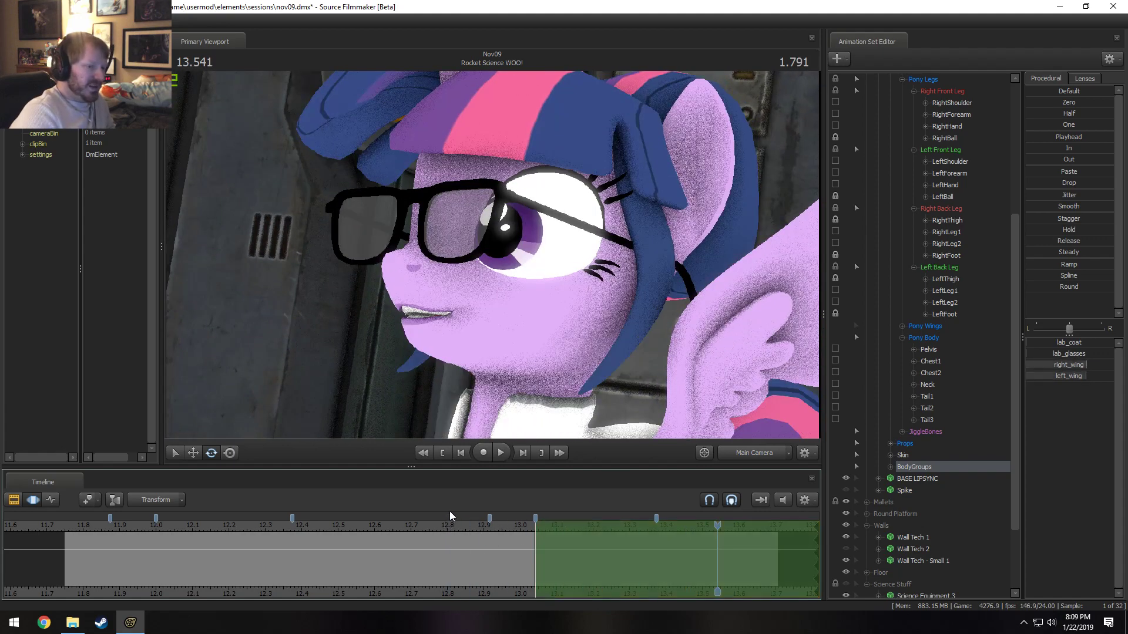
- Replay the shot several times from near its start to examine Twilight's rise with the folded wings
left_click(492, 524)
key("space")
key("space")
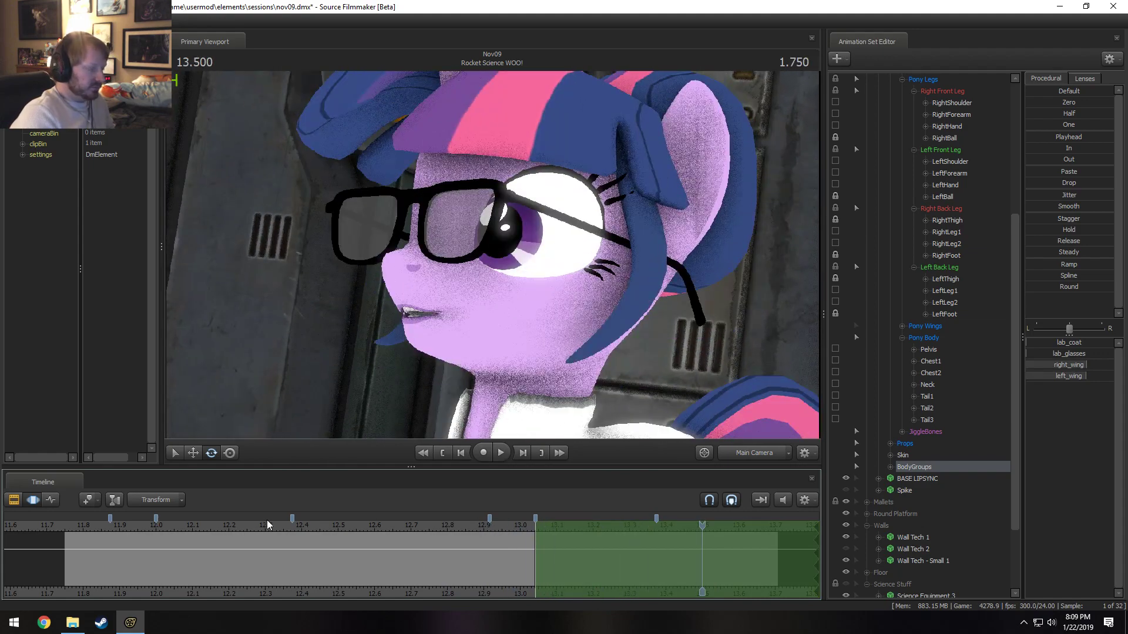
left_click(93, 525)
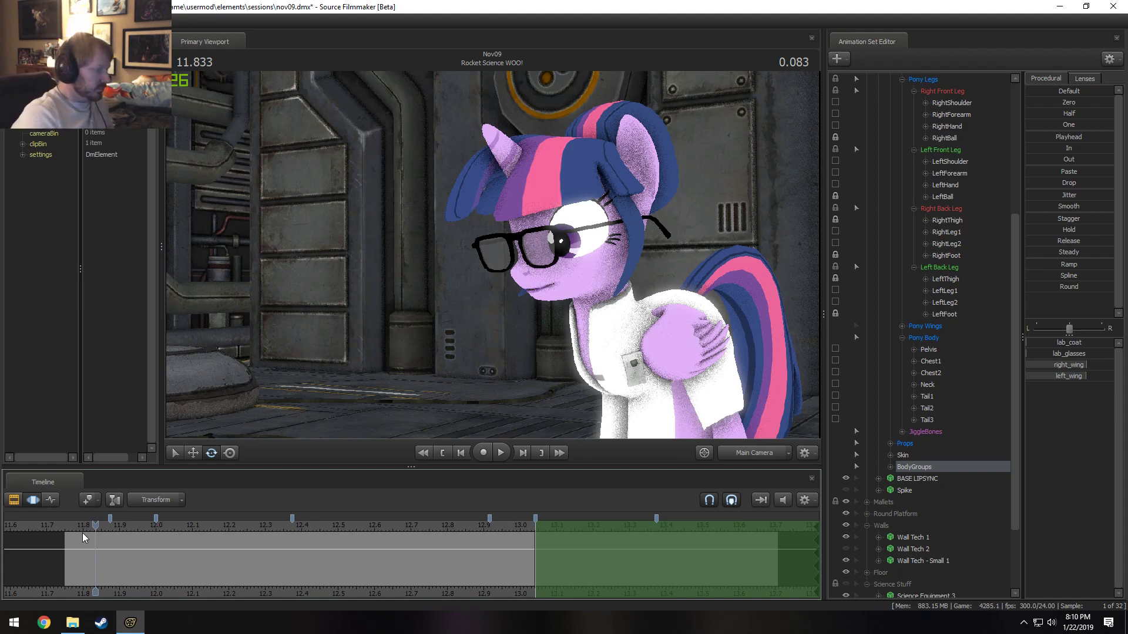
left_click(71, 524)
key("space")
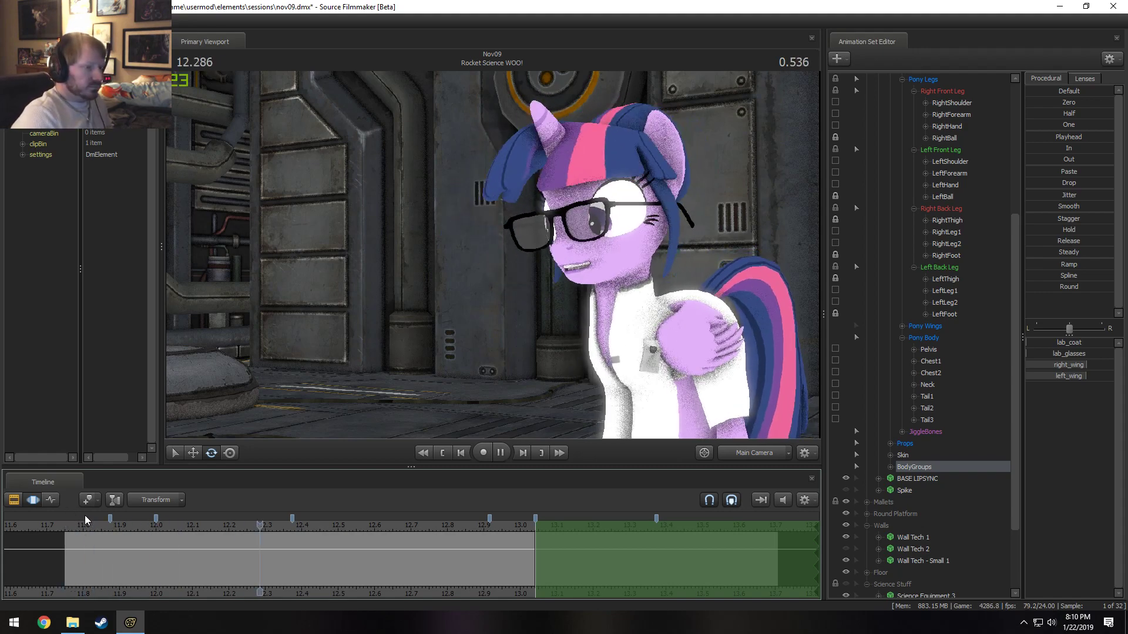
key("space")
left_click(85, 524)
key("space")
key("space")
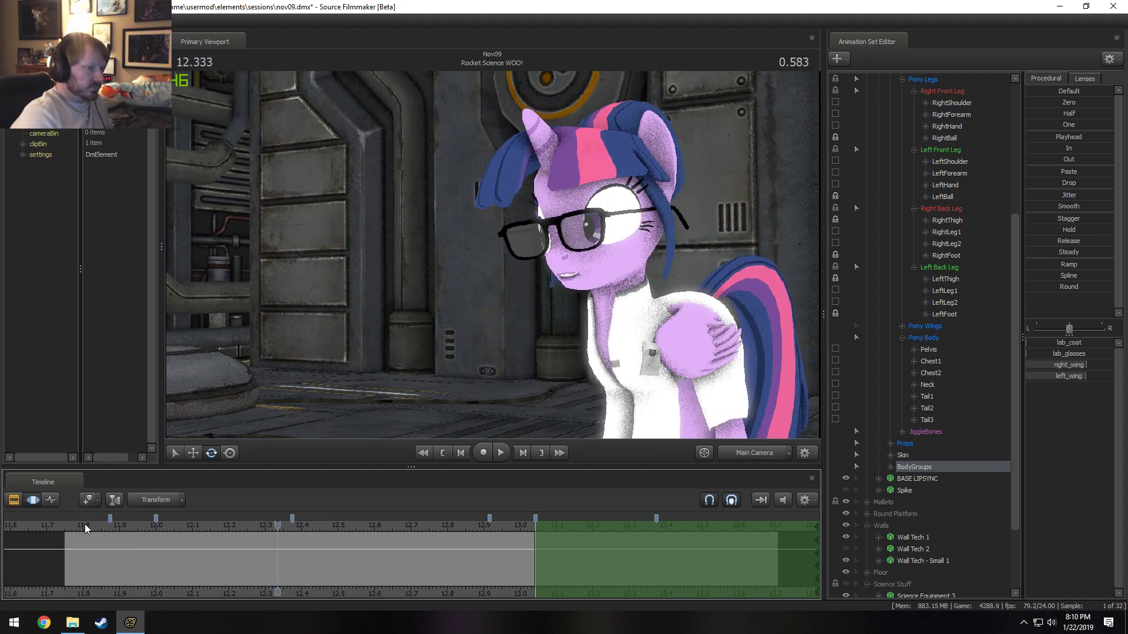
- Adjust Twilight's eyes_rightleft and eyes_updown at 12.416 s with falloff from 12.208 s to 12.541 s, and replay the movement
left_click_drag(76, 539, 304, 561, "shift")
scroll(956, 170, "up", 6)
left_click(916, 149)
scroll(285, 565, "up", 2)
scroll(304, 561, "up", 3, "shift")
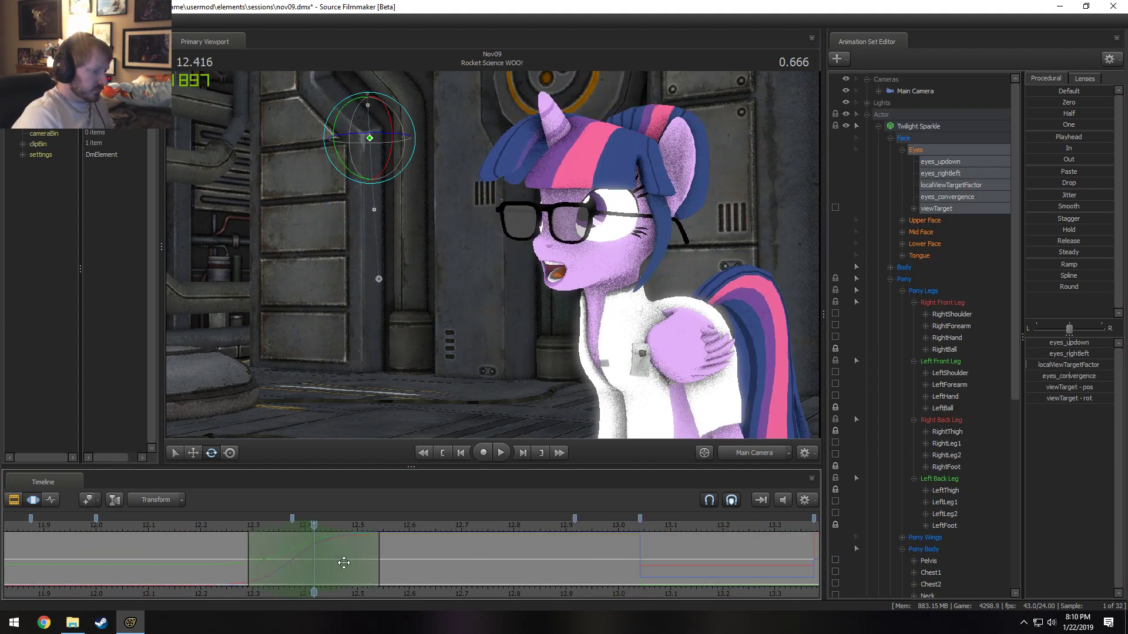
left_click_drag(249, 563, 201, 567)
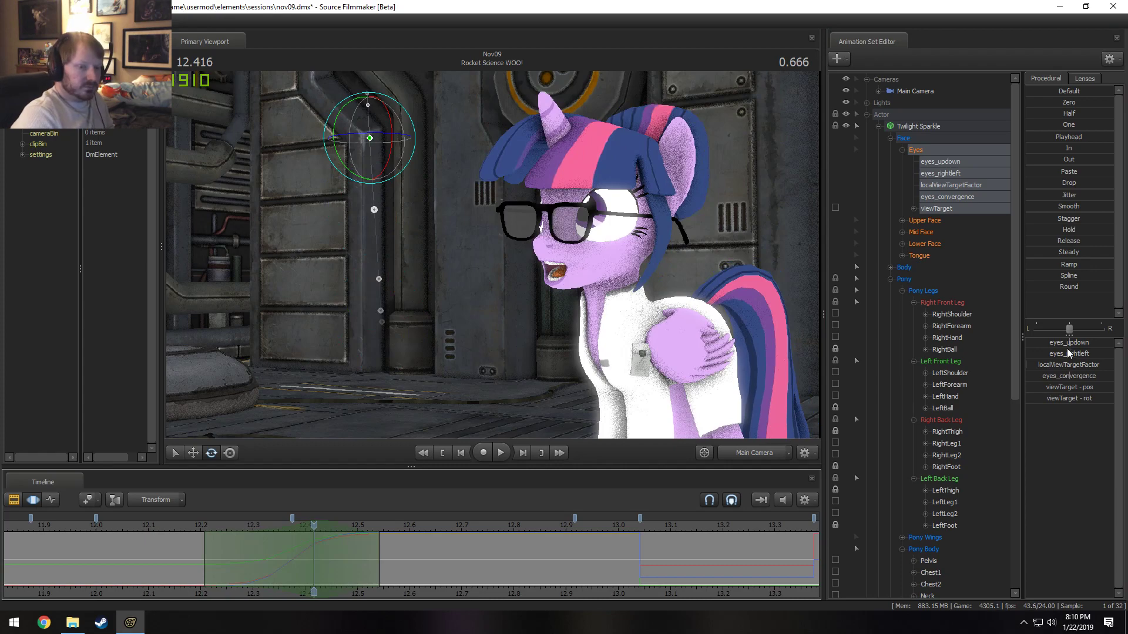
left_click_drag(1067, 351, 1066, 351)
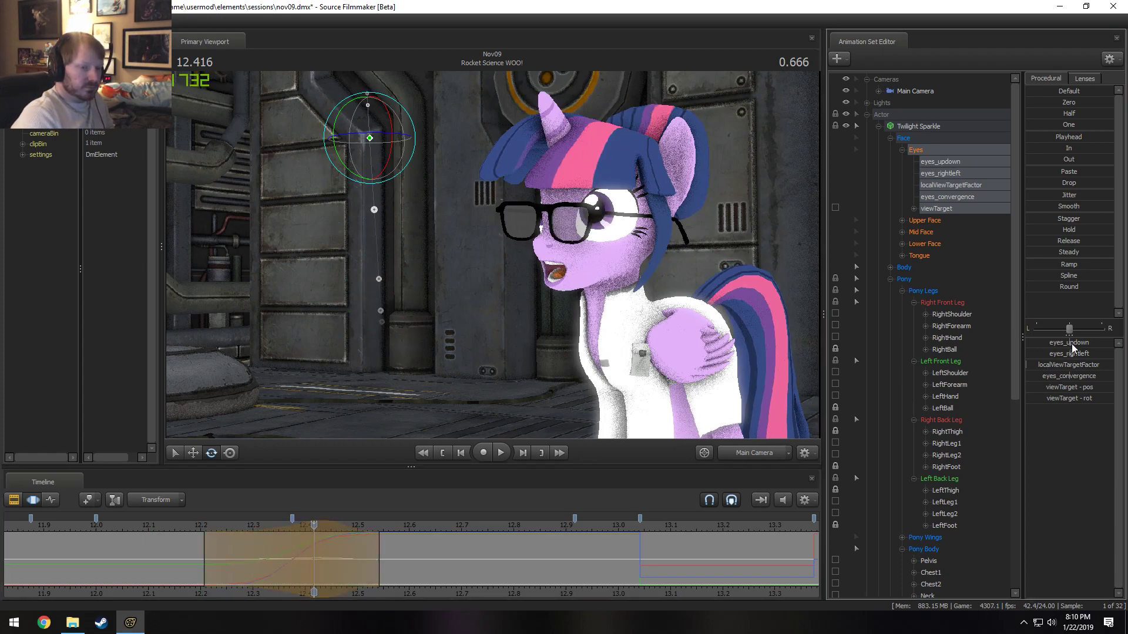
left_click_drag(200, 562, 383, 560)
left_click_drag(308, 559, 364, 558)
key("space")
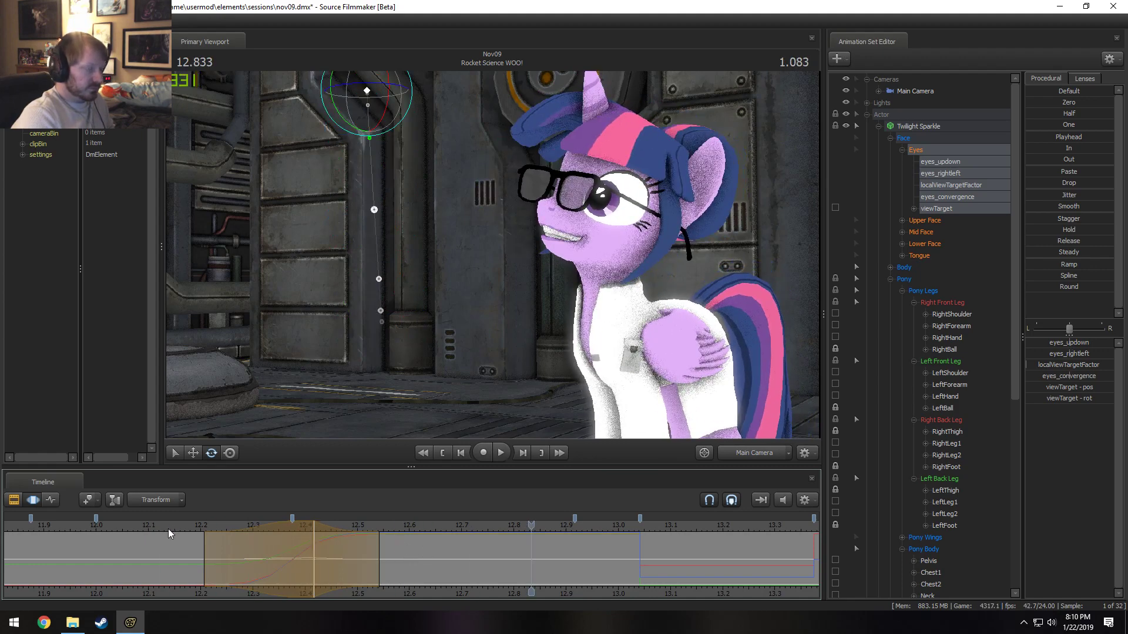
scroll(168, 528, "down", 2)
key("space")
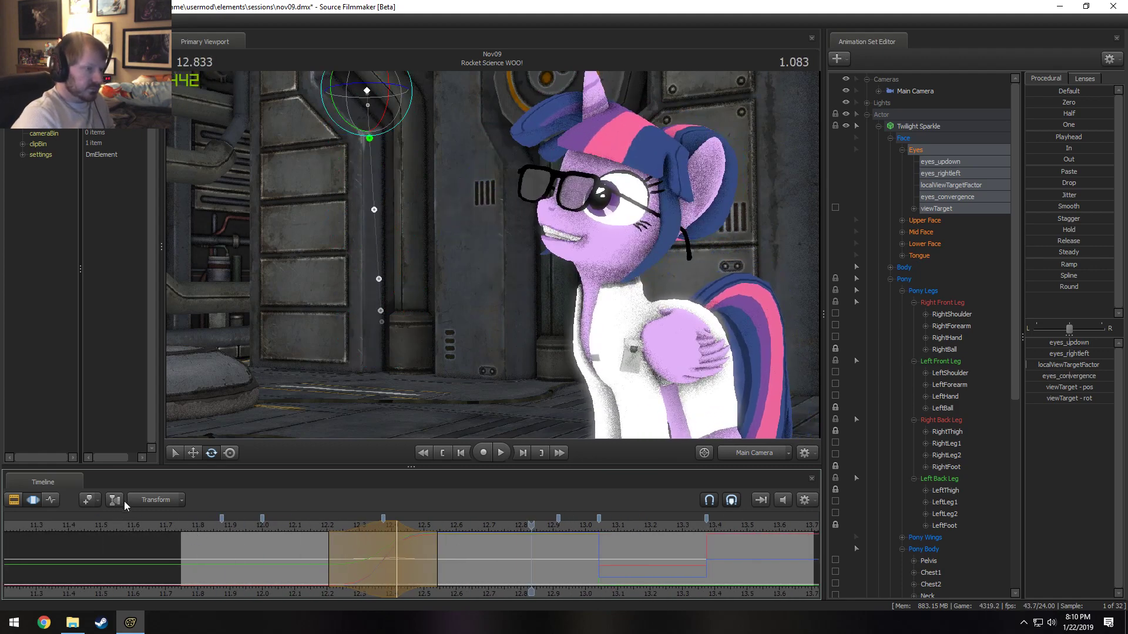
- Partly raise both eye_closer and both lid_raise controls of the Upper Face at 12.375 s, with falloff from 12.208 s to 12.541 s
left_click_drag(418, 588, 392, 577)
scroll(385, 576, "up", 1, "shift")
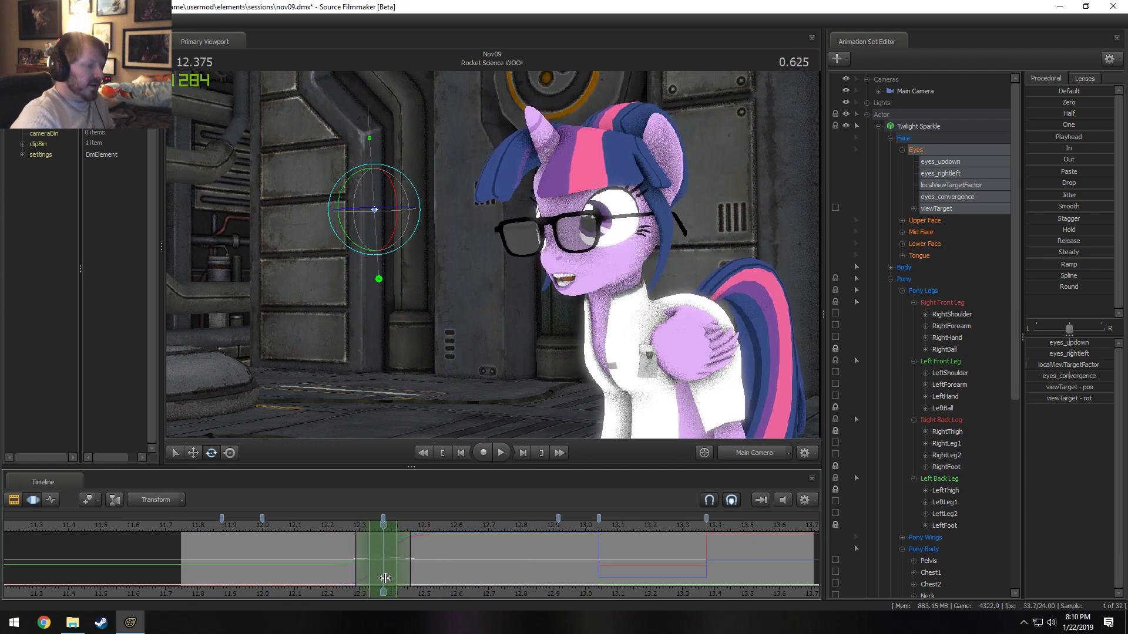
left_click(387, 576, "shift")
scroll(386, 576, "up", 4, "shift")
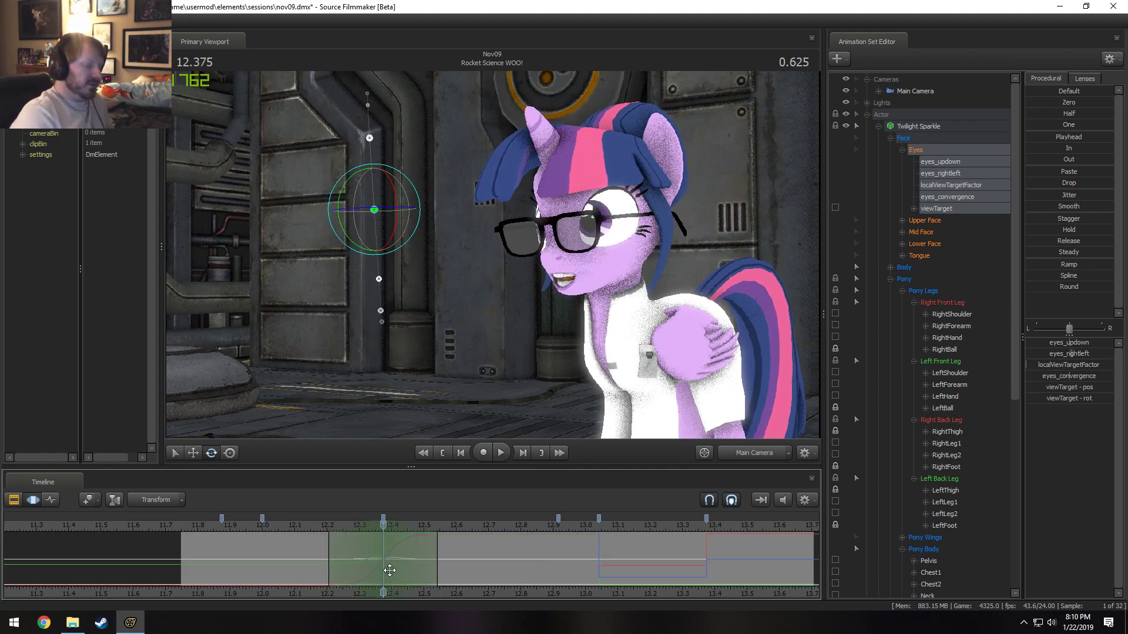
key("shift")
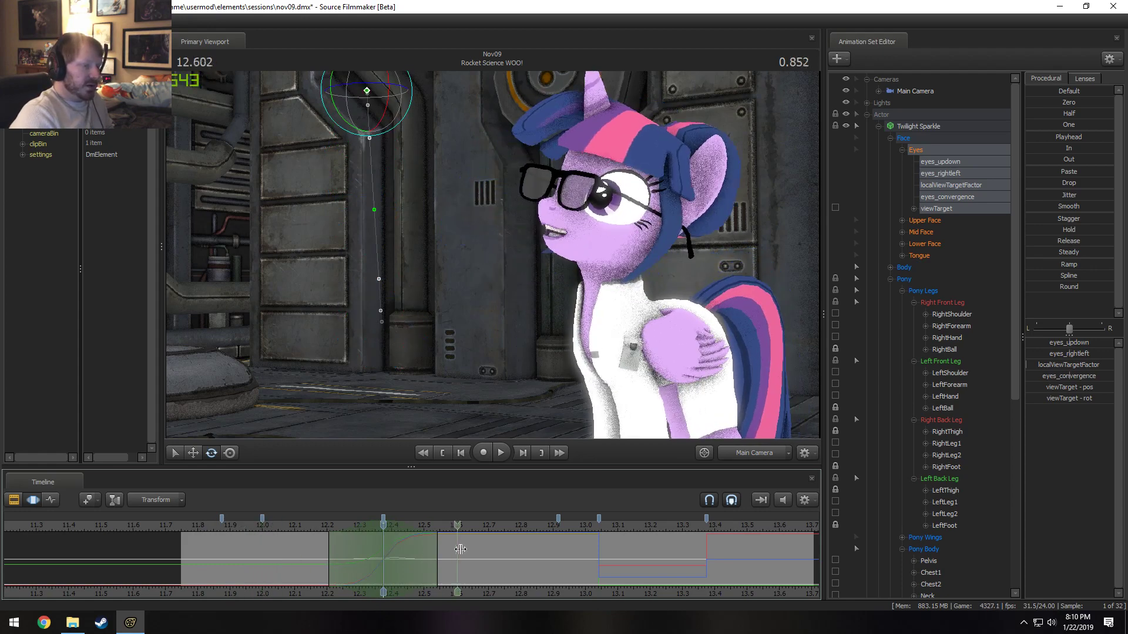
left_click(925, 221)
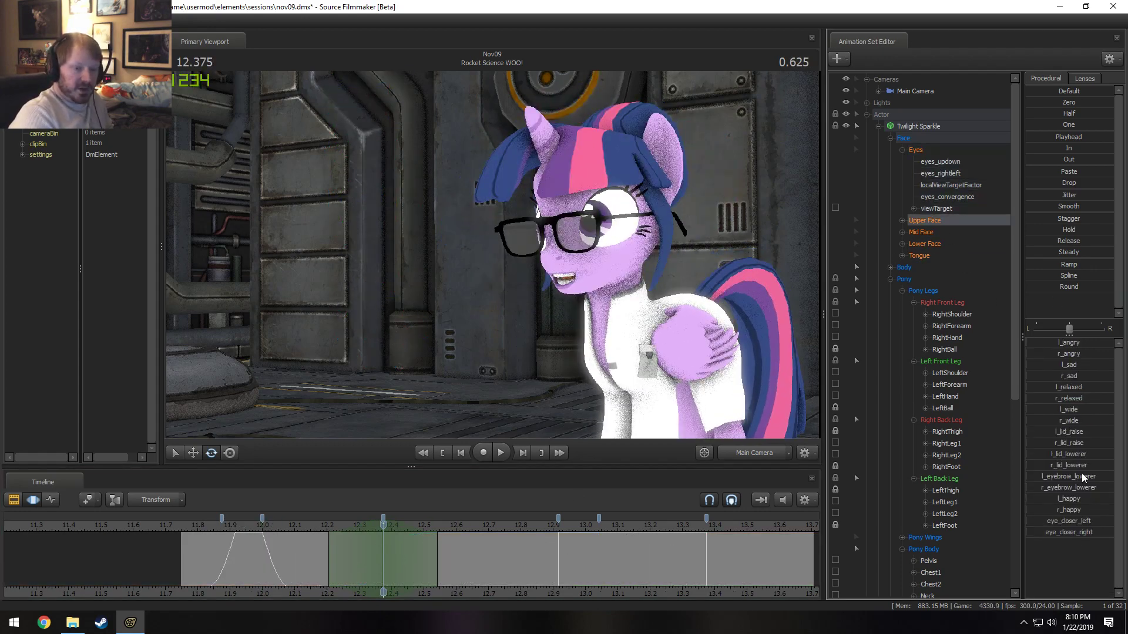
left_click_drag(1066, 521, 1071, 521)
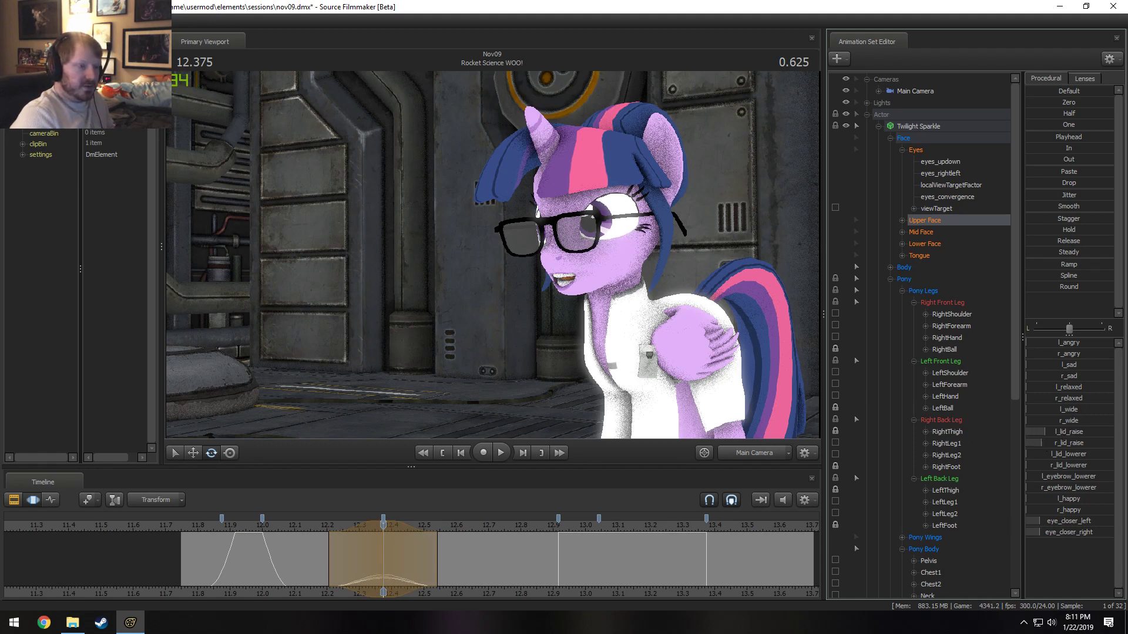
left_click_drag(518, 522, 384, 540)
left_click(1047, 535)
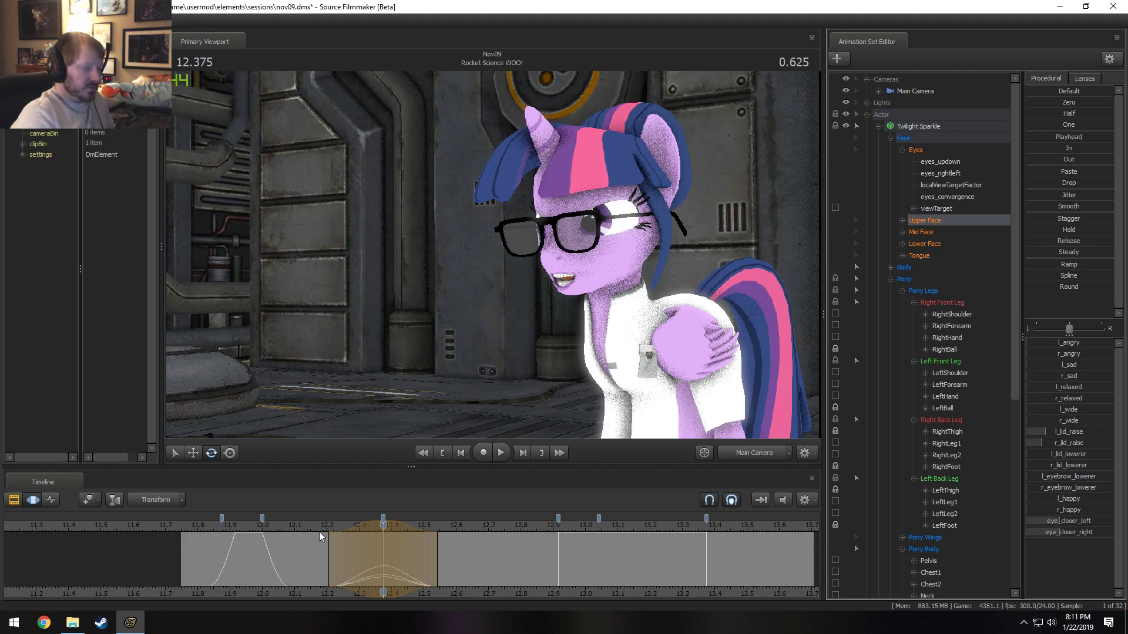
- Shorten the partial blink's falloff to end at 12.5 s, replaying the shot before and after
left_click(300, 530)
key("space")
key("space")
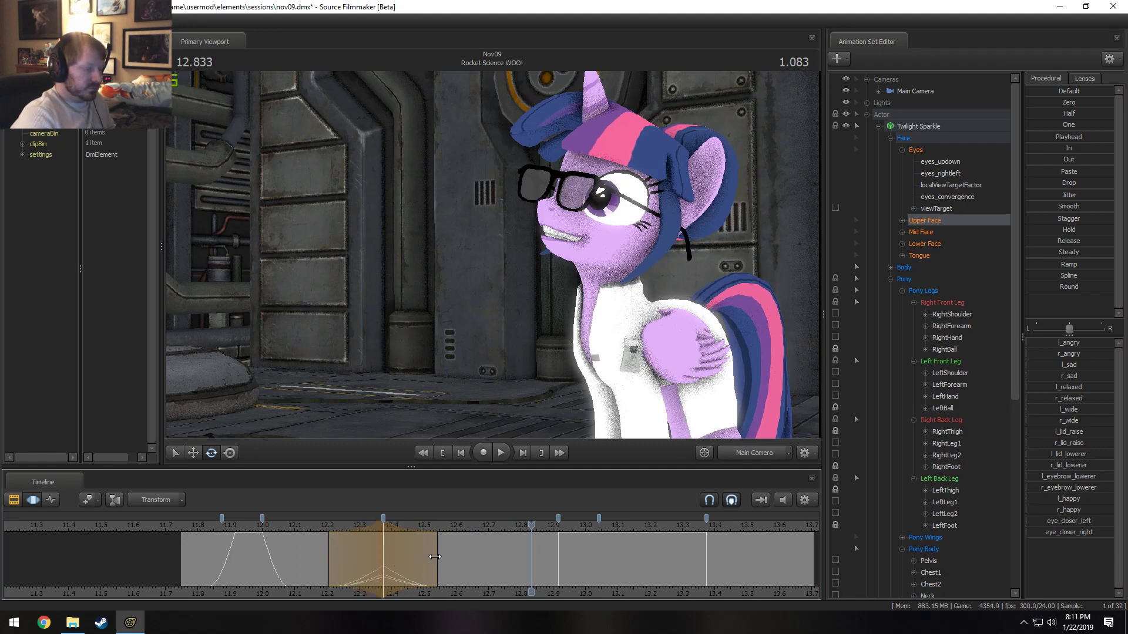
key("shift")
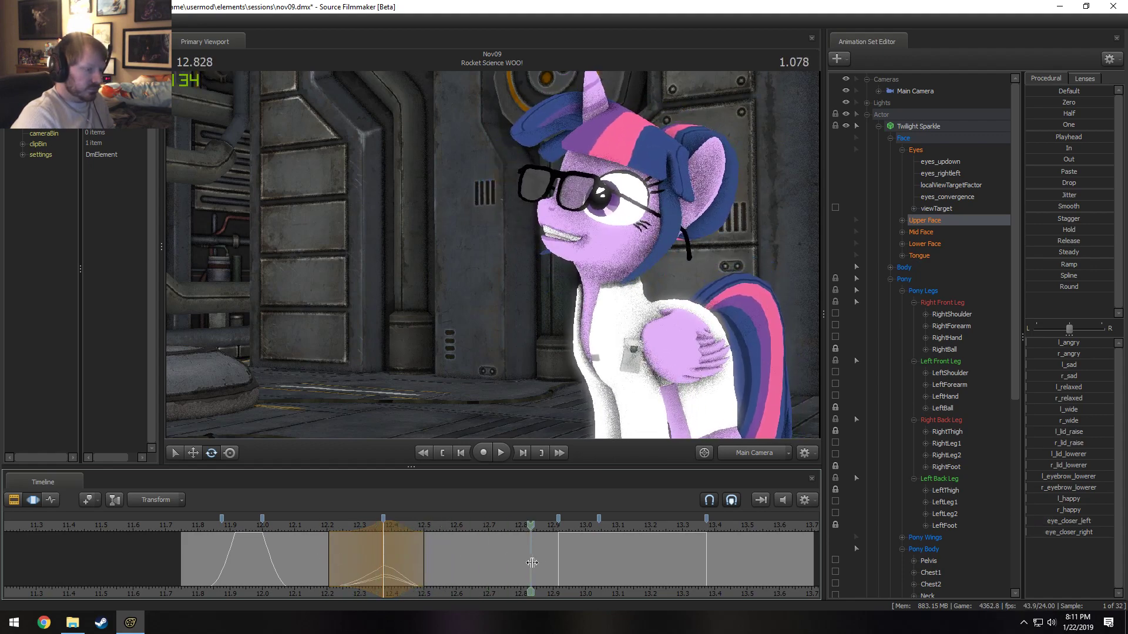
key("space")
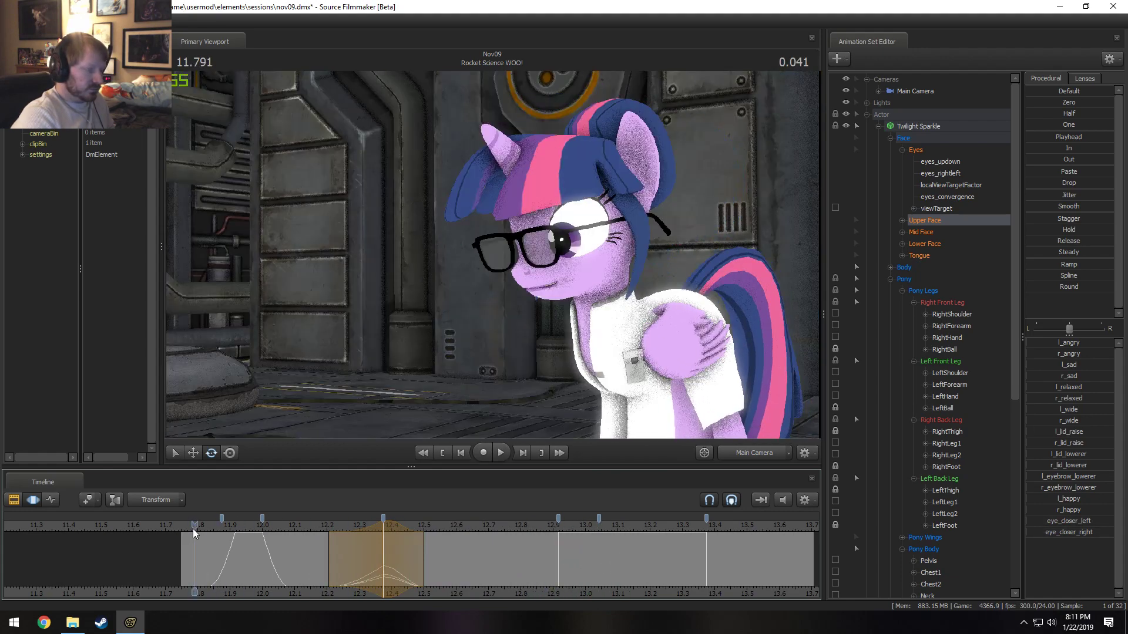
key("space")
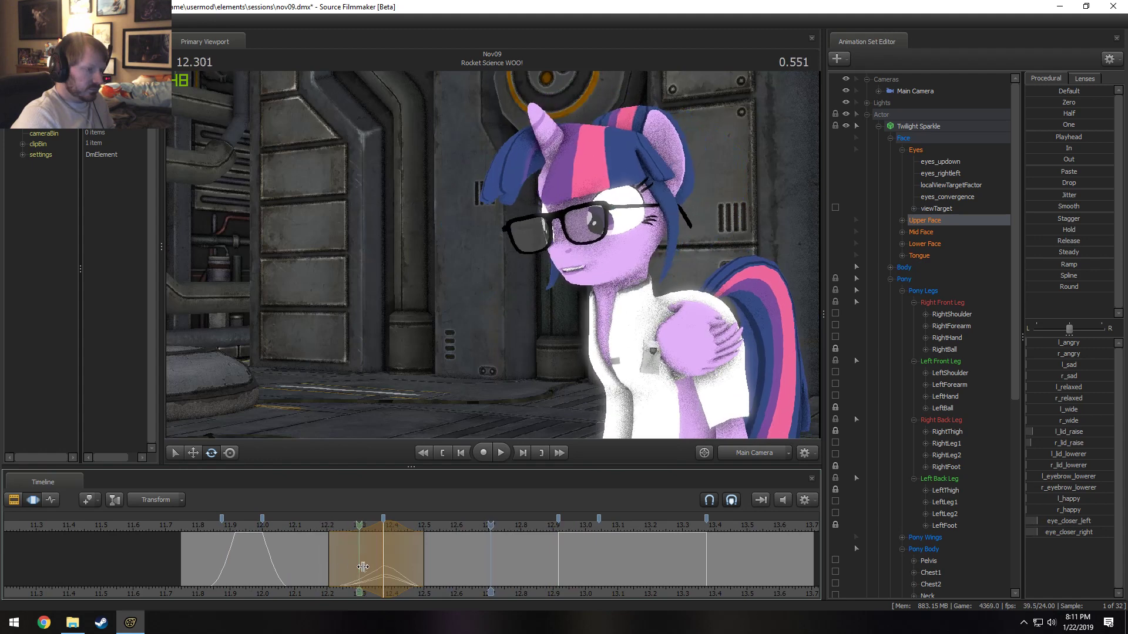
- Rotate the Head slightly at 12.541 s with falloff from 12.416 s to 12.875 s, and replay the movement
left_click(435, 564)
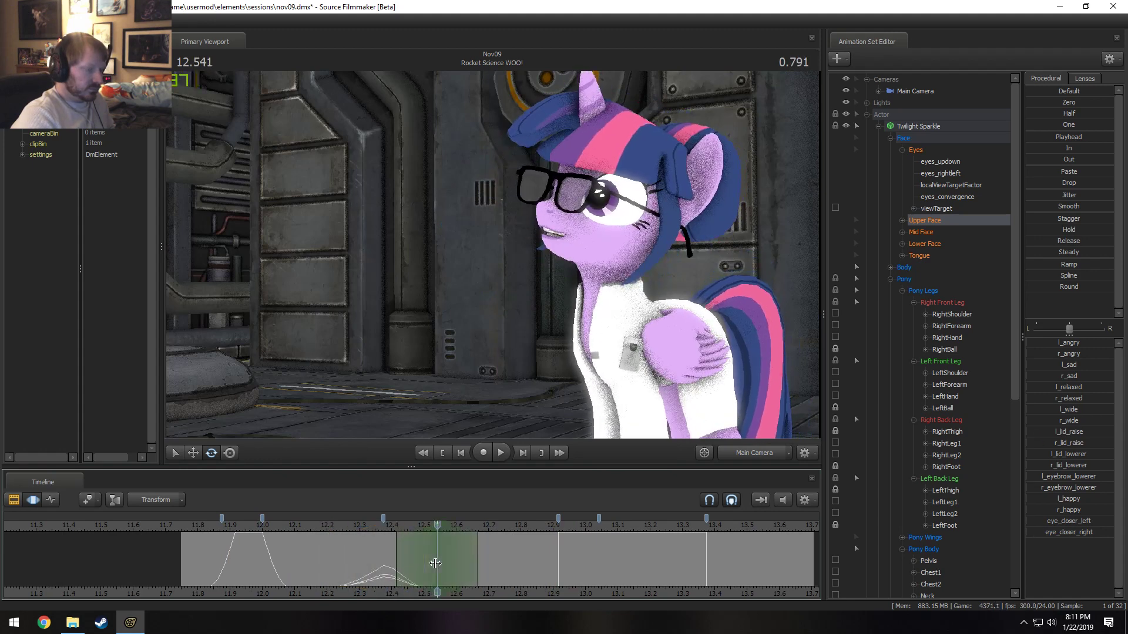
left_click_drag(482, 557, 547, 534)
left_click_drag(605, 250, 585, 260, "ctrl")
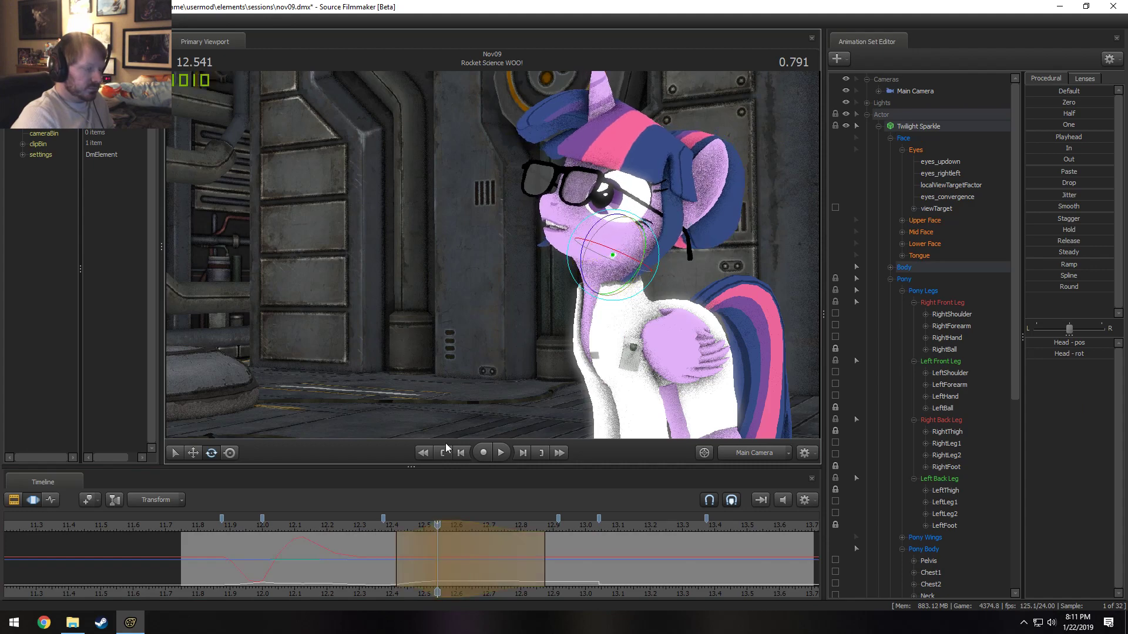
key("space")
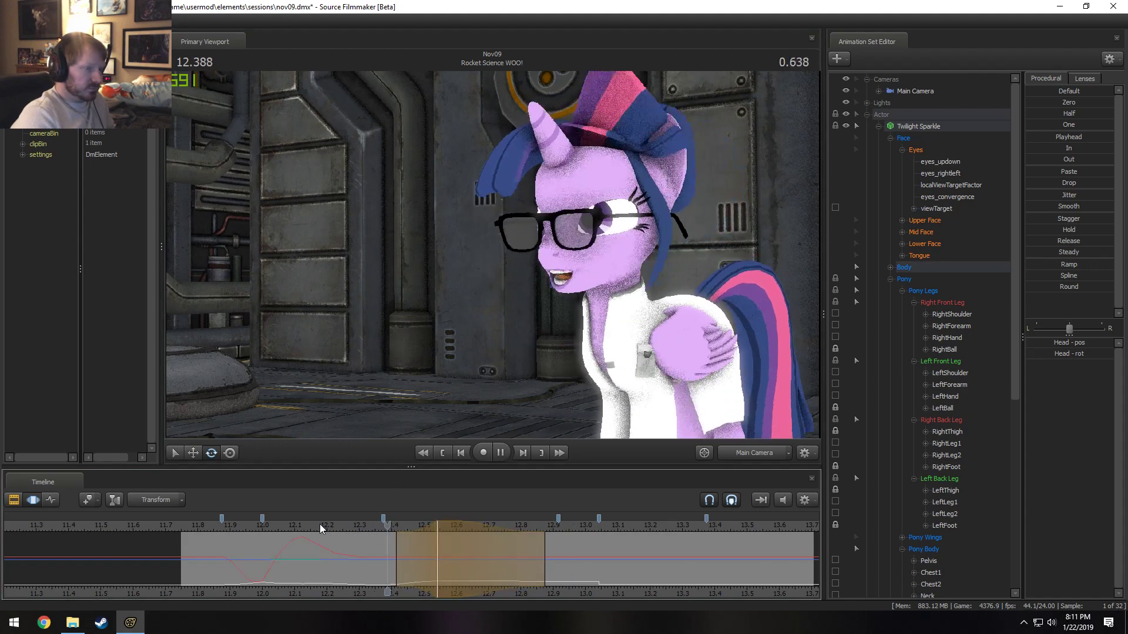
key("space")
- Rotate the Head slightly at 12.833 s with falloff from 12.583 s to 13.041 s, and replay the movement
left_click_drag(420, 551, 449, 560)
key("ctrl+z")
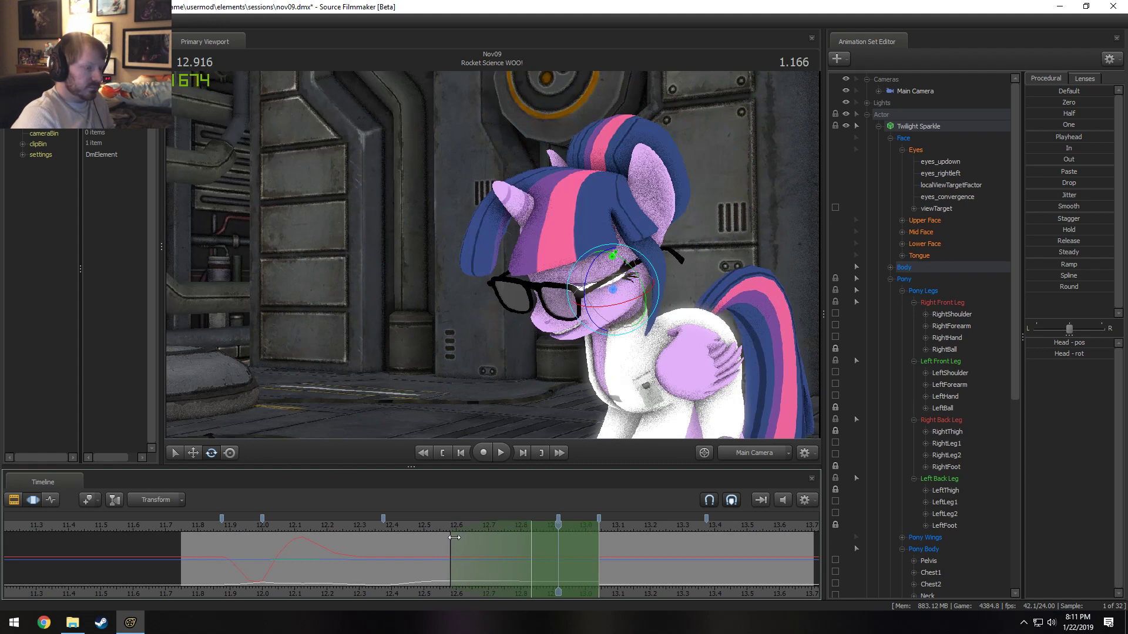
left_click_drag(546, 537, 531, 537)
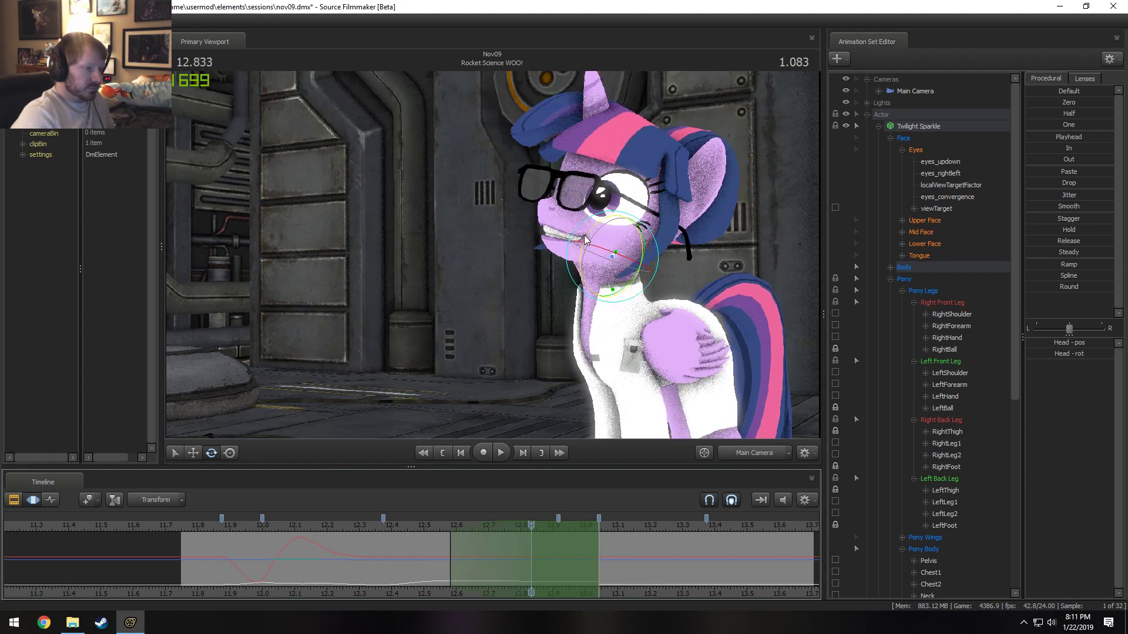
left_click_drag(570, 270, 585, 243)
key("space")
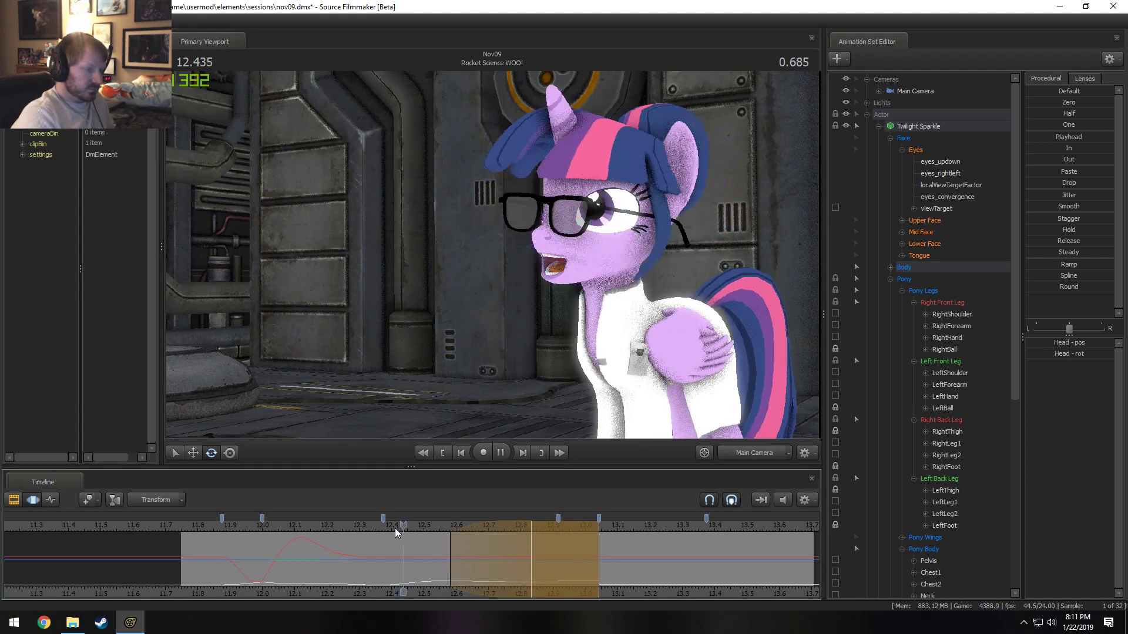
key("space")
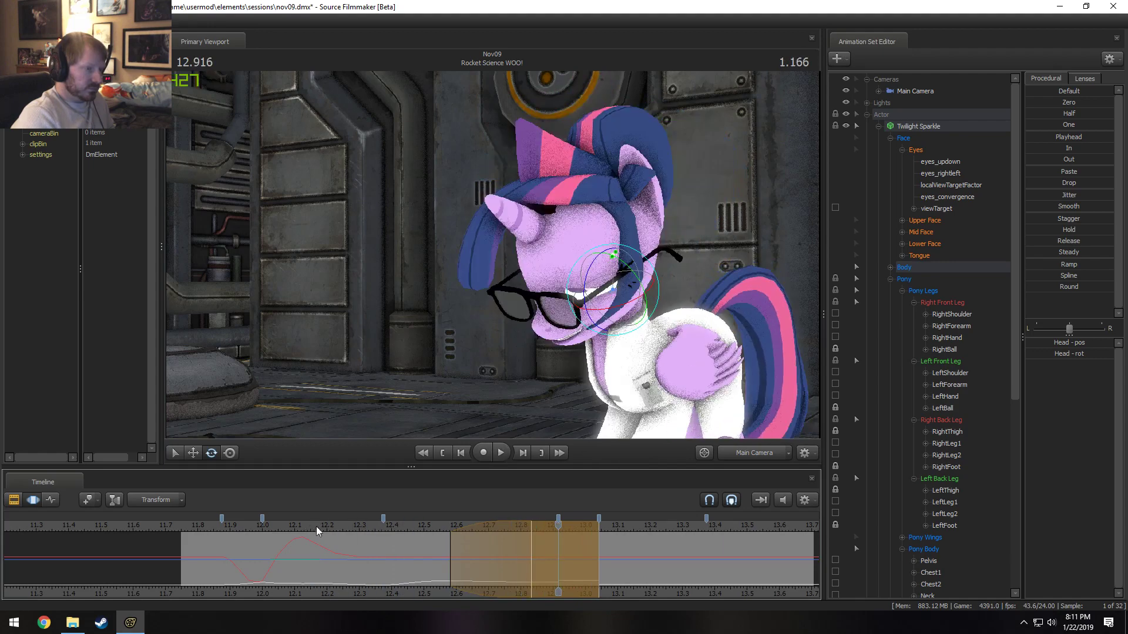
- Undo the last two changes, peak the Head rotation at 12.875 s instead, and replay the movement
key("ctrl+z")
key("ctrl+z")
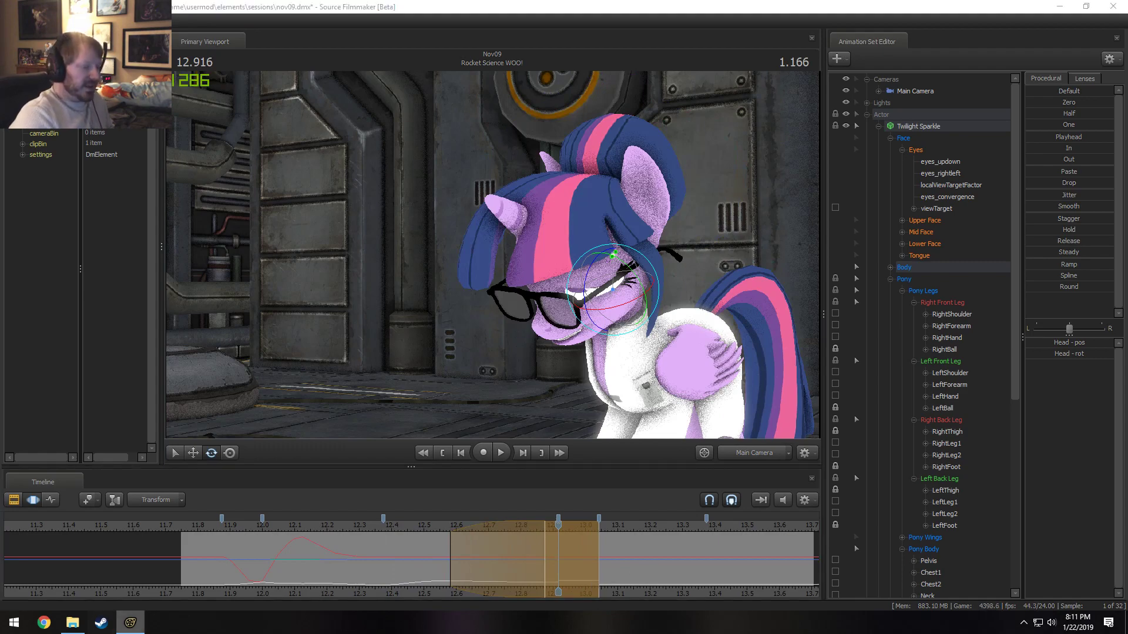
left_click(353, 526)
key("space")
key("space")
left_click(322, 524)
key("space")
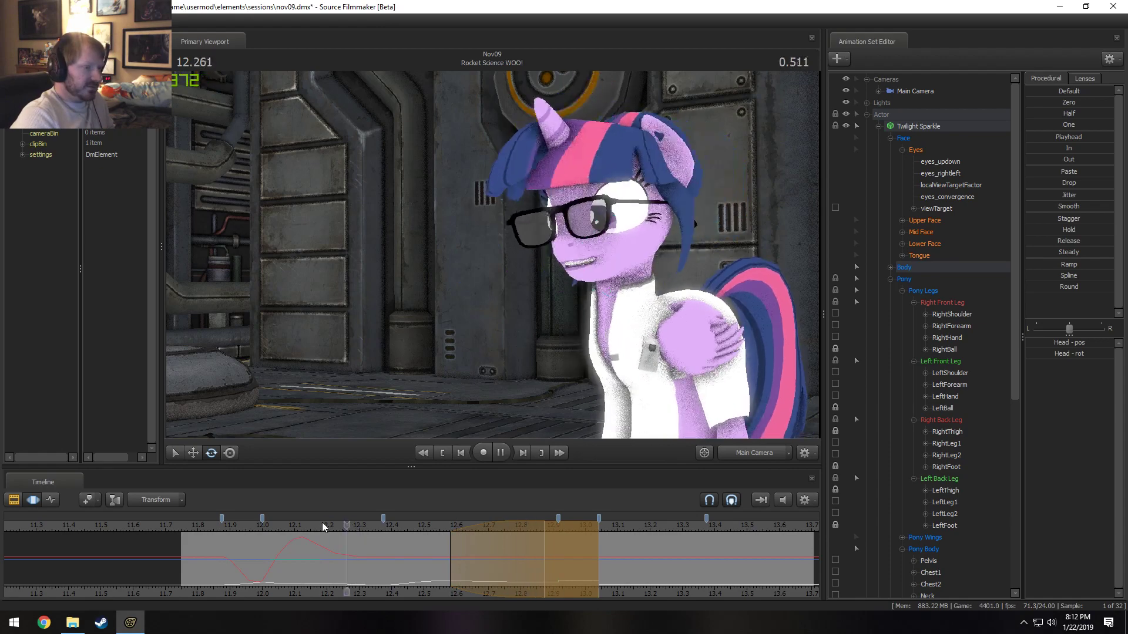
key("space")
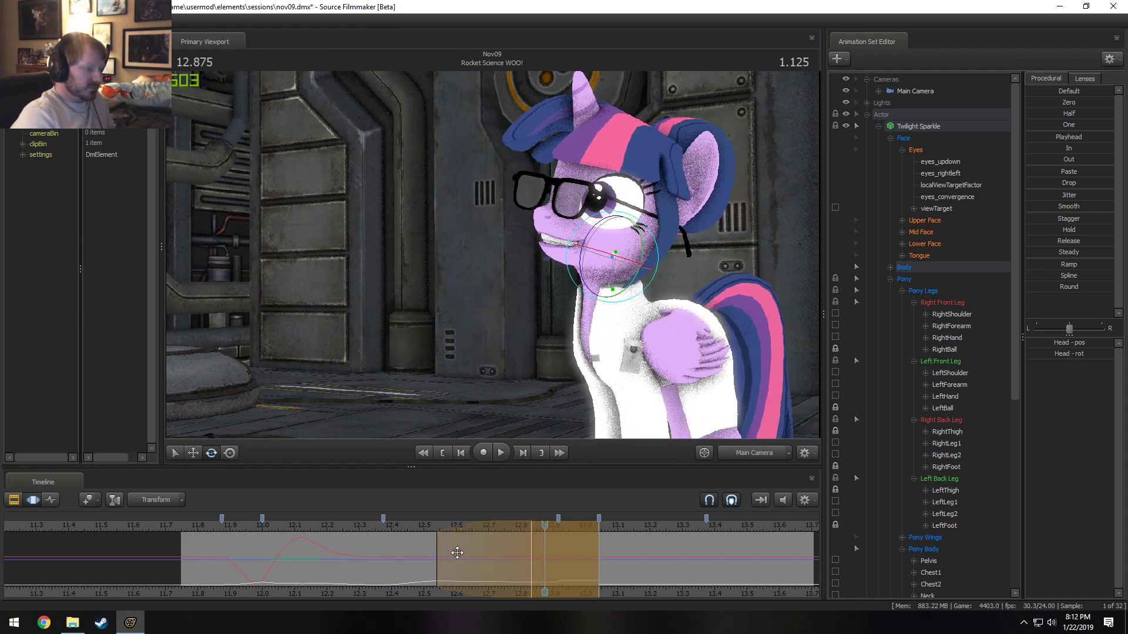
- Shift the Head rotation's falloff start to 12.5 s and its peak to about 12.791 s, replaying the shot between adjustments
left_click_drag(457, 553, 444, 551)
left_click(373, 527)
key("space")
key("space")
left_click(317, 525)
key("space")
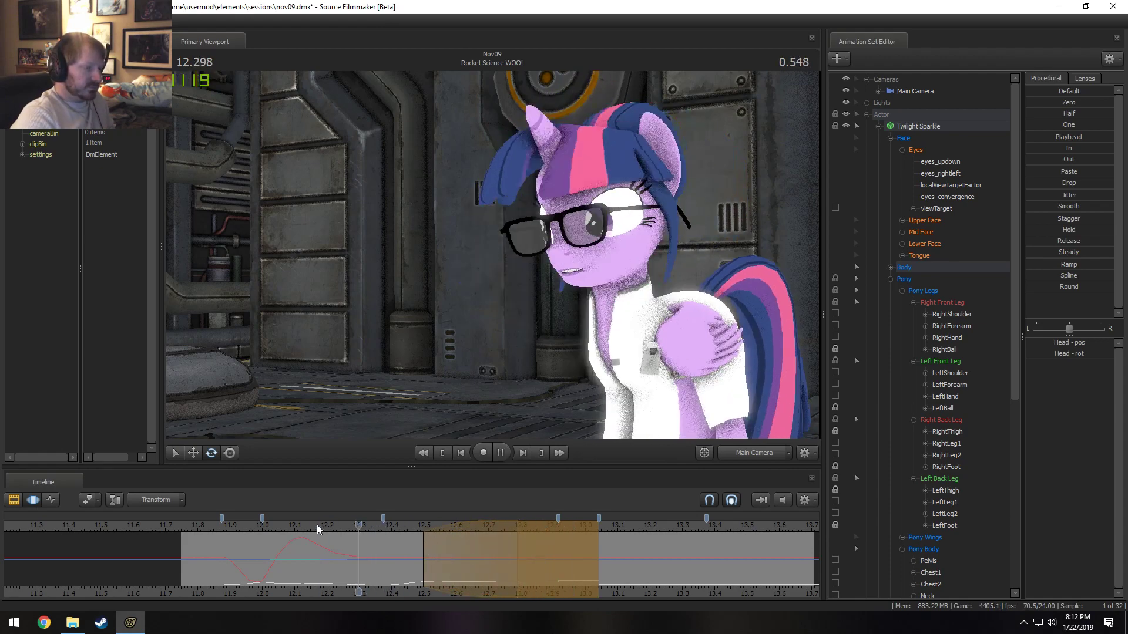
key("space")
left_click(208, 522)
key("space")
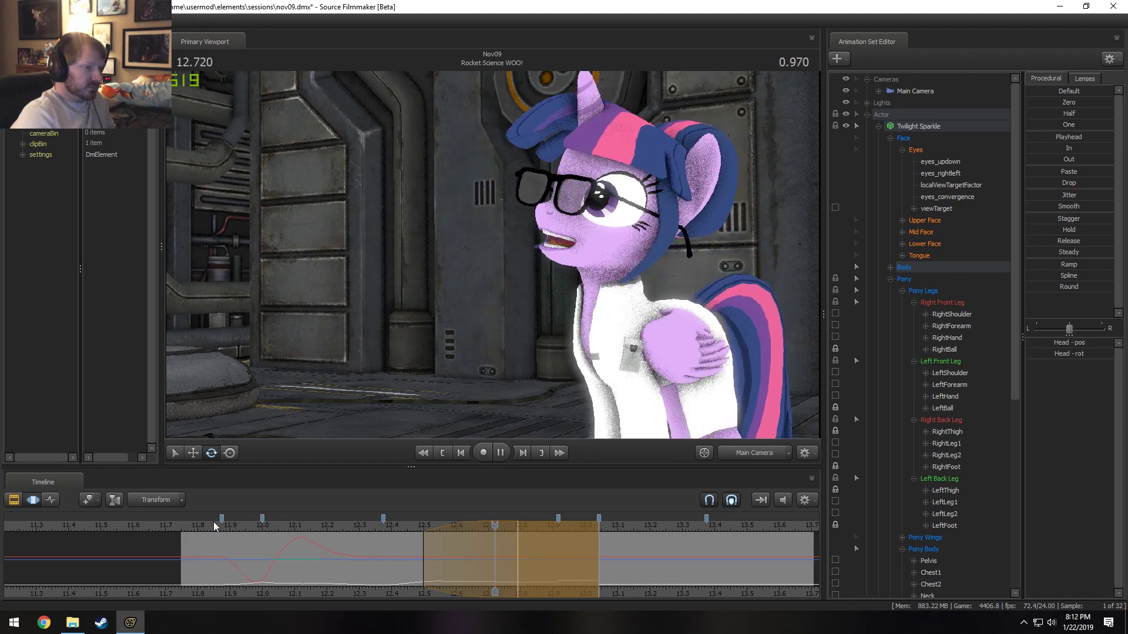
key("space")
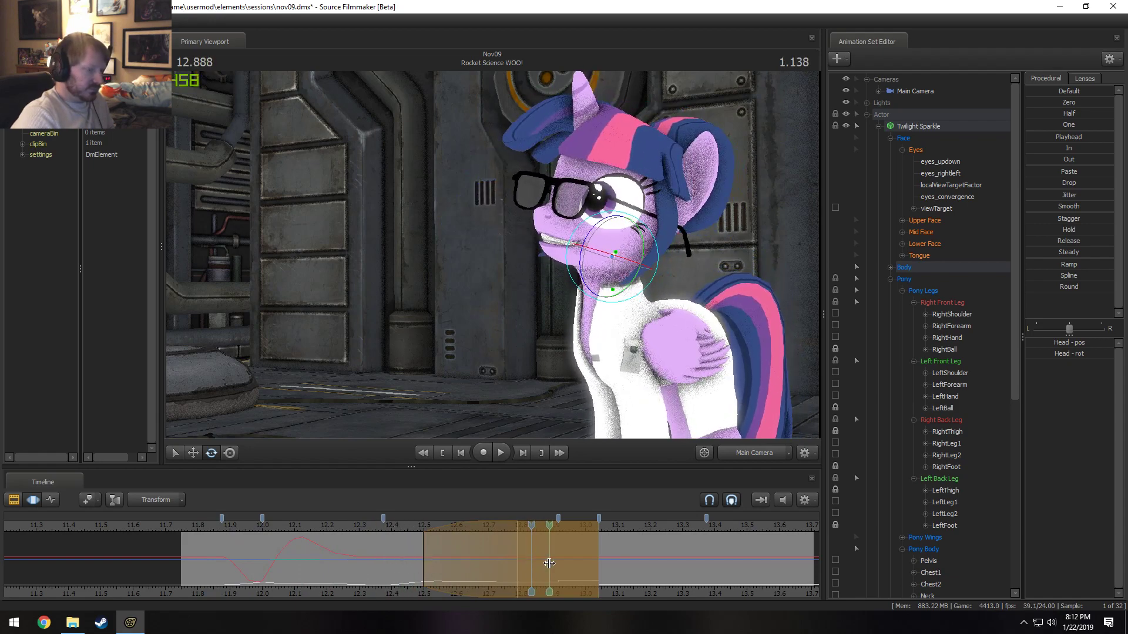
- Lower Twilight Sparkle's eyelids slightly with the Upper Face eye_closer sliders over a time selection from 12.5 to about 12.92
left_click(549, 563)
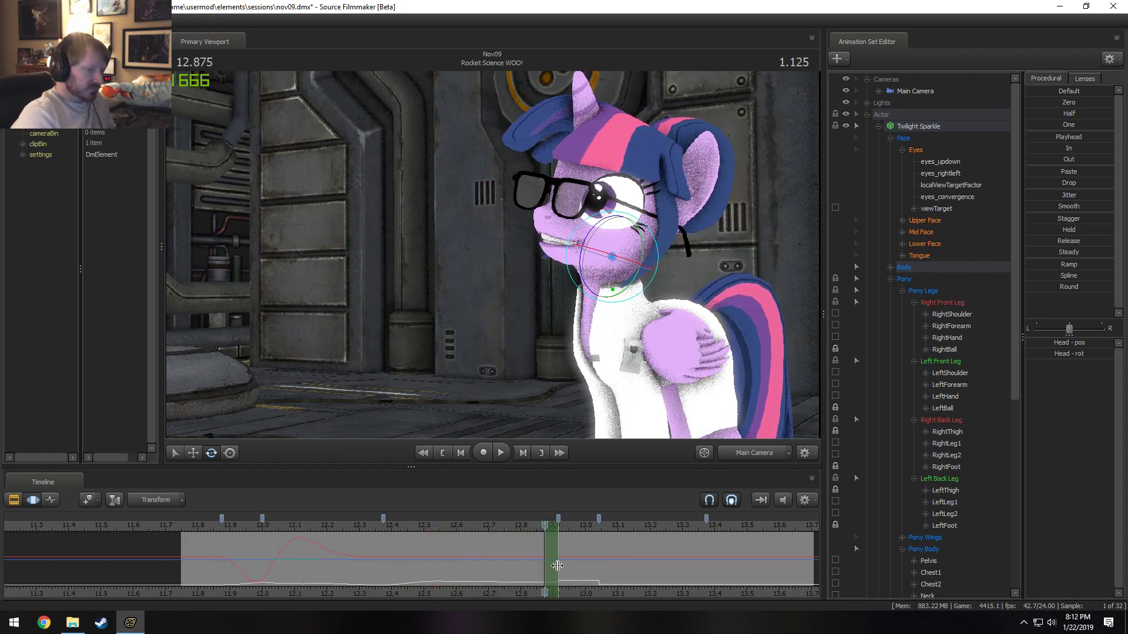
left_click_drag(525, 568, 423, 565)
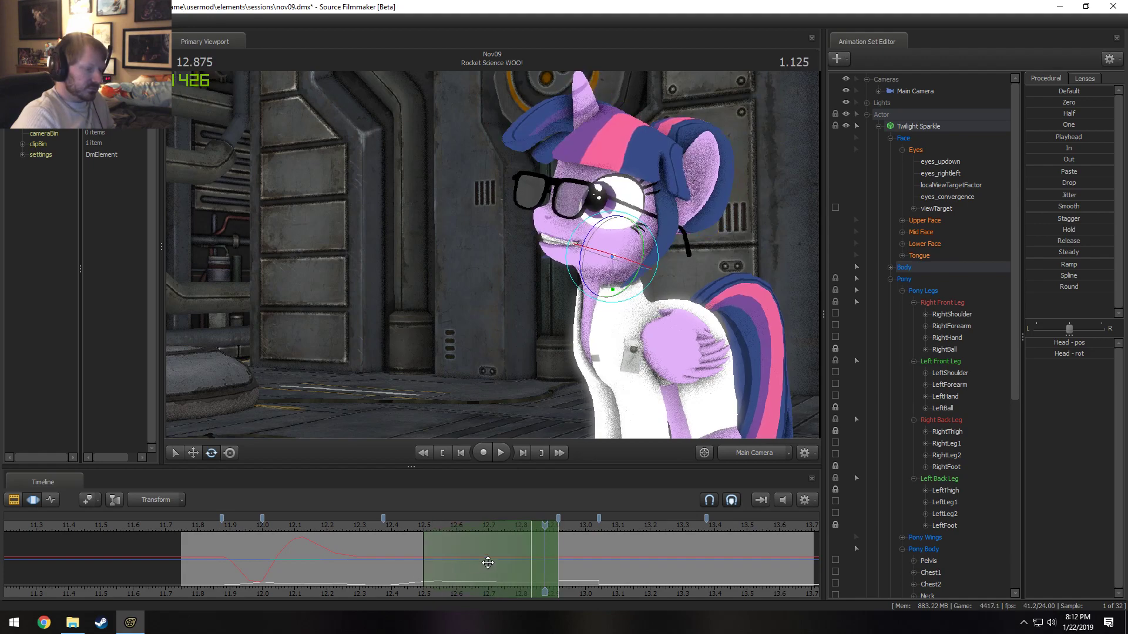
left_click(925, 220)
left_click_drag(1062, 533, 1074, 533)
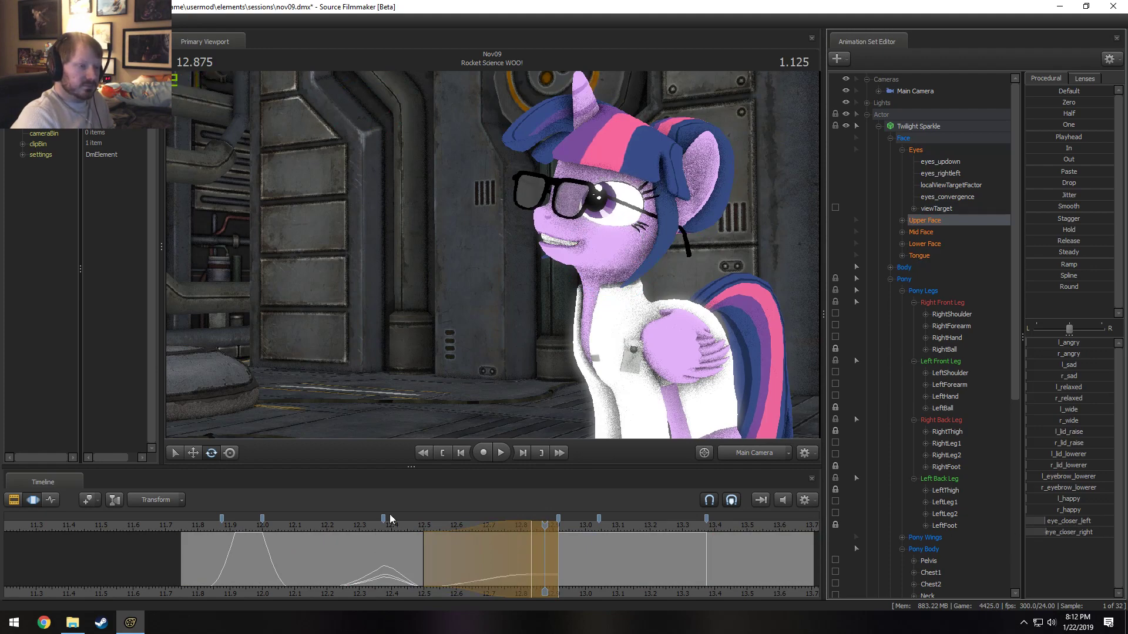
- Extend the start of the eyelid edit's time selection to about 12.46 and play back the shot to check it
left_click(337, 527)
key("space")
key("space")
key("2")
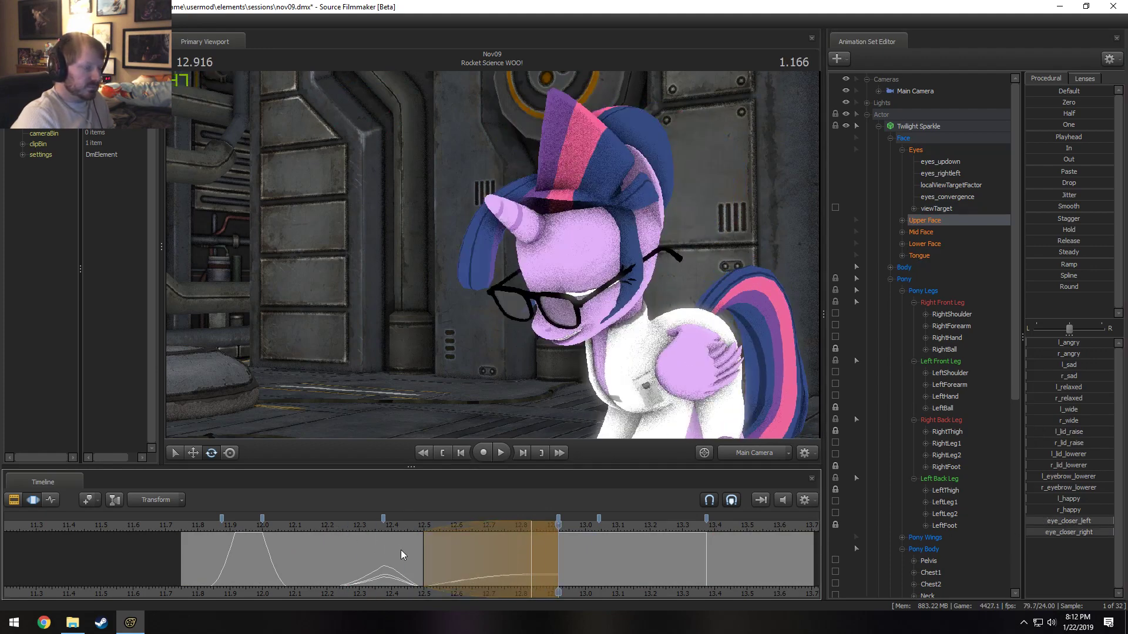
key("space")
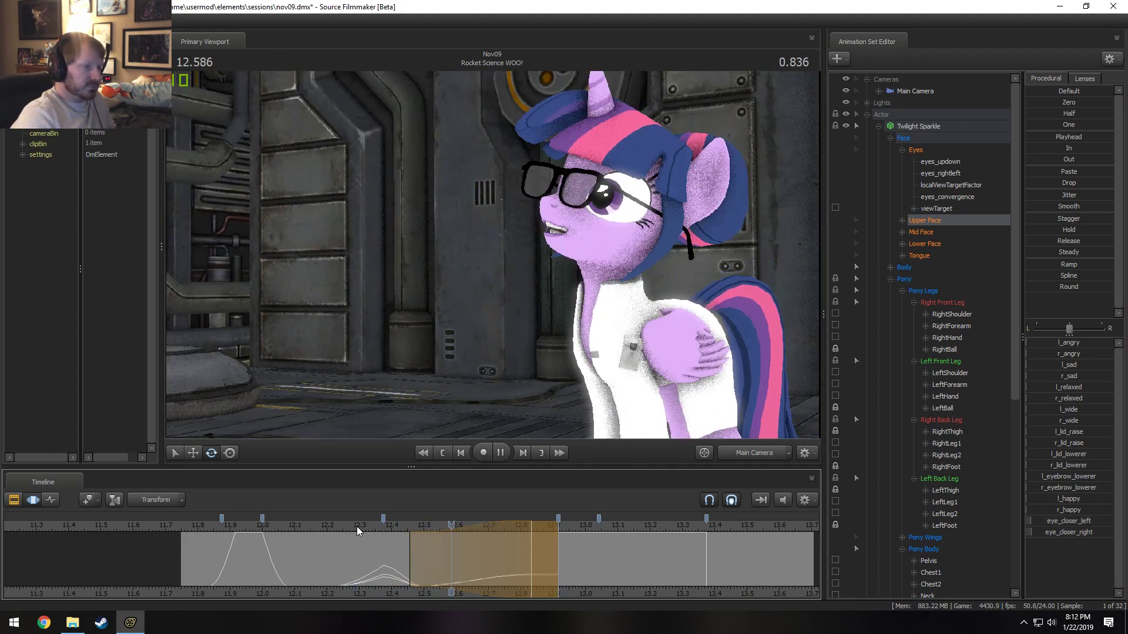
left_click(287, 527)
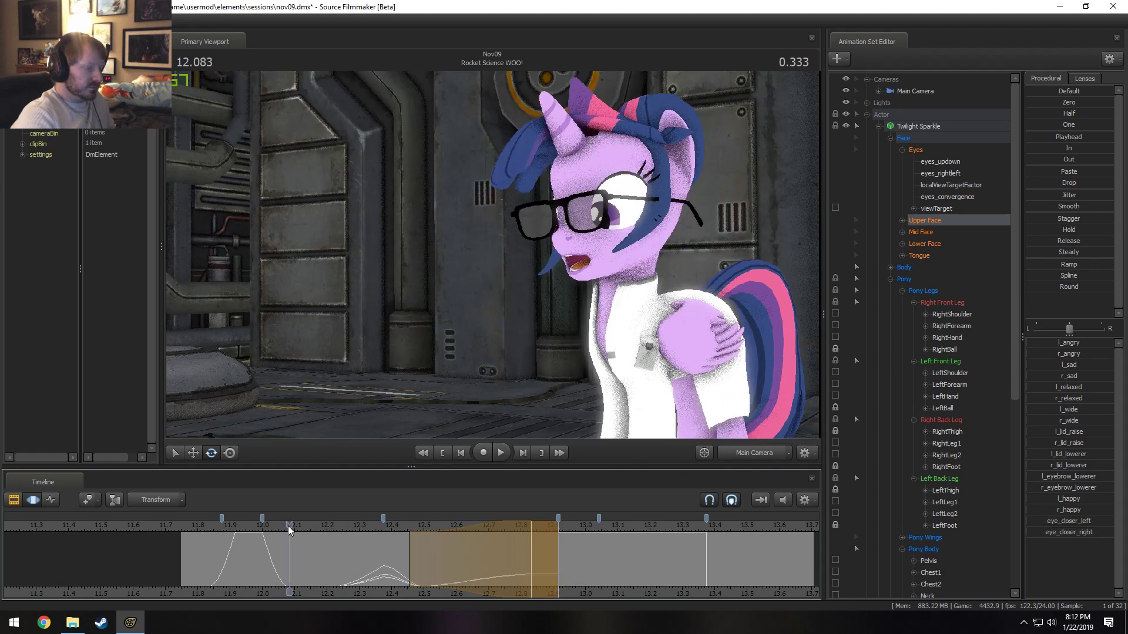
- Widen both eyes with l_wide and r_wide in a soft time selection centred on 12.5, from about 12.375 to 12.79
left_click(426, 559, "shift")
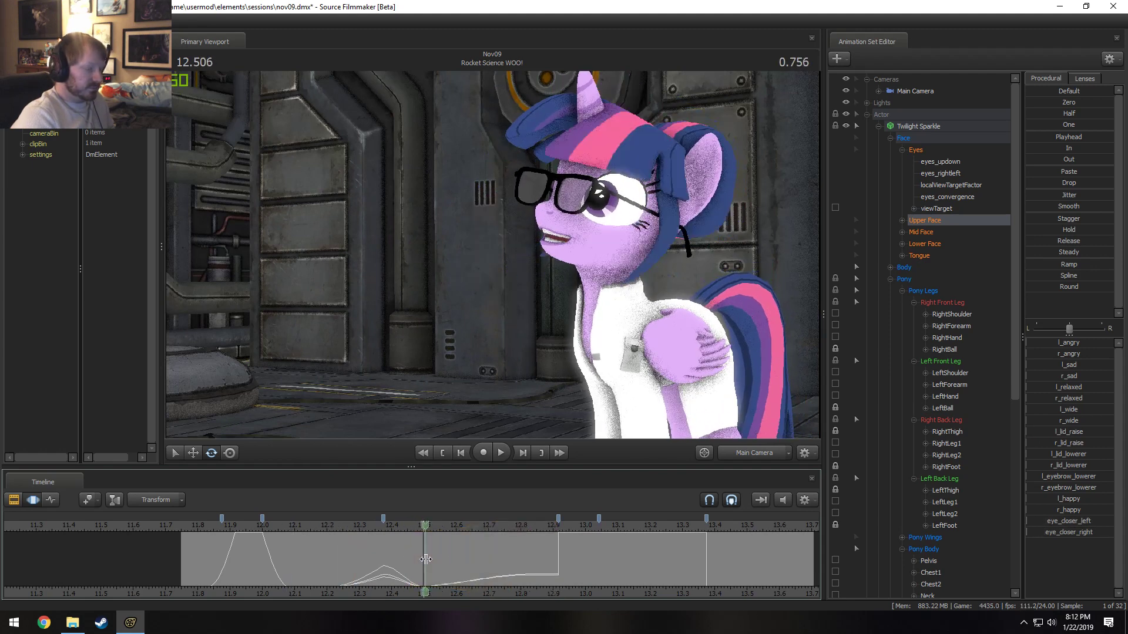
scroll(426, 560, "up", 4, "shift")
scroll(426, 560, "down", 1, "shift")
left_click_drag(462, 560, 519, 567)
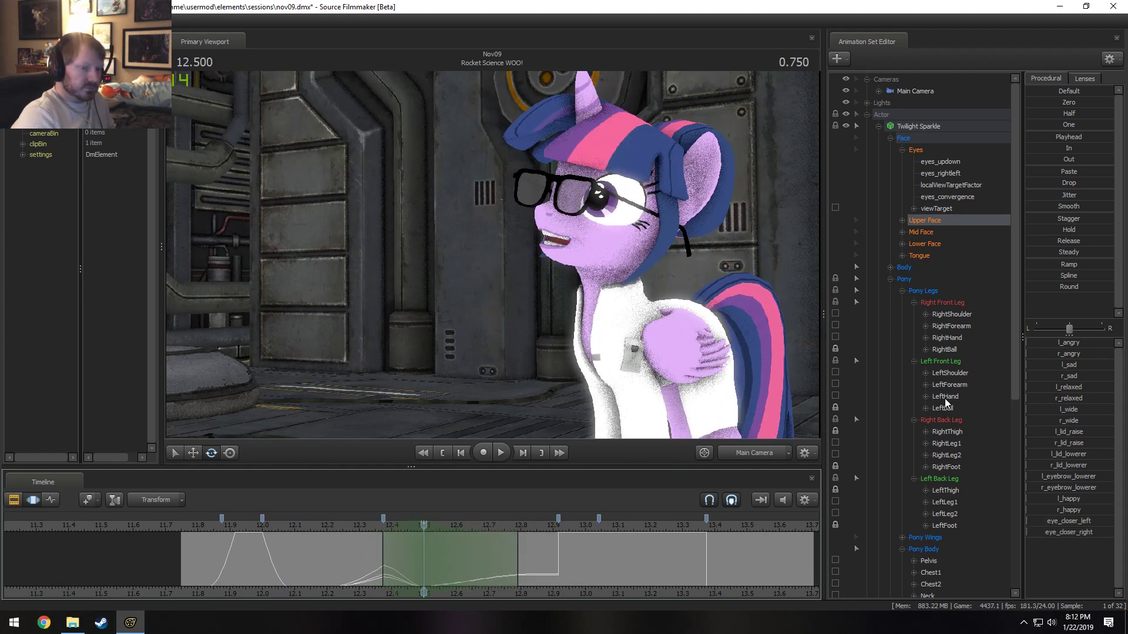
left_click_drag(1039, 407, 1064, 408)
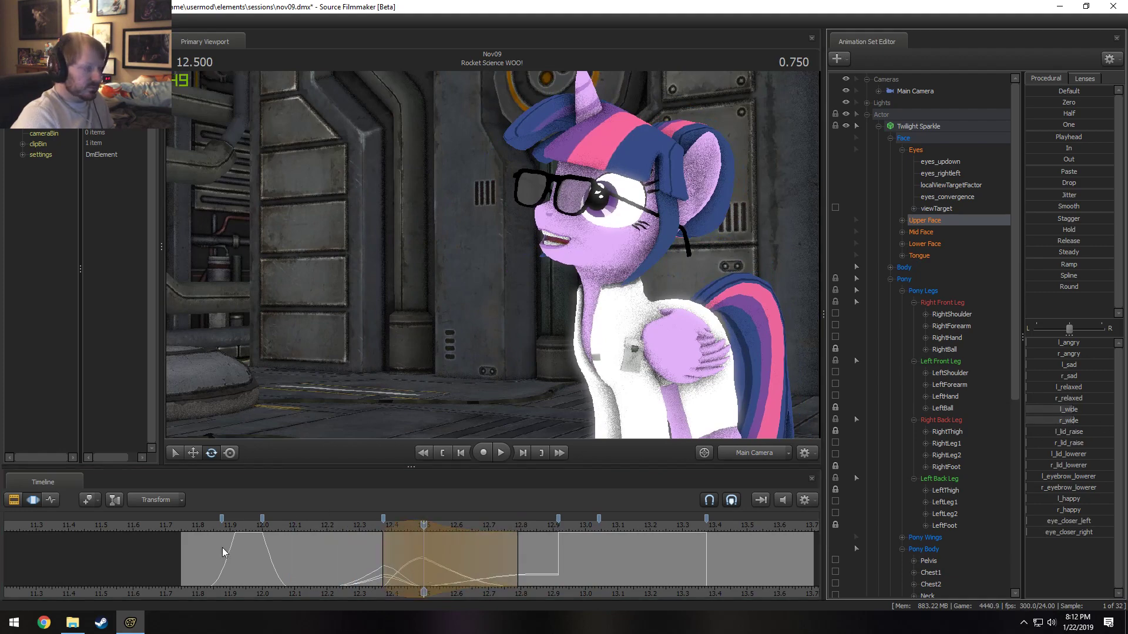
- Play back the shot from about 11.8 and check how the widened eyes read against the head motion
left_click(188, 527)
key("space")
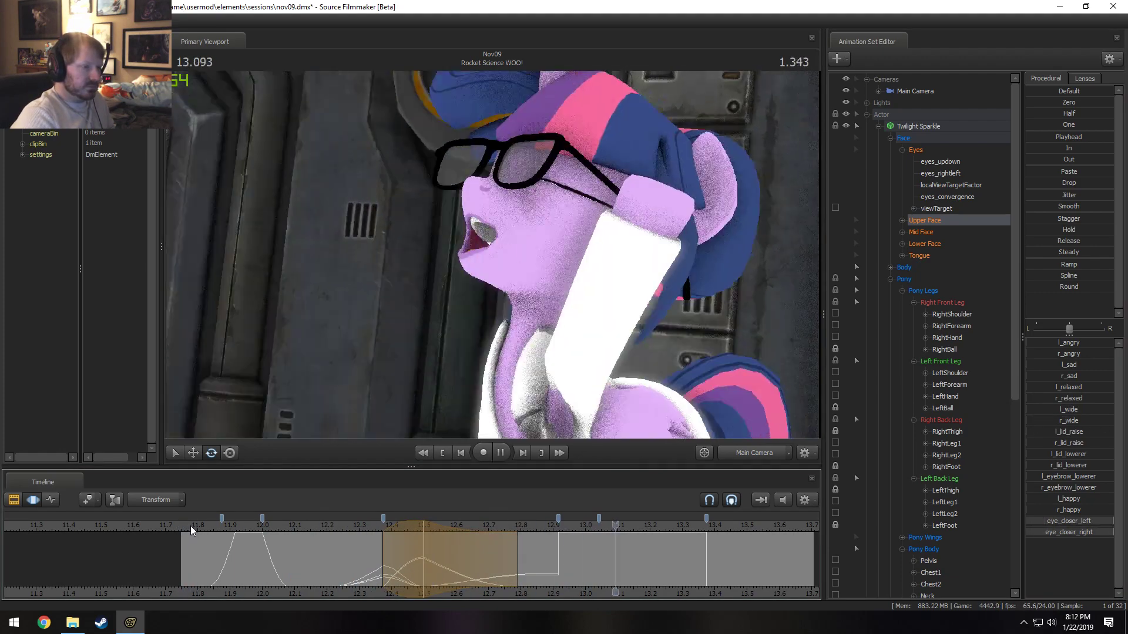
key("space")
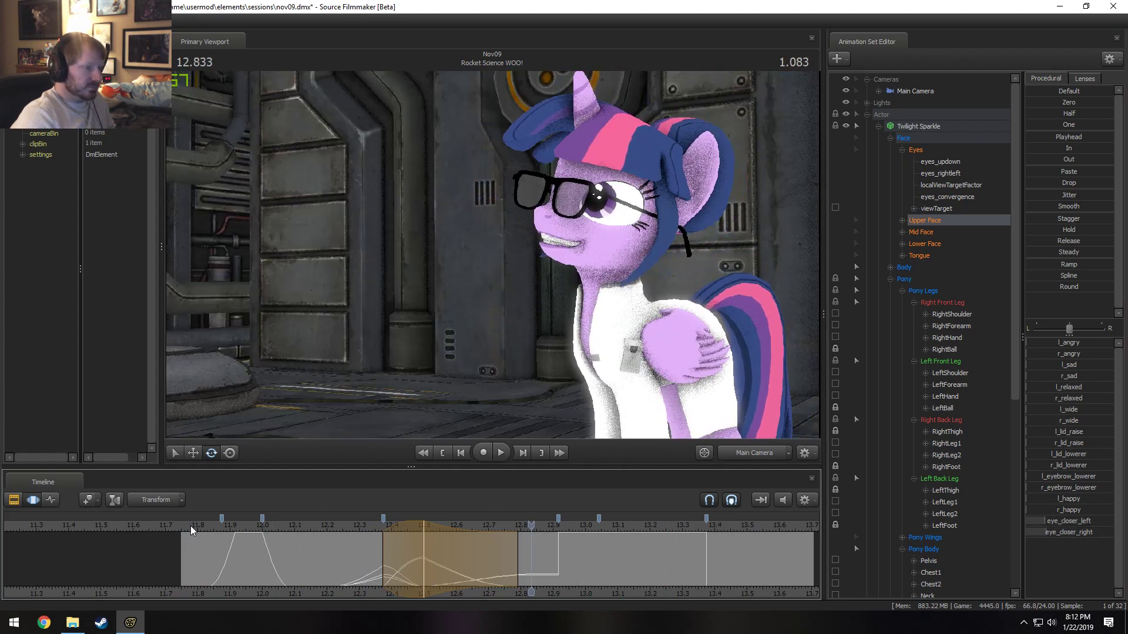
key("space")
key("space")
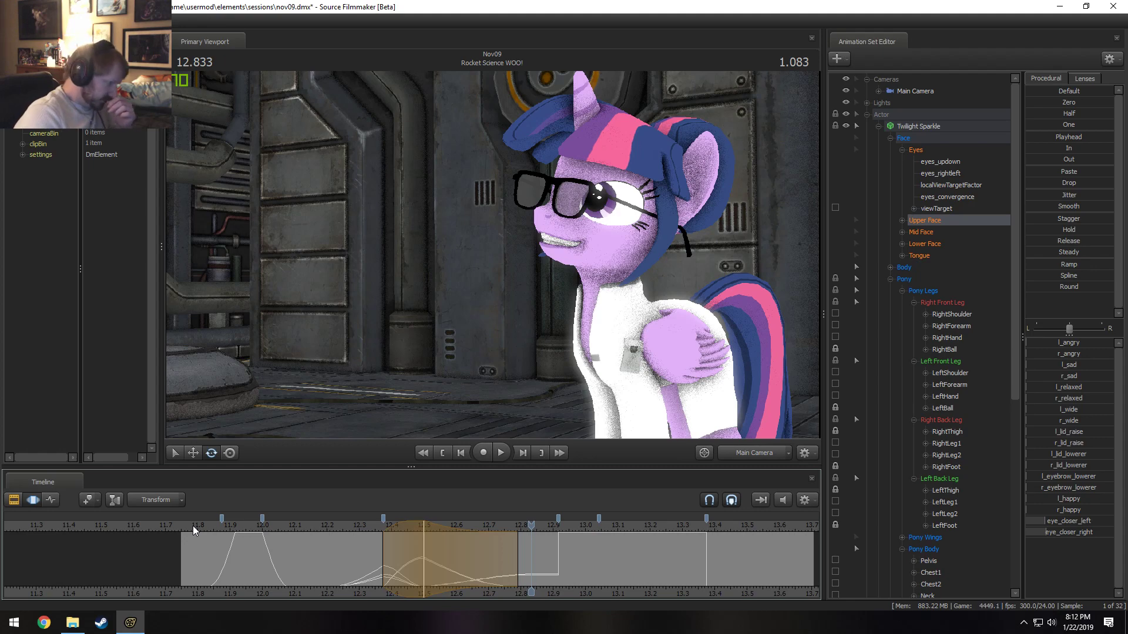
left_click(193, 526)
key("Up")
key("Up")
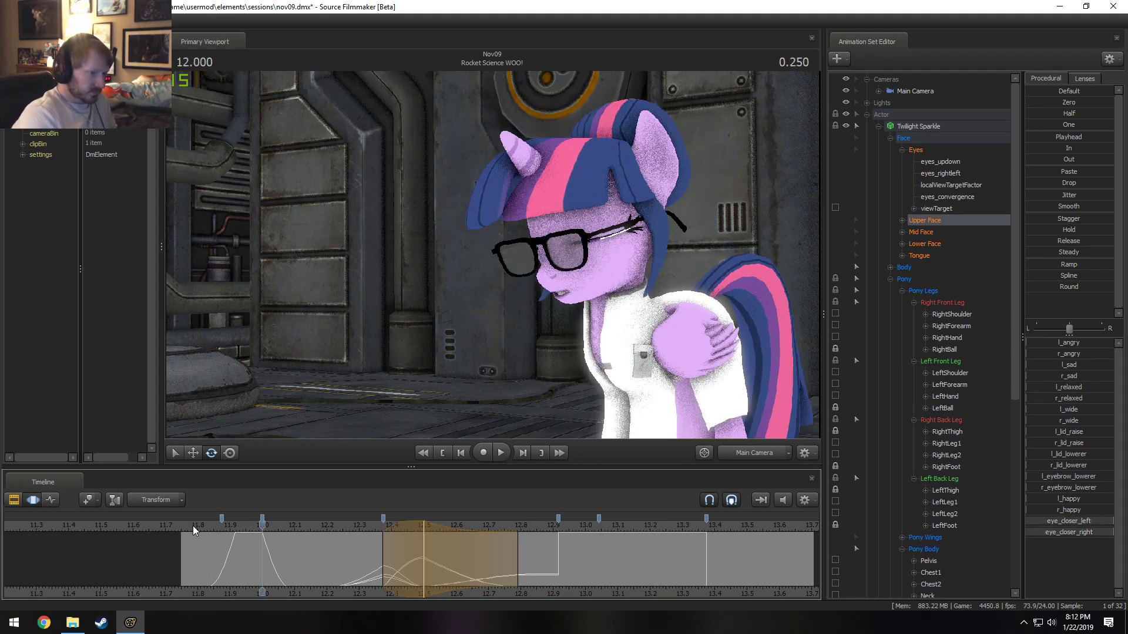
key("space")
- Rotate the Head bone in a soft time selection centred on 12.0, from about 11.83 to 12.17
left_click_drag(193, 570, 258, 577)
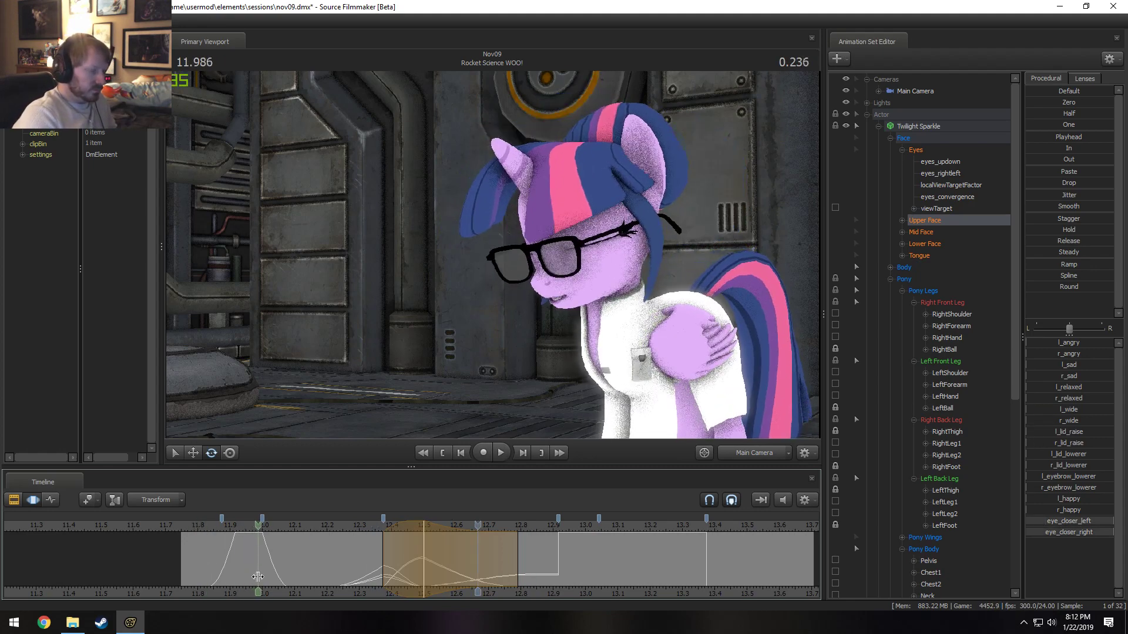
left_click(264, 576)
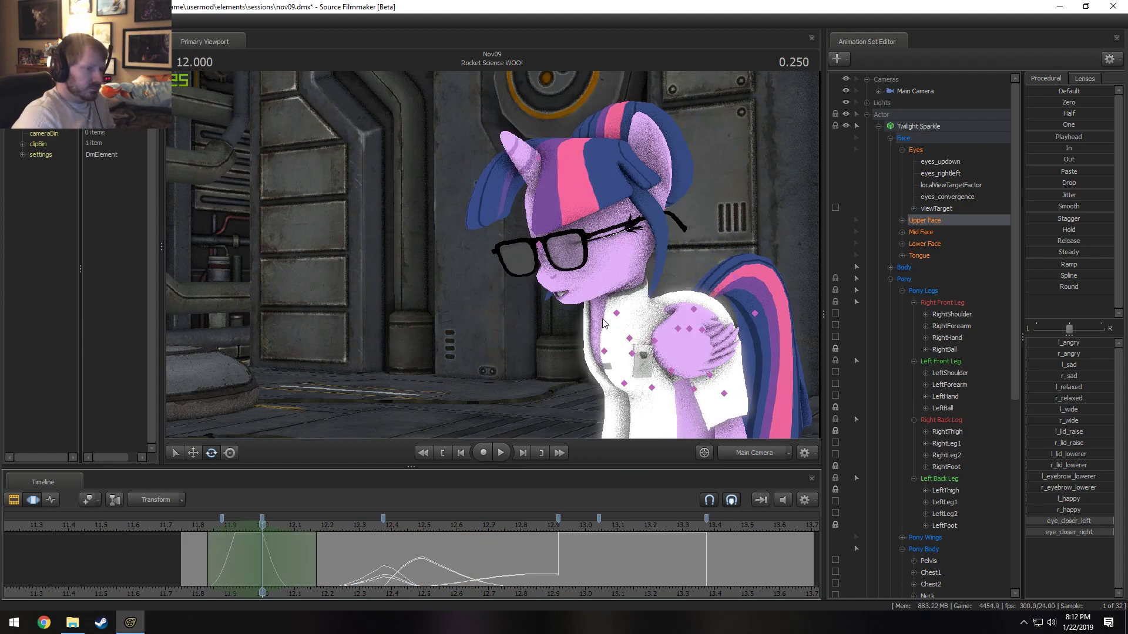
left_click(616, 313, "ctrl")
left_click_drag(588, 323, 592, 303)
left_click(607, 268, "ctrl")
- Play back the shot from about 11.8 to check the head rotation around 12.0
left_click(196, 524)
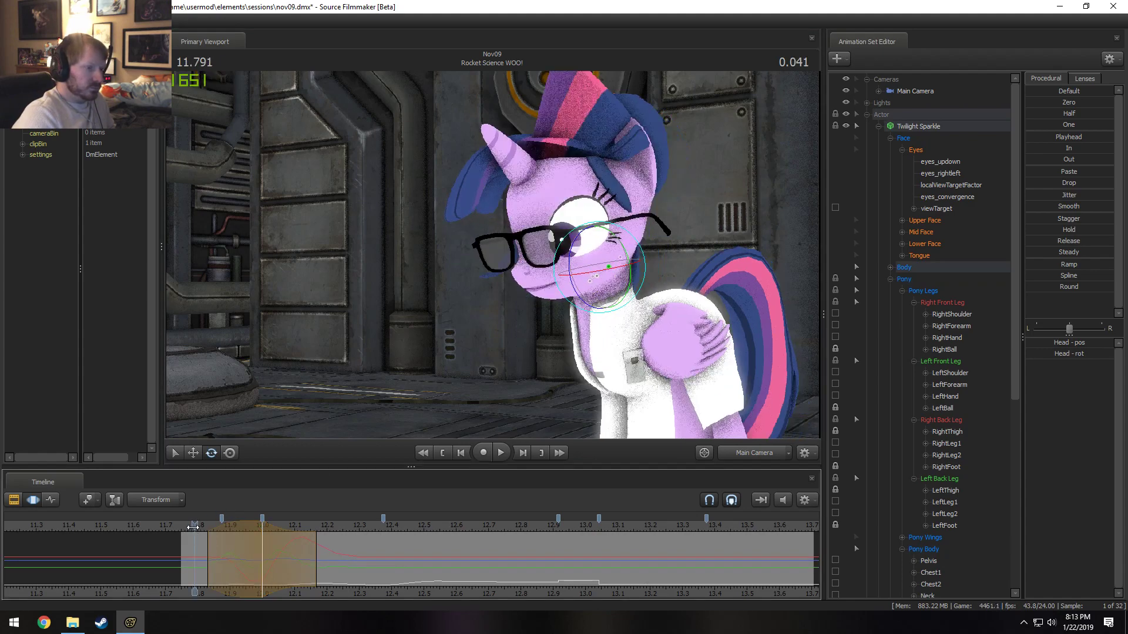
key("space")
key("space")
key("space")
key("space")
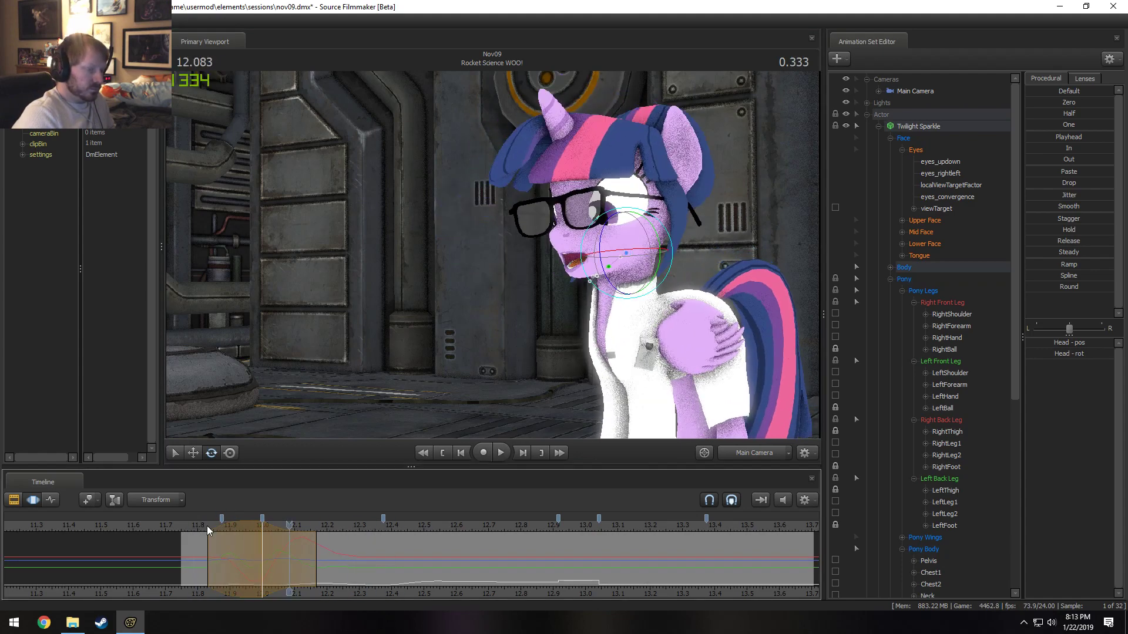
- Adjust the head's rotation again in a time selection centred on 12.041, from about 11.92 to 12.2
left_click_drag(218, 540, 327, 554)
scroll(275, 555, "up", 1)
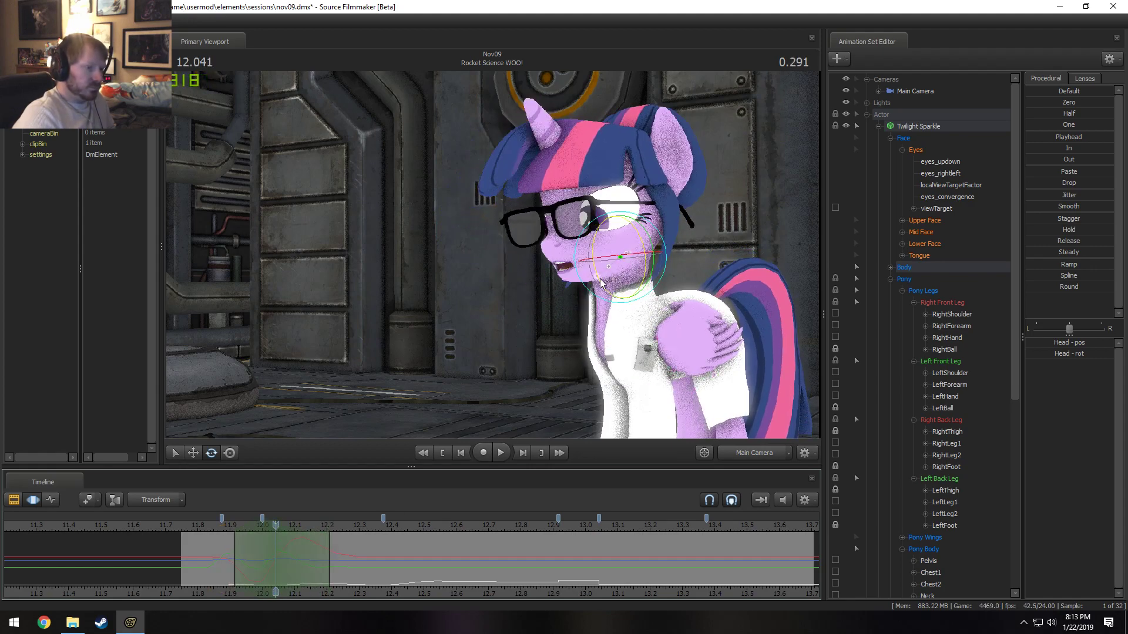
left_click_drag(597, 249, 598, 275)
- Play back the shot from its start to check the adjusted head turn
left_click(188, 523)
key("space")
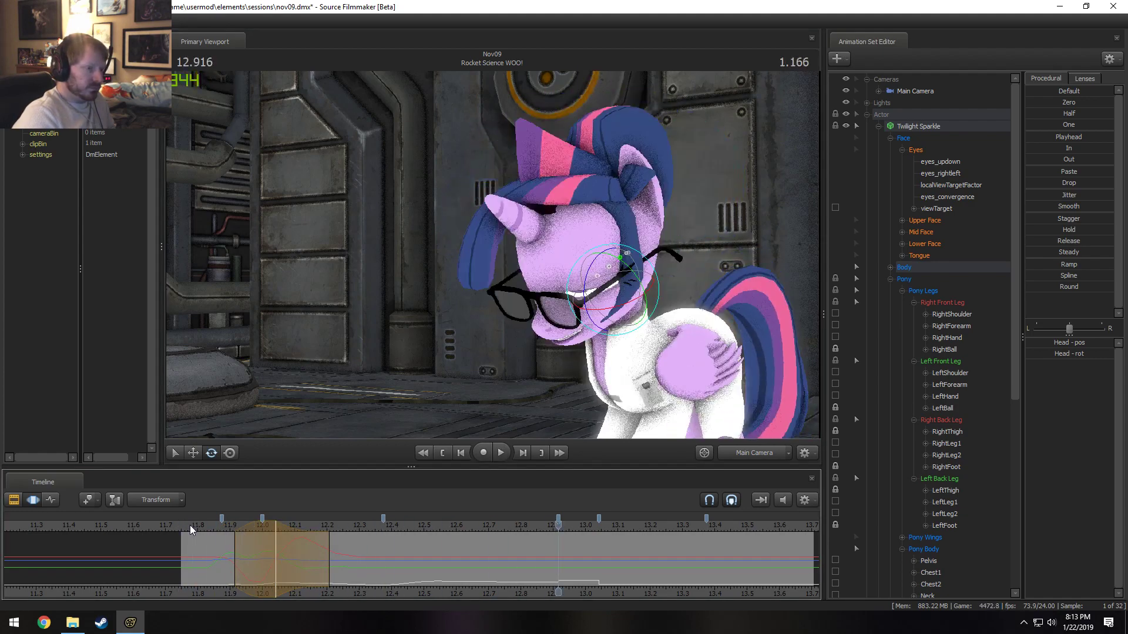
key("space")
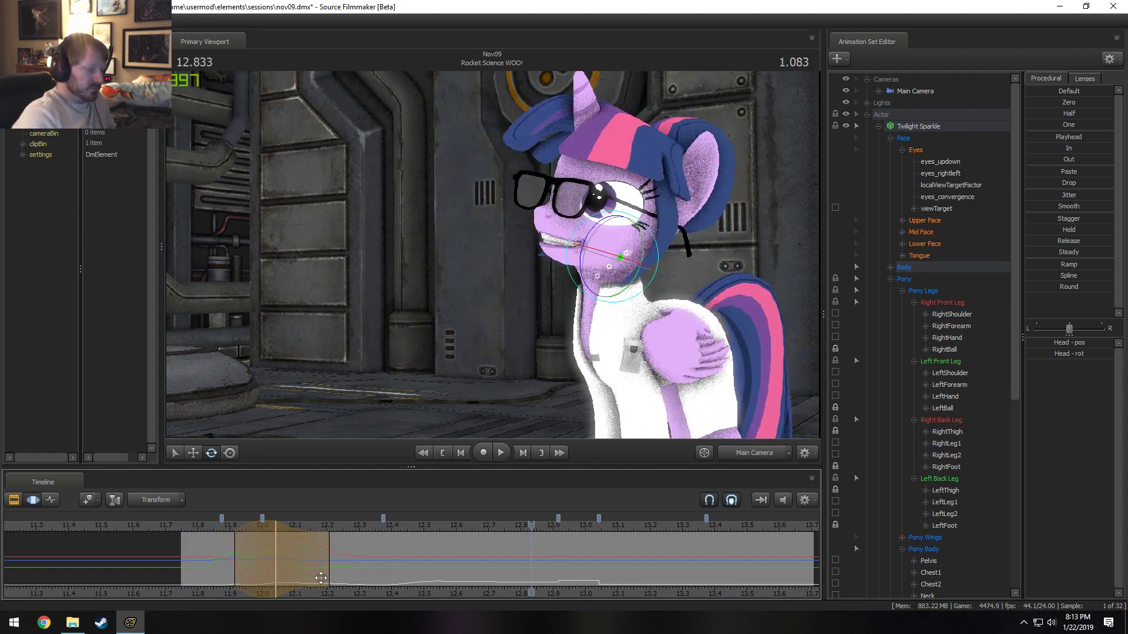
- Open the jaw slightly more and raise the mouth stretch and smirk sliders around 12.458, between about 12.375 and 12.54
left_click_drag(321, 578, 415, 570)
left_click(415, 570, "shift")
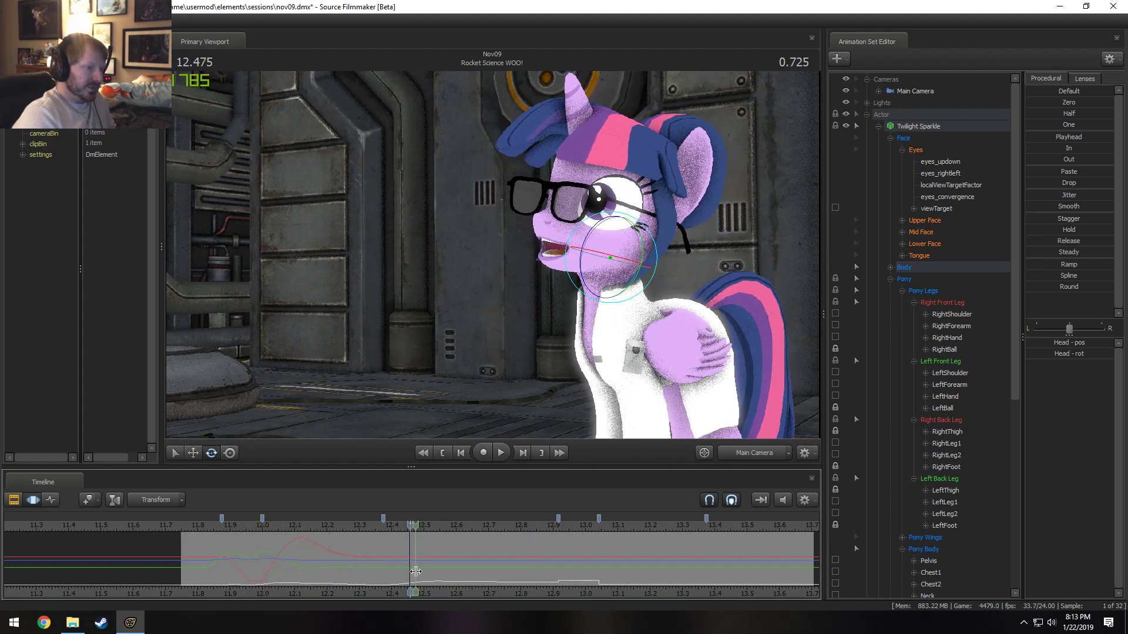
scroll(416, 571, "up", 2)
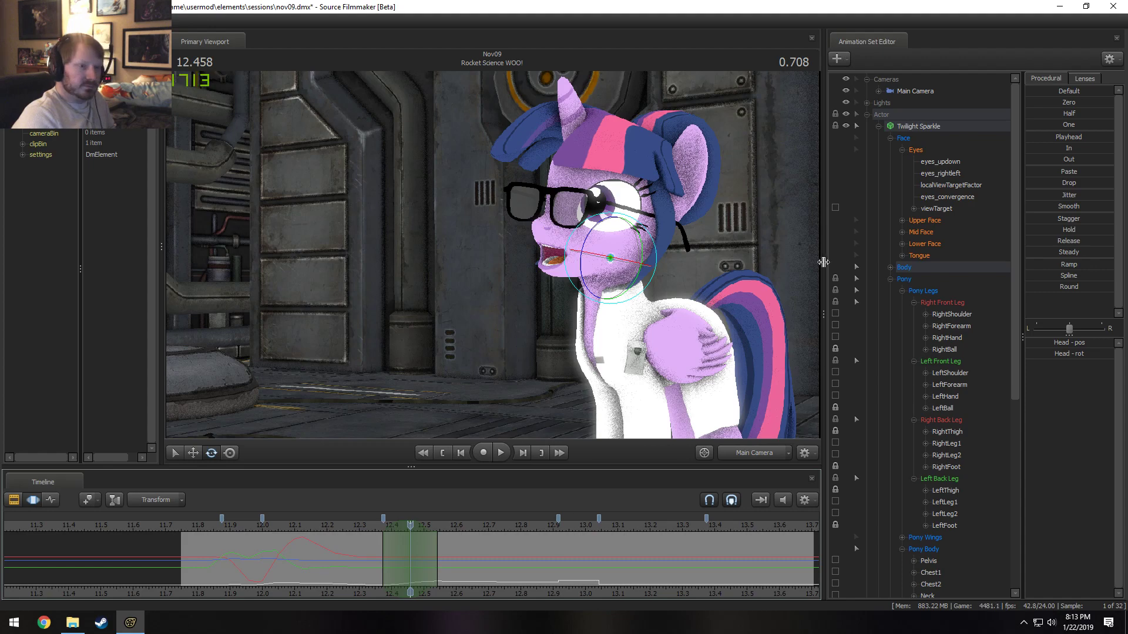
left_click(923, 243)
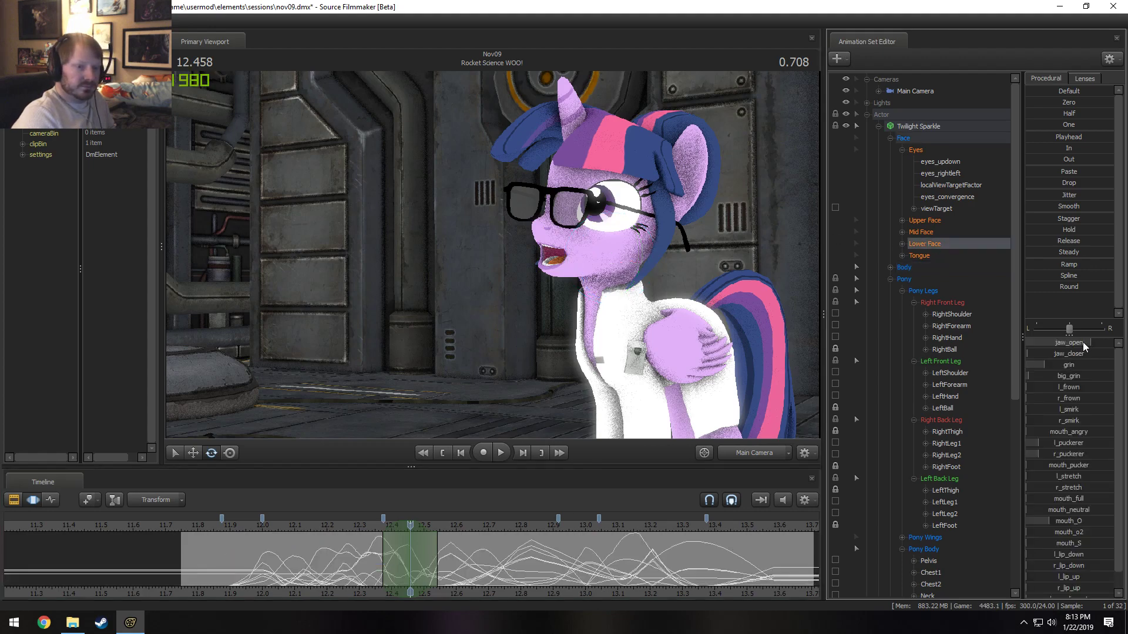
left_click_drag(1083, 341, 1087, 342)
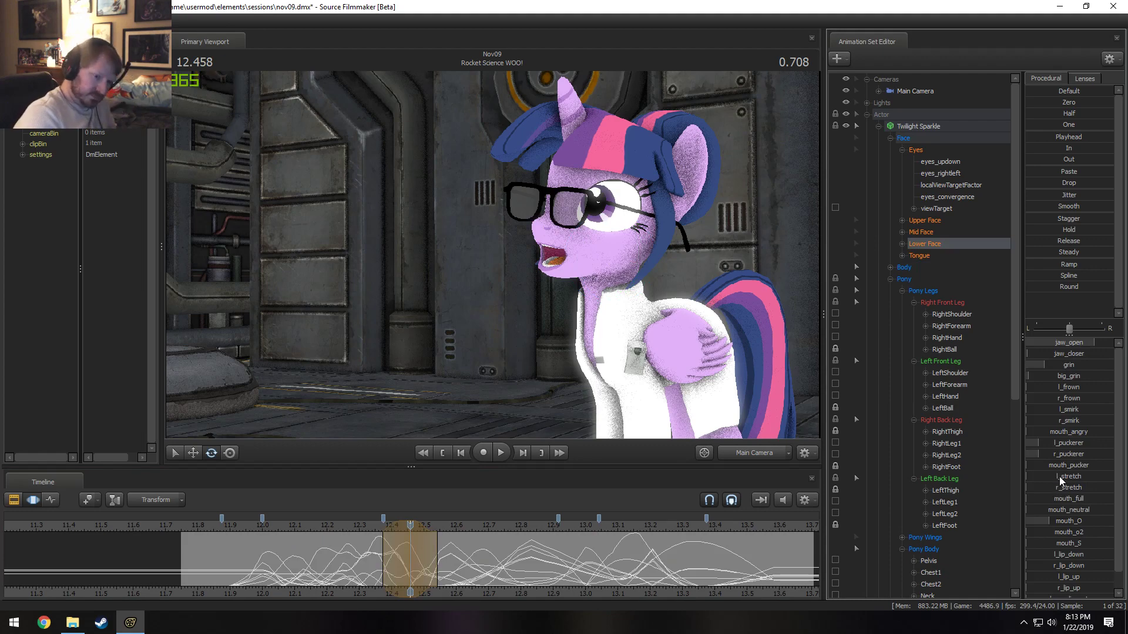
left_click_drag(1059, 477, 1079, 477)
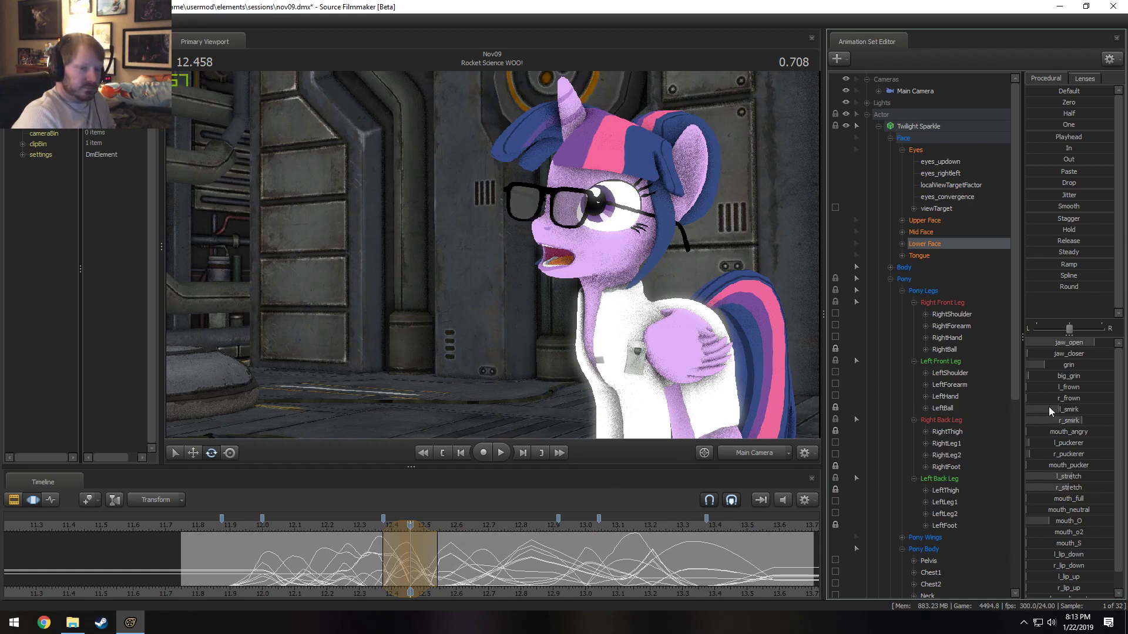
- Play back the dialogue around 12.3 to 12.9 repeatedly to check the new mouth shape
key("space")
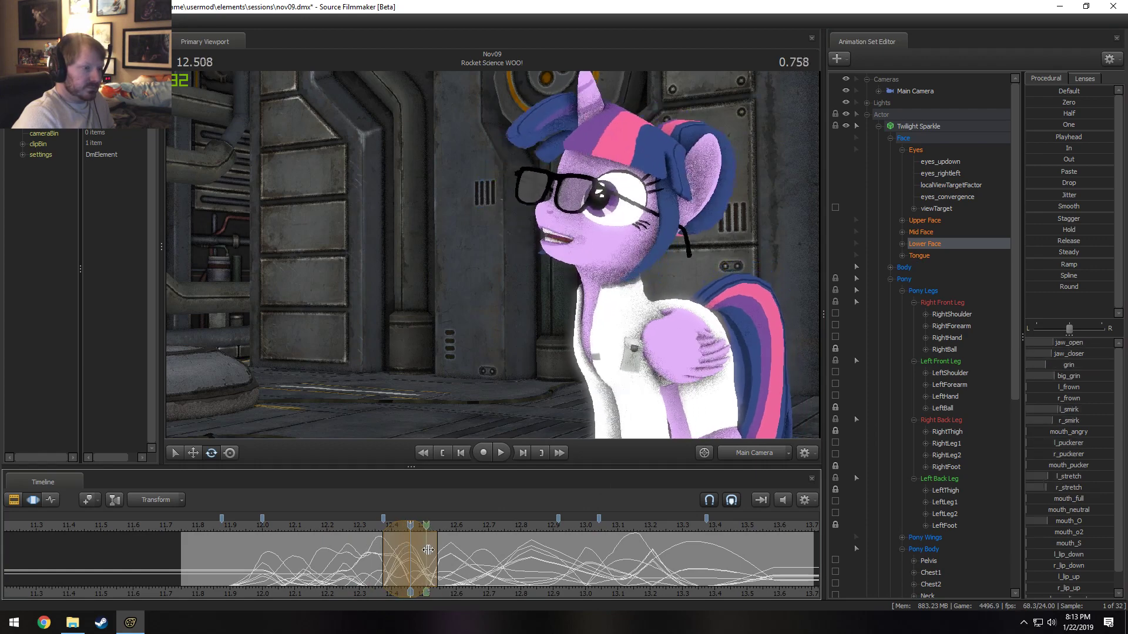
key("space")
key("space")
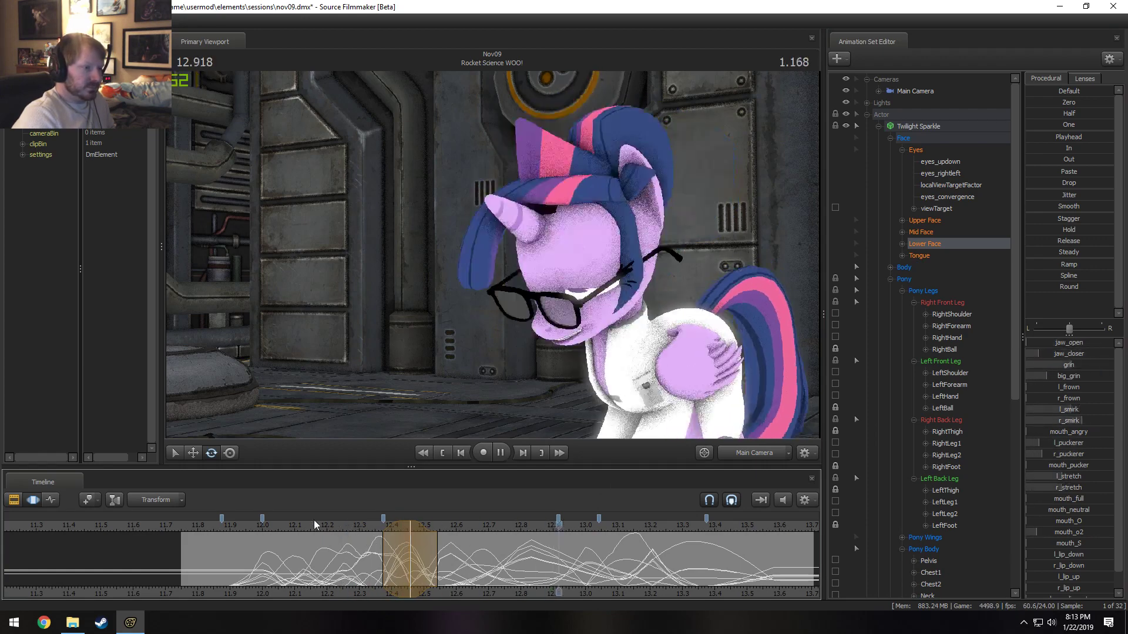
key("space")
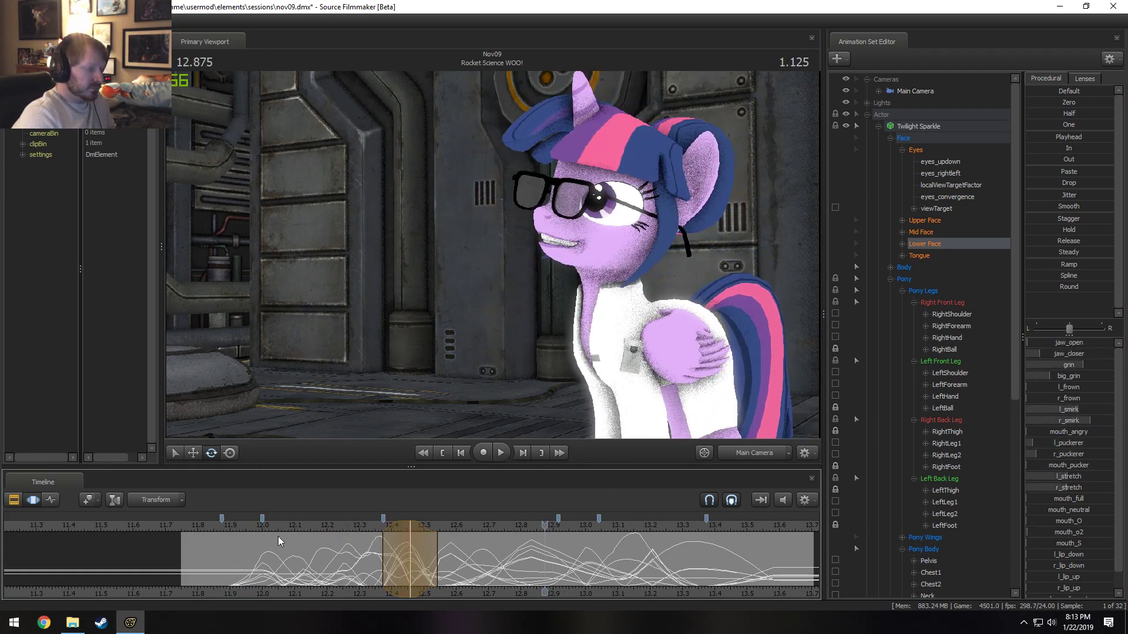
left_click(364, 531)
key("space")
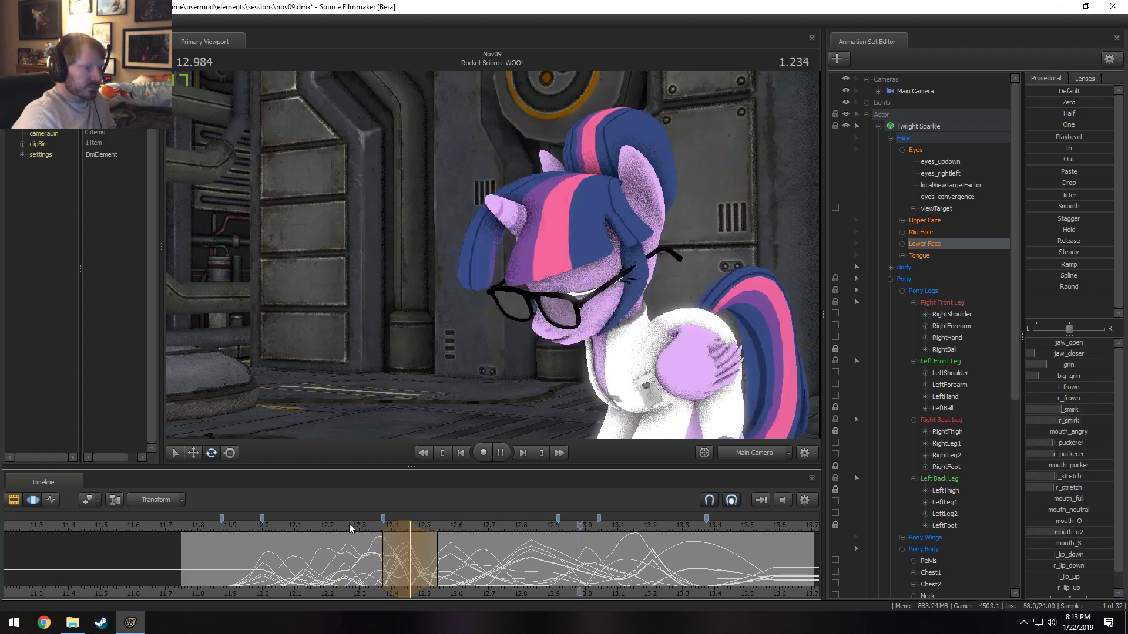
key("space")
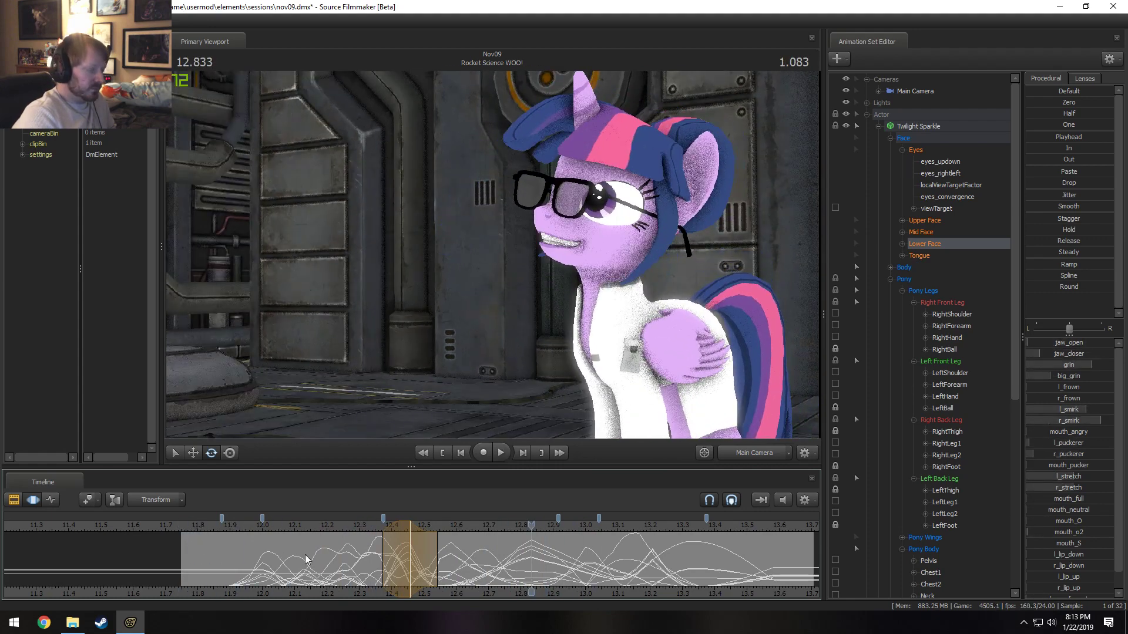
- Scrub the mouth shapes, place the playhead at 12.666 and extend the time selection over the entire timeline
left_click_drag(305, 554, 468, 563)
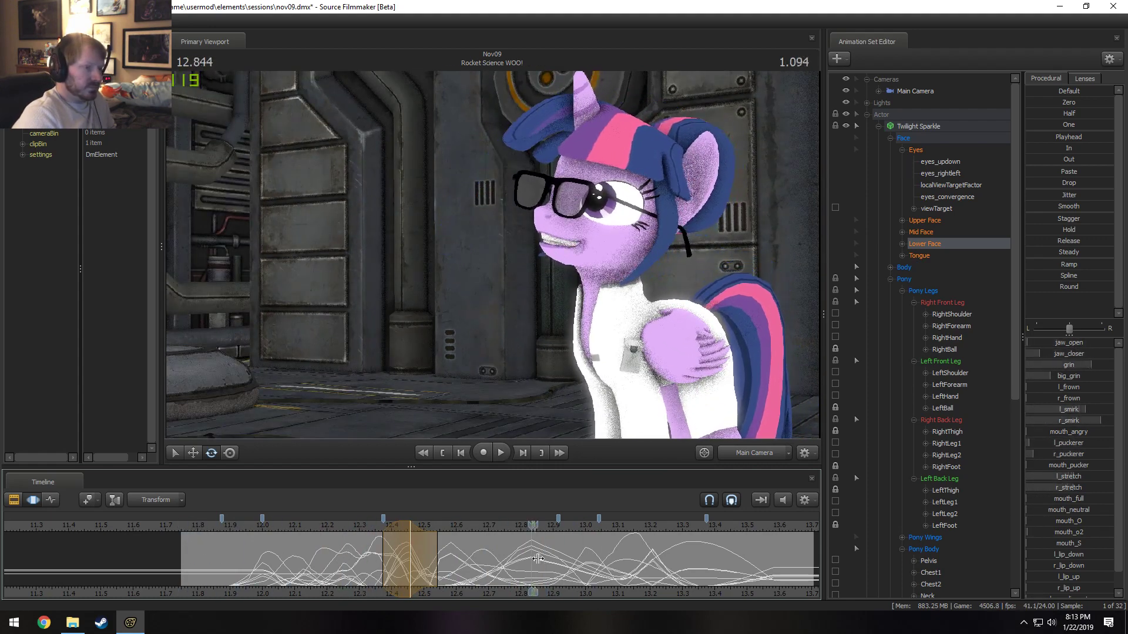
left_click_drag(538, 559, 454, 568)
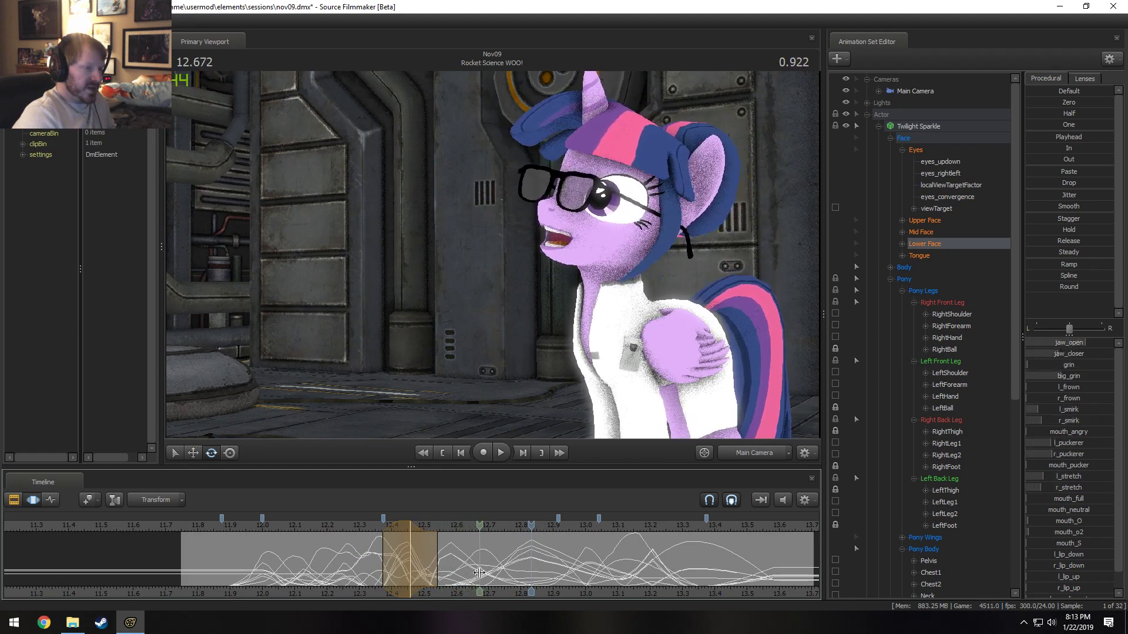
mouse_move(480, 575)
left_mouse_down()
mouse_move(417, 569)
mouse_move(528, 564)
mouse_move(400, 567)
mouse_move(468, 568)
left_mouse_up()
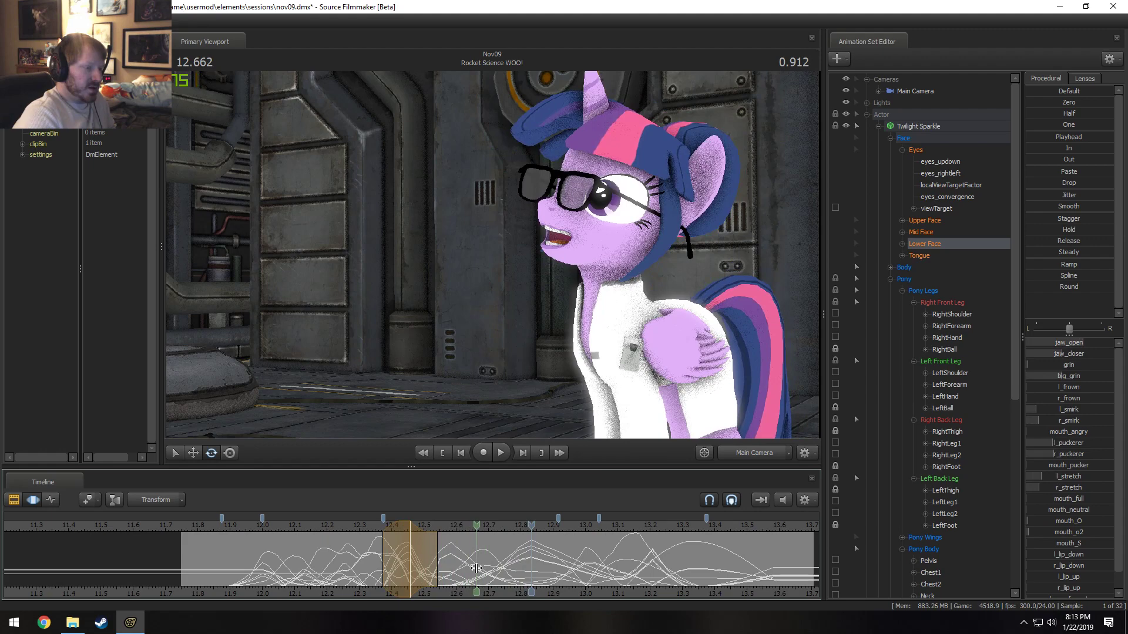
mouse_move(476, 568)
left_mouse_down()
mouse_move(395, 569)
mouse_move(508, 570)
mouse_move(425, 568)
mouse_move(477, 565)
left_mouse_up()
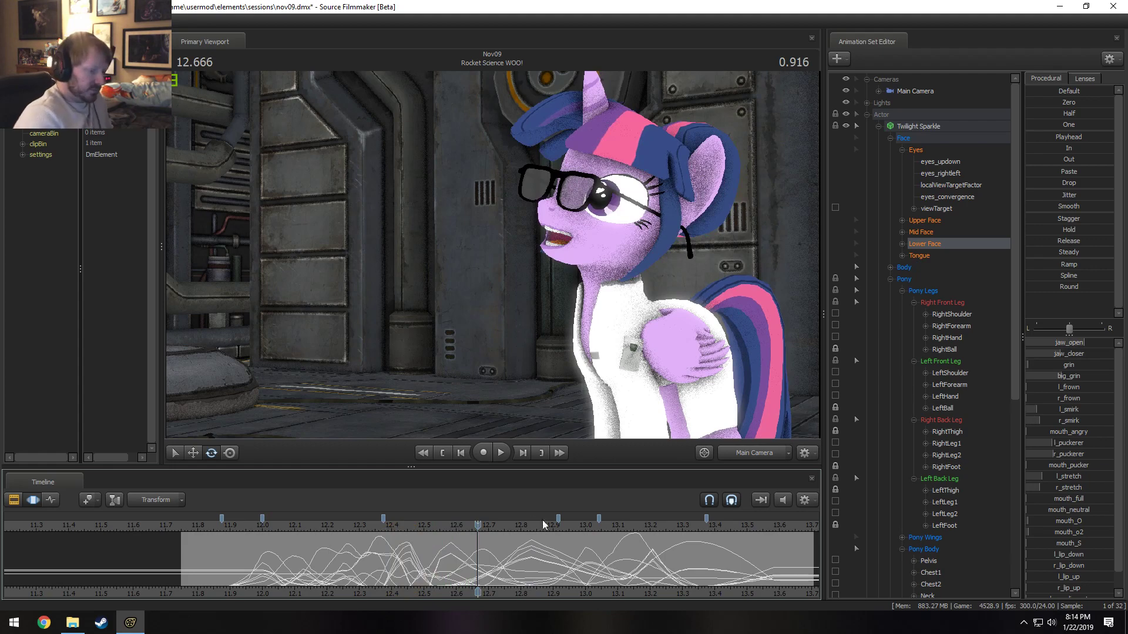
left_click(540, 556)
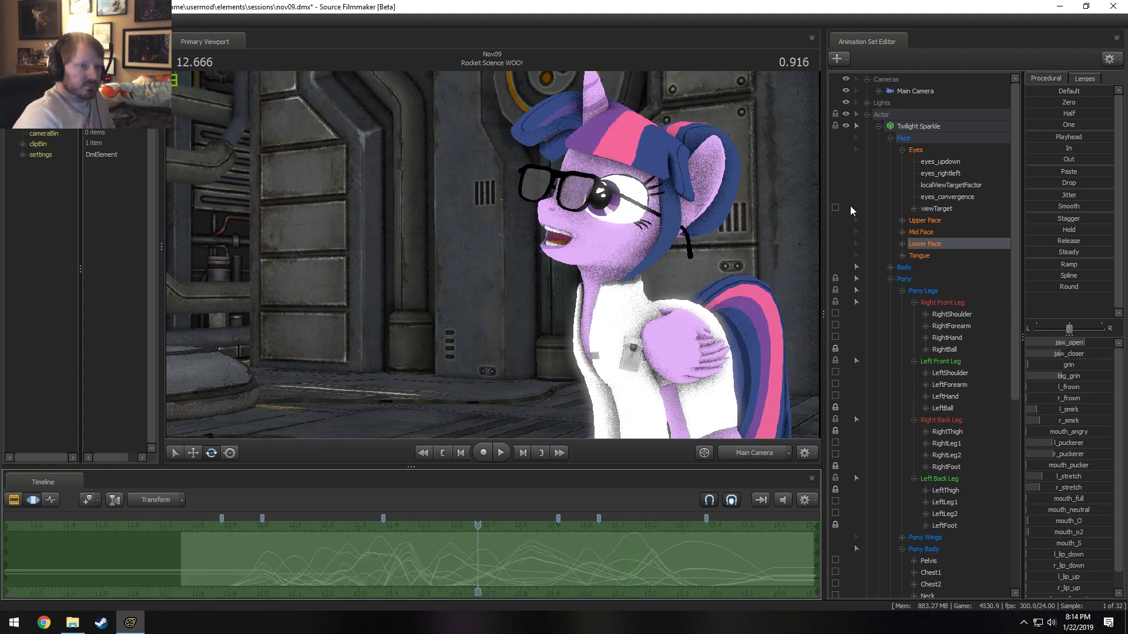
- Copy Twilight Sparkle's Lower Face animation over the full timeline into the Lower Face controls of BASE LIPSYNC
scroll(946, 336, "down", 7)
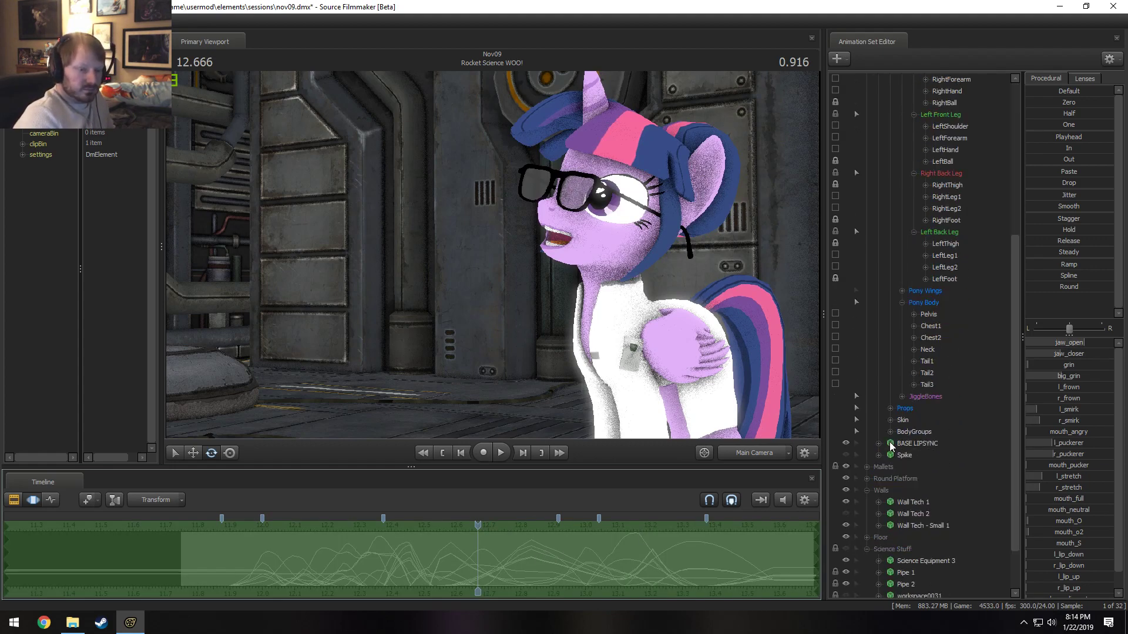
left_click(878, 444)
scroll(913, 455, "down", 2)
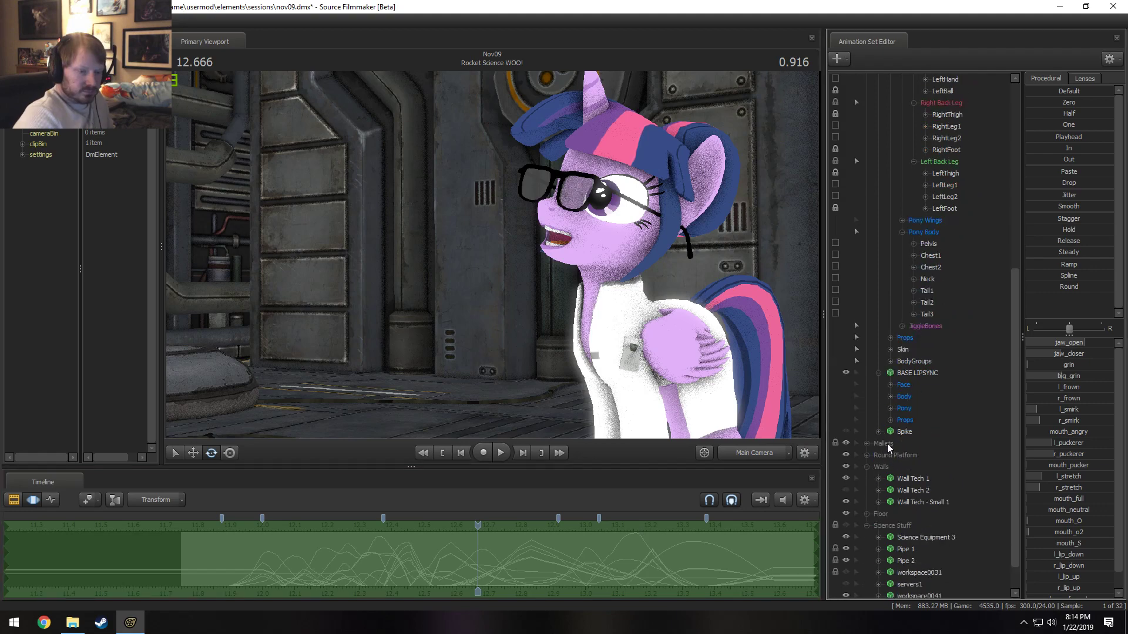
left_click(890, 385)
left_click(923, 432)
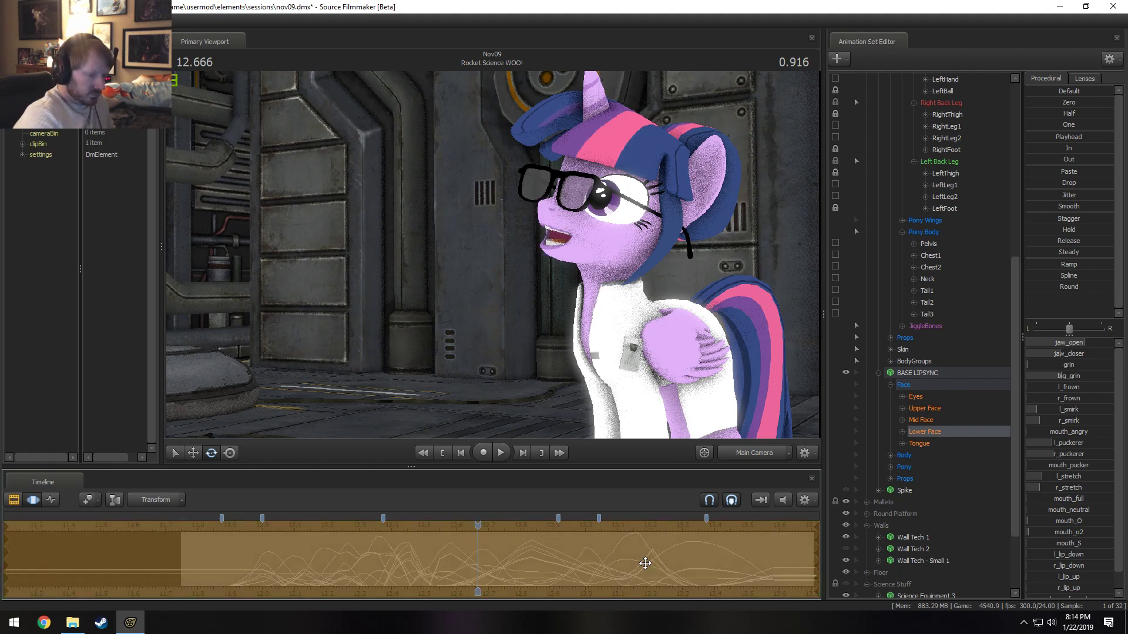
scroll(968, 245, "up", 9)
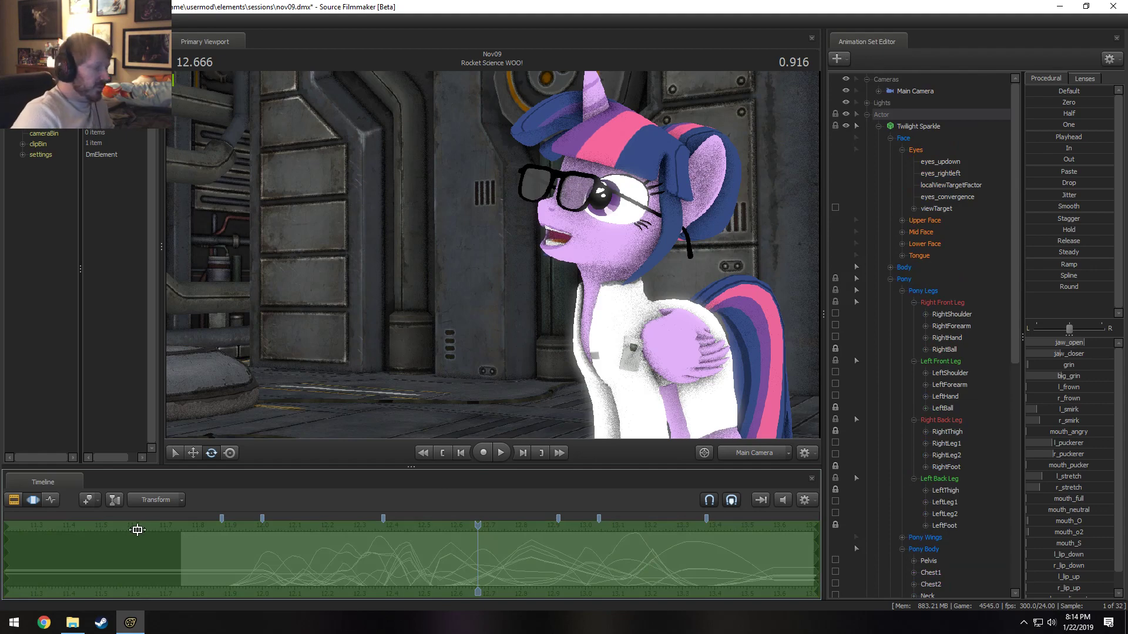
- Play back the shot from about 11.83 in both the Clip Editor and the Motion Editor
left_click(208, 527)
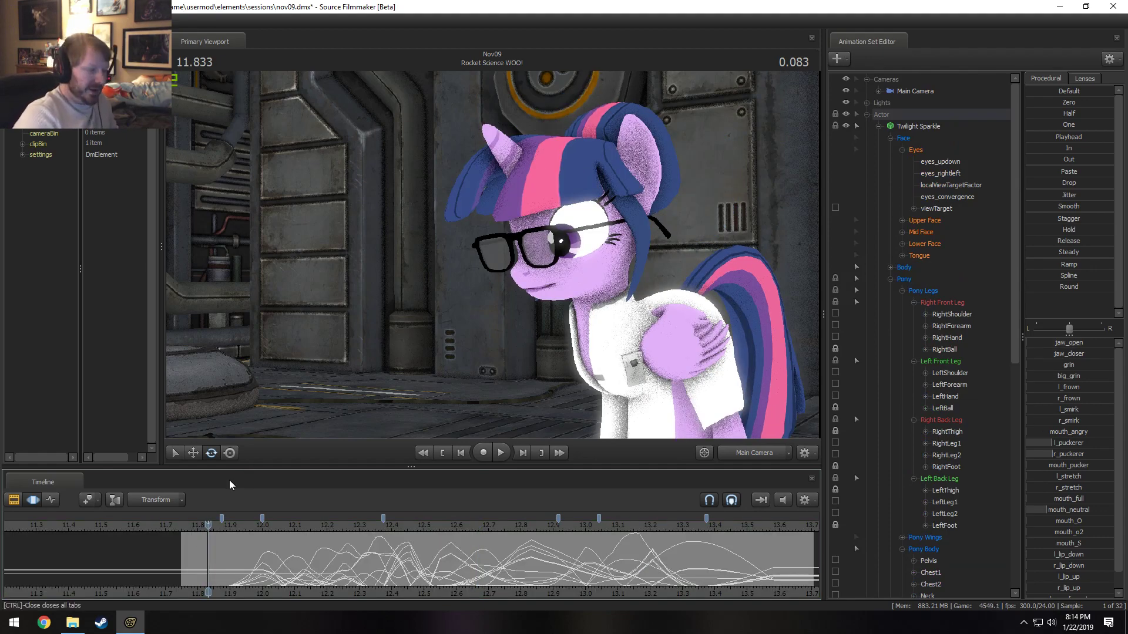
key("F2")
key("space")
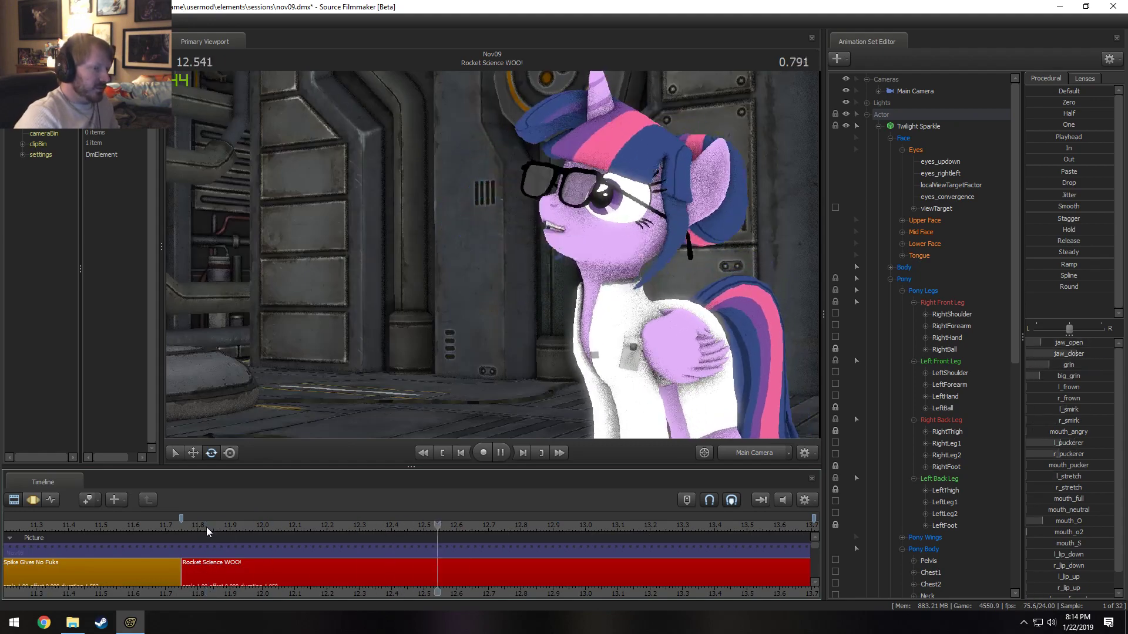
left_click(206, 526)
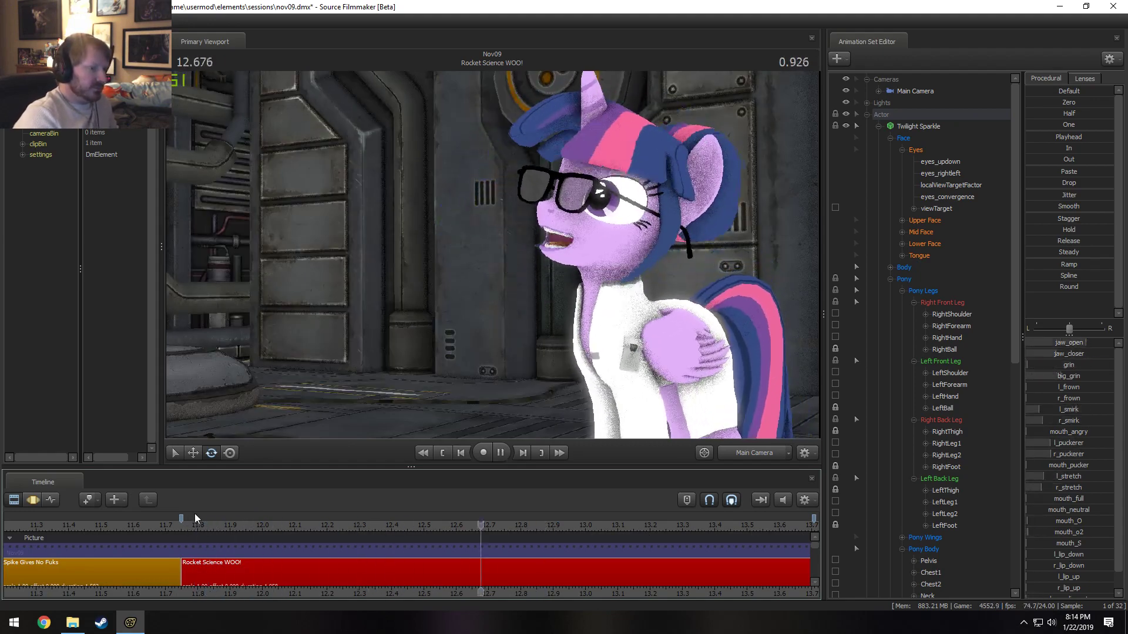
key("F3")
left_click(188, 524)
key("space")
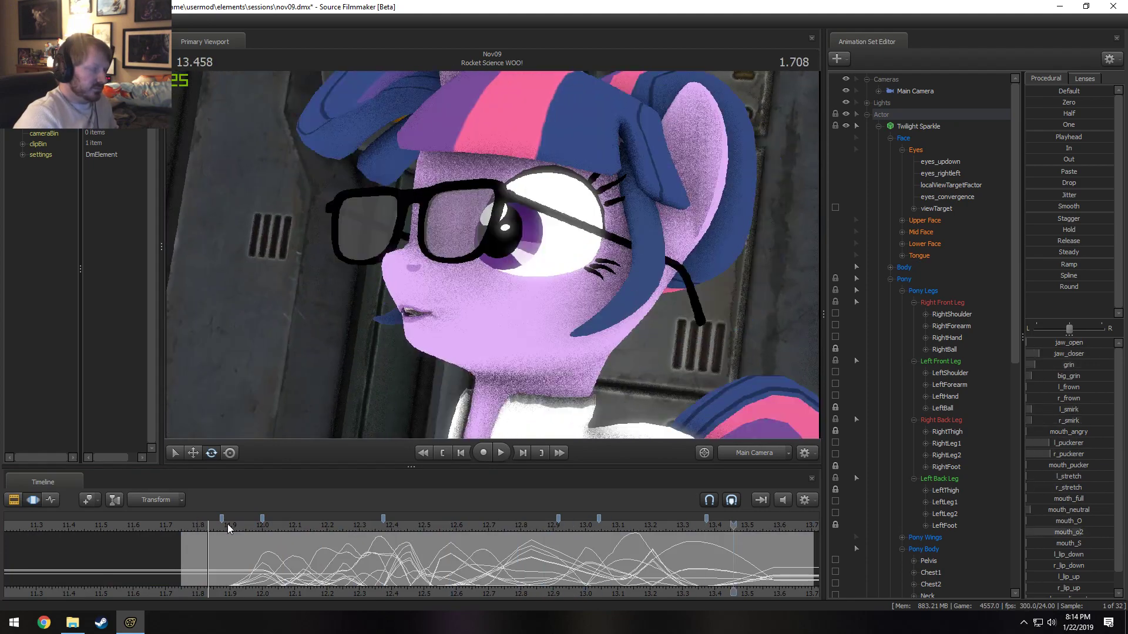
- Apply full Spline to all of Twilight Sparkle's controls except the Face, around 12.916, between about 12.83 and 13.0
left_click(940, 129)
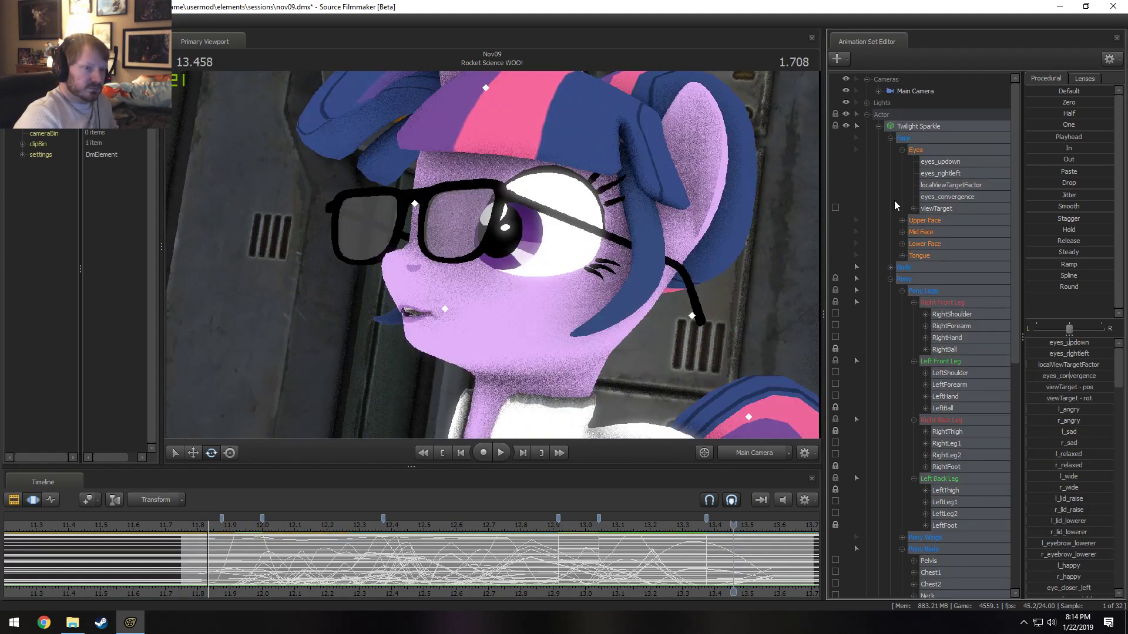
left_click(920, 138, "ctrl")
scroll(420, 573, "up", 4)
left_click_drag(338, 564, 368, 572)
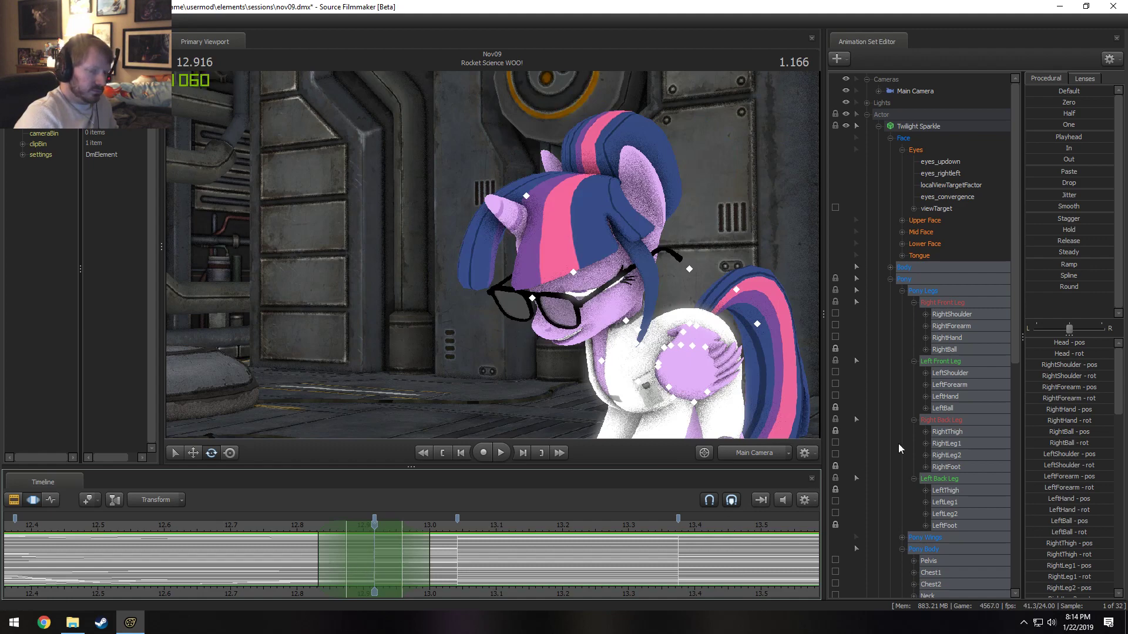
left_click_drag(1041, 276, 1107, 276)
- Play back the shot from about 12.66 and again from about 12.42 to check the splined body motion
left_click(202, 522)
key("space")
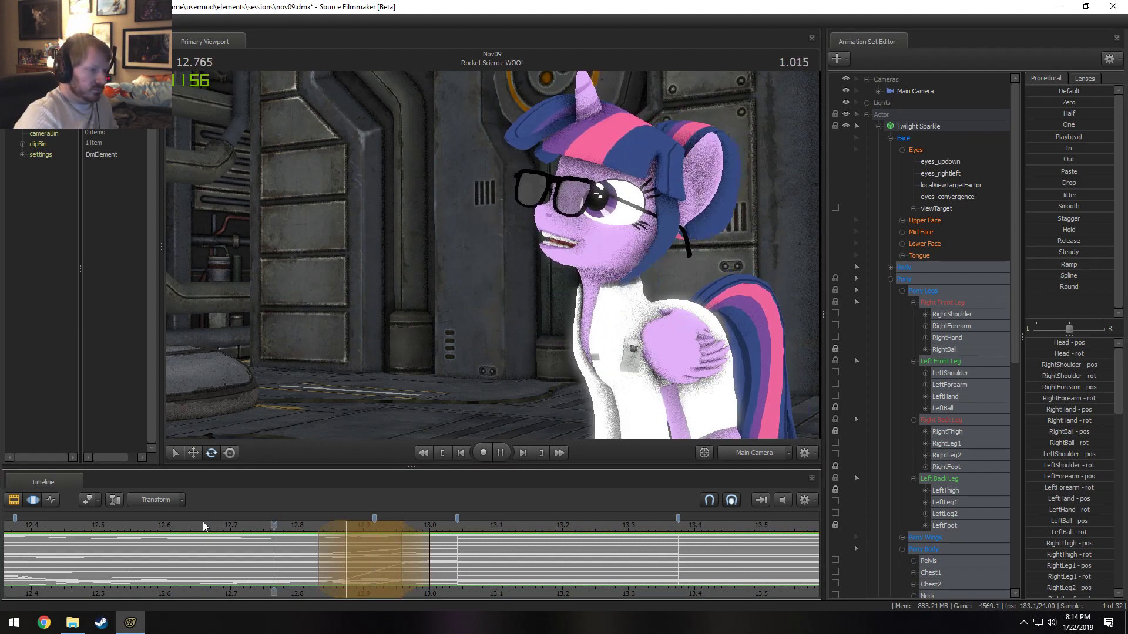
key("space")
left_click(49, 519)
key("space")
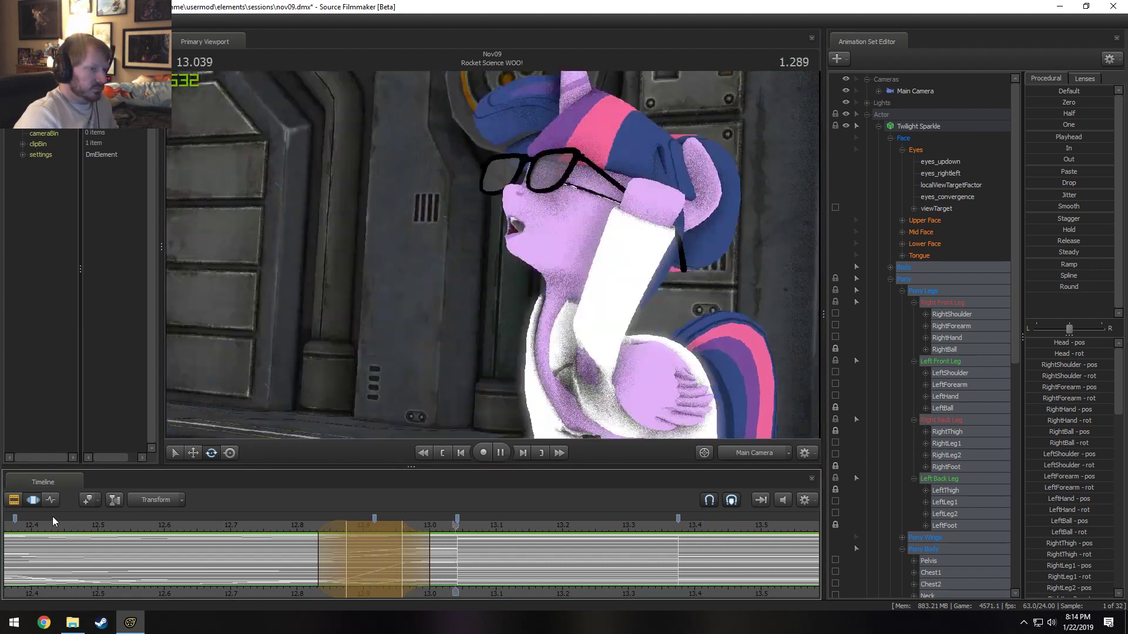
- Apply Round to the body motion around 13.041, selecting 13.0 to 13.083 with falloff from about 12.96 to 13.17
middle_click_drag(357, 552, 473, 570)
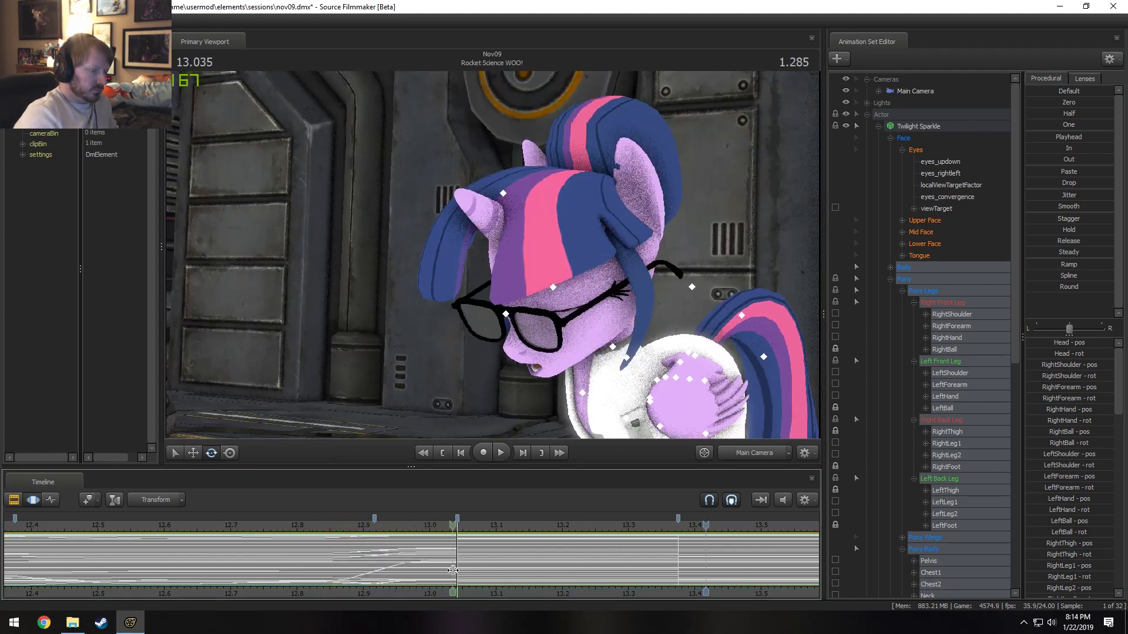
left_click(458, 569, "shift")
left_click_drag(485, 562, 513, 562)
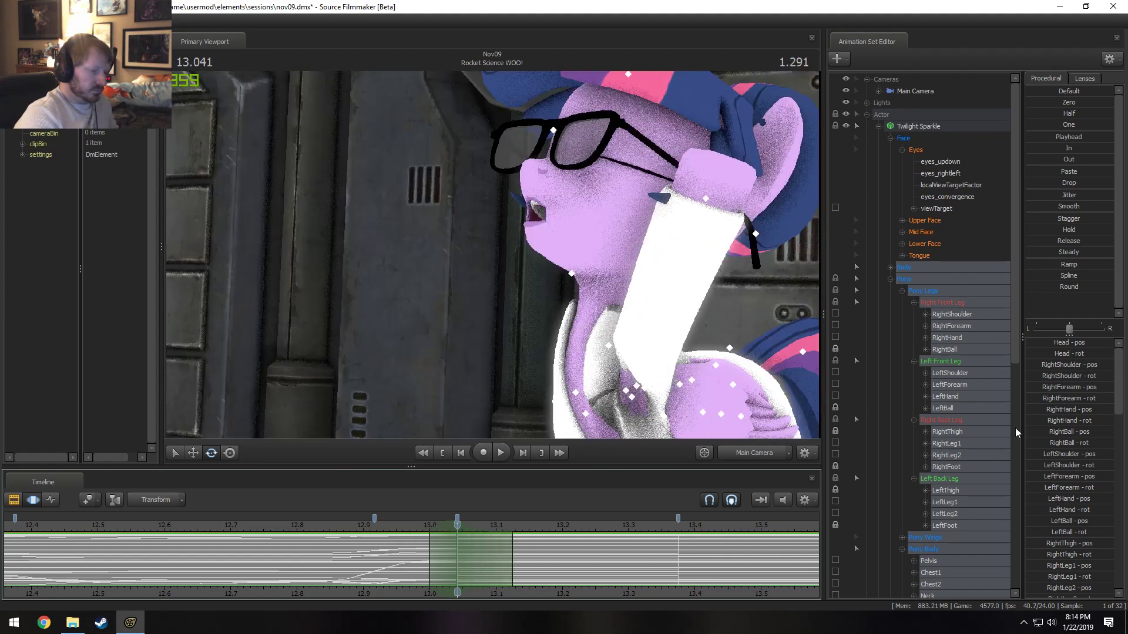
left_click(1053, 288)
key("Return")
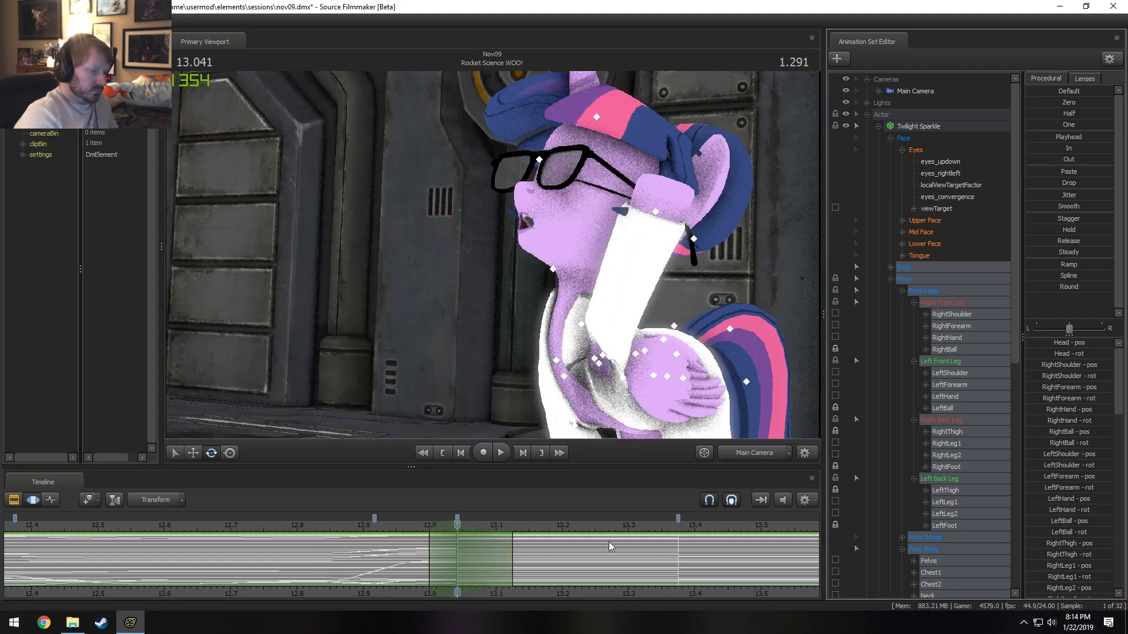
left_click_drag(482, 571, 399, 574, "shift")
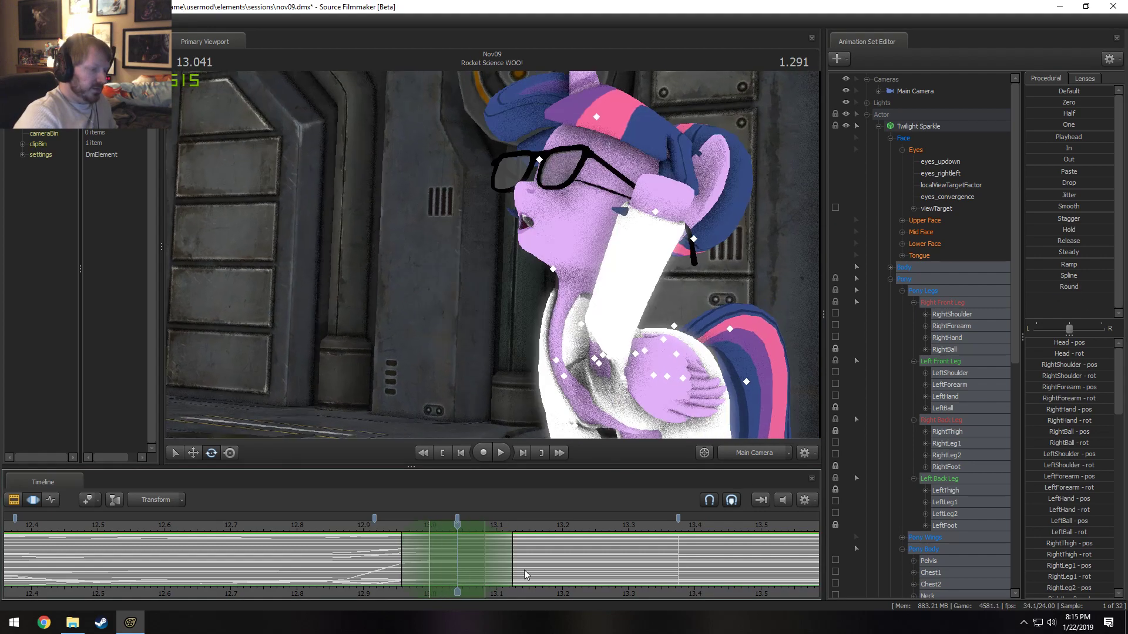
left_click_drag(526, 575, 549, 574)
left_click(1042, 287)
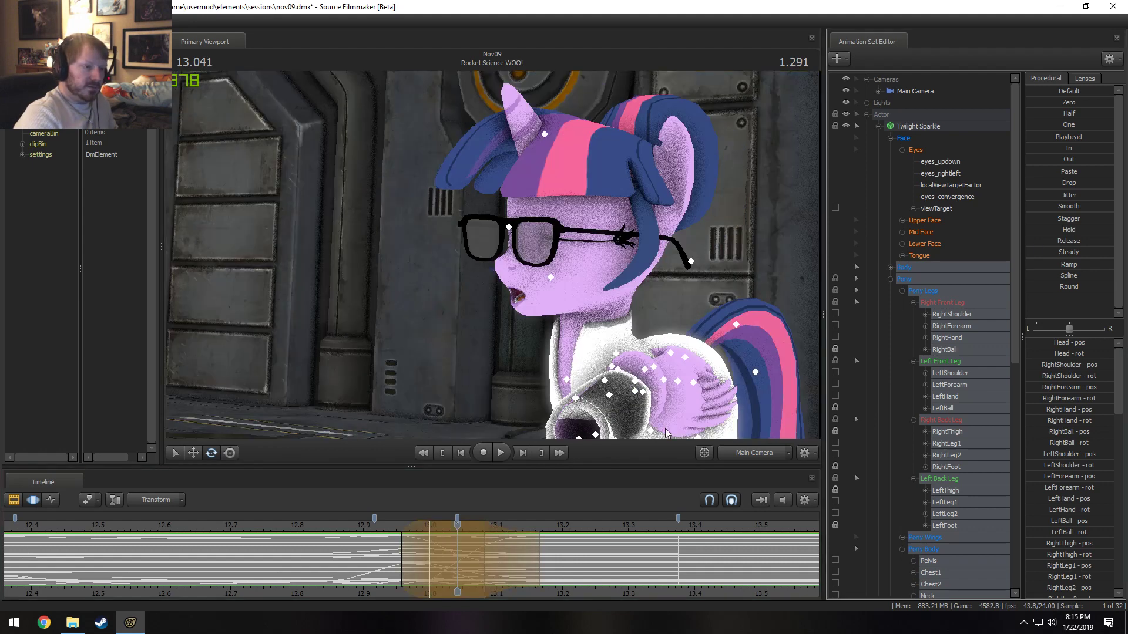
key("Return")
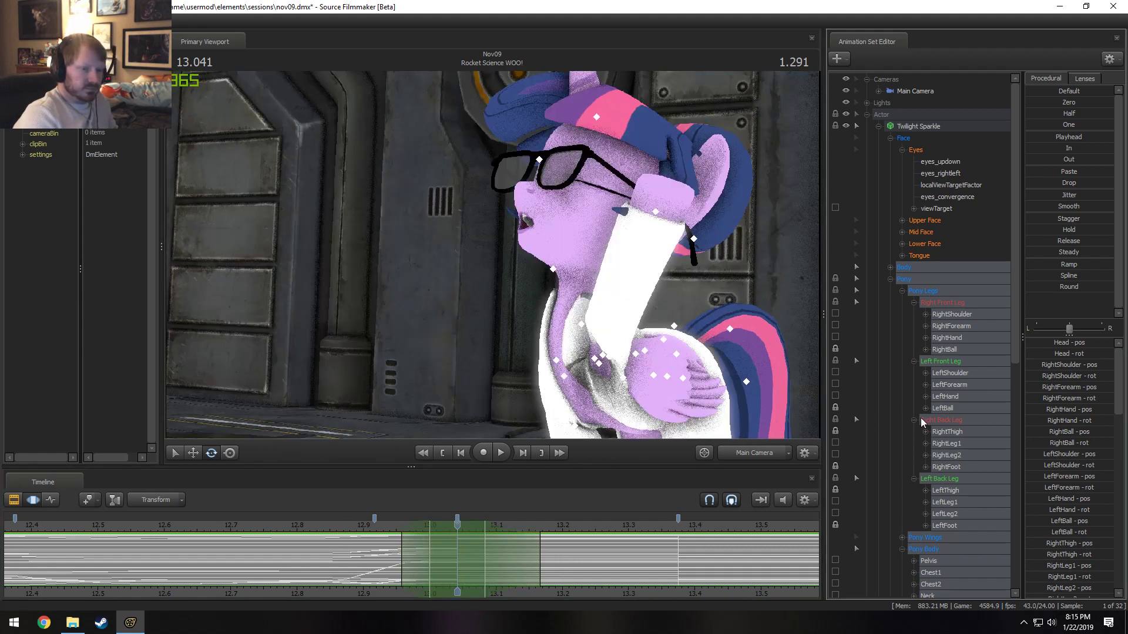
left_click(1038, 288)
- Play back the body motion repeatedly from starting points between about 12.66 and 12.87 to check the smoothed transition
left_click_drag(376, 525, 341, 528)
key("space")
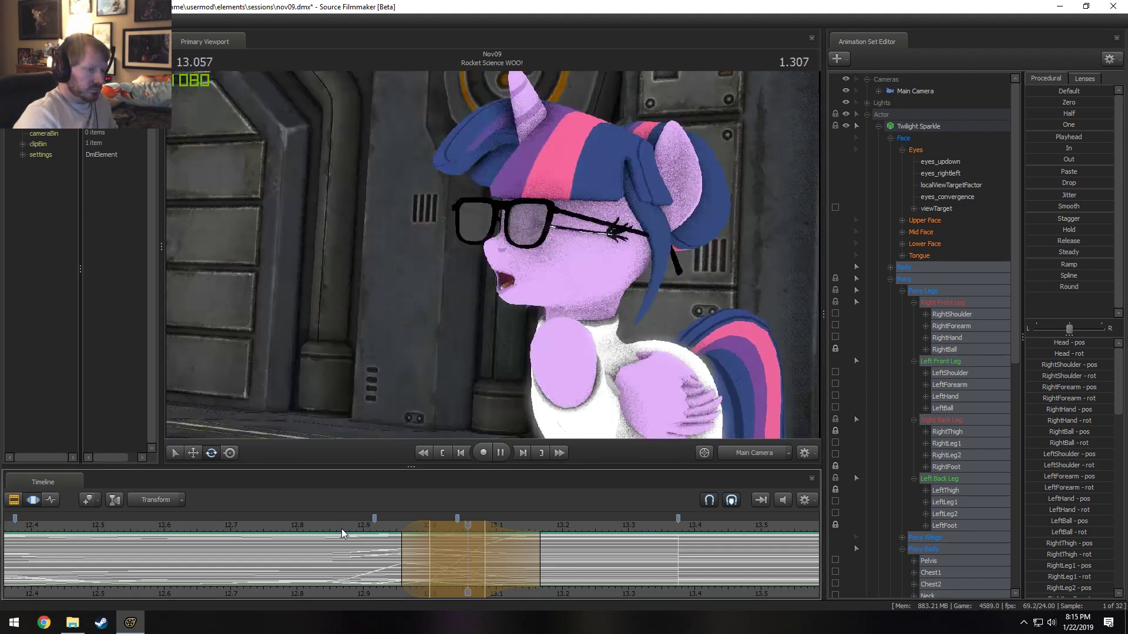
key("space")
left_click(245, 527)
key("space")
key("space")
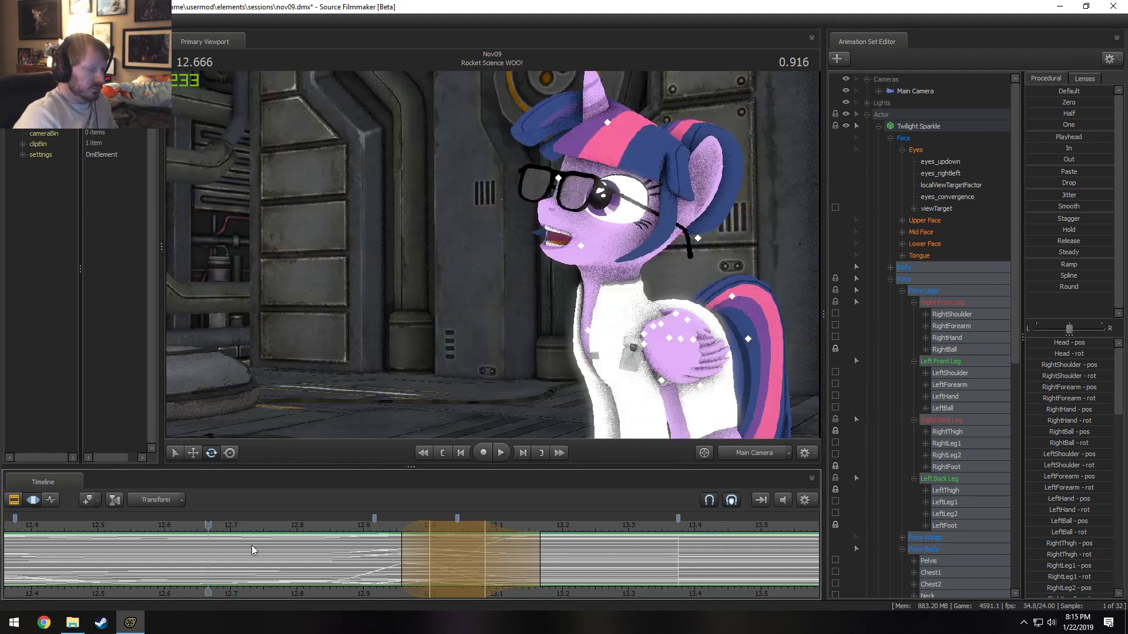
mouse_move(507, 565)
left_mouse_down()
mouse_move(530, 567)
mouse_move(514, 566)
left_mouse_up()
left_click(309, 526)
key("space")
key("space")
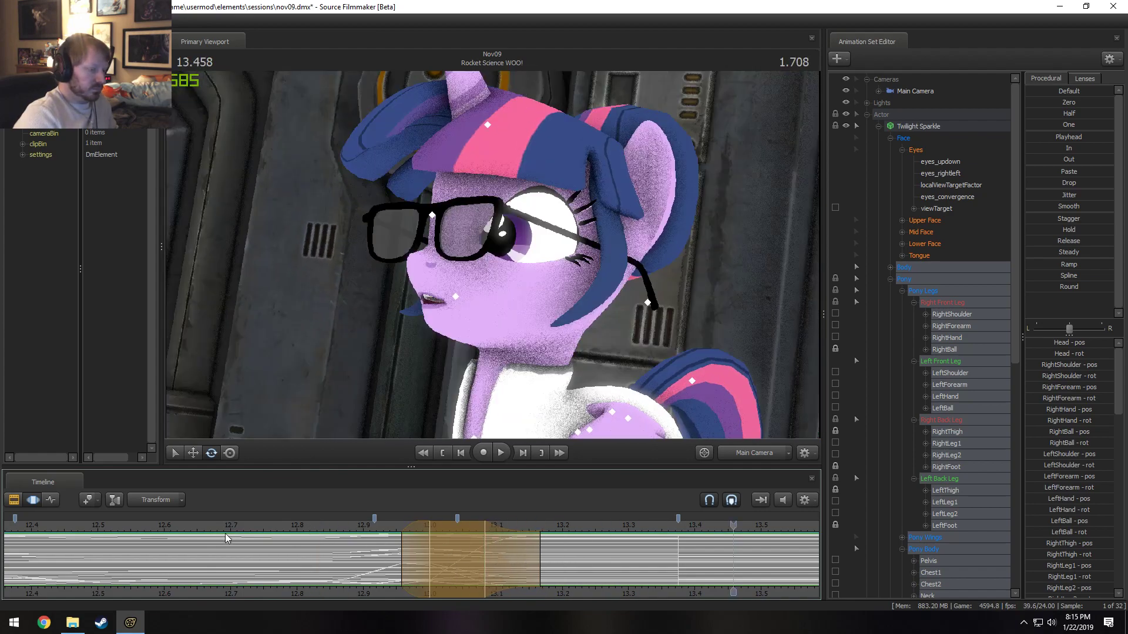
left_click(211, 528)
key("space")
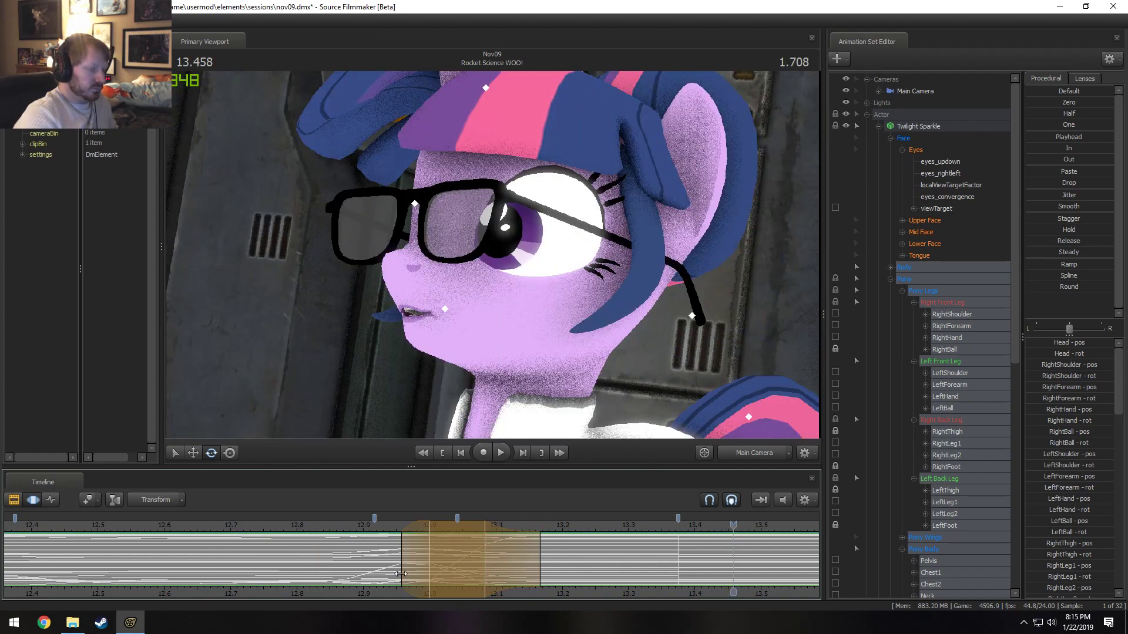
left_click(212, 524)
key("space")
key("space")
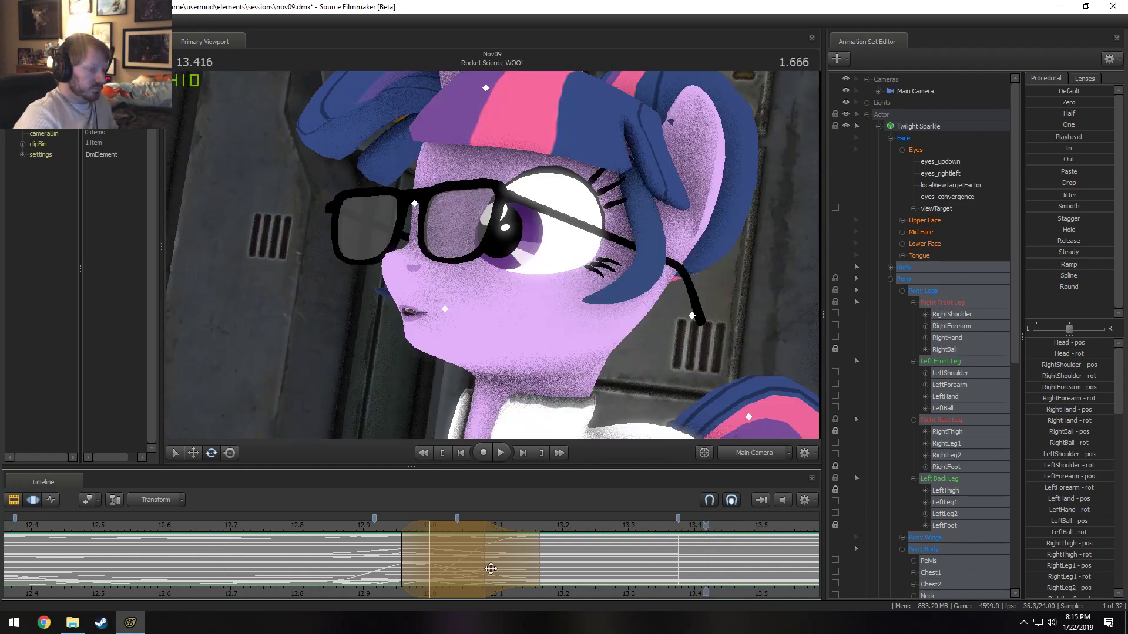
- Try extending the end falloff of the body's time selection to about 13.29, play it back and undo the extension
left_click_drag(547, 567, 630, 567)
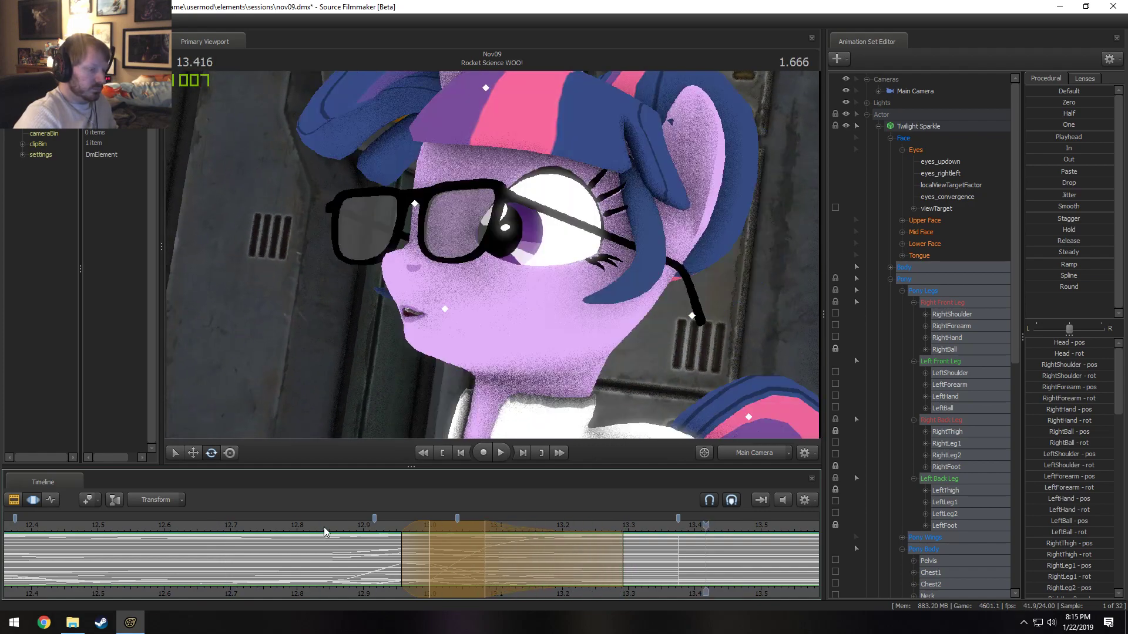
left_click(325, 527)
key("space")
left_click(210, 521)
key("space")
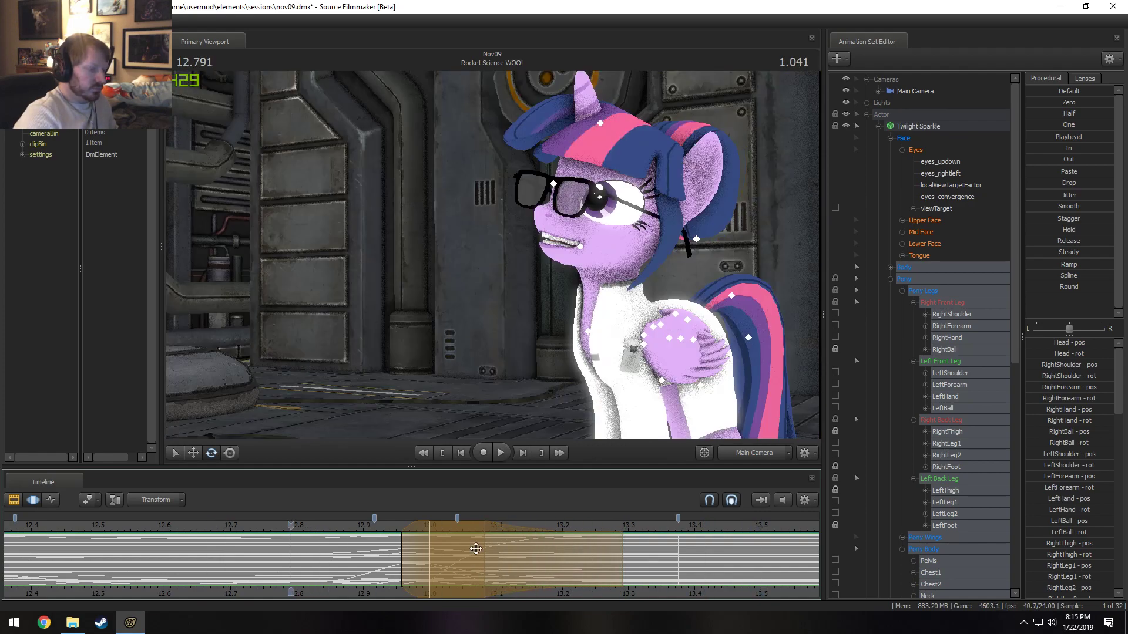
key("space")
key("ctrl+z")
- Play back the shot from about 12.7, then scrub through the camera move to 13.208
left_click(229, 527)
key("space")
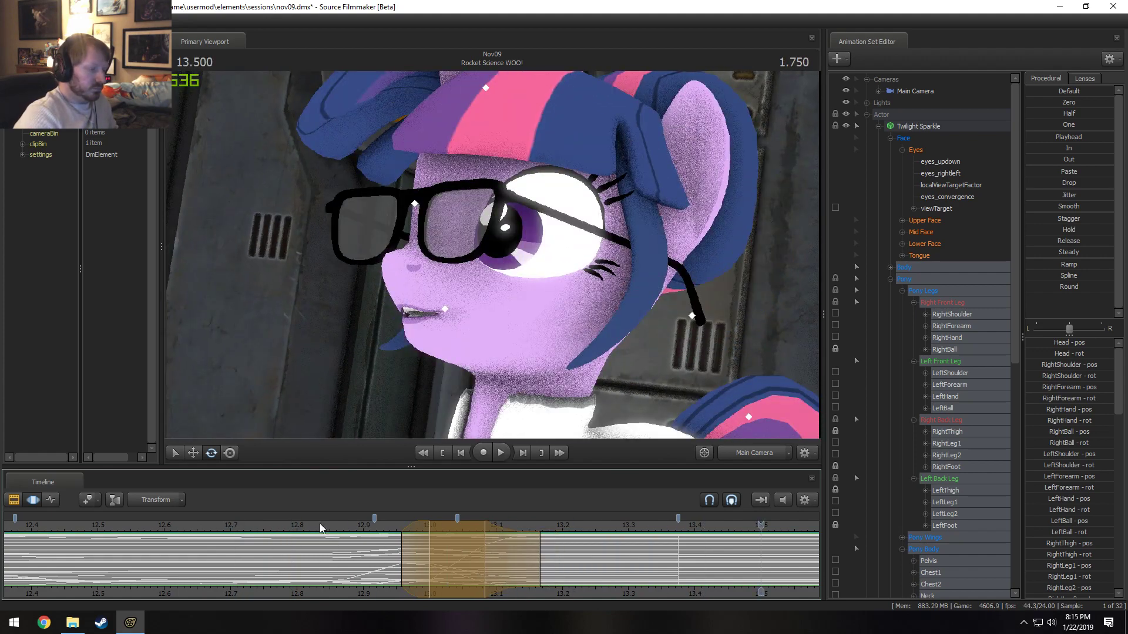
left_click(522, 536)
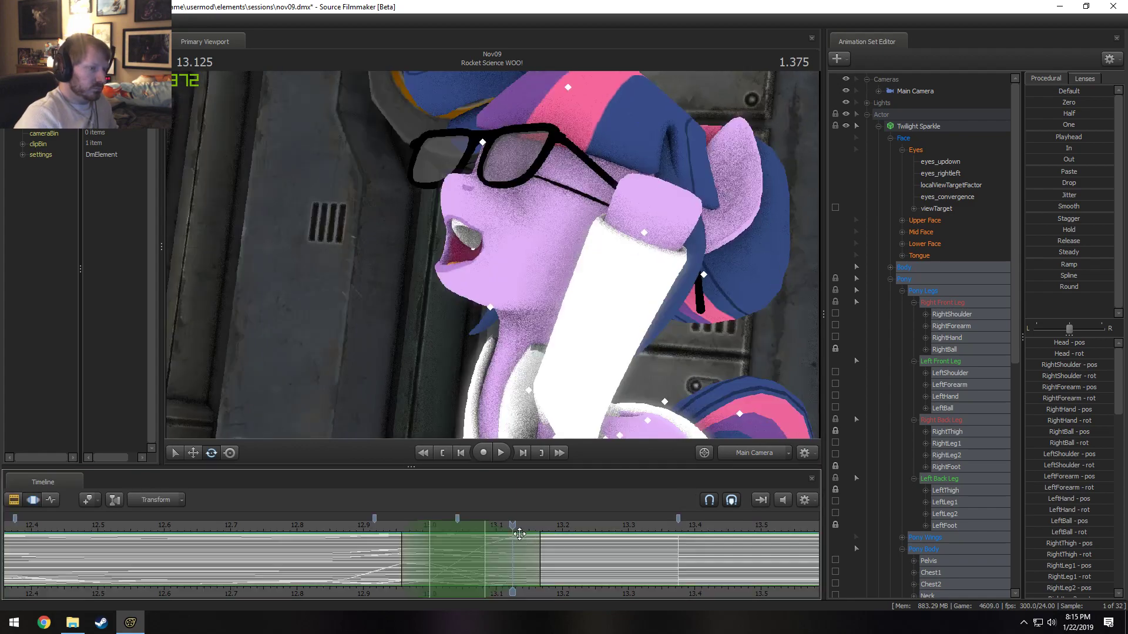
key("space")
left_click_drag(515, 526, 574, 529)
- Compress the Main Camera's move between 13.0 and 13.208 so that it ends at about 13.167
left_click(918, 91)
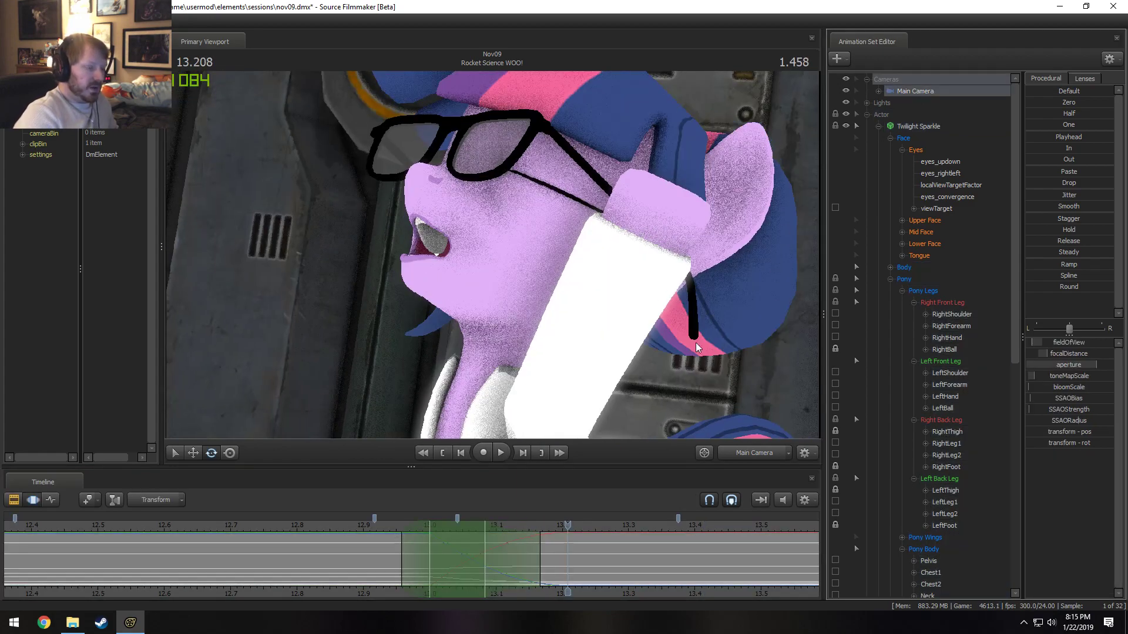
left_click_drag(434, 552, 546, 560, "shift")
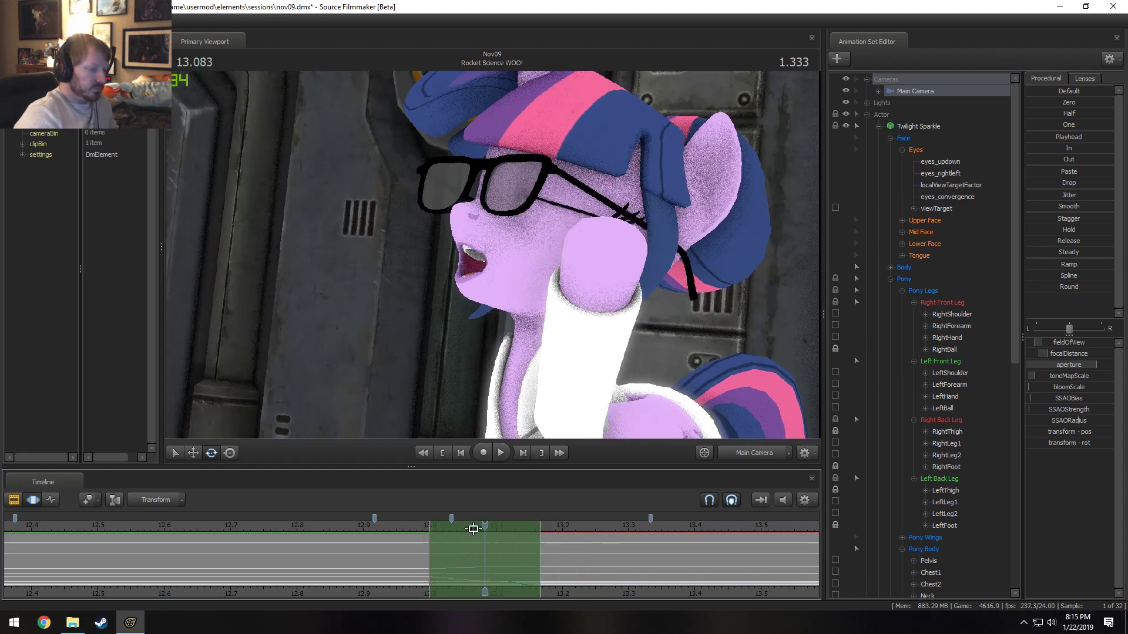
key("ctrl+z")
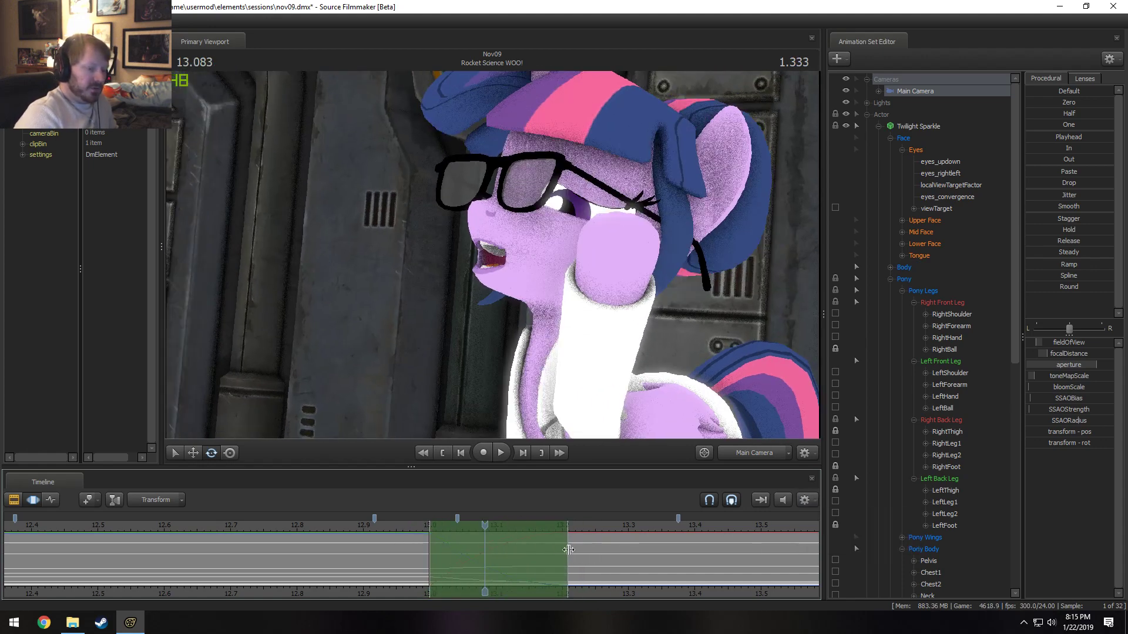
left_click_drag(566, 549, 547, 551, "alt")
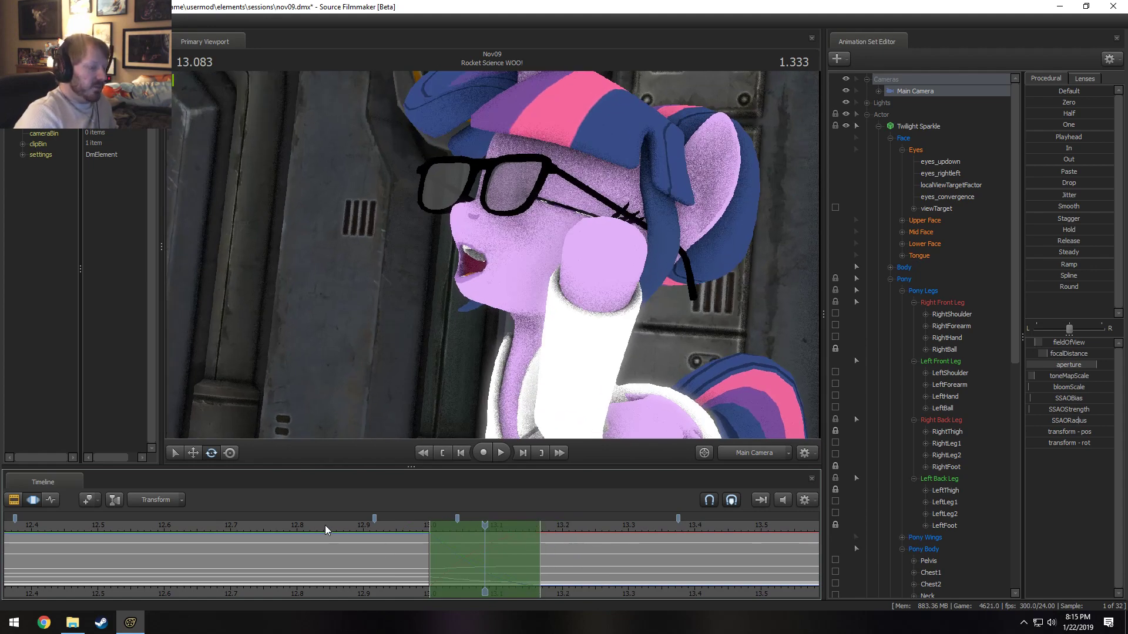
- Play back the shot repeatedly, including from about 11.85, to check the faster camera move
key("space")
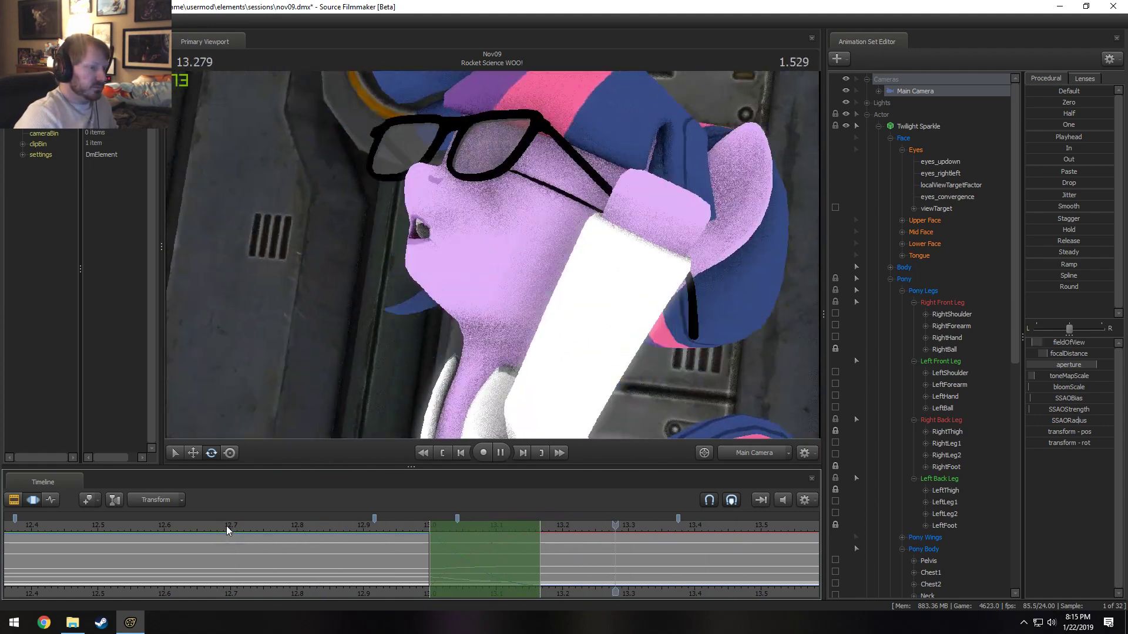
key("space")
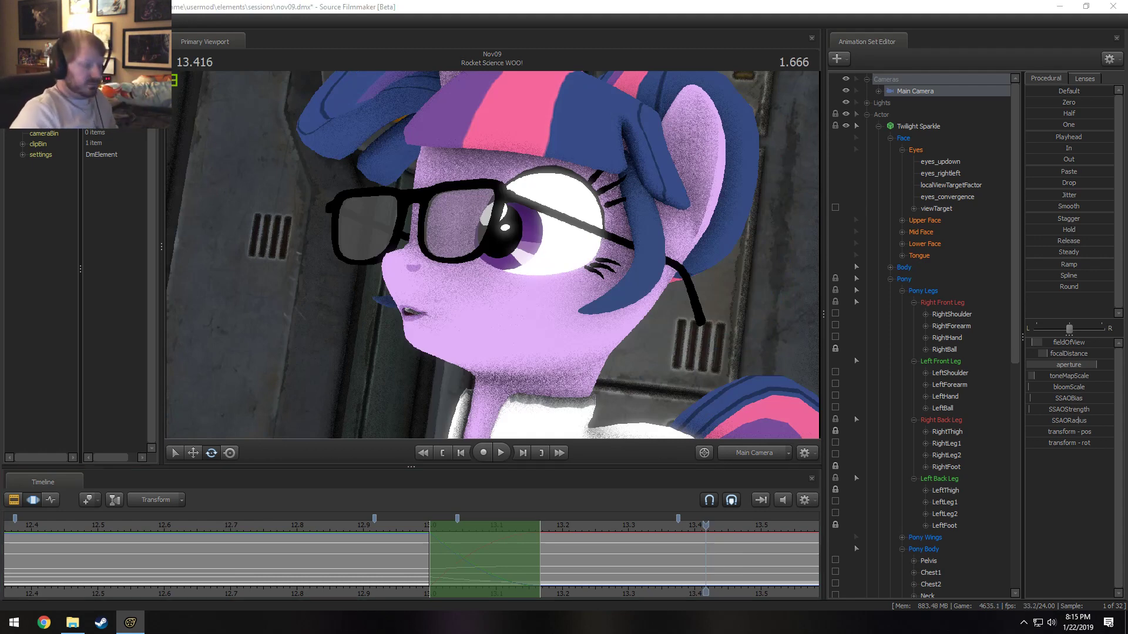
left_click(149, 521)
key("space")
key("space")
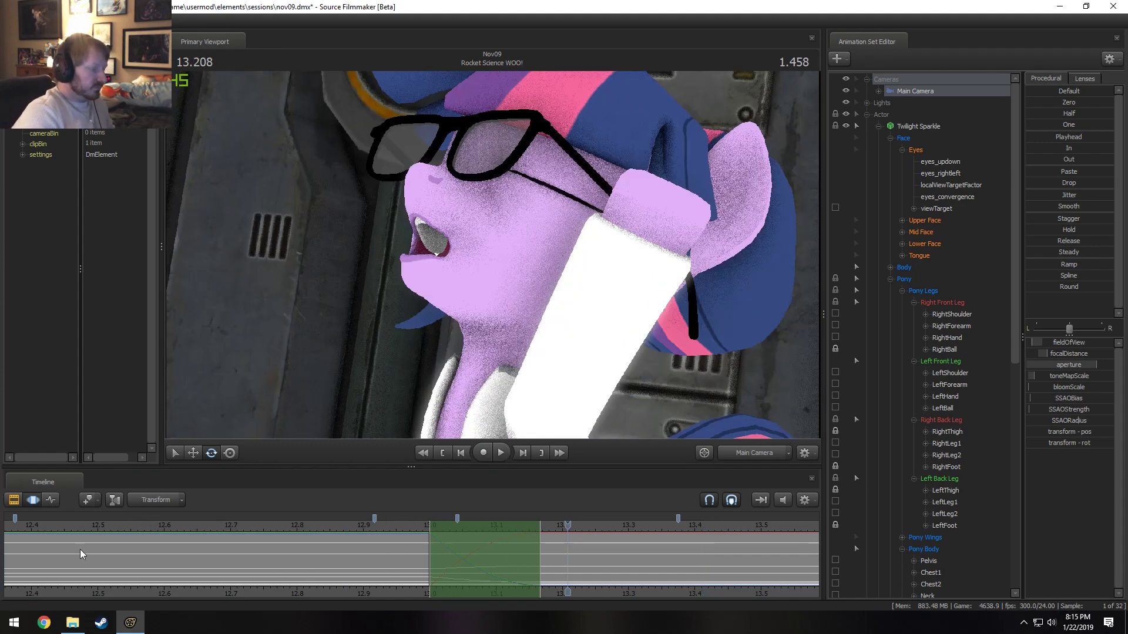
scroll(124, 529, "down", 2)
left_click(129, 528)
key("space")
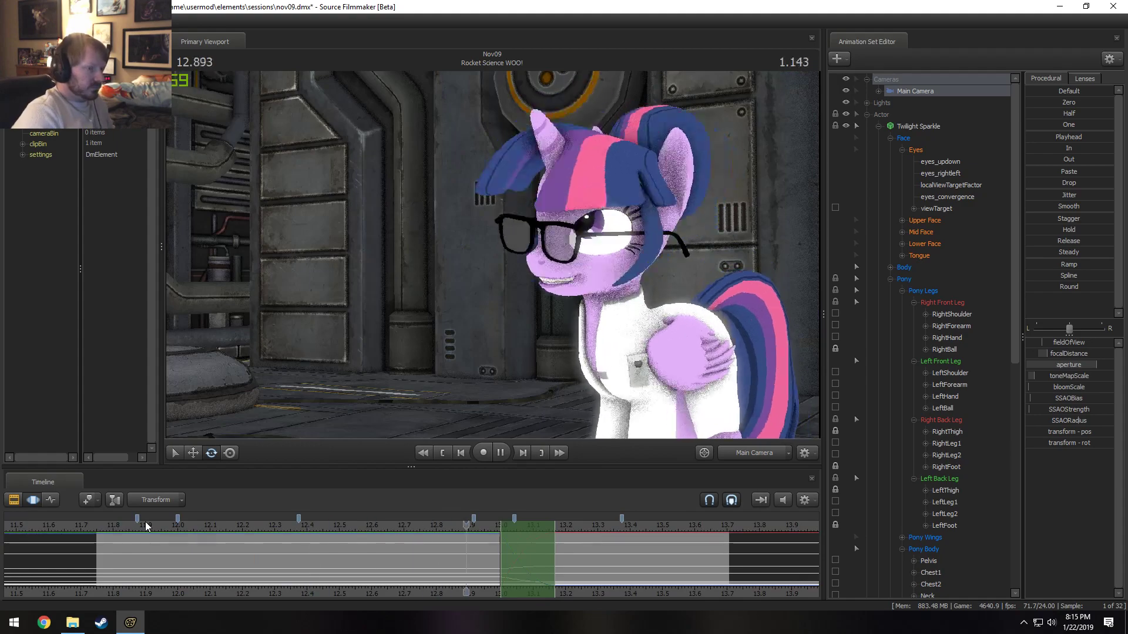
- Play back the shot from about 12.875 to check the camera move
key("space")
left_click(460, 527)
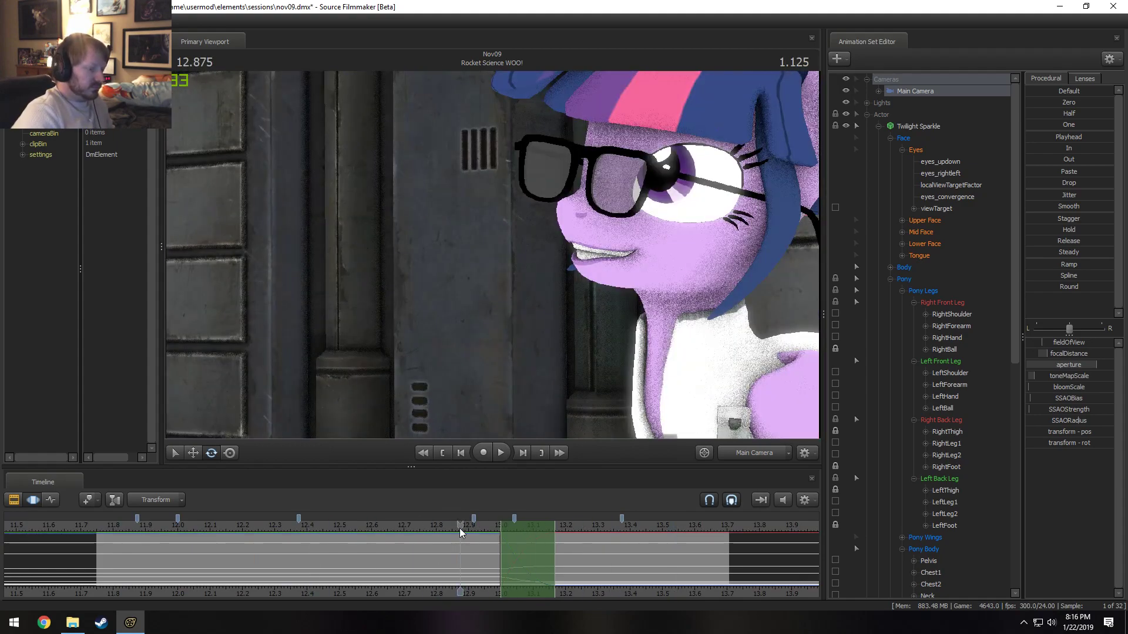
key("space")
left_click(461, 528)
key("space")
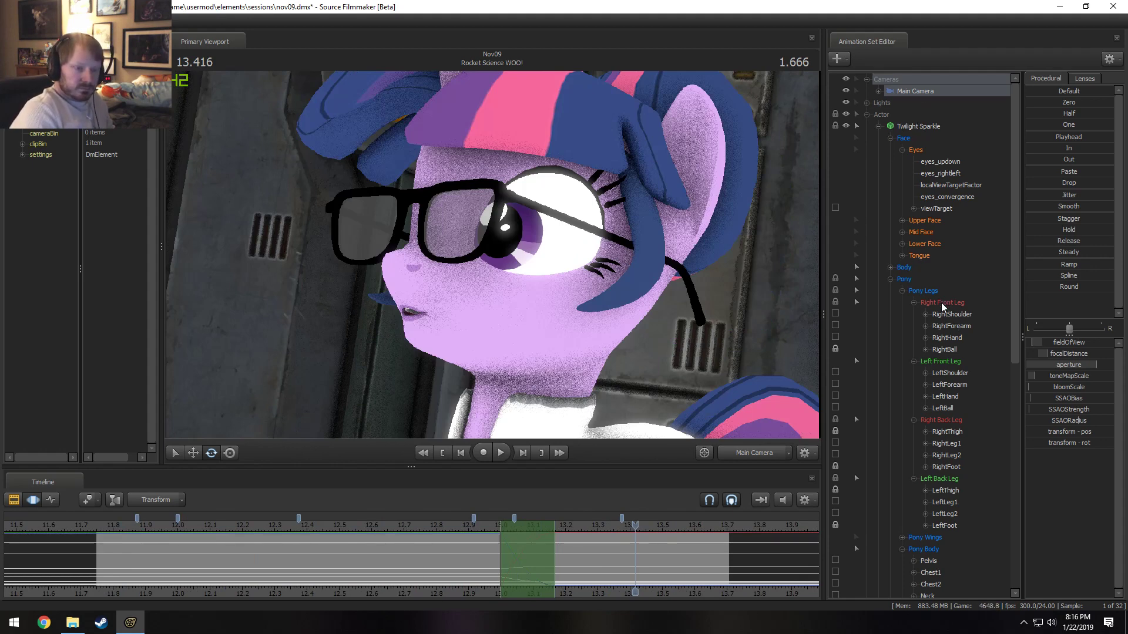
- Smooth Twilight Sparkle's body motion, excluding the Face group, over a time selection centred on 13.375
left_click(927, 127)
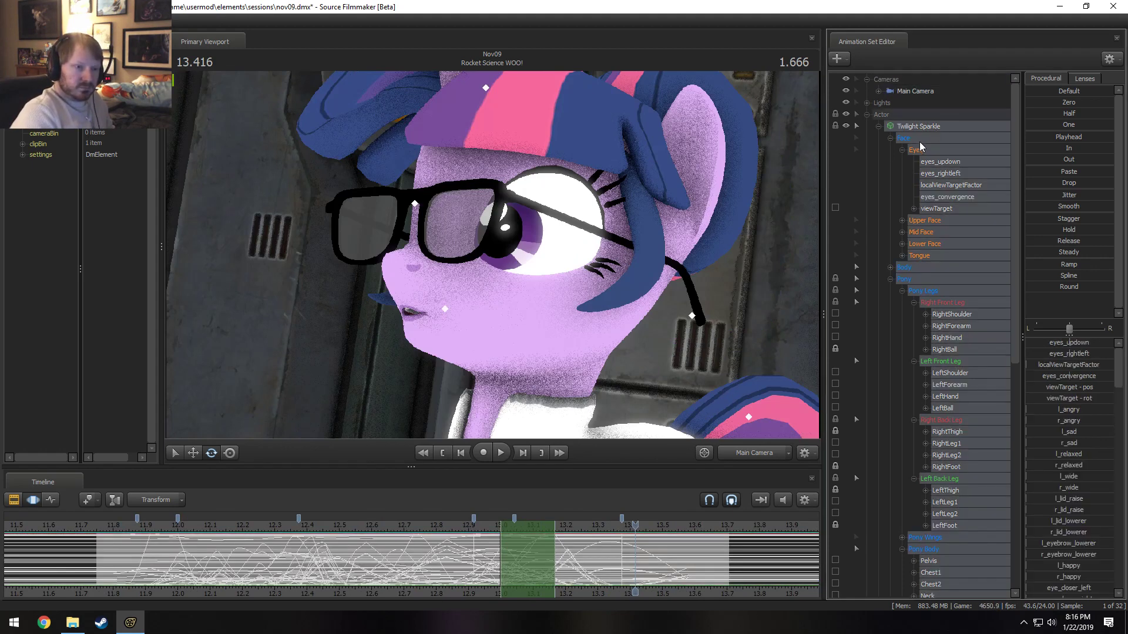
left_click(919, 143, "ctrl")
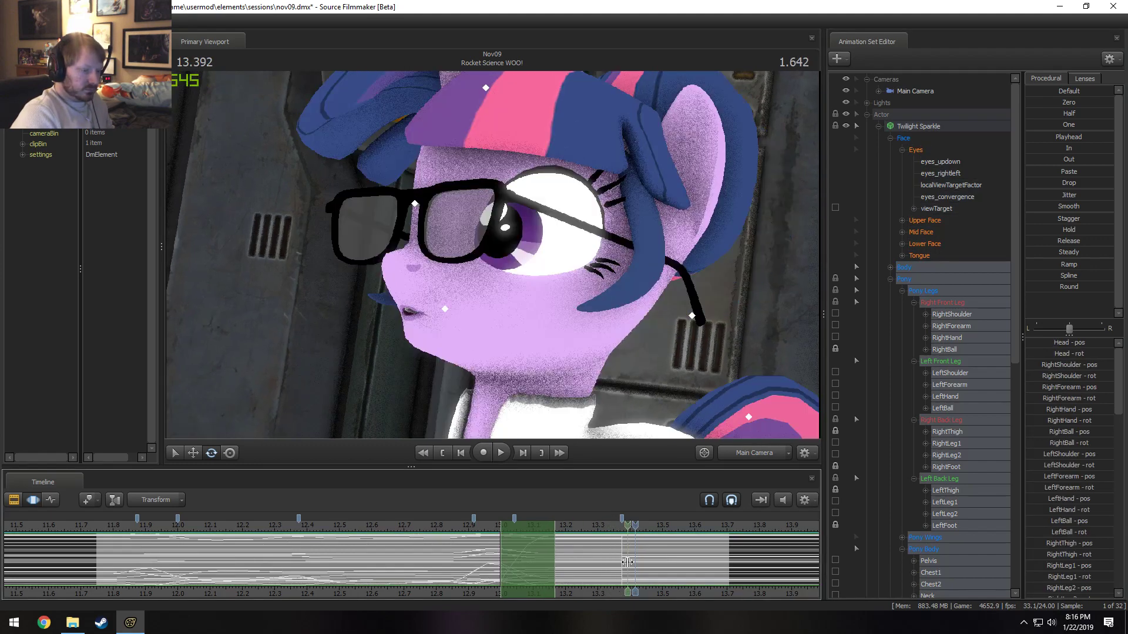
mouse_move(632, 563)
left_mouse_down("shift")
mouse_move(612, 564)
mouse_move(641, 562)
left_mouse_up("shift")
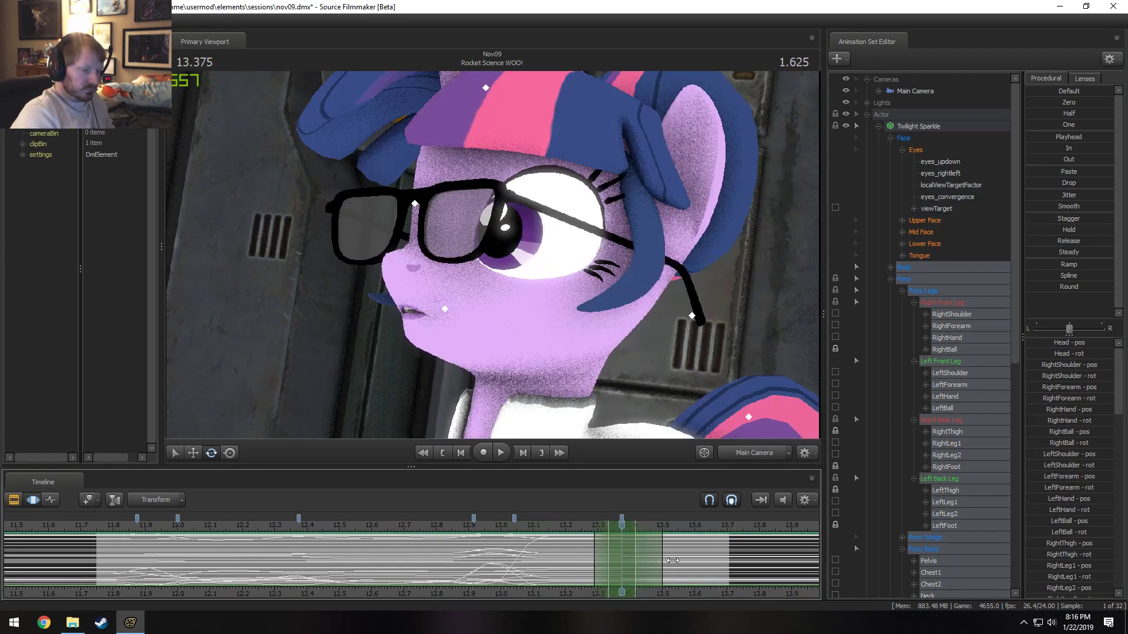
left_click(1039, 286)
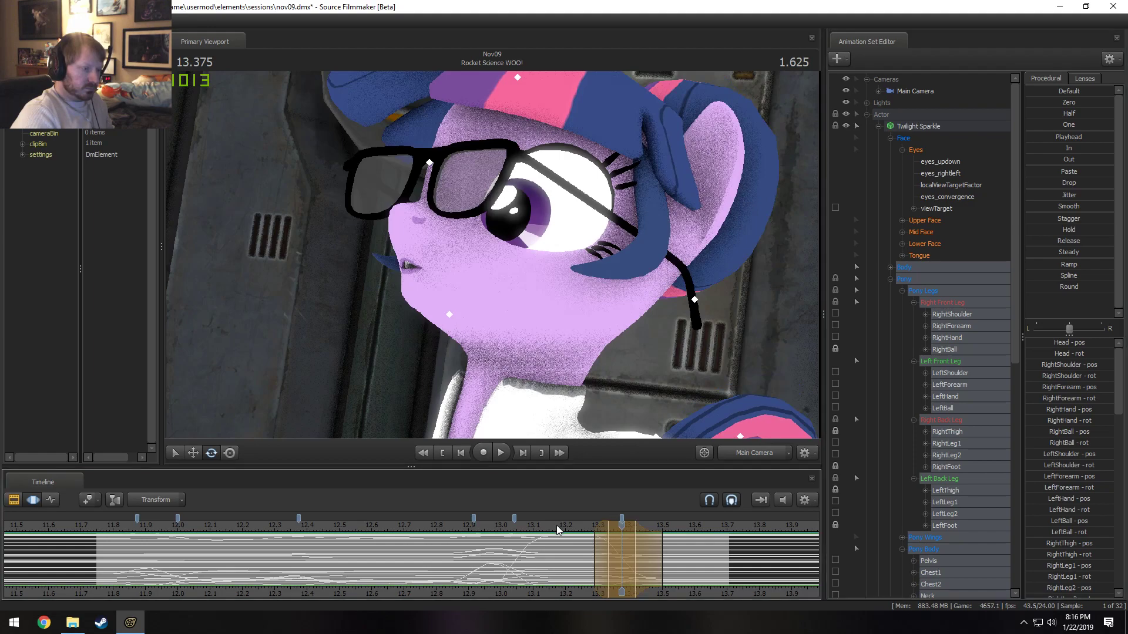
- Extend the smoothed body selection's falloffs to 13.25 and about 13.625, and play back the shot
key("space")
key("space")
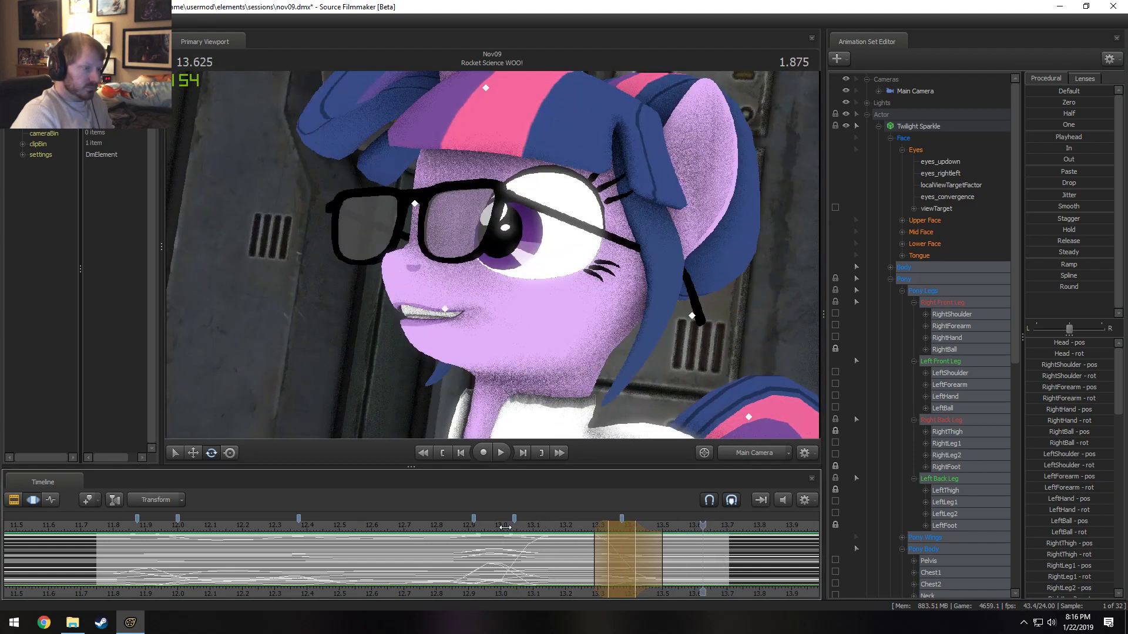
left_click_drag(590, 549, 661, 556)
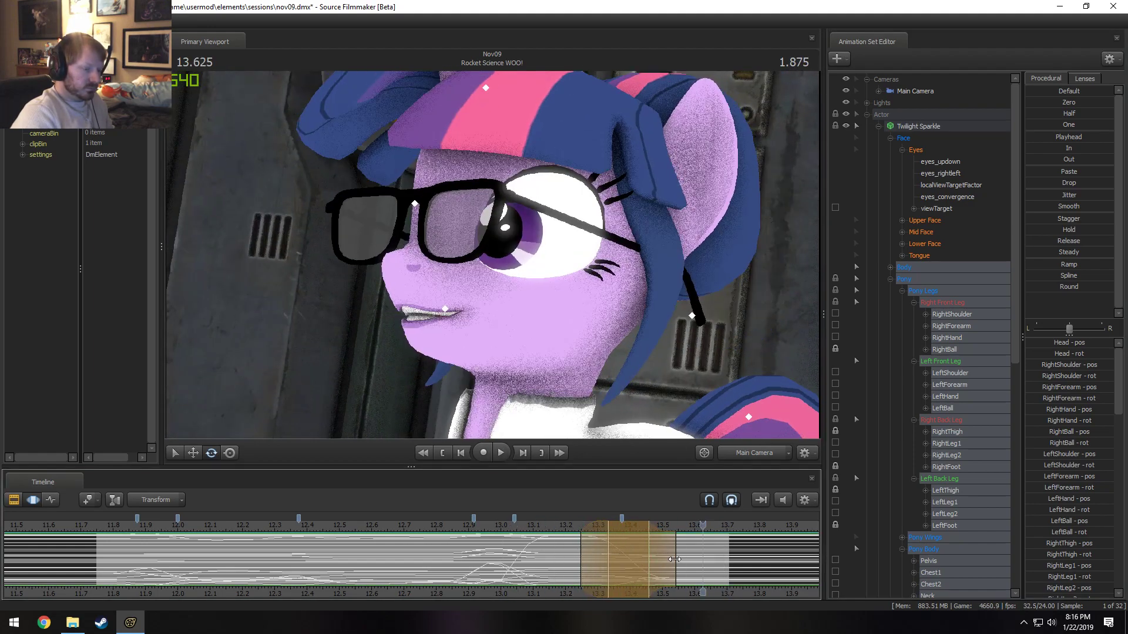
key("space")
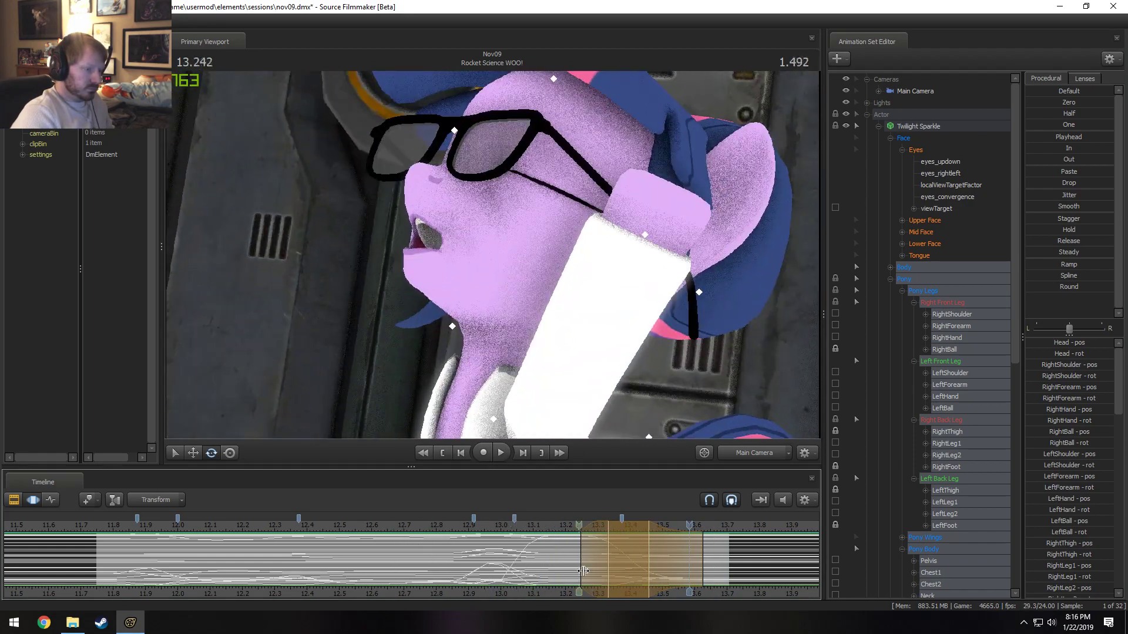
- Smooth the Upper Face controls over a short time selection around 12.916 to 12.958
left_click(631, 576)
mouse_move(632, 575)
left_mouse_down()
mouse_move(427, 564)
mouse_move(506, 561)
mouse_move(438, 558)
mouse_move(483, 553)
left_mouse_up()
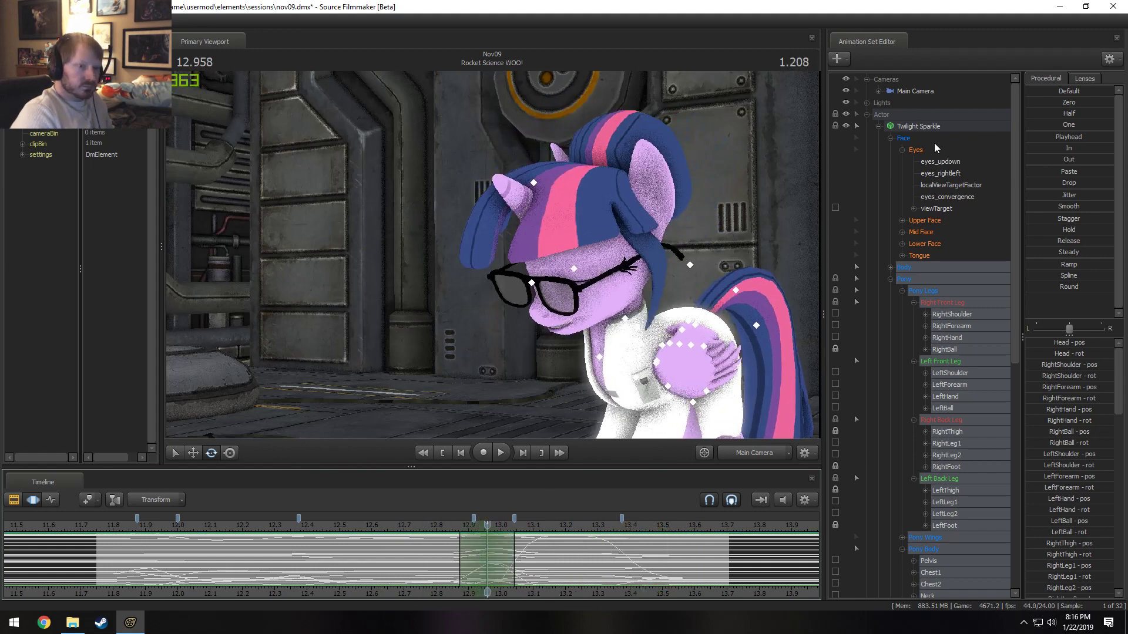
left_click(928, 220)
left_click_drag(478, 553, 482, 561)
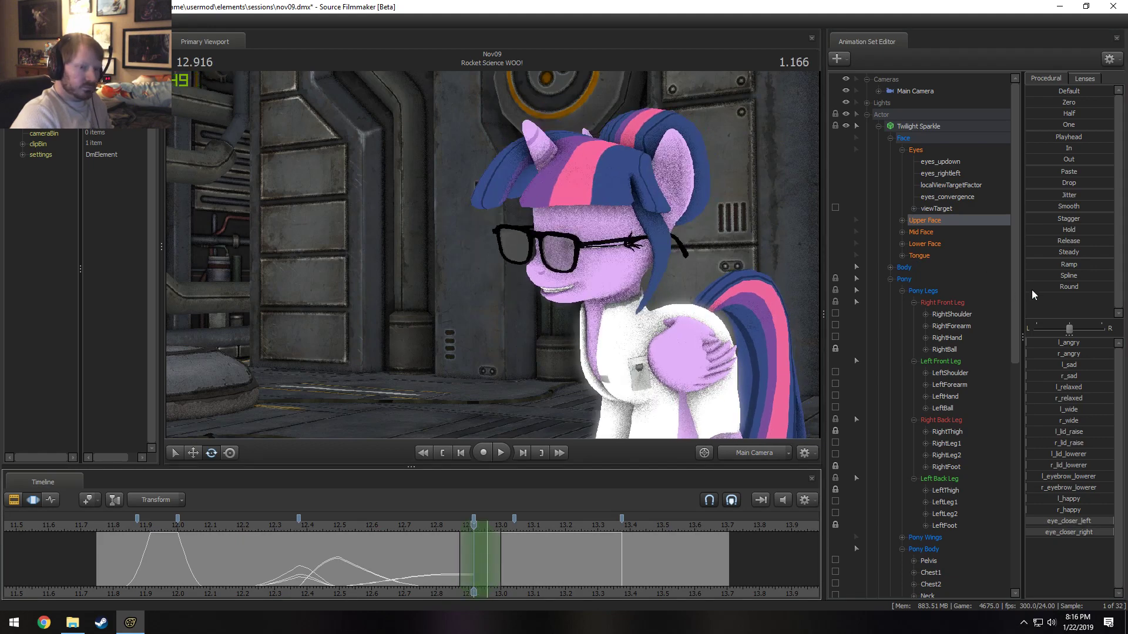
left_click_drag(1055, 206, 1081, 206)
- Raise eyes_updown over the 12.958 to 13.041 hold and start the selection's falloff at about 12.833
left_click_drag(438, 561, 481, 553)
left_click(501, 546)
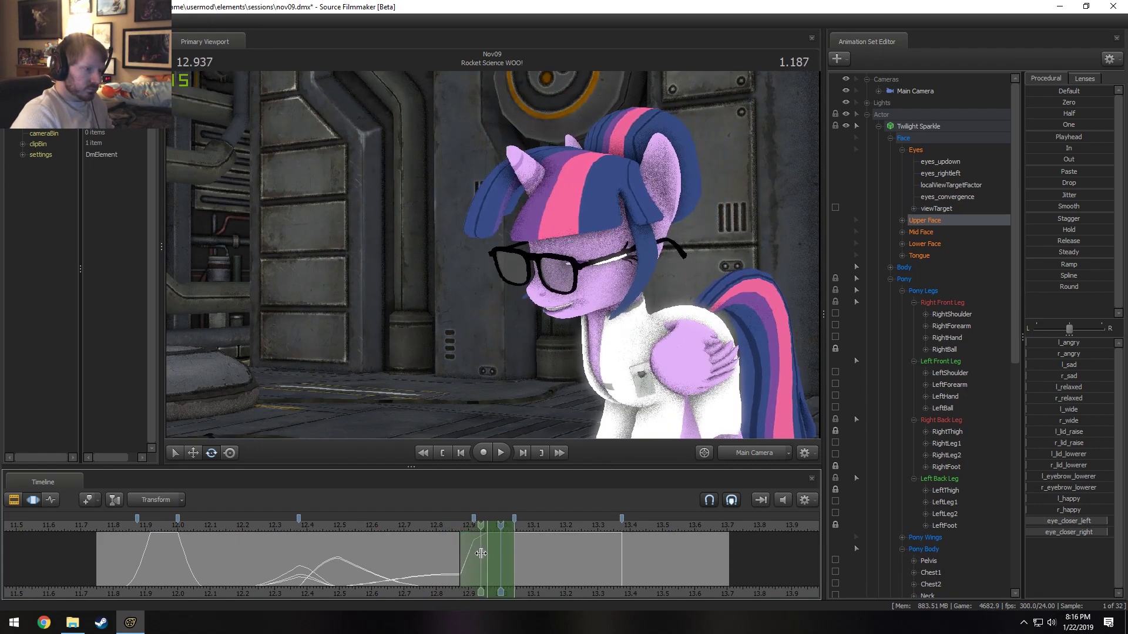
left_click(964, 163)
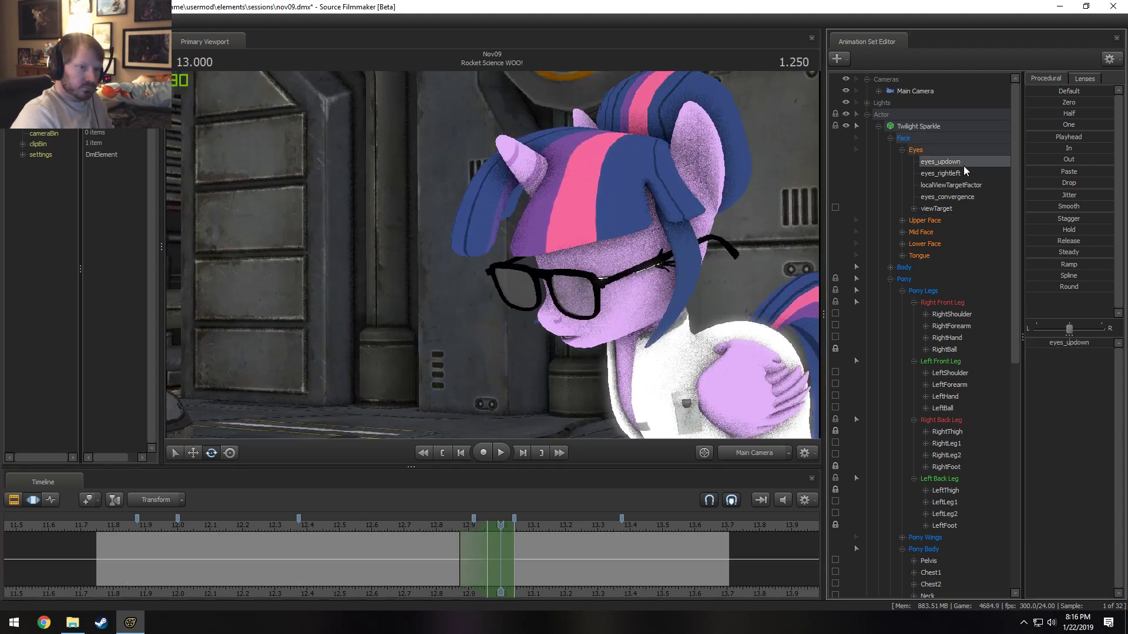
left_click_drag(1040, 347, 1078, 343)
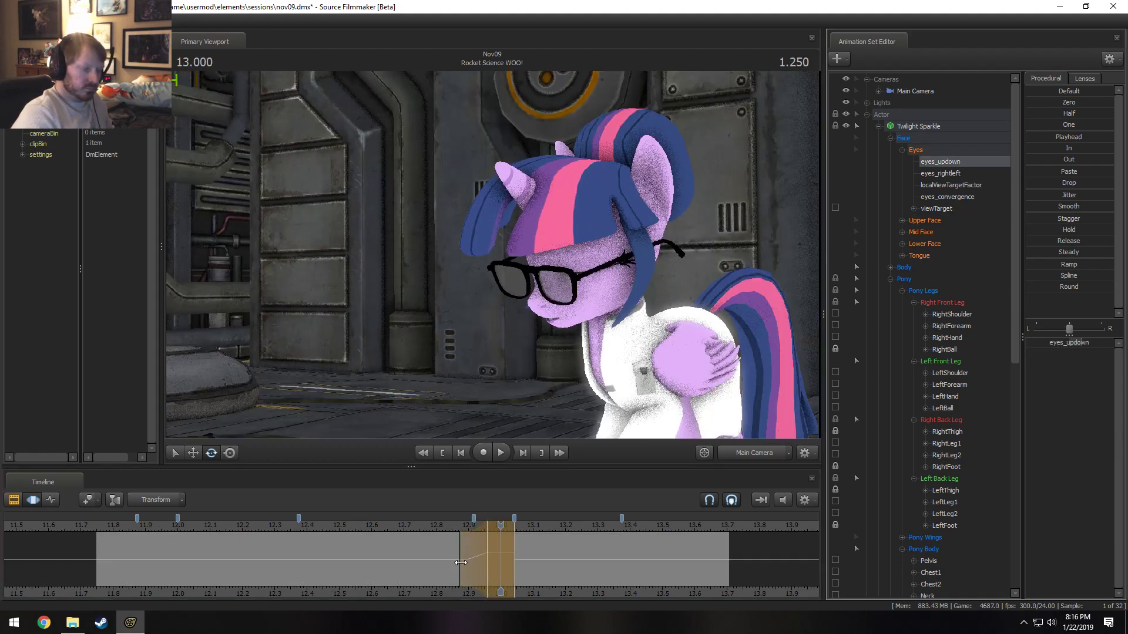
left_click_drag(460, 563, 461, 561)
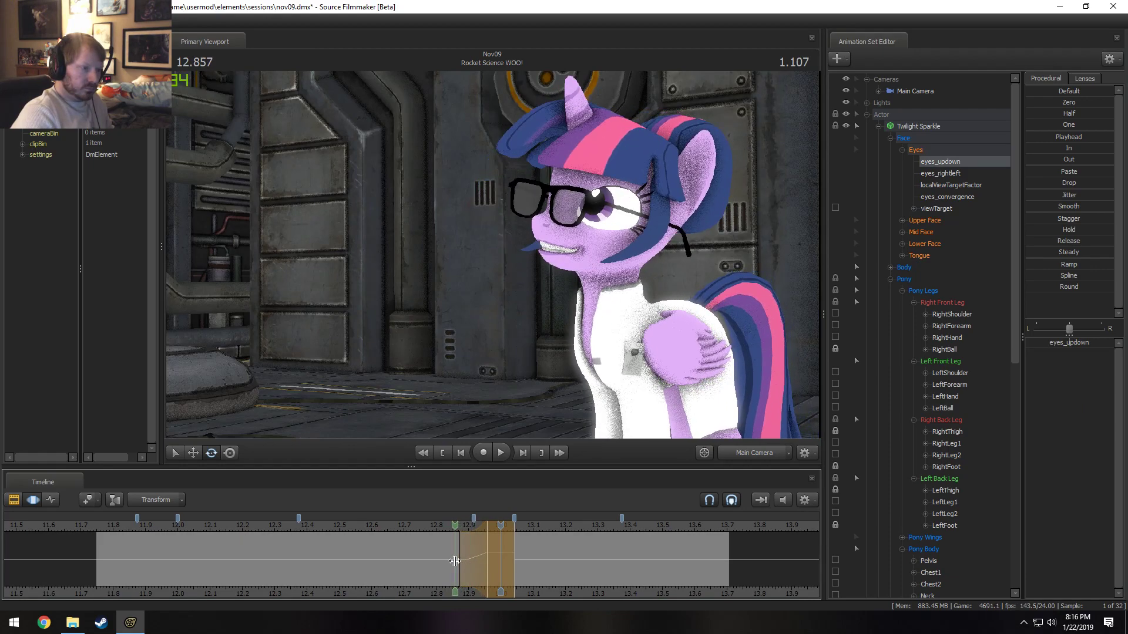
left_click_drag(460, 567, 447, 567)
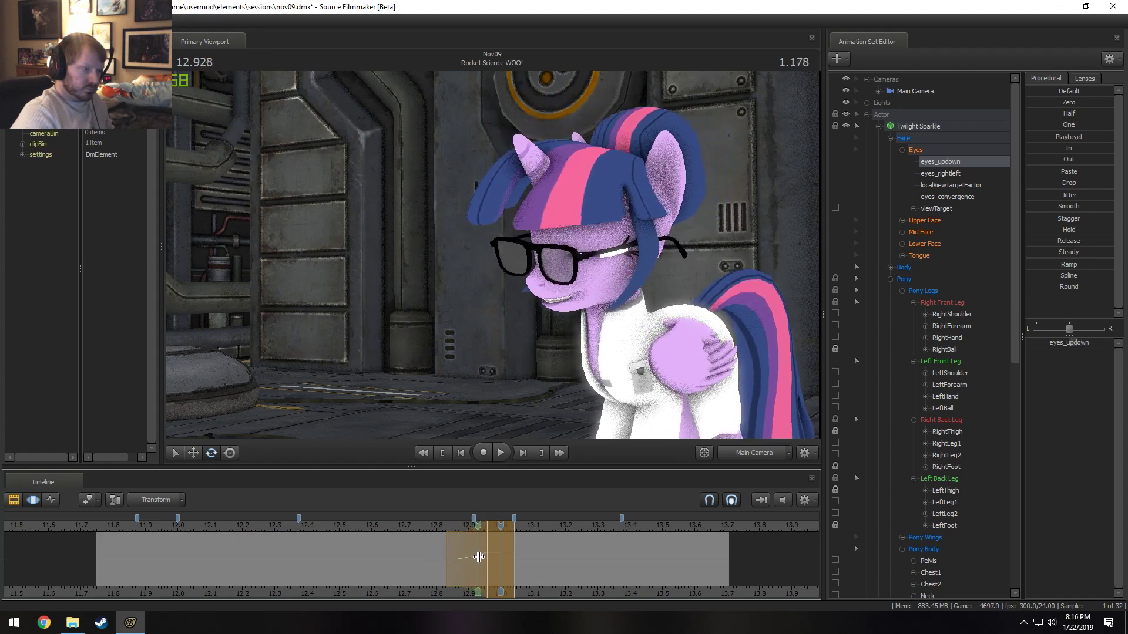
- Play back the shot from about 12.708, 12.63 and 12.2 to check the blink and eye motion
left_click(408, 528)
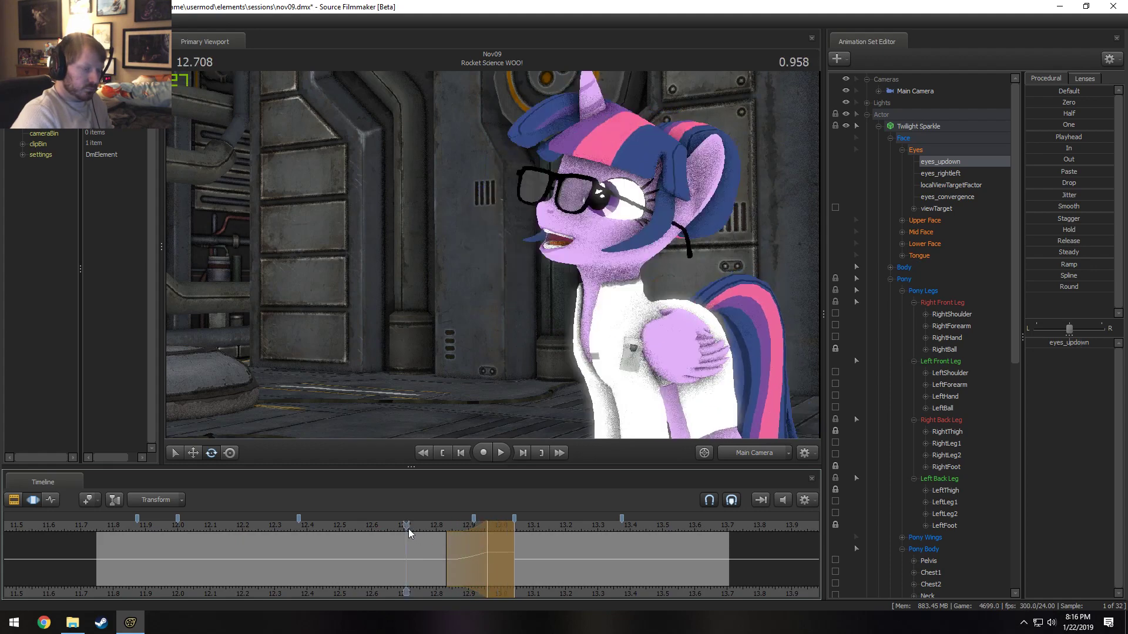
key("space")
left_click(382, 530)
key("space")
key("space")
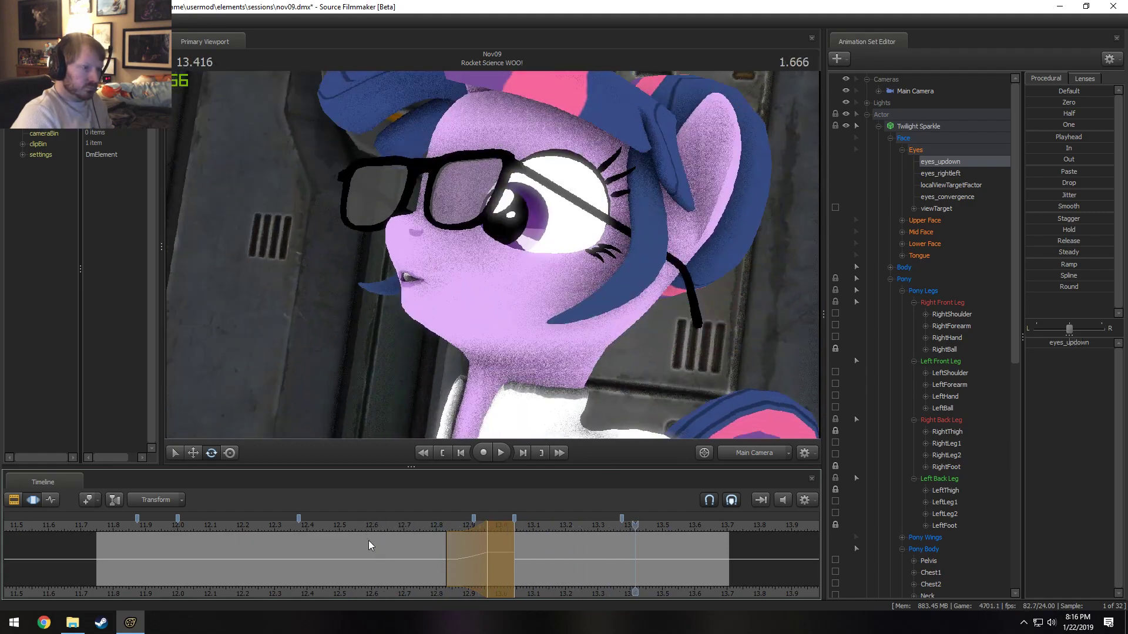
left_click(245, 531)
key("space")
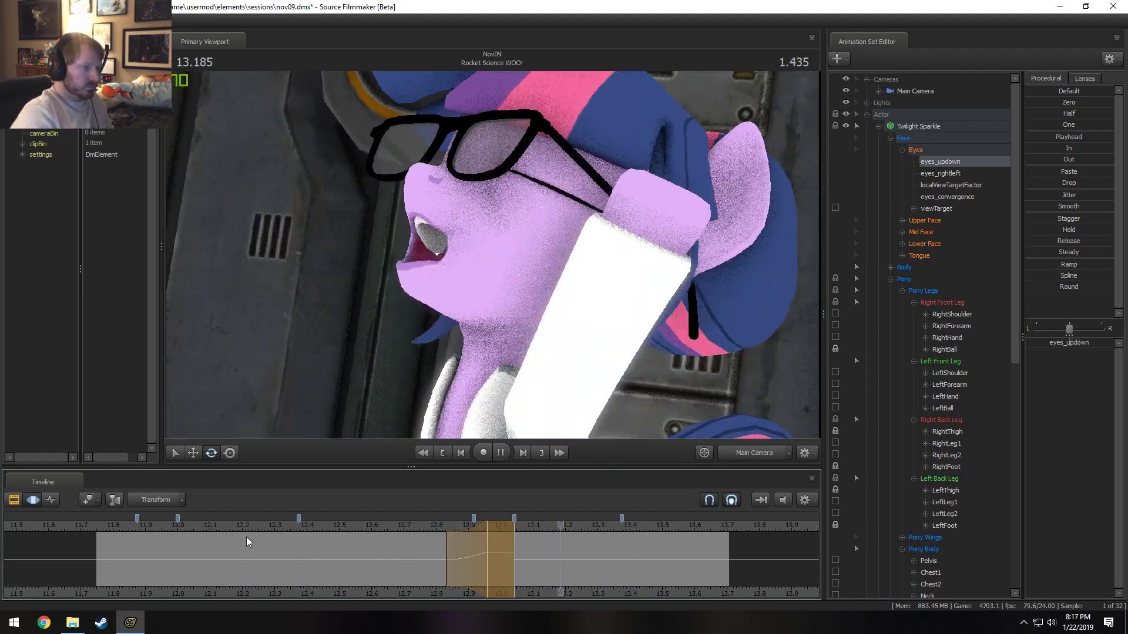
- Rotate the head slightly at 12.958 within a time selection from about 12.833 to 13.083
left_click_drag(393, 562, 485, 570)
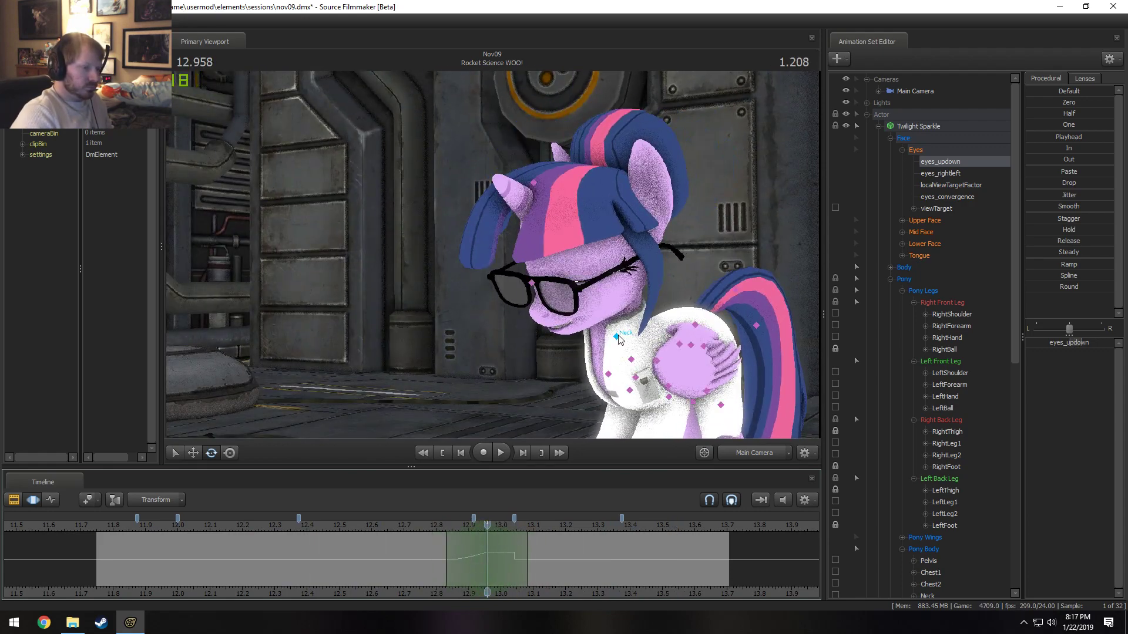
left_click(617, 337, "ctrl")
left_click(600, 311, "ctrl")
left_click(615, 276, "ctrl")
left_click_drag(584, 285, 584, 270)
- Rotate the neck to lower the head at 13.041 within a time selection from about 12.916 to 13.166
left_click_drag(446, 568, 516, 575)
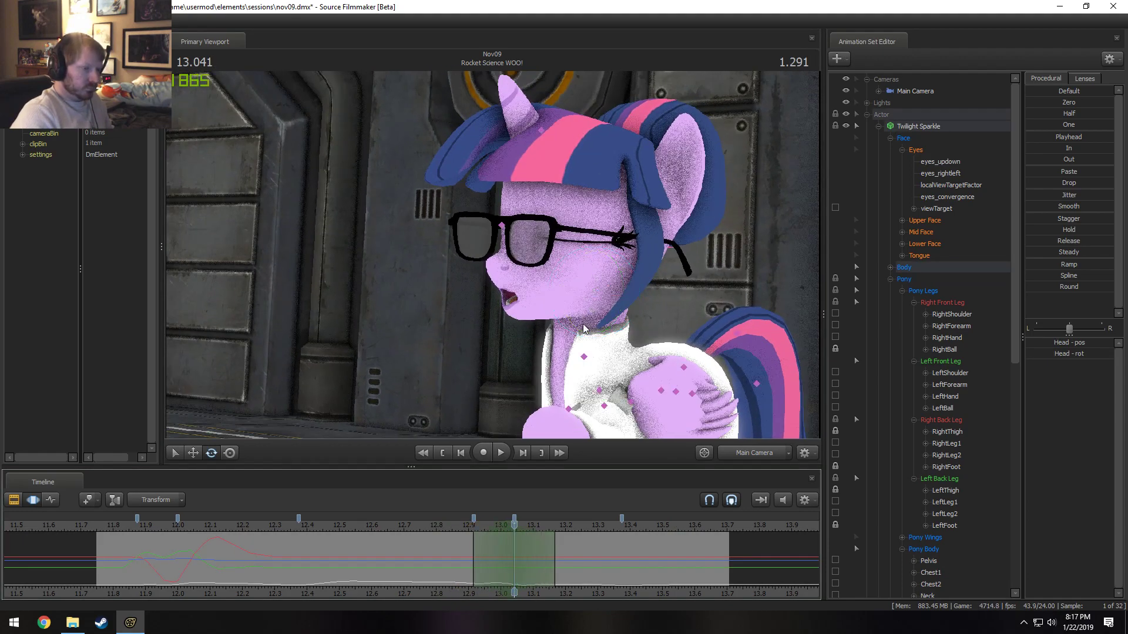
left_click(583, 357)
left_click_drag(557, 356, 555, 371)
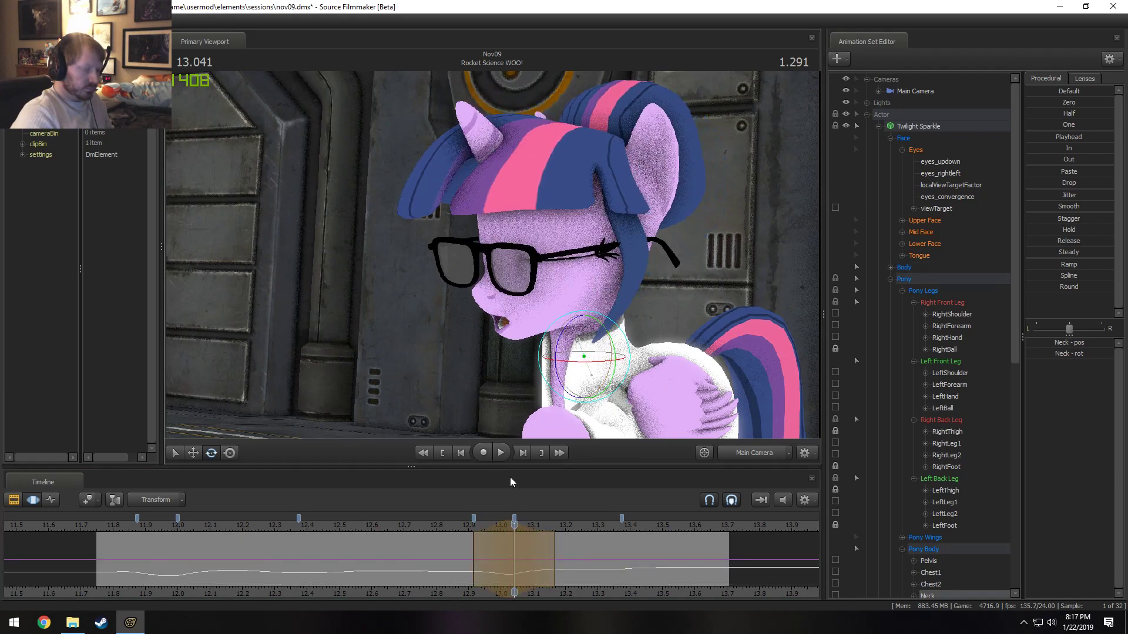
- Adjust the head's rotation at 13.125 with falloff starting at 12.958, and extend the end falloff to 13.375
left_click_drag(465, 541, 546, 558)
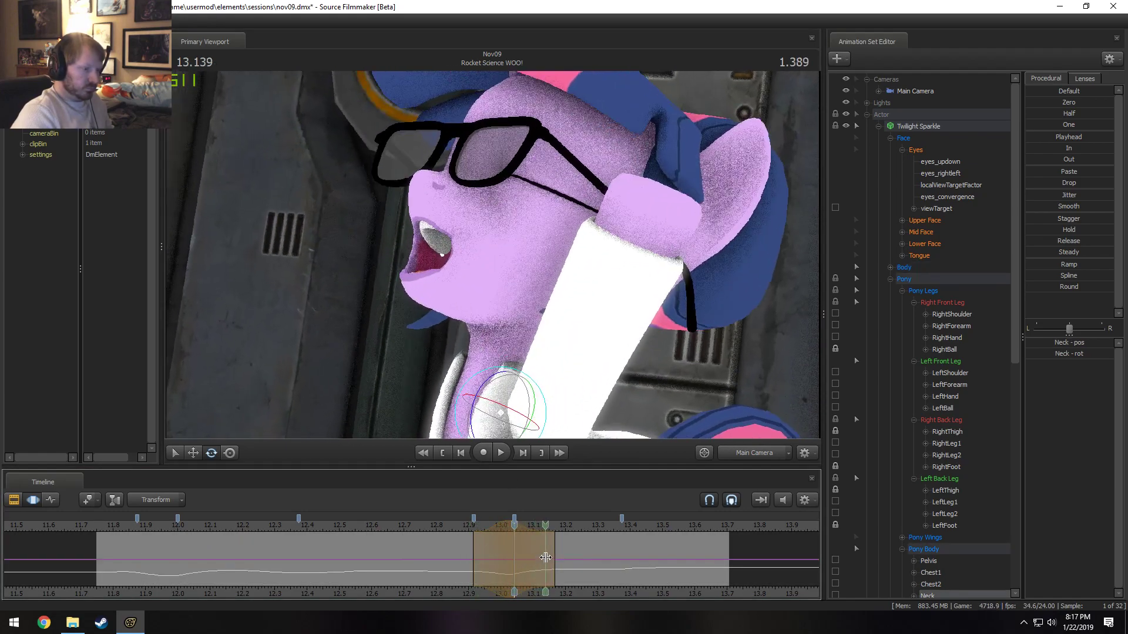
left_click(579, 322, "ctrl")
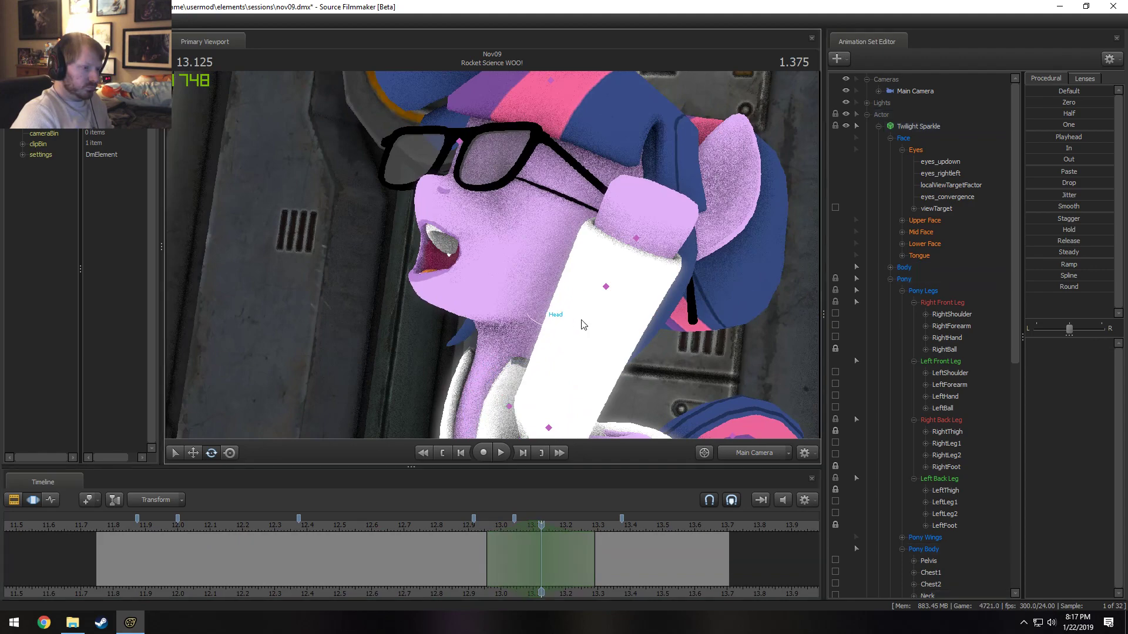
mouse_move(518, 304)
left_mouse_down()
mouse_move(523, 291)
mouse_move(519, 300)
left_mouse_up()
key("ctrl+z")
left_click(453, 532)
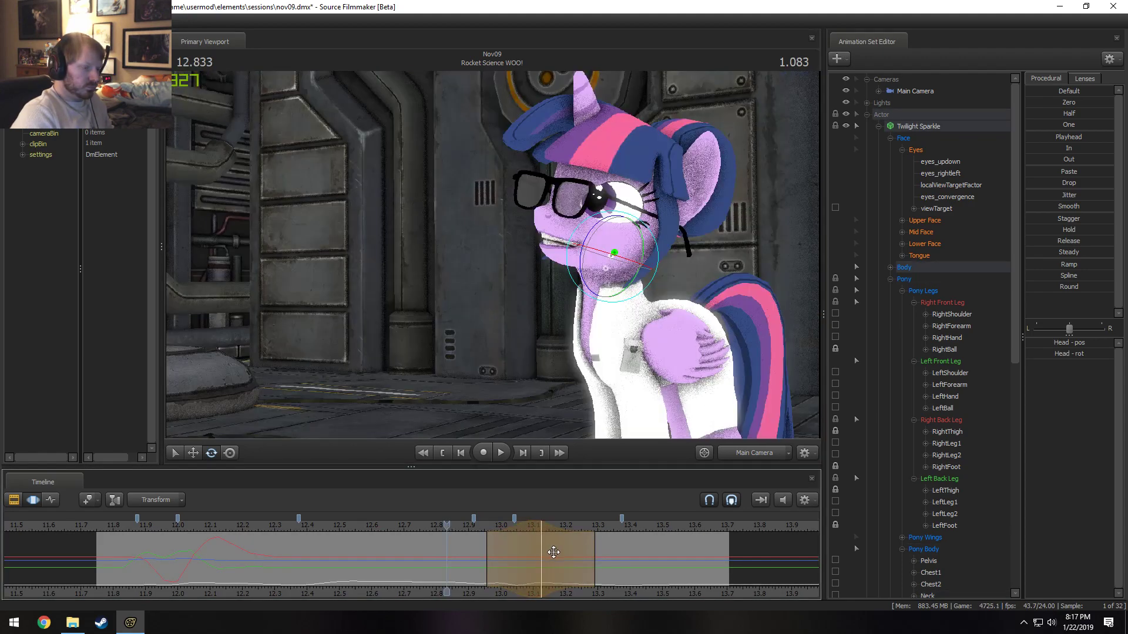
left_click_drag(594, 551, 621, 554)
- Play back the shot repeatedly, from just before the camera move and from near its start, to check the head motion
key("space")
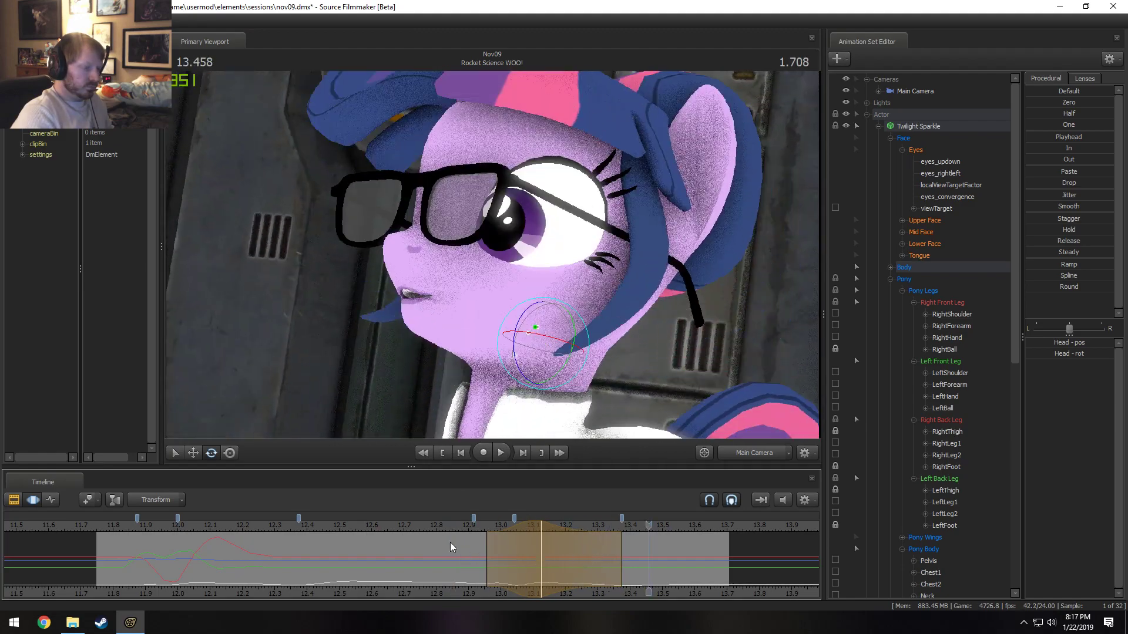
left_click(436, 525)
key("space")
key("space")
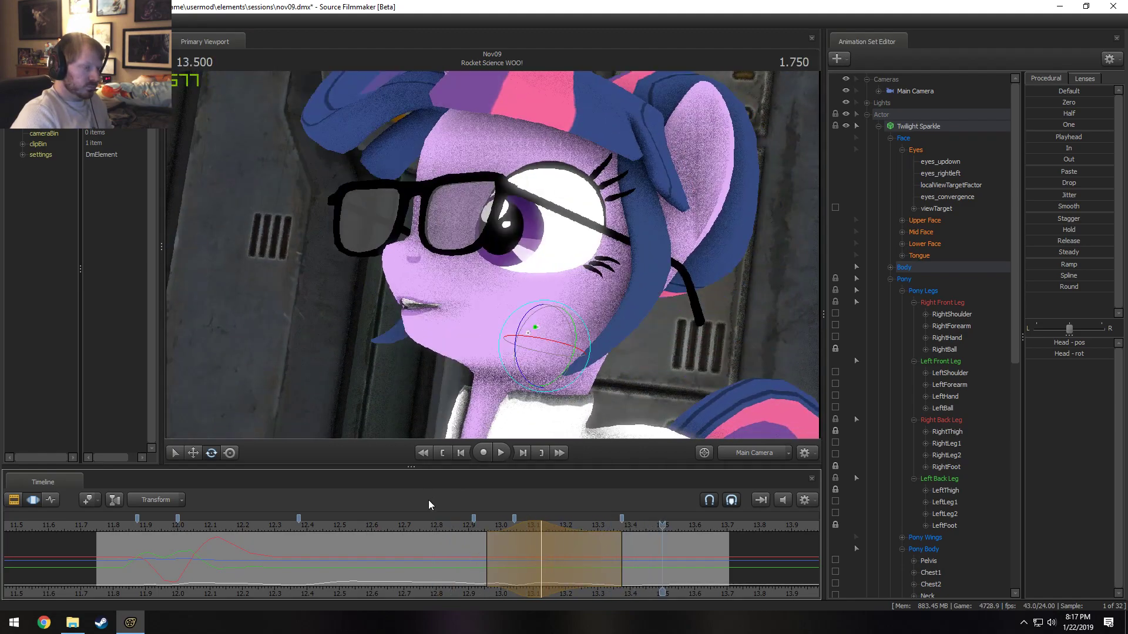
key("space")
left_click(223, 530)
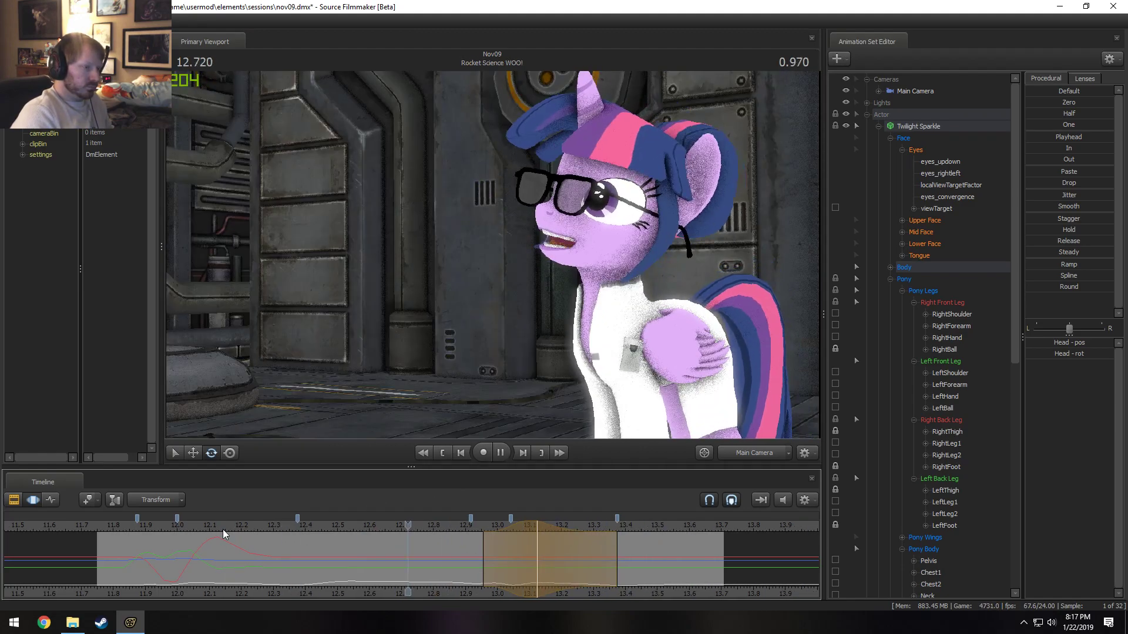
key("space")
left_click(119, 528)
key("space")
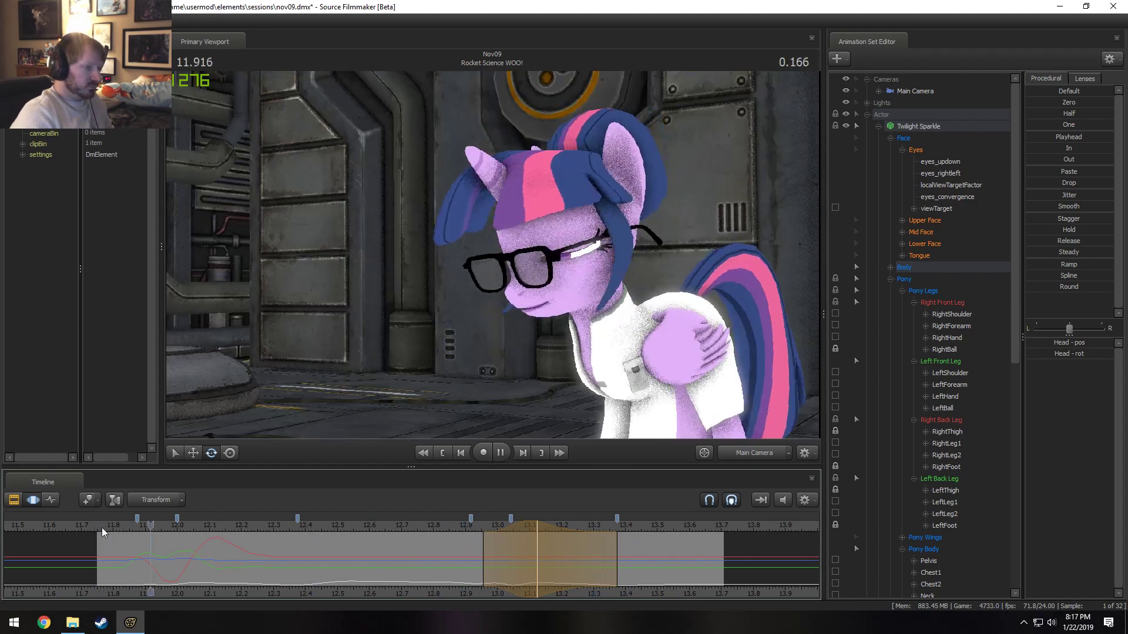
key("space")
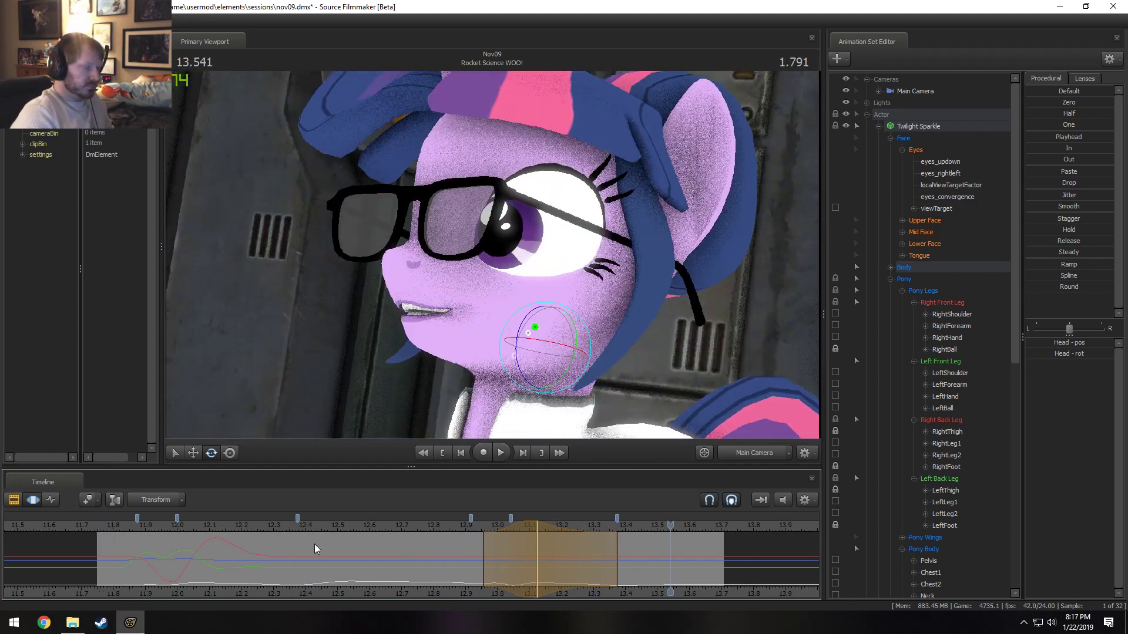
key("space")
key("space")
- Move the head slightly down at 13.083, play it back, and shift the edit's time selection earlier to centre on 13.041
key("shift")
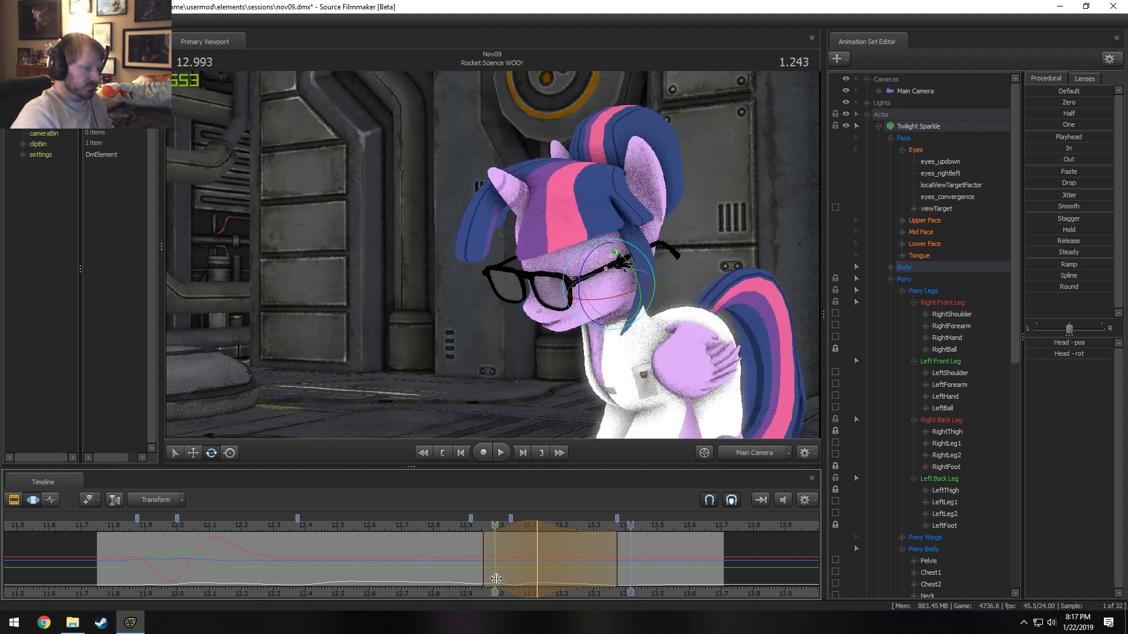
left_click(520, 576, "shift")
scroll(519, 576, "up", 3, "shift")
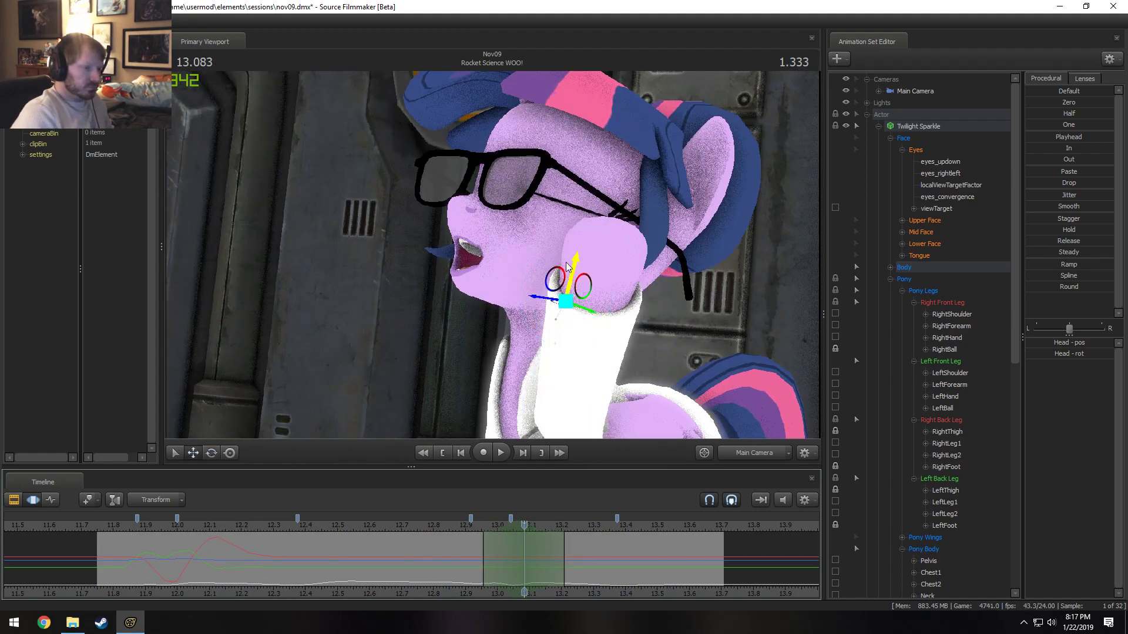
left_click_drag(570, 268, 568, 278)
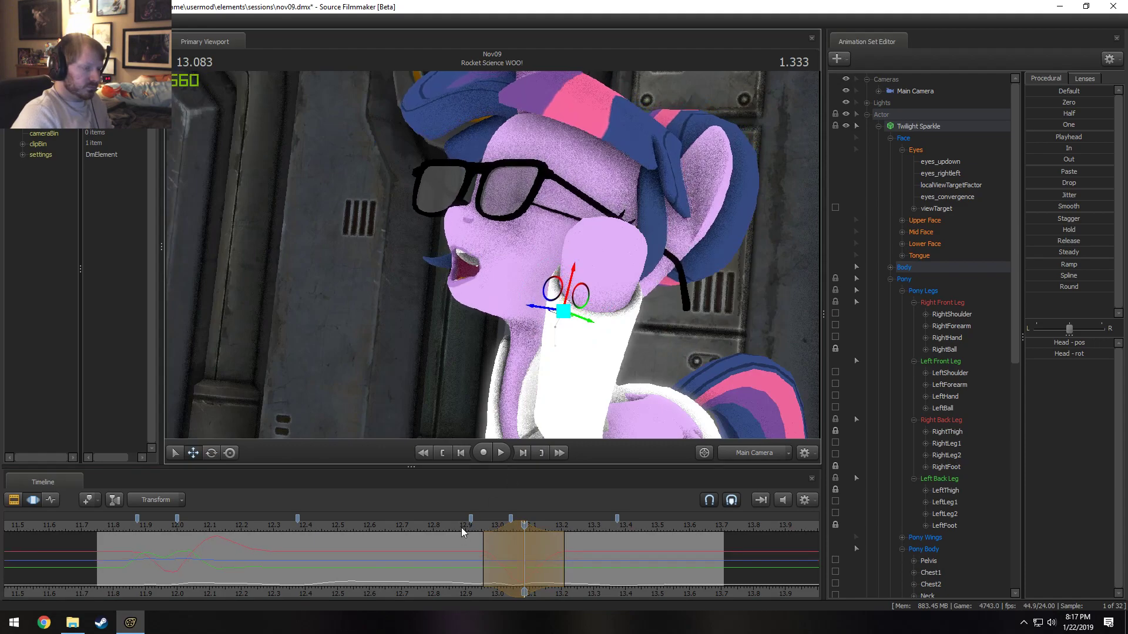
key("space")
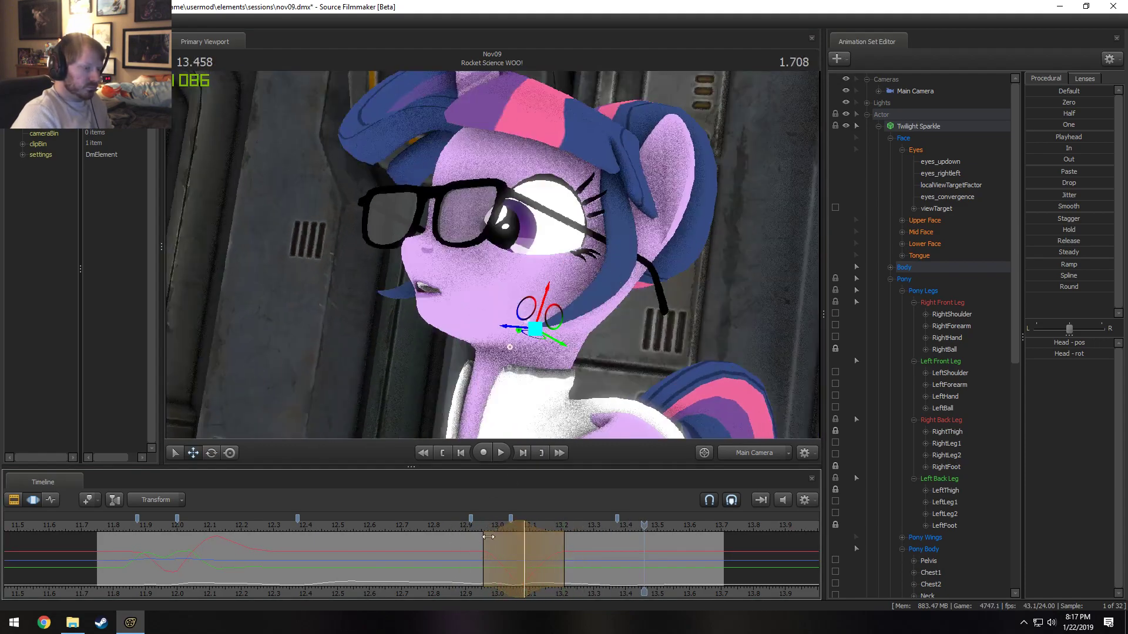
left_click_drag(505, 524, 488, 527)
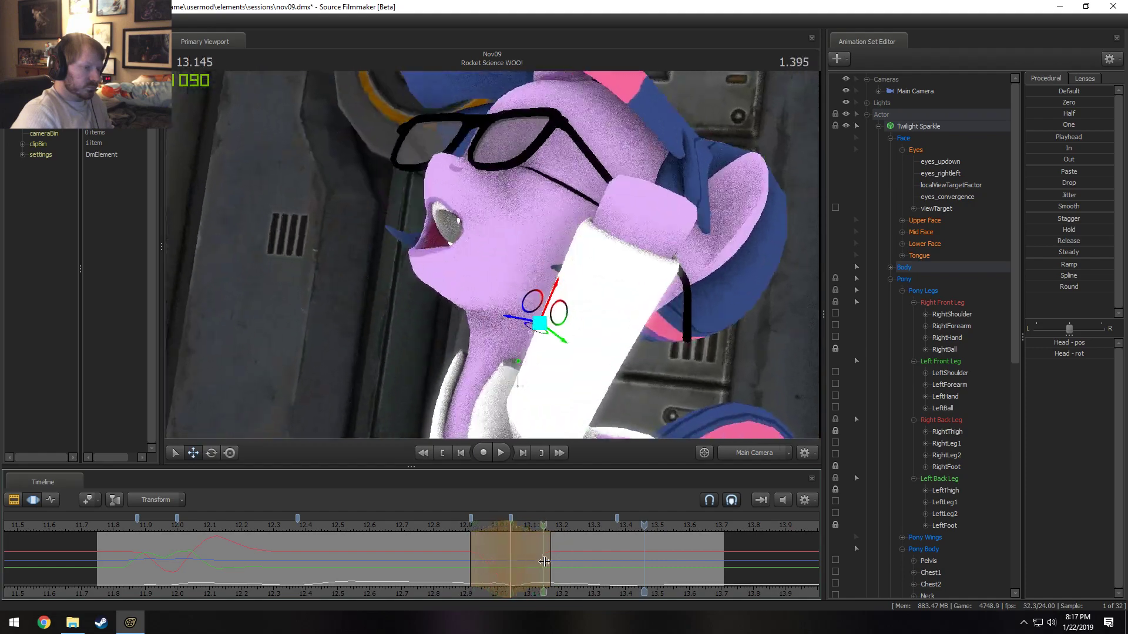
- Play back the shot several times from about 12.5 through the camera move to check the head motion
left_click(445, 525)
key("space")
left_click(333, 529)
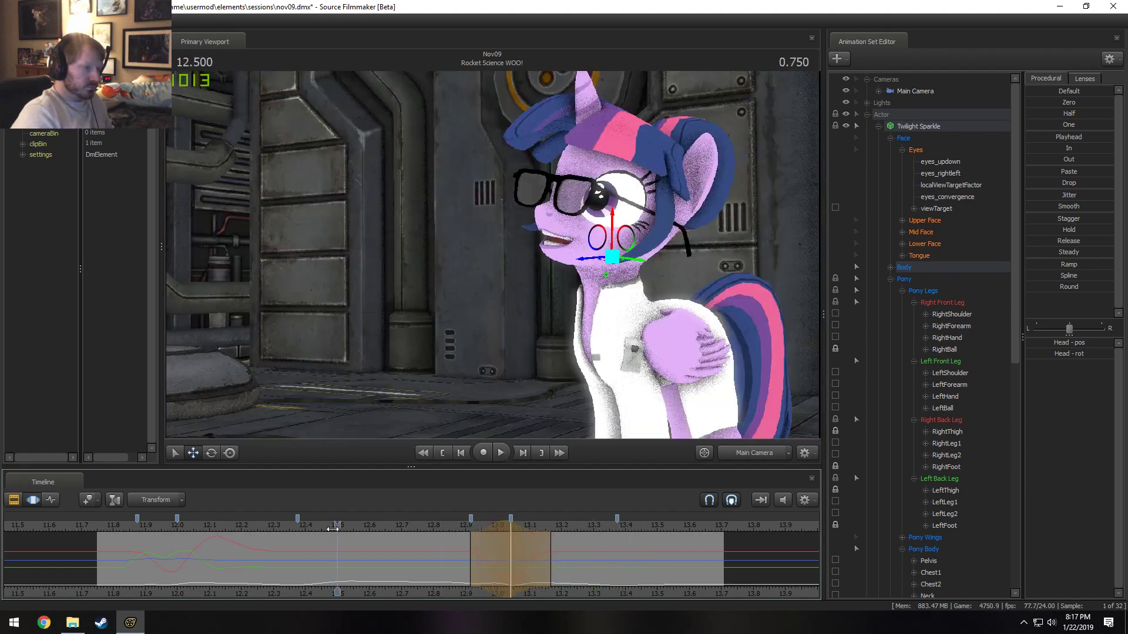
key("space")
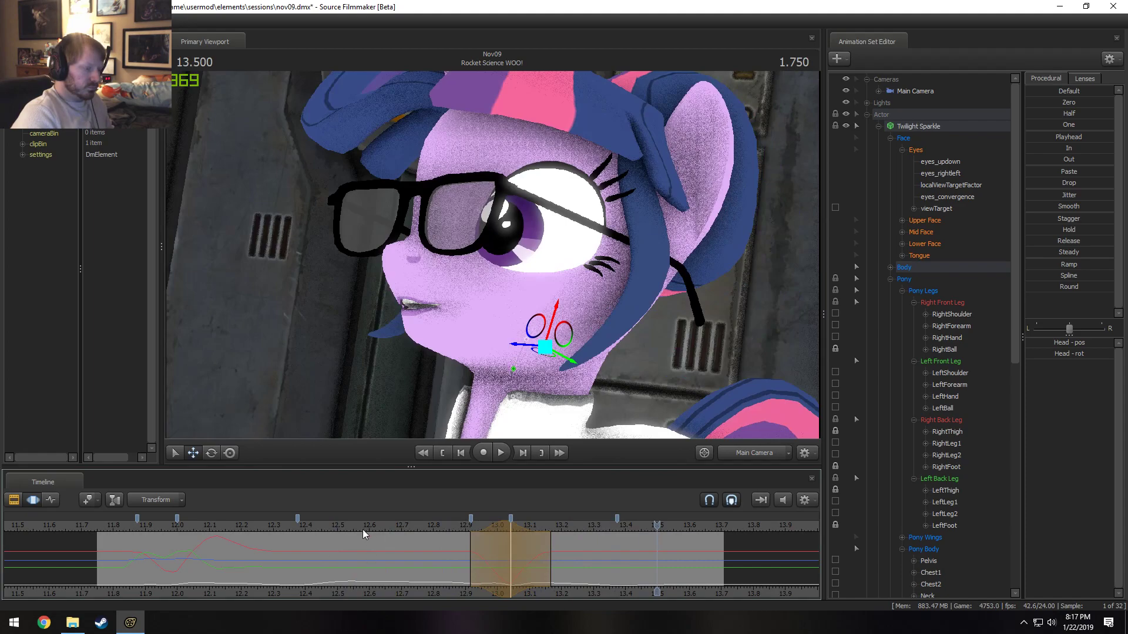
left_click(348, 524)
key("space")
left_click(356, 524)
key("space")
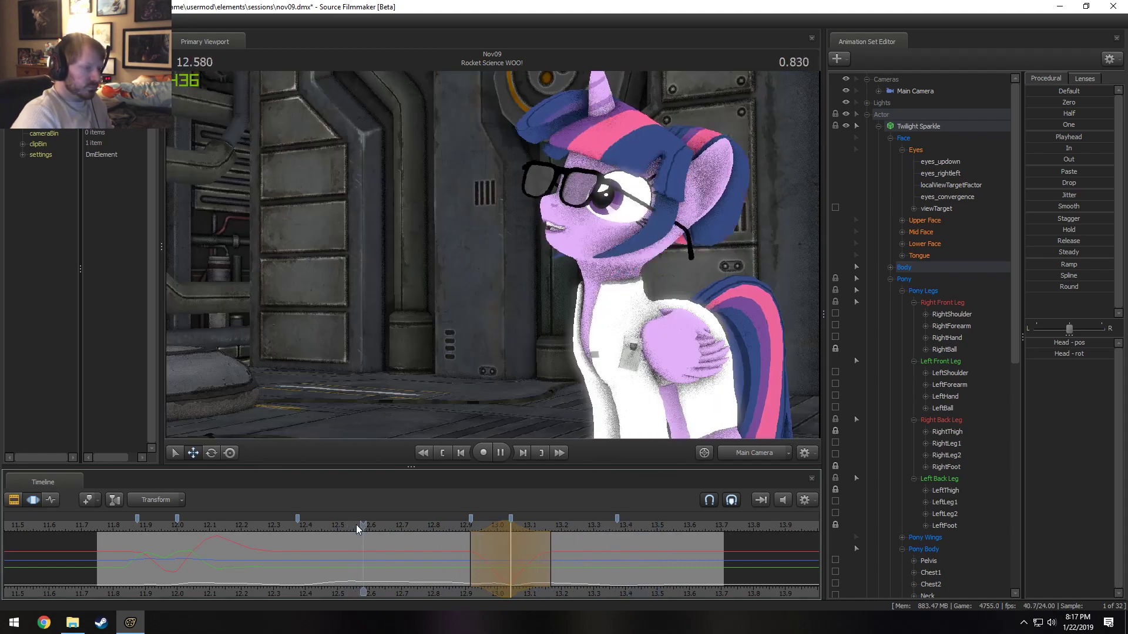
key("space")
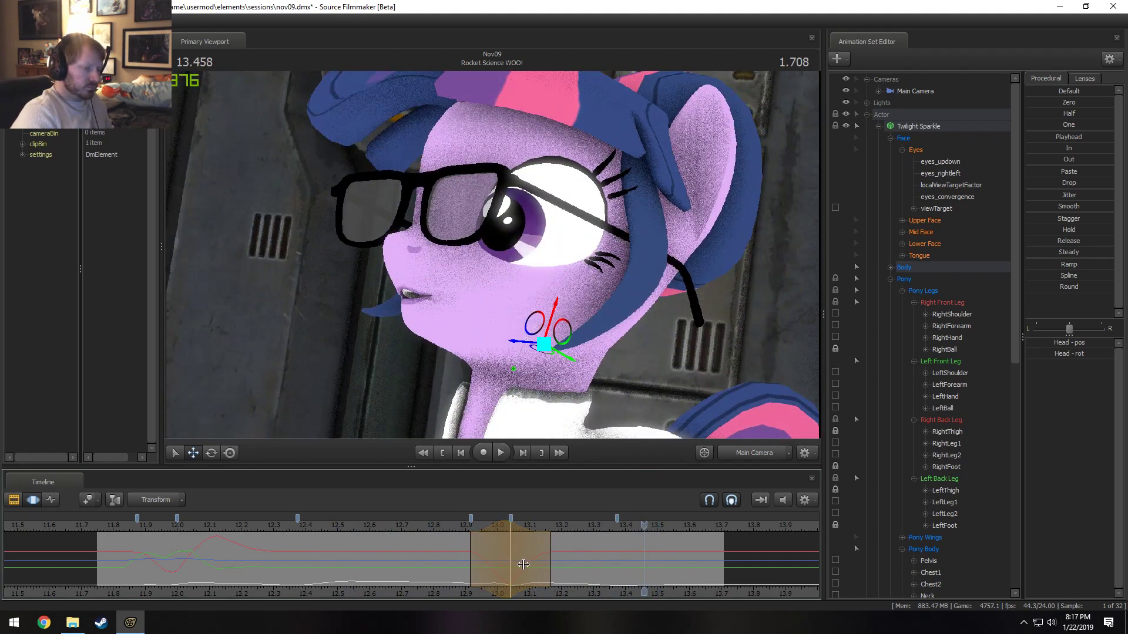
- Tilt the head upward at 13.375, shift the edit's time selection later to centre on about 13.416, and play it back
mouse_move(523, 564)
left_mouse_down()
mouse_move(696, 571)
mouse_move(674, 590)
mouse_move(625, 545)
mouse_move(582, 552)
mouse_move(623, 560)
left_mouse_up()
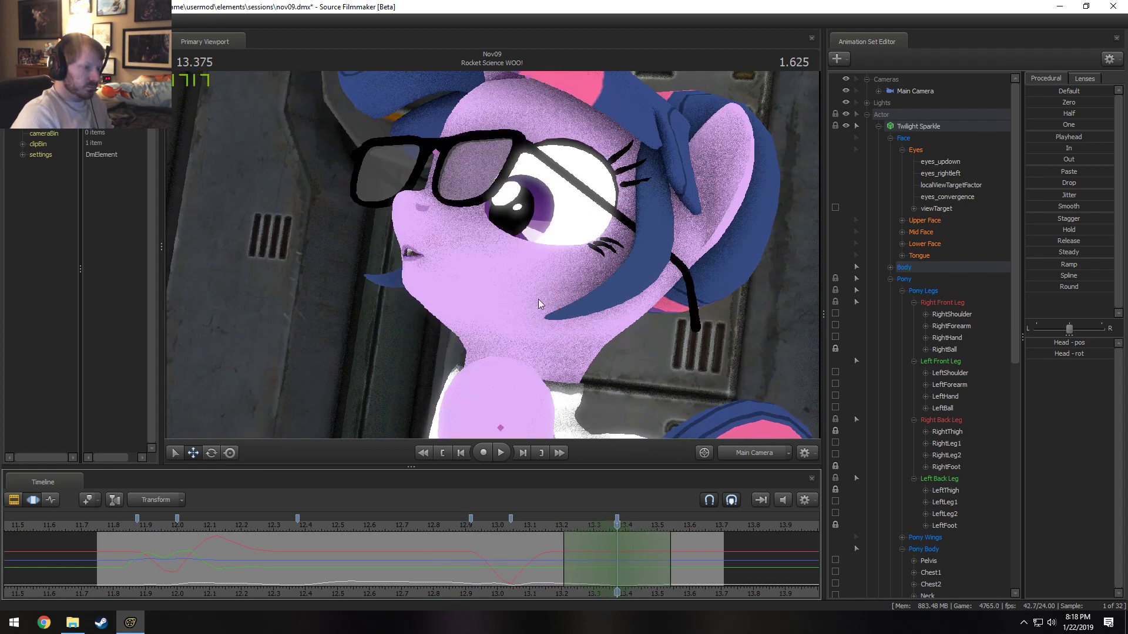
left_click_drag(522, 305, 526, 306)
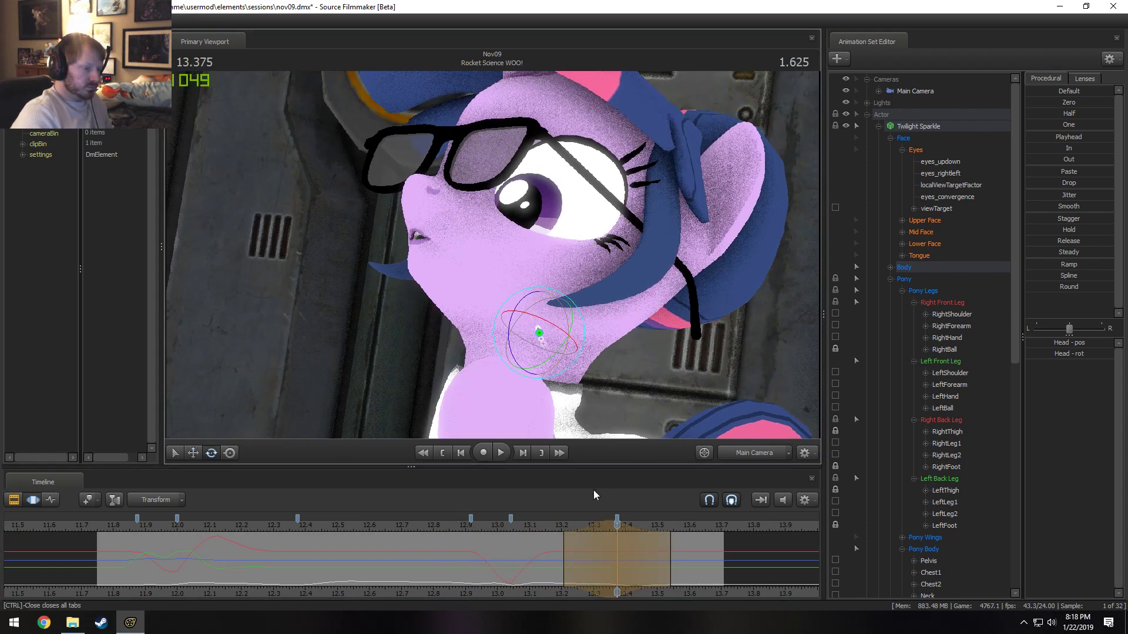
left_click_drag(610, 526, 623, 527)
key("space")
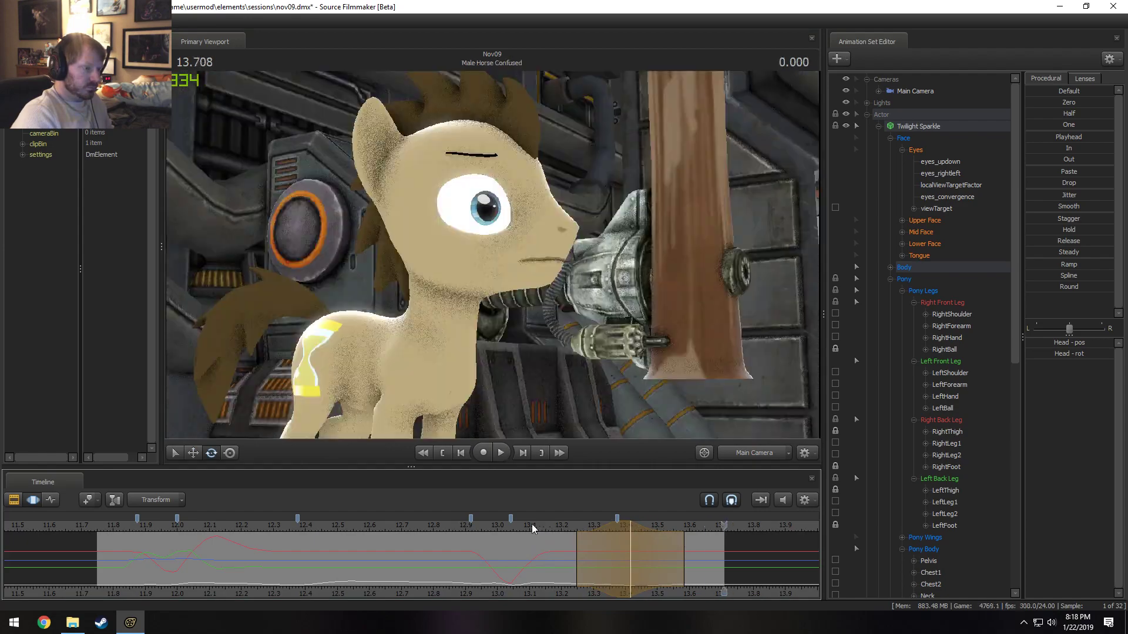
- Rotate the neck to lower the head at 13.541 using the work camera, then play it back through the main camera
mouse_move(531, 524)
left_mouse_down()
mouse_move(553, 546)
mouse_move(691, 568)
left_mouse_up()
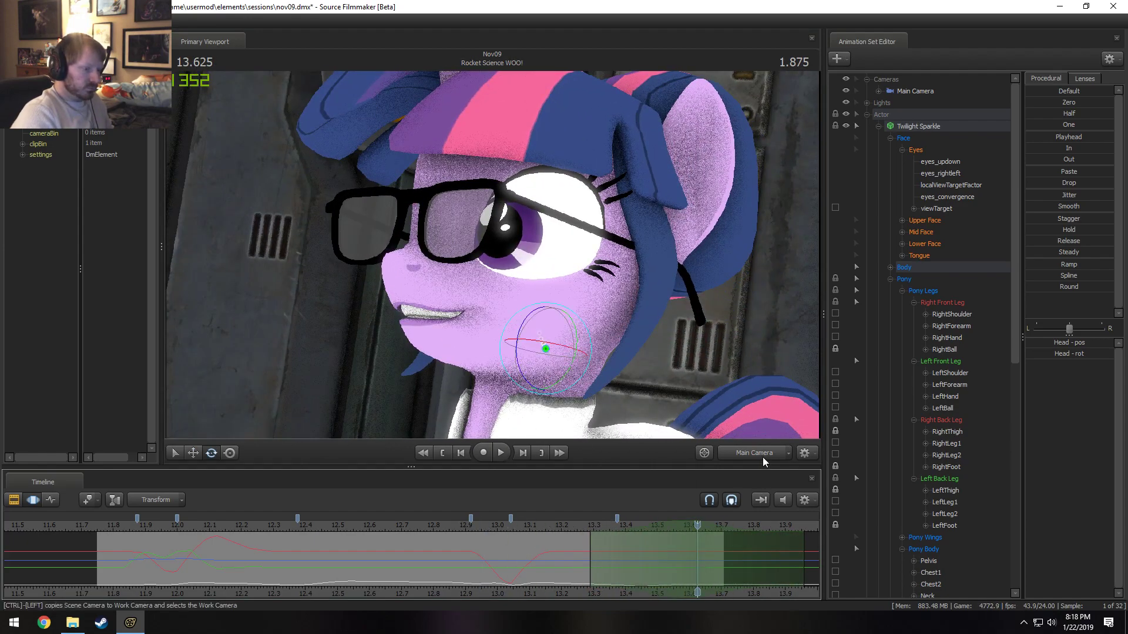
left_click(762, 457, "ctrl")
left_click_drag(668, 551, 671, 551)
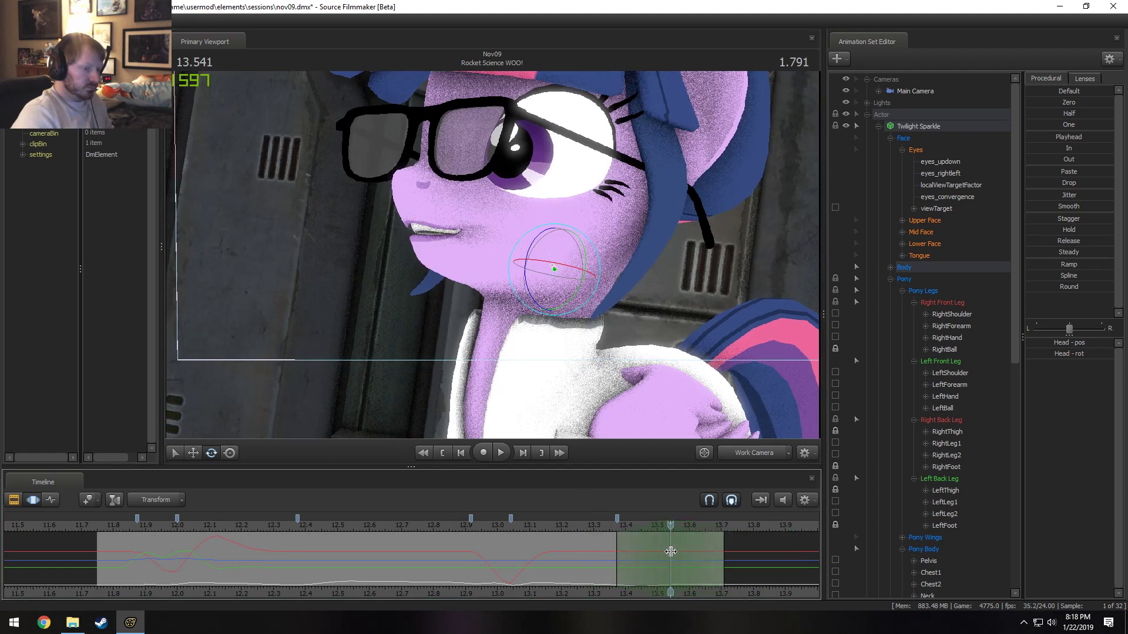
left_click(521, 368)
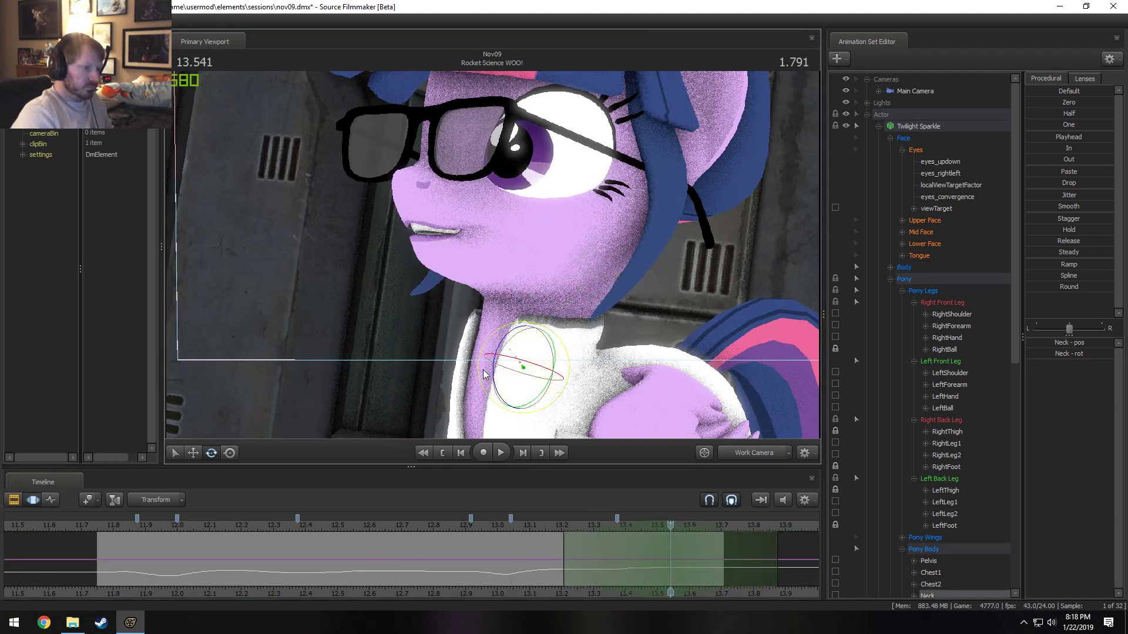
left_click_drag(493, 383, 495, 390)
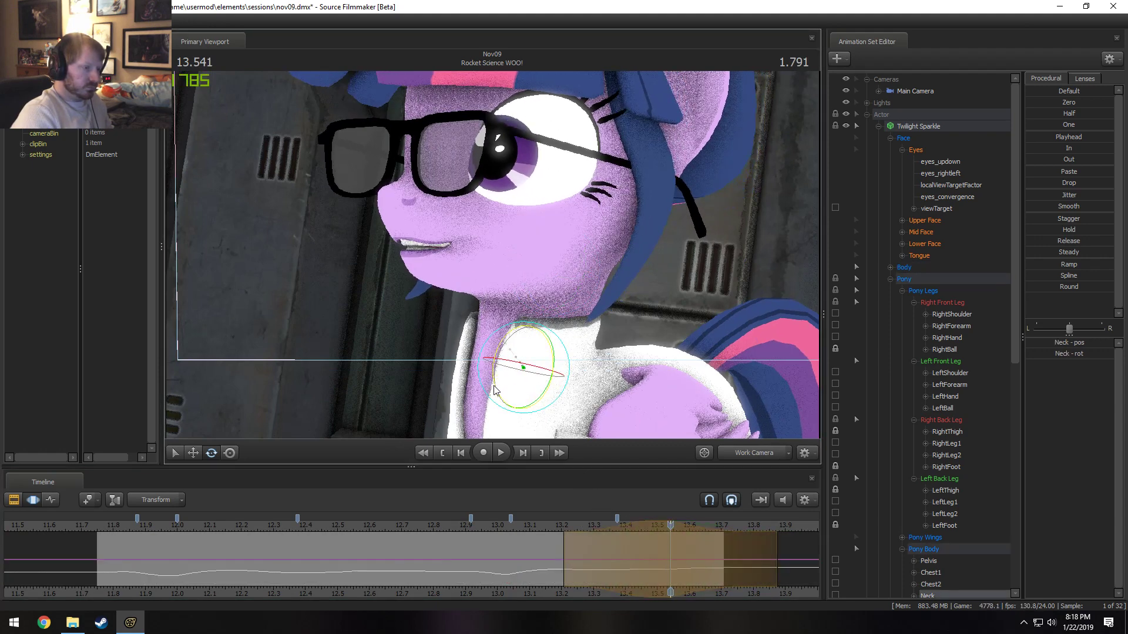
left_click(517, 529)
key("space")
key("space")
left_click(756, 456)
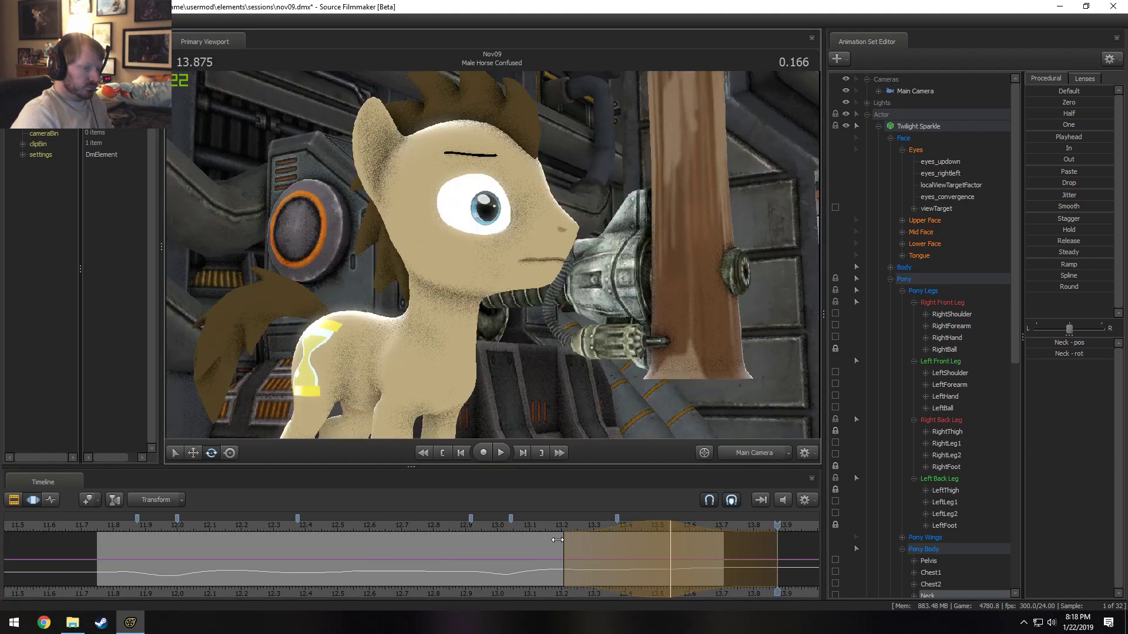
- Shift the neck edit's time selection earlier to centre on about 13.458, playing back the end of the shot
left_click(525, 528)
key("space")
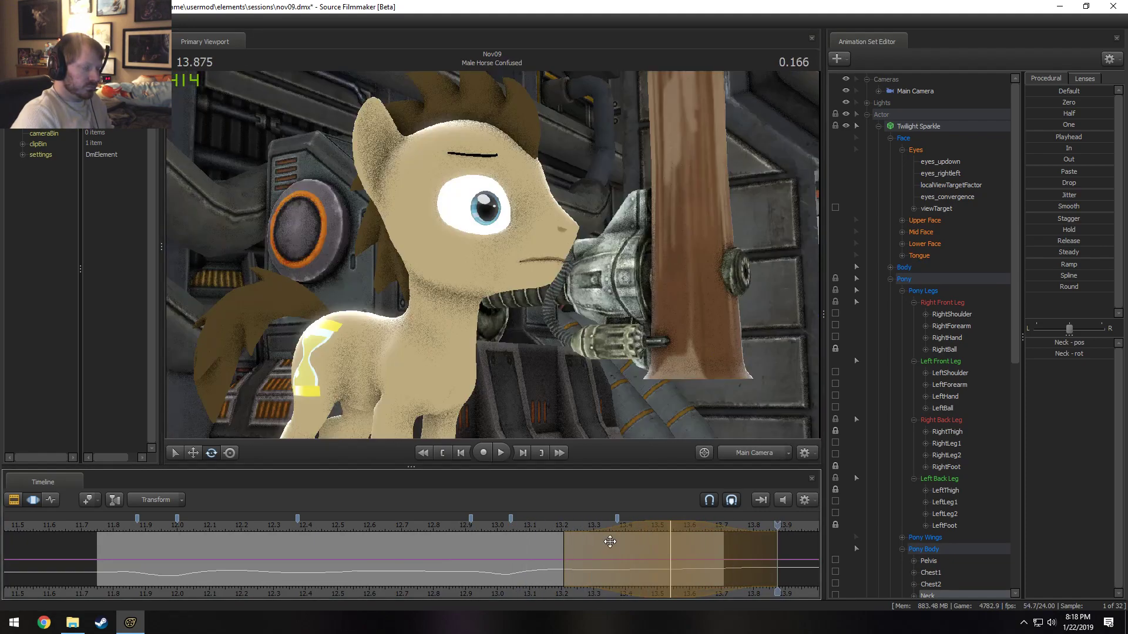
left_click(512, 528)
key("space")
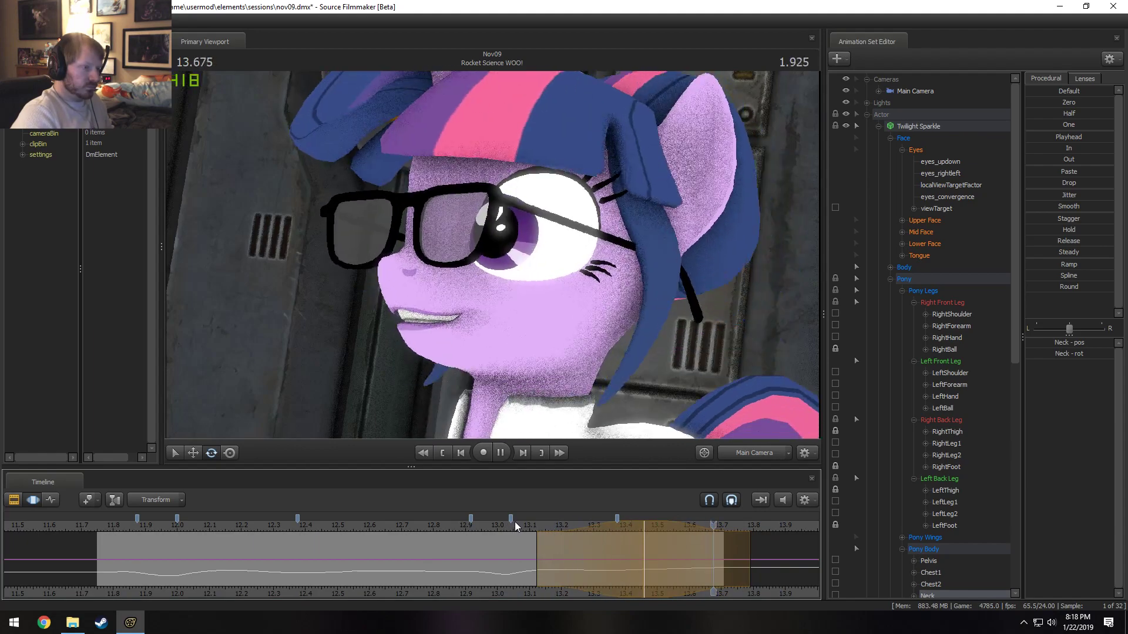
key("space")
left_click(519, 528)
key("space")
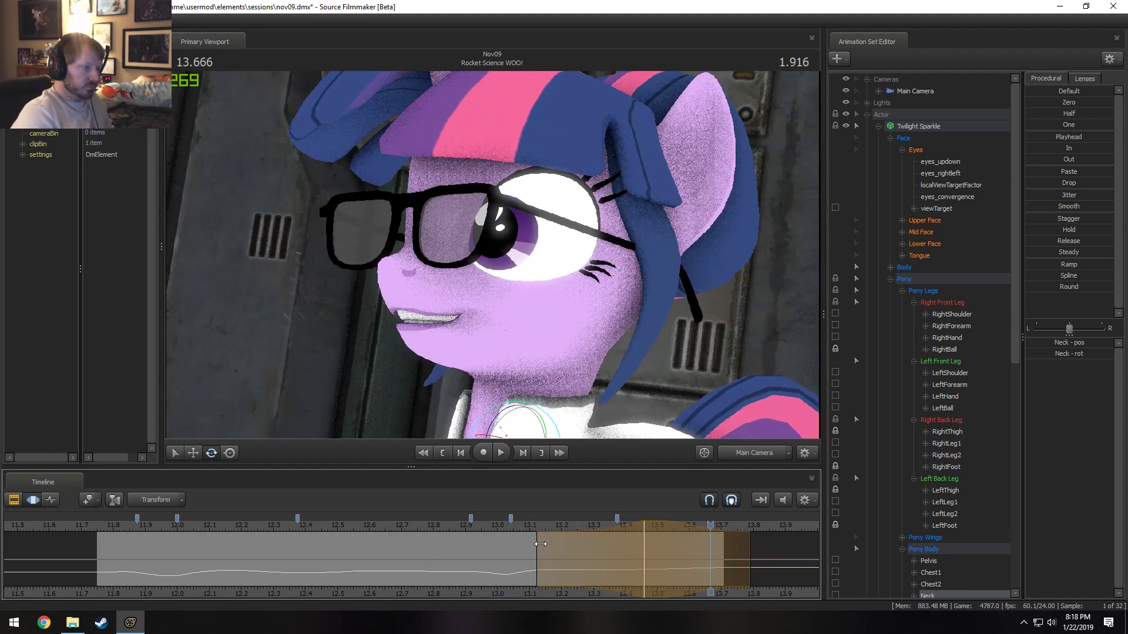
- Start the neck edit's falloff at about 13.208, extend its end to about 14.0, and play back the shot
left_click_drag(539, 564, 564, 565)
left_click_drag(748, 554, 817, 557)
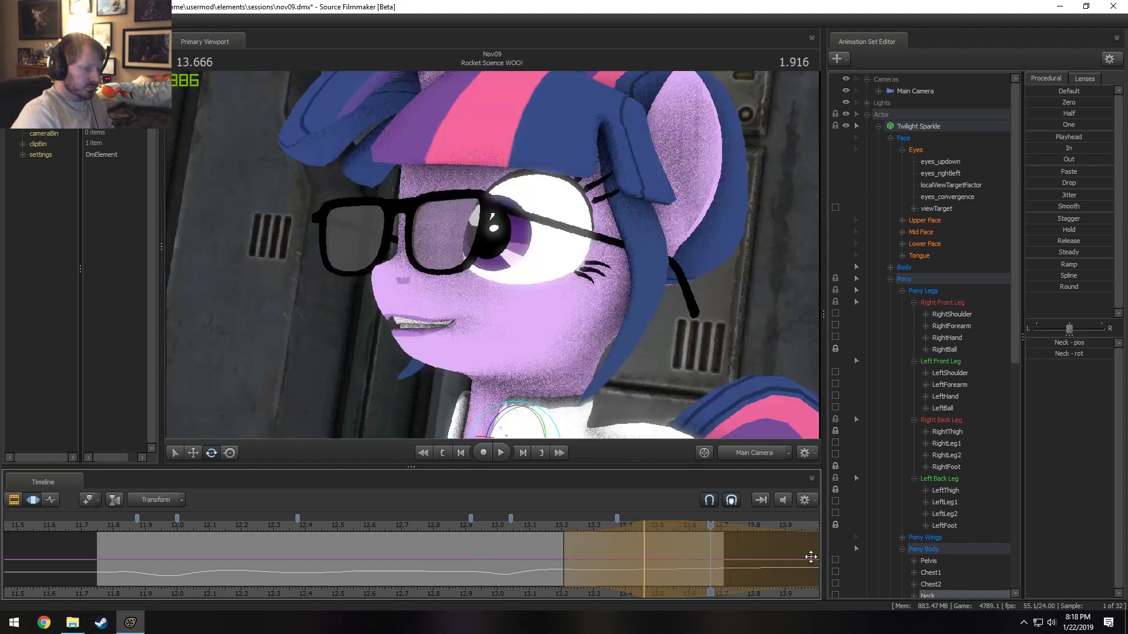
left_click(537, 528)
key("space")
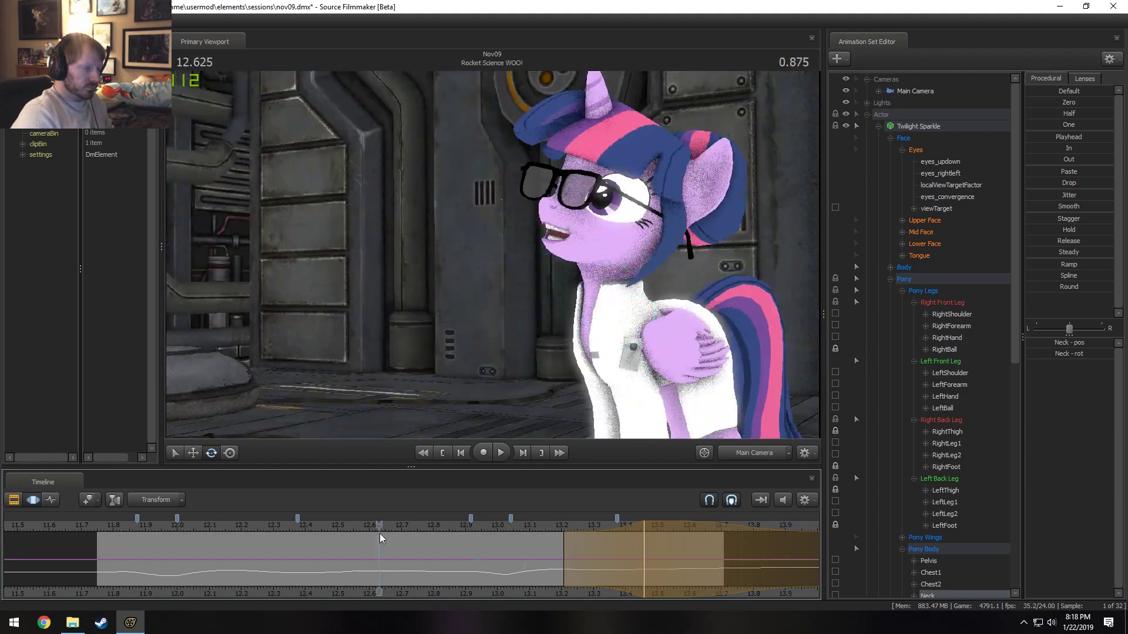
key("space")
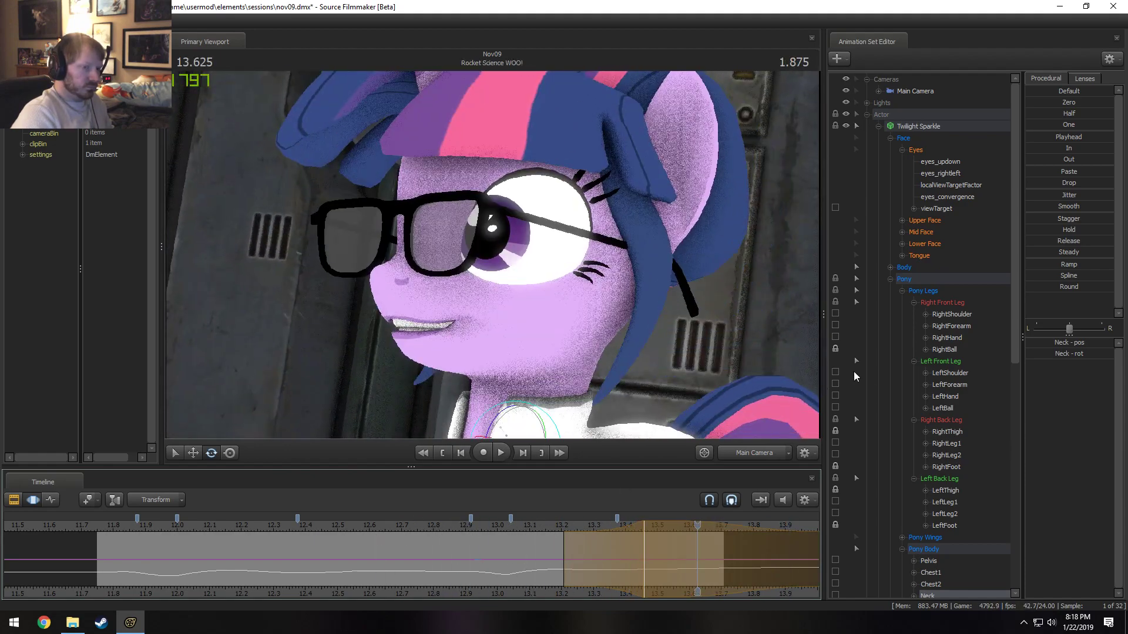
key("space")
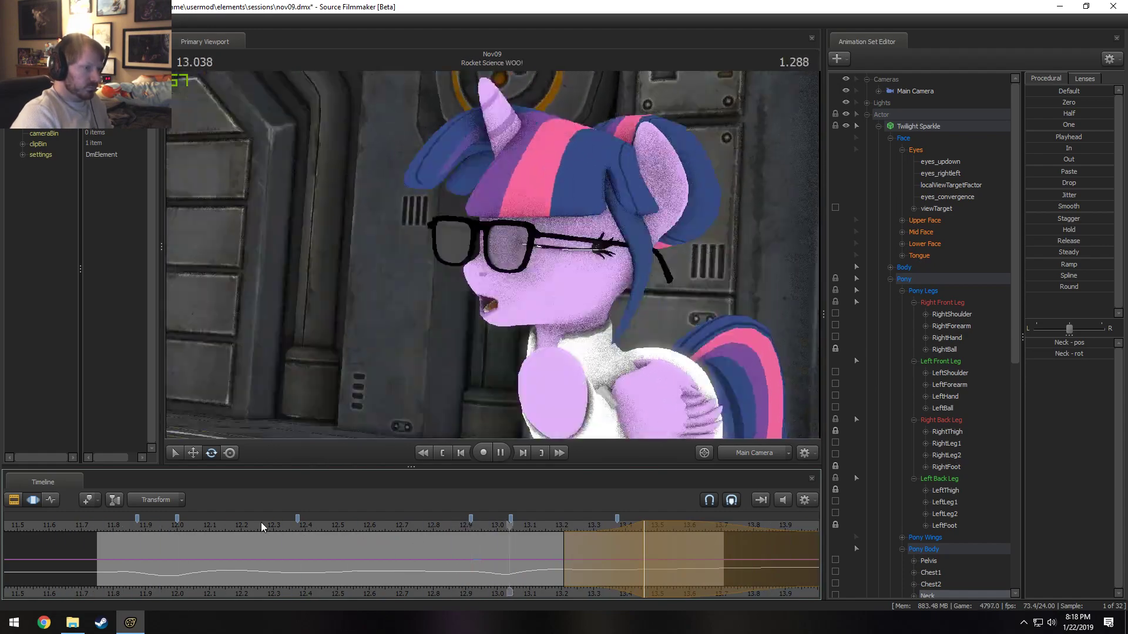
key("space")
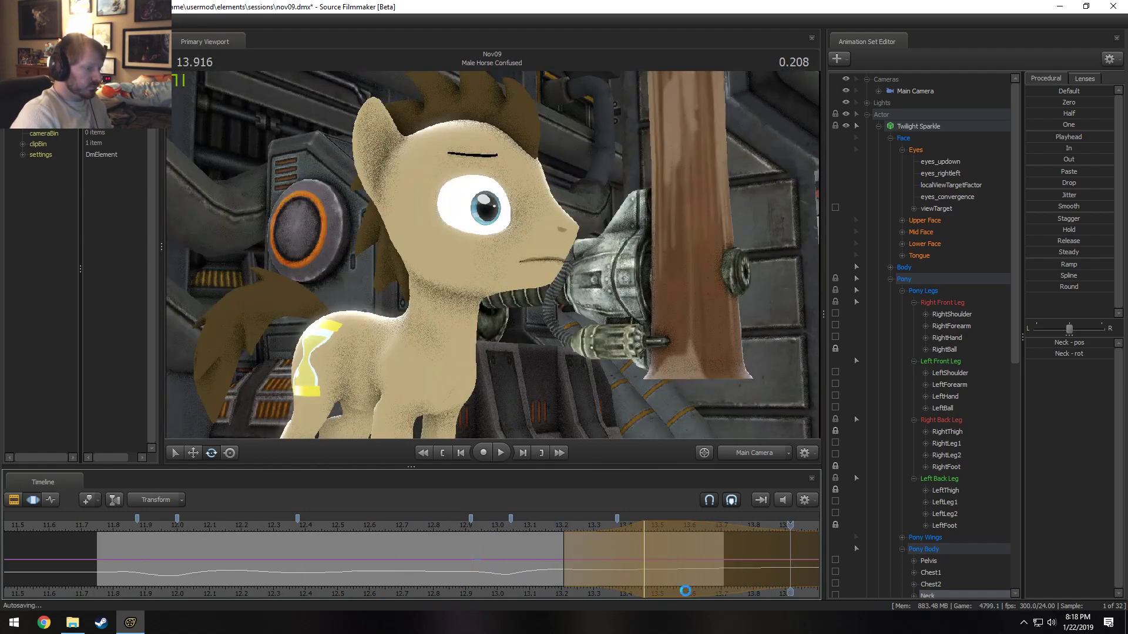
- In the clip editor, extend the end of the Rocket Science WOO! shot to about 13.79, rippling the following shots
key("F2")
middle_click_drag(690, 593, 522, 590)
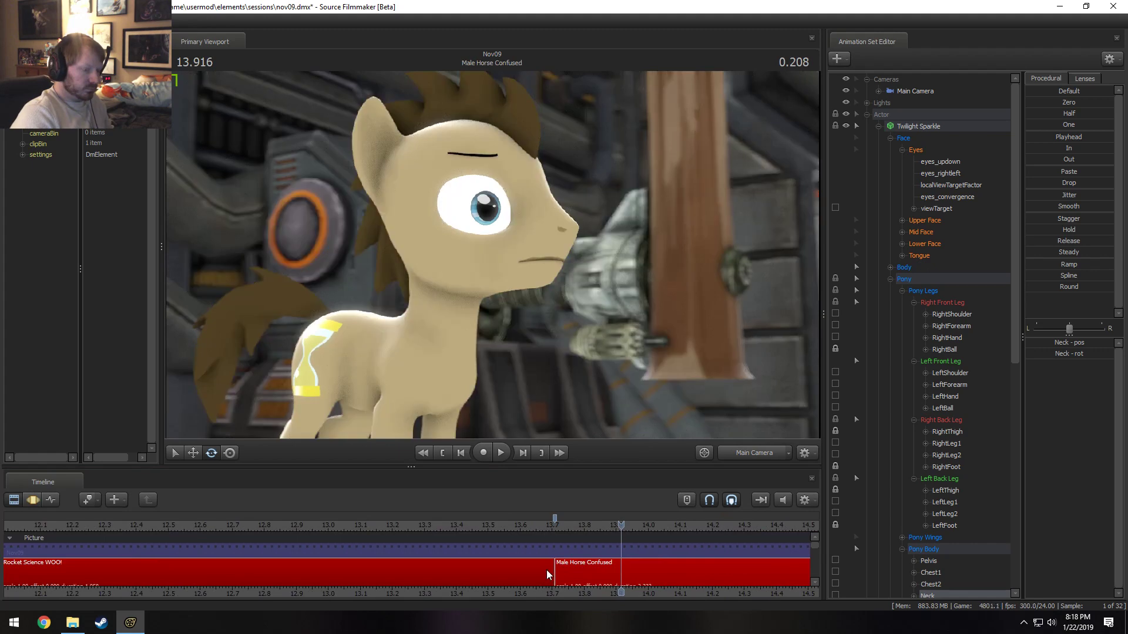
left_click(547, 573)
left_click(537, 588)
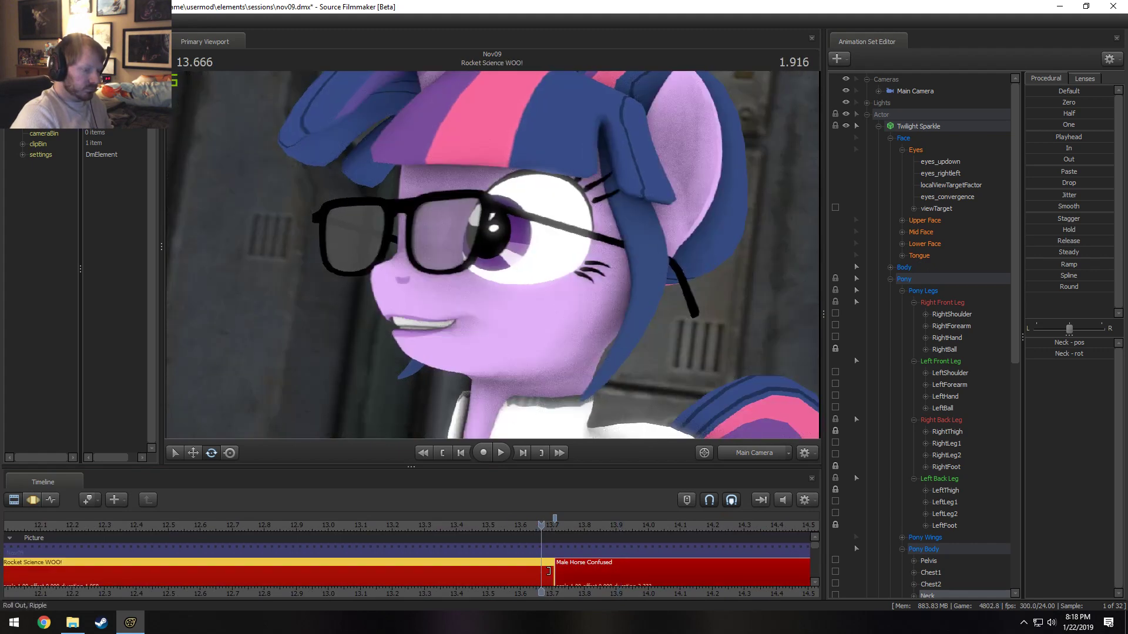
left_click_drag(548, 571, 579, 575)
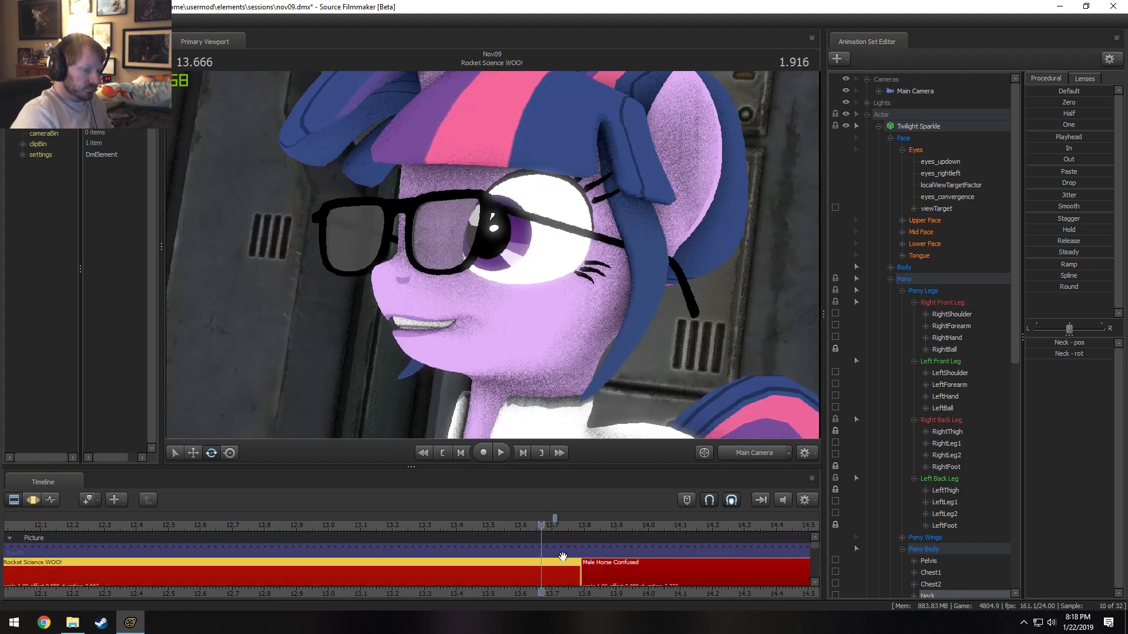
- Move the r_ambience_lab2.wav clip under this shot on the Ambient track earlier, against the end of the preceding ambience clip
scroll(627, 569, "down", 6)
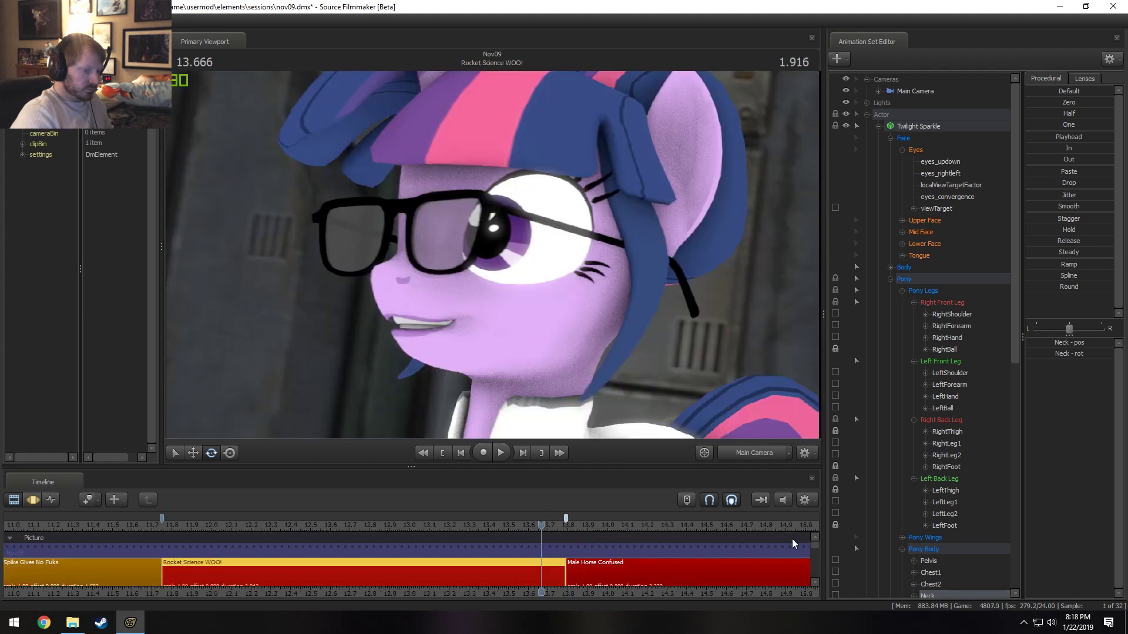
left_click_drag(815, 545, 818, 560)
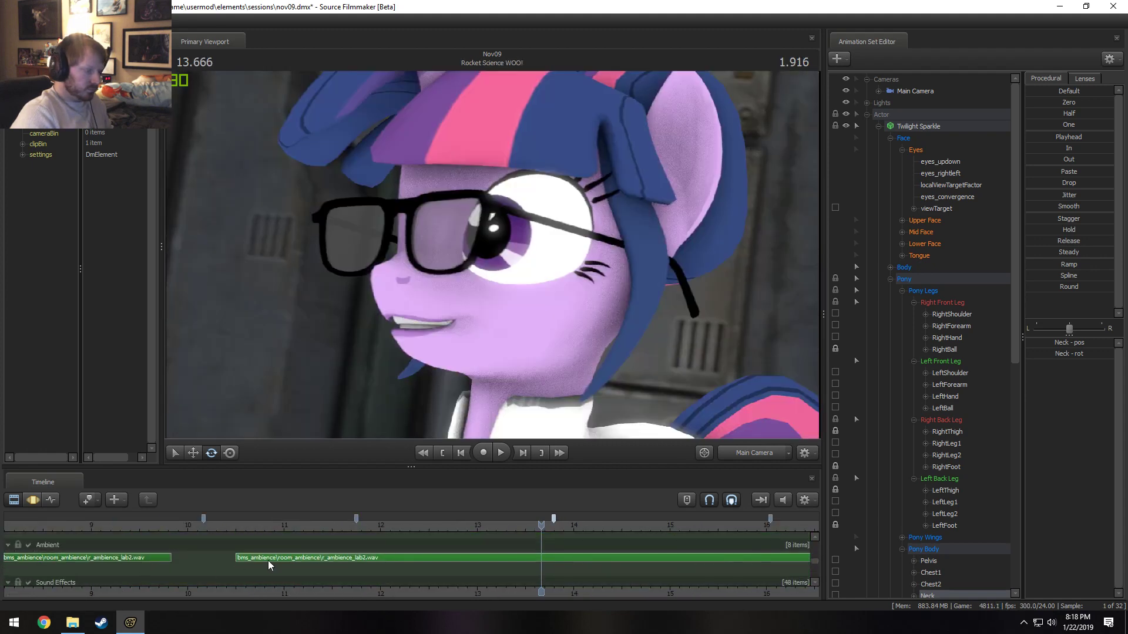
scroll(364, 558, "down", 5)
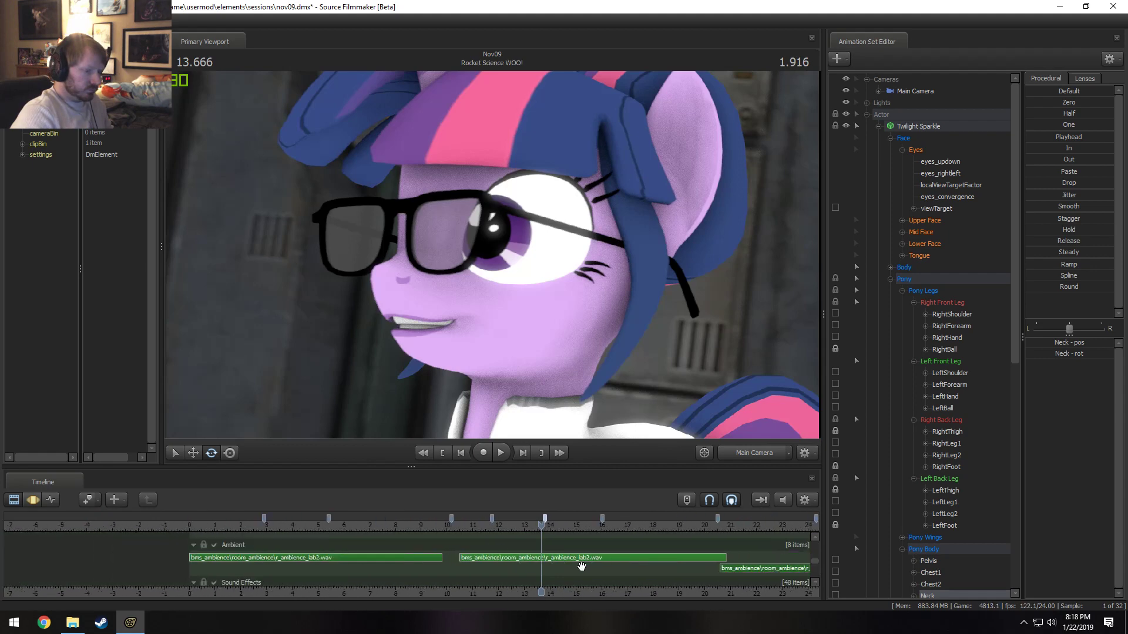
left_click(562, 560)
scroll(499, 553, "up", 4)
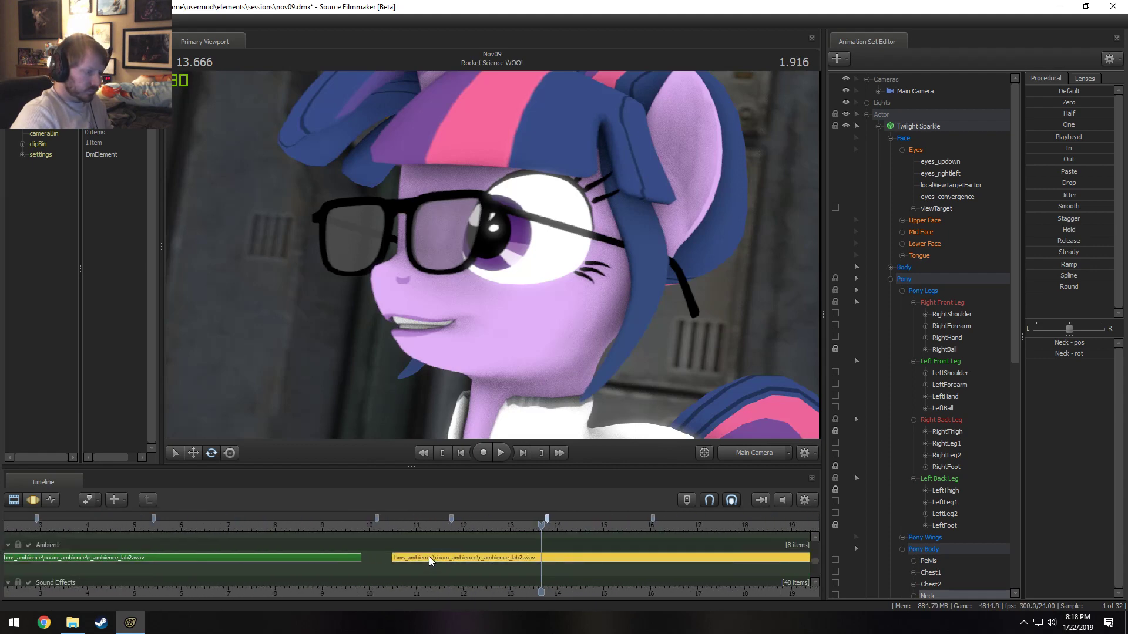
left_click_drag(428, 556, 402, 559)
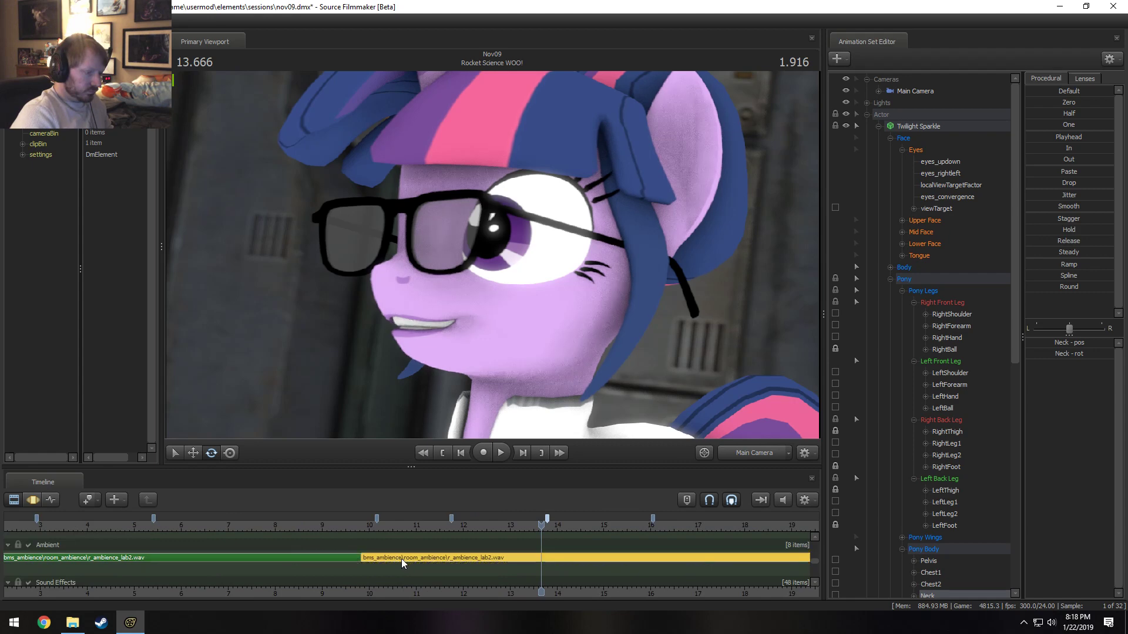
- Play across the ambience gap near 20.5 and move the following r_ambience_lab2.wav clip earlier to close it
left_click_drag(688, 592, 404, 593)
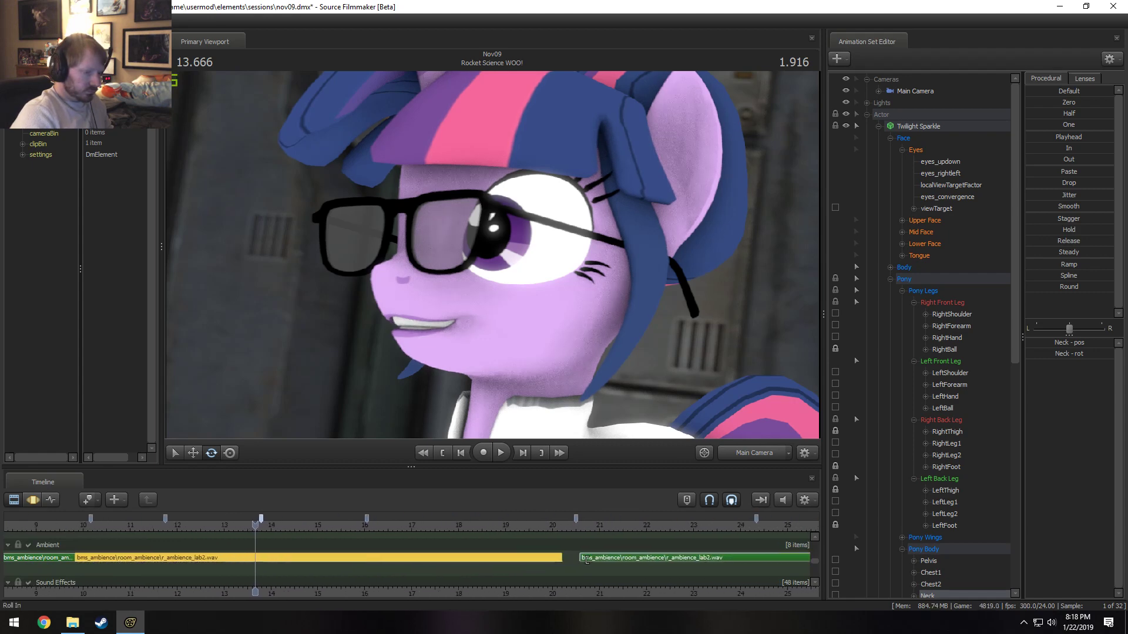
scroll(620, 571, "down", 3)
left_click(395, 527)
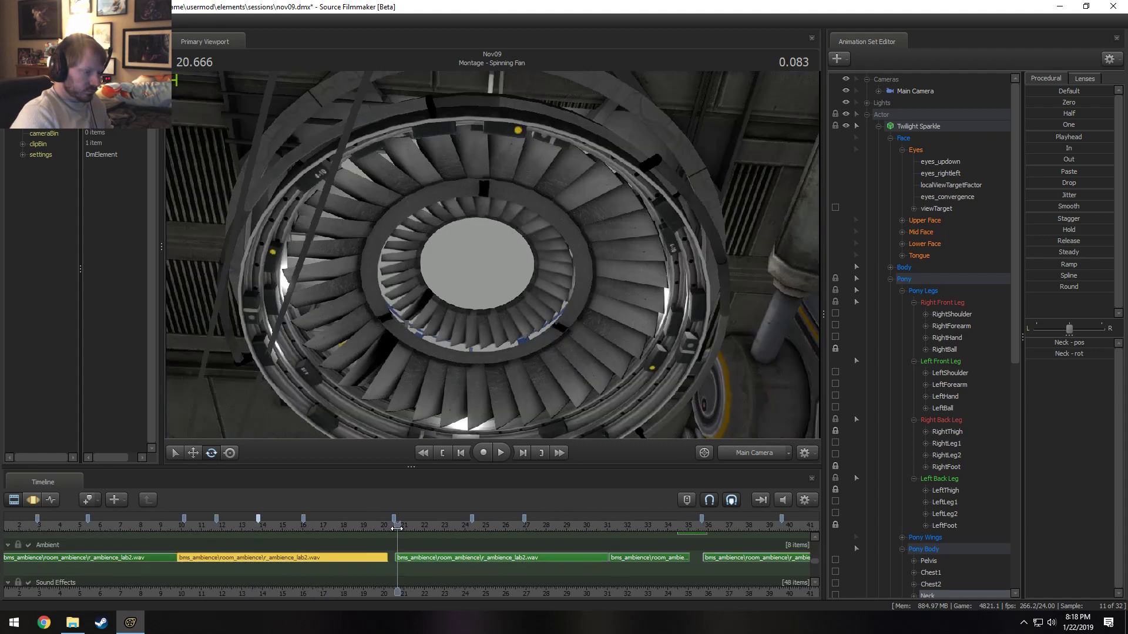
scroll(391, 535, "up", 4)
left_click(354, 524)
key("space")
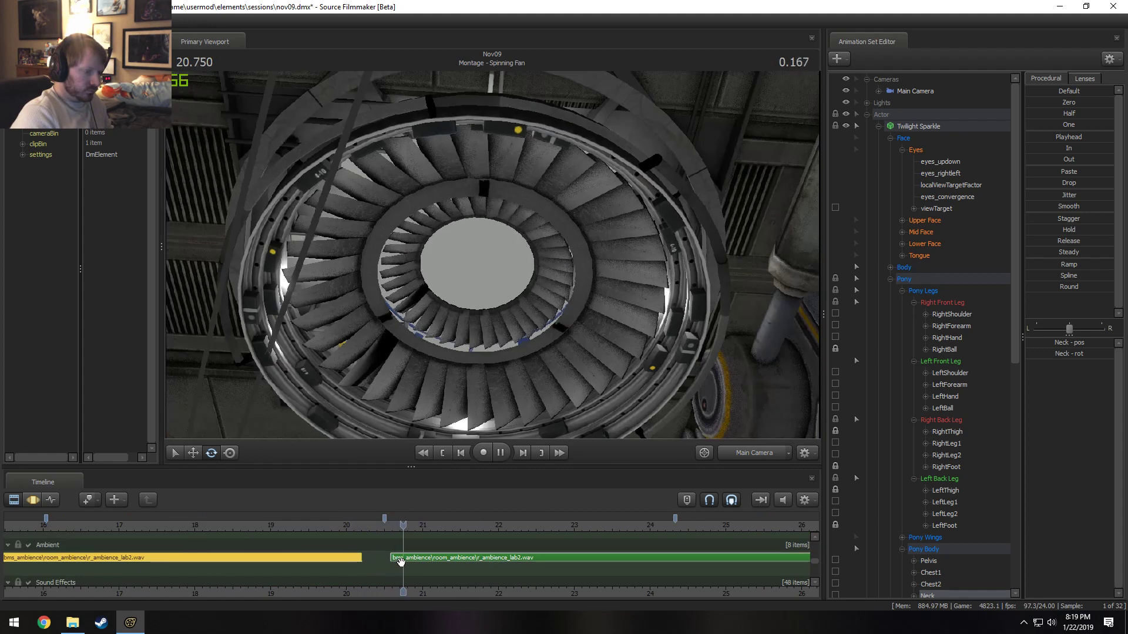
key("space")
left_click(405, 558)
left_click_drag(383, 557, 383, 557)
- Check the volume settings of the two r_ambience_lab2.wav clips that meet near 20.2 on the Ambient track
right_click(374, 559)
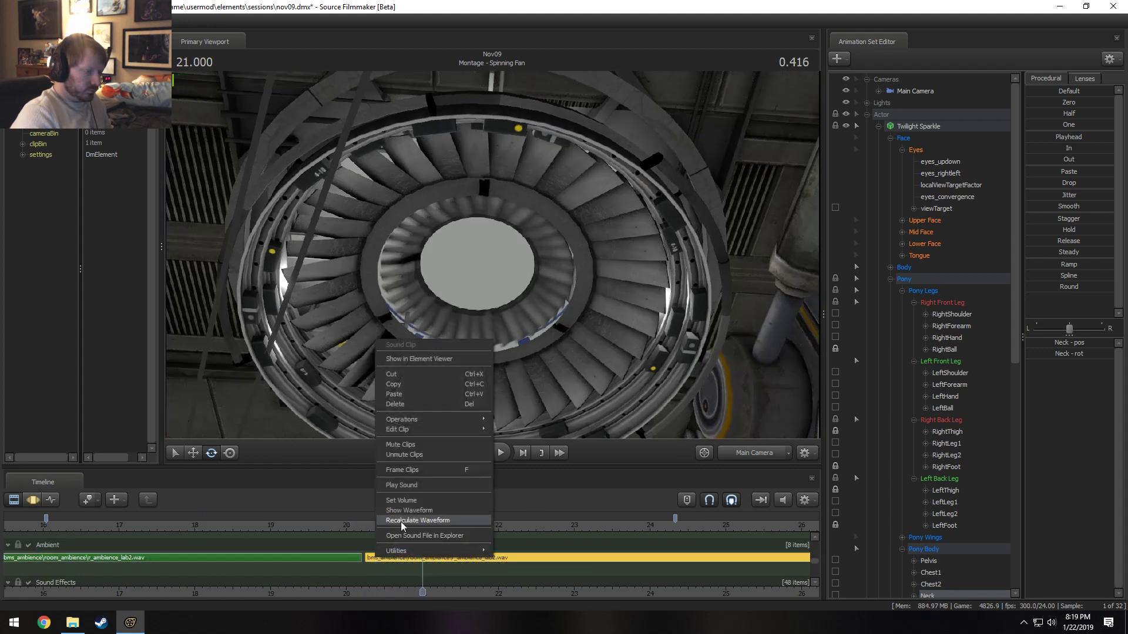
left_click(401, 500)
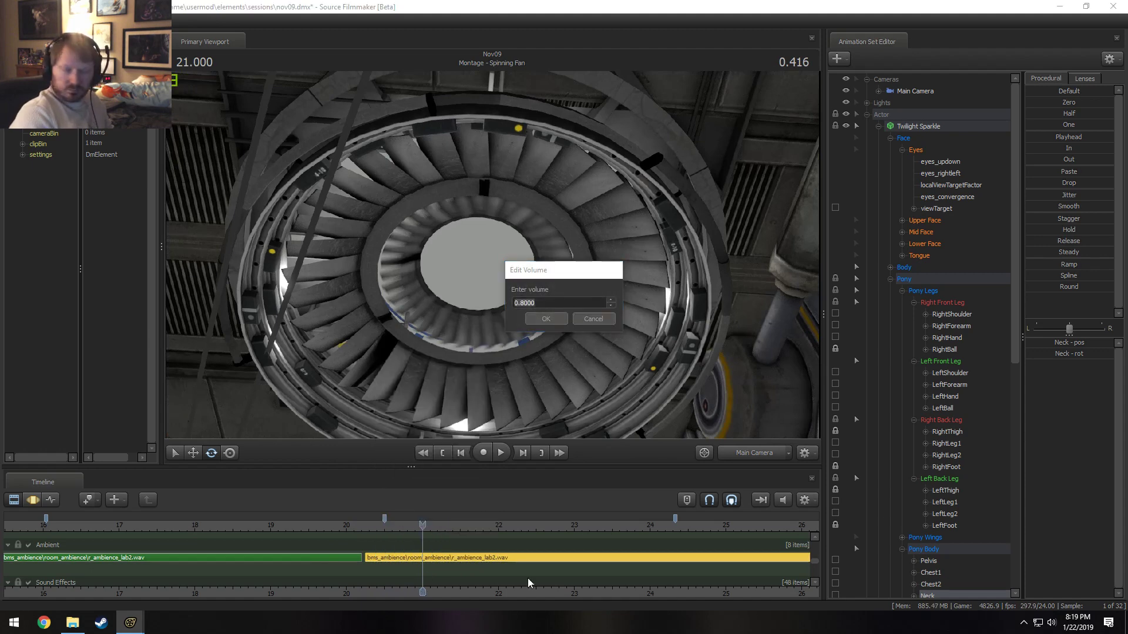
left_click(583, 320)
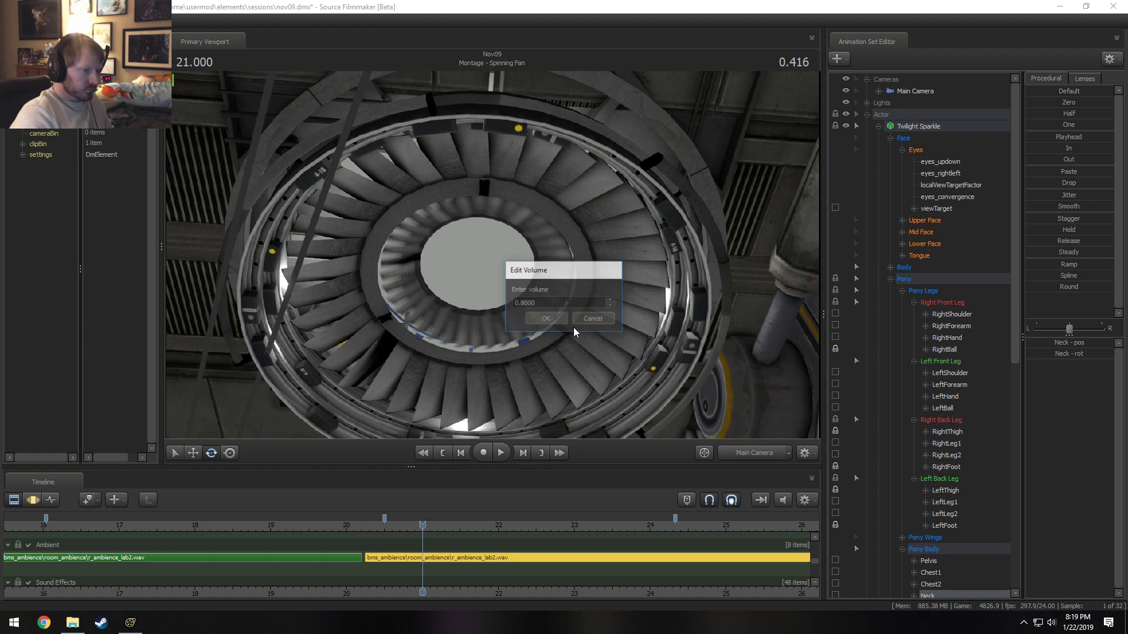
right_click(342, 558)
left_click(361, 507)
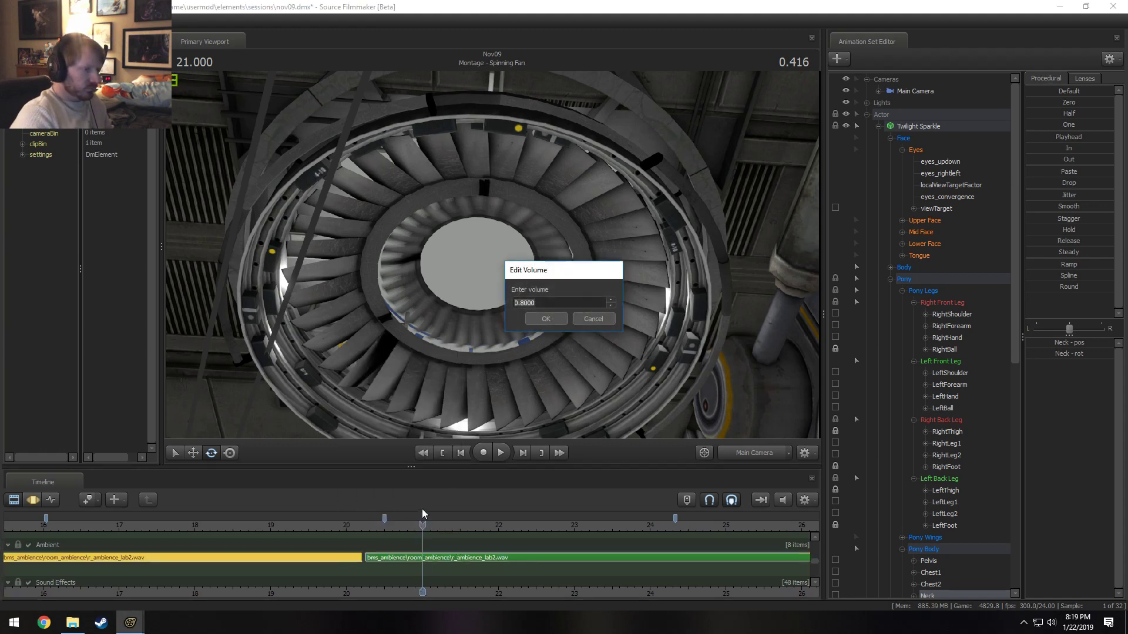
key("Escape")
- Close the small ambience gap near 20.2, and move the r_ambience_lab2.wav clip under Squishy Time earlier against the preceding clip's end
left_click_drag(422, 557, 416, 556)
scroll(536, 581, "down", 5)
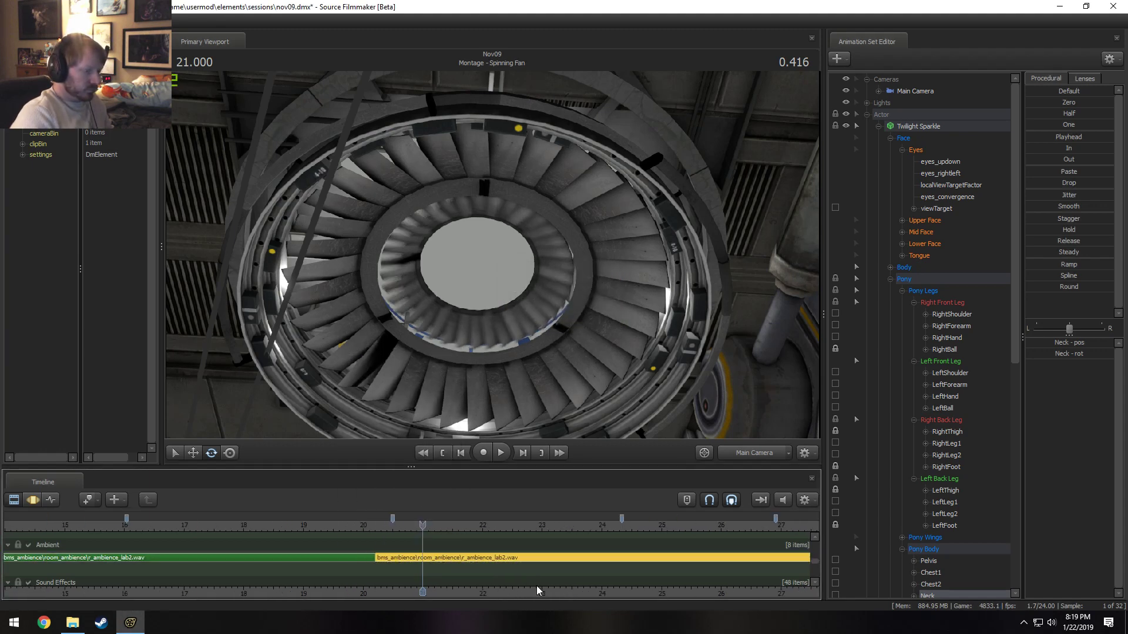
left_click(690, 530)
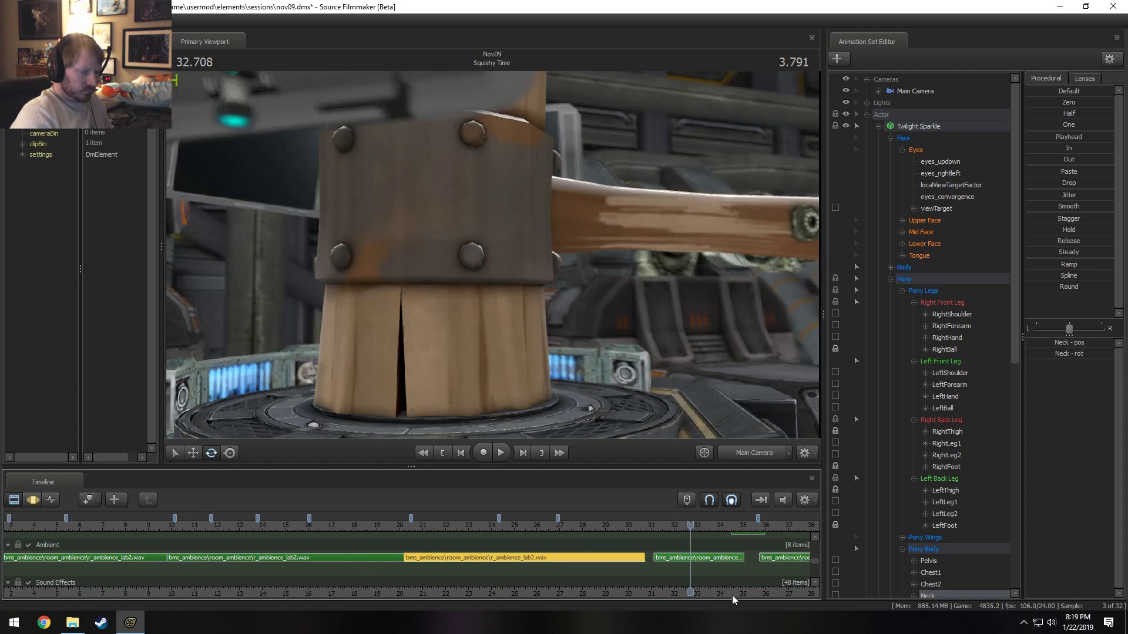
scroll(735, 581, "up", 3)
left_click_drag(721, 561, 703, 557)
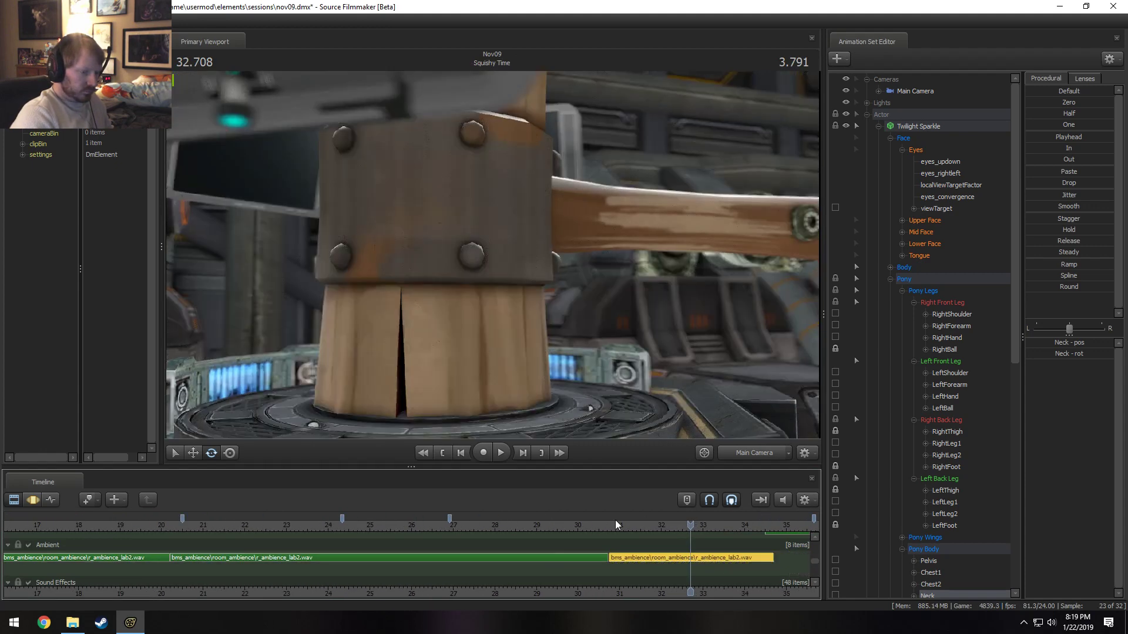
- Play back across the ambience join near 30.75 and check the volume settings of the two clips that meet there
left_click(552, 528)
key("space")
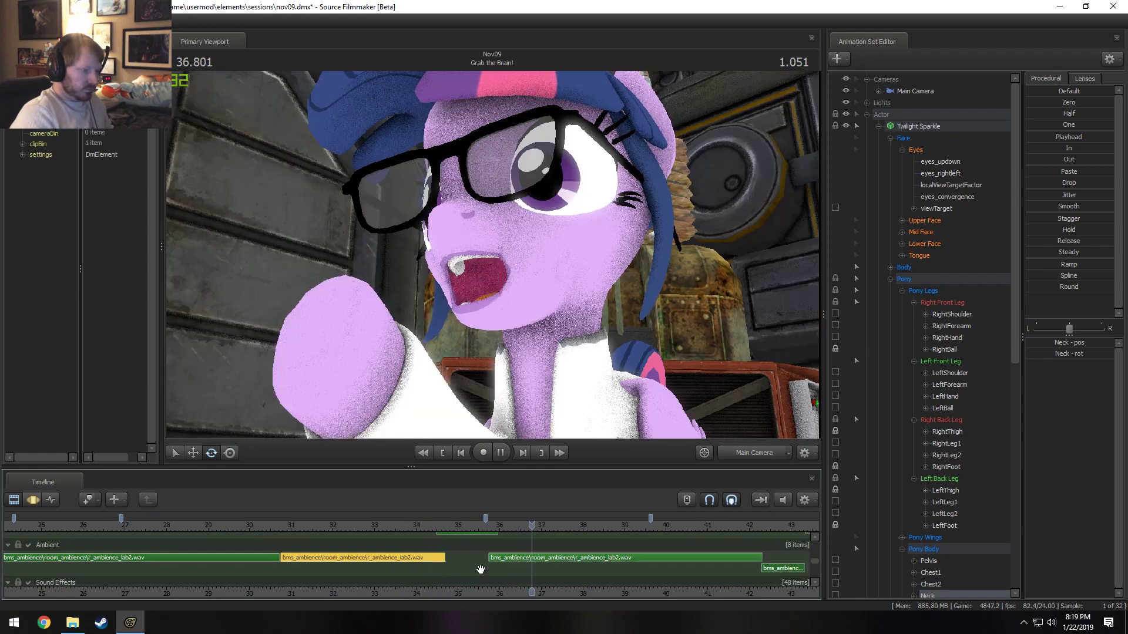
key("space")
right_click(360, 561)
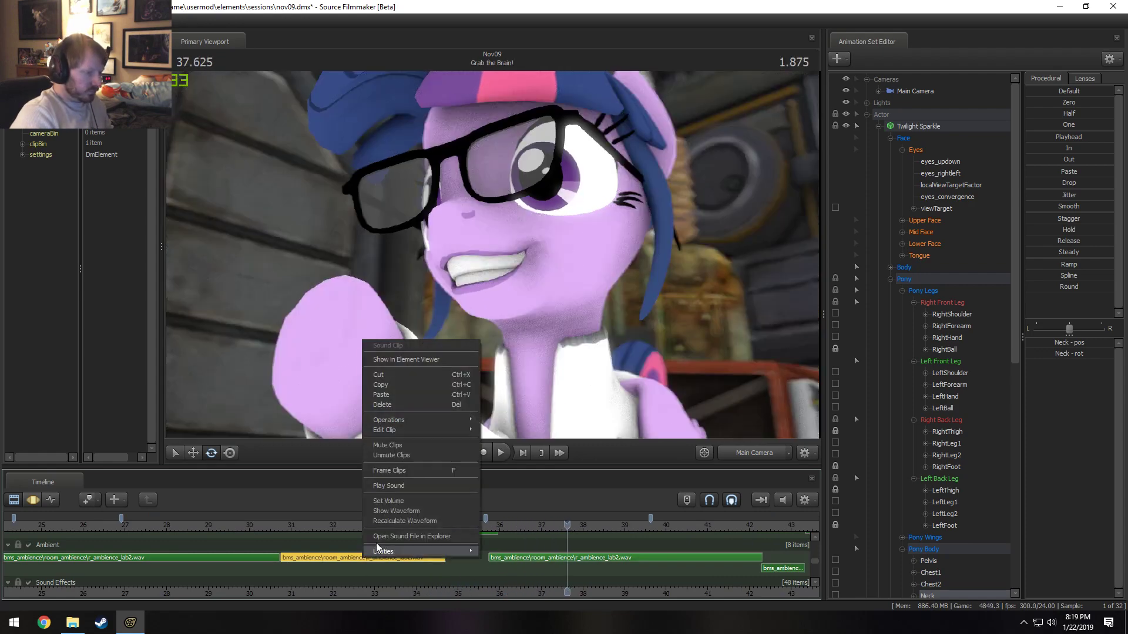
left_click(387, 500)
key("Return")
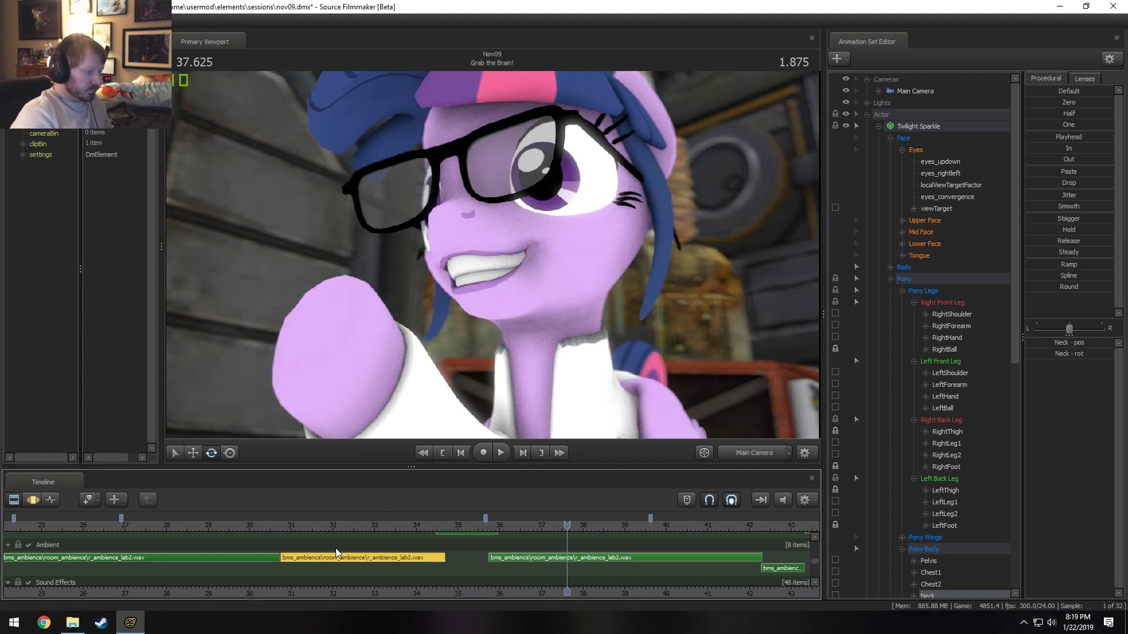
scroll(303, 527, "down", 2)
right_click(323, 557)
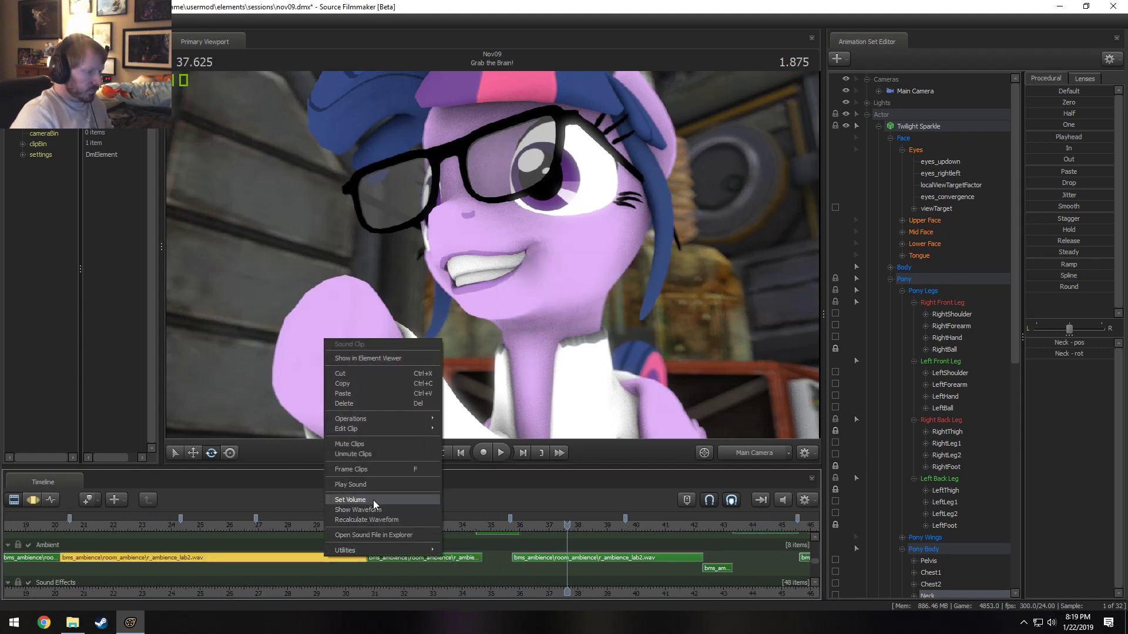
left_click(373, 500)
key("Return")
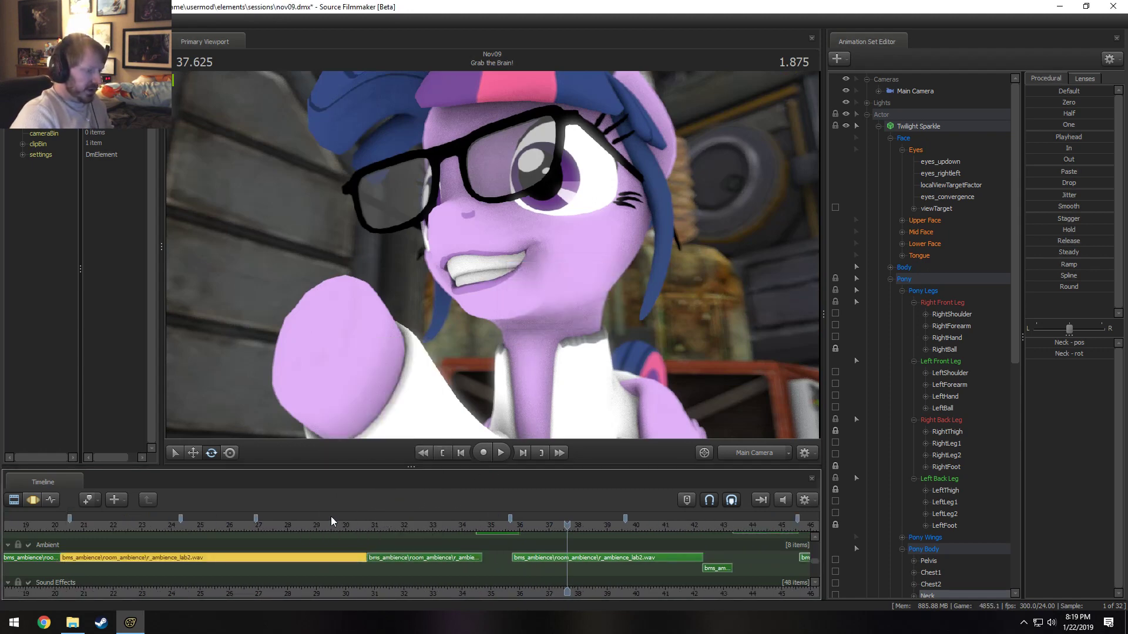
left_click(330, 523)
key("space")
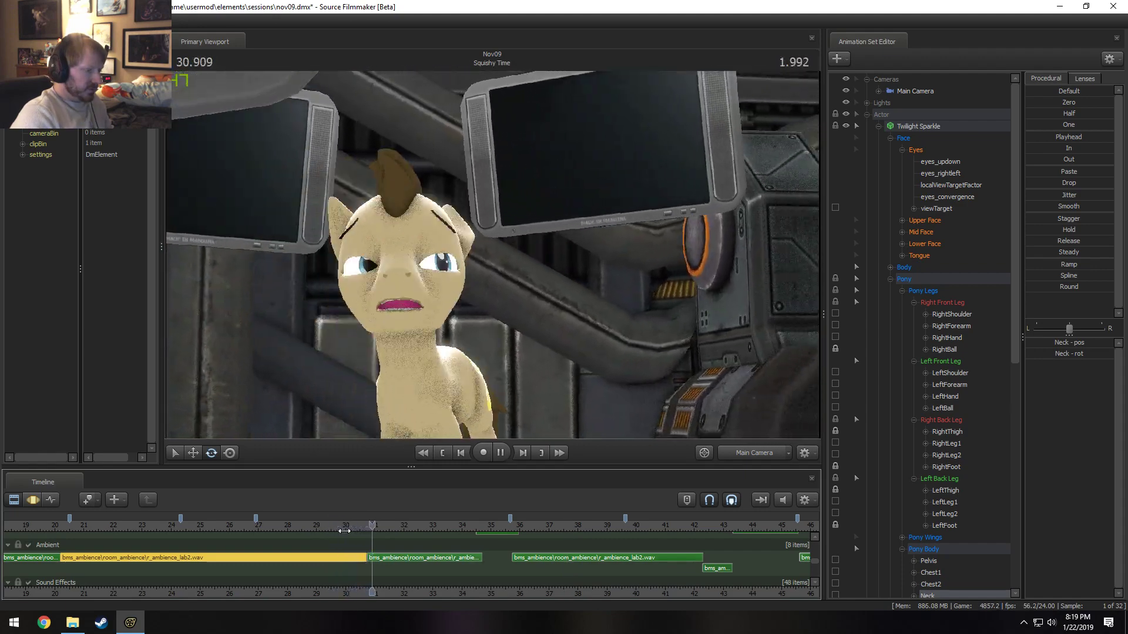
key("space")
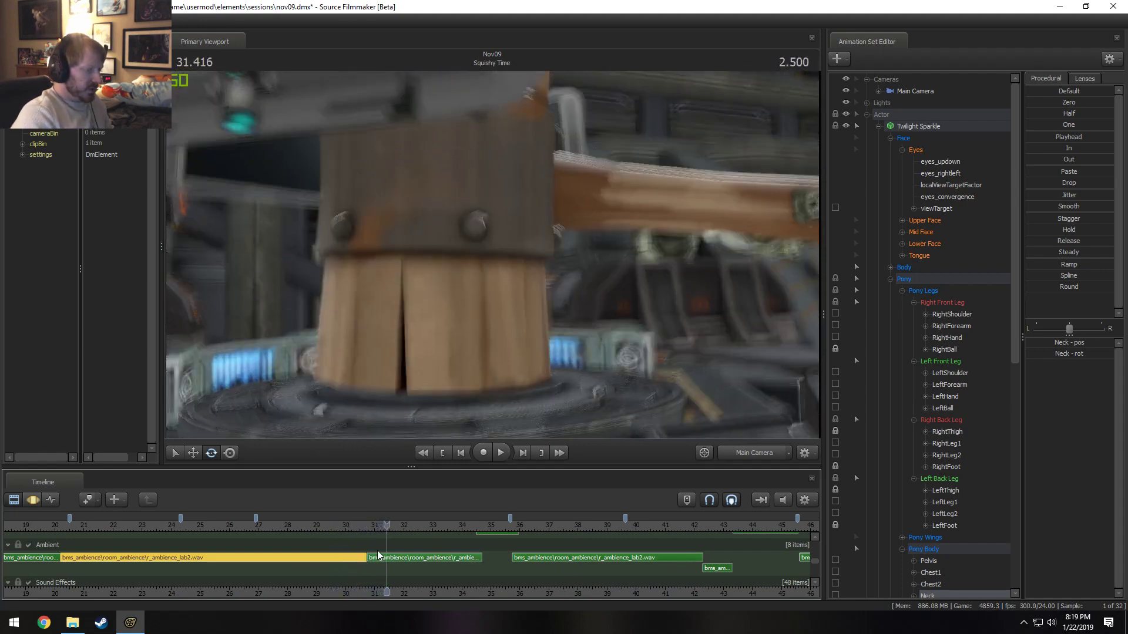
- Delete the r_ambience_lab2.wav clip that begins near 30.75 under the Squishy Time shot
scroll(373, 558, "up", 1)
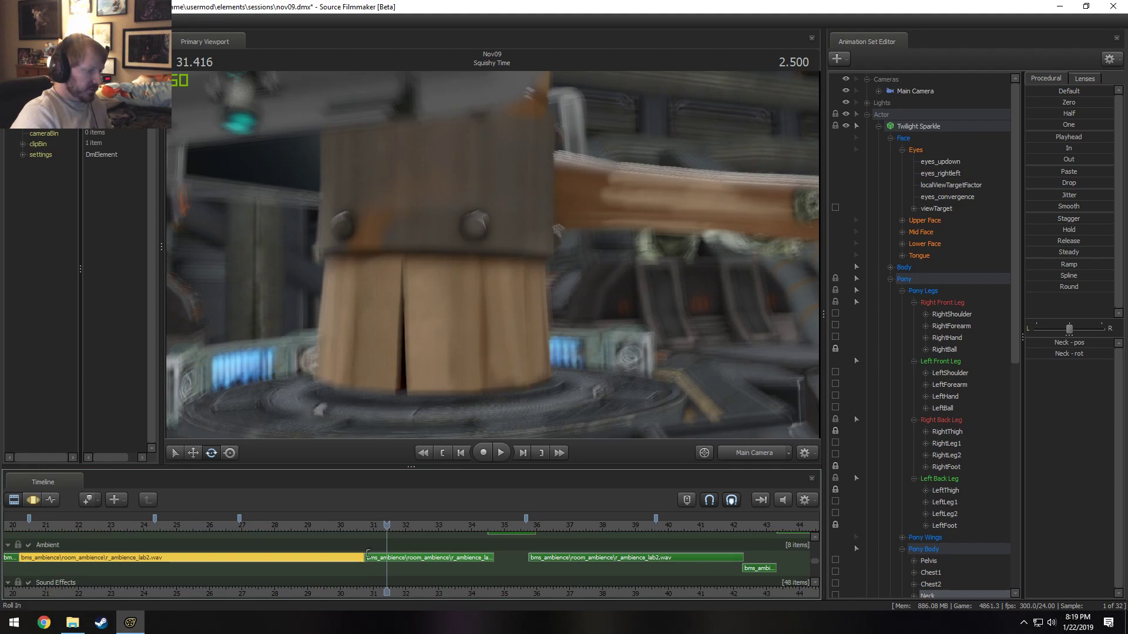
left_click(375, 557)
key("Delete")
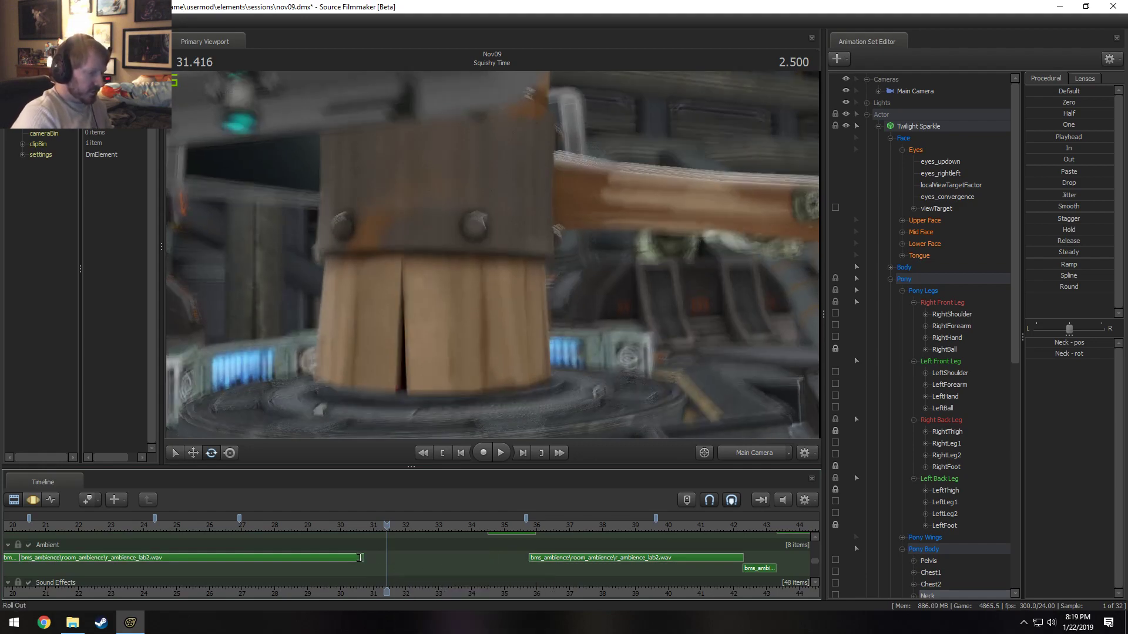
- Try to stretch the end of the preceding r_ambience_lab2.wav clip to the playhead at 31.416
left_click_drag(359, 557, 382, 565)
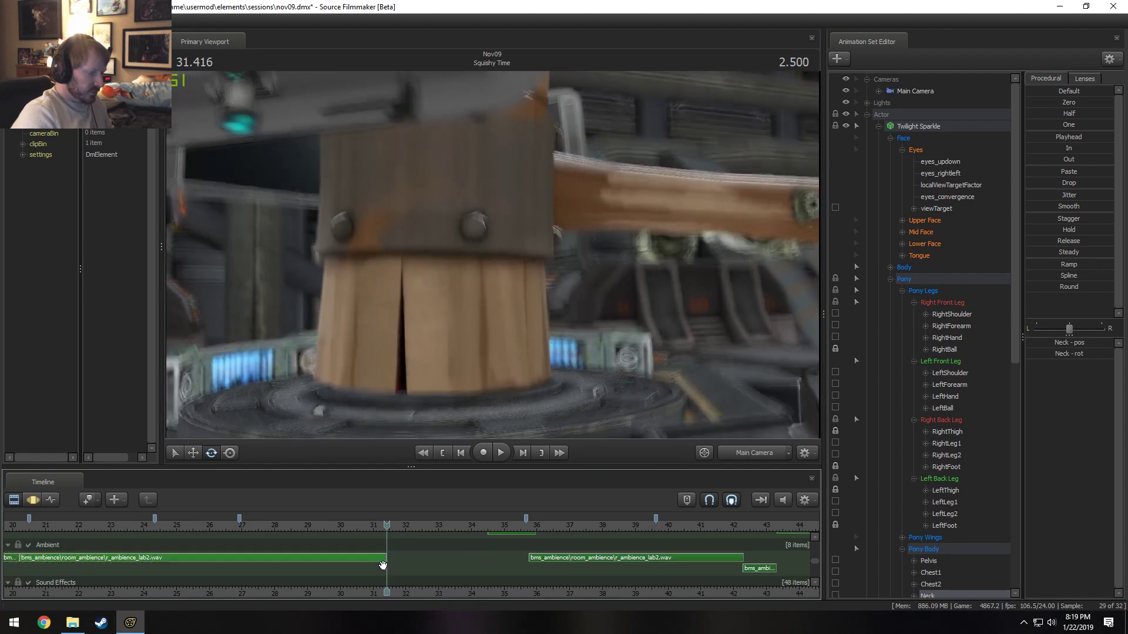
left_click(379, 559)
scroll(377, 567, "up", 3)
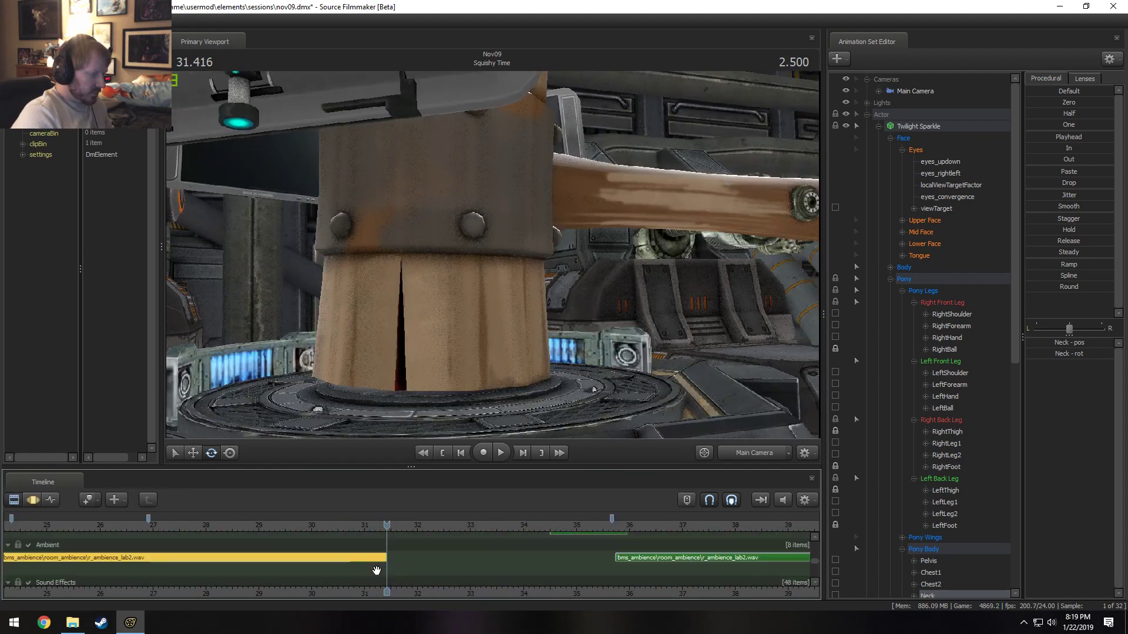
scroll(428, 581, "down", 3)
scroll(381, 564, "down", 2)
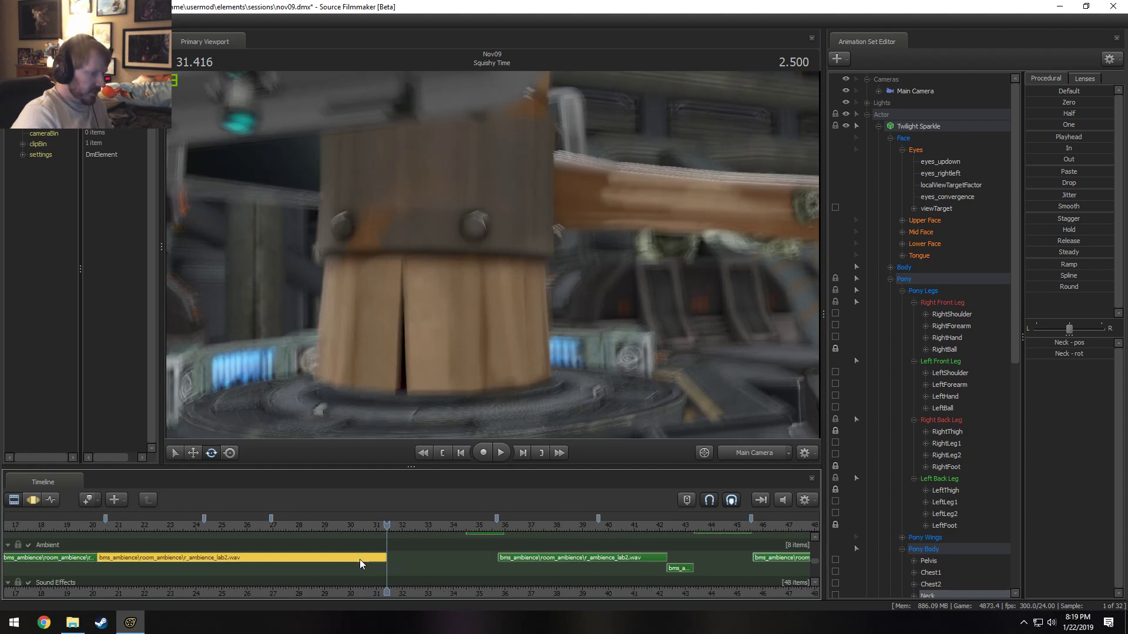
scroll(359, 559, "up", 2)
scroll(360, 560, "up", 2)
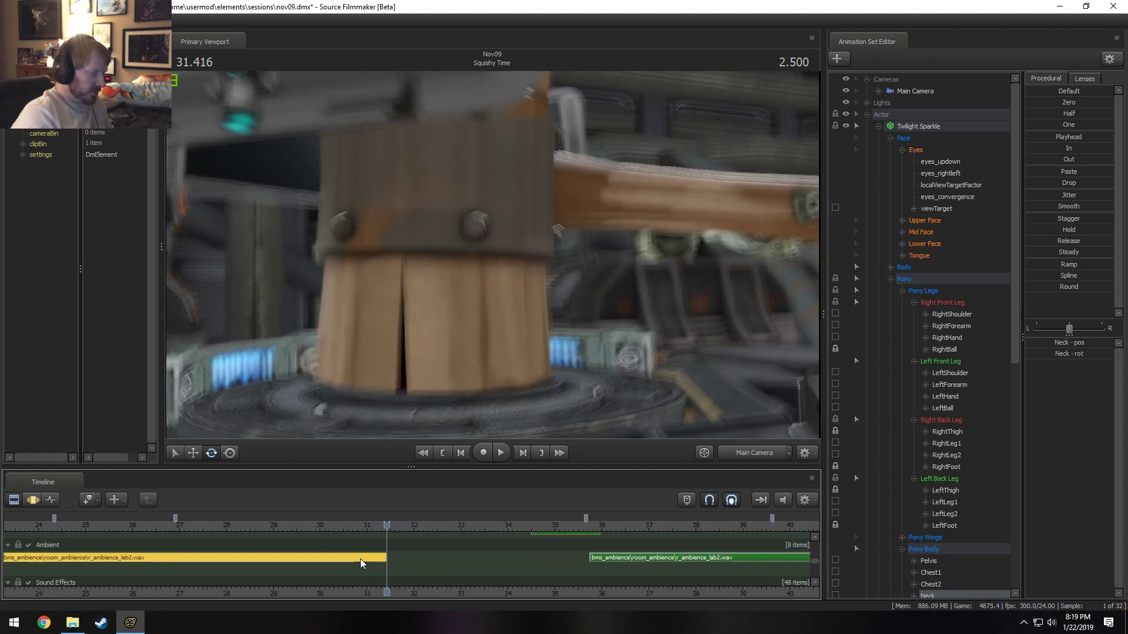
scroll(361, 558, "down", 3)
scroll(361, 558, "up", 2)
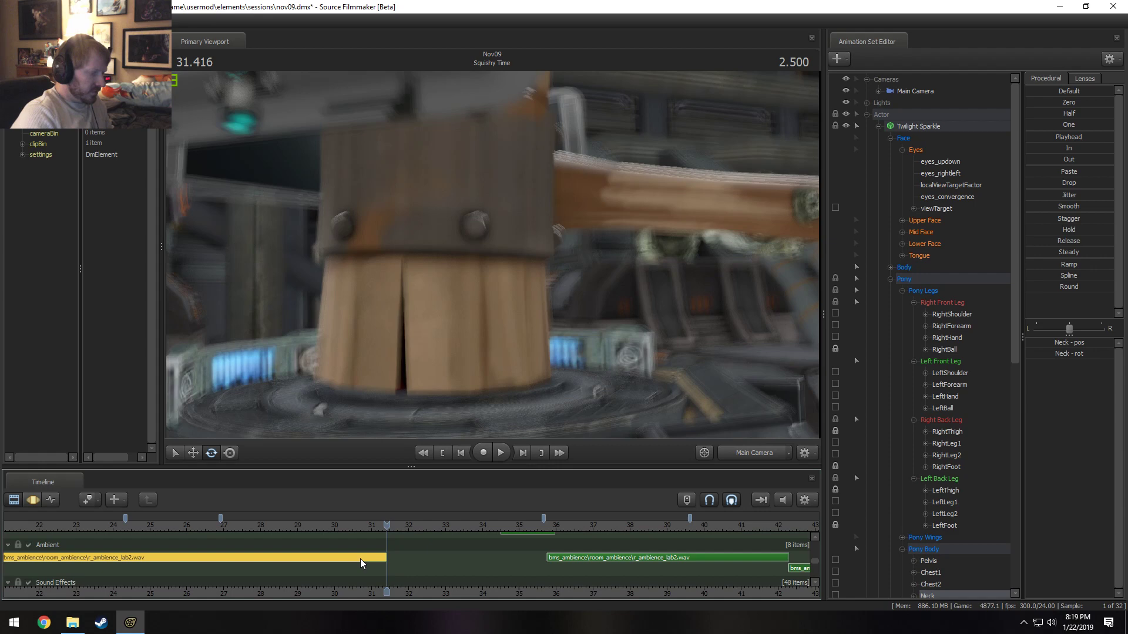
scroll(361, 558, "down", 5)
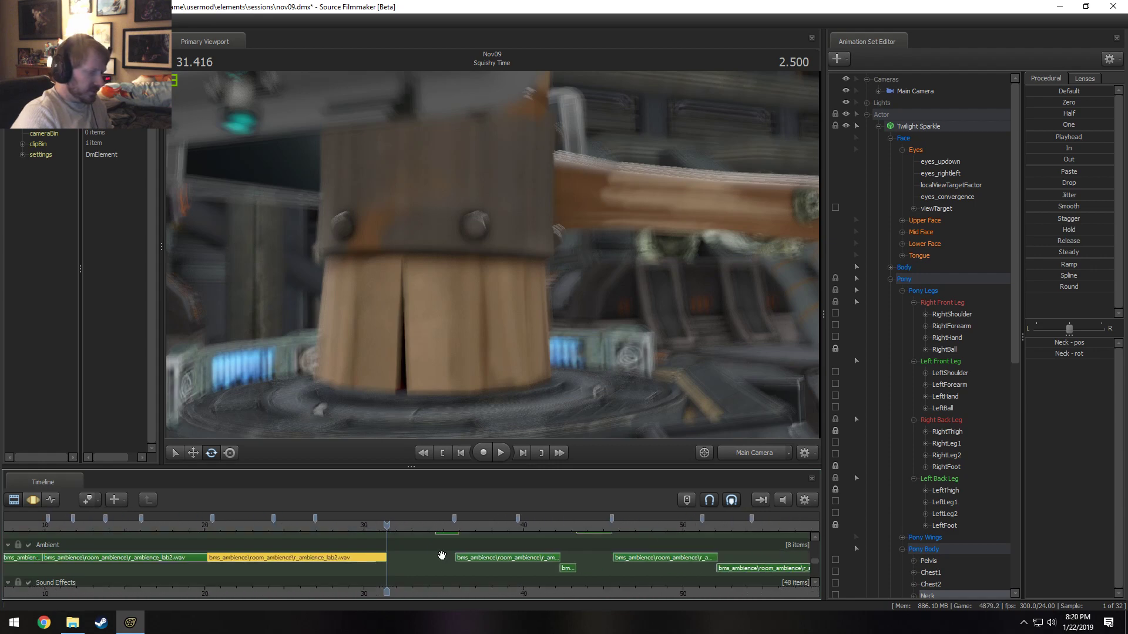
- Look through the Picture and sound tracks around the Squishy Time shot
left_click_drag(819, 559, 823, 536)
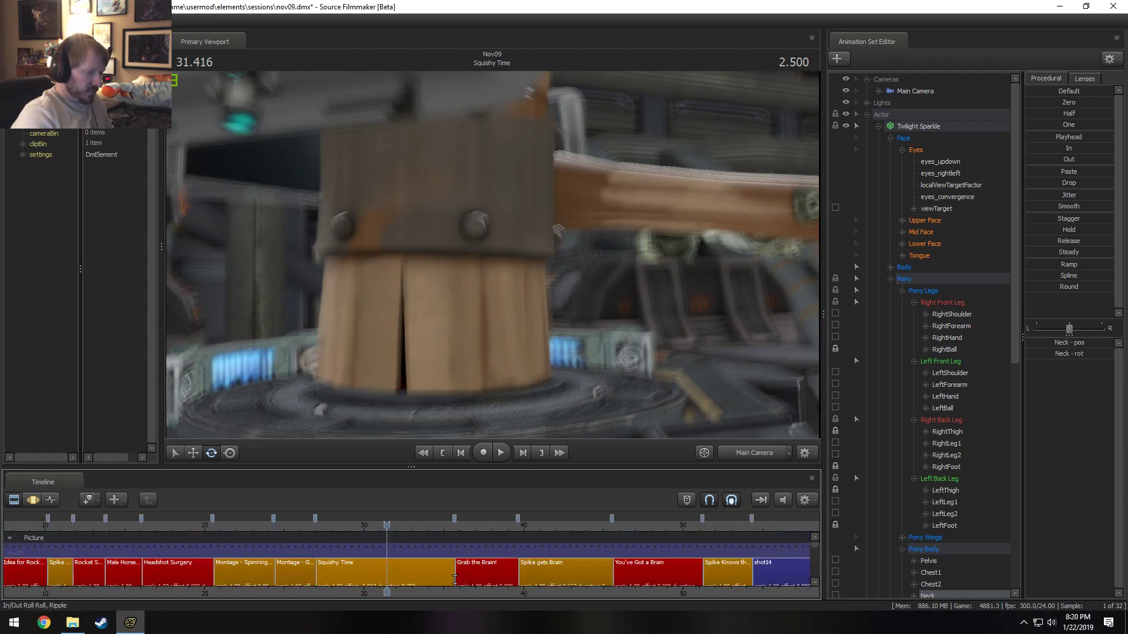
scroll(400, 578, "up", 1)
left_click(401, 573)
scroll(401, 572, "down", 2)
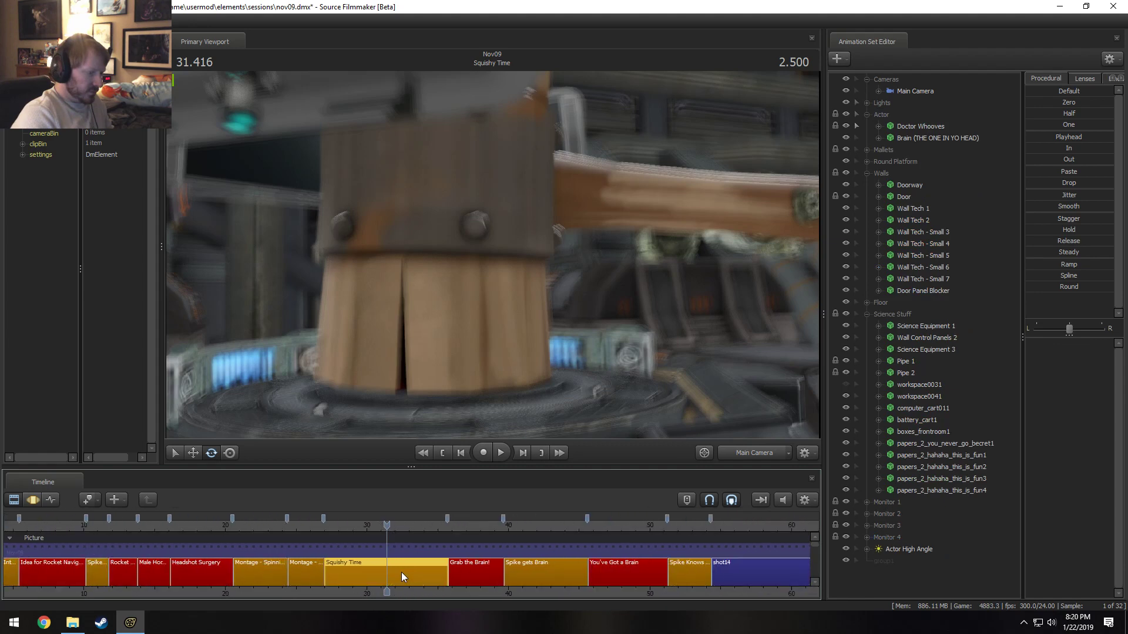
scroll(401, 572, "down", 2)
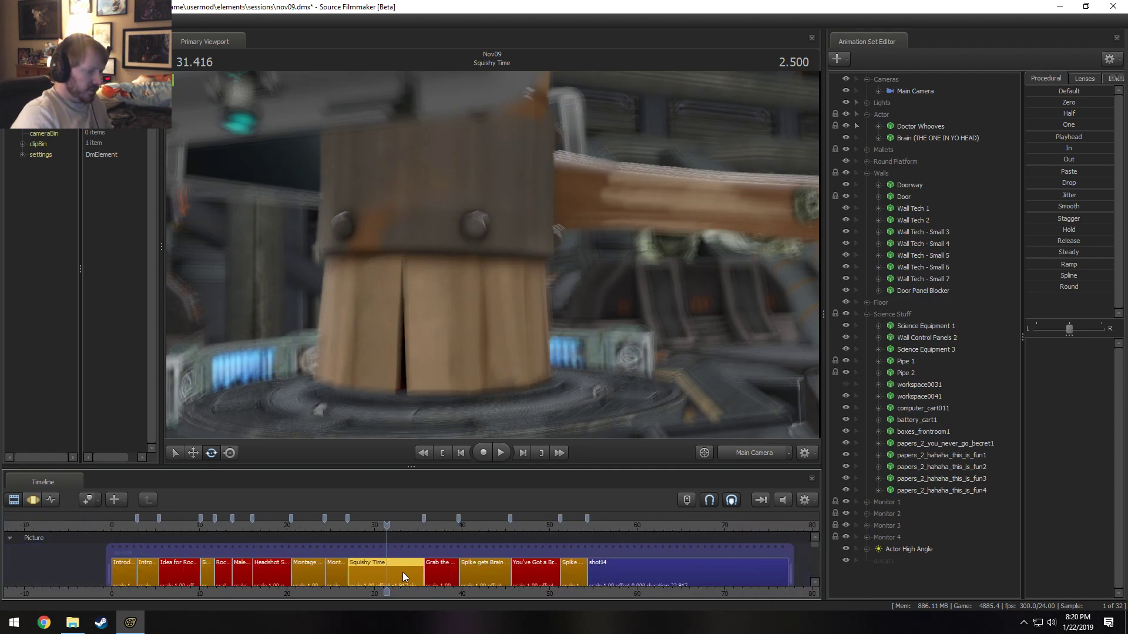
left_click(812, 569)
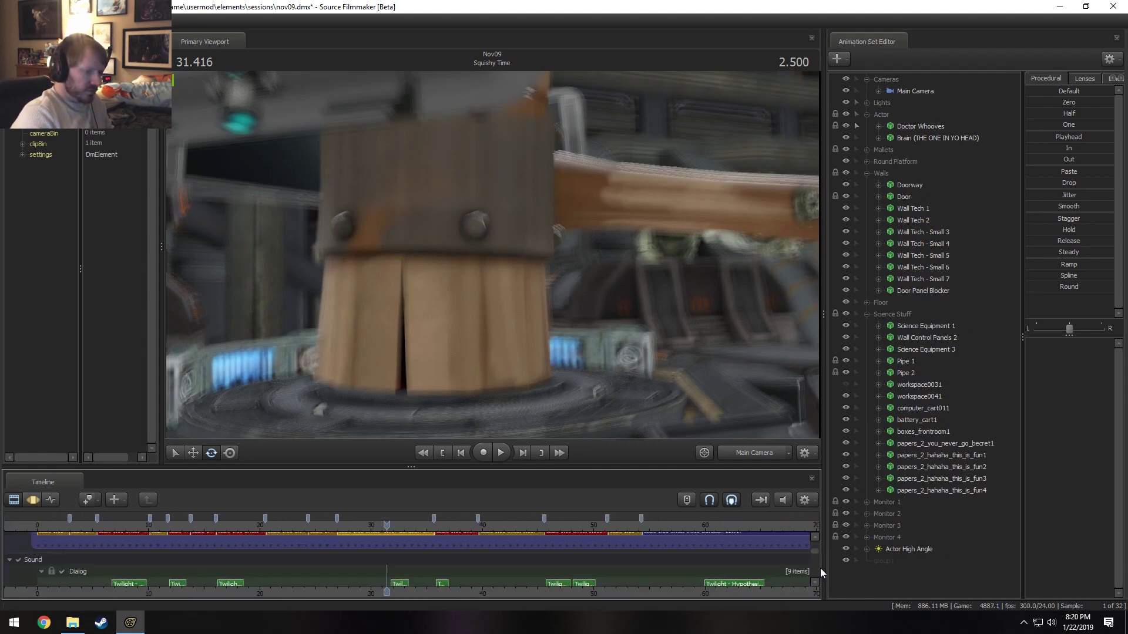
left_click(815, 566)
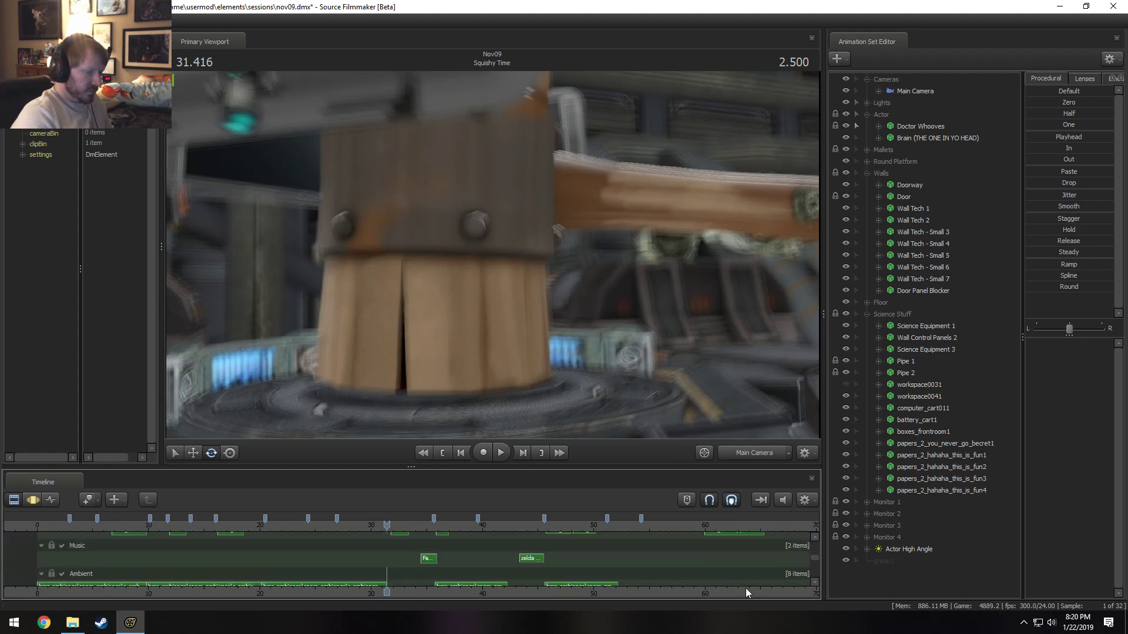
scroll(475, 584, "down", 3)
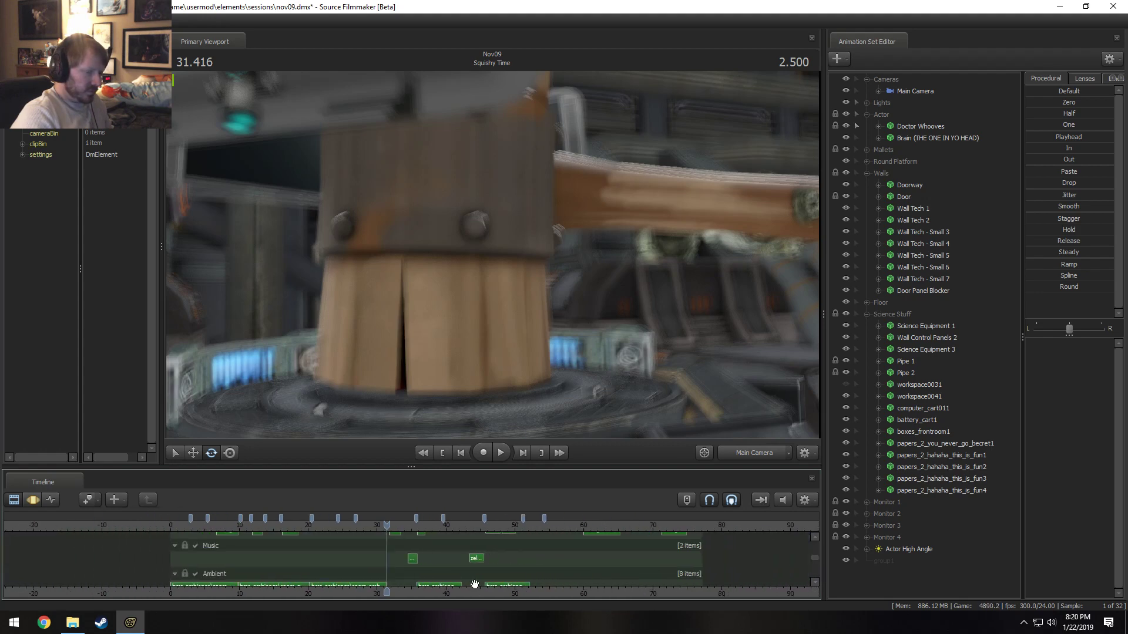
left_click(814, 569)
scroll(391, 565, "up", 5)
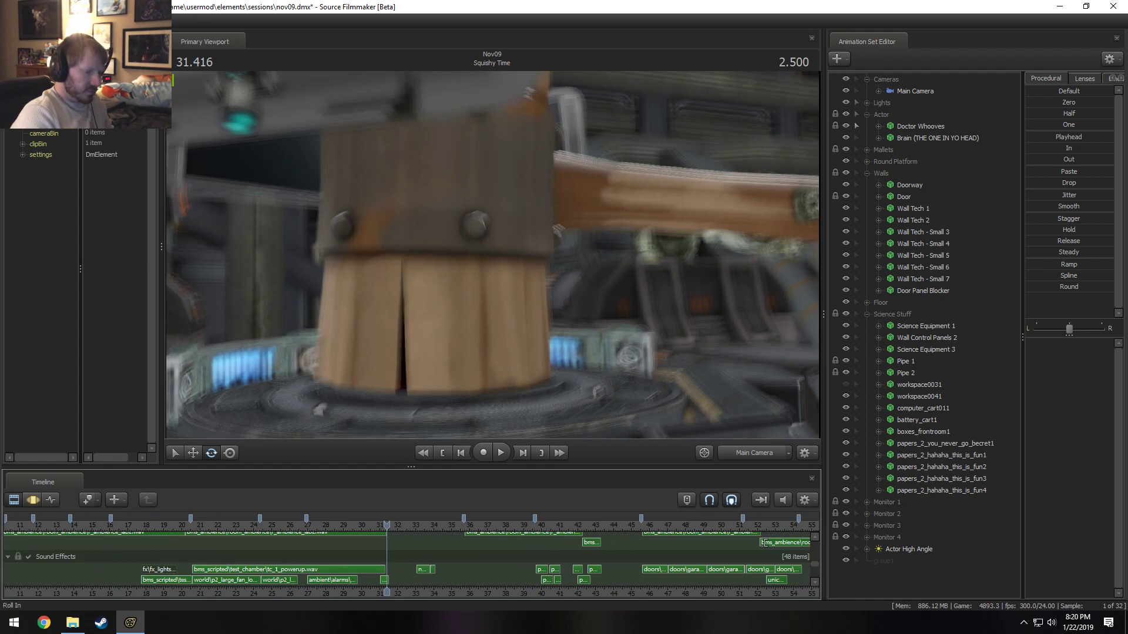
- Show the waveform of the stretched r_ambience_lab2.wav clip and trim its end back to about 30.75
left_click(815, 537)
left_click(347, 552)
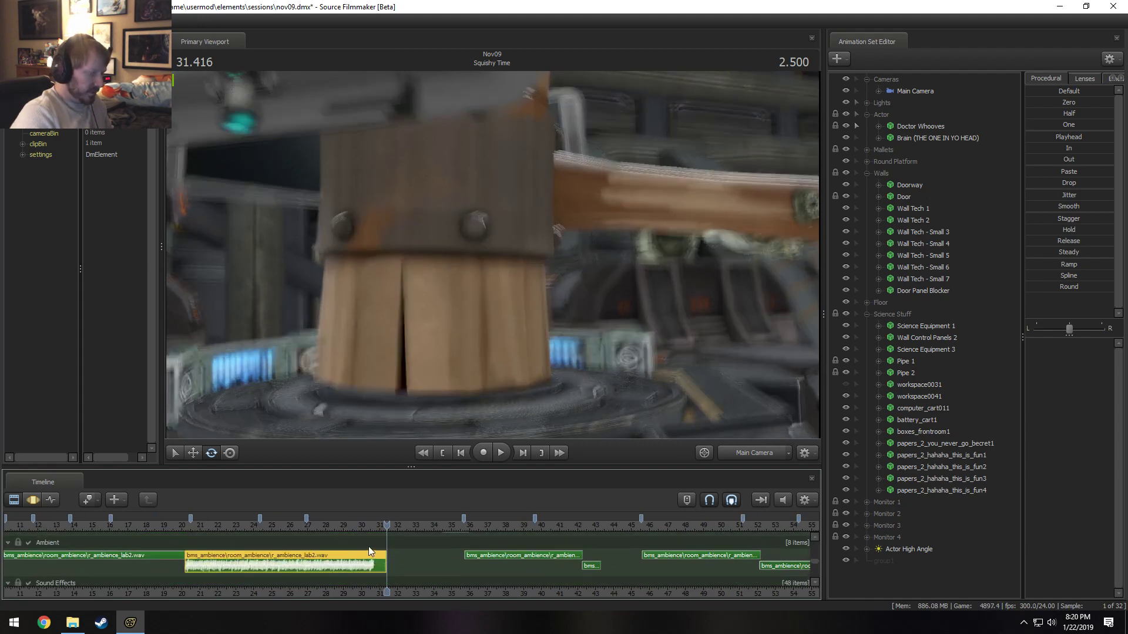
scroll(368, 547, "up", 4)
key("F3")
key("F2")
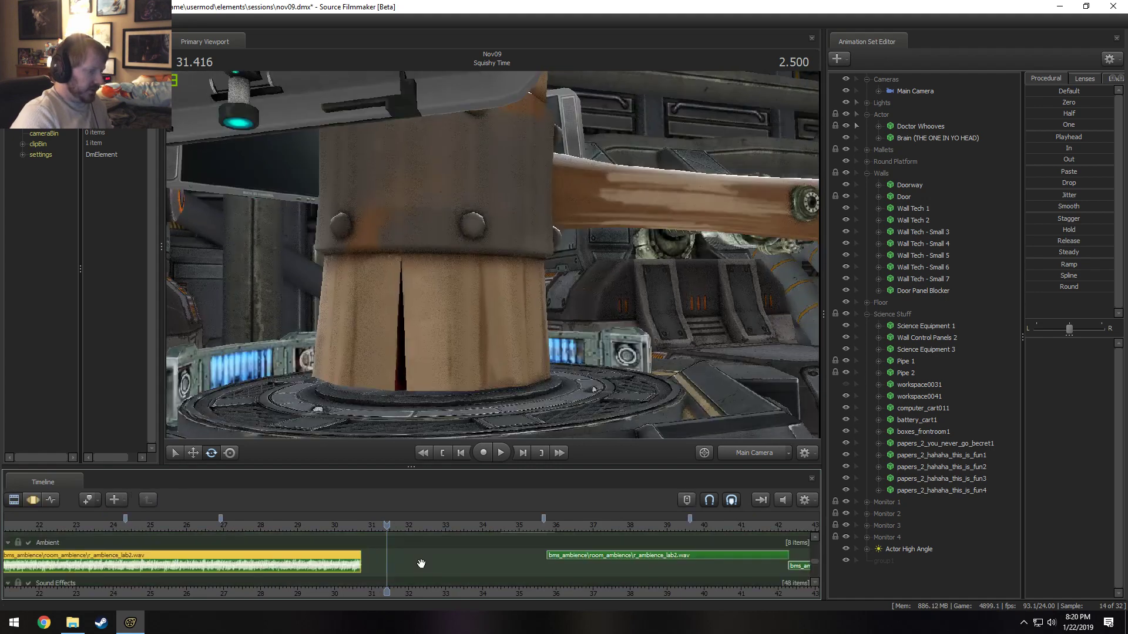
scroll(365, 568, "down", 3)
scroll(365, 568, "up", 1)
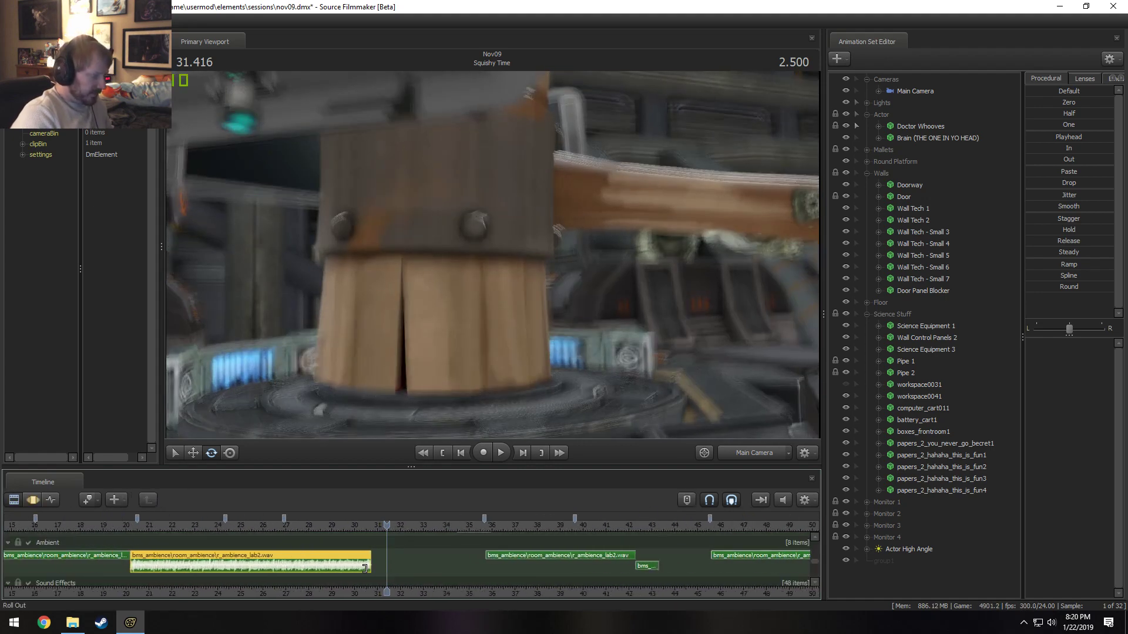
- Paste a copy of the ambience clip at 30.750 and trim its end to the next ambience clip's start, about 35.75
left_click_drag(388, 525, 371, 525)
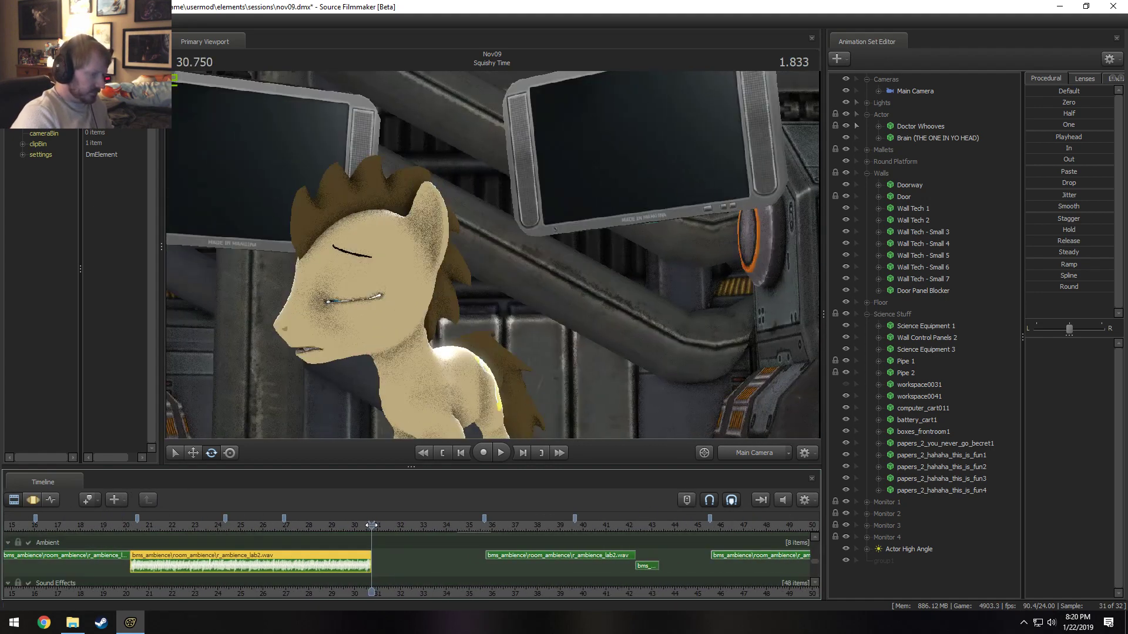
key("ctrl+v")
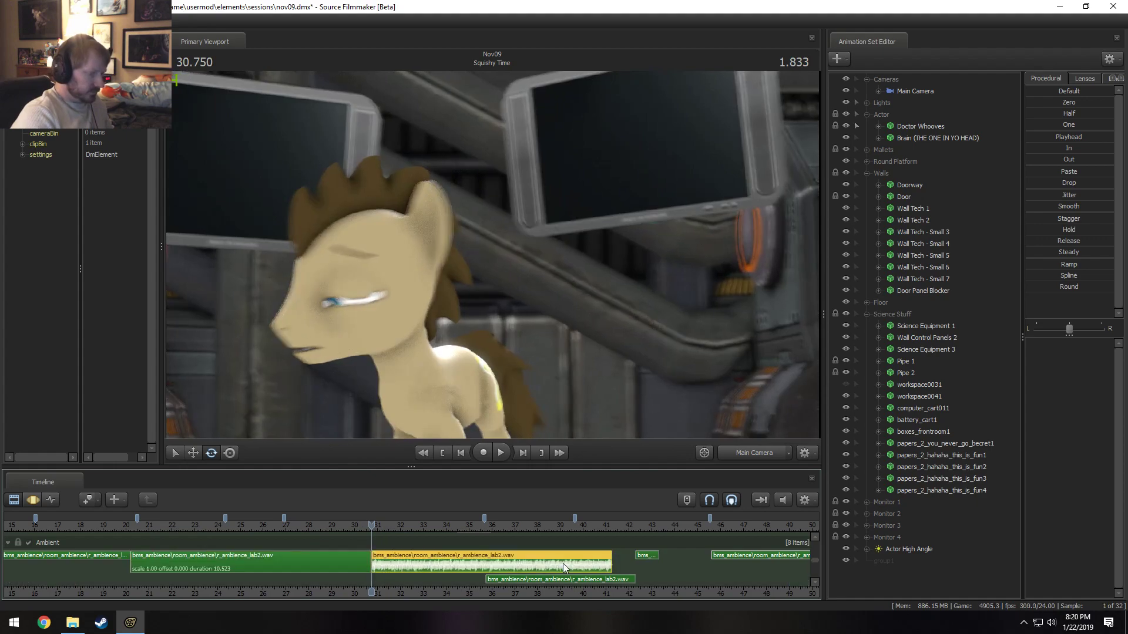
left_click_drag(609, 560, 484, 559)
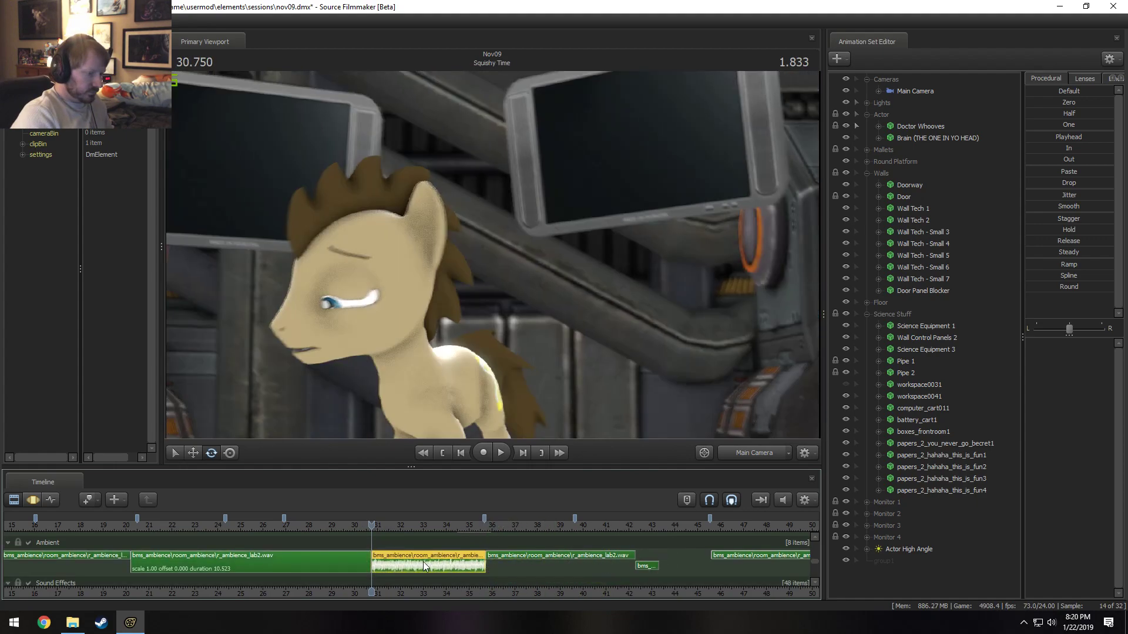
- Try splitting the pasted r_ambience_lab2.wav clip at 31.458 and setting the volume of its second part to 0.6
left_click_drag(372, 525, 389, 531)
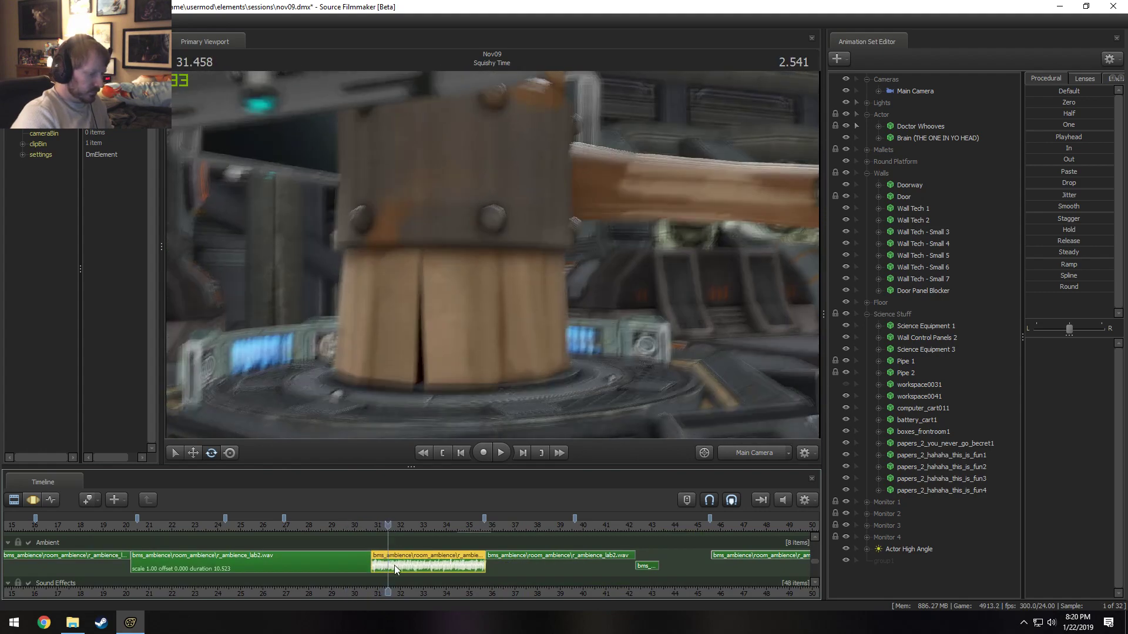
key("b")
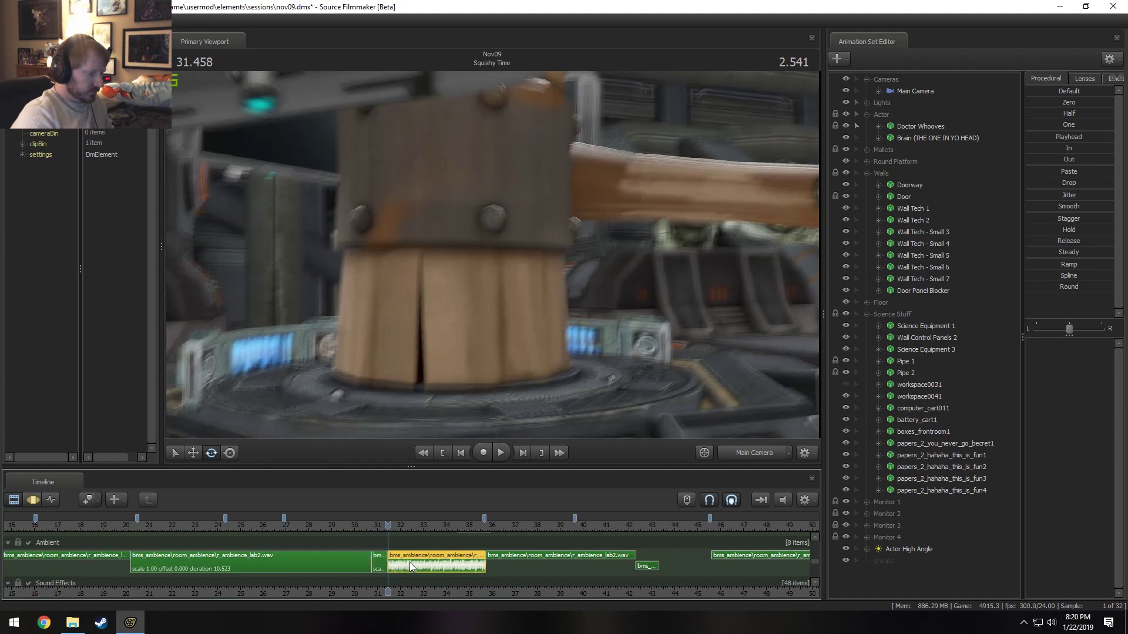
right_click(410, 562)
left_click(433, 509)
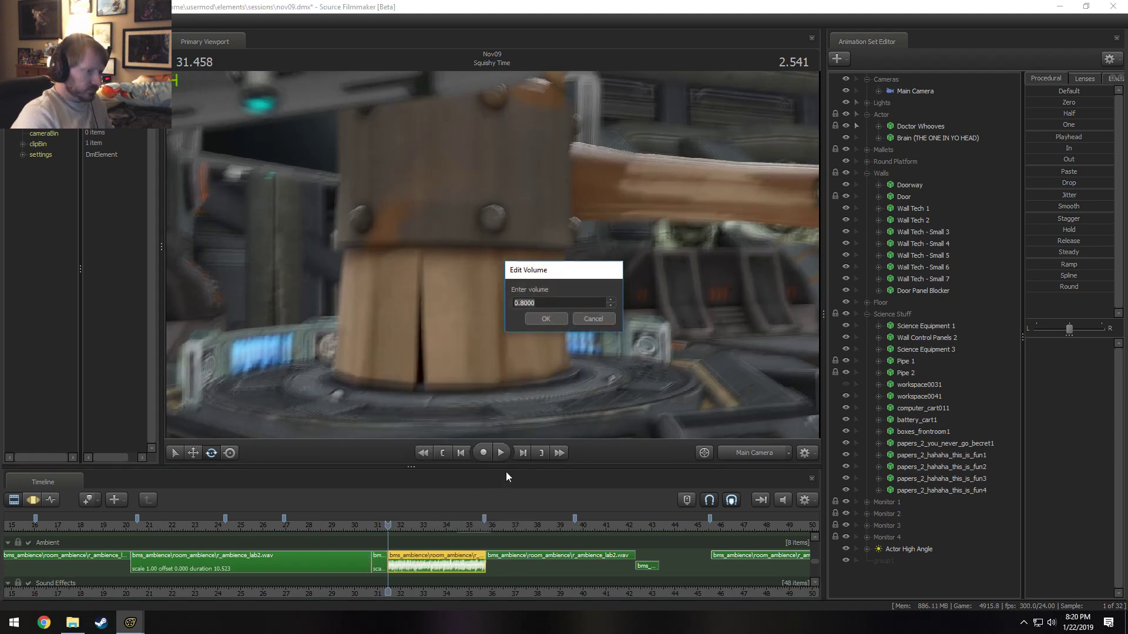
type("0.6")
key("Return")
- Listen to the ambience across the split in the Squishy Time shot and undo the split and volume change
key("space")
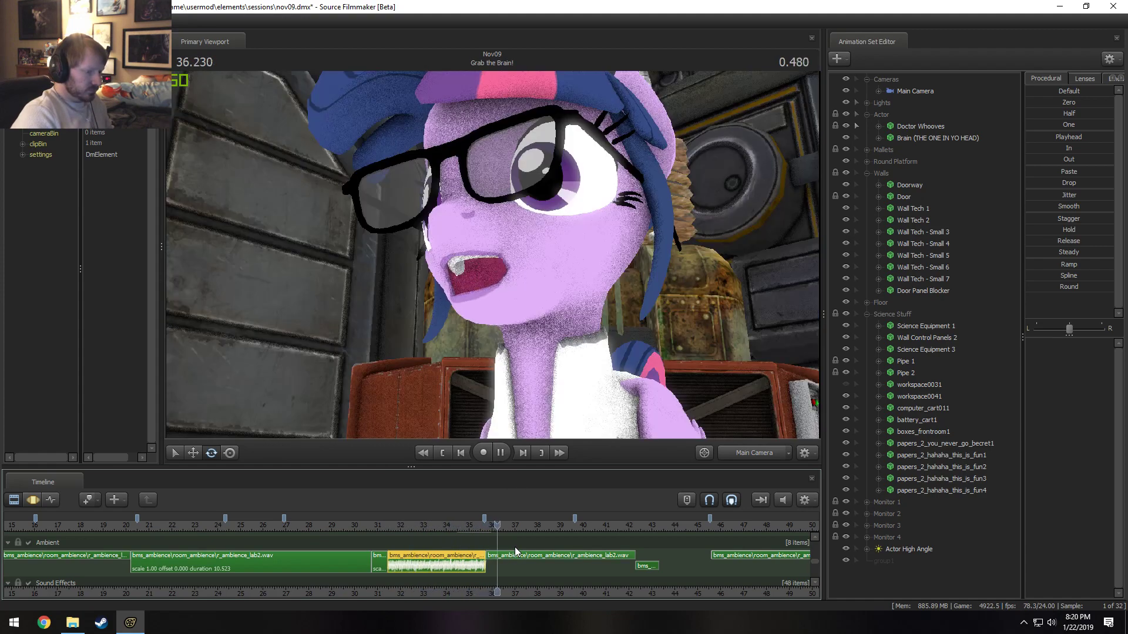
key("space")
left_click(376, 527)
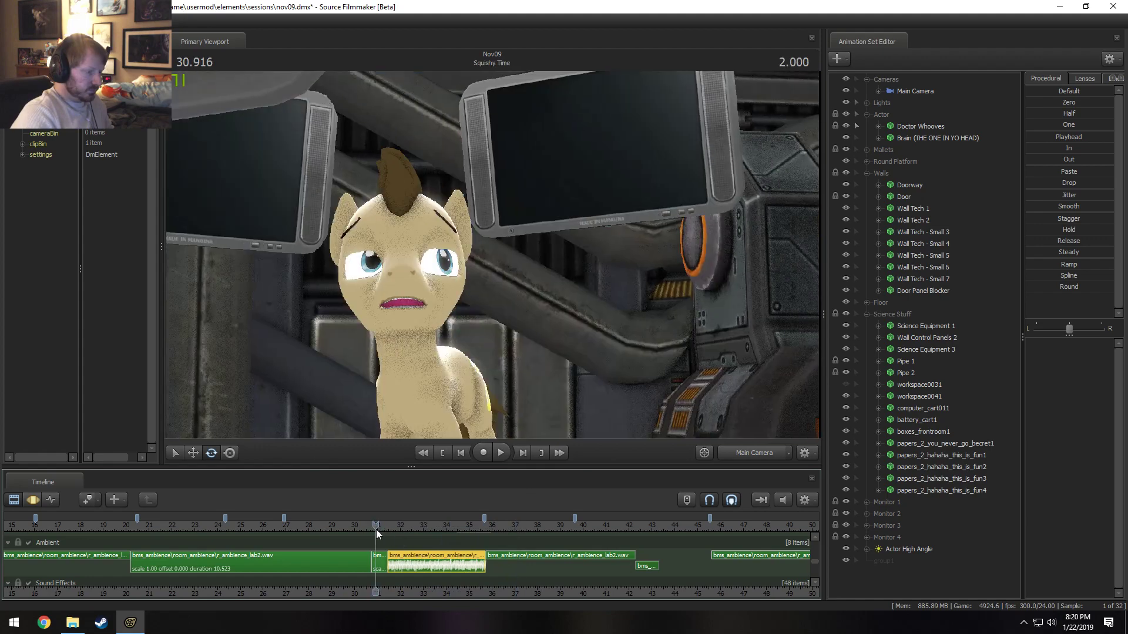
key("space")
key("space")
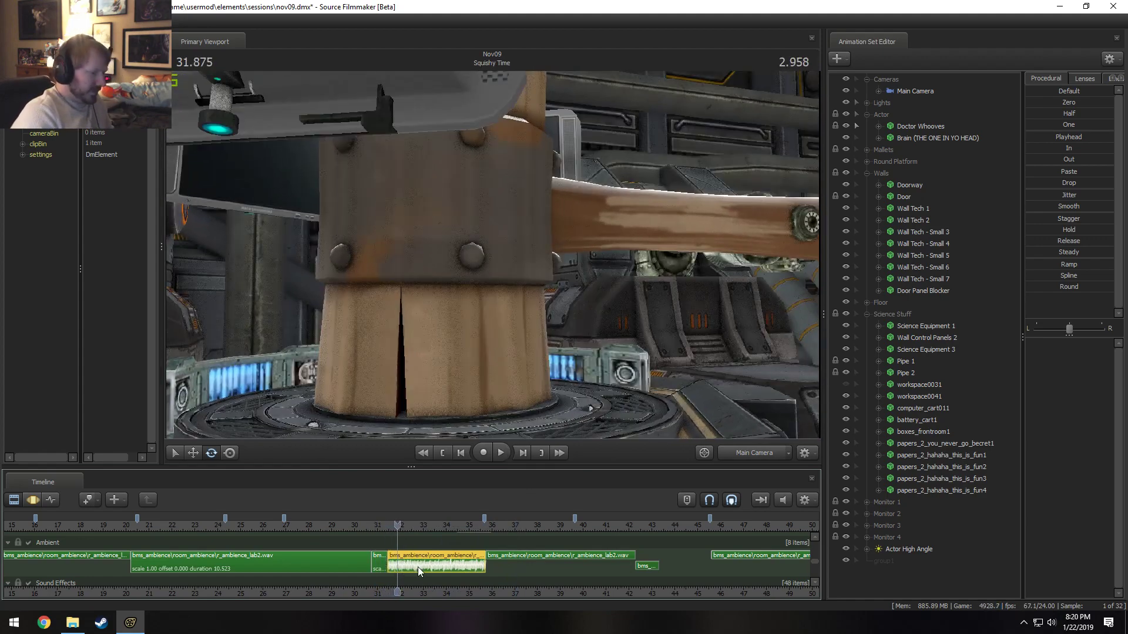
left_click(379, 561)
left_click(370, 528)
key("space")
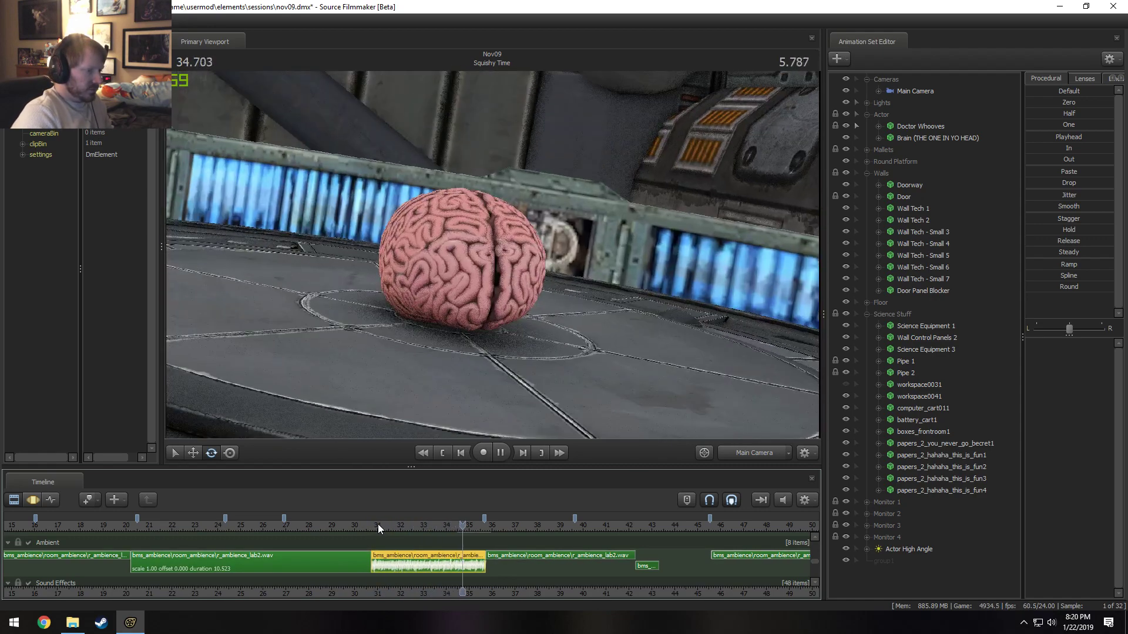
- Split the pasted ambience clip at 34.500 and select the part after the cut
left_click(458, 526)
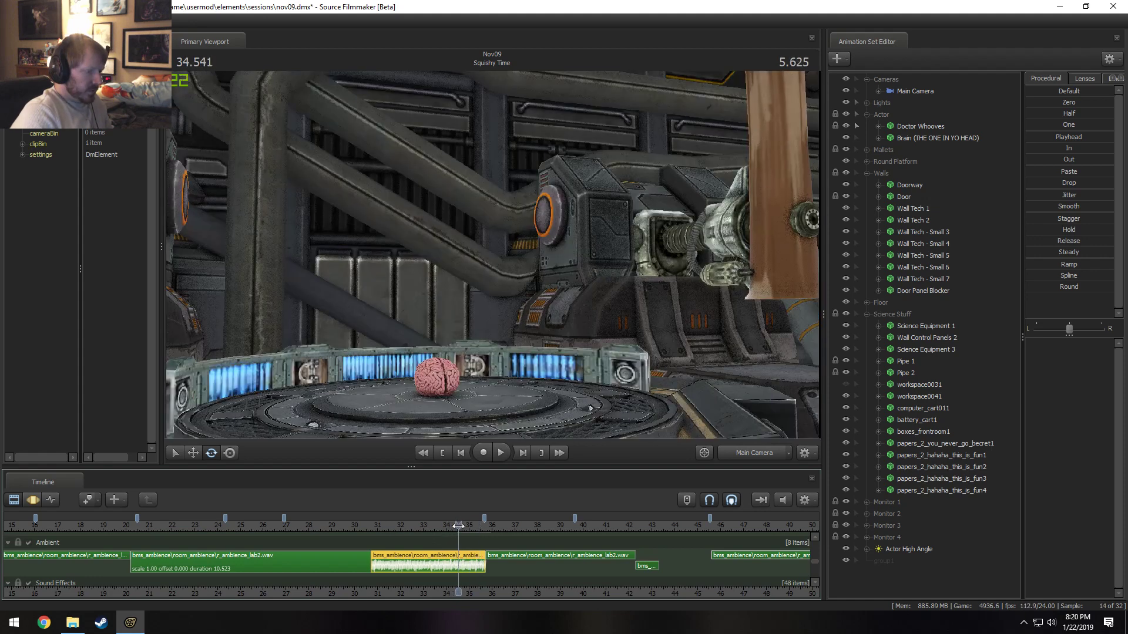
scroll(464, 546, "up", 5)
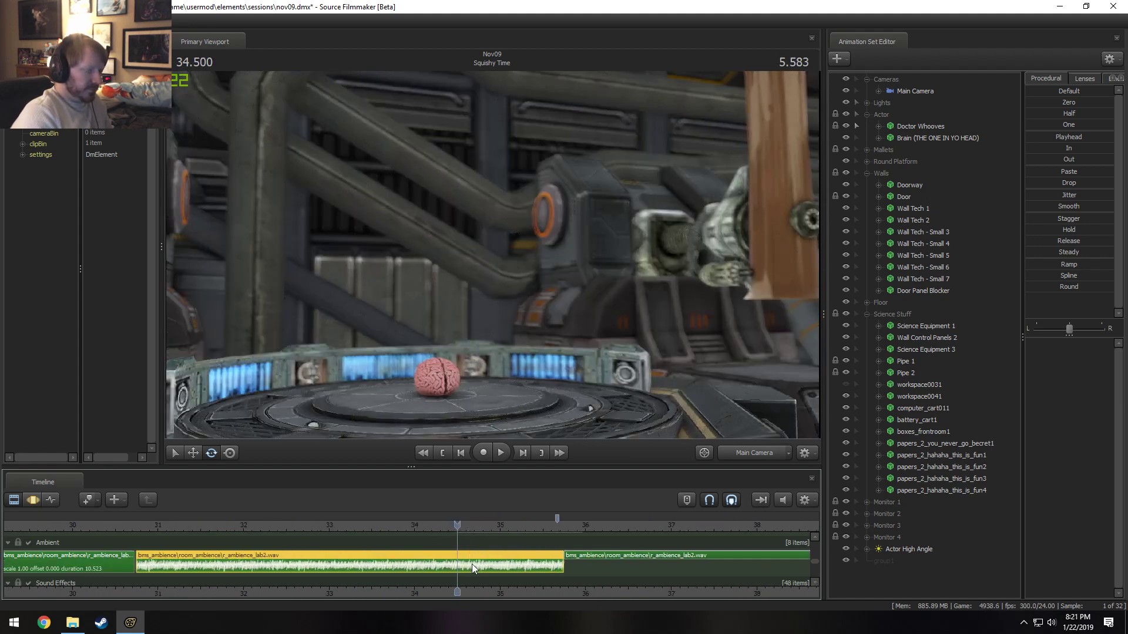
key("ctrl+b")
left_click(520, 569)
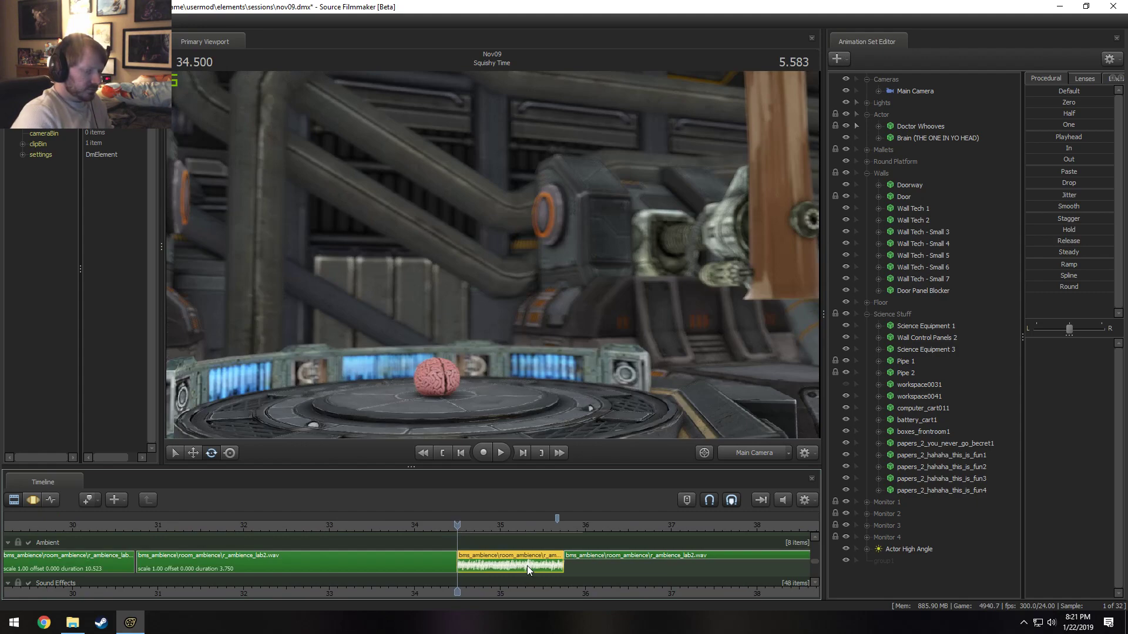
- Trim the end of the split-off ambience piece to the end of the Squishy Time shot at 35.708
left_click(451, 527)
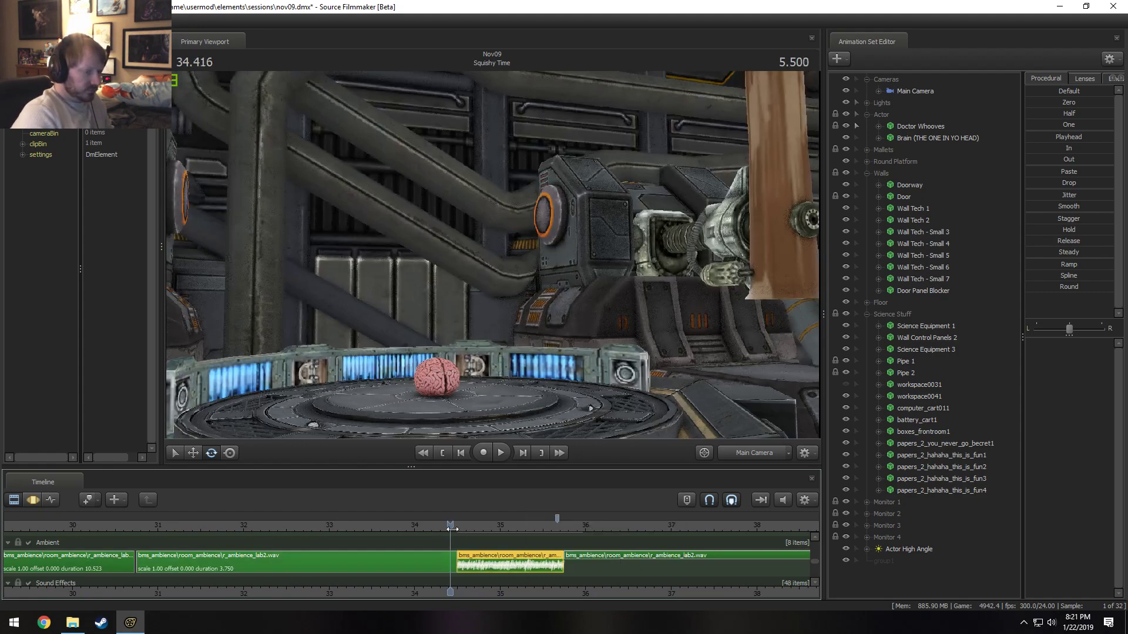
left_click_drag(452, 529, 557, 536)
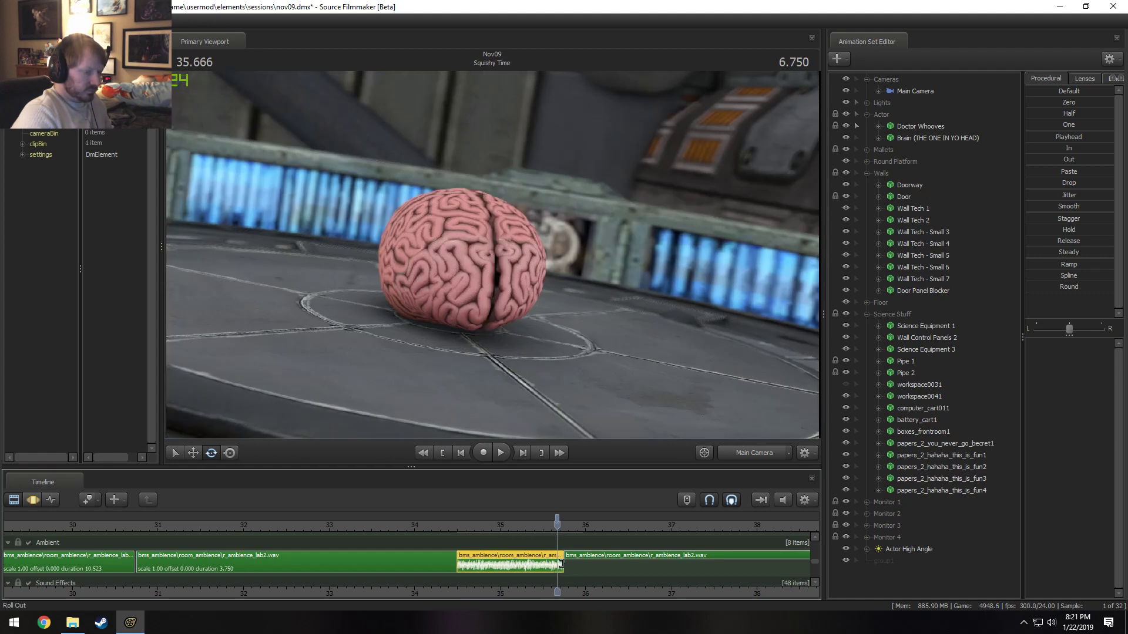
scroll(560, 534, "up", 1)
left_click_drag(558, 529, 561, 524)
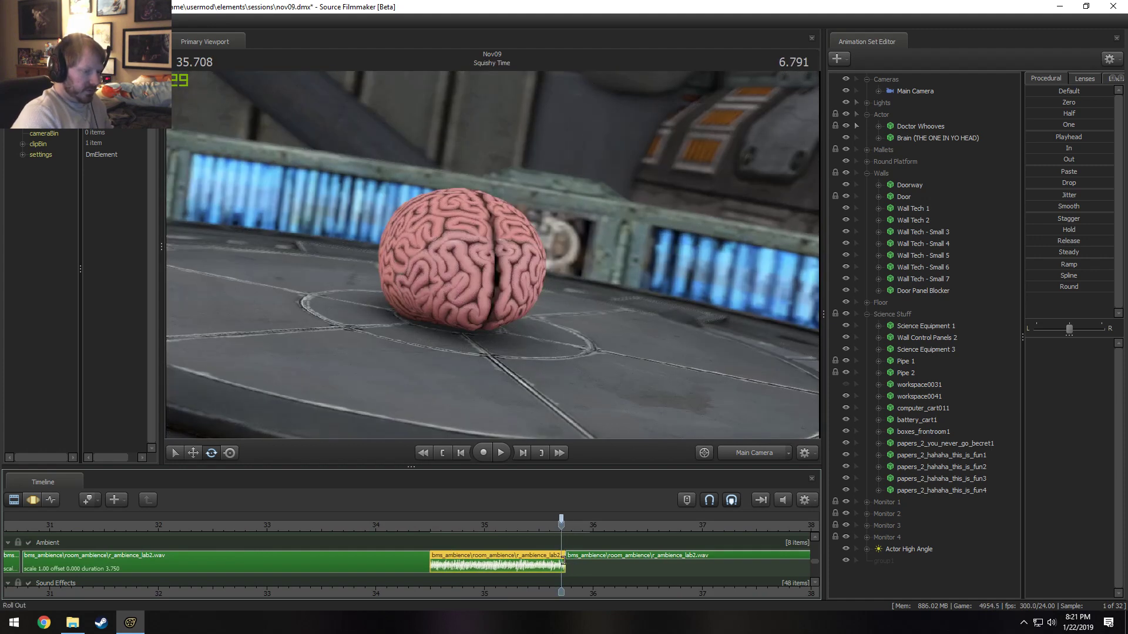
left_click_drag(565, 568, 562, 565)
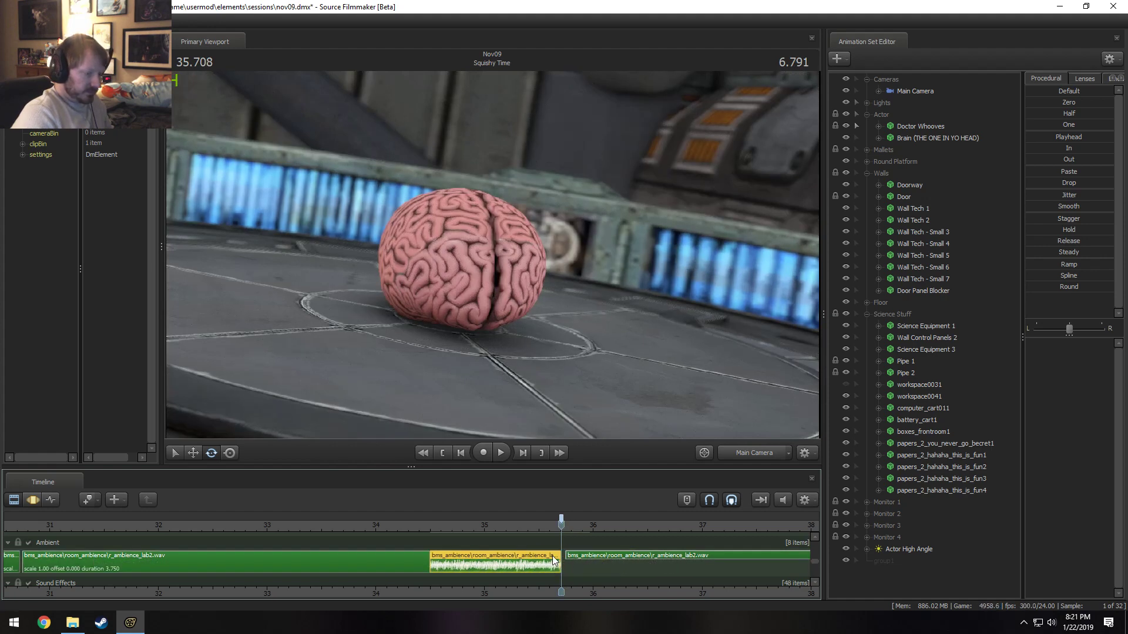
- Delete the split-off ambience piece after 34.500 and move the following ambience clip to start at 35.708
key("Delete")
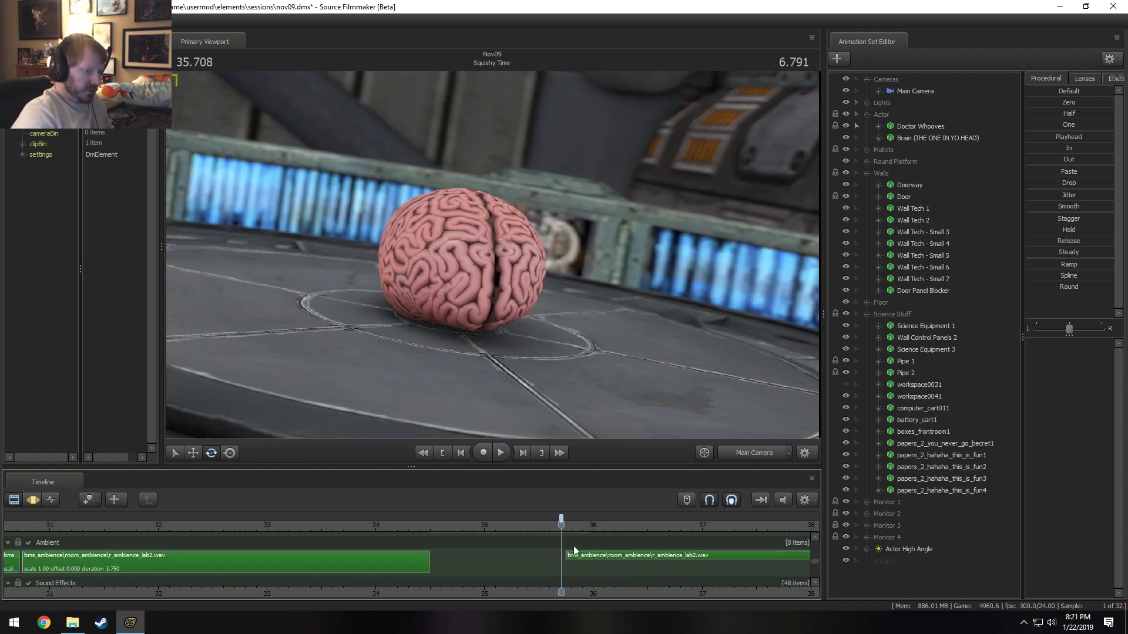
left_click(581, 556)
middle_click_drag(609, 592, 317, 591)
scroll(376, 584, "down", 3)
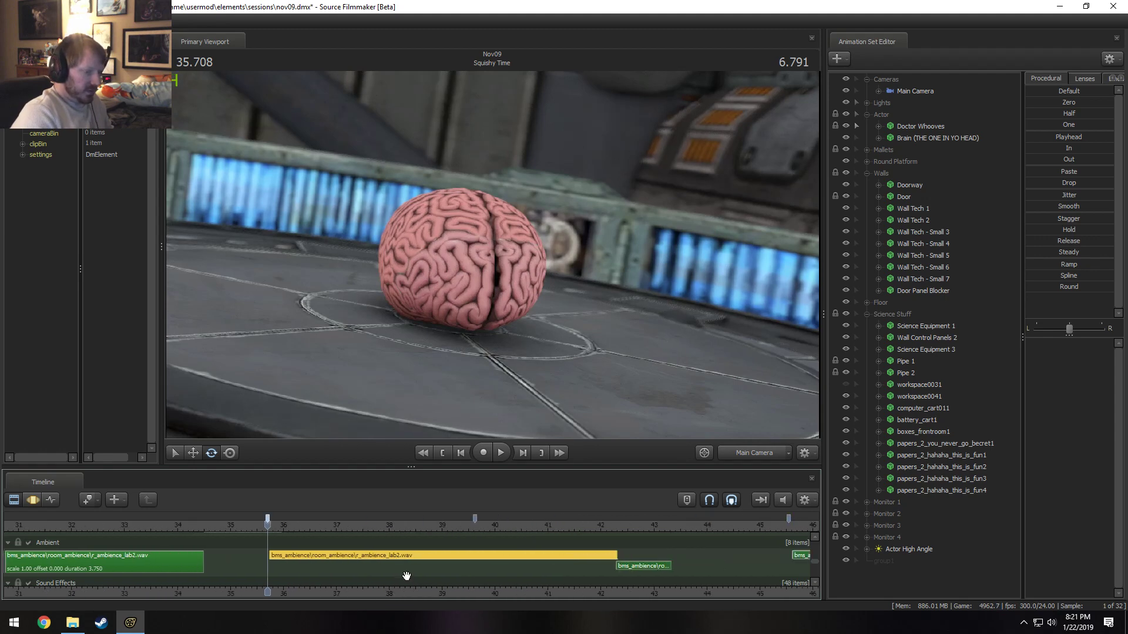
left_click_drag(421, 556, 417, 555)
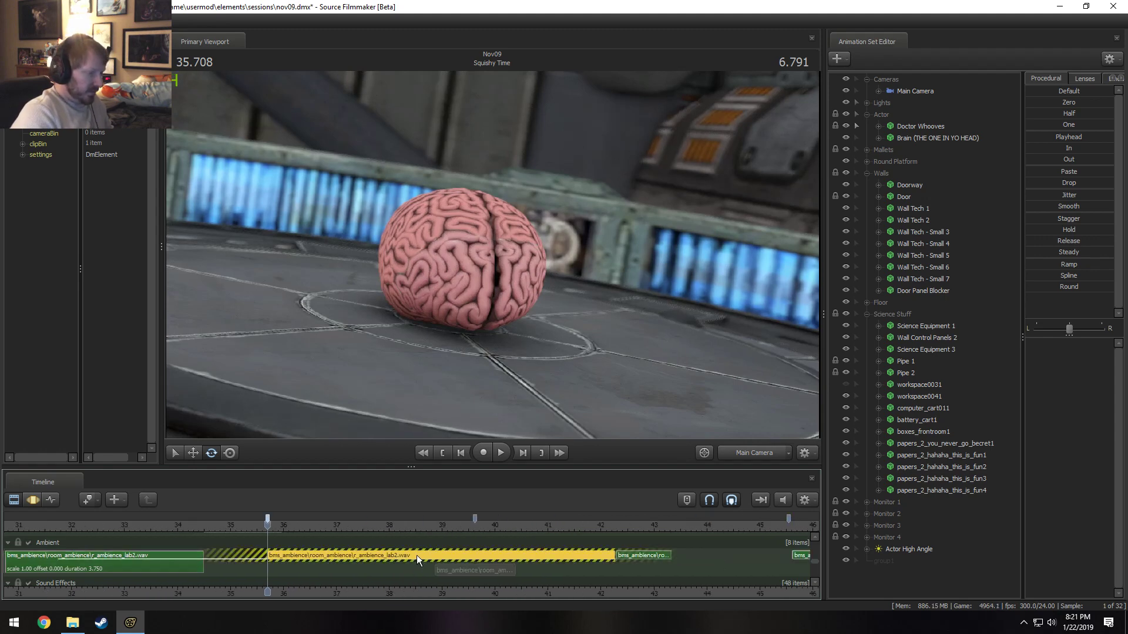
- Play through the ambience gap in Spike gets Brain and move the following ambience clip to start at 45.583
scroll(552, 545, "down", 3)
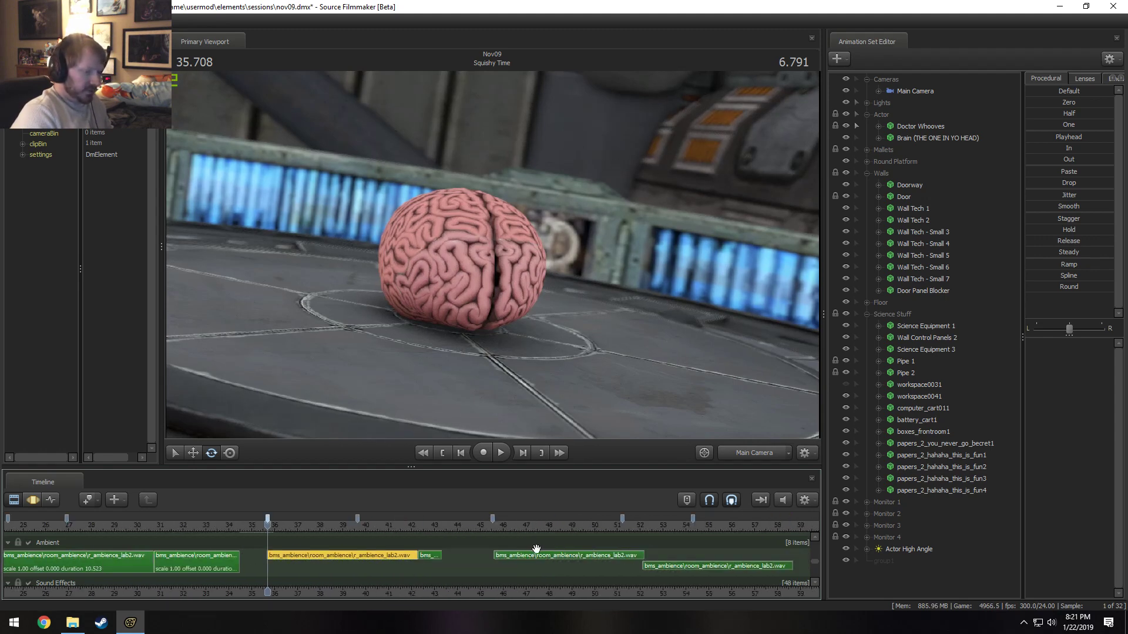
scroll(512, 559, "up", 2)
left_click(521, 527)
key("space")
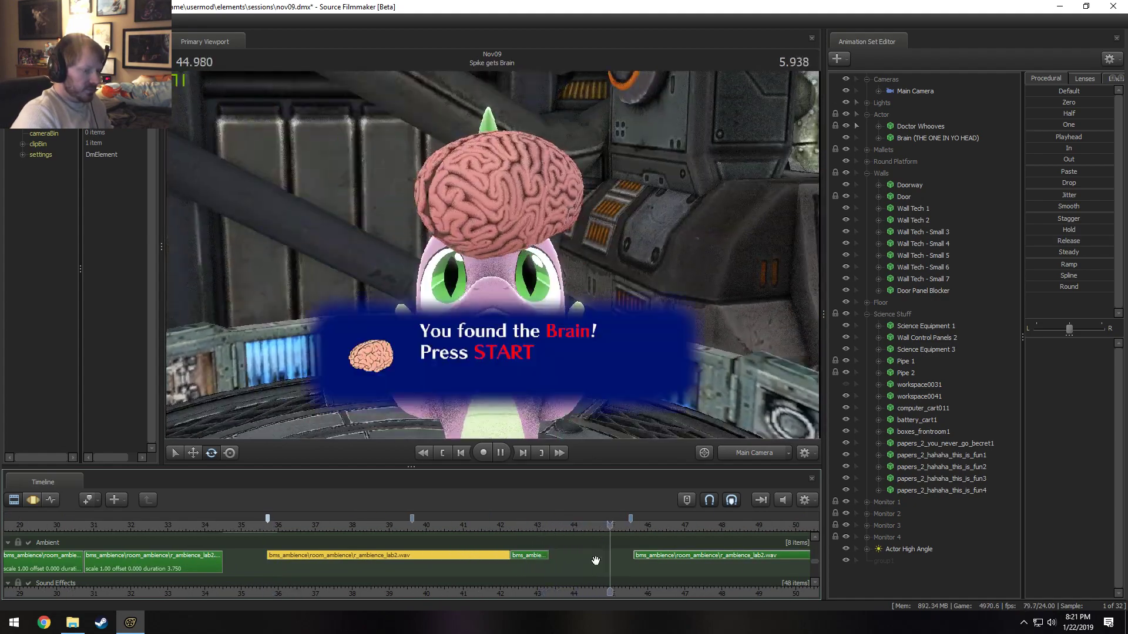
key("space")
scroll(662, 573, "up", 3)
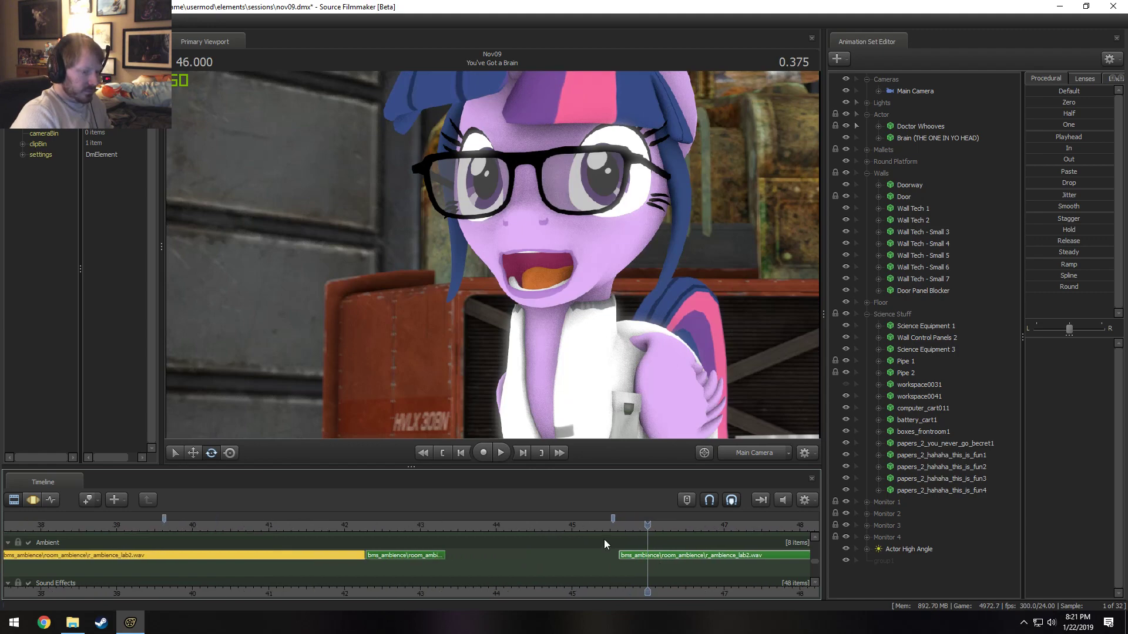
left_click(613, 530)
left_click_drag(615, 530, 616, 530)
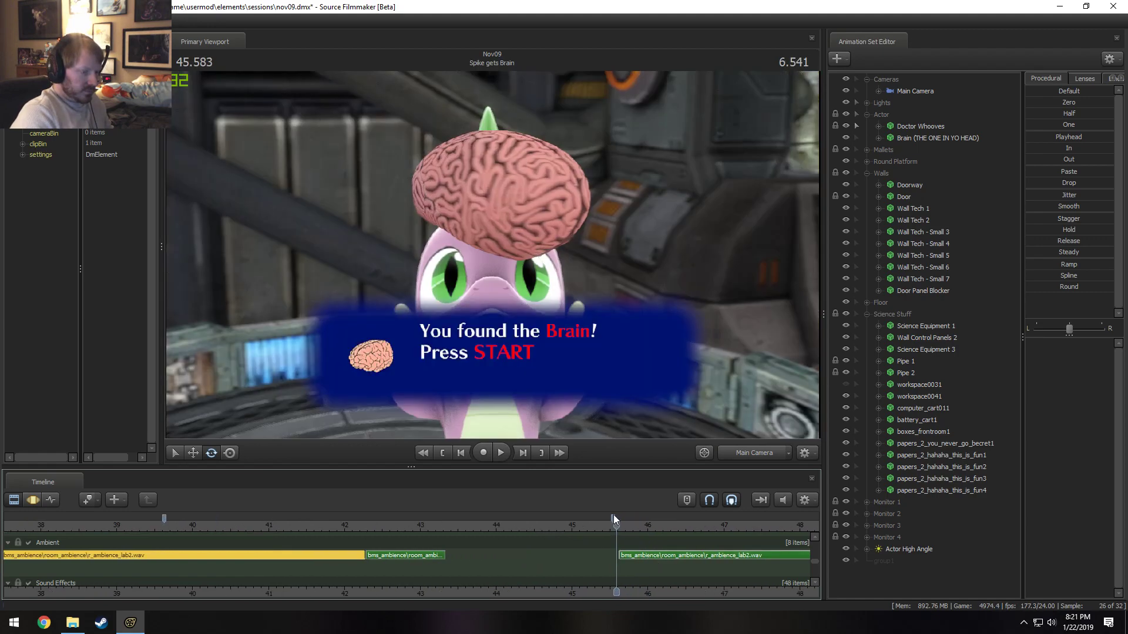
left_click(632, 555)
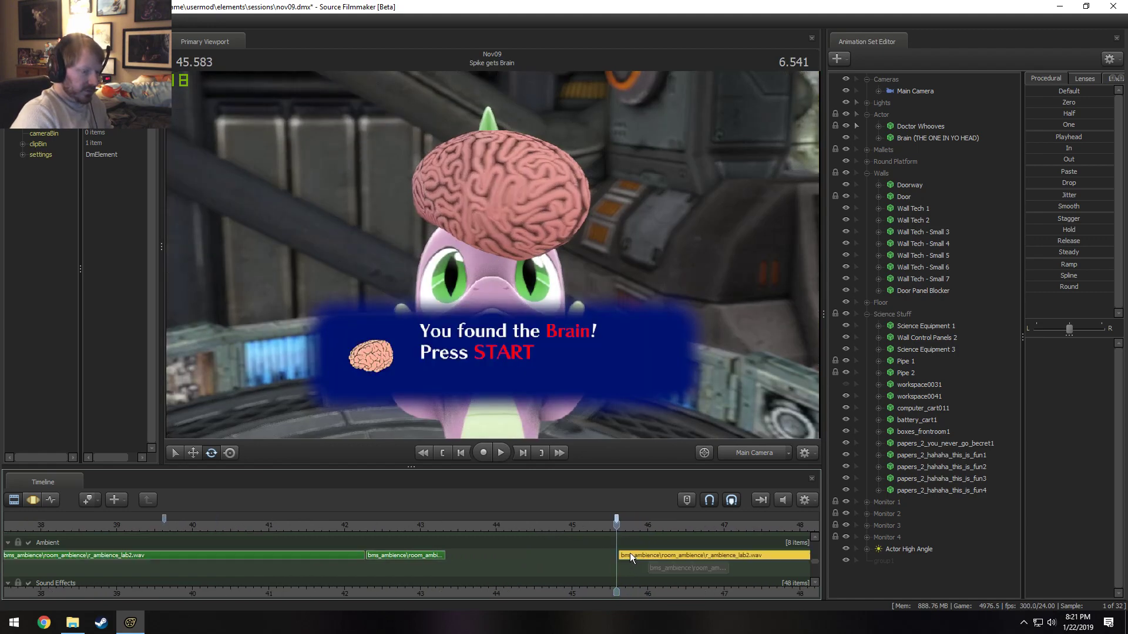
middle_click_drag(639, 582, 358, 581)
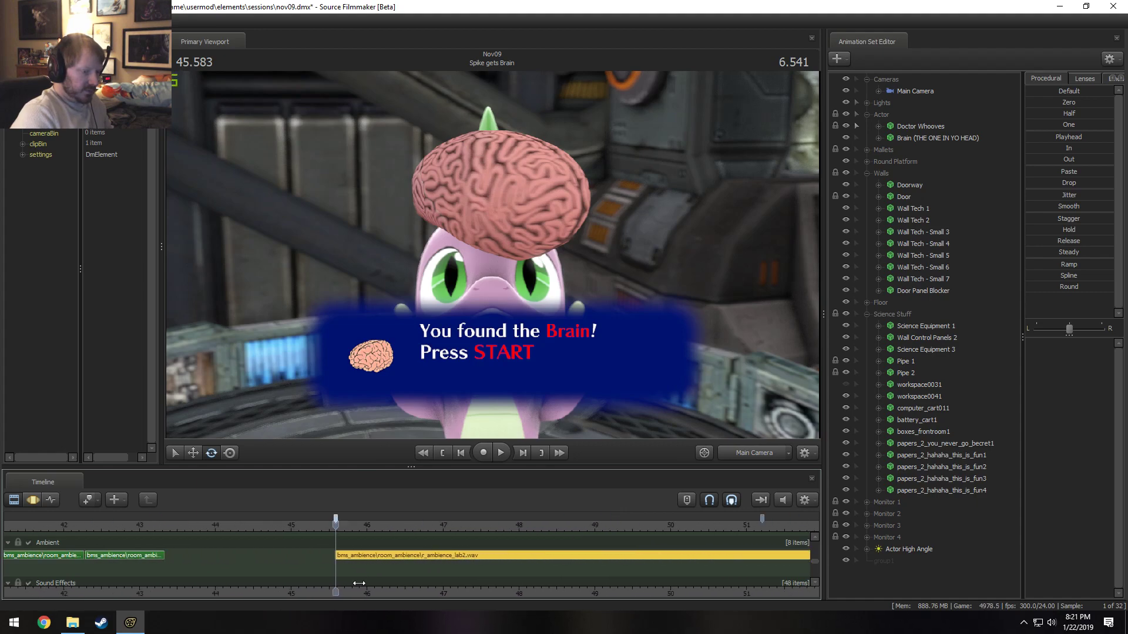
- Nudge the last ambience clip so its start meets the preceding clip's end at about 52.1
scroll(673, 573, "down", 1)
middle_click_drag(673, 574, 569, 572)
left_click_drag(694, 529, 647, 527)
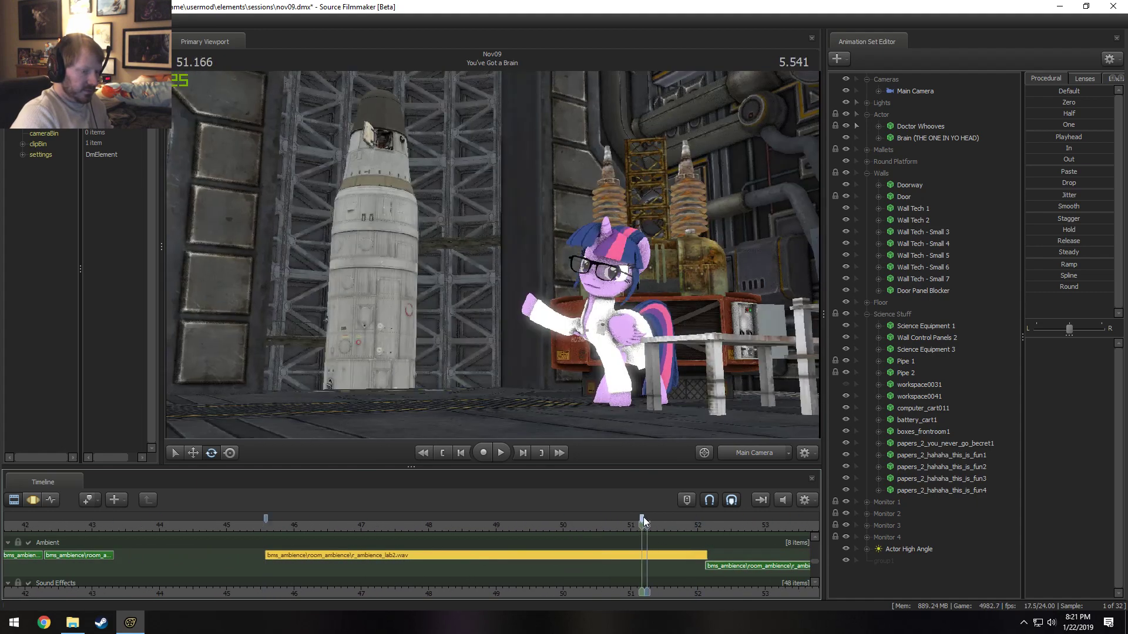
scroll(653, 540, "up", 1)
scroll(654, 540, "up", 2)
middle_click_drag(681, 586, 317, 578)
left_click(303, 526)
left_click_drag(303, 526, 398, 526)
left_click(409, 565)
left_click(410, 565)
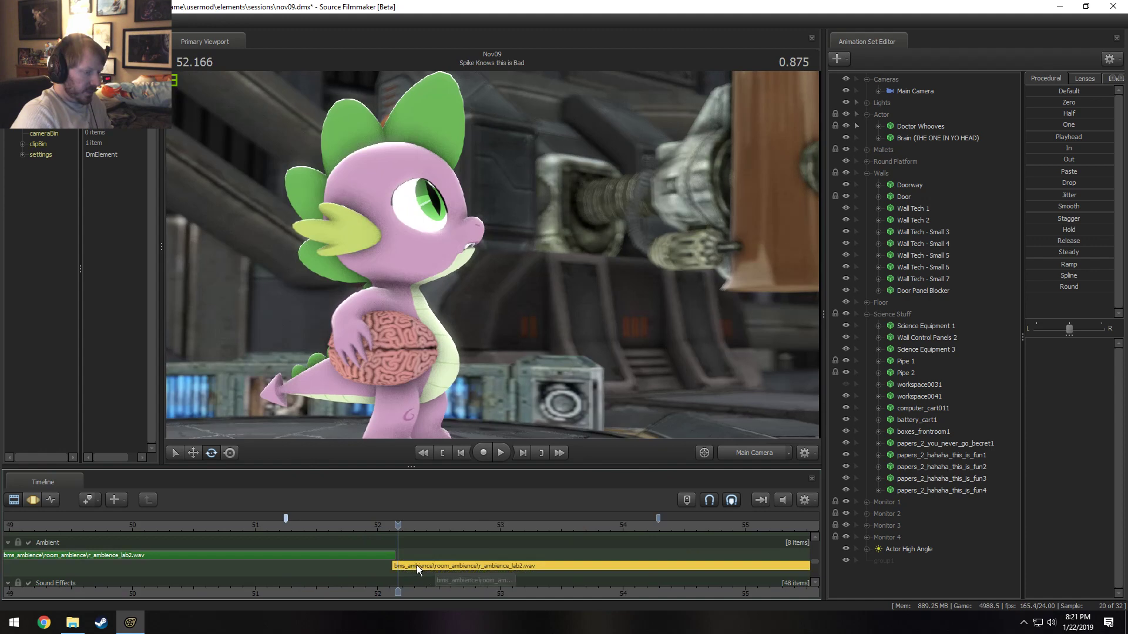
left_click_drag(417, 565, 414, 566)
- Check the last ambience clip's end and hide the waveforms of the two ambience clips between about 20 and 34.5
scroll(422, 569, "down", 6)
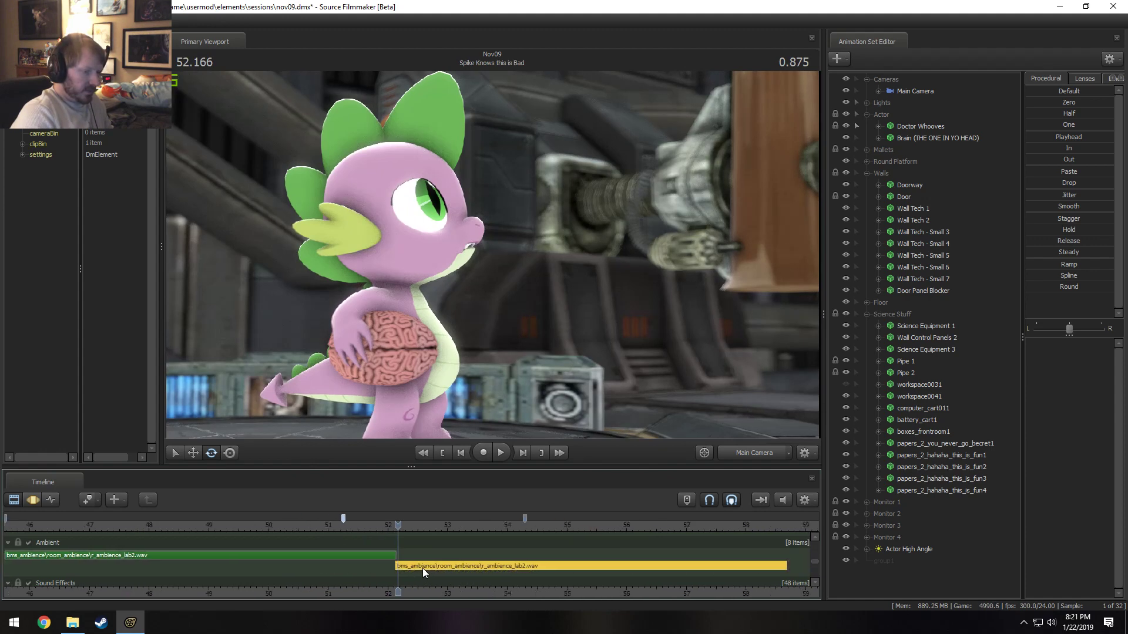
scroll(488, 559, "down", 3)
left_click_drag(441, 522, 461, 527)
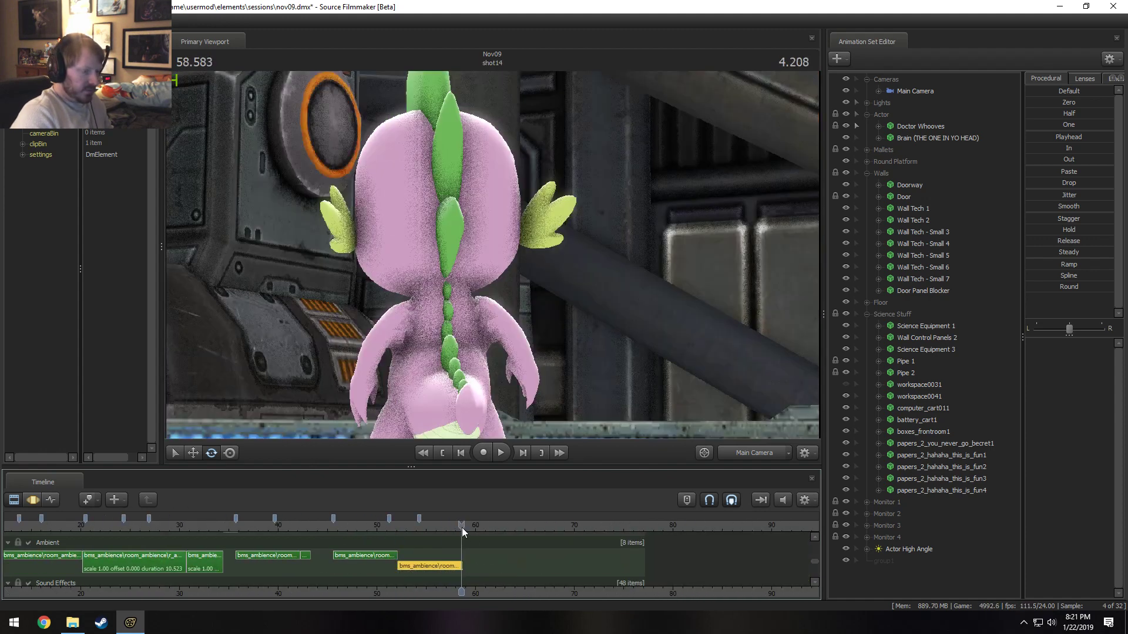
scroll(316, 526, "down", 5)
left_click(331, 570)
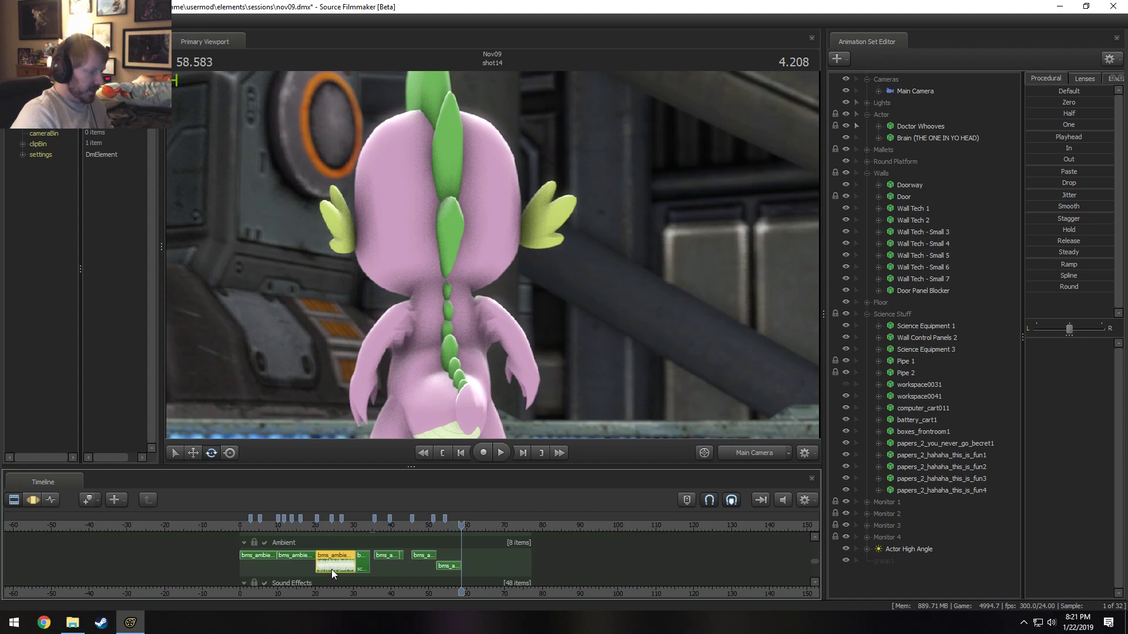
scroll(332, 569, "up", 4)
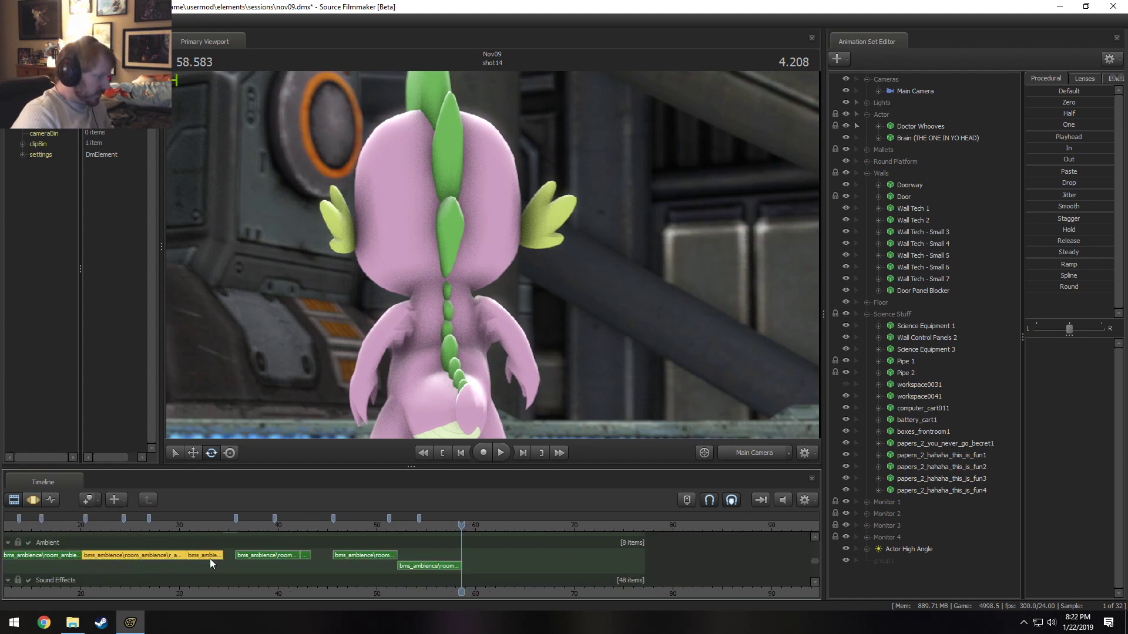
- Review the shot sequence by playing the Squishy Time and Rocket Science WOO! parts of the Picture track
left_click(112, 526)
scroll(171, 564, "up", 2)
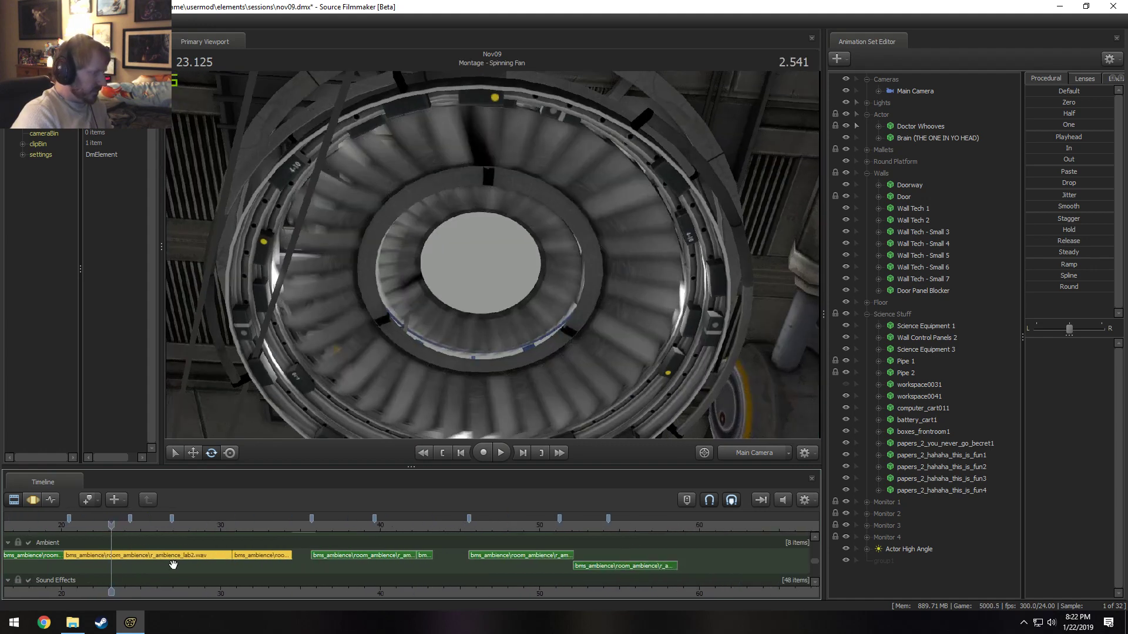
scroll(199, 567, "down", 3)
middle_click_drag(204, 590, 490, 608)
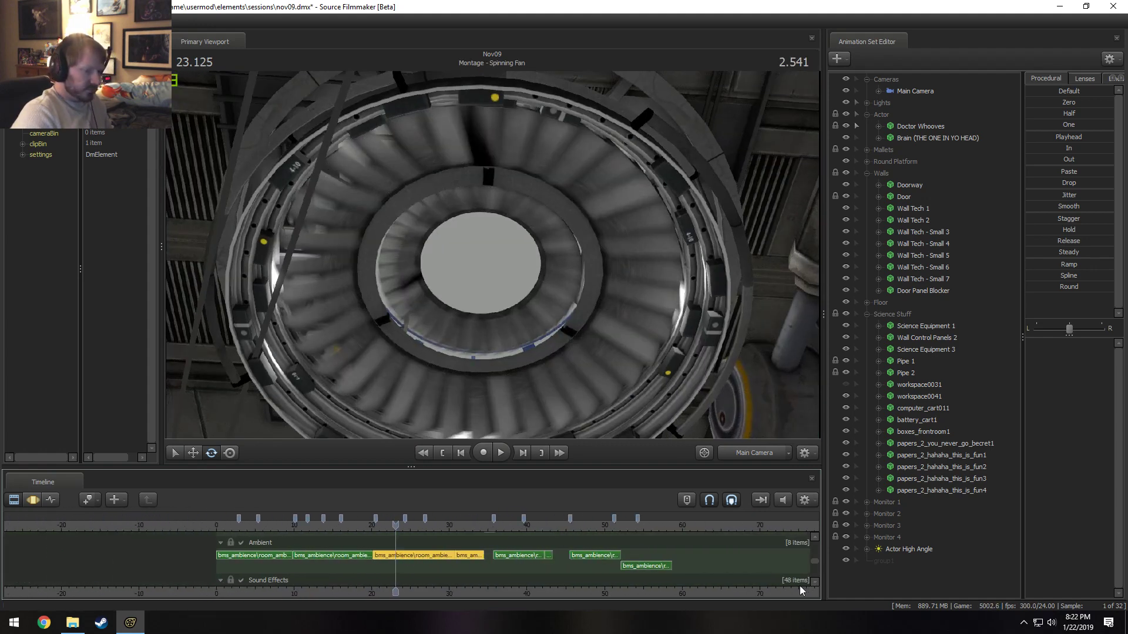
left_click_drag(815, 561, 813, 545)
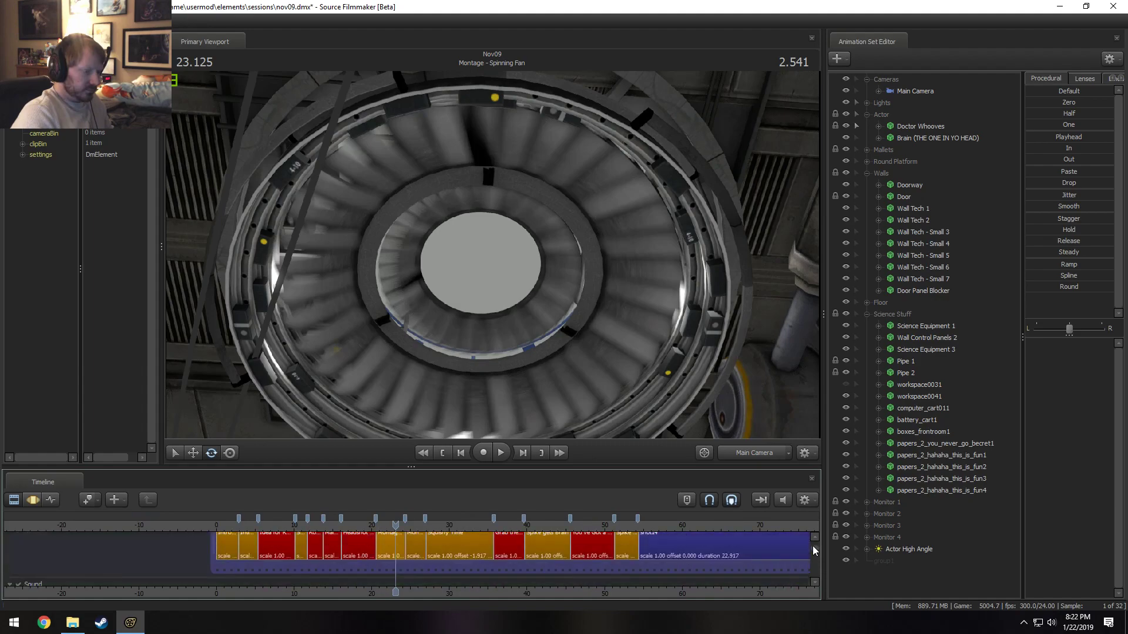
key("space")
left_click(471, 526)
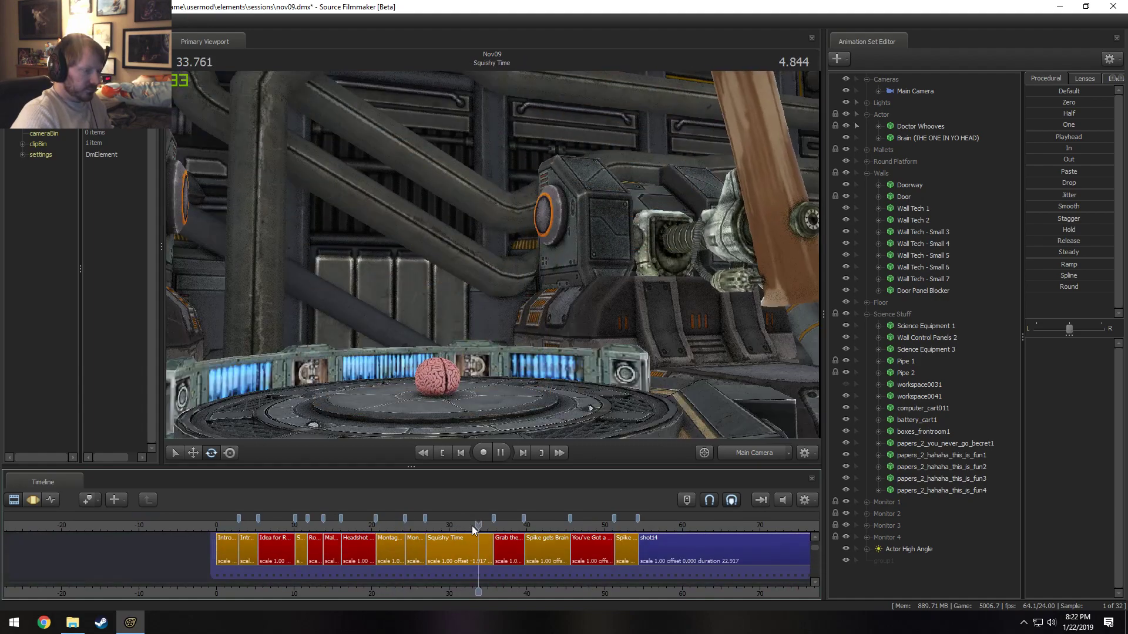
key("space")
left_click_drag(360, 526, 303, 526)
key("space")
scroll(336, 531, "up", 5)
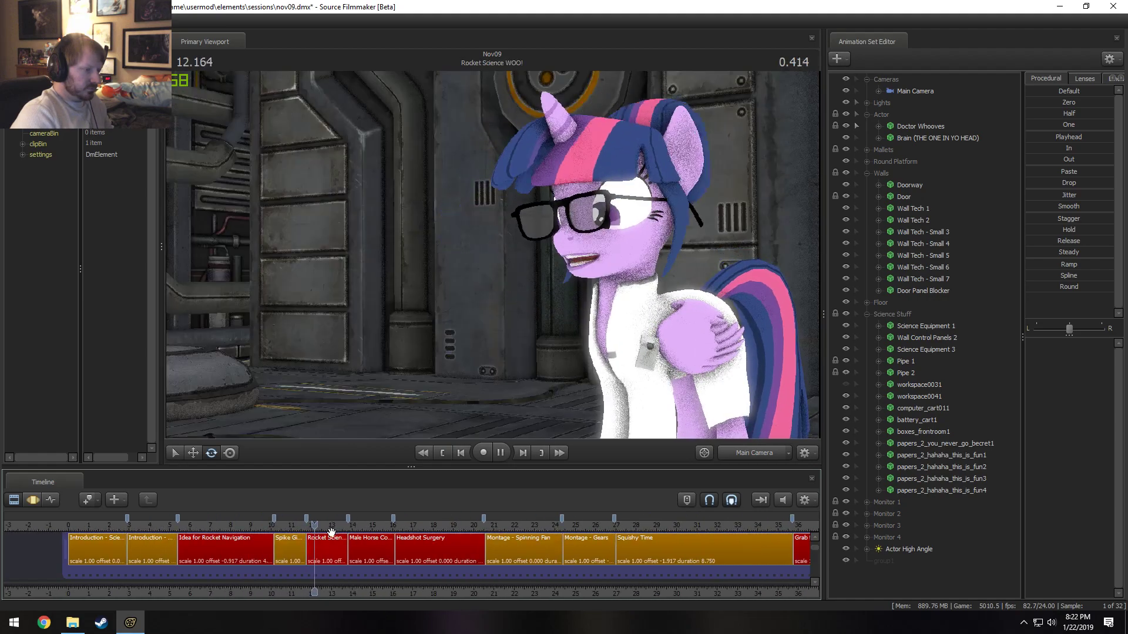
key("space")
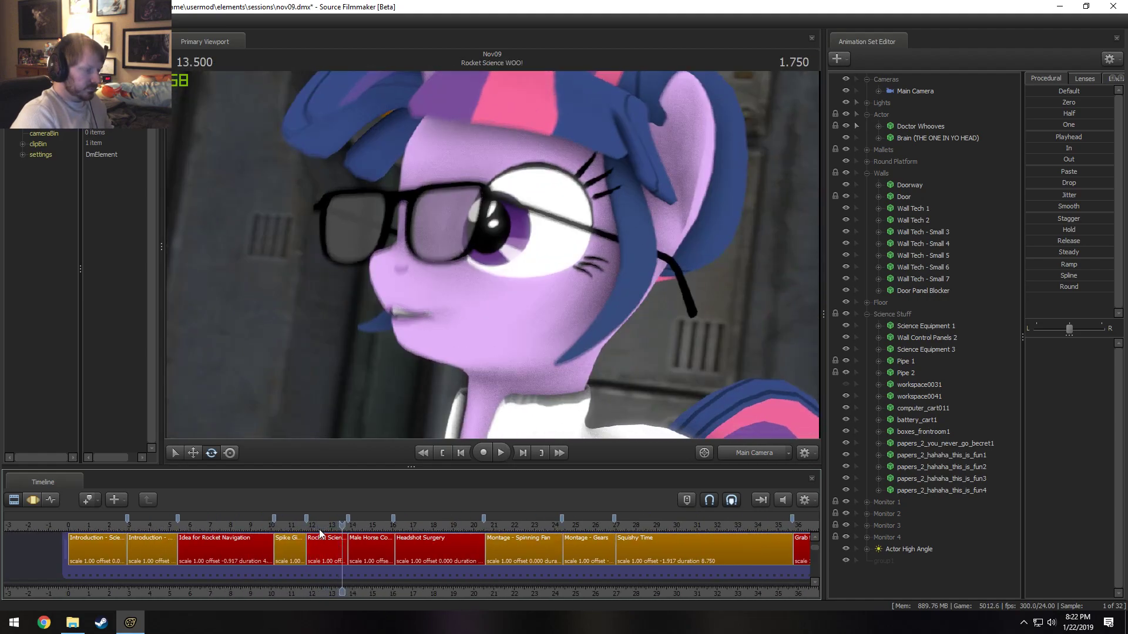
- Play the end of the Rocket Science WOO! shot and check its last frames one by one
left_click(319, 525)
key("space")
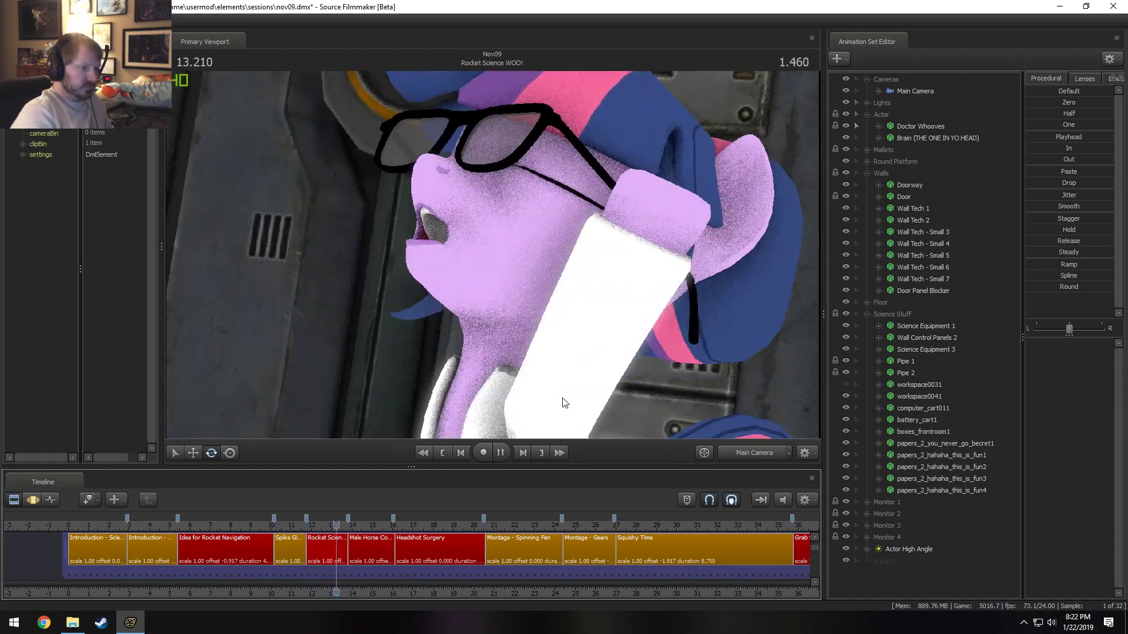
key("space")
left_click(308, 525)
key("space")
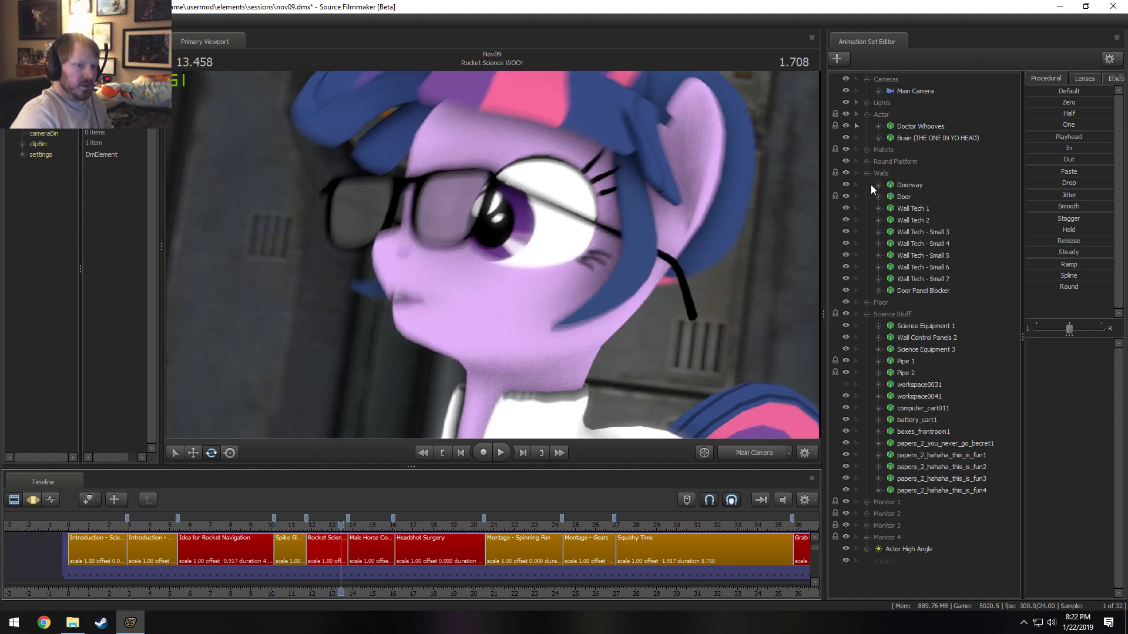
key("Right")
key("Right")
key("Right")
key("Right")
key("Right")
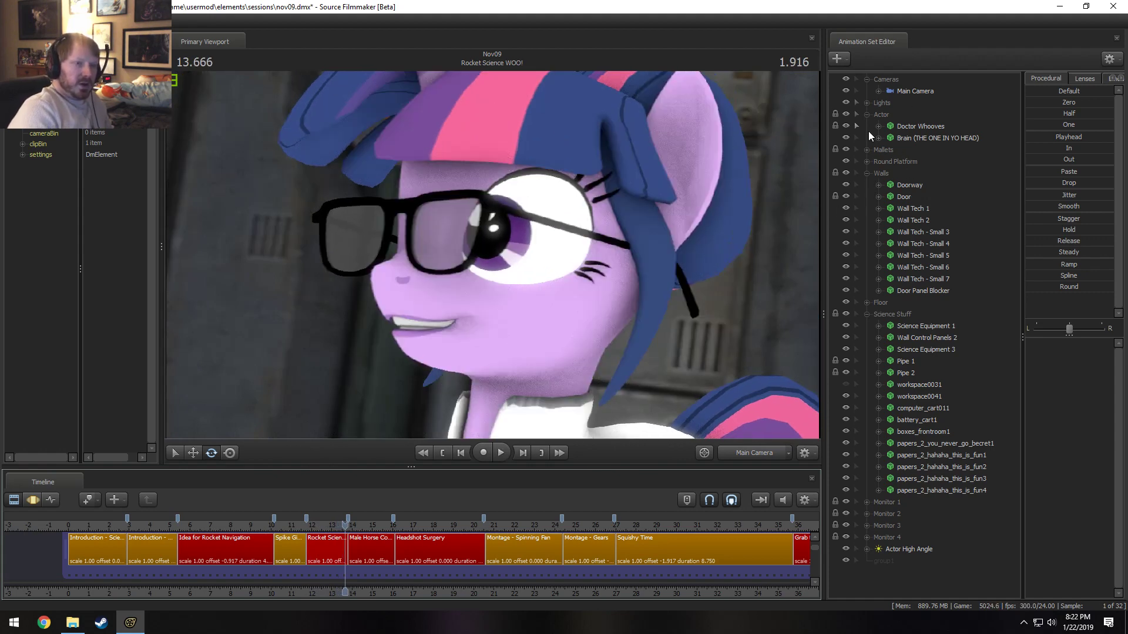
- Select all of Twilight Sparkle's control groups except Face in Rocket Science WOO! and show their motion curves in the Motion Editor
double_click(340, 548)
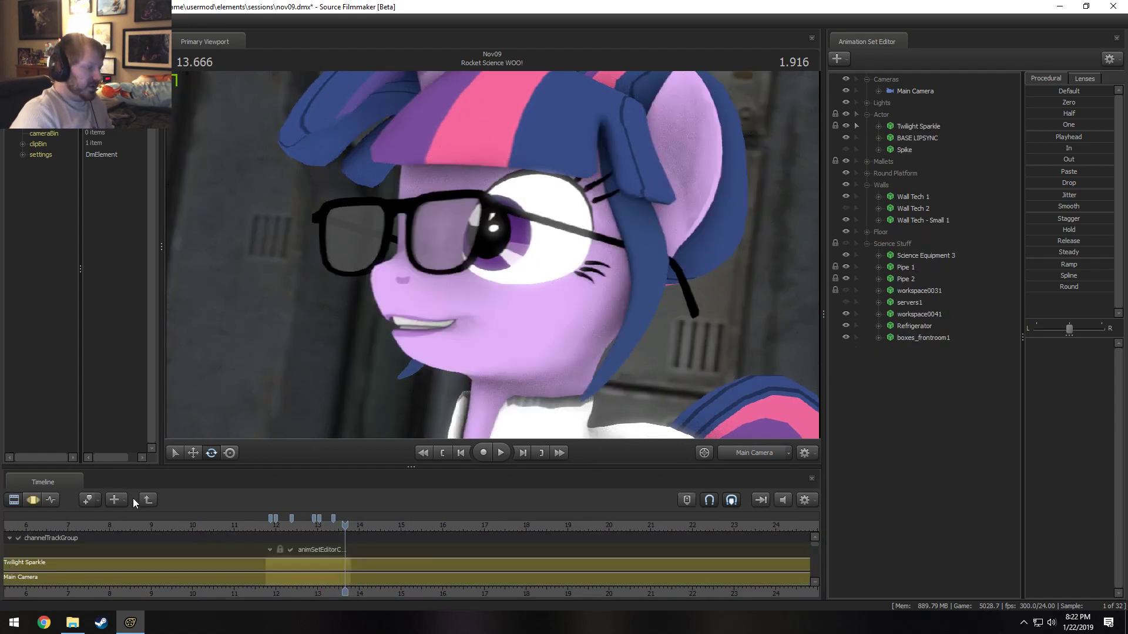
left_click(154, 500)
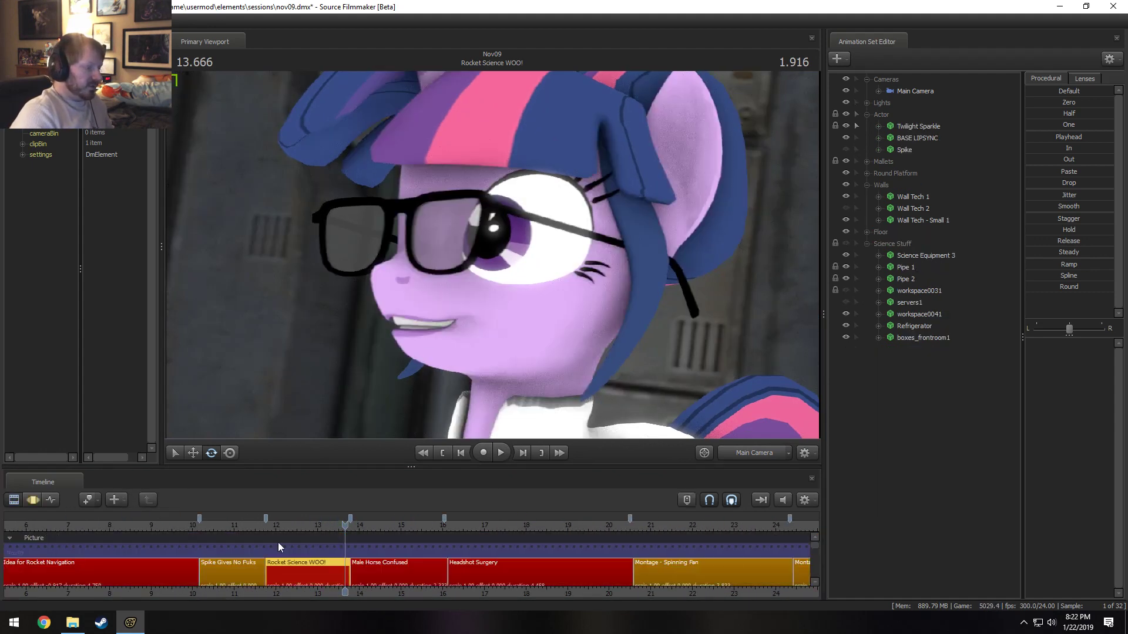
left_click(903, 125)
left_click(879, 126)
left_click(909, 138, "ctrl")
key("F3")
scroll(385, 574, "up", 5)
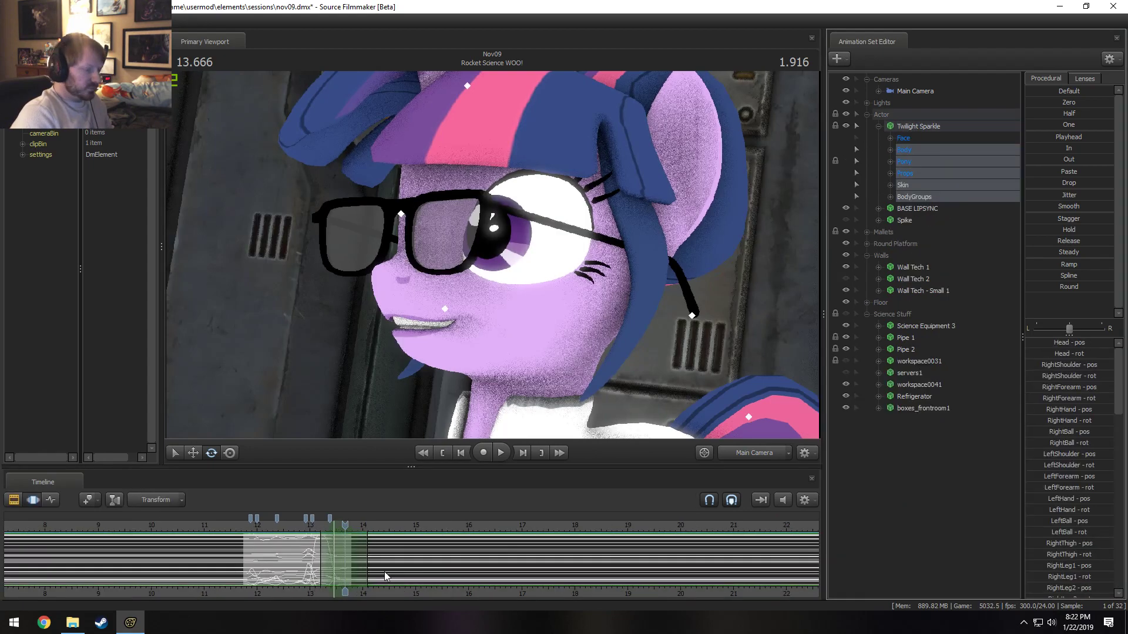
mouse_move(203, 568)
left_mouse_down()
mouse_move(242, 570)
mouse_move(163, 571)
mouse_move(211, 562)
left_mouse_up()
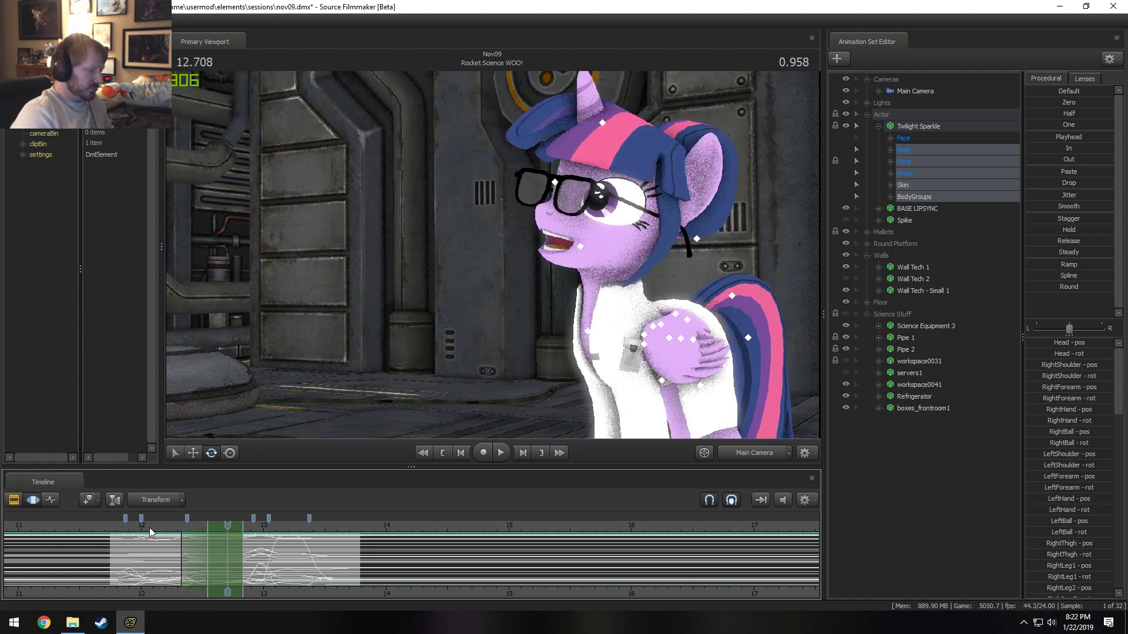
- Replay the opening of Rocket Science WOO! several times to check Twilight Sparkle's head and body motion
key("space")
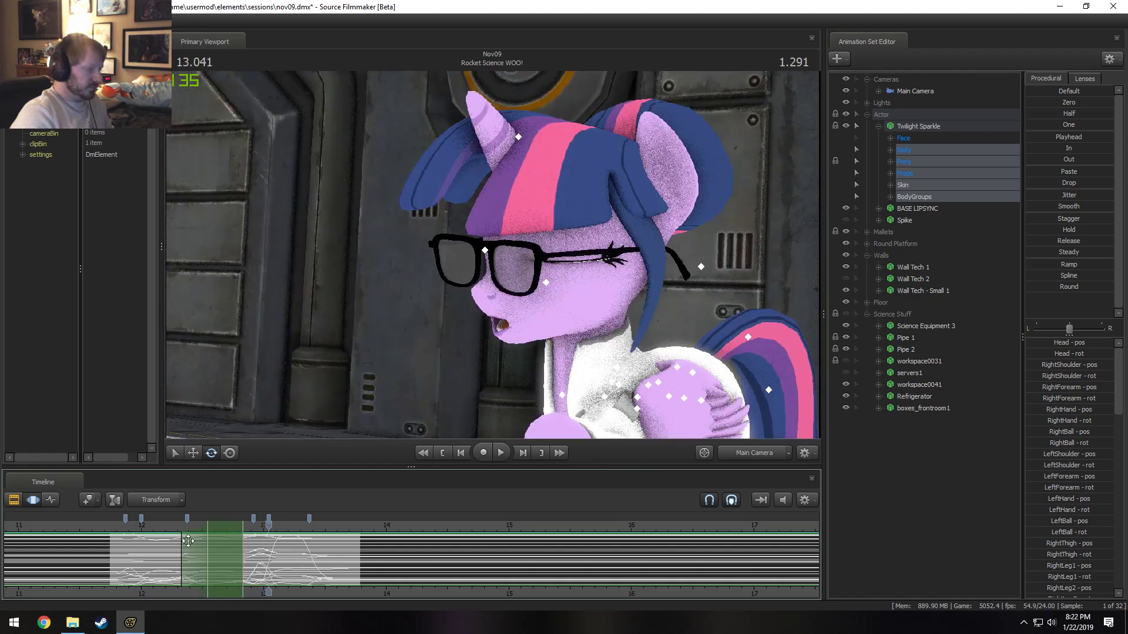
left_click(113, 527)
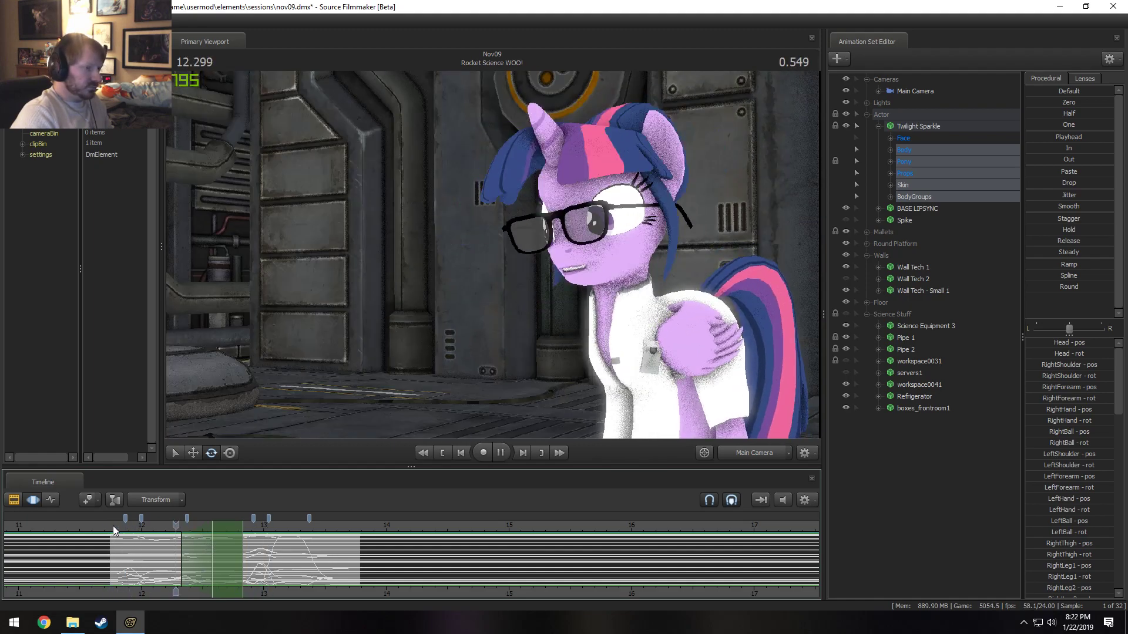
left_click(113, 526)
key("space")
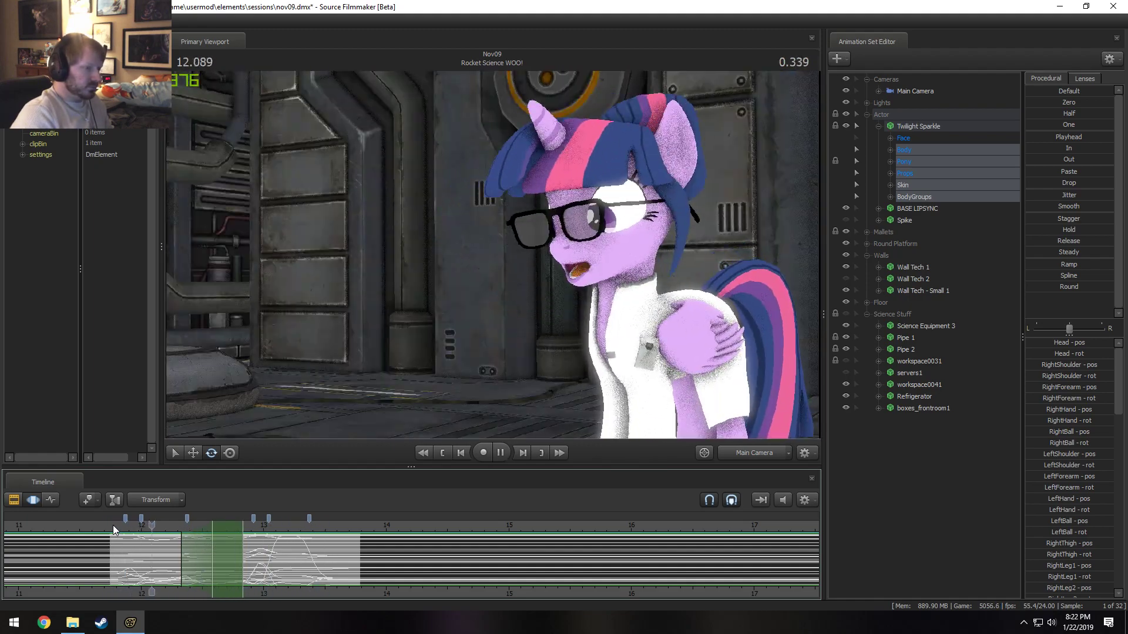
key("space")
left_click(112, 525)
key("space")
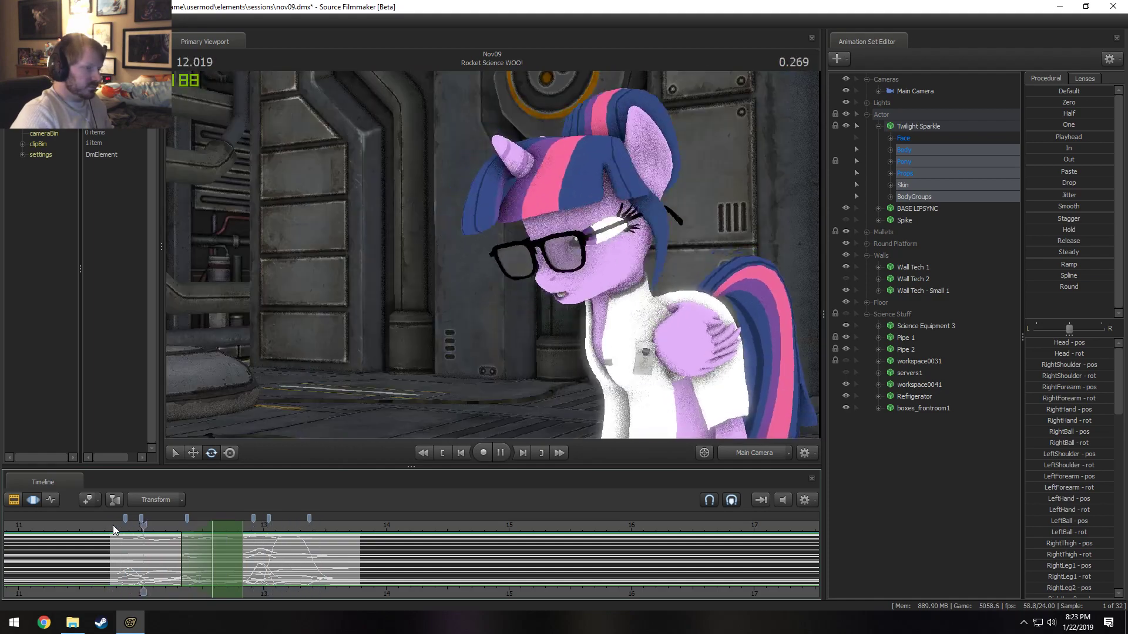
key("space")
left_click(118, 527)
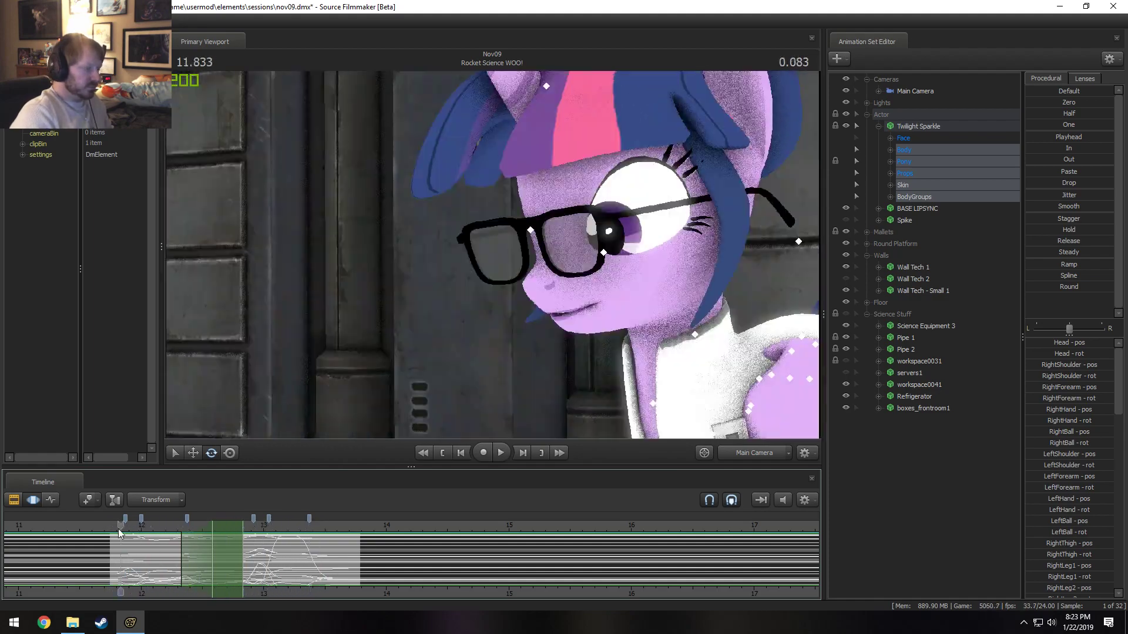
key("space")
key("space")
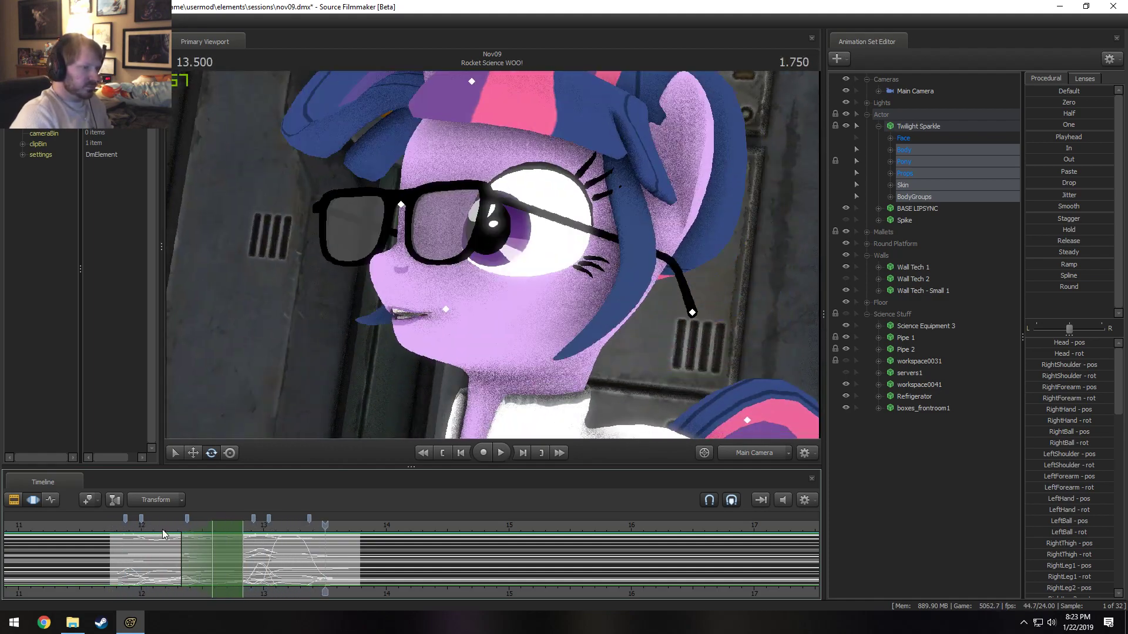
- Play the shot in the Clip Editor and compare Twilight Sparkle's motion curves between about 12 and 13 in the Motion Editor
key("F2")
left_click(161, 531)
left_click(113, 526)
key("space")
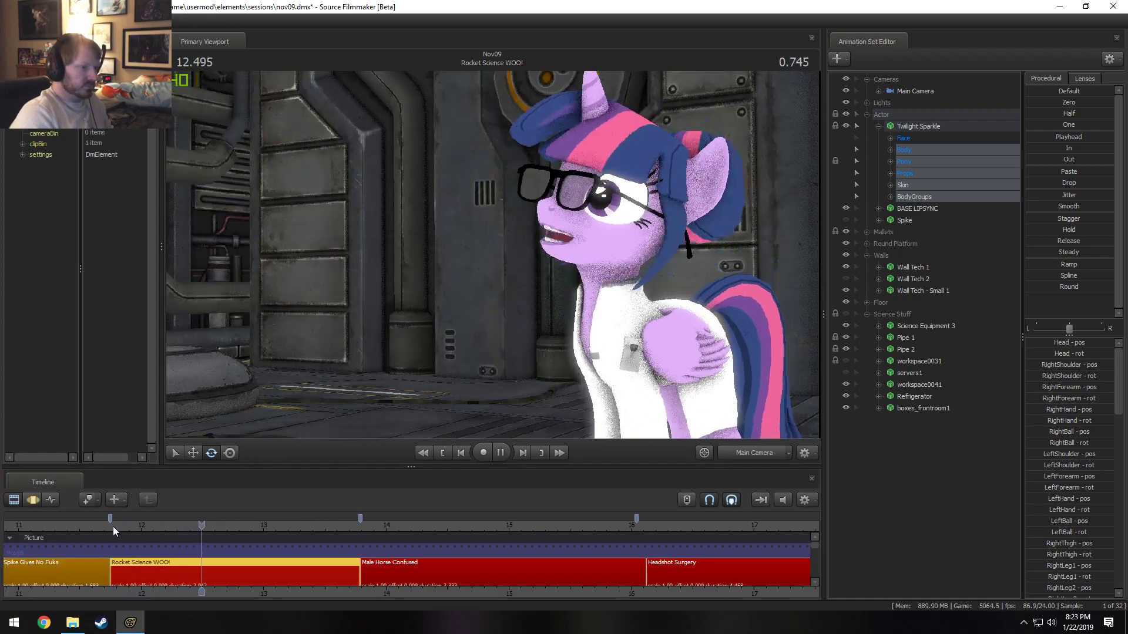
key("F3")
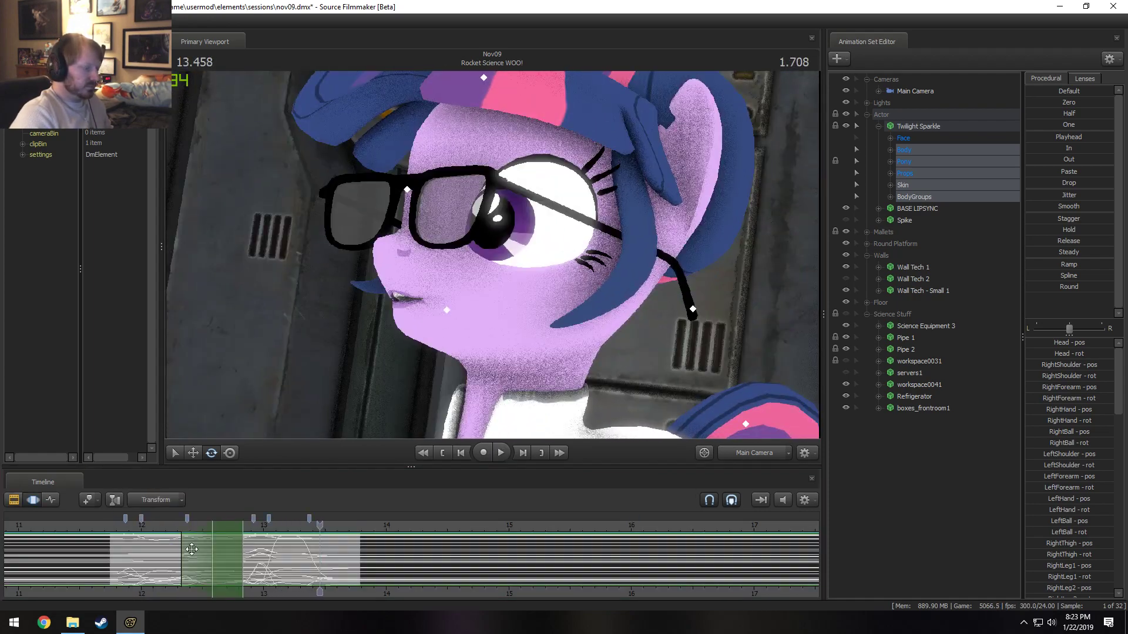
left_click_drag(212, 556, 240, 556)
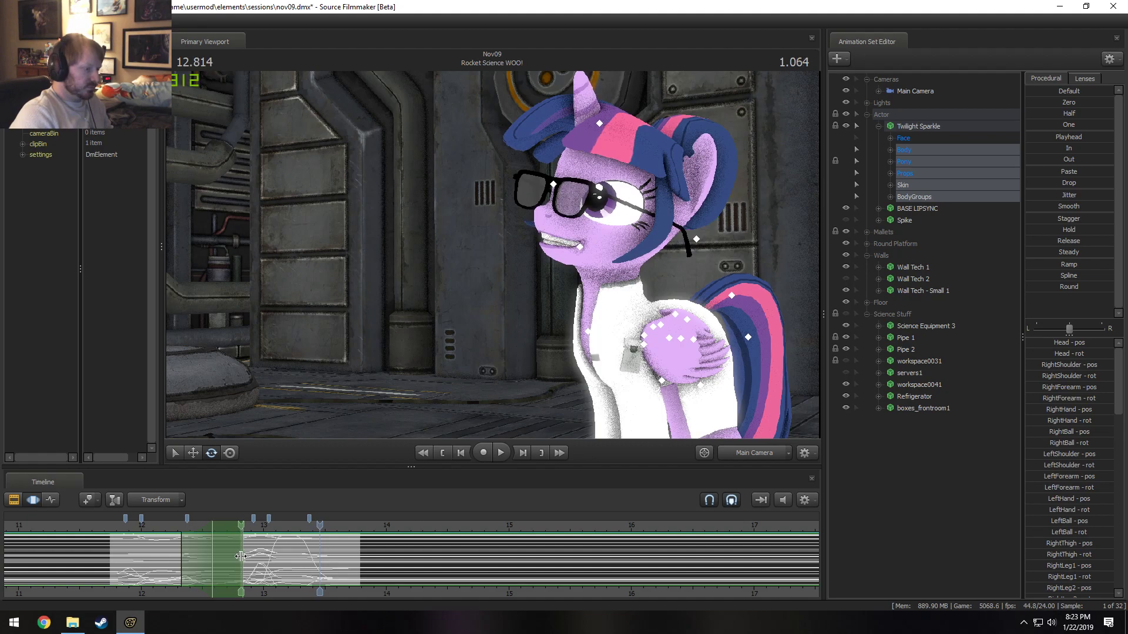
left_click(147, 523)
key("space")
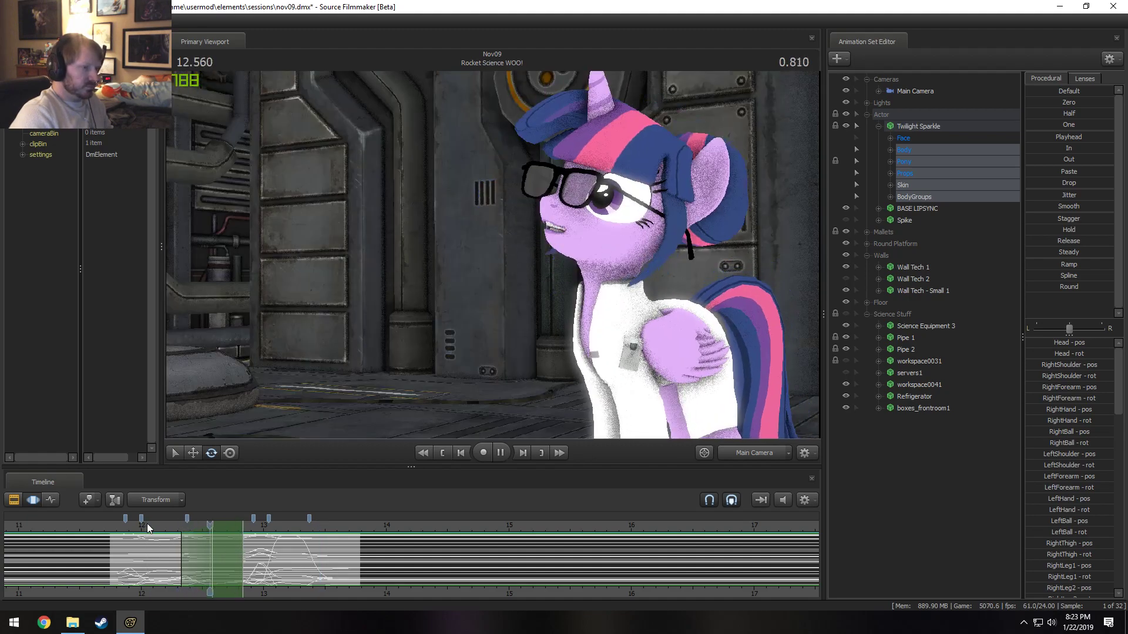
left_click(168, 529)
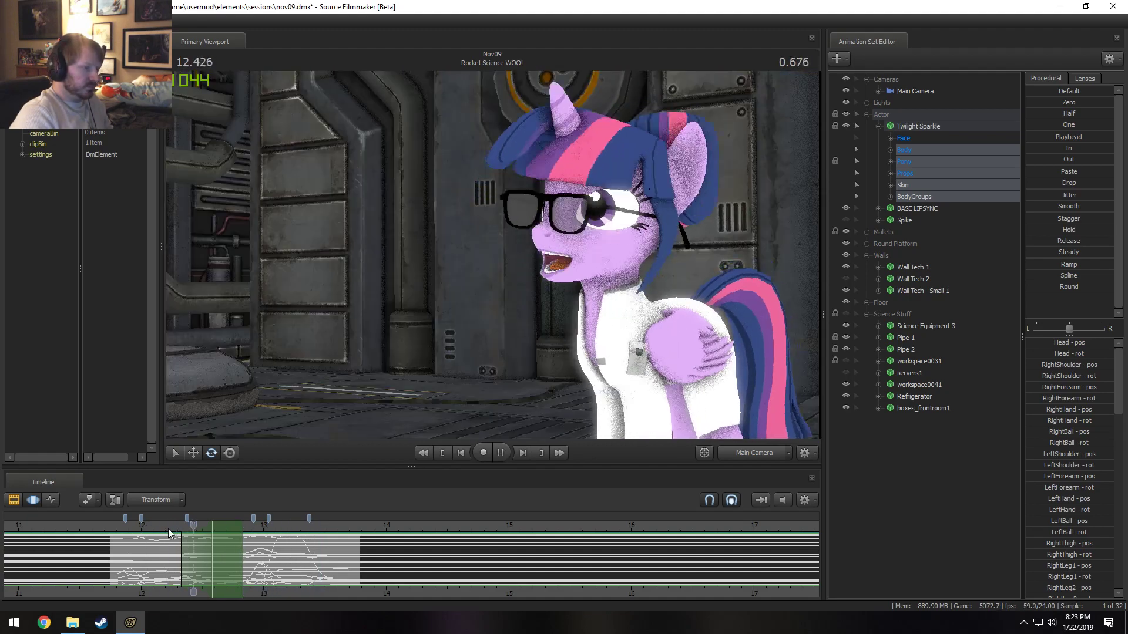
key("space")
- Play Rocket Science WOO! through into Male Horse Confused and return the playhead to 12.250
scroll(257, 561, "up", 2)
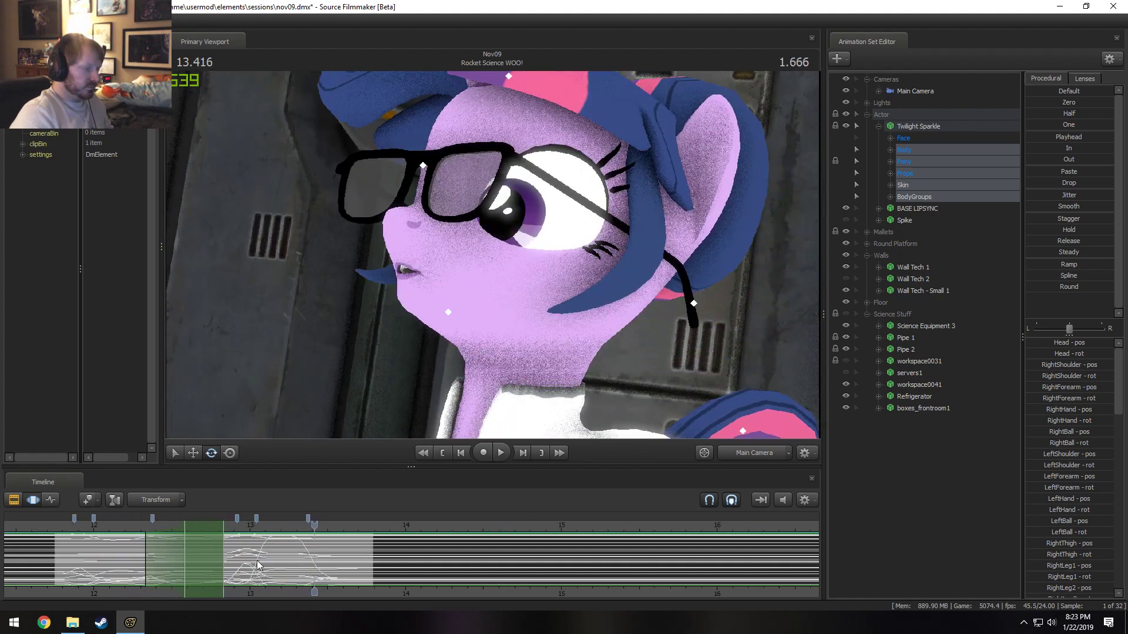
key("space")
key("space")
left_click(55, 527)
key("space")
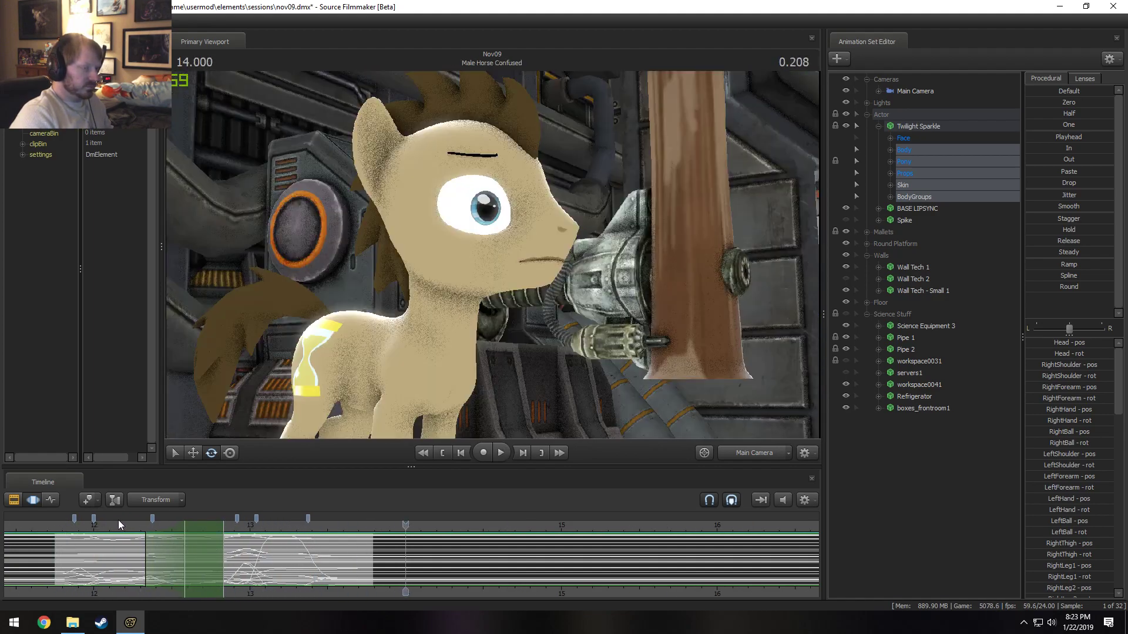
left_click(134, 526)
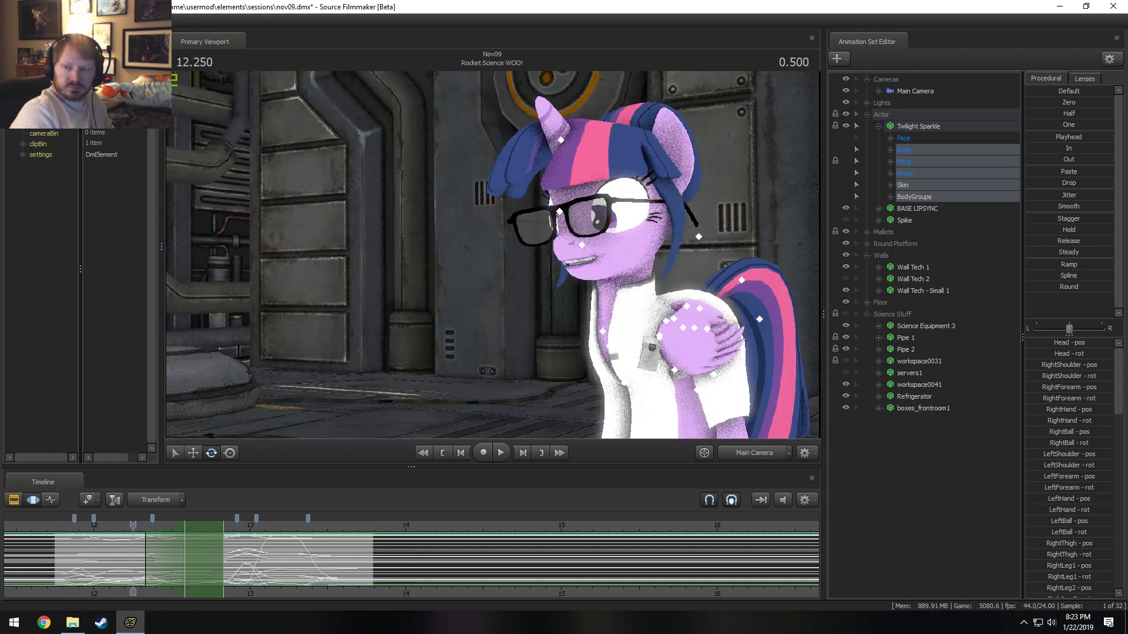
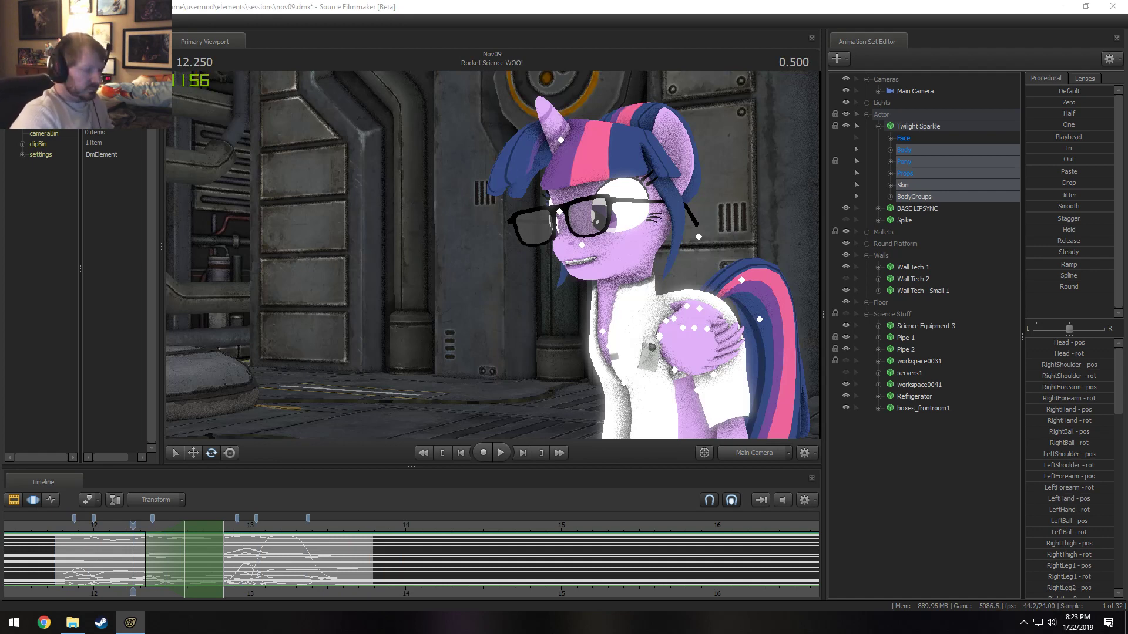
- Examine the cut from Spike Gives No Fuks and Twilight Sparkle's first movements between about 11.7 and 11.85
left_click(58, 529)
key("space")
key("space")
left_click(51, 522)
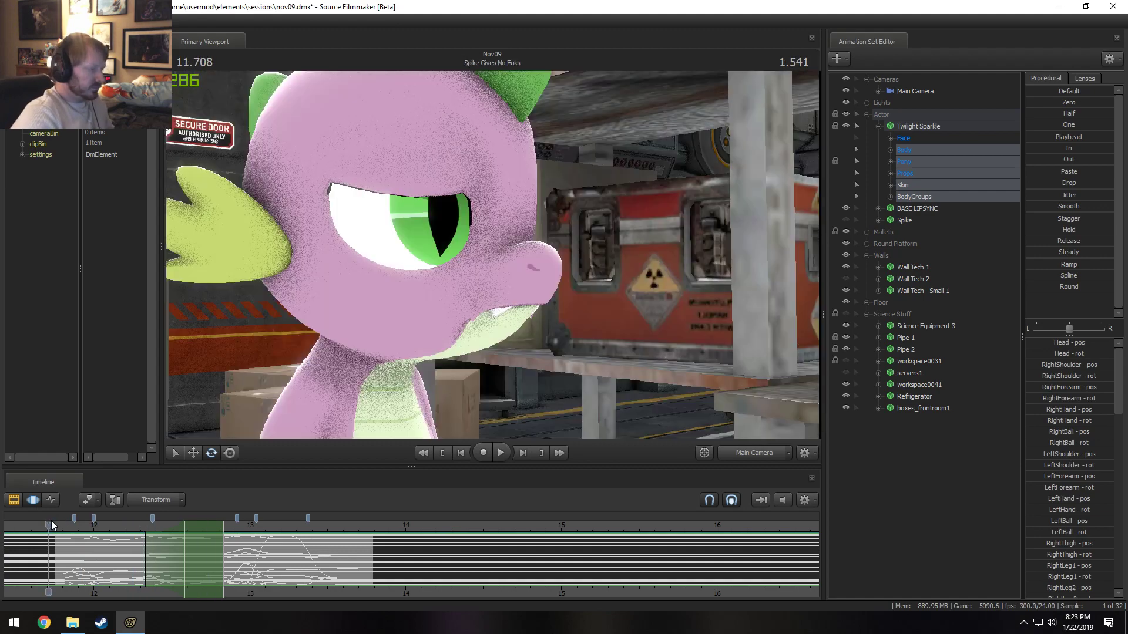
left_click_drag(51, 521, 59, 524)
key("space")
key("space")
left_click(67, 523)
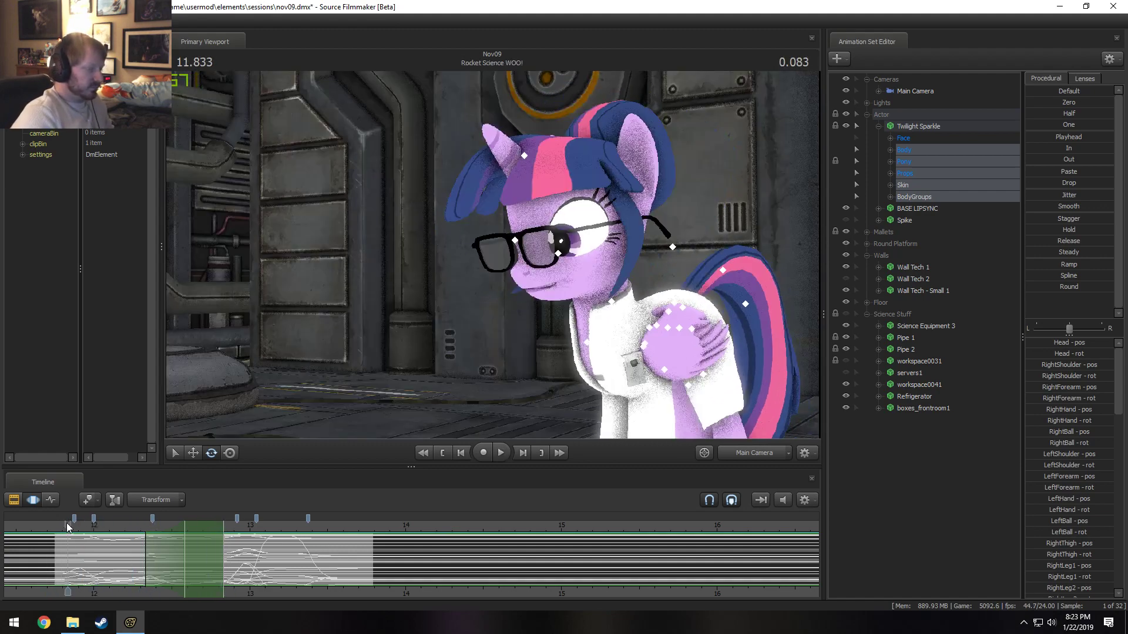
key("space")
key("space")
- Set a short time selection centred on 12.000 and move Twilight Sparkle's neck down and forward
left_click(71, 552)
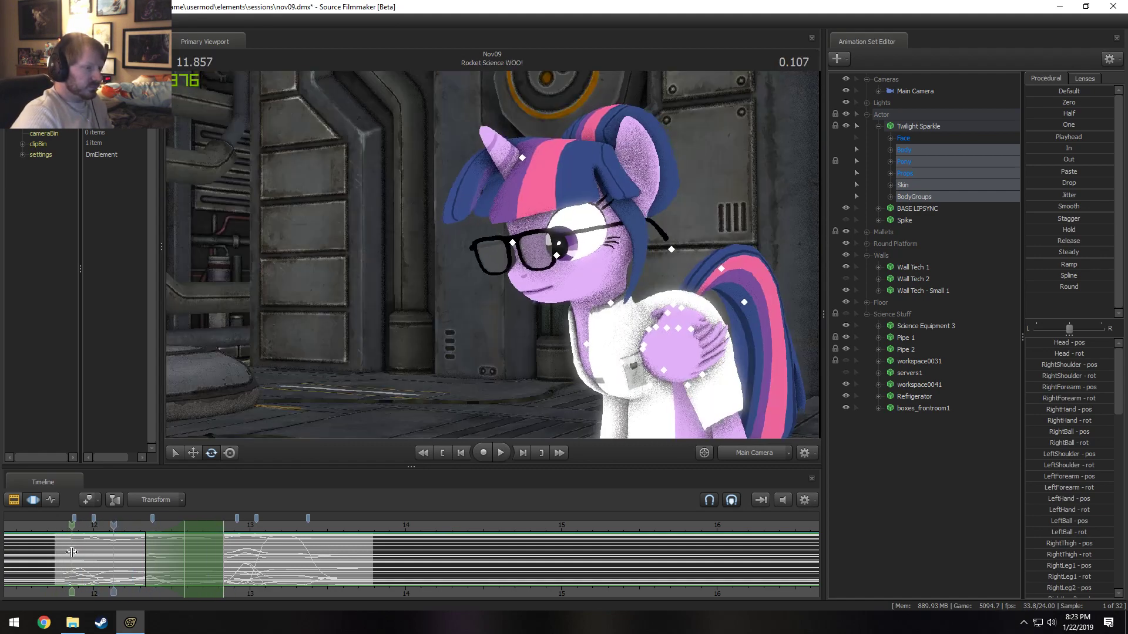
key("Escape")
left_click(93, 558, "shift")
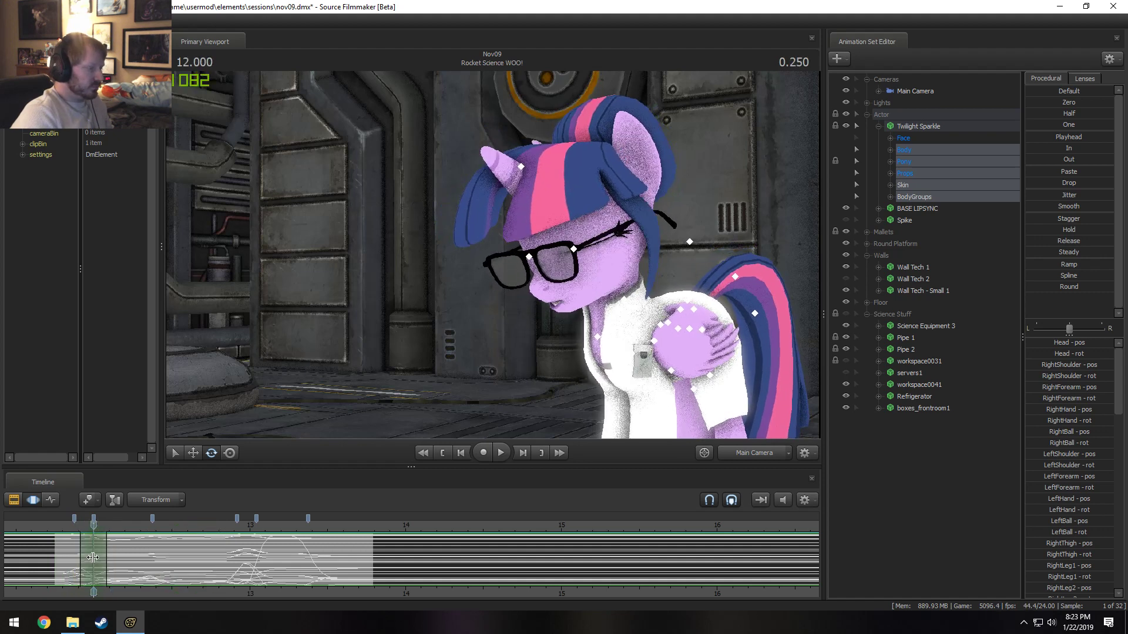
scroll(93, 557, "up", 1, "shift")
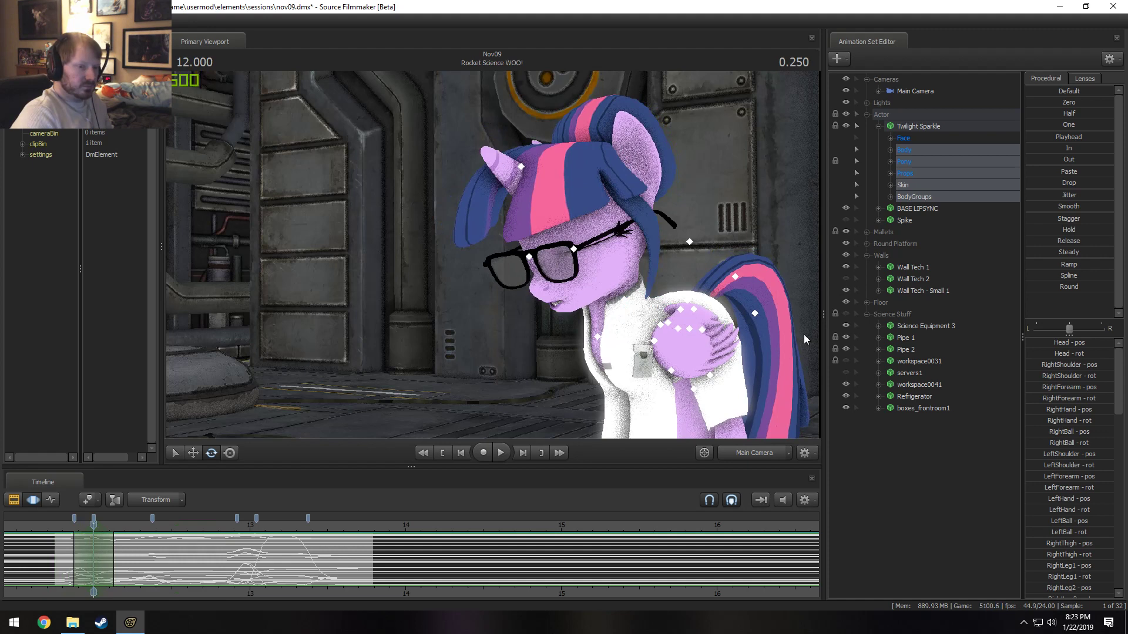
left_click(624, 301)
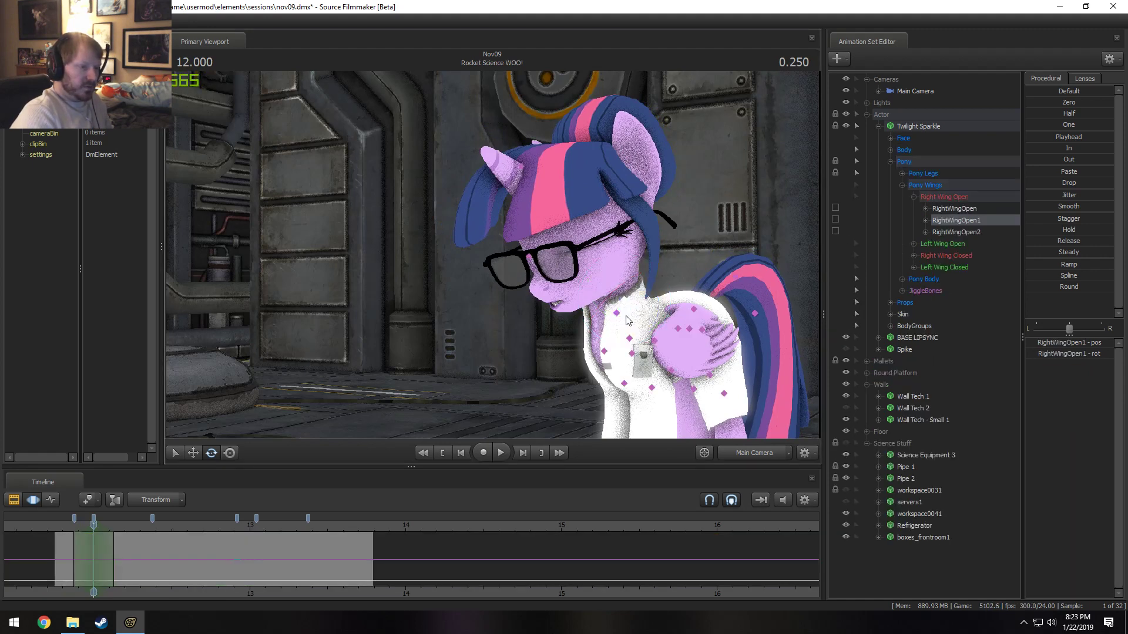
left_click(611, 317)
left_click_drag(603, 334, 599, 349)
key("w")
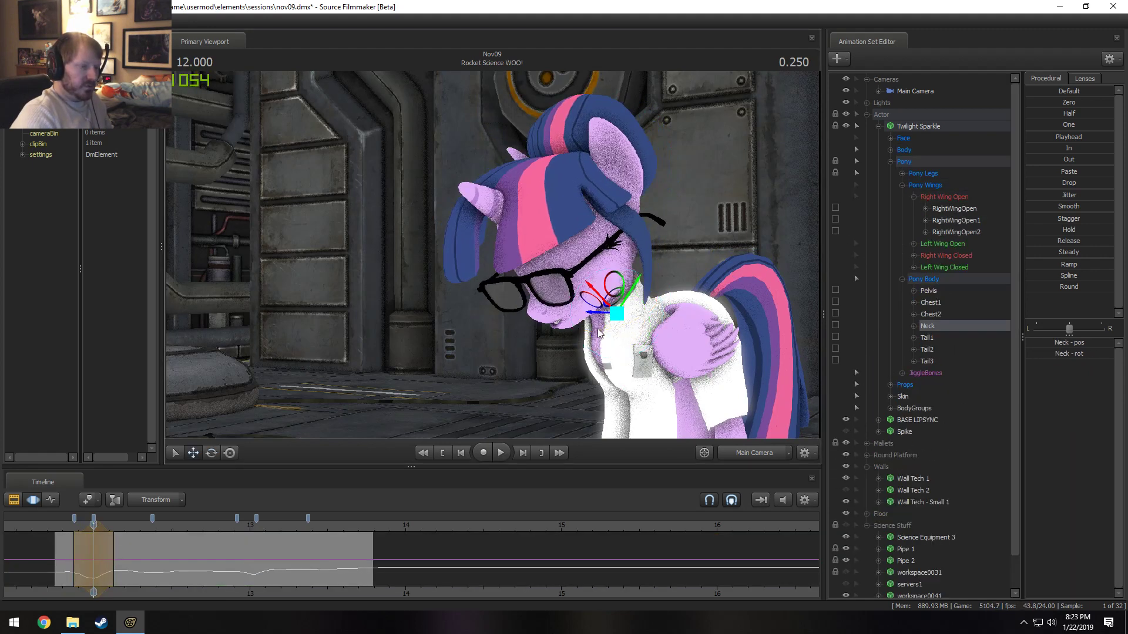
left_click_drag(613, 284, 571, 292)
- Try rotating Twilight Sparkle's head further down over a short time selection around 12.04 and replay the shot's opening
left_click(597, 273, "ctrl")
key("e")
left_click(59, 531)
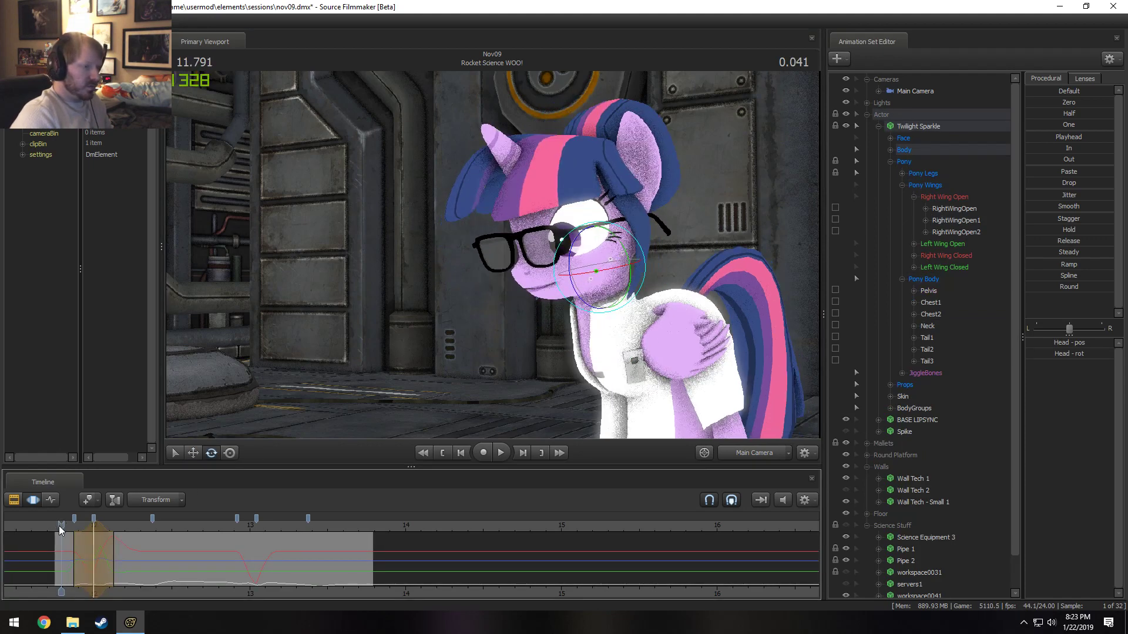
key("space")
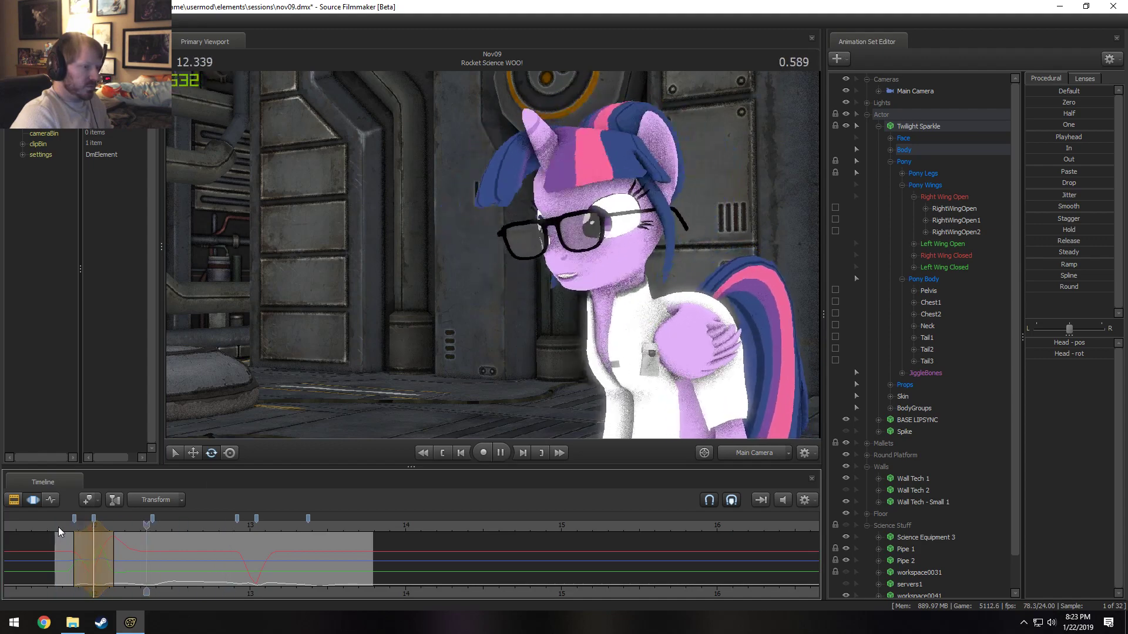
left_click_drag(64, 538, 98, 551, "shift")
left_click(98, 551)
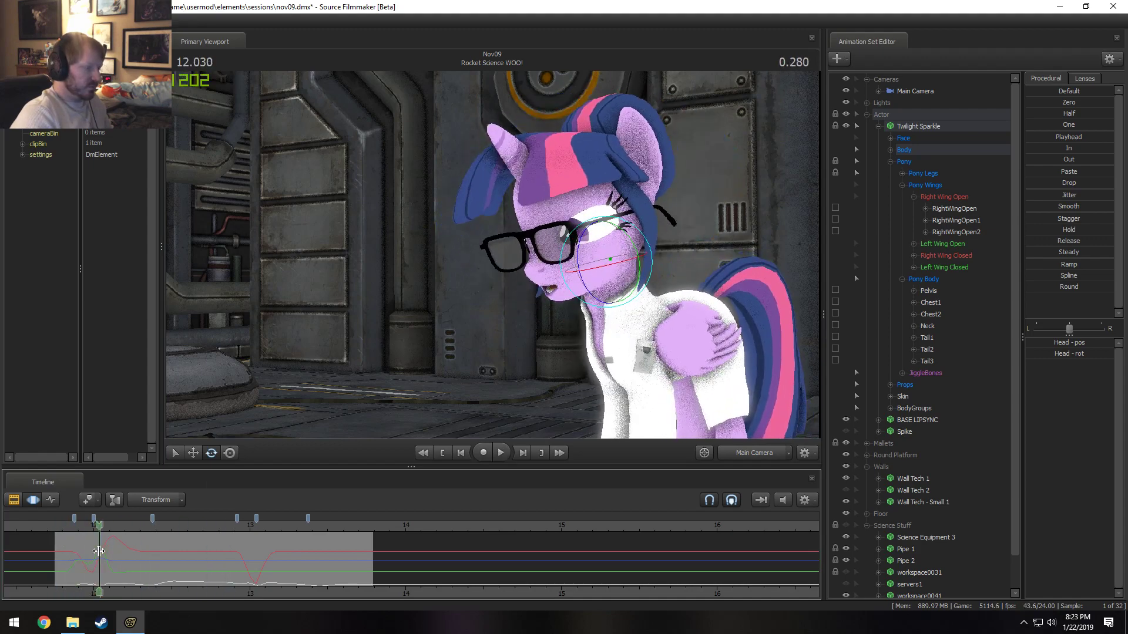
left_click_drag(584, 272, 587, 280)
left_click(58, 526)
key("space")
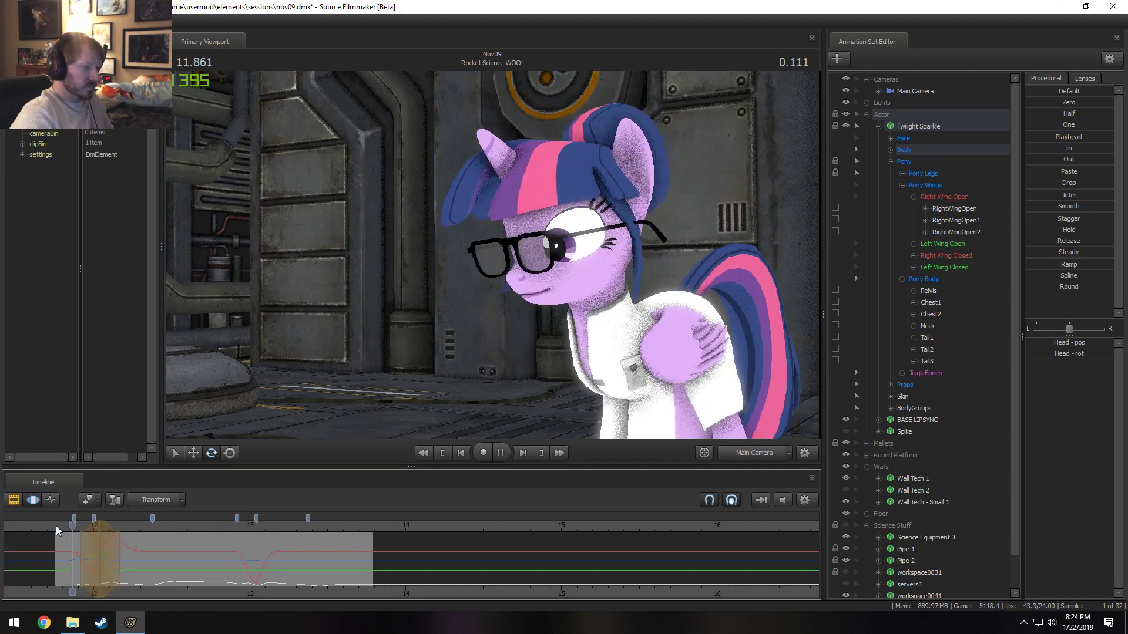
left_click(58, 526)
key("space")
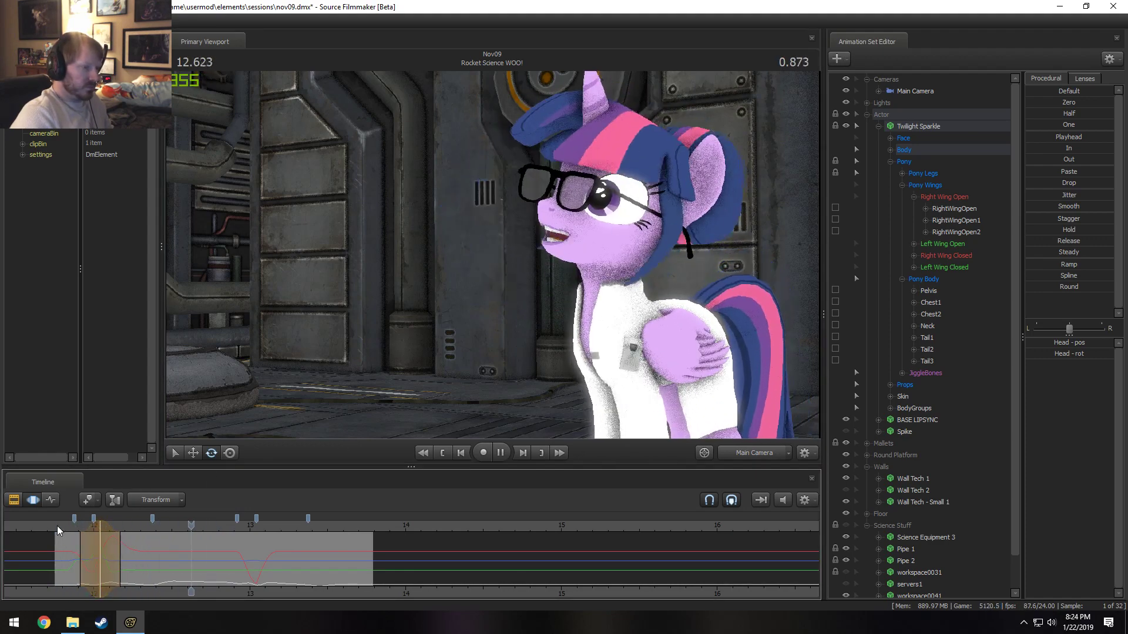
- Undo the latest adjustments to Twilight Sparkle's head motion around 12.04
key("ctrl+z")
key("ctrl+z")
key("ctrl+z")
key("ctrl+z")
key("ctrl+z")
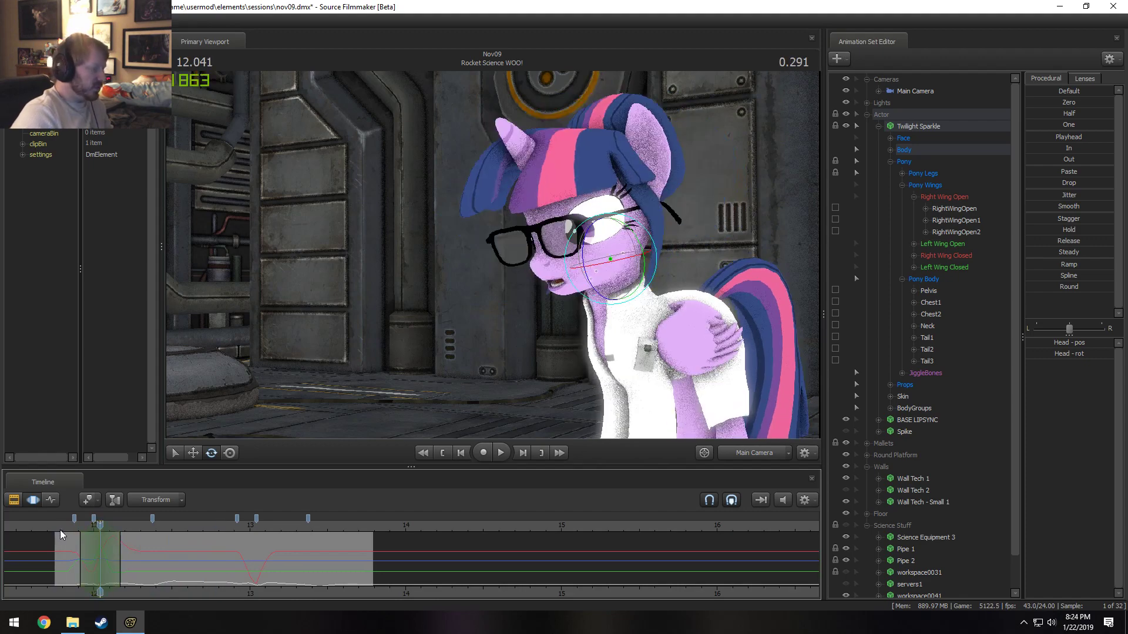
- Replay the start of Rocket Science WOO! several times to review Twilight Sparkle's head and neck motion
left_click(60, 530)
key("space")
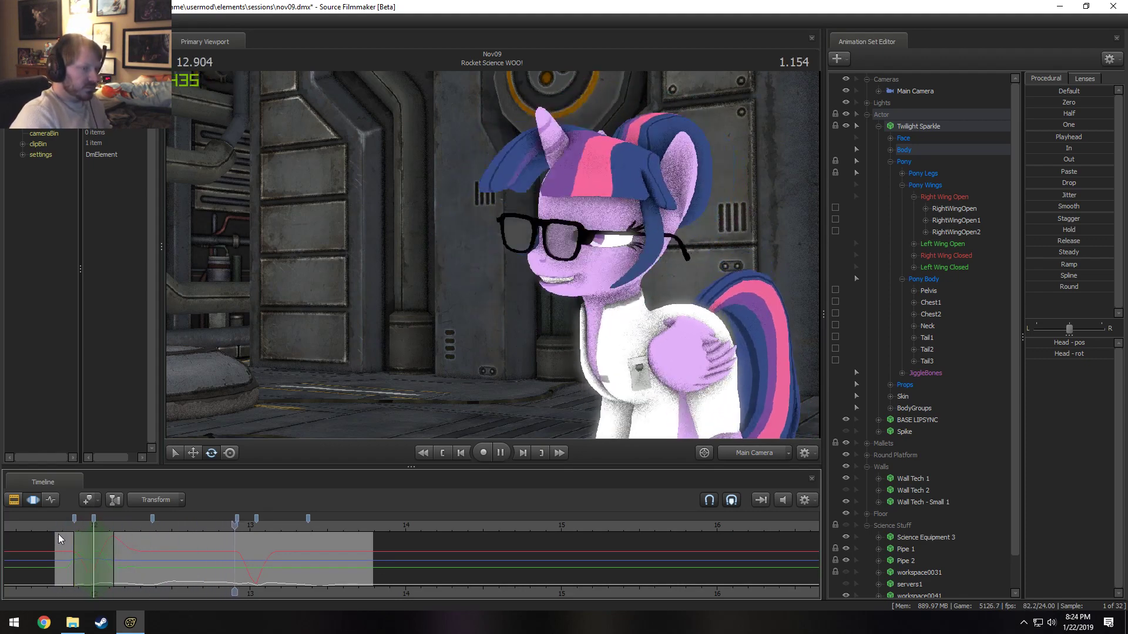
key("space")
left_click(58, 531)
key("space")
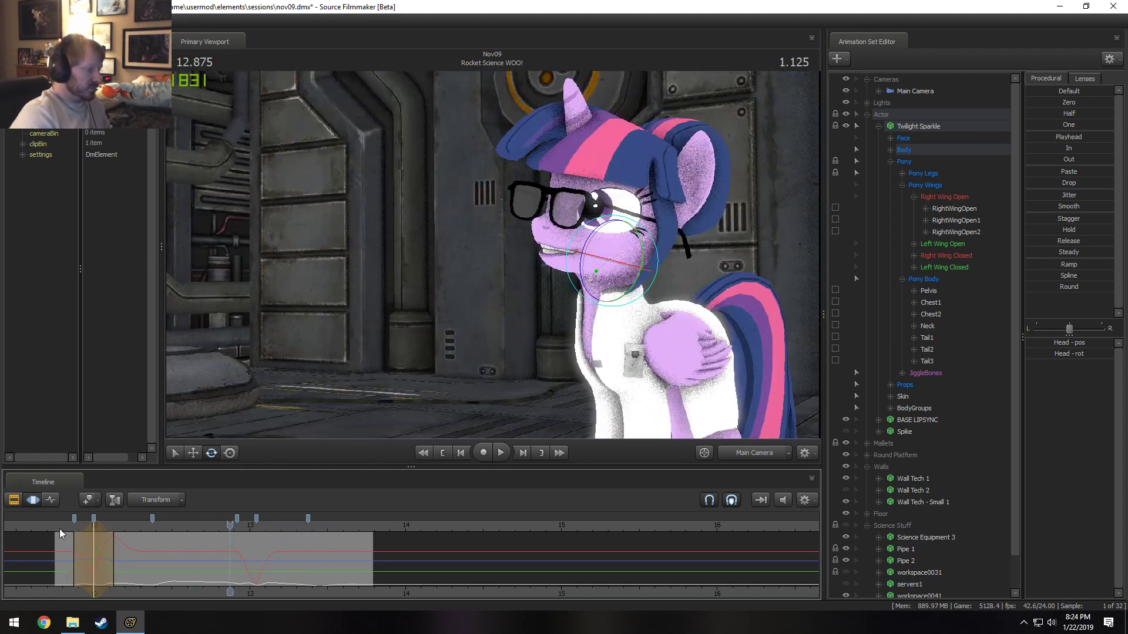
left_click(61, 524)
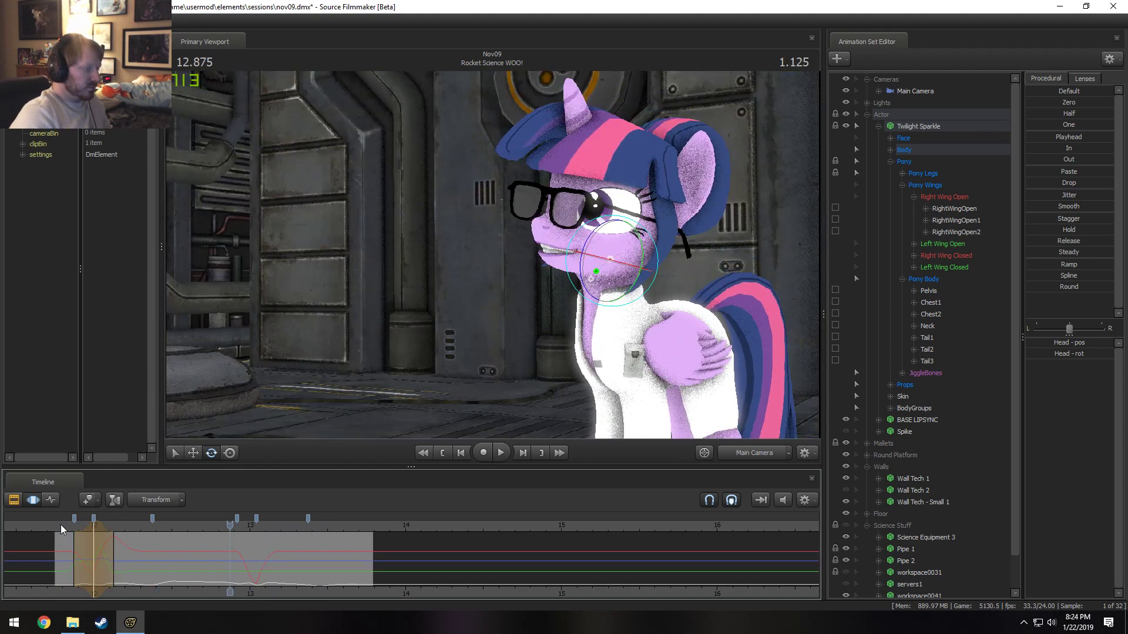
key("space")
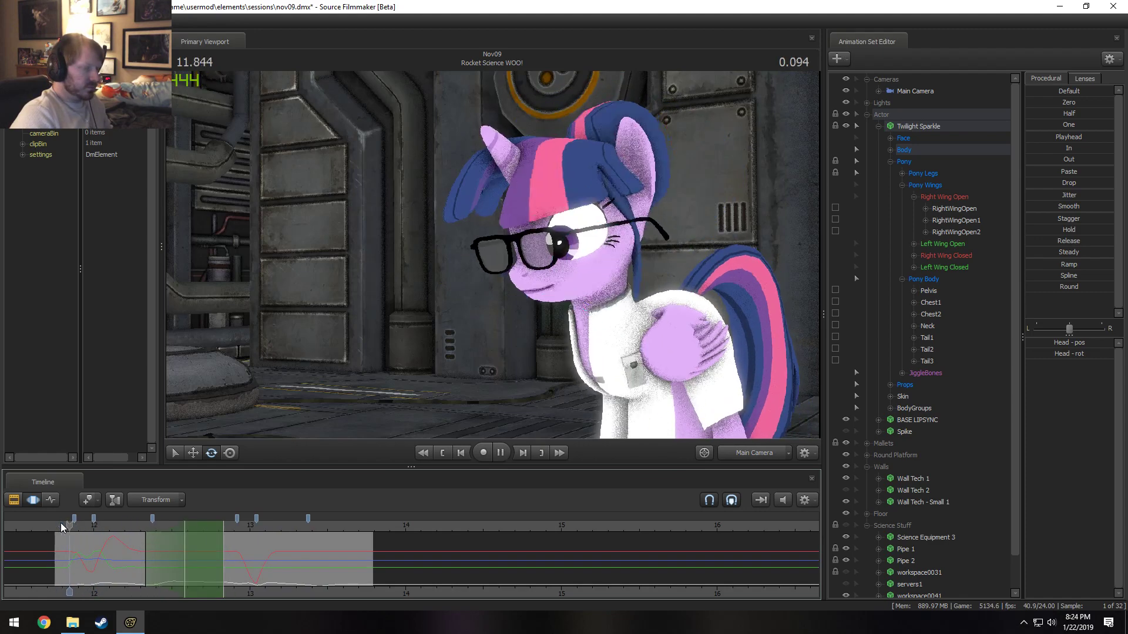
key("space")
- Try lowering Twilight Sparkle's head over a short time selection around 12.416 and replay the motion
left_click_drag(61, 522, 163, 570)
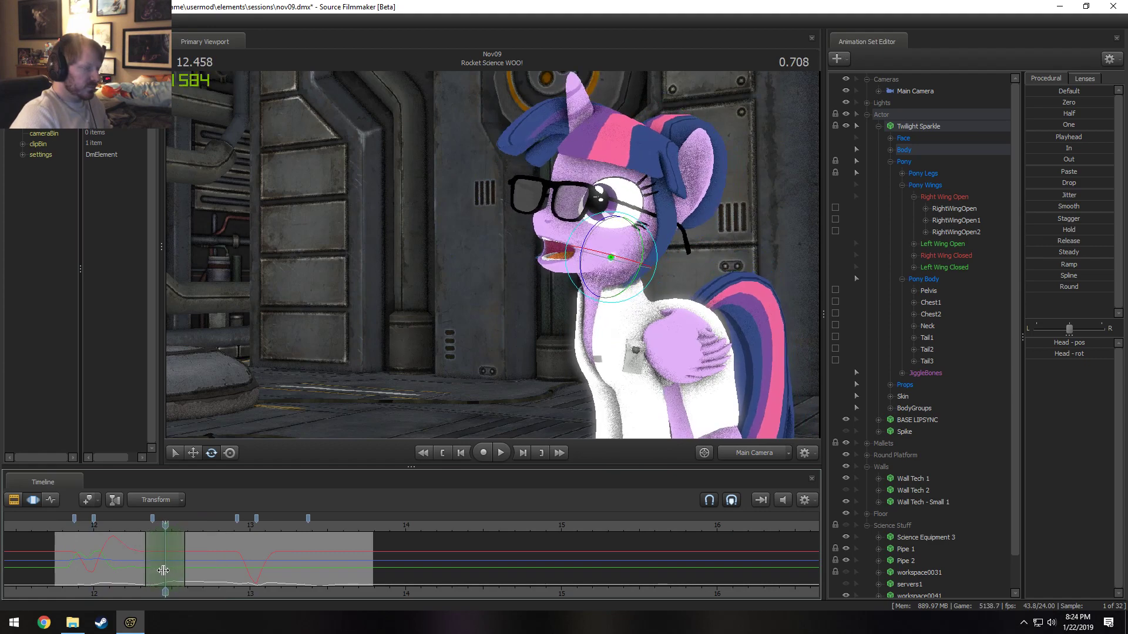
key("w")
left_click(611, 223)
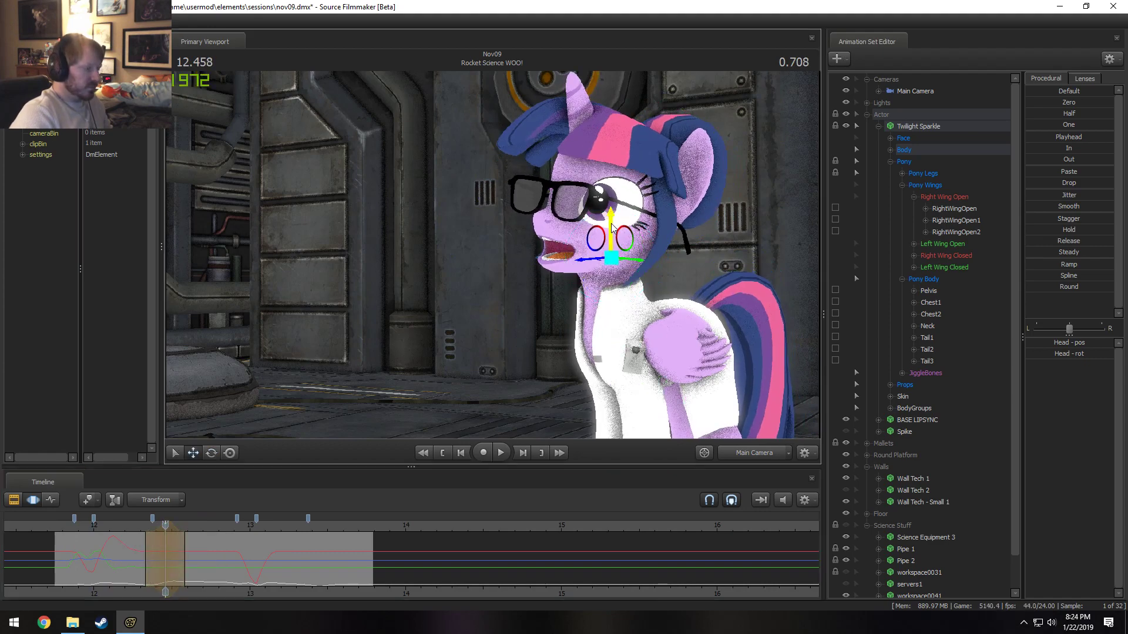
left_click_drag(120, 524, 158, 538)
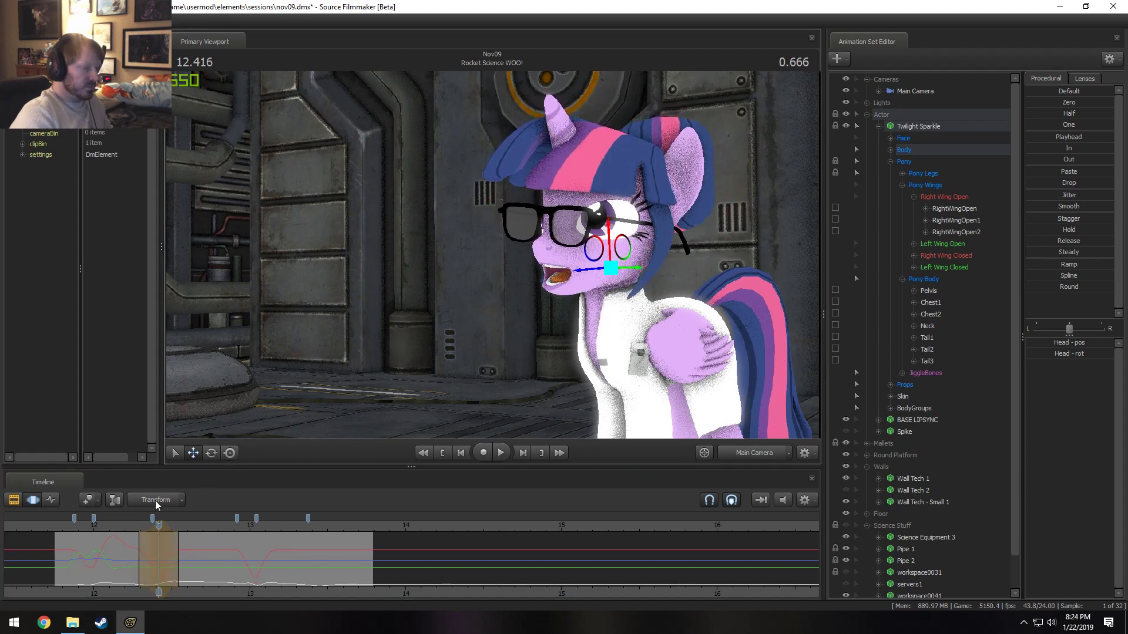
key("space")
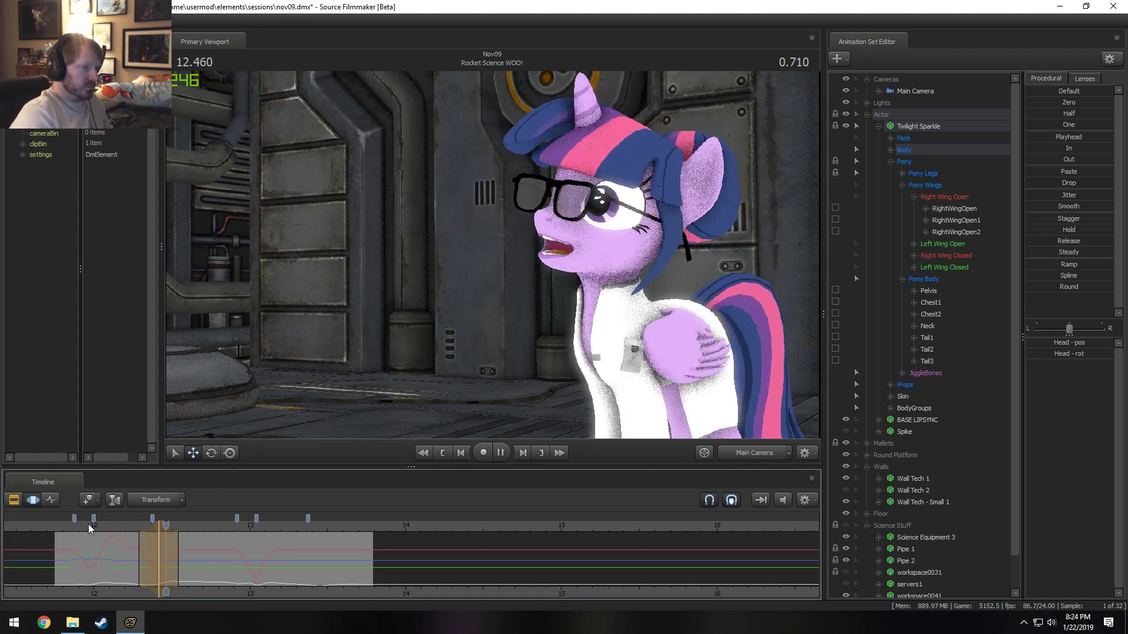
key("space")
scroll(165, 542, "up", 1)
left_click(108, 525)
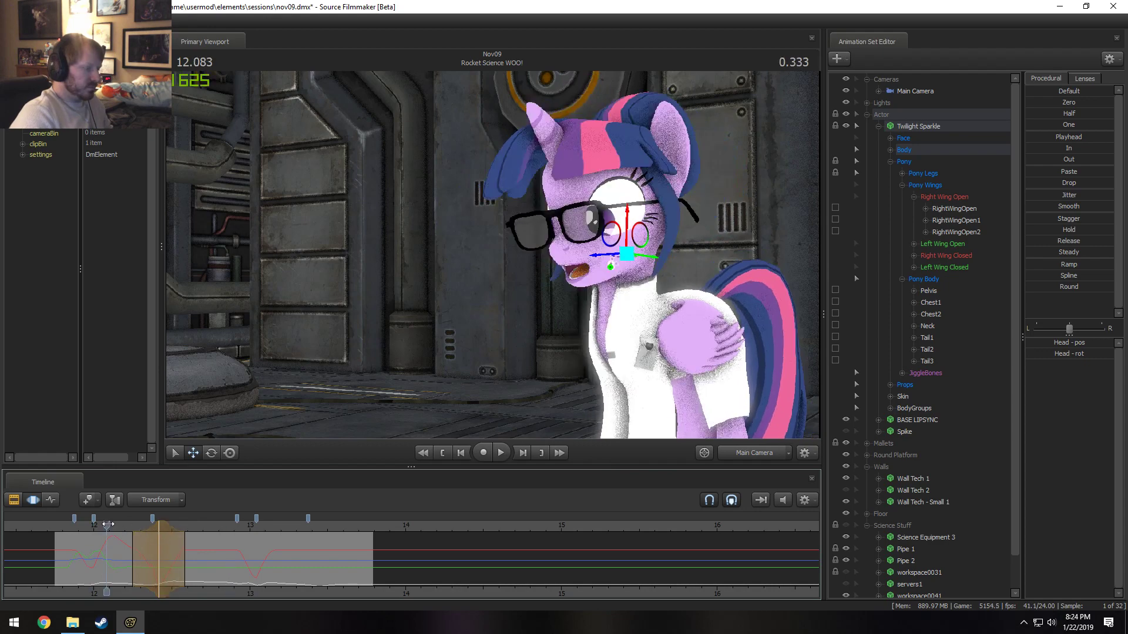
key("space")
key("space")
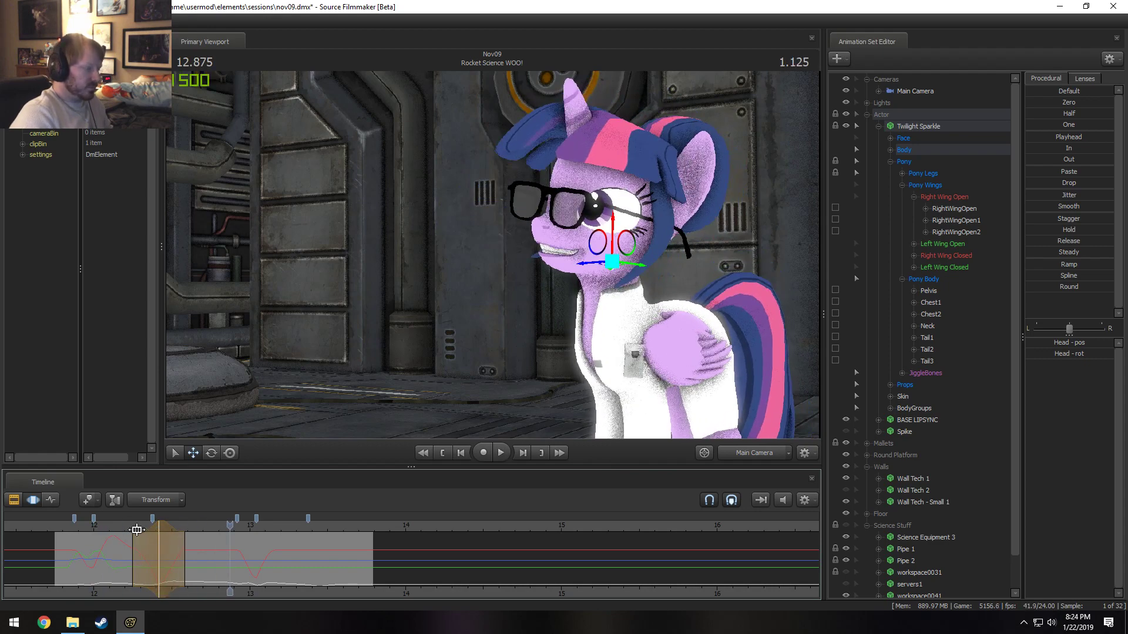
key("ctrl+z")
- Using short time selections, move Twilight Sparkle's head down around 12.416 and slightly up around 12.541
left_click_drag(133, 527, 157, 527)
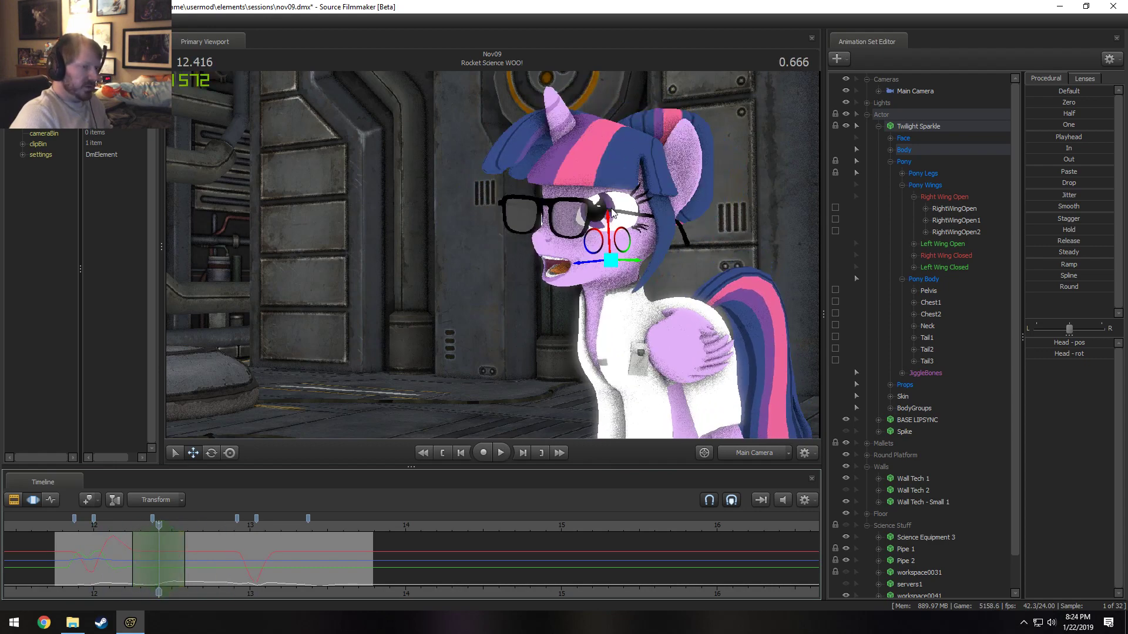
left_click_drag(609, 218, 608, 219)
scroll(129, 550, "down", 1)
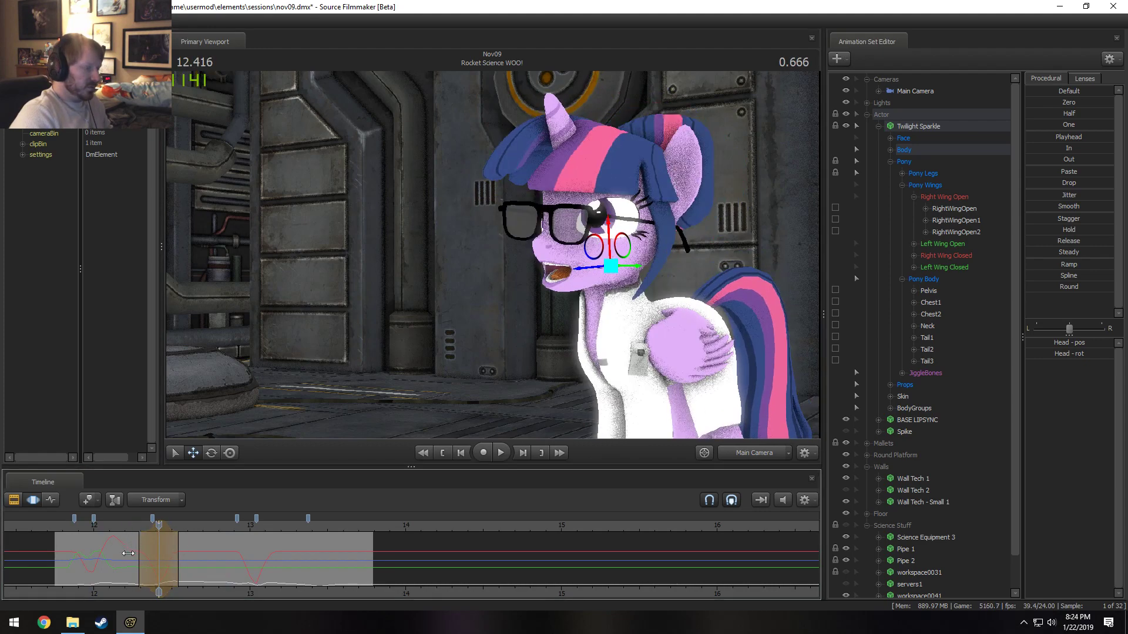
left_click(178, 560, "shift")
scroll(179, 560, "up", 4, "shift")
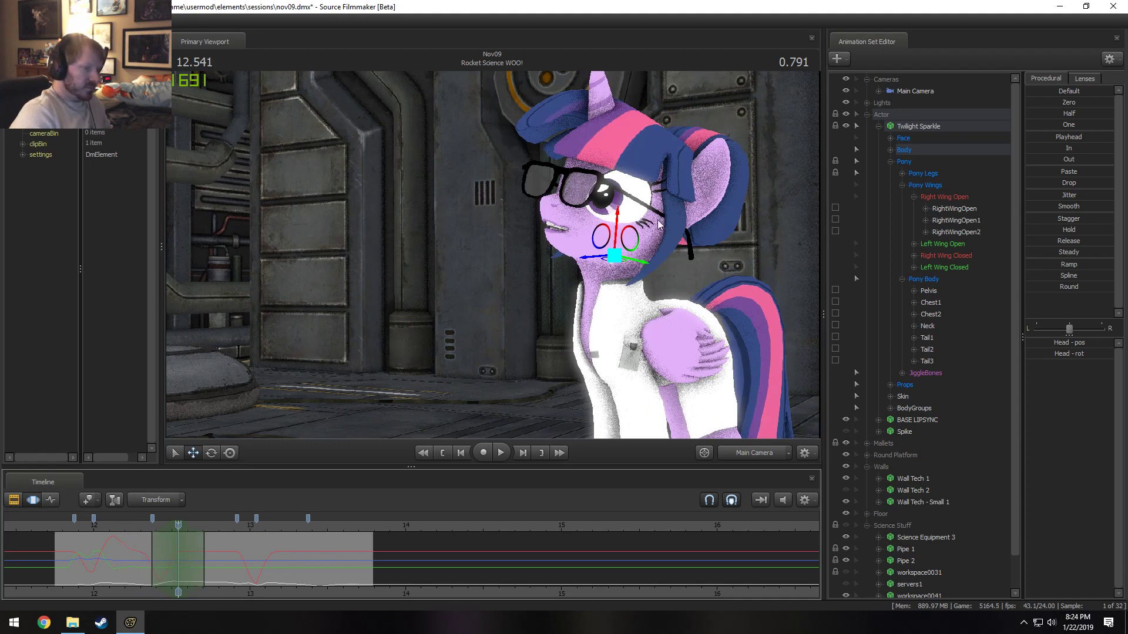
left_click_drag(622, 218, 617, 220)
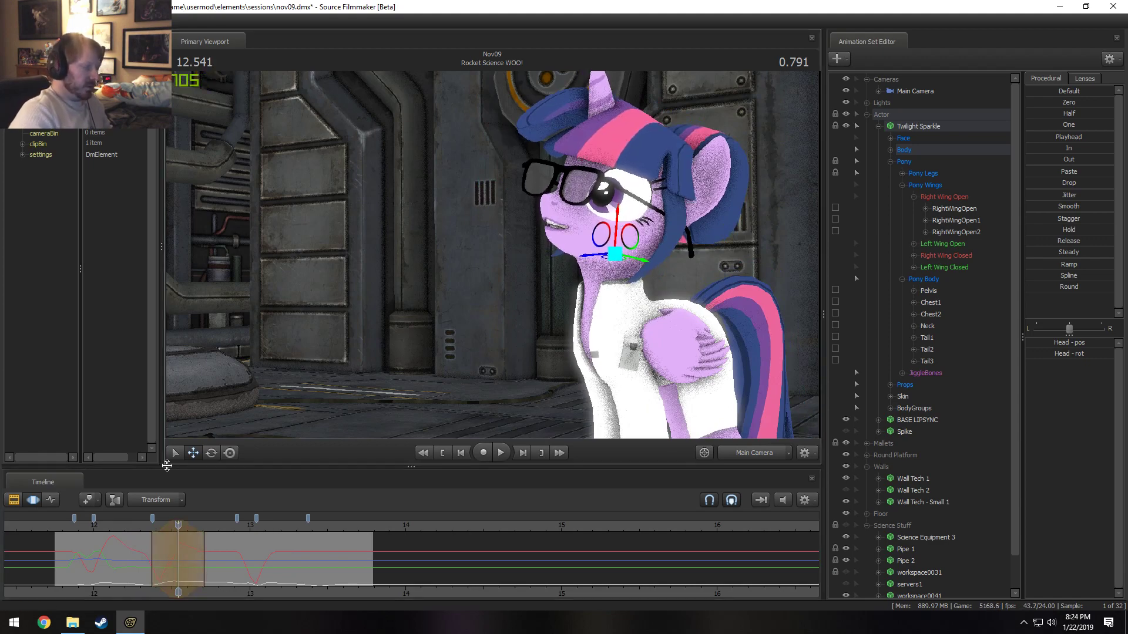
- Replay the head motion and extend the end of the time selection around 12.541 to about 12.75
left_click(132, 529)
key("space")
left_click_drag(131, 529, 64, 537)
key("space")
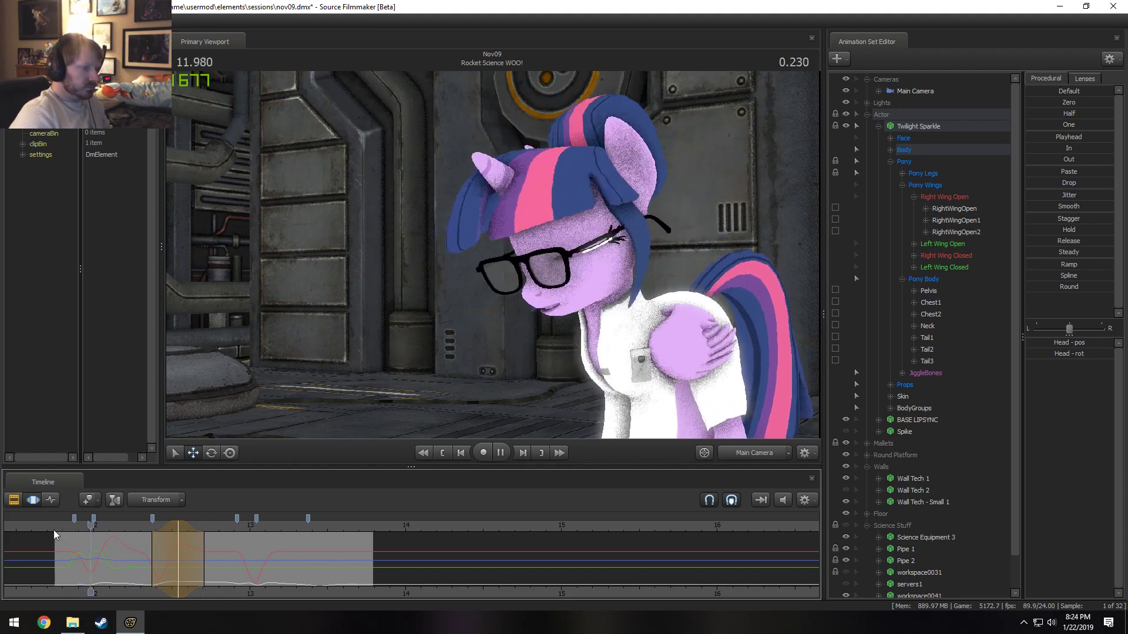
key("space")
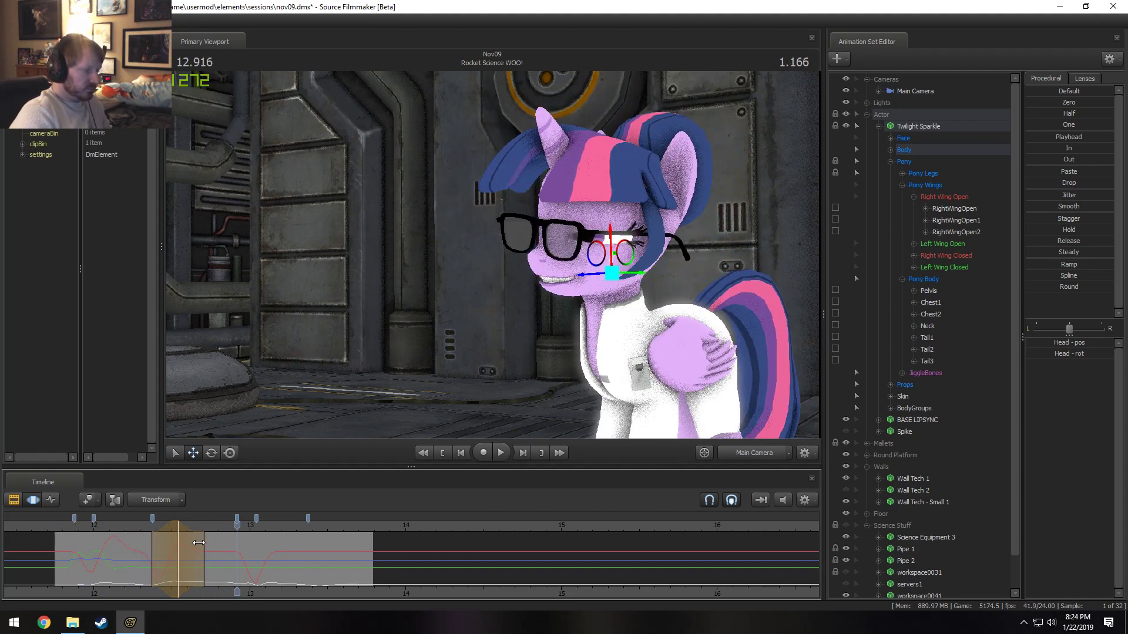
left_click_drag(199, 542, 210, 543)
left_click(144, 531)
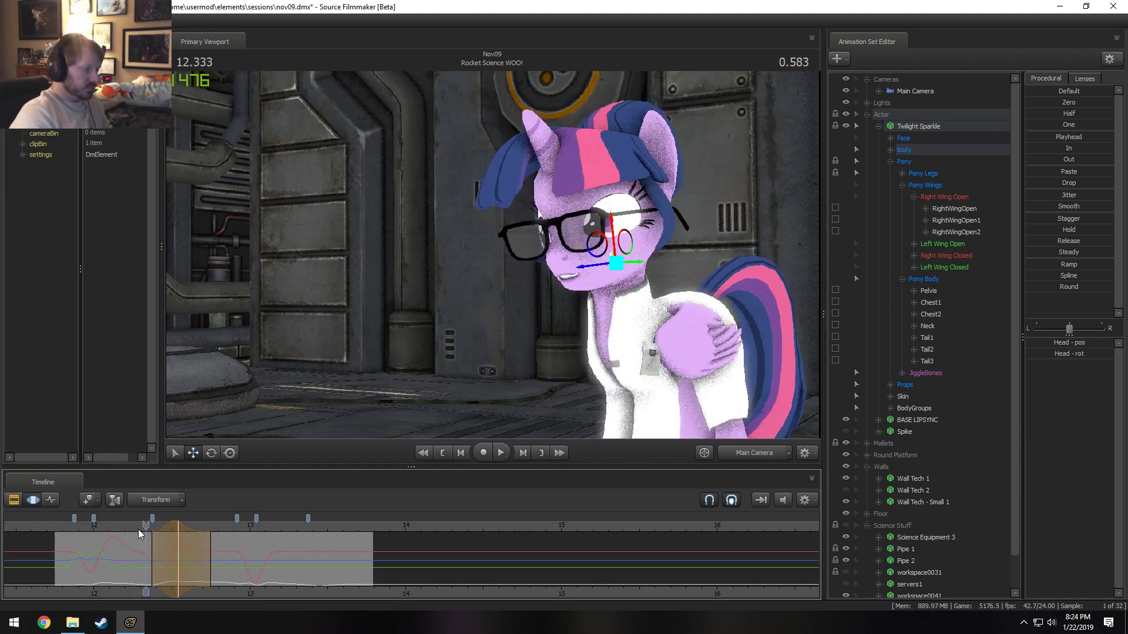
key("space")
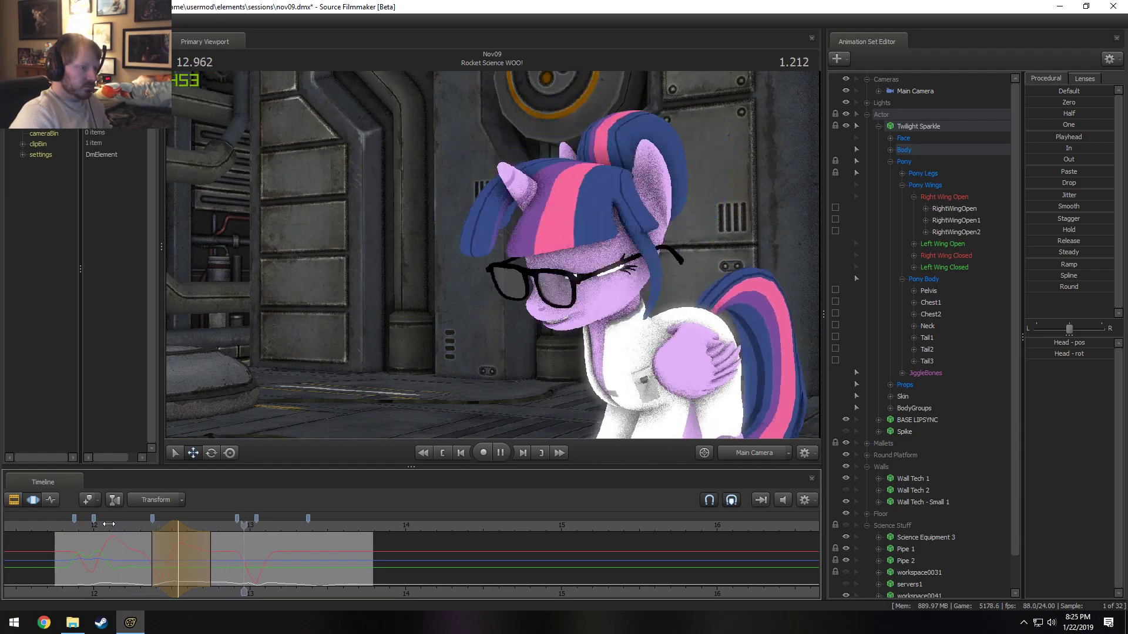
key("space")
- Place the time selection at 12.000 and examine Twilight Sparkle's head motion frame by frame between about 11.96 and 12.17
key("shift")
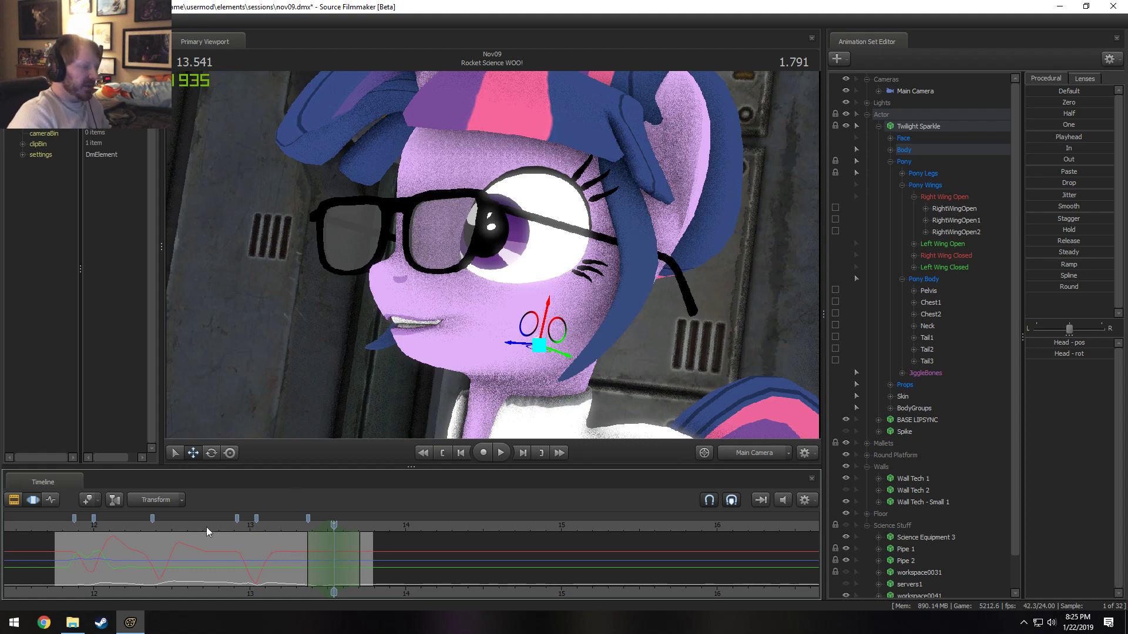
key("shift")
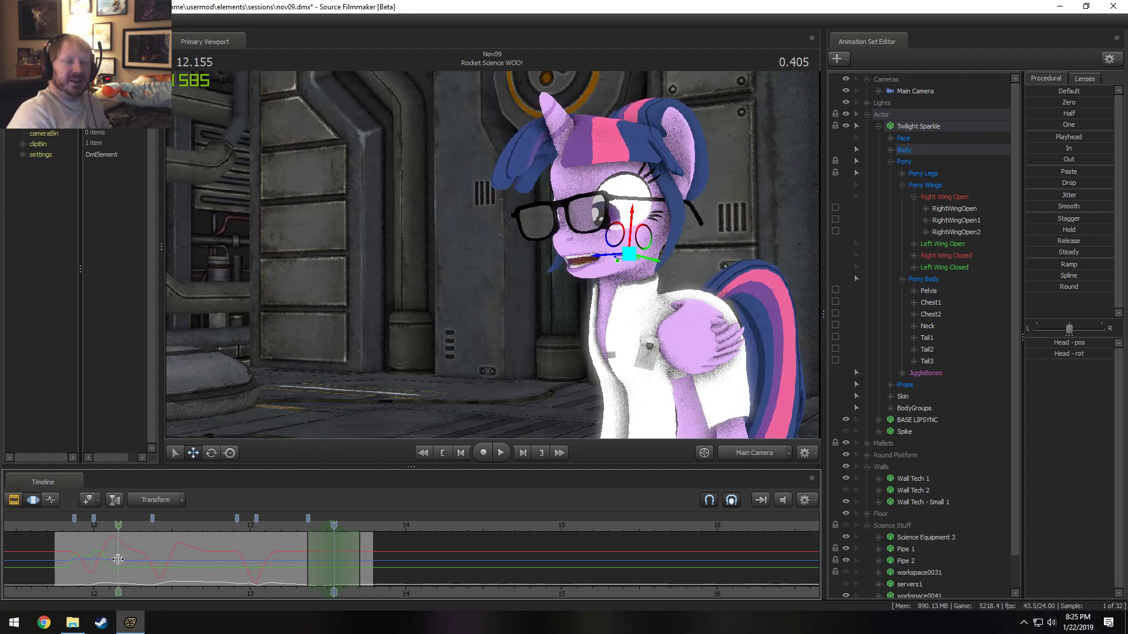
left_click(94, 557, "shift")
key("Right")
key("Right")
key("Right")
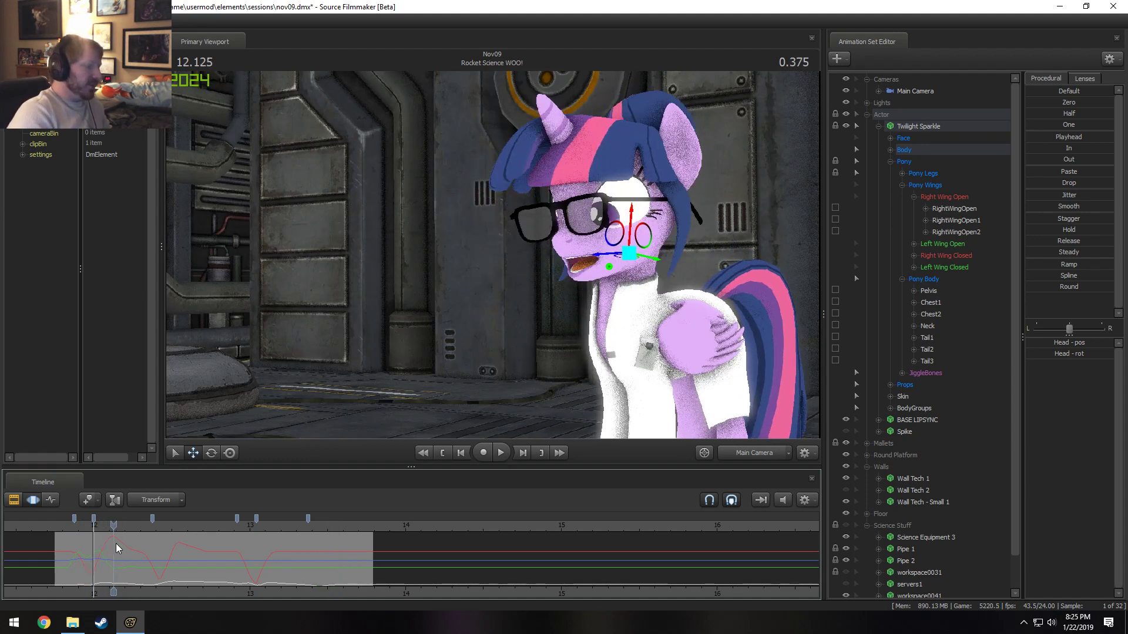
key("Left")
key("Left")
key("Left")
key("Left")
key("Right")
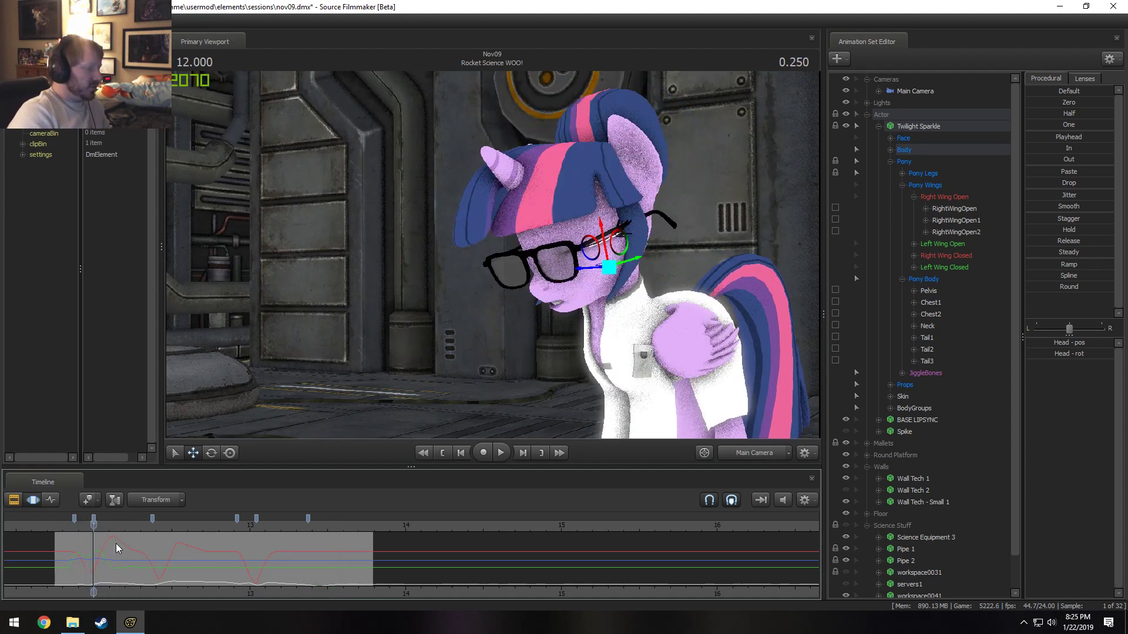
key("Left")
key("Left")
key("Right")
key("Right")
key("Right")
key("Right")
key("Right")
key("Right")
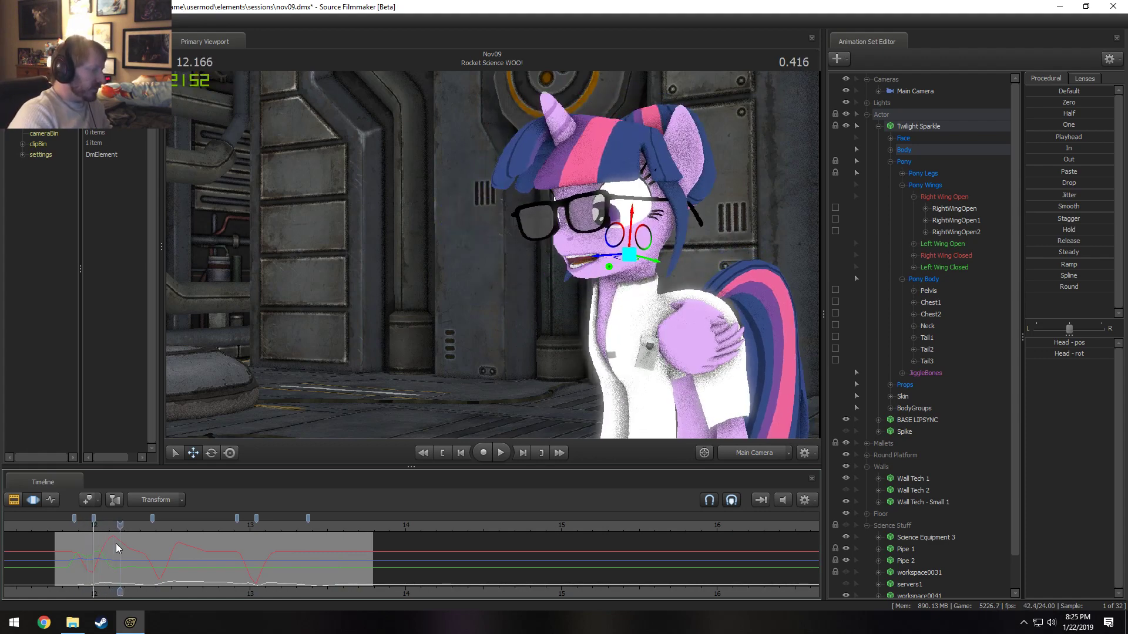
key("Left")
key("Left")
key("Left")
key("Left")
key("Left")
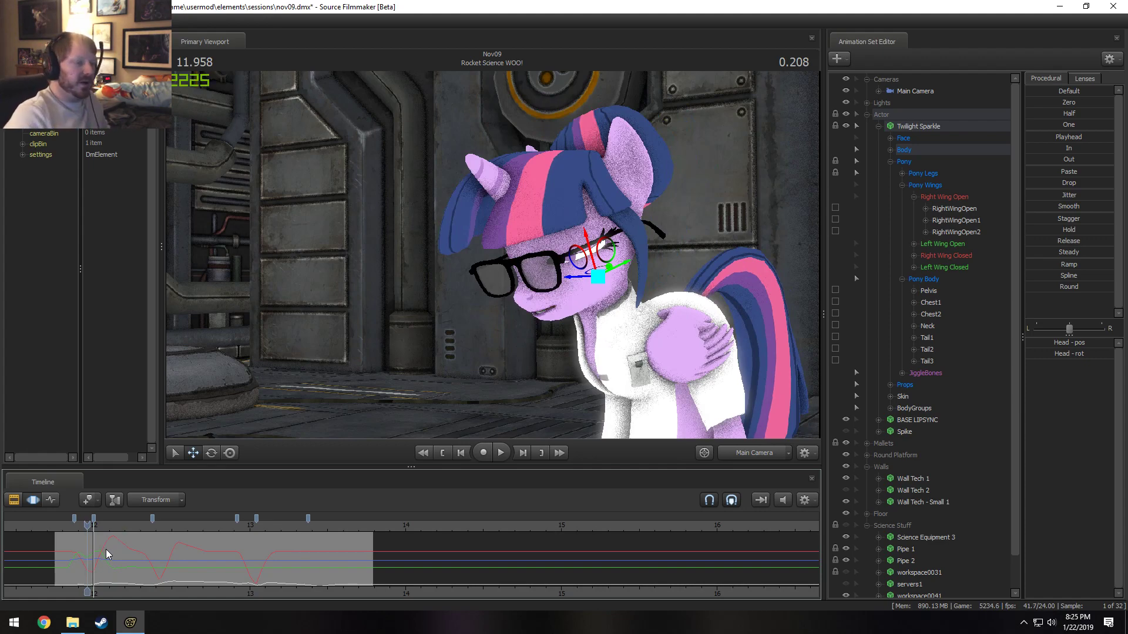
- Replay Twilight Sparkle's head lift and step through its frames again between about 12.04 and 12.17
key("space")
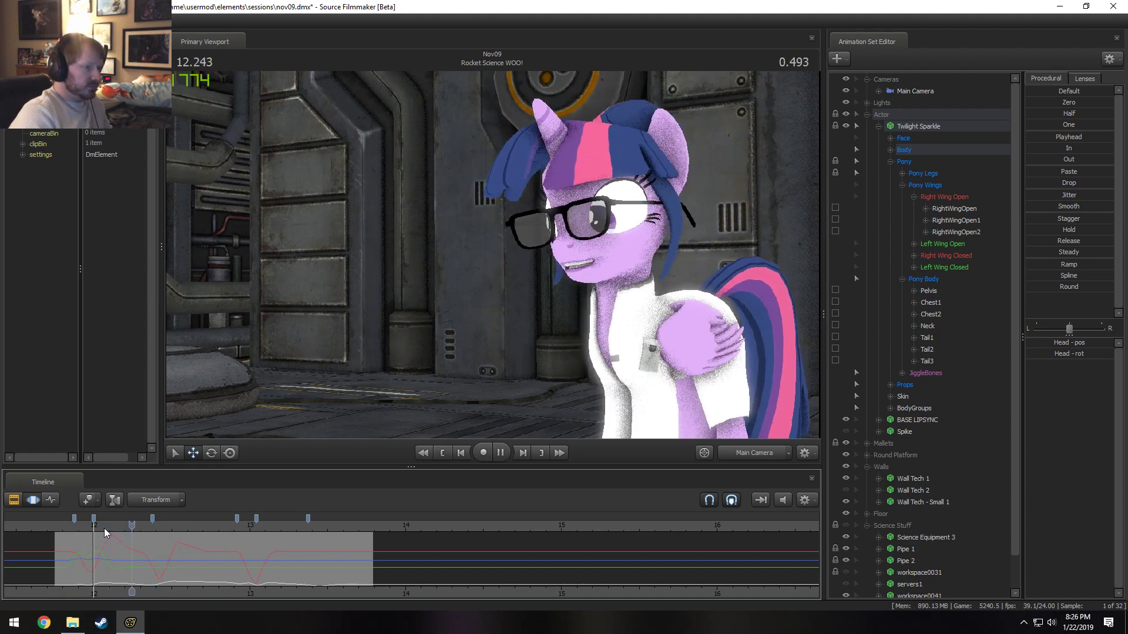
left_click_drag(88, 530, 91, 530)
key("Right")
key("Right")
key("Right")
key("Right")
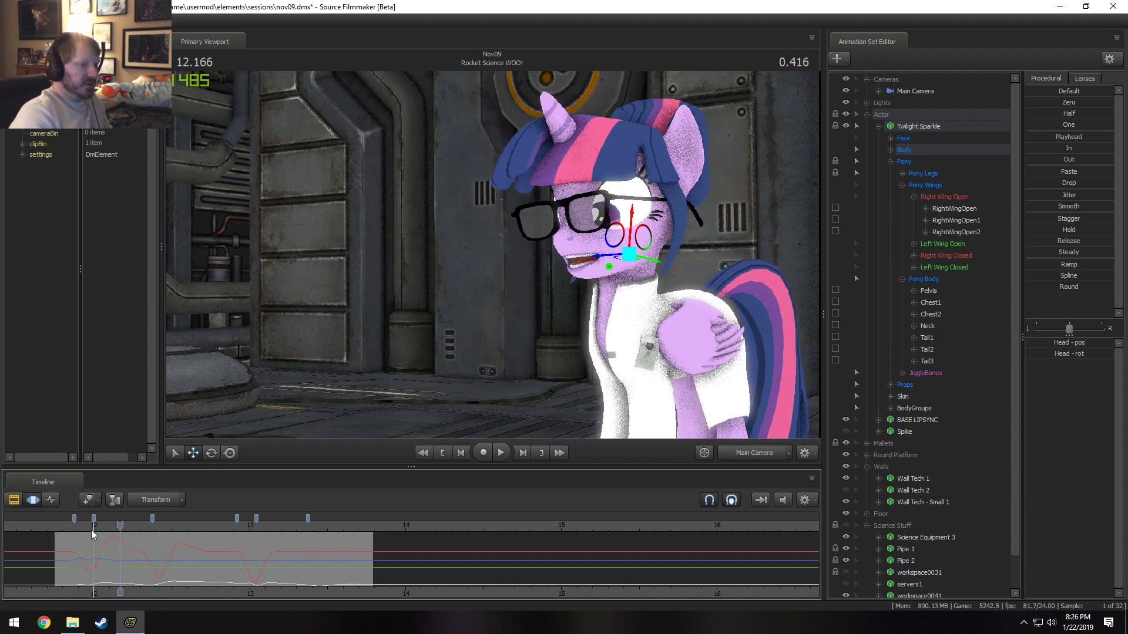
key("Left")
key("Left")
key("Left")
- Compare the Clip Editor and Motion Editor renderings of the frame at 12.041, and return to the shot's opening at 11.791
key("F1")
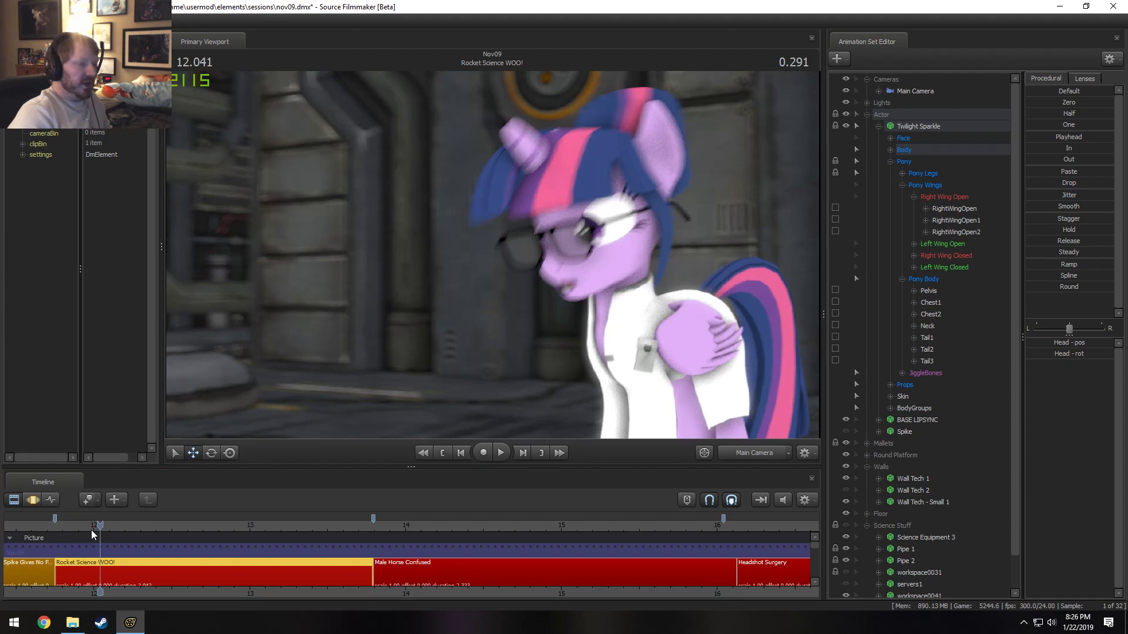
key("F3")
key("F1")
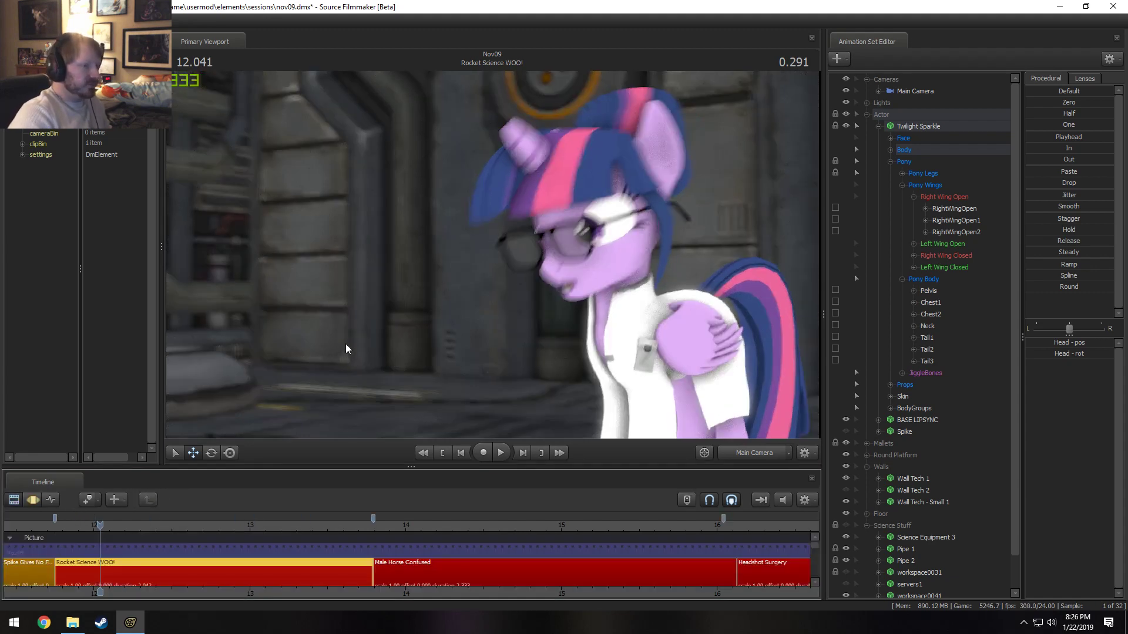
key("F3")
left_click(60, 529)
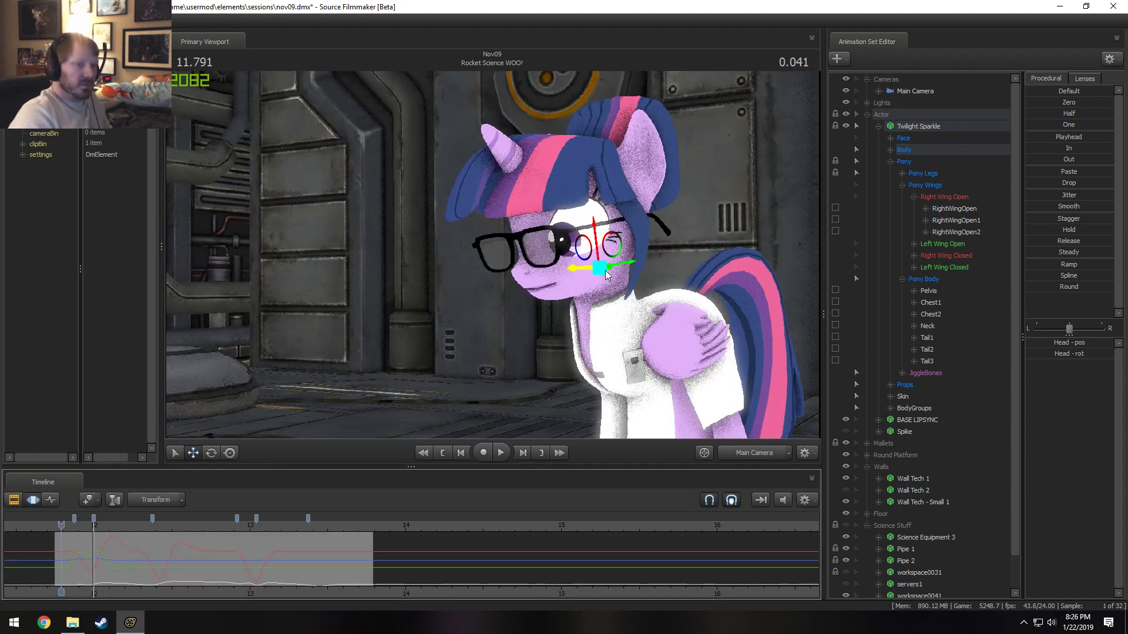
- Select the Main Camera, extend the time selection over the whole timeline, and display the camera's focal plane in the viewport
left_click(907, 91)
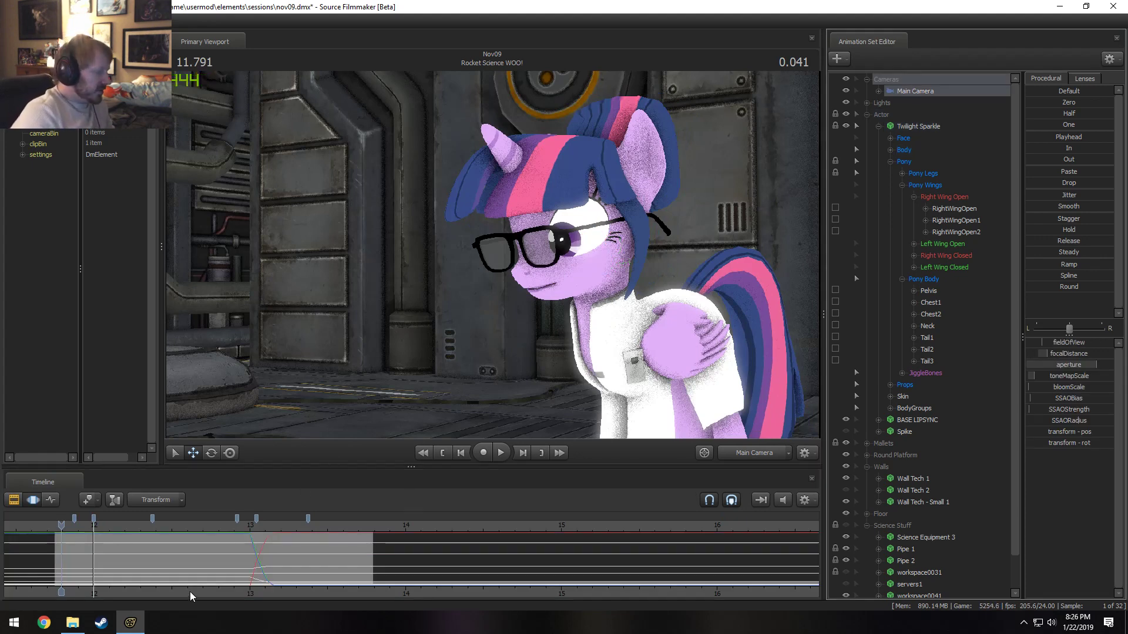
middle_click_drag(190, 592, 227, 552)
key("F2")
key("F3")
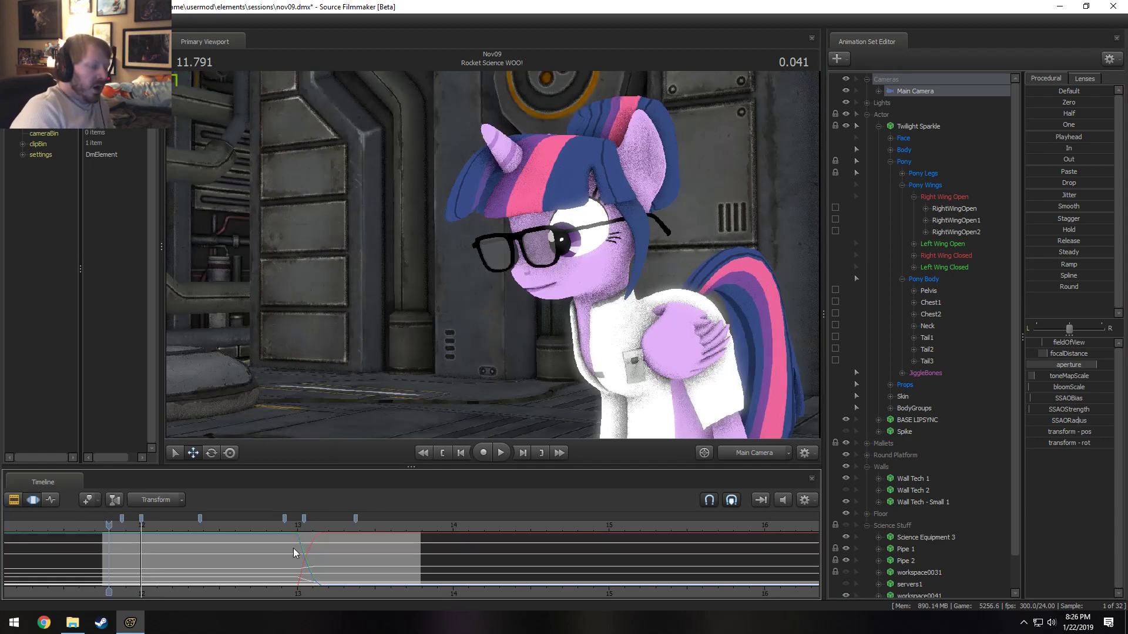
right_click(649, 177)
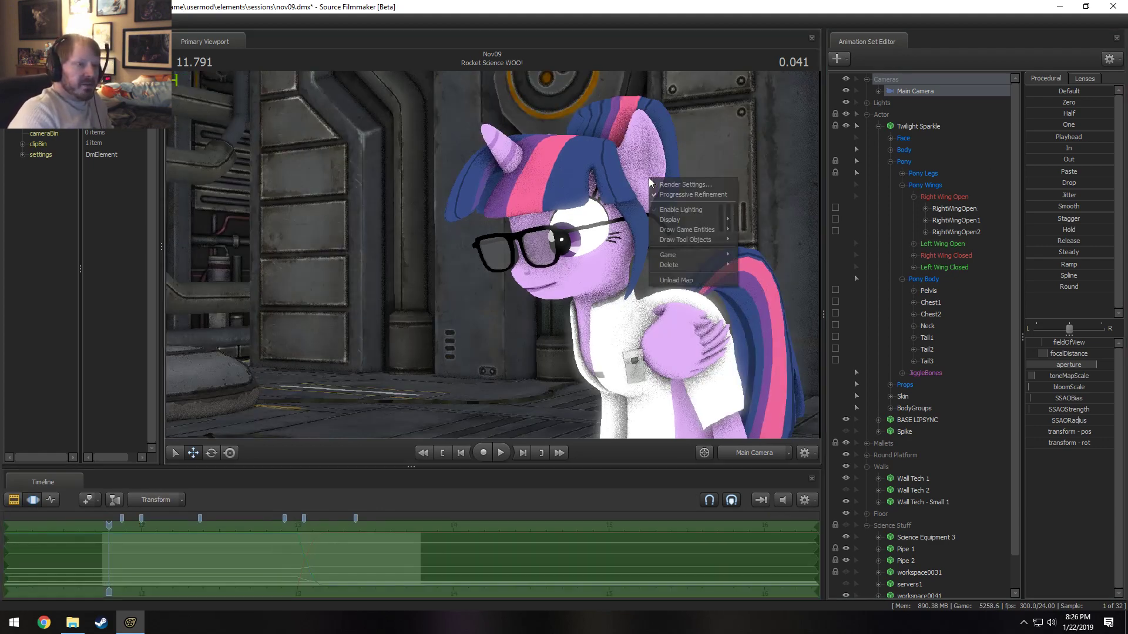
mouse_move(690, 220)
left_click(772, 221)
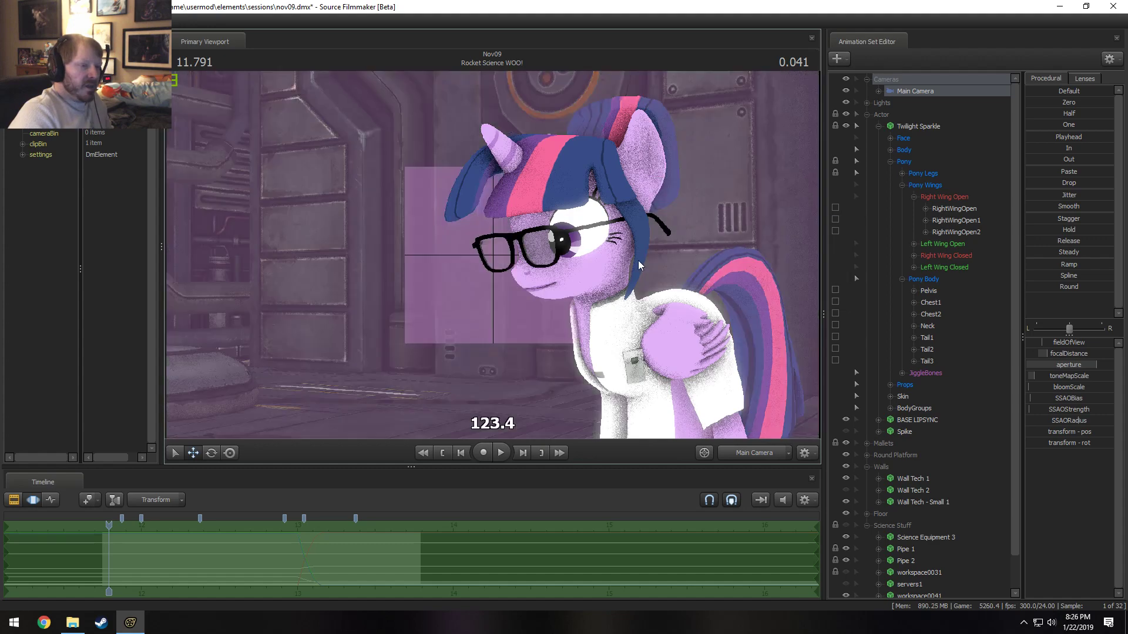
key("F2")
key("F3")
scroll(182, 548, "up", 4)
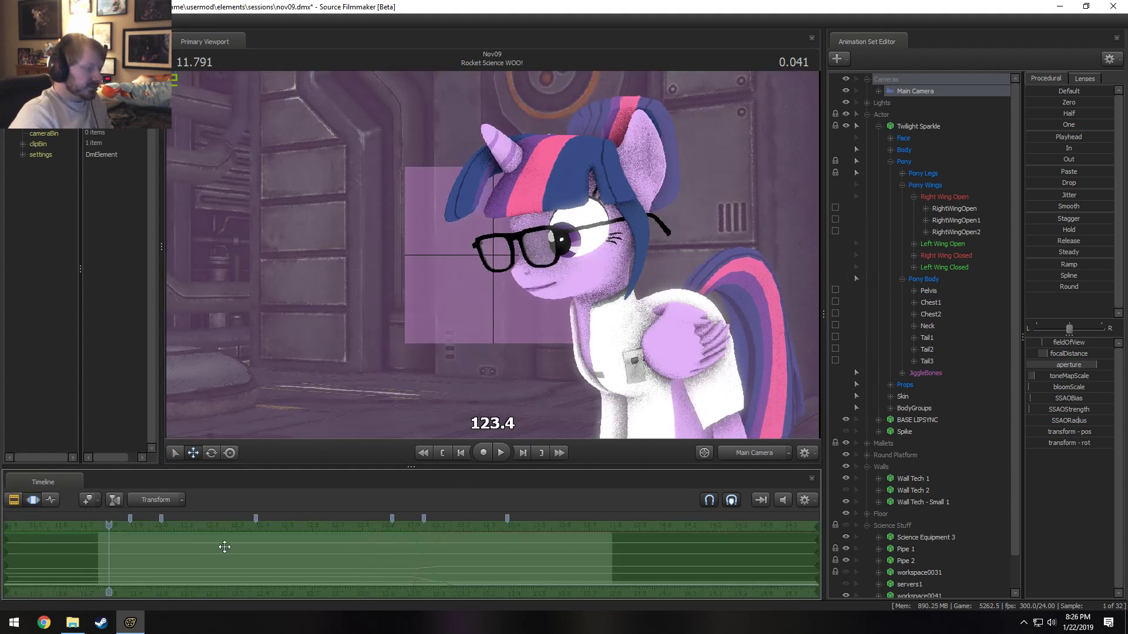
left_click(914, 91)
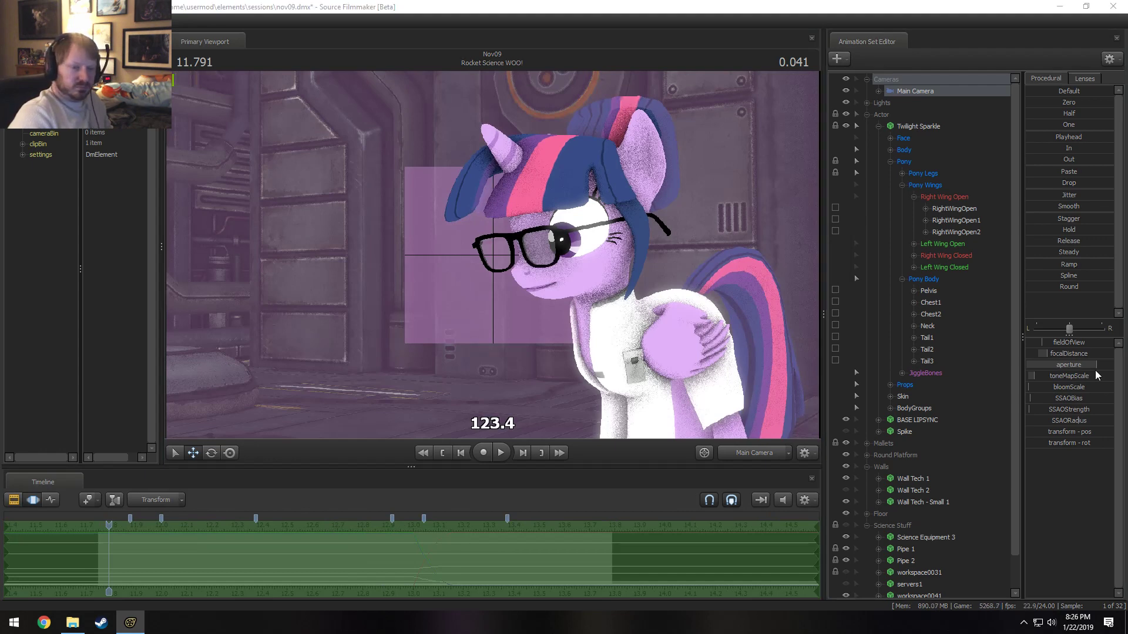
- Set the Main Camera's focal distance to 120.0 at the shot's opening and check the focus in the Clip Editor rendering
left_click_drag(1095, 370, 1073, 355)
key("F2")
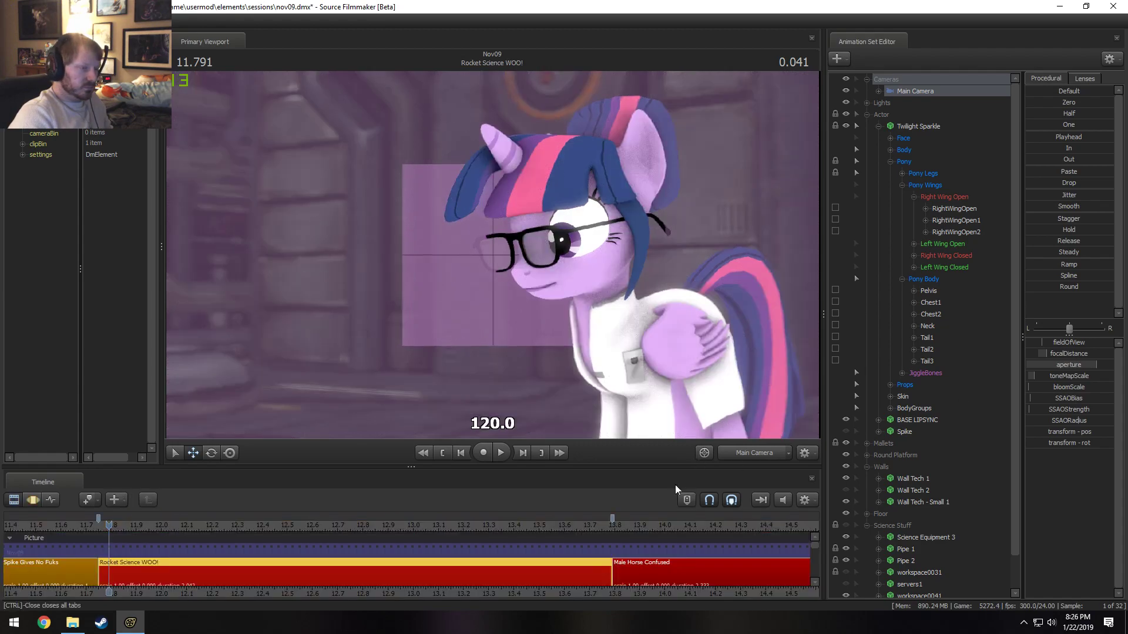
key("F3")
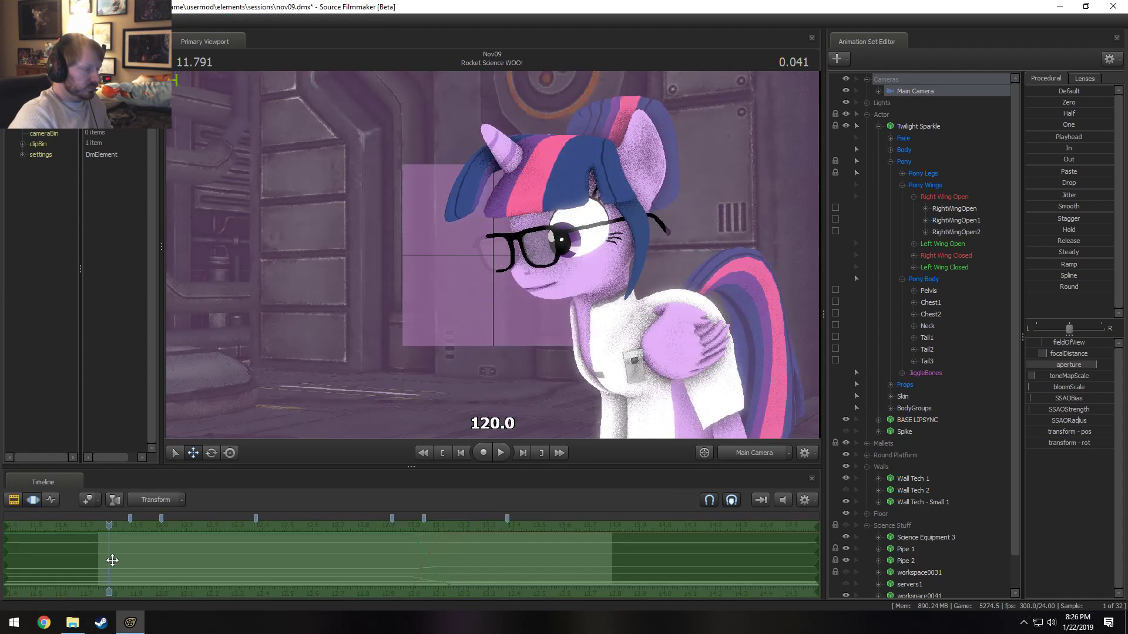
- Limit the time selection to the part from about 13.0 to the end with a ramp up to 13.166, and set focalDistance to 103.4
left_click_drag(109, 561, 896, 571)
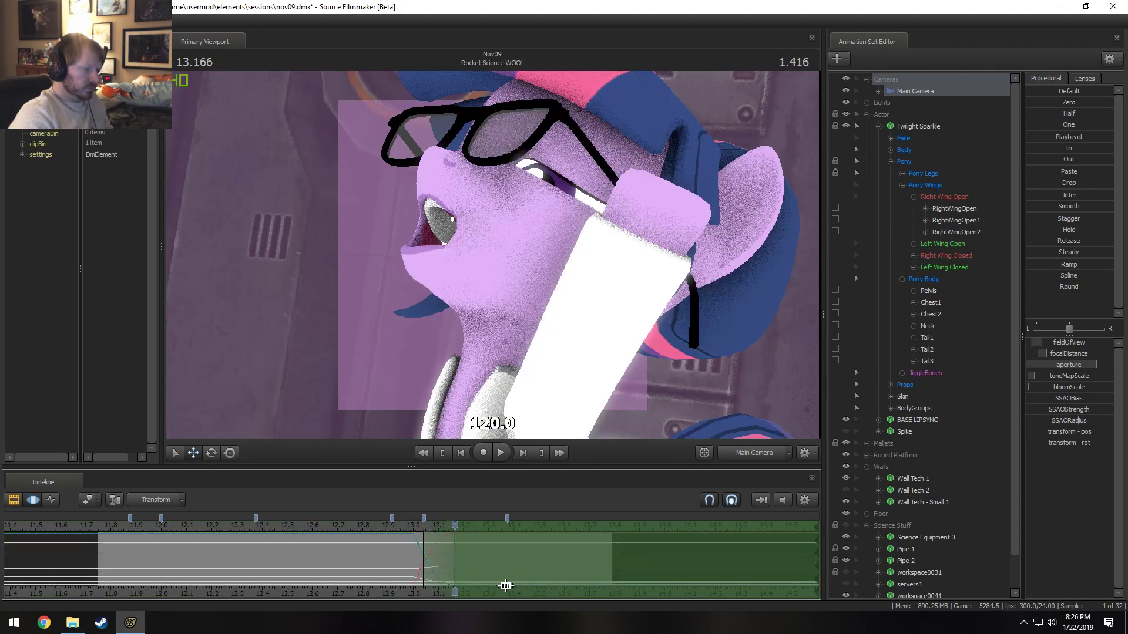
left_click_drag(503, 584, 417, 565)
scroll(455, 567, "down", 1)
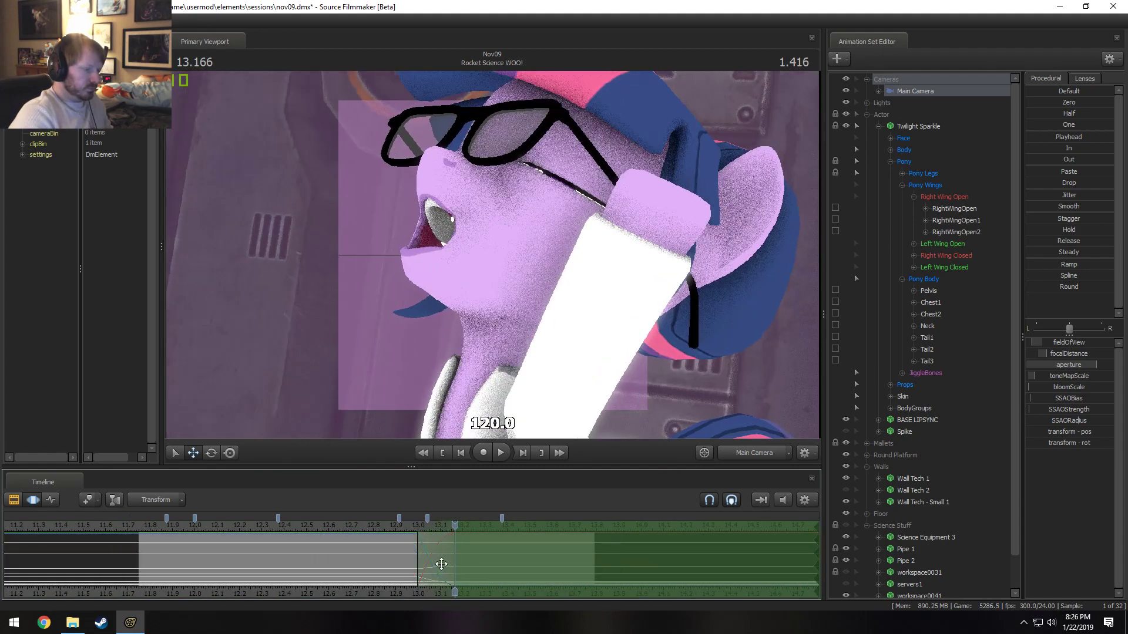
left_click_drag(1077, 362, 1069, 354)
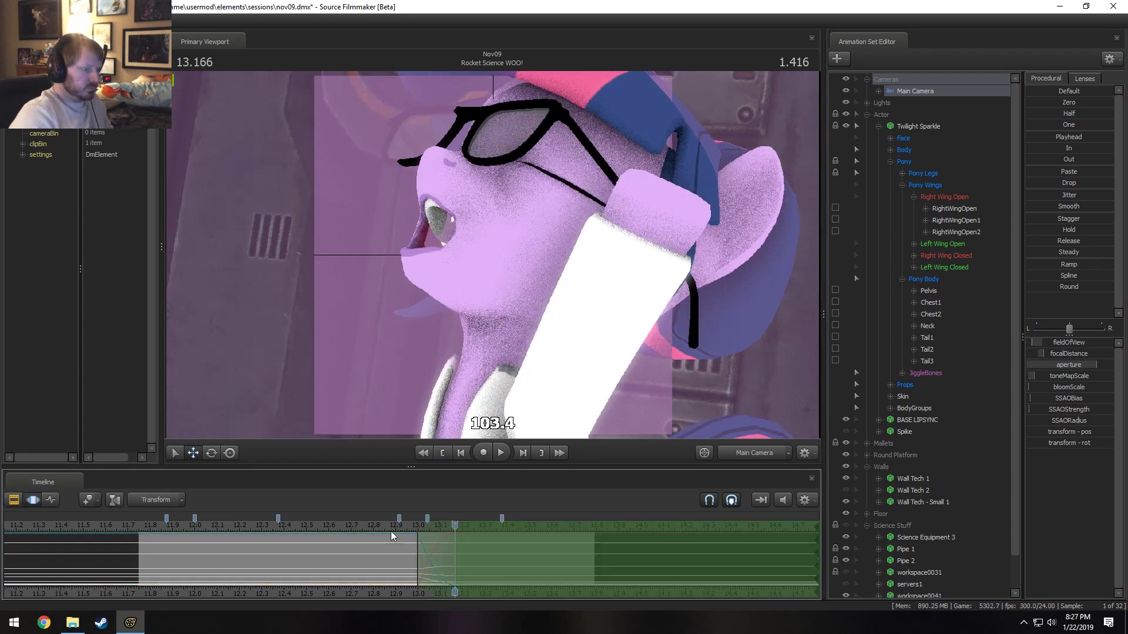
- Replay the camera move around 13.0 up to 13.416 and hide the camera's focal plane in the viewport
left_click_drag(390, 527, 354, 526)
key("space")
key("space")
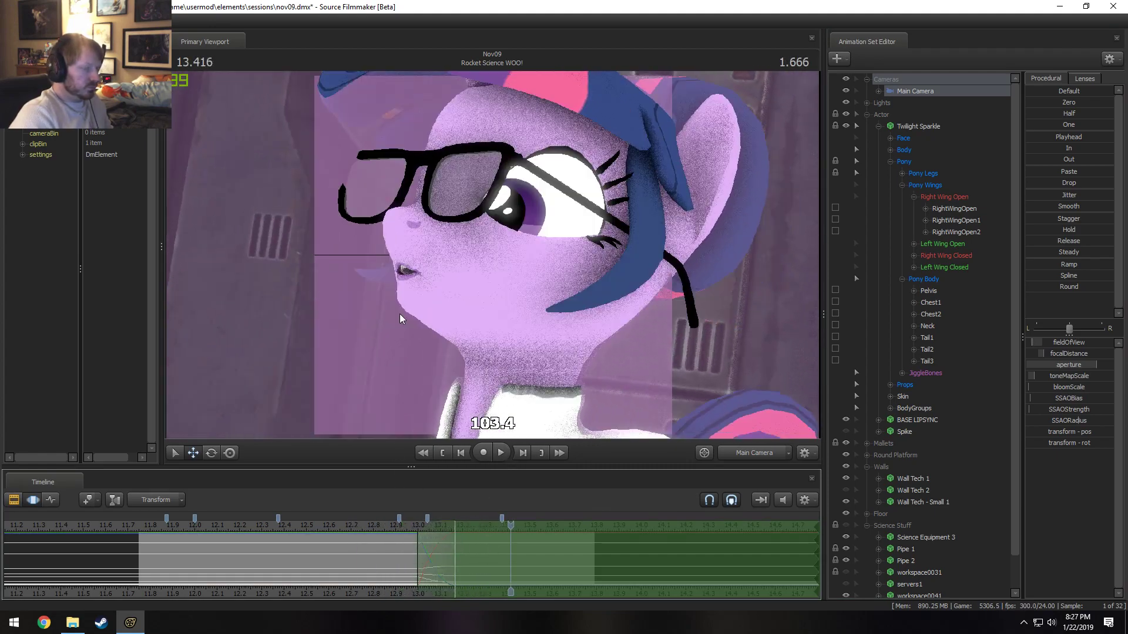
right_click(390, 294)
mouse_move(432, 332)
left_click(498, 339)
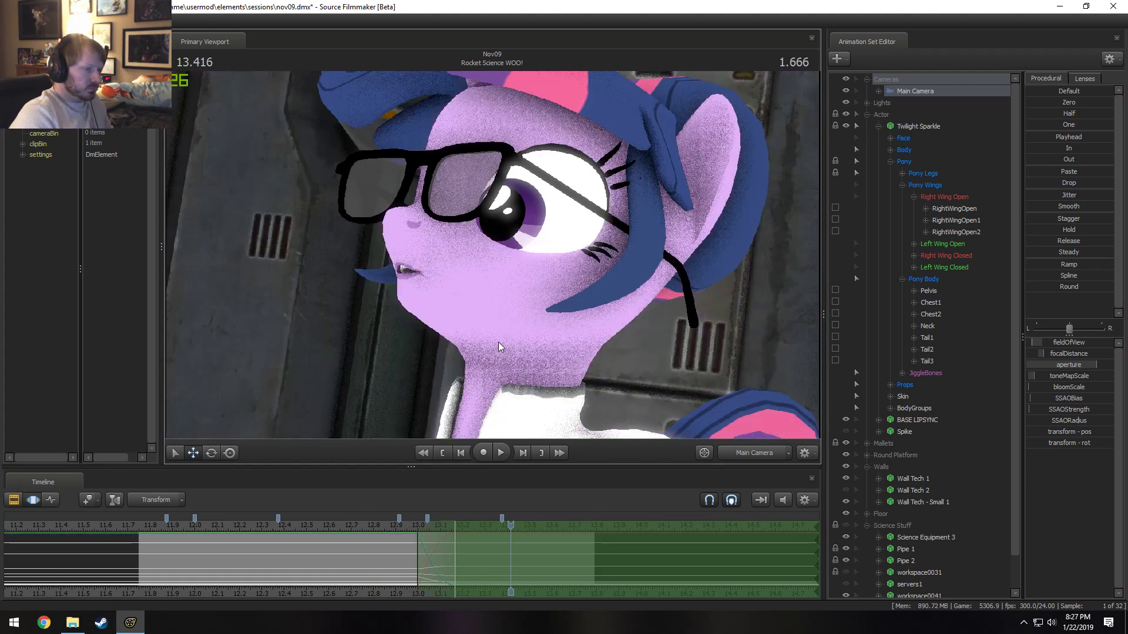
- Replay the shot from its opening and narrow the time selection to about 12.04 to 12.21, centred on 12.125
left_click(147, 531)
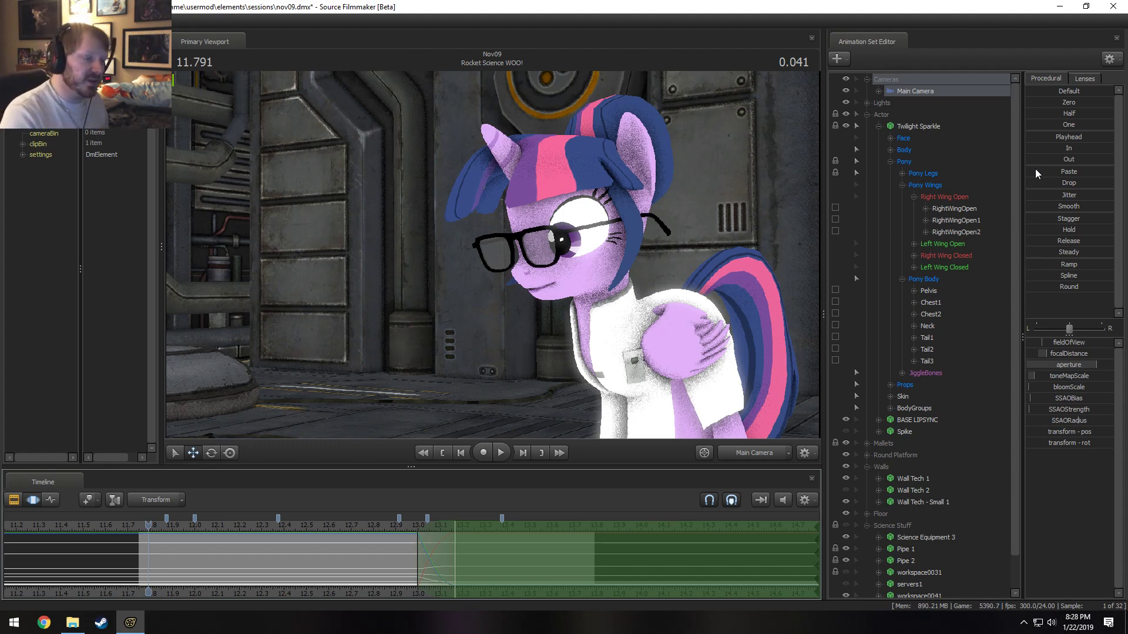
left_click(166, 526)
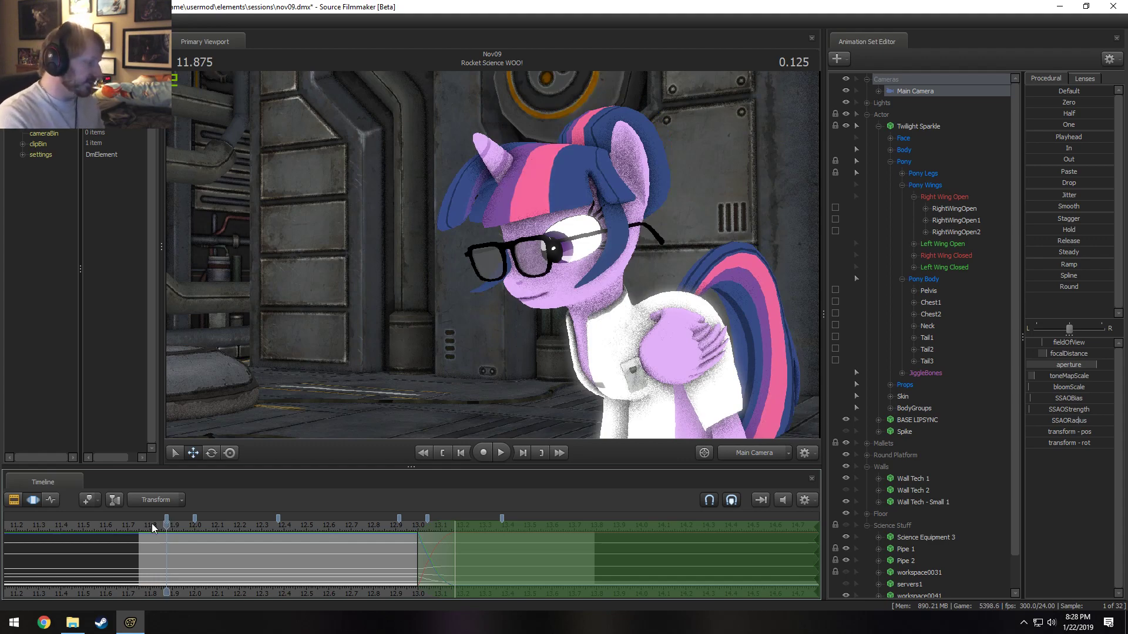
key("space")
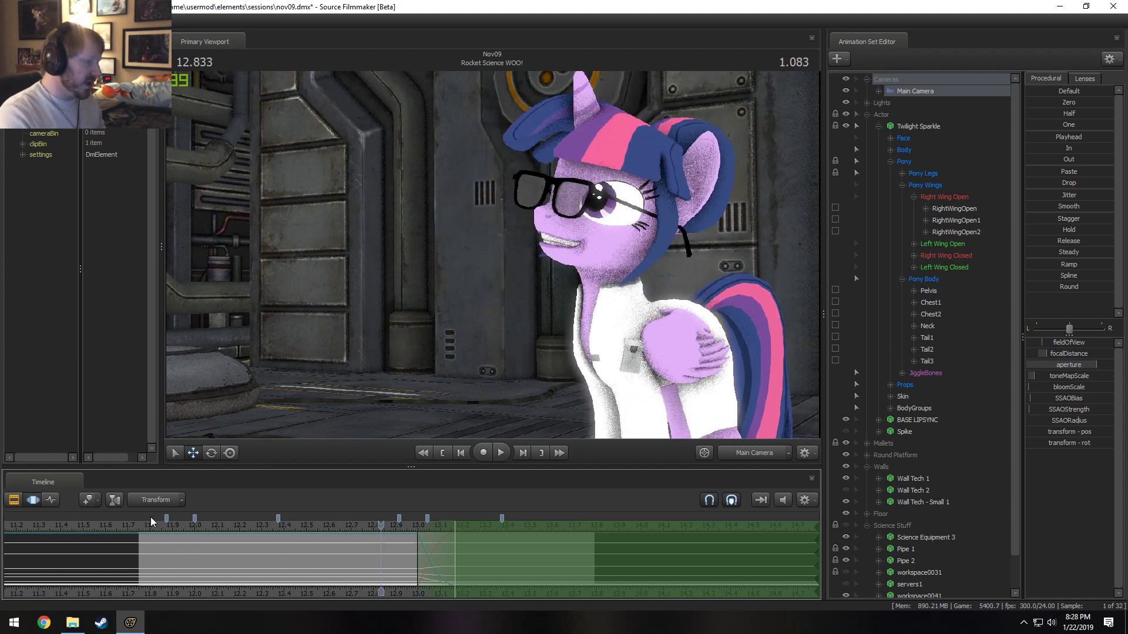
left_click(170, 545)
left_click_drag(170, 545, 205, 561)
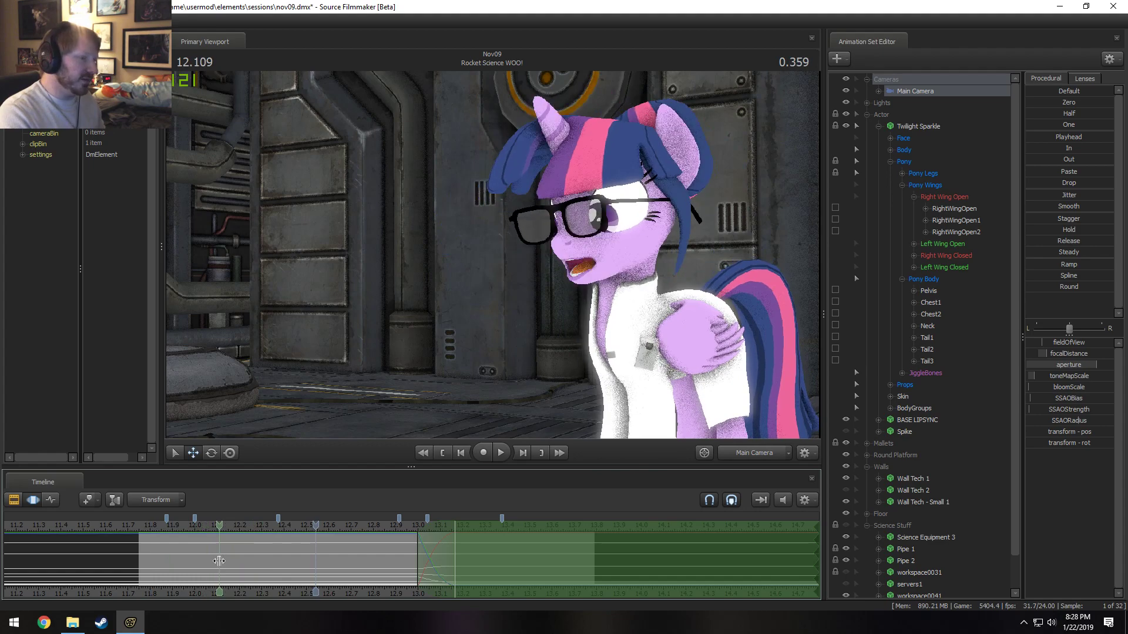
left_click(219, 561, "shift")
scroll(219, 561, "up", 2)
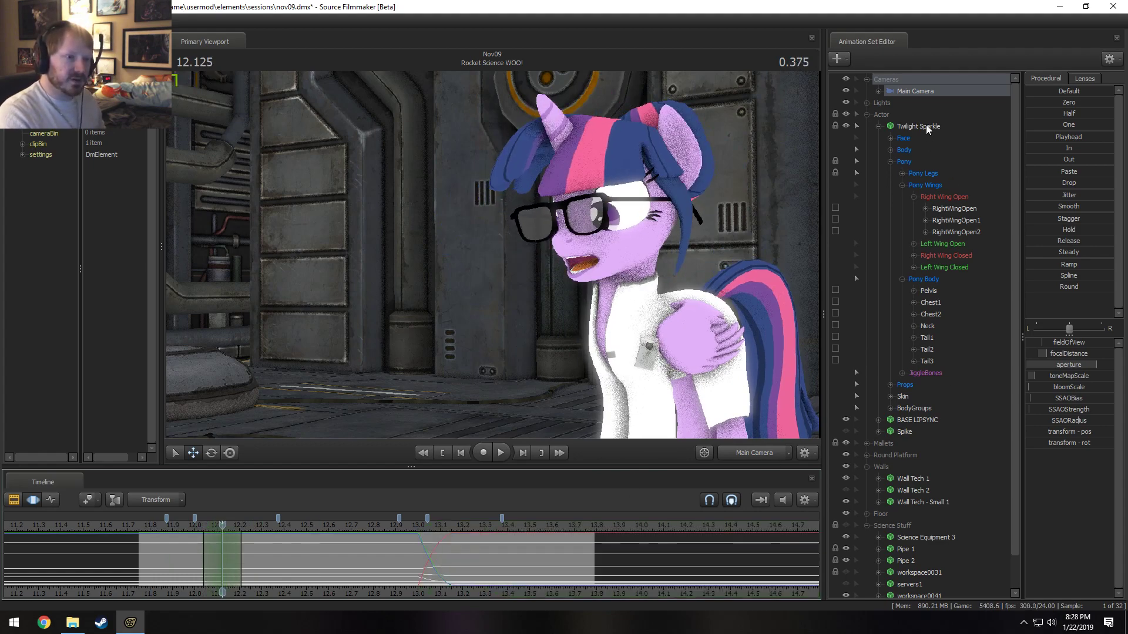
- Select Twilight Sparkle's Lower Face controls and reshape the mouth at 12.125 with less grin and more l_smirk and r_smirk
left_click(916, 139)
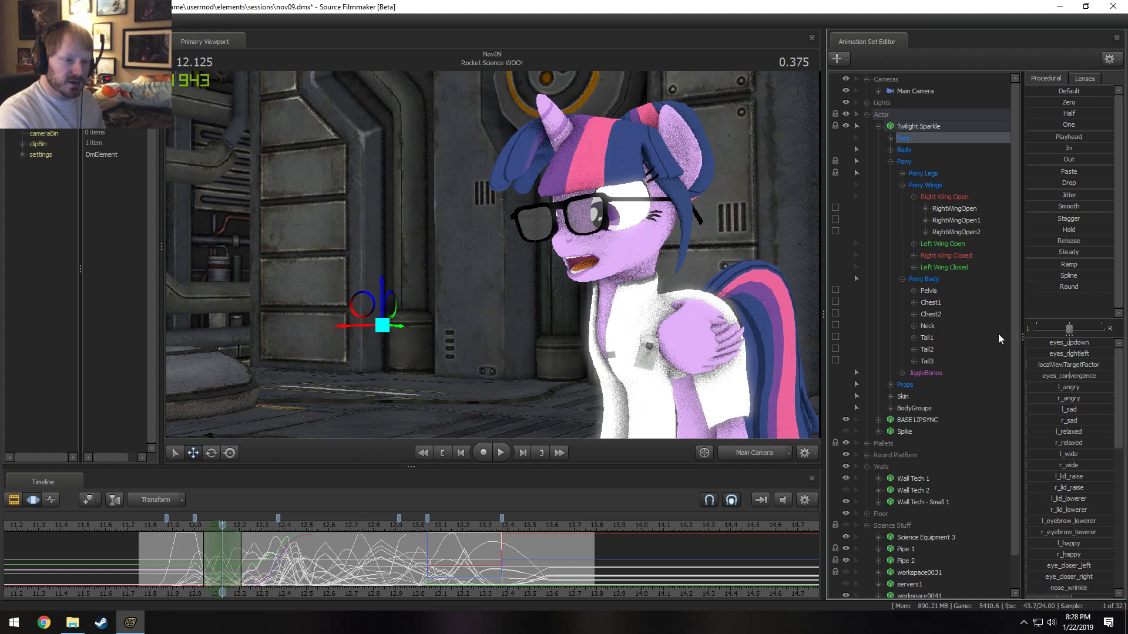
left_click(890, 138)
left_click(925, 184)
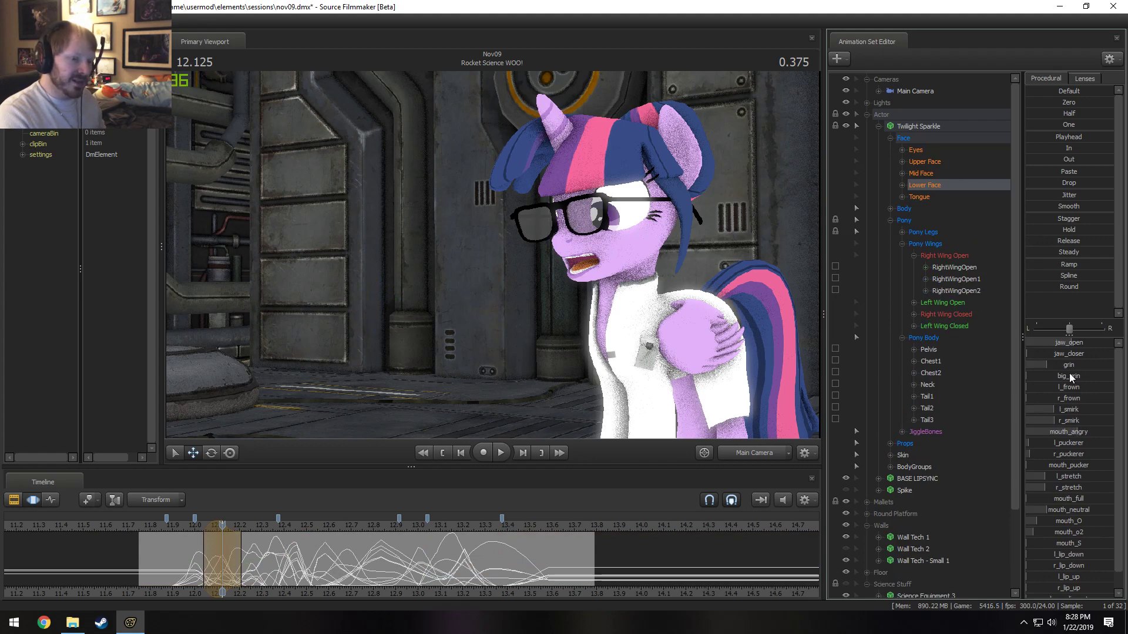
left_click_drag(1069, 366, 1056, 370)
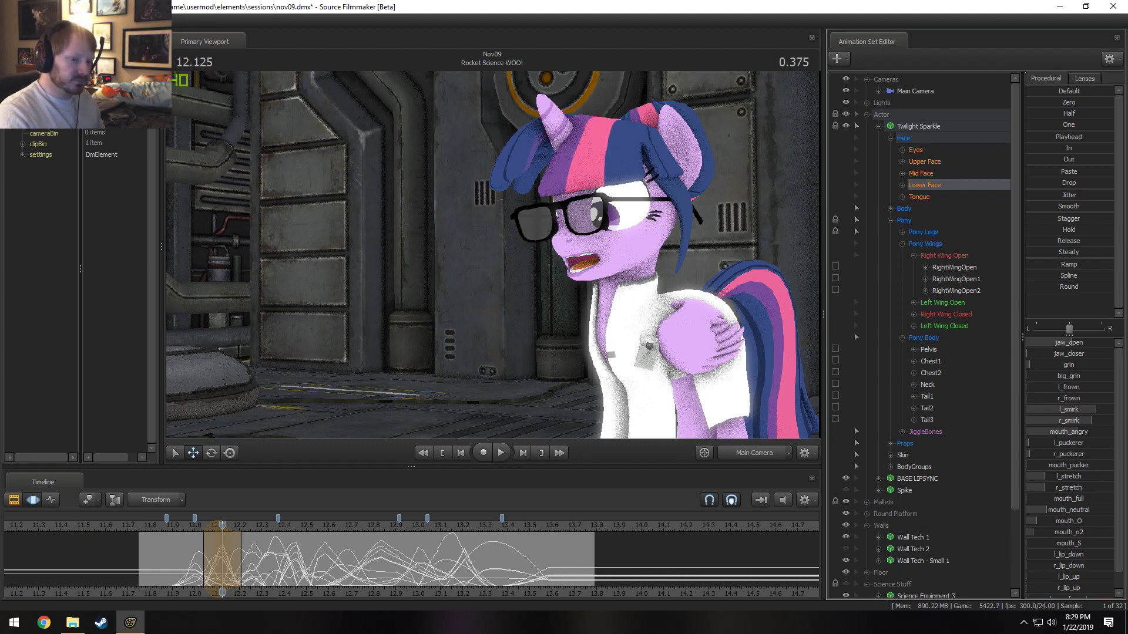
- Centre the time selection on about 12.083 and replay Twilight Sparkle's first mouth movement up to 12.583
left_click_drag(174, 567, 222, 557, "shift")
left_click_drag(171, 529, 149, 533, "shift")
key("space")
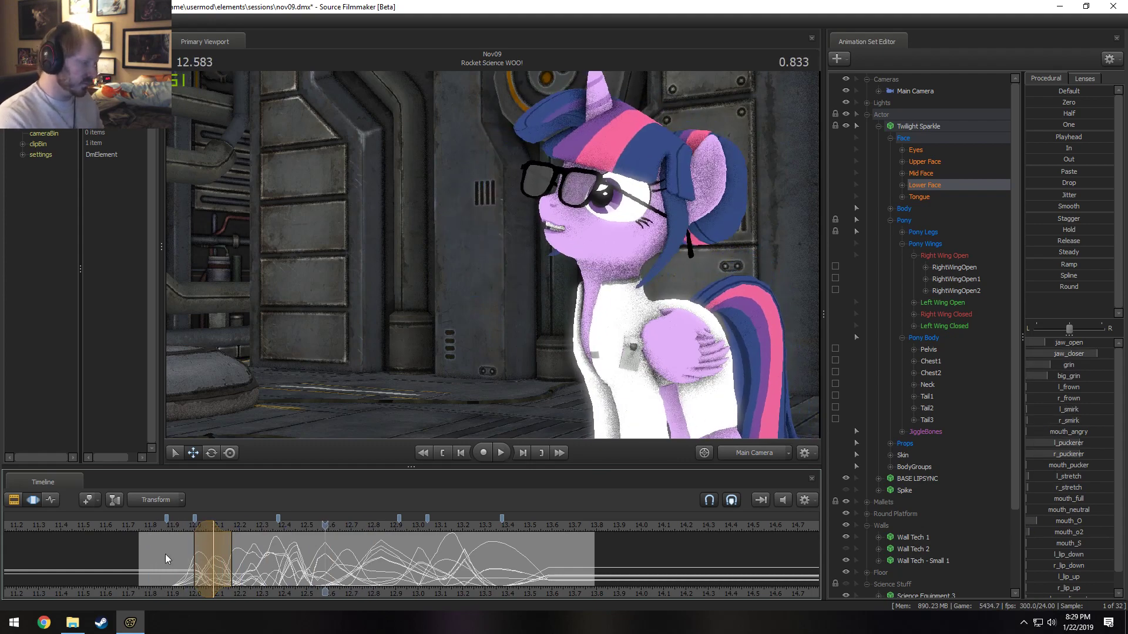
- Centre the time selection on 12.041, close Twilight Sparkle's mouth slightly with jaw_open, and replay the shot's start
left_click_drag(165, 555, 290, 576, "shift")
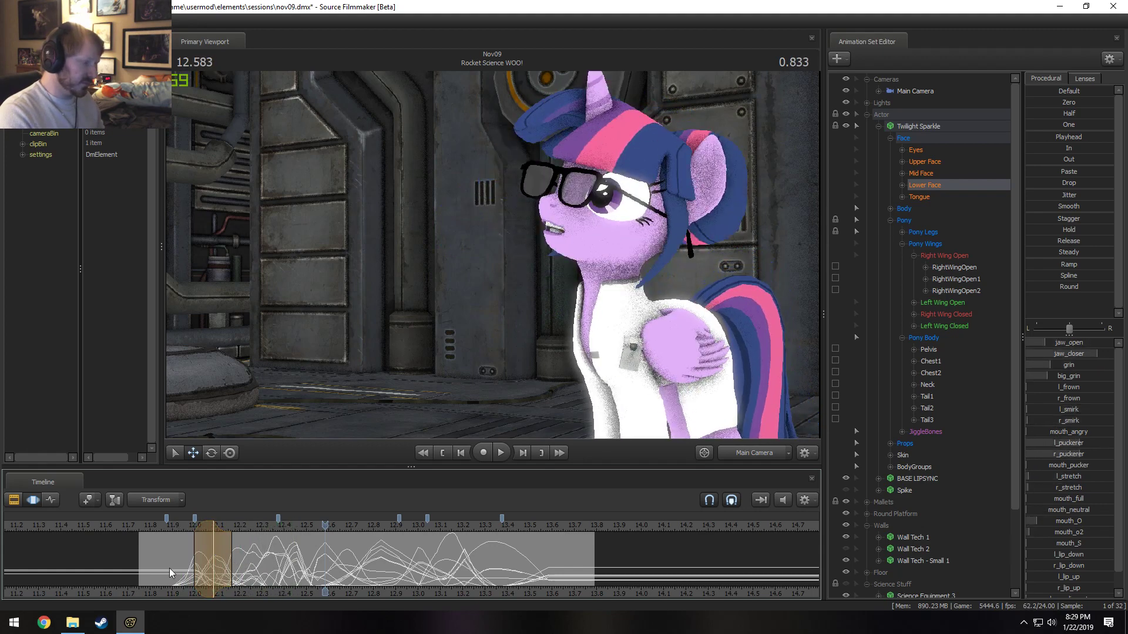
left_click_drag(162, 567, 202, 559, "shift")
left_click(204, 559, "shift")
scroll(204, 559, "up", 2, "shift")
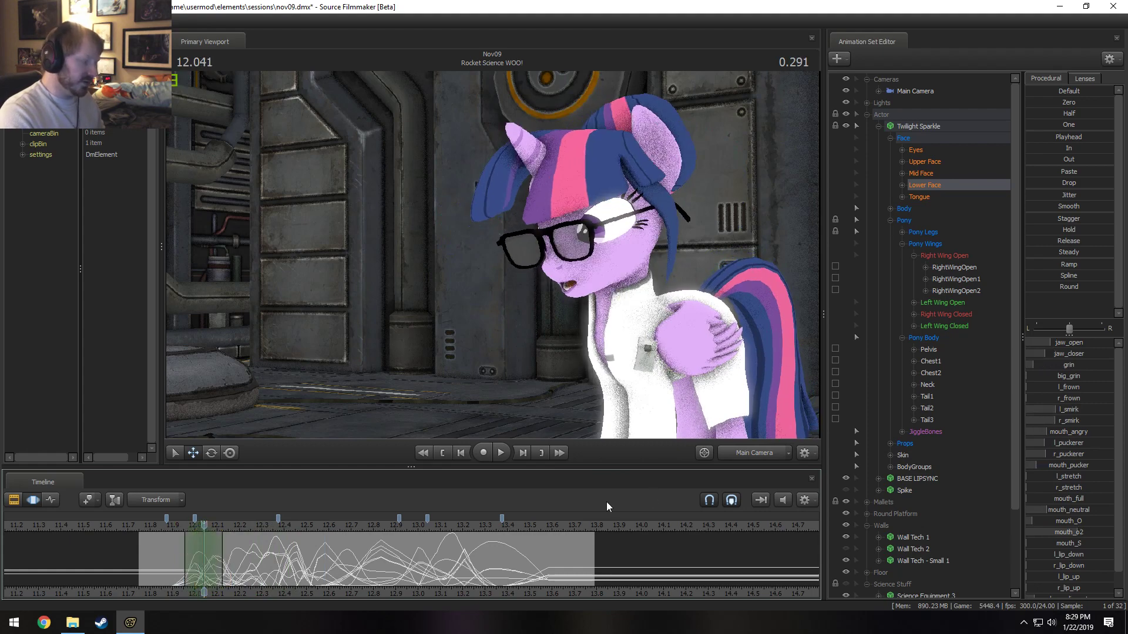
left_click_drag(1048, 346, 1038, 347)
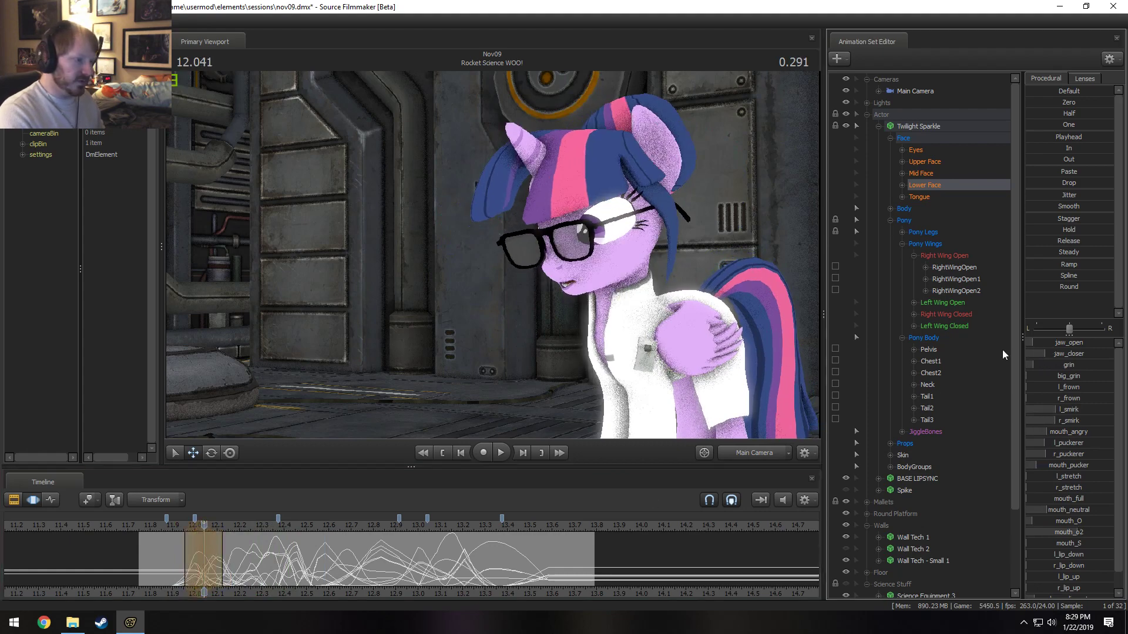
left_click_drag(171, 558, 201, 527, "shift")
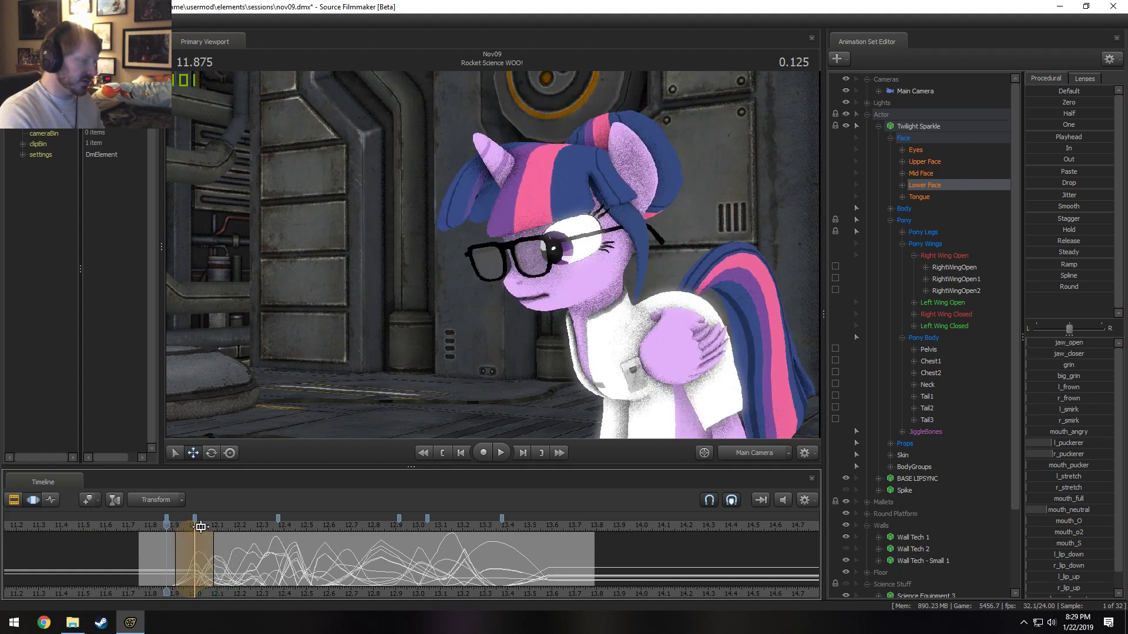
key("space")
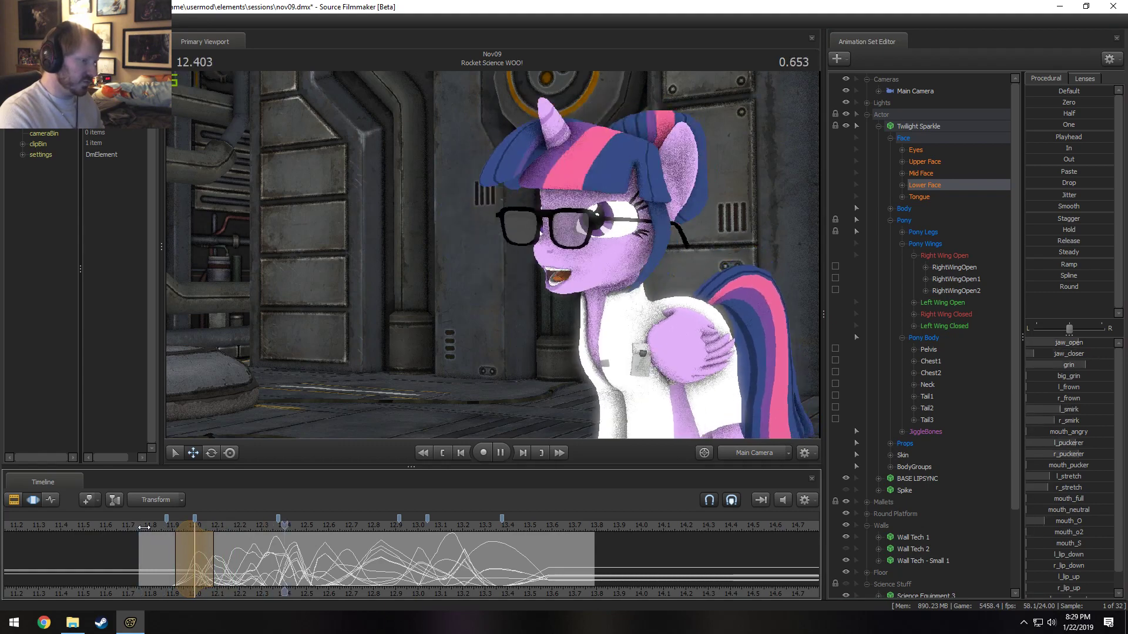
- Return the time selection to 12.125 and try adjusting jaw_open, mouth_angry and mouth_full for the open mouth
left_click_drag(163, 551, 220, 560, "shift")
left_click(220, 560)
scroll(220, 560, "up", 3)
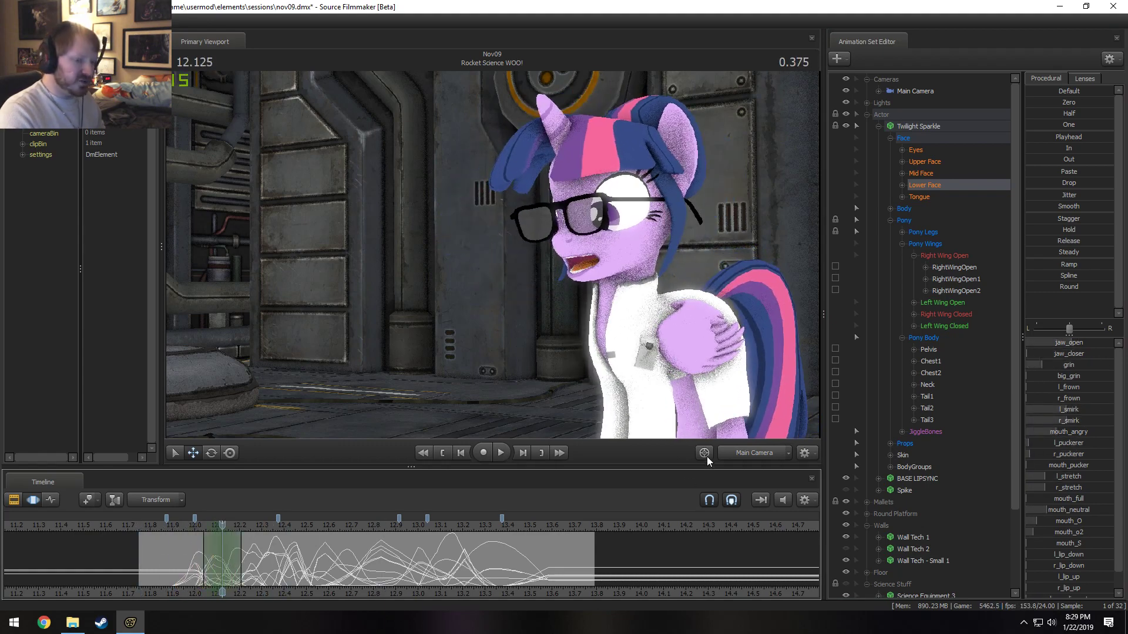
left_click_drag(1069, 342, 1081, 343)
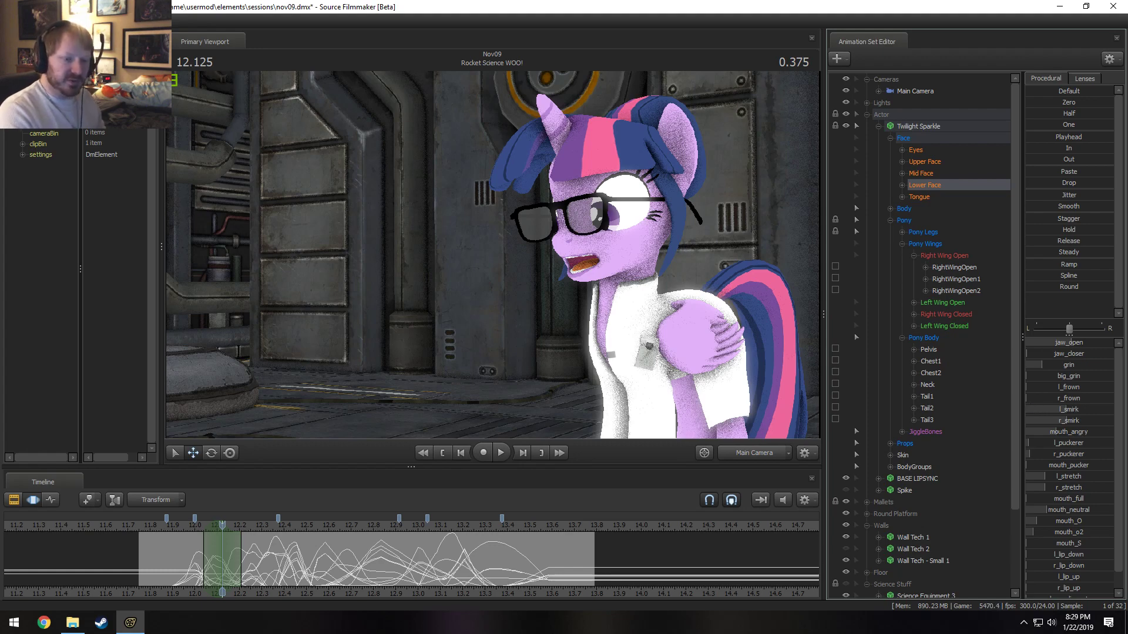
left_click_drag(1077, 432, 1104, 432)
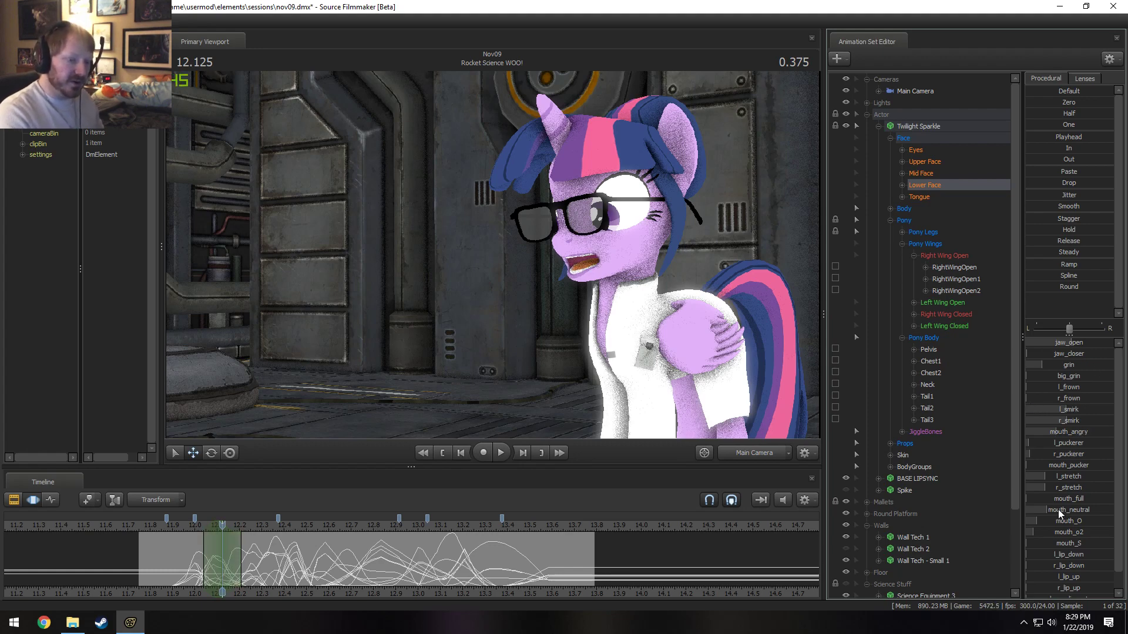
left_click_drag(1076, 496, 1113, 496)
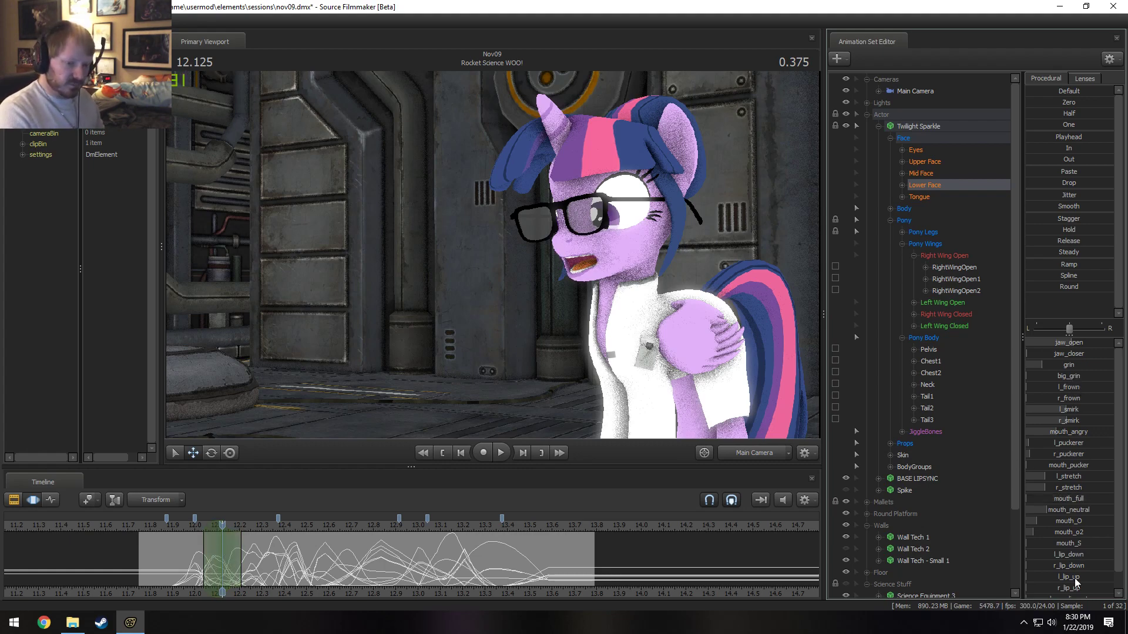
scroll(1071, 574, "down", 1)
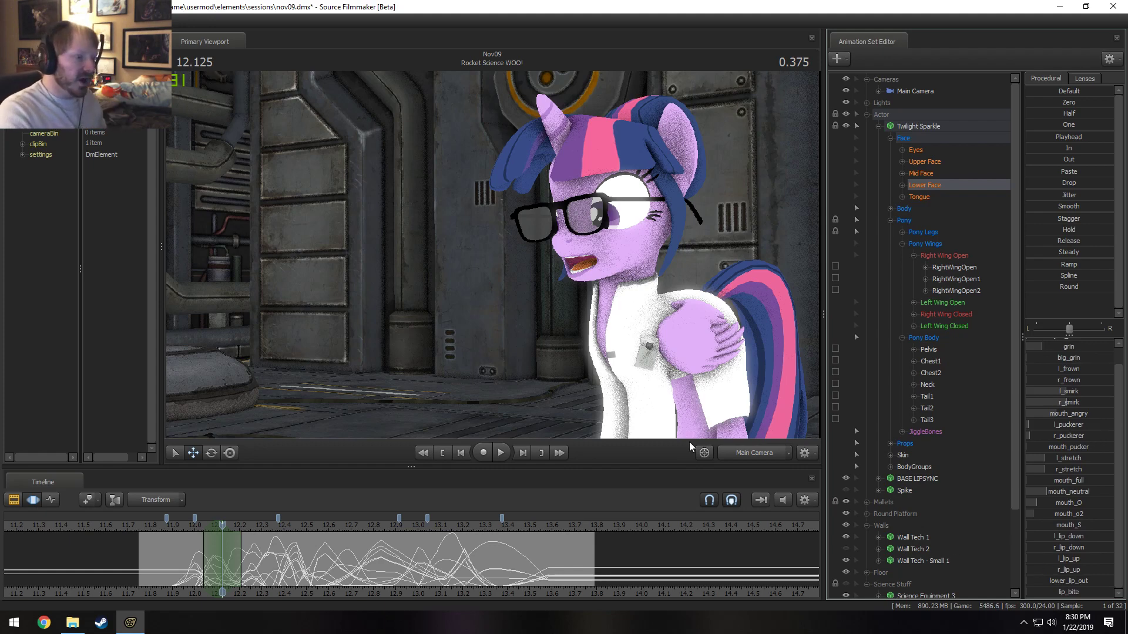
left_click_drag(163, 566, 222, 559)
left_click(222, 558, "shift")
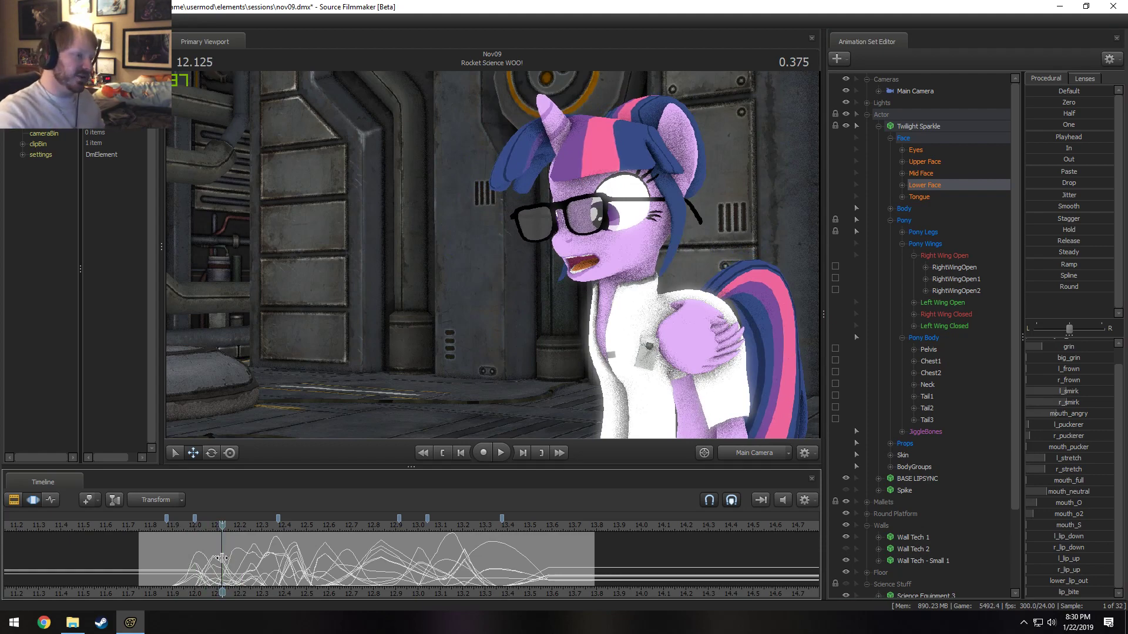
- Replay the shot from 11.916 and again through the fast camera move around 13.0, examining the mouth shapes
left_click(175, 524)
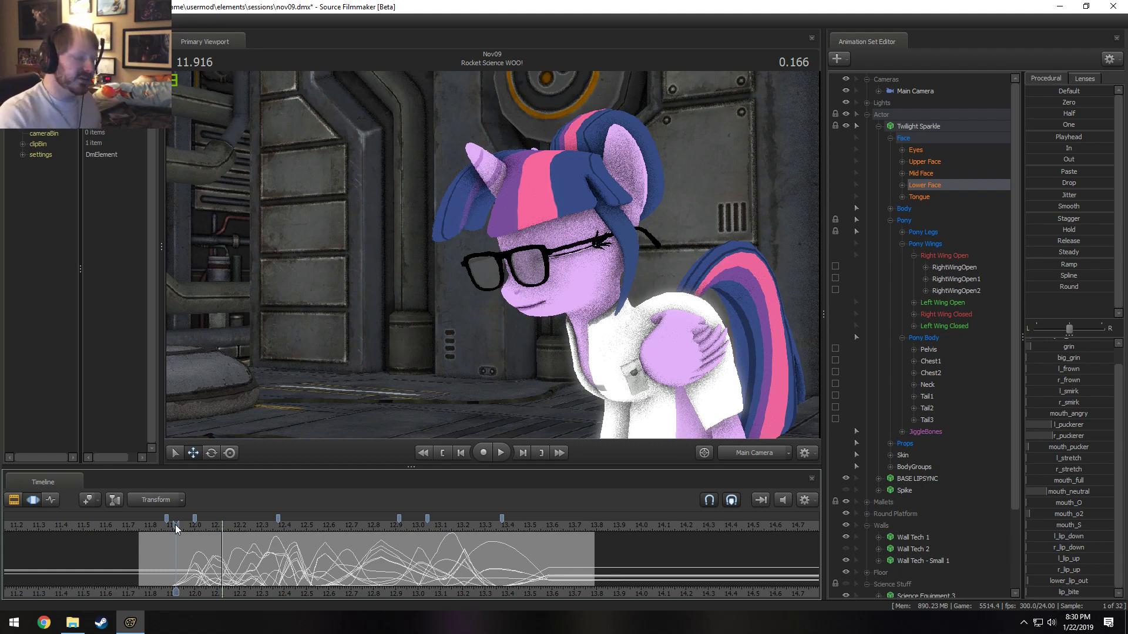
key("space")
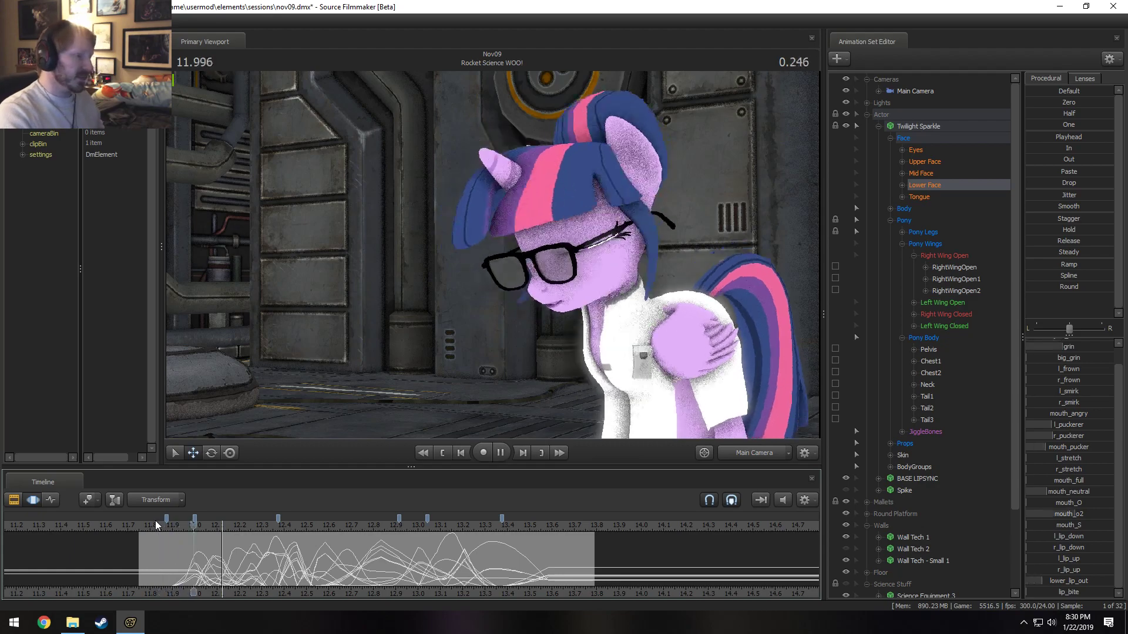
key("space")
key("space")
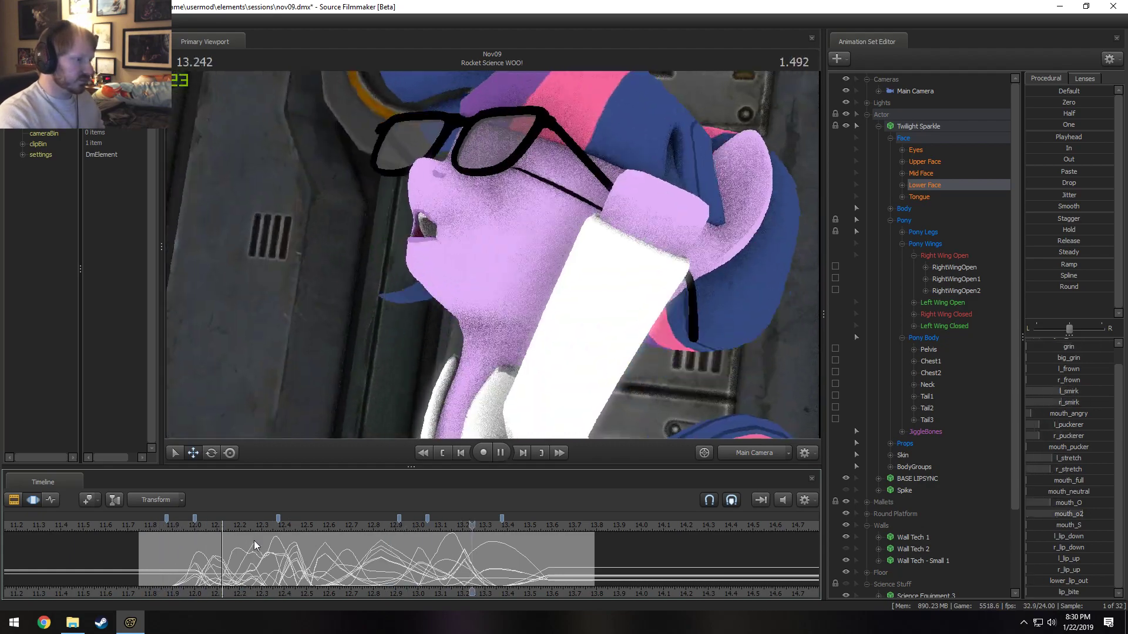
key("space")
left_click_drag(435, 526, 387, 527)
key("space")
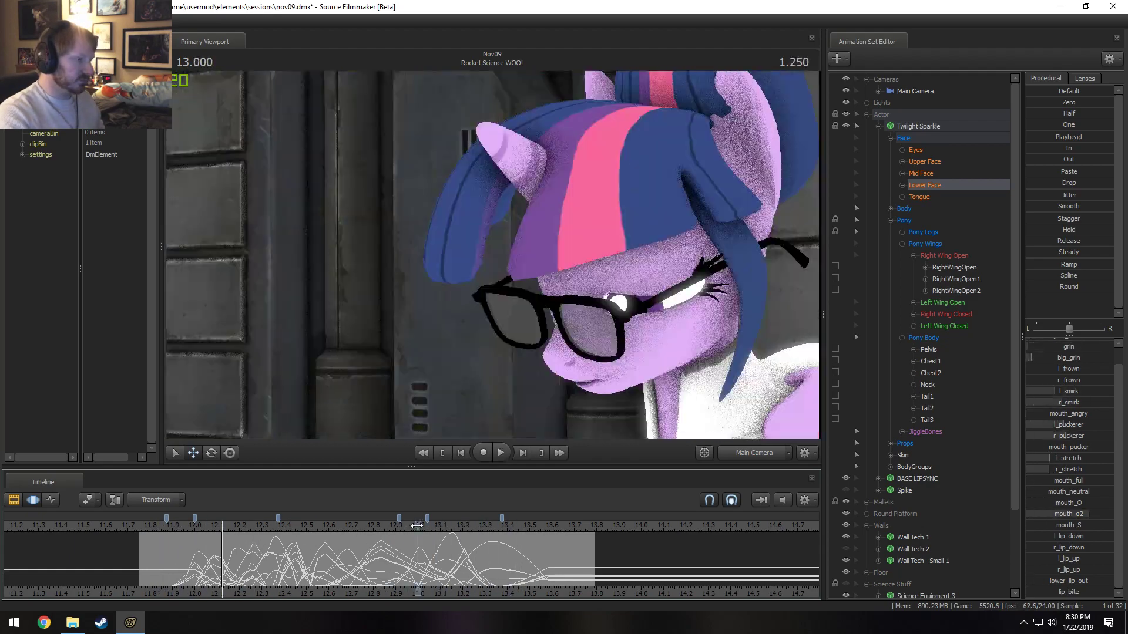
key("space")
key("space")
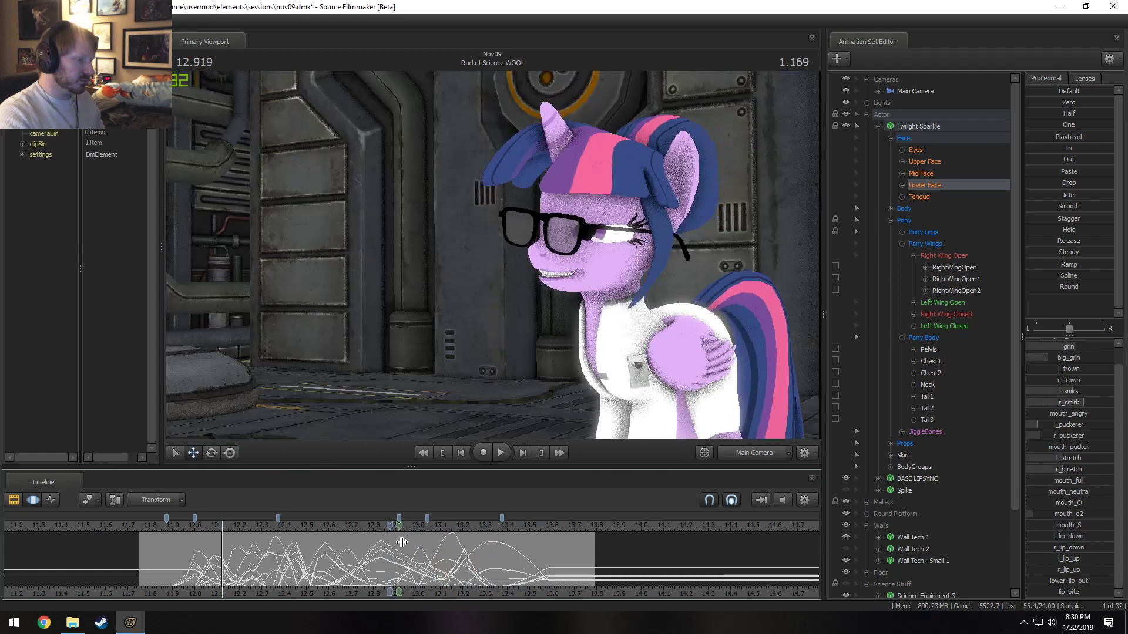
- Centre the time selection on 13.125 and widen the open mouth by raising l_stretch and r_stretch and lowering l_puckerer and r_puckerer
left_click_drag(490, 552, 447, 571)
scroll(446, 551, "up", 3)
scroll(448, 571, "up", 5, "shift")
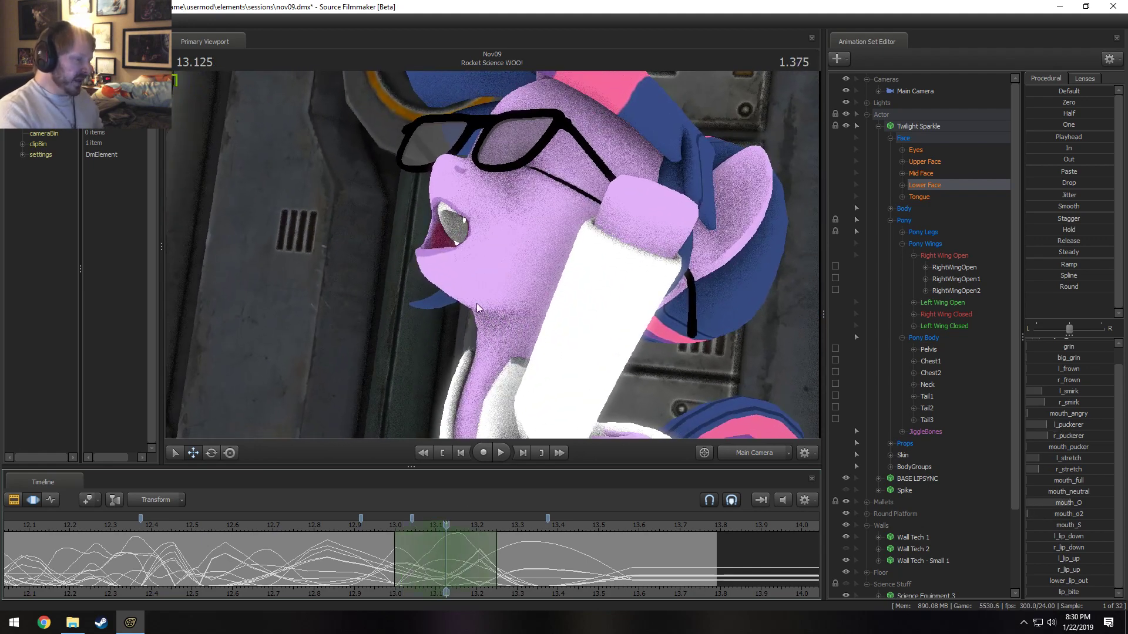
left_click_drag(1051, 503, 1058, 503)
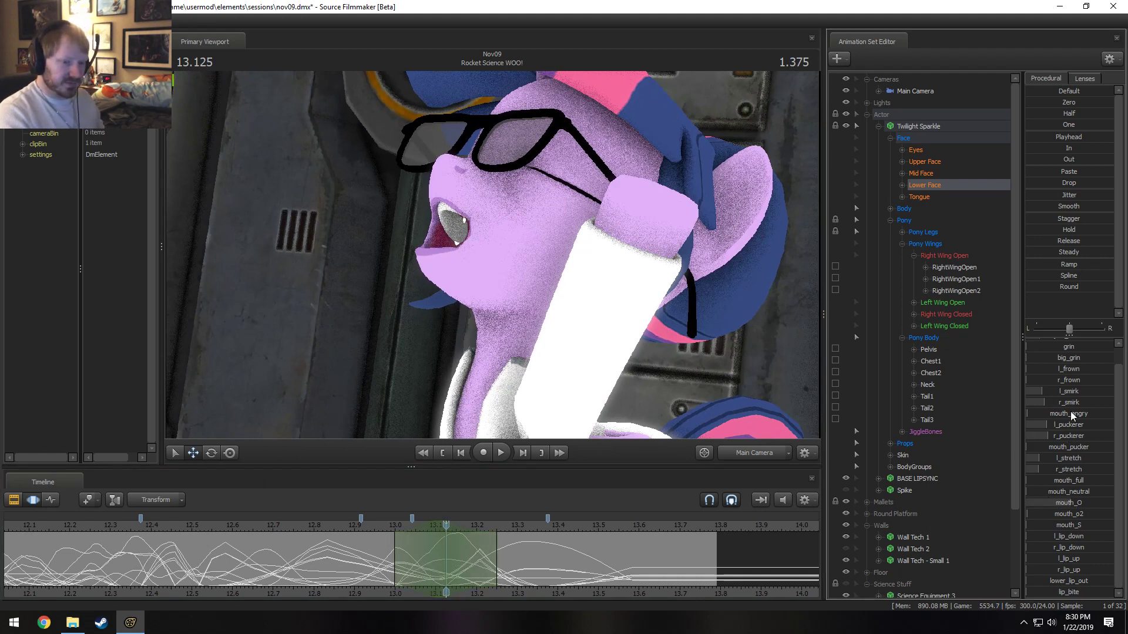
mouse_move(1081, 460)
left_mouse_down()
mouse_move(1125, 472)
mouse_move(1086, 470)
left_mouse_up()
left_click_drag(1064, 426, 1085, 414)
left_click_drag(1055, 458, 1061, 457)
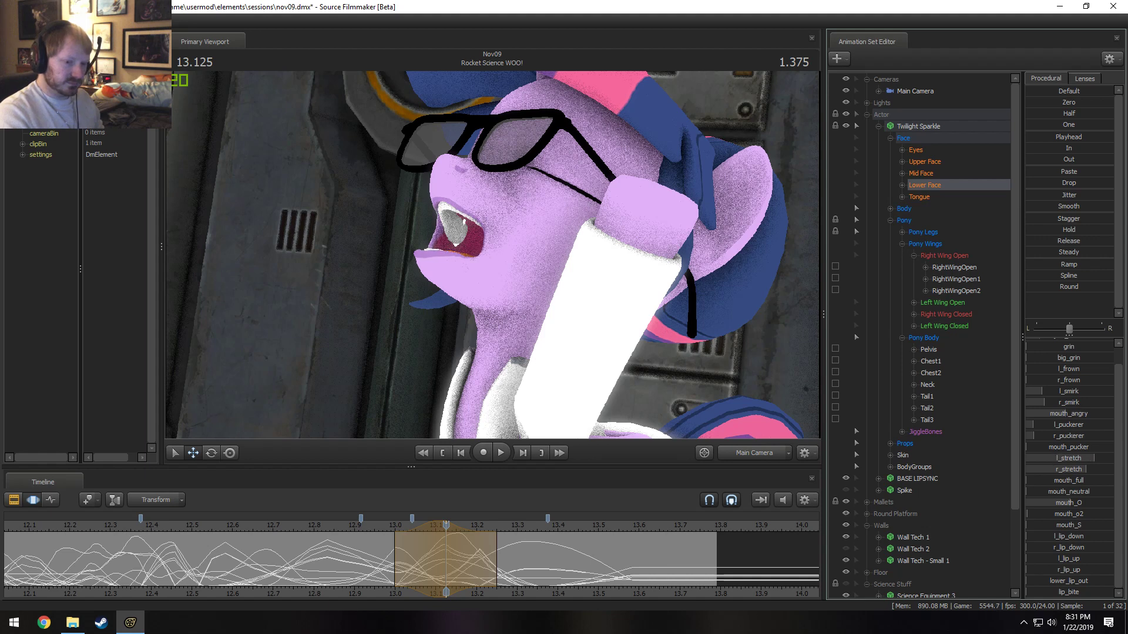
- Raise l_smirk and r_smirk, lower mouth_O for the open mouth at 13.125, and play the change
left_click_drag(1044, 391, 1104, 402)
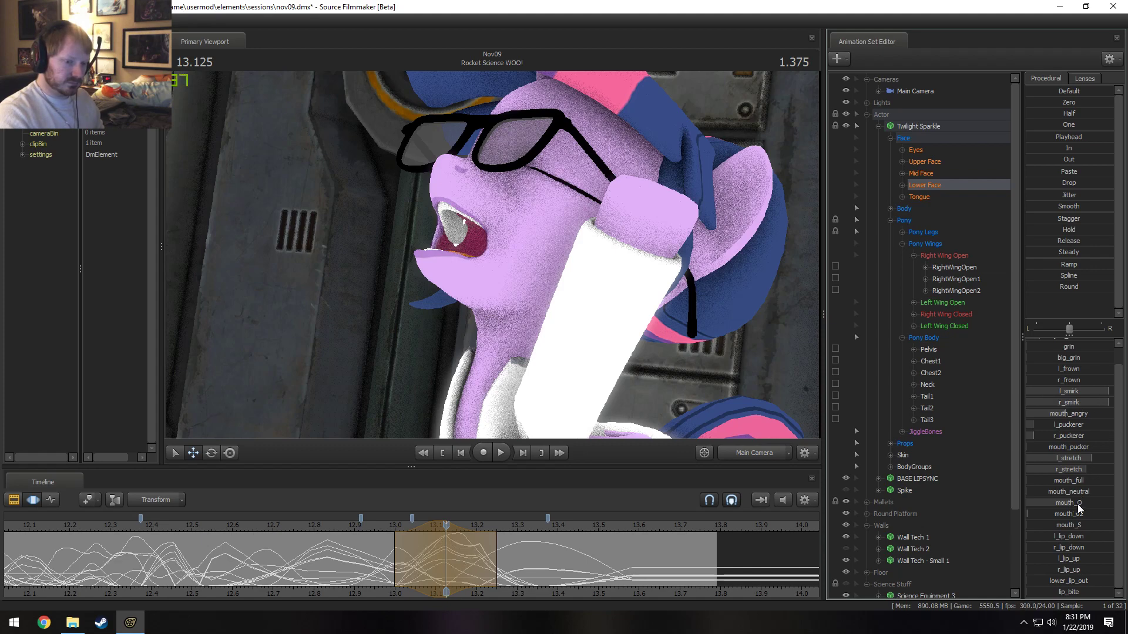
left_click_drag(1077, 504, 1108, 504)
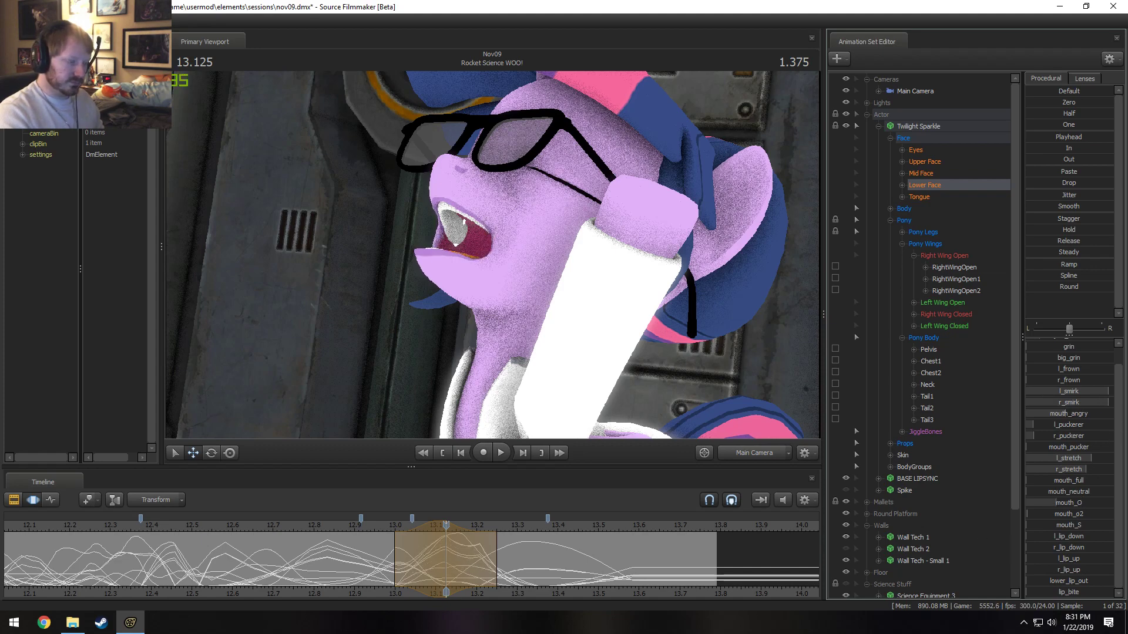
left_click_drag(385, 548, 442, 547)
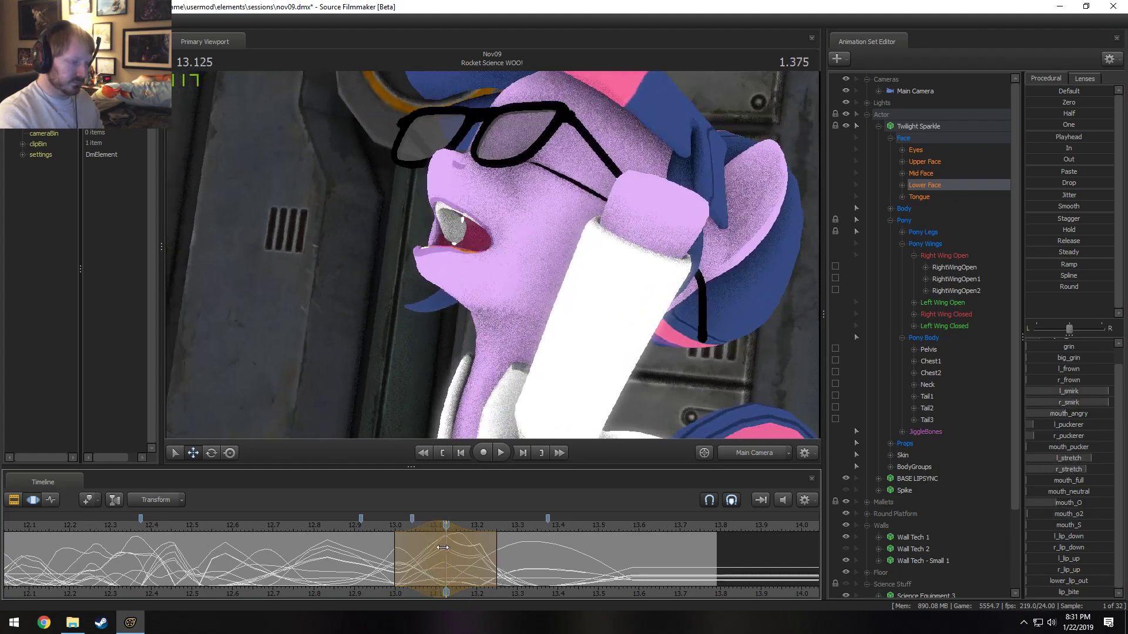
key("space")
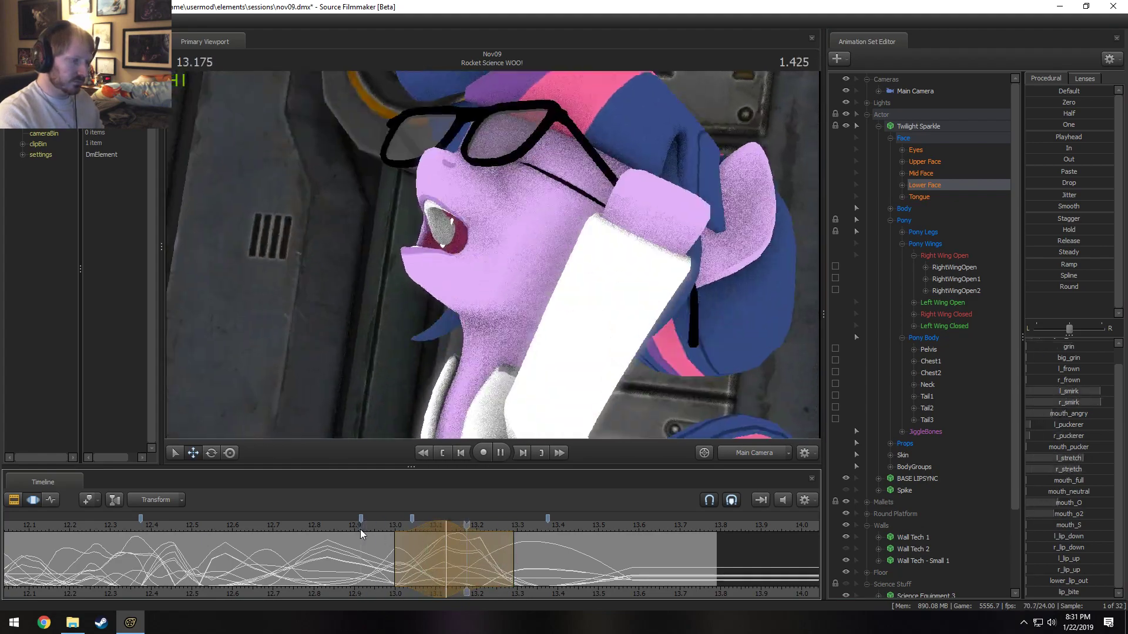
- Shift Twilight Sparkle's open-mouth motion later from 13.125 to 13.166 and scrub through the result
left_click(342, 530)
left_click_drag(344, 564, 484, 581)
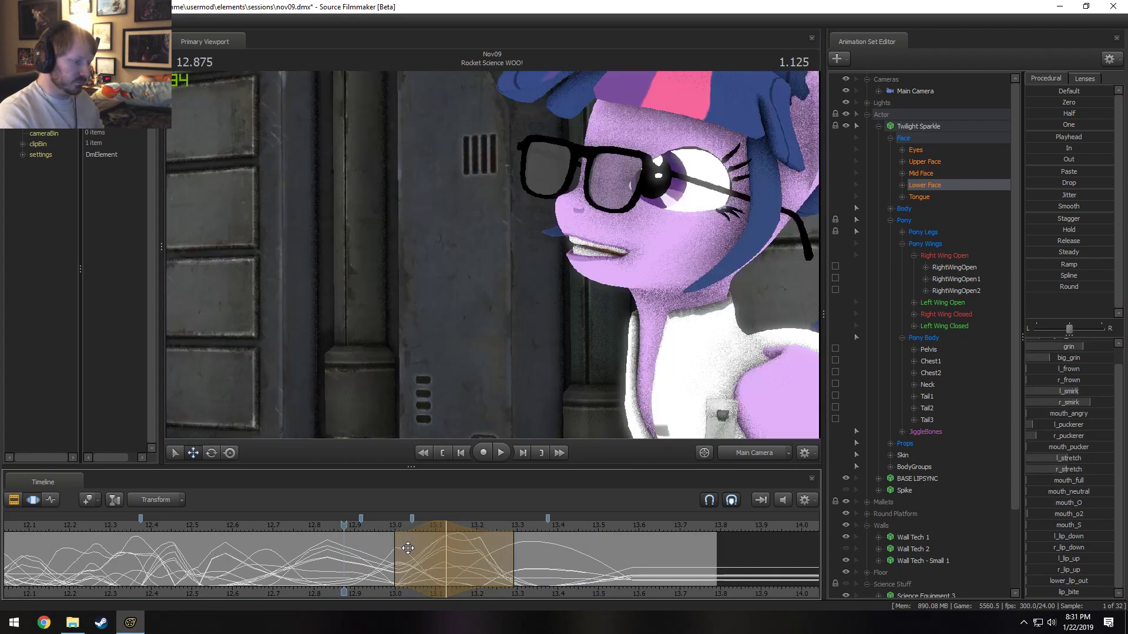
left_click_drag(427, 528, 436, 531)
left_click_drag(532, 563, 523, 564)
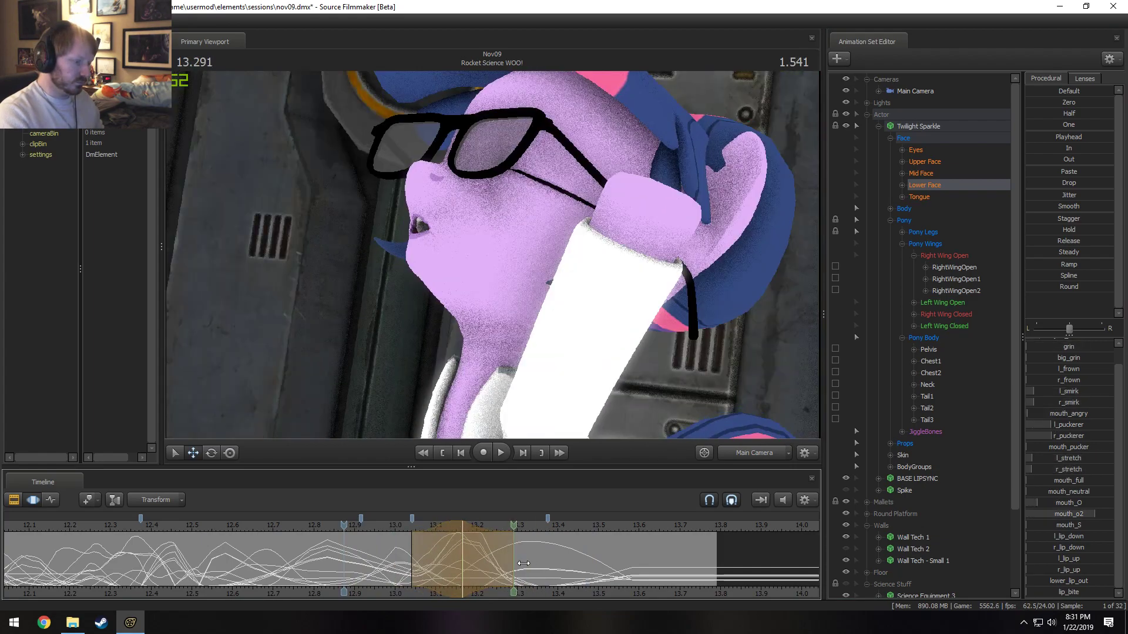
left_click_drag(346, 571, 553, 575)
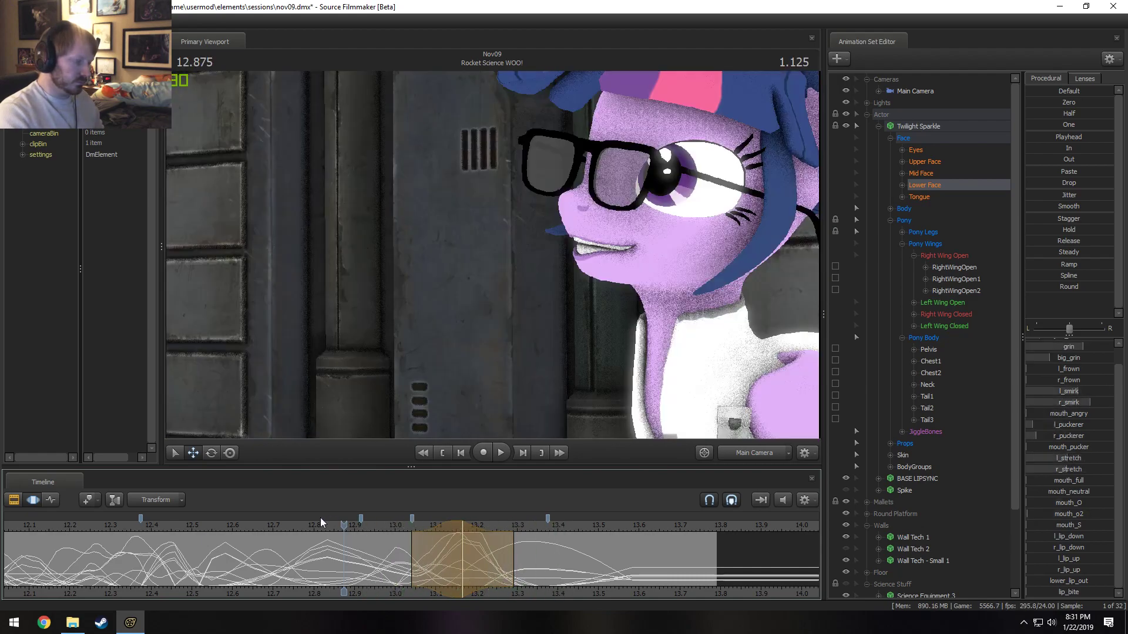
- Replay the shot from about 12.67 through the fast camera move, examining the timing of the mouth shapes
left_click(274, 531)
key("space")
key("space")
left_click(268, 525)
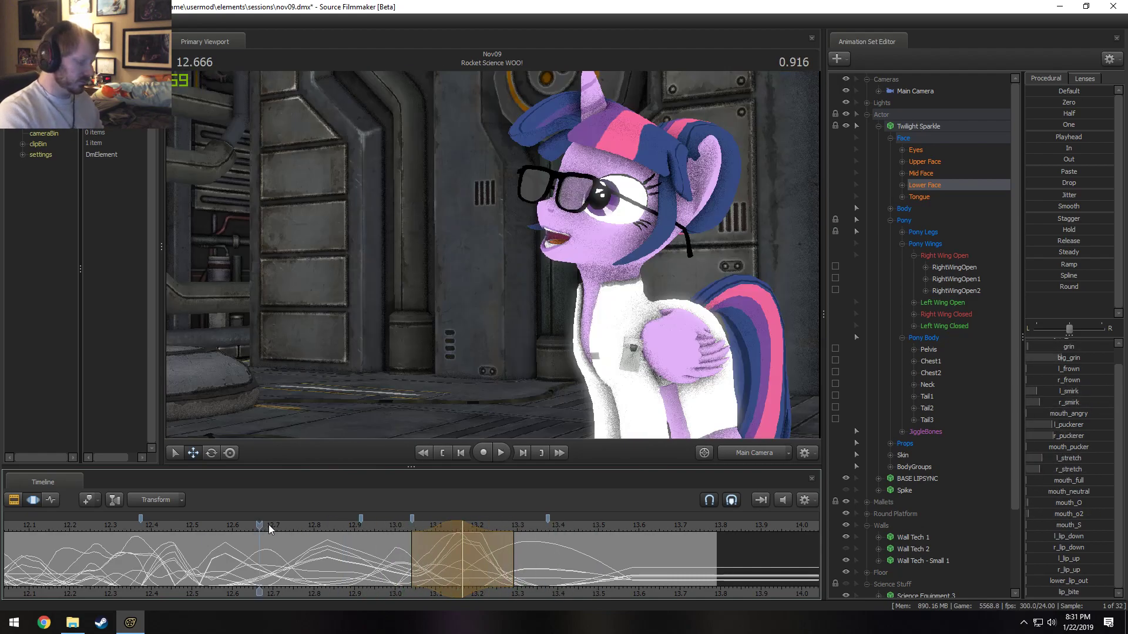
key("space")
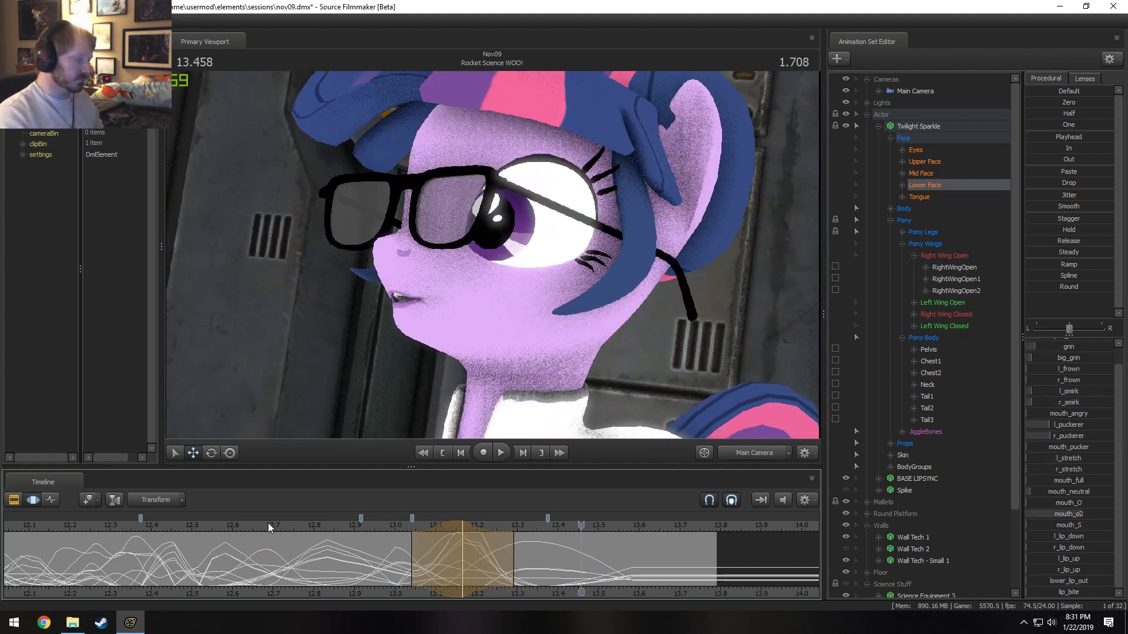
left_click_drag(362, 523, 325, 551)
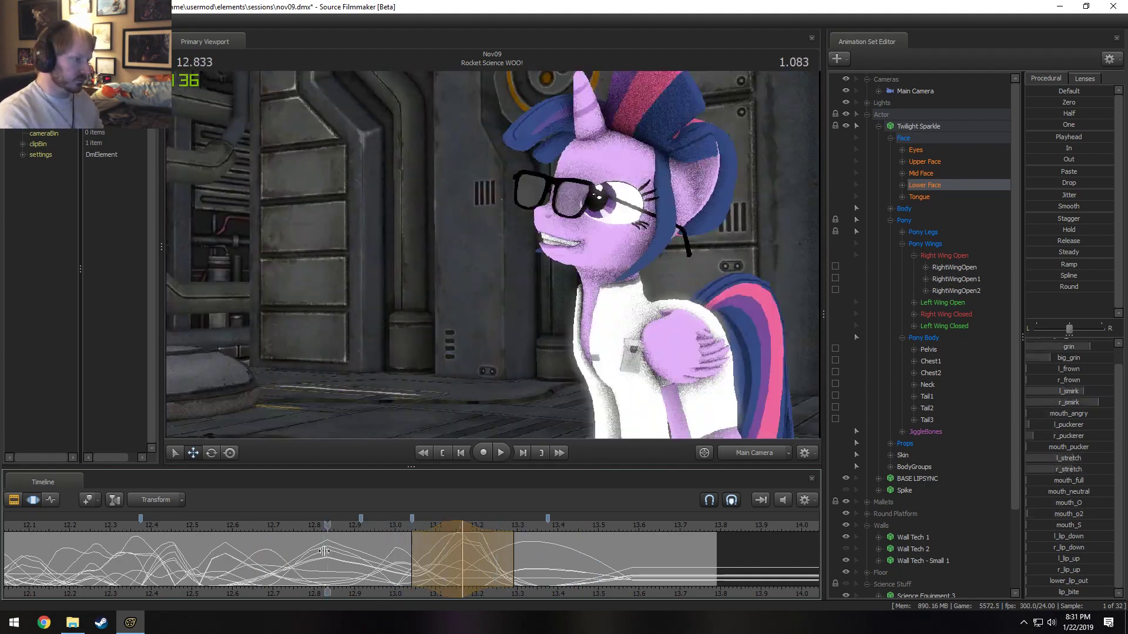
- Examine the inside of Twilight Sparkle's open mouth at 13.166 up close through the Work Camera
left_click_drag(422, 562, 462, 576)
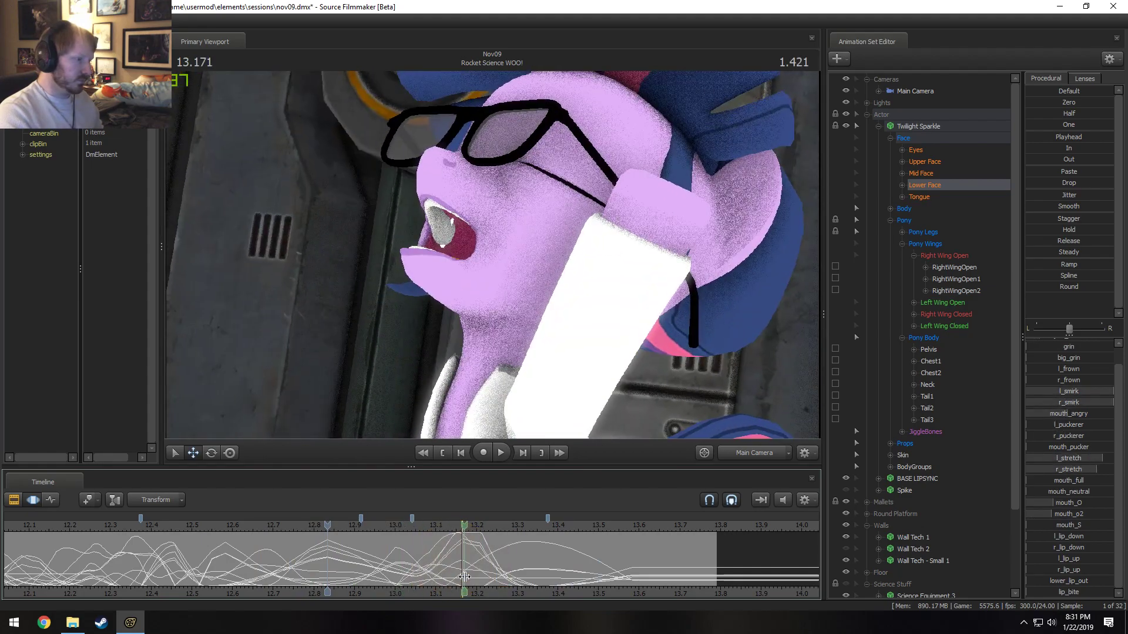
left_click(731, 455)
key("w")
left_click_drag(505, 305, 535, 290)
key("w")
key("w")
key("s")
key("s")
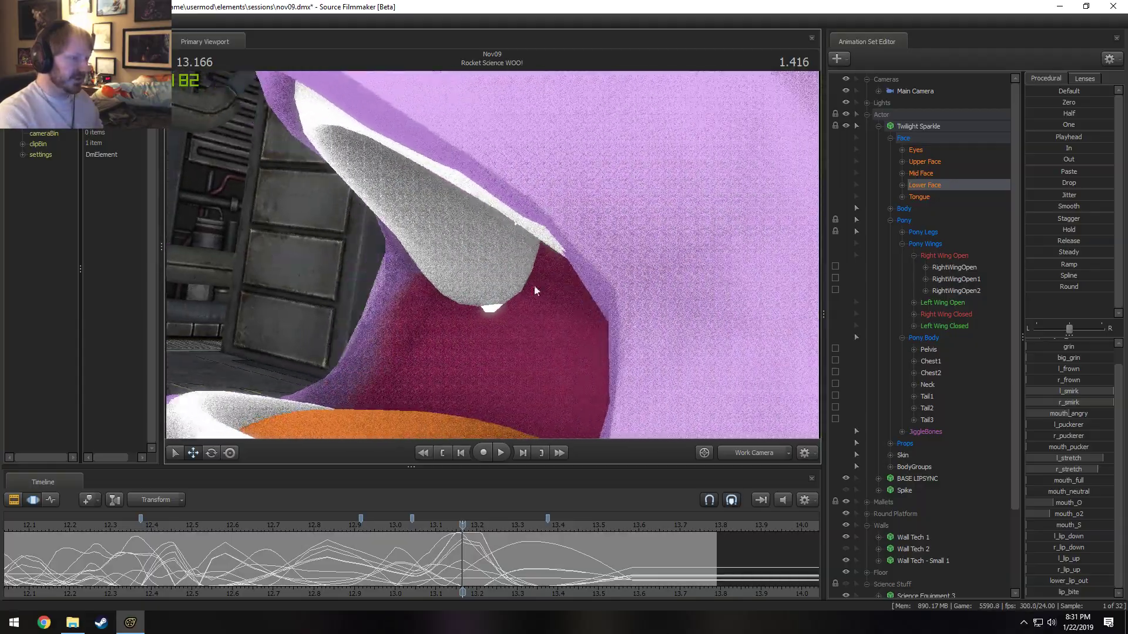
- Return the viewport to the Main Camera and enable its lighting
left_click(767, 460)
right_click(639, 341)
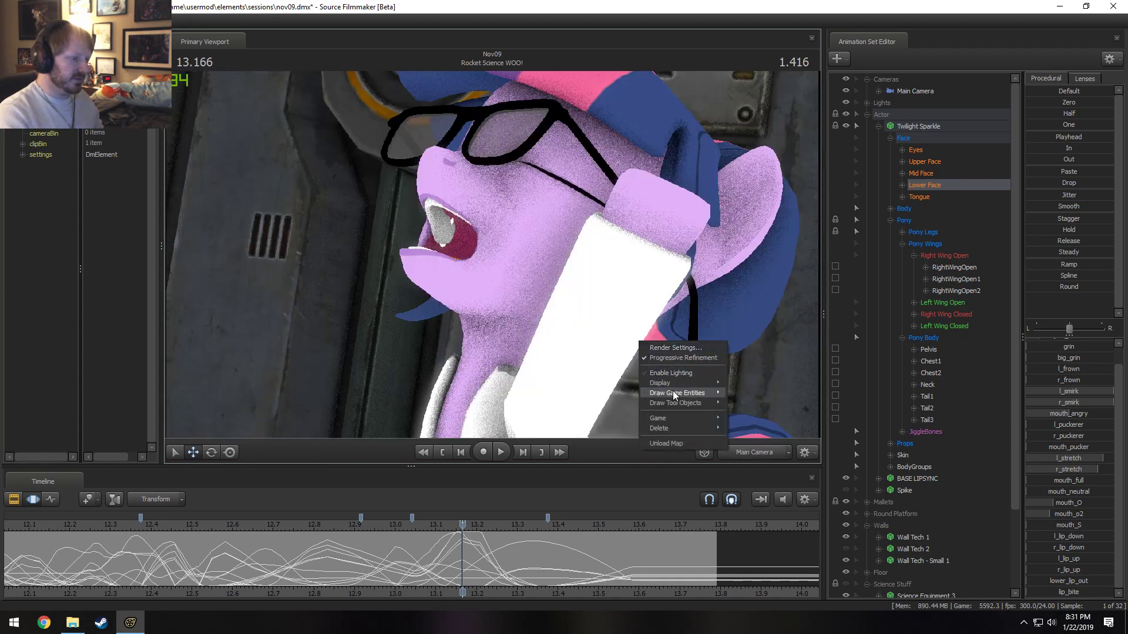
left_click(675, 372)
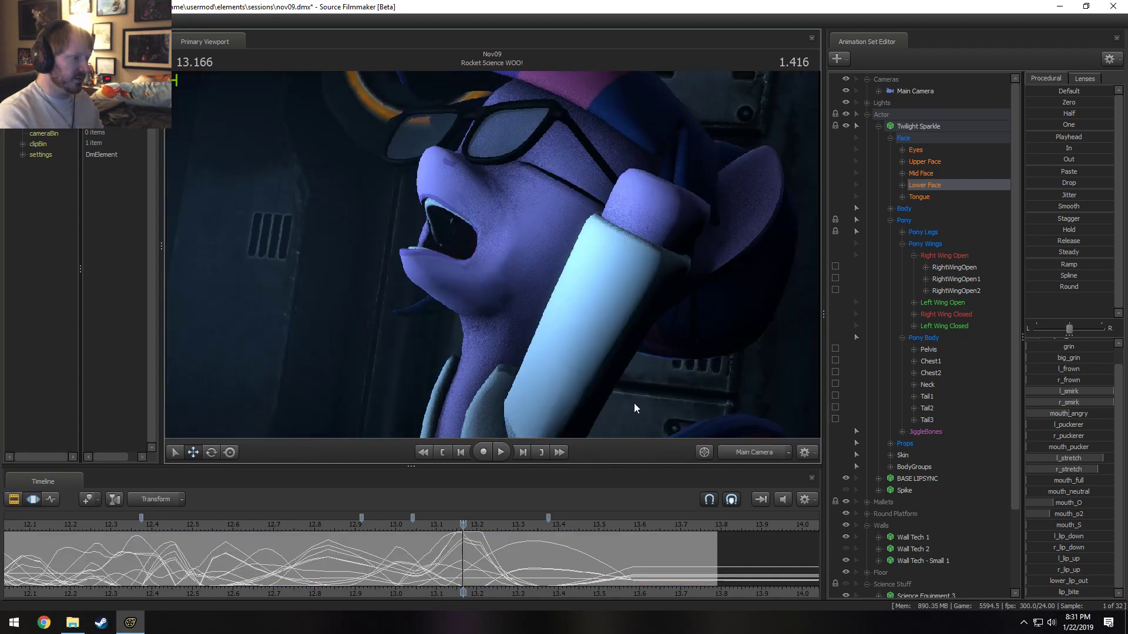
- Replay the lit shot from about 13.0 and repeatedly from 12.8, examining the head toss and mouth shapes
left_click(407, 526)
key("space")
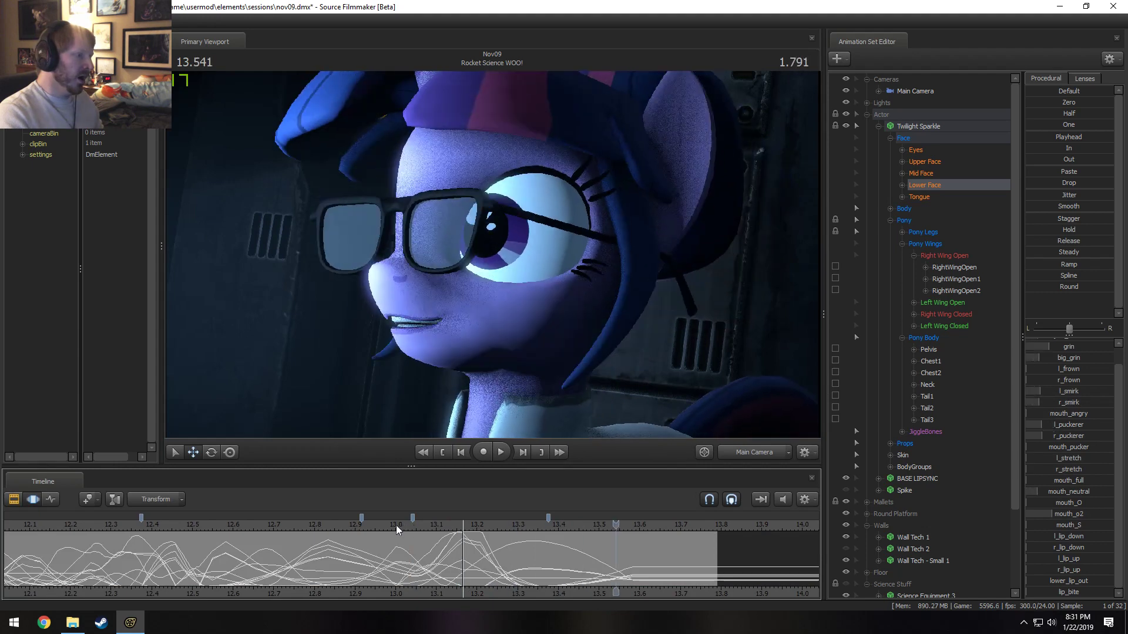
left_click(314, 530)
key("space")
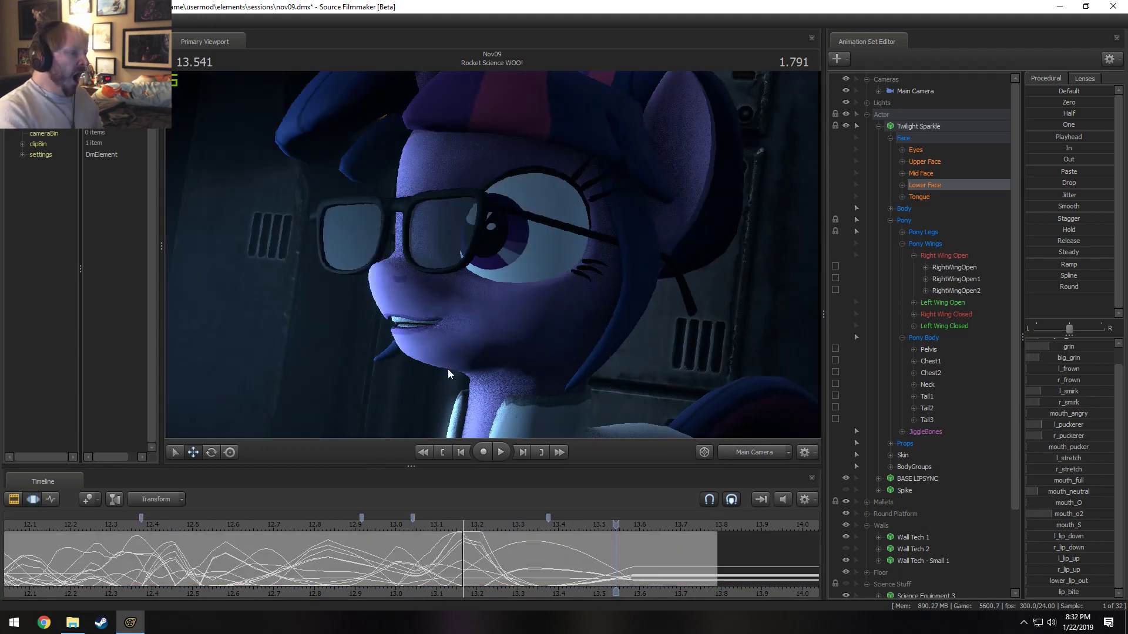
key("Down")
key("F2")
key("F3")
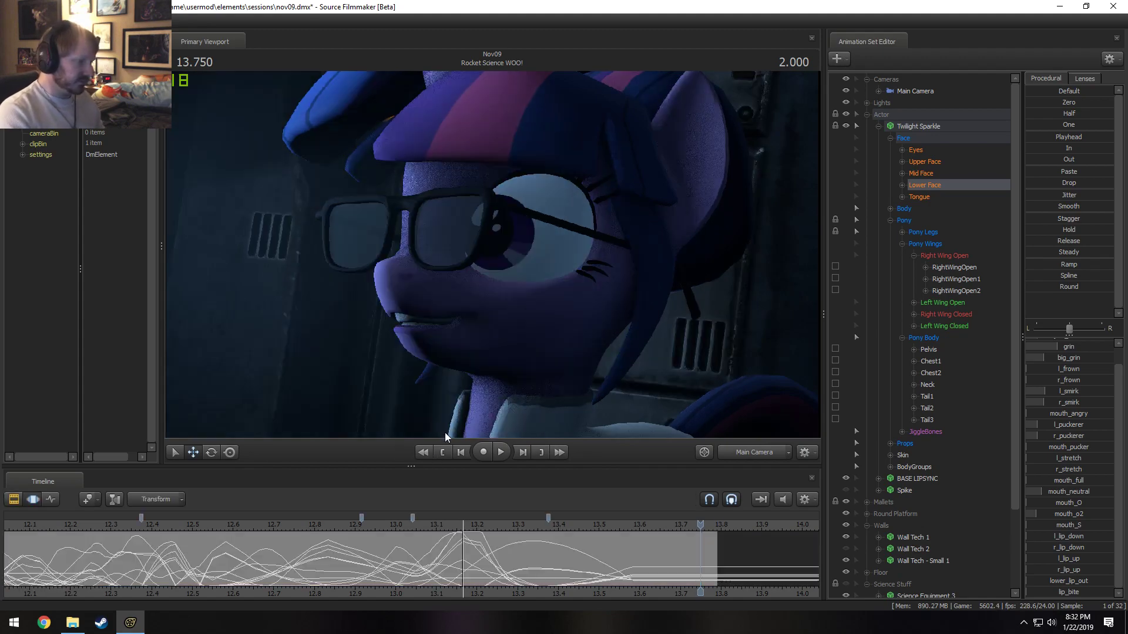
left_click(314, 526)
key("space")
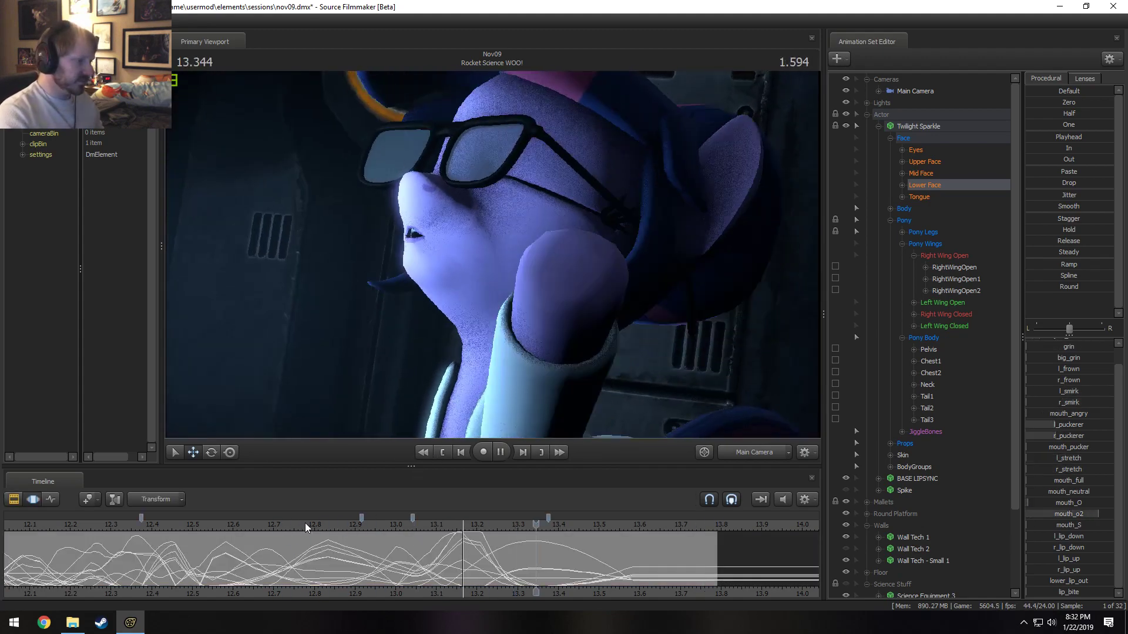
key("space")
- Select the BASE LIPSYNC animation set and collapse Twilight Sparkle's control groups
scroll(139, 523, "down", 3)
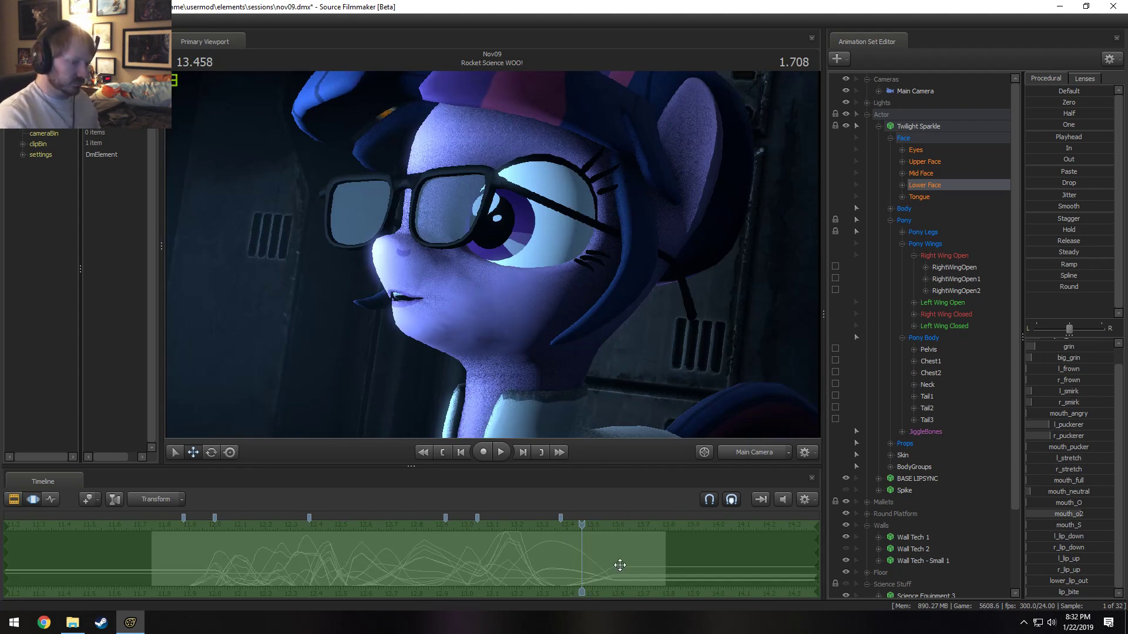
scroll(904, 364, "down", 3)
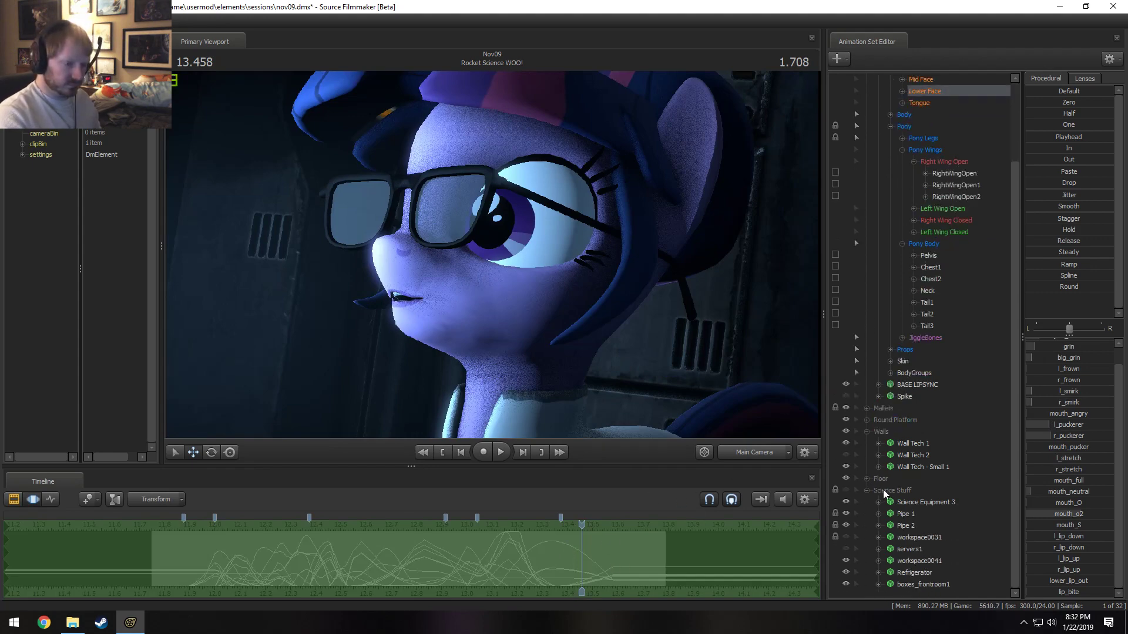
scroll(899, 329, "up", 3)
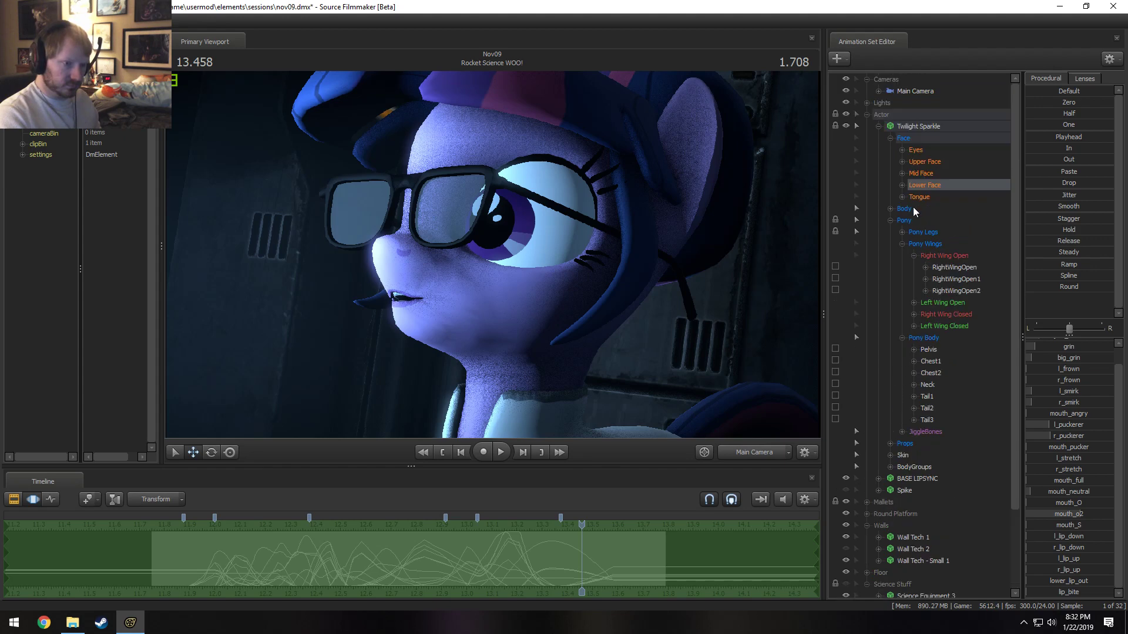
left_click(908, 478)
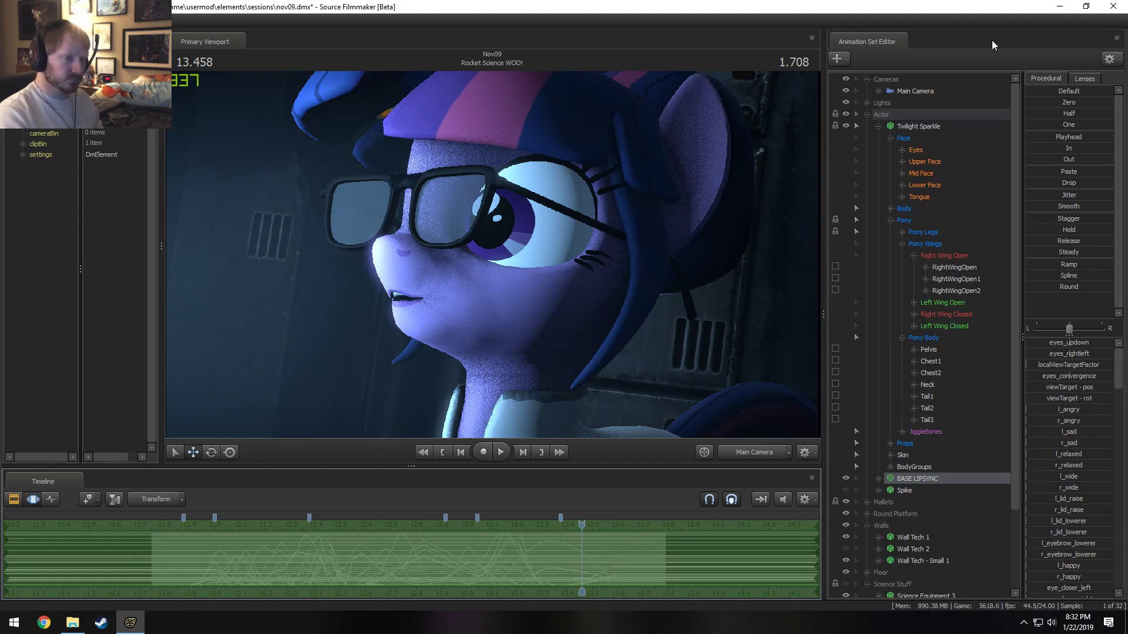
left_click(879, 126)
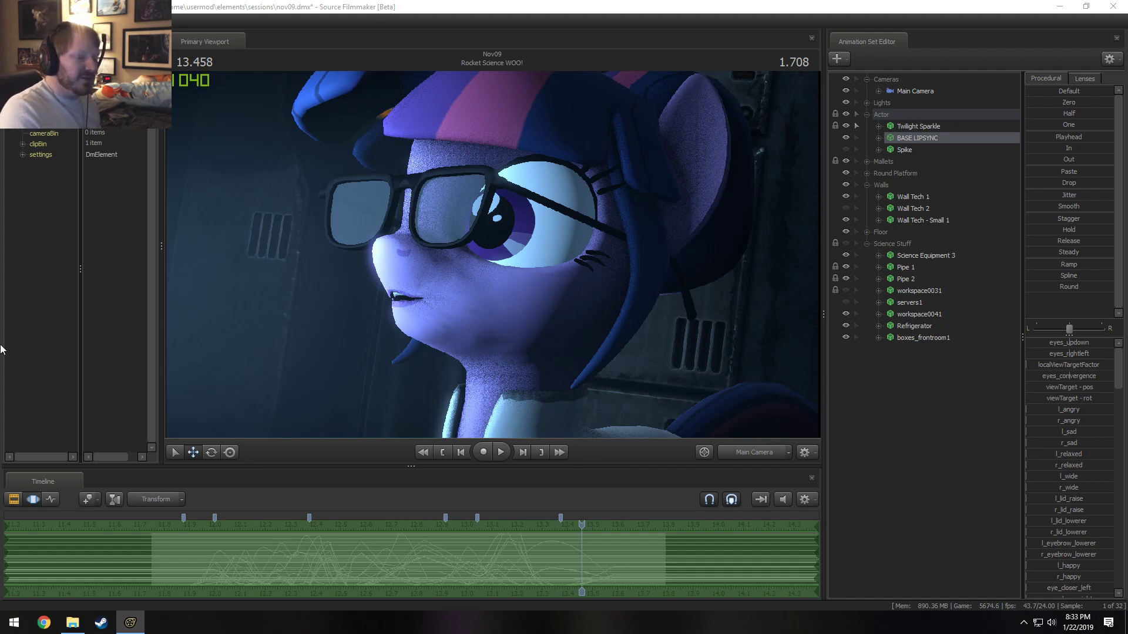
- Go to the beginning of the session and examine the full timeline at a wide scale
left_click(193, 562)
key("Home")
scroll(611, 549, "down", 6)
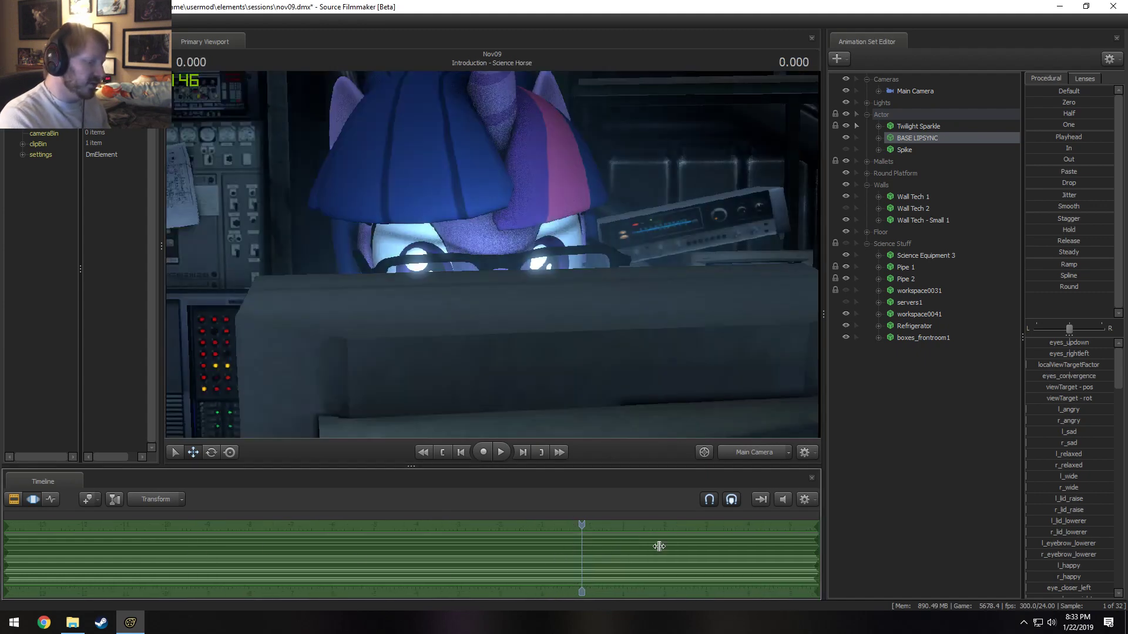
left_click(659, 547)
middle_click_drag(699, 588, 278, 581)
scroll(529, 550, "down", 4)
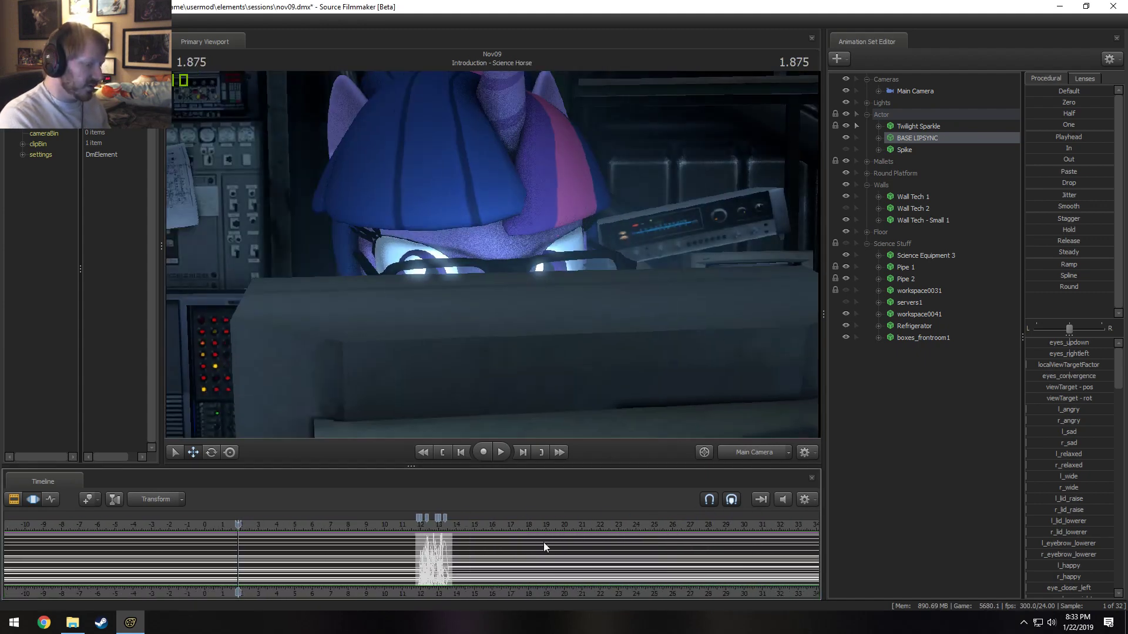
- Replay the Rocket Science WOO! shot several times from about 11.833, examining the lit animation
left_click(418, 528)
scroll(434, 548, "up", 6)
middle_click_drag(475, 589, 323, 574)
key("space")
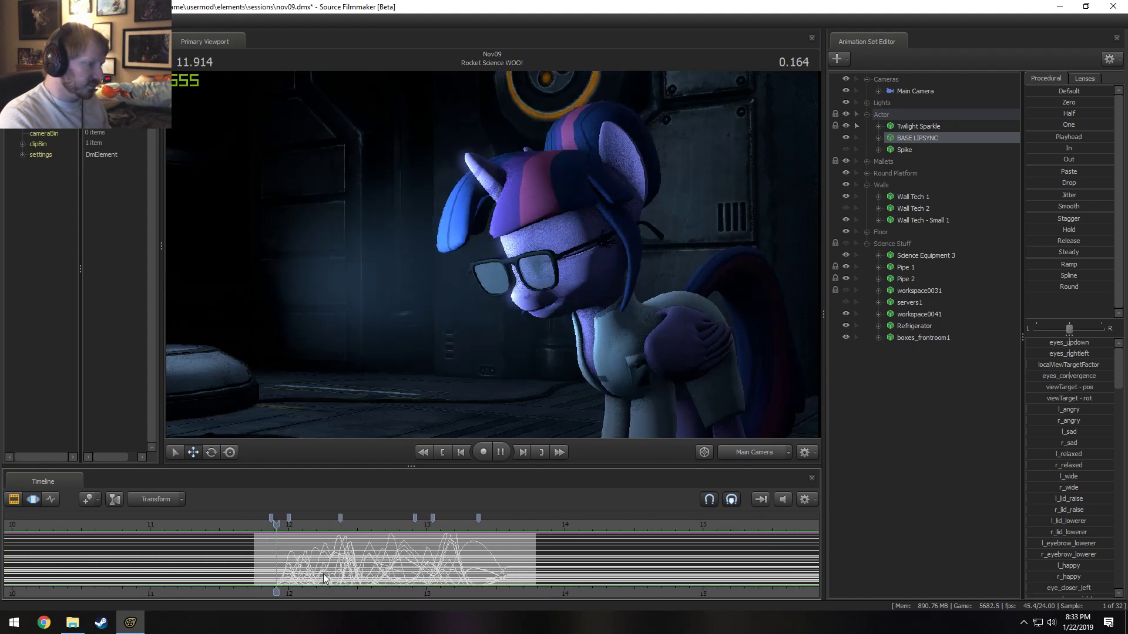
key("space")
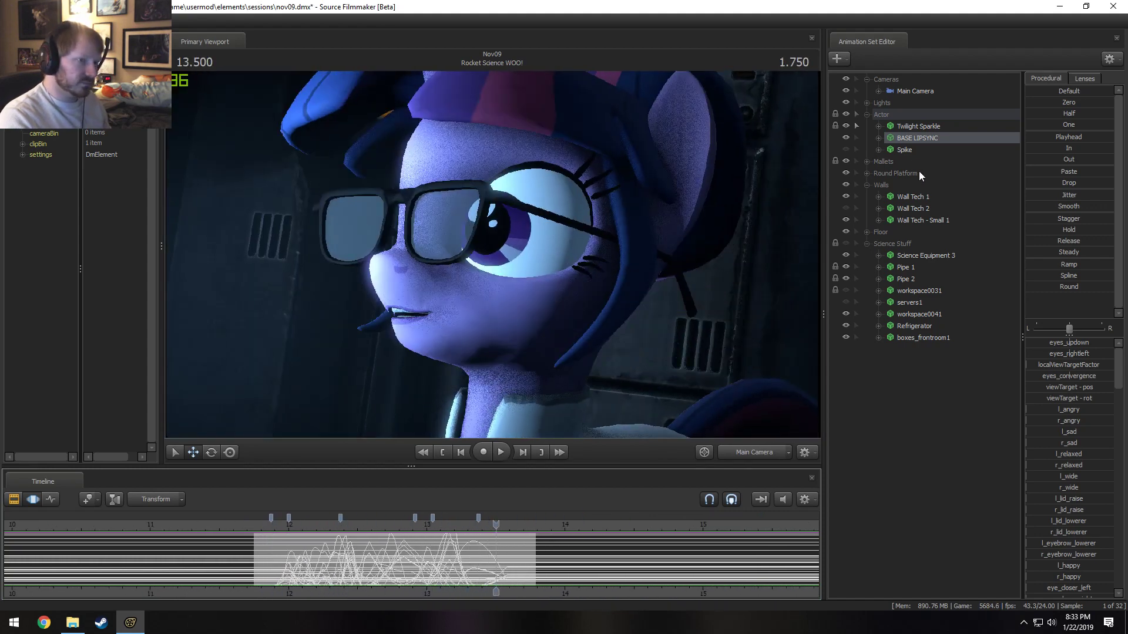
left_click(265, 522)
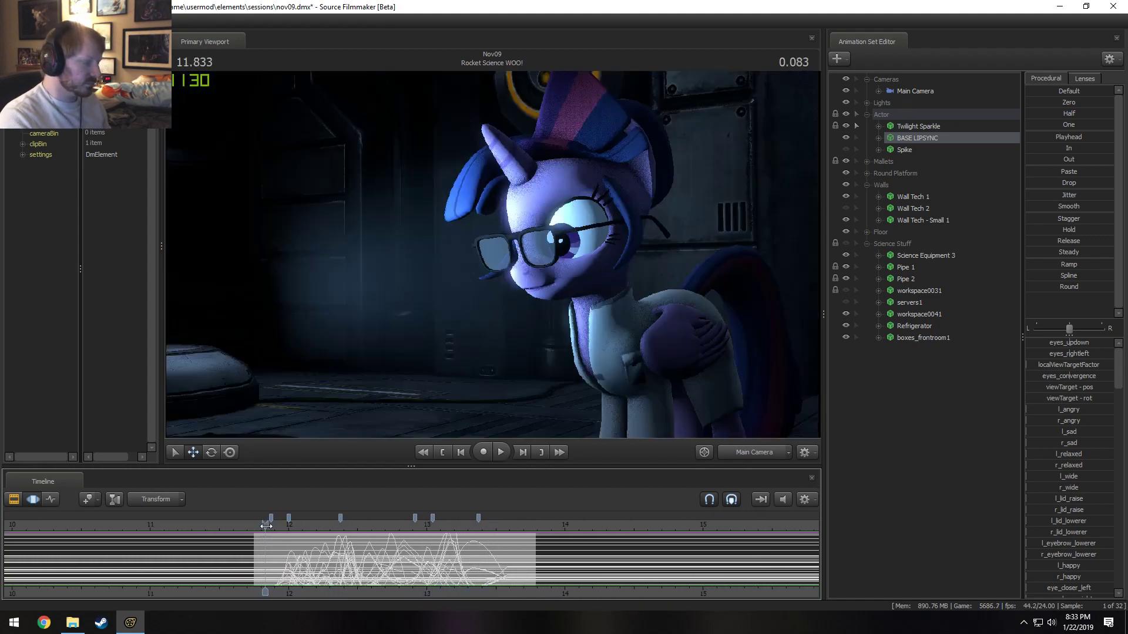
key("space")
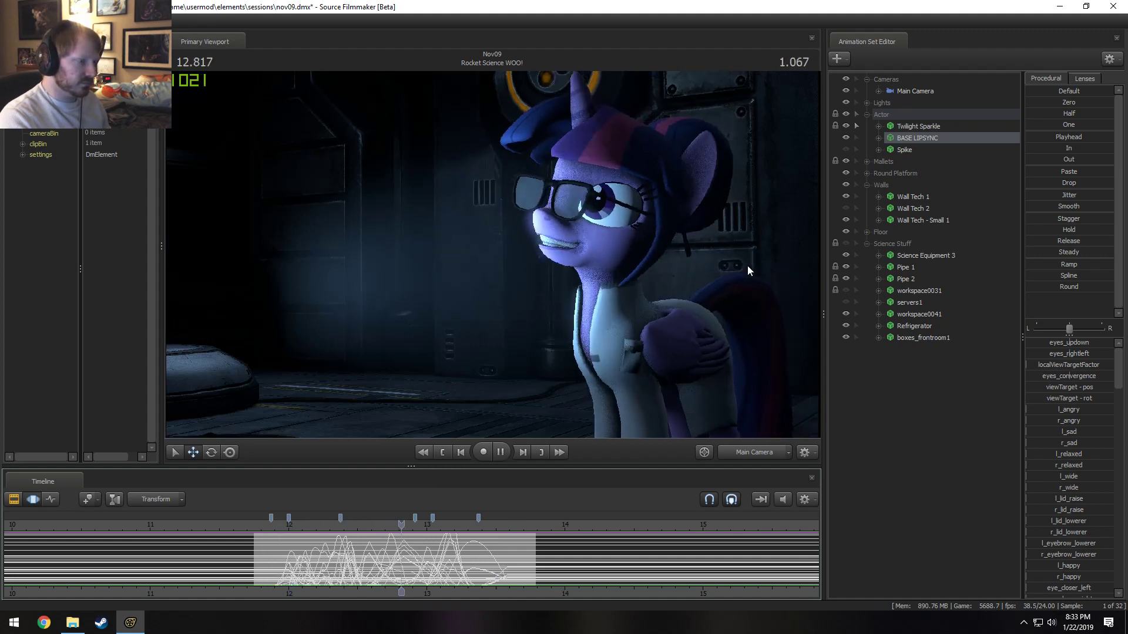
left_click(268, 525)
key("space")
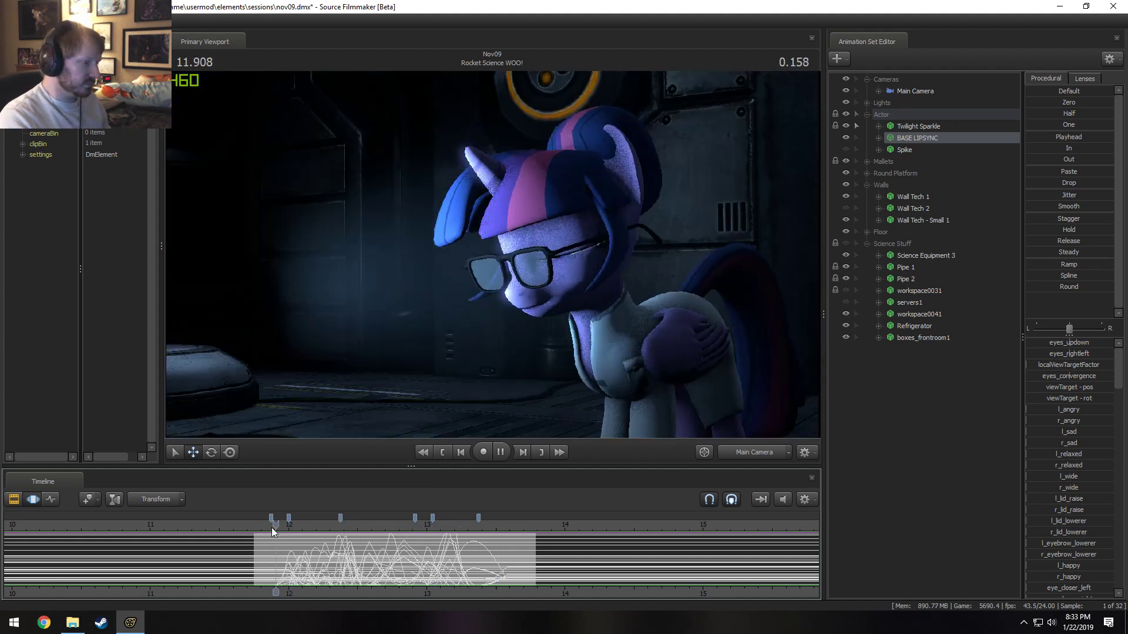
key("space")
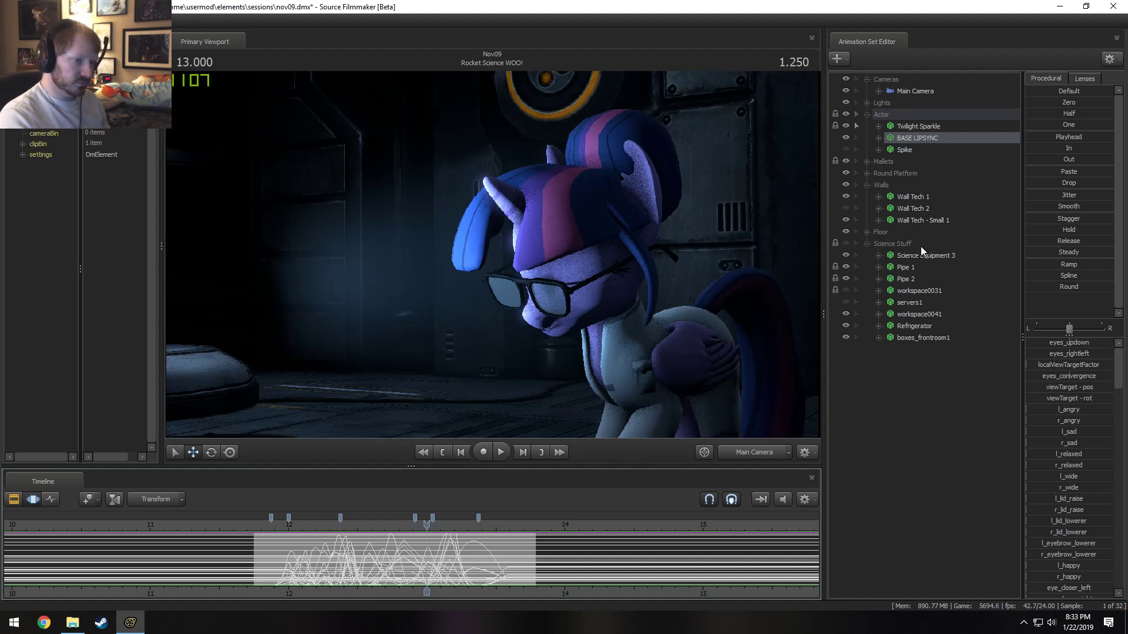
- Unhide Wall Tech 2, servers1, workspace0031 and the Science Stuff group, and replay the shot with the set visible
left_click(845, 207)
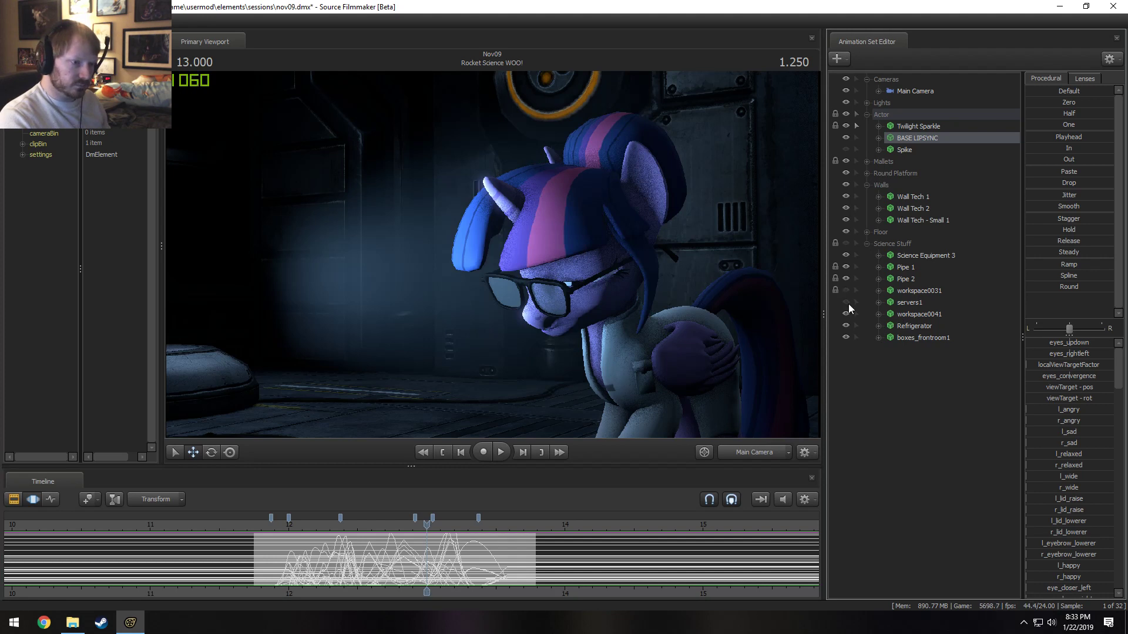
left_click(846, 302)
left_click(846, 290)
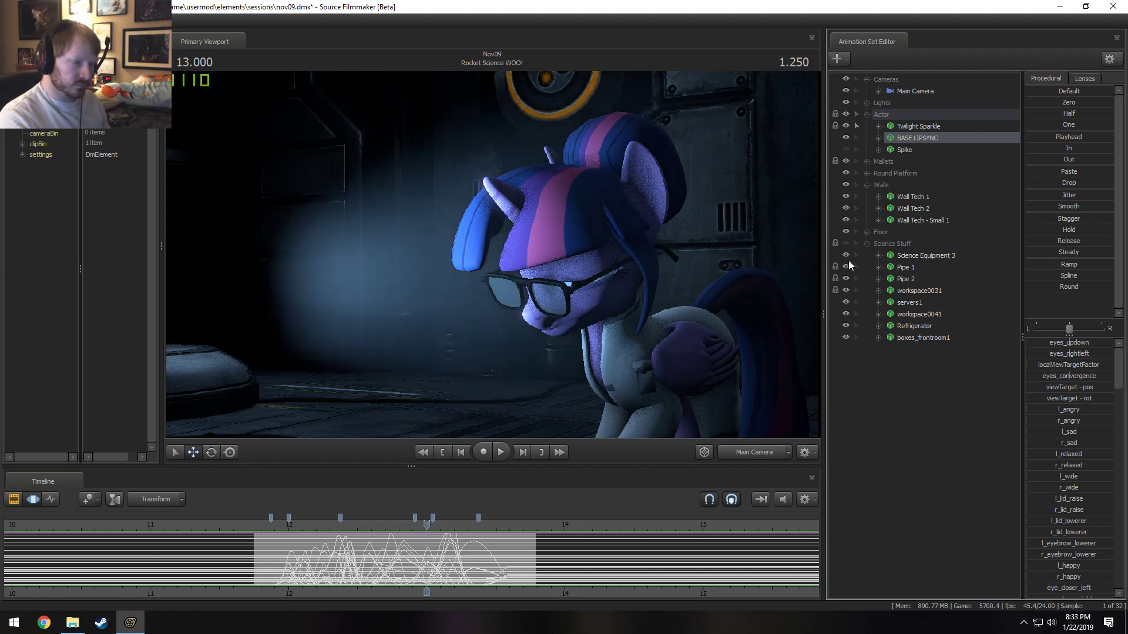
left_click(846, 242)
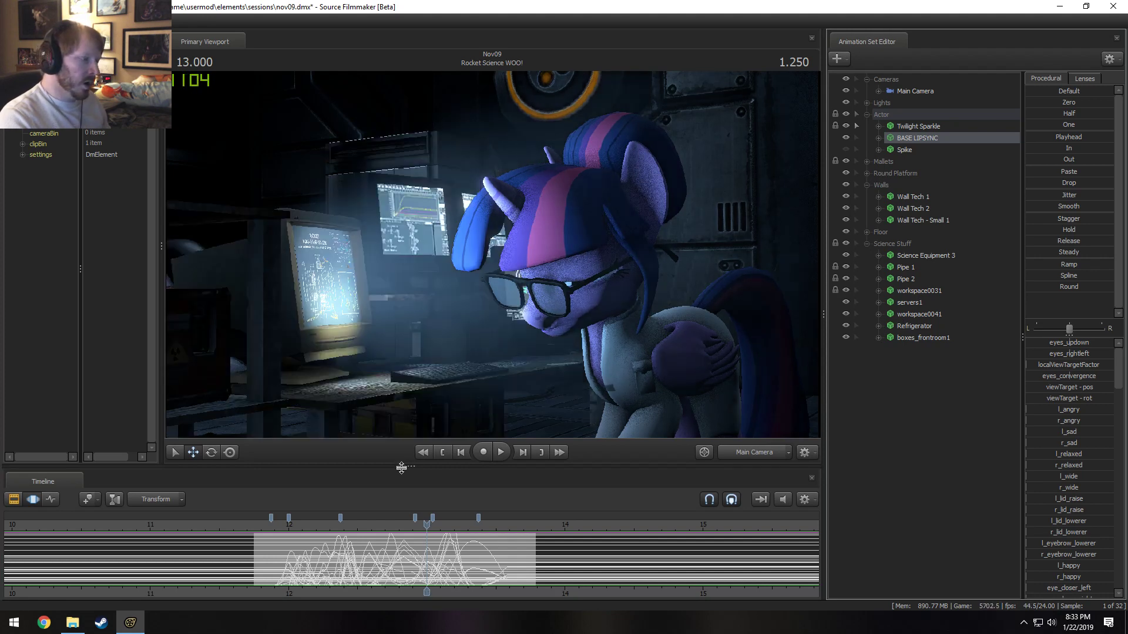
left_click(262, 523)
key("space")
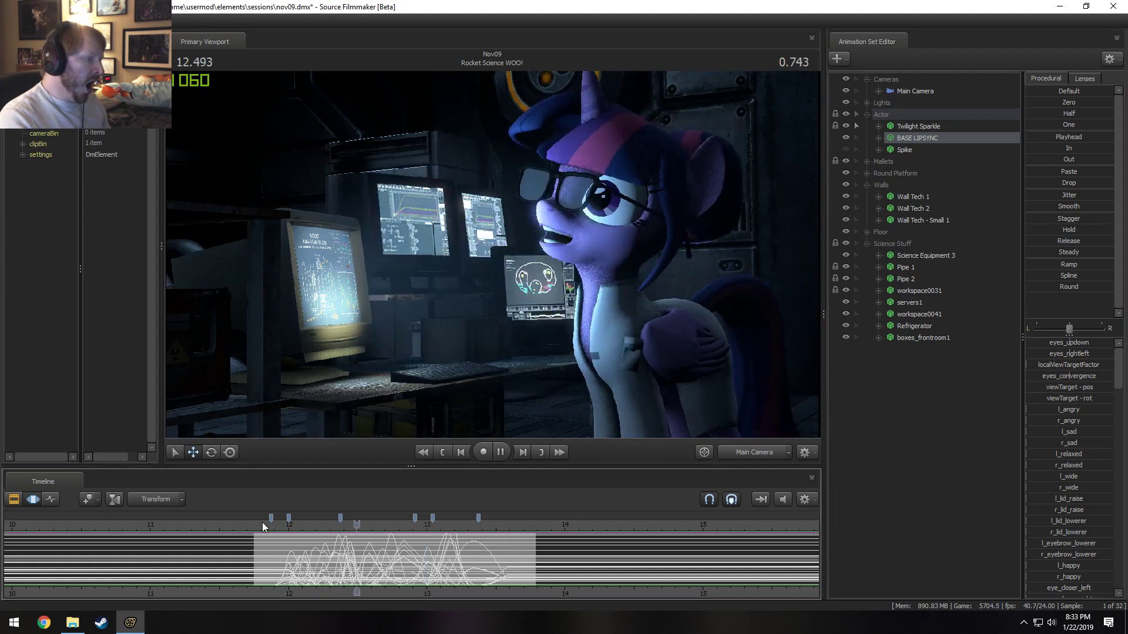
- Unhide Spike and replay the Rocket Science WOO! shot from near its start, examining him beside Twilight Sparkle
key("space")
left_click(846, 149)
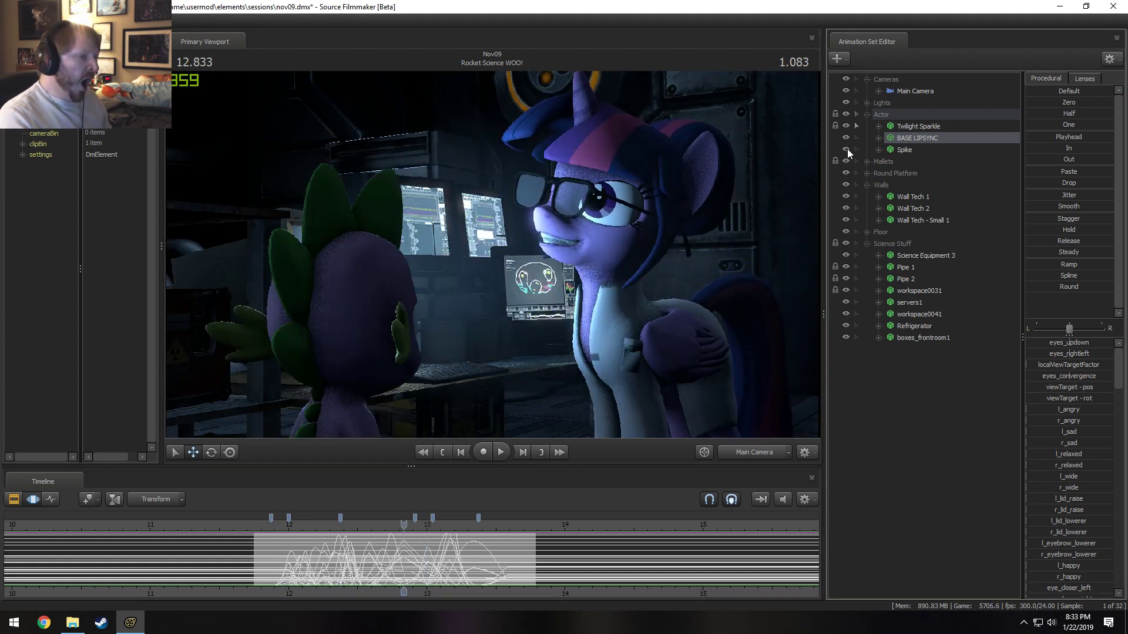
key("F2")
key("space")
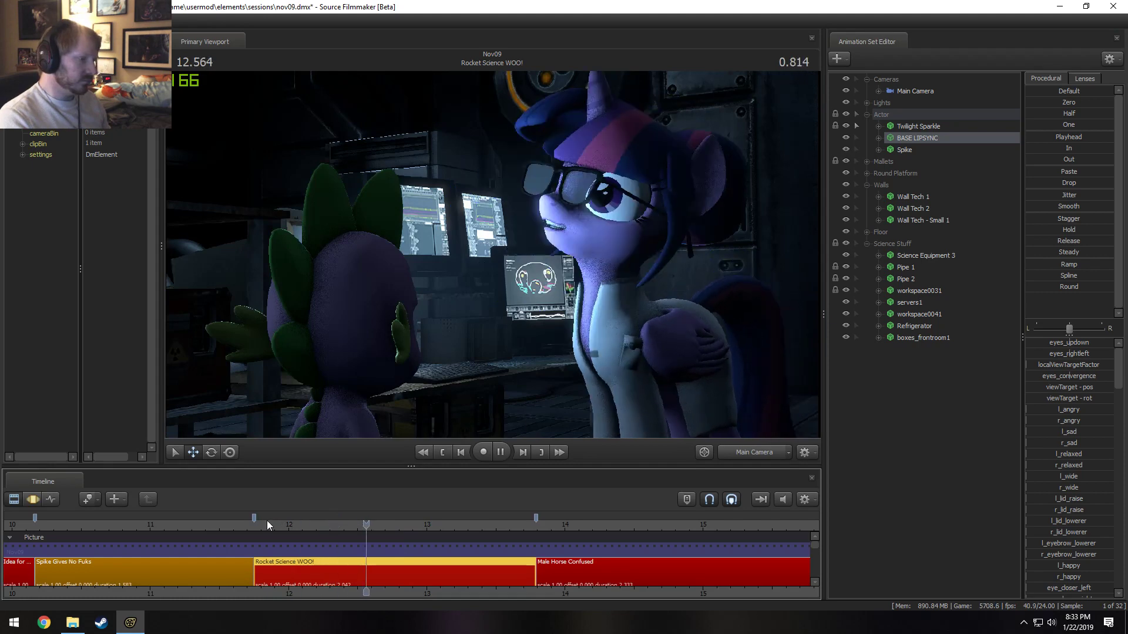
left_click(267, 520)
key("space")
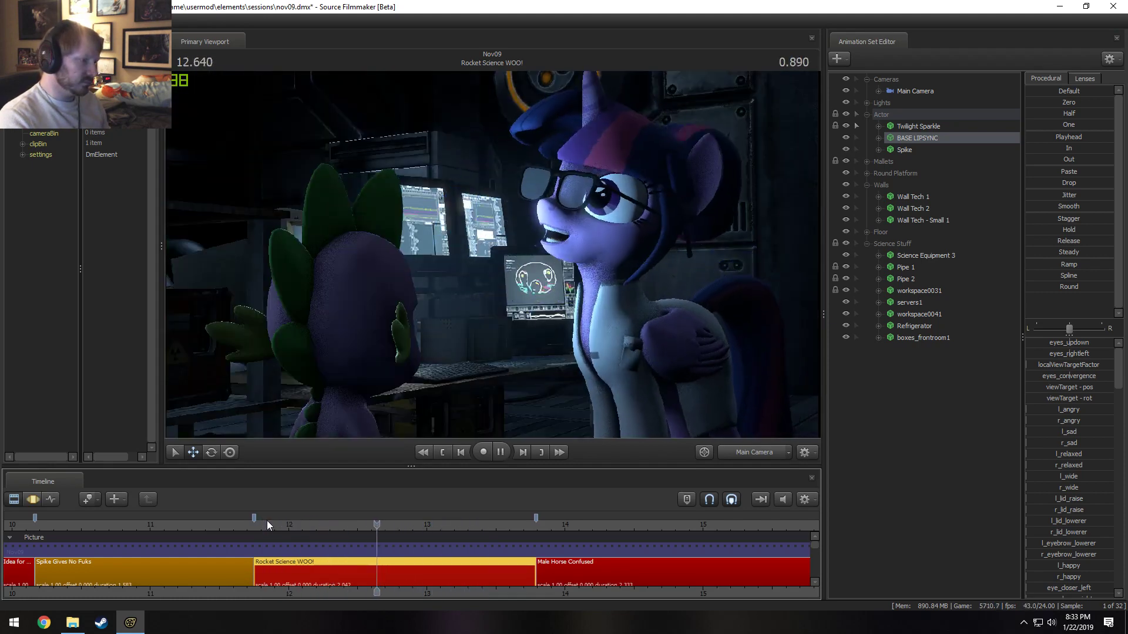
key("space")
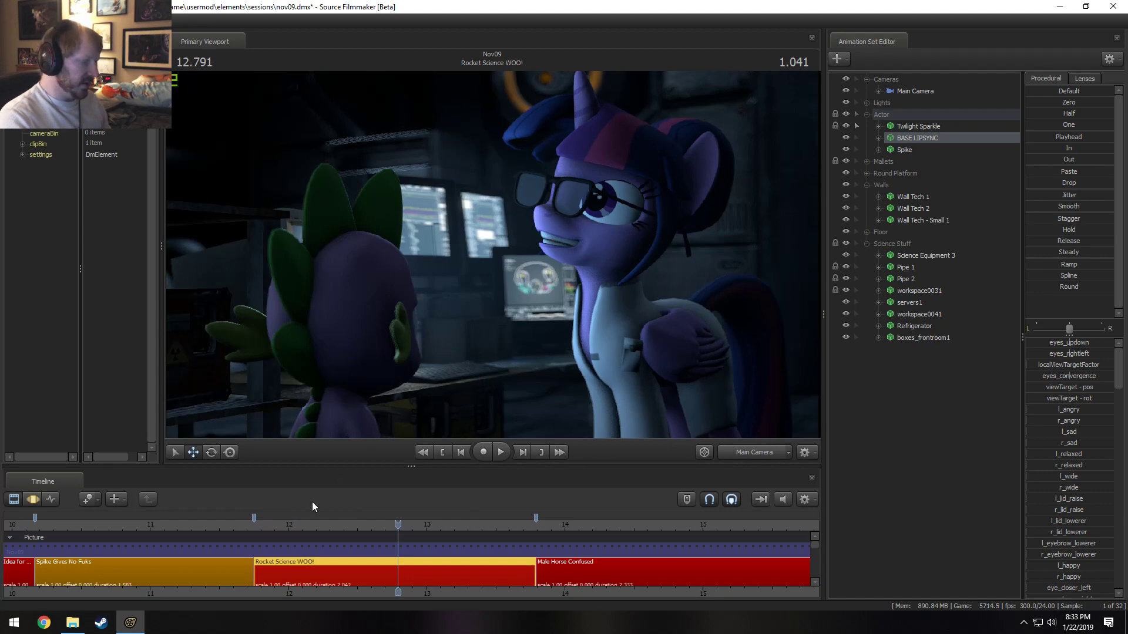
- Compare the lighting of the Idea for Rocket Navigation shot at 10.000 with Rocket Science WOO! at 11.833
scroll(129, 528, "down", 2)
left_click(129, 528)
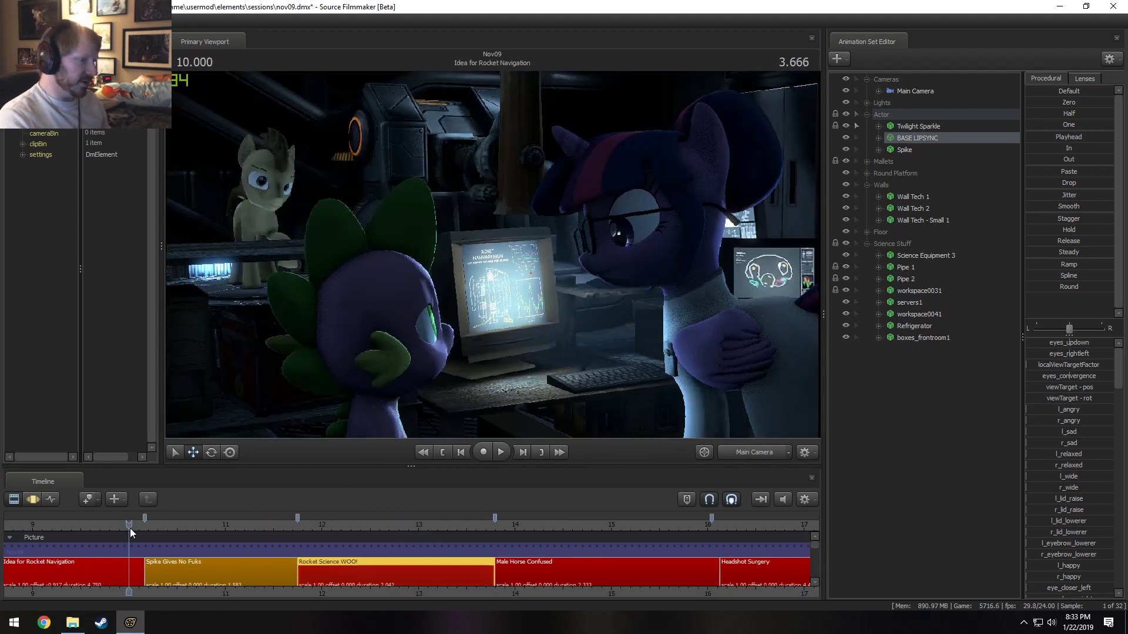
left_click(305, 525)
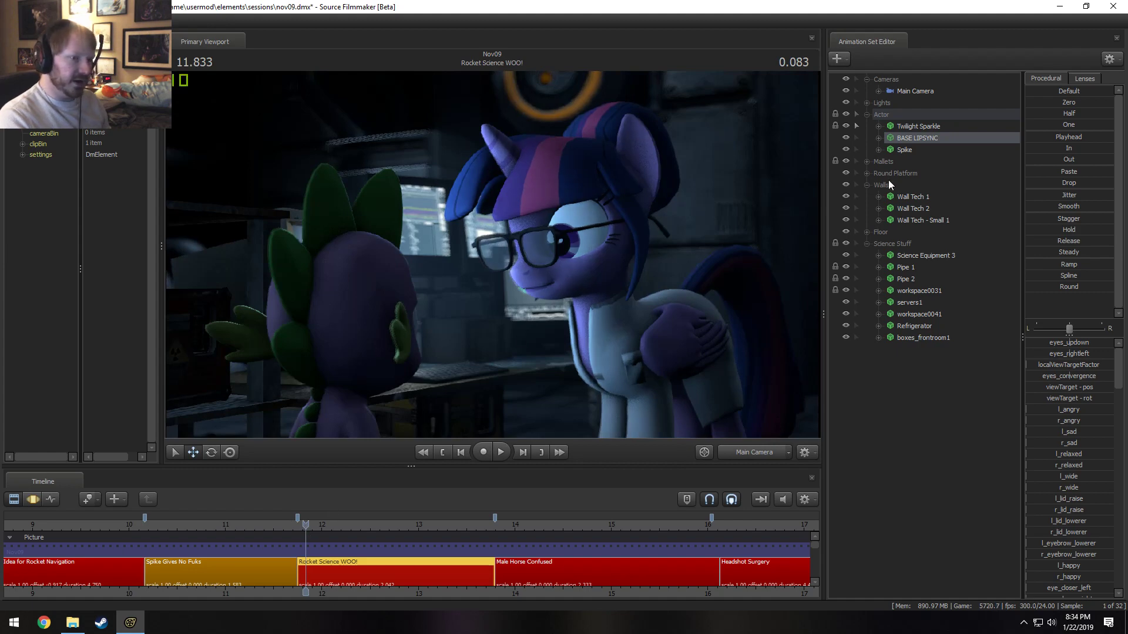
- Collapse the Actor, Science Stuff and Walls groups, expand the Lights group and select Spike Under Light
left_click(867, 115)
left_click(865, 207)
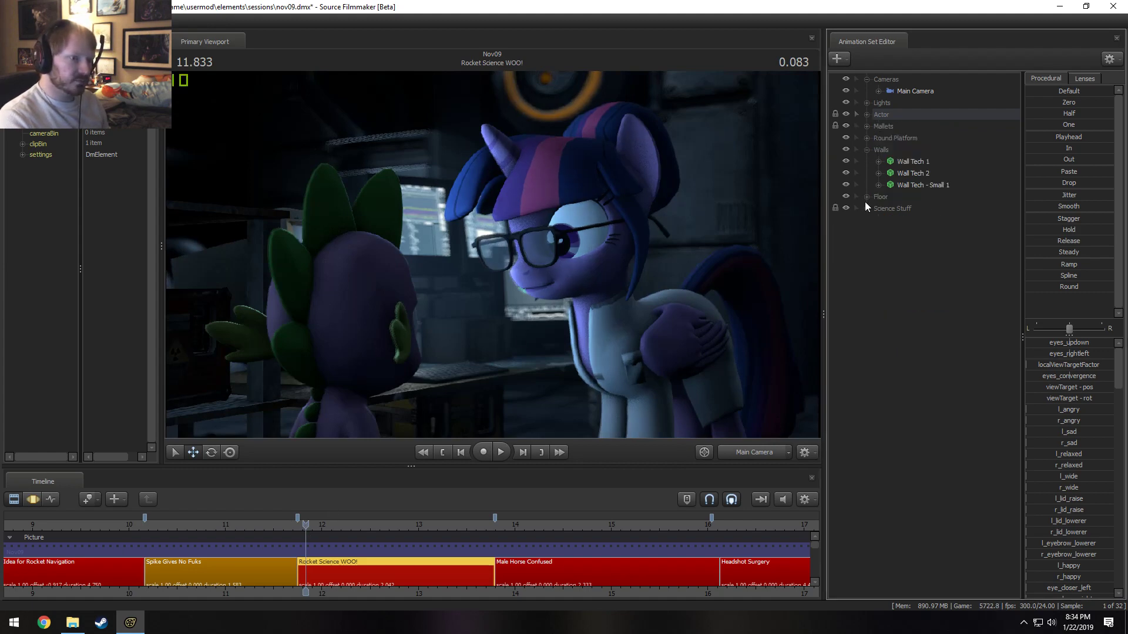
left_click(867, 150)
left_click(867, 103)
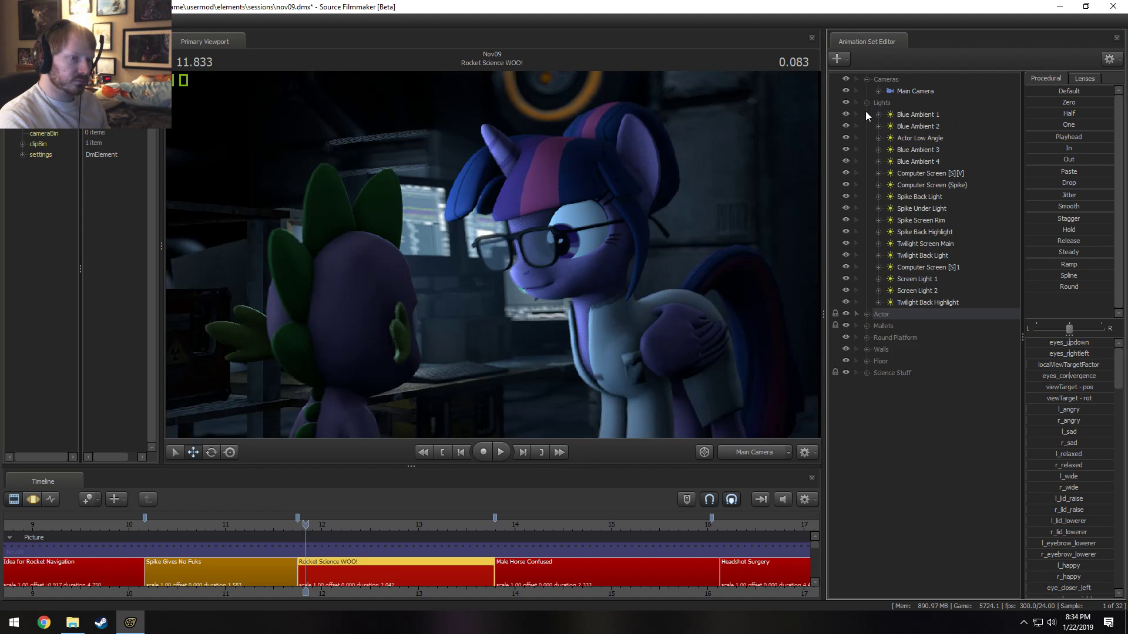
left_click(925, 115)
left_click(922, 210)
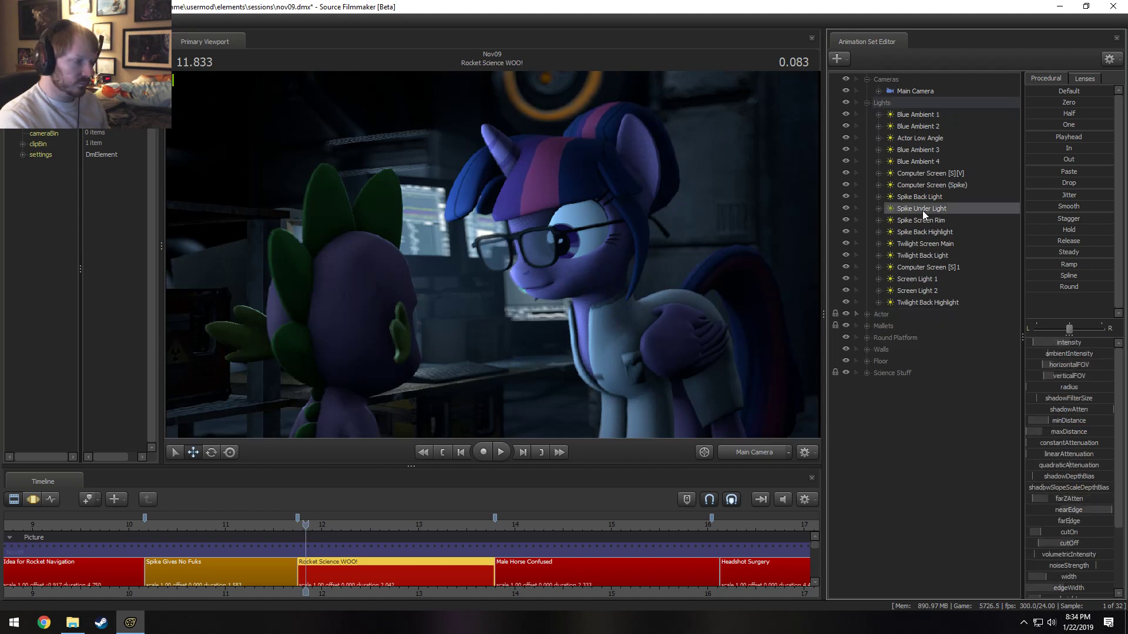
- Examine Spike's lighting in the earlier shot at 9.958 against Rocket Science WOO! at 11.833
key("space")
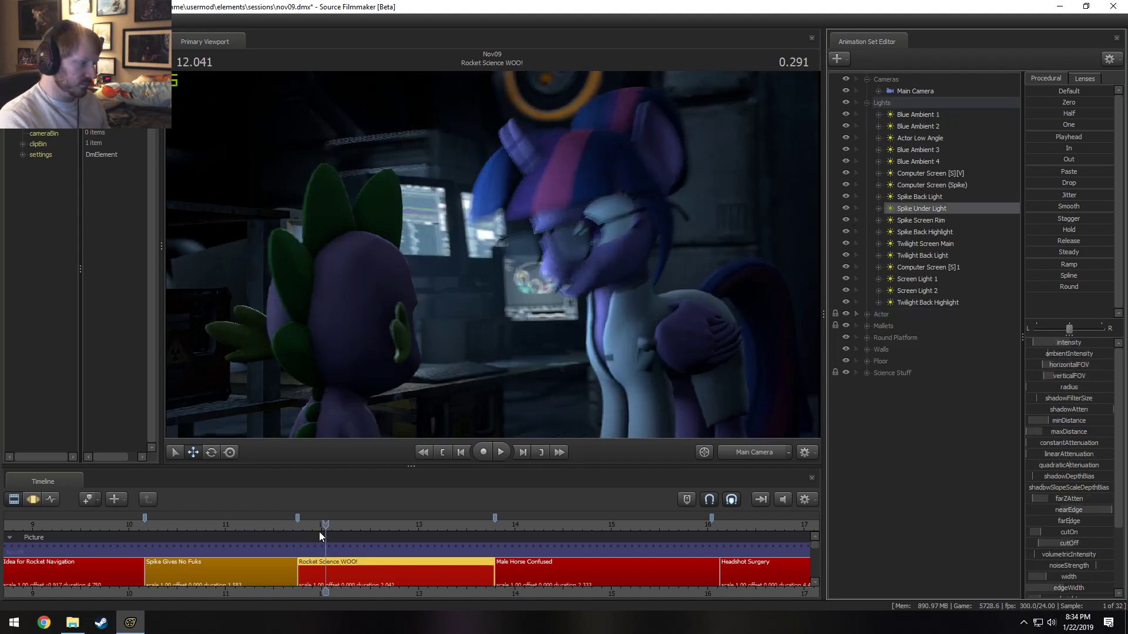
left_click(125, 521)
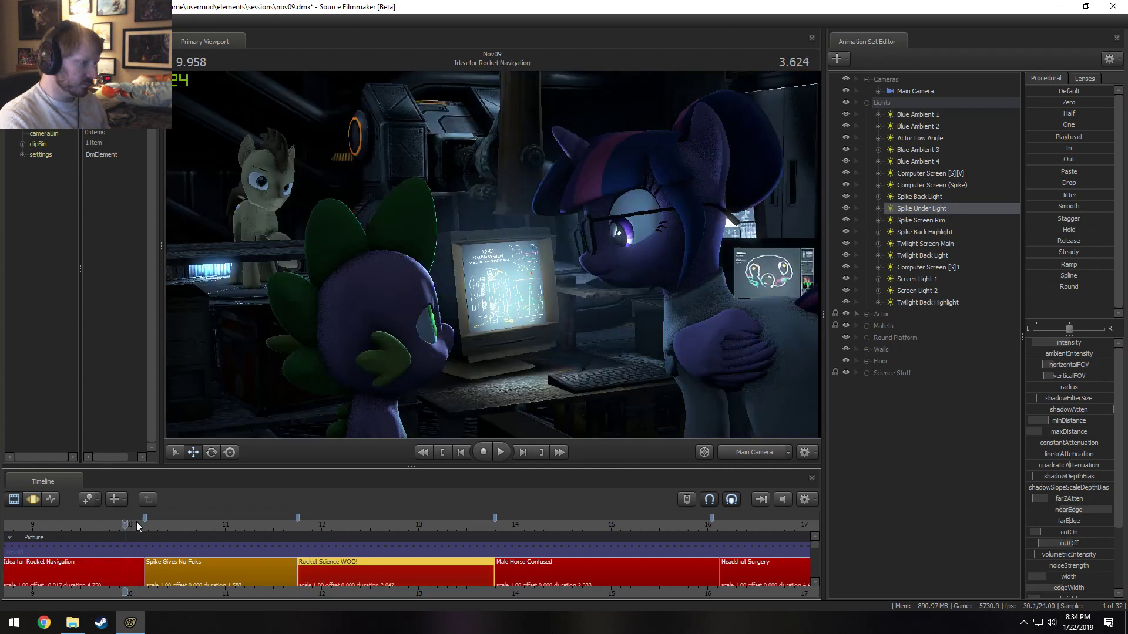
left_click(305, 525)
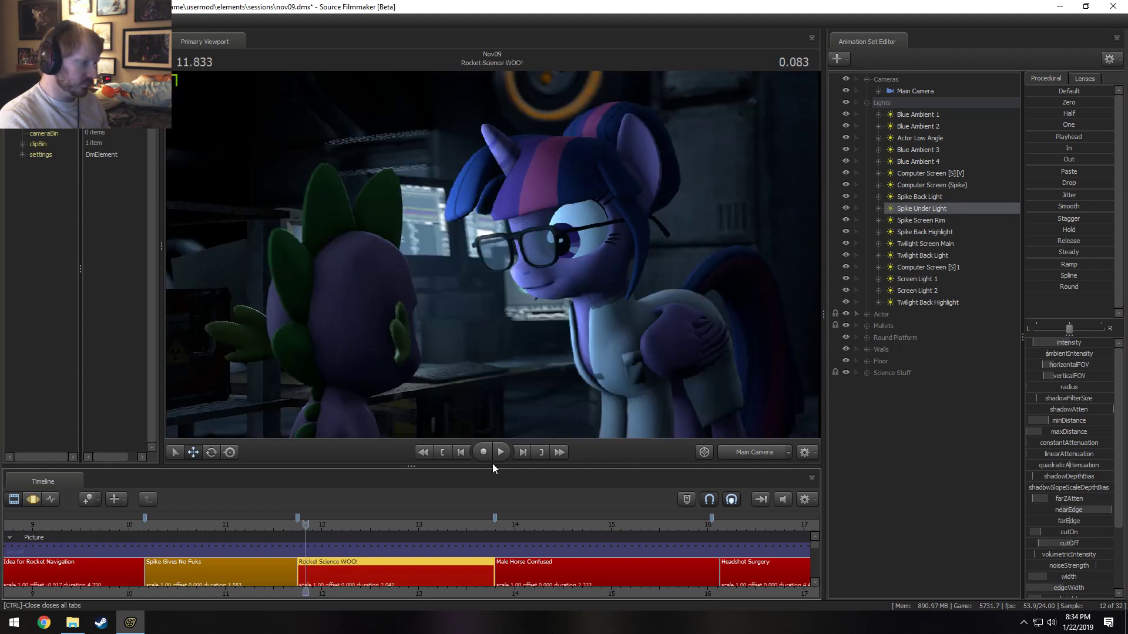
- Hide the Science Stuff group and re-aim the Spike Screen Rim light at Spike's face over the whole timeline, checking through Main Camera
left_click(907, 221)
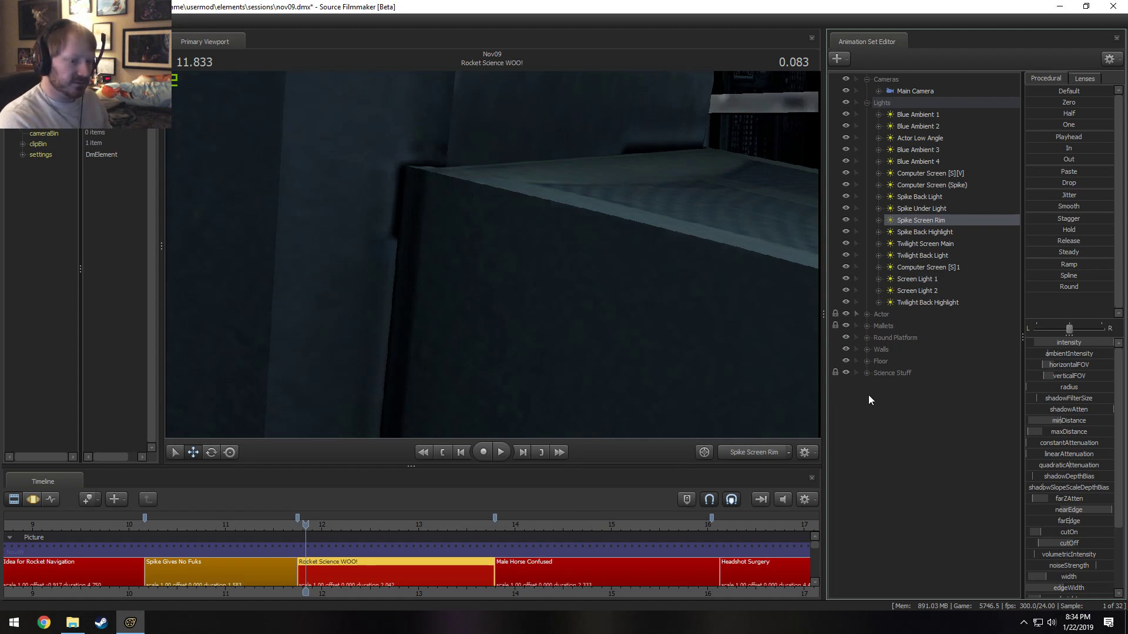
left_click(845, 372)
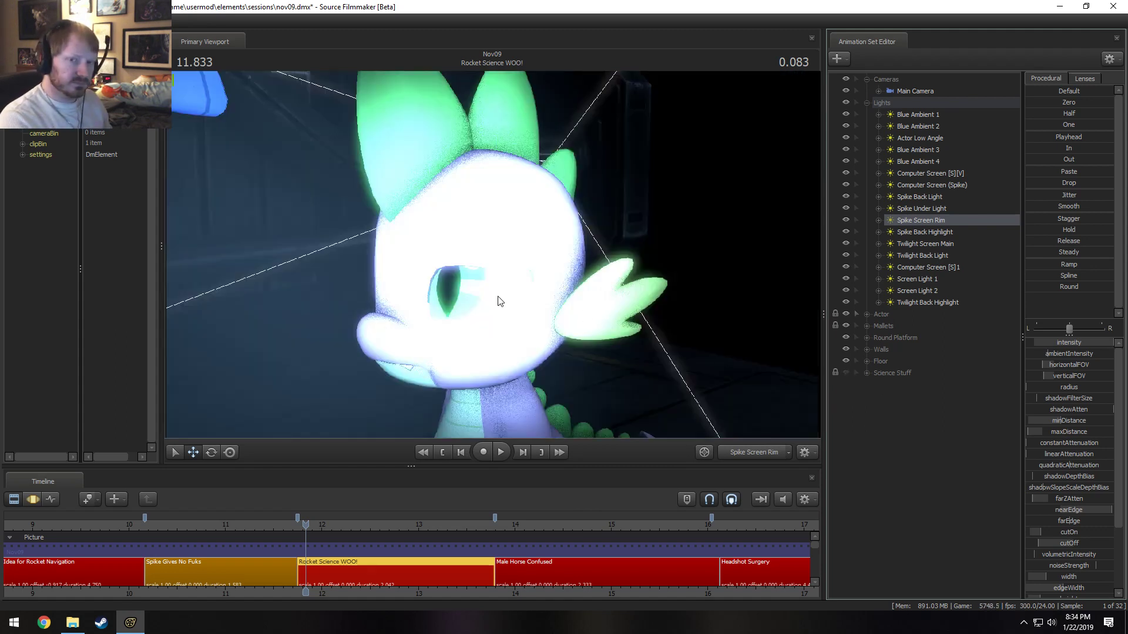
key("F3")
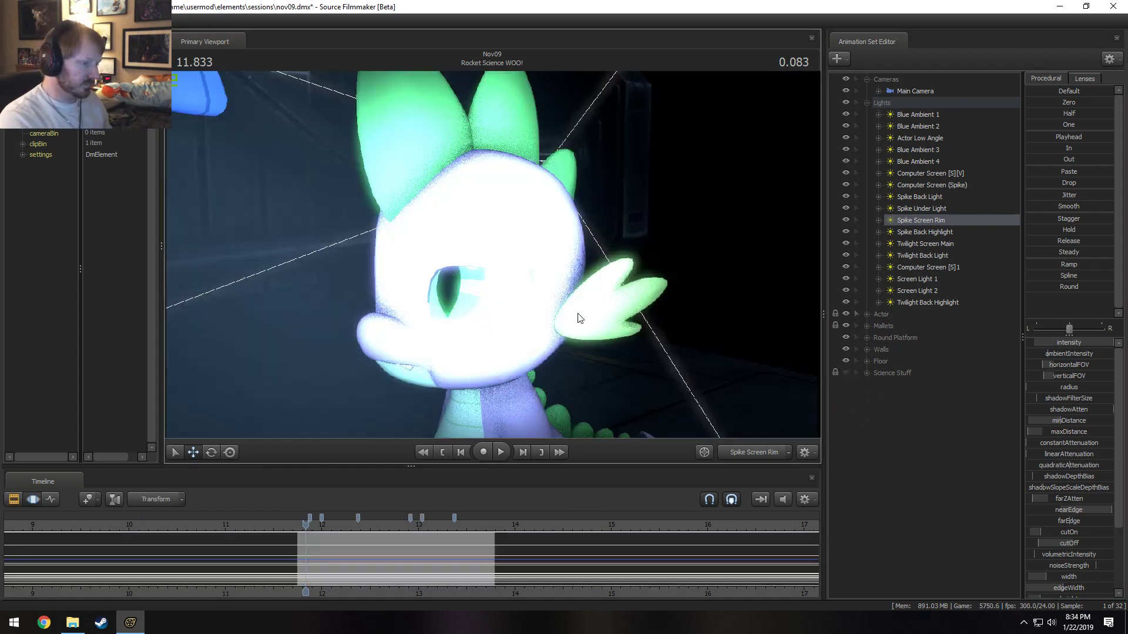
key("ctrl+a")
left_click_drag(566, 309, 617, 320)
left_click(759, 454)
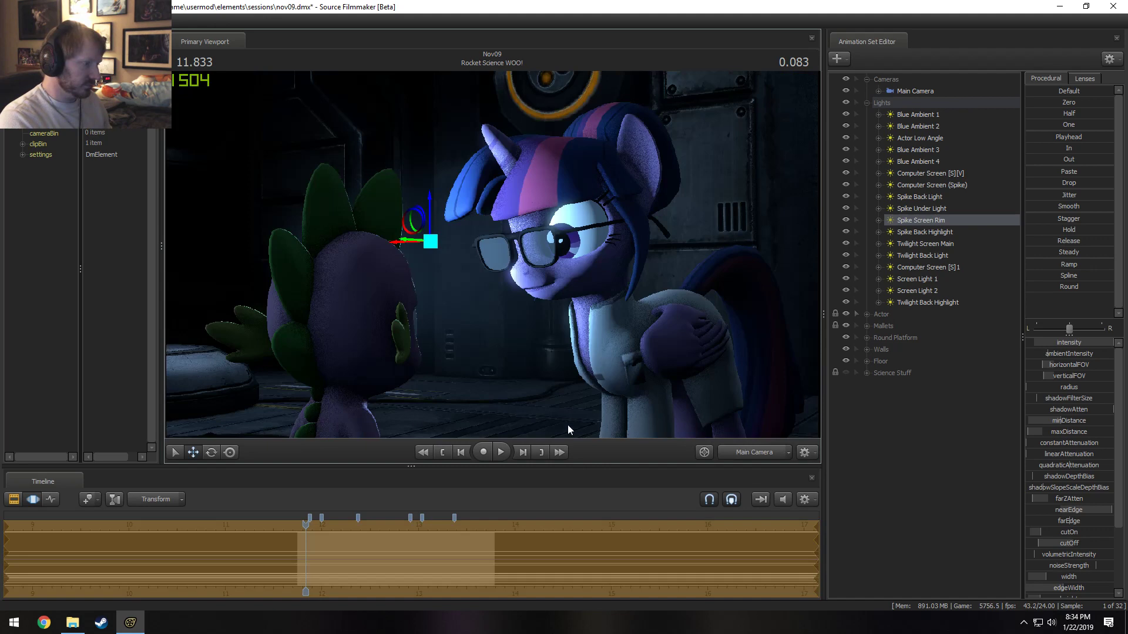
- Move the Spike Screen Rim light further round to Spike's front and check the shot from Main Camera up to 12.083
double_click(918, 219)
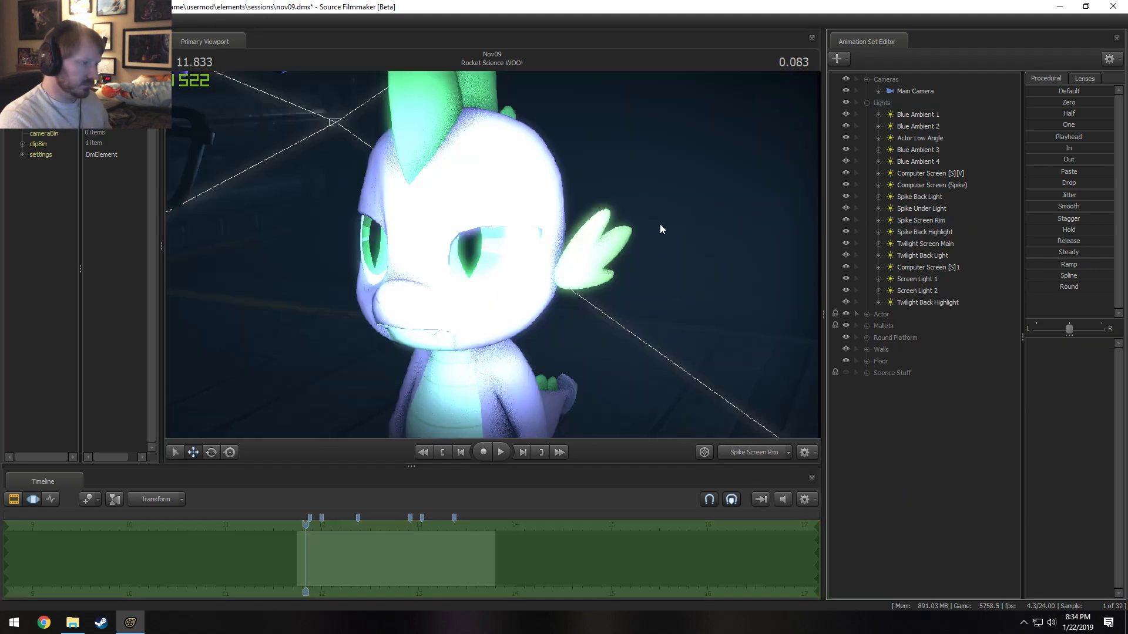
left_click(942, 221)
left_click_drag(658, 250, 622, 250)
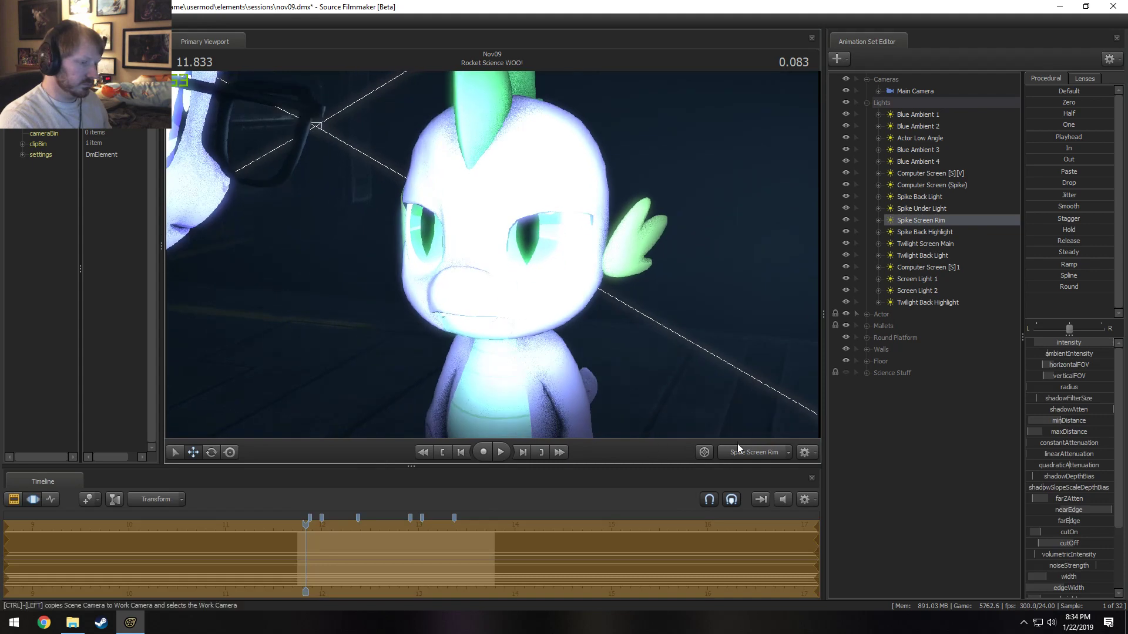
left_click(739, 447)
key("space")
key("space")
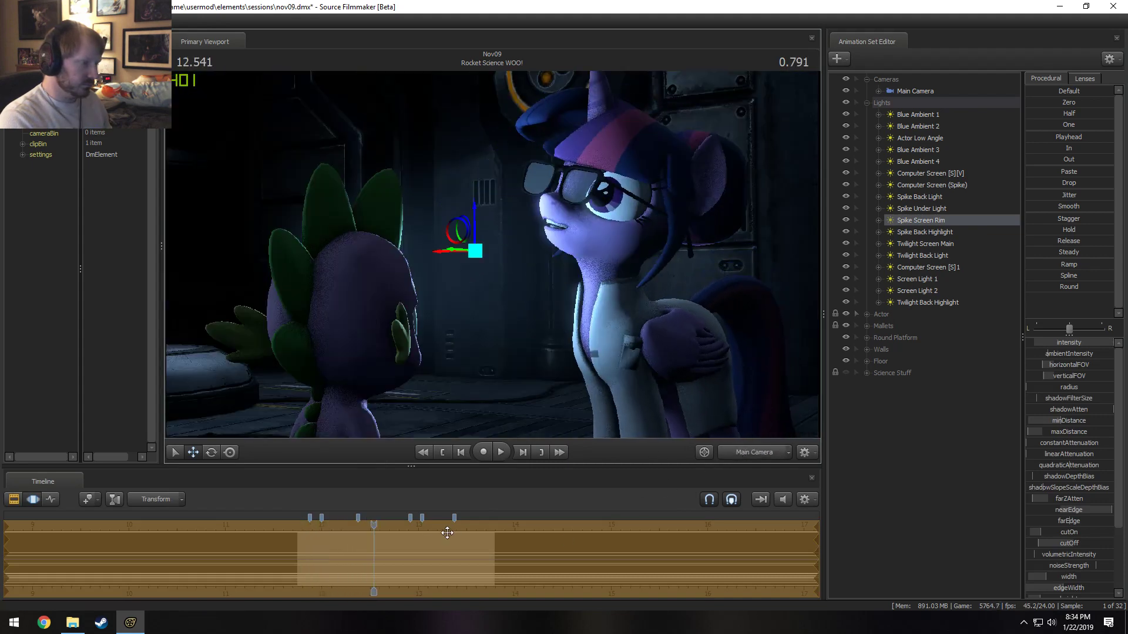
left_click_drag(382, 527, 330, 546)
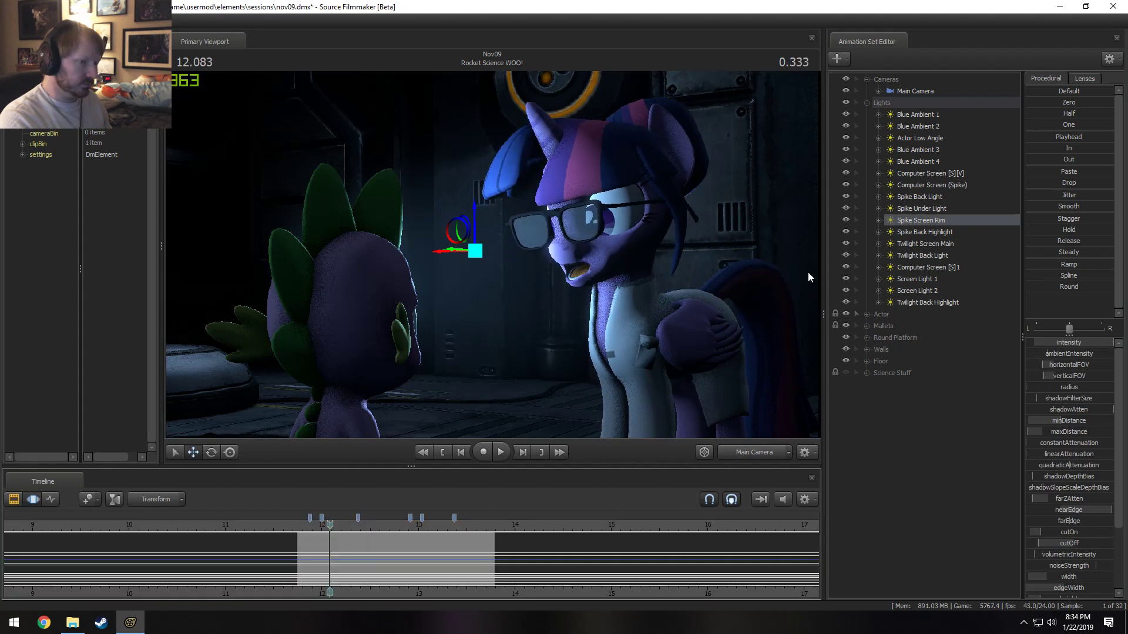
- Toggle the Spike Screen Rim light off and on at 12.083 to examine its effect on Spike
left_click(846, 219)
left_click(848, 219)
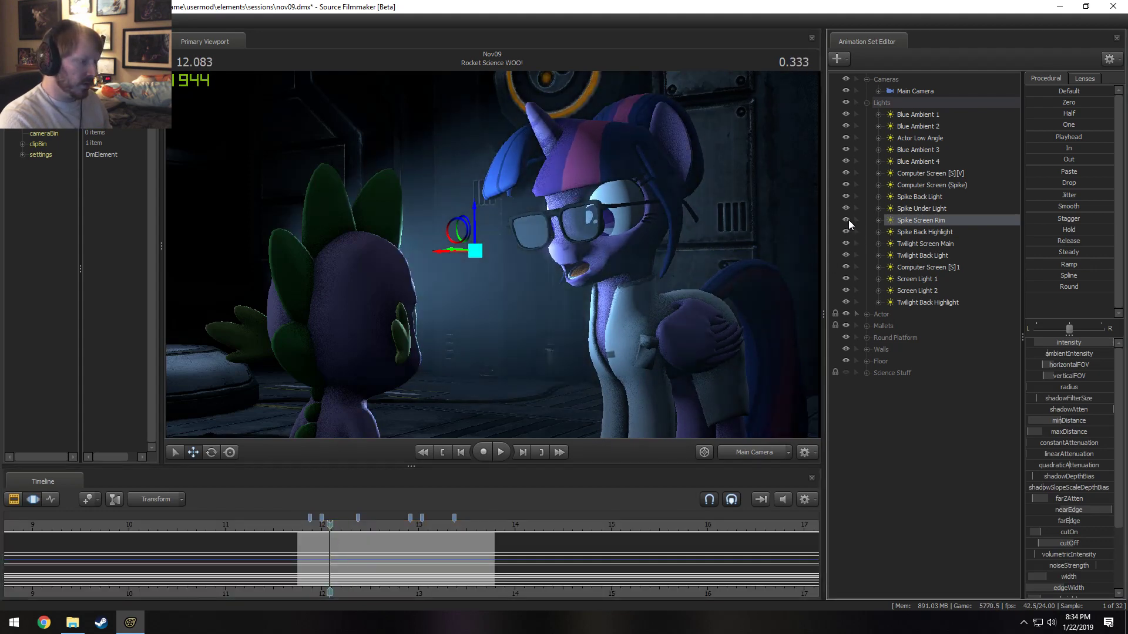
key("F2")
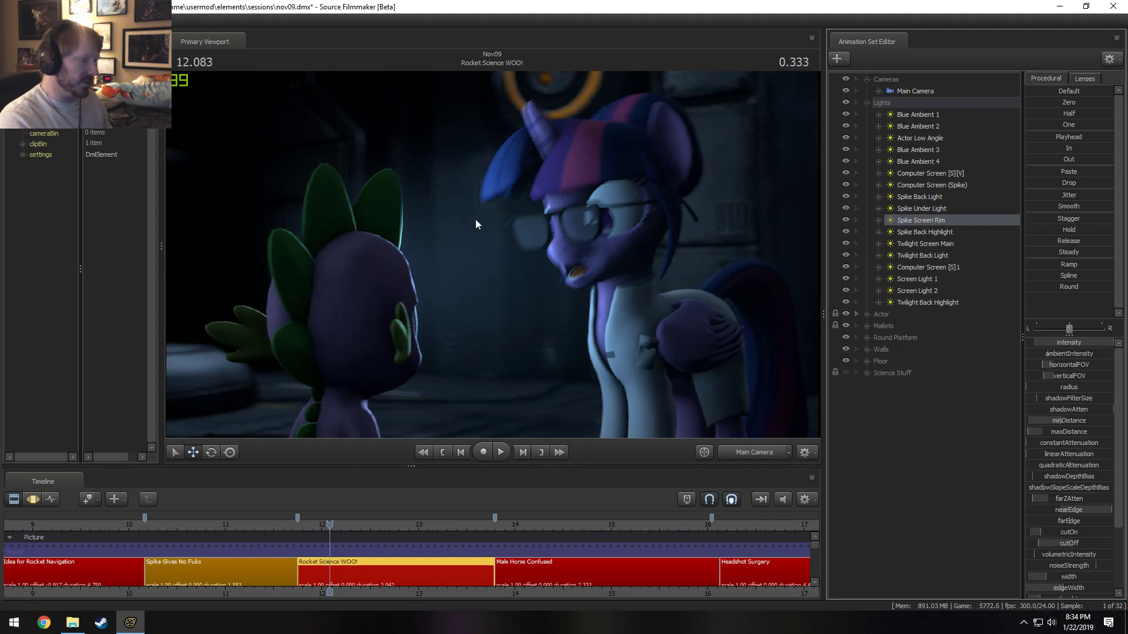
- Reposition the Spike Back Highlight light behind Spike over the whole timeline and return to the Main Camera view
double_click(918, 232)
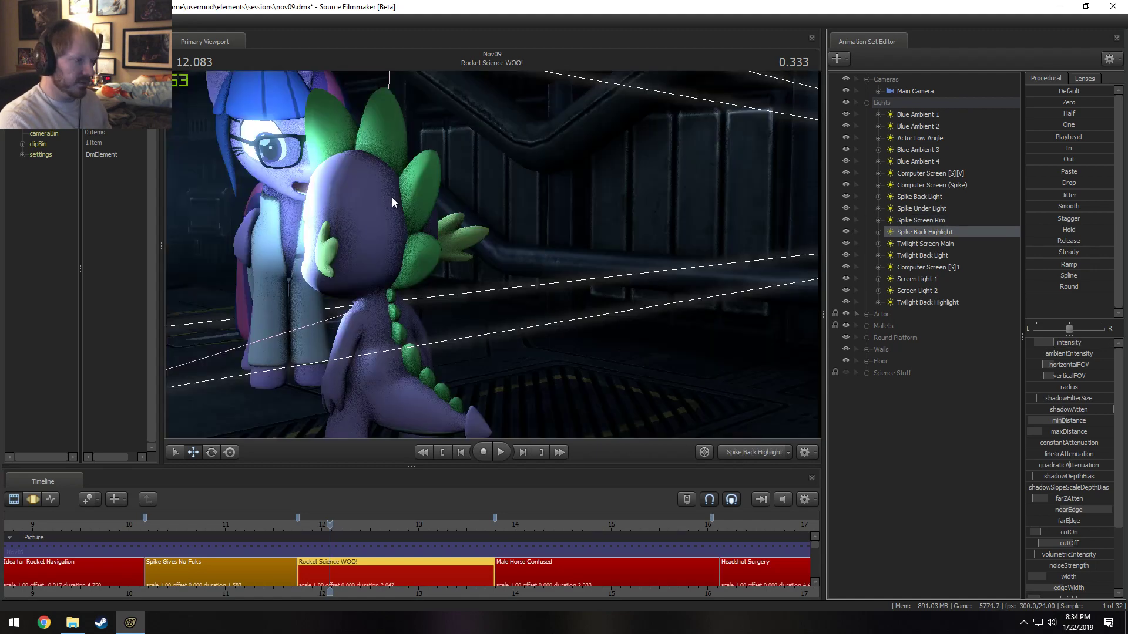
key("F3")
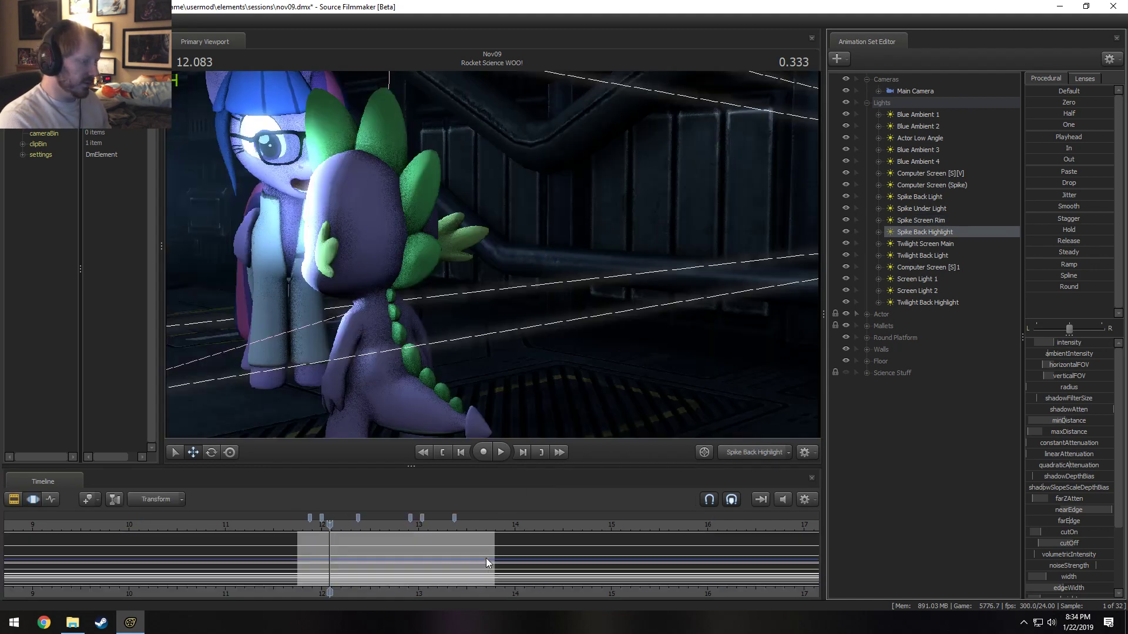
key("ctrl+a")
left_click_drag(562, 326, 573, 303)
key("w")
key("s")
key("w")
key("d")
left_click(762, 447)
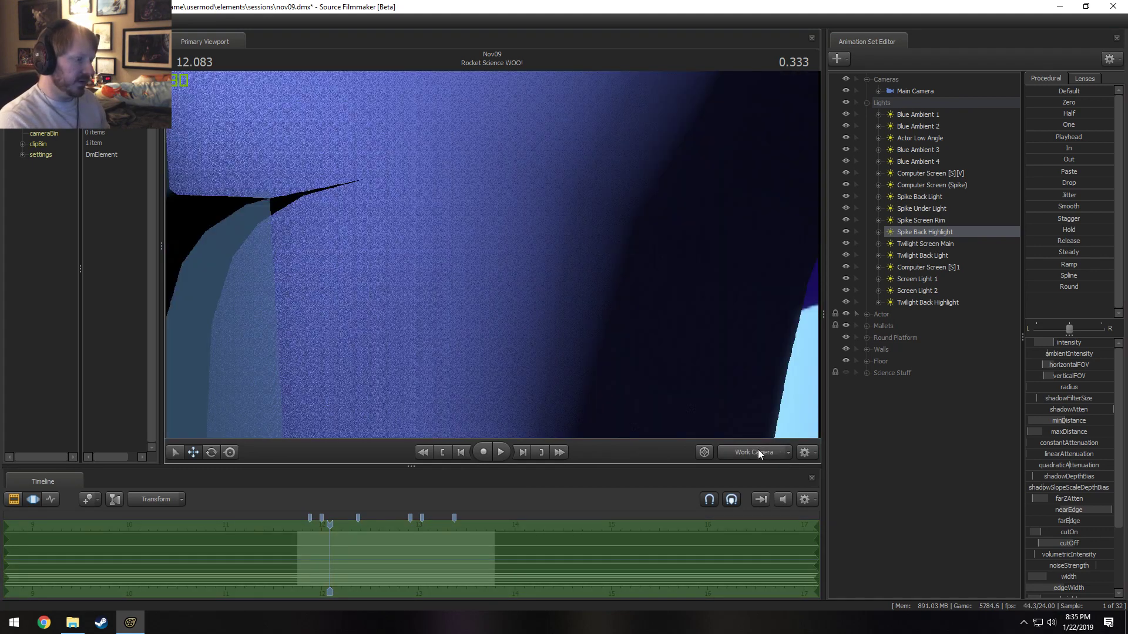
left_click(755, 452)
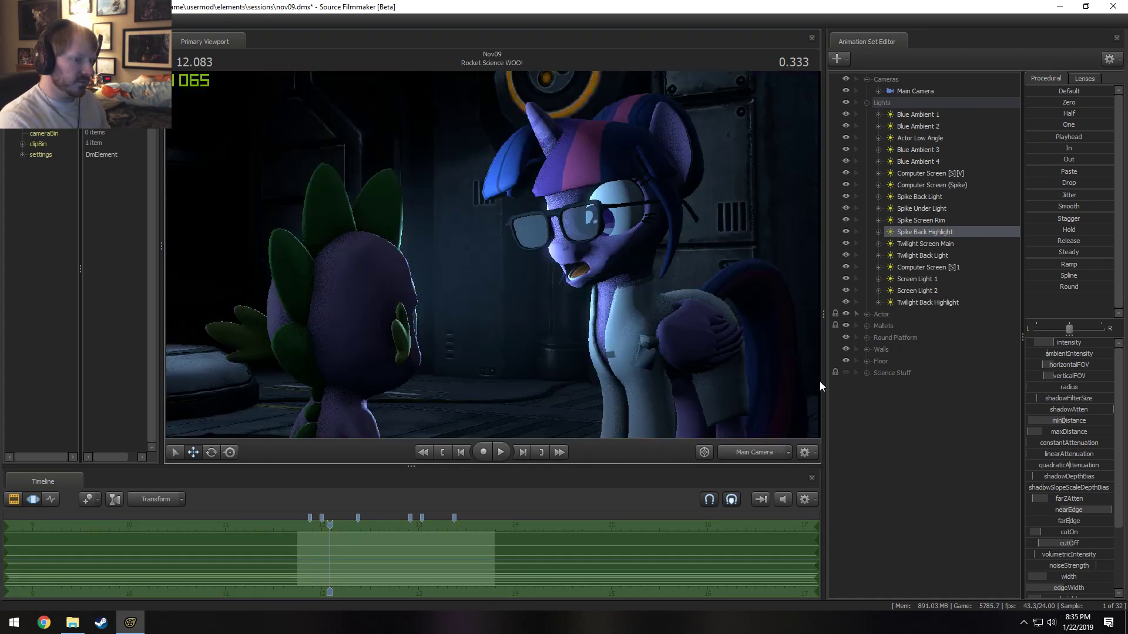
- Toggle Spike Back Highlight to examine its effect, and look at the scene through the Spike Back Light
left_click(847, 232)
left_click(847, 232)
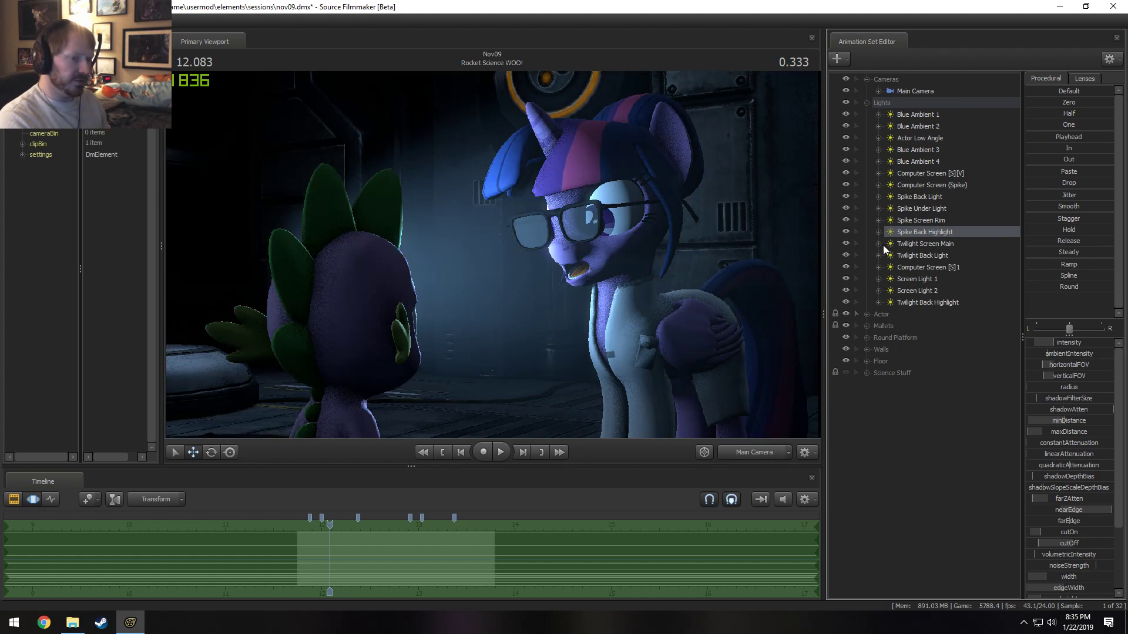
left_click(928, 217)
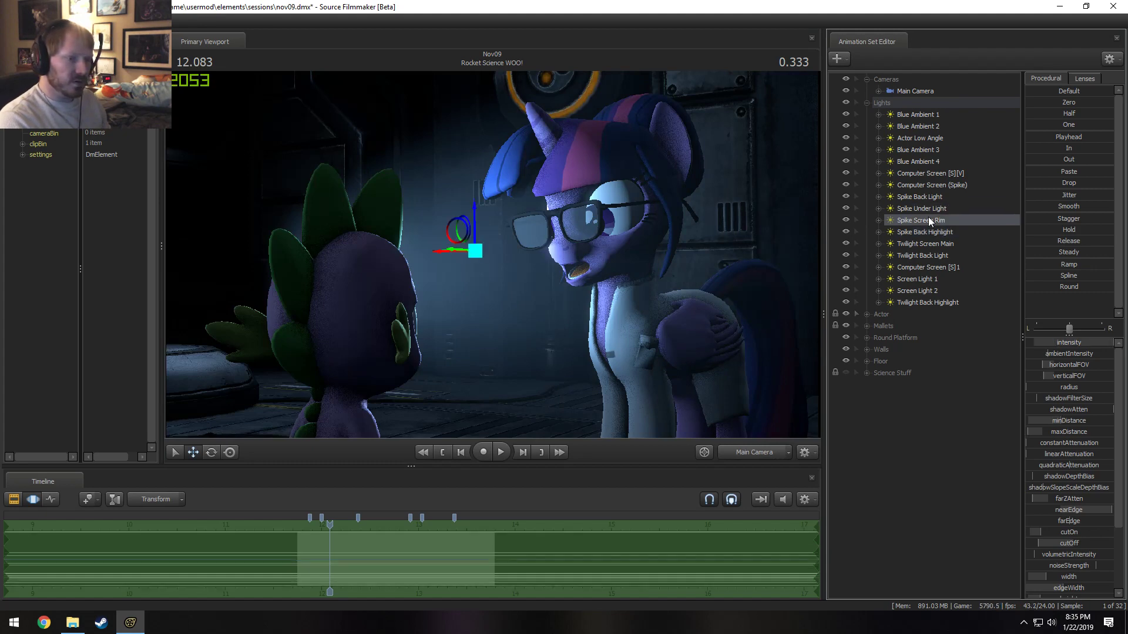
left_click(928, 196)
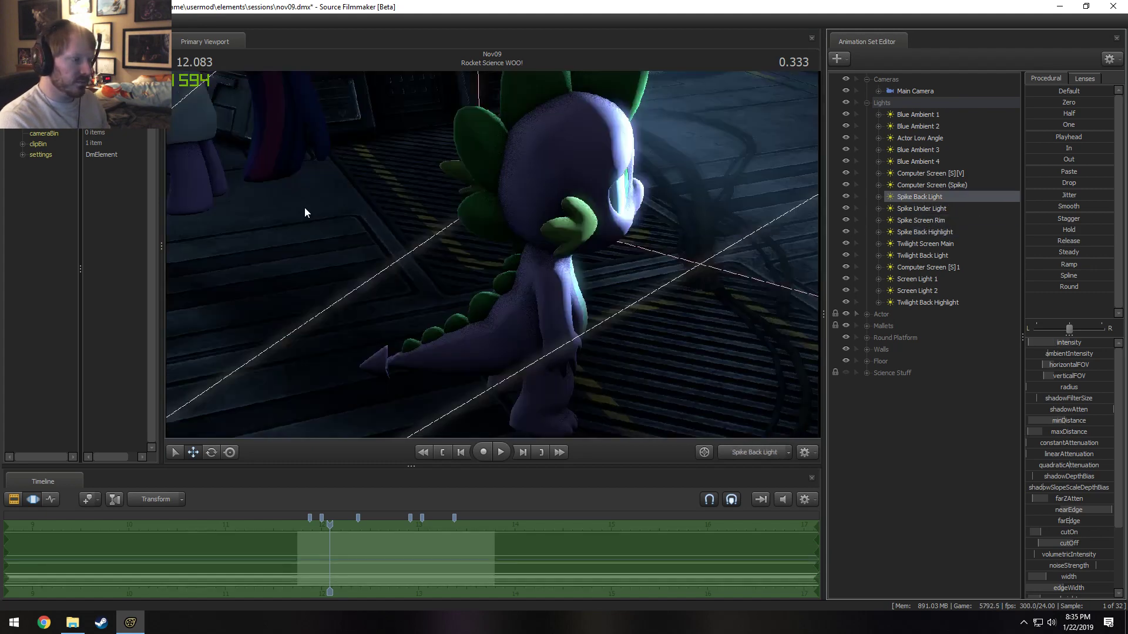
- Rename the Spike Screen Rim light as Spike Screen Rim 1
right_click(928, 217)
left_click(940, 222)
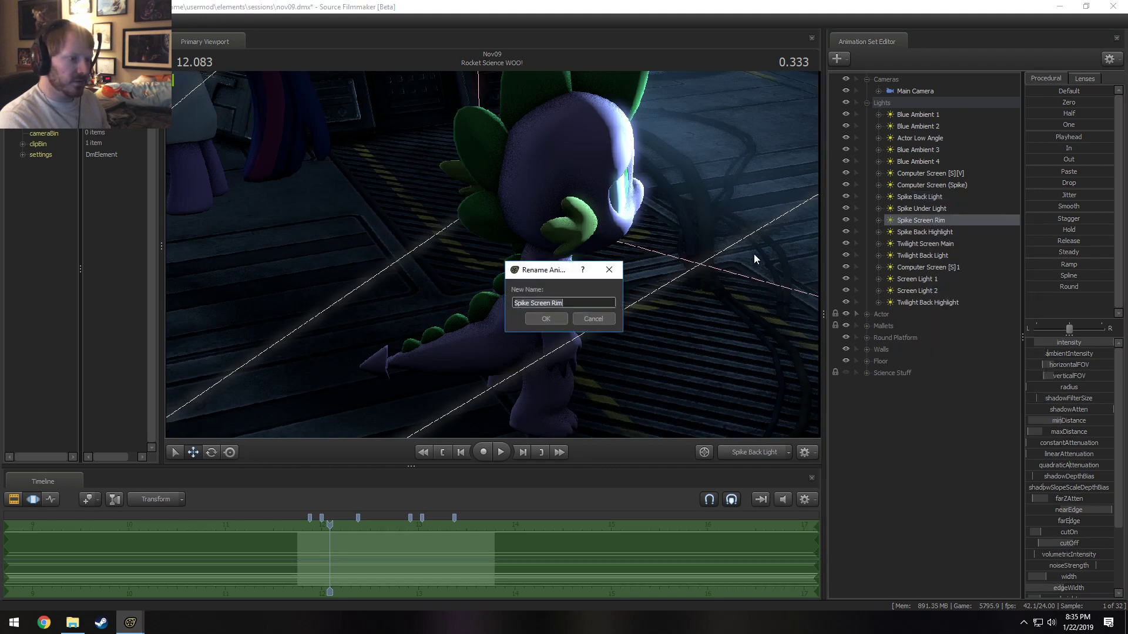
type("1")
left_click(553, 320)
- Duplicate Spike Screen Rim 1 as Spike Screen Rim 2 and place the copy directly below it in the Lights group
right_click(938, 222)
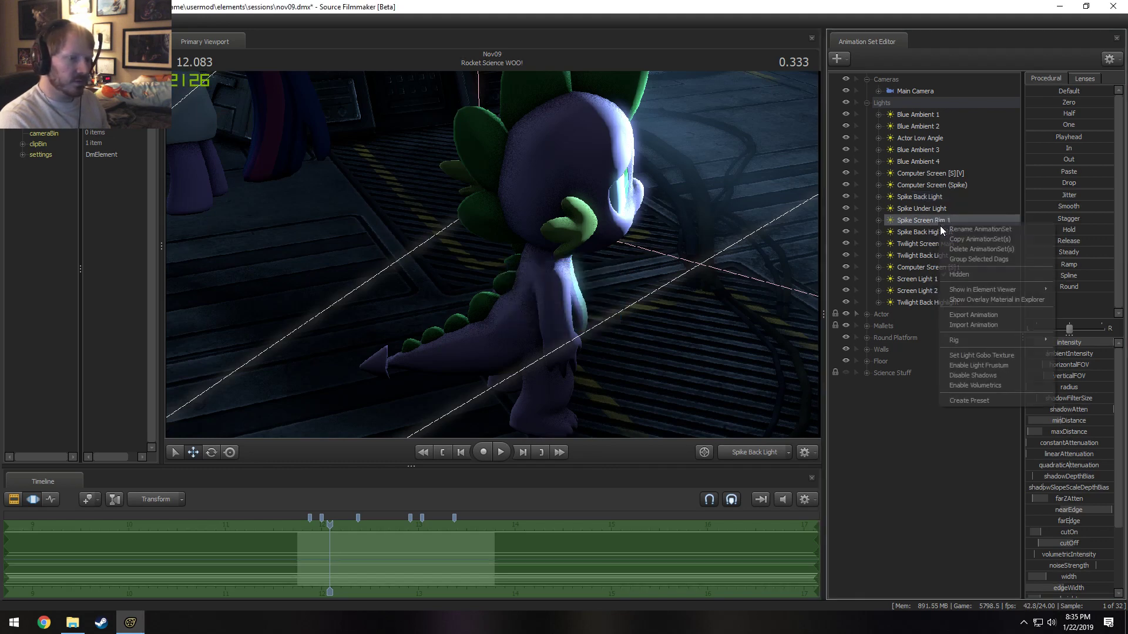
left_click(945, 238)
right_click(906, 391)
left_click(931, 449)
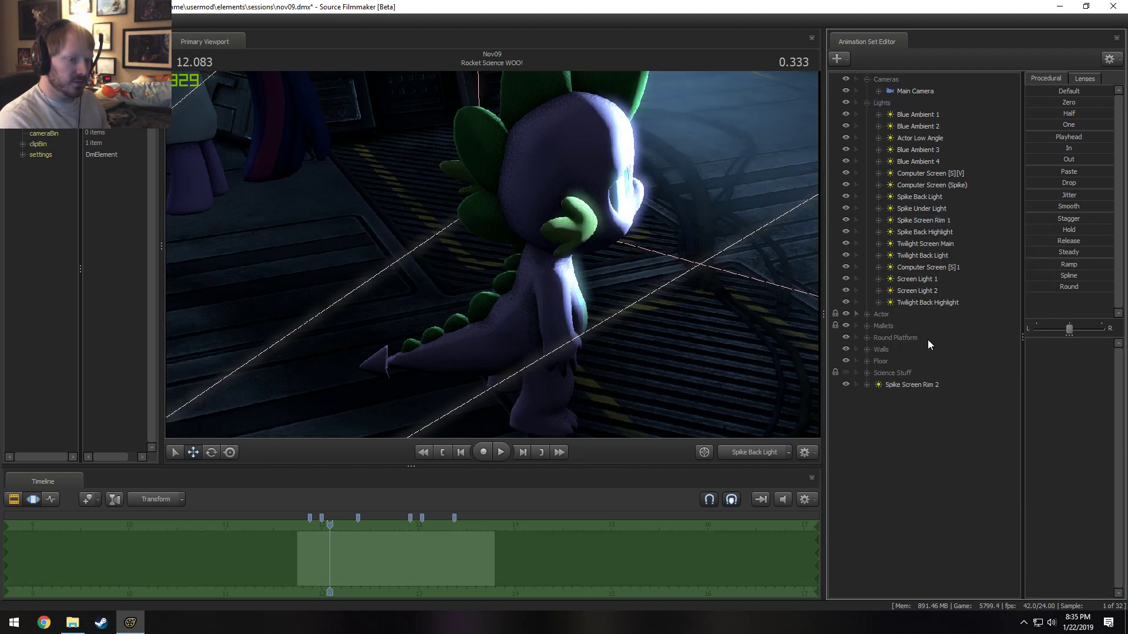
left_click_drag(908, 386, 933, 225)
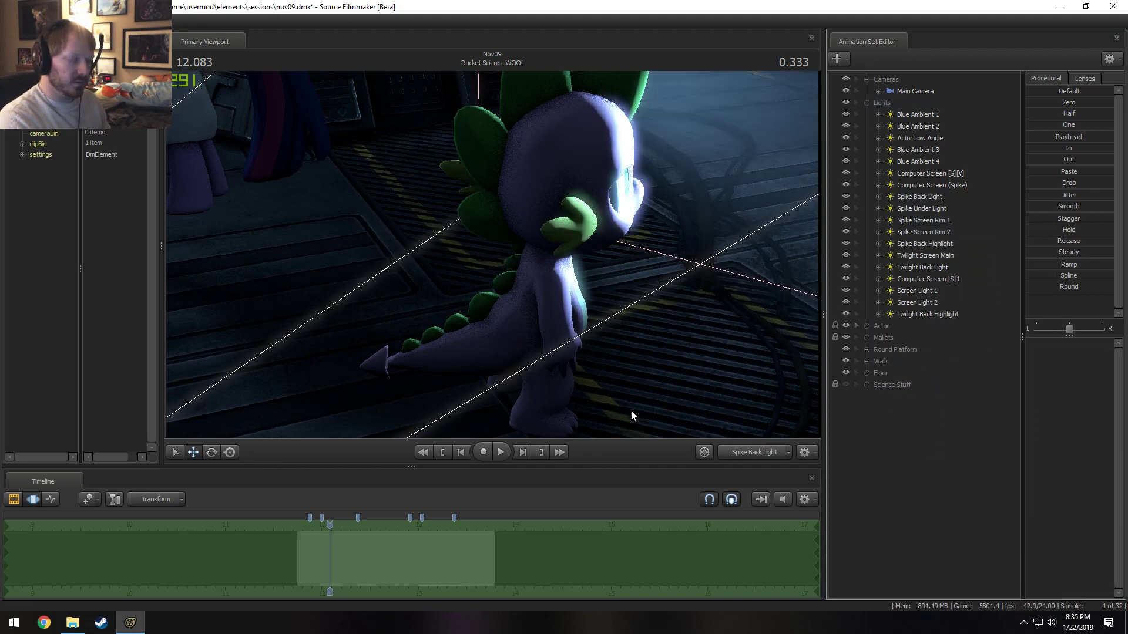
- Show the Idea for Rocket Navigation shot at 9.833 through Main Camera to examine its reference lighting
key("F2")
left_click_drag(110, 525, 113, 524)
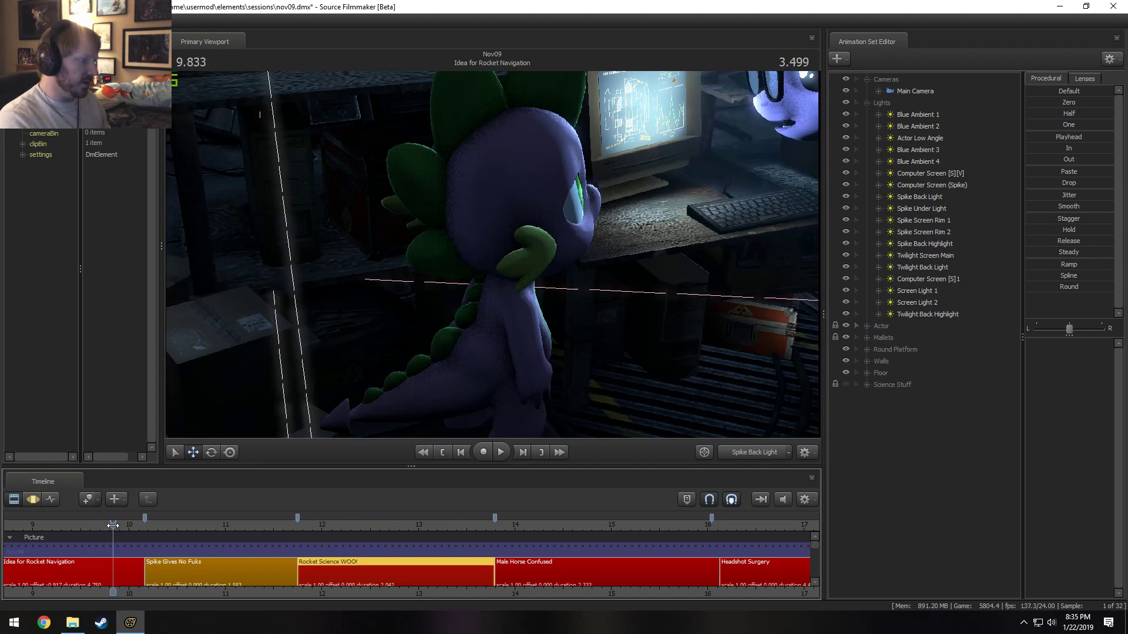
left_click(746, 450)
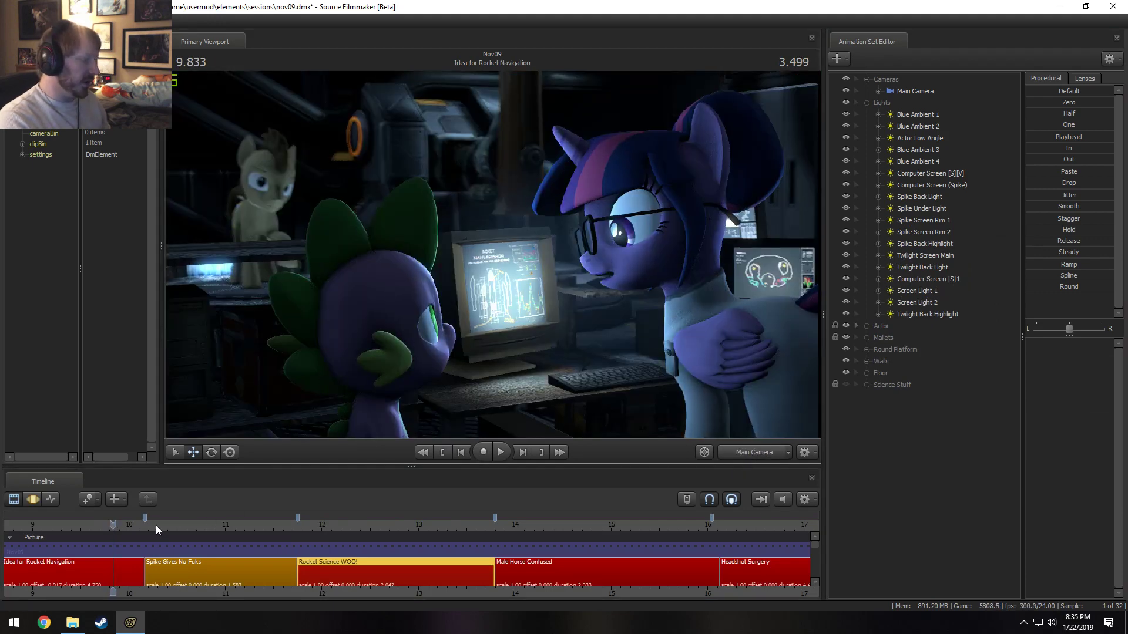
- At 12.250 in the Rocket Science WOO! shot, adjust Spike Screen Rim 2 by looking through the light, and check it through Main Camera
left_click(347, 525)
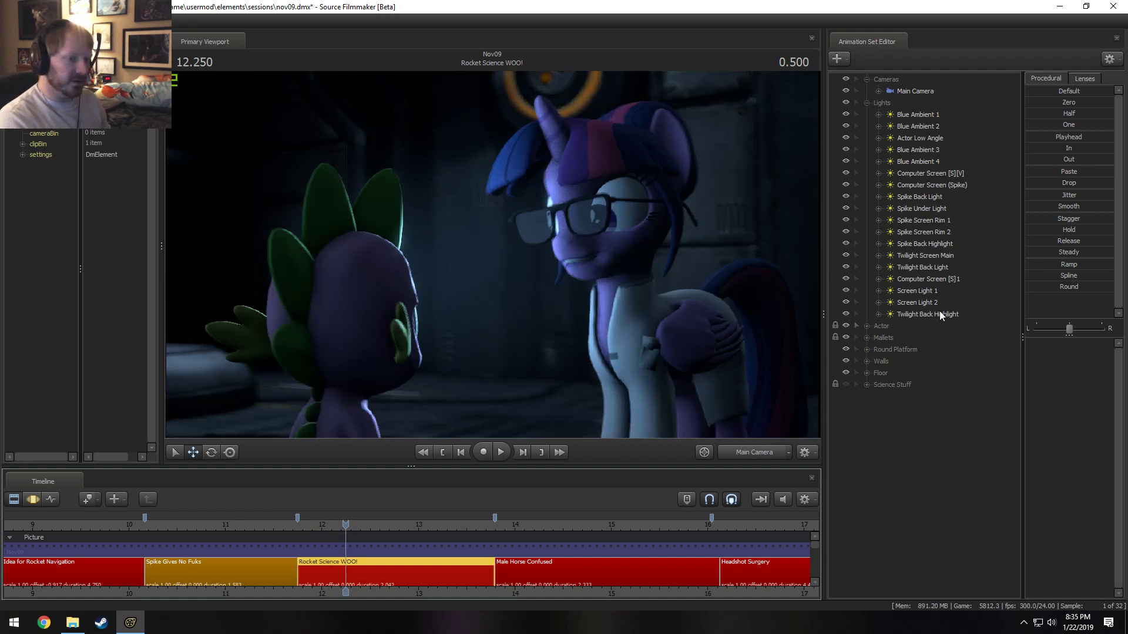
left_click_drag(930, 234, 531, 256)
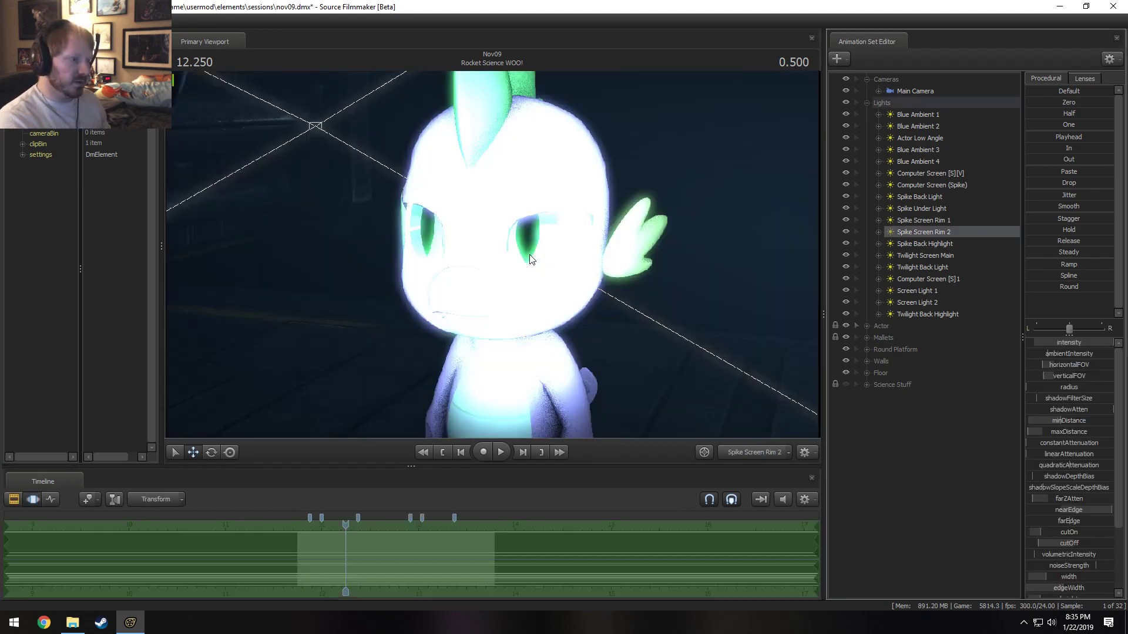
left_click_drag(614, 276, 616, 320)
left_click(735, 453)
key("F2")
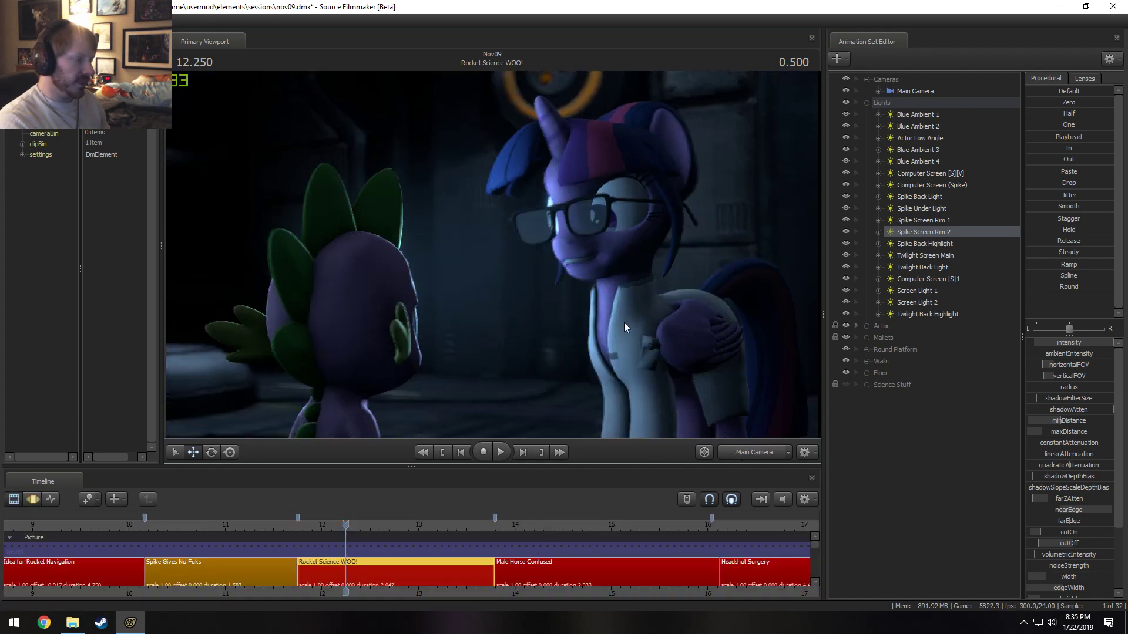
- Look through Spike Under Light to examine how it covers Spike, and return the view to Main Camera
double_click(931, 209)
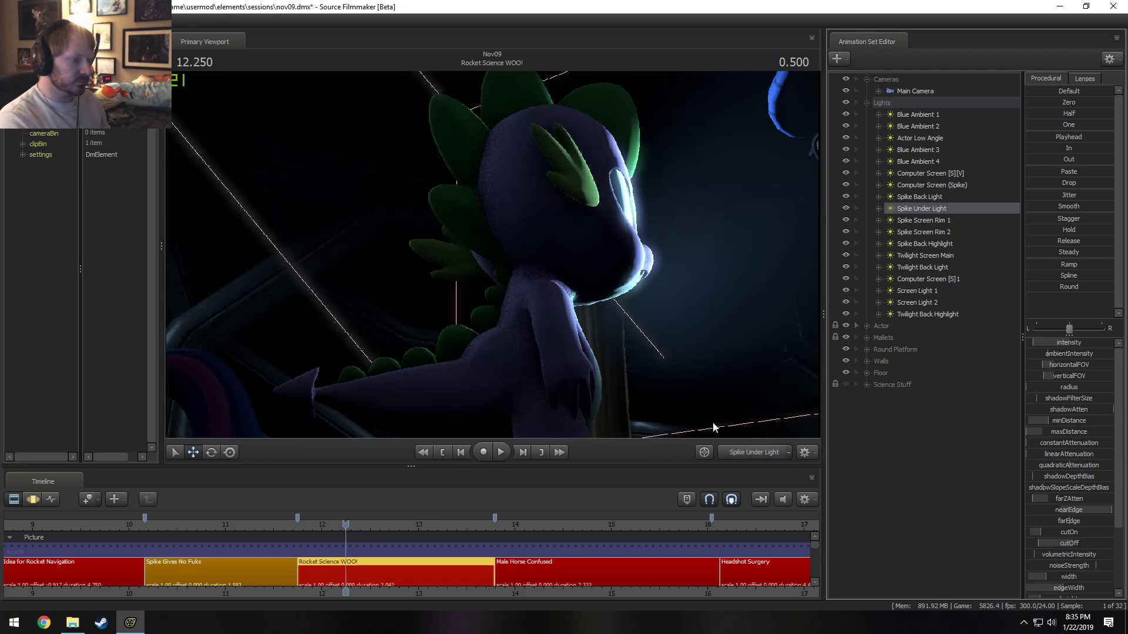
left_click(747, 450)
left_click(747, 450)
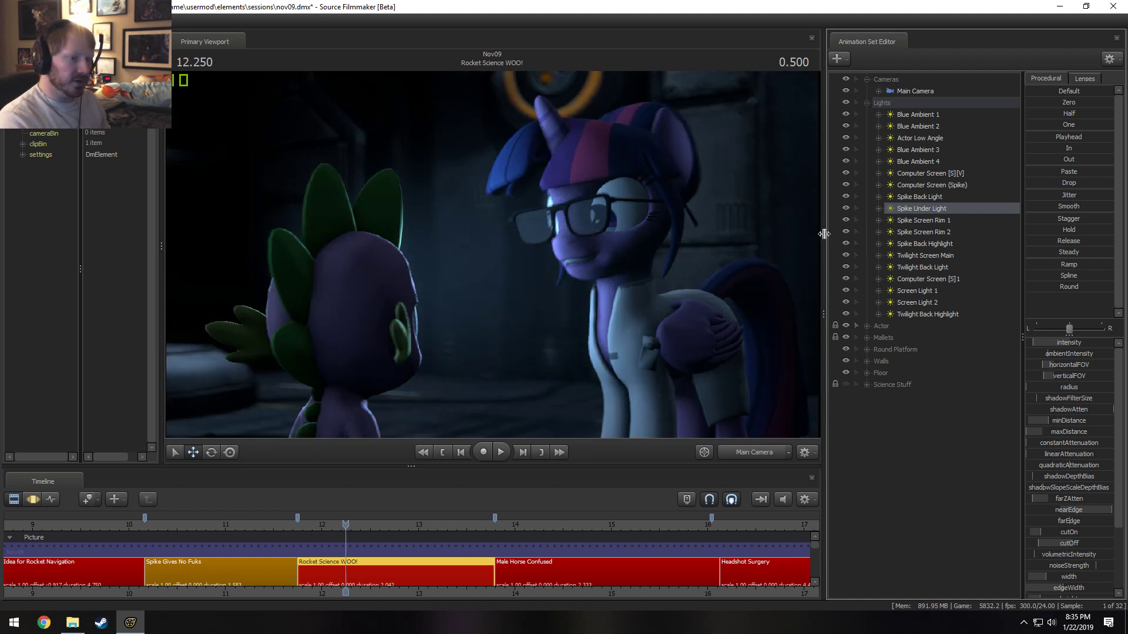
- Adjust the Computer Screen (Spike) light by looking through it at Spike, and check the lighting through Main Camera
left_click(917, 185)
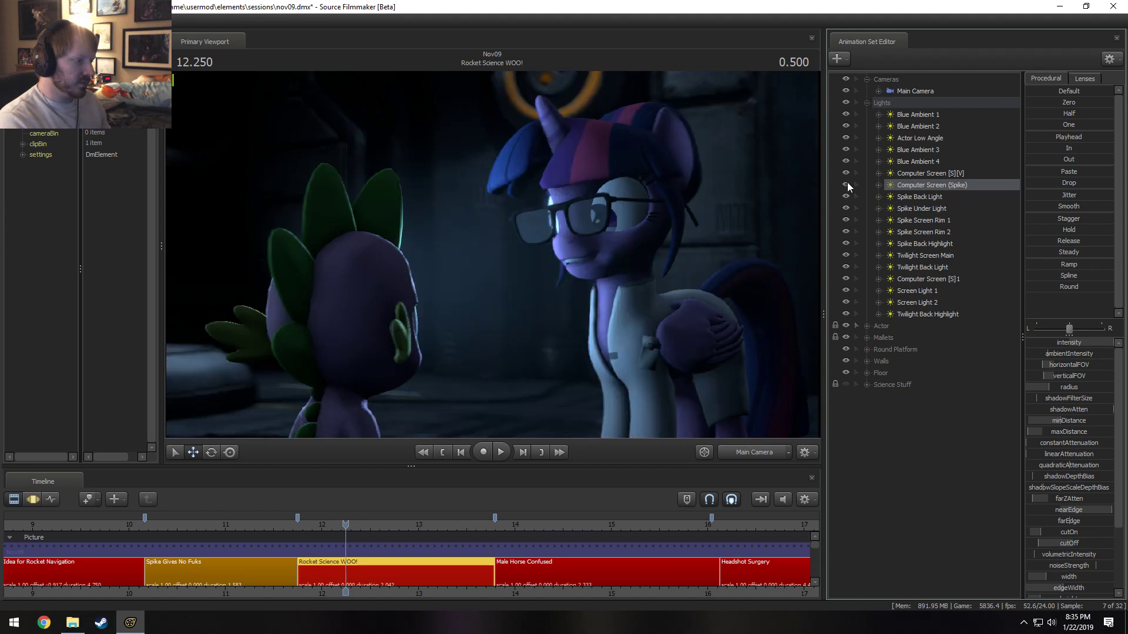
double_click(939, 185)
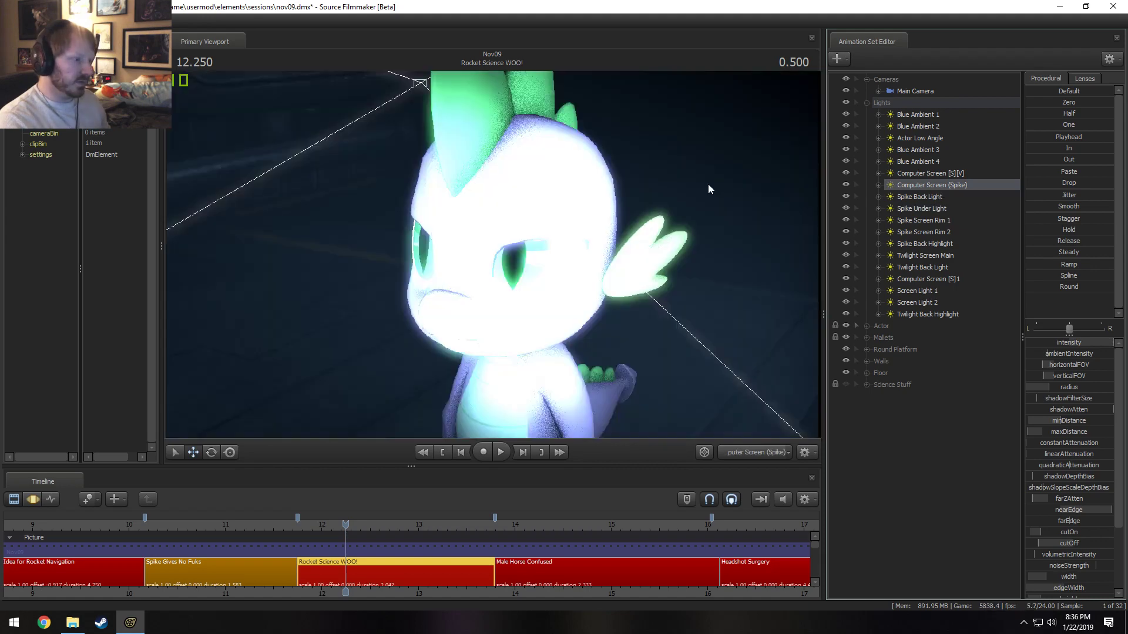
key("F3")
left_click_drag(623, 266, 676, 272)
left_click(768, 450)
left_click(767, 450)
key("F2")
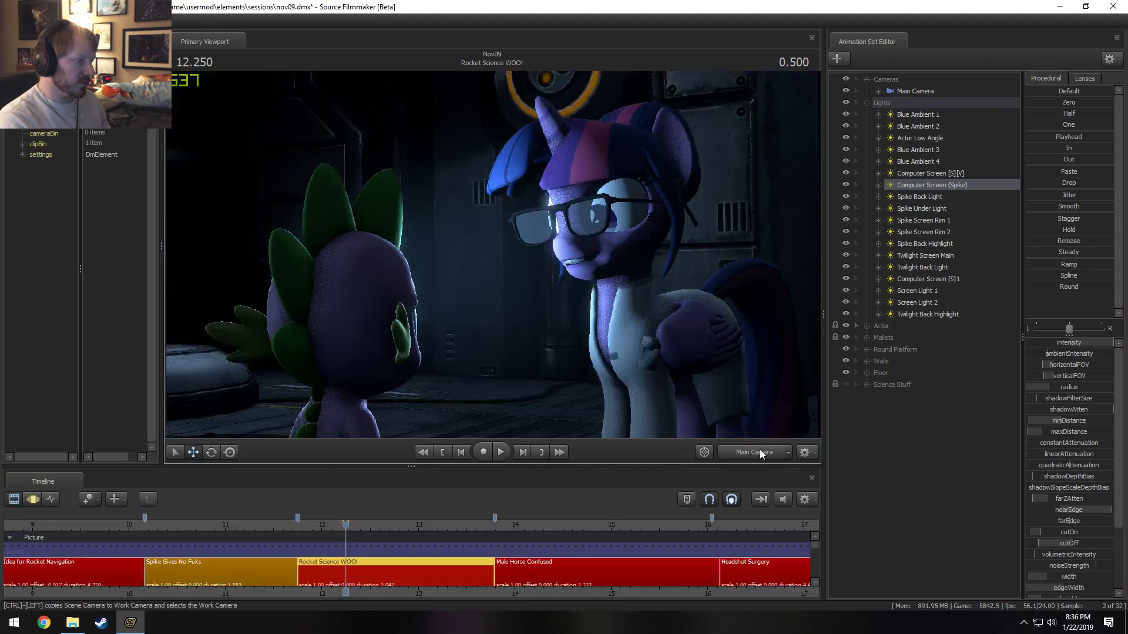
key("F3")
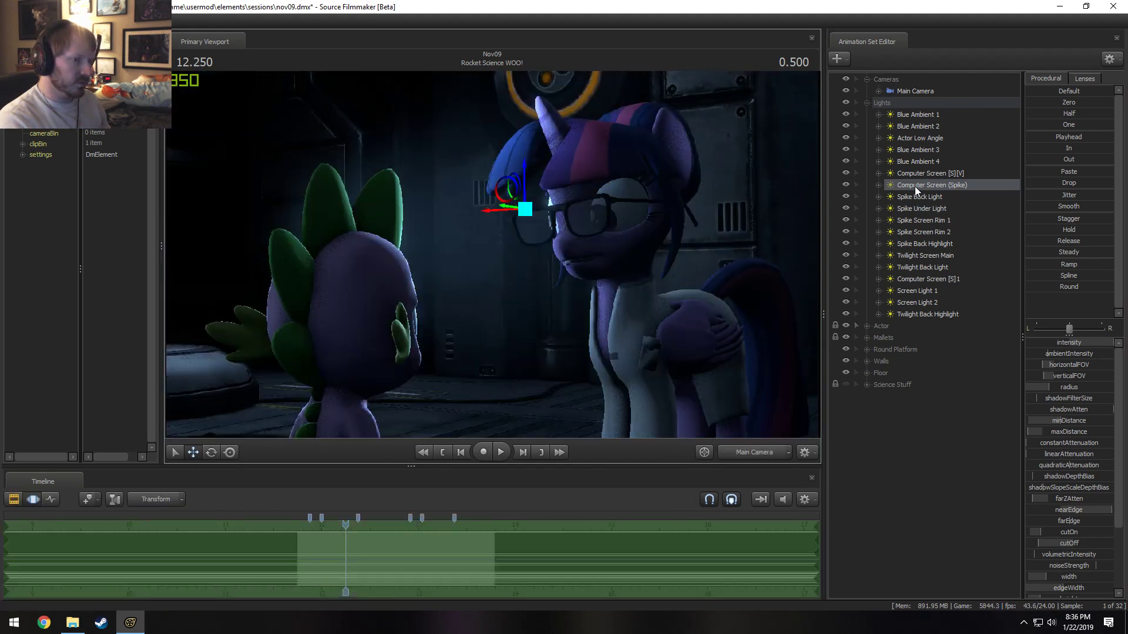
- Shift the Computer Screen (Spike) light sideways while looking through it, and check the result from the main camera
left_click_drag(915, 185, 451, 261)
key("F2")
key("F3")
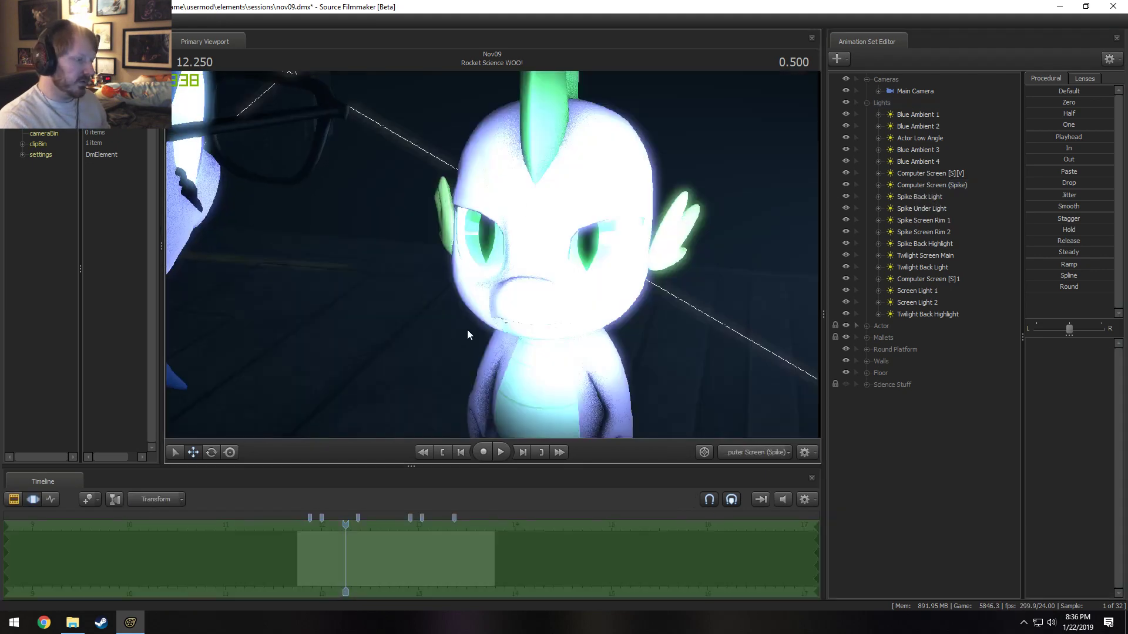
left_click(936, 186)
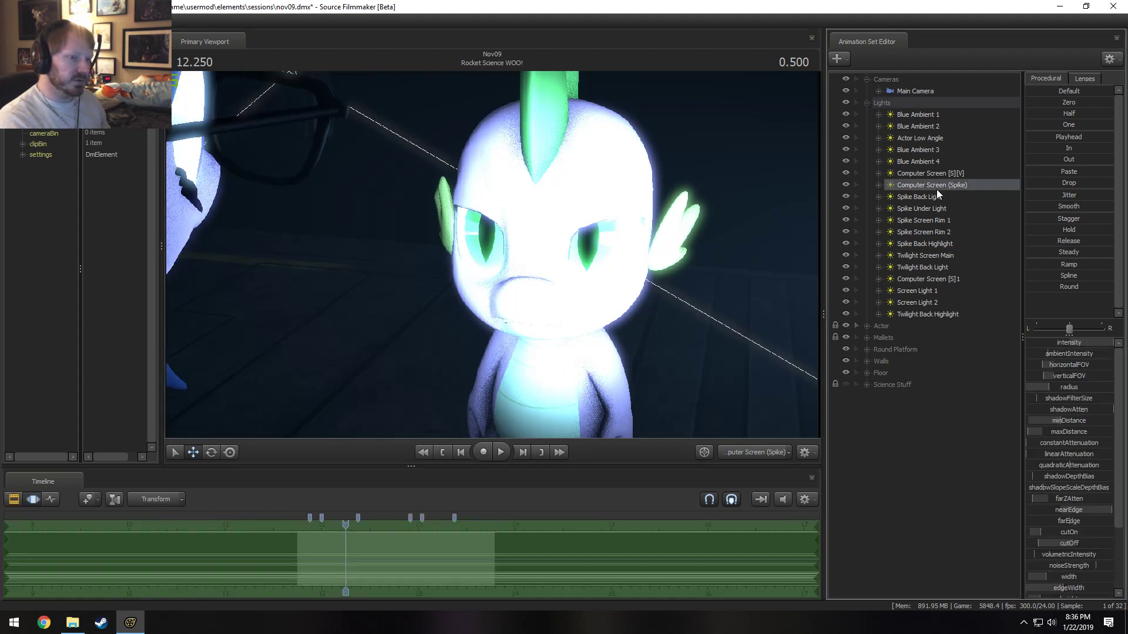
key("a")
mouse_move(493, 255)
left_mouse_down()
mouse_move(470, 255)
mouse_move(499, 255)
left_mouse_up()
left_click(769, 455)
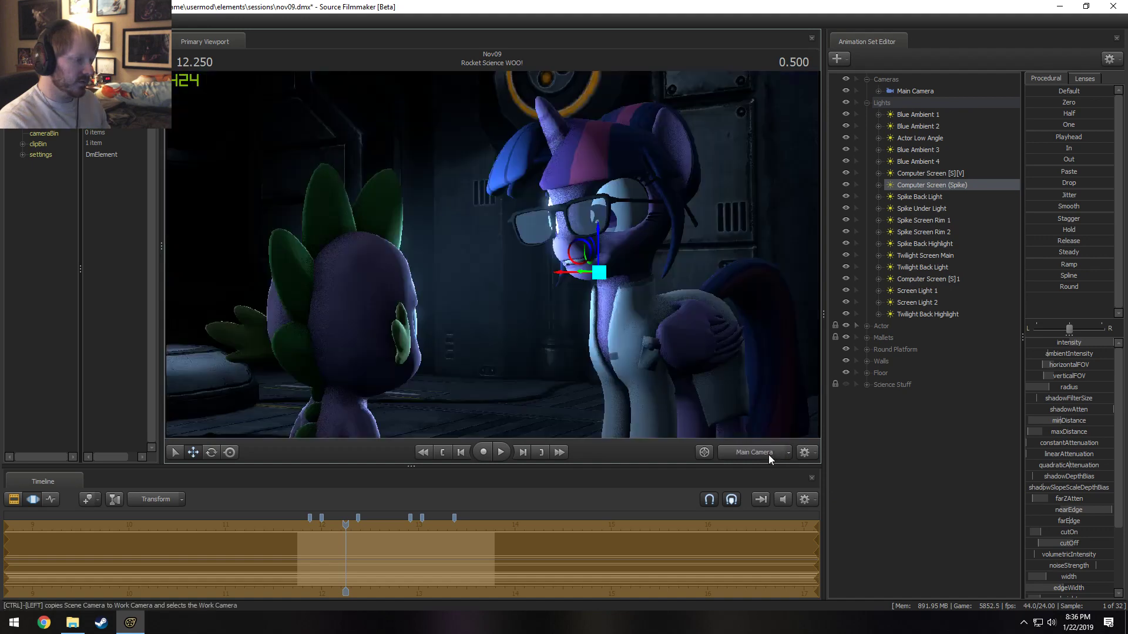
key("F2")
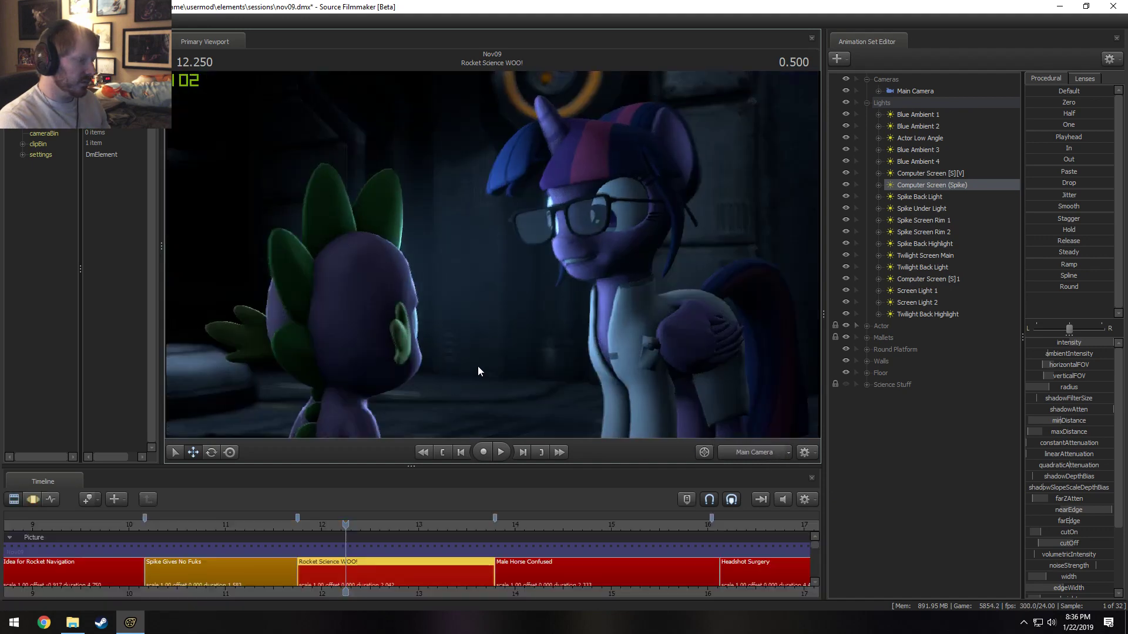
- Raise the Computer Screen (Spike) light, re-aim it at Spike's face, and check the shot from the main camera
key("F3")
left_click_drag(950, 185, 630, 216)
left_click(630, 216)
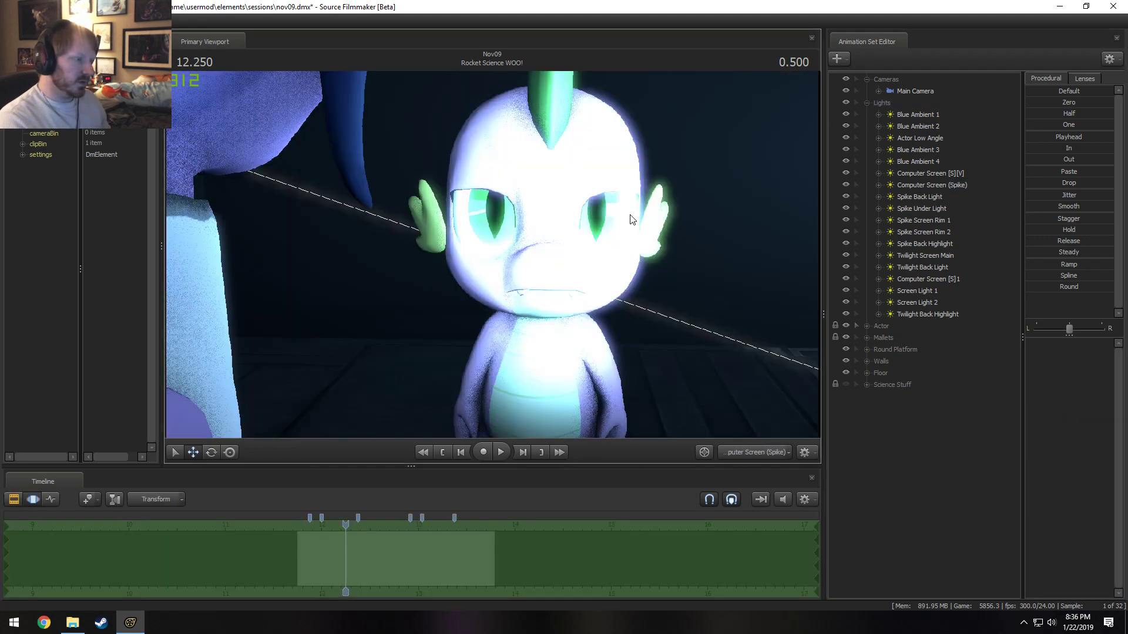
left_click(934, 189)
key("z")
left_click_drag(579, 317, 579, 333)
left_click(744, 452)
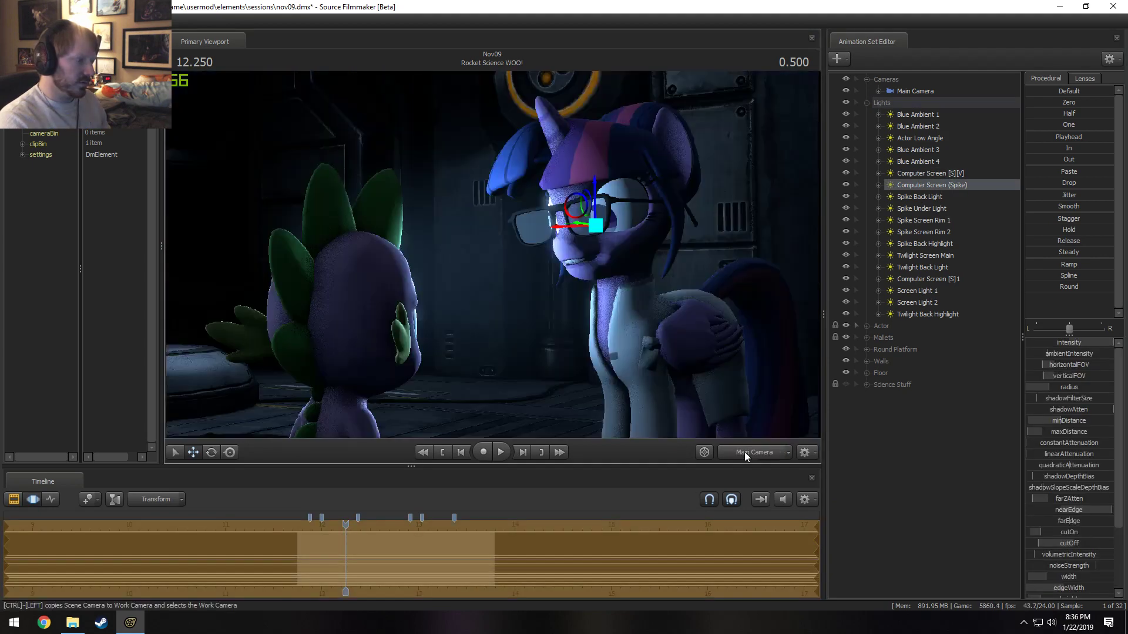
key("F2")
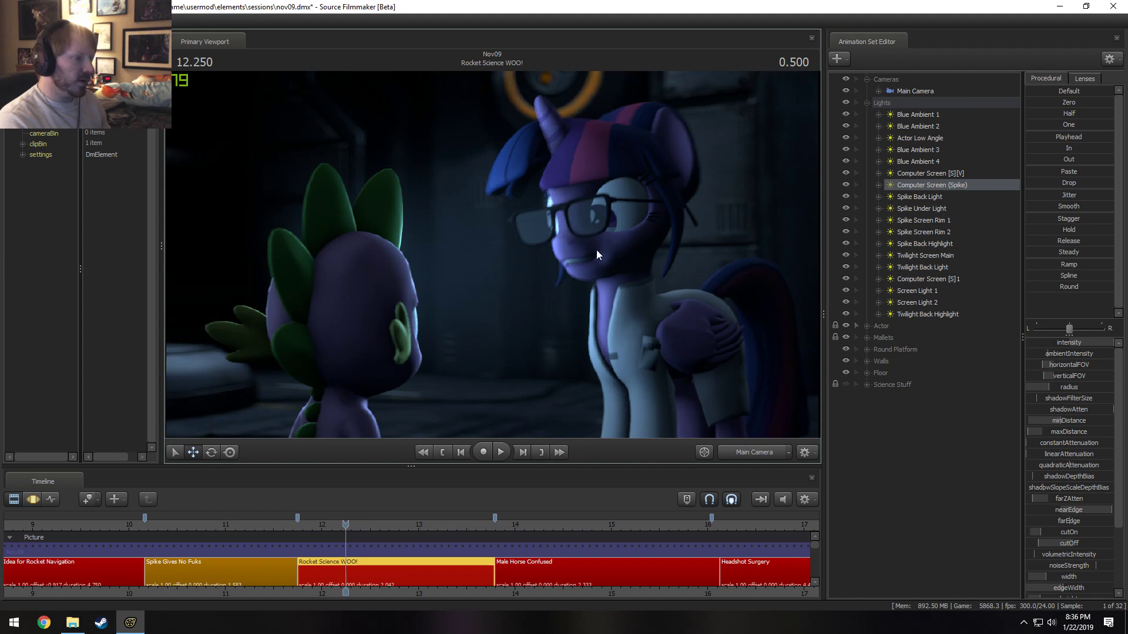
key("F3")
key("F2")
- Near the start of the Rocket Science WOO! shot, reposition and re-aim the Computer Screen [S]1 light through its own view
left_click(306, 524)
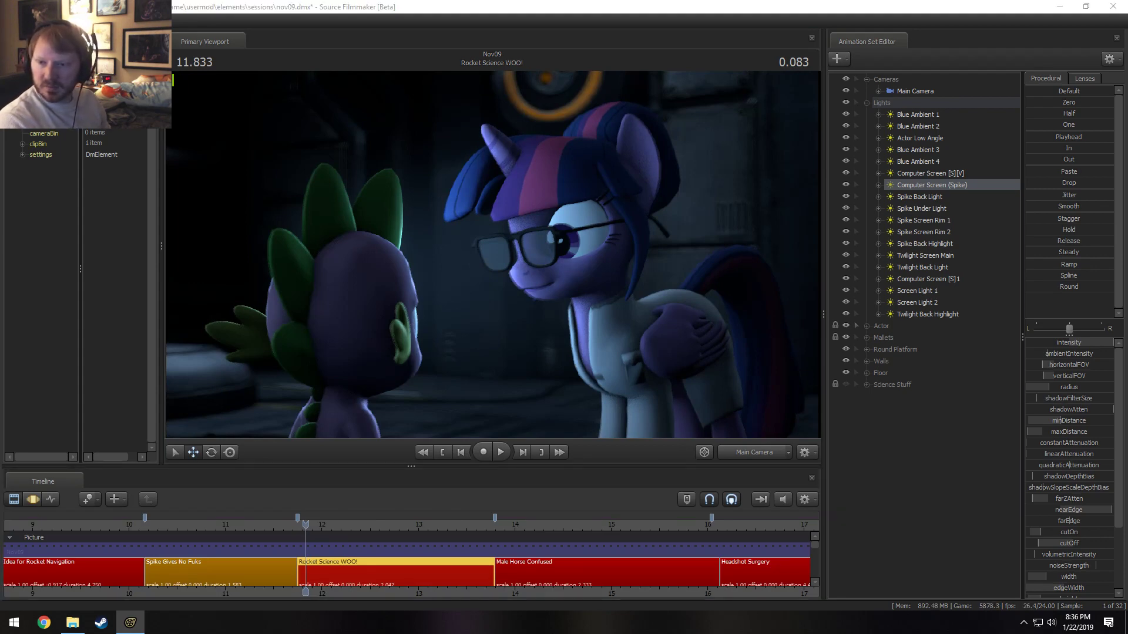
left_click(906, 465)
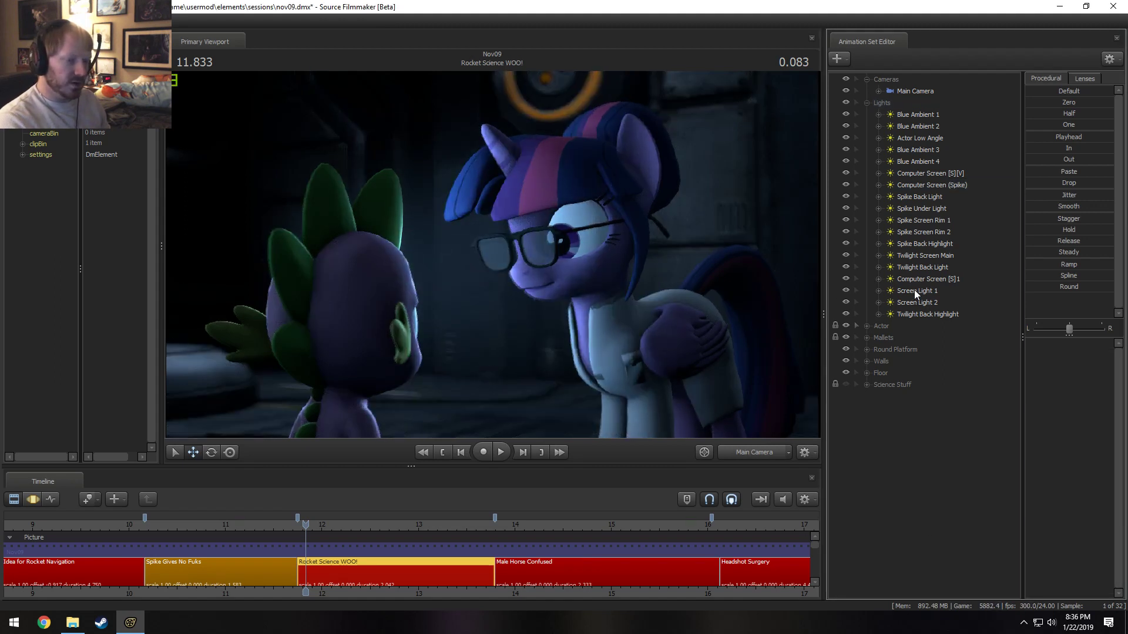
left_click(920, 312)
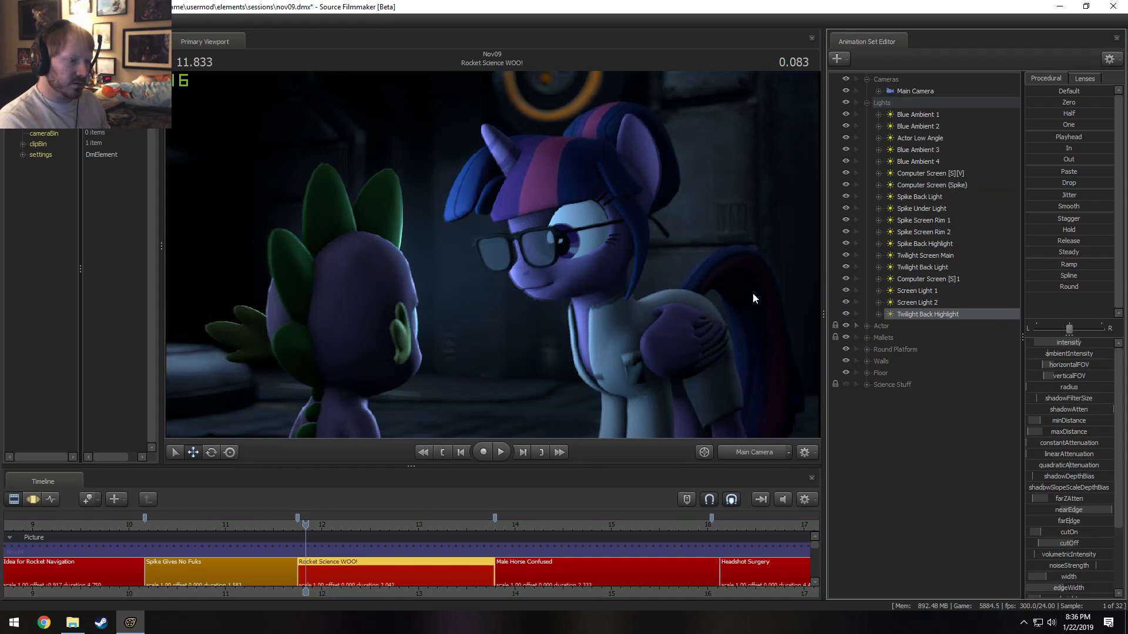
left_click(921, 277)
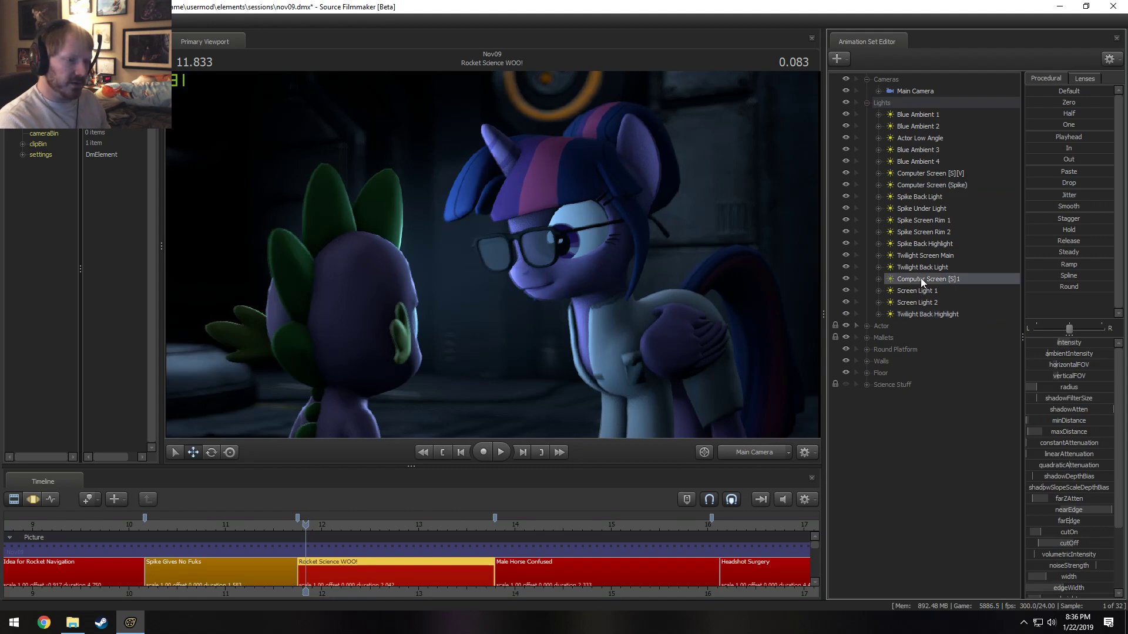
left_click_drag(921, 278, 665, 195)
key("F3")
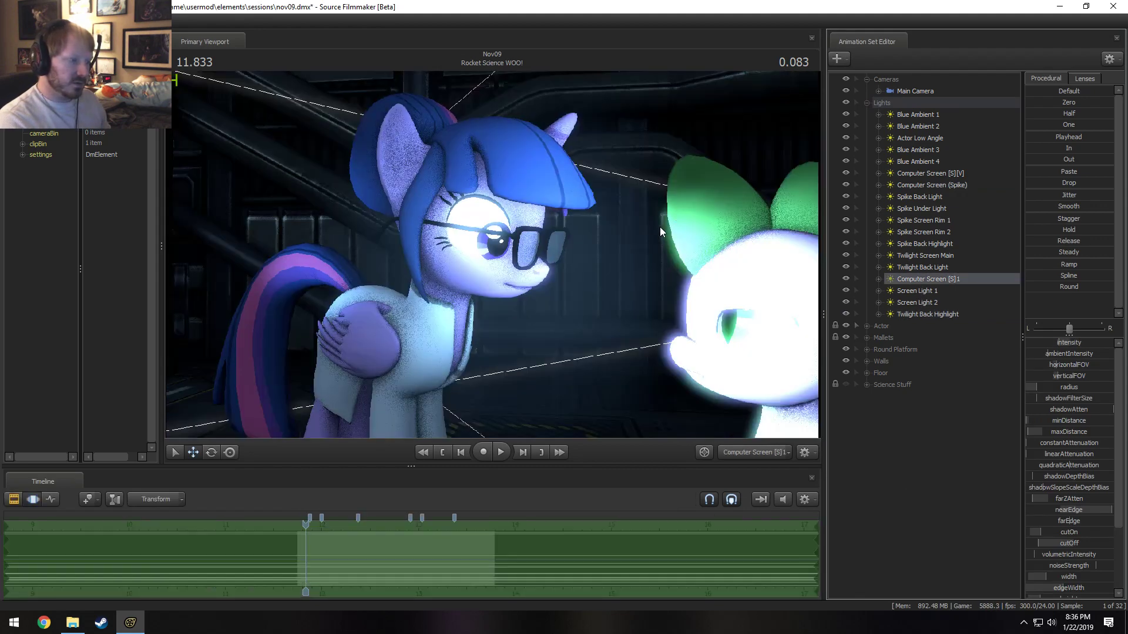
key("F2")
key("F3")
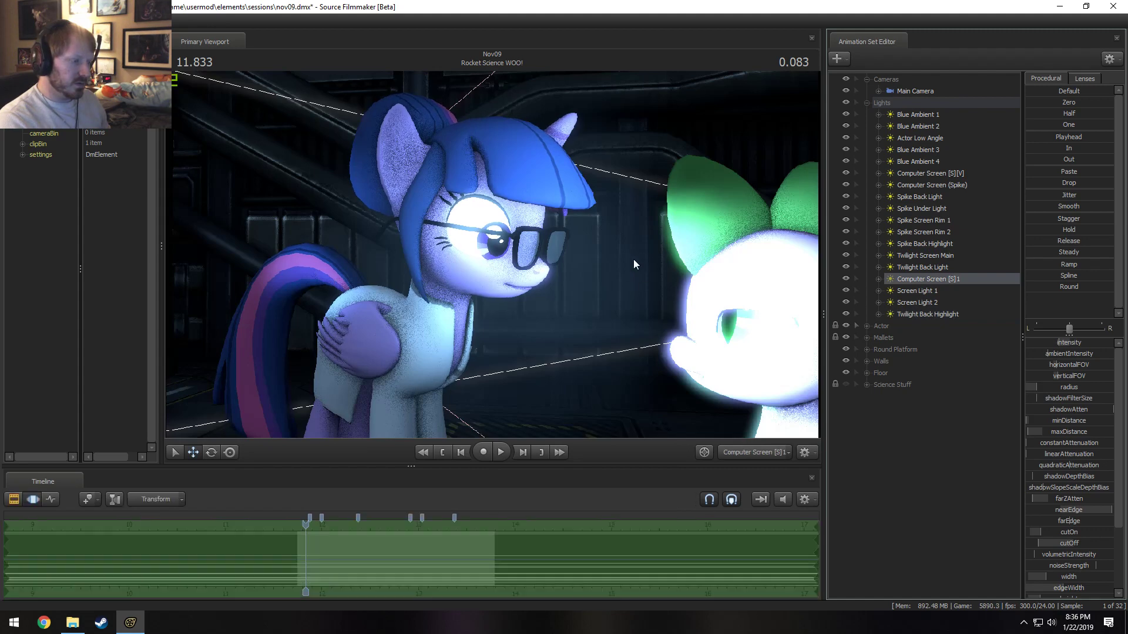
left_click_drag(633, 258, 494, 257)
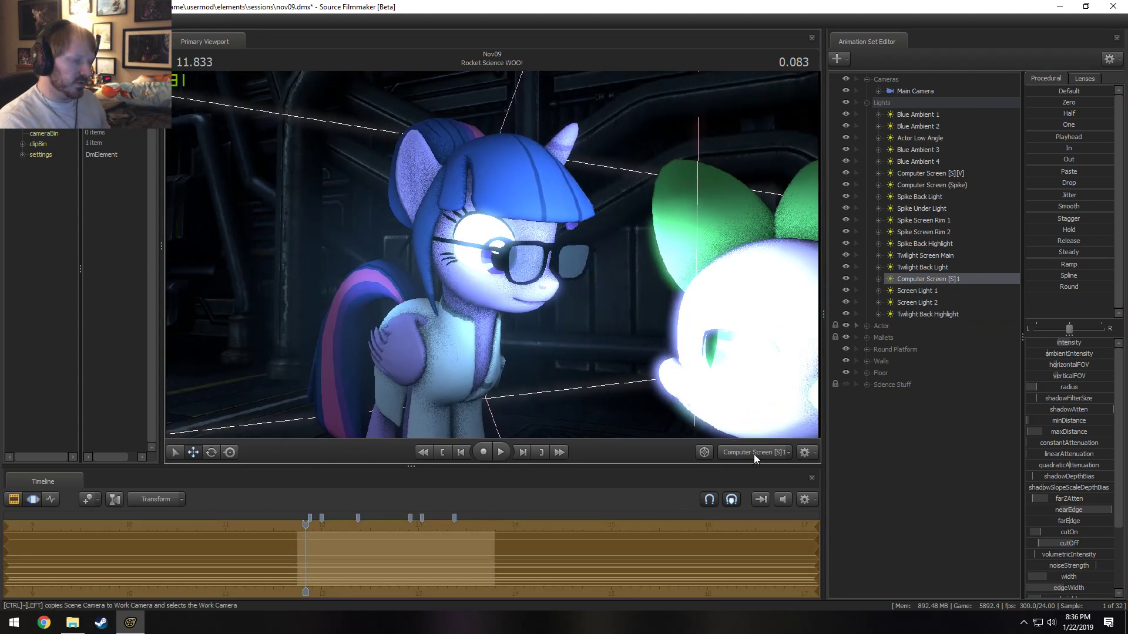
key("F2")
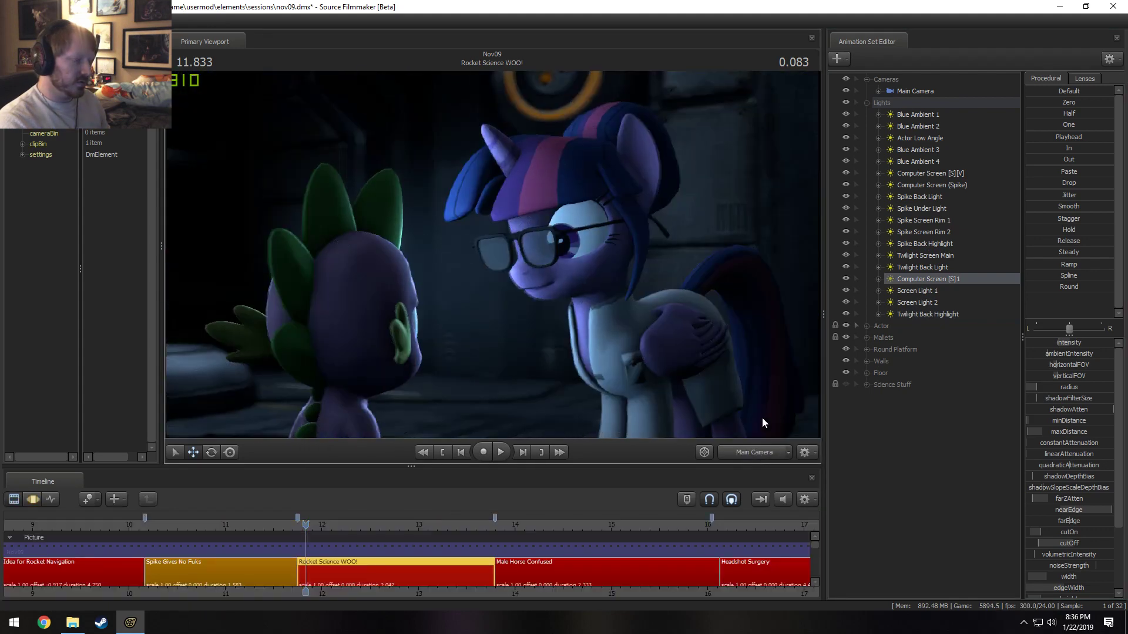
- Raise the intensity of the Computer Screen [S]1 light slightly and check the rendered shot
key("F3")
left_click_drag(1062, 347, 1073, 345)
key("F2")
key("F3")
key("F2")
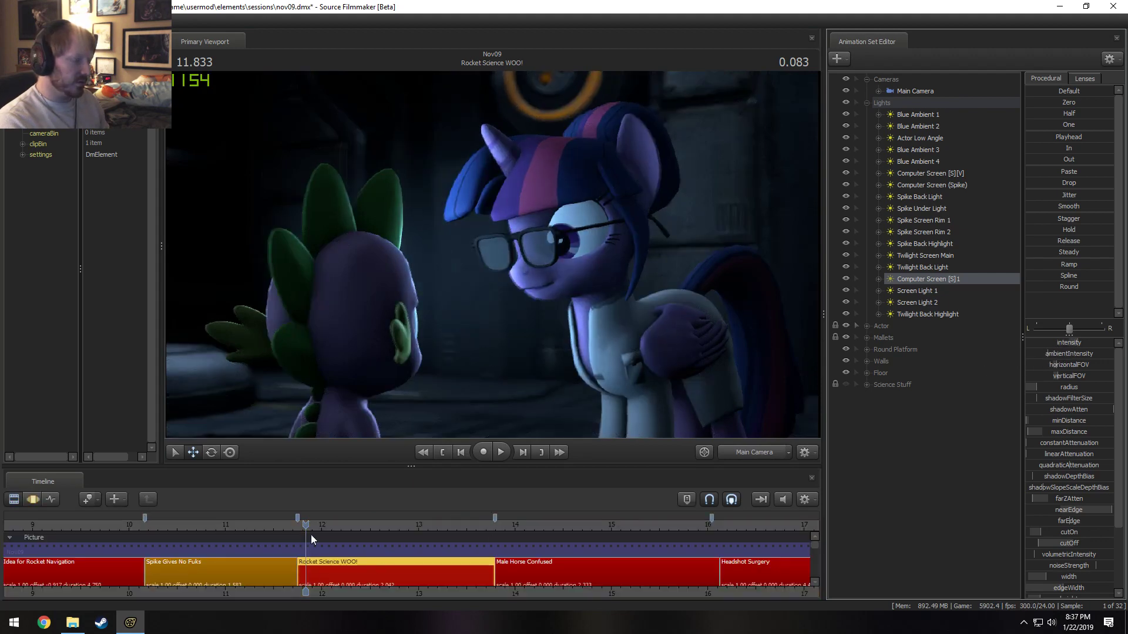
- Play the Rocket Science WOO! shot from its beginning and again from partway through to review the lighting
left_click(299, 526)
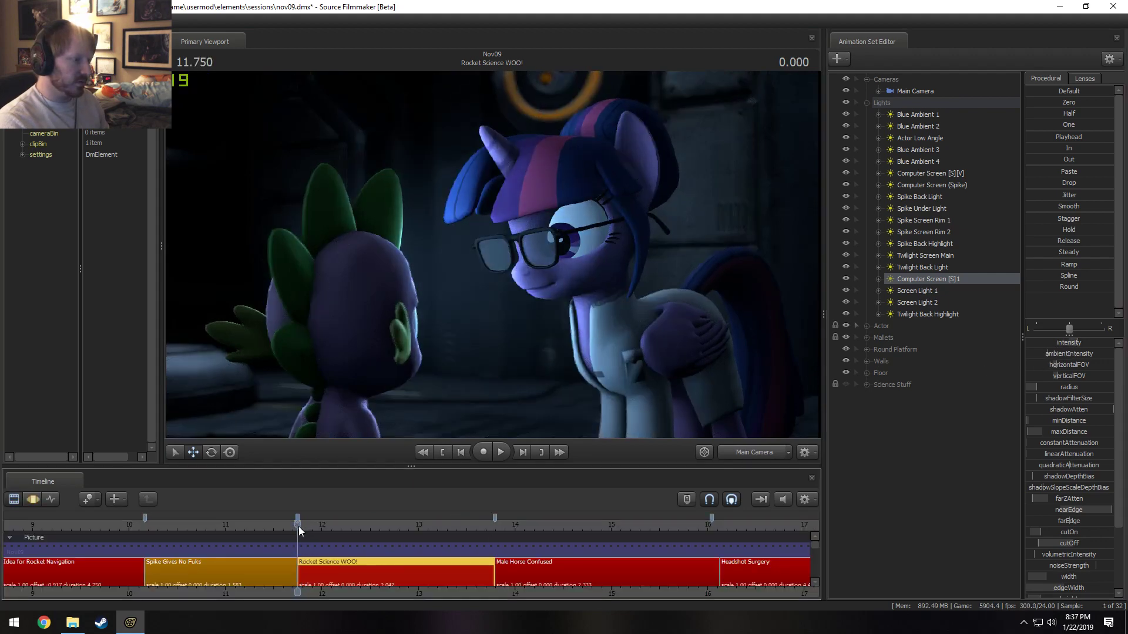
key("space")
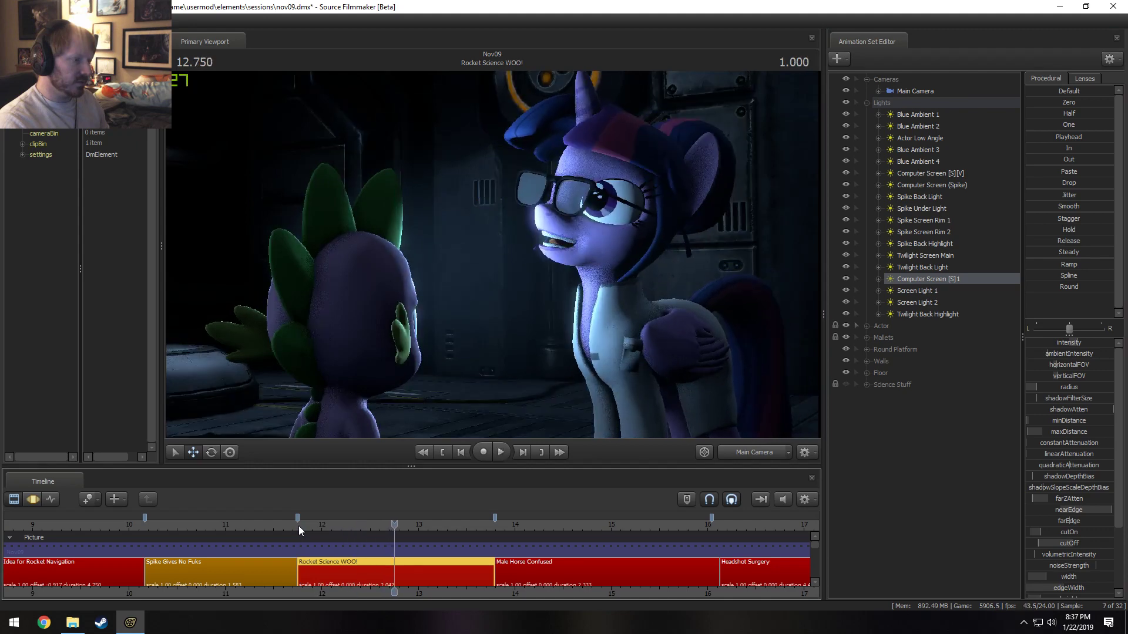
key("space")
left_click(351, 524)
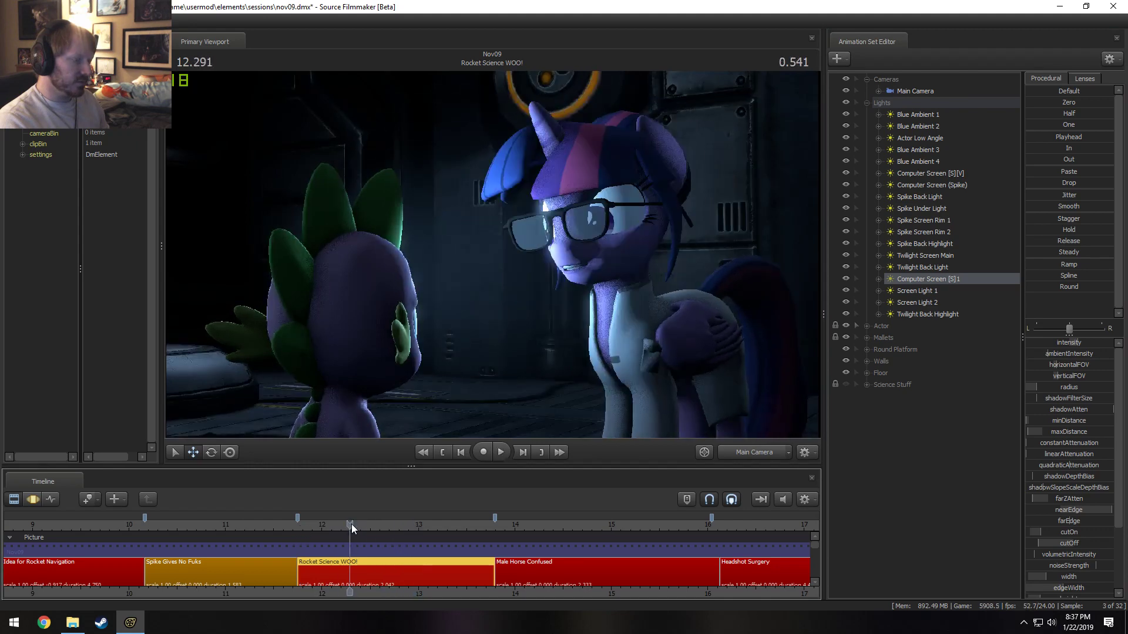
key("space")
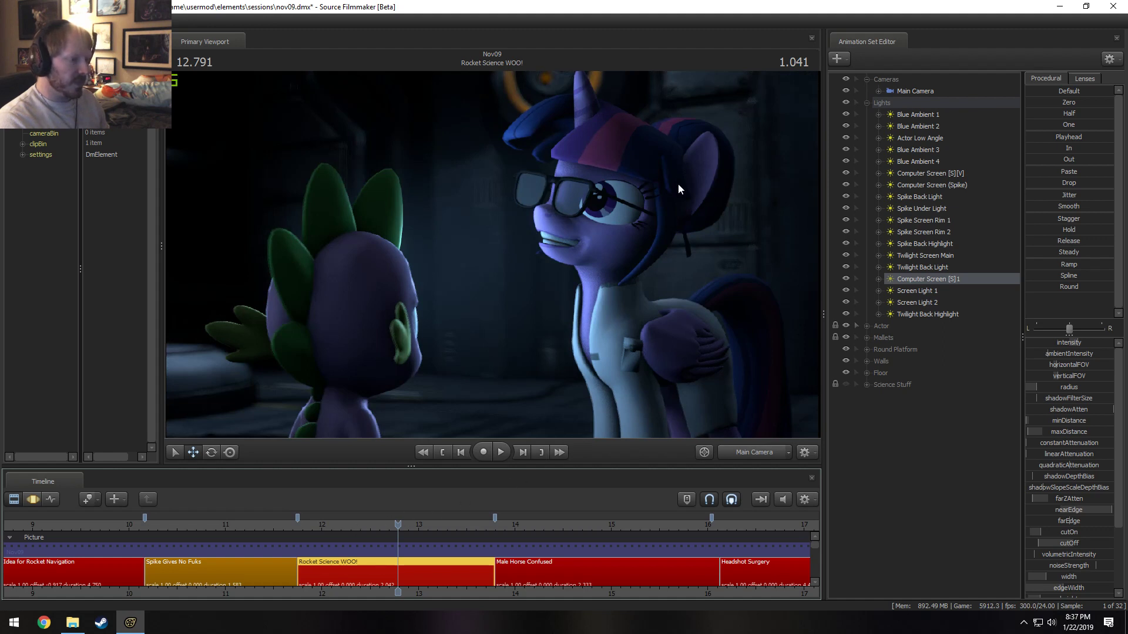
- Move and re-aim the Twilight Back Light from behind Twilight's head, and return to the main camera at the shot's start
double_click(935, 266)
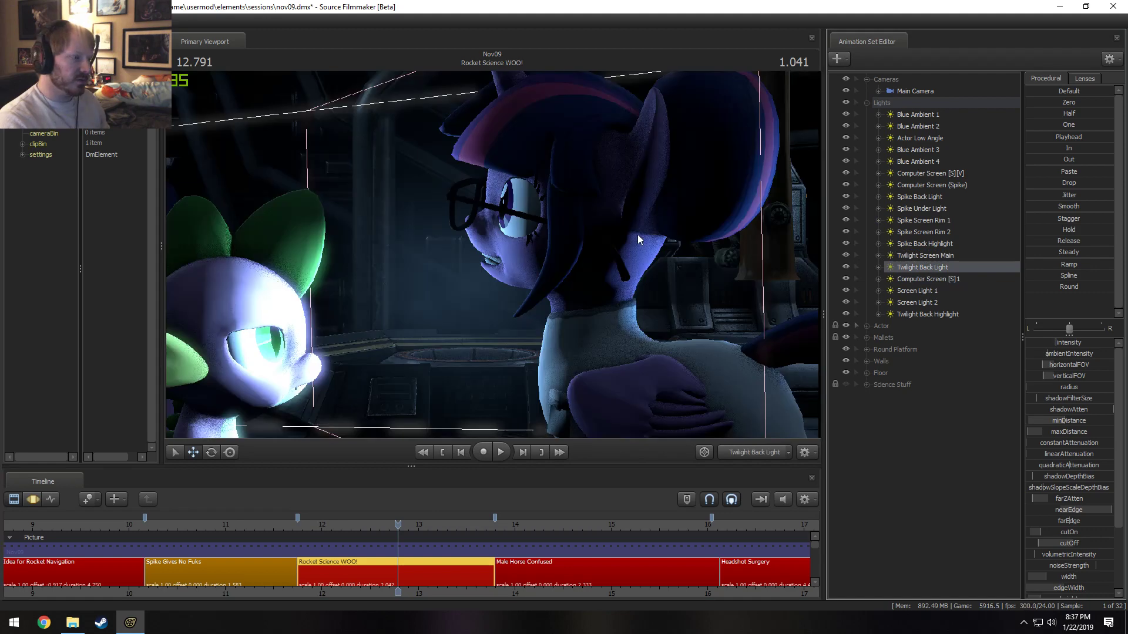
left_click_drag(549, 290, 655, 277)
left_click_drag(460, 526, 337, 528)
key("ctrl+z")
key("ctrl+y")
left_click_drag(526, 337, 488, 262)
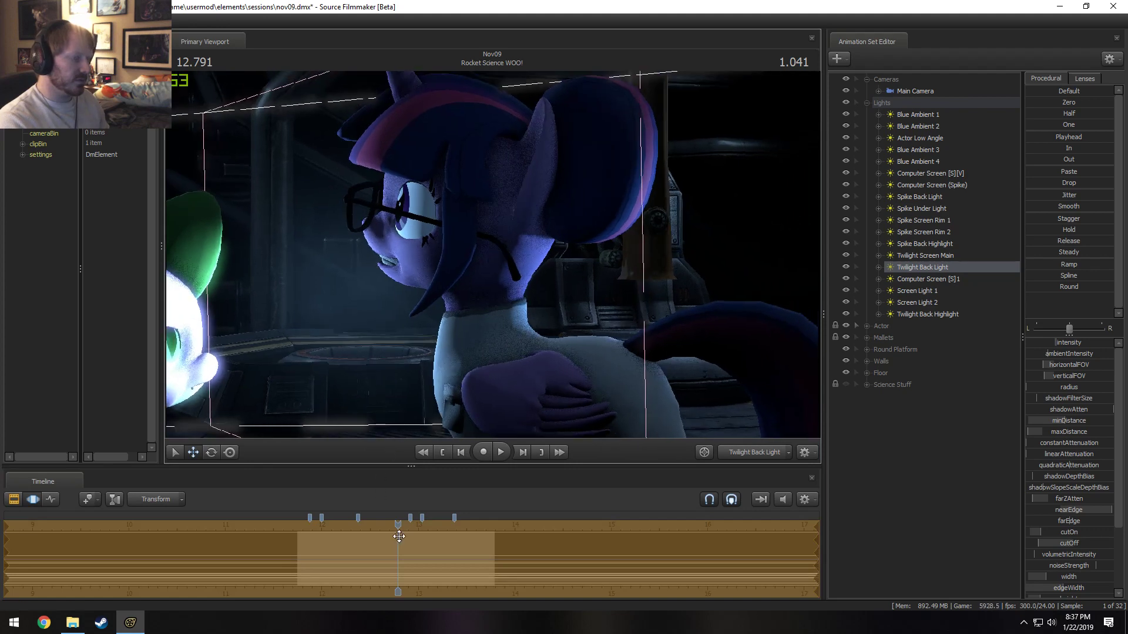
left_click_drag(399, 536, 298, 542)
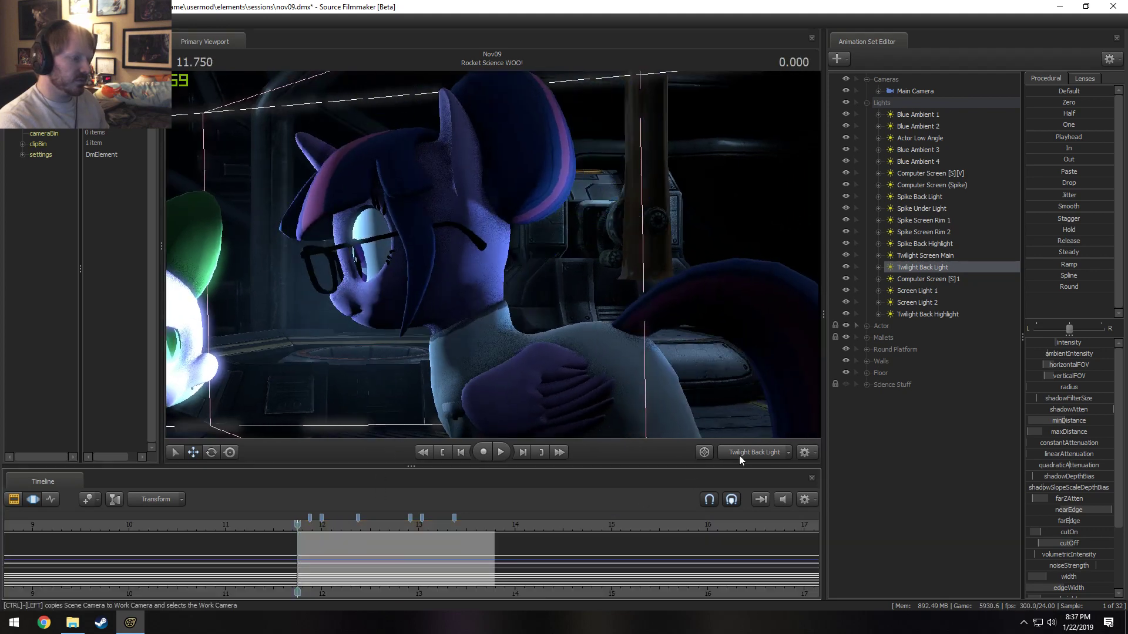
left_click(739, 456)
key("F2")
key("F3")
left_click(743, 456)
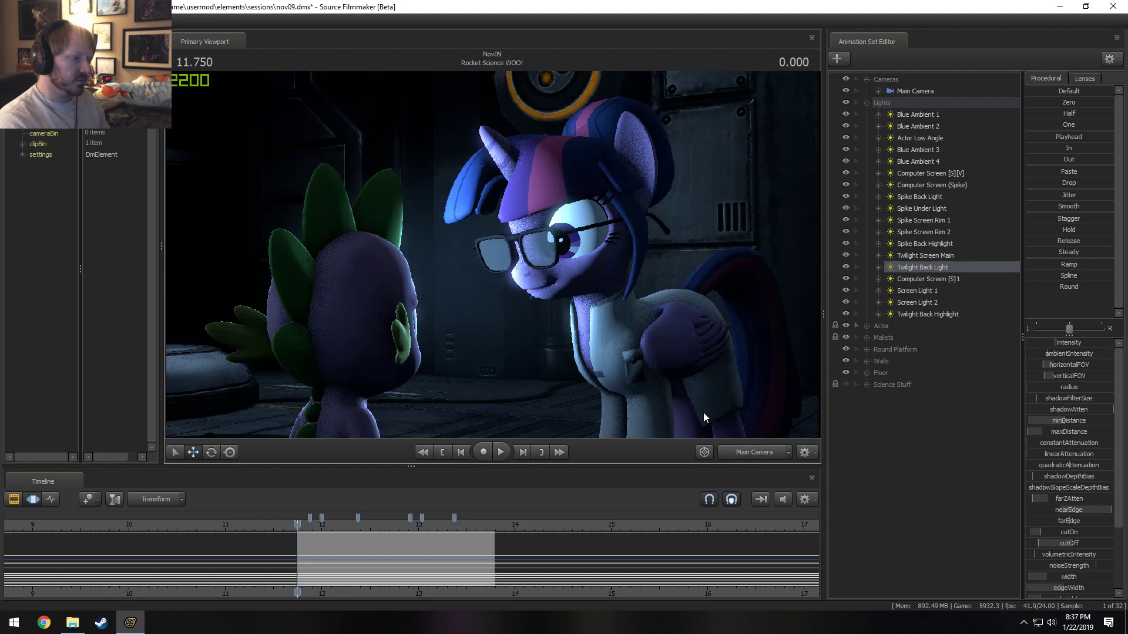
- Play the shot and inspect its early frames to judge the back light on Twilight
key("space")
key("F2")
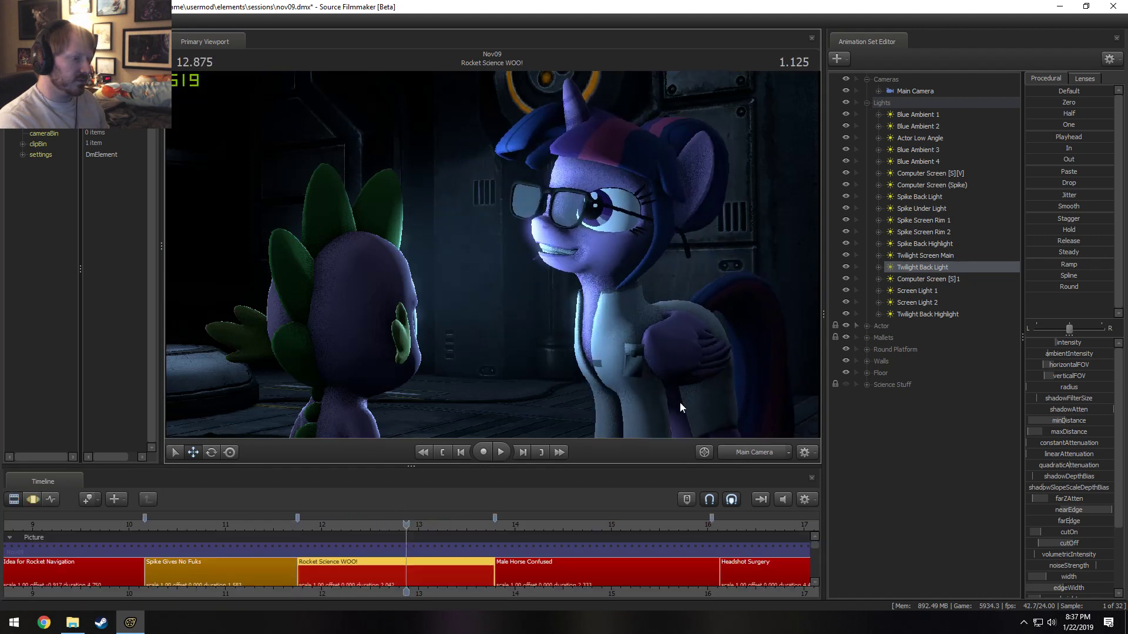
left_click(310, 525)
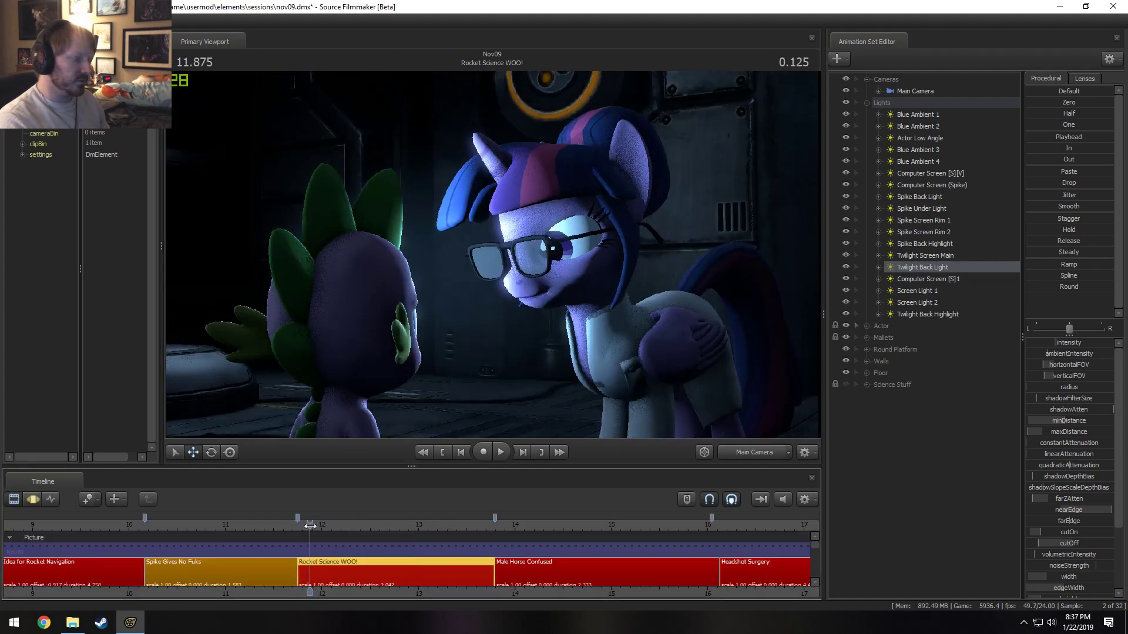
key("F3")
key("F2")
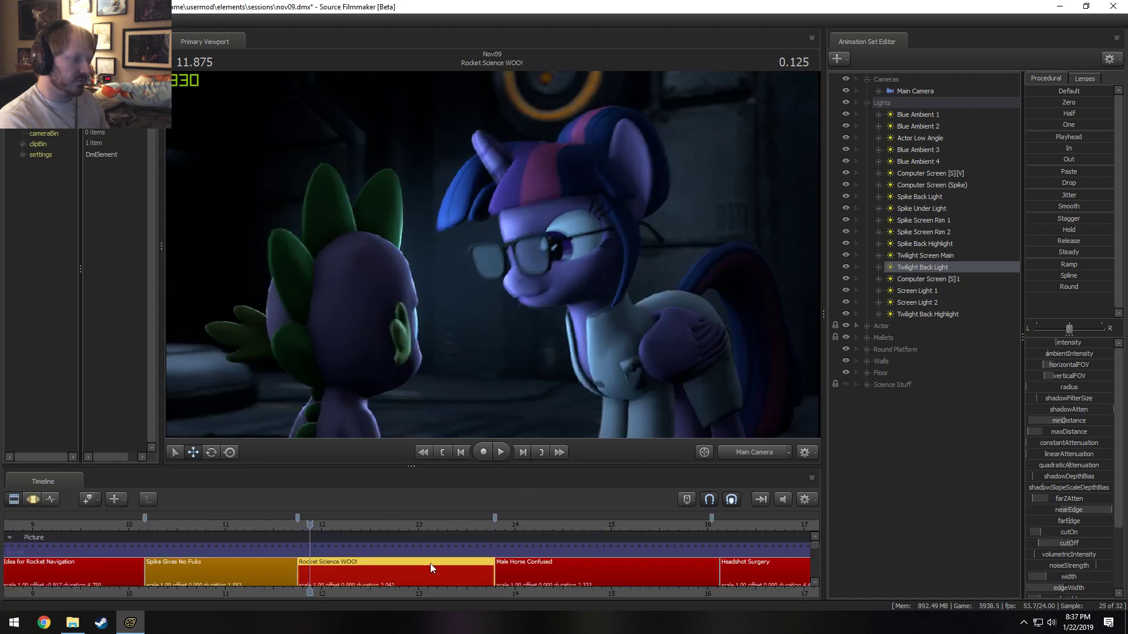
key("F3")
left_click(306, 527)
left_click_drag(306, 526, 301, 529)
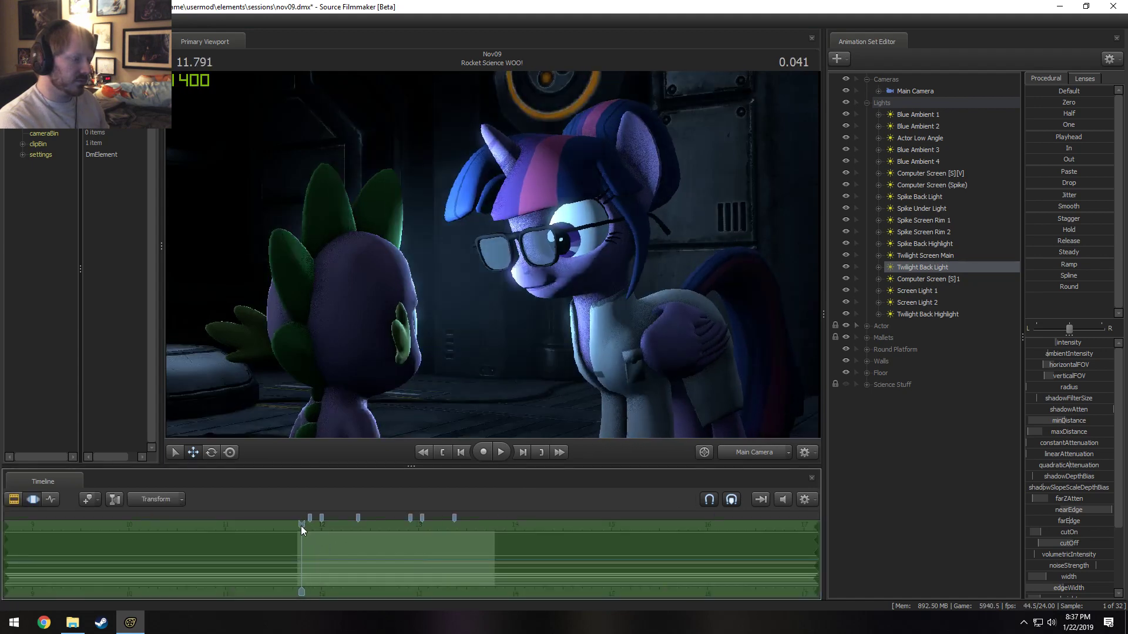
key("F2")
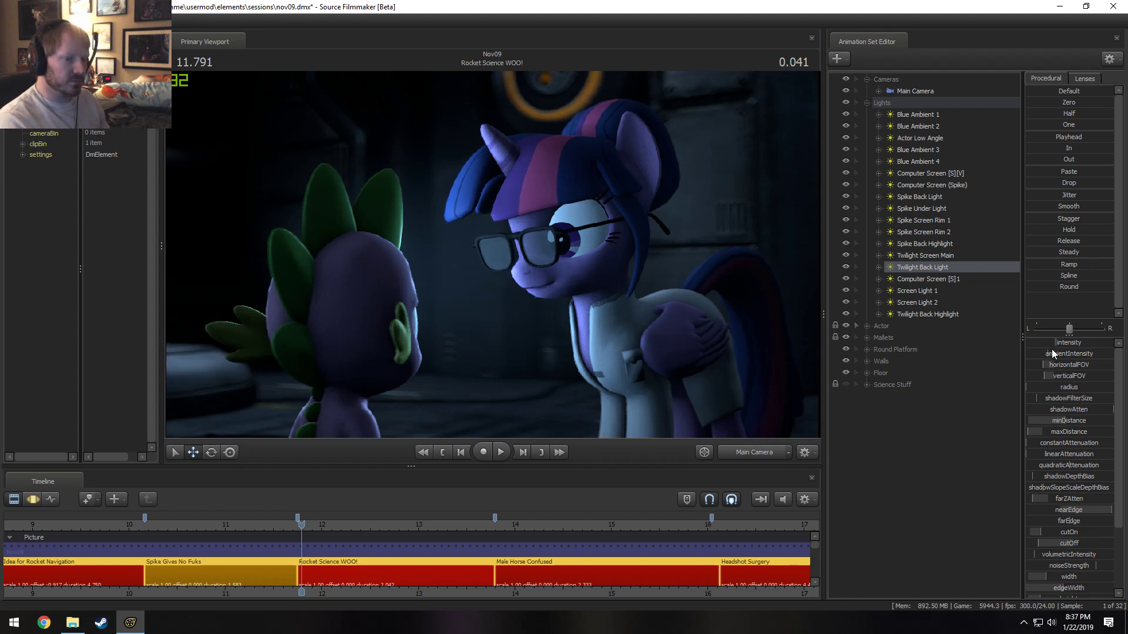
- Raise the intensity of the Twilight Back Light slightly and play the shot to check it
key("F3")
left_click_drag(1057, 342, 1060, 342)
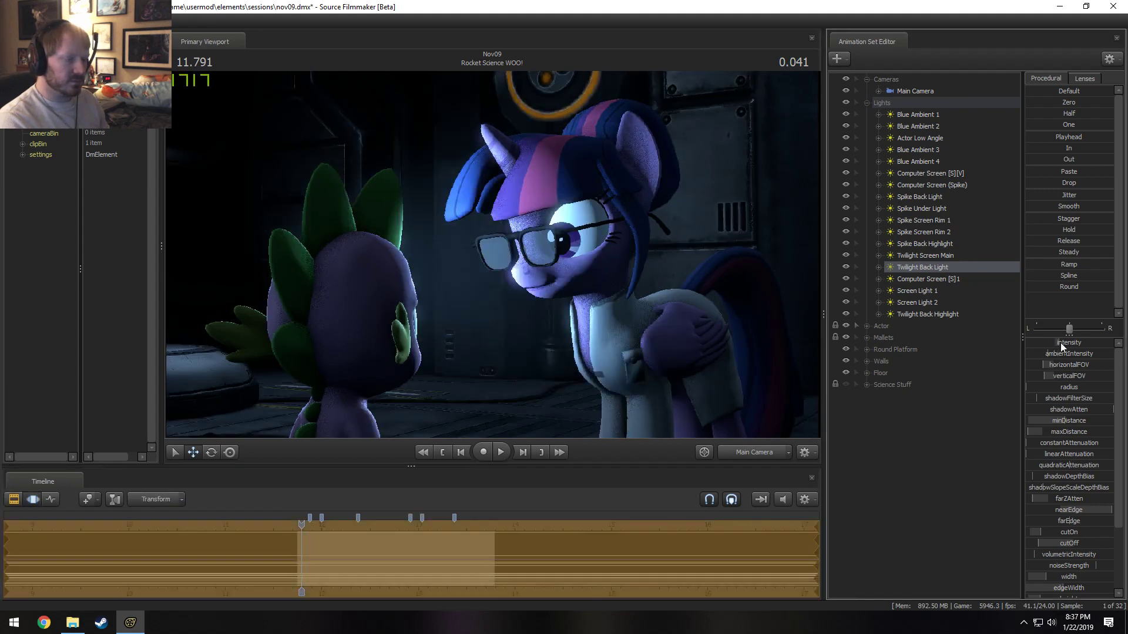
key("F2")
key("space")
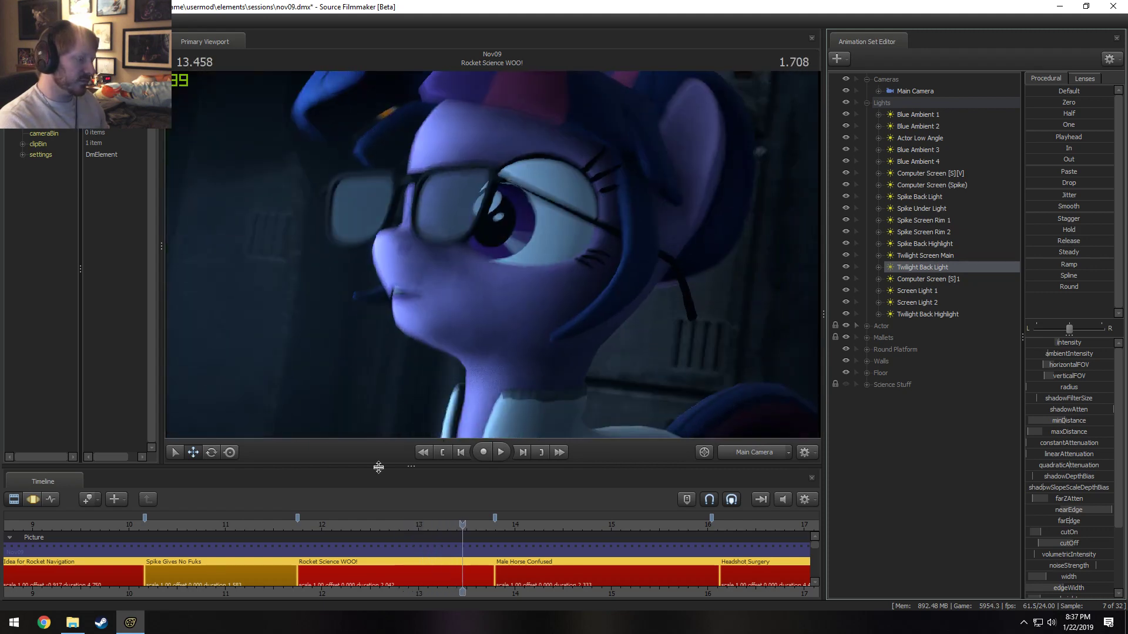
left_click(306, 524)
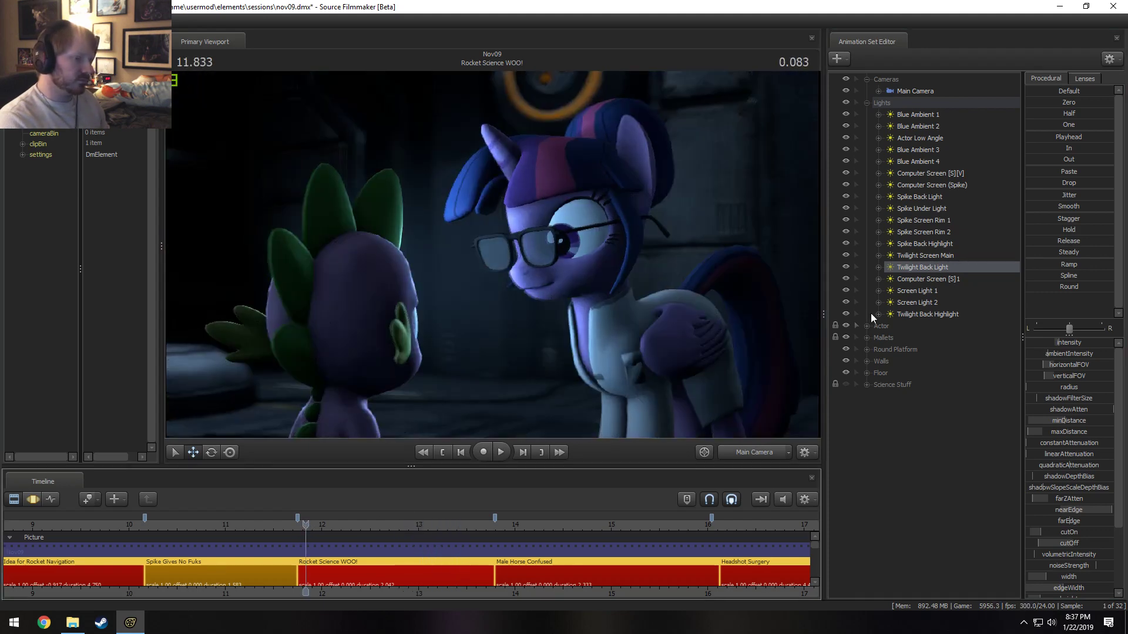
- Unhide the Science Stuff group and play the Rocket Science WOO! shot from its start
left_click(847, 386)
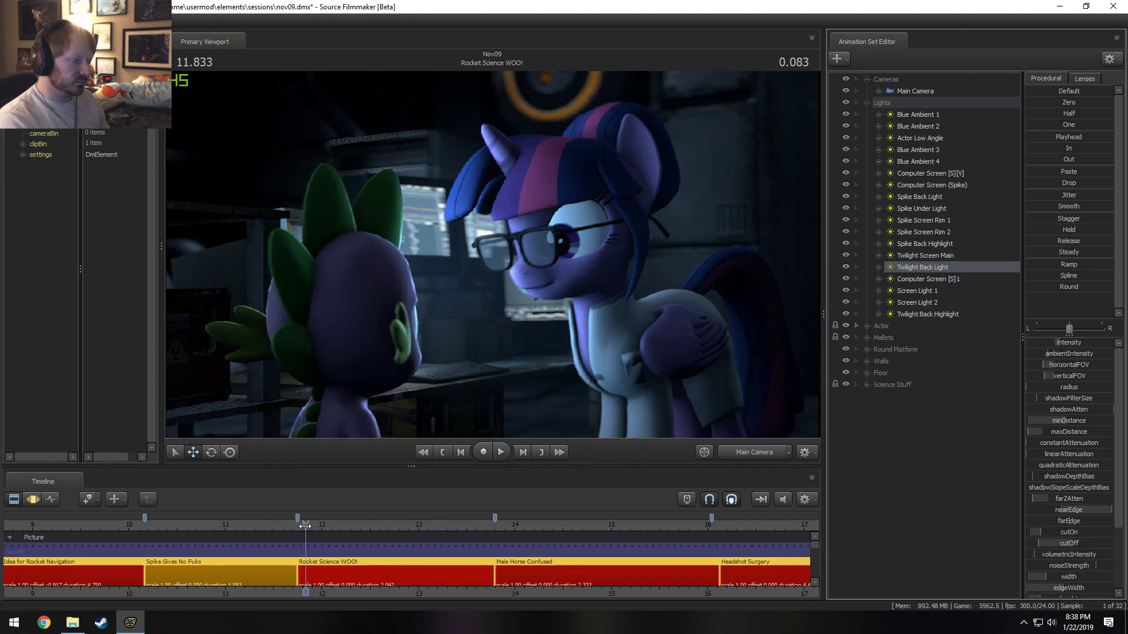
left_click_drag(305, 526, 296, 527)
key("space")
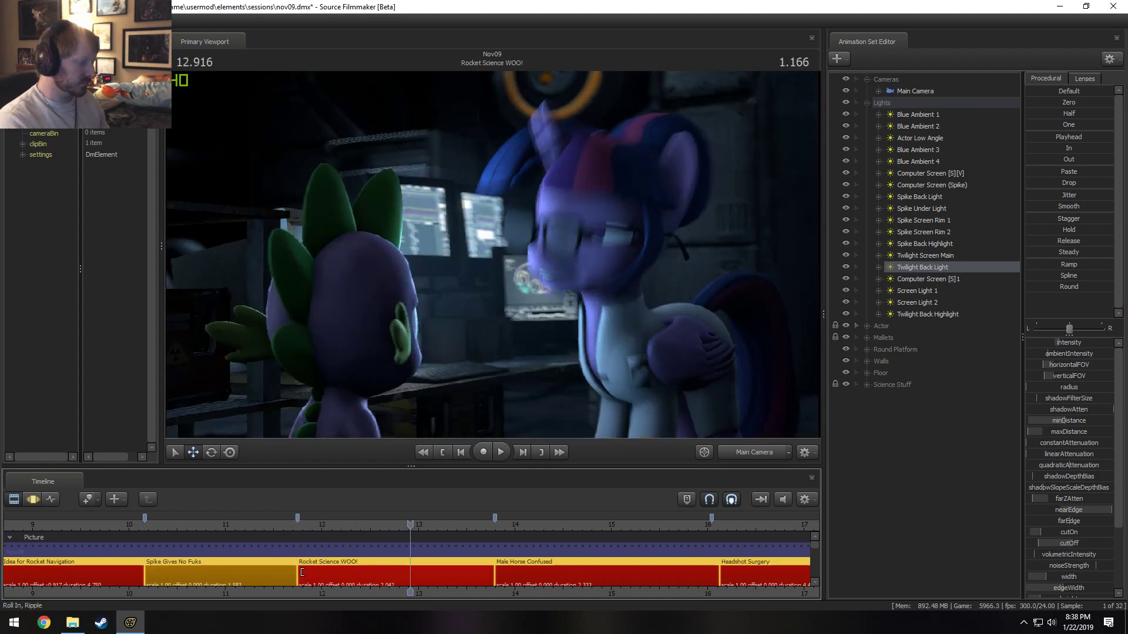
- Extend the beginning of the Rocket Science WOO! shot with a rippled roll-in to a duration of 2.208
left_click_drag(302, 572, 286, 573)
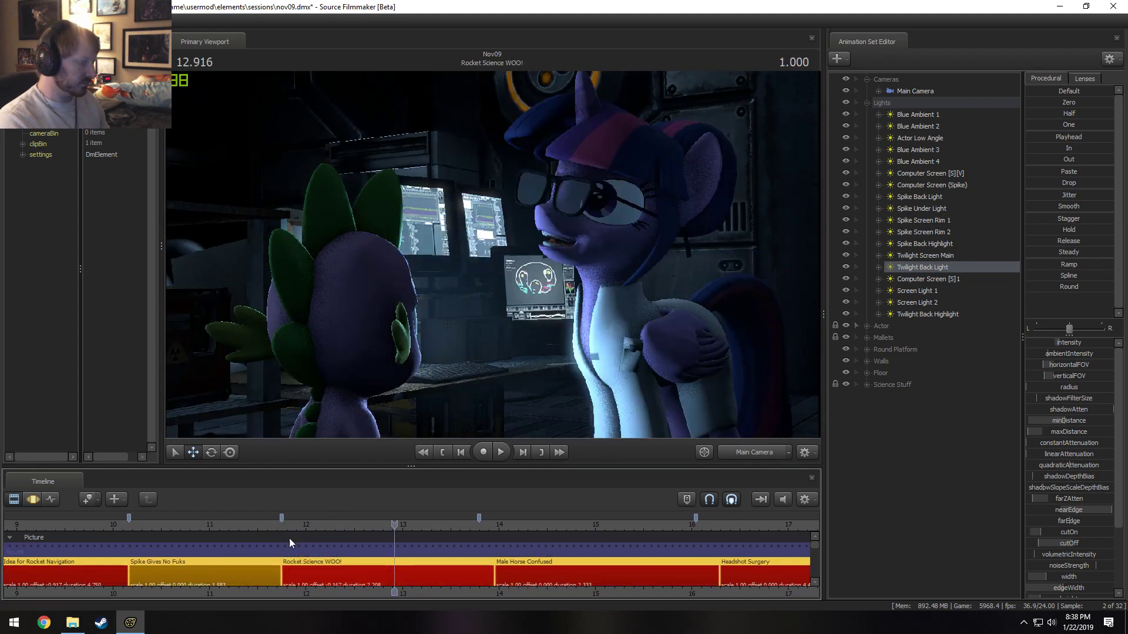
- Play the Rocket Science WOO! shot and replay it from its start to judge the extended opening
key("space")
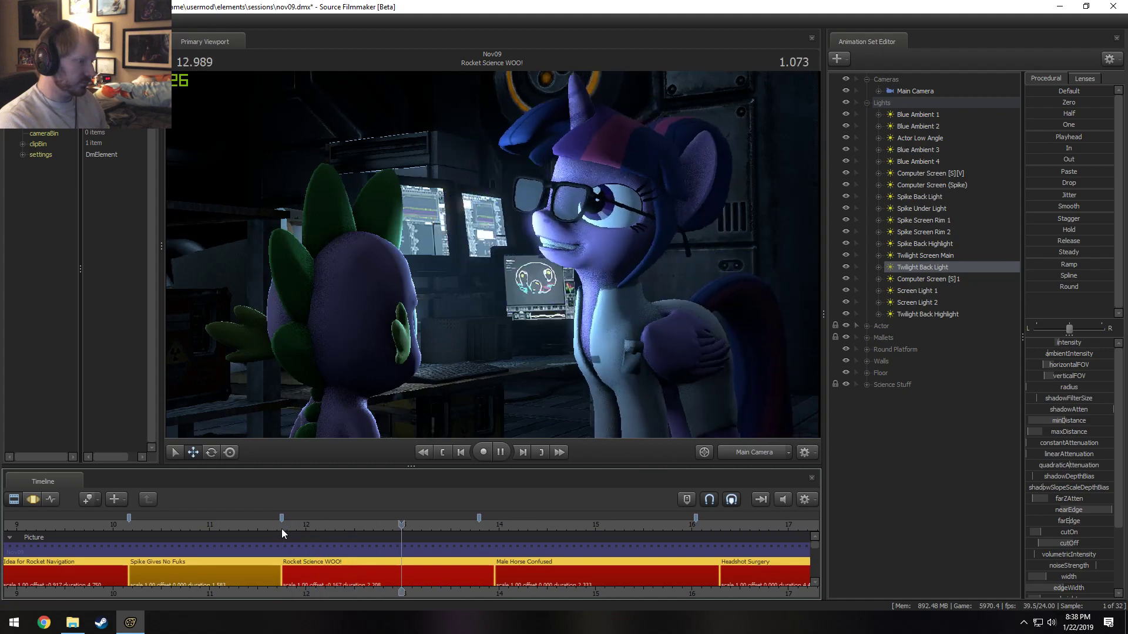
key("space")
left_click(283, 526)
key("space")
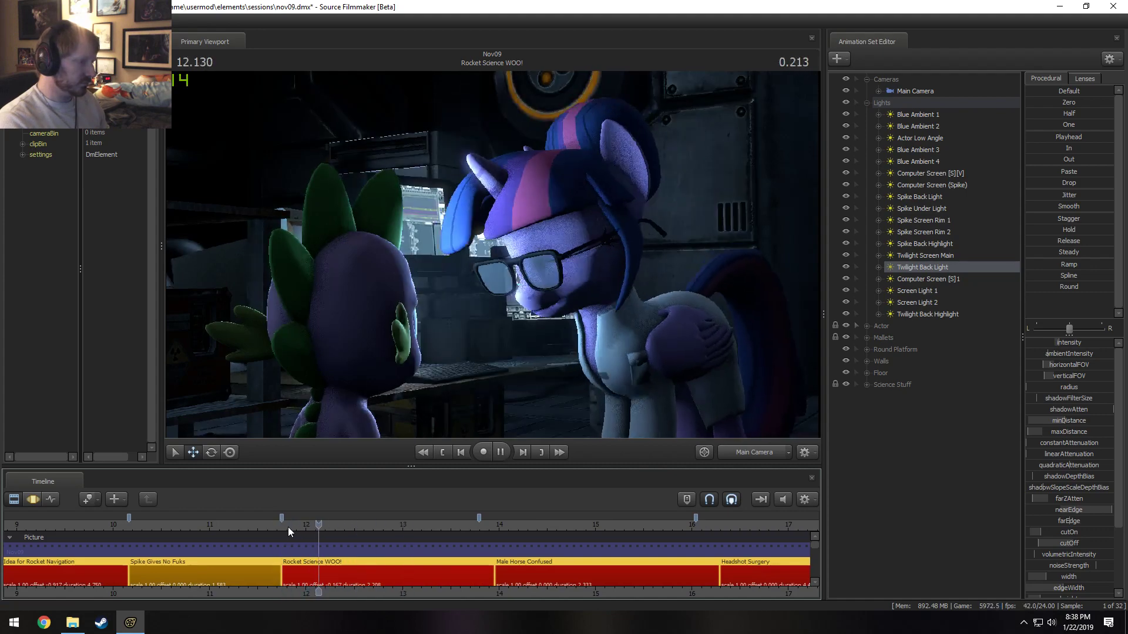
key("space")
- Select Twilight Sparkle's control groups except Face and mark a short motion time selection around 11.875 near the shot's start
key("F3")
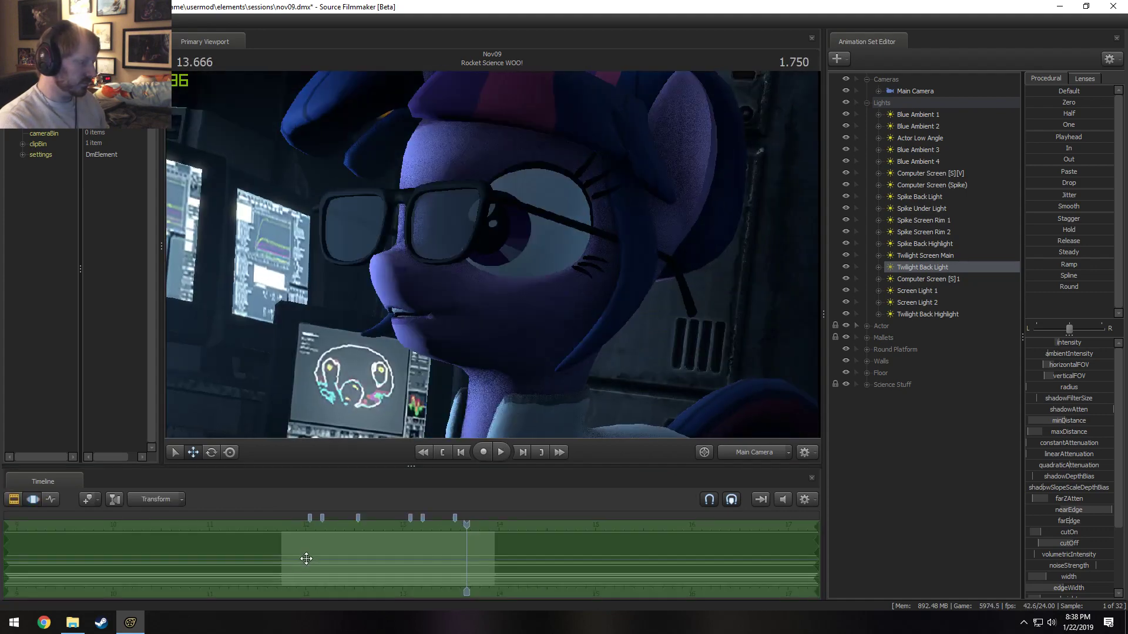
left_click(867, 326)
left_click(908, 338)
scroll(236, 567, "up", 3)
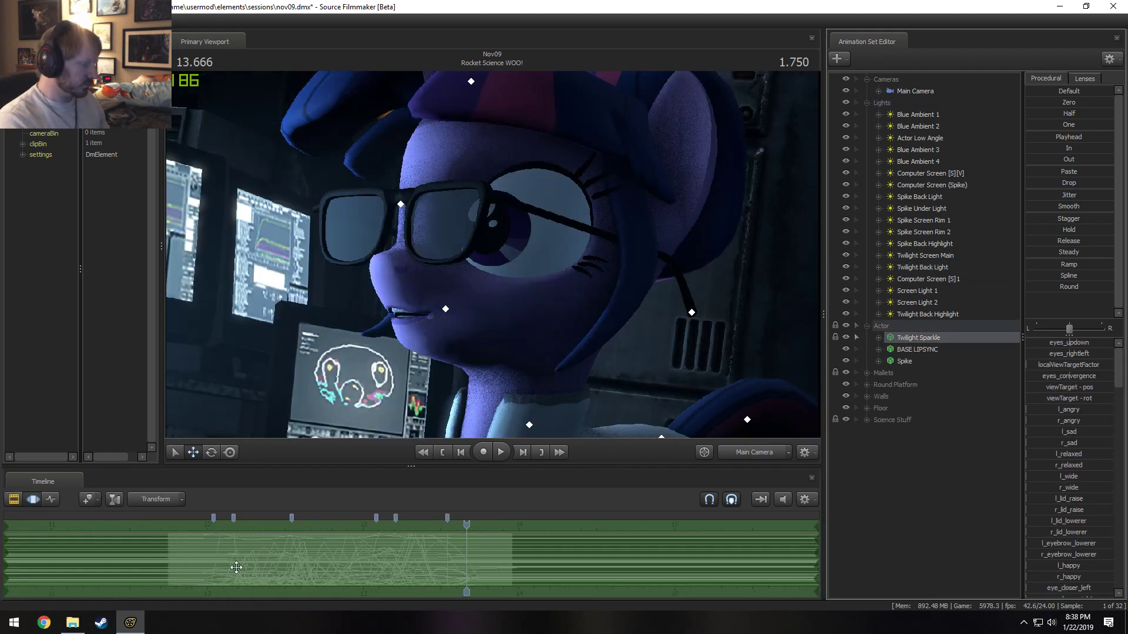
left_click(878, 338)
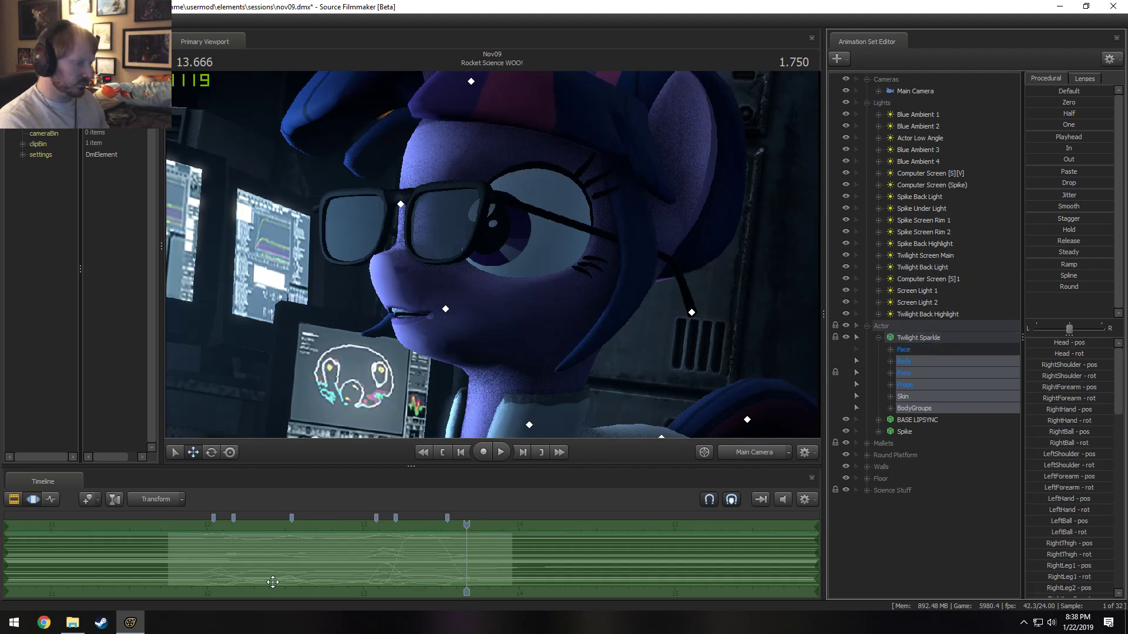
left_click(198, 570)
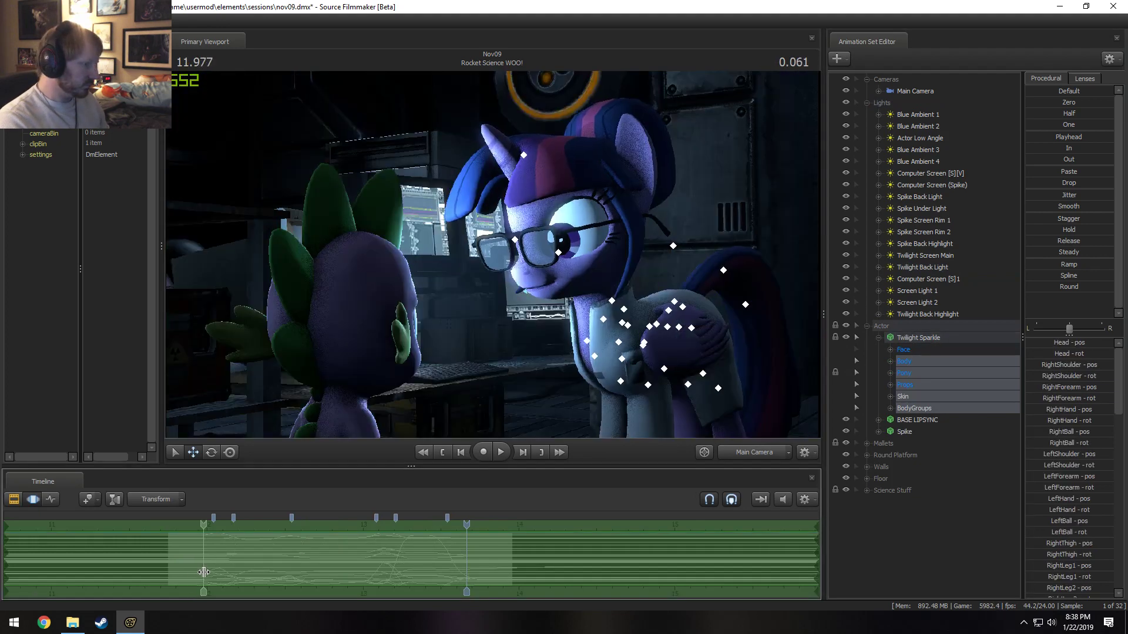
left_click_drag(204, 571, 154, 564)
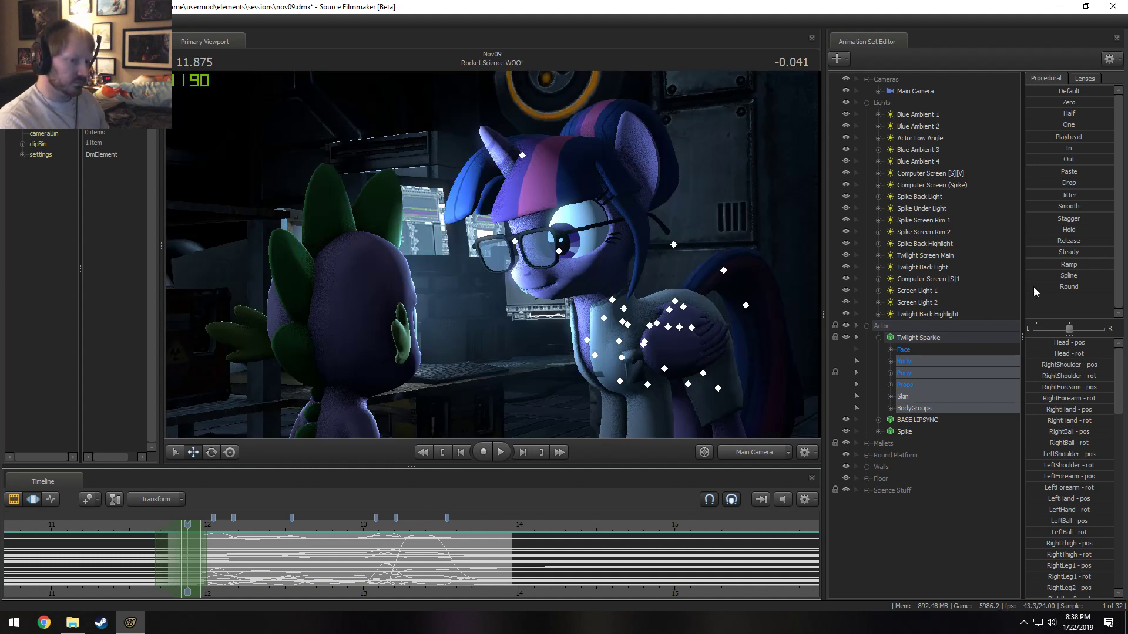
- Play the cut from Spike Gives No Fuks into the following shot to check Twilight's body motion
key("space")
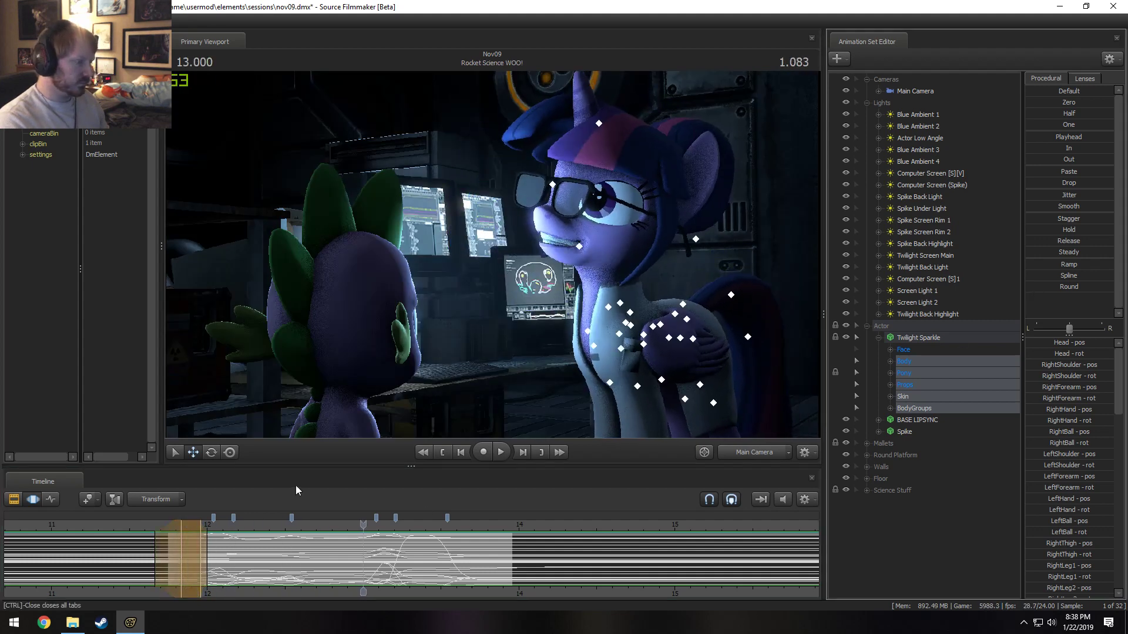
key("F2")
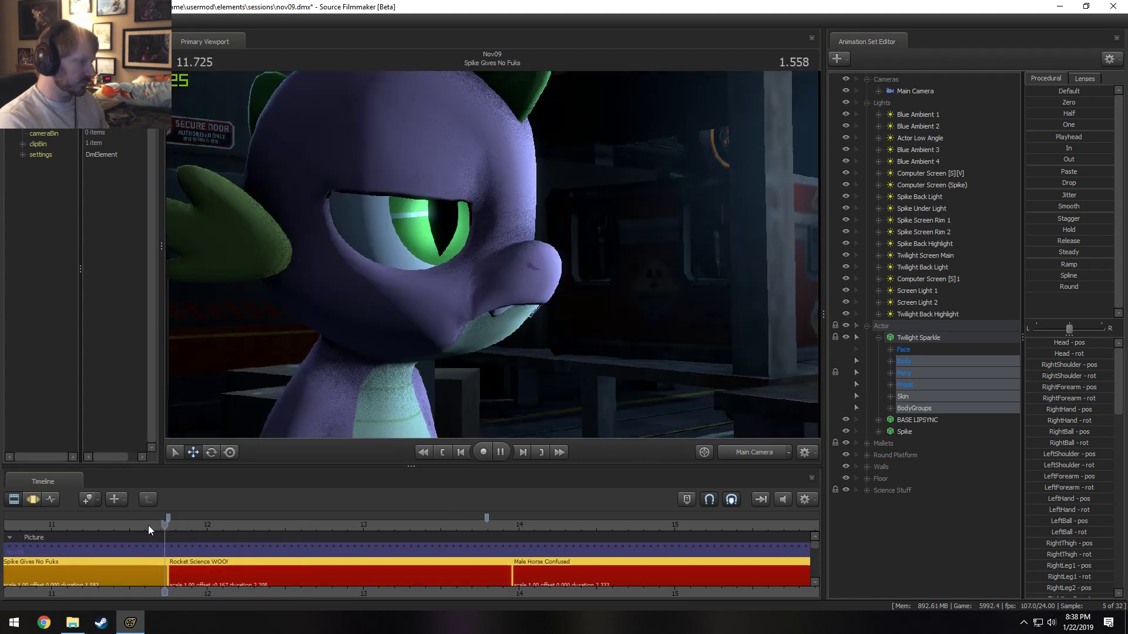
key("space")
key("F3")
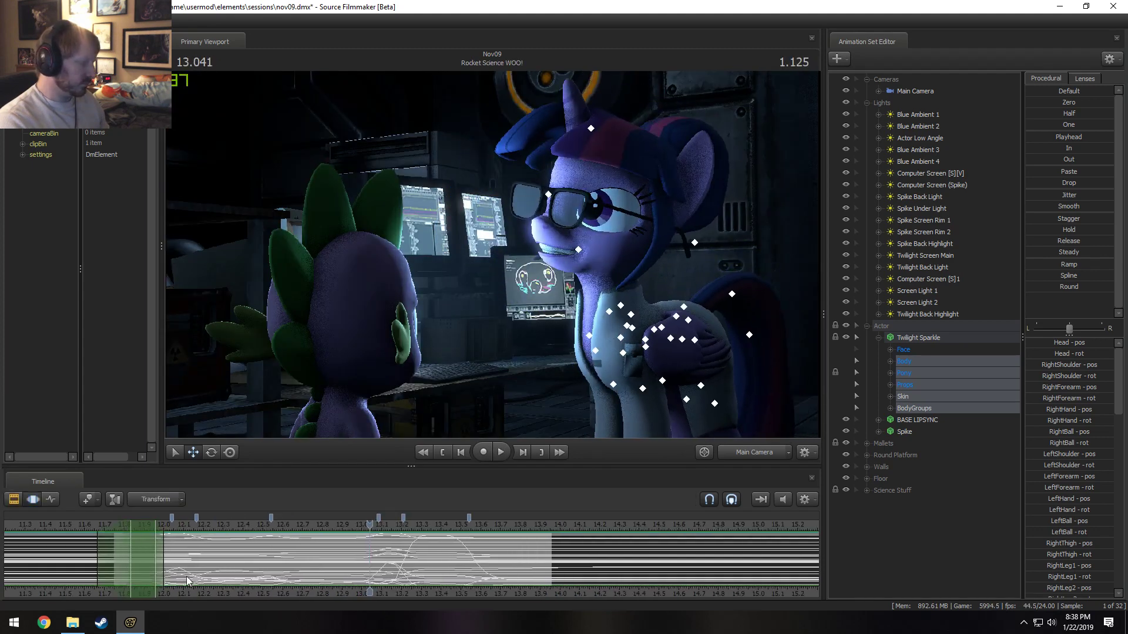
- Extend the end of the time selection on Twilight's controls to about 12.0 and play the result
key("F2")
key("F3")
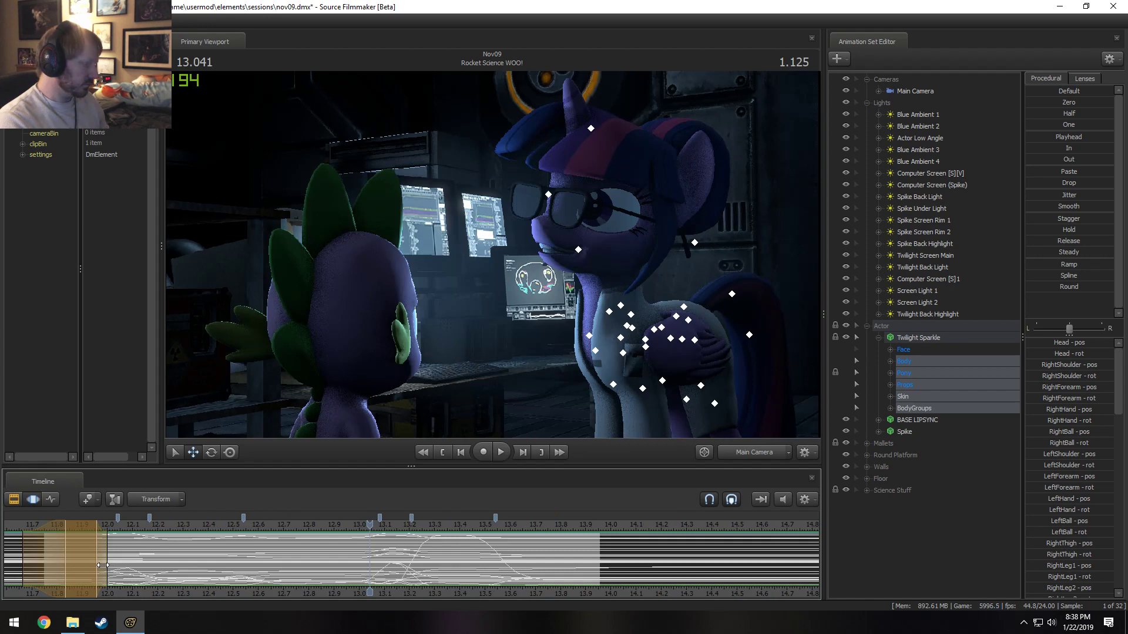
left_click(106, 565)
mouse_move(105, 564)
left_mouse_down()
mouse_move(117, 564)
mouse_move(107, 564)
left_mouse_up()
left_click(98, 564)
key("space")
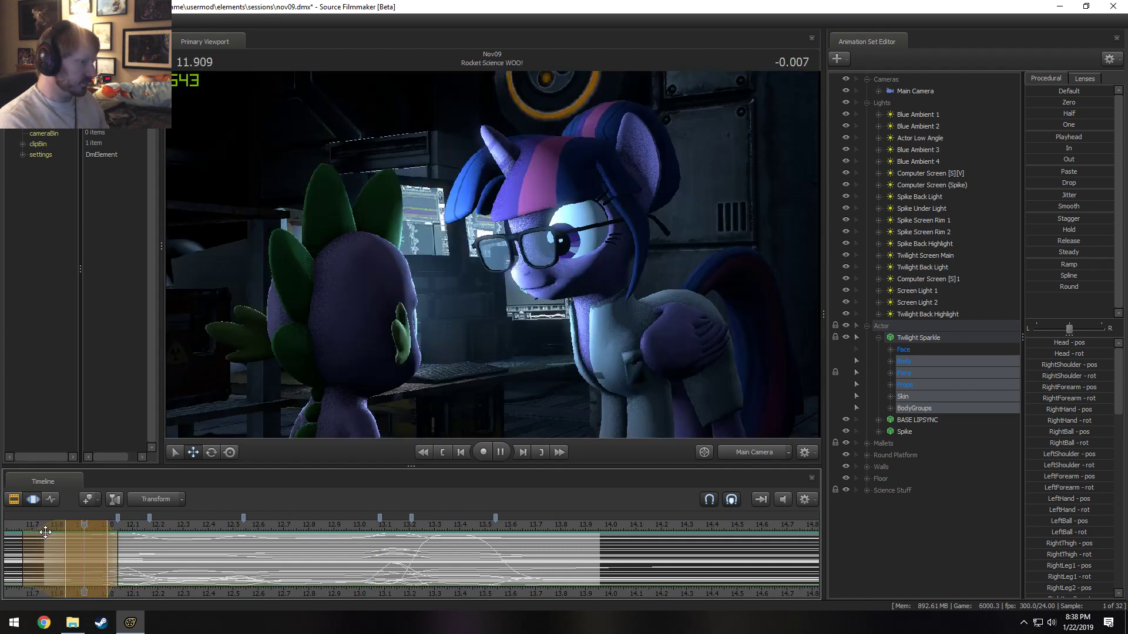
key("space")
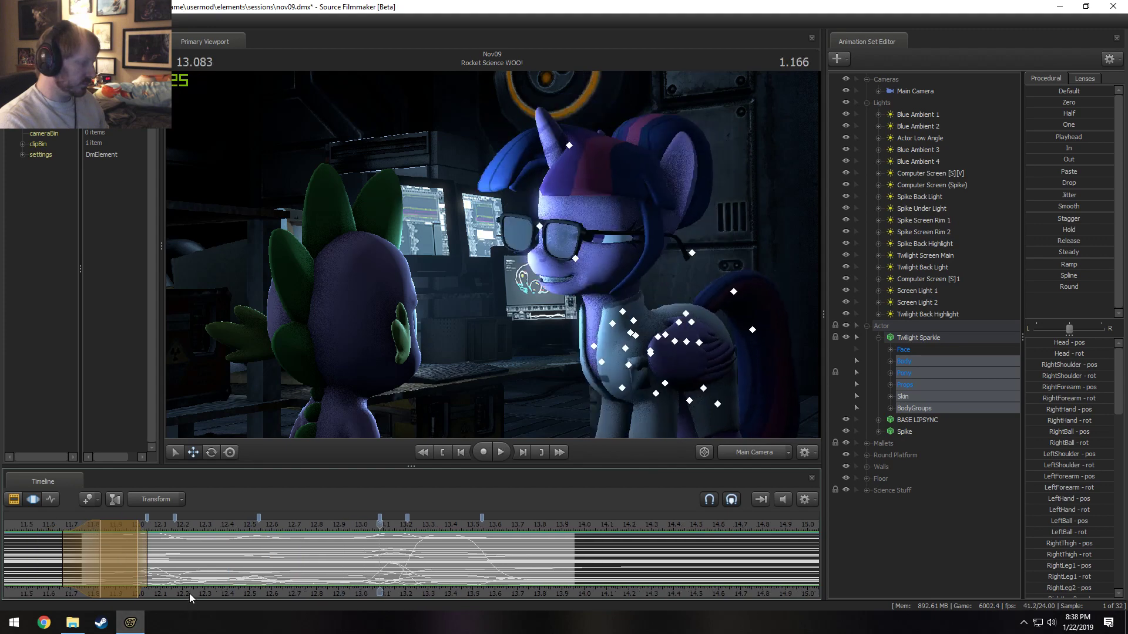
- Replay the Rocket Science WOO! shot several times from its first frame to check Twilight's opening movement
middle_click_drag(188, 592, 296, 576)
left_click(174, 529)
key("F2")
key("space")
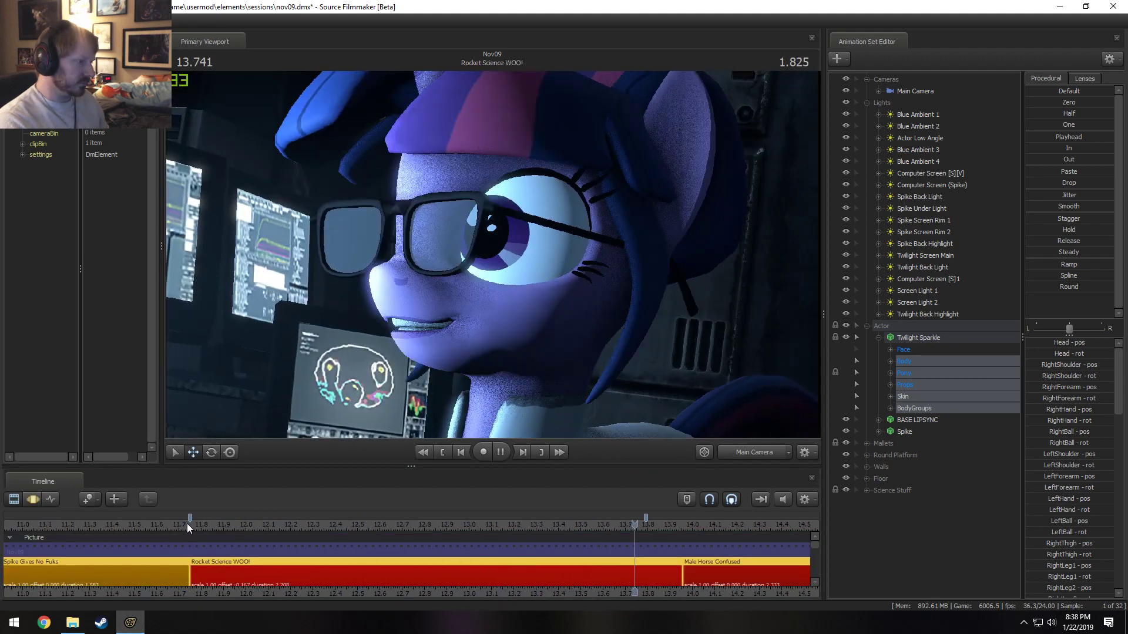
mouse_move(192, 523)
left_mouse_down()
mouse_move(175, 527)
mouse_move(188, 527)
left_mouse_up()
key("space")
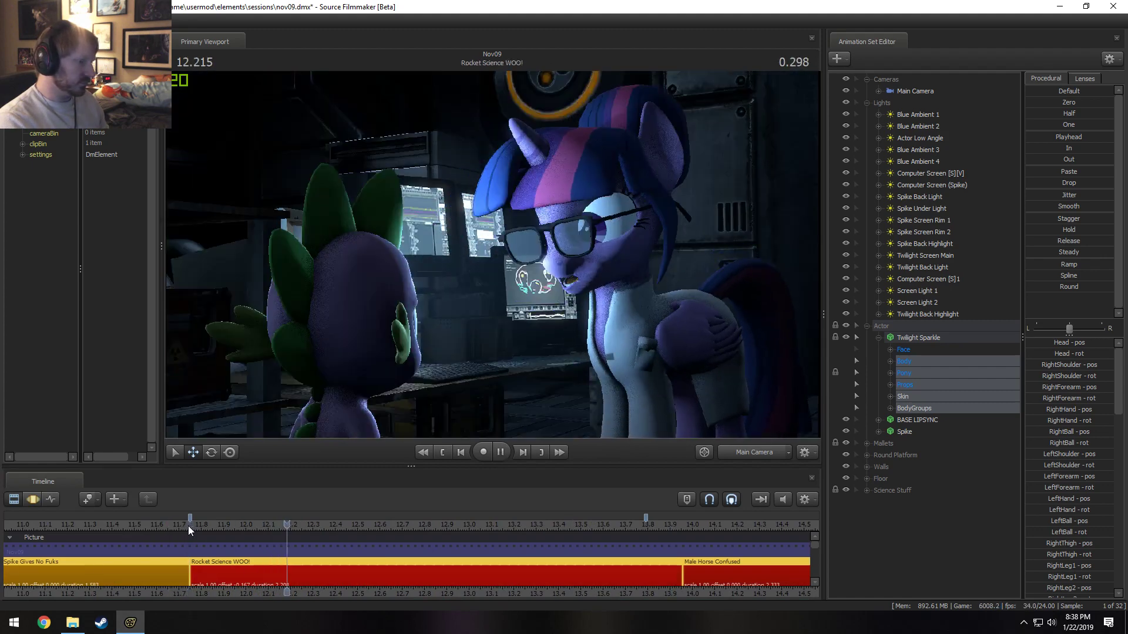
left_click(189, 526)
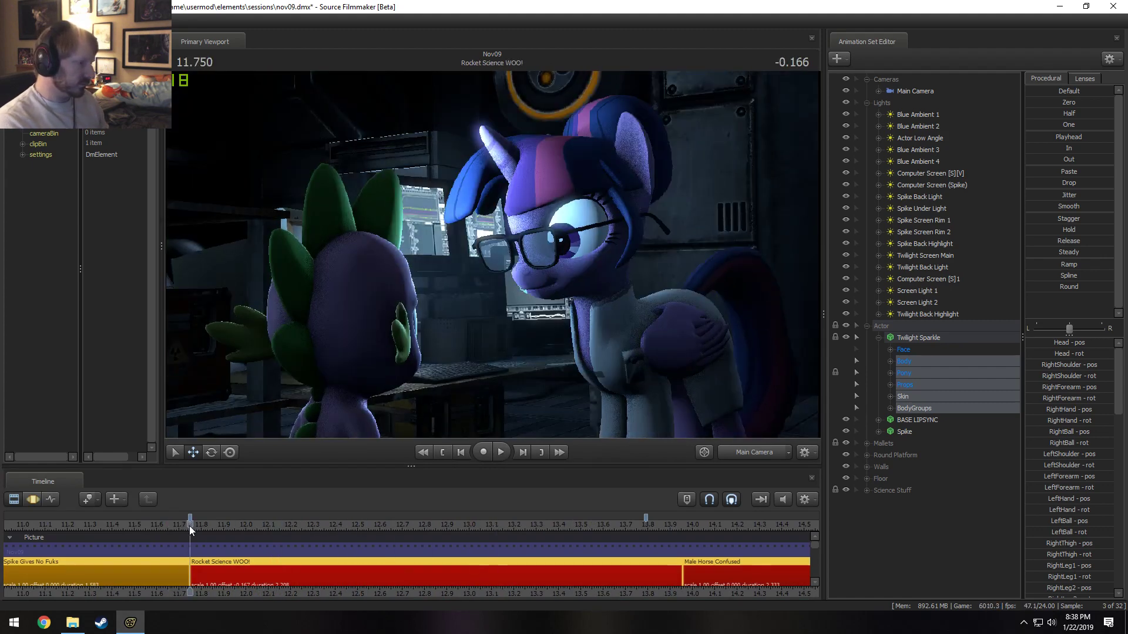
key("space")
key("space")
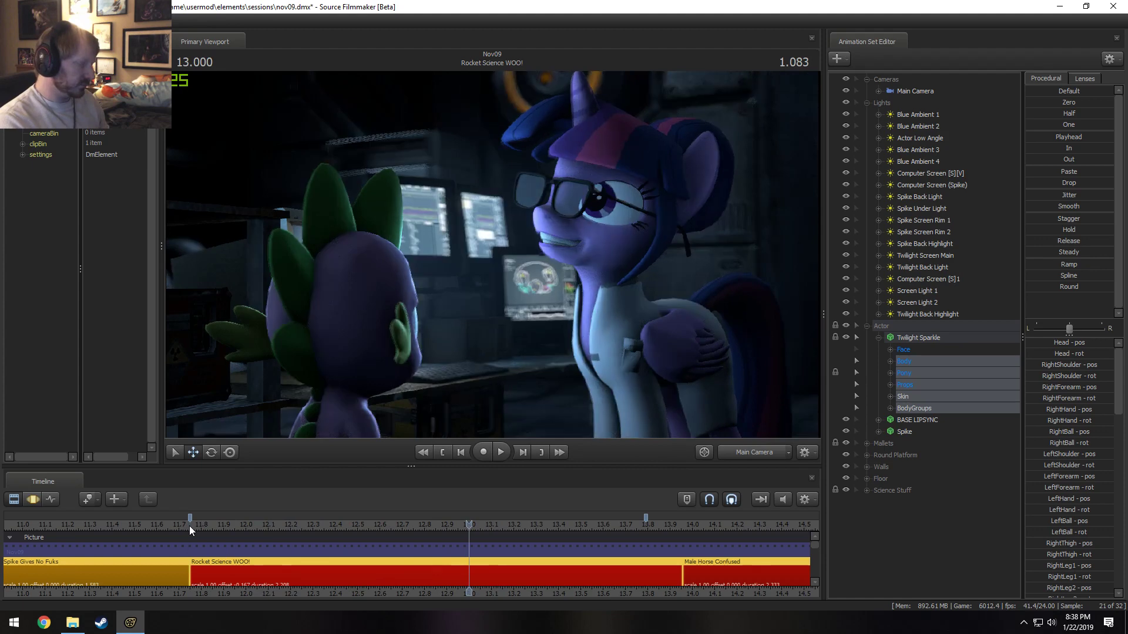
- Play from the last frames of Spike Gives No Fuks to check the transition into Rocket Science WOO!
left_click(192, 523)
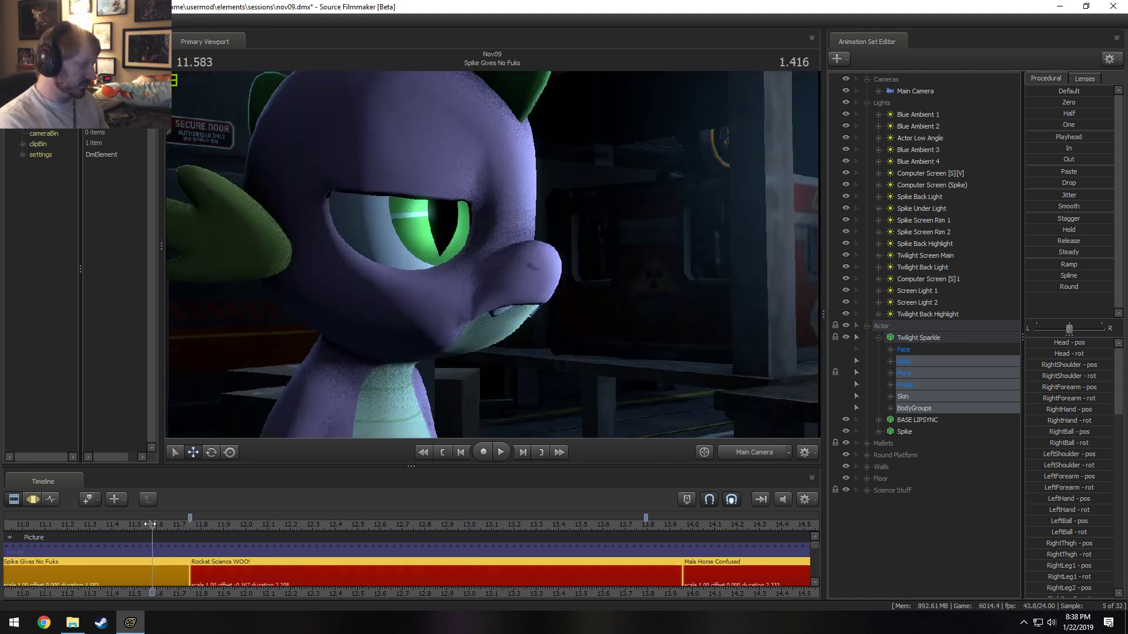
key("space")
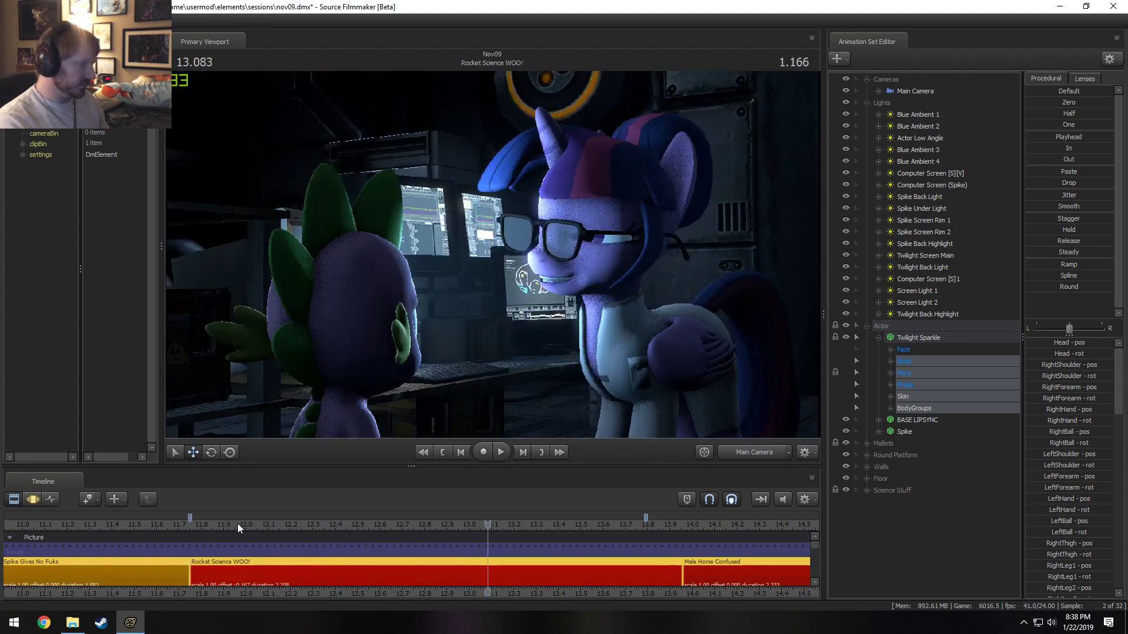
key("space")
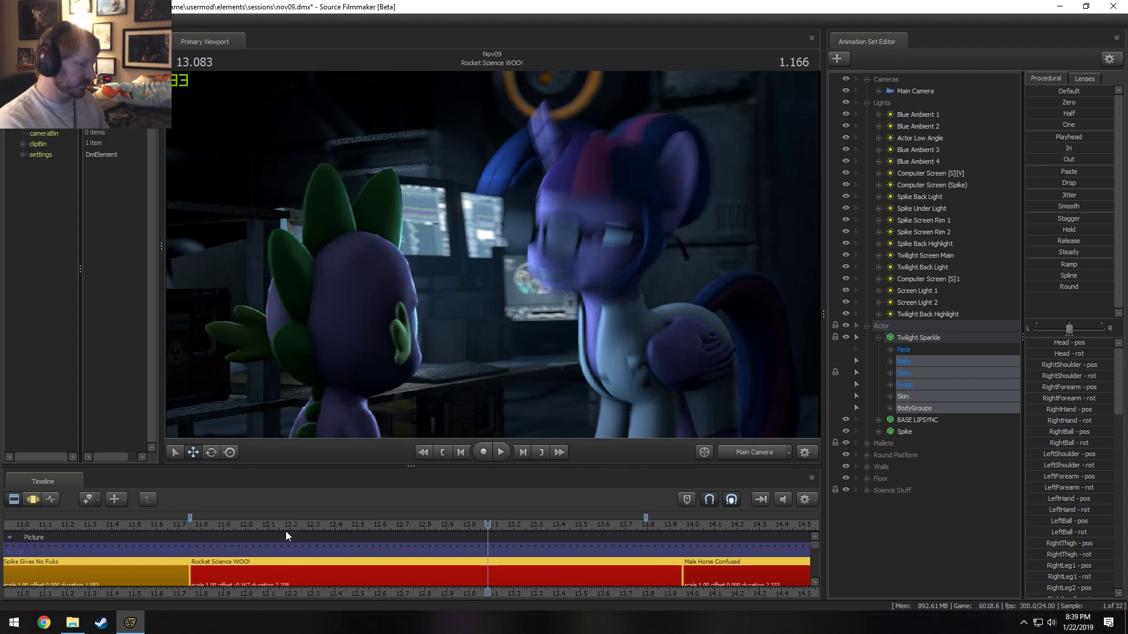
- Scrub and play the middle of Rocket Science WOO! to examine Twilight's head movement and its motion curves
scroll(287, 528, "down", 2)
left_click_drag(302, 523, 370, 523)
key("F3")
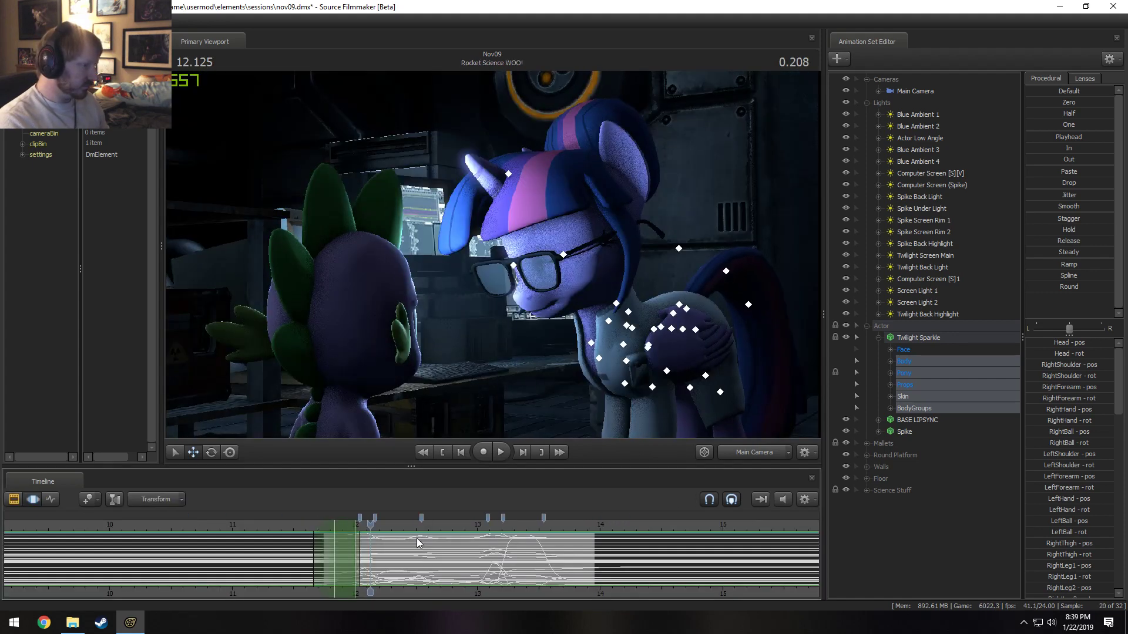
key("F2")
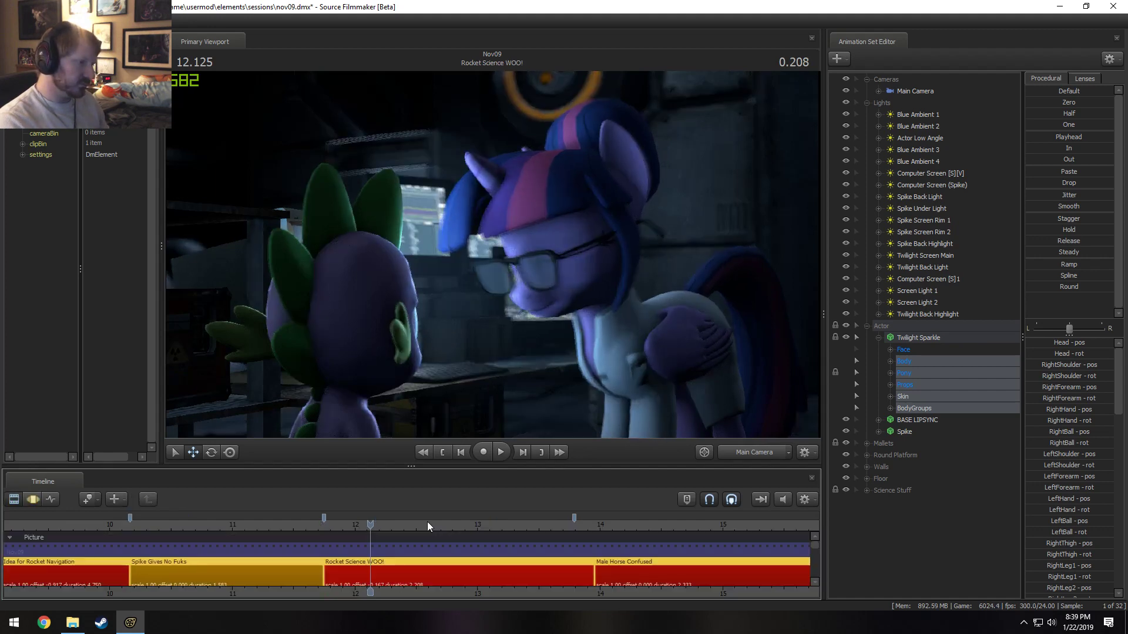
key("space")
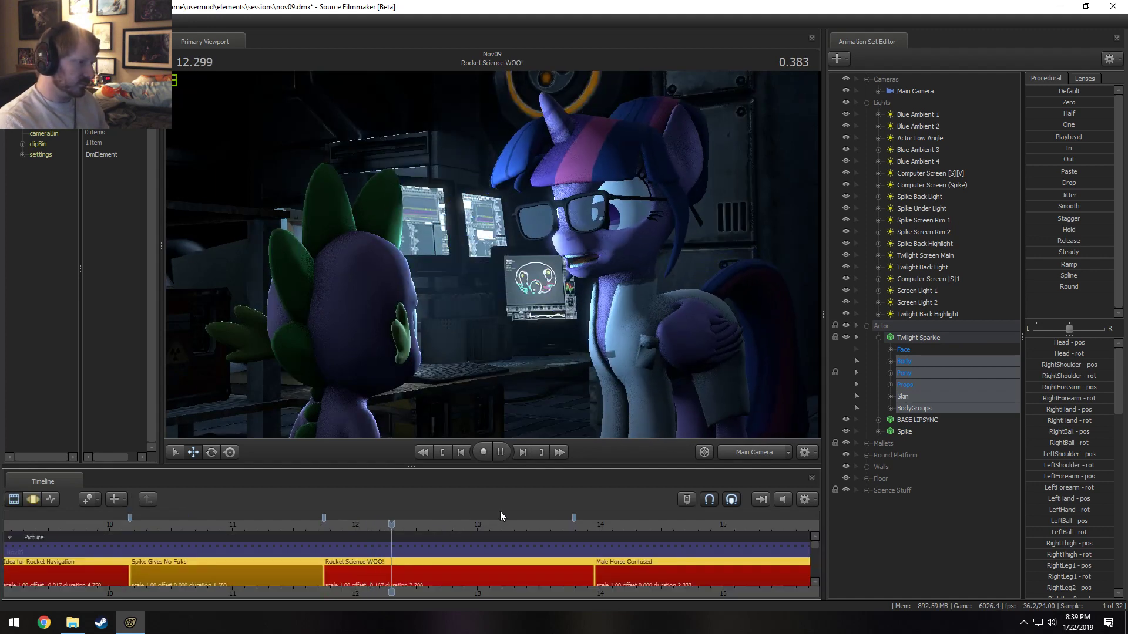
key("space")
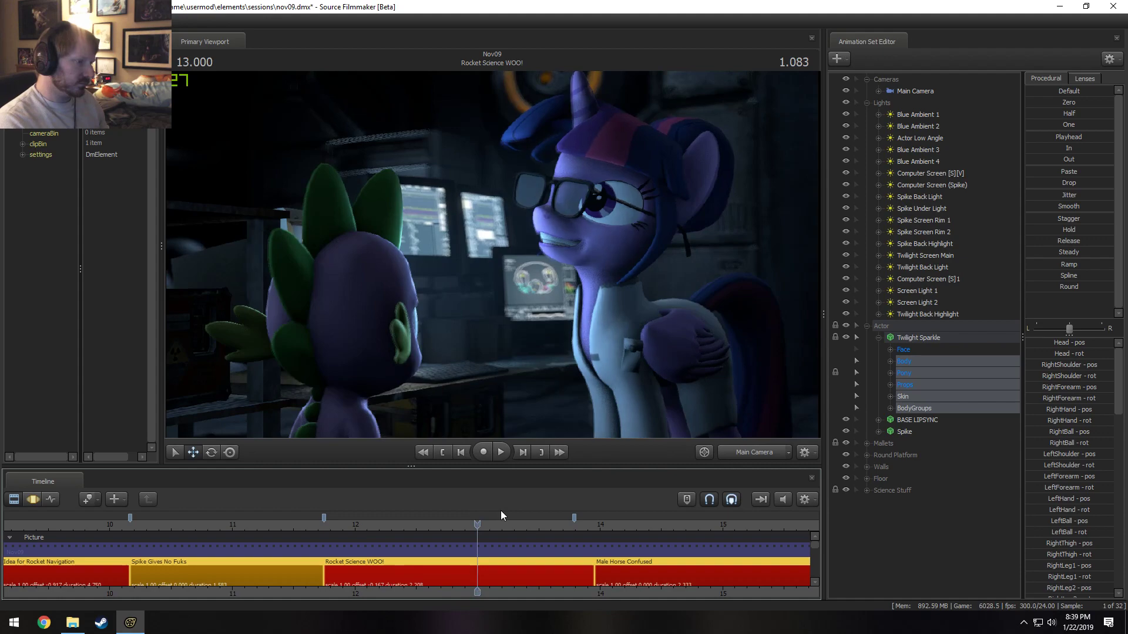
key("F3")
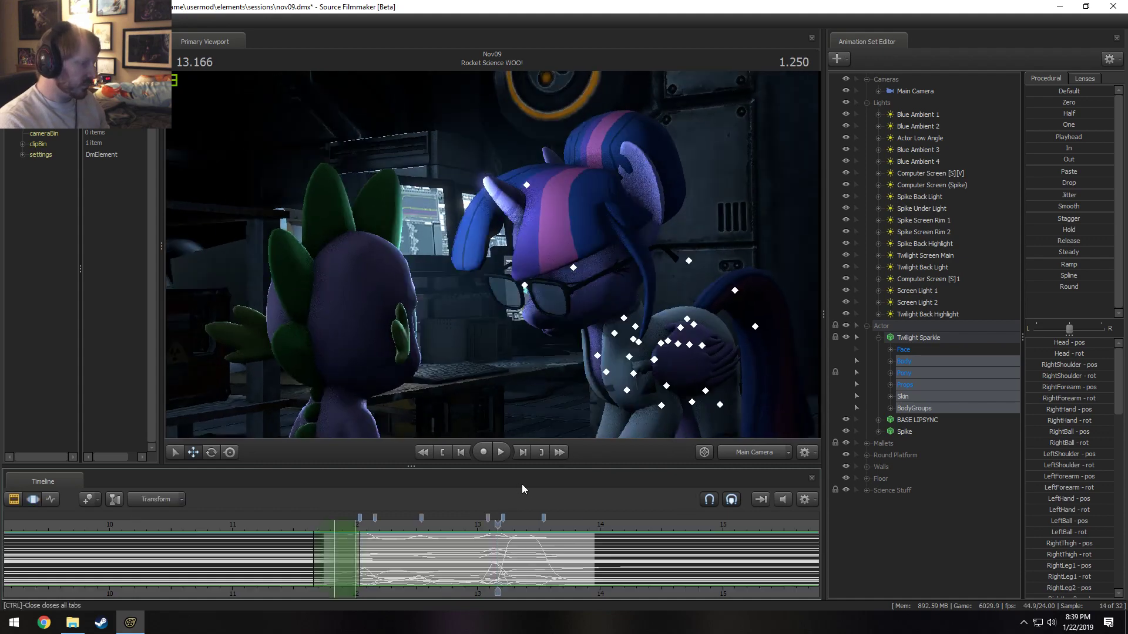
left_click(395, 522)
key("space")
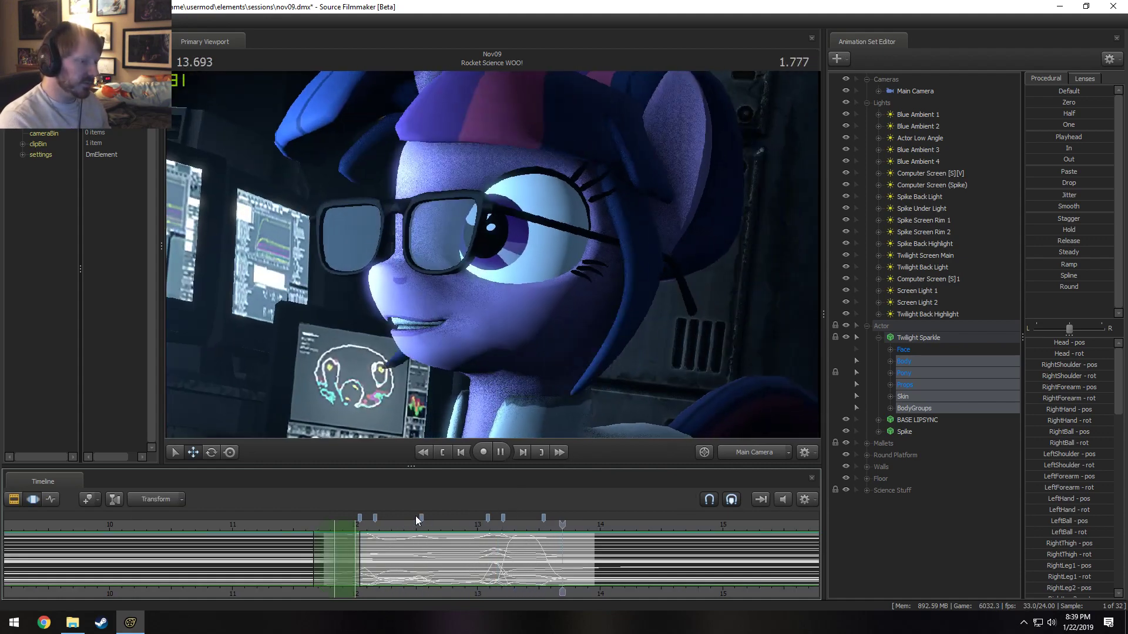
key("F2")
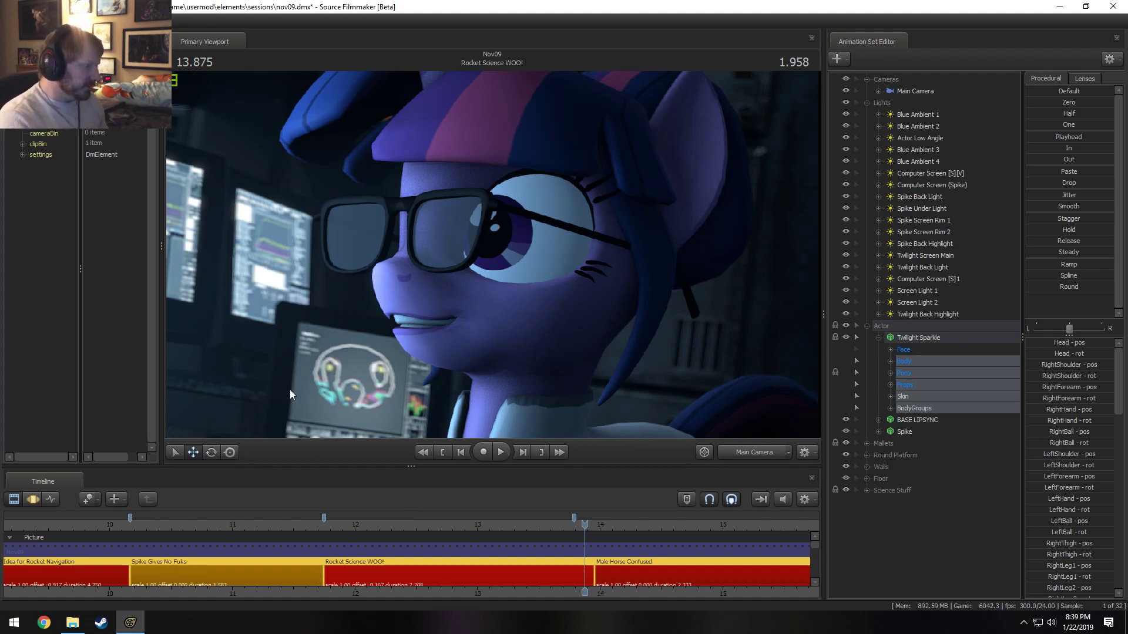
- Review Spike Gives No Fuks through to the Twilight close-up to check the pacing across both shots
left_click_drag(139, 527, 202, 523)
key("space")
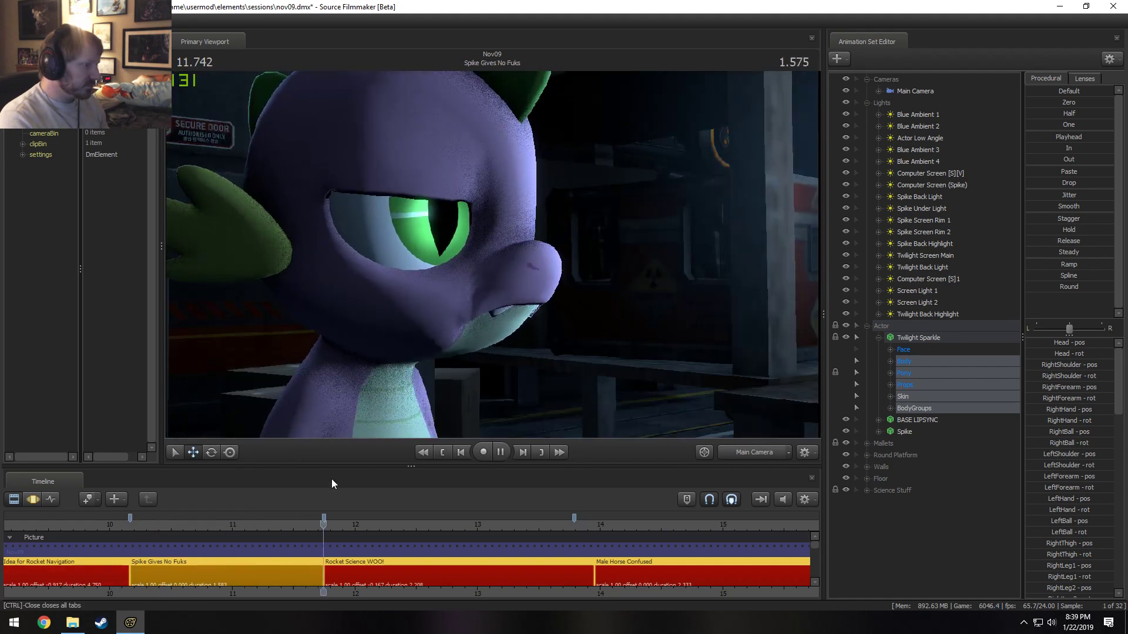
left_click(340, 523)
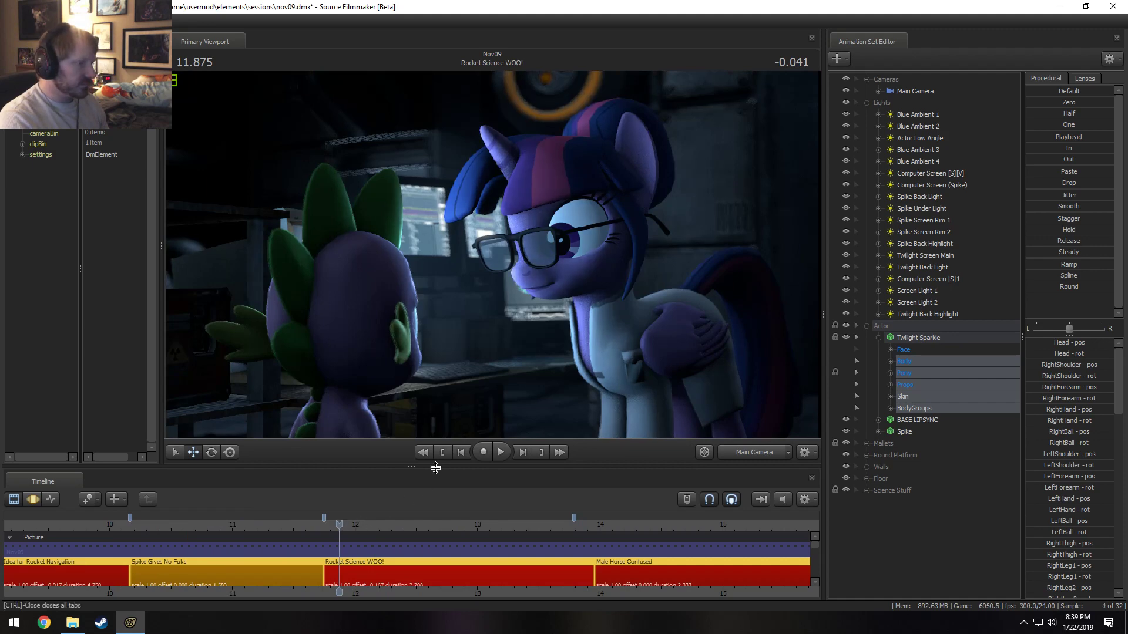
key("space")
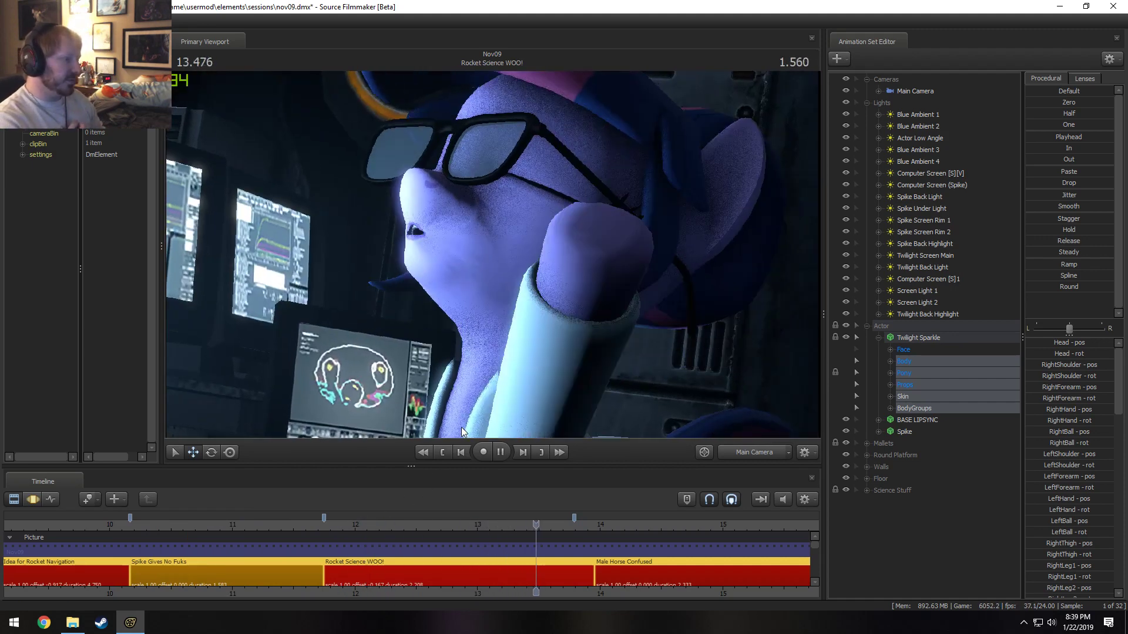
key("space")
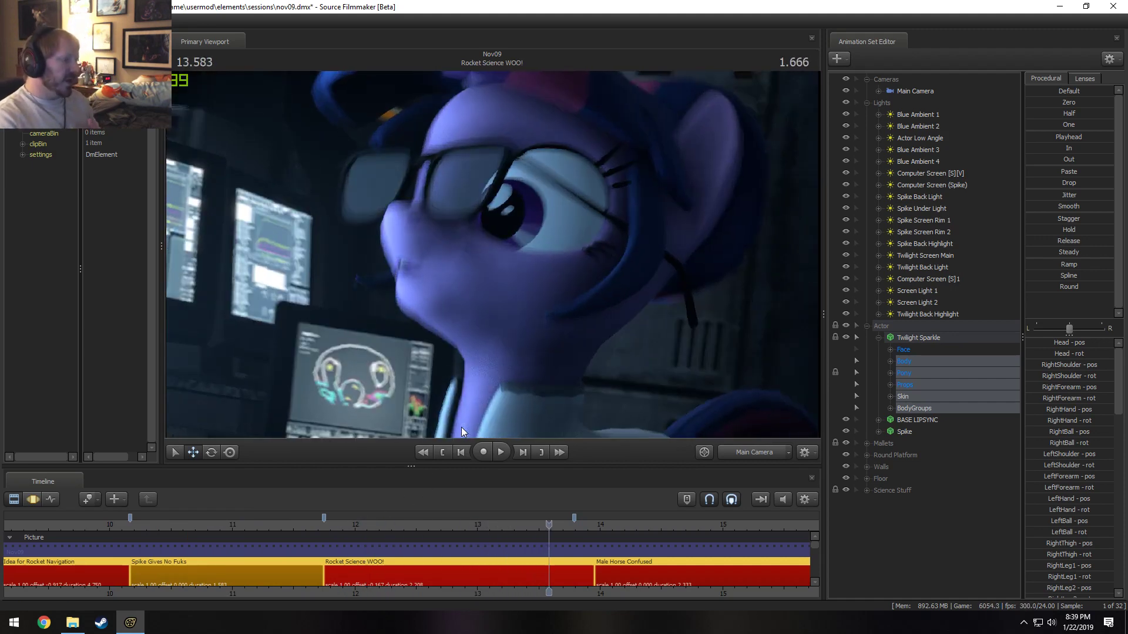
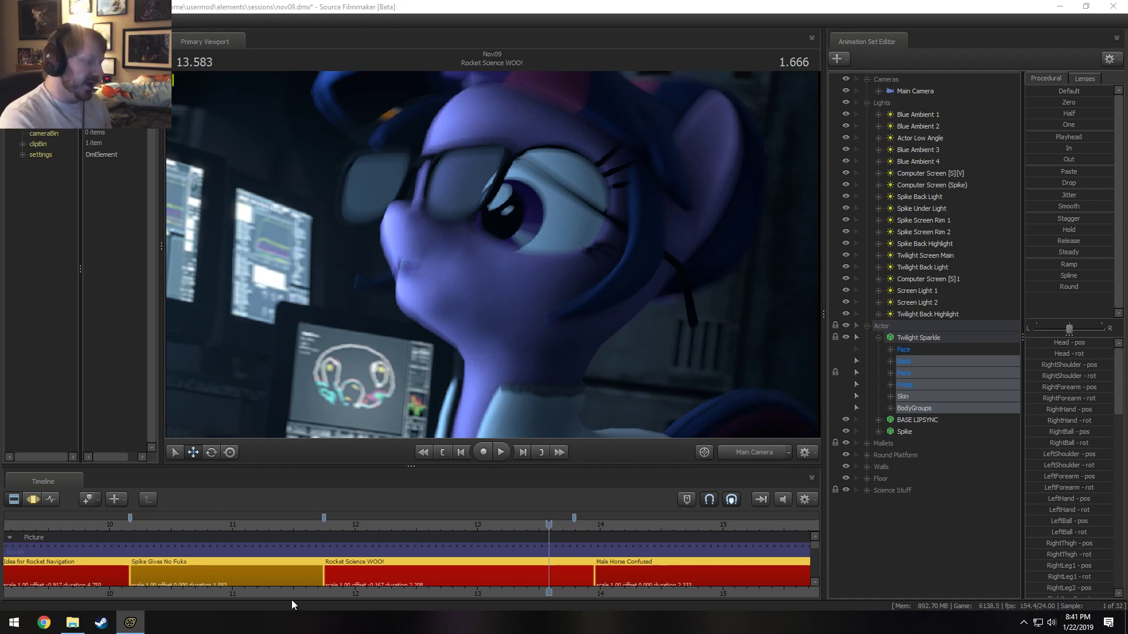
- Play Rocket Science WOO! from near its beginning again to recheck the opening and close-up
left_click(329, 527)
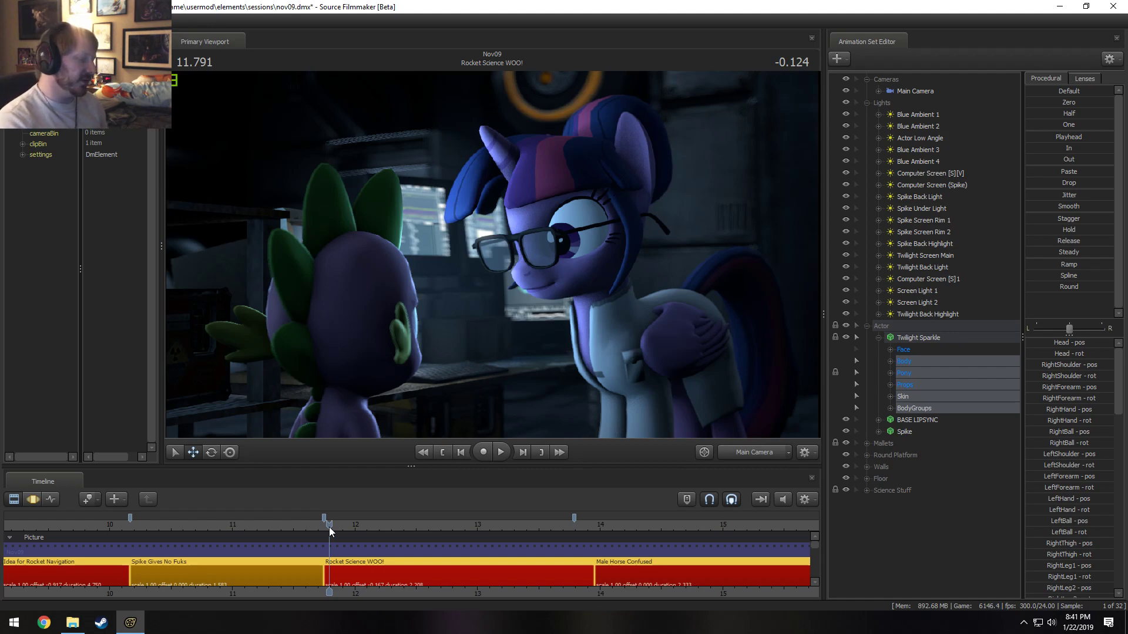
key("space")
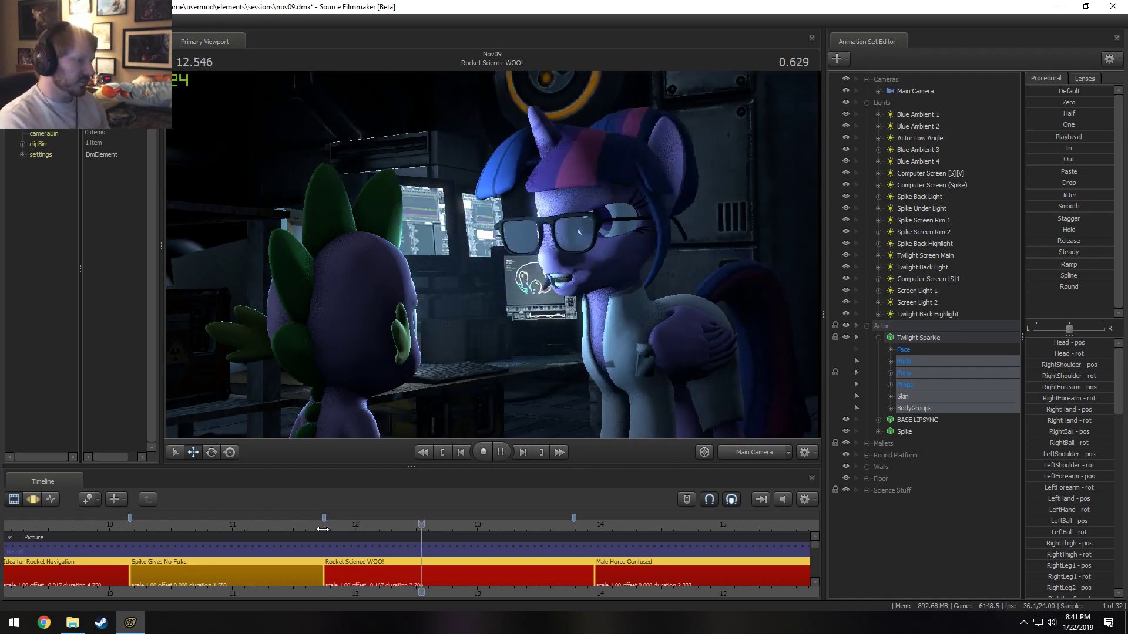
key("space")
left_click_drag(325, 529, 351, 529)
key("space")
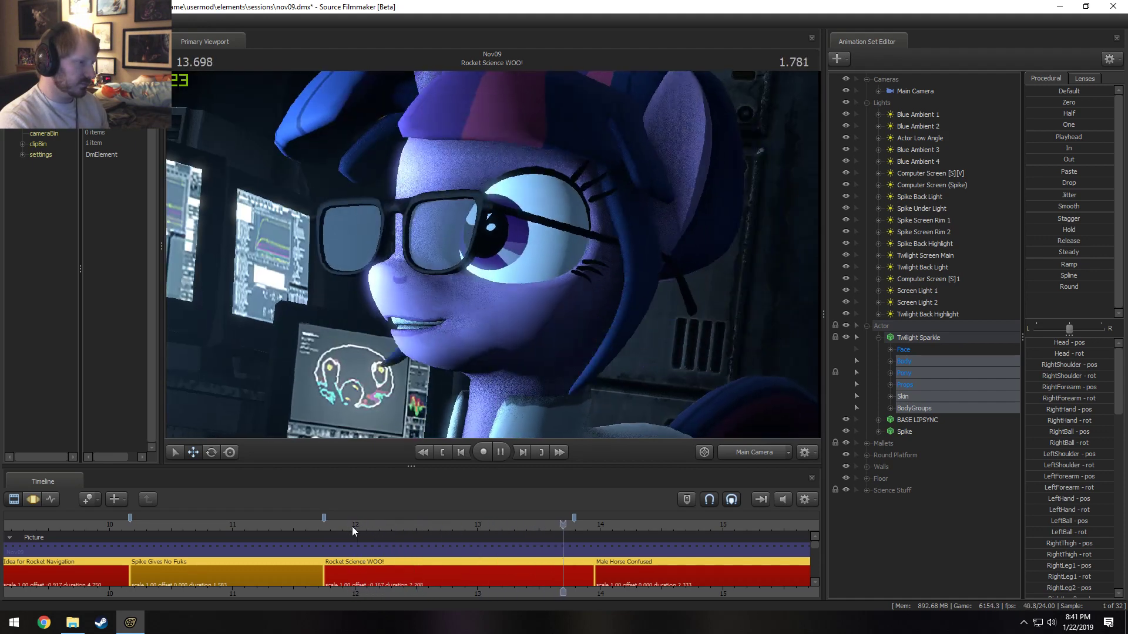
- Replay Rocket Science WOO! from about 11.791 seconds to examine Twilight's motion through to the close-up
key("space")
left_click_drag(354, 524, 330, 525)
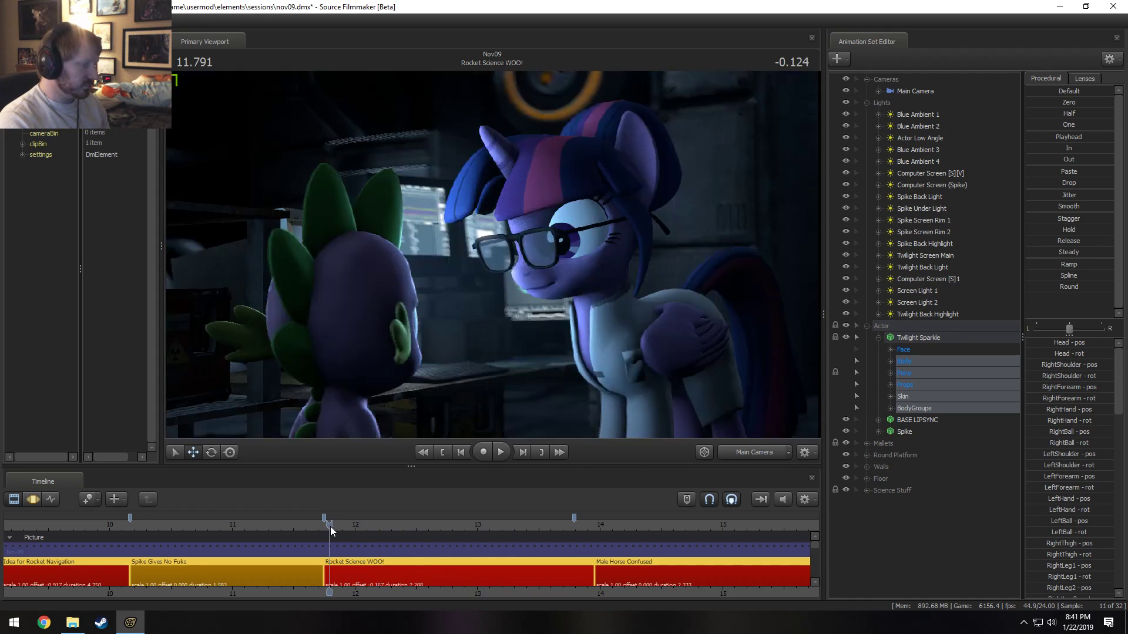
key("space")
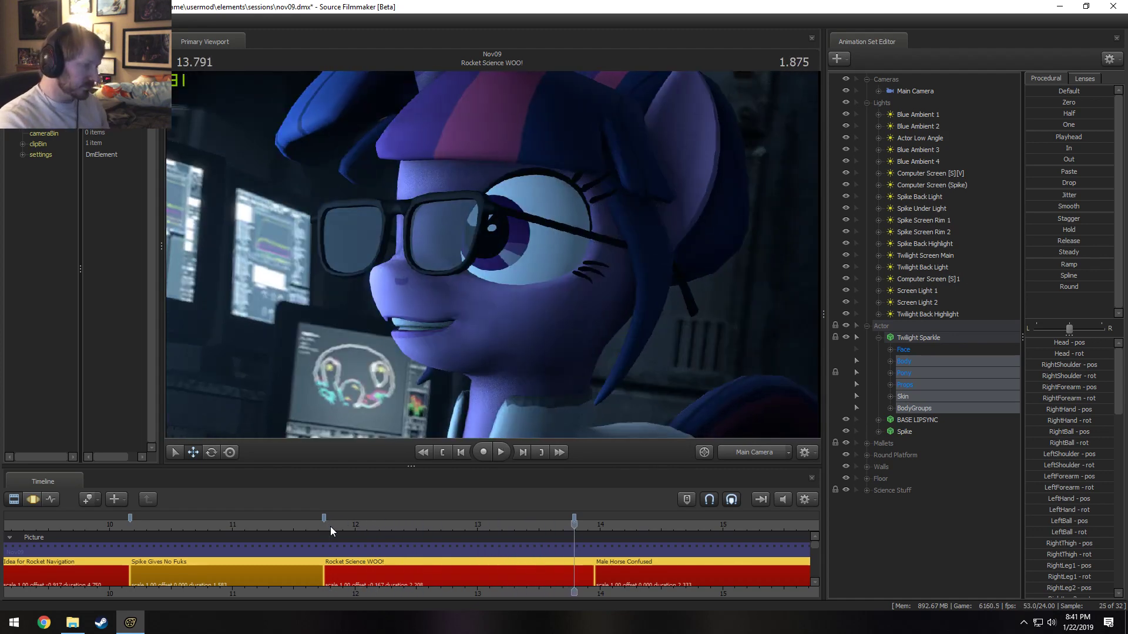
- Replay the second half of Rocket Science WOO! from around 13 seconds to check the move into the close-up
left_click_drag(574, 524, 474, 527)
key("space")
key("space")
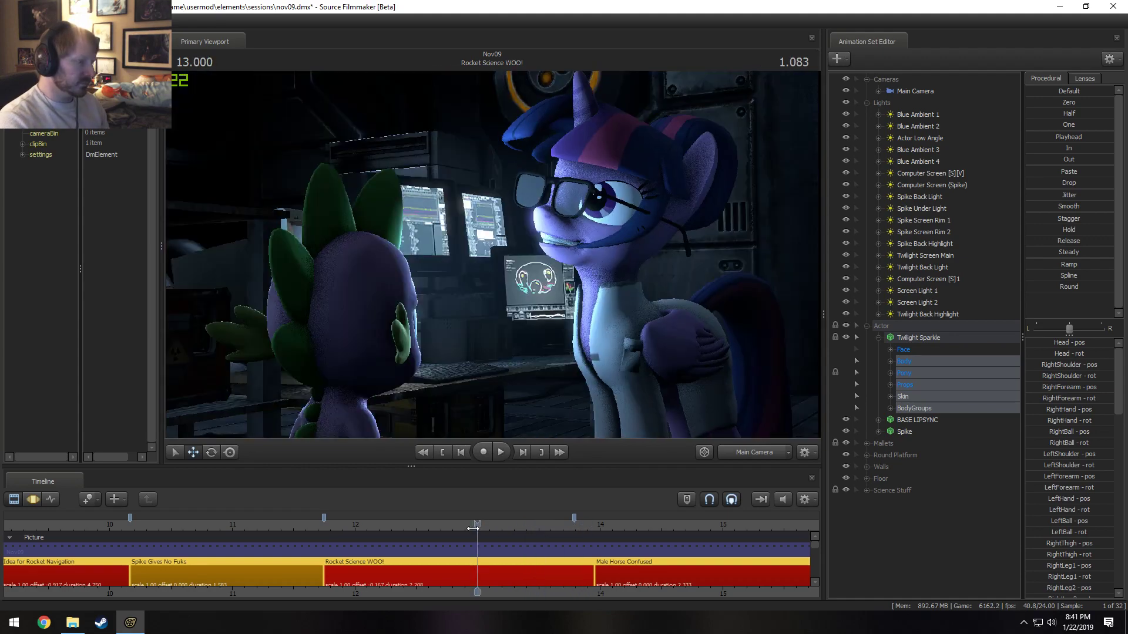
key("space")
key("space")
left_click(457, 530)
key("space")
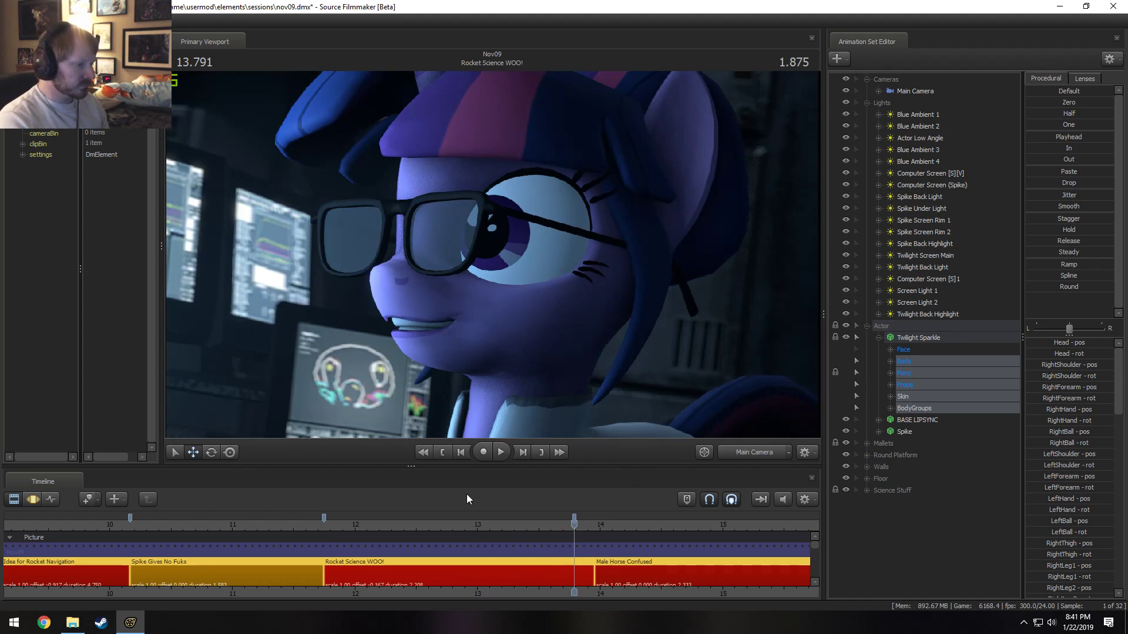
- Play the shot from 12.166 to 12.916 seconds and compare the frame with Twilight Back Highlight hidden and shown
left_click(376, 524)
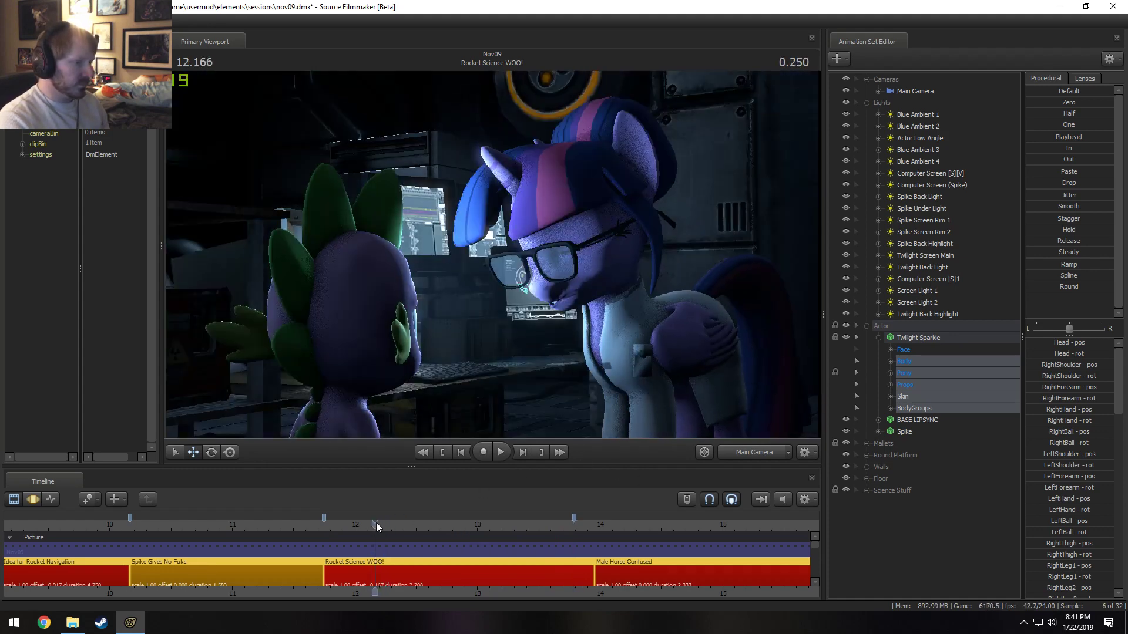
key("space")
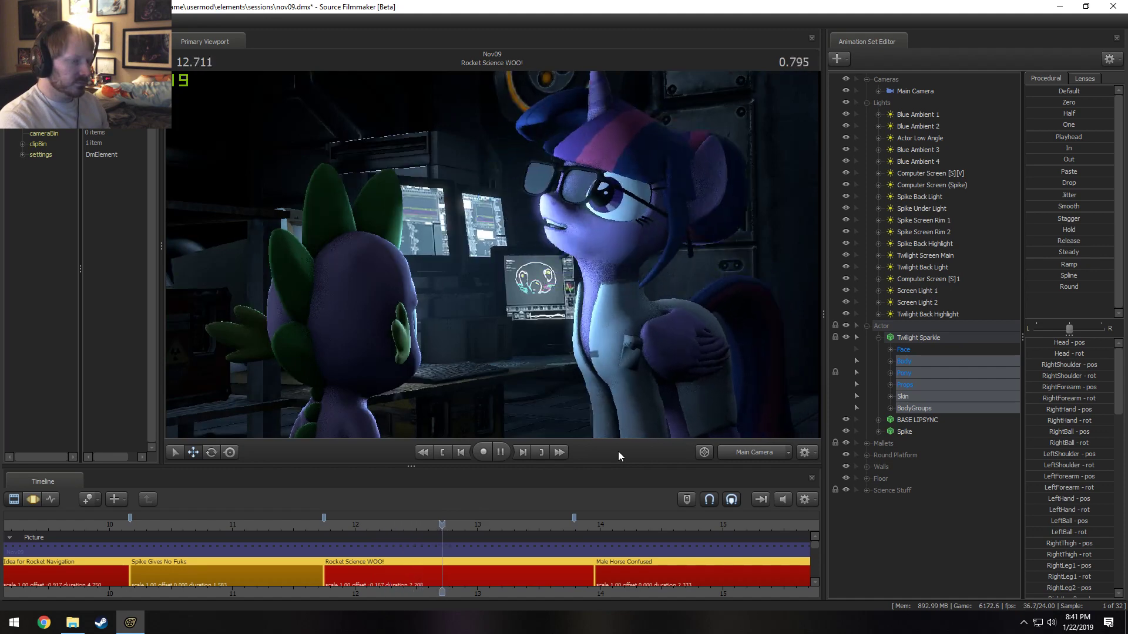
key("space")
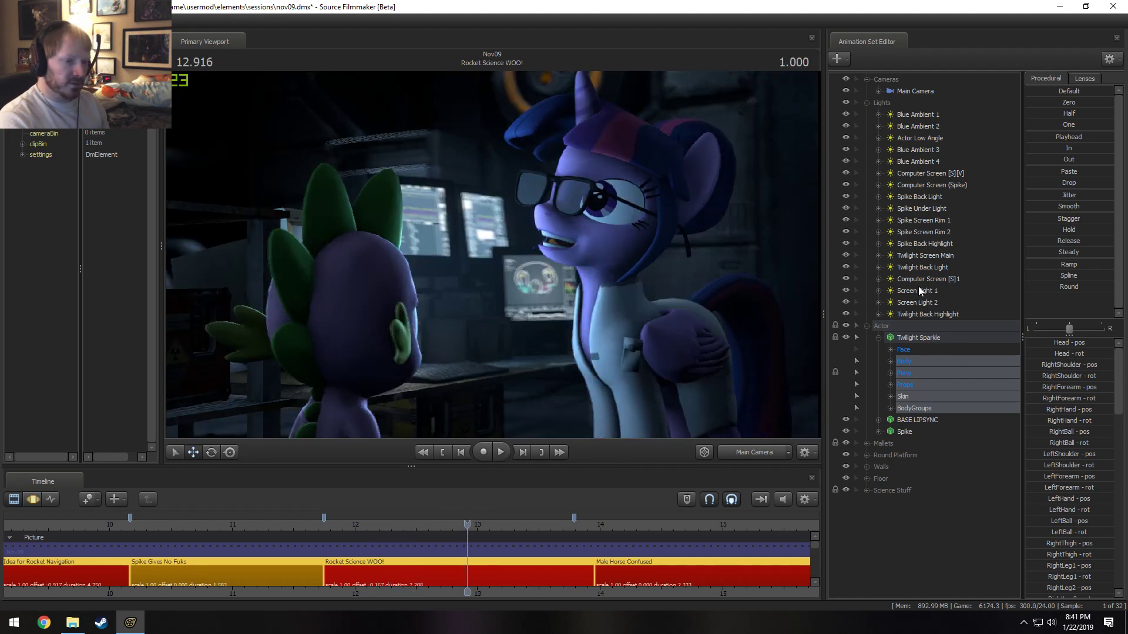
left_click(887, 244)
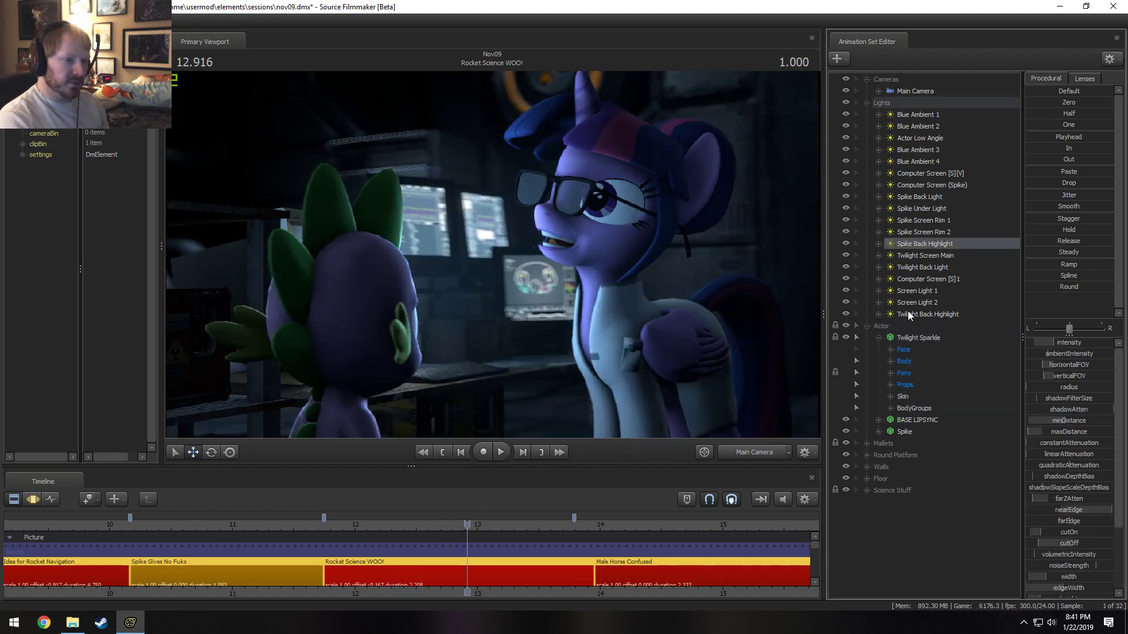
left_click(846, 314)
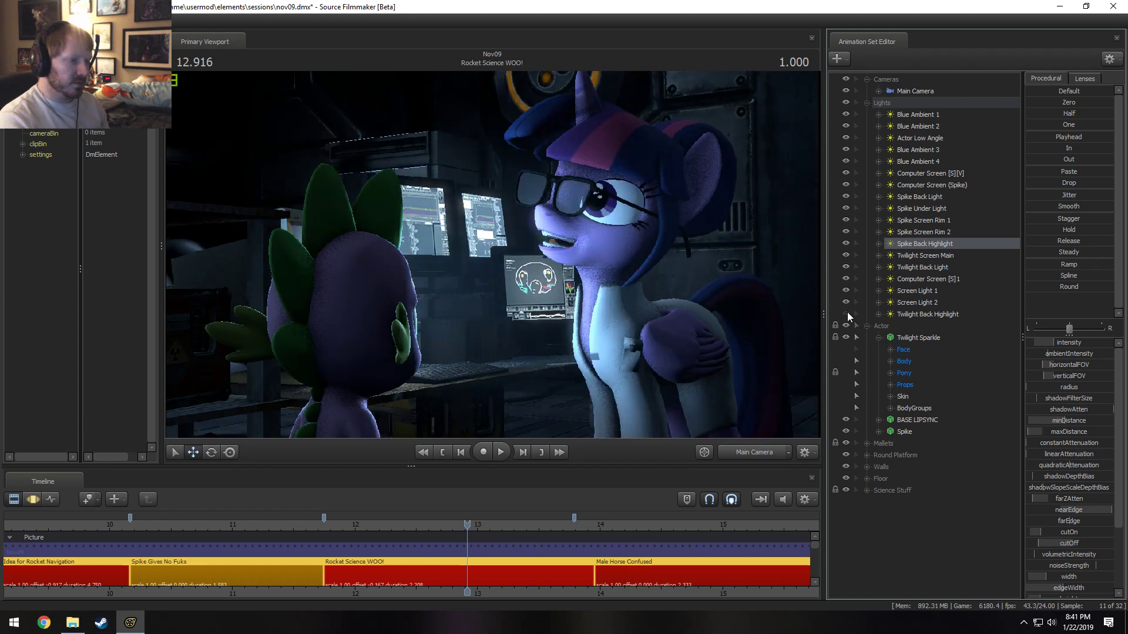
left_click(845, 314)
- At 11.875 seconds, compare the frame with Spike Back Highlight hidden and shown, and look through that light
left_click(340, 524)
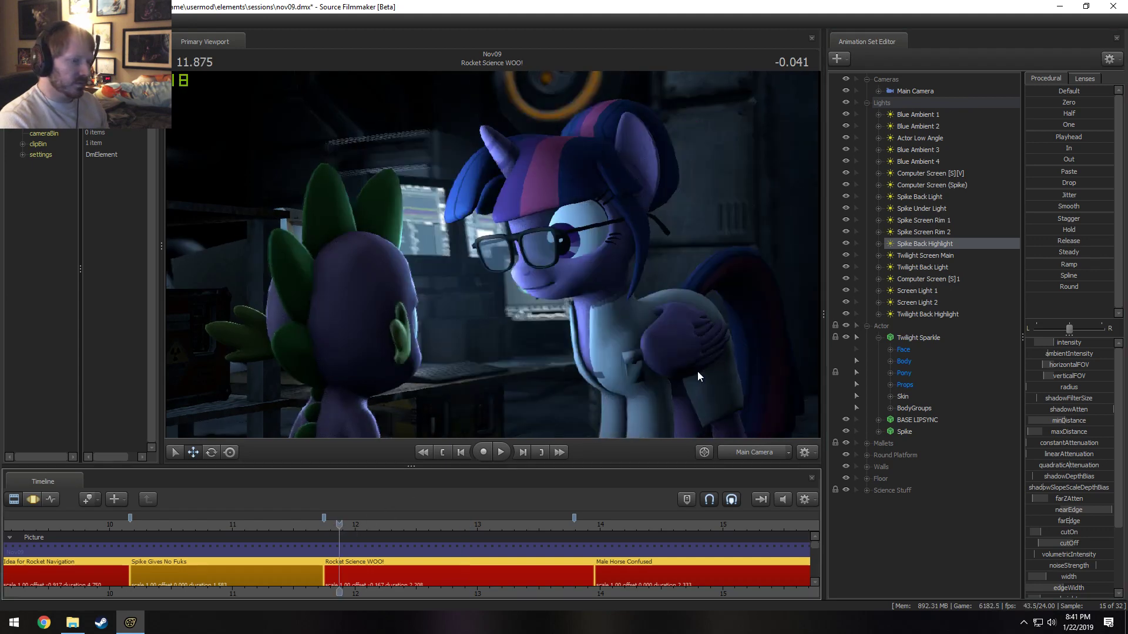
key("F2")
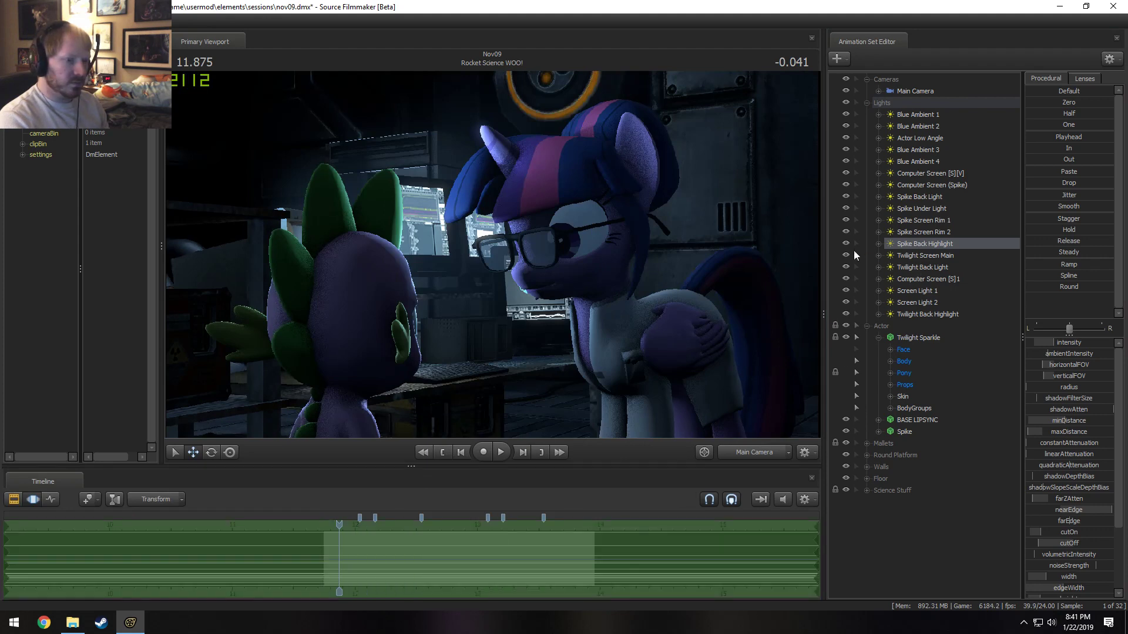
left_click(847, 243)
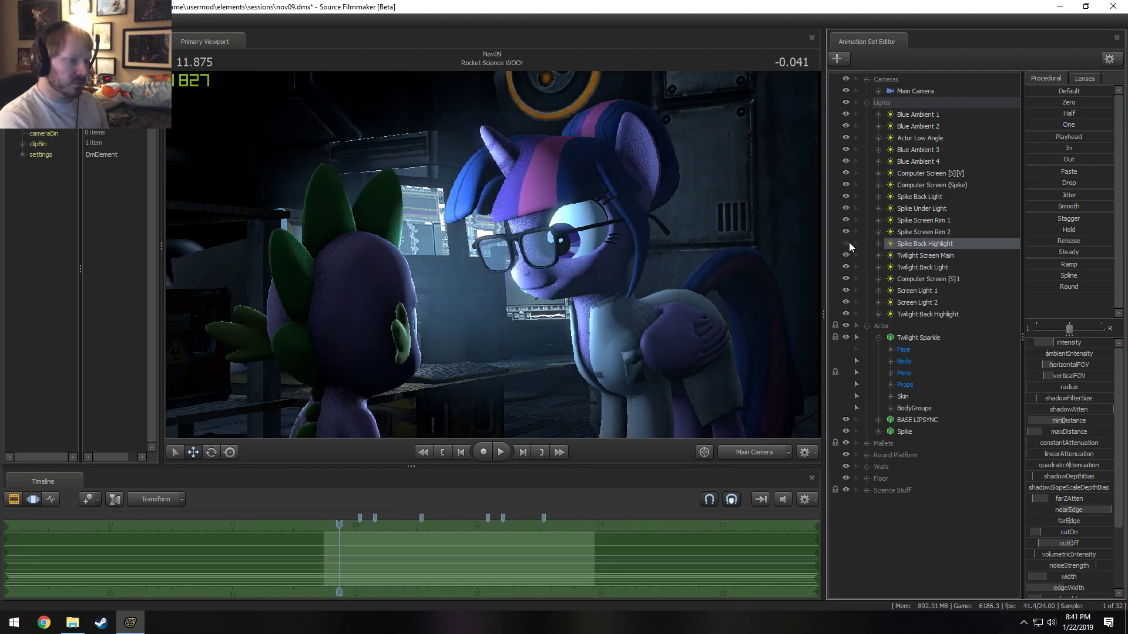
left_click(846, 244)
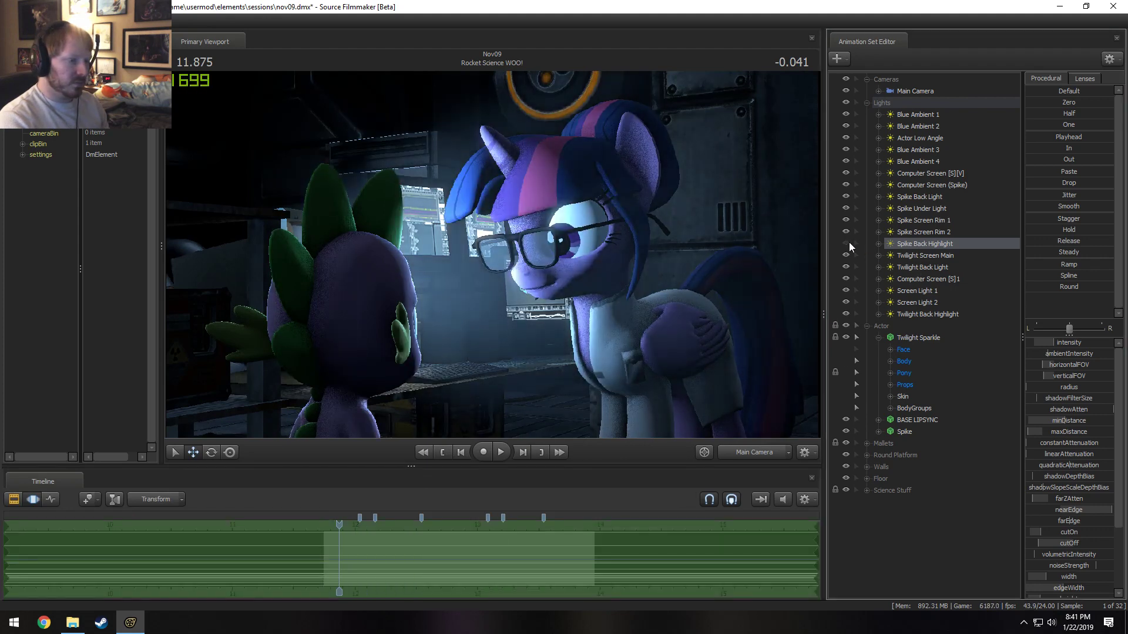
double_click(904, 244)
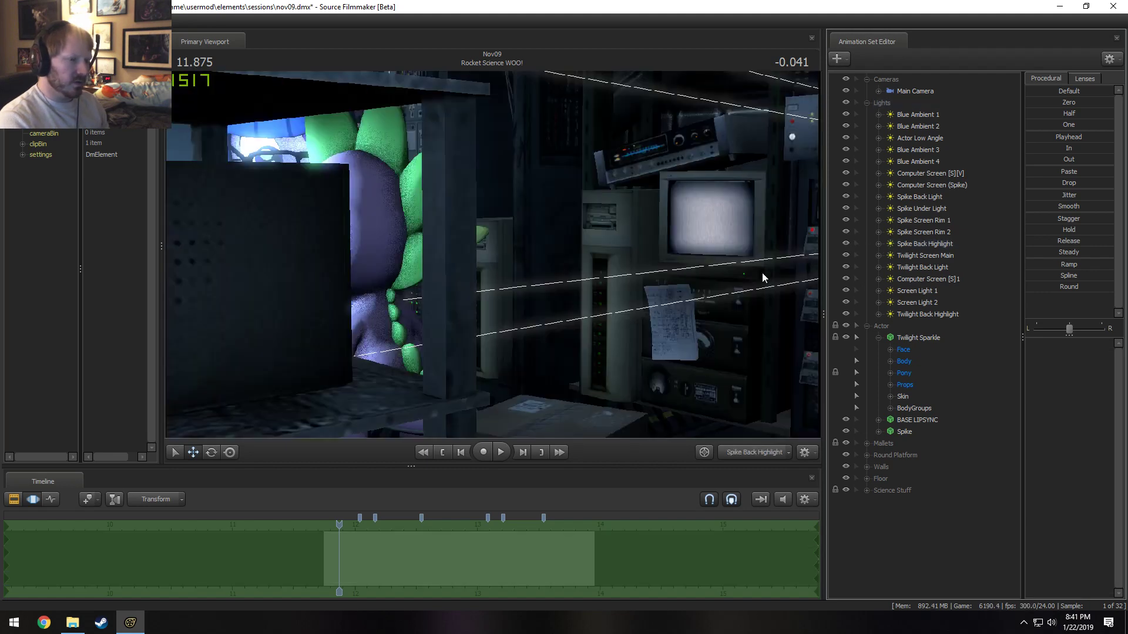
- Reposition Twilight Back Highlight from its own view behind Twilight and adjust its intensity in the main camera view
left_click(916, 313)
double_click(918, 314)
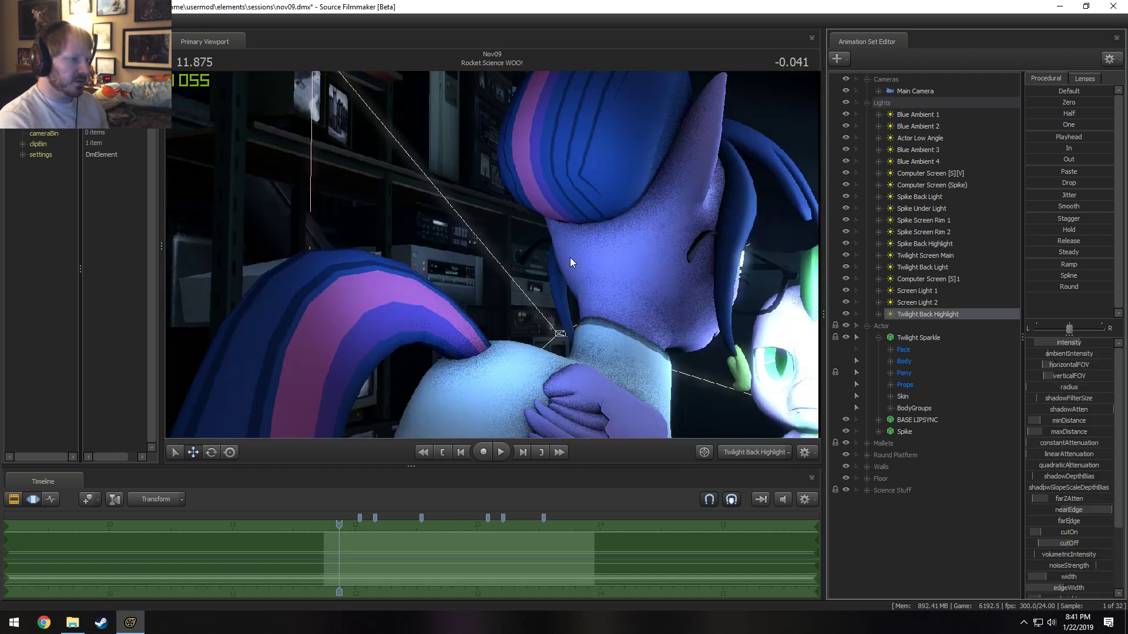
left_click_drag(570, 257, 624, 265)
left_click(776, 456)
left_click(776, 456)
key("F2")
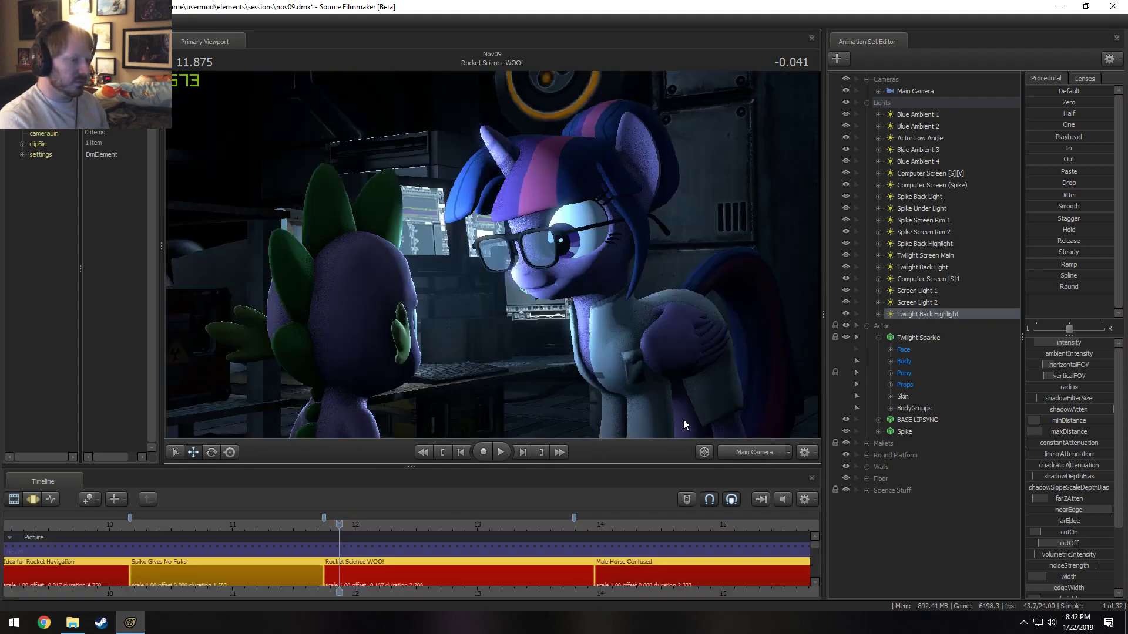
key("F3")
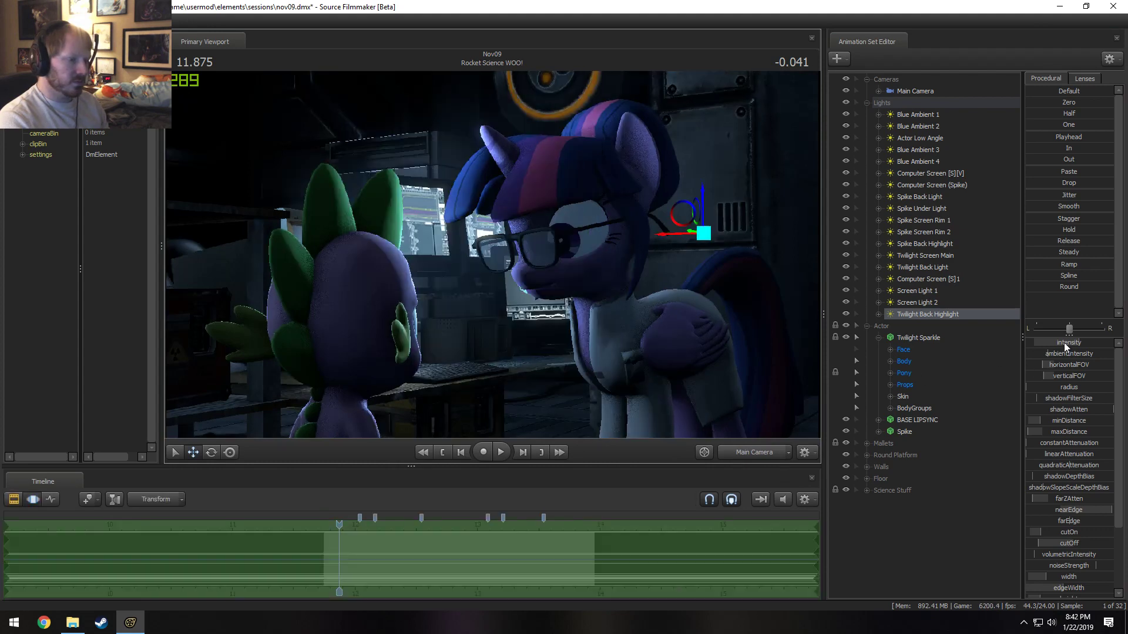
left_click_drag(1067, 346, 1079, 345)
key("Return")
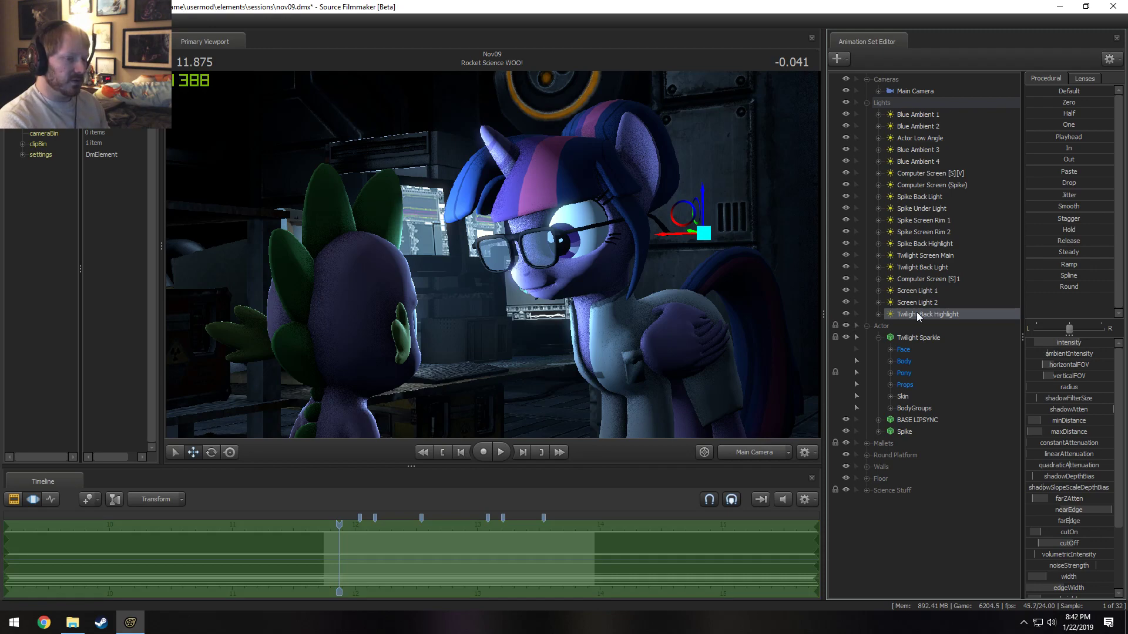
- Move Twilight Back Highlight farther behind Twilight from its own view and raise its intensity
left_click_drag(918, 317, 625, 246)
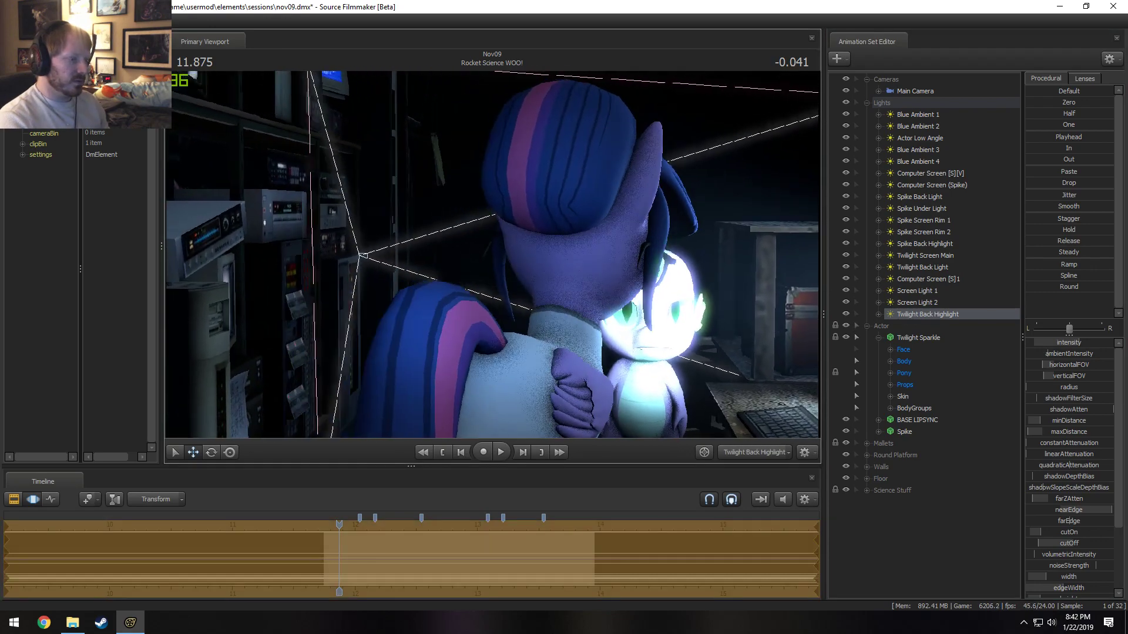
mouse_move(749, 369)
left_mouse_down()
mouse_move(738, 371)
mouse_move(748, 369)
left_mouse_up()
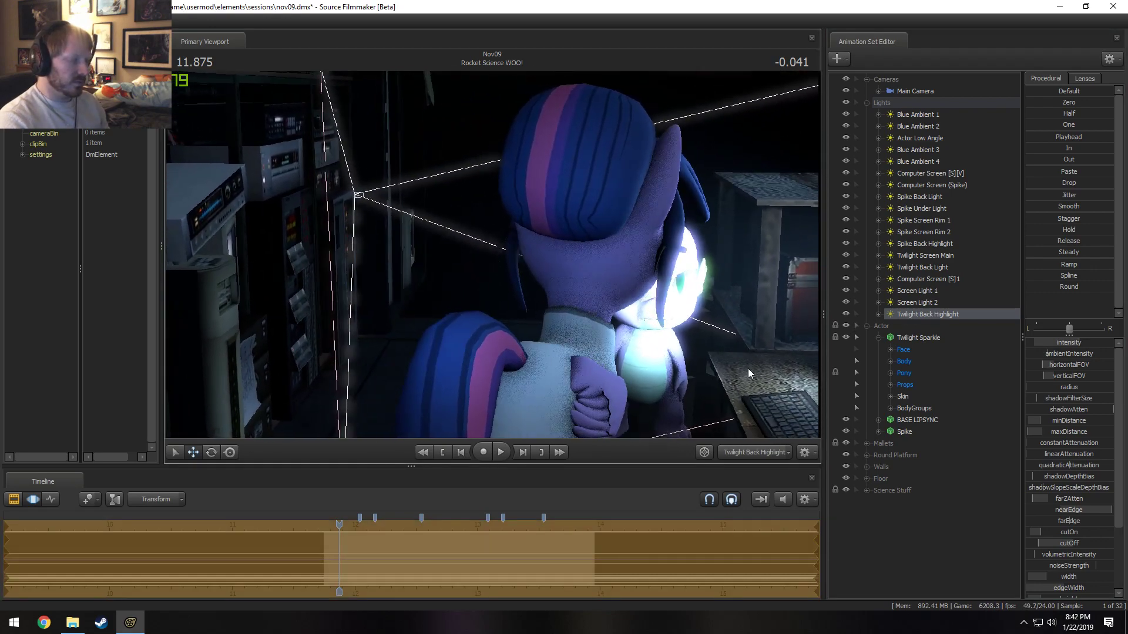
left_click(748, 454)
left_click(748, 454)
key("F2")
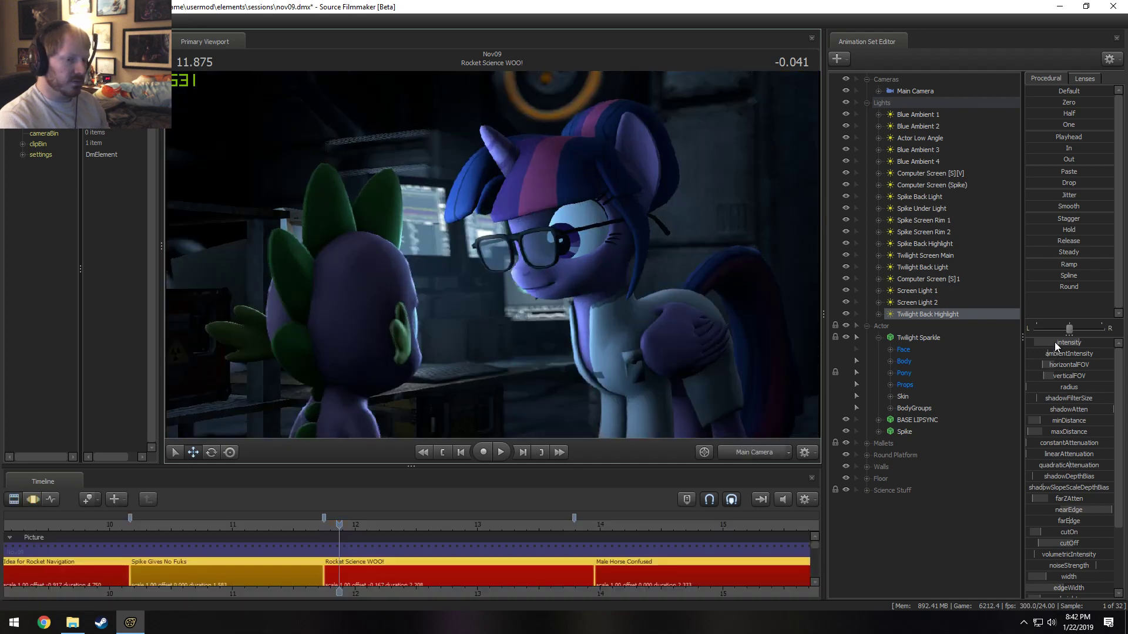
key("F3")
left_click_drag(1055, 341, 1089, 341)
key("F2")
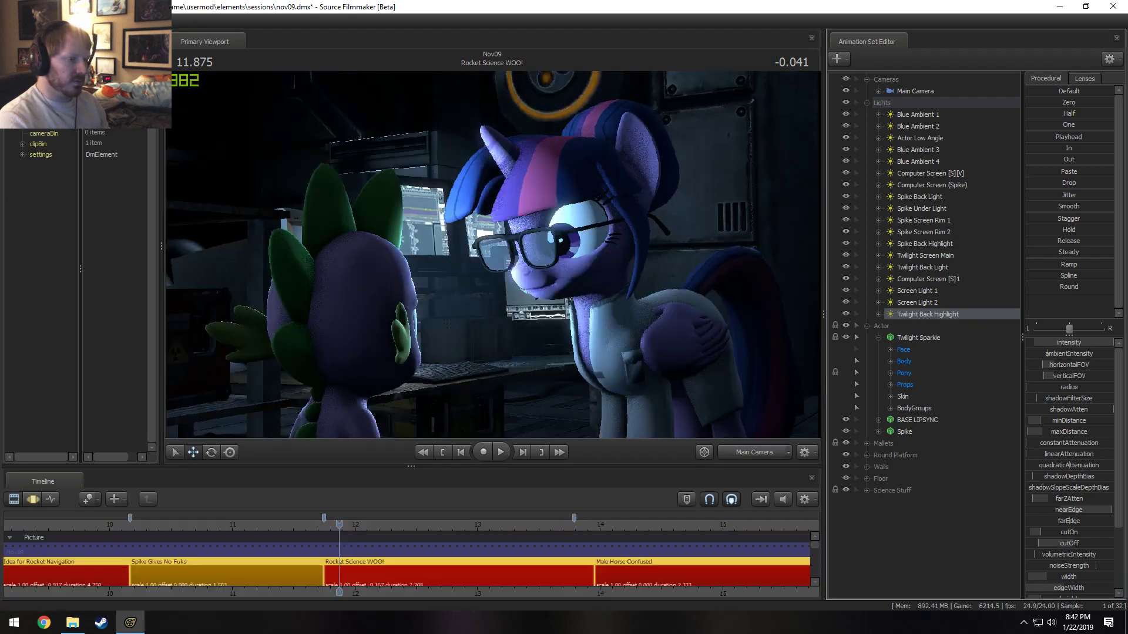
- Move Twilight Back Highlight higher and farther back, widen its field of view, and lower its intensity strongly
key("F3")
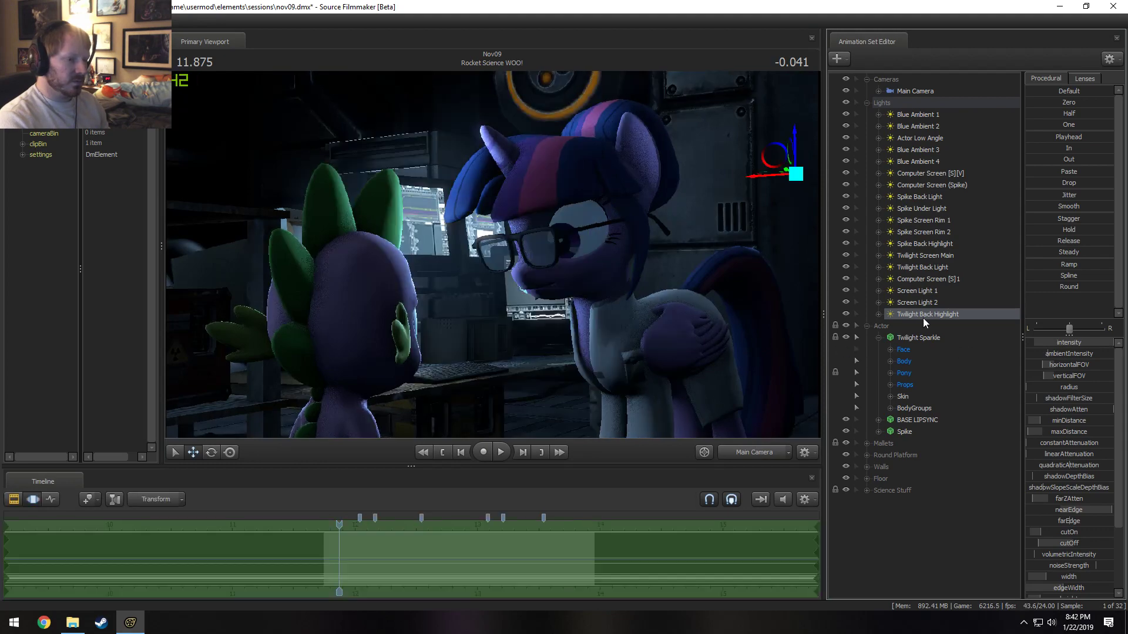
left_click_drag(923, 318, 542, 260)
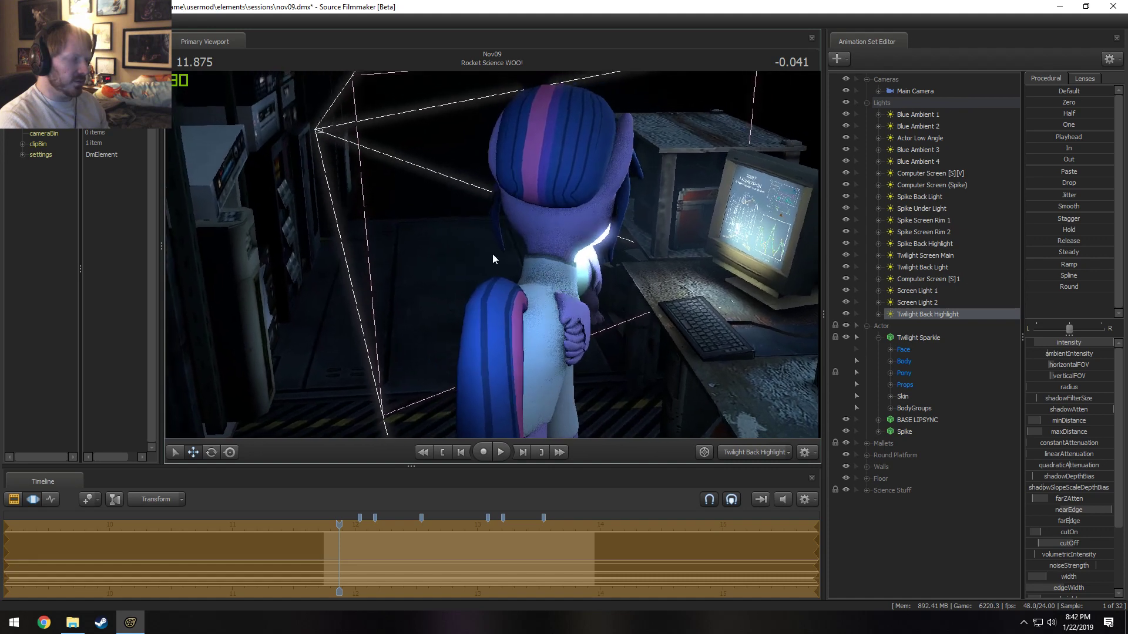
left_click(742, 453)
key("F2")
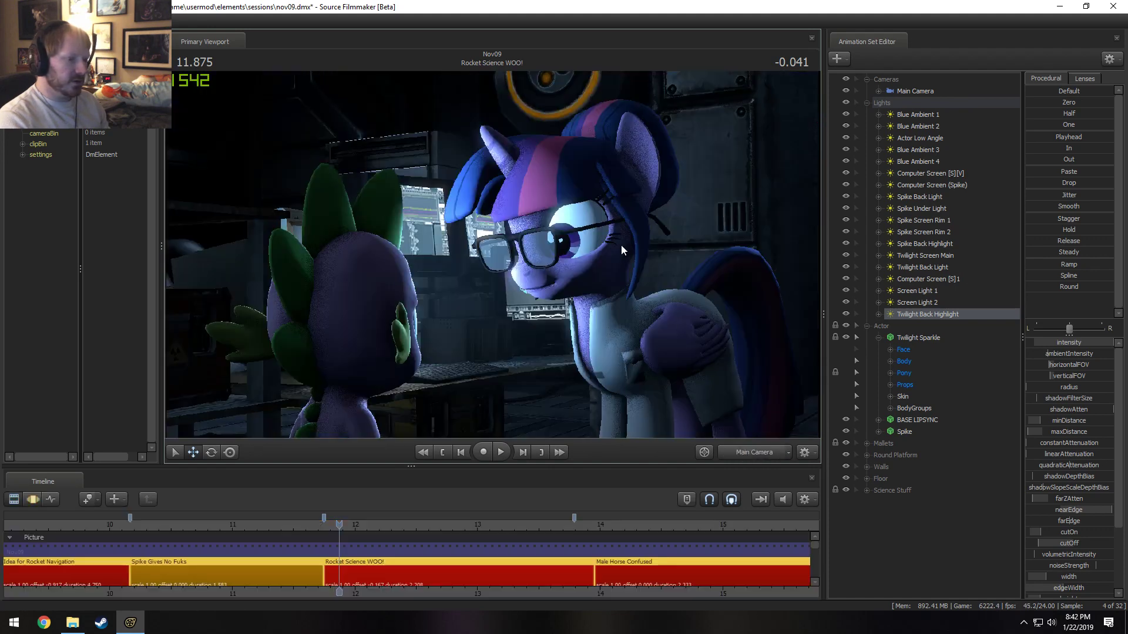
key("F3")
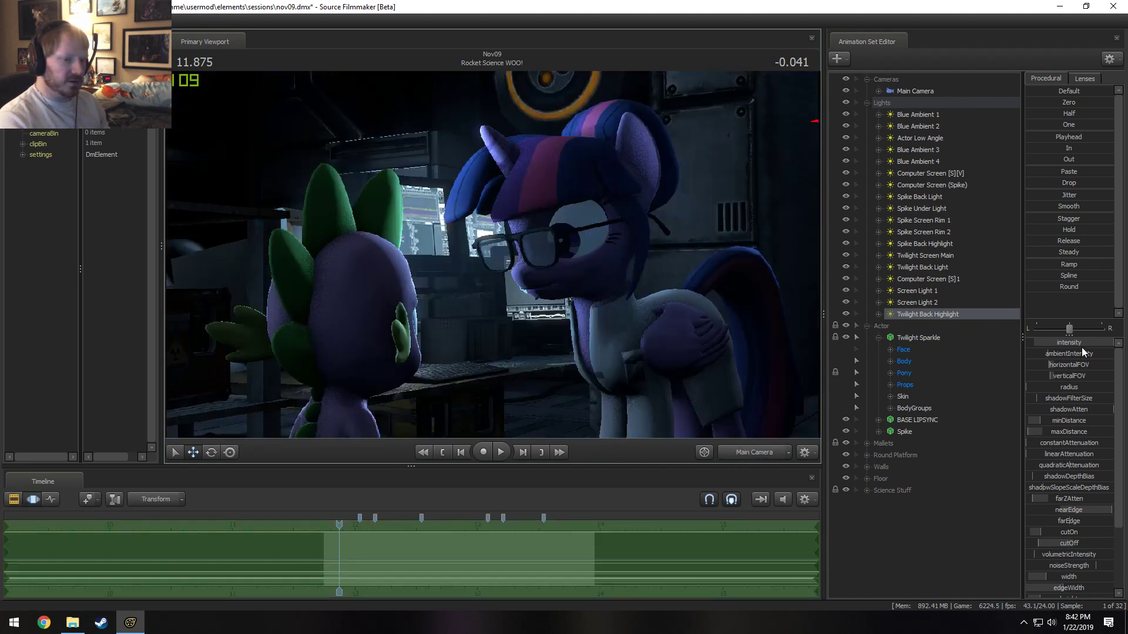
left_click_drag(1083, 346, 1008, 346)
key("F2")
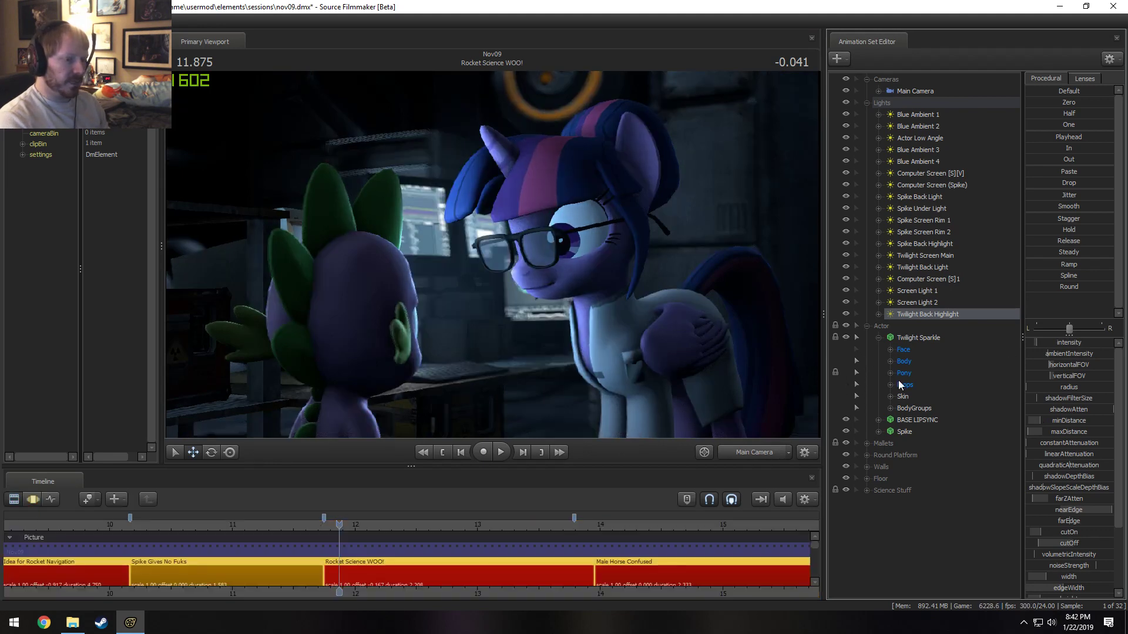
- Widen Twilight Back Light's field of view and re-aim it at Twilight's back, checking the result through the main camera
double_click(931, 266)
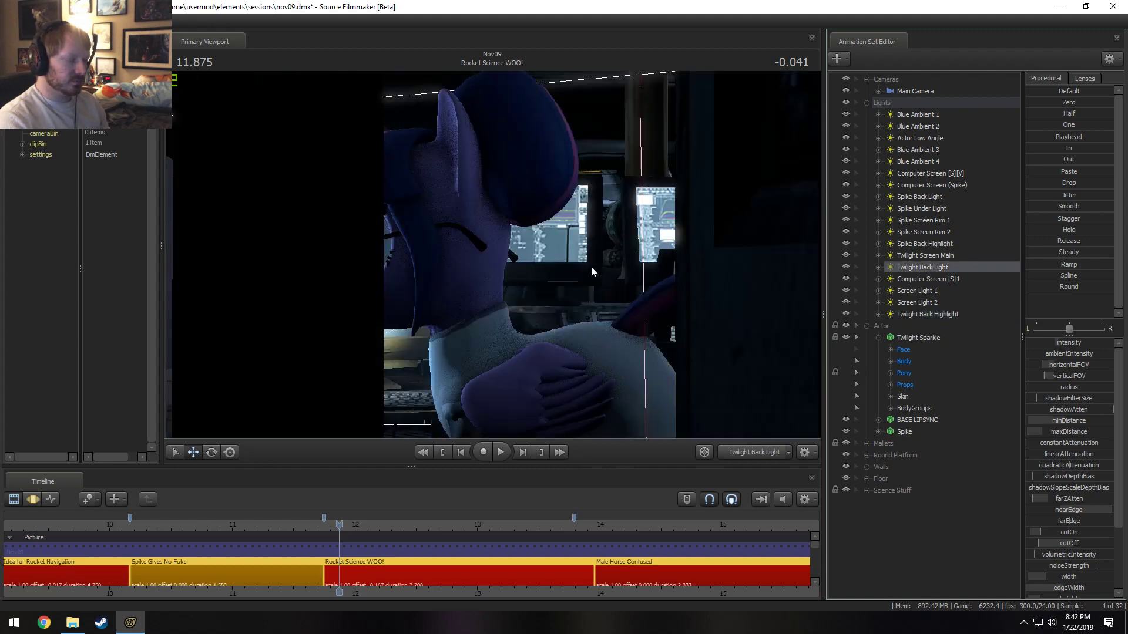
left_click(593, 272)
key("F3")
left_click_drag(600, 277, 629, 280)
scroll(628, 280, "down", 4)
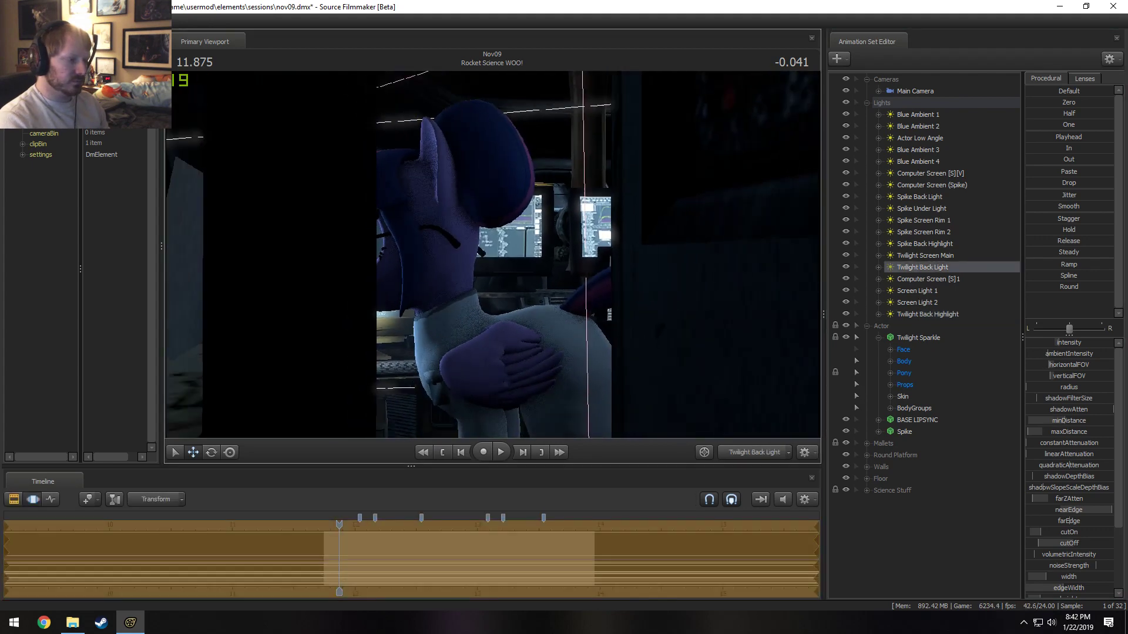
scroll(492, 255, "down", 5)
left_click_drag(492, 255, 506, 259)
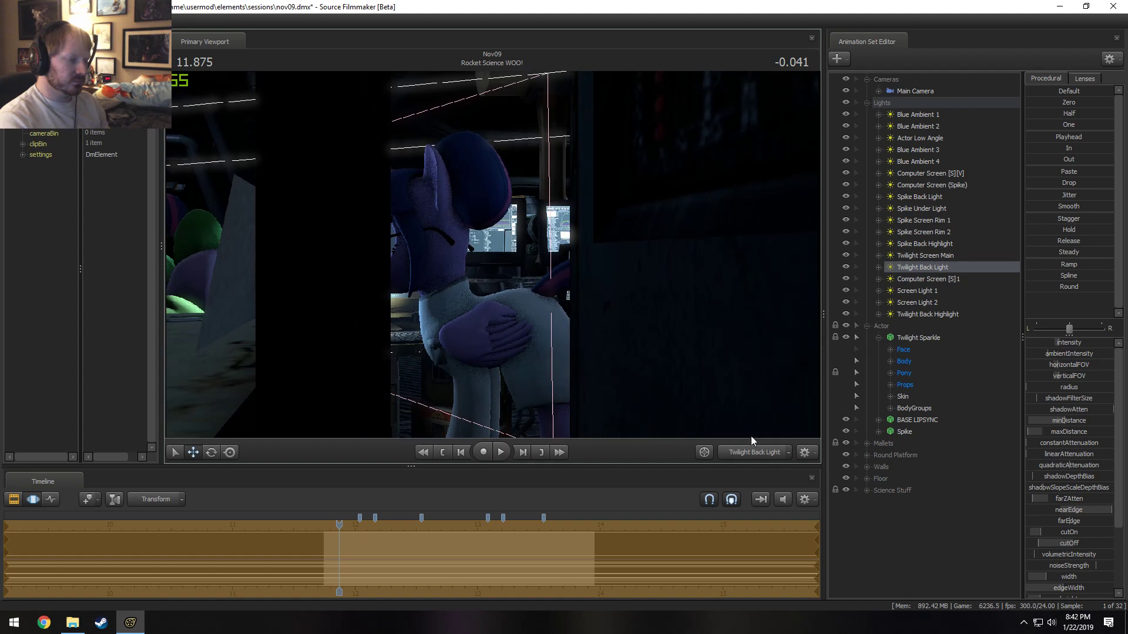
key("F2")
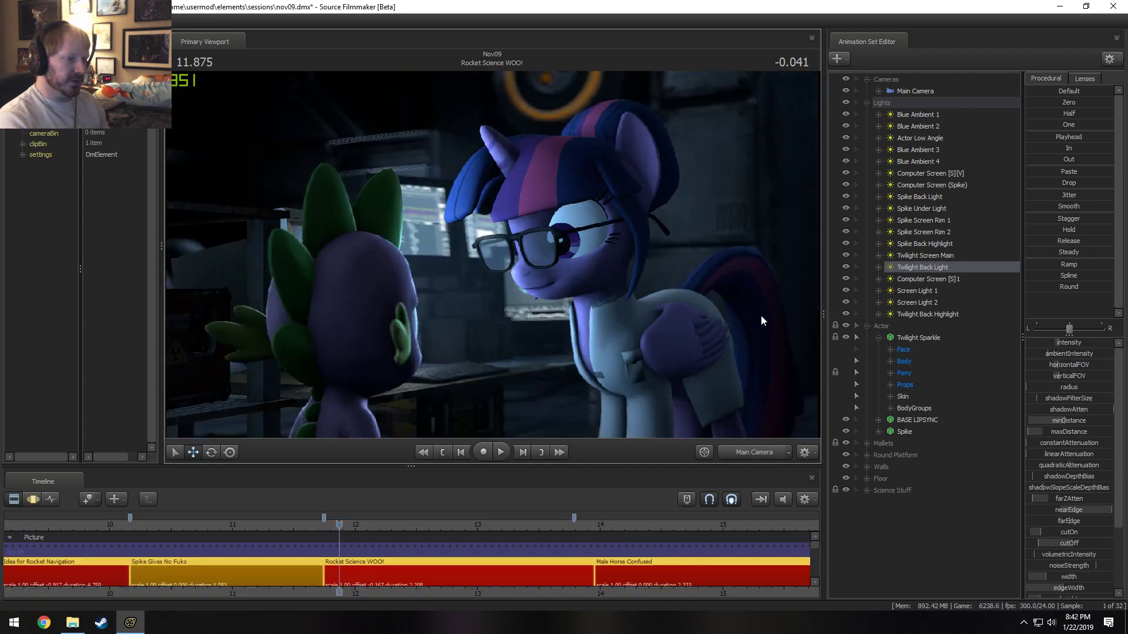
left_click(835, 443)
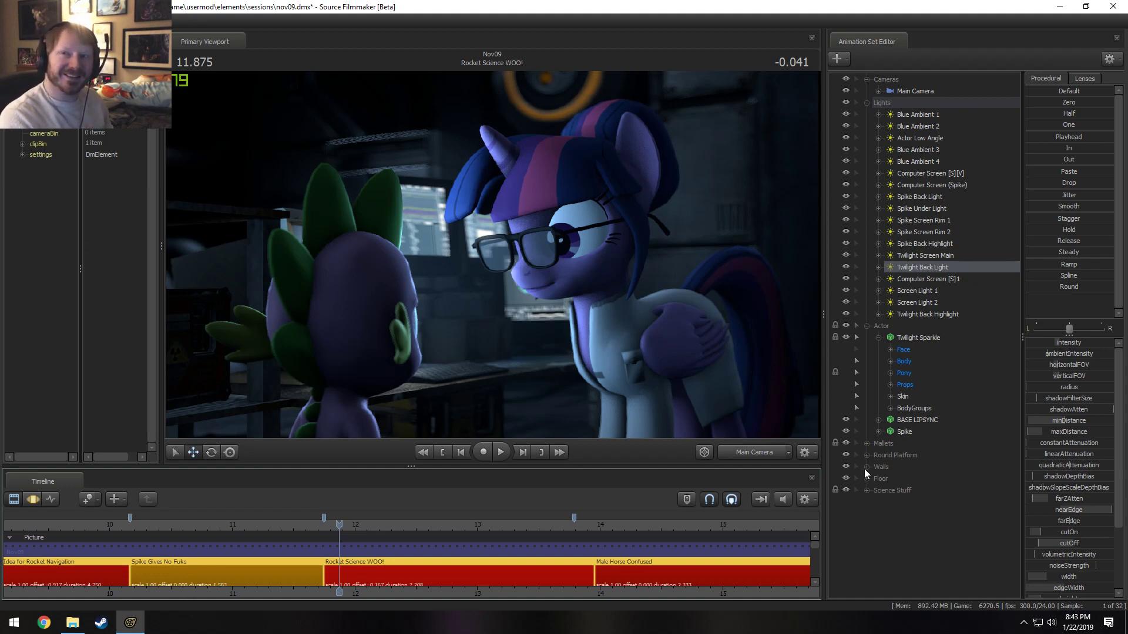
- Play Rocket Science WOO! from its start and again from its middle to check the adjusted back lighting
left_click(325, 525)
key("space")
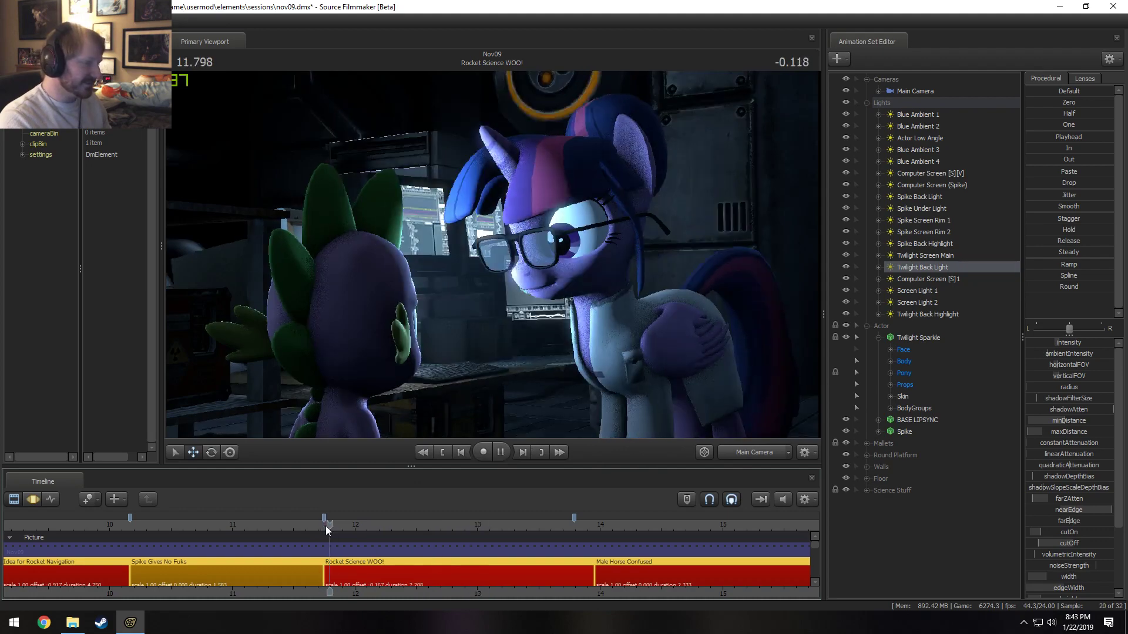
key("space")
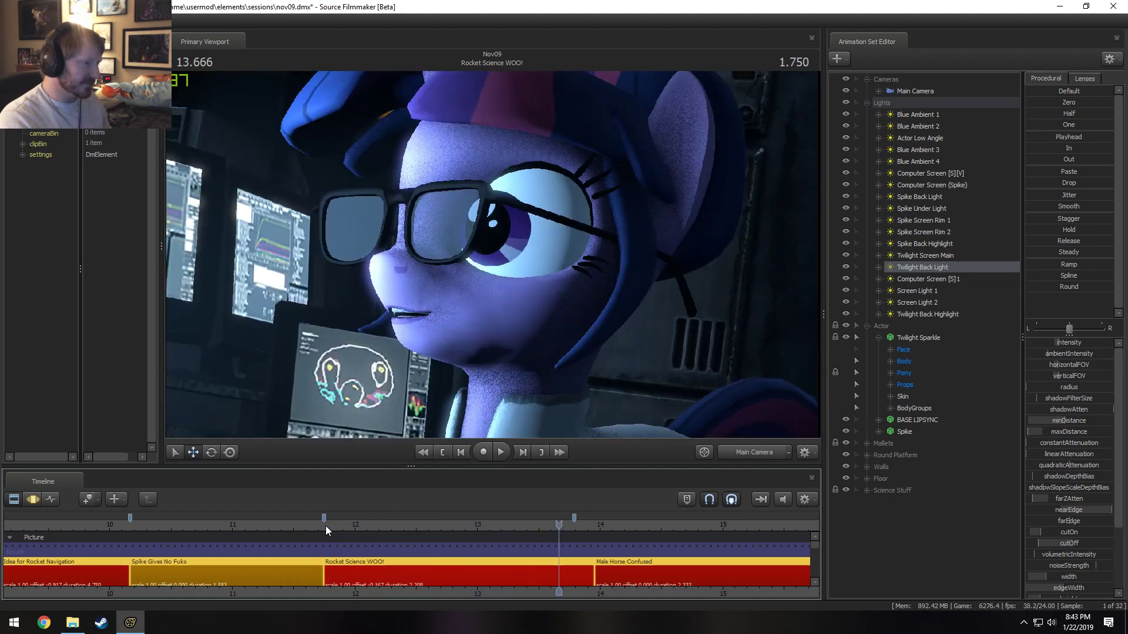
scroll(325, 526, "down", 2)
left_click(390, 524)
key("space")
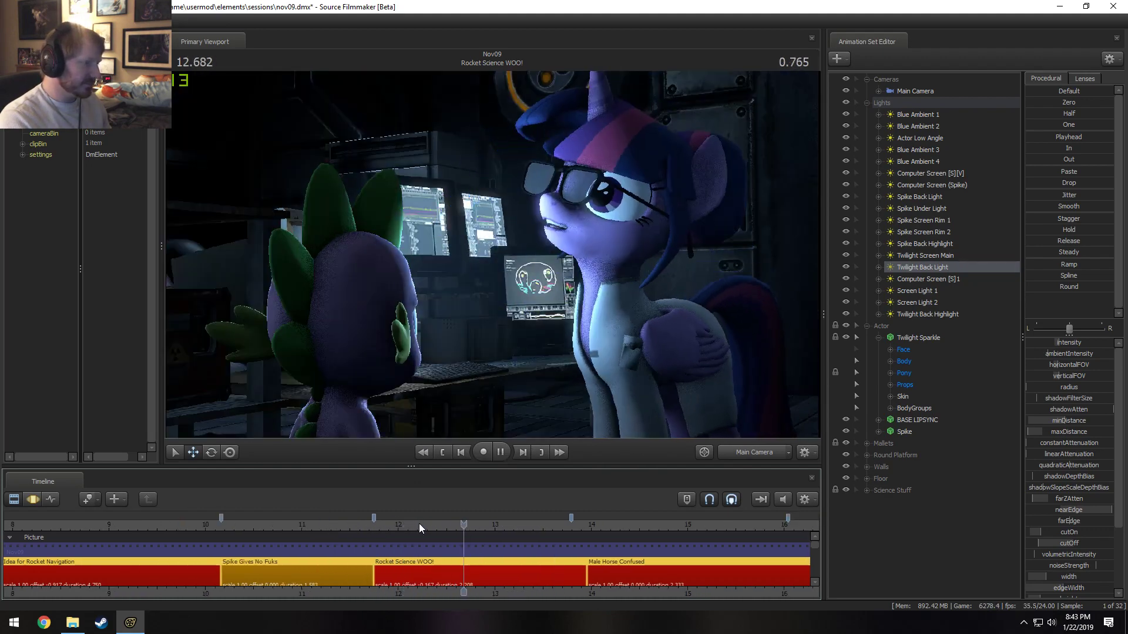
- Play the end of Rocket Science WOO! into Male Horse Confused to check the cut
key("space")
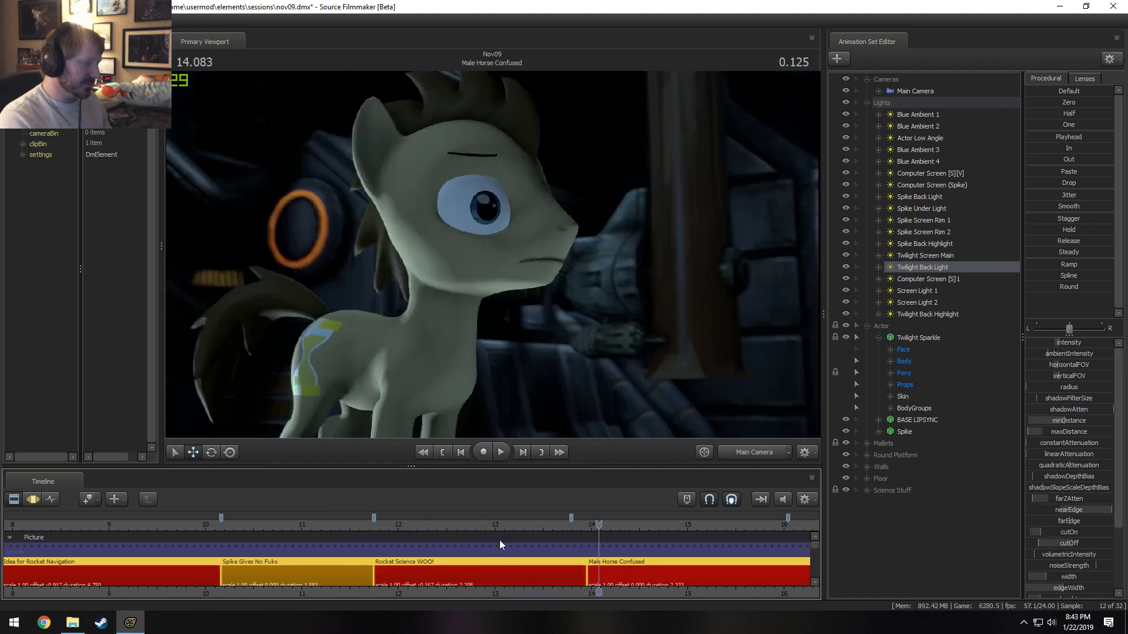
left_click(554, 529)
key("space")
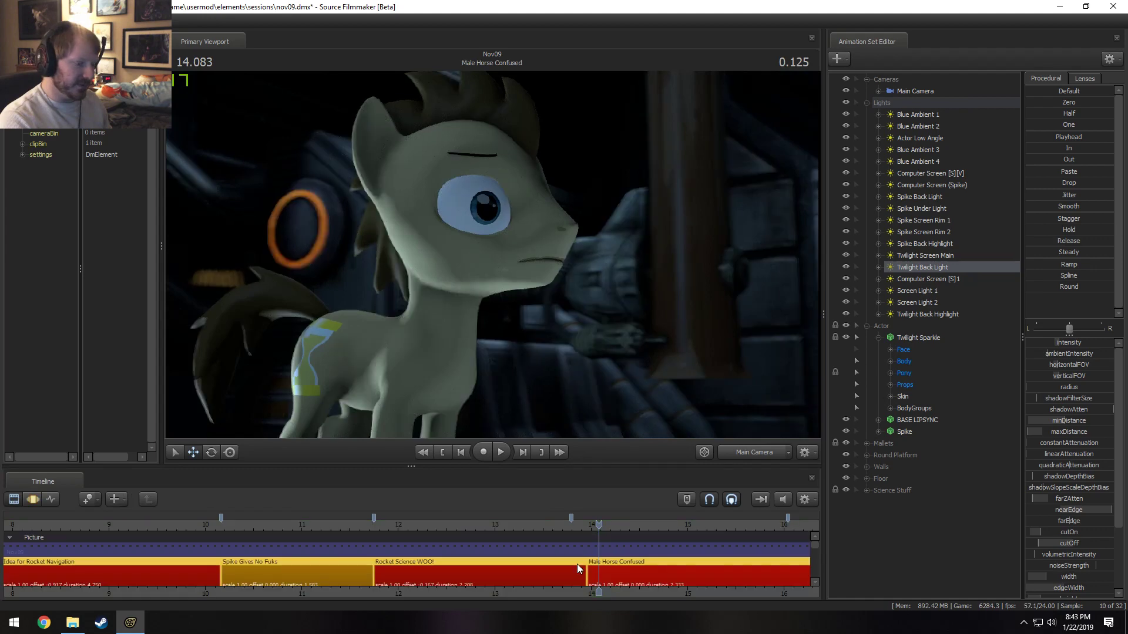
- Align the timeline bookmarks with the starts of Male Horse Confused, Headshot Surgery and Montage - Spinning Fan
left_click(578, 526)
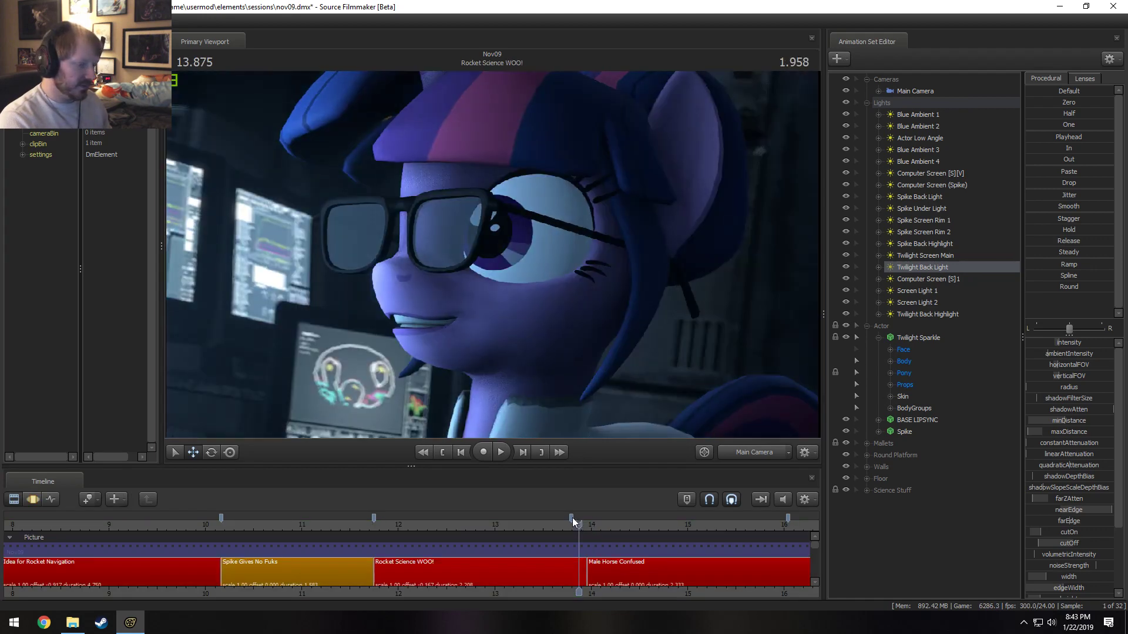
scroll(661, 547, "down", 2)
scroll(661, 541, "down", 3)
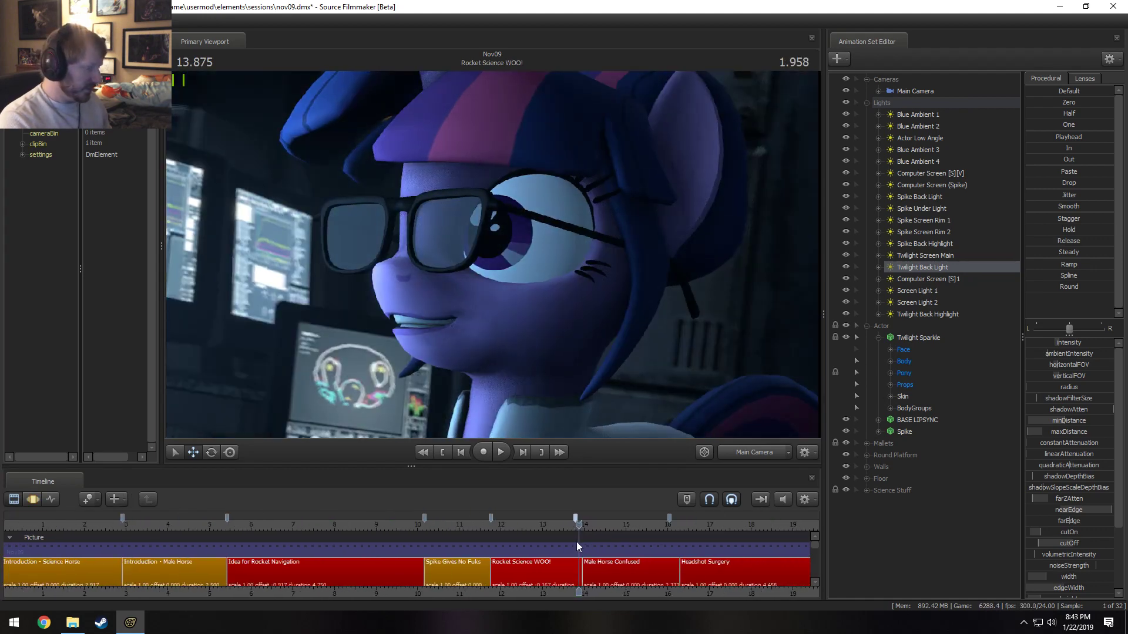
left_click(227, 524)
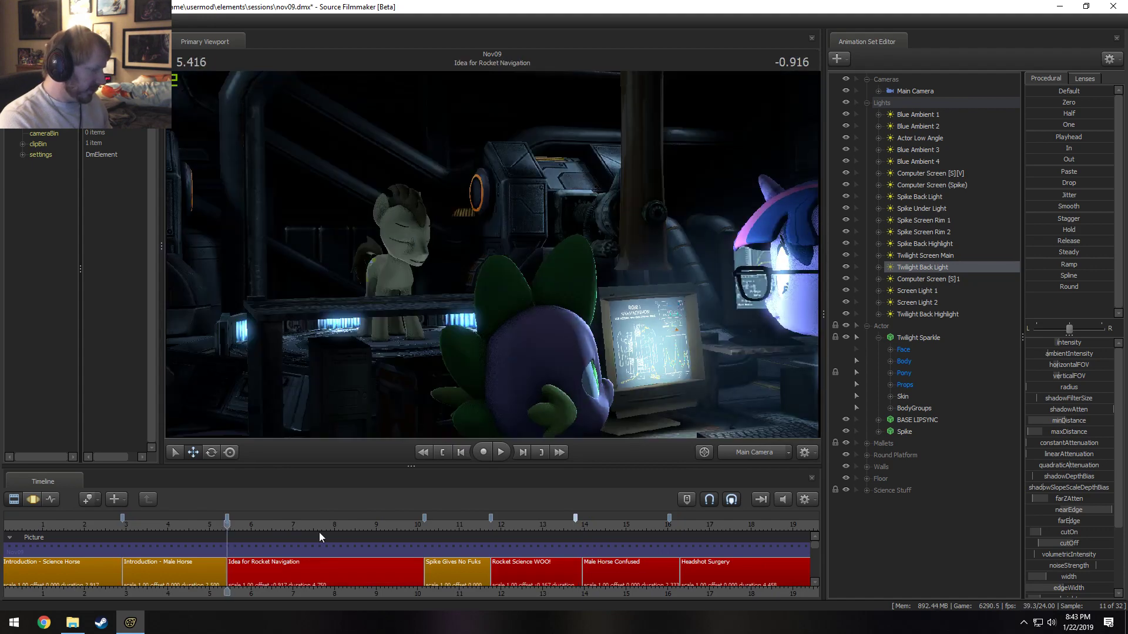
scroll(400, 536, "up", 3)
left_click(709, 526)
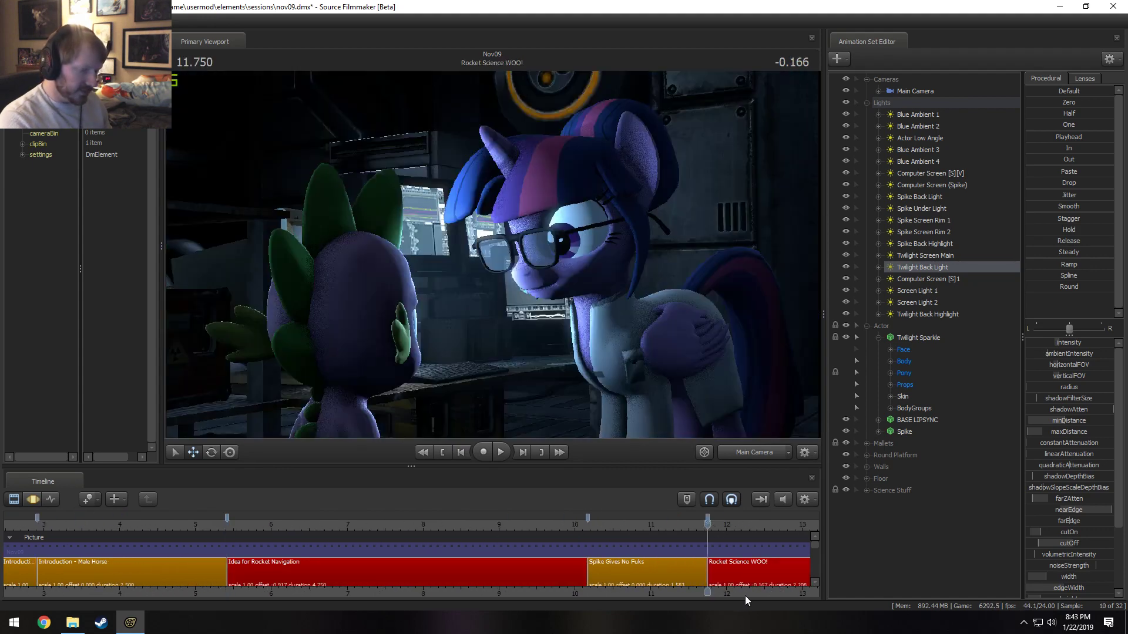
middle_click_drag(751, 588, 110, 573)
left_click_drag(221, 518, 415, 527)
left_click_drag(737, 522, 748, 527)
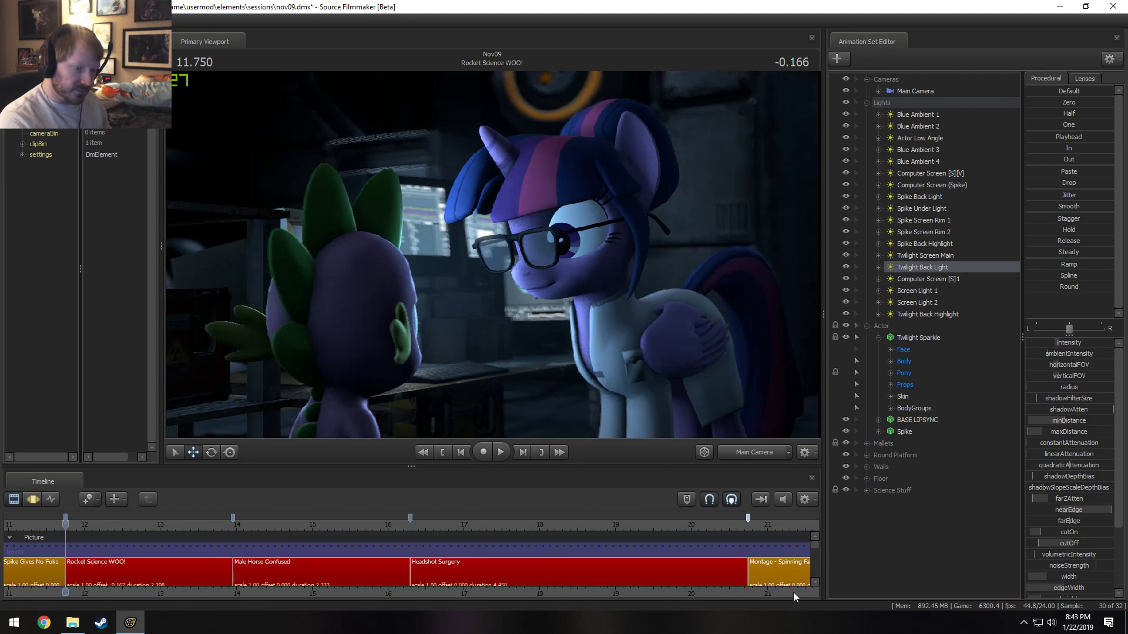
- Move the next two timeline bookmarks onto the starts of Montage - Gears and Squishy Time
left_click(795, 526)
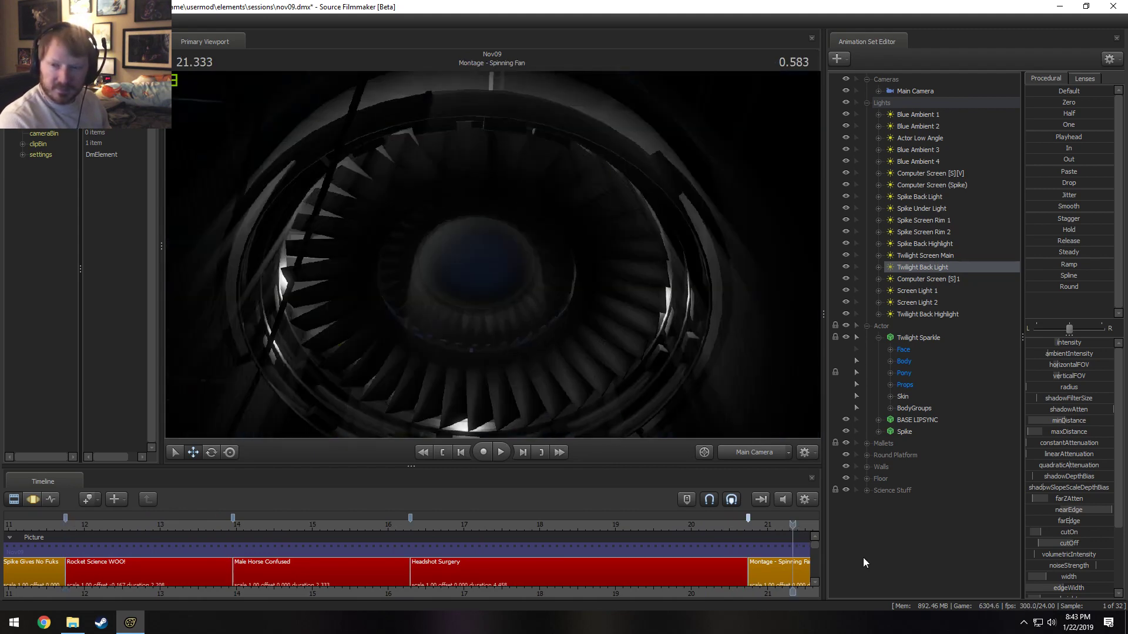
middle_click_drag(816, 599, 210, 552)
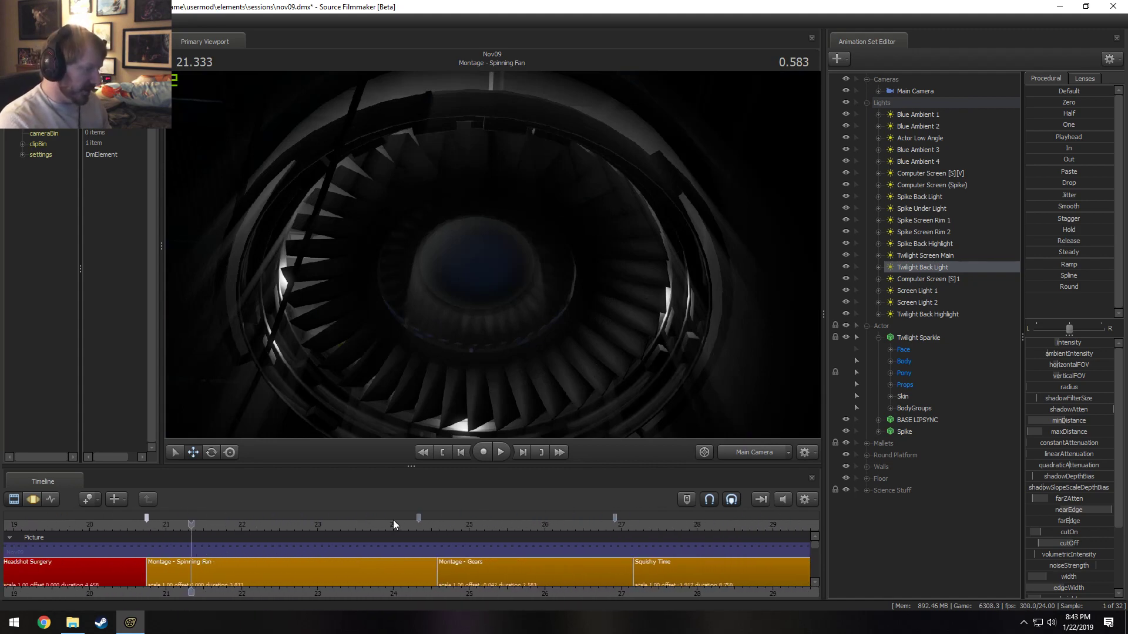
left_click(423, 521)
left_click_drag(425, 524, 442, 524)
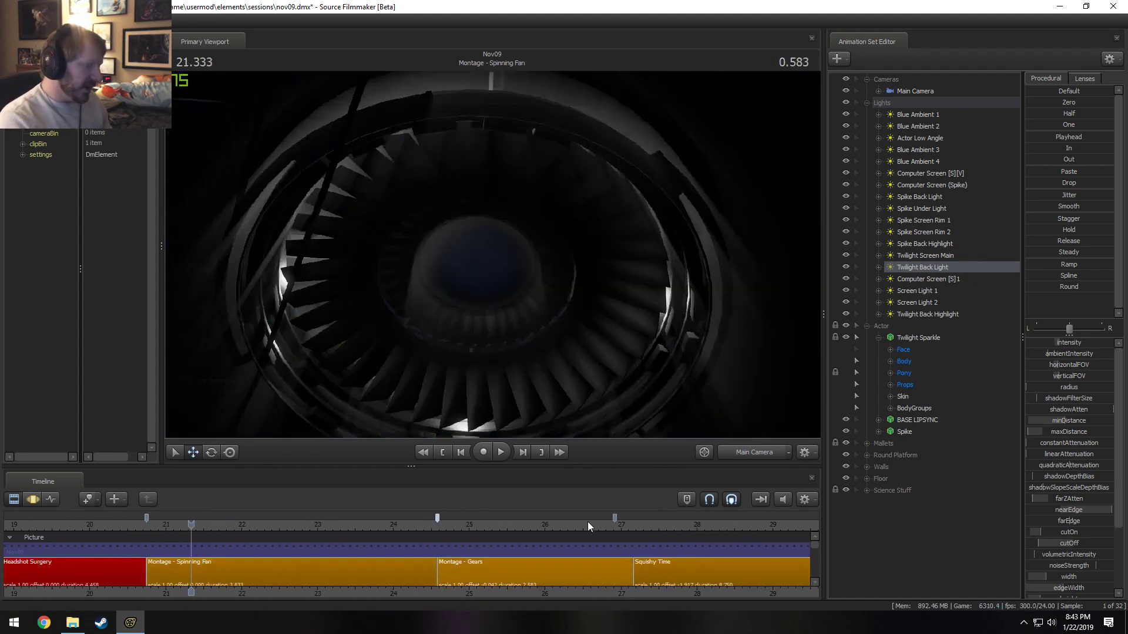
left_click_drag(616, 515, 632, 524)
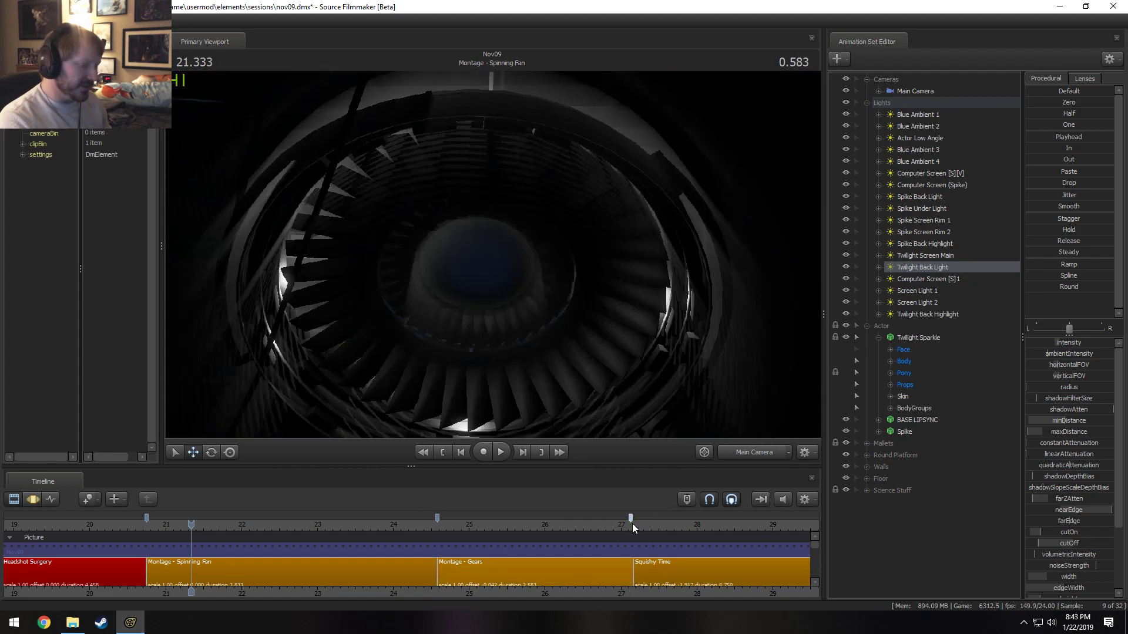
left_click(633, 523)
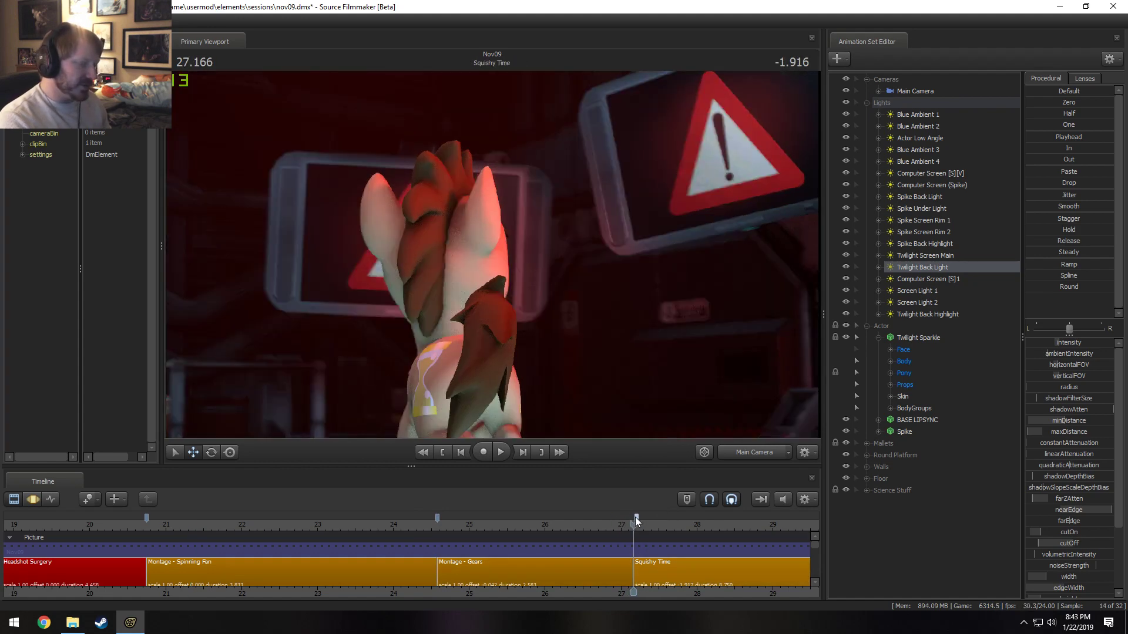
middle_click_drag(706, 587, 368, 581)
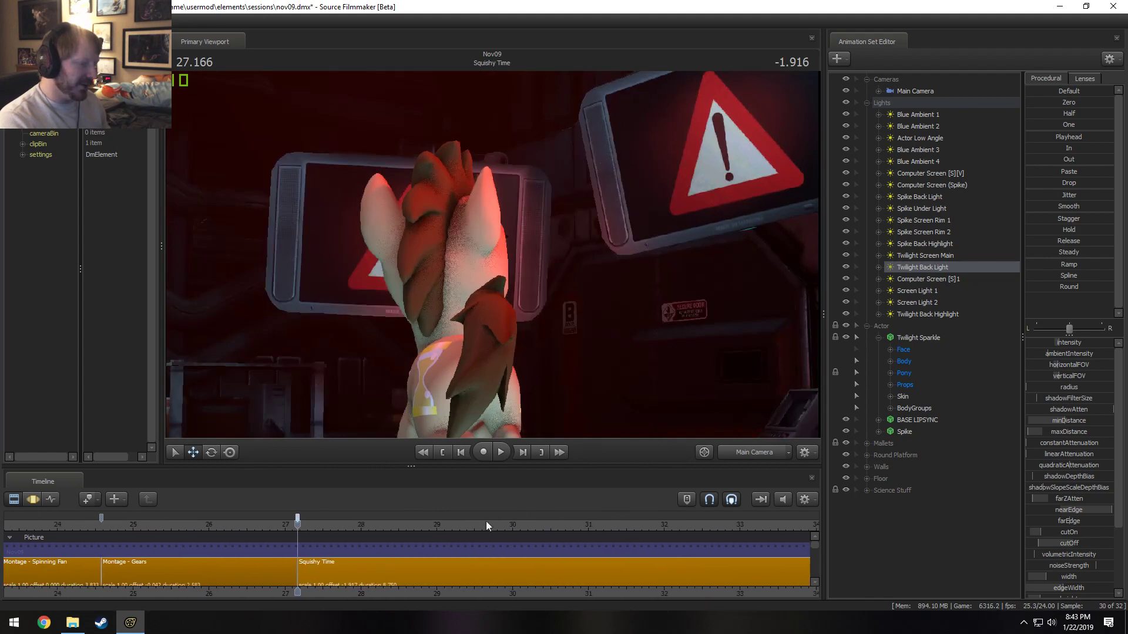
- Align the following two bookmarks with the starts of Grab the Brain! and Spike gets Brain
scroll(642, 533, "down", 5)
scroll(643, 530, "down", 1)
left_click_drag(612, 515, 622, 523)
left_click_drag(757, 517, 767, 520)
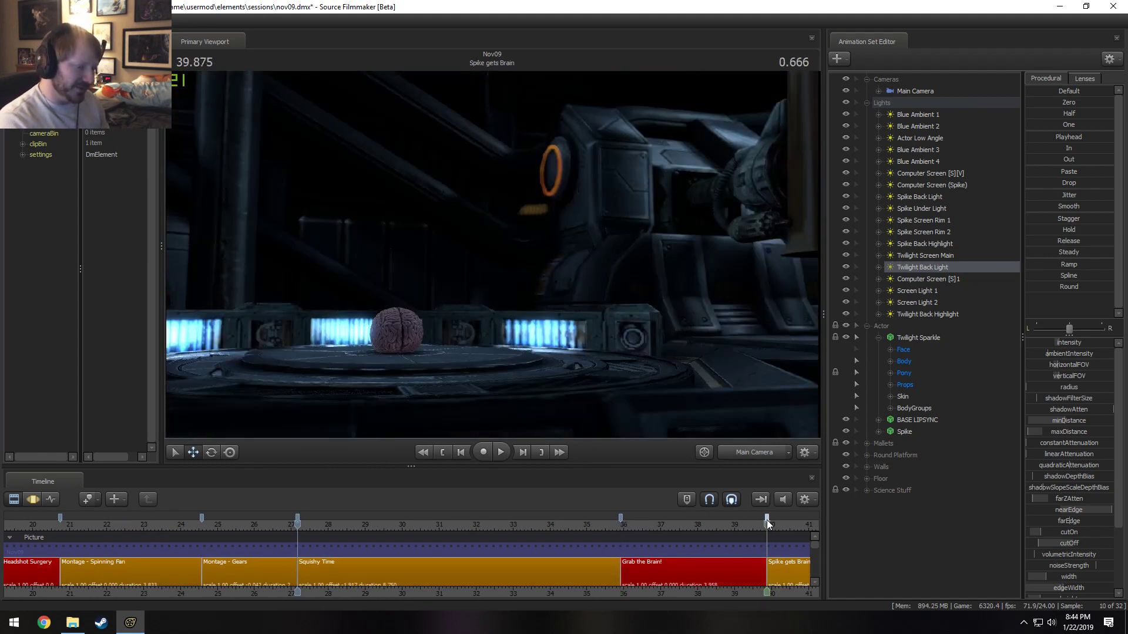
- Align the remaining bookmarks with the starts of You've Got a Brain, Spike Knows this is Bad and shot14
left_click(794, 525)
middle_click_drag(788, 593, 437, 589)
left_click_drag(629, 518, 634, 519)
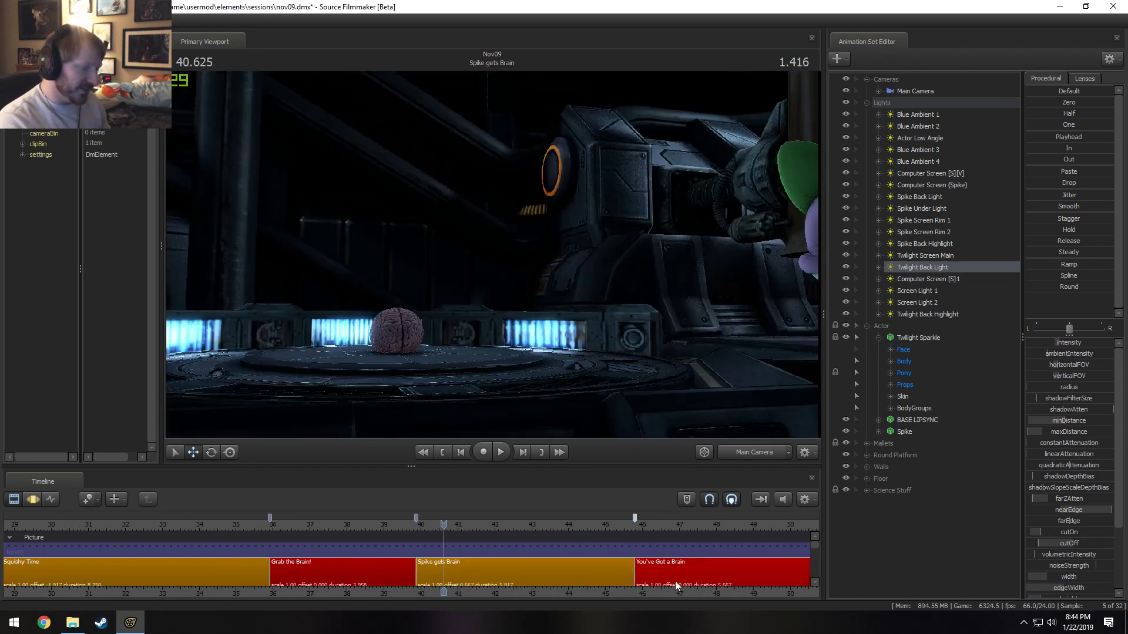
mouse_move(675, 582)
middle_mouse_down()
mouse_move(644, 587)
mouse_move(524, 534)
middle_mouse_up()
left_click_drag(516, 518, 637, 524)
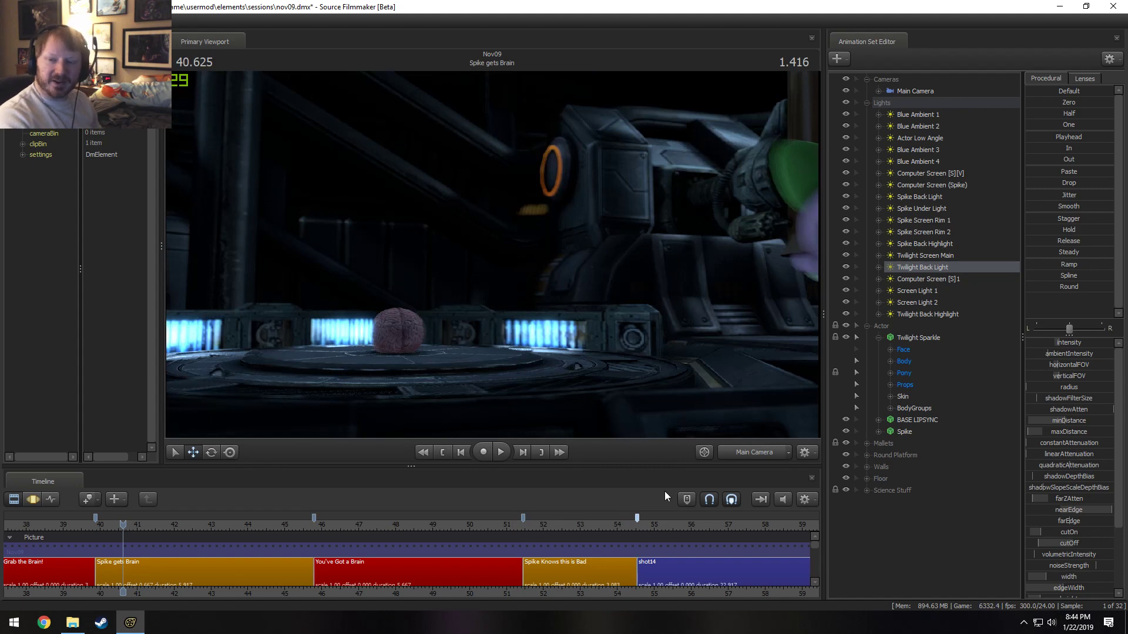
- Review the area around the start of Rocket Science WOO! and the end of Idea for Rocket Navigation through the main camera
scroll(607, 534, "down", 4)
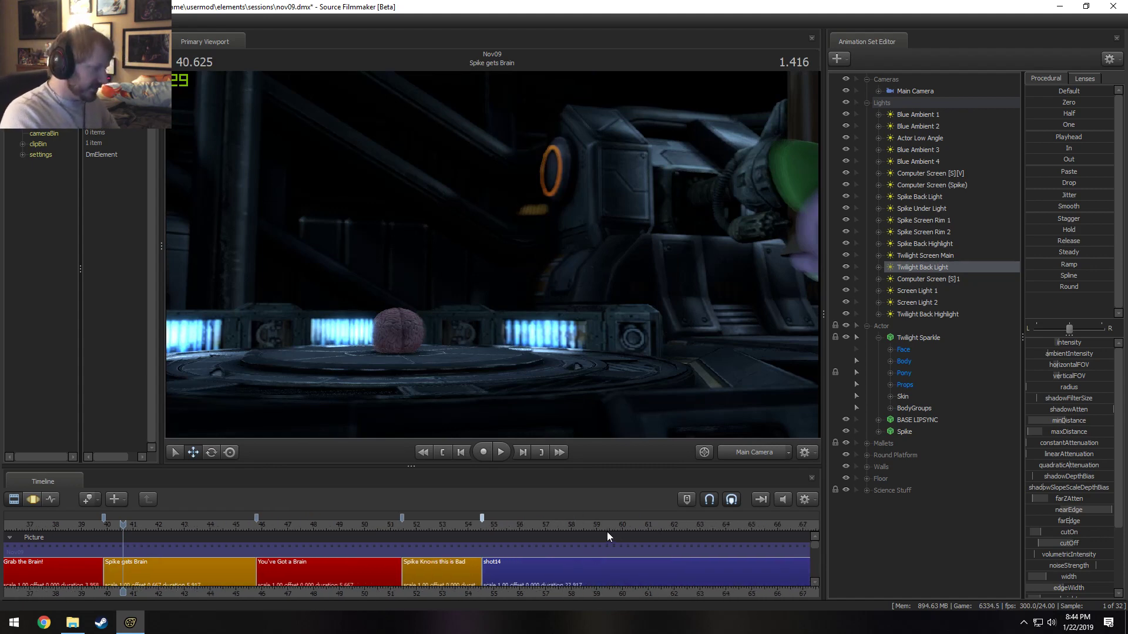
scroll(233, 588, "down", 5)
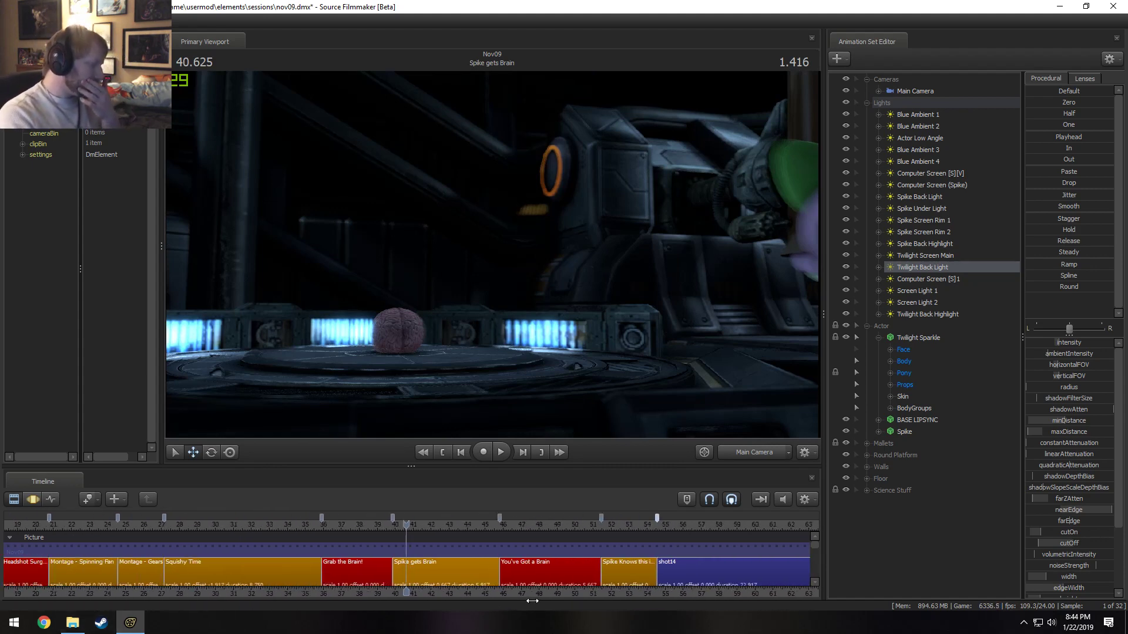
left_click(238, 530)
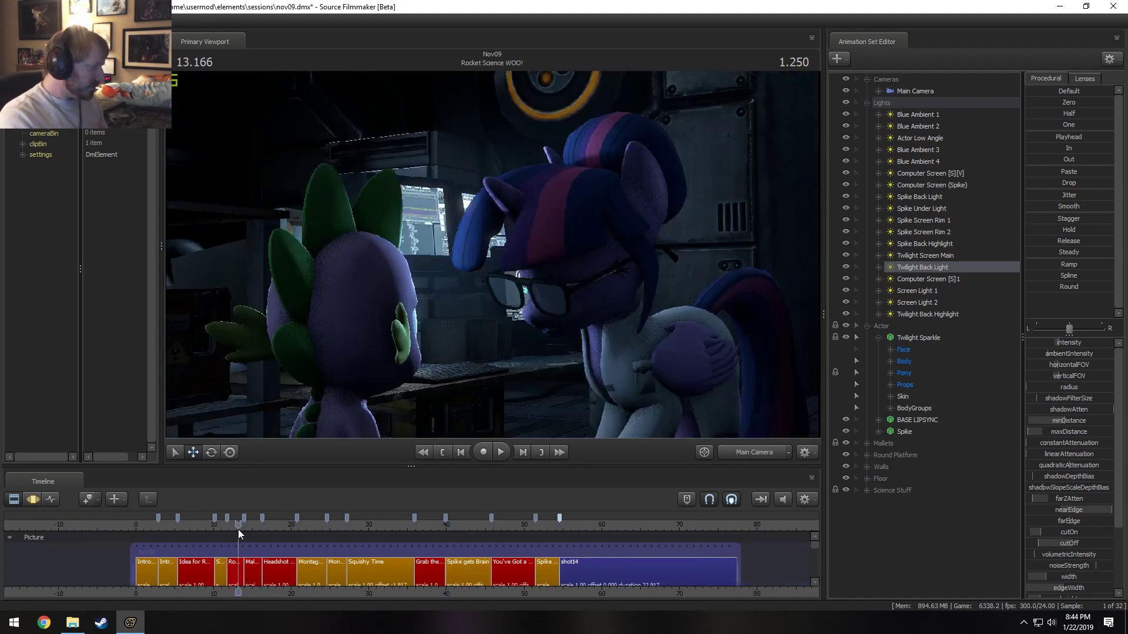
scroll(238, 529, "up", 5)
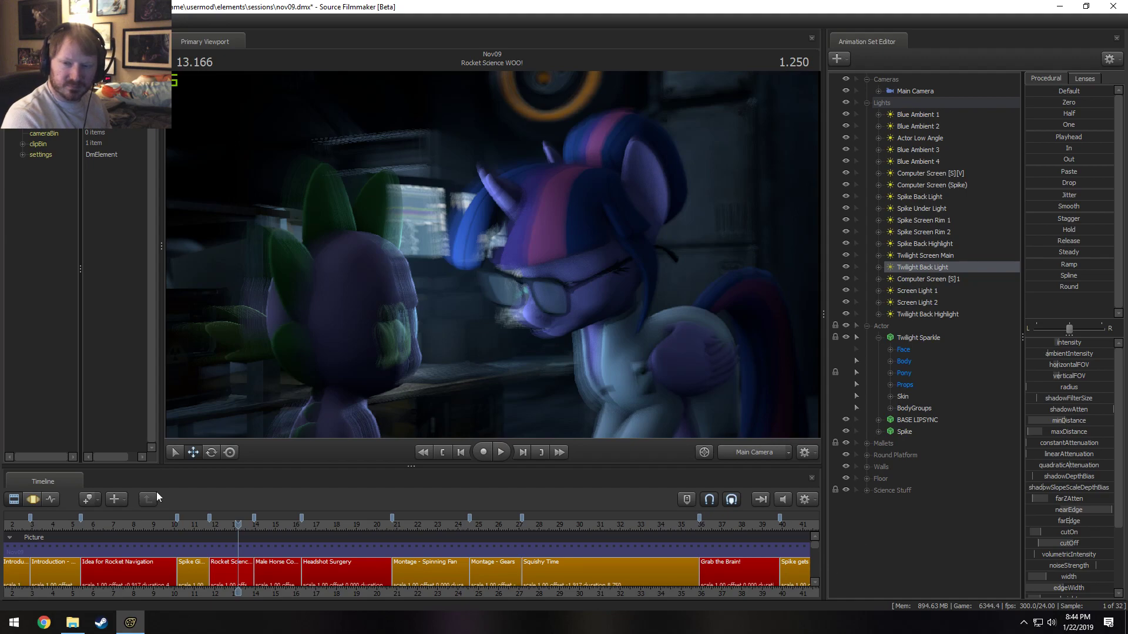
left_click_drag(240, 527, 212, 524)
key("space")
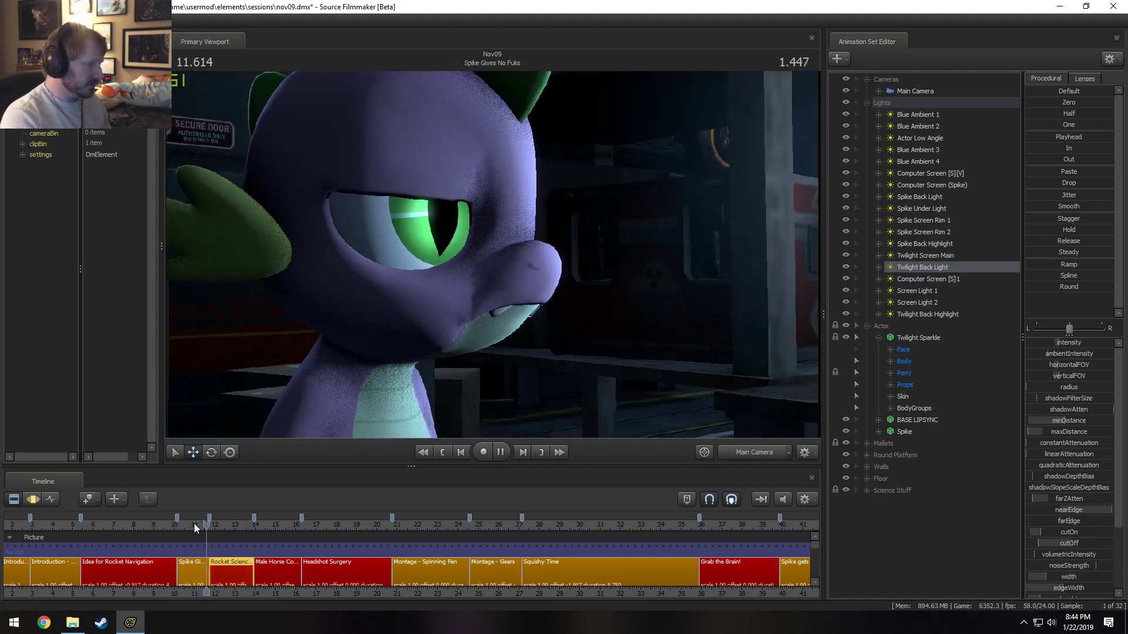
left_click(168, 525)
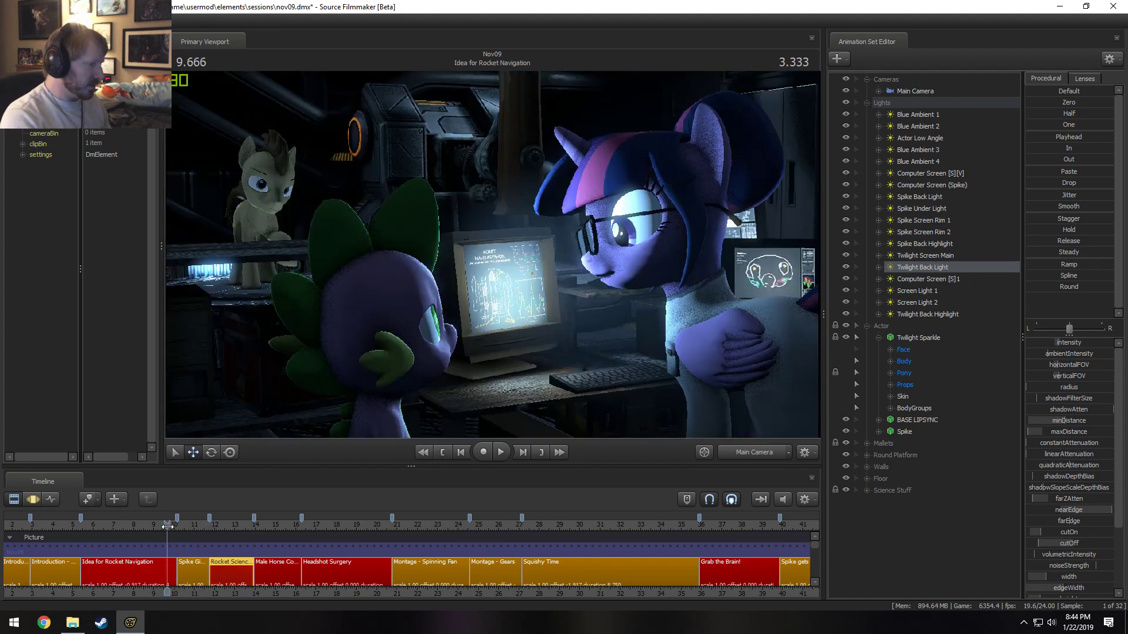
mouse_move(168, 525)
left_mouse_down()
mouse_move(189, 525)
mouse_move(164, 526)
left_mouse_up()
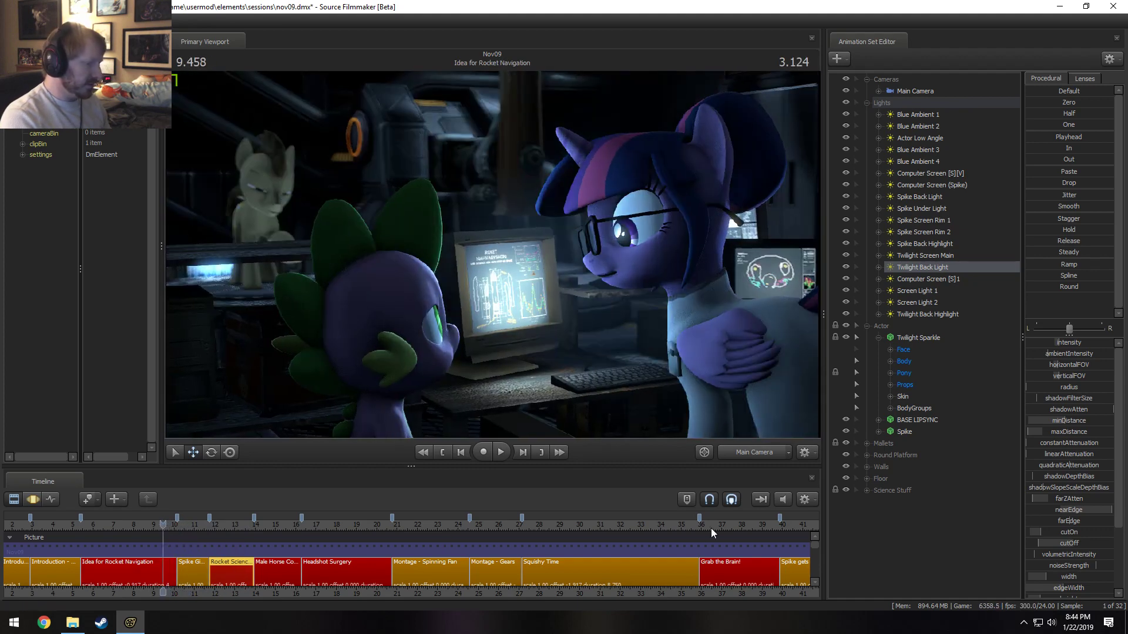
- Switch to the work camera in Rocket Science WOO! and frame Spike from the side in front of the computer
left_click(748, 451)
left_click(224, 526)
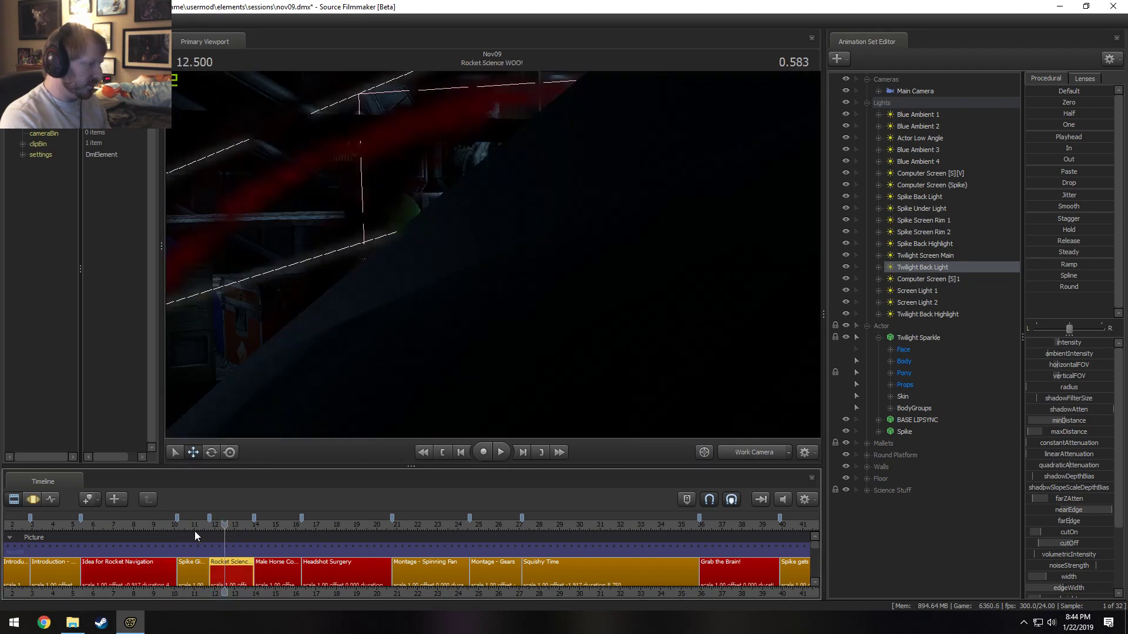
left_click_drag(641, 353, 620, 346)
key("s")
key("w")
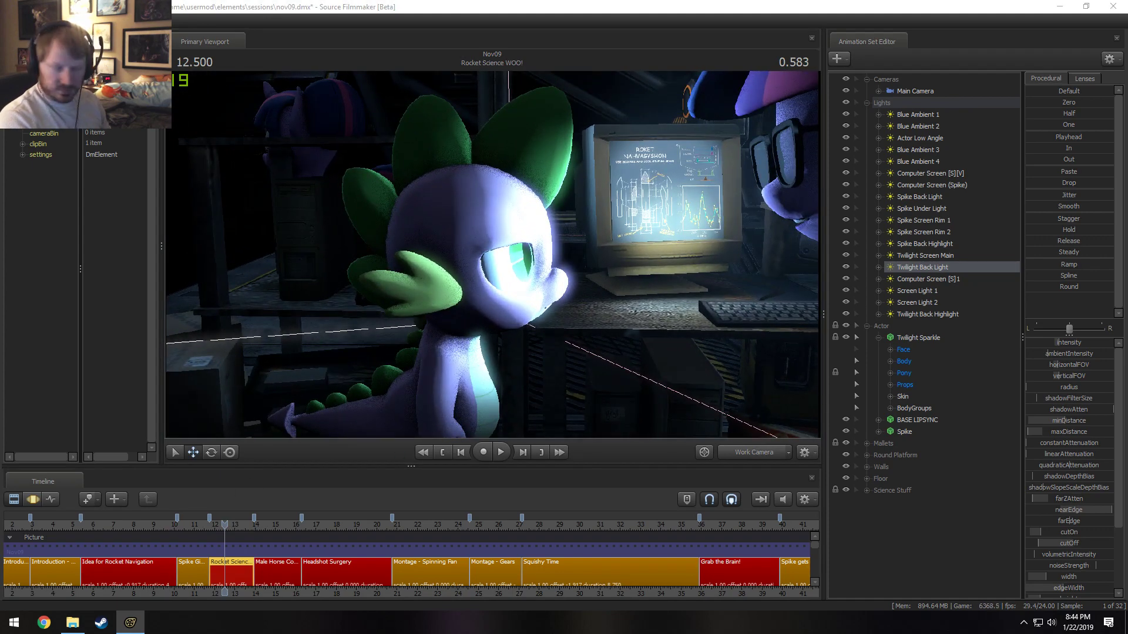
- Compare Spike's pose, position and lighting between Idea for Rocket Navigation and Rocket Science WOO! from the work camera
left_click(156, 522)
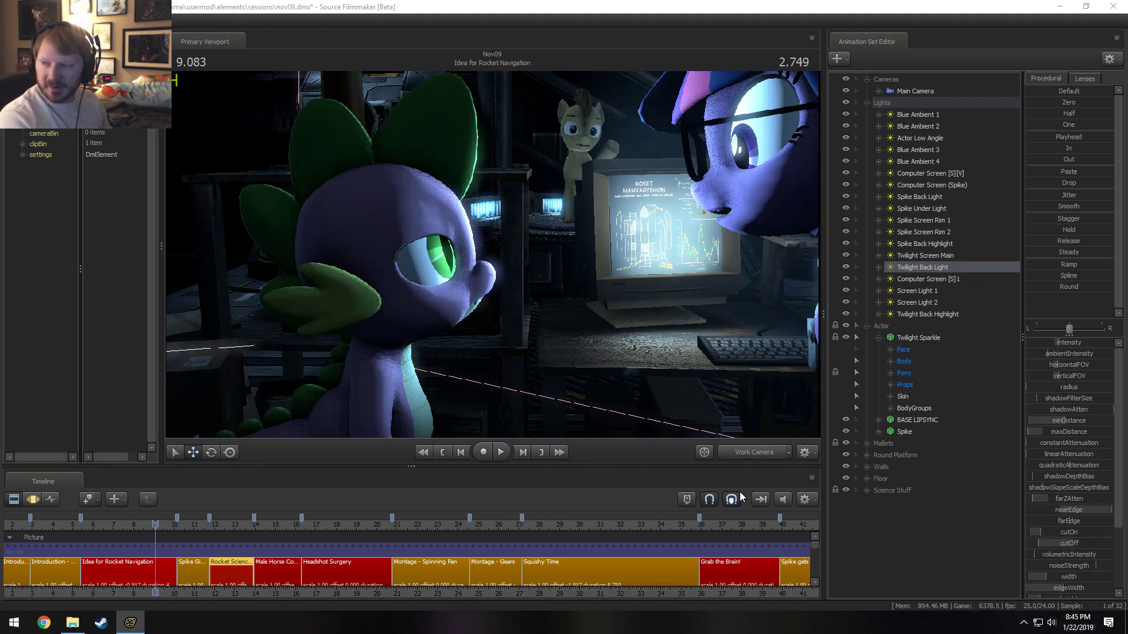
left_click(138, 526)
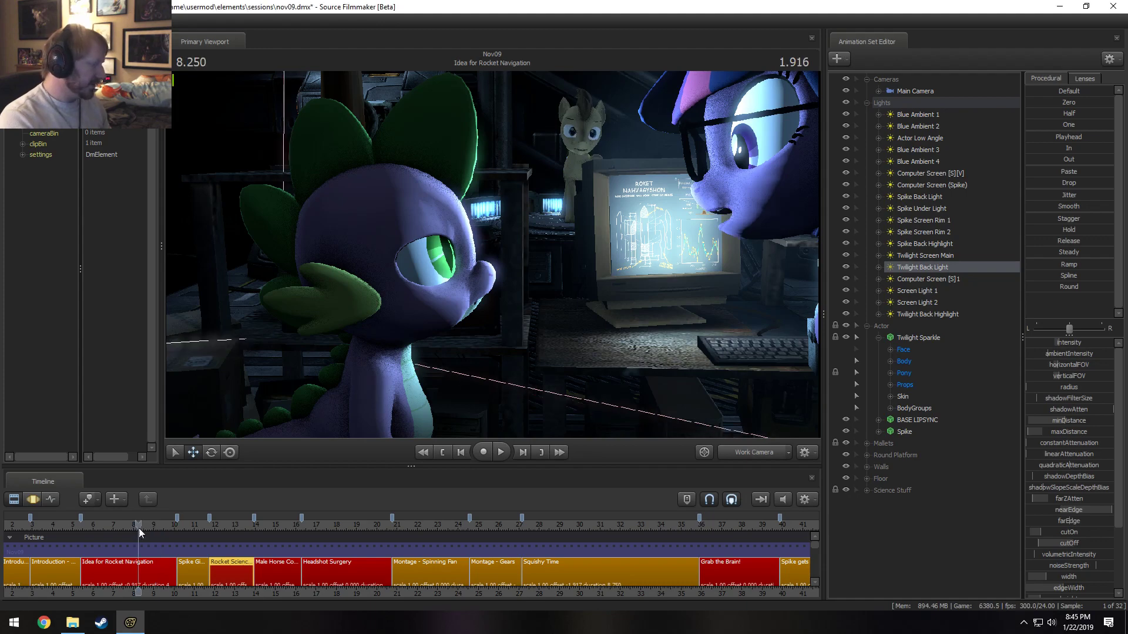
key("space")
key("space")
left_click(234, 526)
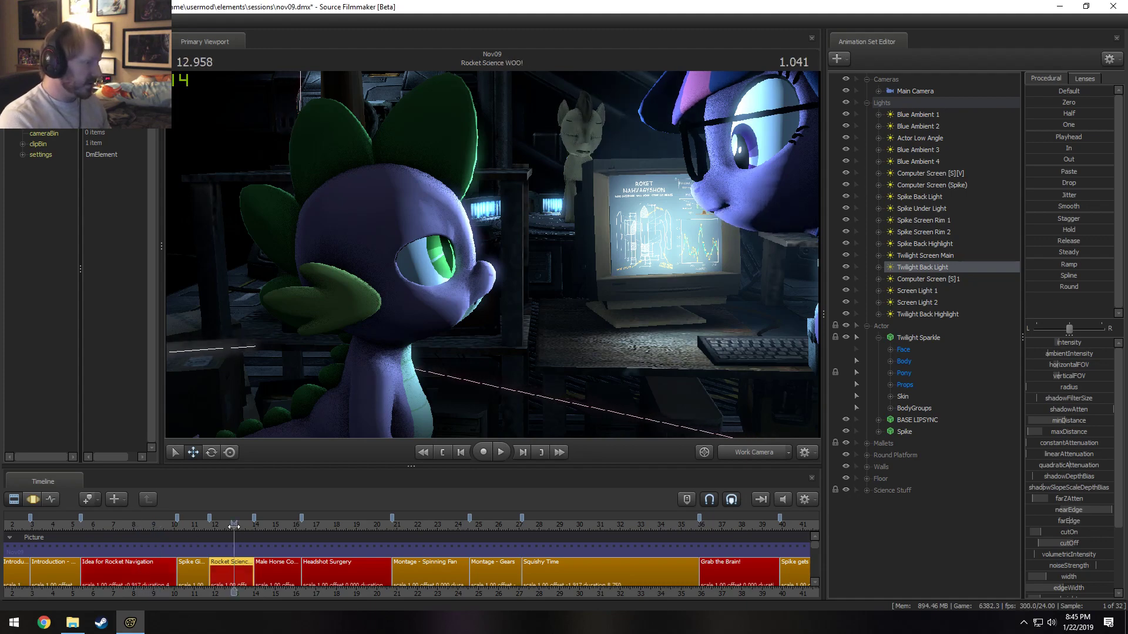
left_click(156, 526)
left_click(236, 526)
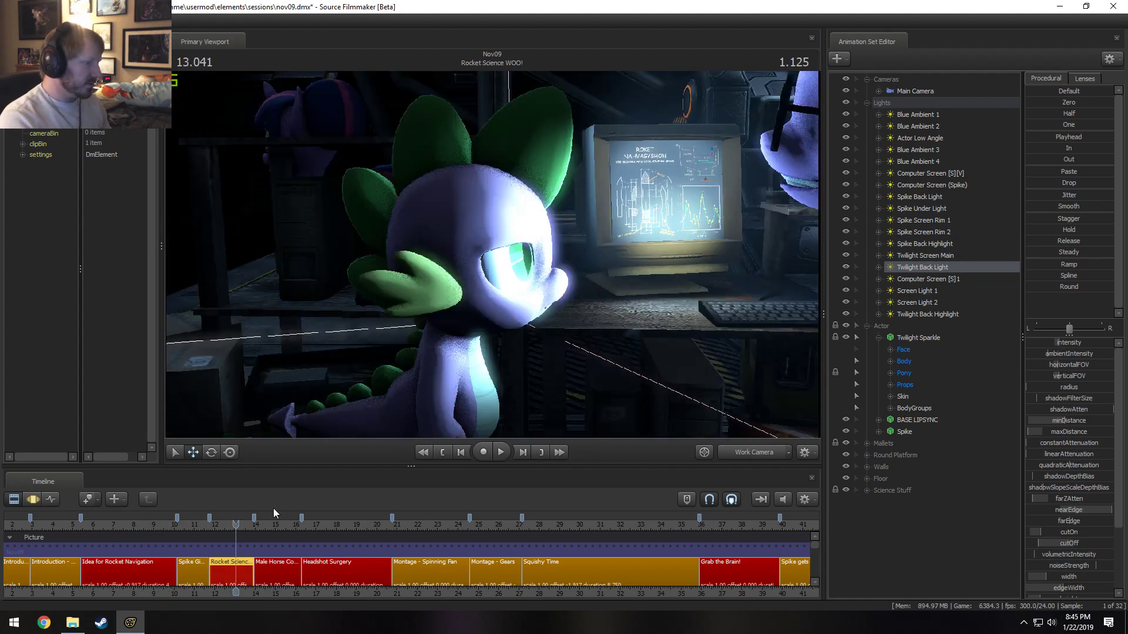
left_click_drag(388, 329, 391, 265)
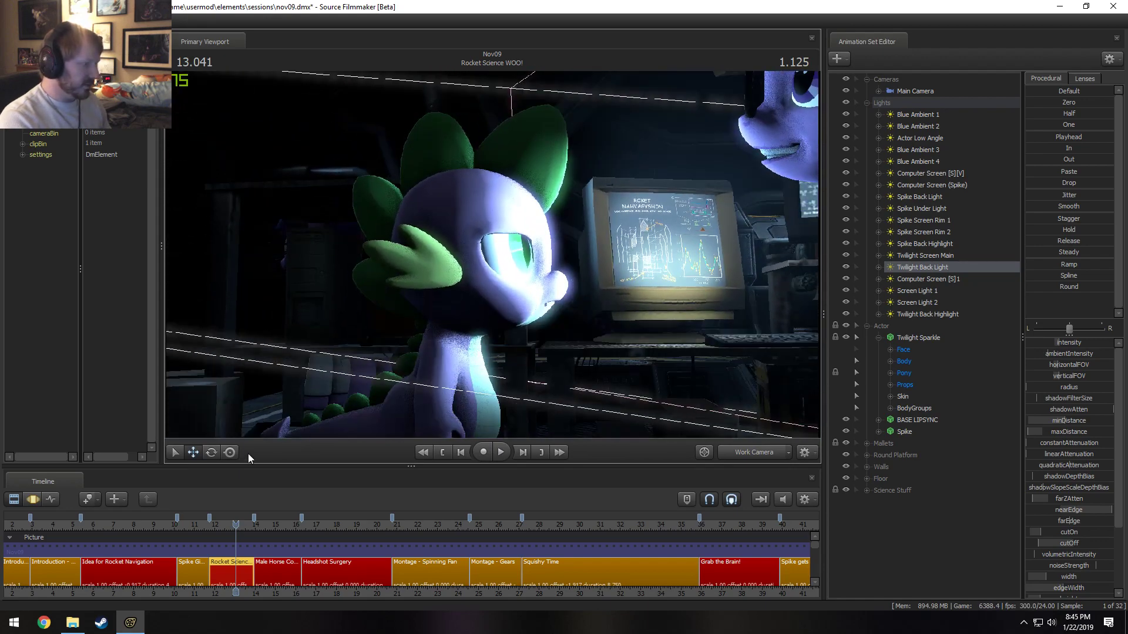
left_click(166, 525)
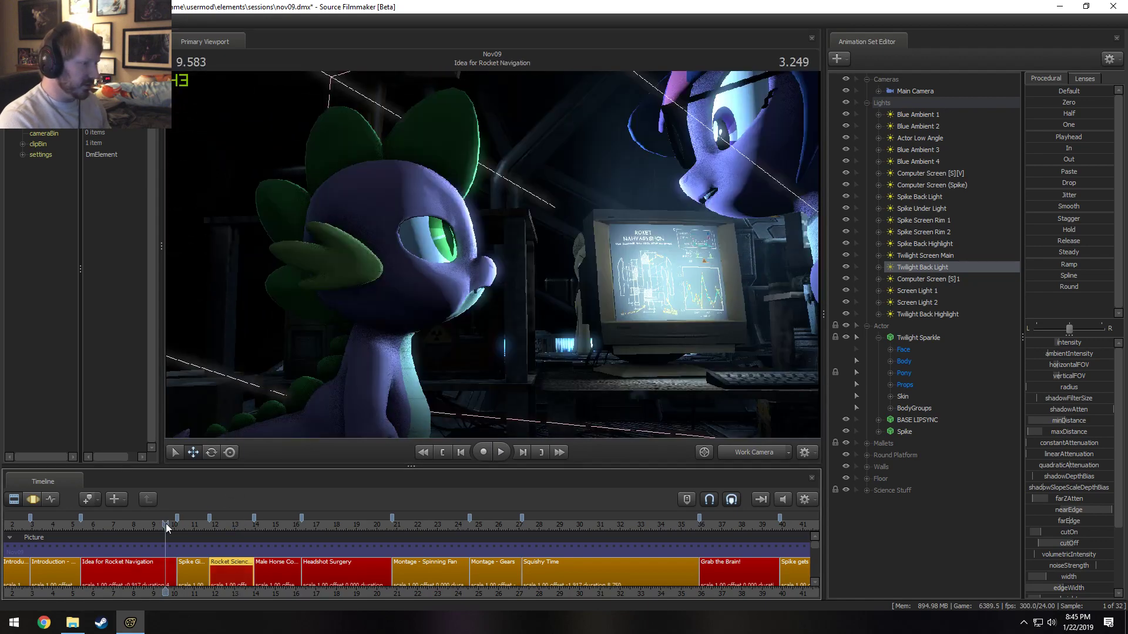
left_click(219, 524)
- Unlock Spike's transforms in the Spike Gives No Fuks shot and show his animation in the Motion Editor
left_click(195, 524)
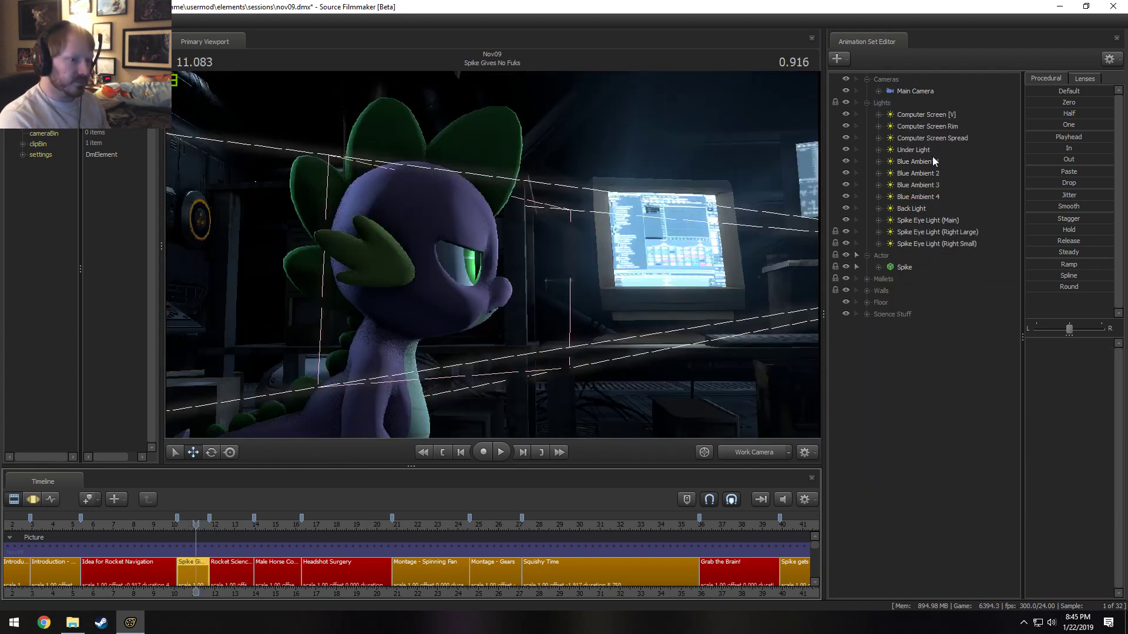
left_click(893, 267)
right_click(913, 266)
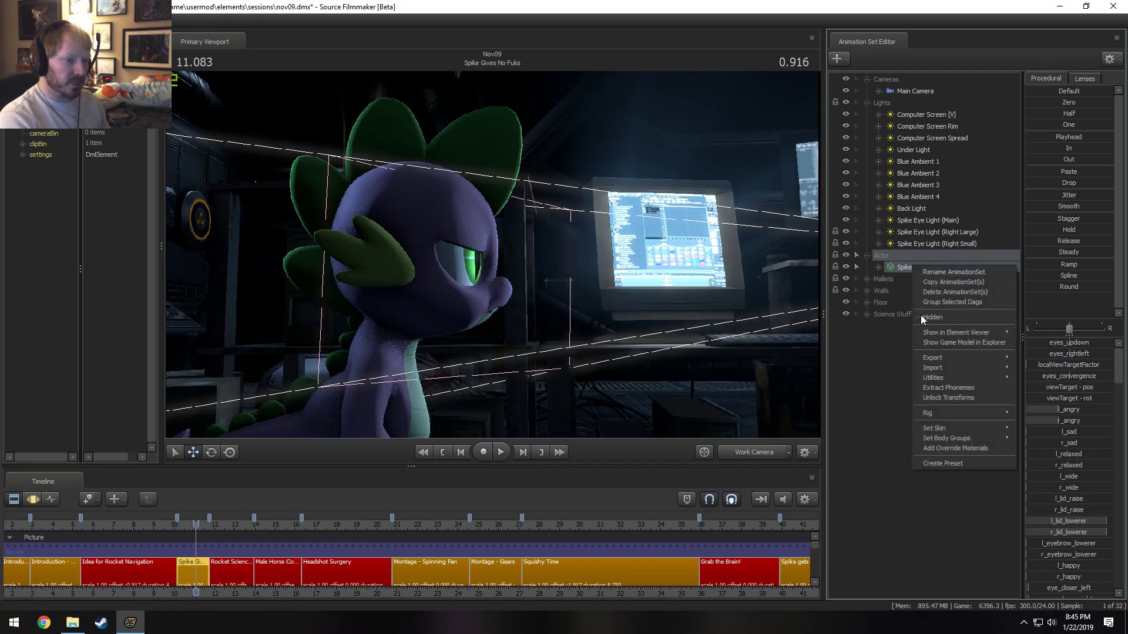
left_click(942, 398)
key("F3")
middle_click_drag(333, 553, 333, 553)
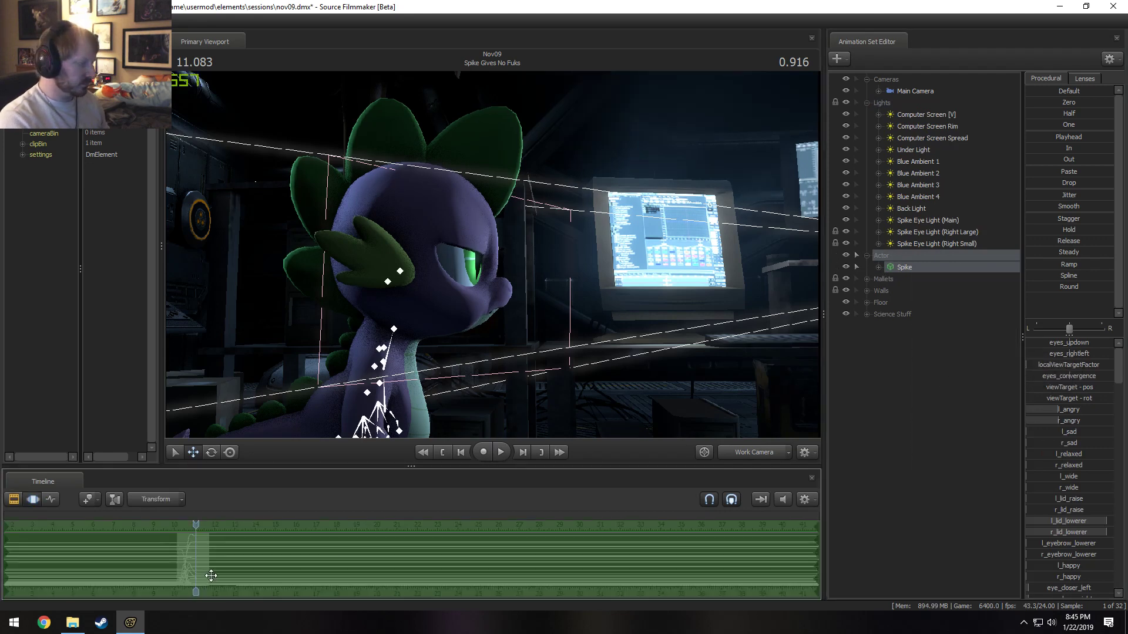
- Move to the Rocket Science WOO! shot and show Spike's animation in the Motion Editor
key("F2")
left_click(241, 564)
left_click(229, 529)
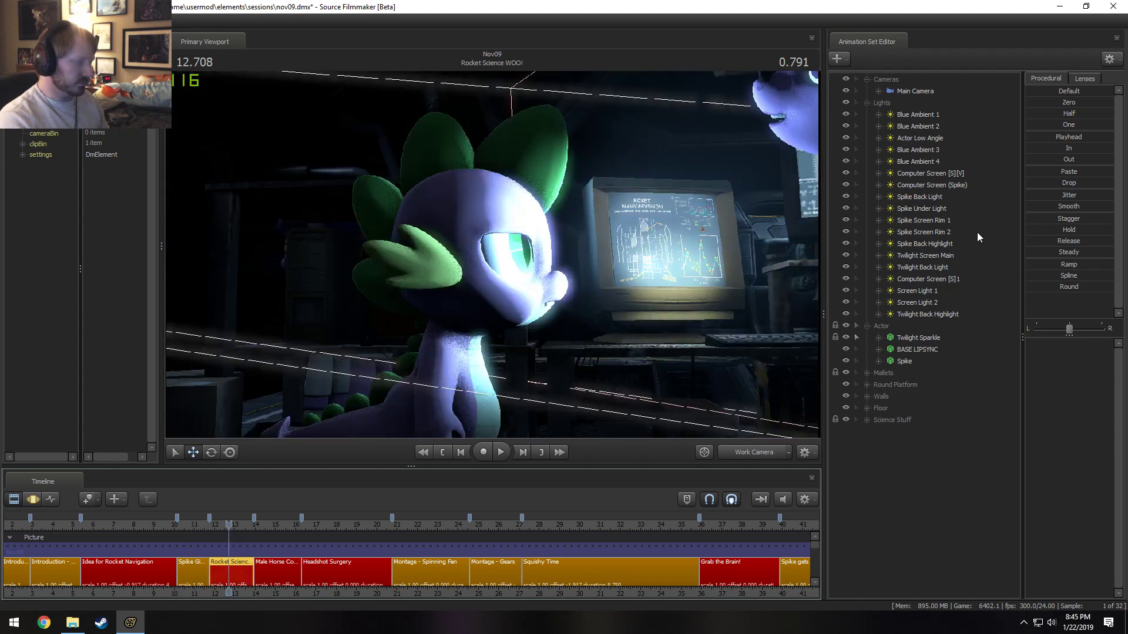
left_click(913, 359)
key("F3")
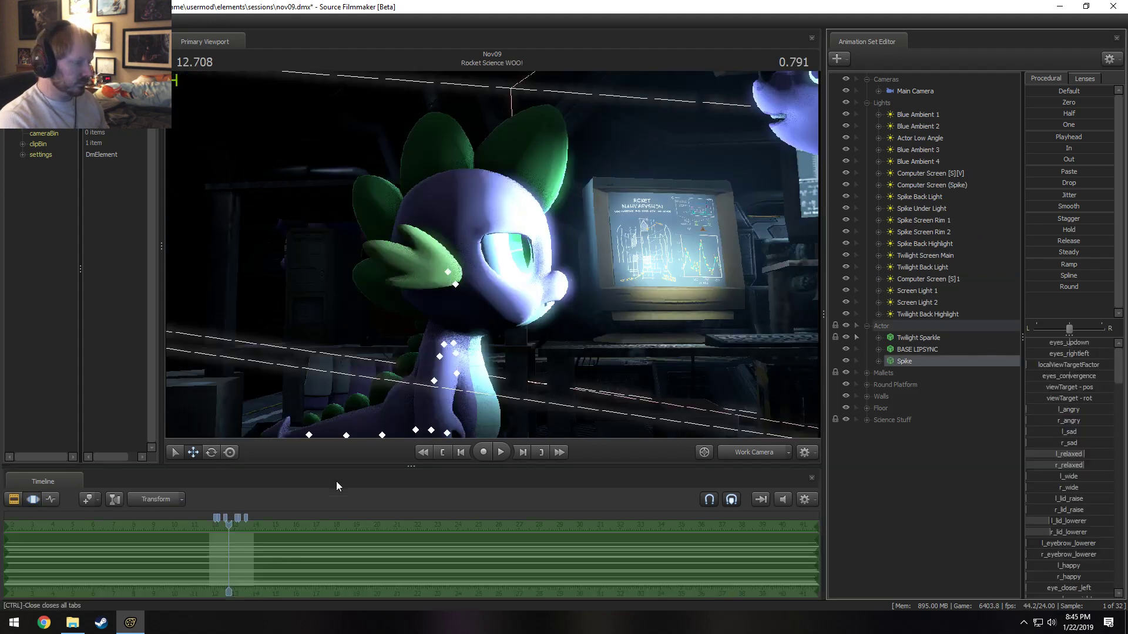
left_click(254, 537)
key("ctrl+v")
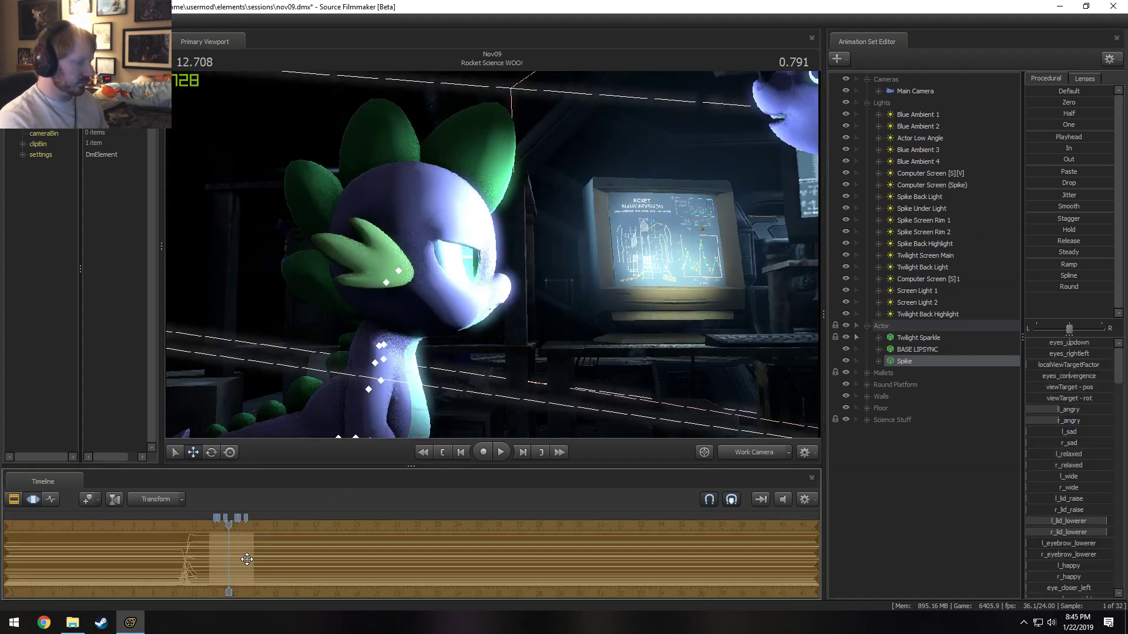
key("Escape")
- Paste the copied animation onto Spike in Rocket Science WOO! with his rootTransform excluded from the selection
left_click(879, 362)
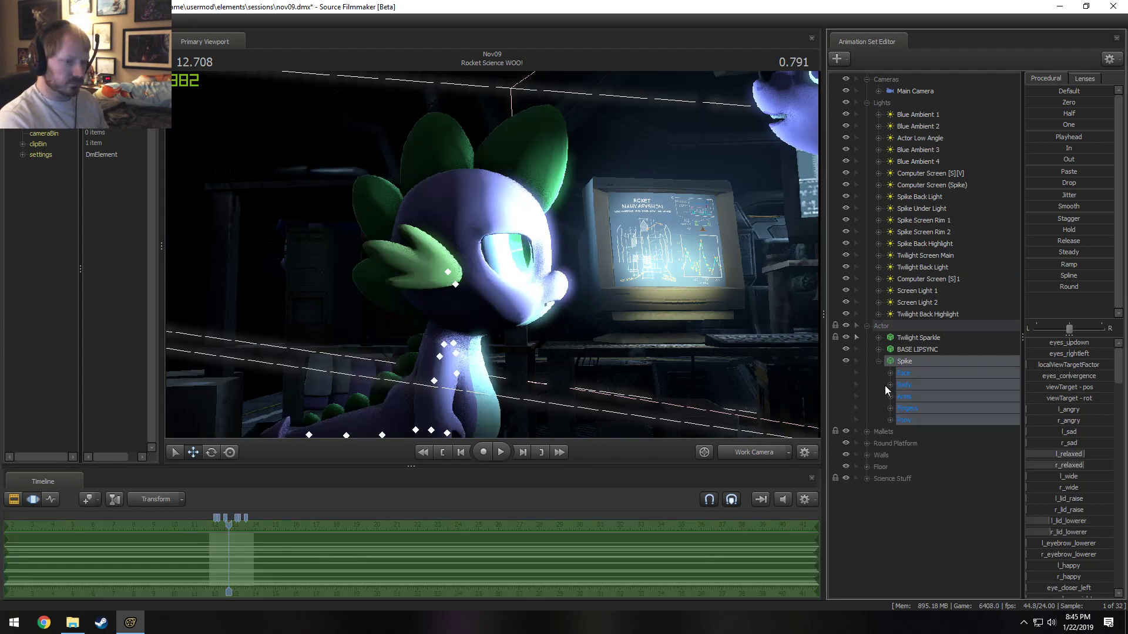
left_click(889, 384)
left_click(922, 396, "ctrl")
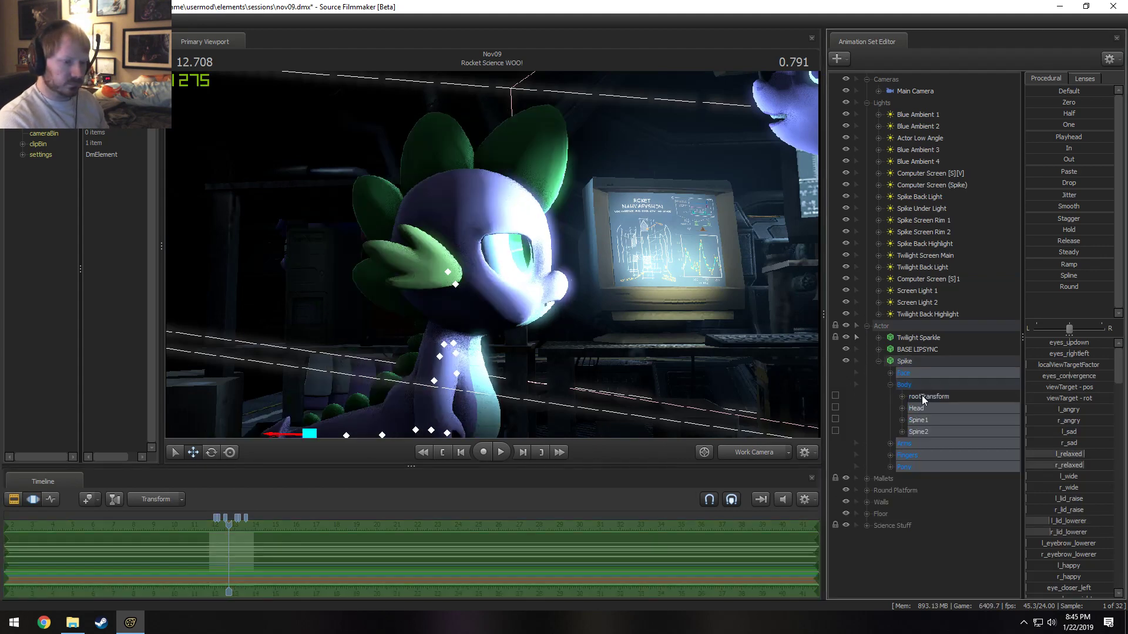
left_click(268, 561)
key("ctrl+v")
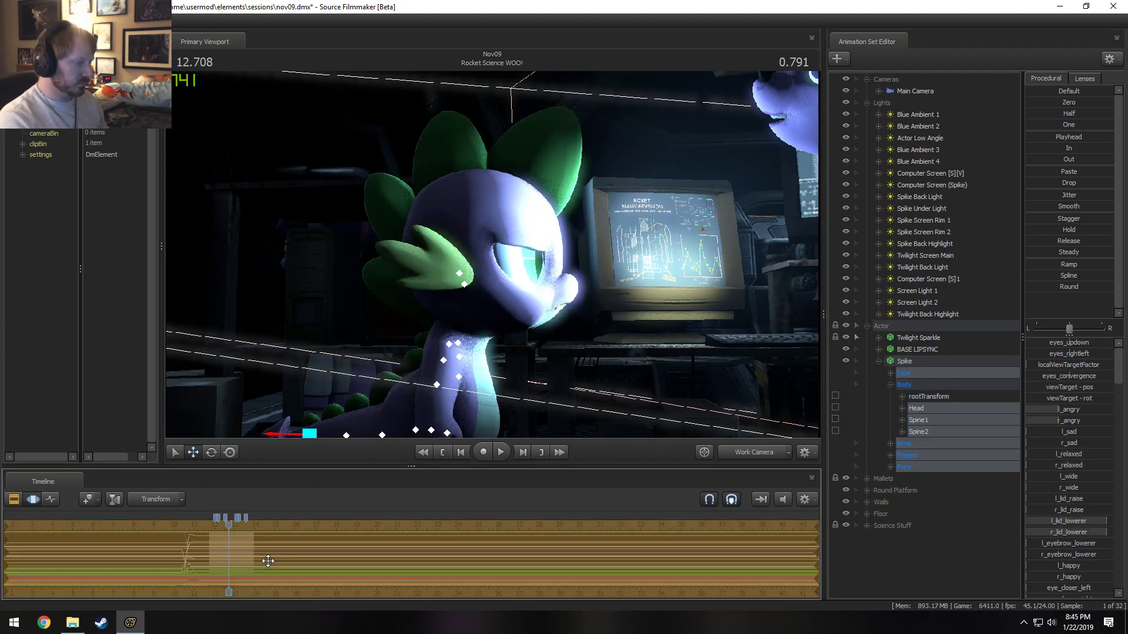
- Play the cut from Spike Gives No Fuks into Rocket Science WOO! through the main camera to check Spike's pose
left_click(777, 453)
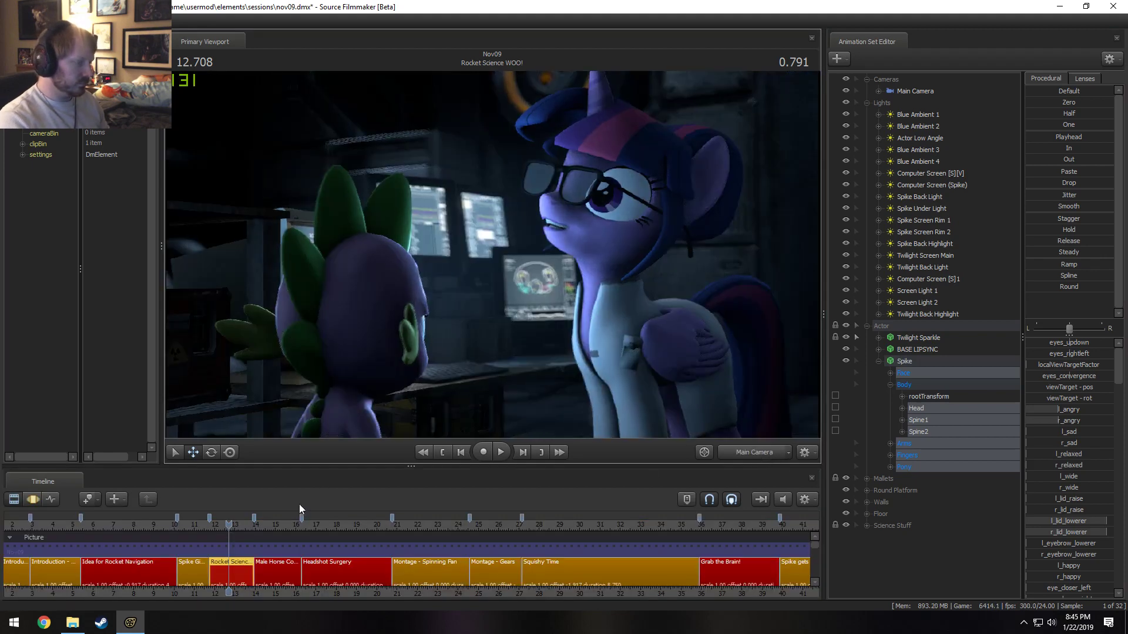
left_click(171, 524)
key("space")
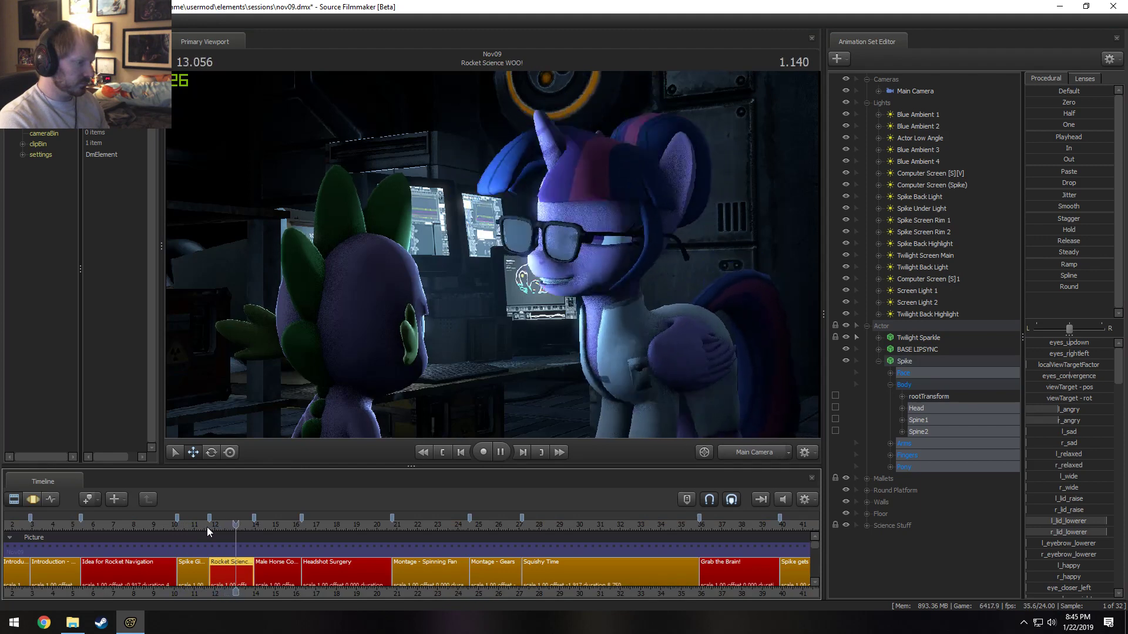
key("space")
key("F3")
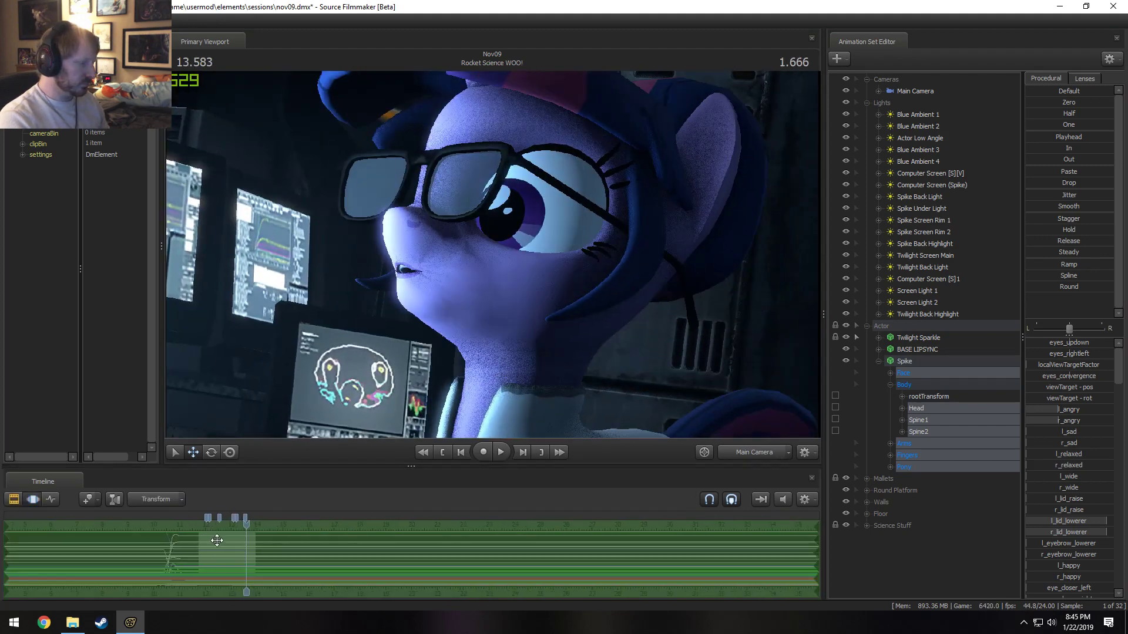
left_click_drag(223, 549, 186, 539)
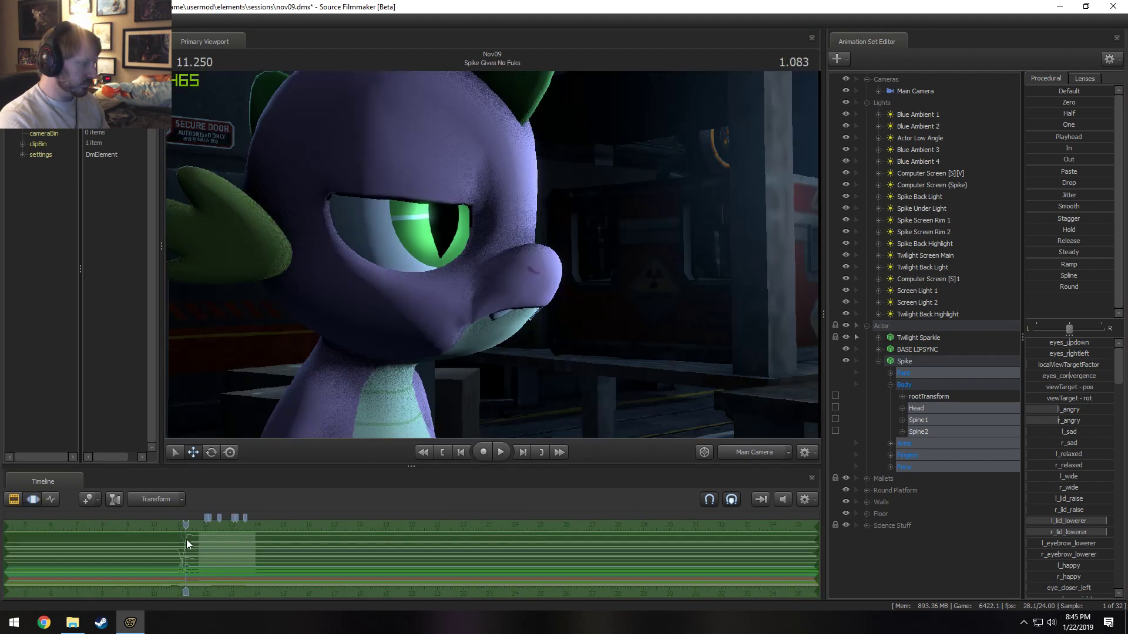
key("space")
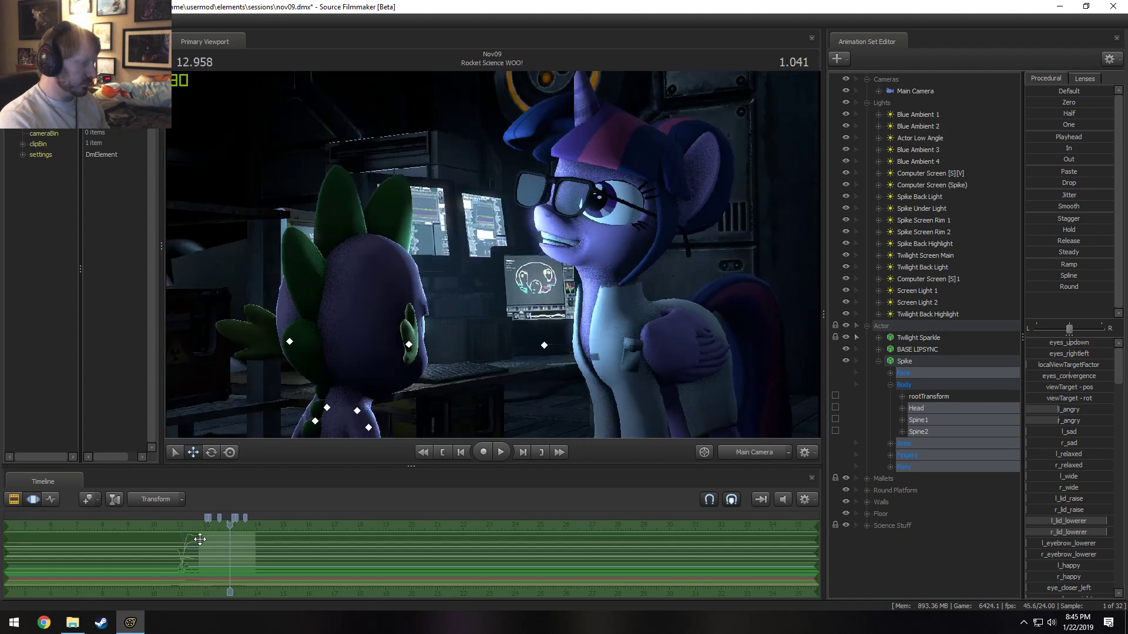
key("space")
- Switch to the work camera in Rocket Science WOO!, disable lighting in the viewport and frame Spike from the side
left_click_drag(192, 543, 226, 556)
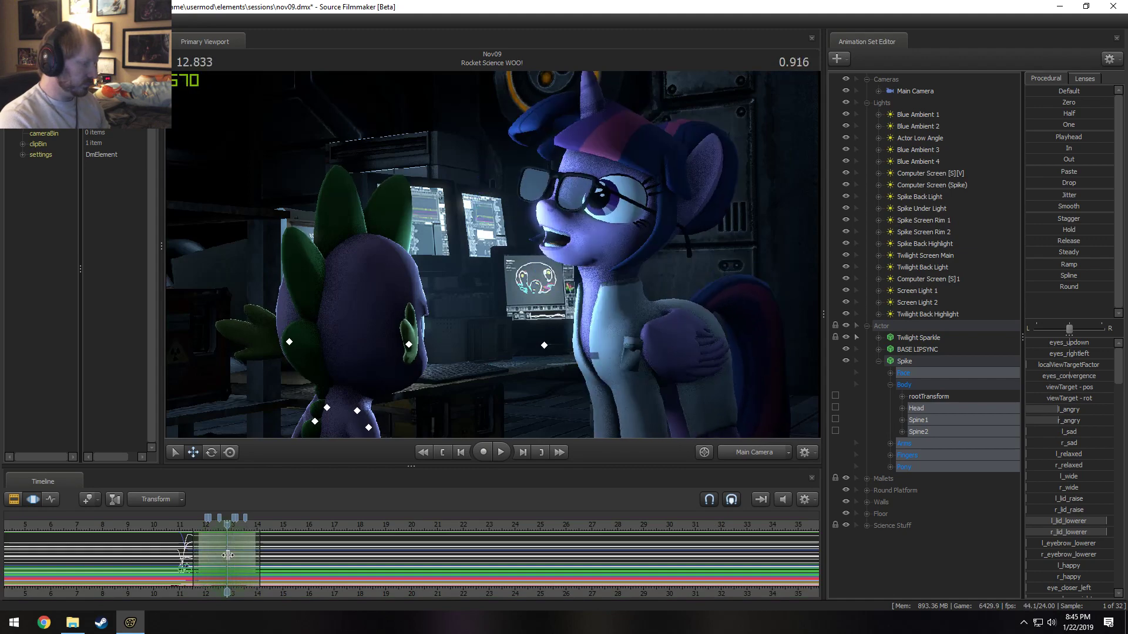
left_click(752, 452)
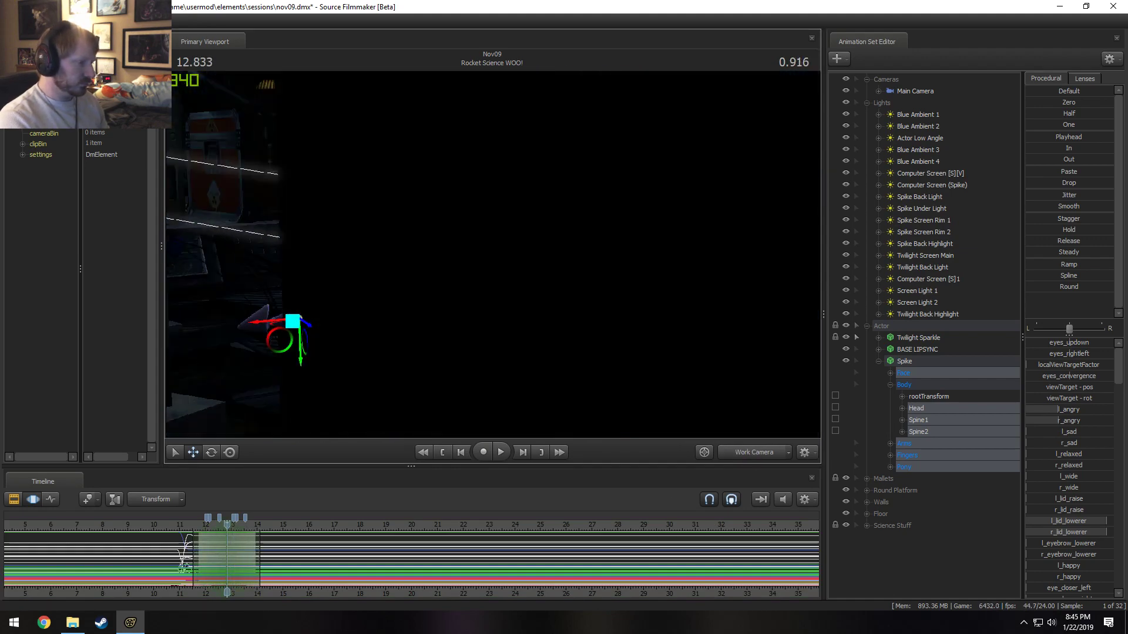
right_click(578, 276)
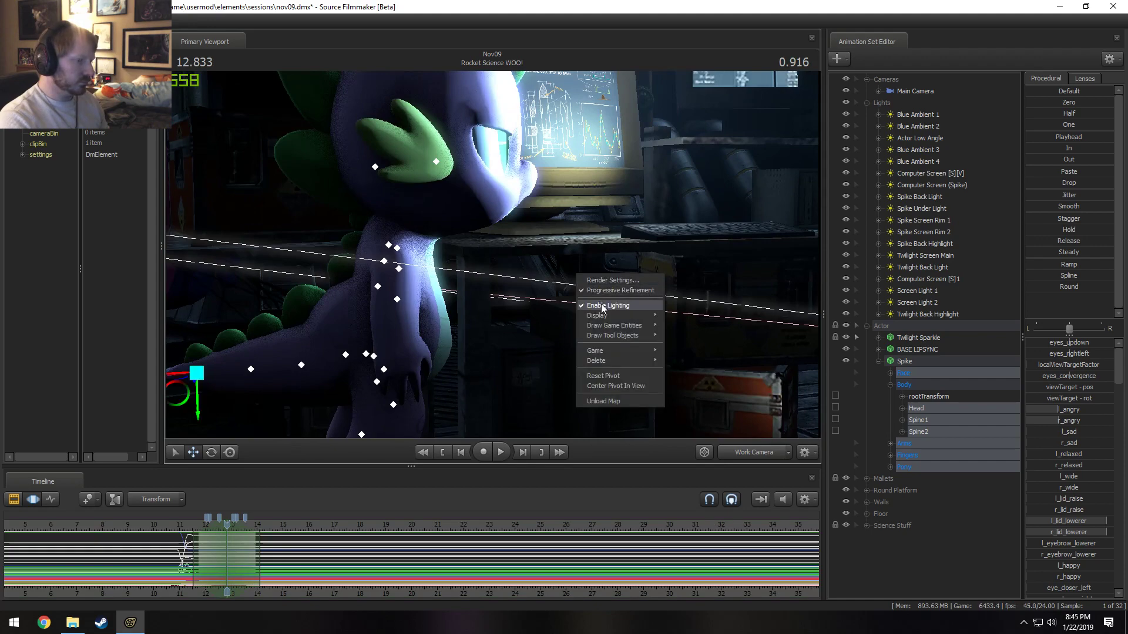
left_click(602, 305)
left_click_drag(475, 245, 410, 248)
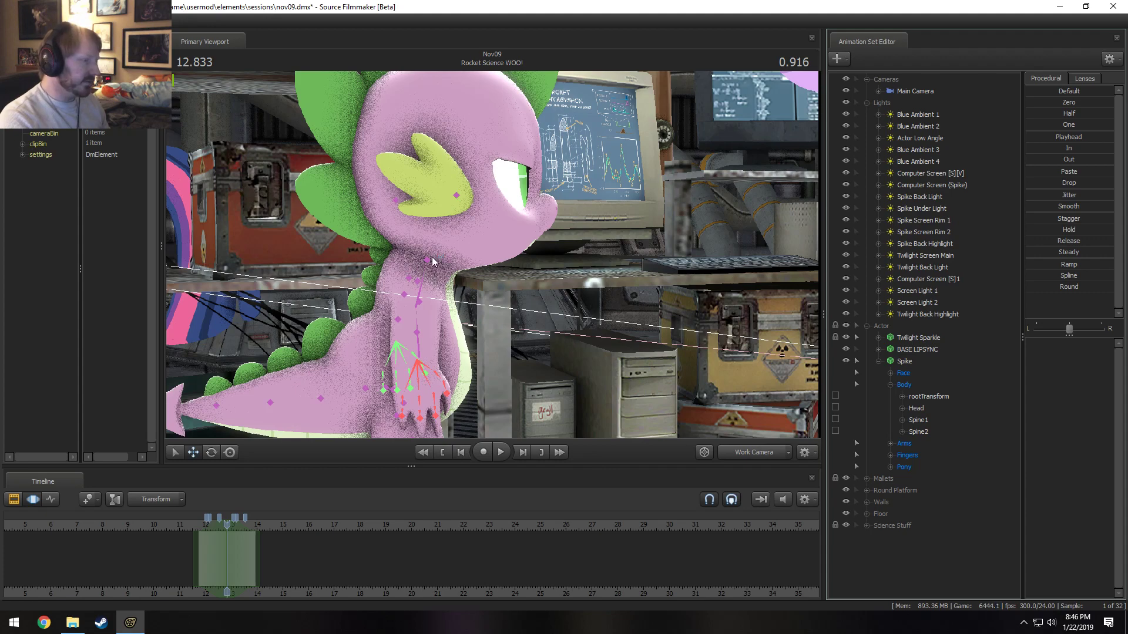
- Try to rotate Spike's head over the time selection covering Rocket Science WOO!, and undo the rotation
left_click(427, 260)
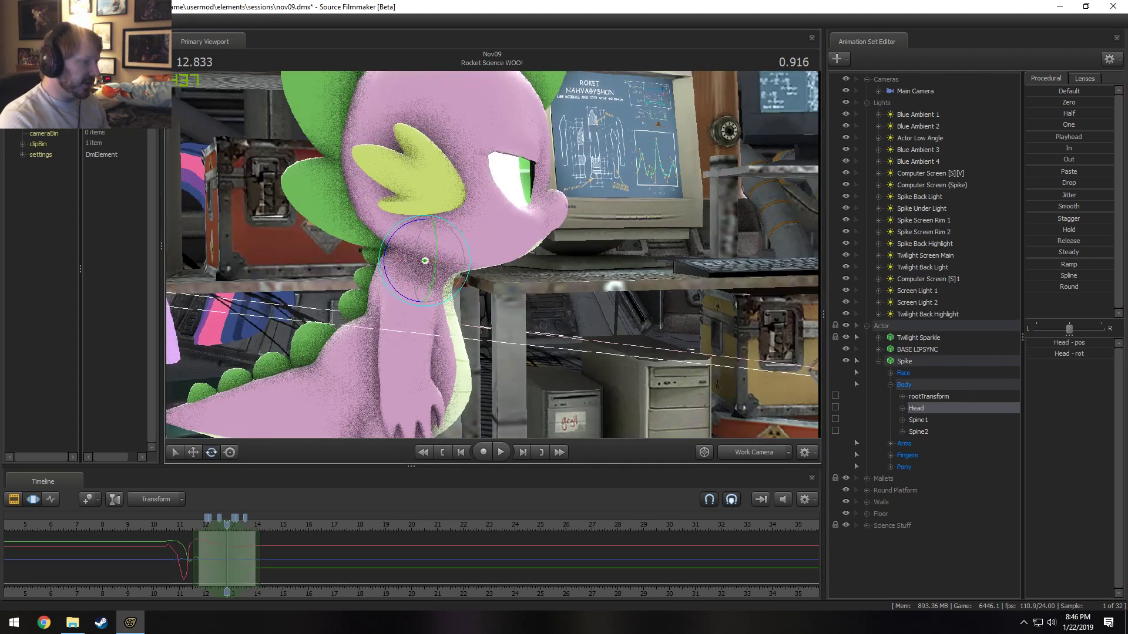
key("w")
left_click_drag(428, 259, 400, 239)
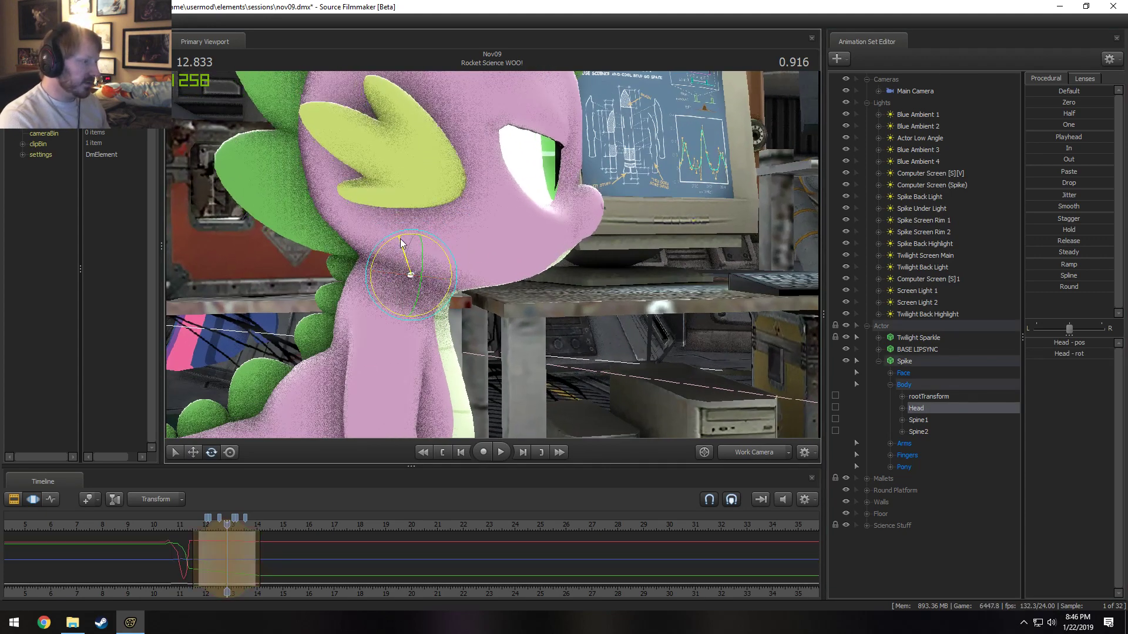
key("ctrl+z")
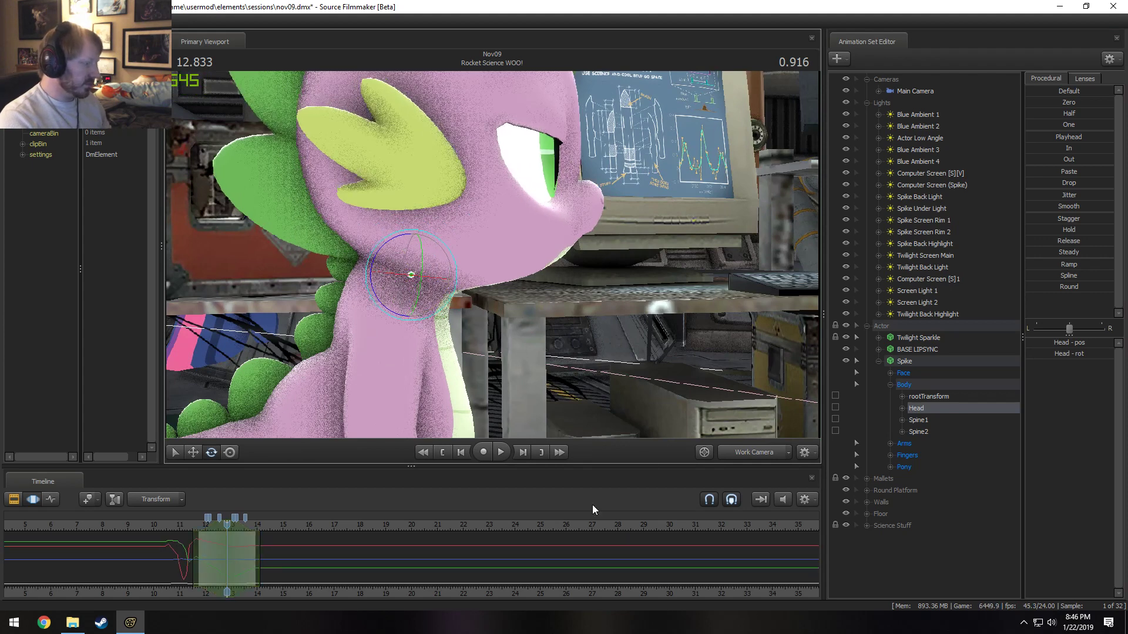
- Rotate Spike's head slightly with only its rot channel selected and play the result in the work camera
left_click(901, 408)
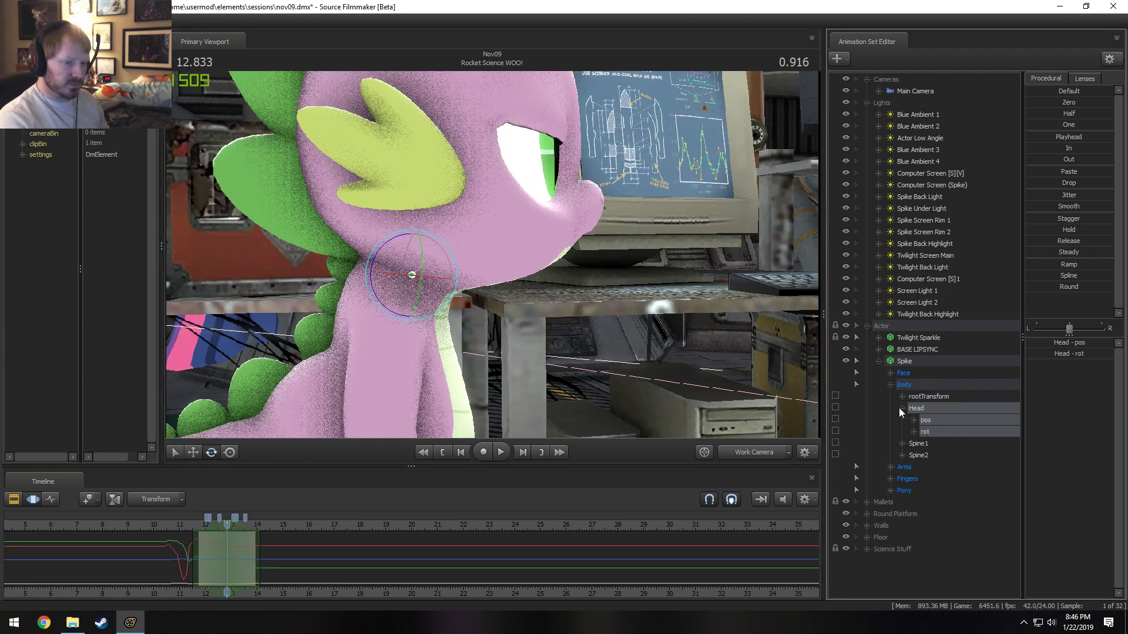
left_click(925, 432)
left_click_drag(408, 237, 410, 241)
left_click(184, 524)
key("space")
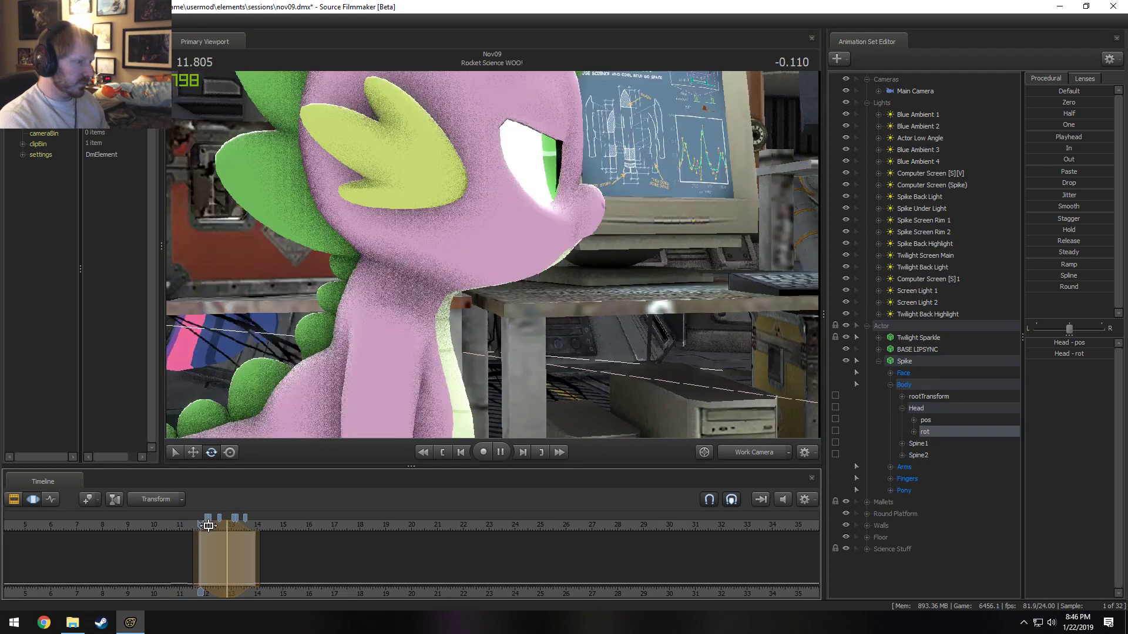
key("space")
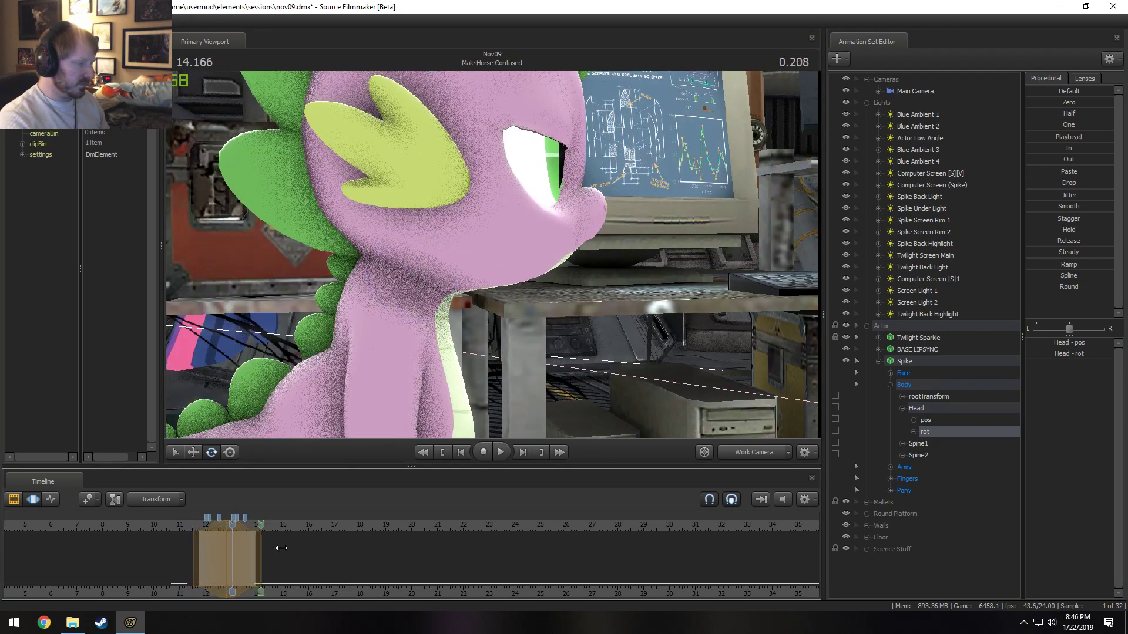
- Review the head rotation through the work and main cameras, and undo it
left_click_drag(211, 551, 250, 554)
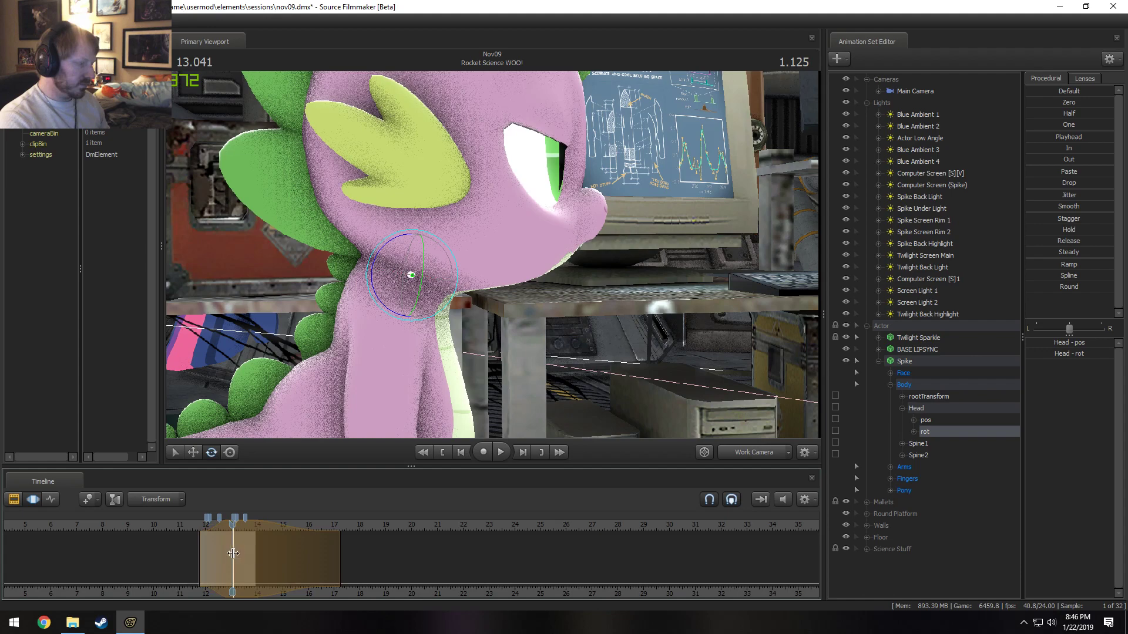
key("space")
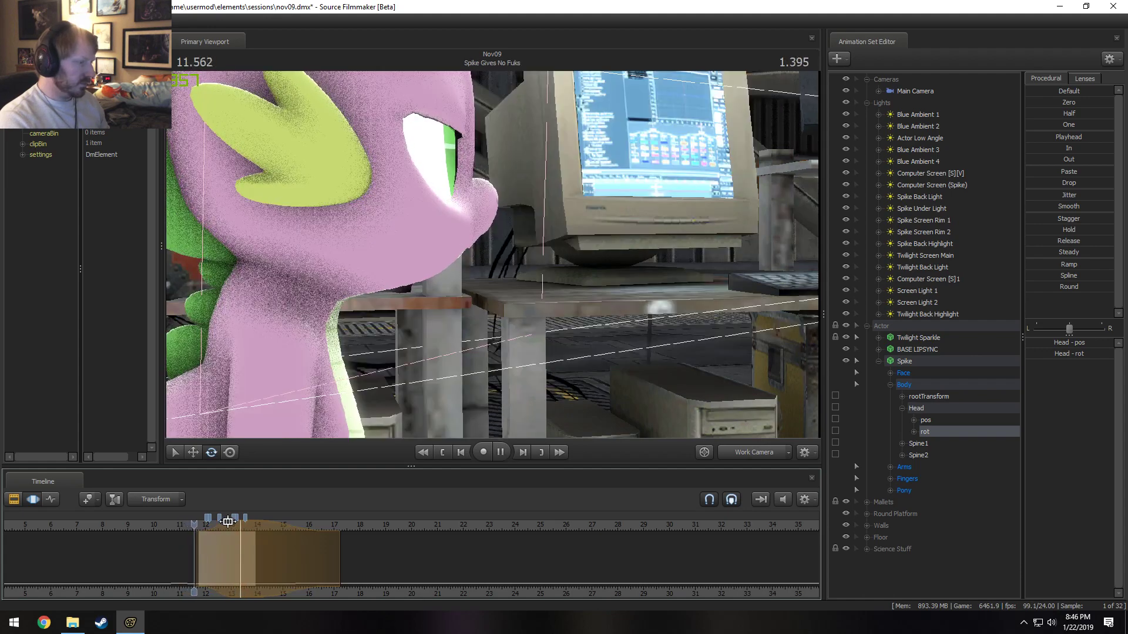
key("space")
left_click(746, 456)
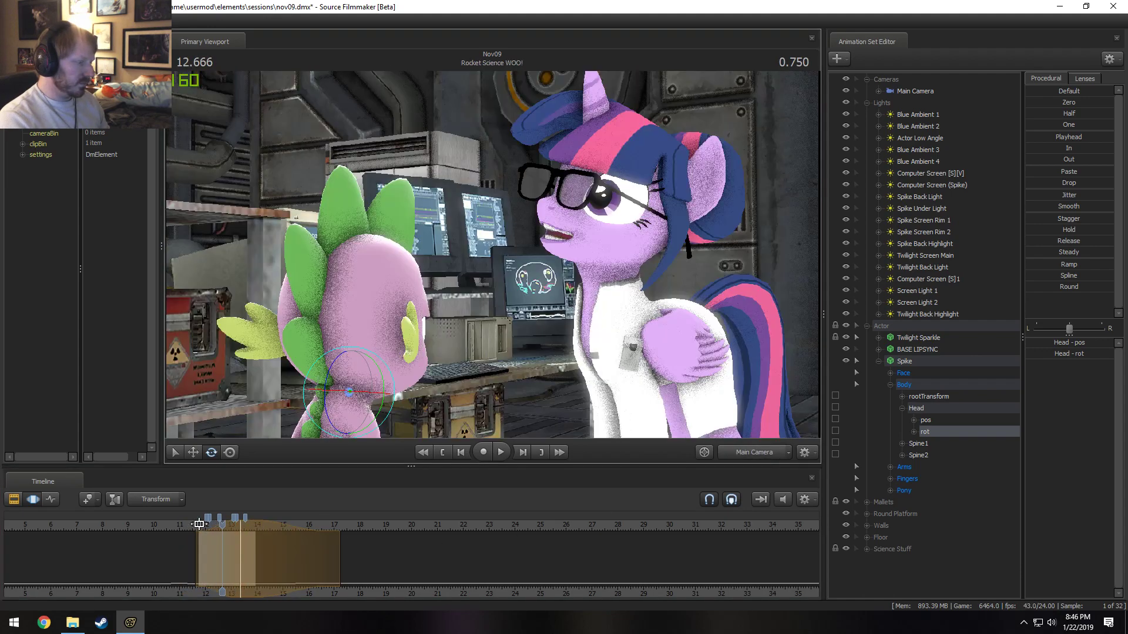
key("space")
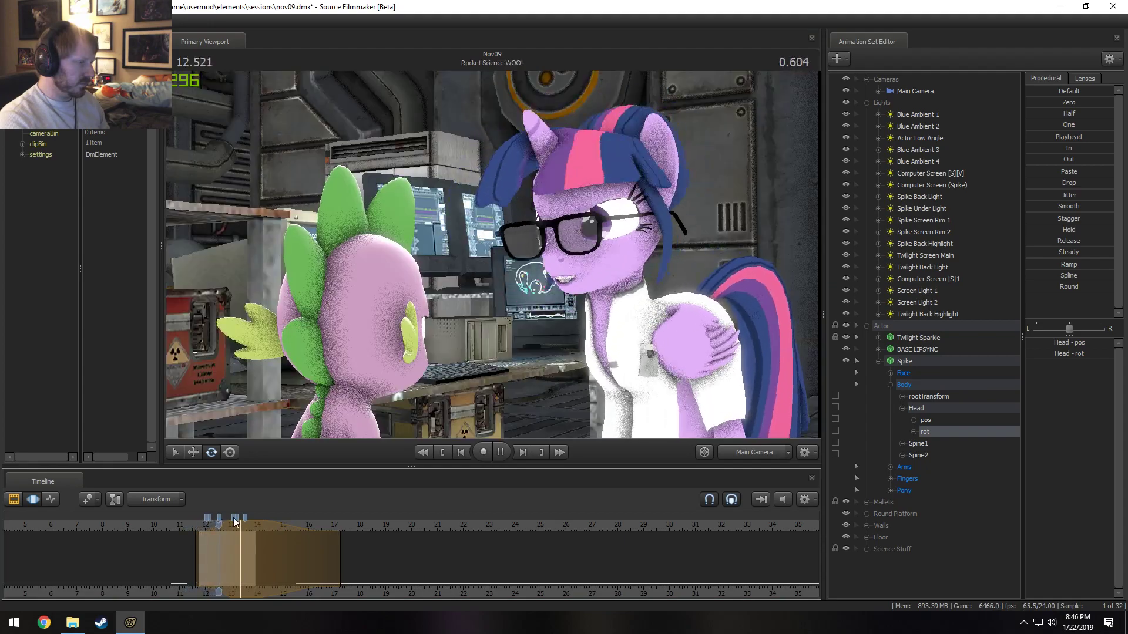
key("space")
key("ctrl+z")
left_click_drag(193, 531, 240, 534)
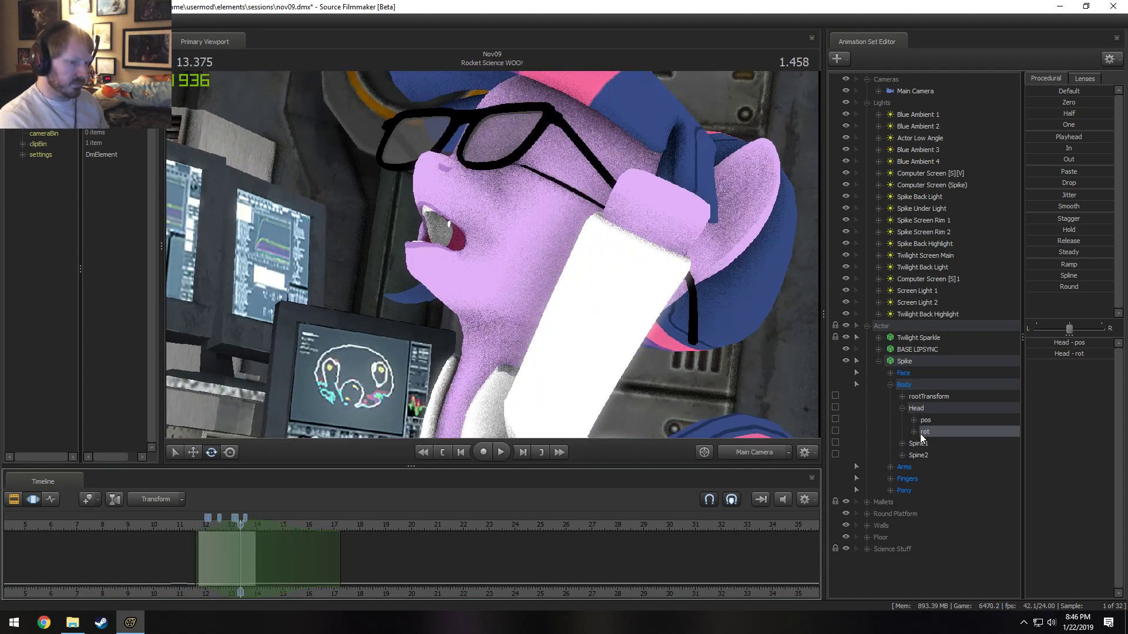
- Try the In preset on Spike's head pos channel from the start of Rocket Science WOO! onward, and play the shot
left_click(927, 420)
key("ctrl+a")
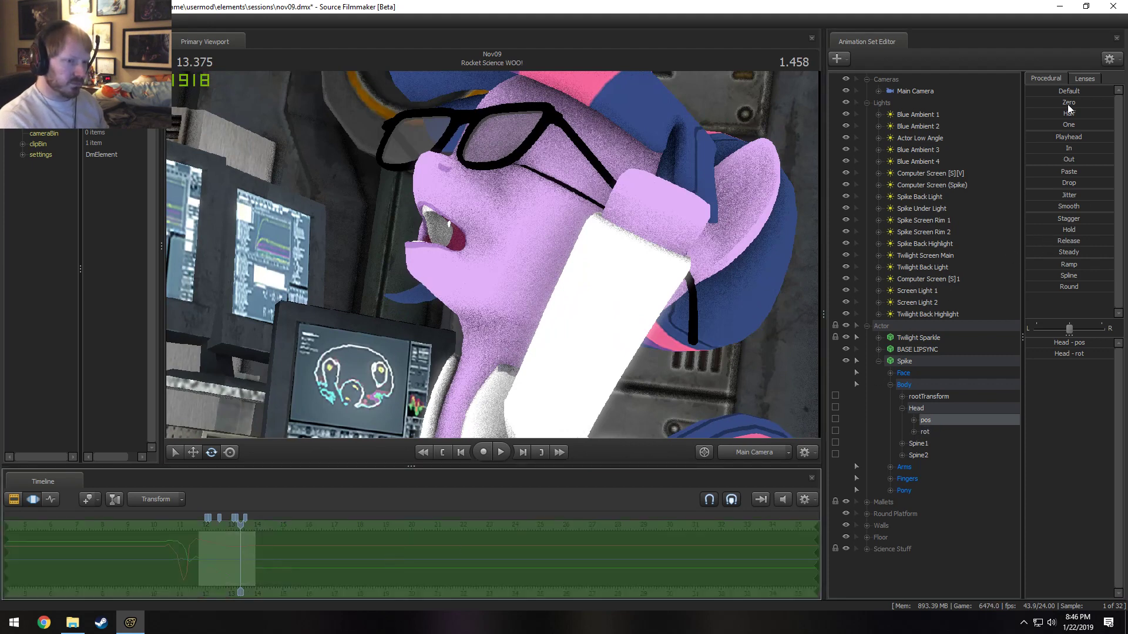
left_click_drag(199, 559, 1104, 531, "shift")
double_click(1046, 149)
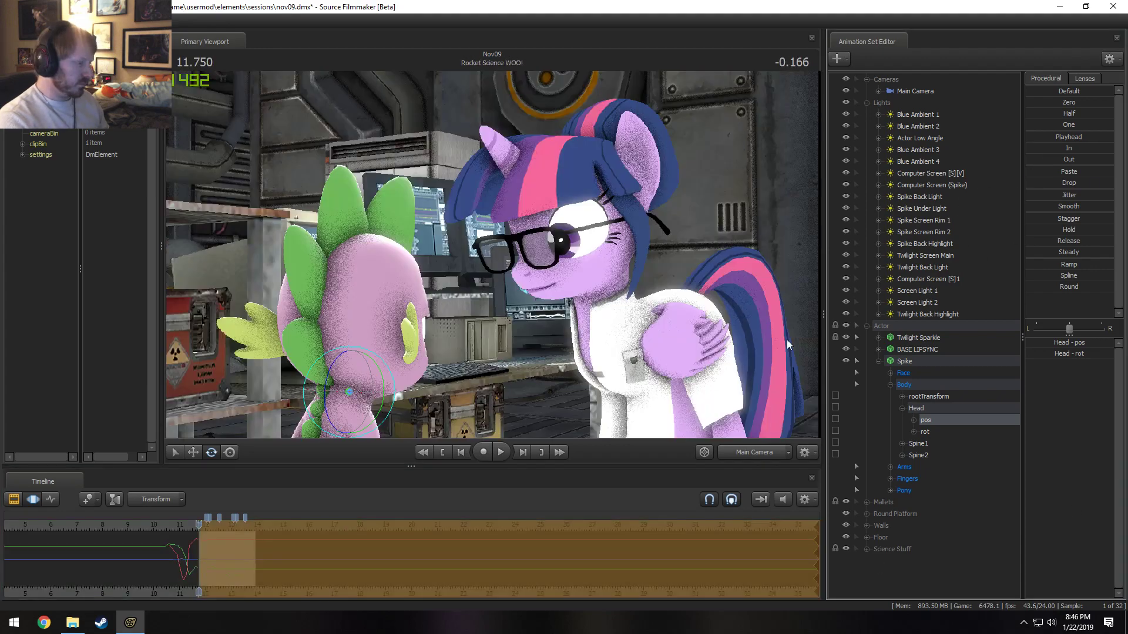
key("F2")
key("F3")
key("space")
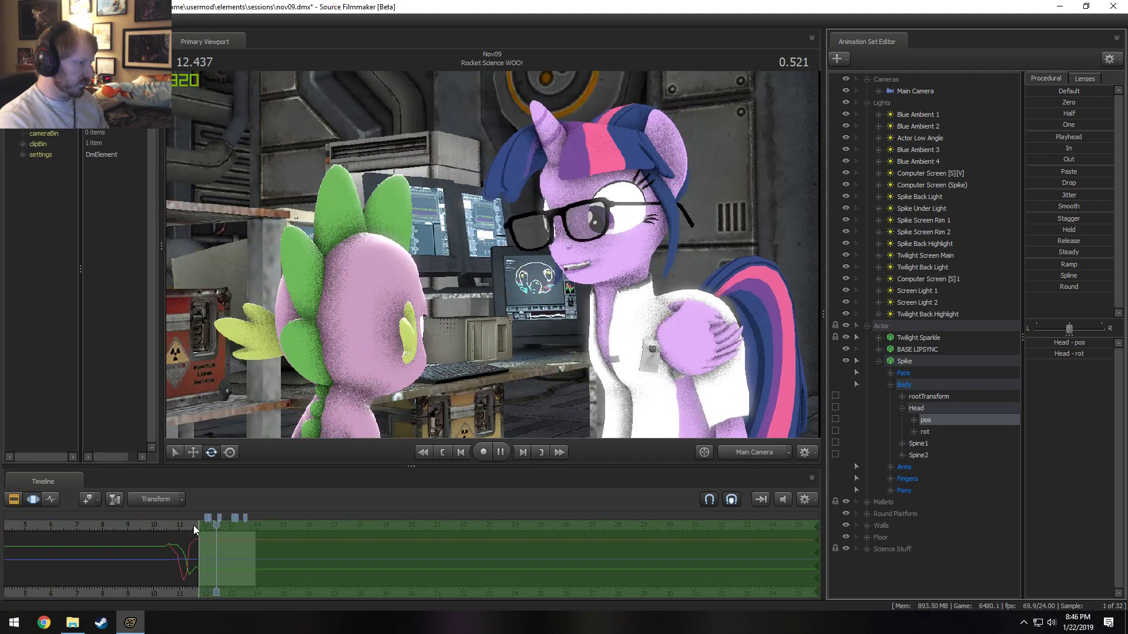
key("space")
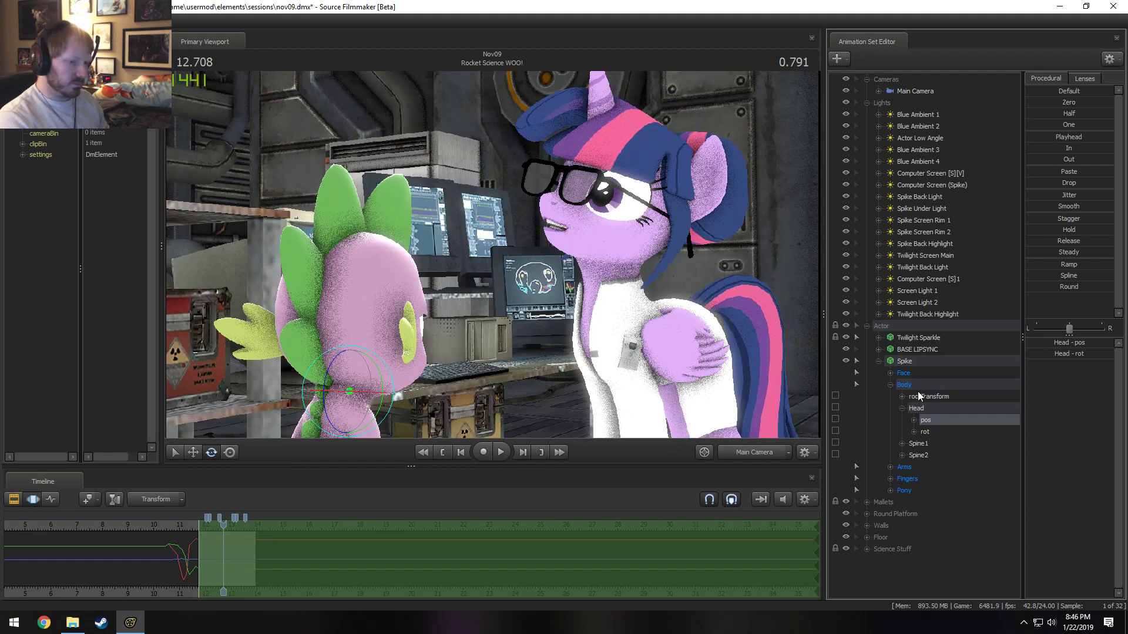
- Try a procedural preset on all of Spike's controls over a short range at the start of Rocket Science WOO!
left_click(921, 411)
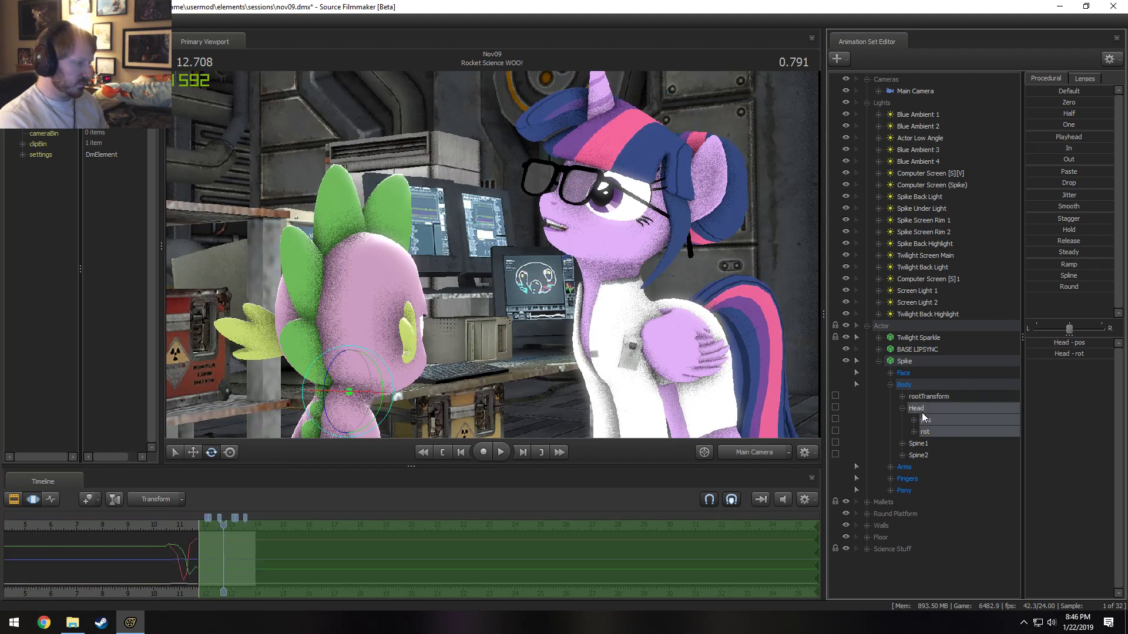
left_click(916, 363)
scroll(188, 567, "up", 2)
left_click_drag(195, 559, 260, 554, "shift")
left_click(1062, 212)
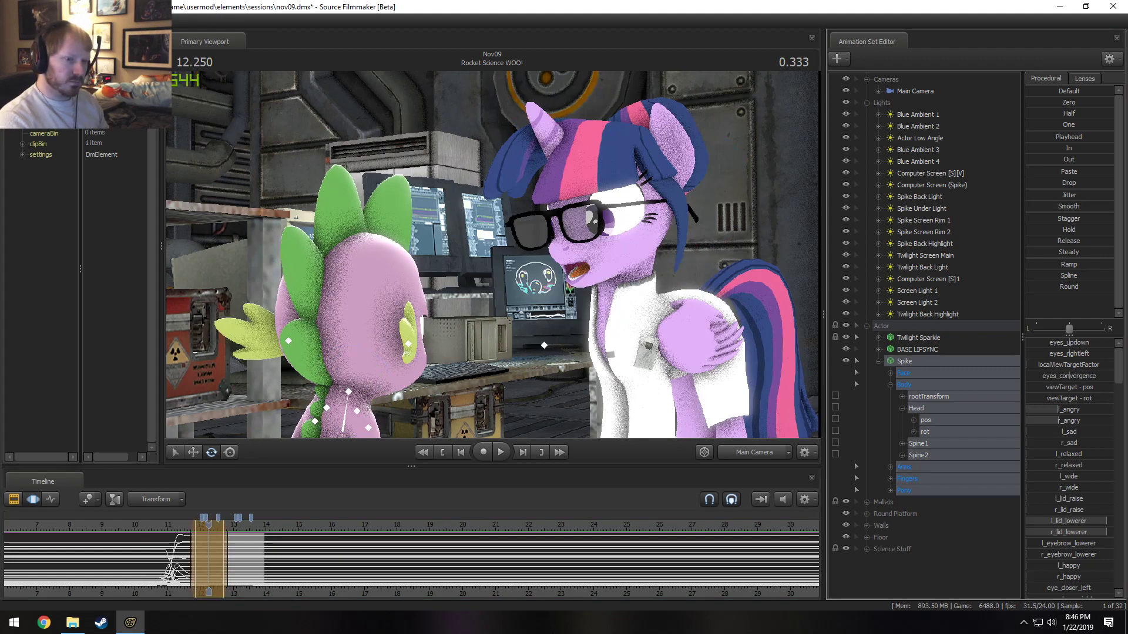
key("space")
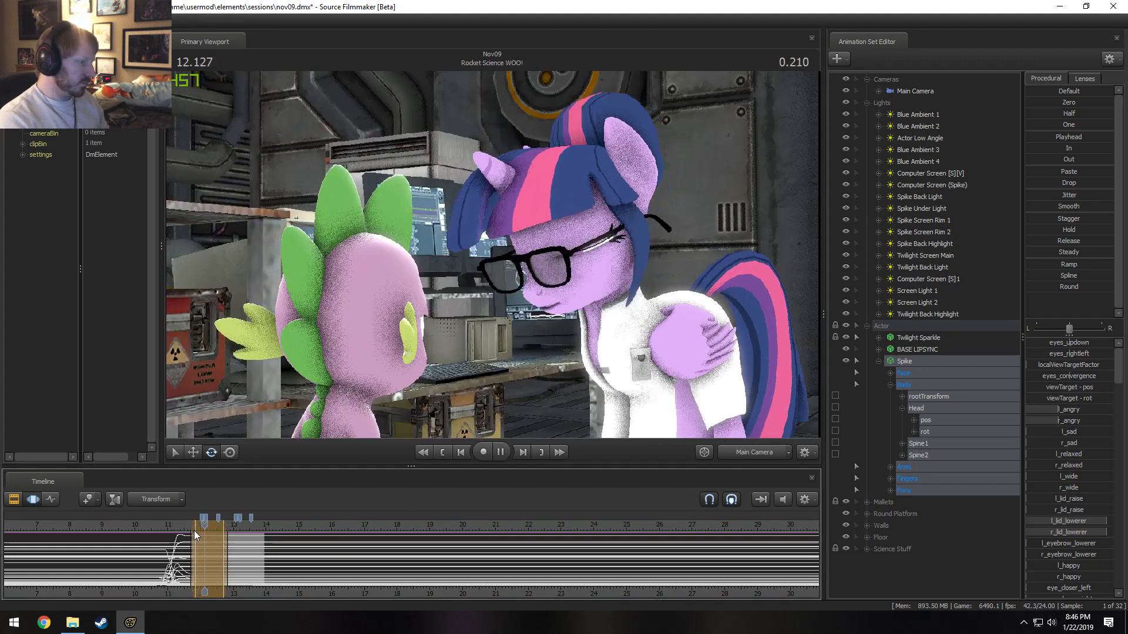
left_click_drag(192, 544, 225, 554, "shift")
key("Escape")
key("Escape")
- Clear the time selection and play Rocket Science WOO! from its start at 11.750
left_click(220, 564)
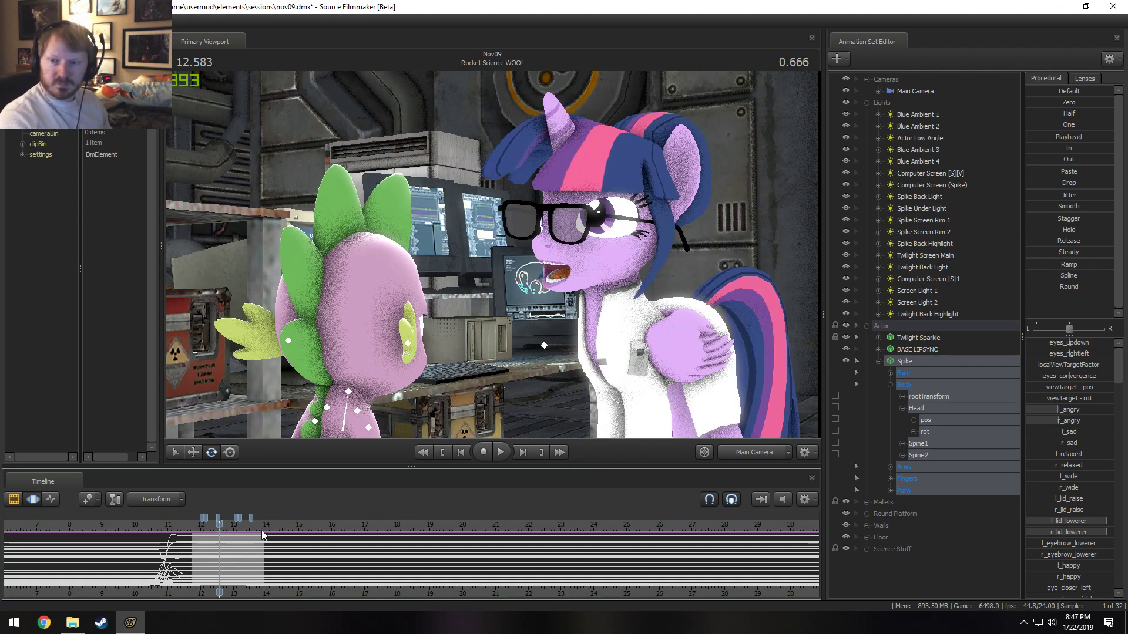
scroll(276, 528, "up", 2)
scroll(288, 527, "up", 2)
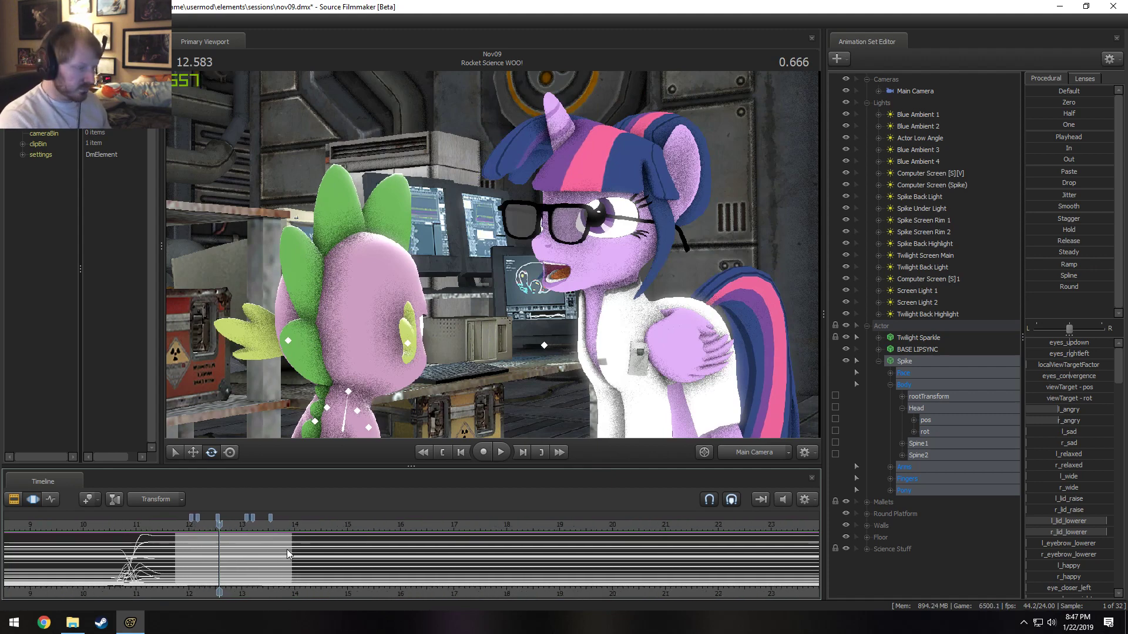
middle_click_drag(284, 590, 408, 596)
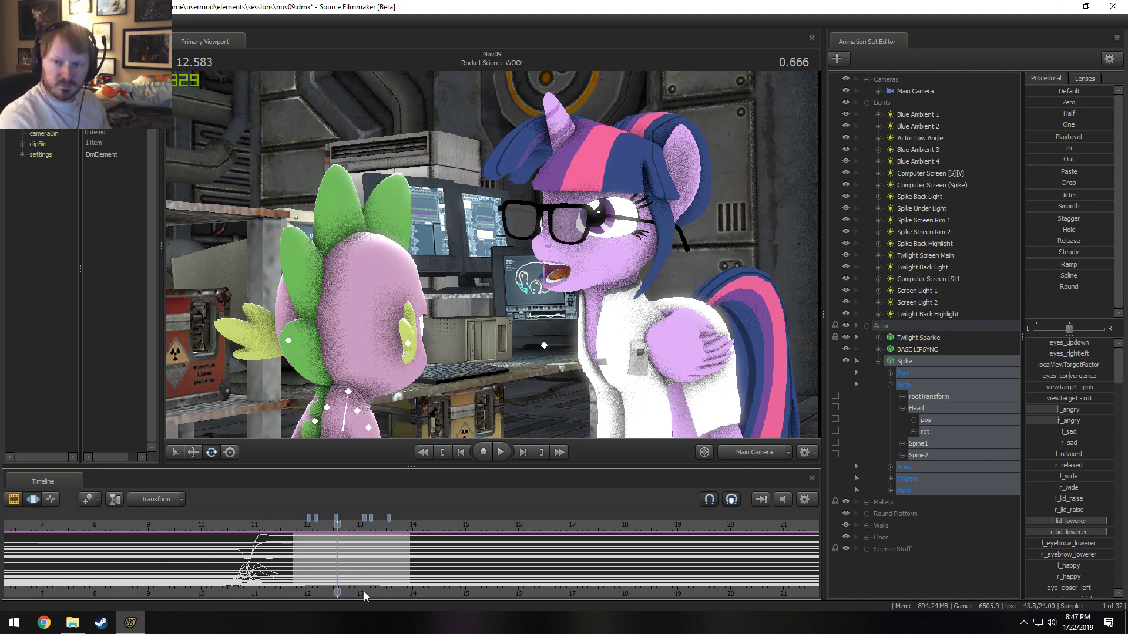
left_click(293, 525)
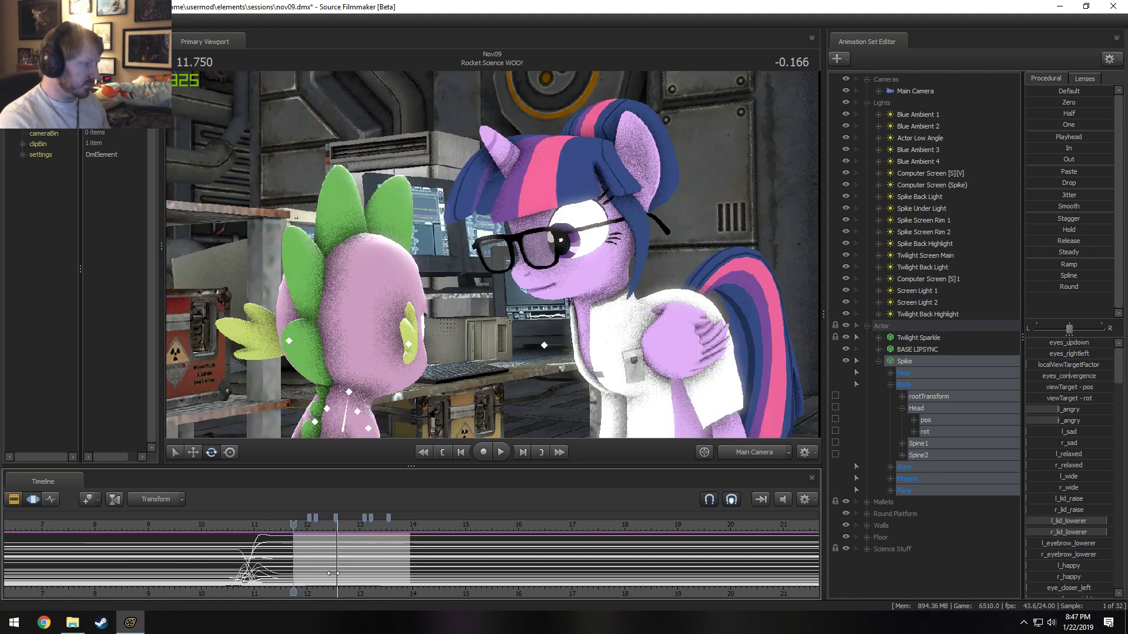
key("space")
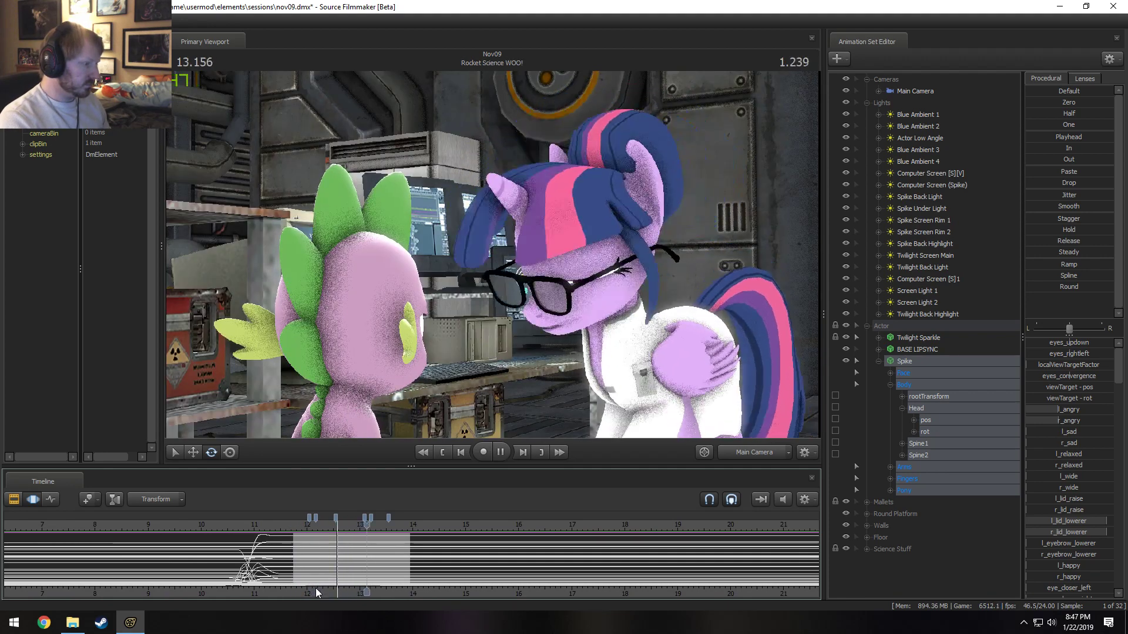
- Select a time range covering all of Rocket Science WOO! with falloff beyond both ends, and place the playhead at 12.500
left_click_drag(301, 578, 432, 562)
left_click(333, 562, "shift")
scroll(334, 562, "up", 5, "shift")
key("space")
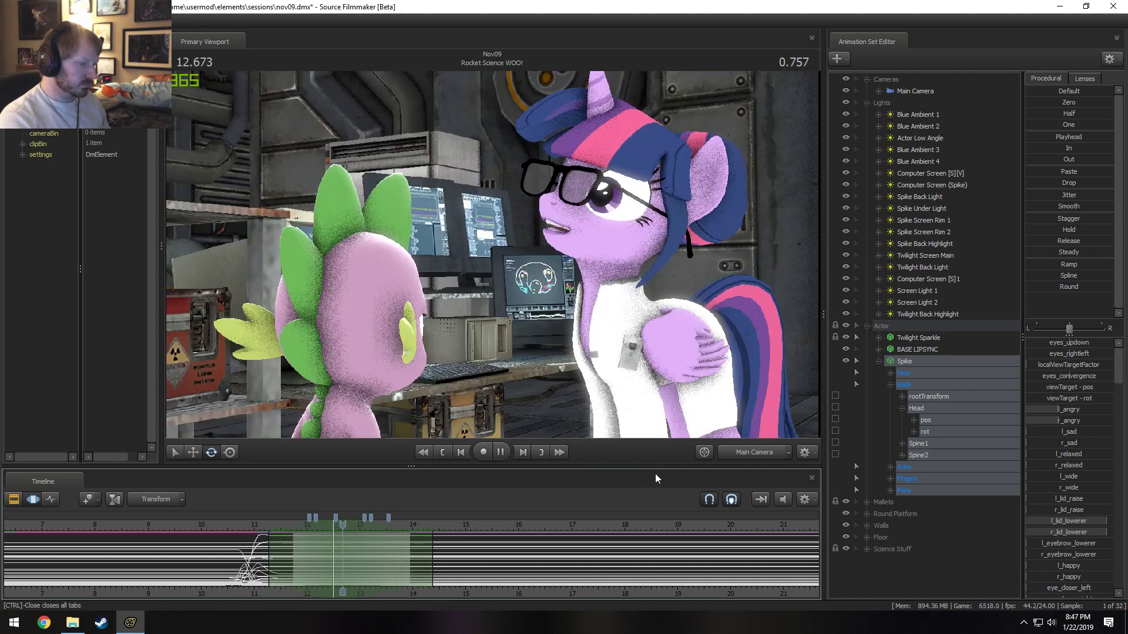
key("space")
left_click_drag(345, 524, 333, 522)
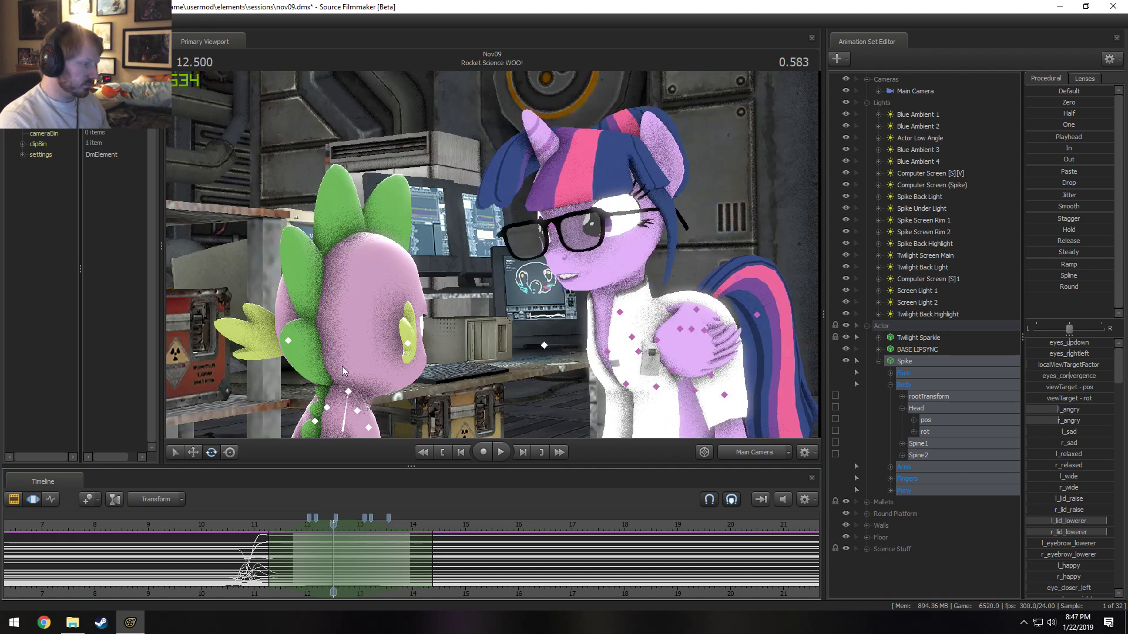
- Try rotating Spike's head slightly at 12.500 in the main camera, limiting the selection to its rot channel
left_click(347, 391)
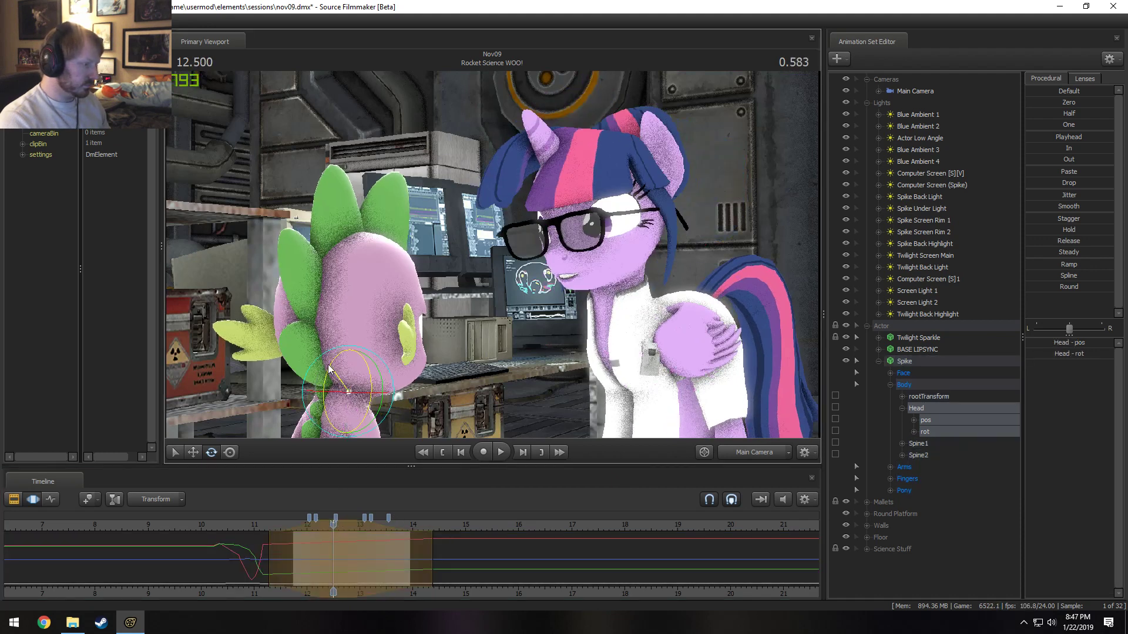
left_click(886, 432)
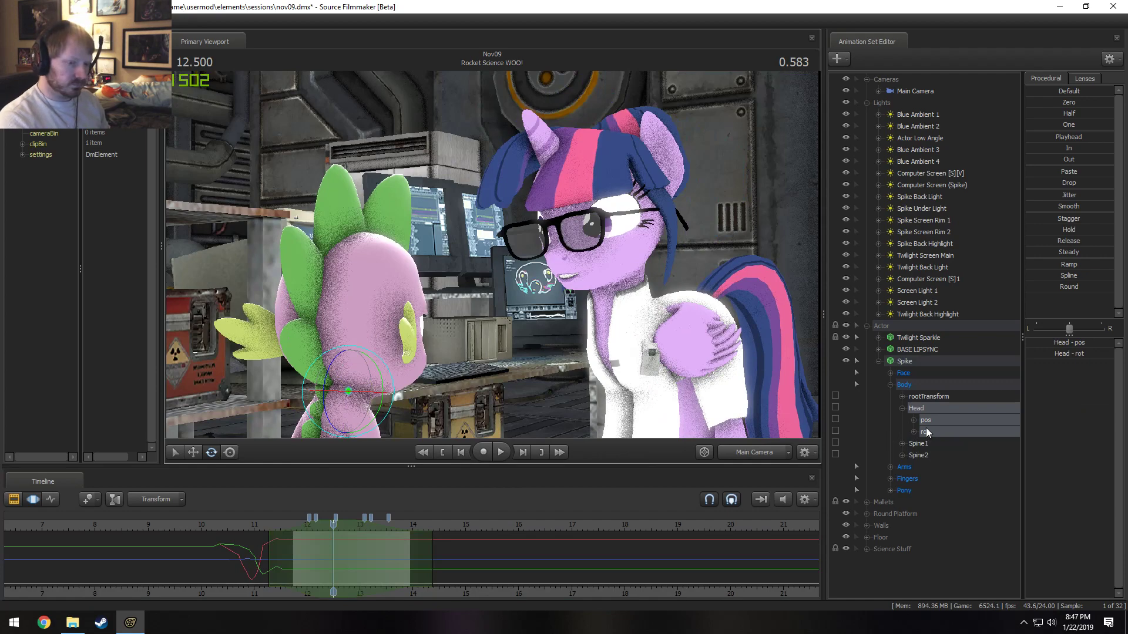
left_click_drag(338, 362, 336, 355)
- Try a small rotation of Spike's Head and Spine2 together in the work camera, and check it against the preceding shot
left_click(760, 456)
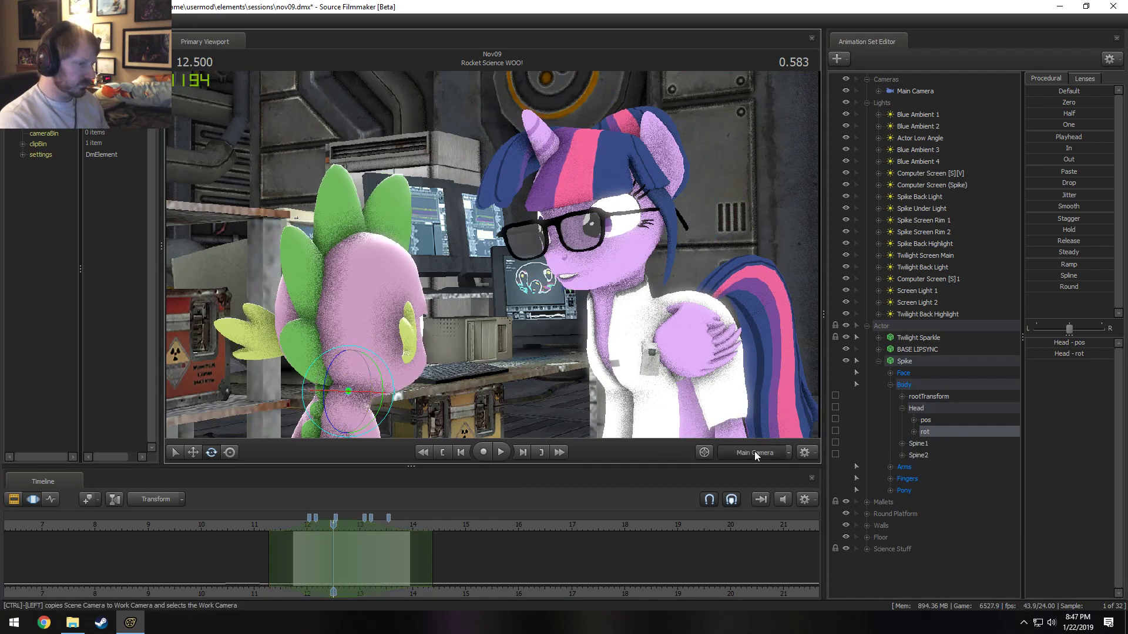
mouse_move(491, 255)
left_mouse_down("alt")
mouse_move(588, 255)
mouse_move(492, 255)
mouse_move(500, 249)
left_mouse_up("alt")
key("w")
left_click(515, 228, "ctrl")
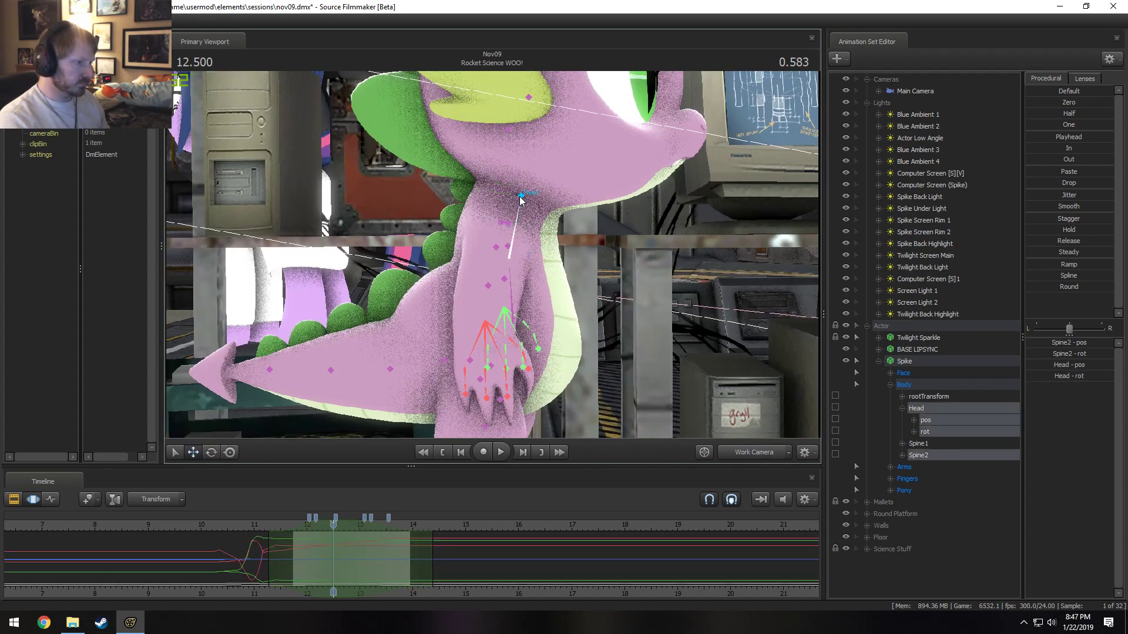
key("e")
left_click_drag(499, 163, 497, 162)
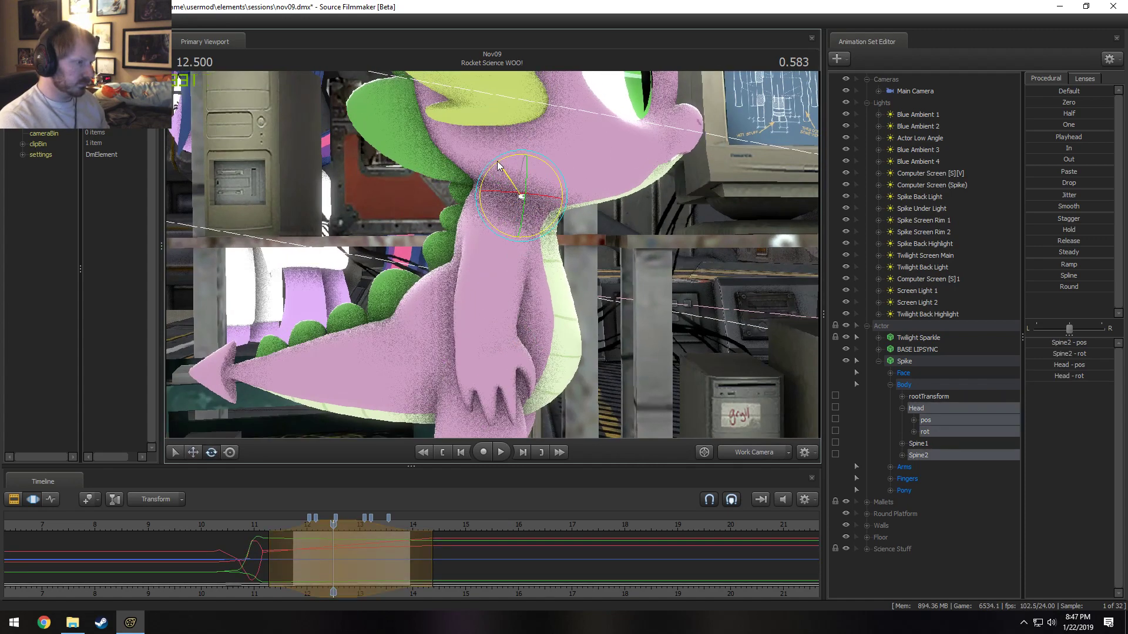
left_click_drag(258, 528, 283, 526)
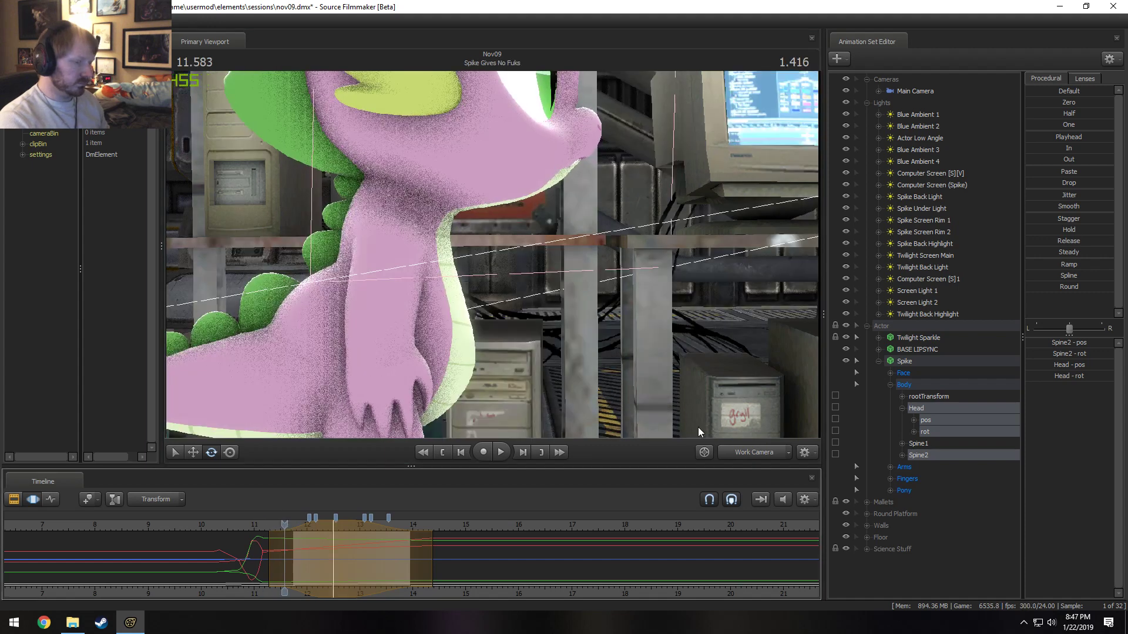
key("Return")
- Rotate Spike's Head and Spine2 at 12.500 with only their rot channels selected
left_click(903, 456)
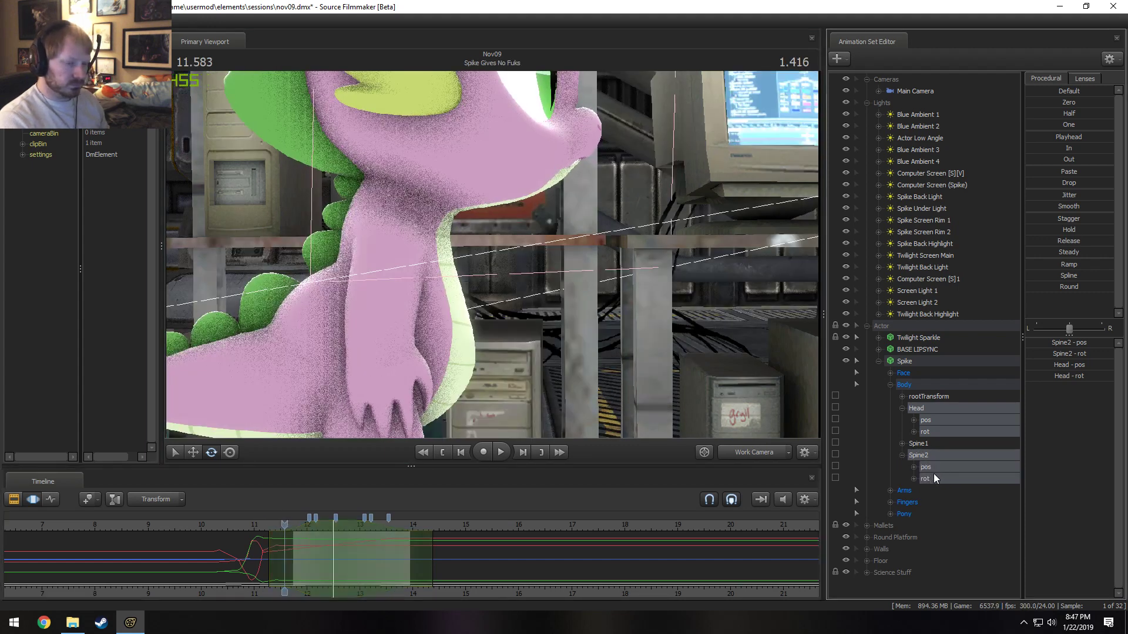
left_click(927, 432)
left_click(925, 480, "ctrl")
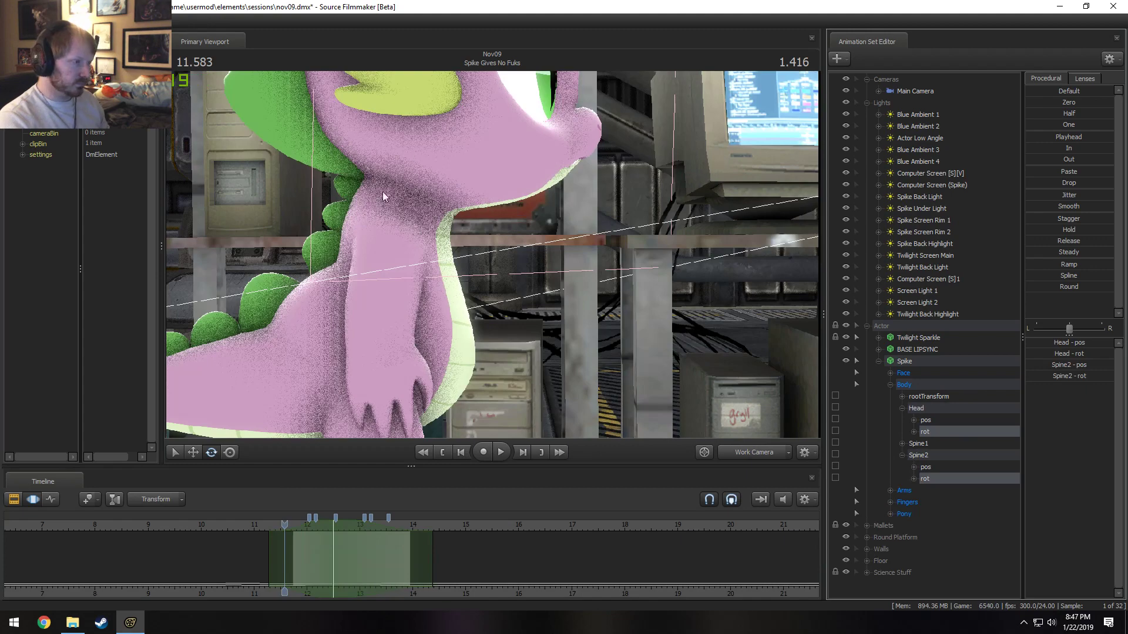
key("s")
left_click_drag(510, 285, 510, 286)
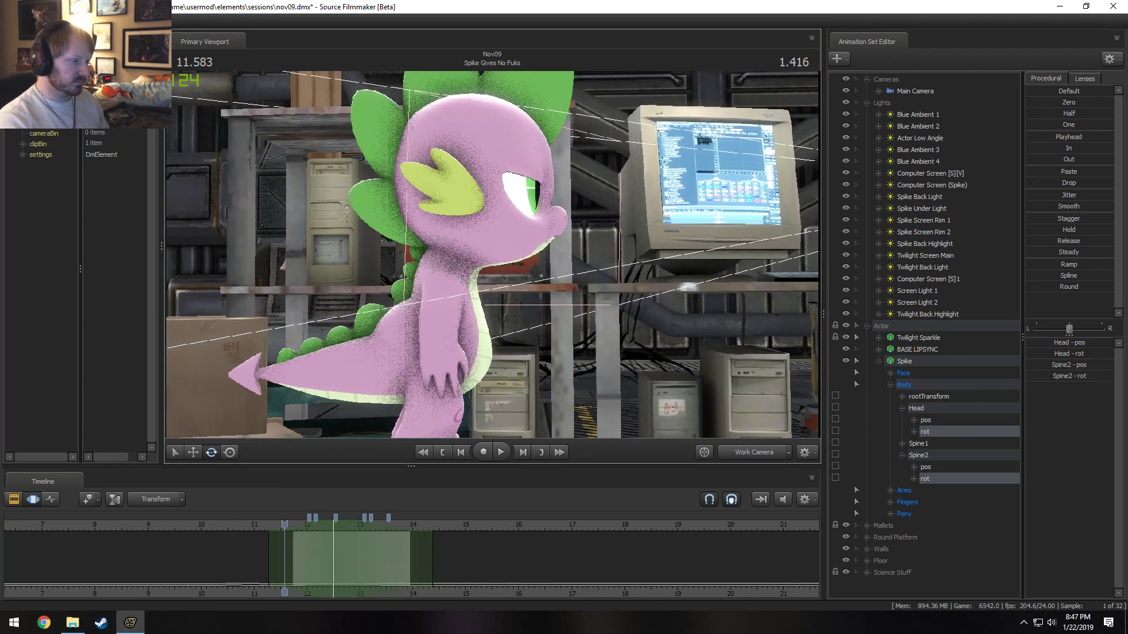
key("r")
left_click_drag(279, 524, 334, 527)
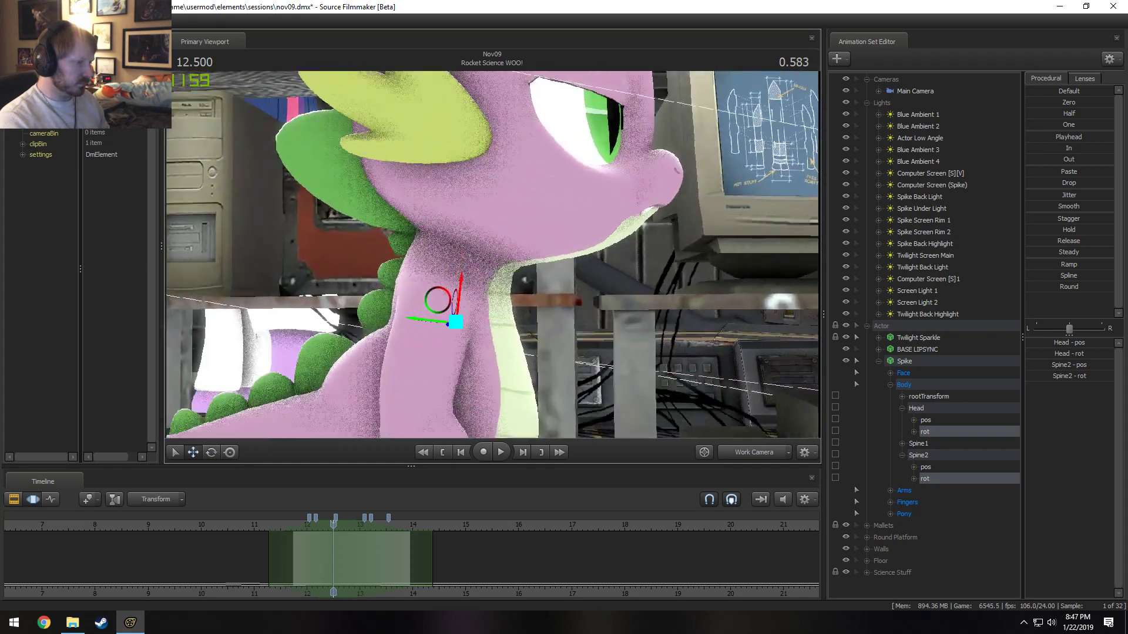
key("e")
left_click_drag(500, 282, 515, 309)
- Play the rotation, return to the main camera, and widen the time selection's falloff at both ends
key("space")
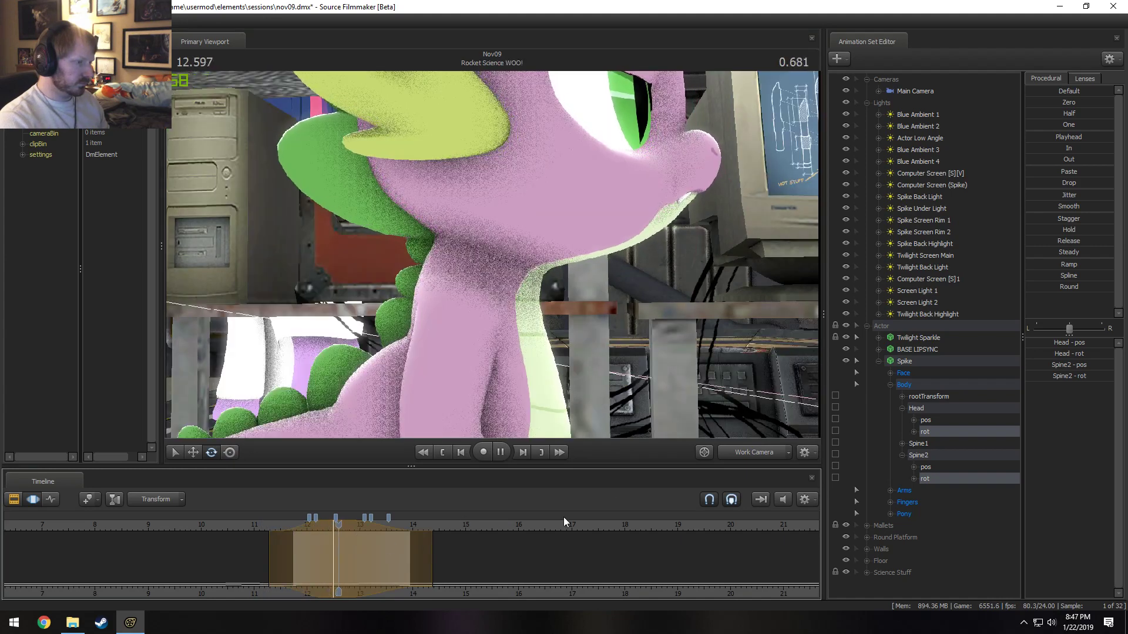
left_click(754, 453)
left_click_drag(391, 555, 413, 566)
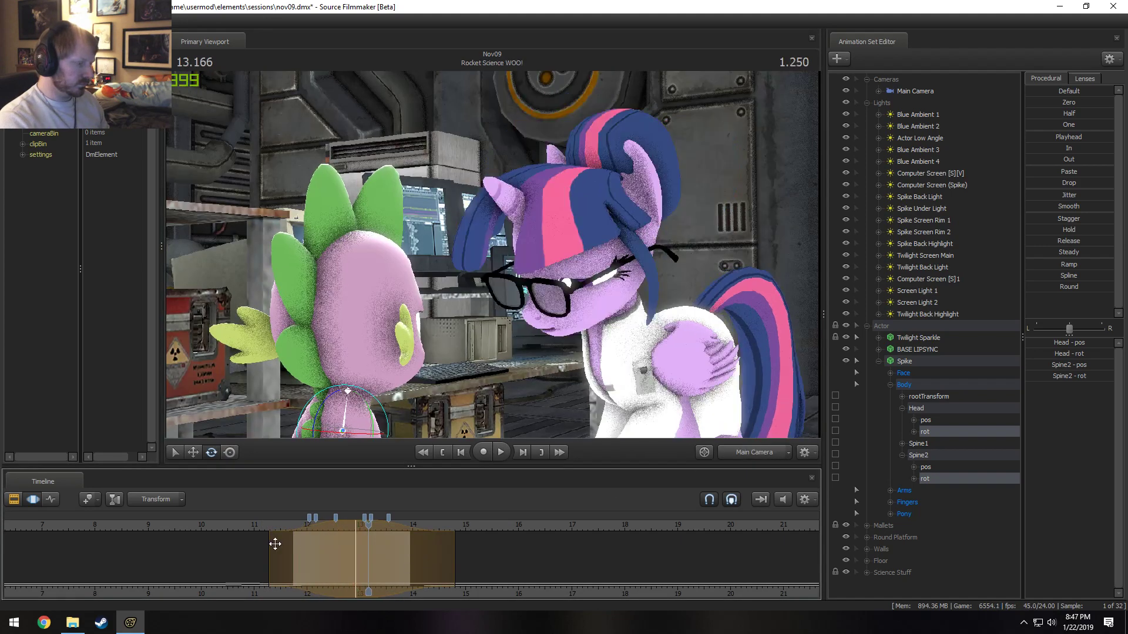
left_click_drag(294, 544, 265, 551)
key("space")
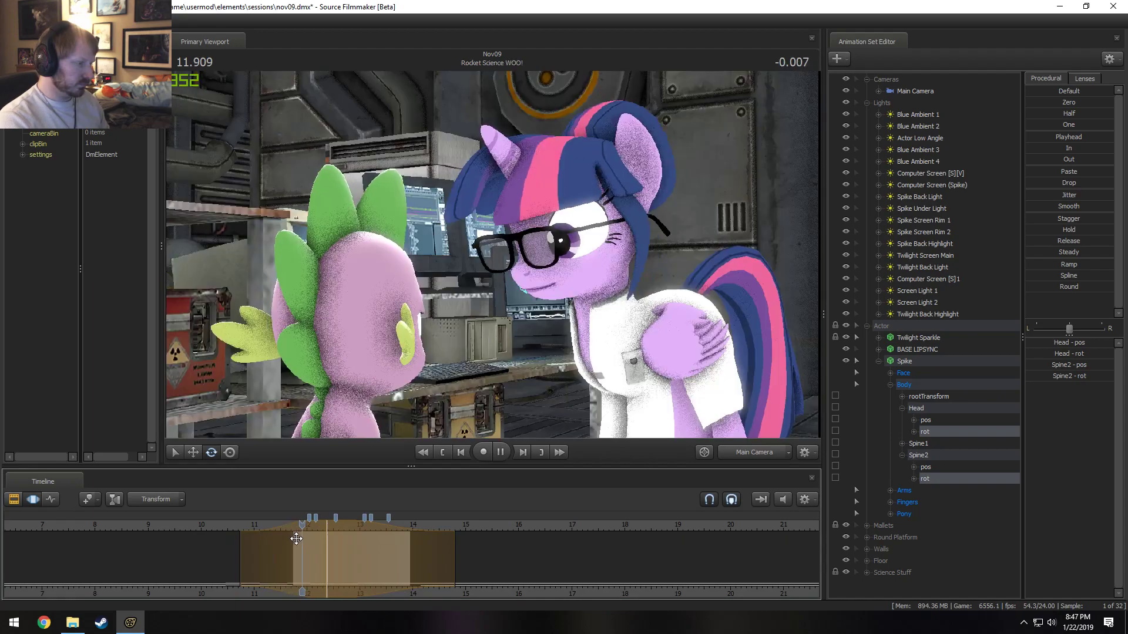
key("space")
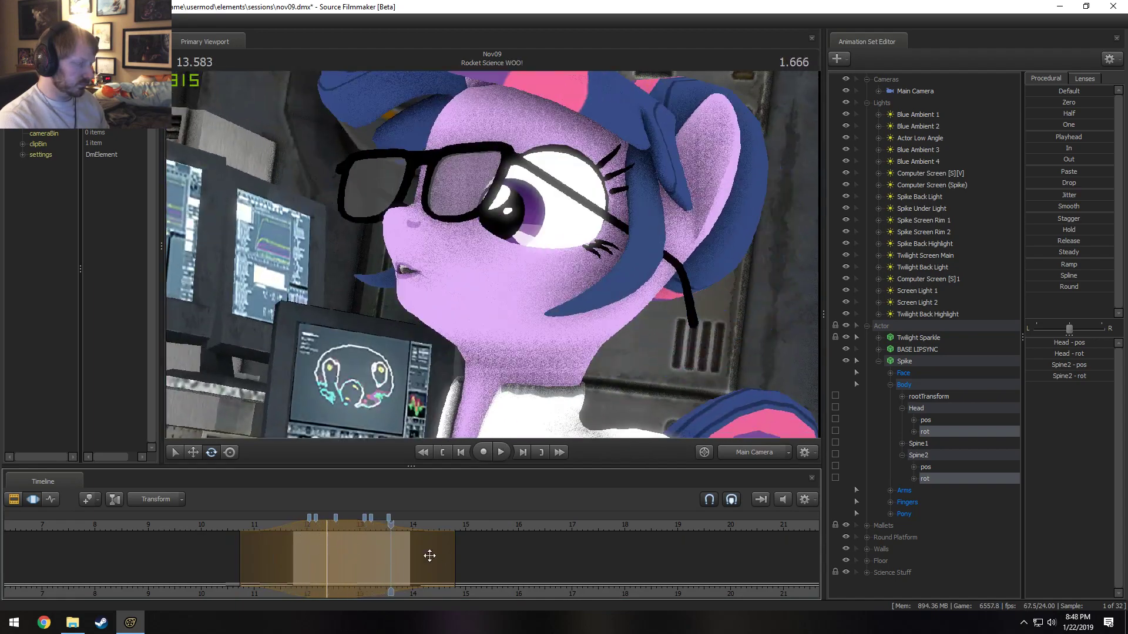
- Replay the cut from Spike Gives No Fuks into Rocket Science WOO! and lengthen the time selection's end falloff to about 15.2
left_click_drag(233, 529, 296, 535)
key("space")
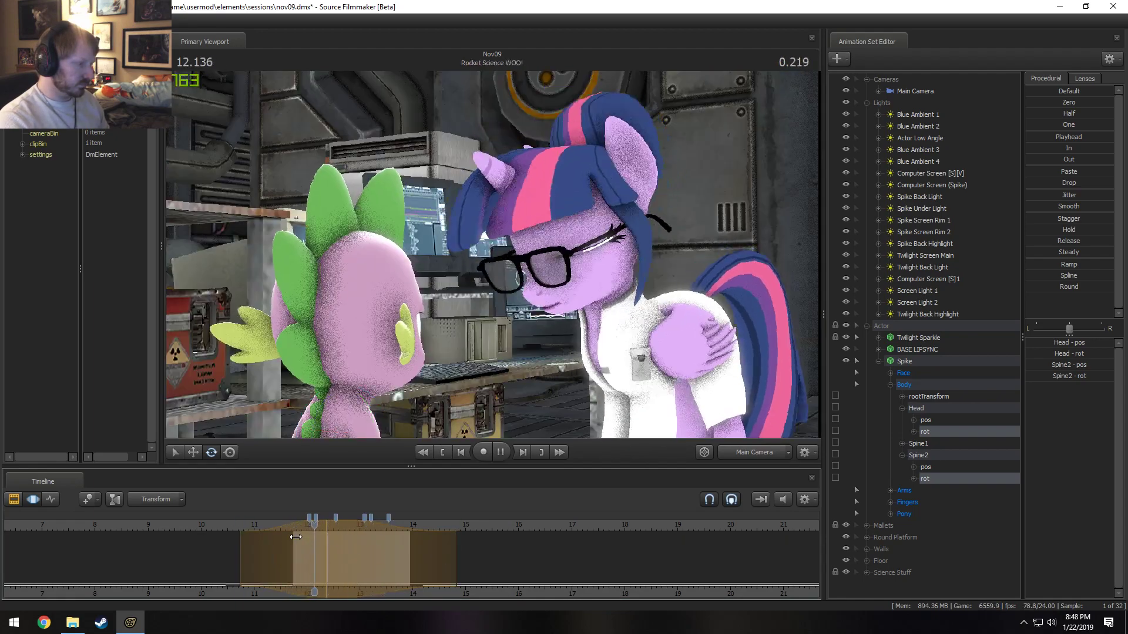
key("space")
left_click(213, 527)
key("space")
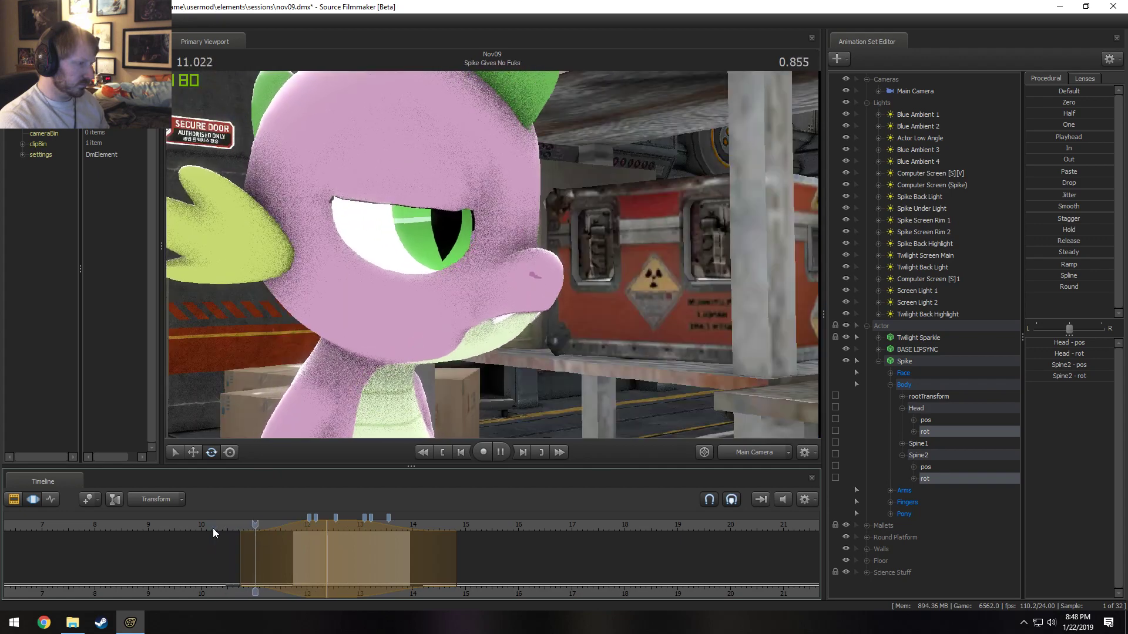
key("space")
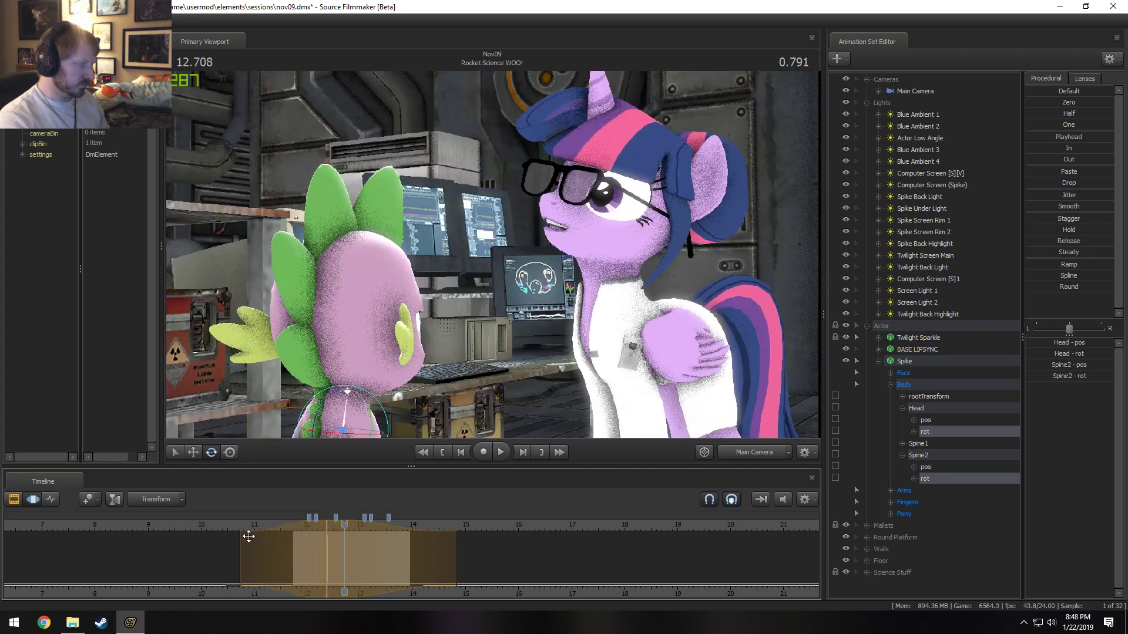
left_click(272, 528)
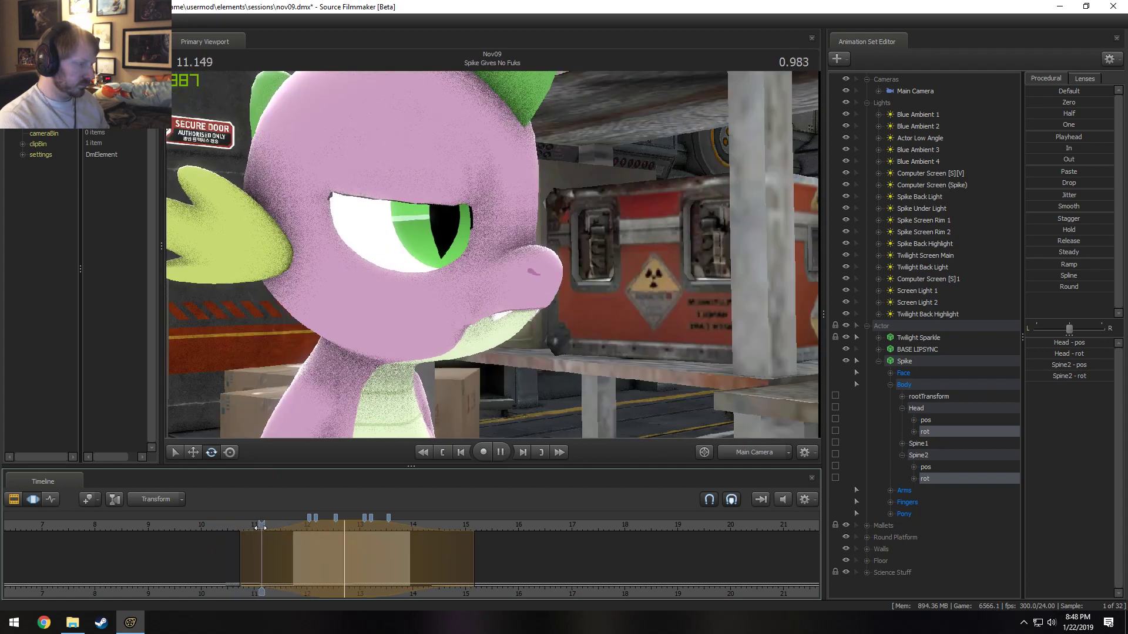
key("space")
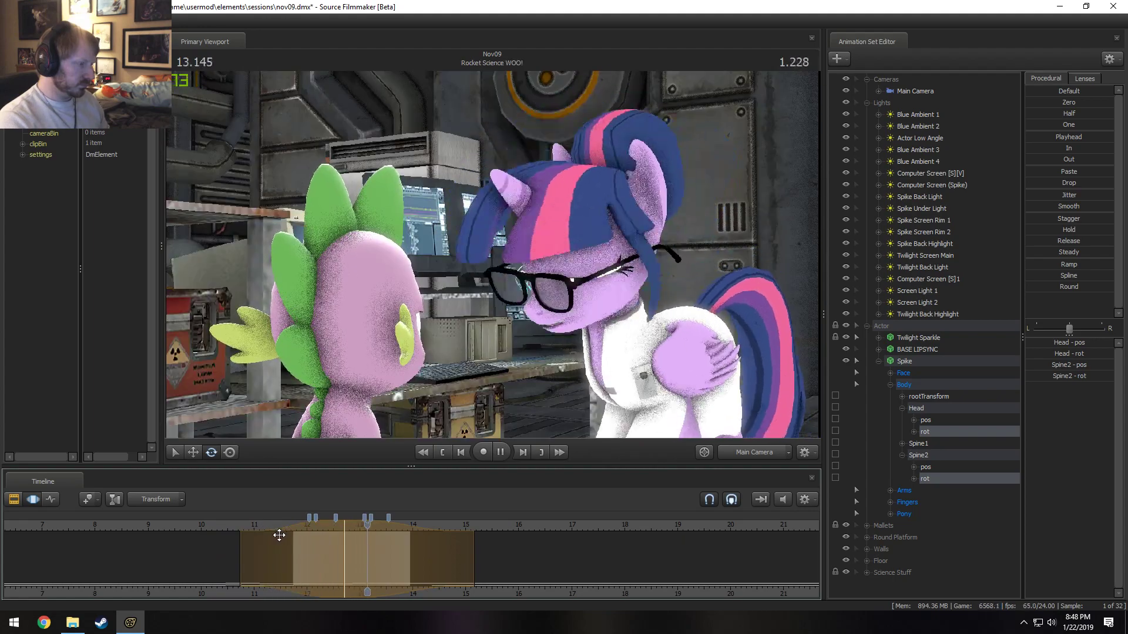
left_click(244, 532)
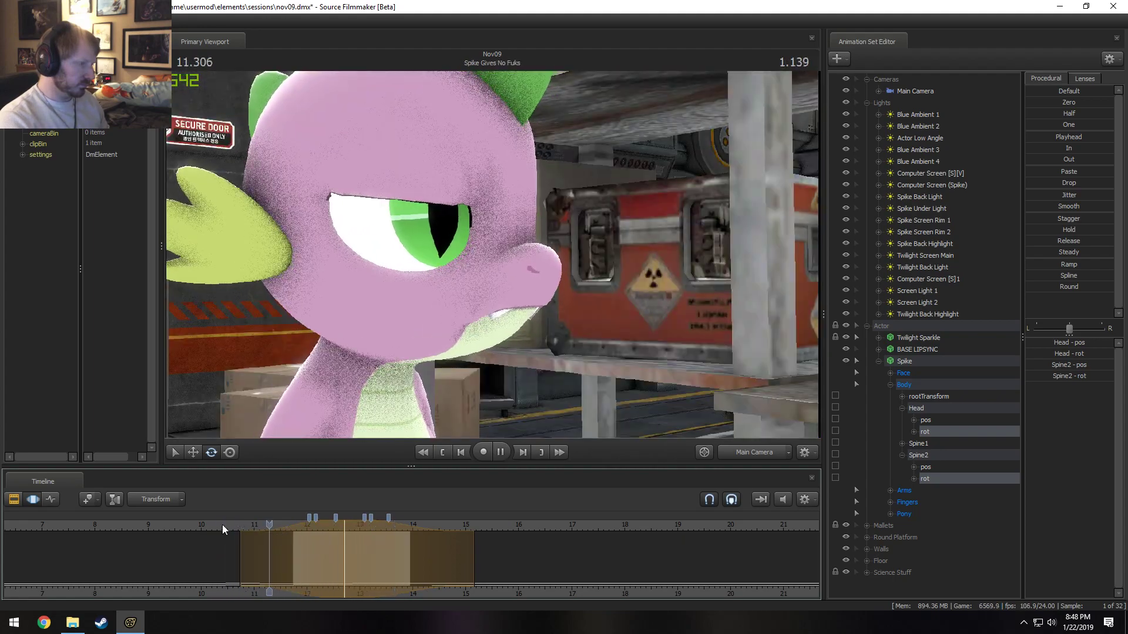
left_click(187, 528)
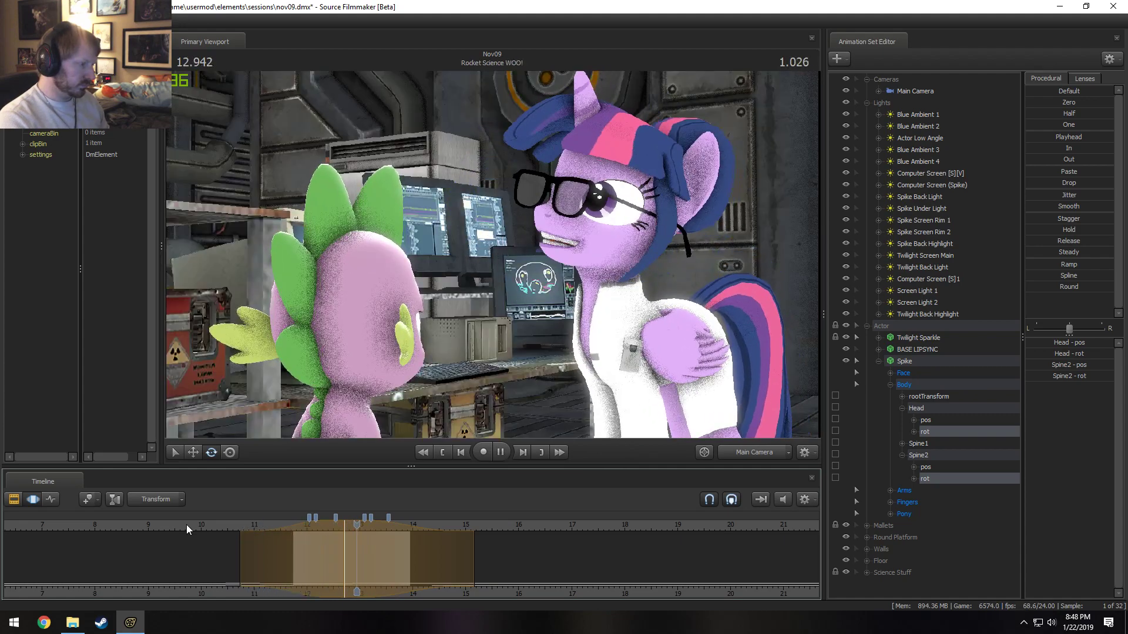
key("space")
- Extend the time selection over the whole timeline and select Spike's Head and Spine2 with all their channels
left_click(339, 558)
key("ctrl+a")
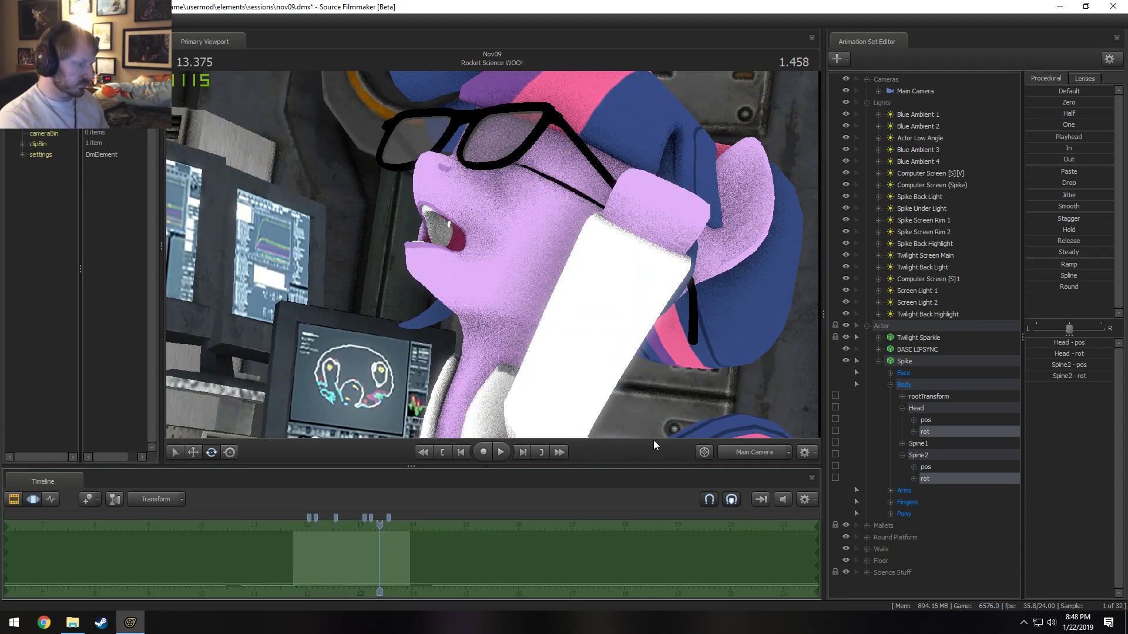
left_click(921, 409)
left_click(927, 454, "ctrl")
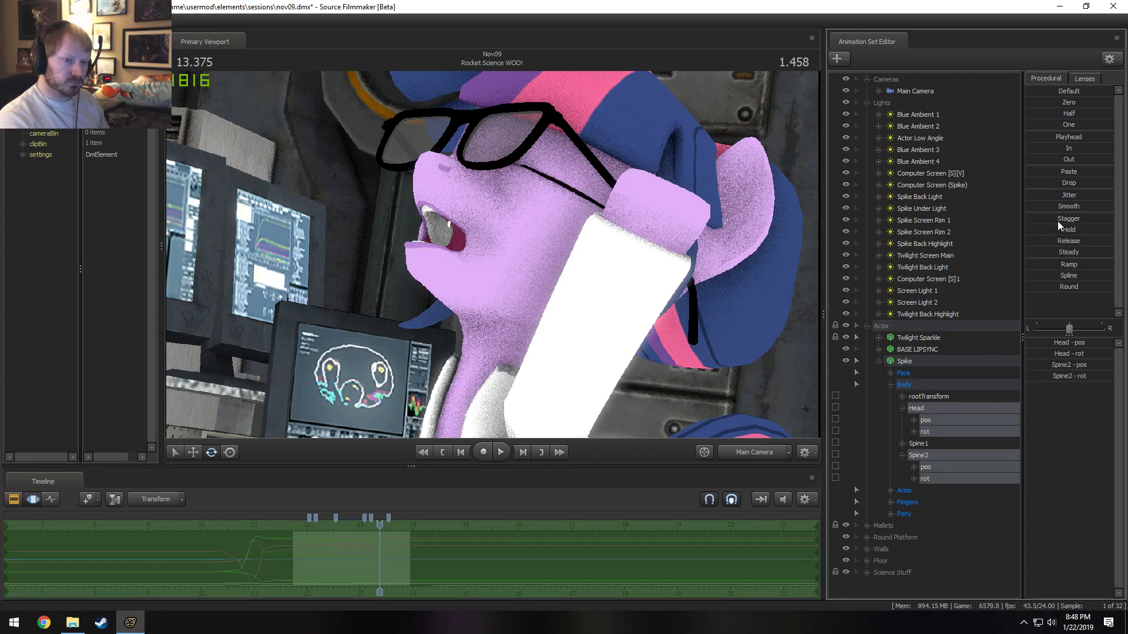
- Switch to the clip editor and replay Rocket Science WOO! from its start
key("F2")
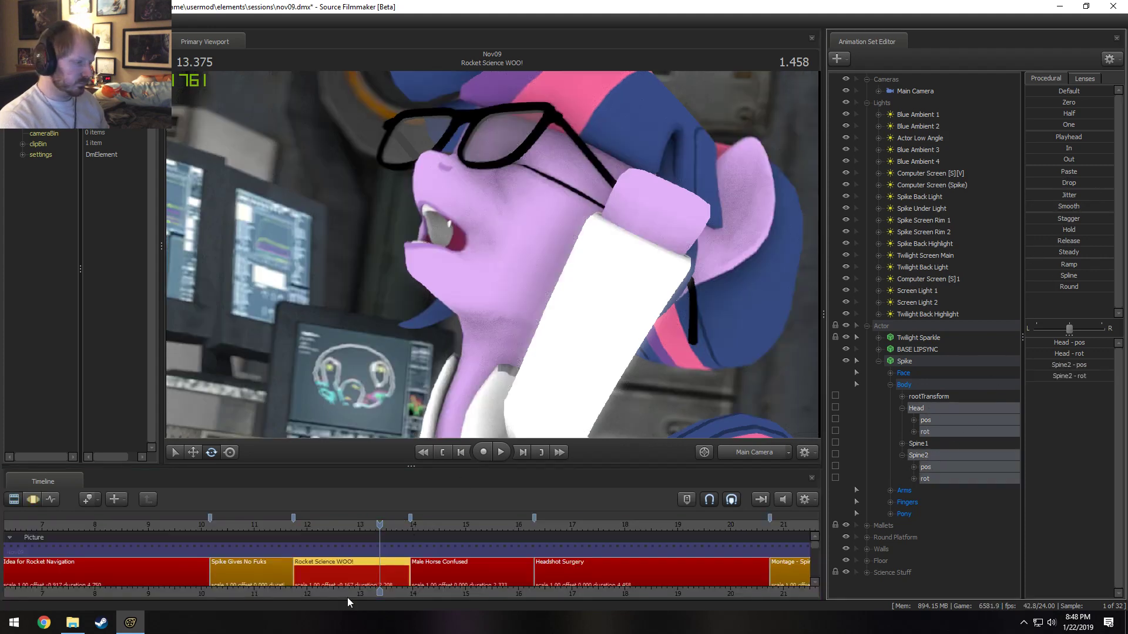
left_click(291, 527)
key("space")
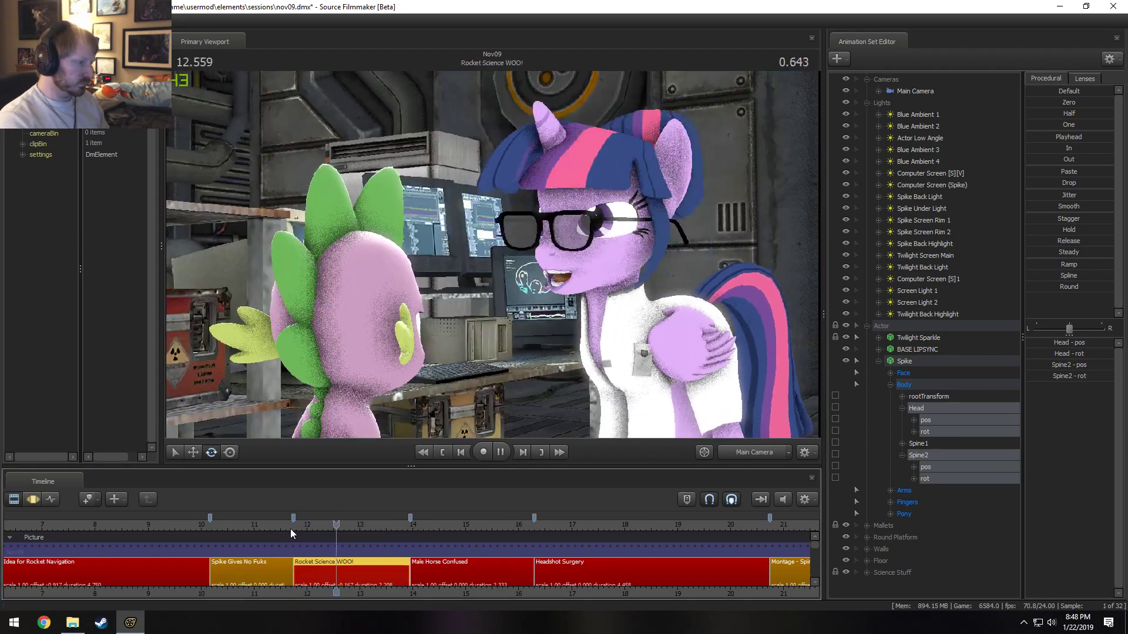
left_click(300, 522)
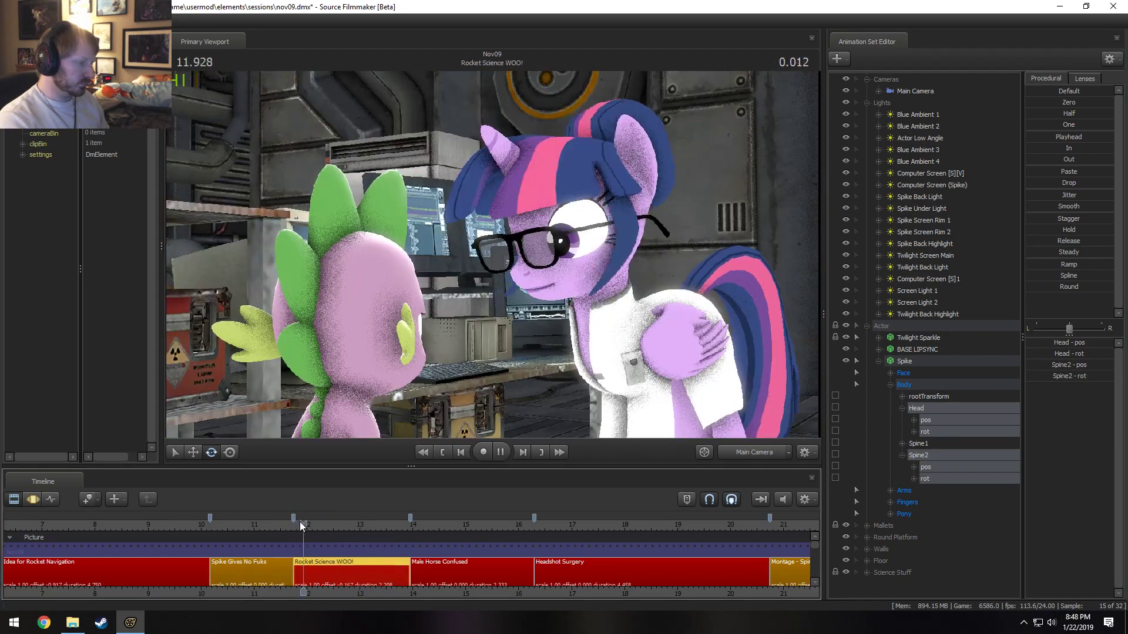
key("space")
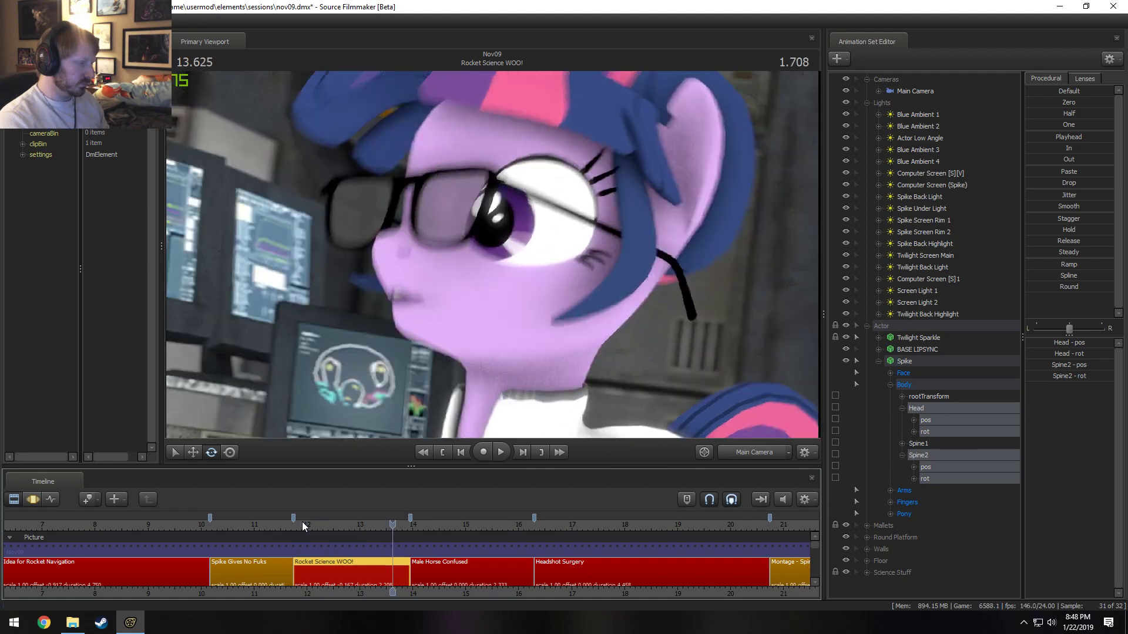
left_click(302, 522)
key("space")
- Enable lighting in the viewport and replay the cut from the end of Spike Gives No Fuks through Rocket Science WOO!
right_click(481, 372)
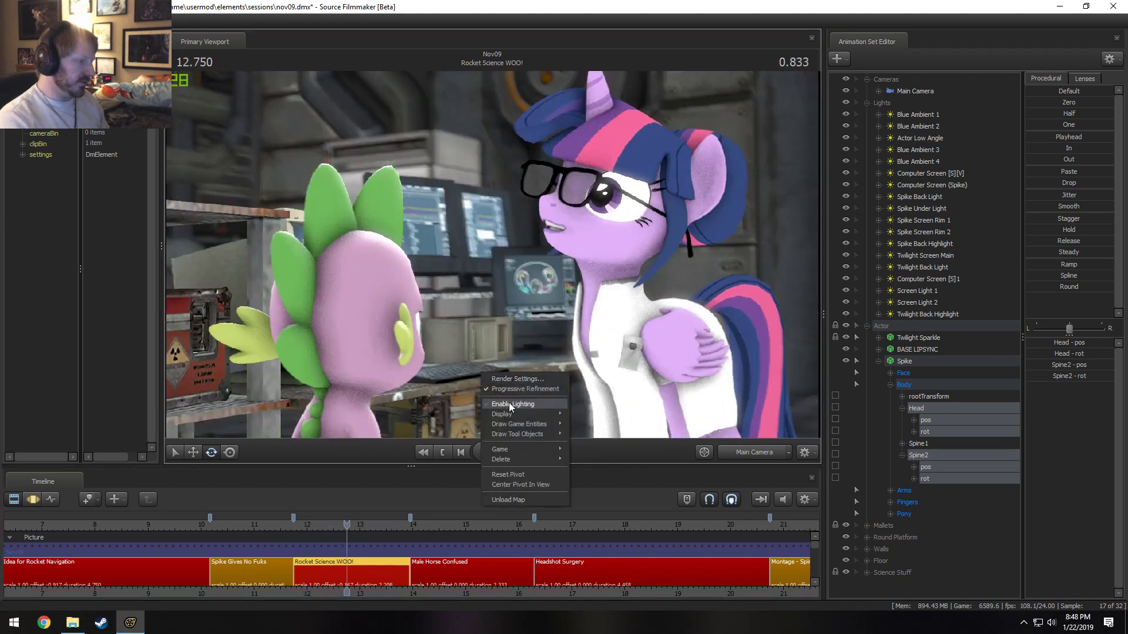
left_click(509, 404)
key("F3")
left_click_drag(356, 533, 292, 534)
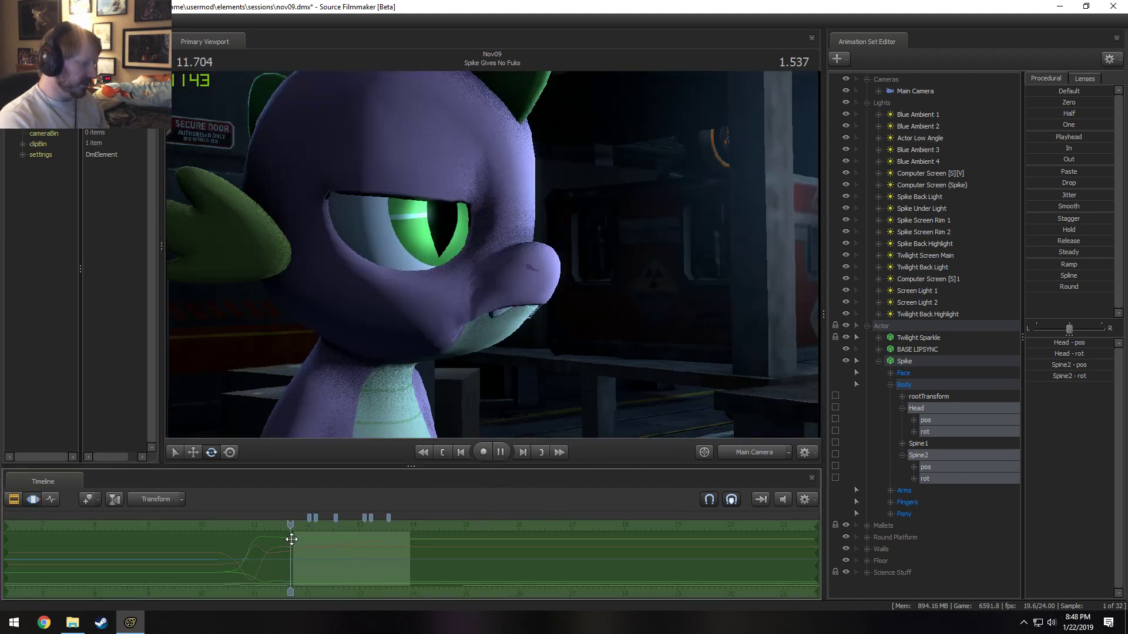
key("space")
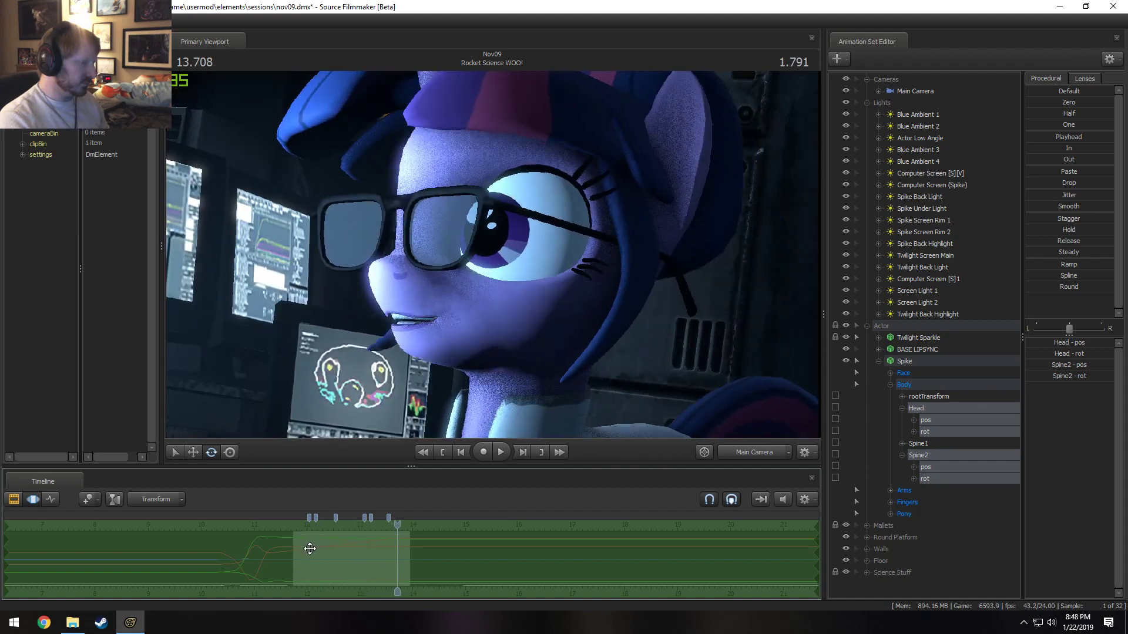
left_click(296, 534)
key("F2")
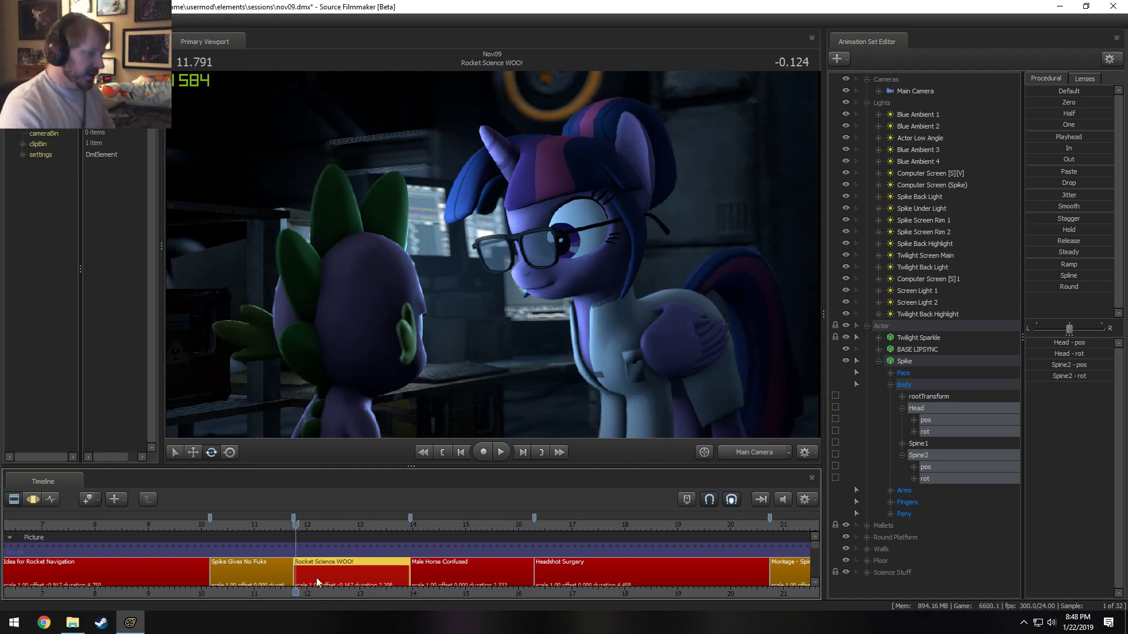
- Examine Spike's full body and placement beside Twilight from the work camera, comparing it with the main camera framing
left_click(754, 452)
left_click_drag(729, 388, 726, 431)
key("s")
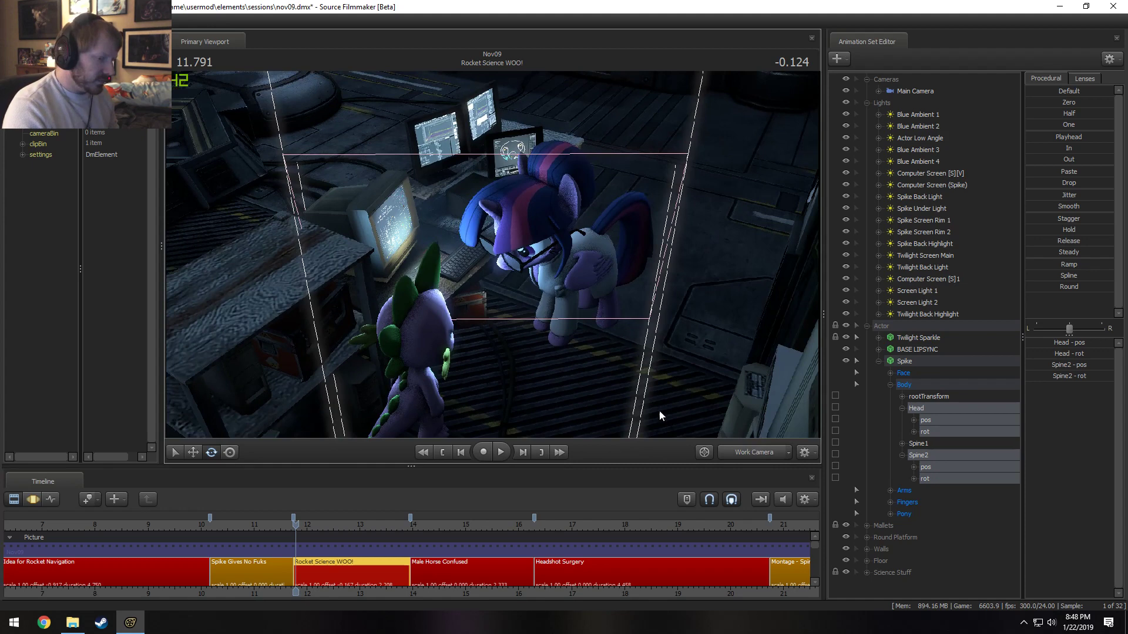
left_click(755, 456)
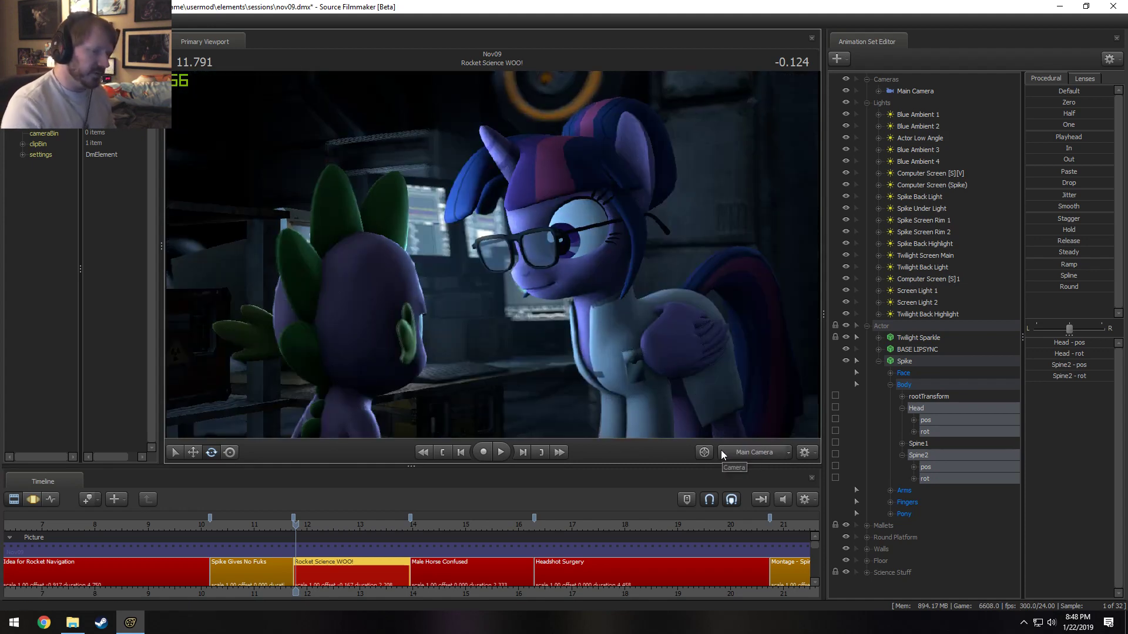
left_click(740, 450)
left_click_drag(492, 255, 494, 257)
key("s")
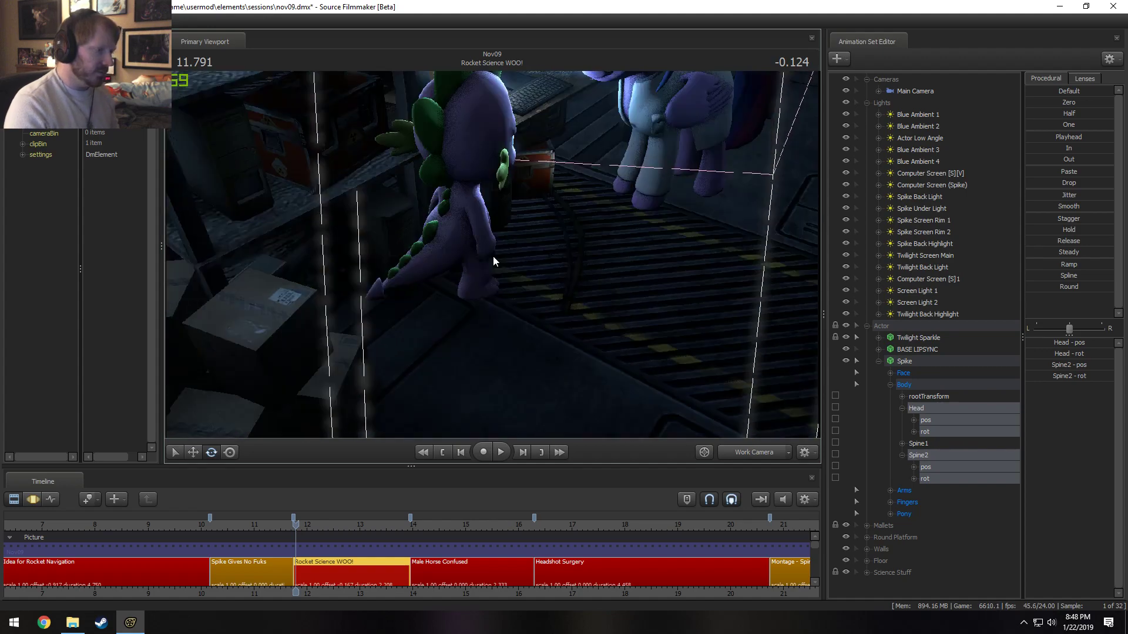
- Try moving the whole Spike model closer to the shot camera across the whole timeline, and check the main camera framing
key("F3")
key("F2")
key("F3")
left_click(353, 551)
key("ctrl+a")
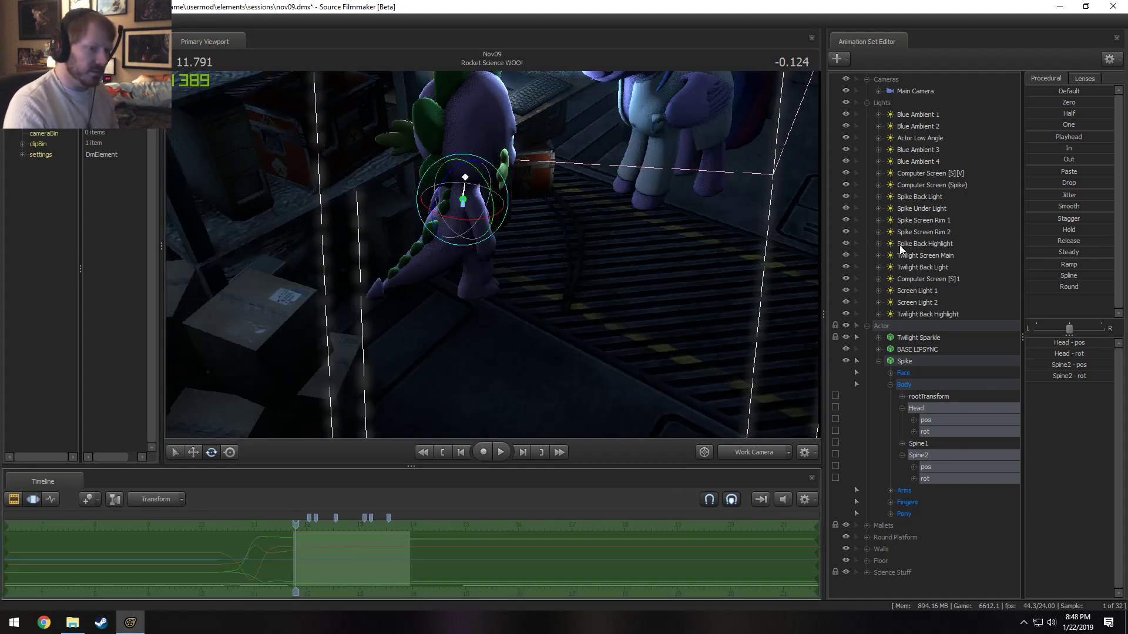
left_click(909, 361)
key("w")
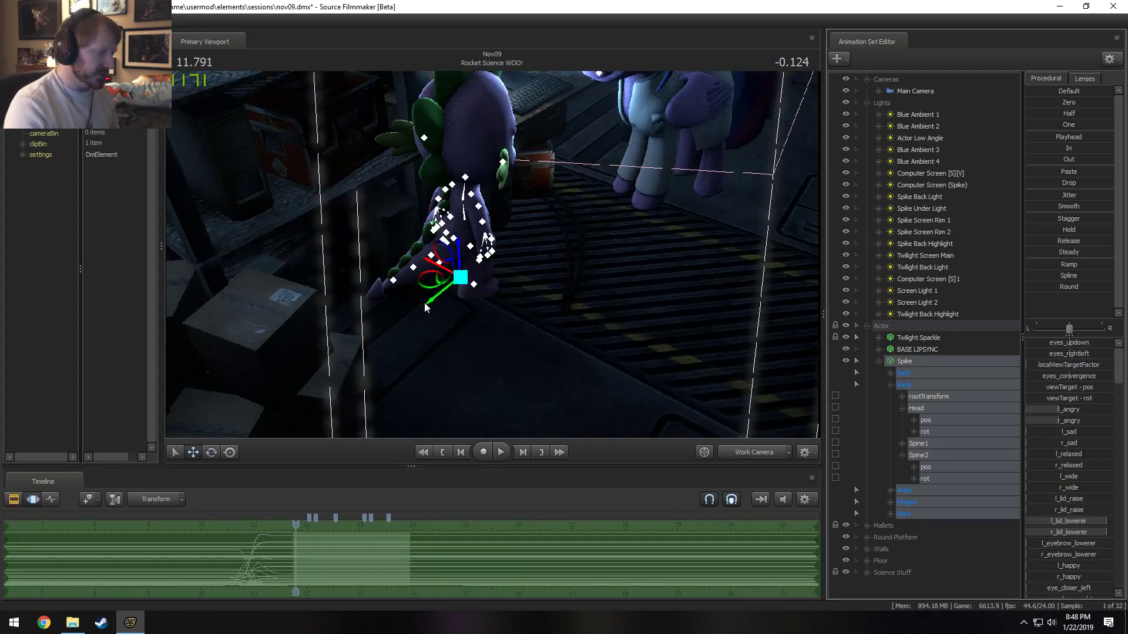
left_click_drag(429, 284, 422, 317)
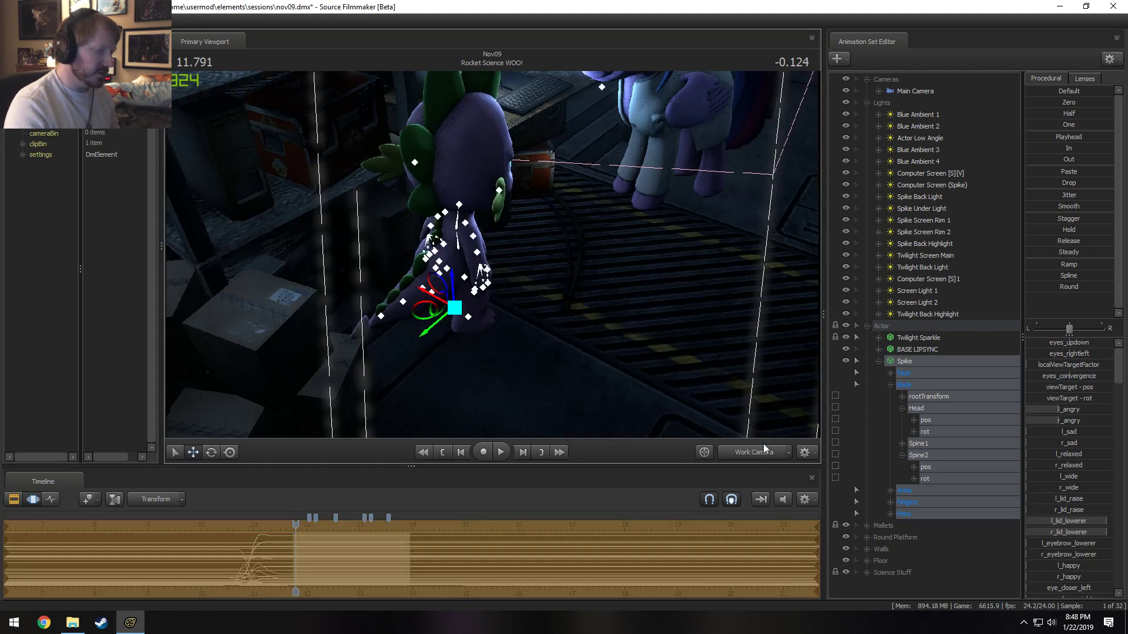
left_click(763, 451)
key("F2")
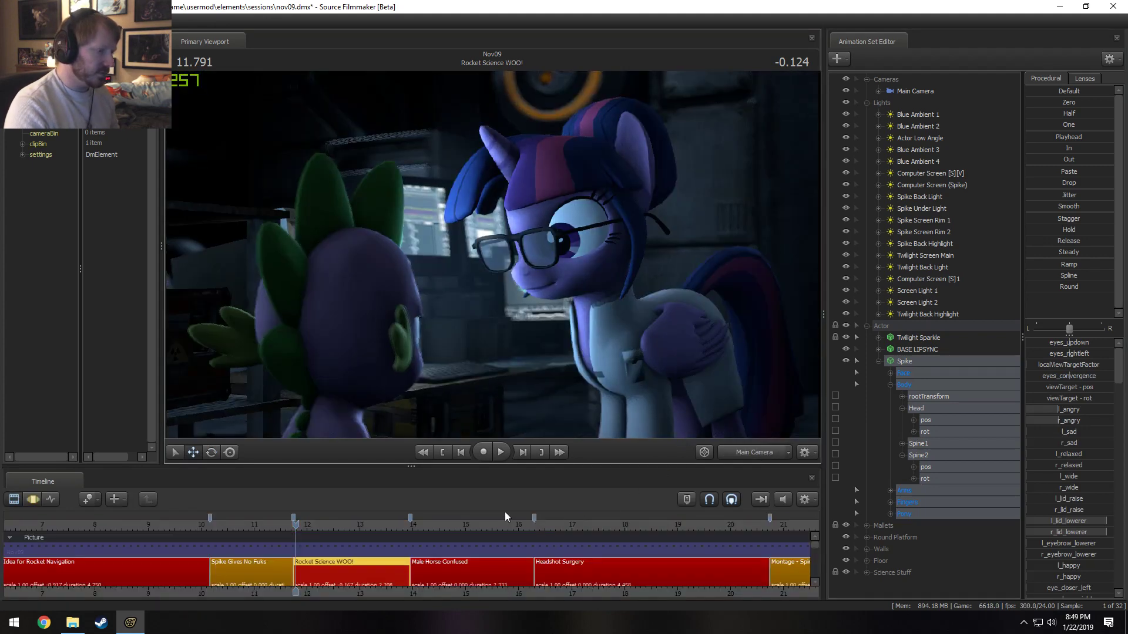
- Replay from Spike Gives No Fuks into Rocket Science WOO! to check Spike's new placement, and return to the shot's start
left_click_drag(267, 524, 231, 525)
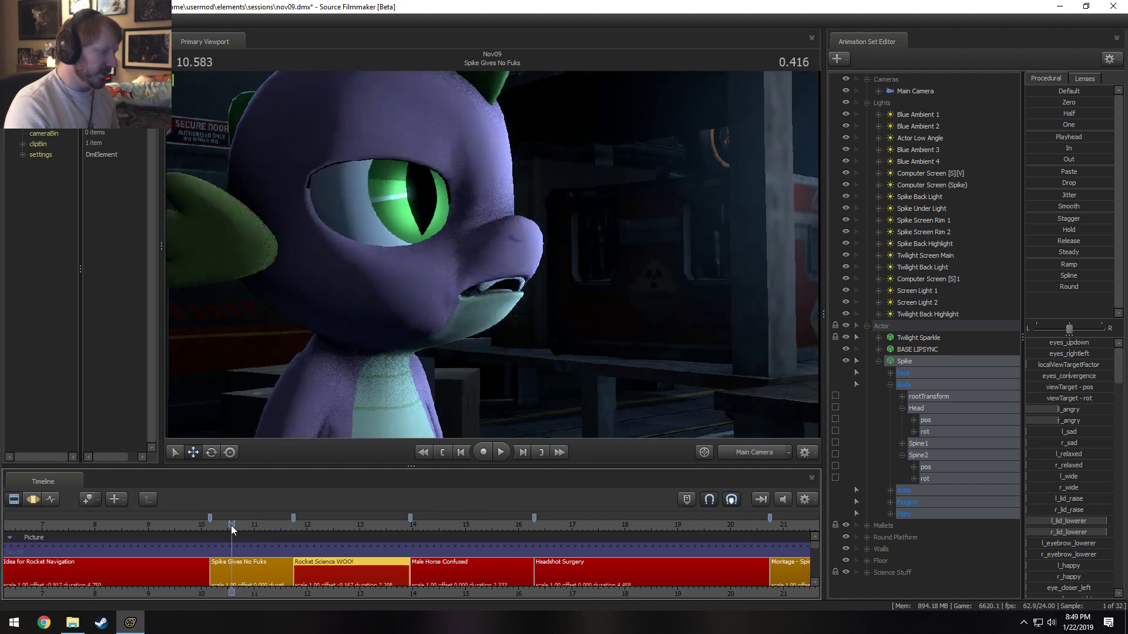
key("space")
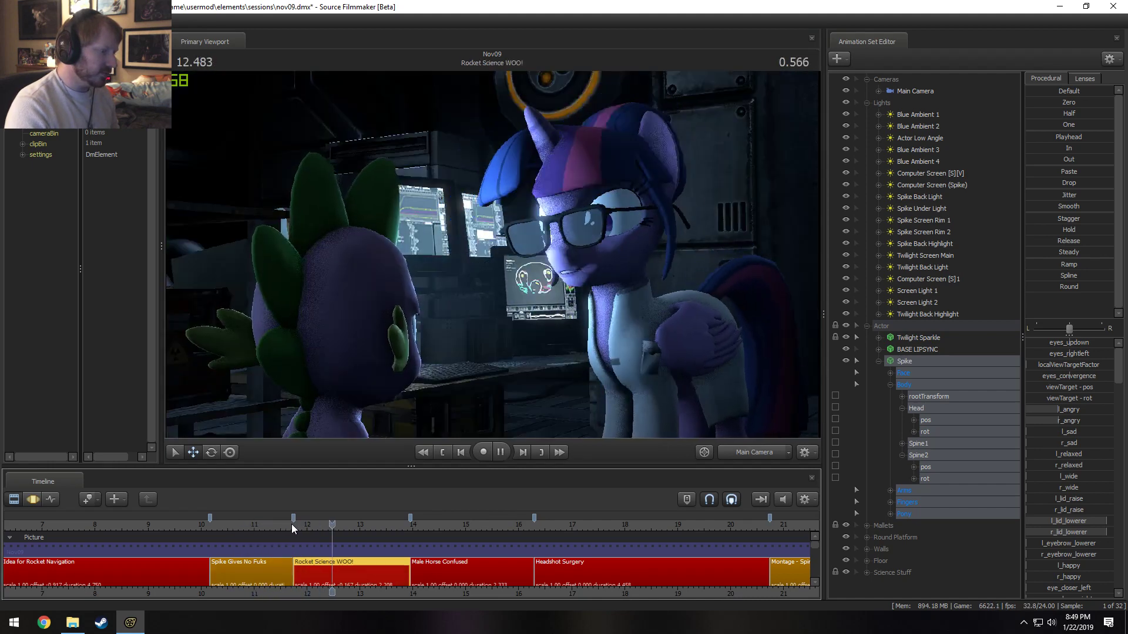
key("space")
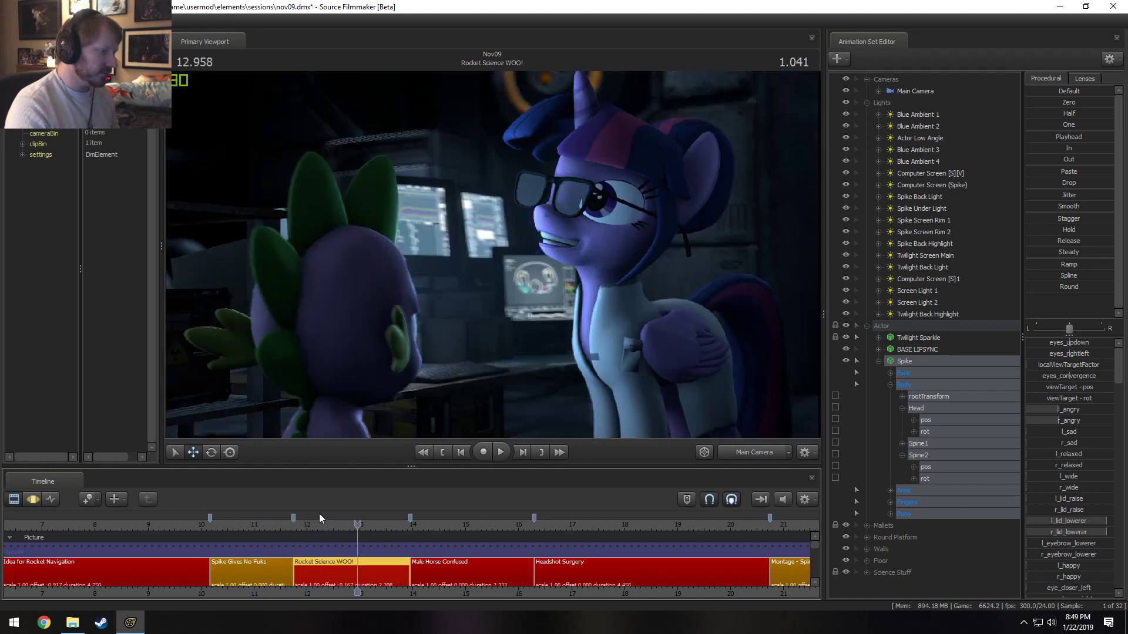
left_click(299, 525)
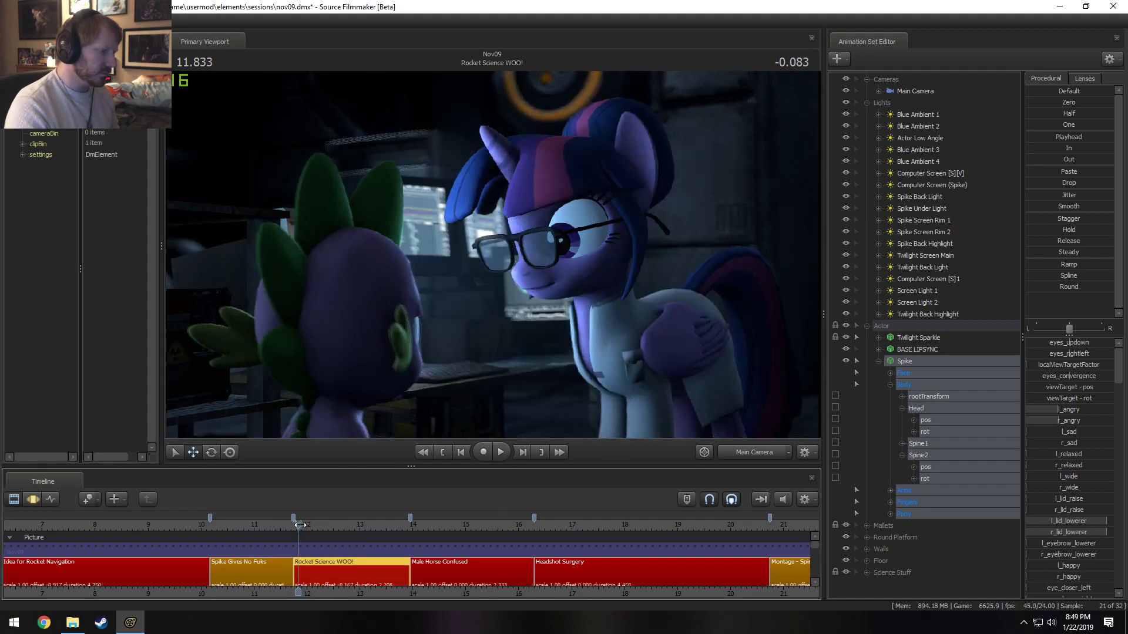
- Try adding a scale control to Spike's rootTransform and scaling him down slightly
left_click(934, 397)
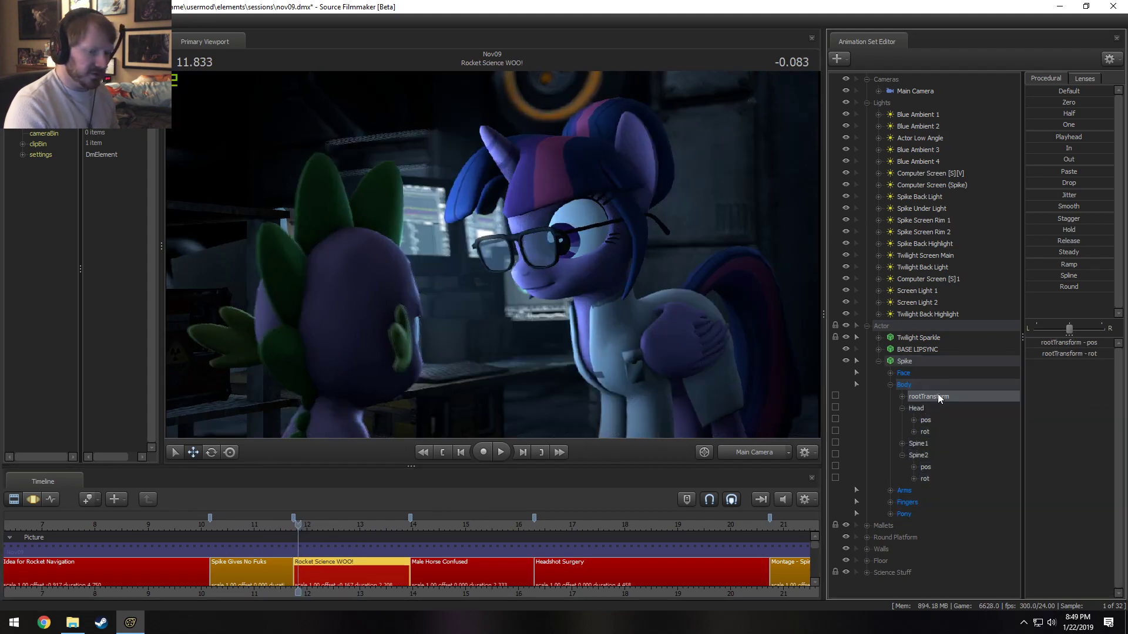
right_click(938, 394)
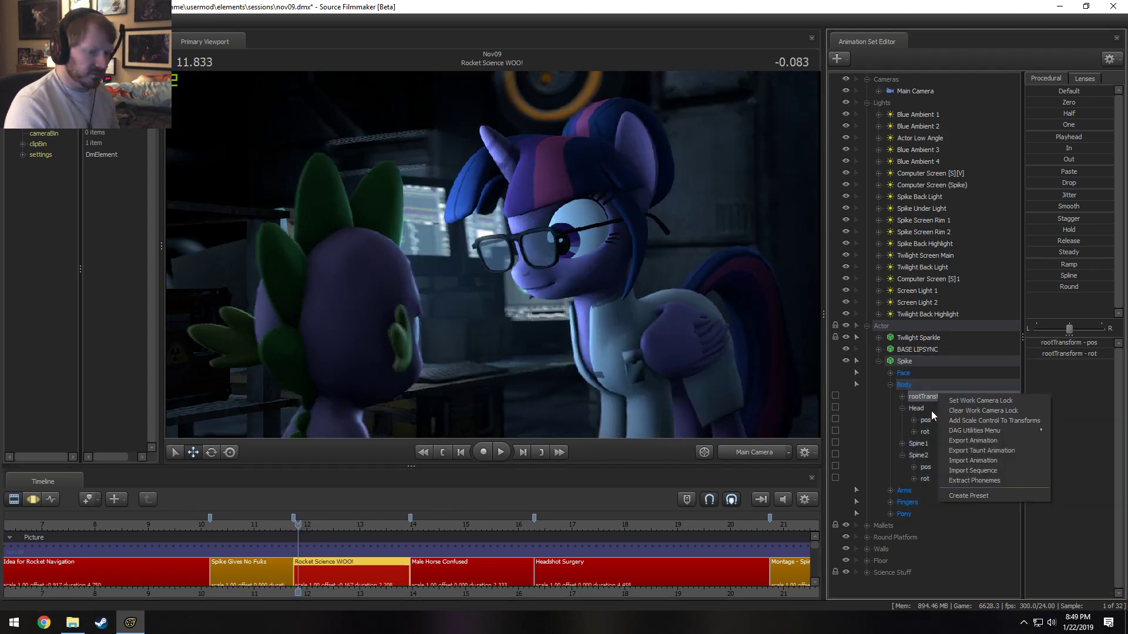
left_click(961, 421)
left_click(939, 492)
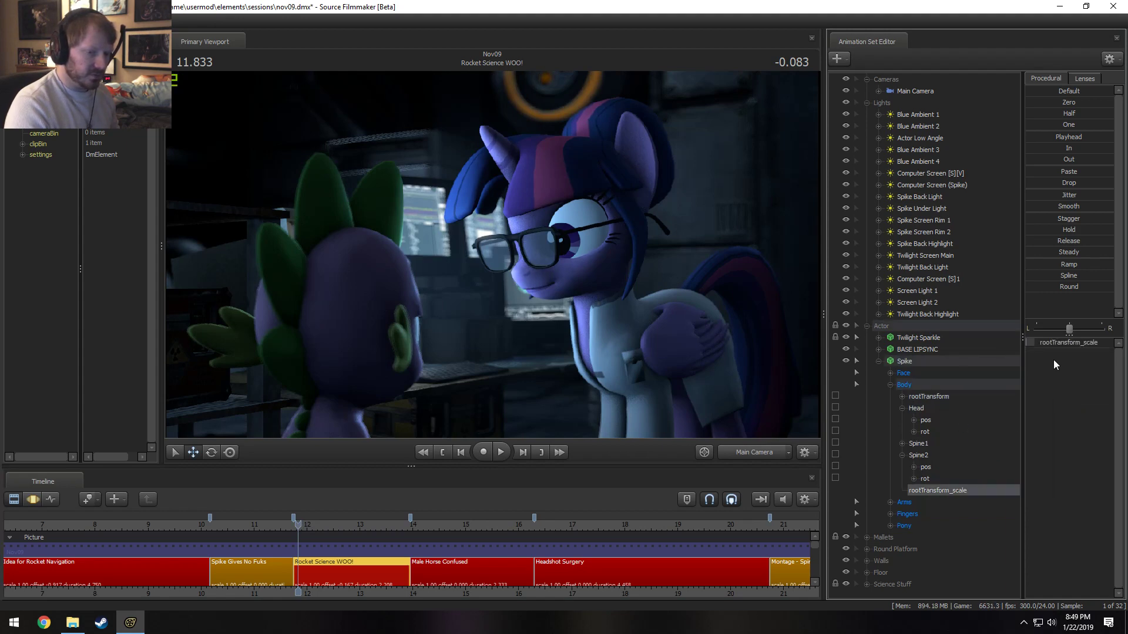
key("F3")
left_click_drag(1034, 343, 1034, 342)
key("F1")
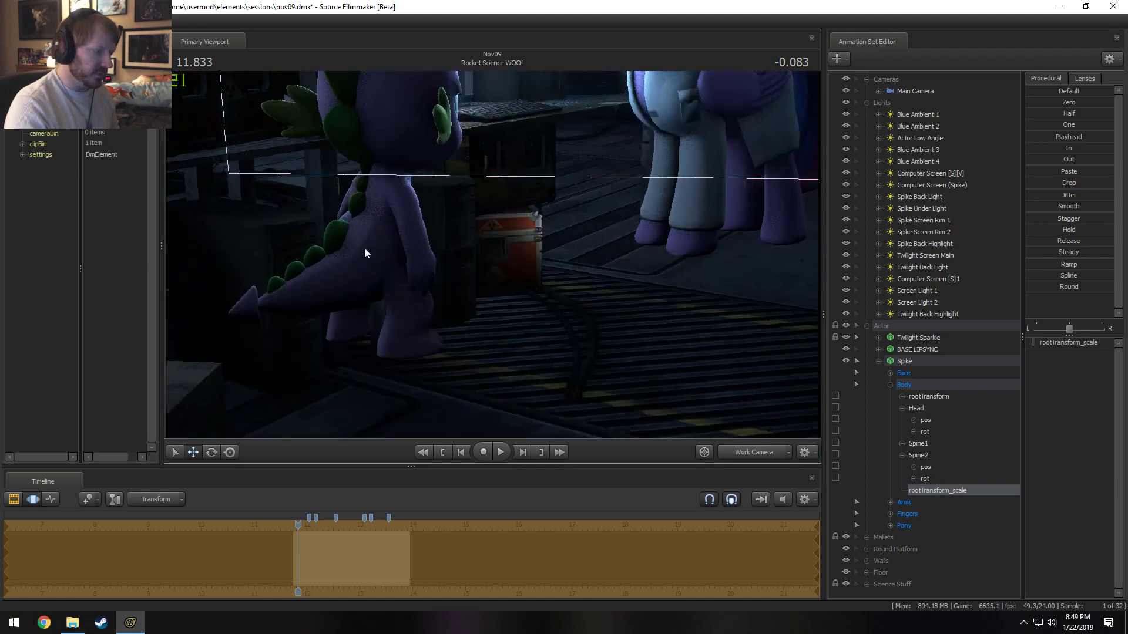
- Try raising Spike's rootTransform vertically from the work camera, and check the result through the main camera
key("F2")
left_click(939, 397)
key("F3")
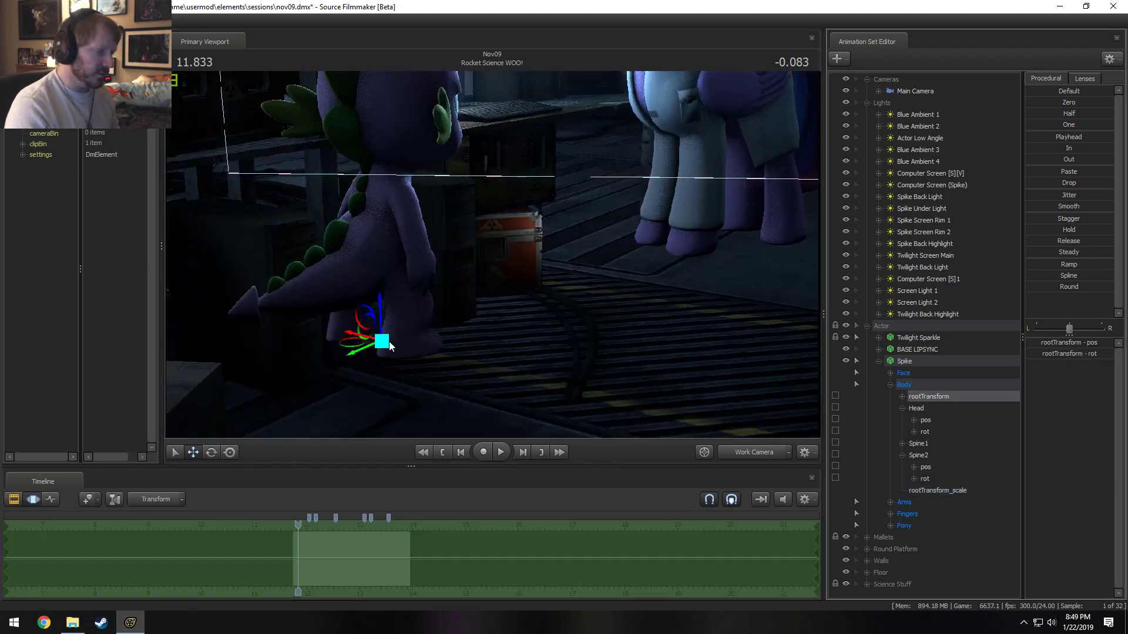
left_click_drag(378, 289, 378, 281)
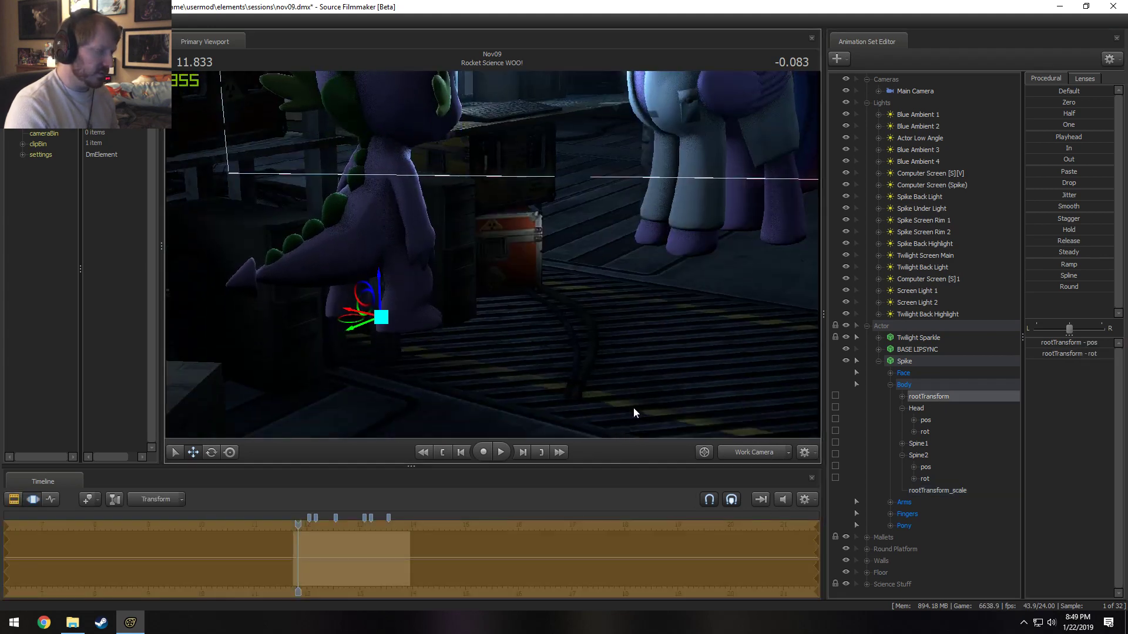
left_click(753, 452)
key("F2")
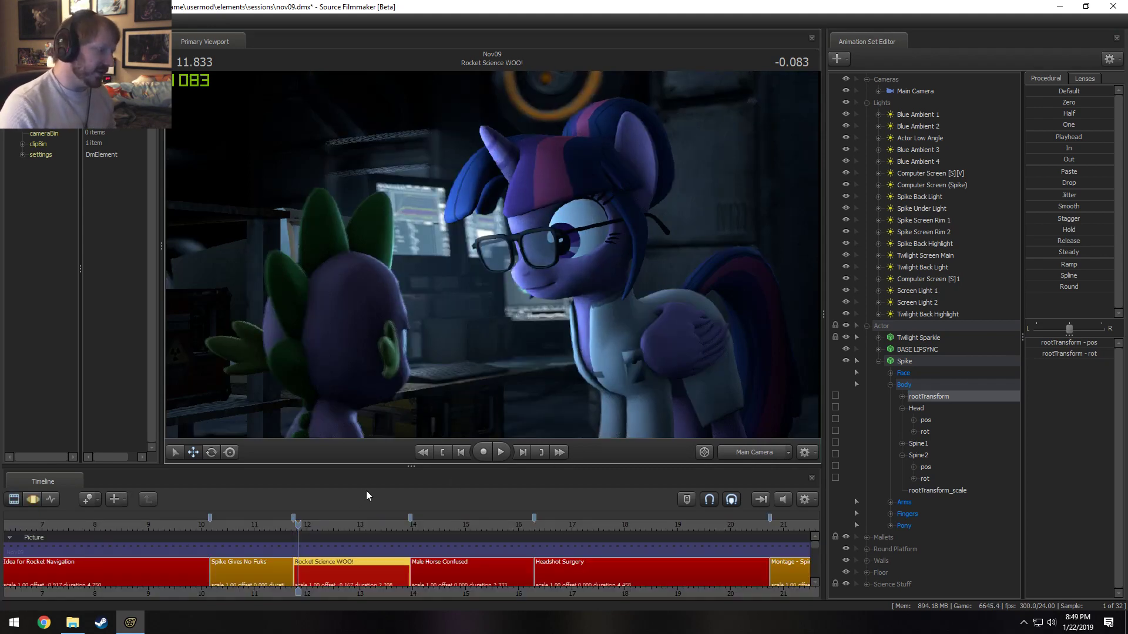
- Undo Spike's raised position, the added scale control and the earlier move of his model
key("F3")
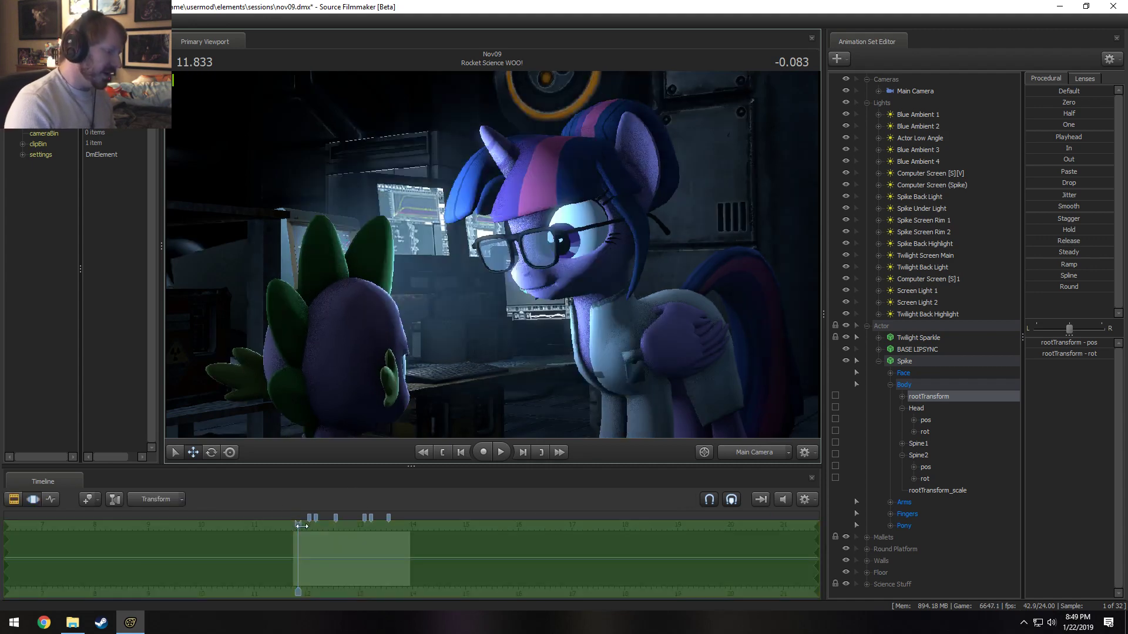
key("ctrl+z")
key("ctrl+z")
key("F2")
key("ctrl+z")
key("F3")
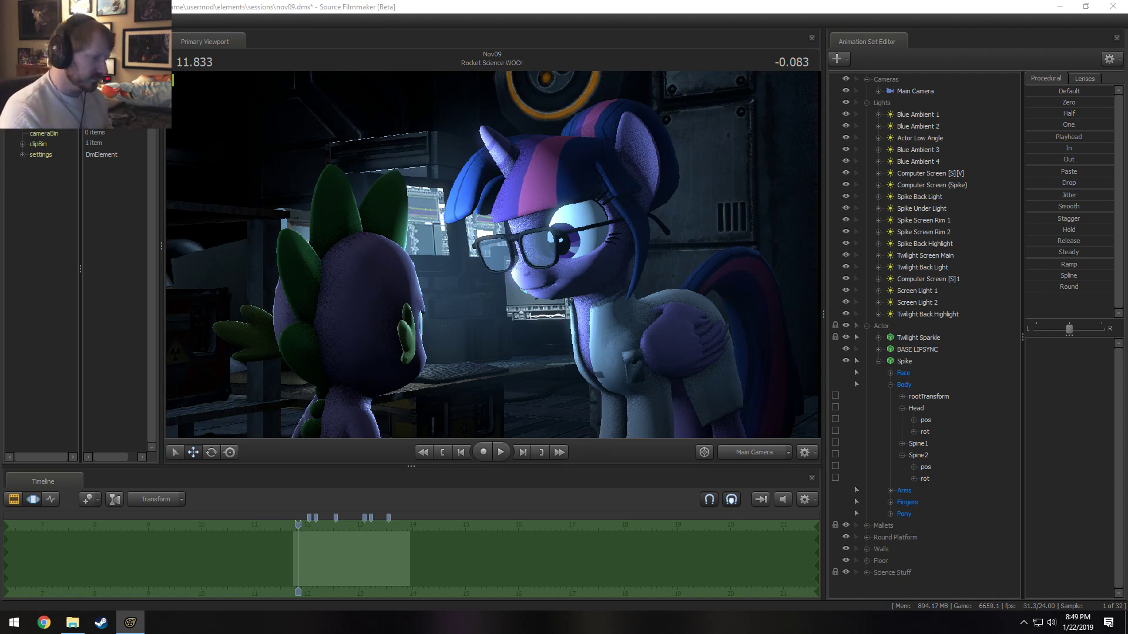
- Replay Rocket Science WOO! from its start to review Spike's restored placement
left_click(294, 526)
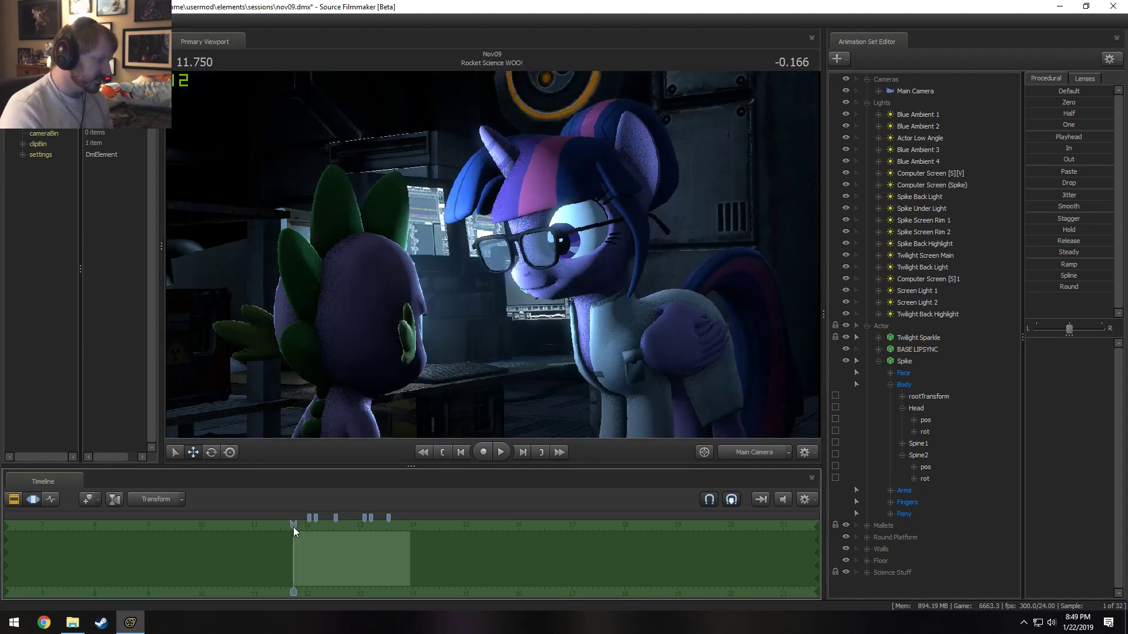
key("space")
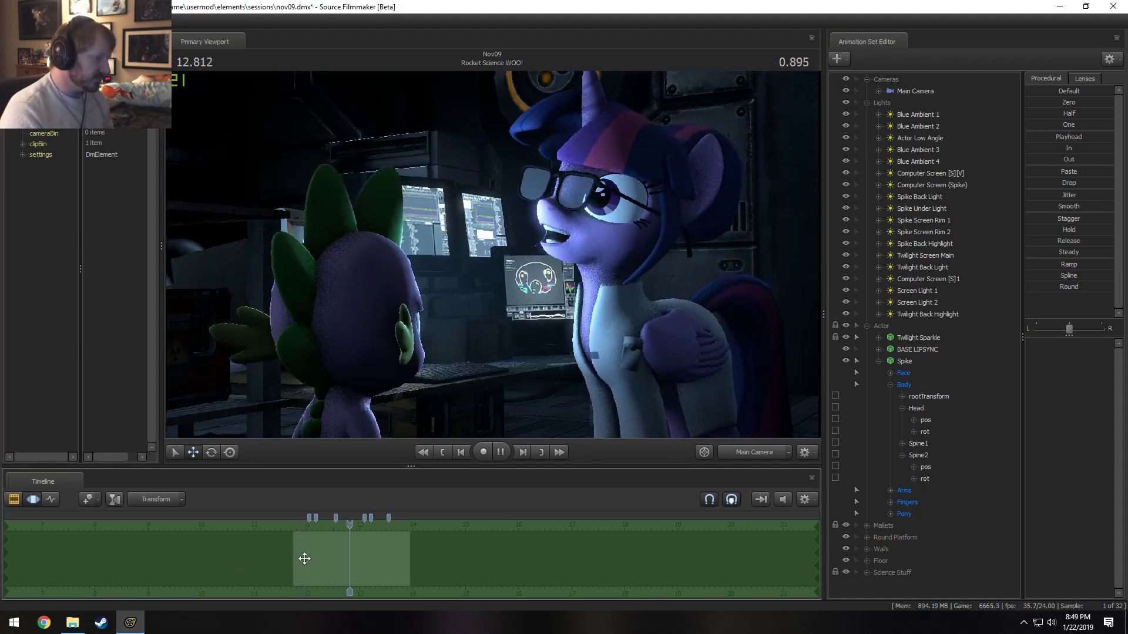
key("space")
left_click(293, 537)
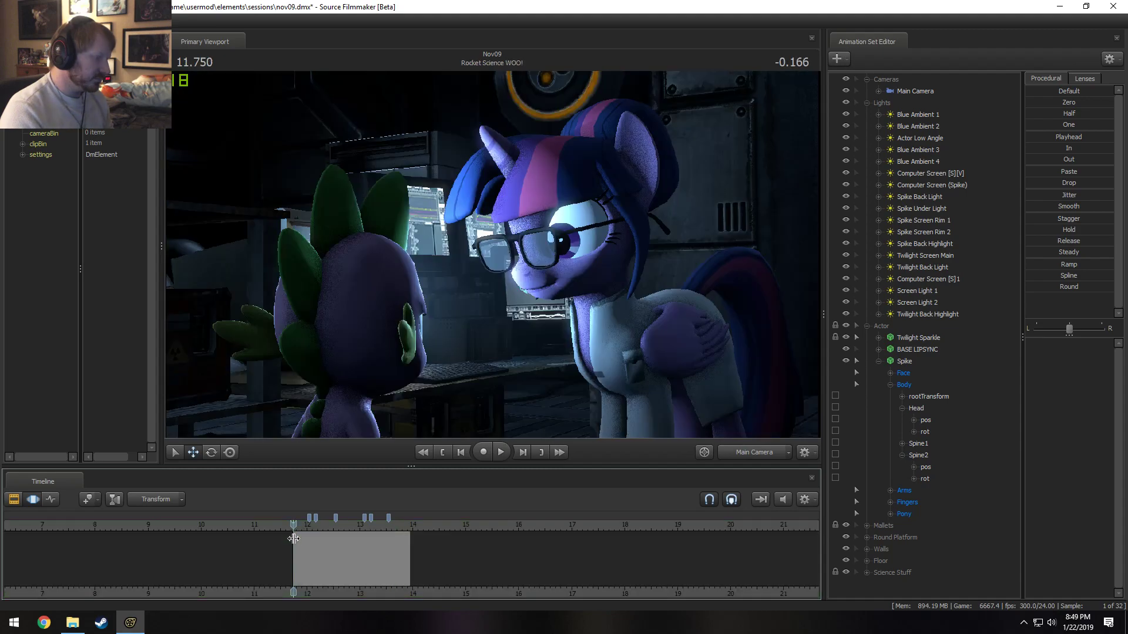
key("space")
key("space")
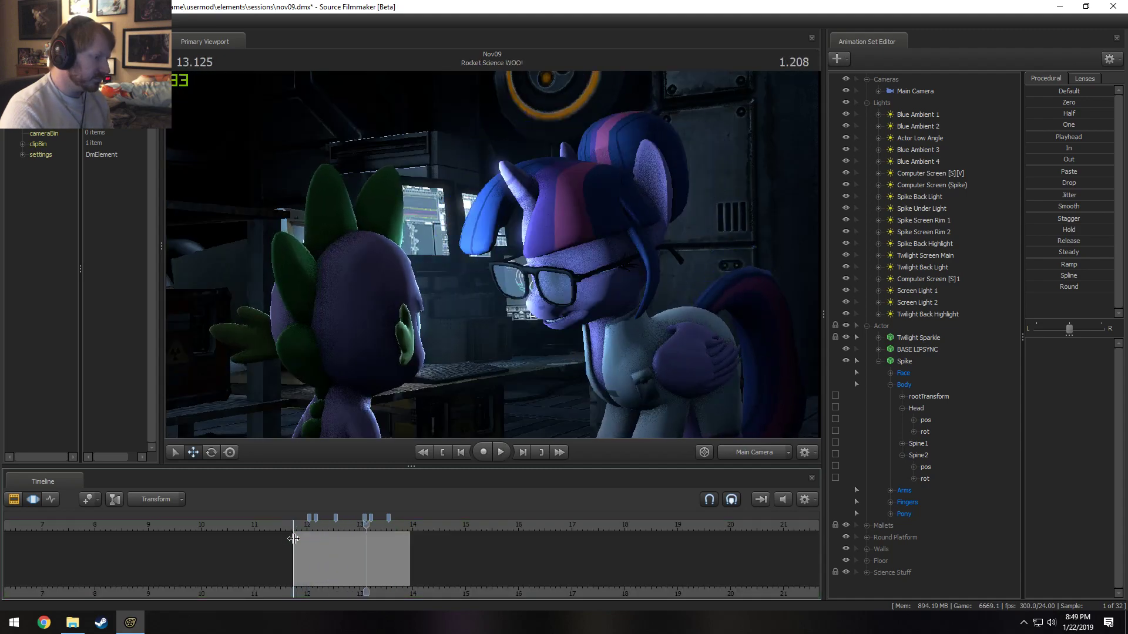
key("space")
key("space")
- In the clip editor, scrub back to Idea for Rocket Navigation for comparison and return to 12.000 in Rocket Science WOO!
key("F2")
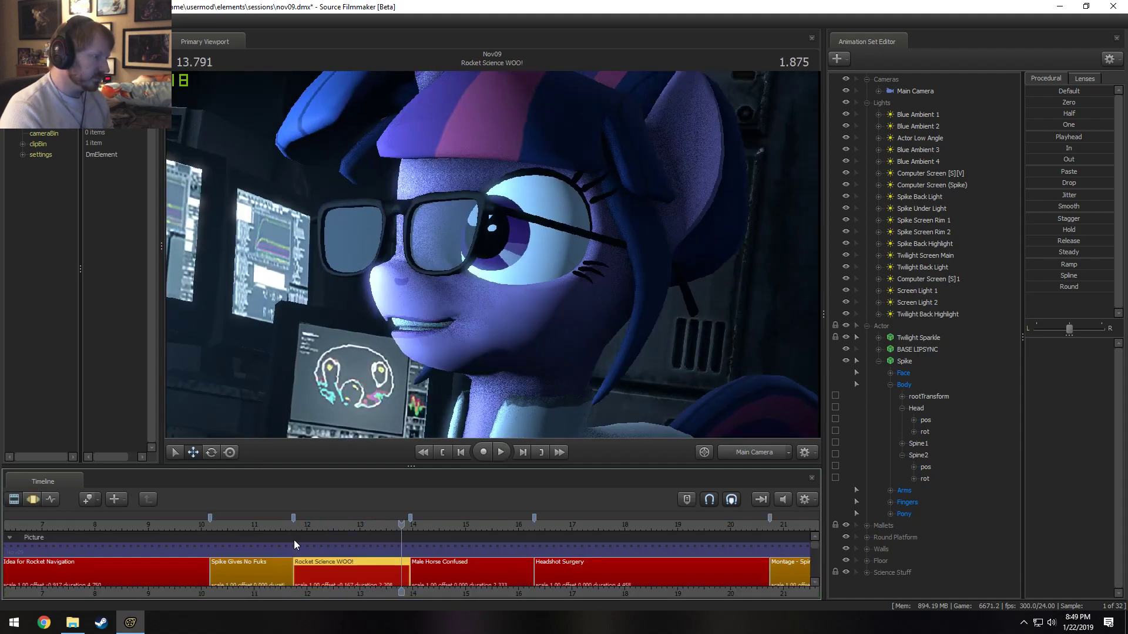
left_click_drag(295, 532, 186, 527)
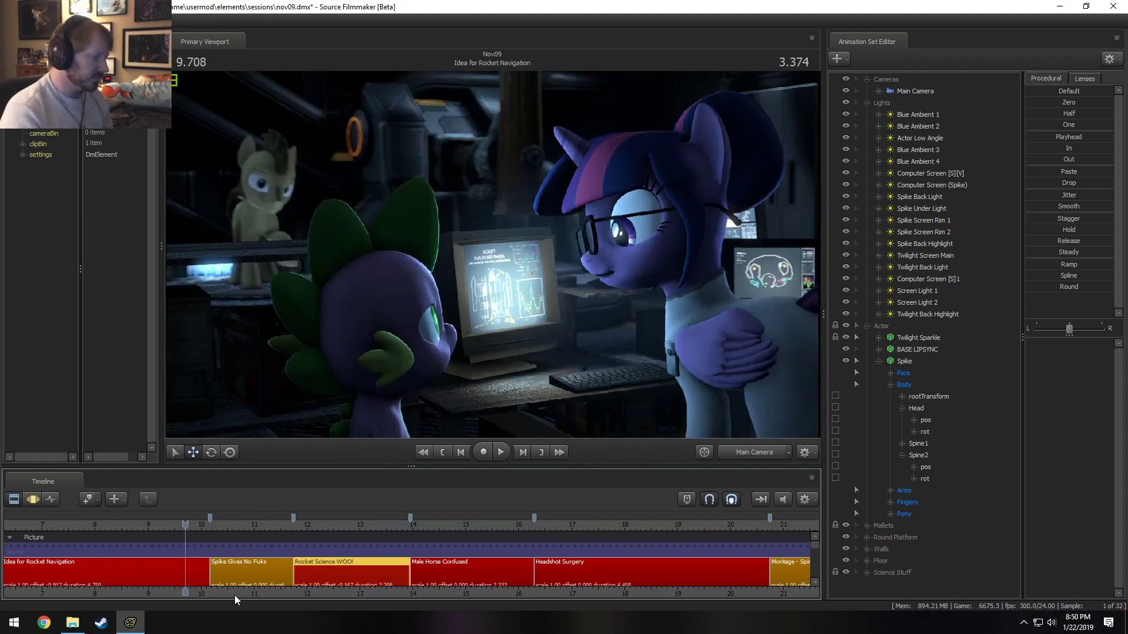
left_click(306, 524)
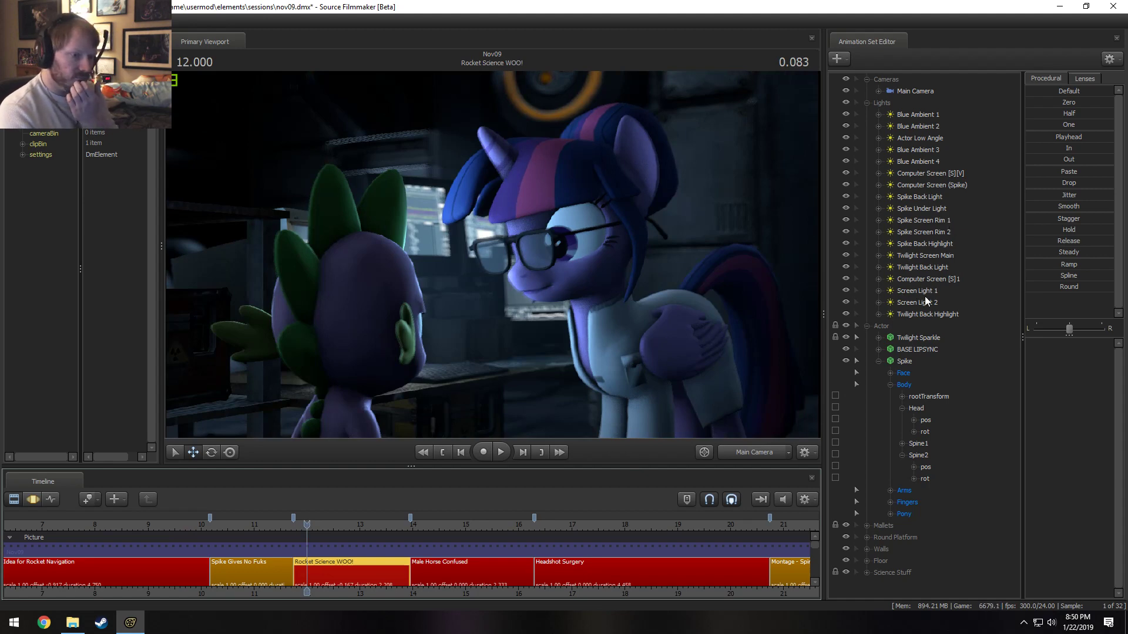
- Copy both Twilight Eye Lights, Left and Right, from the Idea for Rocket Navigation clip despite their locked controls
left_click(866, 325)
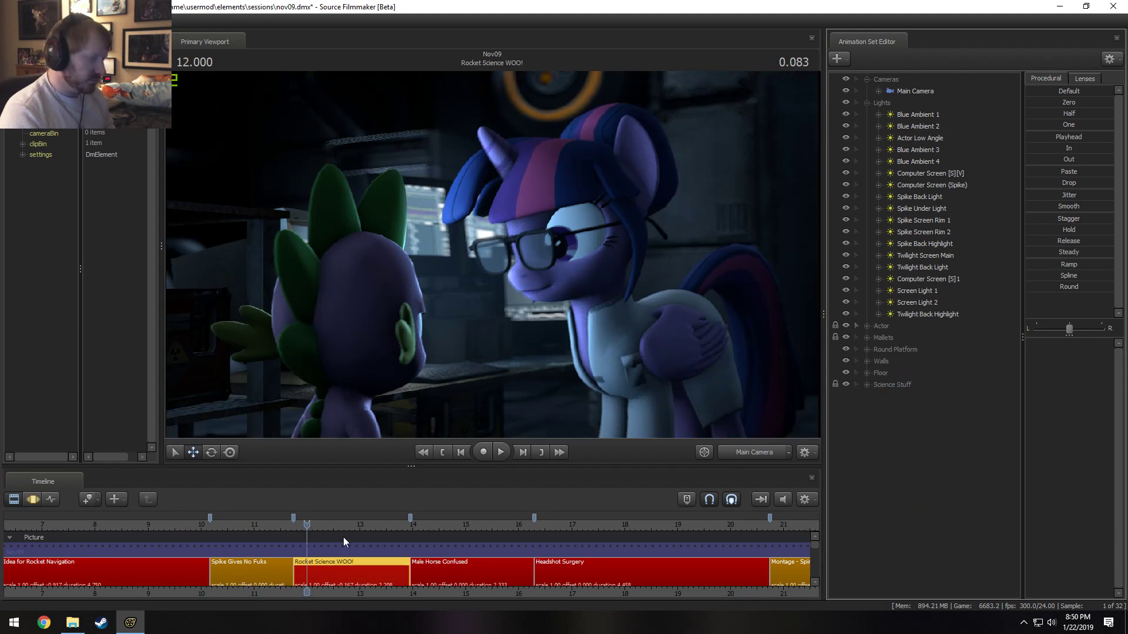
left_click(189, 577)
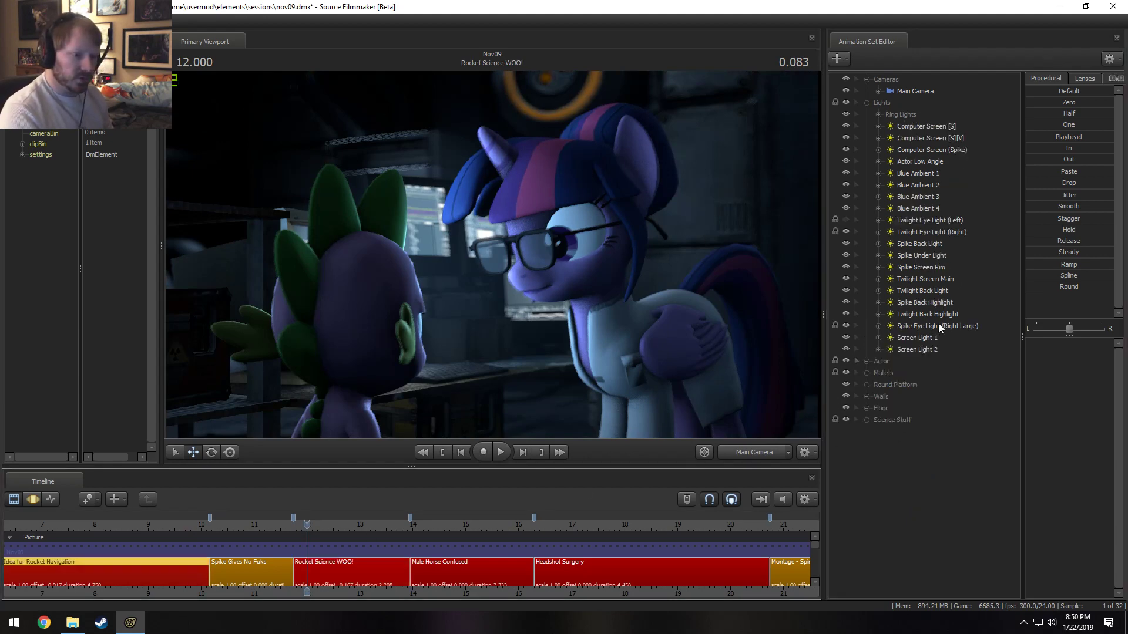
left_click(942, 233)
left_click(943, 223, "ctrl")
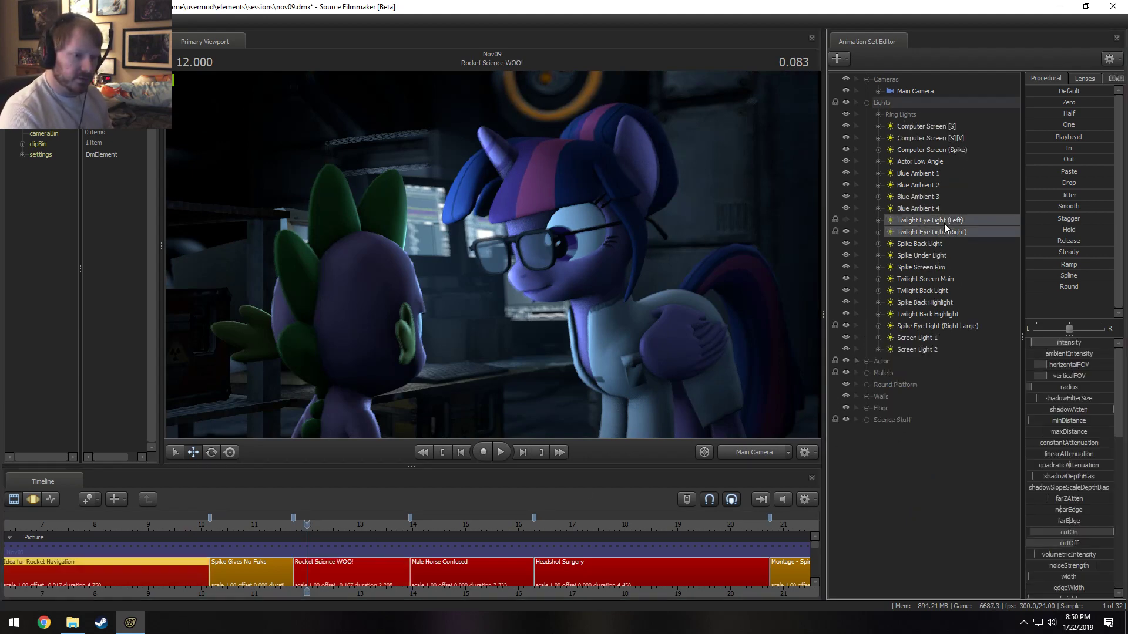
right_click(943, 226)
left_click(953, 245)
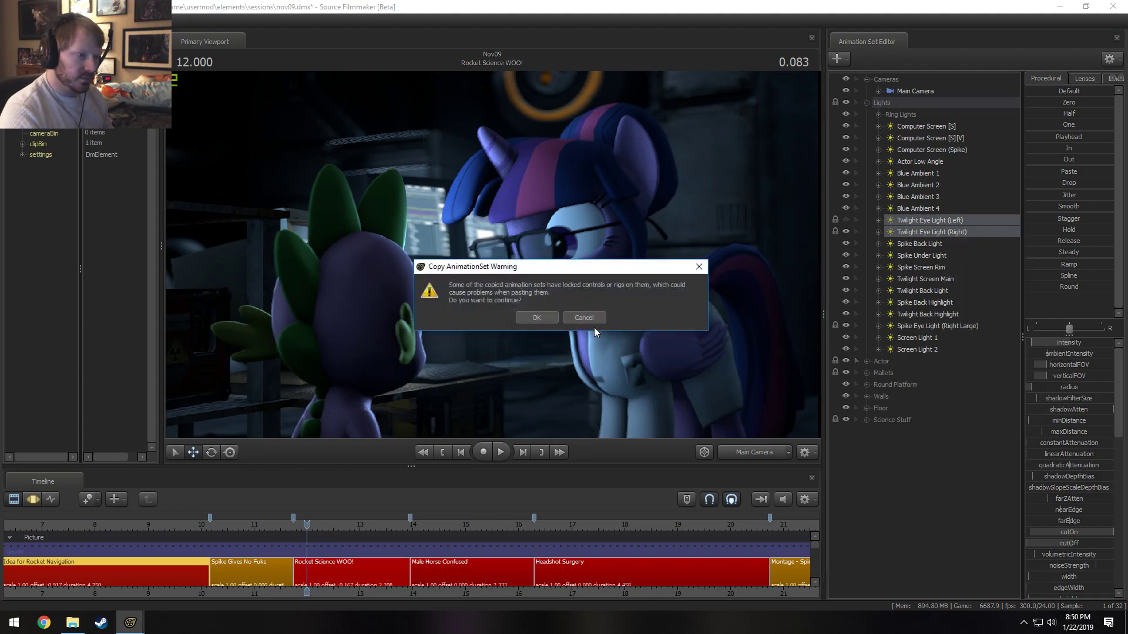
left_click(551, 319)
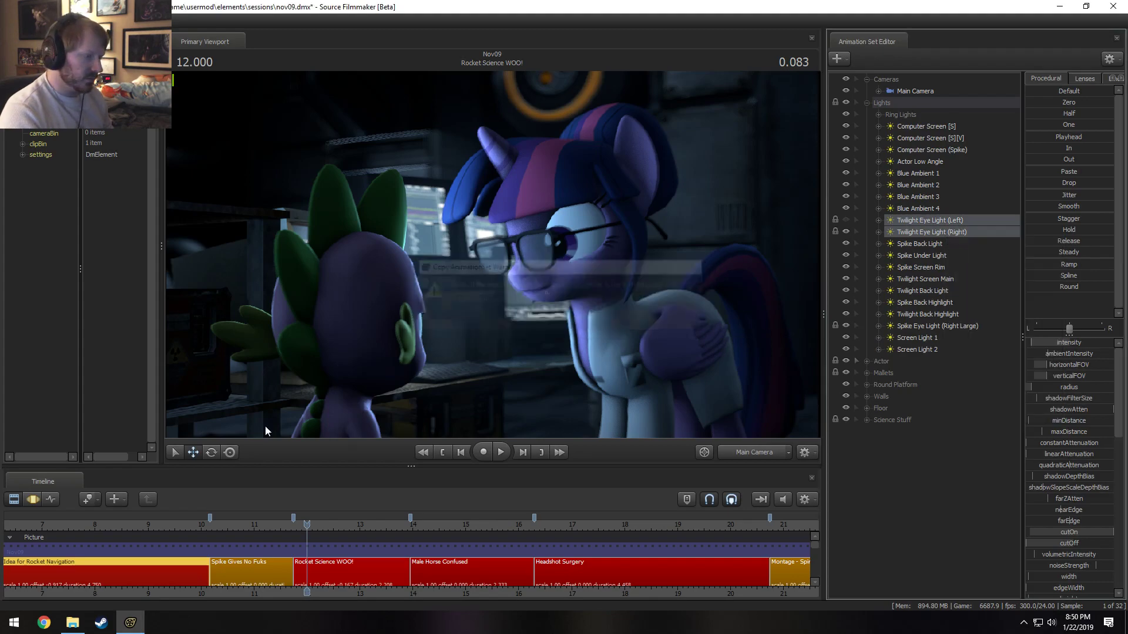
- Play part of Idea for Rocket Navigation, return to 12.041 and paste the copied eye lights into Rocket Science WOO!
left_click(98, 523)
key("space")
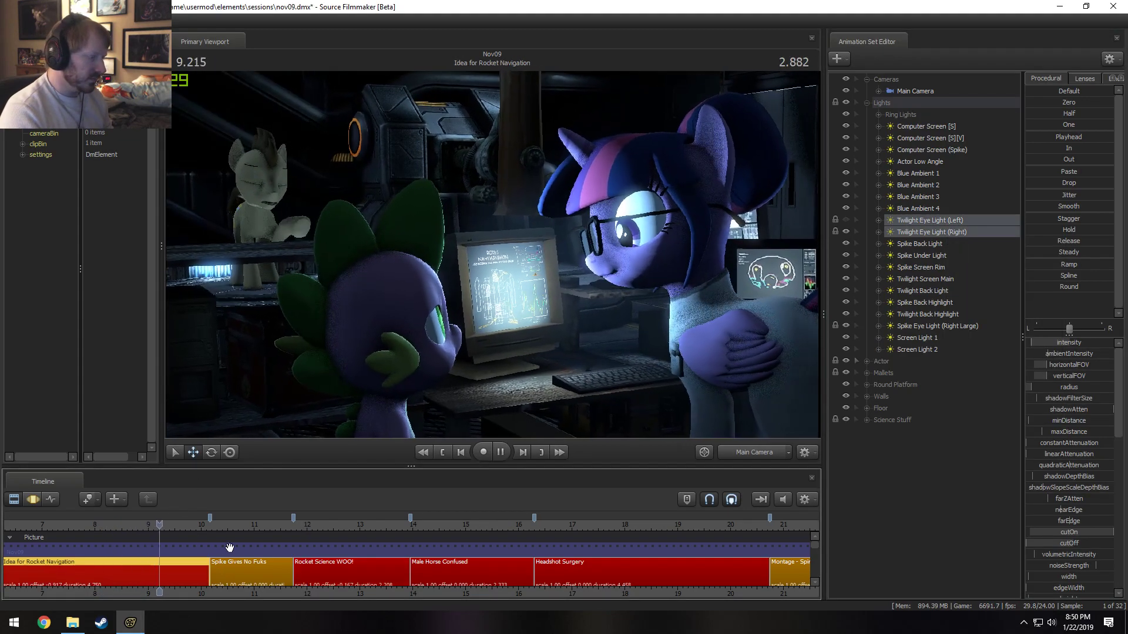
left_click(309, 532)
left_click(321, 566)
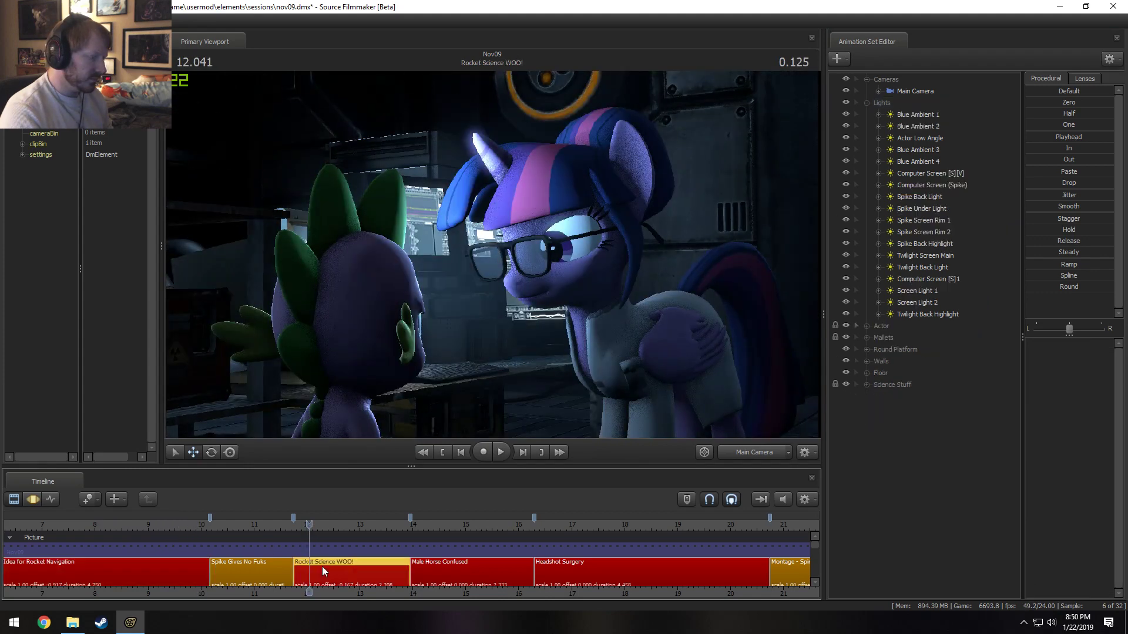
right_click(917, 429)
left_click(967, 495)
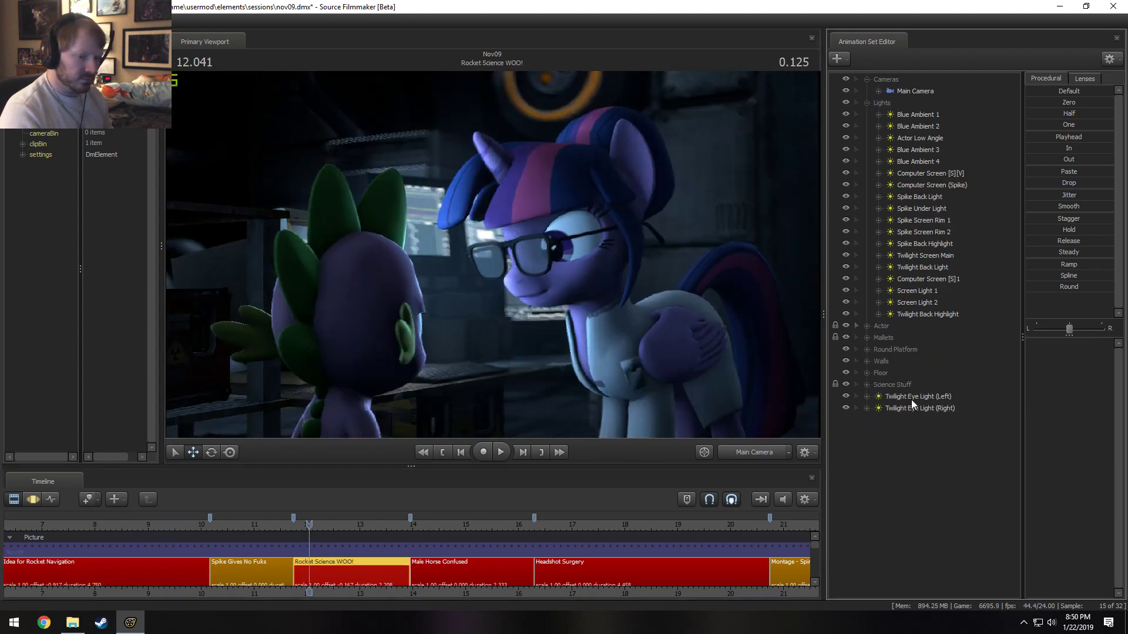
- Move both pasted Twilight Eye Lights into the Lights group, directly below Computer Screen (Spike)
left_click(911, 400)
left_click(913, 411, "shift")
left_click_drag(913, 411, 928, 194)
- Look through Twilight Eye Light (Left) and lock the transforms of both eye lights to Twilight Sparkle's Head control
double_click(933, 197)
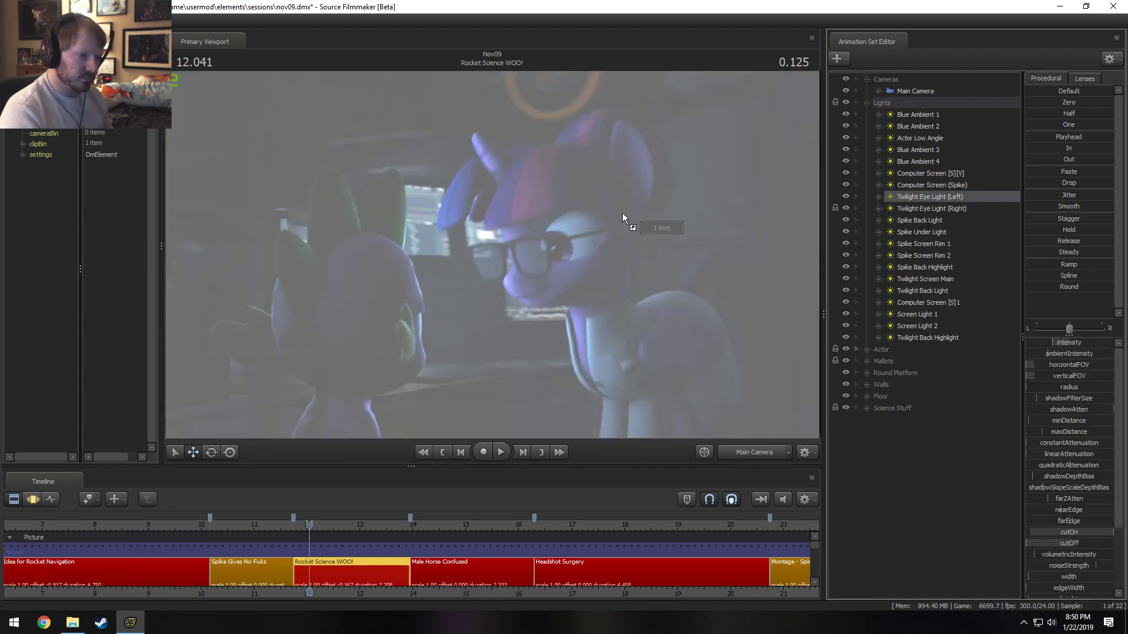
left_click(879, 197)
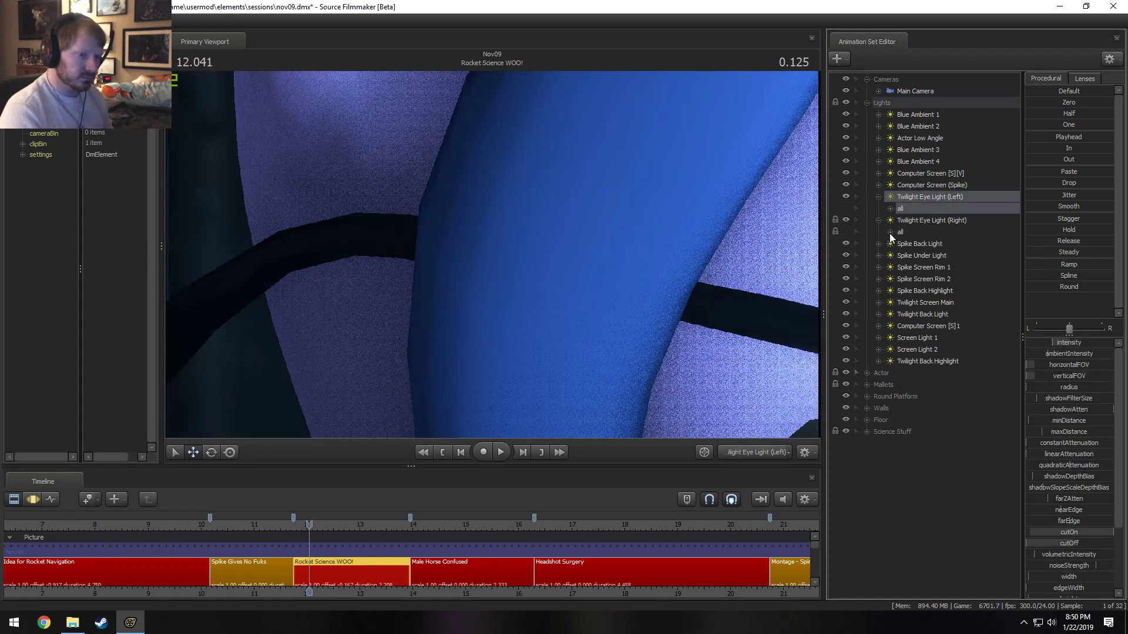
left_click(890, 232)
scroll(901, 300, "down", 10)
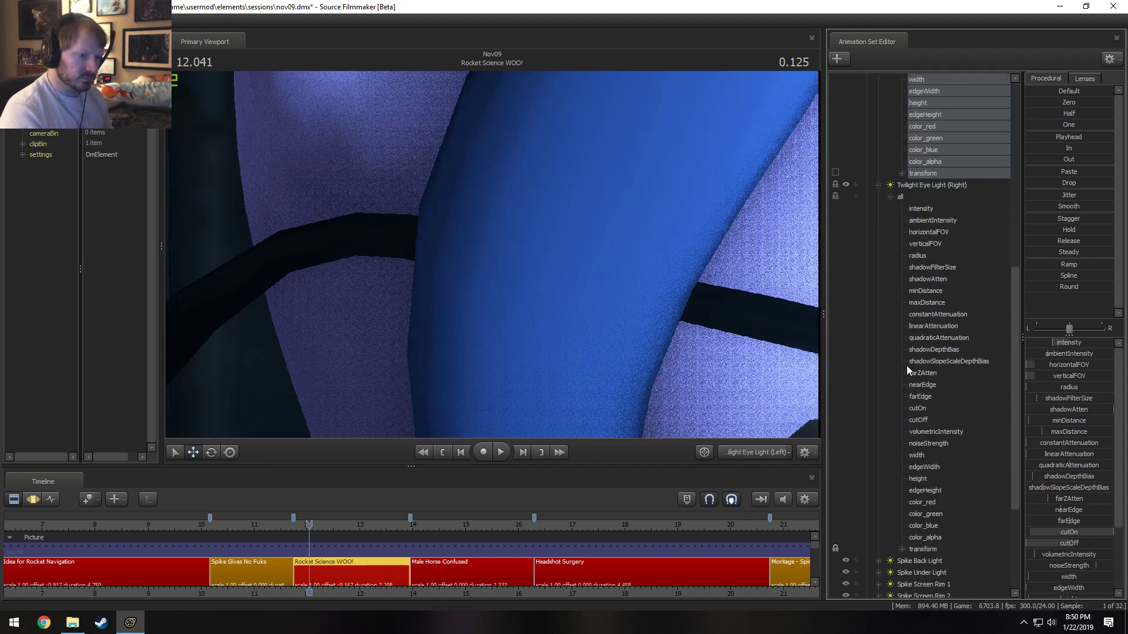
scroll(884, 400, "down", 5)
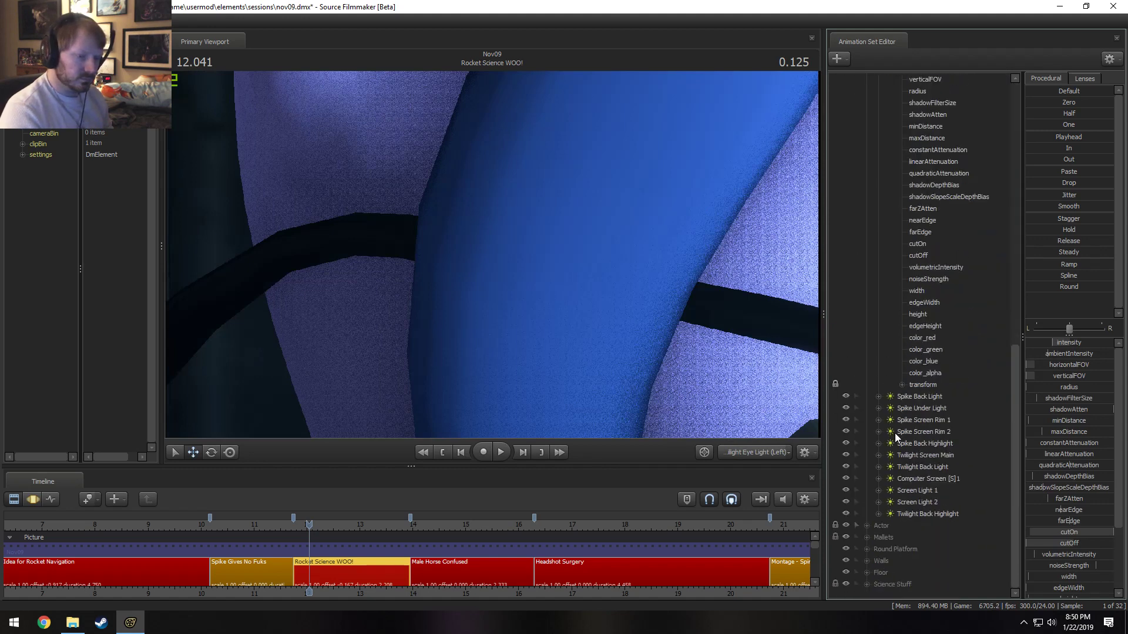
left_click(879, 538)
left_click(891, 560)
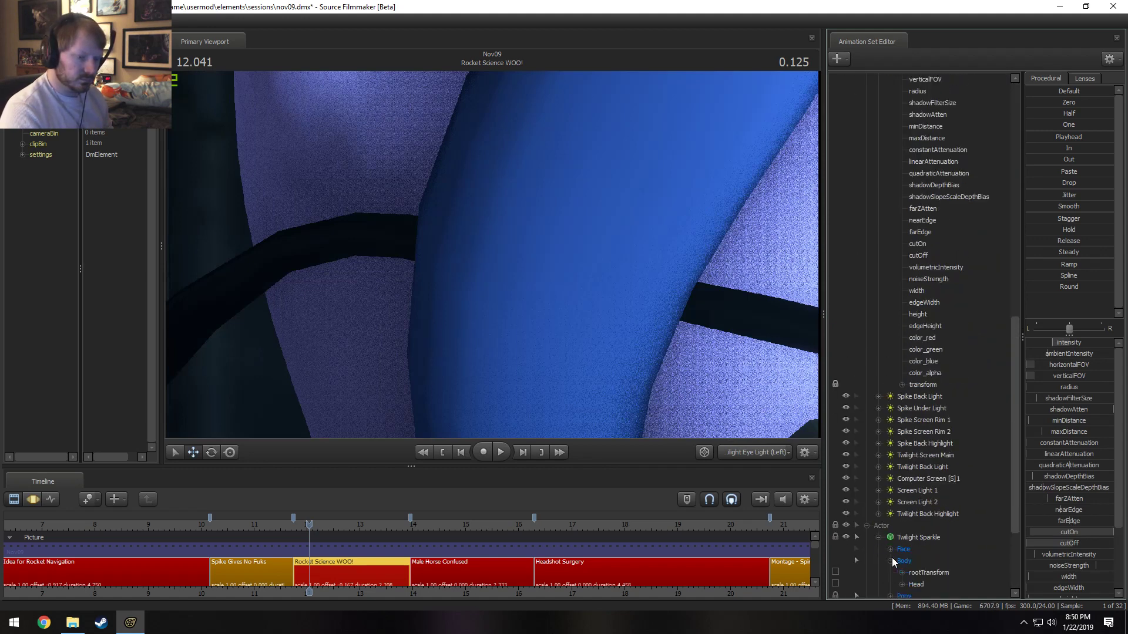
left_click(931, 385)
scroll(925, 393, "up", 8)
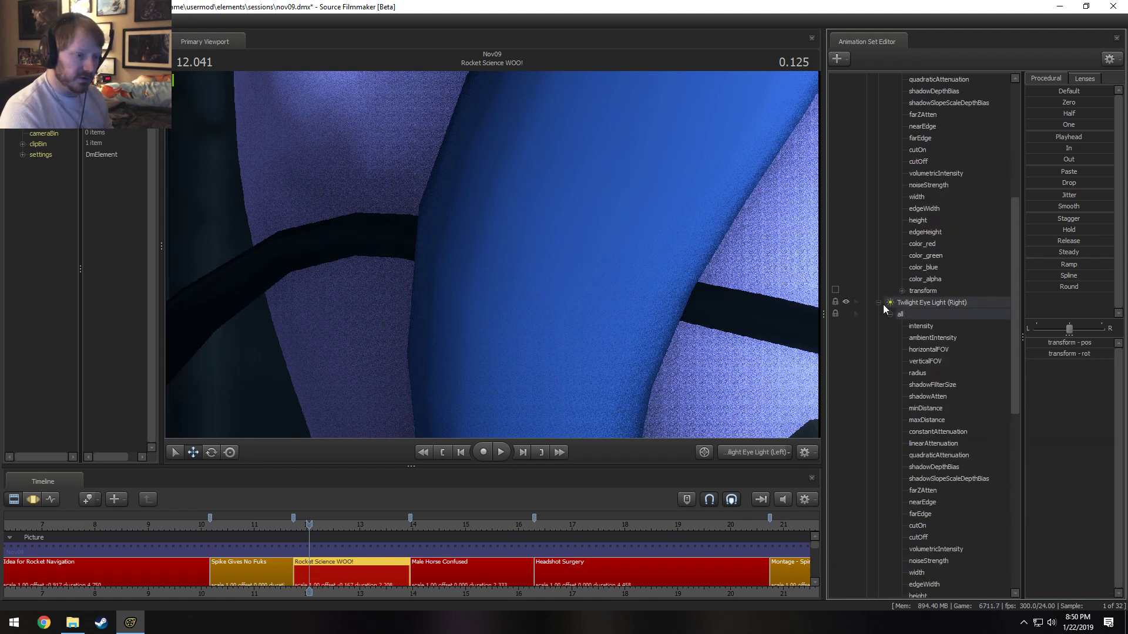
left_click(880, 304)
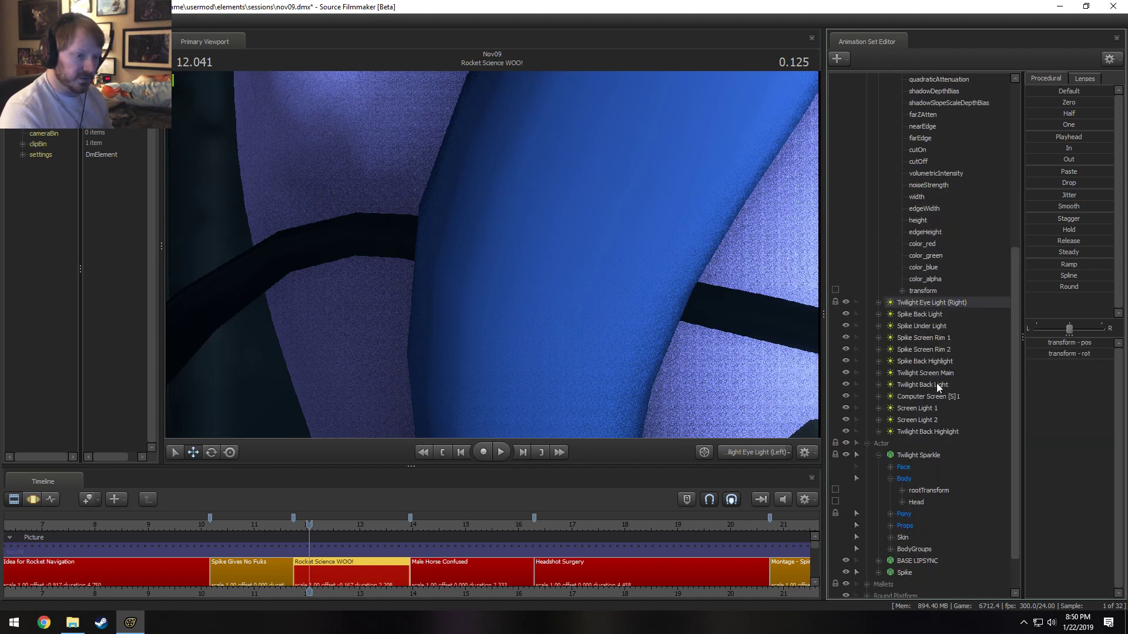
left_click(922, 291)
left_click(922, 303)
- In the motion editor, apply the full playhead values to the left eye light's transform and all of Twilight Eye Light (Right) across all time
key("F3")
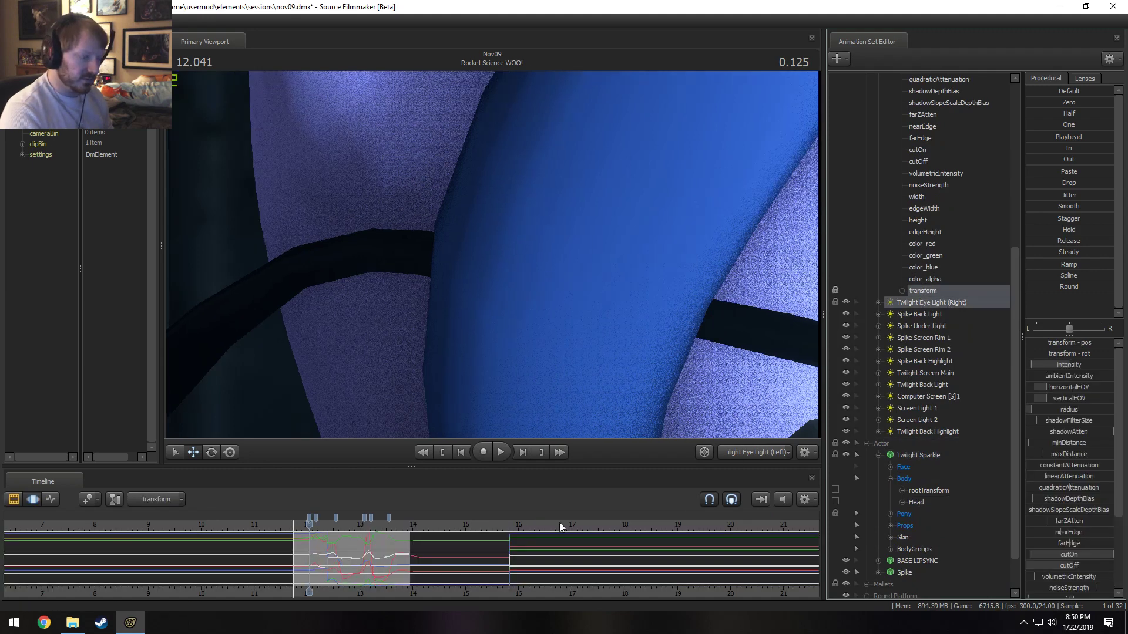
left_click_drag(1059, 138, 1112, 137)
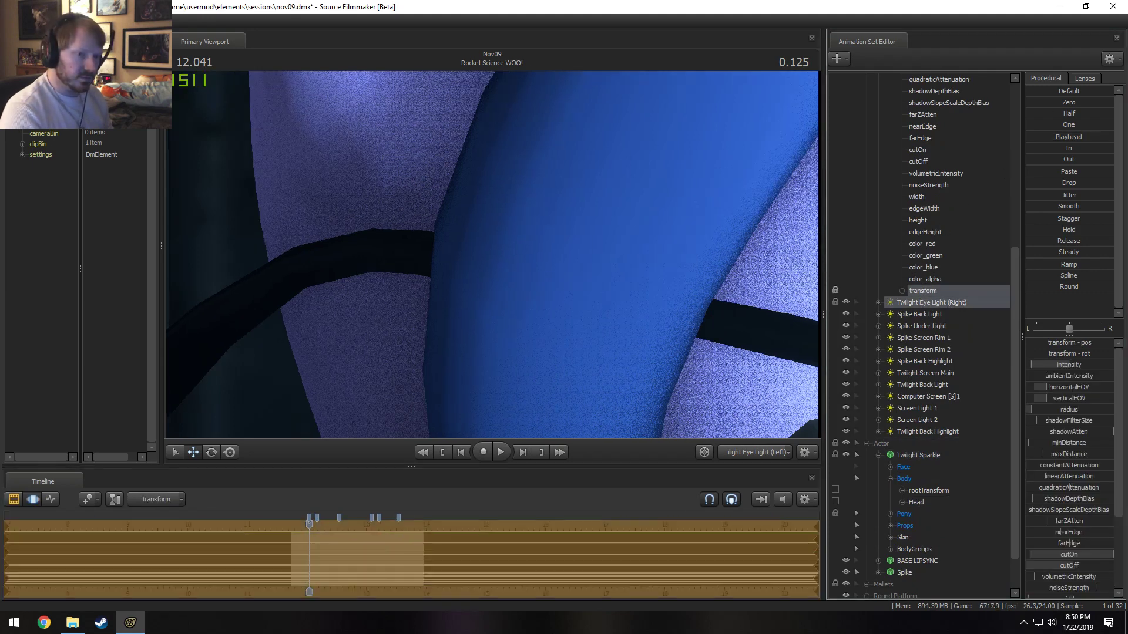
key("F2")
key("F3")
- Reposition and aim Twilight Eye Light (Left) at Twilight's eye from the light's own view
scroll(922, 304, "up", 7)
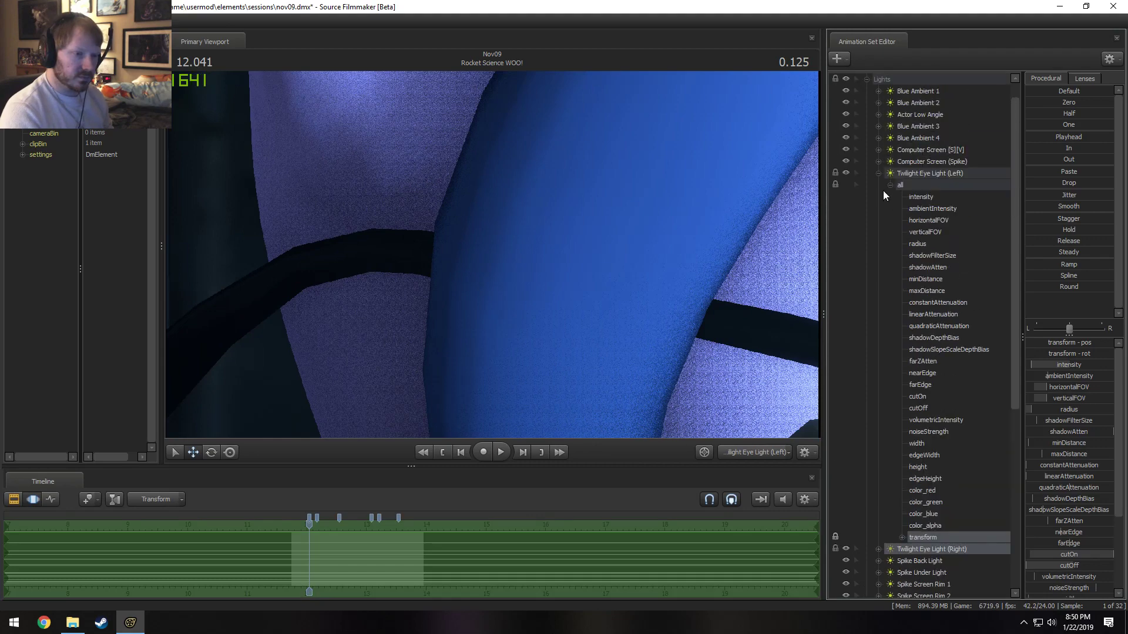
left_click(879, 174)
left_click(939, 197)
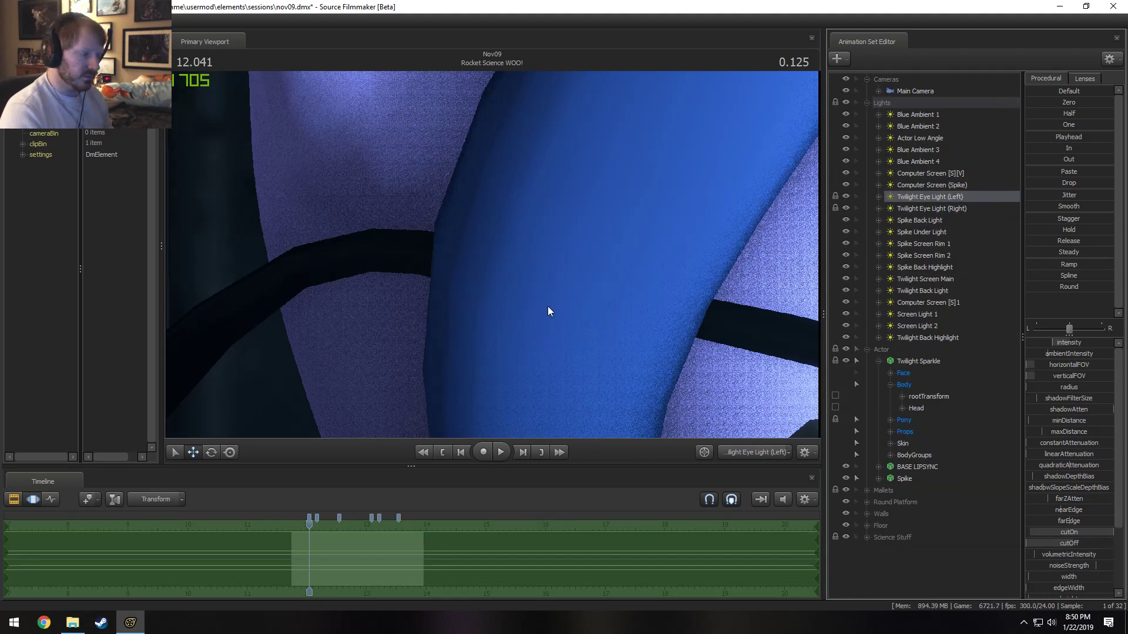
left_click_drag(548, 305, 562, 324)
key("w")
key("s")
key("s")
scroll(550, 323, "down", 5)
scroll(543, 324, "down", 5)
key("d")
key("w")
key("w")
key("s")
key("w")
- Look through Twilight Eye Light (Right), place and aim it at Twilight's other eye and adjust its field of view
left_click(971, 210)
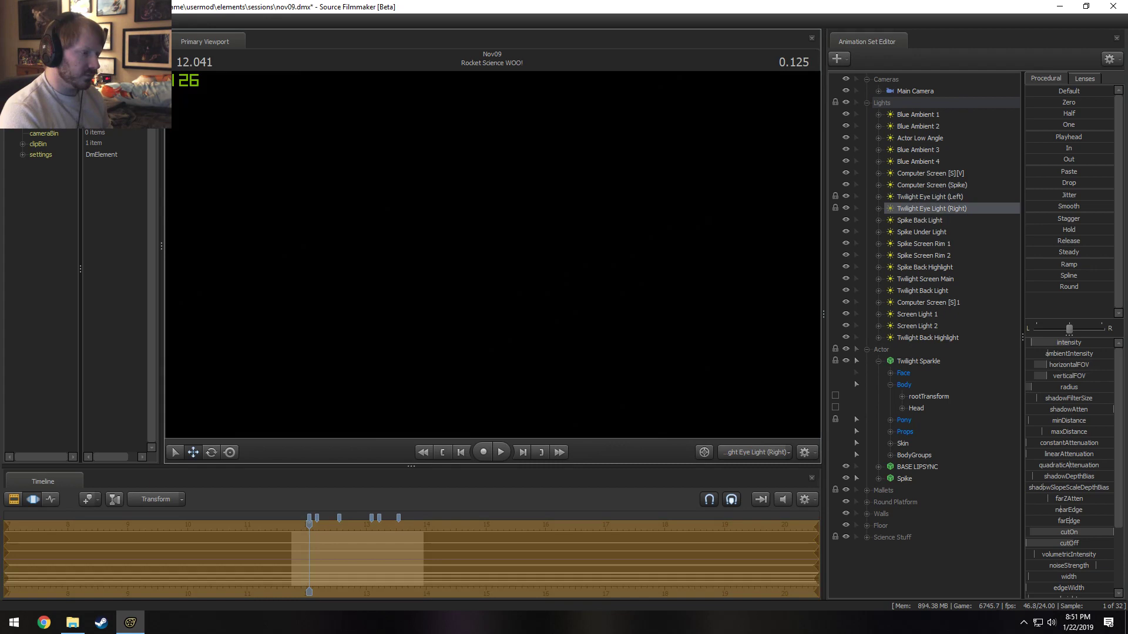
scroll(492, 255, "down", 10)
left_click_drag(493, 255, 555, 218)
key("w")
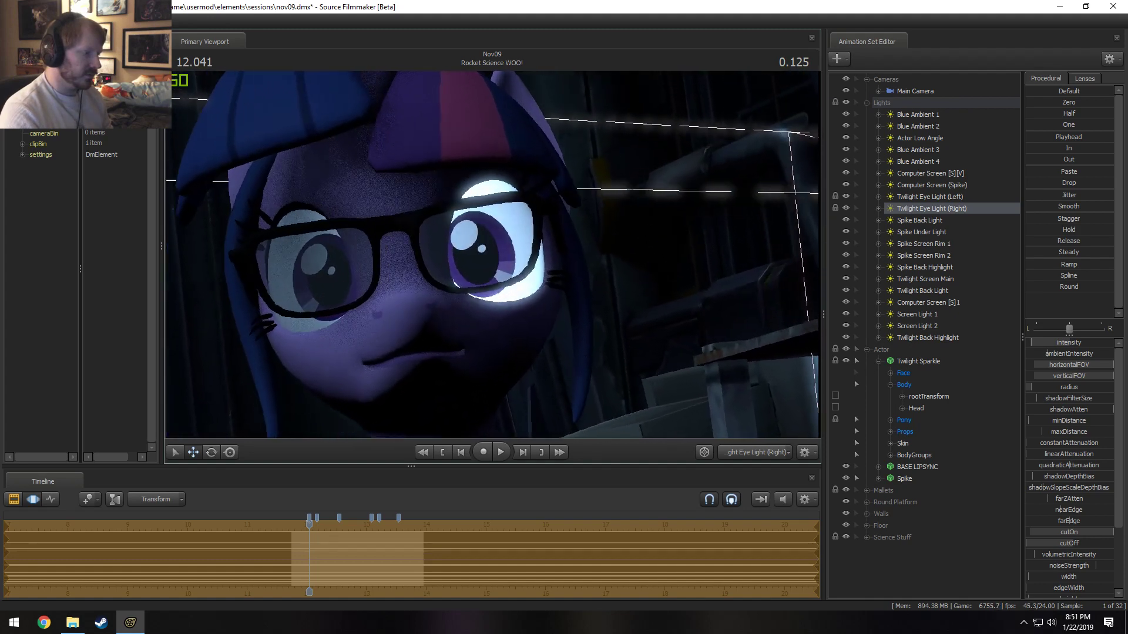
key("w")
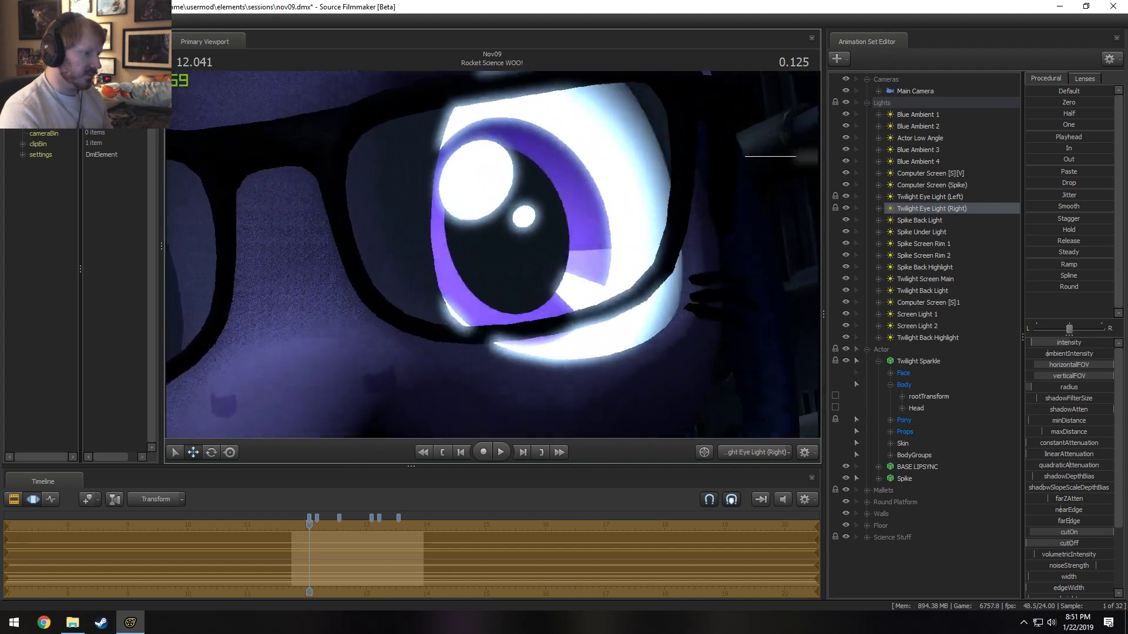
key("s")
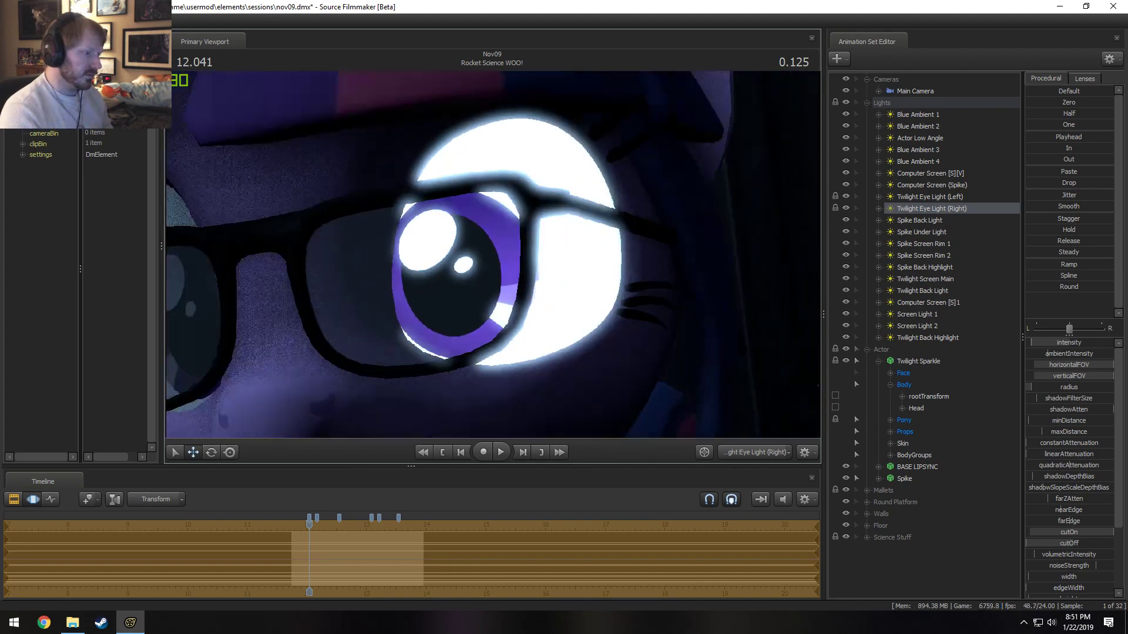
left_click_drag(492, 254, 623, 250)
key("w")
key("s")
left_click_drag(493, 255, 468, 248)
scroll(492, 255, "up", 10)
key("s")
key("s")
key("w")
- Switch to the main camera and replay Rocket Science WOO! repeatedly to review Twilight's eye lighting, stopping at 12.375
left_click(761, 454)
key("F2")
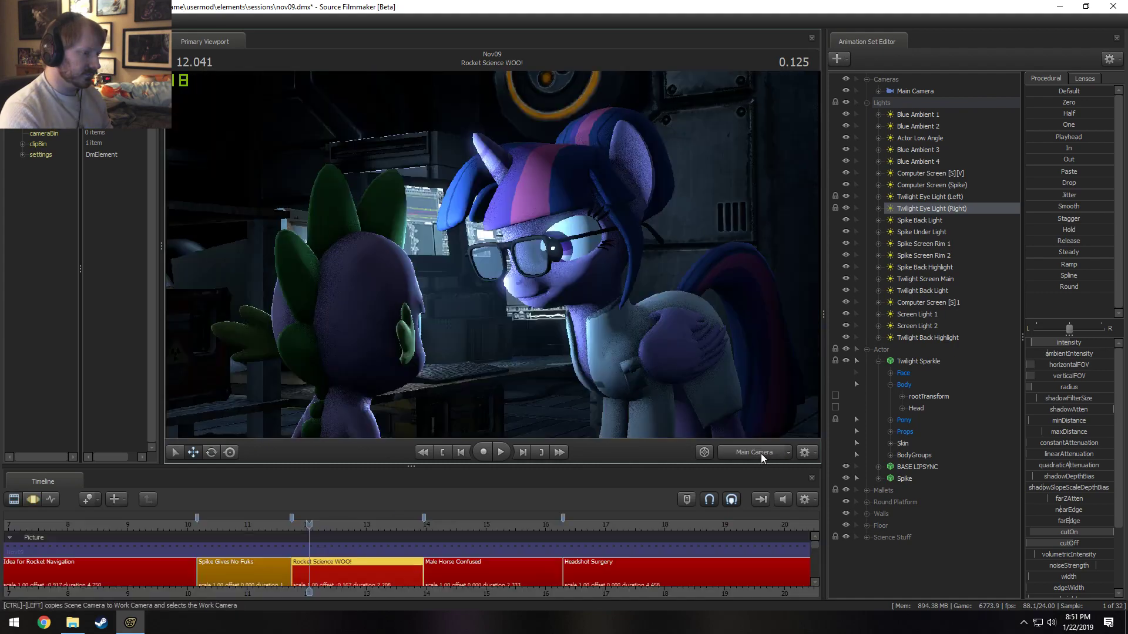
key("space")
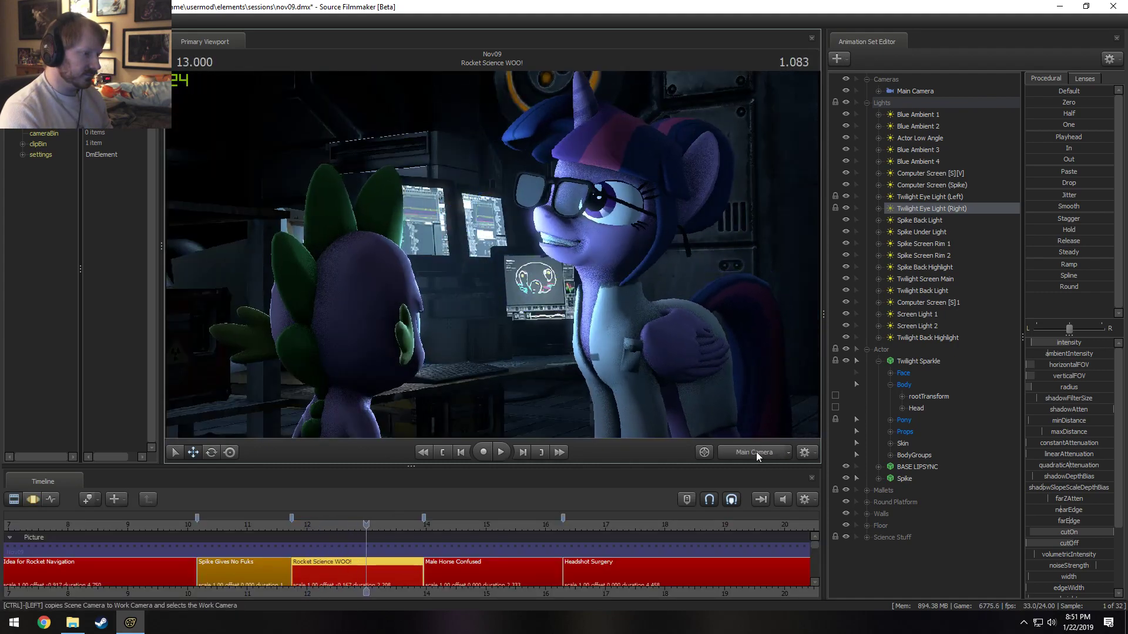
key("space")
key("space")
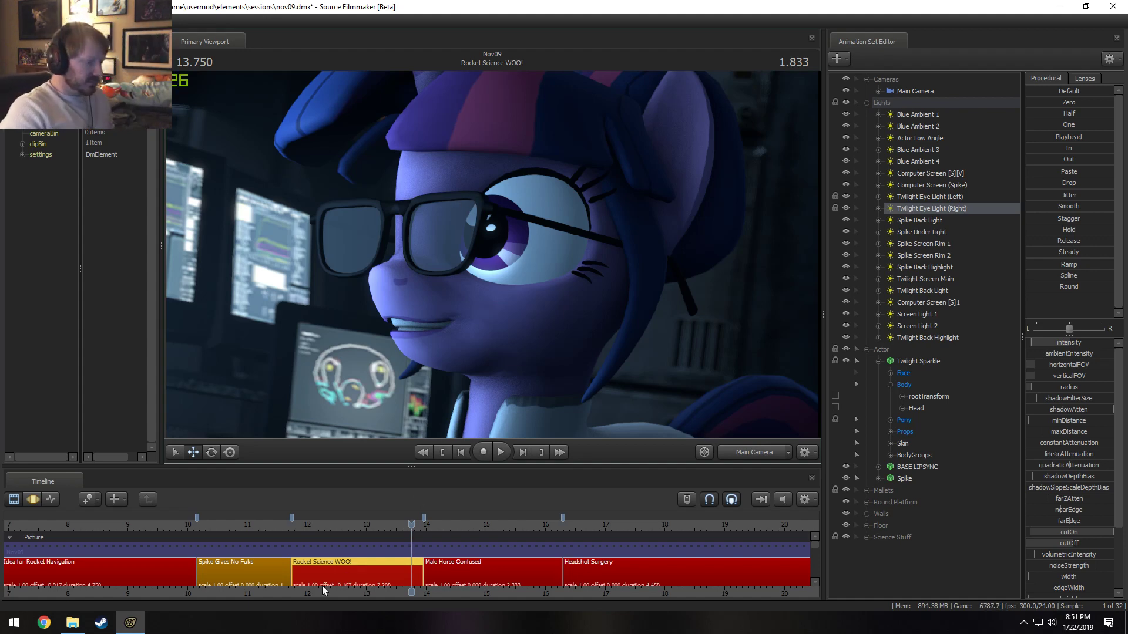
left_click(285, 527)
key("space")
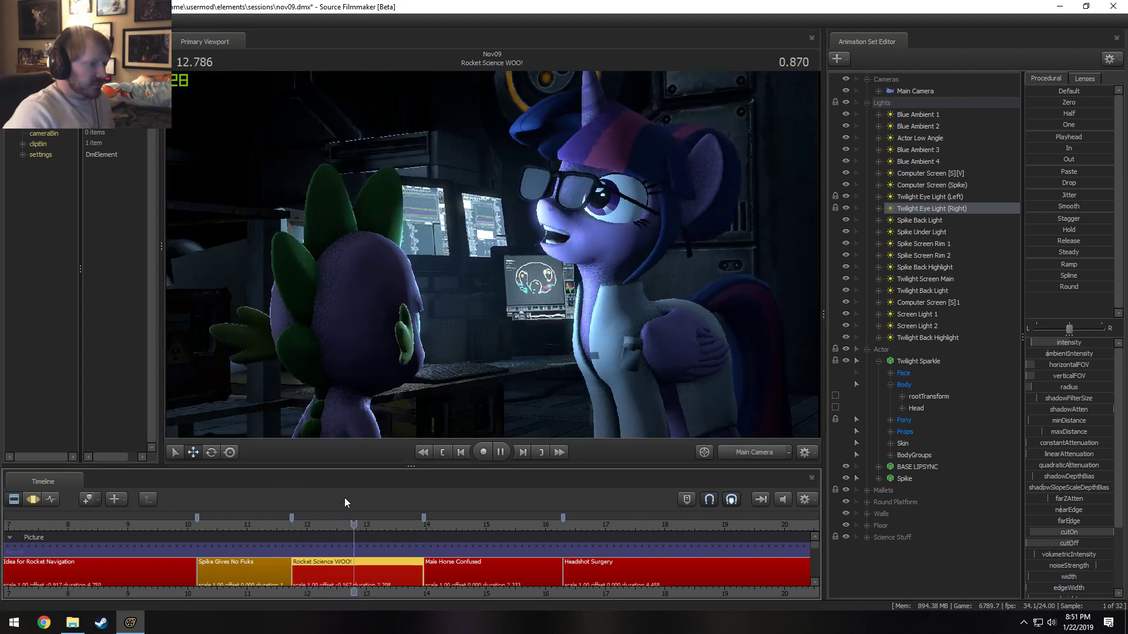
left_click(294, 524)
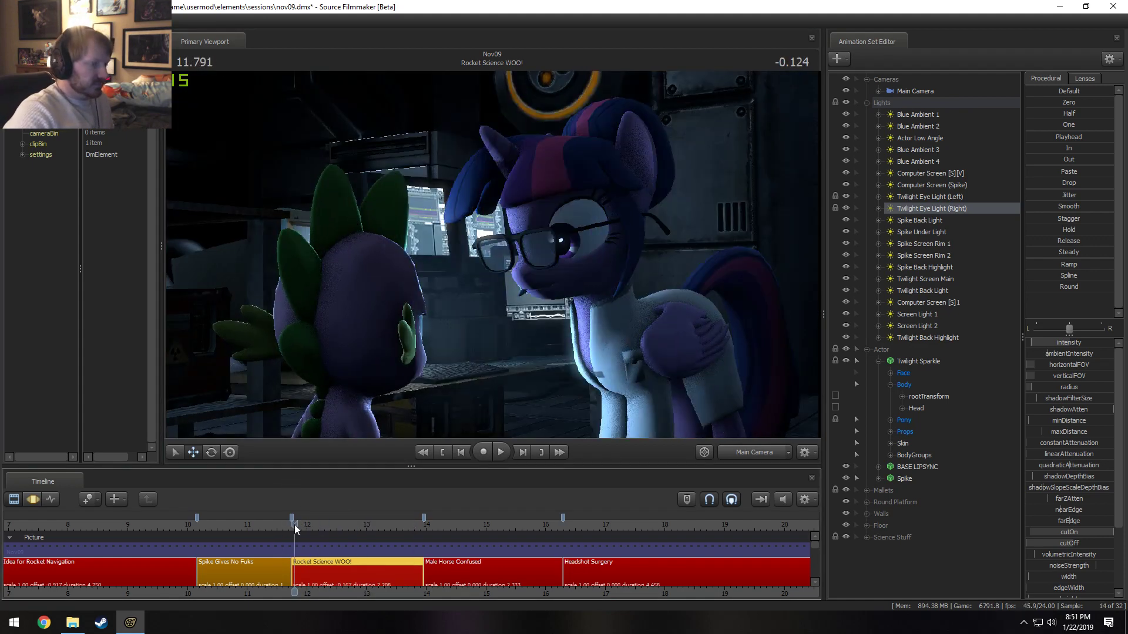
key("space")
left_click(294, 524)
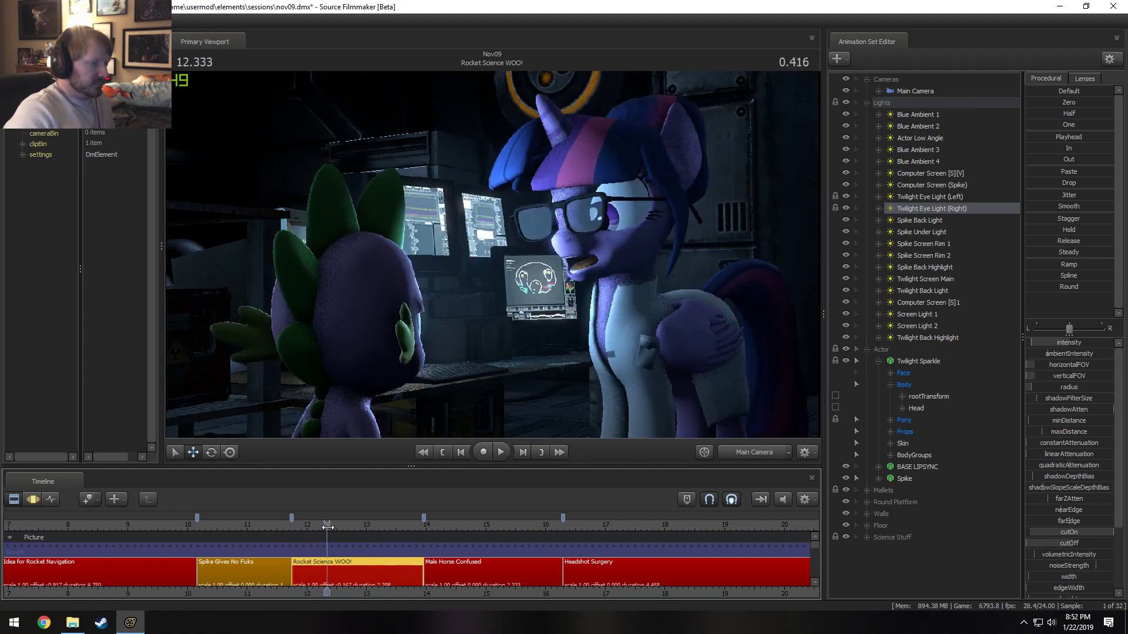
key("space")
left_click_drag(333, 527, 329, 527)
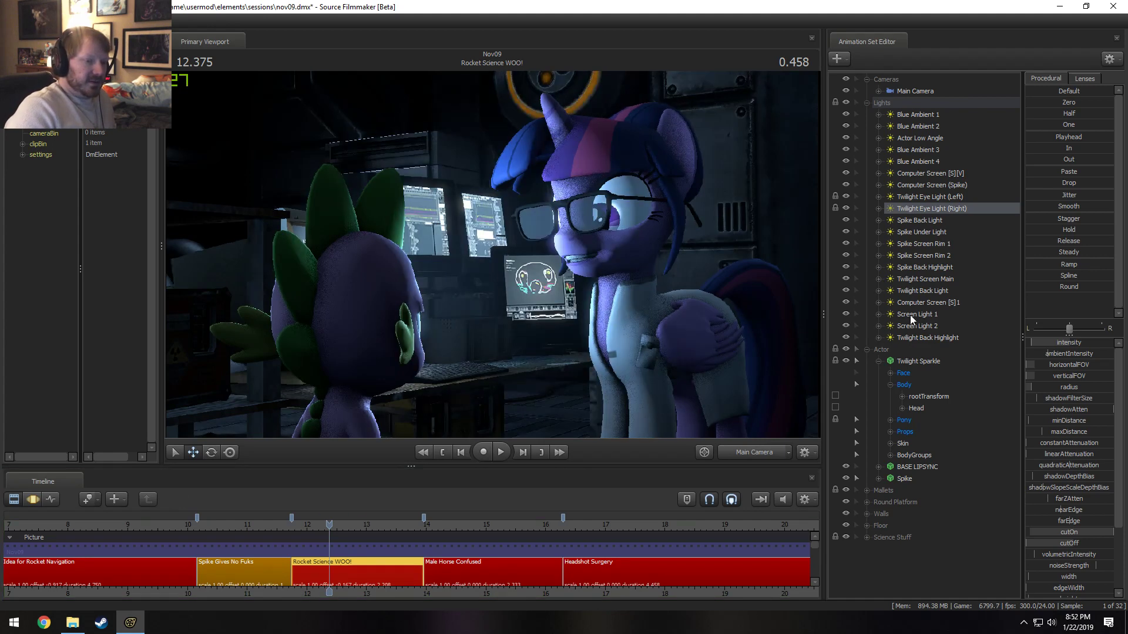
- Move Computer Screen [S]1 directly below Computer Screen (Spike) in the Lights group and play the shot onward
left_click(916, 338)
left_click_drag(933, 301, 950, 209)
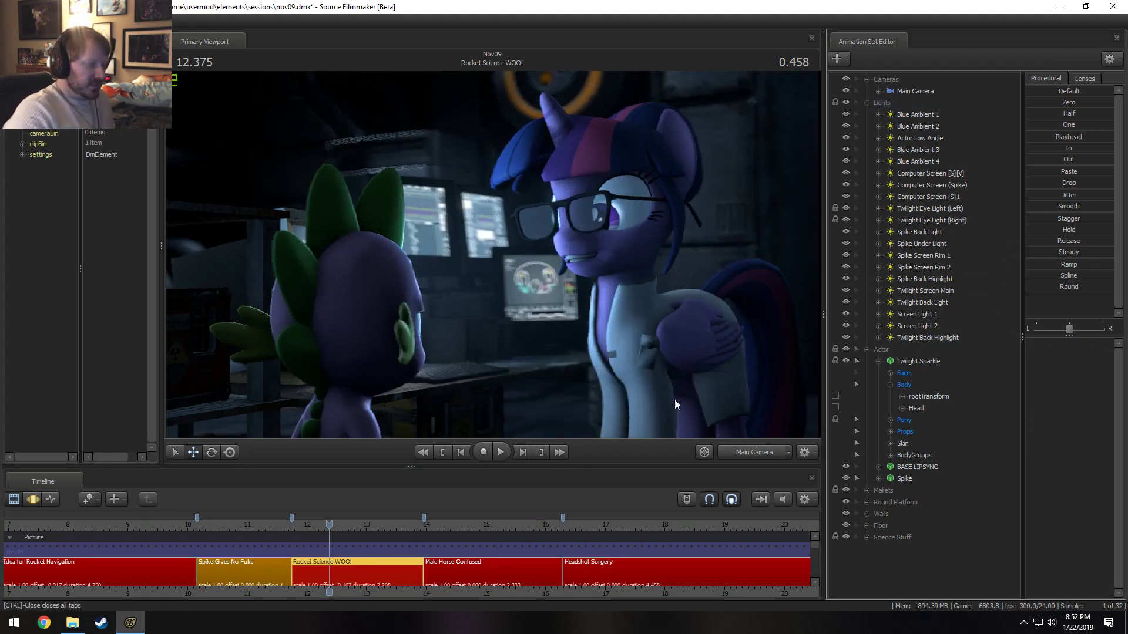
key("space")
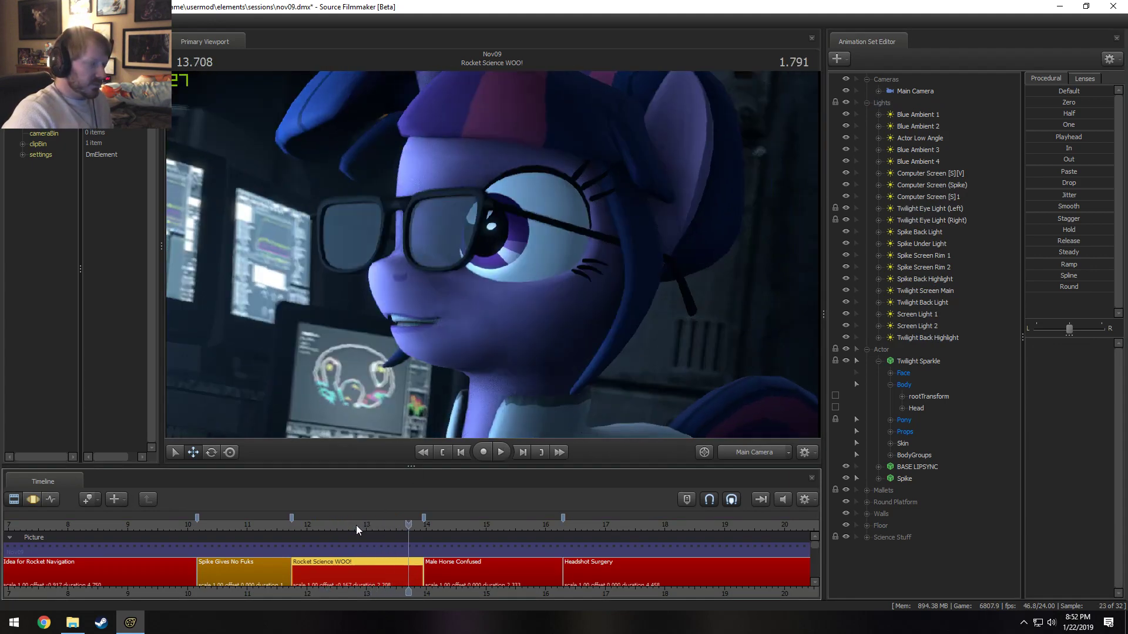
- Recolor the Rocket Science WOO! clip orange by setting its background color's green value to 100
right_click(327, 566)
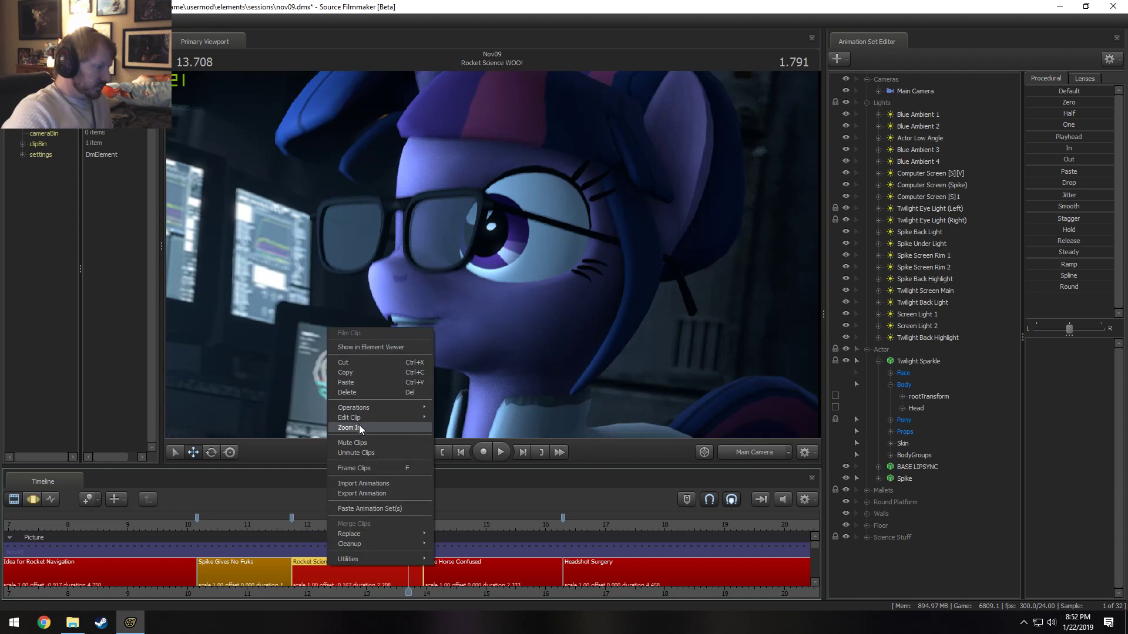
mouse_move(359, 421)
left_click(454, 429)
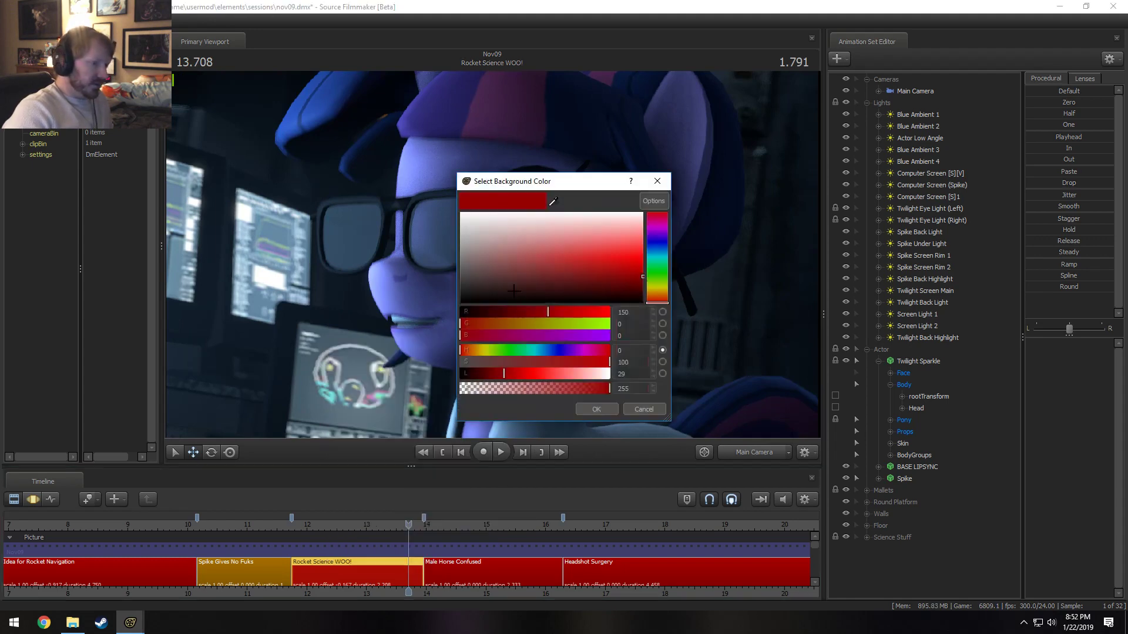
left_click(649, 334)
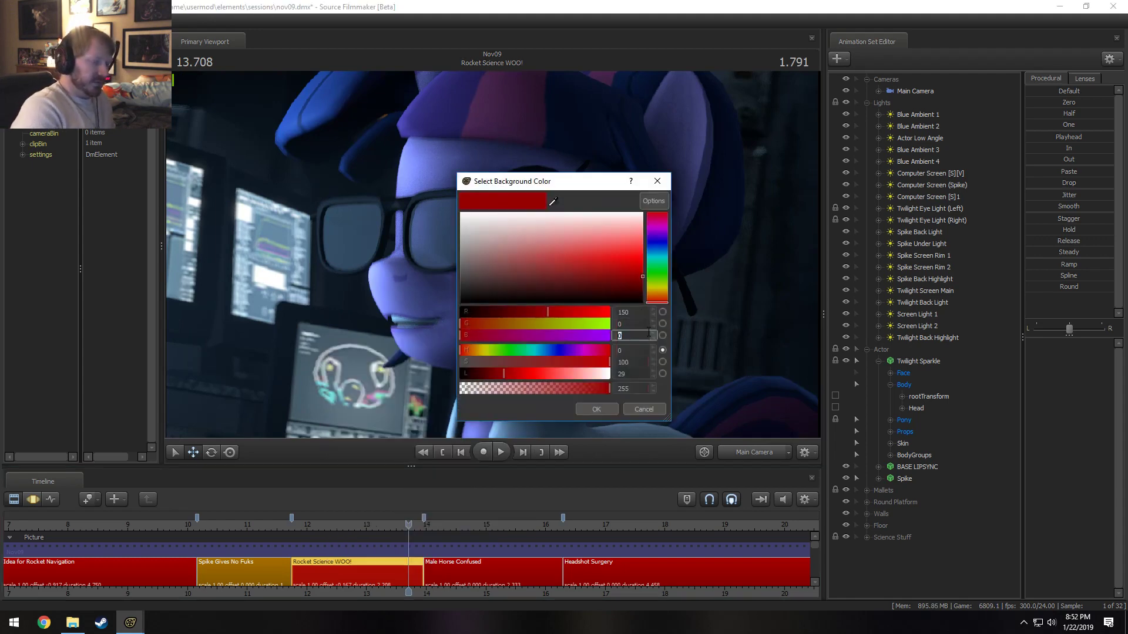
key("shift+Tab")
type("100")
key("Return")
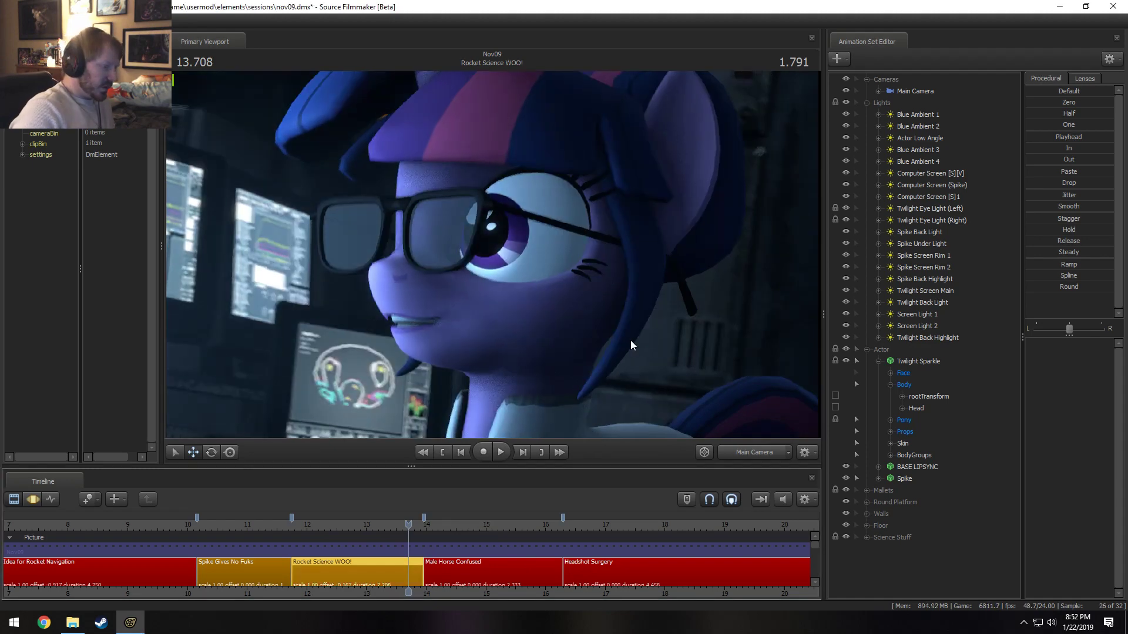
- Play Rocket Science WOO! twice from around its start to review the shot, and return to the cut before it
scroll(313, 548, "down", 5)
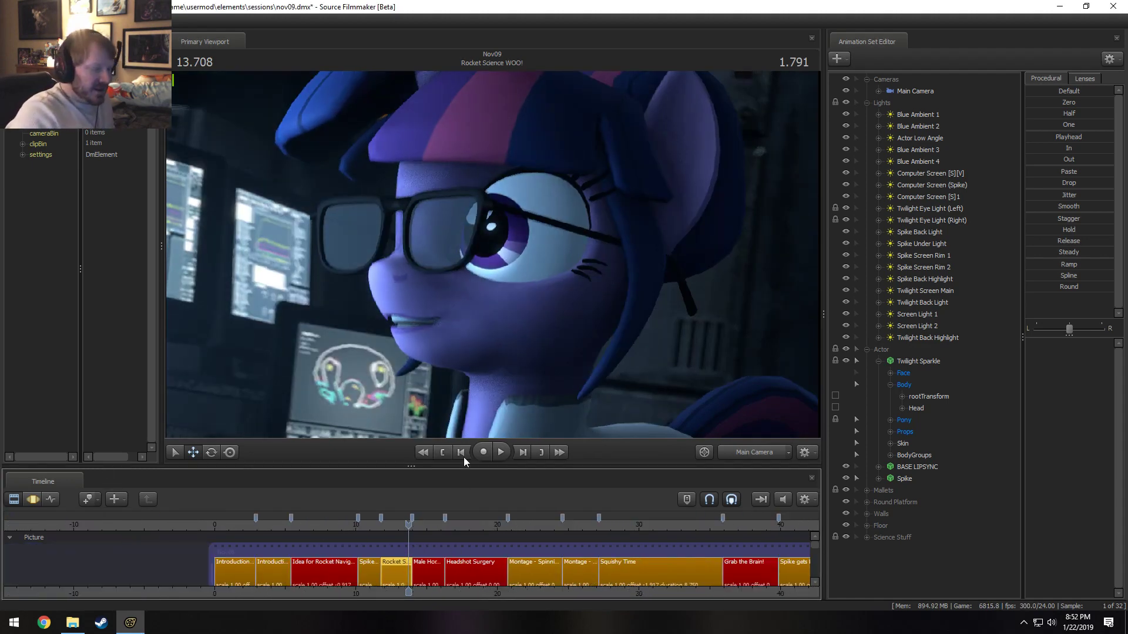
left_click_drag(391, 524, 379, 524)
key("space")
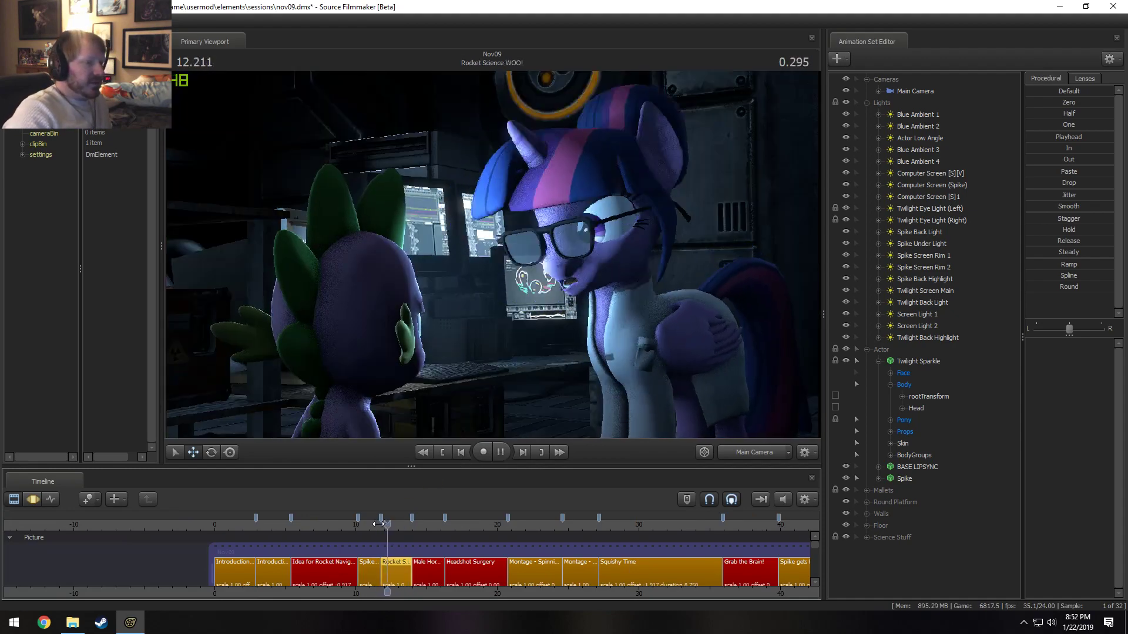
key("space")
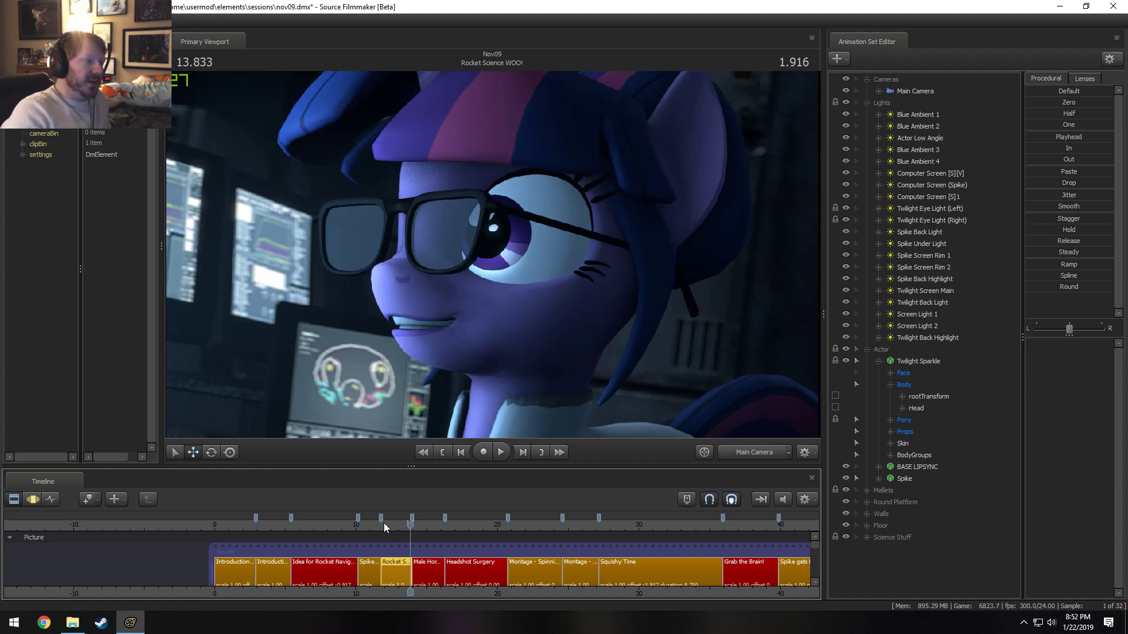
left_click(383, 527)
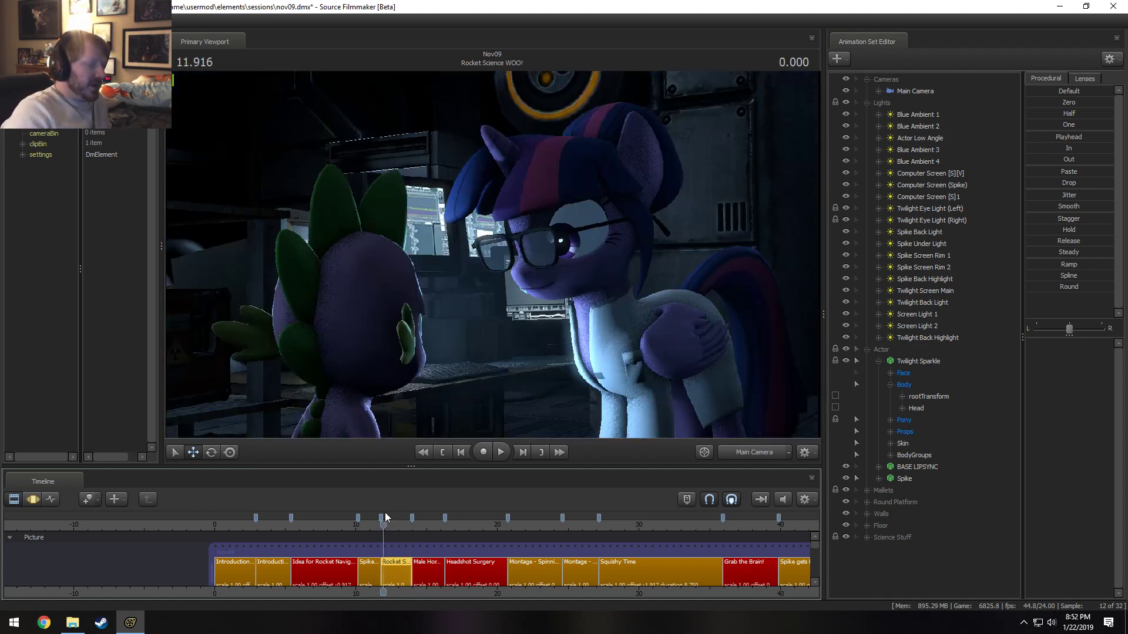
scroll(382, 535, "up", 6)
left_click(373, 527)
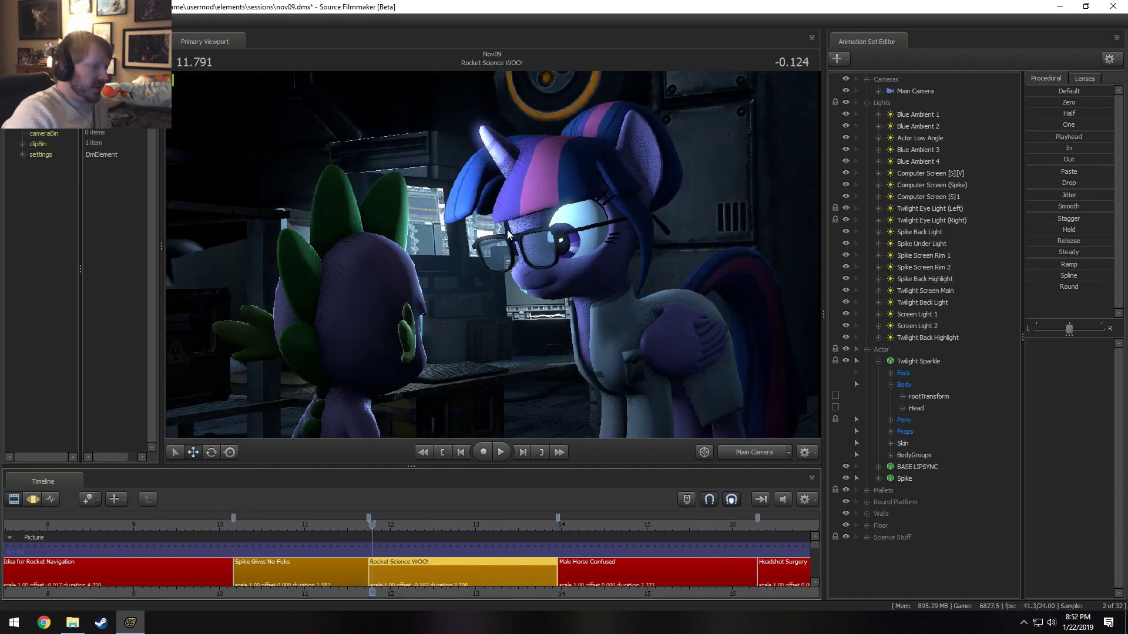
key("space")
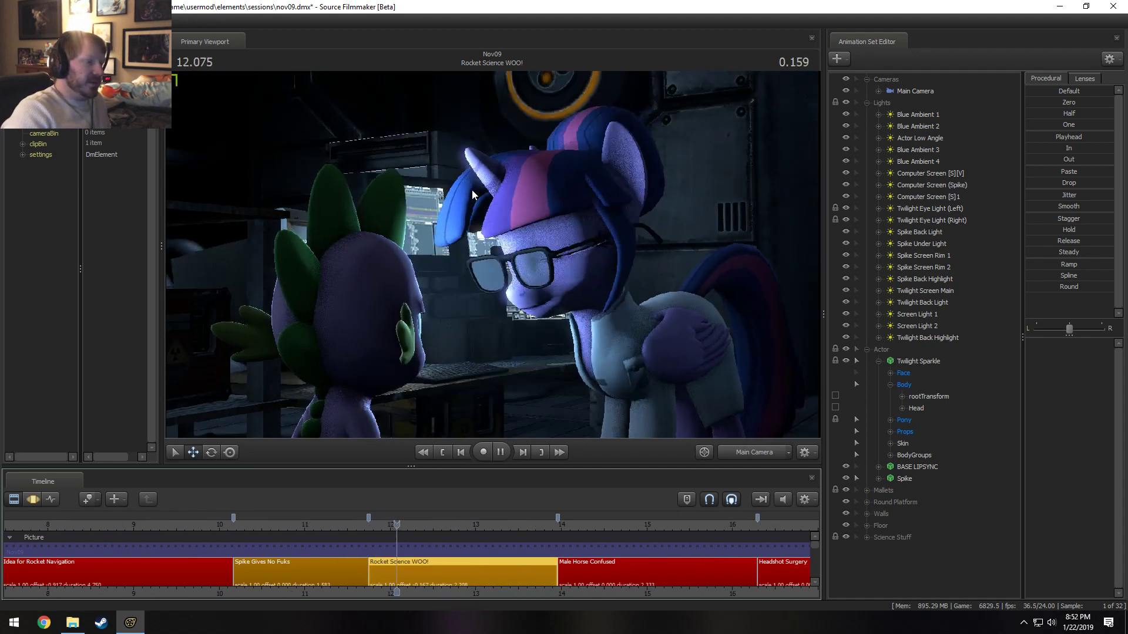
key("space")
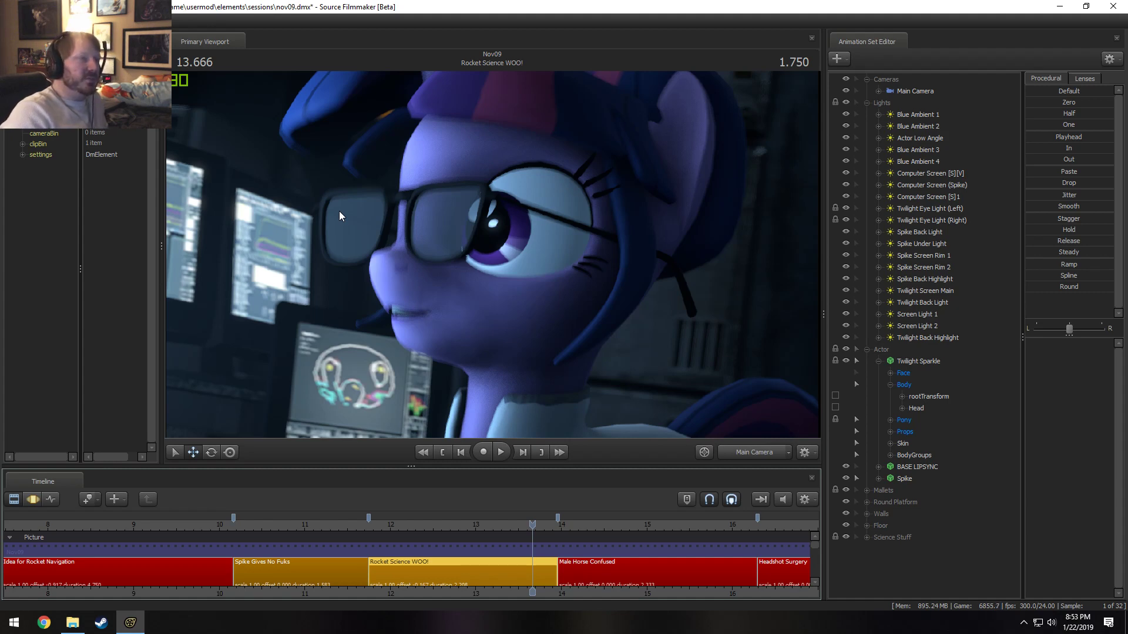
left_click(375, 520)
- Examine the opening frames of Introduction - Male Horse and Idea for Rocket Navigation and survey the neighbouring clips
scroll(403, 519, "down", 3)
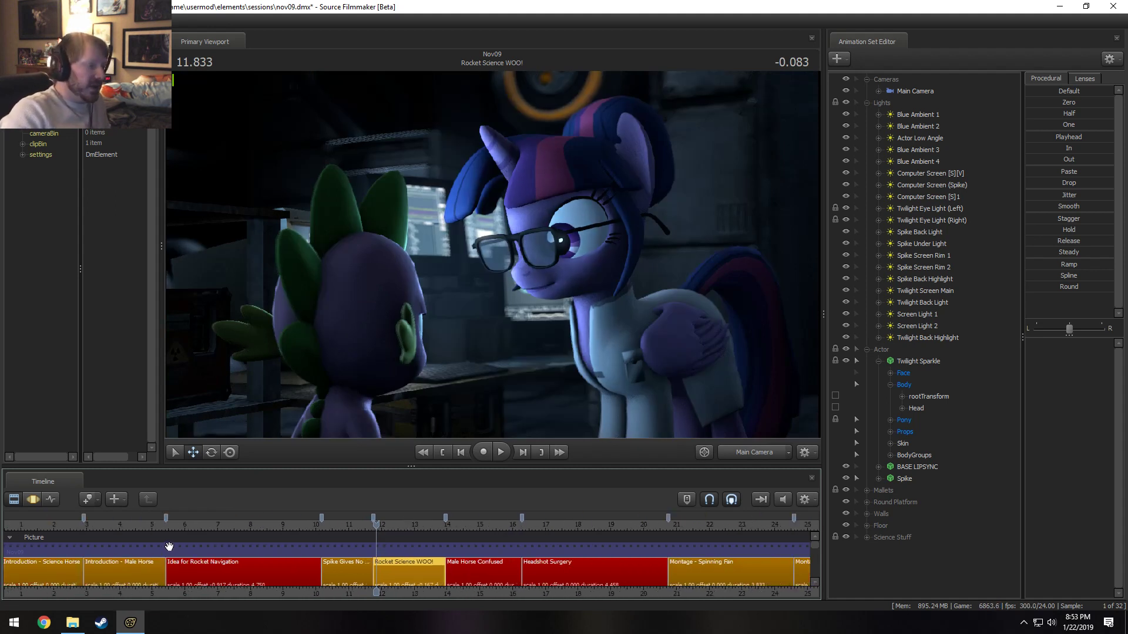
scroll(271, 552, "down", 3)
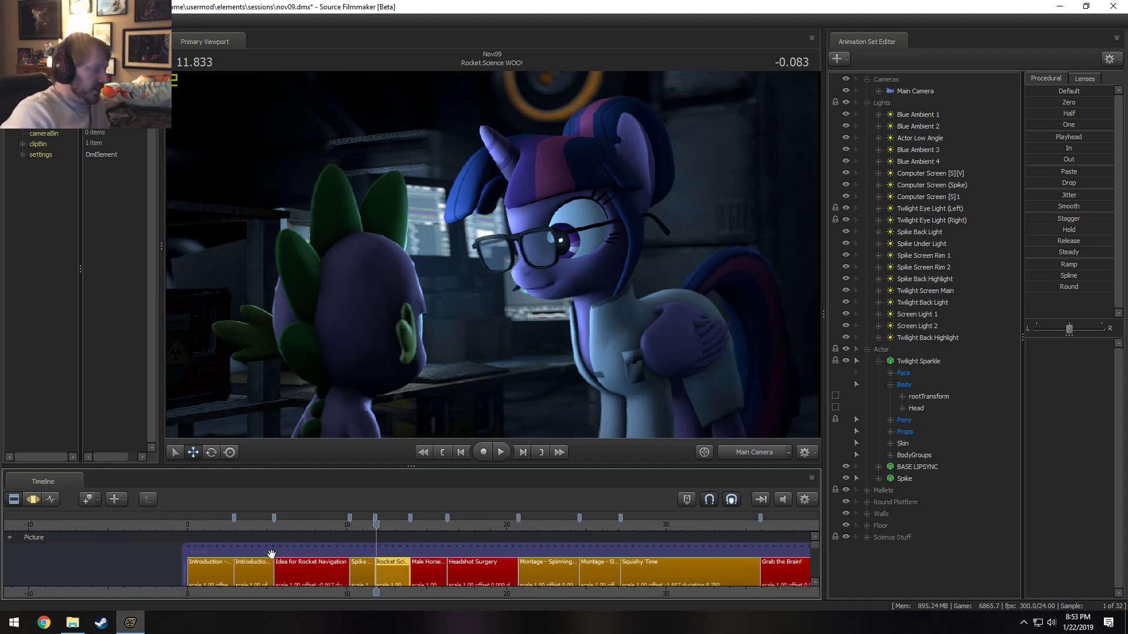
left_click(235, 525)
scroll(235, 528, "up", 4)
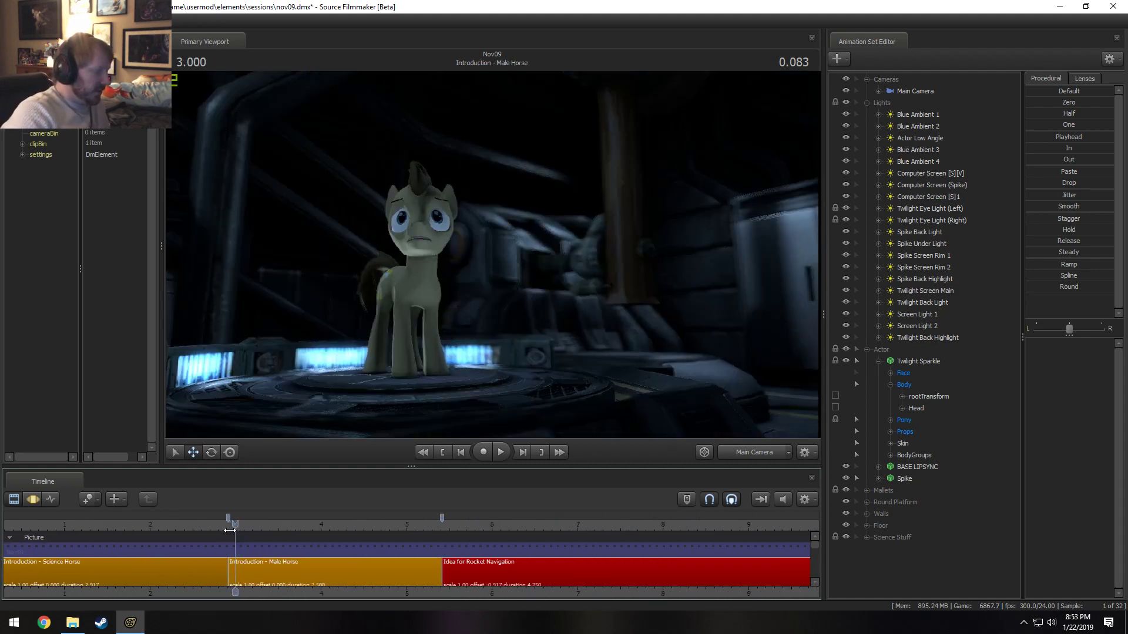
left_click(227, 523)
left_click(439, 526)
left_click(443, 525)
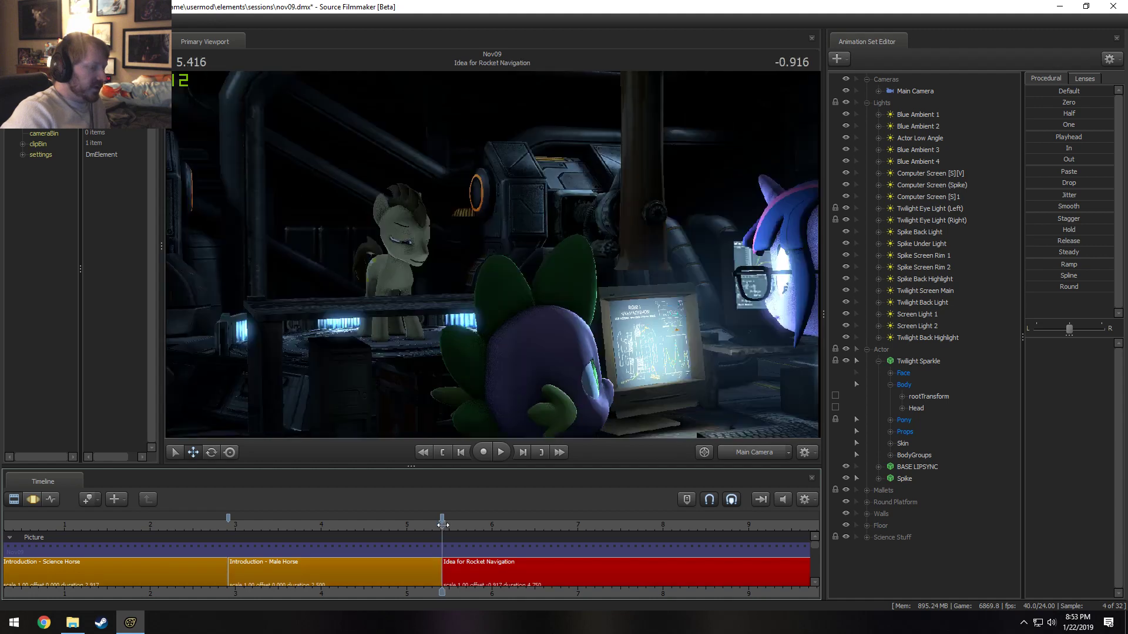
scroll(488, 519, "down", 4)
scroll(488, 518, "down", 2)
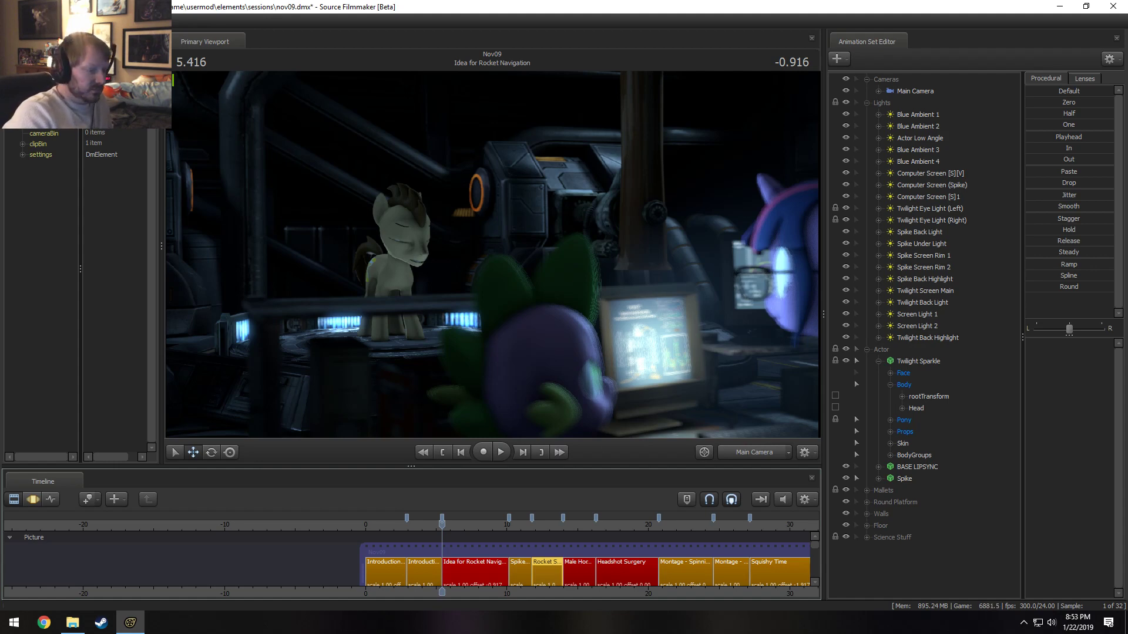
scroll(483, 598, "down", 2)
scroll(483, 598, "up", 6)
middle_click_drag(522, 593, 202, 605)
scroll(411, 545, "down", 1)
scroll(423, 546, "up", 1)
scroll(424, 548, "down", 1)
scroll(413, 551, "down", 1)
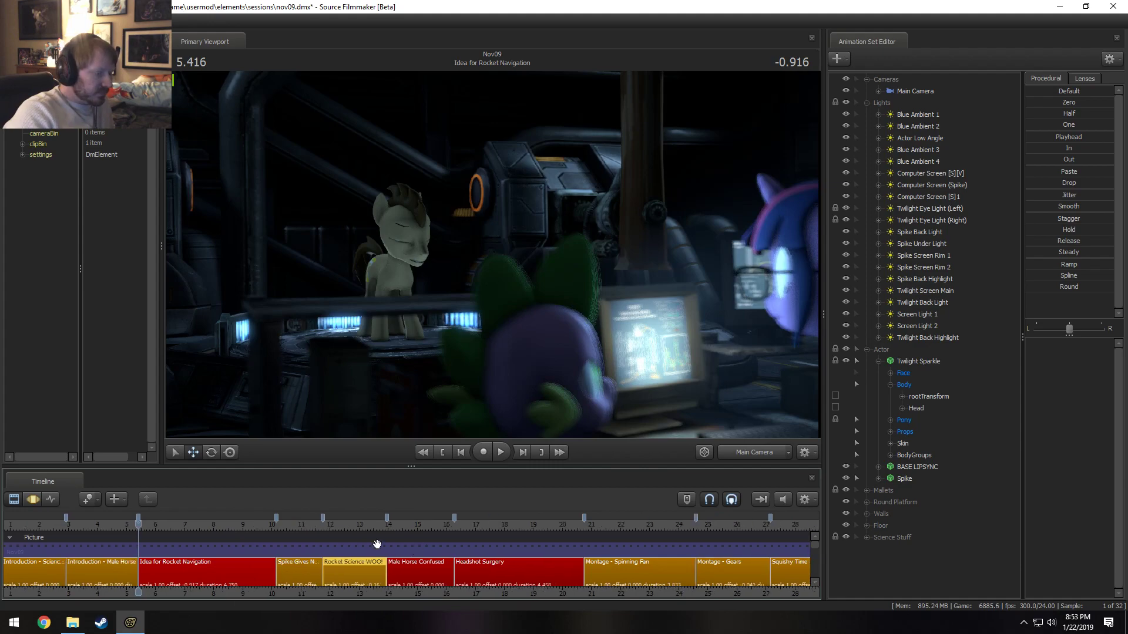
- Return to the start of Rocket Science WOO! and play the shot once more
left_click(336, 527)
scroll(364, 533, "down", 2)
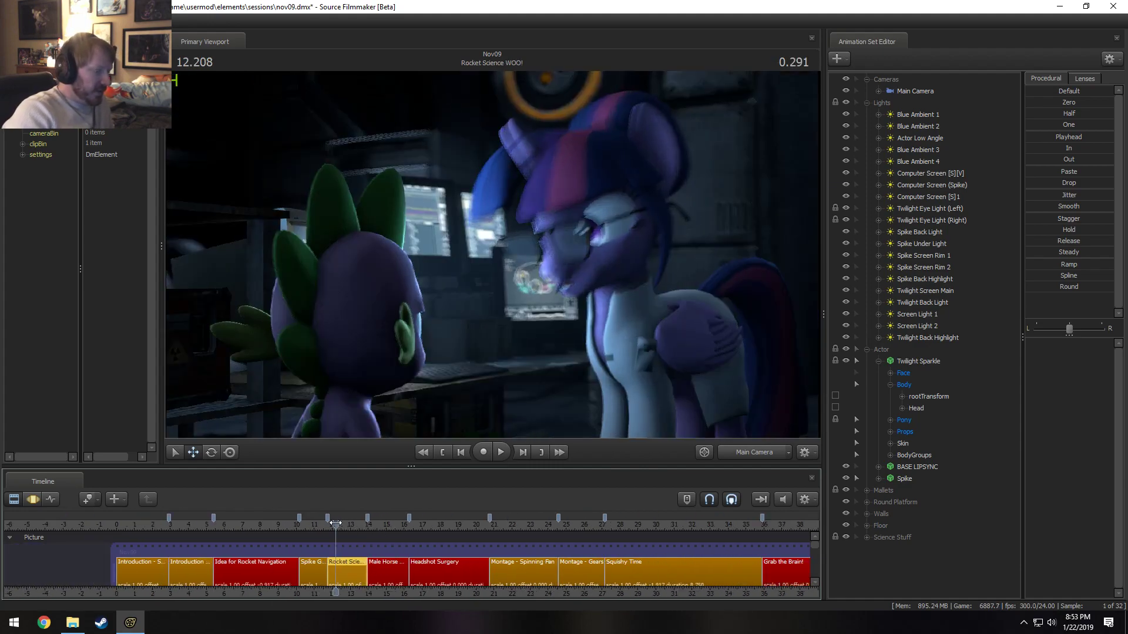
left_click_drag(336, 523, 327, 525)
scroll(368, 537, "up", 2)
key("space")
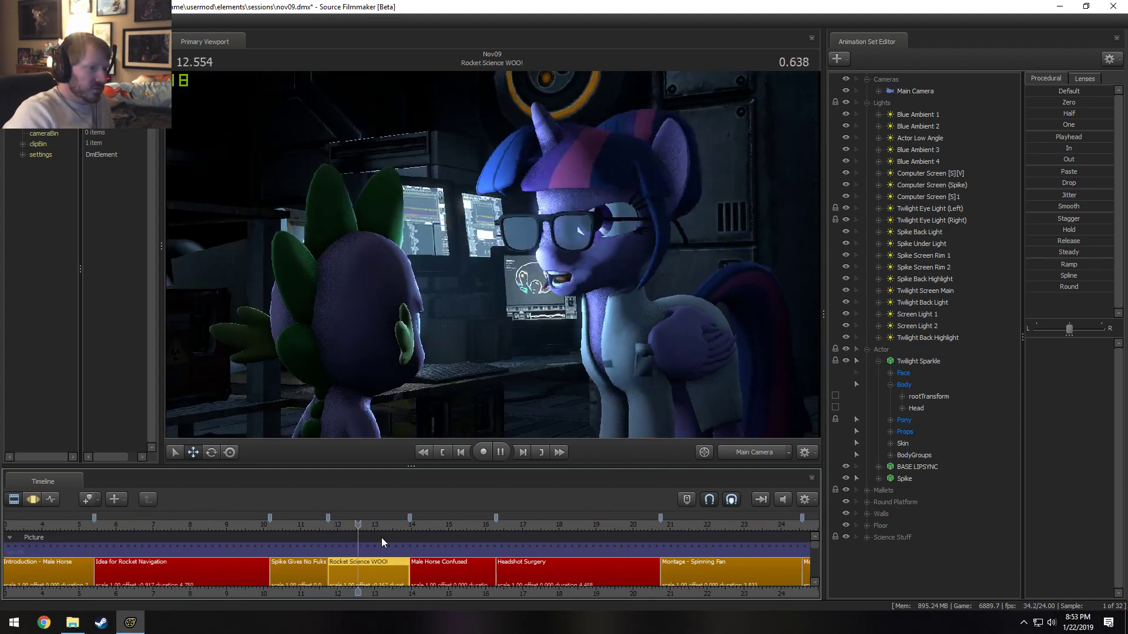
key("space")
- Survey the whole sequence of clips and play Idea for Rocket Navigation repeatedly to review its lighting
scroll(386, 539, "down", 2)
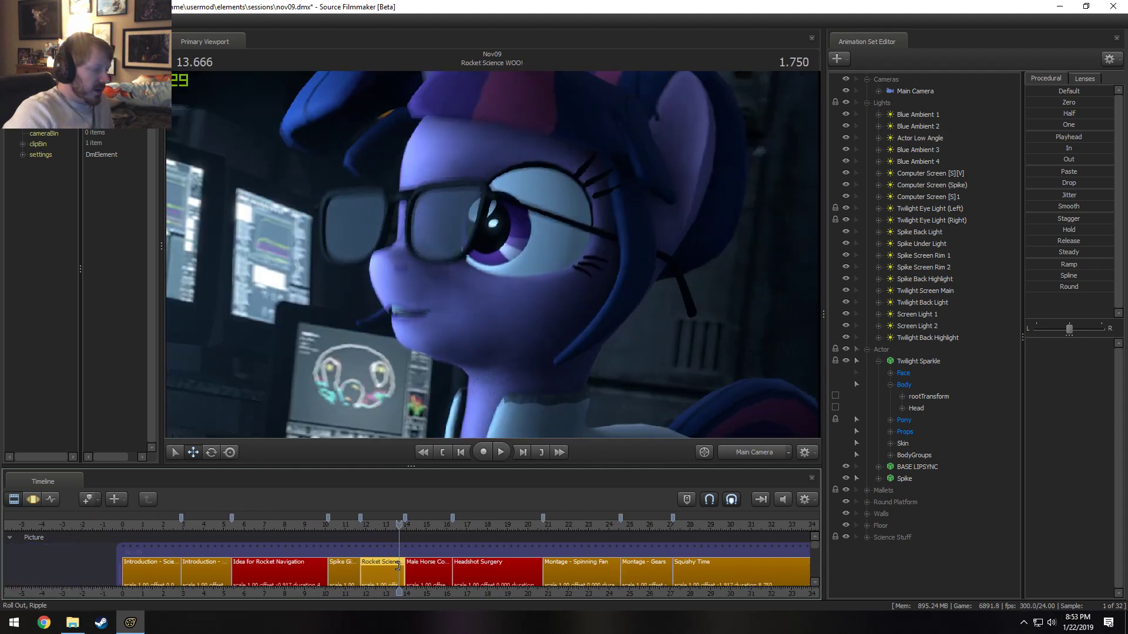
scroll(376, 571, "down", 4)
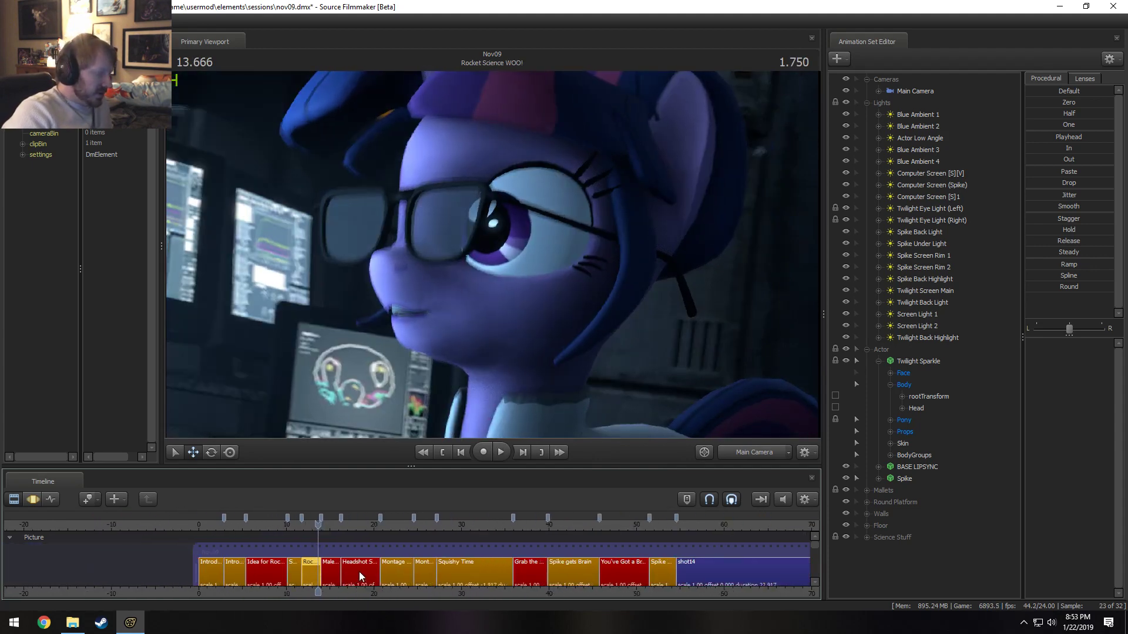
middle_click_drag(527, 593, 386, 586)
scroll(318, 578, "down", 3)
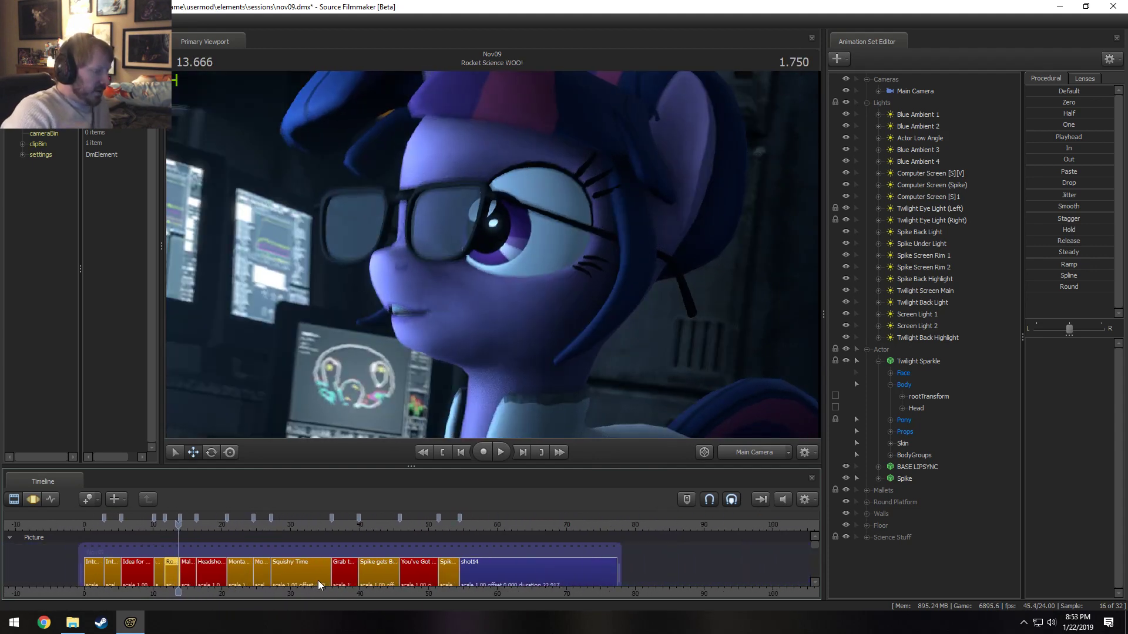
scroll(284, 569, "up", 2)
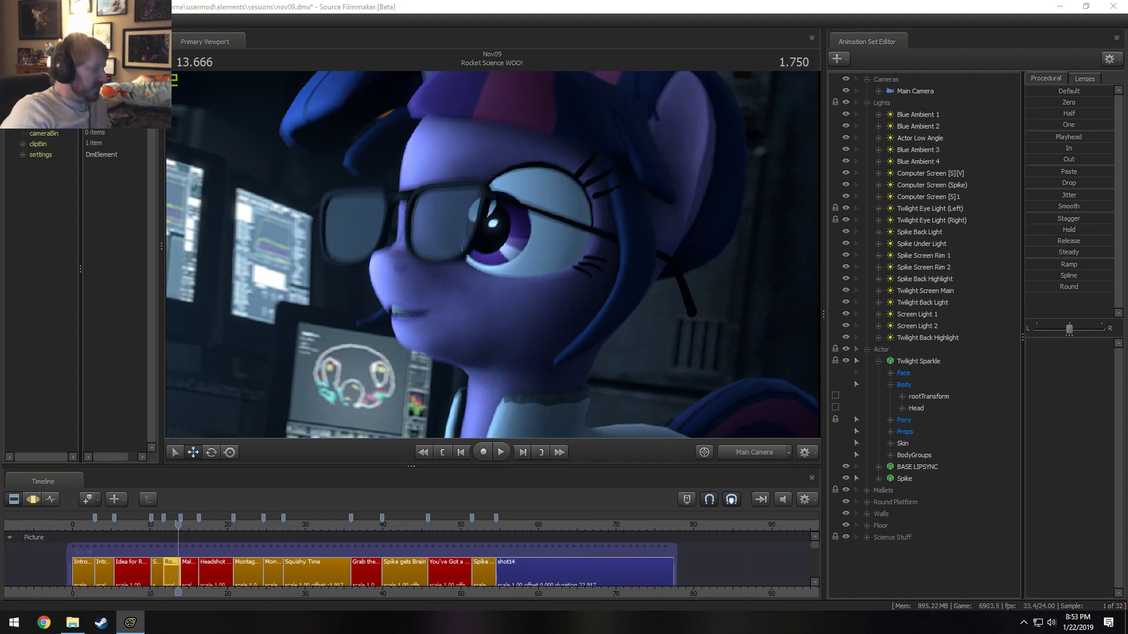
left_click(115, 526)
key("space")
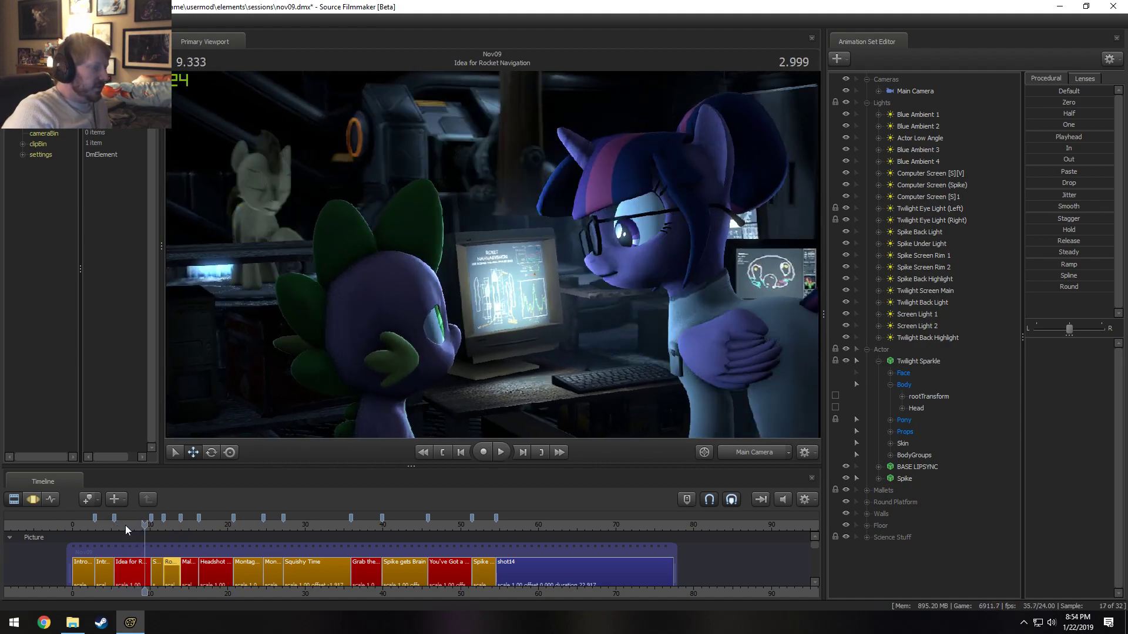
key("space")
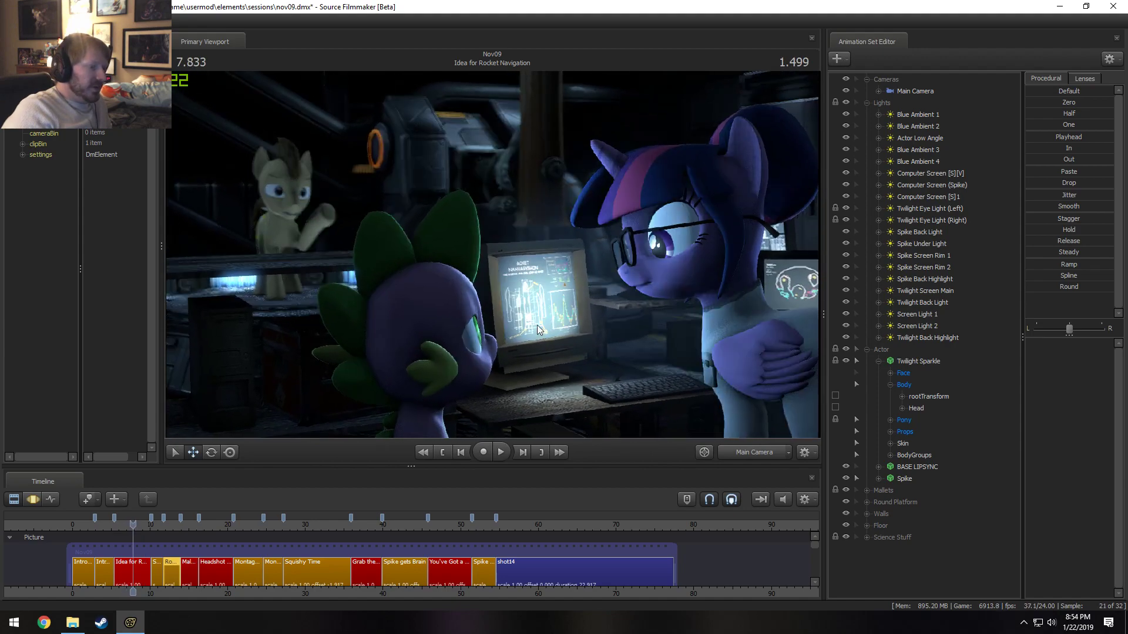
key("space")
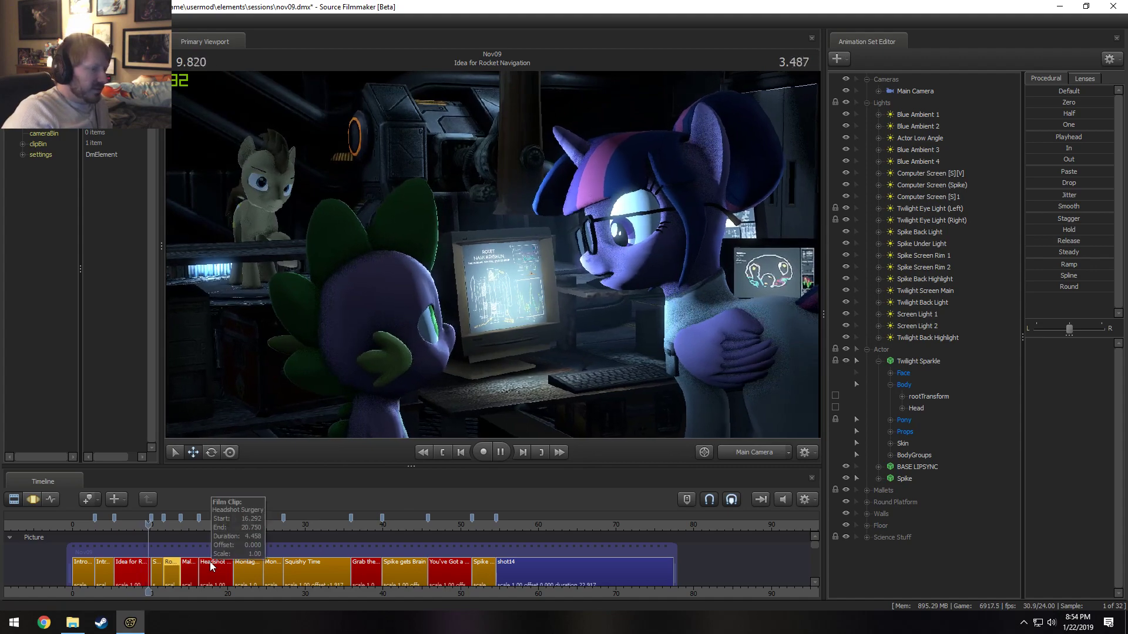
key("space")
scroll(222, 565, "up", 2)
scroll(222, 563, "up", 2)
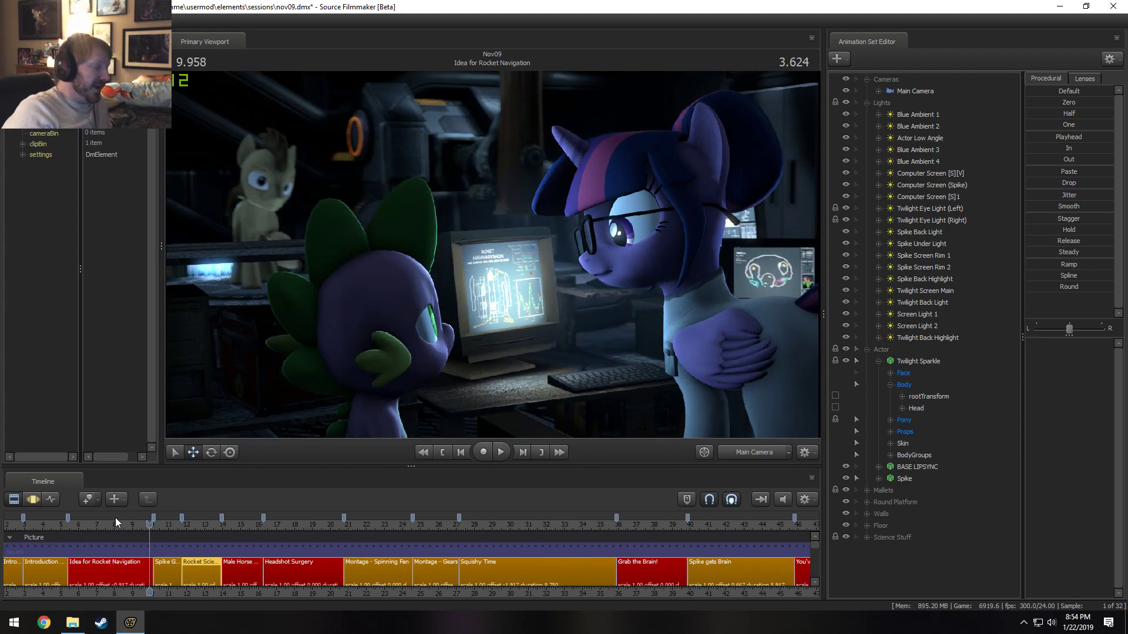
left_click(76, 525)
key("space")
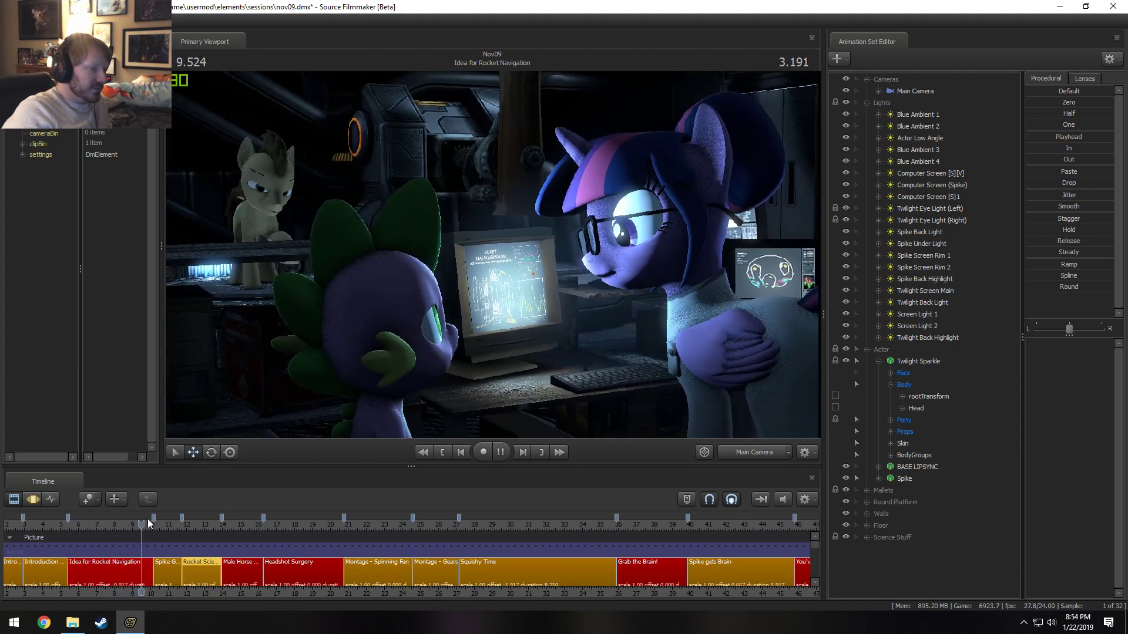
key("space")
- Play Male Horse Confused and Headshot Surgery from near their starts, stopping in Headshot Surgery at 18.791
left_click(223, 523)
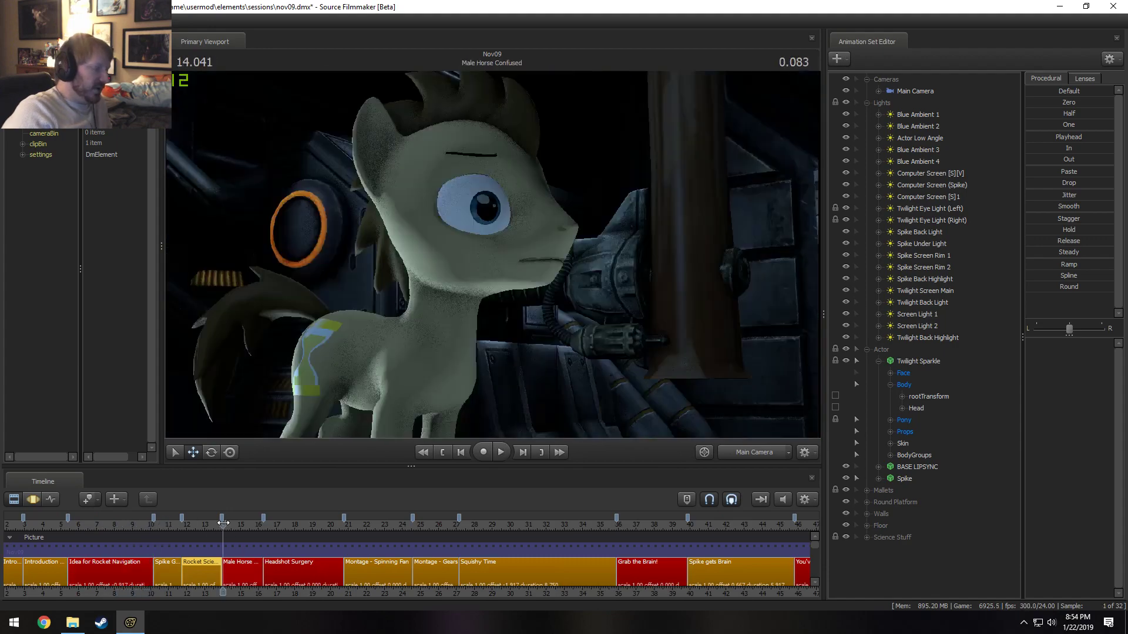
key("space")
key("space")
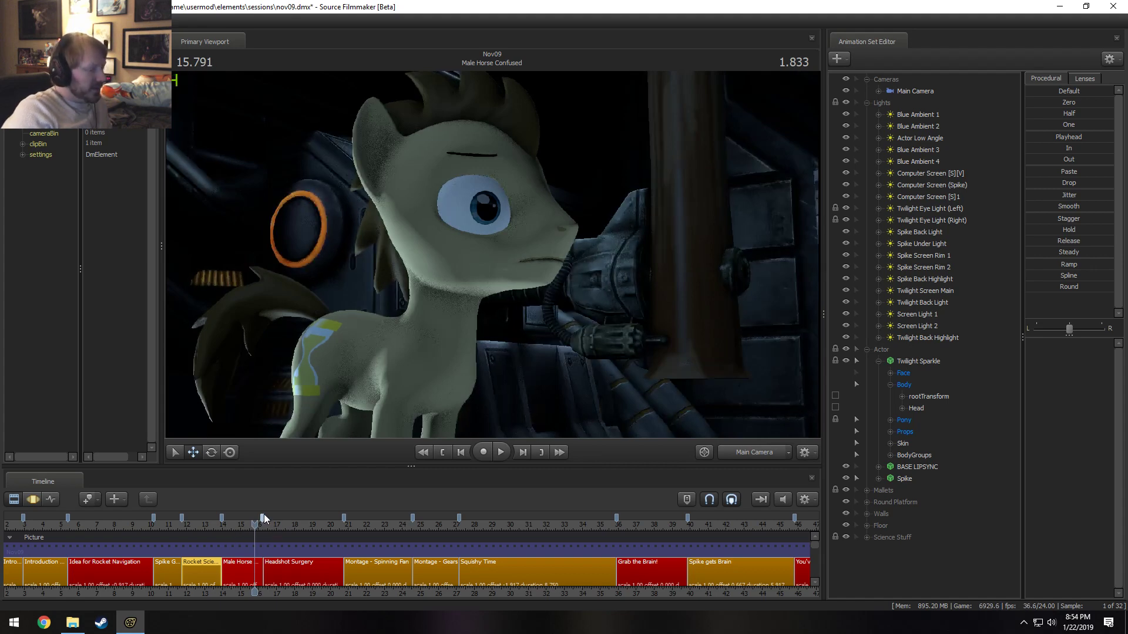
left_click(266, 523)
scroll(265, 522, "up", 3)
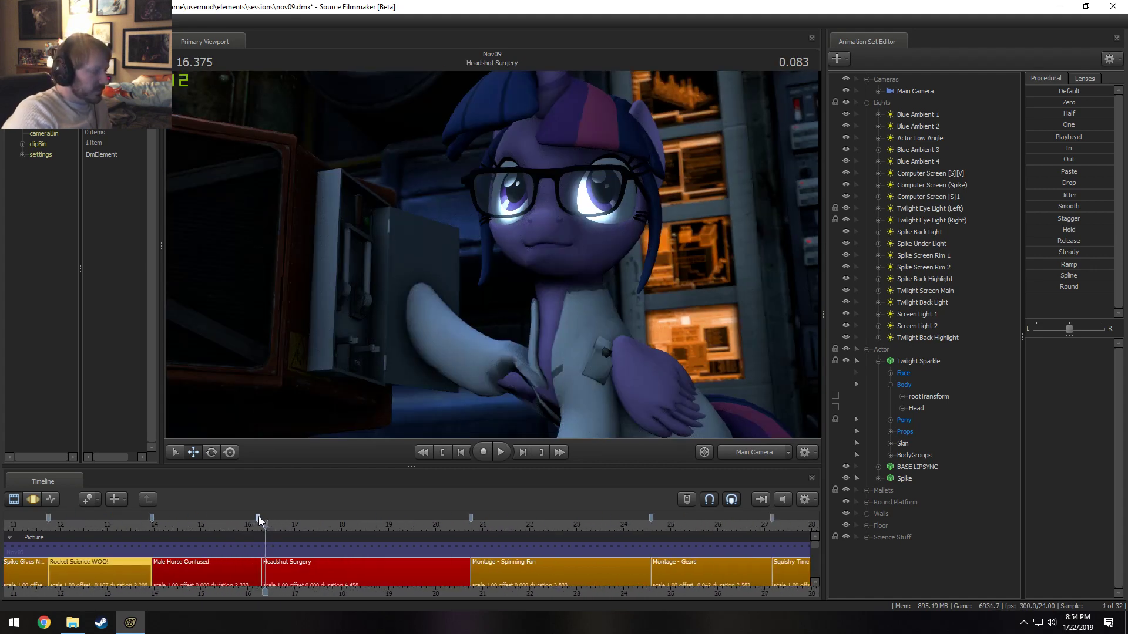
left_click_drag(258, 517, 269, 528)
key("space")
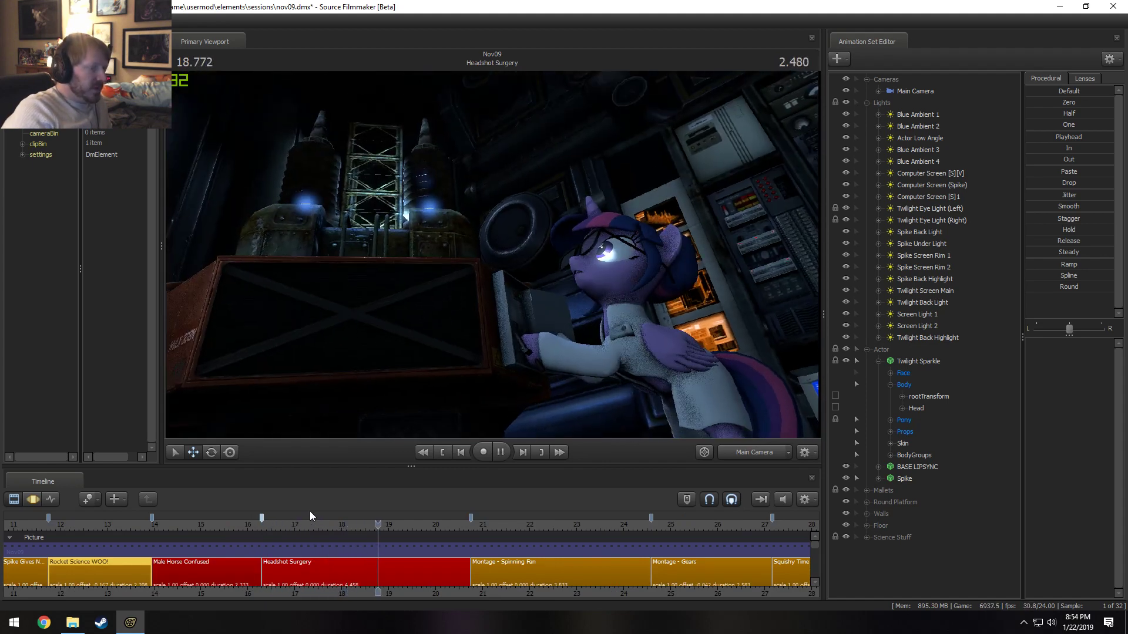
key("space")
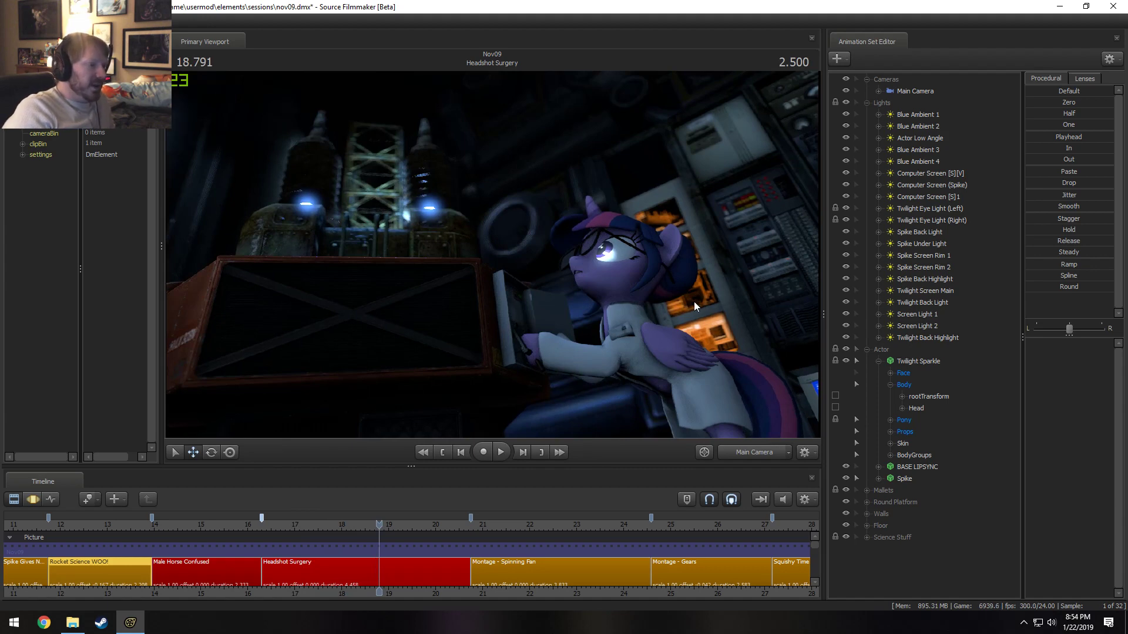
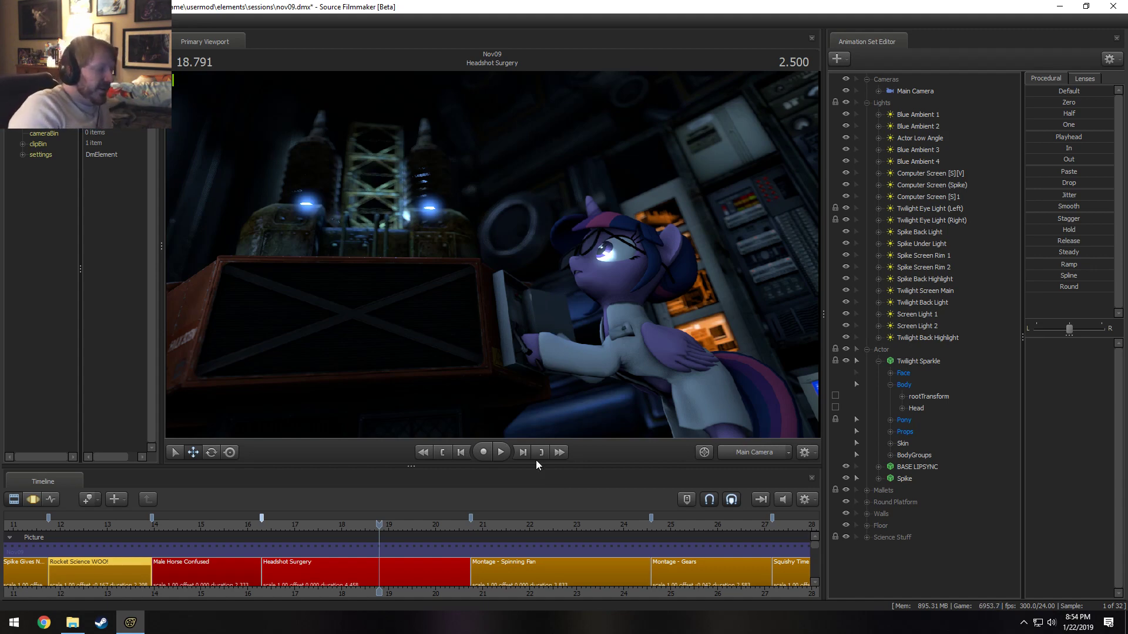
- Select the Headshot Surgery clip in the timeline to load its animation sets
left_click(419, 572)
middle_click_drag(471, 592, 255, 590)
scroll(256, 588, "down", 3)
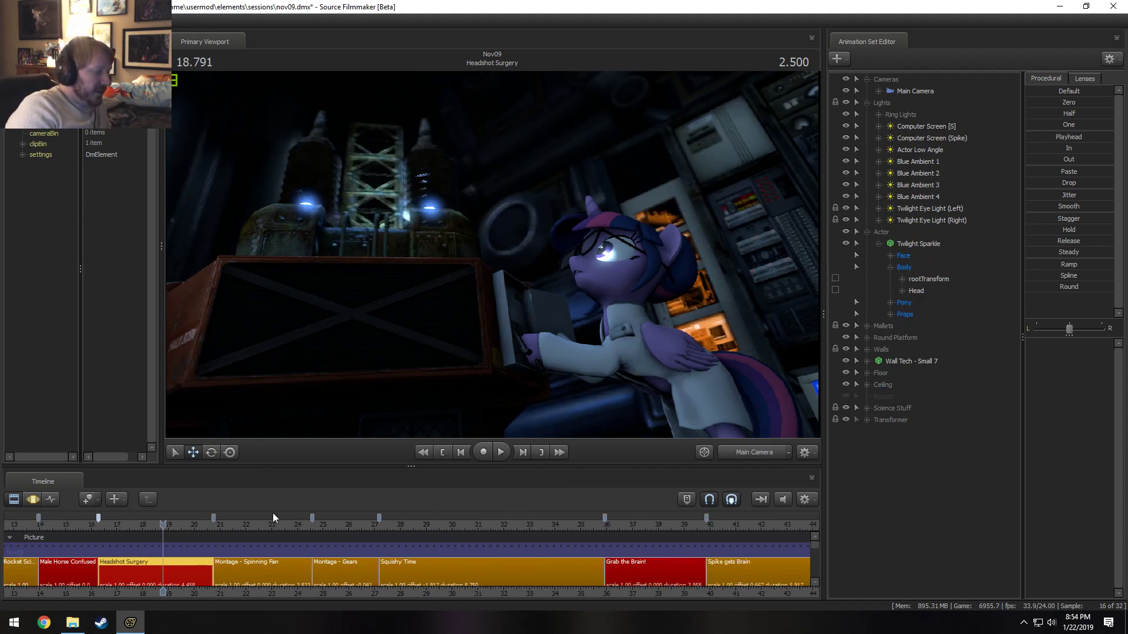
- Play Grab the Brain! through into Spike gets Brain to review the lighting of both shots
left_click(232, 526)
left_click_drag(233, 526, 608, 532)
key("space")
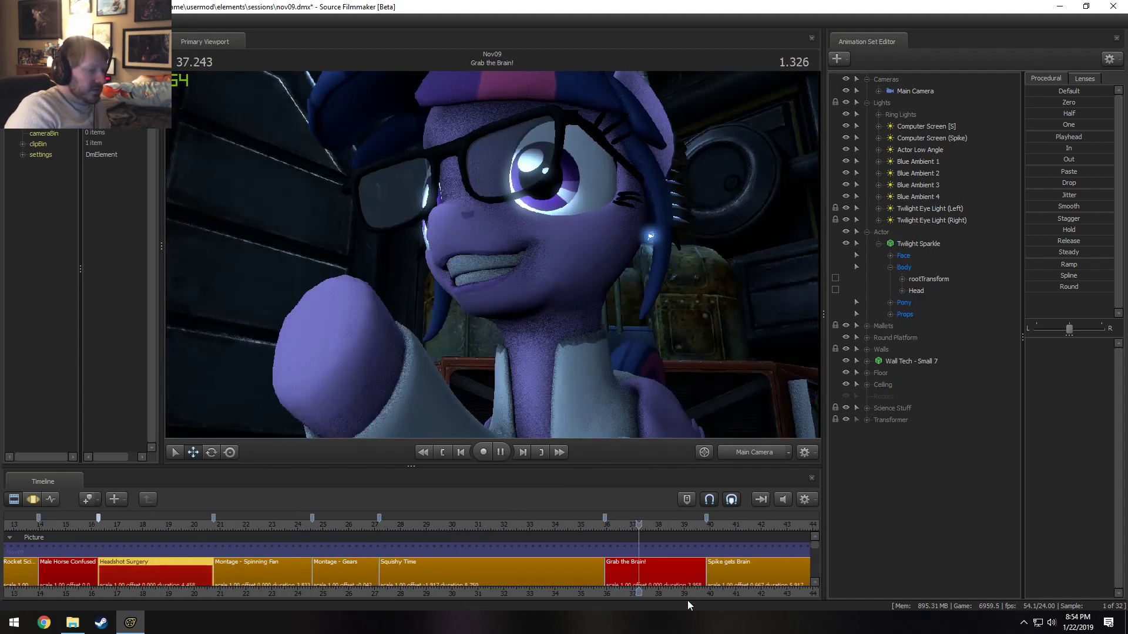
middle_click_drag(687, 601, 409, 593)
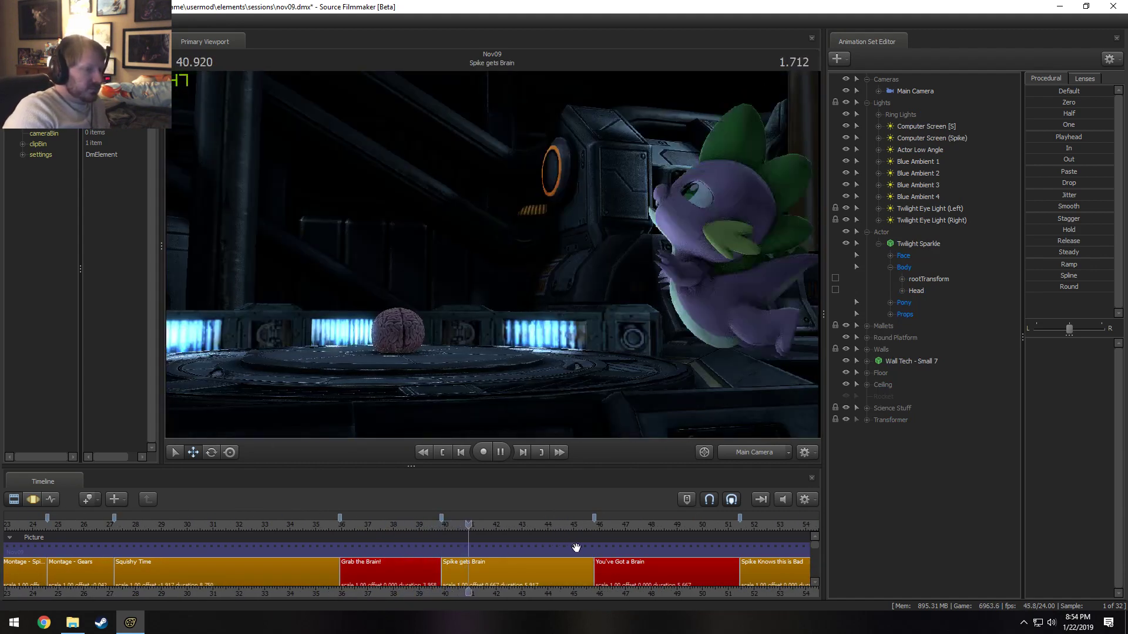
key("space")
- Play the You've Got a Brain clip twice to review its lighting and animation
scroll(615, 570, "down", 3)
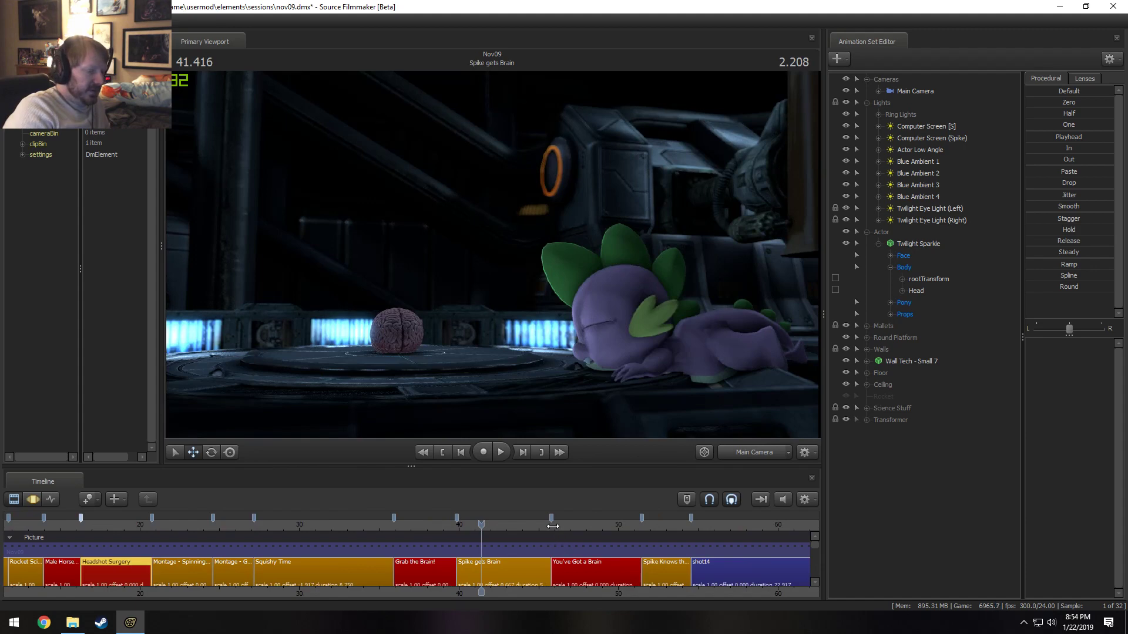
left_click(552, 527)
key("space")
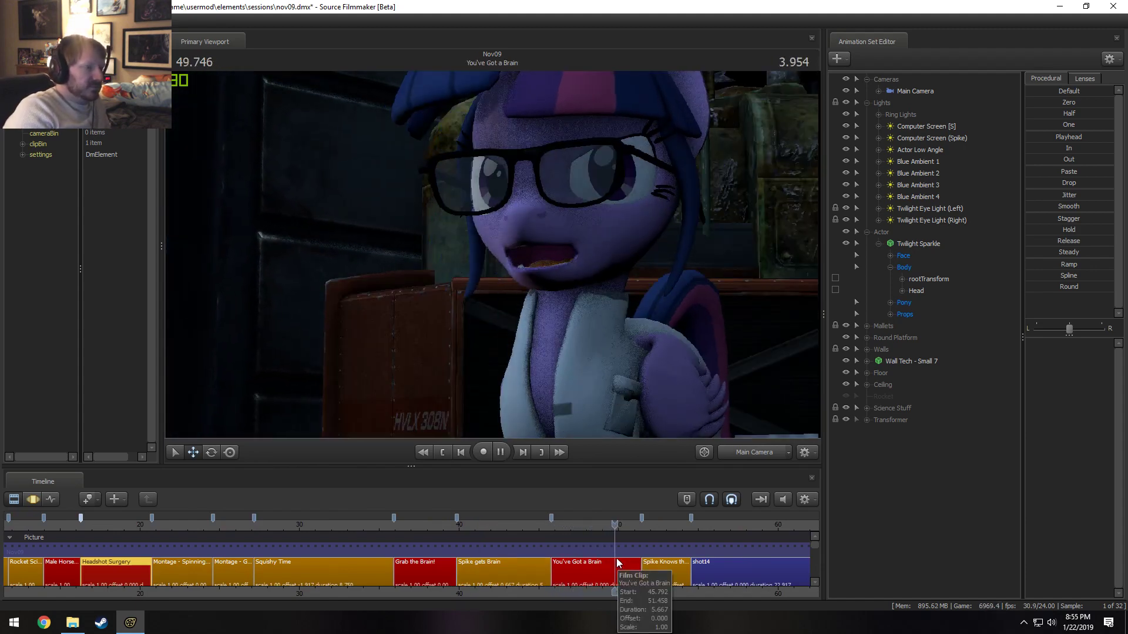
key("space")
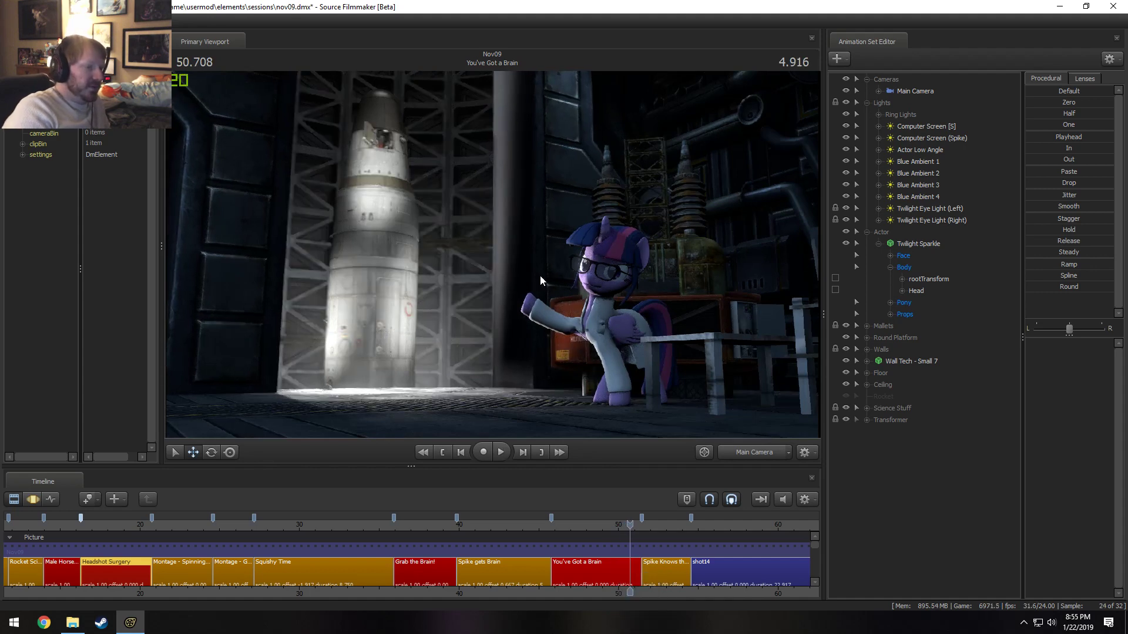
left_click(565, 523)
key("space")
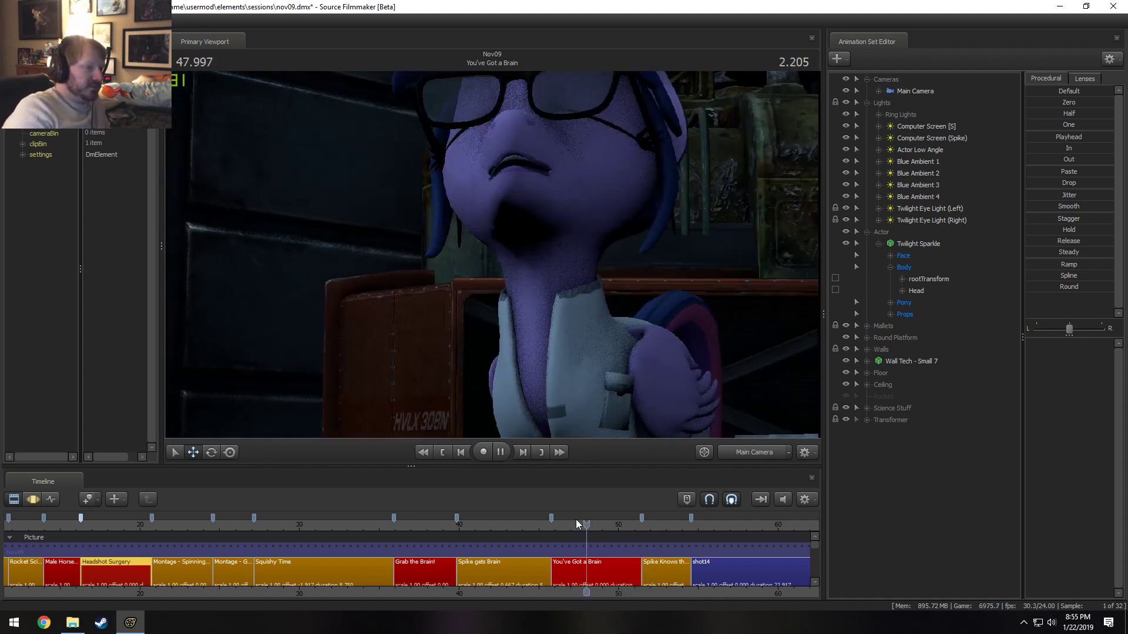
key("space")
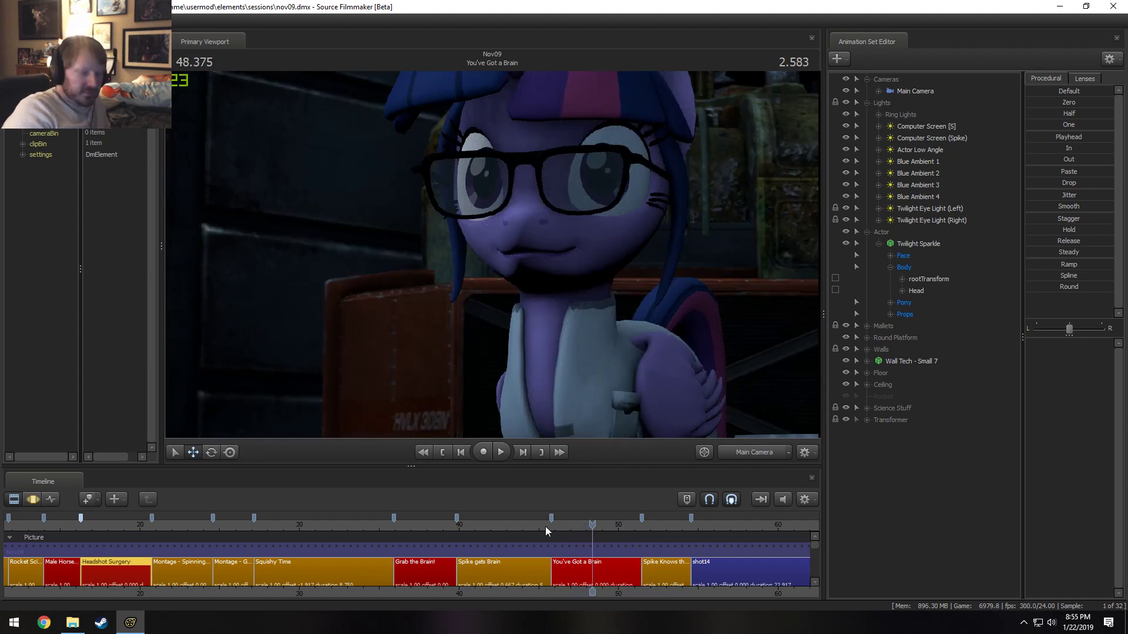
- Go back to Male Horse Confused and play it from its start, stopping at 14.708
scroll(231, 552, "down", 2)
left_click(220, 522)
key("space")
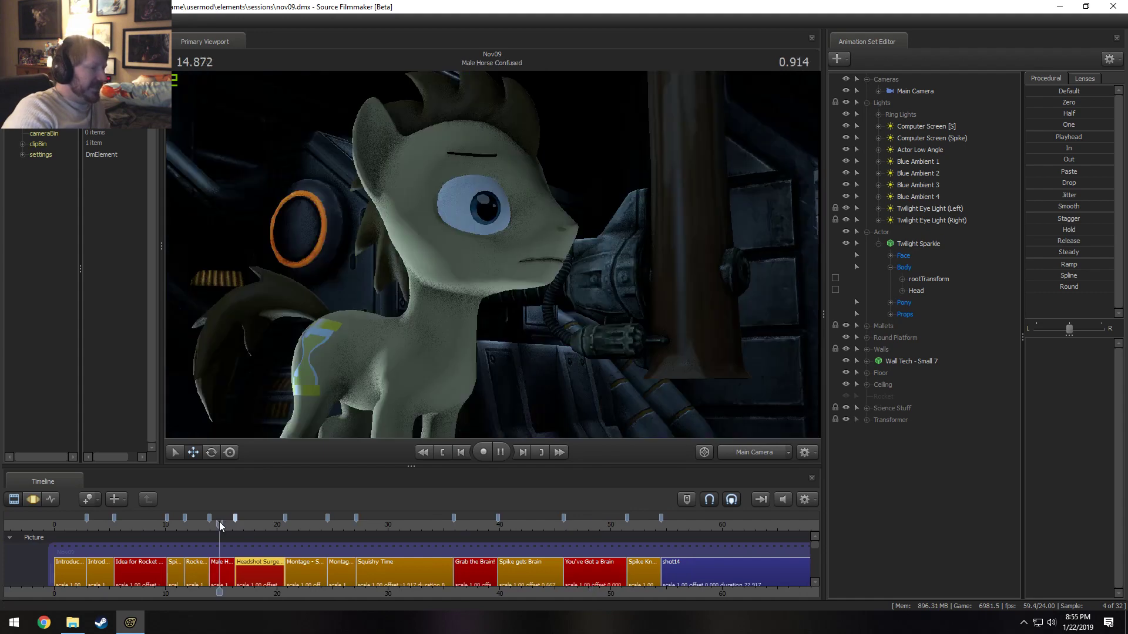
left_click(209, 525)
key("space")
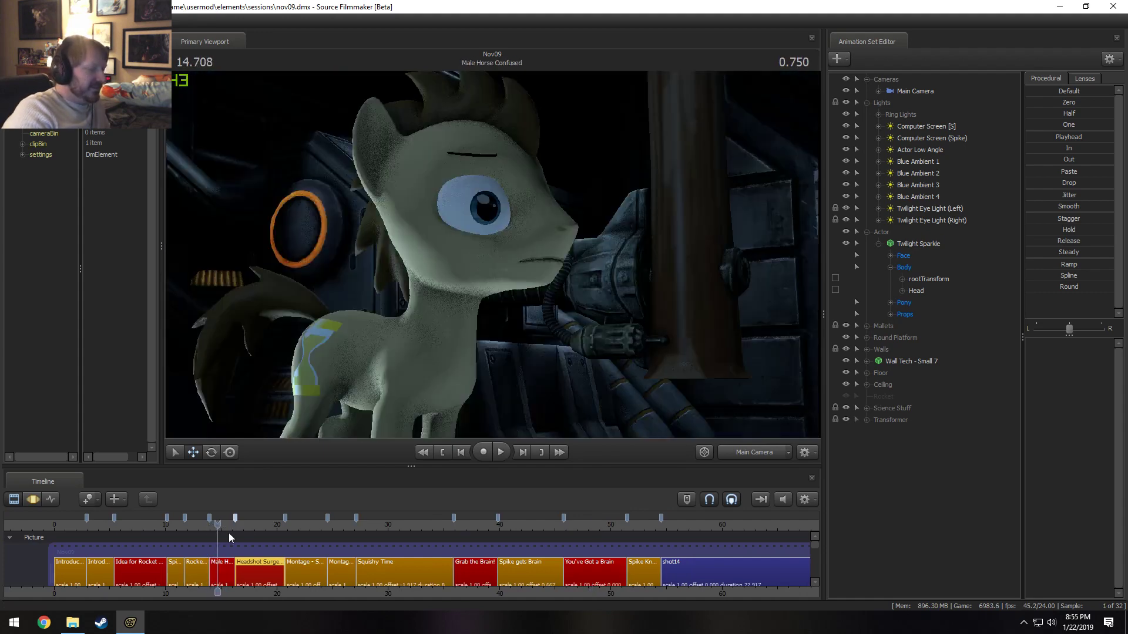
- Select the Main Camera of the Male Horse Confused clip and hold its time selection from 16.250 onward without end
left_click(227, 576)
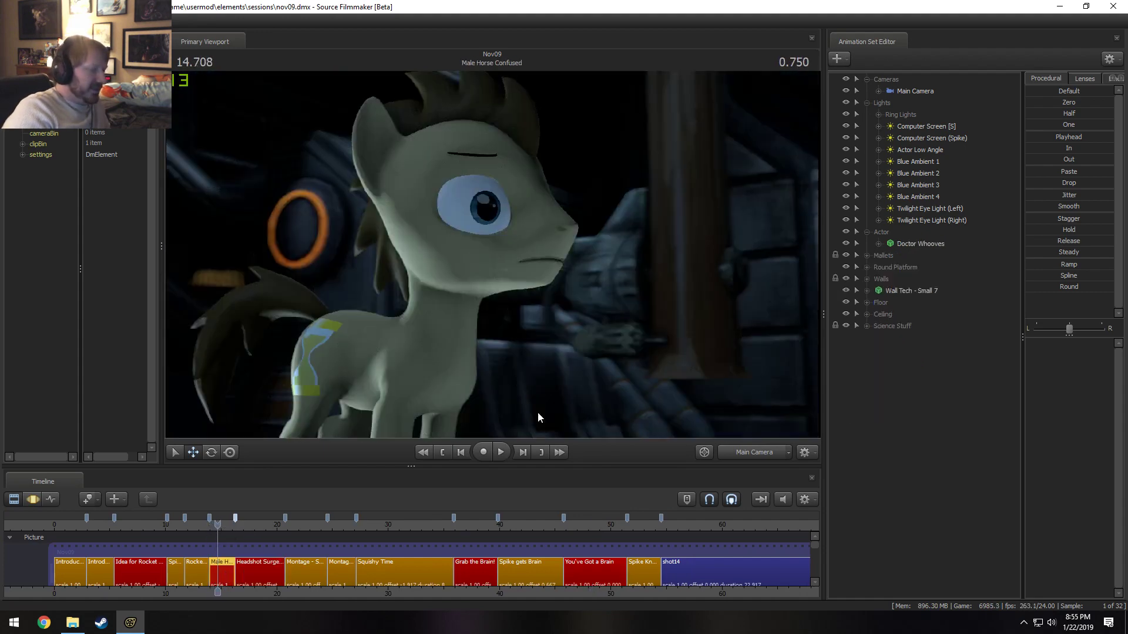
left_click(915, 90)
key("F2")
left_click_drag(219, 558, 299, 559)
left_click(299, 558, "shift")
key("]")
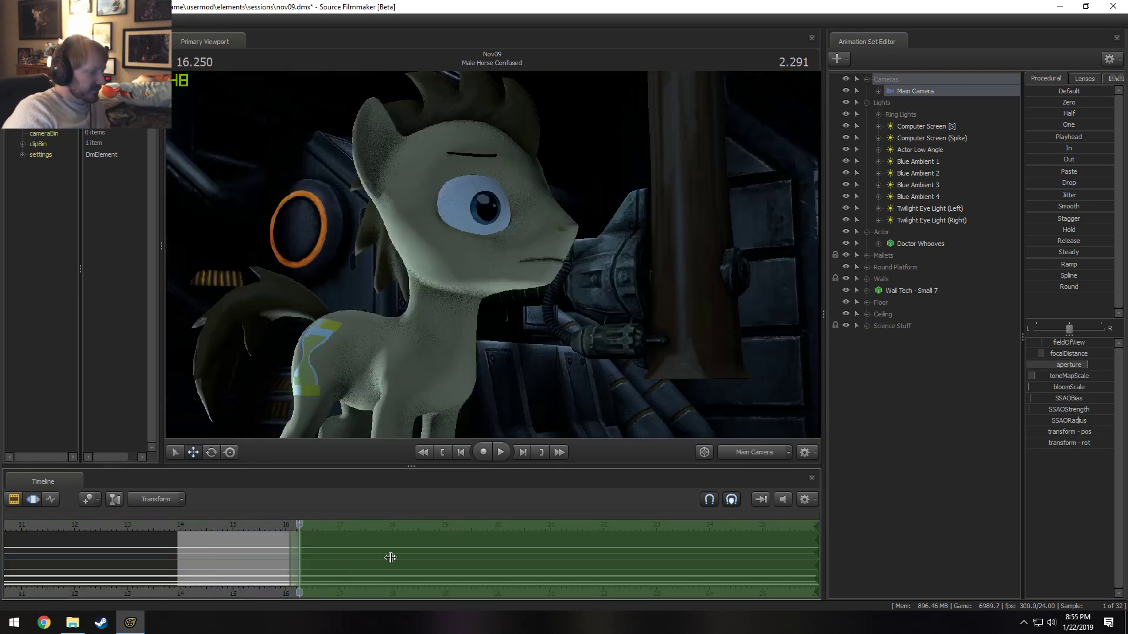
- Stretch the time selection's lead-in falloff back to the start of the shot, just before 14 seconds
right_click_drag(390, 557, 201, 561, "shift")
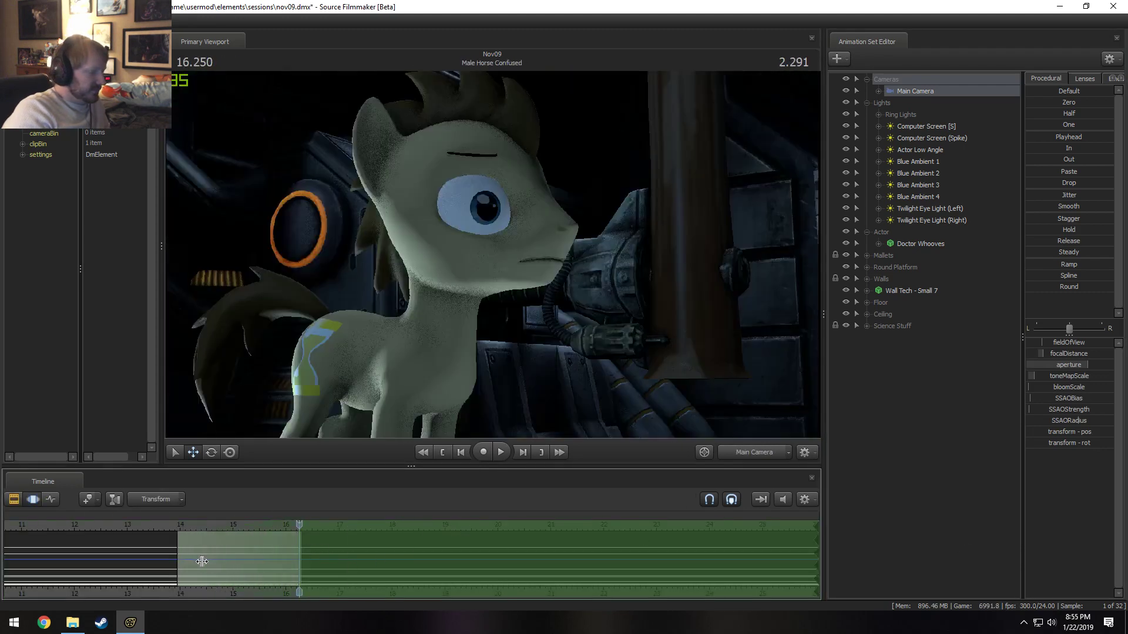
scroll(200, 561, "up", 4)
scroll(153, 563, "up", 1)
scroll(112, 565, "down", 2)
middle_click_drag(39, 588, 205, 581)
scroll(204, 572, "up", 3)
left_click_drag(108, 556, 102, 556)
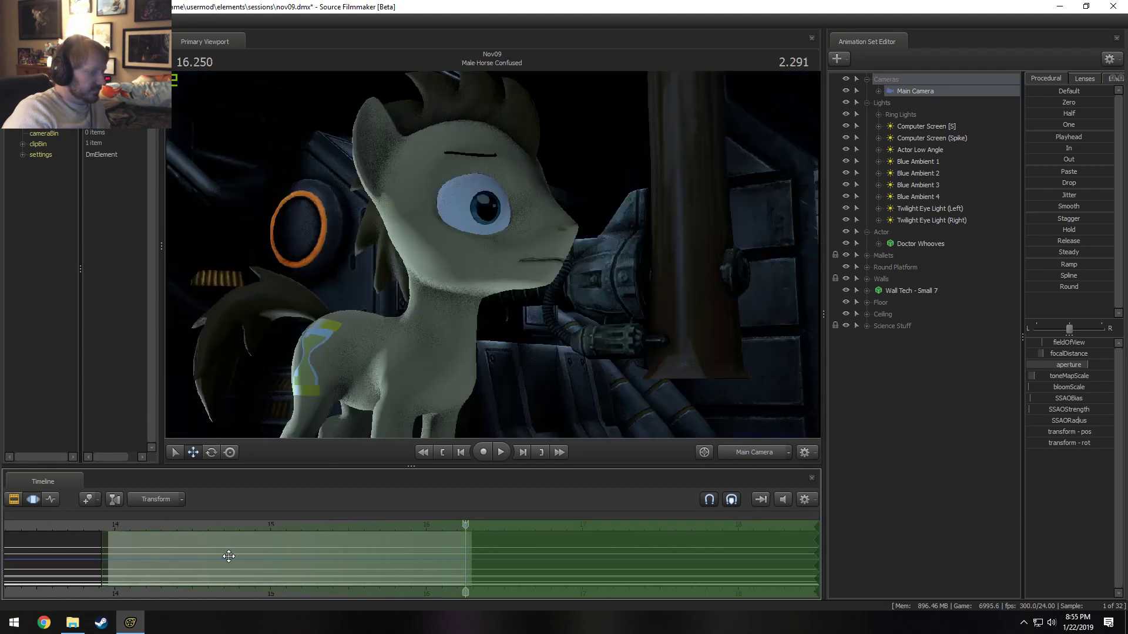
- Reframe the Main Camera at 16.250 so it drifts slowly around Doctor Whooves over the shot, keeping his head position steady
left_click_drag(495, 295, 492, 257)
scroll(496, 295, "down", 2)
key("w")
key("w")
left_click(112, 555)
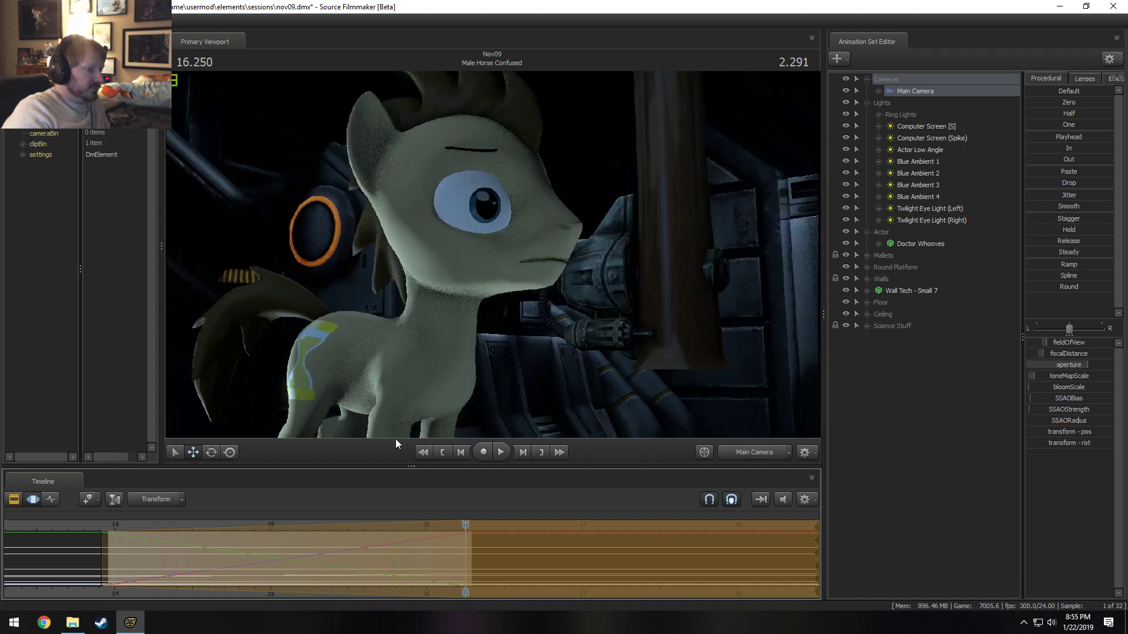
left_click_drag(552, 344, 552, 343)
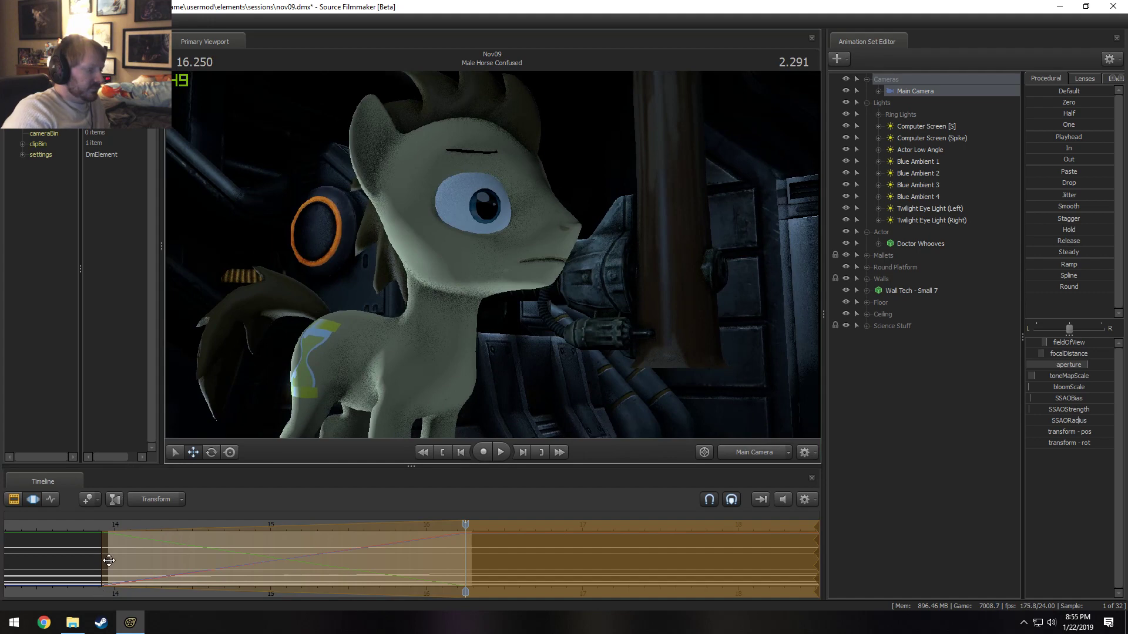
left_click(112, 556)
left_click_drag(112, 556, 467, 543)
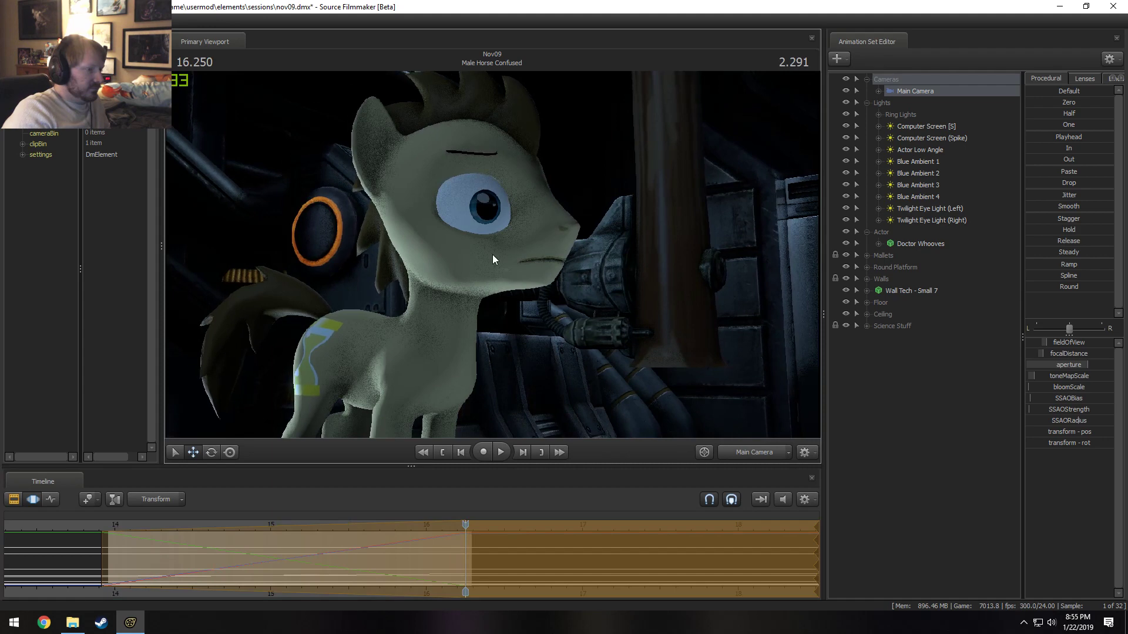
left_click(111, 547)
left_click_drag(120, 548, 468, 549)
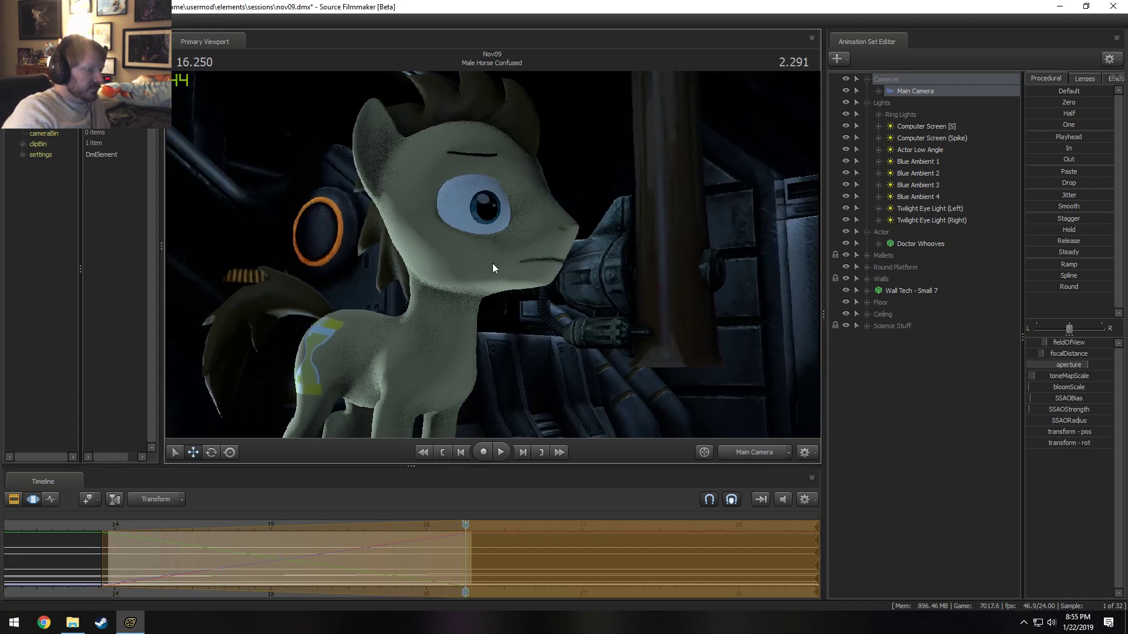
- Play from Rocket Science WOO! through Male Horse Confused twice to check the new camera drift
key("Right")
key("Left")
key("F2")
left_click(61, 523)
key("space")
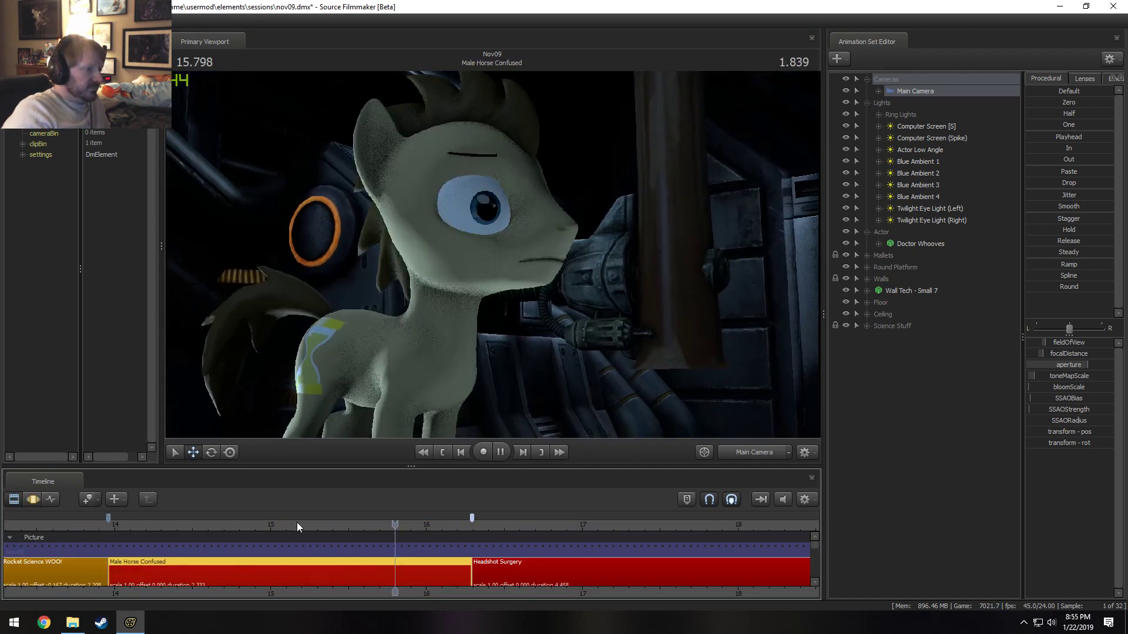
key("space")
scroll(450, 550, "down", 4)
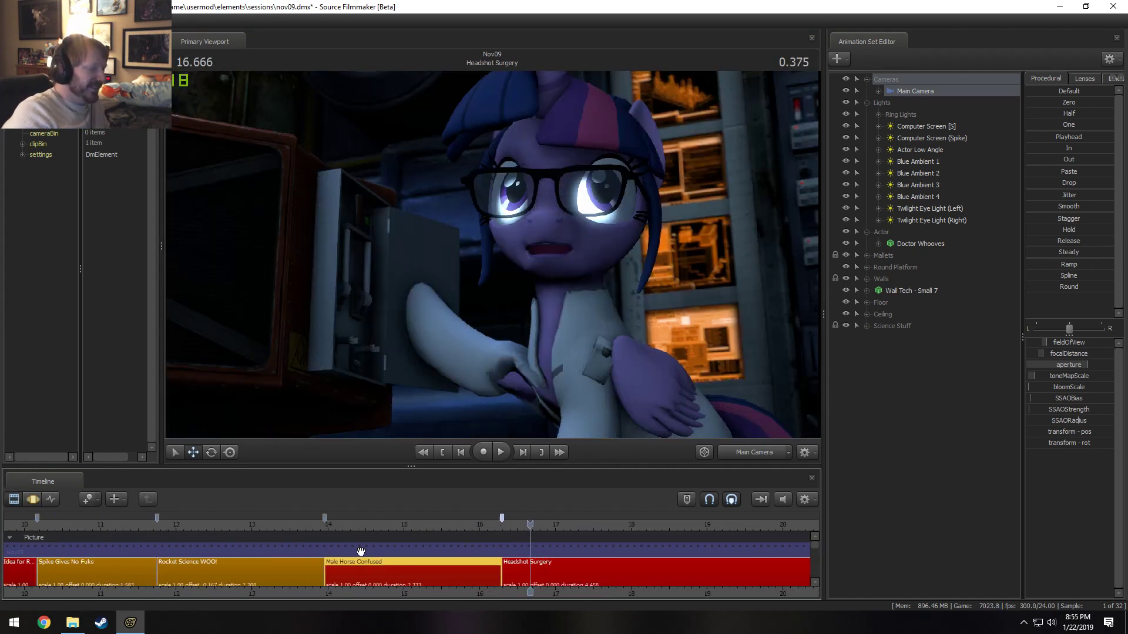
left_click(287, 522)
key("space")
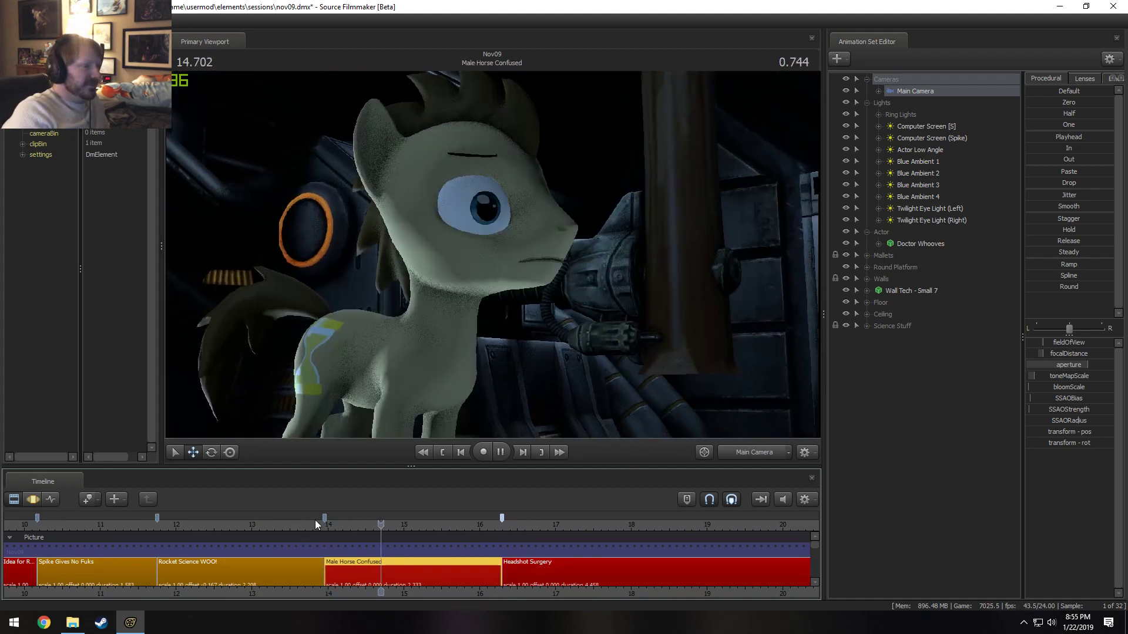
key("space")
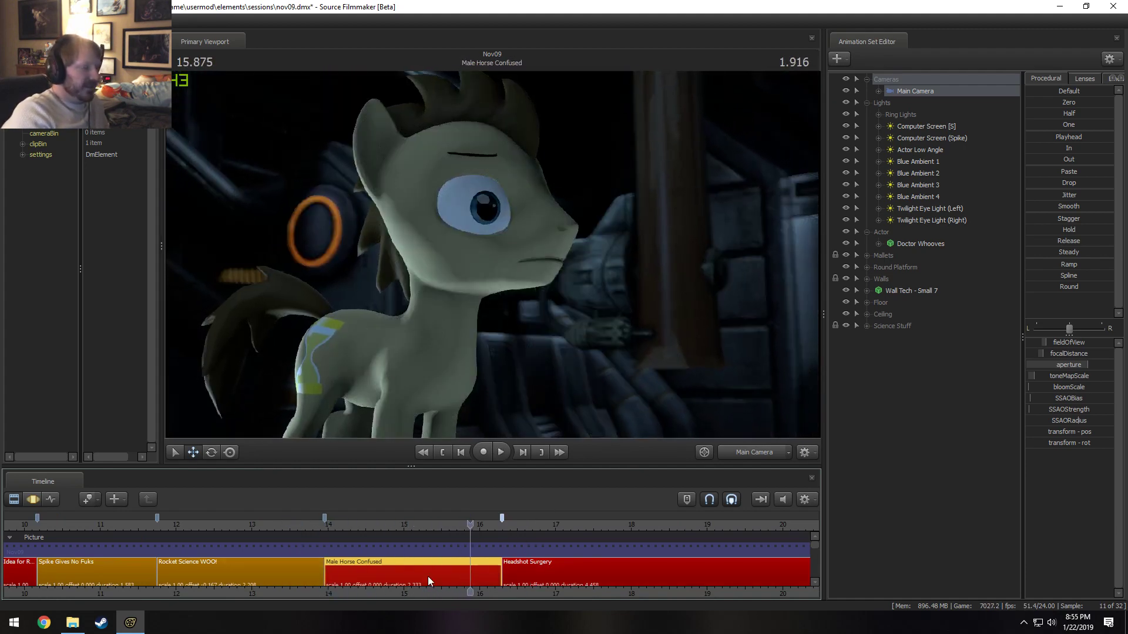
- Select Doctor Whooves' RightEar bone and try to rotate it at 16.250 with the falloff spanning the shot
left_click(330, 525)
key("F3")
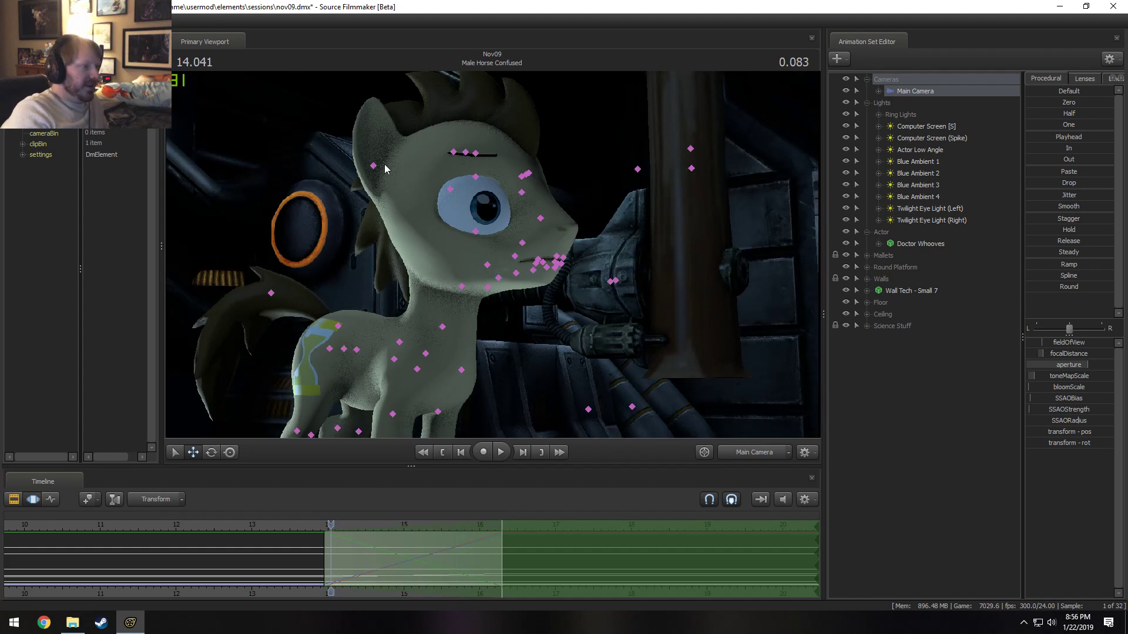
left_click(375, 167)
scroll(406, 560, "up", 1)
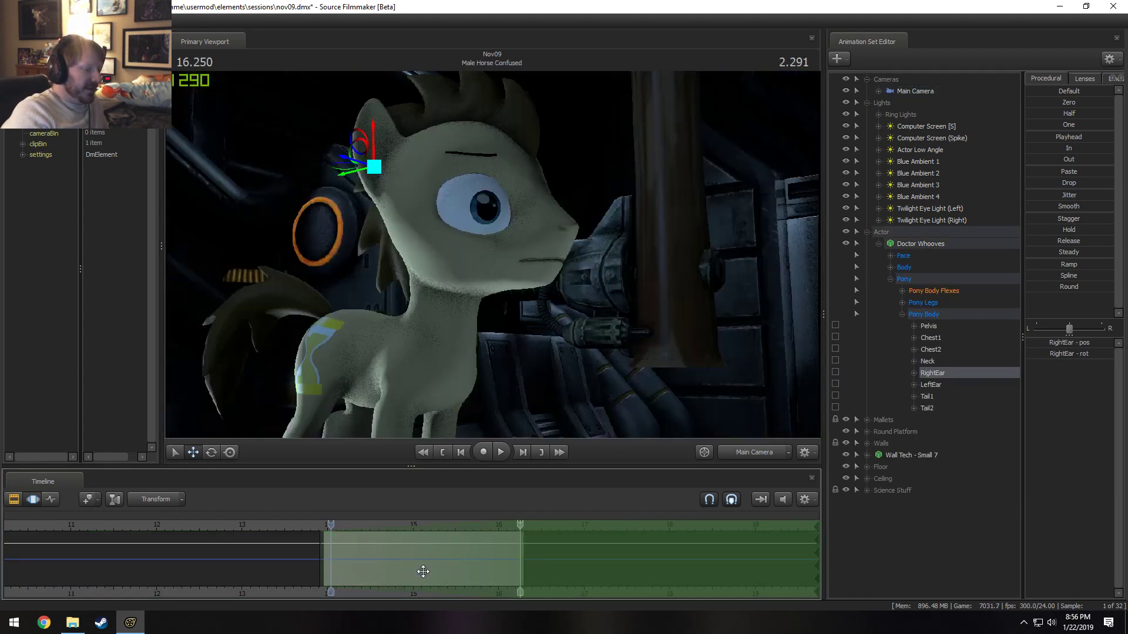
left_click_drag(328, 525, 520, 519)
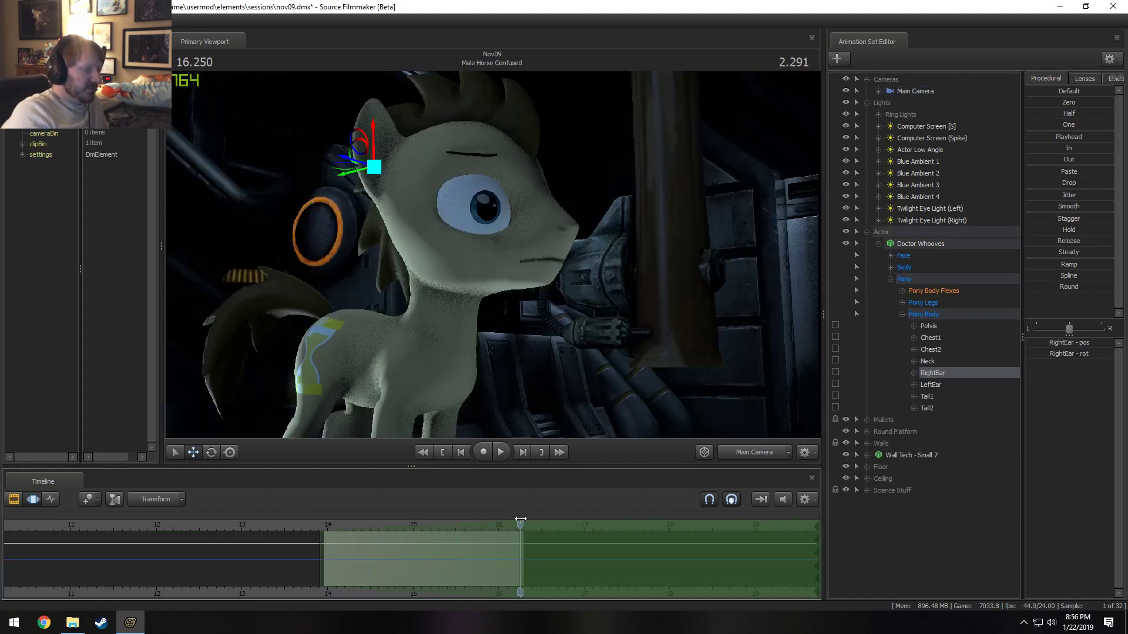
key("e")
left_click_drag(370, 144, 410, 189)
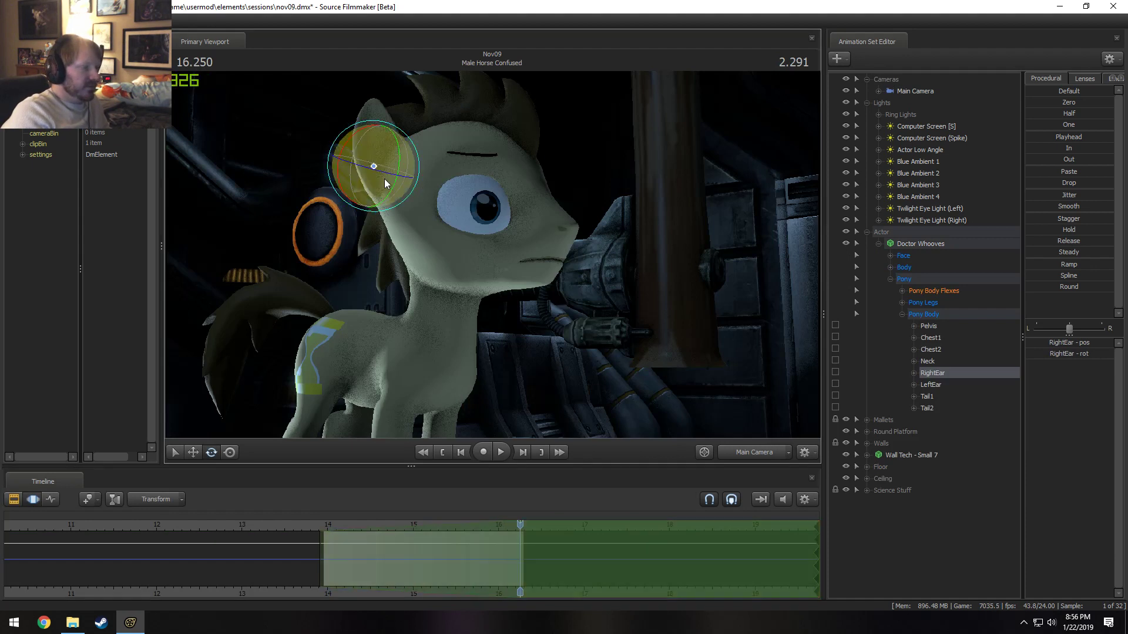
- Open the Male Horse Confused clip's animation channels and extend the Doctor Whooves channel clip to 16.250
key("F3")
double_click(372, 561)
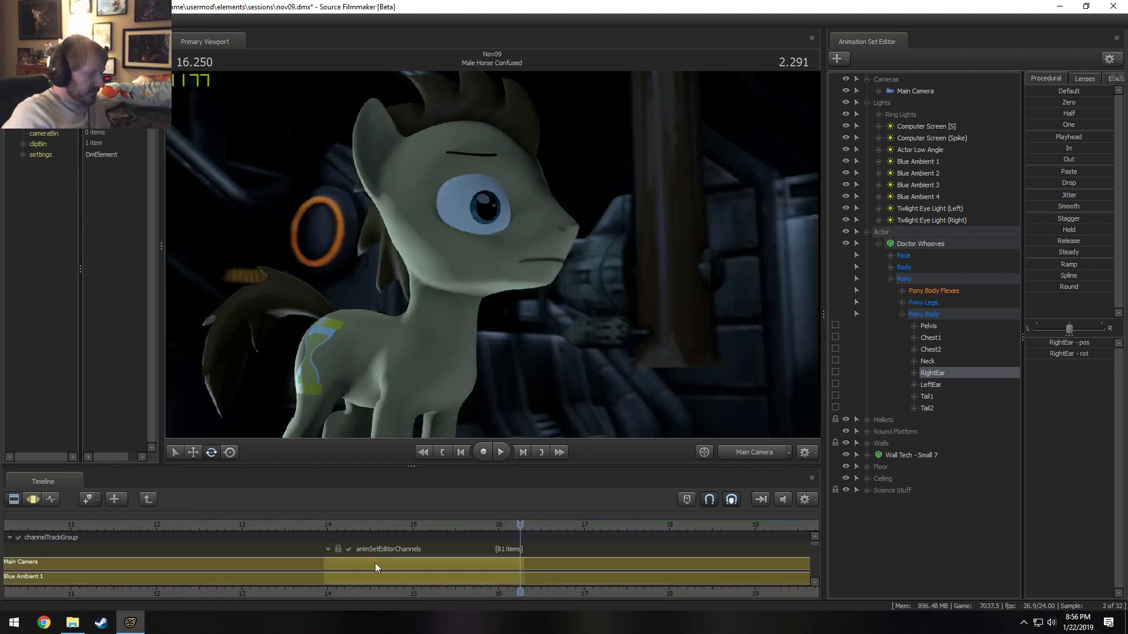
scroll(410, 558, "down", 3)
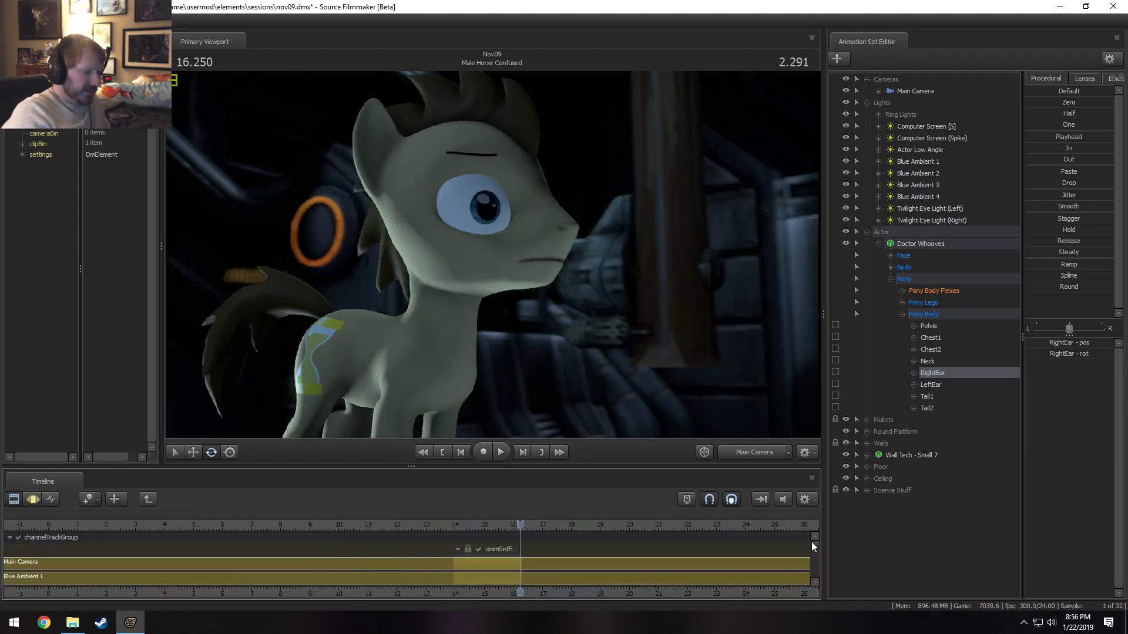
left_click_drag(812, 542, 813, 543)
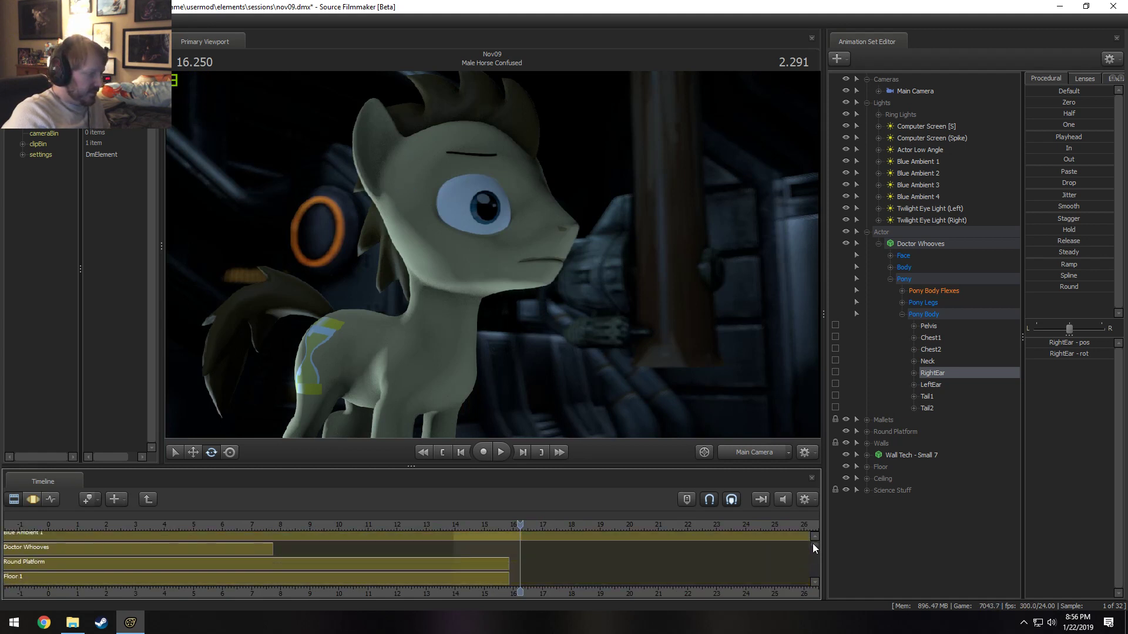
left_click_drag(267, 547, 516, 560)
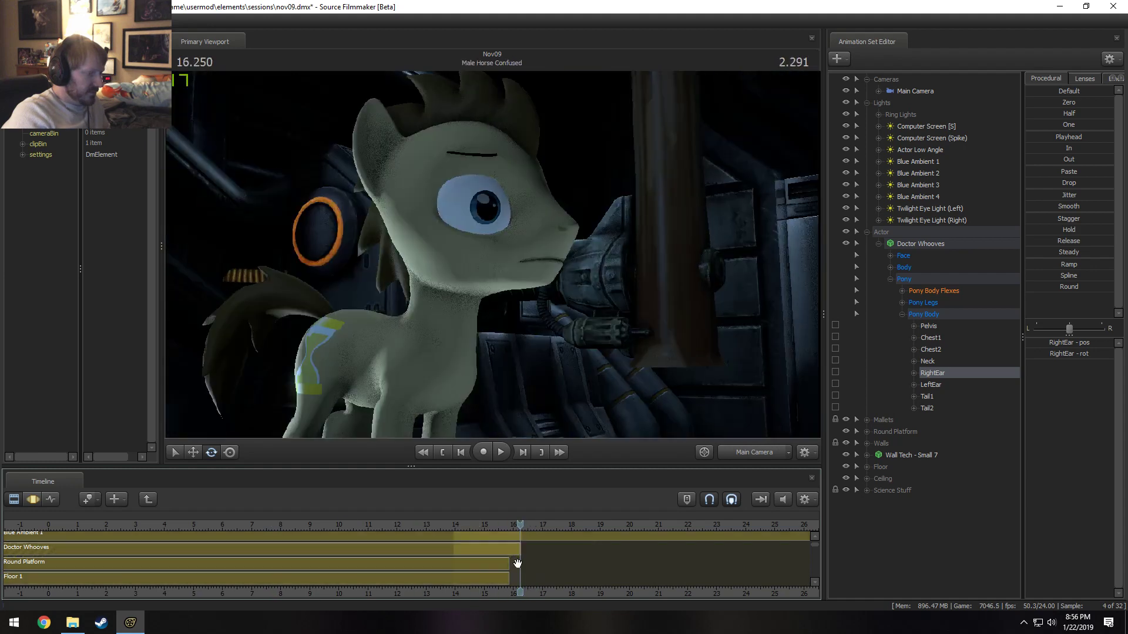
- Return to the shot's motion editing and rotate the RightEar bone at 16.250 so the ear gradually folds down and back
left_click(153, 498)
key("F3")
scroll(504, 553, "up", 6)
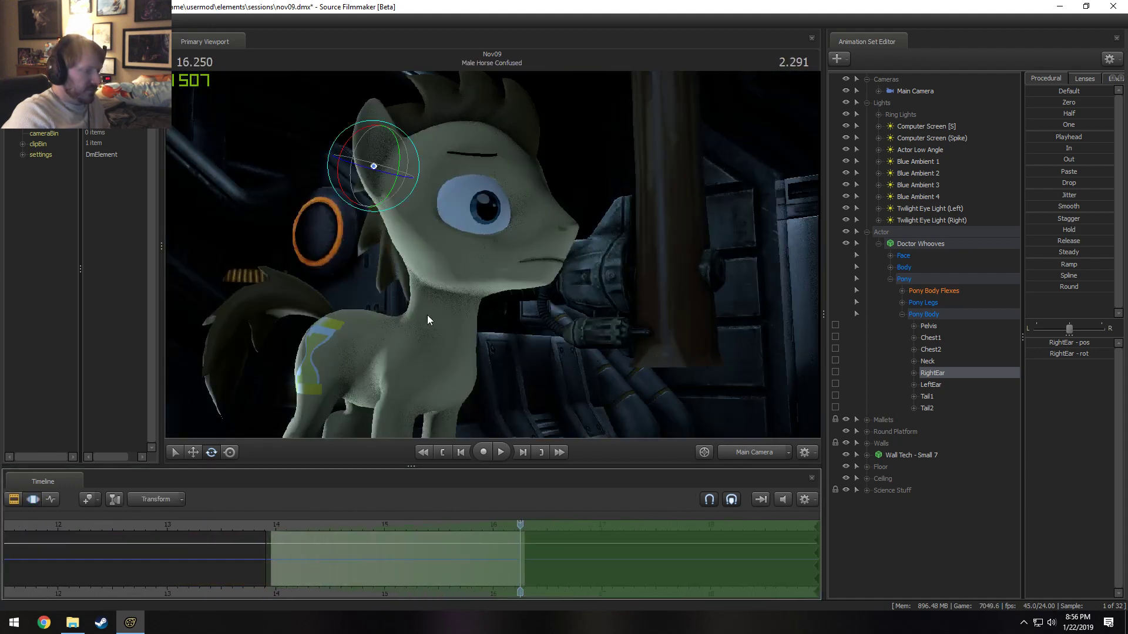
left_click_drag(353, 154, 380, 165)
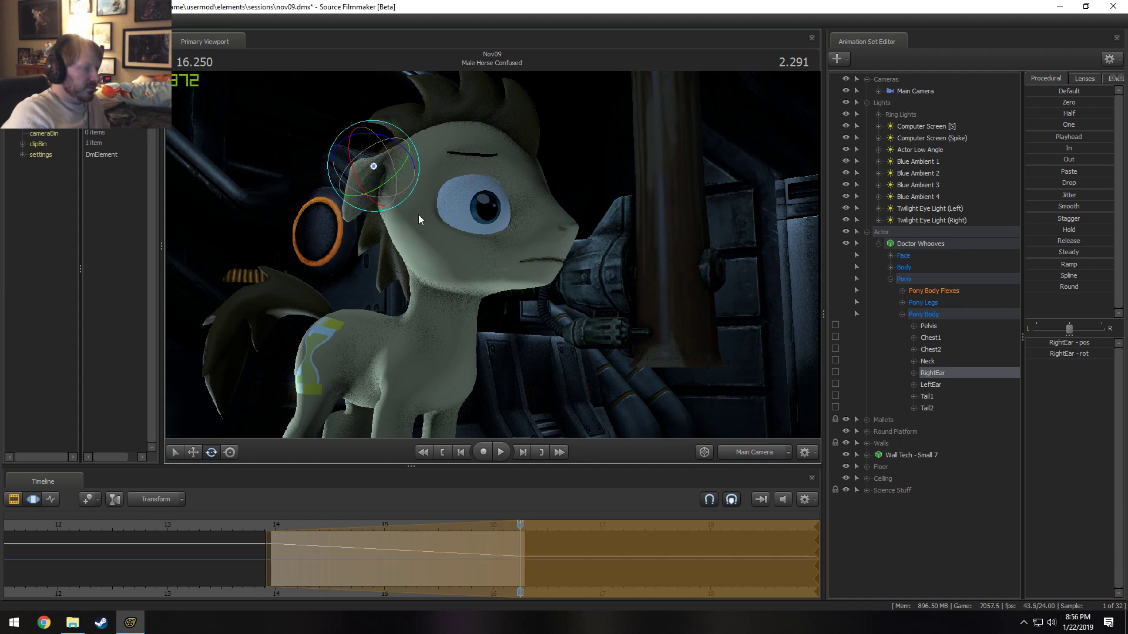
left_click_drag(389, 208, 386, 182)
left_click_drag(482, 546, 488, 547)
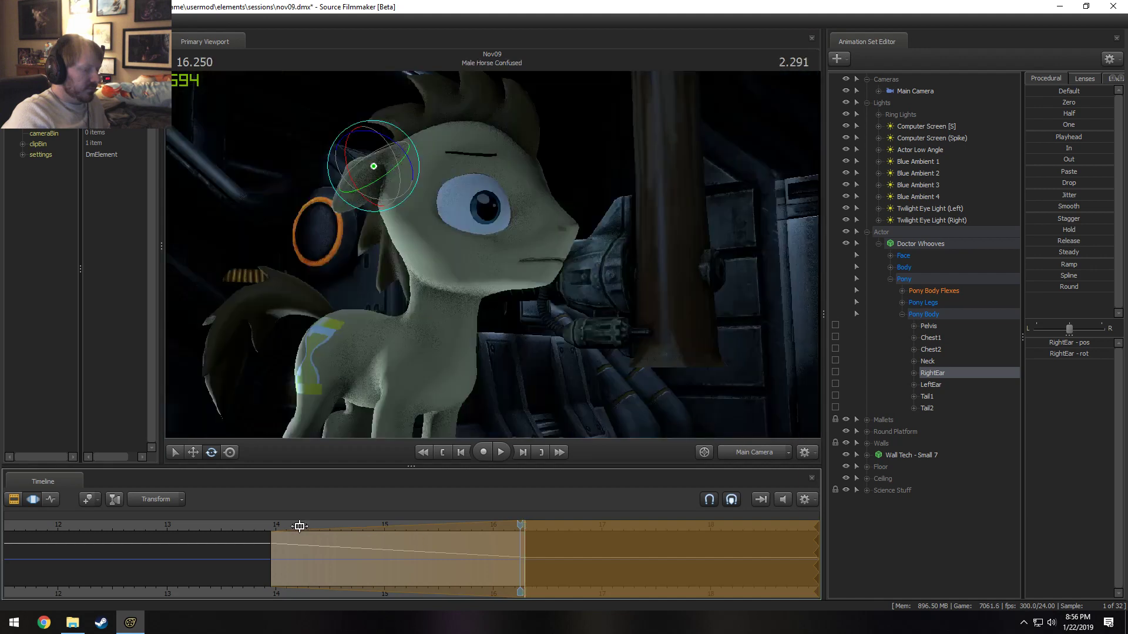
- Play Male Horse Confused from its start twice to check the ear's drooping motion
left_click(270, 525)
key("space")
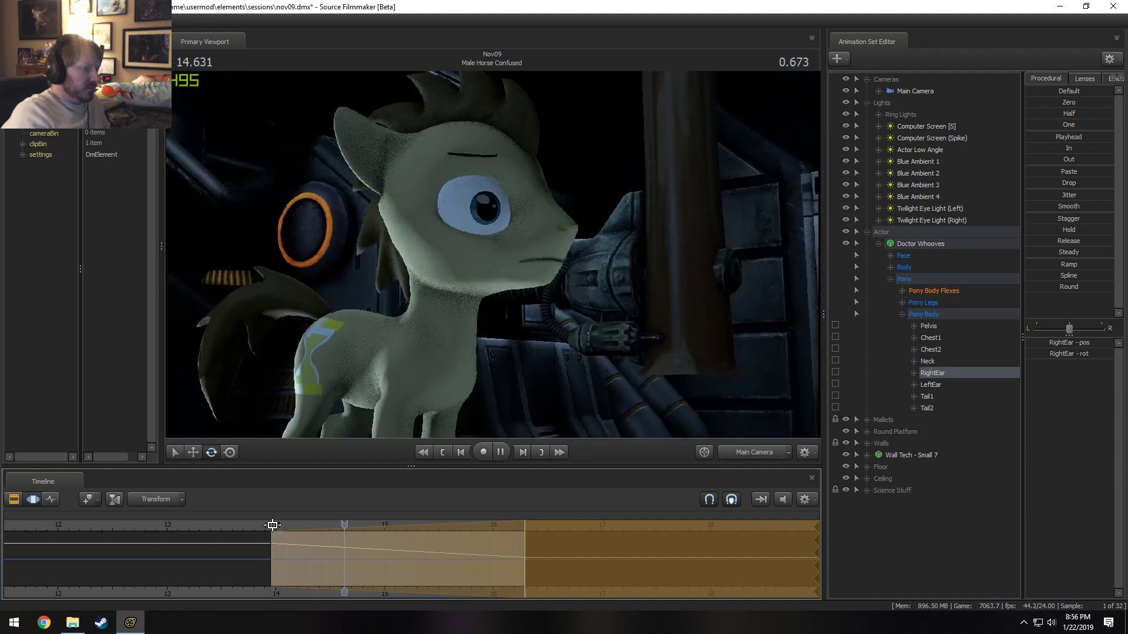
key("space")
left_click_drag(262, 526, 270, 539)
key("F2")
key("F3")
key("space")
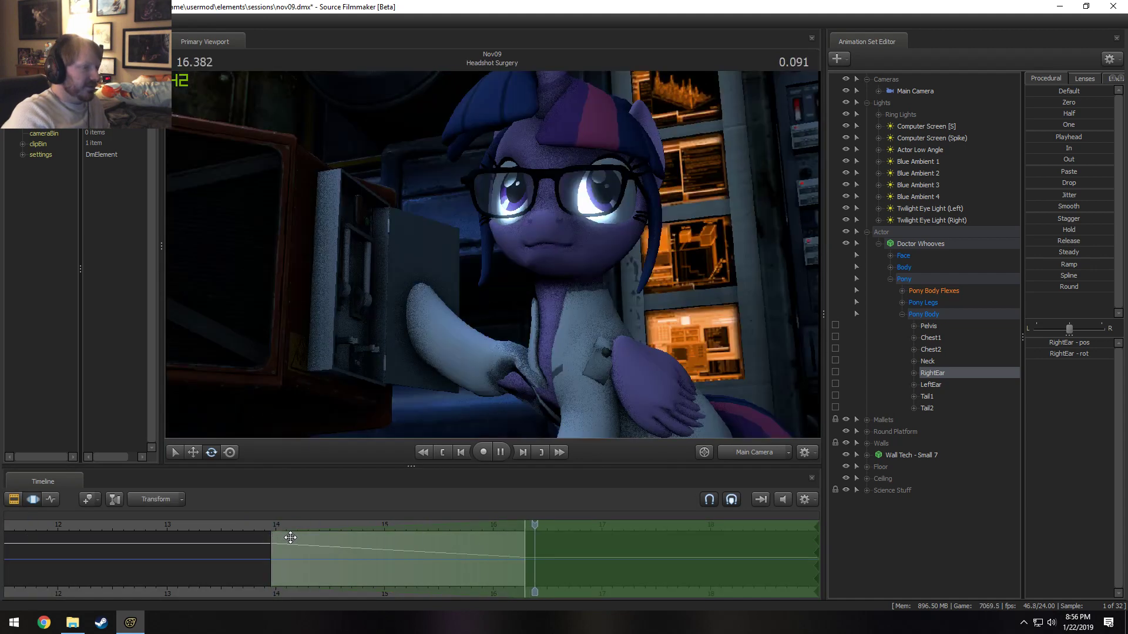
key("space")
- Try to blend the RightEar's motion back towards its starting pose over all time, then rotate the ear at 16.250
left_click_drag(267, 528, 521, 525)
key("ctrl+a")
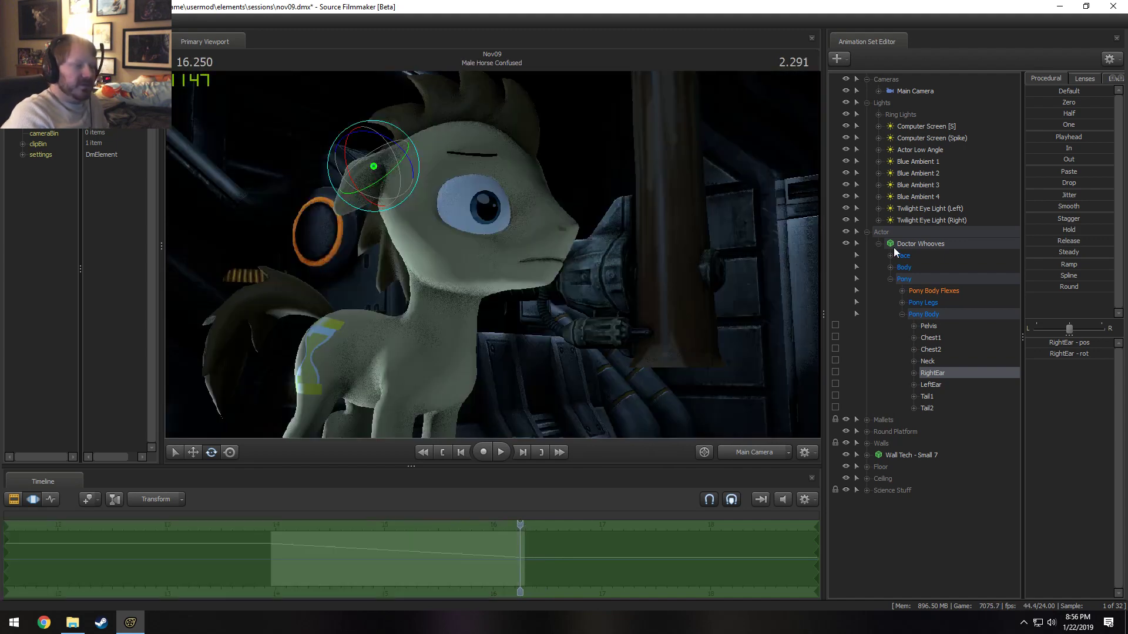
left_click_drag(1065, 149, 1125, 167)
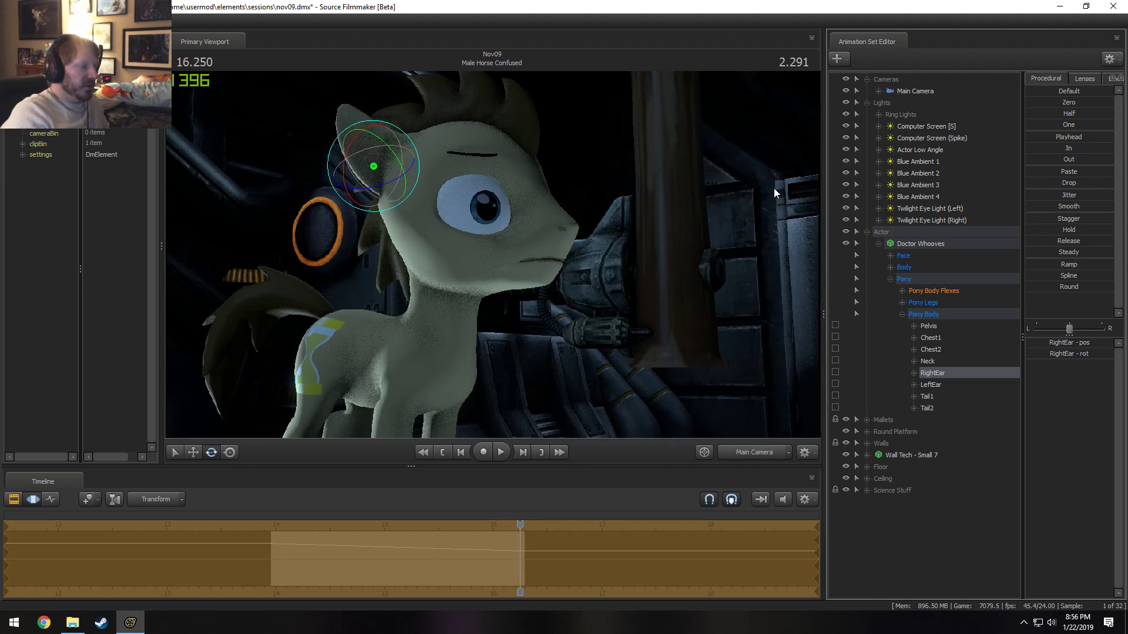
left_click_drag(415, 170, 376, 189)
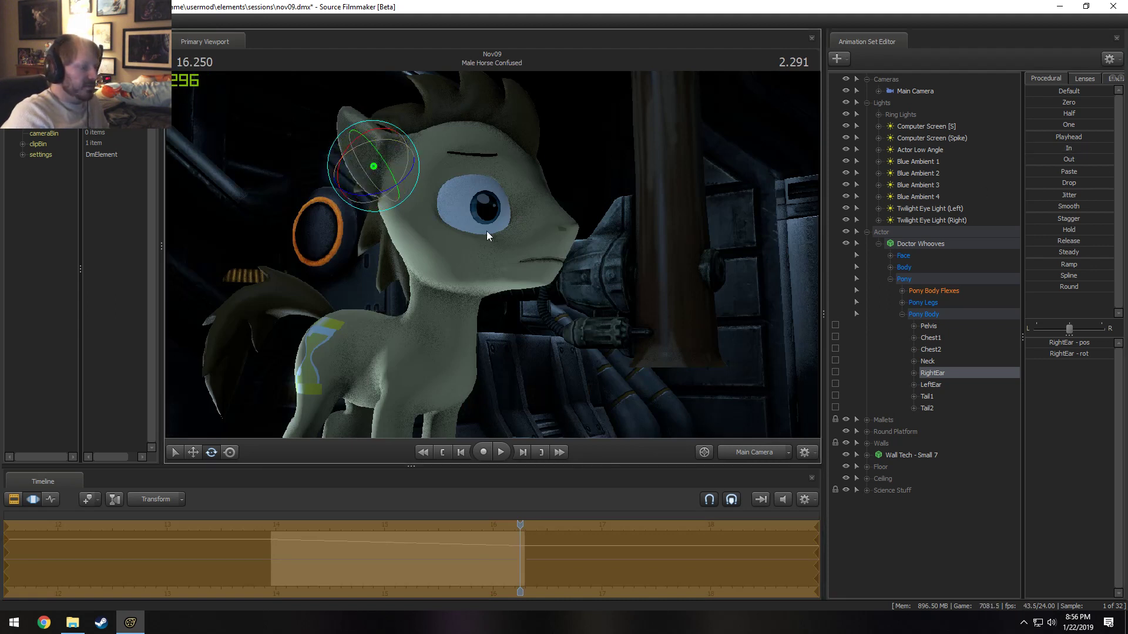
- Undo and redo the RightEar adjustment, playing Male Horse Confused each time to compare the two ear motions
key("ctrl+z")
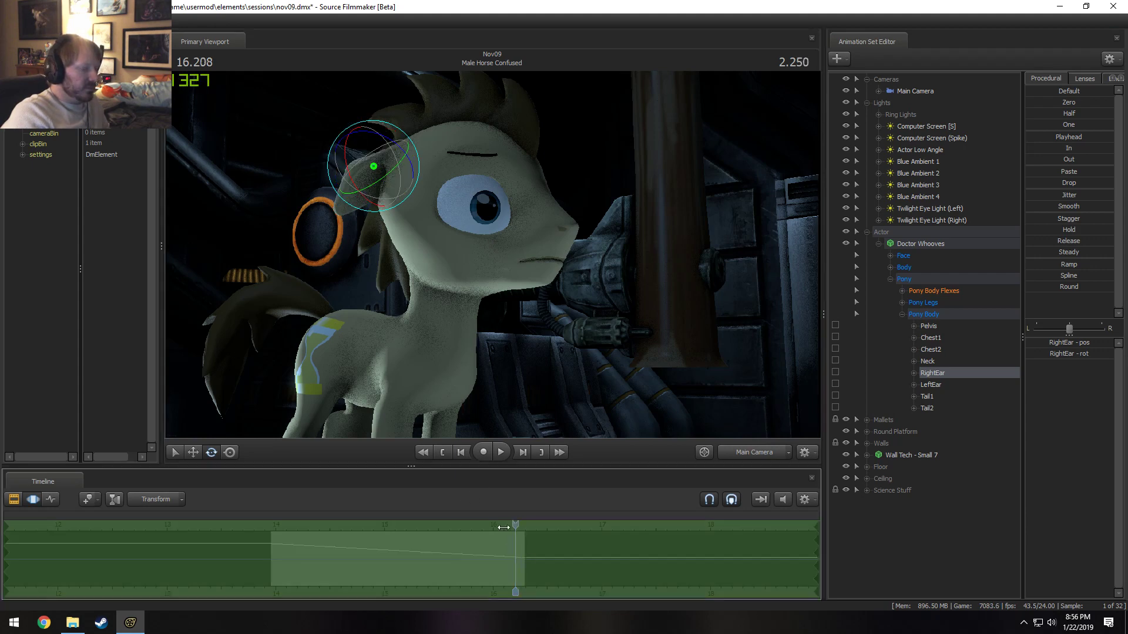
key("space")
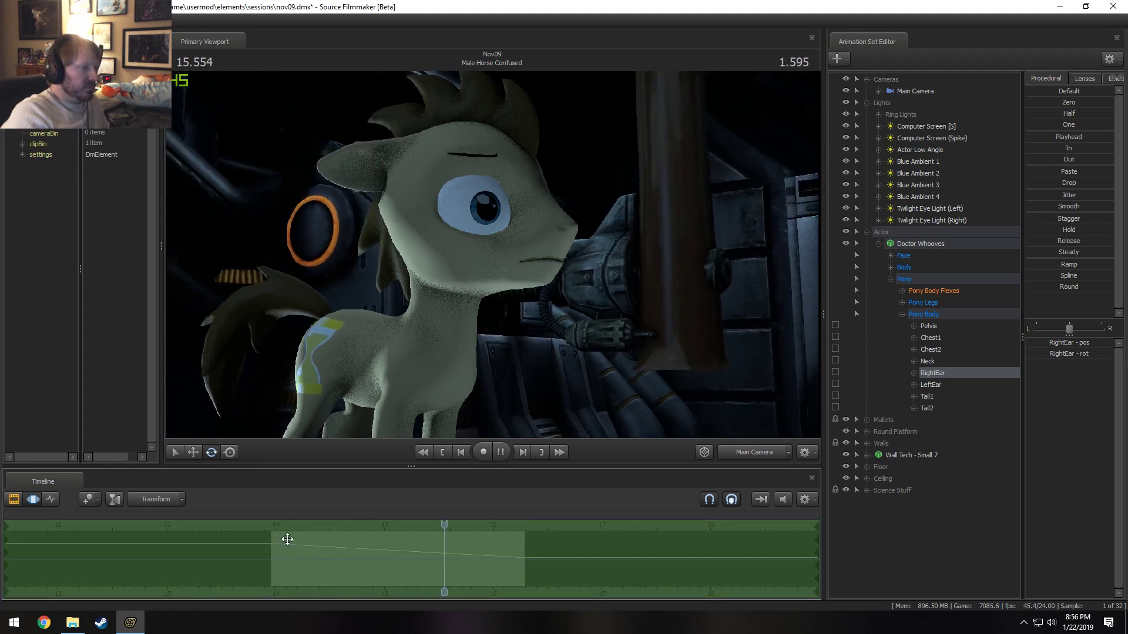
key("space")
key("ctrl+y")
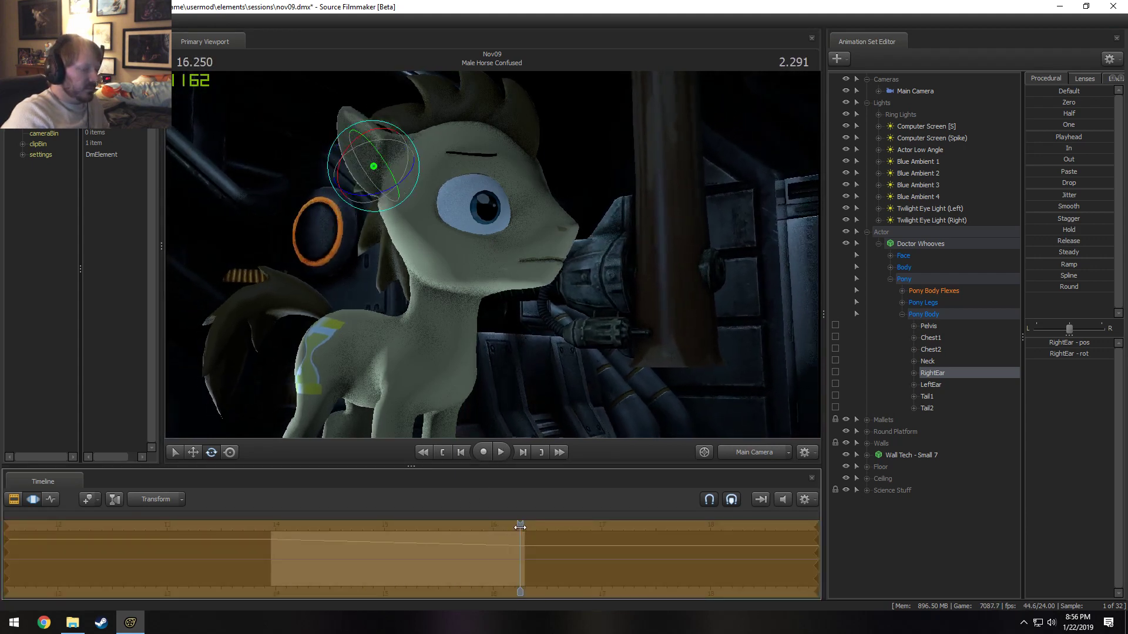
left_click_drag(520, 526, 285, 537)
key("space")
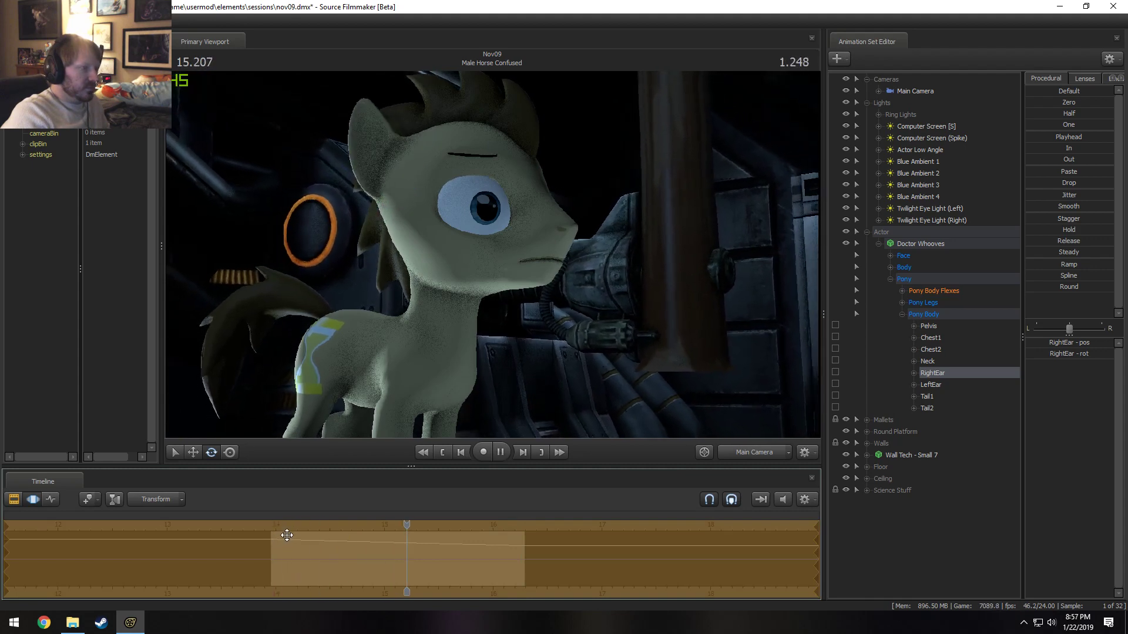
key("space")
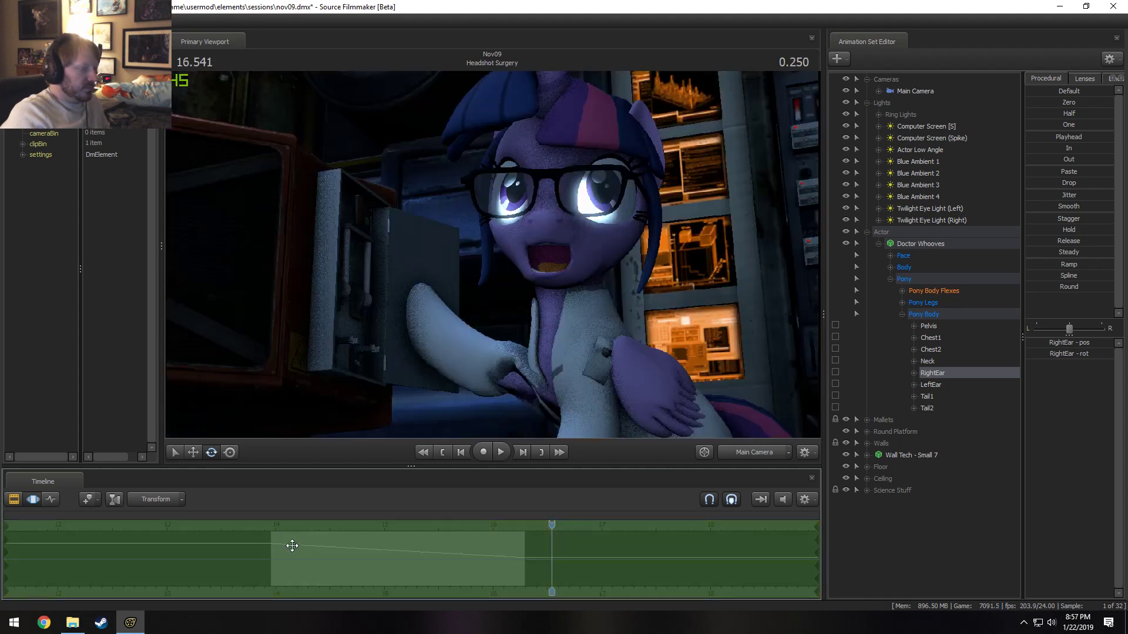
left_click_drag(279, 539, 506, 557)
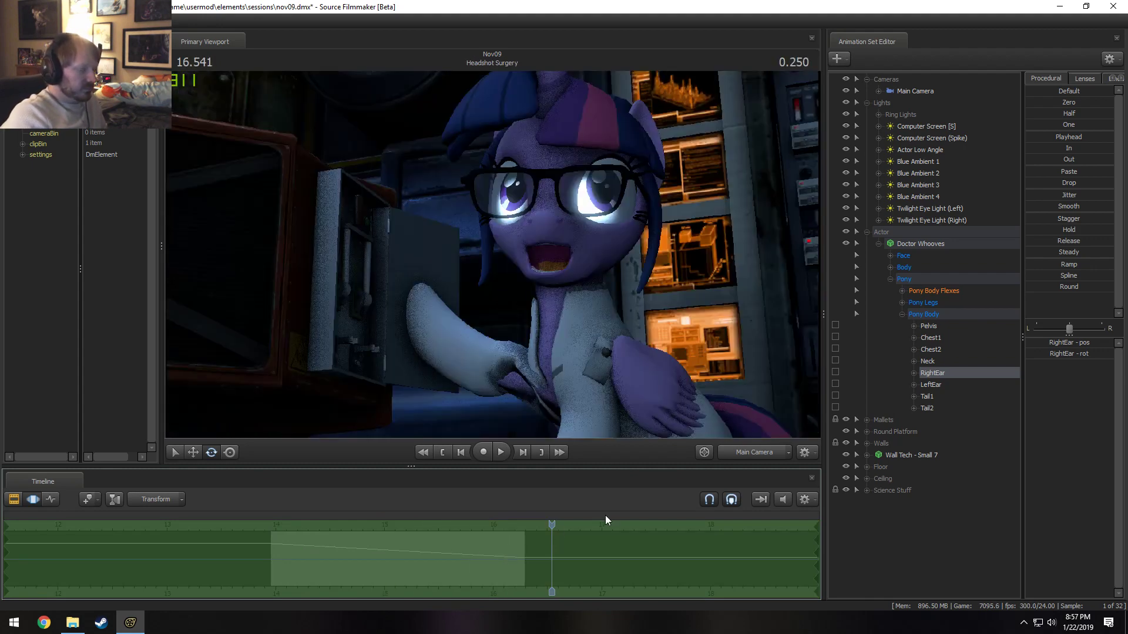
- Flatten the RightEar's motion to its upright starting pose across all time and play Male Horse Confused to check it
left_click(1068, 137)
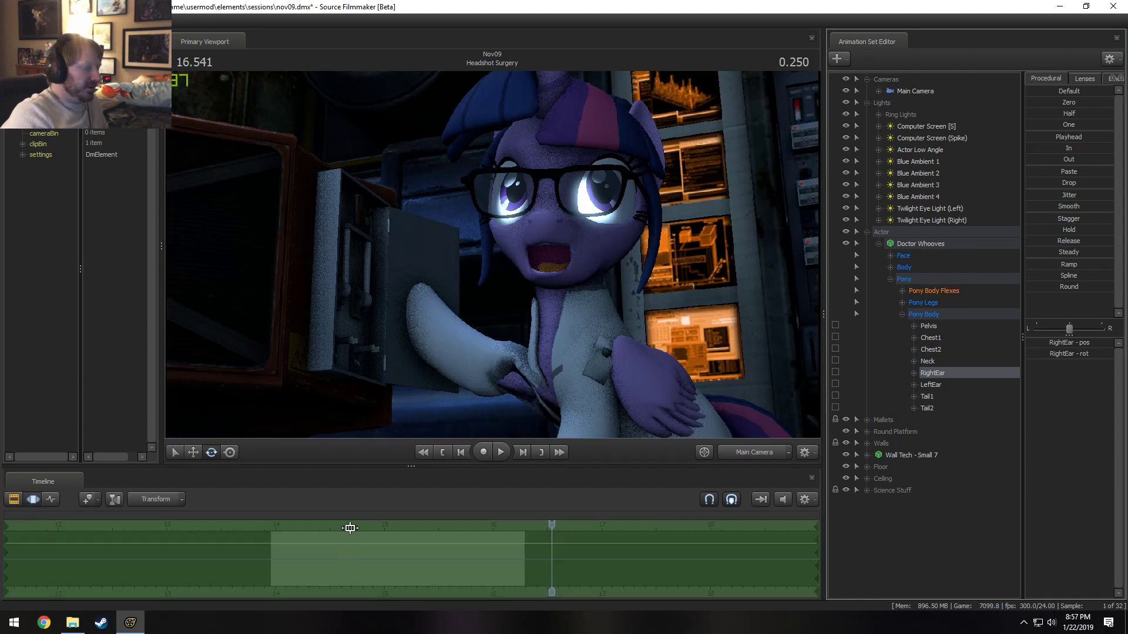
left_click_drag(350, 528, 355, 543)
key("space")
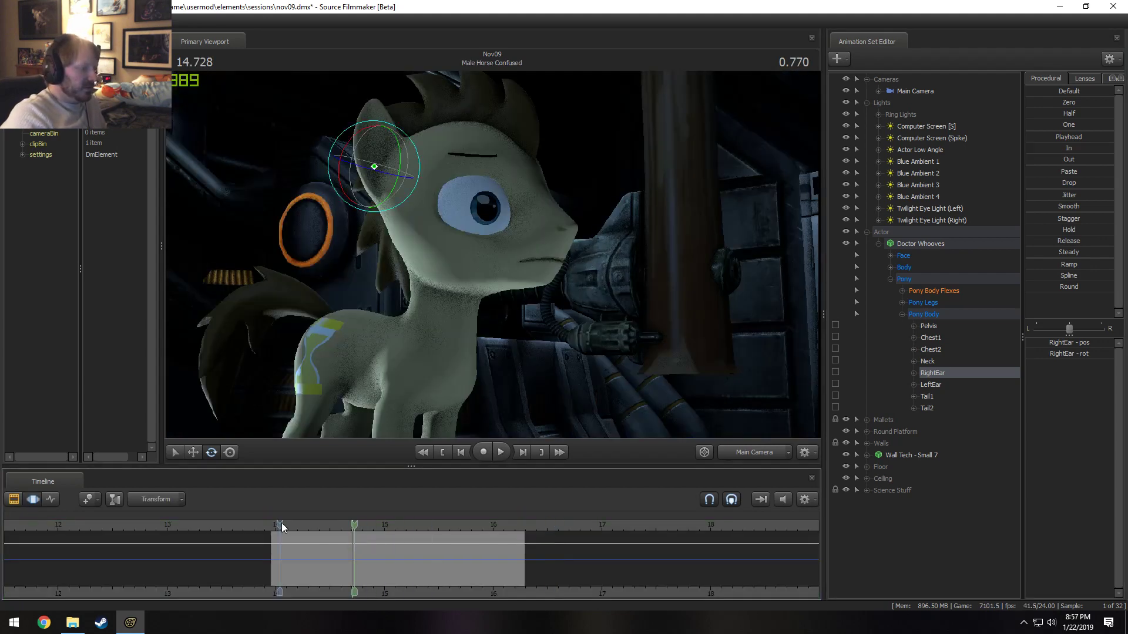
left_click(281, 523)
key("space")
key("space")
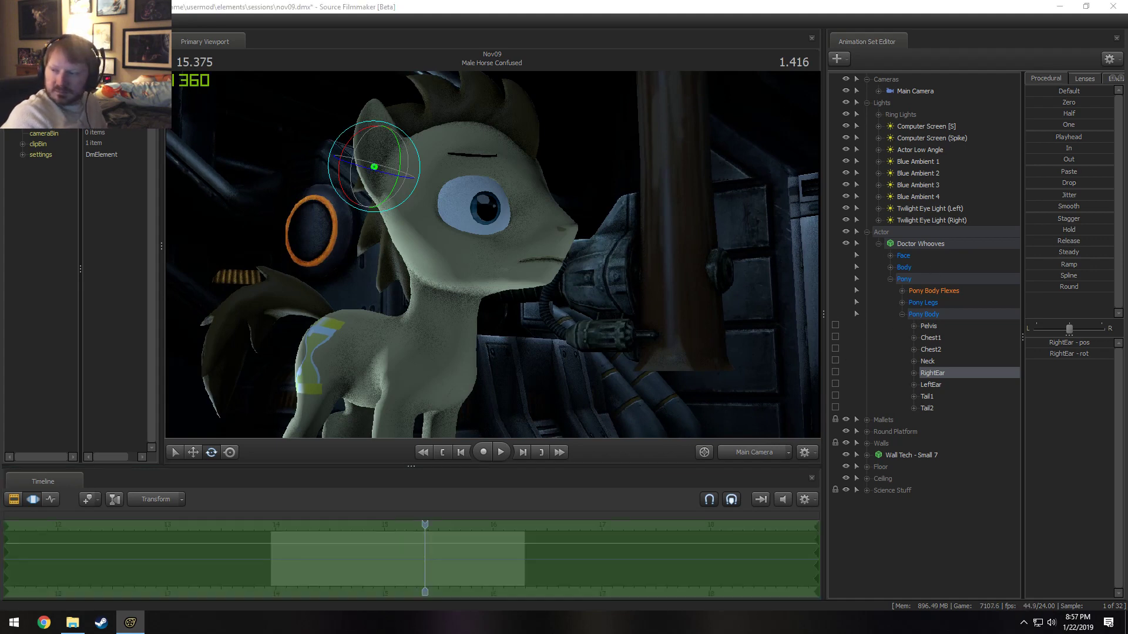
- Expand Doctor Whooves' face controls, select Lower Face, and make the time selection ramp in across the shot up to 16.250
left_click(890, 255)
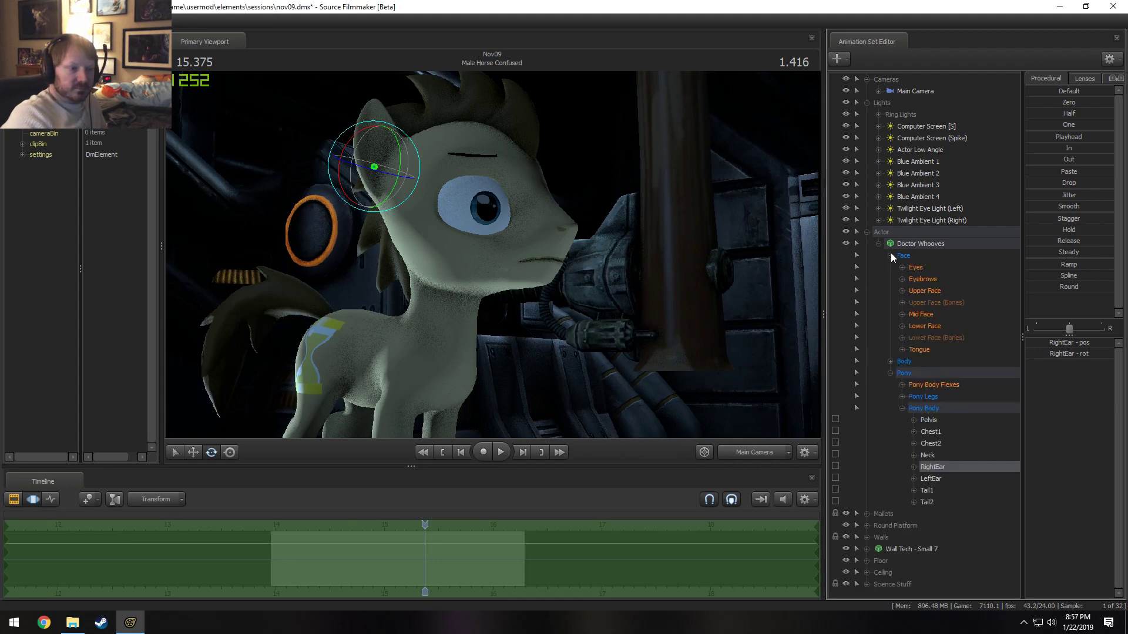
left_click(901, 326)
left_click(903, 329)
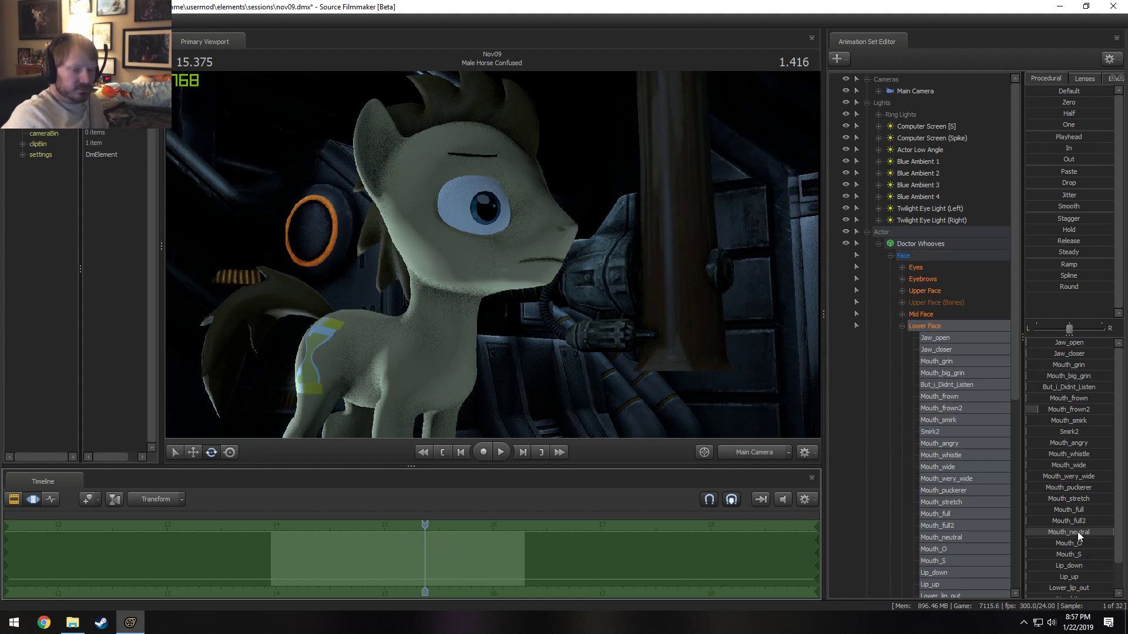
left_click_drag(1077, 531, 1088, 531)
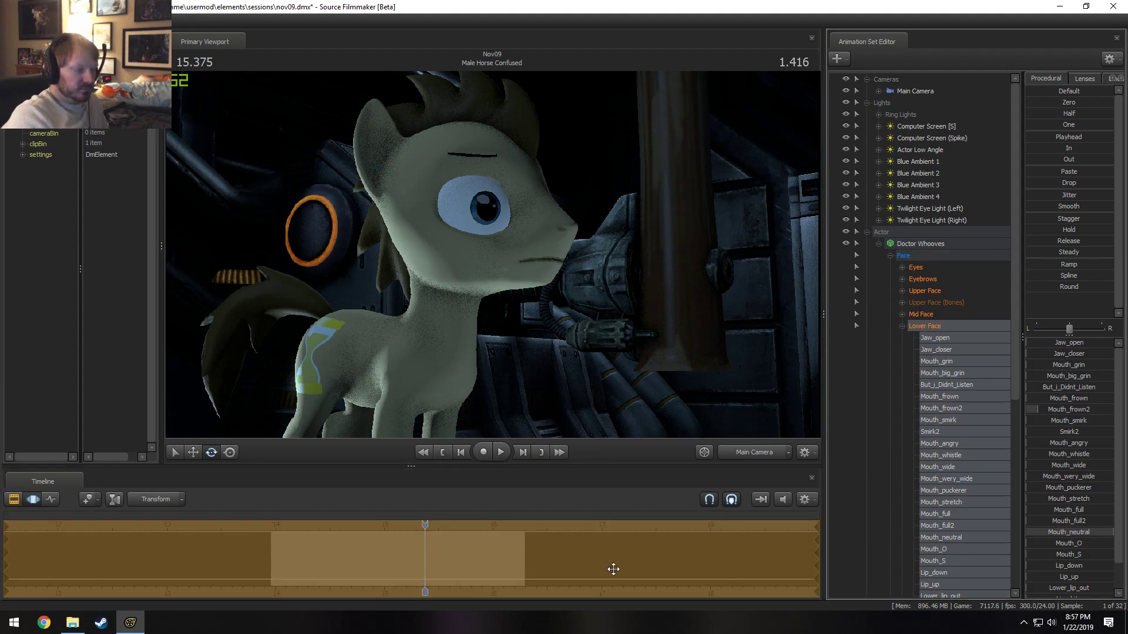
left_click_drag(521, 560, 869, 544, "shift")
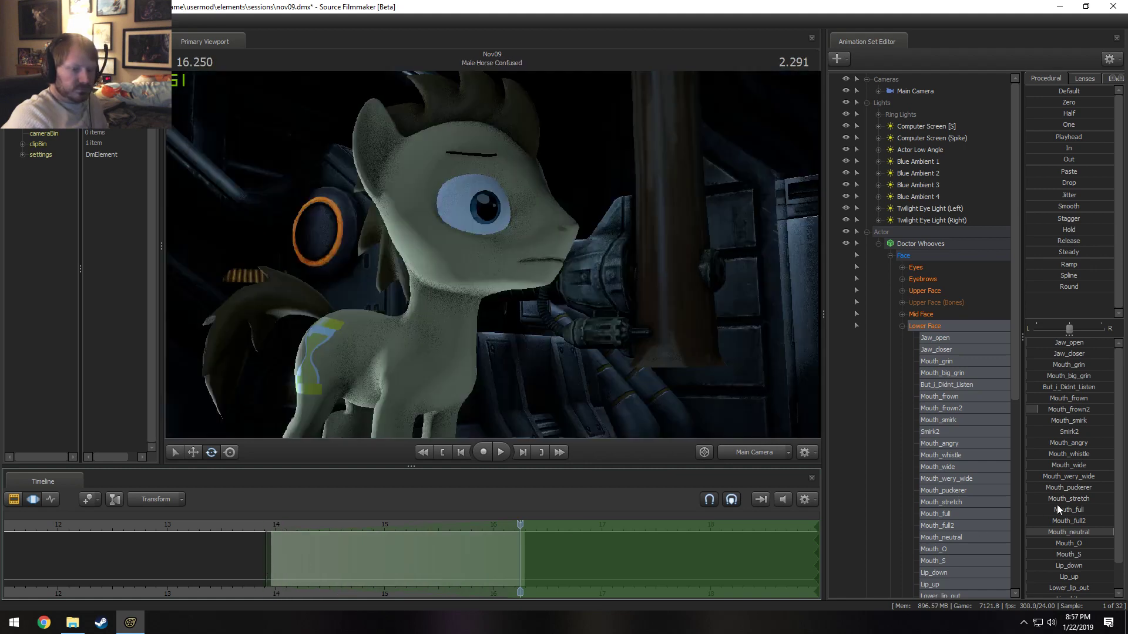
left_click_drag(1066, 409, 1108, 401)
key("ctrl+z")
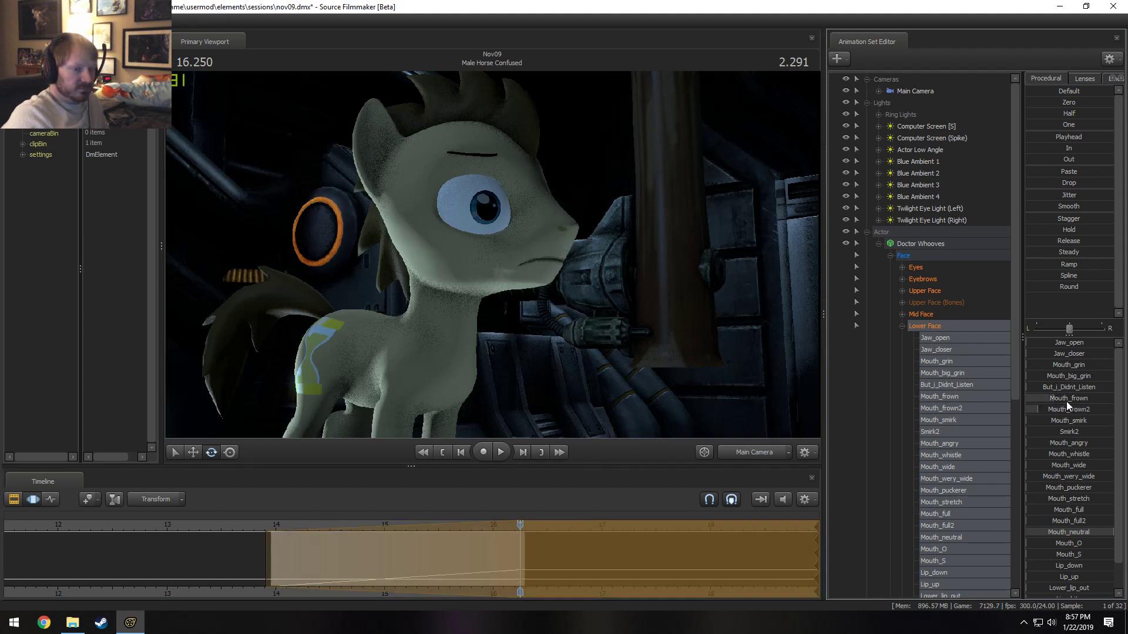
left_click_drag(1070, 488, 1038, 489)
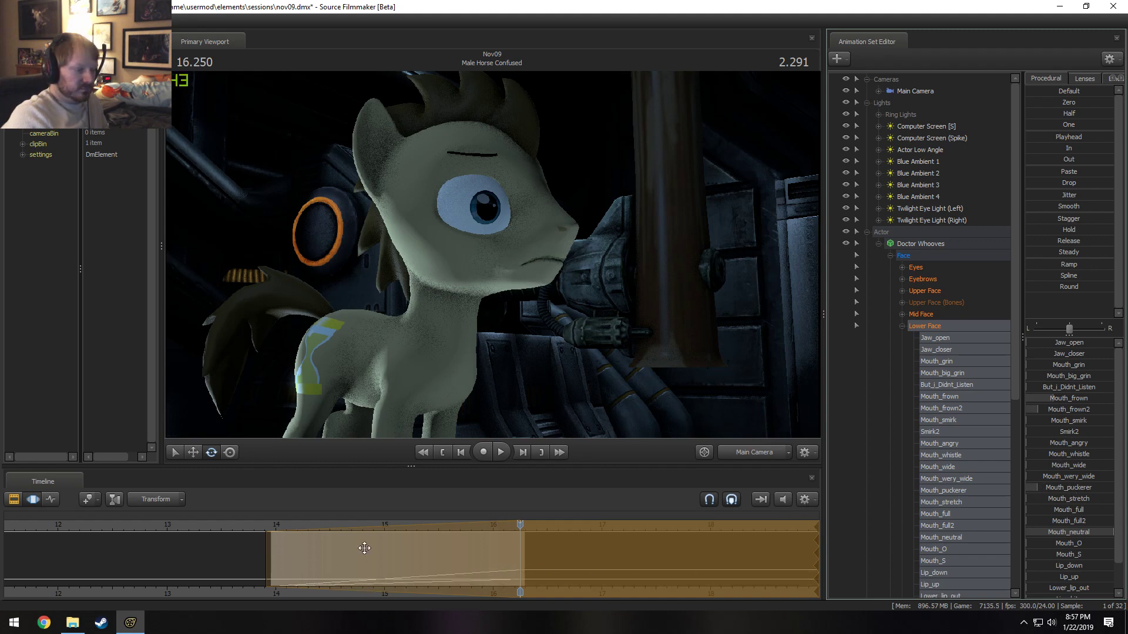
key("Escape")
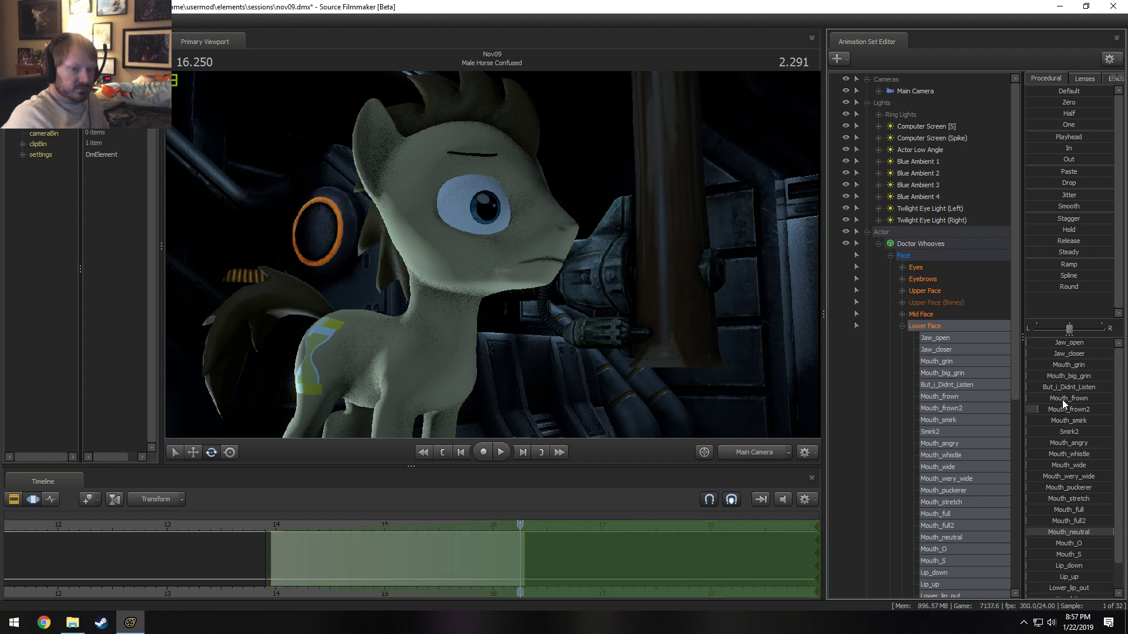
- At 16.250, raise Mouth_frown slightly, Mouth_frown2 and Mouth_stretch partway, and increase Sad_eyes and Wide_eyes in the Upper Face
left_click_drag(1062, 399, 1064, 399)
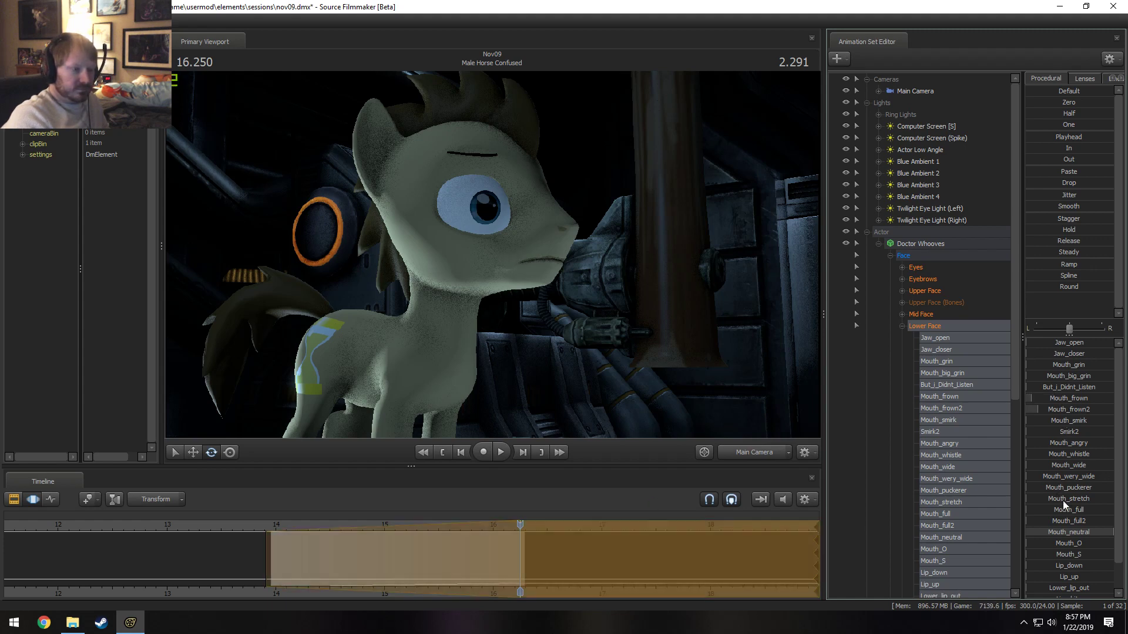
left_click_drag(1063, 501, 1109, 504)
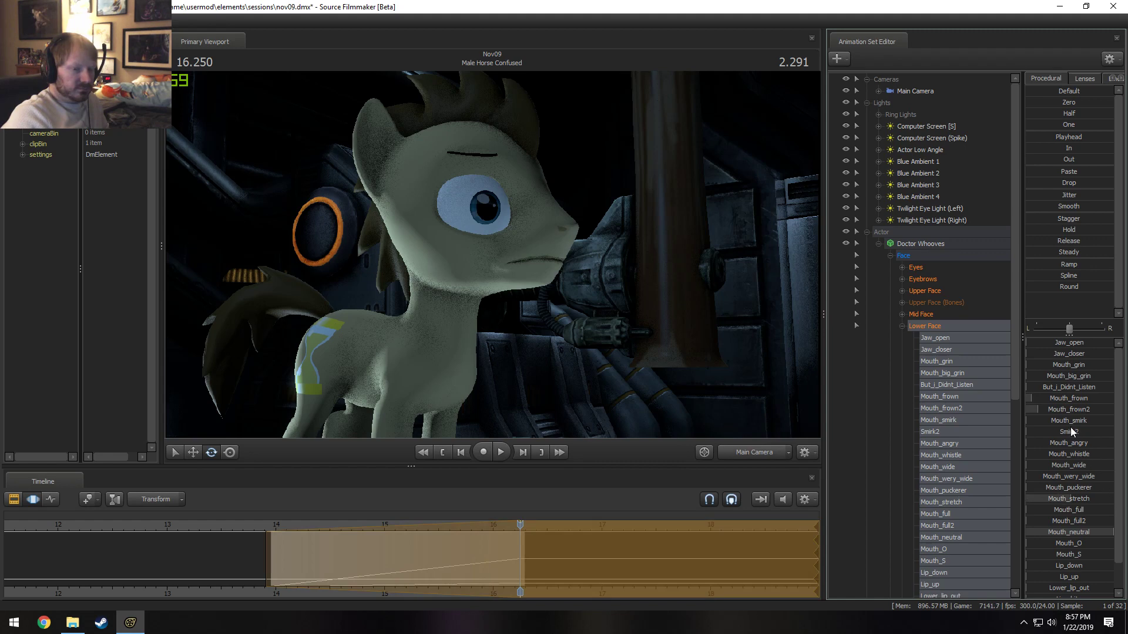
left_click_drag(1038, 410, 1056, 410)
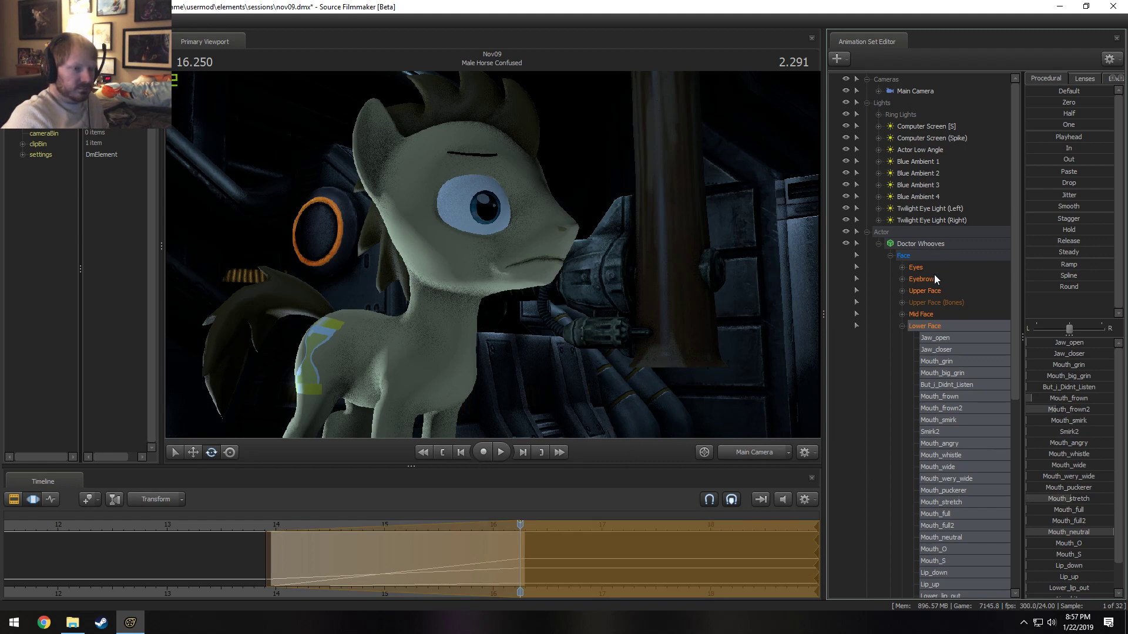
left_click(928, 291)
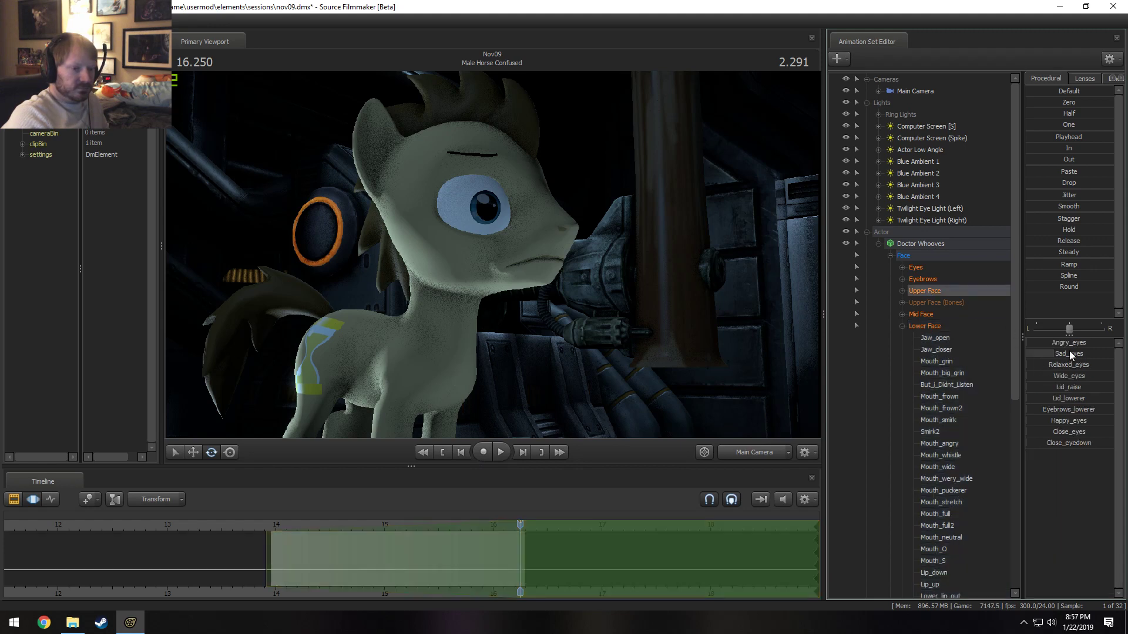
left_click_drag(1069, 353, 1078, 376)
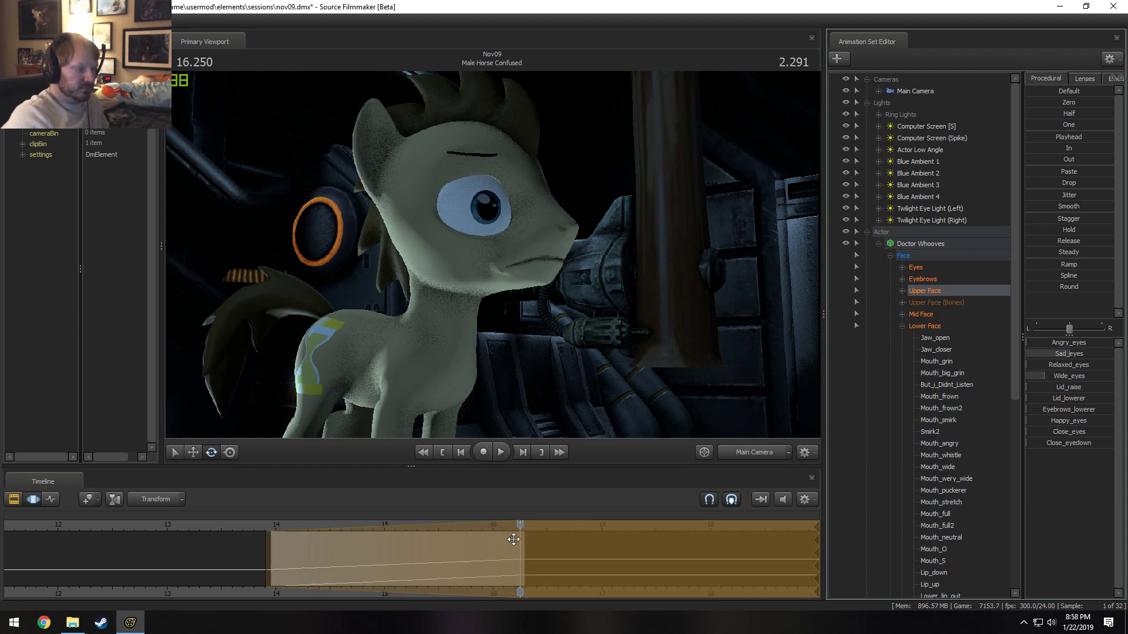
- Select the Upper Face and Lower Face controls together and play Male Horse Confused twice to check the facial change
left_click(925, 325, "ctrl")
left_click_drag(200, 527, 164, 528)
key("space")
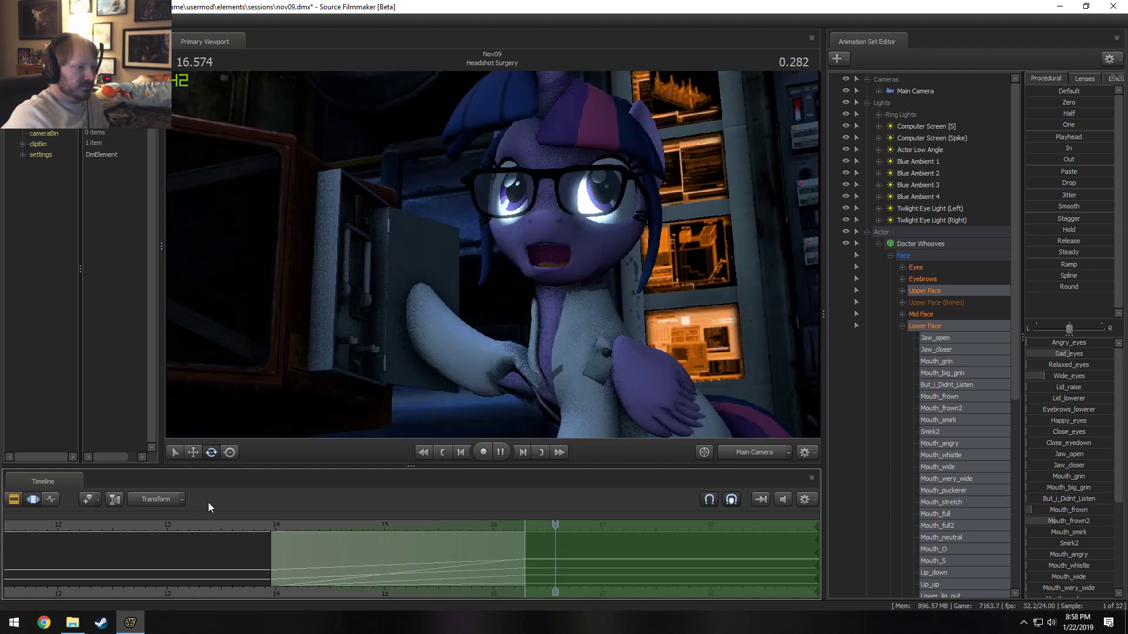
left_click(267, 527)
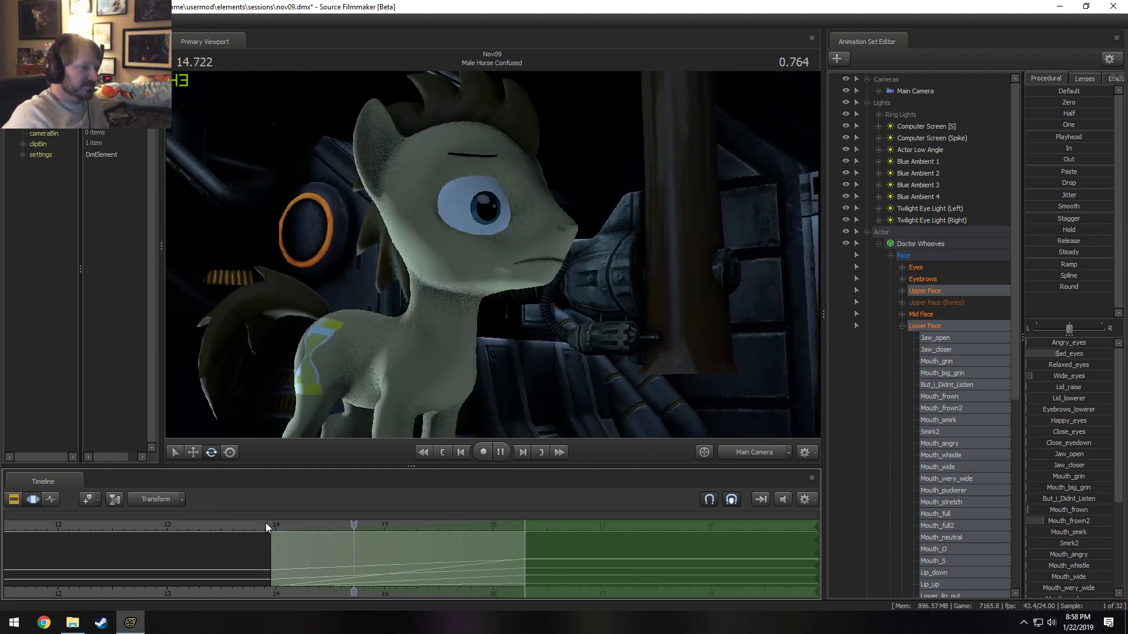
key("space")
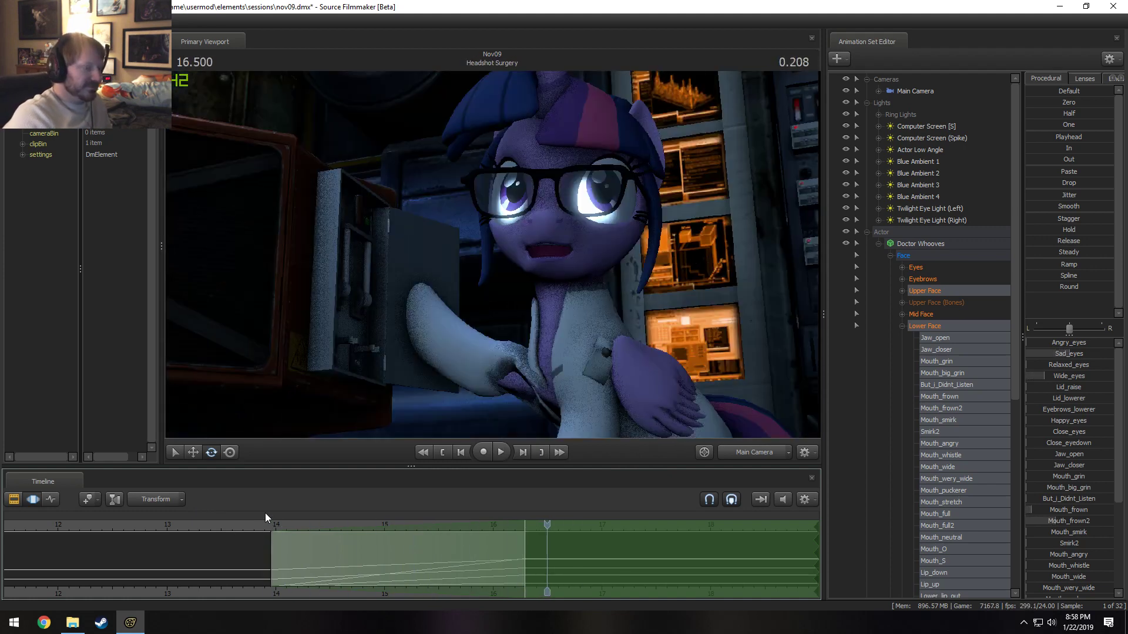
- Raise Doctor Whooves' Mouth_frown2 in the Lower Face to its maximum at 16.250
left_click_drag(262, 527, 519, 530)
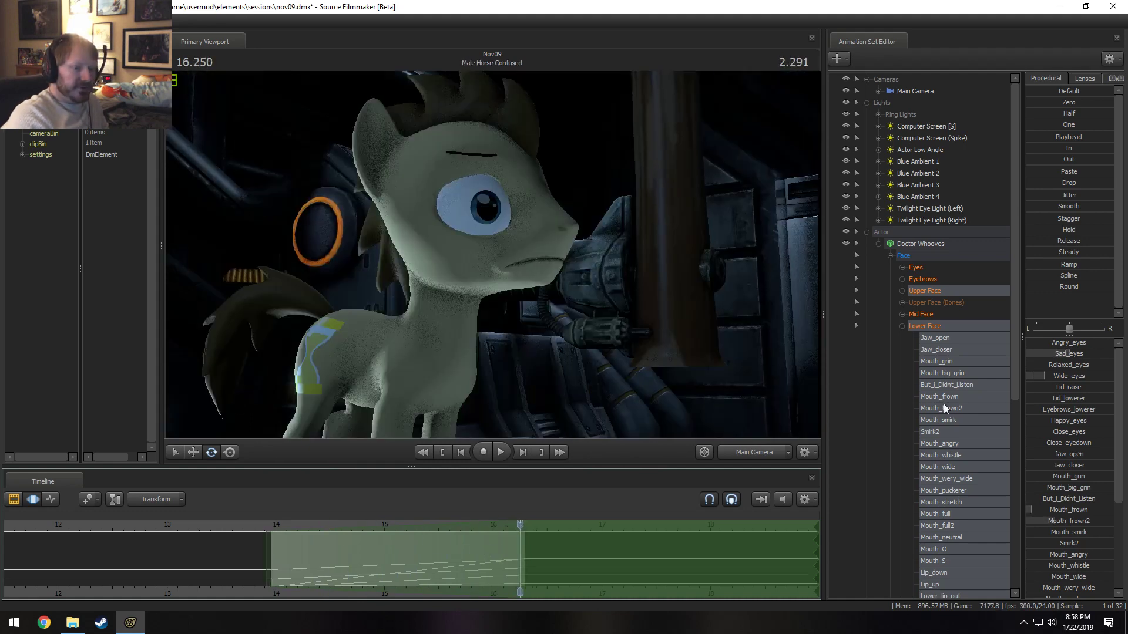
left_click(950, 325)
left_click_drag(1078, 410, 1126, 409)
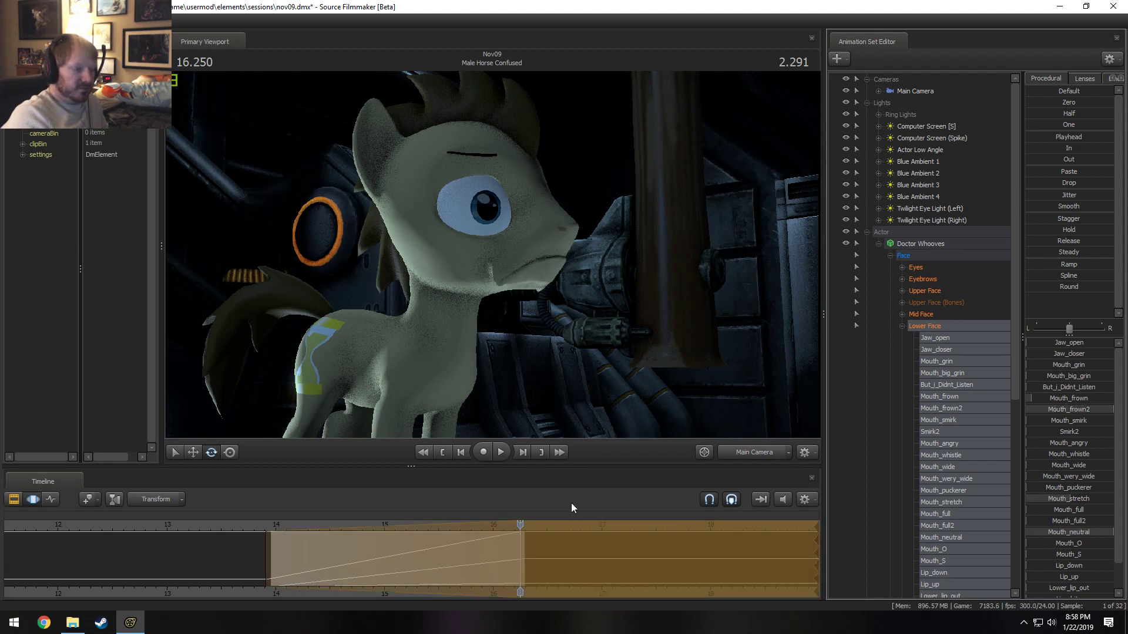
left_click(486, 551)
left_click_drag(486, 551, 481, 550)
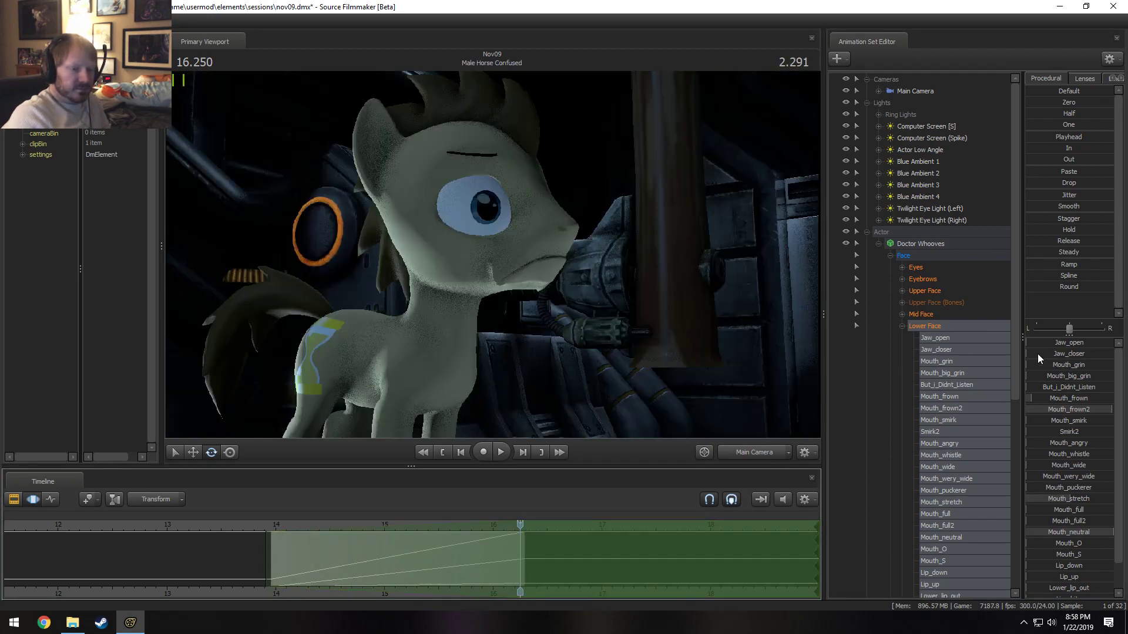
- Try adjusting Sad_eyes and Eyebrows_lowerer in Doctor Whooves' Upper Face at 16.250
left_click(921, 292)
mouse_move(1078, 355)
left_mouse_down()
mouse_move(1110, 354)
mouse_move(1064, 354)
left_mouse_up()
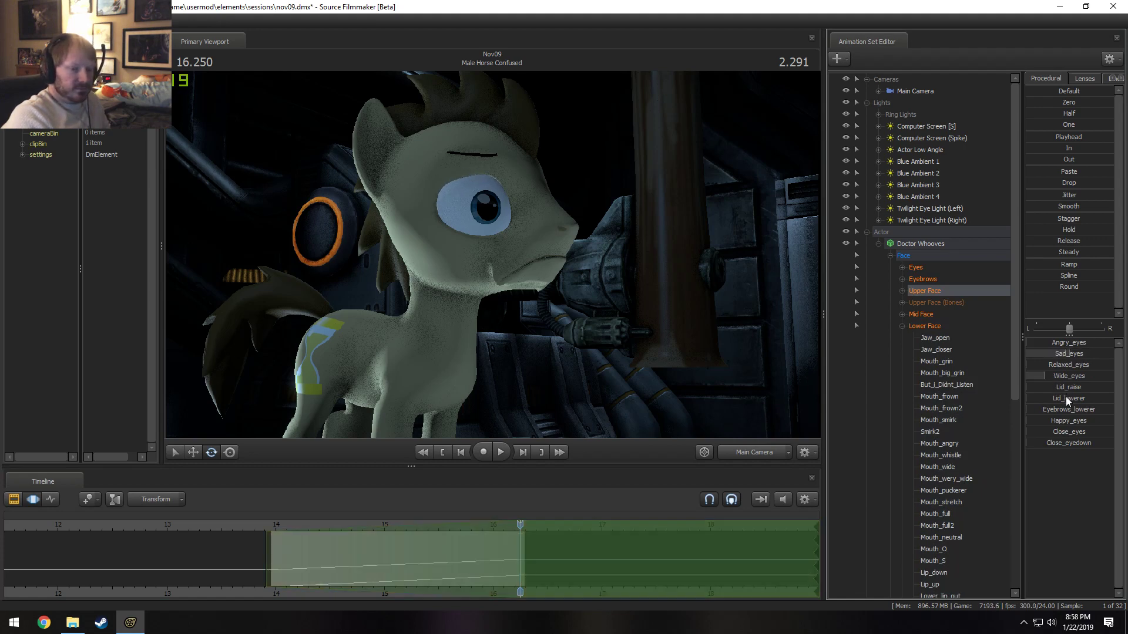
left_click_drag(1071, 410, 1084, 409)
key("ctrl+z")
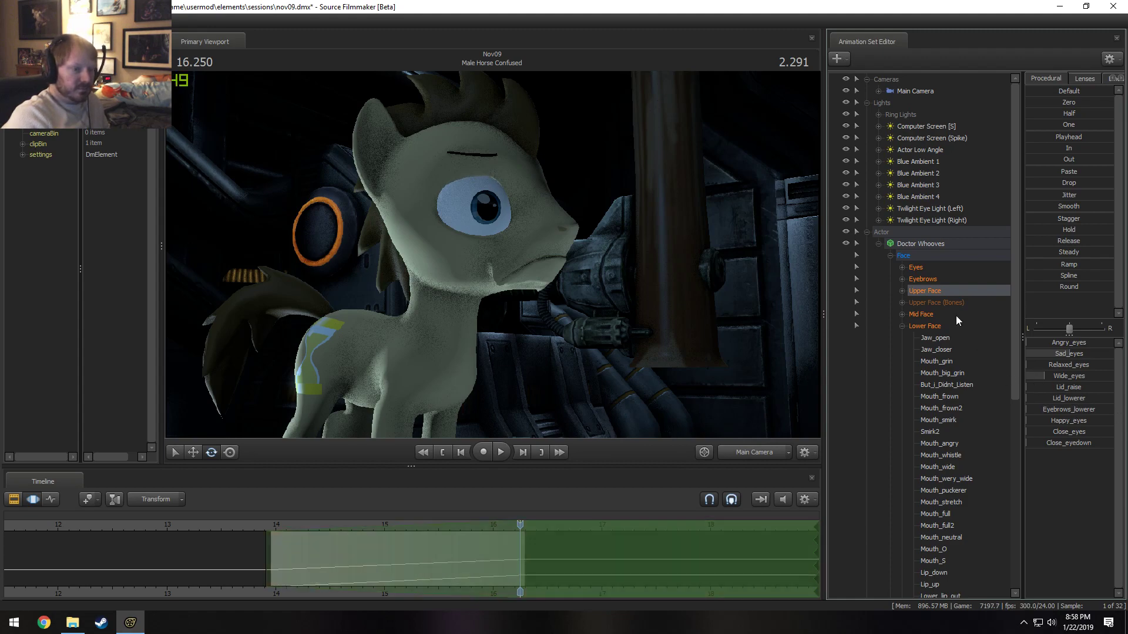
- Play Male Horse Confused from its start to check the deepened frown and reopen the shot from the clip view
left_click(270, 528)
key("space")
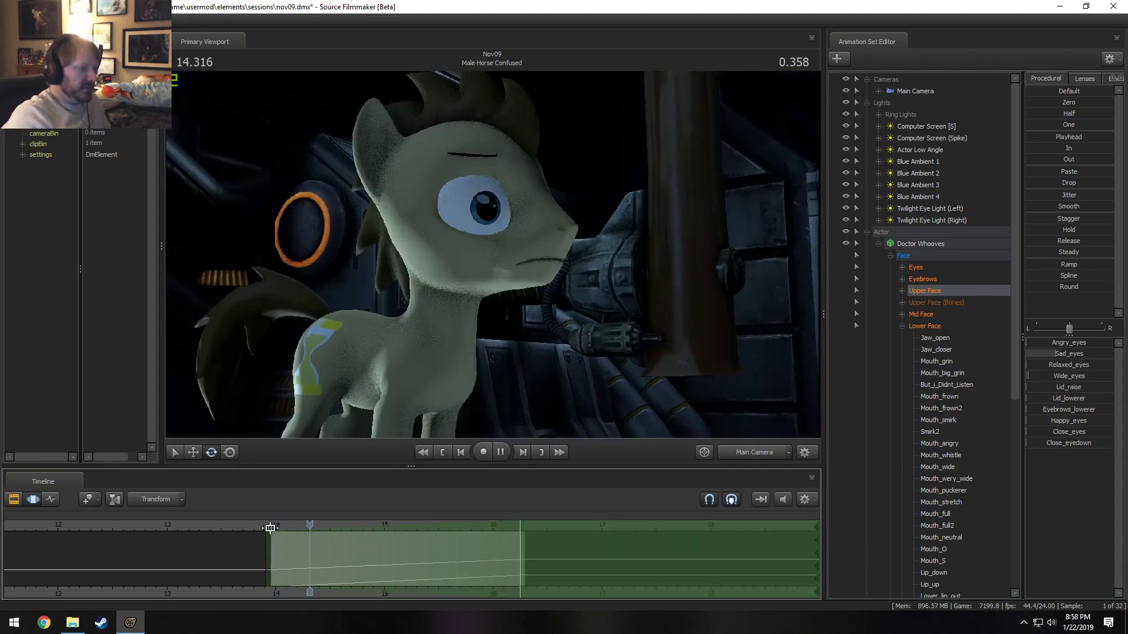
key("F2")
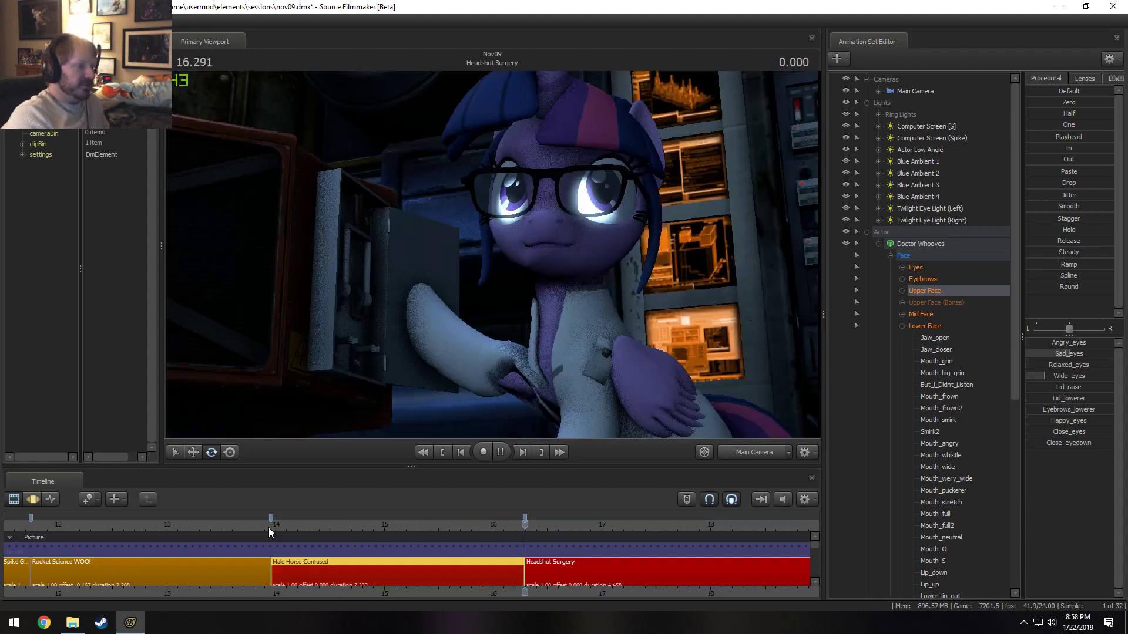
key("space")
double_click(371, 573)
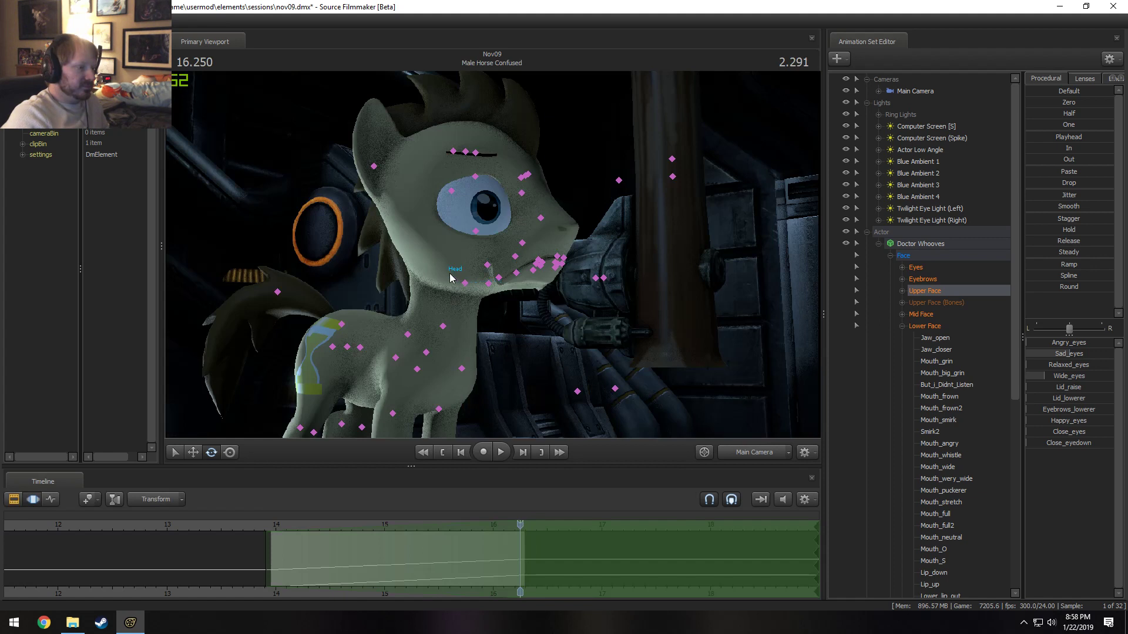
- Try rotating Doctor Whooves' head slightly at 16.250 in Male Horse Confused
left_click(452, 276)
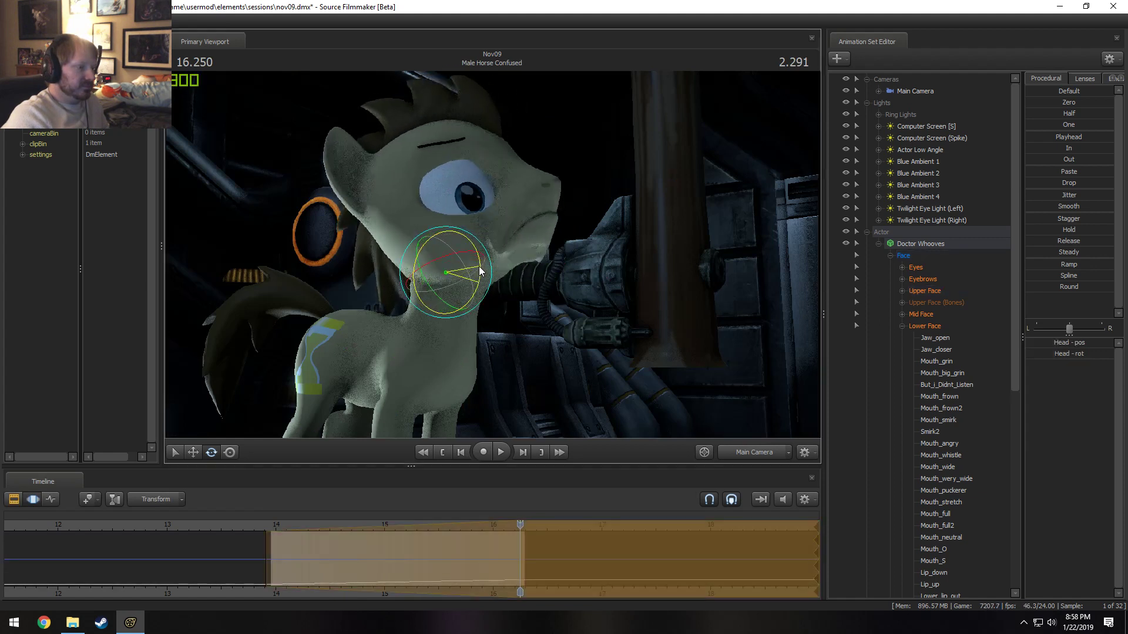
left_click_drag(480, 271, 478, 290)
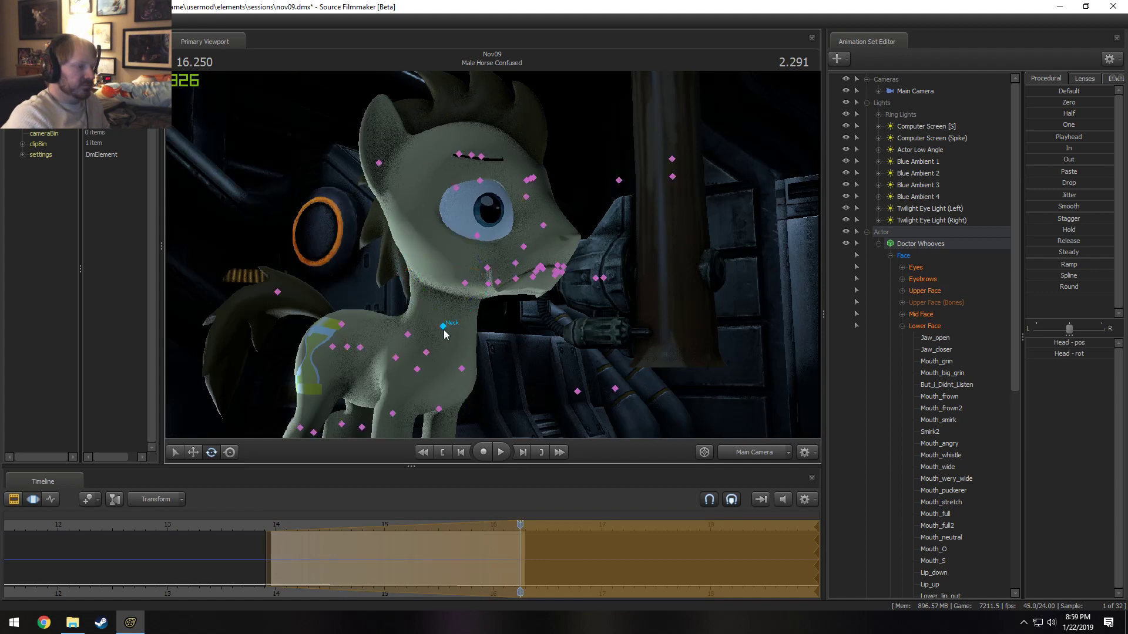
left_click(443, 327)
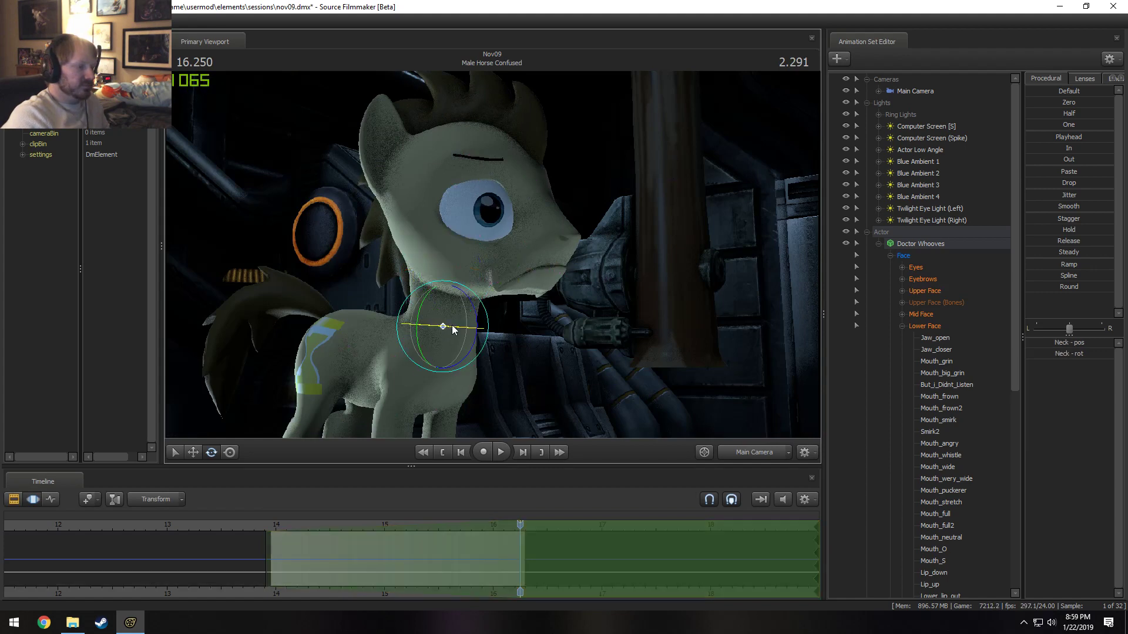
left_click(448, 256, "ctrl")
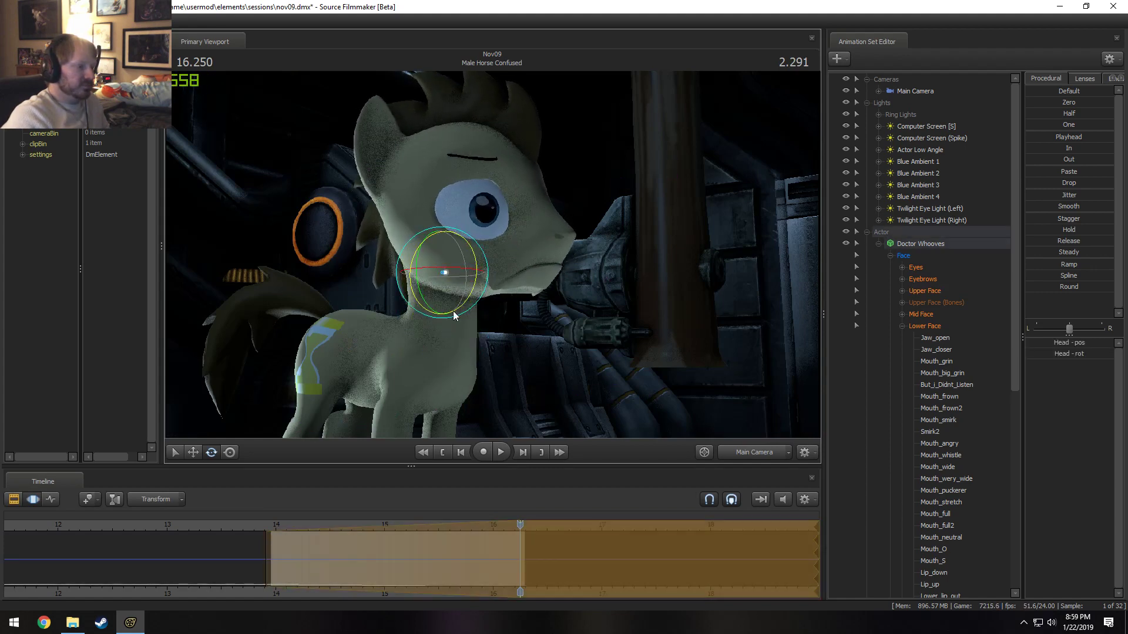
- Play Male Horse Confused repeatedly from its start to check Doctor Whooves' frown and head movement
left_click(264, 525)
key("space")
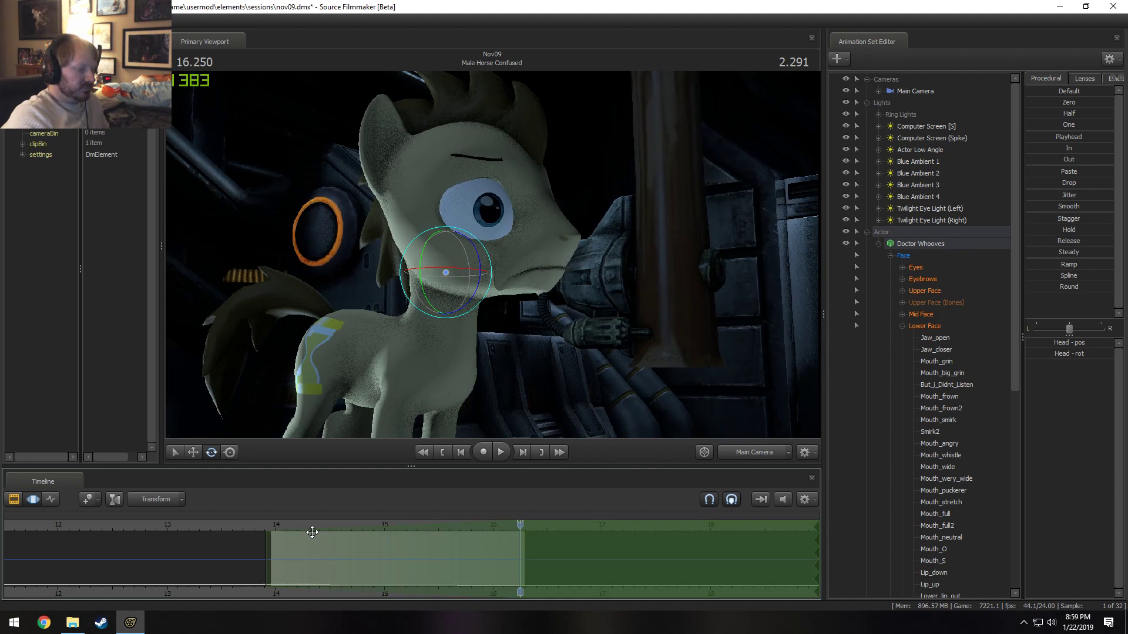
left_click(267, 526)
key("space")
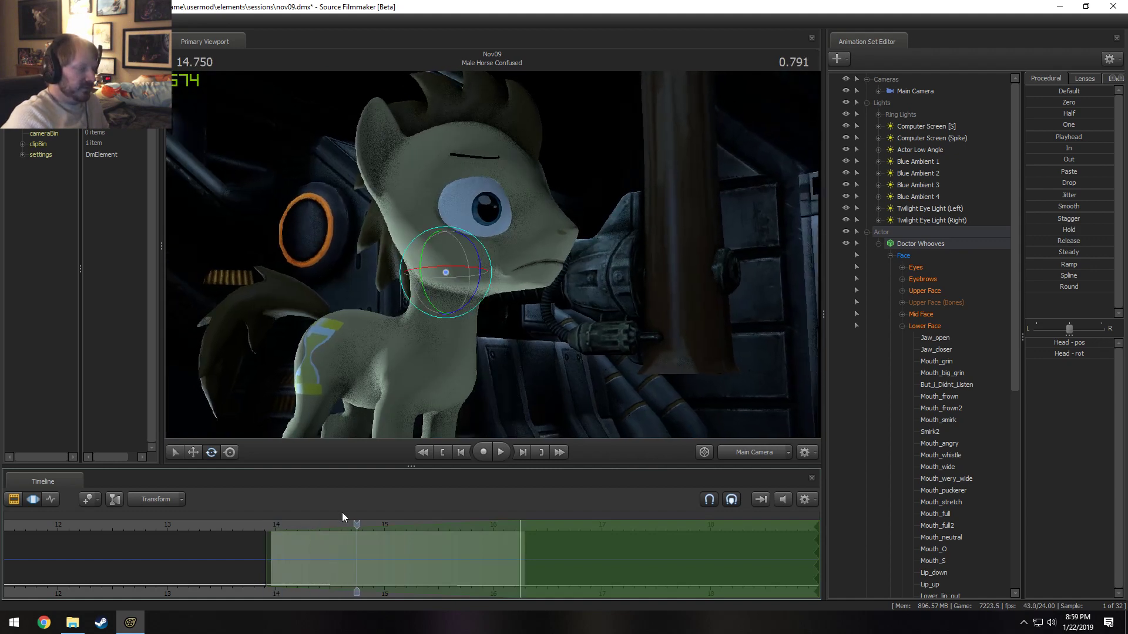
left_click(271, 526)
key("space")
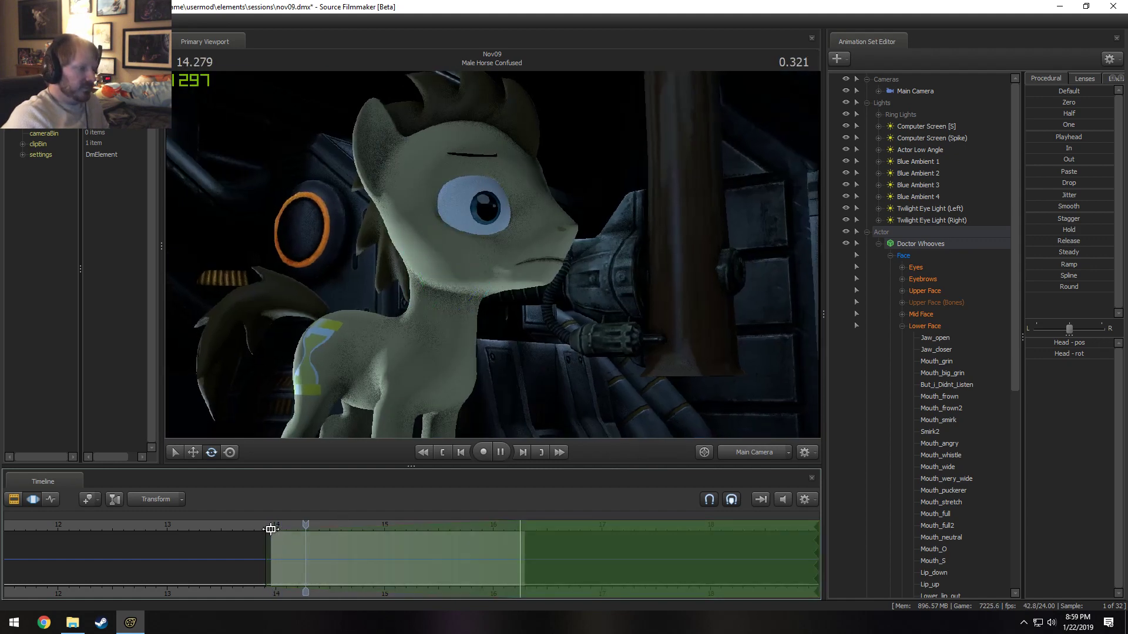
key("space")
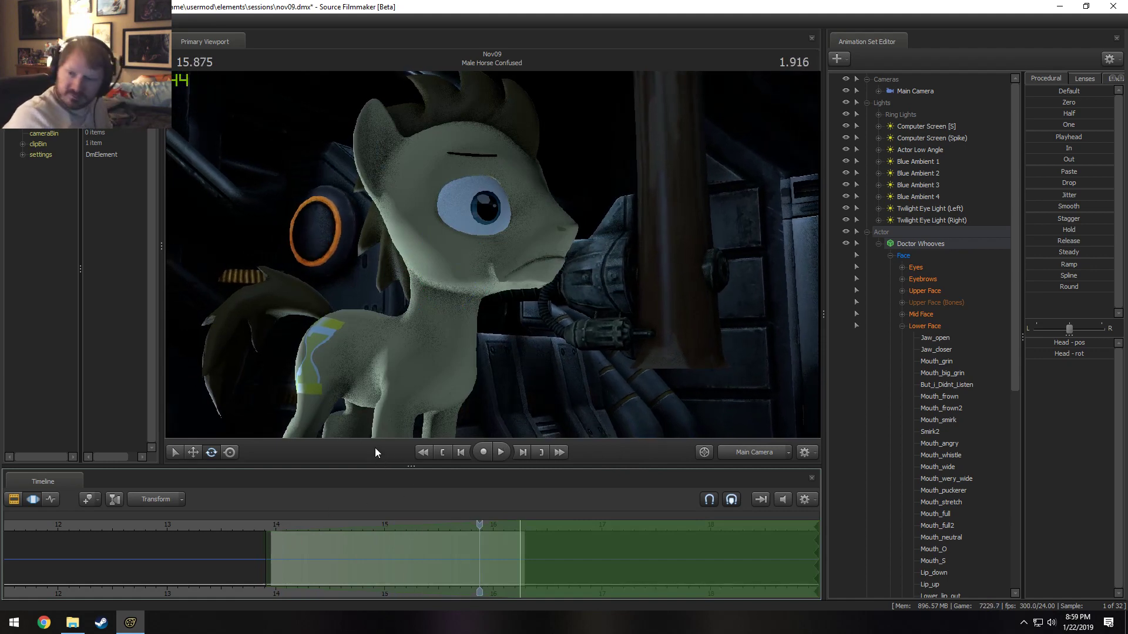
- Extend the time selection over the entire timeline and save the nov09 session
key("e")
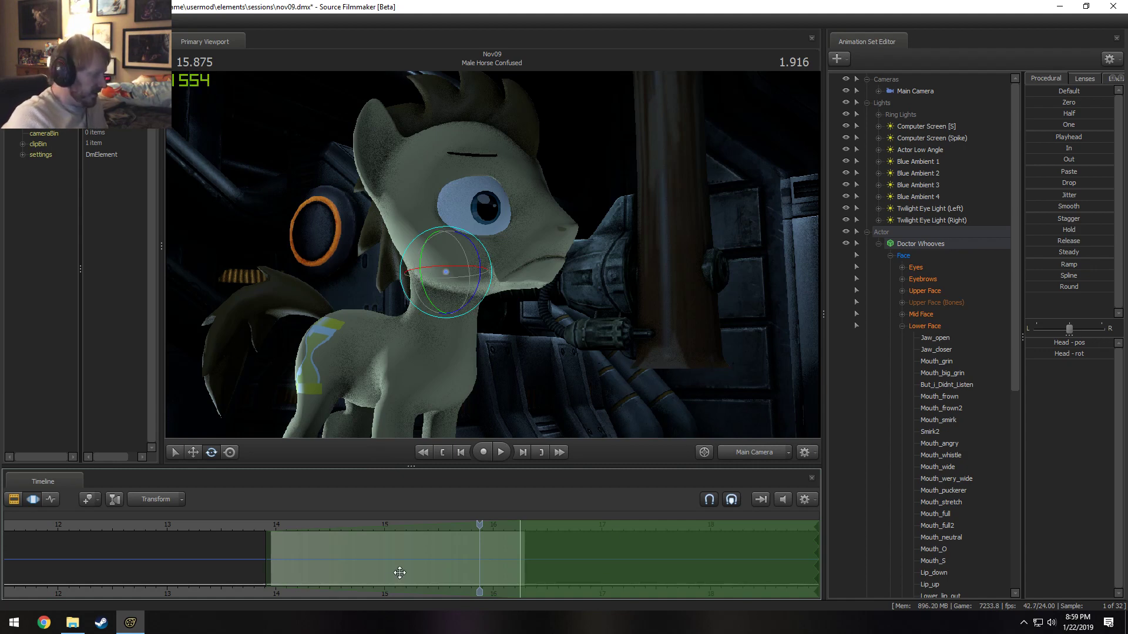
key("ctrl+a")
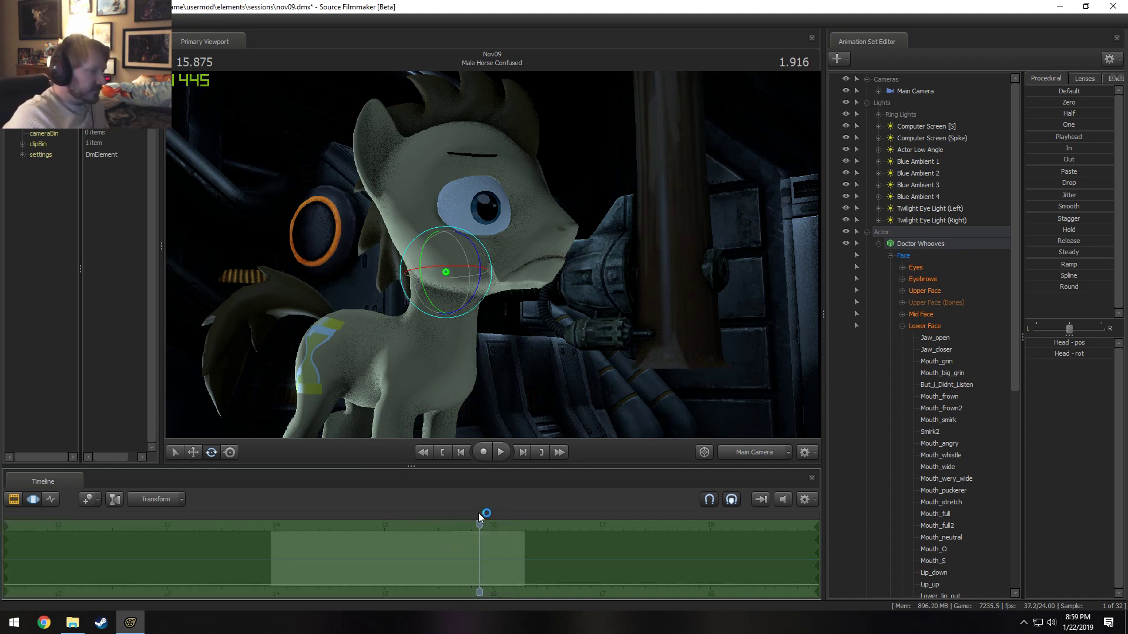
key("ctrl+s")
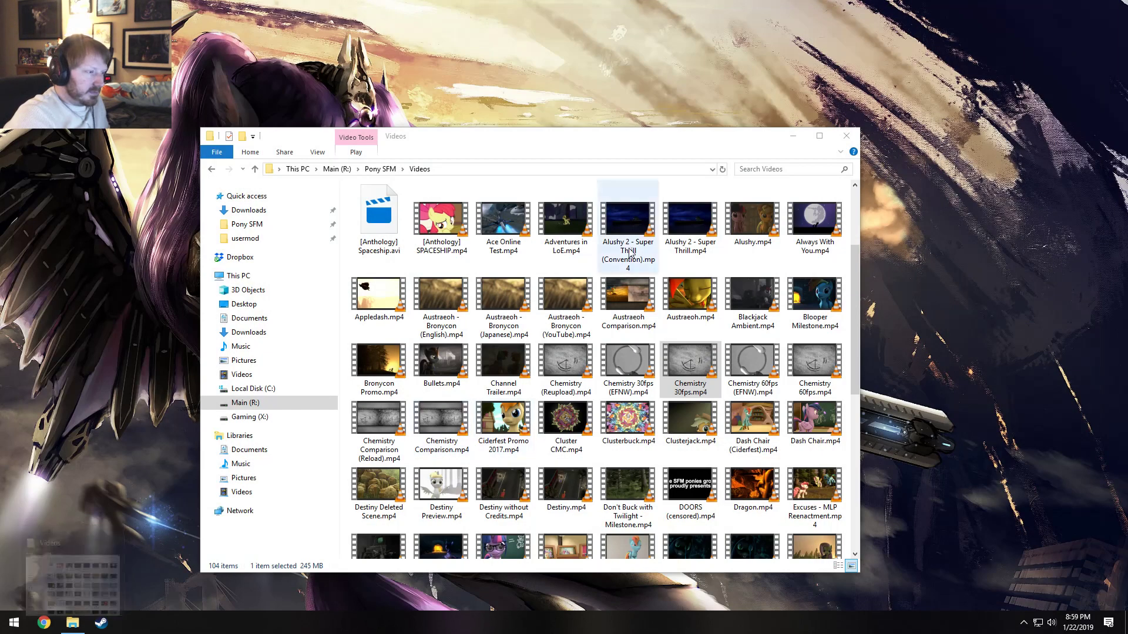
- Close the Videos folder, switch to Chrome, and view the bookmarked i.chzbgr.com cat image maximized at 300% zoom
left_click(850, 132)
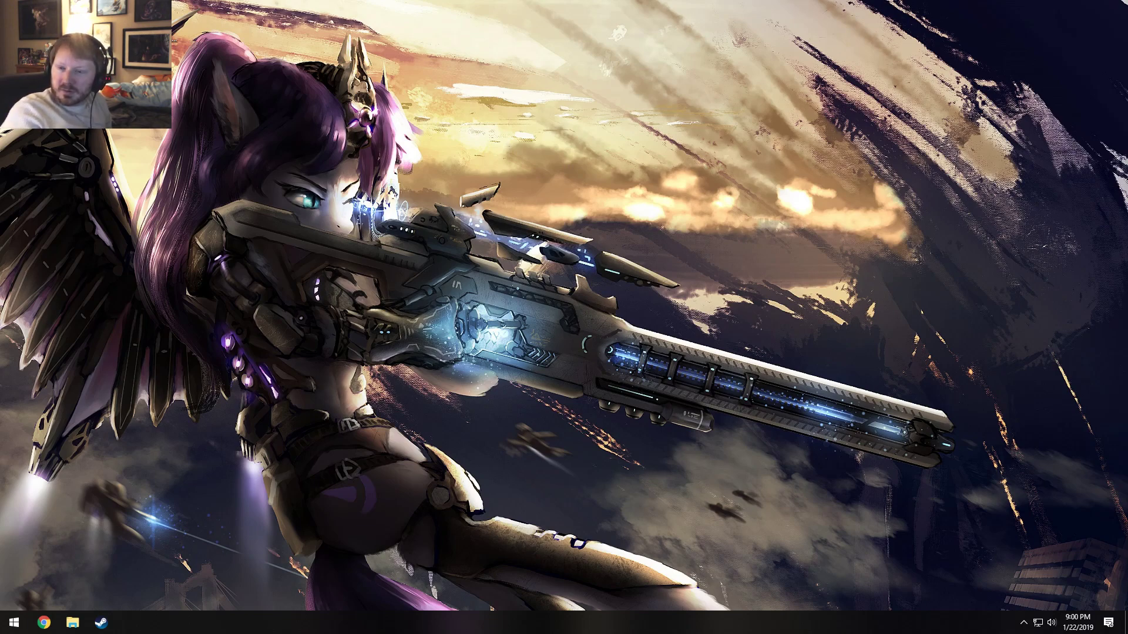
left_click_drag(1127, 440, 103, 68)
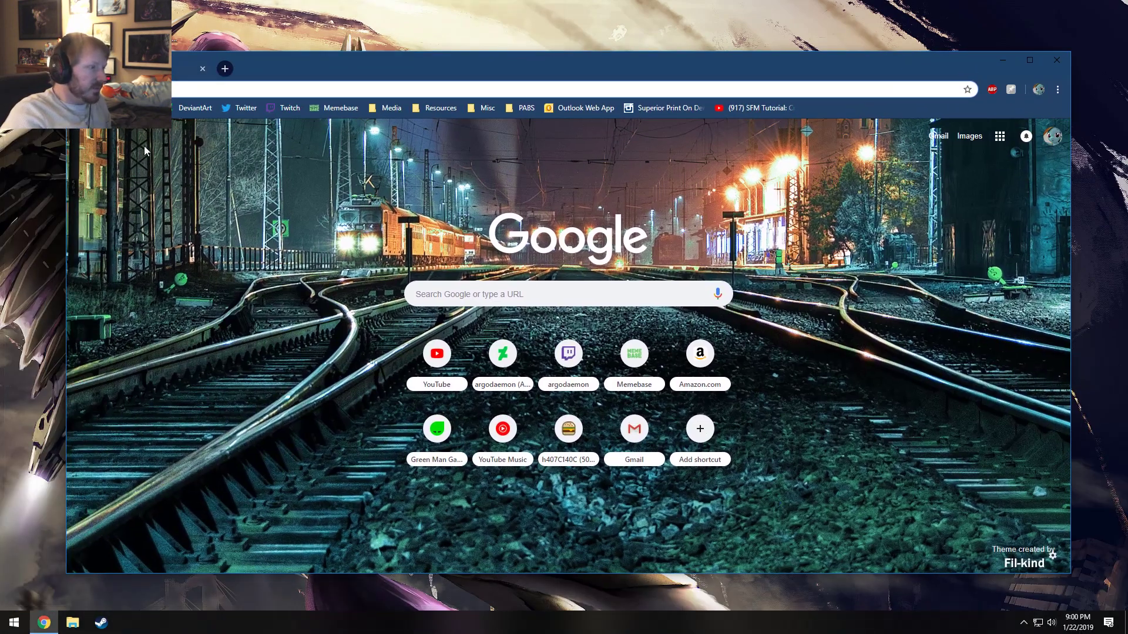
left_click(392, 108)
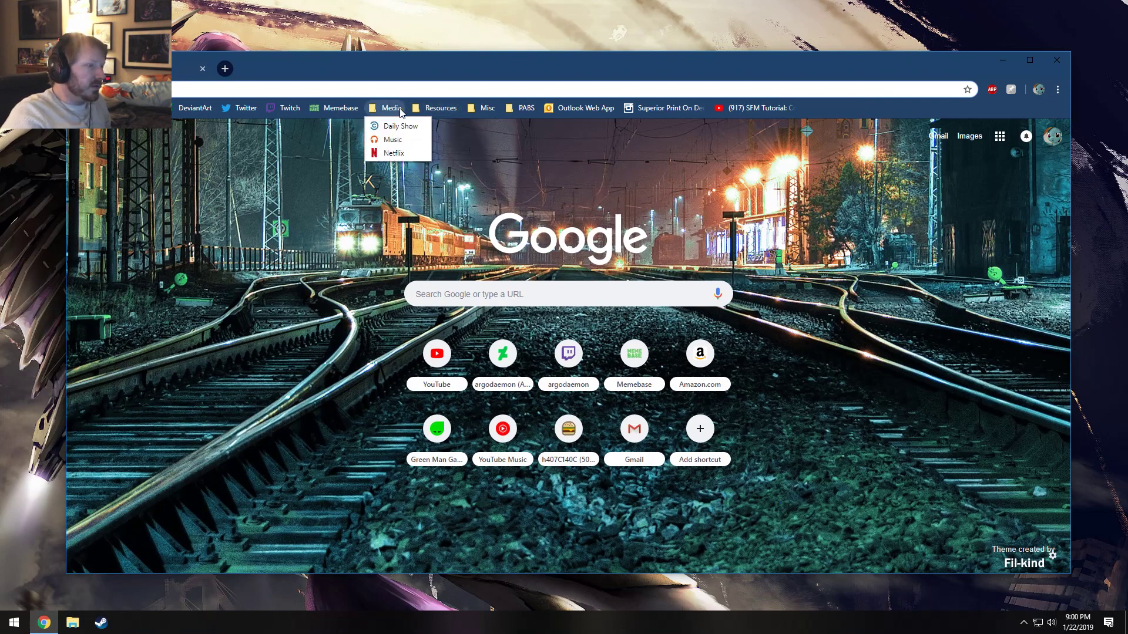
mouse_move(487, 109)
left_click(492, 141)
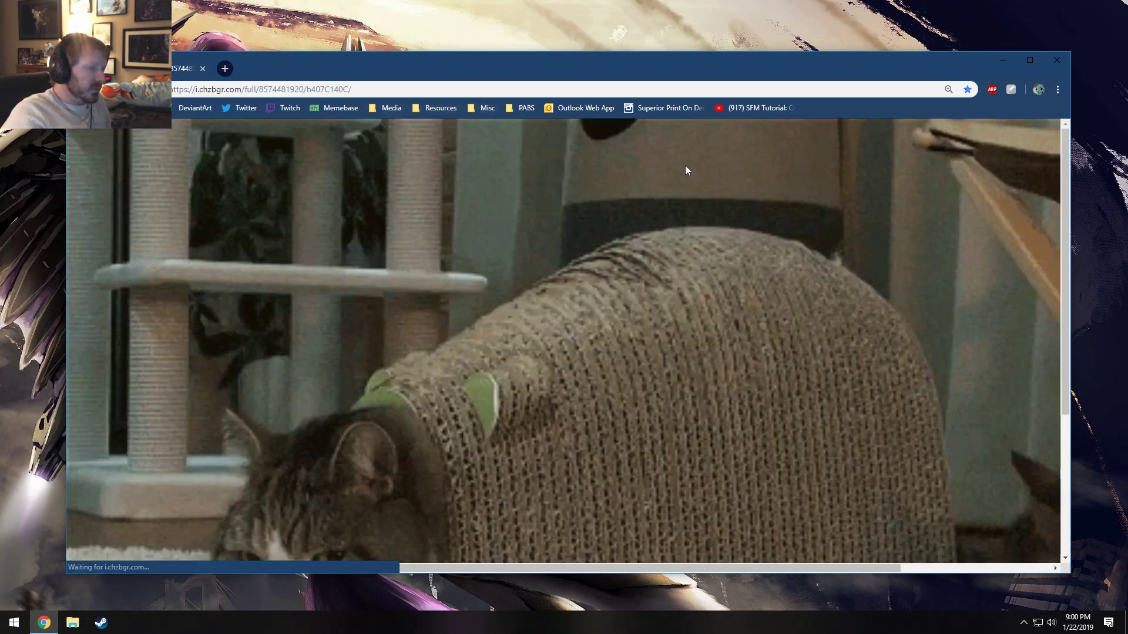
double_click(709, 72)
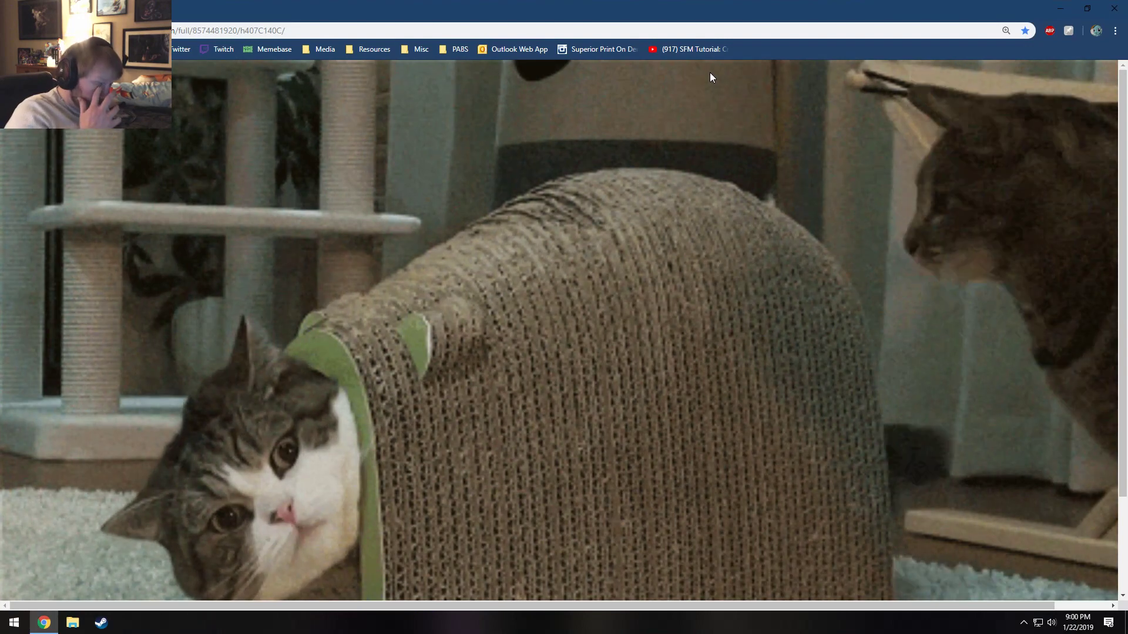
scroll(665, 374, "down", 1, "ctrl")
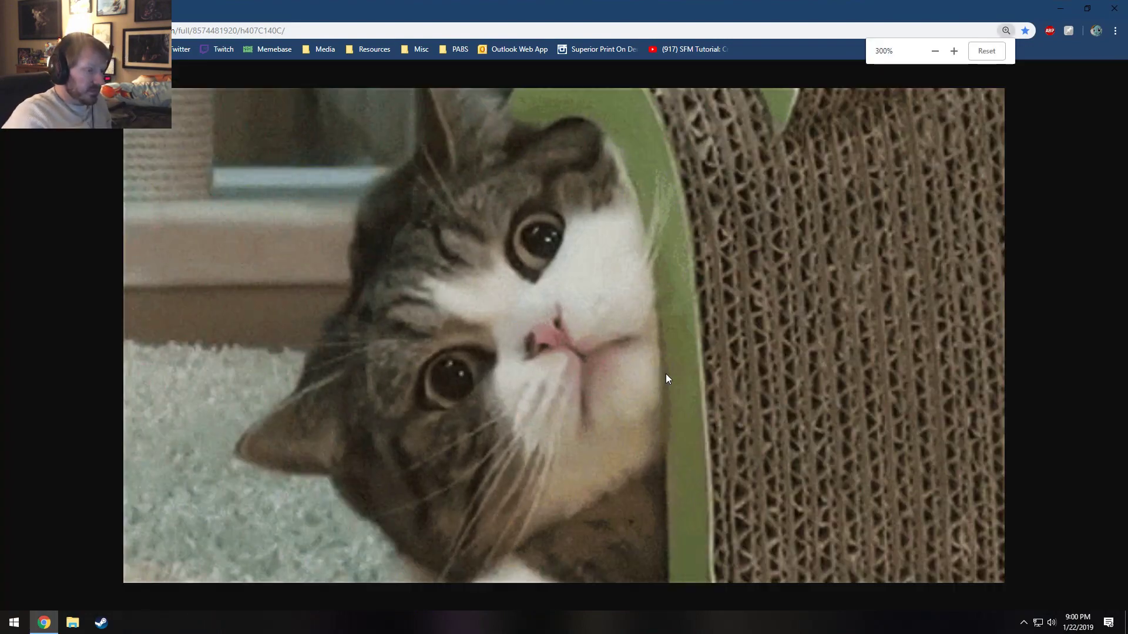